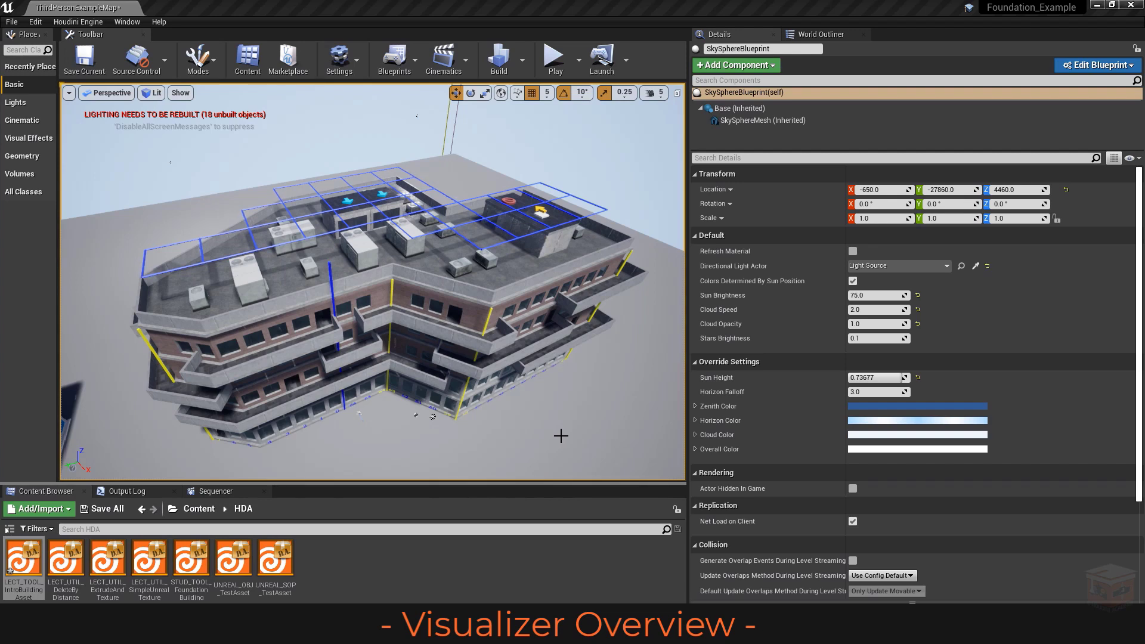
Examine the grid and the arrow and blocked-sign visualizers on the building's roof from close up and farther away
{"action": "right_click_drag", "start_coordinate": [561, 437], "coordinate": [560, 436]}
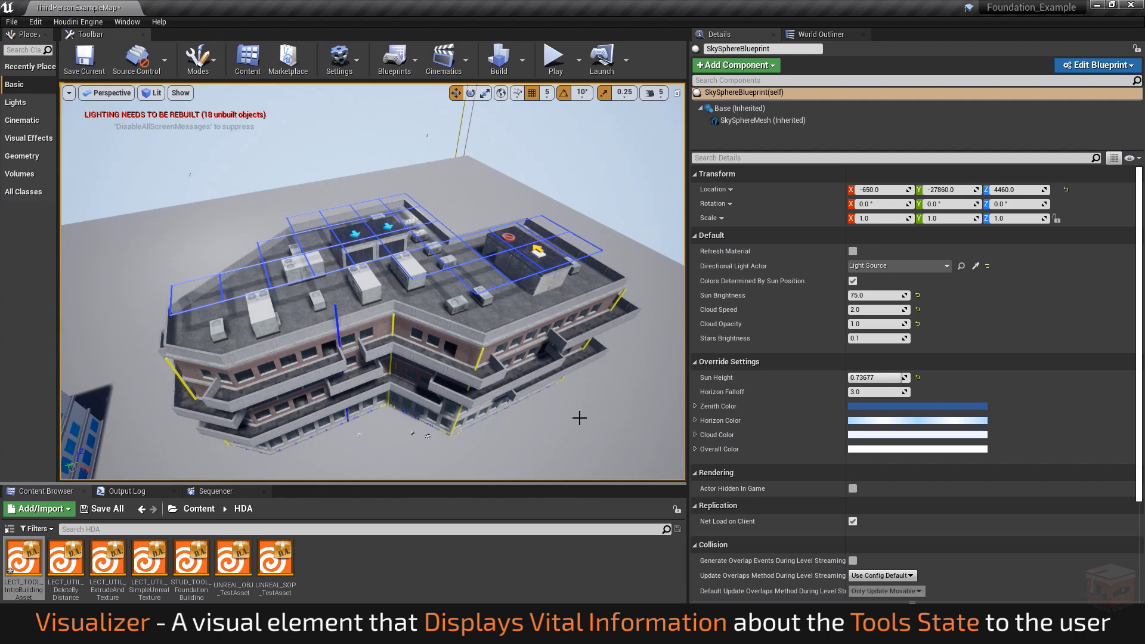
{"action": "mouse_move", "coordinate": [585, 409]}
{"action": "right_mouse_down"}
{"action": "mouse_move", "coordinate": [586, 435]}
{"action": "mouse_move", "coordinate": [584, 395]}
{"action": "right_mouse_up"}
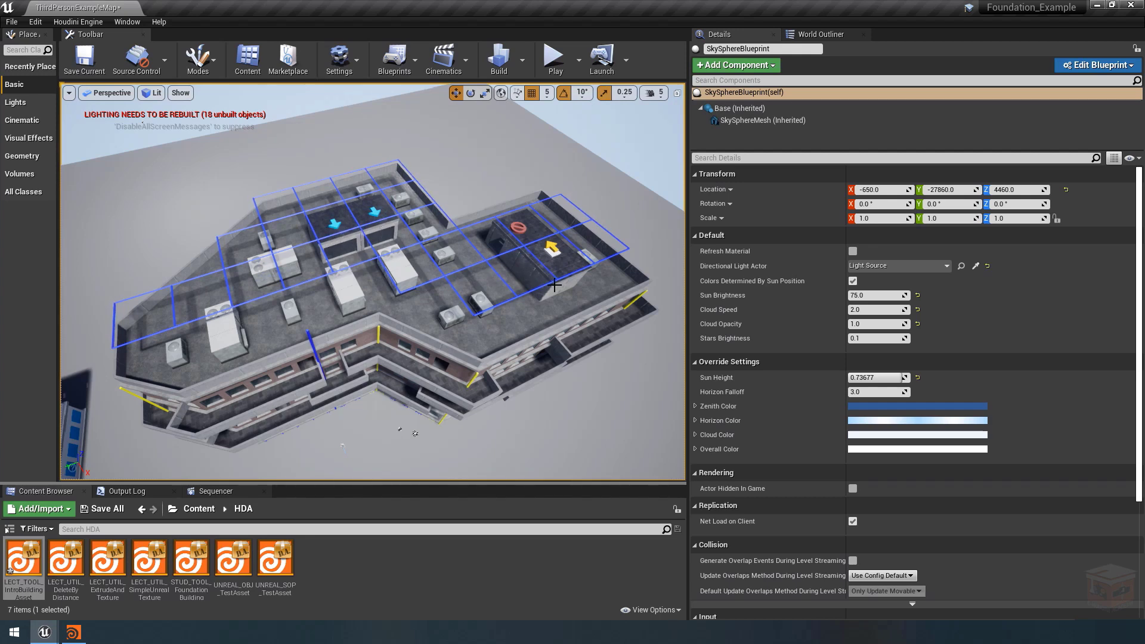
{"action": "key", "text": "w"}
{"action": "right_click_drag", "start_coordinate": [518, 288], "coordinate": [406, 258]}
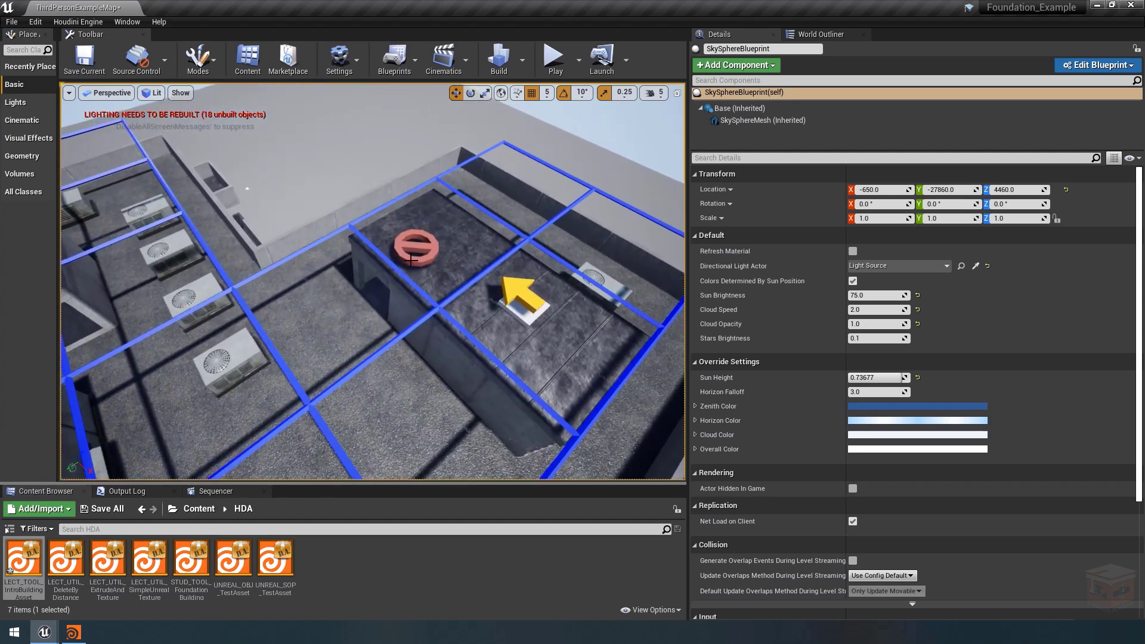
{"action": "right_click_drag", "start_coordinate": [433, 268], "coordinate": [413, 228]}
{"action": "key", "text": "s"}
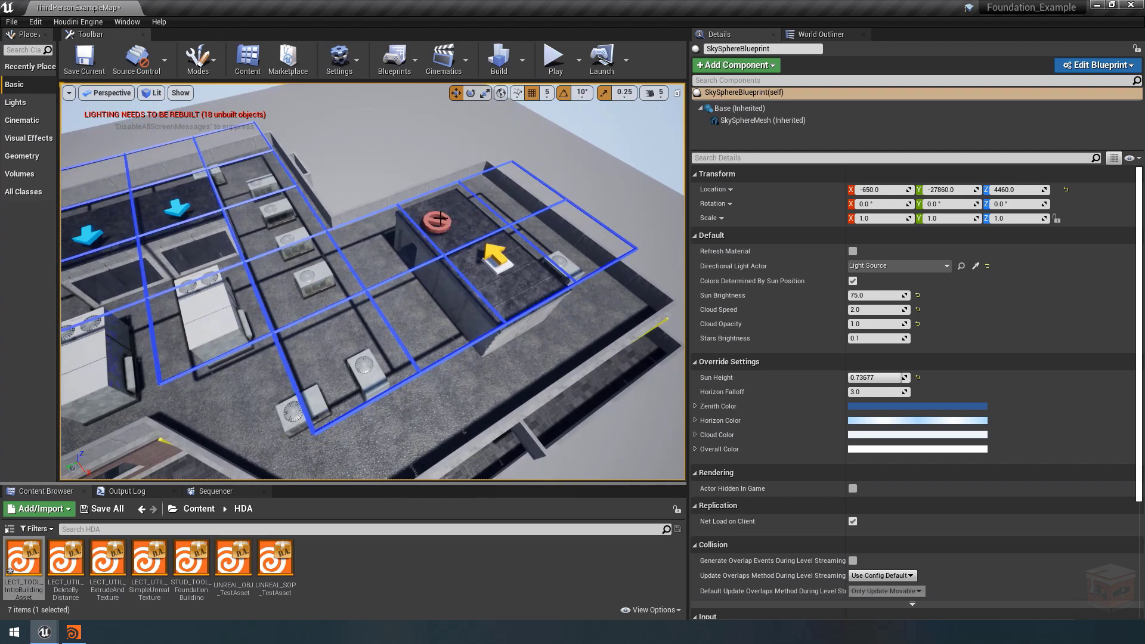
{"action": "left_click_drag", "start_coordinate": [465, 242], "coordinate": [468, 216]}
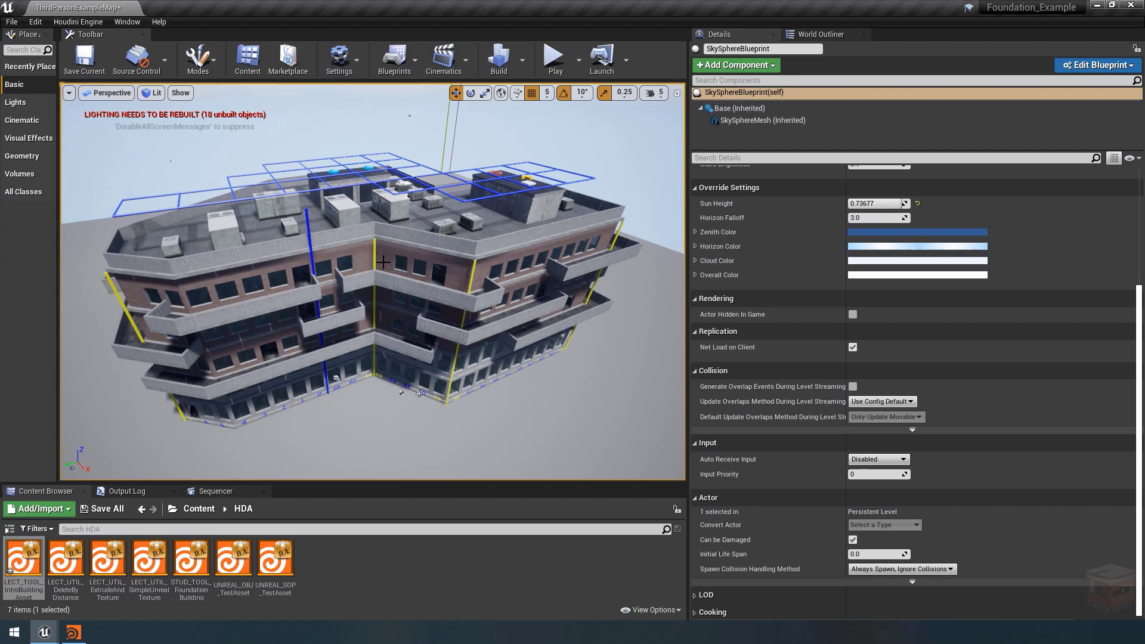
Inspect the numbered wall segments along the base of the building's ground floor
{"action": "left_click", "coordinate": [388, 251]}
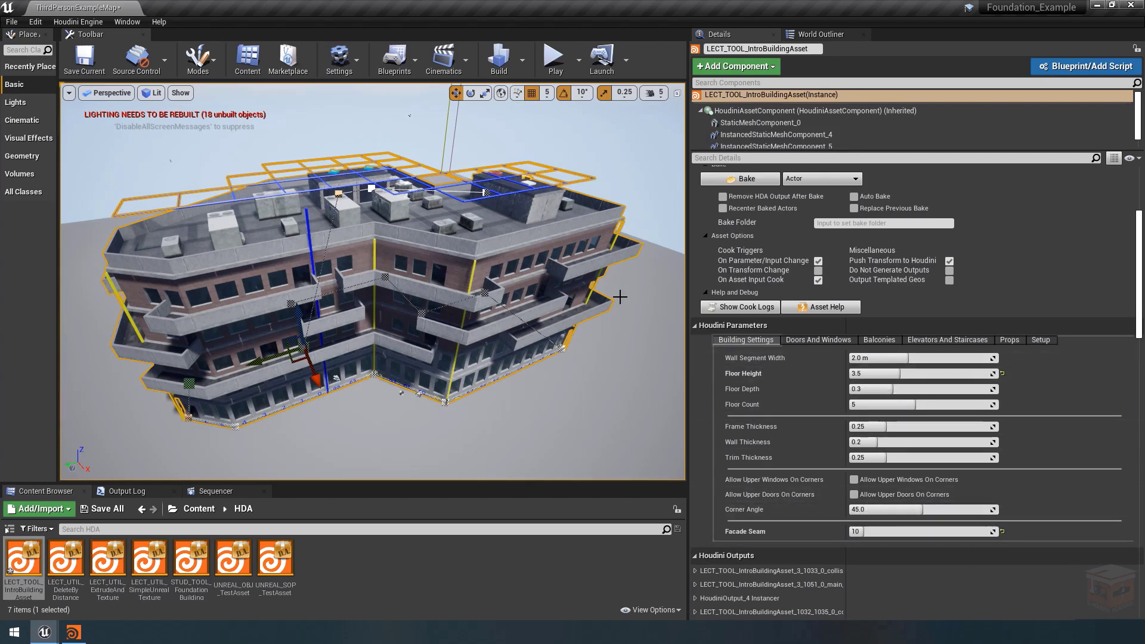
{"action": "left_click", "coordinate": [644, 178]}
{"action": "key", "text": "w"}
{"action": "mouse_move", "coordinate": [605, 262]}
{"action": "right_mouse_down"}
{"action": "mouse_move", "coordinate": [605, 230]}
{"action": "mouse_move", "coordinate": [598, 253]}
{"action": "right_mouse_up"}
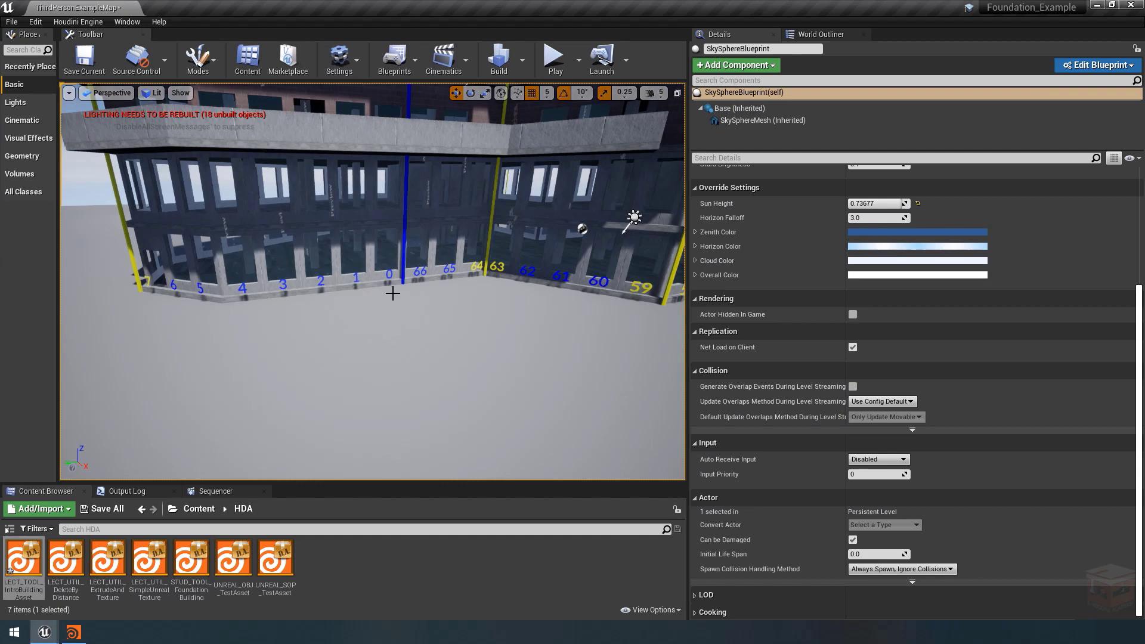
{"action": "mouse_move", "coordinate": [399, 312]}
{"action": "right_mouse_down"}
{"action": "mouse_move", "coordinate": [435, 310]}
{"action": "mouse_move", "coordinate": [399, 312]}
{"action": "right_mouse_up"}
{"action": "key", "text": "a"}
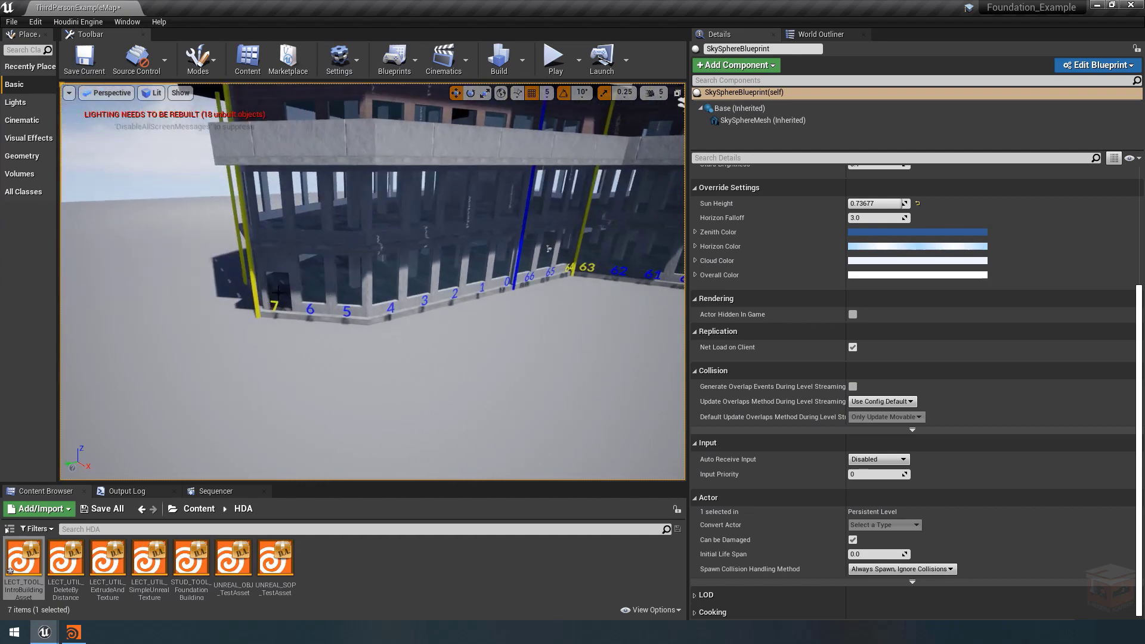
Review the building asset's Door Mode and Door Pattern parameters against the numbered ground-floor segments
{"action": "left_click", "coordinate": [393, 314]}
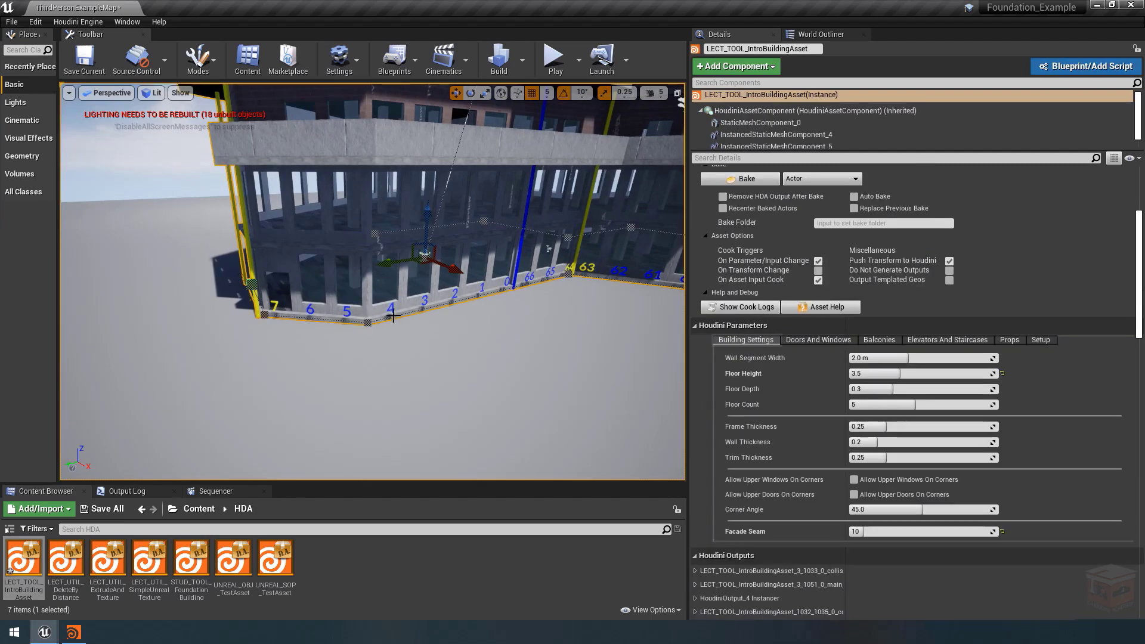
{"action": "left_click", "coordinate": [812, 340]}
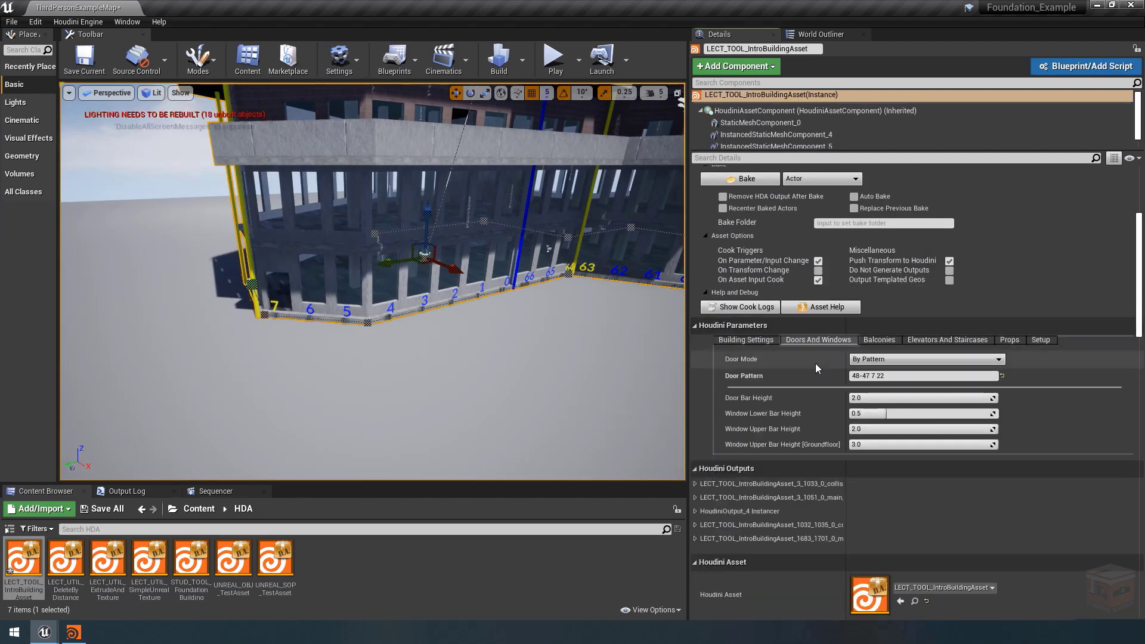
{"action": "left_click", "coordinate": [896, 359]}
{"action": "left_click", "coordinate": [877, 378]}
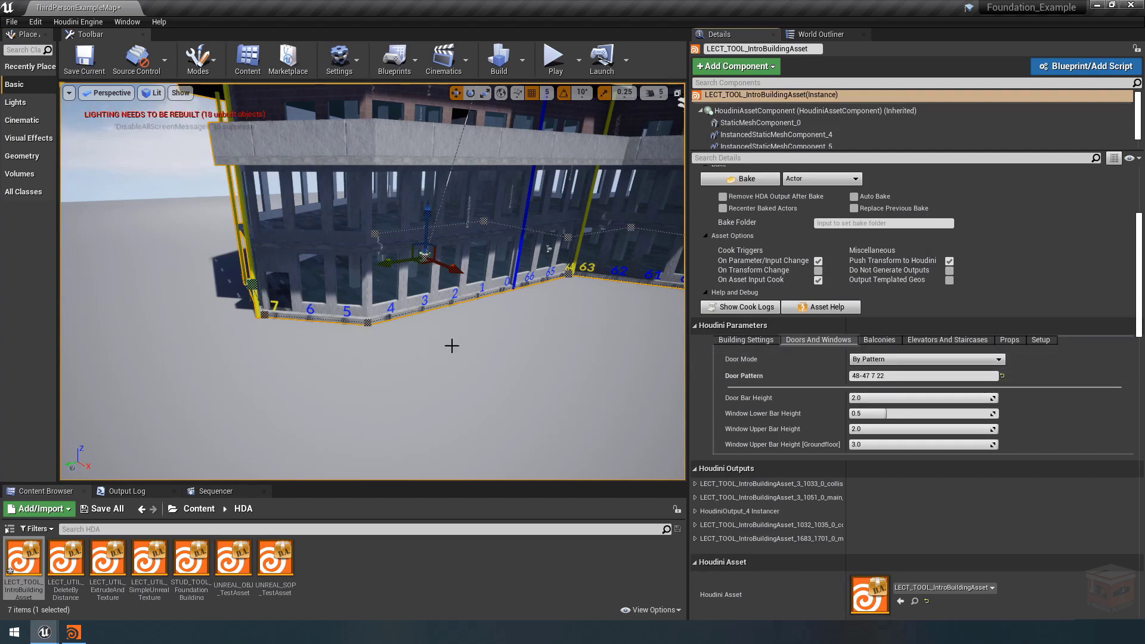
{"action": "right_click_drag", "start_coordinate": [451, 350], "coordinate": [469, 355]}
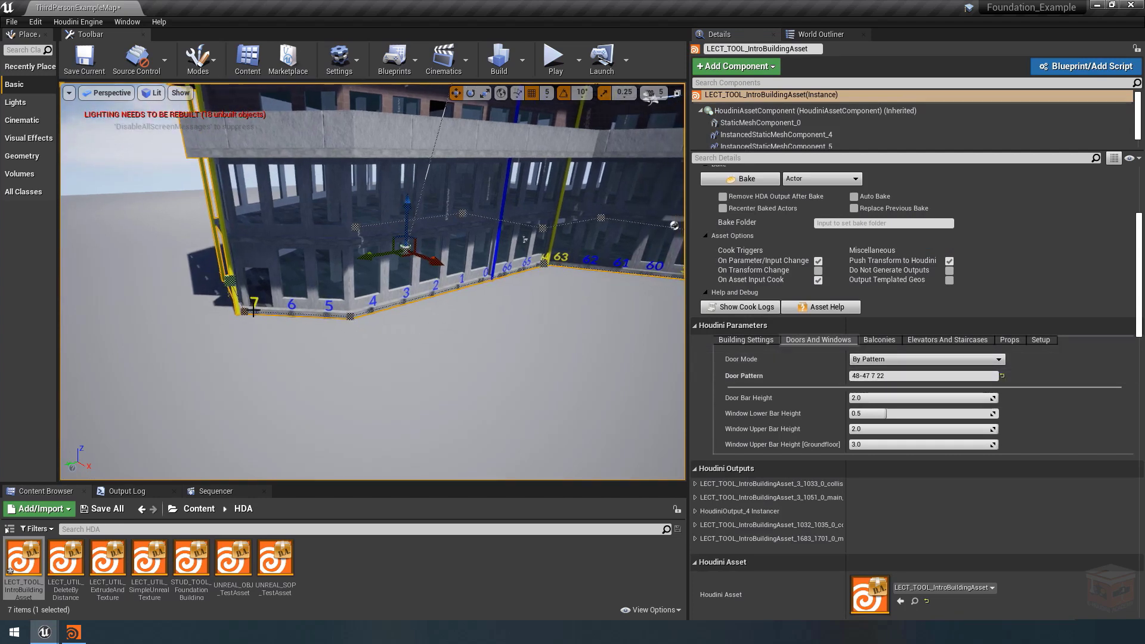
{"action": "key", "text": "a"}
{"action": "right_click_drag", "start_coordinate": [498, 316], "coordinate": [471, 350]}
{"action": "key", "text": "d"}
{"action": "key", "text": "s"}
{"action": "key", "text": "d"}
{"action": "left_click", "coordinate": [399, 136]}
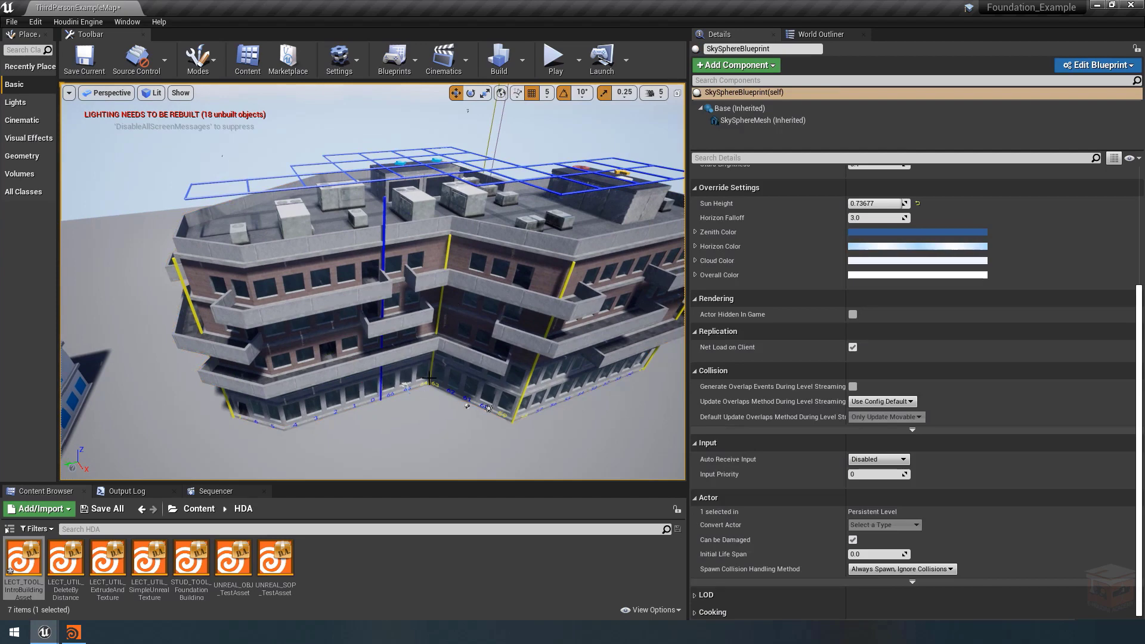
Change the building asset's Facade Seam value, then deselect the building and check the seam line on the facade
{"action": "right_click_drag", "start_coordinate": [455, 334], "coordinate": [389, 288]}
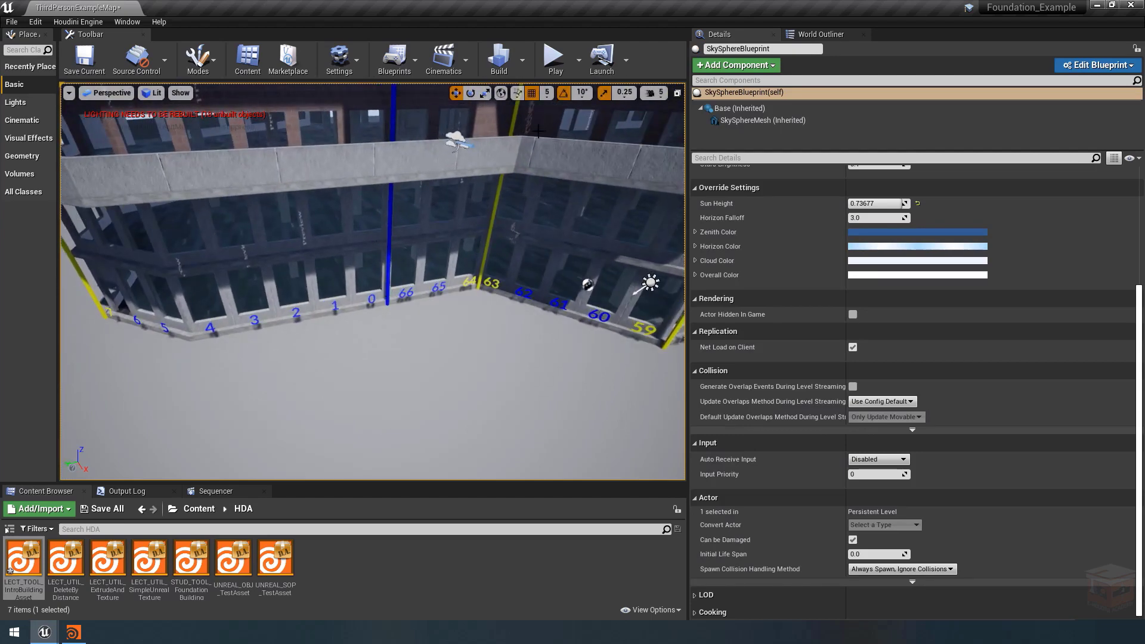
{"action": "scroll", "coordinate": [472, 298], "scroll_direction": "down", "scroll_amount": 10}
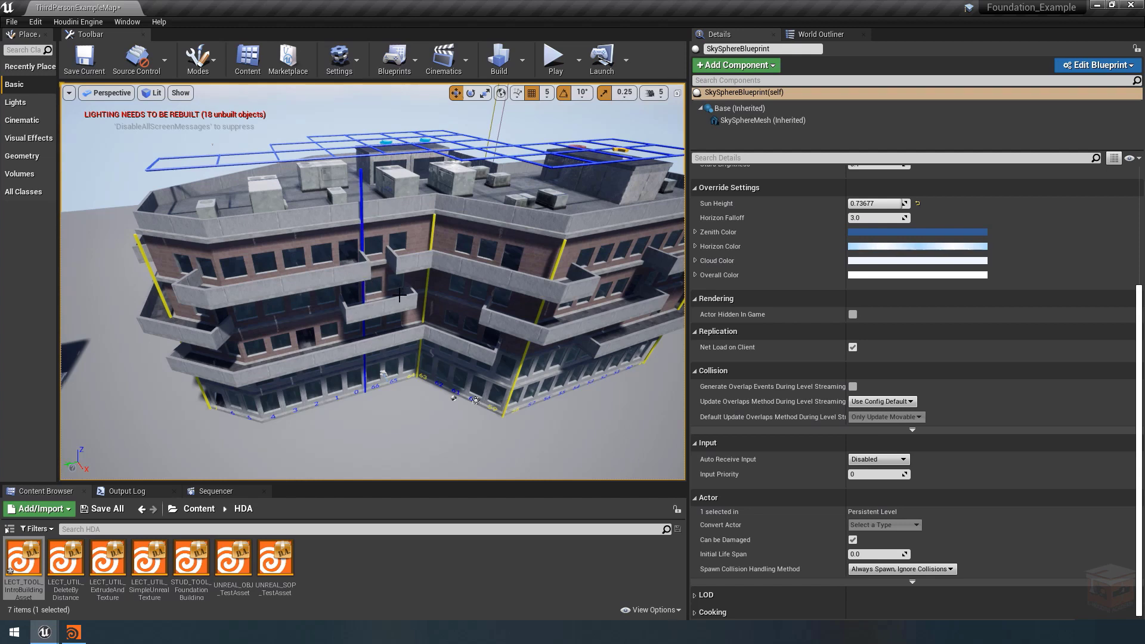
{"action": "right_click_drag", "start_coordinate": [450, 337], "coordinate": [450, 333]}
{"action": "left_click", "coordinate": [450, 332]}
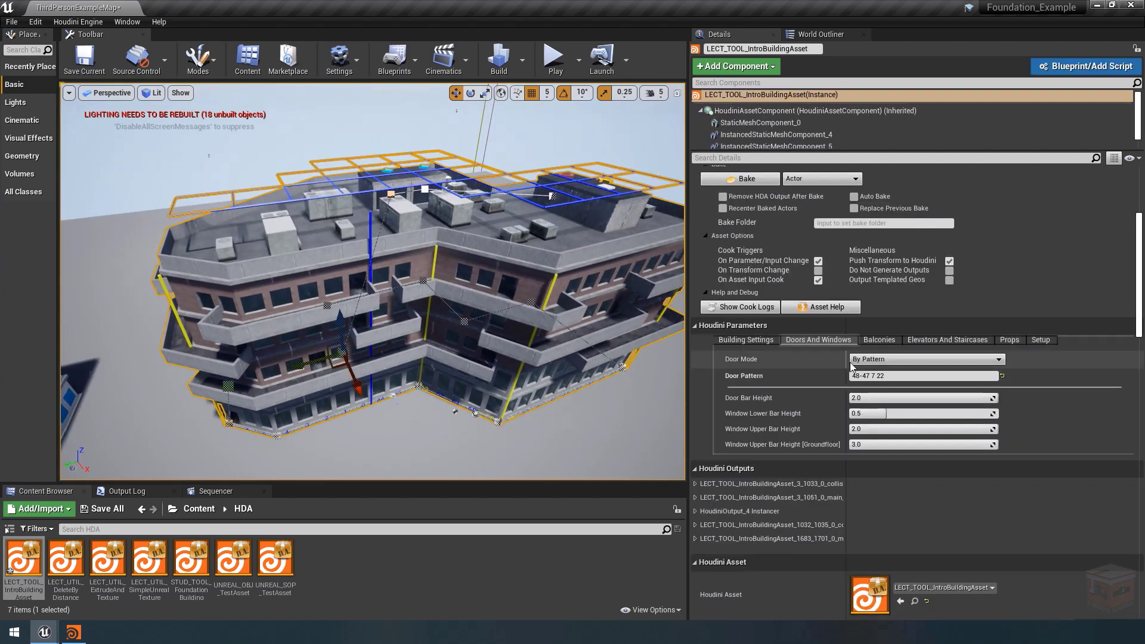
{"action": "left_click", "coordinate": [748, 339]}
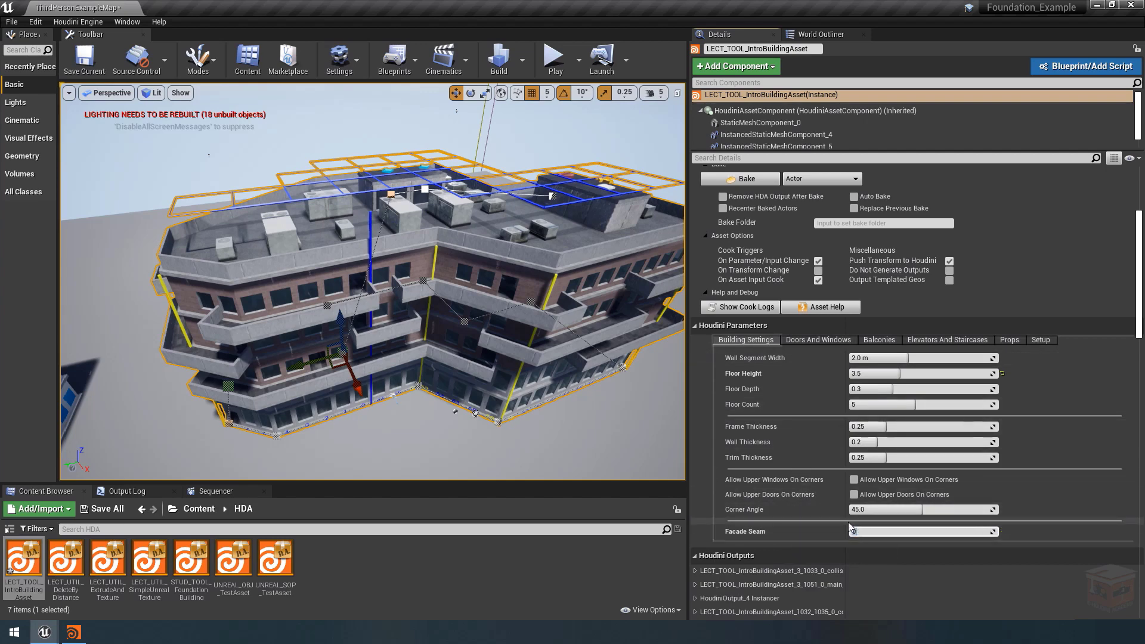
{"action": "left_click", "coordinate": [626, 138]}
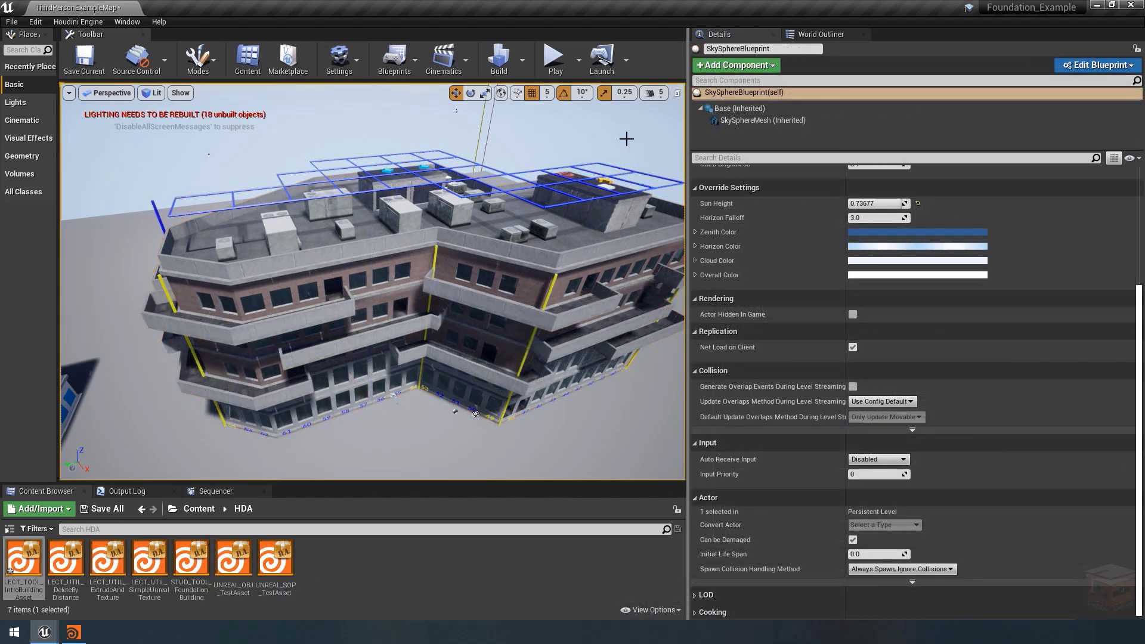
{"action": "key", "text": "s"}
{"action": "right_click_drag", "start_coordinate": [634, 196], "coordinate": [634, 195]}
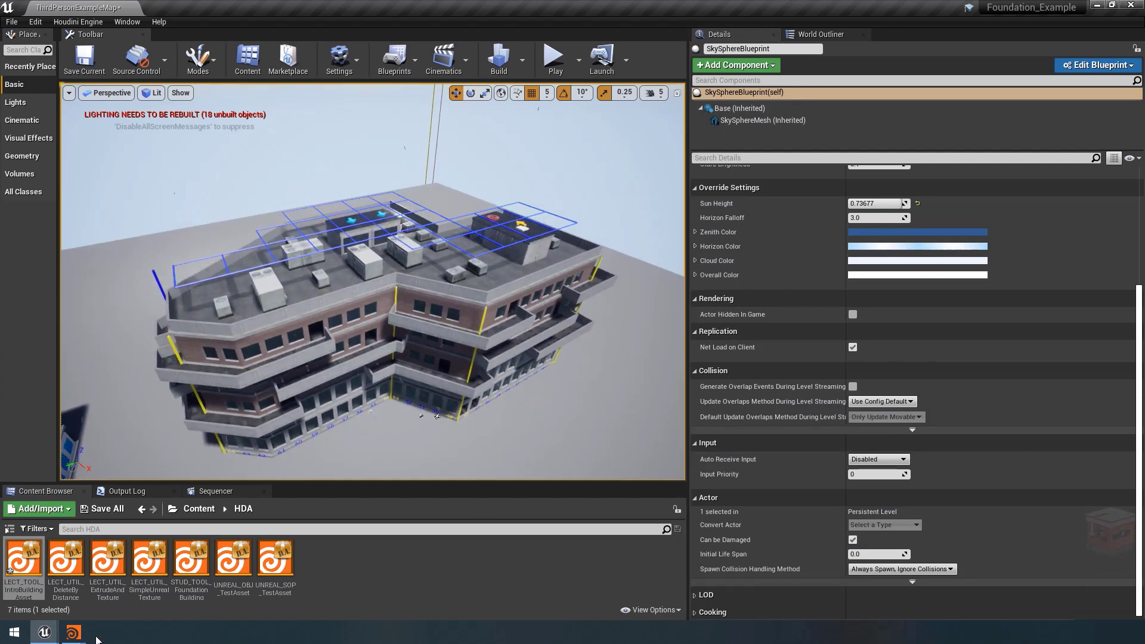
Switch to Houdini and open the buildingAsset geometry network inside LECT_TOOL_introBuildingAsset1
{"action": "left_click", "coordinate": [74, 634]}
{"action": "left_click", "coordinate": [173, 582]}
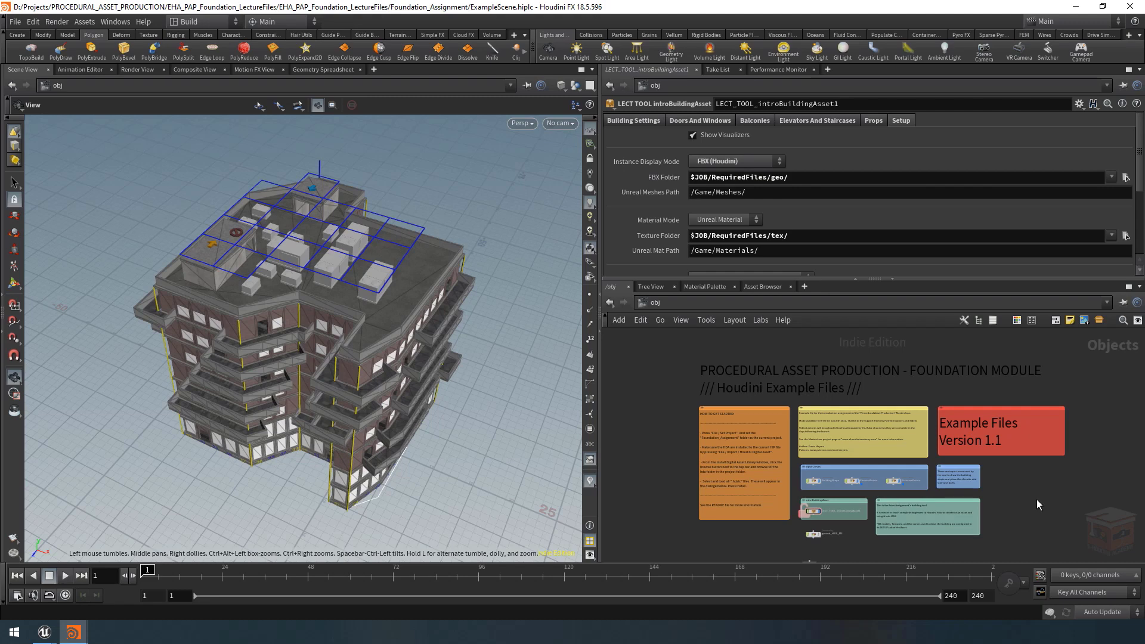
{"action": "middle_click_drag", "start_coordinate": [1058, 493], "coordinate": [1064, 481]}
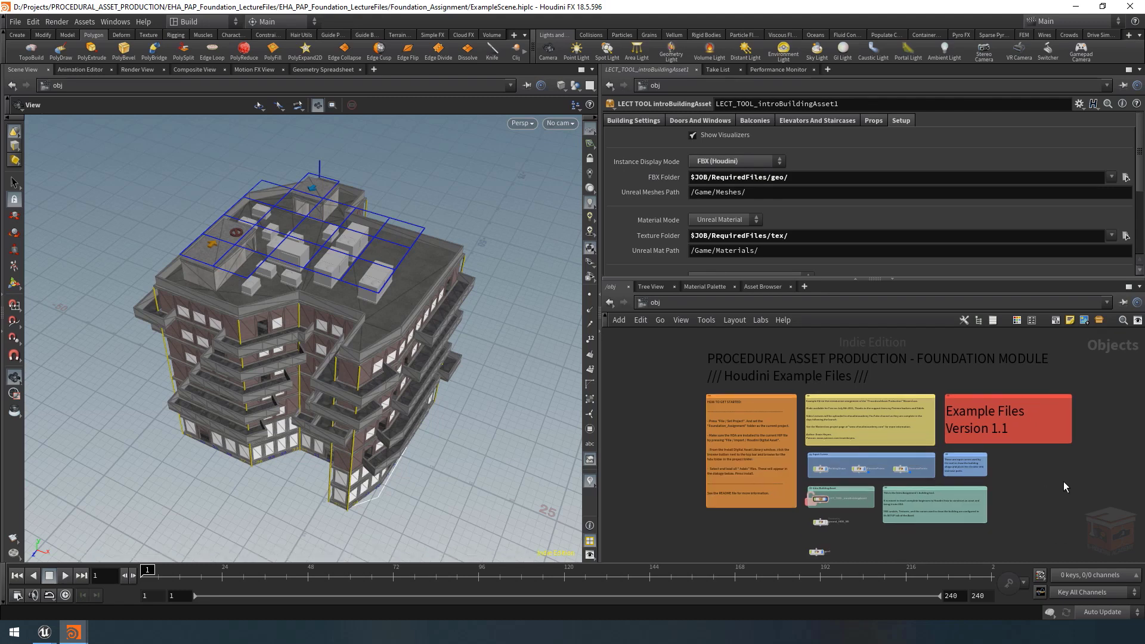
{"action": "scroll", "coordinate": [828, 507], "scroll_direction": "up", "scroll_amount": 8}
{"action": "left_click", "coordinate": [815, 488]}
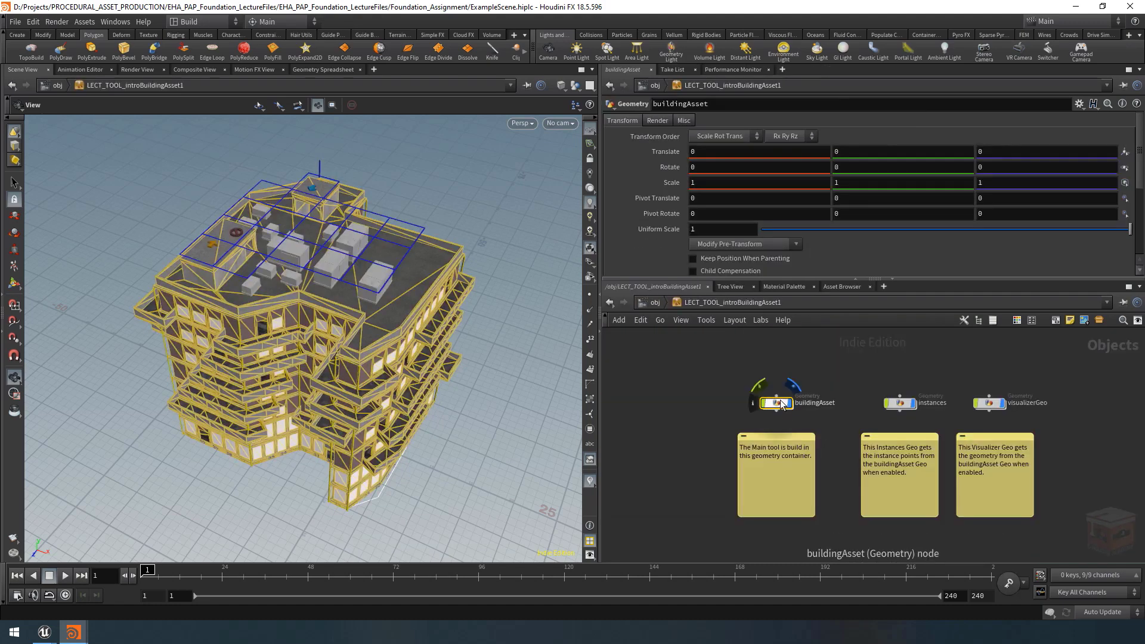
{"action": "double_click", "coordinate": [778, 403]}
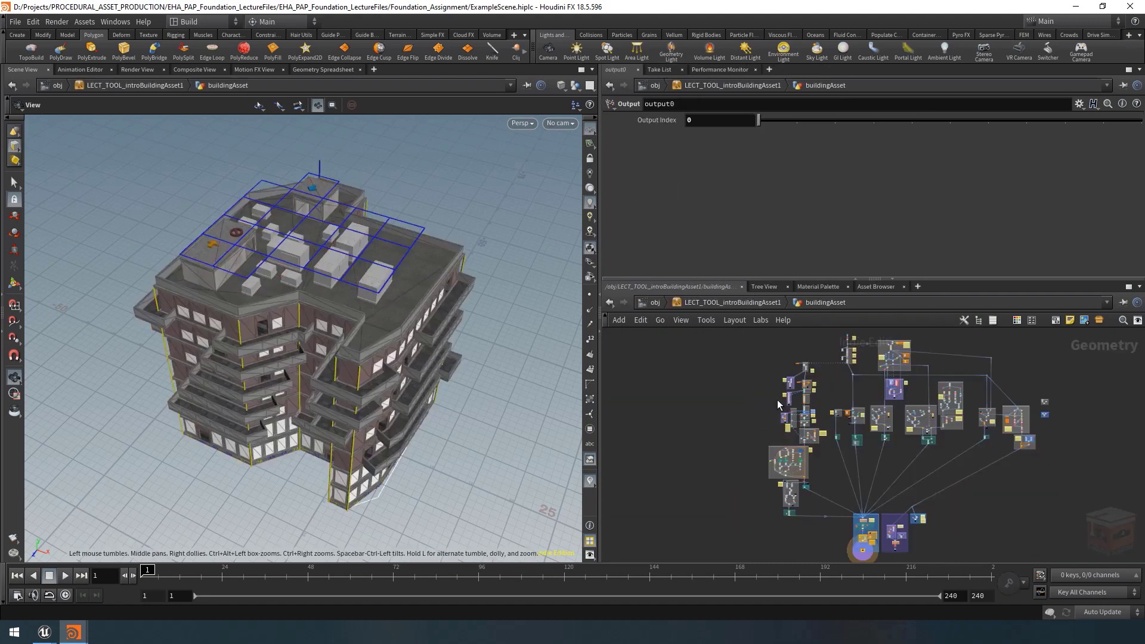
Maximize the network editor and examine the Segment Number visualizer network box beside the balcony and door pattern groups
{"action": "left_click", "coordinate": [1129, 287]}
{"action": "key", "text": "h"}
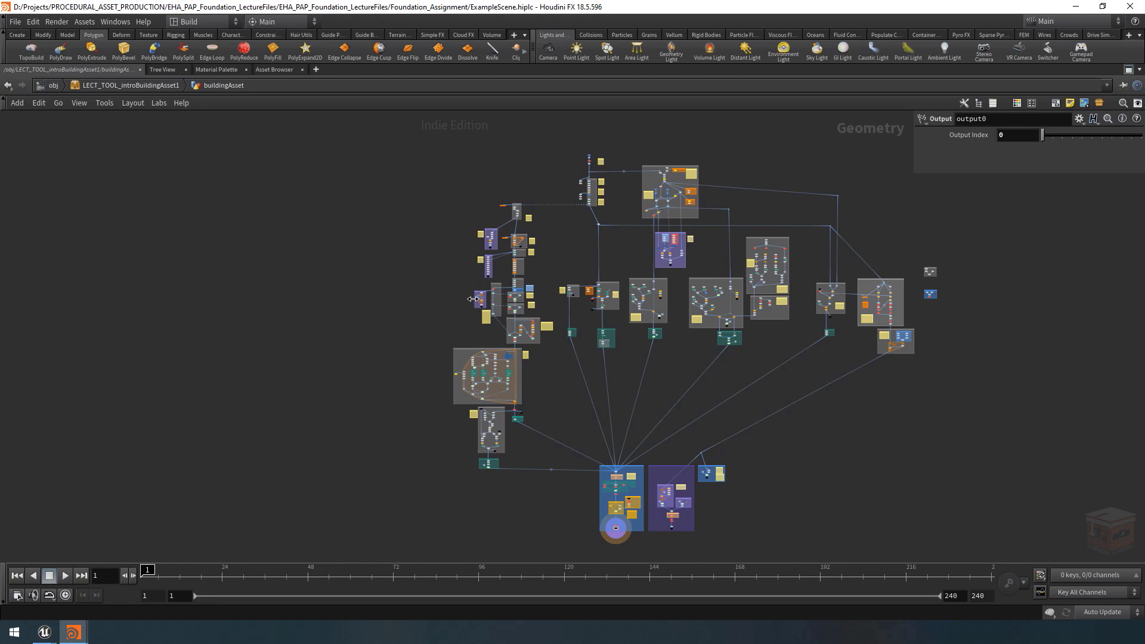
{"action": "scroll", "coordinate": [472, 299], "scroll_direction": "up", "scroll_amount": 10}
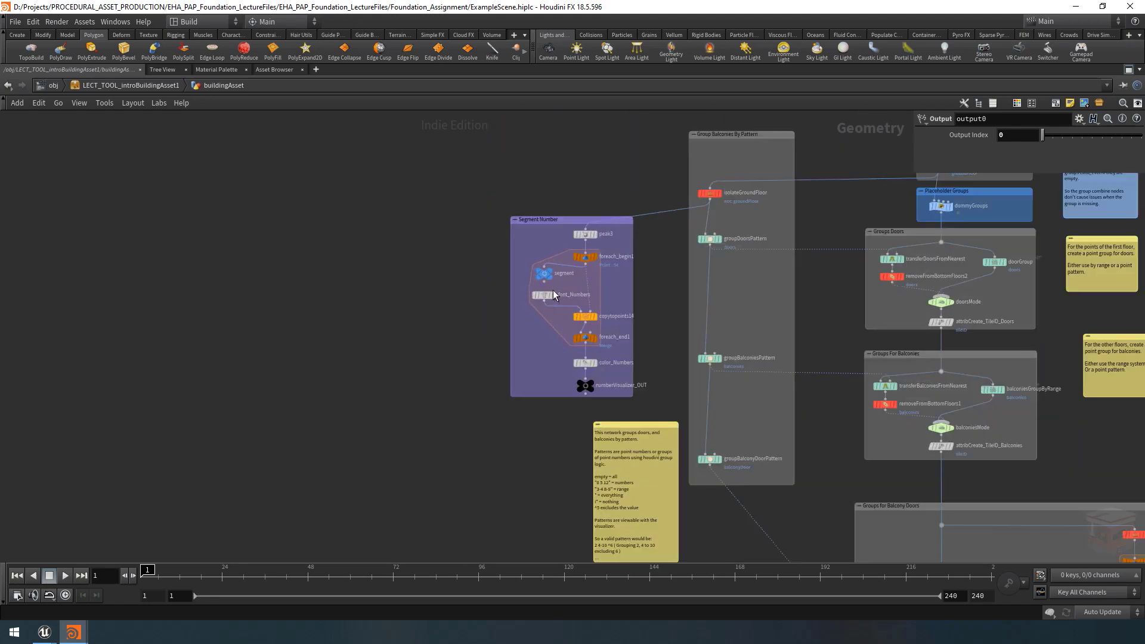
{"action": "mouse_move", "coordinate": [546, 296]}
{"action": "scroll", "coordinate": [550, 328], "scroll_direction": "down", "scroll_amount": 10}
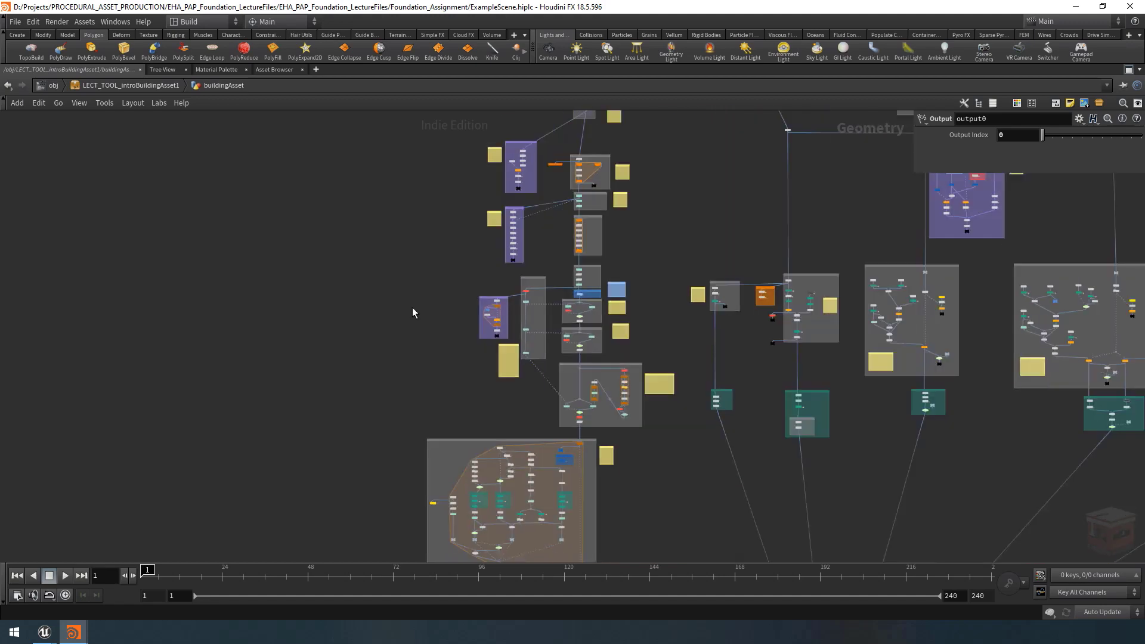
{"action": "scroll", "coordinate": [358, 292], "scroll_direction": "down", "scroll_amount": 6}
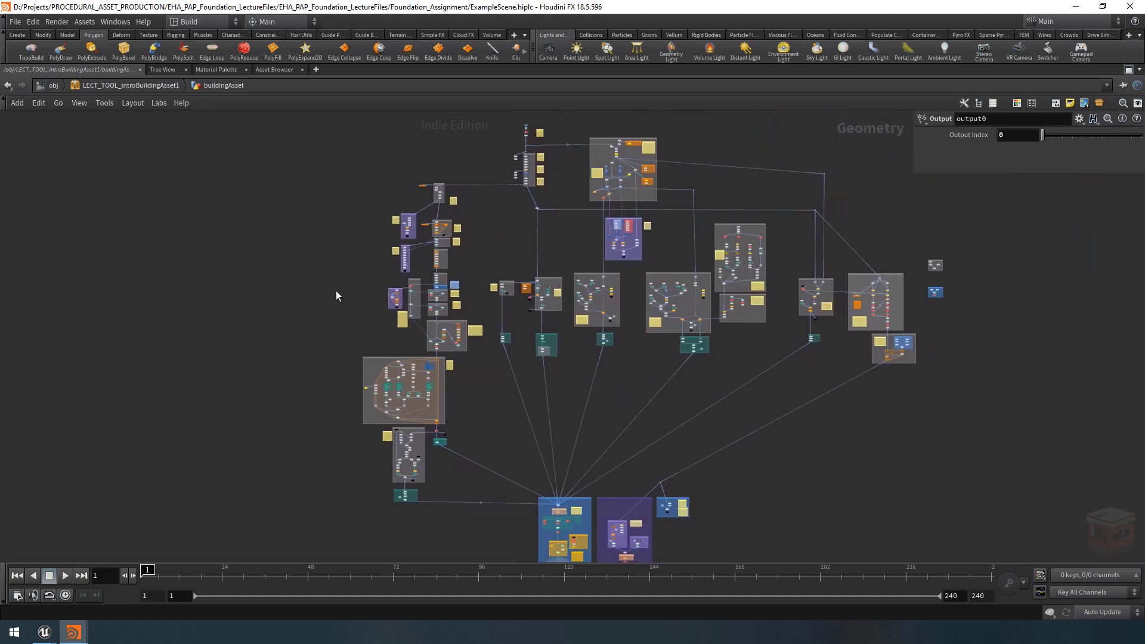
Examine the purple visualizer output network box and select its OUT_Visualizer null node
{"action": "scroll", "coordinate": [581, 516], "scroll_direction": "up", "scroll_amount": 8}
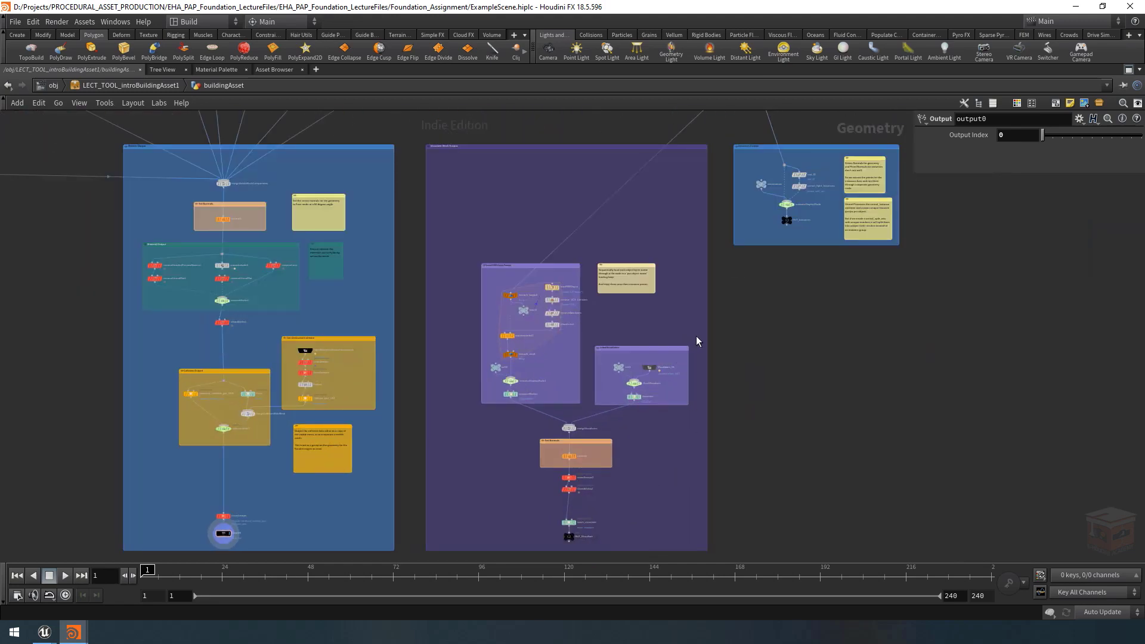
{"action": "left_click_drag", "start_coordinate": [697, 336], "coordinate": [589, 416]}
{"action": "left_click_drag", "start_coordinate": [668, 412], "coordinate": [521, 545]}
{"action": "left_click", "coordinate": [679, 475]}
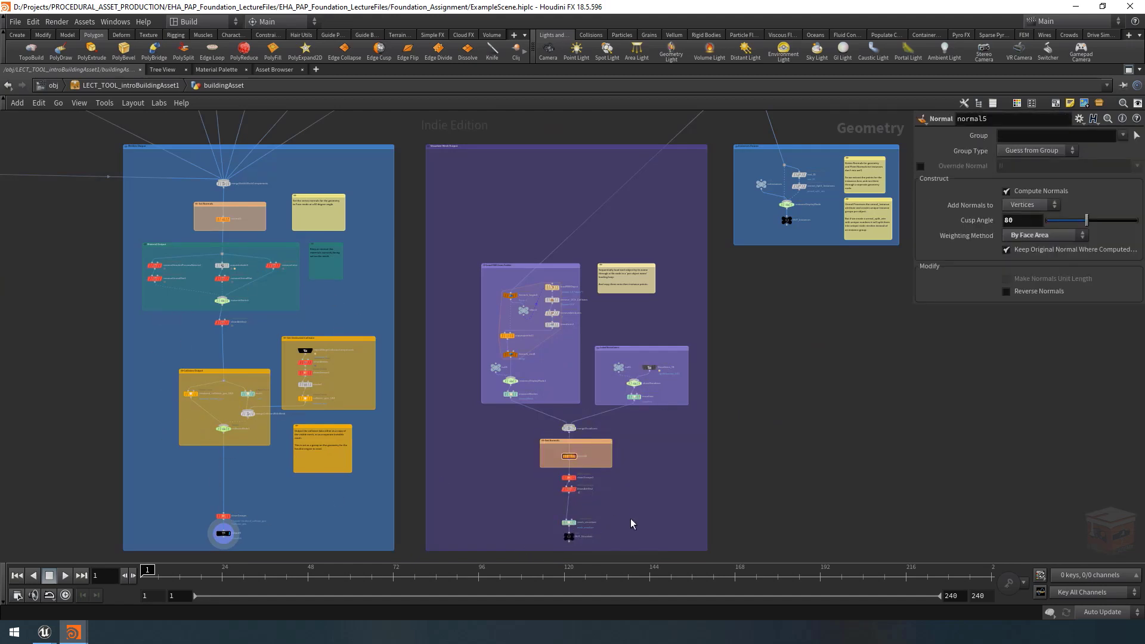
{"action": "left_click", "coordinate": [569, 536]}
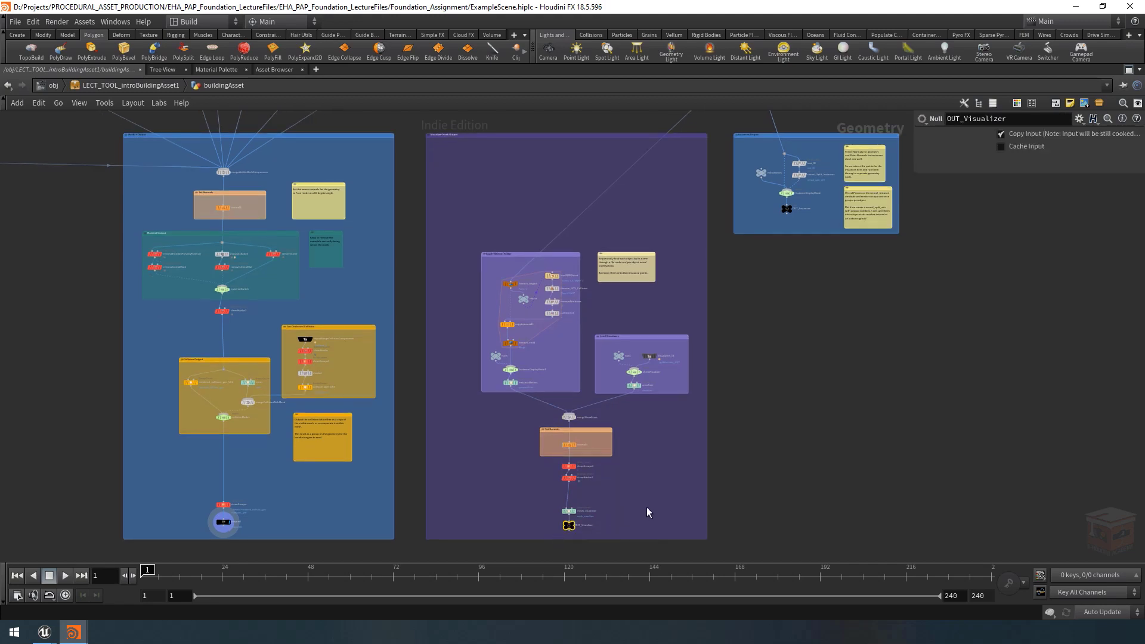
Go up to the LECT_TOOL_introBuildingAsset1 level and inspect the visualizerGeo container beside instances and buildingAsset
{"action": "left_click", "coordinate": [141, 85]}
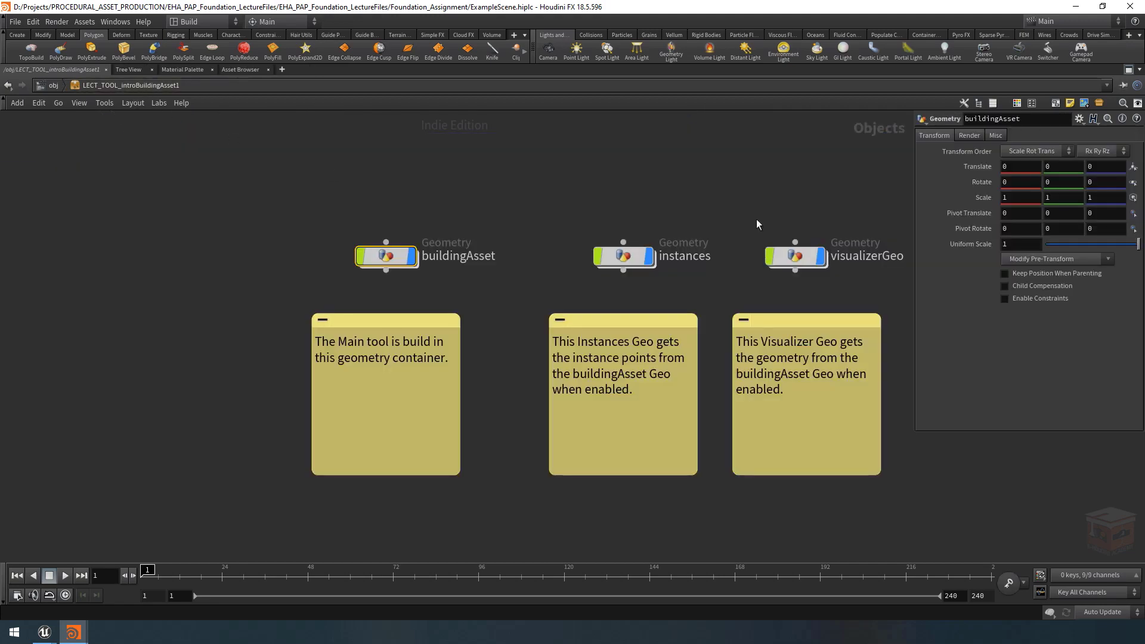
{"action": "left_click_drag", "start_coordinate": [682, 272], "coordinate": [688, 272]}
{"action": "left_click", "coordinate": [692, 203]}
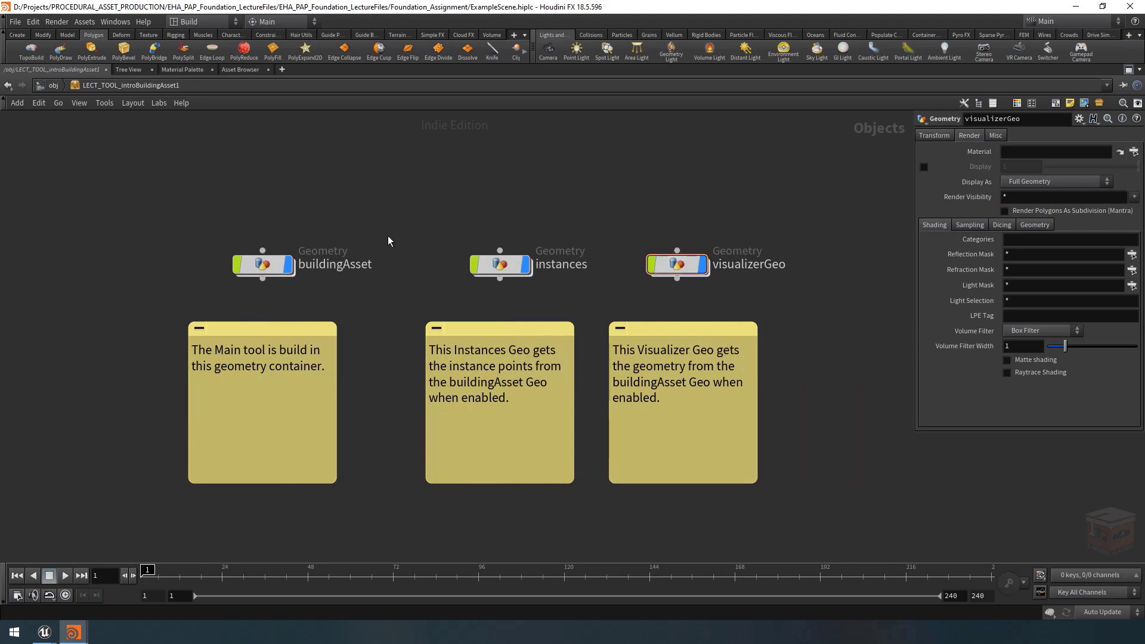
Return inside the buildingAsset network and inspect the output0 node next to the visualizer output branch
{"action": "double_click", "coordinate": [272, 267]}
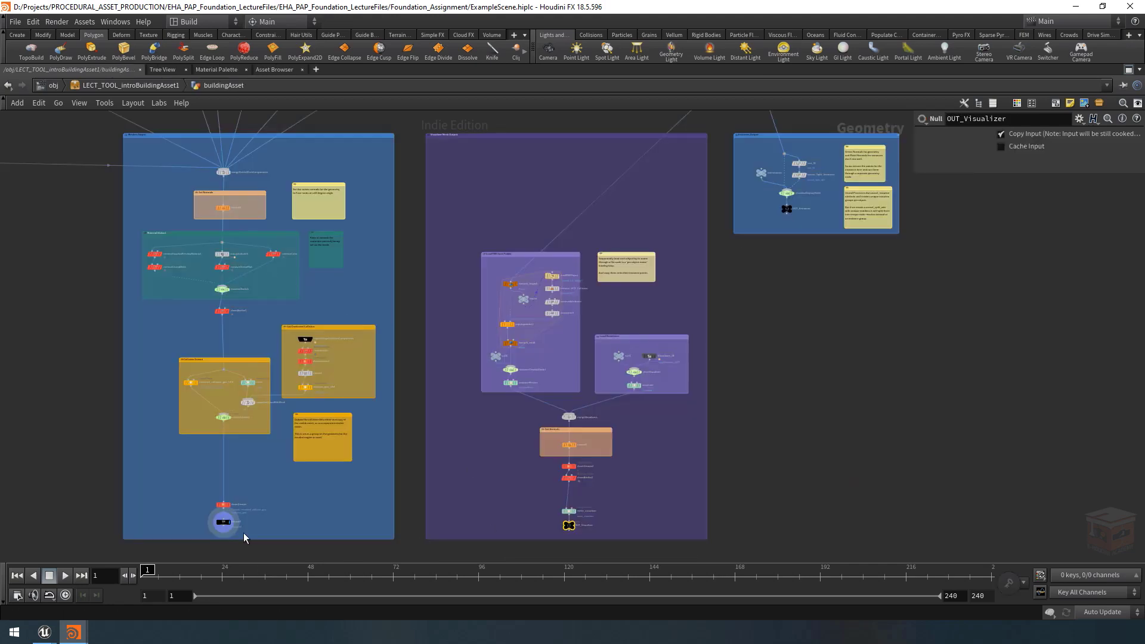
{"action": "middle_click_drag", "start_coordinate": [233, 529], "coordinate": [426, 485]}
{"action": "scroll", "coordinate": [426, 485], "scroll_direction": "up", "scroll_amount": 6}
{"action": "left_click_drag", "start_coordinate": [545, 438], "coordinate": [366, 496]}
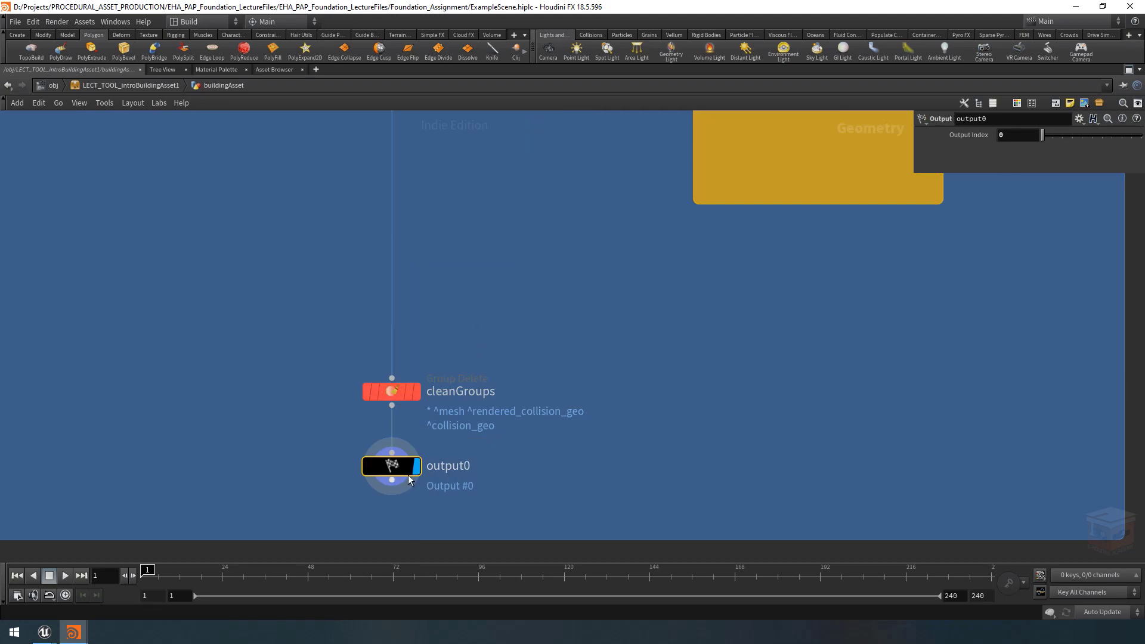
{"action": "scroll", "coordinate": [409, 478], "scroll_direction": "down", "scroll_amount": 10}
{"action": "scroll", "coordinate": [684, 493], "scroll_direction": "up", "scroll_amount": 3}
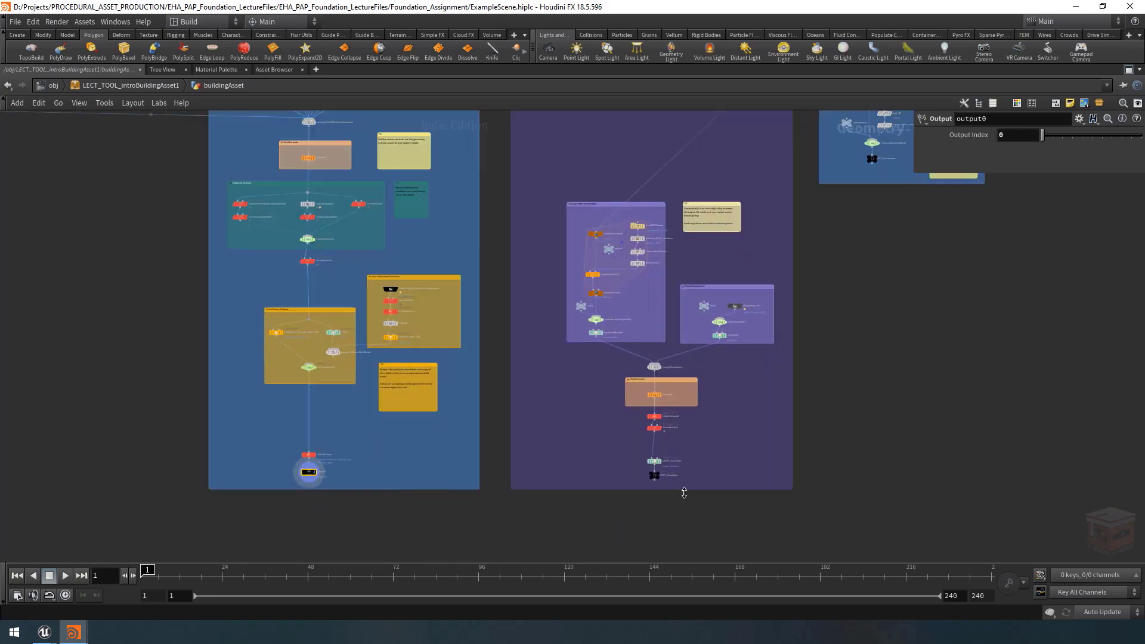
Select the OUT_Visualizer null and examine how the visualizer branch sits beside the main building output
{"action": "scroll", "coordinate": [685, 493], "scroll_direction": "up", "scroll_amount": 2}
{"action": "left_click", "coordinate": [631, 460]}
{"action": "scroll", "coordinate": [627, 466], "scroll_direction": "down", "scroll_amount": 4}
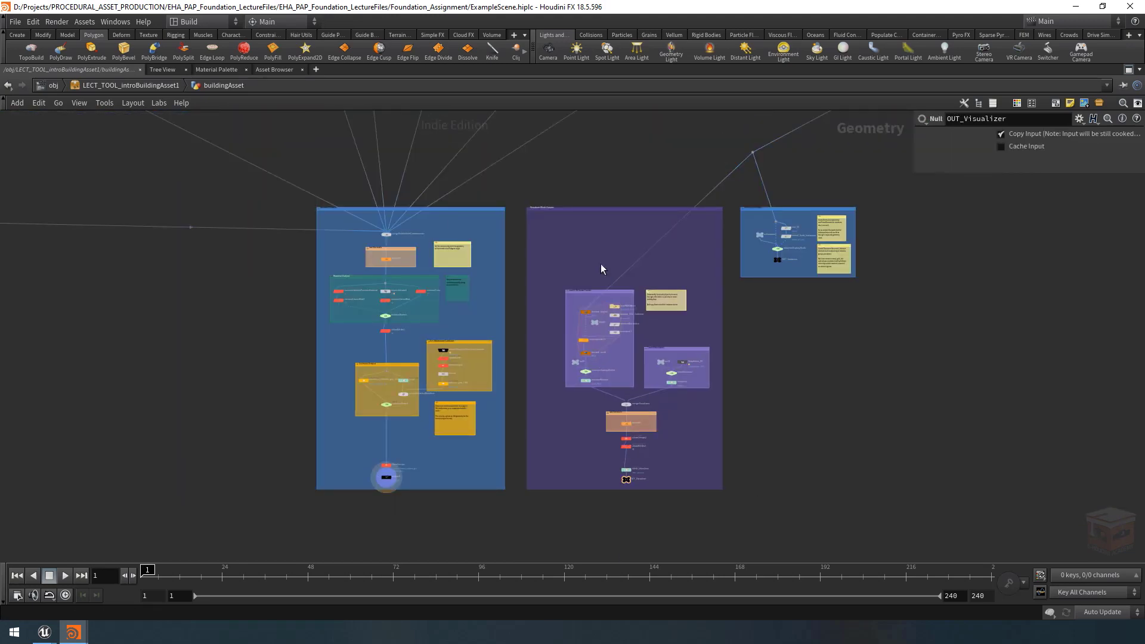
Go up to the LECT_TOOL_introBuildingAsset1 level, restore the split pane layout and enter the visualizerGeo container
{"action": "left_click", "coordinate": [165, 87]}
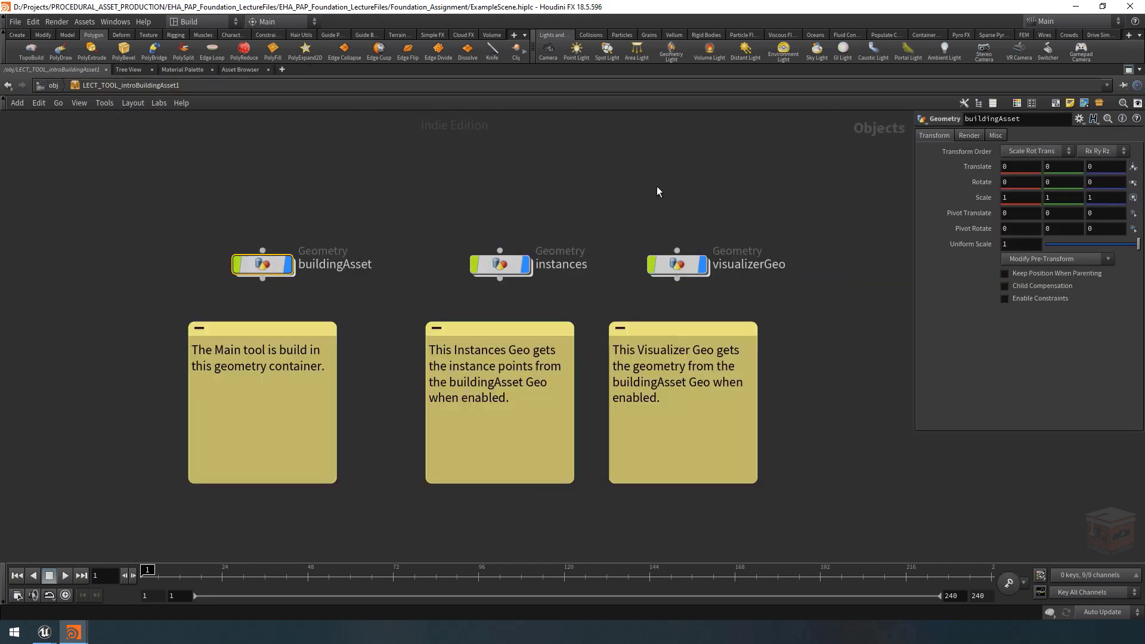
{"action": "left_click", "coordinate": [658, 191]}
{"action": "left_click", "coordinate": [1130, 71]}
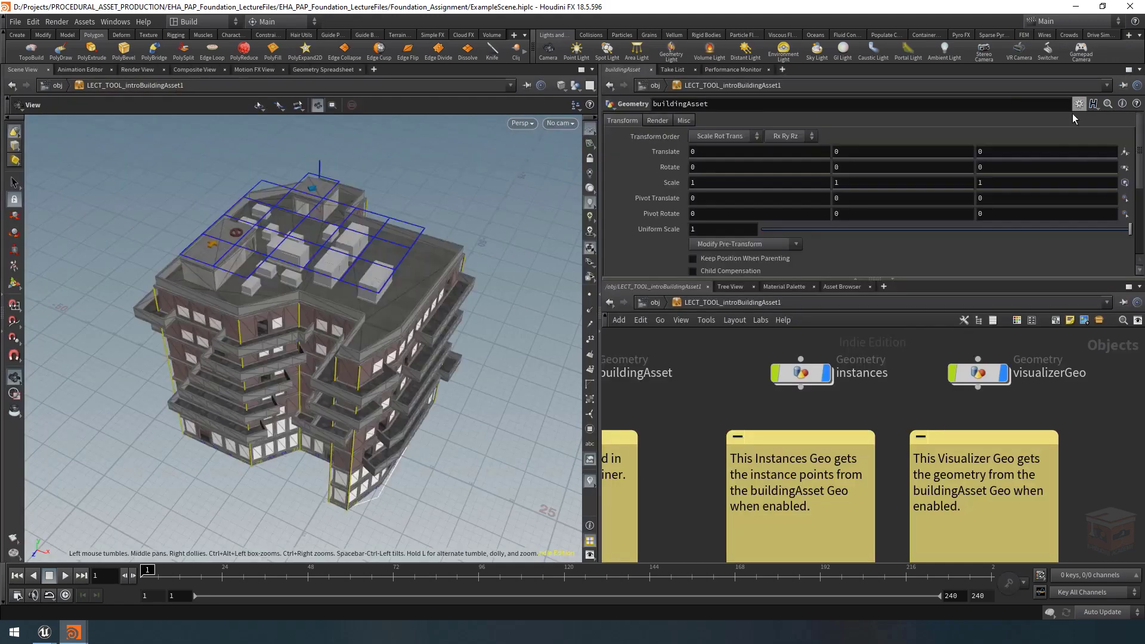
{"action": "double_click", "coordinate": [985, 376]}
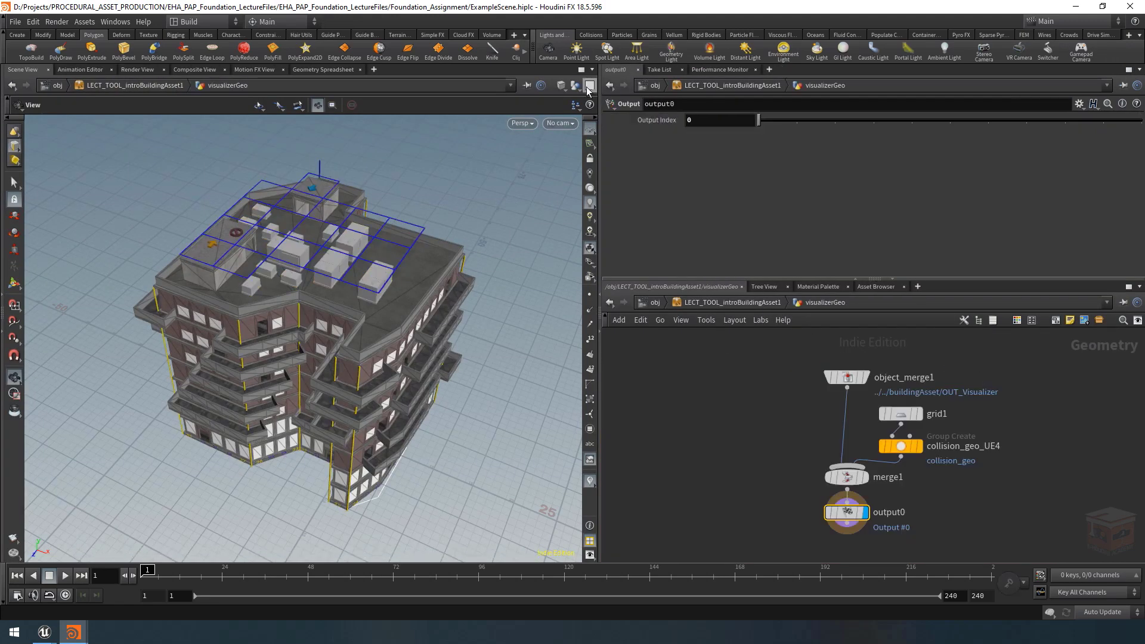
Hide the other objects in the viewport and examine the grid, corner lines and segment numbers output by visualizerGeo
{"action": "left_click_drag", "start_coordinate": [404, 340], "coordinate": [381, 227], "text": "alt"}
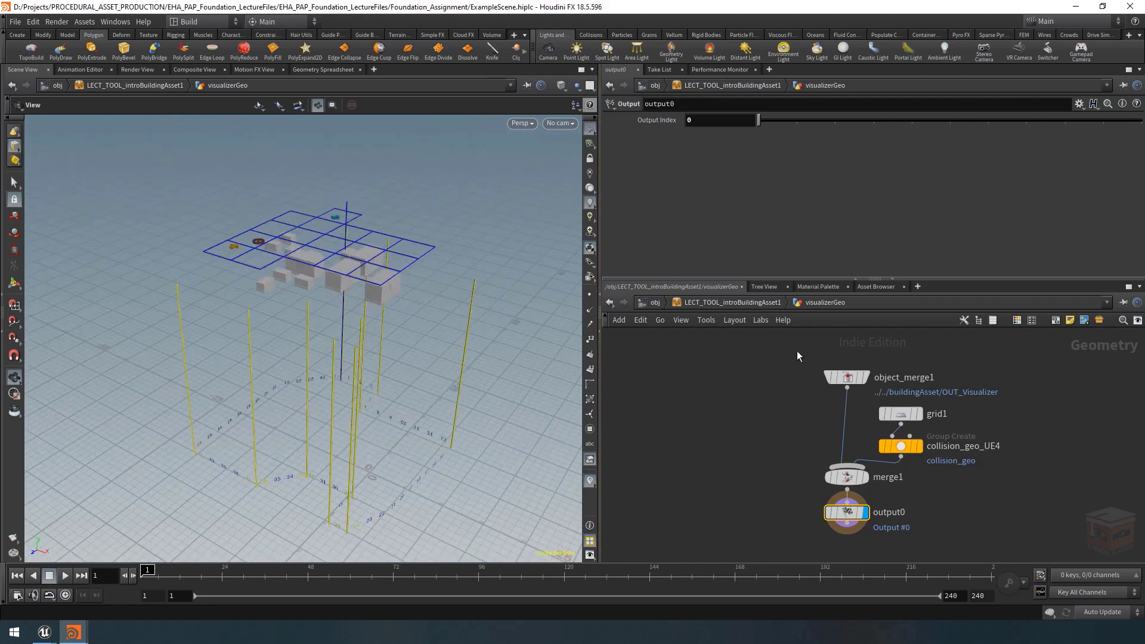
{"action": "middle_click_drag", "start_coordinate": [1024, 495], "coordinate": [950, 494]}
{"action": "left_click_drag", "start_coordinate": [837, 500], "coordinate": [837, 516]}
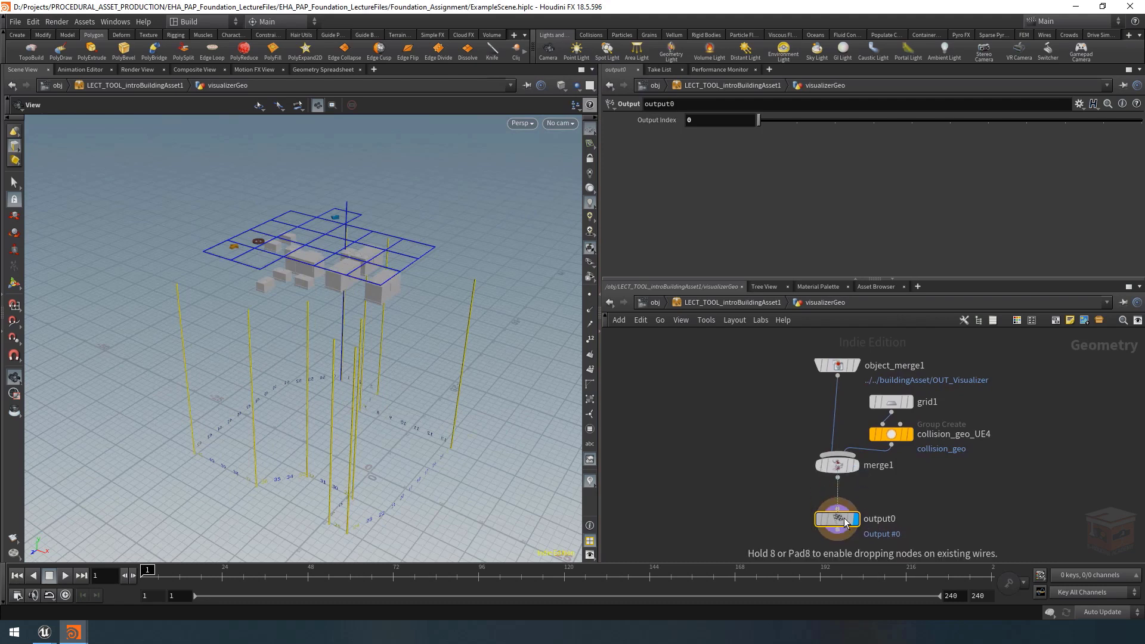
{"action": "left_click_drag", "start_coordinate": [352, 284], "coordinate": [359, 294]}
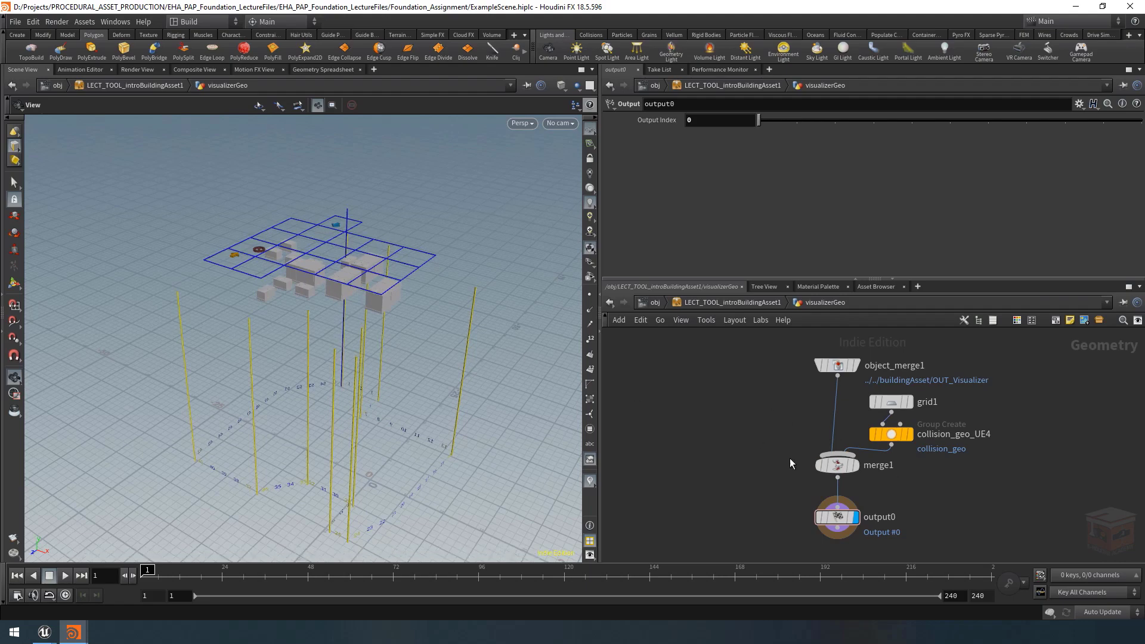
{"action": "scroll", "coordinate": [334, 289], "scroll_direction": "up", "scroll_amount": 5}
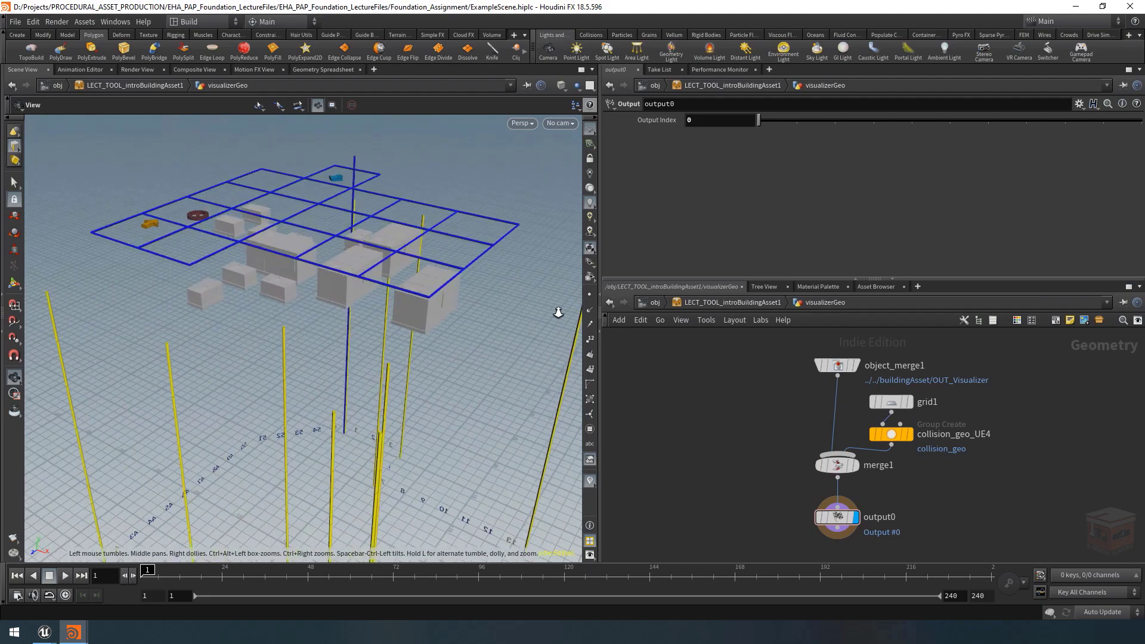
{"action": "mouse_move", "coordinate": [354, 296]}
{"action": "left_mouse_down"}
{"action": "mouse_move", "coordinate": [371, 200]}
{"action": "mouse_move", "coordinate": [357, 305]}
{"action": "left_mouse_up"}
{"action": "right_click_drag", "start_coordinate": [361, 300], "coordinate": [267, 312]}
{"action": "middle_click_drag", "start_coordinate": [347, 339], "coordinate": [335, 317]}
{"action": "scroll", "coordinate": [339, 298], "scroll_direction": "down", "scroll_amount": 3}
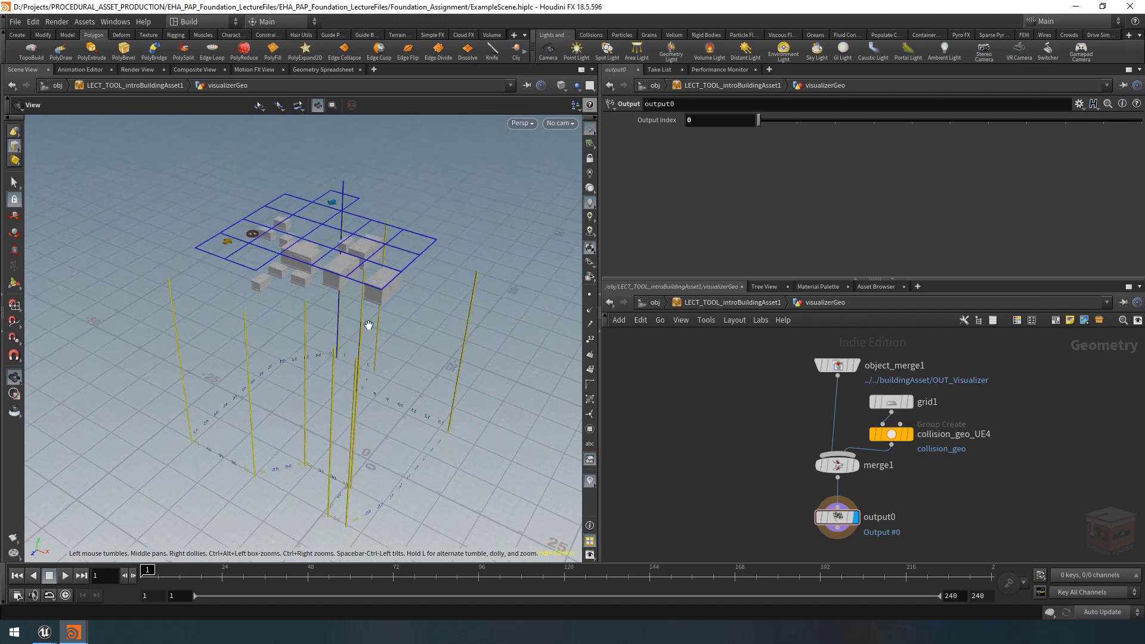
Switch to the Unreal Editor and examine the building's rooftop units underneath the blue grid visualizer
{"action": "left_click", "coordinate": [49, 637]}
{"action": "left_click", "coordinate": [52, 598]}
{"action": "key", "text": "w"}
{"action": "right_click_drag", "start_coordinate": [429, 375], "coordinate": [392, 257]}
{"action": "key", "text": "w"}
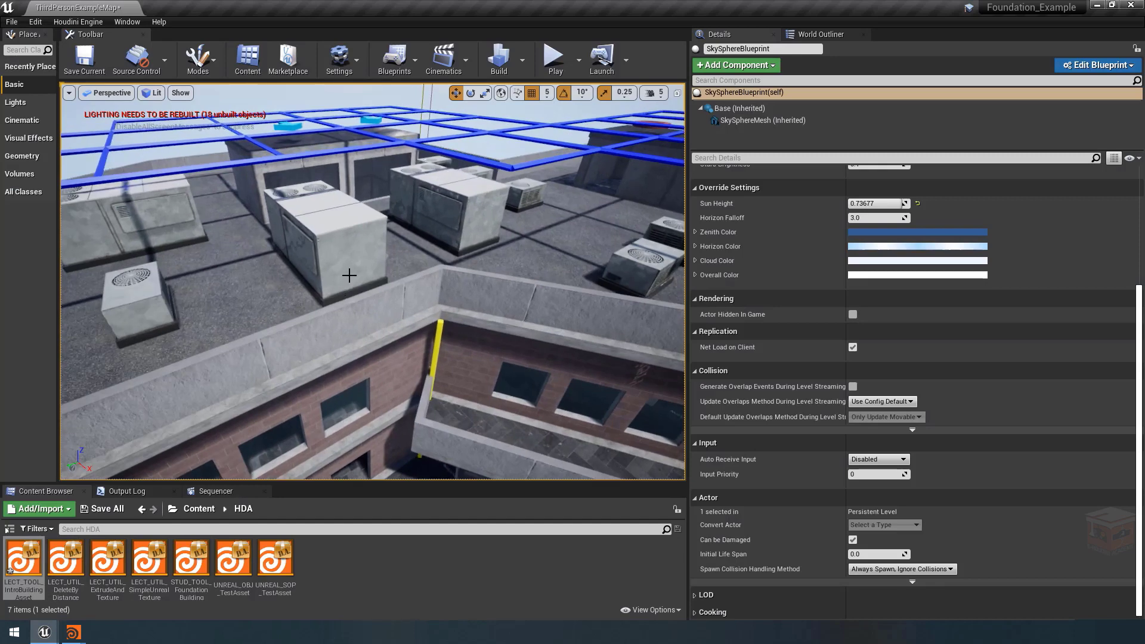
Switch back to the Houdini example scene and view the whole building with its visualizers at the LECT_TOOL_introBuildingAsset1 level
{"action": "left_click", "coordinate": [73, 632]}
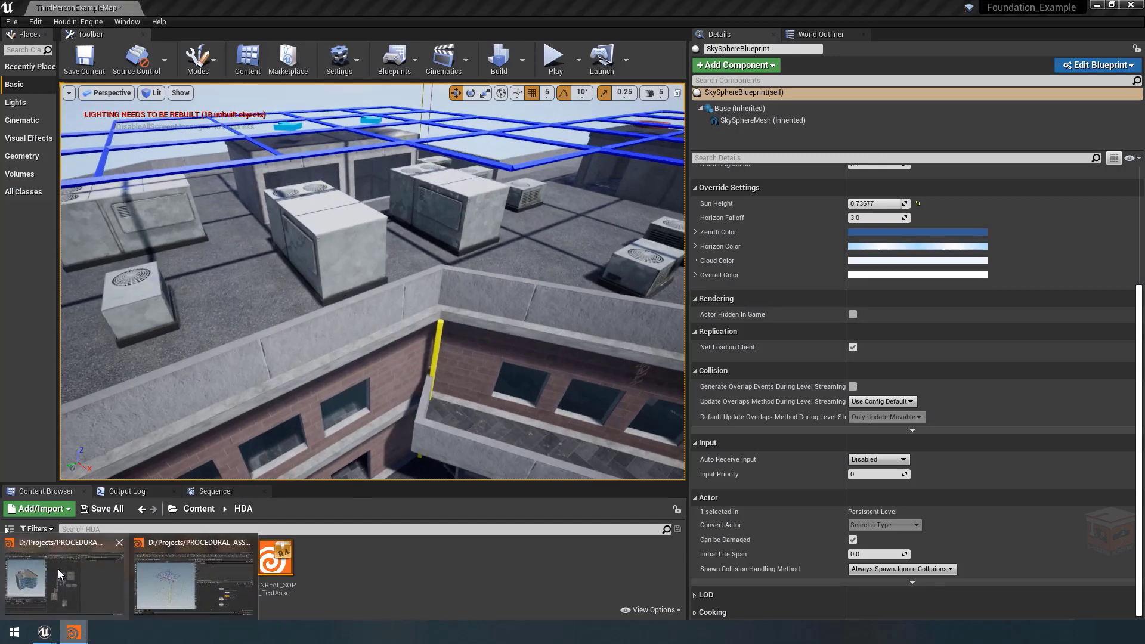
{"action": "left_click", "coordinate": [180, 579]}
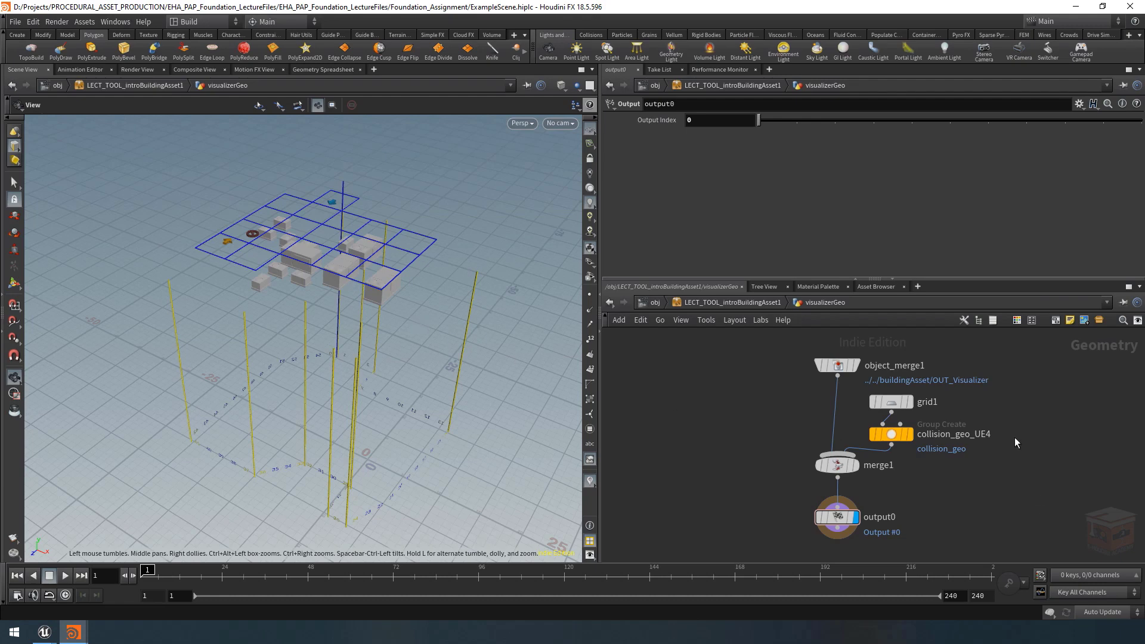
{"action": "left_click", "coordinate": [692, 303]}
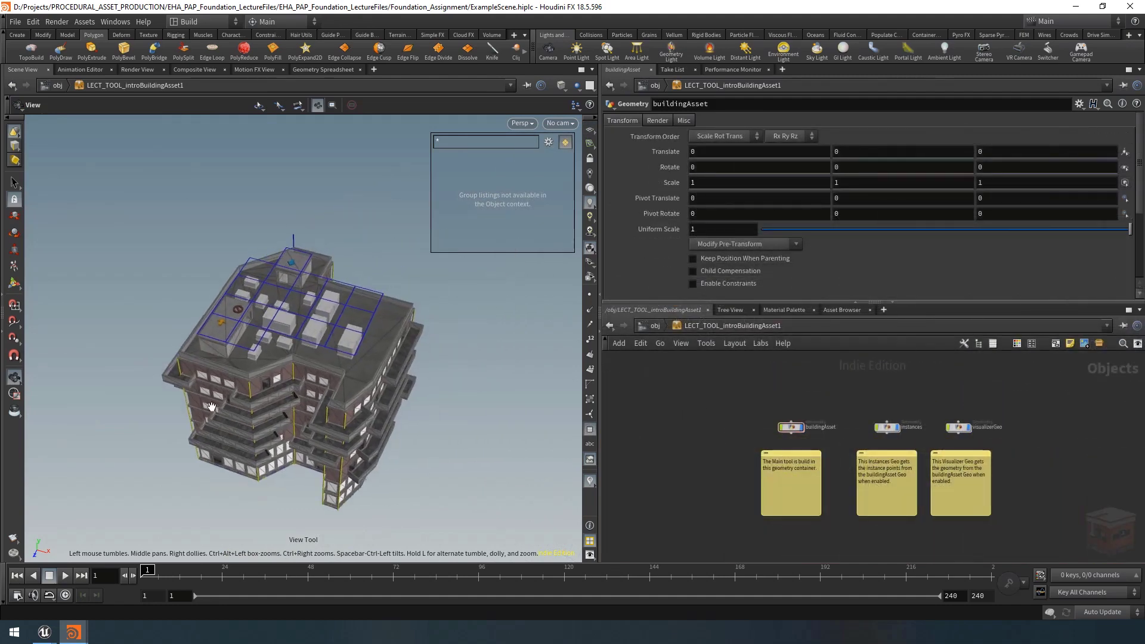
{"action": "left_click_drag", "start_coordinate": [493, 463], "coordinate": [482, 449]}
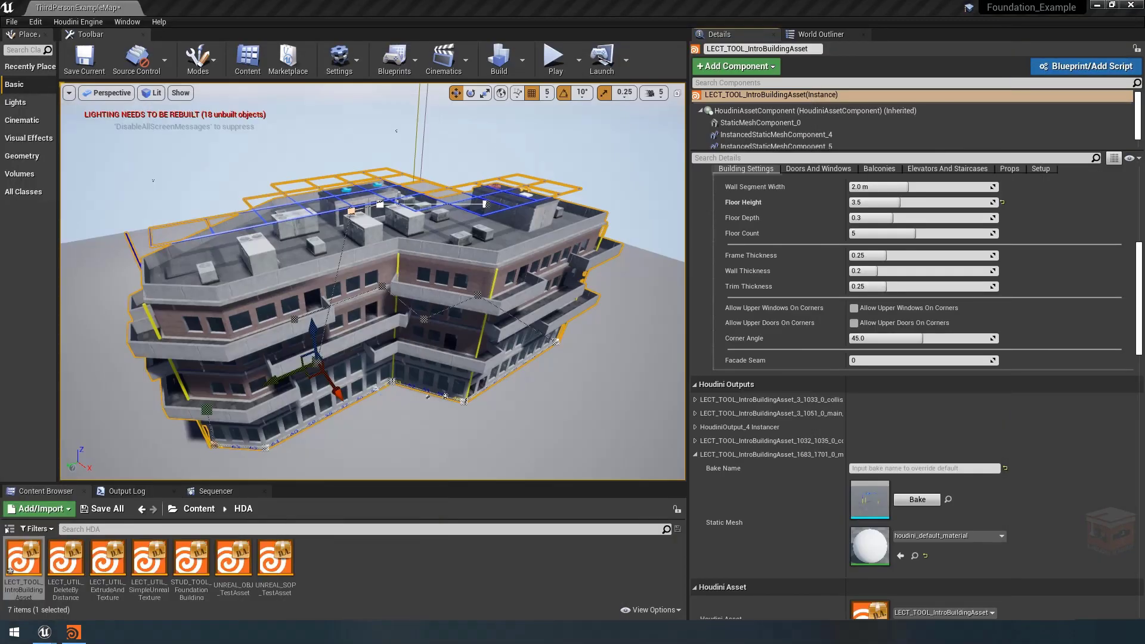
Switch to the Foundation_Scene_Vid5-5 Houdini scene and display the isolateWalls node in the Extrude Walls network box
{"action": "left_click", "coordinate": [73, 632]}
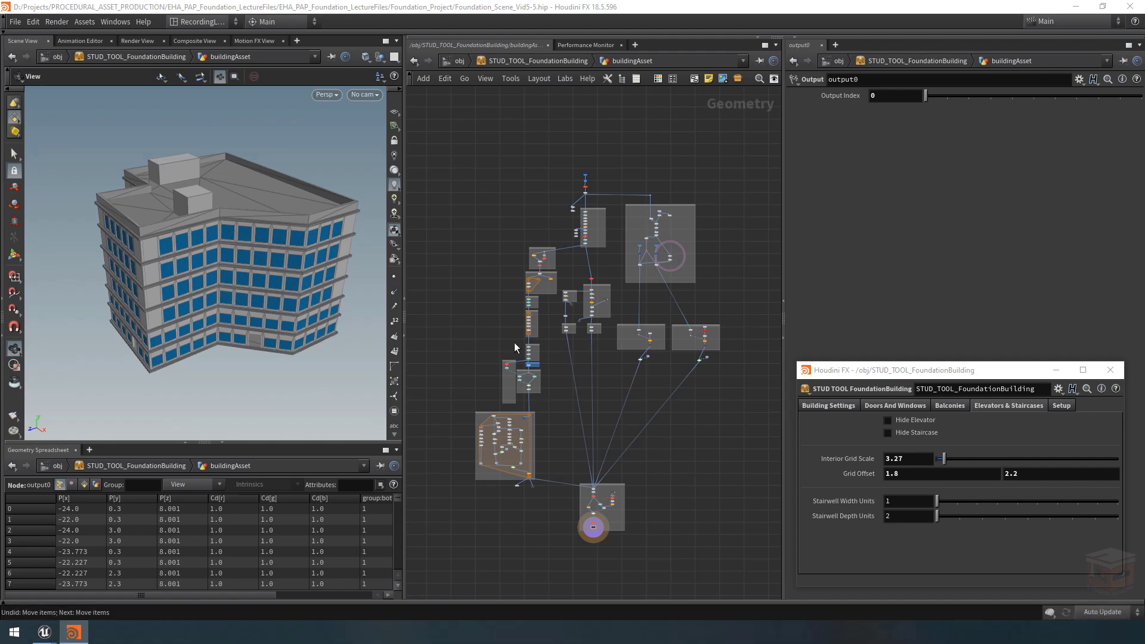
{"action": "scroll", "coordinate": [495, 252], "scroll_direction": "up", "scroll_amount": 5}
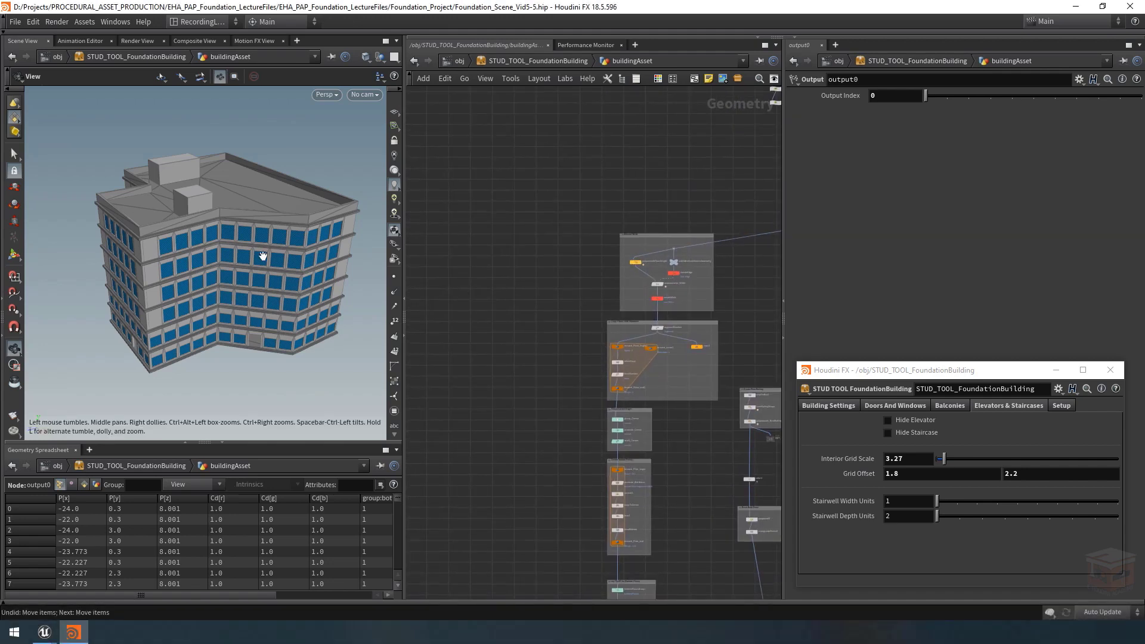
{"action": "middle_click_drag", "start_coordinate": [273, 263], "coordinate": [274, 272]}
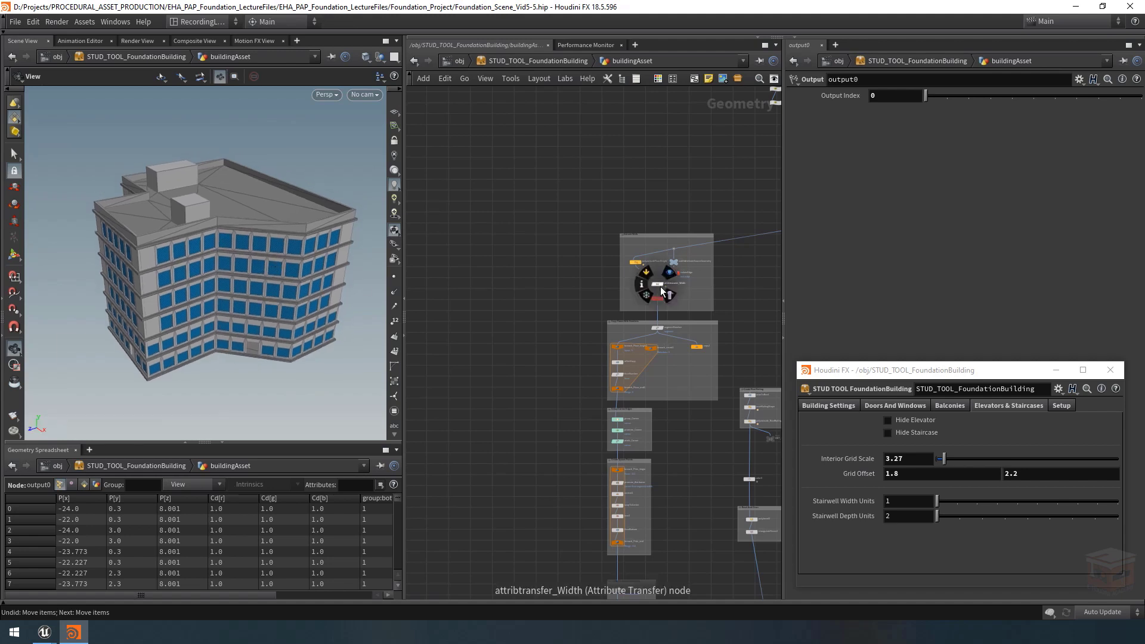
{"action": "middle_click_drag", "start_coordinate": [591, 267], "coordinate": [599, 296]}
{"action": "scroll", "coordinate": [668, 316], "scroll_direction": "up", "scroll_amount": 5}
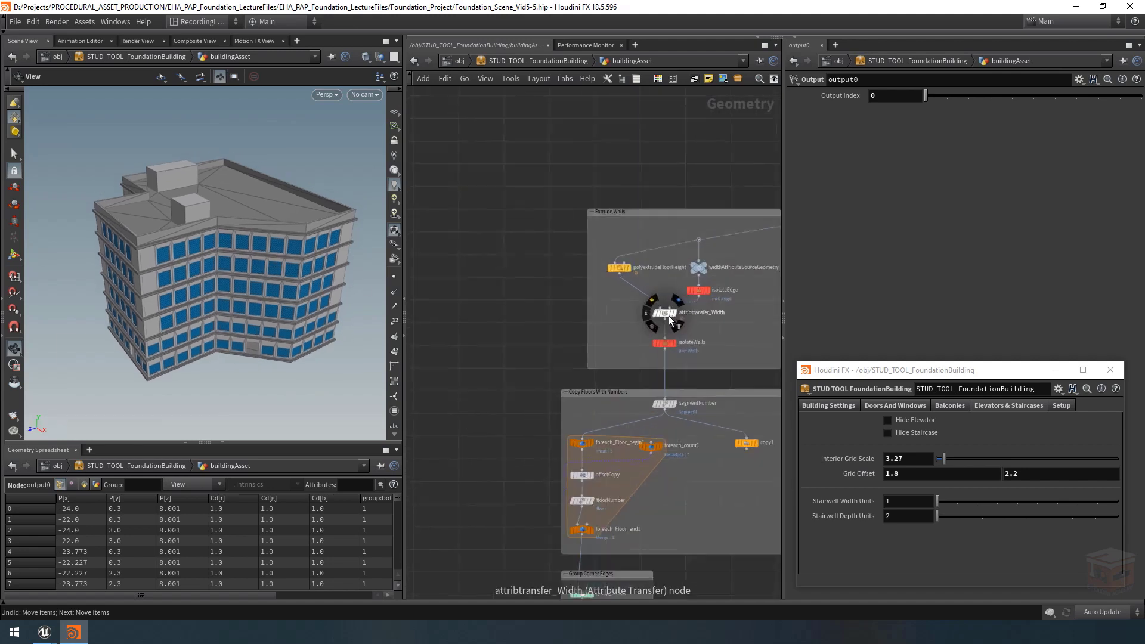
{"action": "left_click", "coordinate": [672, 347]}
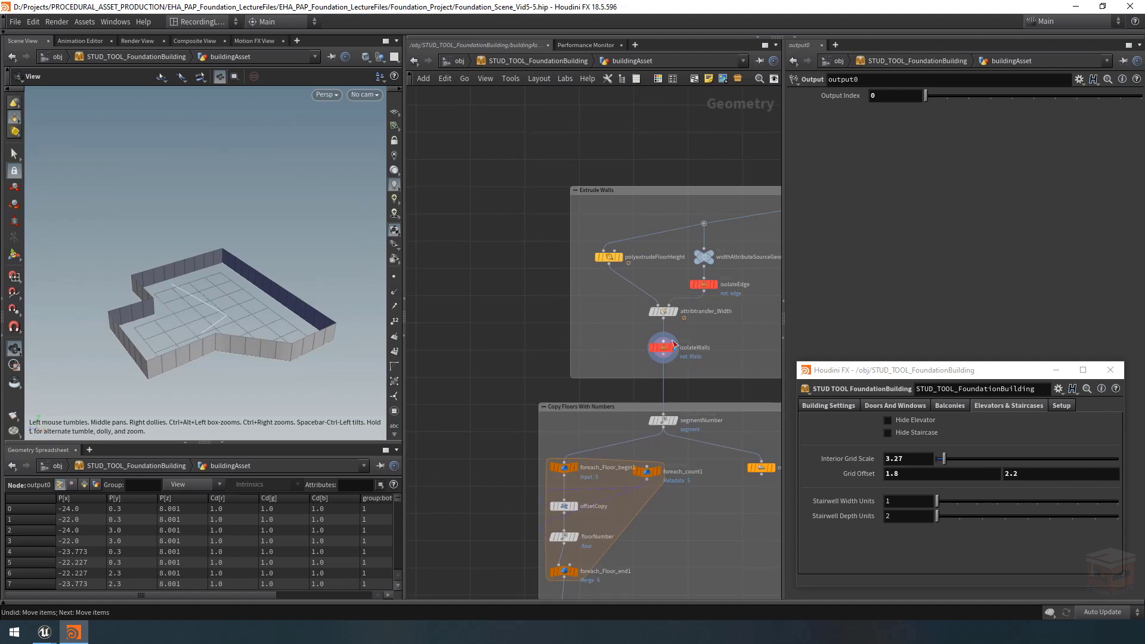
Turn on primitive numbers in the viewport and examine the segment numbering around the isolated wall outline
{"action": "middle_click_drag", "start_coordinate": [720, 327], "coordinate": [691, 342]}
{"action": "middle_click_drag", "start_coordinate": [560, 270], "coordinate": [508, 267]}
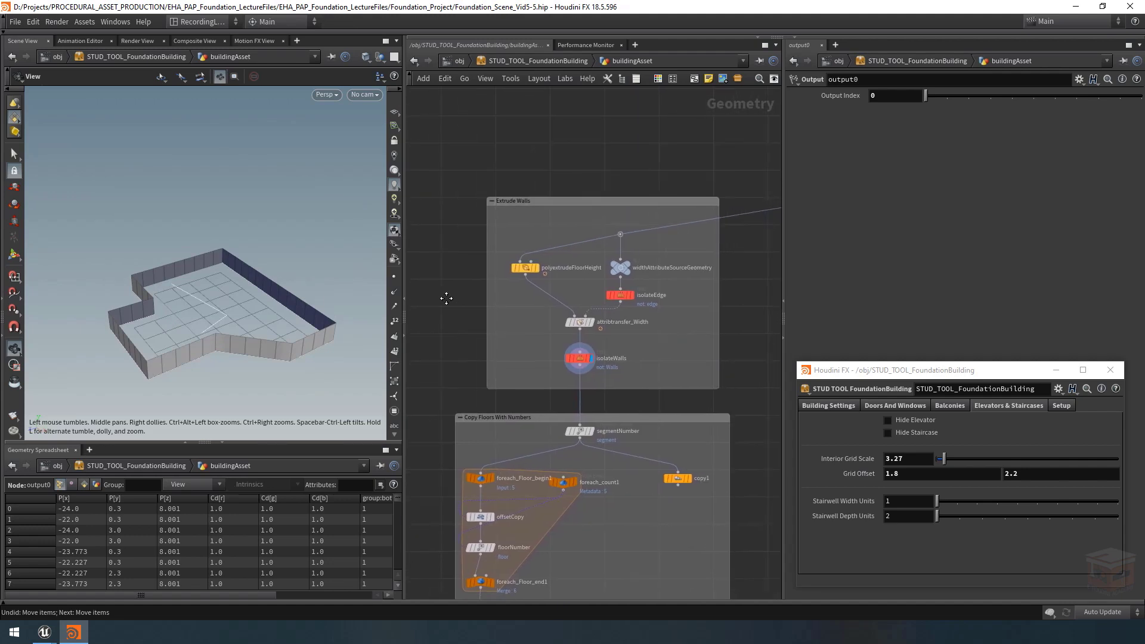
{"action": "scroll", "coordinate": [572, 346], "scroll_direction": "down", "scroll_amount": 6}
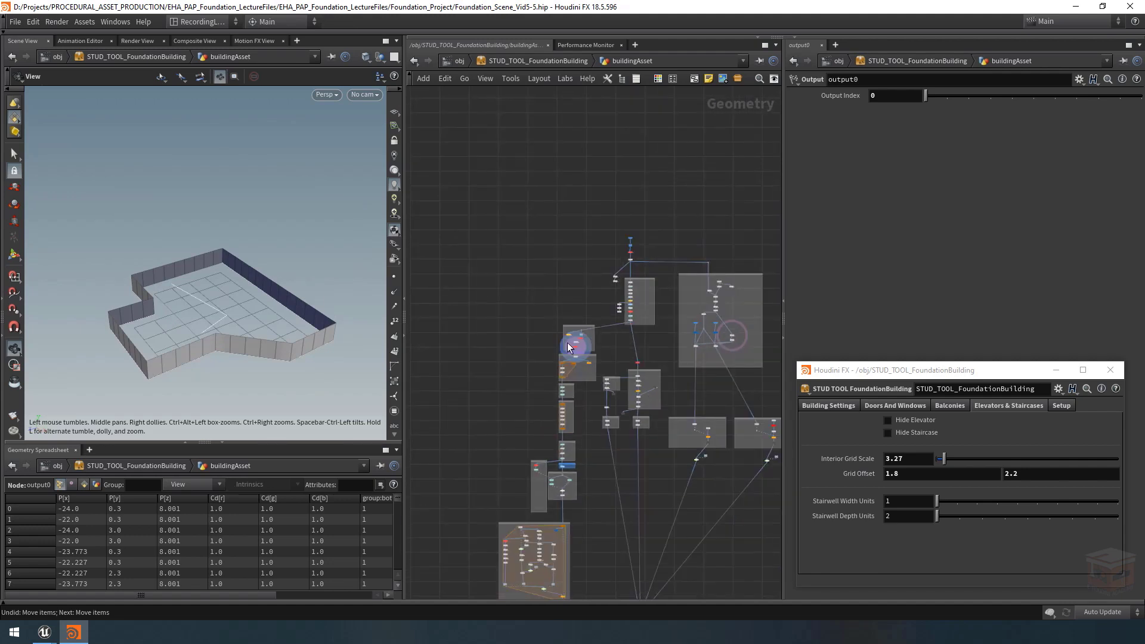
{"action": "scroll", "coordinate": [568, 346], "scroll_direction": "up", "scroll_amount": 5}
{"action": "left_click", "coordinate": [394, 352]}
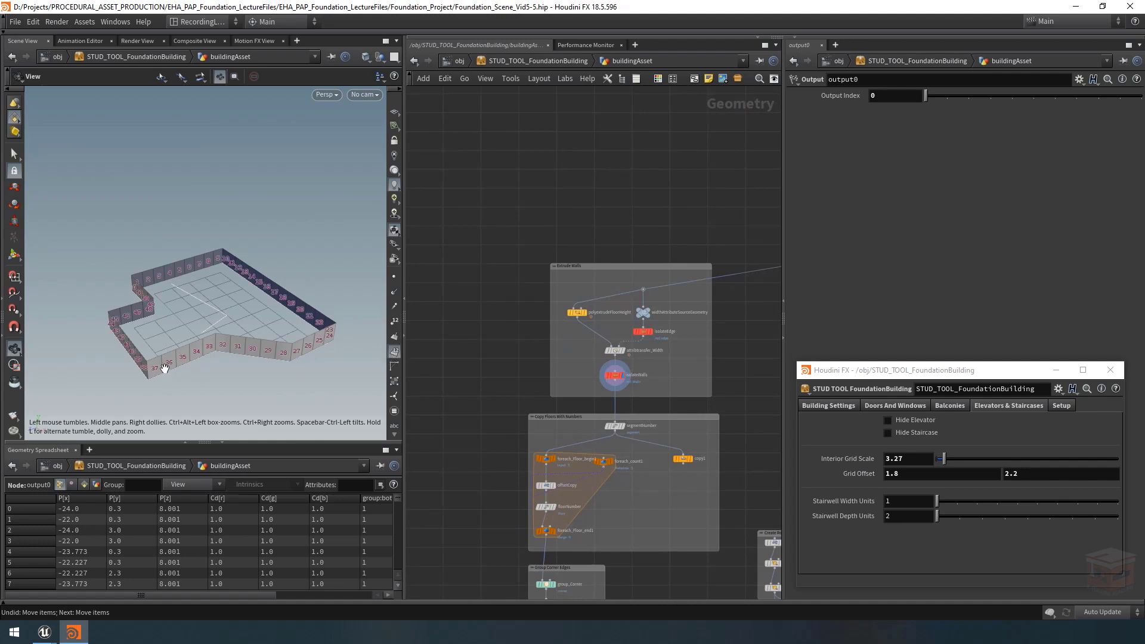
{"action": "left_click_drag", "start_coordinate": [164, 368], "coordinate": [172, 368]}
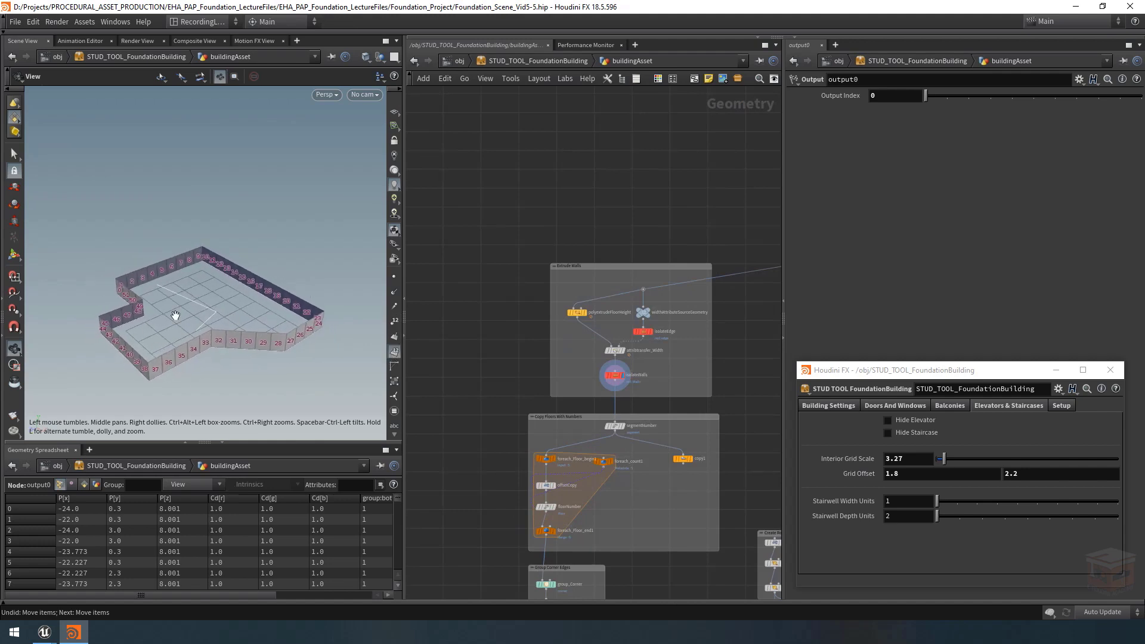
{"action": "left_click_drag", "start_coordinate": [129, 288], "coordinate": [153, 299]}
{"action": "right_click_drag", "start_coordinate": [116, 293], "coordinate": [289, 314]}
{"action": "left_click_drag", "start_coordinate": [220, 322], "coordinate": [175, 335]}
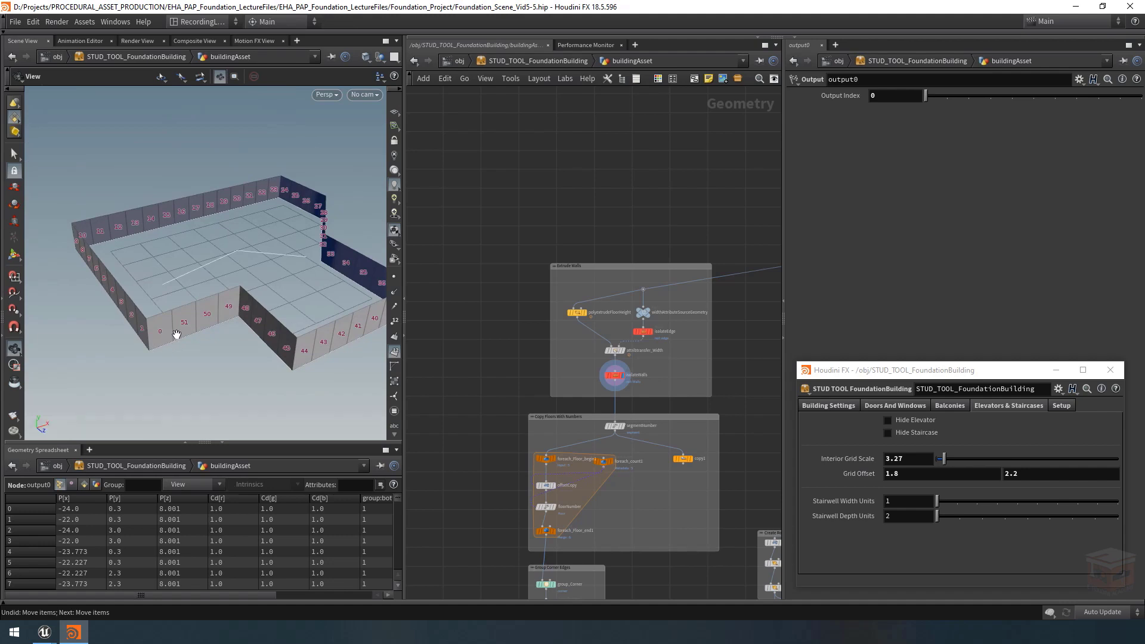
{"action": "scroll", "coordinate": [166, 344], "scroll_direction": "down", "scroll_amount": 5}
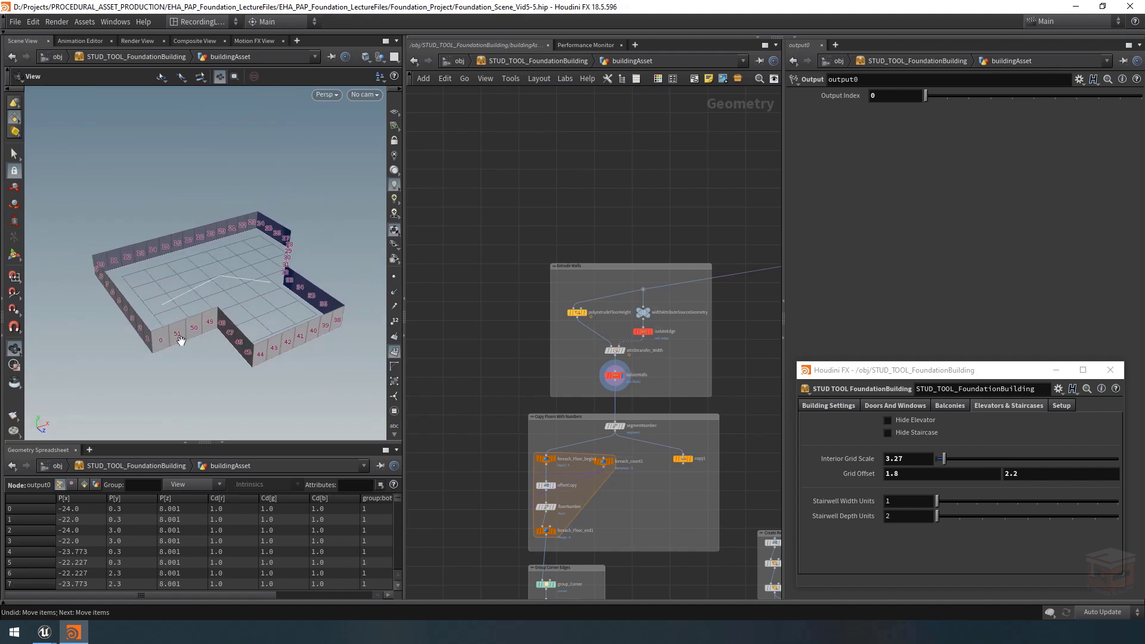
Display the foreach_Floor_end1 node and examine the primitive numbering across the copied floors
{"action": "scroll", "coordinate": [561, 537], "scroll_direction": "up", "scroll_amount": 4}
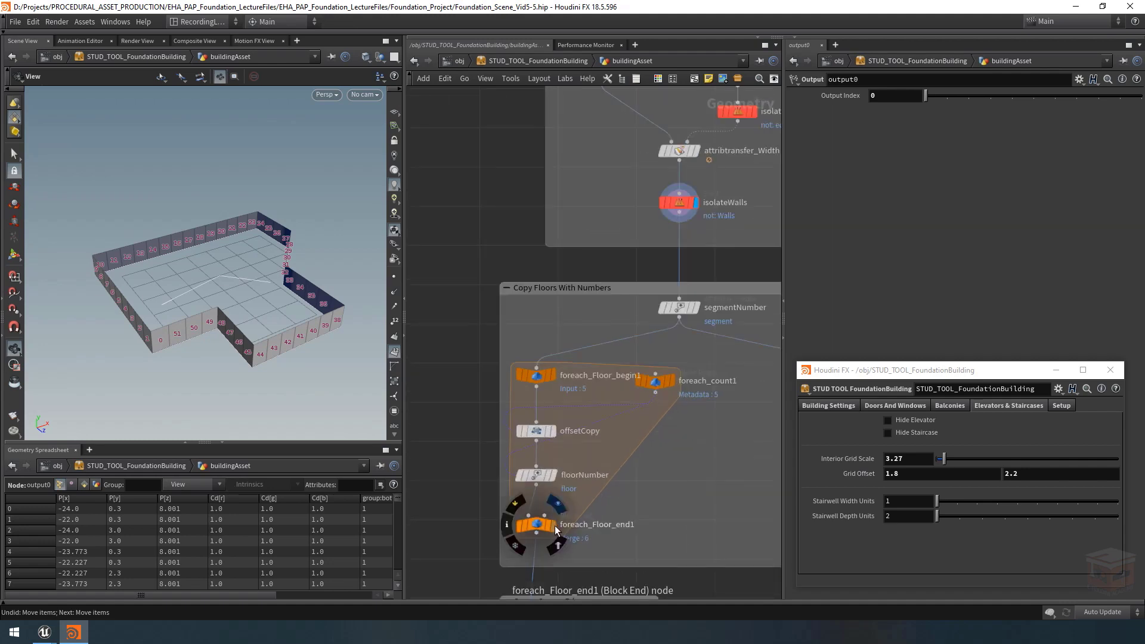
{"action": "left_click", "coordinate": [554, 531]}
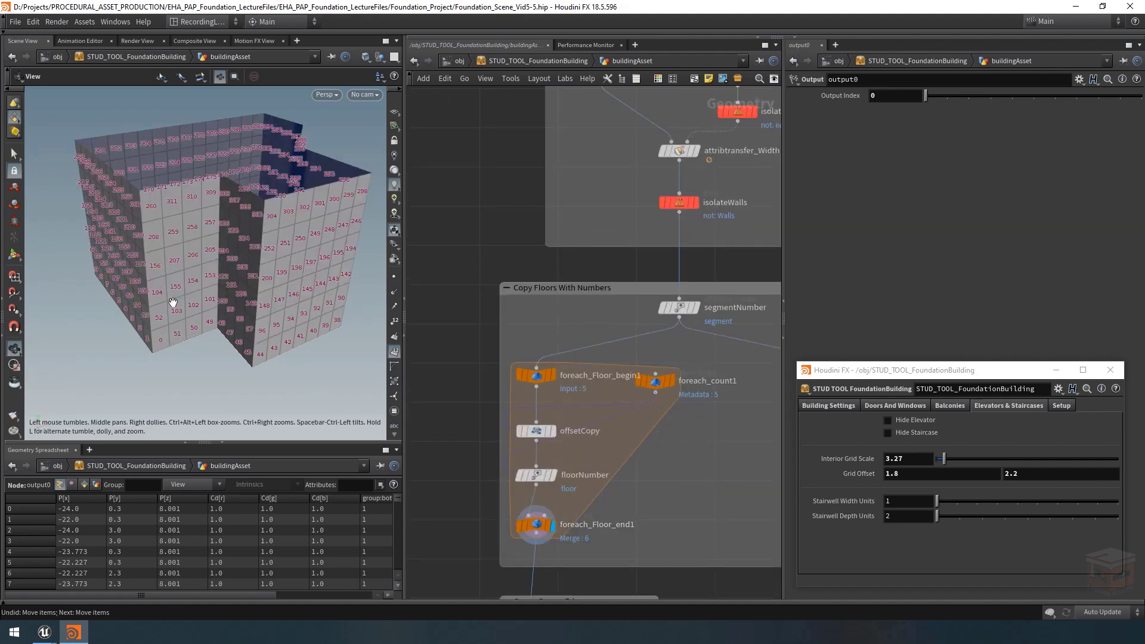
{"action": "scroll", "coordinate": [724, 544], "scroll_direction": "down", "scroll_amount": 4}
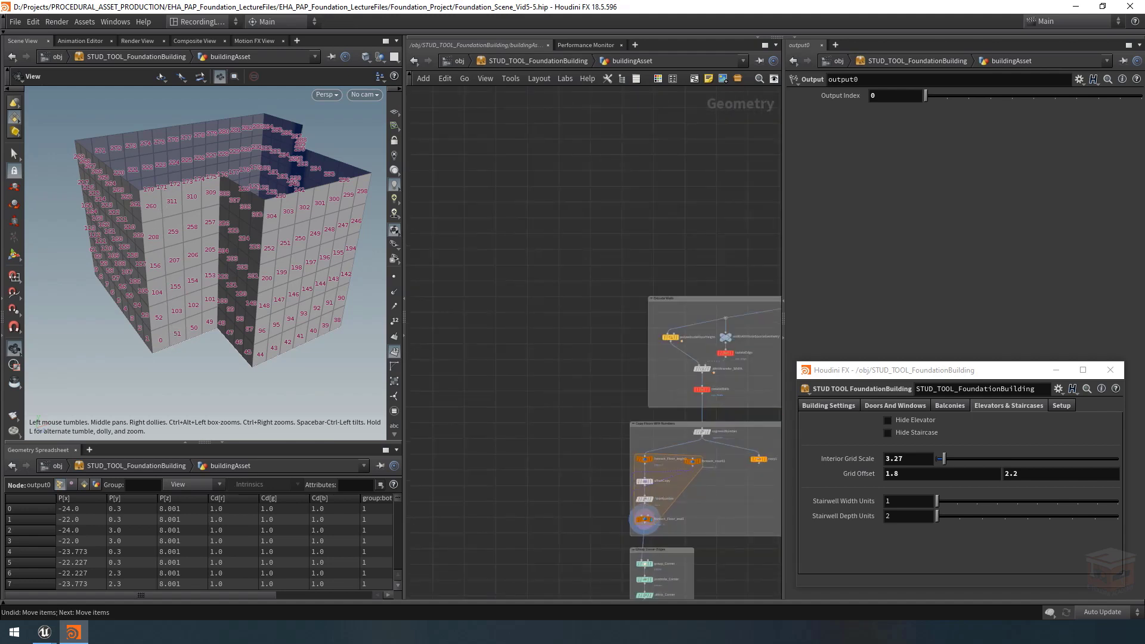
Display the isolateWalls node again and branch a wire from its output to a new dot in the empty area beside the network boxes
{"action": "scroll", "coordinate": [702, 391], "scroll_direction": "up", "scroll_amount": 5}
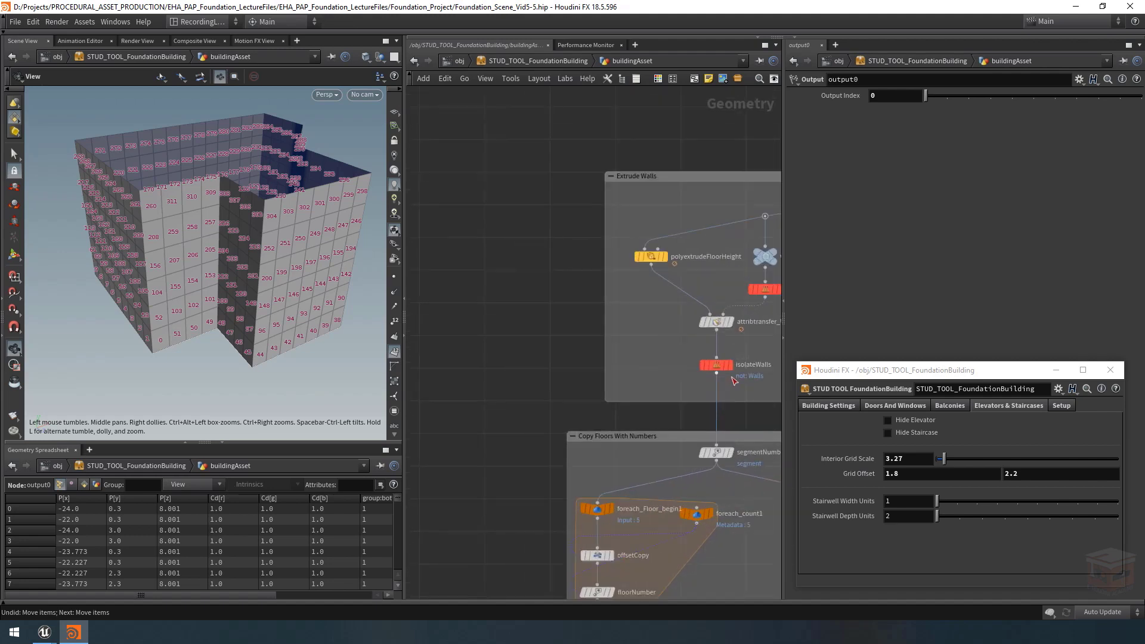
{"action": "left_click", "coordinate": [639, 370]}
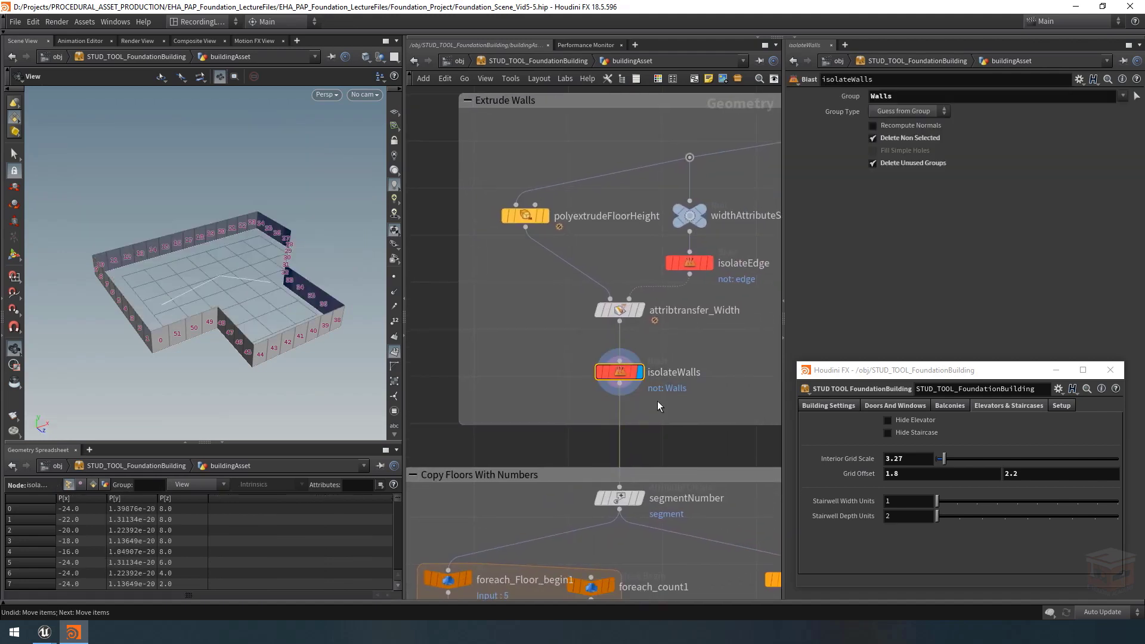
{"action": "scroll", "coordinate": [695, 402], "scroll_direction": "down", "scroll_amount": 5}
{"action": "left_click", "coordinate": [697, 402]}
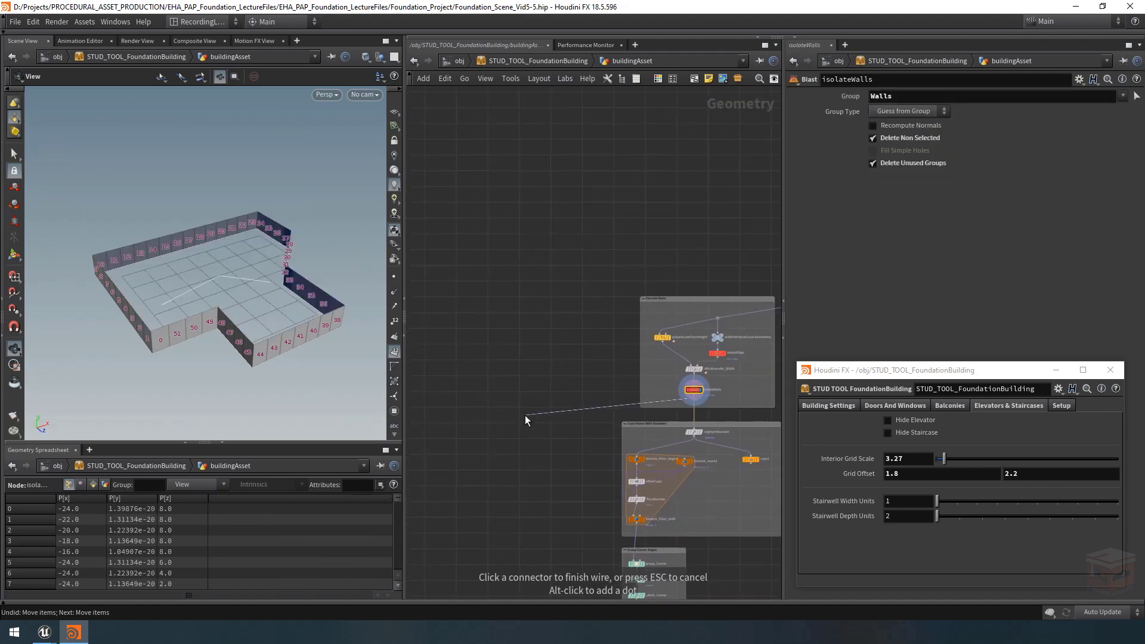
{"action": "middle_click_drag", "start_coordinate": [525, 416], "coordinate": [545, 395]}
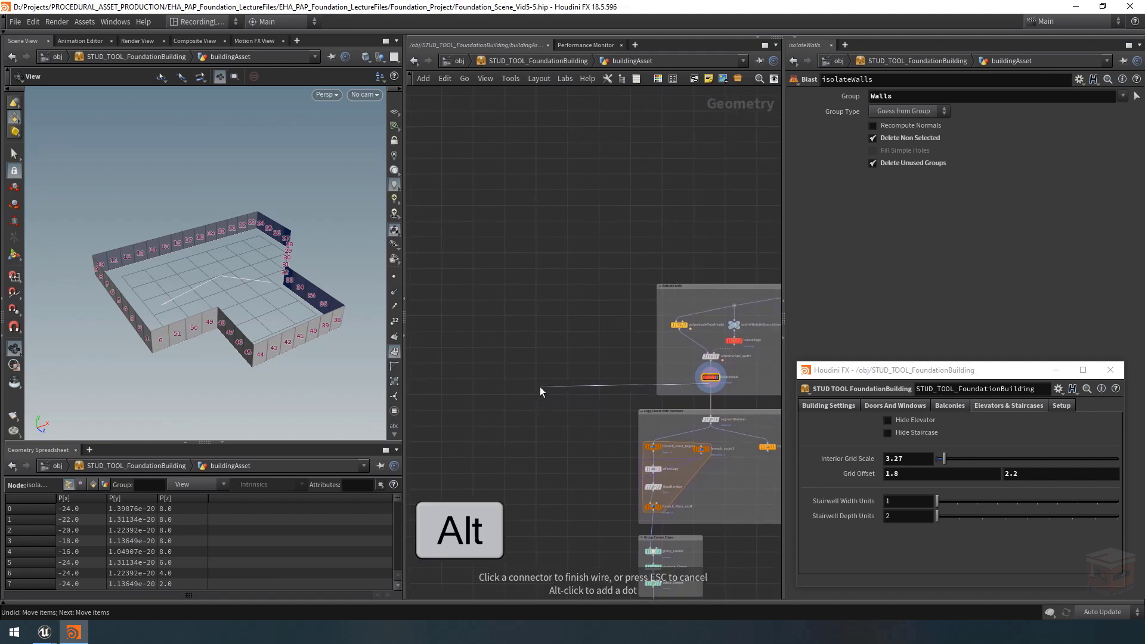
{"action": "left_click", "coordinate": [508, 386], "text": "alt"}
{"action": "key", "text": "Escape"}
Create a network box below the new dot and enlarge it beside the Copy Floors With Numbers box
{"action": "middle_click_drag", "start_coordinate": [523, 442], "coordinate": [588, 433]}
{"action": "scroll", "coordinate": [567, 439], "scroll_direction": "down", "scroll_amount": 1}
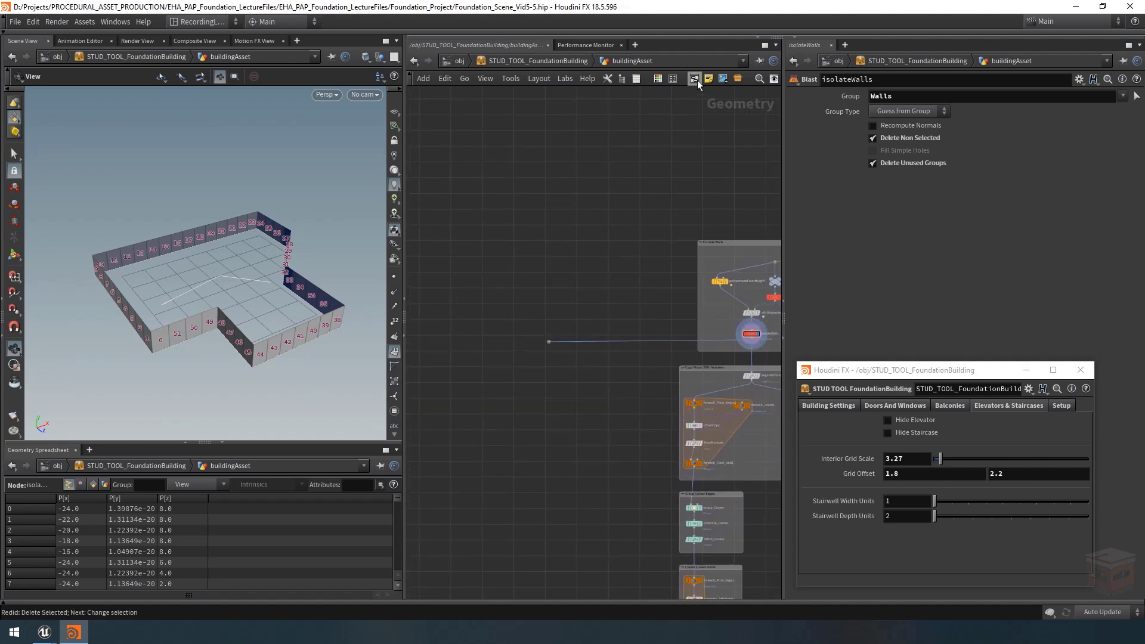
{"action": "left_click", "coordinate": [695, 79]}
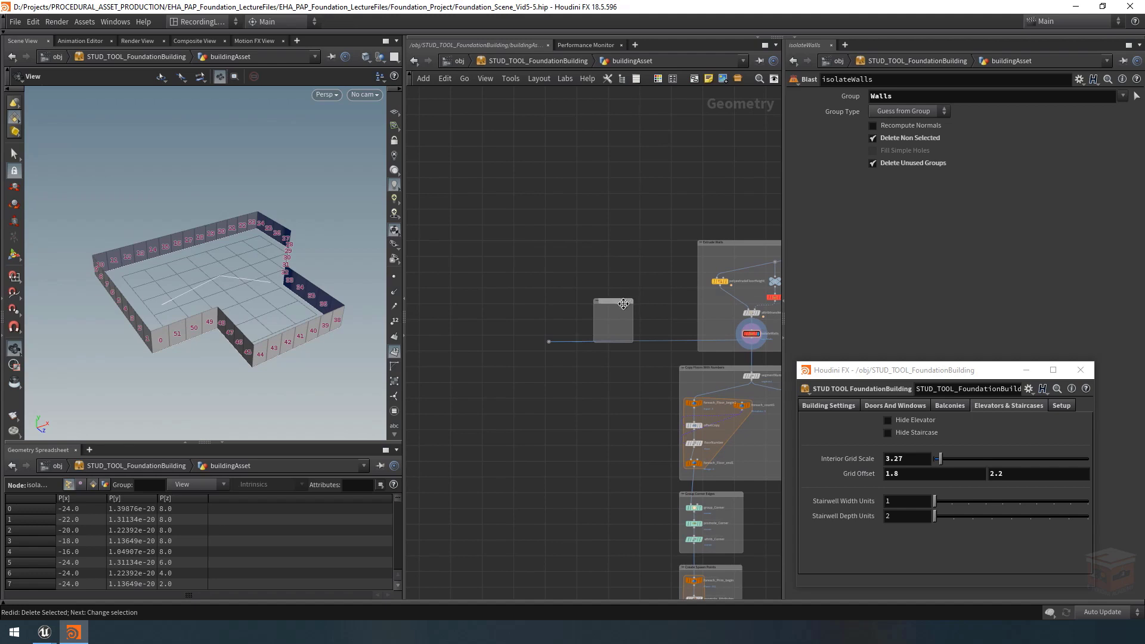
{"action": "left_click_drag", "start_coordinate": [624, 304], "coordinate": [543, 367]}
{"action": "left_click_drag", "start_coordinate": [554, 405], "coordinate": [610, 516]}
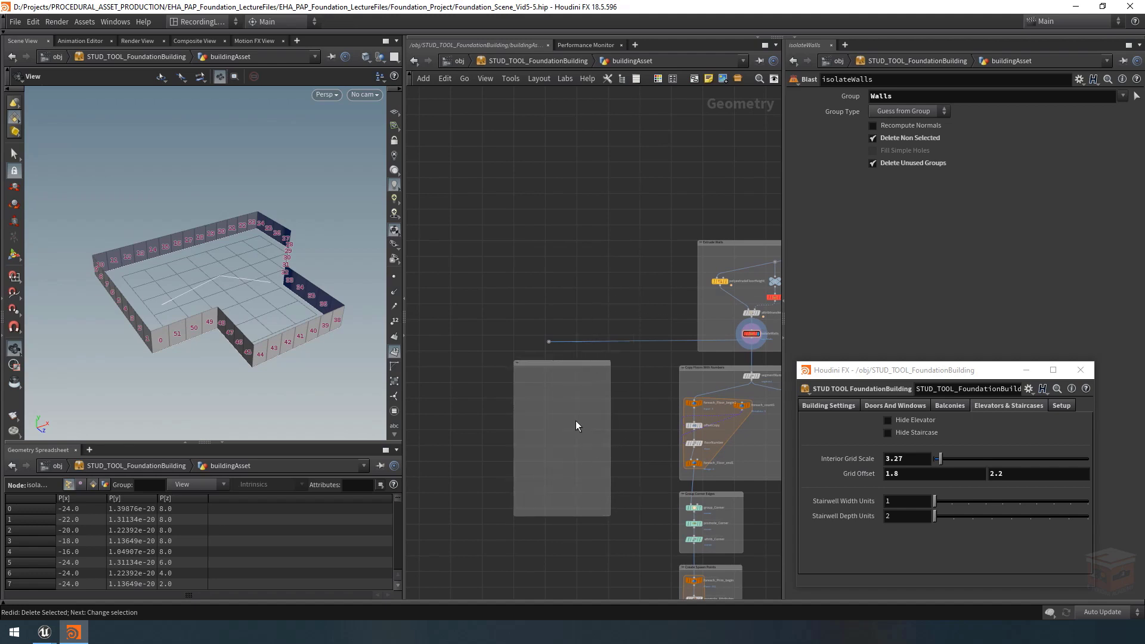
Title the new network box Seam Visualizer and colour it muted slate blue
{"action": "scroll", "coordinate": [529, 365], "scroll_direction": "up", "scroll_amount": 5}
{"action": "double_click", "coordinate": [530, 360]}
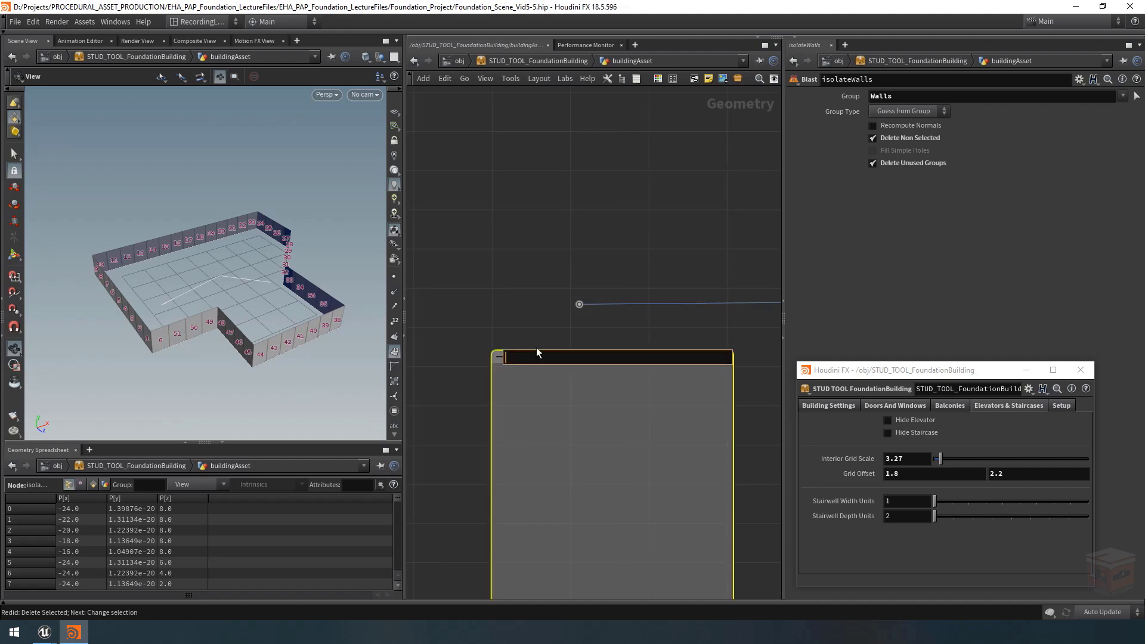
{"action": "type", "text": "Seam Visualizer"}
{"action": "key", "text": "Return"}
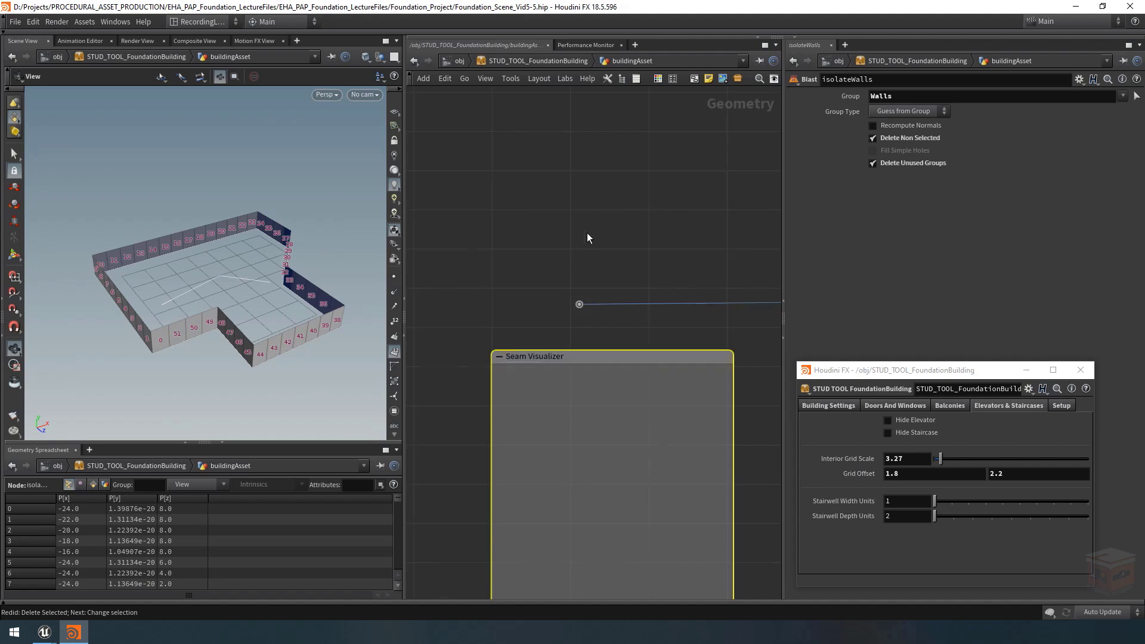
{"action": "scroll", "coordinate": [587, 233], "scroll_direction": "down", "scroll_amount": 4}
{"action": "middle_click_drag", "start_coordinate": [685, 291], "coordinate": [671, 324]}
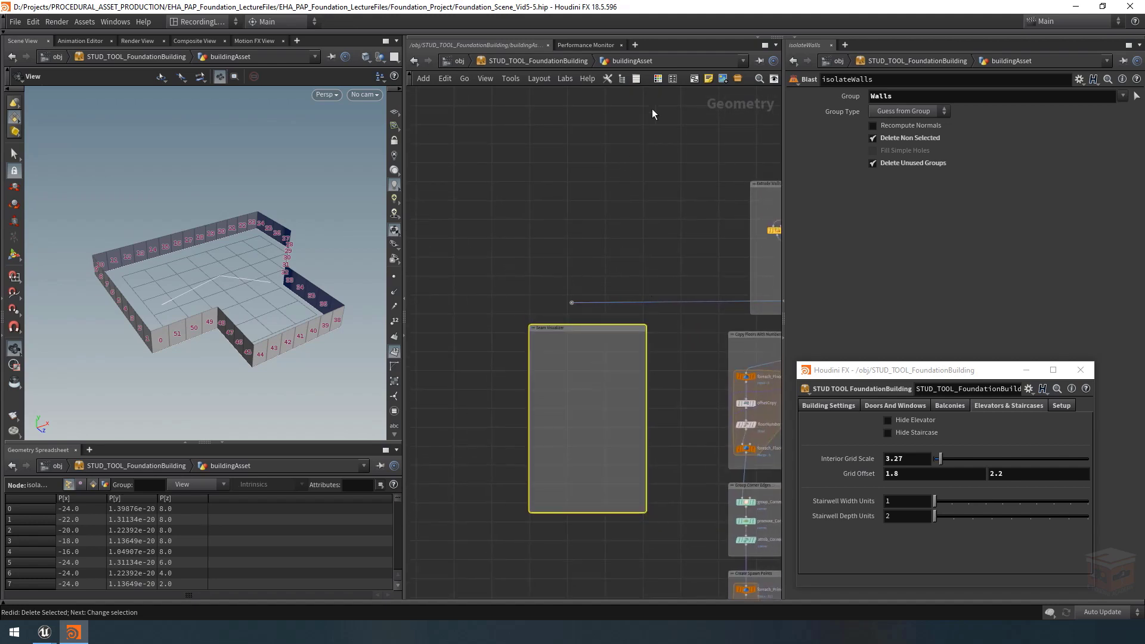
{"action": "left_click", "coordinate": [660, 78]}
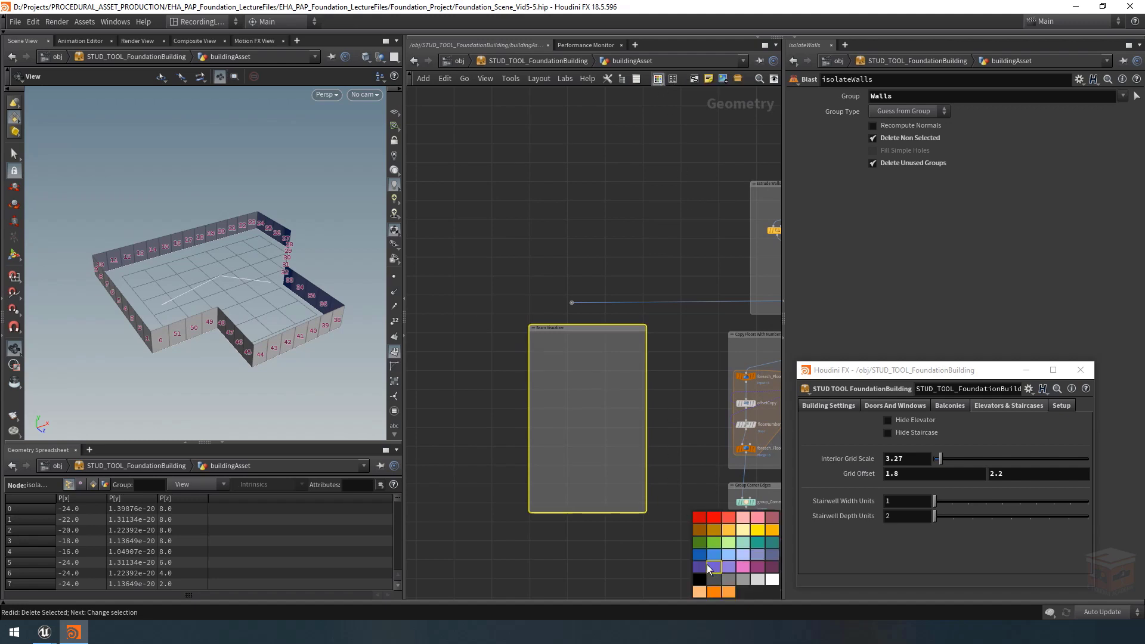
{"action": "left_click", "coordinate": [756, 561]}
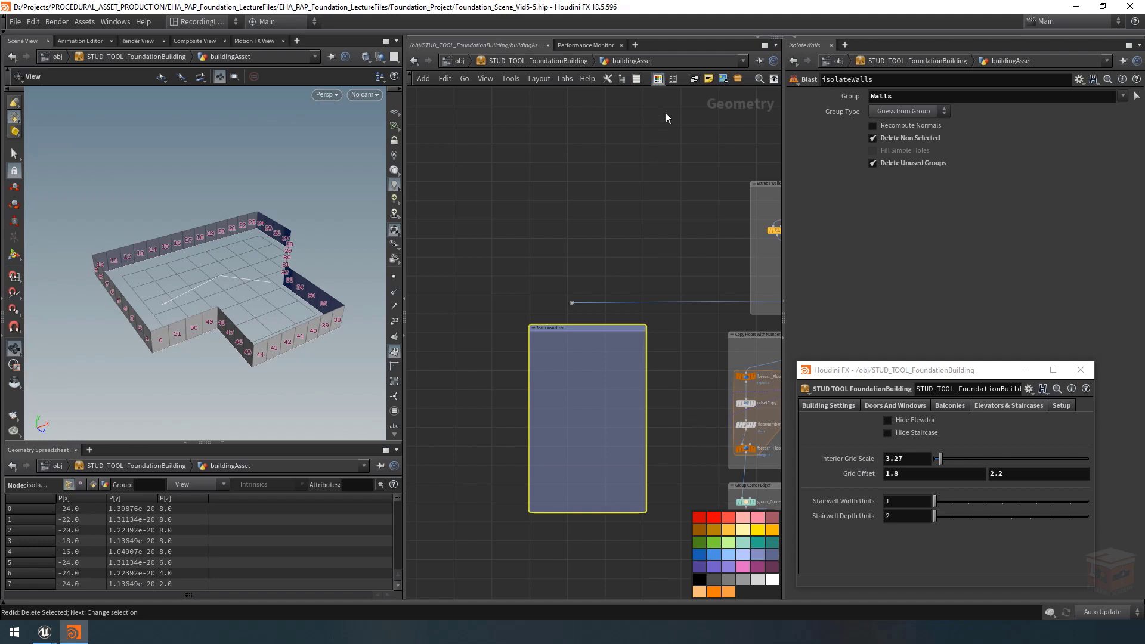
{"action": "key", "text": "ctrl+z"}
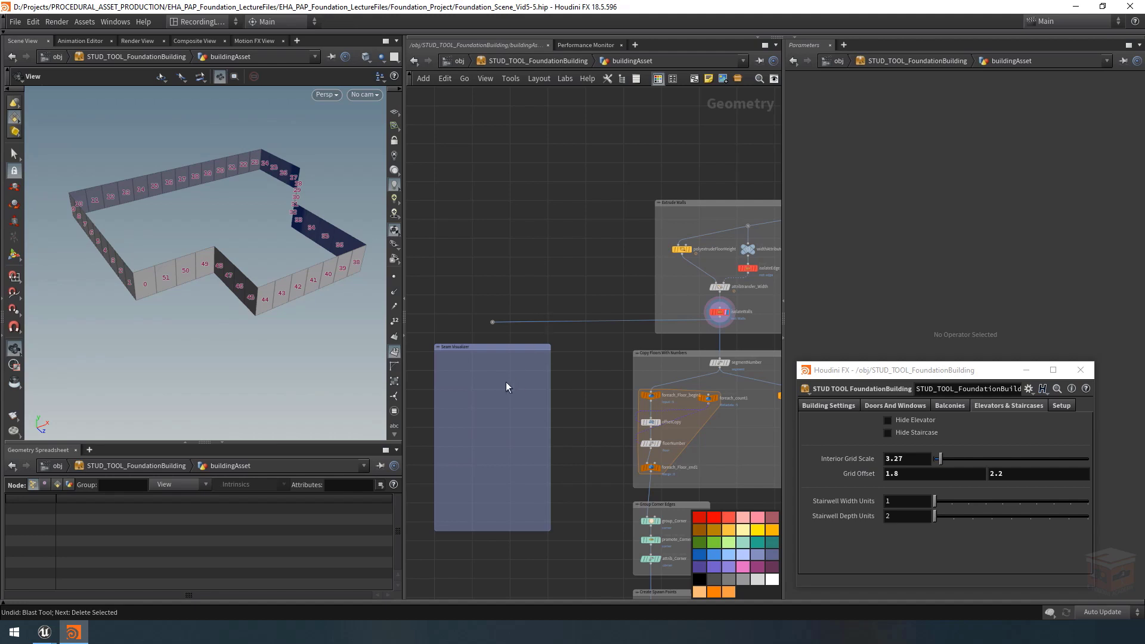
Add a Blast node inside the Seam Visualizer box, wired from the dot above it
{"action": "middle_click_drag", "start_coordinate": [506, 388], "coordinate": [560, 374]}
{"action": "scroll", "coordinate": [548, 347], "scroll_direction": "up", "scroll_amount": 3}
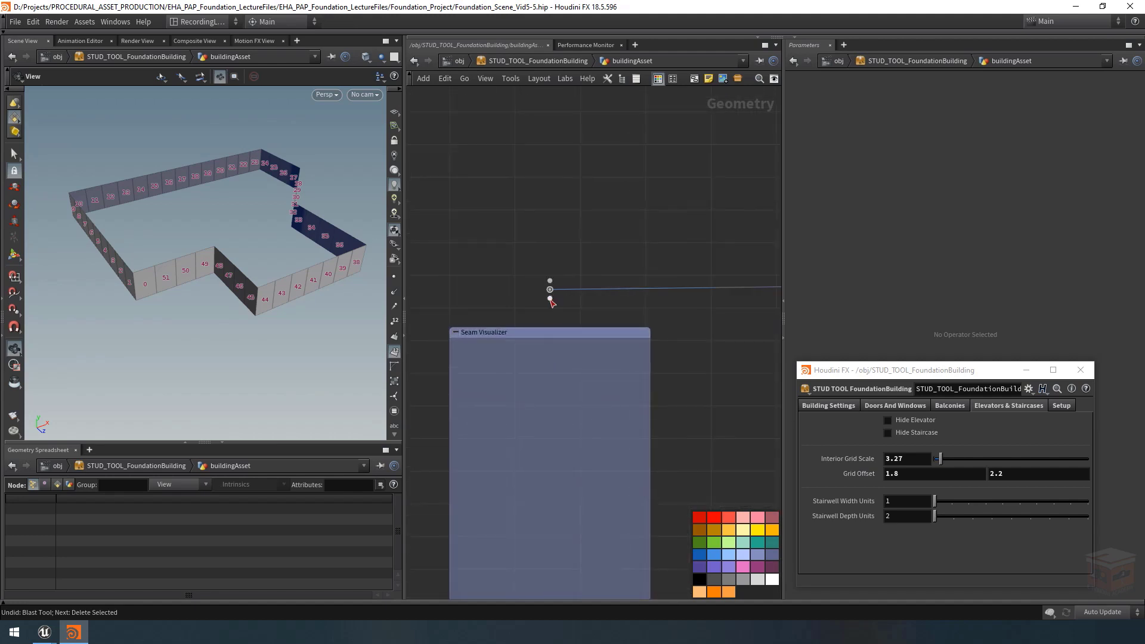
{"action": "left_click", "coordinate": [550, 299]}
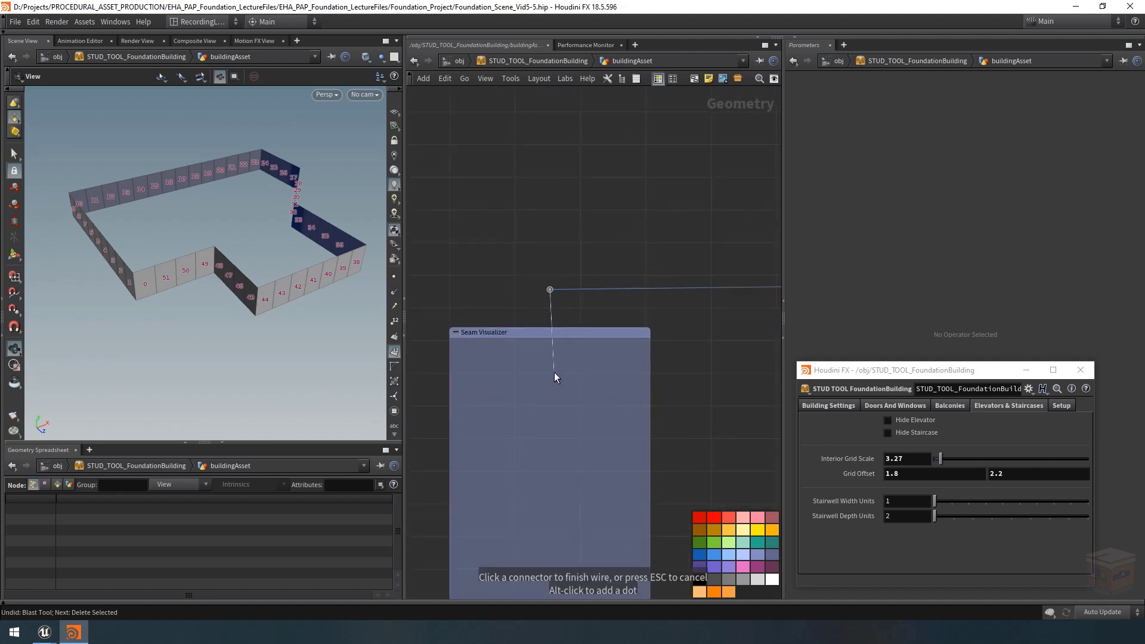
{"action": "left_click", "coordinate": [553, 373]}
{"action": "type", "text": "blast"}
{"action": "key", "text": "Return"}
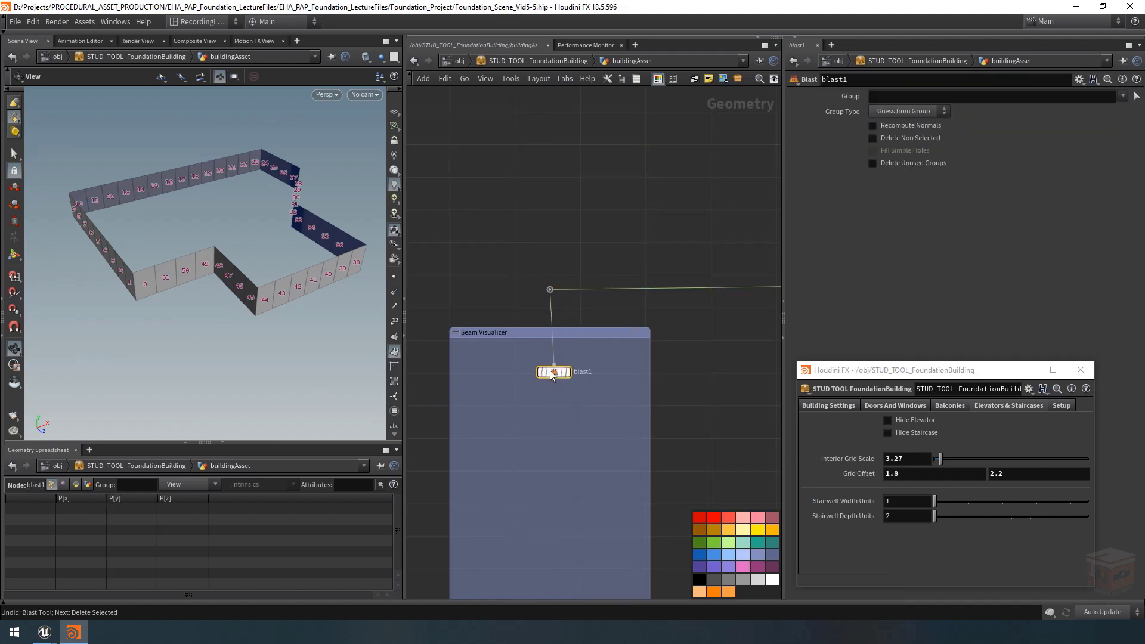
Colour the new Blast node light red and display its output
{"action": "left_click", "coordinate": [544, 371]}
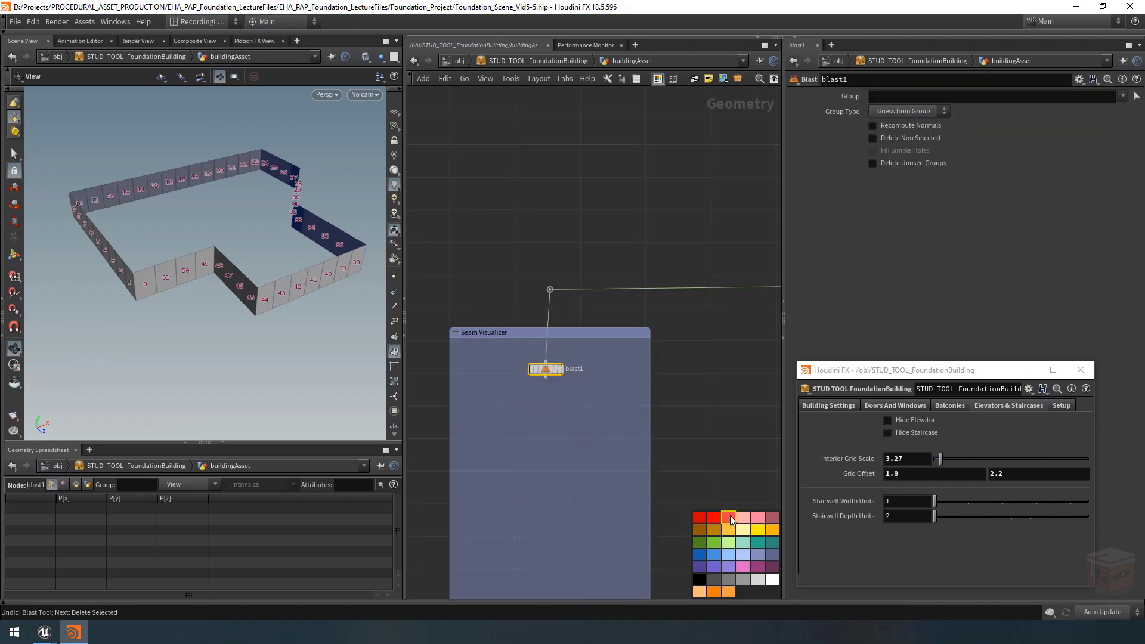
{"action": "left_click", "coordinate": [730, 516]}
{"action": "left_click", "coordinate": [559, 369]}
Rename the Blast node isolateSeamTiles and align it directly beneath the dot
{"action": "double_click", "coordinate": [575, 369]}
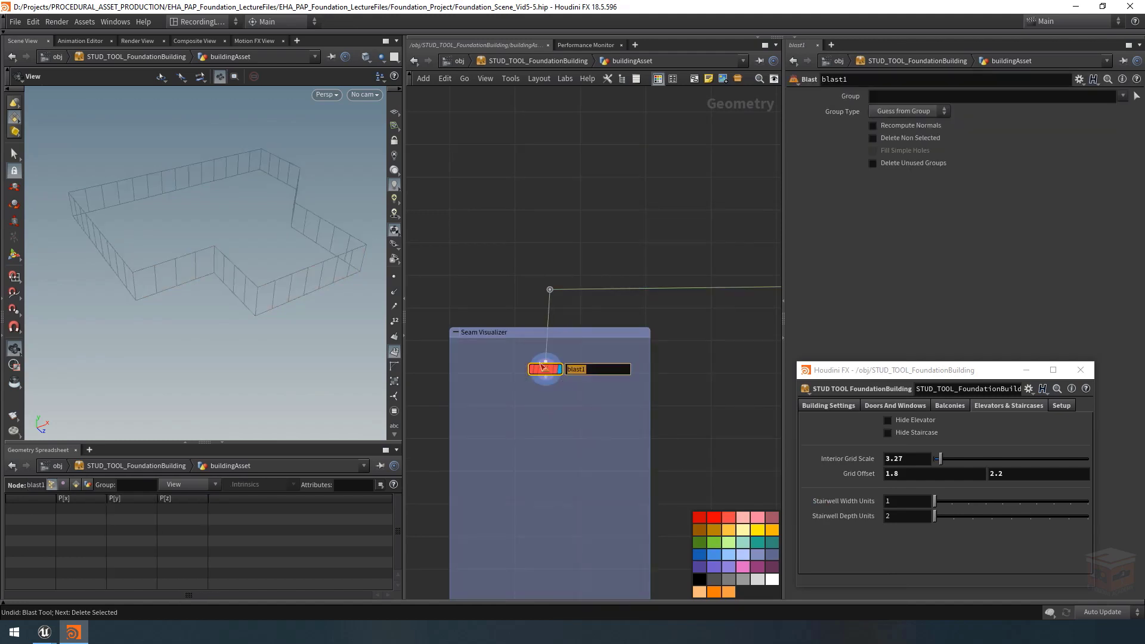
{"action": "type", "text": "isol"}
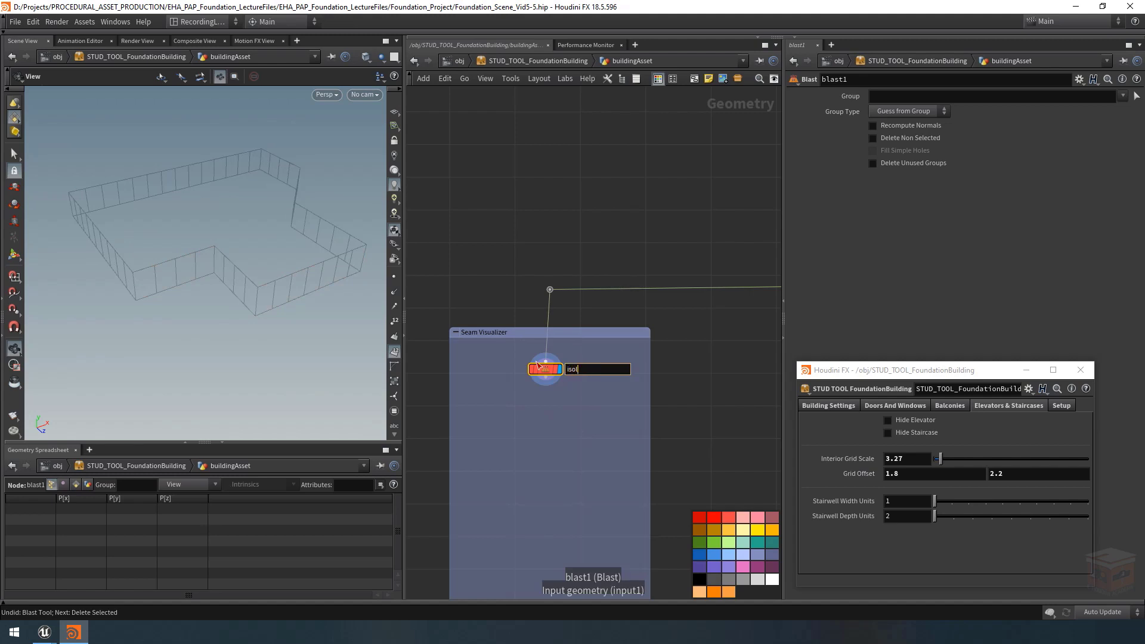
{"action": "type", "text": "ateSeamTiles"}
{"action": "key", "text": "Return"}
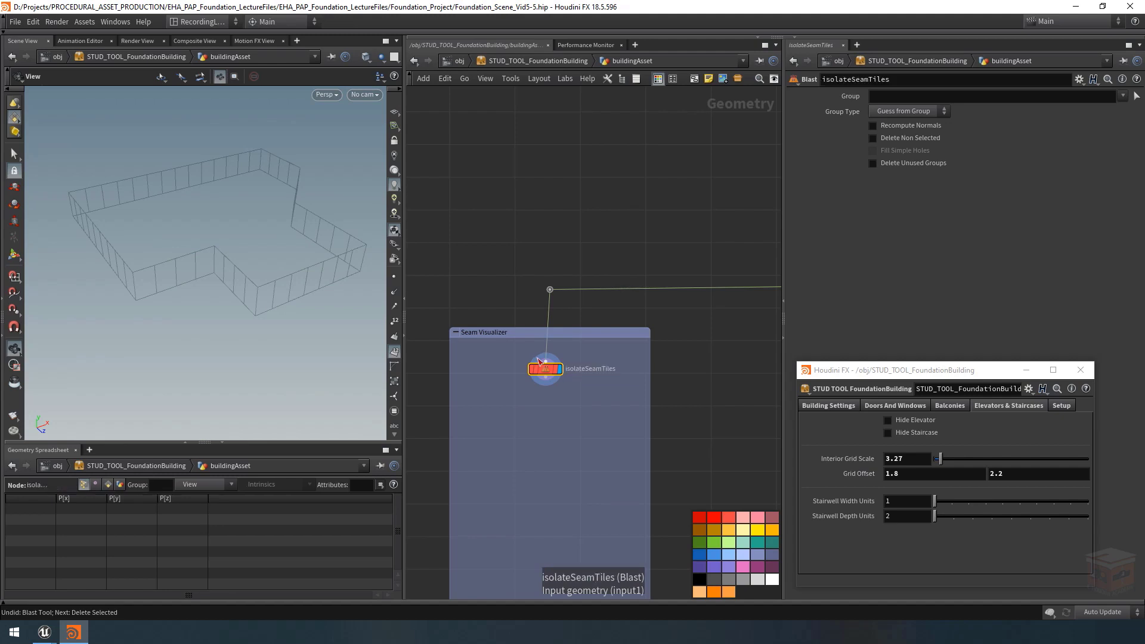
{"action": "left_click_drag", "start_coordinate": [543, 369], "coordinate": [551, 369]}
Display the isolateWalls node and examine where the wall tile numbering starts and ends around the outline
{"action": "scroll", "coordinate": [603, 394], "scroll_direction": "down", "scroll_amount": 2}
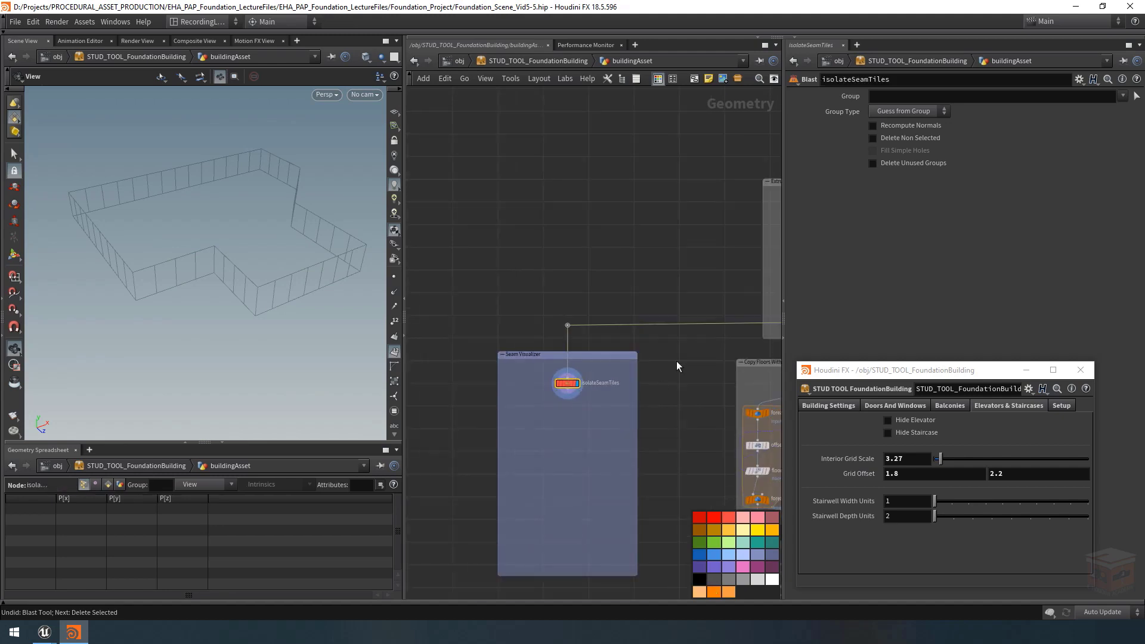
{"action": "middle_click_drag", "start_coordinate": [716, 349], "coordinate": [598, 336]}
{"action": "scroll", "coordinate": [722, 295], "scroll_direction": "up", "scroll_amount": 3}
{"action": "left_click", "coordinate": [708, 311]}
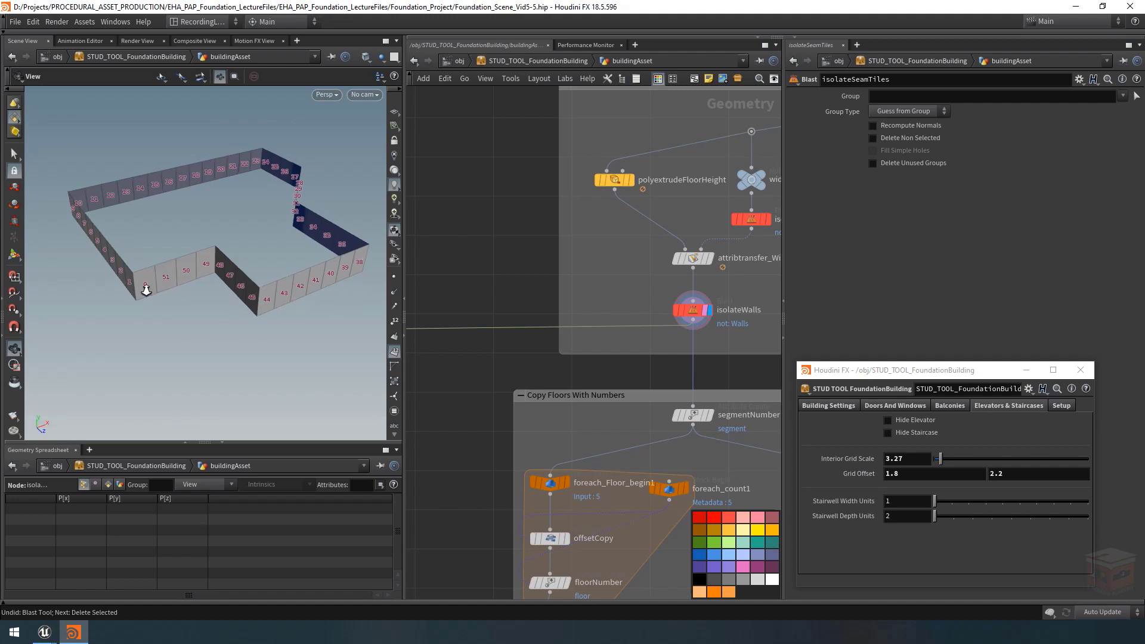
{"action": "right_click_drag", "start_coordinate": [146, 291], "coordinate": [238, 284]}
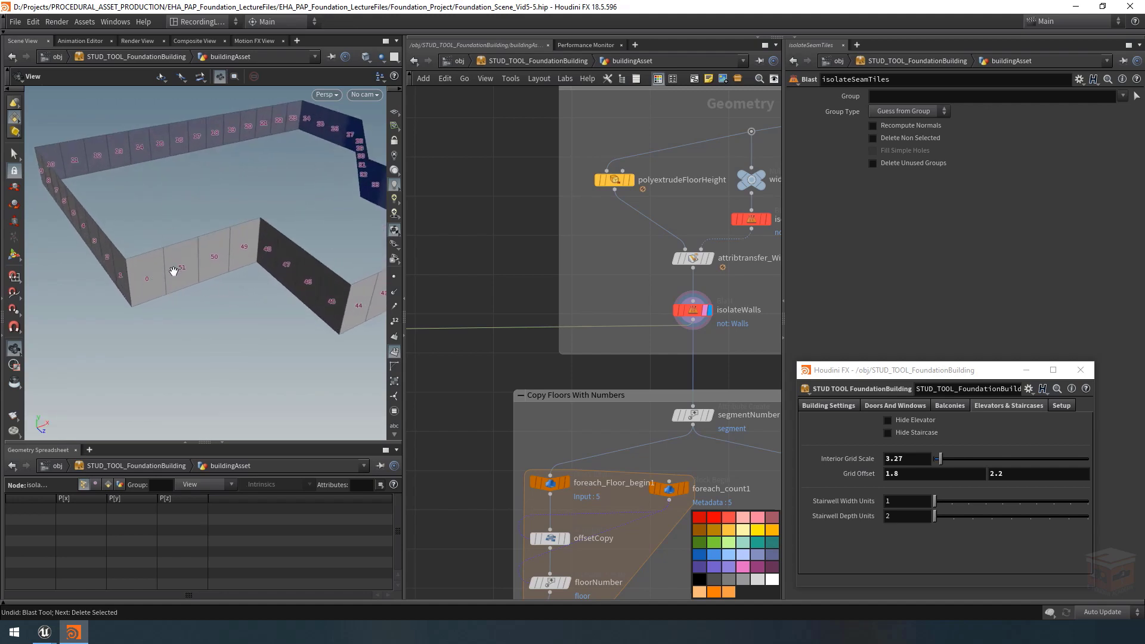
{"action": "middle_click_drag", "start_coordinate": [174, 263], "coordinate": [204, 315]}
{"action": "right_click_drag", "start_coordinate": [204, 315], "coordinate": [215, 309]}
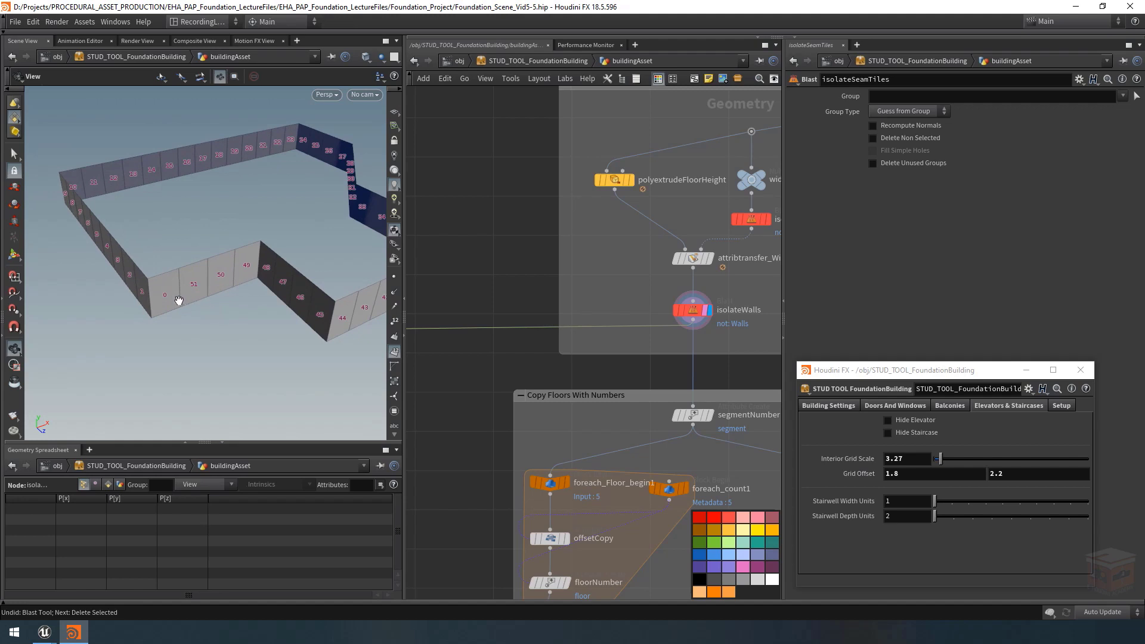
{"action": "scroll", "coordinate": [541, 263], "scroll_direction": "down", "scroll_amount": 10}
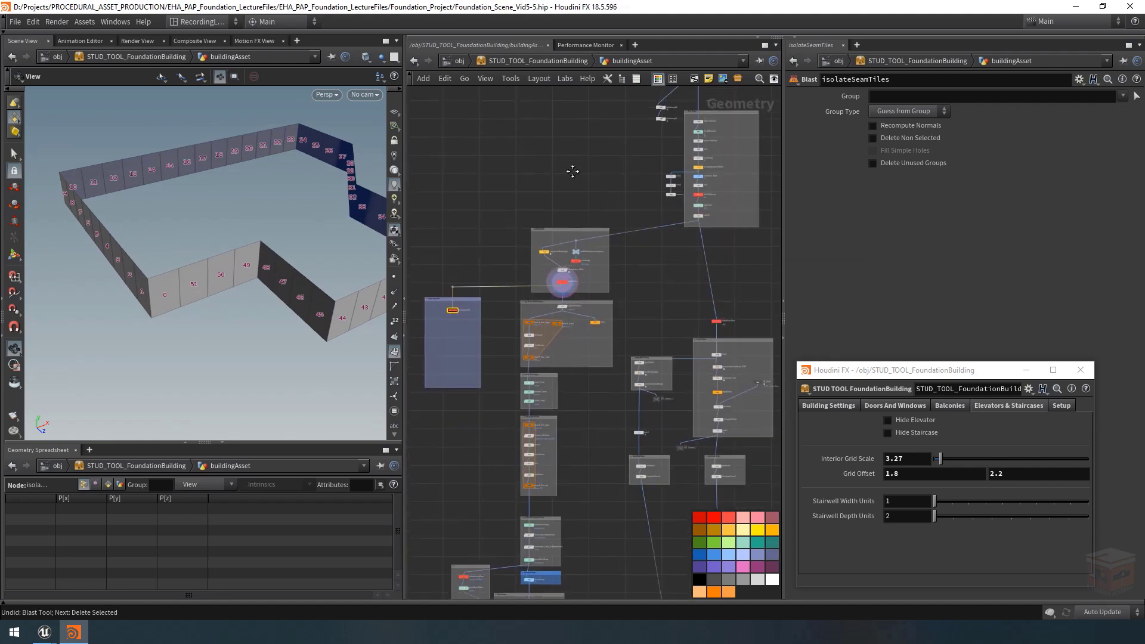
{"action": "left_click_drag", "start_coordinate": [378, 351], "coordinate": [146, 324]}
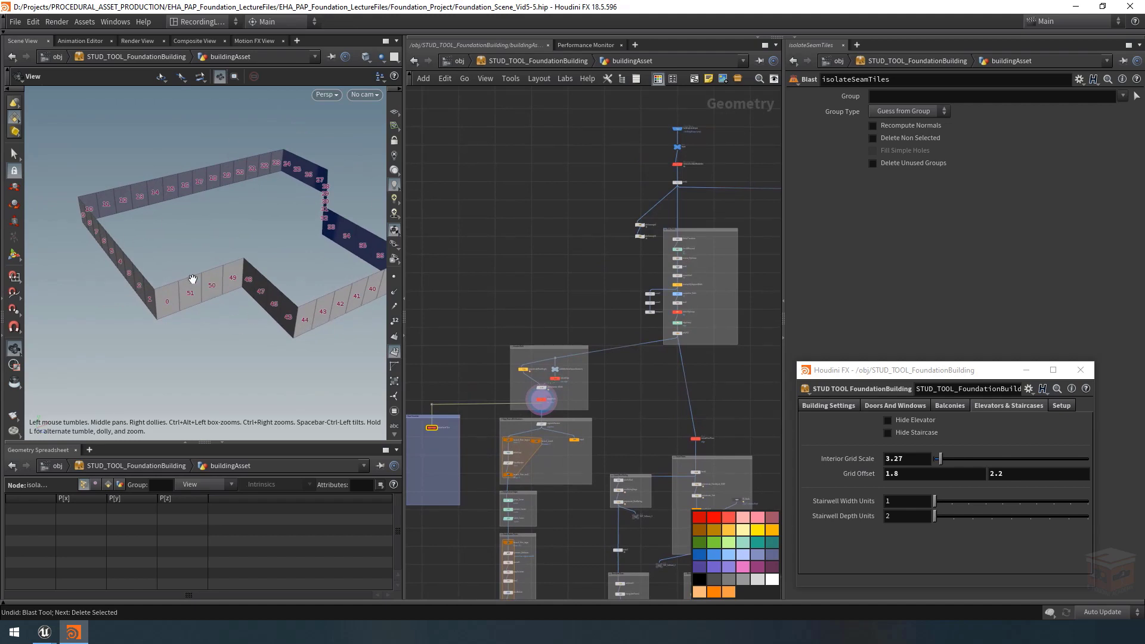
Display the polyfill1 node and examine the primitive numbering around the filled floor outline
{"action": "scroll", "coordinate": [681, 339], "scroll_direction": "up", "scroll_amount": 5}
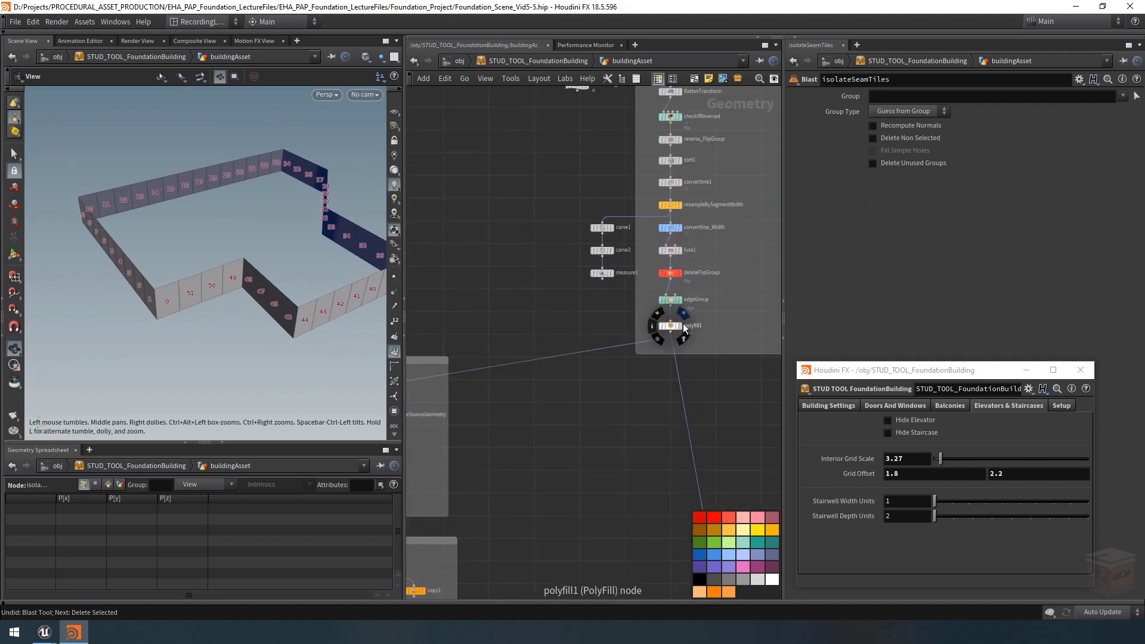
{"action": "left_click", "coordinate": [680, 326]}
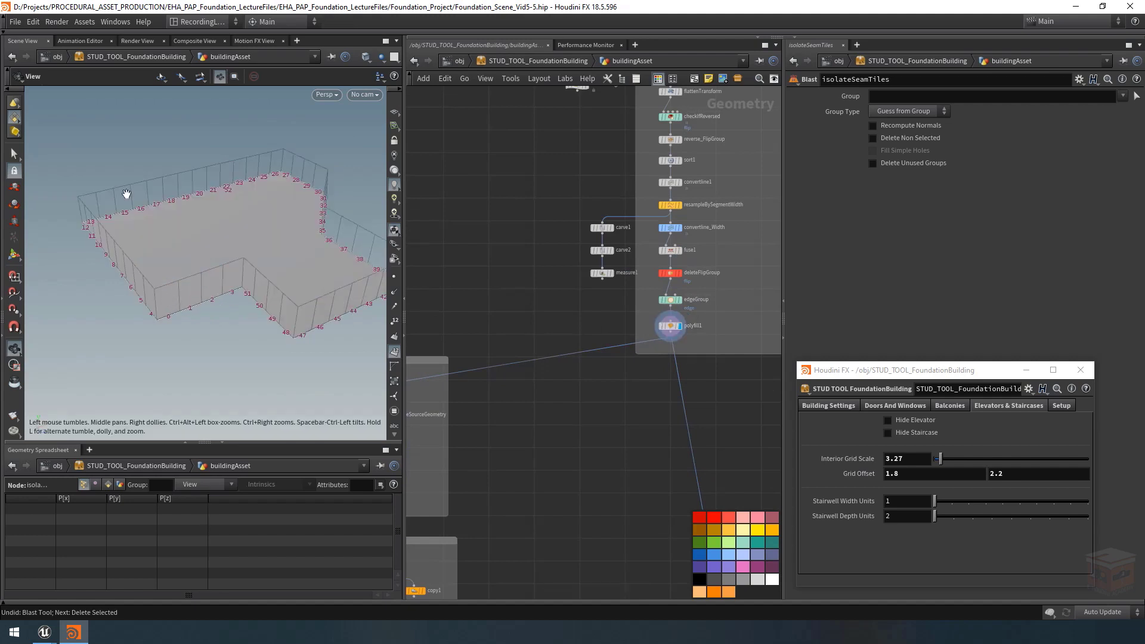
{"action": "scroll", "coordinate": [548, 396], "scroll_direction": "down", "scroll_amount": 6}
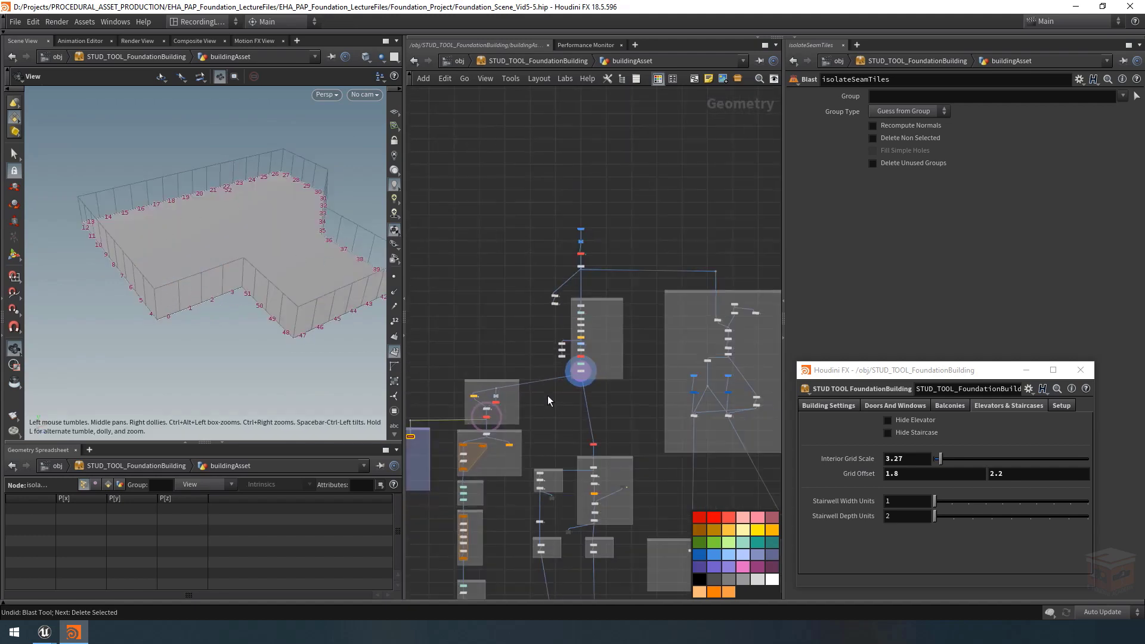
{"action": "scroll", "coordinate": [568, 437], "scroll_direction": "up", "scroll_amount": 6}
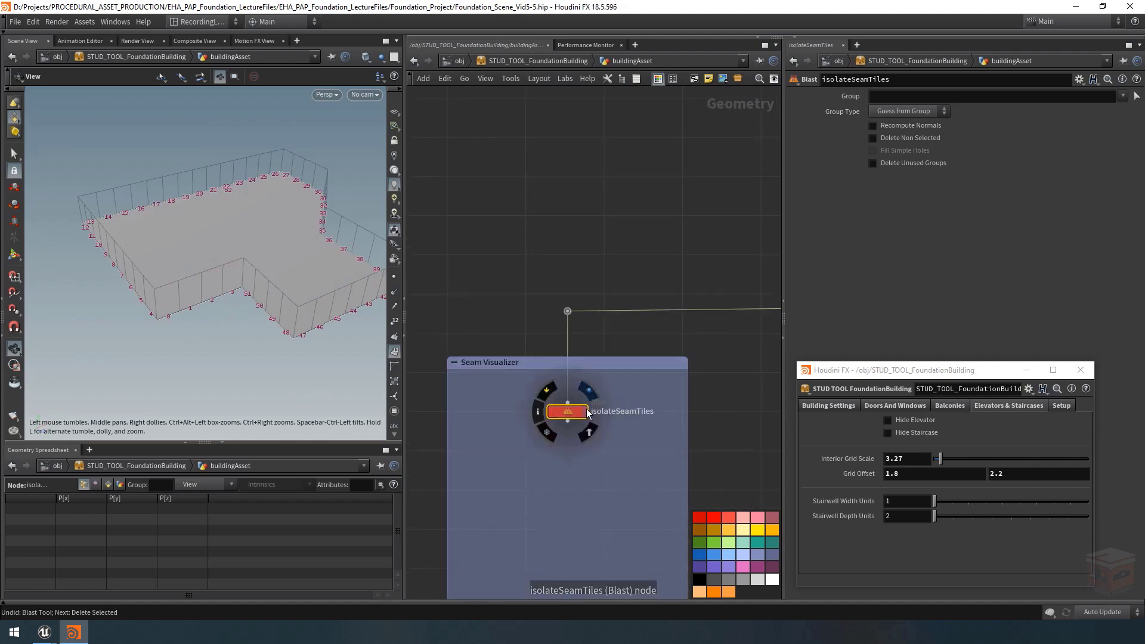
Display isolateSeamTiles and make it keep only group 0 using Delete Non Selected, with Group Type set to Primitives
{"action": "left_click", "coordinate": [585, 412]}
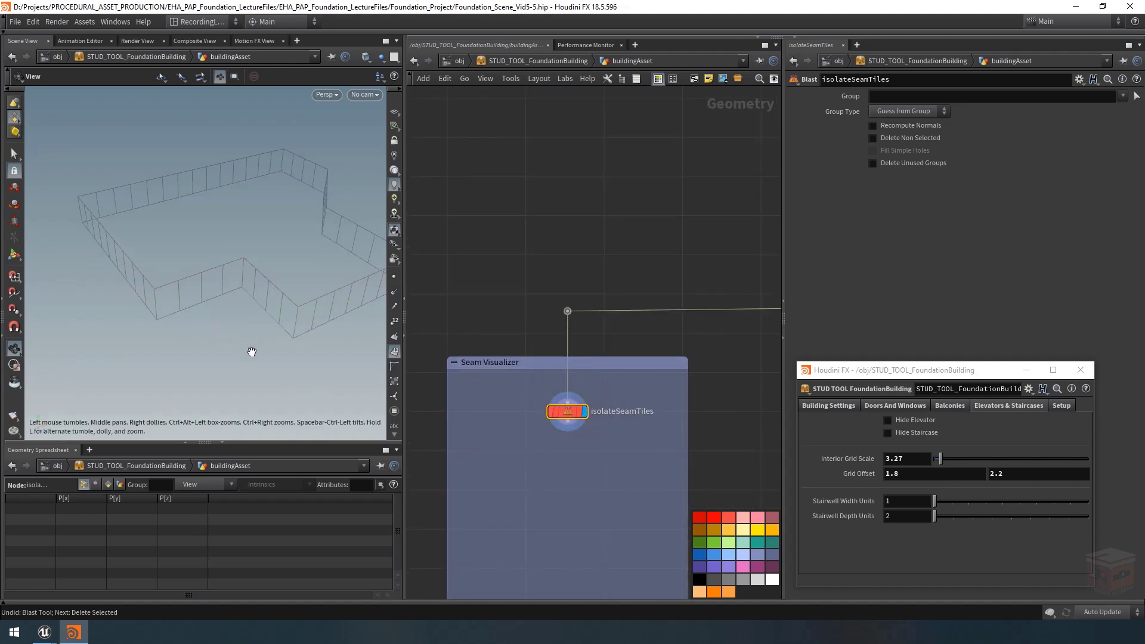
{"action": "left_click", "coordinate": [897, 96]}
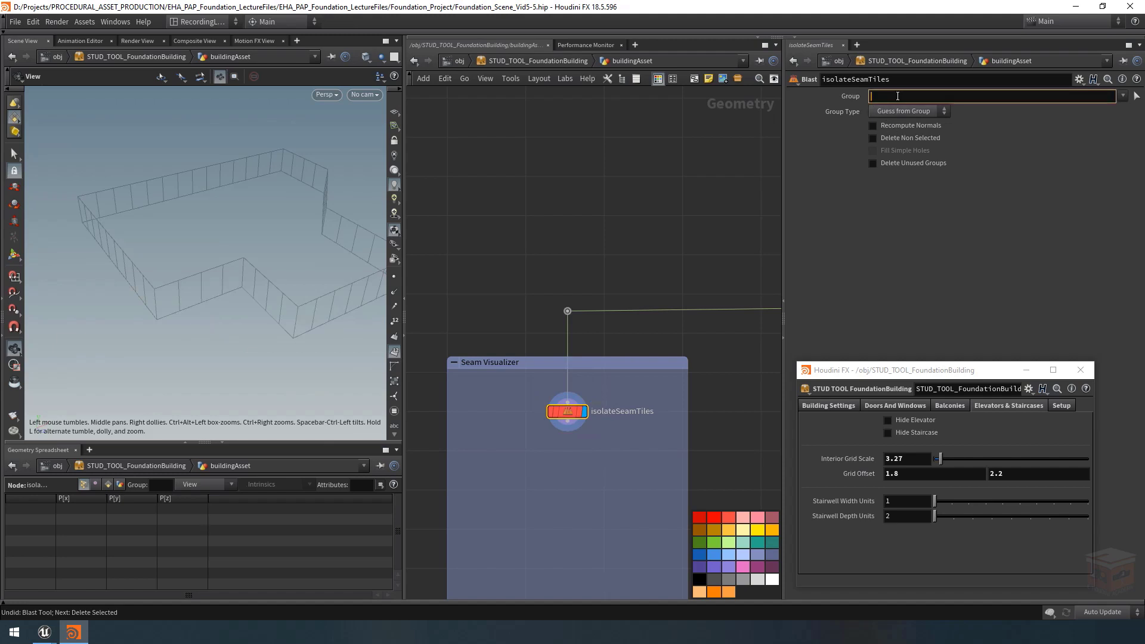
{"action": "type", "text": "0"}
{"action": "key", "text": "Return"}
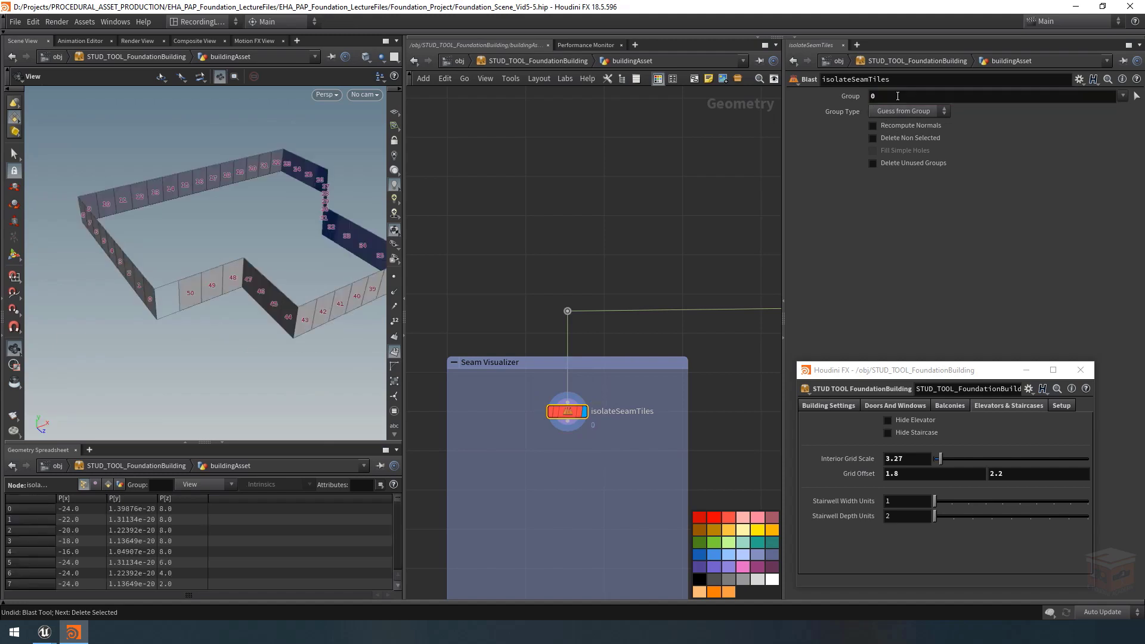
{"action": "left_click", "coordinate": [917, 139]}
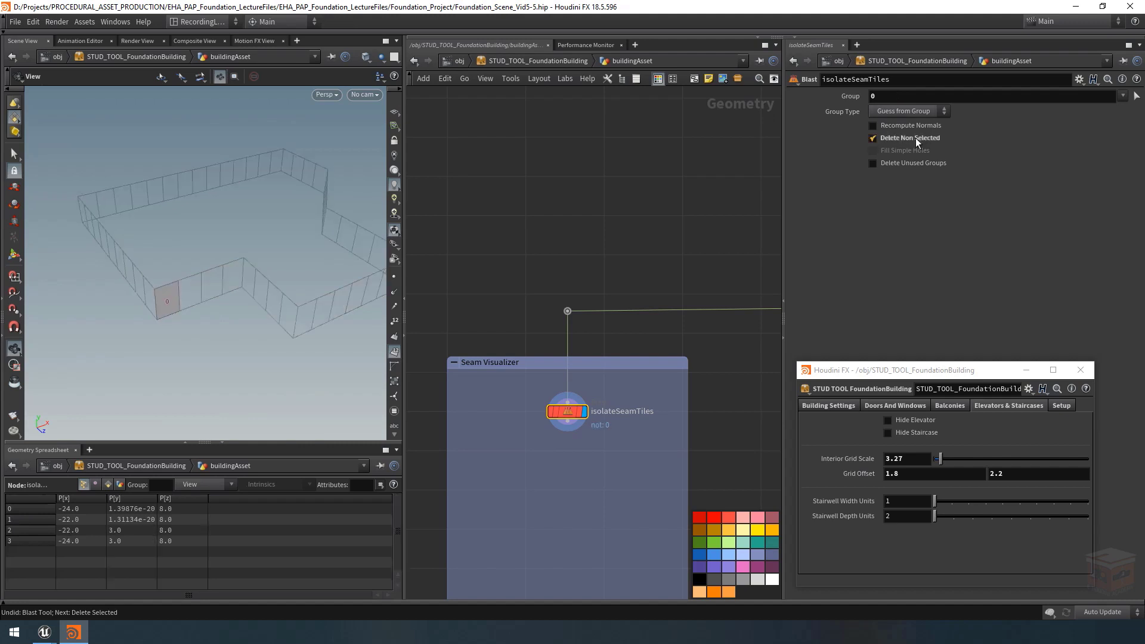
{"action": "left_click", "coordinate": [915, 111]}
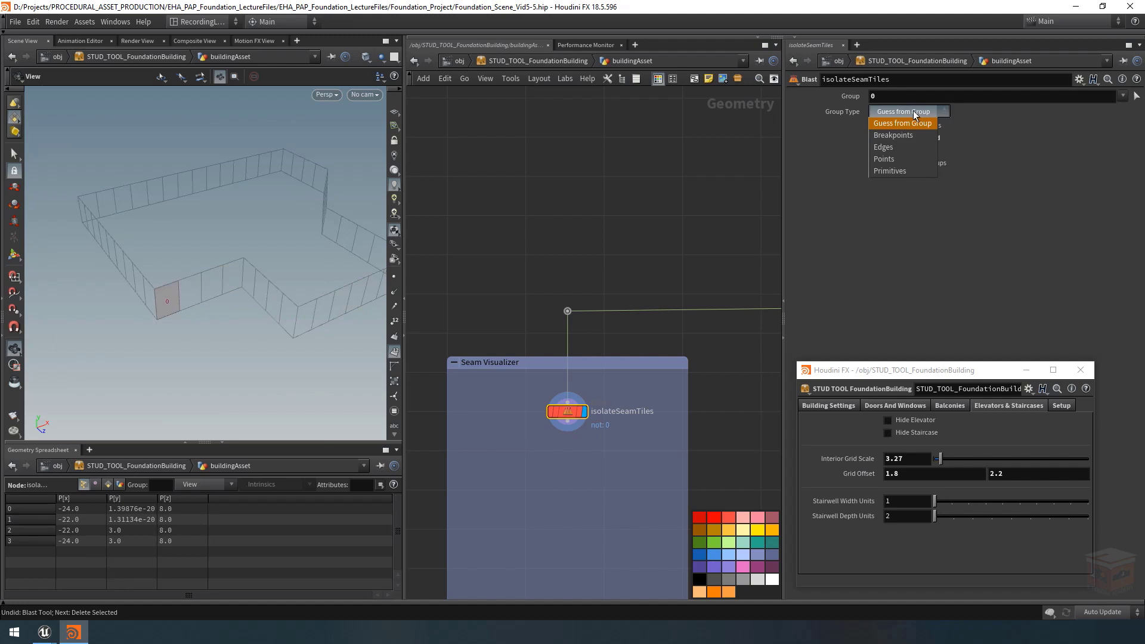
{"action": "left_click", "coordinate": [900, 171]}
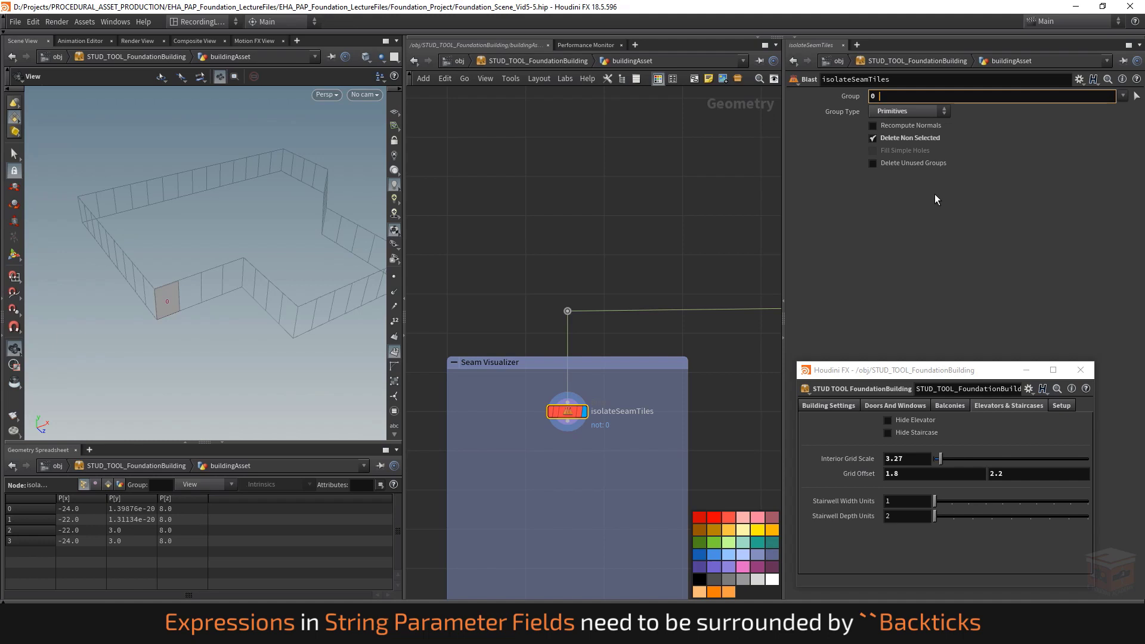
Add the backticked primitive-count expression for input 0 to isolateSeamTiles' group so it reads 0 `nprims(0)`
{"action": "type", "text": "``"}
{"action": "key", "text": "Left"}
{"action": "key", "text": "Delete"}
{"action": "type", "text": "nprims()"}
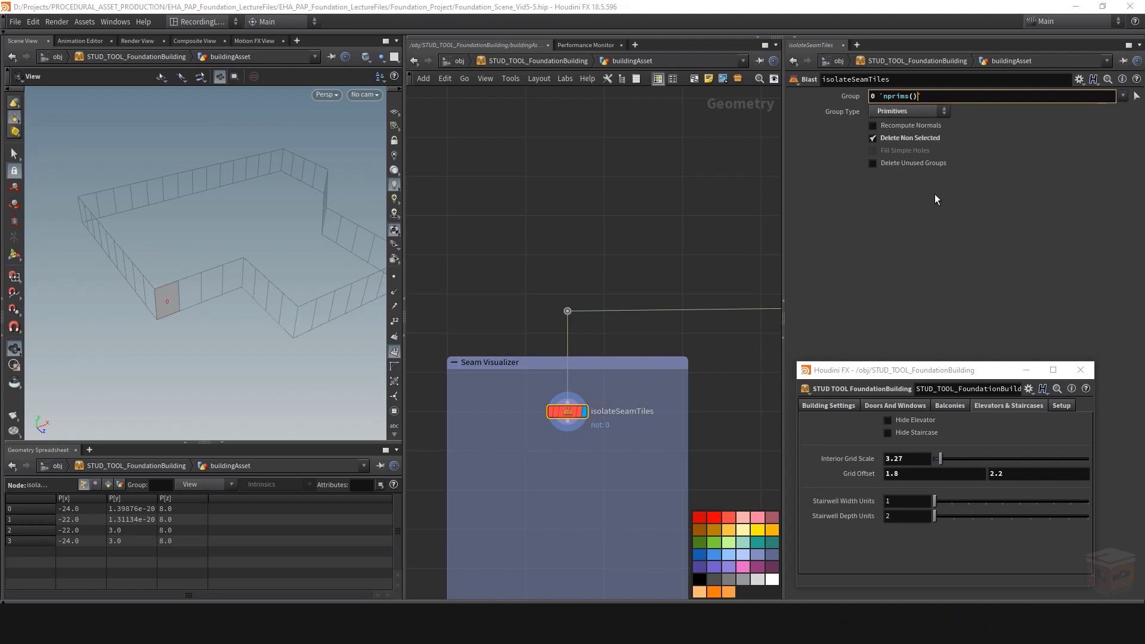
{"action": "key", "text": "Left"}
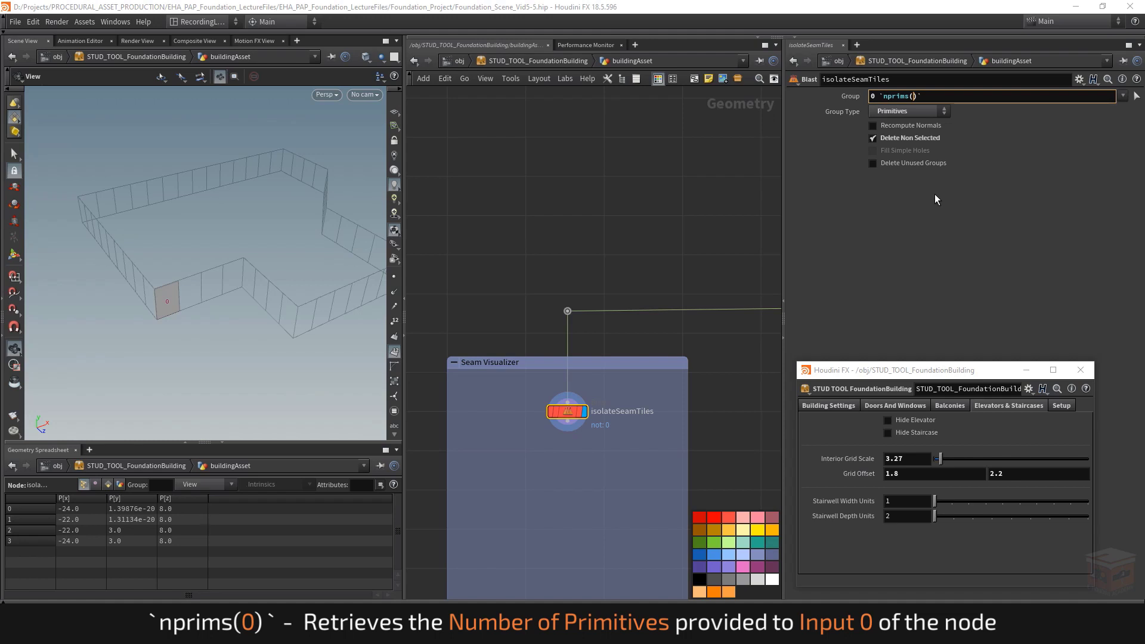
{"action": "type", "text": "0"}
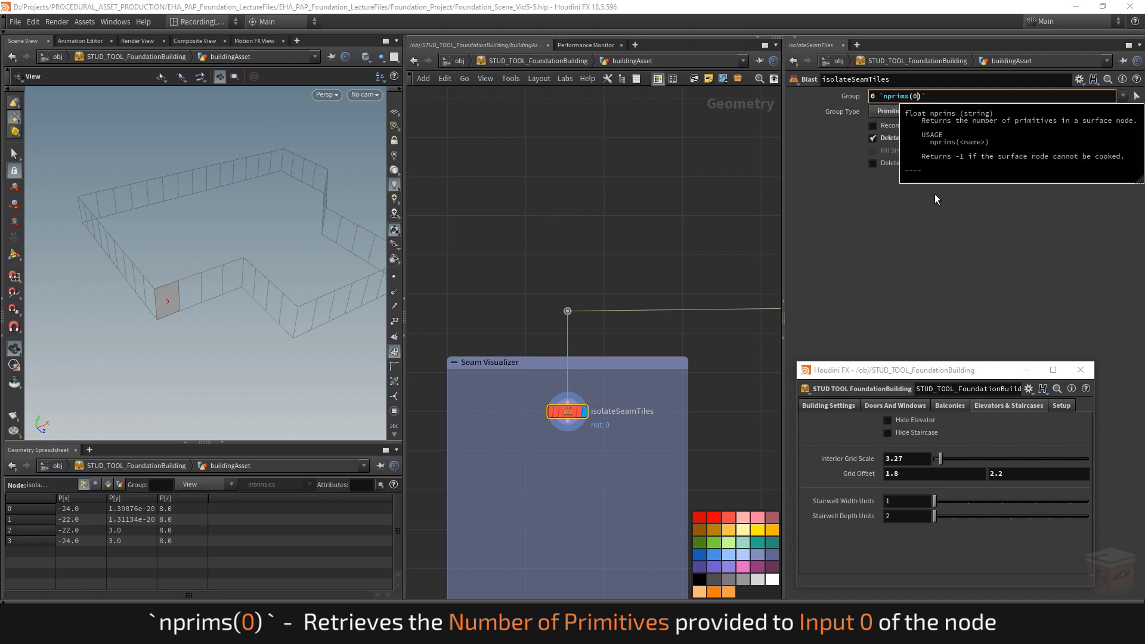
{"action": "scroll", "coordinate": [573, 406], "scroll_direction": "up", "scroll_amount": 4}
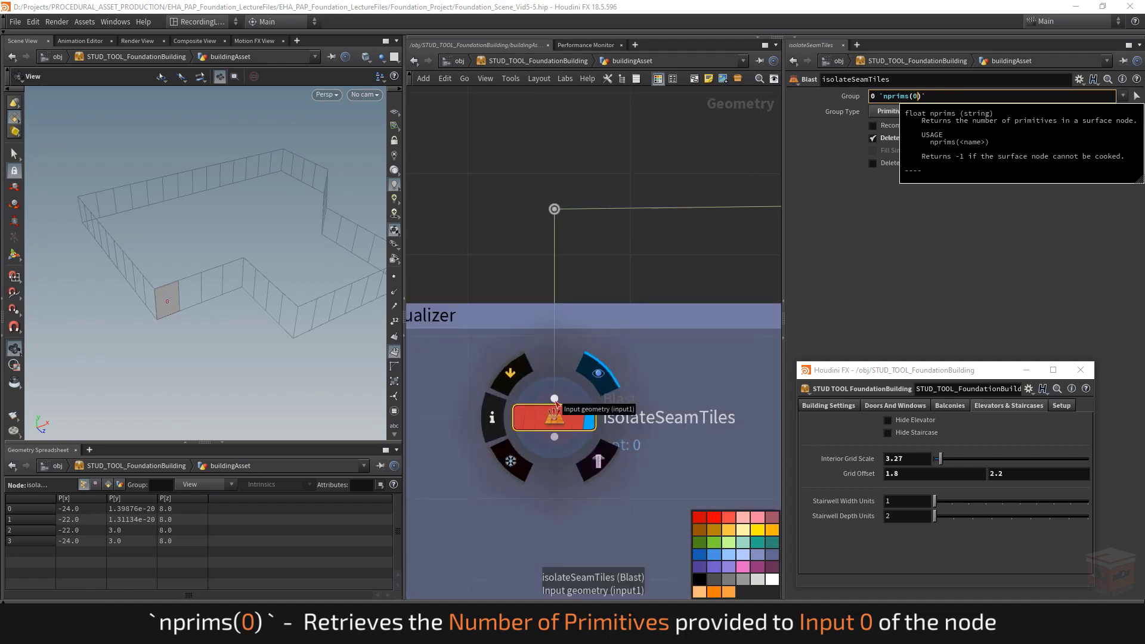
{"action": "scroll", "coordinate": [555, 405], "scroll_direction": "down", "scroll_amount": 3}
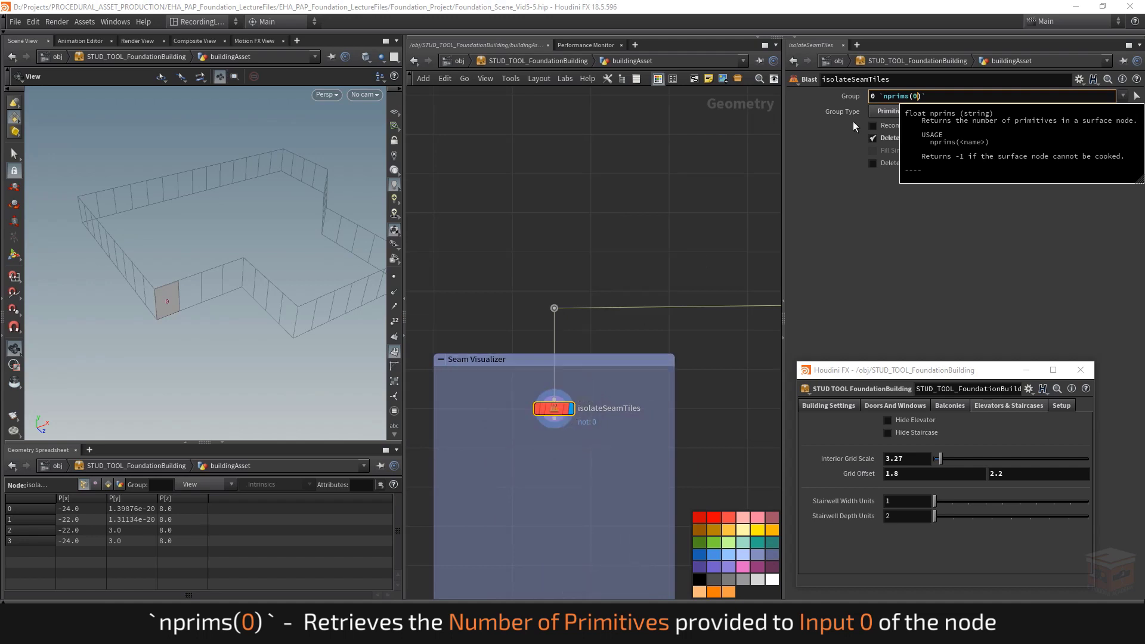
{"action": "left_click", "coordinate": [666, 238]}
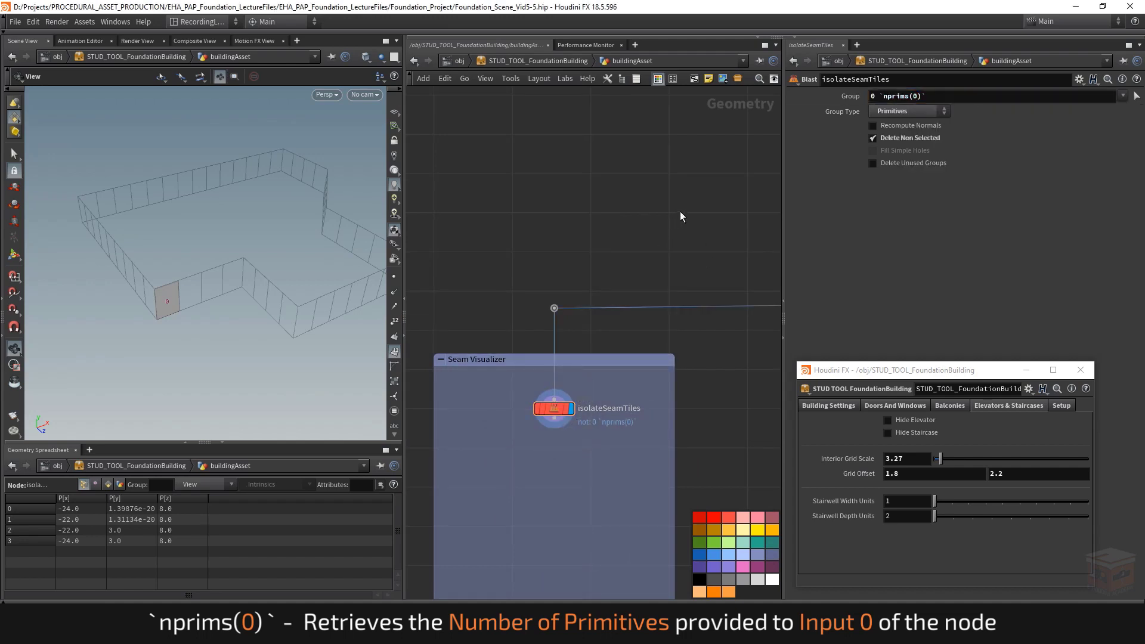
Show the evaluated value of isolateSeamTiles' group expression and compare it with the tile numbering displayed on isolateWalls
{"action": "middle_click", "coordinate": [850, 98]}
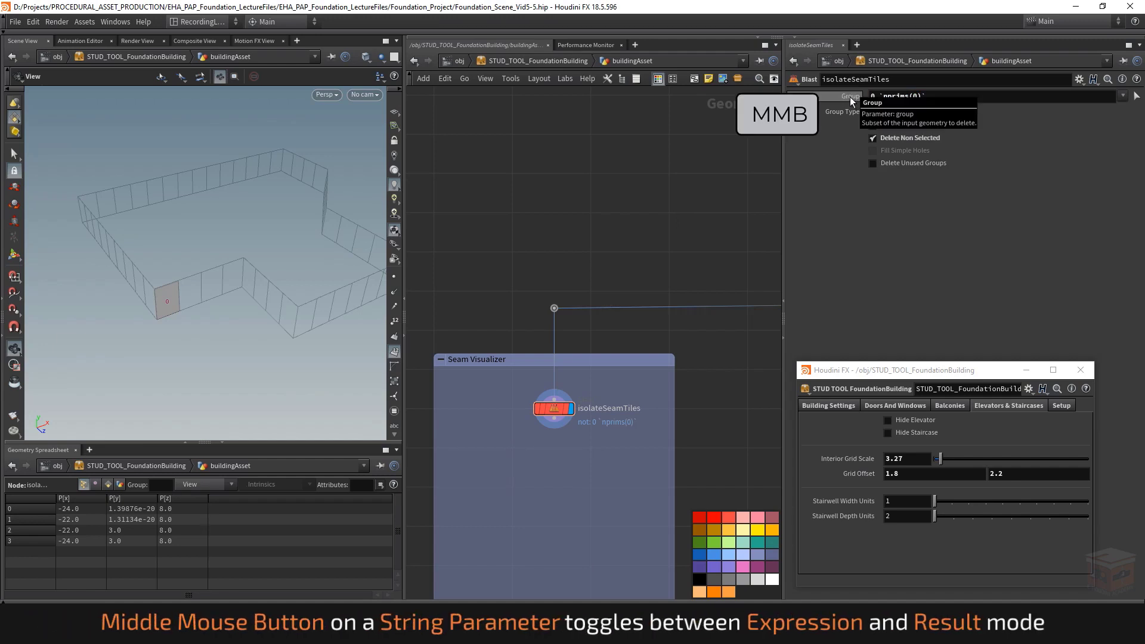
{"action": "middle_click", "coordinate": [850, 97]}
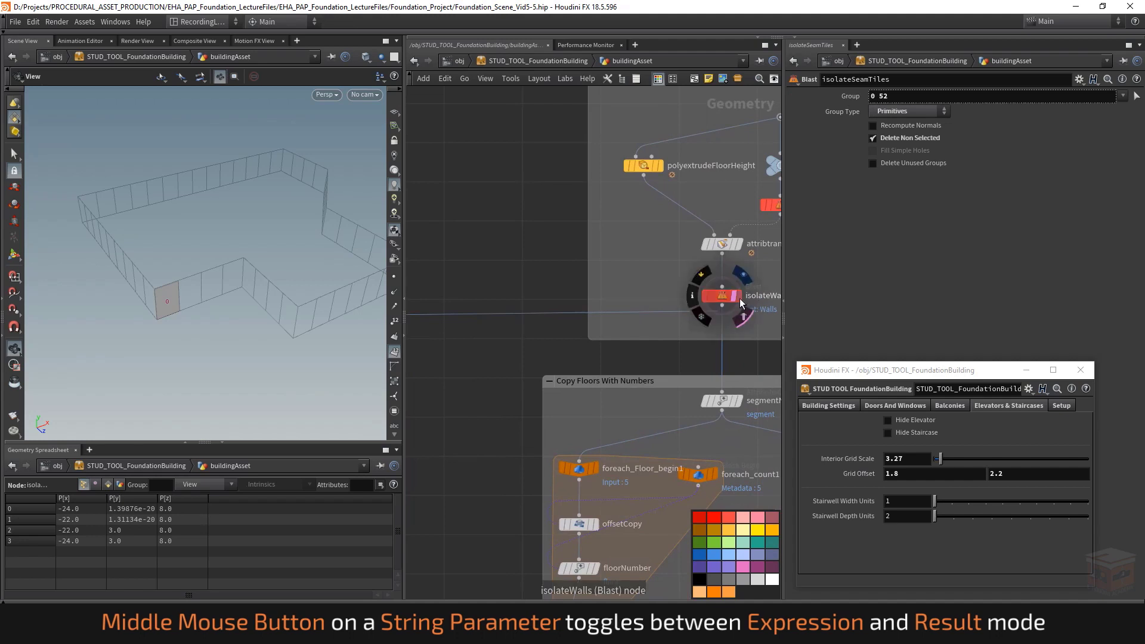
{"action": "left_click", "coordinate": [738, 297]}
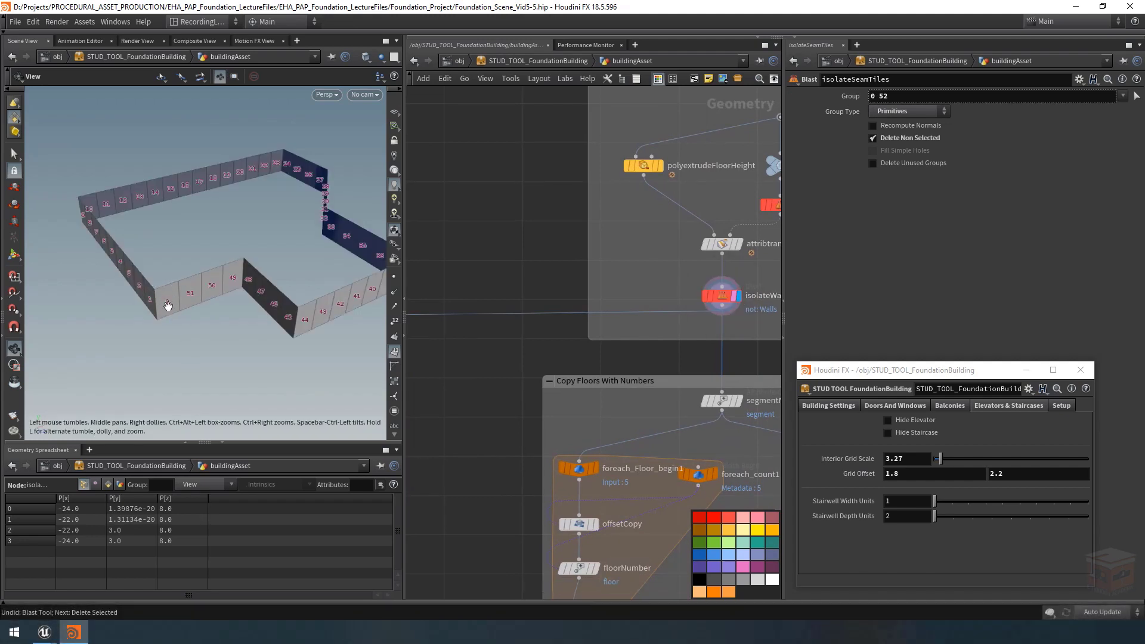
{"action": "middle_click_drag", "start_coordinate": [518, 263], "coordinate": [729, 235]}
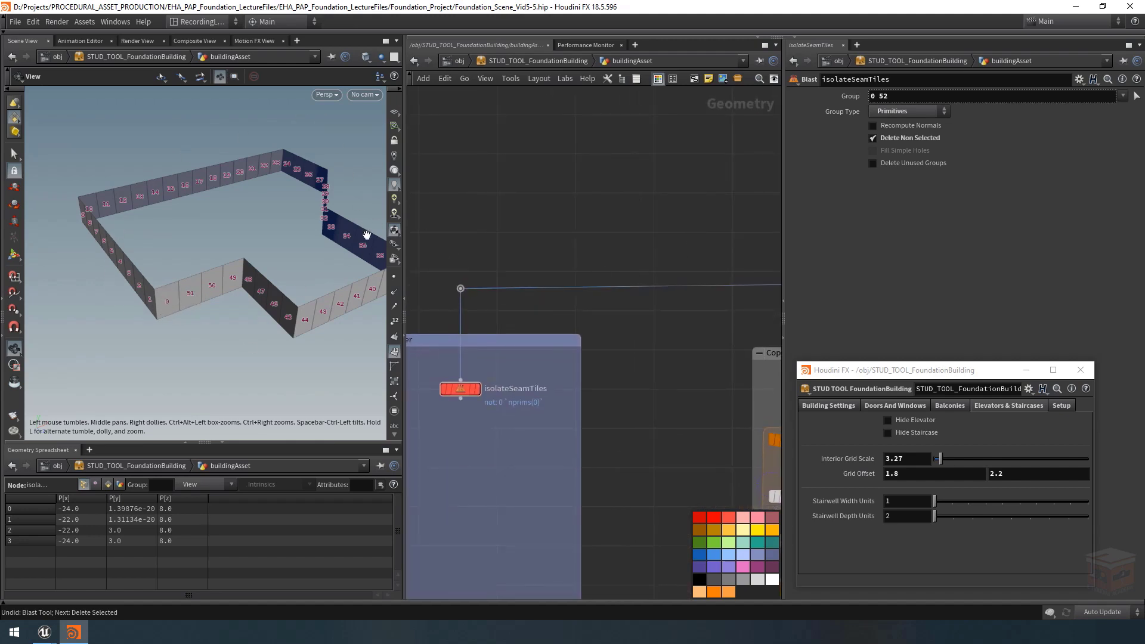
Subtract 1 from the primitive count so isolateSeamTiles' group reads 0 `nprims(0) - 1`, and display that node
{"action": "middle_click", "coordinate": [855, 99]}
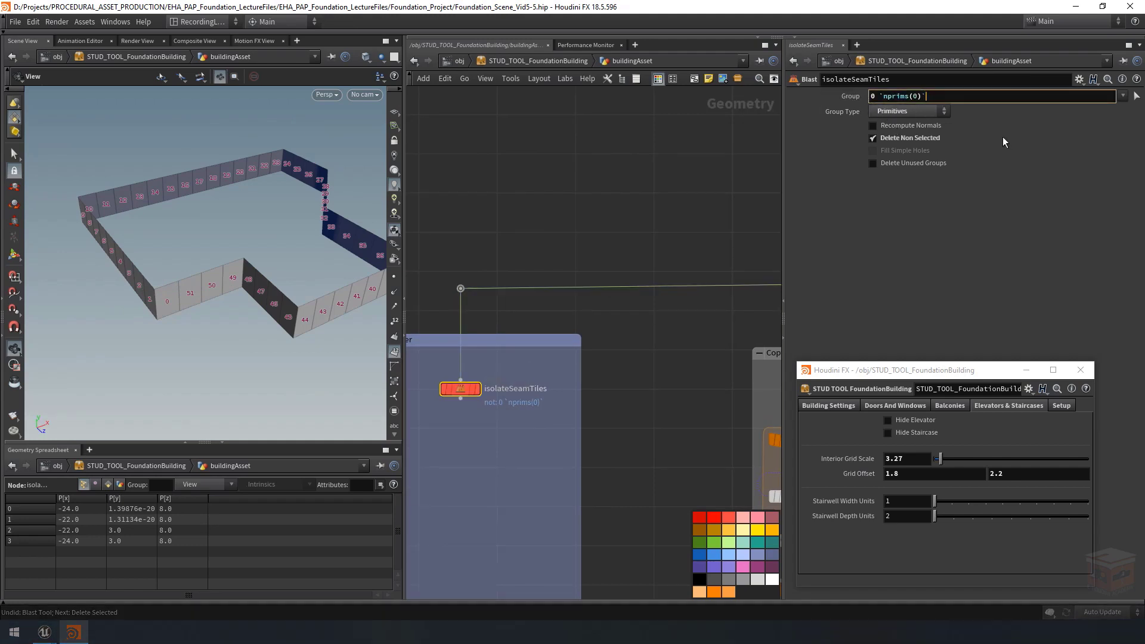
{"action": "key", "text": "Left"}
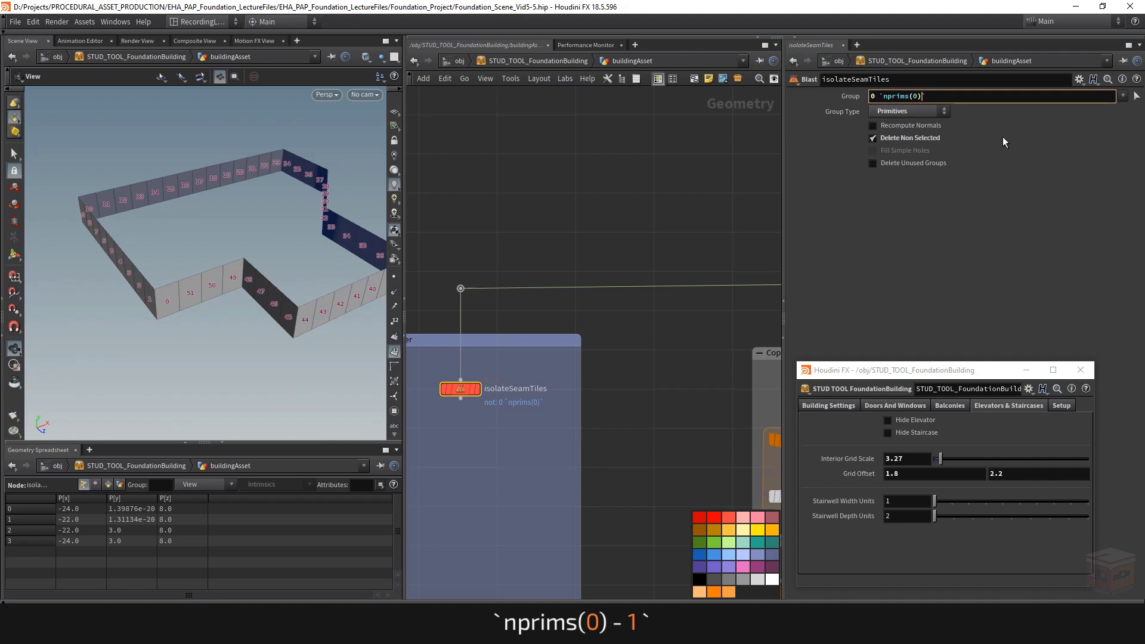
{"action": "type", "text": "- 1"}
{"action": "key", "text": "Right"}
{"action": "key", "text": "Left"}
{"action": "key", "text": "Left"}
{"action": "key", "text": "Return"}
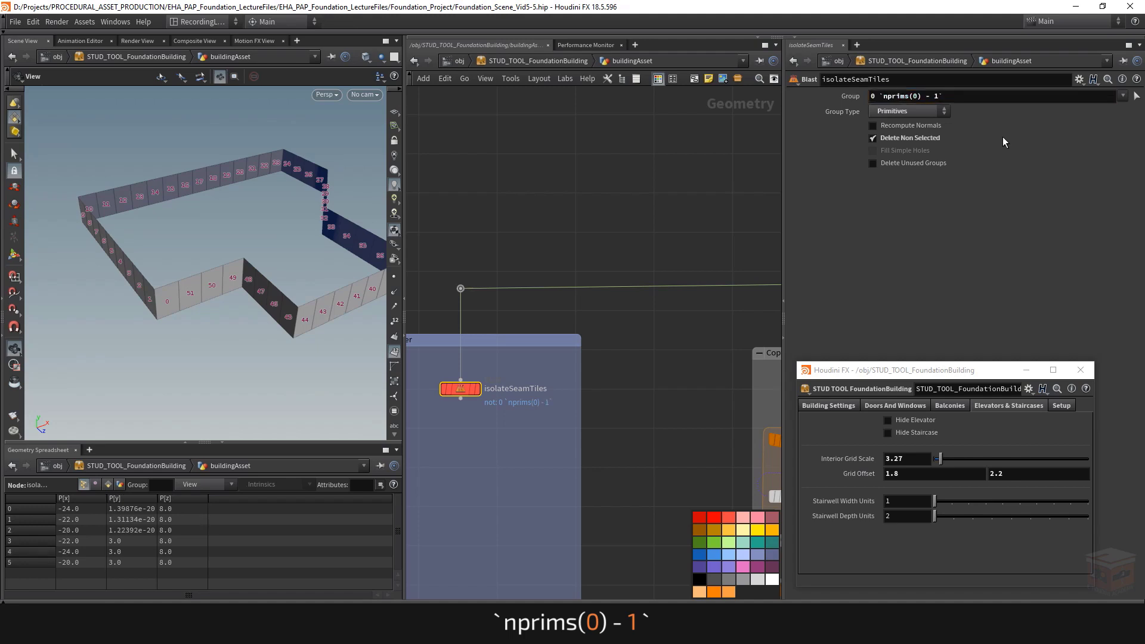
{"action": "left_click", "coordinate": [477, 389]}
{"action": "left_click_drag", "start_coordinate": [164, 307], "coordinate": [209, 317]}
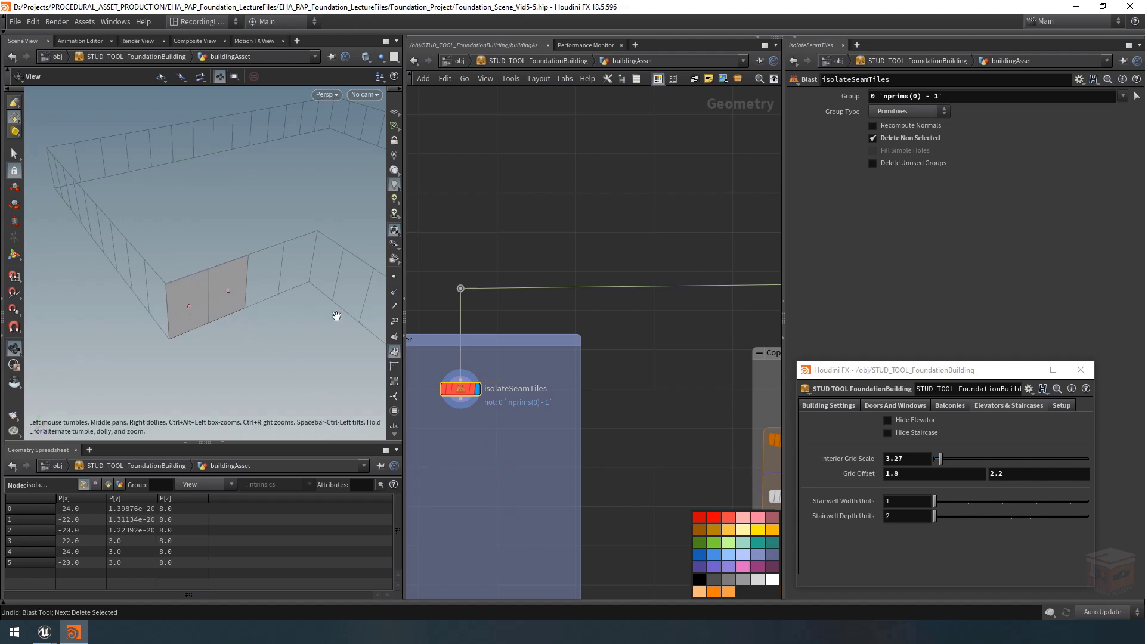
Show primitive normals in the viewport, then add a Normal node below isolateSeamTiles and display its result
{"action": "left_click", "coordinate": [396, 339]}
{"action": "scroll", "coordinate": [322, 353], "scroll_direction": "up", "scroll_amount": 3}
{"action": "middle_click_drag", "start_coordinate": [478, 456], "coordinate": [530, 427]}
{"action": "key", "text": "Tab"}
{"action": "type", "text": "normal"}
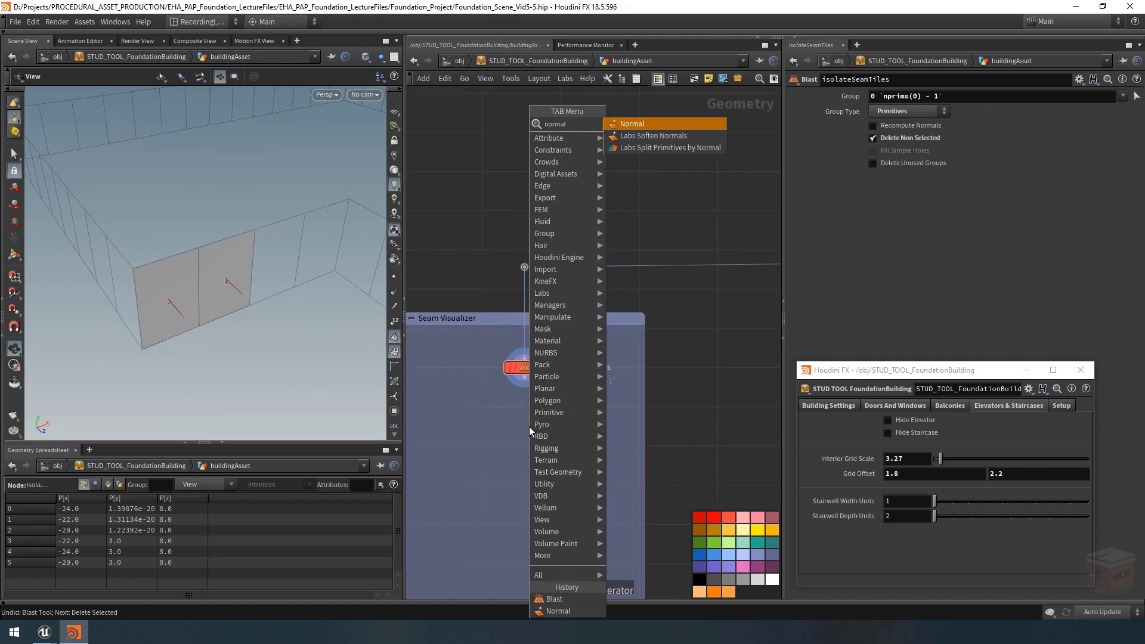
{"action": "key", "text": "Return"}
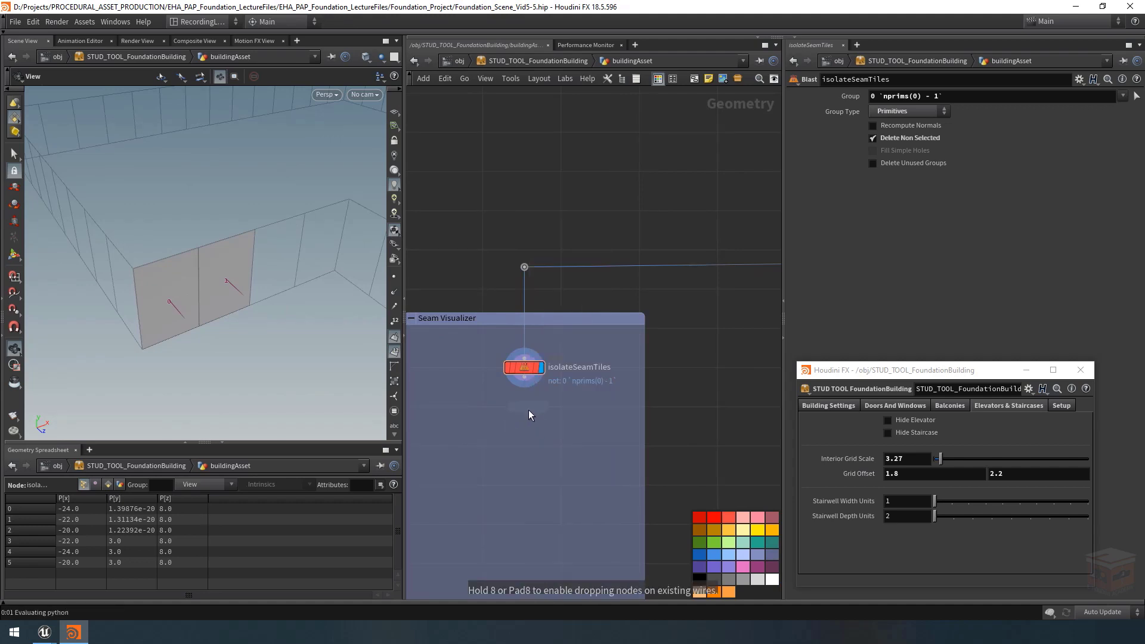
{"action": "left_click", "coordinate": [526, 409]}
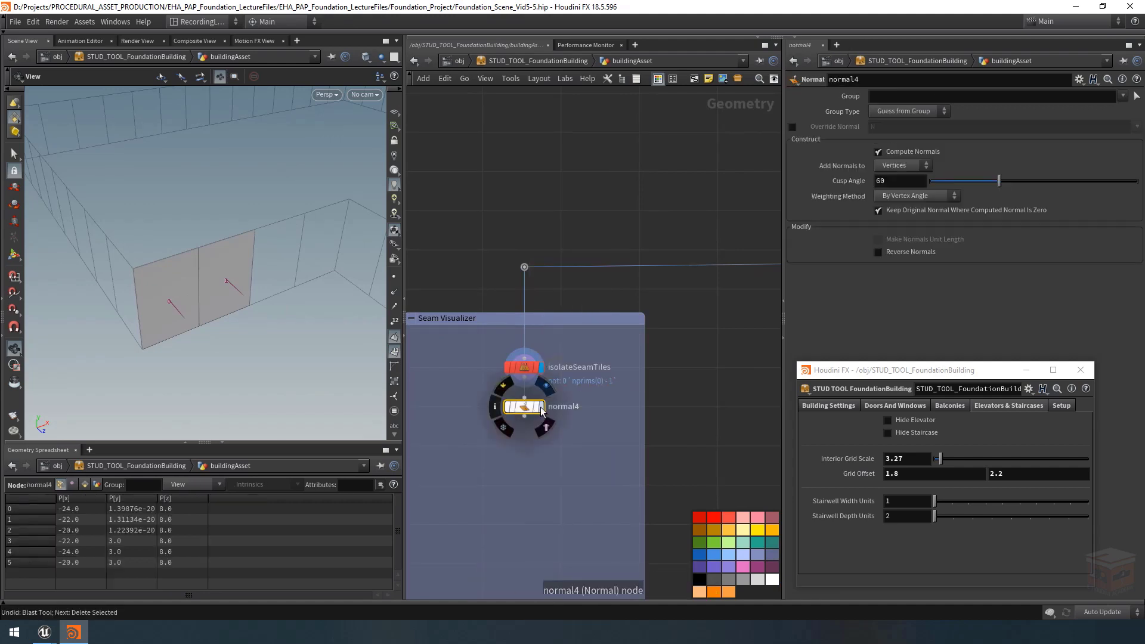
{"action": "left_click_drag", "start_coordinate": [174, 312], "coordinate": [254, 359]}
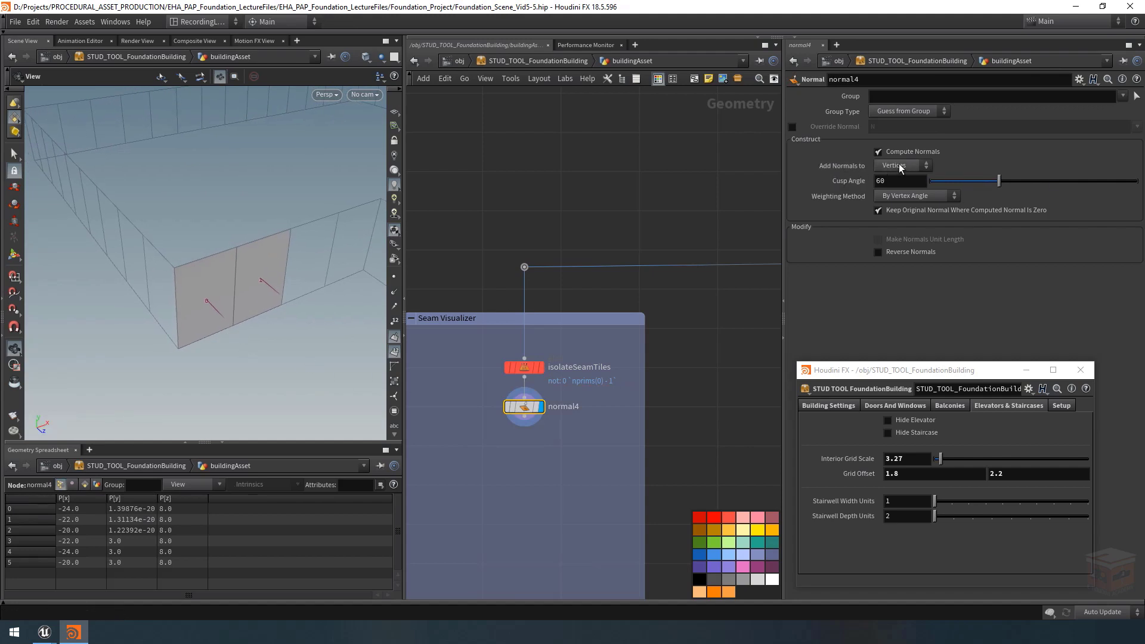
Show point normals in the viewport and set the Normal node's Add Normals to option to Points
{"action": "left_click", "coordinate": [394, 292]}
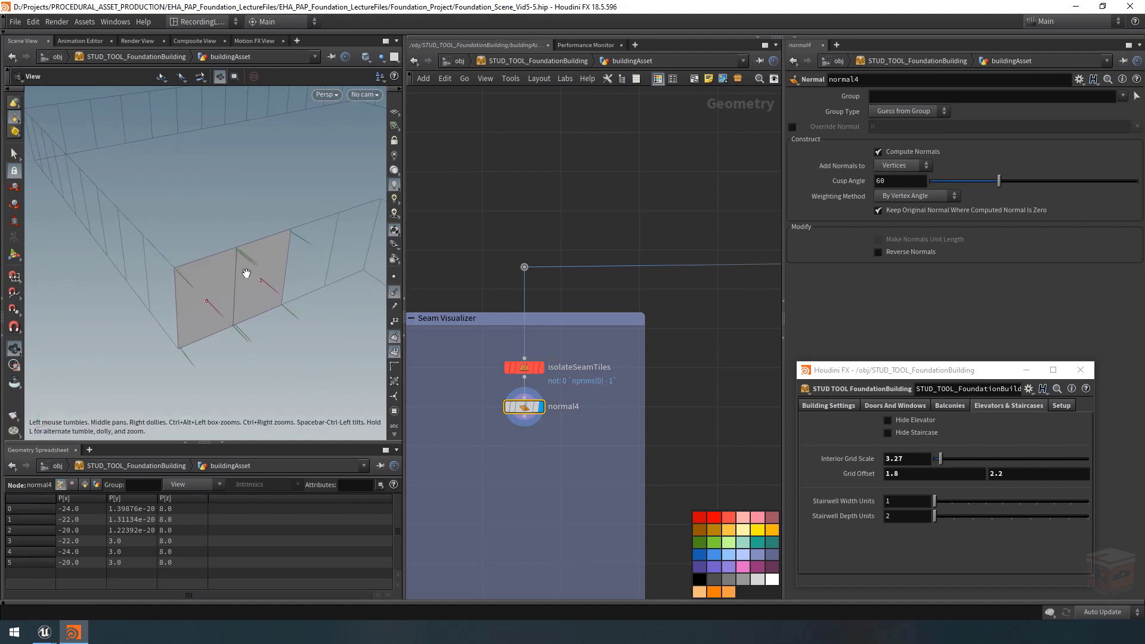
{"action": "left_click_drag", "start_coordinate": [247, 273], "coordinate": [231, 248]}
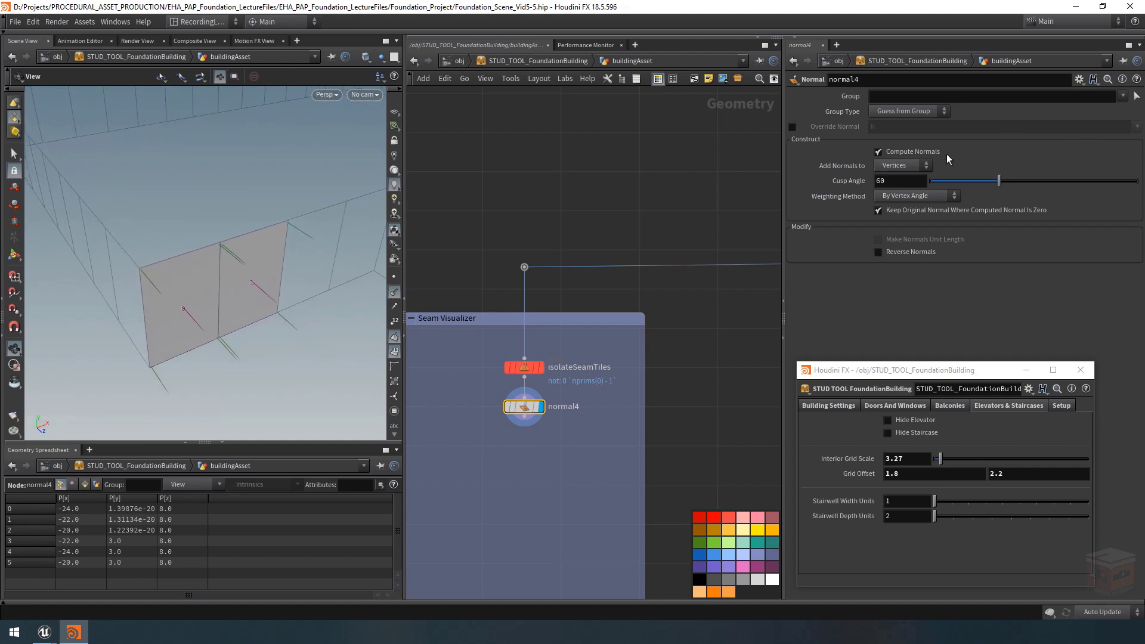
{"action": "left_click", "coordinate": [898, 167]}
{"action": "left_click", "coordinate": [899, 180]}
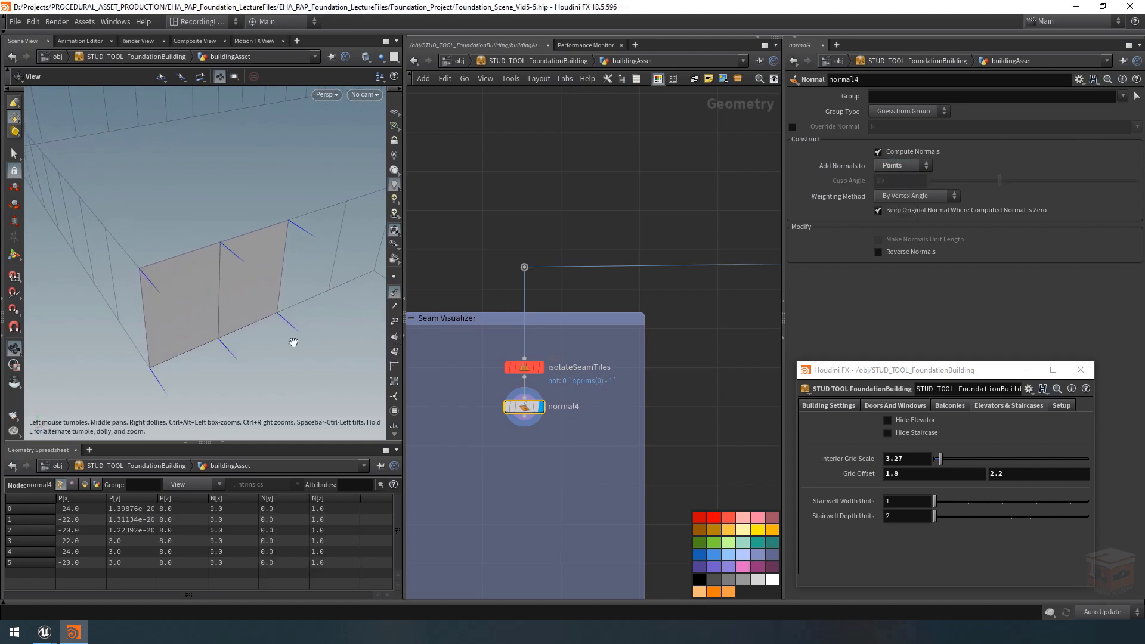
{"action": "left_click_drag", "start_coordinate": [299, 340], "coordinate": [233, 310]}
Show point numbers in the viewport and examine how the points of the two seam tiles are connected
{"action": "left_click", "coordinate": [395, 321]}
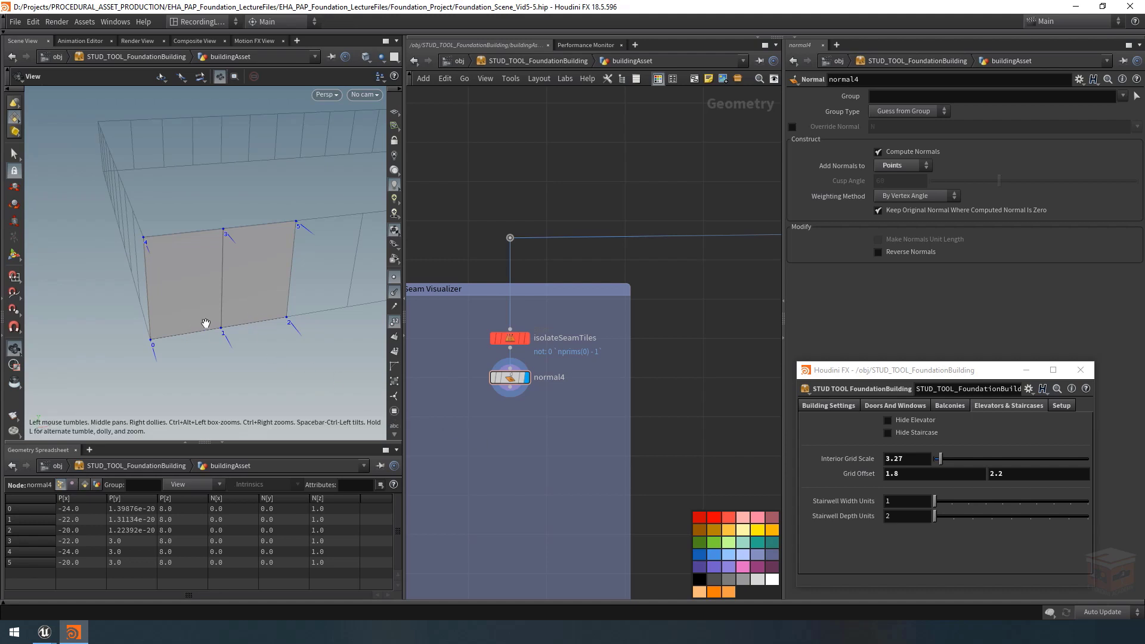
{"action": "mouse_move", "coordinate": [255, 322]}
{"action": "left_mouse_down"}
{"action": "mouse_move", "coordinate": [235, 320]}
{"action": "mouse_move", "coordinate": [256, 312]}
{"action": "left_mouse_up"}
{"action": "right_click_drag", "start_coordinate": [266, 290], "coordinate": [206, 280]}
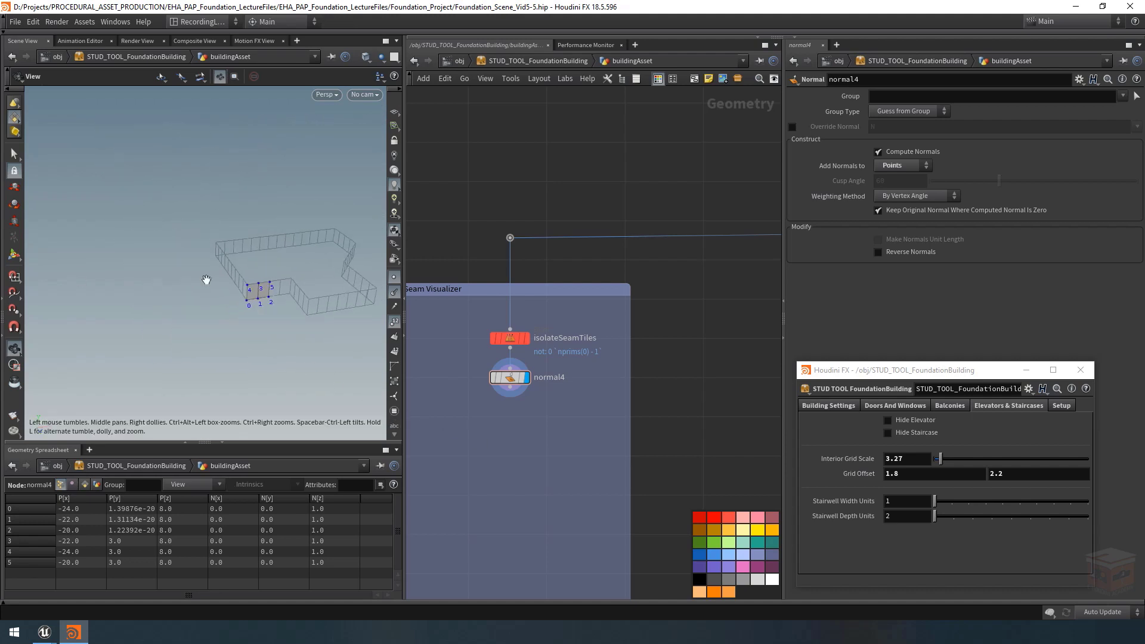
{"action": "left_click_drag", "start_coordinate": [207, 280], "coordinate": [270, 298]}
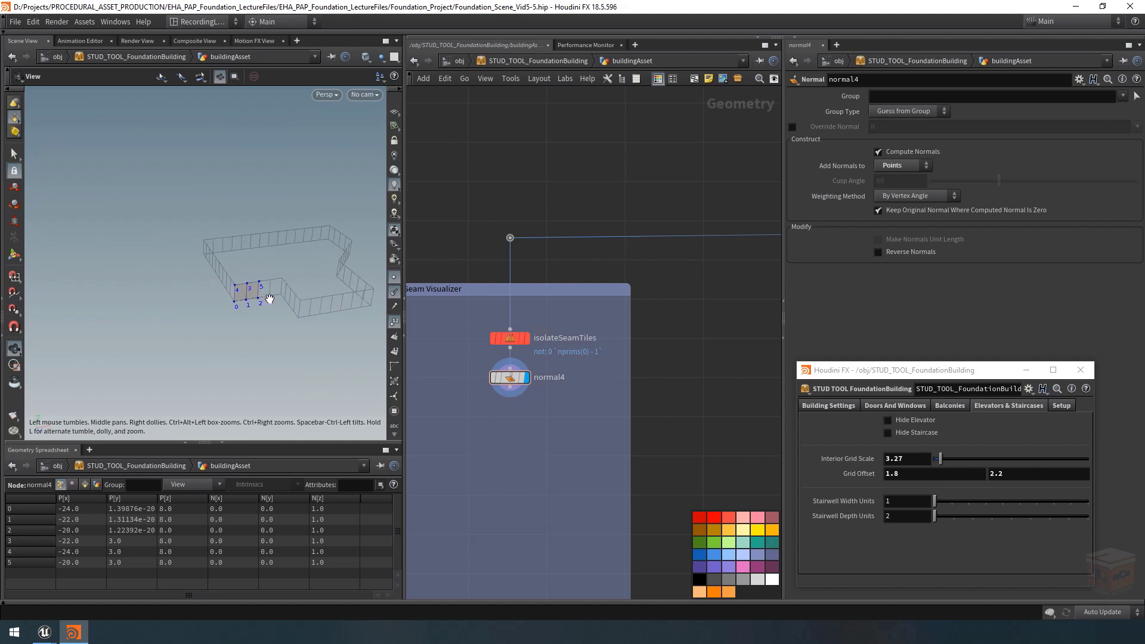
{"action": "right_click_drag", "start_coordinate": [238, 296], "coordinate": [481, 297]}
{"action": "middle_click_drag", "start_coordinate": [274, 296], "coordinate": [254, 302]}
{"action": "right_click_drag", "start_coordinate": [228, 290], "coordinate": [261, 284]}
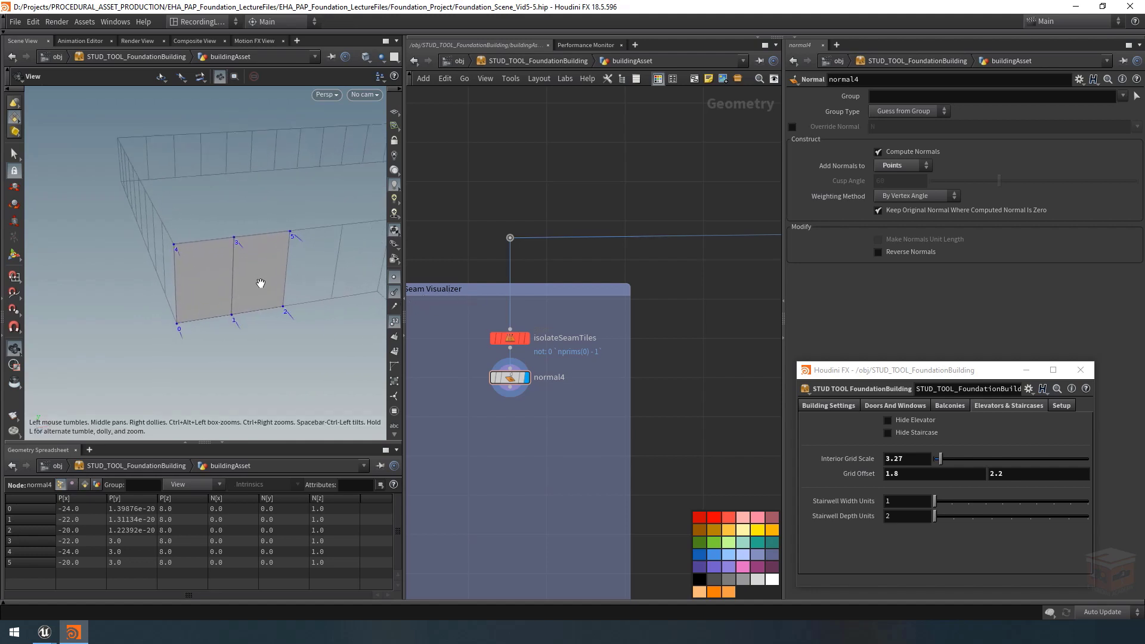
{"action": "mouse_move", "coordinate": [261, 284]}
{"action": "left_mouse_down"}
{"action": "mouse_move", "coordinate": [268, 274]}
{"action": "mouse_move", "coordinate": [263, 289]}
{"action": "left_mouse_up"}
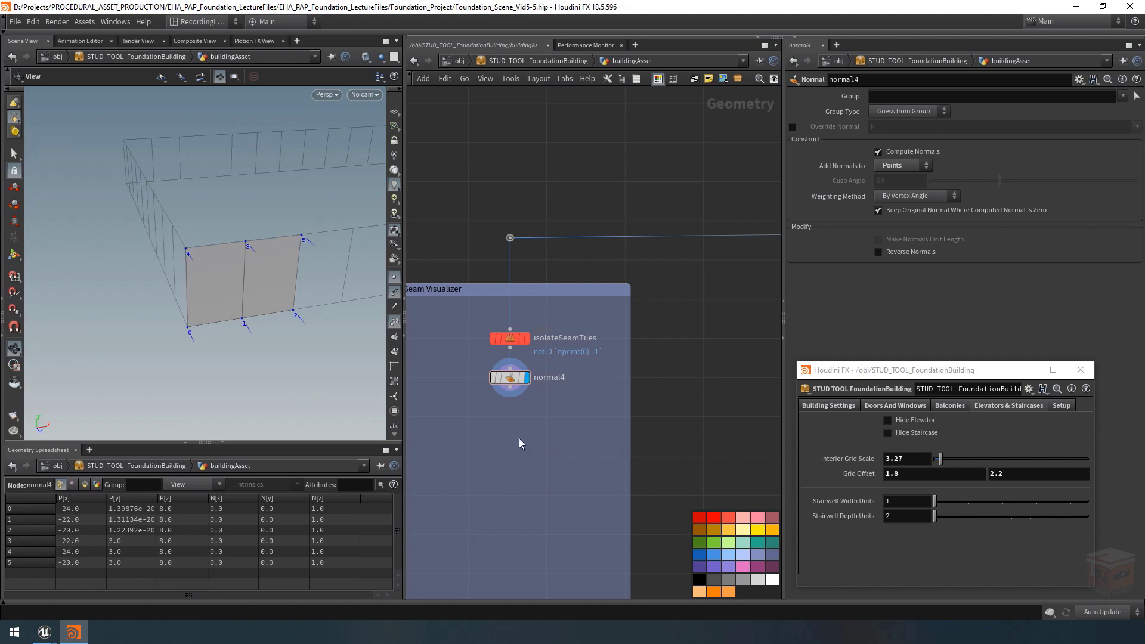
Add a Group Expression node, wire it below normal4, display it, and give its parameters more room
{"action": "key", "text": "Tab"}
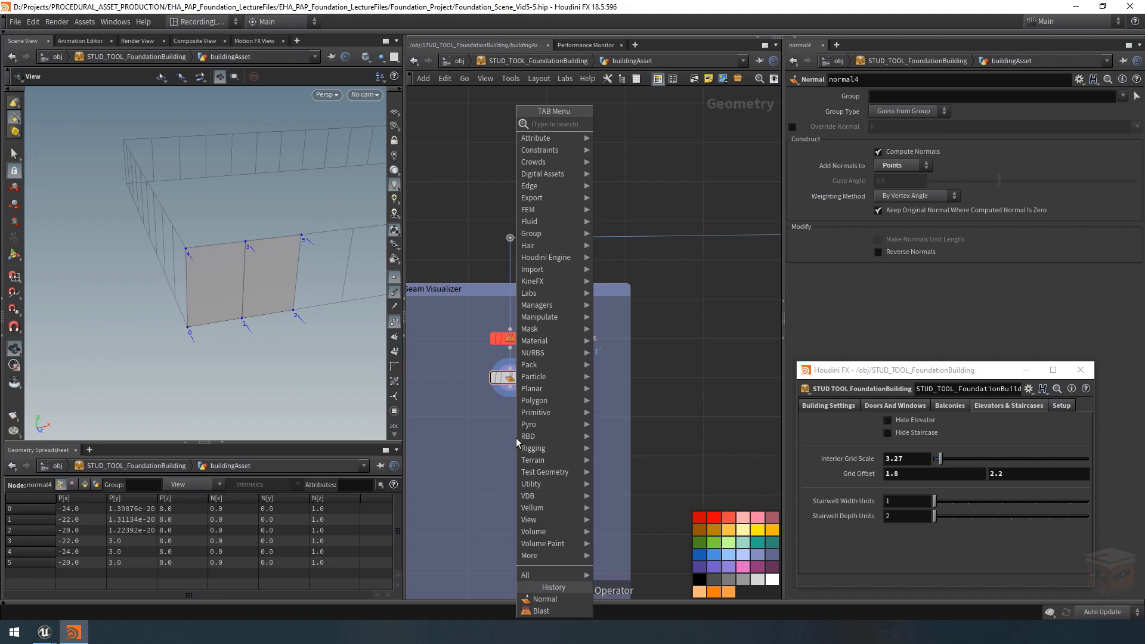
{"action": "type", "text": "groupex"}
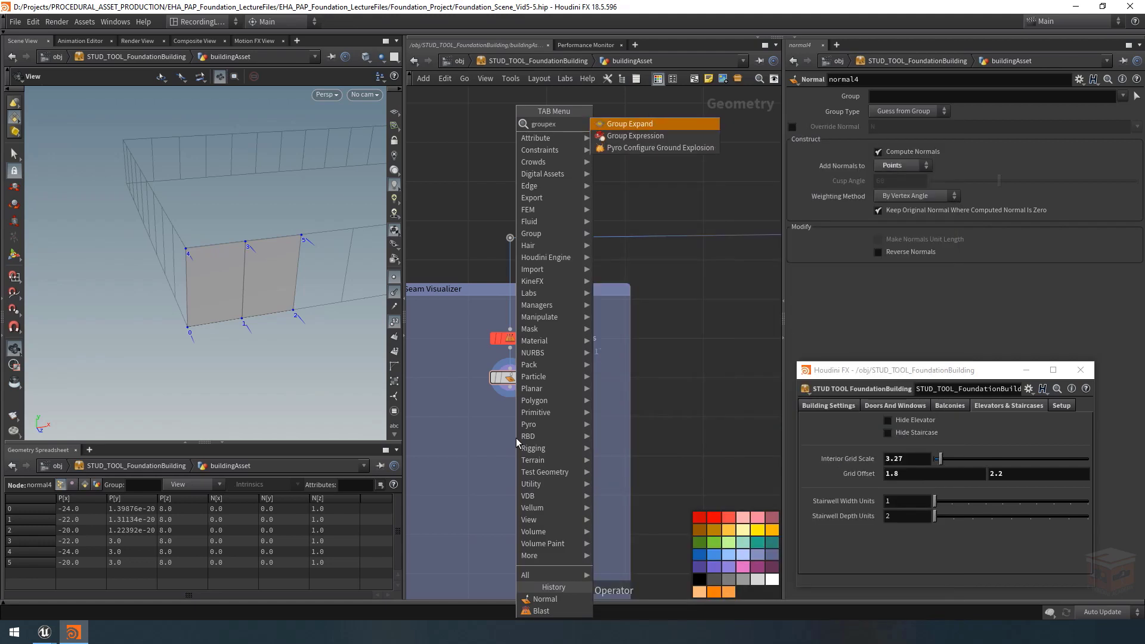
{"action": "key", "text": "Down"}
{"action": "key", "text": "Return"}
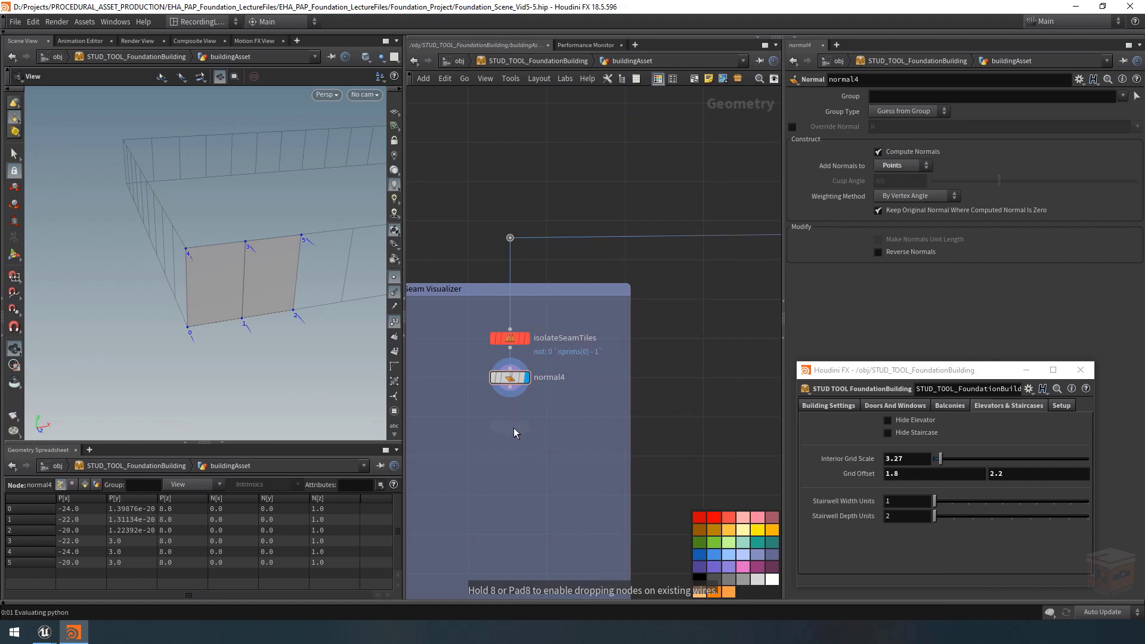
{"action": "left_click", "coordinate": [514, 428]}
{"action": "left_click", "coordinate": [510, 391]}
{"action": "left_click_drag", "start_coordinate": [515, 440], "coordinate": [519, 430]}
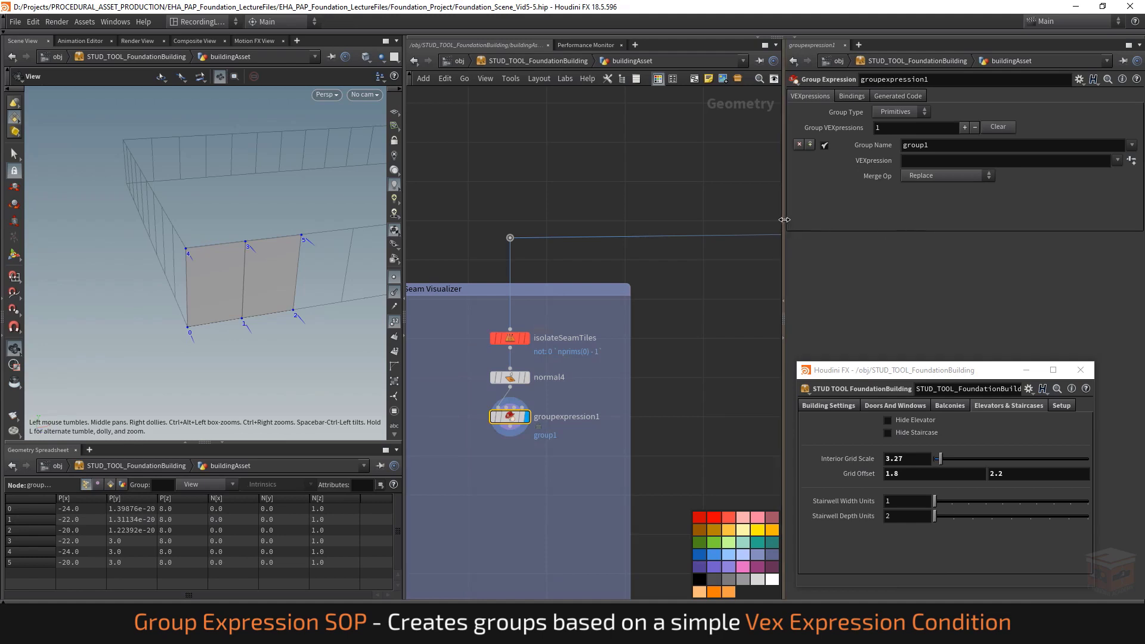
{"action": "left_click_drag", "start_coordinate": [782, 230], "coordinate": [763, 222]}
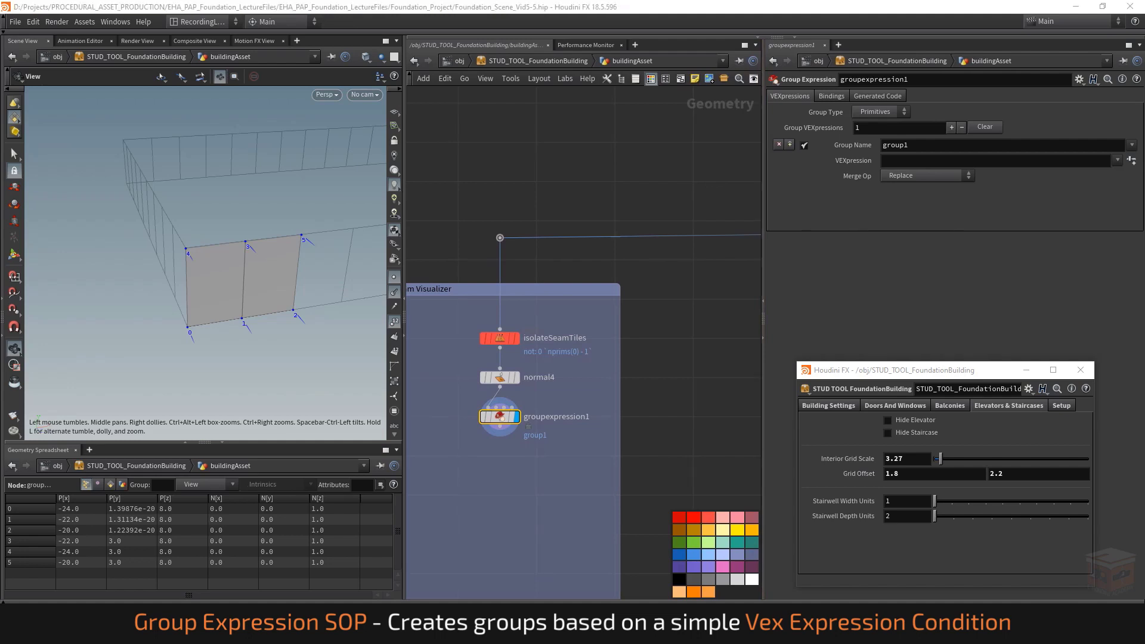
Set the Group Expression's group name to seamPoint
{"action": "left_click", "coordinate": [940, 147]}
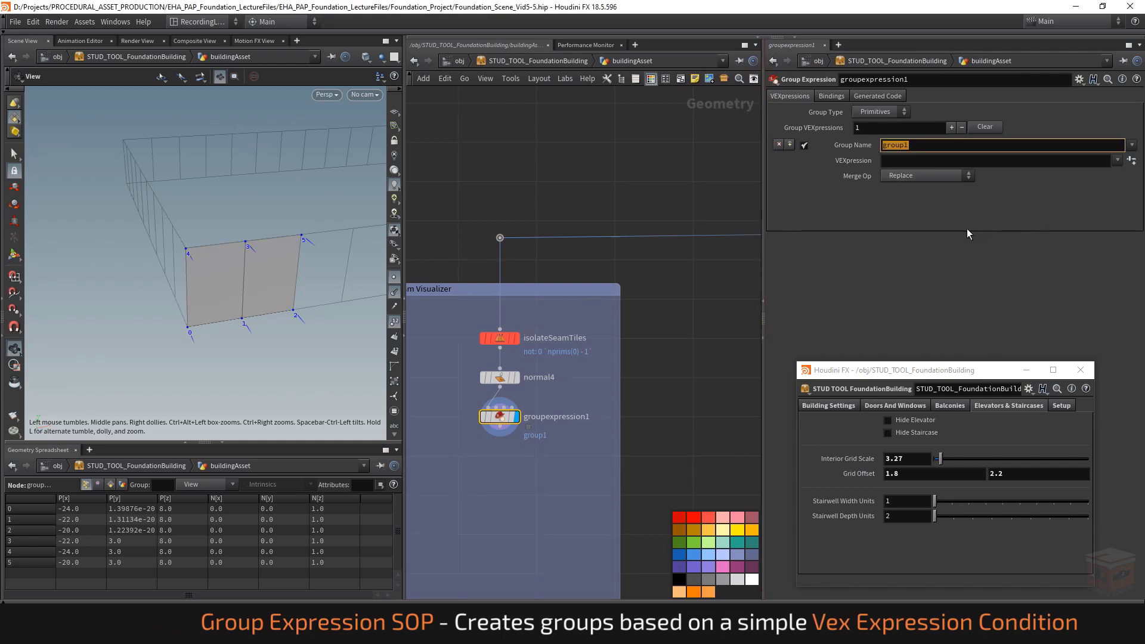
{"action": "type", "text": "se"}
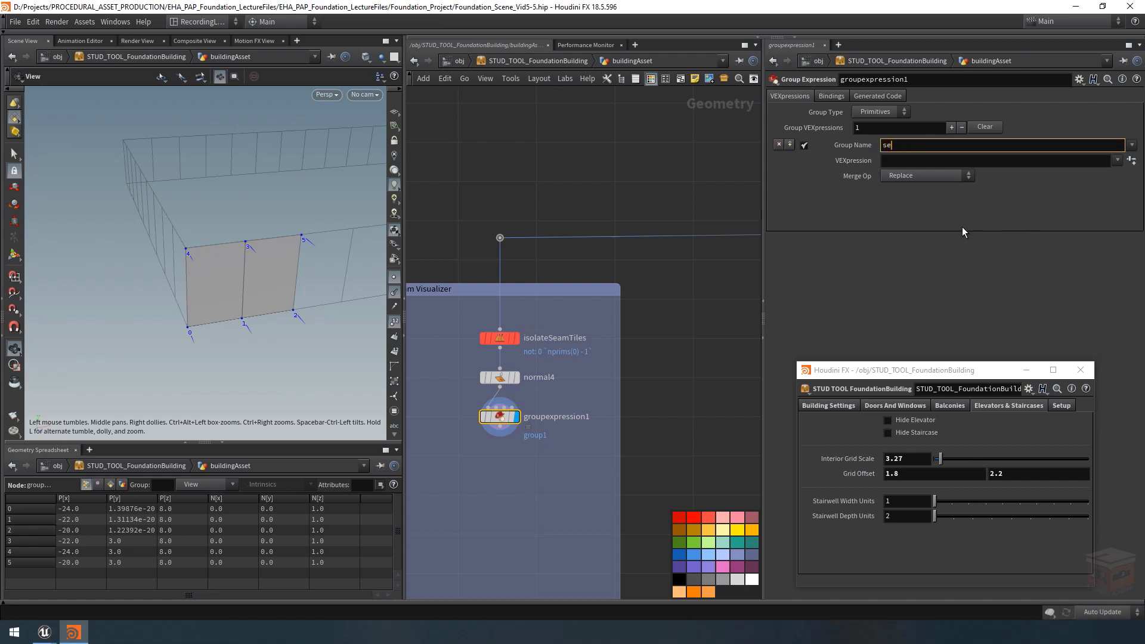
{"action": "type", "text": "amPoint"}
{"action": "key", "text": "Return"}
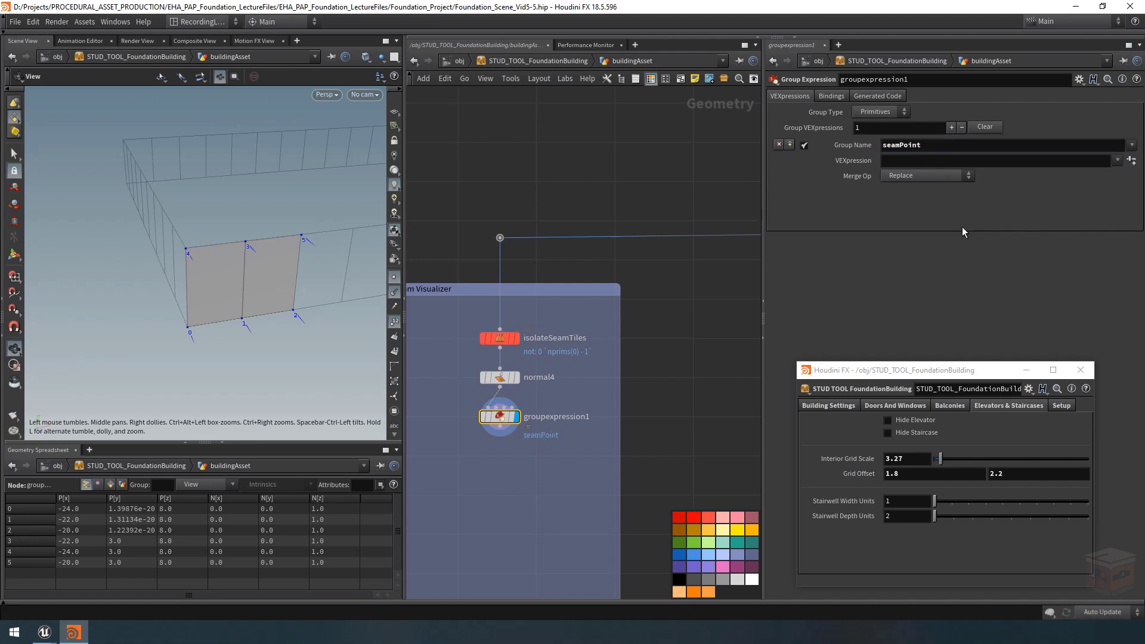
Rename the Group Expression node as seamPoint_ByNBC
{"action": "double_click", "coordinate": [577, 418]}
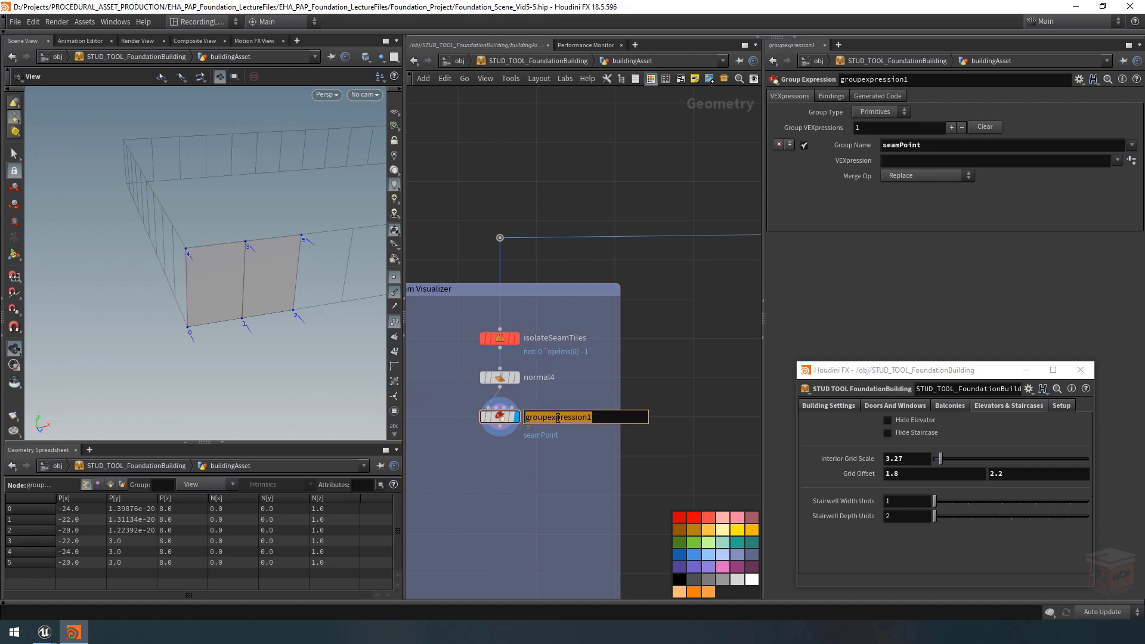
{"action": "type", "text": "Sea"}
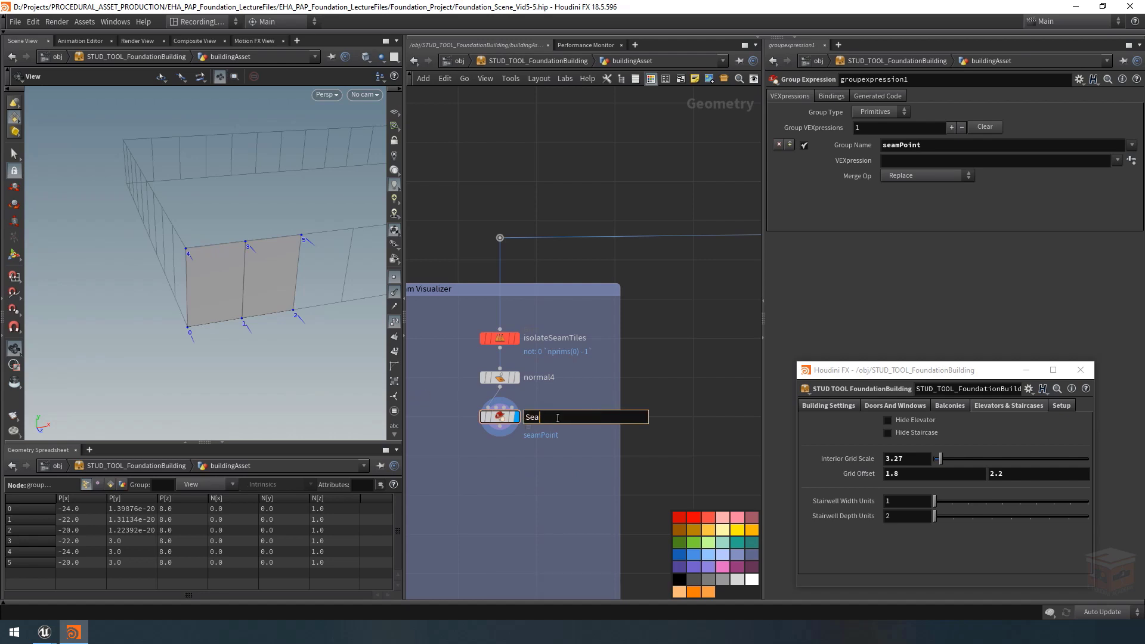
{"action": "key", "text": "BackSpace"}
{"action": "key", "text": "BackSpace"}
{"action": "key", "text": "BackSpace"}
{"action": "type", "text": "seamPoint_ByNBC"}
{"action": "key", "text": "Return"}
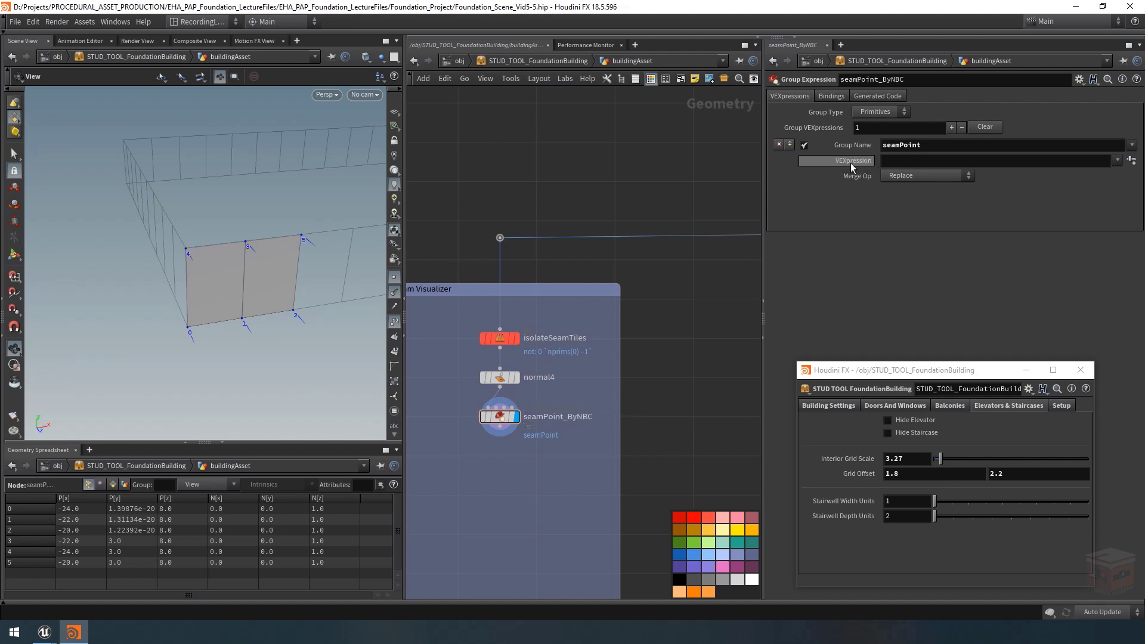
{"action": "left_click", "coordinate": [907, 161]}
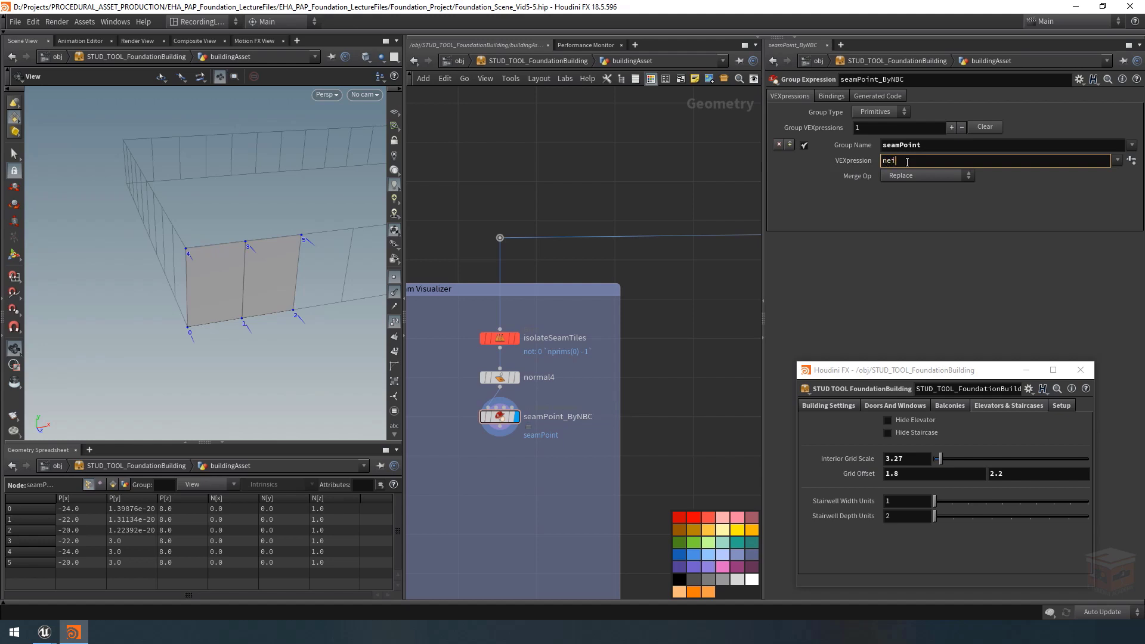
{"action": "type", "text": "neighbourcoun"}
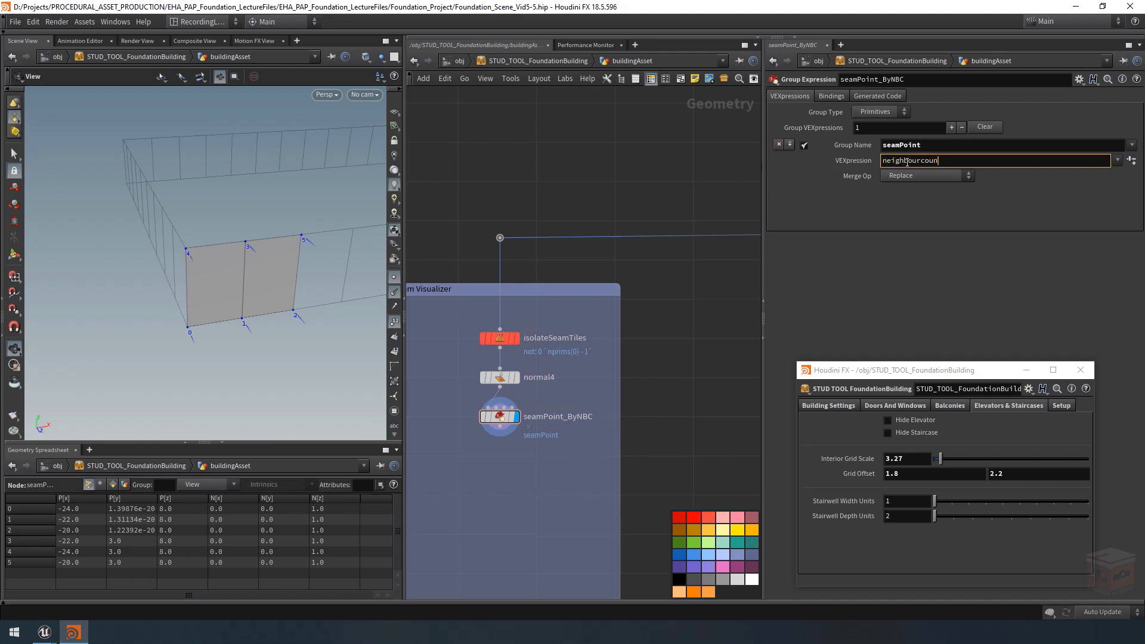
{"action": "type", "text": "t()"}
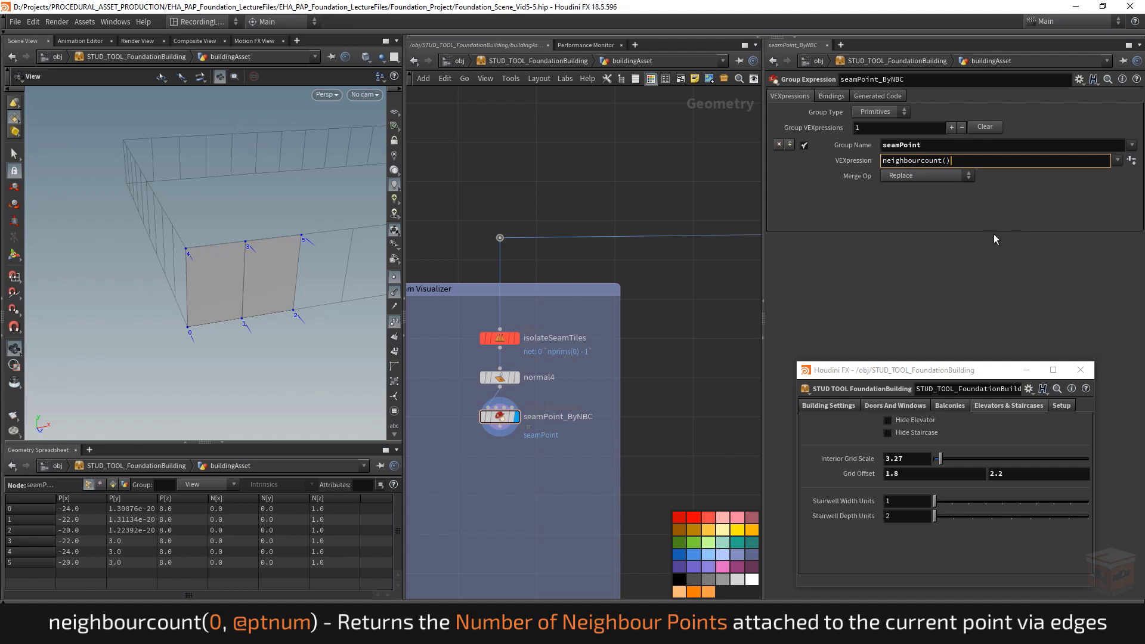
{"action": "key", "text": "Left"}
{"action": "type", "text": "0,@ptnum"}
{"action": "key", "text": "Right"}
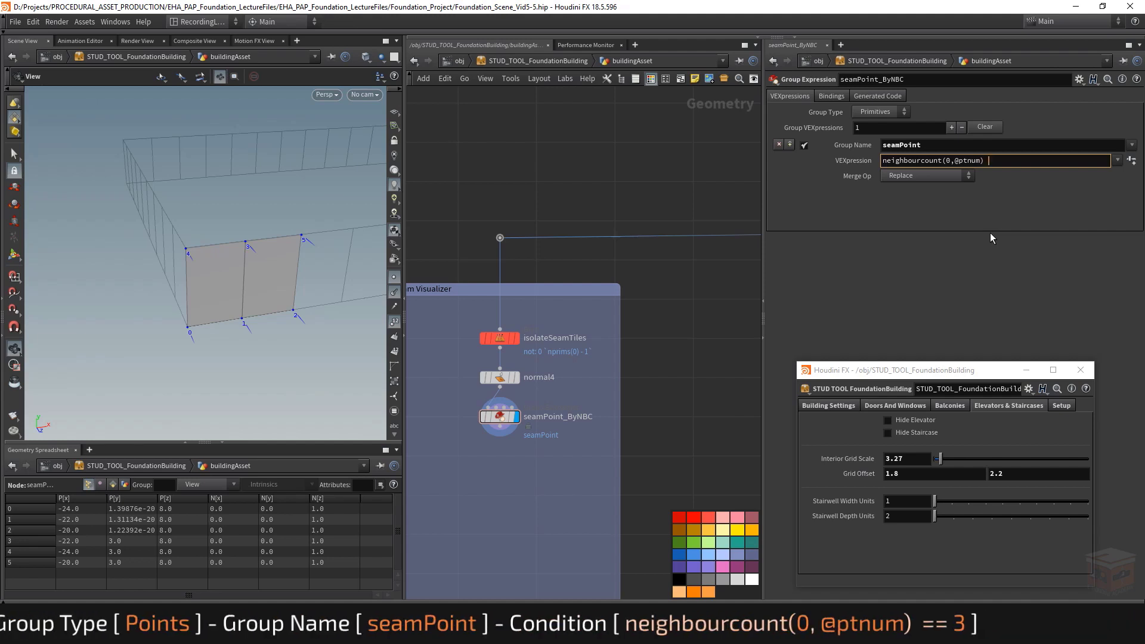
{"action": "type", "text": "== 3"}
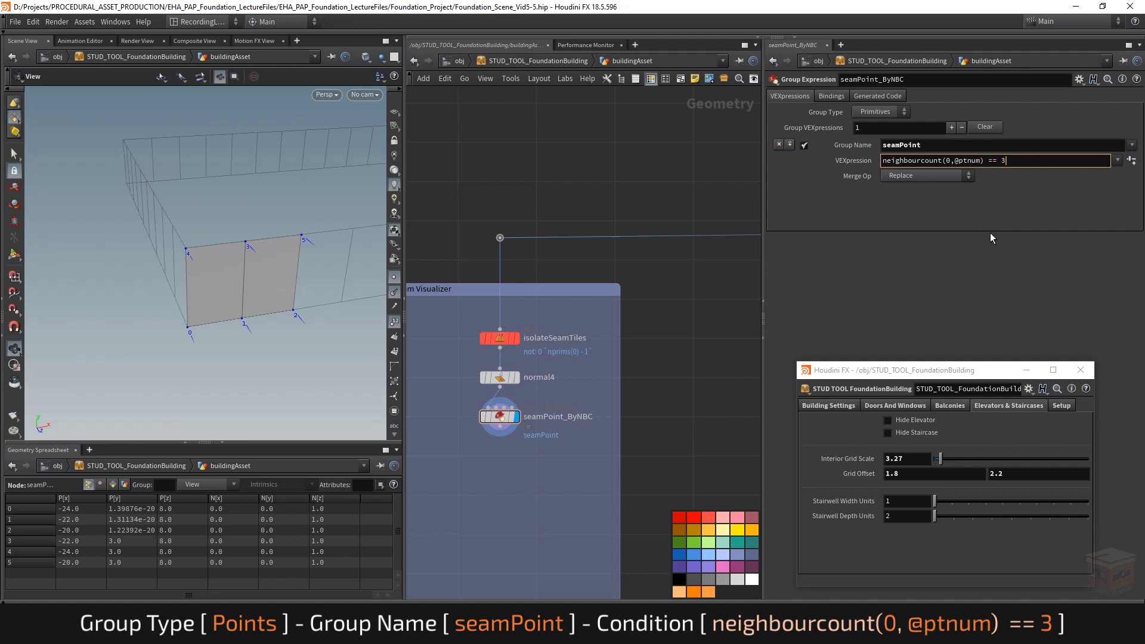
{"action": "key", "text": "Return"}
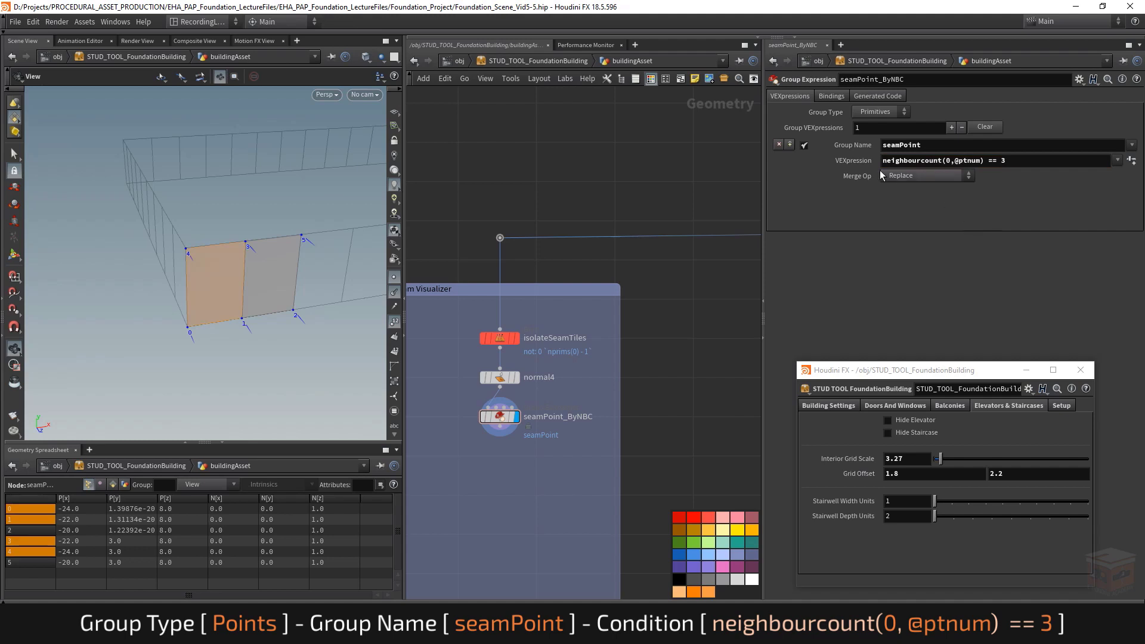
Set the group type of seamPoint_ByNBC to Points
{"action": "left_click", "coordinate": [876, 113]}
{"action": "left_click", "coordinate": [872, 136]}
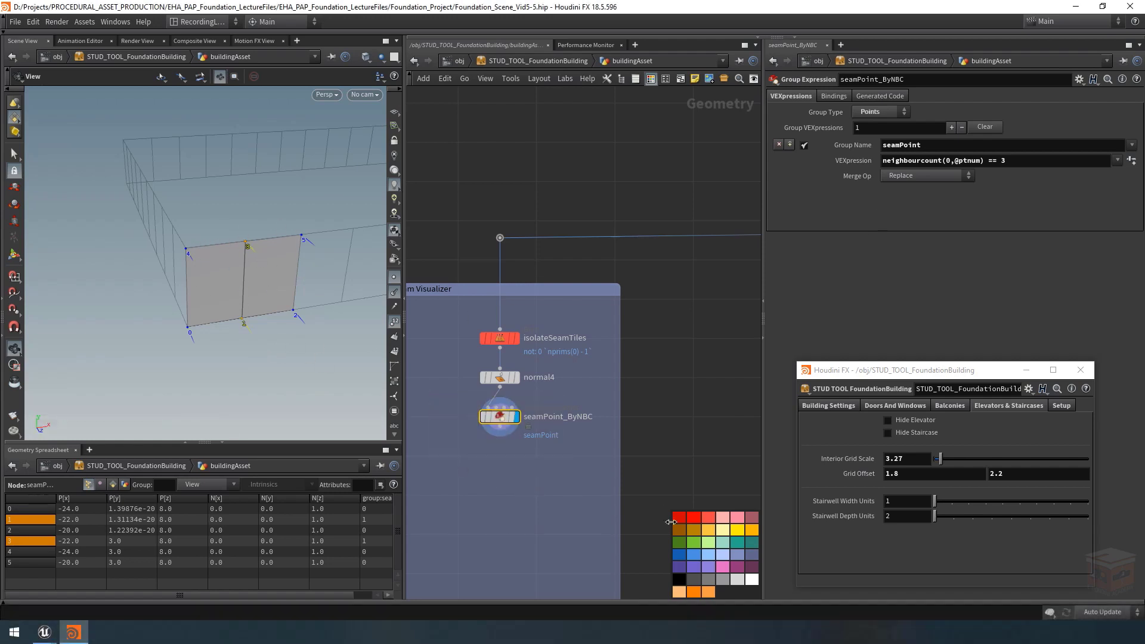
{"action": "key", "text": "ctrl+z"}
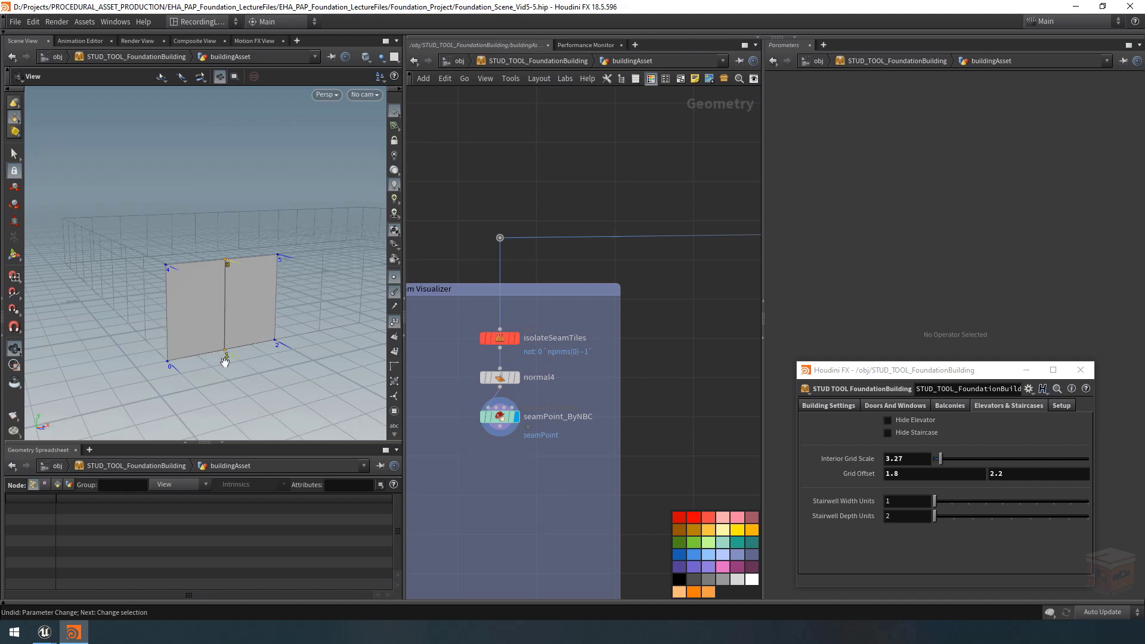
Duplicate the seamPoint_ByNBC node and place the wired copy directly below the original
{"action": "left_click_drag", "start_coordinate": [594, 448], "coordinate": [452, 401]}
{"action": "key", "text": "ctrl+c"}
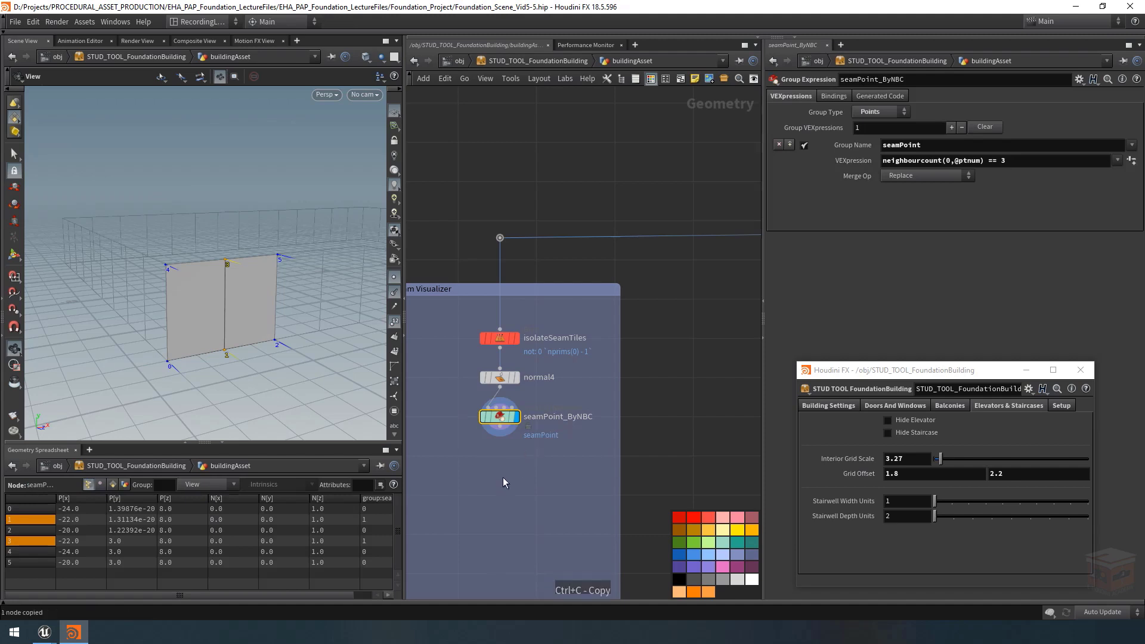
{"action": "key", "text": "ctrl+v"}
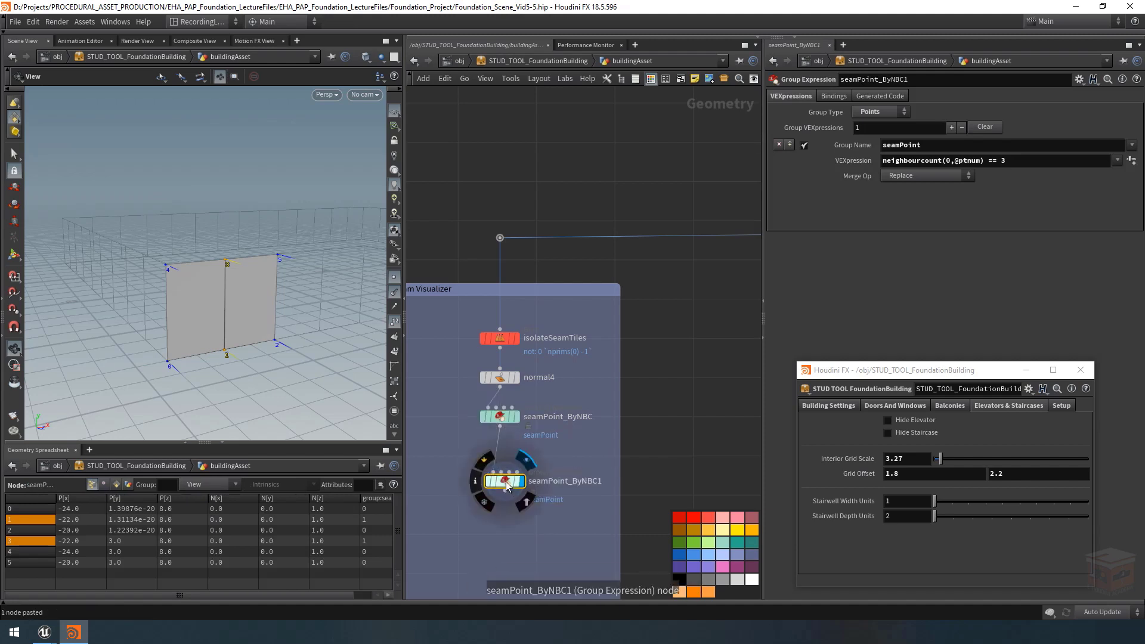
{"action": "left_click_drag", "start_coordinate": [507, 486], "coordinate": [506, 463]}
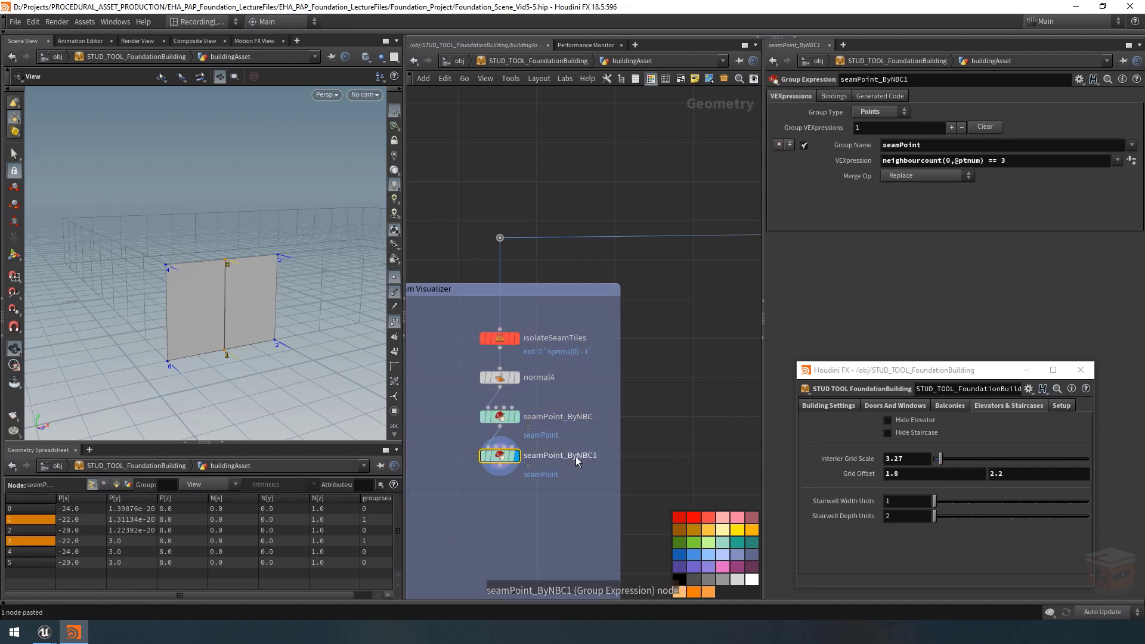
Rename the duplicated Group Expression node as seamPoint_ByBottomRow
{"action": "double_click", "coordinate": [578, 461]}
{"action": "type", "text": "B"}
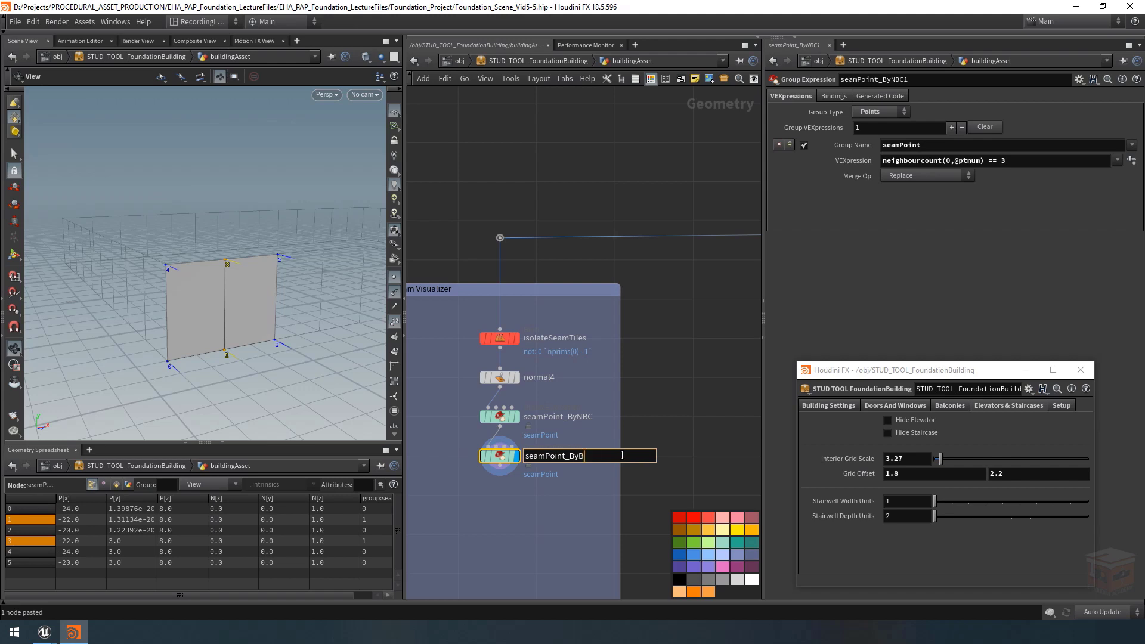
{"action": "type", "text": "ottomRow"}
{"action": "key", "text": "Return"}
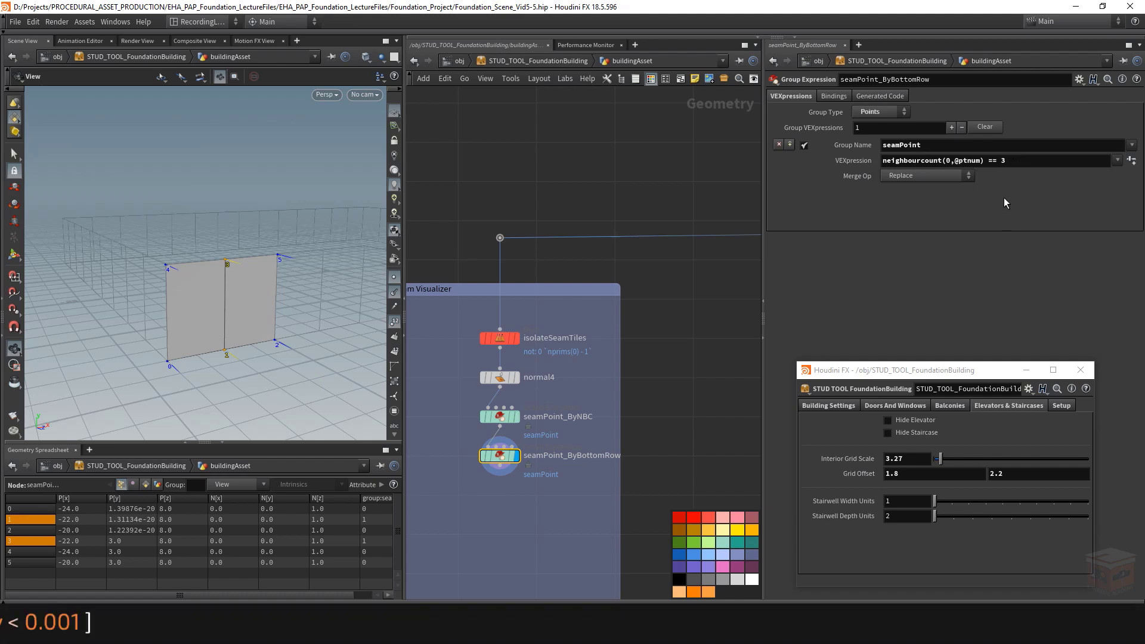
{"action": "left_click", "coordinate": [1020, 160]}
{"action": "key", "text": "ctrl+a"}
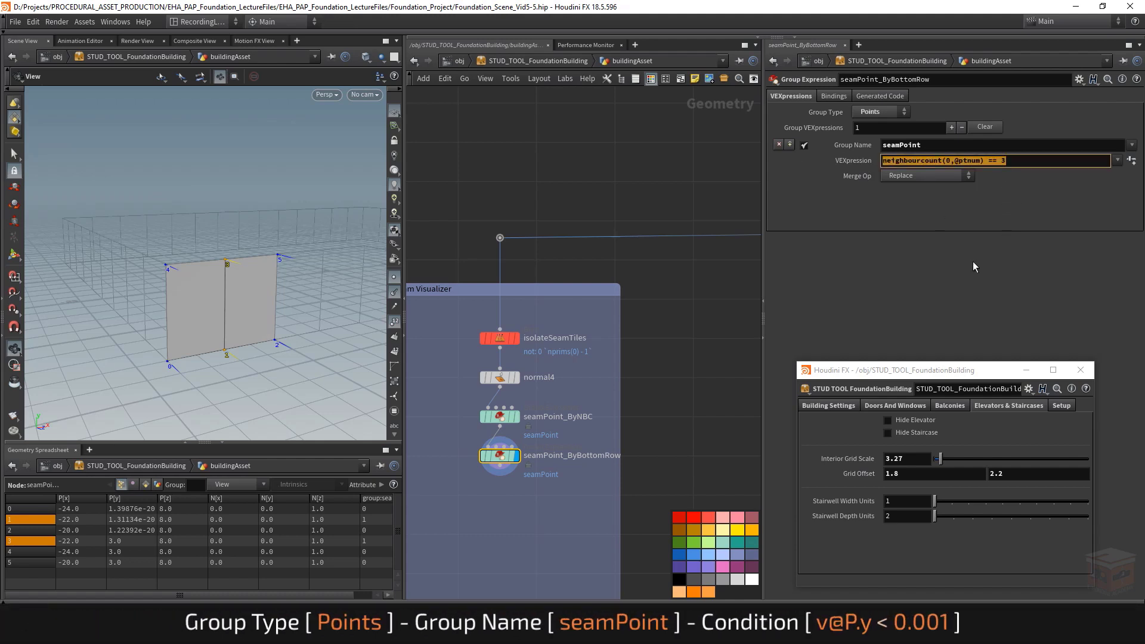
{"action": "type", "text": "v@P.y"}
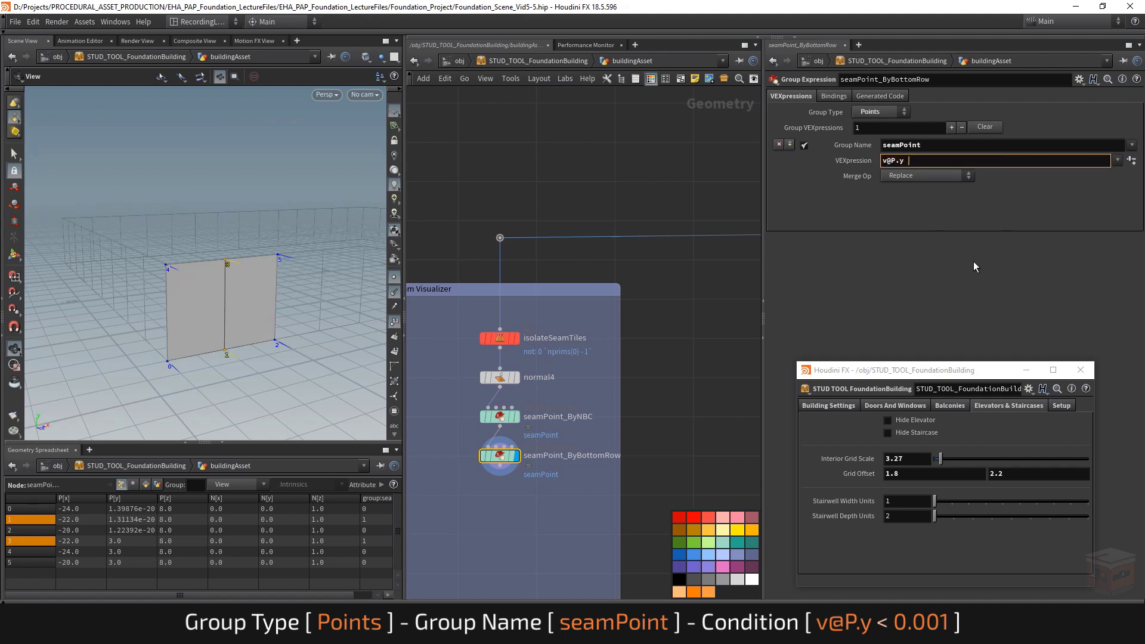
{"action": "type", "text": " == 0"}
{"action": "key", "text": "Return"}
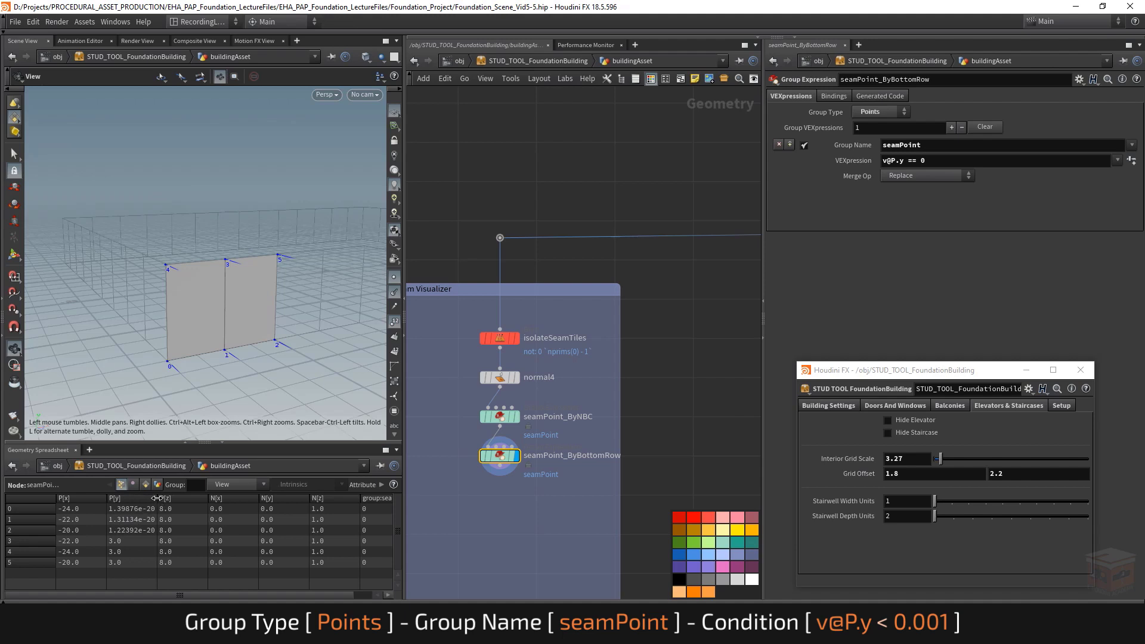
{"action": "left_click_drag", "start_coordinate": [156, 498], "coordinate": [173, 503]}
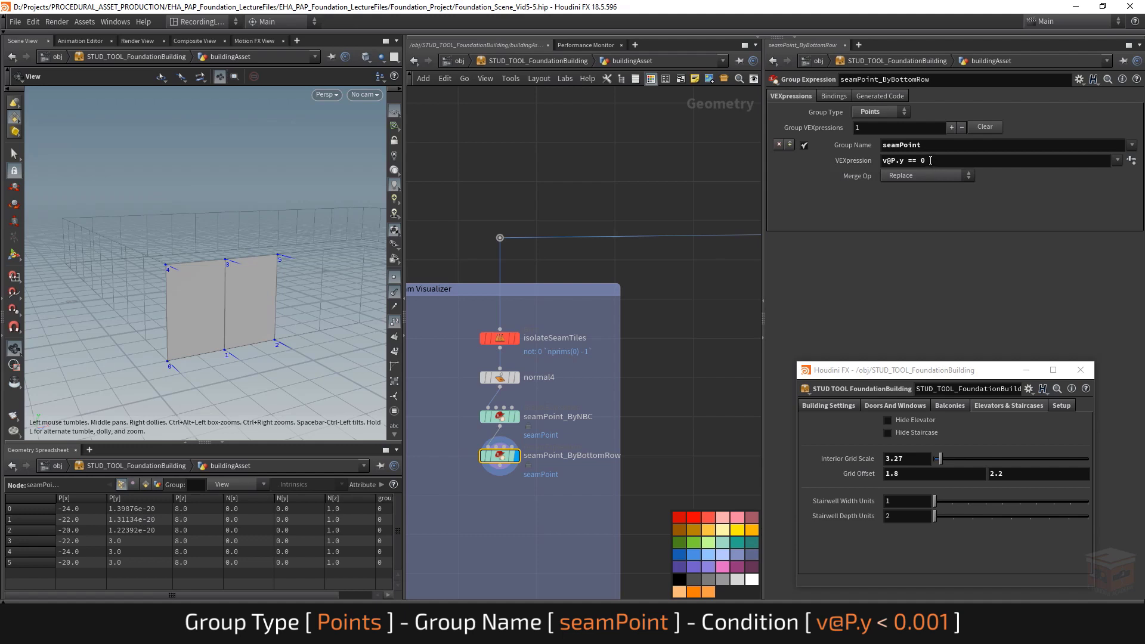
{"action": "left_click_drag", "start_coordinate": [931, 160], "coordinate": [908, 163]}
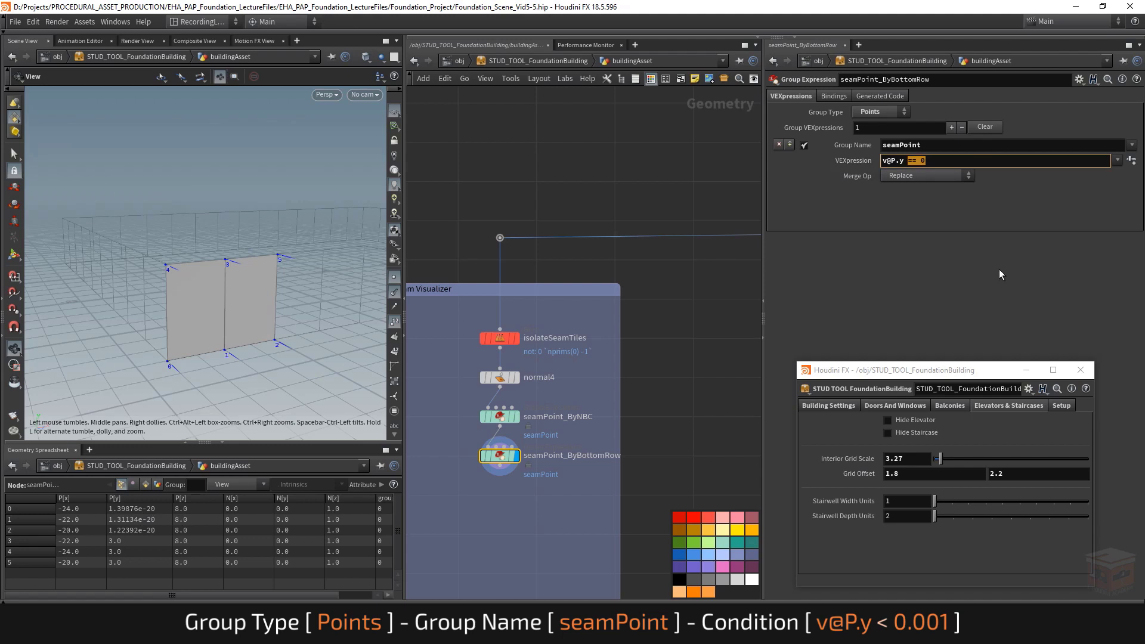
{"action": "type", "text": "< 0.001"}
{"action": "key", "text": "Return"}
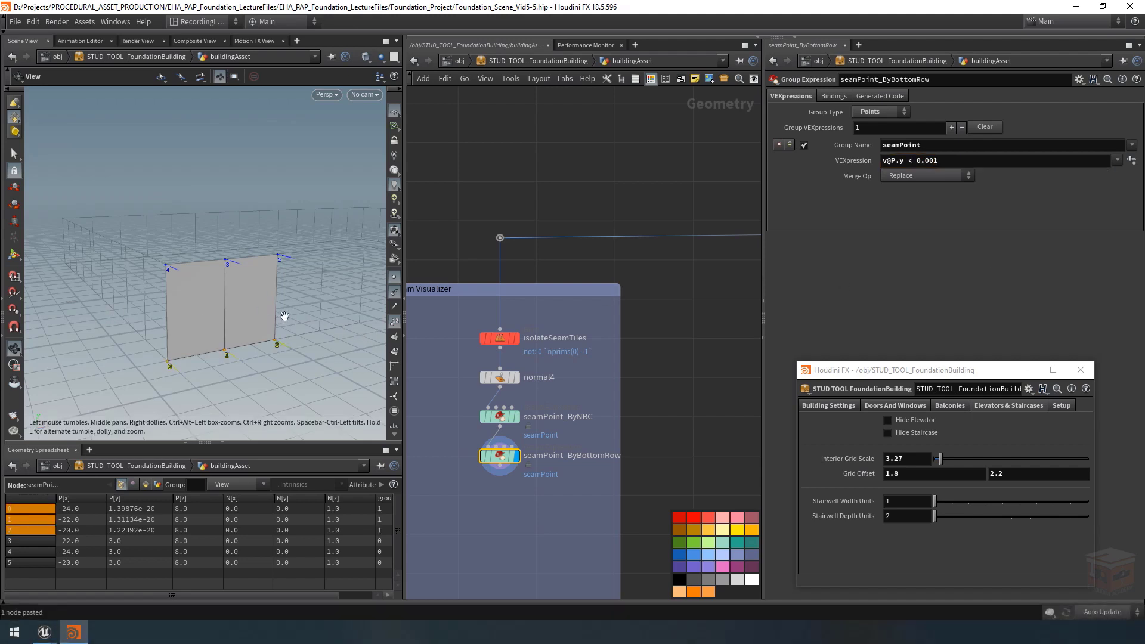
Set the merge operation of seamPoint_ByBottomRow to Intersect with Existing
{"action": "right_click_drag", "start_coordinate": [315, 308], "coordinate": [195, 299]}
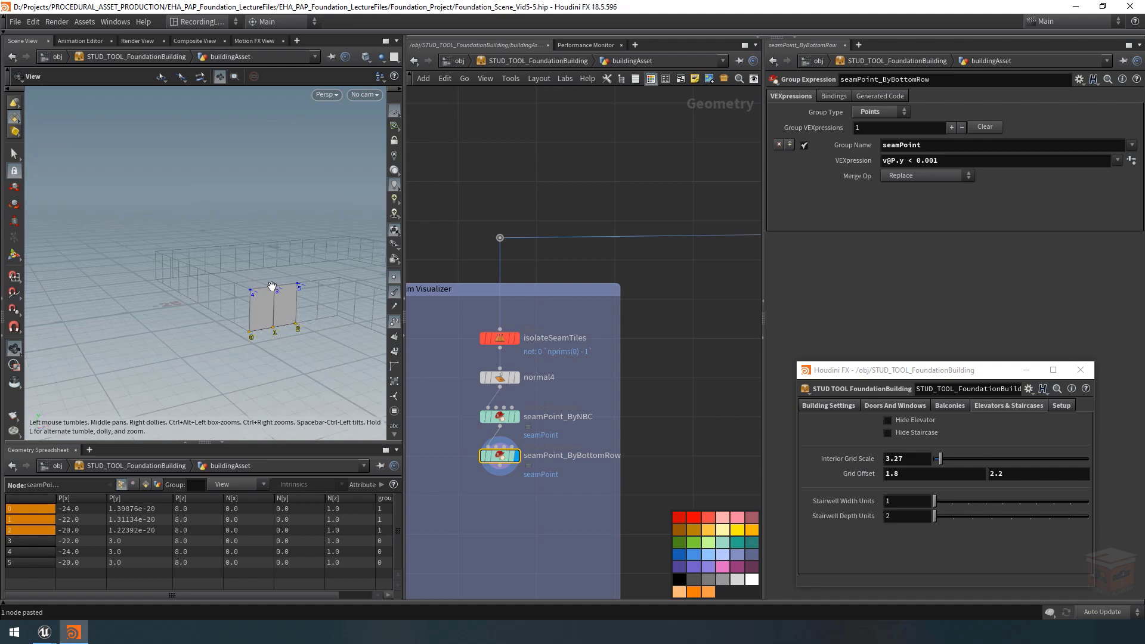
{"action": "middle_click_drag", "start_coordinate": [273, 286], "coordinate": [296, 298]}
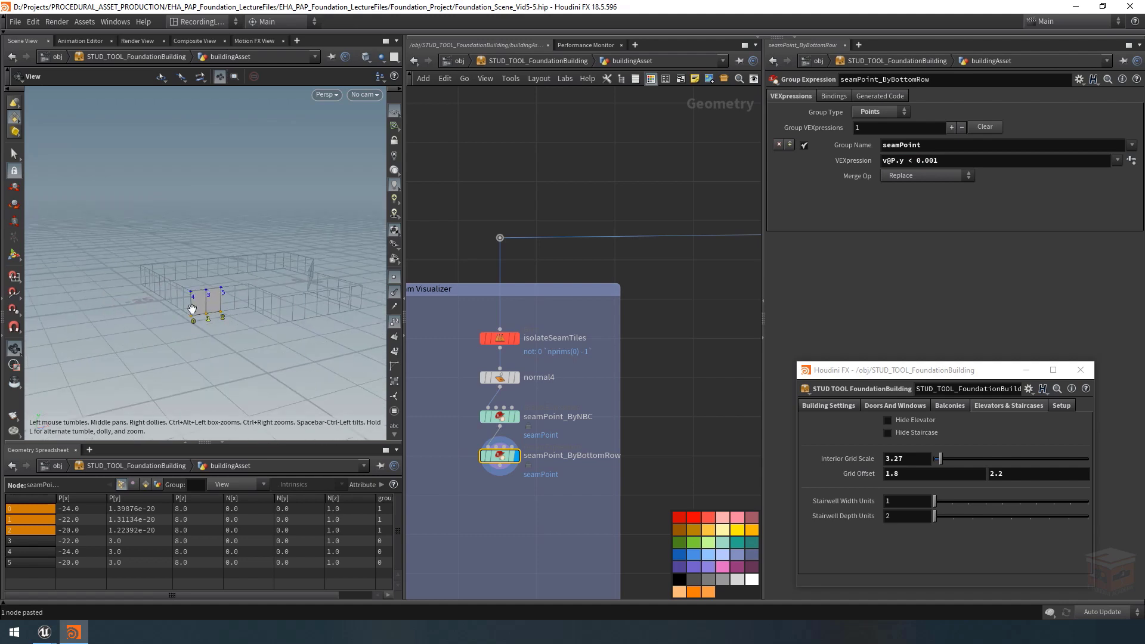
{"action": "right_click_drag", "start_coordinate": [199, 306], "coordinate": [375, 322]}
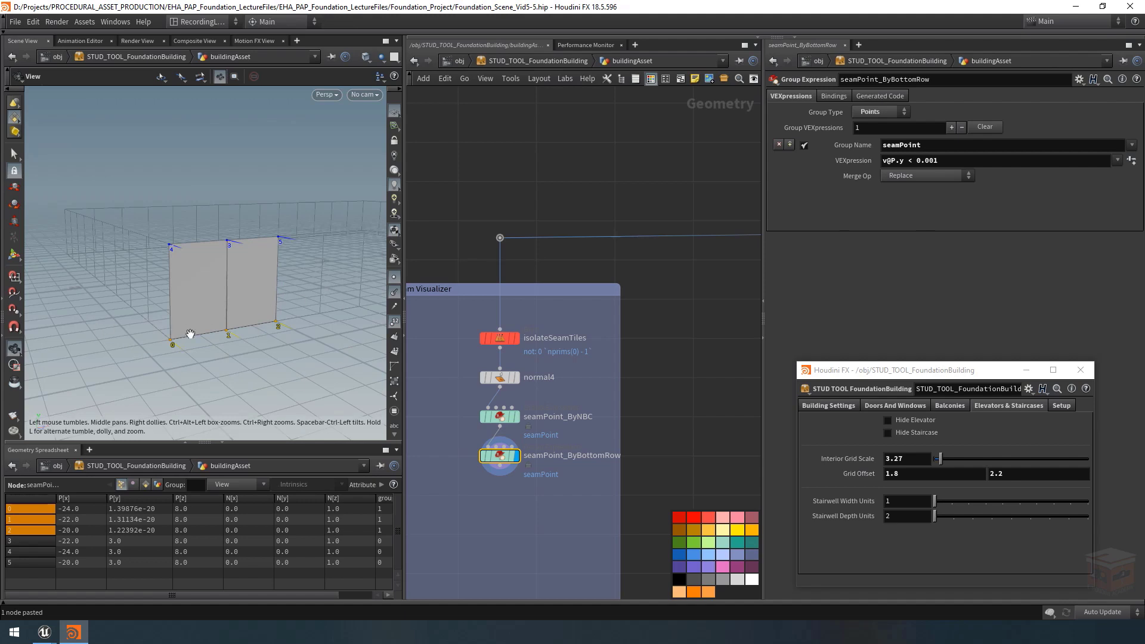
{"action": "left_click", "coordinate": [929, 176]}
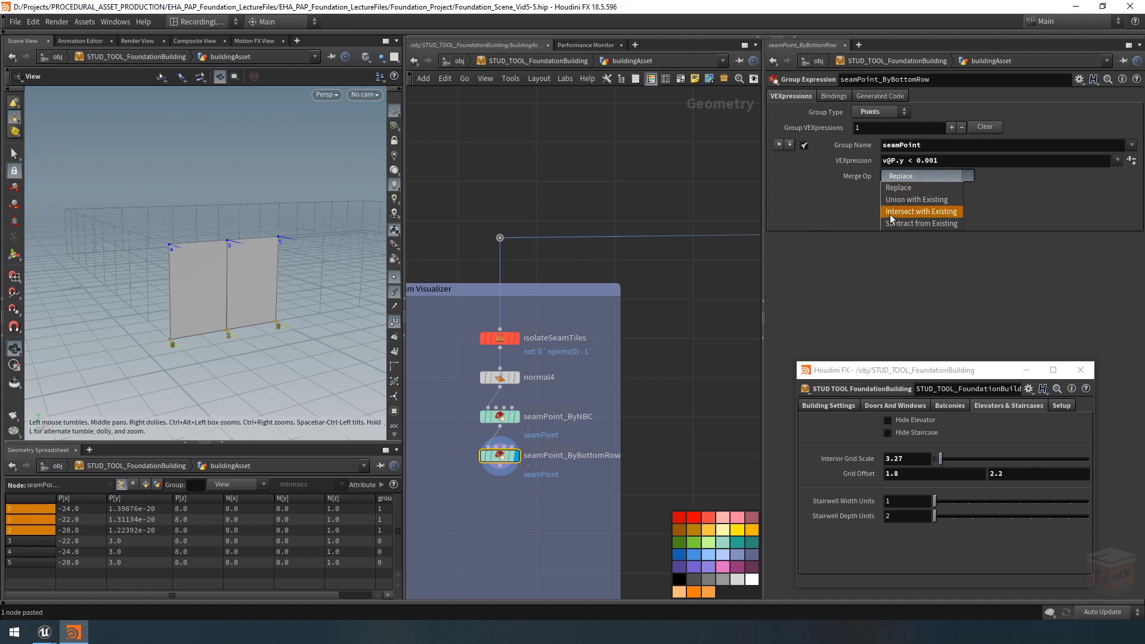
{"action": "left_click", "coordinate": [942, 212]}
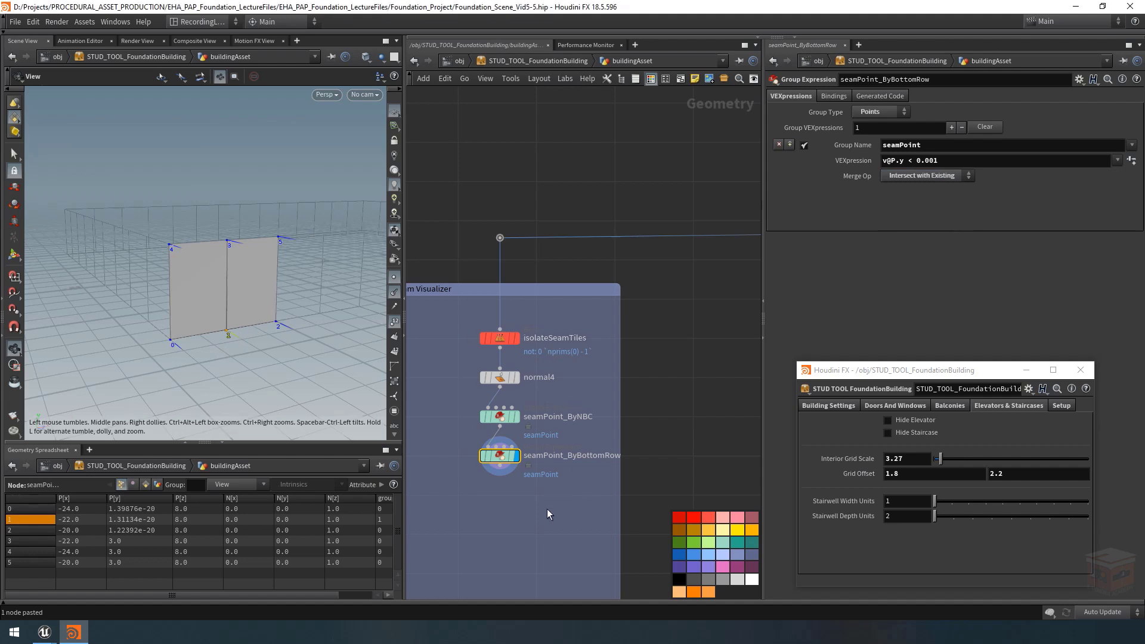
Add a Blast node wired directly below seamPoint_ByBottomRow in the Seam Visualizer network box
{"action": "scroll", "coordinate": [573, 536], "scroll_direction": "down", "scroll_amount": 3}
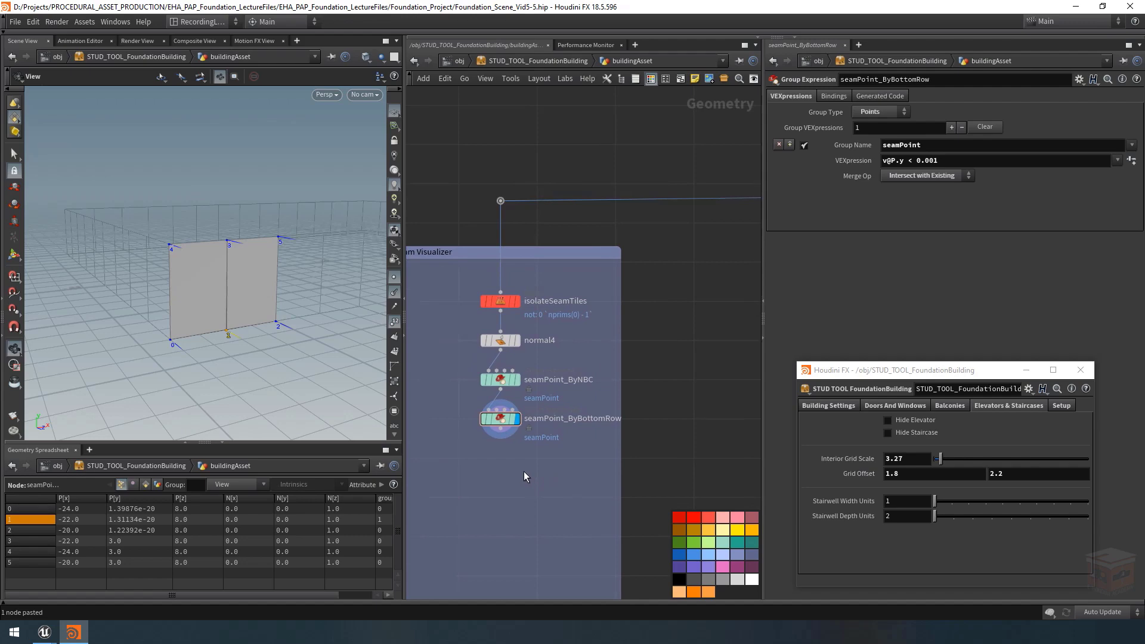
{"action": "key", "text": "Tab"}
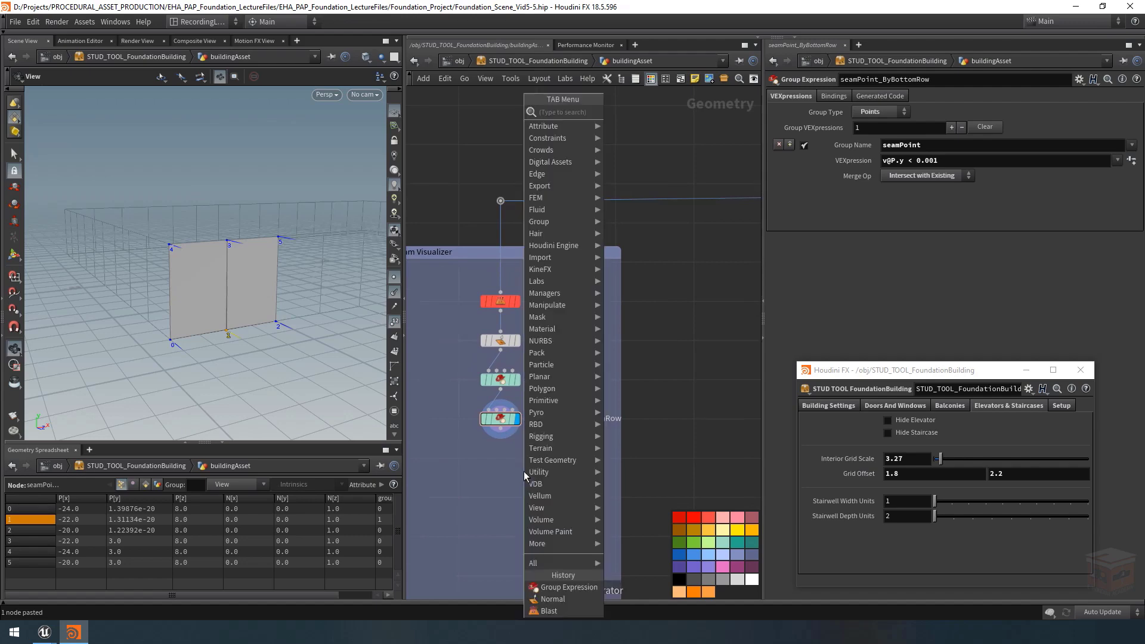
{"action": "type", "text": "blast"}
{"action": "key", "text": "Return"}
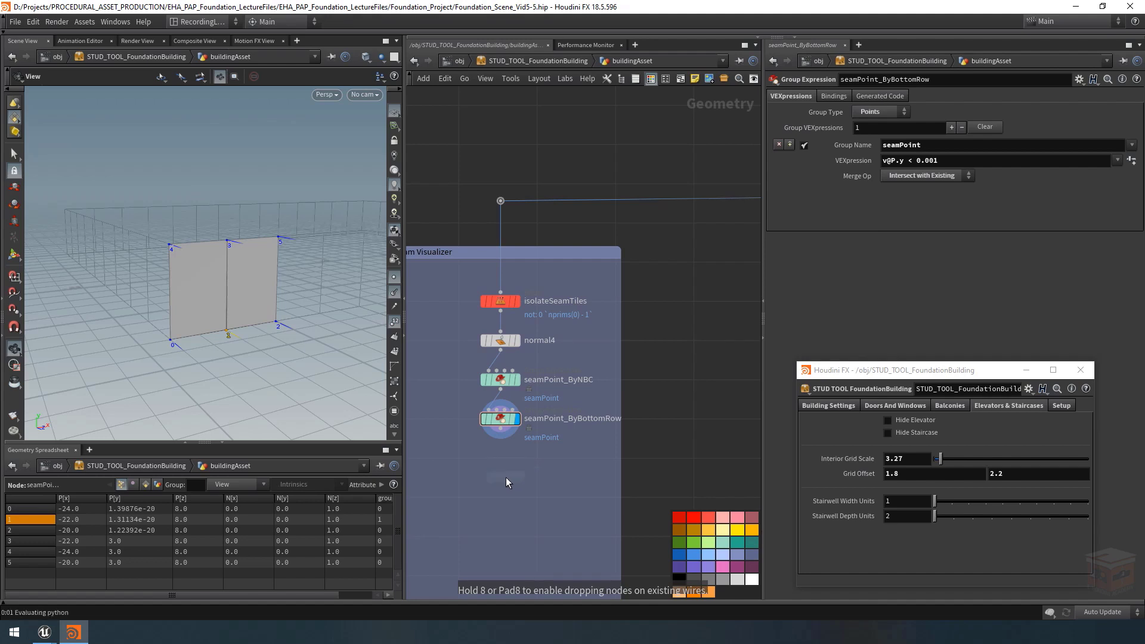
{"action": "left_click", "coordinate": [503, 468]}
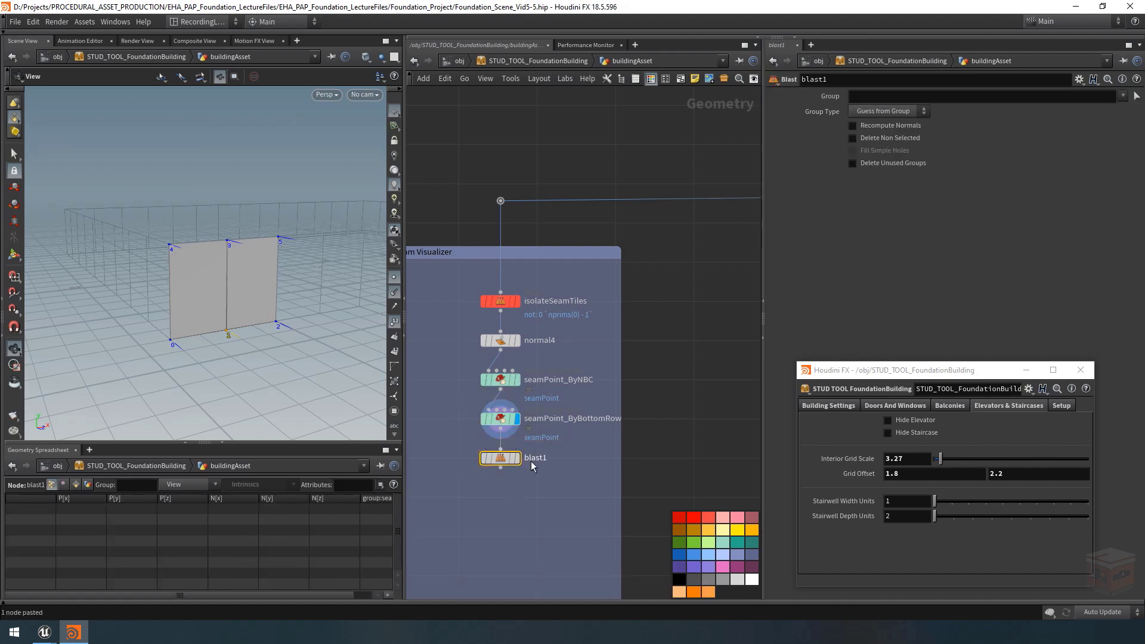
Rename the Blast node as isolateSeamPoint and display its output
{"action": "double_click", "coordinate": [562, 458]}
{"action": "type", "text": "isol"}
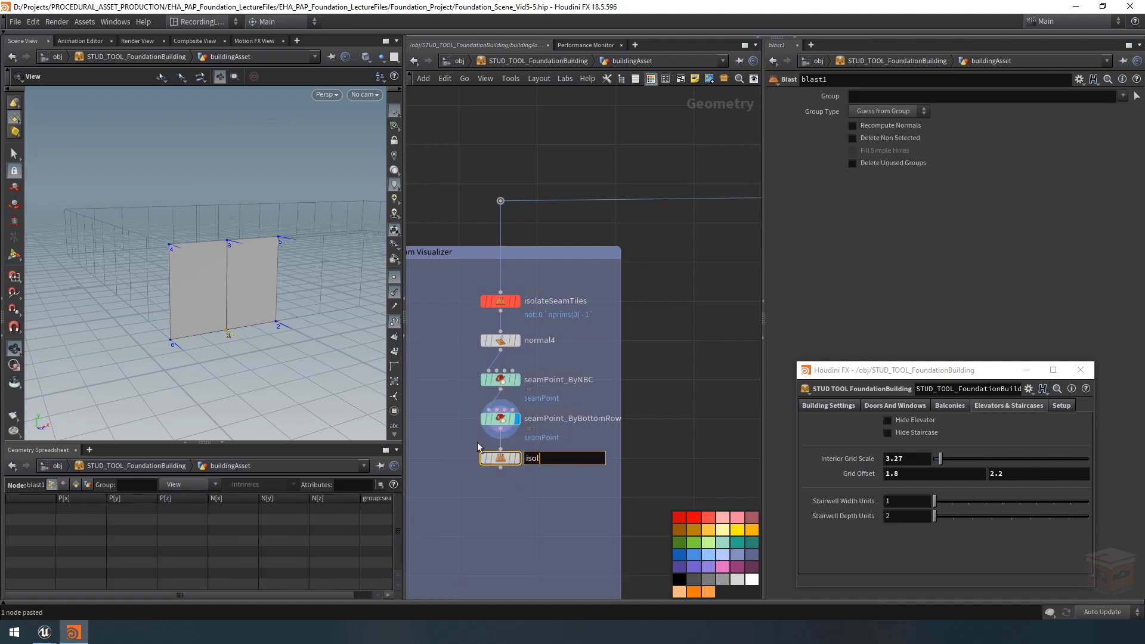
{"action": "type", "text": "ateSeamPoint"}
{"action": "key", "text": "Return"}
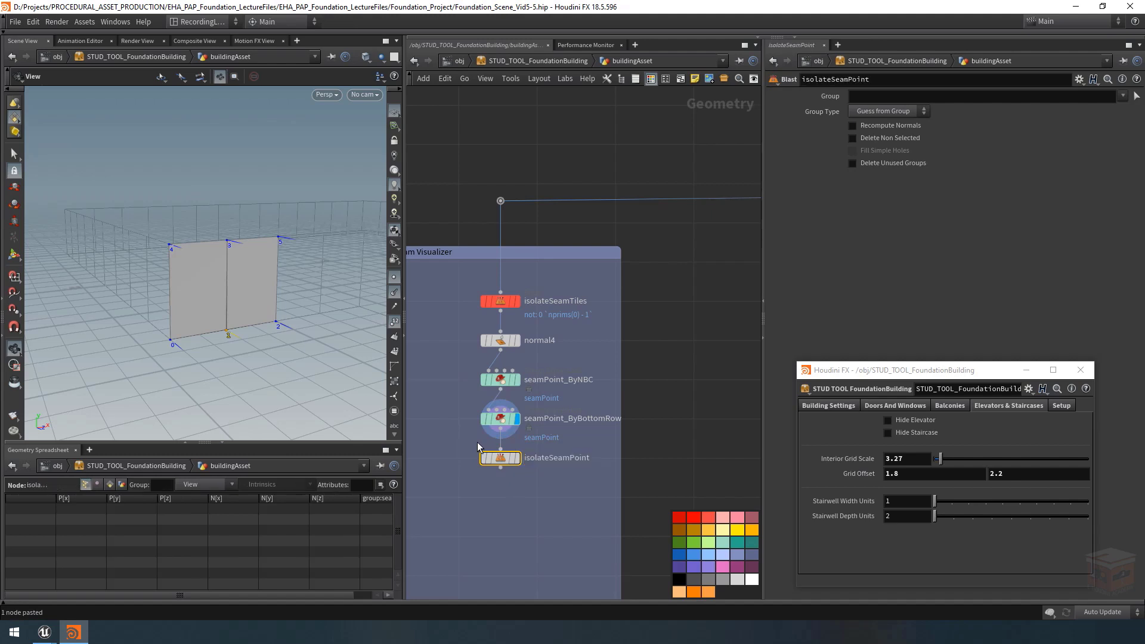
{"action": "left_click", "coordinate": [514, 458]}
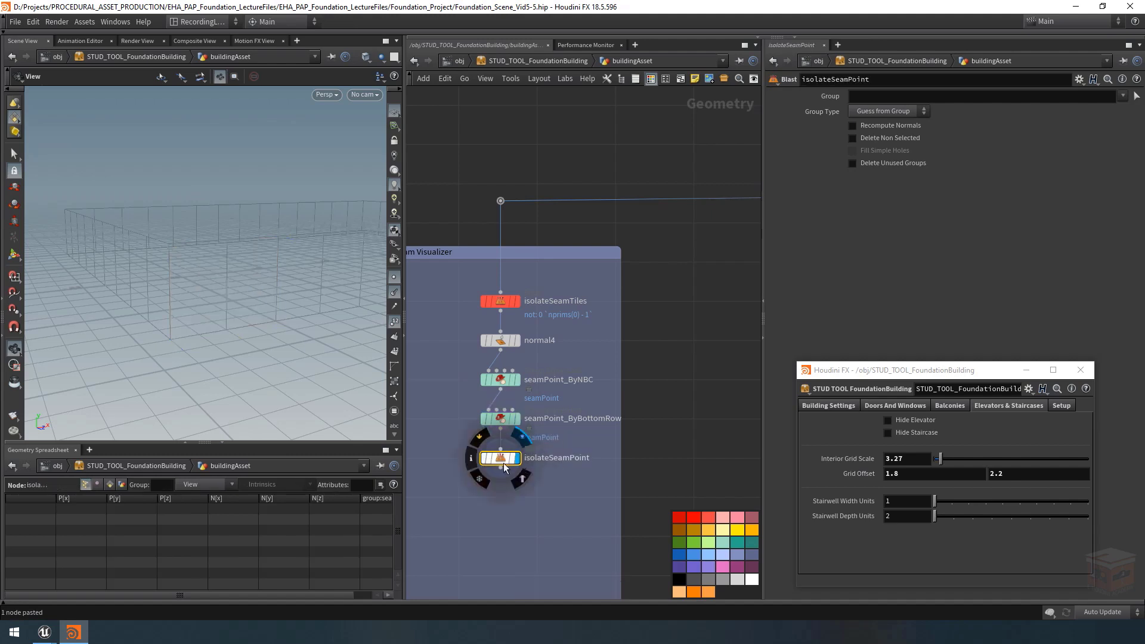
Set the isolateSeamPoint Blast's group to seamPoint and its group type to Points
{"action": "left_click", "coordinate": [1123, 97]}
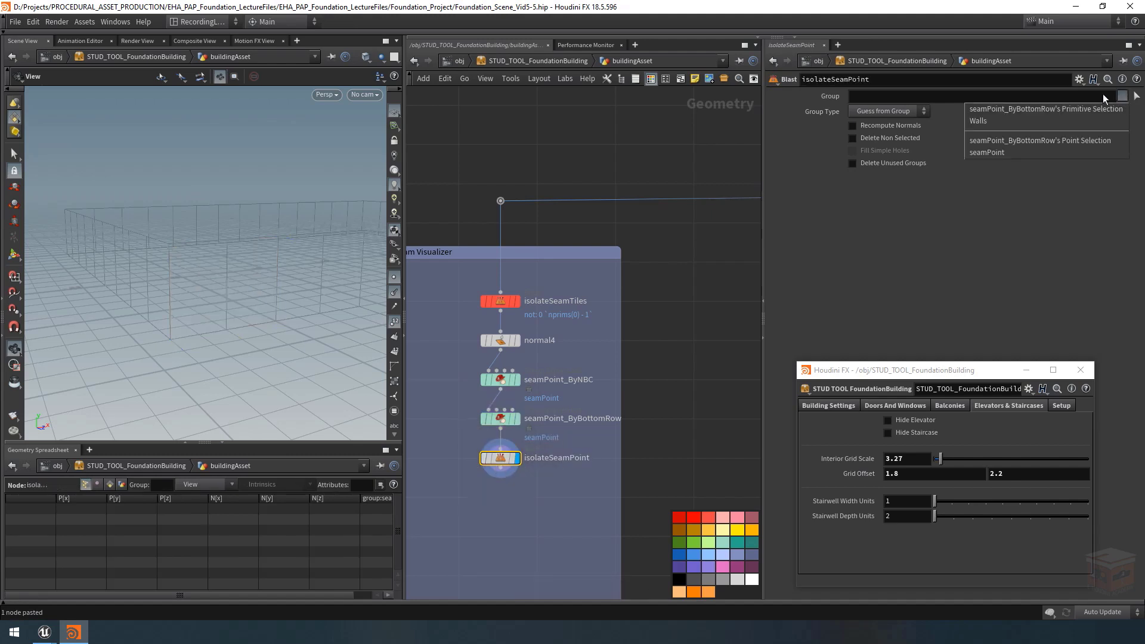
{"action": "left_click", "coordinate": [1011, 153]}
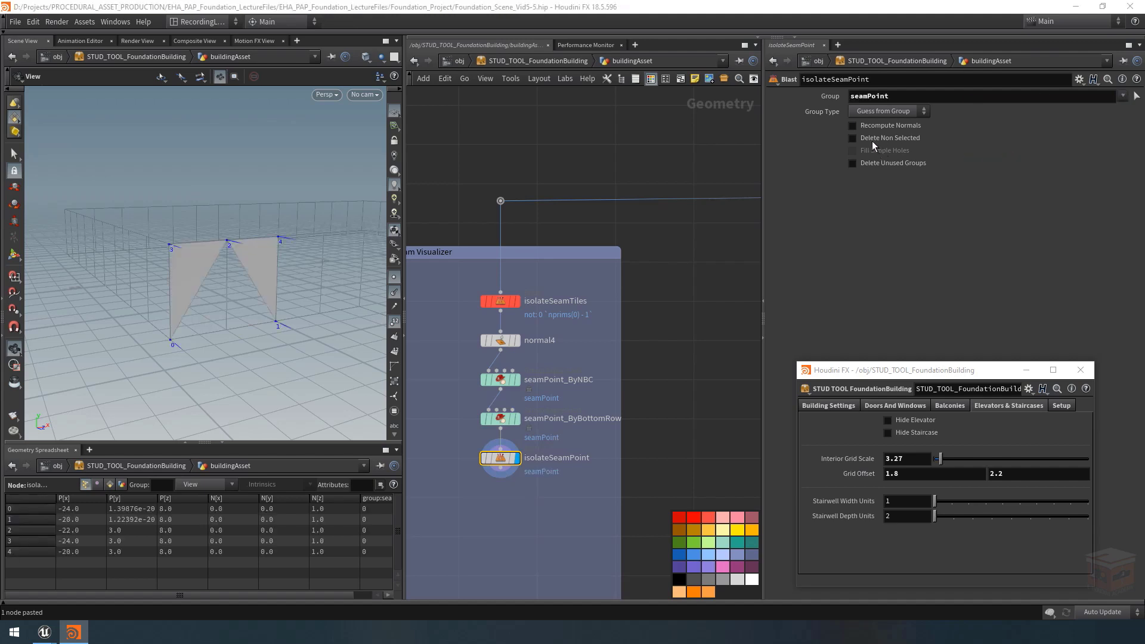
{"action": "left_click", "coordinate": [904, 112]}
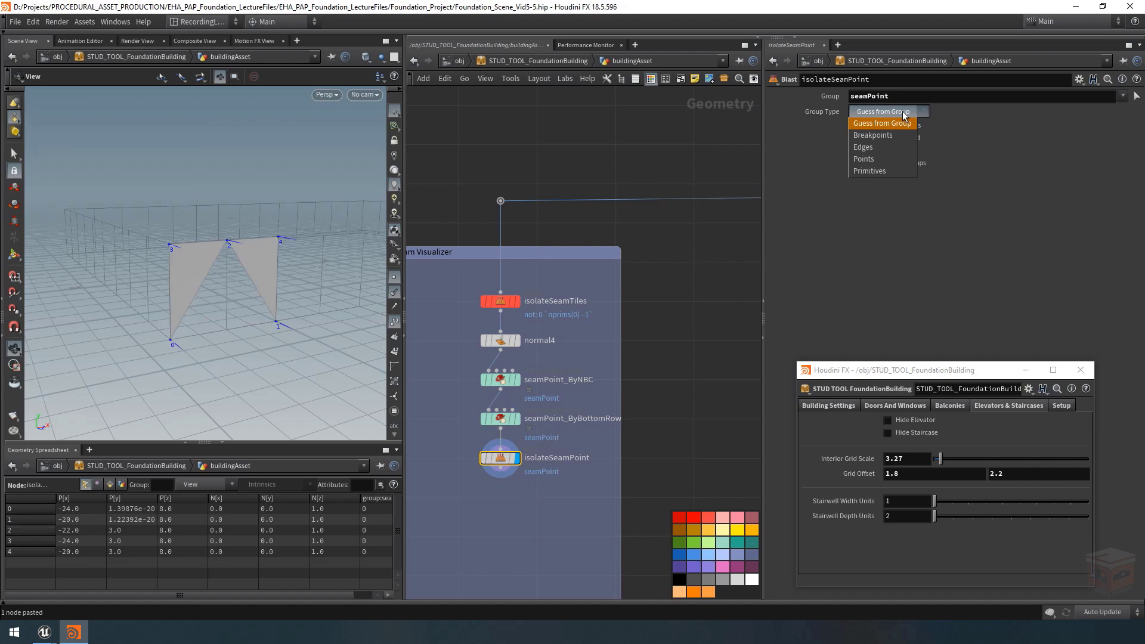
{"action": "left_click", "coordinate": [879, 159]}
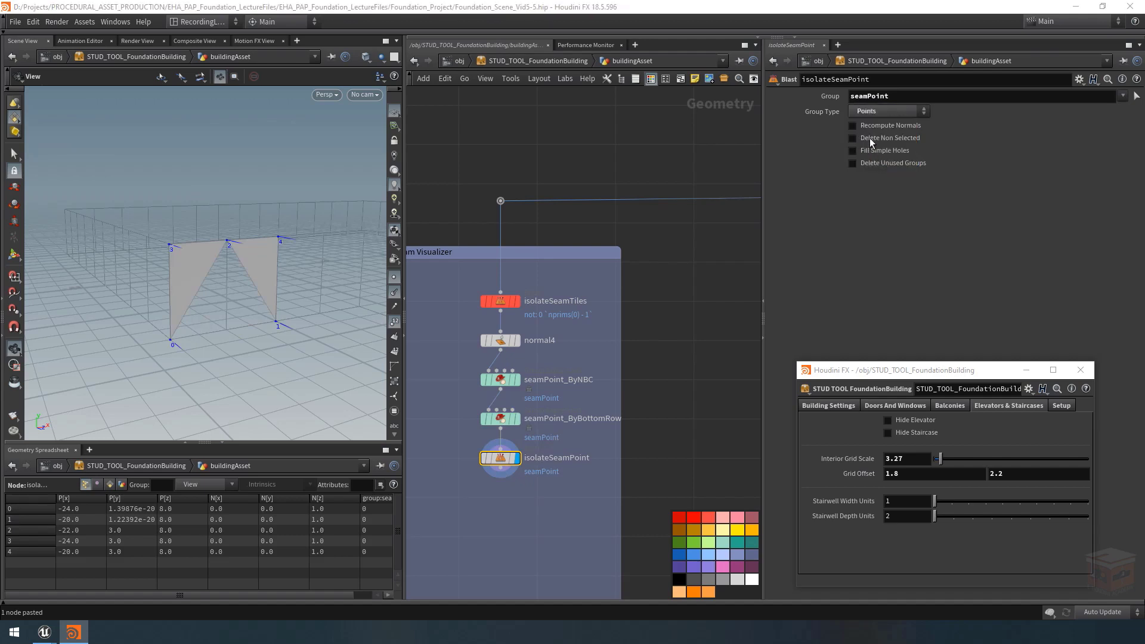
Enable Delete Non Selected on the isolateSeamPoint Blast and check the isolated point against the building outline
{"action": "left_click", "coordinate": [911, 138]}
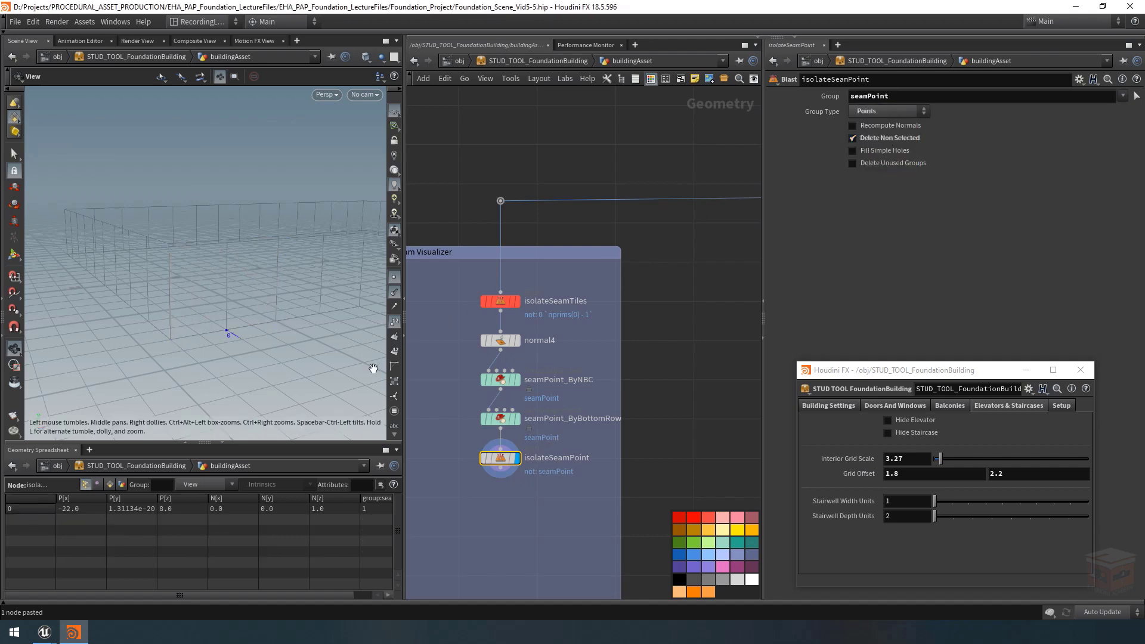
{"action": "right_click_drag", "start_coordinate": [271, 315], "coordinate": [243, 305]}
{"action": "middle_click_drag", "start_coordinate": [292, 281], "coordinate": [210, 281]}
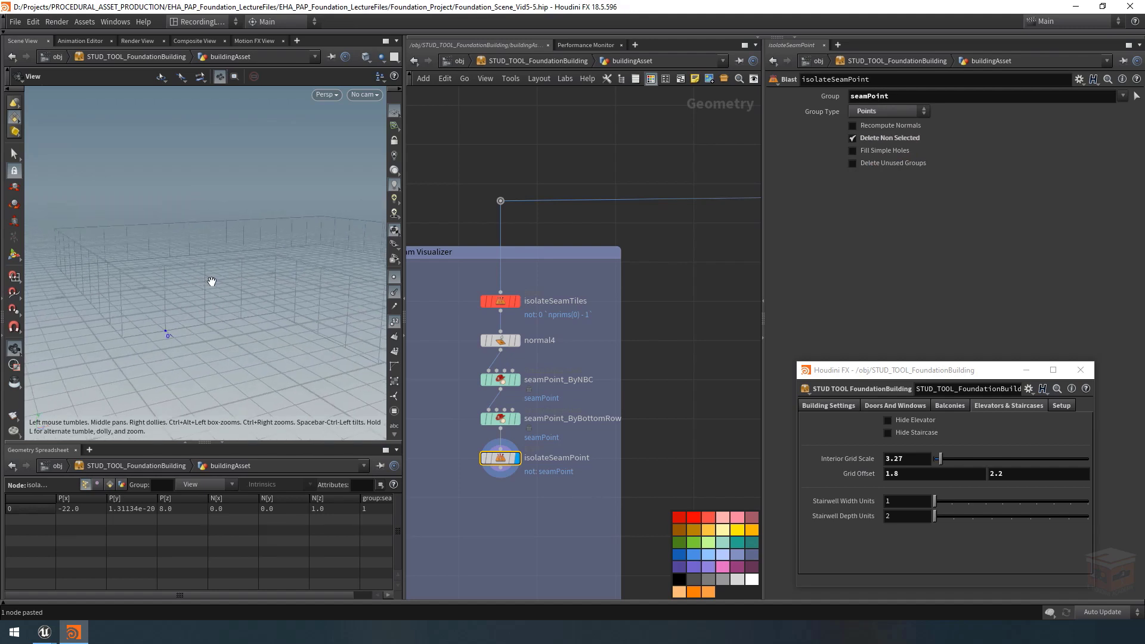
{"action": "right_click_drag", "start_coordinate": [231, 289], "coordinate": [195, 273]}
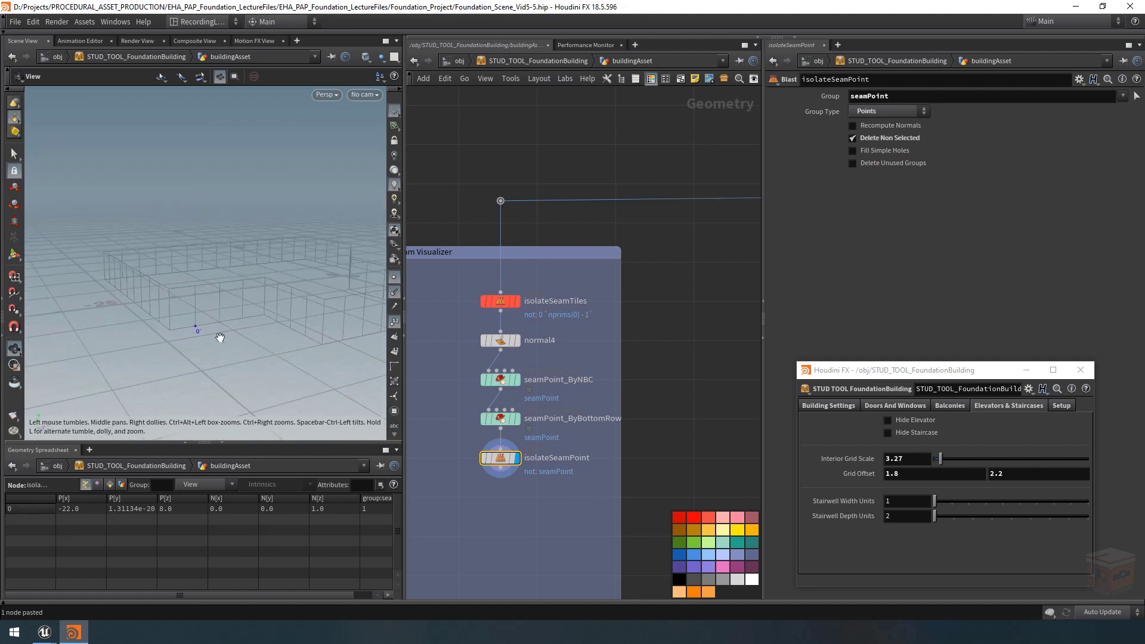
{"action": "middle_click_drag", "start_coordinate": [220, 335], "coordinate": [228, 324]}
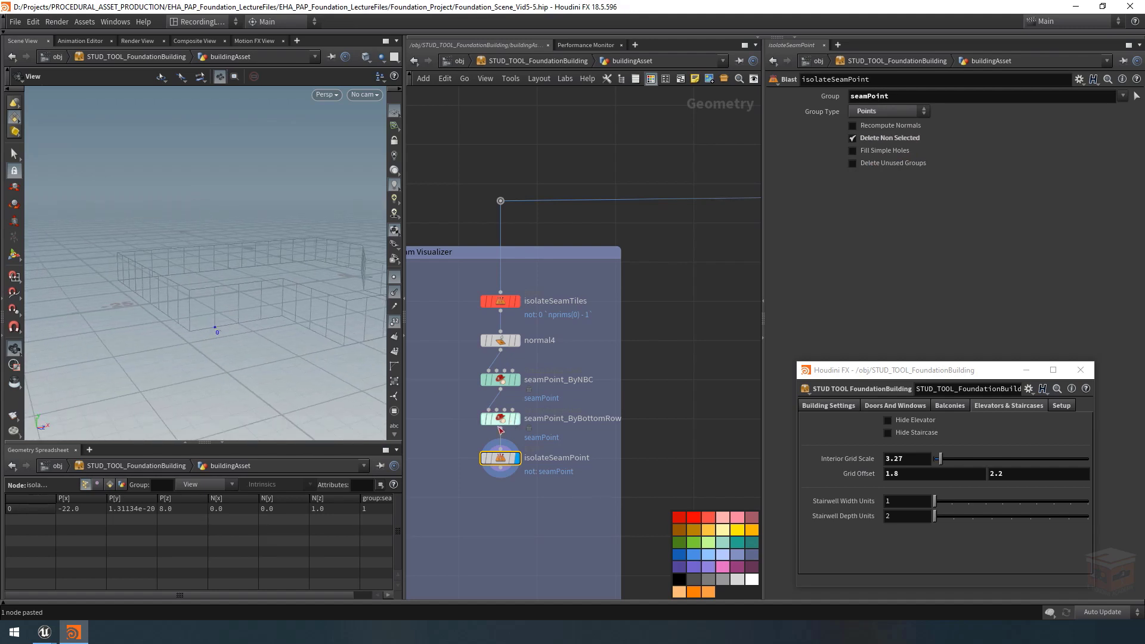
{"action": "middle_click_drag", "start_coordinate": [548, 505], "coordinate": [556, 494]}
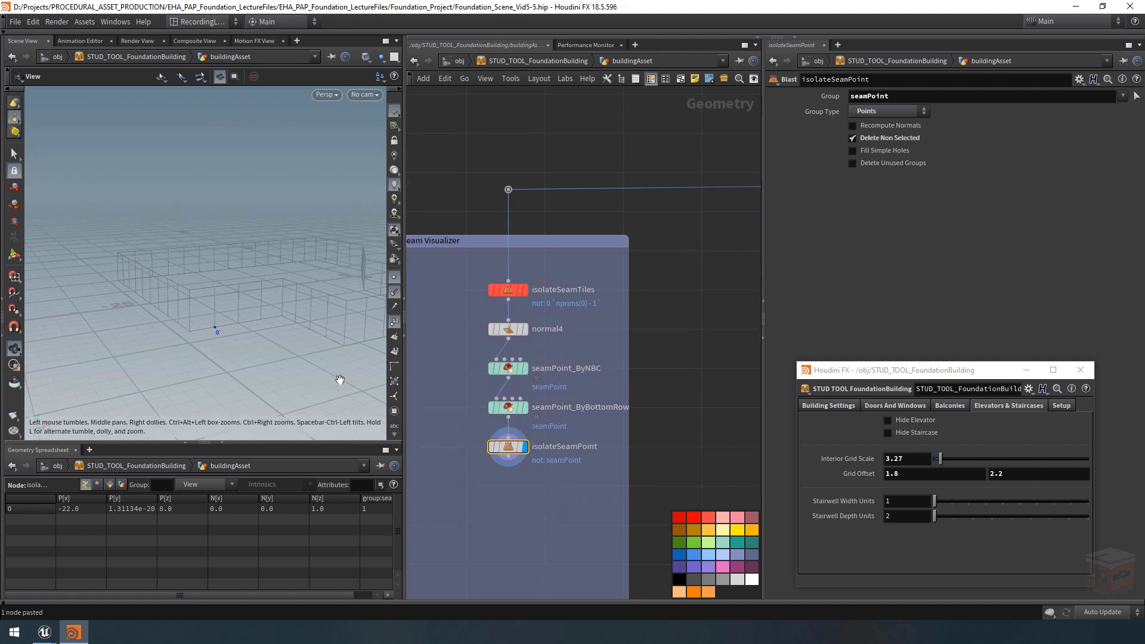
{"action": "left_click_drag", "start_coordinate": [217, 335], "coordinate": [279, 326]}
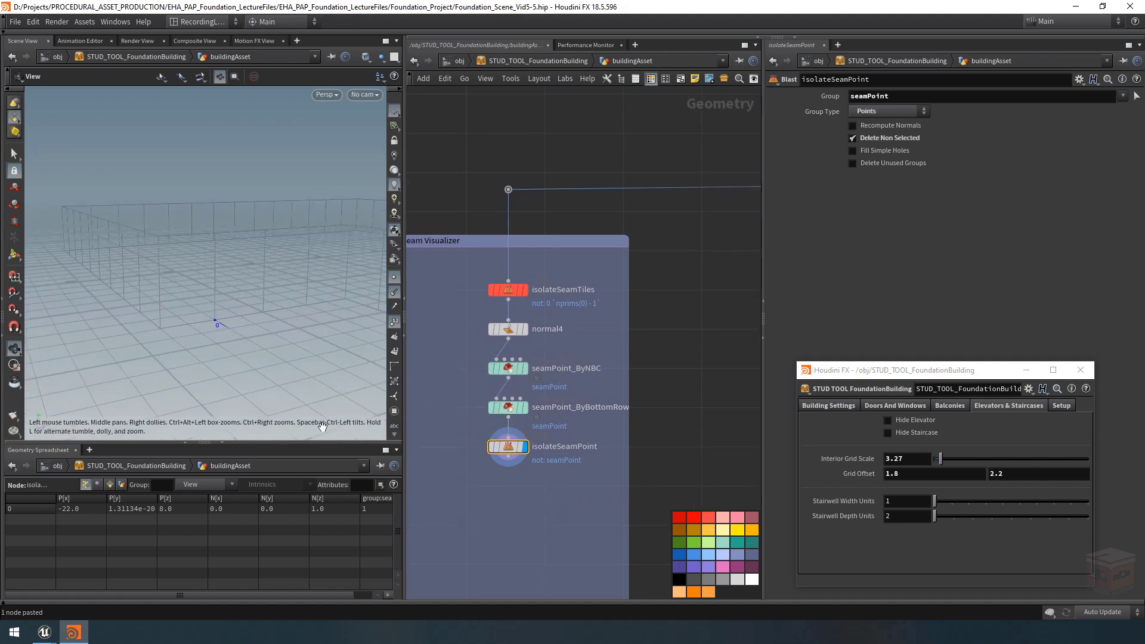
Add a Line node beside isolateSeamPoint in the Seam Visualizer network box
{"action": "middle_click_drag", "start_coordinate": [467, 460], "coordinate": [523, 442]}
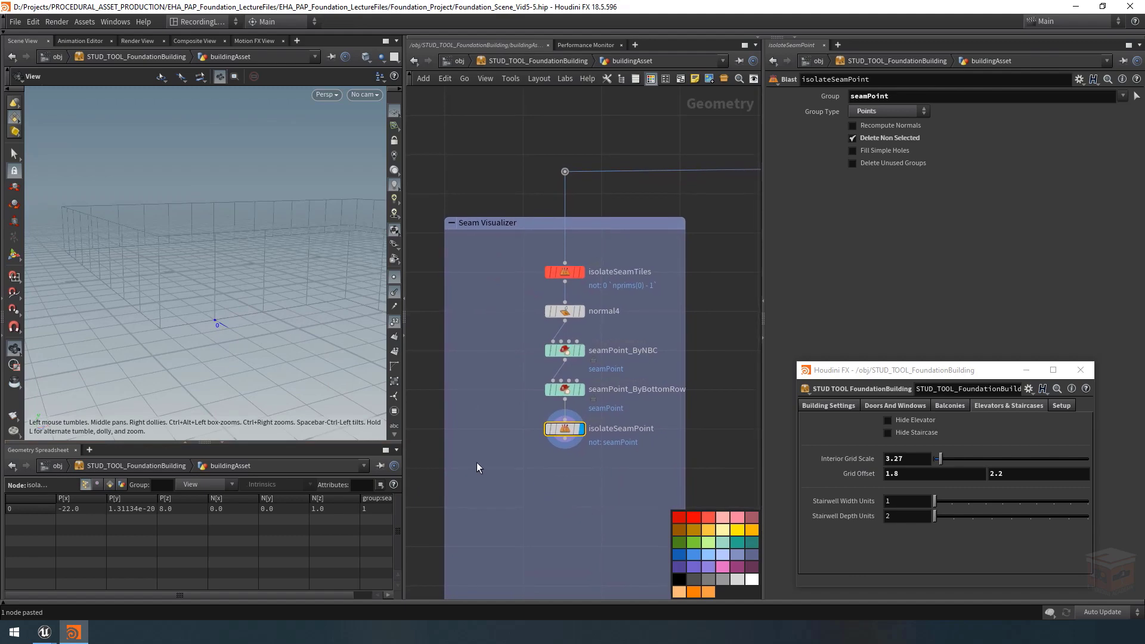
{"action": "key", "text": "Tab"}
{"action": "type", "text": "line"}
{"action": "key", "text": "Return"}
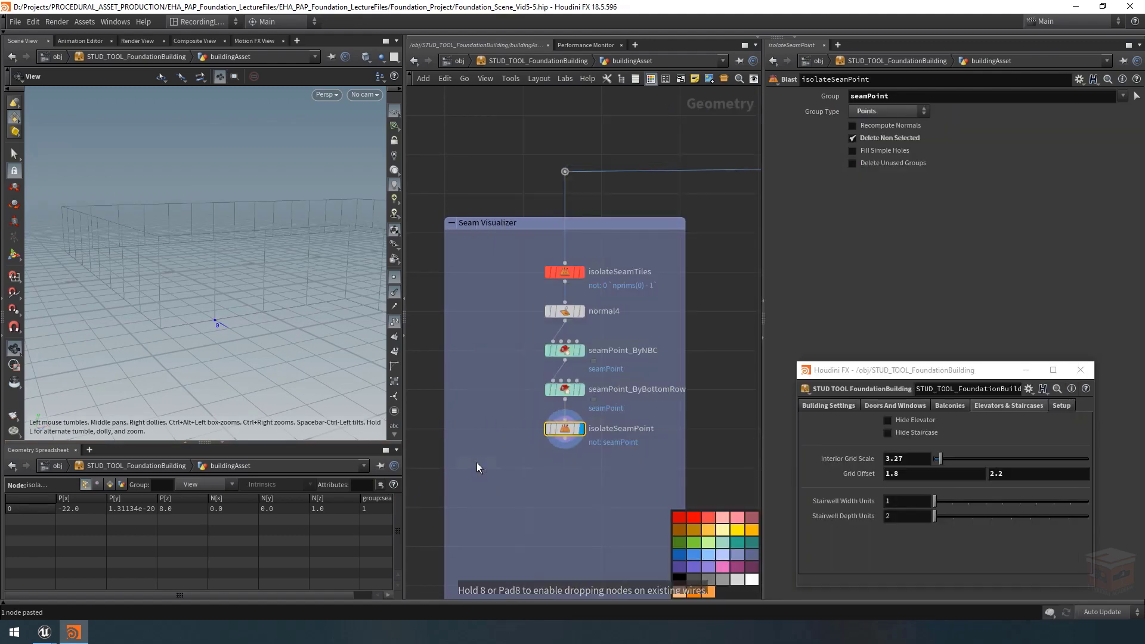
{"action": "left_click", "coordinate": [482, 431]}
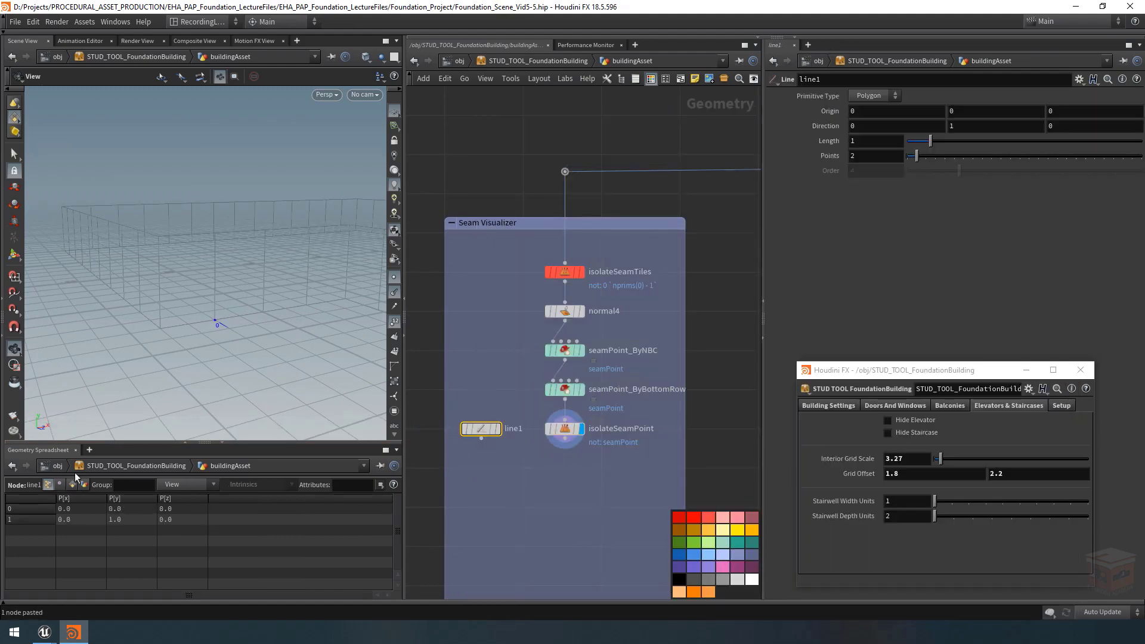
Rename the new Line node as seamLine
{"action": "double_click", "coordinate": [525, 430]}
{"action": "type", "text": "smeaL"}
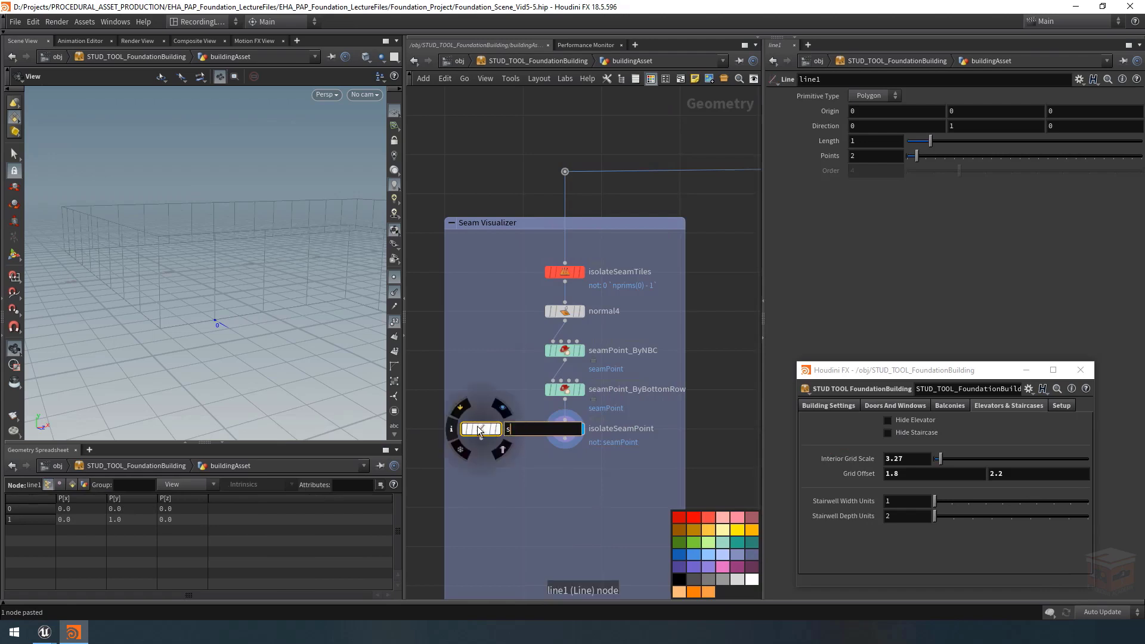
{"action": "key", "text": "BackSpace"}
{"action": "key", "text": "BackSpace"}
{"action": "key", "text": "BackSpace"}
{"action": "key", "text": "BackSpace"}
{"action": "type", "text": "eamLine"}
{"action": "key", "text": "Return"}
Display the seamLine output and frame the line within the building outline in the viewport
{"action": "left_click", "coordinate": [503, 409]}
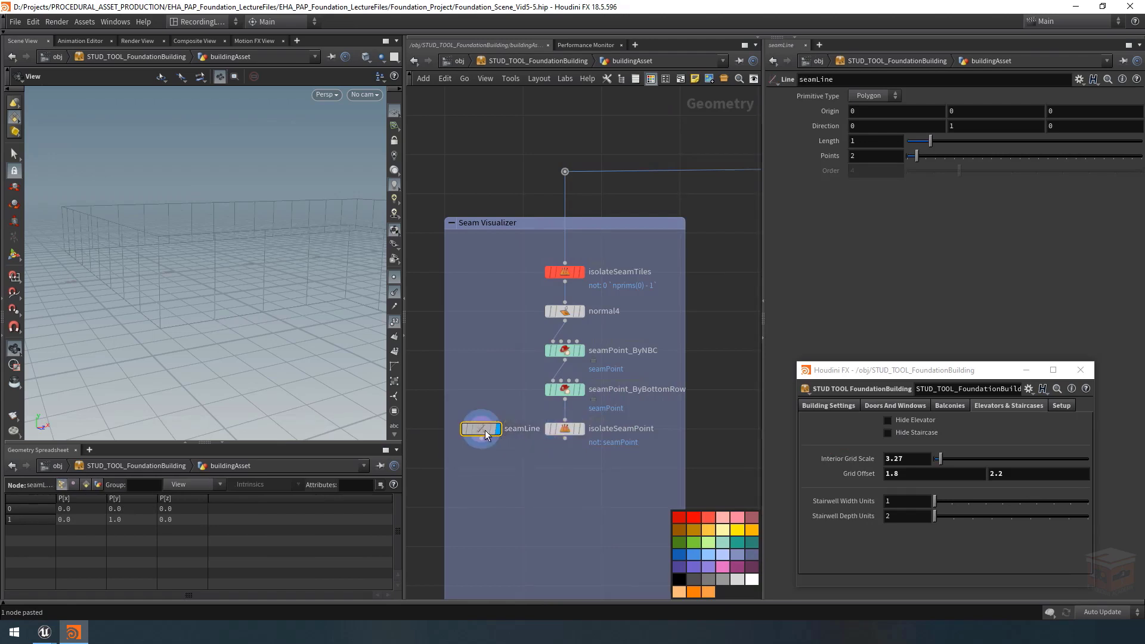
{"action": "key", "text": "g"}
{"action": "right_click_drag", "start_coordinate": [259, 266], "coordinate": [143, 278]}
{"action": "right_click_drag", "start_coordinate": [304, 275], "coordinate": [173, 276]}
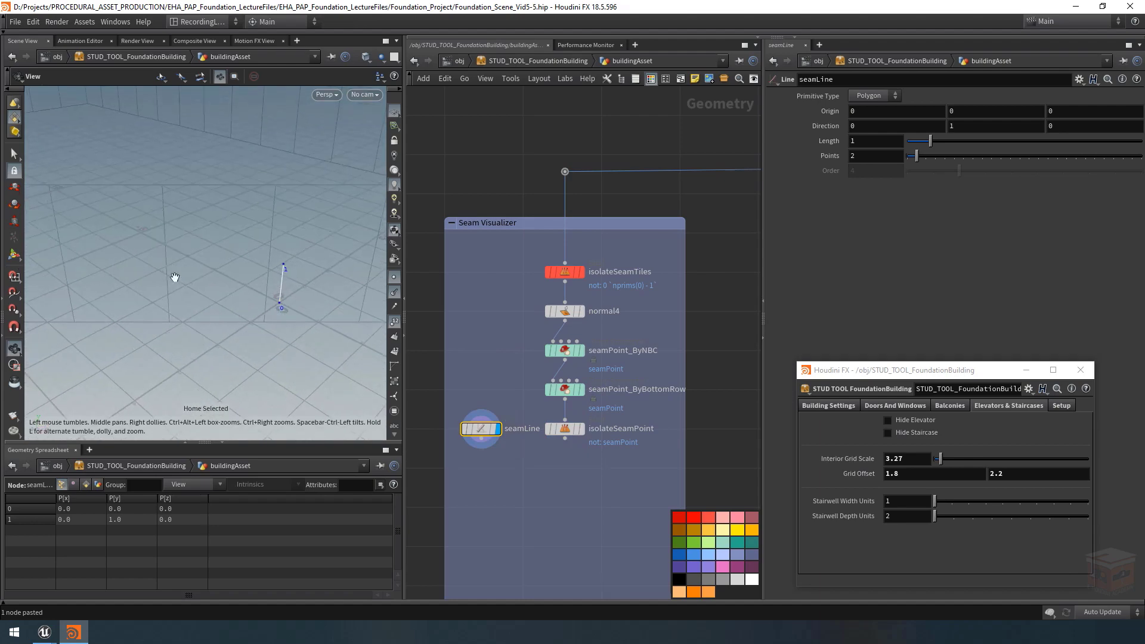
{"action": "middle_click_drag", "start_coordinate": [329, 278], "coordinate": [287, 299]}
{"action": "right_click_drag", "start_coordinate": [286, 299], "coordinate": [161, 299]}
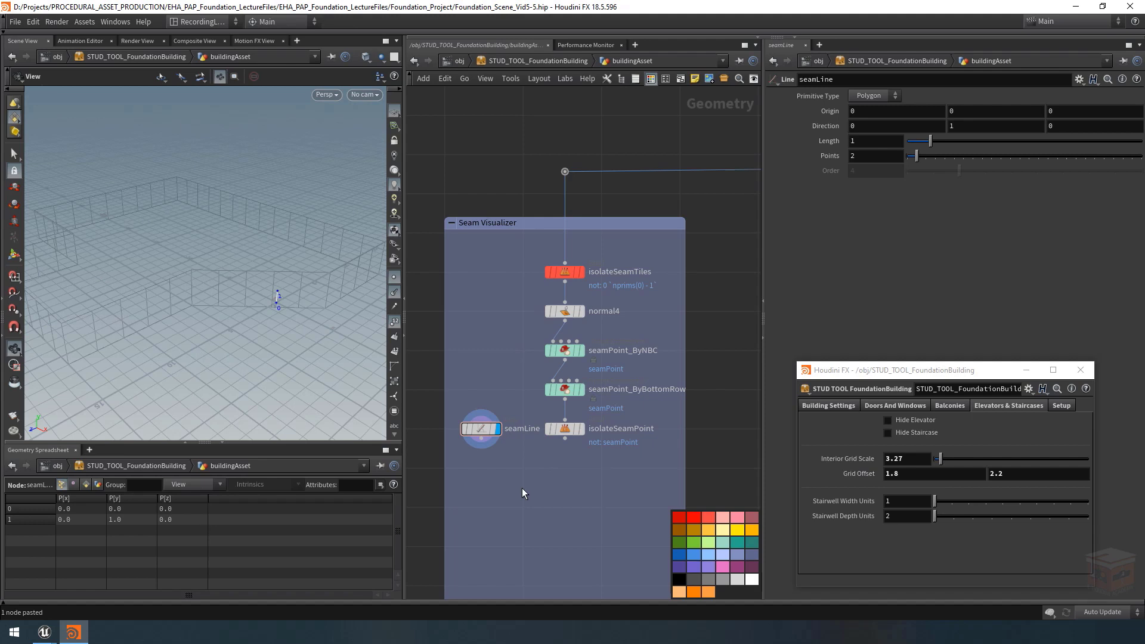
Link seamLine's Length to the asset's Floor Height through a relative reference, ch("../../floorHeight")
{"action": "left_click", "coordinate": [829, 405]}
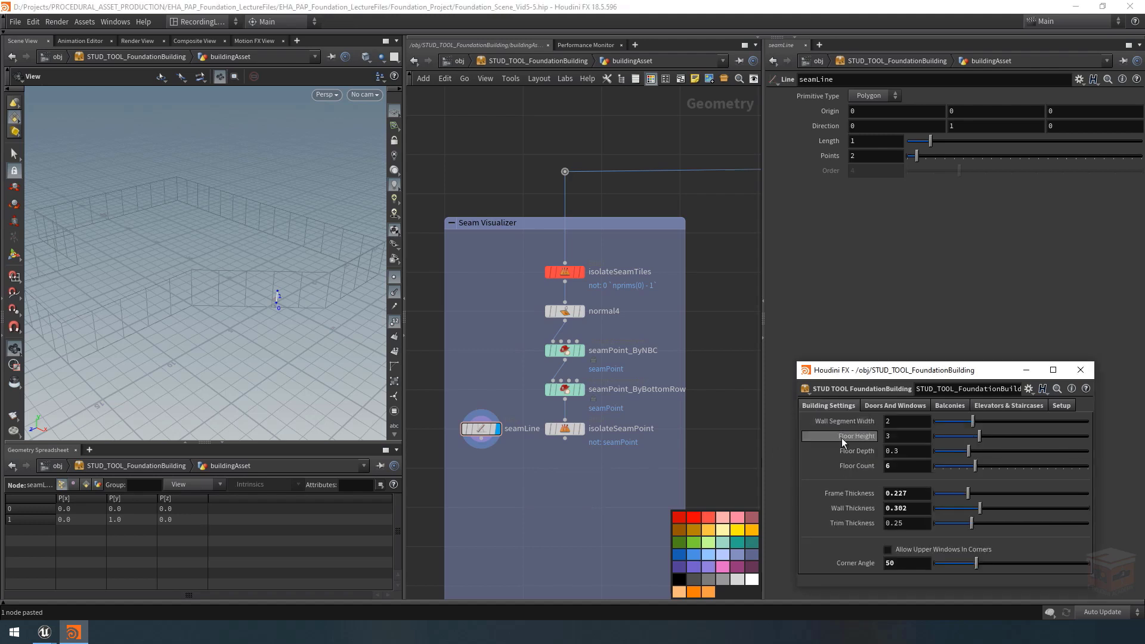
{"action": "right_click", "coordinate": [857, 437]}
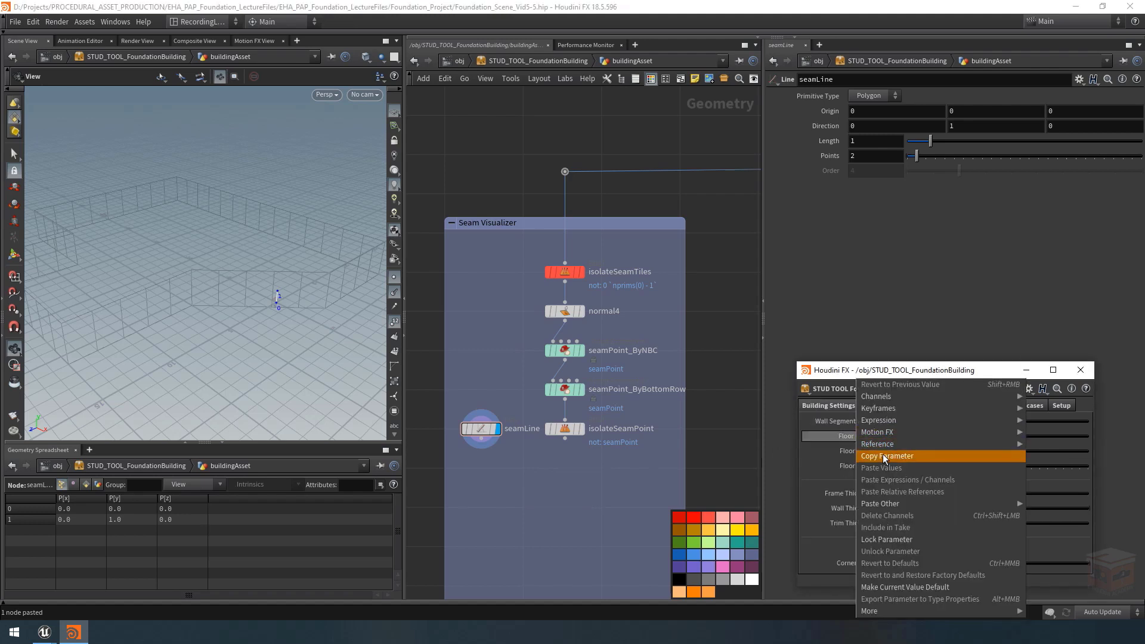
{"action": "left_click", "coordinate": [877, 525]}
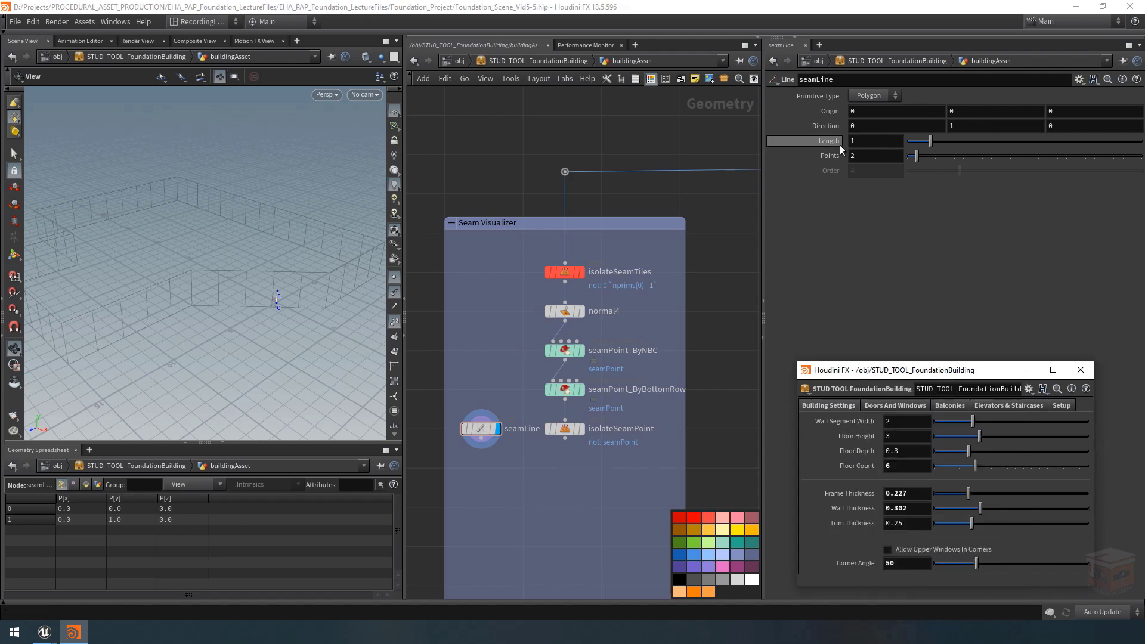
{"action": "left_click_drag", "start_coordinate": [934, 143], "coordinate": [1015, 145]}
{"action": "right_click", "coordinate": [872, 144]}
{"action": "left_click", "coordinate": [915, 257]}
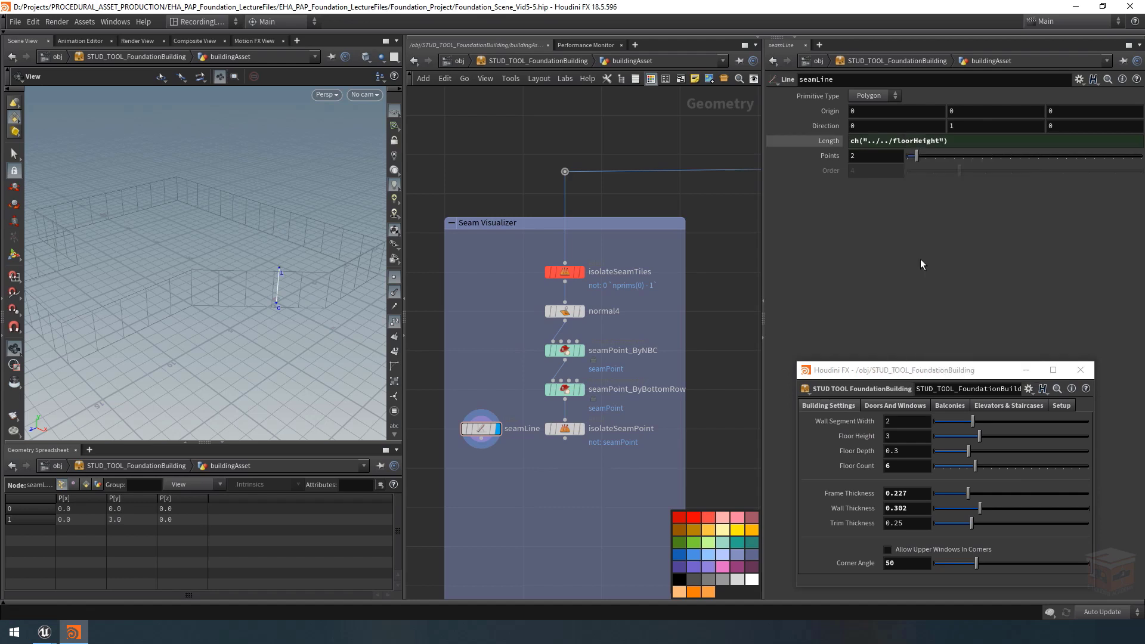
Multiply seamLine's Length expression by a relative reference to the asset's Floor Count, ch("../../floorCount")
{"action": "left_click", "coordinate": [977, 145]}
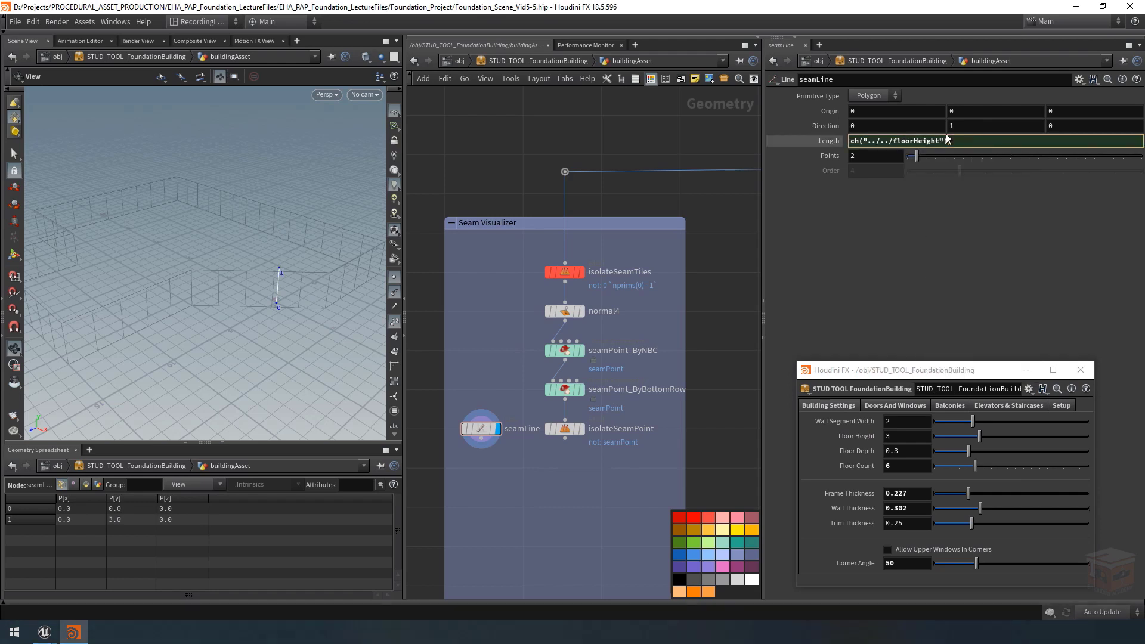
{"action": "type", "text": "*"}
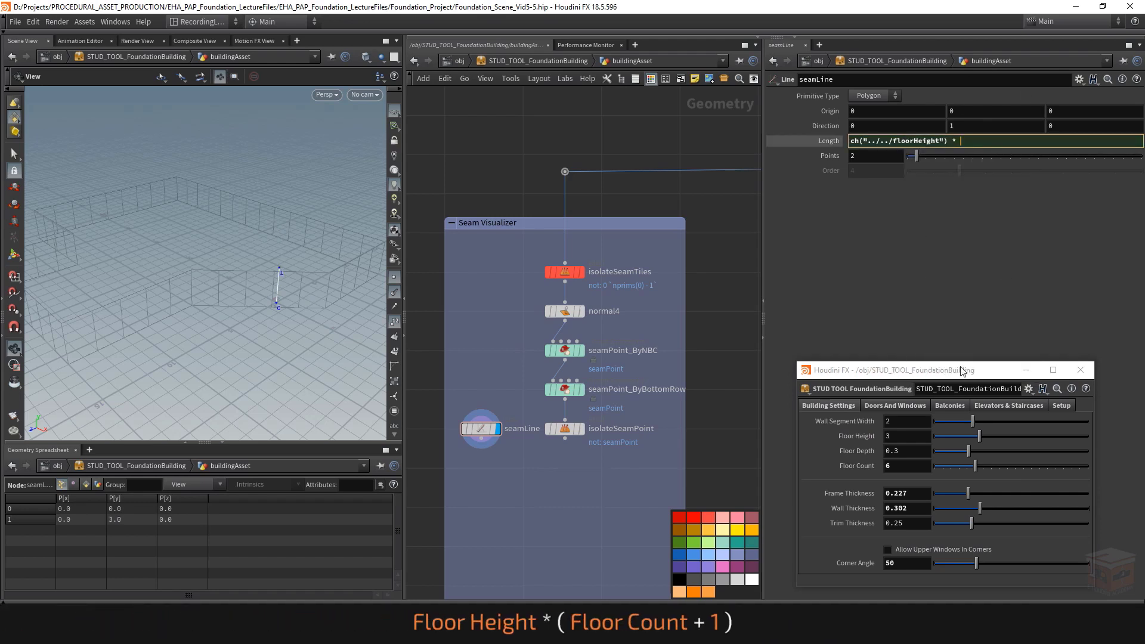
{"action": "right_click", "coordinate": [854, 468]}
{"action": "left_click", "coordinate": [900, 457]}
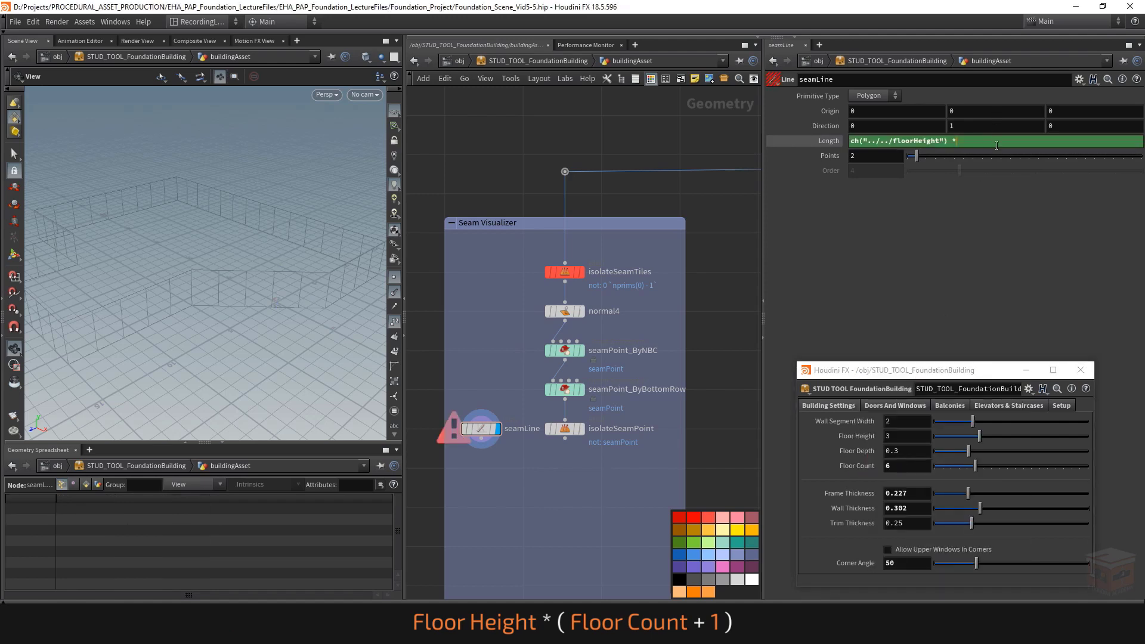
{"action": "right_click", "coordinate": [979, 148]}
{"action": "left_click", "coordinate": [1052, 256]}
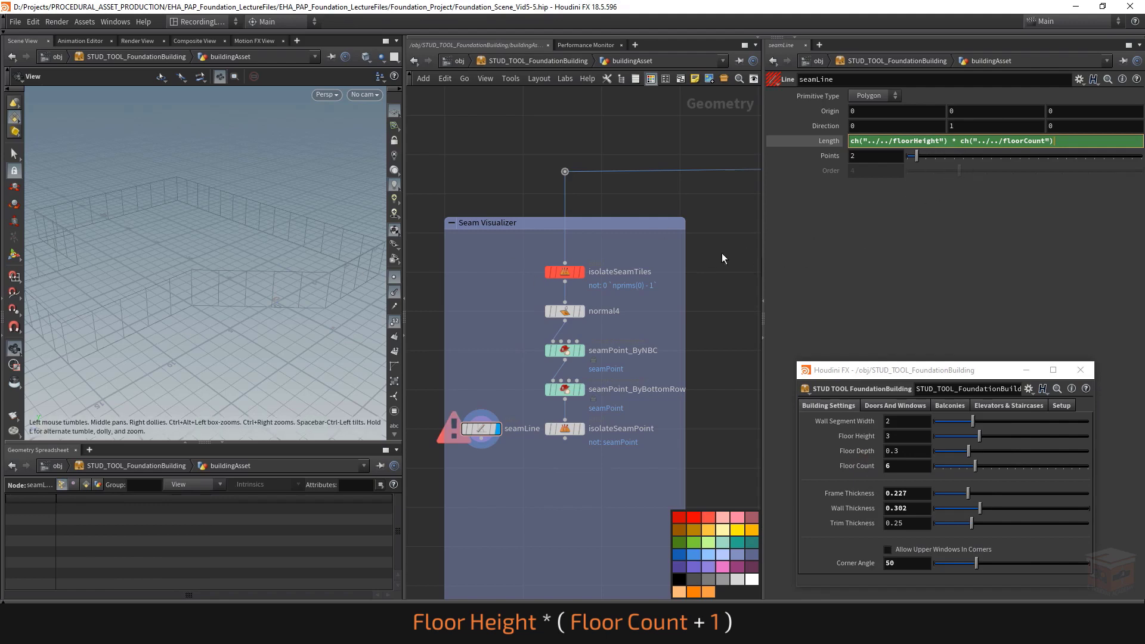
{"action": "key", "text": "Return"}
Template attrib_Corner in the Group Corner Edges box and compare the stacked floors with the seam line's height
{"action": "scroll", "coordinate": [203, 257], "scroll_direction": "down", "scroll_amount": 3}
{"action": "scroll", "coordinate": [553, 495], "scroll_direction": "down", "scroll_amount": 3}
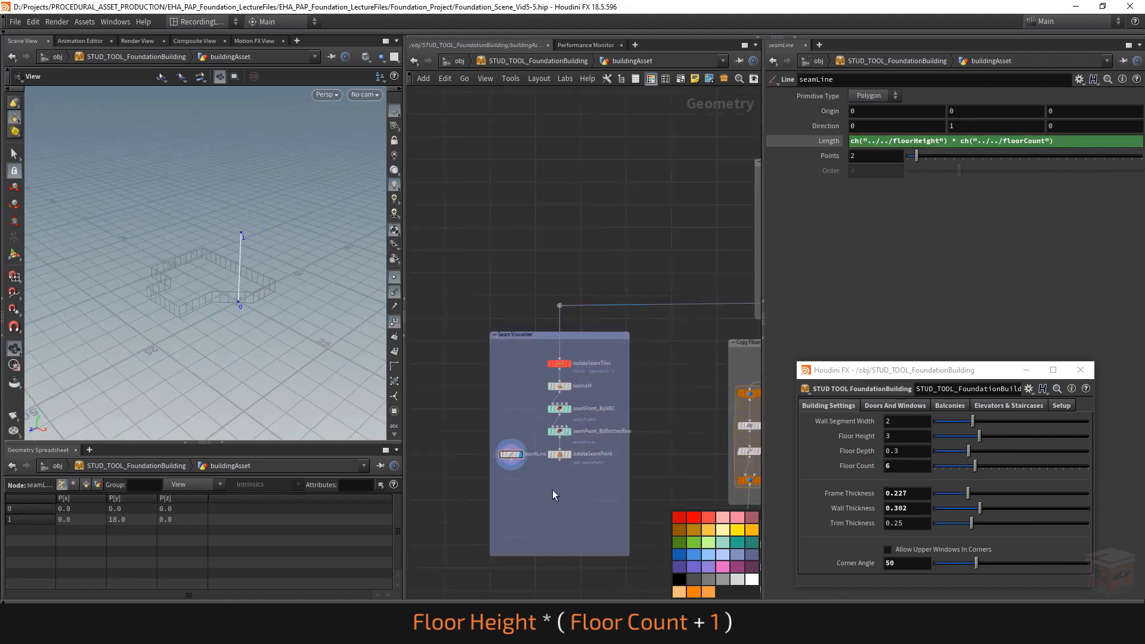
{"action": "scroll", "coordinate": [552, 495], "scroll_direction": "down", "scroll_amount": 4}
{"action": "scroll", "coordinate": [517, 508], "scroll_direction": "up", "scroll_amount": 4}
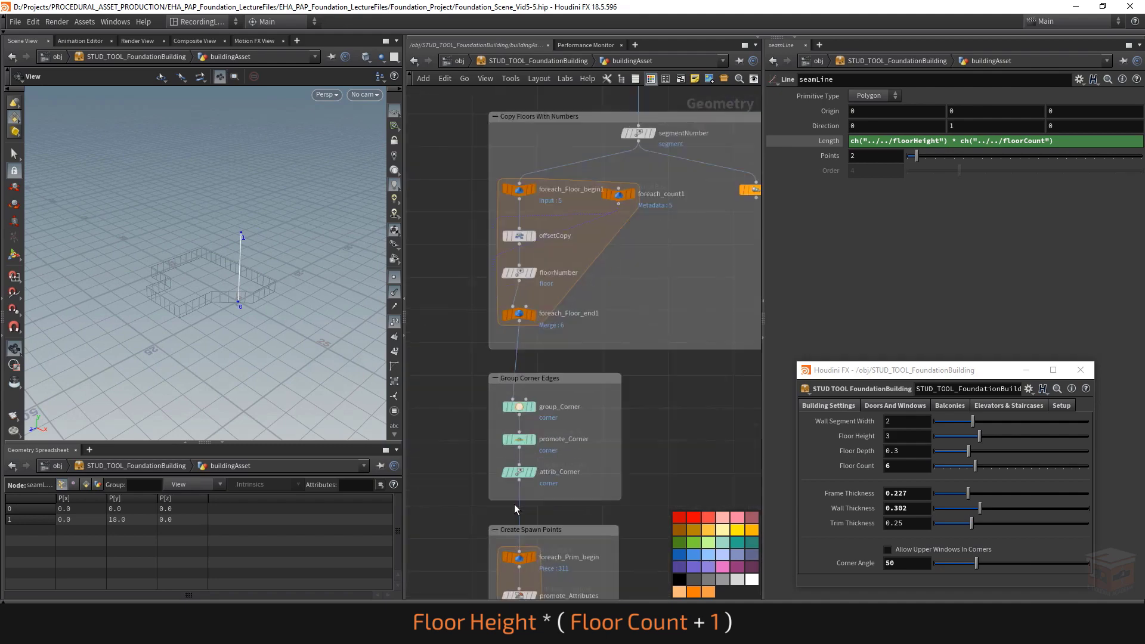
{"action": "scroll", "coordinate": [517, 509], "scroll_direction": "up", "scroll_amount": 1}
{"action": "left_click", "coordinate": [532, 468]}
{"action": "middle_click_drag", "start_coordinate": [256, 262], "coordinate": [257, 286]}
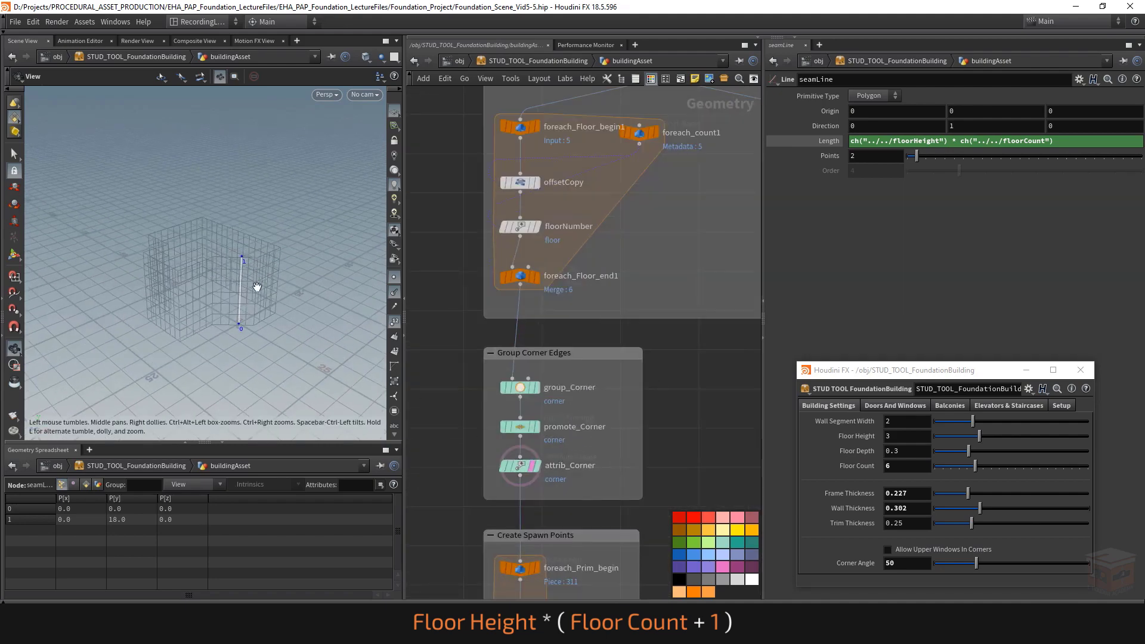
{"action": "left_click_drag", "start_coordinate": [257, 287], "coordinate": [243, 256]}
{"action": "scroll", "coordinate": [274, 261], "scroll_direction": "up", "scroll_amount": 3}
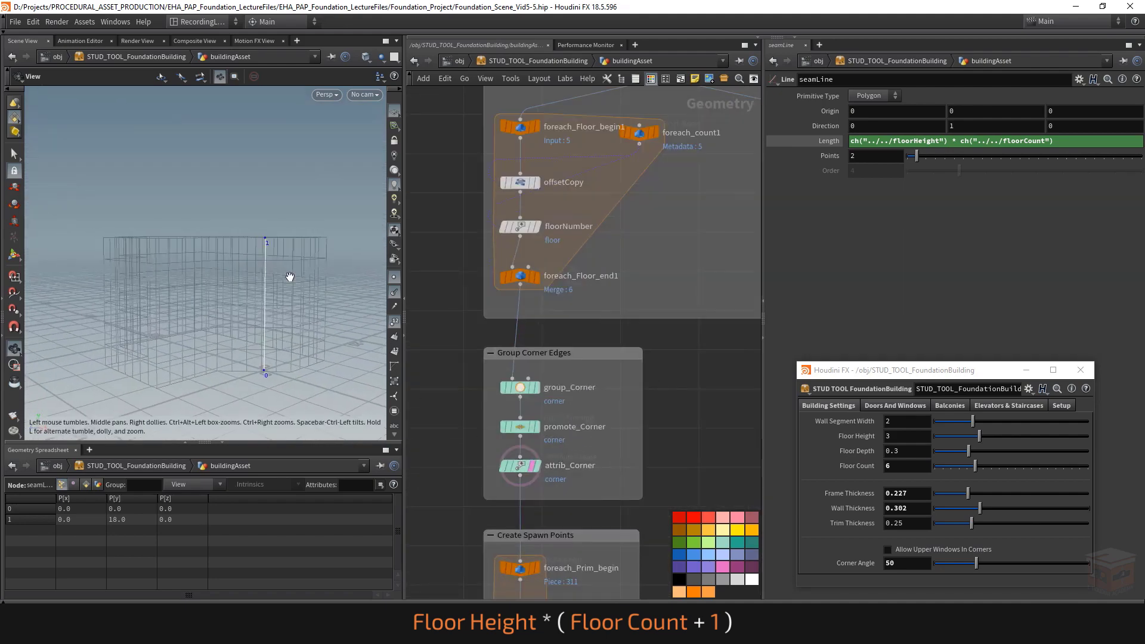
Add one floor to seamLine's length by changing the expression to ch("../../floorHeight") * ( ch("../../floorCount") + 1 )
{"action": "left_click", "coordinate": [1084, 142]}
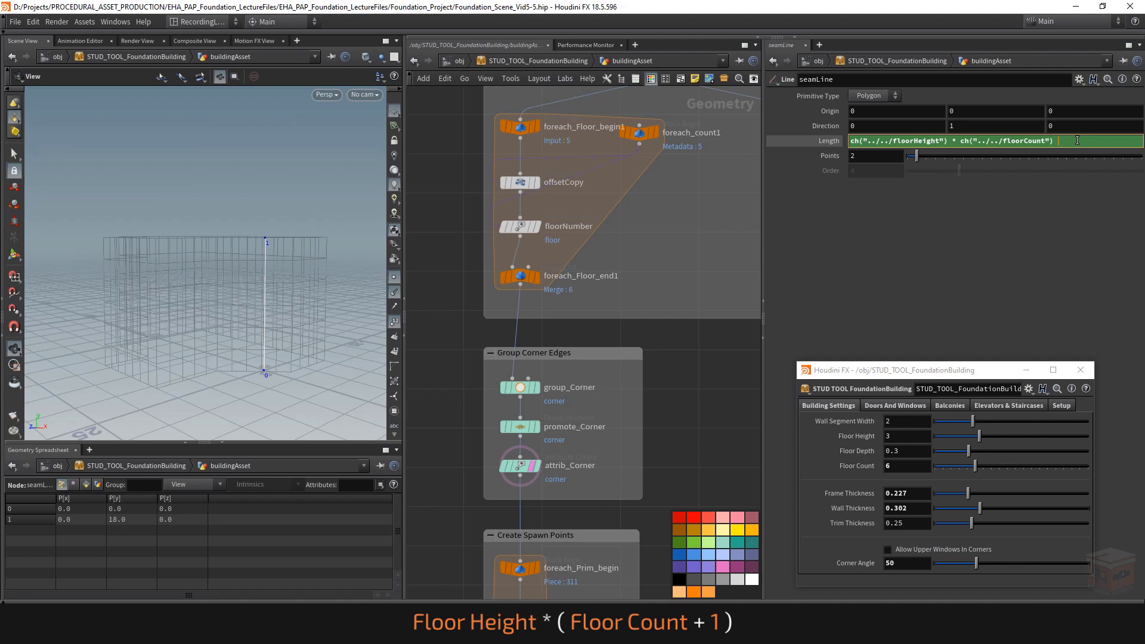
{"action": "type", "text": "+ 1 )"}
{"action": "left_click", "coordinate": [960, 140]}
{"action": "type", "text": "("}
{"action": "key", "text": "Return"}
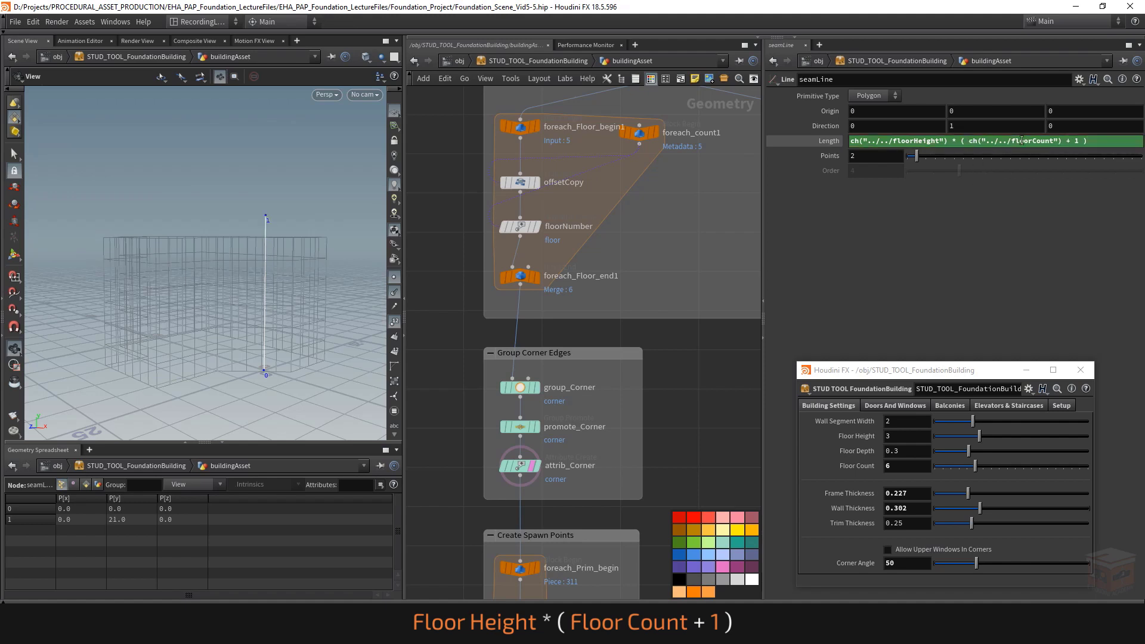
{"action": "left_click", "coordinate": [965, 141]}
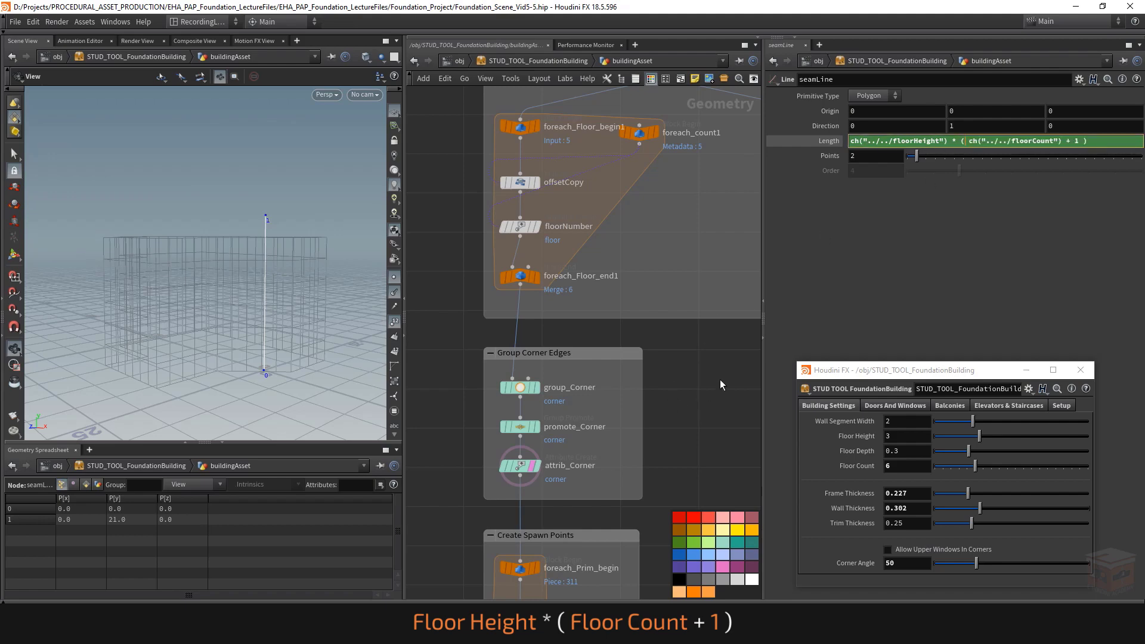
Add a Copy to Points node below seamLine and isolateSeamPoint in the Seam Visualizer network box
{"action": "scroll", "coordinate": [719, 381], "scroll_direction": "down", "scroll_amount": 5}
{"action": "middle_click_drag", "start_coordinate": [590, 368], "coordinate": [623, 398]}
{"action": "scroll", "coordinate": [553, 365], "scroll_direction": "up", "scroll_amount": 3}
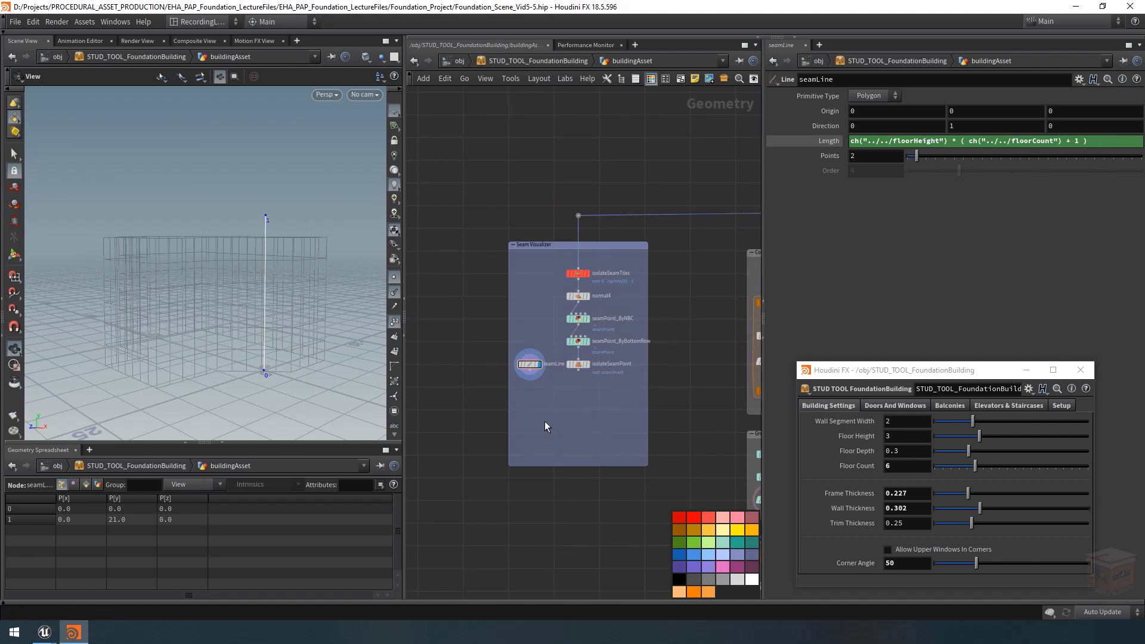
{"action": "scroll", "coordinate": [555, 412], "scroll_direction": "up", "scroll_amount": 5}
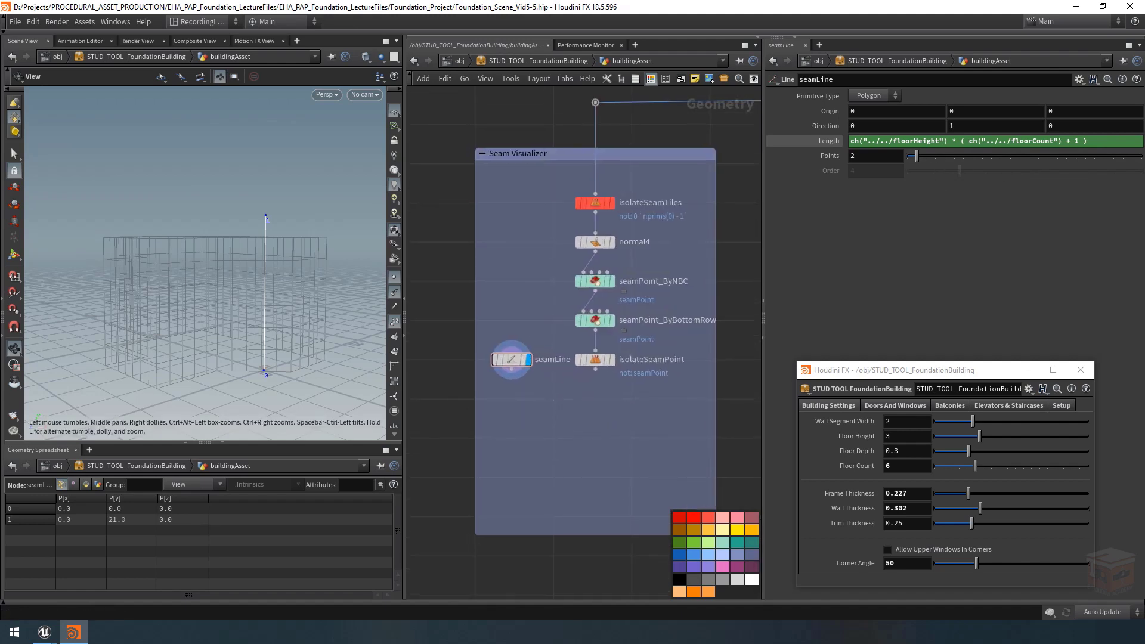
{"action": "scroll", "coordinate": [557, 397], "scroll_direction": "up", "scroll_amount": 2}
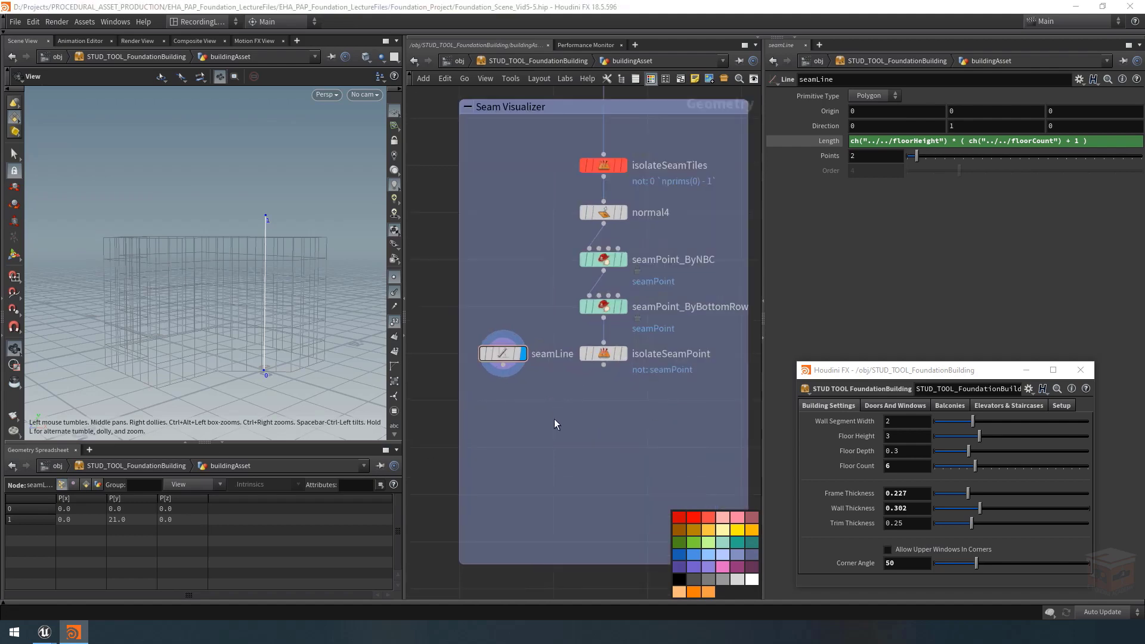
{"action": "key", "text": "Tab"}
{"action": "type", "text": "copyto"}
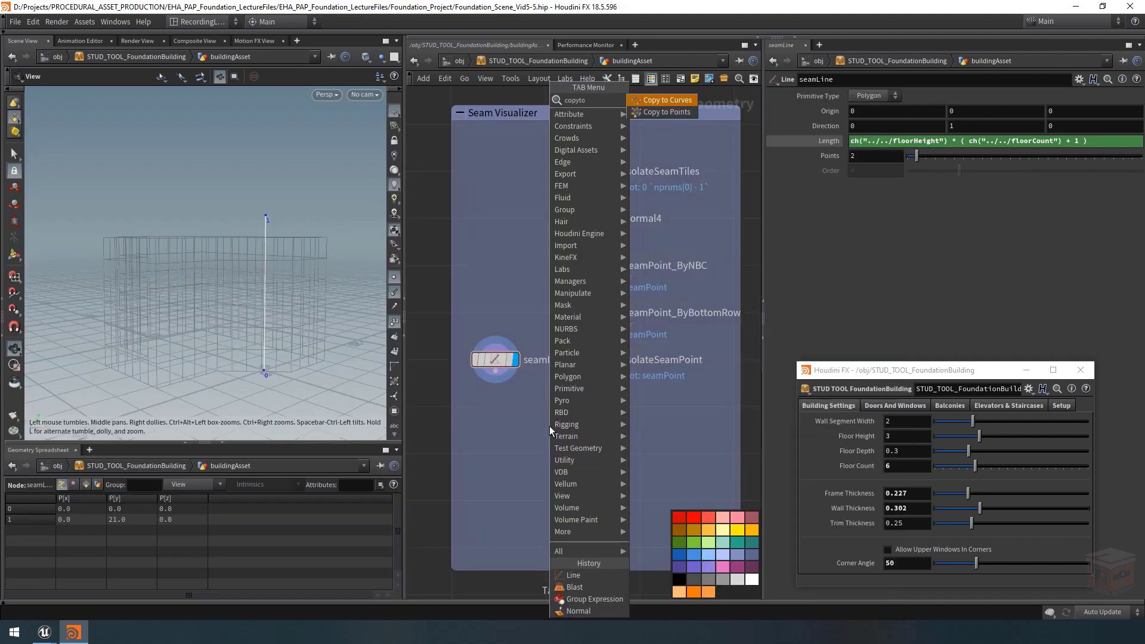
{"action": "key", "text": "Down"}
{"action": "key", "text": "Return"}
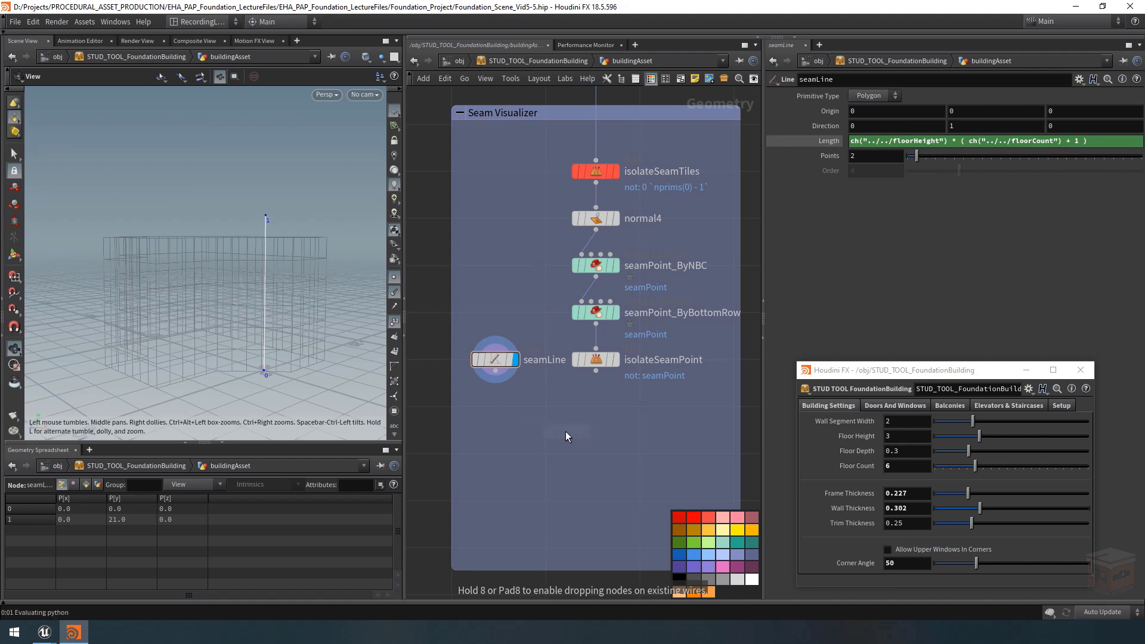
{"action": "left_click", "coordinate": [550, 428]}
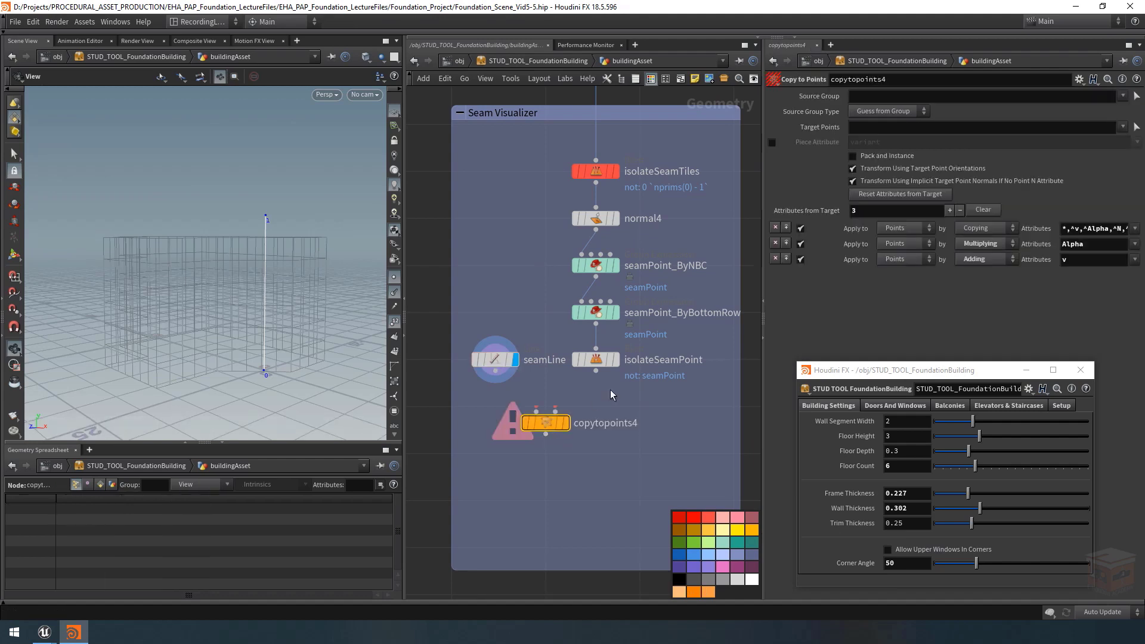
Display the isolateSeamPoint output and examine the seam point at the base of the building
{"action": "left_click", "coordinate": [618, 360]}
{"action": "left_click_drag", "start_coordinate": [154, 353], "coordinate": [239, 310]}
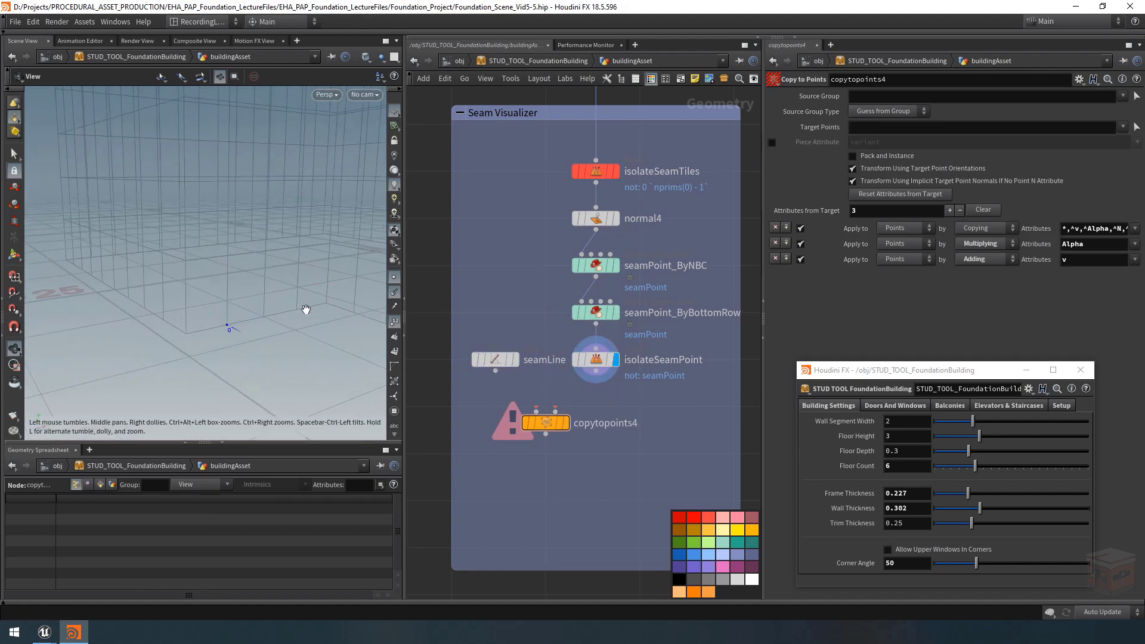
Wire seamLine into copytopoints4 as the geometry and isolateSeamPoint as the target points, and display the result
{"action": "left_click", "coordinate": [597, 371]}
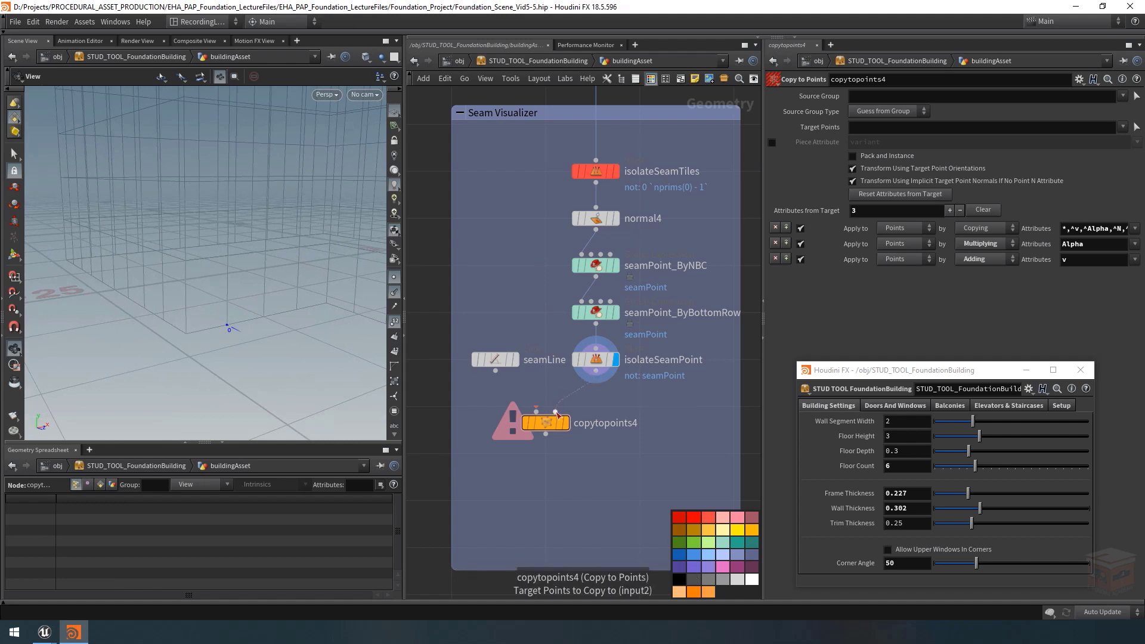
{"action": "left_click", "coordinate": [555, 412]}
{"action": "left_click", "coordinate": [496, 371]}
{"action": "left_click", "coordinate": [537, 412]}
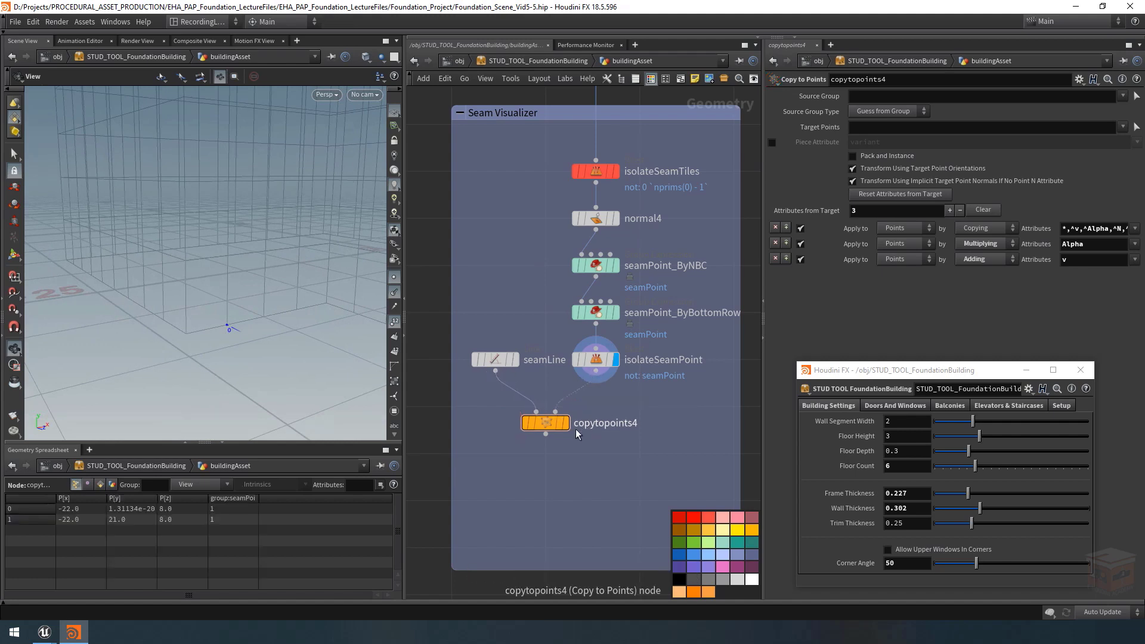
{"action": "left_click", "coordinate": [564, 422]}
Save the scene and hide the reference grid in the viewport
{"action": "left_click_drag", "start_coordinate": [187, 256], "coordinate": [273, 352]}
{"action": "key", "text": "ctrl+s"}
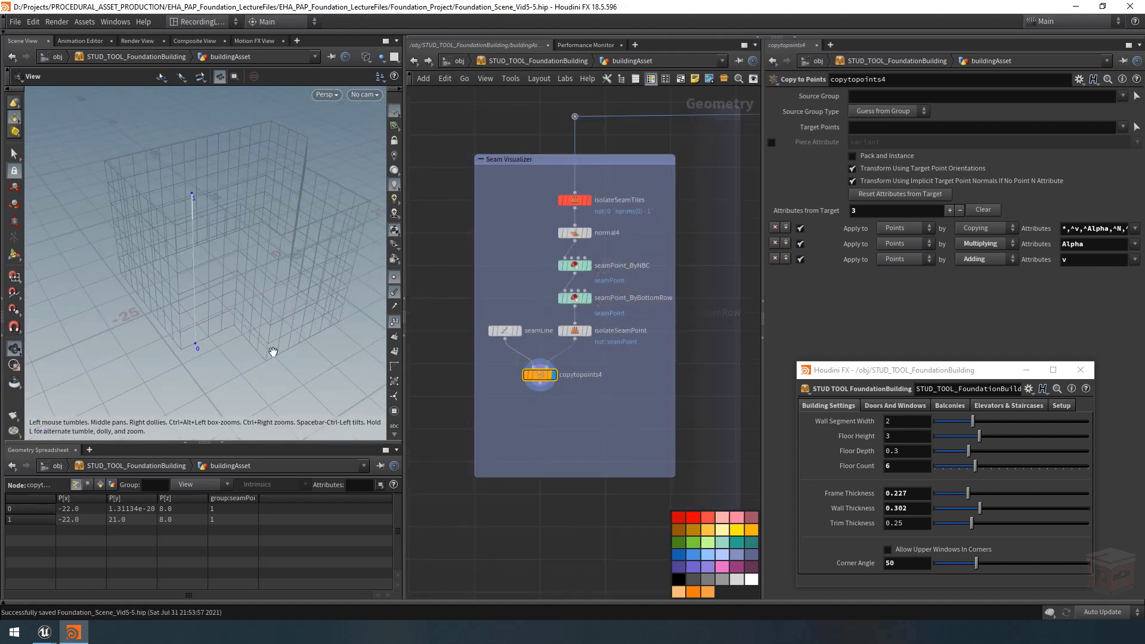
{"action": "left_click", "coordinate": [396, 113]}
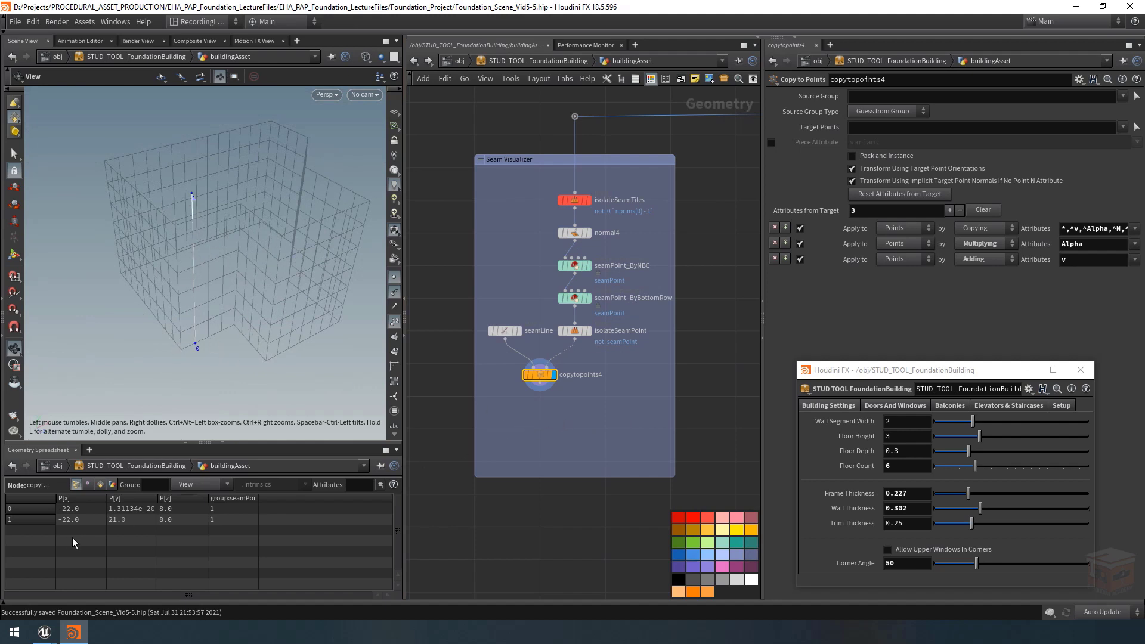
Switch to Unreal Editor and examine how the seam line on the LECT_TOOL_IntroBuildingAsset building sits relative to the facade at its base
{"action": "left_click", "coordinate": [46, 636]}
{"action": "left_click", "coordinate": [64, 586]}
{"action": "left_click", "coordinate": [749, 154]}
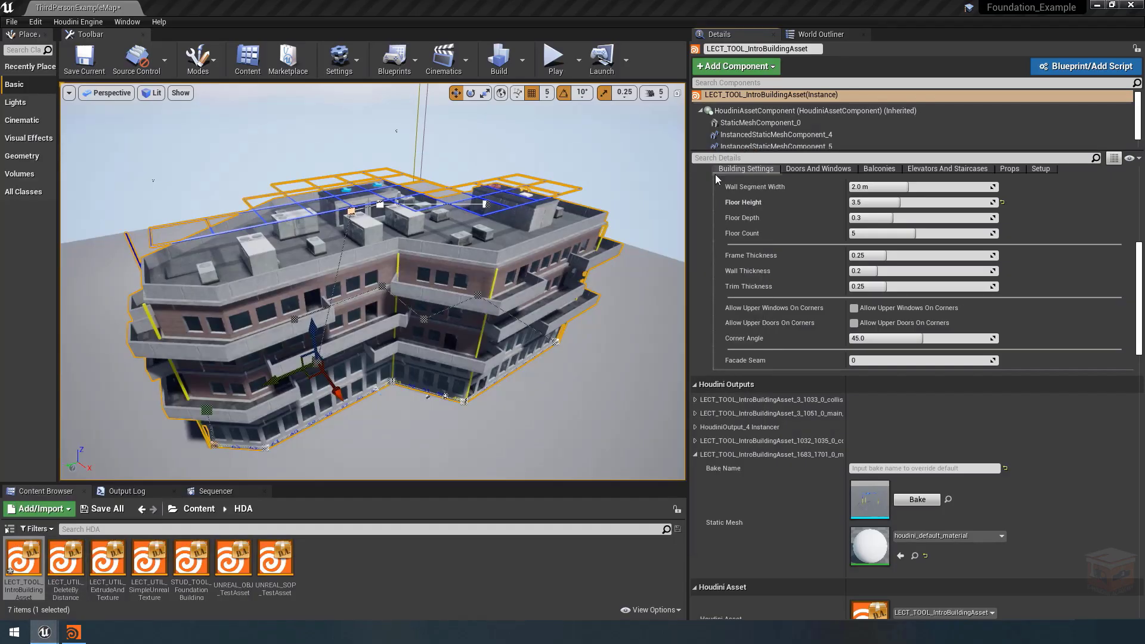
{"action": "key", "text": "w"}
{"action": "right_click_drag", "start_coordinate": [433, 319], "coordinate": [373, 370]}
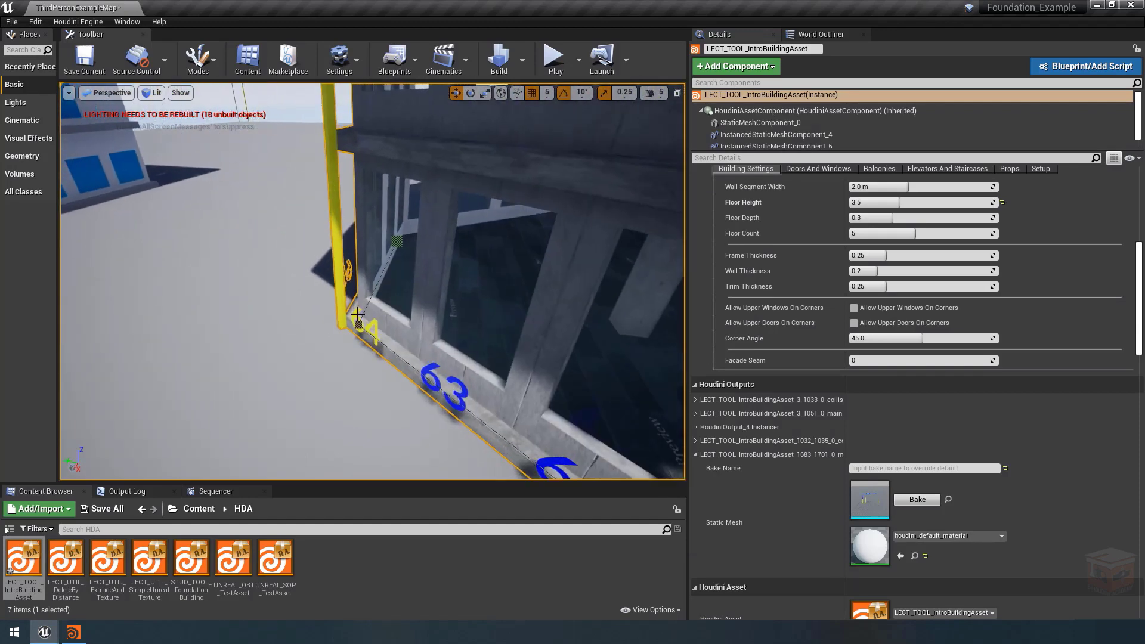
{"action": "key", "text": "e"}
{"action": "right_click_drag", "start_coordinate": [363, 315], "coordinate": [406, 306]}
{"action": "key", "text": "s"}
{"action": "key", "text": "w"}
{"action": "key", "text": "s"}
{"action": "key", "text": "w"}
Return to Houdini, move seamLine and copytopoints4 down, and insert a Peak node between isolateSeamPoint and copytopoints4
{"action": "left_click", "coordinate": [73, 632]}
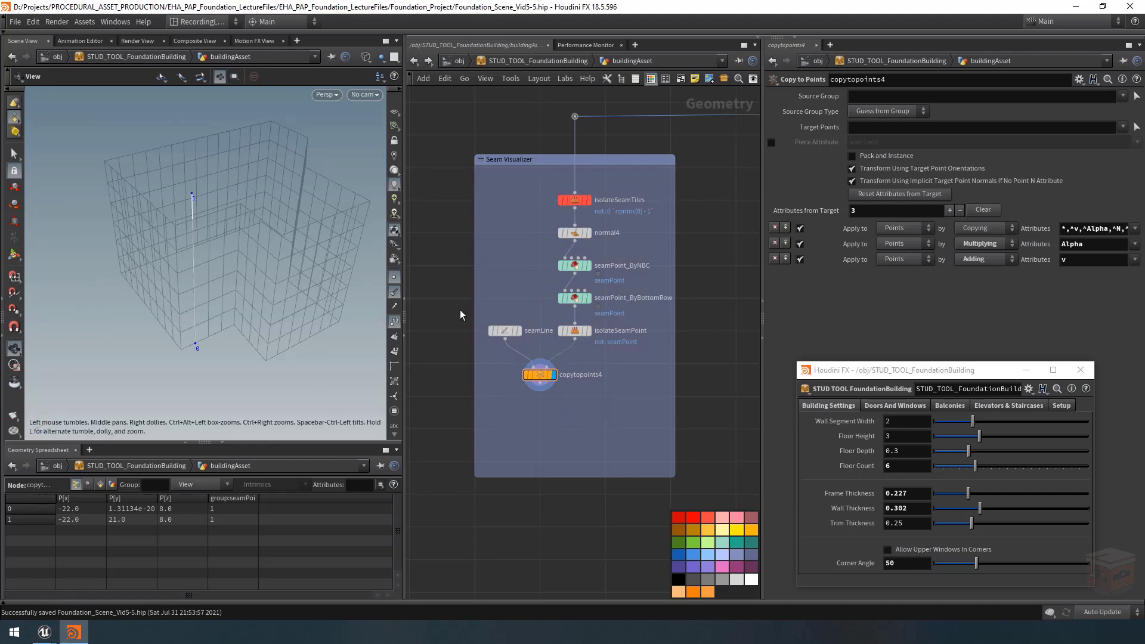
{"action": "left_click_drag", "start_coordinate": [488, 312], "coordinate": [543, 430]}
{"action": "left_click", "coordinate": [617, 369]}
{"action": "key", "text": "Tab"}
{"action": "type", "text": "peak"}
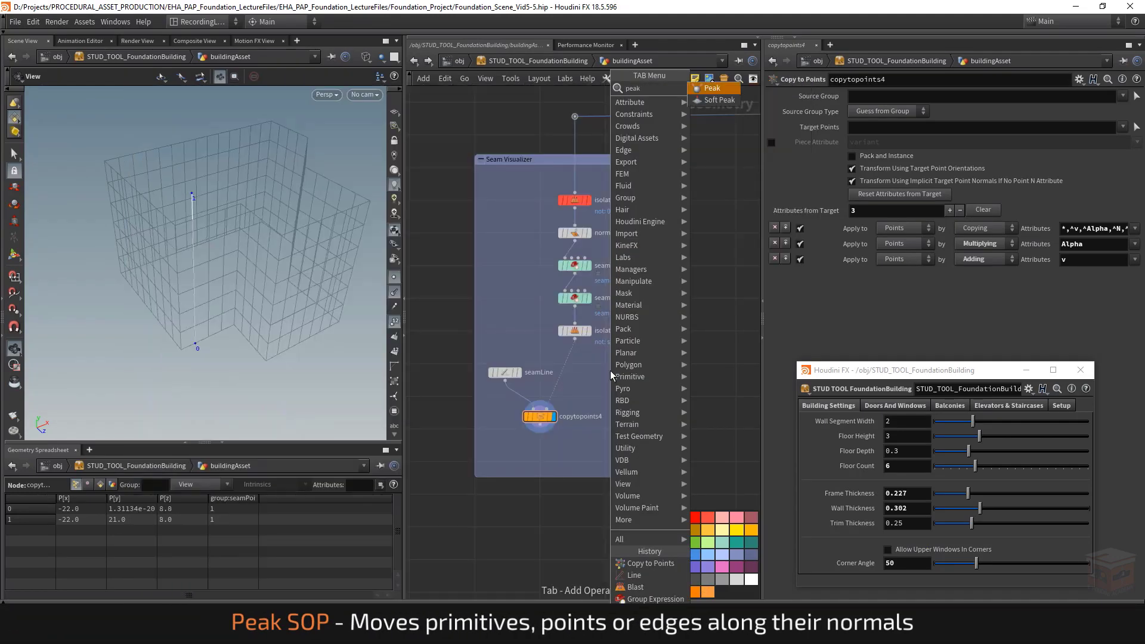
{"action": "key", "text": "Return"}
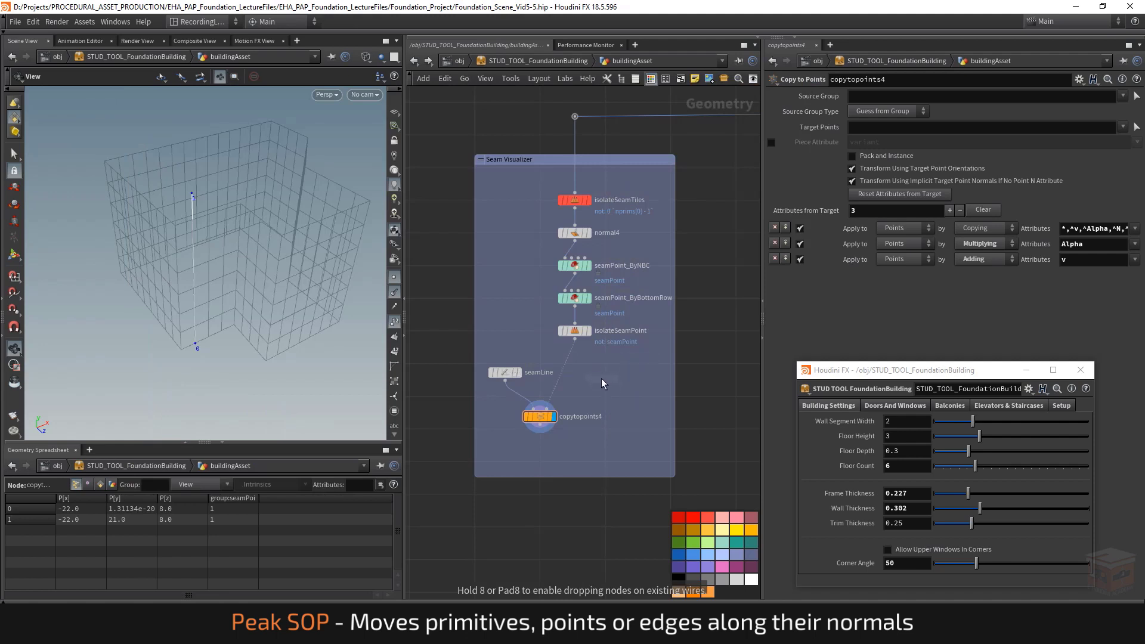
{"action": "left_click", "coordinate": [601, 378]}
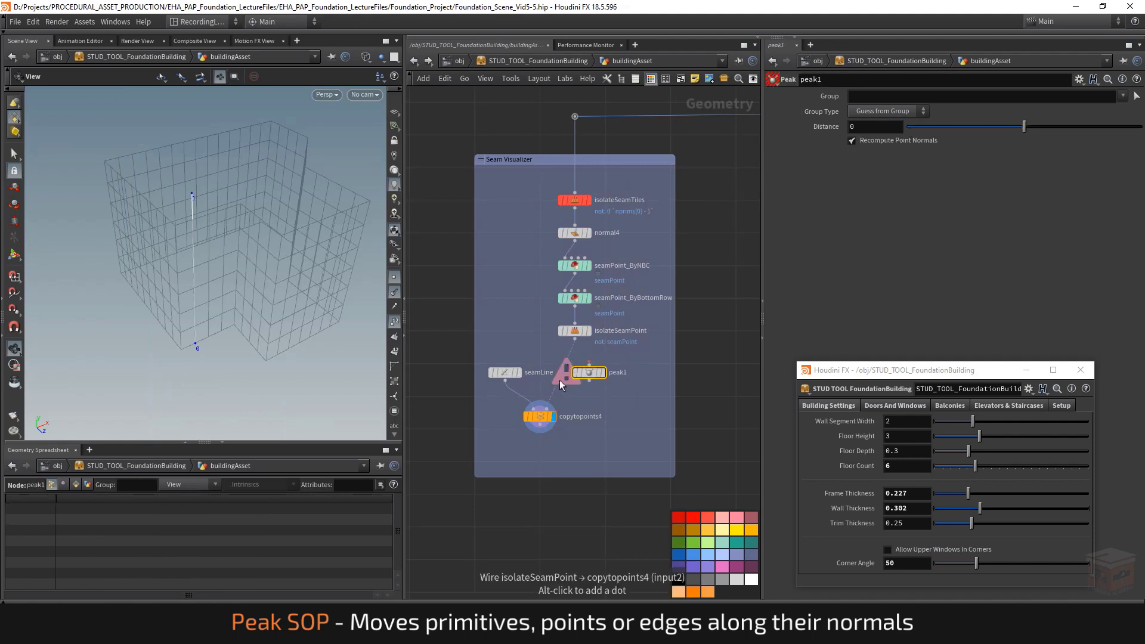
{"action": "left_click_drag", "start_coordinate": [558, 384], "coordinate": [577, 365]}
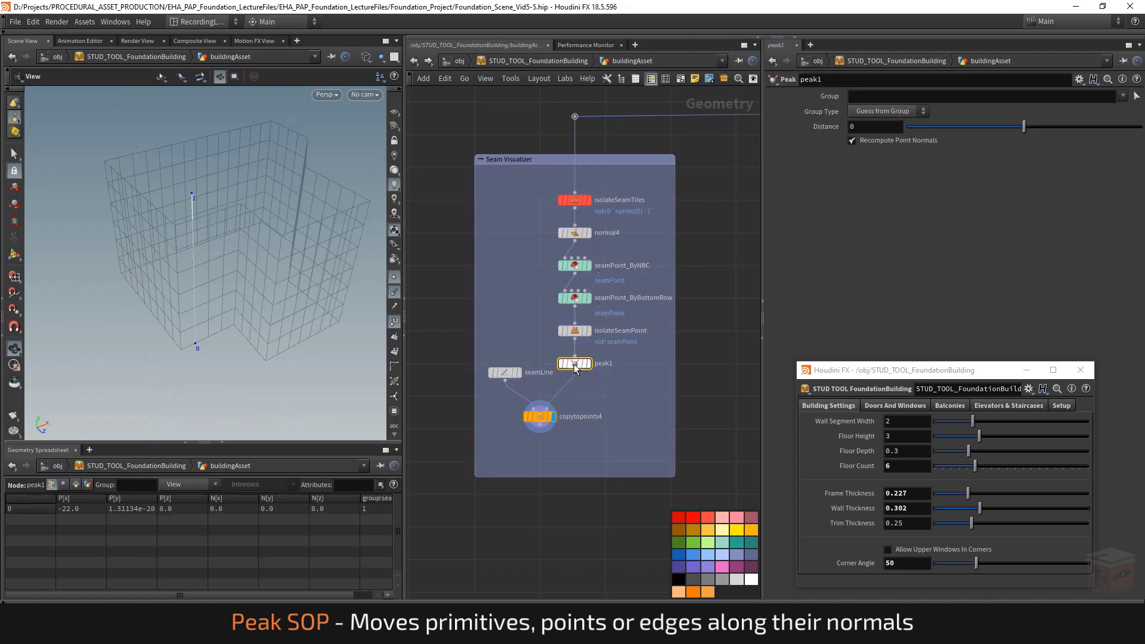
Display isolateSeamPoint and peak1 in turn to compare the seam point and its normal before and after the Peak
{"action": "right_click_drag", "start_coordinate": [193, 358], "coordinate": [324, 340]}
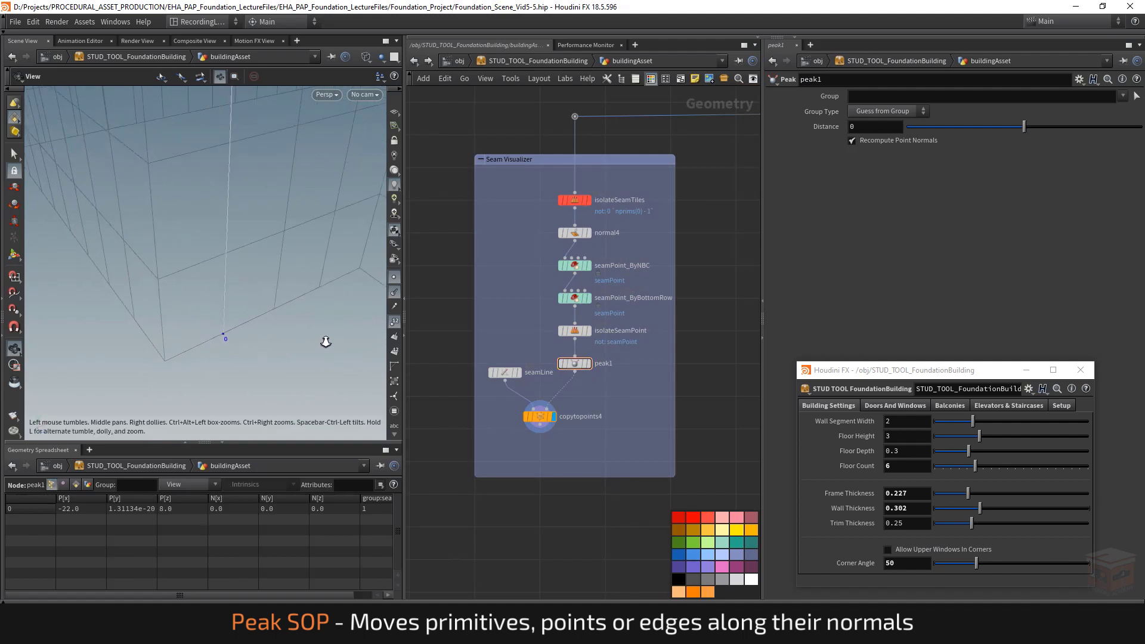
{"action": "left_click", "coordinate": [590, 331]}
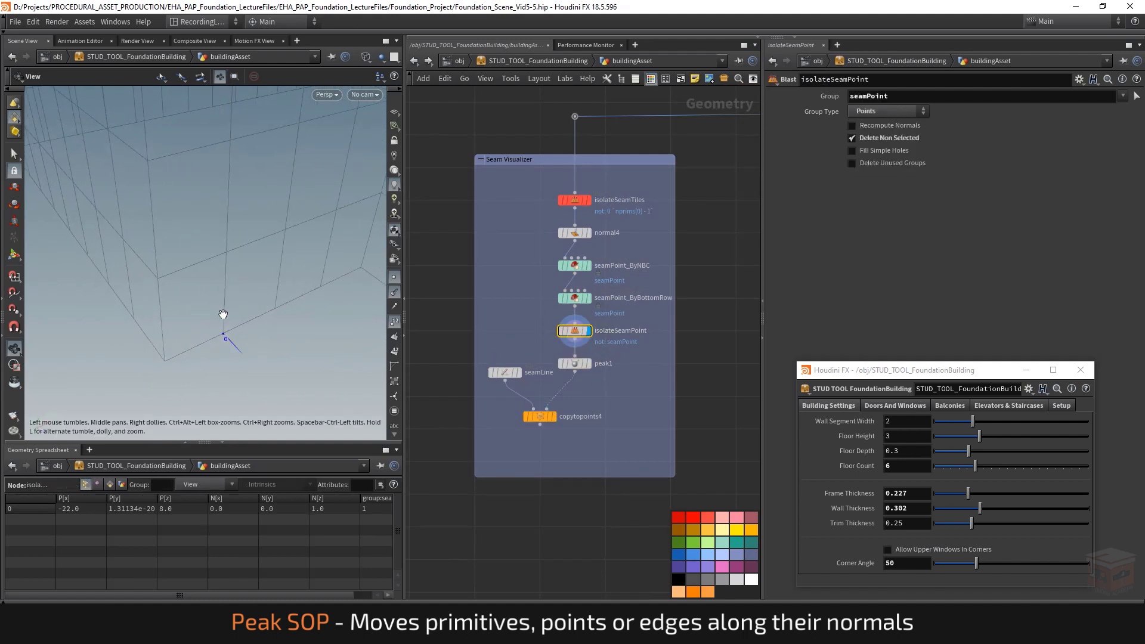
{"action": "left_click", "coordinate": [590, 364]}
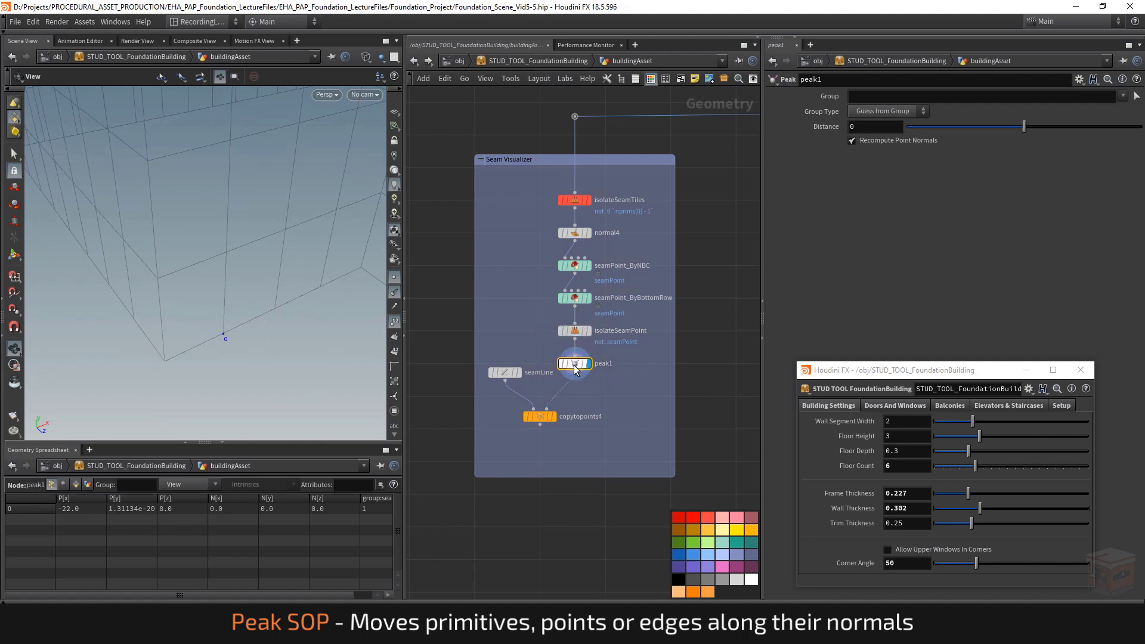
Try a Peak distance of 0.66 to offset the seam point from the building wall
{"action": "mouse_move", "coordinate": [1025, 133]}
{"action": "left_mouse_down"}
{"action": "mouse_move", "coordinate": [1044, 133]}
{"action": "mouse_move", "coordinate": [1032, 133]}
{"action": "left_mouse_up"}
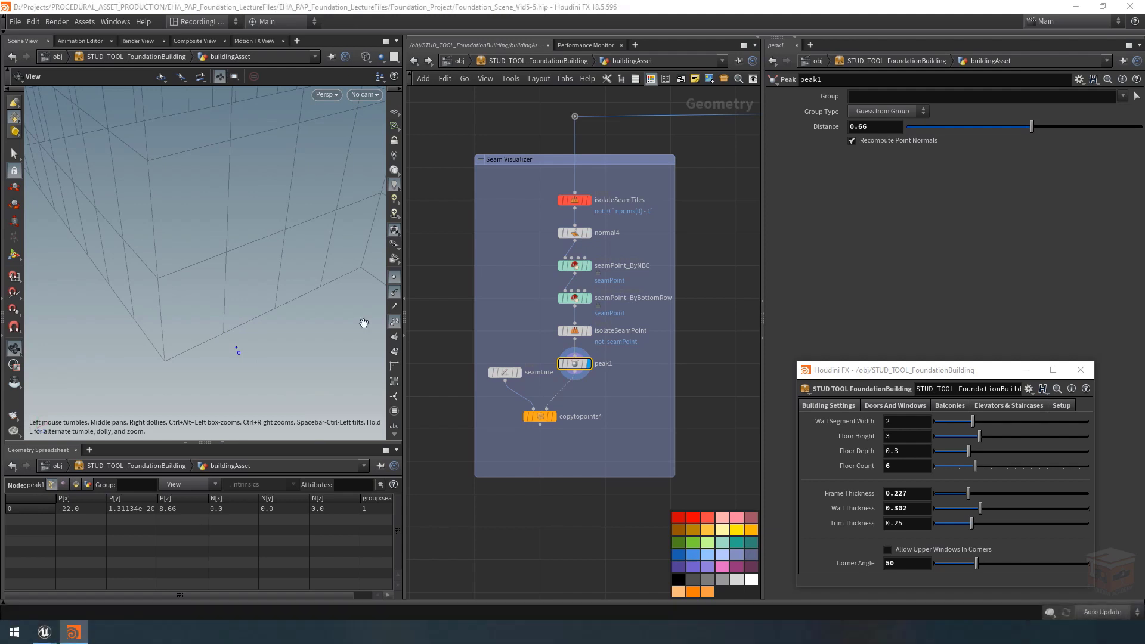
{"action": "right_click_drag", "start_coordinate": [164, 286], "coordinate": [279, 276]}
{"action": "middle_click_drag", "start_coordinate": [278, 276], "coordinate": [263, 327]}
Set the Peak distance to 0.25 and display copytopoints4 to check the offset seam line
{"action": "double_click", "coordinate": [870, 133]}
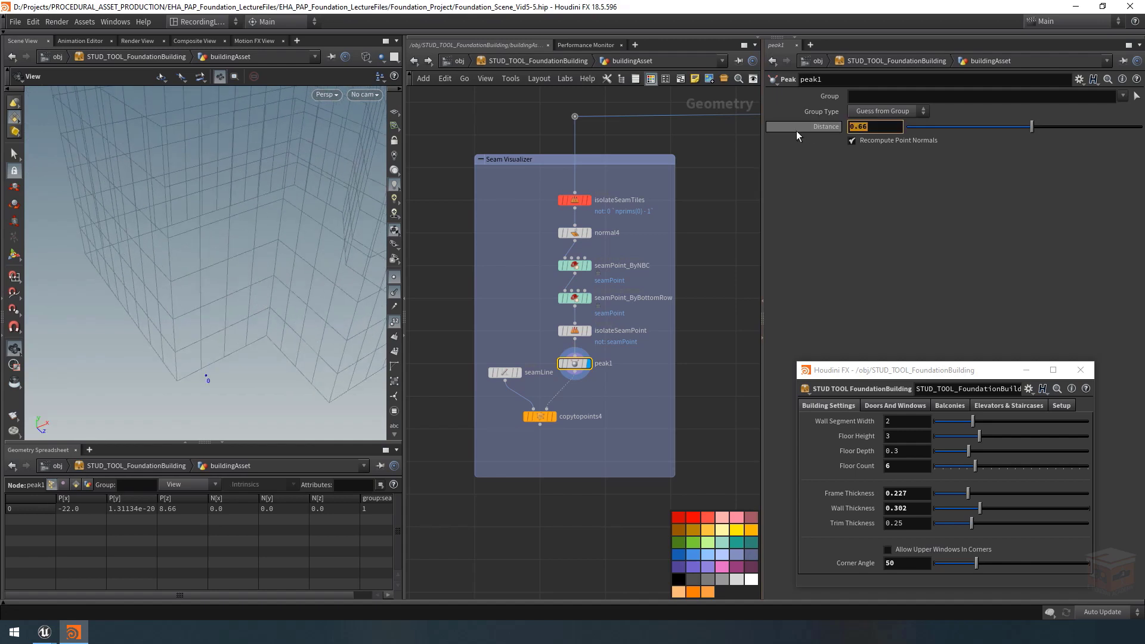
{"action": "type", "text": "0.25"}
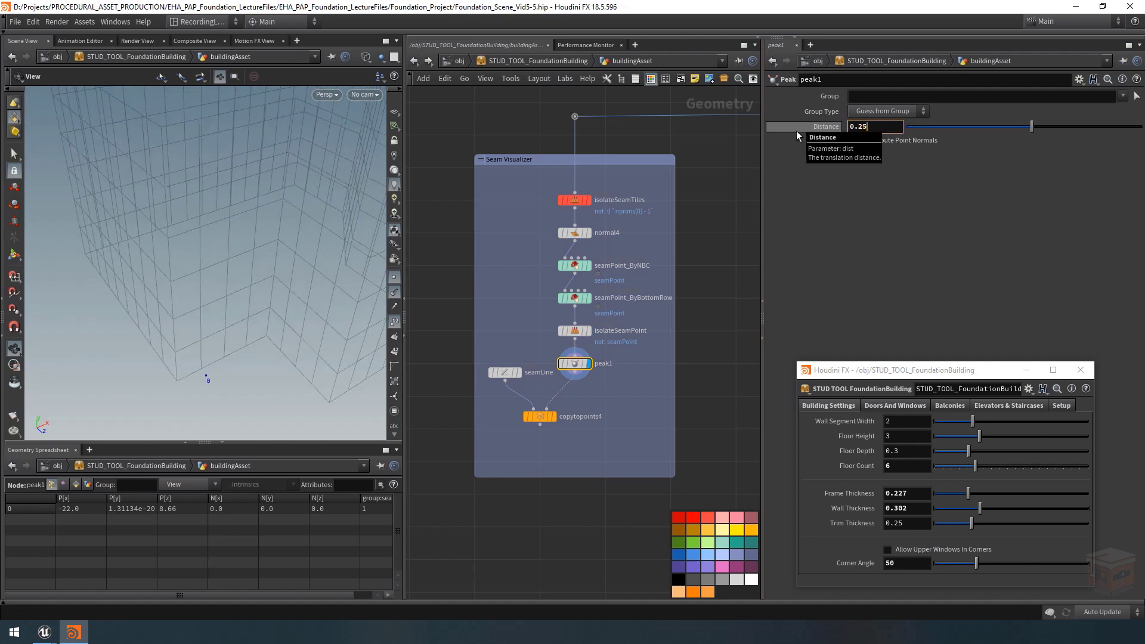
{"action": "key", "text": "Return"}
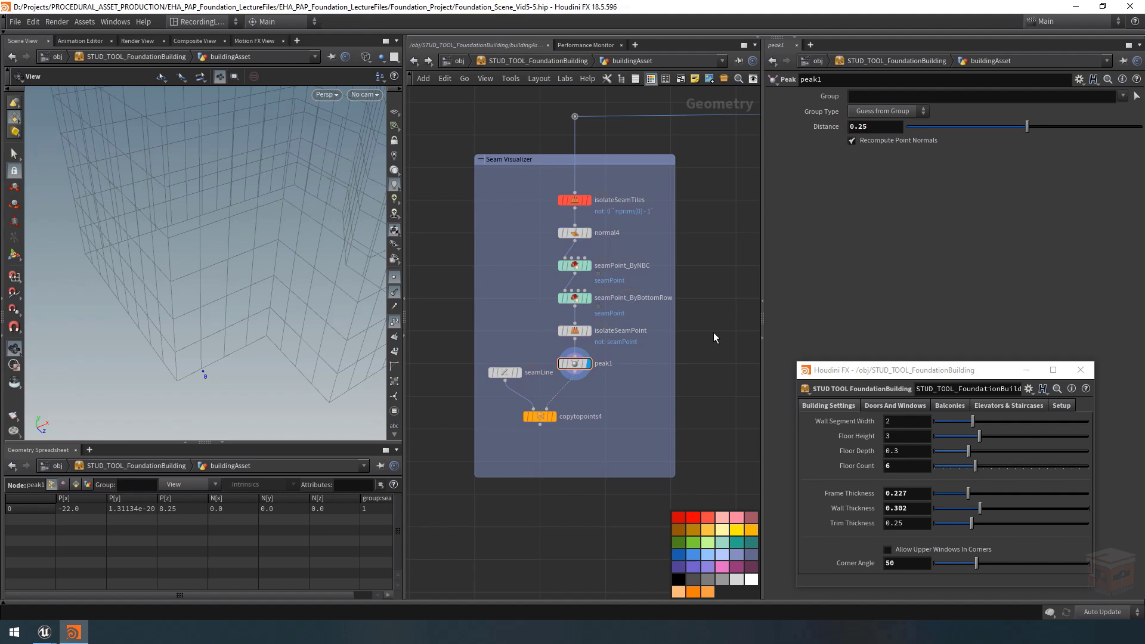
{"action": "scroll", "coordinate": [552, 421], "scroll_direction": "up", "scroll_amount": 3}
{"action": "left_click", "coordinate": [561, 415]}
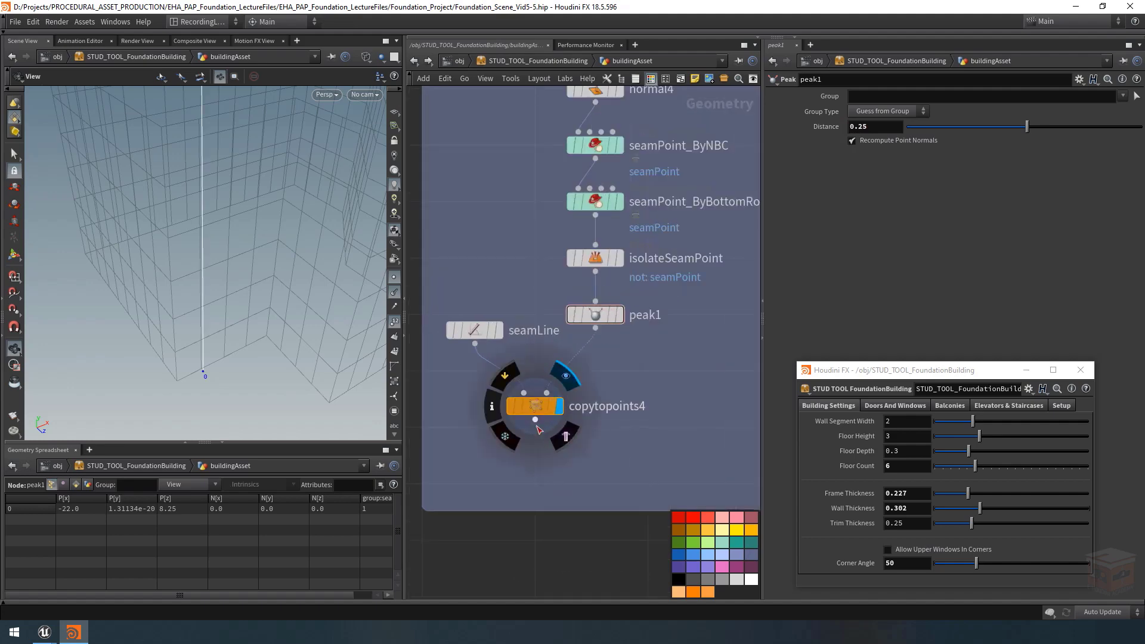
{"action": "left_click_drag", "start_coordinate": [137, 313], "coordinate": [273, 275]}
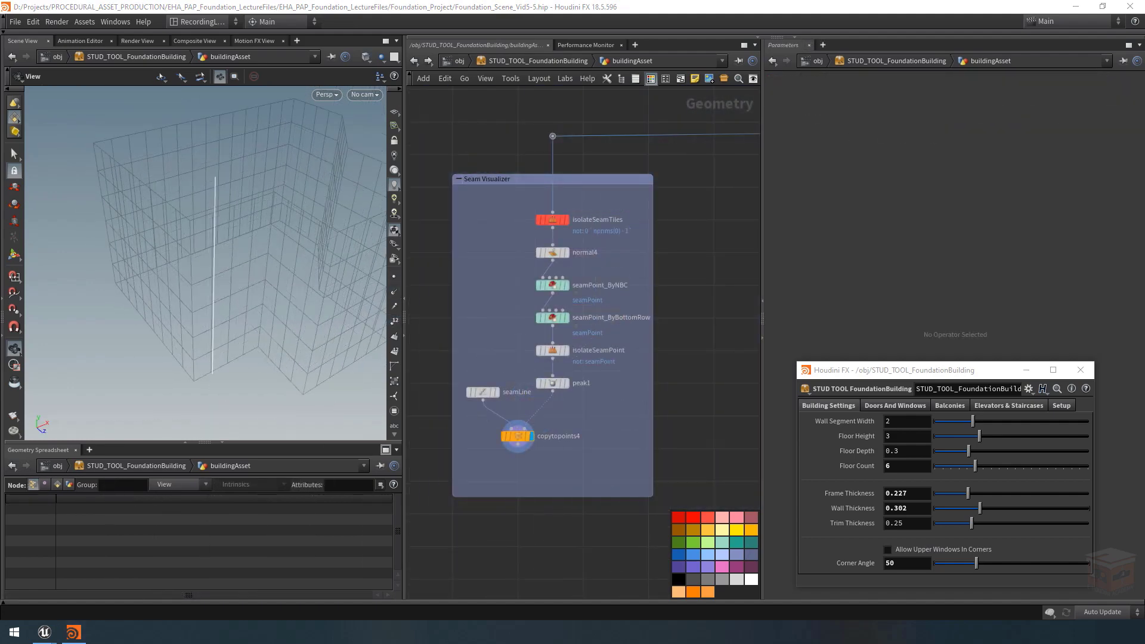
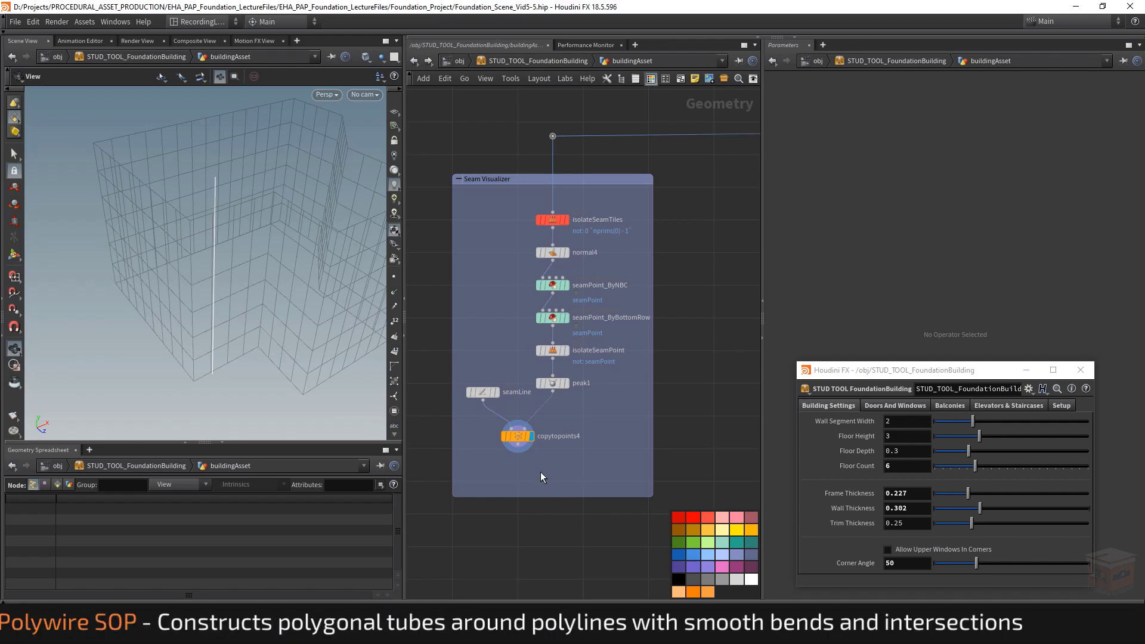
Add a PolyWire node directly below copytopoints4, connected to its output, and display the tube it builds
{"action": "key", "text": "Tab"}
{"action": "type", "text": "polyw"}
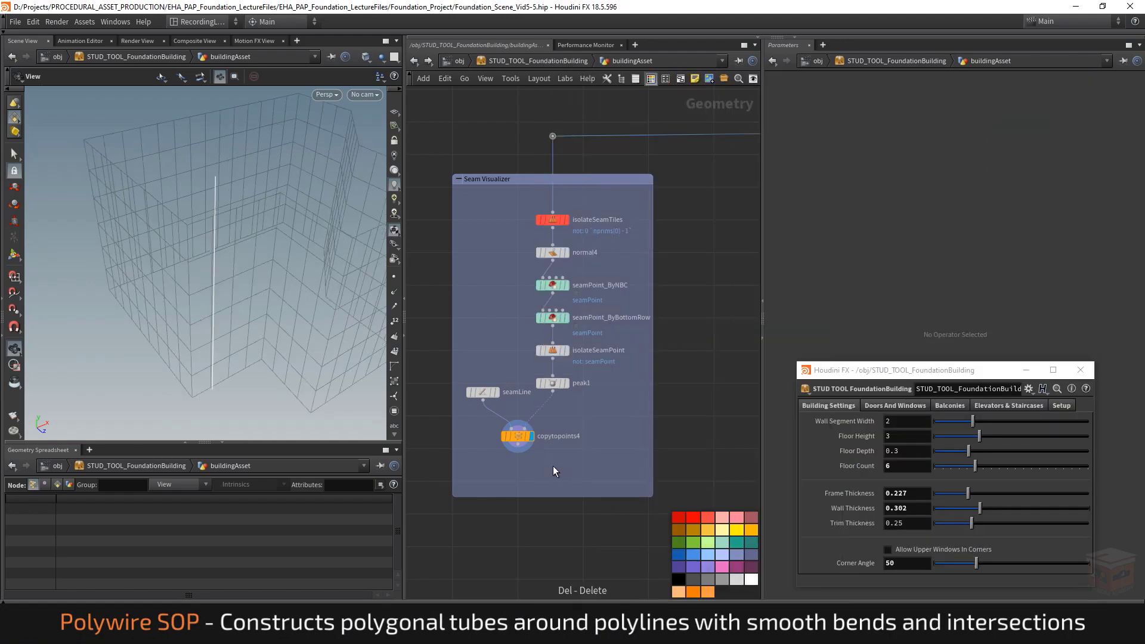
{"action": "key", "text": "Tab"}
{"action": "type", "text": "polywire"}
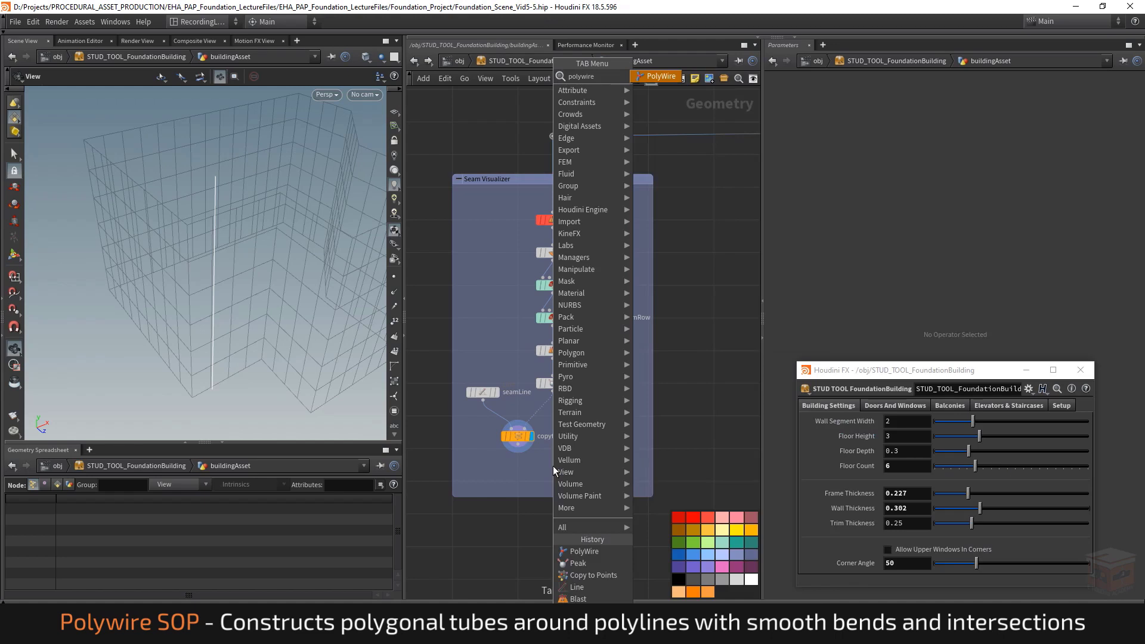
{"action": "key", "text": "Return"}
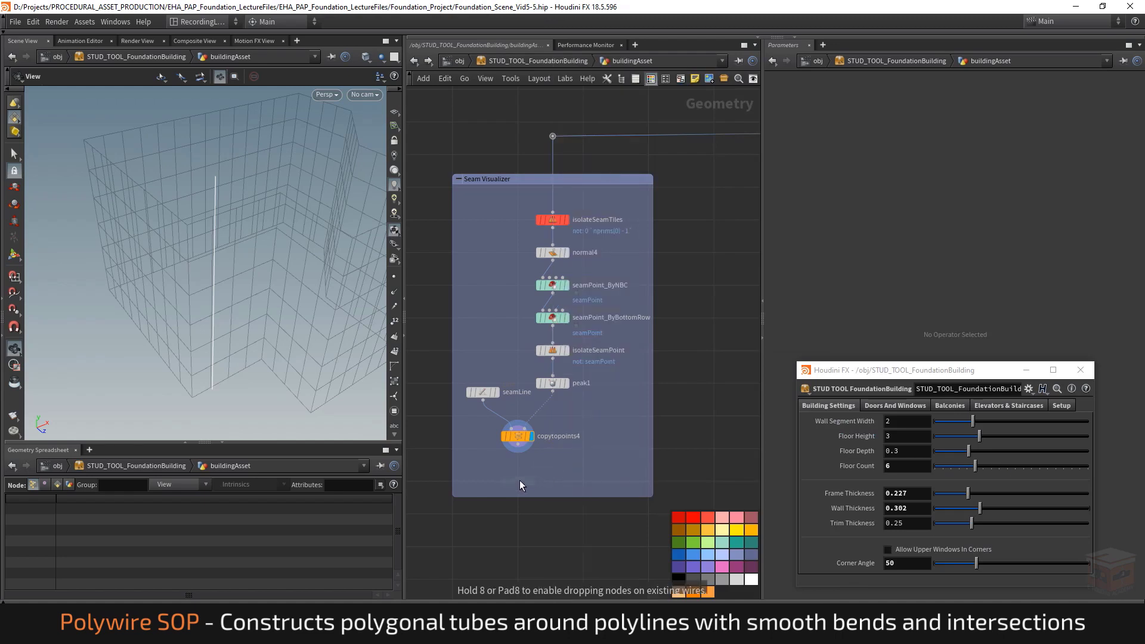
{"action": "left_click", "coordinate": [521, 481]}
{"action": "left_click", "coordinate": [533, 483]}
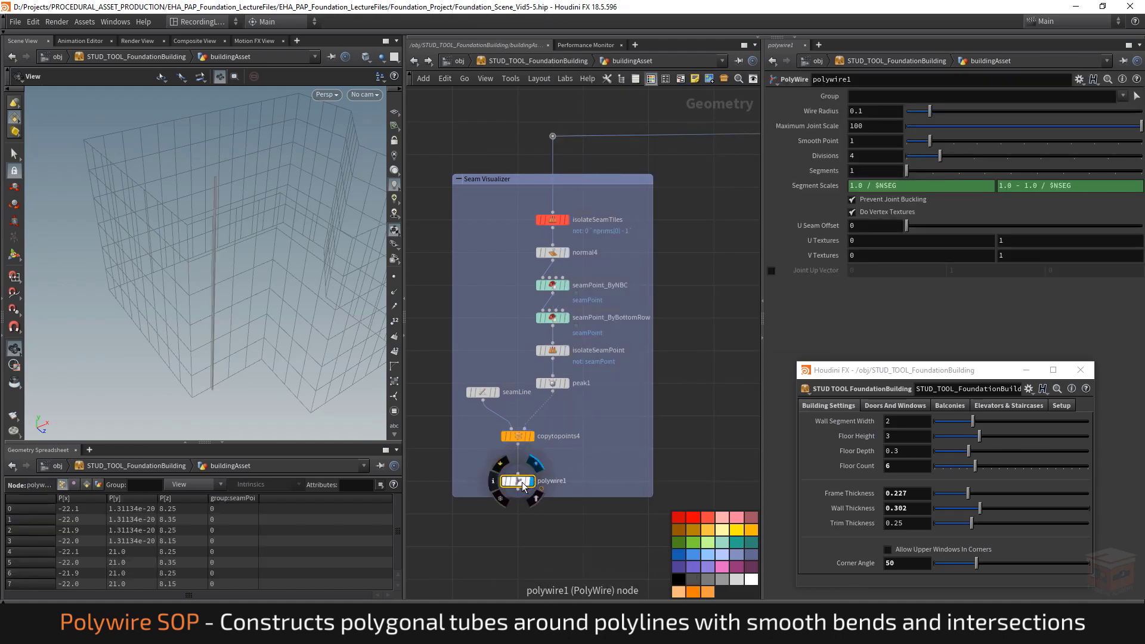
{"action": "left_click_drag", "start_coordinate": [520, 482], "coordinate": [521, 476]}
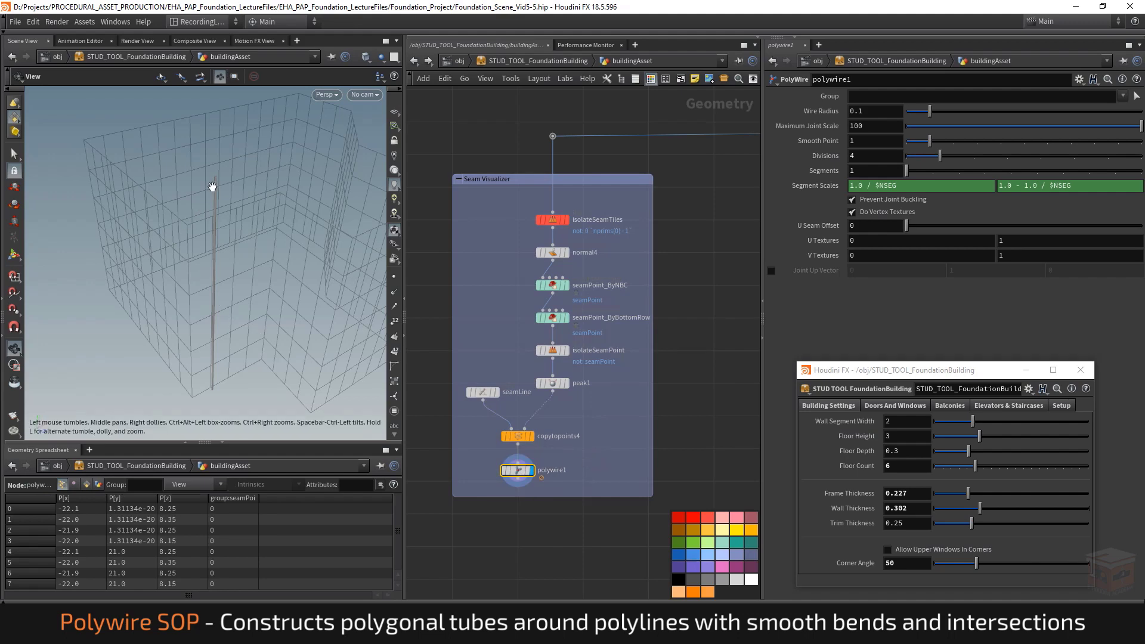
Inspect the tube's end, try a larger wire radius on polywire1, and undo the radius change
{"action": "right_click_drag", "start_coordinate": [215, 174], "coordinate": [294, 166]}
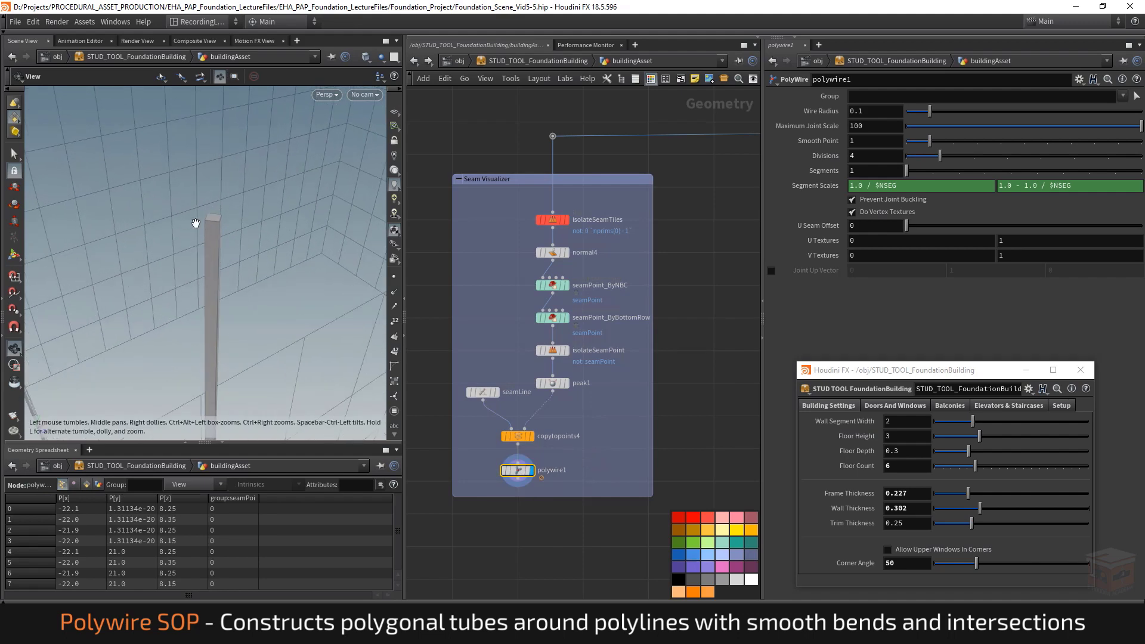
{"action": "right_click_drag", "start_coordinate": [247, 244], "coordinate": [226, 284]}
{"action": "middle_click_drag", "start_coordinate": [259, 312], "coordinate": [203, 281]}
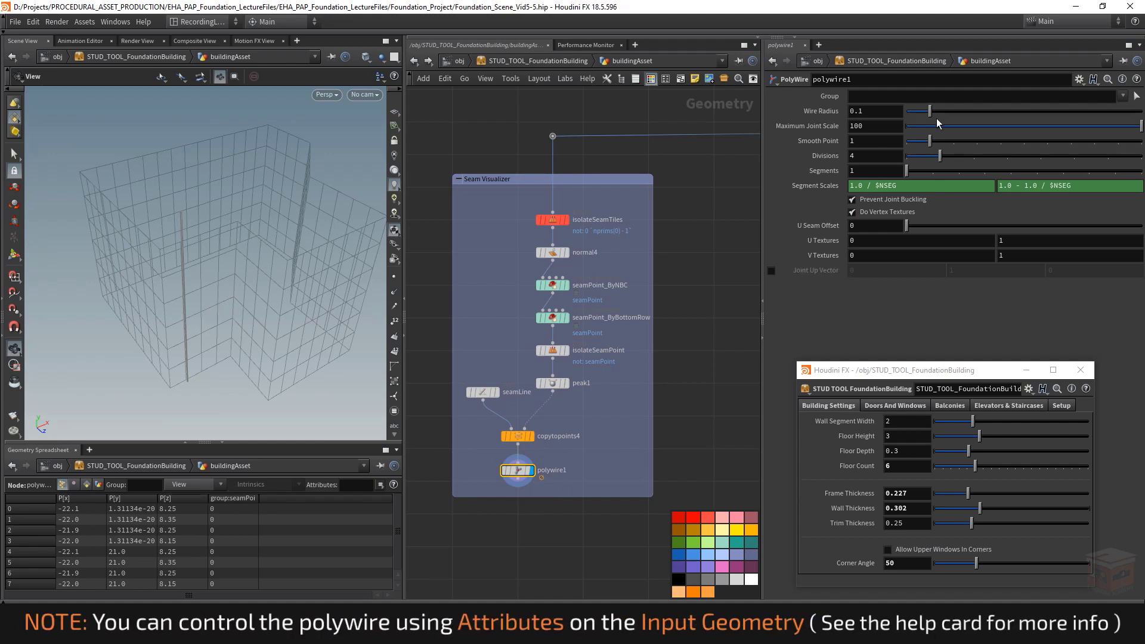
{"action": "left_click_drag", "start_coordinate": [936, 111], "coordinate": [986, 118]}
{"action": "key", "text": "ctrl+z"}
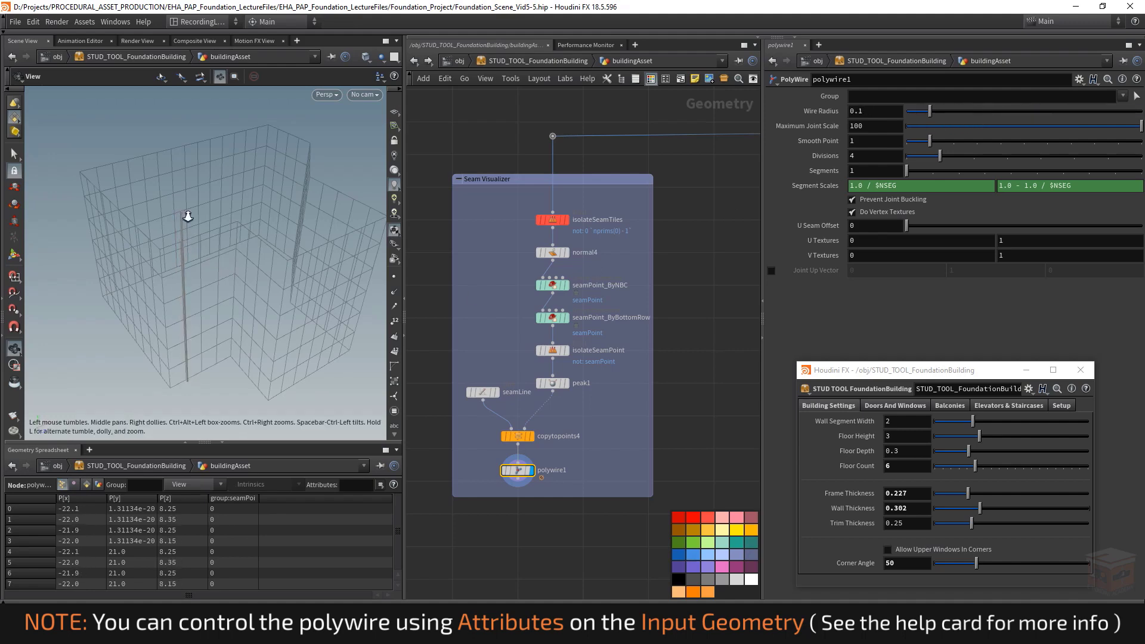
{"action": "mouse_move", "coordinate": [187, 214]}
{"action": "right_mouse_down"}
{"action": "mouse_move", "coordinate": [279, 209]}
{"action": "mouse_move", "coordinate": [202, 231]}
{"action": "right_mouse_up"}
{"action": "middle_click_drag", "start_coordinate": [205, 284], "coordinate": [204, 273]}
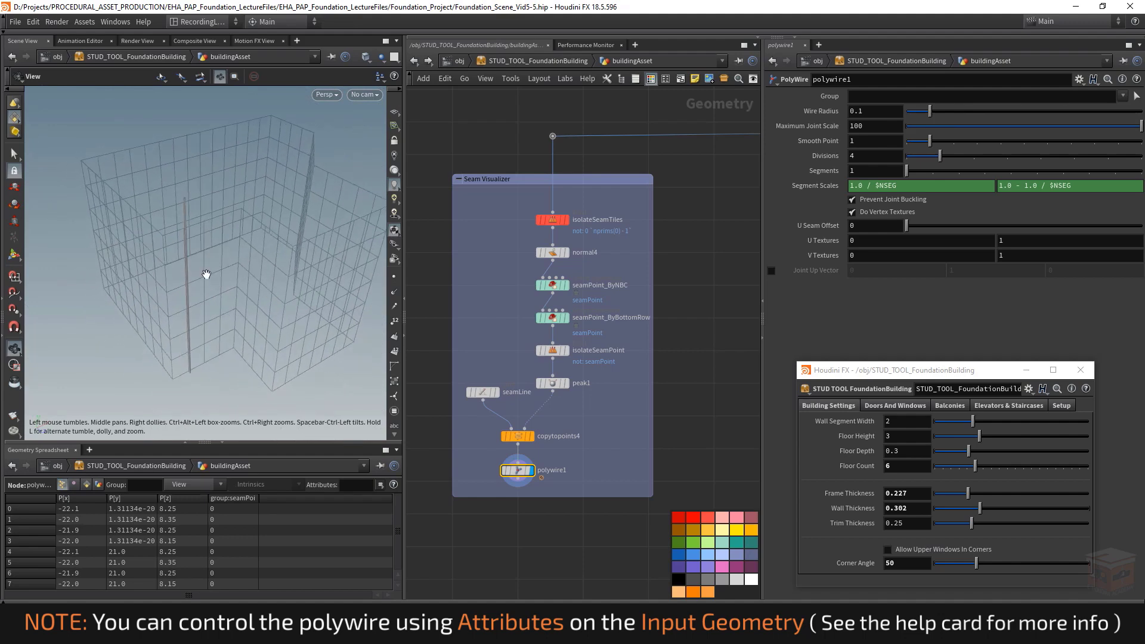
Extend the Seam Visualizer box downward and add a Color node connected below polywire1
{"action": "left_click_drag", "start_coordinate": [571, 497], "coordinate": [571, 558]}
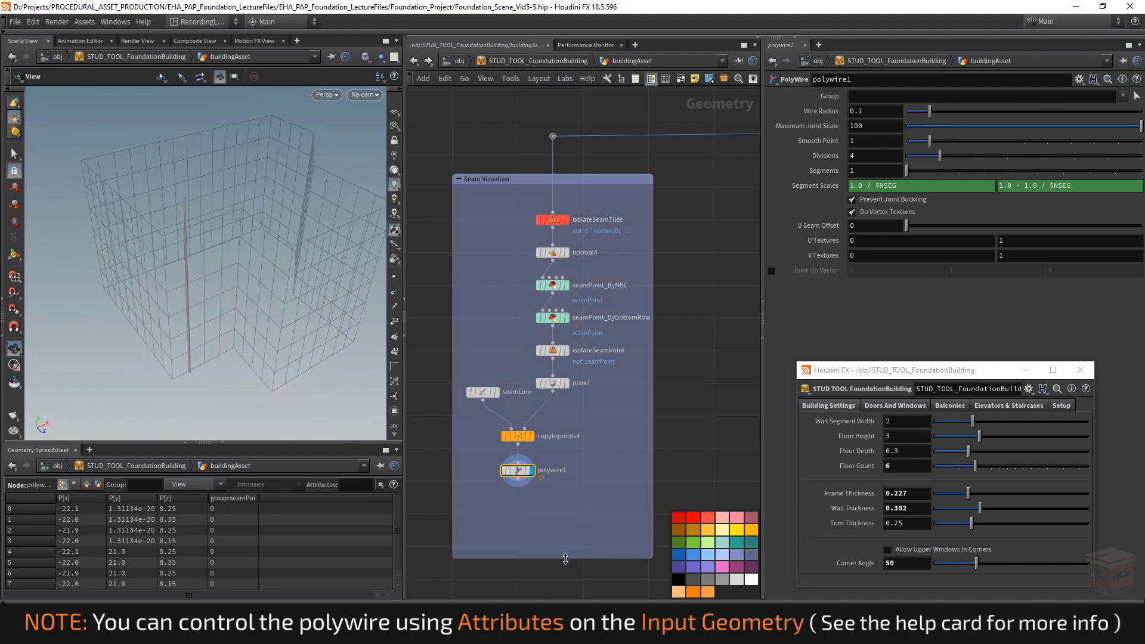
{"action": "middle_click_drag", "start_coordinate": [574, 500], "coordinate": [532, 491]}
{"action": "scroll", "coordinate": [542, 474], "scroll_direction": "up", "scroll_amount": 2}
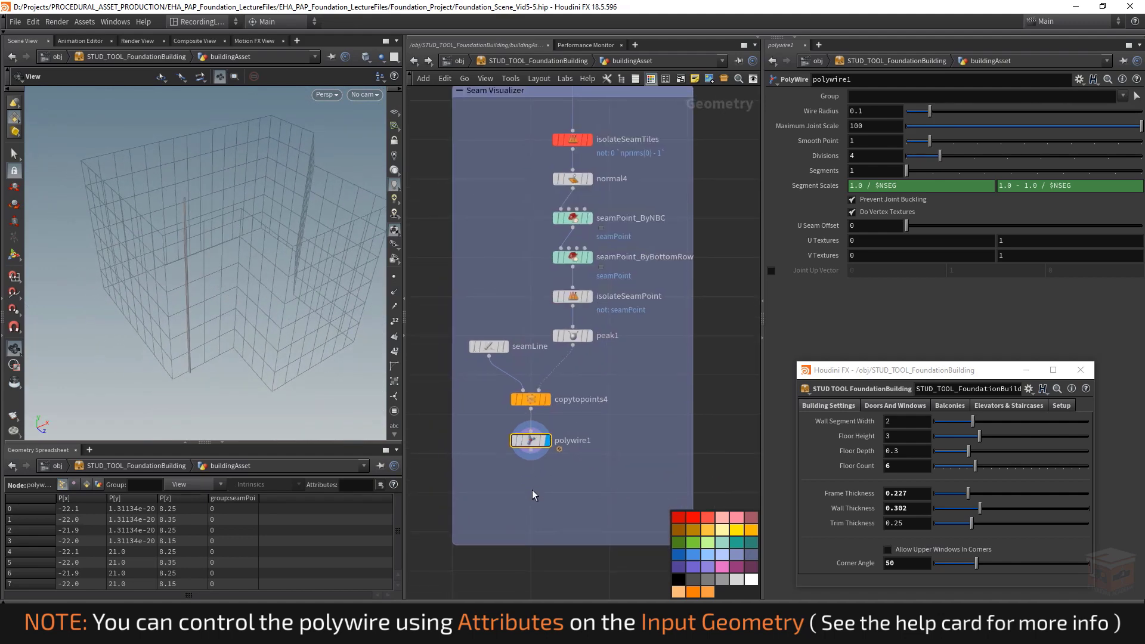
{"action": "key", "text": "Tab"}
{"action": "type", "text": "color"}
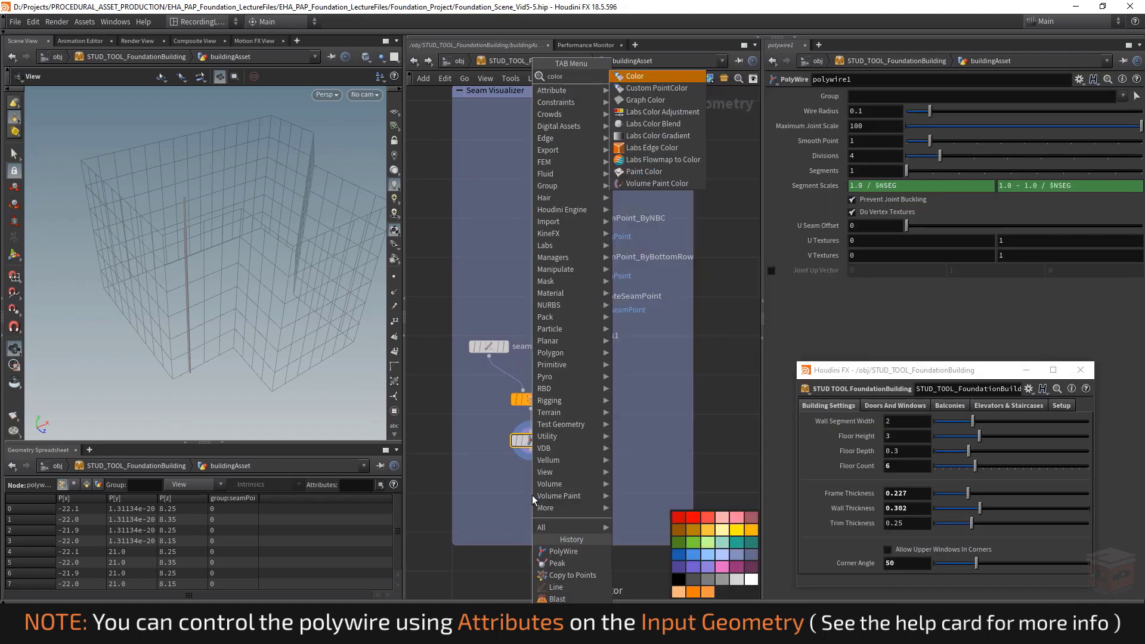
{"action": "key", "text": "Return"}
{"action": "left_click", "coordinate": [554, 504]}
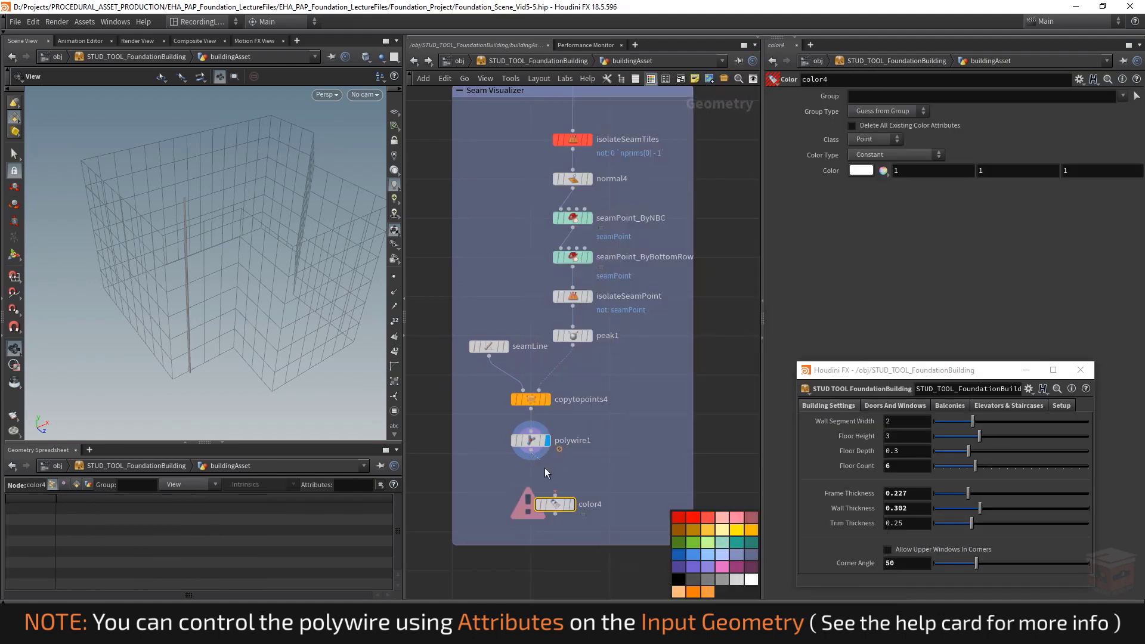
{"action": "left_click_drag", "start_coordinate": [555, 504], "coordinate": [536, 492]}
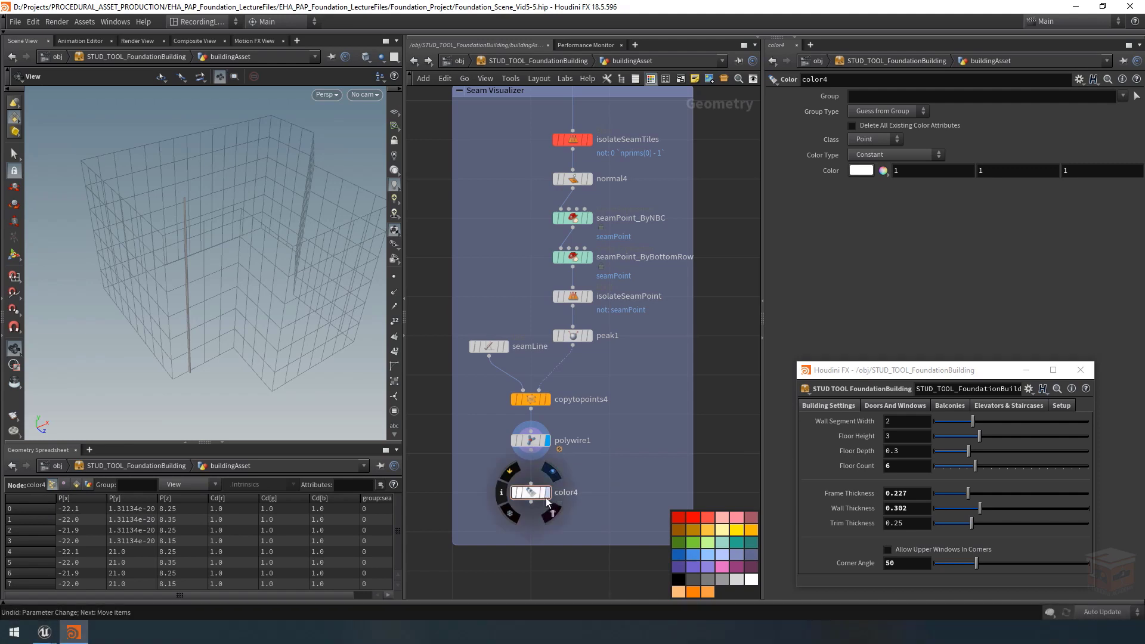
Display color4 and set its color to pure blue (0000FF)
{"action": "left_click", "coordinate": [548, 494]}
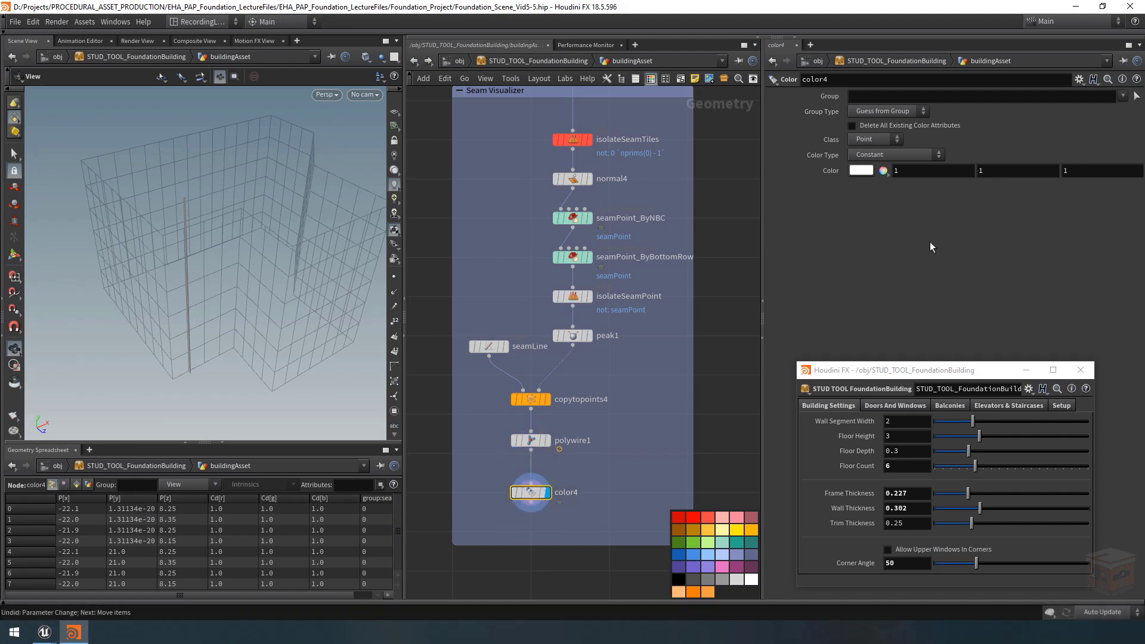
{"action": "left_click", "coordinate": [862, 170]}
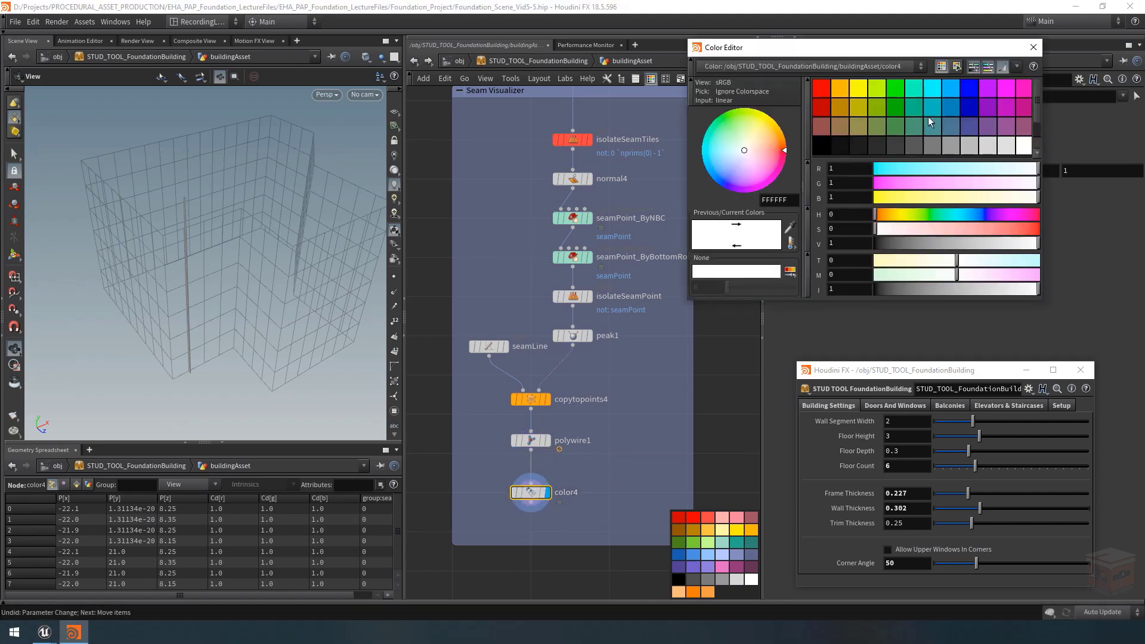
{"action": "left_click", "coordinate": [969, 89]}
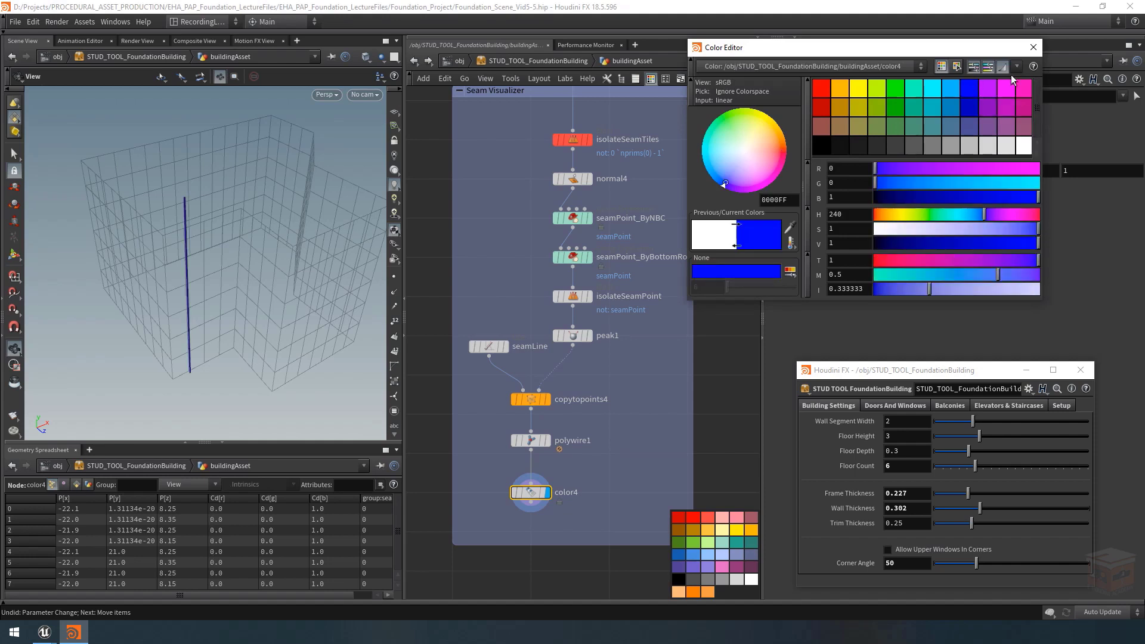
{"action": "left_click", "coordinate": [1034, 48]}
Try 2 and 10 for color4's blue channel to brighten the seam tube, and settle on 2
{"action": "left_click", "coordinate": [1115, 172]}
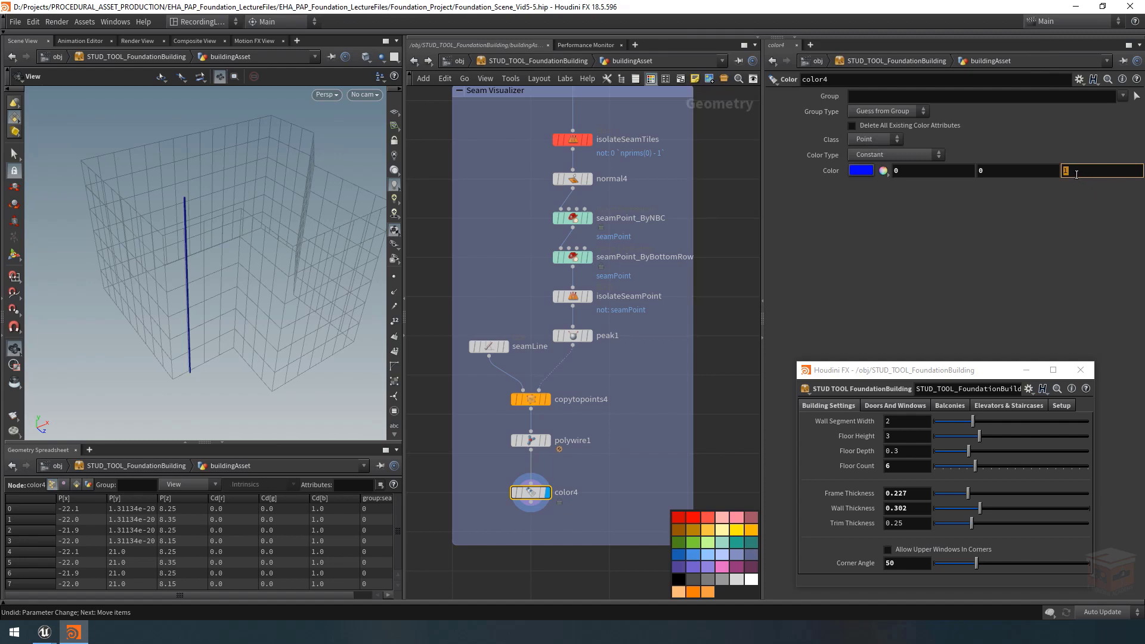
{"action": "type", "text": "2"}
{"action": "key", "text": "Return"}
{"action": "left_click", "coordinate": [1087, 173]}
{"action": "type", "text": "10"}
{"action": "key", "text": "Return"}
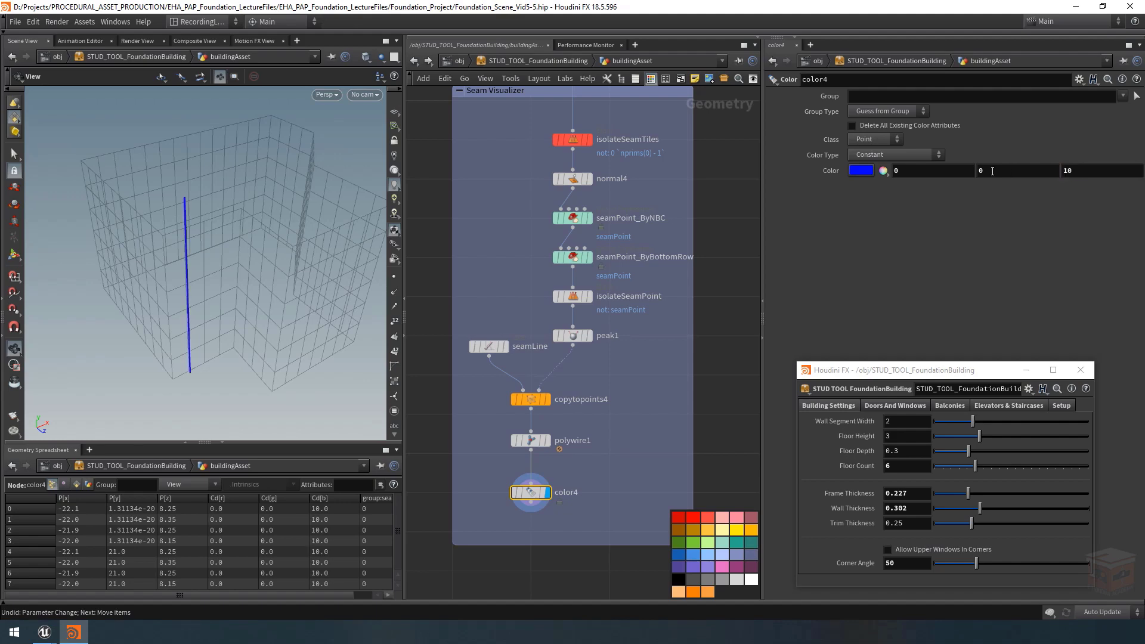
{"action": "mouse_move", "coordinate": [184, 230]}
{"action": "right_mouse_down"}
{"action": "mouse_move", "coordinate": [253, 225]}
{"action": "mouse_move", "coordinate": [204, 235]}
{"action": "right_mouse_up"}
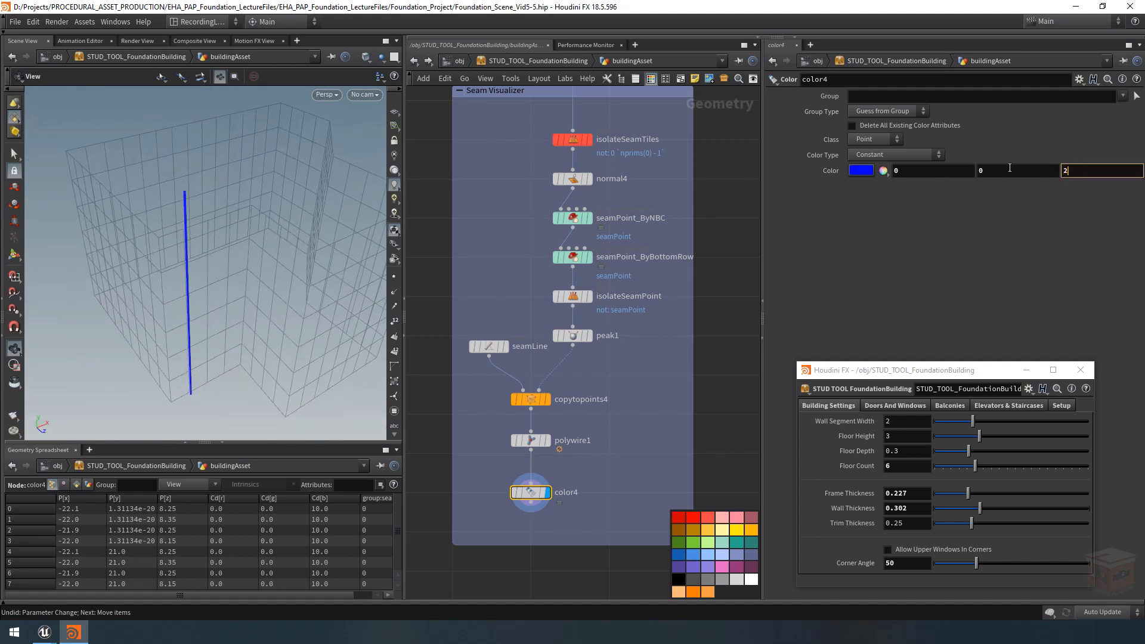
{"action": "key", "text": "Return"}
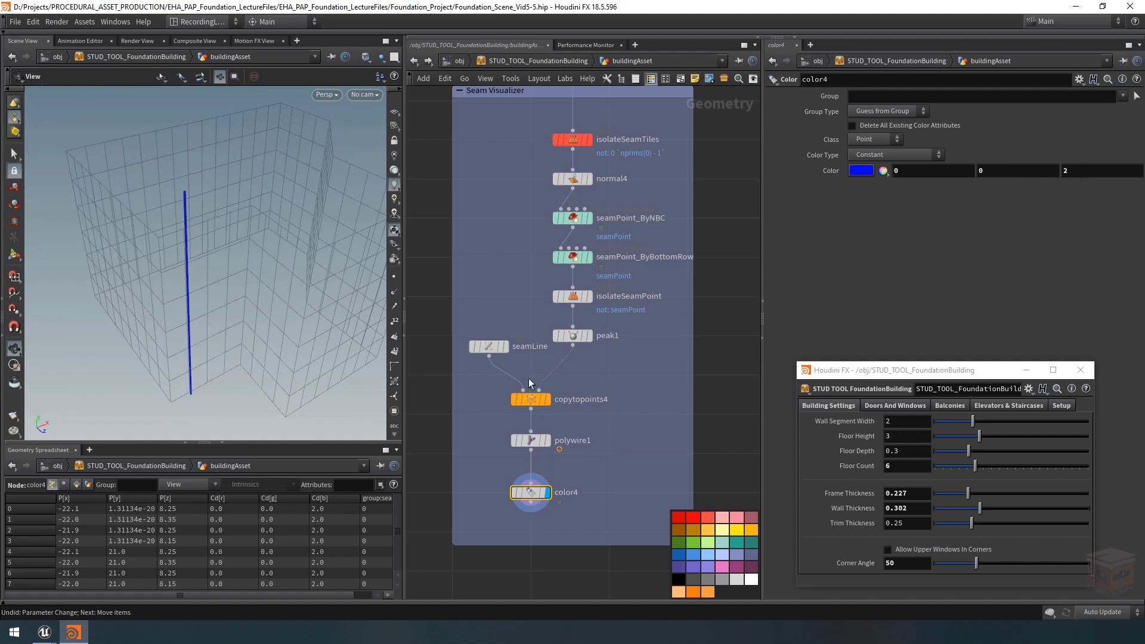
Add a Null node connected below color4 in the Seam Visualizer box and name it OUT_SeamVisualizer
{"action": "middle_click_drag", "start_coordinate": [624, 458], "coordinate": [619, 431]}
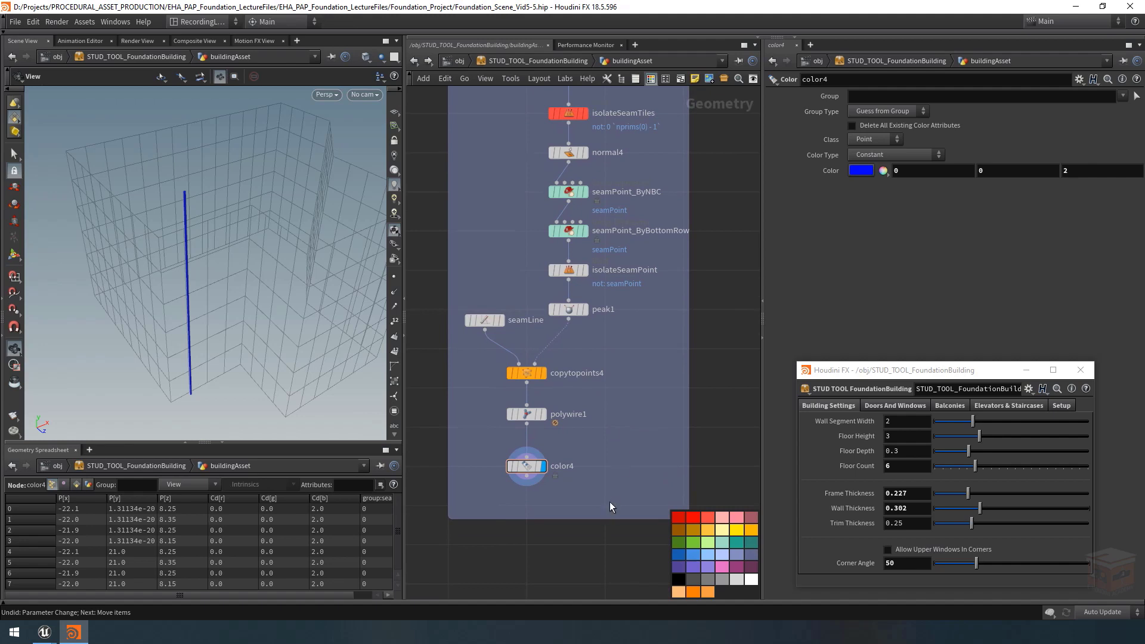
{"action": "key", "text": "Tab"}
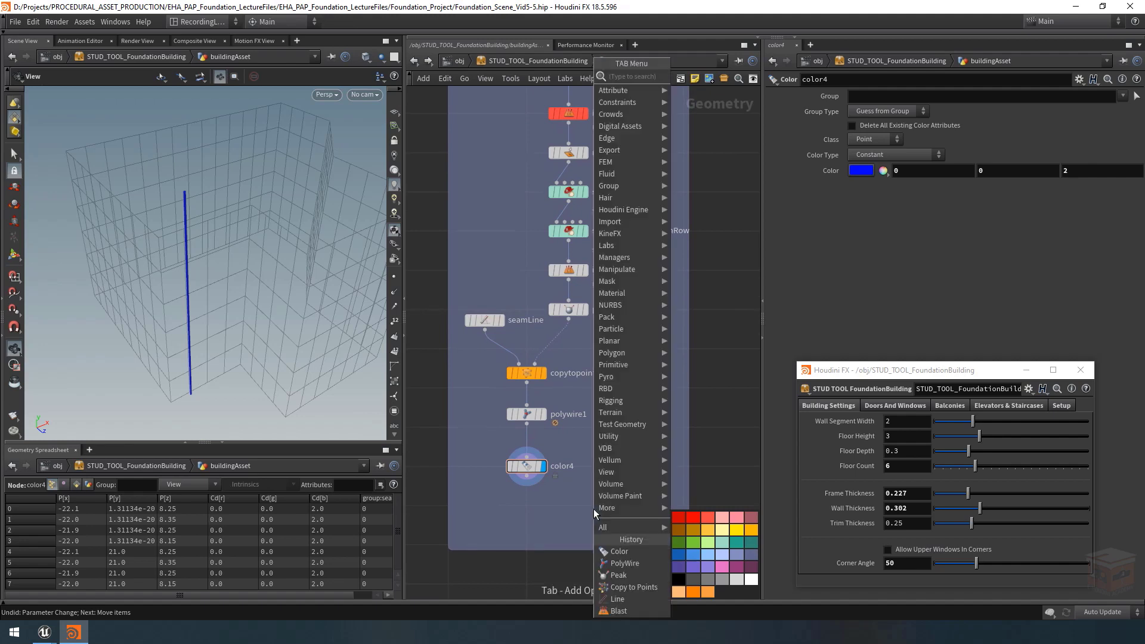
{"action": "key", "text": "Escape"}
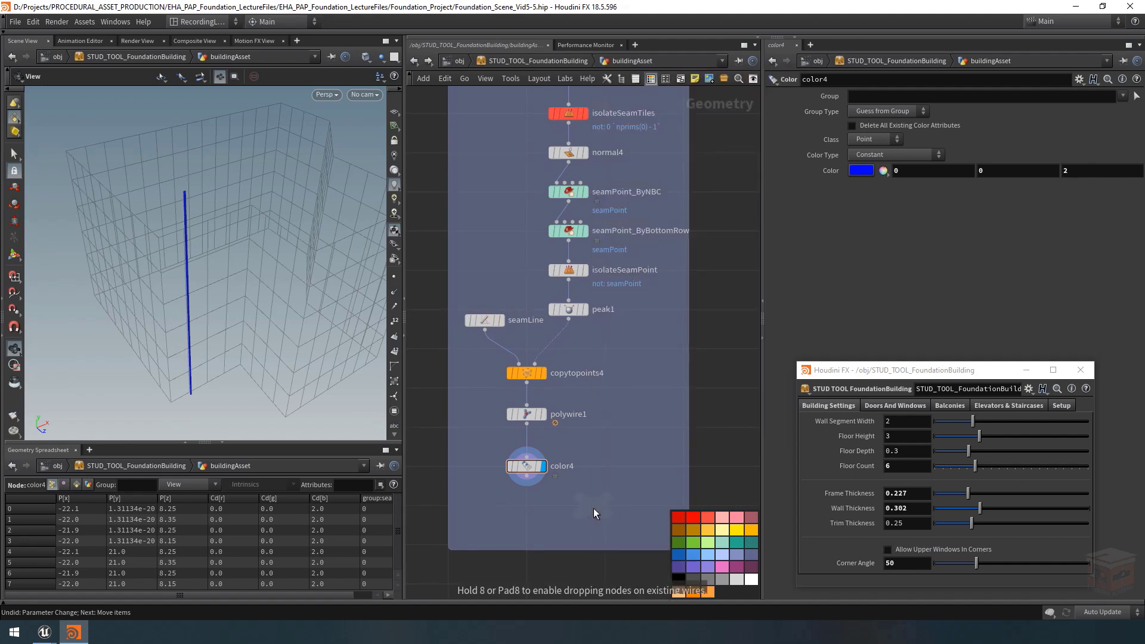
{"action": "left_click", "coordinate": [529, 519]}
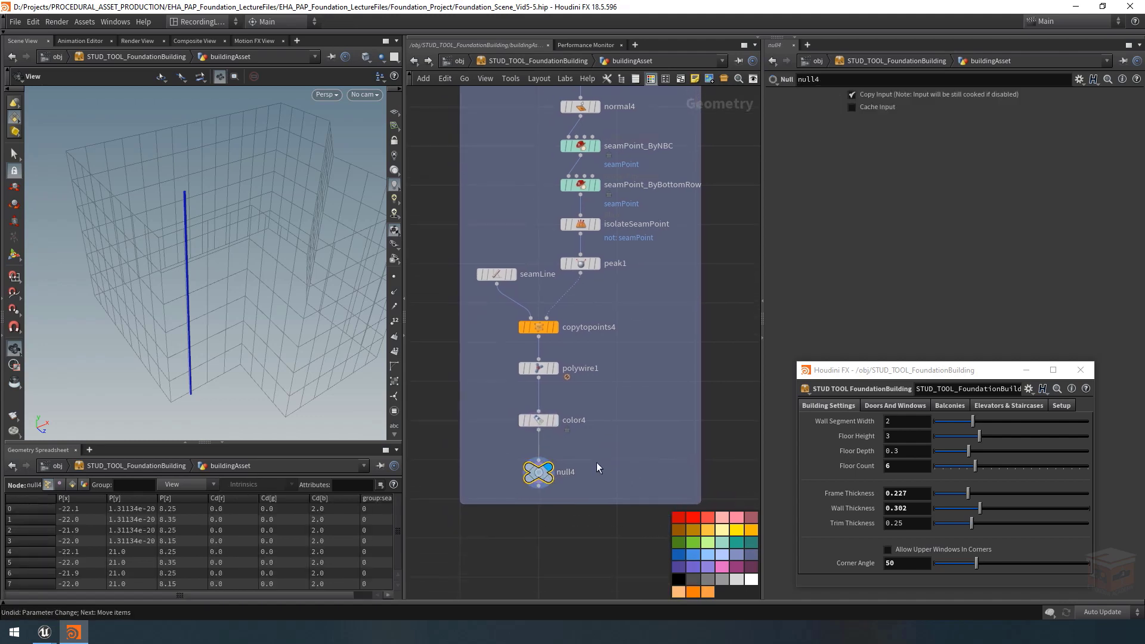
{"action": "double_click", "coordinate": [566, 472]}
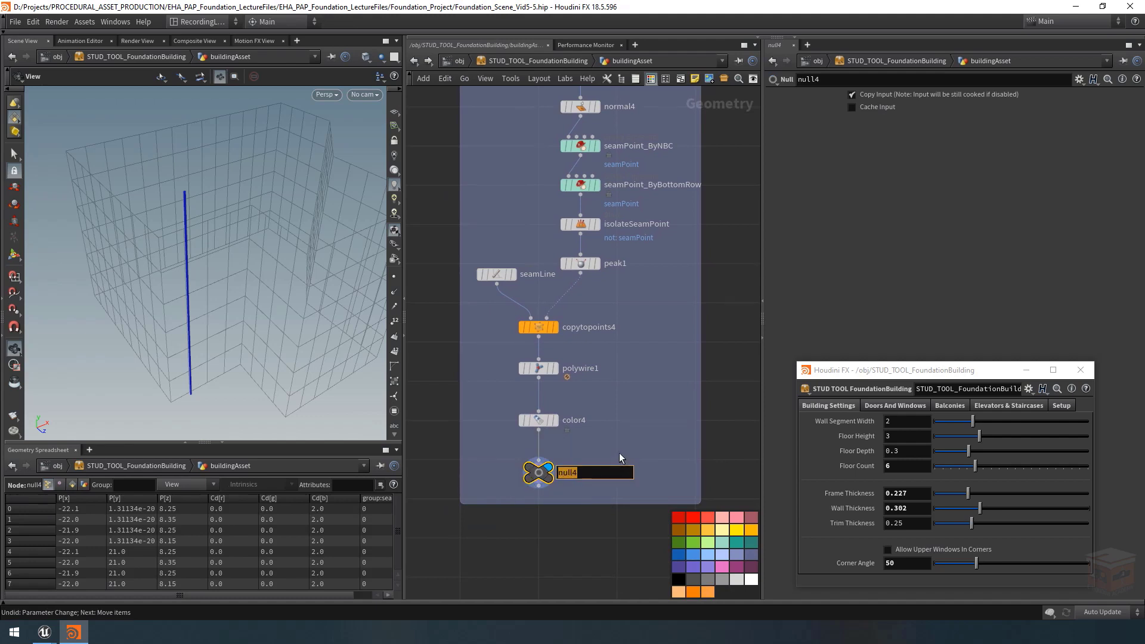
{"action": "type", "text": "OUT_SeamVisual"}
{"action": "type", "text": "izer"}
{"action": "key", "text": "Return"}
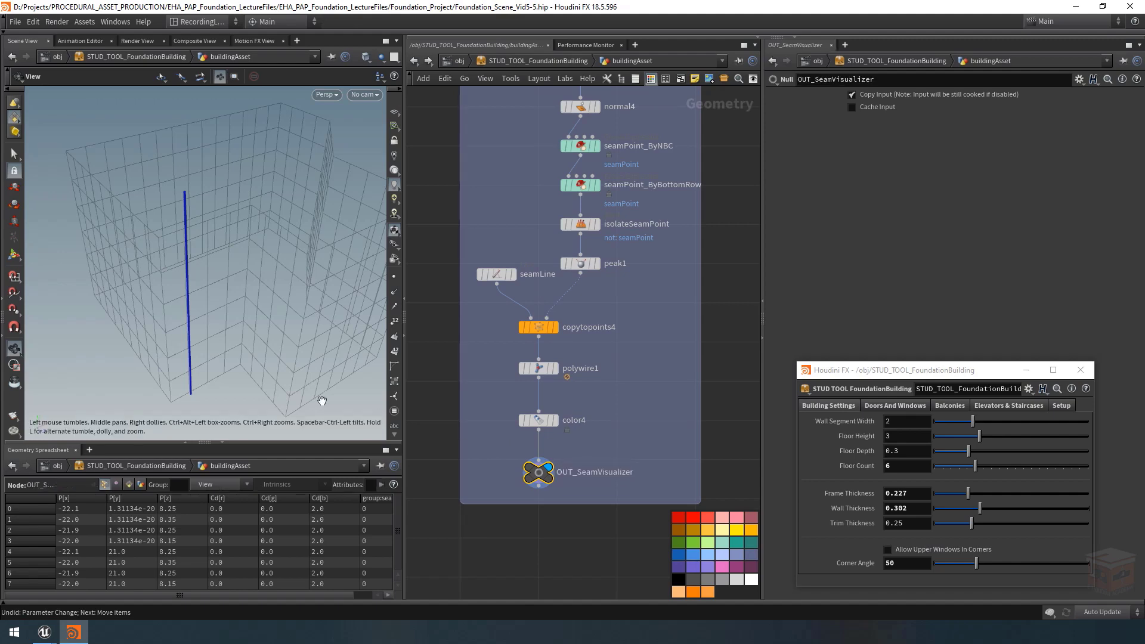
Display group_Corner in the Group Corner Edges box and examine the corner edges it groups on the building
{"action": "scroll", "coordinate": [600, 388], "scroll_direction": "down", "scroll_amount": 6}
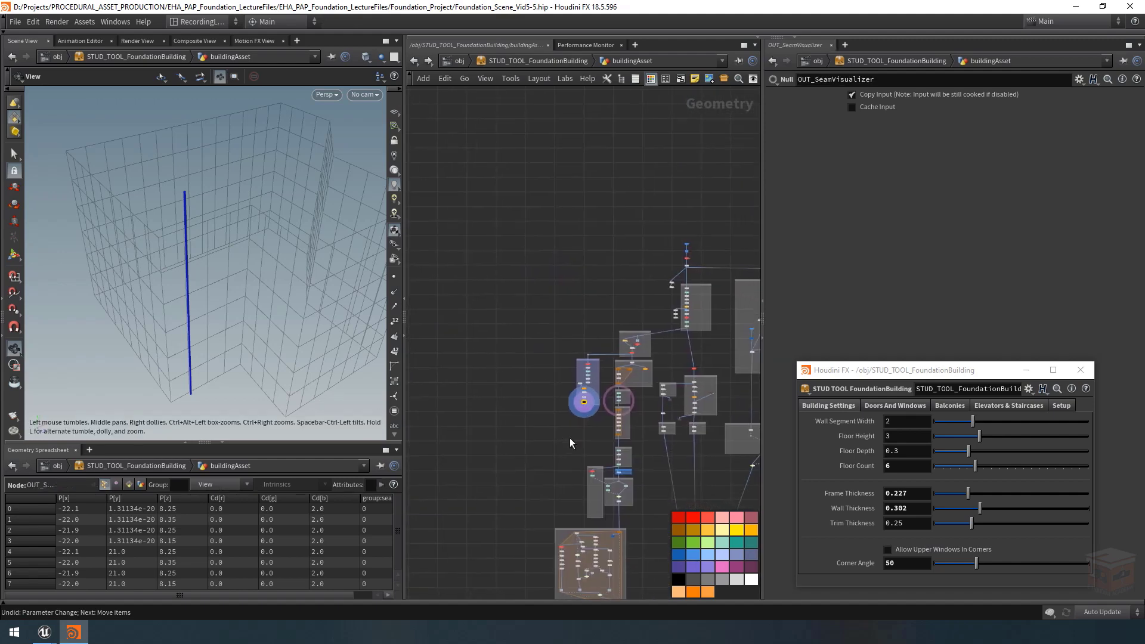
{"action": "scroll", "coordinate": [559, 424], "scroll_direction": "up", "scroll_amount": 3}
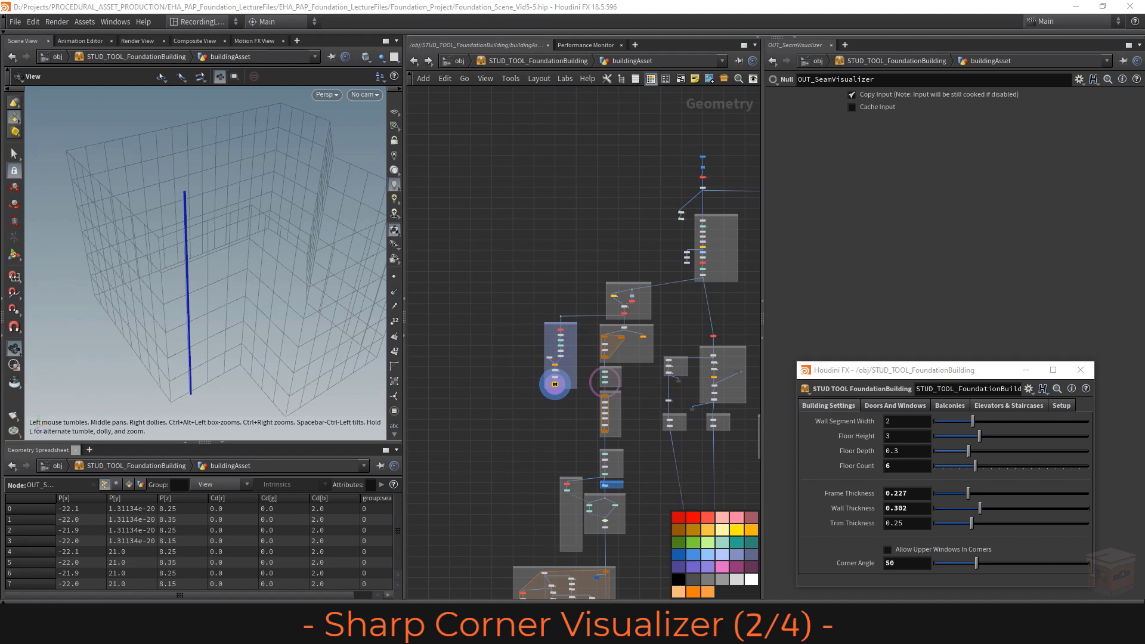
{"action": "scroll", "coordinate": [602, 373], "scroll_direction": "up", "scroll_amount": 10}
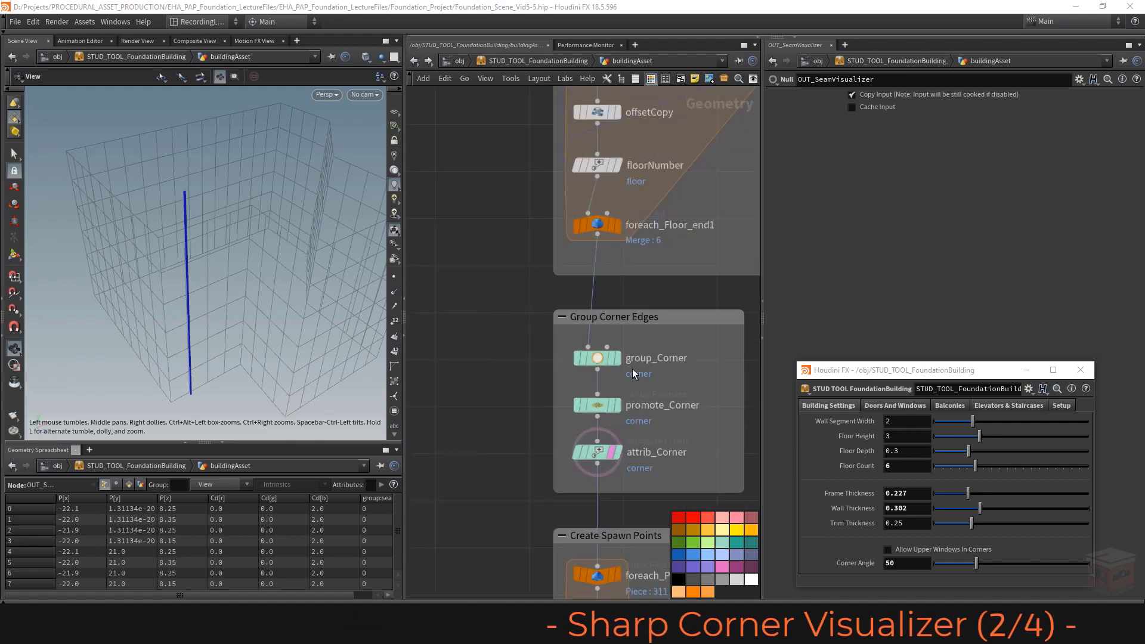
{"action": "left_click", "coordinate": [616, 361]}
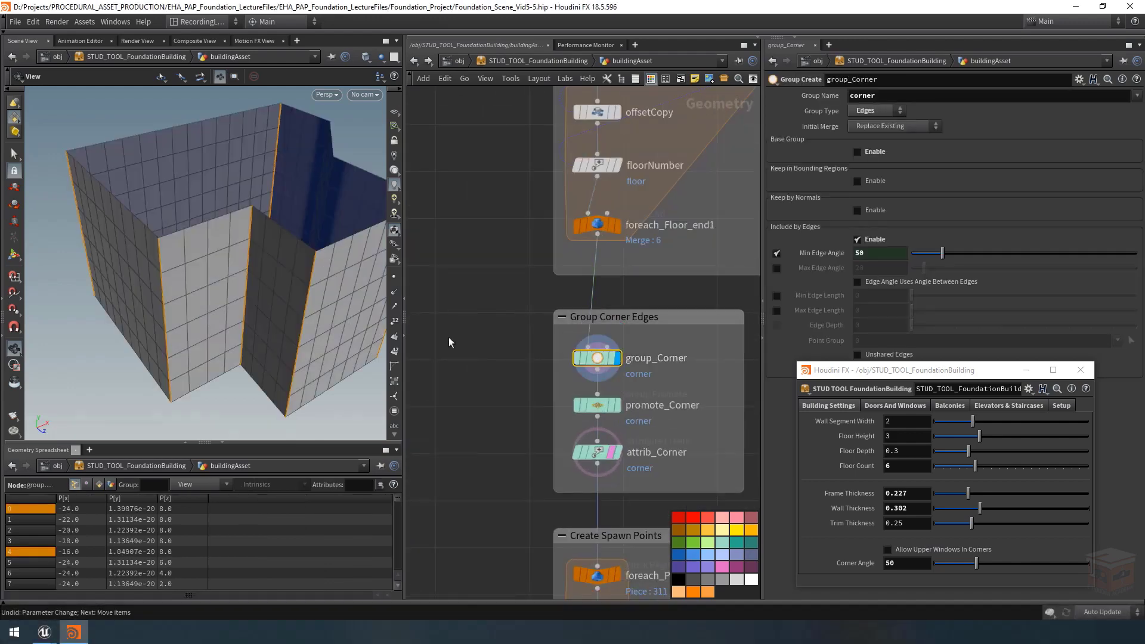
{"action": "left_click", "coordinate": [600, 358]}
{"action": "left_click_drag", "start_coordinate": [232, 297], "coordinate": [192, 213]}
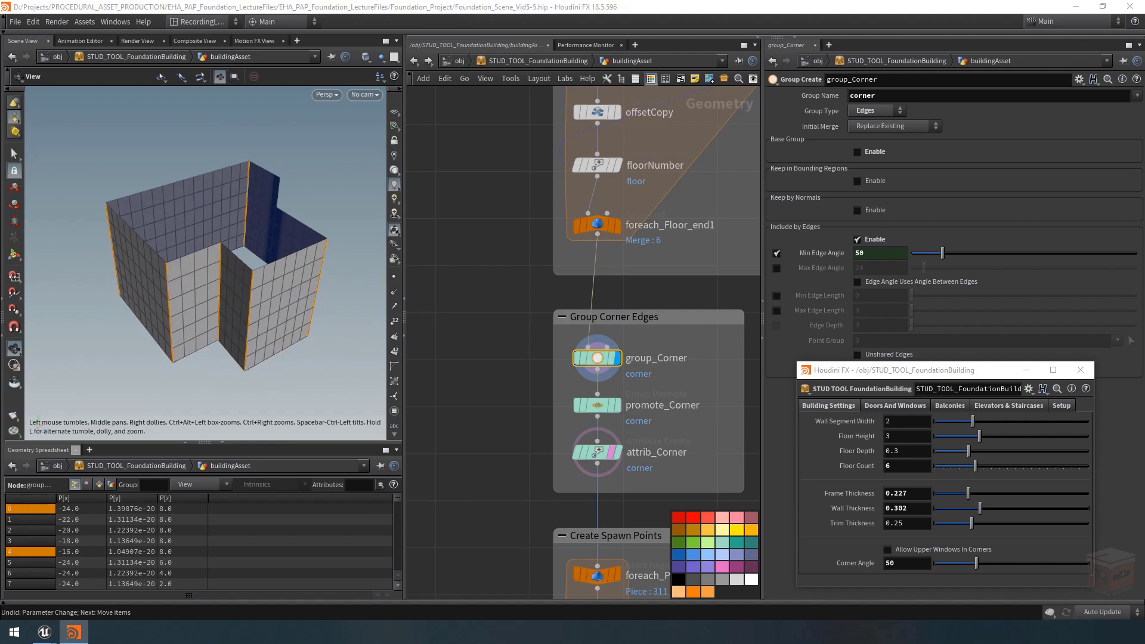
{"action": "middle_click_drag", "start_coordinate": [493, 441], "coordinate": [523, 451]}
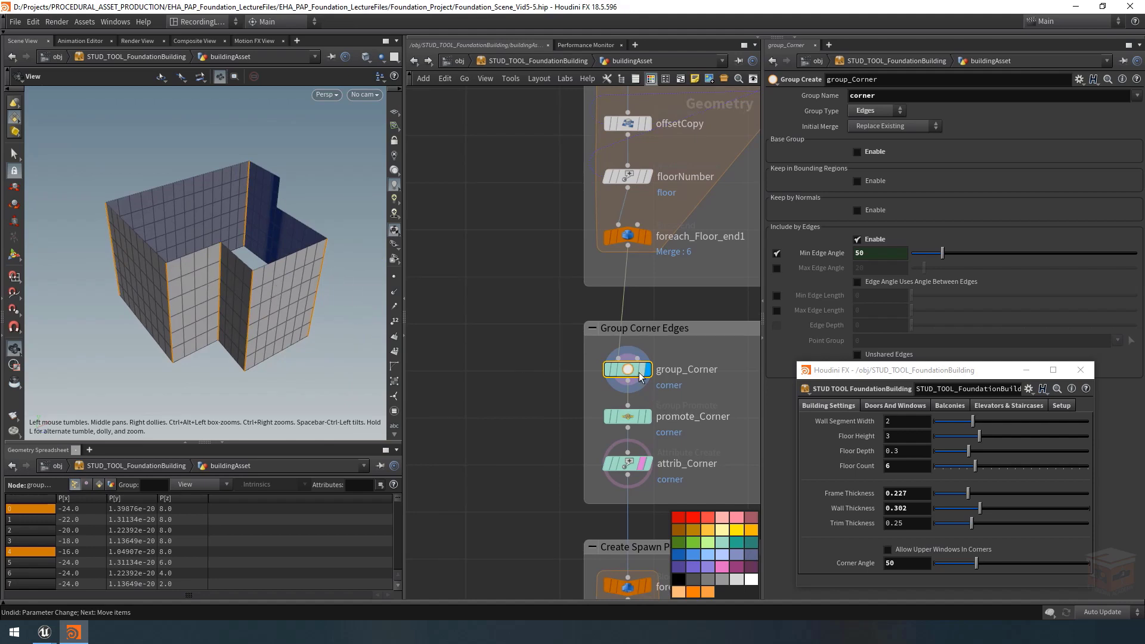
Add a Labs Edge Group To Curve node beside the Group Corner Edges box and connect it to group_Corner's output
{"action": "scroll", "coordinate": [488, 395], "scroll_direction": "down", "scroll_amount": 2}
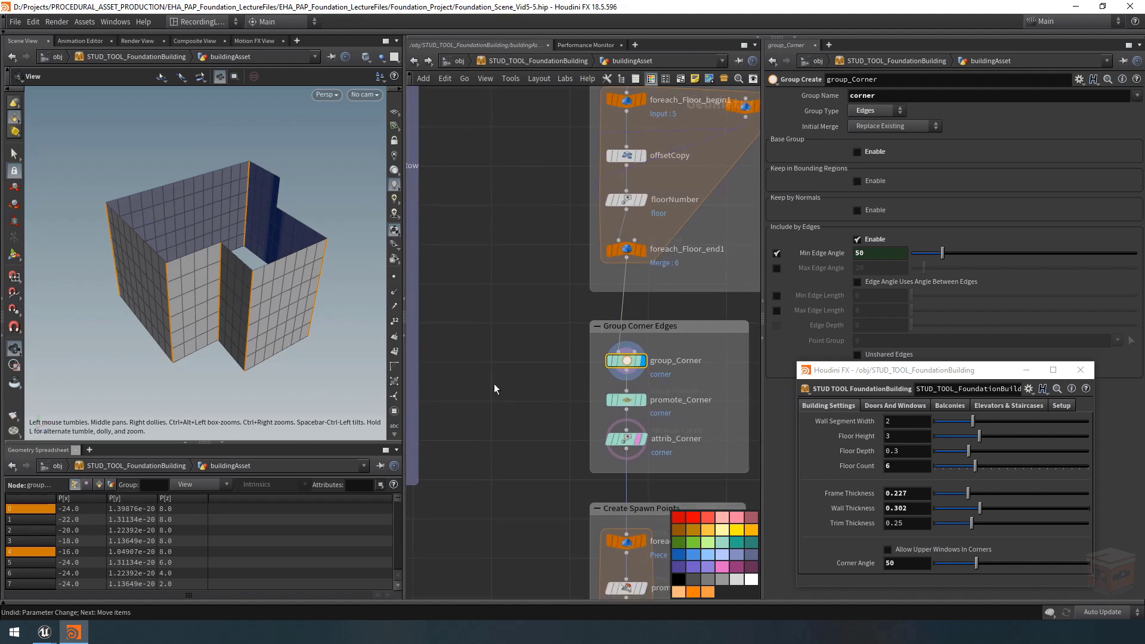
{"action": "mouse_move", "coordinate": [493, 385]}
{"action": "middle_mouse_down"}
{"action": "mouse_move", "coordinate": [503, 390]}
{"action": "mouse_move", "coordinate": [500, 376]}
{"action": "middle_mouse_up"}
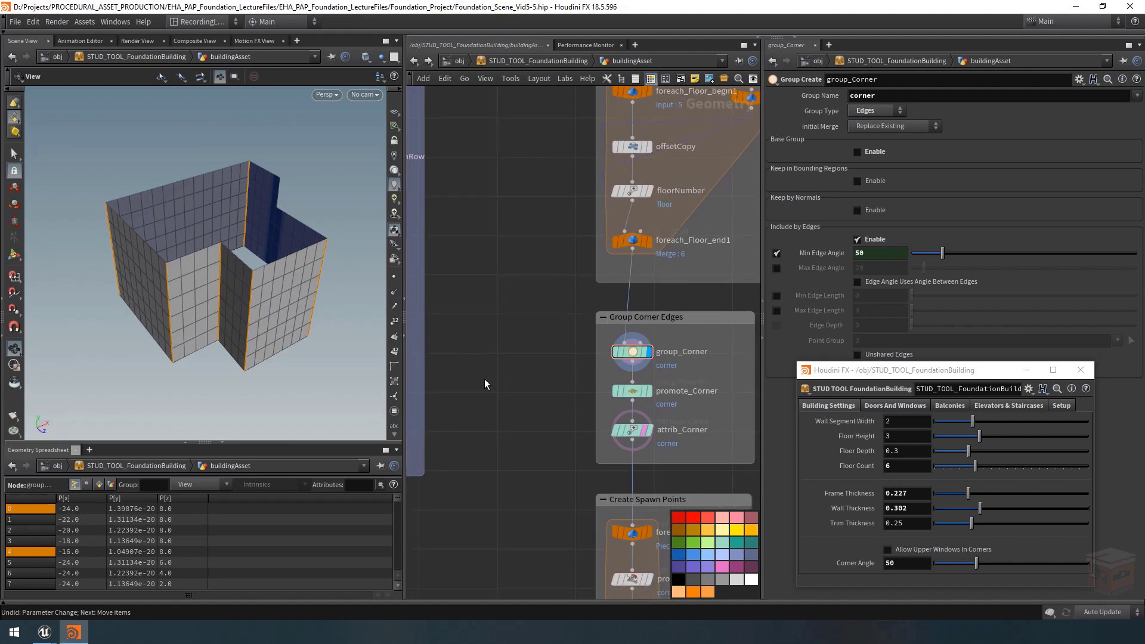
{"action": "key", "text": "Tab"}
{"action": "type", "text": "labs edg"}
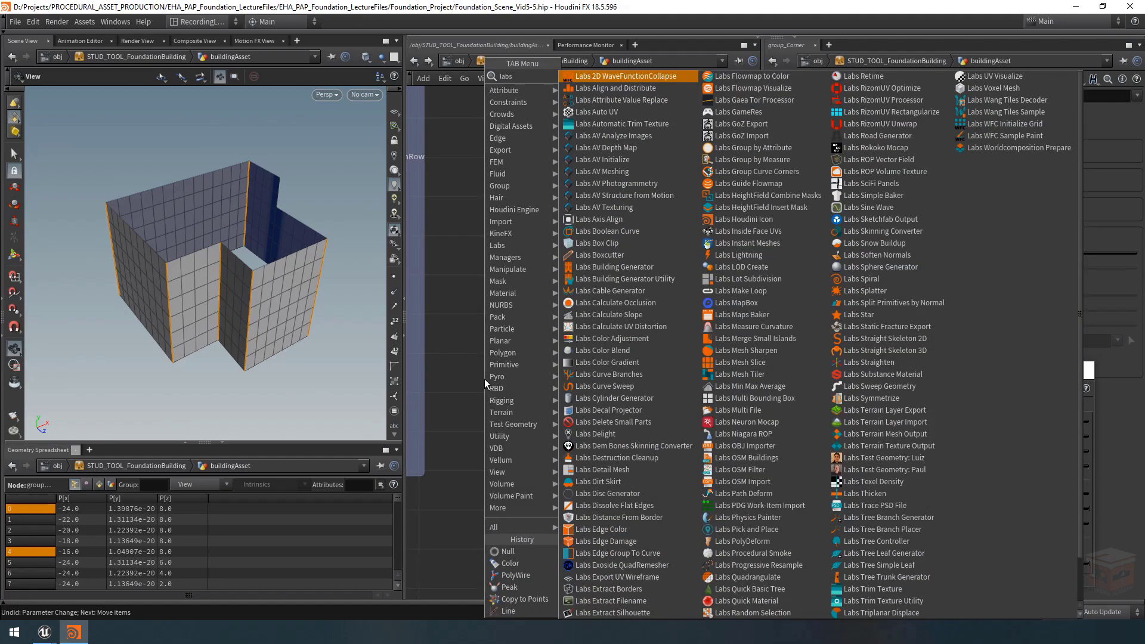
{"action": "key", "text": "Down"}
{"action": "key", "text": "Down"}
{"action": "key", "text": "Down"}
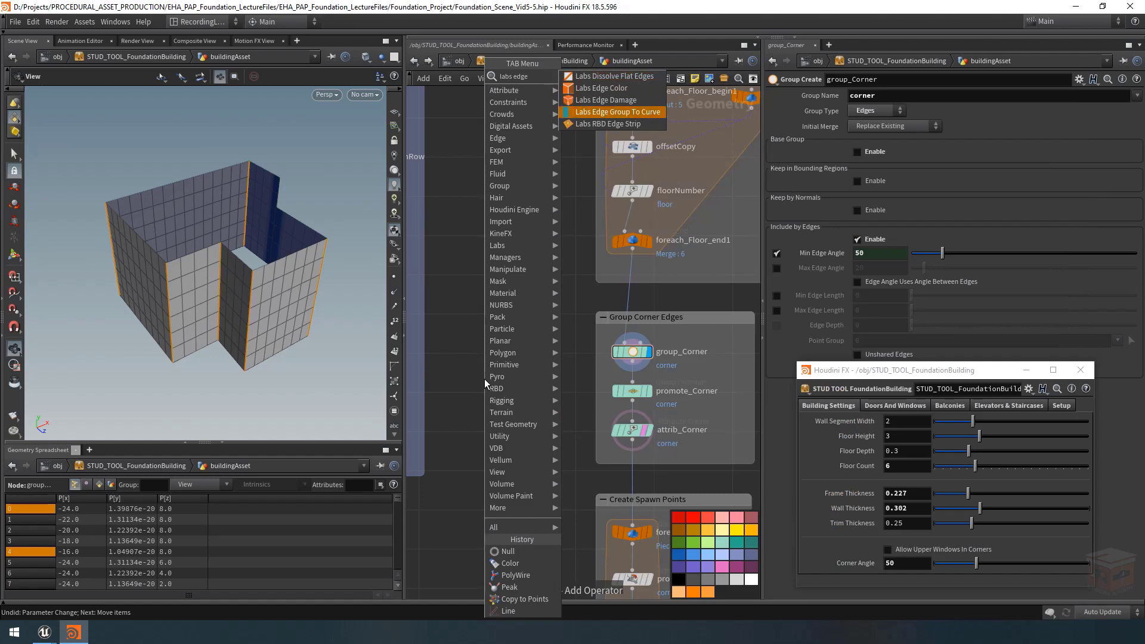
{"action": "key", "text": "Return"}
{"action": "left_click", "coordinate": [520, 419]}
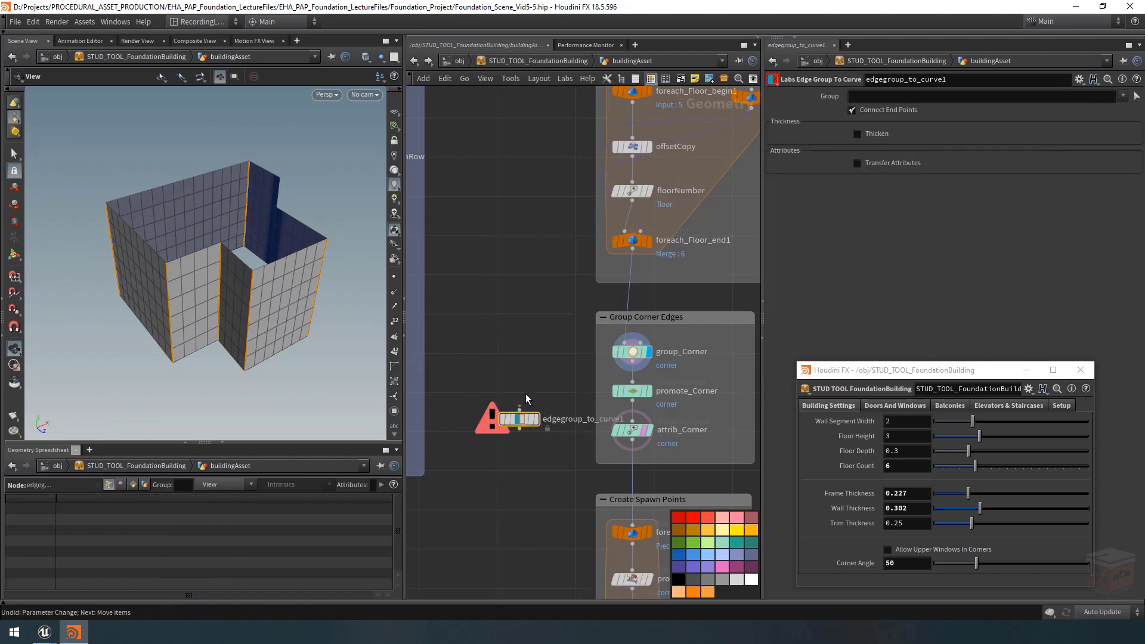
{"action": "left_click", "coordinate": [520, 411]}
{"action": "left_click", "coordinate": [633, 363]}
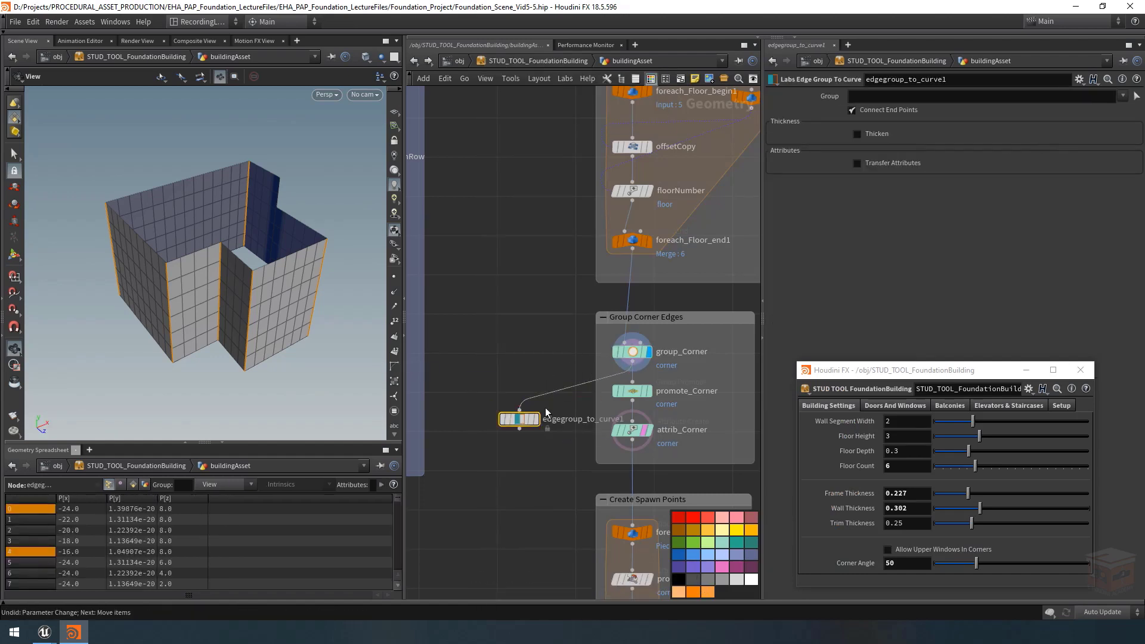
Display edgegroup_to_curve1, set its Group to corner, and show primitive numbers and points to check the corner curves
{"action": "left_click", "coordinate": [536, 419]}
{"action": "left_click", "coordinate": [1122, 96]}
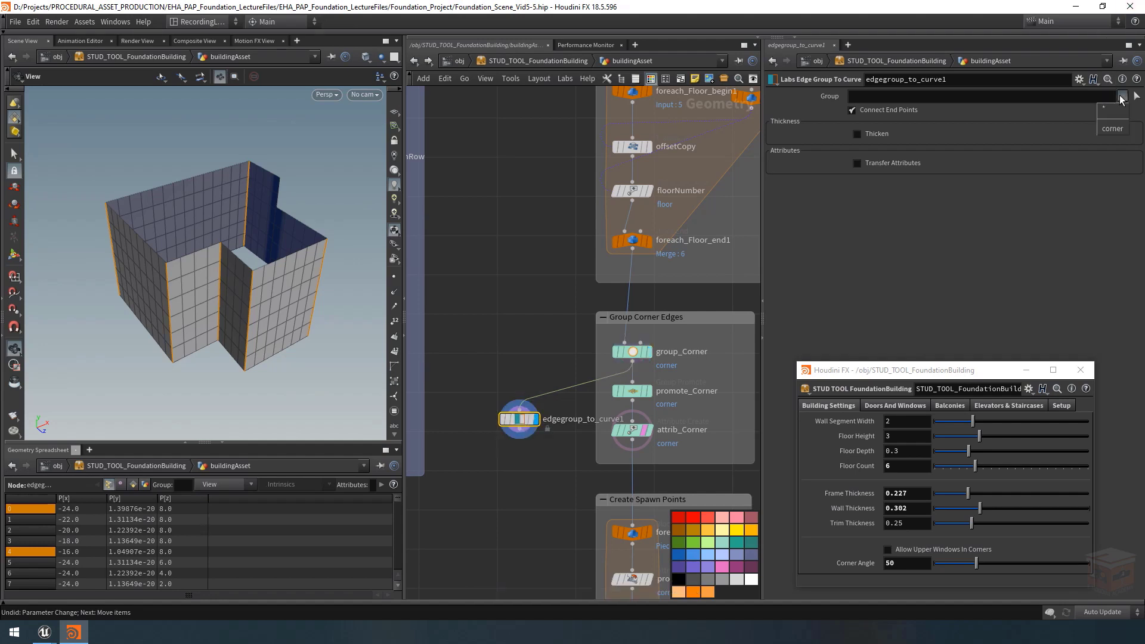
{"action": "left_click", "coordinate": [1114, 128]}
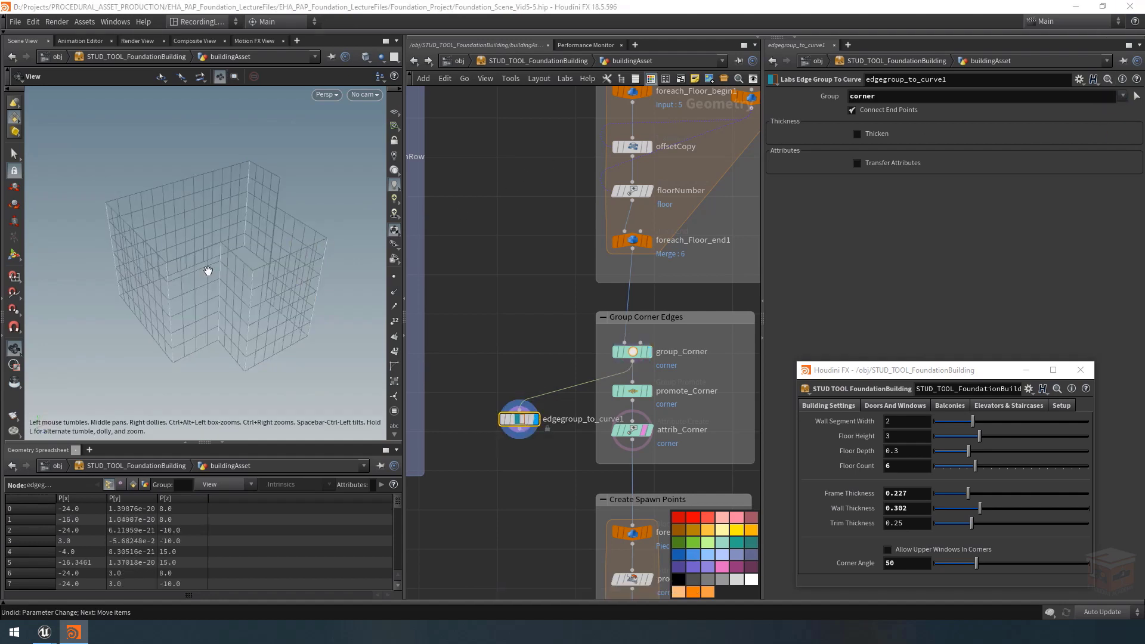
{"action": "left_click", "coordinate": [394, 351]}
{"action": "left_click", "coordinate": [394, 276]}
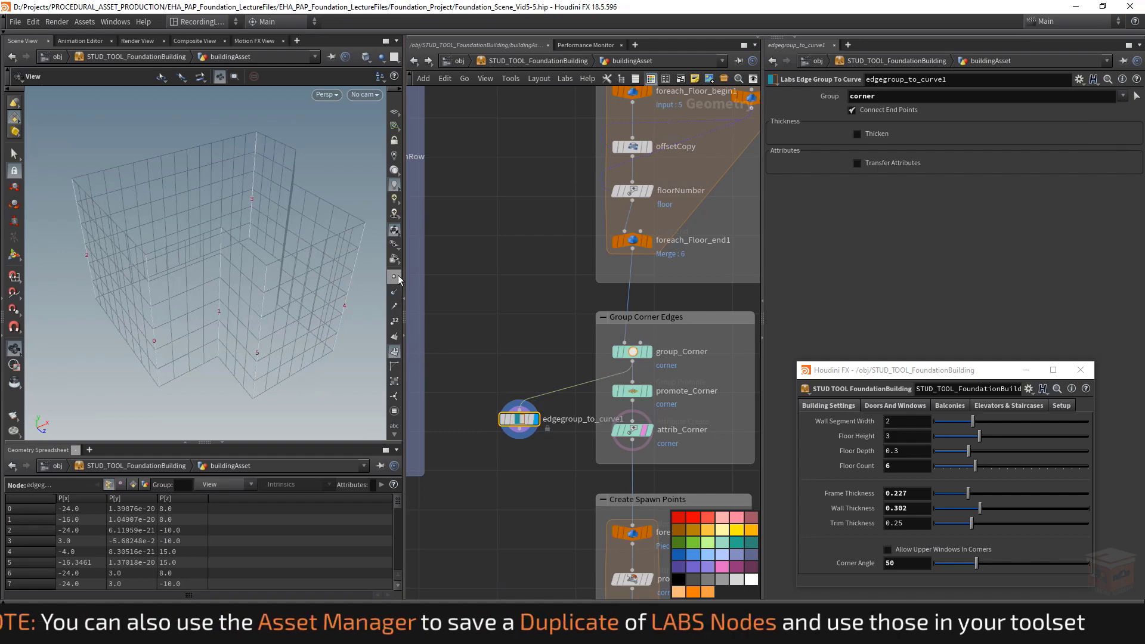
{"action": "left_click_drag", "start_coordinate": [251, 307], "coordinate": [245, 302]}
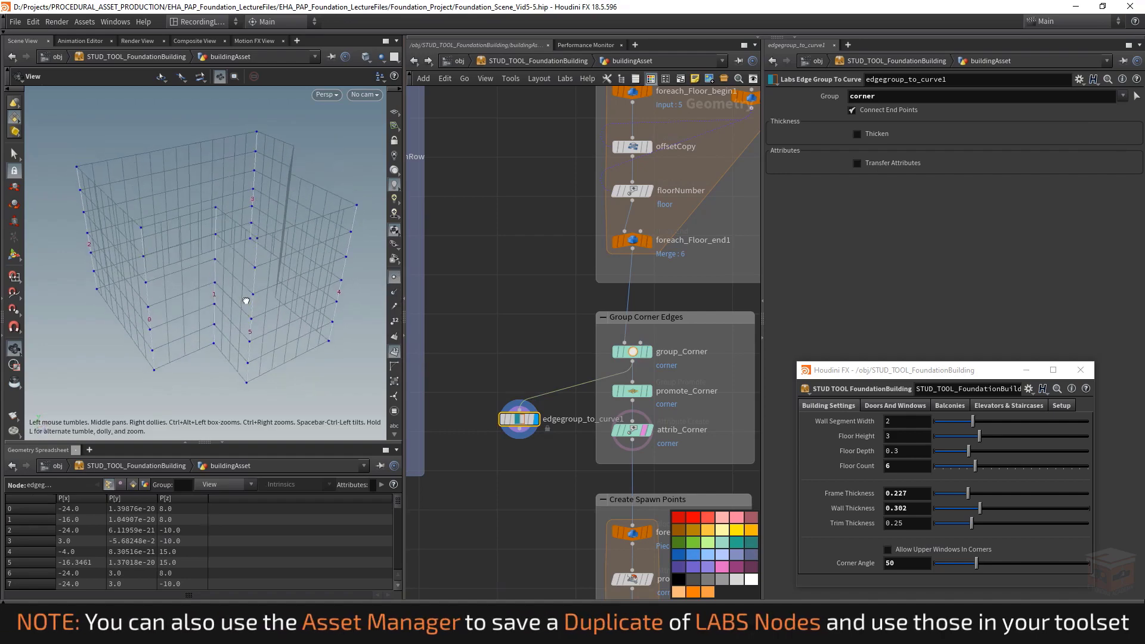
Move edgegroup_to_curve1 away from the Group Corner Edges box, next to the Seam Visualizer box
{"action": "left_click_drag", "start_coordinate": [537, 426], "coordinate": [488, 404]}
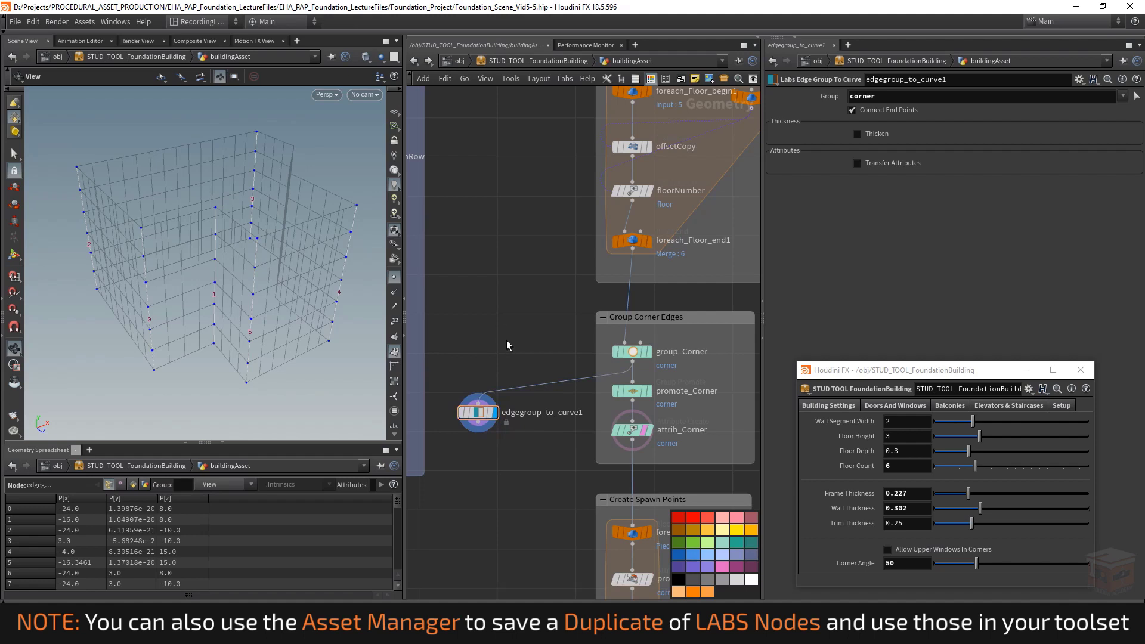
{"action": "scroll", "coordinate": [525, 456], "scroll_direction": "down", "scroll_amount": 1}
{"action": "middle_click_drag", "start_coordinate": [525, 457], "coordinate": [585, 449]}
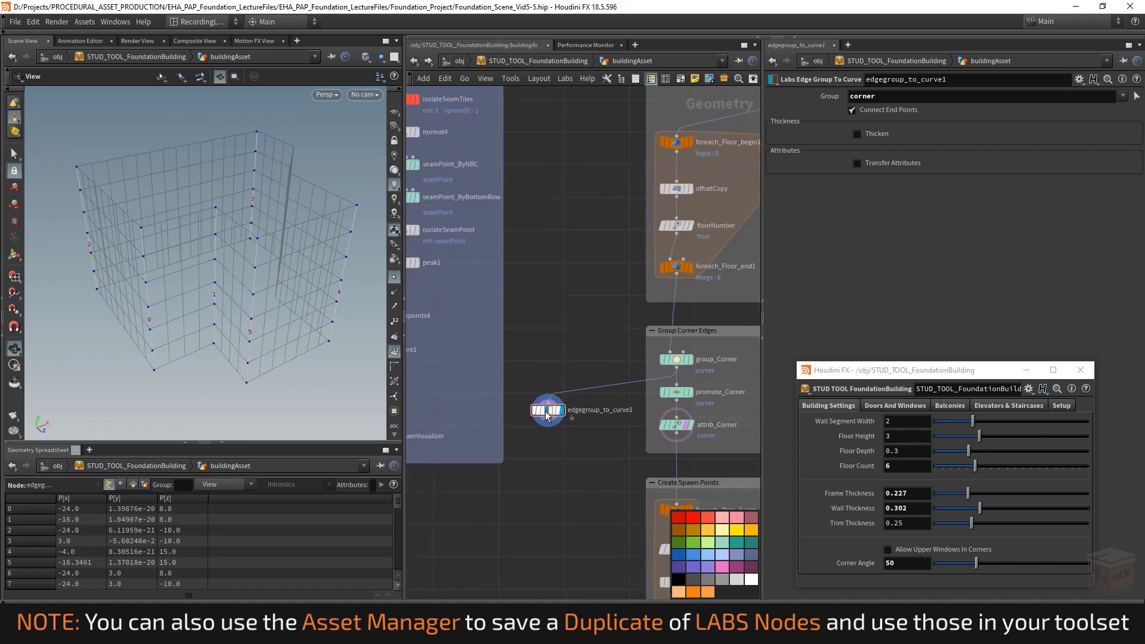
{"action": "left_click_drag", "start_coordinate": [548, 412], "coordinate": [528, 398]}
{"action": "middle_click_drag", "start_coordinate": [549, 351], "coordinate": [539, 336]}
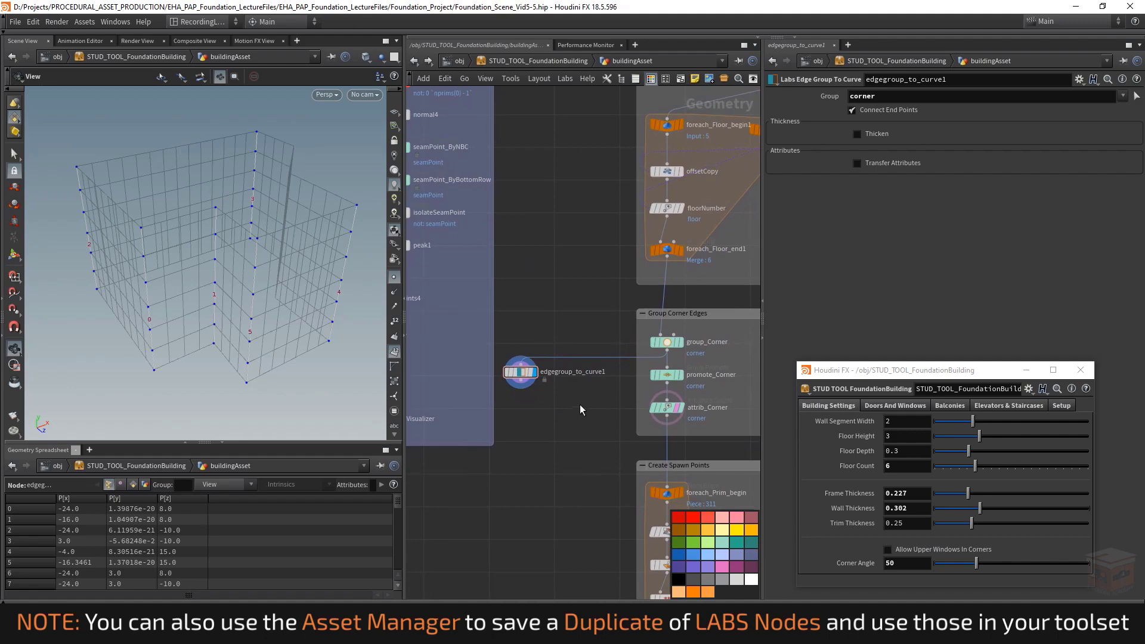
Branch a second wire from group_Corner's output to a dot placed below the Seam Visualizer box
{"action": "middle_click_drag", "start_coordinate": [580, 404], "coordinate": [574, 393]}
{"action": "left_click", "coordinate": [664, 344]}
{"action": "scroll", "coordinate": [567, 406], "scroll_direction": "down", "scroll_amount": 3}
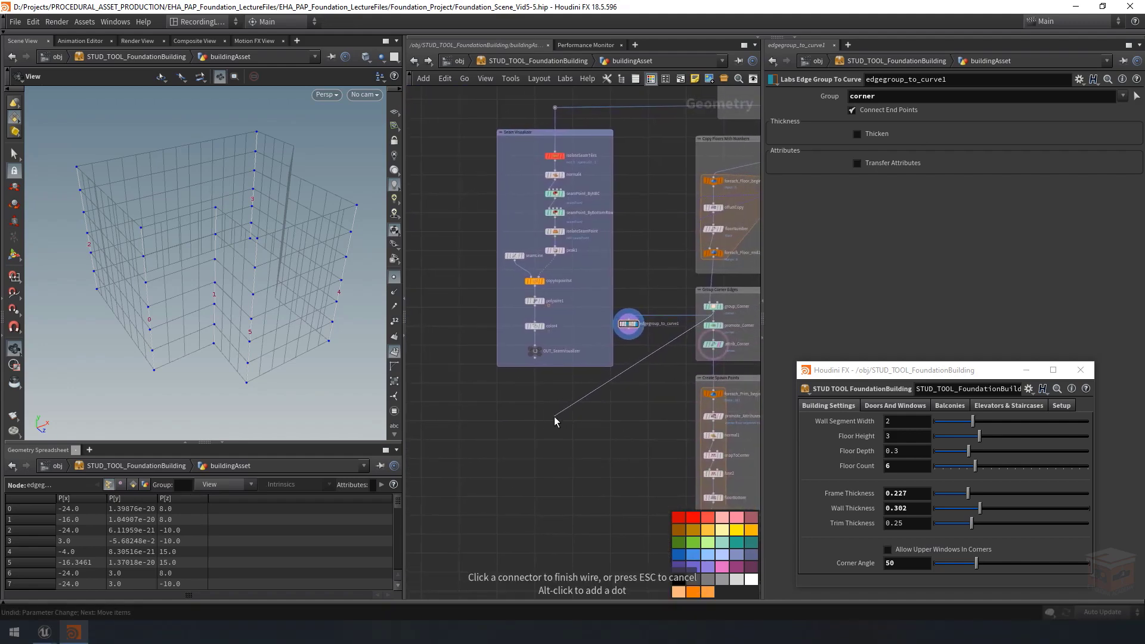
{"action": "left_click", "coordinate": [554, 416], "text": "alt"}
{"action": "middle_click_drag", "start_coordinate": [582, 464], "coordinate": [572, 450]}
{"action": "key", "text": "Escape"}
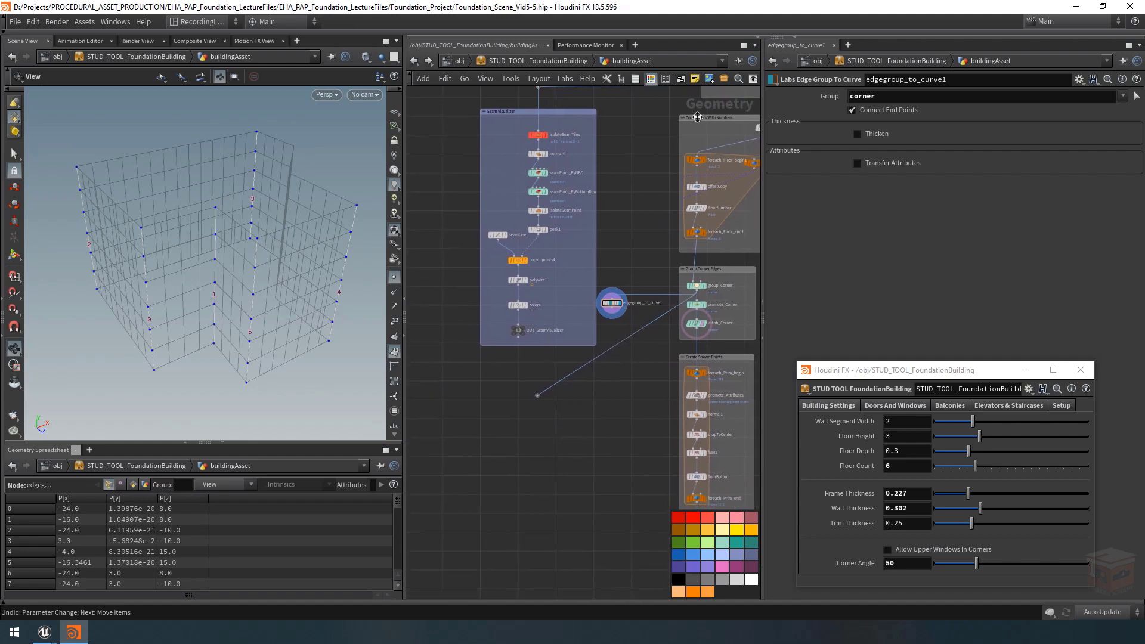
Add an empty network box below the Seam Visualizer box and enlarge it into a tall rectangle under the dot
{"action": "left_click", "coordinate": [682, 80]}
{"action": "left_click_drag", "start_coordinate": [599, 292], "coordinate": [497, 416]}
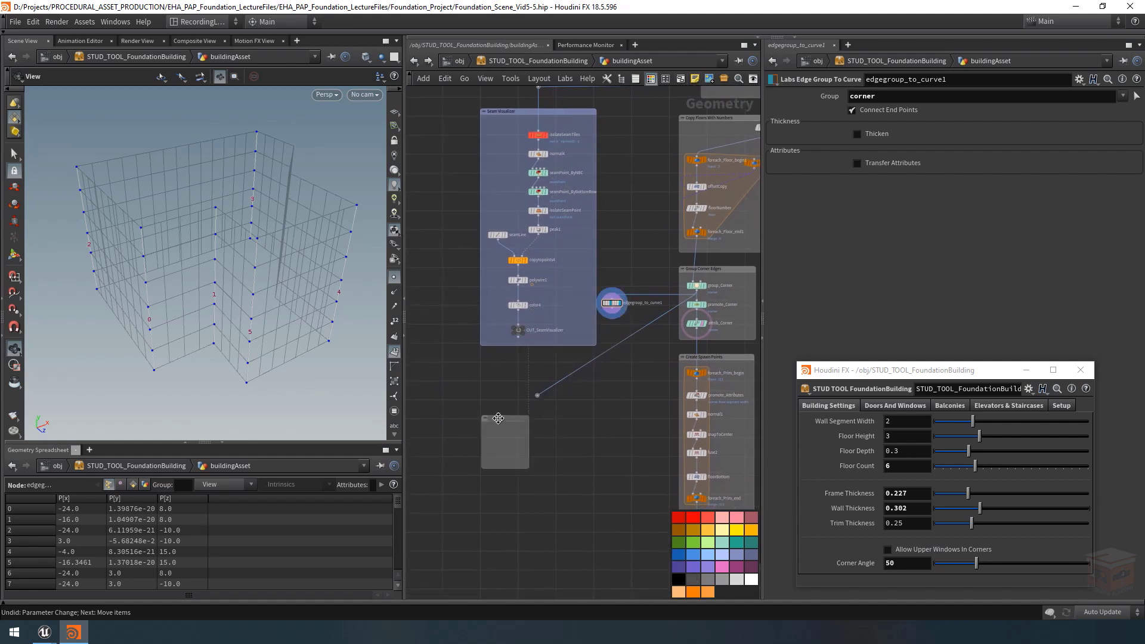
{"action": "middle_click_drag", "start_coordinate": [565, 450], "coordinate": [558, 395]}
{"action": "left_click_drag", "start_coordinate": [533, 413], "coordinate": [588, 562]}
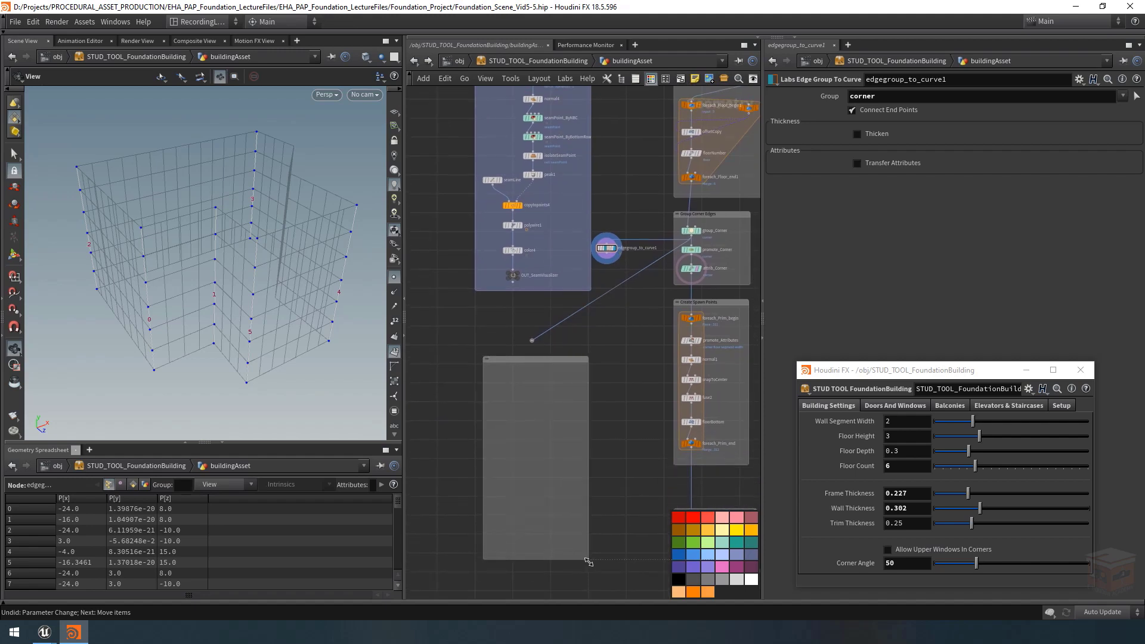
Title the new network box "Corner Visualizer" and colour it blue-violet like the Seam Visualizer box
{"action": "scroll", "coordinate": [532, 367], "scroll_direction": "up", "scroll_amount": 2}
{"action": "left_click", "coordinate": [525, 358]}
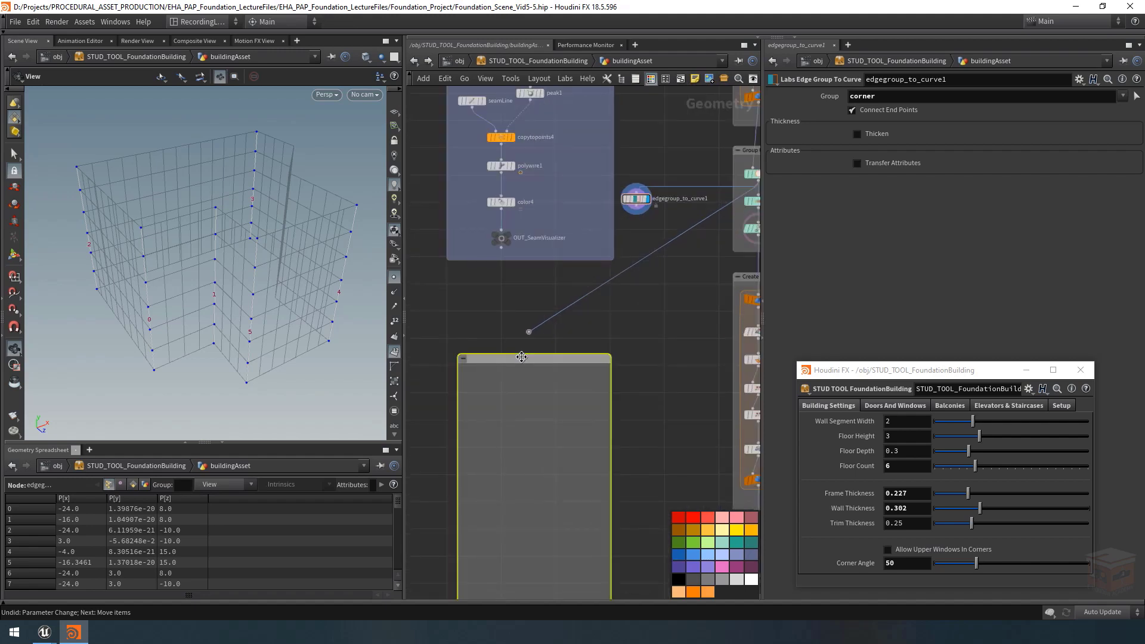
{"action": "double_click", "coordinate": [524, 358]}
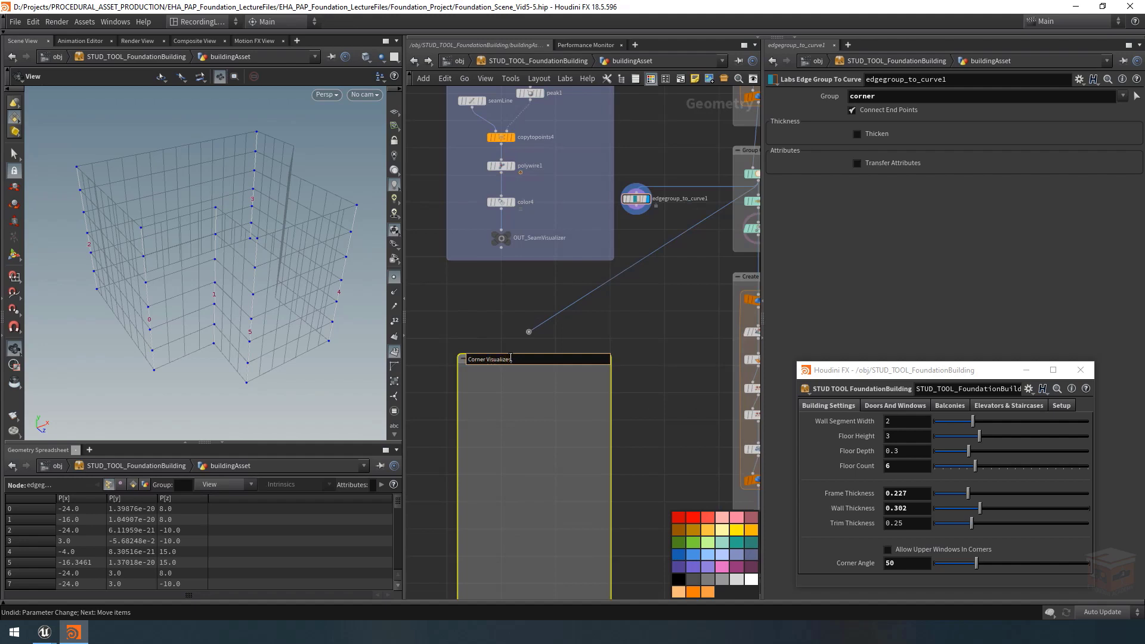
{"action": "type", "text": "Corner Visualizer"}
{"action": "key", "text": "Return"}
{"action": "scroll", "coordinate": [602, 352], "scroll_direction": "down", "scroll_amount": 2}
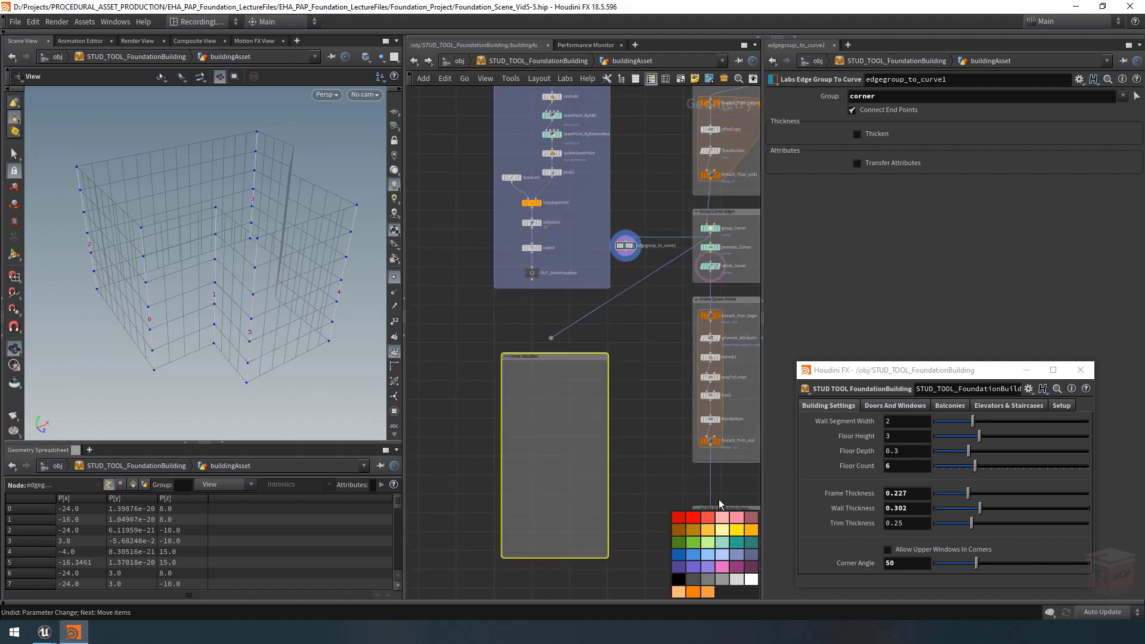
{"action": "left_click", "coordinate": [737, 552]}
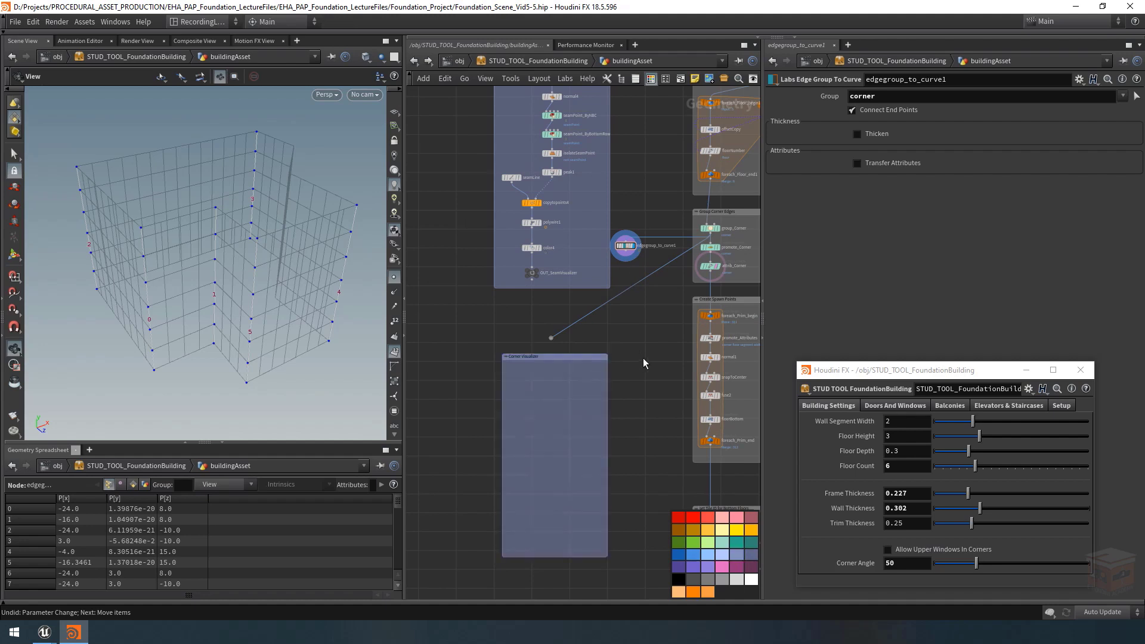
Display group_Corner with primitive numbers and points hidden and point normals shown, and inspect the building's corners
{"action": "middle_click_drag", "start_coordinate": [643, 363], "coordinate": [647, 377]}
{"action": "scroll", "coordinate": [568, 384], "scroll_direction": "up", "scroll_amount": 2}
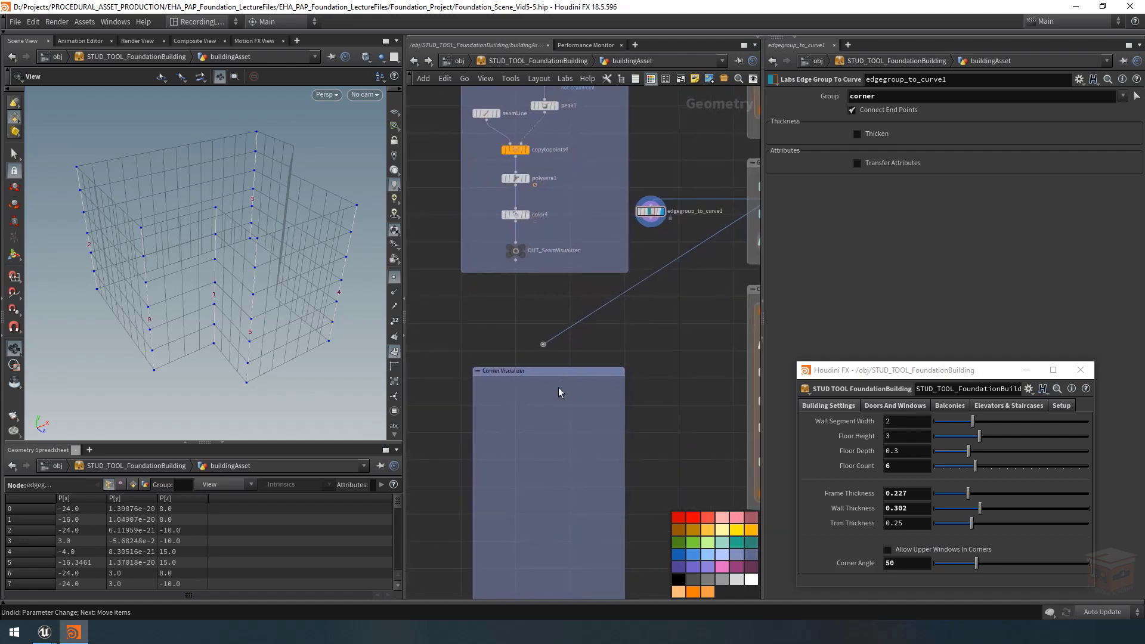
{"action": "middle_click_drag", "start_coordinate": [542, 408], "coordinate": [432, 455]}
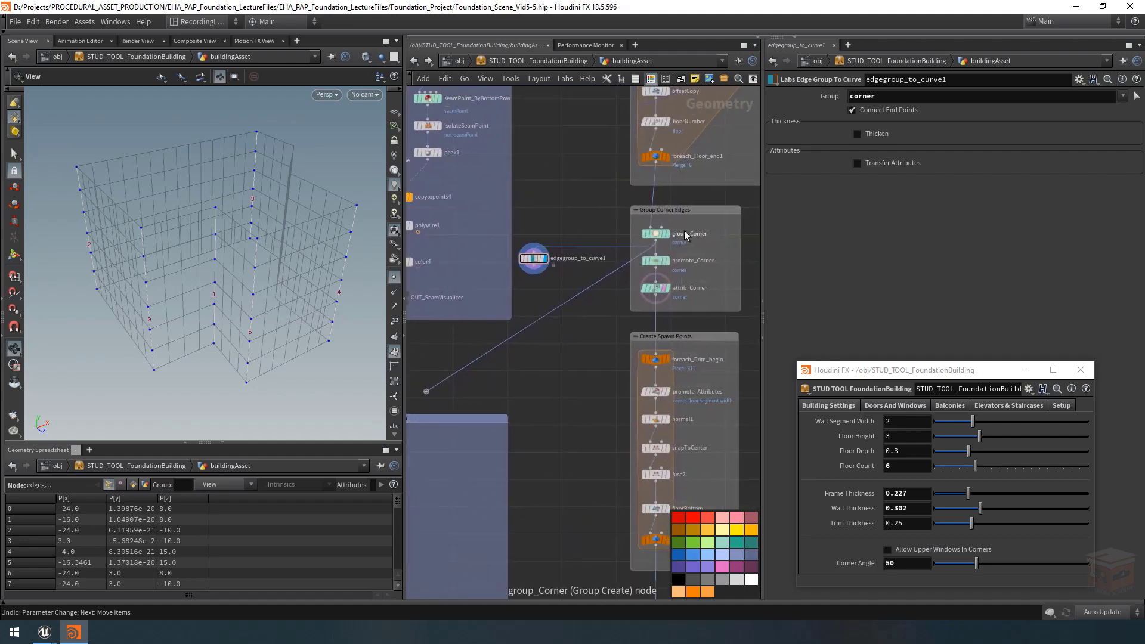
{"action": "left_click", "coordinate": [667, 233]}
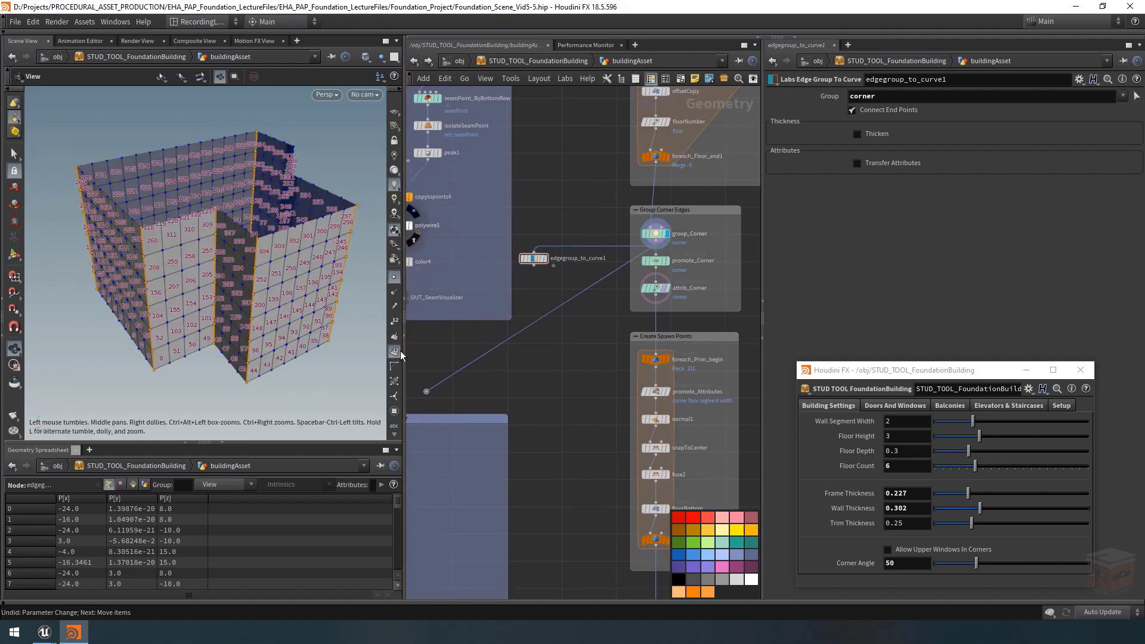
{"action": "left_click", "coordinate": [393, 277]}
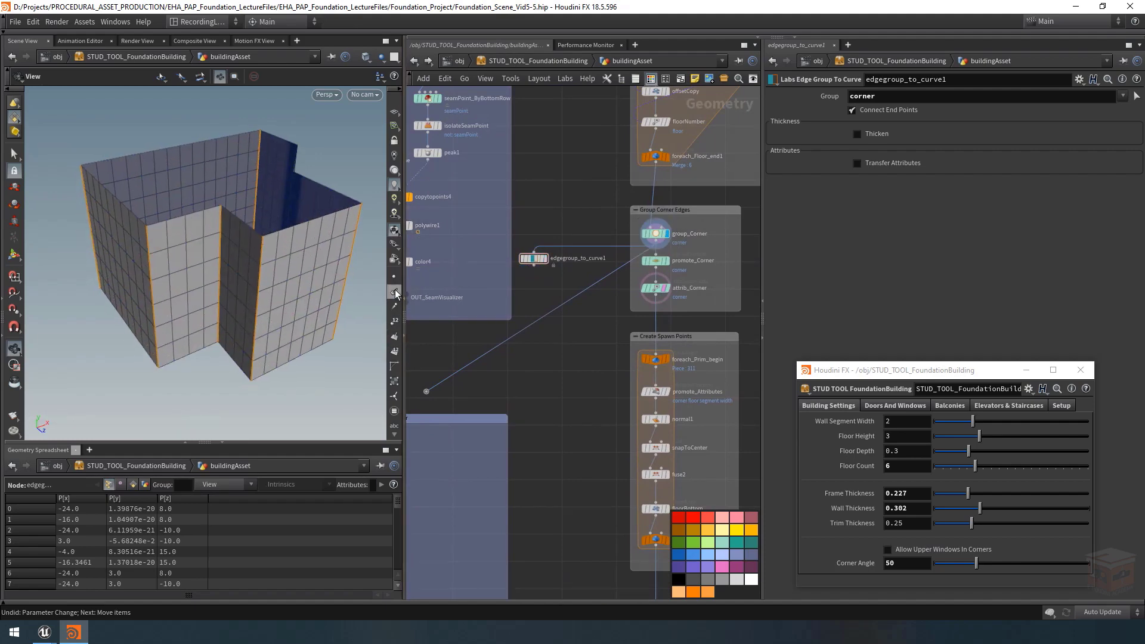
{"action": "left_click", "coordinate": [394, 292]}
{"action": "left_click_drag", "start_coordinate": [238, 249], "coordinate": [205, 252]}
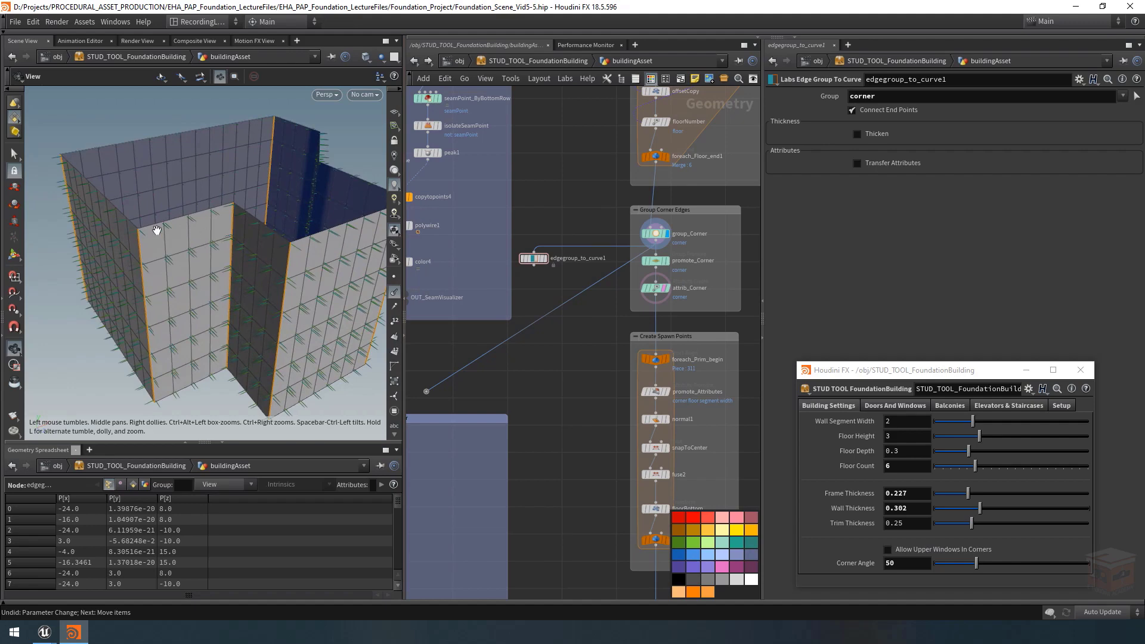
Add a Normal node inside the Corner Visualizer box, connect it to the dot and display it
{"action": "scroll", "coordinate": [544, 387], "scroll_direction": "down", "scroll_amount": 2}
{"action": "middle_click_drag", "start_coordinate": [546, 388], "coordinate": [589, 373]}
{"action": "scroll", "coordinate": [499, 432], "scroll_direction": "up", "scroll_amount": 1}
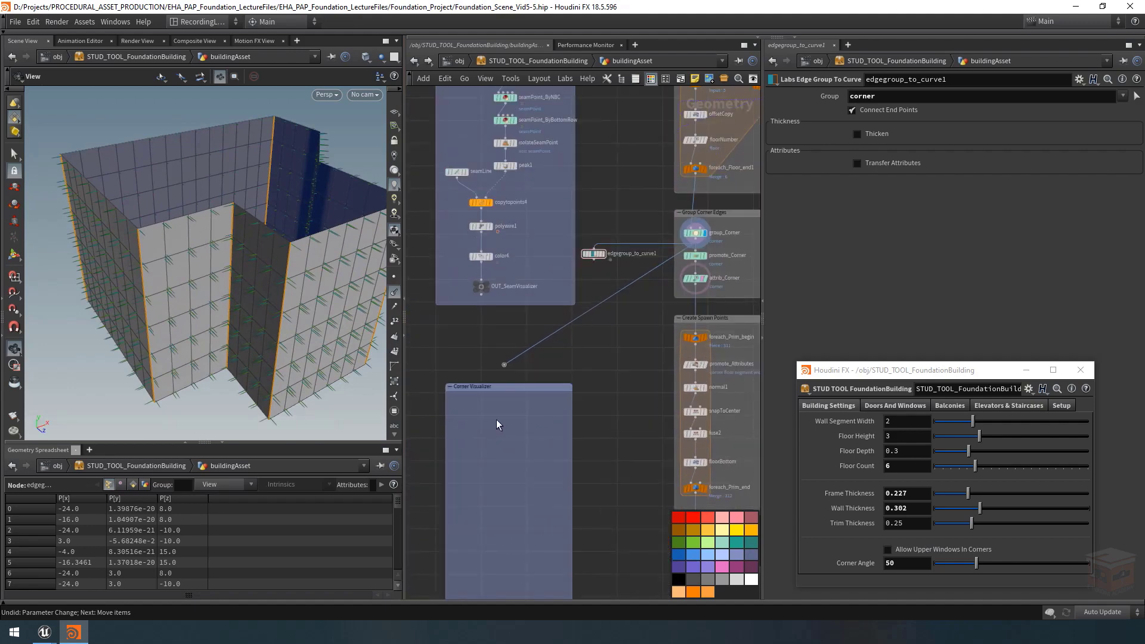
{"action": "key", "text": "Tab"}
{"action": "type", "text": "norm"}
{"action": "key", "text": "Return"}
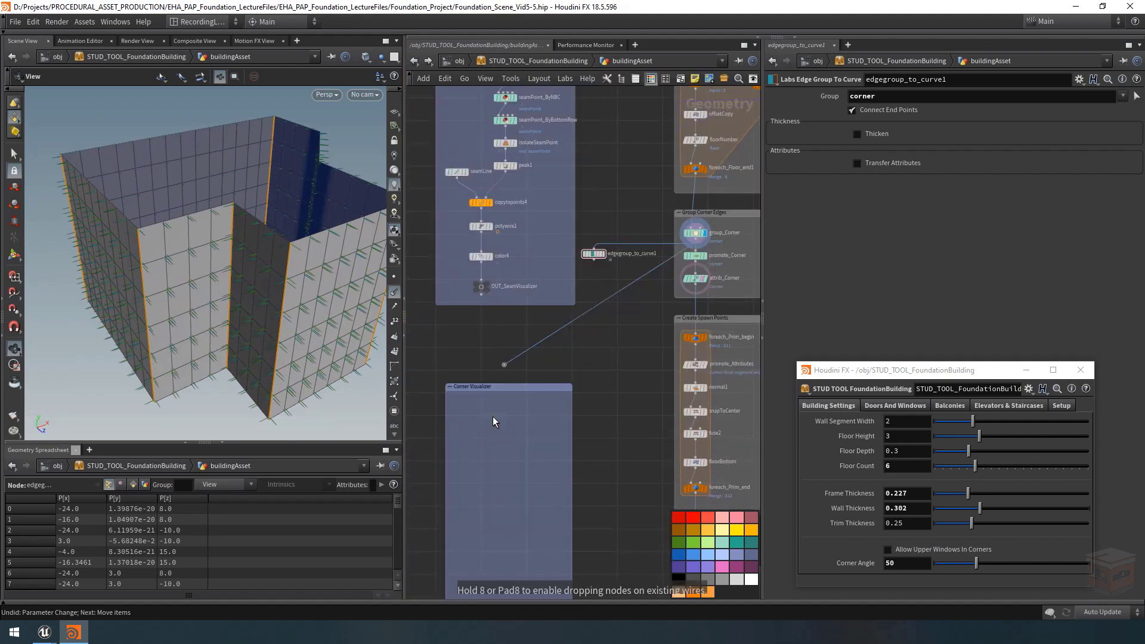
{"action": "scroll", "coordinate": [507, 407], "scroll_direction": "up", "scroll_amount": 1}
{"action": "left_click", "coordinate": [500, 420]}
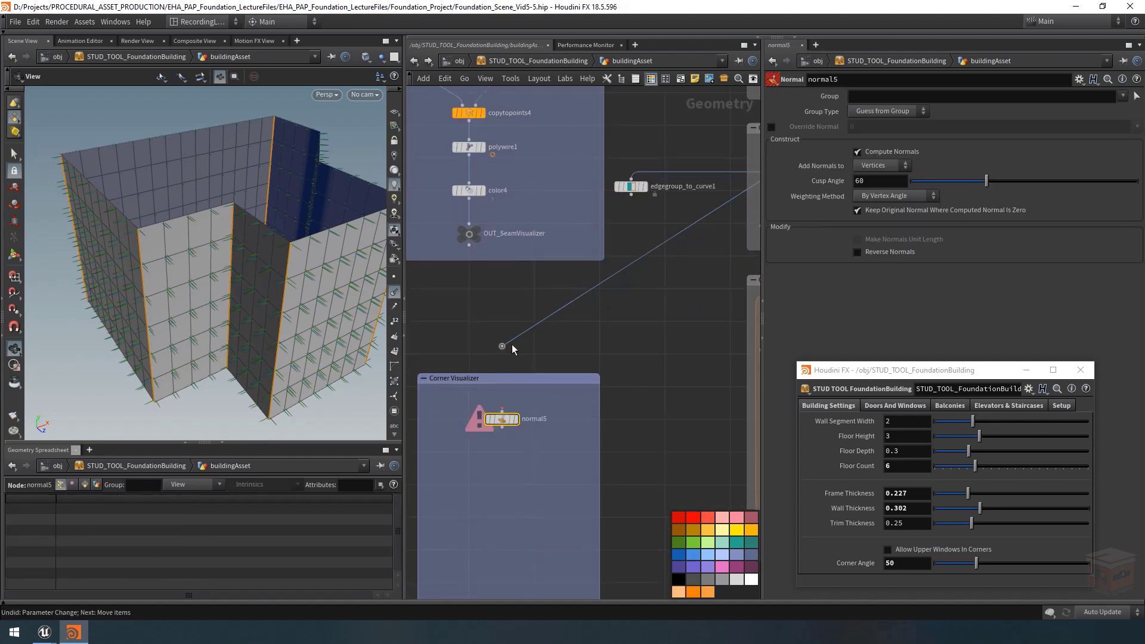
{"action": "left_click", "coordinate": [517, 420]}
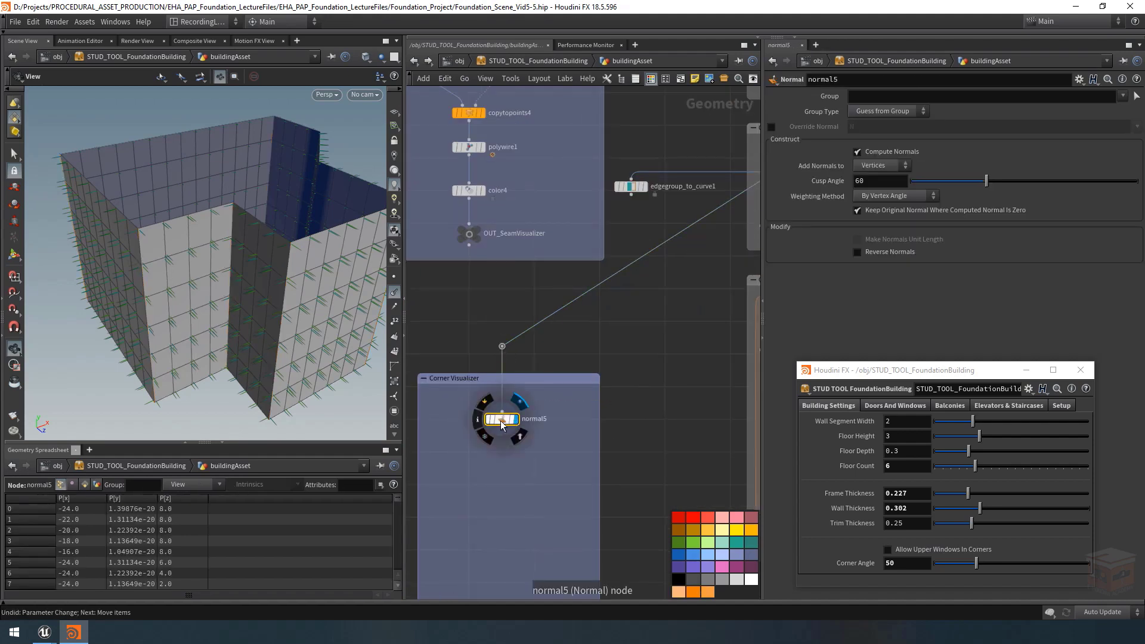
Set normal5 to add normals to Points and check their direction along the building's corner
{"action": "left_click", "coordinate": [882, 165]}
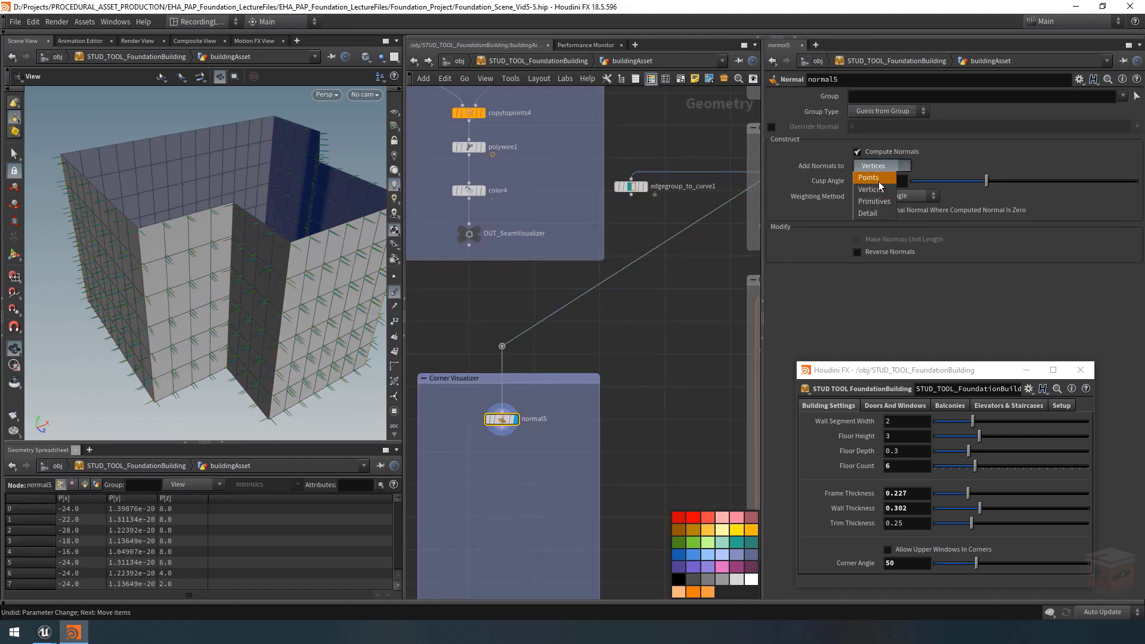
{"action": "left_click", "coordinate": [869, 177]}
{"action": "mouse_move", "coordinate": [213, 259]}
{"action": "left_mouse_down"}
{"action": "mouse_move", "coordinate": [236, 246]}
{"action": "mouse_move", "coordinate": [213, 242]}
{"action": "left_mouse_up"}
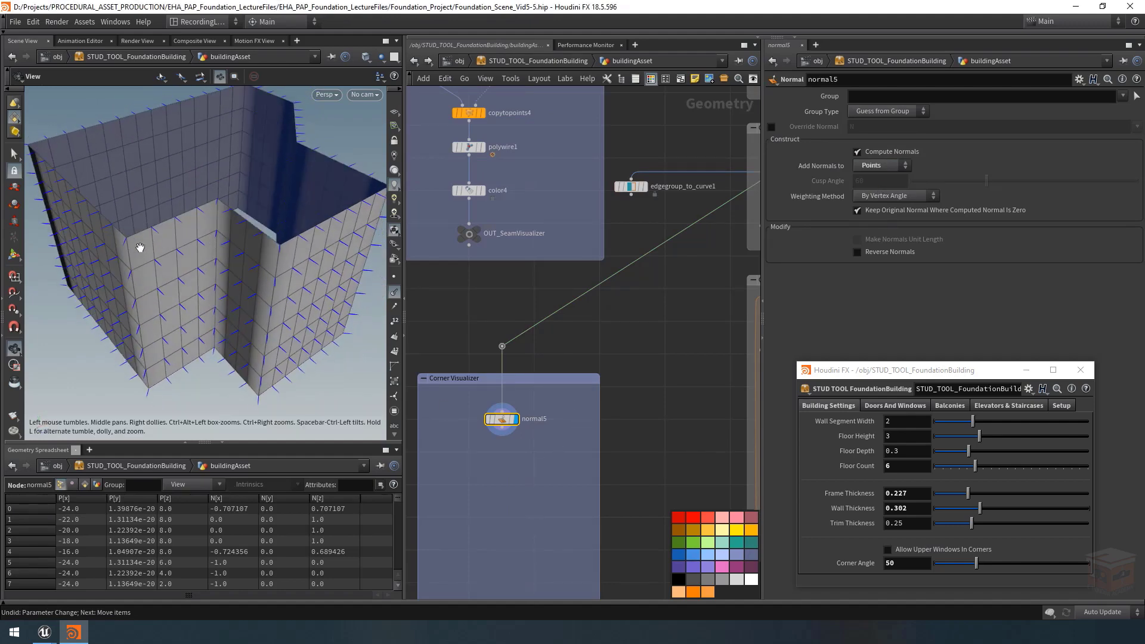
{"action": "right_click_drag", "start_coordinate": [113, 248], "coordinate": [244, 245]}
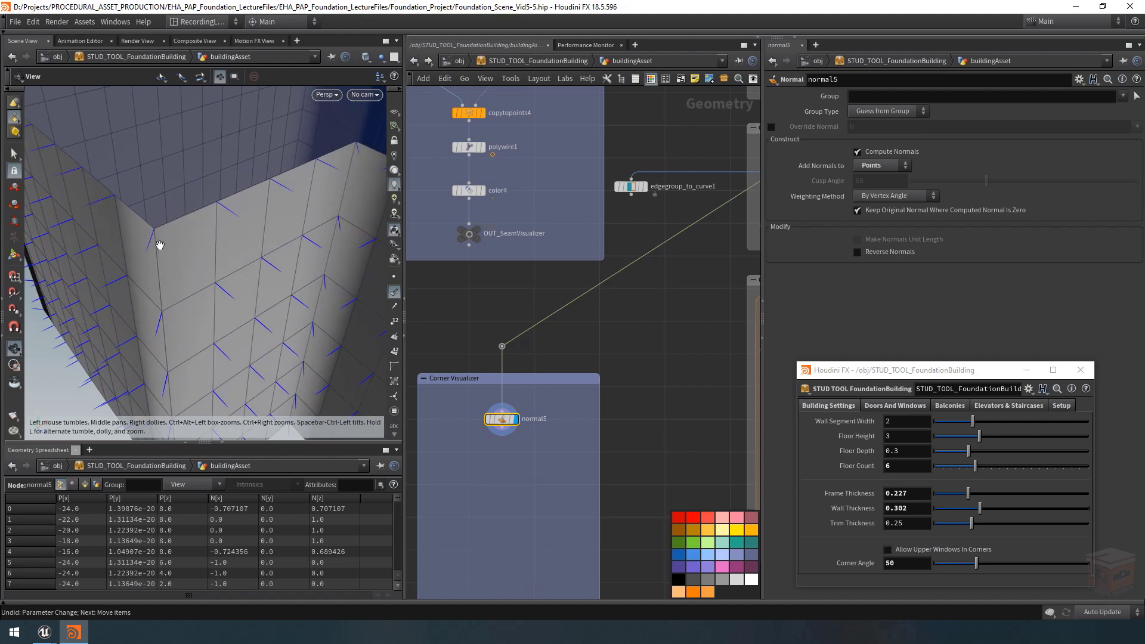
{"action": "left_click_drag", "start_coordinate": [159, 245], "coordinate": [150, 248]}
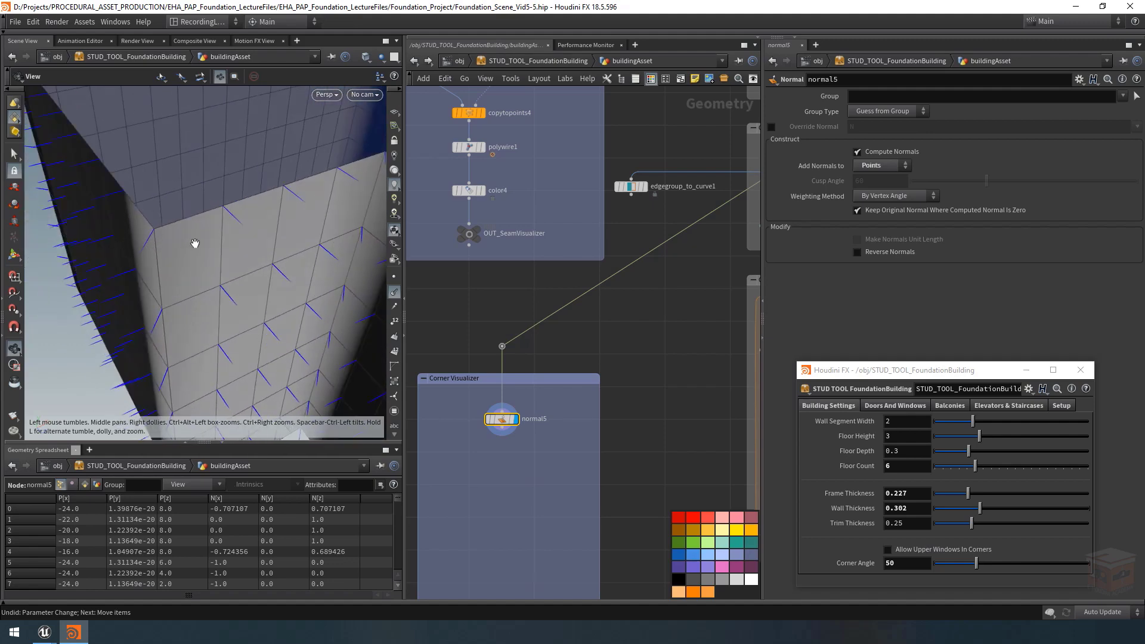
{"action": "mouse_move", "coordinate": [206, 275]}
{"action": "left_mouse_down"}
{"action": "mouse_move", "coordinate": [256, 263]}
{"action": "mouse_move", "coordinate": [195, 236]}
{"action": "mouse_move", "coordinate": [204, 257]}
{"action": "mouse_move", "coordinate": [158, 266]}
{"action": "mouse_move", "coordinate": [128, 251]}
{"action": "mouse_move", "coordinate": [263, 233]}
{"action": "left_mouse_up"}
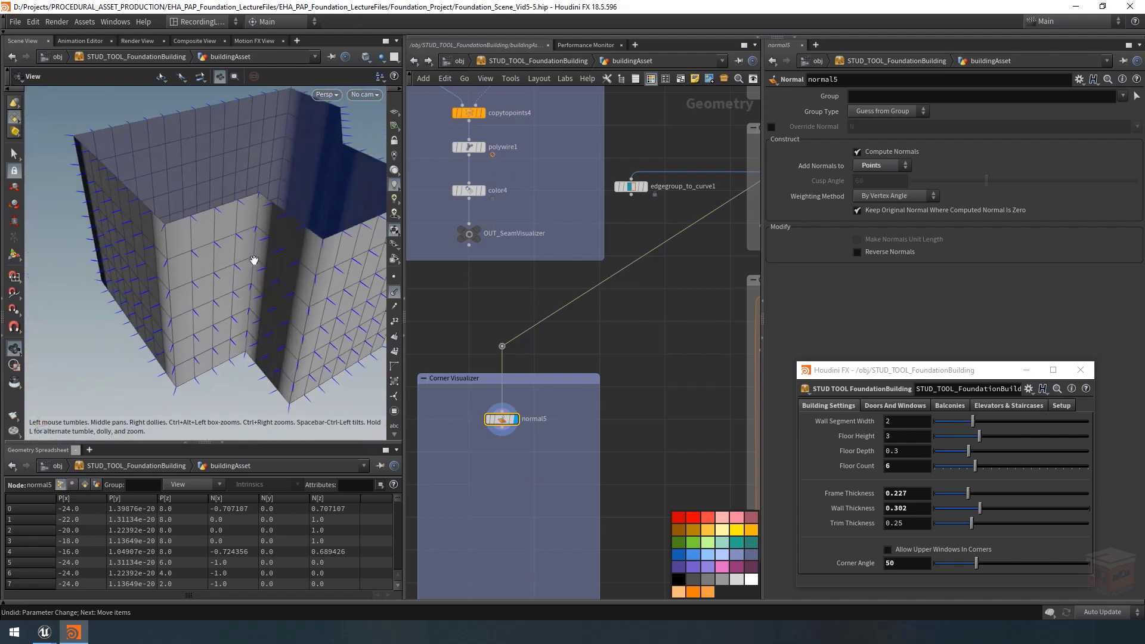
Switch the viewport to flat wire shading and look closely at the point normals on the wall corners
{"action": "left_click", "coordinate": [363, 58]}
{"action": "left_click", "coordinate": [402, 153]}
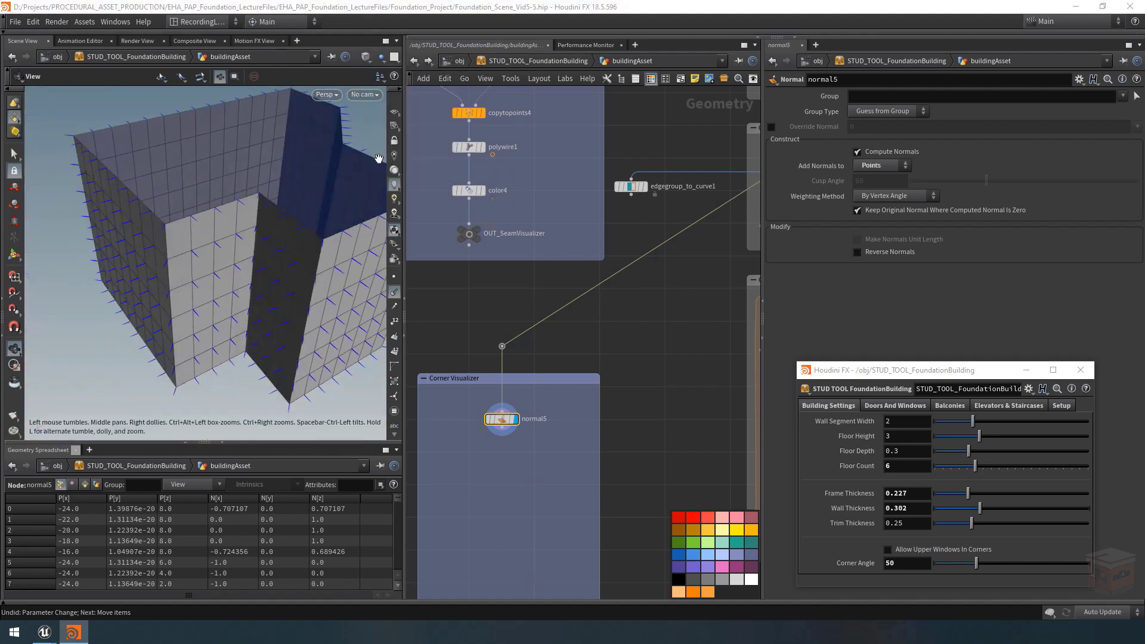
{"action": "mouse_move", "coordinate": [258, 275]}
{"action": "left_mouse_down"}
{"action": "mouse_move", "coordinate": [225, 264]}
{"action": "mouse_move", "coordinate": [157, 275]}
{"action": "mouse_move", "coordinate": [274, 271]}
{"action": "mouse_move", "coordinate": [248, 269]}
{"action": "mouse_move", "coordinate": [278, 289]}
{"action": "left_mouse_up"}
{"action": "scroll", "coordinate": [524, 481], "scroll_direction": "up", "scroll_amount": 3}
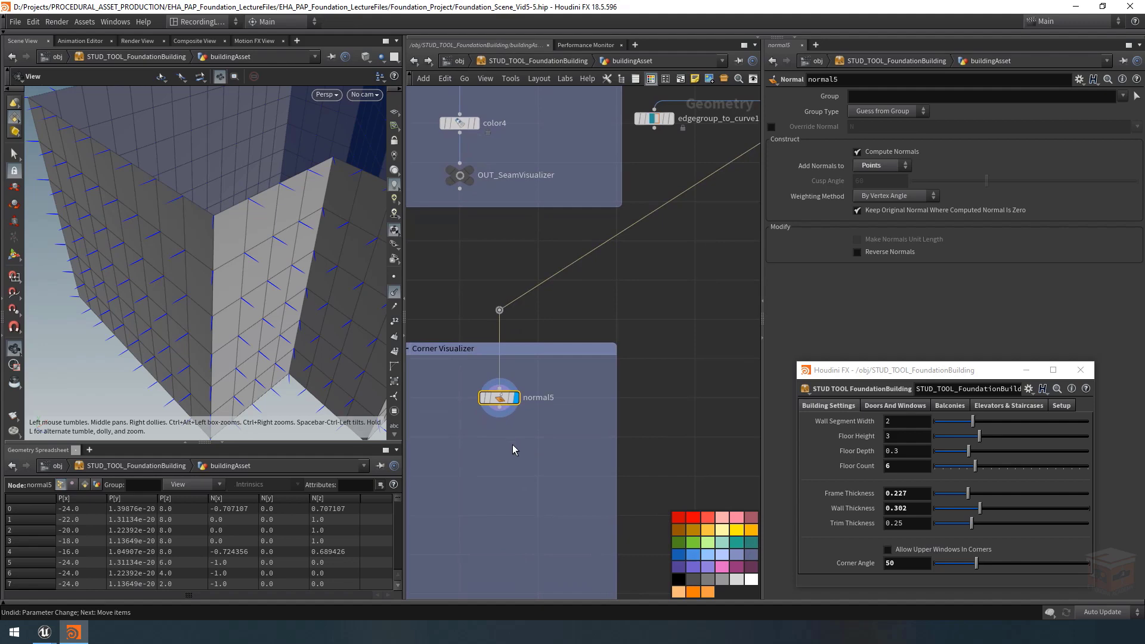
Add a Convert Line node below normal5, connect it to normal5's output and display it
{"action": "middle_click_drag", "start_coordinate": [545, 457], "coordinate": [525, 456]}
{"action": "key", "text": "Tab"}
{"action": "type", "text": "co"}
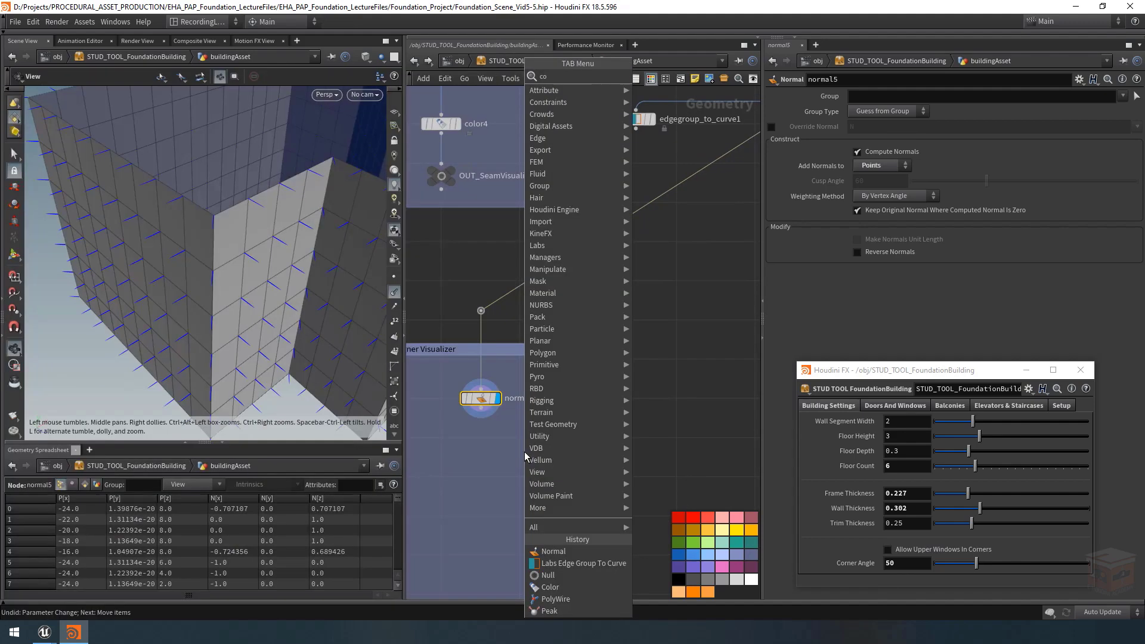
{"action": "type", "text": "nvertline"}
{"action": "key", "text": "Return"}
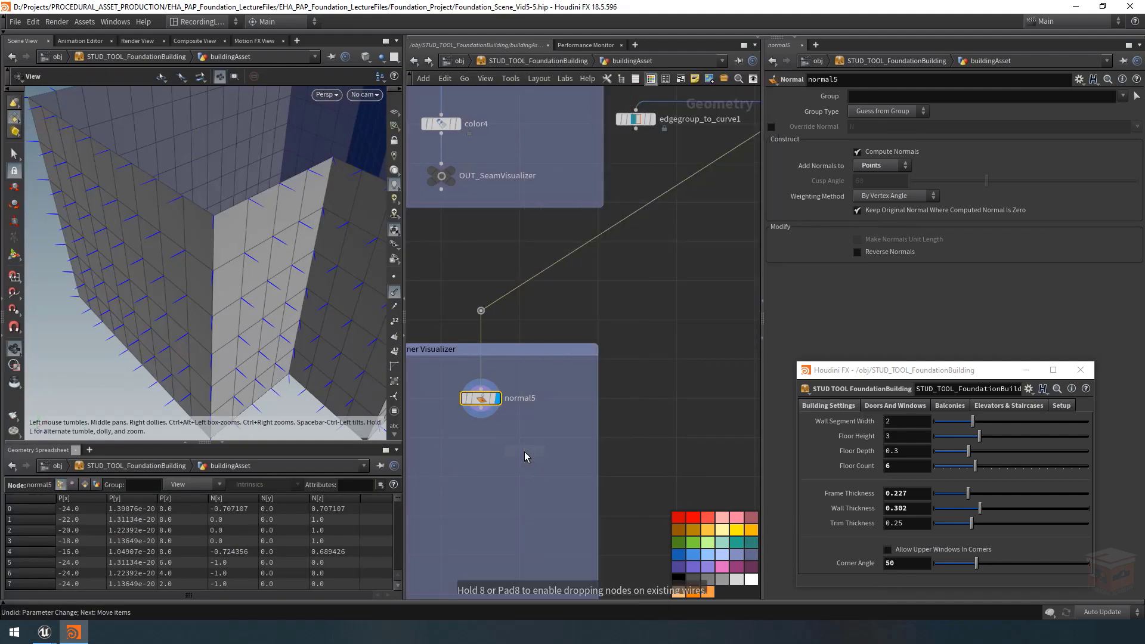
{"action": "left_click", "coordinate": [483, 452]}
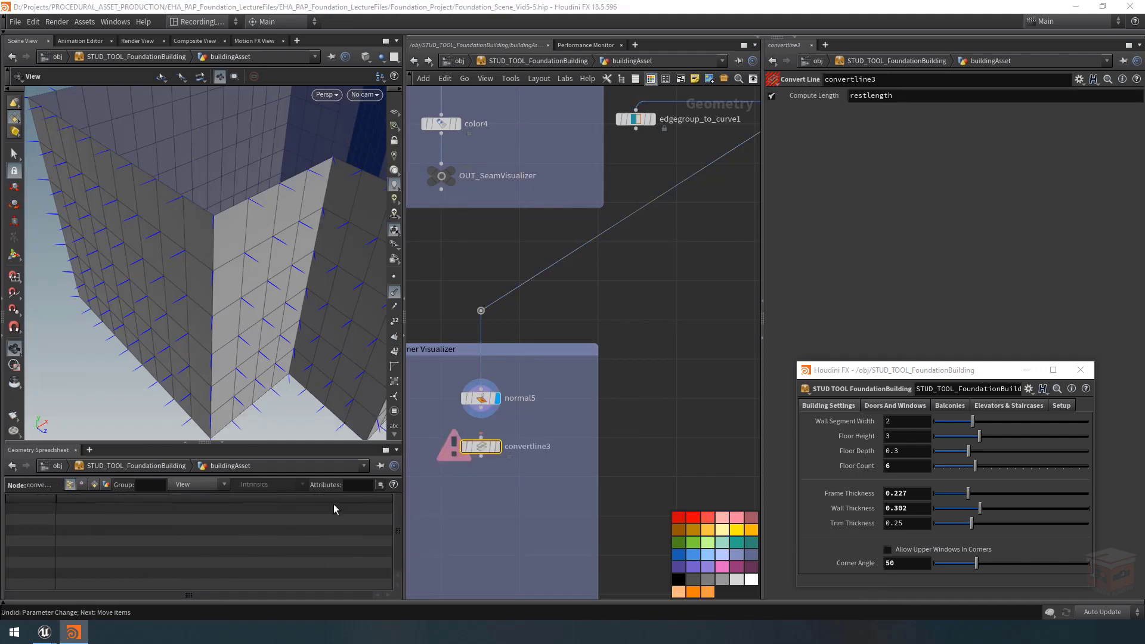
{"action": "left_click", "coordinate": [481, 409]}
{"action": "left_click", "coordinate": [482, 438]}
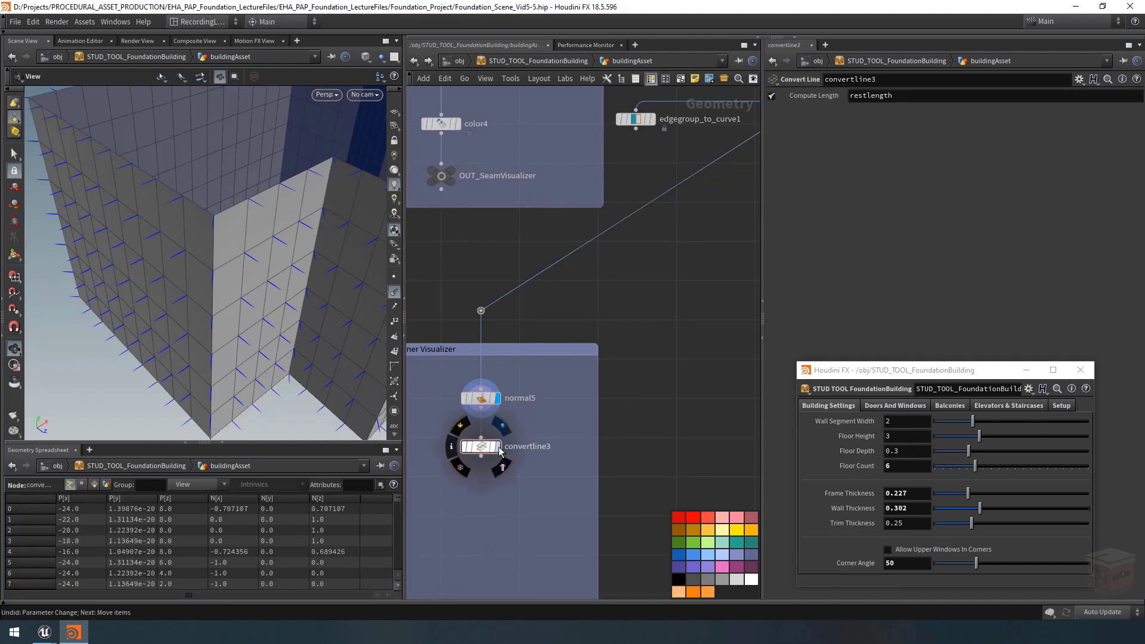
{"action": "left_click", "coordinate": [498, 448]}
Show primitive numbers on the Convert Line result and examine the individual line segments
{"action": "left_click_drag", "start_coordinate": [340, 330], "coordinate": [340, 306]}
{"action": "left_click", "coordinate": [394, 351]}
{"action": "right_click_drag", "start_coordinate": [206, 288], "coordinate": [251, 290]}
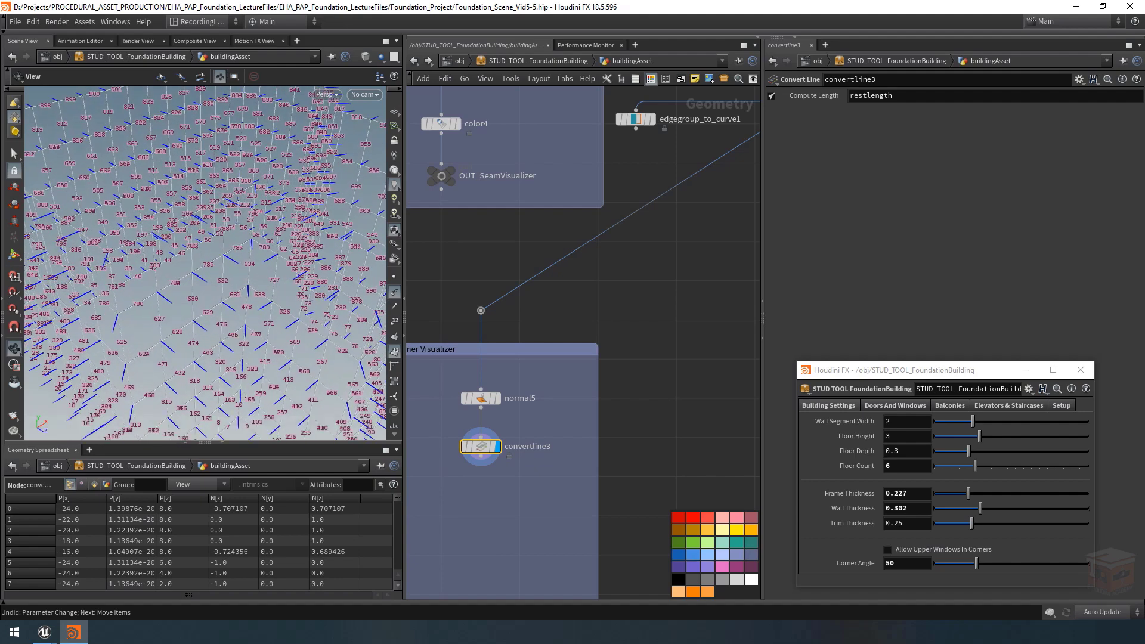
{"action": "scroll", "coordinate": [495, 500], "scroll_direction": "down", "scroll_amount": 5}
{"action": "scroll", "coordinate": [500, 474], "scroll_direction": "up", "scroll_amount": 2}
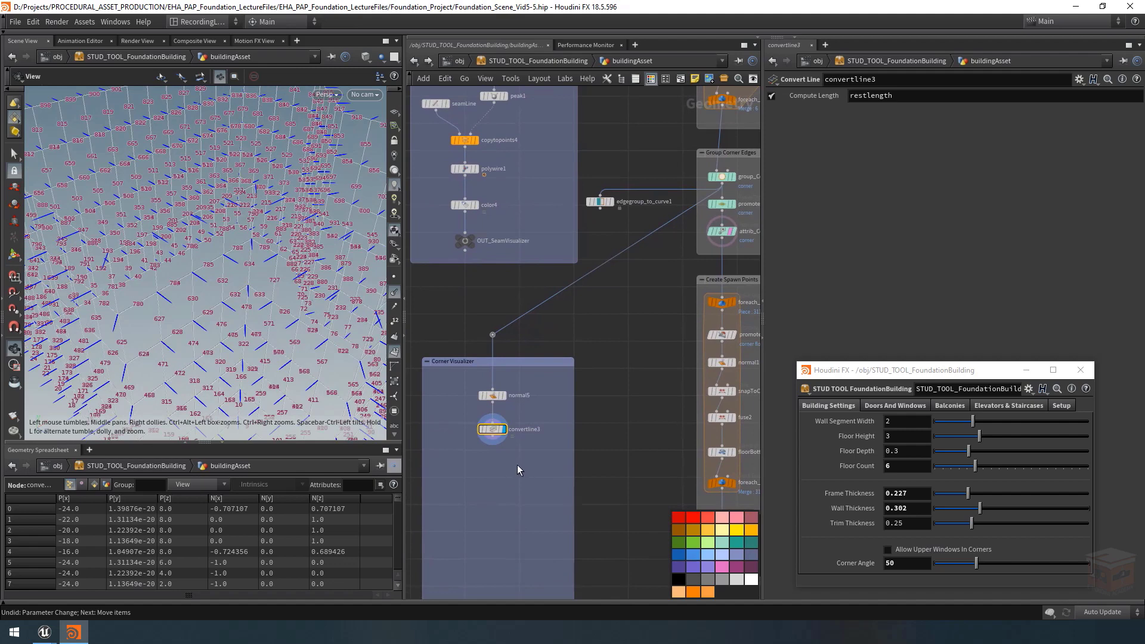
{"action": "middle_click_drag", "start_coordinate": [531, 464], "coordinate": [523, 463]}
{"action": "key", "text": "Tab"}
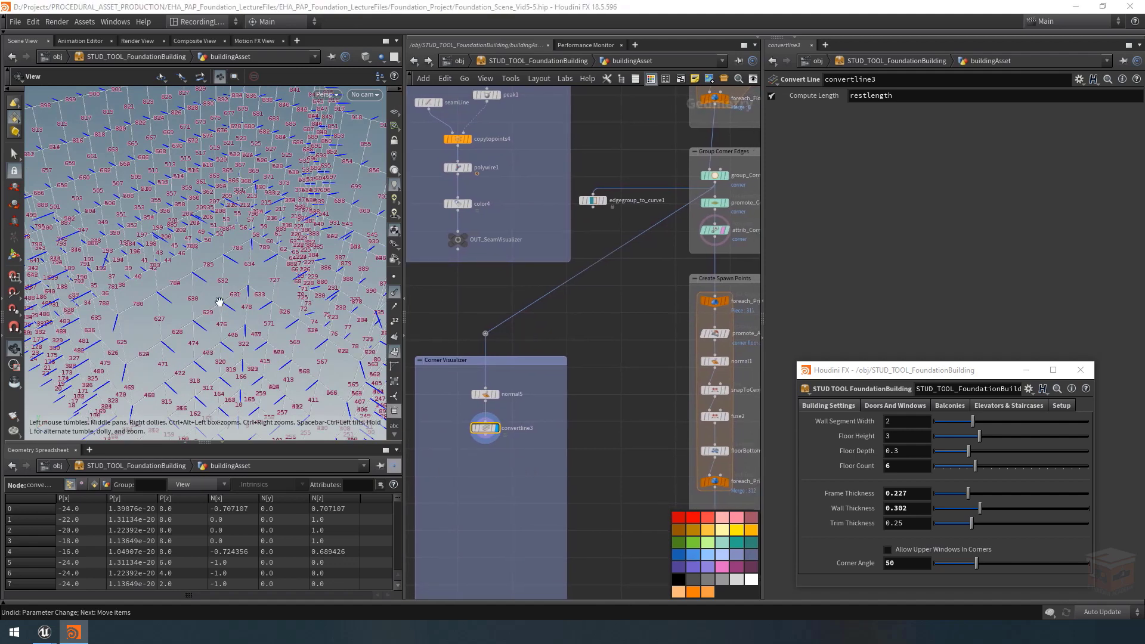
{"action": "scroll", "coordinate": [231, 255], "scroll_direction": "up", "scroll_amount": 2}
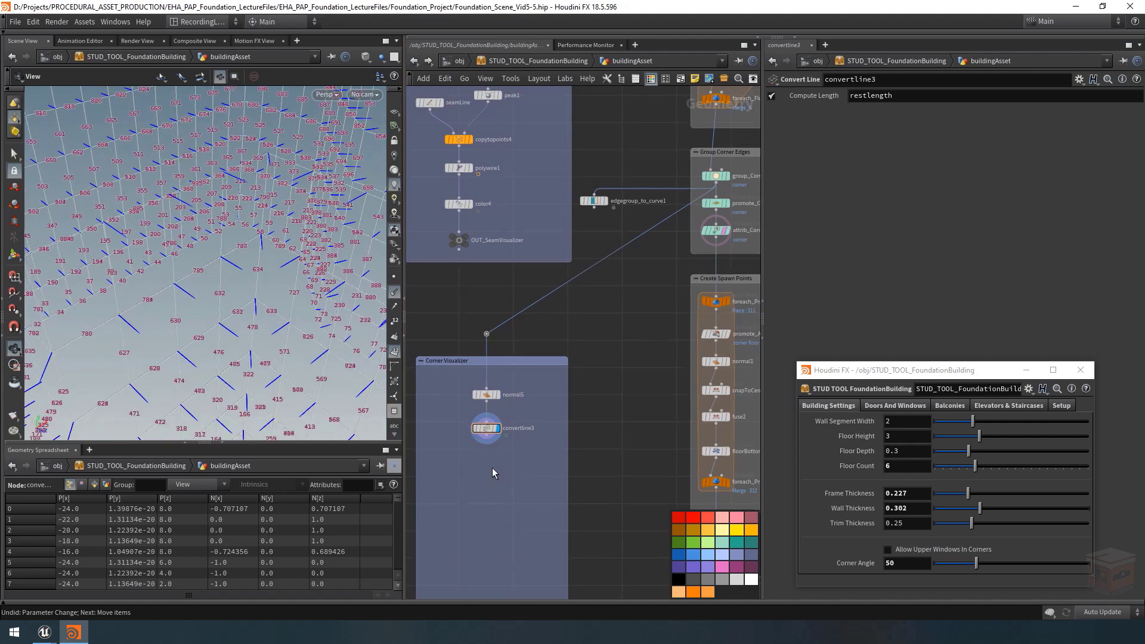
Add a Group Transfer node below convertline3 in the Corner Visualizer box
{"action": "key", "text": "Tab"}
{"action": "type", "text": "grouptrans"}
{"action": "key", "text": "Return"}
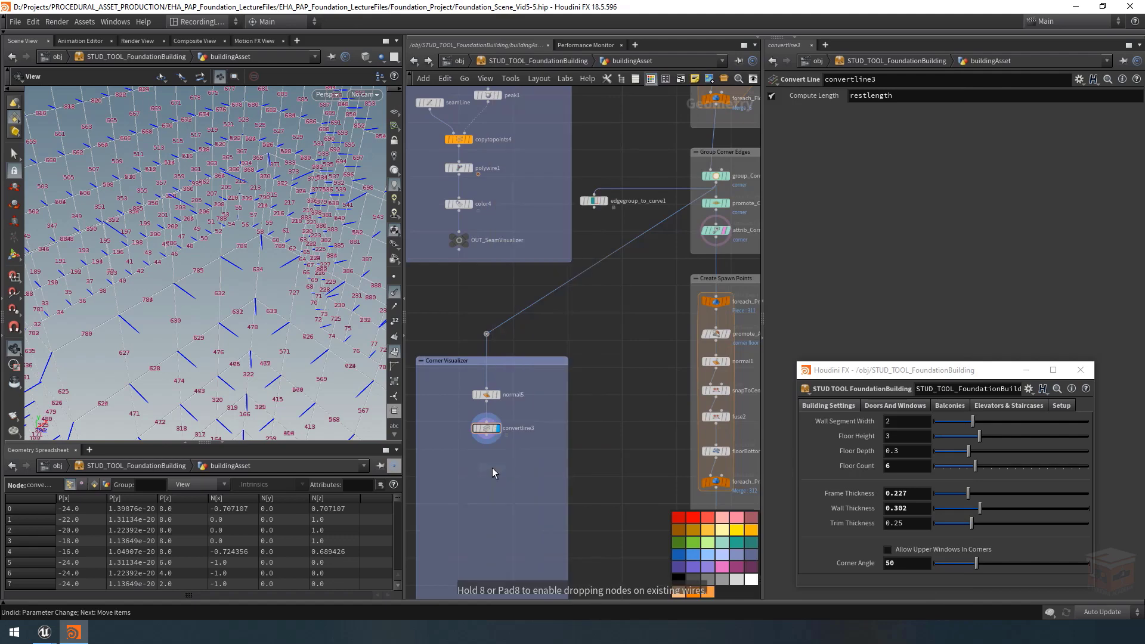
{"action": "left_click", "coordinate": [494, 461]}
{"action": "scroll", "coordinate": [503, 443], "scroll_direction": "up", "scroll_amount": 2}
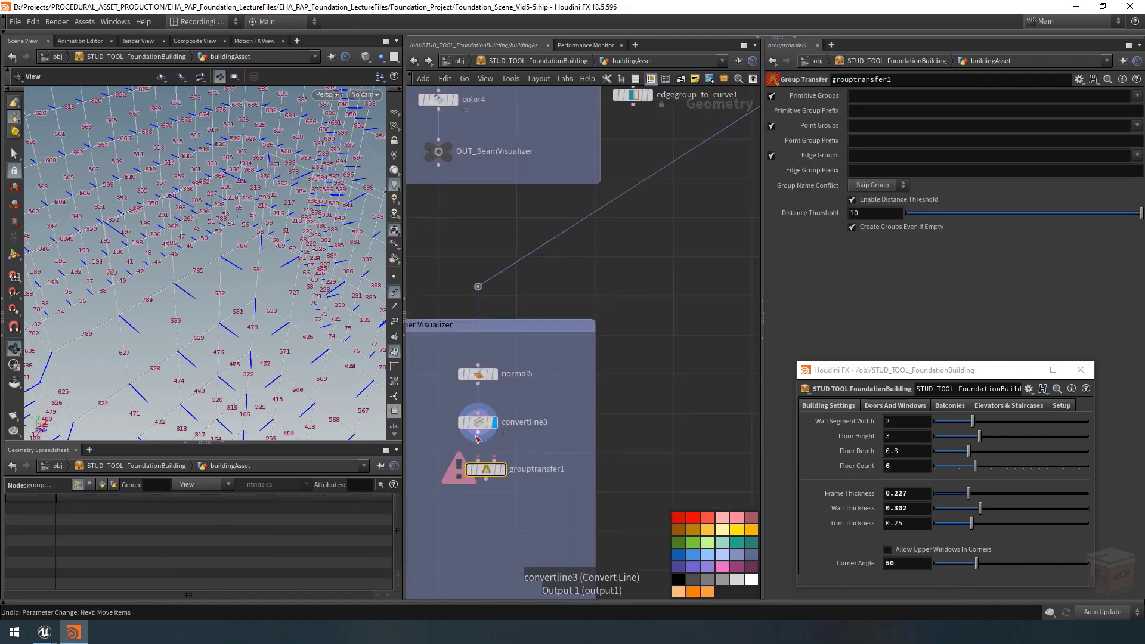
Rename the Group Transfer node to transferCornerGroup and disable its primitive and point group transfers
{"action": "mouse_move", "coordinate": [492, 472]}
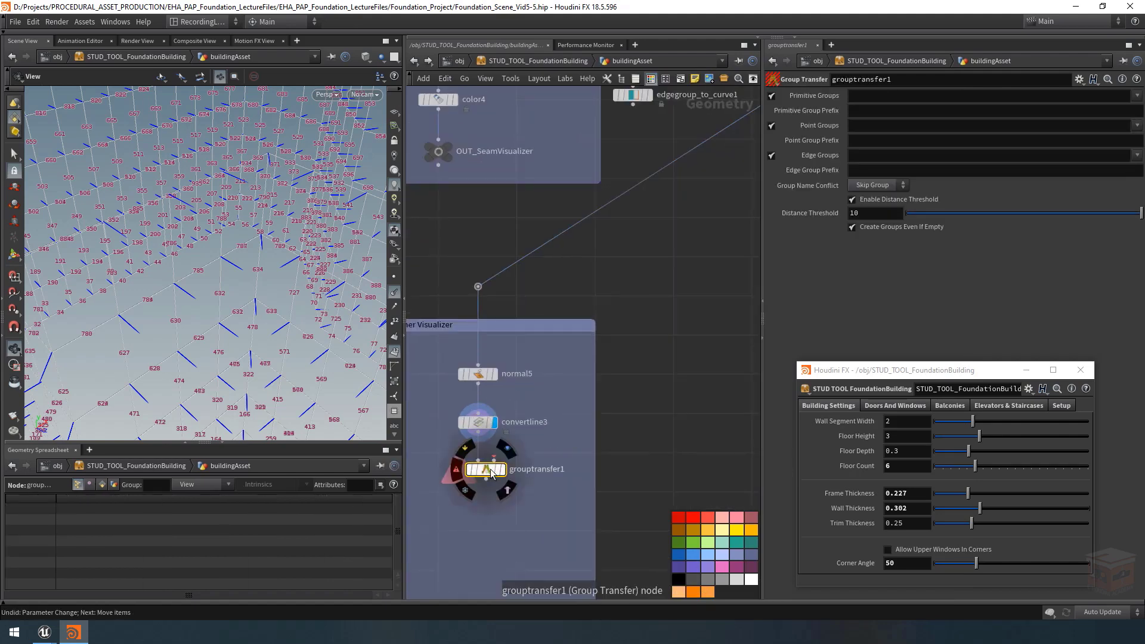
{"action": "double_click", "coordinate": [547, 476]}
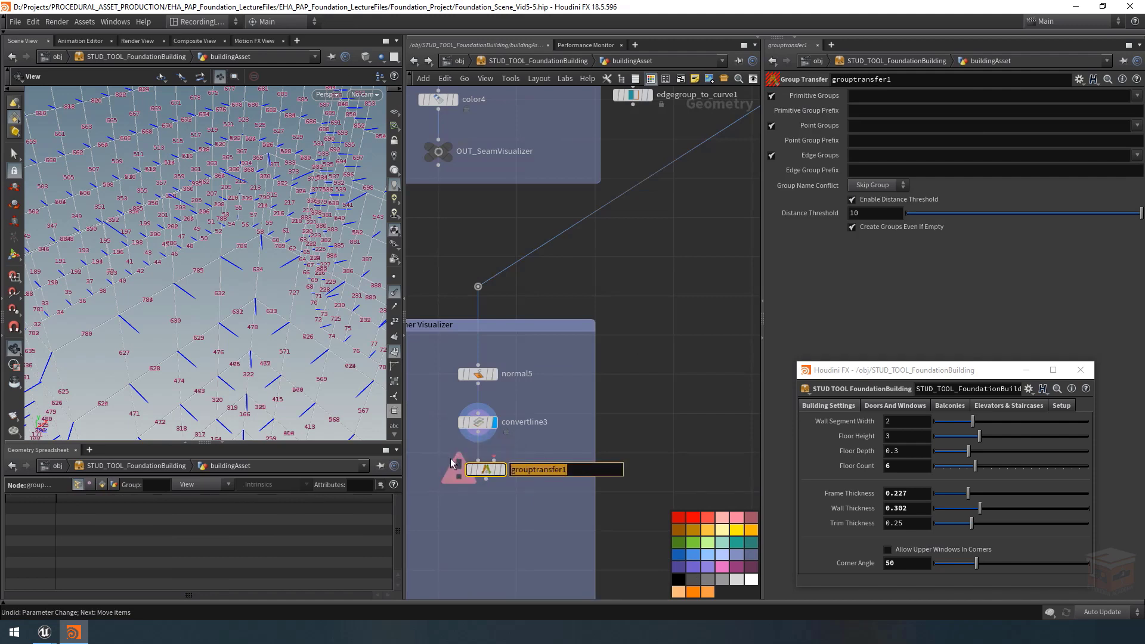
{"action": "type", "text": "t"}
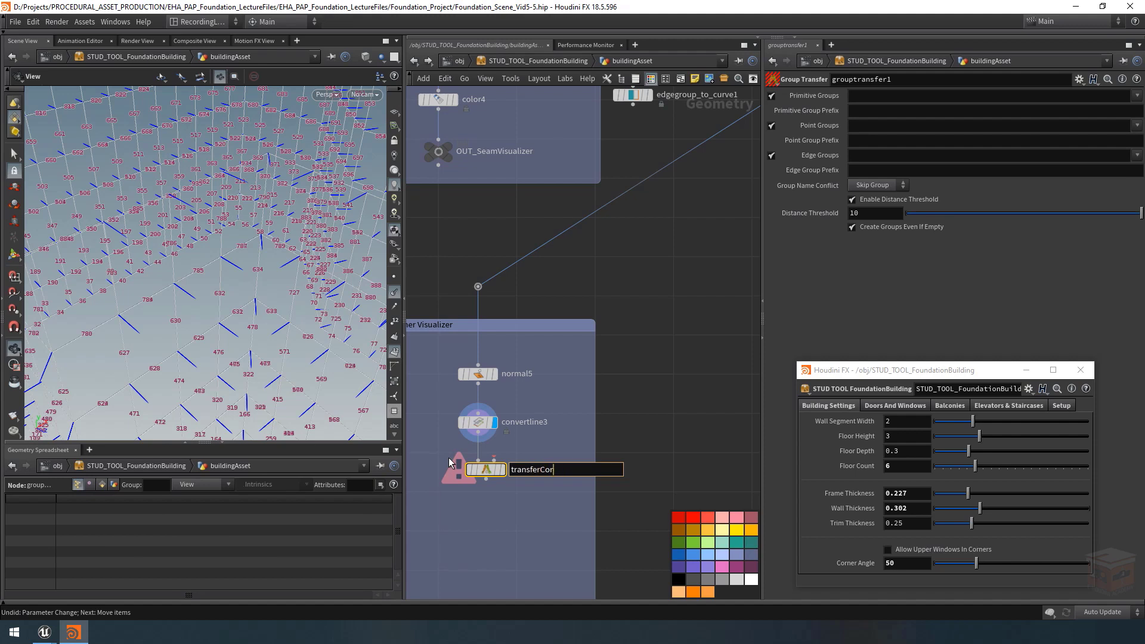
{"action": "key", "text": "Return"}
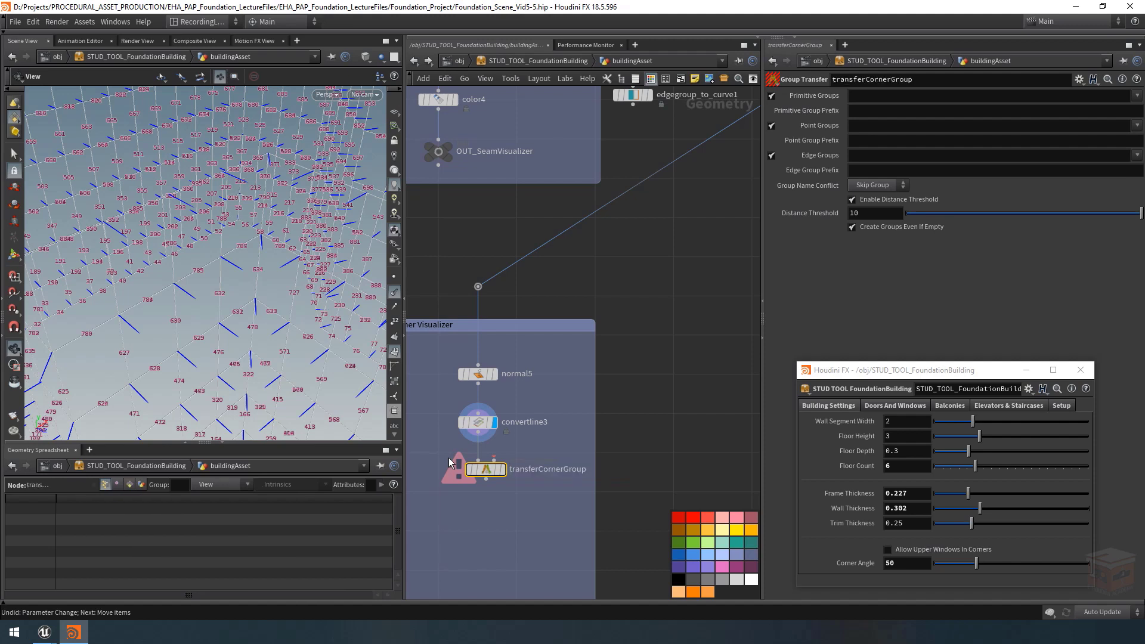
{"action": "left_click", "coordinate": [772, 126]}
{"action": "left_click", "coordinate": [772, 96]}
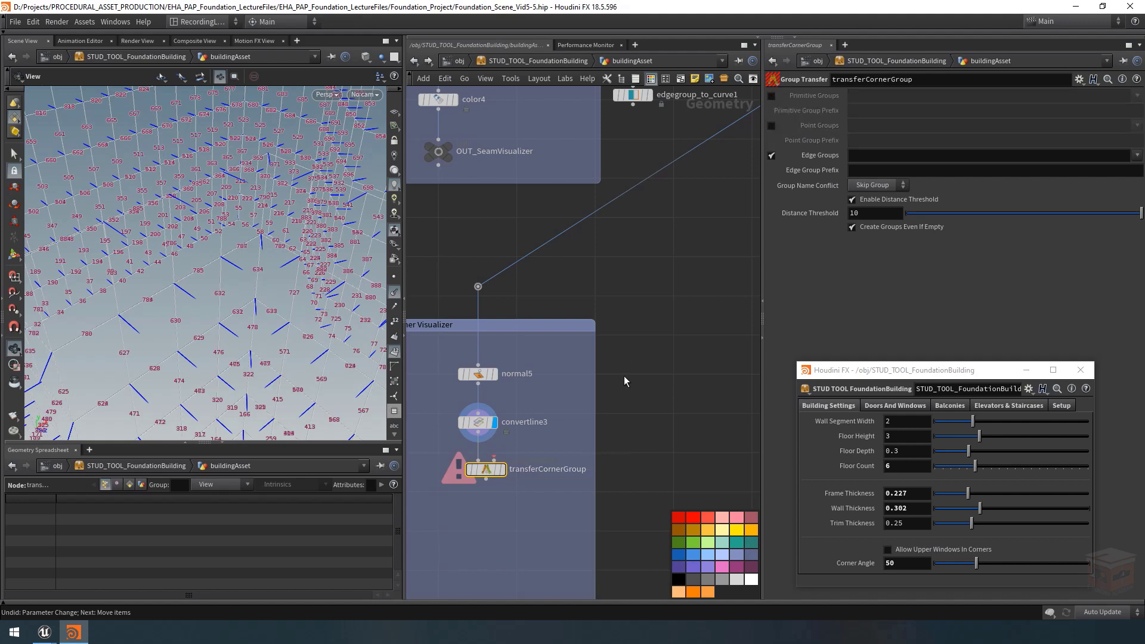
Connect the wire dot above the Corner Visualizer box to transferCornerGroup's second input, and shift the dot and node sideways to tidy the wiring
{"action": "scroll", "coordinate": [624, 381], "scroll_direction": "down", "scroll_amount": 3}
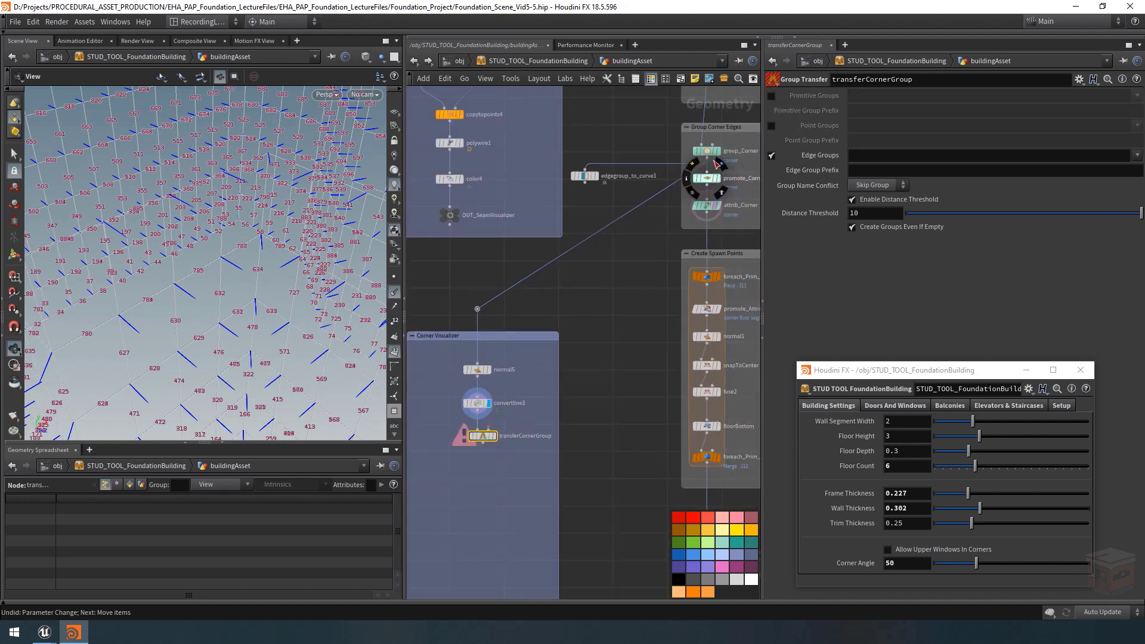
{"action": "left_click_drag", "start_coordinate": [477, 309], "coordinate": [519, 313]}
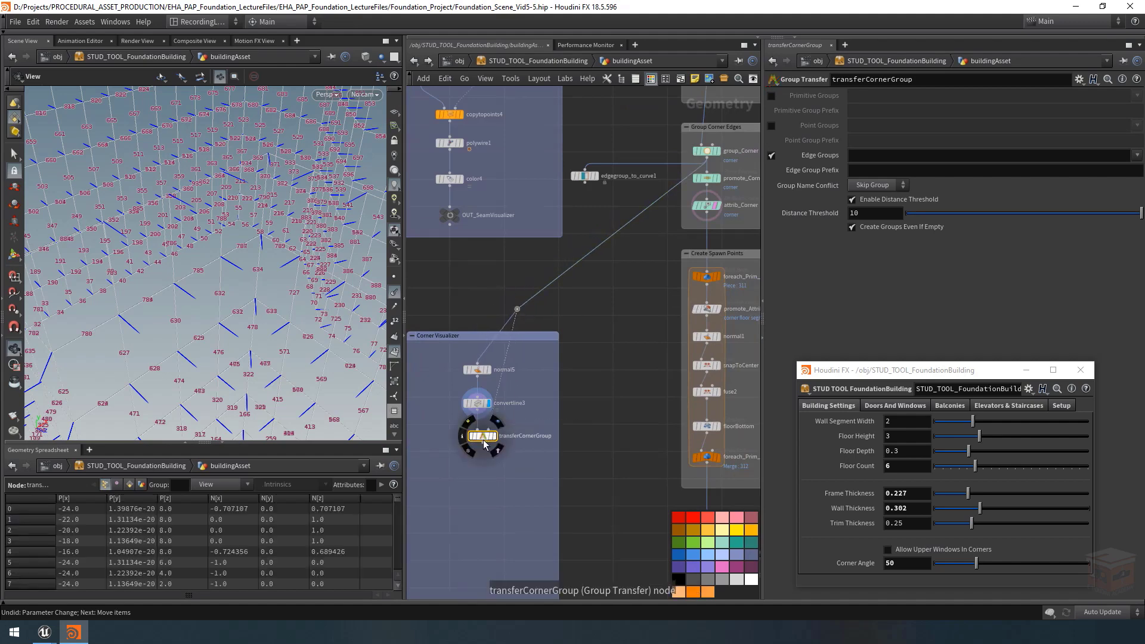
{"action": "left_click_drag", "start_coordinate": [490, 440], "coordinate": [515, 440]}
{"action": "scroll", "coordinate": [512, 440], "scroll_direction": "up", "scroll_amount": 1}
{"action": "middle_click_drag", "start_coordinate": [529, 473], "coordinate": [570, 474]}
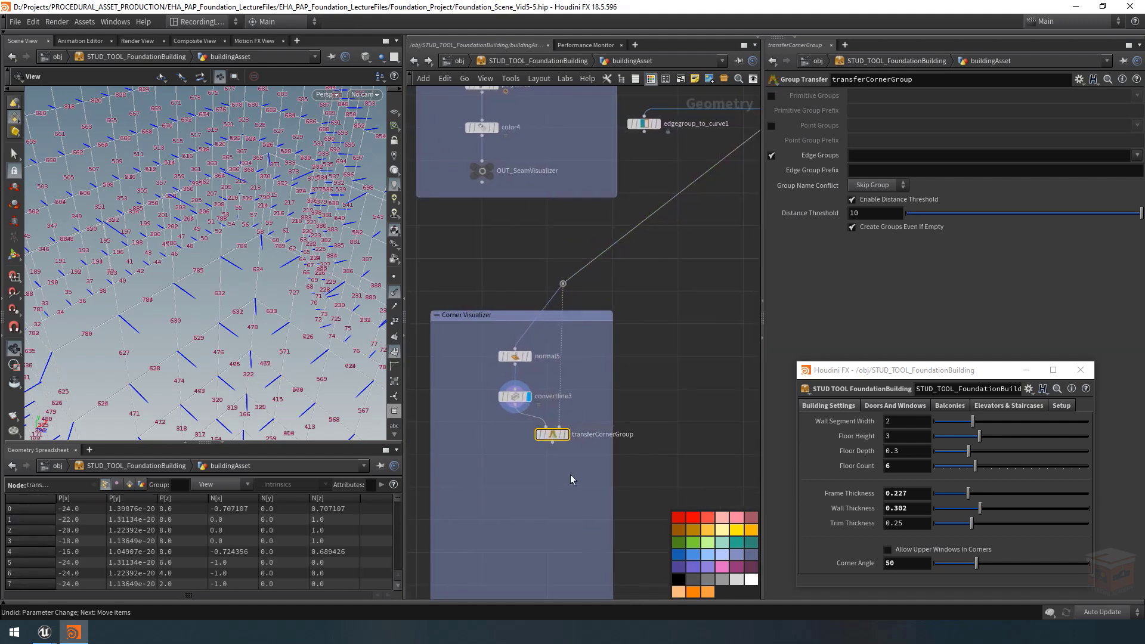
Display transferCornerGroup and set it to transfer the corner edge group, with Group Name Conflict on Overwrite and the distance threshold disabled
{"action": "scroll", "coordinate": [574, 434], "scroll_direction": "up", "scroll_amount": 2}
{"action": "left_click", "coordinate": [560, 436]}
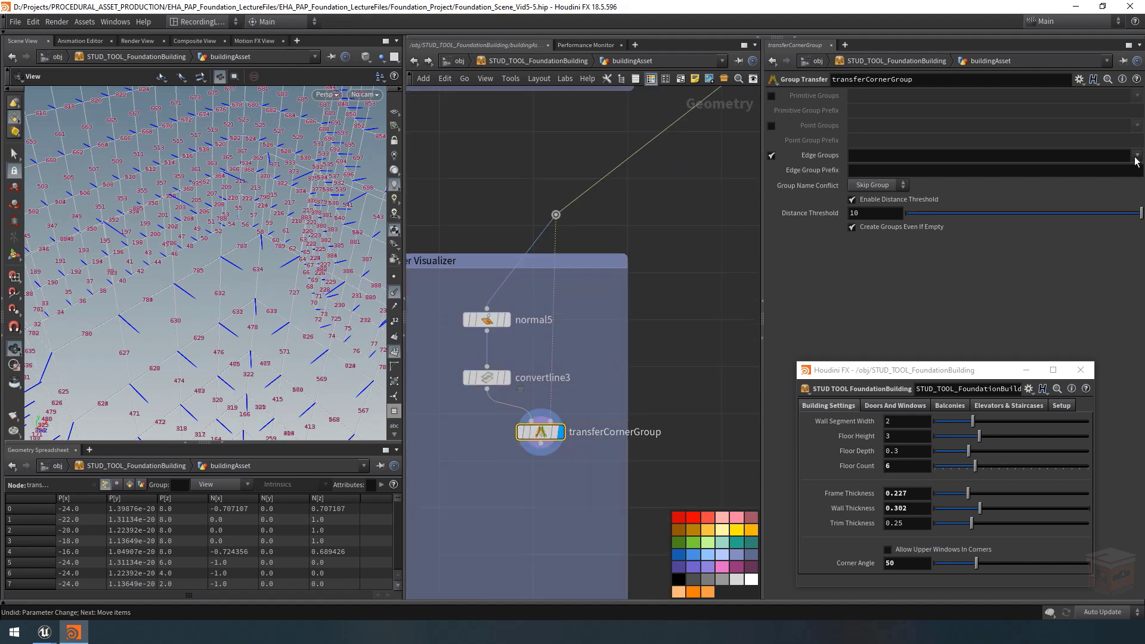
{"action": "left_click", "coordinate": [1139, 155]}
{"action": "left_click", "coordinate": [1128, 169]}
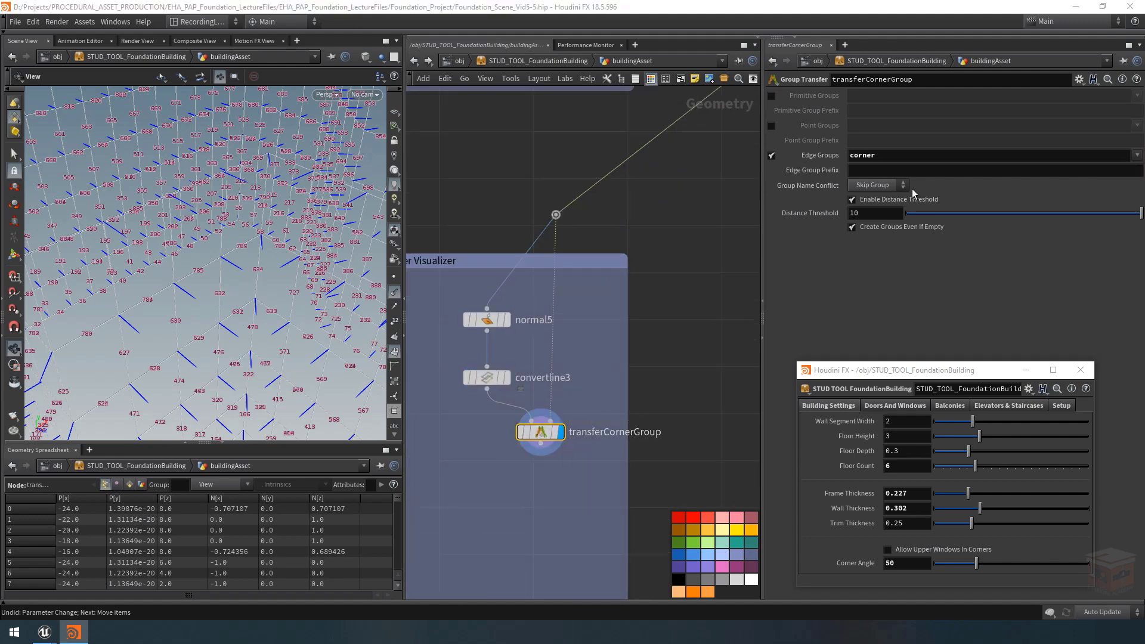
{"action": "left_click", "coordinate": [874, 186]}
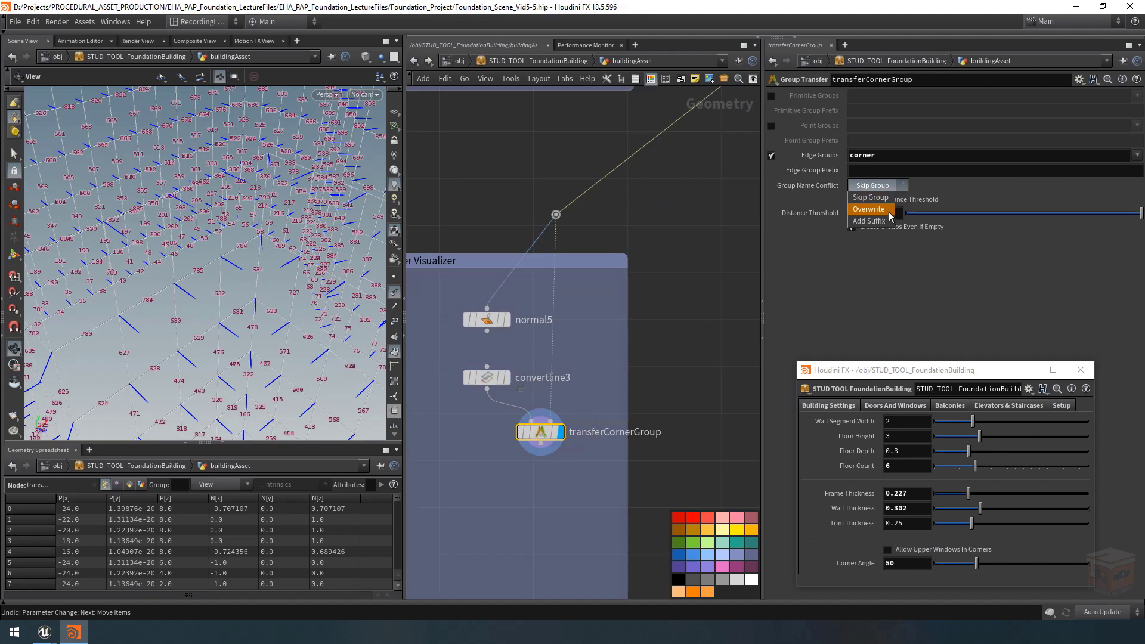
{"action": "left_click", "coordinate": [889, 212]}
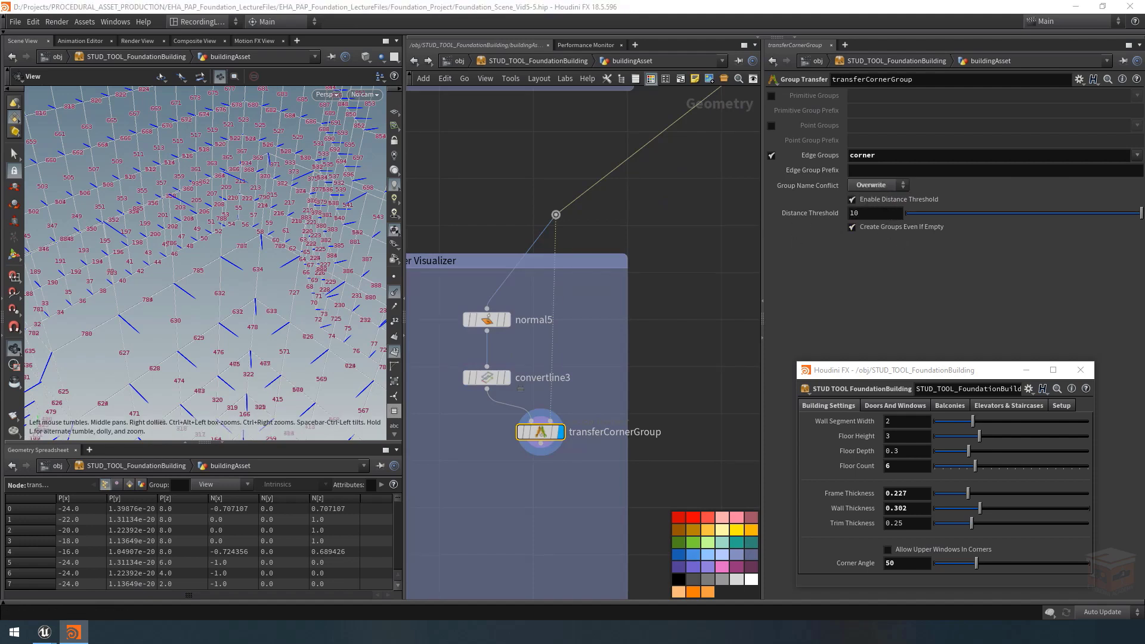
{"action": "left_click", "coordinate": [884, 201]}
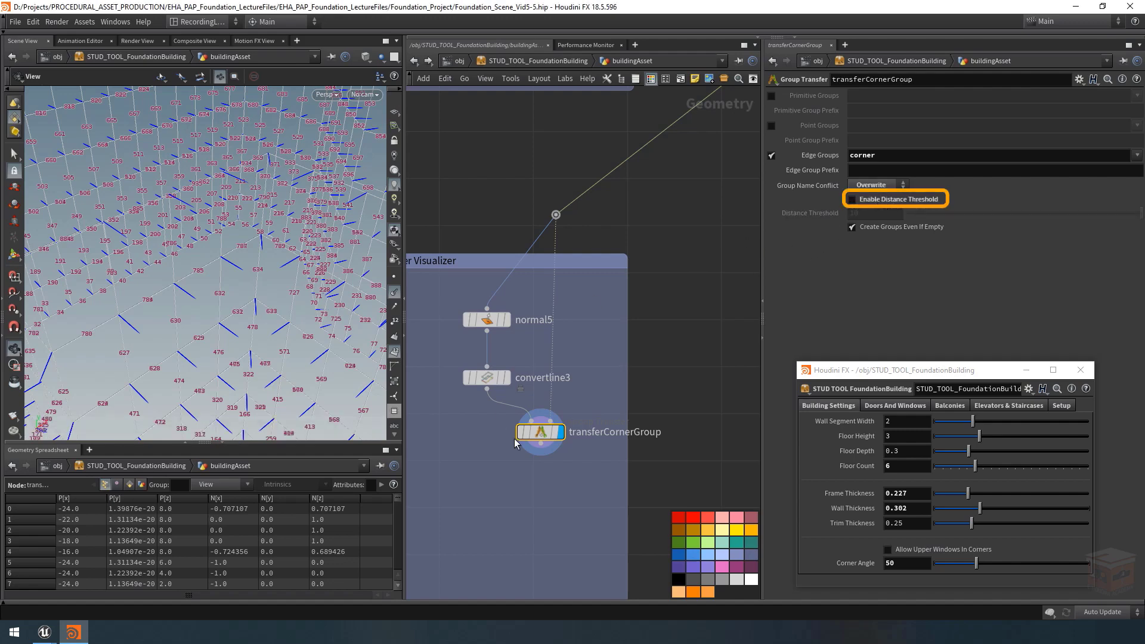
Frame the whole building in the viewport and hide the primitive numbers and point normals
{"action": "key", "text": "h"}
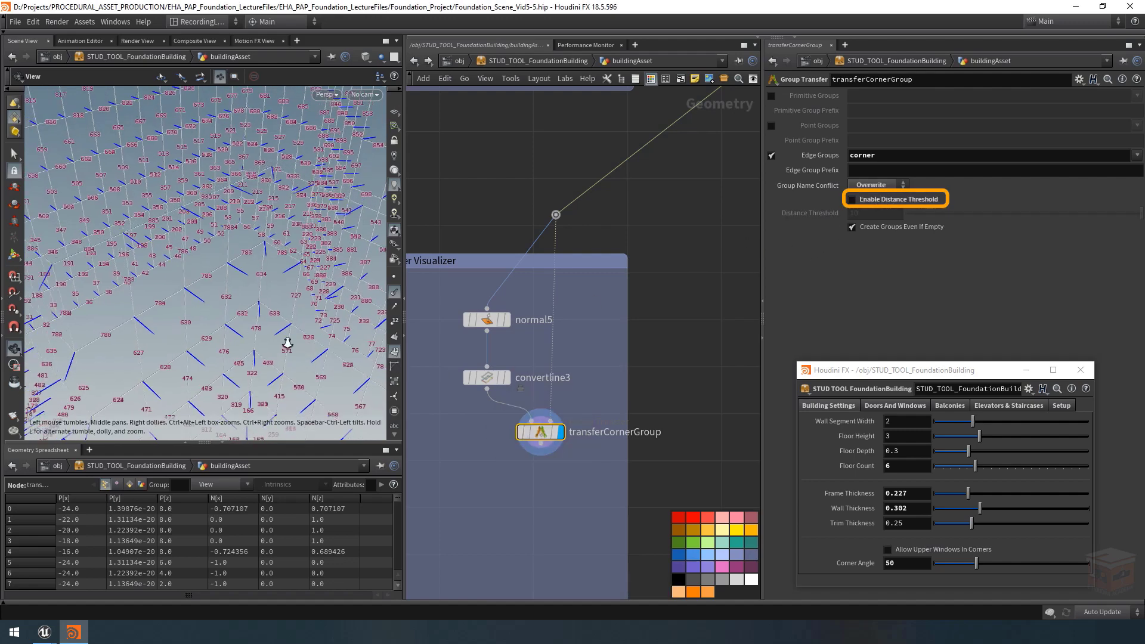
{"action": "left_click", "coordinate": [392, 352]}
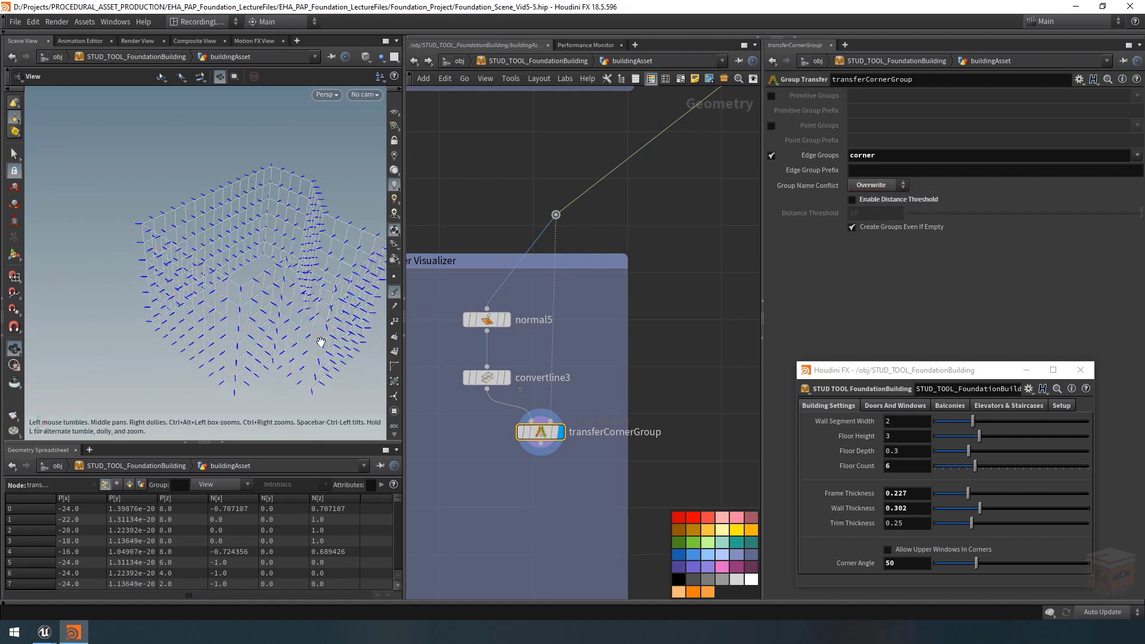
{"action": "left_click", "coordinate": [394, 293]}
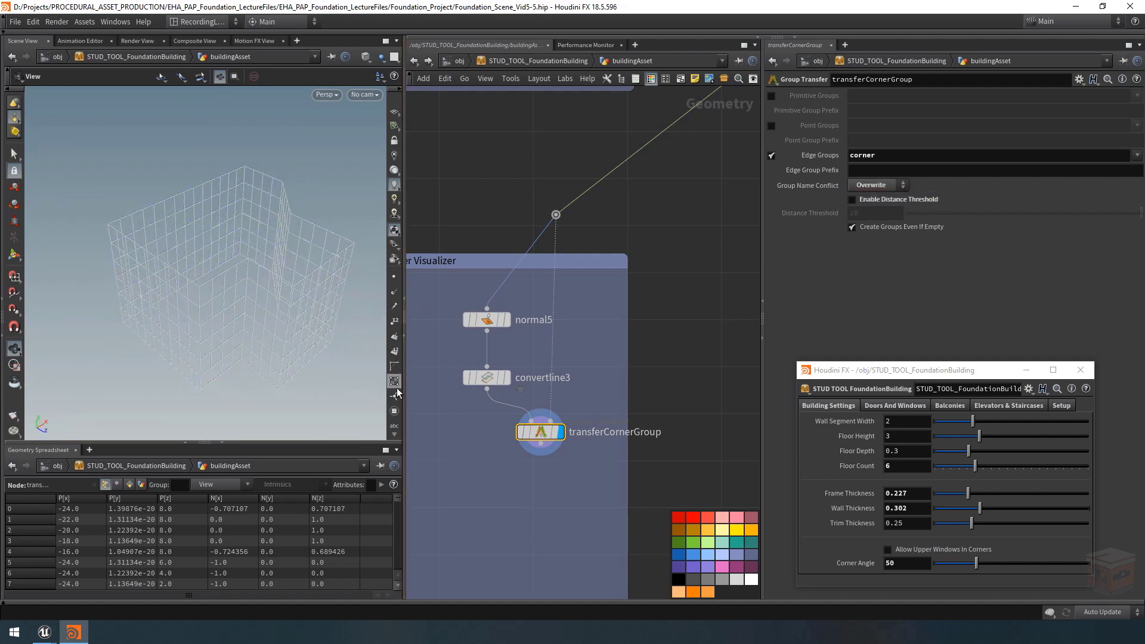
Turn on the group list in the viewport to highlight the corner edge group transferred onto the wireframe
{"action": "left_click", "coordinate": [395, 412]}
{"action": "left_click_drag", "start_coordinate": [251, 251], "coordinate": [179, 159]}
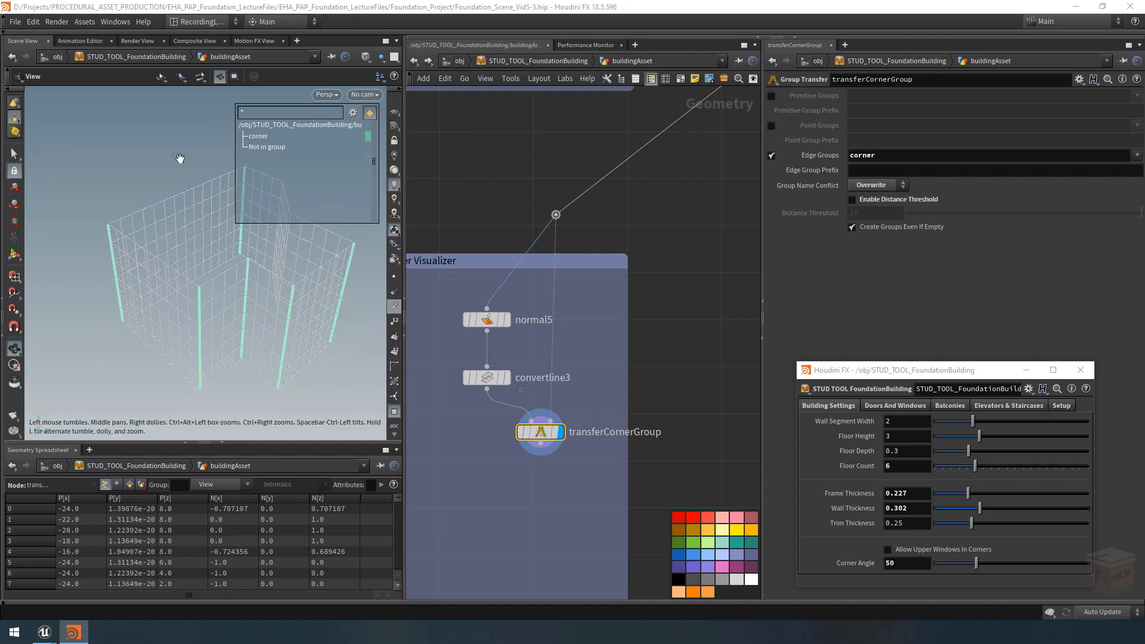
{"action": "left_click_drag", "start_coordinate": [240, 309], "coordinate": [230, 306]}
{"action": "scroll", "coordinate": [613, 386], "scroll_direction": "down", "scroll_amount": 3}
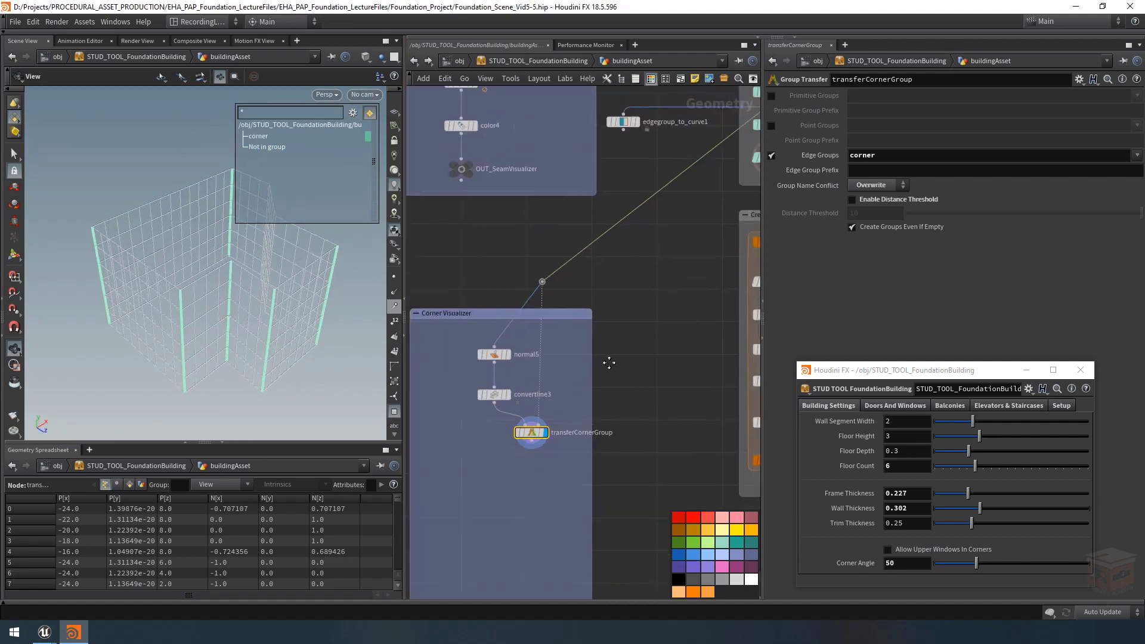
Display the group_Corner node in the Group Corner Edges box to examine the source corner edges
{"action": "mouse_move", "coordinate": [725, 158]}
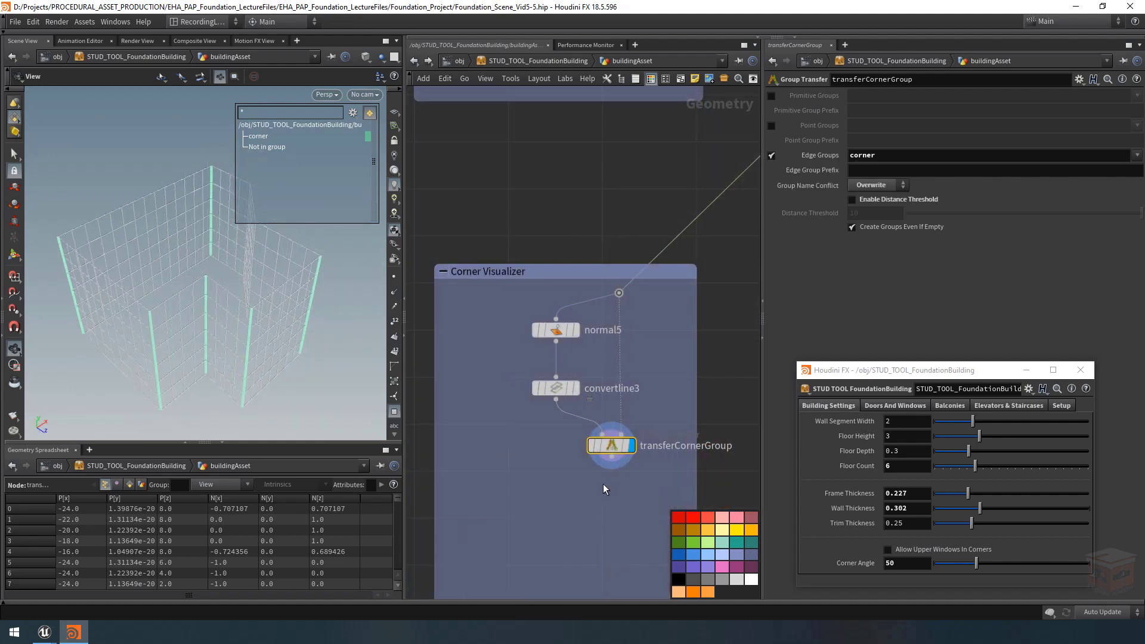
{"action": "middle_click_drag", "start_coordinate": [603, 484], "coordinate": [584, 486]}
{"action": "mouse_move", "coordinate": [593, 448]}
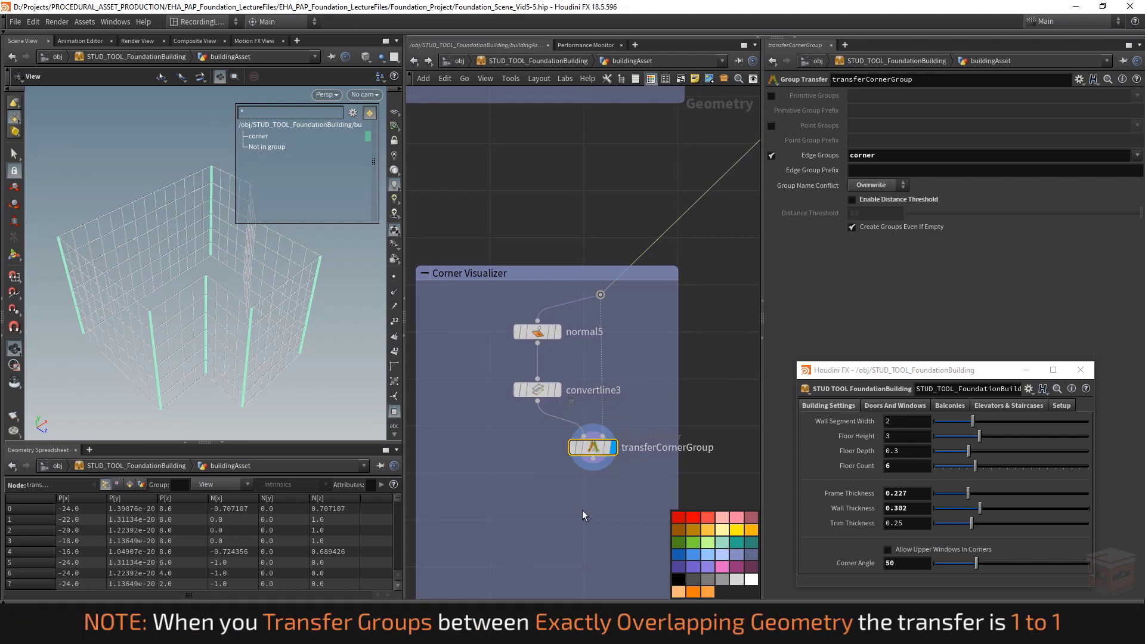
{"action": "scroll", "coordinate": [581, 510], "scroll_direction": "down", "scroll_amount": 5}
{"action": "middle_click_drag", "start_coordinate": [680, 411], "coordinate": [612, 463]}
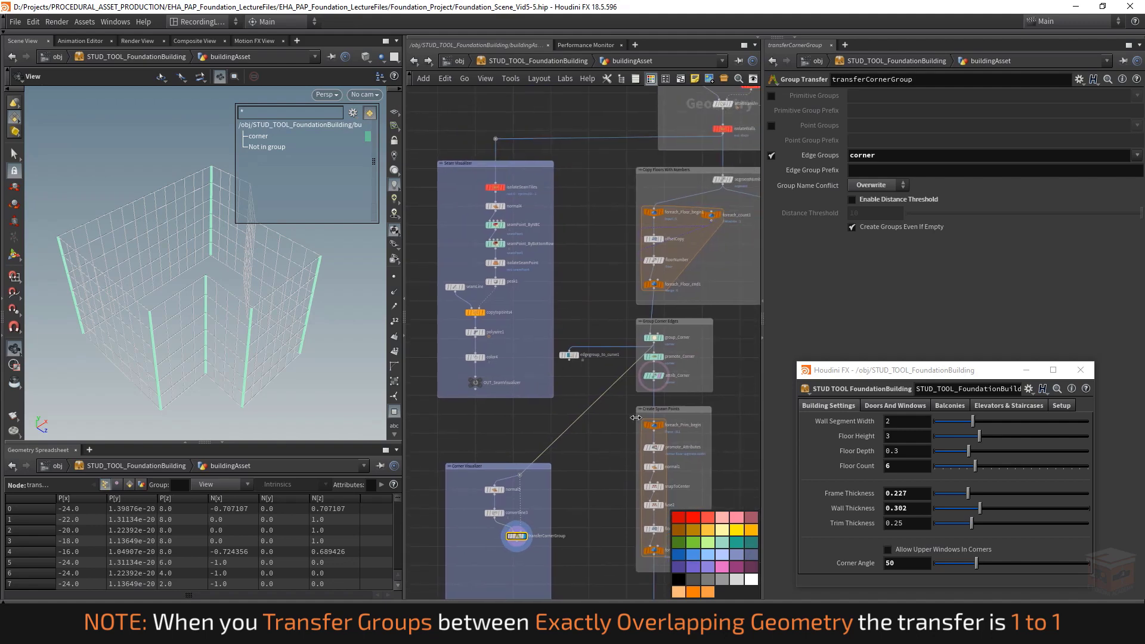
{"action": "scroll", "coordinate": [672, 338], "scroll_direction": "up", "scroll_amount": 4}
{"action": "left_click", "coordinate": [642, 344]}
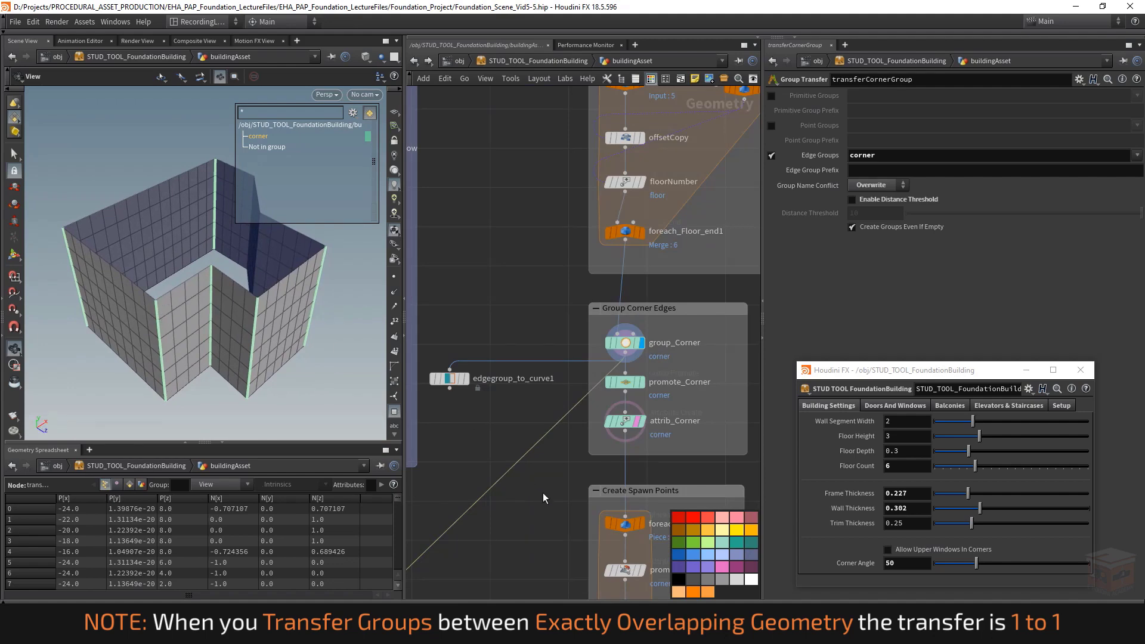
Display convertline3 and transferCornerGroup in turn to compare the line geometry before and after the group transfer
{"action": "scroll", "coordinate": [580, 470], "scroll_direction": "down", "scroll_amount": 3}
{"action": "middle_click_drag", "start_coordinate": [579, 469], "coordinate": [751, 290]}
{"action": "scroll", "coordinate": [661, 417], "scroll_direction": "up", "scroll_amount": 3}
{"action": "left_click_drag", "start_coordinate": [627, 417], "coordinate": [525, 480]}
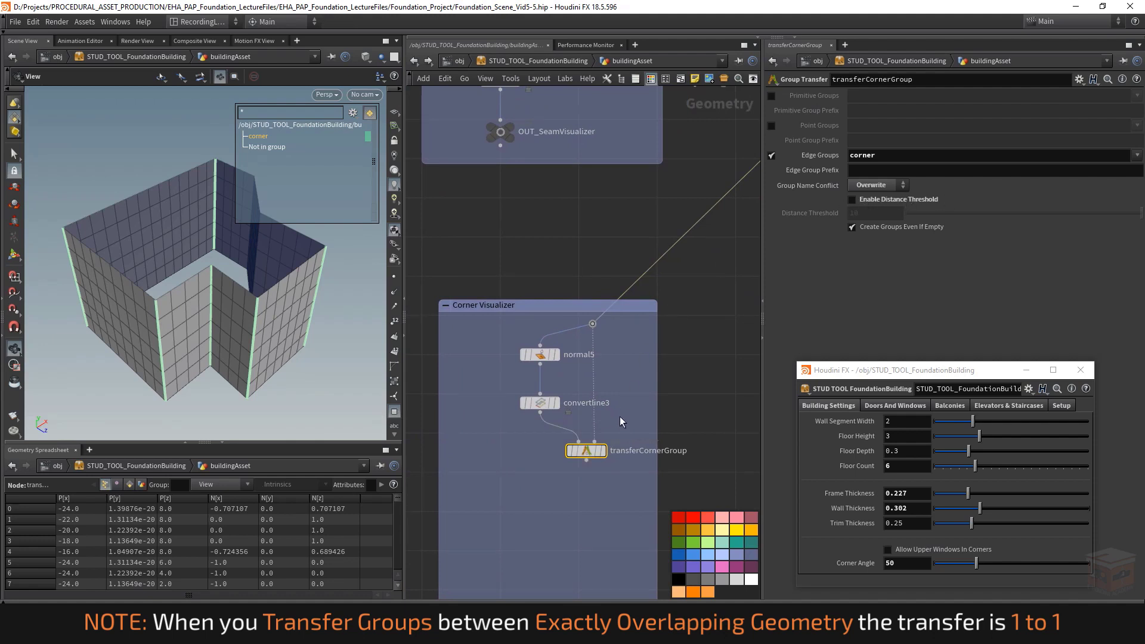
{"action": "scroll", "coordinate": [620, 416], "scroll_direction": "up", "scroll_amount": 1}
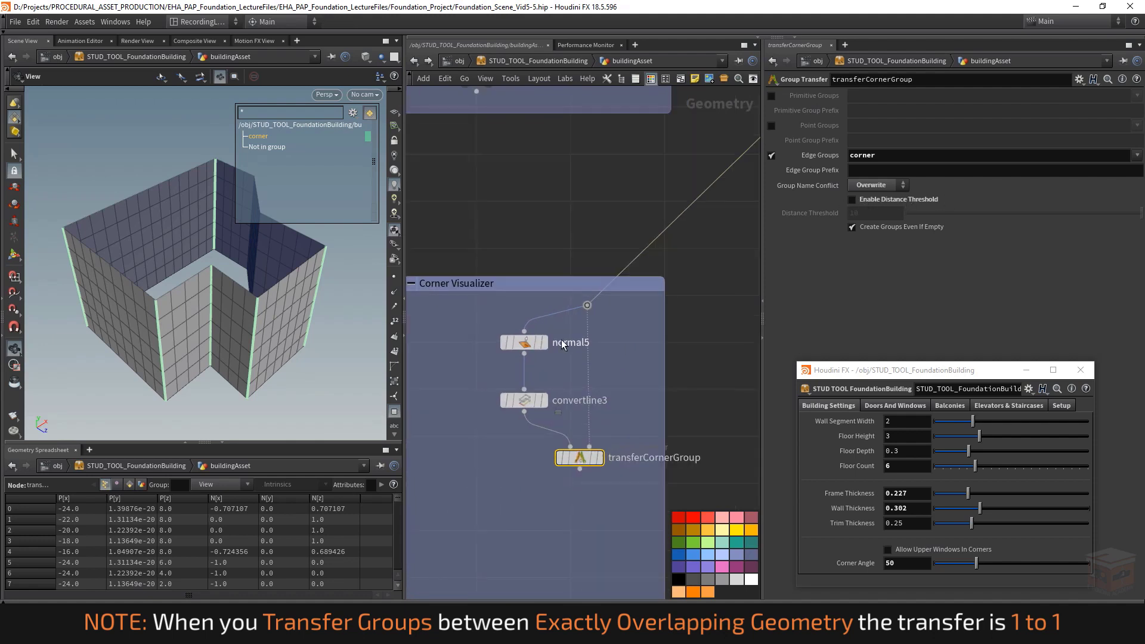
{"action": "left_click", "coordinate": [544, 400]}
{"action": "left_click", "coordinate": [528, 404]}
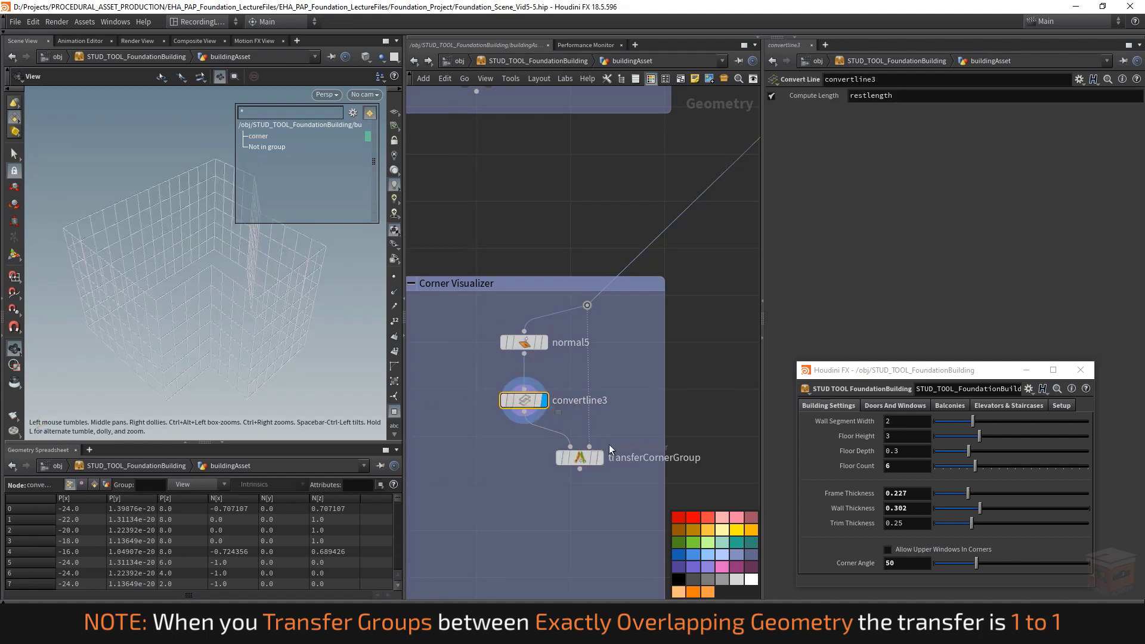
{"action": "left_click", "coordinate": [598, 457]}
{"action": "left_click", "coordinate": [586, 459]}
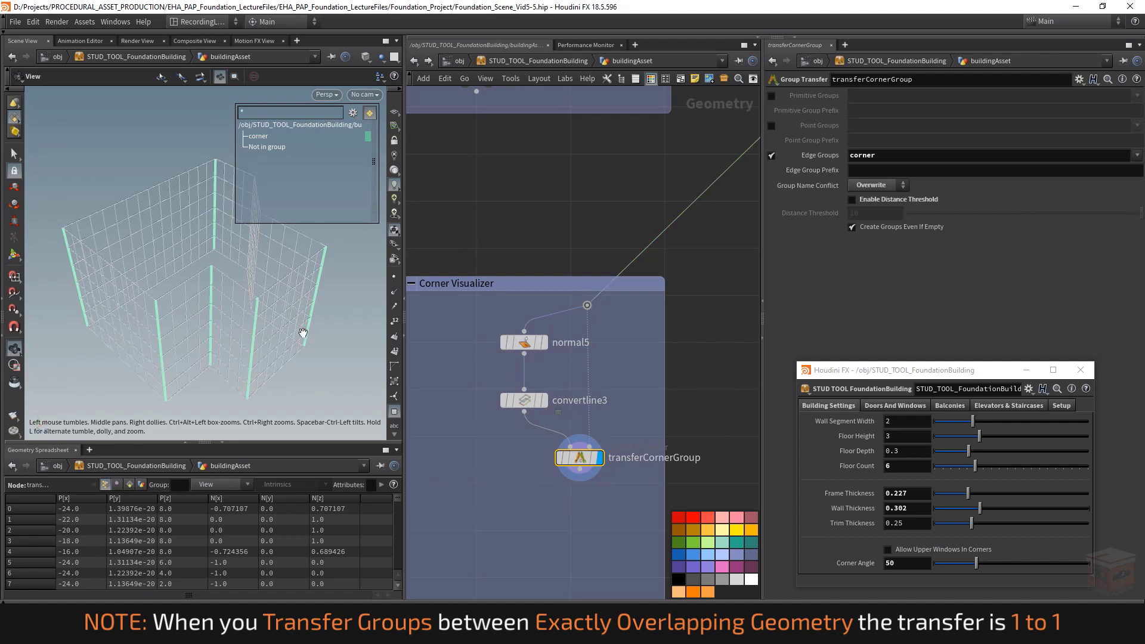
Add a Blast node below transferCornerGroup in the Corner Visualizer box, wired to its output
{"action": "scroll", "coordinate": [609, 394], "scroll_direction": "down", "scroll_amount": 5}
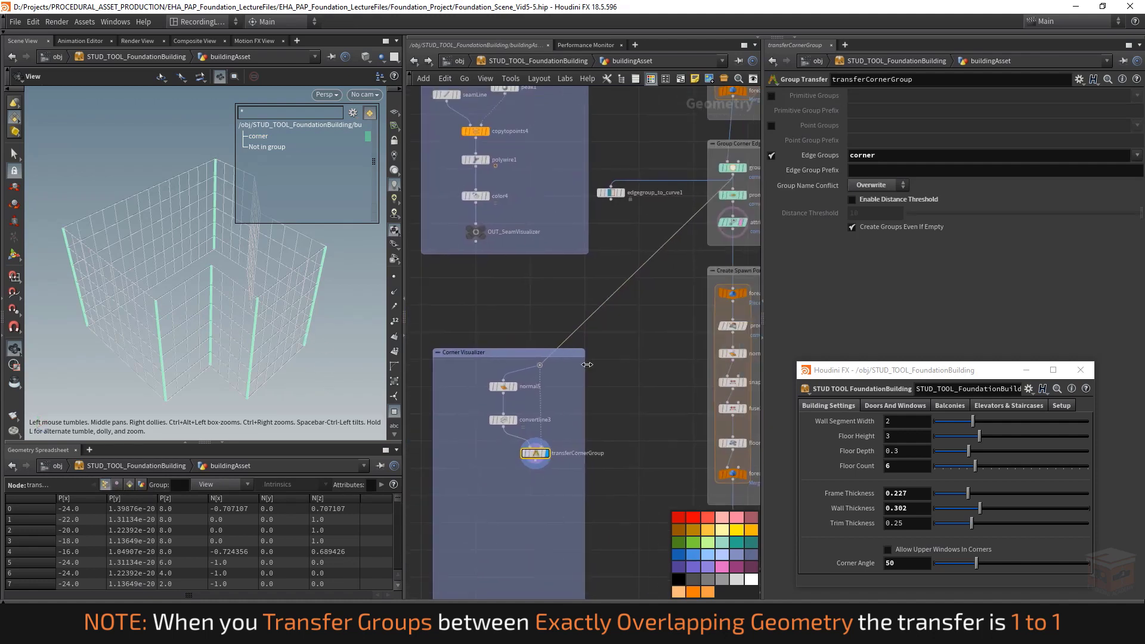
{"action": "scroll", "coordinate": [503, 449], "scroll_direction": "up", "scroll_amount": 3}
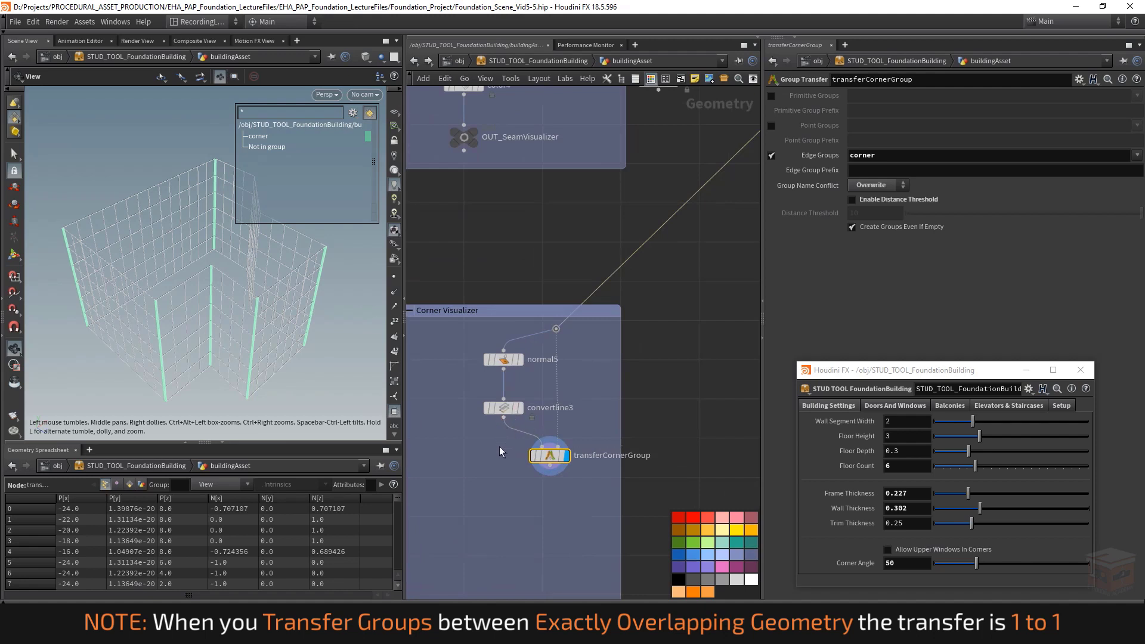
{"action": "middle_click_drag", "start_coordinate": [507, 486], "coordinate": [507, 479]}
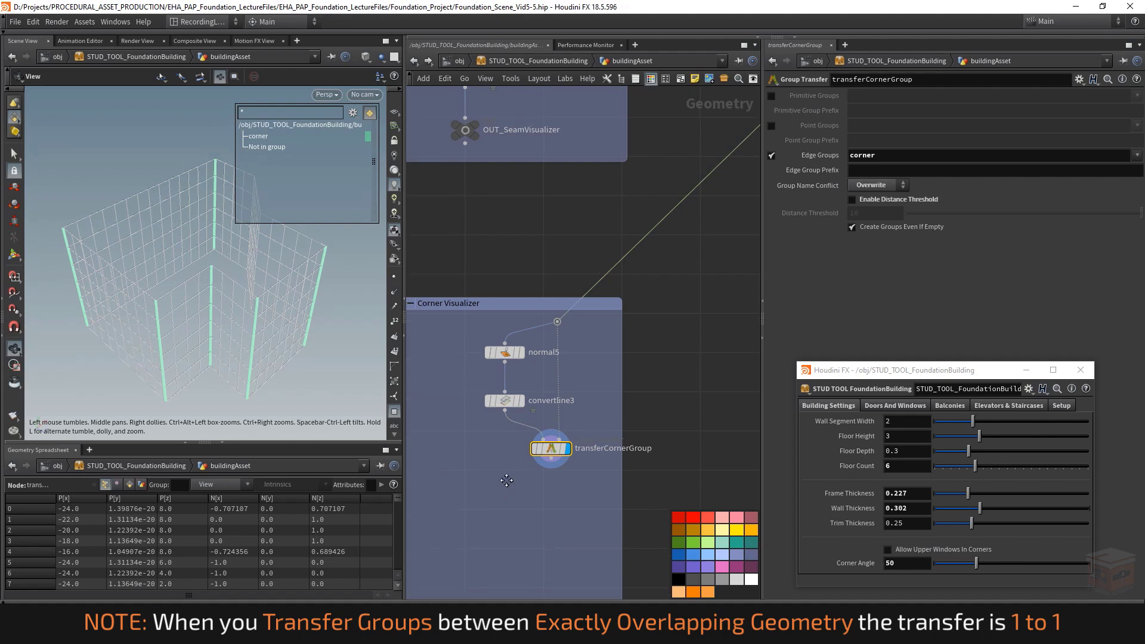
{"action": "middle_click_drag", "start_coordinate": [506, 479], "coordinate": [501, 462]}
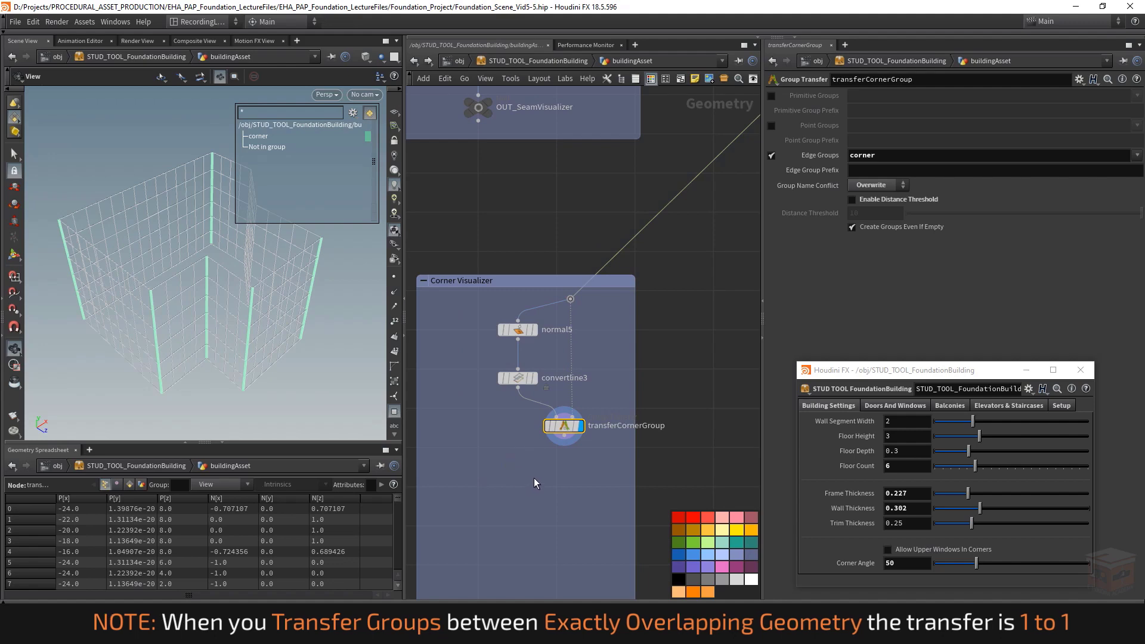
{"action": "key", "text": "Tab"}
{"action": "type", "text": "blast"}
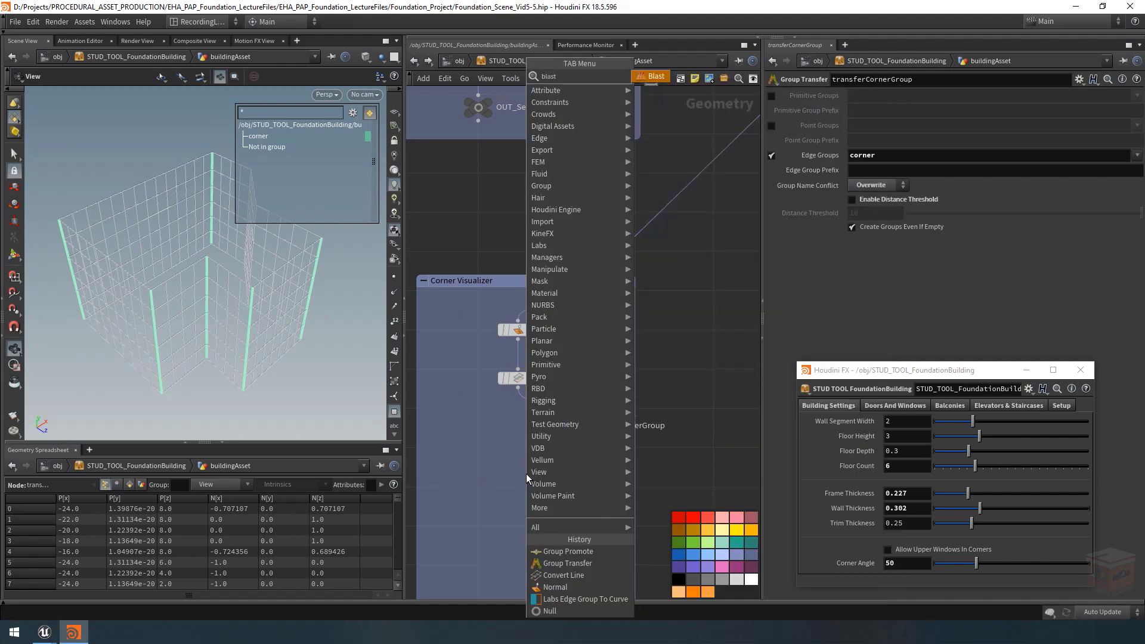
{"action": "key", "text": "Return"}
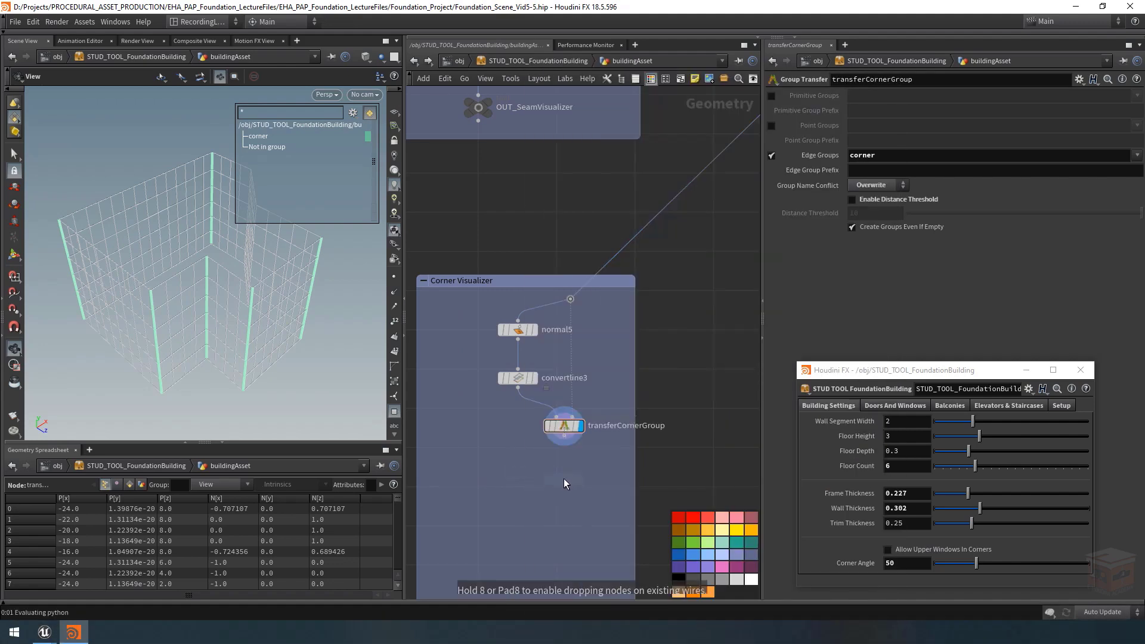
{"action": "left_click", "coordinate": [565, 481]}
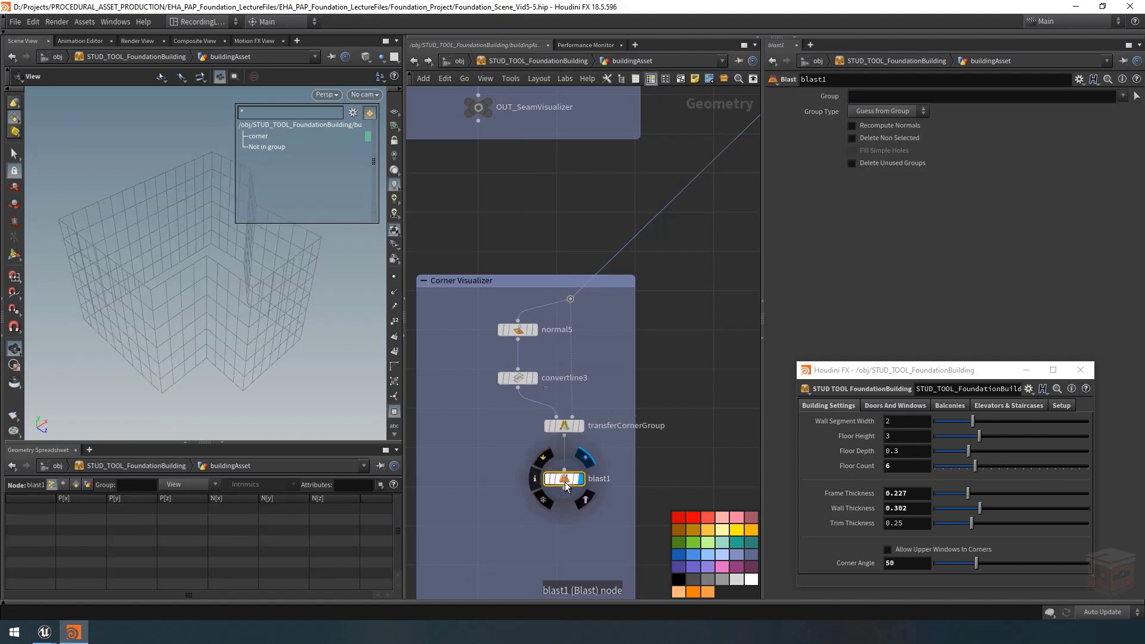
Set the Blast group to corner with group type Edges, and enable Delete Non Selected to isolate the corner edges
{"action": "left_click", "coordinate": [1122, 96]}
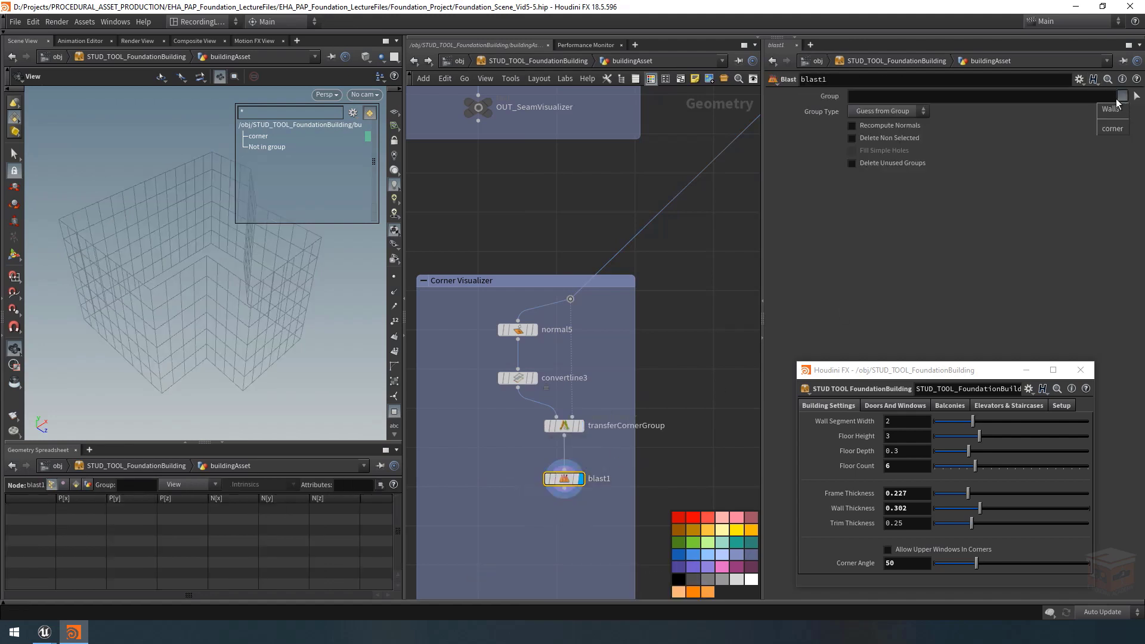
{"action": "left_click", "coordinate": [1113, 129]}
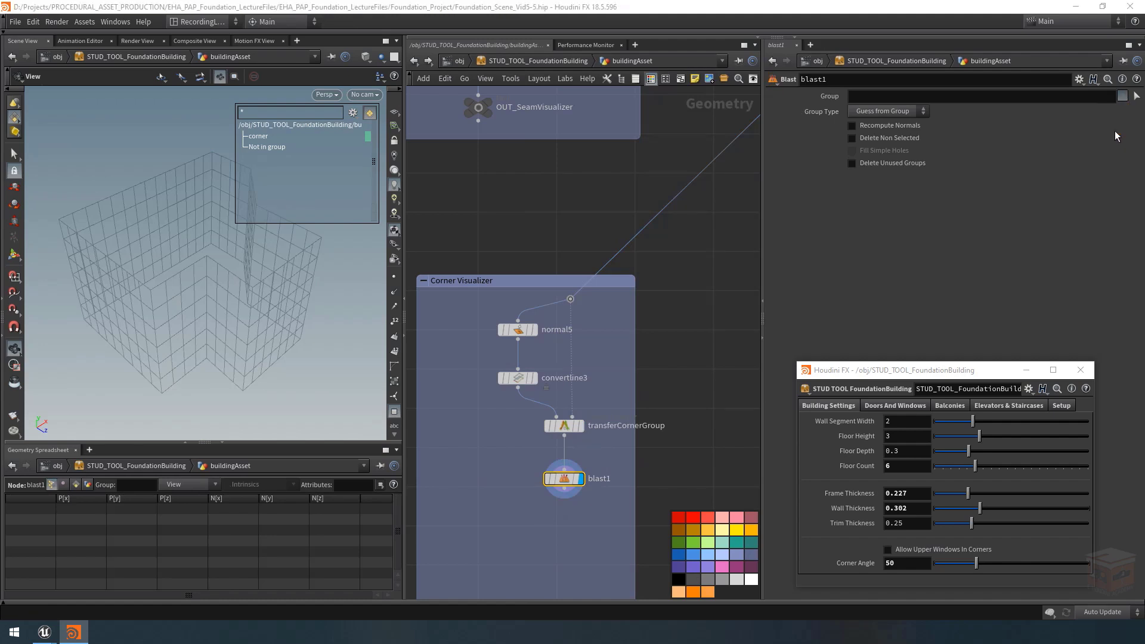
{"action": "left_click", "coordinate": [881, 137]}
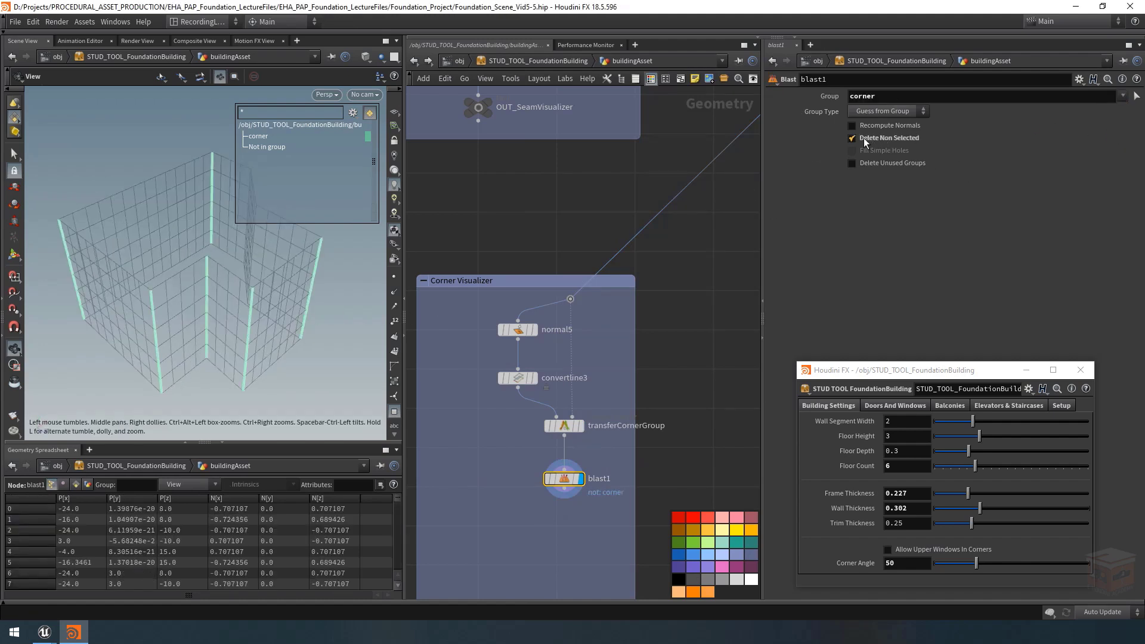
{"action": "left_click_drag", "start_coordinate": [184, 324], "coordinate": [205, 301]}
{"action": "left_click", "coordinate": [895, 111]}
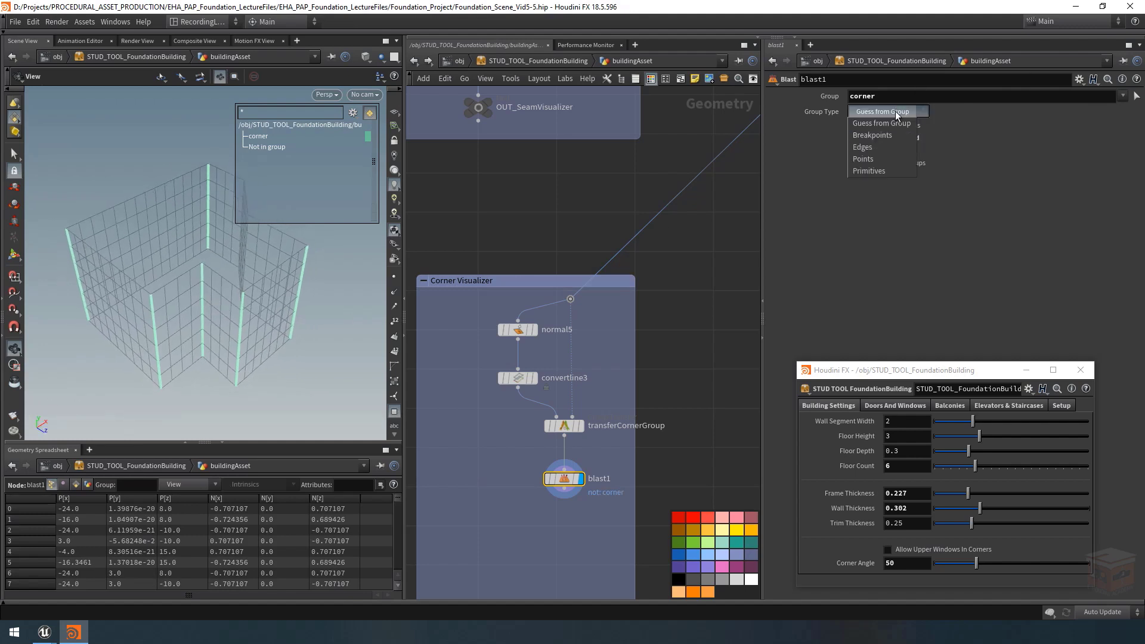
{"action": "left_click", "coordinate": [879, 148]}
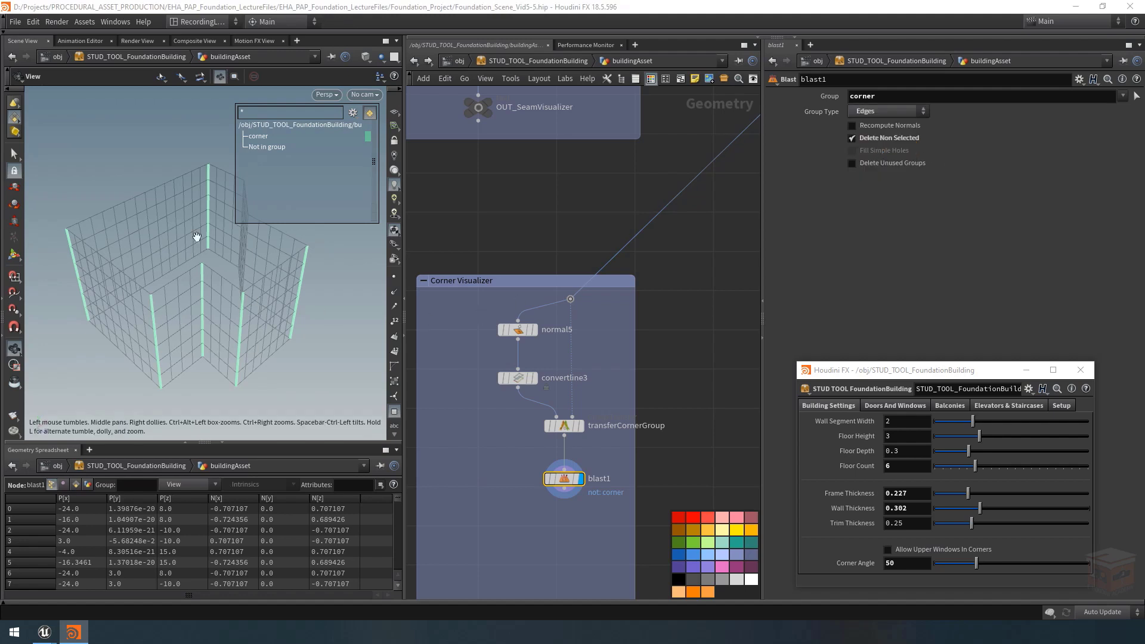
{"action": "mouse_move", "coordinate": [276, 303]}
{"action": "left_mouse_down"}
{"action": "mouse_move", "coordinate": [241, 292]}
{"action": "mouse_move", "coordinate": [280, 317]}
{"action": "left_mouse_up"}
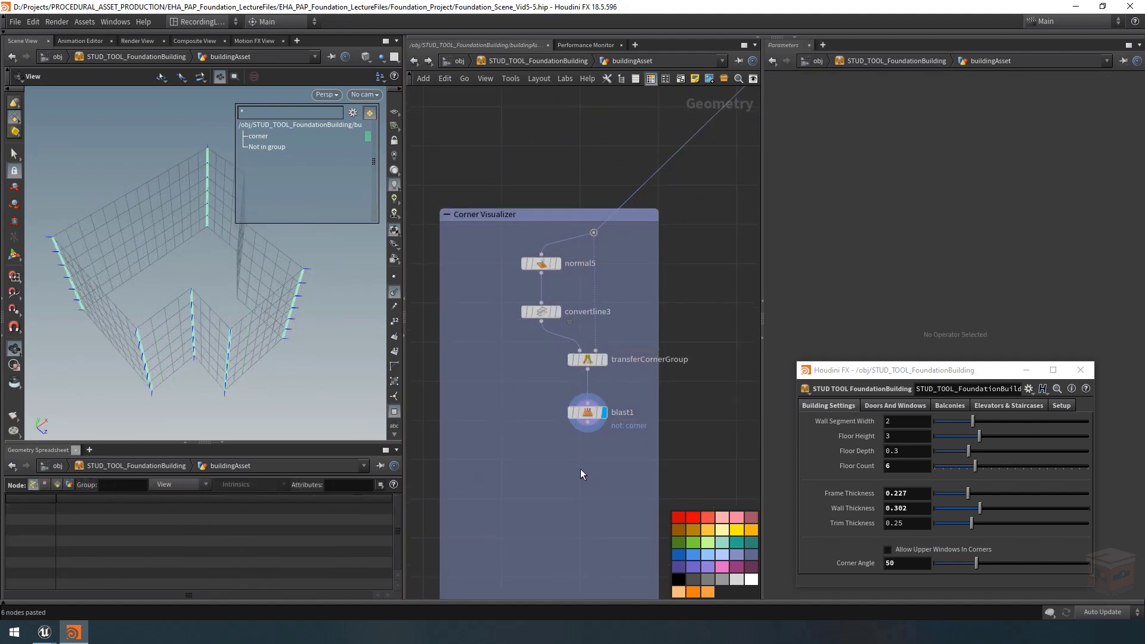
Add a Peak node below blast1, connect it to the Blast output and display its result
{"action": "key", "text": "Tab"}
{"action": "type", "text": "peak"}
{"action": "key", "text": "Return"}
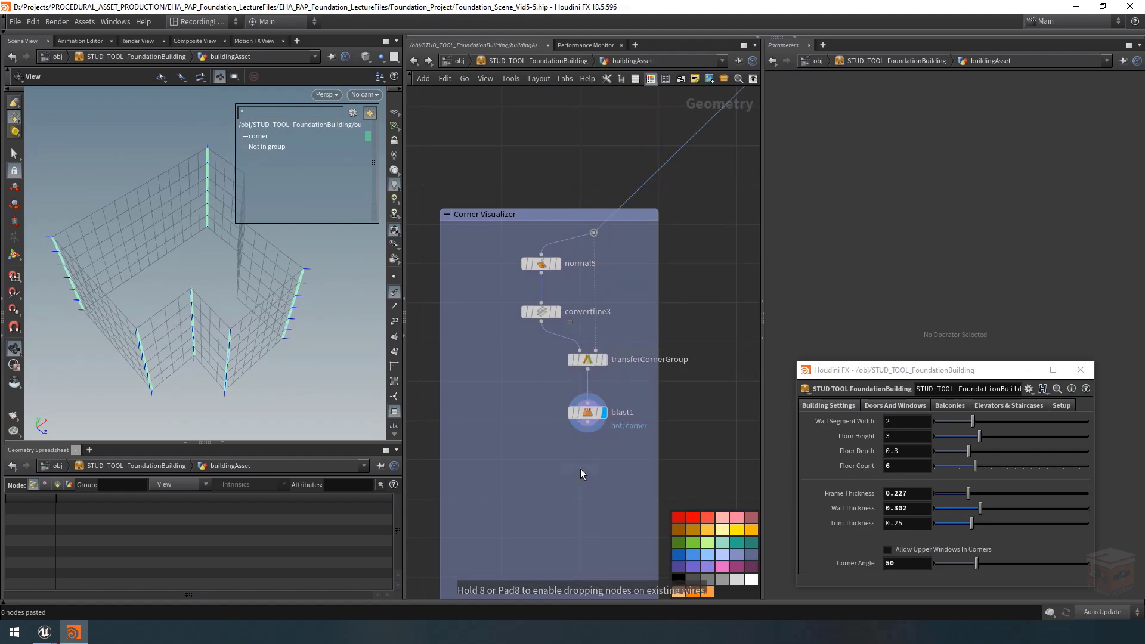
{"action": "left_click", "coordinate": [586, 467]}
{"action": "left_click", "coordinate": [588, 423]}
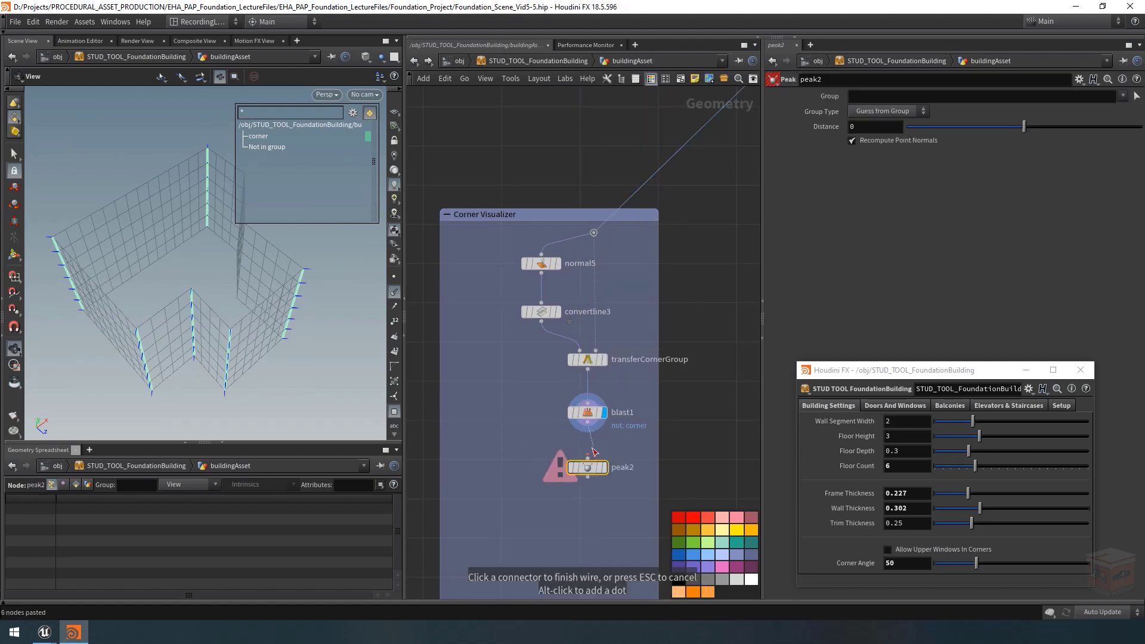
{"action": "left_click", "coordinate": [588, 459]}
{"action": "scroll", "coordinate": [504, 438], "scroll_direction": "down", "scroll_amount": 4}
{"action": "scroll", "coordinate": [531, 435], "scroll_direction": "up", "scroll_amount": 5}
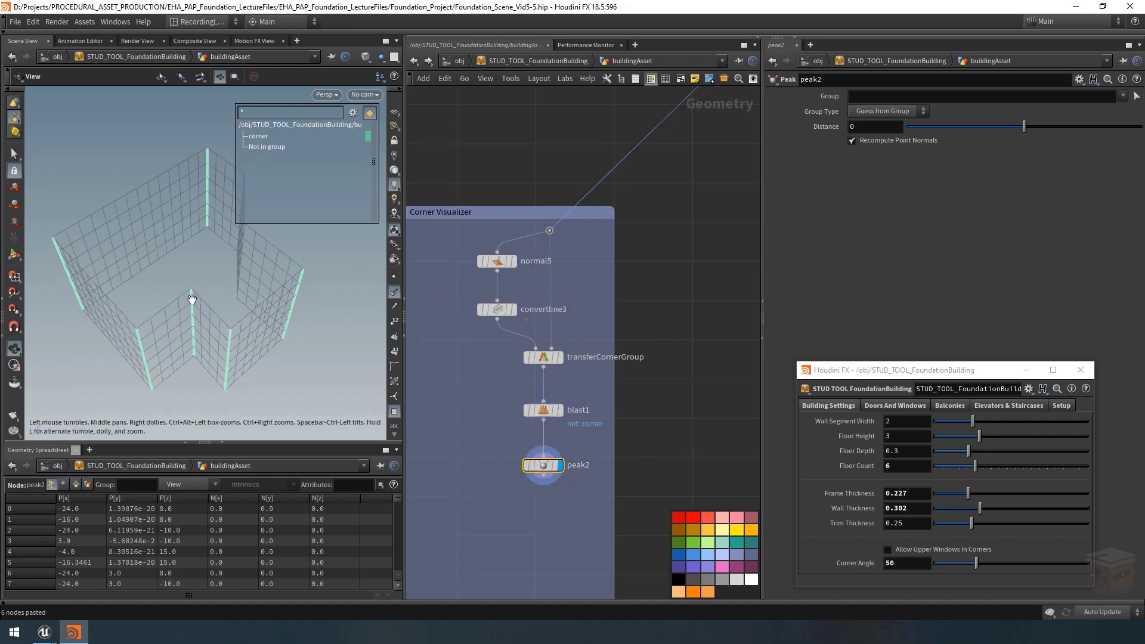
Show points in the viewport and set the new Peak node's distance to 0.35
{"action": "right_click_drag", "start_coordinate": [191, 299], "coordinate": [307, 302]}
{"action": "left_click_drag", "start_coordinate": [182, 311], "coordinate": [243, 272]}
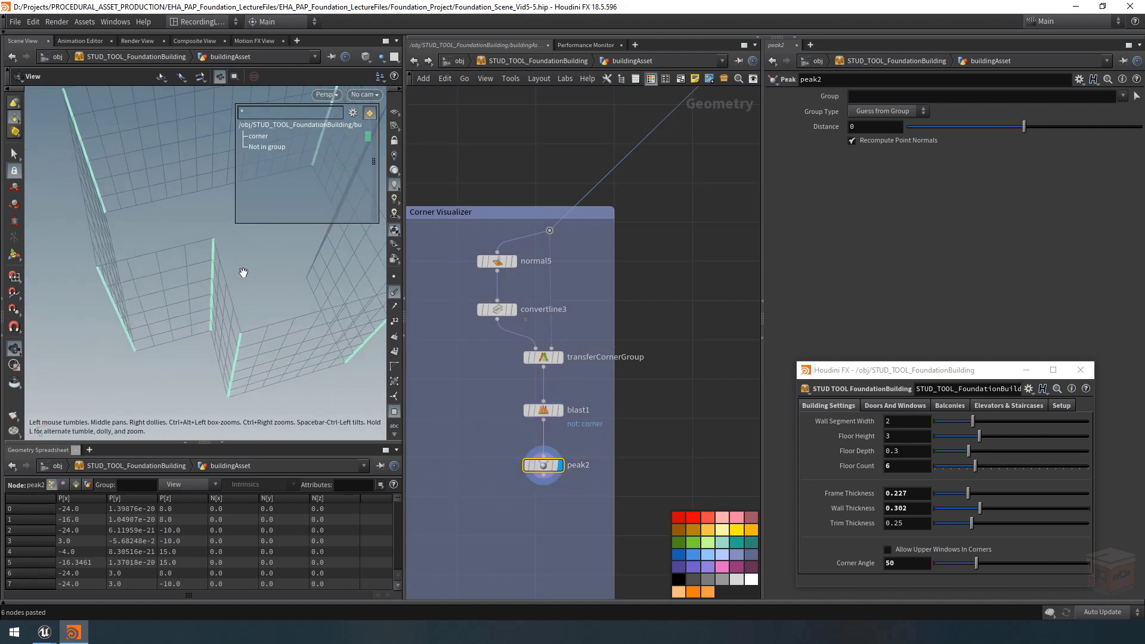
{"action": "left_click", "coordinate": [394, 278]}
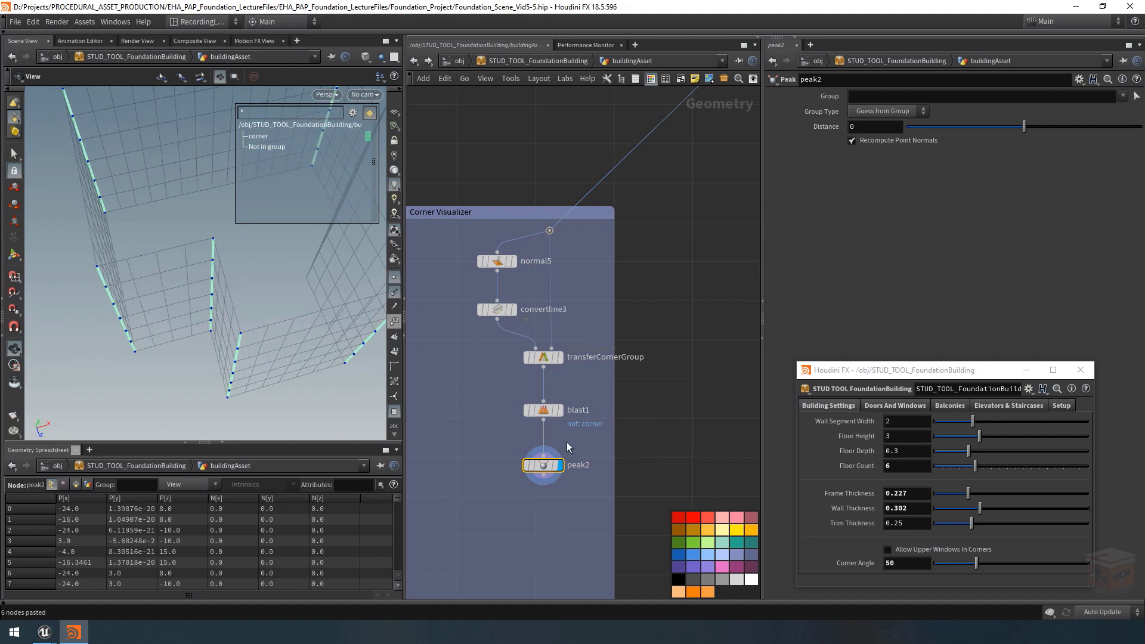
{"action": "left_click", "coordinate": [886, 129]}
{"action": "type", "text": "0.35"}
{"action": "key", "text": "Return"}
Template the OUT_SeamVisualizer node so the seam line shows as a reference alongside the corner lines
{"action": "scroll", "coordinate": [613, 328], "scroll_direction": "down", "scroll_amount": 2}
{"action": "scroll", "coordinate": [614, 327], "scroll_direction": "down", "scroll_amount": 3}
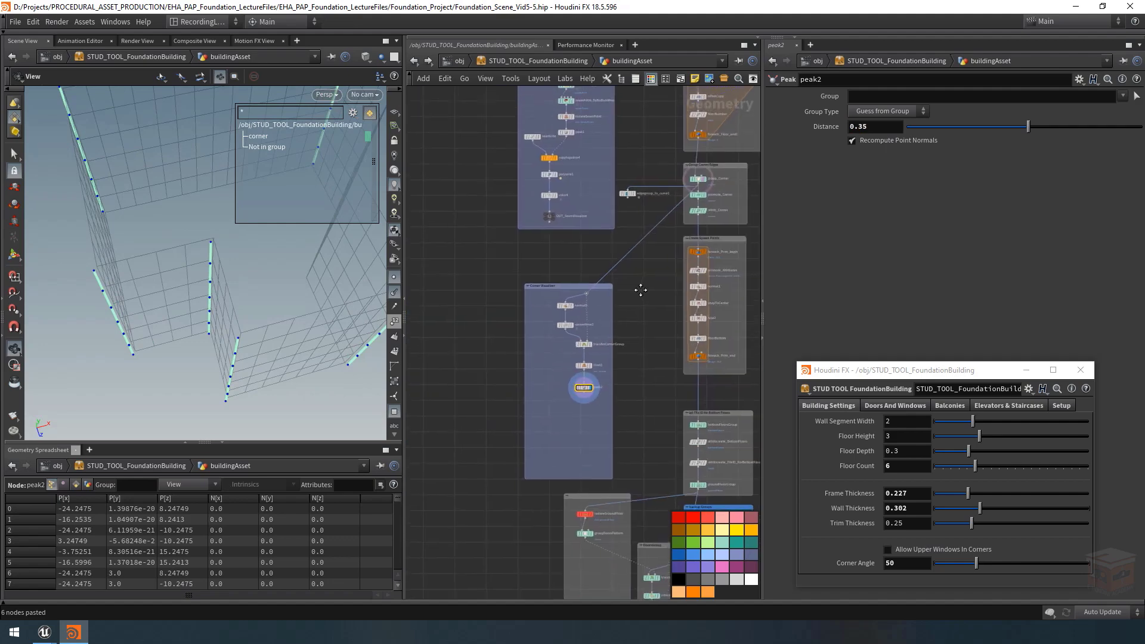
{"action": "scroll", "coordinate": [539, 236], "scroll_direction": "up", "scroll_amount": 5}
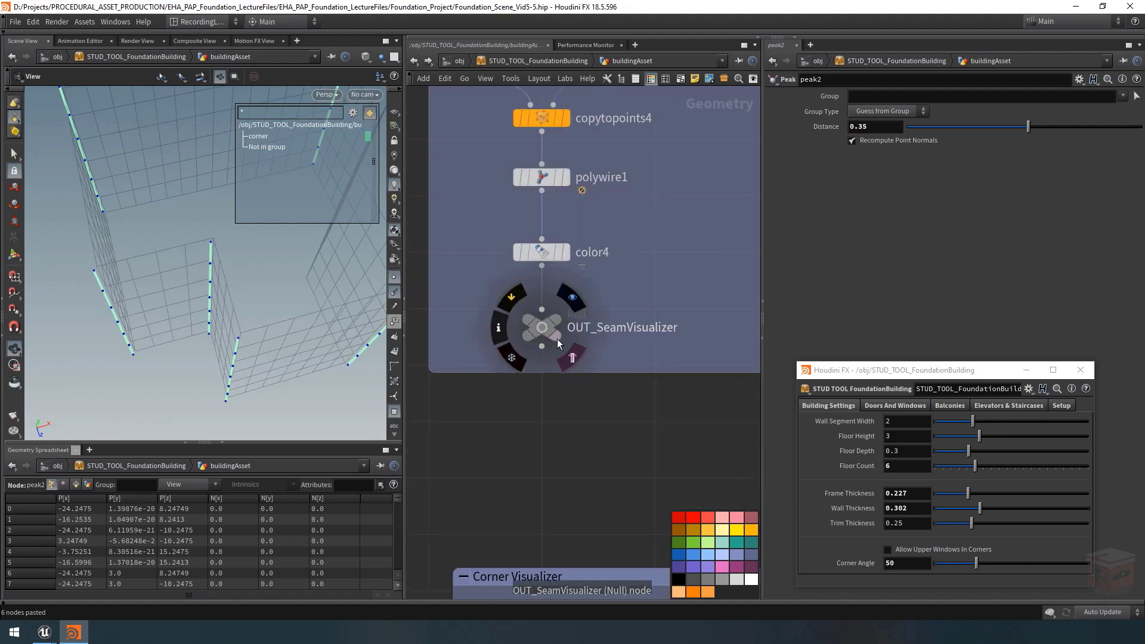
{"action": "left_click", "coordinate": [556, 337]}
{"action": "left_click_drag", "start_coordinate": [206, 219], "coordinate": [190, 286]}
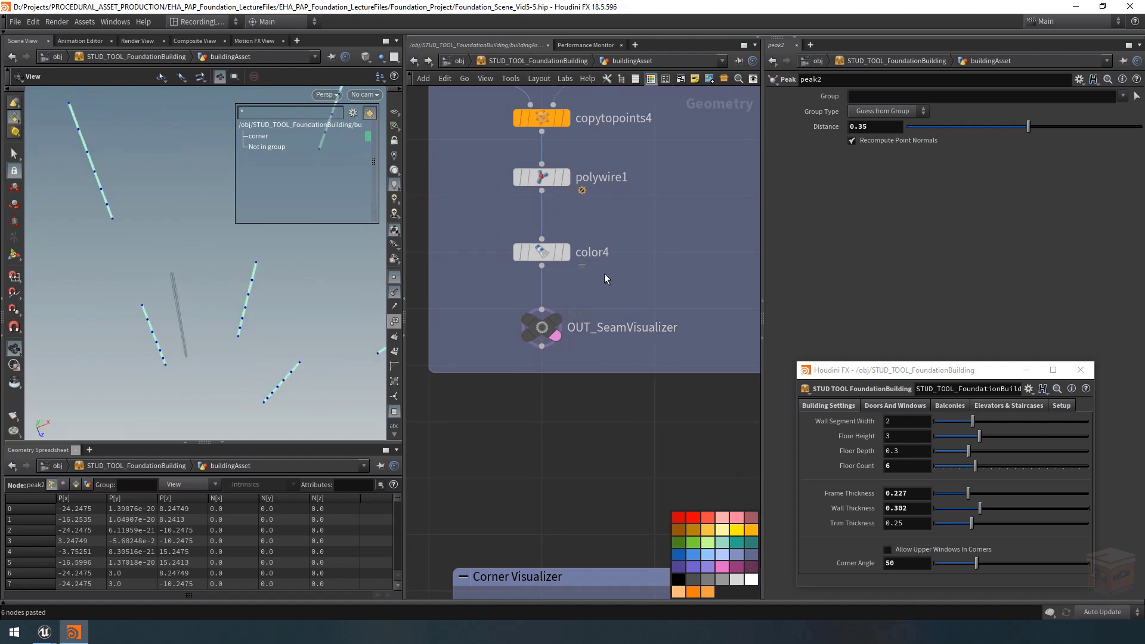
Examine the settings of peak1 and polywire1 in the Seam Visualizer network as reference for the corner lines
{"action": "middle_click_drag", "start_coordinate": [665, 216], "coordinate": [633, 406]}
{"action": "scroll", "coordinate": [628, 391], "scroll_direction": "down", "scroll_amount": 2}
{"action": "left_click", "coordinate": [588, 268]}
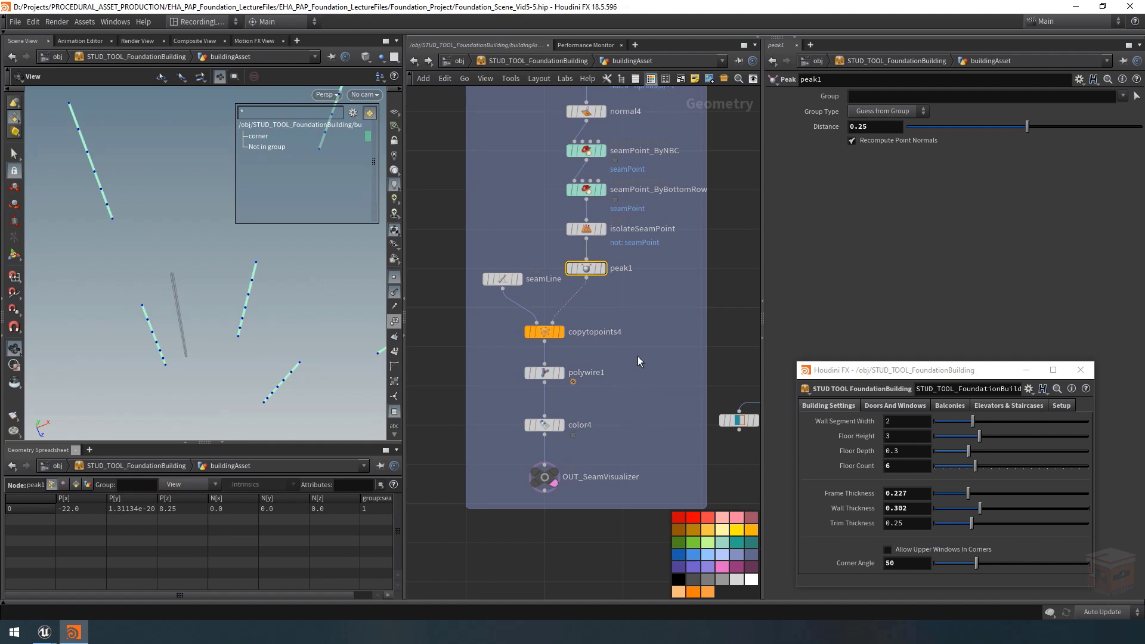
{"action": "left_click_drag", "start_coordinate": [639, 356], "coordinate": [498, 388]}
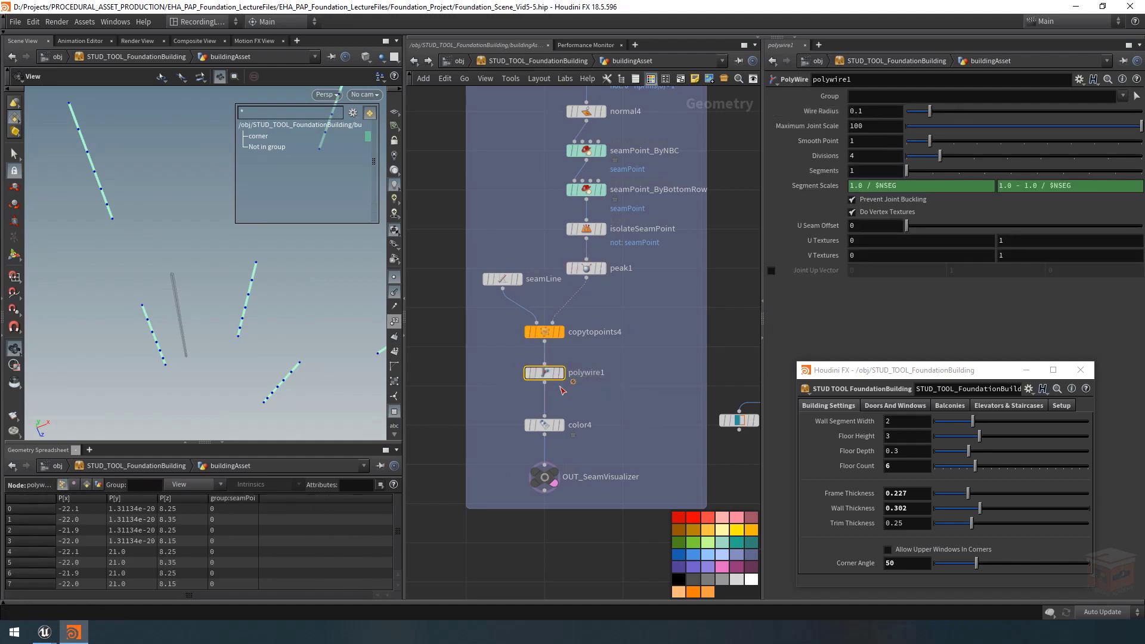
{"action": "left_click_drag", "start_coordinate": [589, 254], "coordinate": [586, 254]}
{"action": "scroll", "coordinate": [646, 314], "scroll_direction": "down", "scroll_amount": 3}
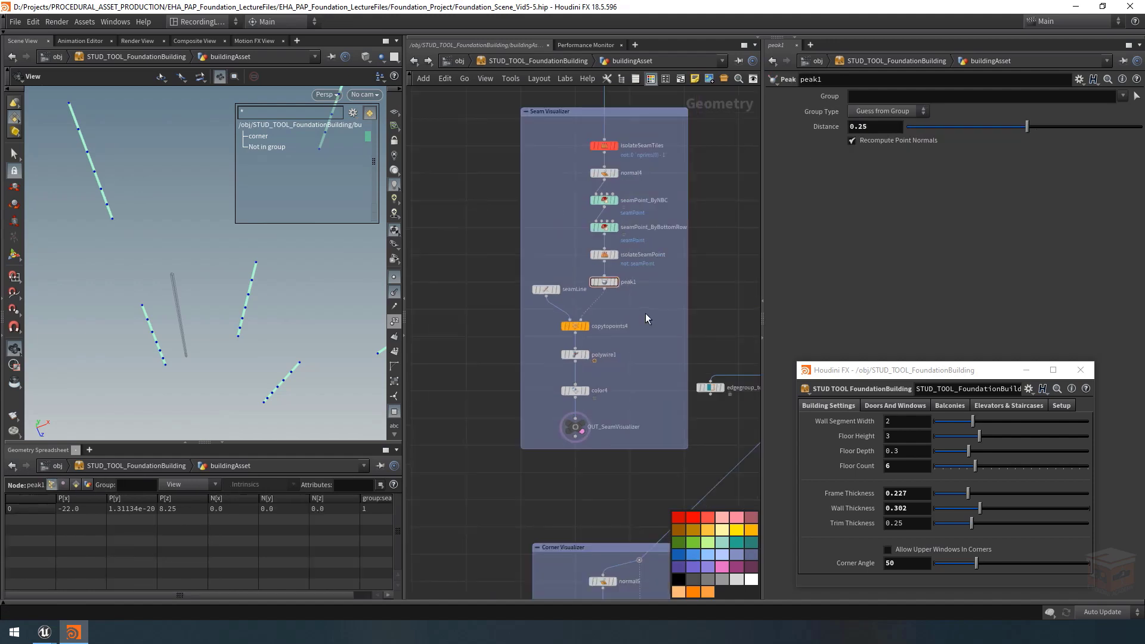
{"action": "middle_click_drag", "start_coordinate": [645, 314], "coordinate": [623, 111]}
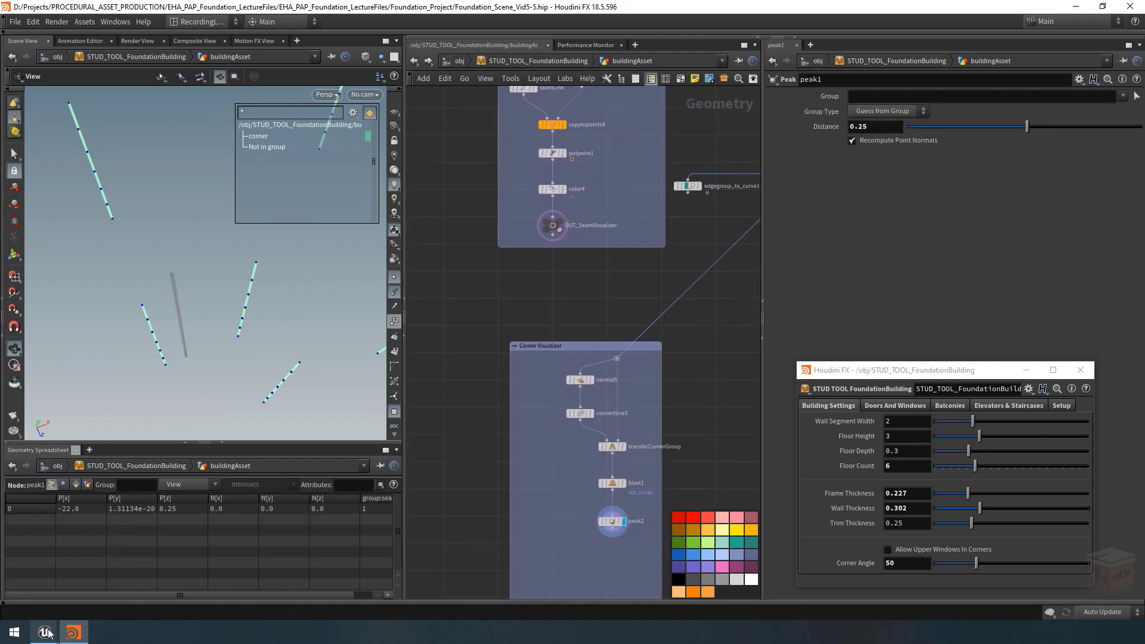
Switch to Unreal Engine to view the corner lines on the intro building as reference, and return to Houdini
{"action": "mouse_move", "coordinate": [44, 632]}
{"action": "left_click", "coordinate": [86, 589]}
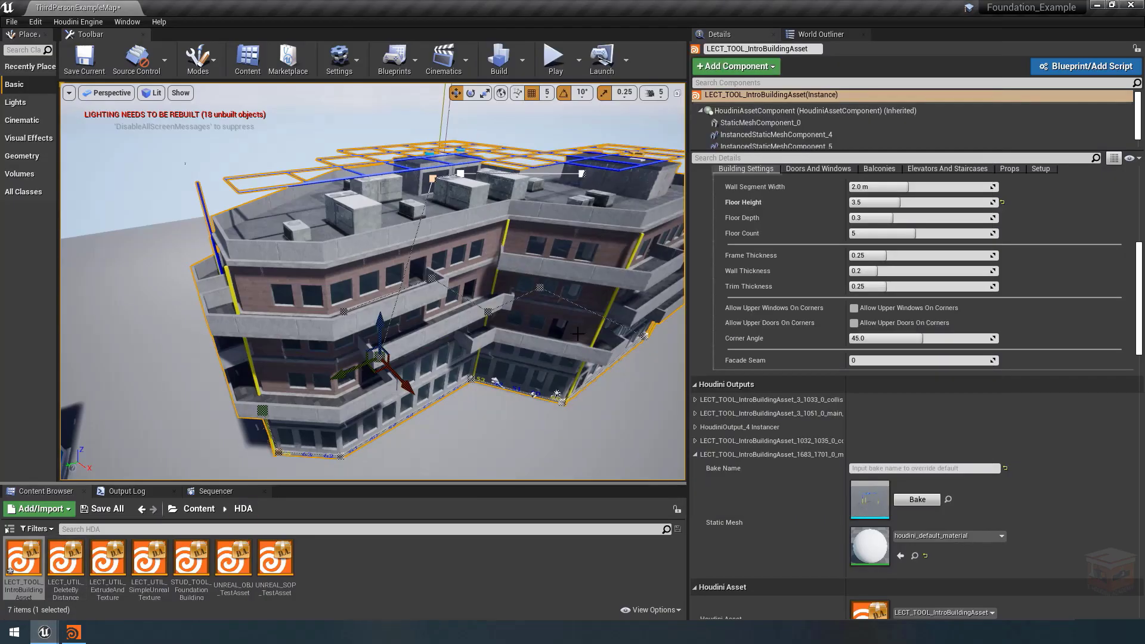
{"action": "left_click_drag", "start_coordinate": [374, 194], "coordinate": [374, 173]}
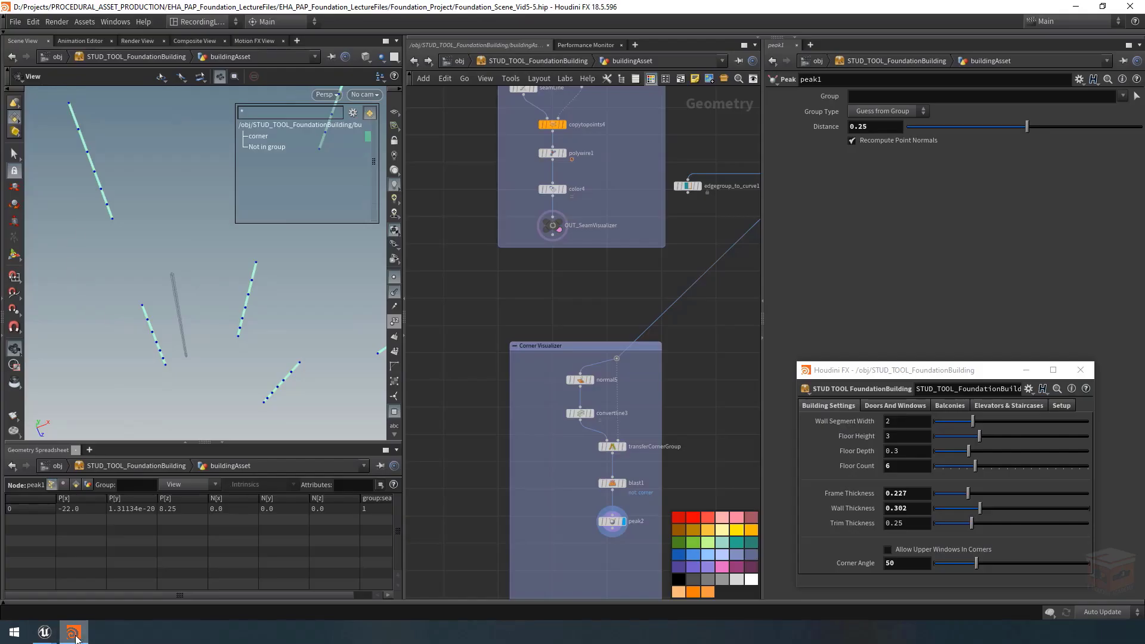
{"action": "left_click", "coordinate": [74, 632]}
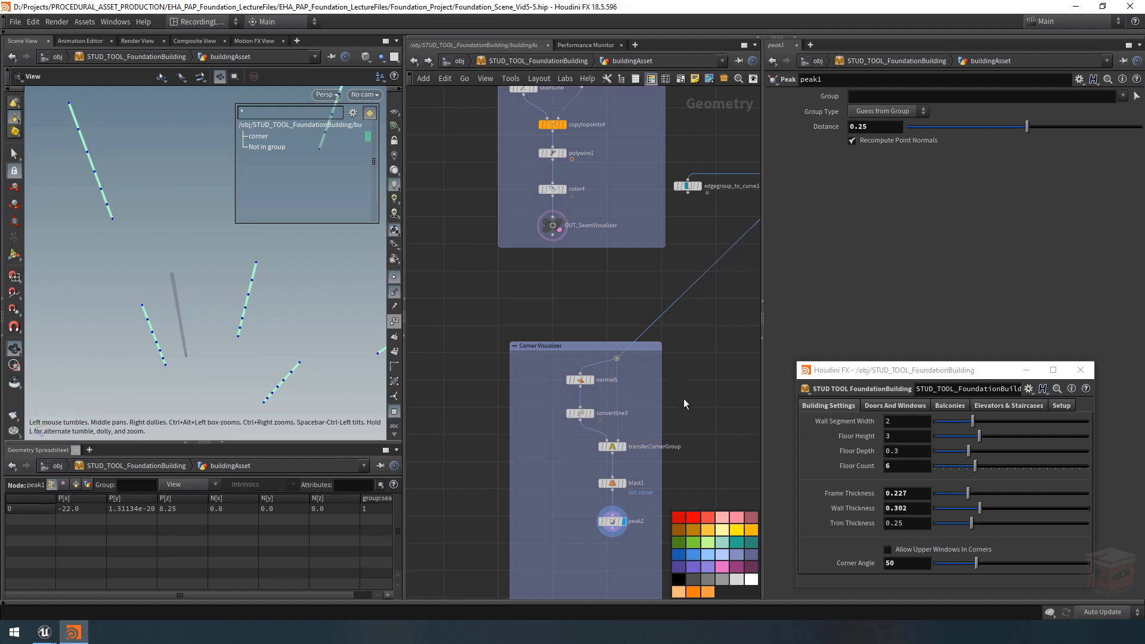
Copy the polywire1, color4 and OUT_SeamVisualizer nodes from the Seam Visualizer network box
{"action": "middle_click_drag", "start_coordinate": [683, 400], "coordinate": [665, 328]}
{"action": "left_click", "coordinate": [595, 450]}
{"action": "middle_click_drag", "start_coordinate": [590, 509], "coordinate": [561, 453]}
{"action": "scroll", "coordinate": [558, 442], "scroll_direction": "up", "scroll_amount": 2}
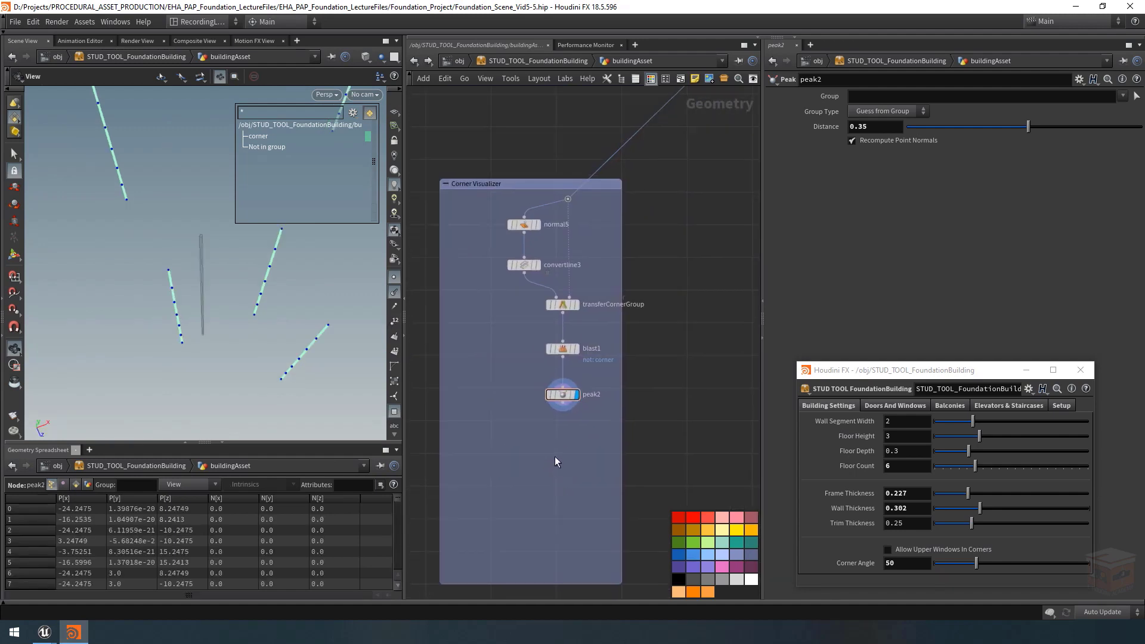
{"action": "scroll", "coordinate": [550, 456], "scroll_direction": "down", "scroll_amount": 5}
{"action": "middle_click_drag", "start_coordinate": [592, 395], "coordinate": [582, 432]}
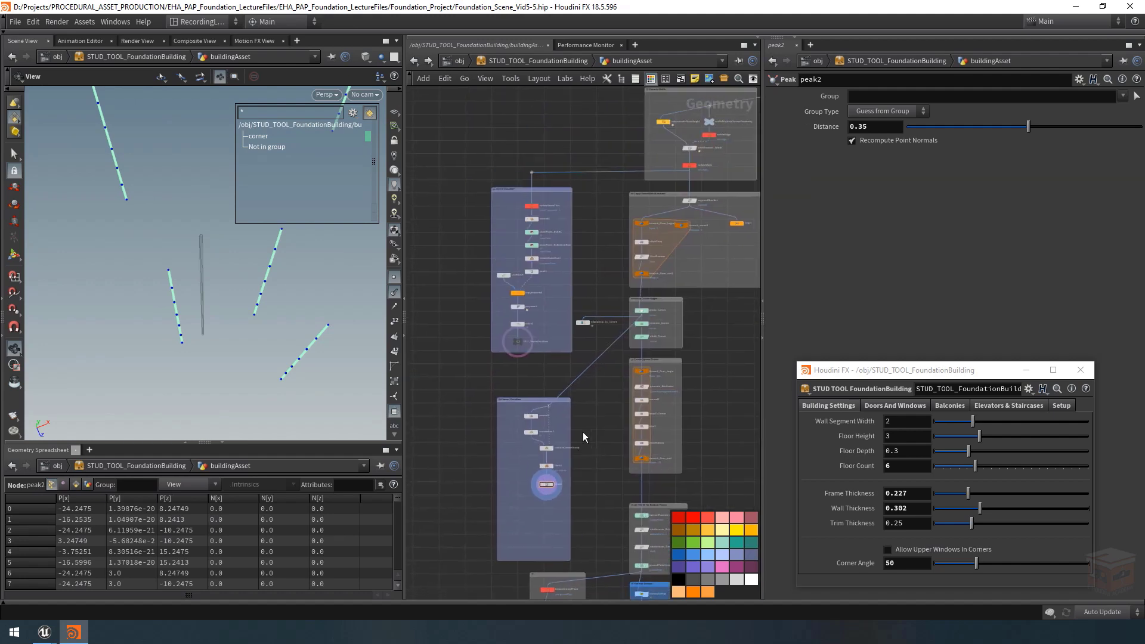
{"action": "scroll", "coordinate": [532, 303], "scroll_direction": "up", "scroll_amount": 5}
{"action": "left_click_drag", "start_coordinate": [543, 320], "coordinate": [453, 395]}
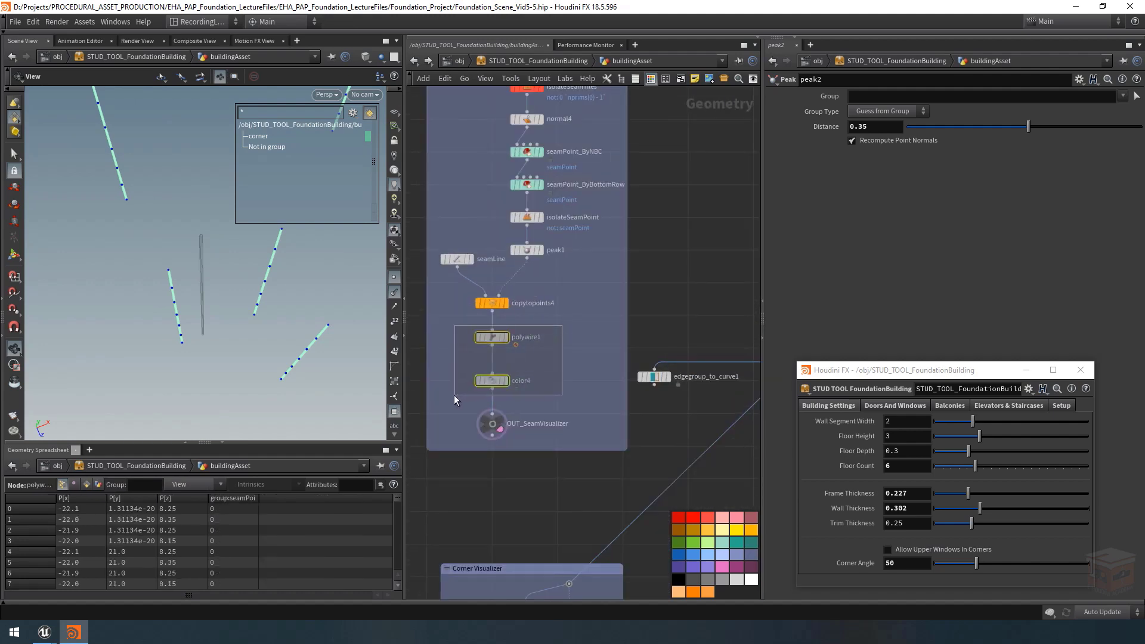
{"action": "left_click_drag", "start_coordinate": [576, 321], "coordinate": [464, 438]}
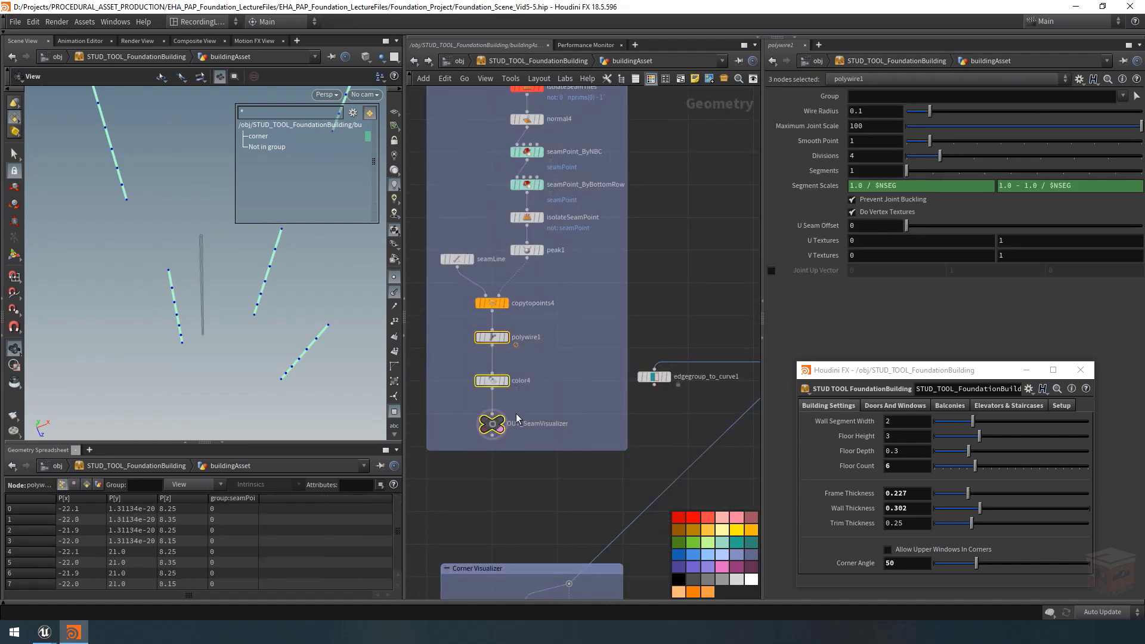
{"action": "key", "text": "ctrl+c"}
{"action": "left_click", "coordinate": [517, 349]}
{"action": "scroll", "coordinate": [561, 349], "scroll_direction": "down", "scroll_amount": 3}
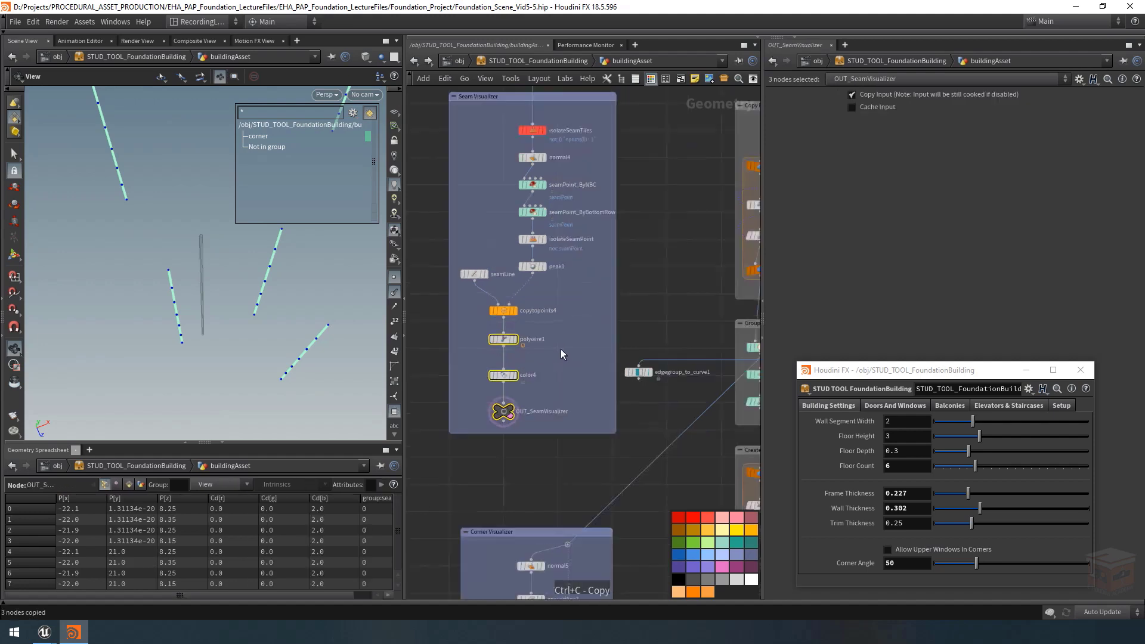
Paste the copied nodes into the Corner Visualizer box, chain them below peak2 and display the pasted output null
{"action": "middle_click_drag", "start_coordinate": [575, 370], "coordinate": [565, 160]}
{"action": "scroll", "coordinate": [556, 432], "scroll_direction": "up", "scroll_amount": 3}
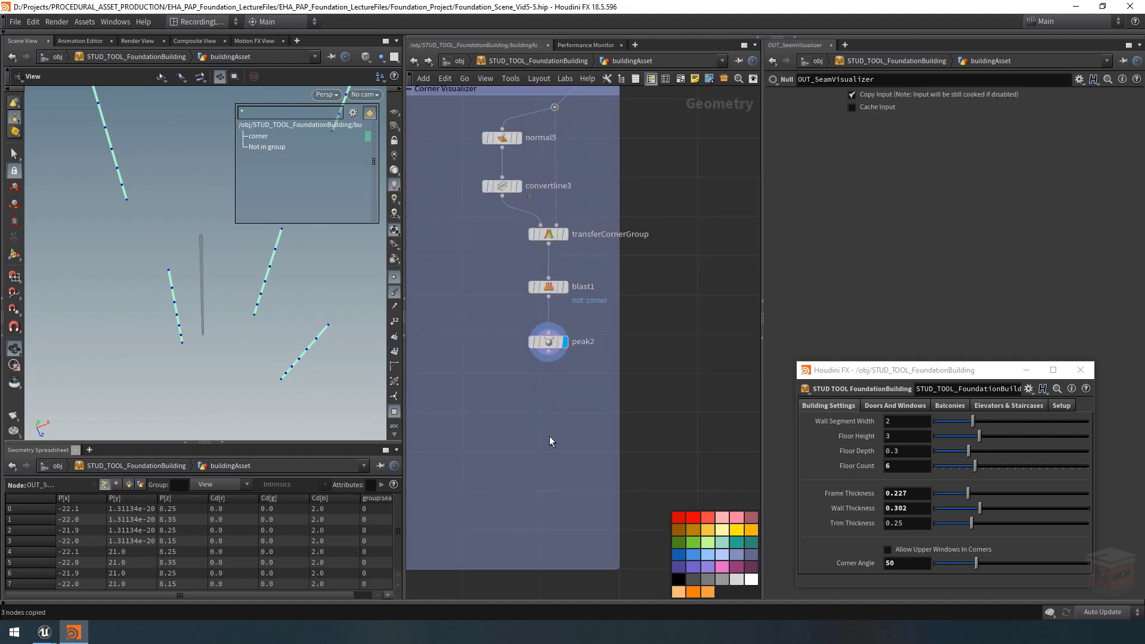
{"action": "key", "text": "ctrl+v"}
{"action": "mouse_move", "coordinate": [550, 381]}
{"action": "left_mouse_down"}
{"action": "mouse_move", "coordinate": [550, 412]}
{"action": "mouse_move", "coordinate": [549, 362]}
{"action": "mouse_move", "coordinate": [529, 545]}
{"action": "left_mouse_up"}
{"action": "left_click", "coordinate": [550, 381]}
{"action": "mouse_move", "coordinate": [557, 414]}
{"action": "left_mouse_down"}
{"action": "mouse_move", "coordinate": [556, 396]}
{"action": "mouse_move", "coordinate": [525, 475]}
{"action": "left_mouse_up"}
{"action": "left_click", "coordinate": [598, 425]}
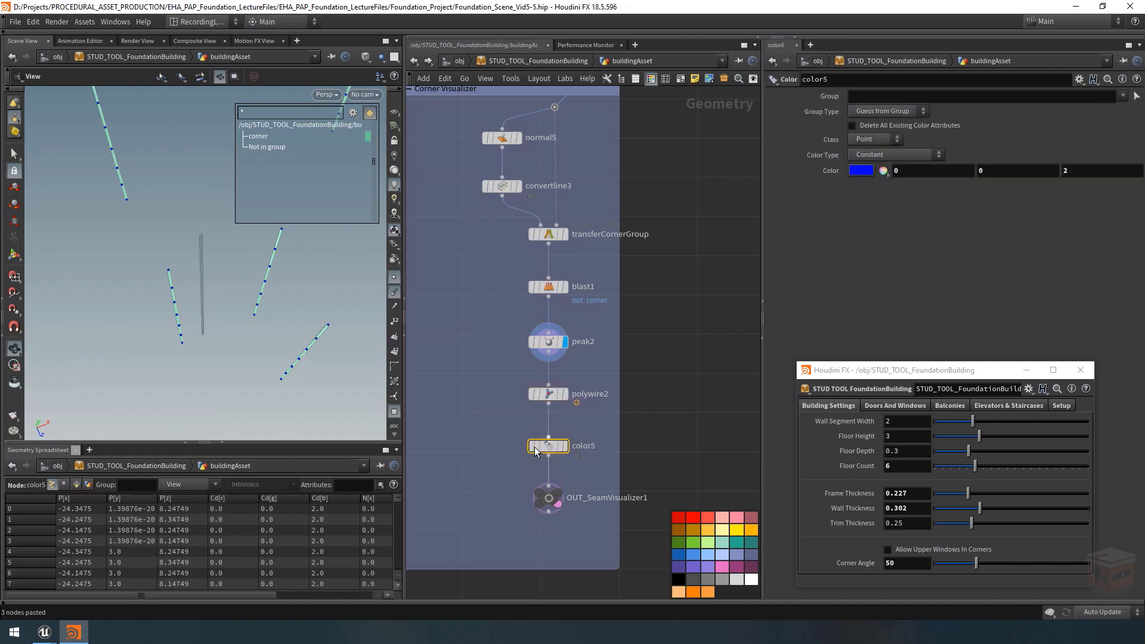
{"action": "key", "text": "r"}
{"action": "left_click", "coordinate": [553, 503]}
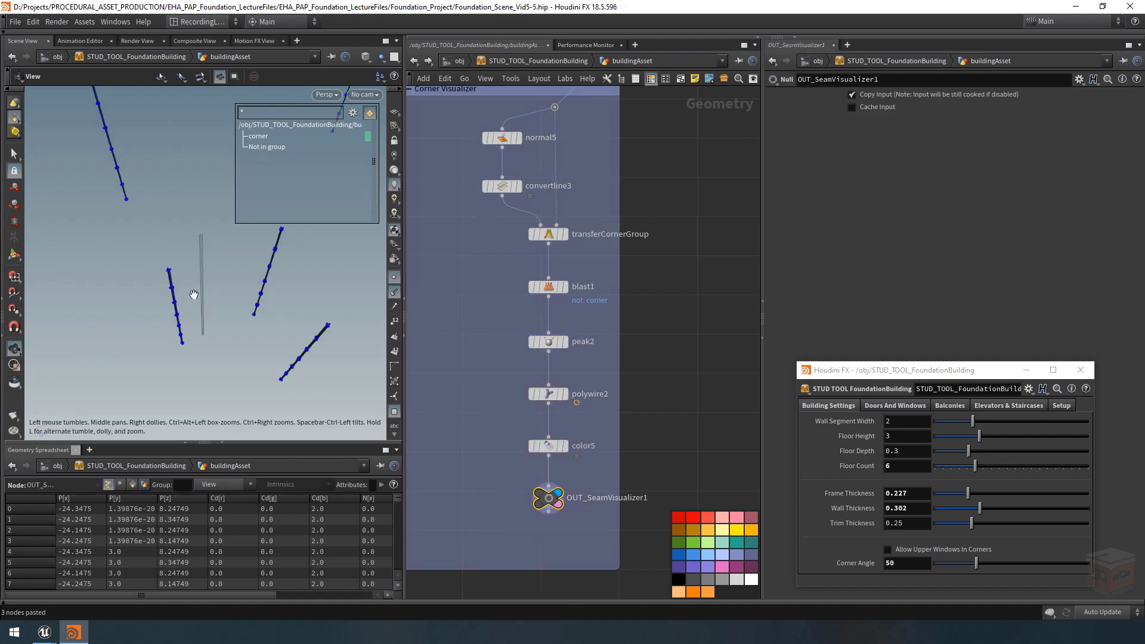
{"action": "left_click_drag", "start_coordinate": [192, 295], "coordinate": [227, 268]}
Set the color5 node to bright yellow with RGB values 2, 2, 0
{"action": "left_click", "coordinate": [547, 454]}
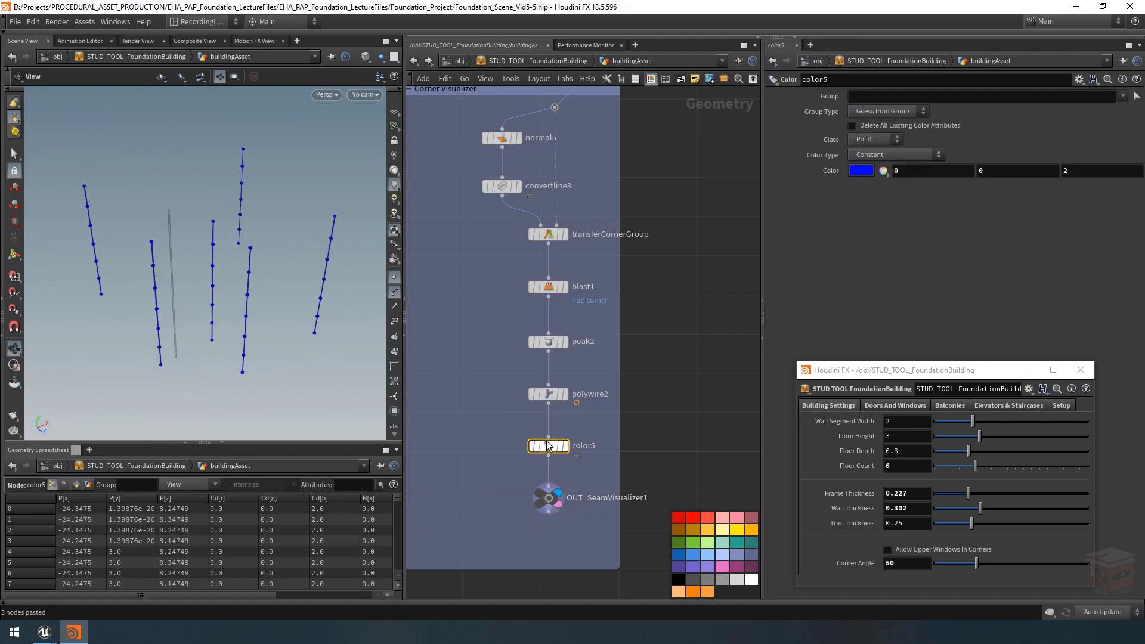
{"action": "left_click", "coordinate": [863, 173]}
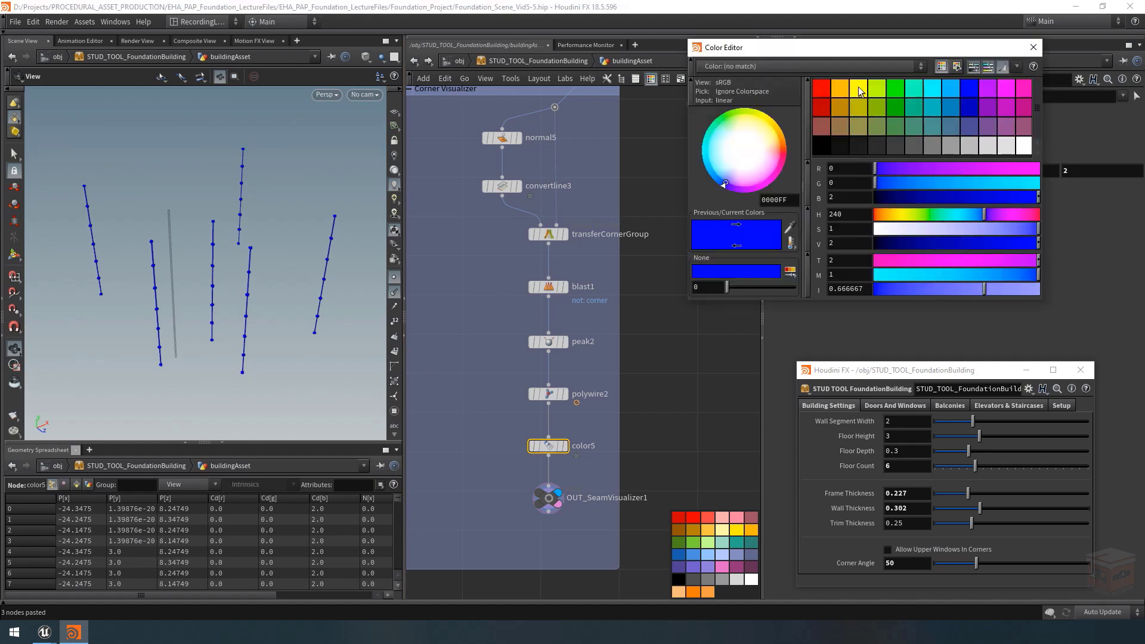
{"action": "left_click", "coordinate": [858, 88]}
{"action": "left_click", "coordinate": [1034, 48]}
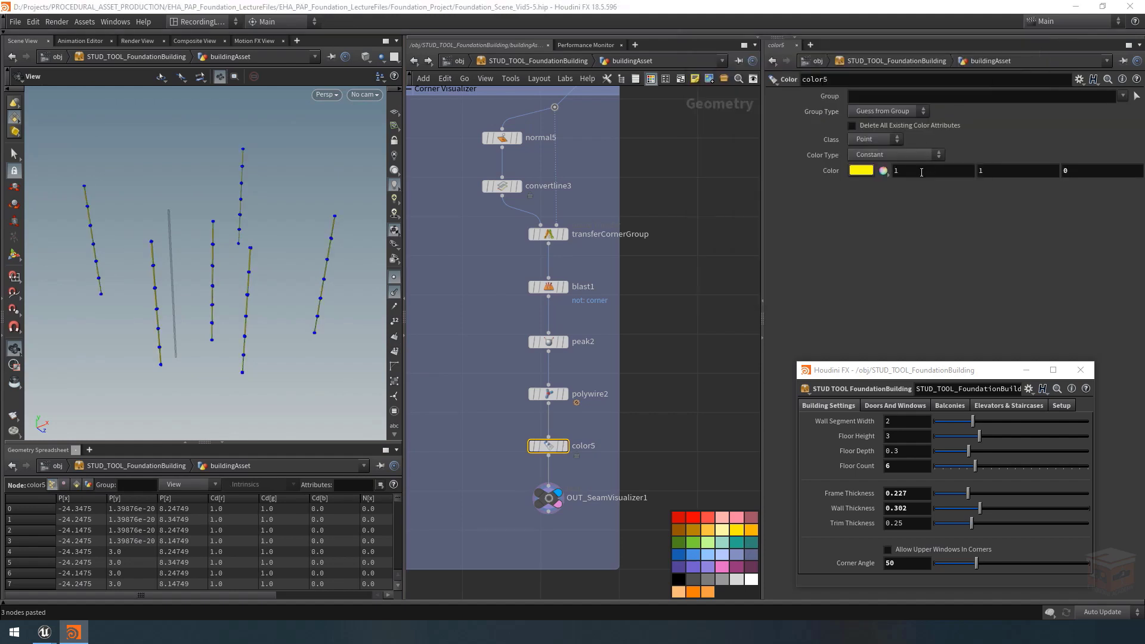
{"action": "left_click", "coordinate": [923, 171]}
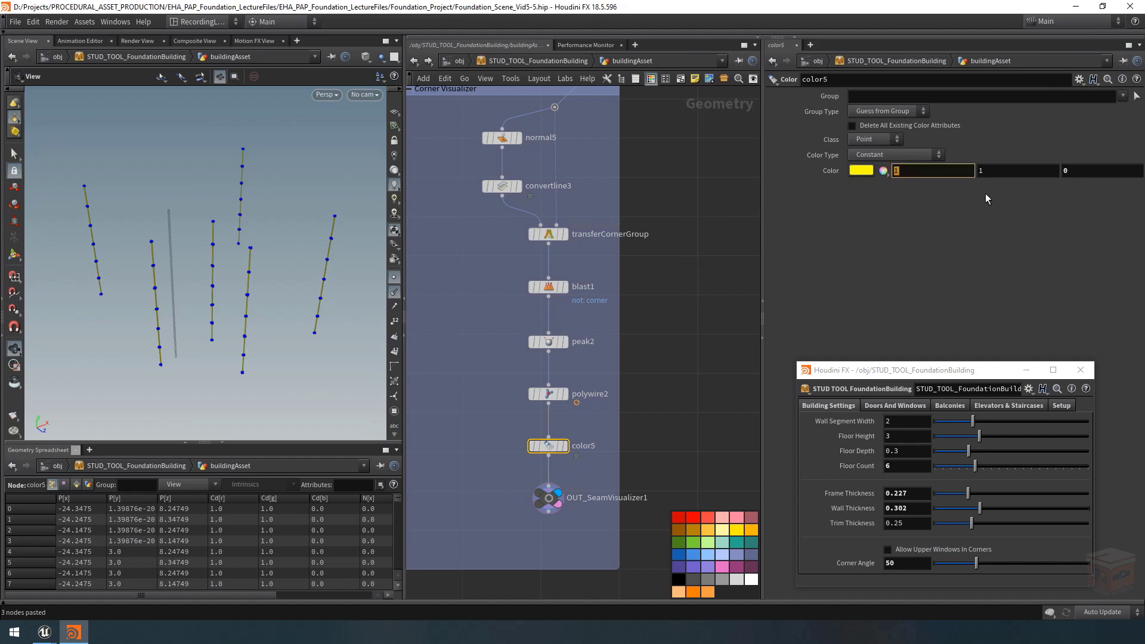
{"action": "type", "text": "2"}
{"action": "left_click", "coordinate": [1004, 170]}
{"action": "type", "text": "2"}
{"action": "key", "text": "Return"}
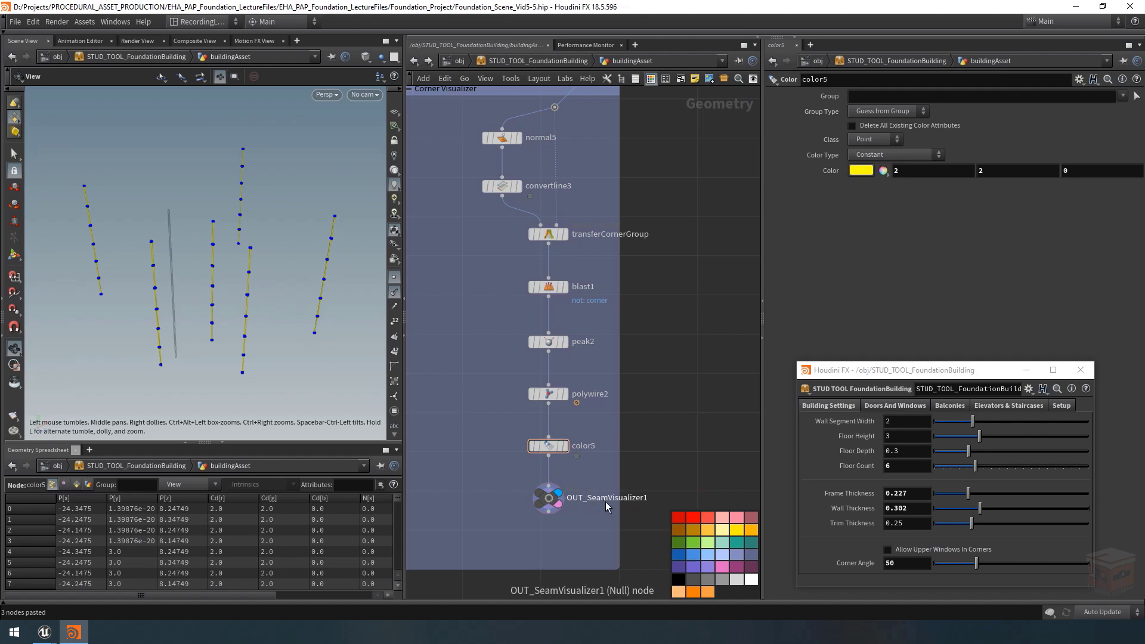
Rename the pasted output null of the corner network to OUT_CornerVisualizer
{"action": "scroll", "coordinate": [602, 507], "scroll_direction": "down", "scroll_amount": 2}
{"action": "middle_click_drag", "start_coordinate": [602, 507], "coordinate": [639, 510]}
{"action": "scroll", "coordinate": [636, 508], "scroll_direction": "up", "scroll_amount": 2}
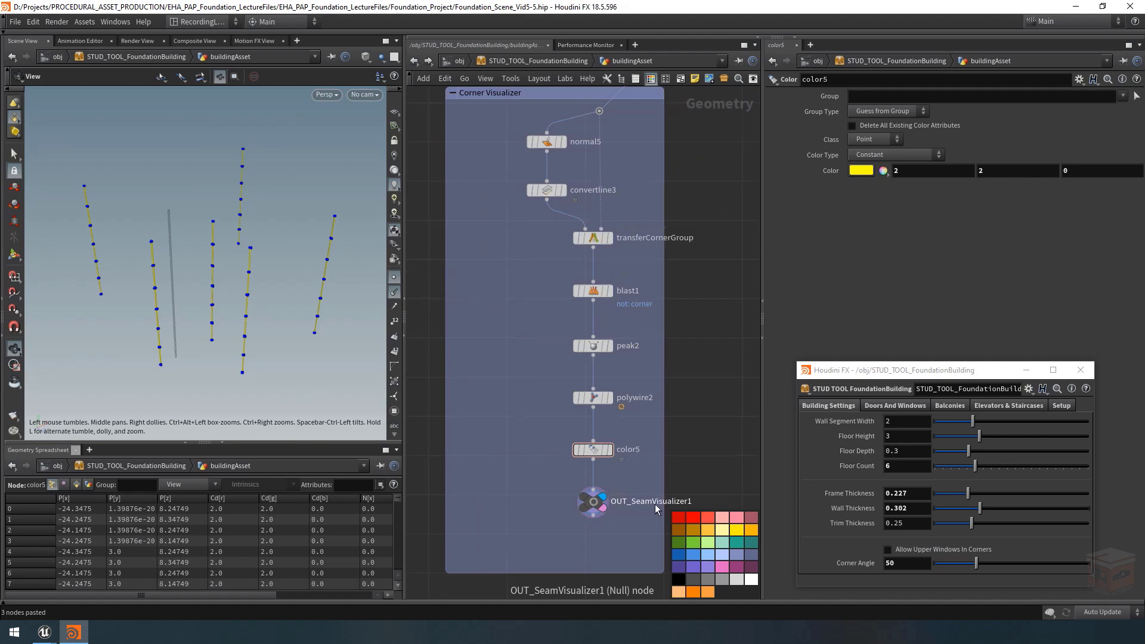
{"action": "left_click", "coordinate": [655, 503]}
{"action": "left_click_drag", "start_coordinate": [655, 504], "coordinate": [633, 506]}
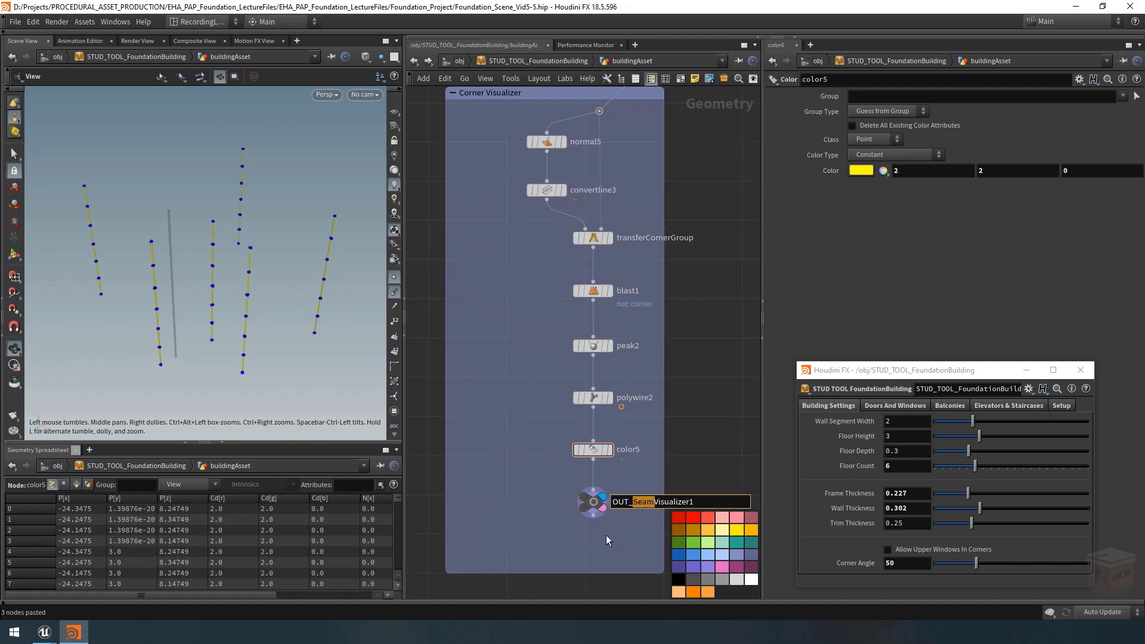
{"action": "type", "text": "Corner"}
{"action": "key", "text": "End"}
{"action": "key", "text": "BackSpace"}
{"action": "key", "text": "Return"}
Display the isolateGroundFloor node with its points shown and examine its segment attribute in the geometry spreadsheet
{"action": "scroll", "coordinate": [657, 456], "scroll_direction": "down", "scroll_amount": 2}
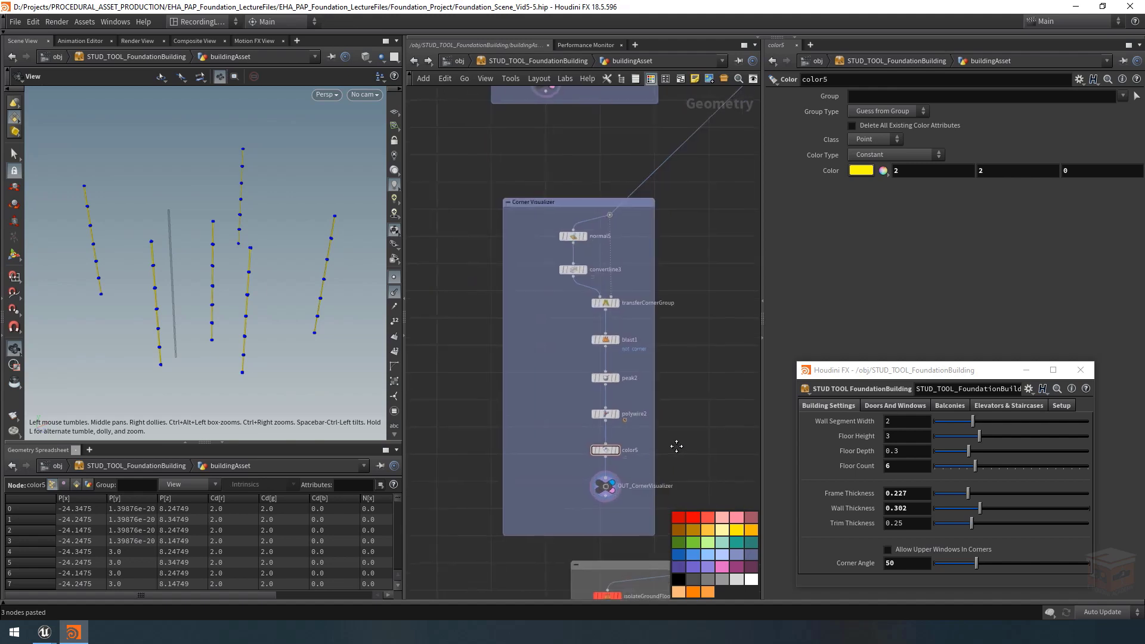
{"action": "scroll", "coordinate": [624, 435], "scroll_direction": "down", "scroll_amount": 5}
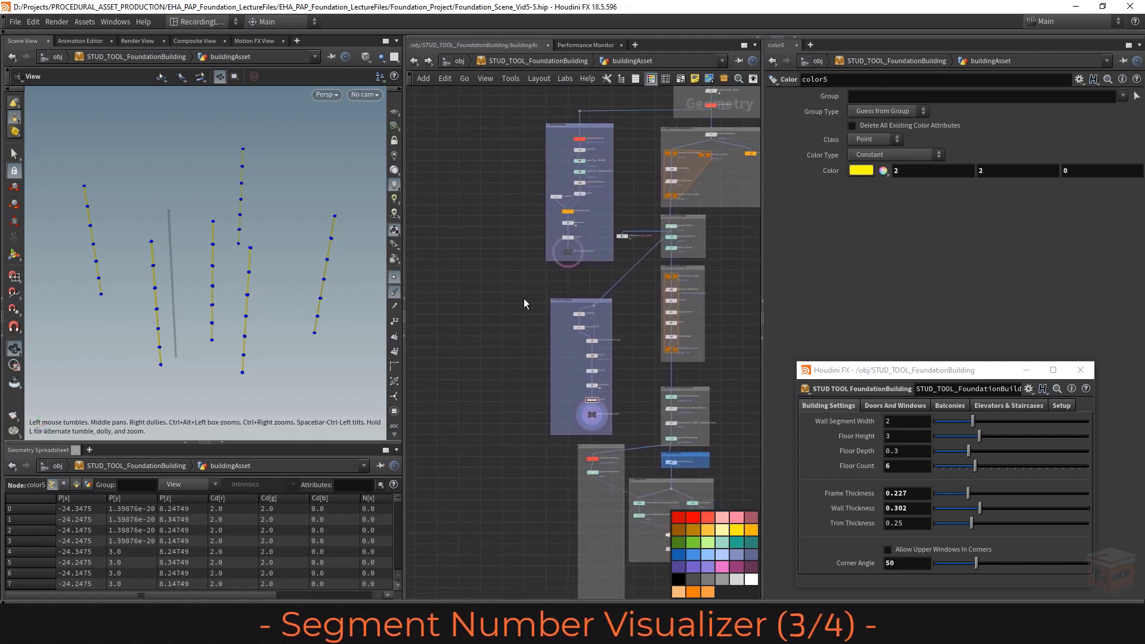
{"action": "middle_click_drag", "start_coordinate": [511, 507], "coordinate": [545, 419]}
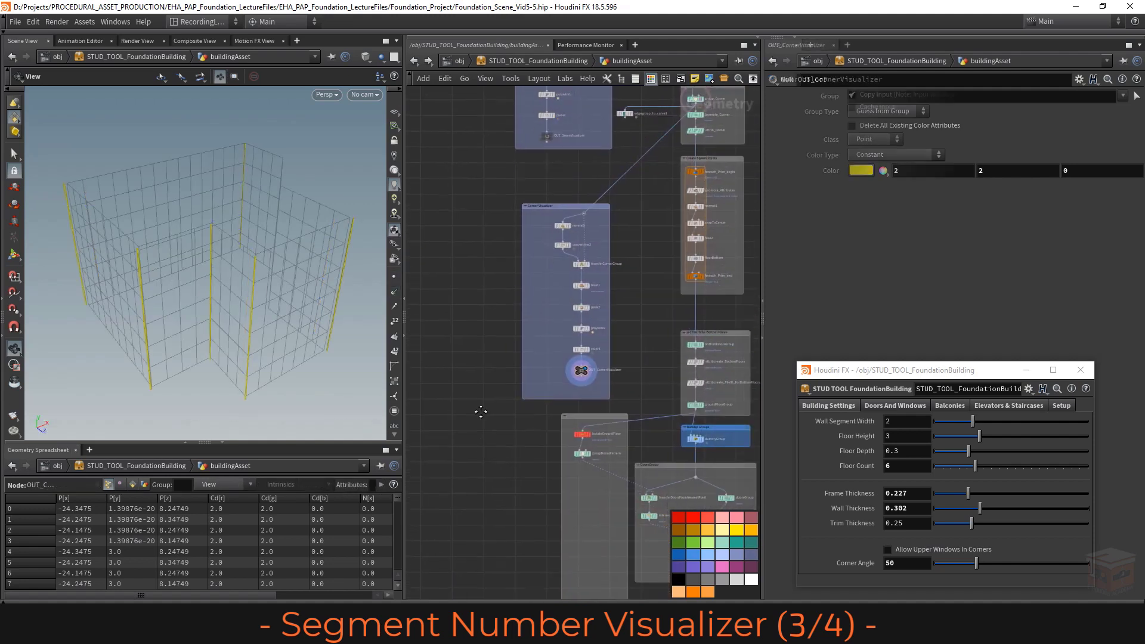
{"action": "middle_click_drag", "start_coordinate": [481, 410], "coordinate": [510, 340]}
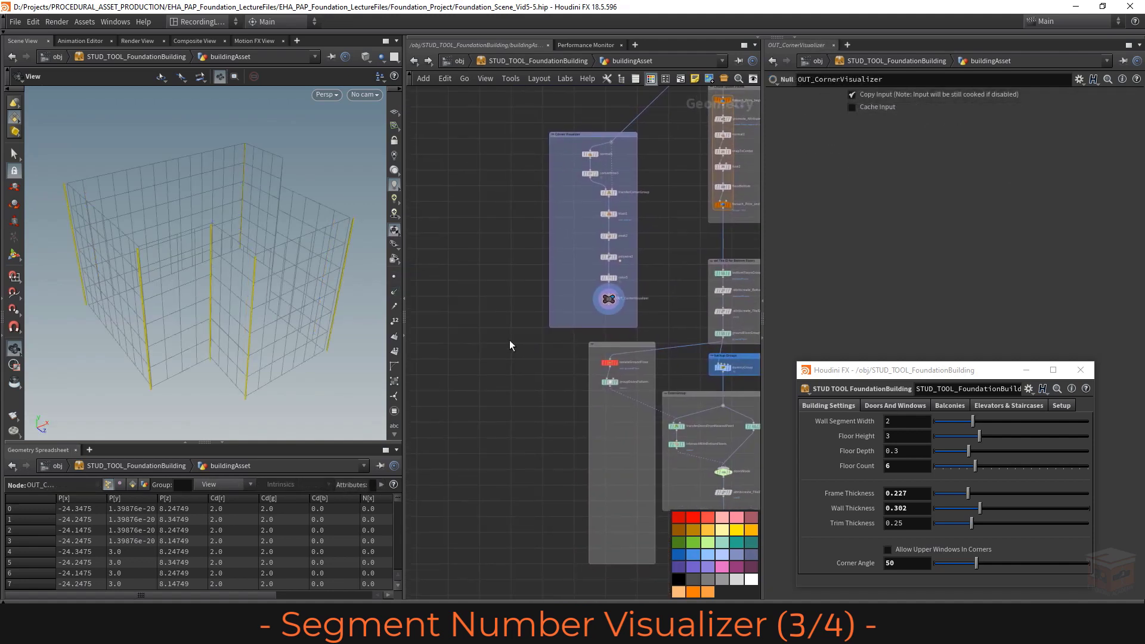
{"action": "scroll", "coordinate": [622, 367], "scroll_direction": "up", "scroll_amount": 4}
{"action": "left_click", "coordinate": [615, 360]}
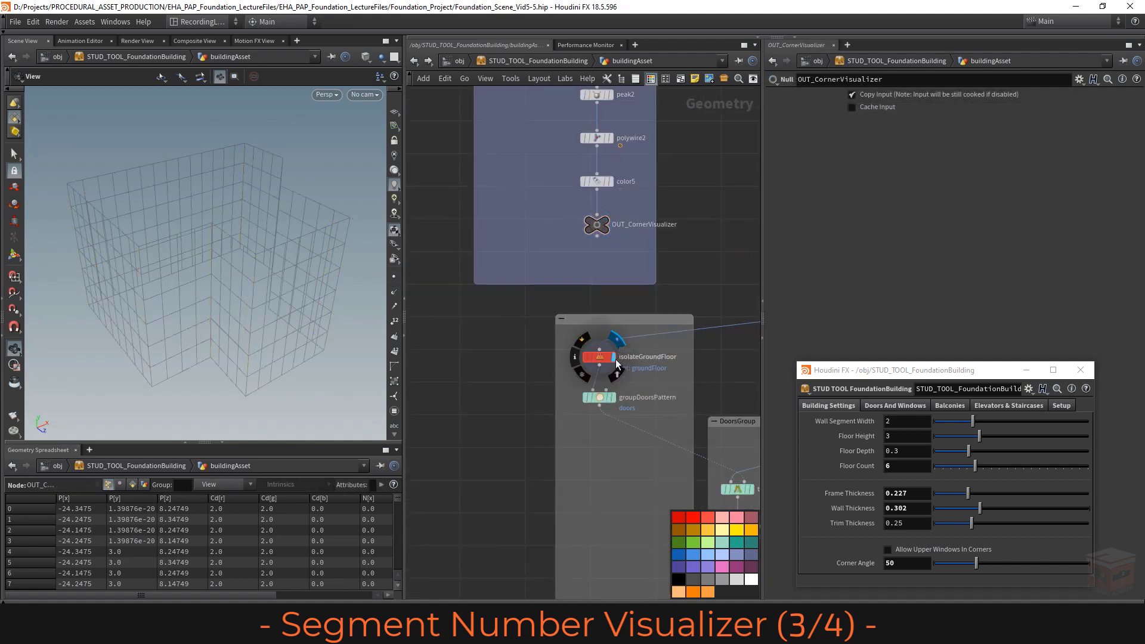
{"action": "left_click", "coordinate": [594, 360]}
{"action": "left_click", "coordinate": [393, 278]}
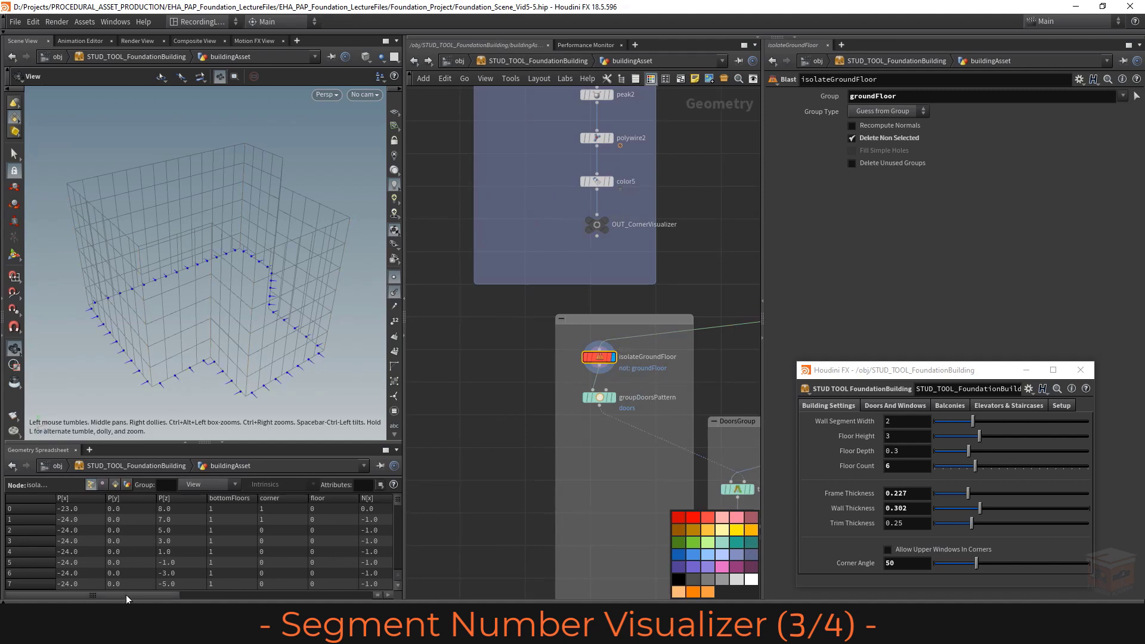
{"action": "left_click_drag", "start_coordinate": [127, 596], "coordinate": [318, 589]}
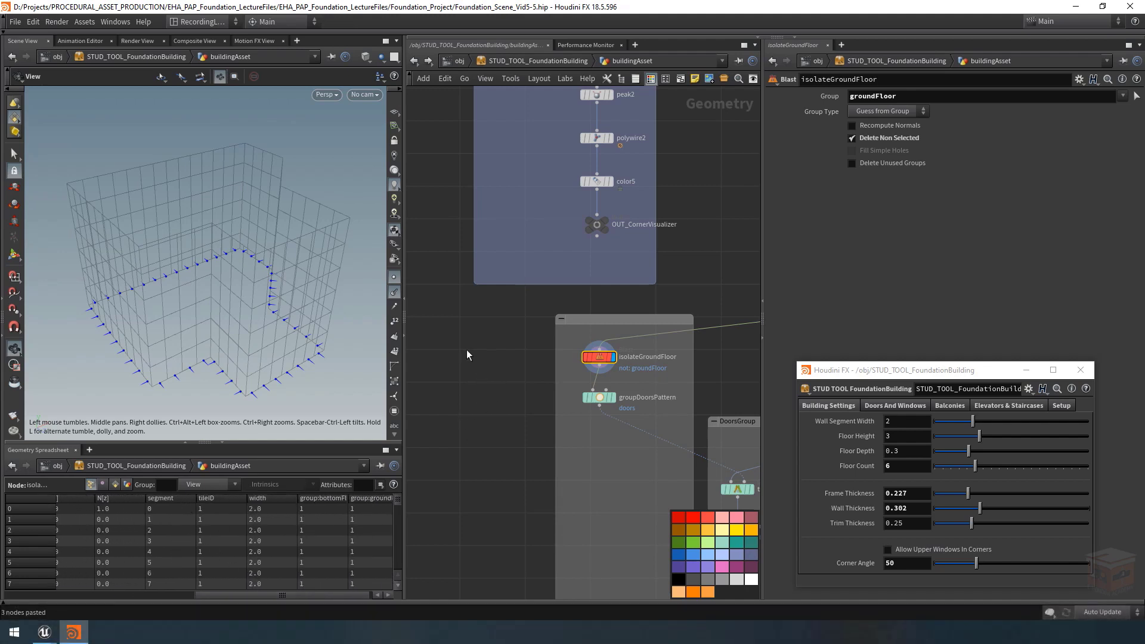
Enable the segment scene visualizer in the viewport display options
{"action": "key", "text": "d"}
{"action": "left_click", "coordinate": [82, 211]}
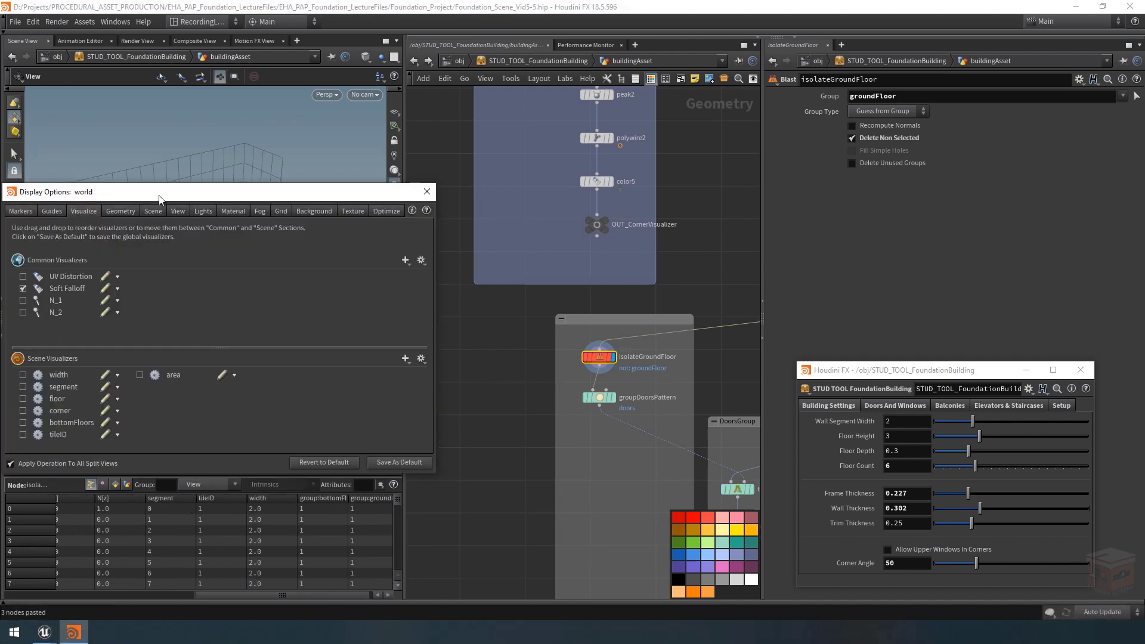
{"action": "left_click_drag", "start_coordinate": [160, 193], "coordinate": [292, 150]}
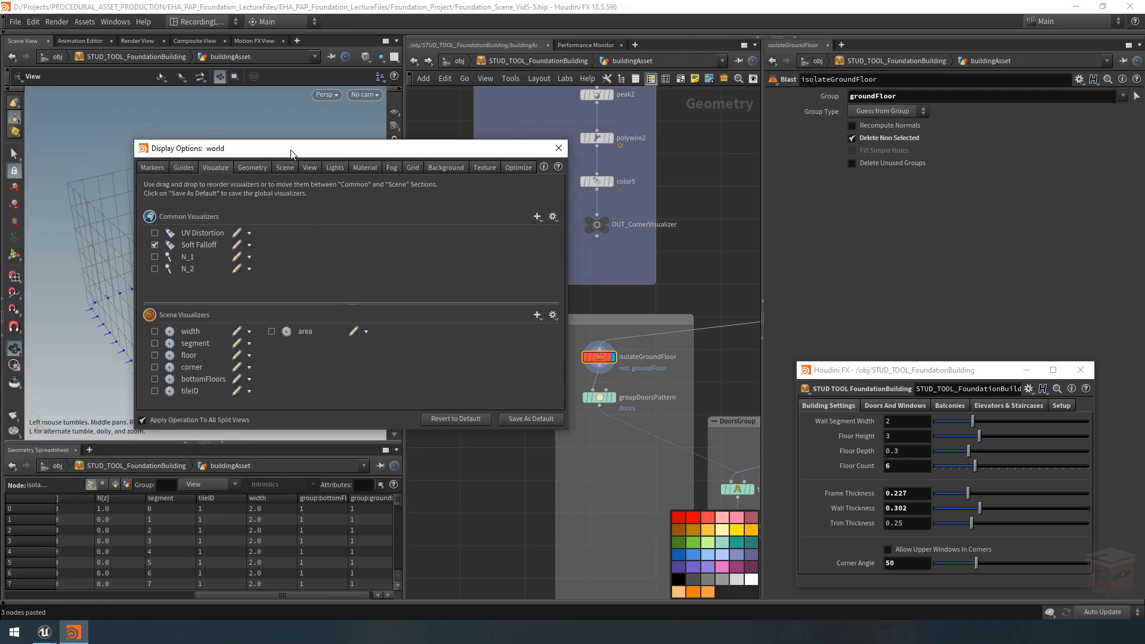
{"action": "left_click", "coordinate": [156, 344]}
{"action": "left_click", "coordinate": [558, 148]}
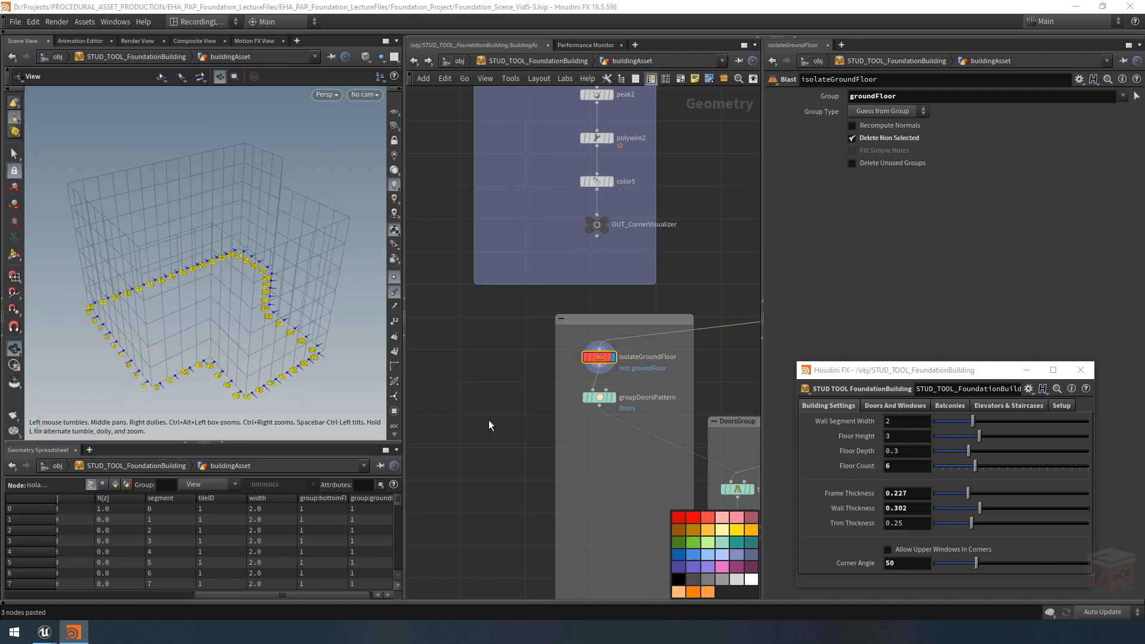
Examine the segment numbers shown on the points along the ground floor outline
{"action": "middle_click_drag", "start_coordinate": [501, 431], "coordinate": [531, 419]}
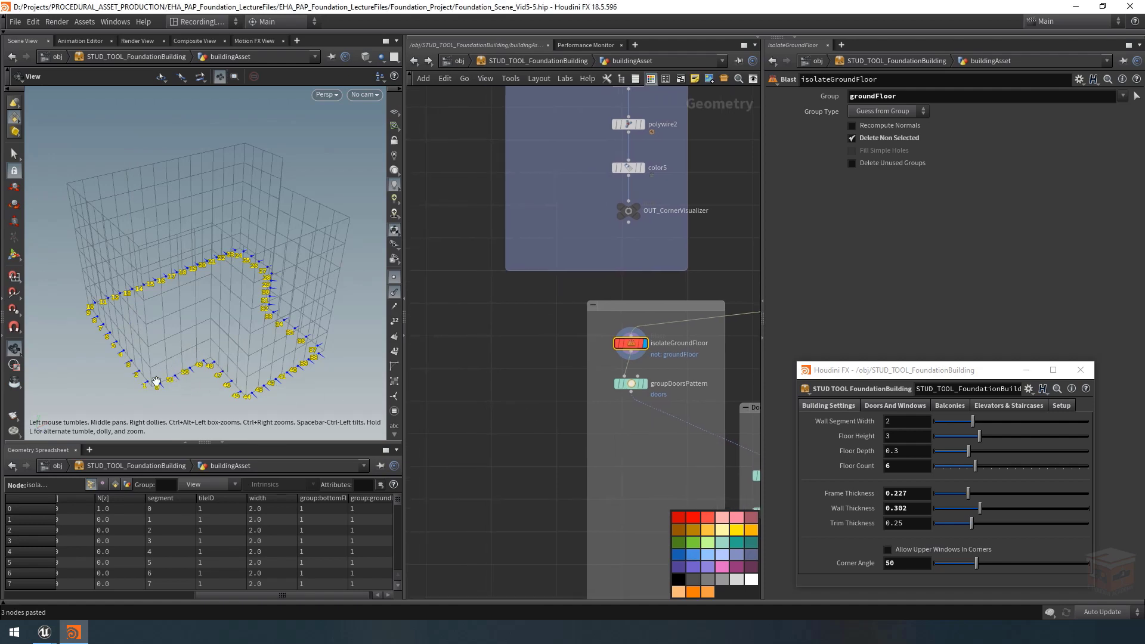
{"action": "right_click_drag", "start_coordinate": [155, 380], "coordinate": [284, 403]}
{"action": "middle_click_drag", "start_coordinate": [283, 403], "coordinate": [305, 383]}
{"action": "left_click_drag", "start_coordinate": [303, 384], "coordinate": [296, 365]}
{"action": "middle_click_drag", "start_coordinate": [296, 365], "coordinate": [291, 310]}
{"action": "scroll", "coordinate": [535, 416], "scroll_direction": "down", "scroll_amount": 3}
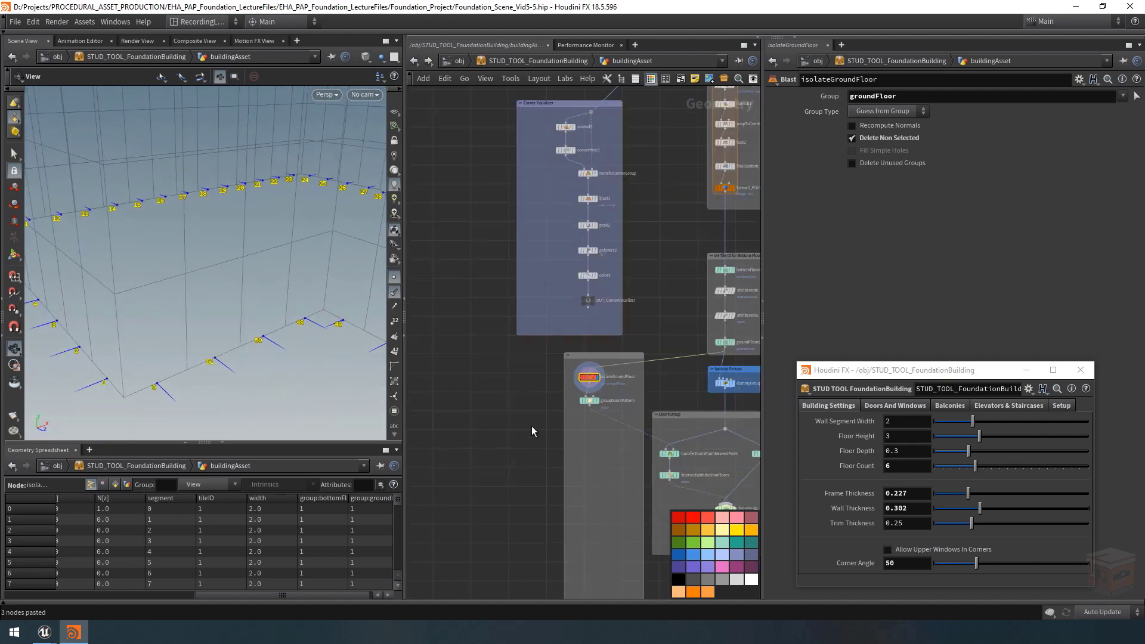
{"action": "scroll", "coordinate": [534, 411], "scroll_direction": "down", "scroll_amount": 2}
{"action": "left_click_drag", "start_coordinate": [251, 303], "coordinate": [117, 313]}
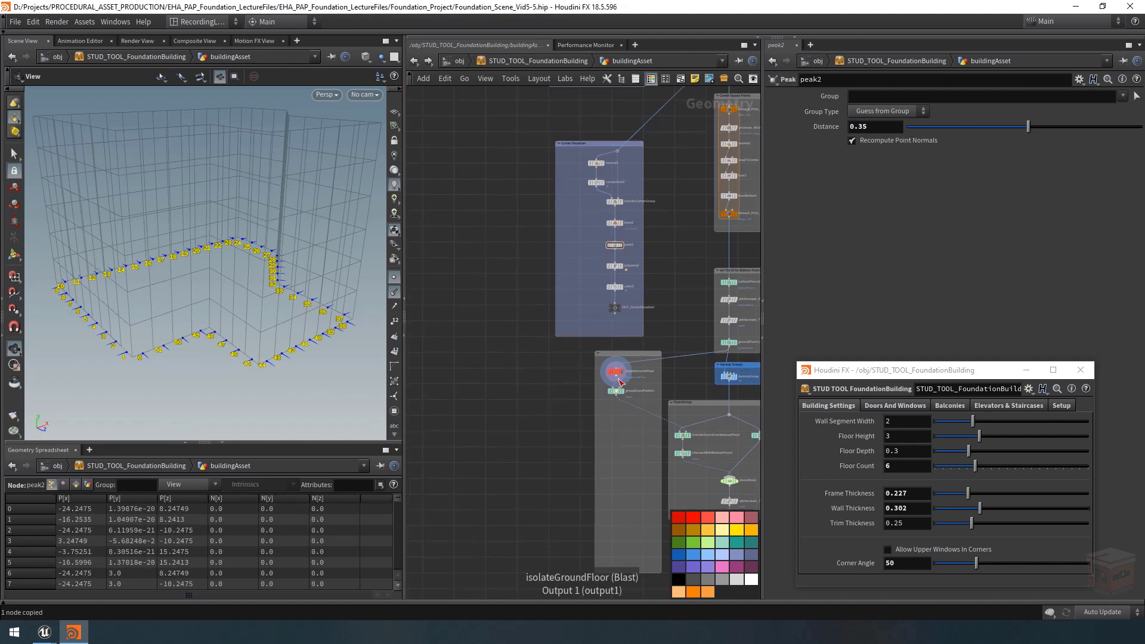
Branch a wire from the isolateGroundFloor output to a new dot in the empty area beside its network box
{"action": "scroll", "coordinate": [621, 383], "scroll_direction": "up", "scroll_amount": 5}
{"action": "scroll", "coordinate": [613, 361], "scroll_direction": "up", "scroll_amount": 2}
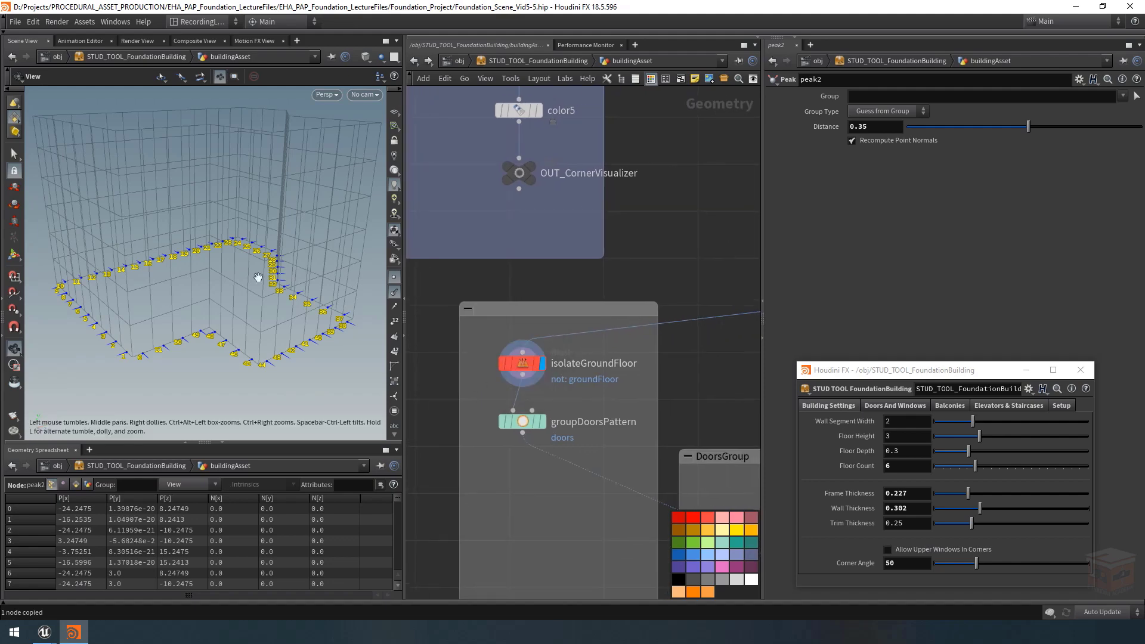
{"action": "left_click", "coordinate": [527, 378]}
{"action": "scroll", "coordinate": [531, 385], "scroll_direction": "down", "scroll_amount": 6}
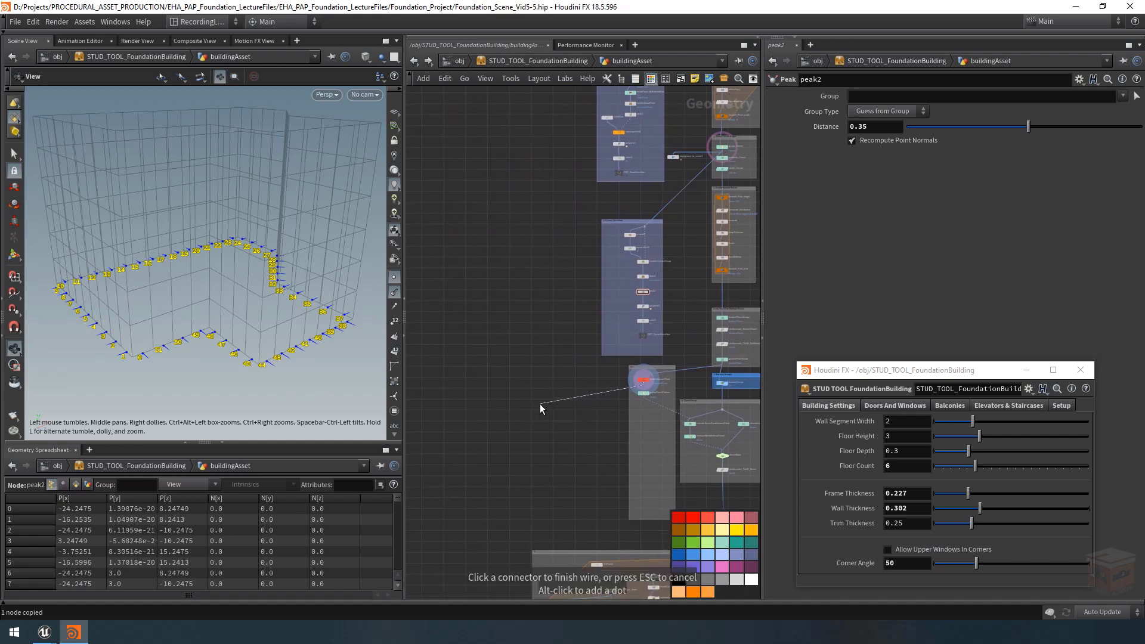
{"action": "left_click", "coordinate": [542, 404], "text": "alt"}
{"action": "key", "text": "Escape"}
Create a new network box, place it directly below the new dot and enlarge it to hold several nodes
{"action": "middle_click_drag", "start_coordinate": [515, 440], "coordinate": [517, 402]}
{"action": "scroll", "coordinate": [530, 440], "scroll_direction": "up", "scroll_amount": 2}
{"action": "left_click", "coordinate": [680, 79]}
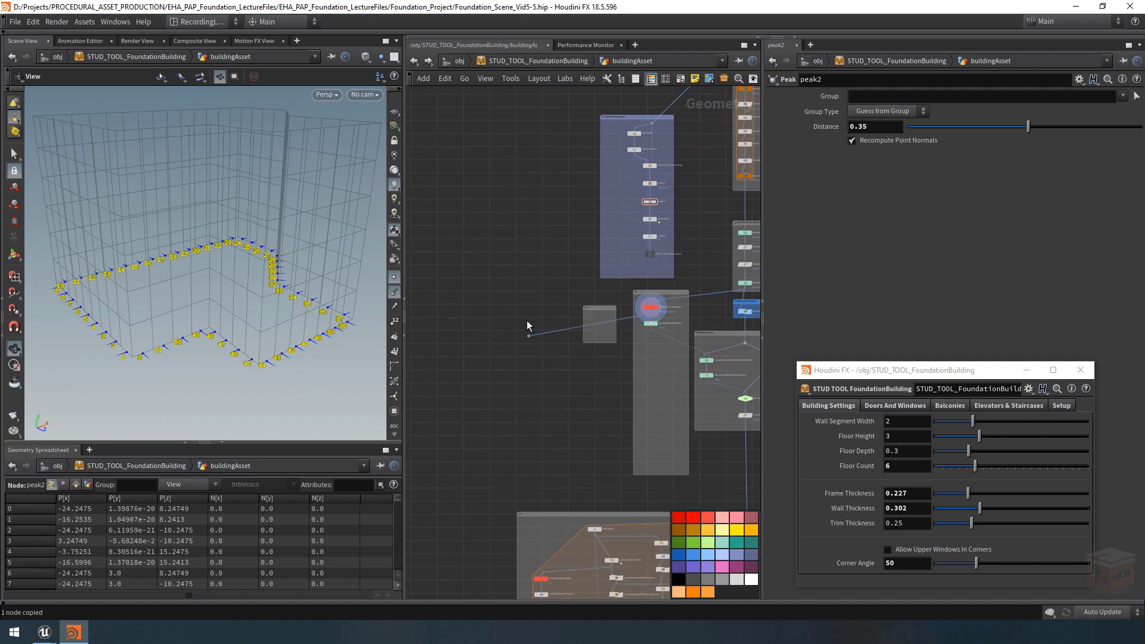
{"action": "left_click_drag", "start_coordinate": [597, 308], "coordinate": [588, 464]}
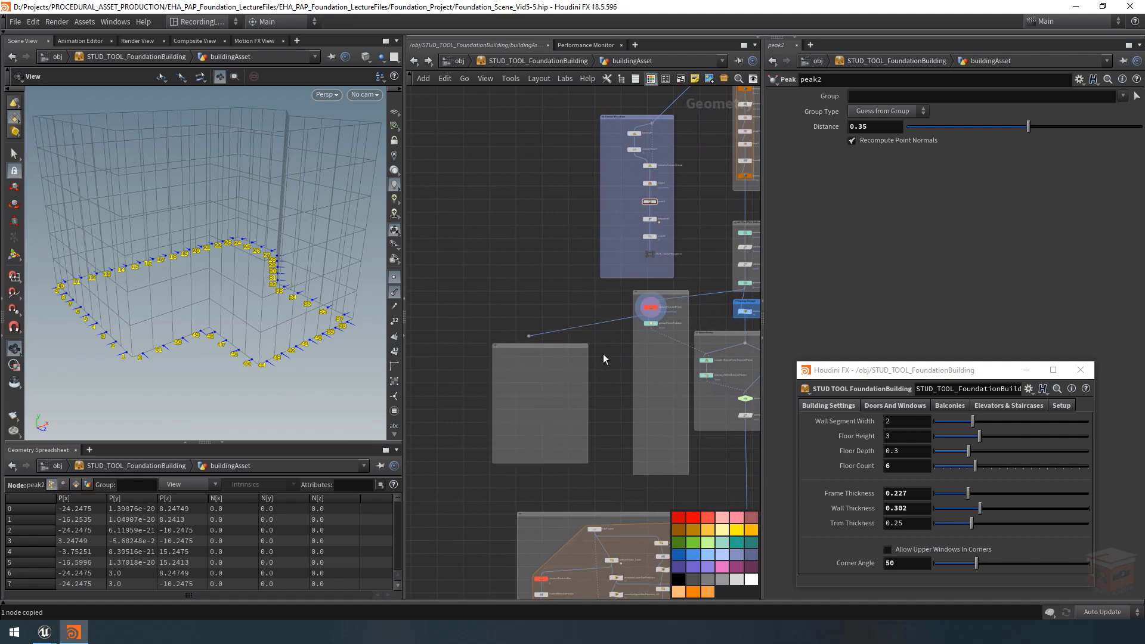
Colour the new network box muted blue-violet and title it "Segment Number Visualizer"
{"action": "left_click", "coordinate": [583, 346]}
{"action": "left_click", "coordinate": [735, 561]}
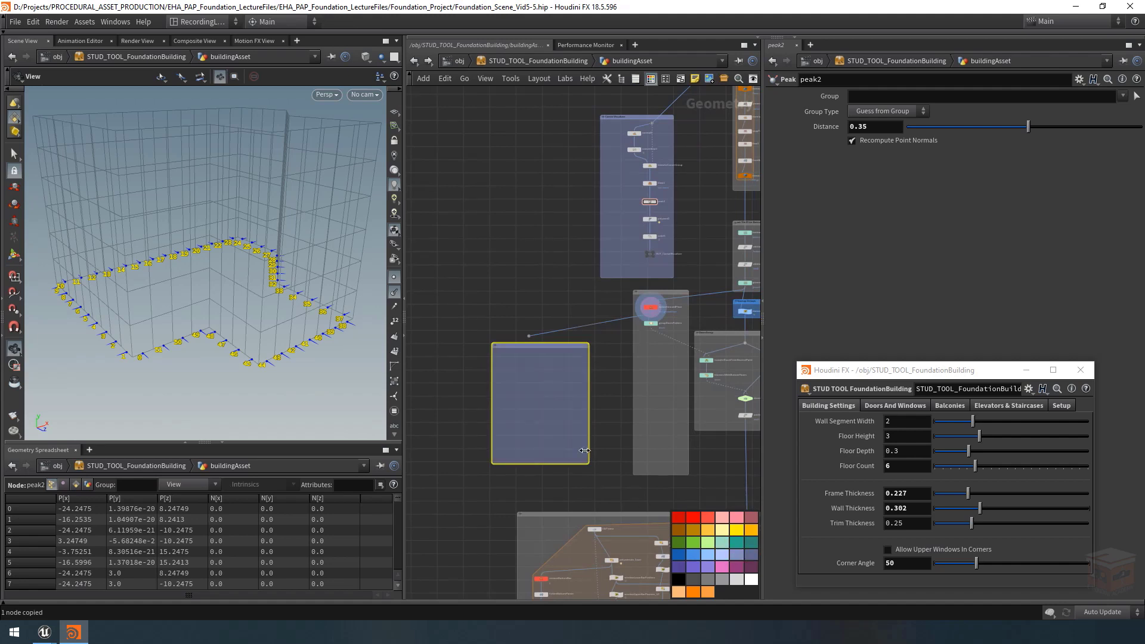
{"action": "scroll", "coordinate": [522, 358], "scroll_direction": "up", "scroll_amount": 3}
{"action": "double_click", "coordinate": [511, 334]}
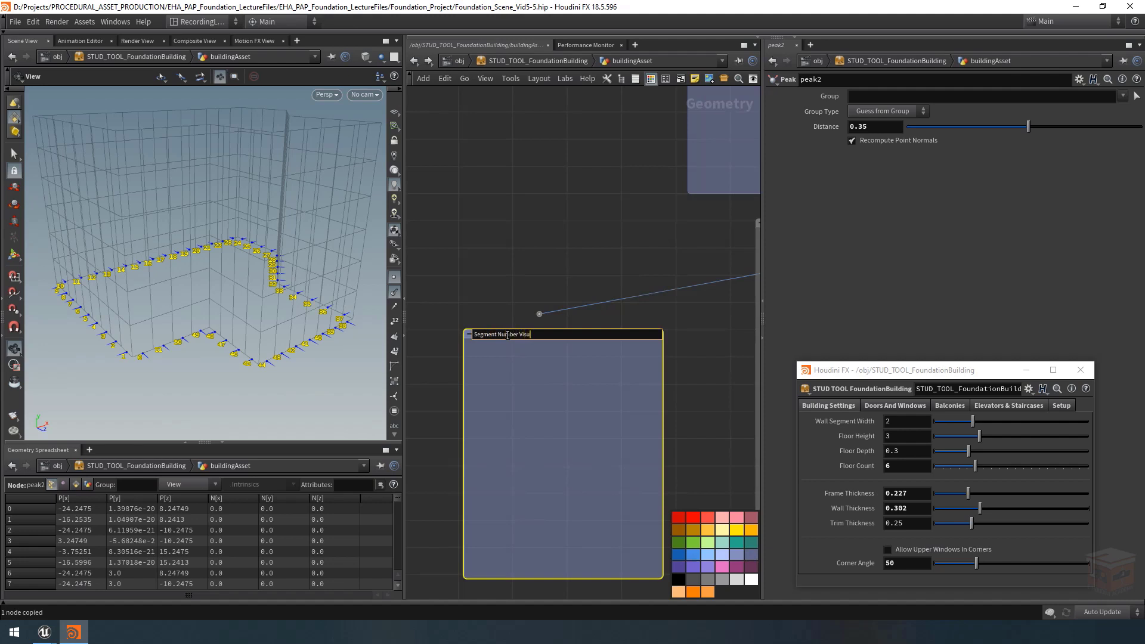
{"action": "key", "text": "Return"}
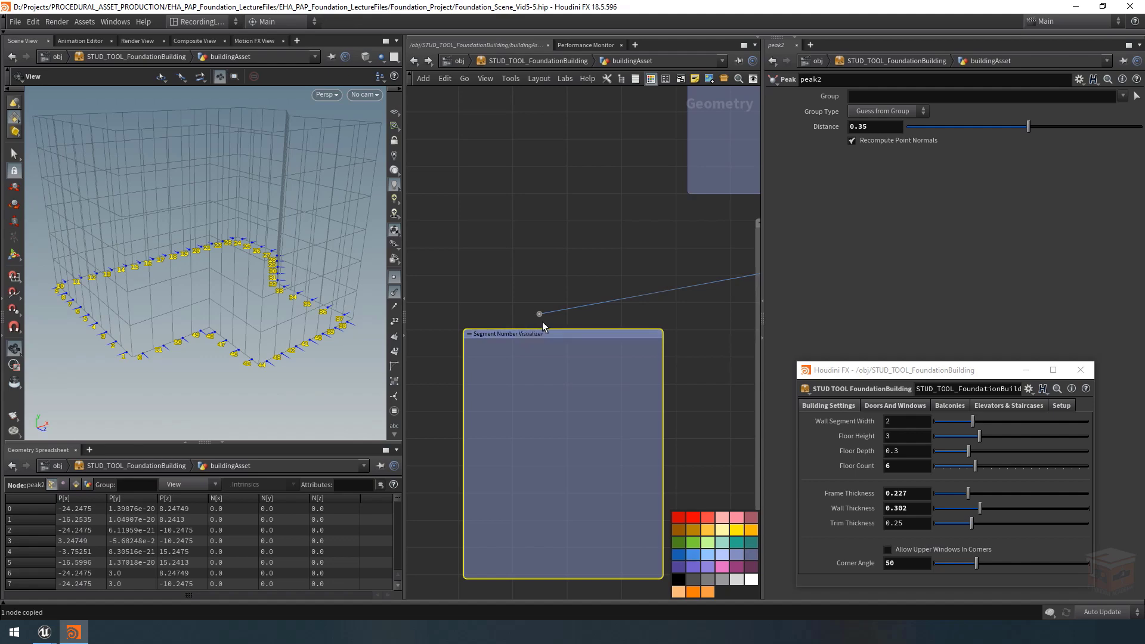
{"action": "left_click_drag", "start_coordinate": [561, 310], "coordinate": [567, 315]}
Duplicate the peak2 node from the Corner Visualizer into the Segment Number Visualizer box
{"action": "right_click_drag", "start_coordinate": [182, 344], "coordinate": [232, 334]}
{"action": "scroll", "coordinate": [525, 386], "scroll_direction": "down", "scroll_amount": 3}
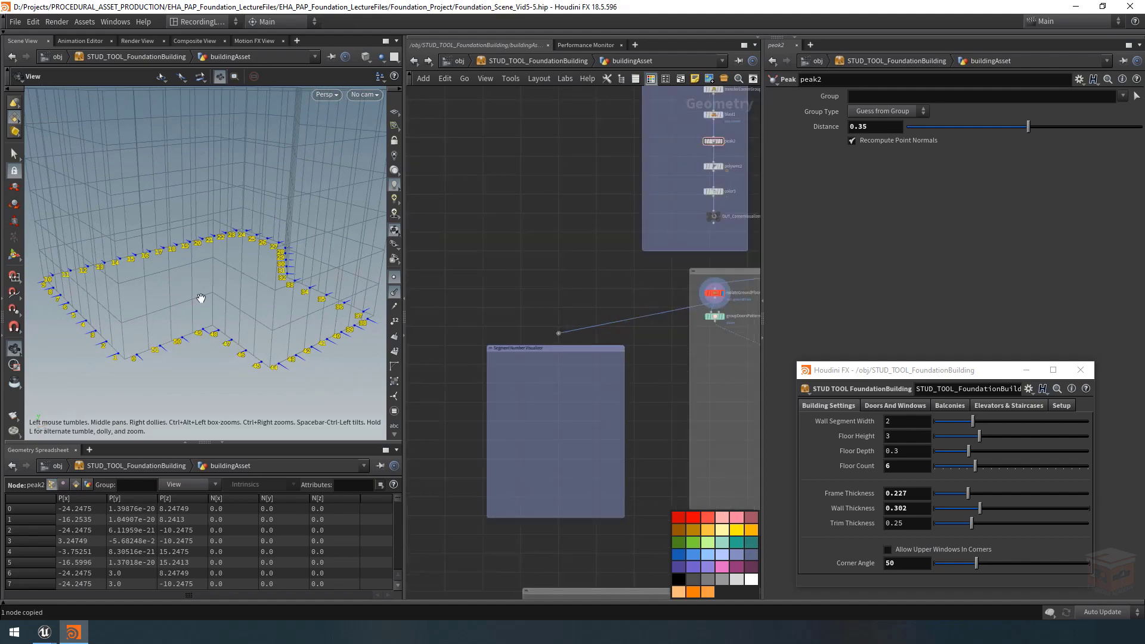
{"action": "left_click_drag", "start_coordinate": [238, 286], "coordinate": [248, 307]}
{"action": "scroll", "coordinate": [491, 259], "scroll_direction": "down", "scroll_amount": 3}
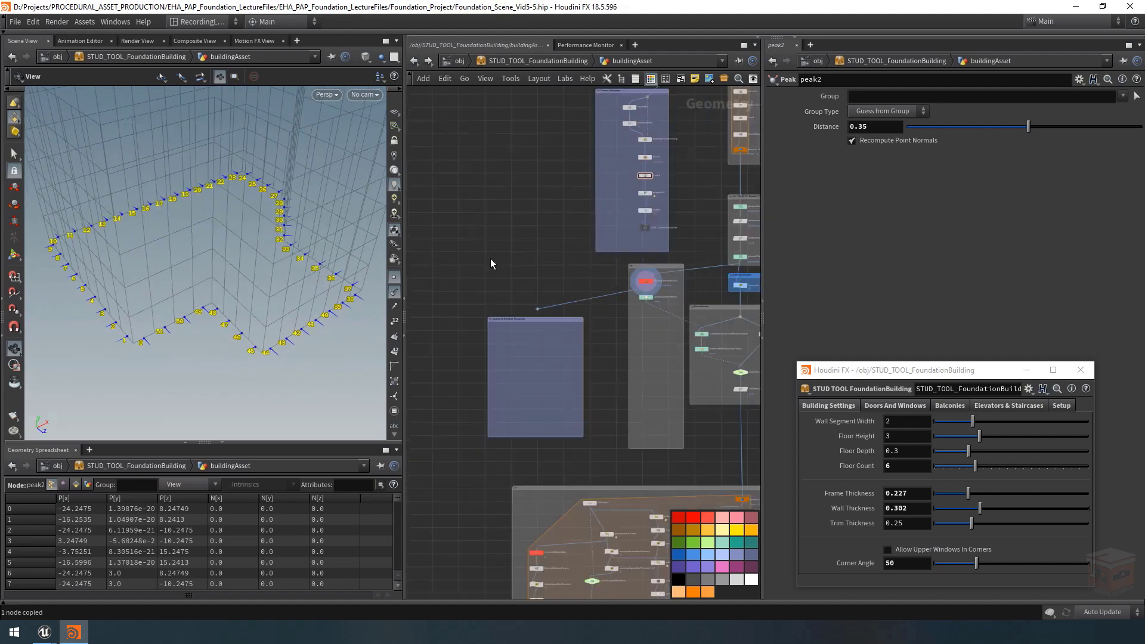
{"action": "middle_click_drag", "start_coordinate": [490, 259], "coordinate": [444, 361]}
{"action": "scroll", "coordinate": [567, 299], "scroll_direction": "up", "scroll_amount": 5}
{"action": "key", "text": "ctrl+c"}
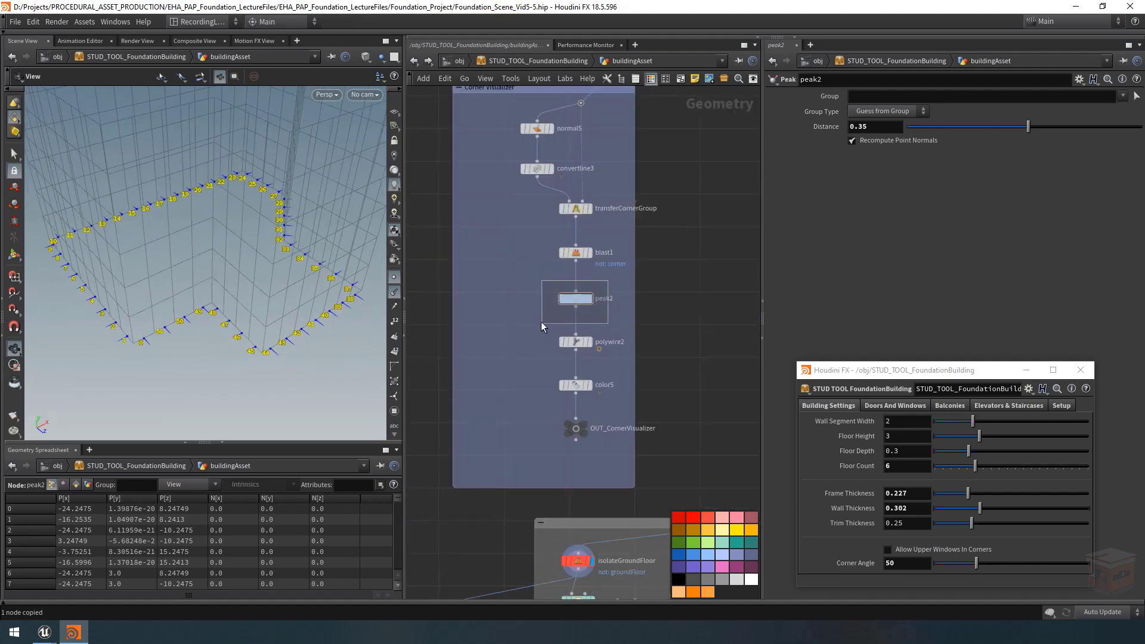
{"action": "scroll", "coordinate": [541, 320], "scroll_direction": "down", "scroll_amount": 3}
{"action": "middle_click_drag", "start_coordinate": [541, 320], "coordinate": [559, 378]}
{"action": "scroll", "coordinate": [558, 403], "scroll_direction": "up", "scroll_amount": 4}
{"action": "key", "text": "ctrl+v"}
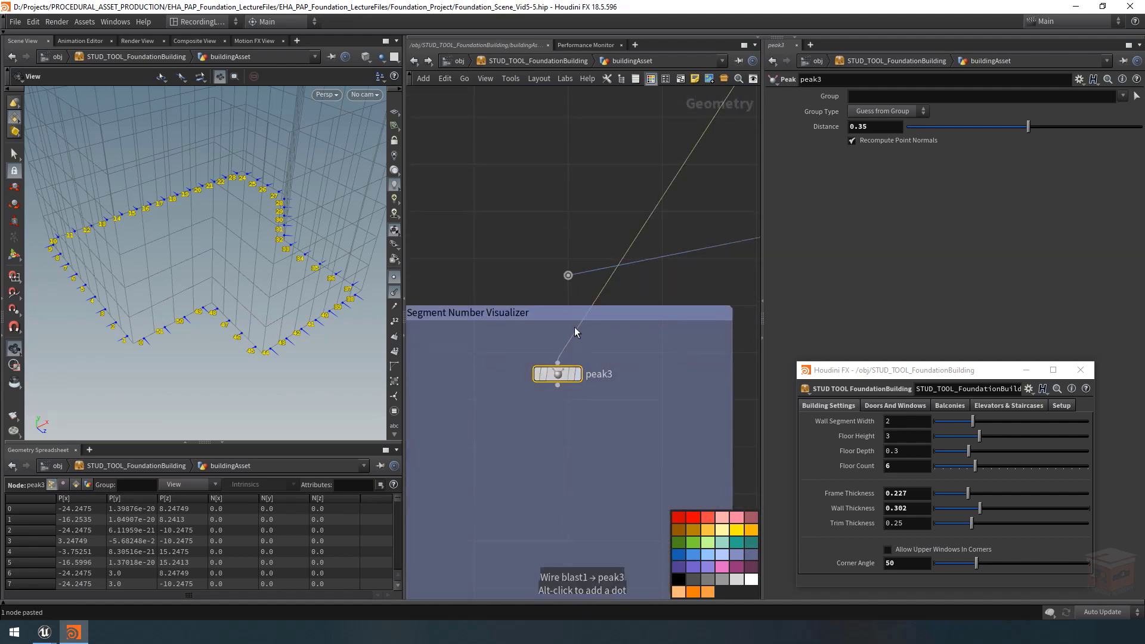
Connect the pasted peak node's input to the dot above the box and display the node's result
{"action": "left_click_drag", "start_coordinate": [565, 369], "coordinate": [575, 360]}
{"action": "left_click", "coordinate": [588, 366]}
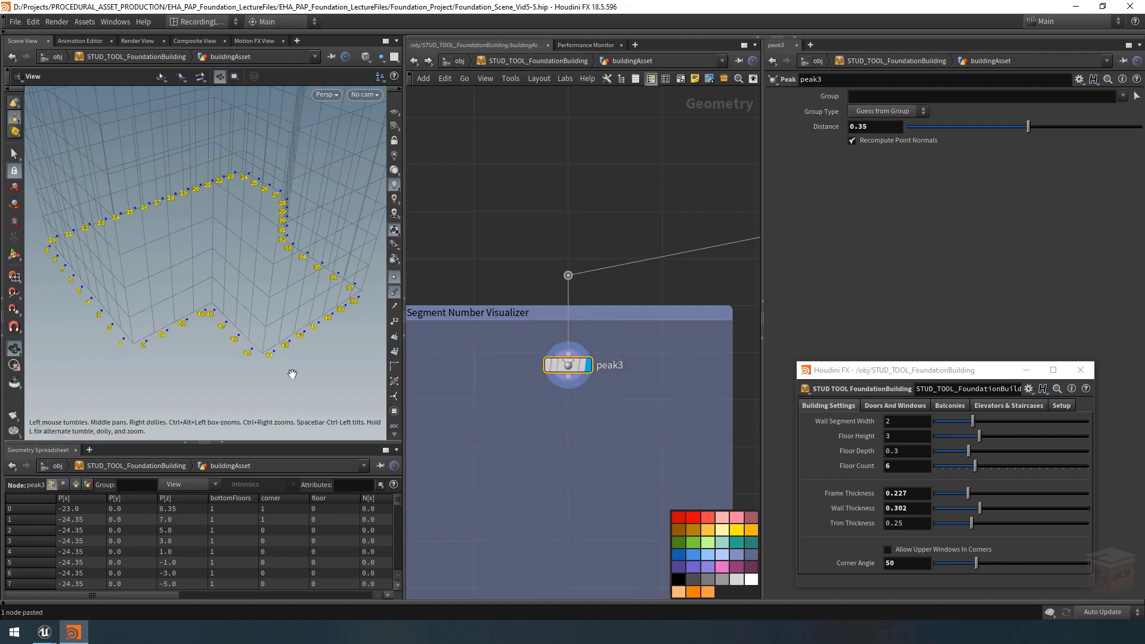
{"action": "left_click_drag", "start_coordinate": [192, 320], "coordinate": [229, 322]}
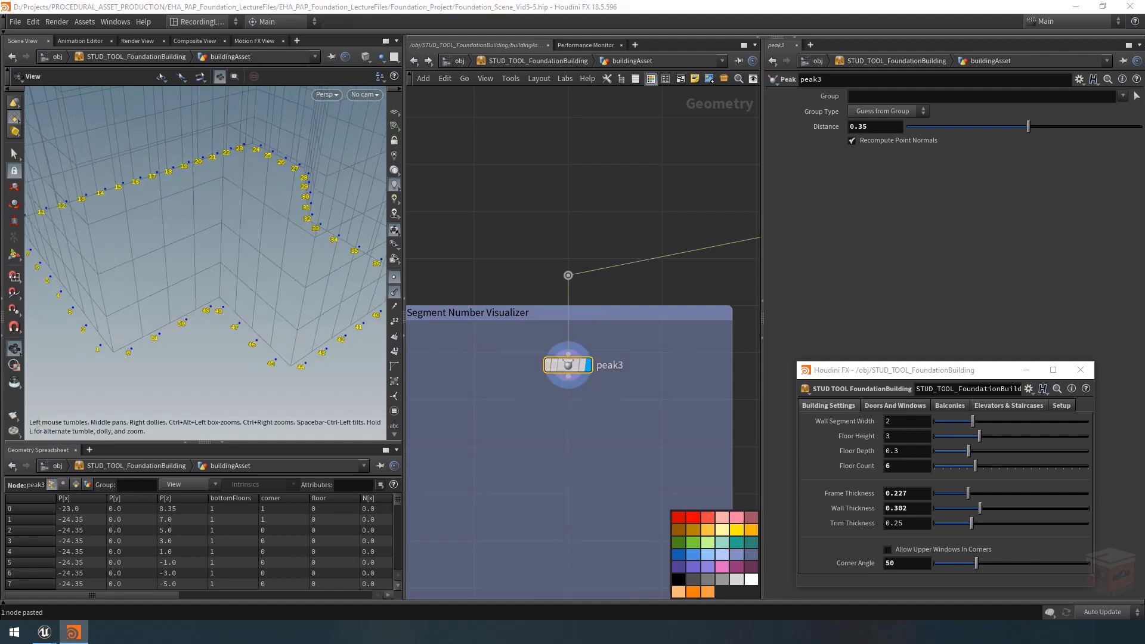
{"action": "mouse_move", "coordinate": [223, 312]}
{"action": "right_mouse_down"}
{"action": "mouse_move", "coordinate": [216, 328]}
{"action": "mouse_move", "coordinate": [234, 320]}
{"action": "right_mouse_up"}
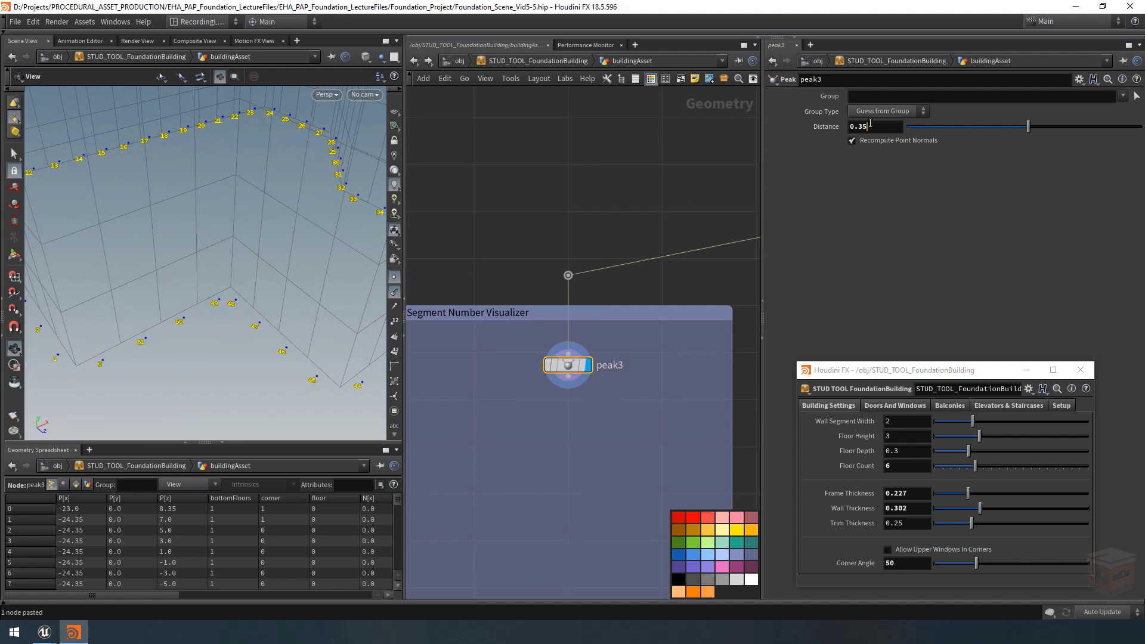
Set the distance of the peak3 node to 0.5
{"action": "left_click_drag", "start_coordinate": [871, 123], "coordinate": [769, 126]}
{"action": "type", "text": "0.5"}
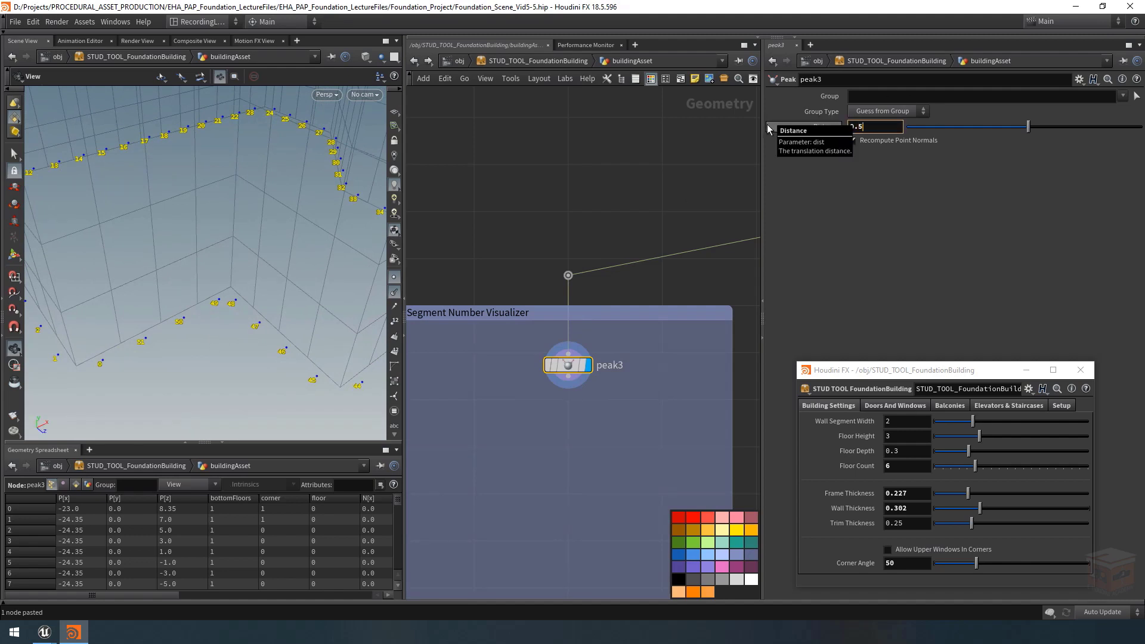
{"action": "key", "text": "Return"}
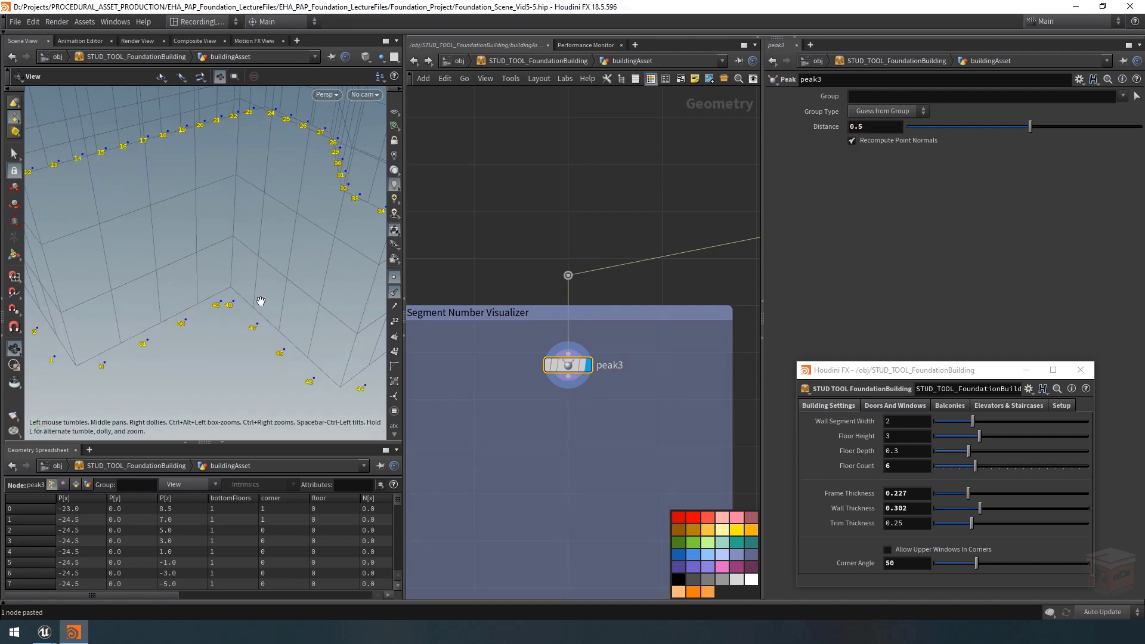
{"action": "left_click_drag", "start_coordinate": [261, 301], "coordinate": [176, 273]}
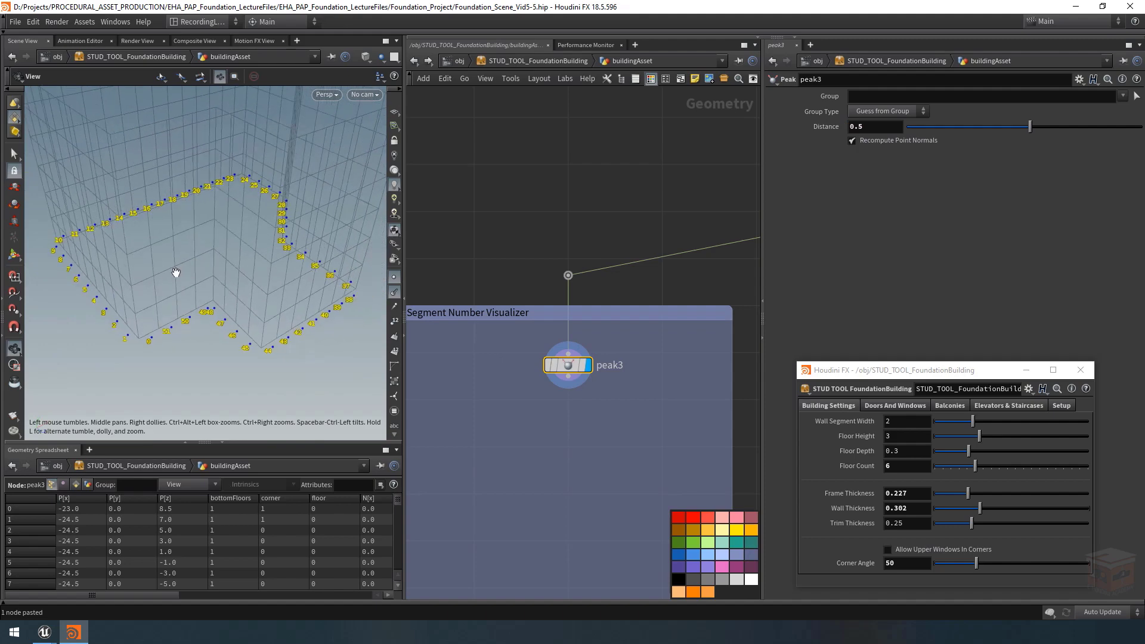
{"action": "left_click", "coordinate": [578, 428]}
{"action": "middle_click_drag", "start_coordinate": [574, 491], "coordinate": [588, 471]}
{"action": "right_click_drag", "start_coordinate": [199, 326], "coordinate": [259, 311]}
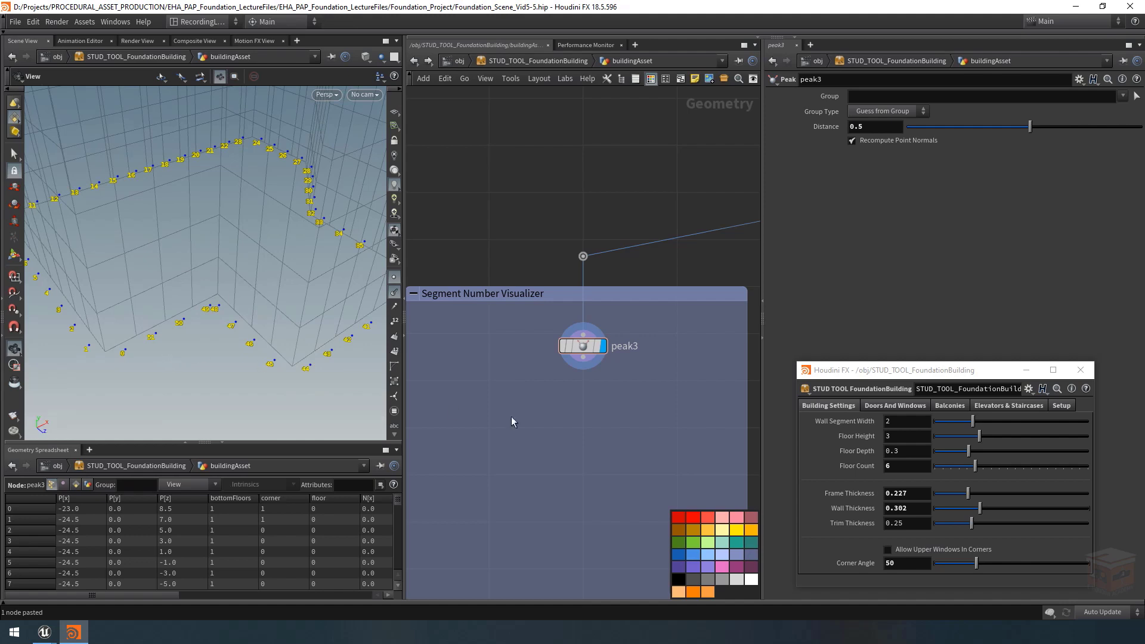
Add a For-Each Point loop below peak3 in the box, feed its begin node from peak3 and display its end node
{"action": "scroll", "coordinate": [554, 435], "scroll_direction": "down", "scroll_amount": 4}
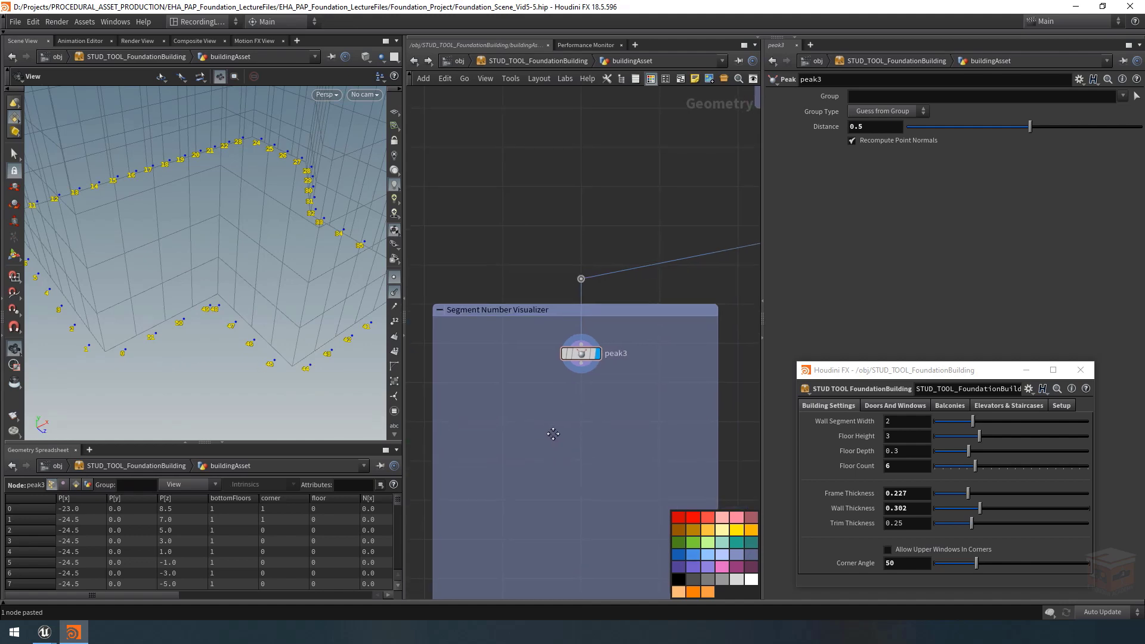
{"action": "scroll", "coordinate": [562, 428], "scroll_direction": "down", "scroll_amount": 5}
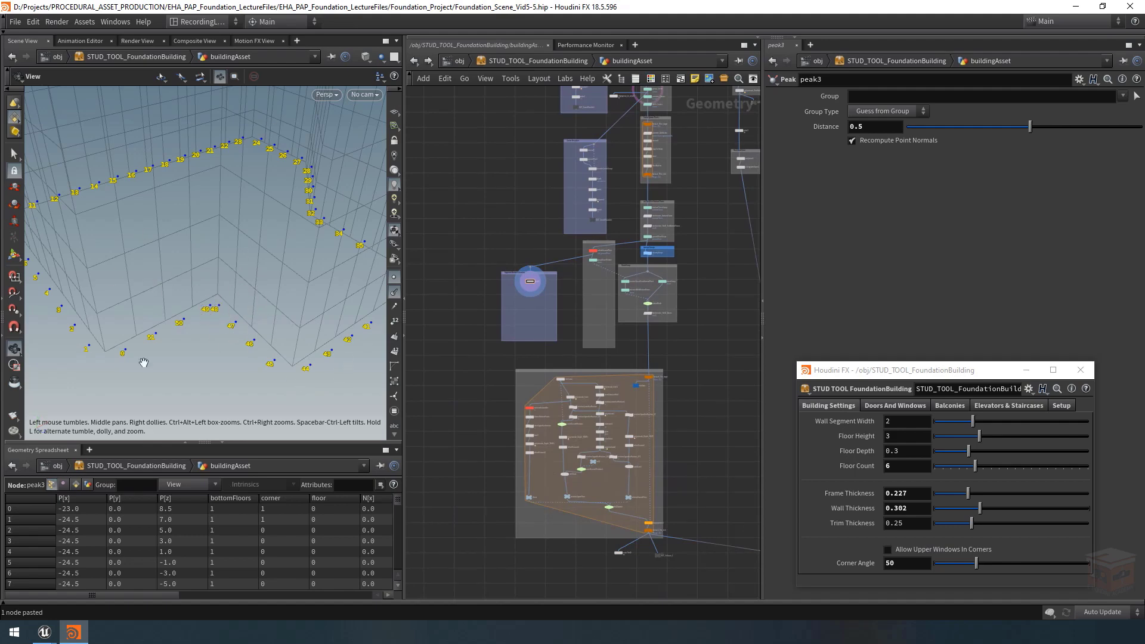
{"action": "scroll", "coordinate": [498, 279], "scroll_direction": "up", "scroll_amount": 5}
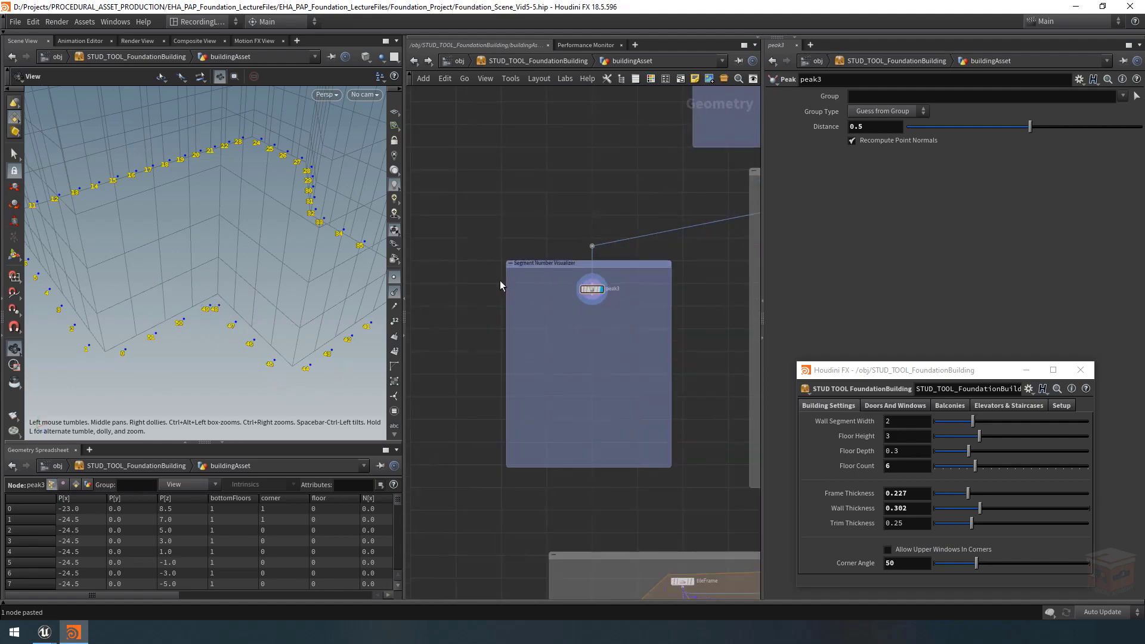
{"action": "middle_click_drag", "start_coordinate": [569, 358], "coordinate": [549, 361]}
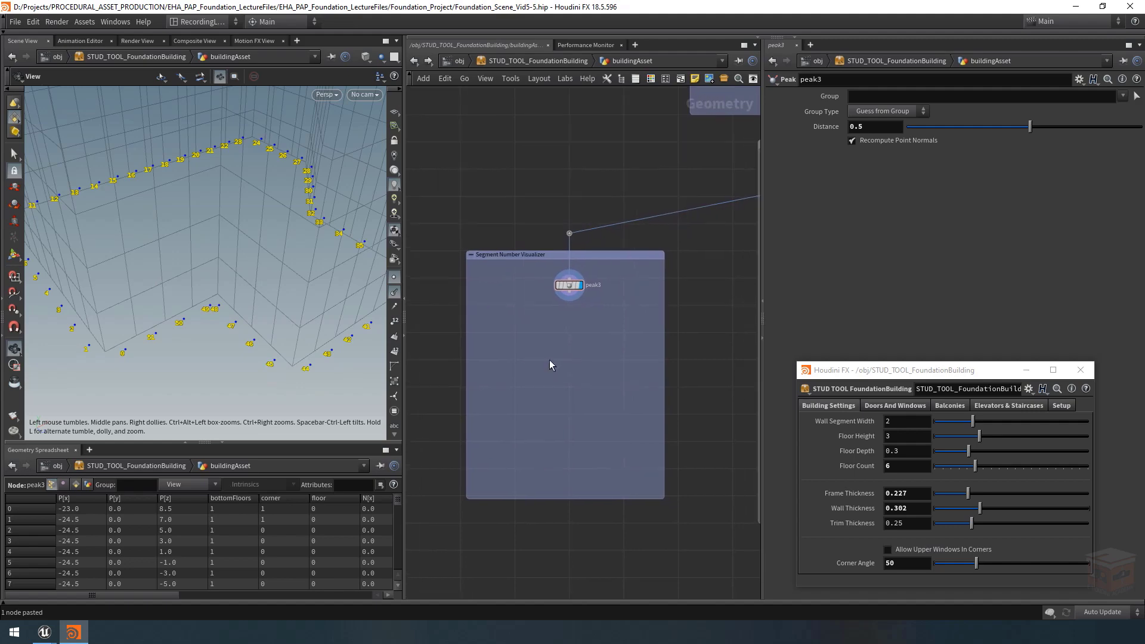
{"action": "key", "text": "Tab"}
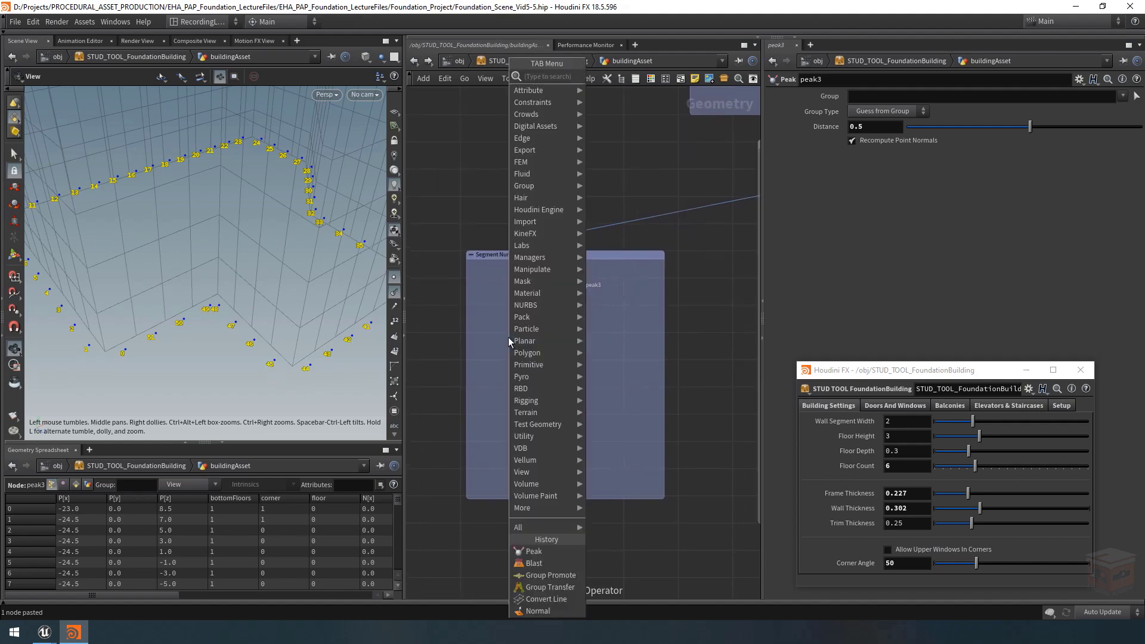
{"action": "type", "text": "forea"}
{"action": "key", "text": "Down"}
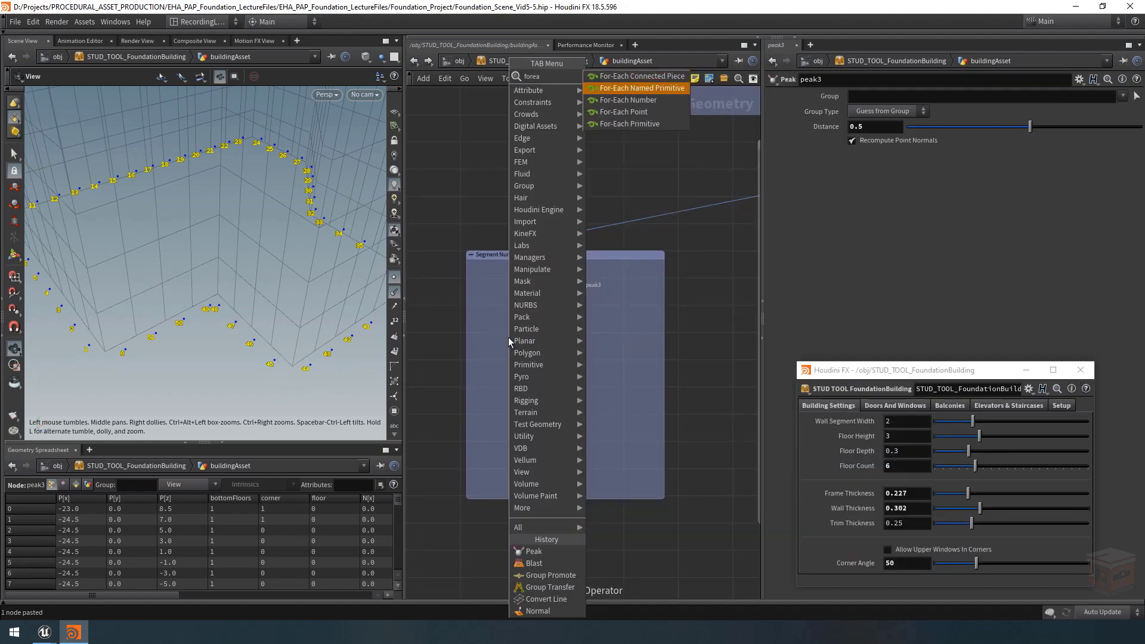
{"action": "key", "text": "Up"}
{"action": "key", "text": "Down"}
{"action": "key", "text": "Down"}
{"action": "key", "text": "Down"}
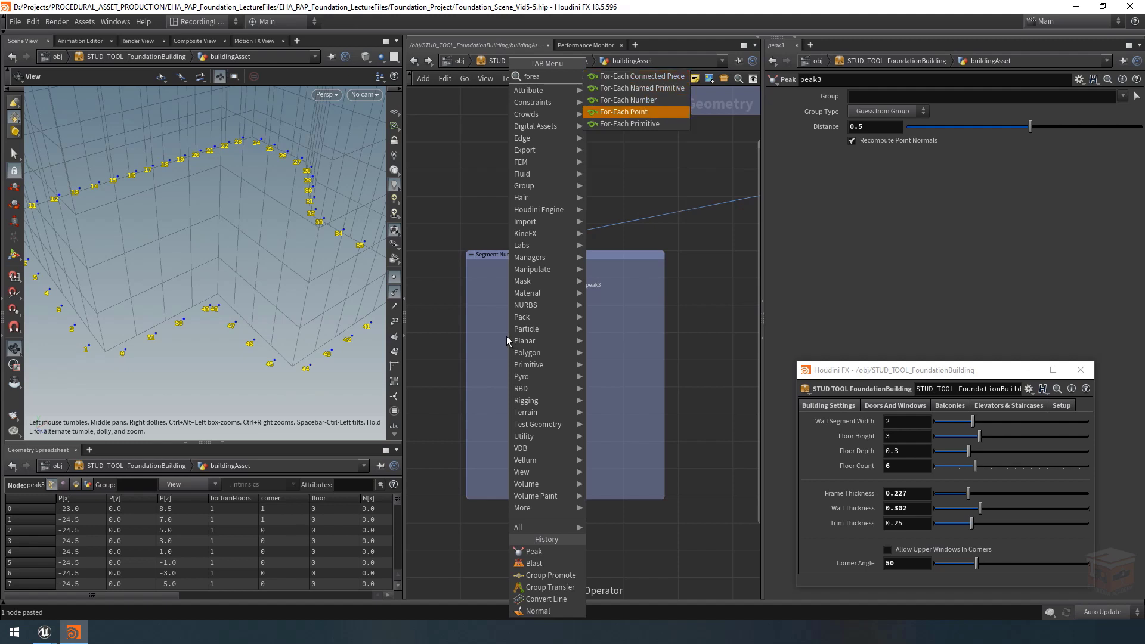
{"action": "key", "text": "Return"}
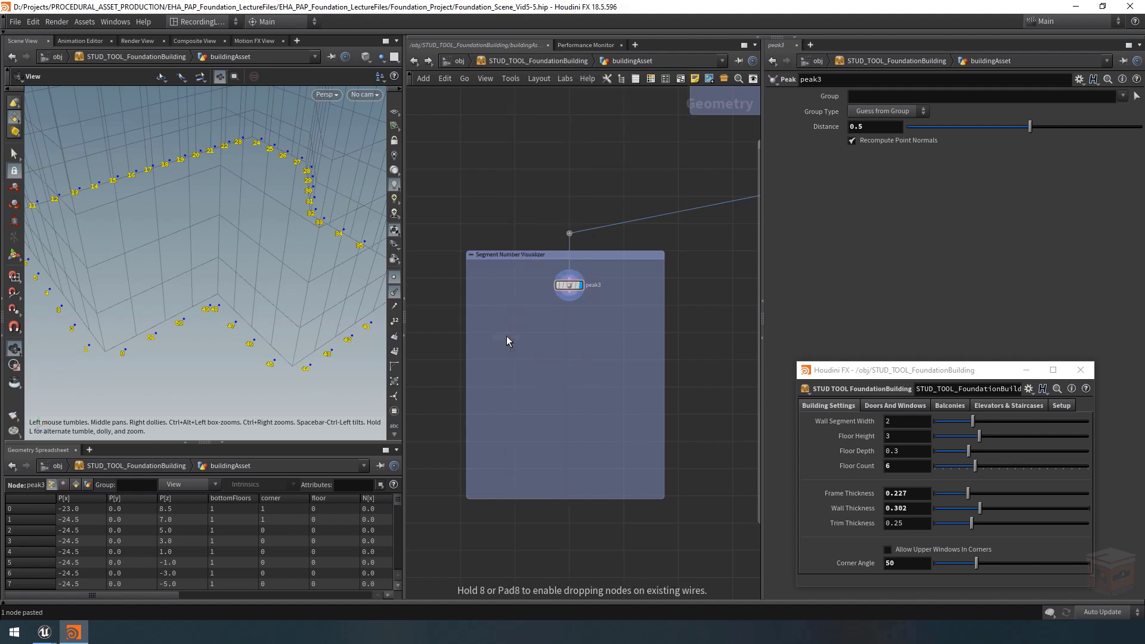
{"action": "left_click", "coordinate": [571, 337]}
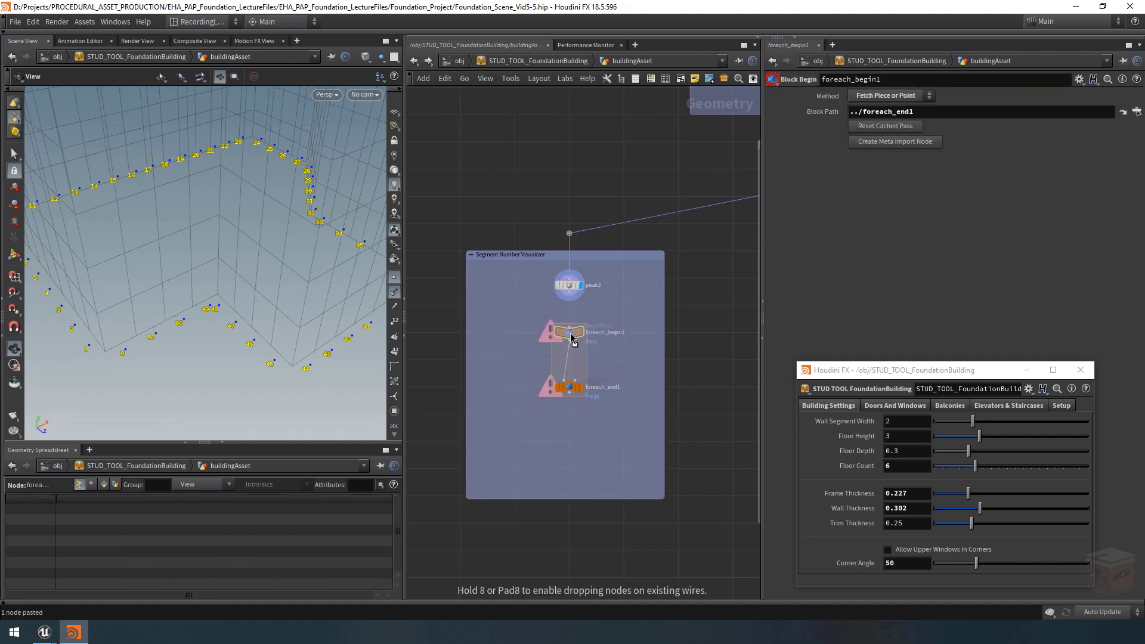
{"action": "left_click_drag", "start_coordinate": [595, 386], "coordinate": [592, 422]}
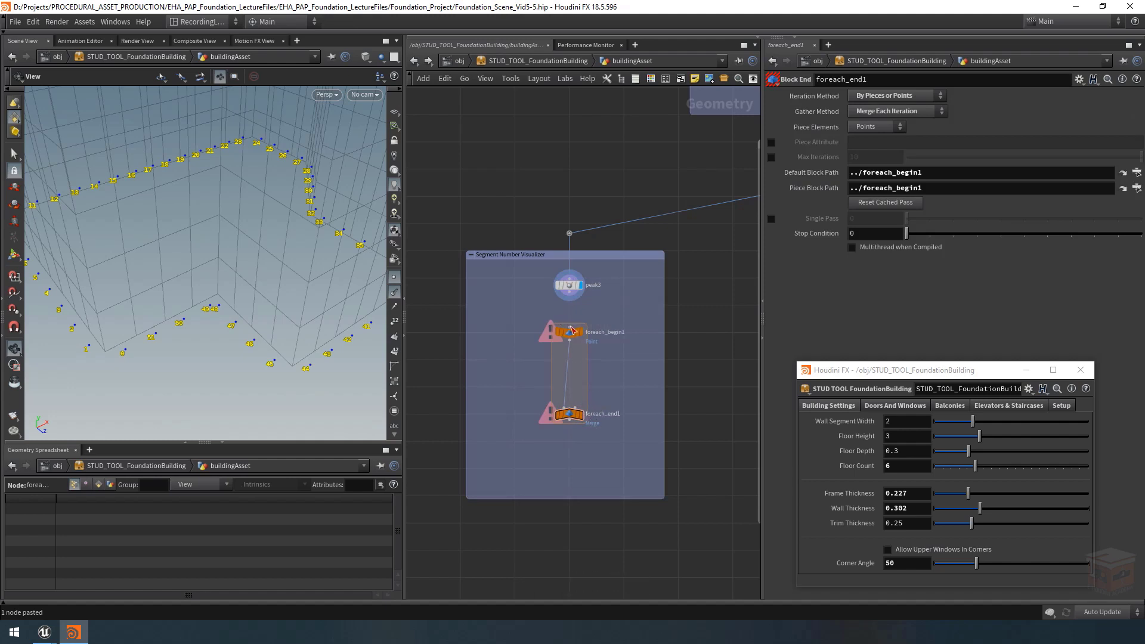
{"action": "left_click", "coordinate": [571, 292]}
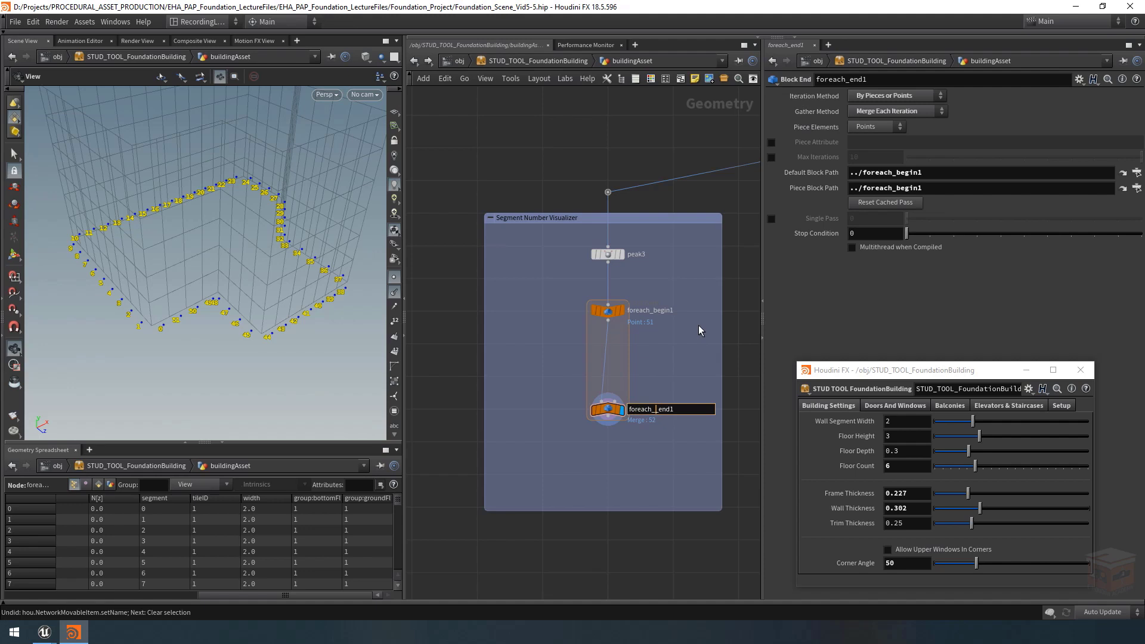
Rename the loop's end and begin nodes to foreach_NumberViz_end1 and foreach_NumberViz_begin1
{"action": "type", "text": "NumberViz"}
{"action": "key", "text": "shift+Left"}
{"action": "key", "text": "shift+Left"}
{"action": "key", "text": "shift+Left"}
{"action": "key", "text": "shift+Left"}
{"action": "key", "text": "shift+Left"}
{"action": "key", "text": "shift+Left"}
{"action": "key", "text": "shift+Left"}
{"action": "key", "text": "shift+Left"}
{"action": "key", "text": "shift+Left"}
{"action": "key", "text": "shift+Left"}
{"action": "key", "text": "ctrl+c"}
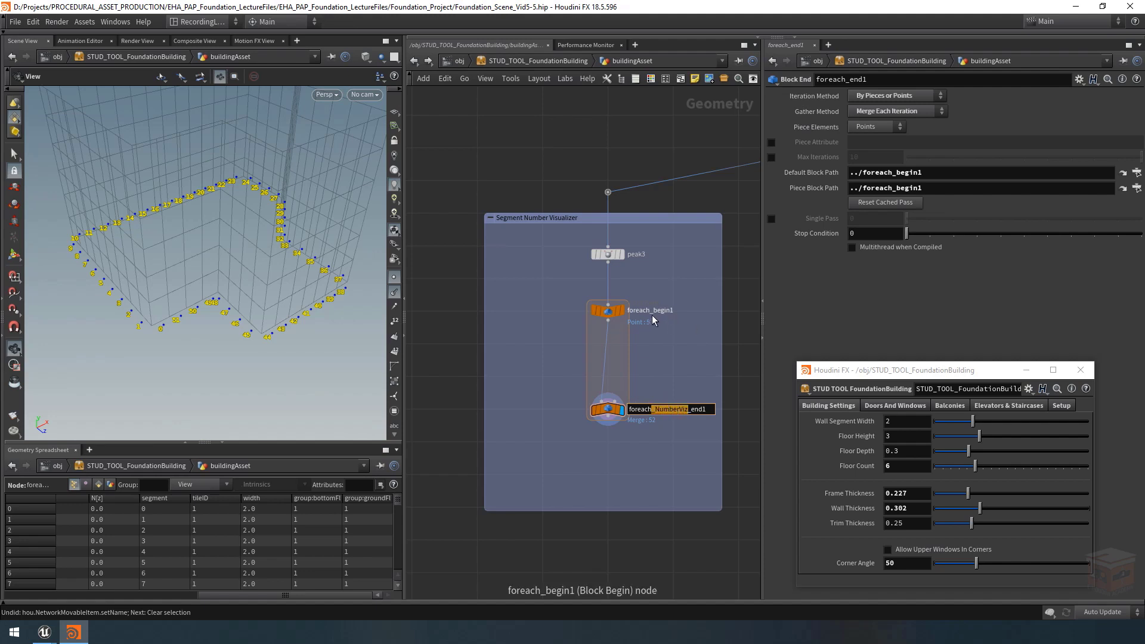
{"action": "double_click", "coordinate": [653, 314]}
{"action": "key", "text": "ctrl+v"}
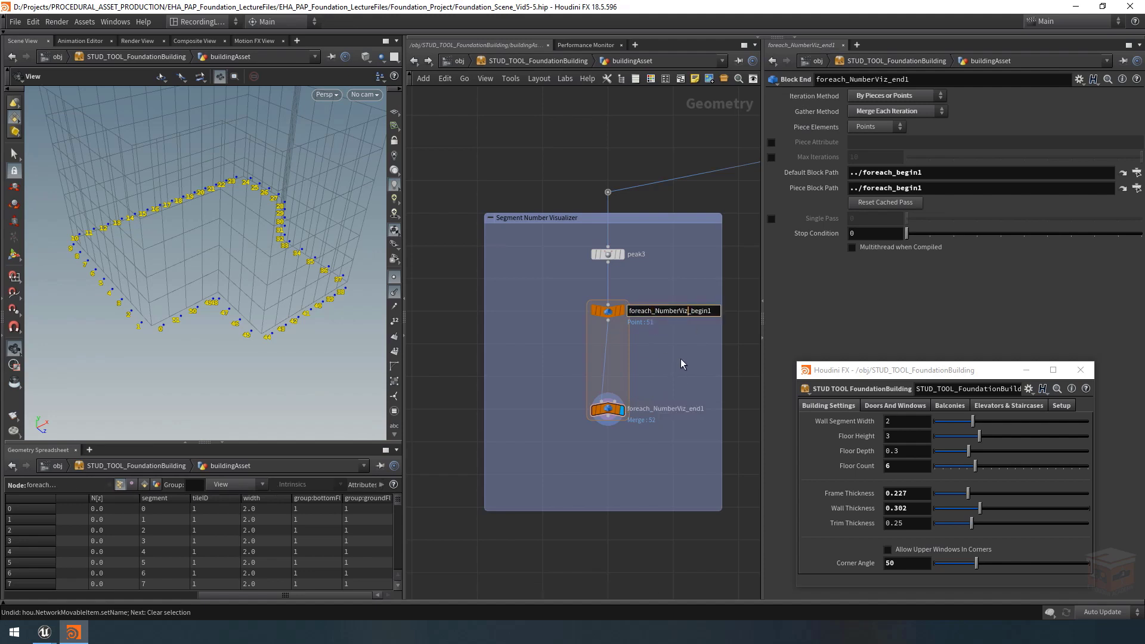
{"action": "key", "text": "Return"}
Lengthen the loop and insert a Copy to Points node inside it, with the begin node feeding its target points input
{"action": "left_click_drag", "start_coordinate": [621, 412], "coordinate": [616, 472]}
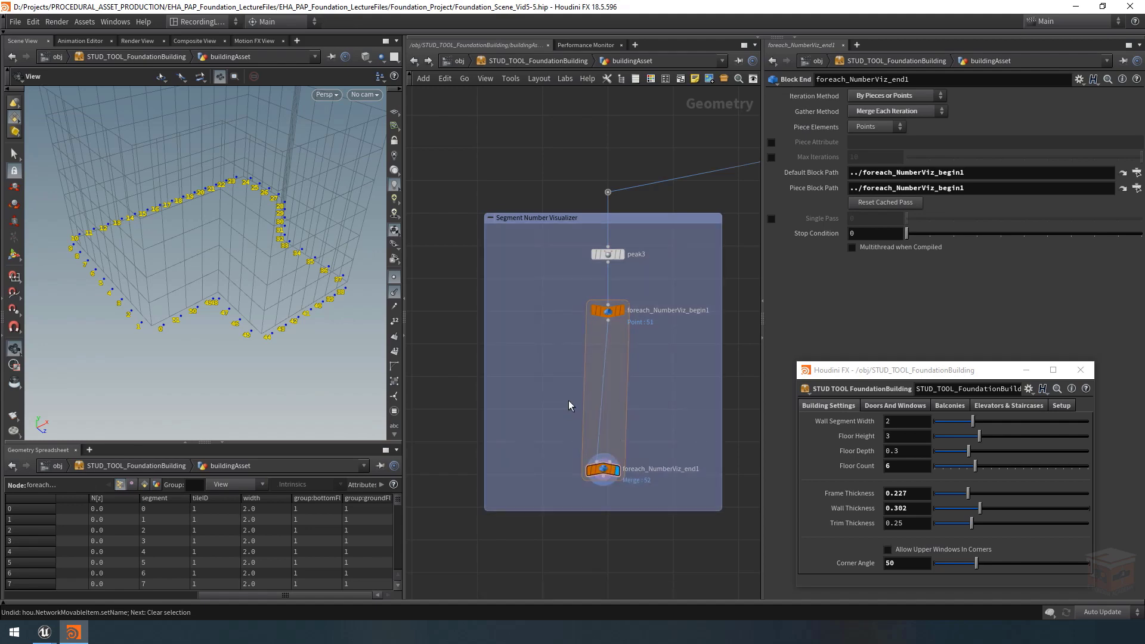
{"action": "key", "text": "Tab"}
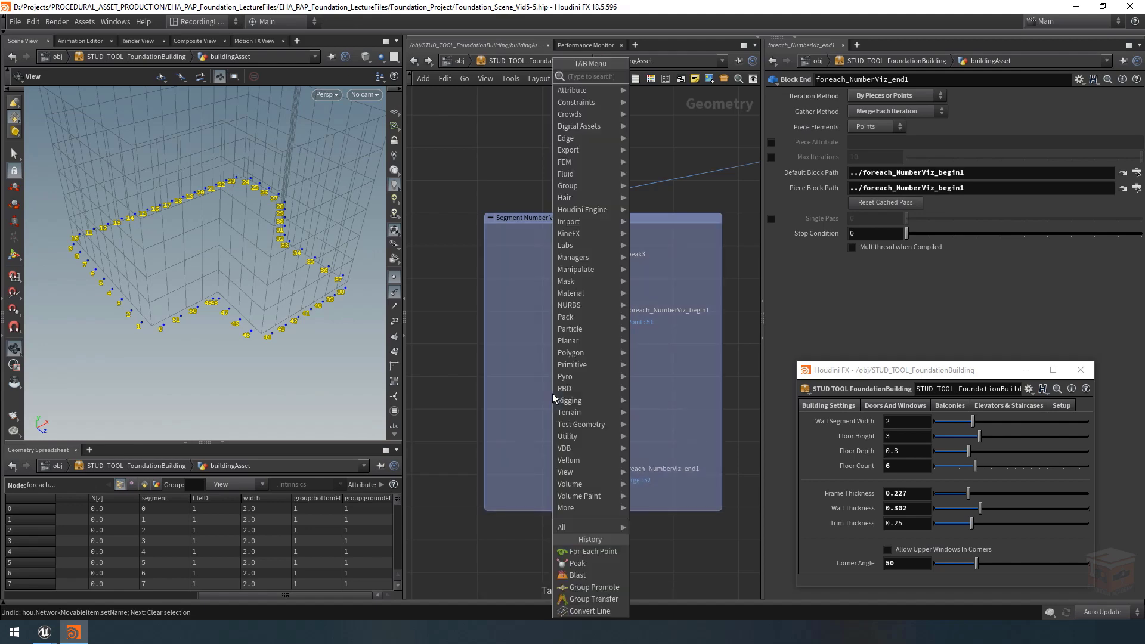
{"action": "type", "text": "copyt"}
{"action": "key", "text": "Down"}
{"action": "key", "text": "Down"}
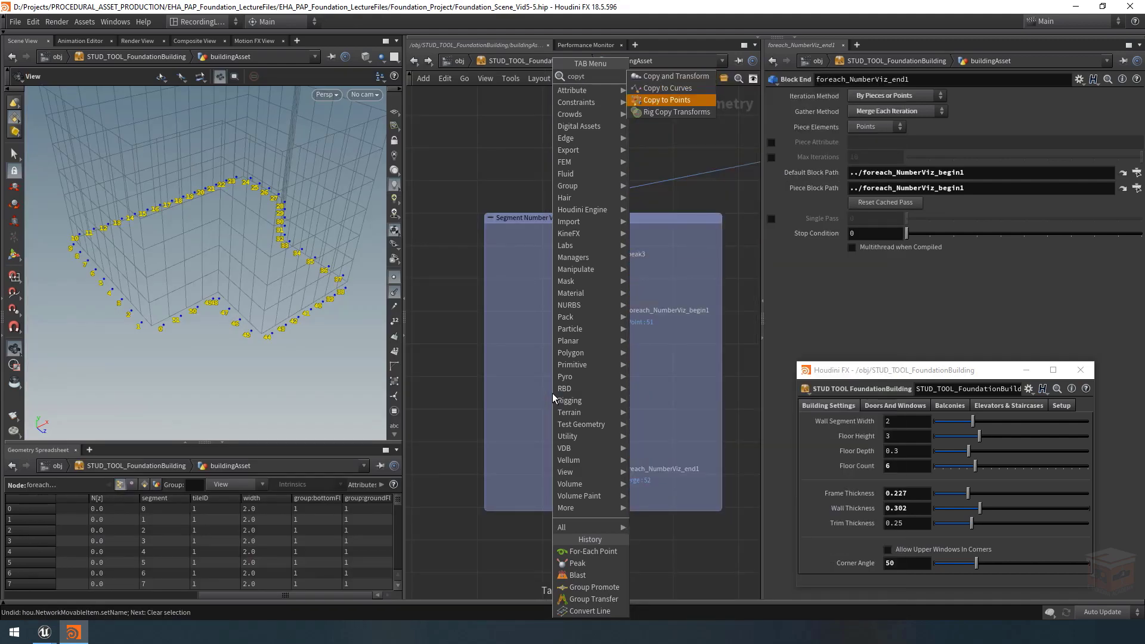
{"action": "key", "text": "Up"}
{"action": "key", "text": "Up"}
{"action": "key", "text": "Down"}
{"action": "key", "text": "Down"}
{"action": "key", "text": "Return"}
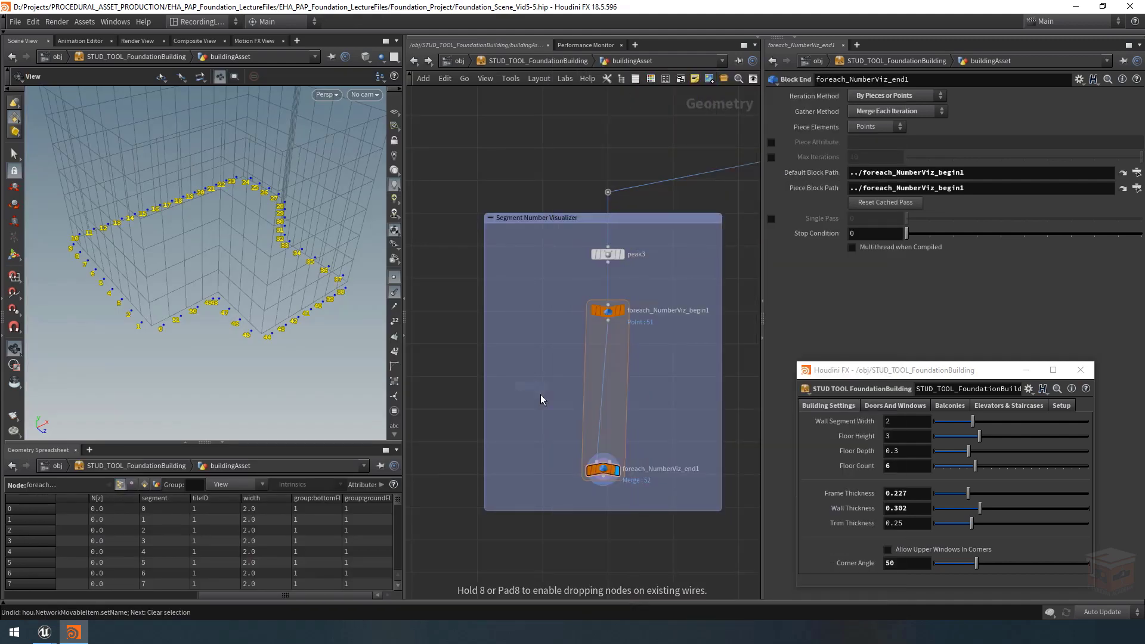
{"action": "left_click", "coordinate": [571, 417]}
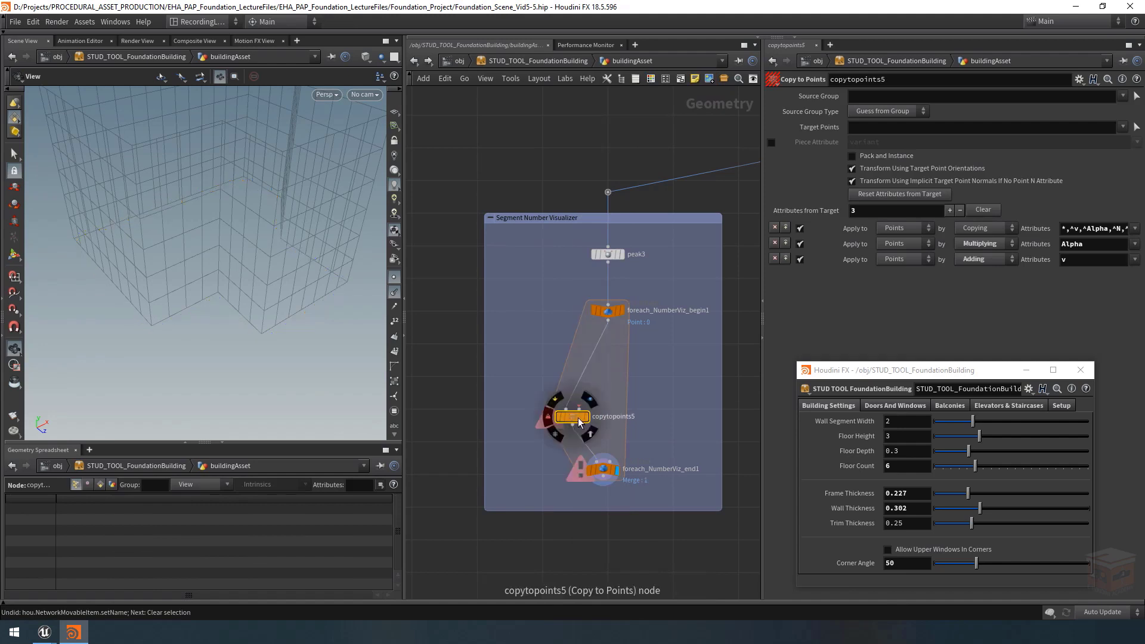
{"action": "left_click_drag", "start_coordinate": [589, 395], "coordinate": [587, 426]}
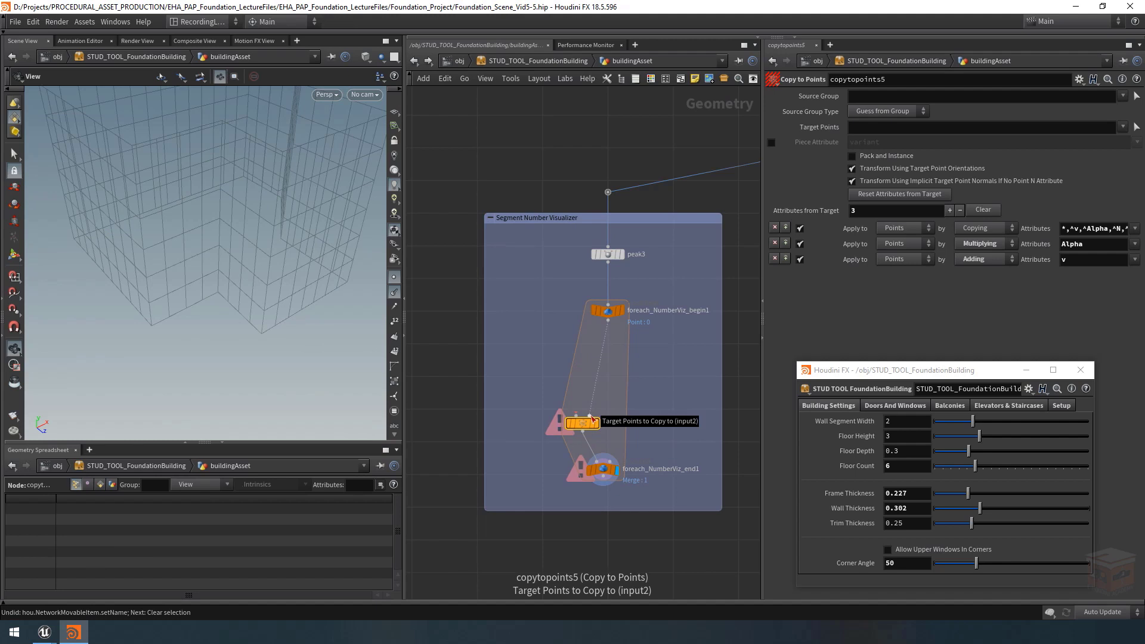
Add a Font node in the Segment Number Visualizer box and feed it into the geometry input of copytopoints5
{"action": "middle_click_drag", "start_coordinate": [566, 372], "coordinate": [592, 381]}
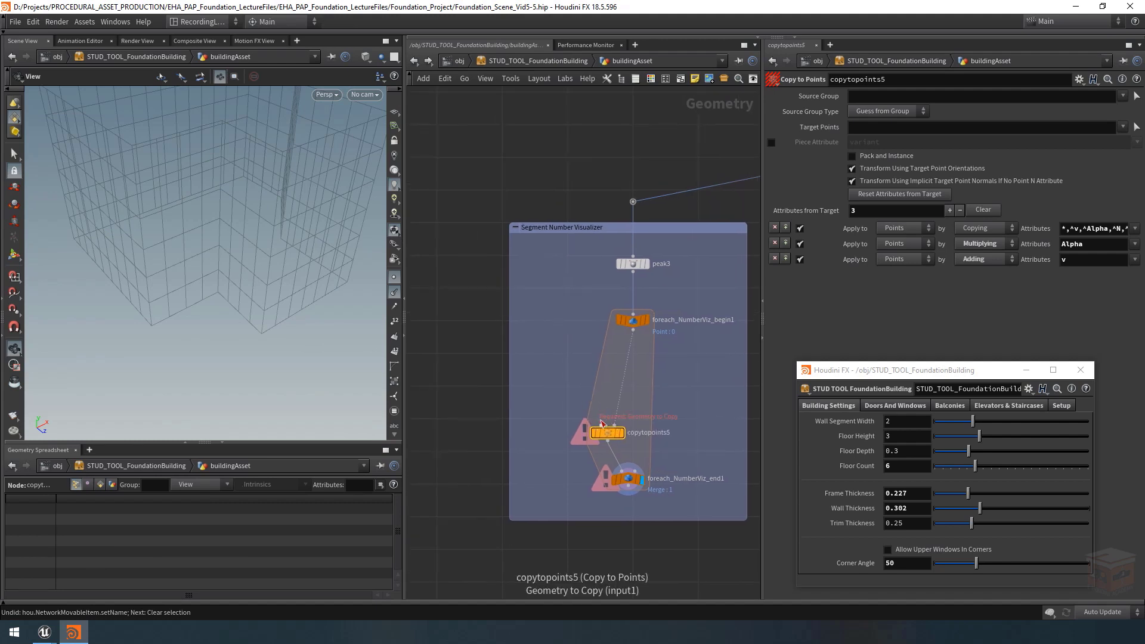
{"action": "key", "text": "Tab"}
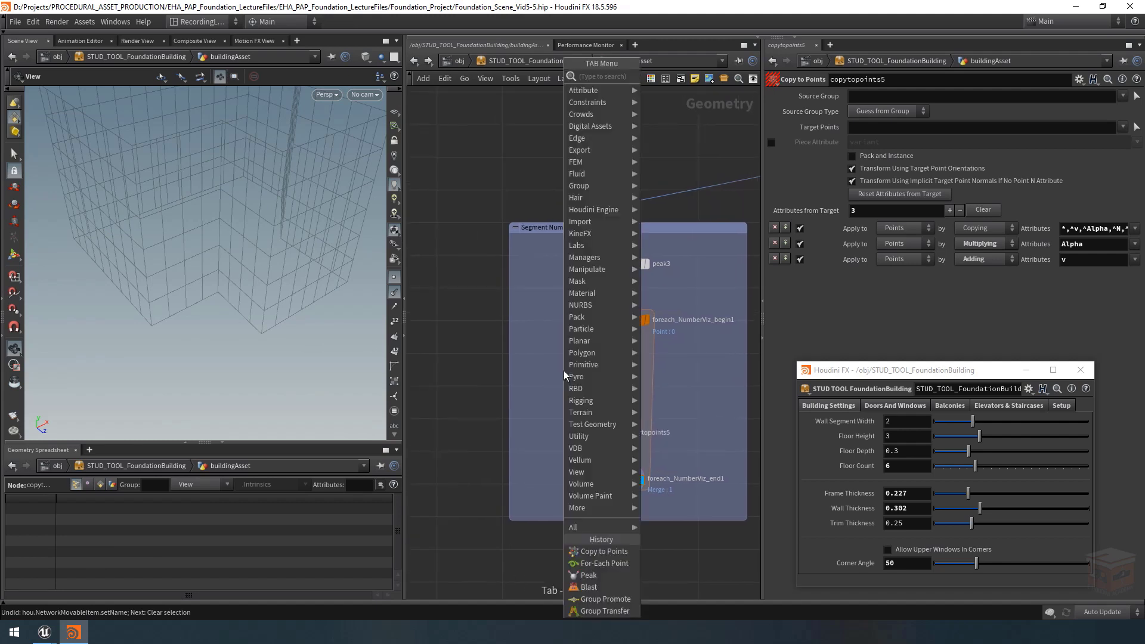
{"action": "type", "text": "font"}
{"action": "key", "text": "Return"}
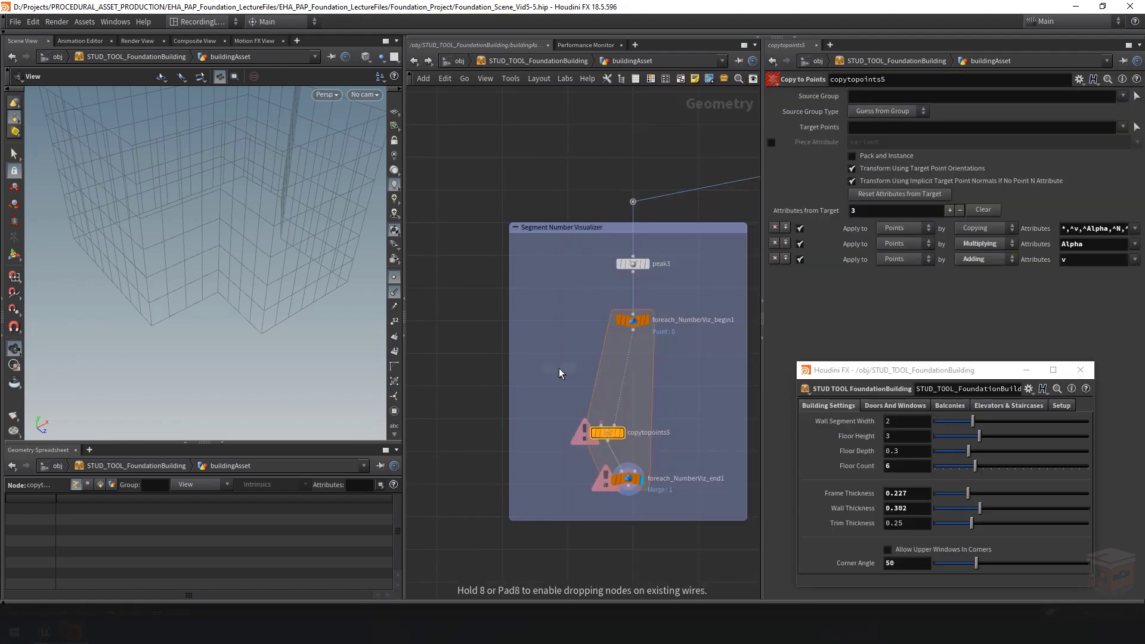
{"action": "left_click", "coordinate": [570, 387]}
{"action": "left_click", "coordinate": [568, 393]}
{"action": "left_click", "coordinate": [601, 425]}
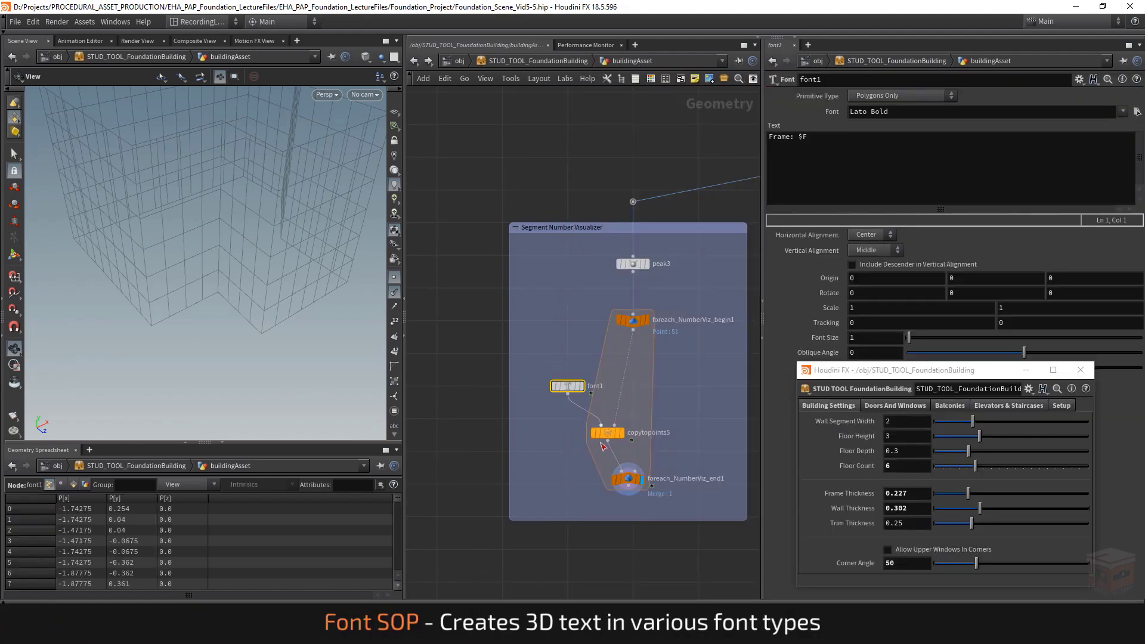
{"action": "left_click_drag", "start_coordinate": [611, 435], "coordinate": [603, 435]}
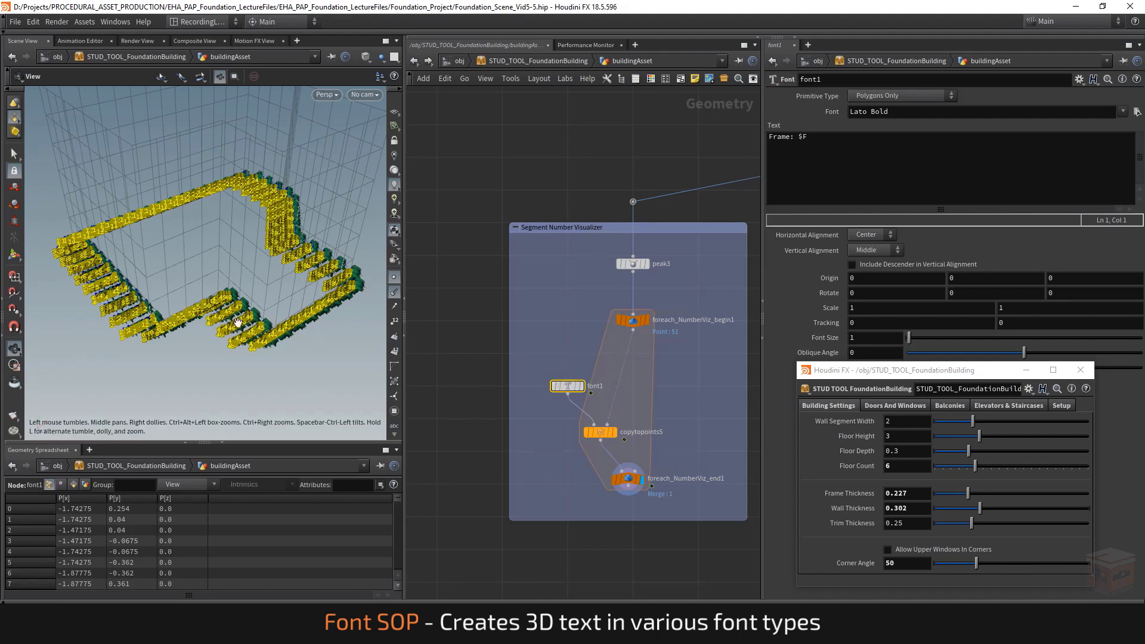
Turn off the segment visualizer and hide the point markers and point normals in the viewport
{"action": "left_click_drag", "start_coordinate": [199, 311], "coordinate": [239, 284]}
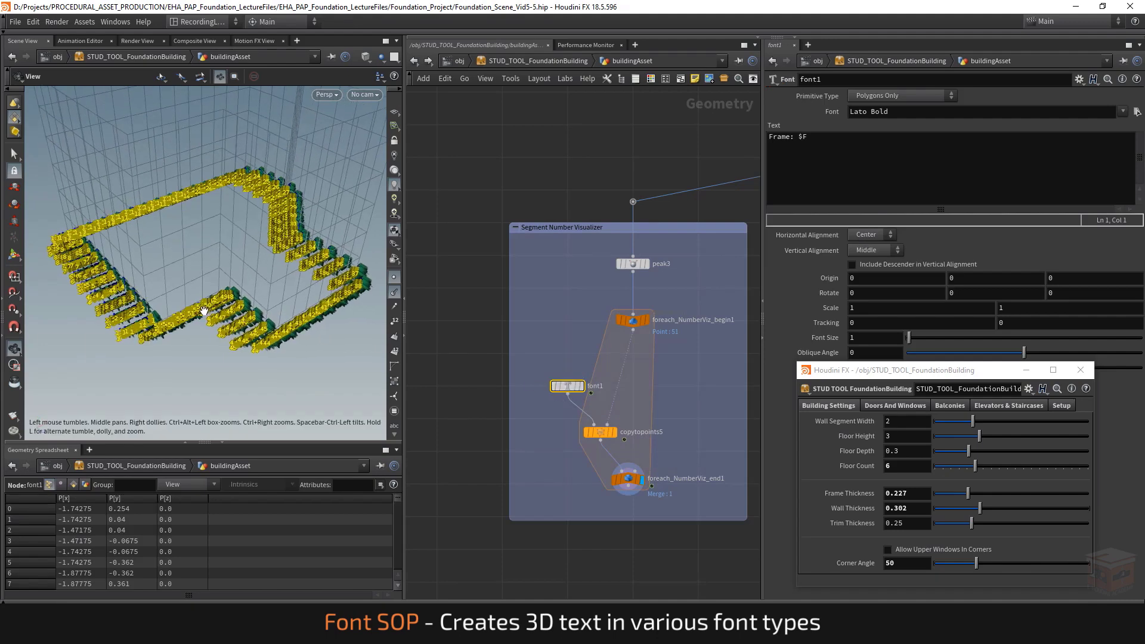
{"action": "key", "text": "d"}
{"action": "left_click", "coordinate": [156, 343]}
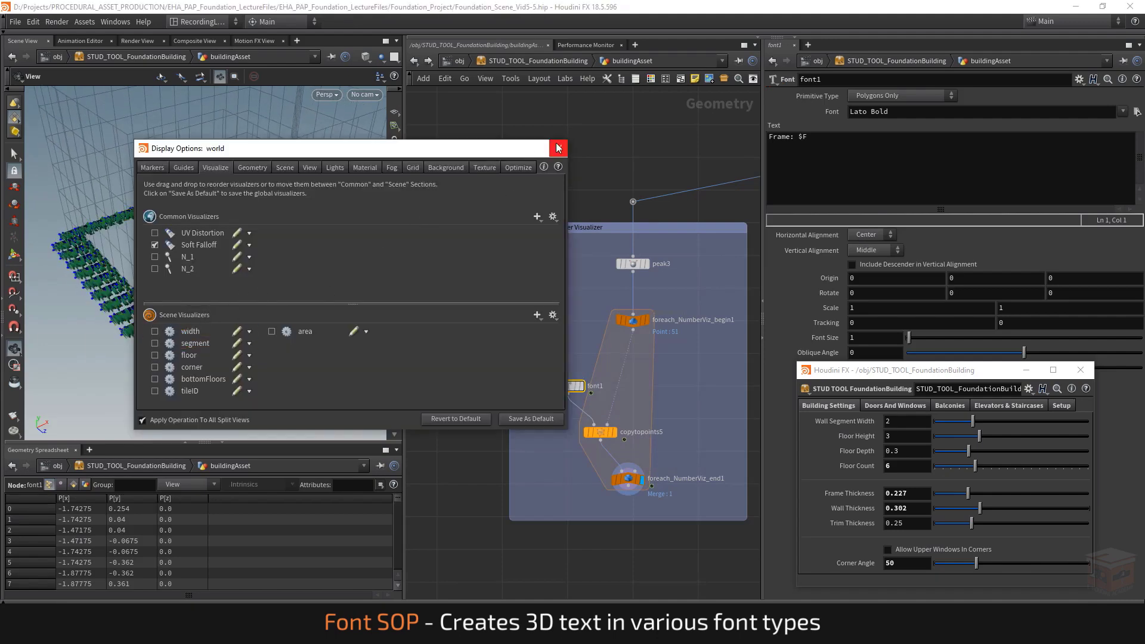
{"action": "left_click", "coordinate": [559, 148]}
{"action": "left_click", "coordinate": [396, 292]}
{"action": "left_click", "coordinate": [394, 278]}
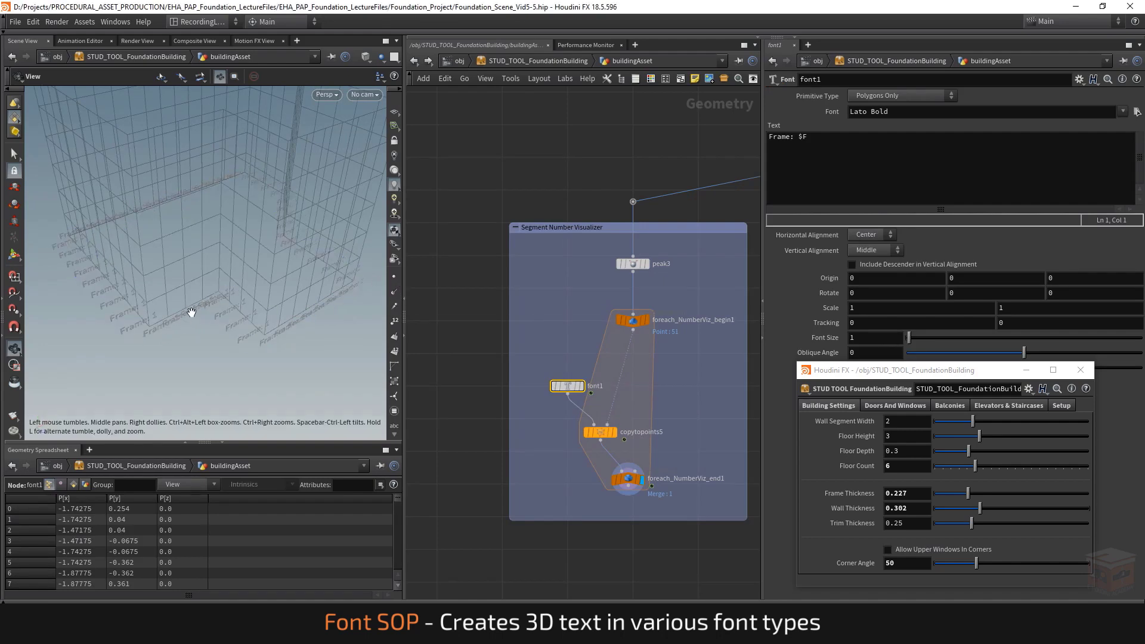
Examine the copied text up close in the viewport and the default text expression of the Font node
{"action": "right_click_drag", "start_coordinate": [192, 313], "coordinate": [257, 318]}
{"action": "middle_click_drag", "start_coordinate": [132, 340], "coordinate": [174, 288]}
{"action": "left_click_drag", "start_coordinate": [174, 288], "coordinate": [184, 287]}
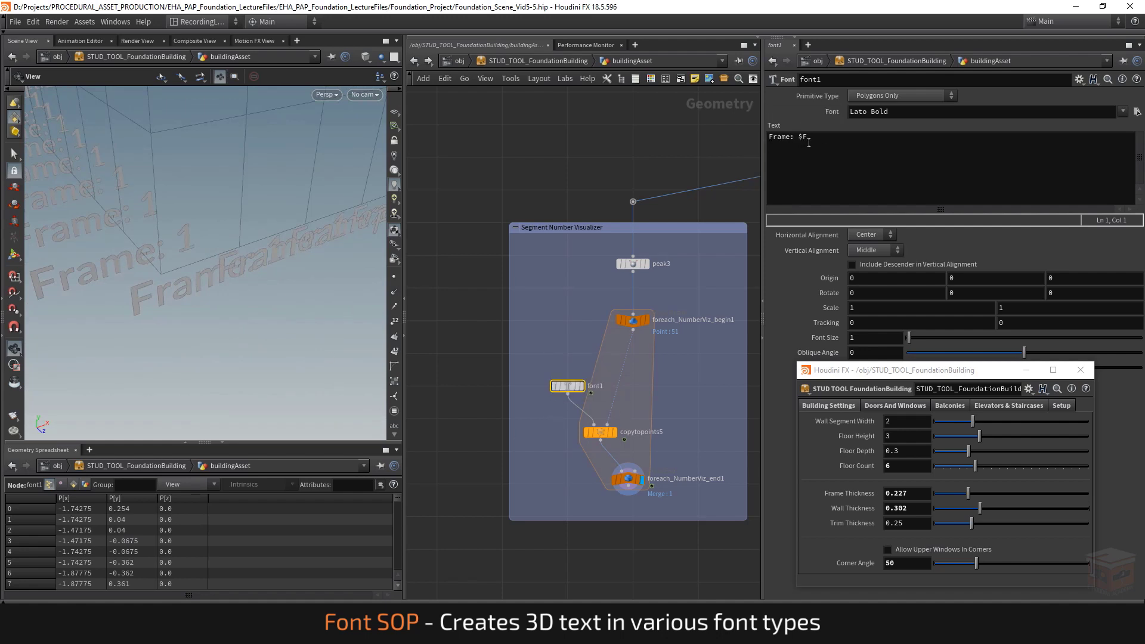
{"action": "left_click", "coordinate": [812, 146]}
{"action": "key", "text": "ctrl+a"}
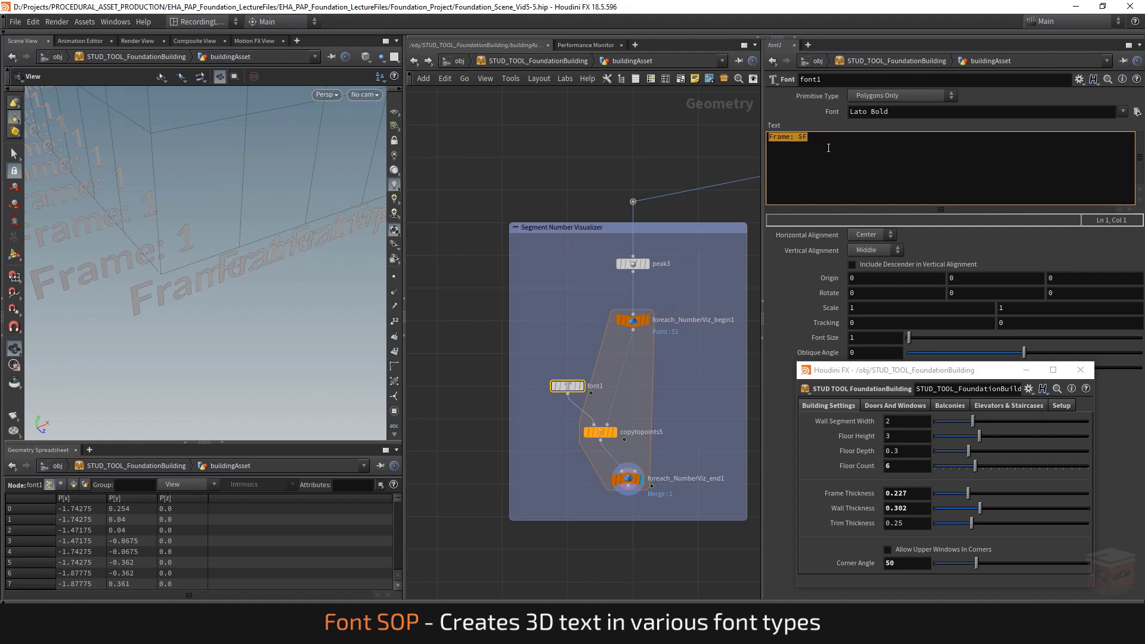
{"action": "left_click", "coordinate": [687, 141]}
{"action": "left_click", "coordinate": [817, 149]}
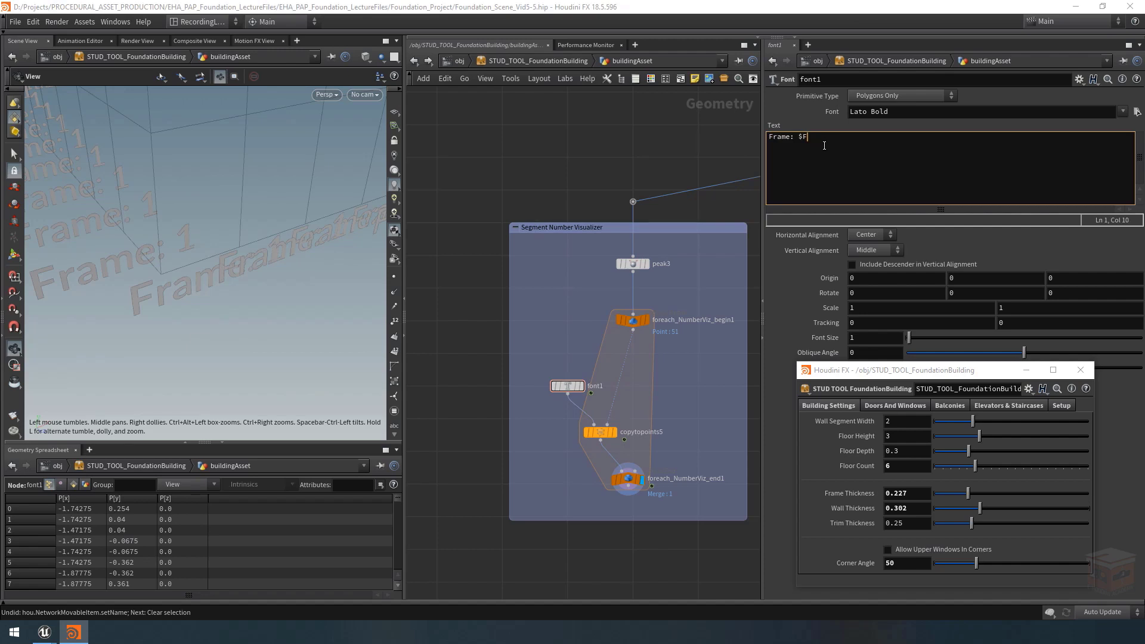
Display foreach_NumberViz_begin1 and examine its segment attribute in the Geometry Spreadsheet
{"action": "left_click", "coordinate": [646, 321]}
{"action": "left_click", "coordinate": [641, 322]}
{"action": "scroll", "coordinate": [212, 273], "scroll_direction": "down", "scroll_amount": 5}
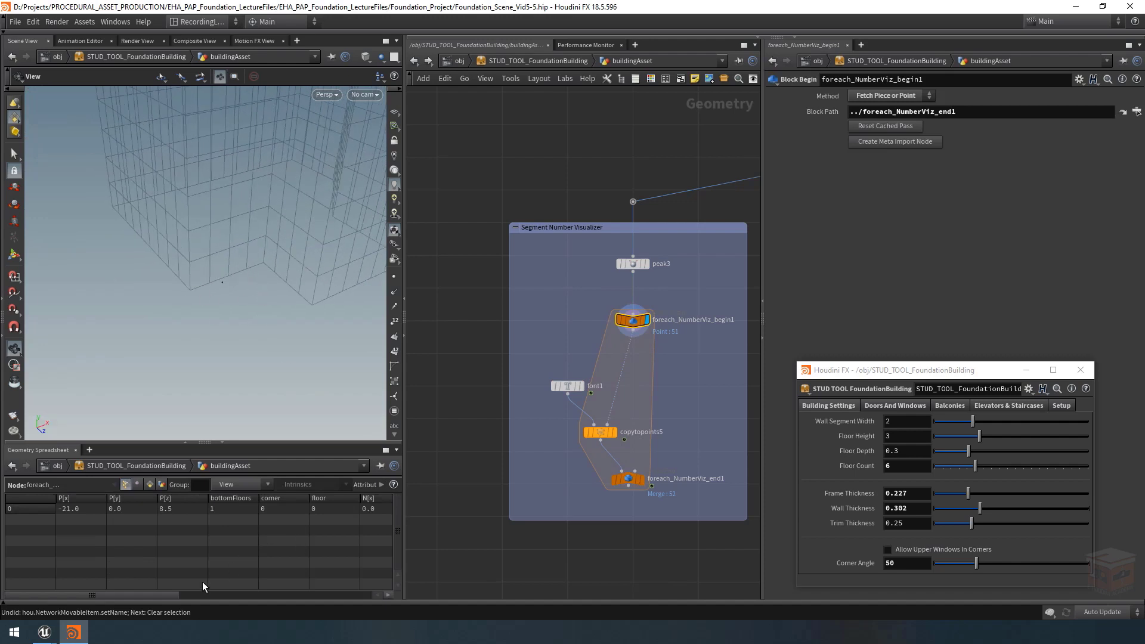
{"action": "left_click_drag", "start_coordinate": [166, 598], "coordinate": [367, 600]}
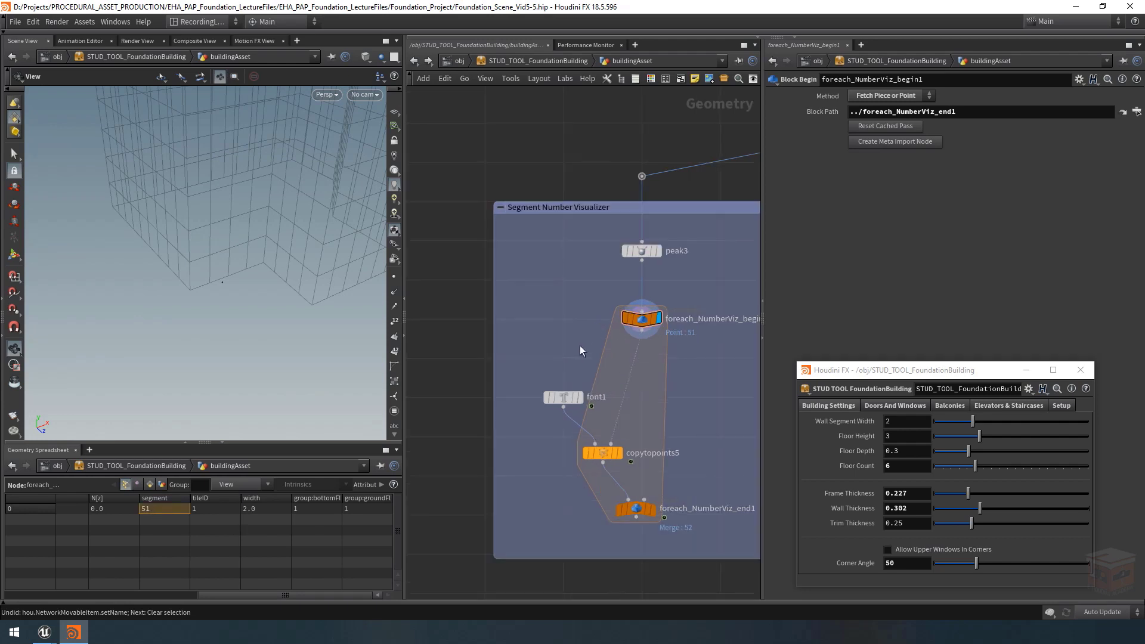
{"action": "scroll", "coordinate": [579, 343], "scroll_direction": "down", "scroll_amount": 5}
{"action": "middle_click_drag", "start_coordinate": [505, 288], "coordinate": [455, 259]}
{"action": "scroll", "coordinate": [669, 432], "scroll_direction": "up", "scroll_amount": 5}
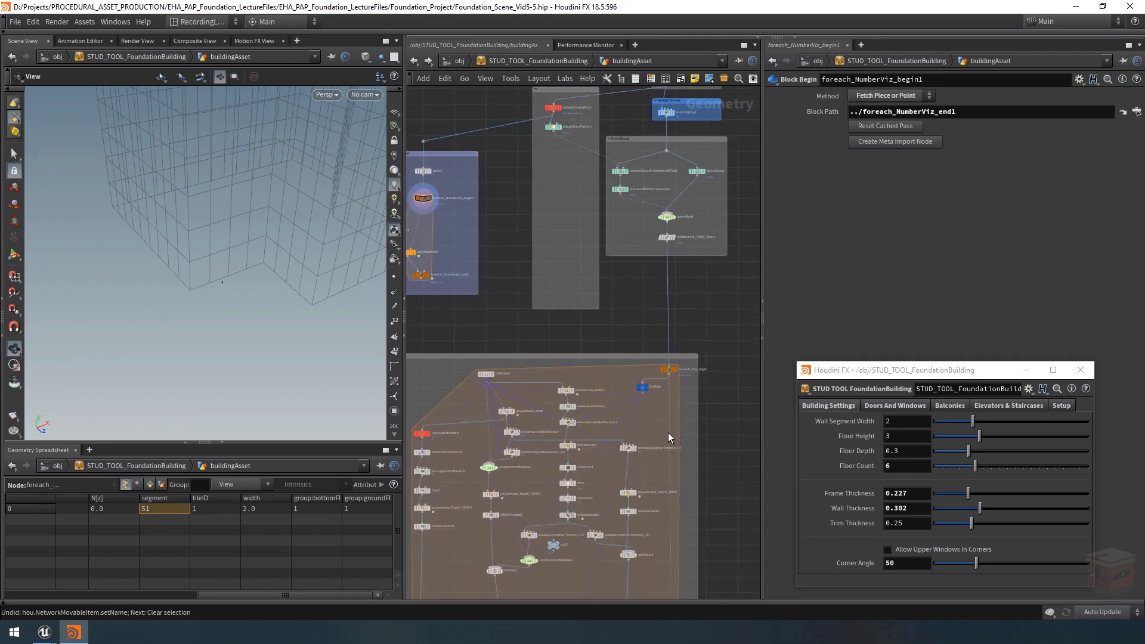
{"action": "scroll", "coordinate": [624, 396], "scroll_direction": "down", "scroll_amount": 4}
{"action": "middle_click_drag", "start_coordinate": [630, 400], "coordinate": [782, 535]}
{"action": "scroll", "coordinate": [530, 324], "scroll_direction": "up", "scroll_amount": 6}
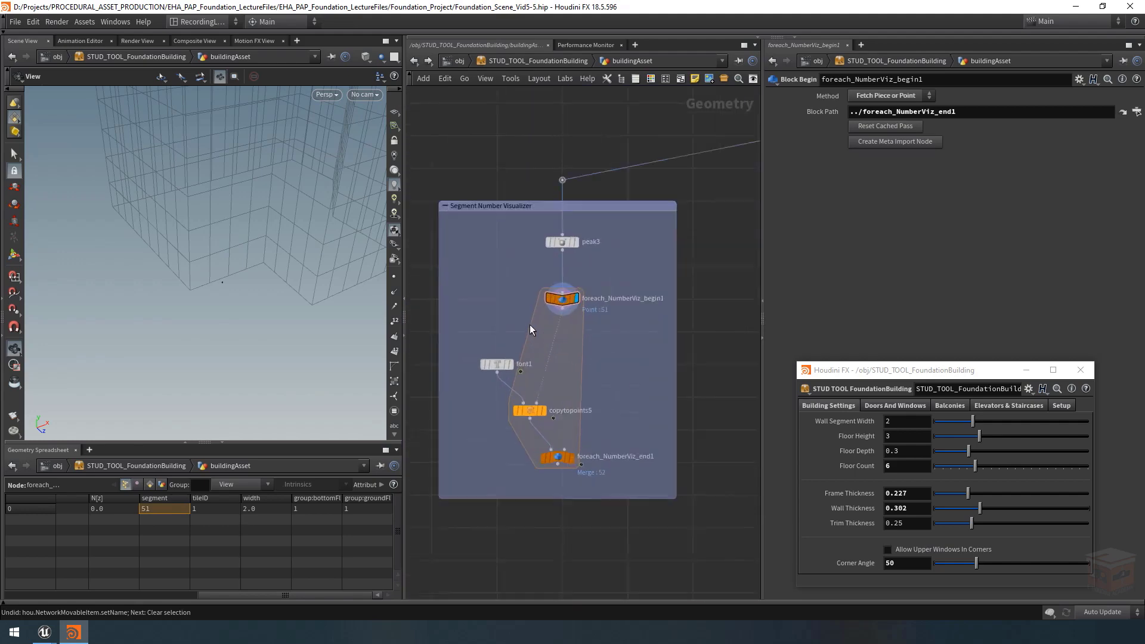
Add a Null node fed by foreach_NumberViz_begin1, colour it blue and name it segment
{"action": "key", "text": "Tab"}
{"action": "type", "text": "null"}
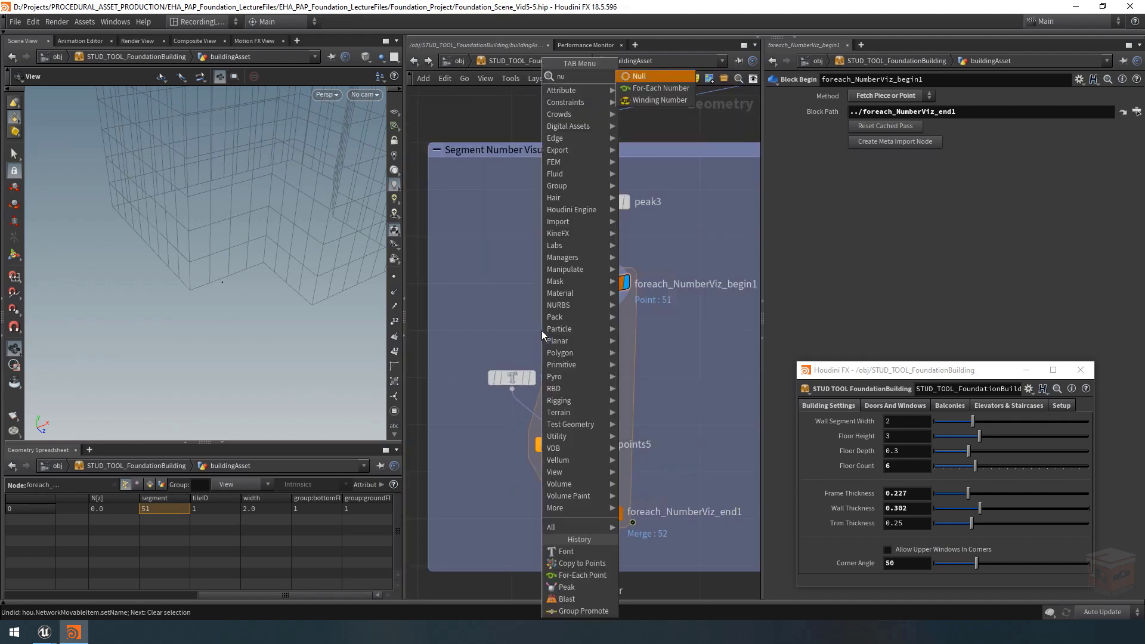
{"action": "key", "text": "Return"}
{"action": "left_click", "coordinate": [547, 332]}
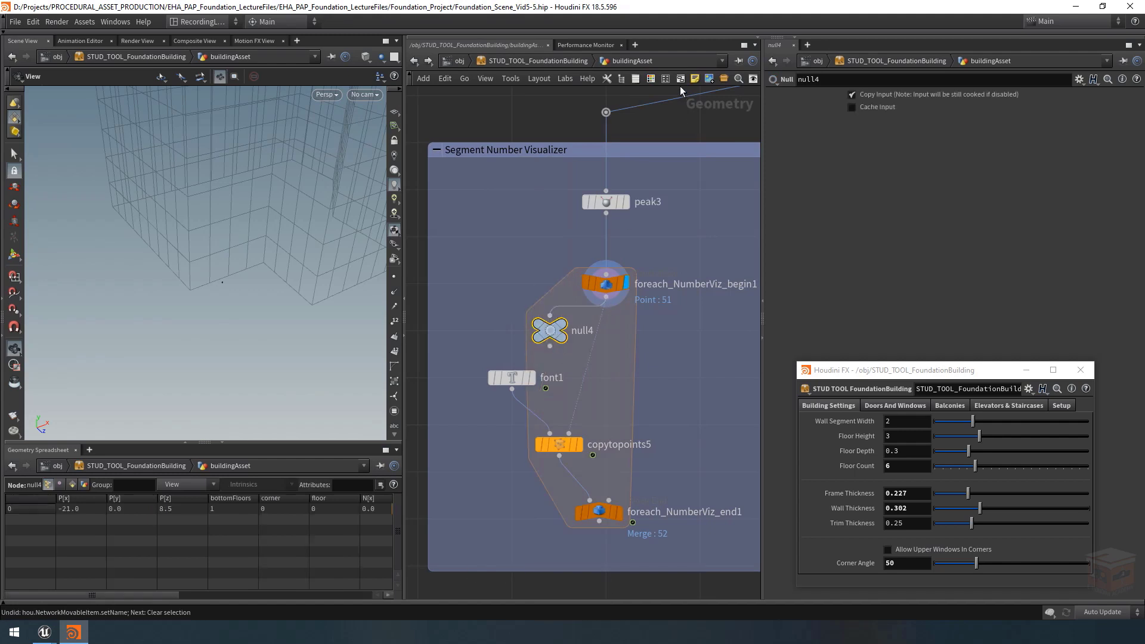
{"action": "left_click", "coordinate": [651, 79]}
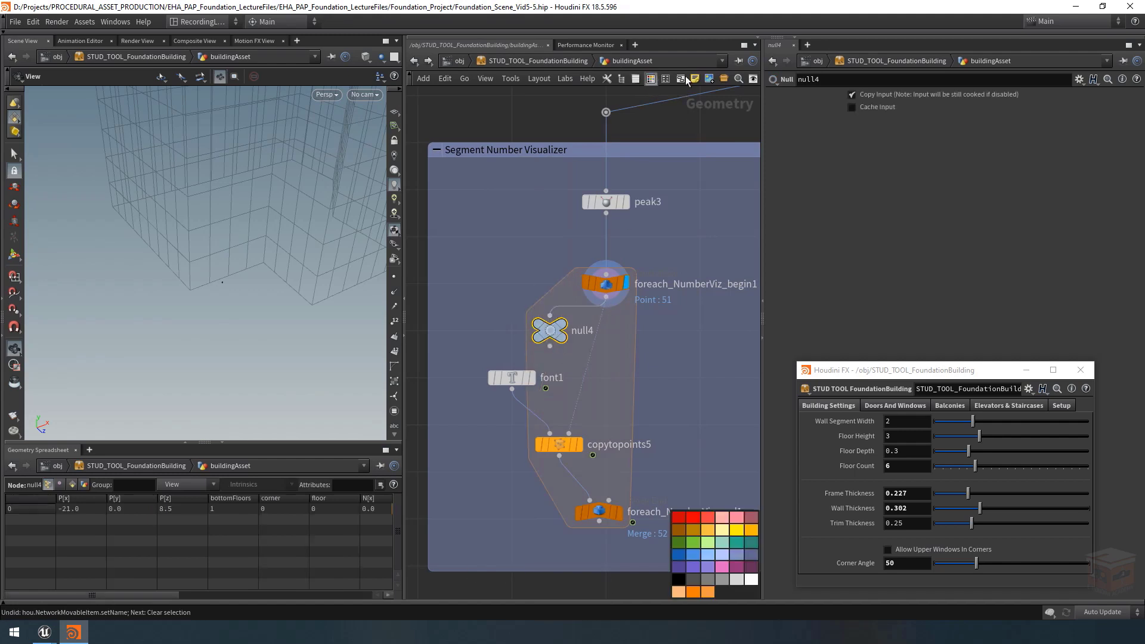
{"action": "left_click", "coordinate": [679, 555]}
{"action": "double_click", "coordinate": [583, 330]}
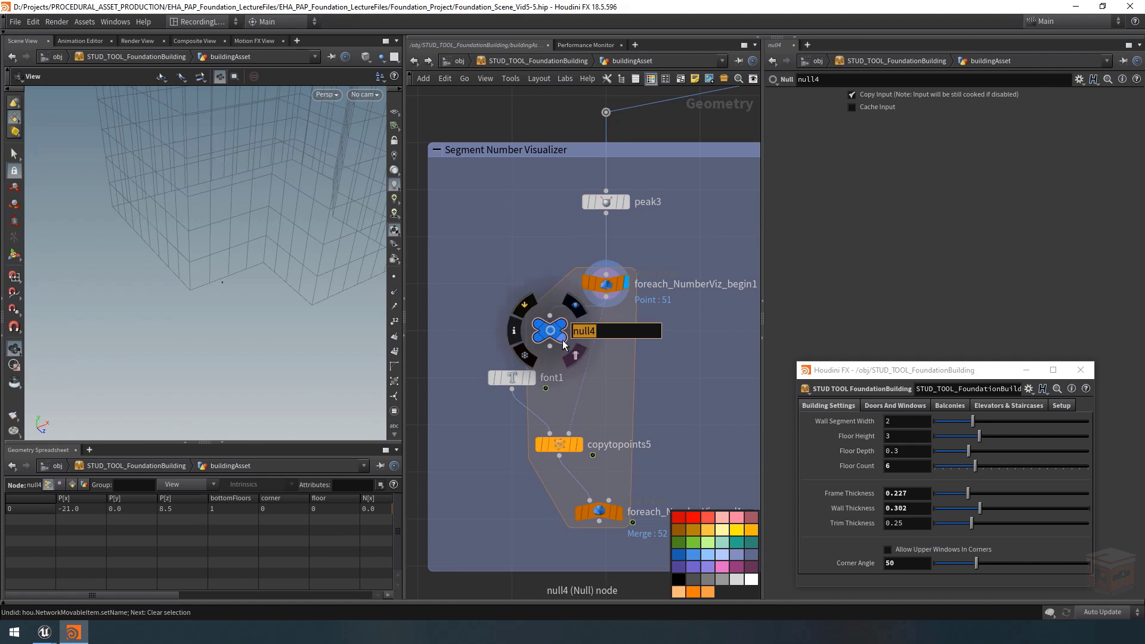
{"action": "type", "text": "segment"}
{"action": "key", "text": "Return"}
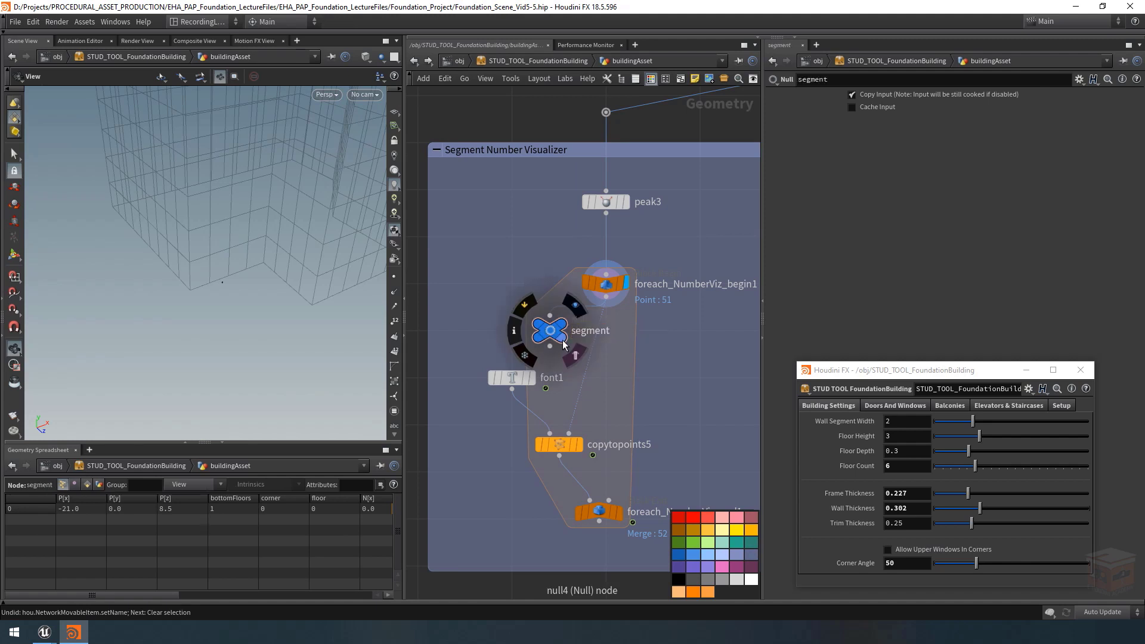
Move the Font node slightly lower and rename it font_Numbers
{"action": "left_click_drag", "start_coordinate": [508, 383], "coordinate": [501, 404]}
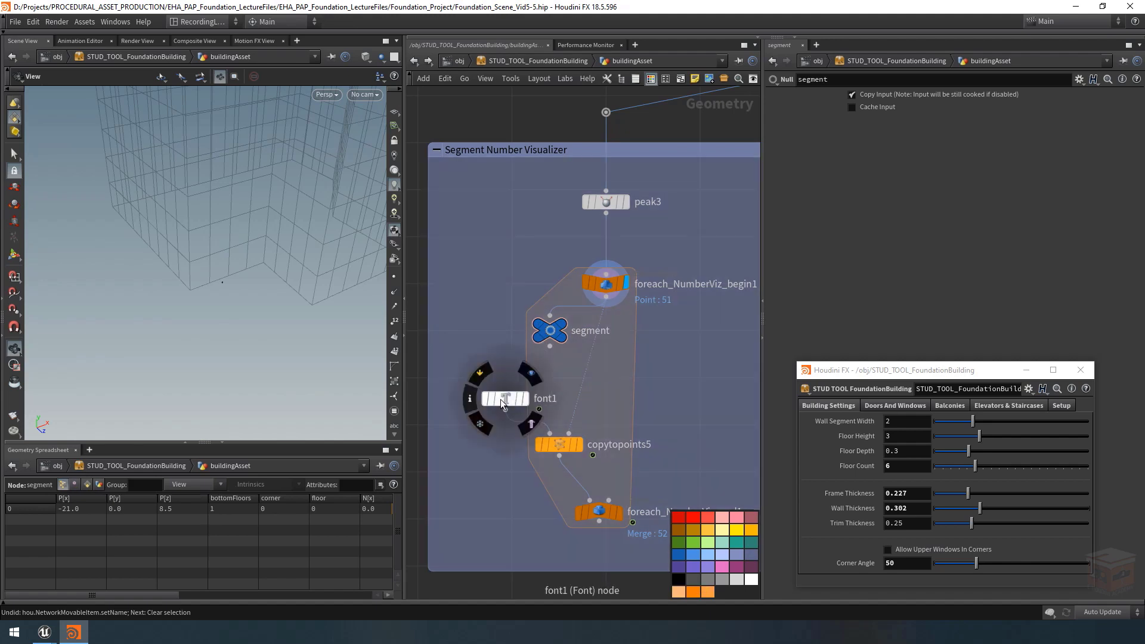
{"action": "double_click", "coordinate": [554, 400]}
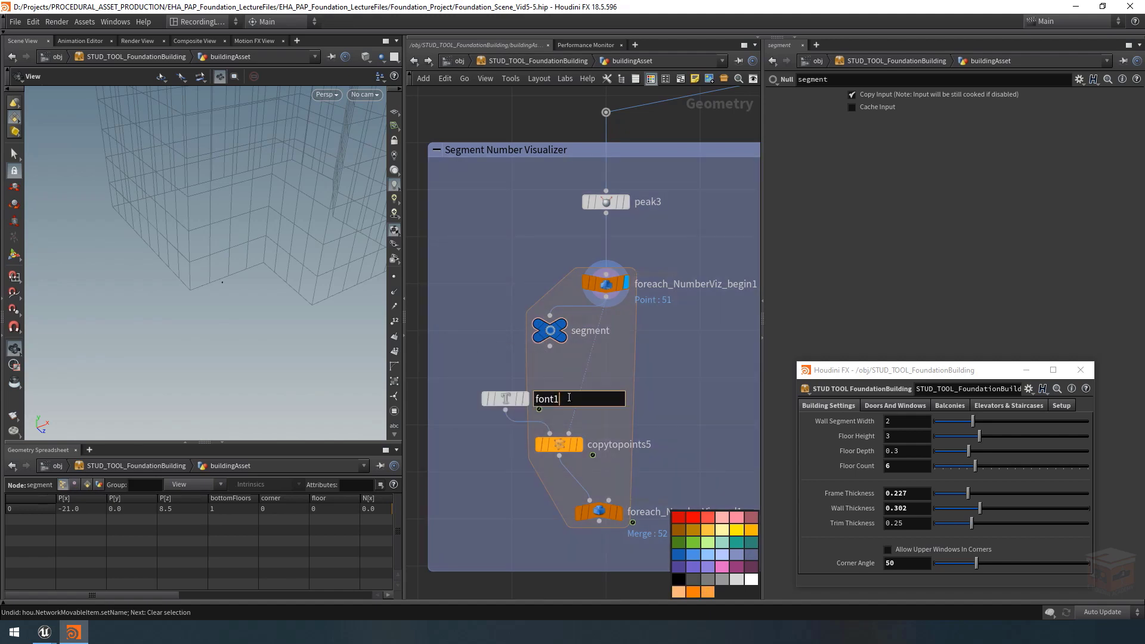
{"action": "type", "text": "_"}
{"action": "key", "text": "BackSpace"}
{"action": "key", "text": "BackSpace"}
{"action": "type", "text": "_Numbers"}
{"action": "key", "text": "Return"}
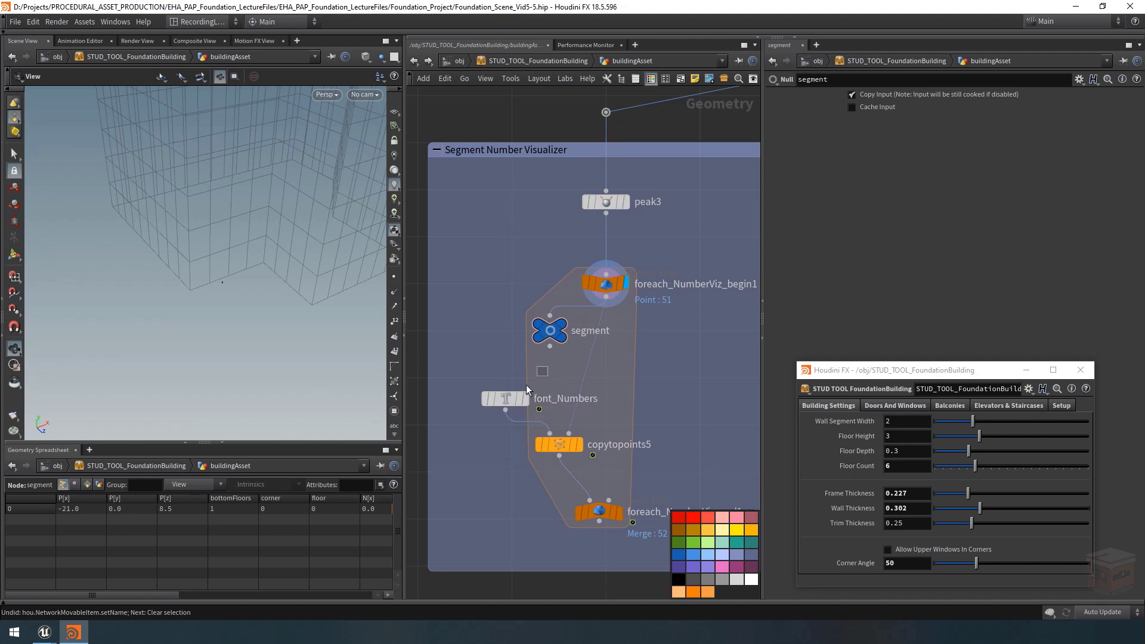
Align the segment null above font_Numbers and add a spare input to the font_Numbers node
{"action": "left_click", "coordinate": [524, 396]}
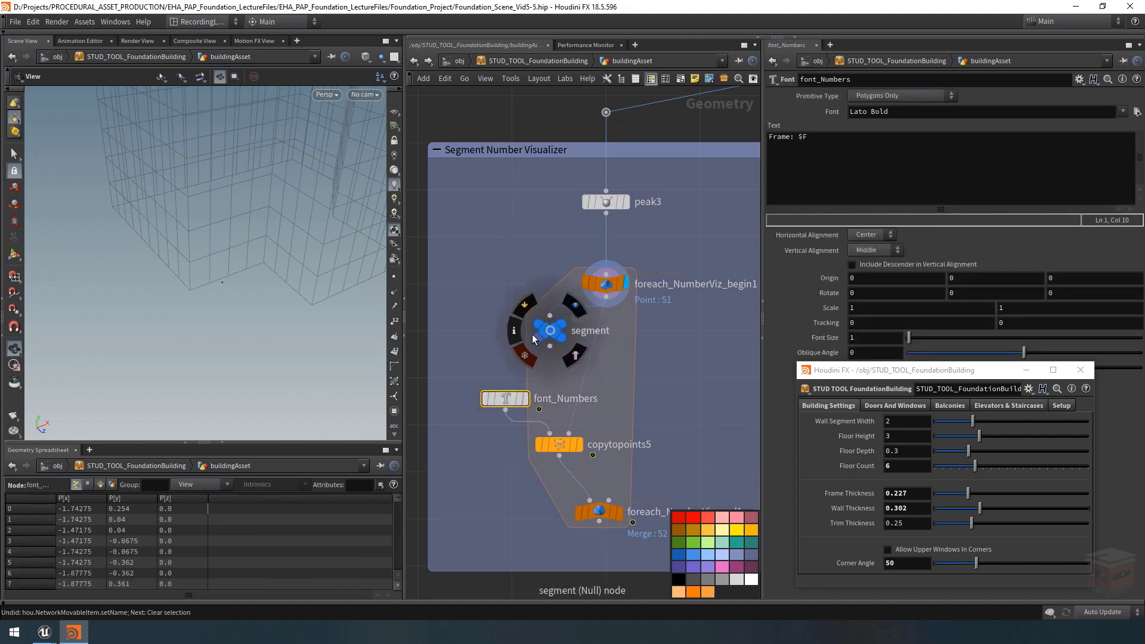
{"action": "left_click_drag", "start_coordinate": [532, 334], "coordinate": [487, 334]}
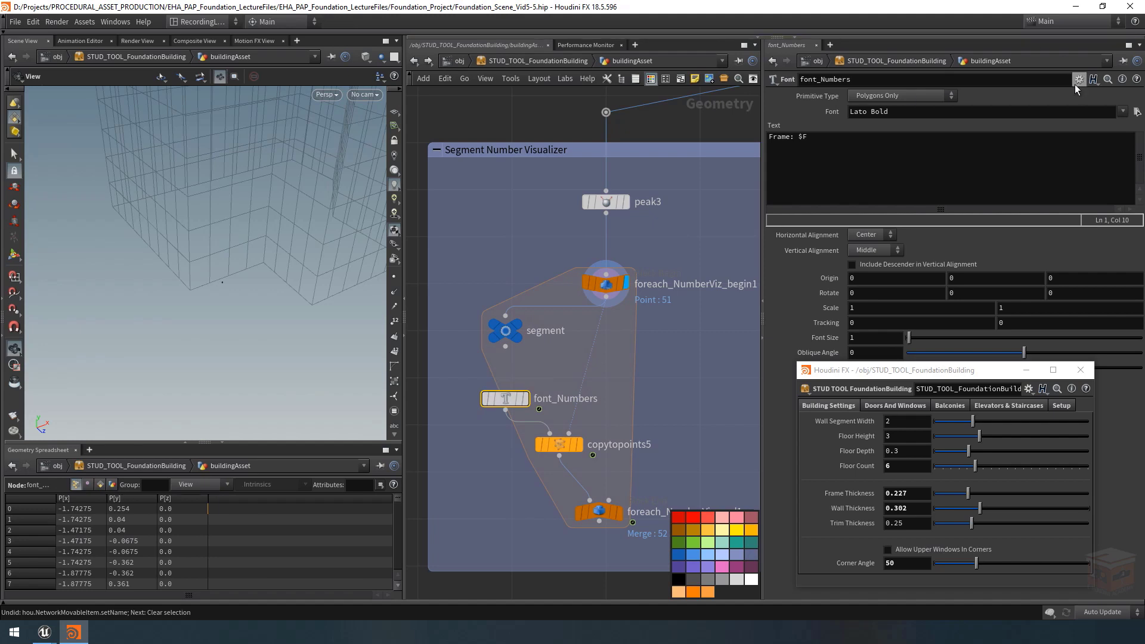
{"action": "left_click", "coordinate": [1027, 371]}
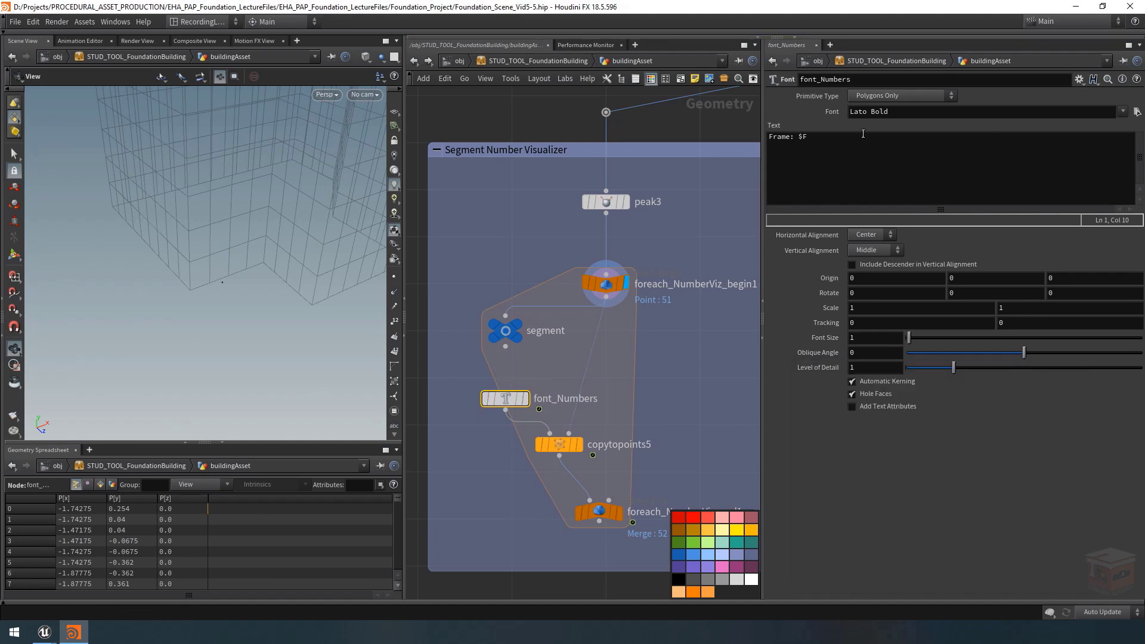
{"action": "left_click", "coordinate": [1080, 80]}
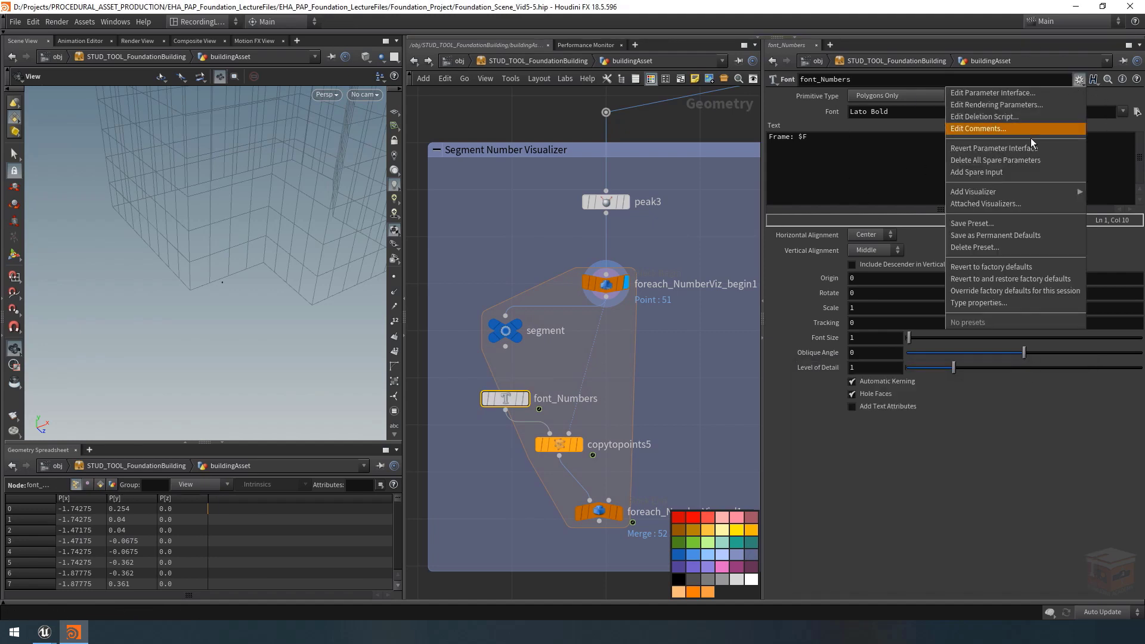
{"action": "left_click", "coordinate": [985, 173]}
Set Spare Input 0 of font_Numbers to ../segment
{"action": "double_click", "coordinate": [555, 332]}
{"action": "key", "text": "ctrl+c"}
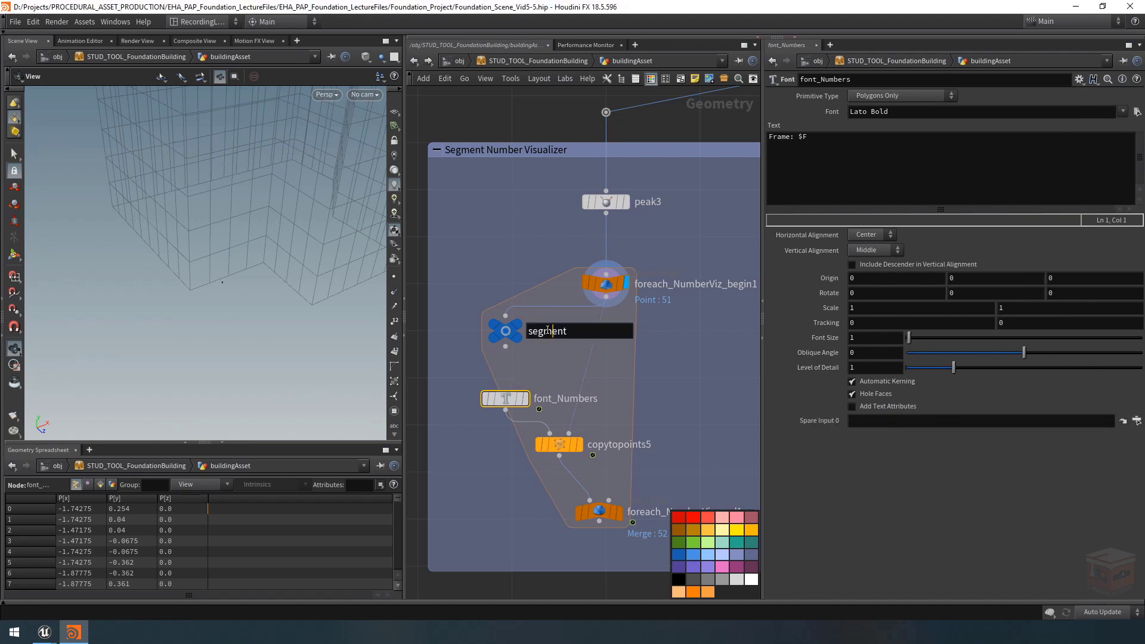
{"action": "left_click", "coordinate": [926, 425]}
{"action": "type", "text": "../"}
{"action": "key", "text": "ctrl+v"}
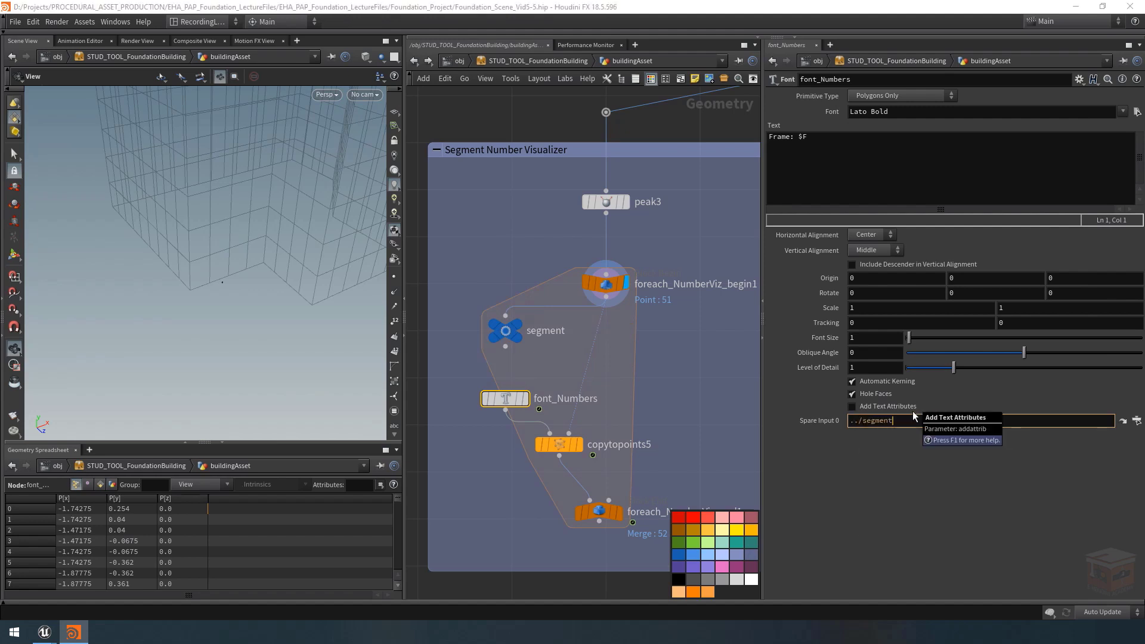
{"action": "key", "text": "Return"}
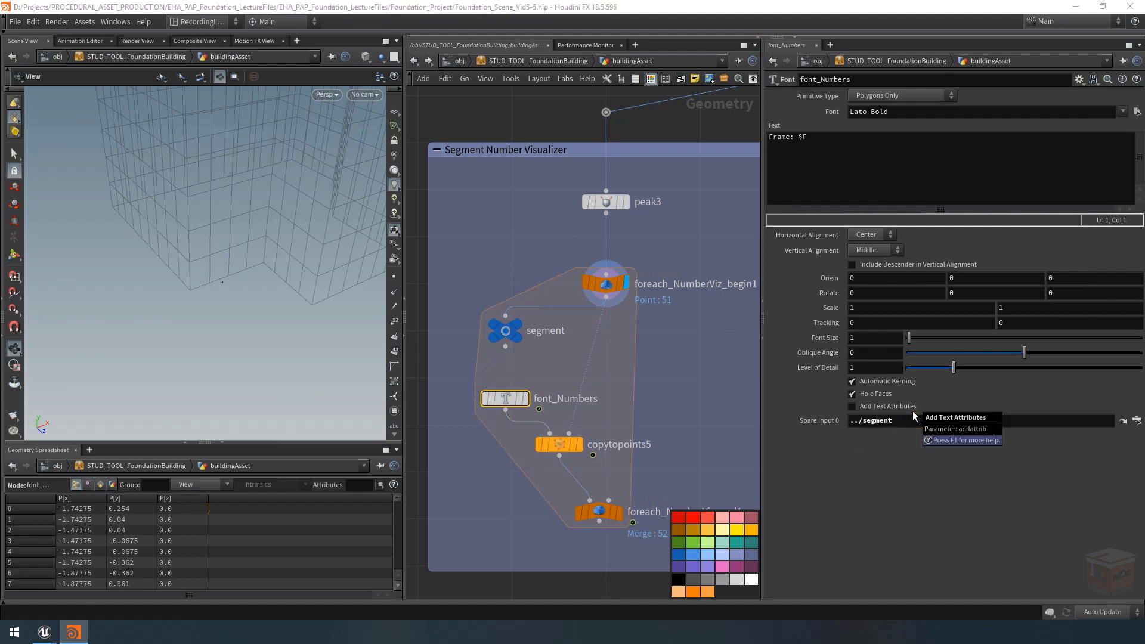
{"action": "key", "text": "ctrl+z"}
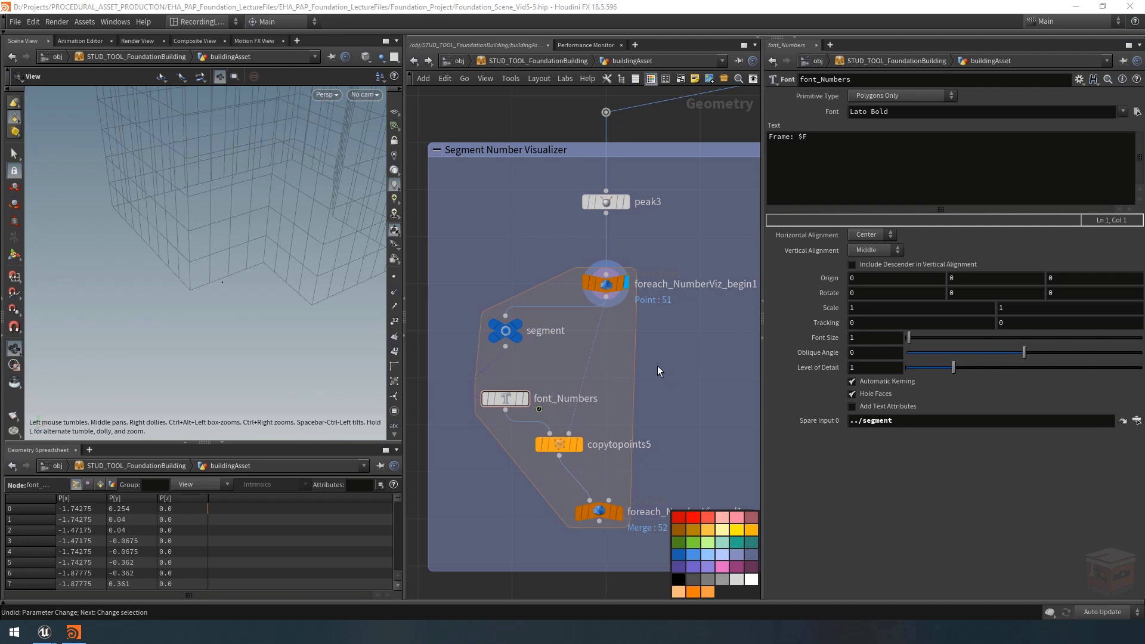
Replace the font_Numbers text with a backtick-enclosed point() expression that has -1 as its first argument
{"action": "left_click_drag", "start_coordinate": [621, 366], "coordinate": [460, 414]}
{"action": "mouse_move", "coordinate": [516, 399]}
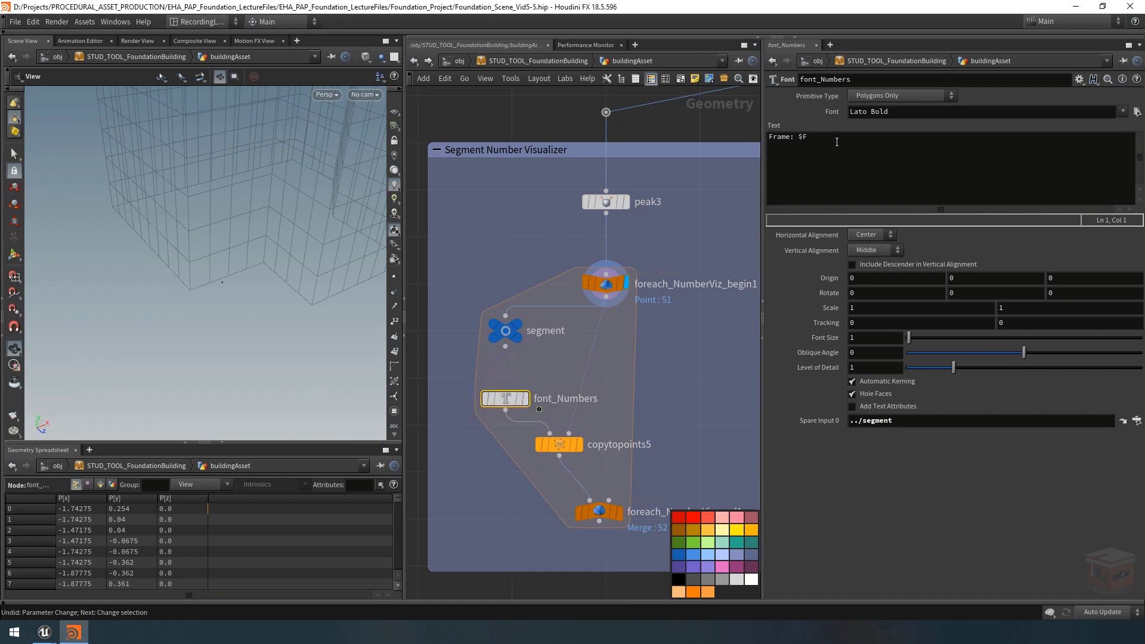
{"action": "left_click_drag", "start_coordinate": [837, 142], "coordinate": [725, 137]}
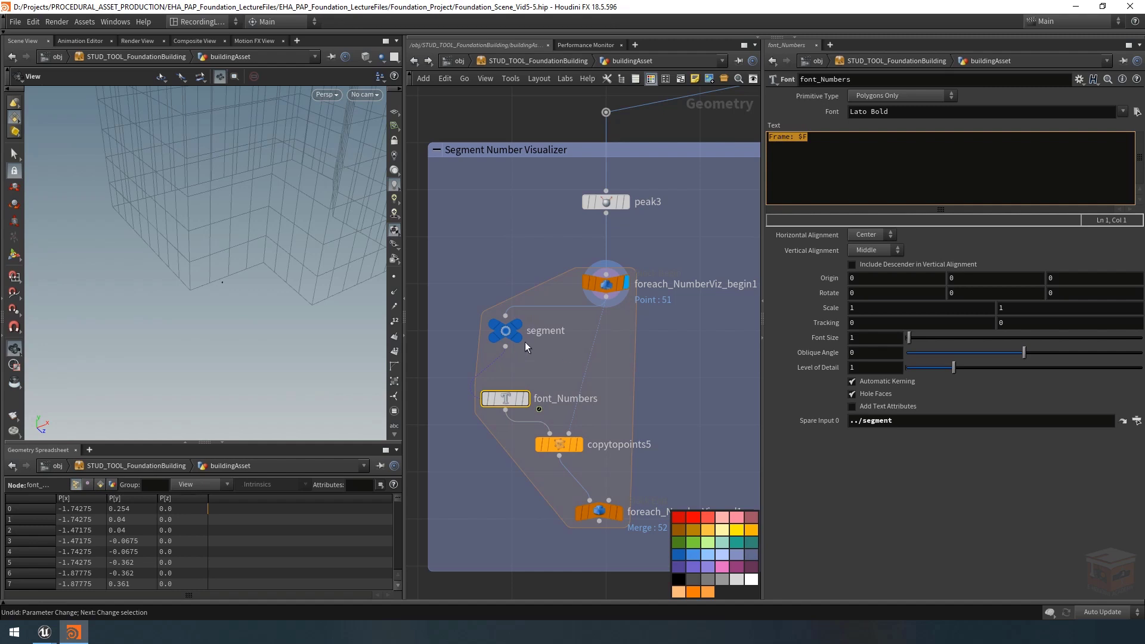
{"action": "mouse_move", "coordinate": [516, 339]}
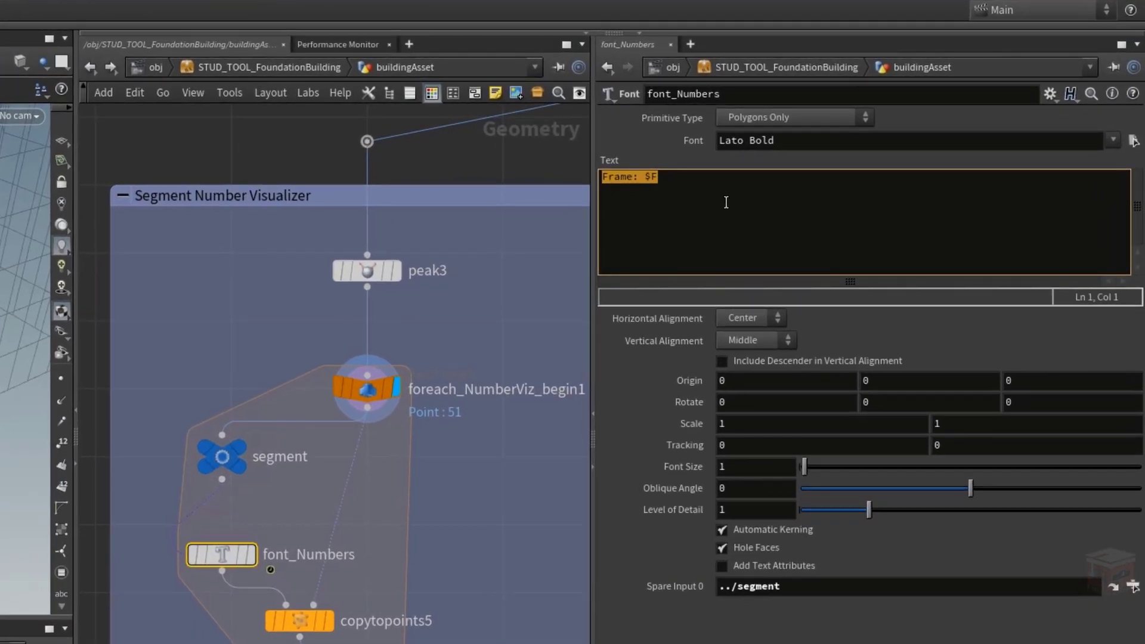
{"action": "type", "text": "``"}
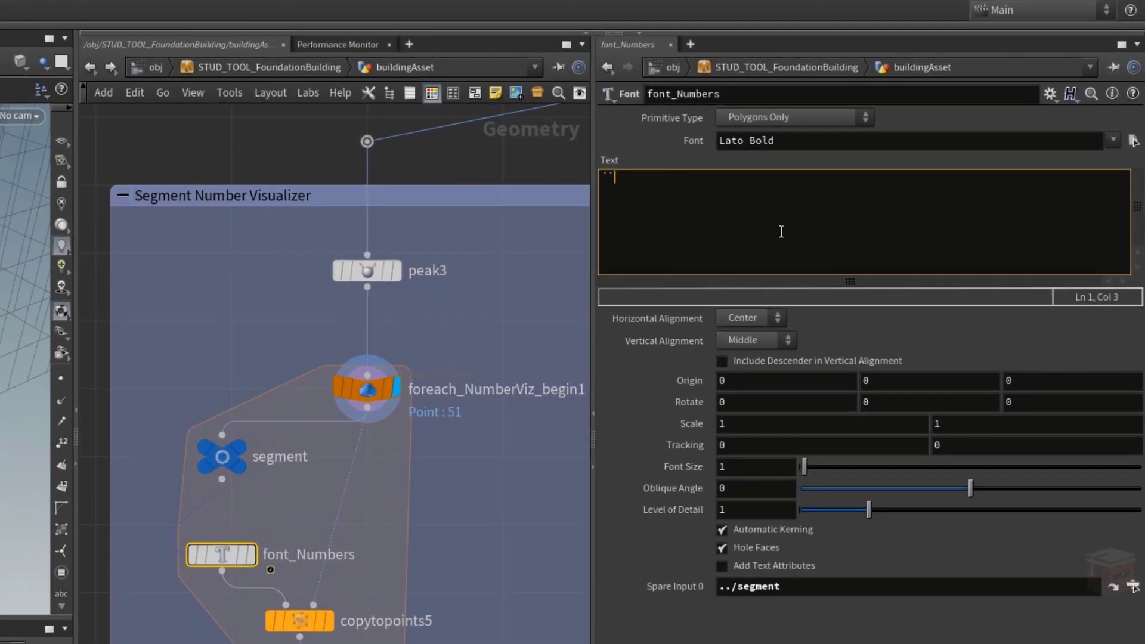
{"action": "key", "text": "Left"}
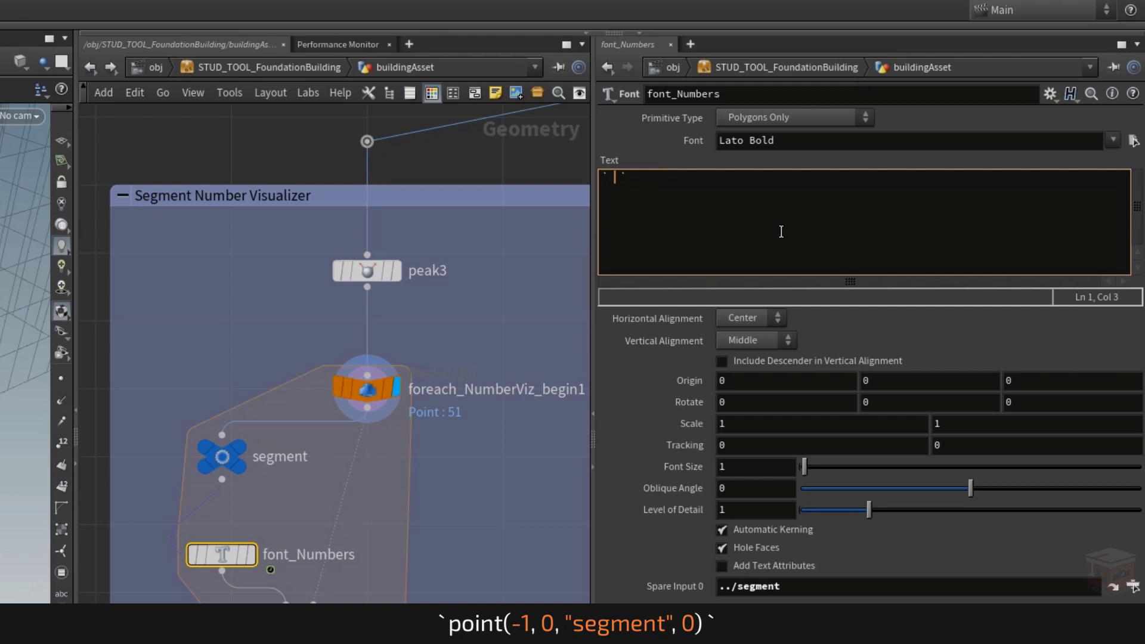
{"action": "type", "text": "point()"}
{"action": "key", "text": "Left"}
{"action": "type", "text": "-1"}
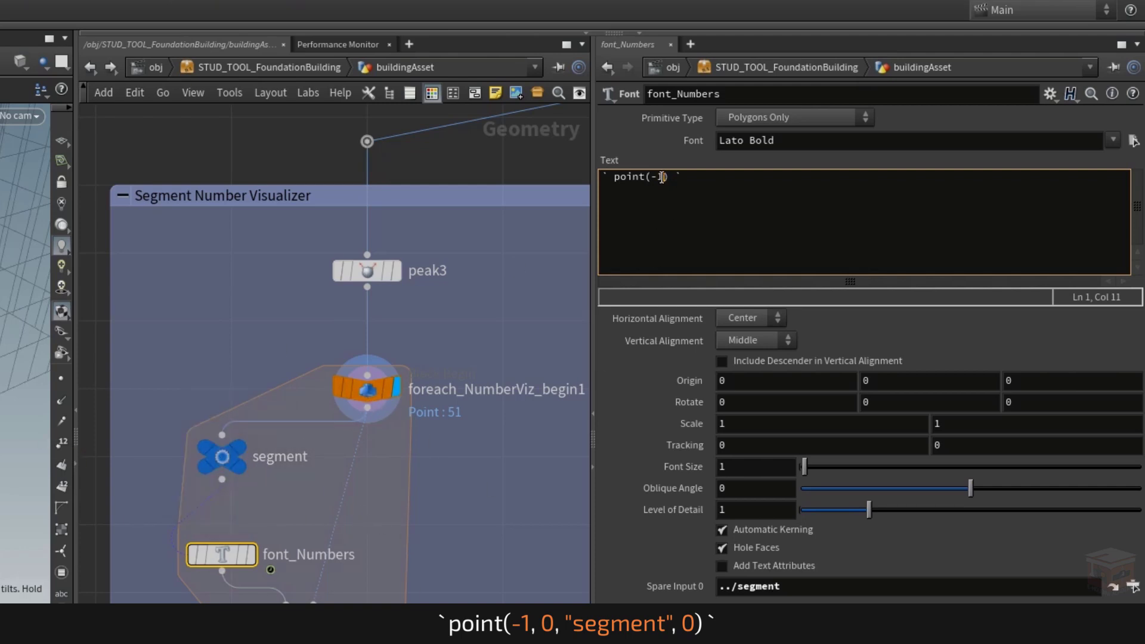
Complete the font_Numbers text expression as `point(-1,0,"segment",0)`, without spaces inside the backticks, and apply it
{"action": "type", "text": ",0,\"segment\","}
{"action": "type", "text": "0"}
{"action": "key", "text": "Right"}
{"action": "key", "text": "Delete"}
{"action": "key", "text": "Home"}
{"action": "key", "text": "Right"}
{"action": "key", "text": "Delete"}
{"action": "key", "text": "End"}
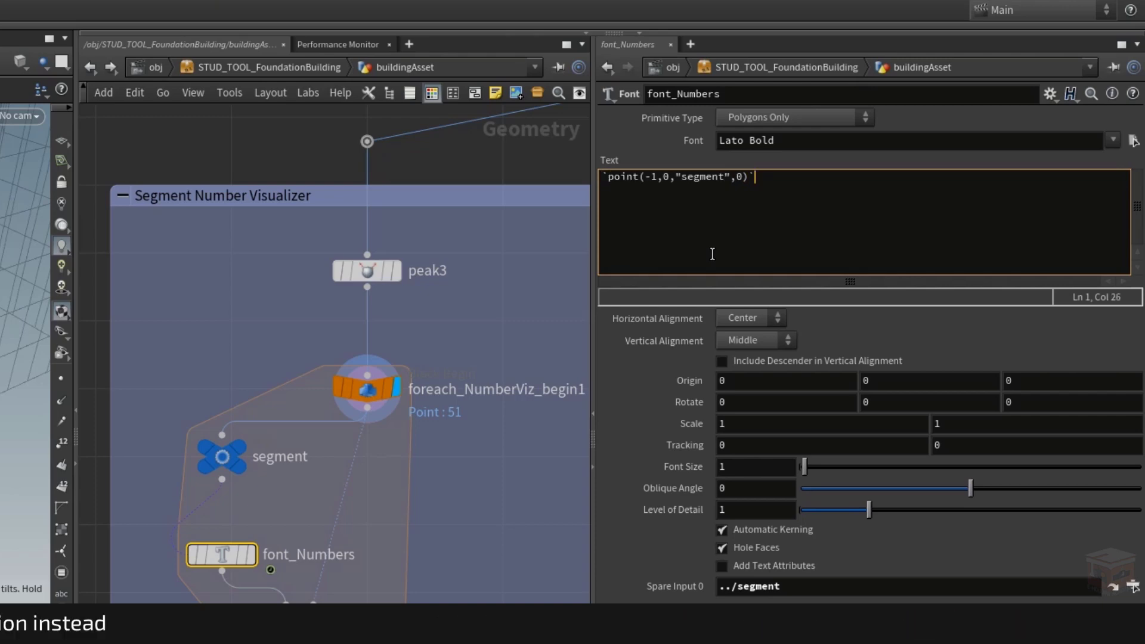
{"action": "key", "text": "Return"}
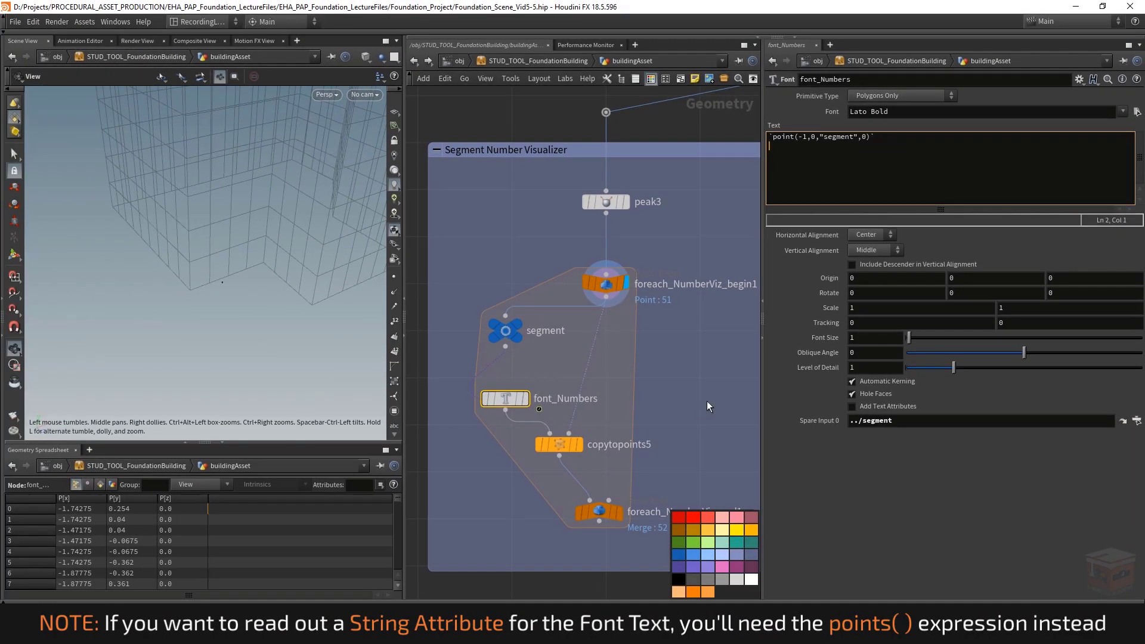
{"action": "left_click", "coordinate": [693, 368]}
Display copytopoints5 with its points shown, and reduce the font_Numbers Level of Detail to 0.001
{"action": "mouse_move", "coordinate": [555, 444]}
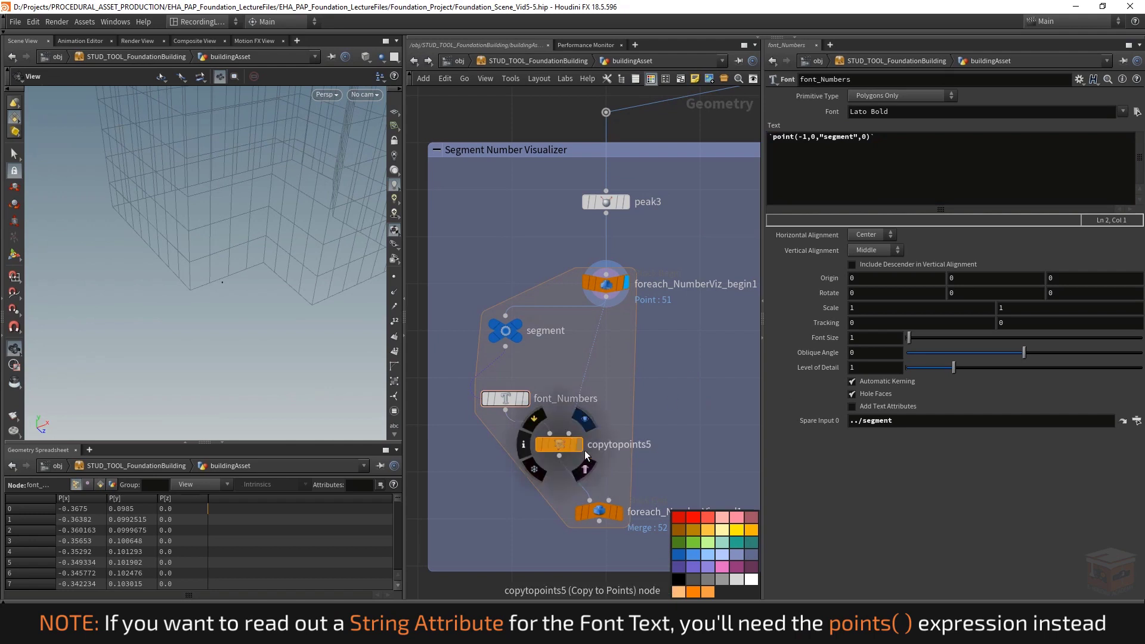
{"action": "scroll", "coordinate": [233, 275], "scroll_direction": "up", "scroll_amount": 5}
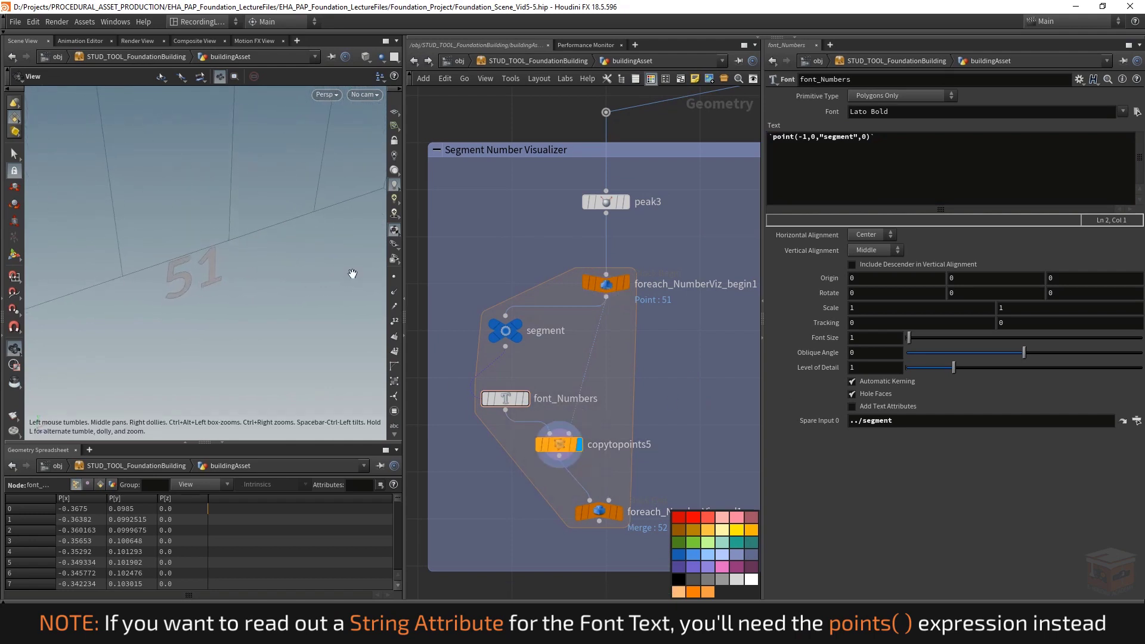
{"action": "middle_click_drag", "start_coordinate": [236, 270], "coordinate": [248, 271]}
{"action": "left_click", "coordinate": [395, 277]}
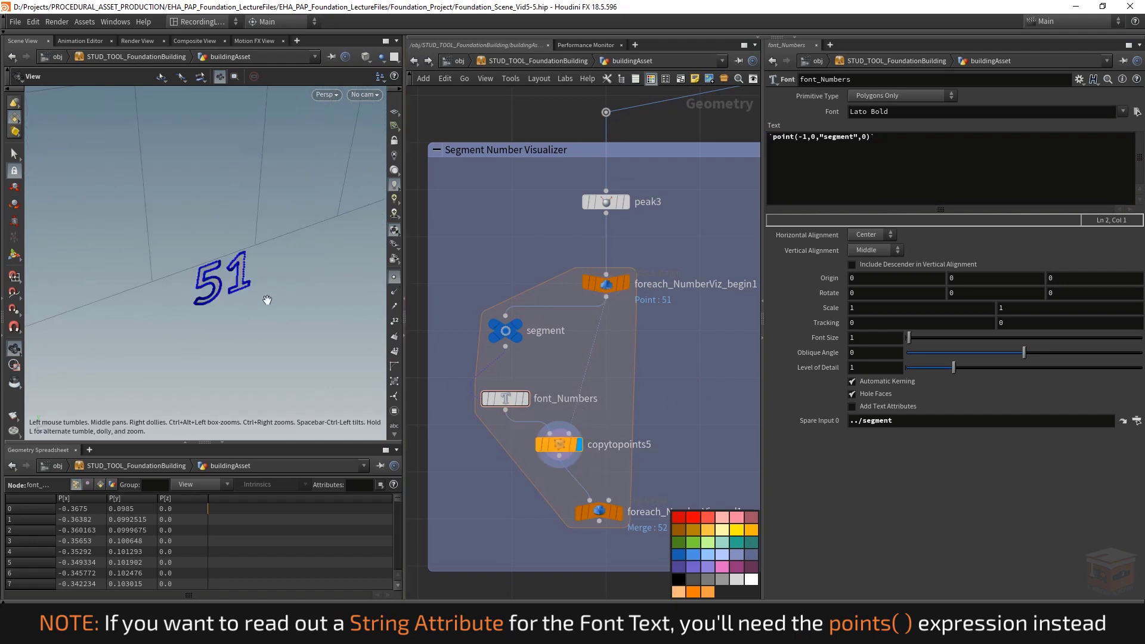
{"action": "scroll", "coordinate": [204, 276], "scroll_direction": "up", "scroll_amount": 6}
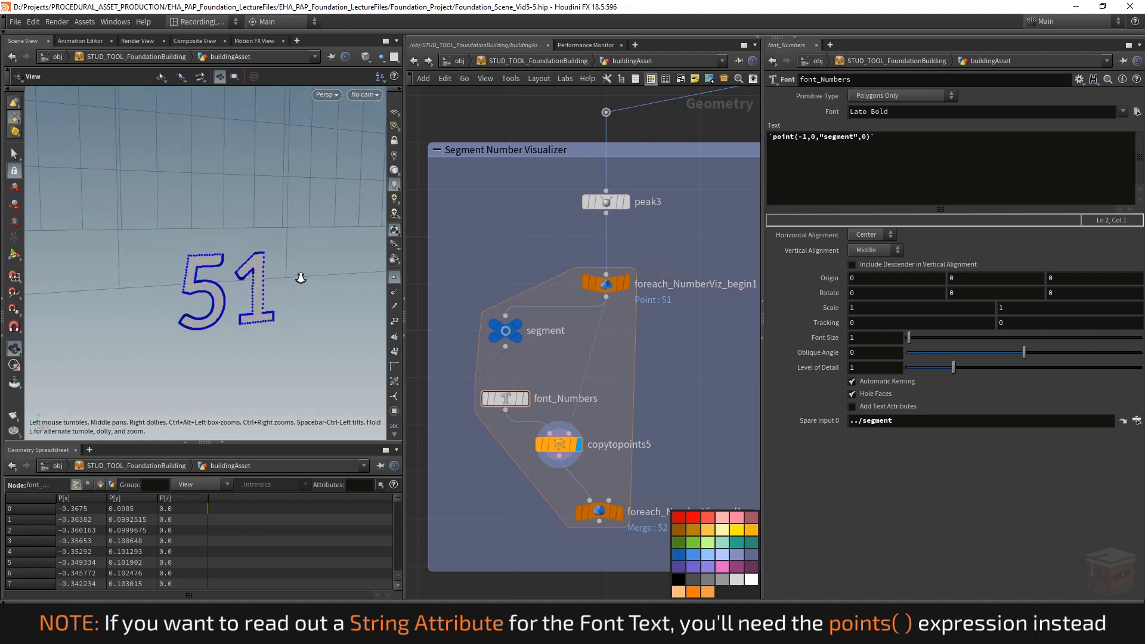
{"action": "right_click_drag", "start_coordinate": [395, 273], "coordinate": [345, 284]}
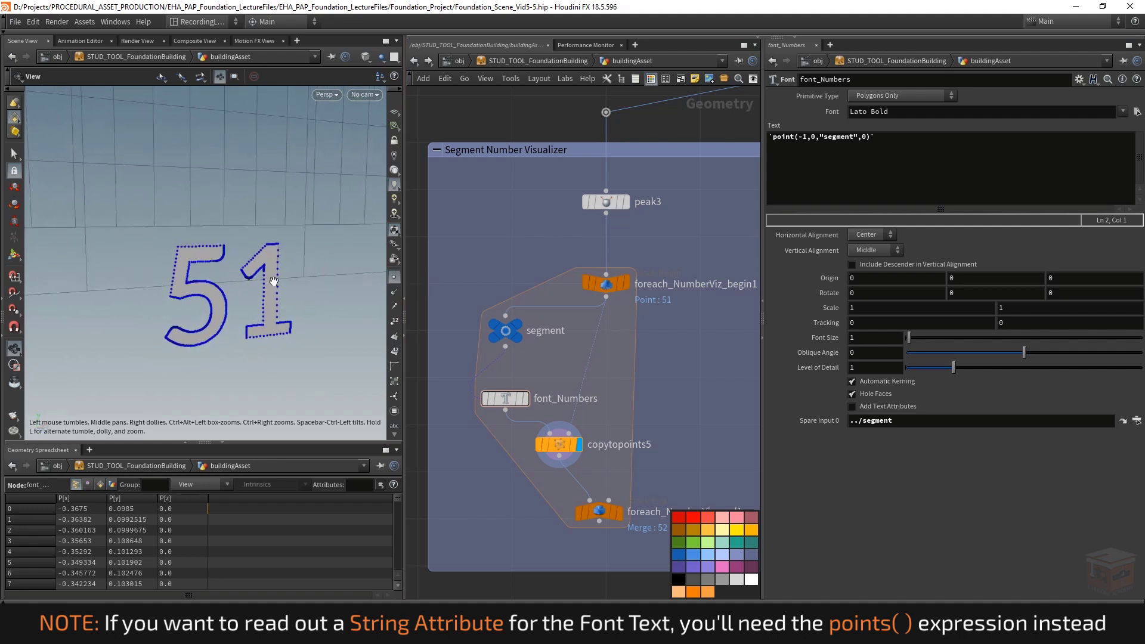
{"action": "left_click_drag", "start_coordinate": [274, 281], "coordinate": [278, 290]}
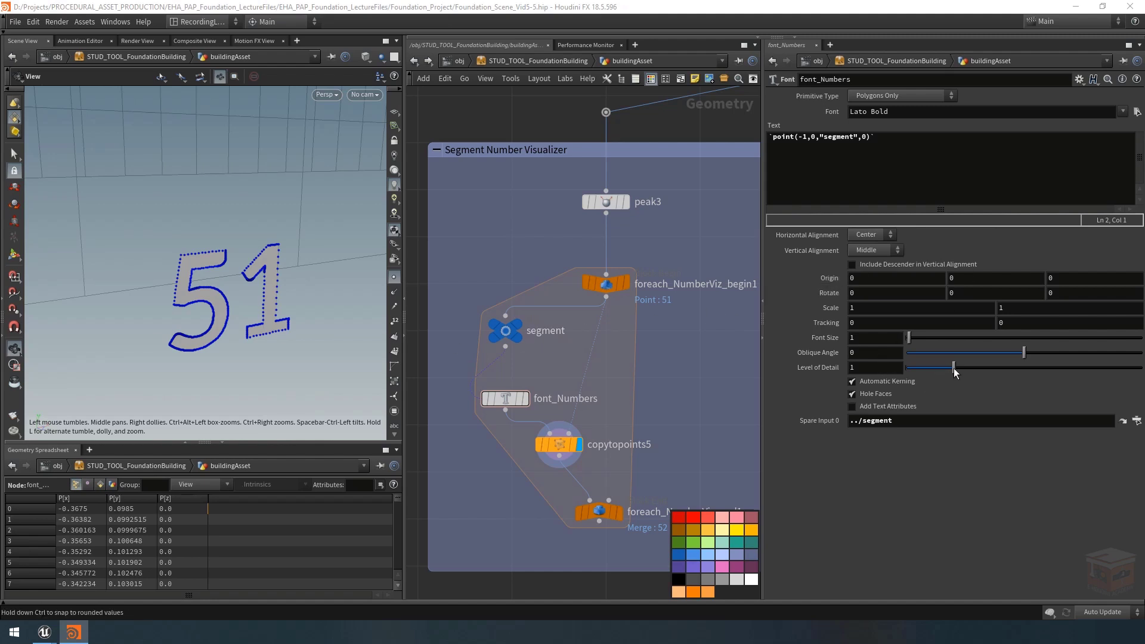
{"action": "left_click_drag", "start_coordinate": [954, 368], "coordinate": [895, 374]}
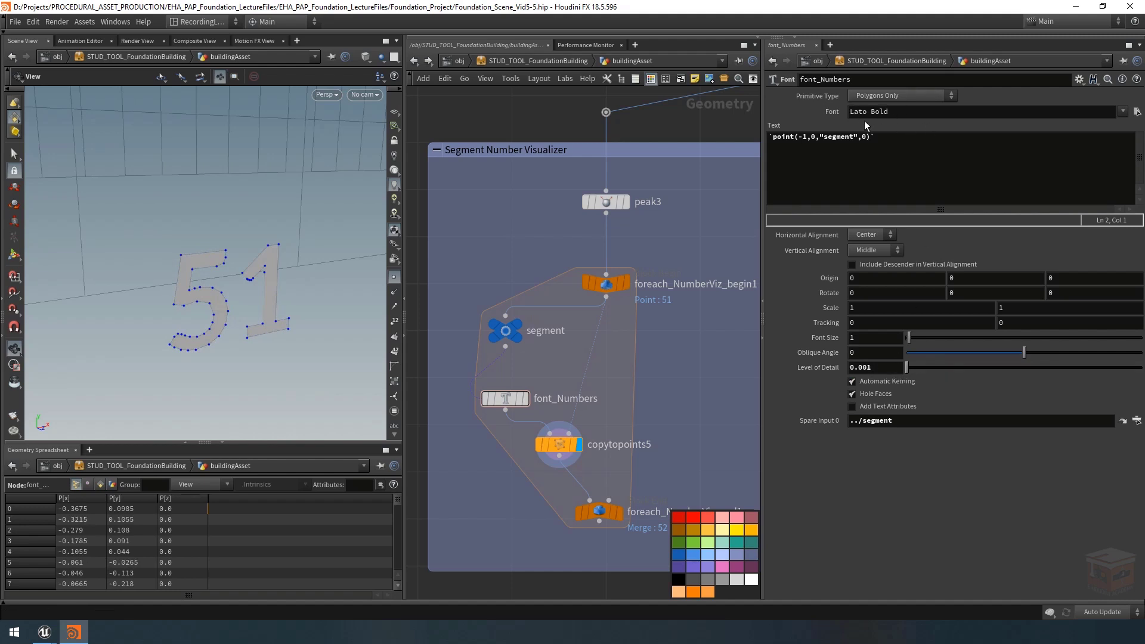
{"action": "left_click", "coordinate": [1124, 112]}
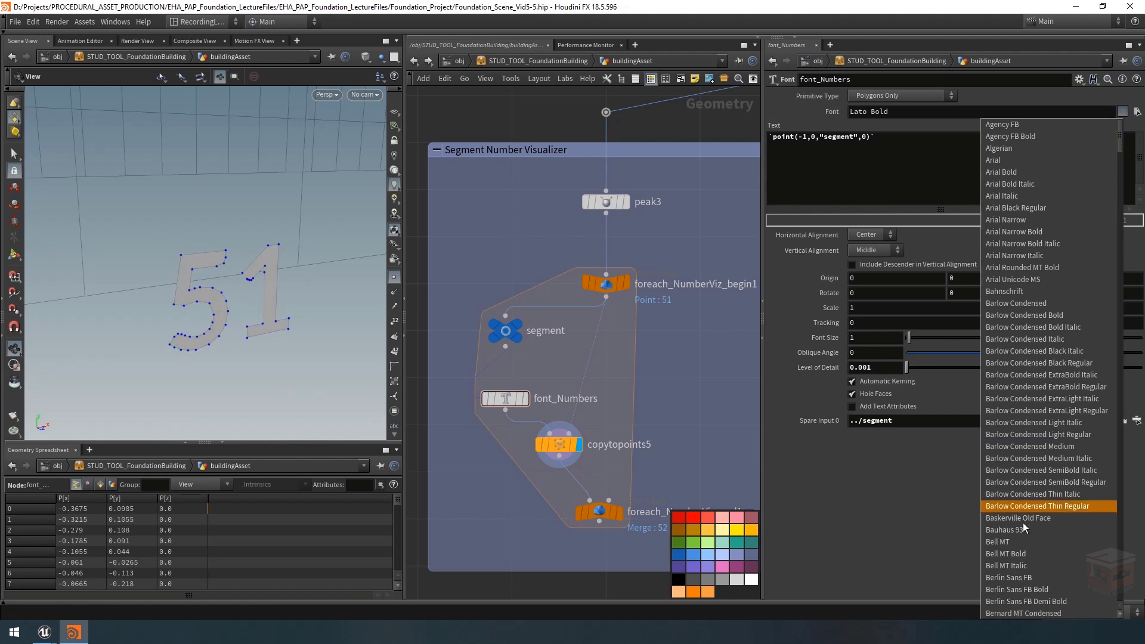
{"action": "left_click", "coordinate": [1124, 112]}
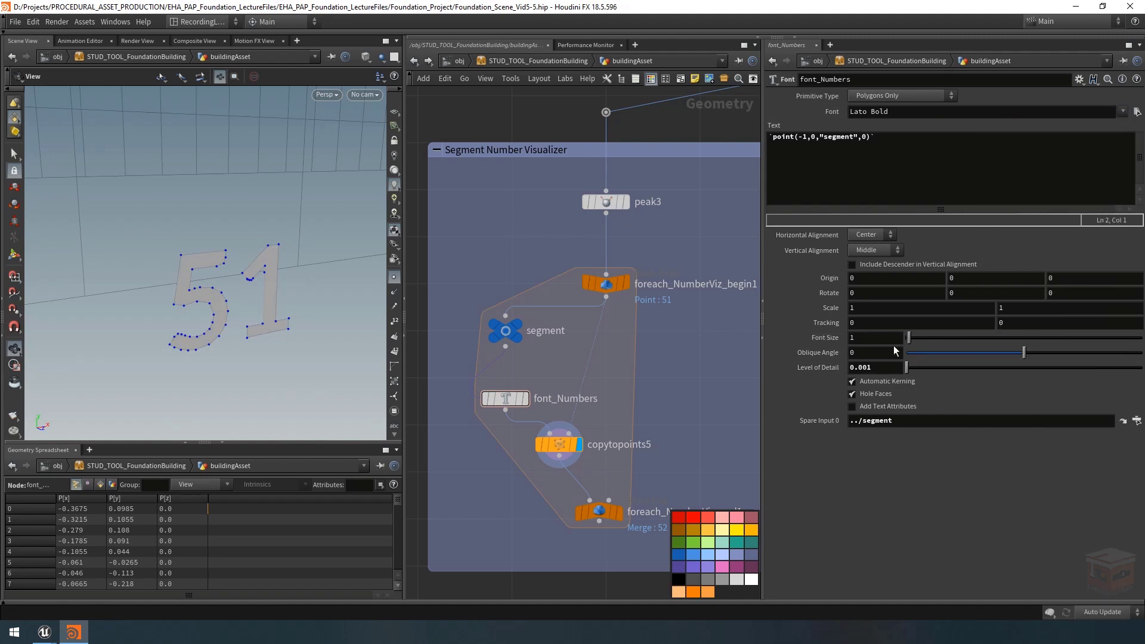
{"action": "mouse_move", "coordinate": [1051, 344]}
{"action": "left_mouse_down"}
{"action": "mouse_move", "coordinate": [1031, 355]}
{"action": "mouse_move", "coordinate": [943, 358]}
{"action": "mouse_move", "coordinate": [1062, 345]}
{"action": "left_mouse_up"}
{"action": "key", "text": "ctrl+z"}
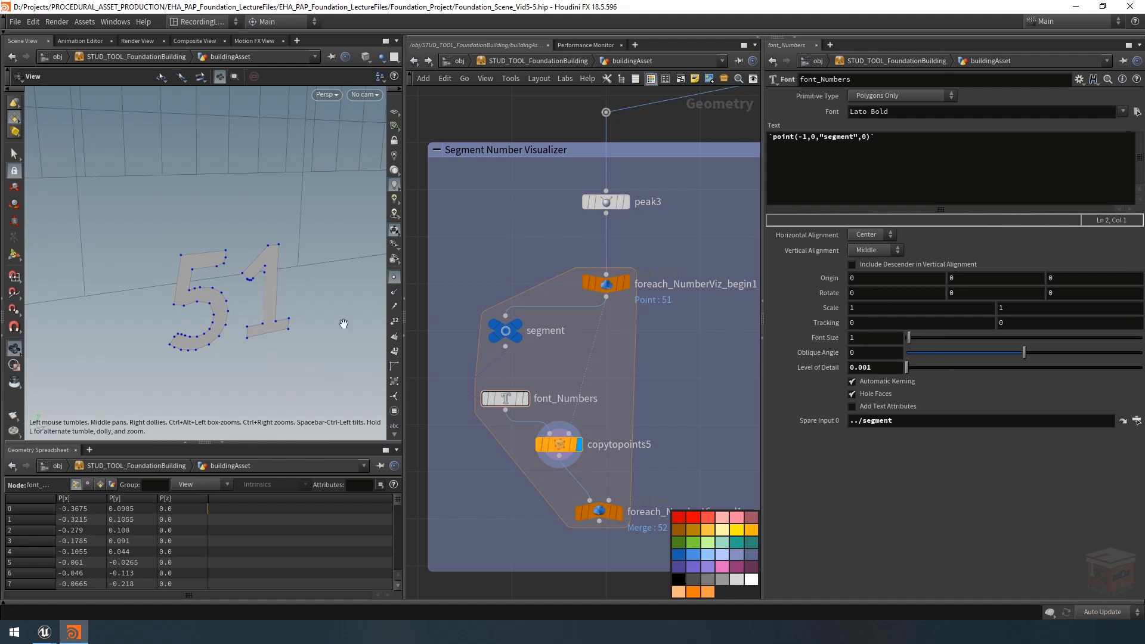
Set the vertical alignment of font_Numbers to Bottom and its Y origin to 0.5
{"action": "left_click", "coordinate": [886, 252]}
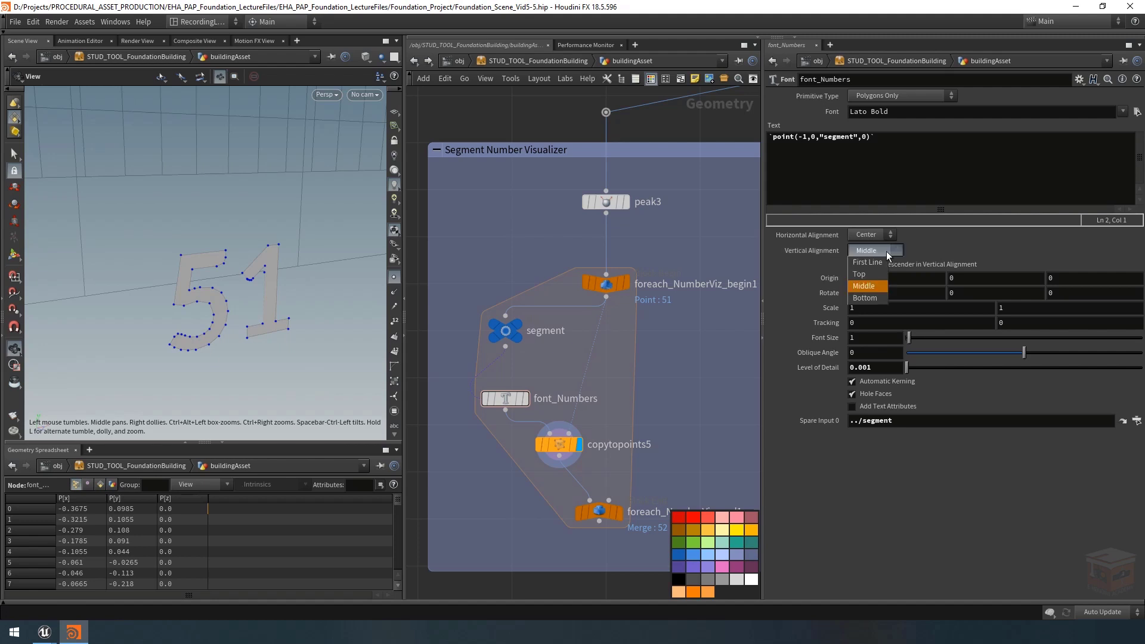
{"action": "left_click", "coordinate": [875, 297]}
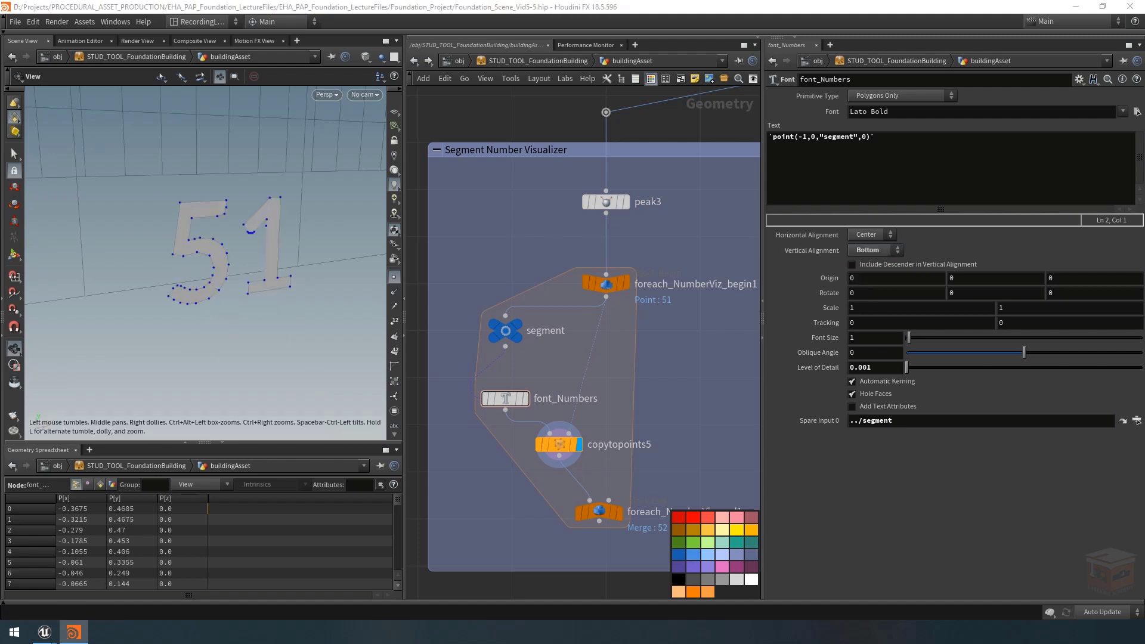
{"action": "left_click_drag", "start_coordinate": [277, 284], "coordinate": [247, 298]}
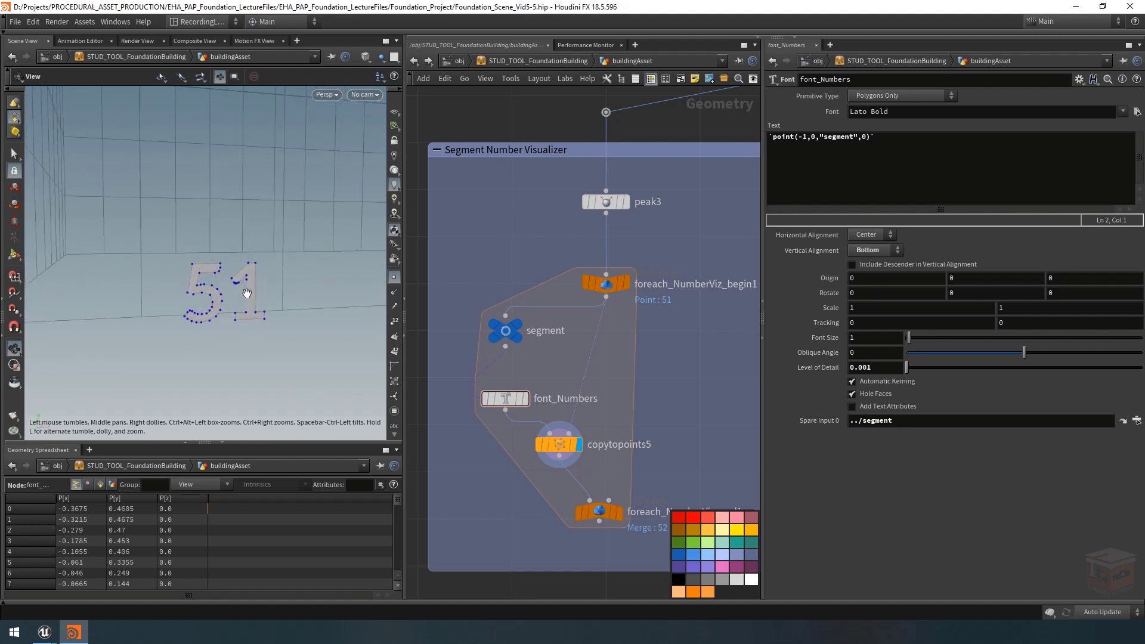
{"action": "left_click", "coordinate": [972, 278]}
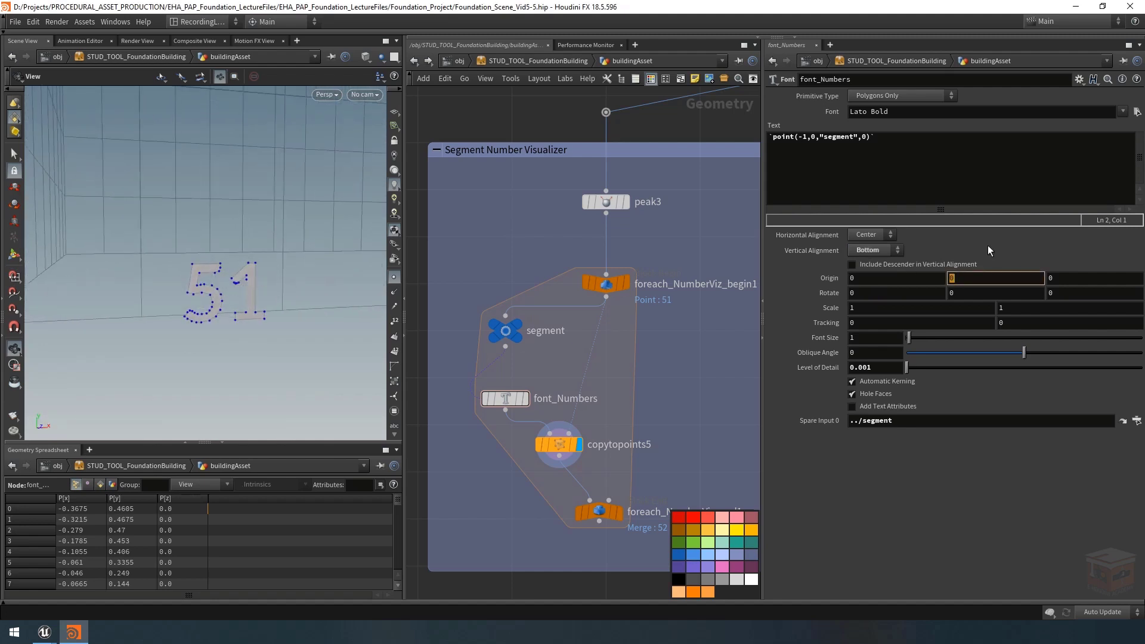
{"action": "key", "text": "Return"}
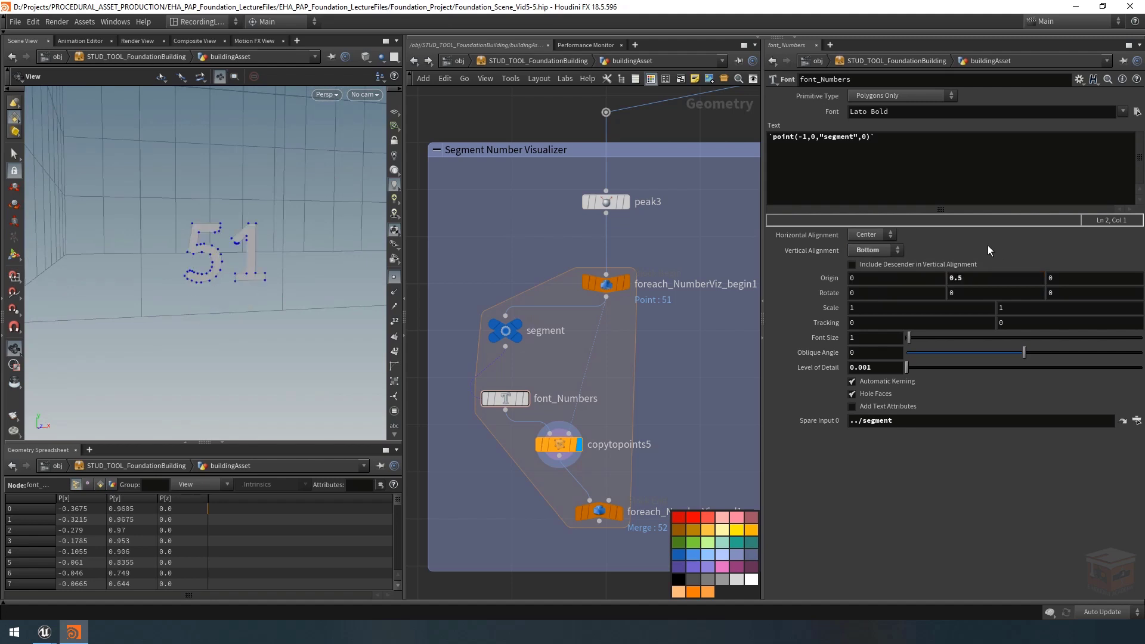
Set the font size of font_Numbers to 0.75
{"action": "left_click_drag", "start_coordinate": [206, 340], "coordinate": [274, 290]}
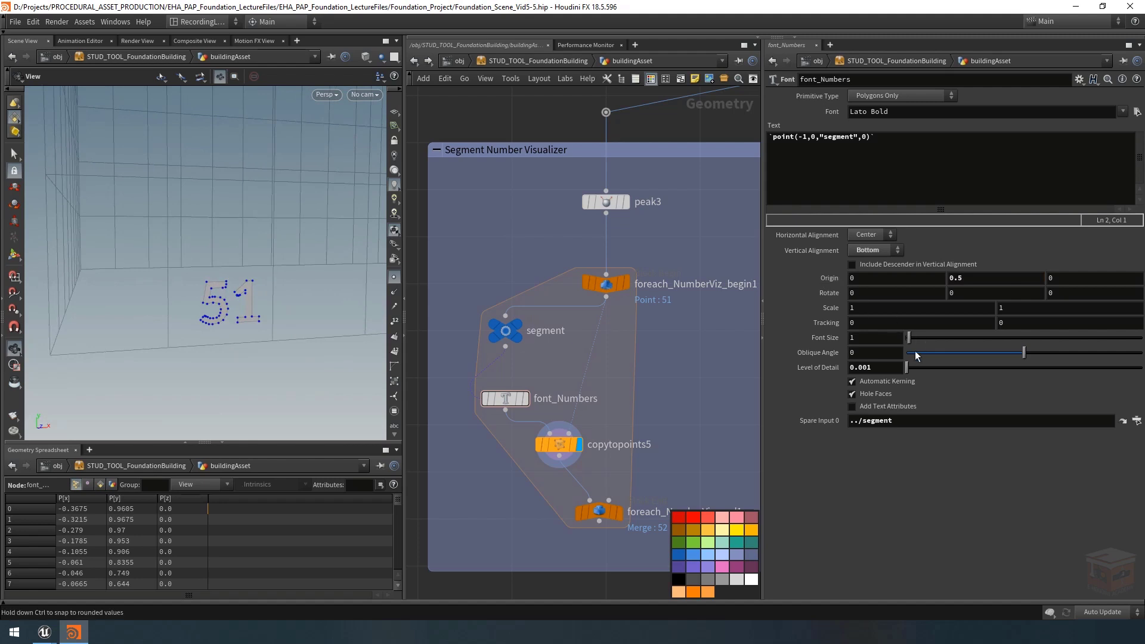
{"action": "left_click_drag", "start_coordinate": [895, 339], "coordinate": [801, 340]}
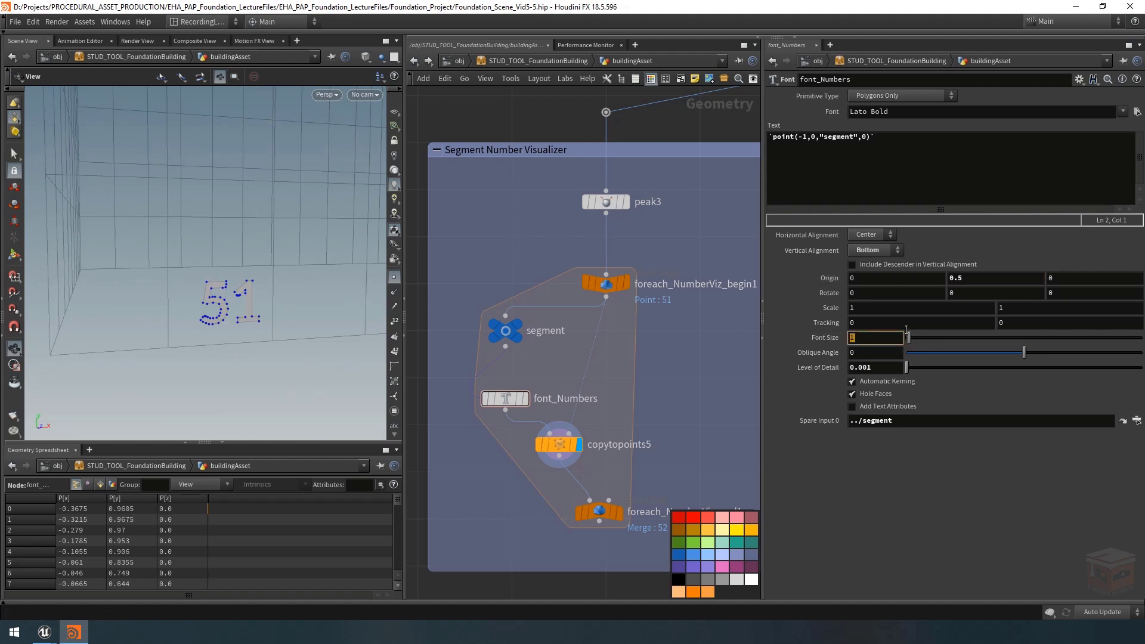
{"action": "type", "text": "0.75"}
{"action": "key", "text": "Return"}
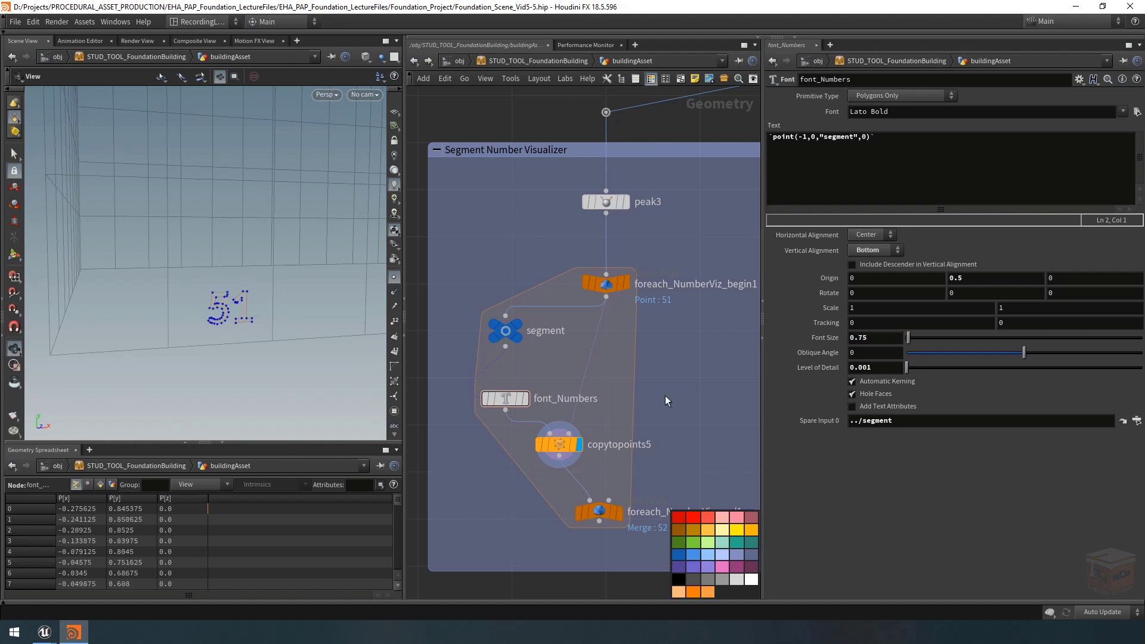
Display the foreach end node with point display off, and examine the segment numbers along the building's base
{"action": "left_click", "coordinate": [621, 514]}
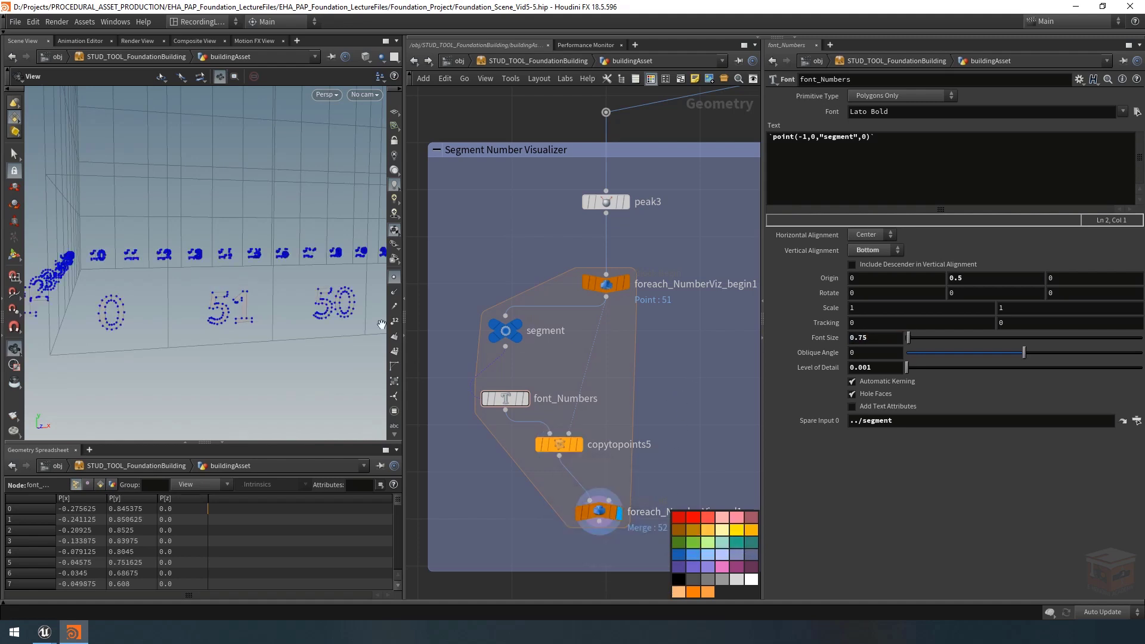
{"action": "left_click", "coordinate": [398, 278]}
{"action": "scroll", "coordinate": [204, 298], "scroll_direction": "down", "scroll_amount": 3}
{"action": "left_click_drag", "start_coordinate": [205, 298], "coordinate": [263, 303]}
{"action": "left_click_drag", "start_coordinate": [175, 292], "coordinate": [185, 328]}
{"action": "left_click_drag", "start_coordinate": [141, 346], "coordinate": [181, 310]}
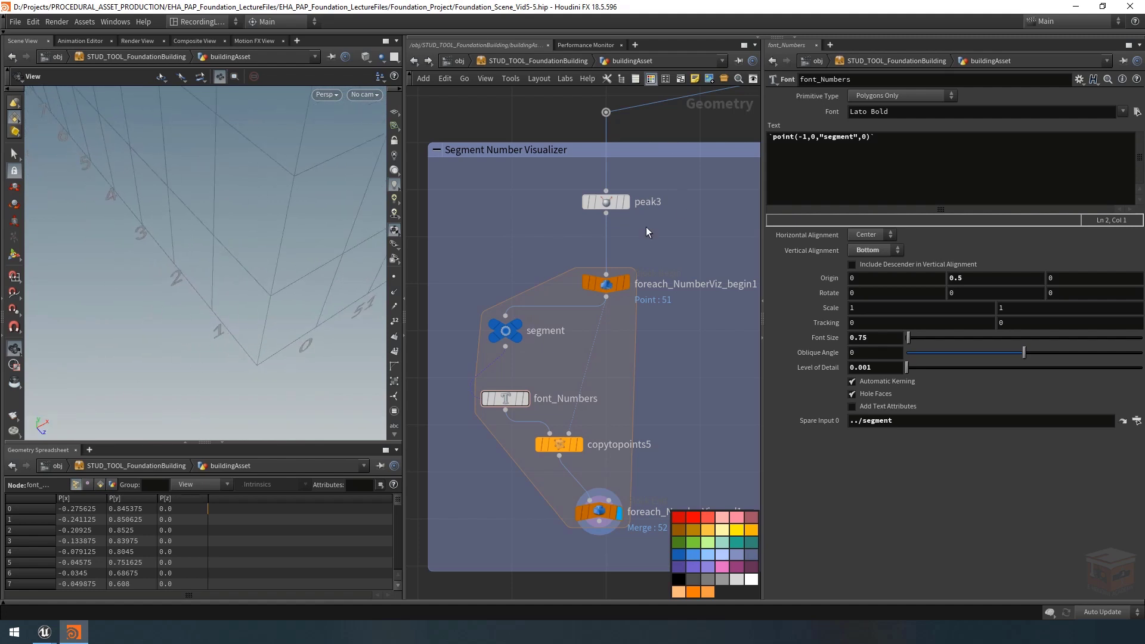
Display peak3 with points and normals shown, turn off its Recompute Point Normals option, and return the display to the foreach end node
{"action": "left_click", "coordinate": [607, 207]}
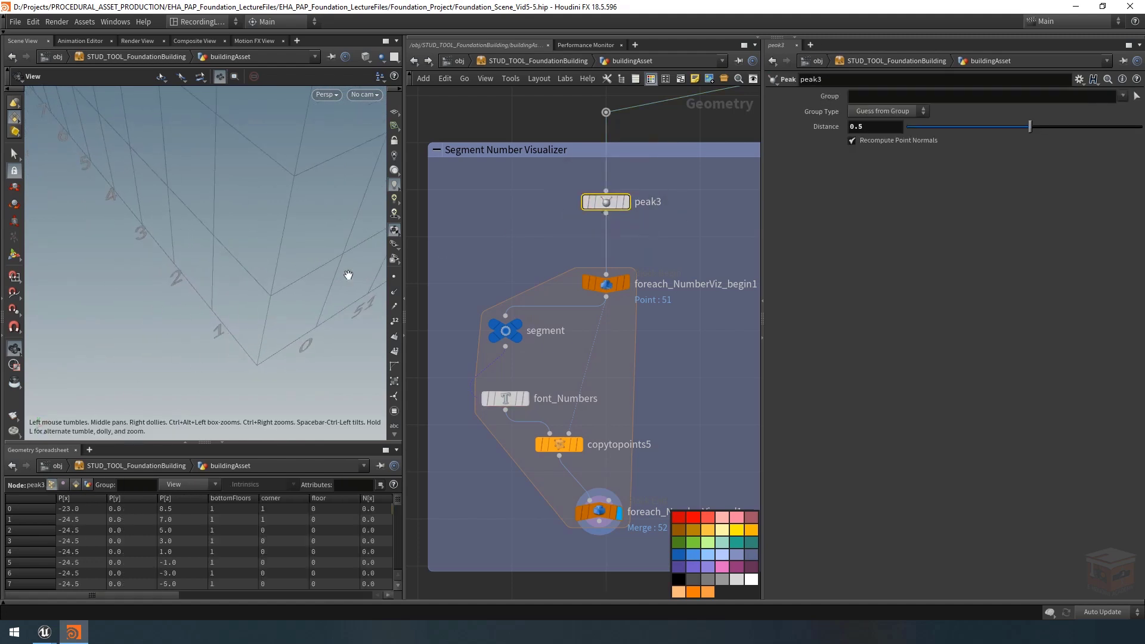
{"action": "left_click_drag", "start_coordinate": [349, 275], "coordinate": [212, 276]}
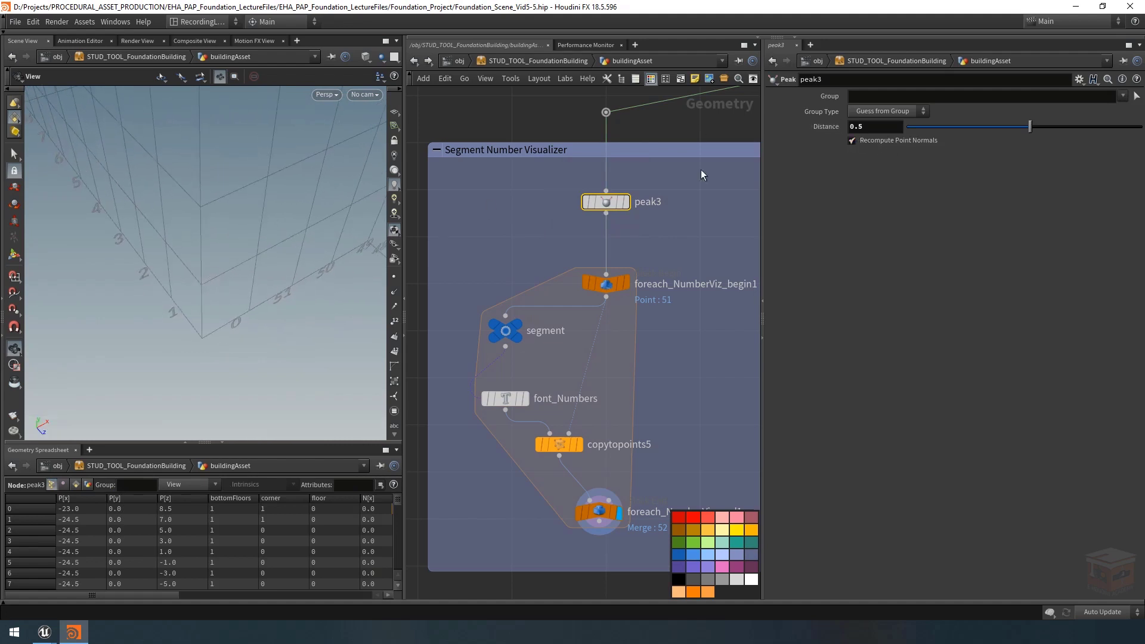
{"action": "left_click", "coordinate": [625, 202]}
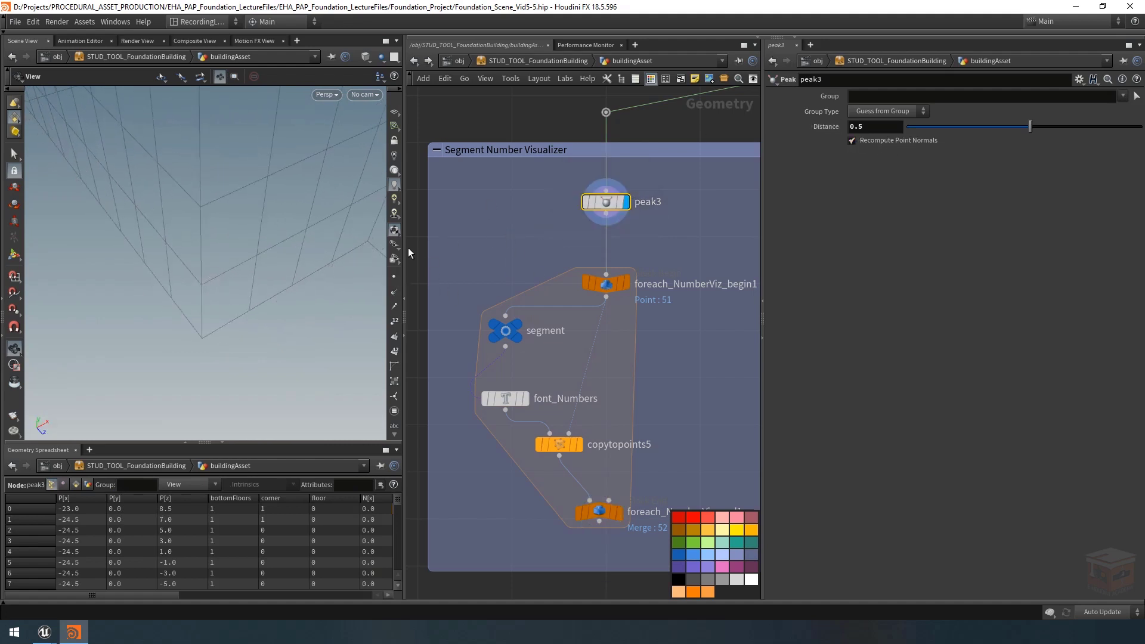
{"action": "left_click", "coordinate": [395, 292]}
{"action": "left_click", "coordinate": [393, 277]}
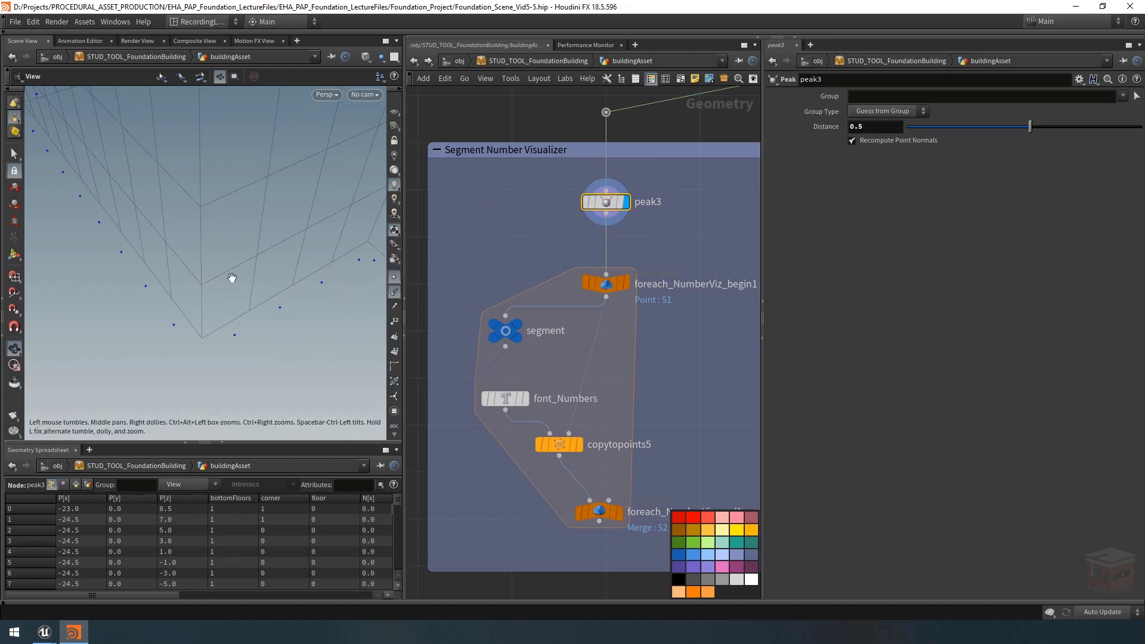
{"action": "mouse_move", "coordinate": [231, 276]}
{"action": "left_mouse_down"}
{"action": "mouse_move", "coordinate": [248, 274]}
{"action": "mouse_move", "coordinate": [227, 286]}
{"action": "mouse_move", "coordinate": [239, 289]}
{"action": "left_mouse_up"}
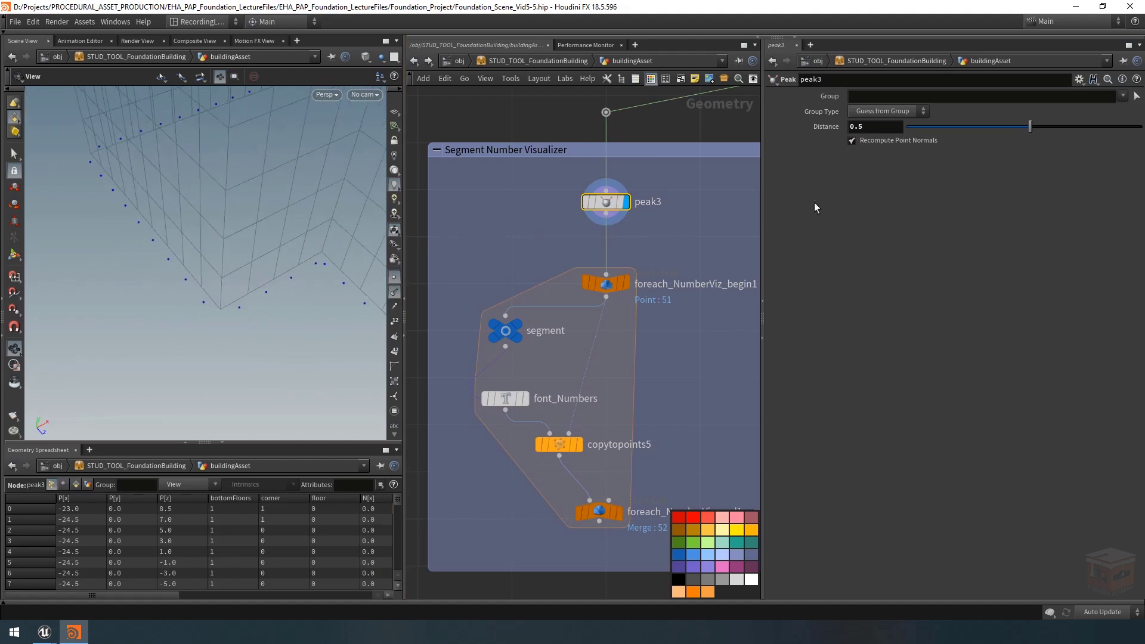
{"action": "left_click", "coordinate": [878, 142]}
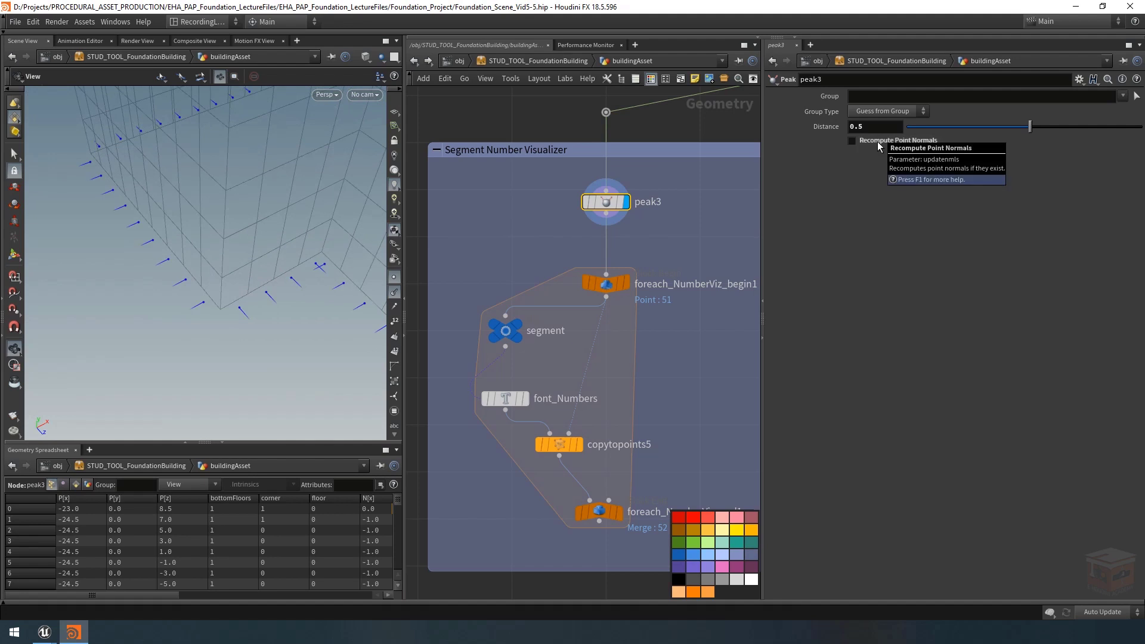
{"action": "left_click", "coordinate": [620, 512]}
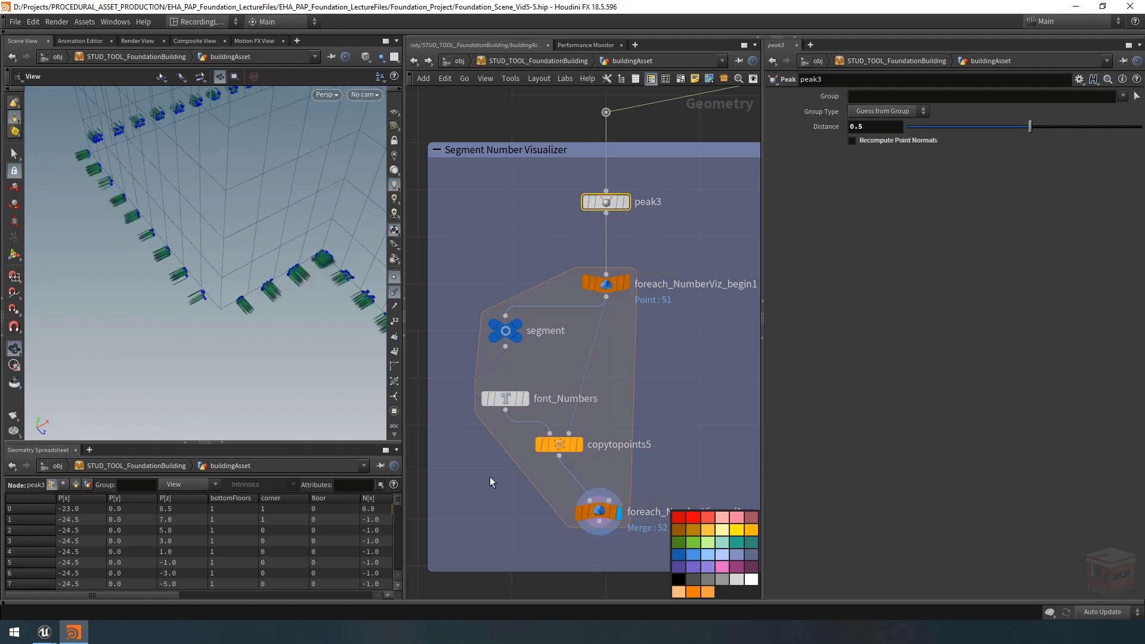
Switch to the Unreal Editor window with Foundation_Example and examine the coloured segment numbers along the base of LECT_TOOL_IntroBuildingAsset
{"action": "left_click_drag", "start_coordinate": [223, 287], "coordinate": [358, 281]}
{"action": "scroll", "coordinate": [610, 492], "scroll_direction": "down", "scroll_amount": 1}
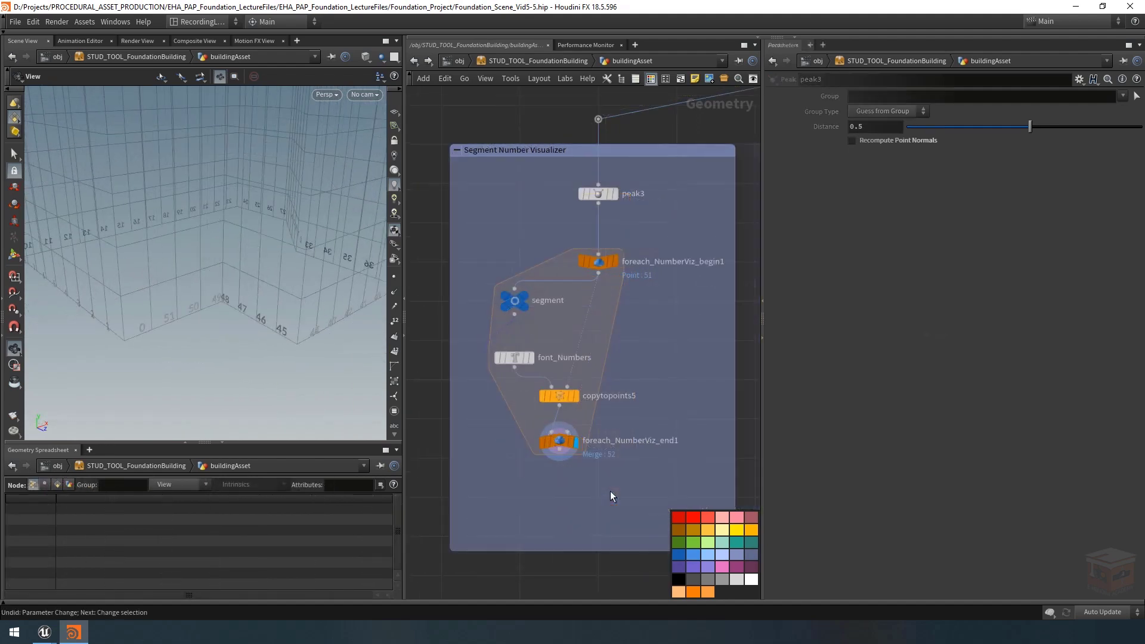
{"action": "left_click", "coordinate": [610, 490]}
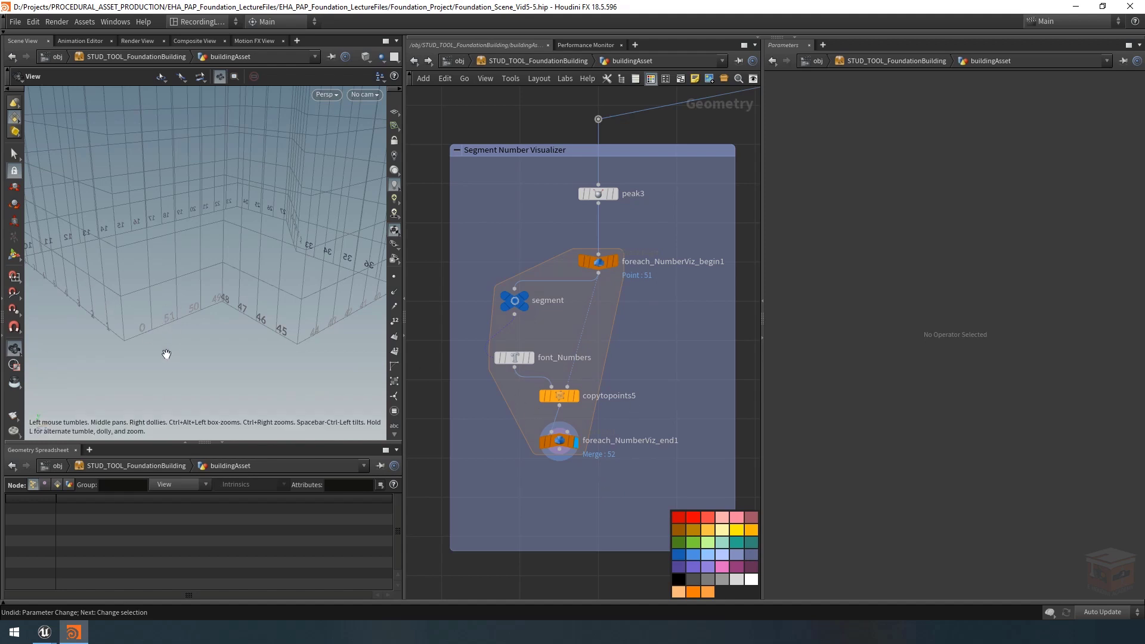
{"action": "mouse_move", "coordinate": [43, 634]}
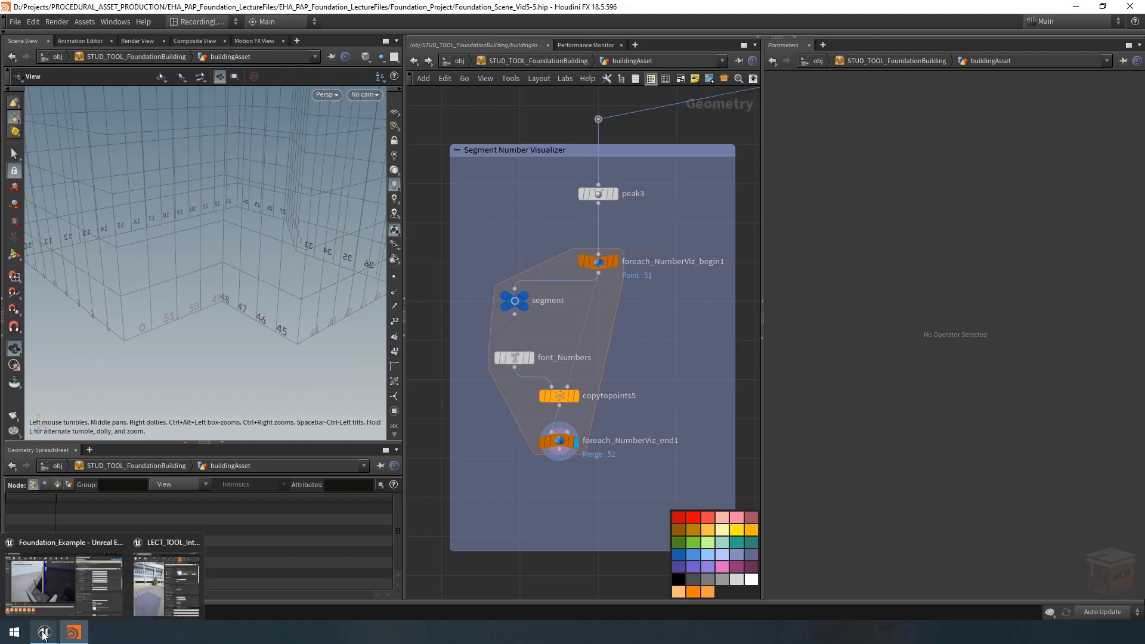
{"action": "left_click", "coordinate": [63, 579]}
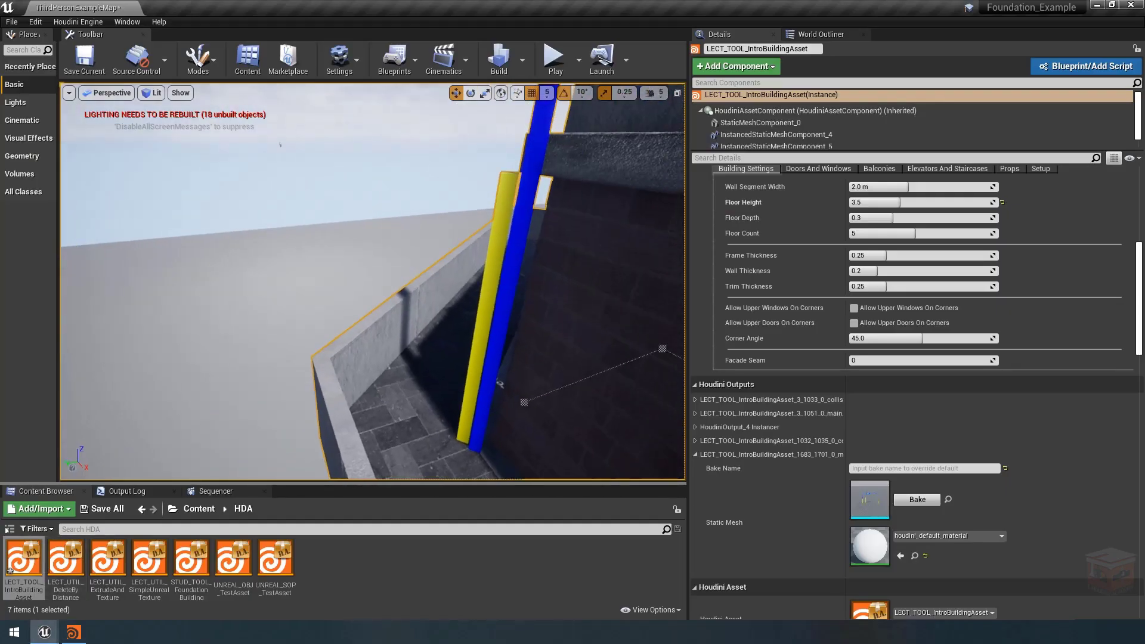
{"action": "right_click_drag", "start_coordinate": [372, 280], "coordinate": [447, 370]}
{"action": "key", "text": "s"}
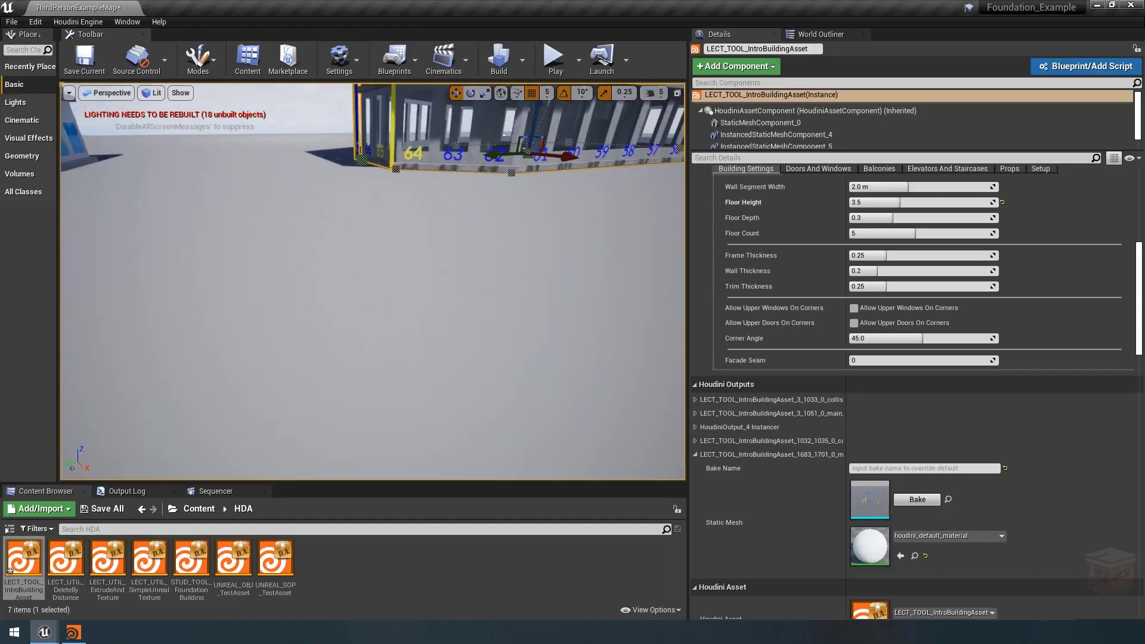
{"action": "key", "text": "w"}
{"action": "mouse_move", "coordinate": [439, 313]}
{"action": "right_mouse_down"}
{"action": "mouse_move", "coordinate": [457, 302]}
{"action": "mouse_move", "coordinate": [439, 313]}
{"action": "right_mouse_up"}
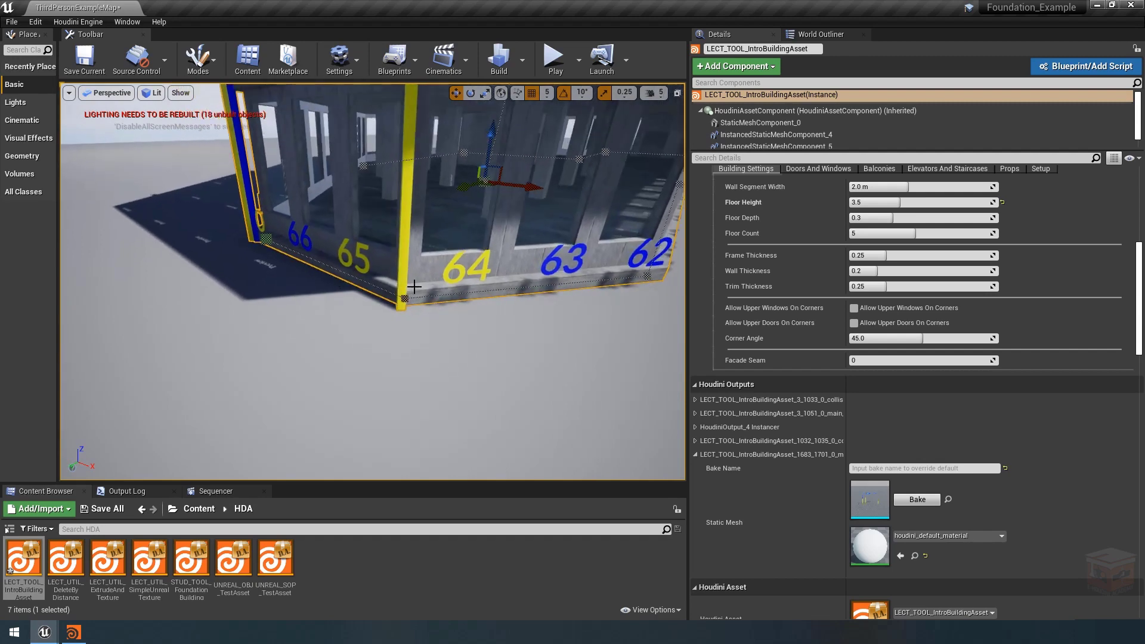
Switch back to Houdini, add a Color node after foreach_NumberViz_end1, connect it, and display it
{"action": "left_click", "coordinate": [73, 632]}
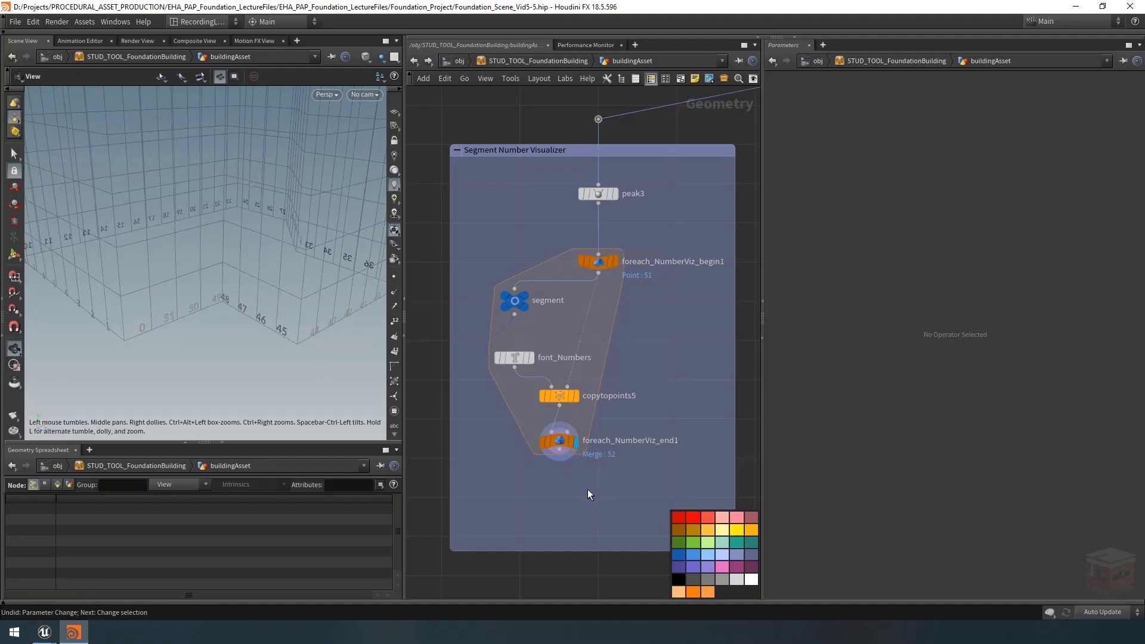
{"action": "key", "text": "Tab"}
{"action": "type", "text": "color"}
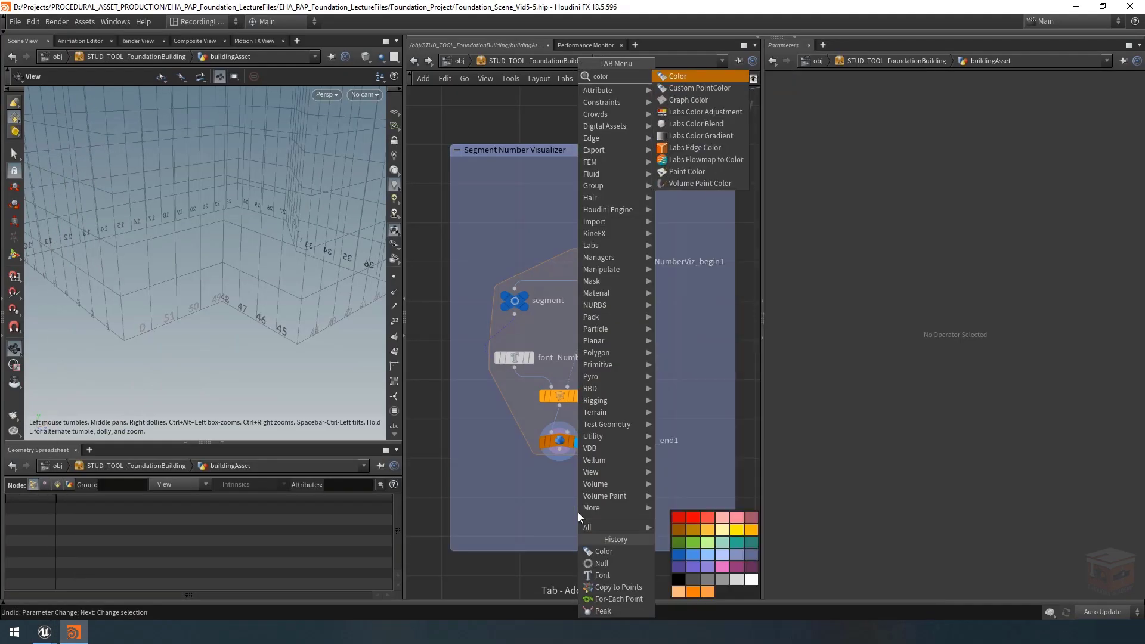
{"action": "key", "text": "Return"}
{"action": "left_click", "coordinate": [557, 500]}
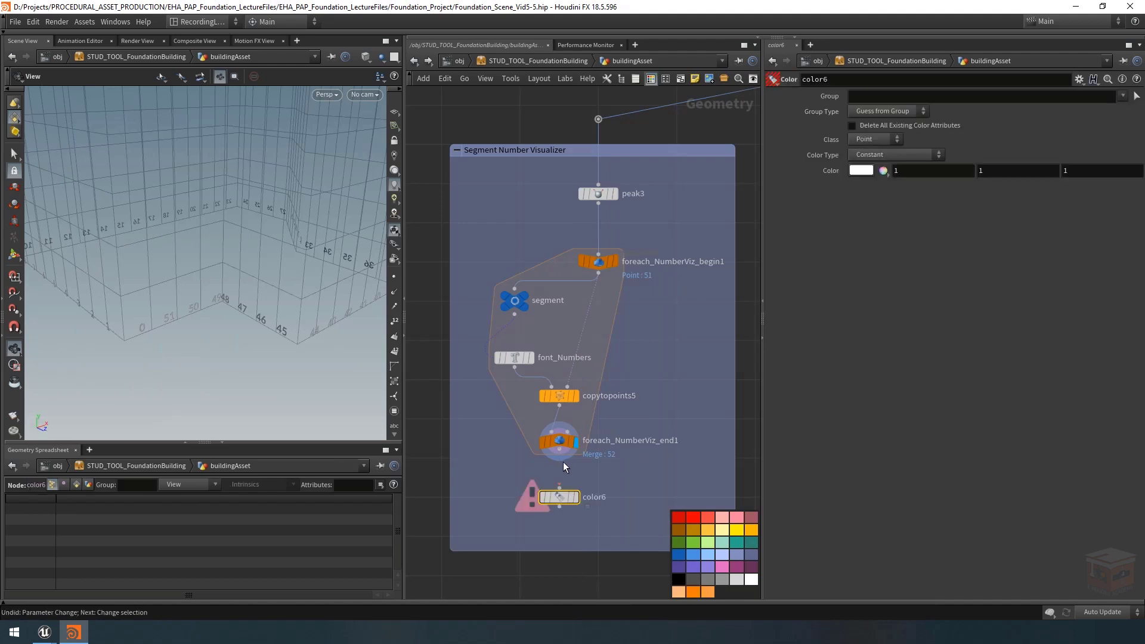
{"action": "left_click", "coordinate": [562, 500]}
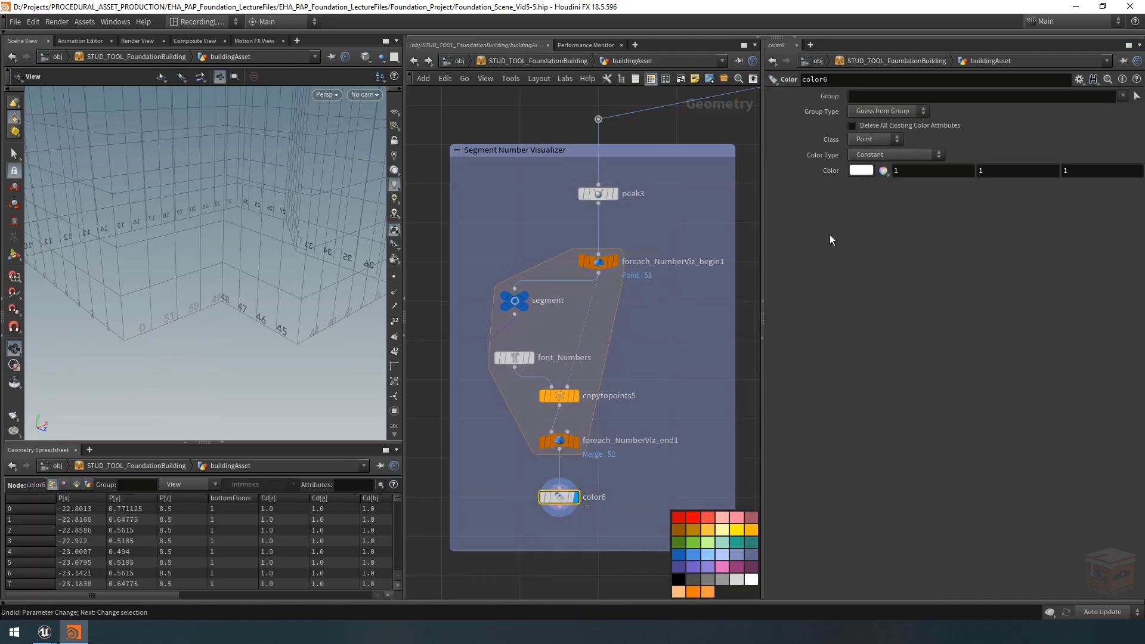
Sort the Color node's spreadsheet data by the corner attribute in ascending and descending order to check its values
{"action": "left_click_drag", "start_coordinate": [149, 594], "coordinate": [274, 596]}
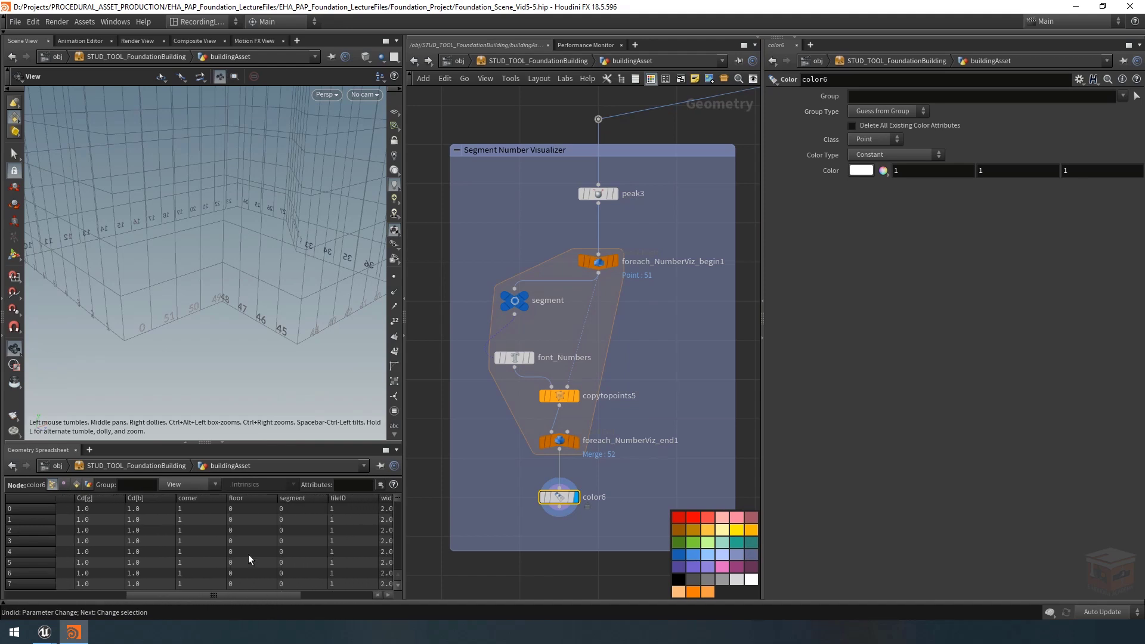
{"action": "left_click", "coordinate": [209, 497]}
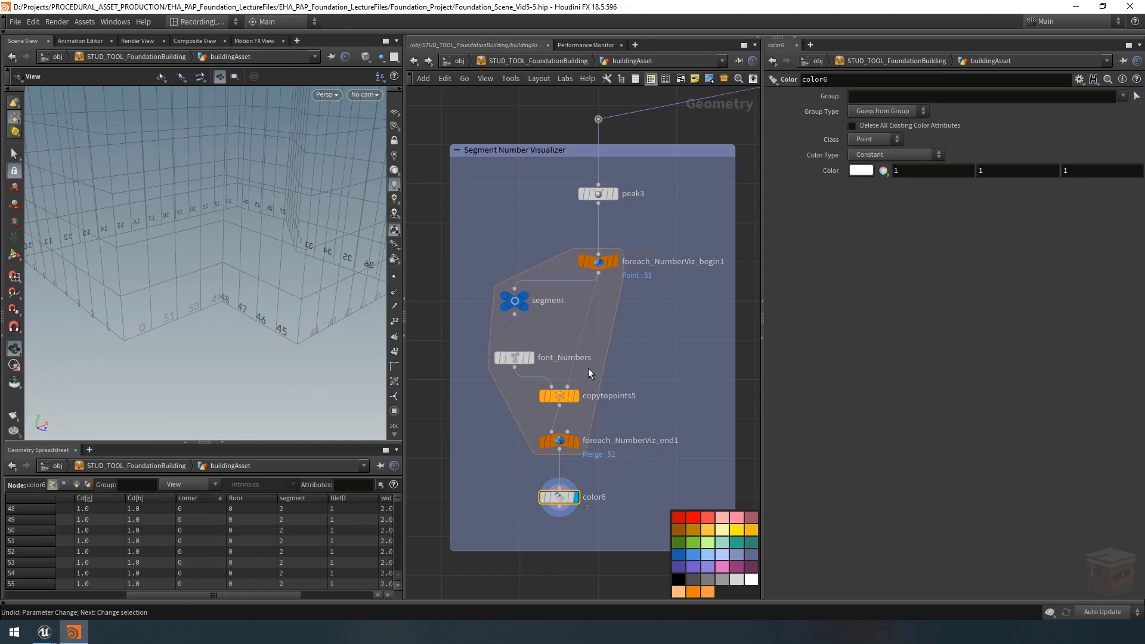
{"action": "mouse_move", "coordinate": [559, 397]}
{"action": "left_click", "coordinate": [195, 499]}
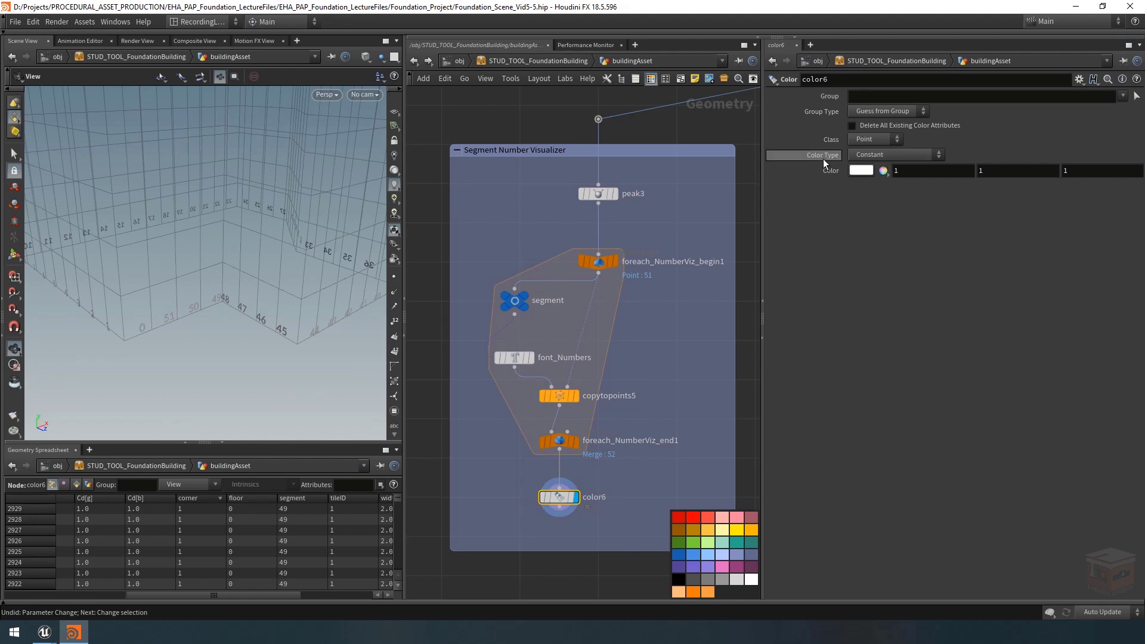
Set the color type of color6 to Ramp from Attribute
{"action": "left_click", "coordinate": [884, 155]}
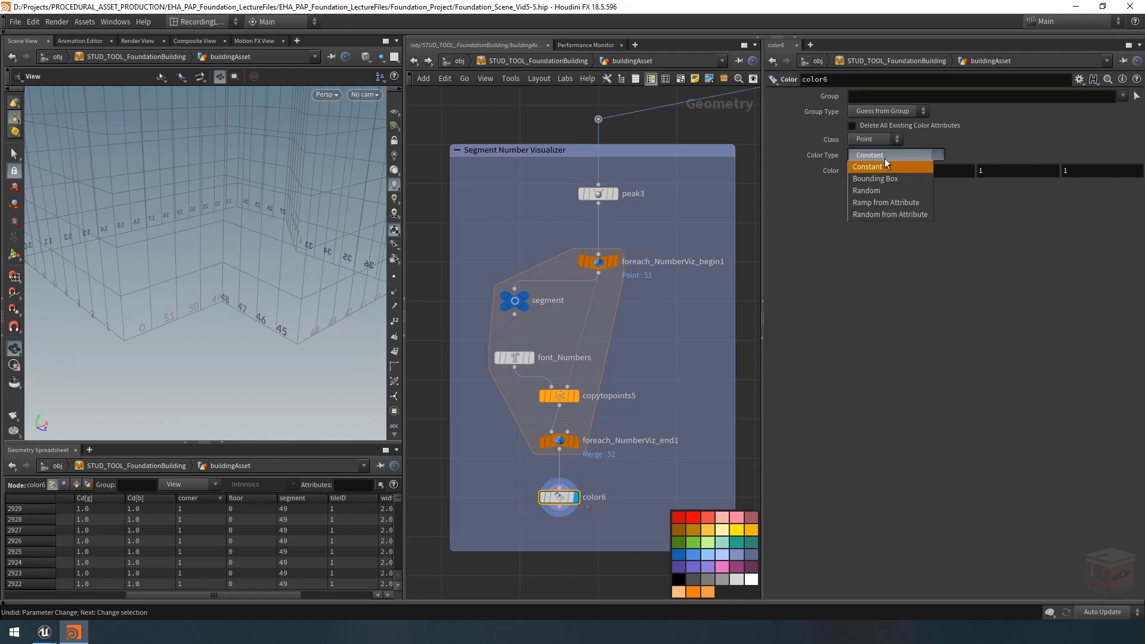
{"action": "left_click", "coordinate": [899, 203]}
{"action": "left_click_drag", "start_coordinate": [218, 328], "coordinate": [179, 331]}
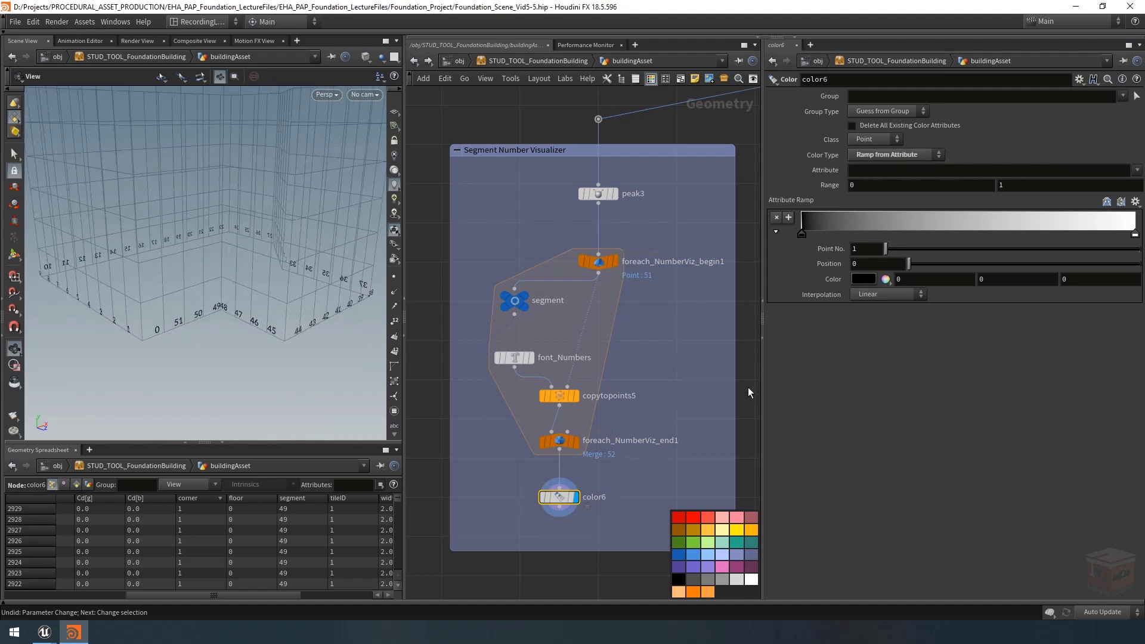
Examine the attribute ramp settings of the colorTileID node for reference, and return to color6
{"action": "scroll", "coordinate": [647, 353], "scroll_direction": "down", "scroll_amount": 10}
{"action": "middle_click_drag", "start_coordinate": [557, 367], "coordinate": [477, 326]}
{"action": "scroll", "coordinate": [573, 414], "scroll_direction": "up", "scroll_amount": 9}
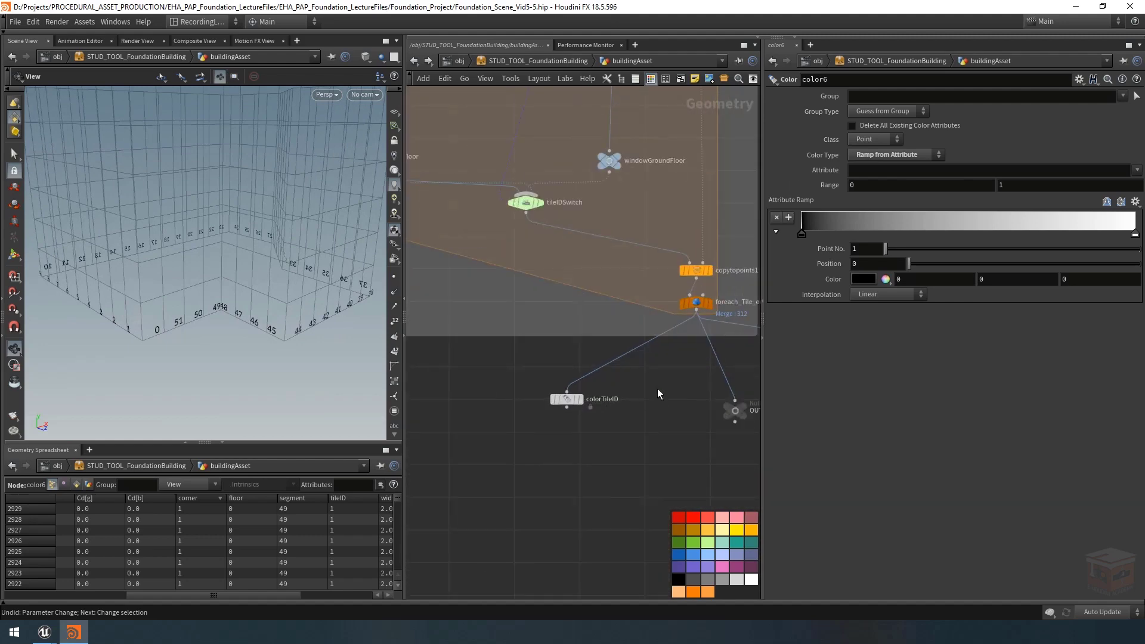
{"action": "left_click", "coordinate": [567, 400]}
{"action": "scroll", "coordinate": [592, 425], "scroll_direction": "down", "scroll_amount": 6}
{"action": "middle_click_drag", "start_coordinate": [529, 476], "coordinate": [573, 453]}
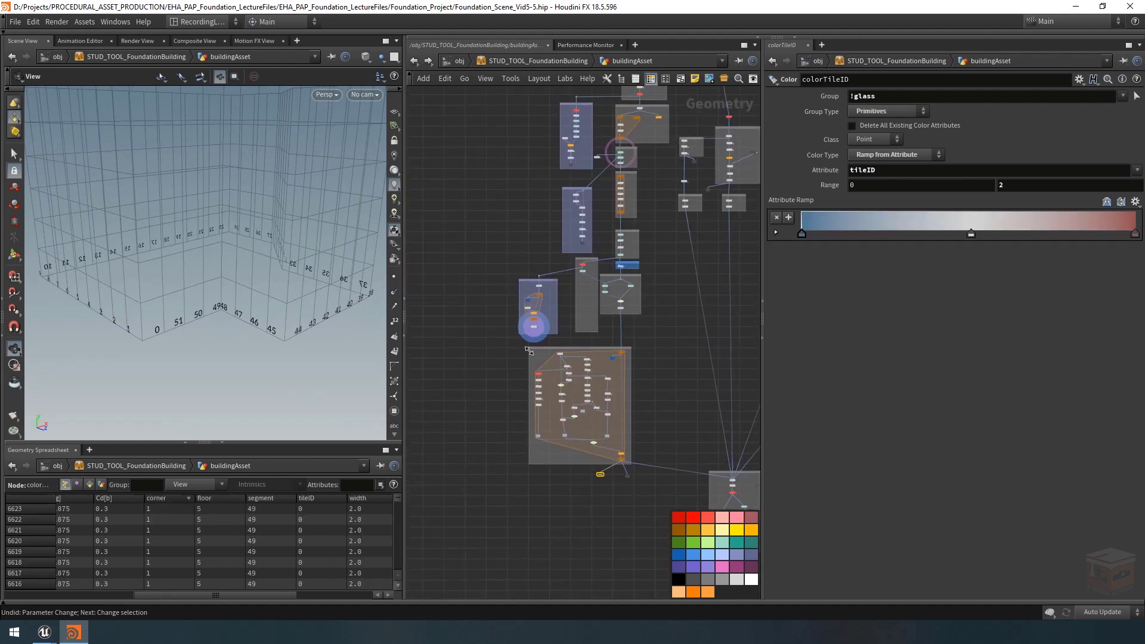
{"action": "scroll", "coordinate": [596, 430], "scroll_direction": "up", "scroll_amount": 7}
{"action": "middle_click_drag", "start_coordinate": [621, 420], "coordinate": [632, 421]}
{"action": "left_click", "coordinate": [569, 409]}
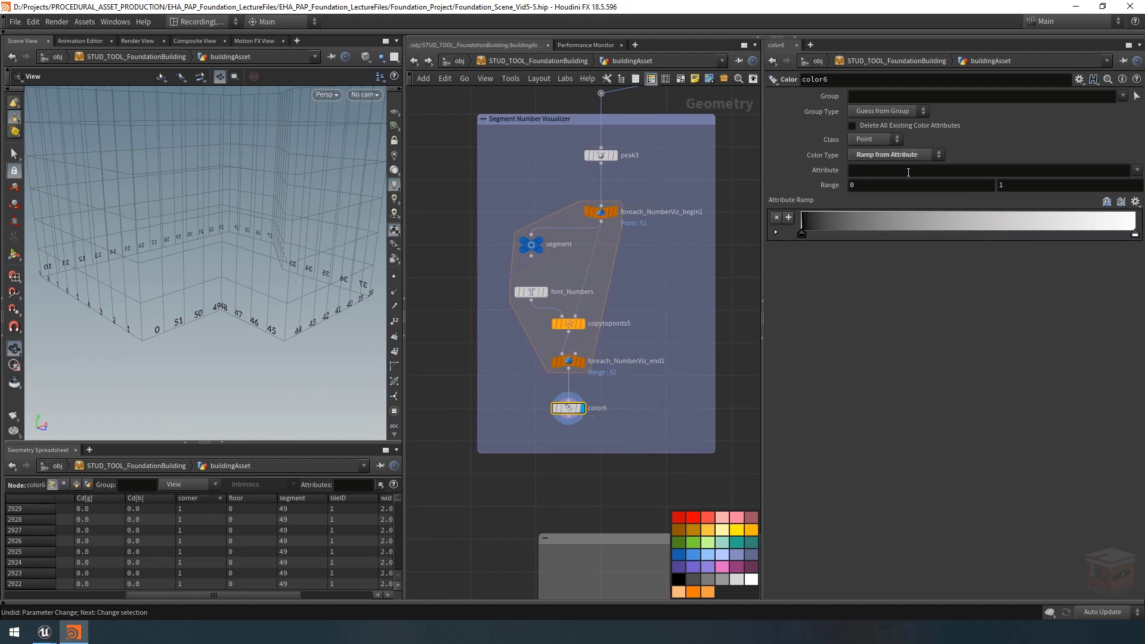
Set the attribute driving the color6 ramp to corner
{"action": "left_click", "coordinate": [892, 171]}
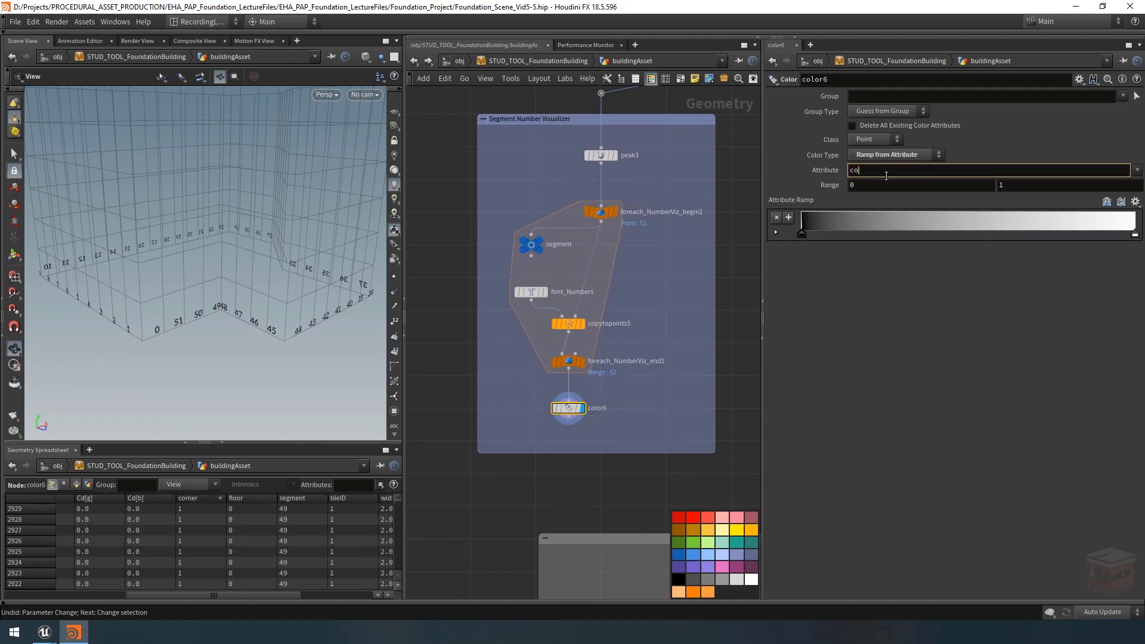
{"action": "type", "text": "corner"}
{"action": "key", "text": "Return"}
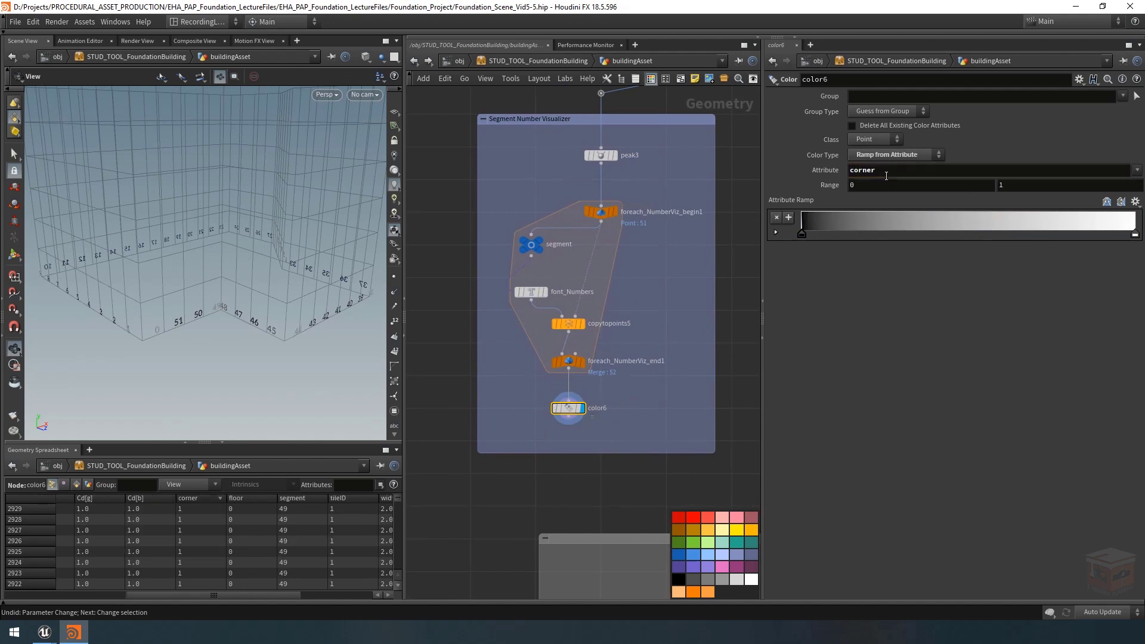
Make the attribute ramp's first point blue and raise its blue value to 2
{"action": "left_click", "coordinate": [777, 233]}
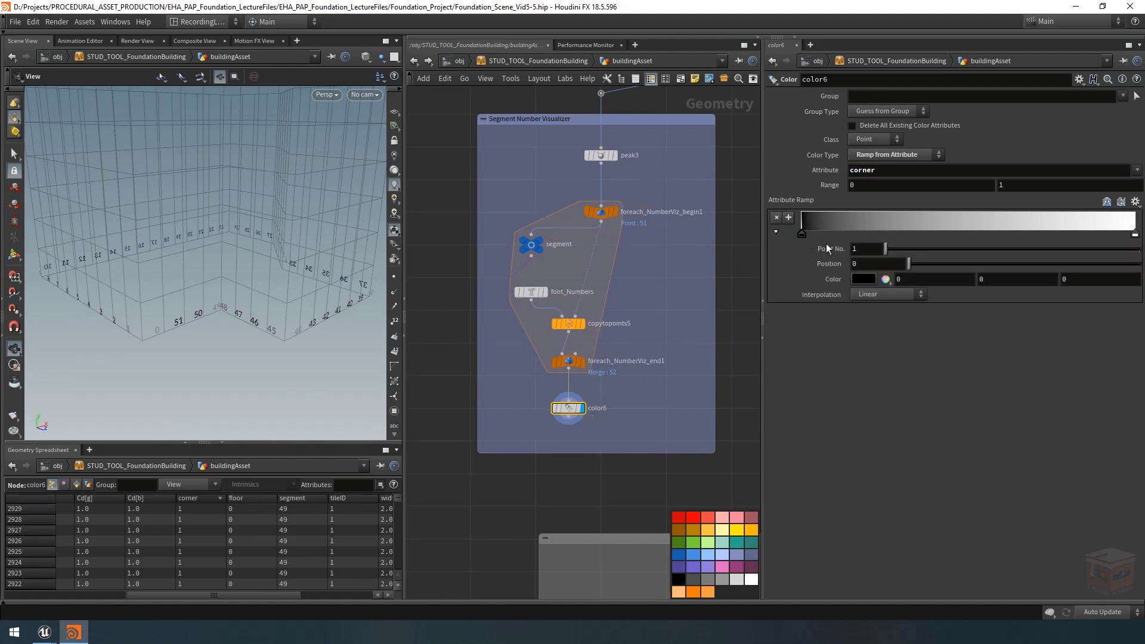
{"action": "left_click", "coordinate": [866, 280]}
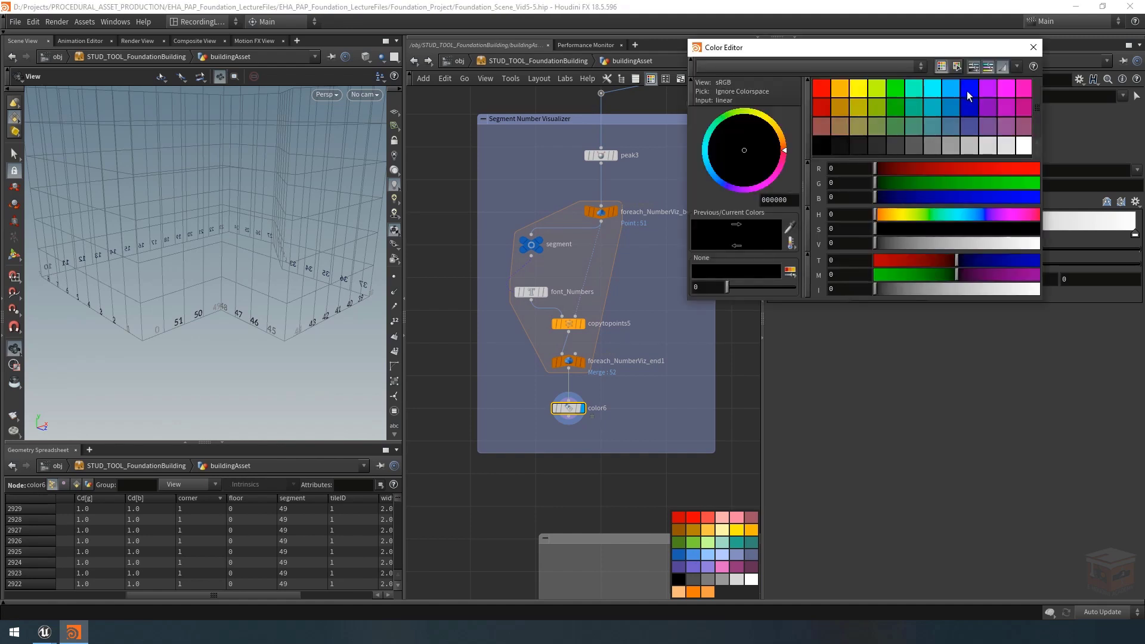
{"action": "left_click", "coordinate": [971, 88]}
{"action": "left_click", "coordinate": [1034, 47]}
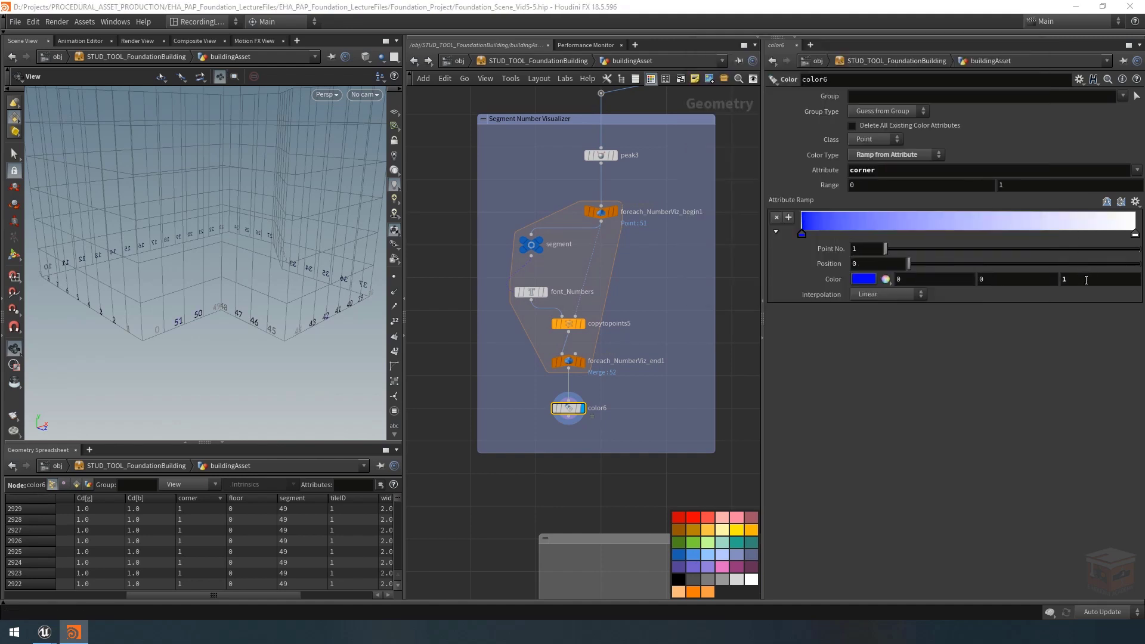
{"action": "type", "text": "2"}
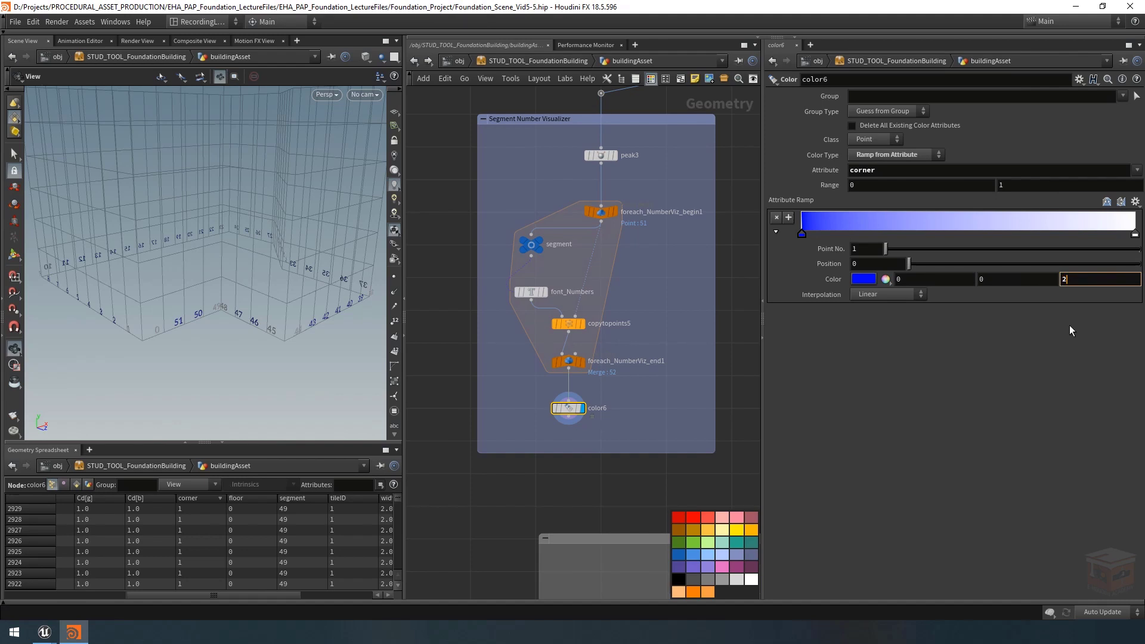
{"action": "key", "text": "Return"}
Make the attribute ramp's end point yellow, and check the corner numbers in the viewport
{"action": "left_click", "coordinate": [1135, 235]}
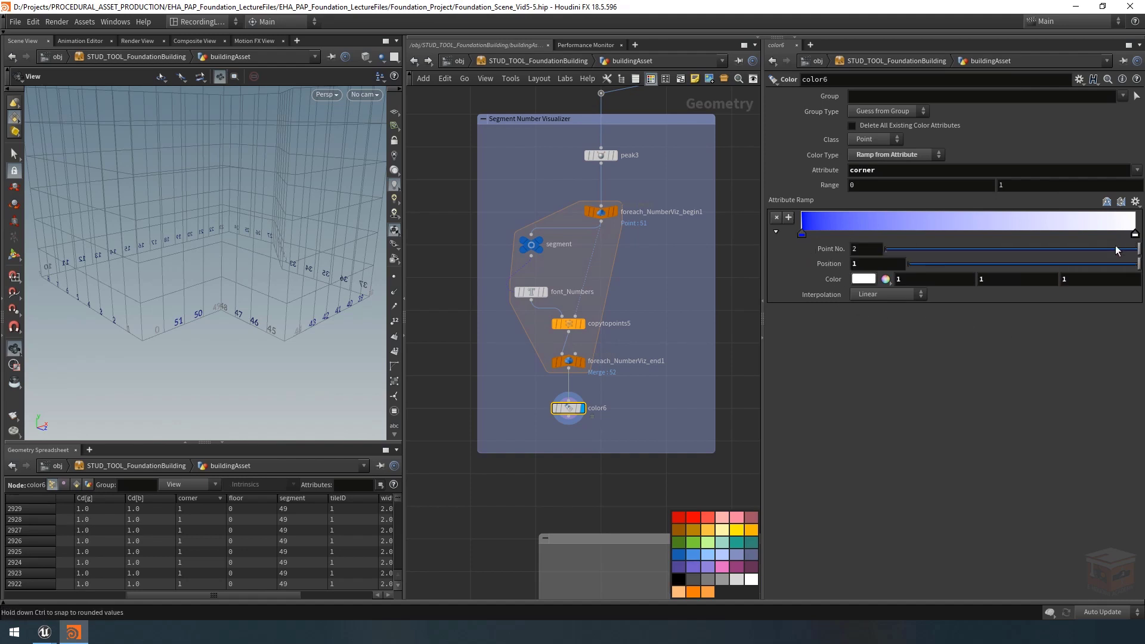
{"action": "left_click", "coordinate": [866, 279]}
{"action": "left_click", "coordinate": [863, 91]}
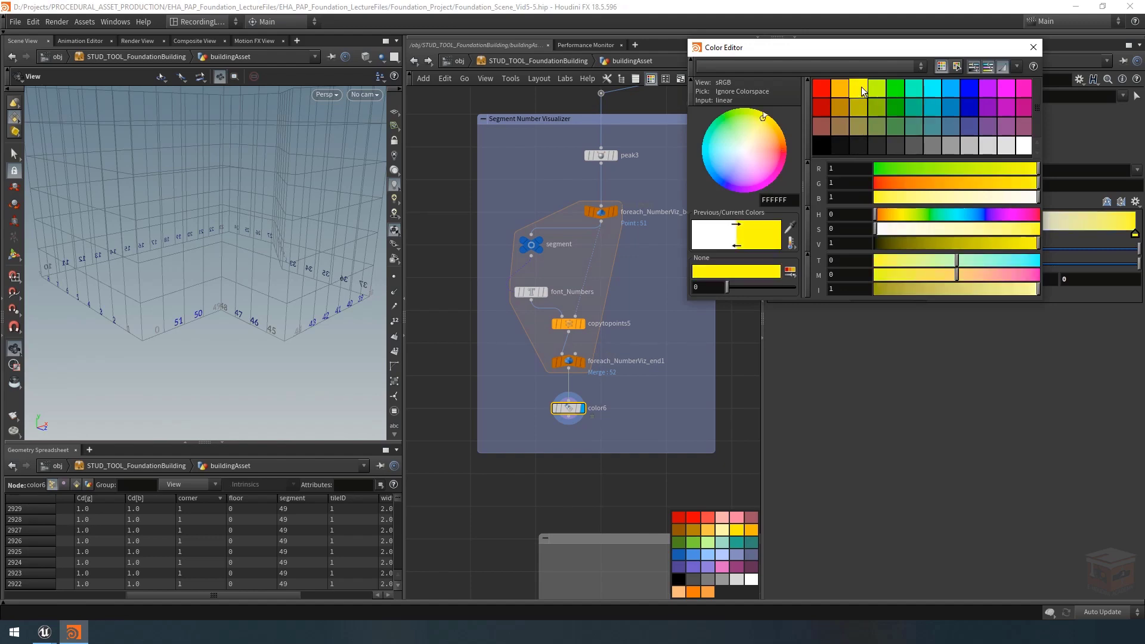
{"action": "right_click_drag", "start_coordinate": [156, 321], "coordinate": [261, 317]}
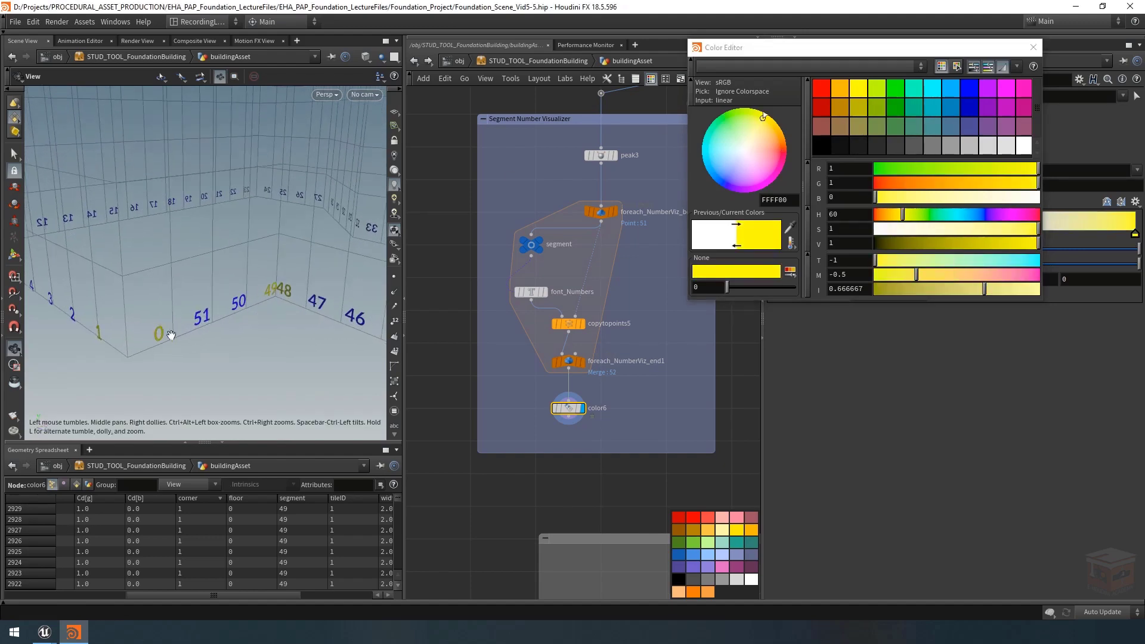
{"action": "left_click", "coordinate": [1034, 47]}
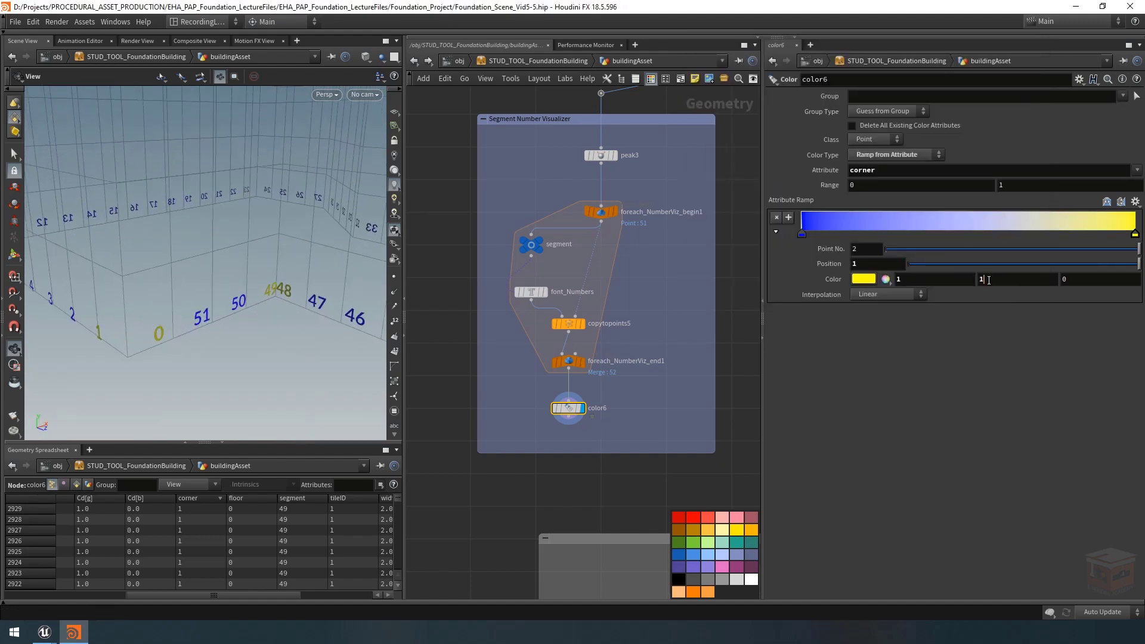
Raise the red and green values of the ramp's yellow end point to 2 each
{"action": "left_click_drag", "start_coordinate": [988, 279], "coordinate": [875, 299]}
{"action": "type", "text": "2"}
{"action": "key", "text": "Return"}
{"action": "type", "text": "2"}
{"action": "key", "text": "Return"}
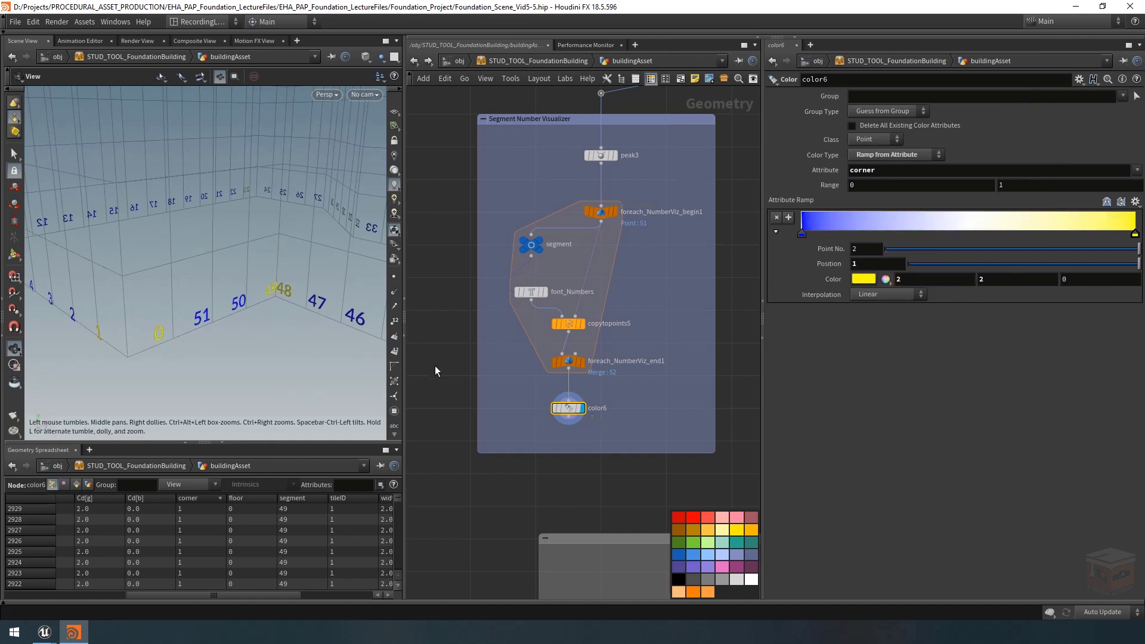
{"action": "scroll", "coordinate": [261, 309], "scroll_direction": "up", "scroll_amount": 1}
{"action": "scroll", "coordinate": [261, 308], "scroll_direction": "down", "scroll_amount": 8}
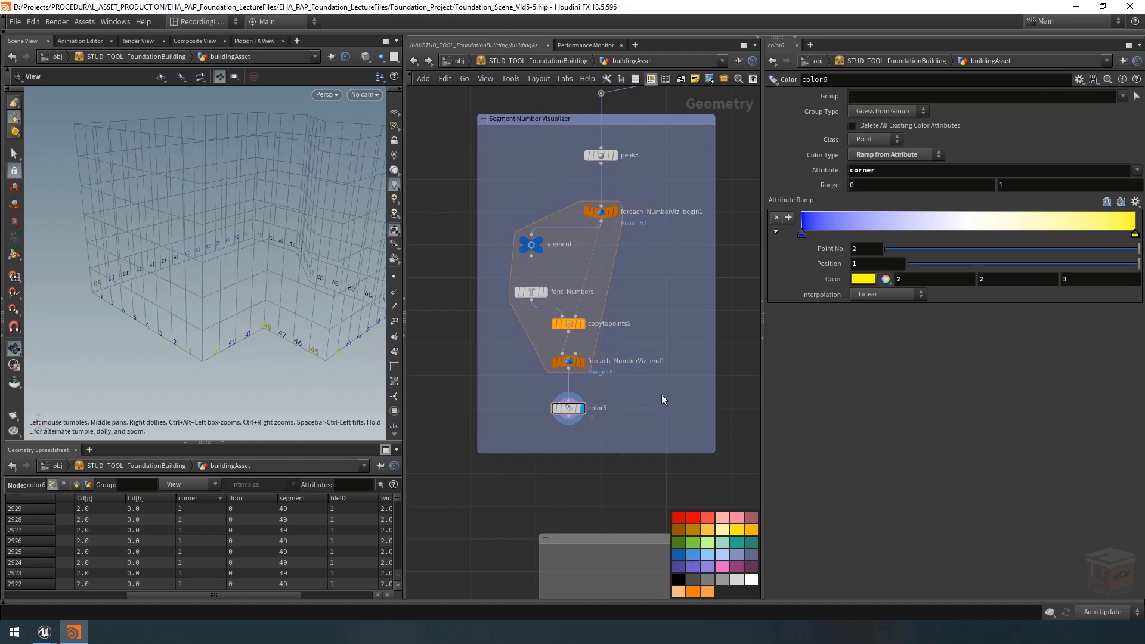
Copy the OUT_CornerVisualizer null and paste the copy below color6 in the Segment Number Visualizer box
{"action": "scroll", "coordinate": [662, 398], "scroll_direction": "down", "scroll_amount": 1}
{"action": "middle_click_drag", "start_coordinate": [661, 398], "coordinate": [584, 545]}
{"action": "scroll", "coordinate": [627, 466], "scroll_direction": "down", "scroll_amount": 2}
{"action": "scroll", "coordinate": [698, 232], "scroll_direction": "up", "scroll_amount": 2}
{"action": "middle_click_drag", "start_coordinate": [724, 221], "coordinate": [528, 277]}
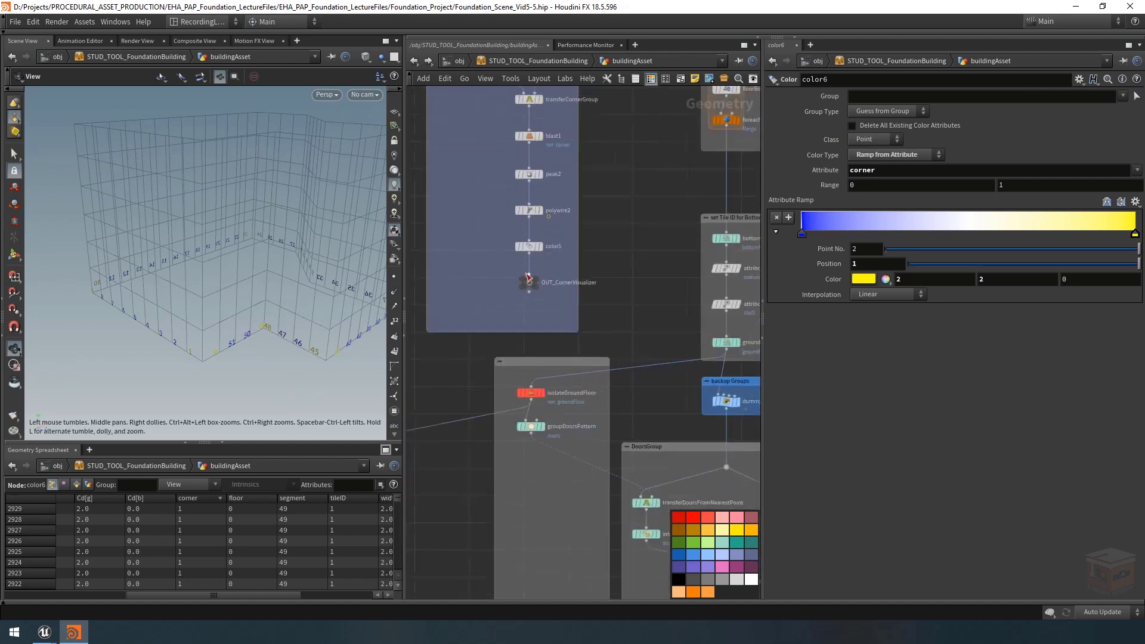
{"action": "scroll", "coordinate": [528, 277], "scroll_direction": "up", "scroll_amount": 3}
{"action": "left_click", "coordinate": [527, 287]}
{"action": "key", "text": "ctrl+c"}
{"action": "scroll", "coordinate": [556, 332], "scroll_direction": "down", "scroll_amount": 5}
{"action": "middle_click_drag", "start_coordinate": [504, 328], "coordinate": [620, 279]}
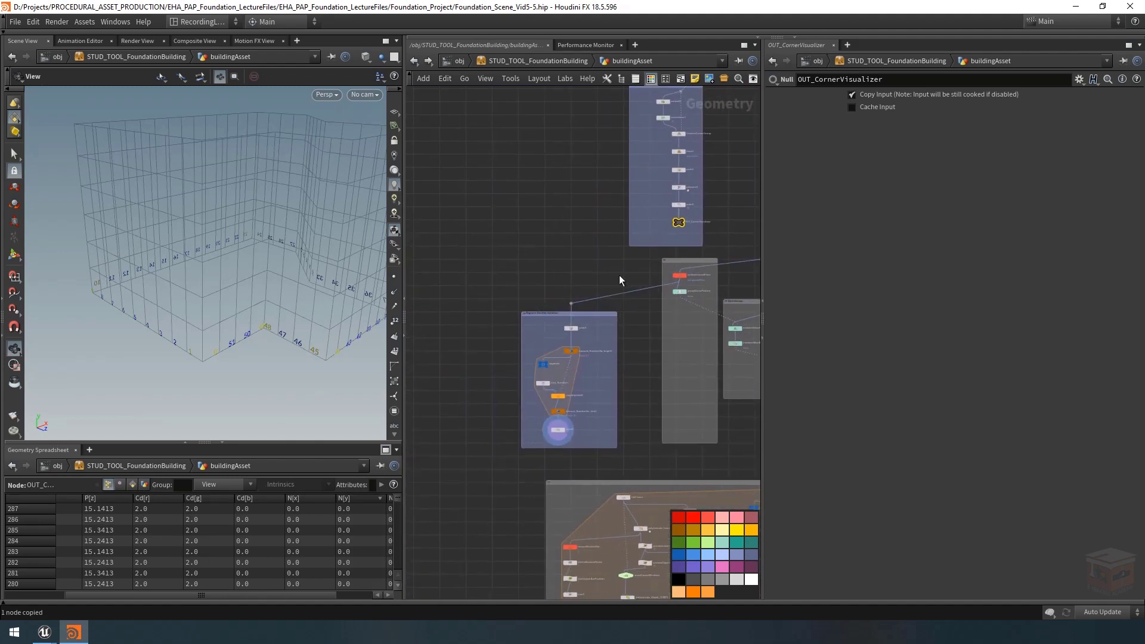
{"action": "scroll", "coordinate": [575, 447], "scroll_direction": "up", "scroll_amount": 5}
{"action": "key", "text": "ctrl+v"}
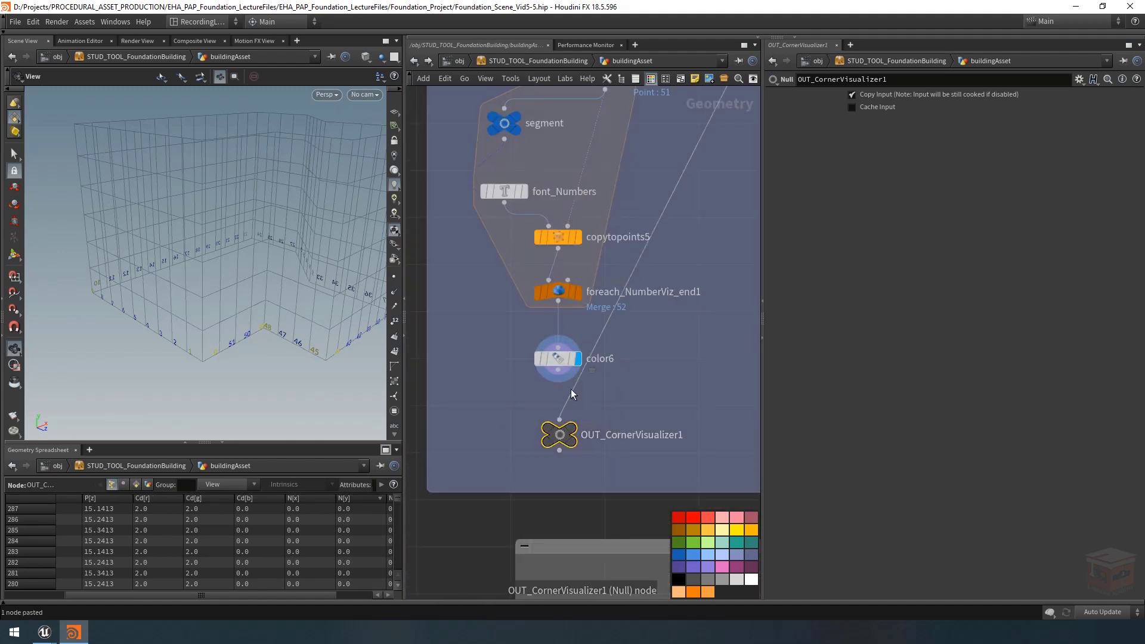
Connect color6 to the pasted null, align it below color6, and set it as the displayed node
{"action": "left_click", "coordinate": [559, 370]}
{"action": "left_click", "coordinate": [560, 420]}
{"action": "left_click_drag", "start_coordinate": [569, 430], "coordinate": [571, 419]}
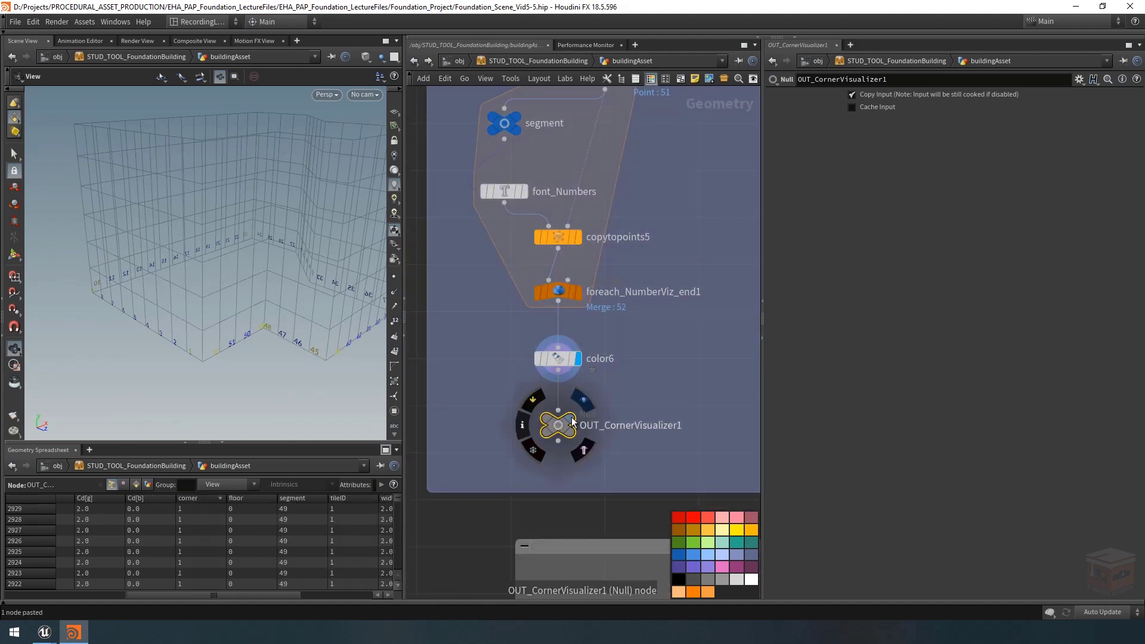
{"action": "left_click", "coordinate": [572, 422]}
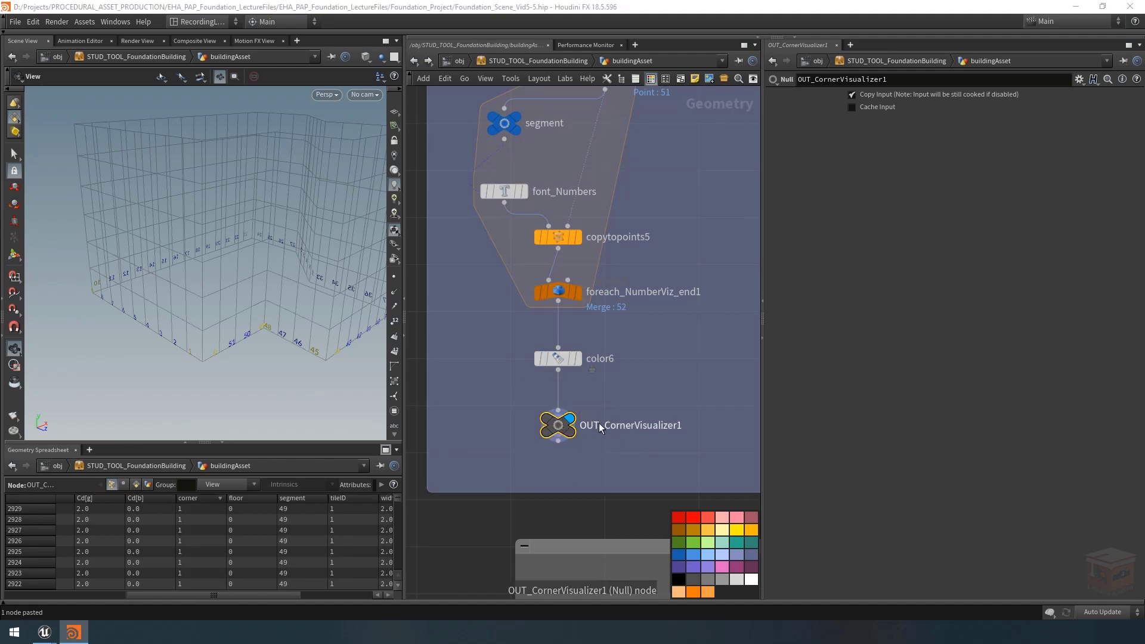
Rename the pasted null below color6 to OUT_NumberVisualizer
{"action": "double_click", "coordinate": [631, 425]}
{"action": "left_click_drag", "start_coordinate": [606, 425], "coordinate": [686, 416]}
{"action": "type", "text": "Num"}
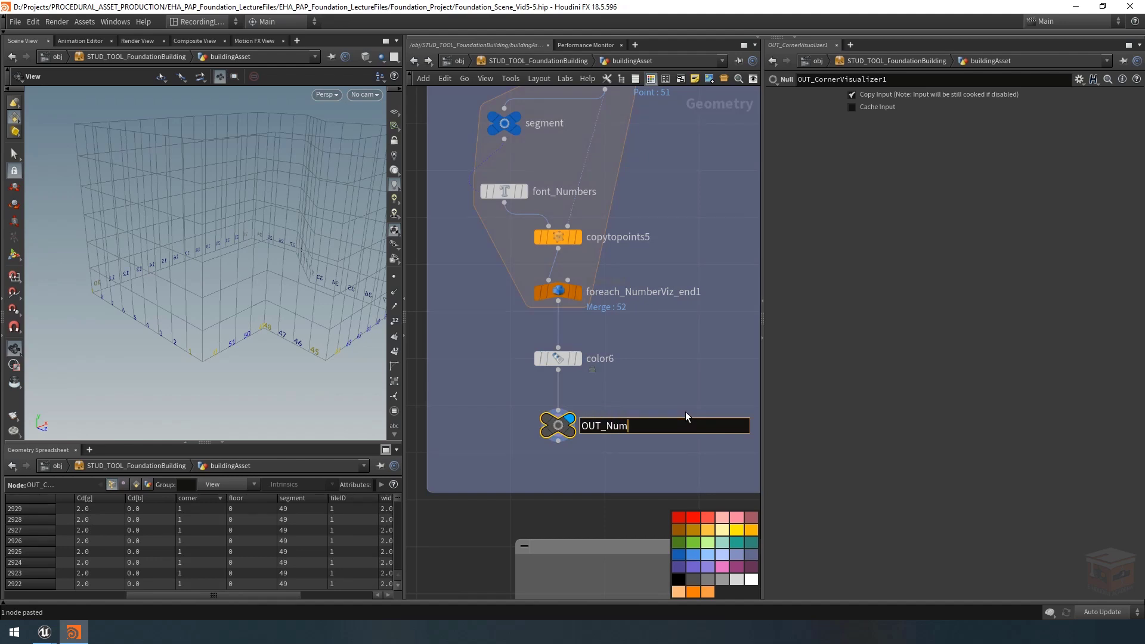
{"action": "type", "text": "berVisualizer"}
{"action": "key", "text": "Return"}
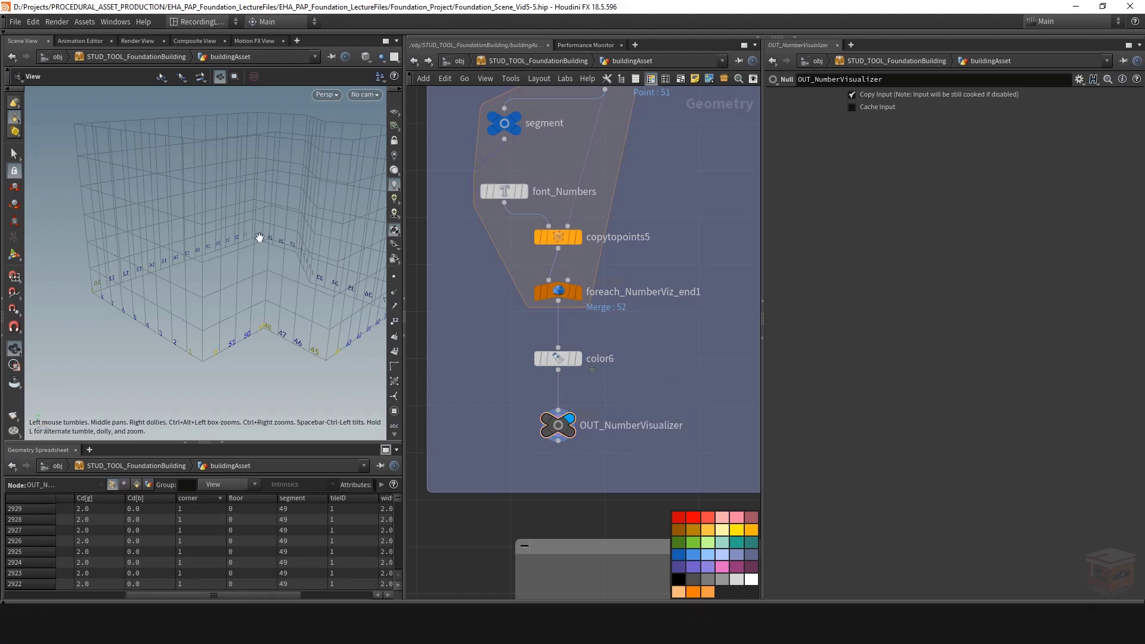
Move the seam visualizer and corner visualizer network boxes slightly farther away from the main node chain
{"action": "left_click_drag", "start_coordinate": [256, 238], "coordinate": [198, 269]}
{"action": "scroll", "coordinate": [624, 357], "scroll_direction": "down", "scroll_amount": 10}
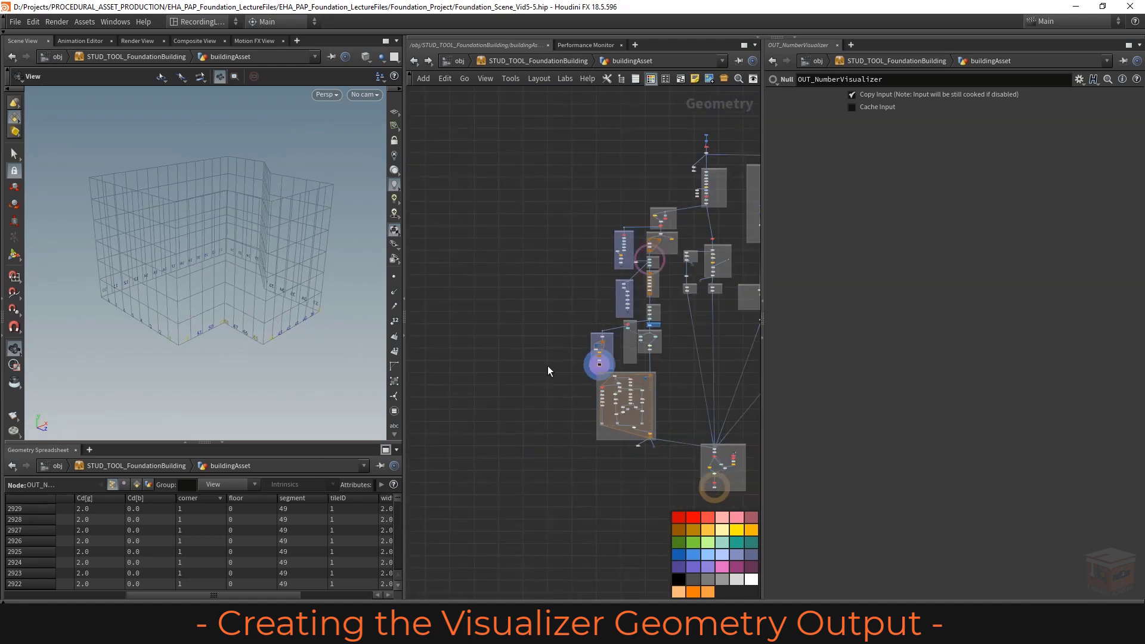
{"action": "left_click_drag", "start_coordinate": [250, 253], "coordinate": [249, 262]}
{"action": "middle_click_drag", "start_coordinate": [675, 449], "coordinate": [607, 421]}
{"action": "left_click", "coordinate": [654, 80]}
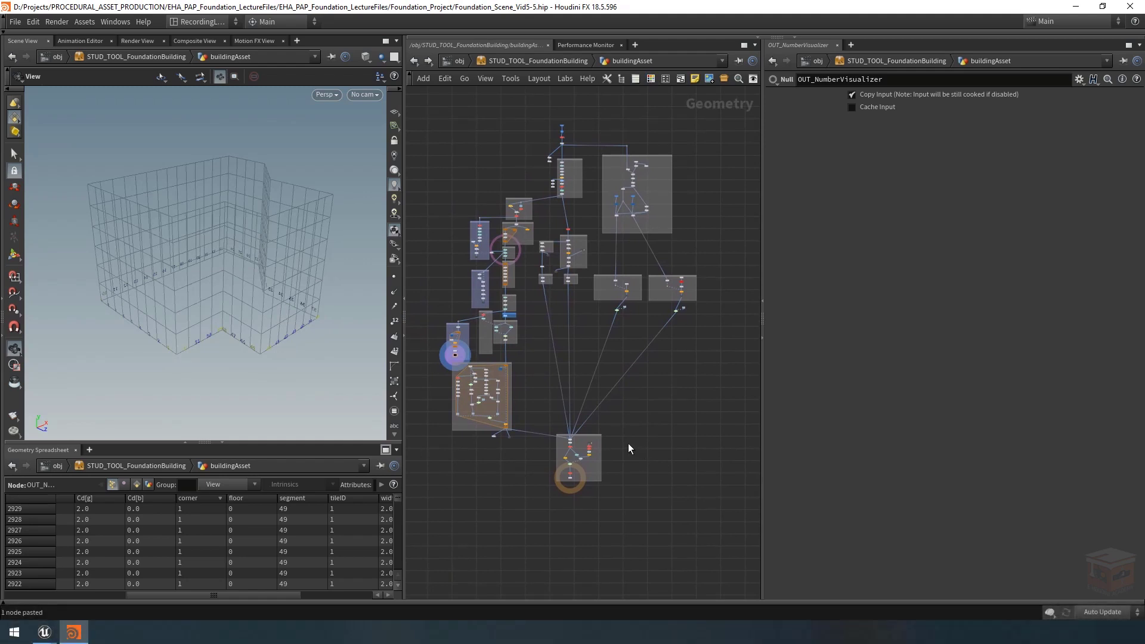
{"action": "scroll", "coordinate": [442, 206], "scroll_direction": "up", "scroll_amount": 5}
{"action": "middle_click_drag", "start_coordinate": [443, 202], "coordinate": [536, 173]}
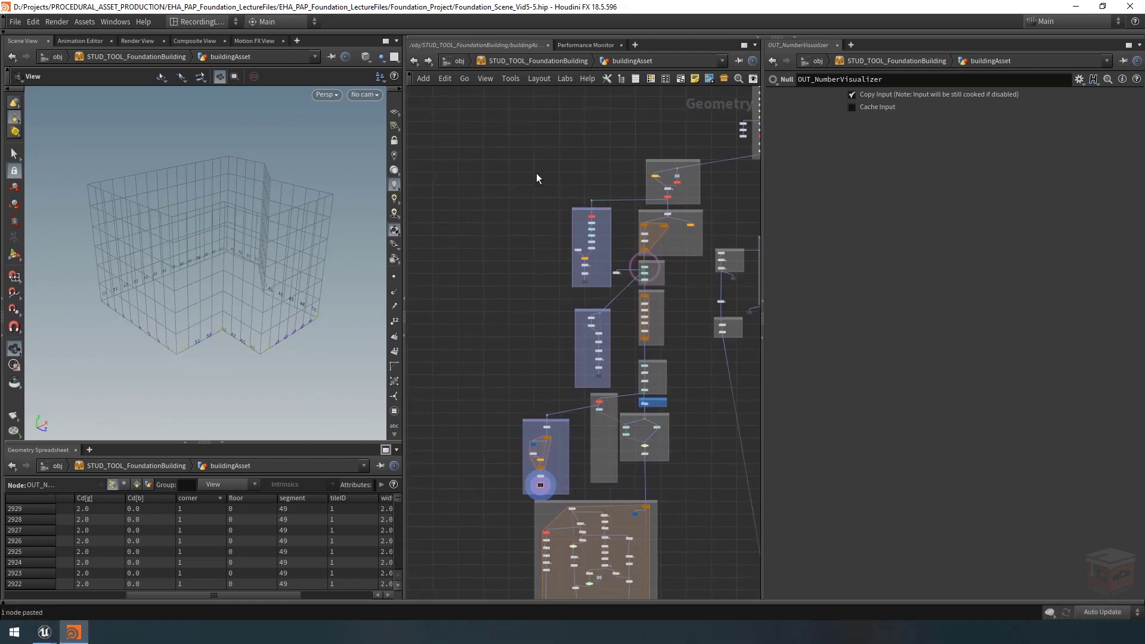
{"action": "left_click_drag", "start_coordinate": [537, 174], "coordinate": [616, 298]}
{"action": "left_click_drag", "start_coordinate": [602, 221], "coordinate": [586, 221]}
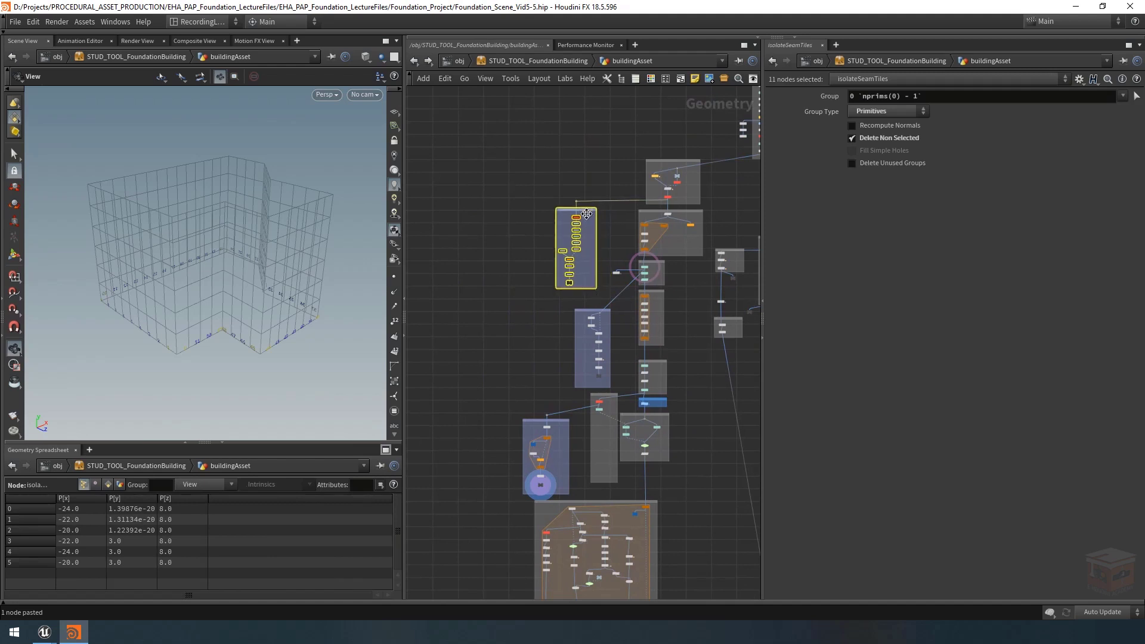
{"action": "left_click_drag", "start_coordinate": [608, 386], "coordinate": [614, 391]}
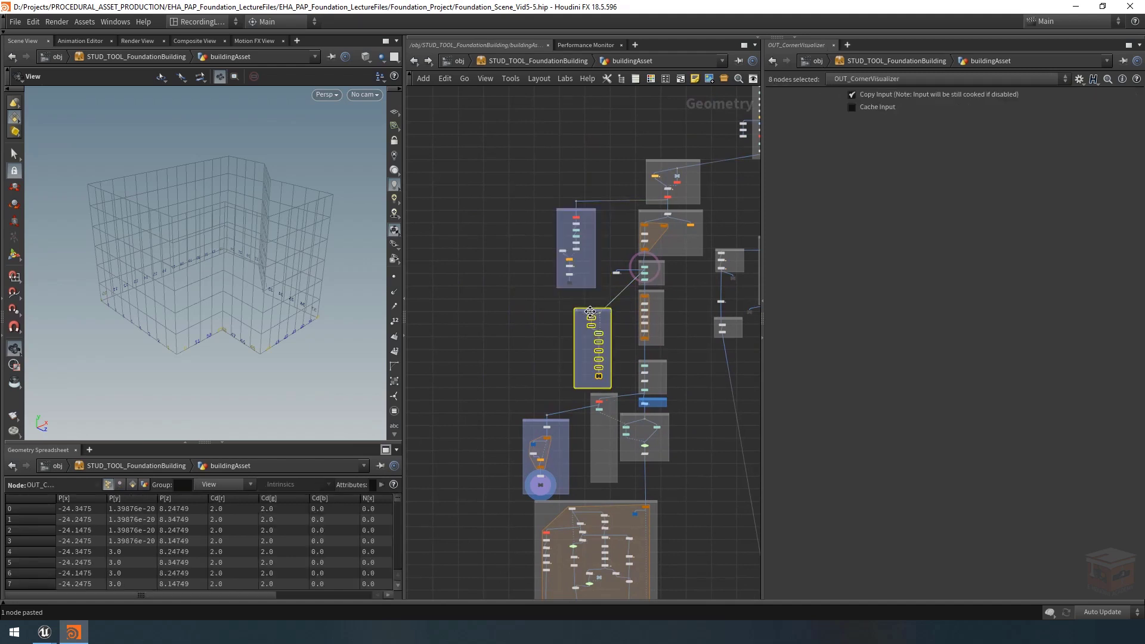
{"action": "left_click_drag", "start_coordinate": [589, 311], "coordinate": [574, 303]}
Move the Segment Number Visualizer box slightly higher in the network and undo the accidental network box resize
{"action": "left_click", "coordinate": [525, 337]}
{"action": "left_click_drag", "start_coordinate": [506, 399], "coordinate": [586, 506]}
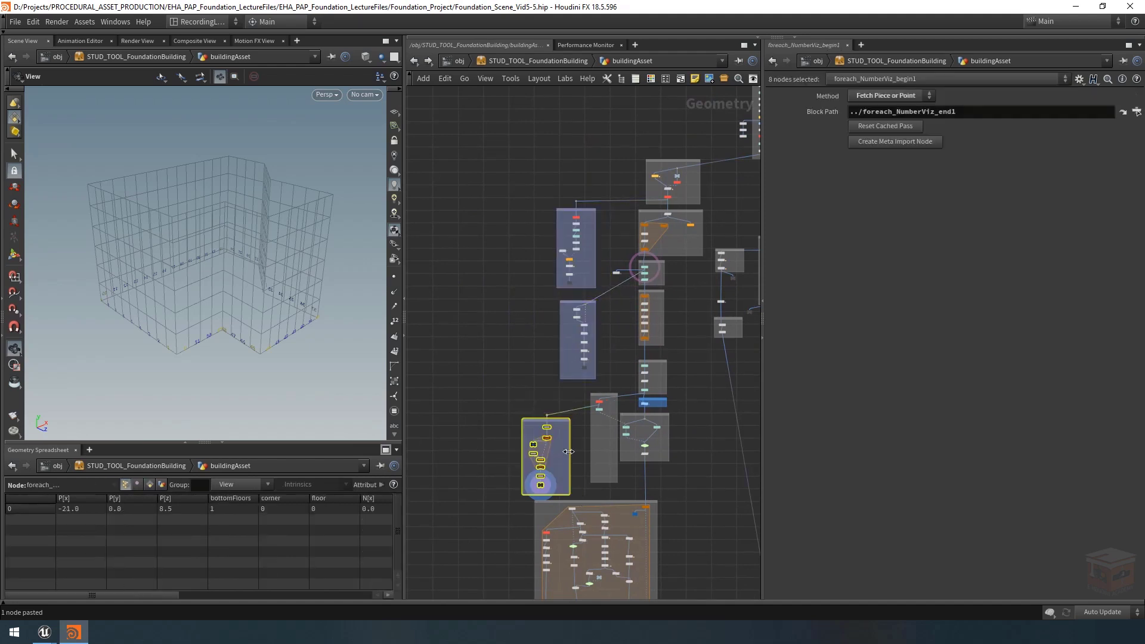
{"action": "left_click_drag", "start_coordinate": [561, 421], "coordinate": [562, 404]}
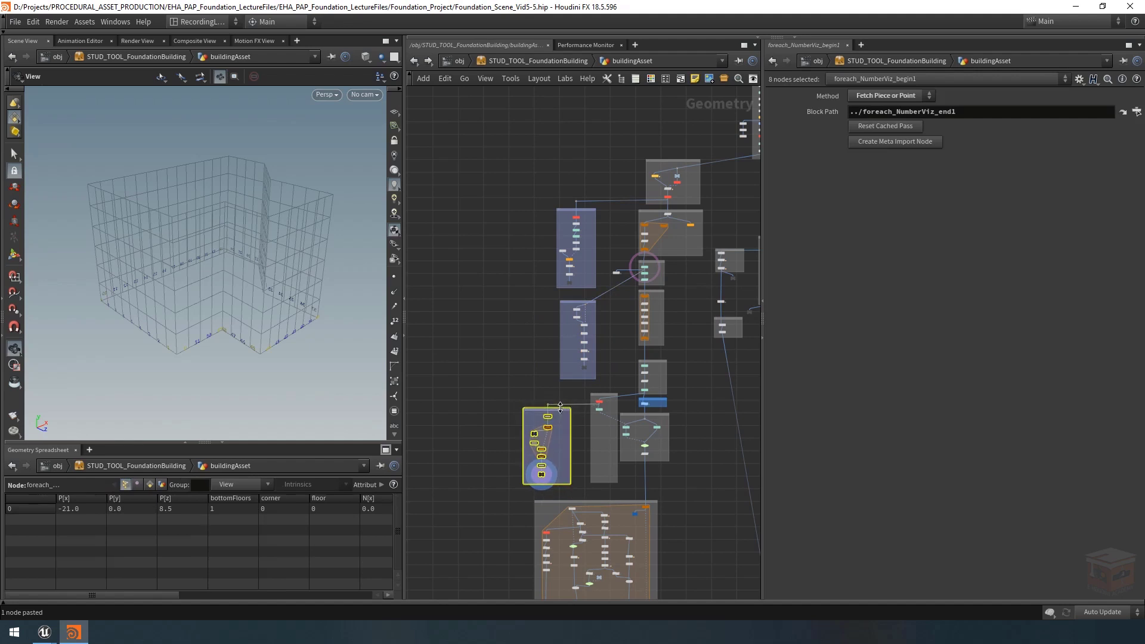
{"action": "key", "text": "Delete"}
{"action": "key", "text": "ctrl+z"}
{"action": "scroll", "coordinate": [476, 312], "scroll_direction": "down", "scroll_amount": 4}
{"action": "key", "text": "ctrl+z"}
{"action": "middle_click_drag", "start_coordinate": [657, 414], "coordinate": [646, 434]}
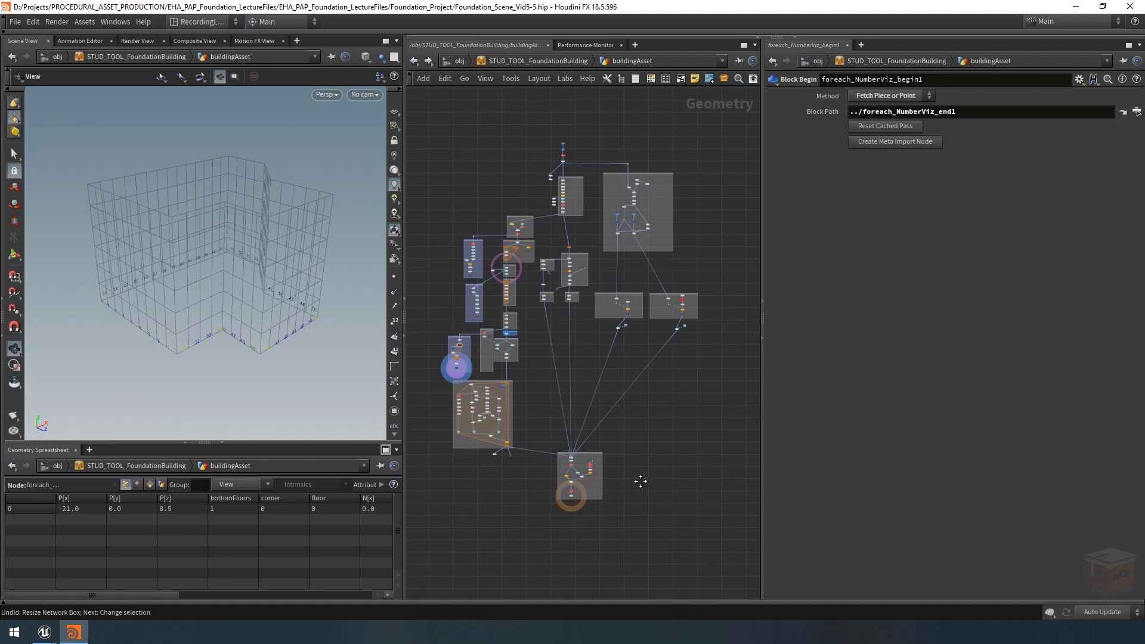
Add a large empty network box beside the Meshes Output box
{"action": "middle_click_drag", "start_coordinate": [639, 478], "coordinate": [642, 381]}
{"action": "scroll", "coordinate": [575, 429], "scroll_direction": "up", "scroll_amount": 5}
{"action": "scroll", "coordinate": [477, 344], "scroll_direction": "up", "scroll_amount": 5}
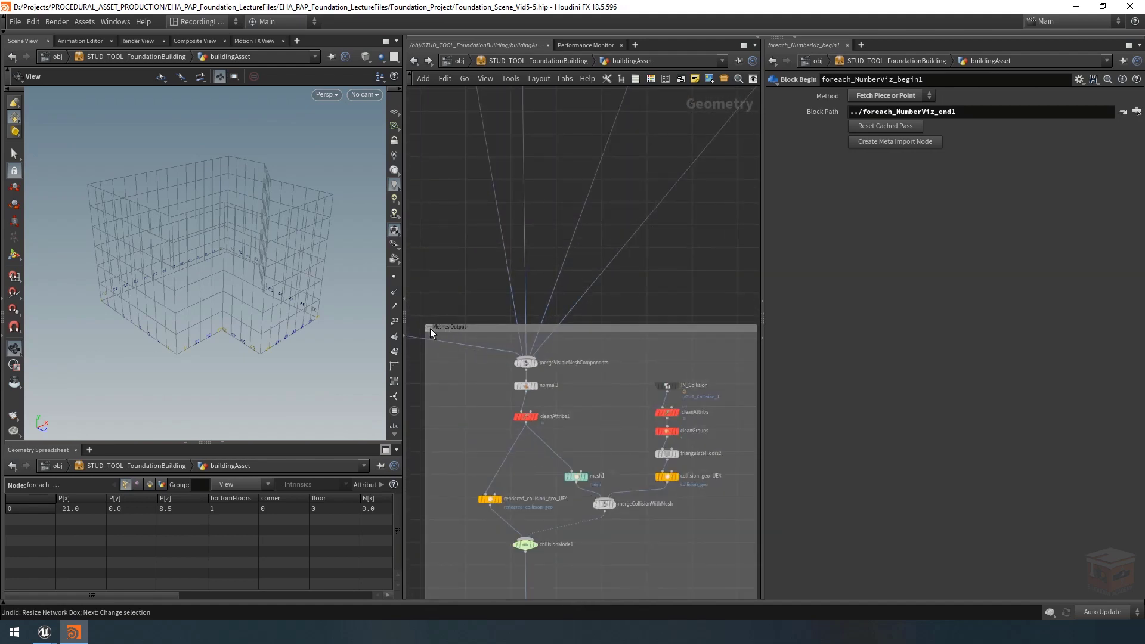
{"action": "scroll", "coordinate": [453, 330], "scroll_direction": "down", "scroll_amount": 5}
{"action": "middle_click_drag", "start_coordinate": [718, 361], "coordinate": [566, 362]}
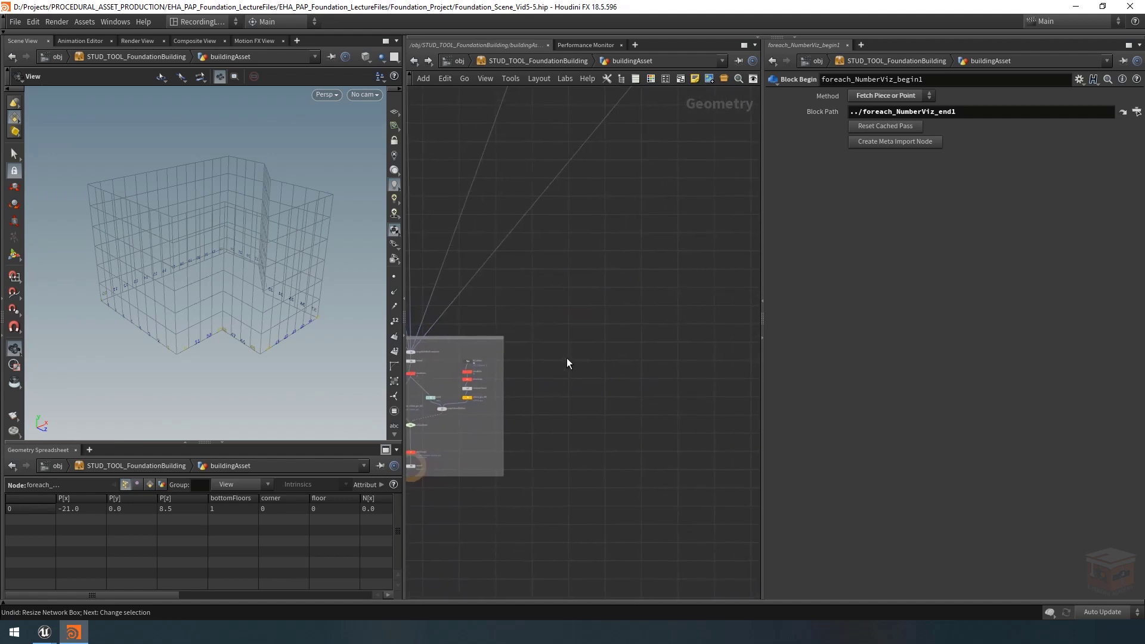
{"action": "left_click", "coordinate": [680, 78]}
{"action": "left_click_drag", "start_coordinate": [596, 318], "coordinate": [698, 476]}
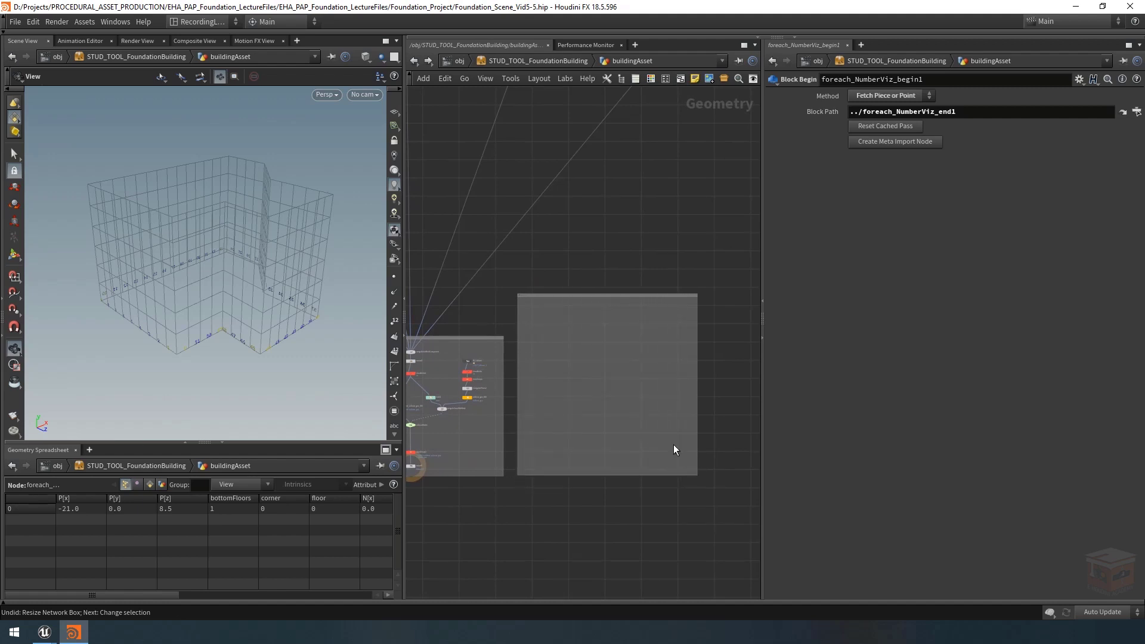
Title the new network box "Visualizer Output"
{"action": "scroll", "coordinate": [536, 292], "scroll_direction": "up", "scroll_amount": 5}
{"action": "double_click", "coordinate": [521, 313]}
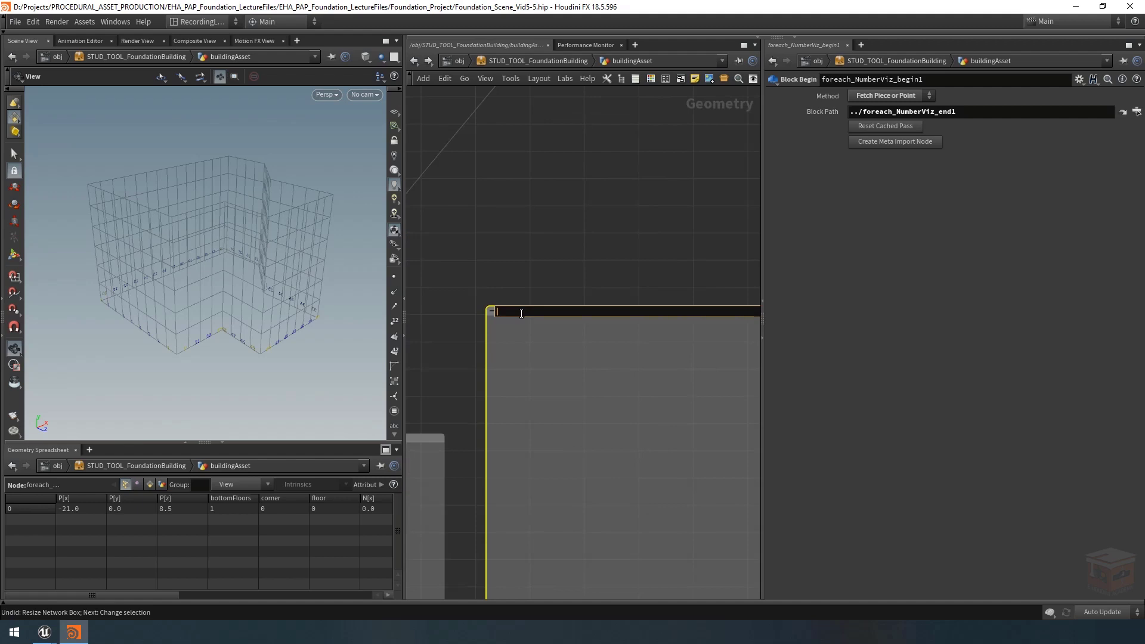
{"action": "type", "text": "VisualizerDup"}
{"action": "type", "text": "put"}
{"action": "key", "text": "Return"}
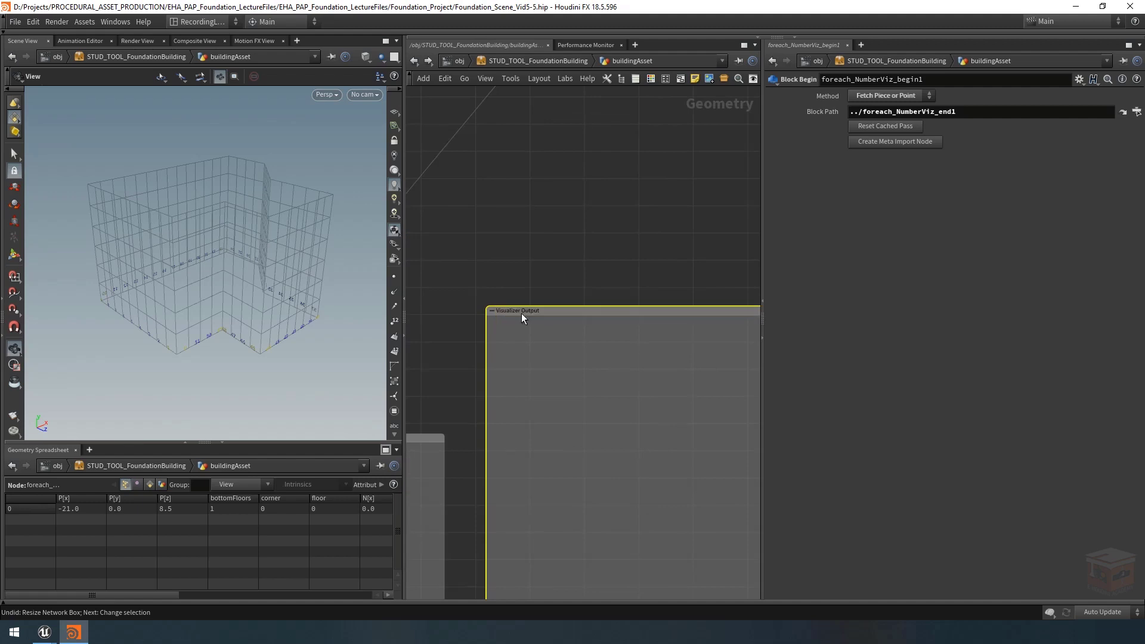
Colour the Visualizer Output box the same muted blue as the other visualizer boxes, and put the colour palette away
{"action": "scroll", "coordinate": [630, 302], "scroll_direction": "down", "scroll_amount": 5}
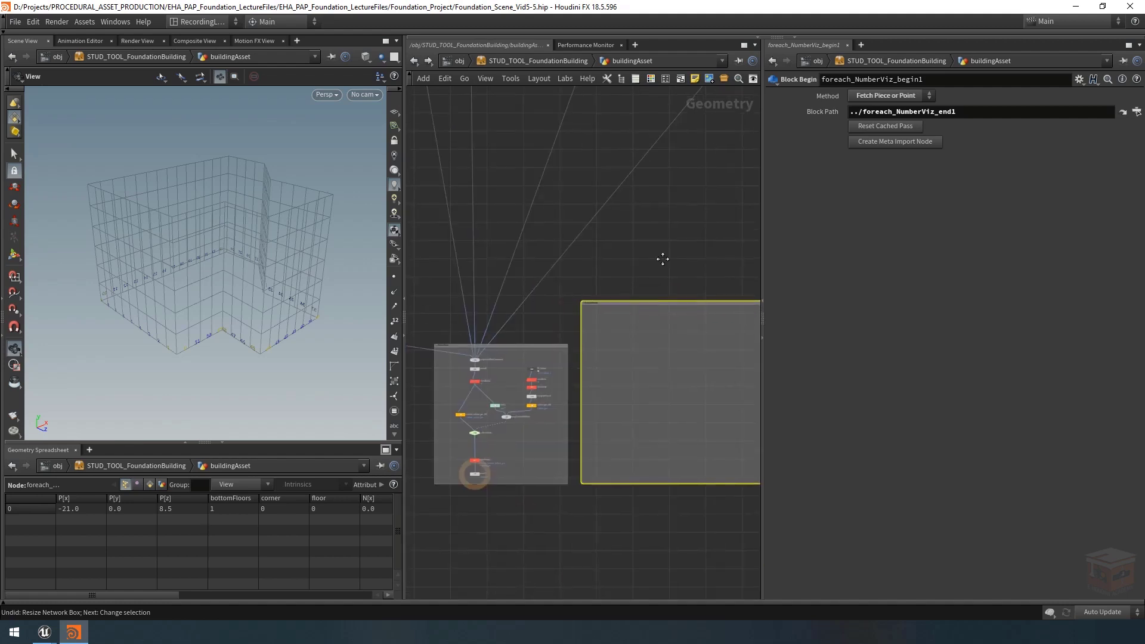
{"action": "left_click", "coordinate": [666, 79]}
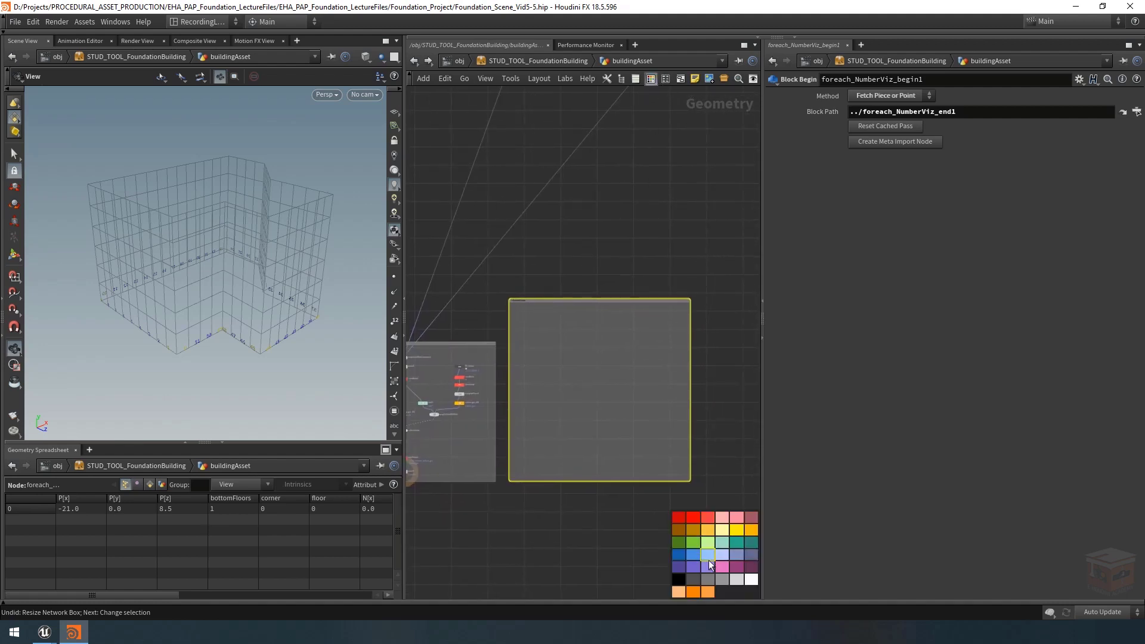
{"action": "left_click", "coordinate": [736, 555]}
{"action": "scroll", "coordinate": [686, 216], "scroll_direction": "down", "scroll_amount": 5}
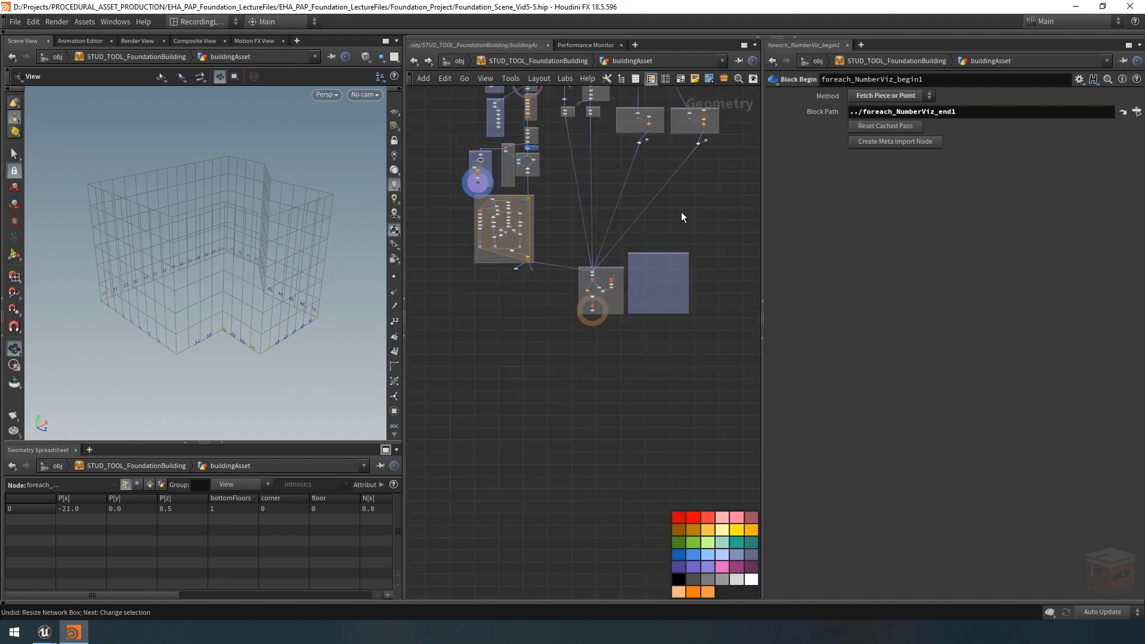
{"action": "middle_click_drag", "start_coordinate": [682, 212], "coordinate": [652, 269]}
{"action": "scroll", "coordinate": [650, 324], "scroll_direction": "up", "scroll_amount": 6}
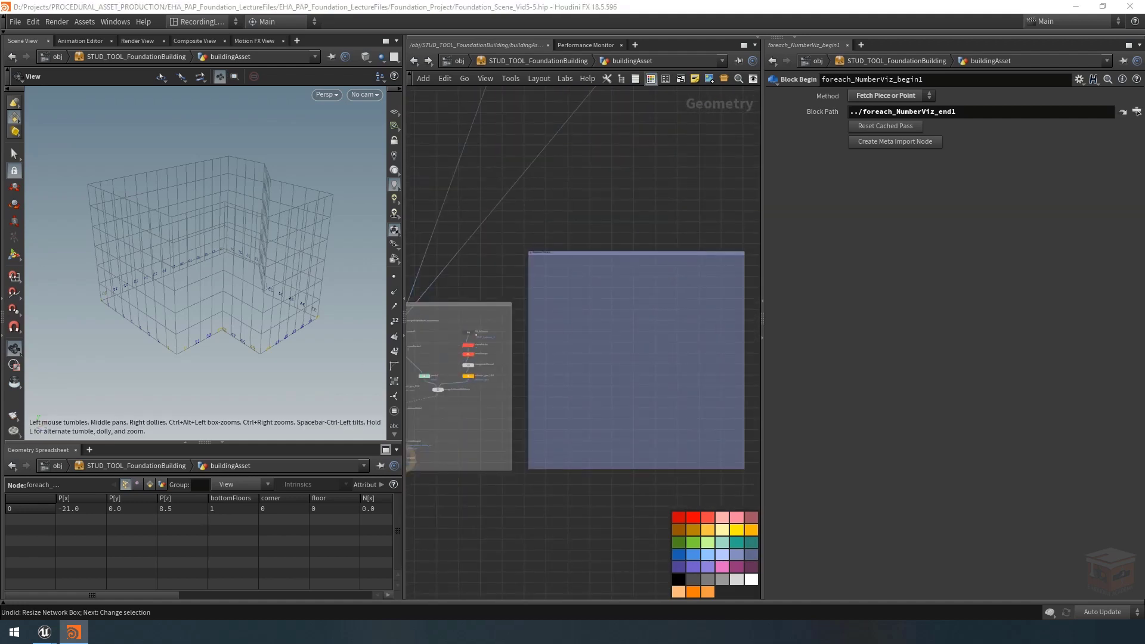
{"action": "middle_click_drag", "start_coordinate": [664, 377], "coordinate": [616, 379]}
{"action": "mouse_move", "coordinate": [421, 367]}
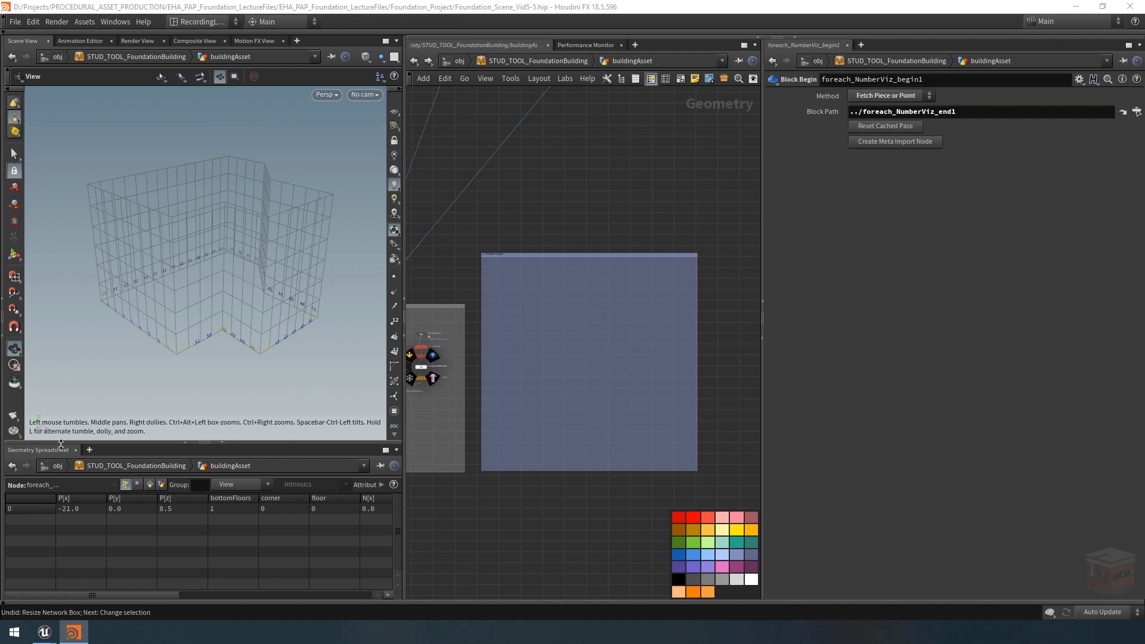
{"action": "middle_click_drag", "start_coordinate": [596, 364], "coordinate": [590, 374]}
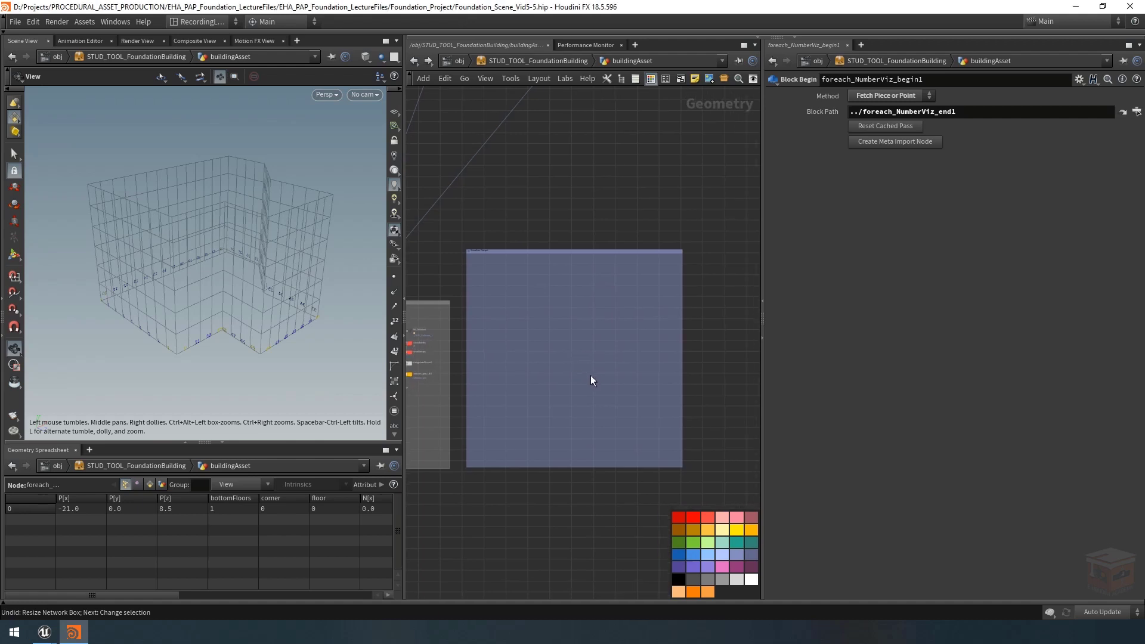
{"action": "left_click", "coordinate": [650, 80]}
Add an Object Merge node inside the Visualizer Output box
{"action": "scroll", "coordinate": [590, 376], "scroll_direction": "up", "scroll_amount": 3}
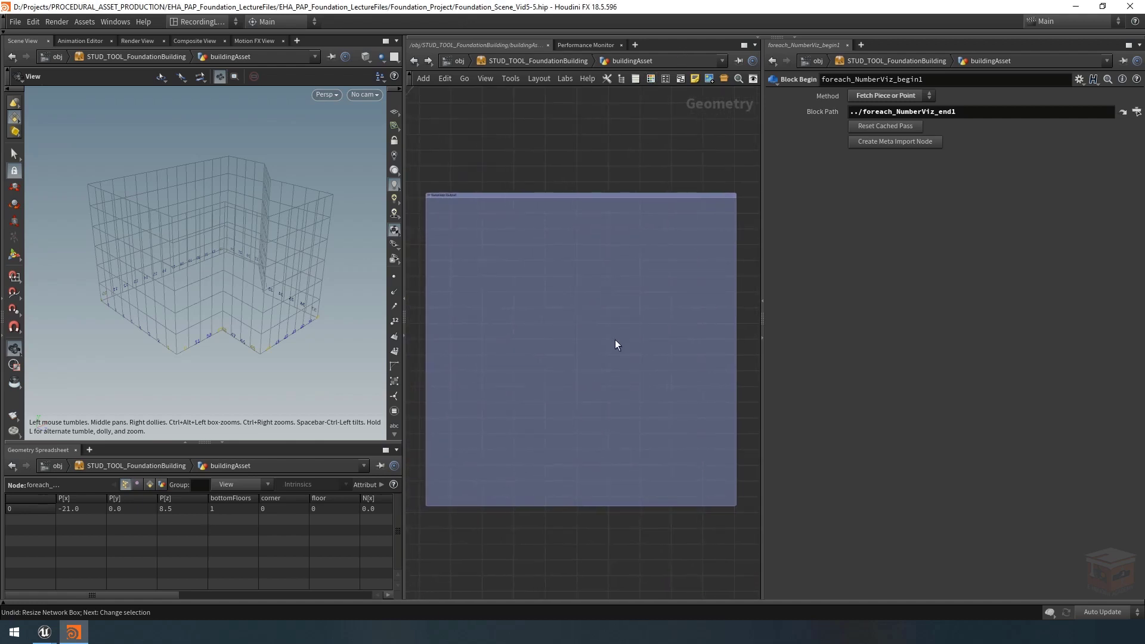
{"action": "key", "text": "Tab"}
{"action": "type", "text": "obj"}
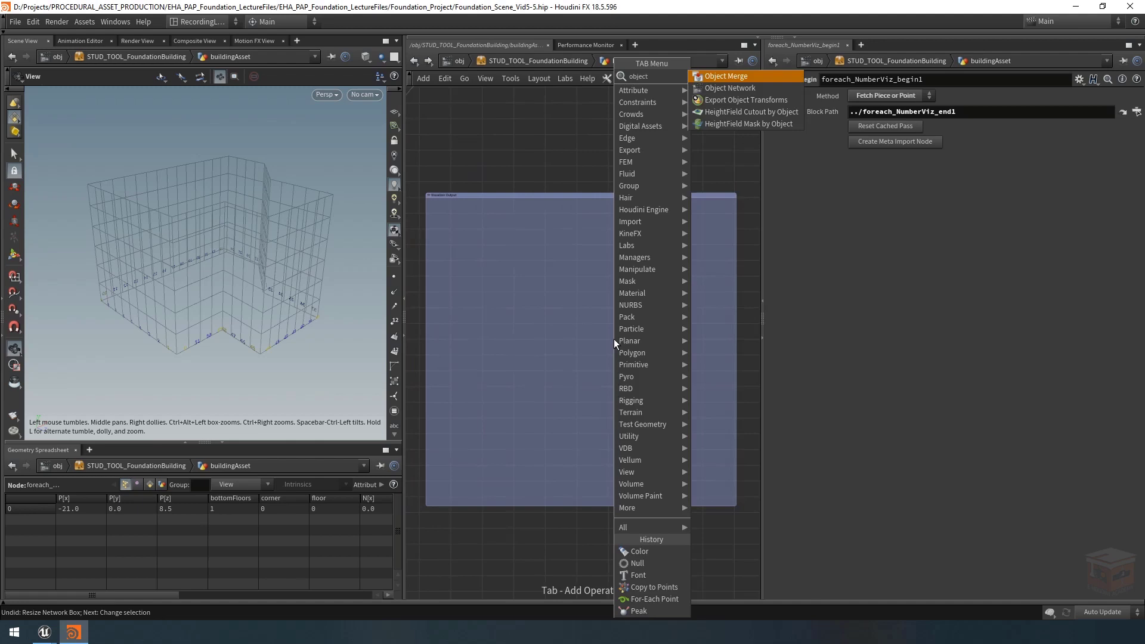
{"action": "key", "text": "Return"}
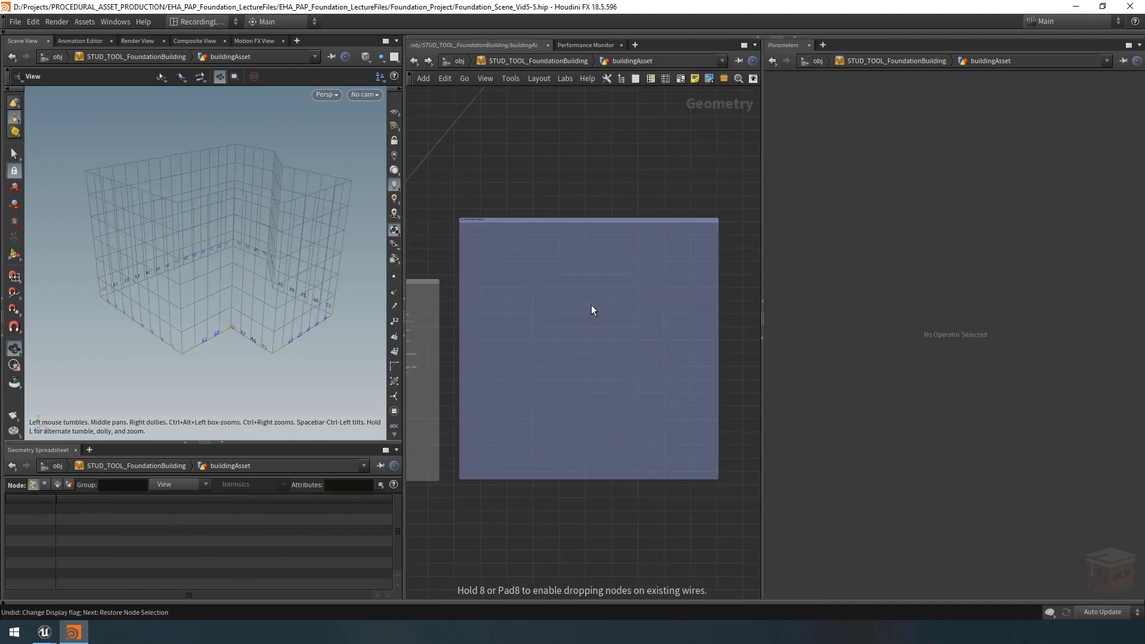
{"action": "scroll", "coordinate": [606, 306], "scroll_direction": "up", "scroll_amount": 3}
{"action": "left_click", "coordinate": [618, 306]}
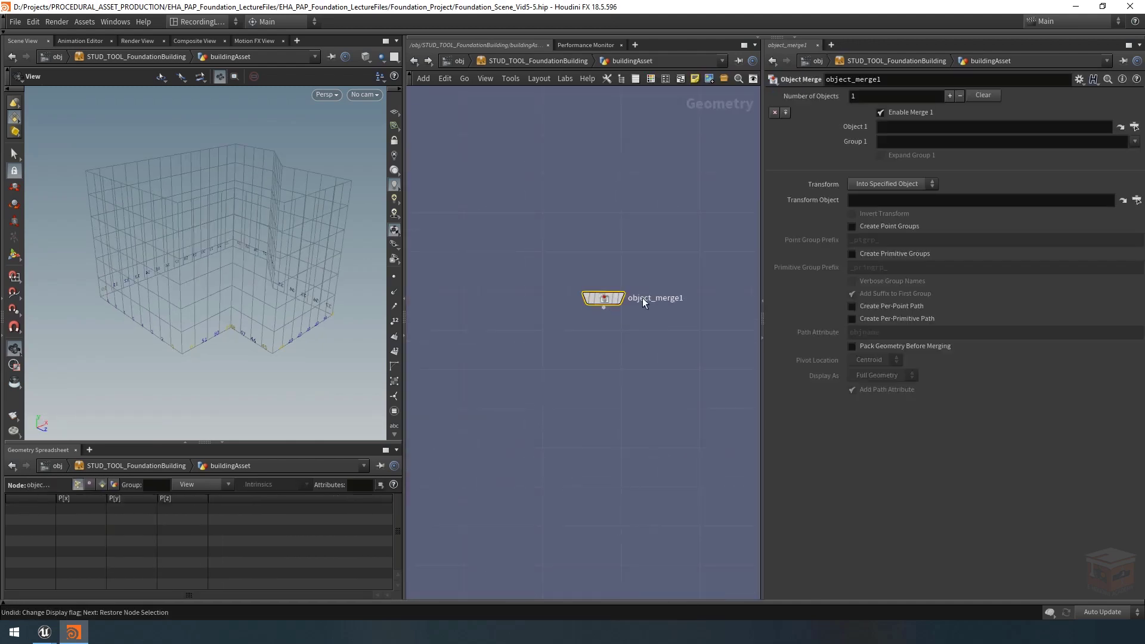
{"action": "middle_click_drag", "start_coordinate": [654, 328], "coordinate": [644, 330]}
Rename the Object Merge node to IN_Visualizers
{"action": "double_click", "coordinate": [650, 305]}
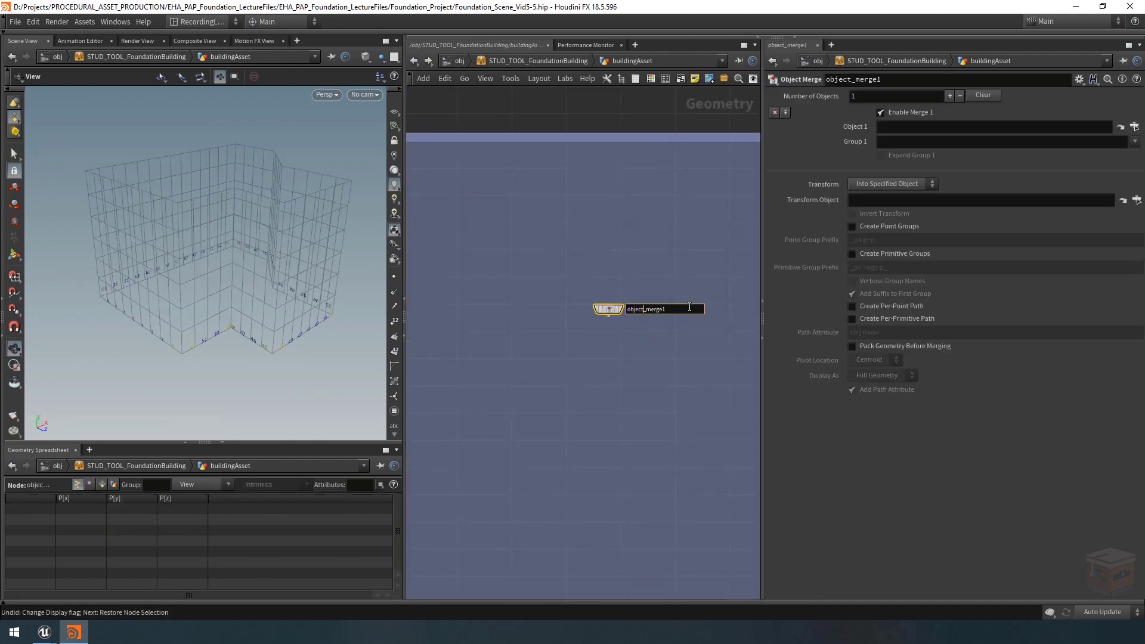
{"action": "type", "text": "IN_vis"}
{"action": "key", "text": "BackSpace"}
{"action": "key", "text": "BackSpace"}
{"action": "key", "text": "BackSpace"}
{"action": "type", "text": "Visualizers"}
{"action": "key", "text": "Return"}
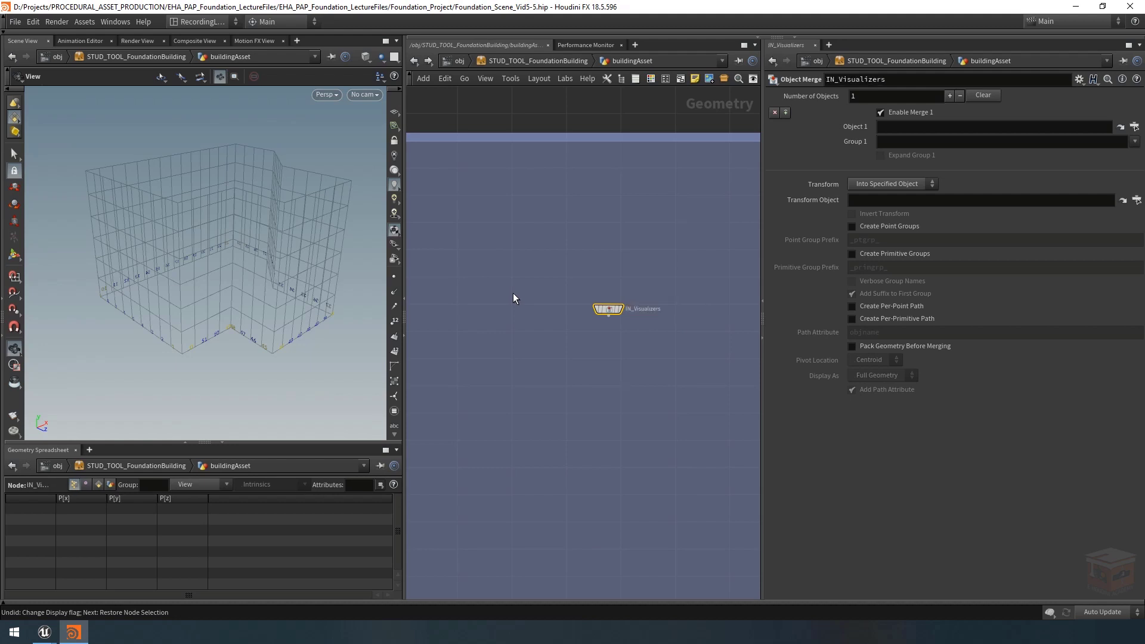
Colour the IN_Visualizers node dark grey and set it as the displayed node
{"action": "scroll", "coordinate": [649, 328], "scroll_direction": "up", "scroll_amount": 2}
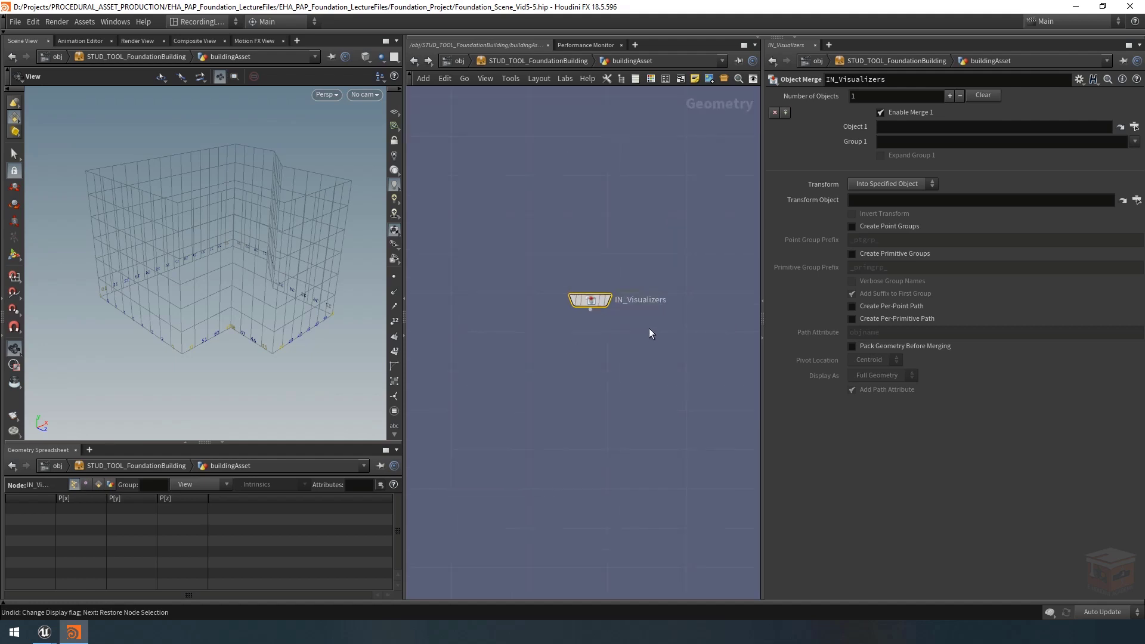
{"action": "left_click", "coordinate": [650, 79]}
{"action": "left_click", "coordinate": [698, 578]}
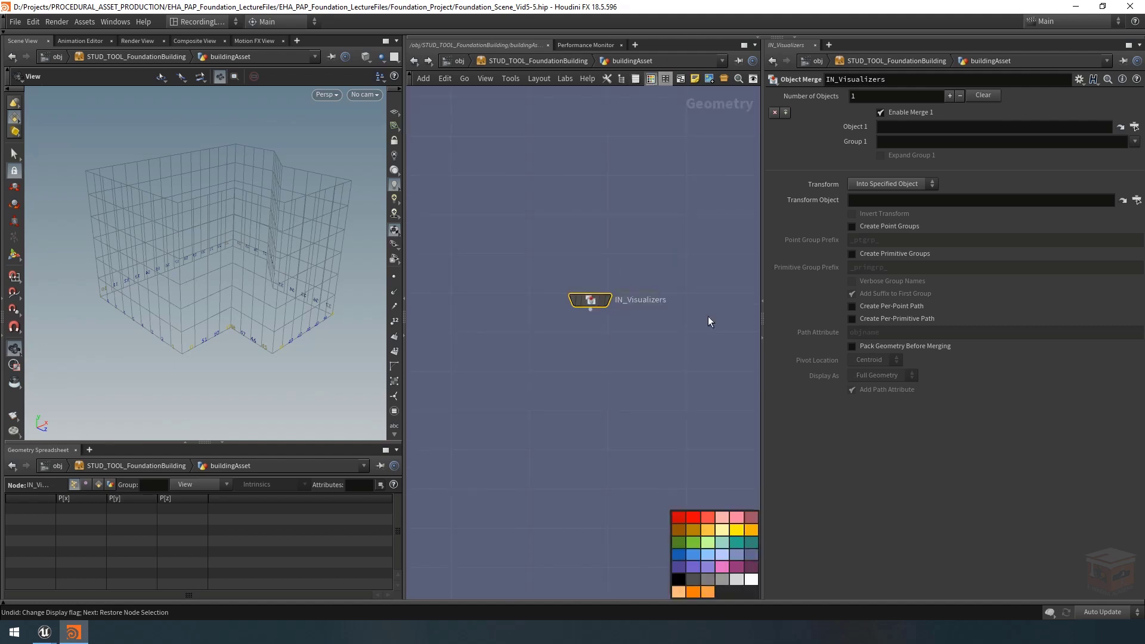
{"action": "left_click", "coordinate": [653, 80]}
{"action": "mouse_move", "coordinate": [576, 311]}
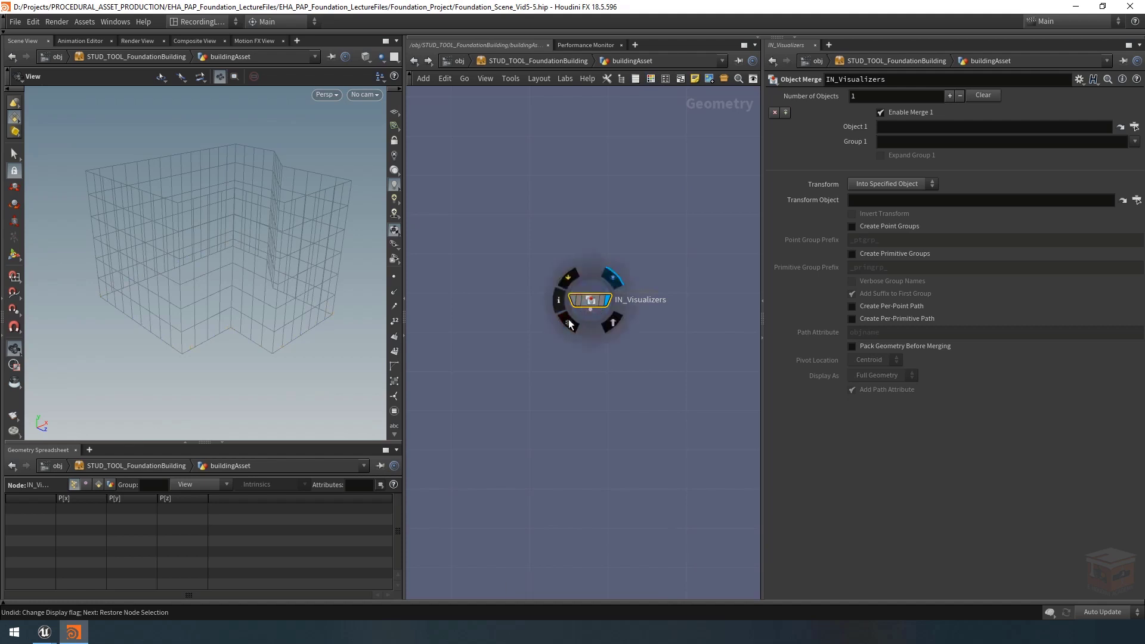
Set Object 1 of the IN_Visualizers merge to the OUT_CornerVisualizer node
{"action": "scroll", "coordinate": [582, 352], "scroll_direction": "down", "scroll_amount": 5}
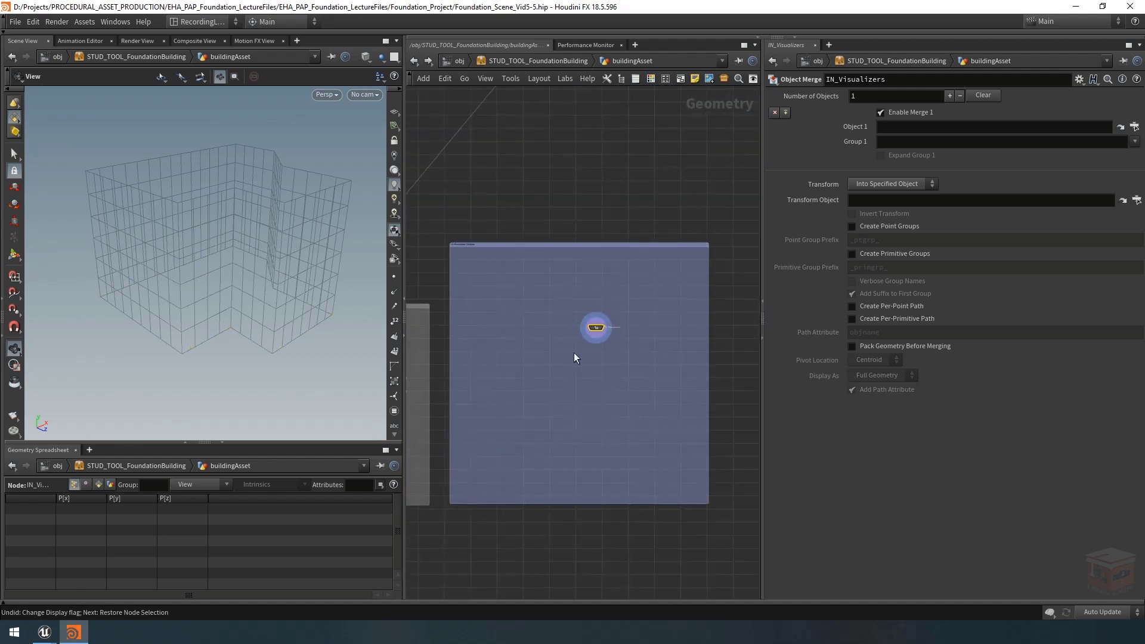
{"action": "key", "text": "h"}
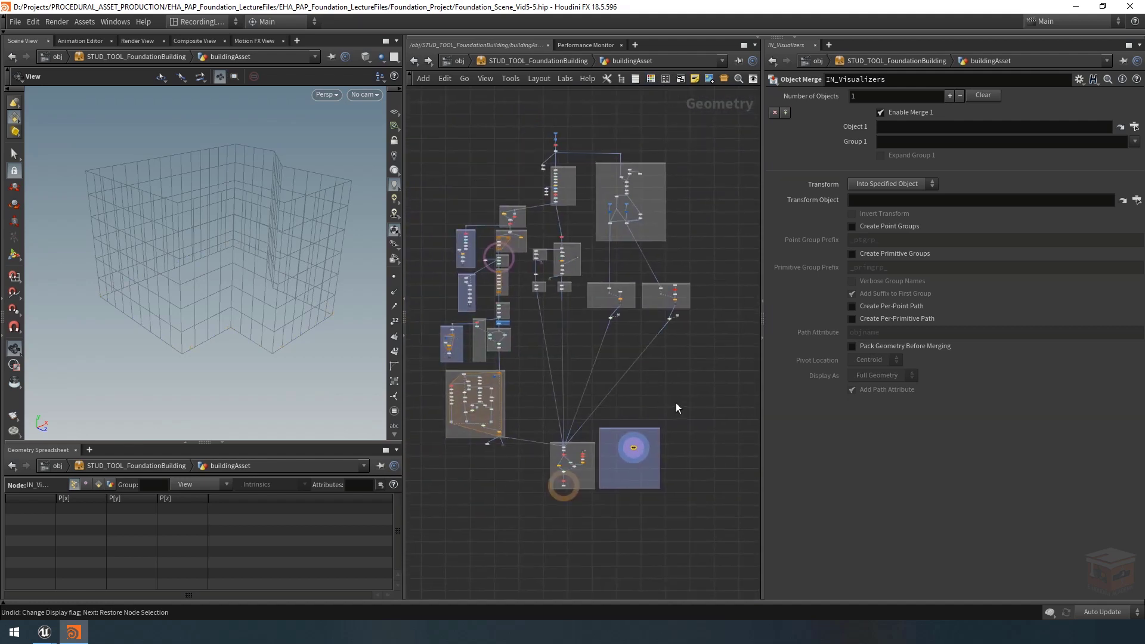
{"action": "scroll", "coordinate": [627, 400], "scroll_direction": "up", "scroll_amount": 5}
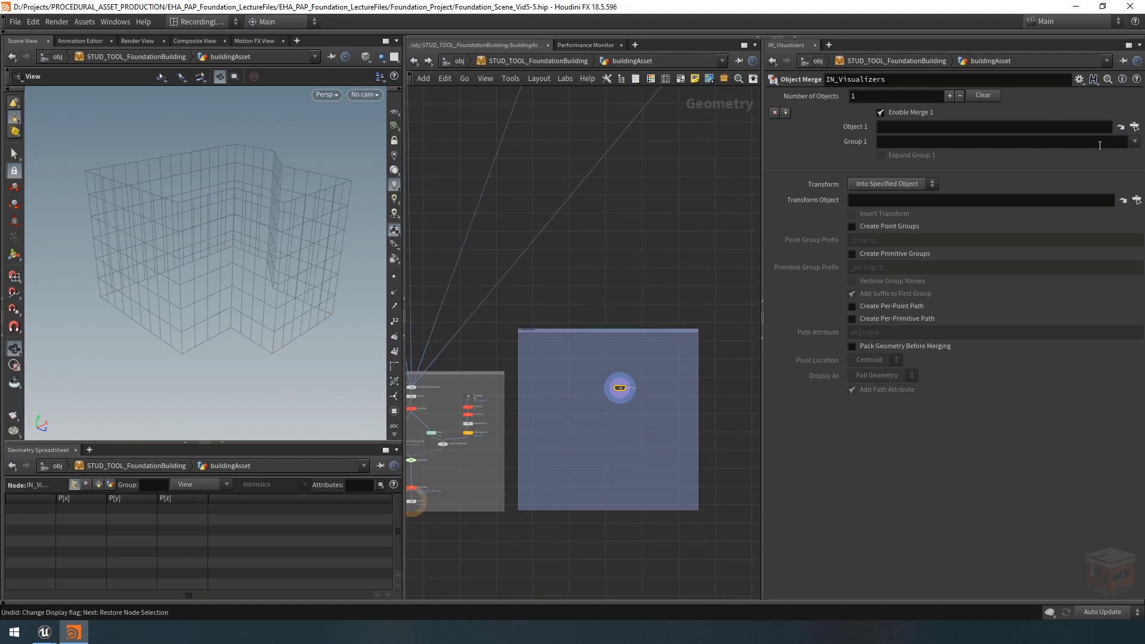
{"action": "left_click", "coordinate": [1135, 128]}
{"action": "left_click_drag", "start_coordinate": [1060, 21], "coordinate": [610, 80]}
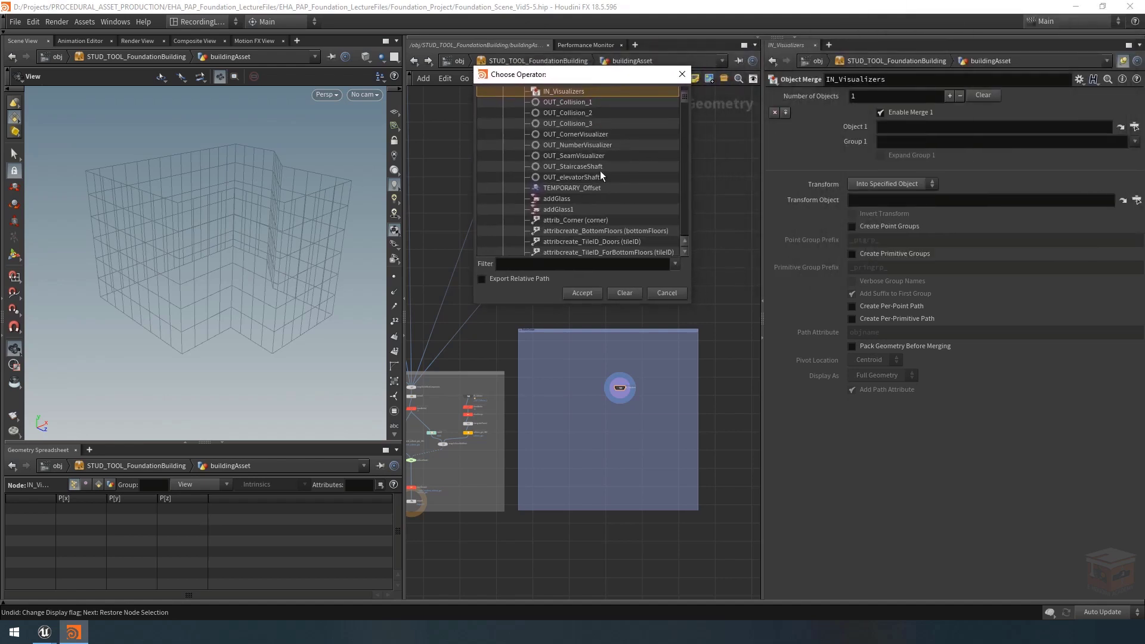
{"action": "scroll", "coordinate": [591, 179], "scroll_direction": "up", "scroll_amount": 2}
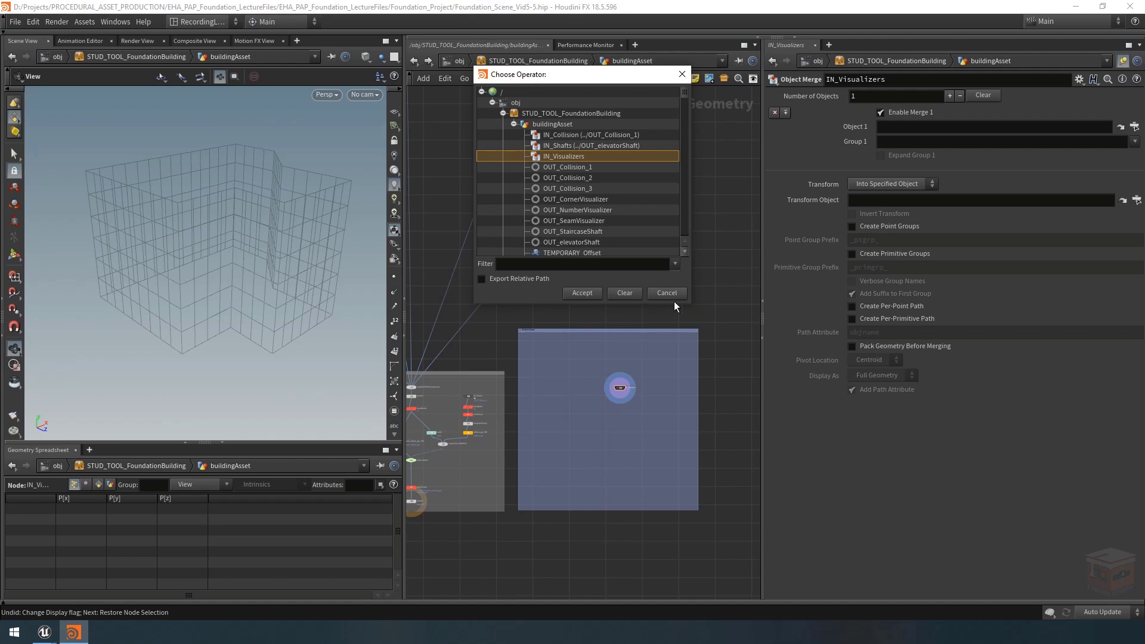
{"action": "left_click_drag", "start_coordinate": [690, 305], "coordinate": [756, 361]}
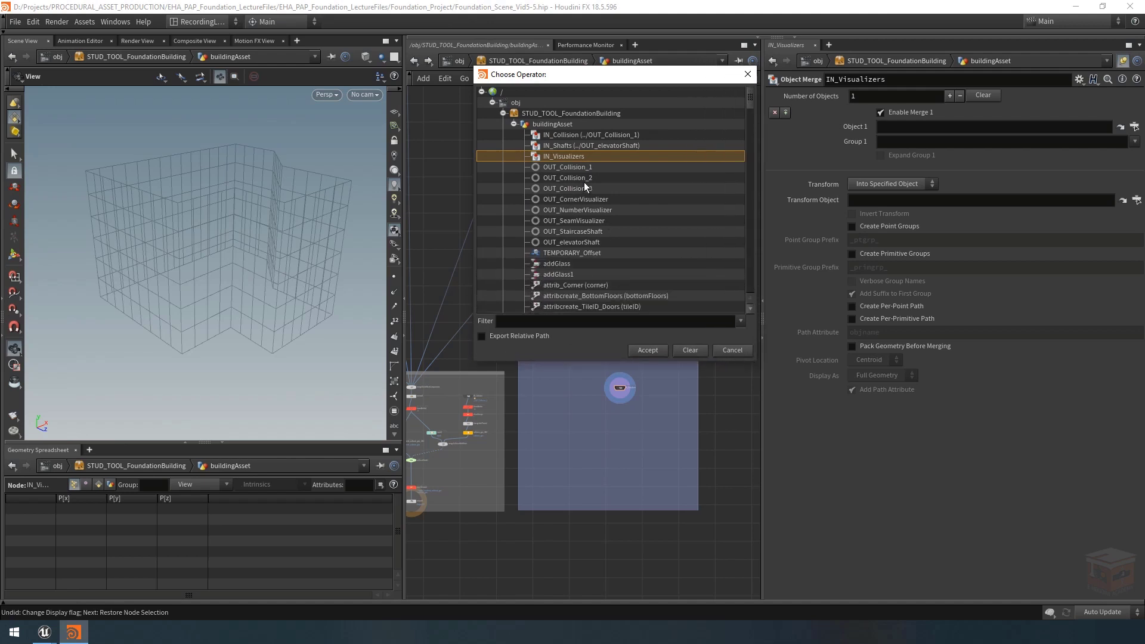
{"action": "scroll", "coordinate": [584, 187], "scroll_direction": "down", "scroll_amount": 2}
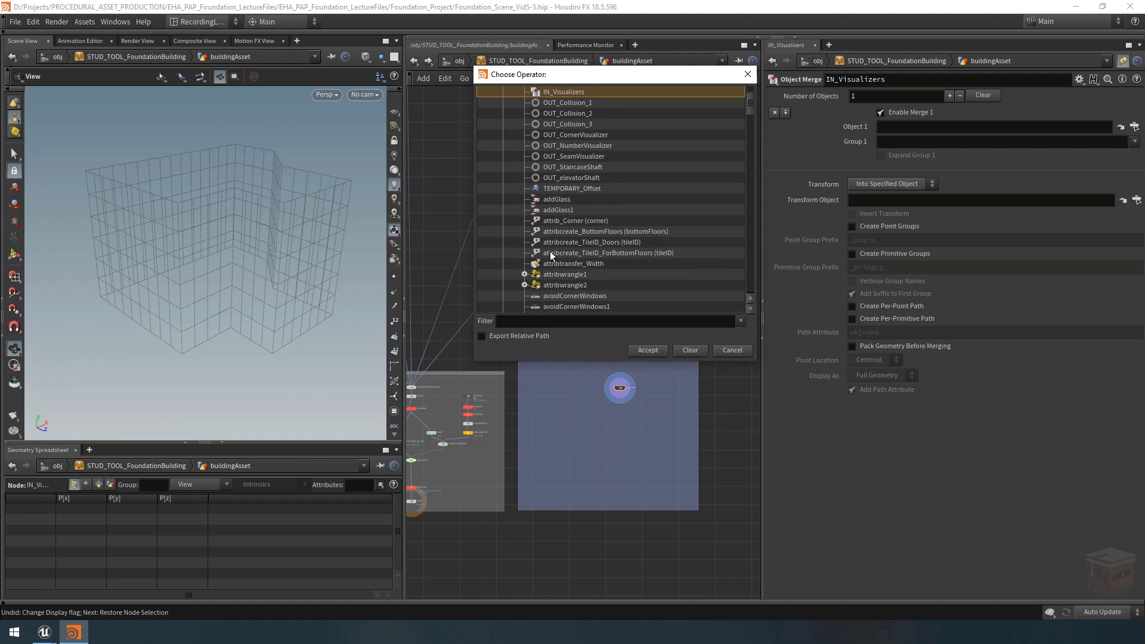
{"action": "scroll", "coordinate": [550, 252], "scroll_direction": "up", "scroll_amount": 2}
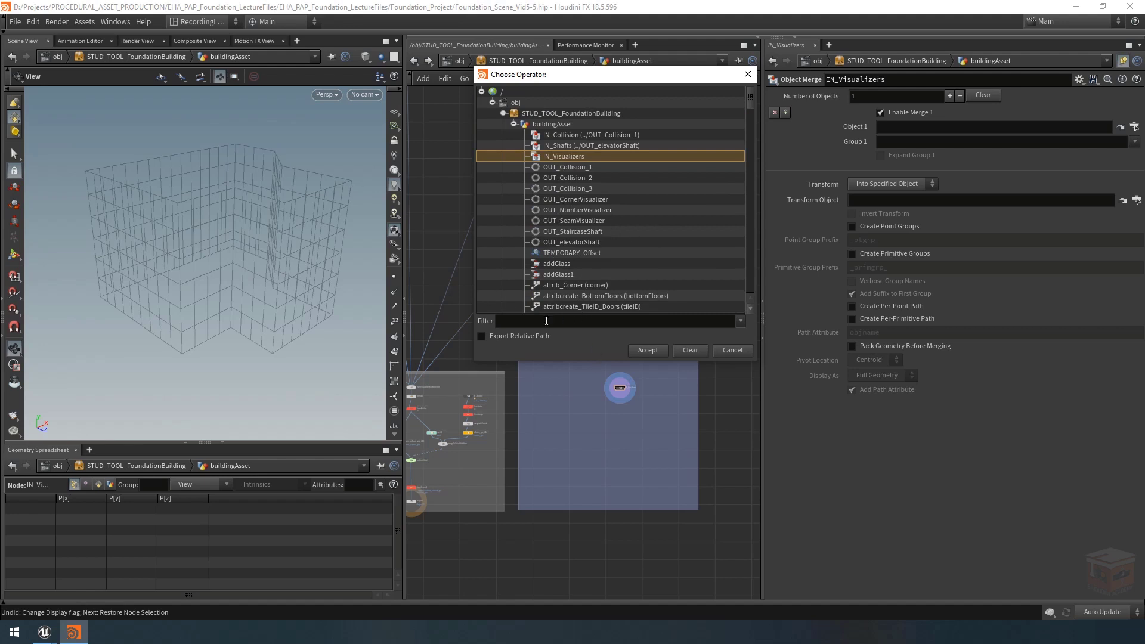
{"action": "left_click", "coordinate": [570, 200]}
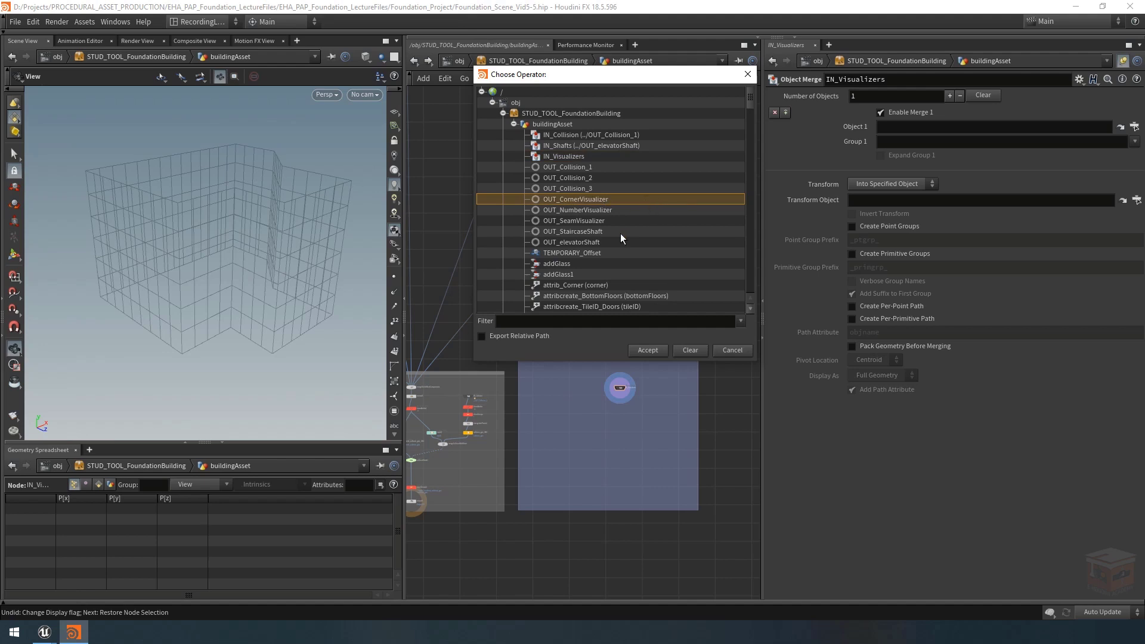
{"action": "left_click", "coordinate": [647, 350]}
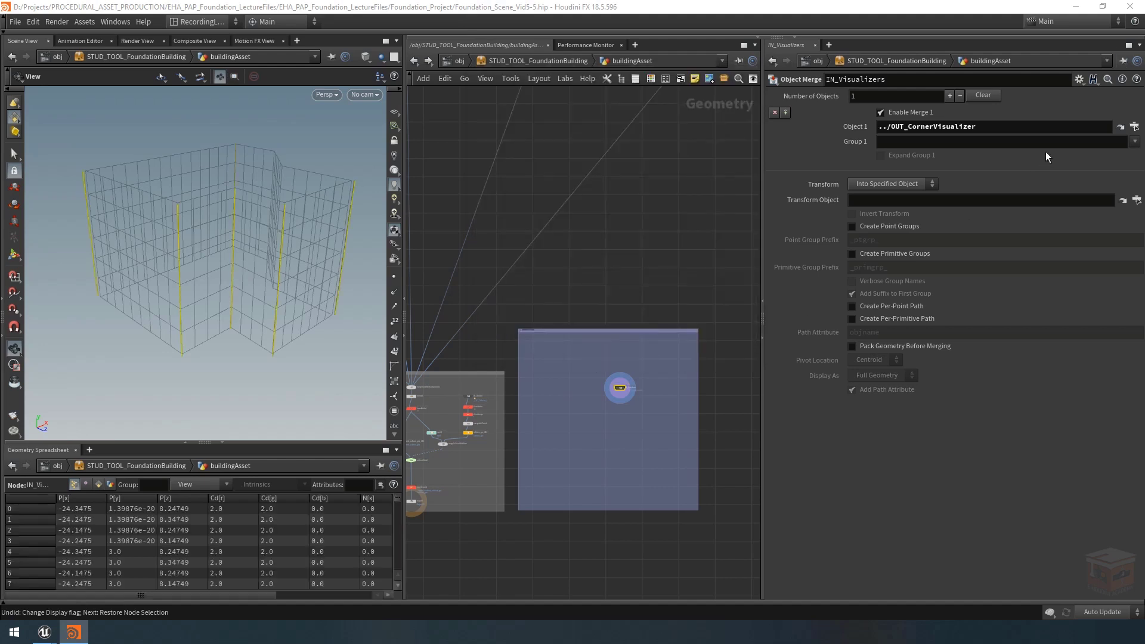
Increase the IN_Visualizers merge to three objects and set Object 2 to OUT_SeamVisualizer
{"action": "left_click", "coordinate": [950, 96]}
{"action": "left_click", "coordinate": [950, 96]}
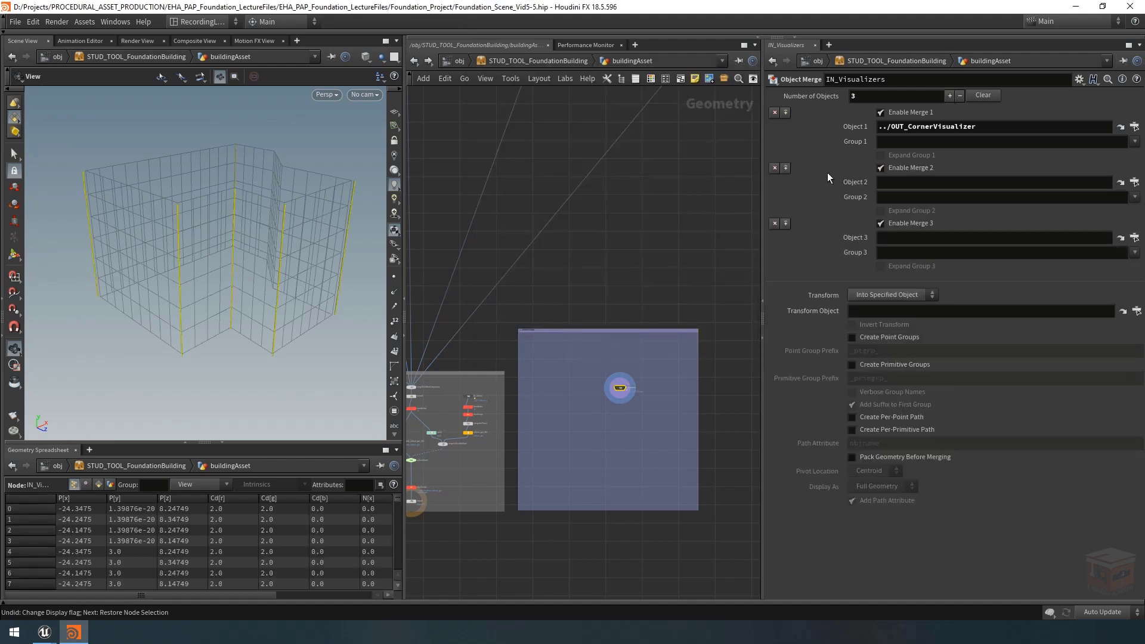
{"action": "left_click", "coordinate": [1135, 182]}
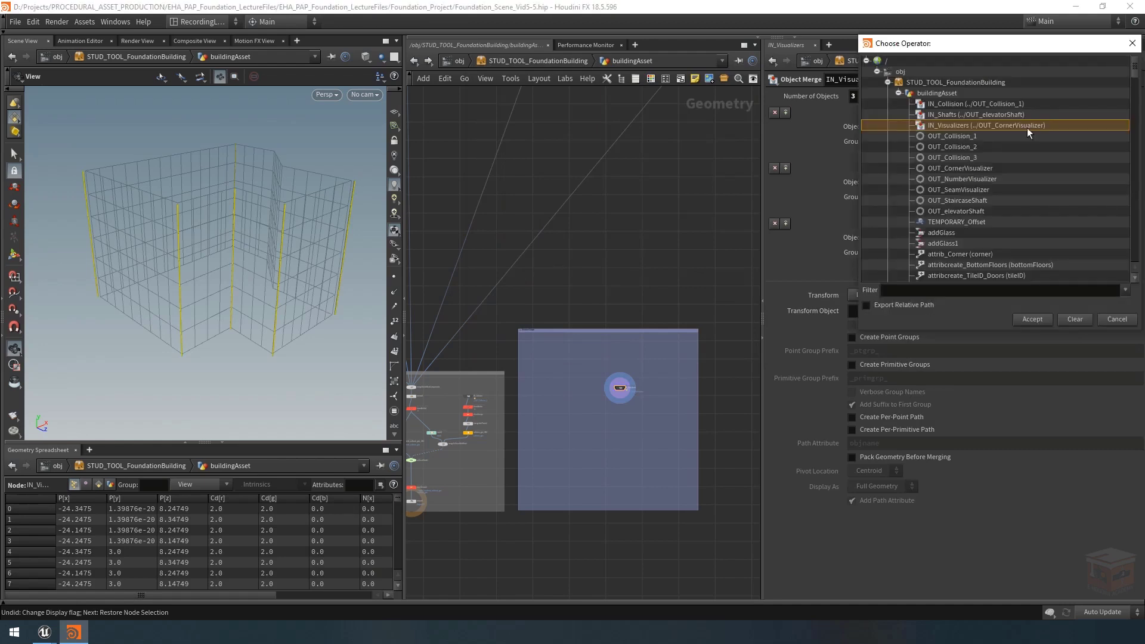
{"action": "left_click_drag", "start_coordinate": [1023, 48], "coordinate": [584, 67]}
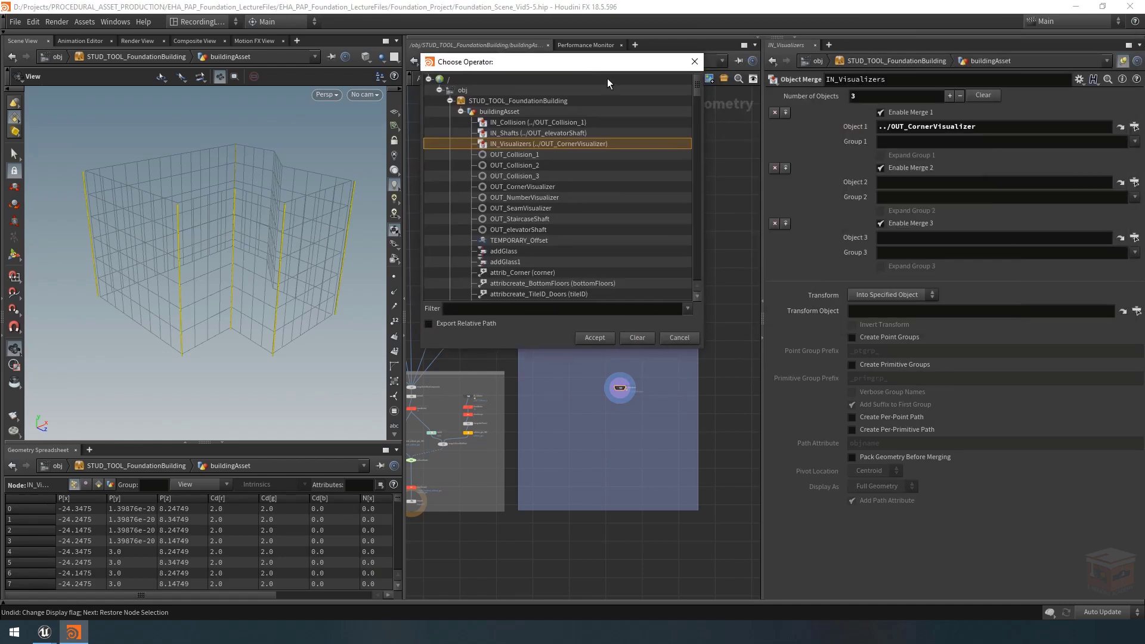
{"action": "left_click", "coordinate": [521, 197]}
{"action": "left_click", "coordinate": [525, 208]}
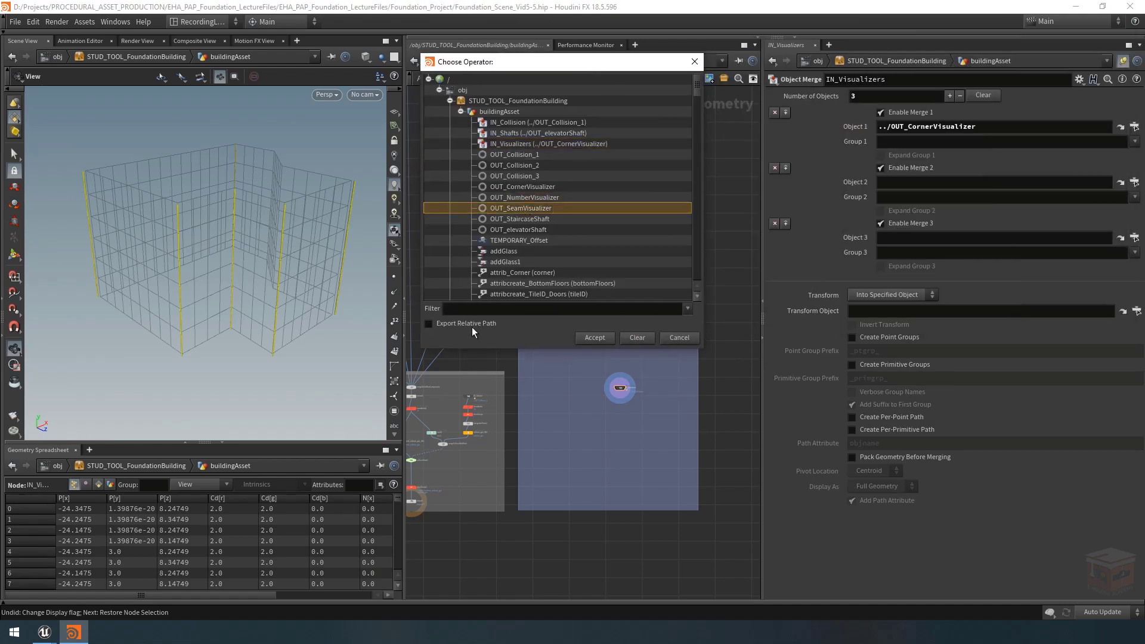
{"action": "left_click", "coordinate": [604, 339]}
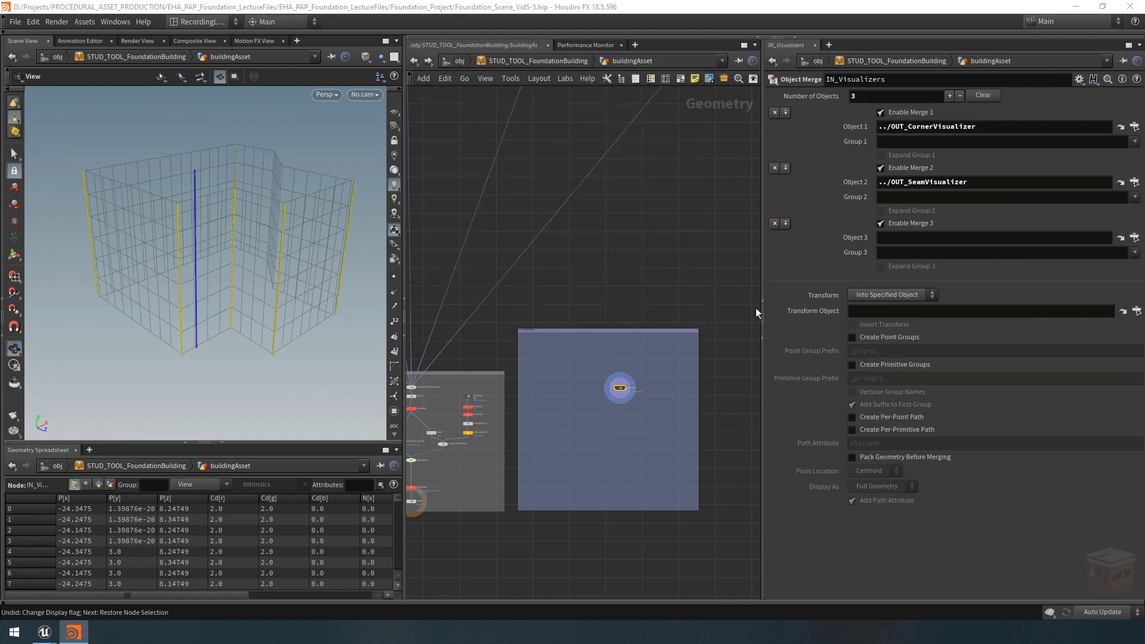
Set Object 3 of the IN_Visualizers merge to OUT_NumberVisualizer
{"action": "left_click", "coordinate": [1135, 238]}
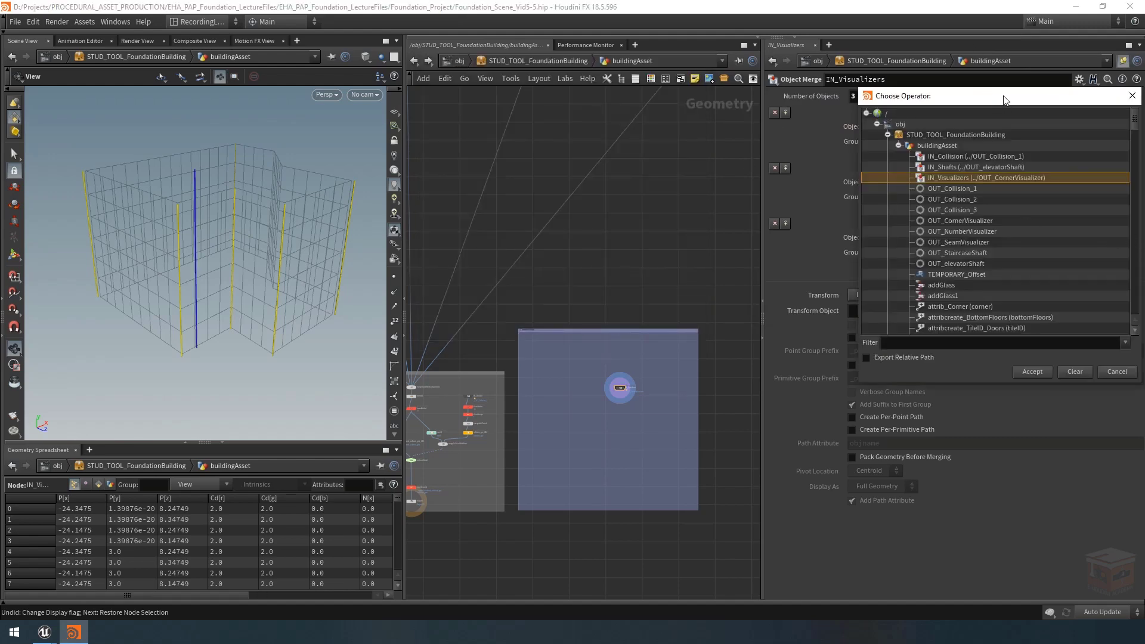
{"action": "left_click_drag", "start_coordinate": [1005, 100], "coordinate": [579, 66]}
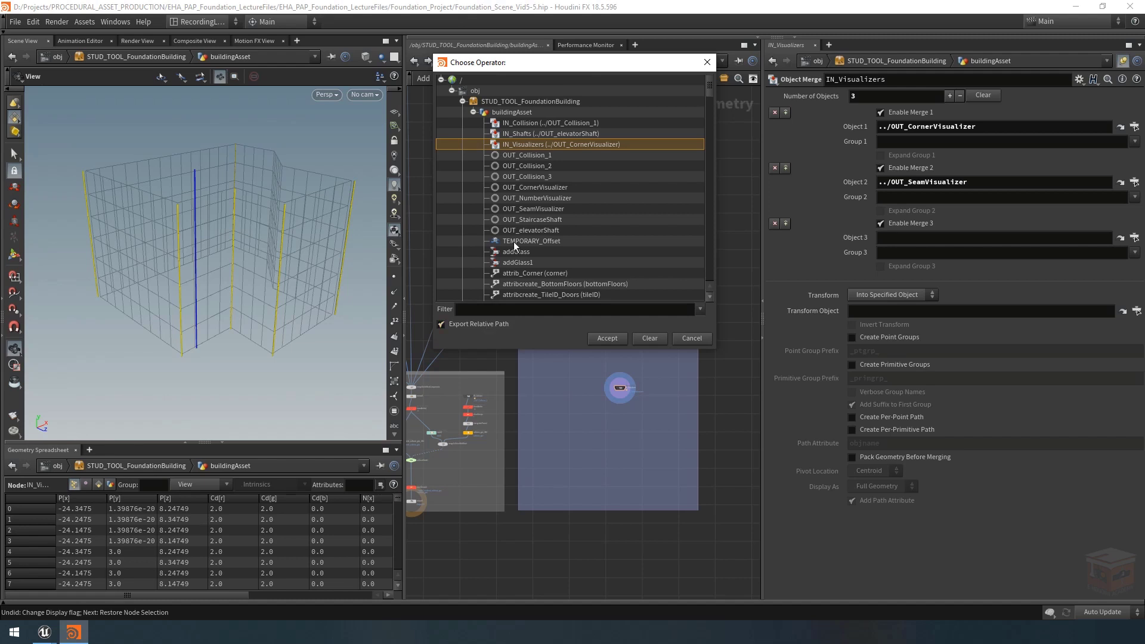
{"action": "left_click", "coordinate": [538, 198]}
{"action": "left_click", "coordinate": [614, 339]}
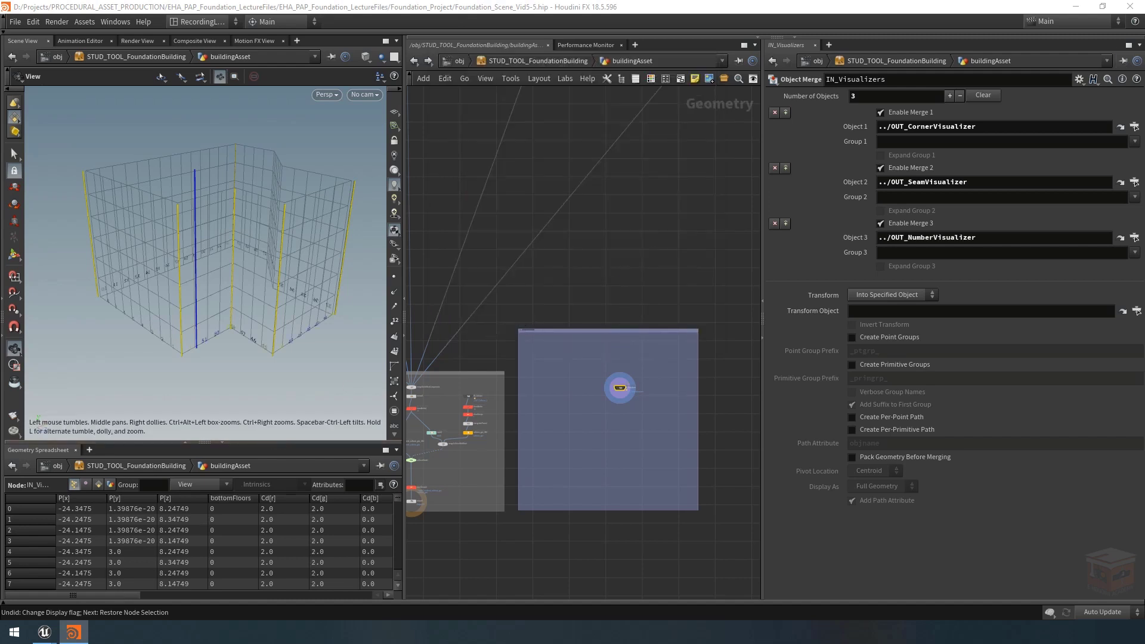
Add a Switch node below IN_Visualizers and rename it showVisualizers
{"action": "middle_click_drag", "start_coordinate": [674, 434], "coordinate": [682, 424]}
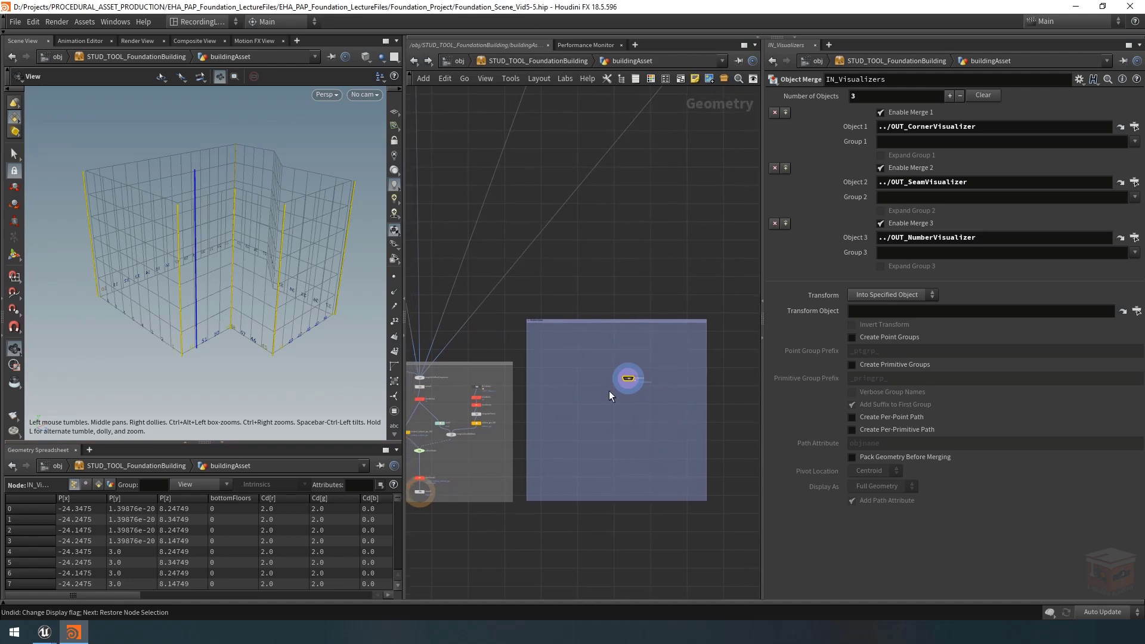
{"action": "scroll", "coordinate": [610, 394], "scroll_direction": "up", "scroll_amount": 3}
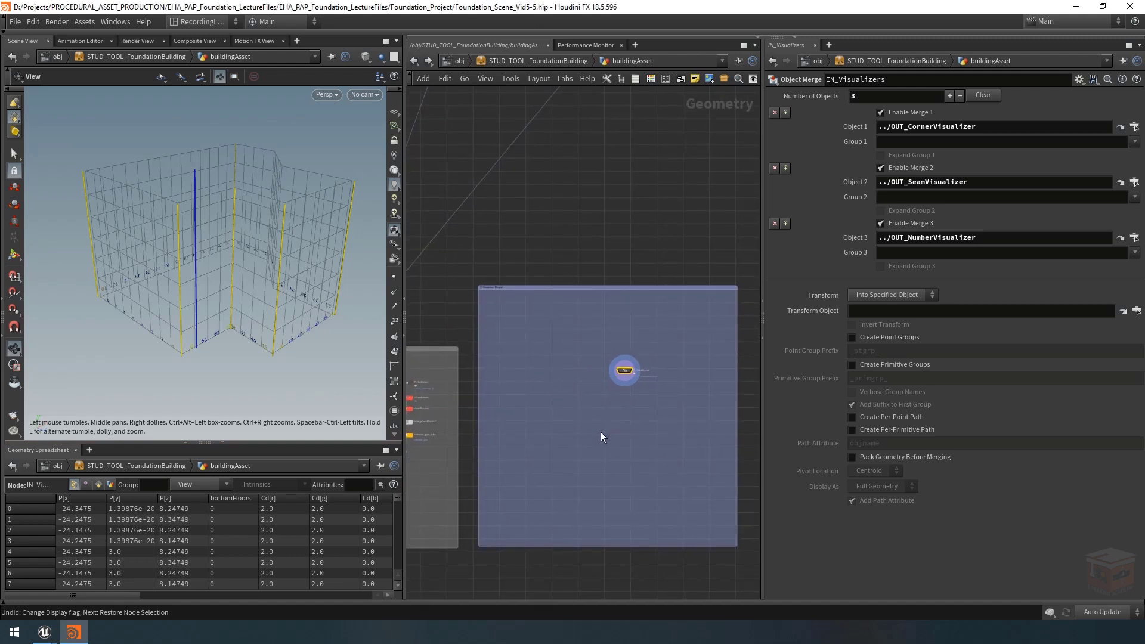
{"action": "scroll", "coordinate": [599, 405], "scroll_direction": "up", "scroll_amount": 3}
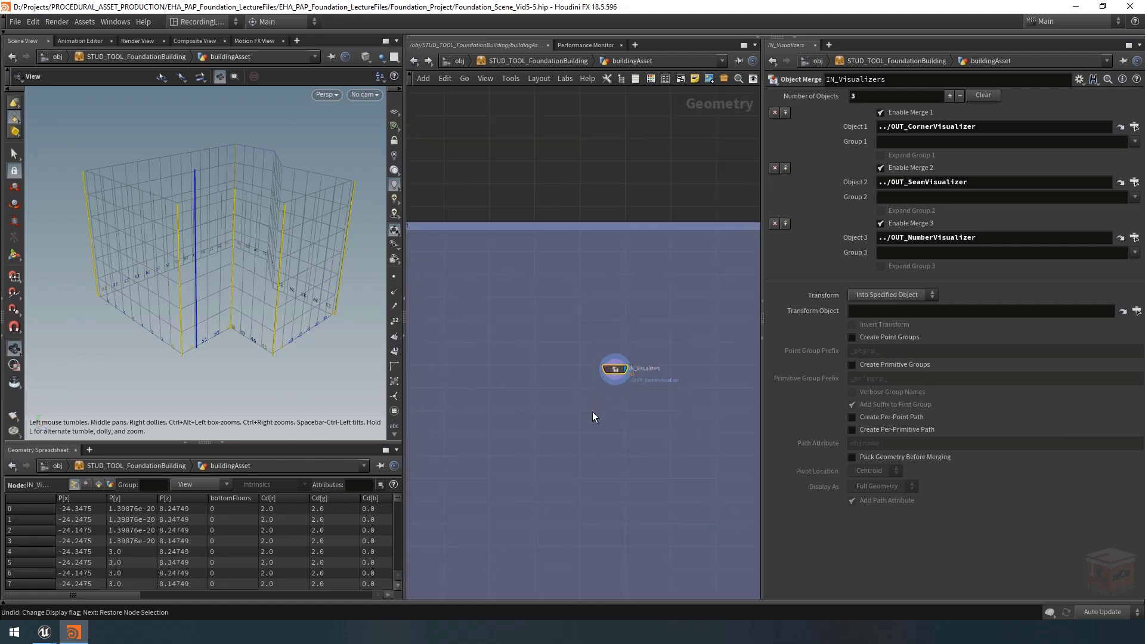
{"action": "key", "text": "Tab"}
{"action": "left_click", "coordinate": [590, 412]}
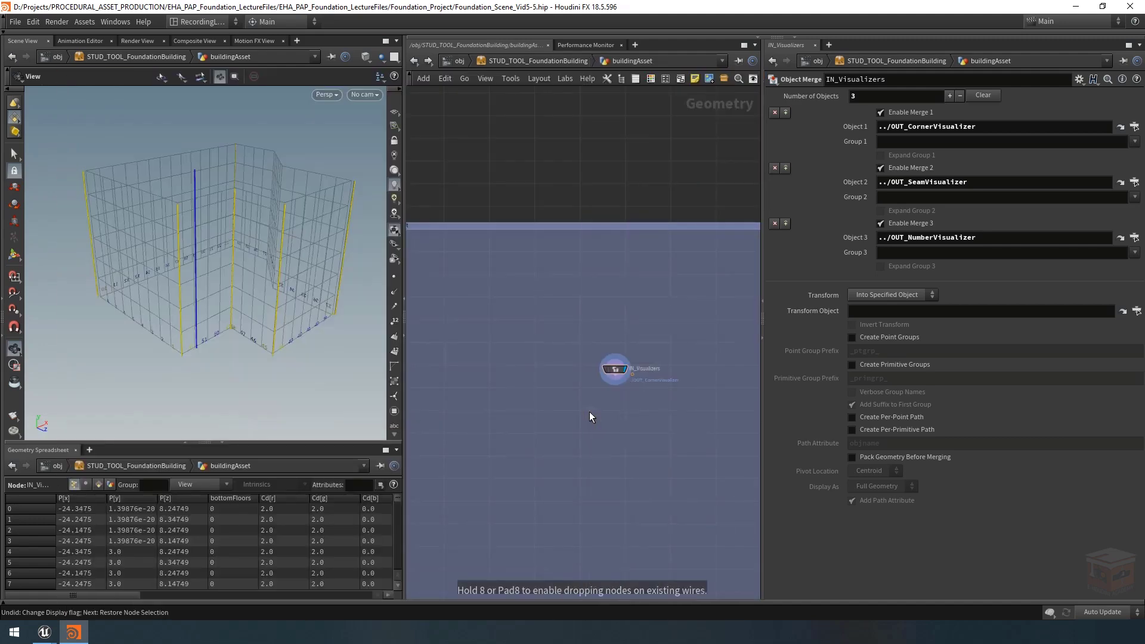
{"action": "left_click", "coordinate": [589, 410]}
{"action": "double_click", "coordinate": [613, 411]}
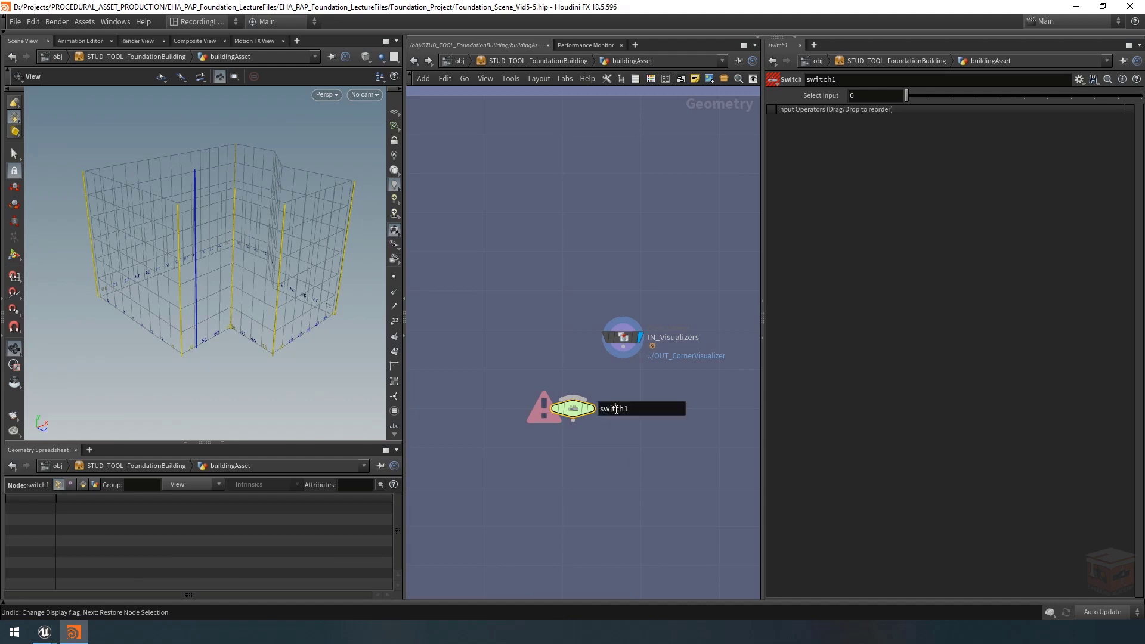
{"action": "type", "text": "showVisualizers"}
{"action": "key", "text": "Return"}
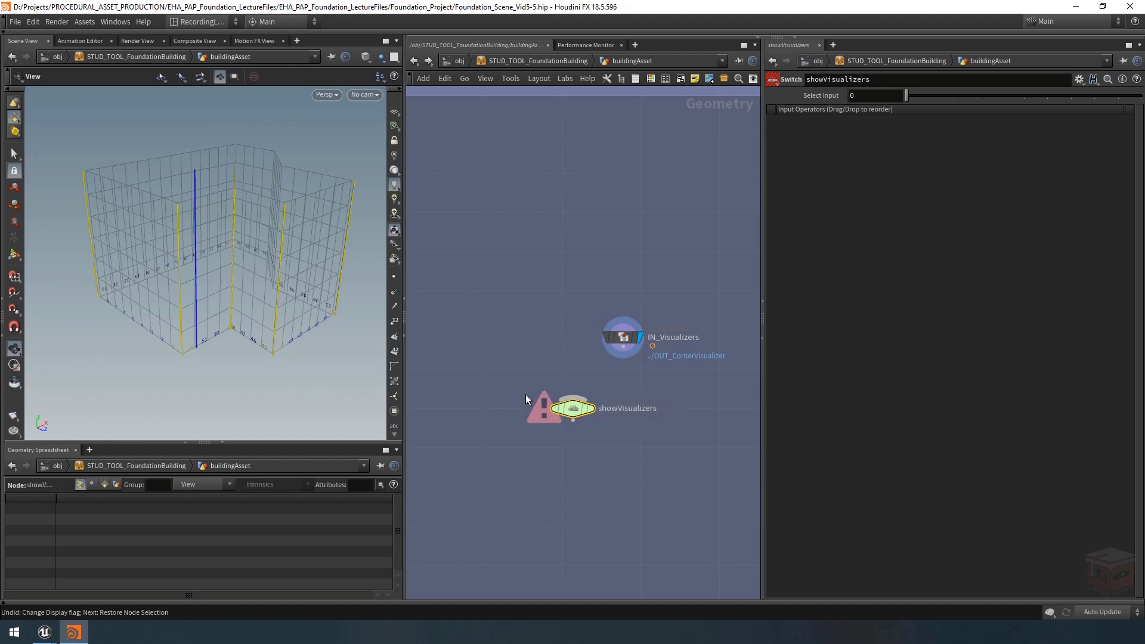
Add a Null node beside IN_Visualizers, wire the Null first and IN_Visualizers second into showVisualizers, and display the switch
{"action": "key", "text": "Tab"}
{"action": "type", "text": "null"}
{"action": "key", "text": "Return"}
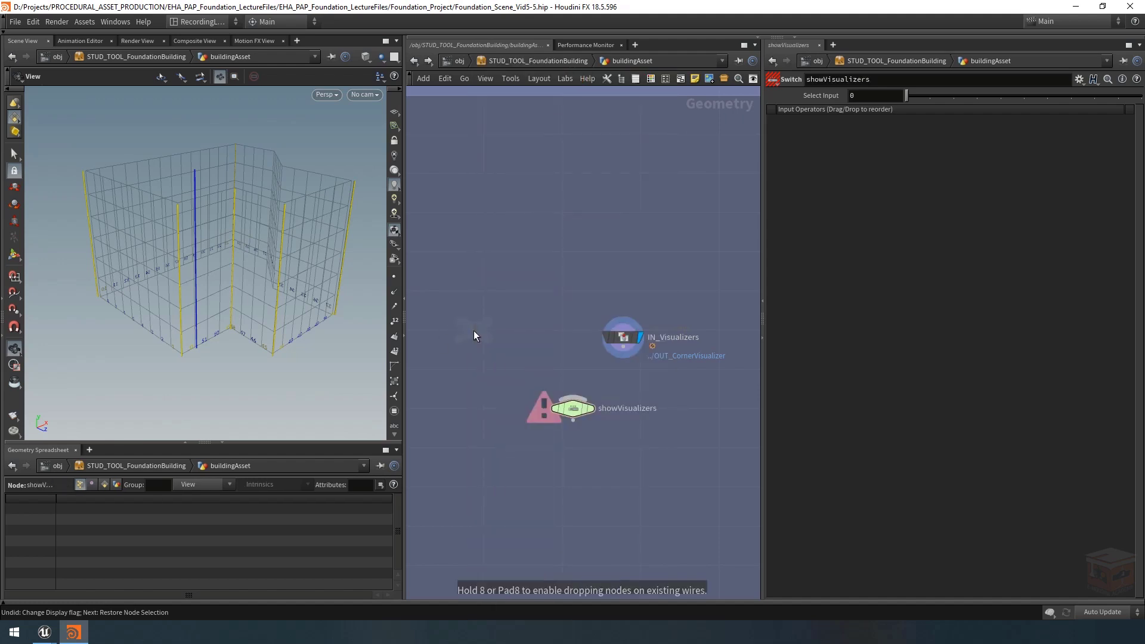
{"action": "left_click", "coordinate": [493, 340]}
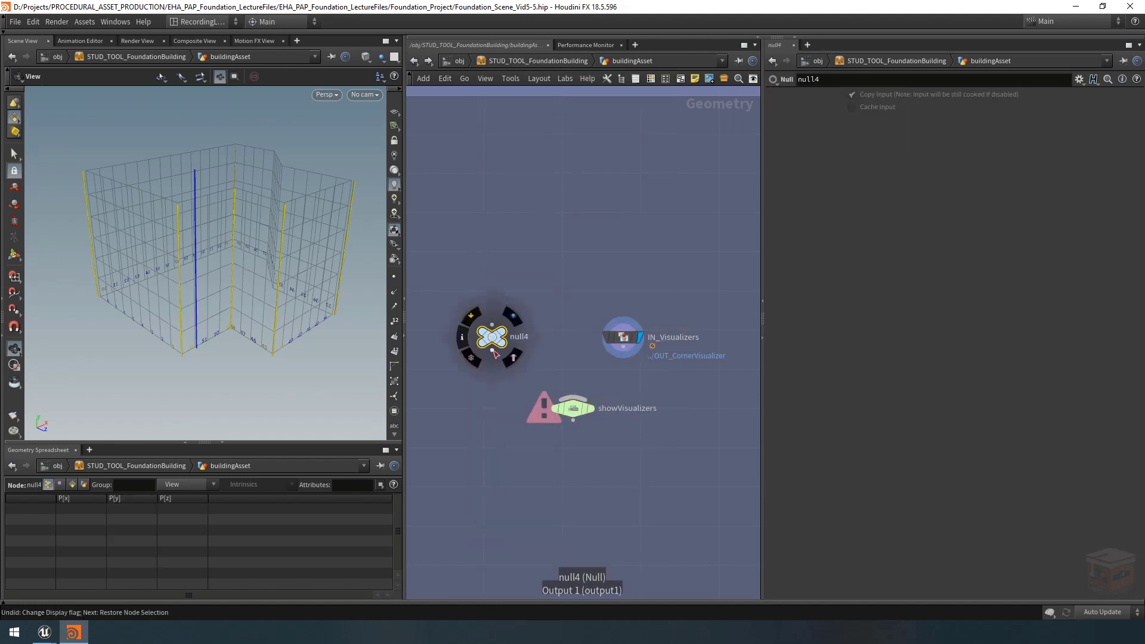
{"action": "left_click", "coordinate": [493, 351]}
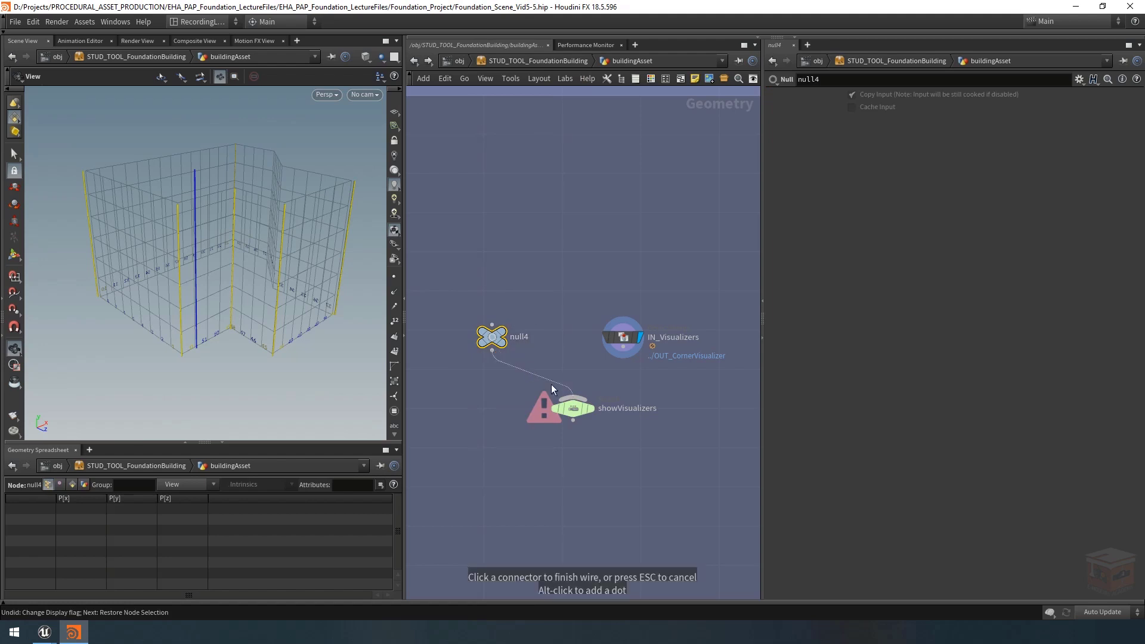
{"action": "left_click", "coordinate": [591, 413]}
{"action": "left_click", "coordinate": [580, 410]}
{"action": "left_click_drag", "start_coordinate": [674, 308], "coordinate": [598, 356]}
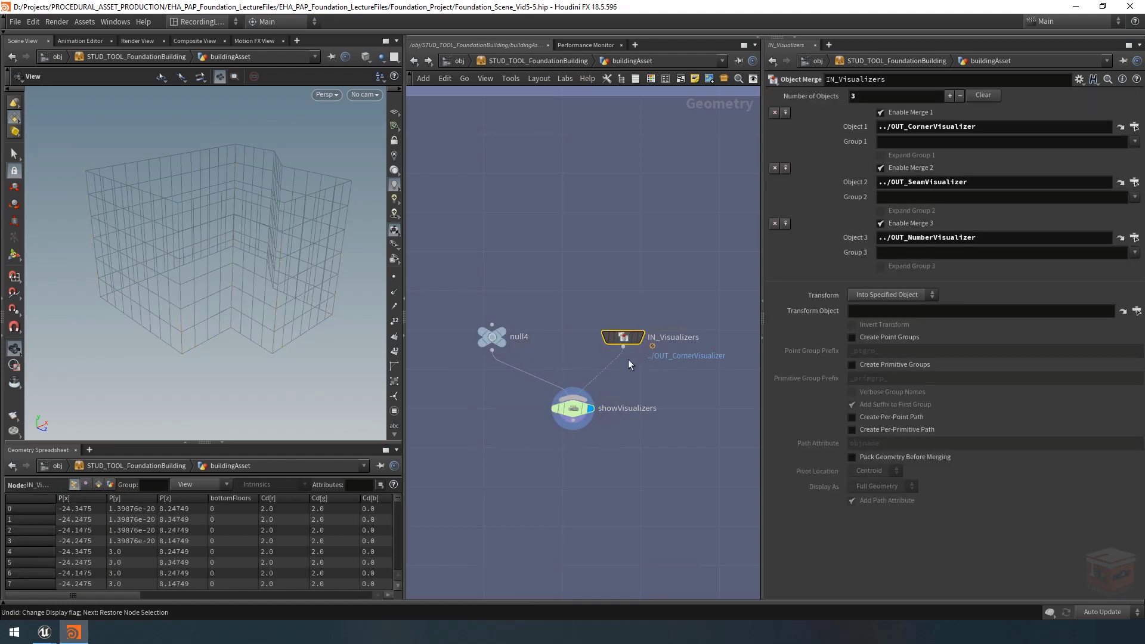
Try disabling the corner and seam merges of IN_Visualizers one at a time, re-enabling each
{"action": "left_click", "coordinate": [883, 113]}
{"action": "left_click", "coordinate": [884, 113]}
{"action": "left_click", "coordinate": [884, 170]}
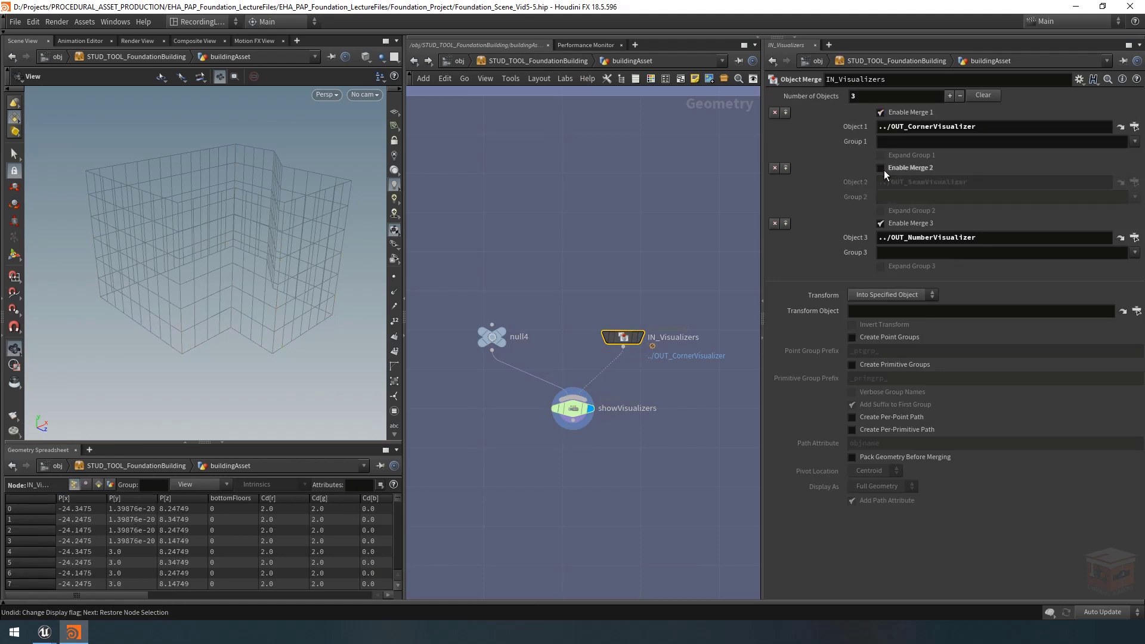
{"action": "left_click", "coordinate": [884, 169]}
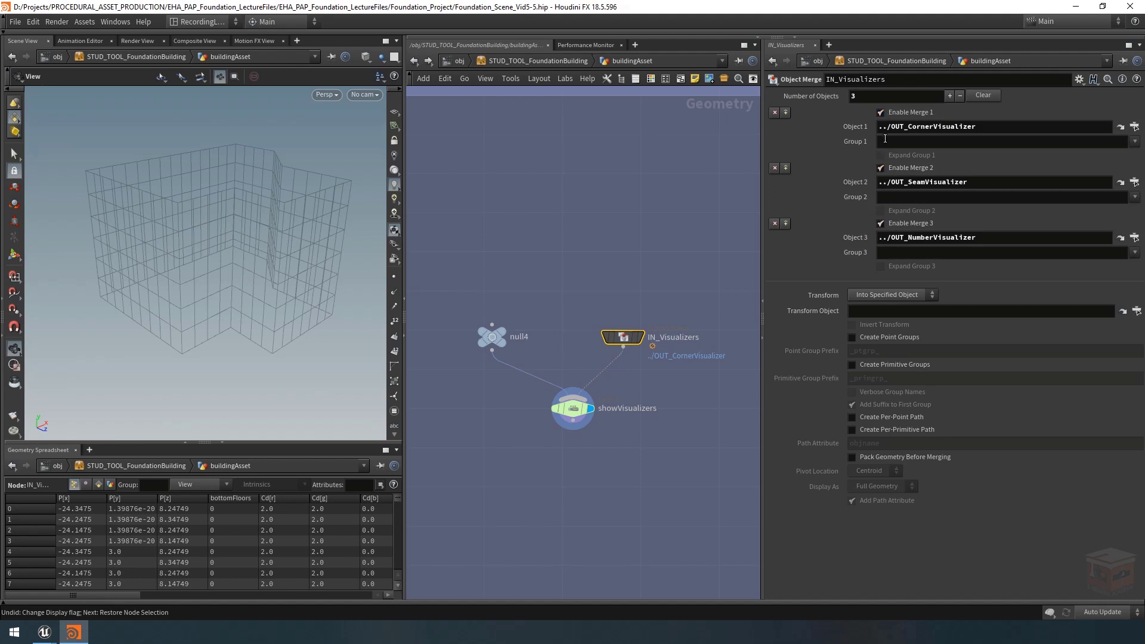
Centre the showVisualizers switch between its two inputs and set its Select Input to 1
{"action": "left_click", "coordinate": [628, 388]}
{"action": "left_click", "coordinate": [647, 409]}
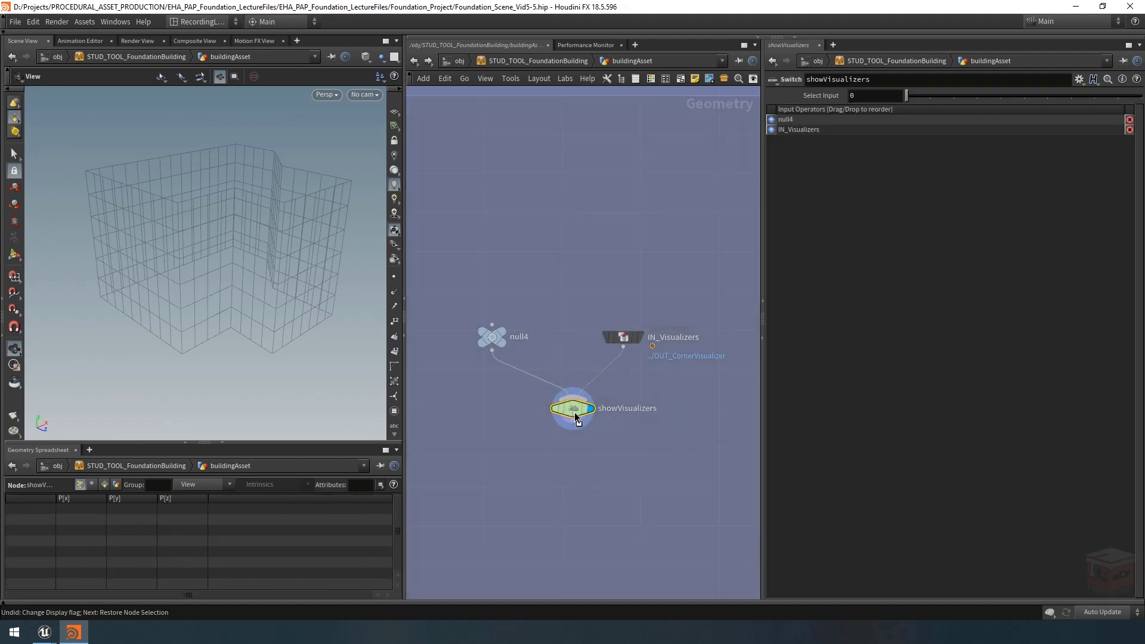
{"action": "left_click_drag", "start_coordinate": [648, 409], "coordinate": [637, 403]}
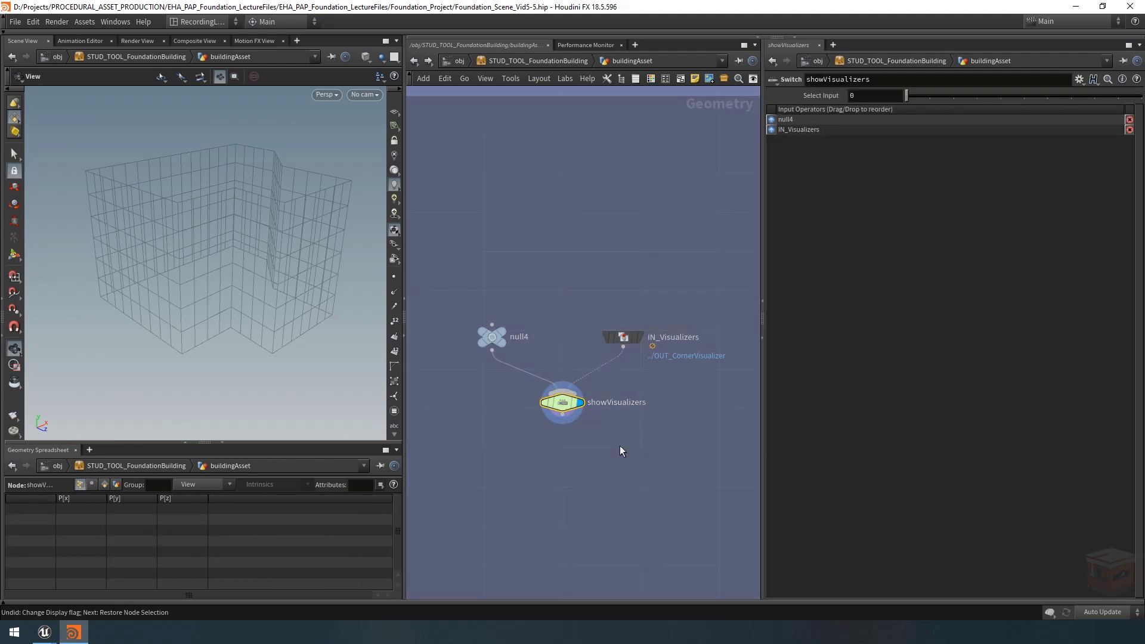
{"action": "scroll", "coordinate": [701, 390], "scroll_direction": "down", "scroll_amount": 2}
{"action": "left_click", "coordinate": [931, 96]}
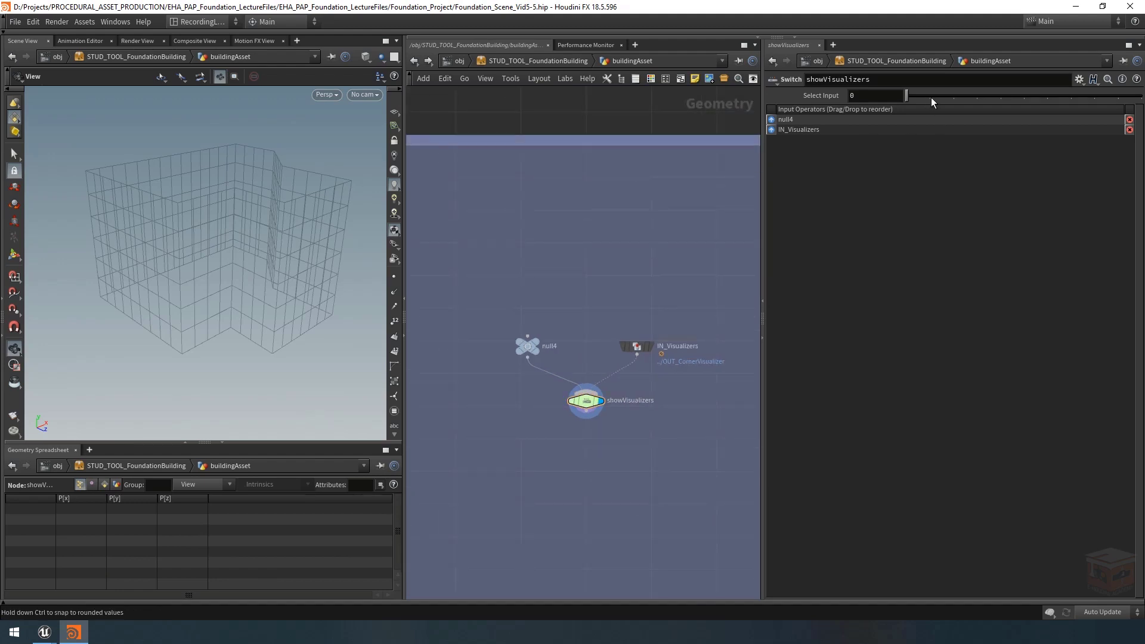
Open the operator type properties of the STUD_TOOL_FoundationBuilding asset and move the window clear of the switch parameters
{"action": "right_click", "coordinate": [507, 59]}
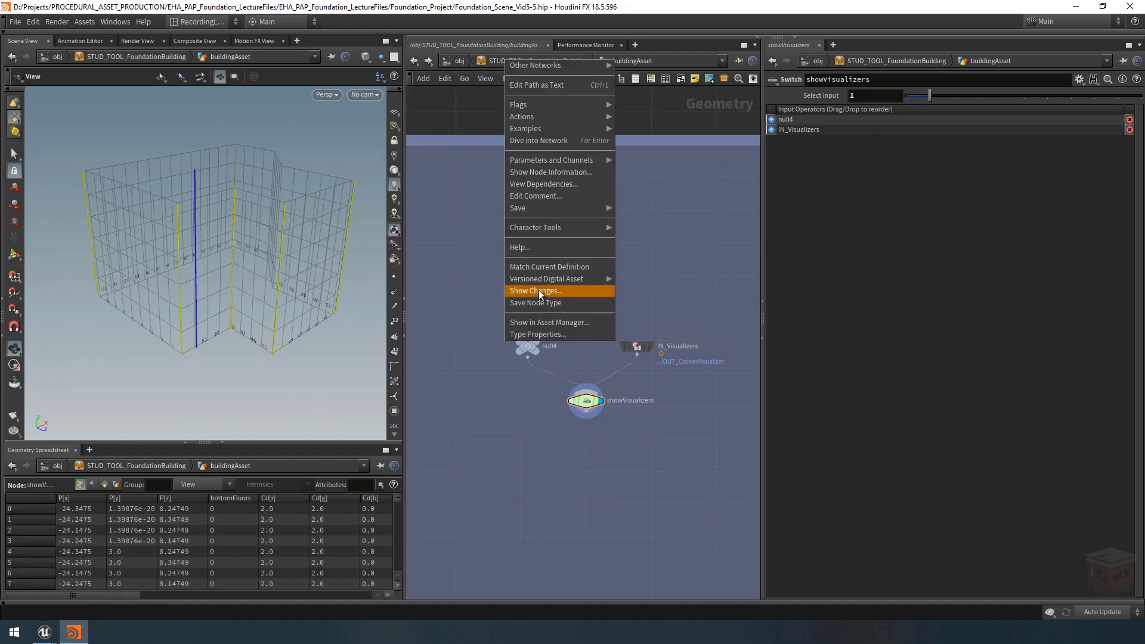
{"action": "left_click", "coordinate": [546, 334]}
{"action": "left_click_drag", "start_coordinate": [586, 90], "coordinate": [485, 75]}
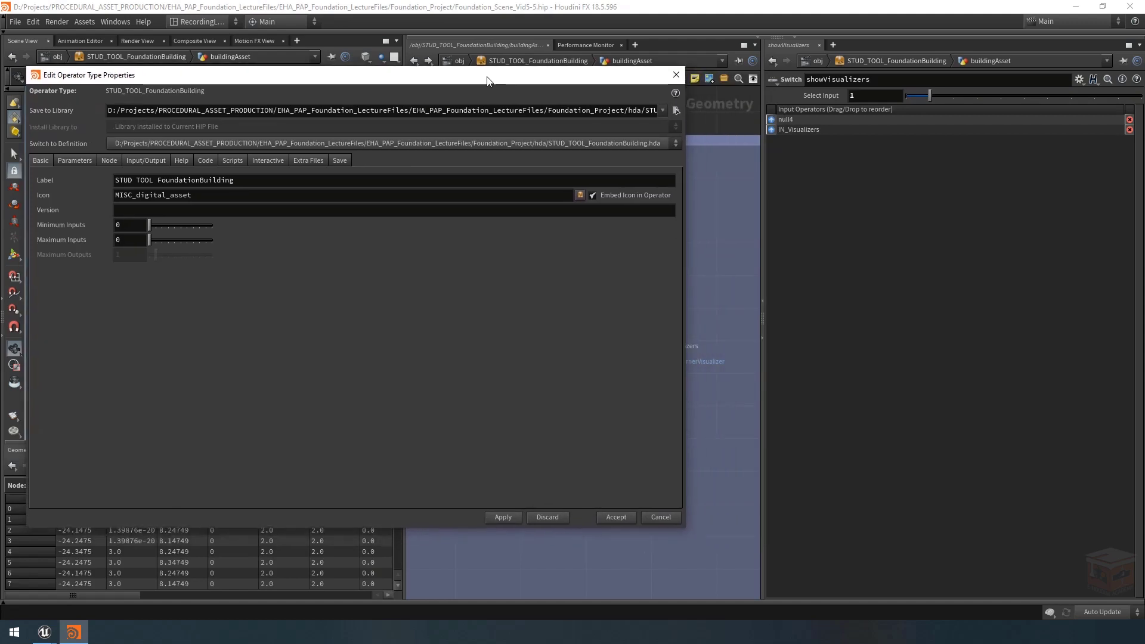
Add the showVisualizers switch's Select Input parameter at the start of the asset's Setup folder, with a separator directly below it
{"action": "left_click_drag", "start_coordinate": [404, 556], "coordinate": [691, 556]}
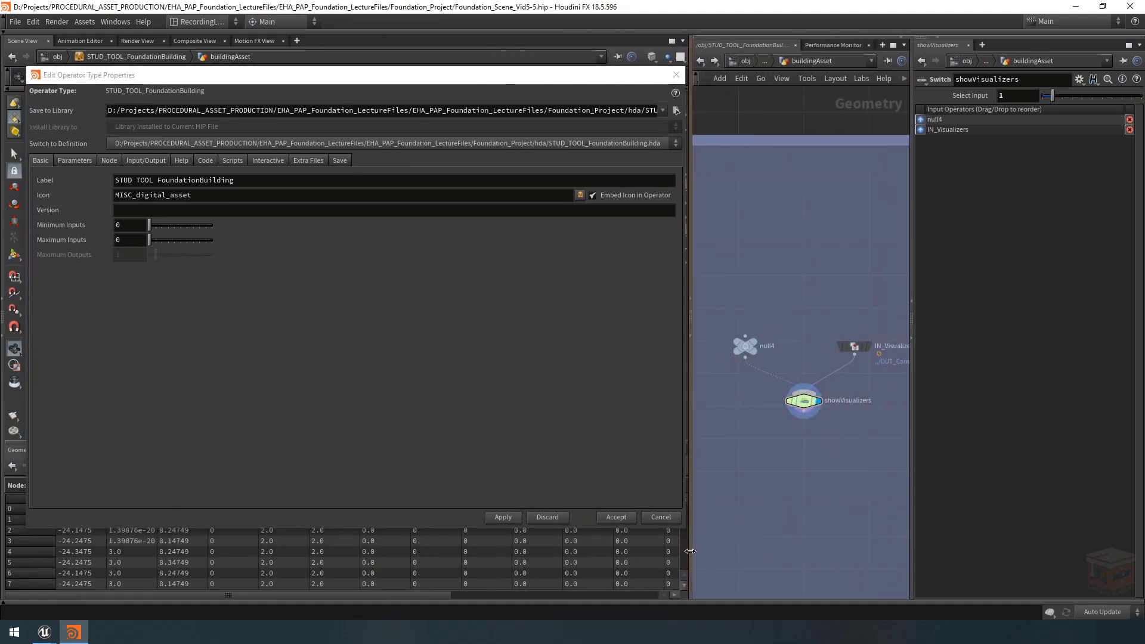
{"action": "left_click", "coordinate": [77, 161]}
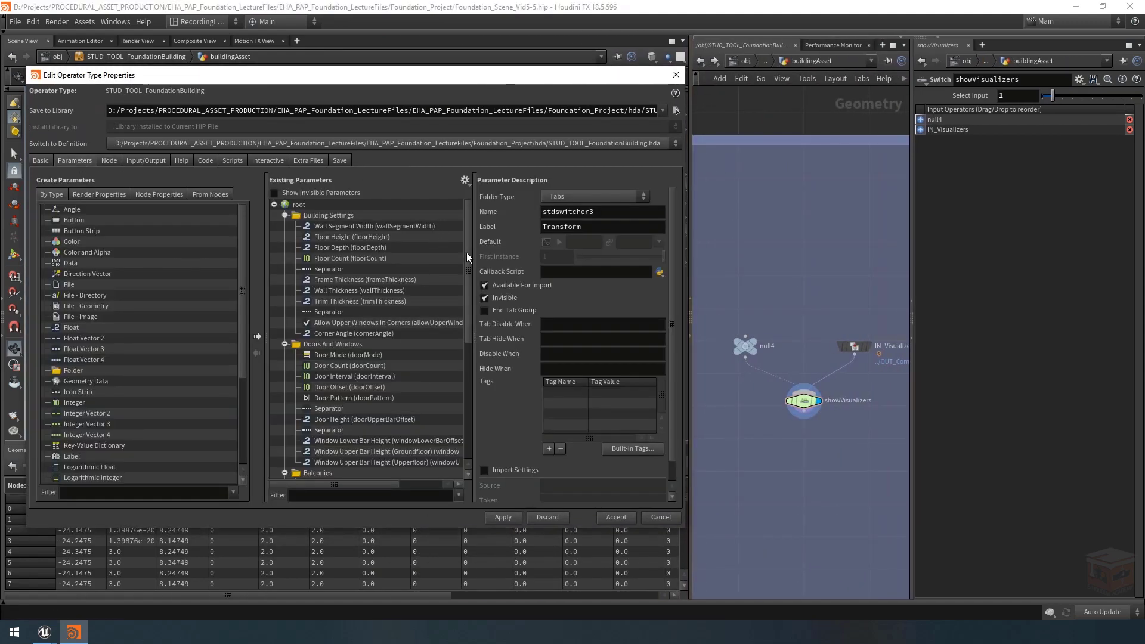
{"action": "left_click_drag", "start_coordinate": [466, 253], "coordinate": [404, 396]}
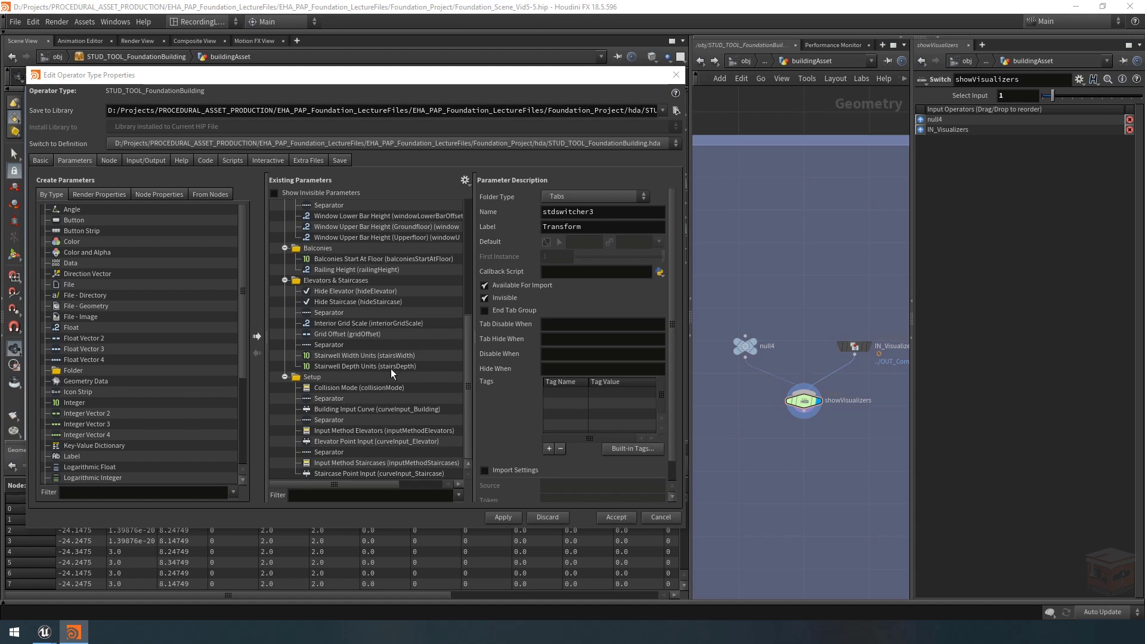
{"action": "left_click_drag", "start_coordinate": [976, 96], "coordinate": [326, 381]}
{"action": "scroll", "coordinate": [90, 450], "scroll_direction": "down", "scroll_amount": 5}
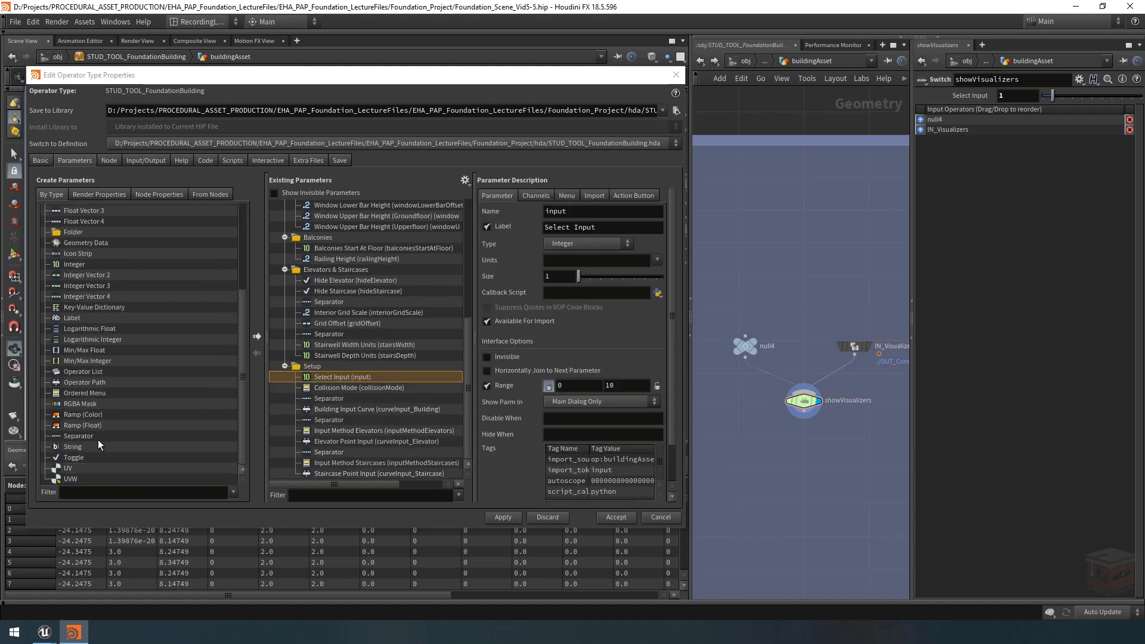
{"action": "left_click_drag", "start_coordinate": [76, 440], "coordinate": [334, 380]}
Change the Select Input asset parameter to a Toggle named showVisualizer with the label Show Visualizer, and accept the operator type changes
{"action": "left_click", "coordinate": [356, 366]}
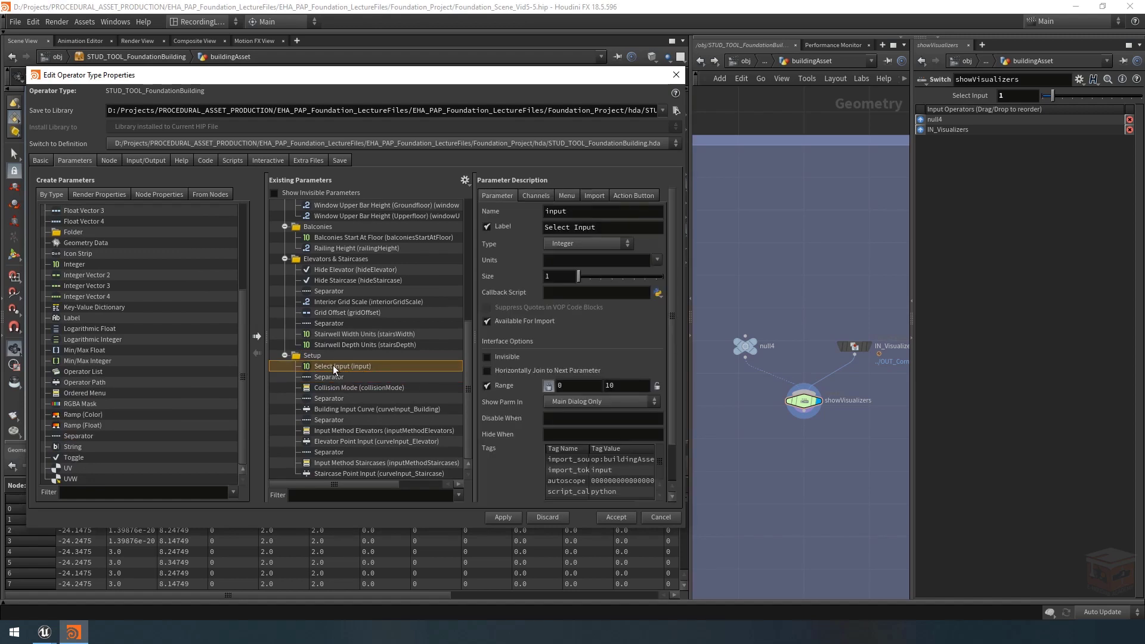
{"action": "left_click", "coordinate": [600, 243]}
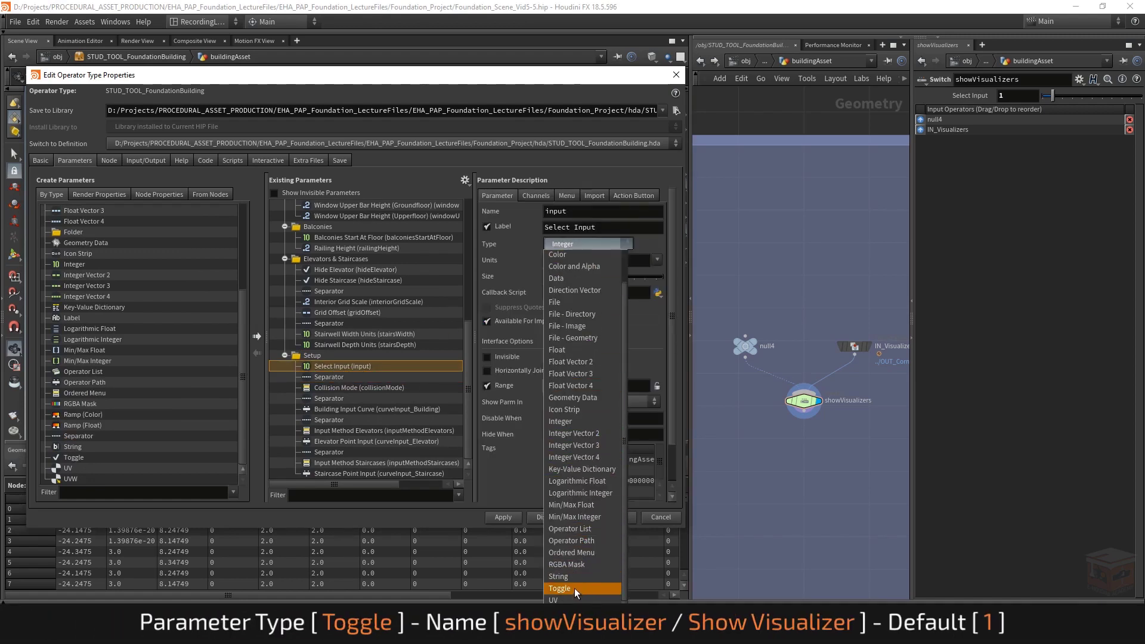
{"action": "left_click", "coordinate": [575, 589]}
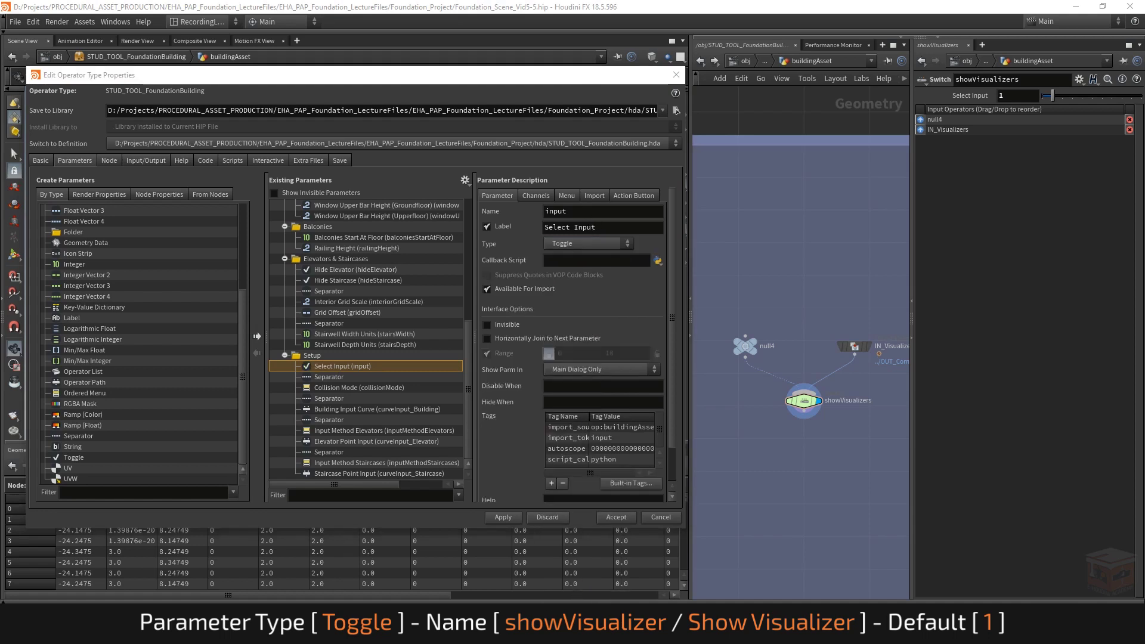
{"action": "left_click_drag", "start_coordinate": [625, 212], "coordinate": [414, 207]}
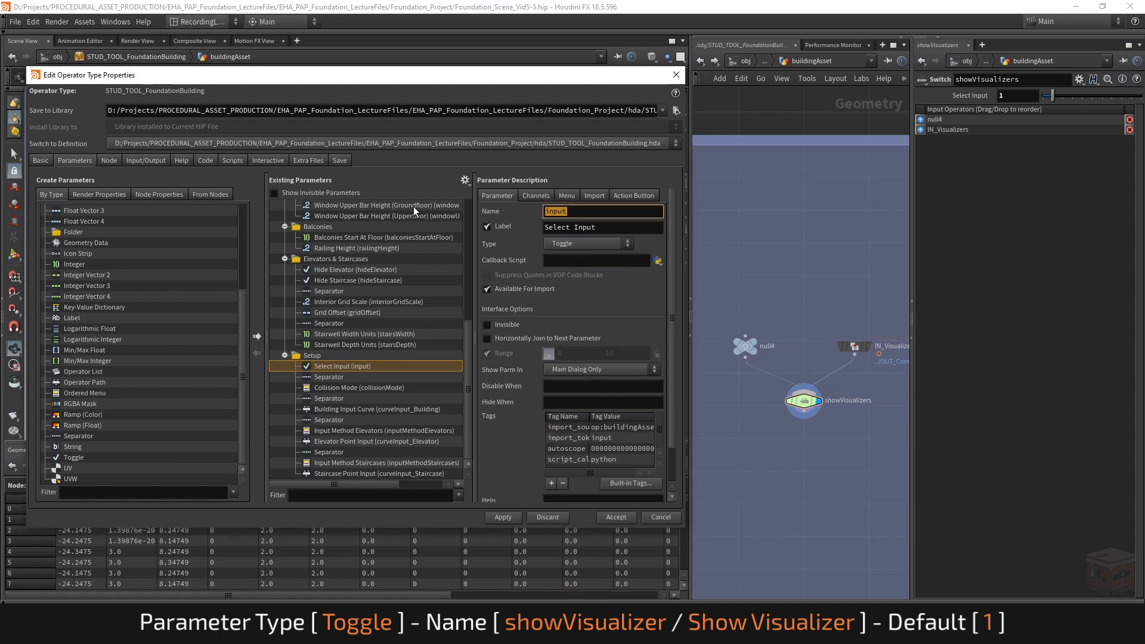
{"action": "type", "text": "showVisualizer"}
{"action": "key", "text": "Tab"}
{"action": "type", "text": "S"}
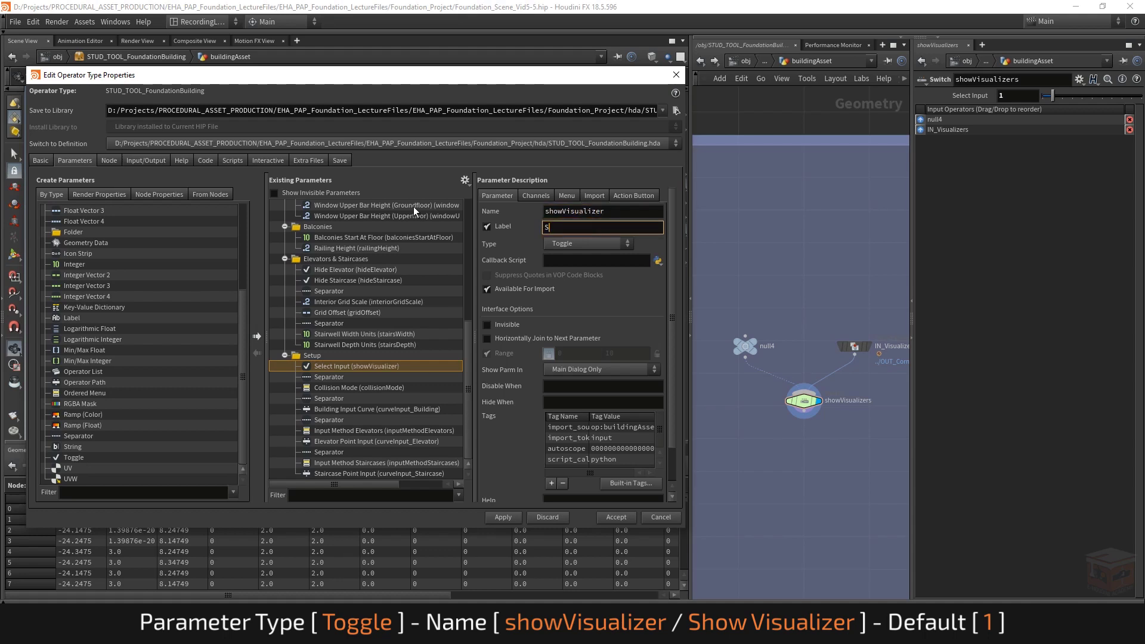
{"action": "type", "text": "how Visualieer"}
{"action": "key", "text": "Return"}
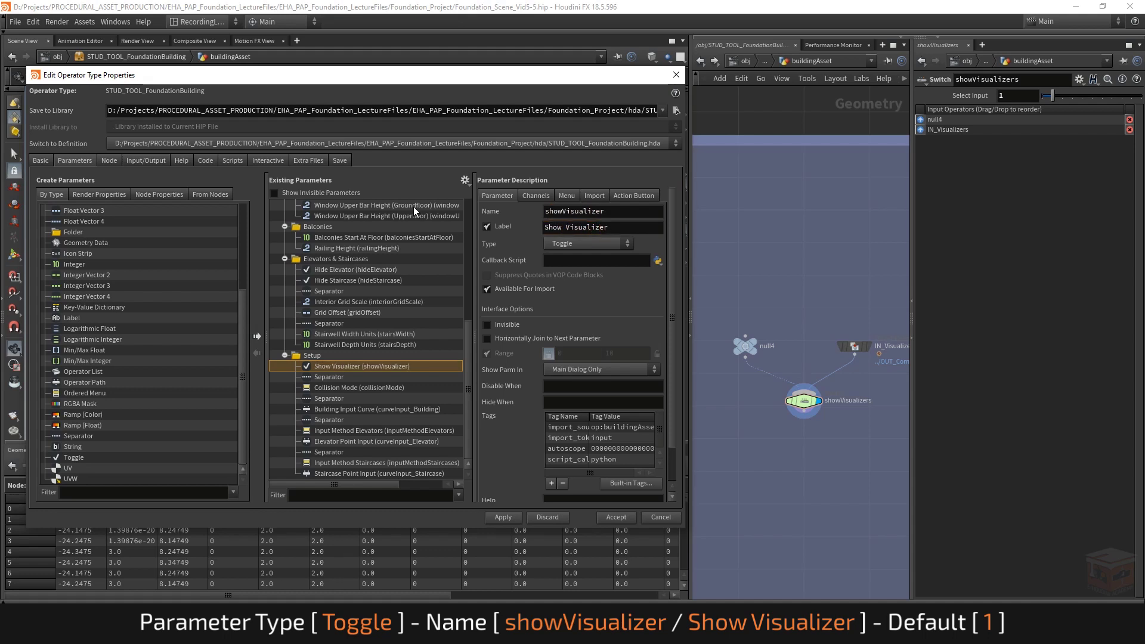
{"action": "left_click", "coordinate": [538, 199]}
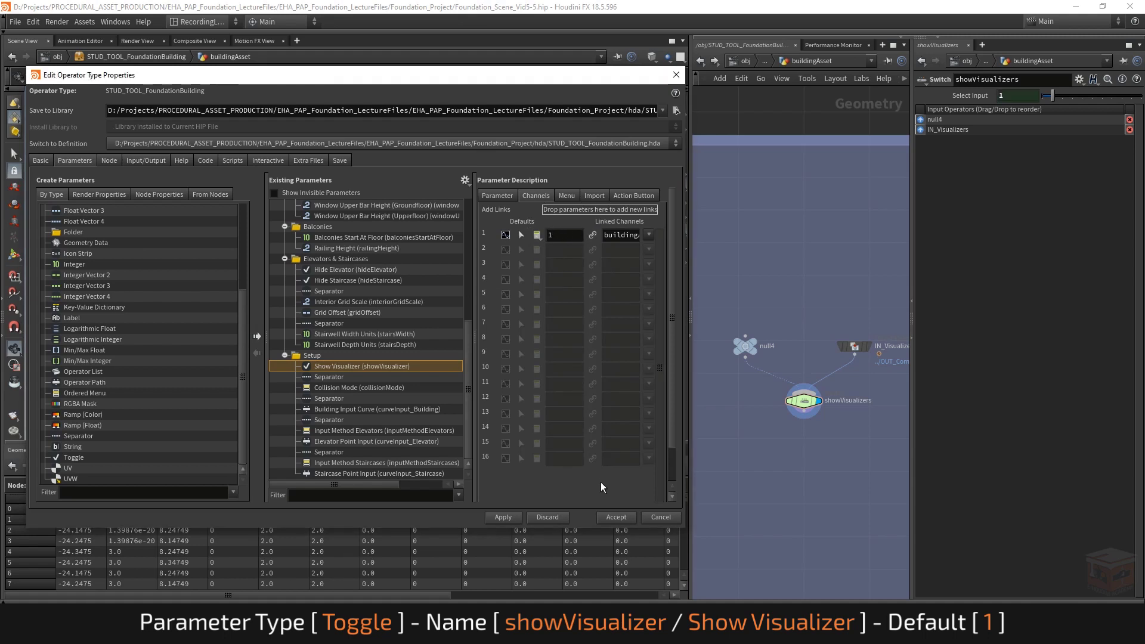
{"action": "left_click", "coordinate": [618, 519]}
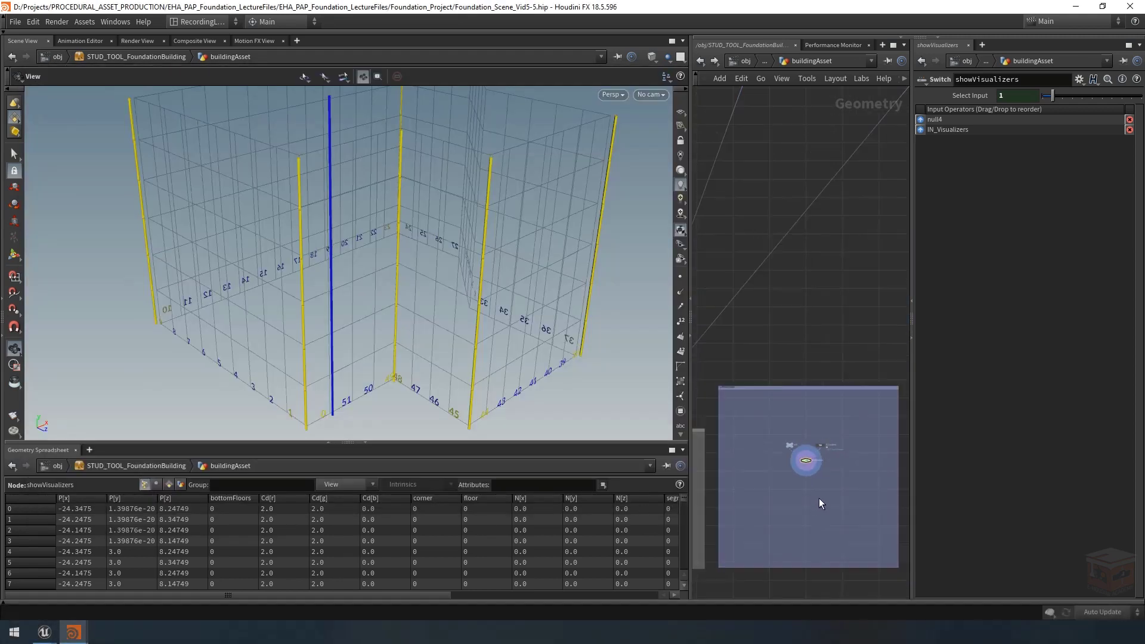
Open the STUD_TOOL_FoundationBuilding parameters in a floating window beside the network and try the Show Visualizer toggle under Setup
{"action": "left_click_drag", "start_coordinate": [690, 277], "coordinate": [518, 277]}
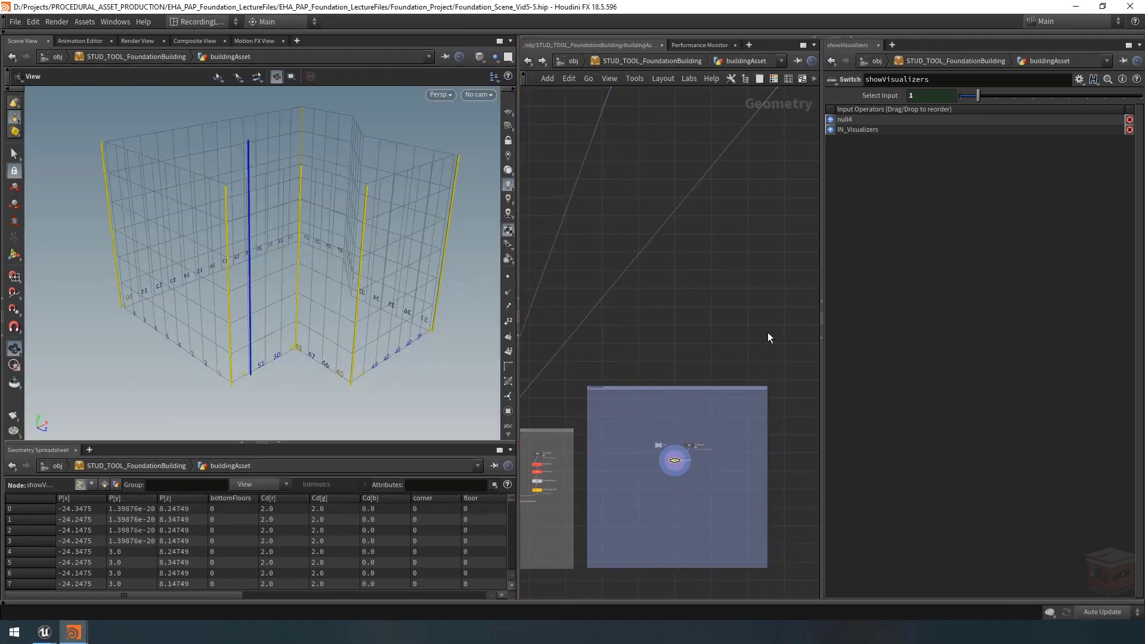
{"action": "middle_click_drag", "start_coordinate": [674, 514], "coordinate": [721, 433]}
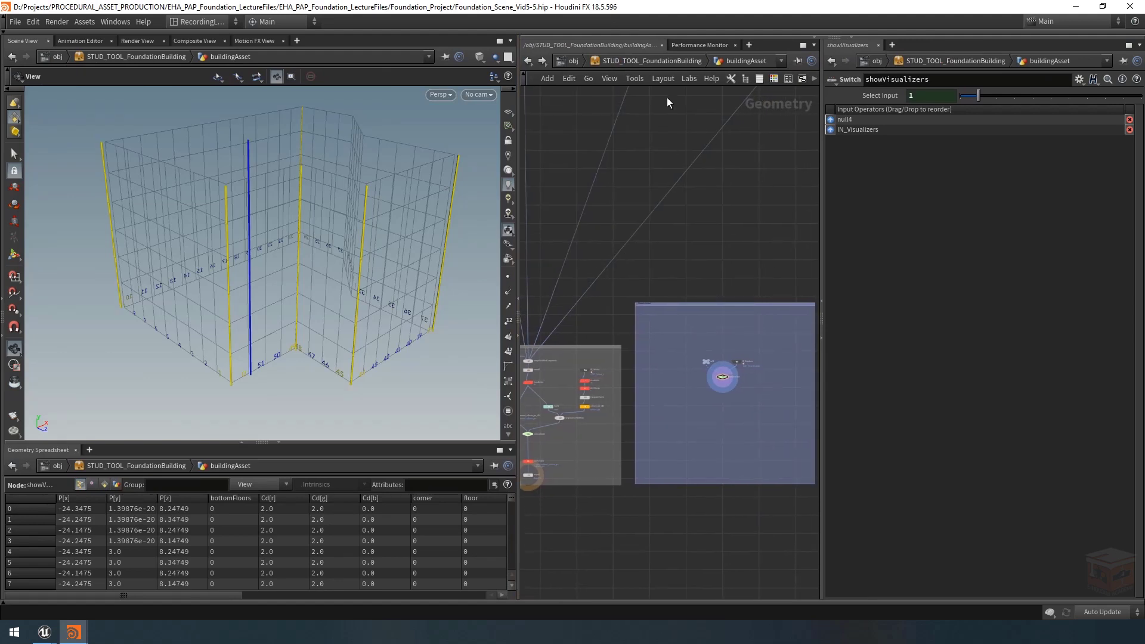
{"action": "right_click", "coordinate": [649, 61]}
{"action": "mouse_move", "coordinate": [740, 159]}
{"action": "left_click", "coordinate": [793, 162]}
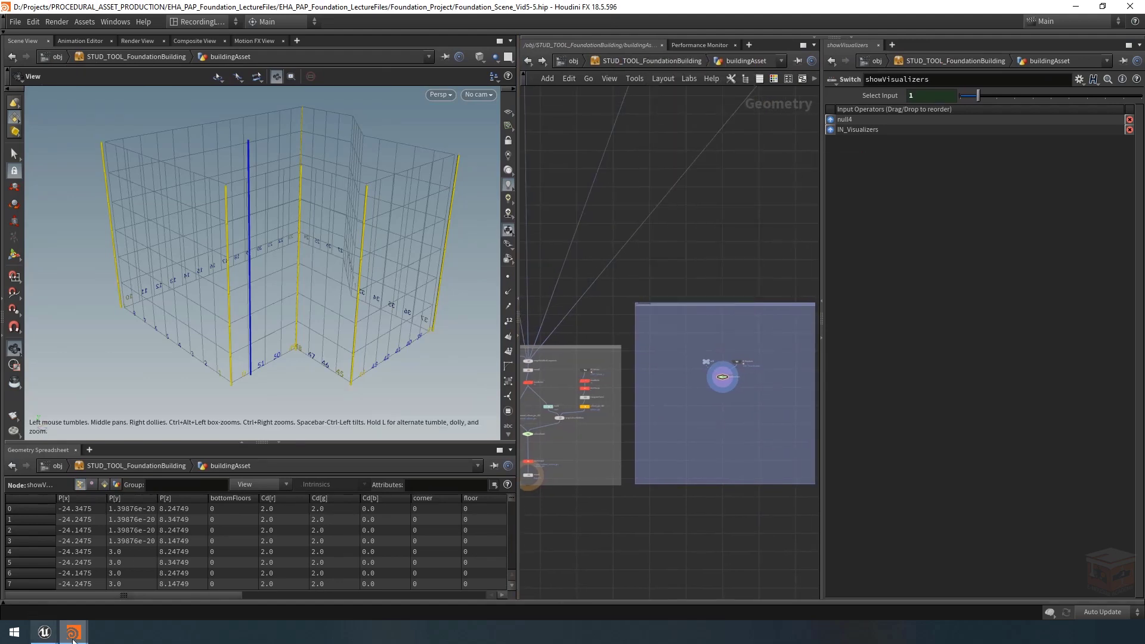
{"action": "mouse_move", "coordinate": [73, 635]}
{"action": "left_click", "coordinate": [179, 576]}
{"action": "left_click_drag", "start_coordinate": [991, 374], "coordinate": [1008, 371]}
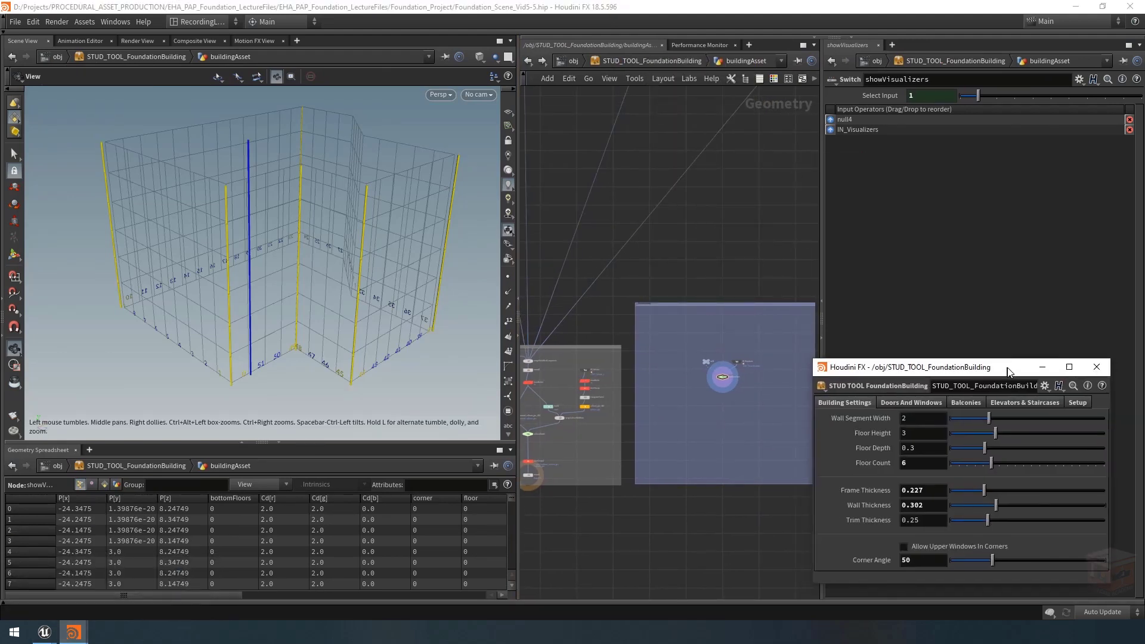
{"action": "left_click_drag", "start_coordinate": [822, 256], "coordinate": [794, 256]}
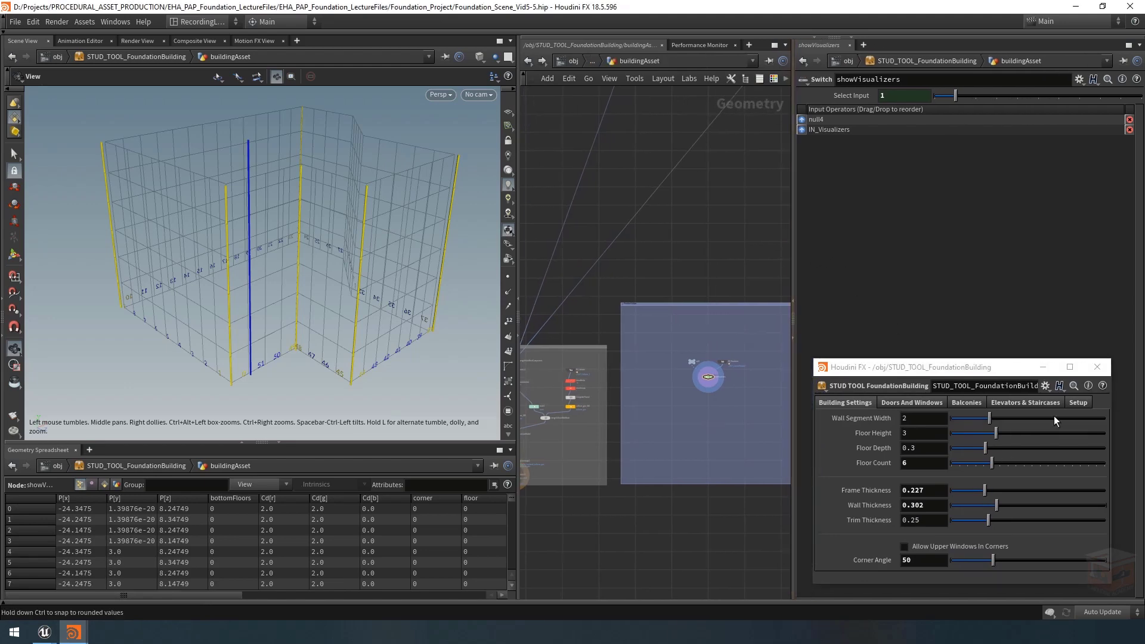
{"action": "left_click", "coordinate": [1078, 403]}
{"action": "left_click", "coordinate": [943, 417]}
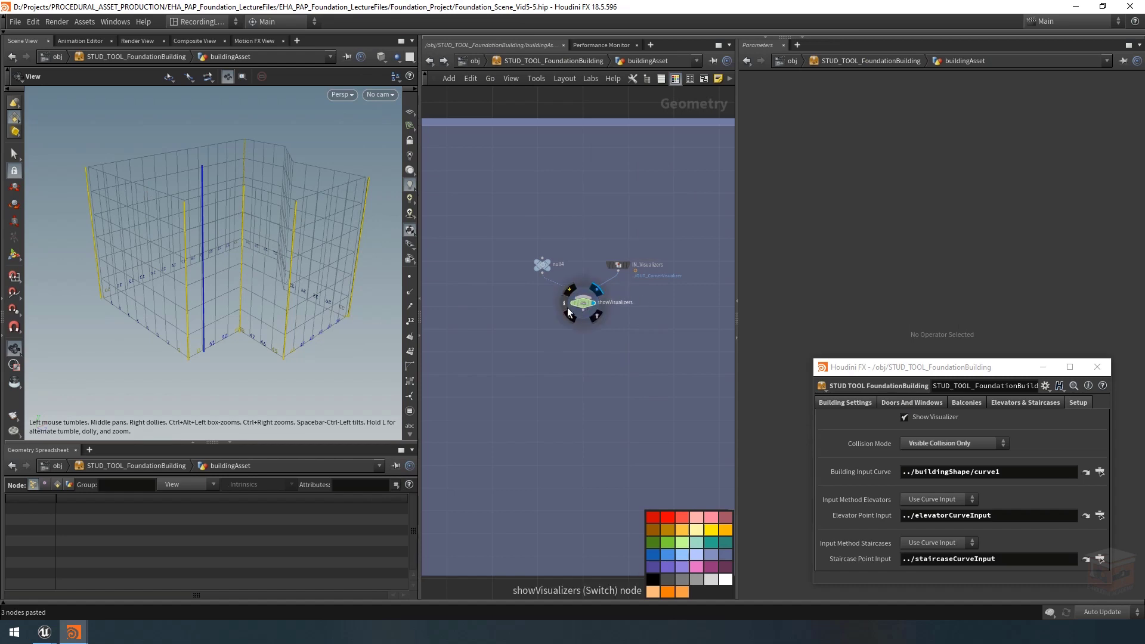
Inspect the attributes and groups on showVisualizers, and copy the normal3 and cleanAttribs1 nodes below mergeVisibleMeshComponents
{"action": "left_click", "coordinate": [564, 304]}
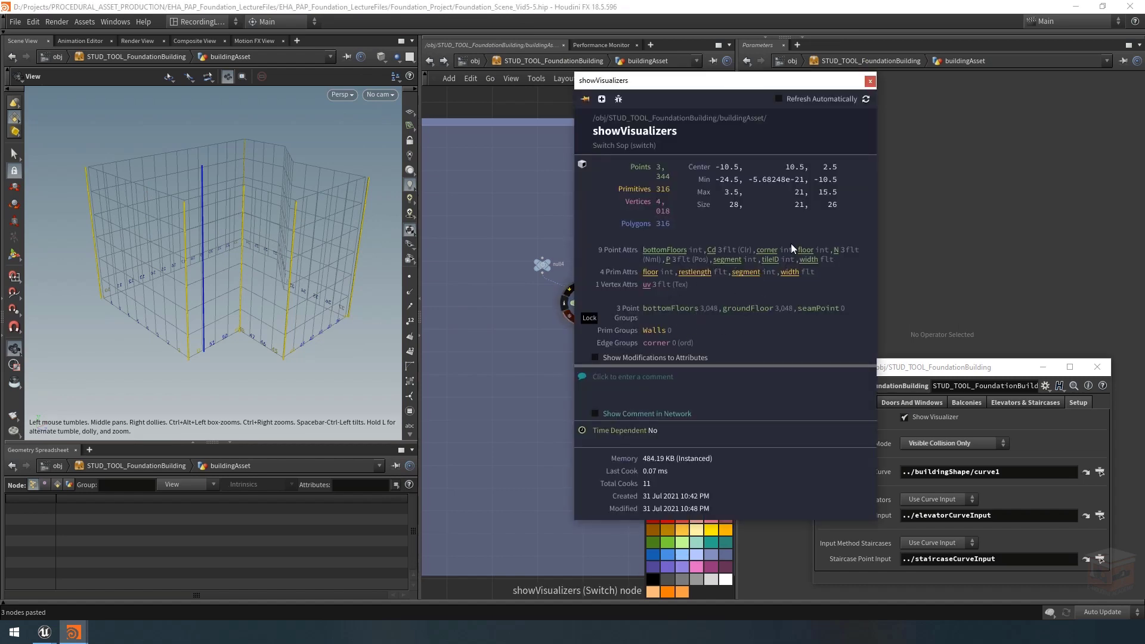
{"action": "left_click", "coordinate": [871, 81]}
{"action": "scroll", "coordinate": [616, 382], "scroll_direction": "down", "scroll_amount": 5}
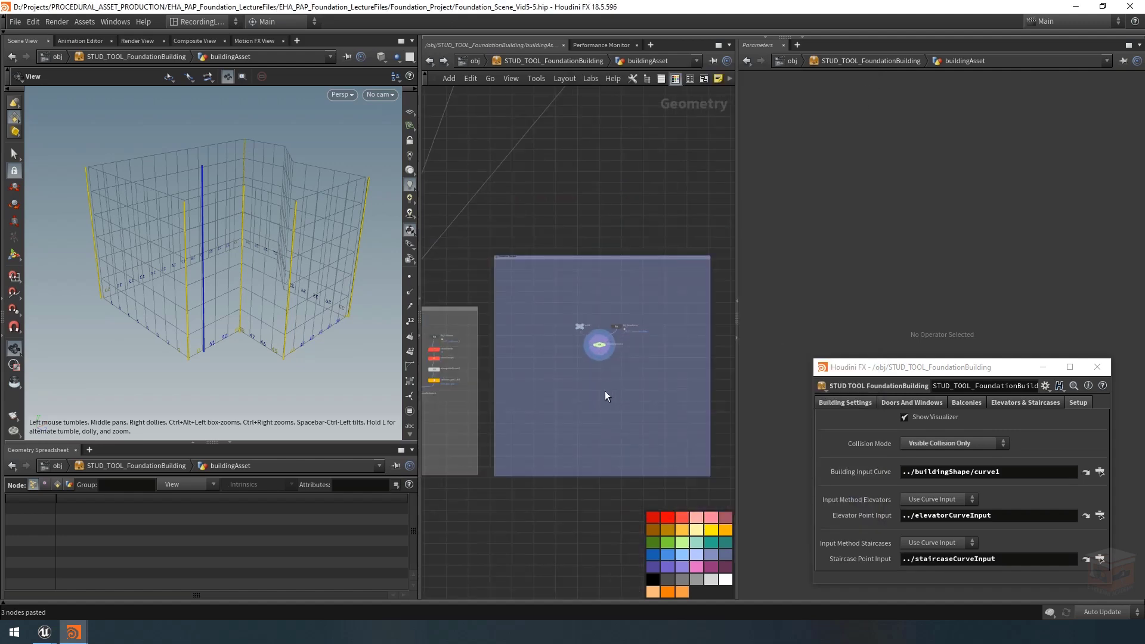
{"action": "middle_click_drag", "start_coordinate": [605, 396], "coordinate": [760, 388]}
{"action": "scroll", "coordinate": [537, 322], "scroll_direction": "up", "scroll_amount": 8}
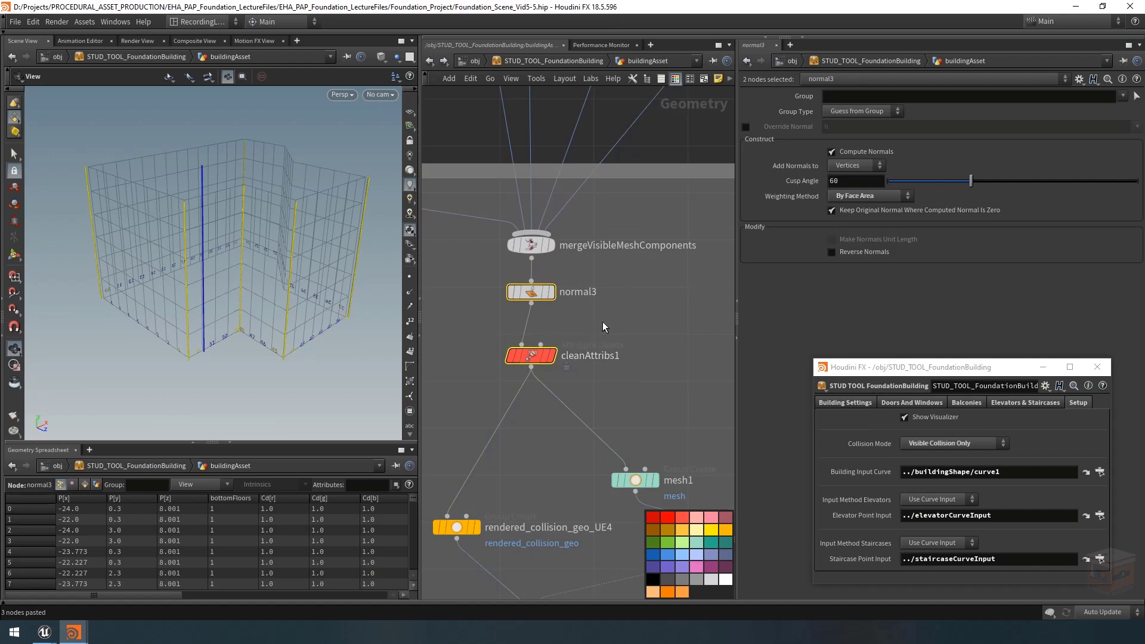
{"action": "key", "text": "ctrl+c"}
{"action": "key", "text": "1"}
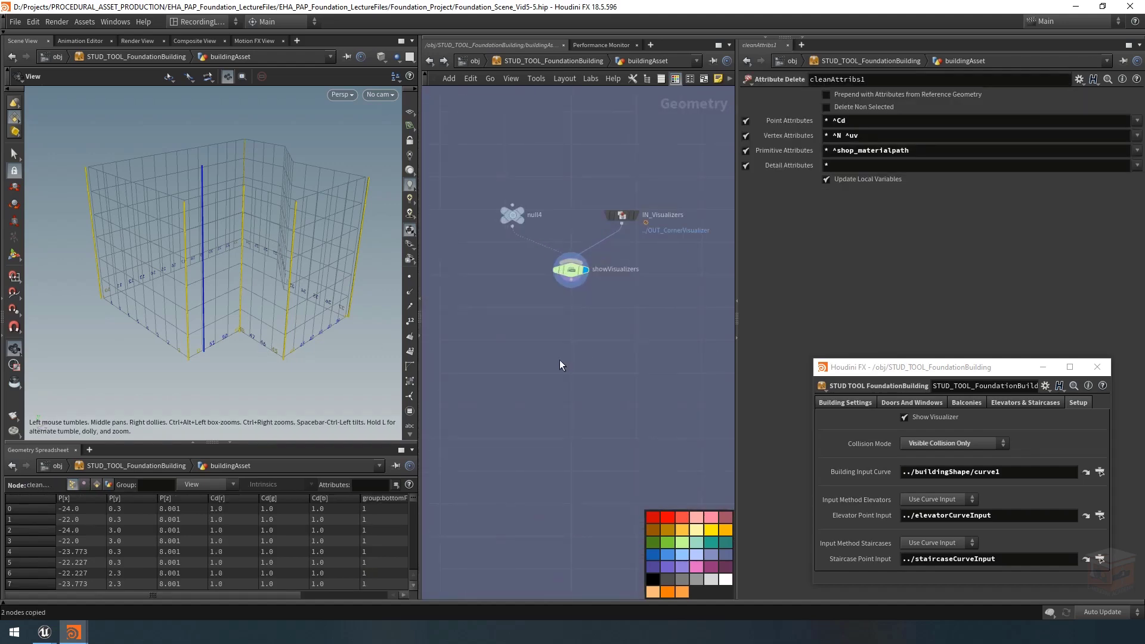
Paste the copied Normal and cleanAttribs nodes into the visualizer box, wire them only from showVisualizers, and align them beneath it
{"action": "key", "text": "ctrl+v"}
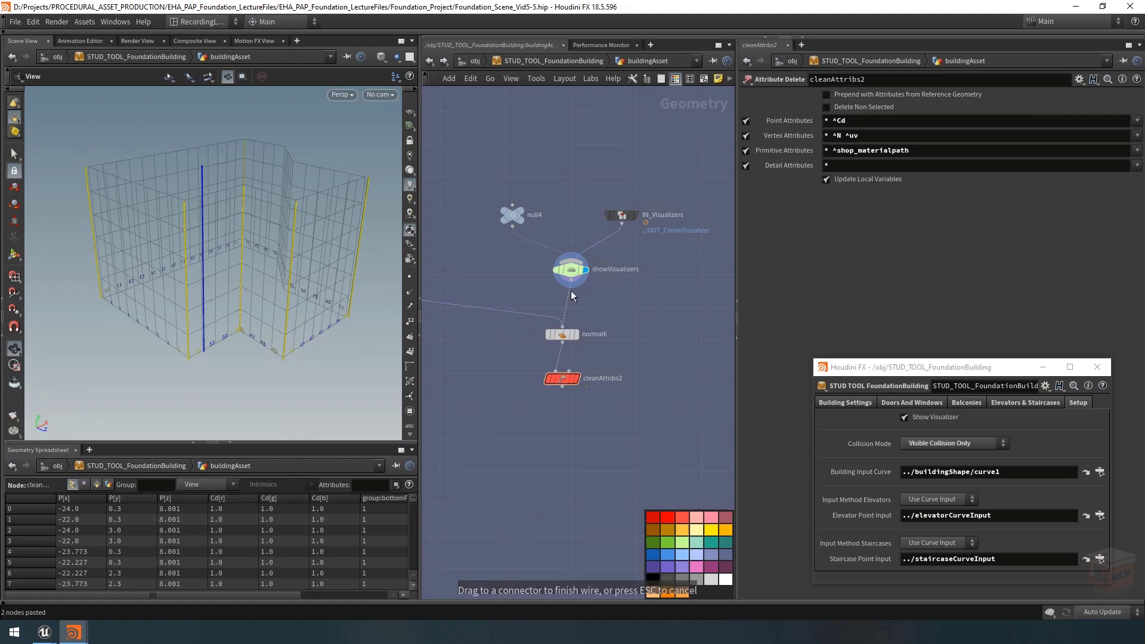
{"action": "left_click_drag", "start_coordinate": [618, 306], "coordinate": [533, 432]}
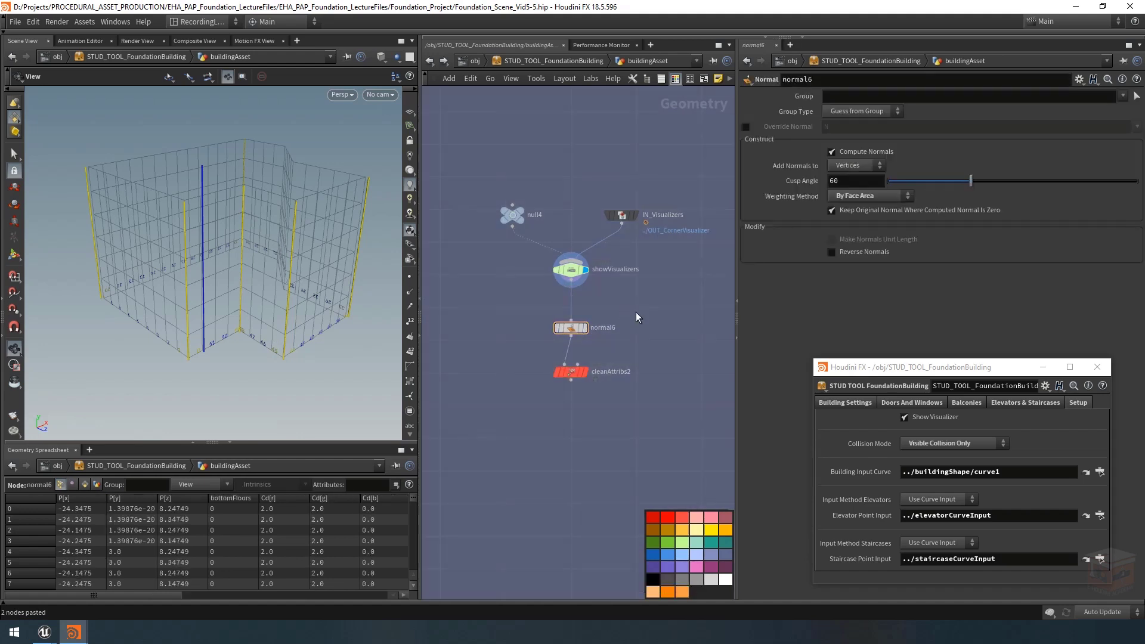
{"action": "left_click_drag", "start_coordinate": [569, 337], "coordinate": [568, 332]}
{"action": "scroll", "coordinate": [568, 333], "scroll_direction": "up", "scroll_amount": 3}
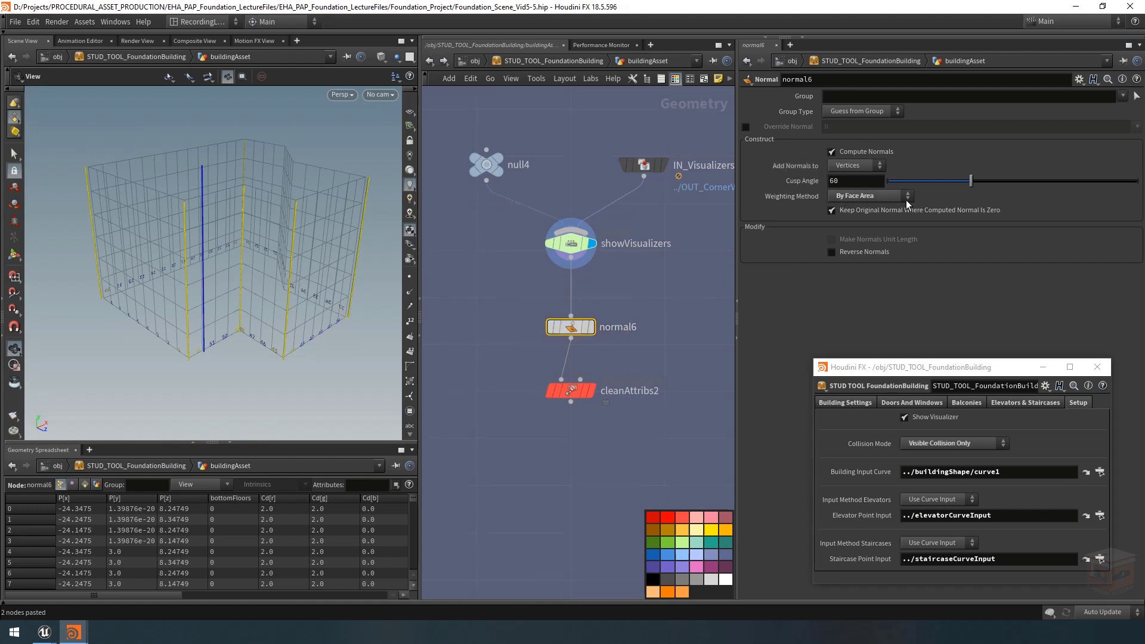
{"action": "left_click", "coordinate": [571, 391]}
{"action": "middle_click_drag", "start_coordinate": [584, 452], "coordinate": [594, 401]}
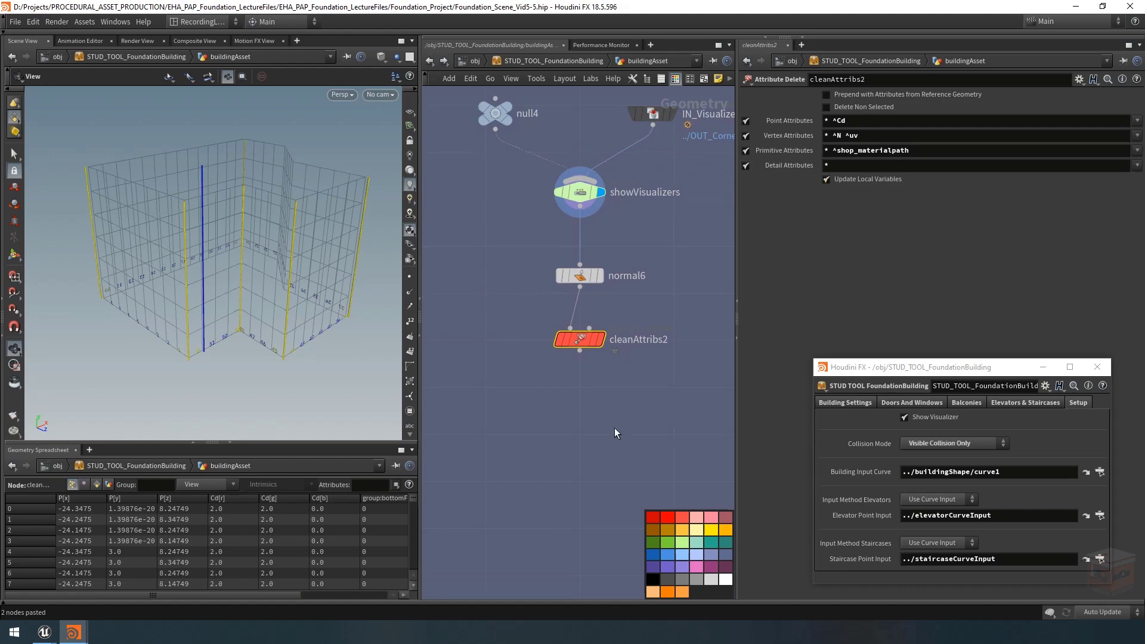
Add a Group Delete node below cleanAttribs2, display it, and rename it cleanGroups2
{"action": "scroll", "coordinate": [597, 438], "scroll_direction": "down", "scroll_amount": 2}
{"action": "key", "text": "Tab"}
{"action": "type", "text": "groupde"}
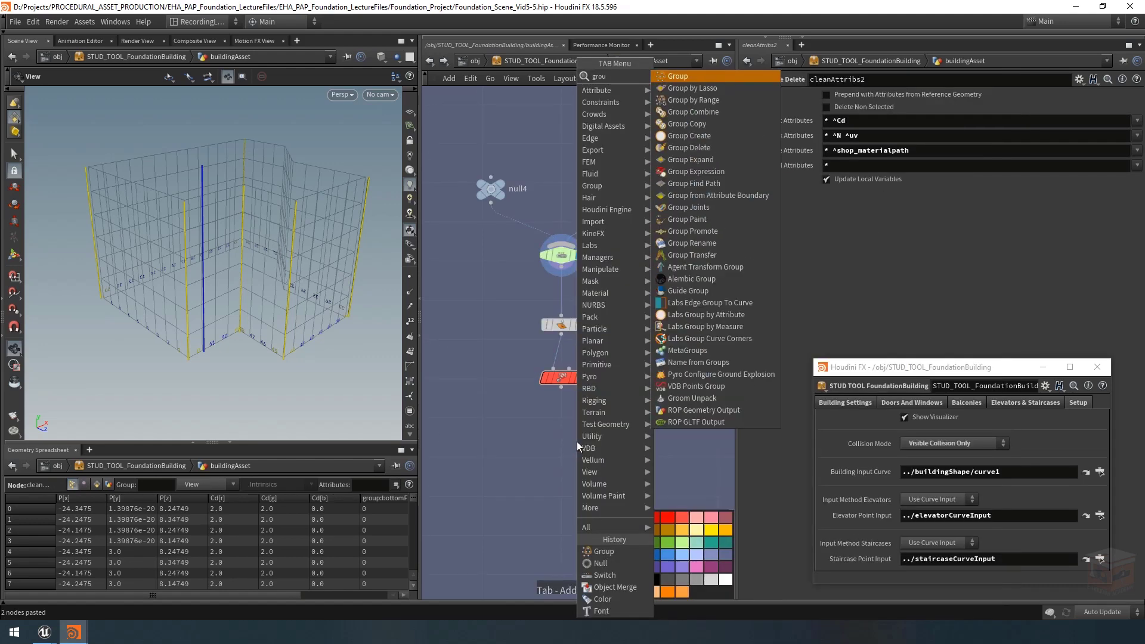
{"action": "key", "text": "Return"}
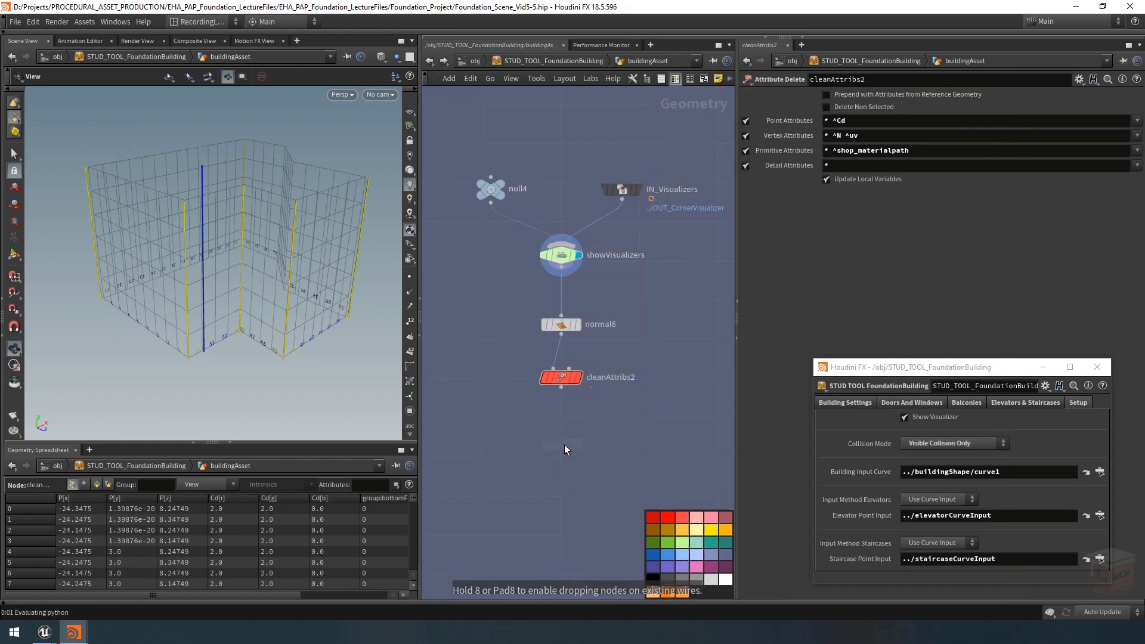
{"action": "left_click", "coordinate": [561, 442]}
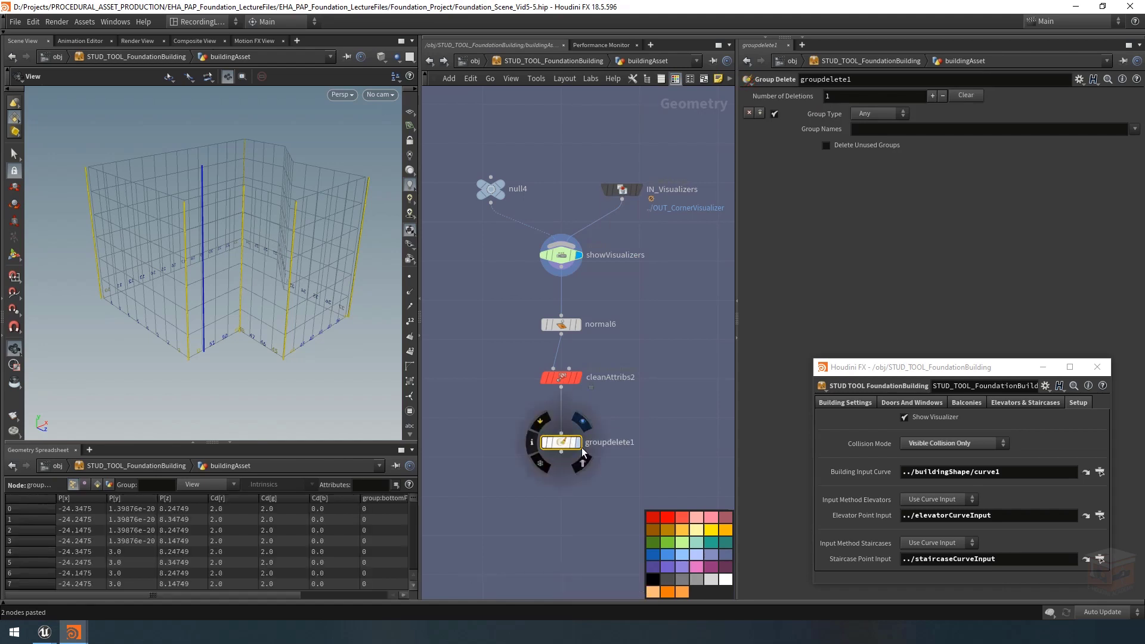
{"action": "left_click", "coordinate": [578, 442]}
{"action": "double_click", "coordinate": [609, 442]}
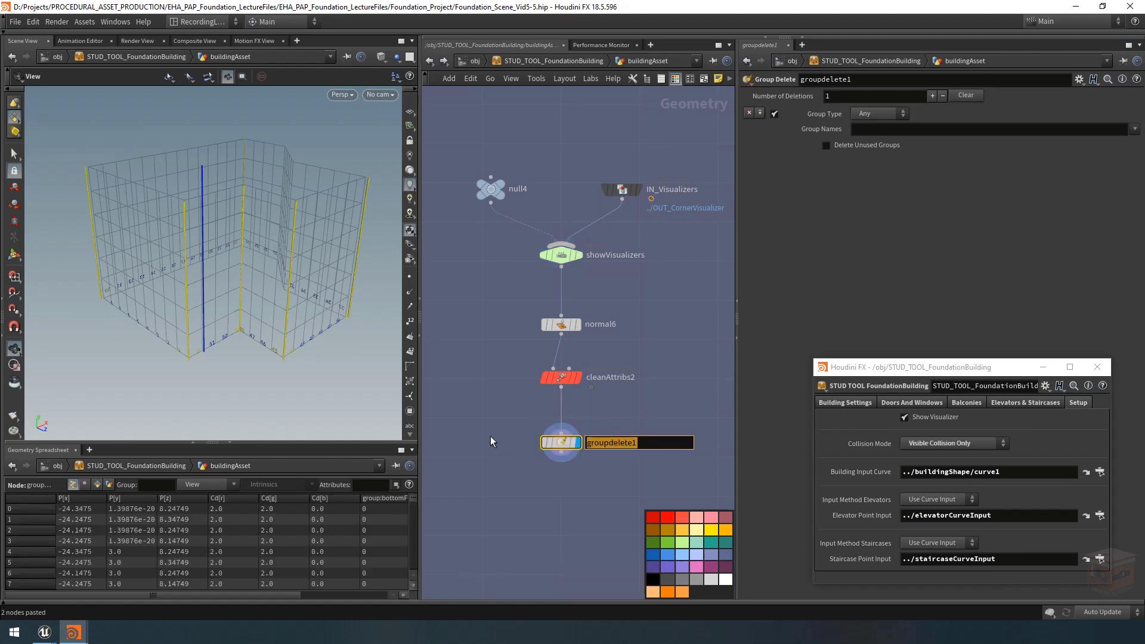
{"action": "type", "text": "cleanGroups"}
{"action": "key", "text": "Return"}
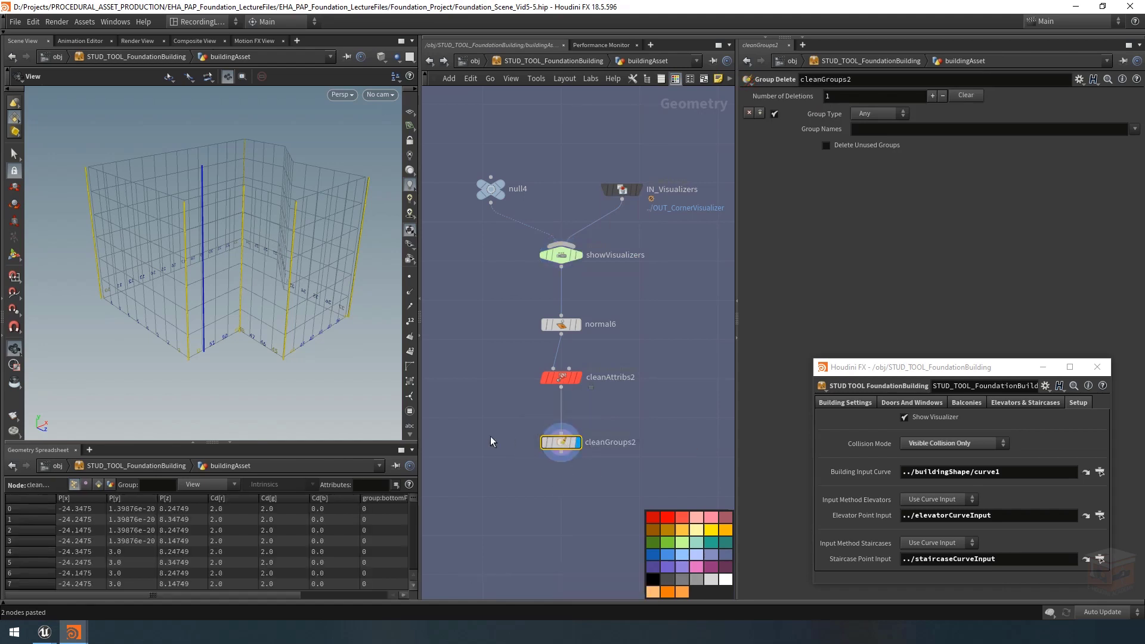
Colour the cleanGroups2 node red, set its Group Names to *, and move it closer to cleanAttribs2
{"action": "left_click", "coordinate": [682, 518]}
{"action": "left_click", "coordinate": [879, 128]}
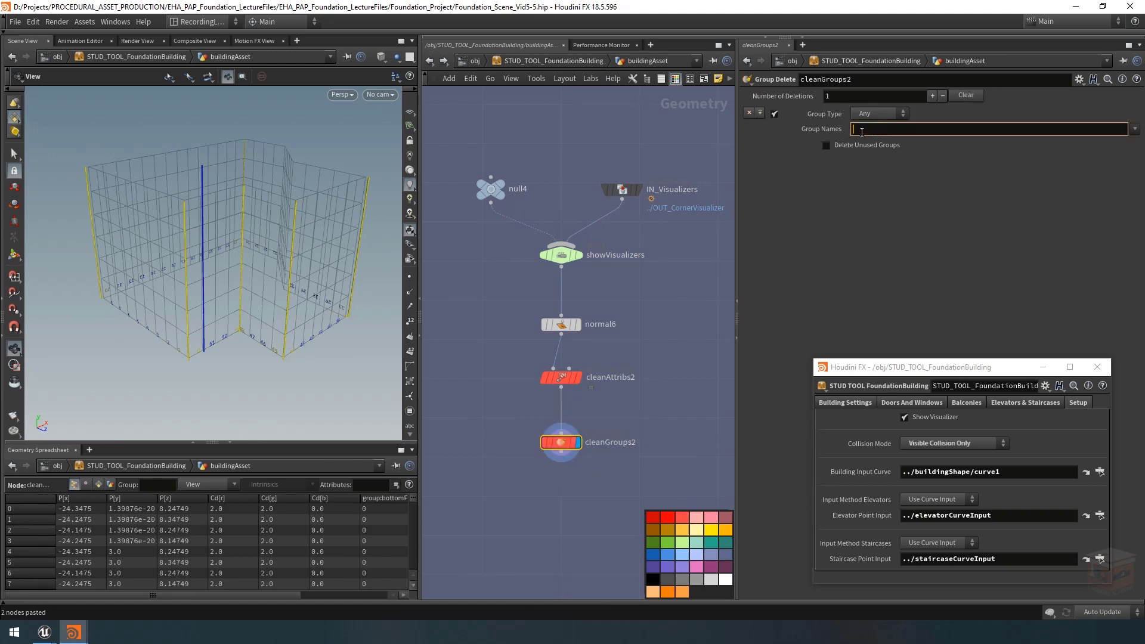
{"action": "type", "text": "*"}
{"action": "key", "text": "Return"}
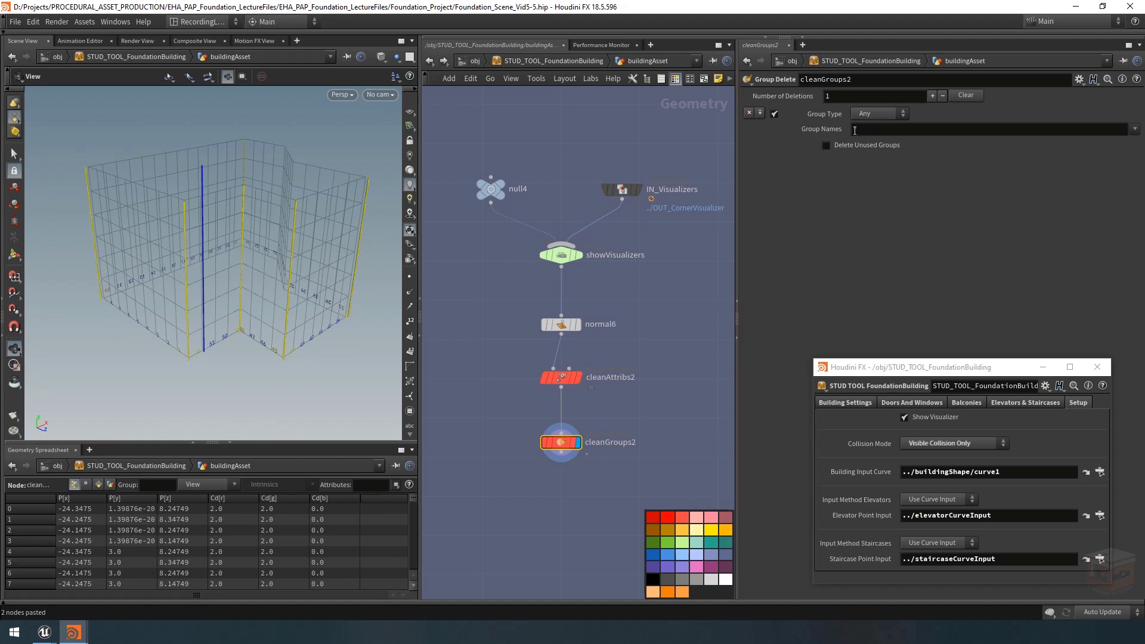
{"action": "left_click_drag", "start_coordinate": [561, 448], "coordinate": [560, 442]}
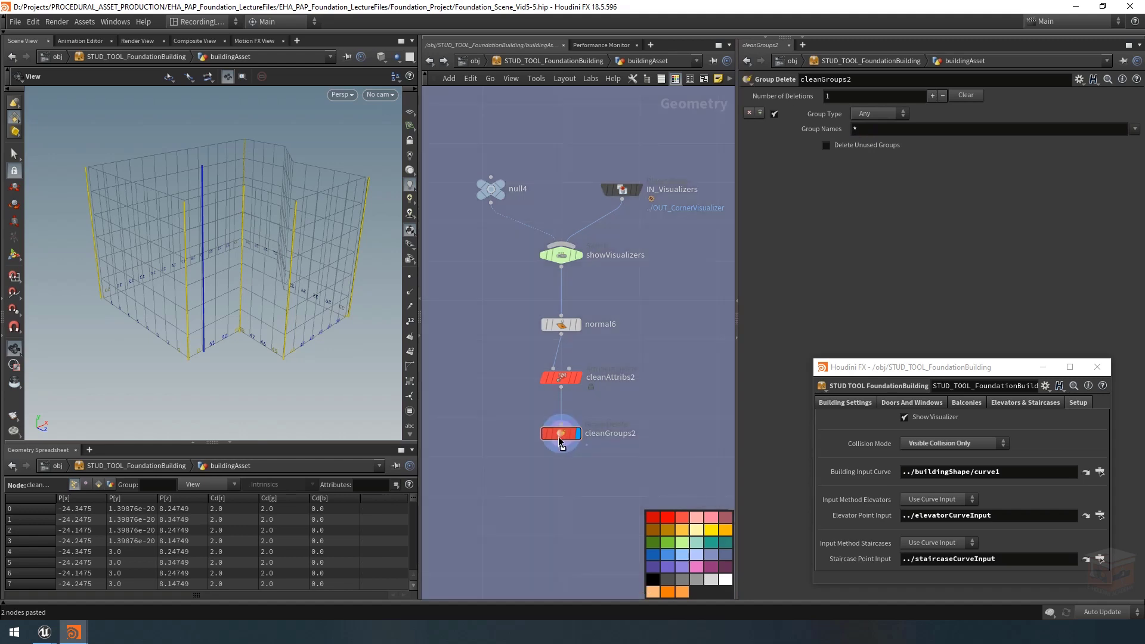
{"action": "left_click", "coordinate": [533, 432]}
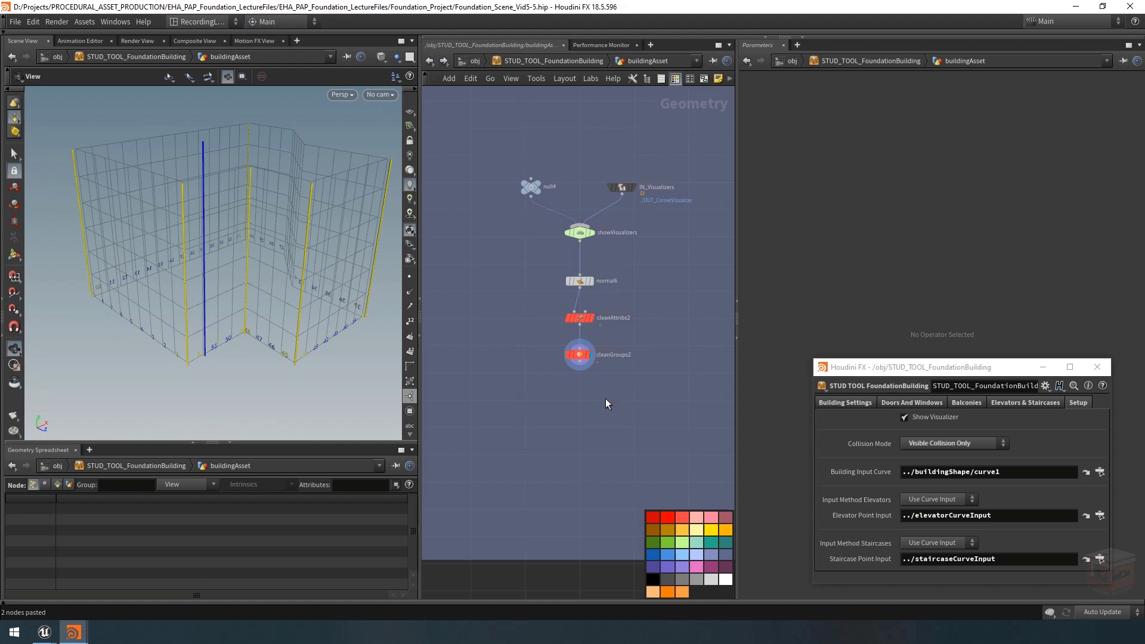
Add a Pack node below cleanGroups2 in the visualizer box, wire it from cleanGroups2, and display it
{"action": "scroll", "coordinate": [643, 375], "scroll_direction": "down", "scroll_amount": 5}
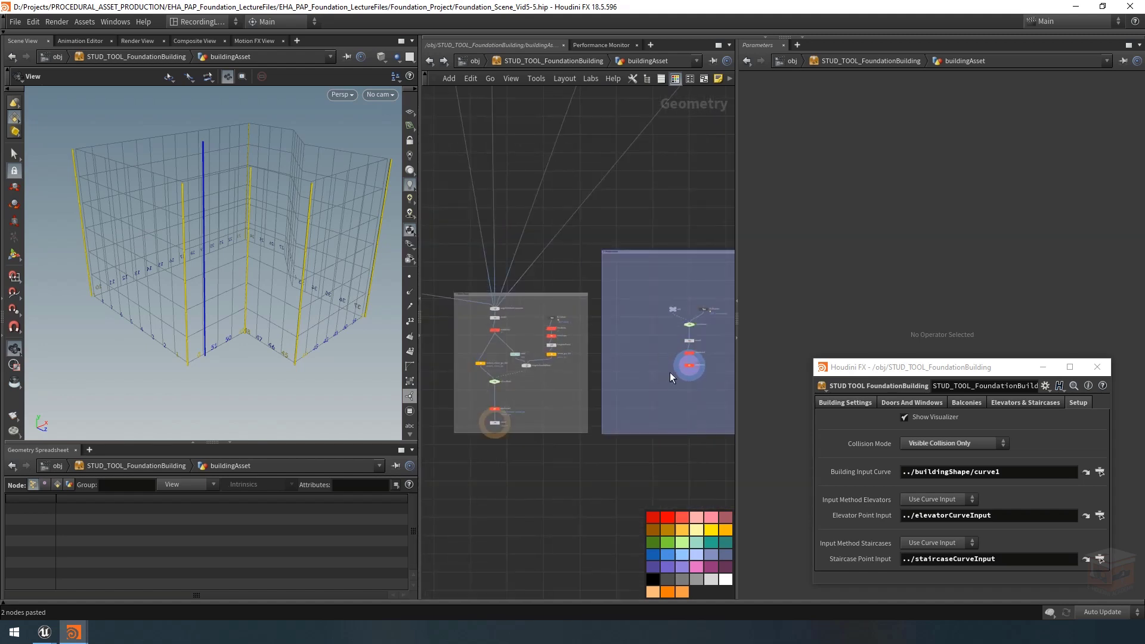
{"action": "scroll", "coordinate": [489, 420], "scroll_direction": "up", "scroll_amount": 5}
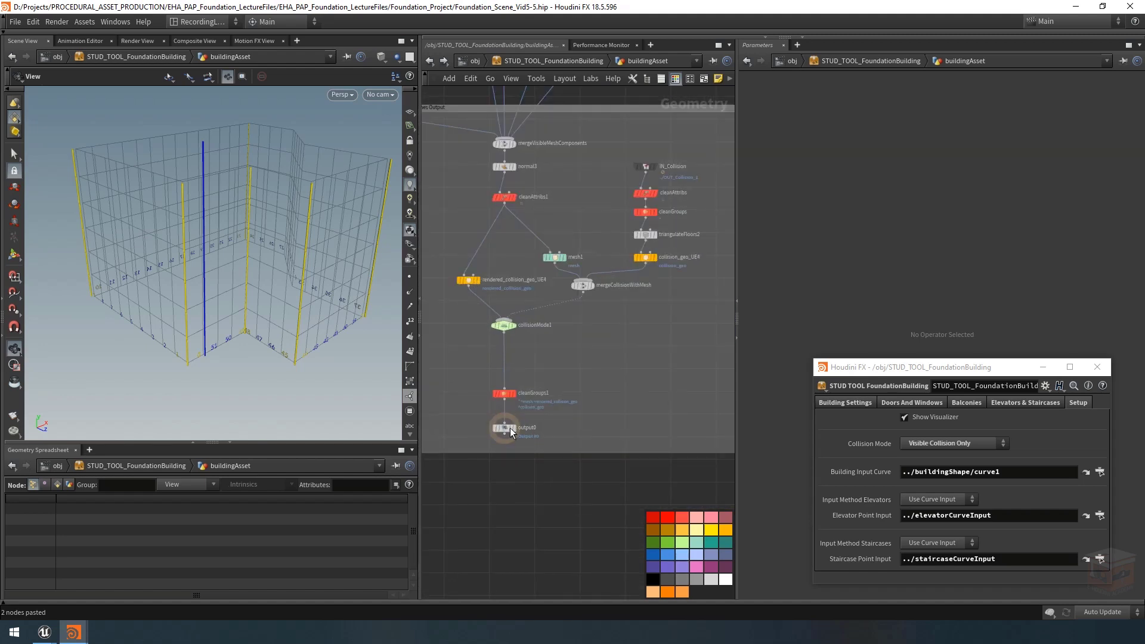
{"action": "scroll", "coordinate": [511, 427], "scroll_direction": "down", "scroll_amount": 5}
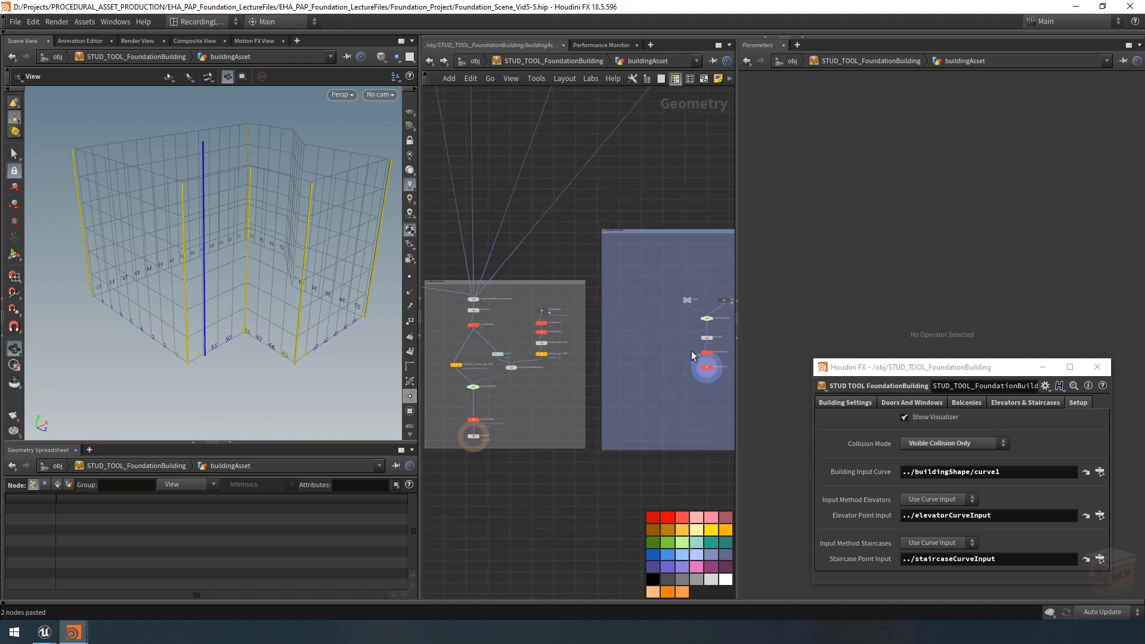
{"action": "scroll", "coordinate": [704, 375], "scroll_direction": "up", "scroll_amount": 5}
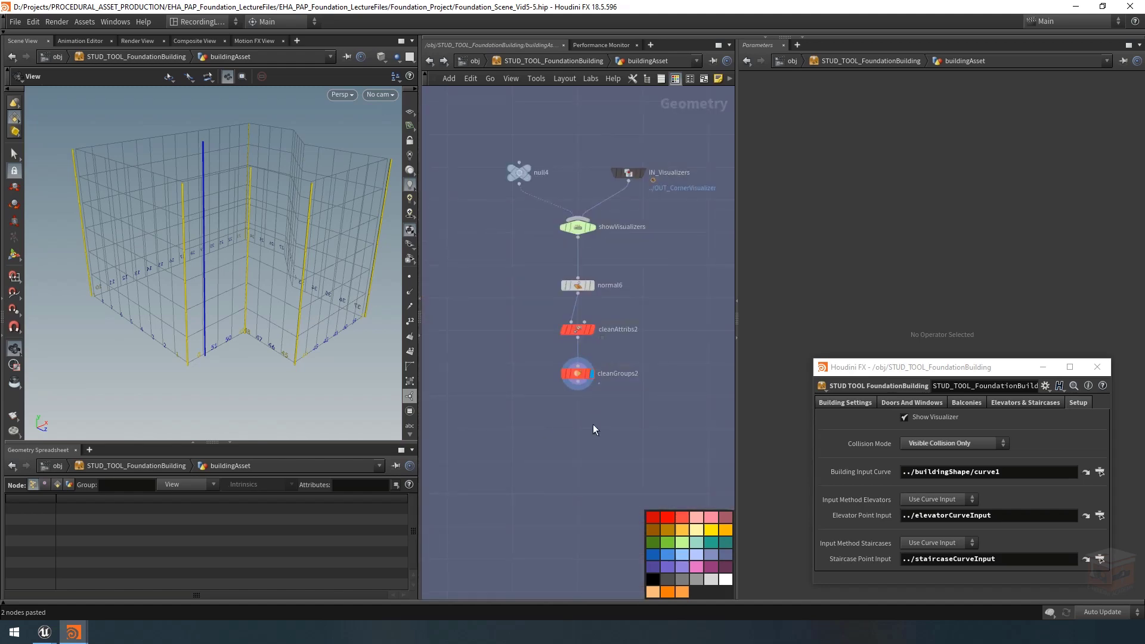
{"action": "key", "text": "Tab"}
{"action": "type", "text": "pack"}
{"action": "key", "text": "Return"}
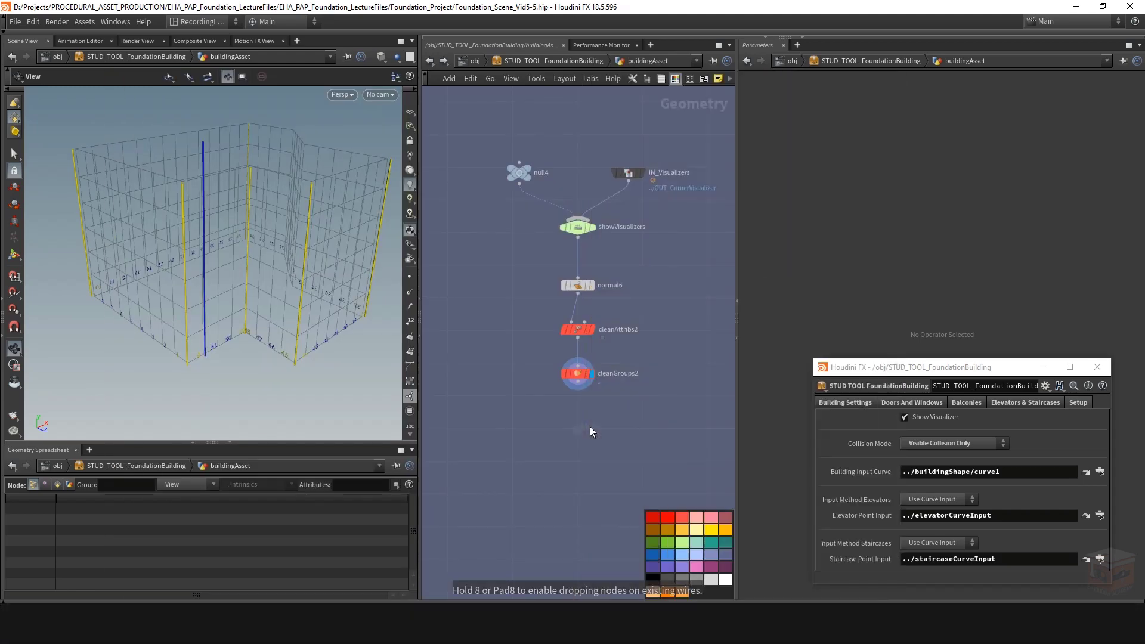
{"action": "left_click", "coordinate": [578, 428]}
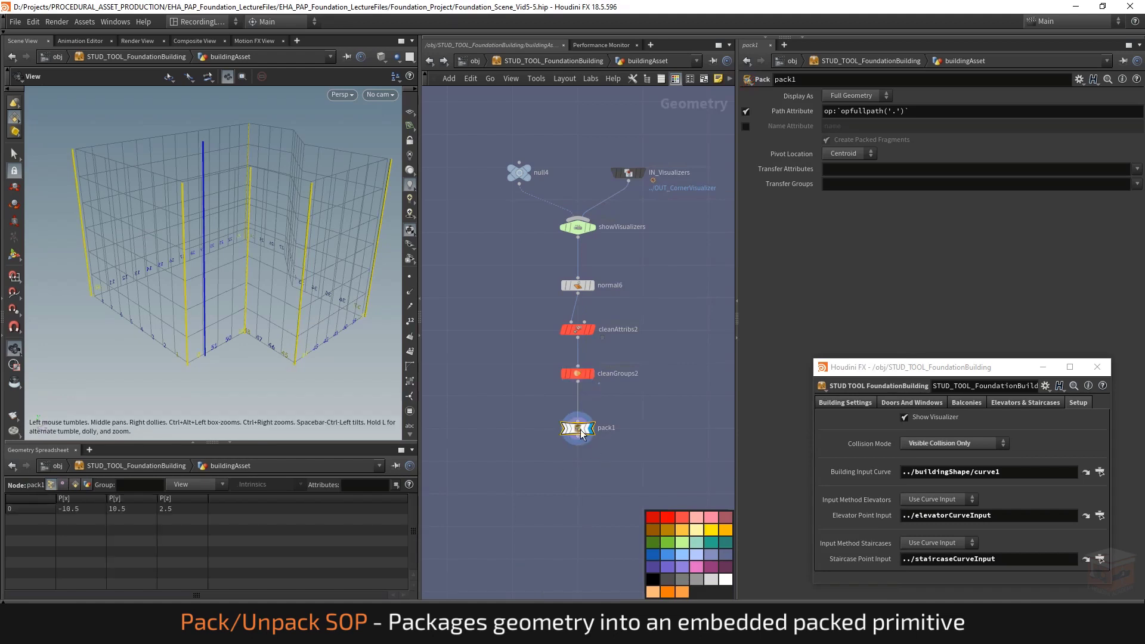
Inspect the geometry information of the pack1 node
{"action": "mouse_move", "coordinate": [569, 434]}
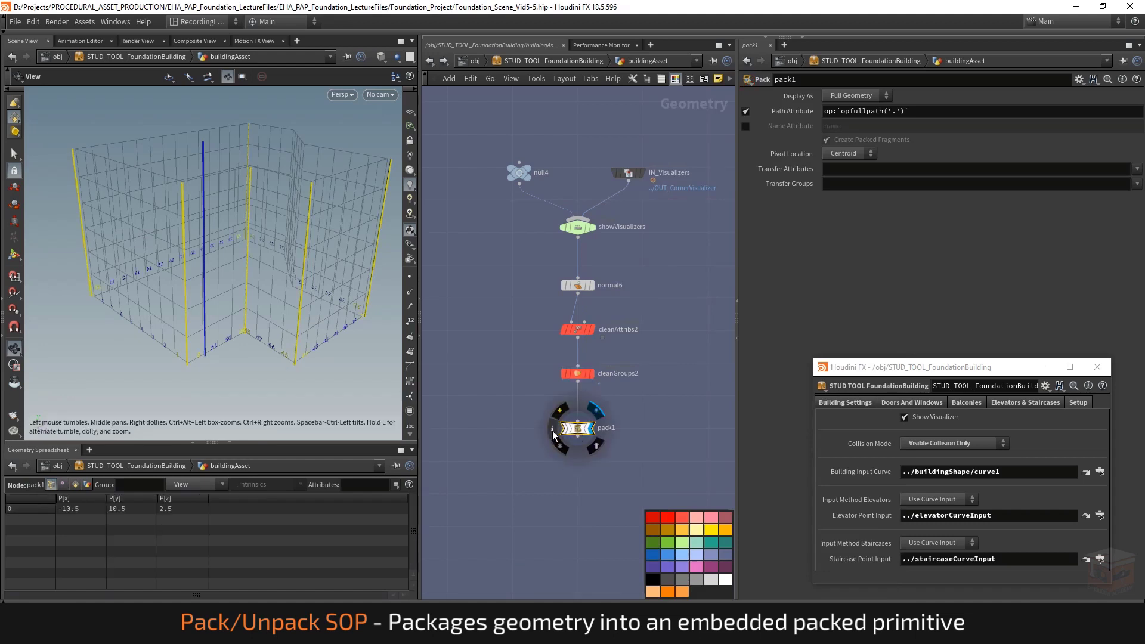
{"action": "left_click", "coordinate": [552, 430]}
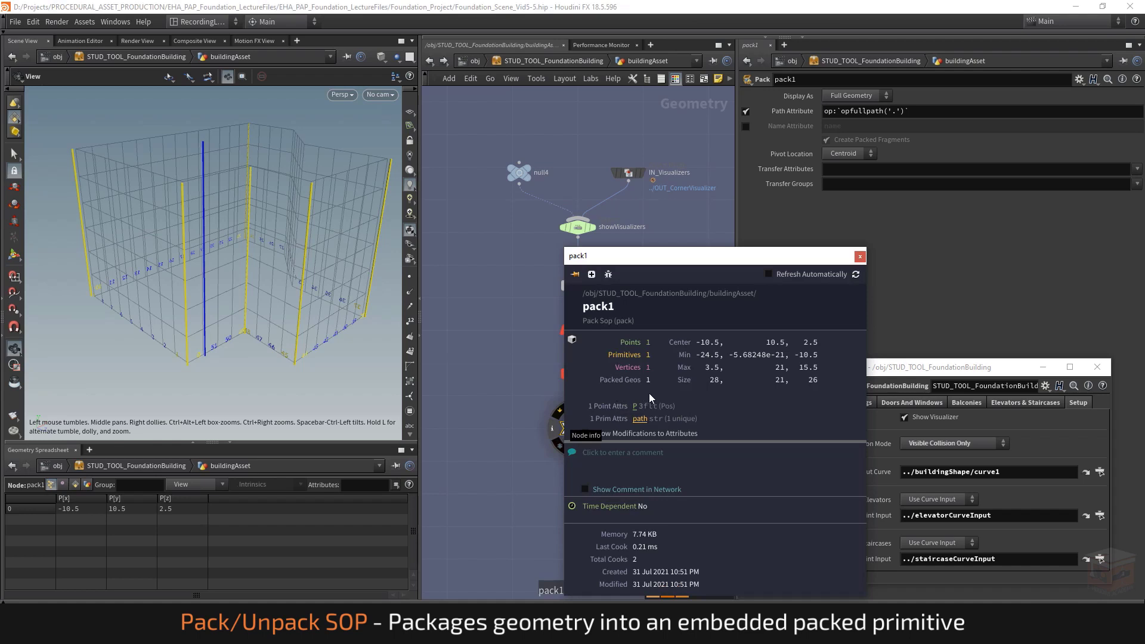
{"action": "left_click", "coordinate": [860, 256]}
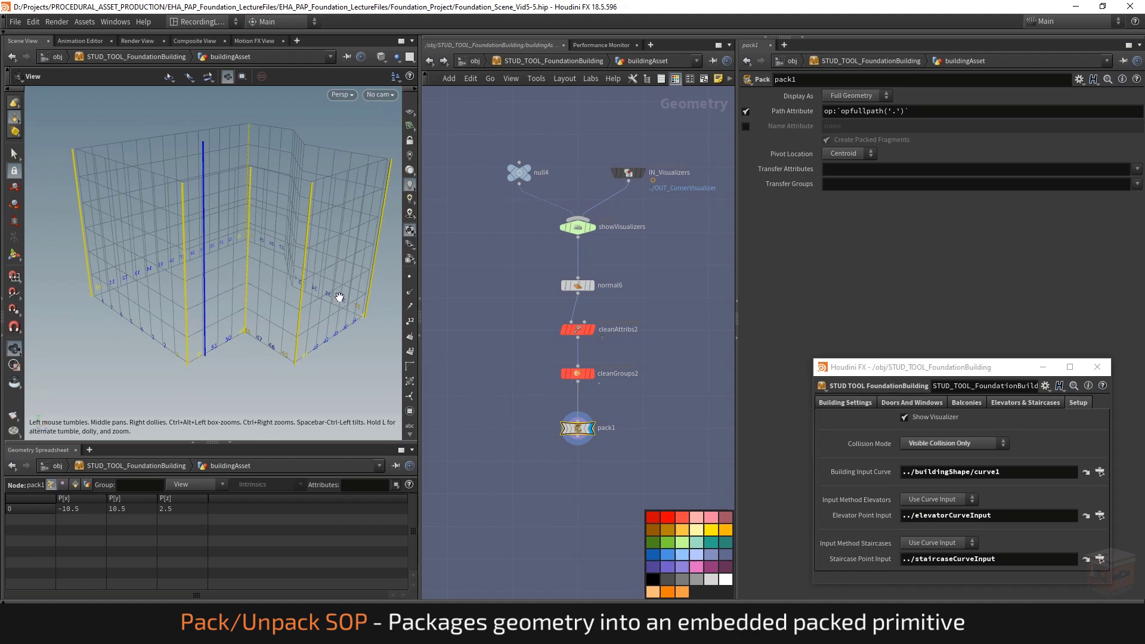
Try to wire pack1 towards the cleanGroups1 and output0 nodes of the mesh output box, then delete pack1
{"action": "mouse_move", "coordinate": [581, 429]}
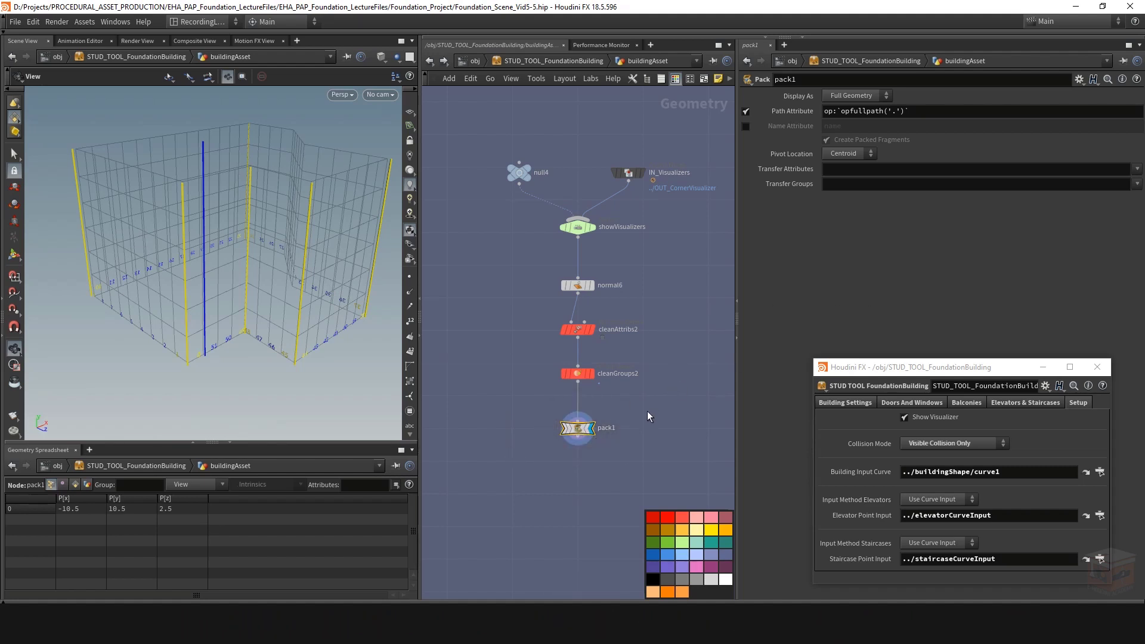
{"action": "left_click", "coordinate": [577, 442]}
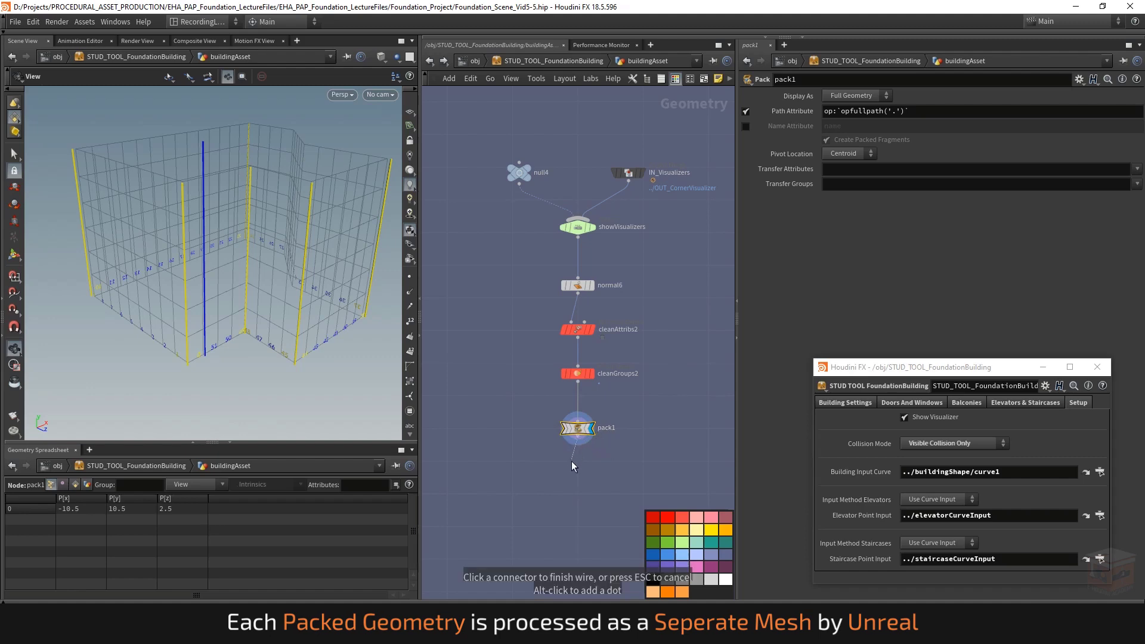
{"action": "scroll", "coordinate": [569, 469], "scroll_direction": "down", "scroll_amount": 7}
{"action": "middle_click_drag", "start_coordinate": [543, 473], "coordinate": [671, 464]}
{"action": "scroll", "coordinate": [511, 480], "scroll_direction": "up", "scroll_amount": 3}
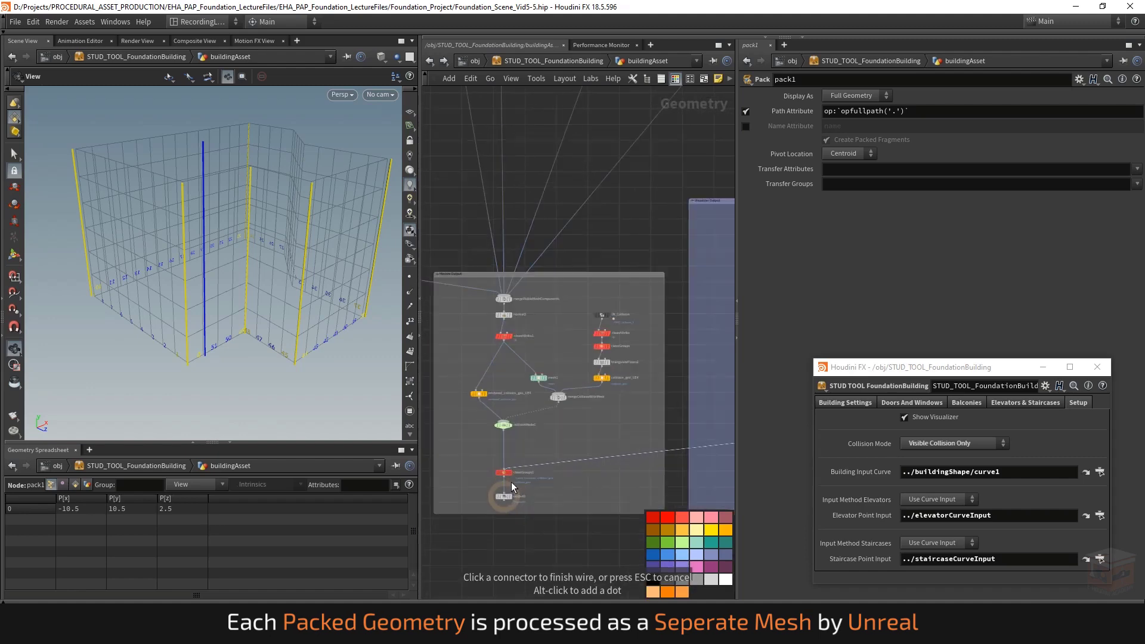
{"action": "scroll", "coordinate": [511, 482], "scroll_direction": "up", "scroll_amount": 3}
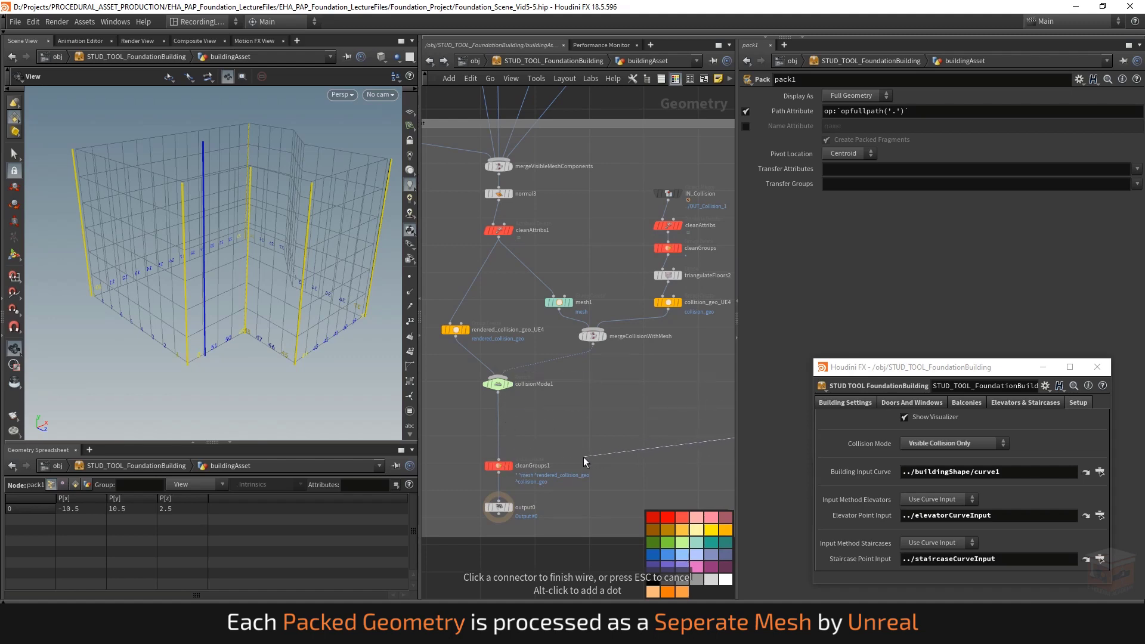
{"action": "key", "text": "Escape"}
{"action": "scroll", "coordinate": [584, 460], "scroll_direction": "down", "scroll_amount": 5}
{"action": "middle_click_drag", "start_coordinate": [592, 455], "coordinate": [466, 464]}
{"action": "scroll", "coordinate": [683, 448], "scroll_direction": "up", "scroll_amount": 5}
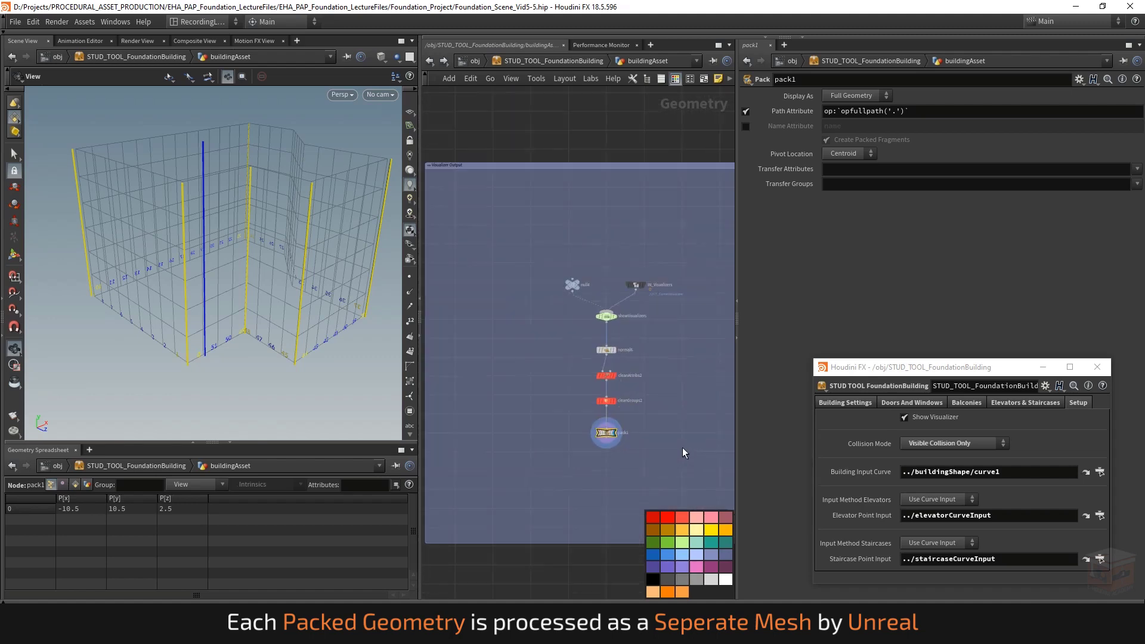
{"action": "middle_click_drag", "start_coordinate": [637, 452], "coordinate": [635, 437]}
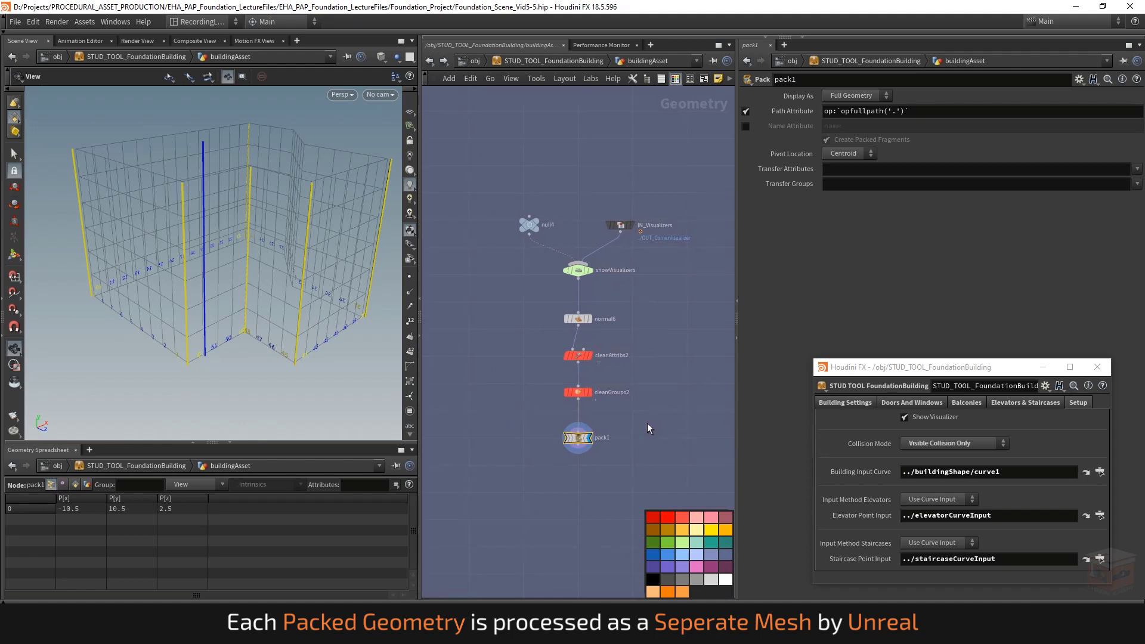
{"action": "key", "text": "Delete"}
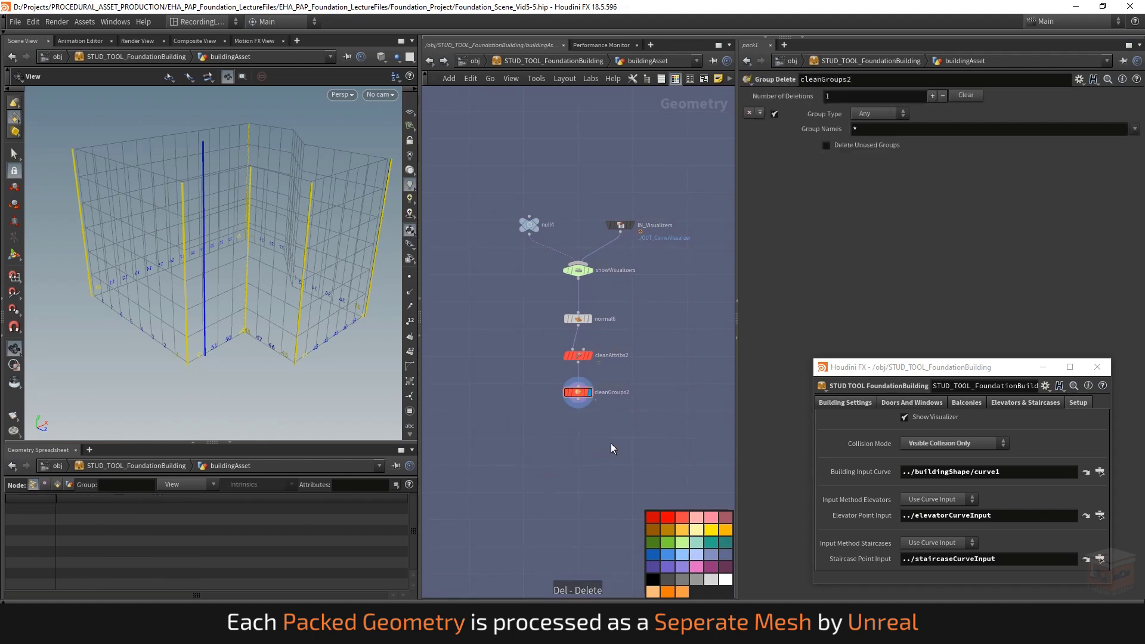
Add a Null node below cleanGroups2 in the visualizer box
{"action": "left_click", "coordinate": [611, 443]}
{"action": "key", "text": "Tab"}
{"action": "type", "text": "nu"}
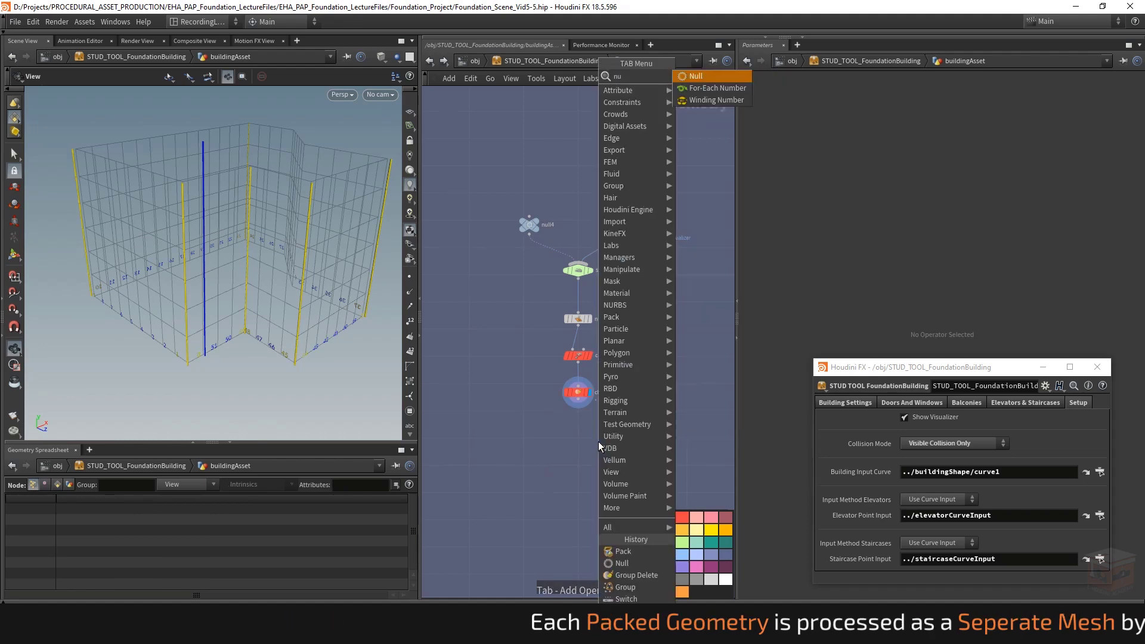
{"action": "key", "text": "Return"}
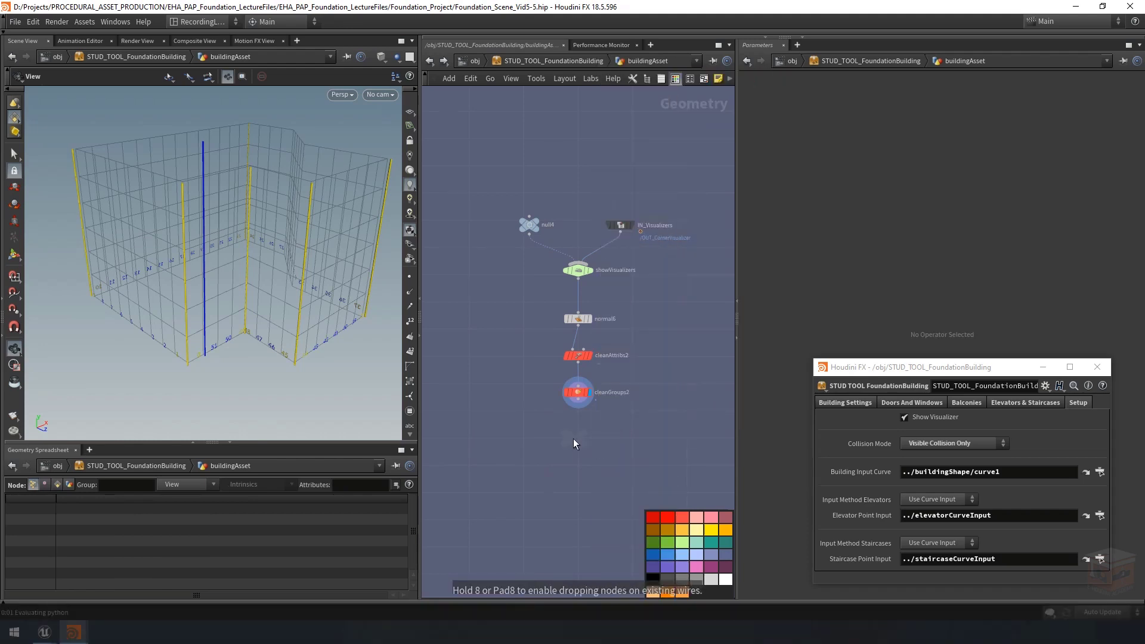
Place the pasted Null node below cleanGroups2, connected to its output, and rename it OUT_Visualizer
{"action": "left_click", "coordinate": [579, 439]}
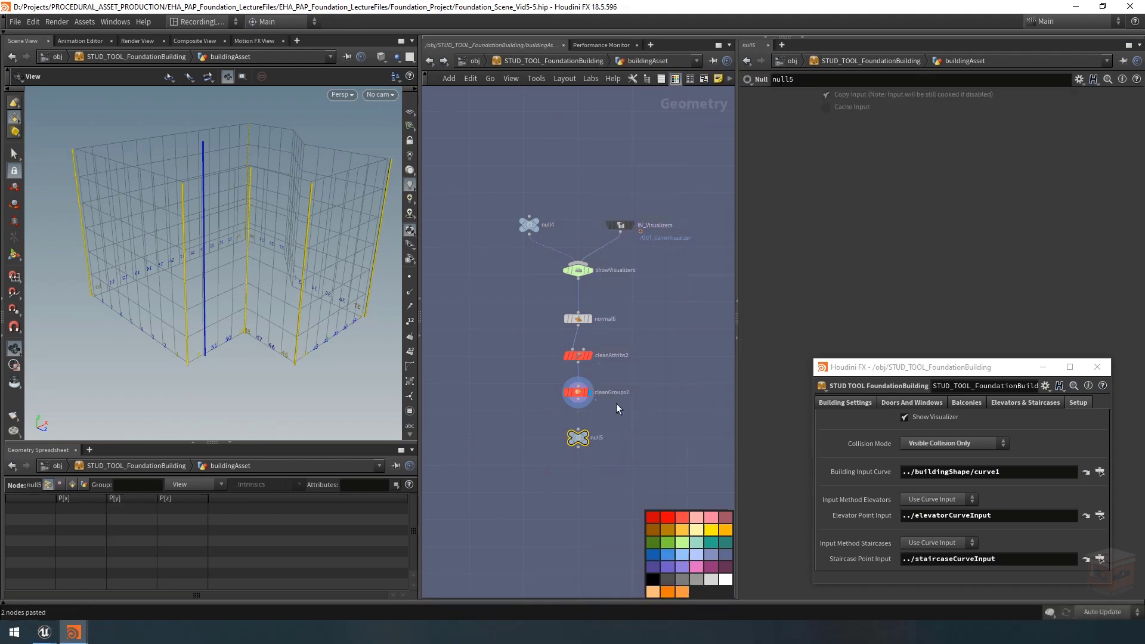
{"action": "scroll", "coordinate": [627, 431], "scroll_direction": "up", "scroll_amount": 2}
{"action": "left_click_drag", "start_coordinate": [555, 380], "coordinate": [554, 424]}
{"action": "left_click", "coordinate": [584, 436]}
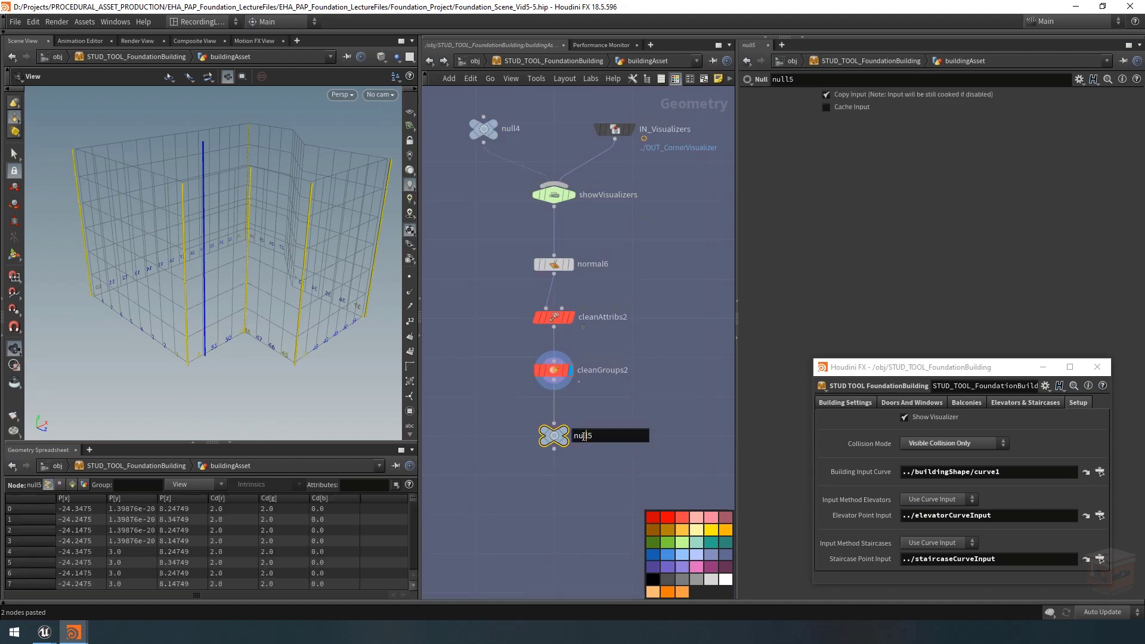
{"action": "double_click", "coordinate": [584, 436]}
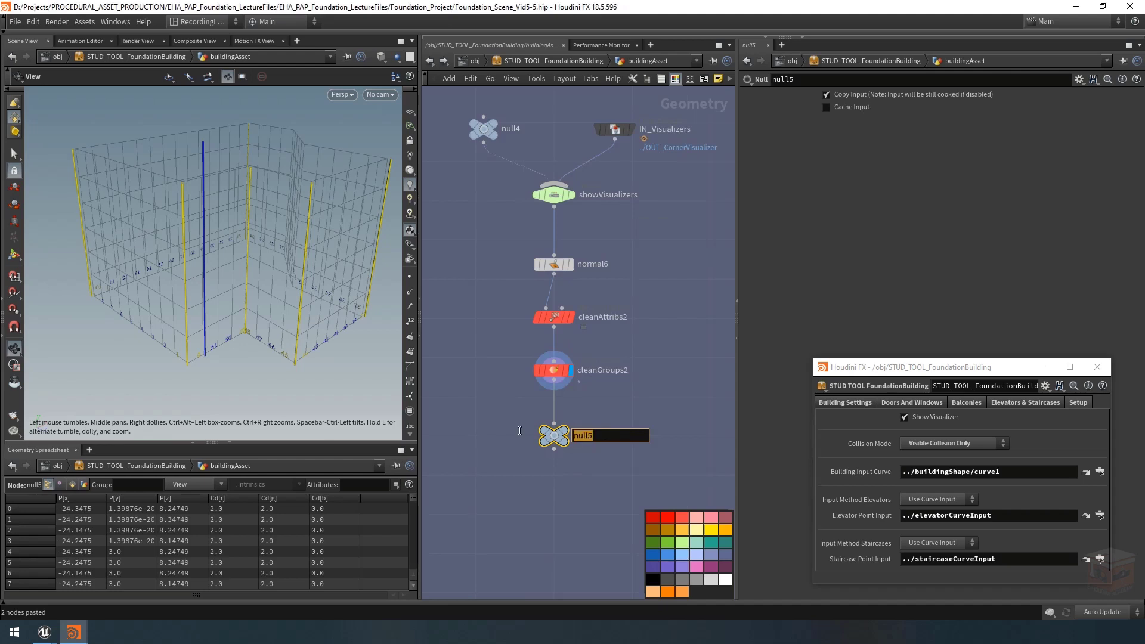
{"action": "type", "text": "OUT_Visualizer"}
{"action": "key", "text": "Return"}
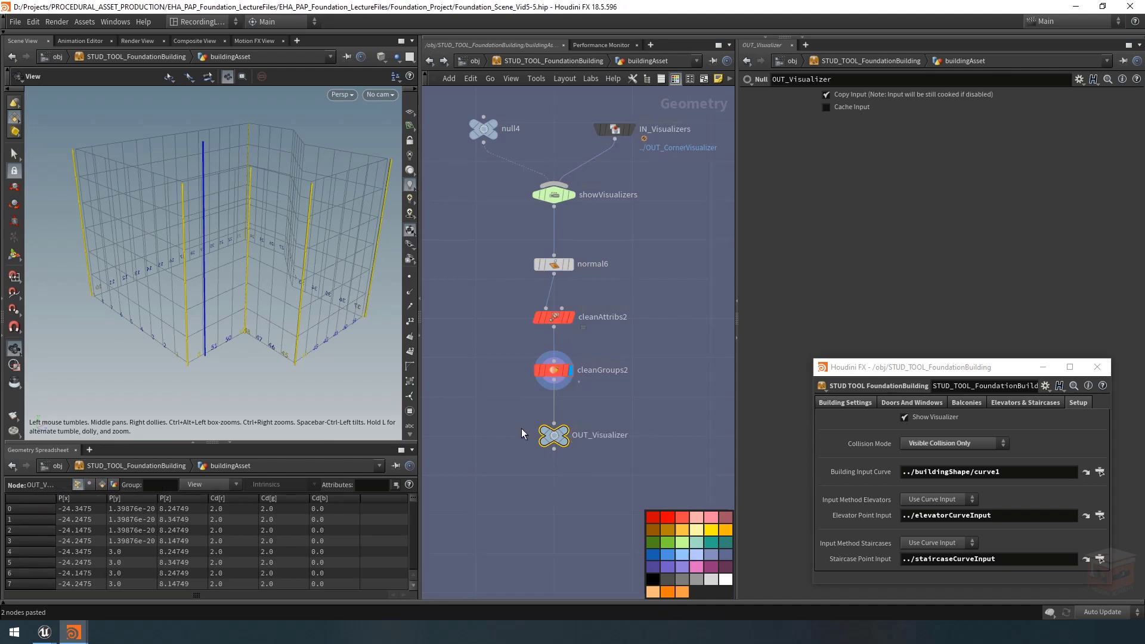
Color the OUT_Visualizer node black and move it farther below cleanGroups2
{"action": "left_click", "coordinate": [566, 435]}
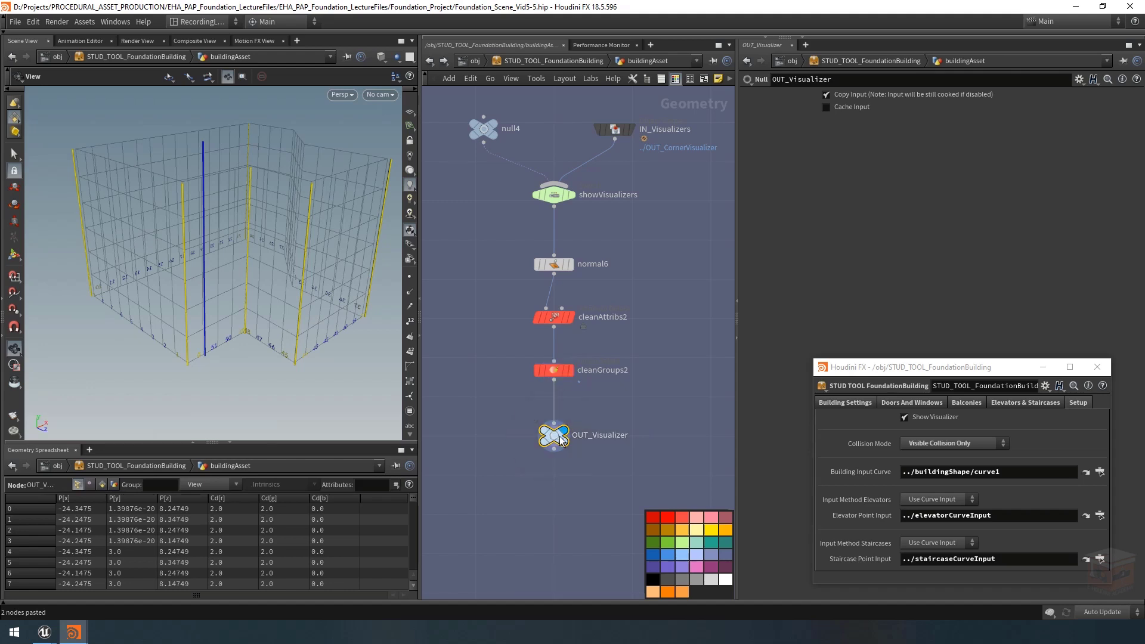
{"action": "left_click", "coordinate": [653, 580]}
{"action": "left_click_drag", "start_coordinate": [555, 435], "coordinate": [559, 523]}
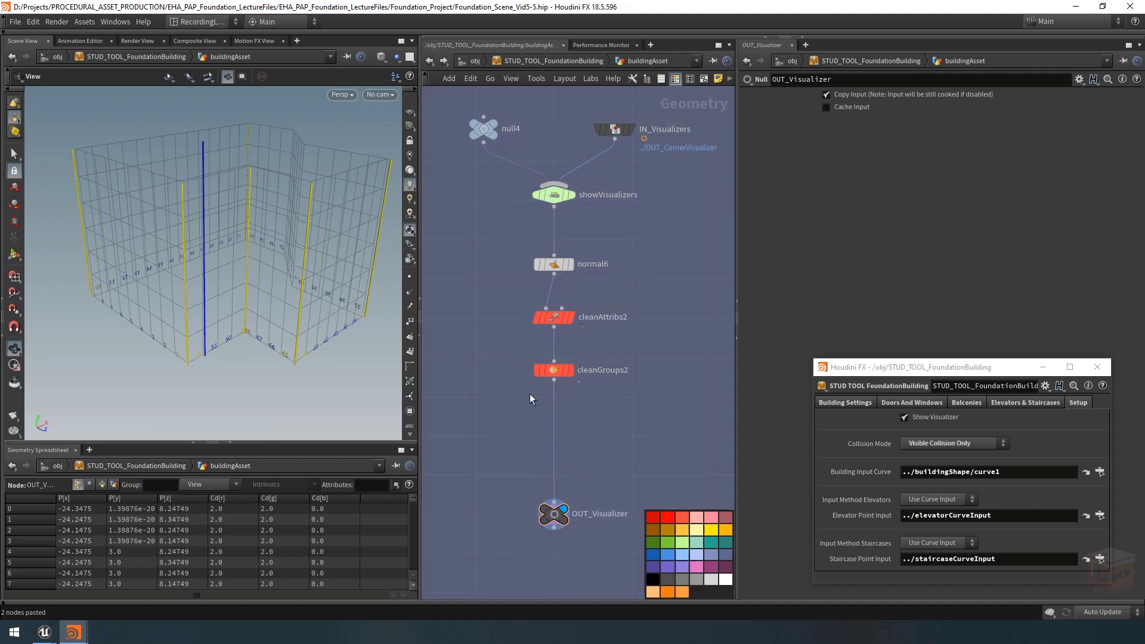
Copy the mesh1 Group Create node and insert the copy between cleanGroups2 and OUT_Visualizer
{"action": "left_click", "coordinate": [572, 371]}
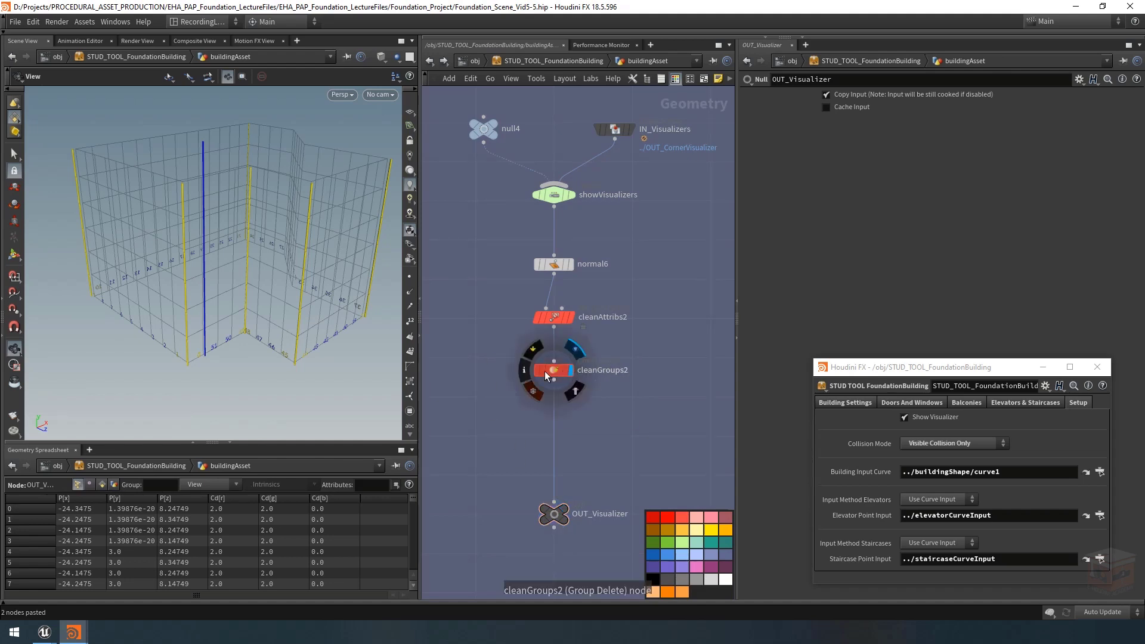
{"action": "left_click", "coordinate": [552, 373]}
{"action": "scroll", "coordinate": [614, 452], "scroll_direction": "down", "scroll_amount": 10}
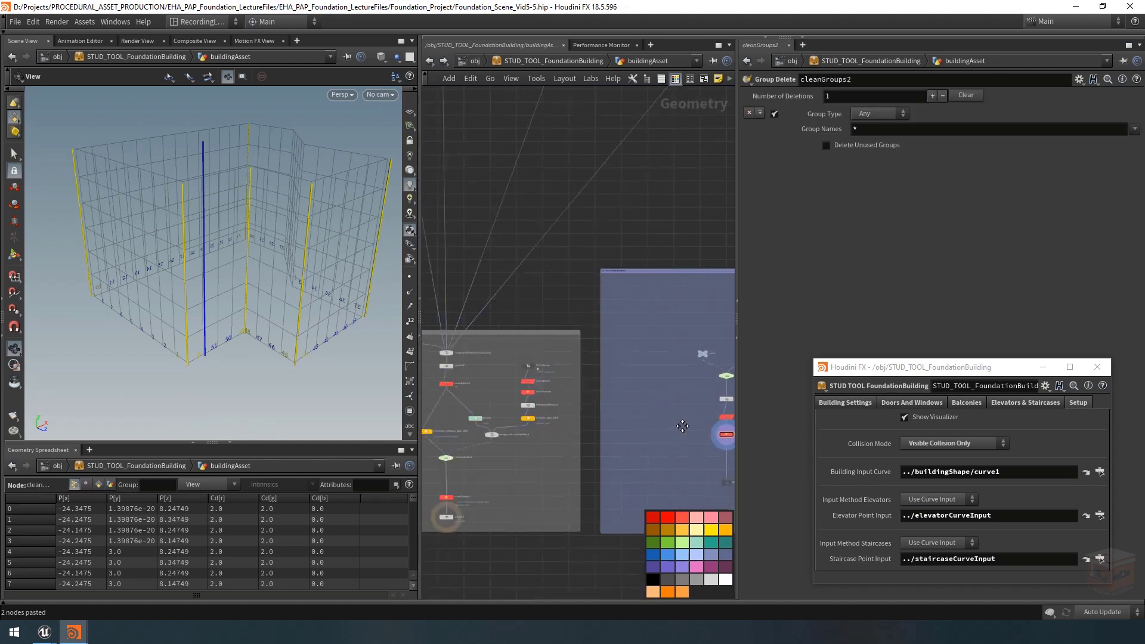
{"action": "scroll", "coordinate": [560, 412], "scroll_direction": "up", "scroll_amount": 10}
{"action": "left_click", "coordinate": [507, 404]}
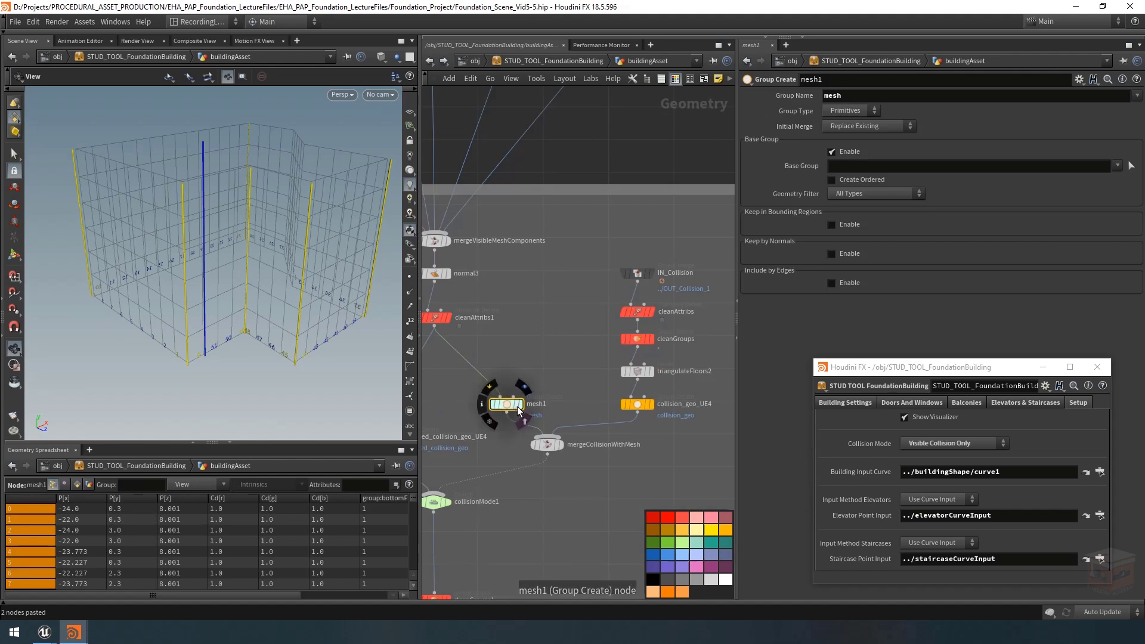
{"action": "key", "text": "ctrl+c"}
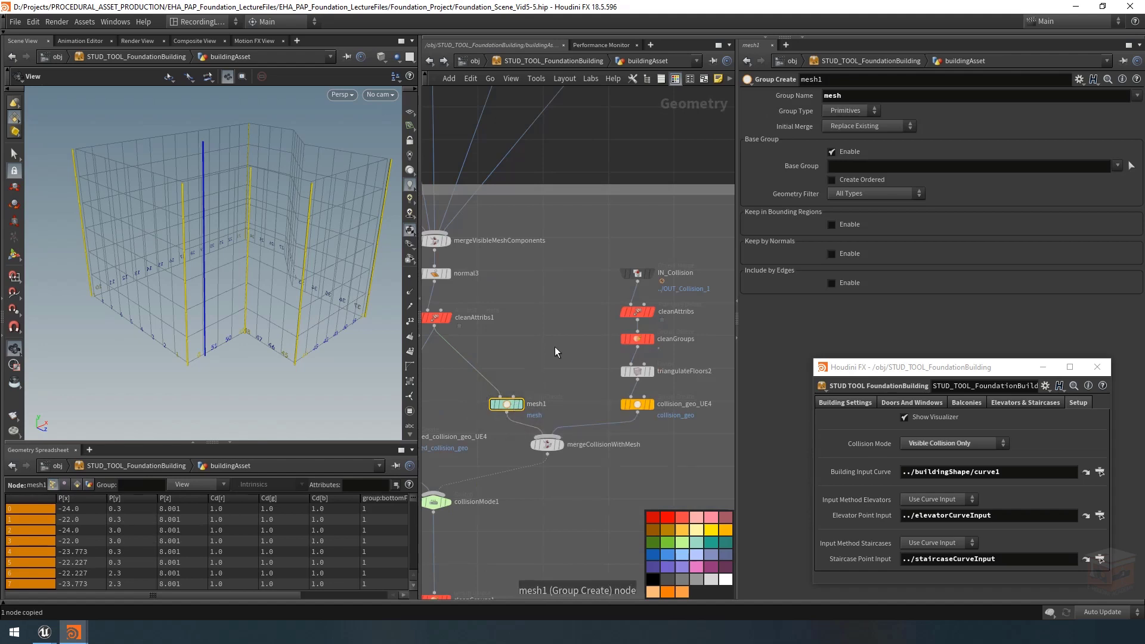
{"action": "scroll", "coordinate": [597, 337], "scroll_direction": "down", "scroll_amount": 4}
{"action": "middle_click_drag", "start_coordinate": [627, 333], "coordinate": [300, 330]}
{"action": "scroll", "coordinate": [639, 426], "scroll_direction": "up", "scroll_amount": 6}
{"action": "key", "text": "ctrl+v"}
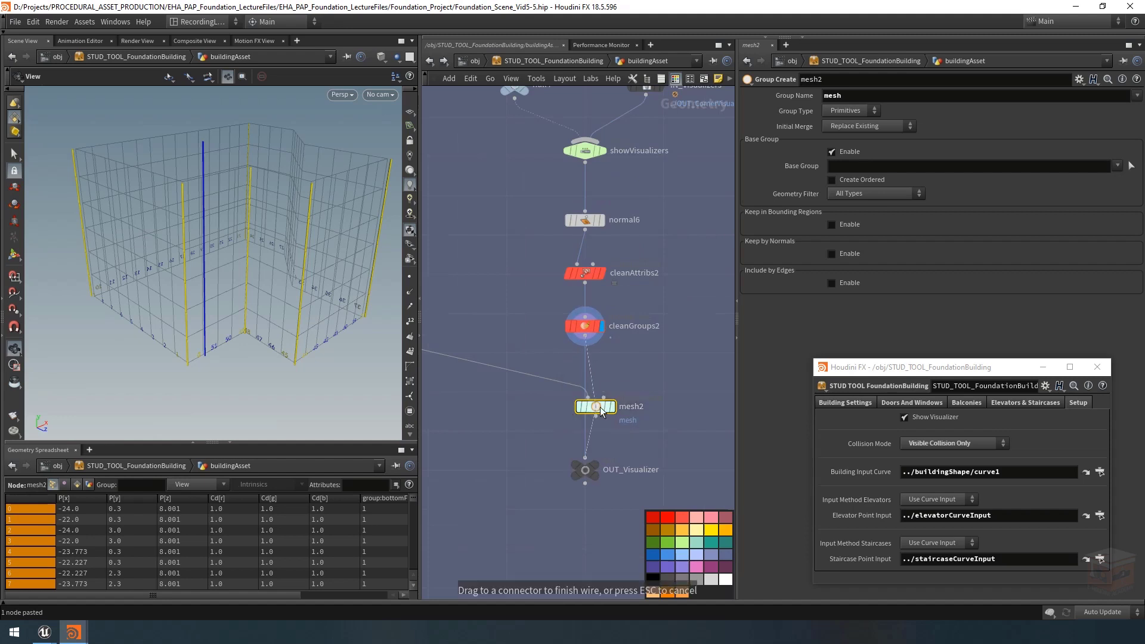
{"action": "left_click_drag", "start_coordinate": [600, 407], "coordinate": [584, 389]}
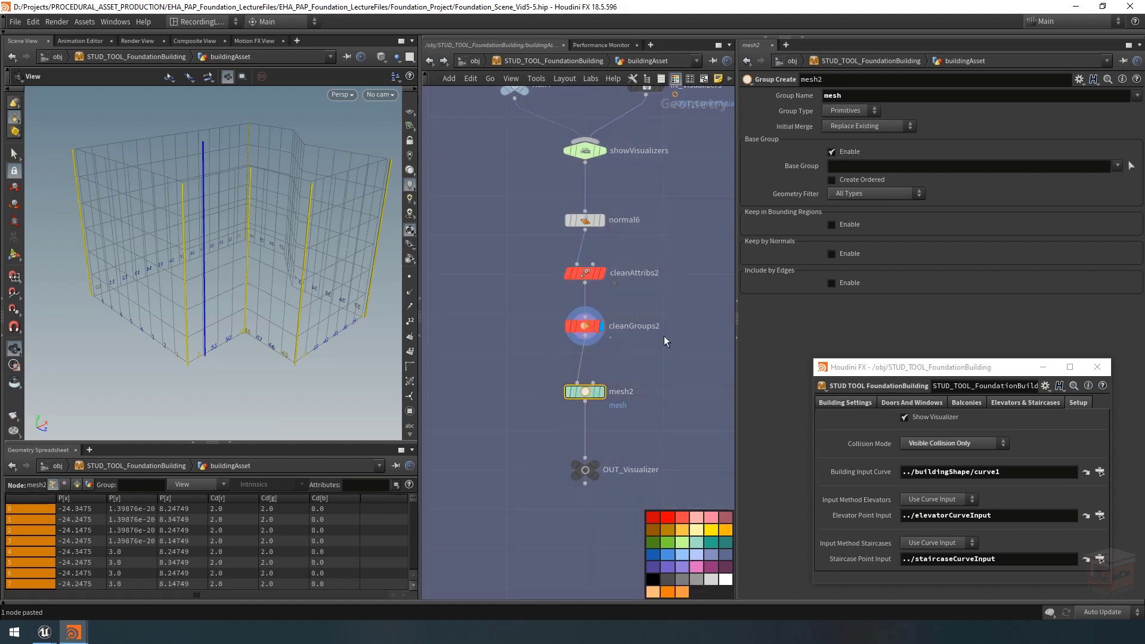
Set the copied Group Create node's group name to mesh_Visualizer and rename the node meshVisualizer
{"action": "left_click", "coordinate": [869, 91]}
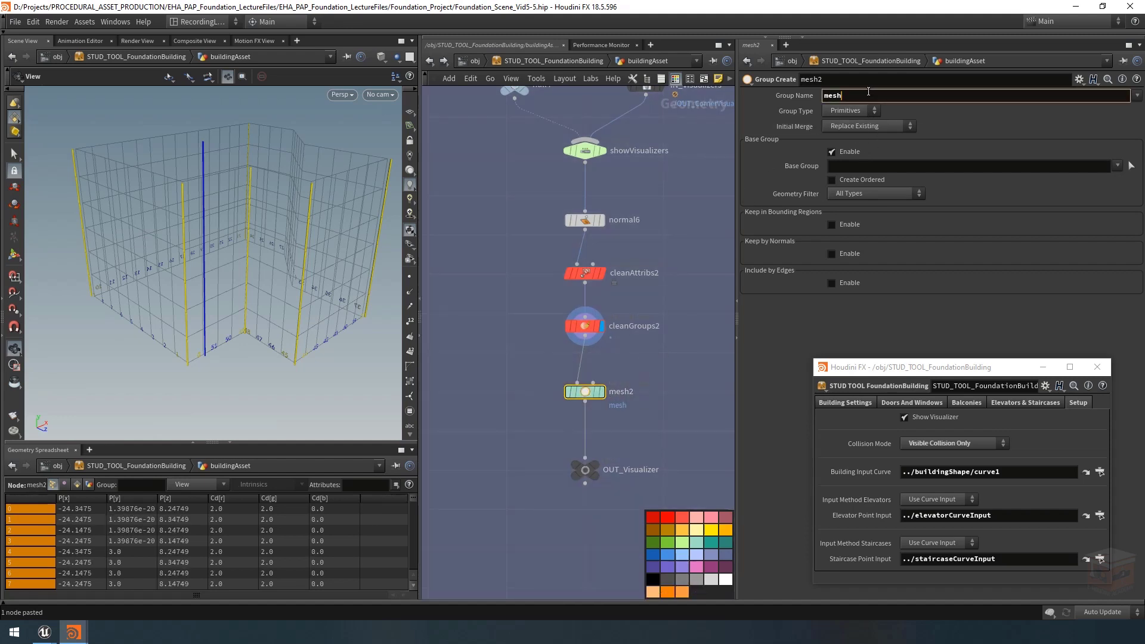
{"action": "type", "text": "_Visualizer"}
{"action": "key", "text": "Return"}
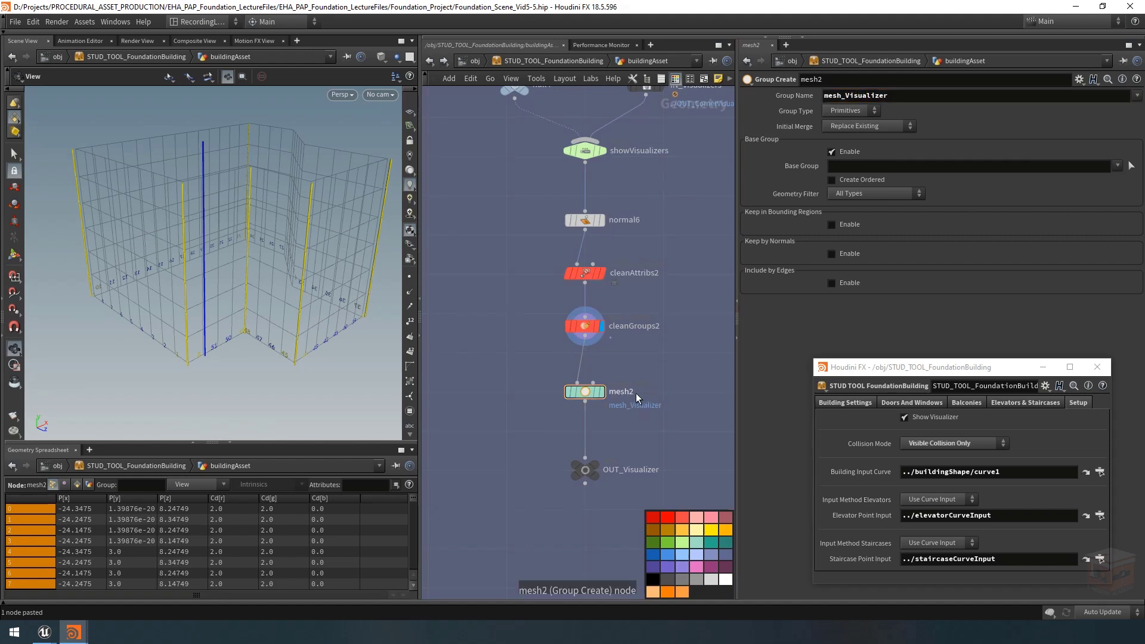
{"action": "left_click_drag", "start_coordinate": [632, 394], "coordinate": [672, 399]}
{"action": "type", "text": "Visualizer"}
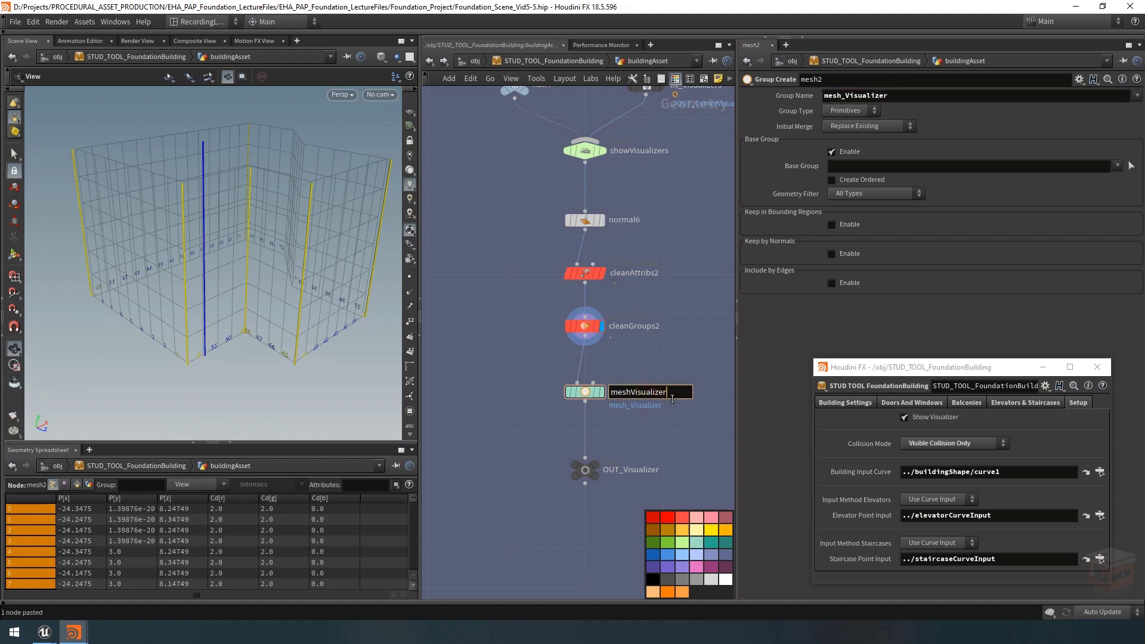
{"action": "key", "text": "Return"}
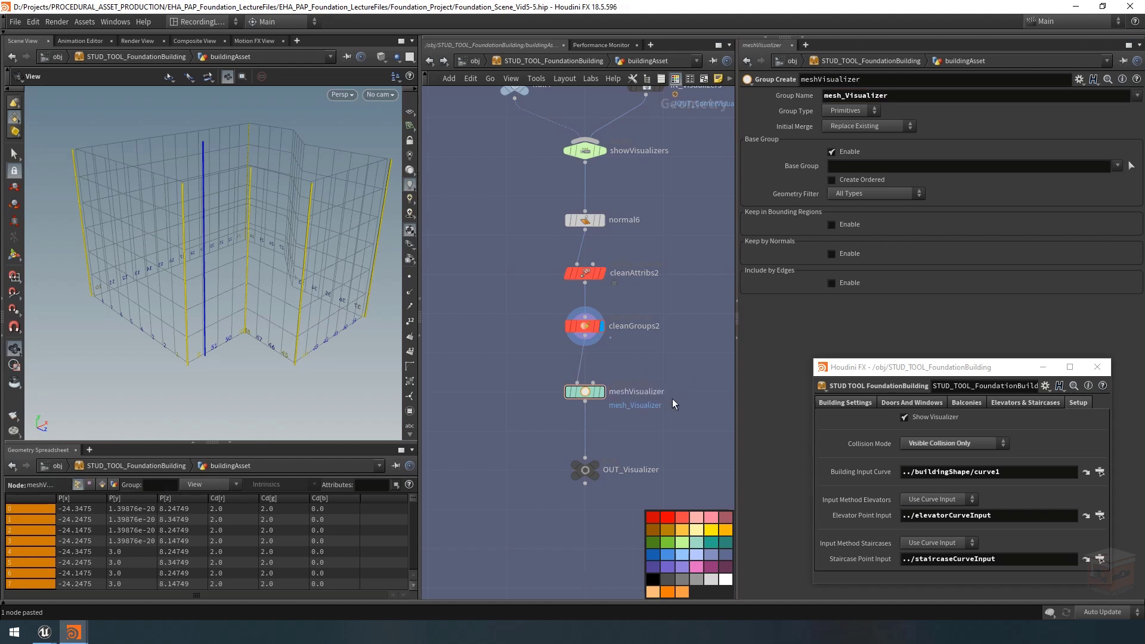
Set the display flag on the OUT_Visualizer node
{"action": "left_click", "coordinate": [572, 476]}
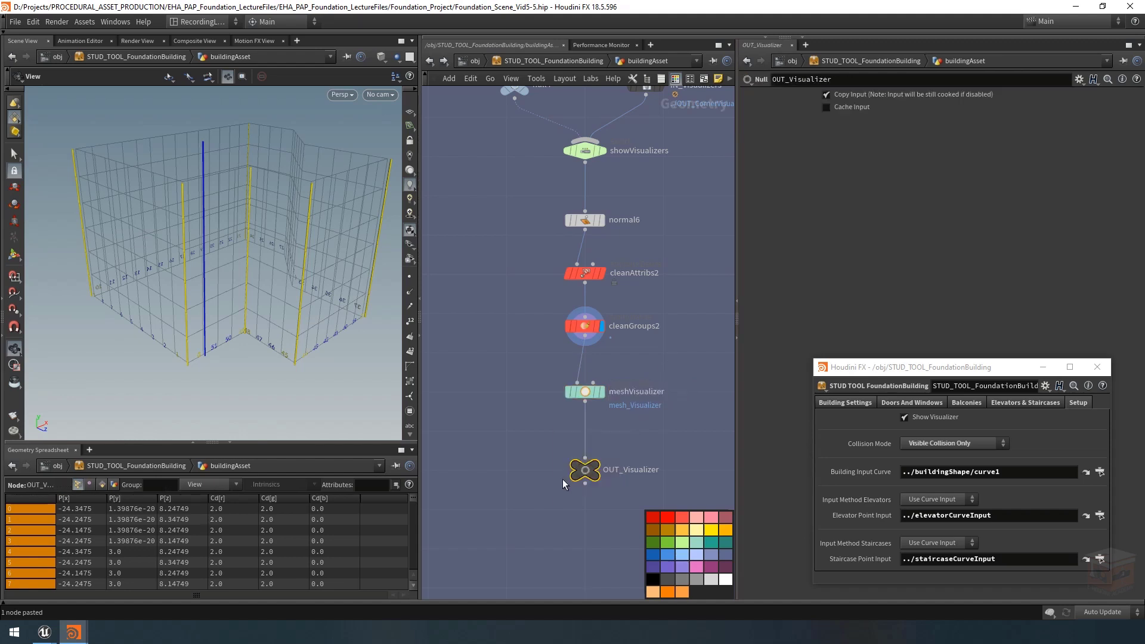
{"action": "left_click", "coordinate": [596, 466]}
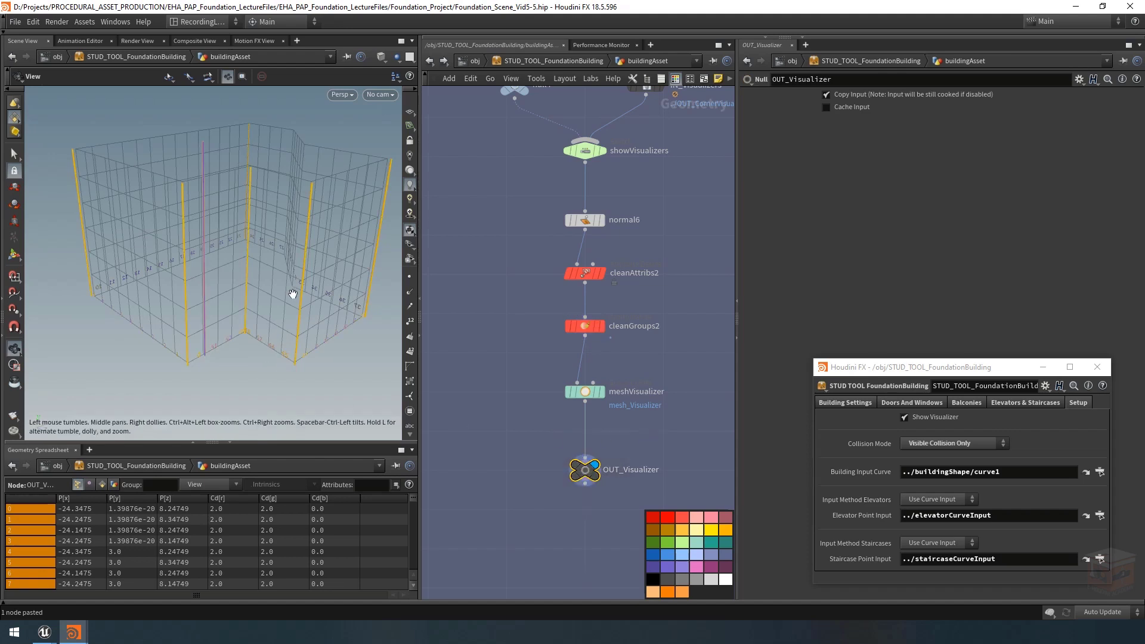
{"action": "left_click", "coordinate": [665, 439]}
{"action": "scroll", "coordinate": [665, 438], "scroll_direction": "down", "scroll_amount": 10}
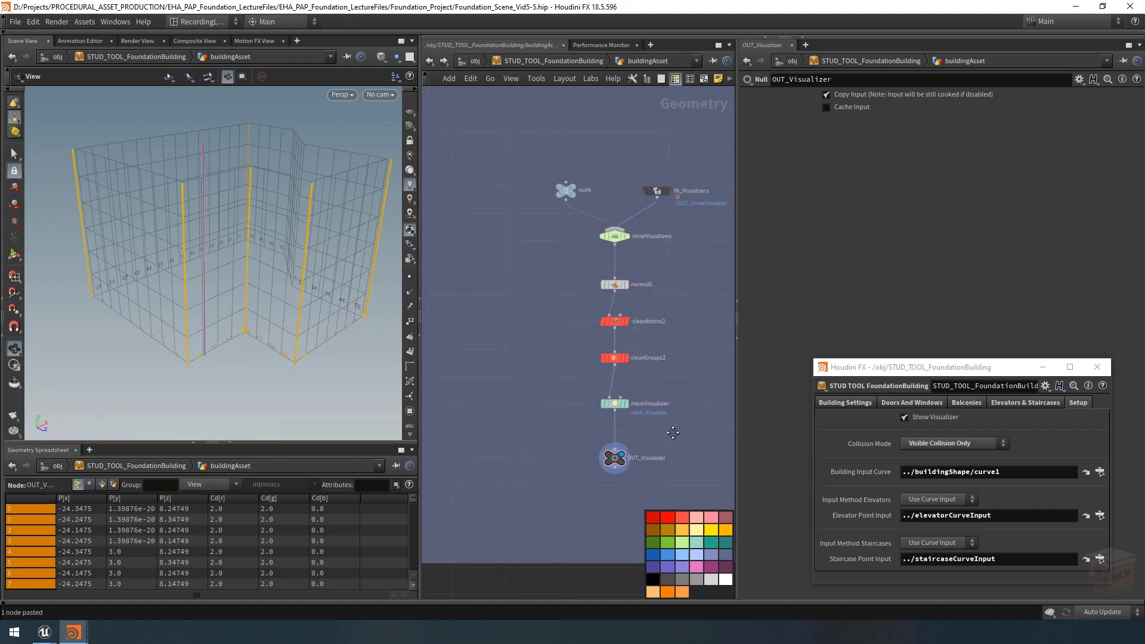
{"action": "middle_click_drag", "start_coordinate": [703, 309], "coordinate": [680, 321]}
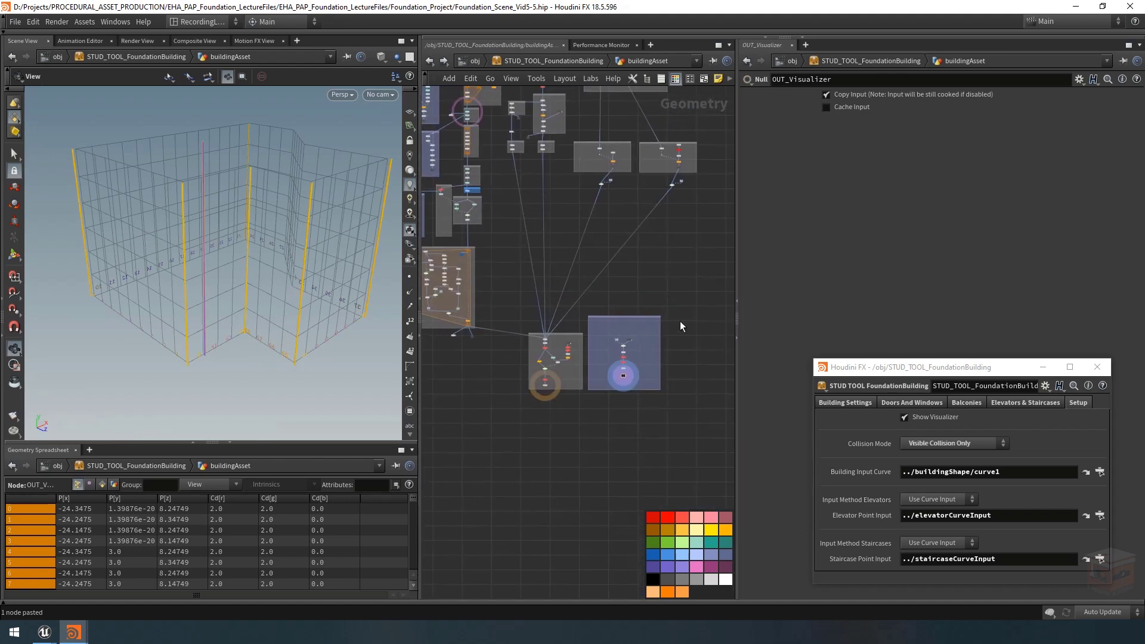
Return to the STUD_TOOL_FoundationBuilding level and add a Geometry object beside buildingAsset
{"action": "left_click", "coordinate": [578, 62]}
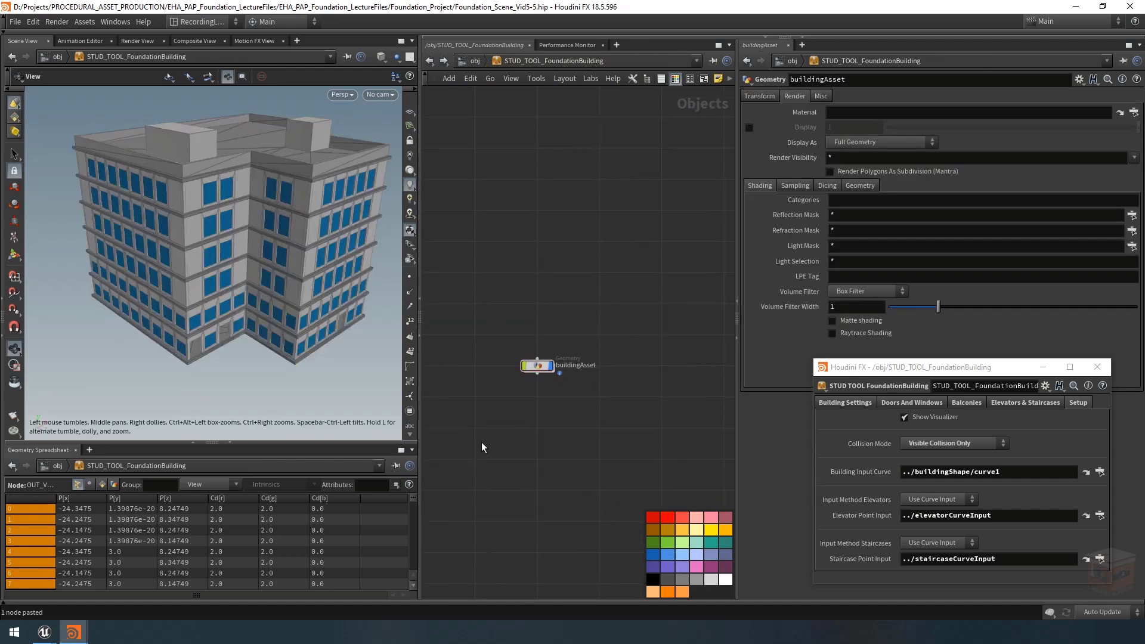
{"action": "scroll", "coordinate": [356, 317], "scroll_direction": "down", "scroll_amount": 5}
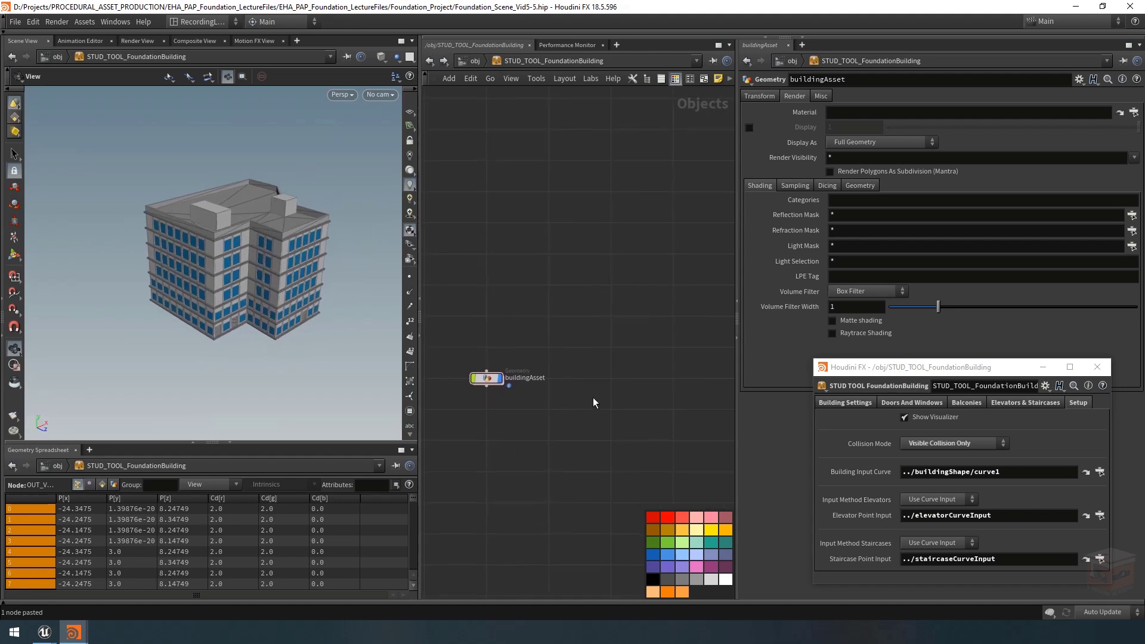
{"action": "key", "text": "Tab"}
{"action": "key", "text": "Return"}
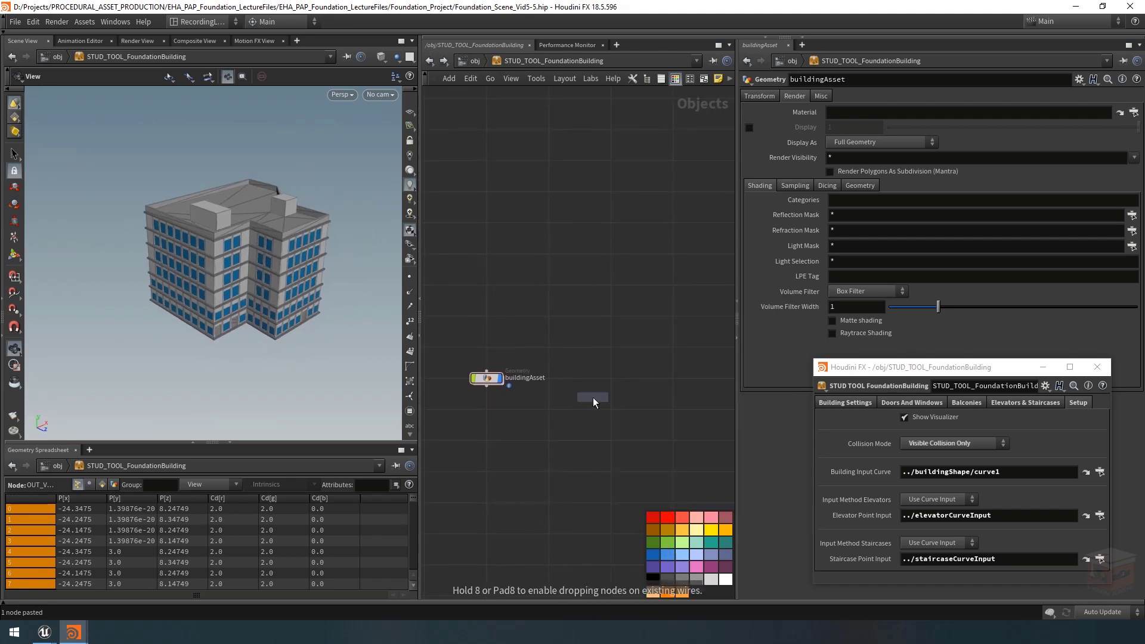
{"action": "left_click", "coordinate": [613, 380]}
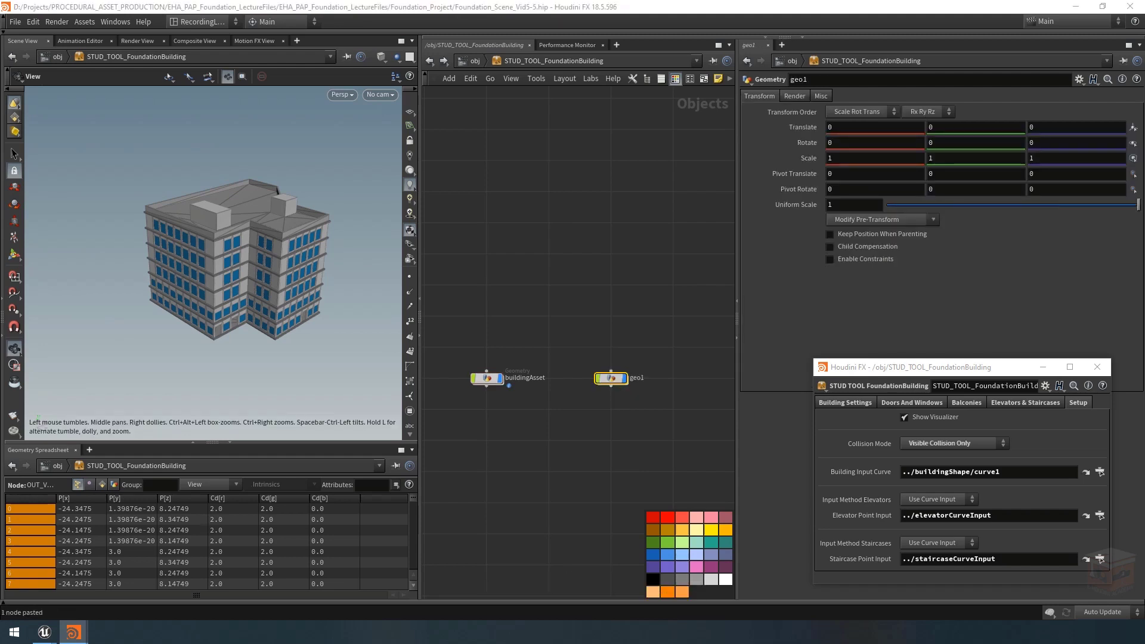
{"action": "middle_click_drag", "start_coordinate": [619, 416], "coordinate": [626, 417]}
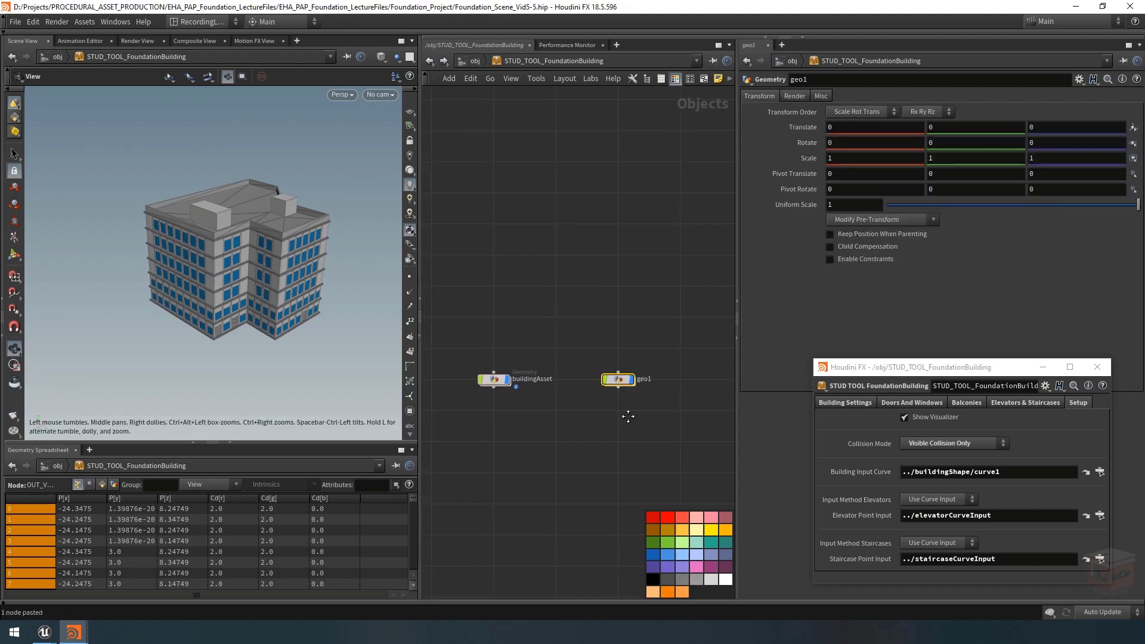
Rename the new Geometry object visualizerGeo
{"action": "scroll", "coordinate": [621, 389], "scroll_direction": "up", "scroll_amount": 2}
{"action": "left_click", "coordinate": [659, 375]}
{"action": "left_click_drag", "start_coordinate": [671, 375], "coordinate": [598, 367]}
{"action": "type", "text": "visualizerGeo"}
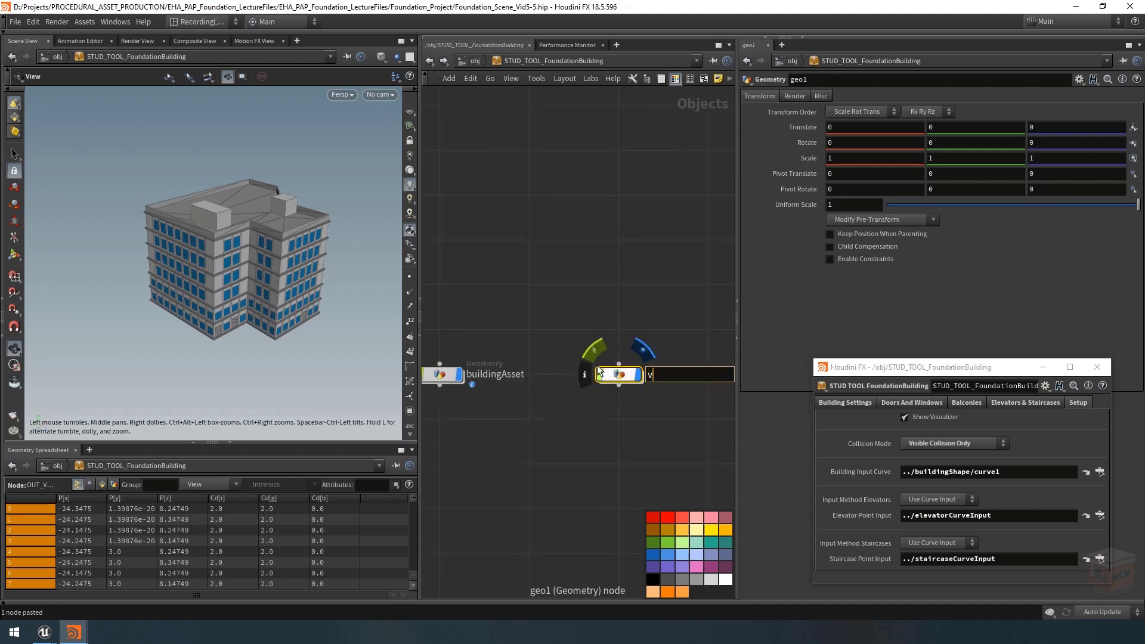
{"action": "key", "text": "Return"}
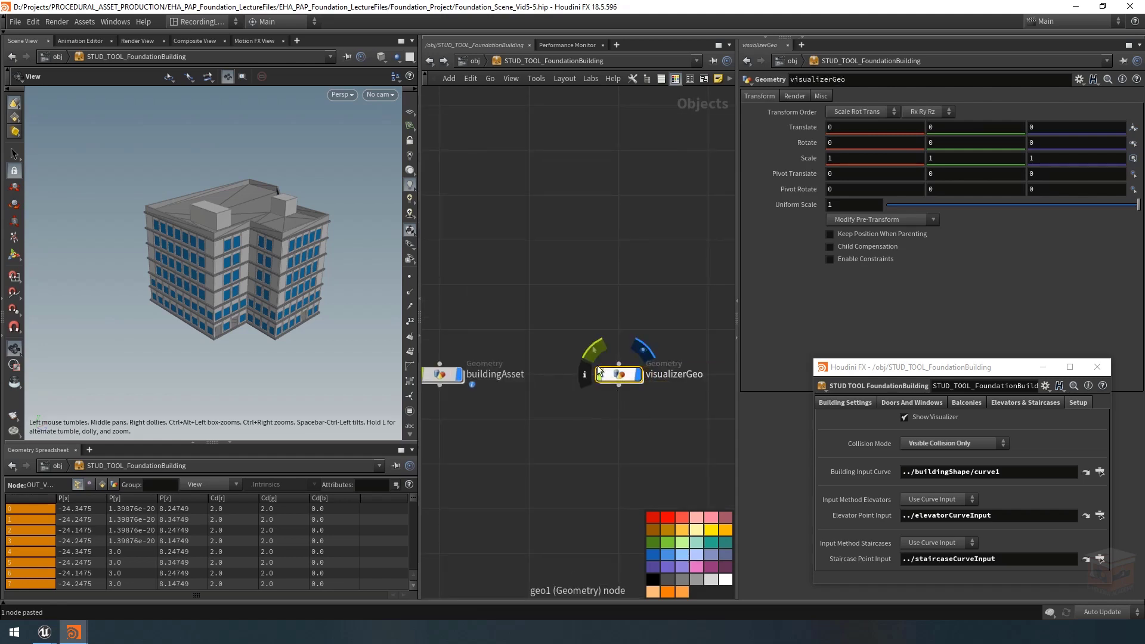
{"action": "middle_click_drag", "start_coordinate": [635, 314], "coordinate": [659, 310]}
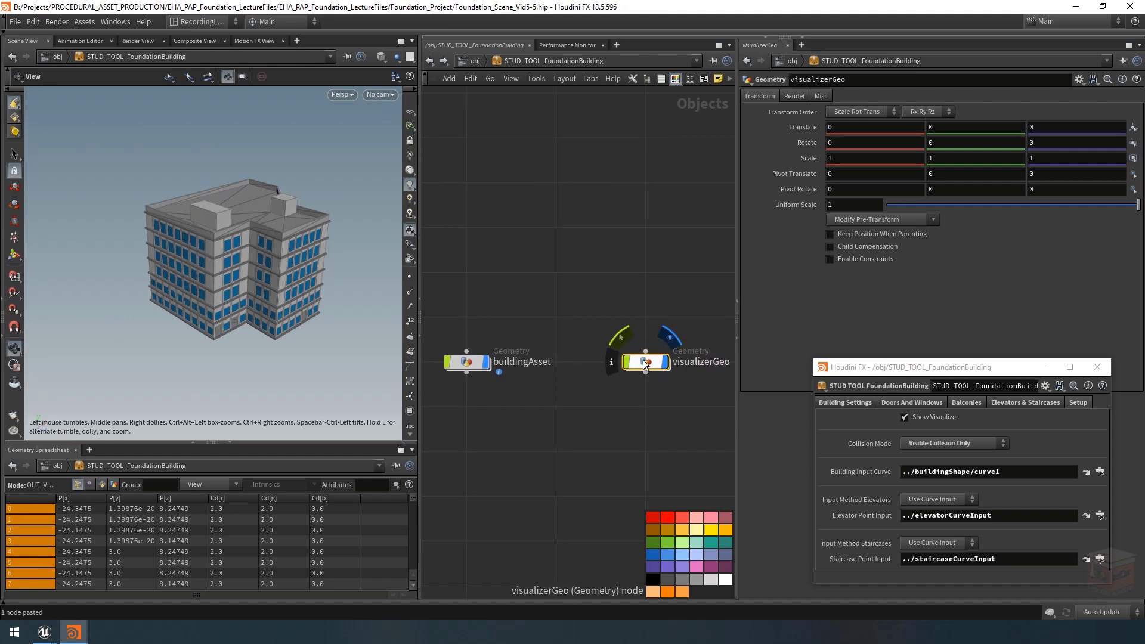
Add an Object Merge node inside the visualizerGeo network
{"action": "double_click", "coordinate": [649, 363]}
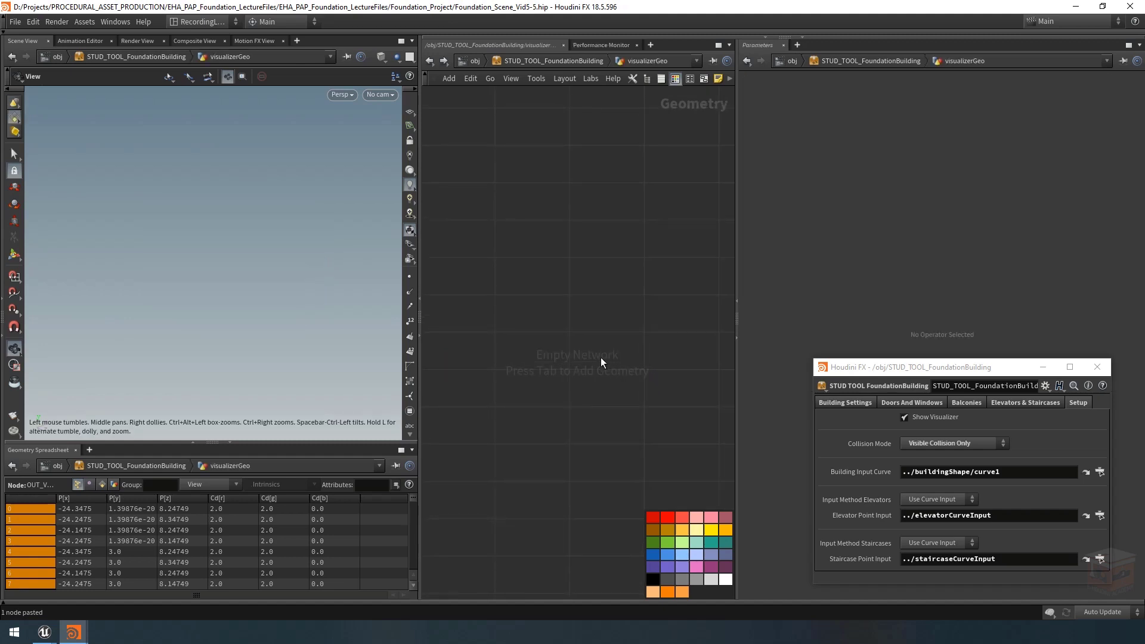
{"action": "key", "text": "Tab"}
{"action": "key", "text": "Escape"}
{"action": "key", "text": "Tab"}
{"action": "type", "text": "objec"}
{"action": "key", "text": "Return"}
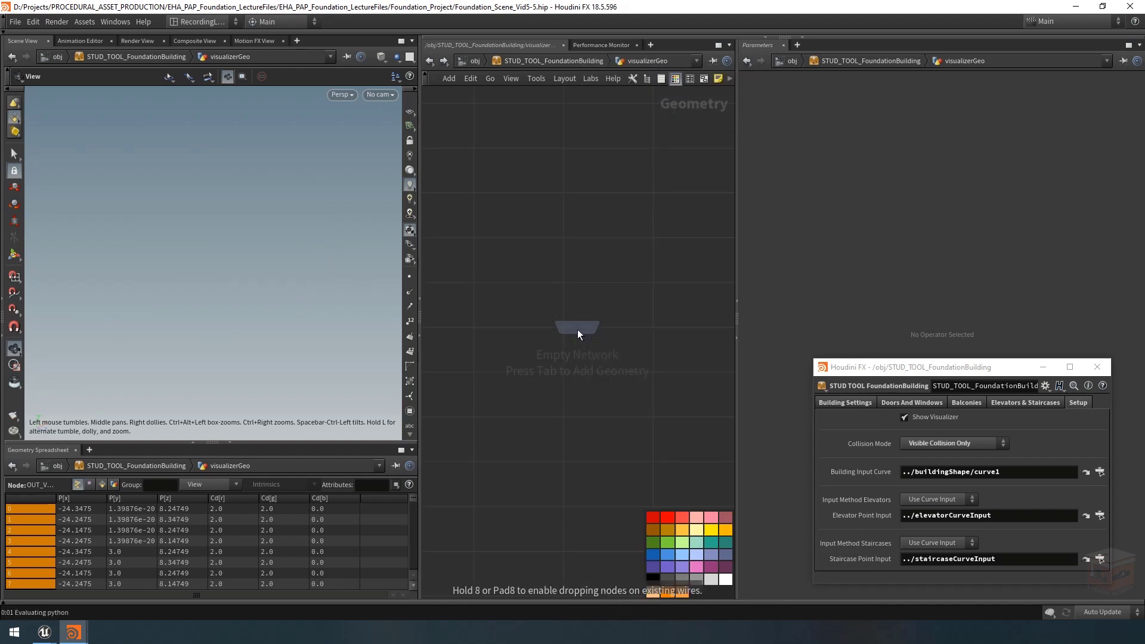
{"action": "left_click", "coordinate": [560, 327]}
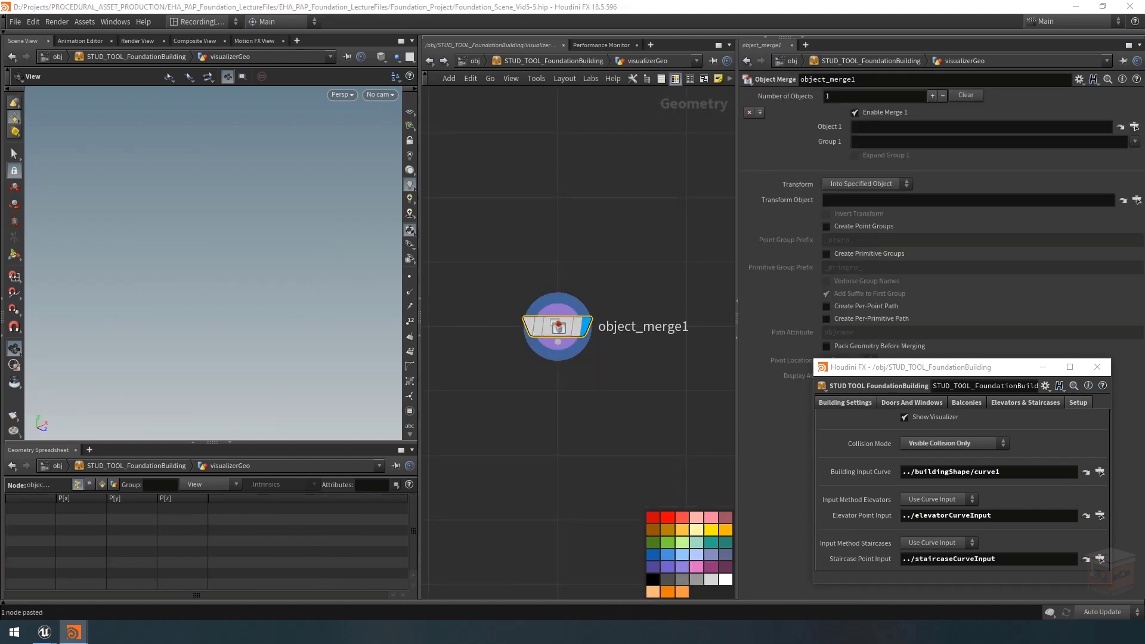
Rename the Object Merge node IN_VisualizerGeo and color it black
{"action": "double_click", "coordinate": [663, 328]}
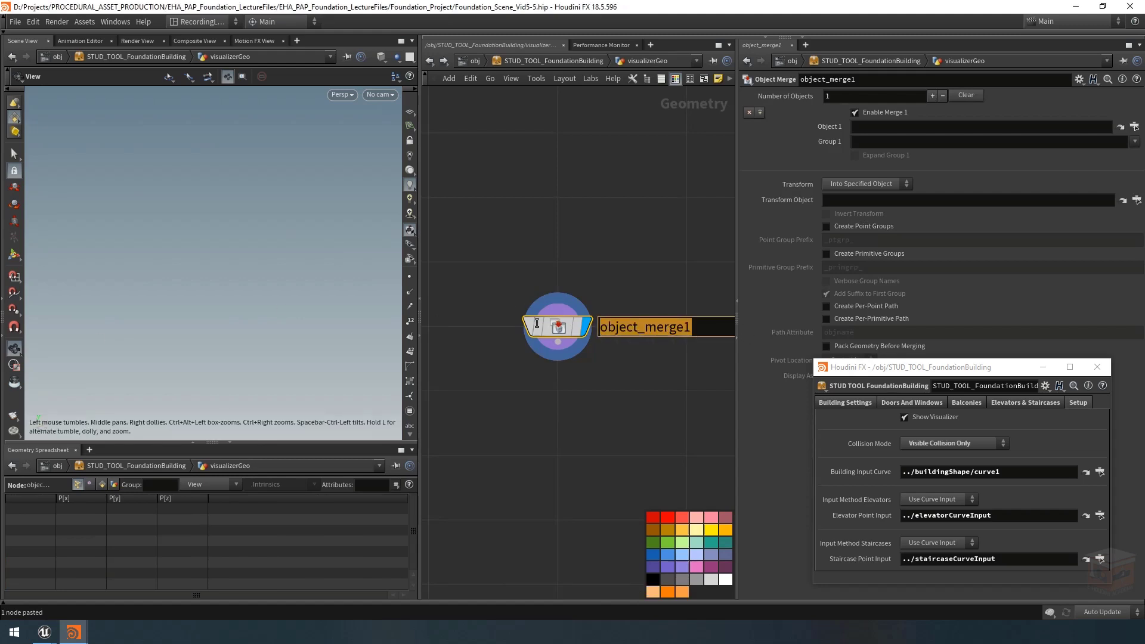
{"action": "type", "text": "IN_V"}
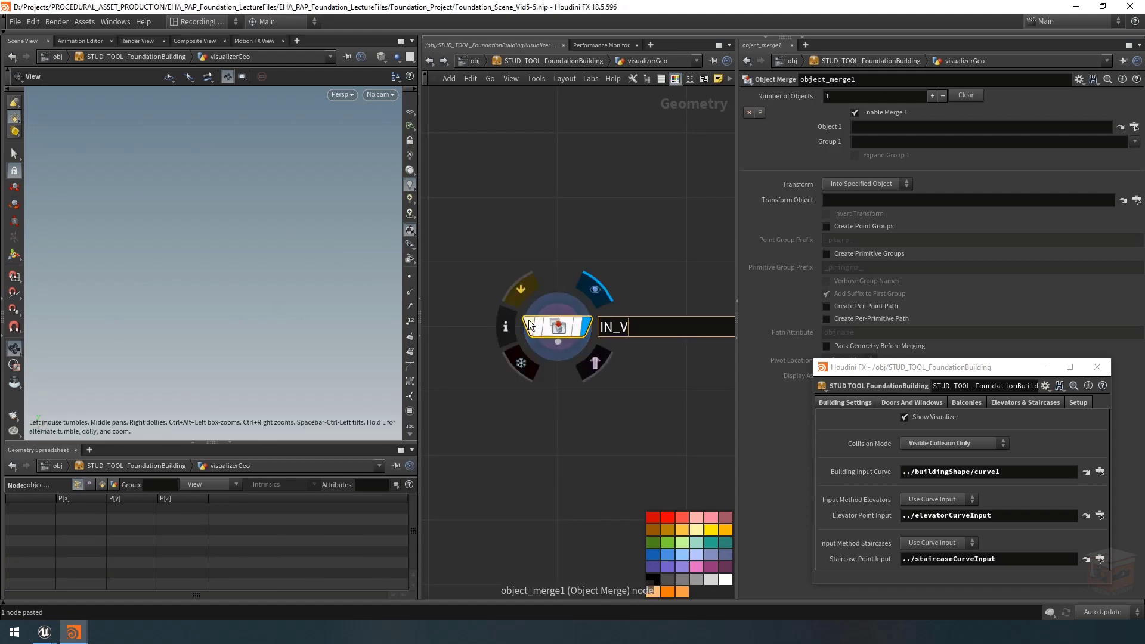
{"action": "type", "text": "isualizerGeo"}
{"action": "key", "text": "Return"}
{"action": "scroll", "coordinate": [550, 279], "scroll_direction": "down", "scroll_amount": 3}
{"action": "middle_click_drag", "start_coordinate": [540, 366], "coordinate": [573, 361]}
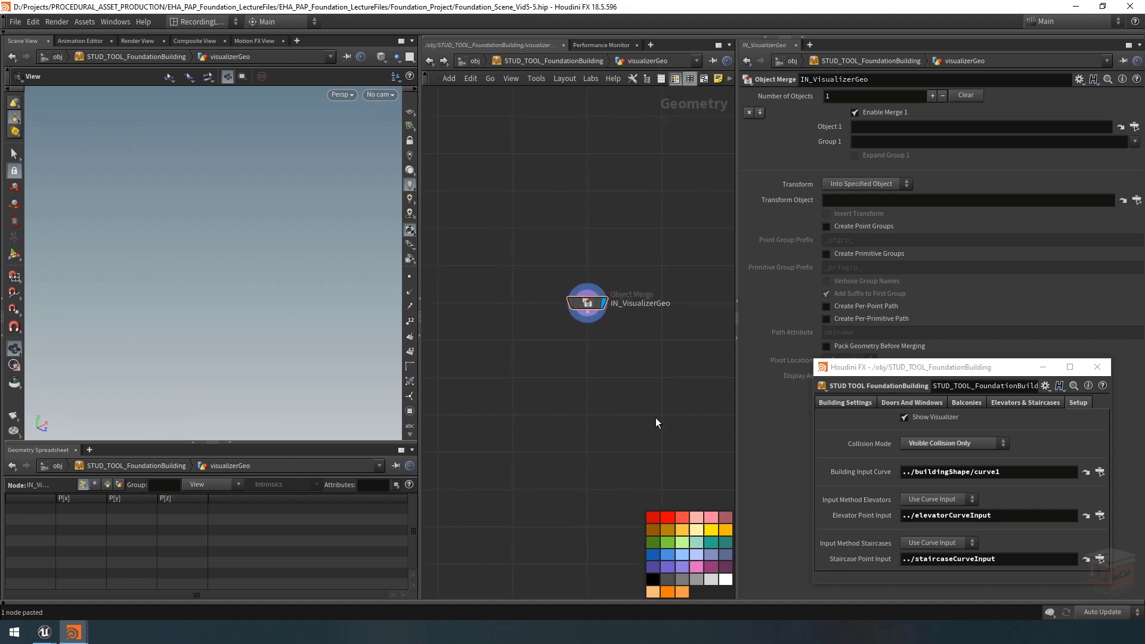
Point IN_VisualizerGeo's Object 1 to buildingAsset's OUT_Visualizer using a relative path, and show the viewport's reference grid
{"action": "left_click", "coordinate": [1135, 126]}
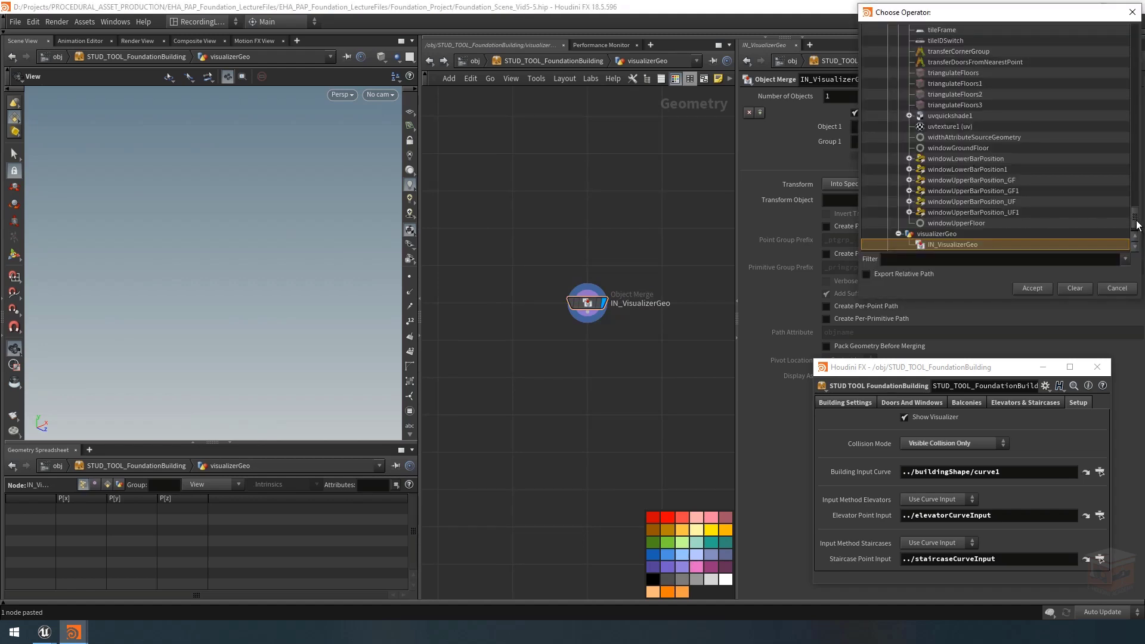
{"action": "left_click_drag", "start_coordinate": [1138, 225], "coordinate": [1141, 29]}
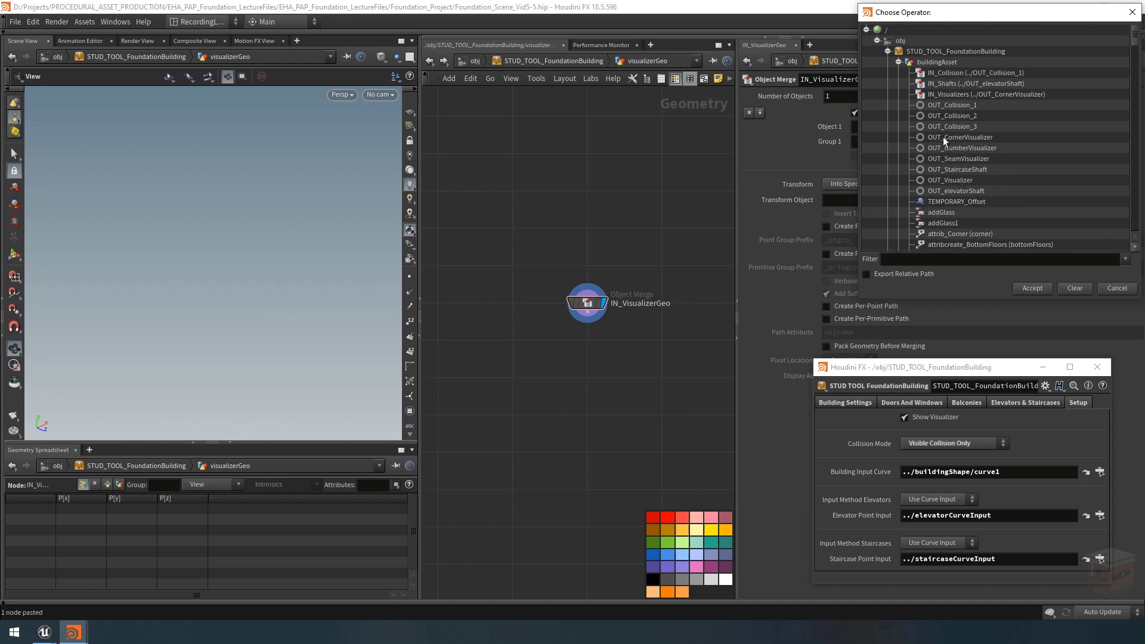
{"action": "left_click", "coordinate": [961, 182]}
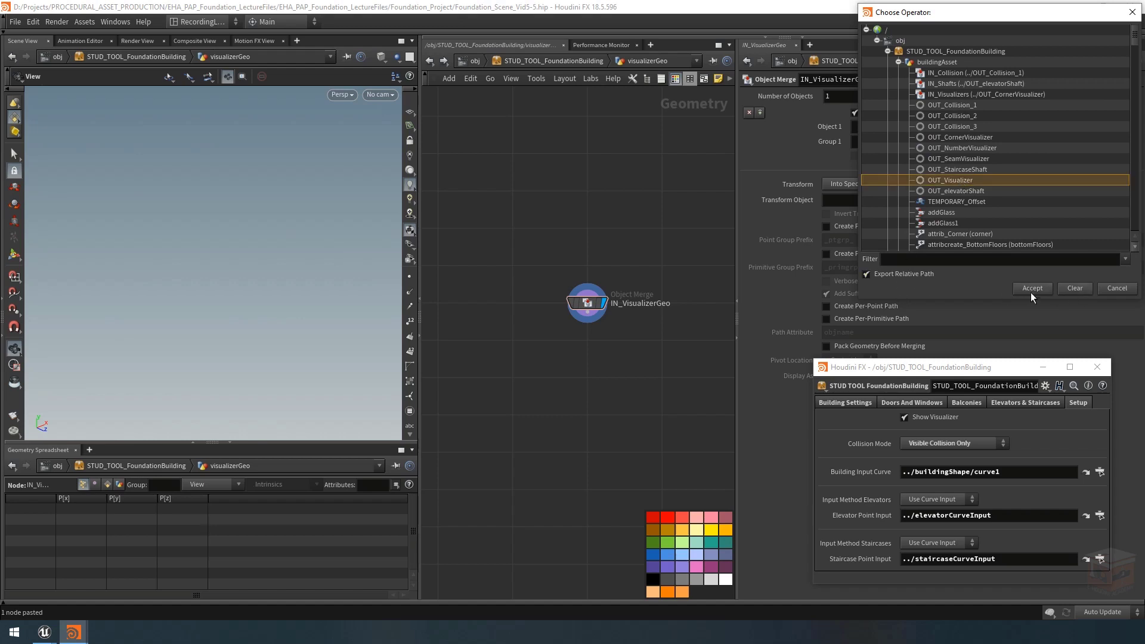
{"action": "left_click", "coordinate": [1031, 292]}
{"action": "left_click_drag", "start_coordinate": [285, 284], "coordinate": [334, 191]}
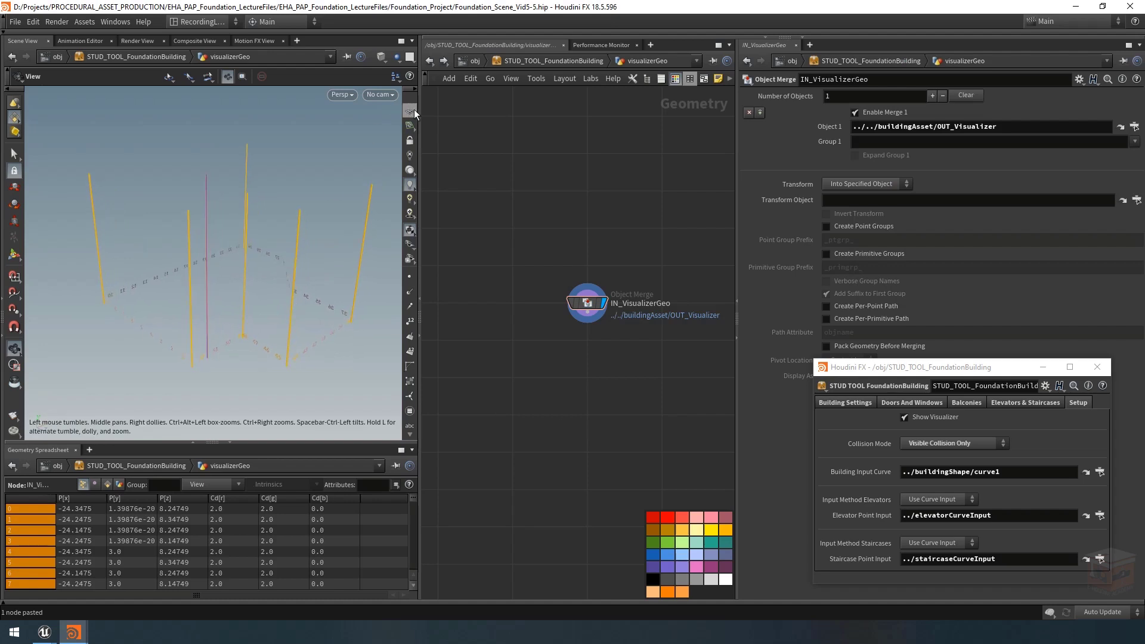
{"action": "left_click", "coordinate": [412, 110]}
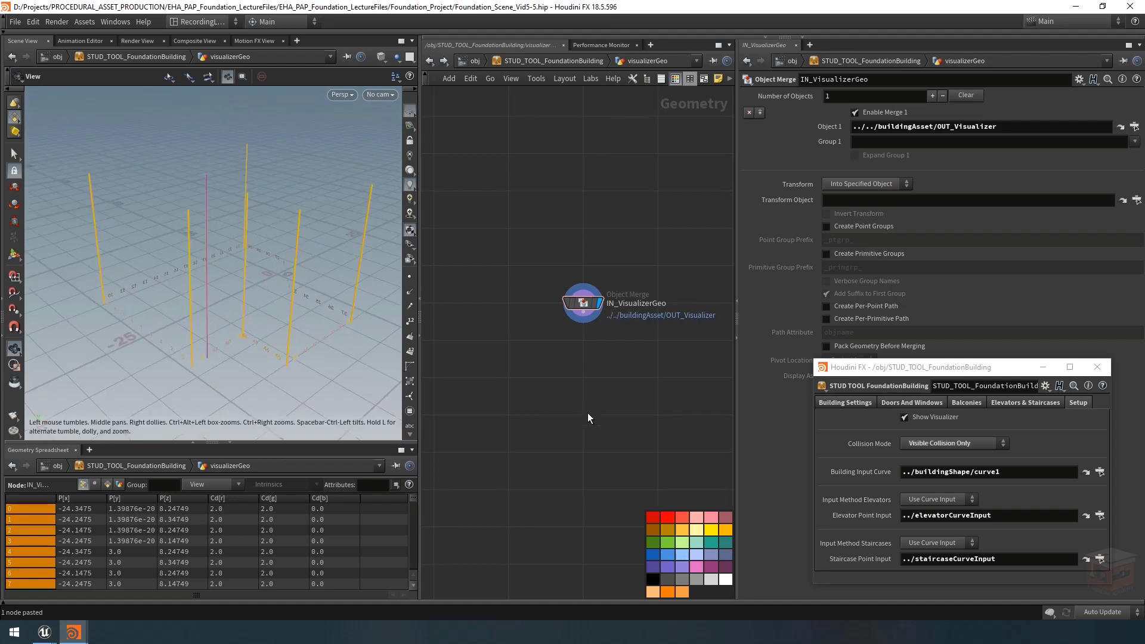
Add an Output node below IN_VisualizerGeo, connect it to the Object Merge, and make it the displayed node
{"action": "key", "text": "Tab"}
{"action": "type", "text": "outp"}
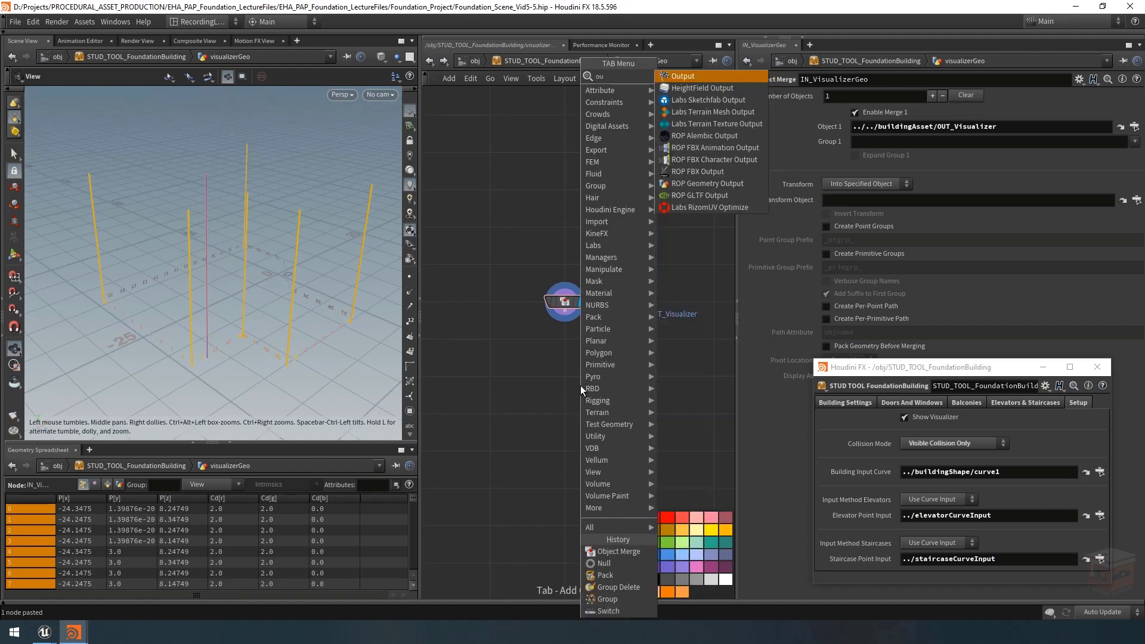
{"action": "key", "text": "Return"}
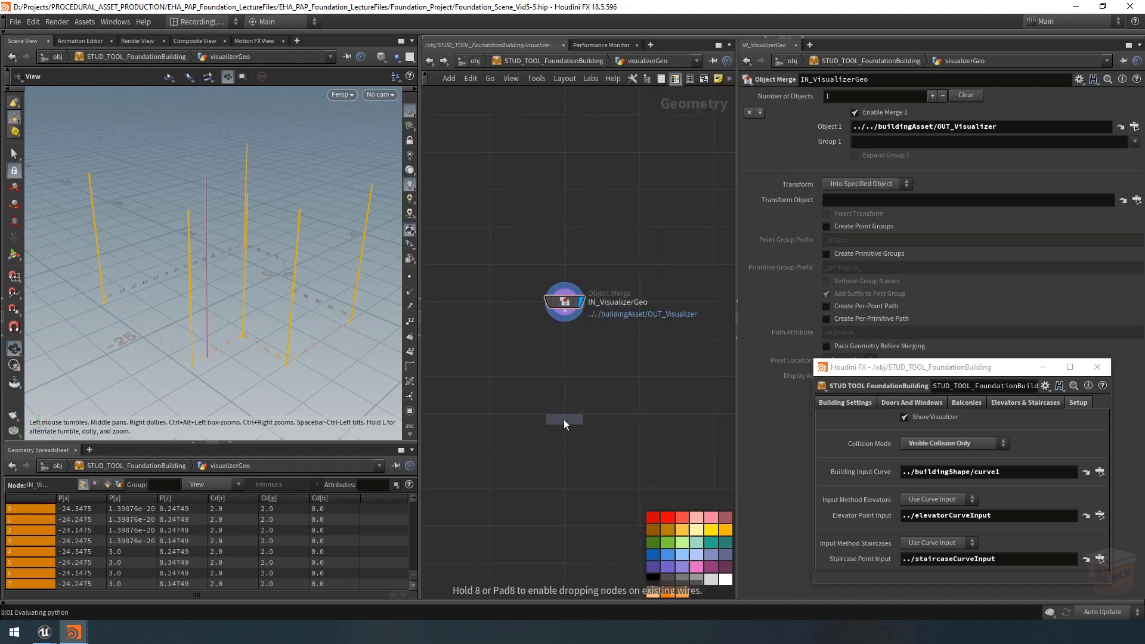
{"action": "left_click", "coordinate": [566, 416]}
{"action": "left_click_drag", "start_coordinate": [565, 323], "coordinate": [571, 396]}
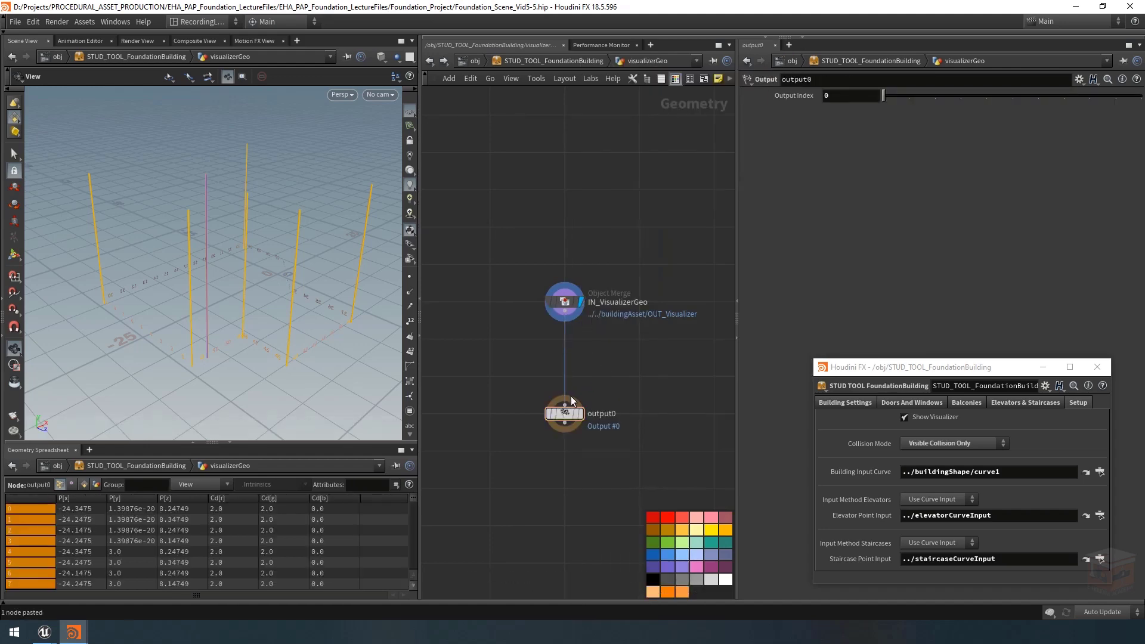
{"action": "left_click", "coordinate": [579, 414]}
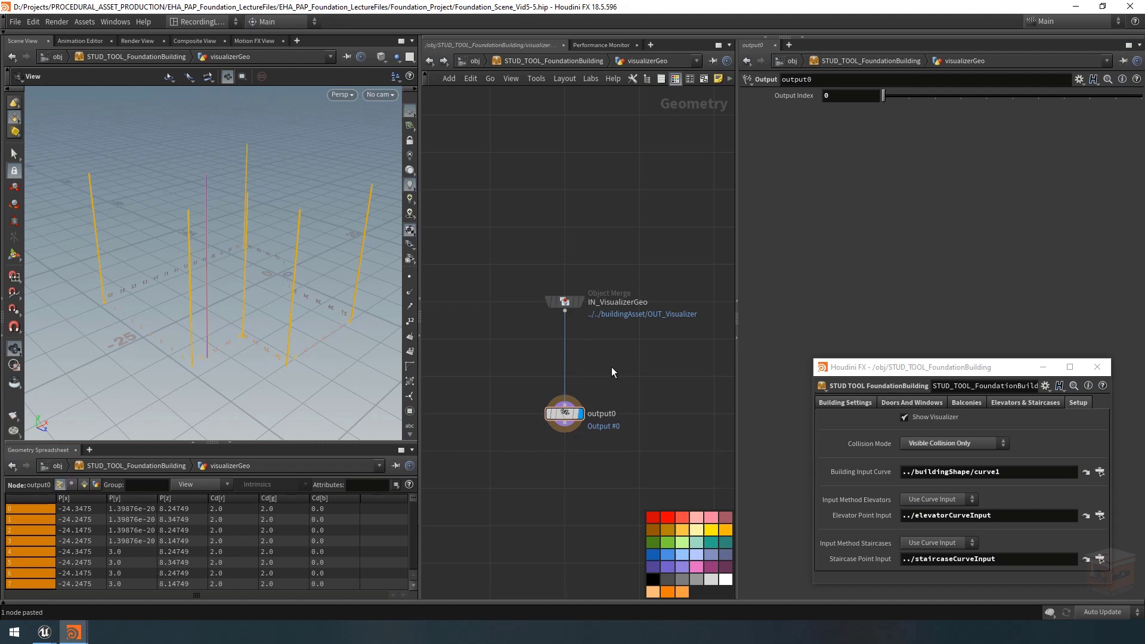
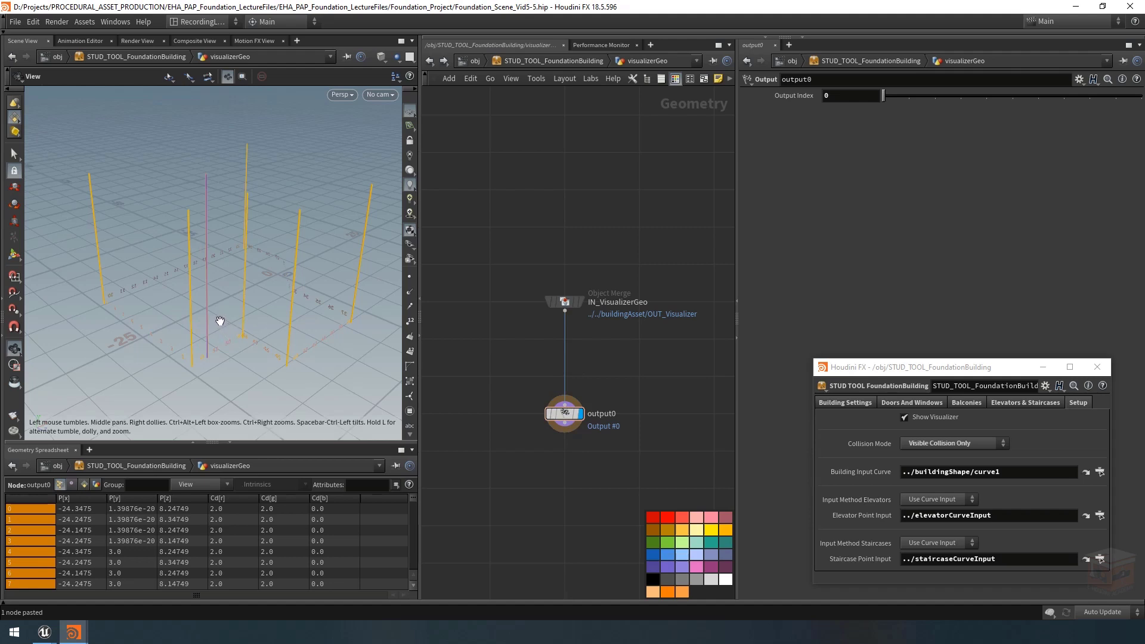
Insert a Merge node between IN_VisualizerGeo and output0, spacing the nodes out in a vertical chain
{"action": "middle_click_drag", "start_coordinate": [639, 375], "coordinate": [624, 351]}
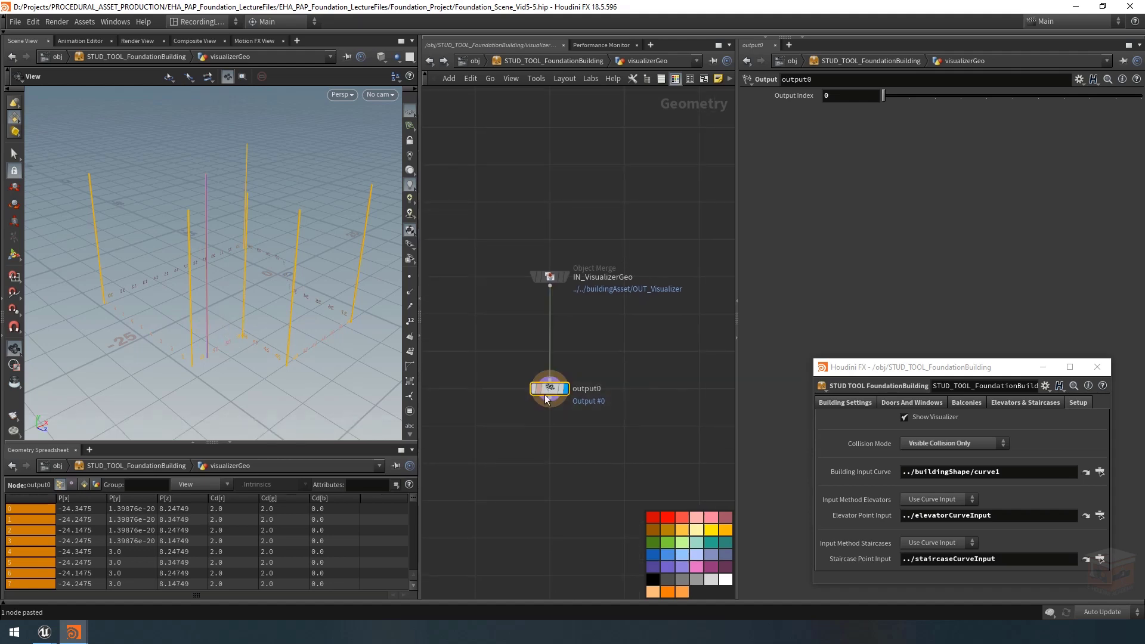
{"action": "left_click_drag", "start_coordinate": [555, 389], "coordinate": [556, 426]}
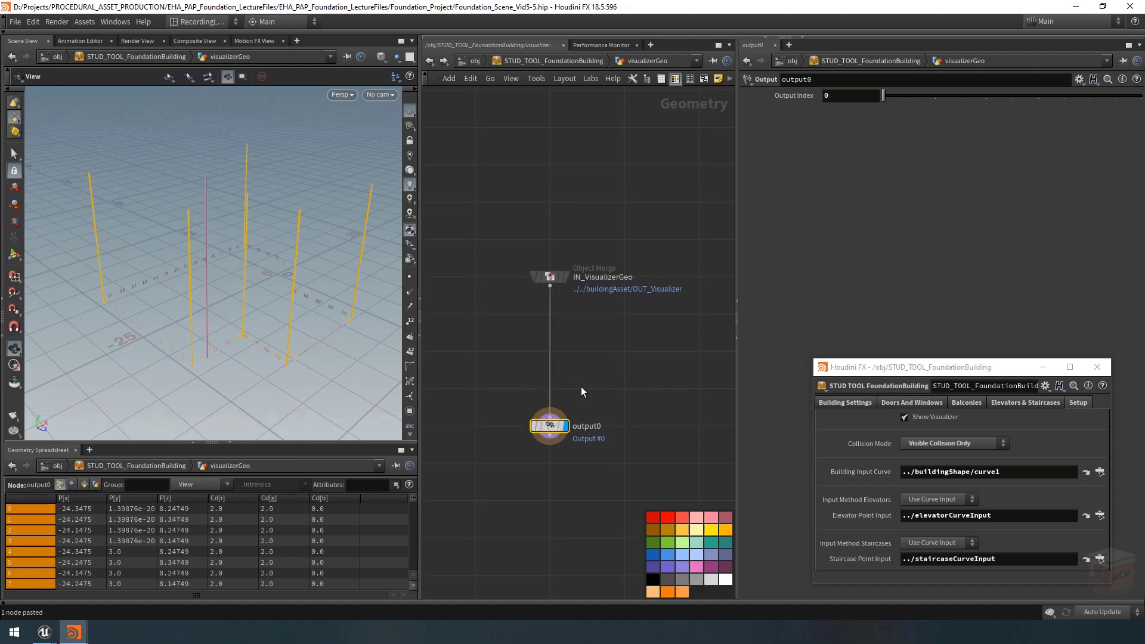
{"action": "left_click", "coordinate": [589, 386]}
{"action": "middle_click_drag", "start_coordinate": [607, 371], "coordinate": [585, 380]}
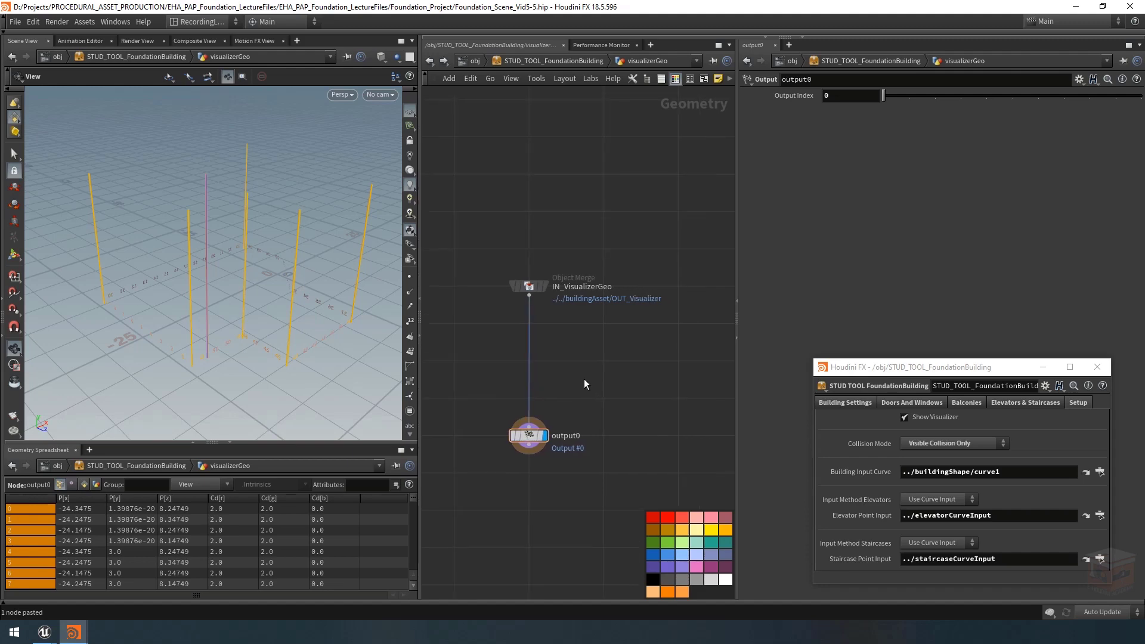
{"action": "key", "text": "Tab"}
{"action": "type", "text": "swi"}
{"action": "key", "text": "Return"}
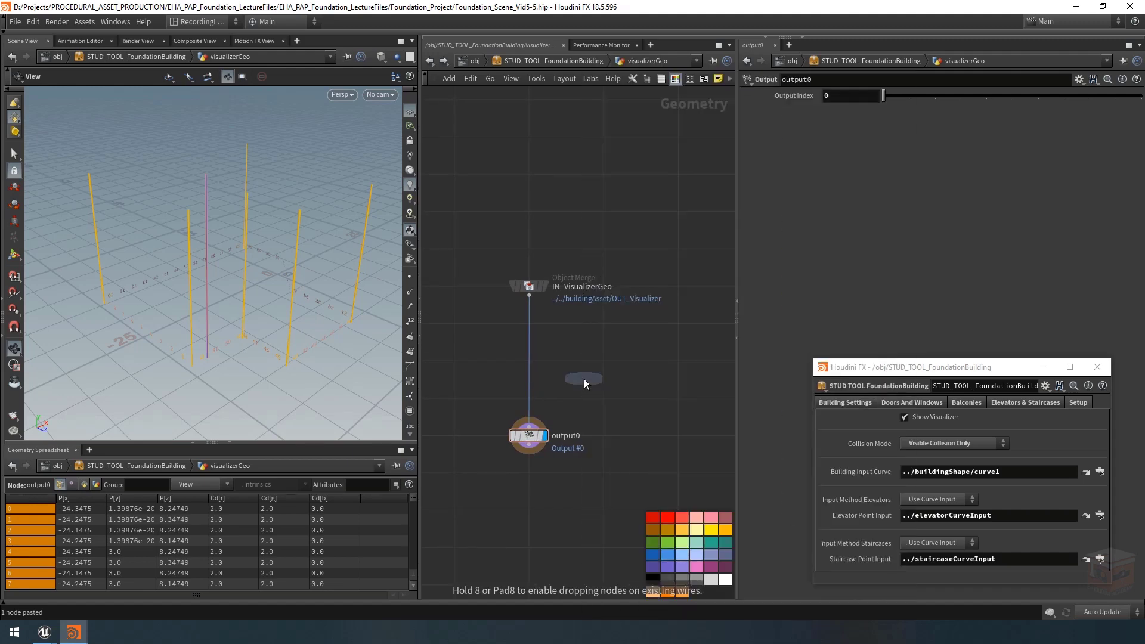
{"action": "left_click", "coordinate": [532, 394]}
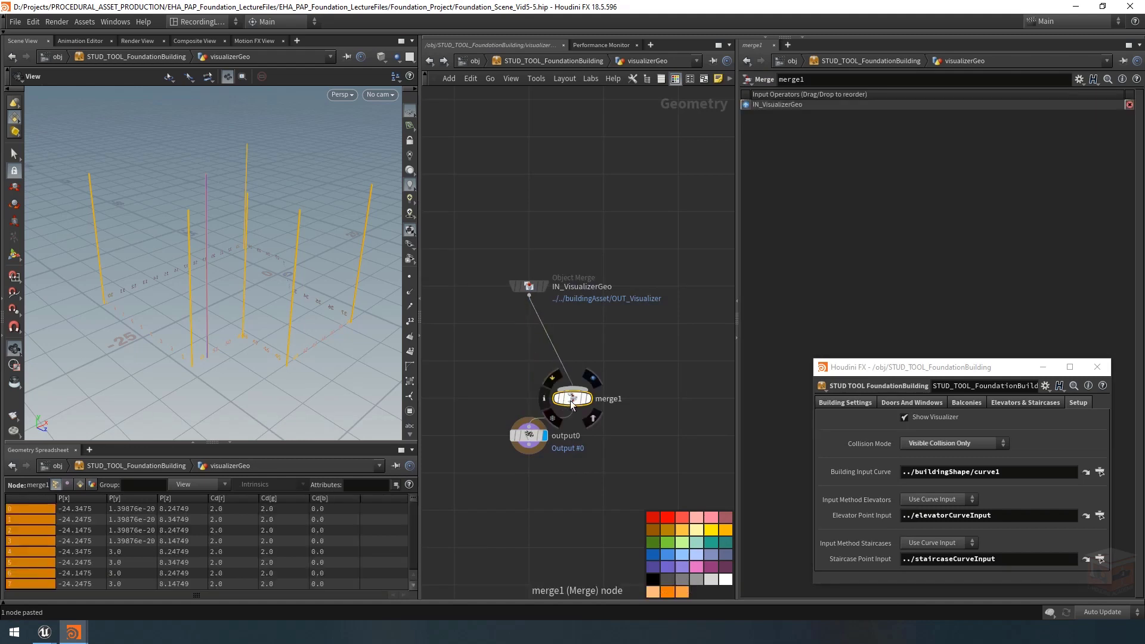
{"action": "left_click_drag", "start_coordinate": [536, 406], "coordinate": [527, 400]}
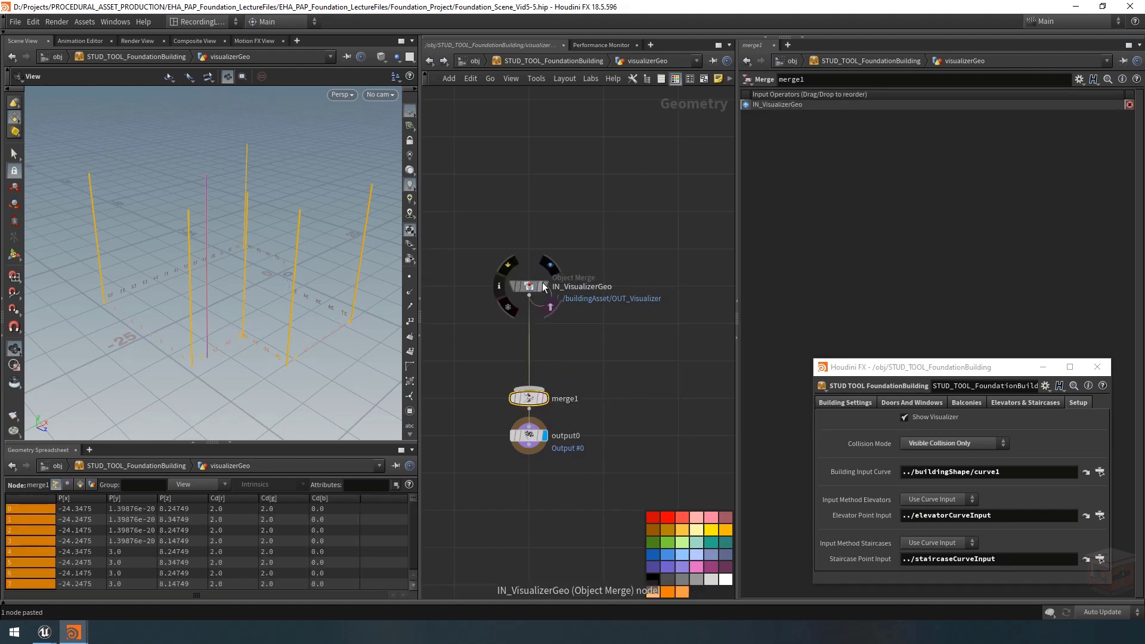
{"action": "left_click_drag", "start_coordinate": [528, 291], "coordinate": [526, 276]}
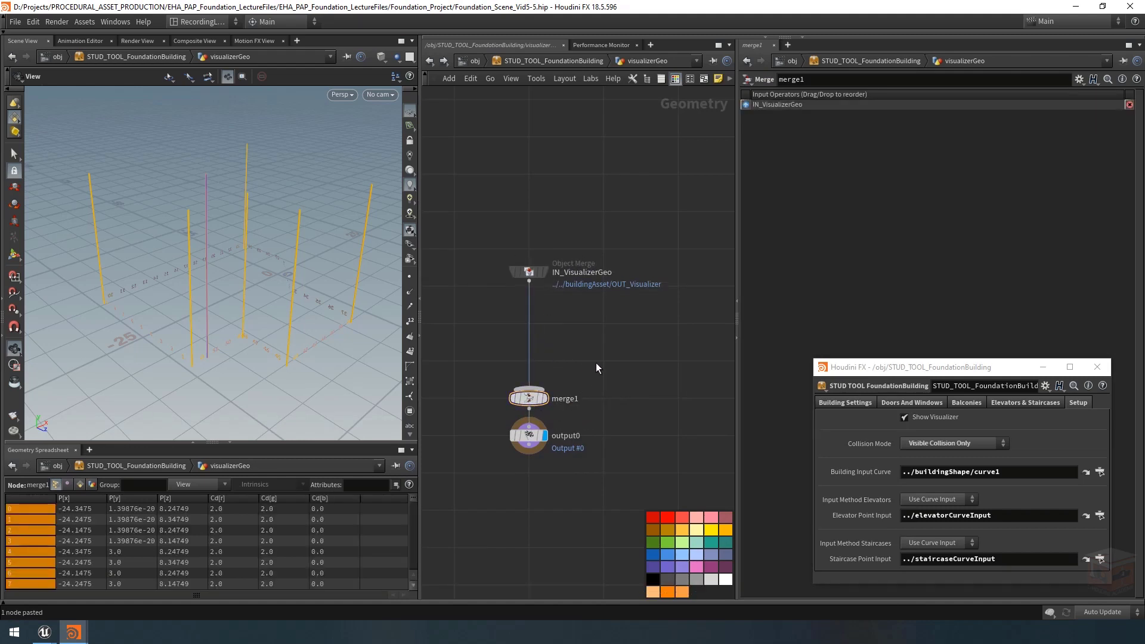
Add a Grid node beside the wire between IN_VisualizerGeo and merge1
{"action": "key", "text": "Tab"}
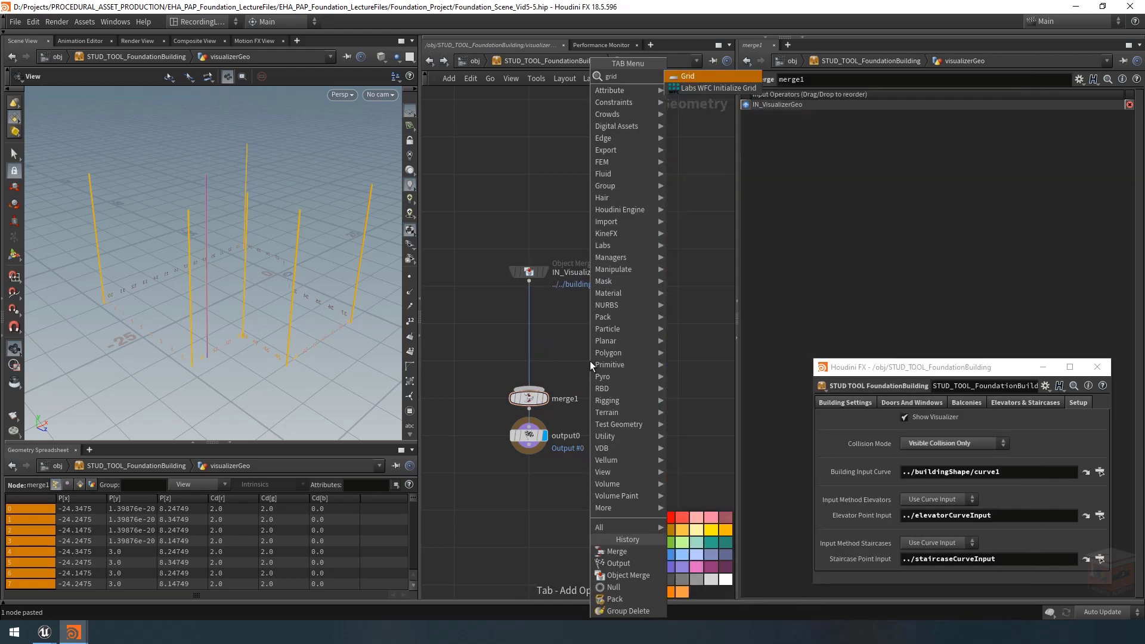
{"action": "left_click", "coordinate": [589, 361]}
{"action": "left_click", "coordinate": [604, 323]}
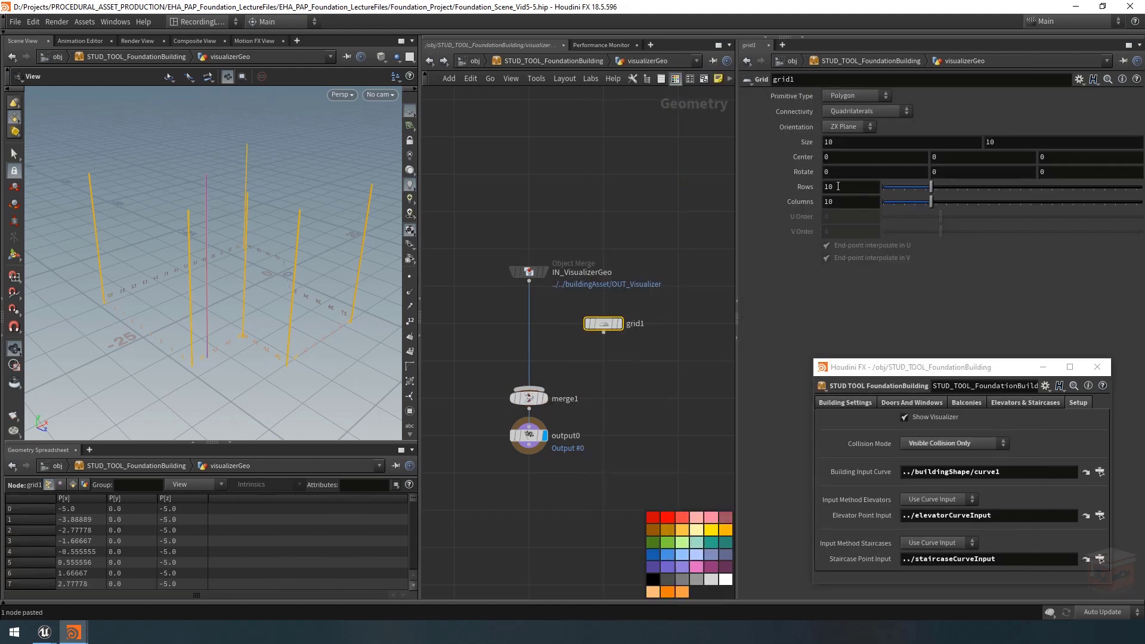
Set the grid's size to 0.1 by 0.1 with 2 rows and 2 columns
{"action": "double_click", "coordinate": [828, 142]}
{"action": "type", "text": "0.1"}
{"action": "key", "text": "Return"}
{"action": "left_click_drag", "start_coordinate": [999, 143], "coordinate": [967, 144]}
{"action": "type", "text": "0.1"}
{"action": "key", "text": "Return"}
{"action": "type", "text": "2"}
{"action": "left_click_drag", "start_coordinate": [840, 189], "coordinate": [782, 206]}
{"action": "key", "text": "Return"}
{"action": "type", "text": "2"}
{"action": "key", "text": "Return"}
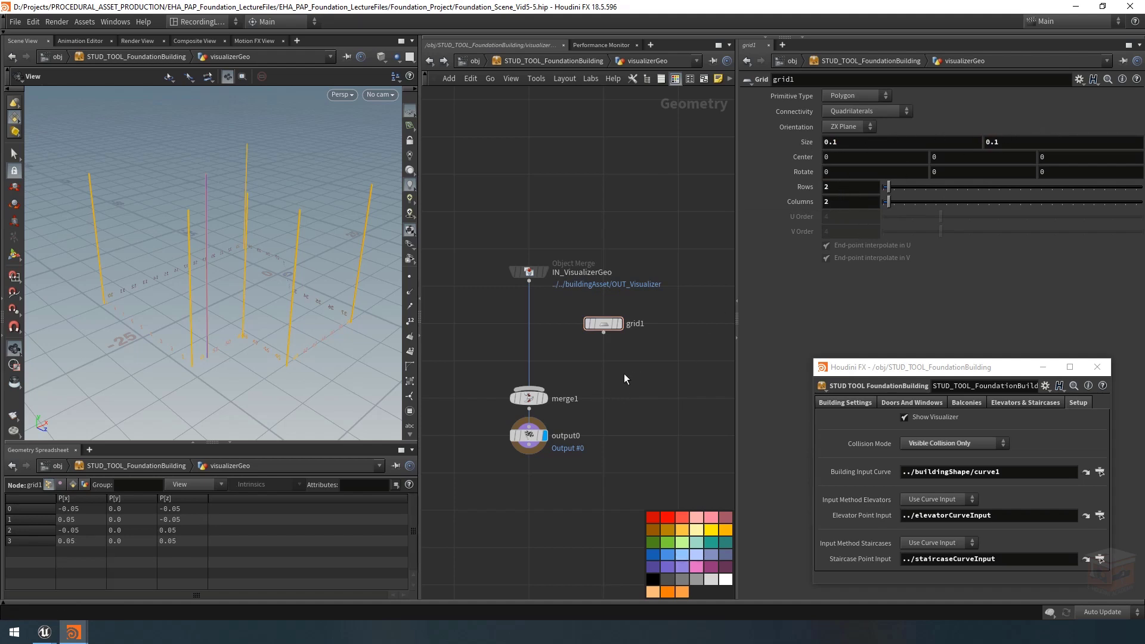
Rename the Grid node dummyCollision
{"action": "key", "text": "ctrl+z"}
{"action": "double_click", "coordinate": [636, 323]}
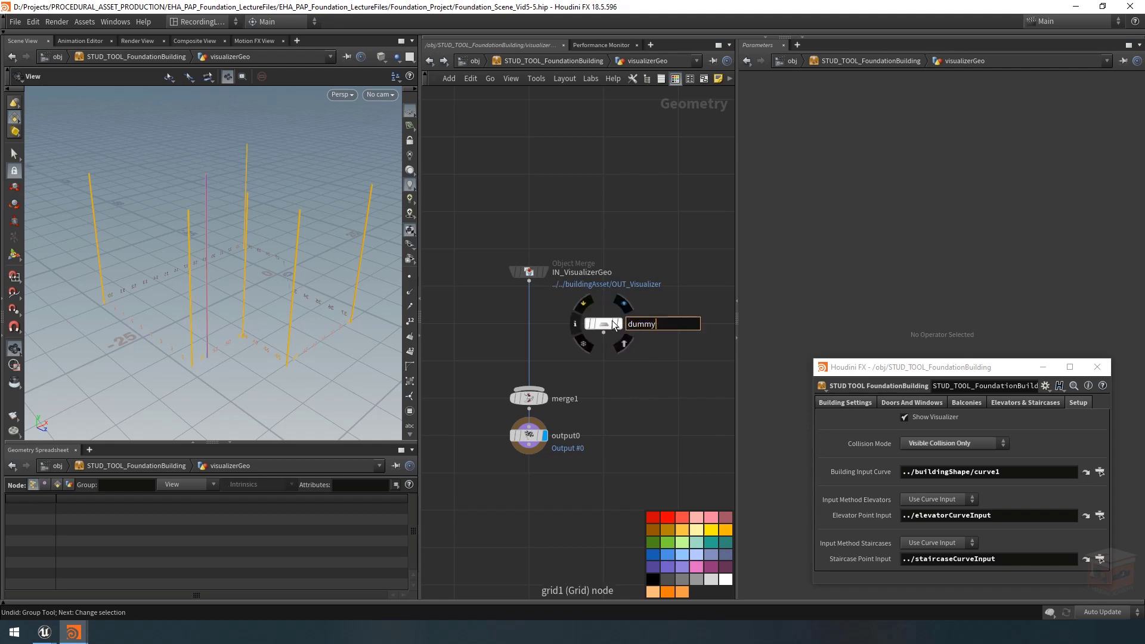
{"action": "type", "text": "dummyCollision"}
{"action": "key", "text": "Return"}
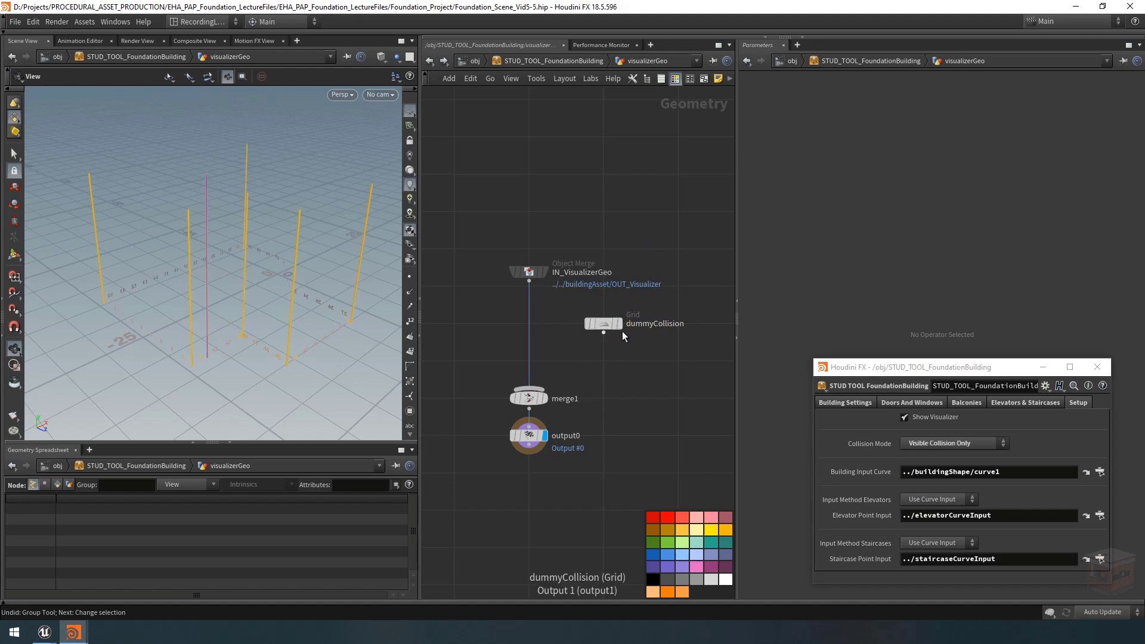
Go into the buildingAsset network and copy its collision_geo_UE4 group node
{"action": "left_click", "coordinate": [531, 62]}
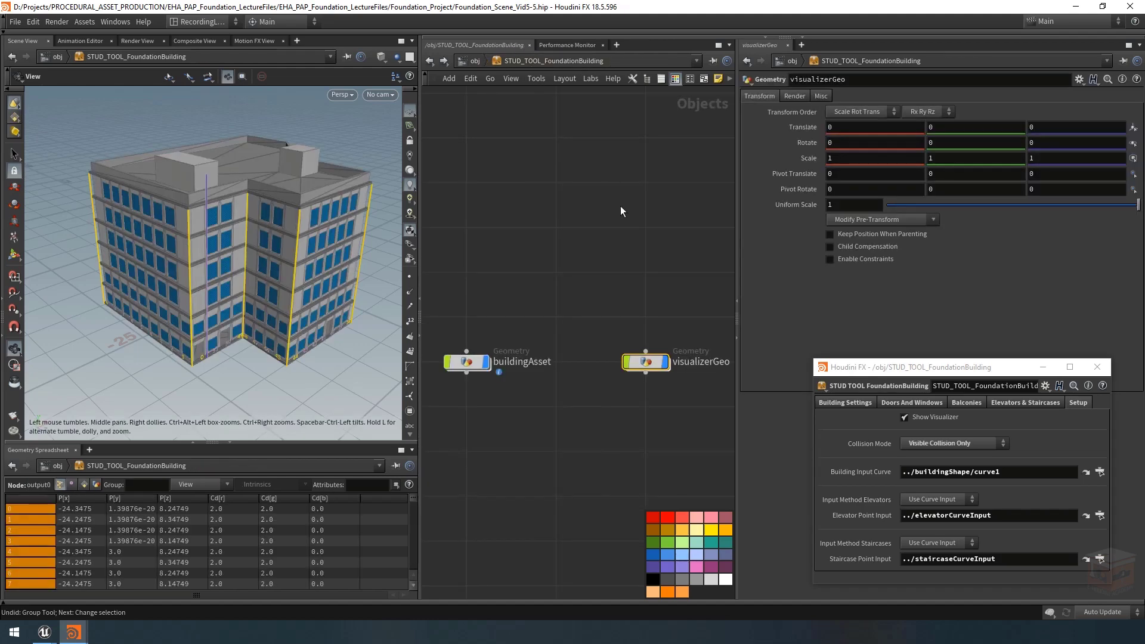
{"action": "double_click", "coordinate": [518, 349]}
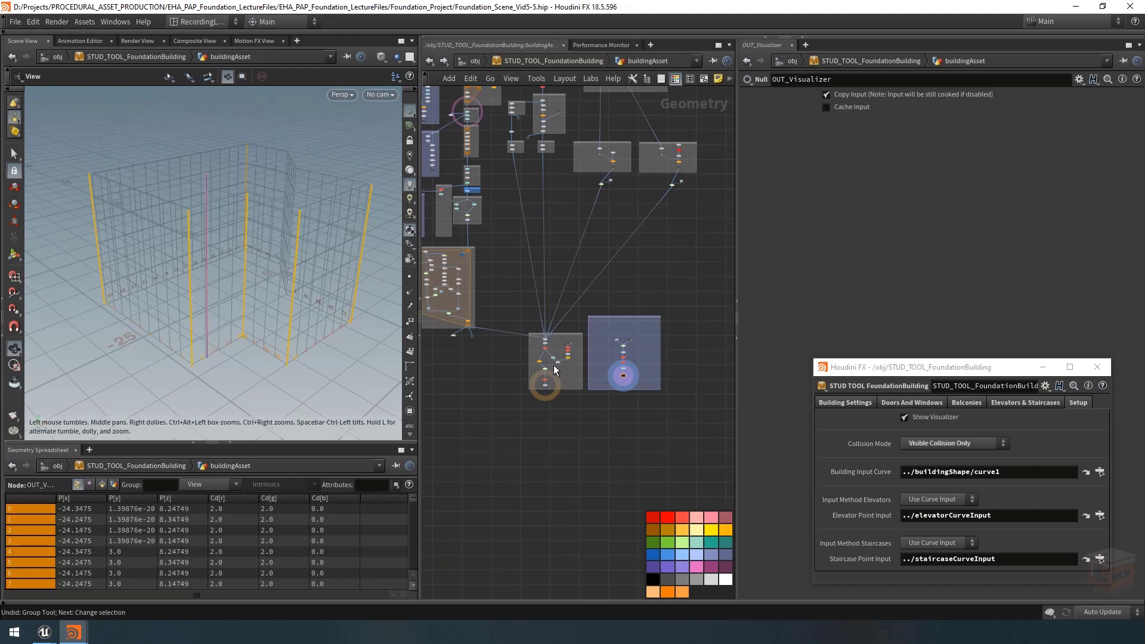
{"action": "scroll", "coordinate": [557, 361], "scroll_direction": "up", "scroll_amount": 5}
{"action": "scroll", "coordinate": [626, 385], "scroll_direction": "up", "scroll_amount": 2}
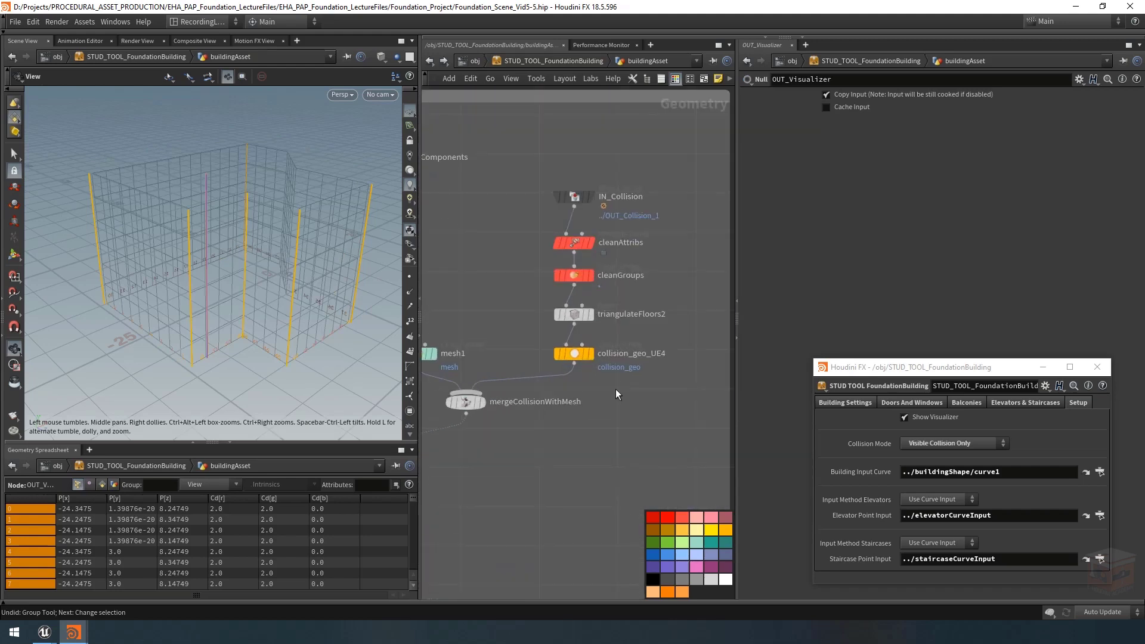
{"action": "left_click", "coordinate": [576, 353]}
{"action": "mouse_move", "coordinate": [576, 354]}
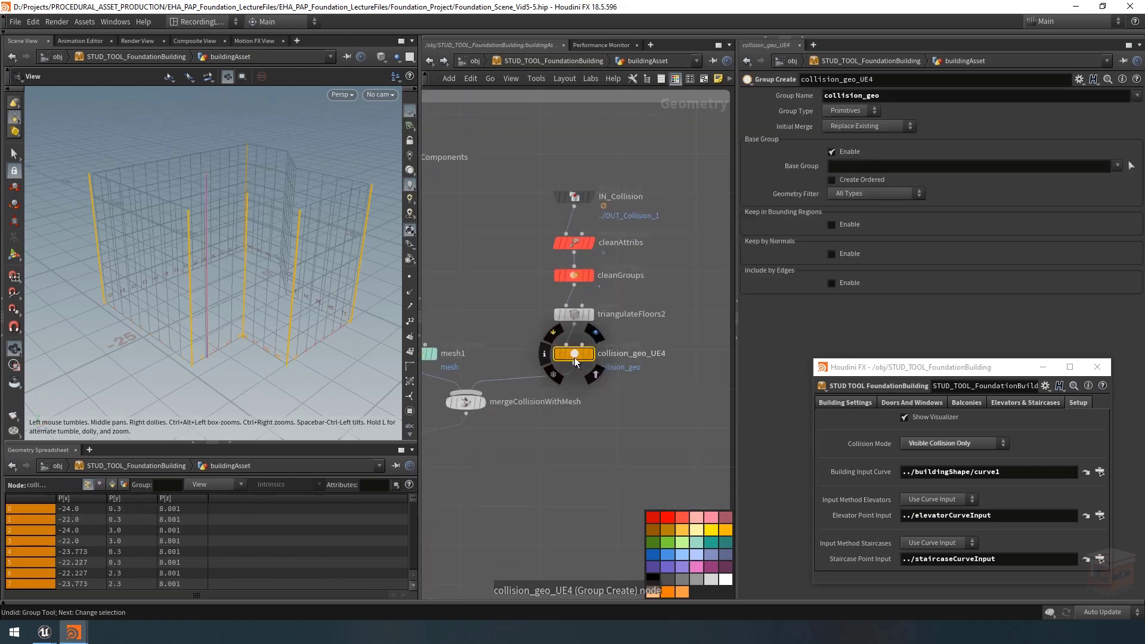
{"action": "key", "text": "ctrl+c"}
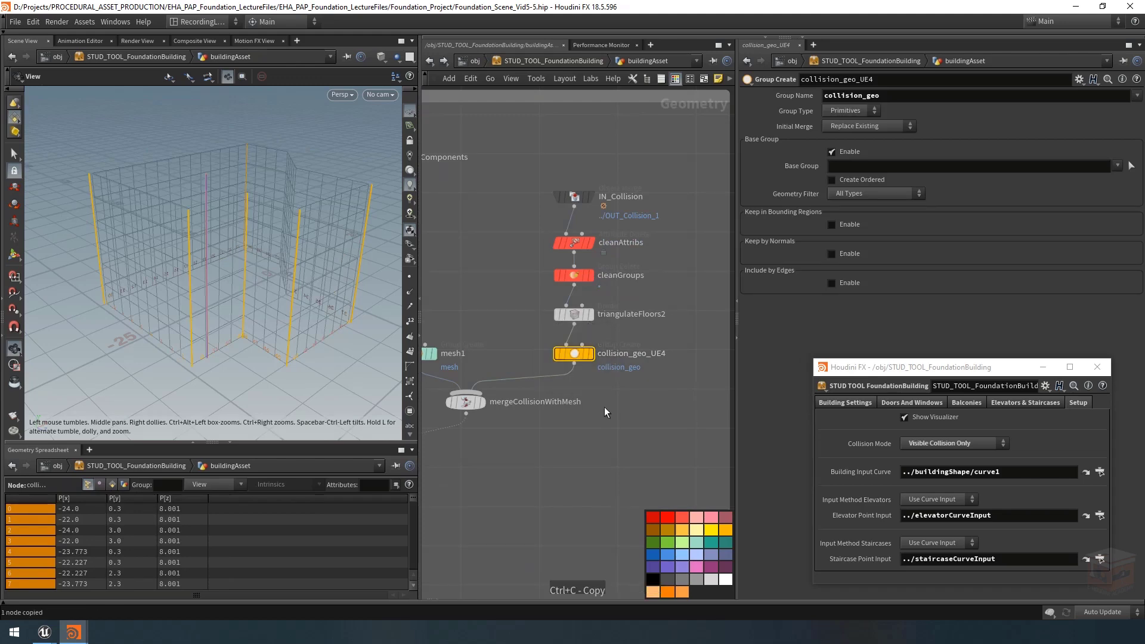
Return to the visualizerGeo network and paste the collision_geo_UE4 group node below dummyCollision
{"action": "left_click", "coordinate": [531, 62]}
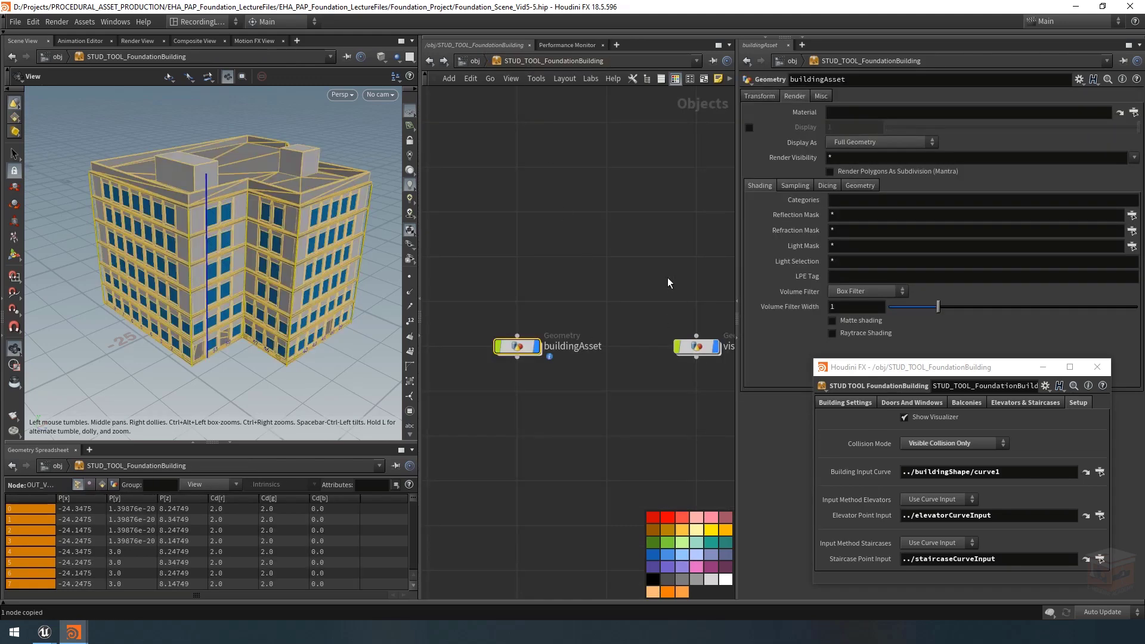
{"action": "key", "text": "h"}
{"action": "double_click", "coordinate": [587, 344]}
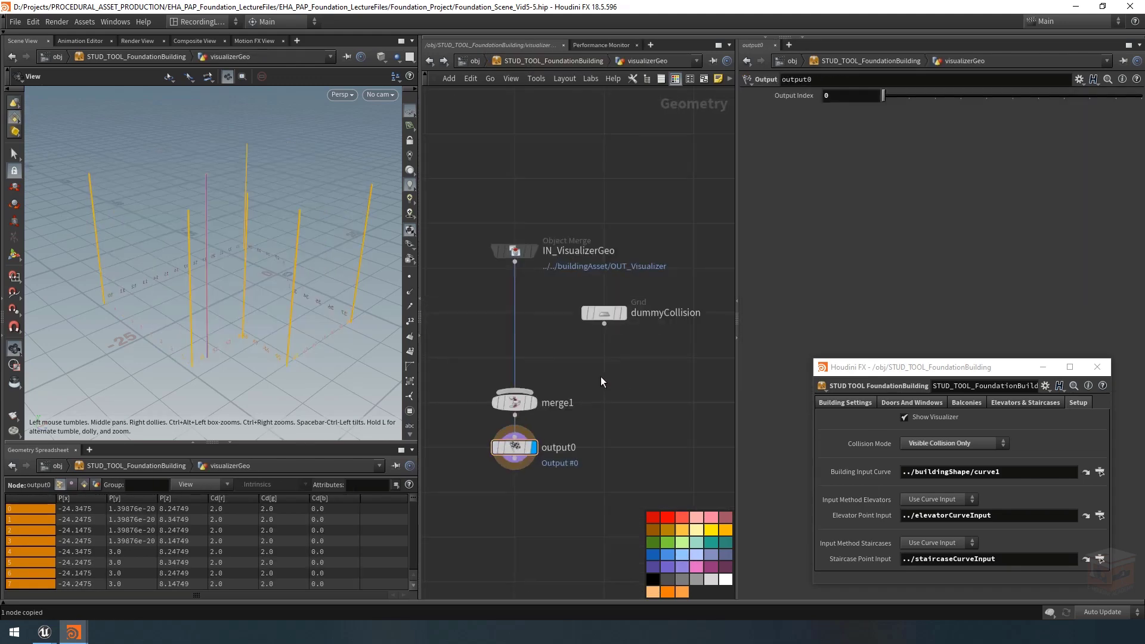
{"action": "key", "text": "ctrl+v"}
{"action": "left_click_drag", "start_coordinate": [602, 371], "coordinate": [607, 356]}
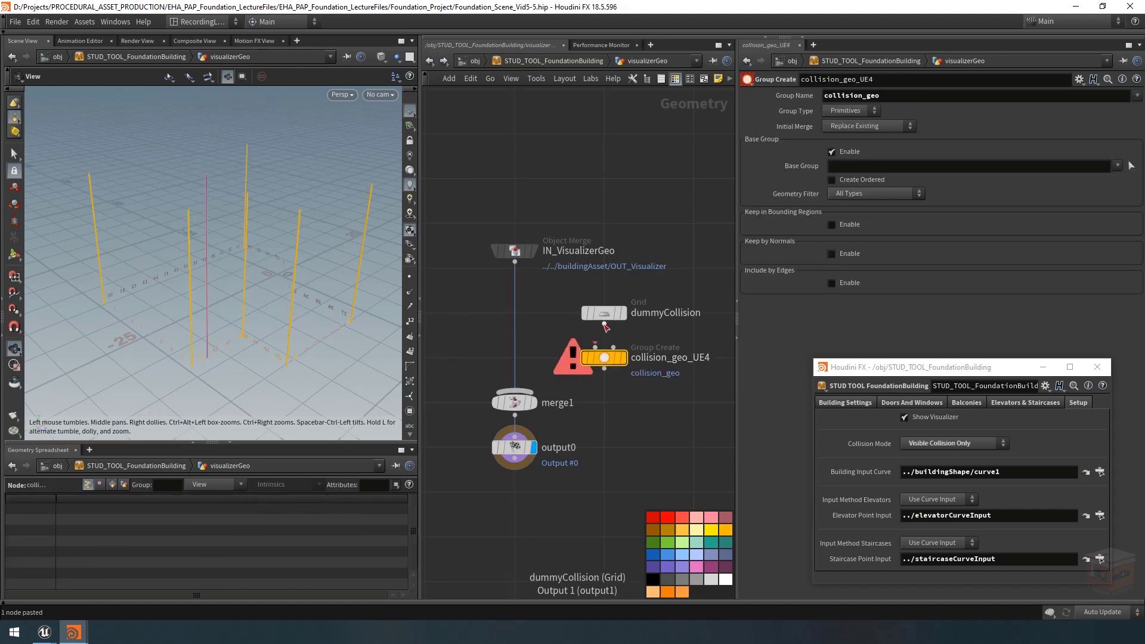
Wire dummyCollision into collision_geo_UE4 and connect that group node to merge1 as a second input
{"action": "left_click", "coordinate": [604, 326]}
{"action": "left_click", "coordinate": [595, 346]}
{"action": "left_click", "coordinate": [605, 368]}
{"action": "left_click", "coordinate": [517, 391]}
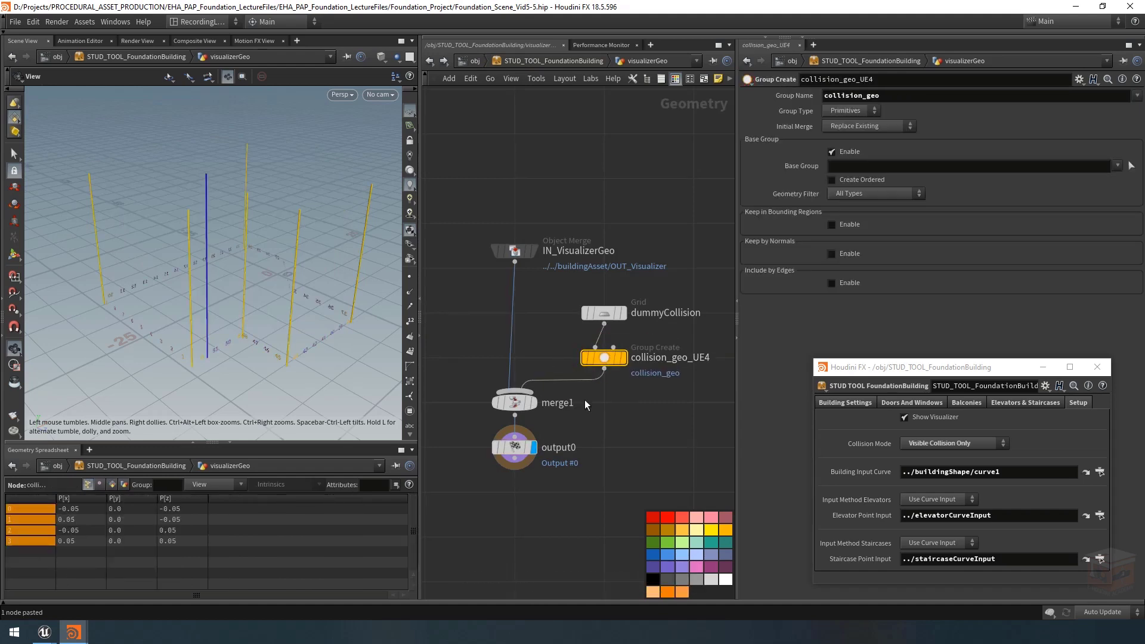
{"action": "middle_click_drag", "start_coordinate": [585, 400], "coordinate": [605, 397]}
{"action": "scroll", "coordinate": [640, 404], "scroll_direction": "down", "scroll_amount": 1}
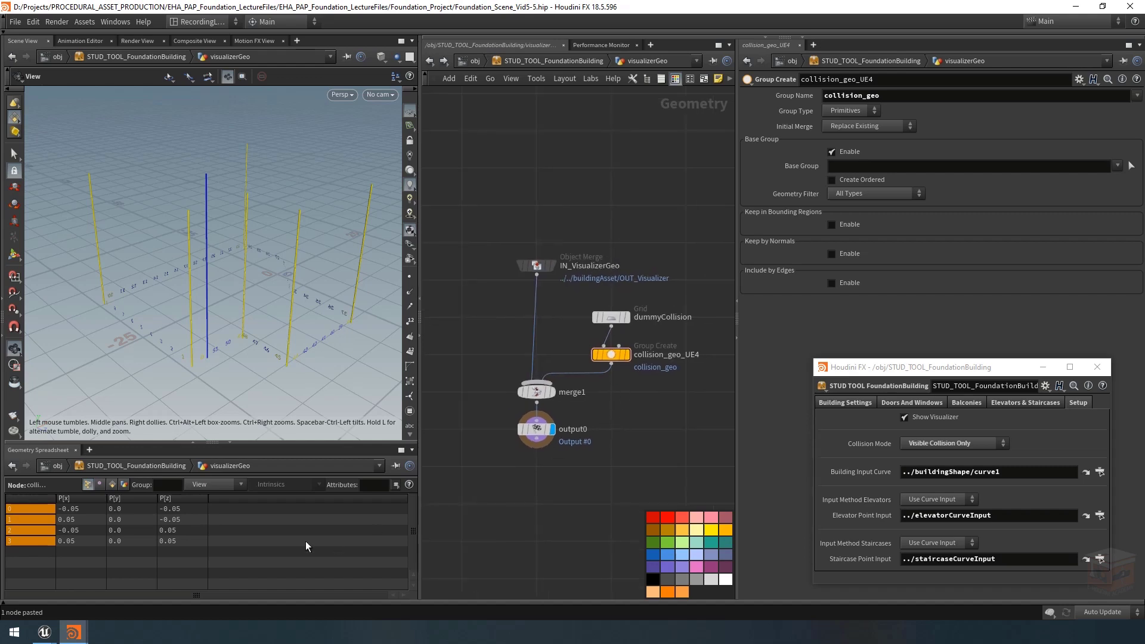
Switch to Unreal Editor and open the building asset's collision output static mesh to inspect its dummy grid plane
{"action": "left_click", "coordinate": [47, 633]}
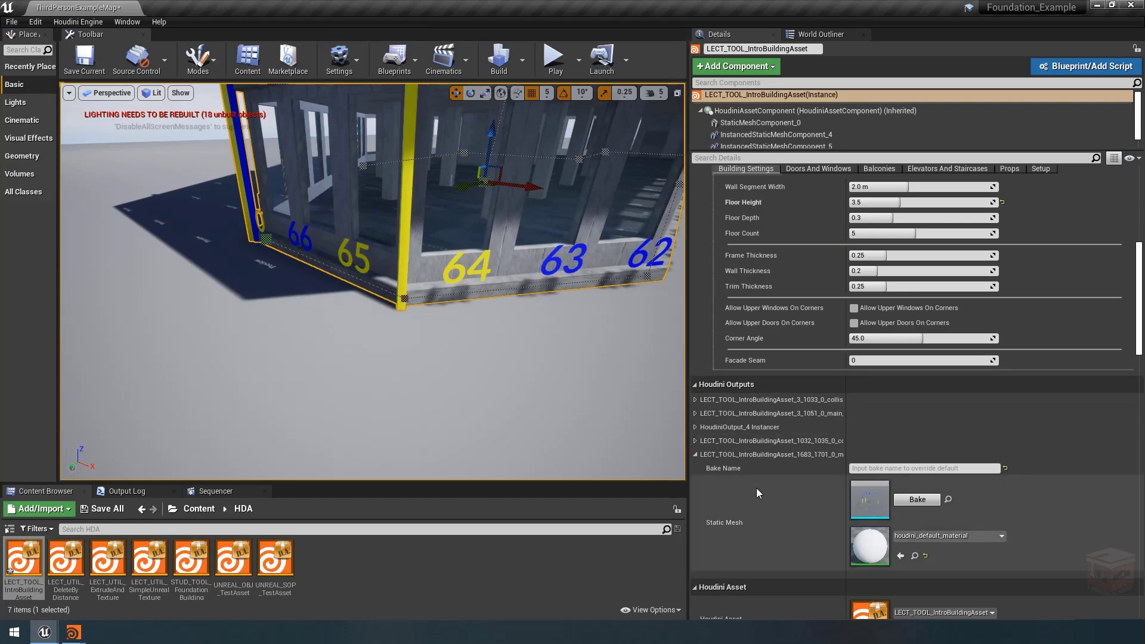
{"action": "left_click", "coordinate": [696, 441]}
{"action": "double_click", "coordinate": [869, 488]}
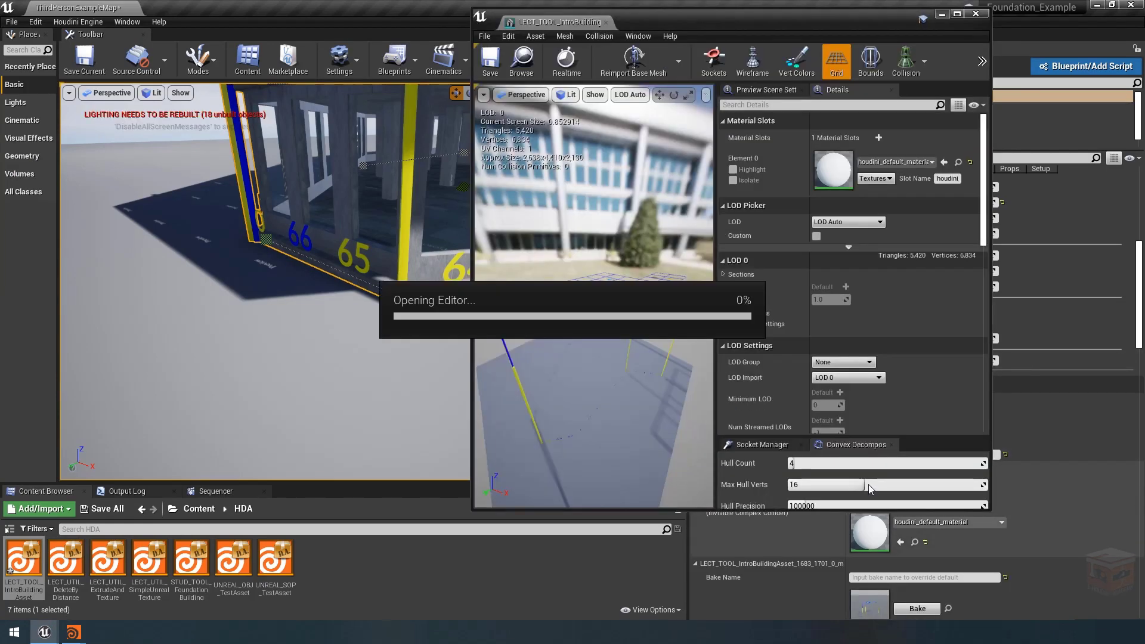
{"action": "right_click_drag", "start_coordinate": [596, 408], "coordinate": [596, 408]}
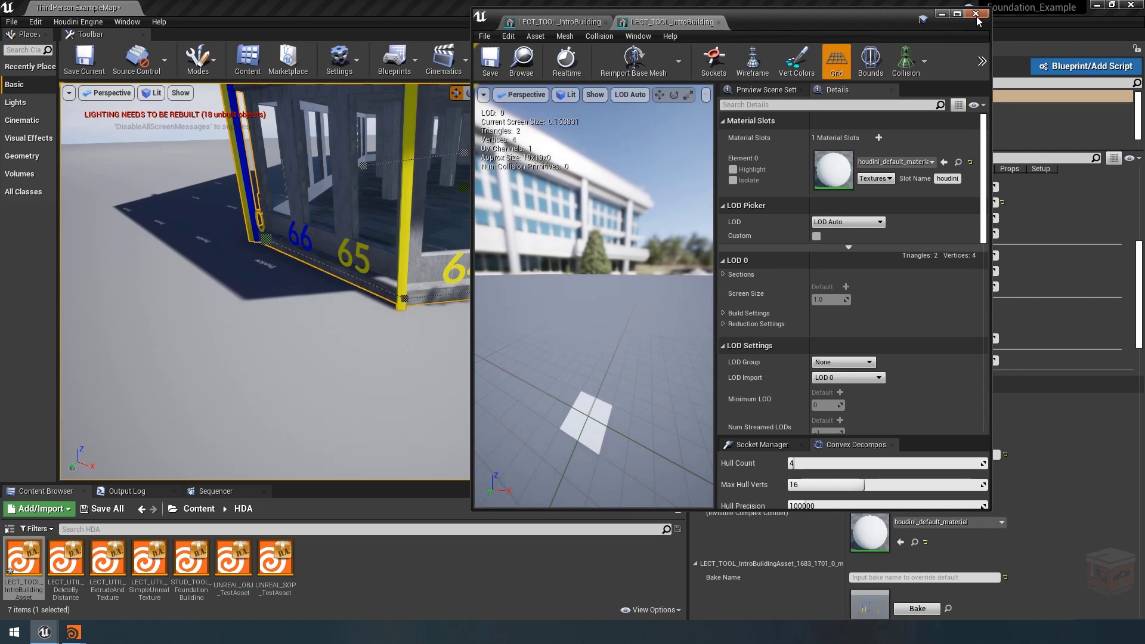
Switch to Houdini and compare the geometry of IN_VisualizerGeo with output0 in the visualizerGeo network, ending with output0 displayed
{"action": "left_click", "coordinate": [76, 633]}
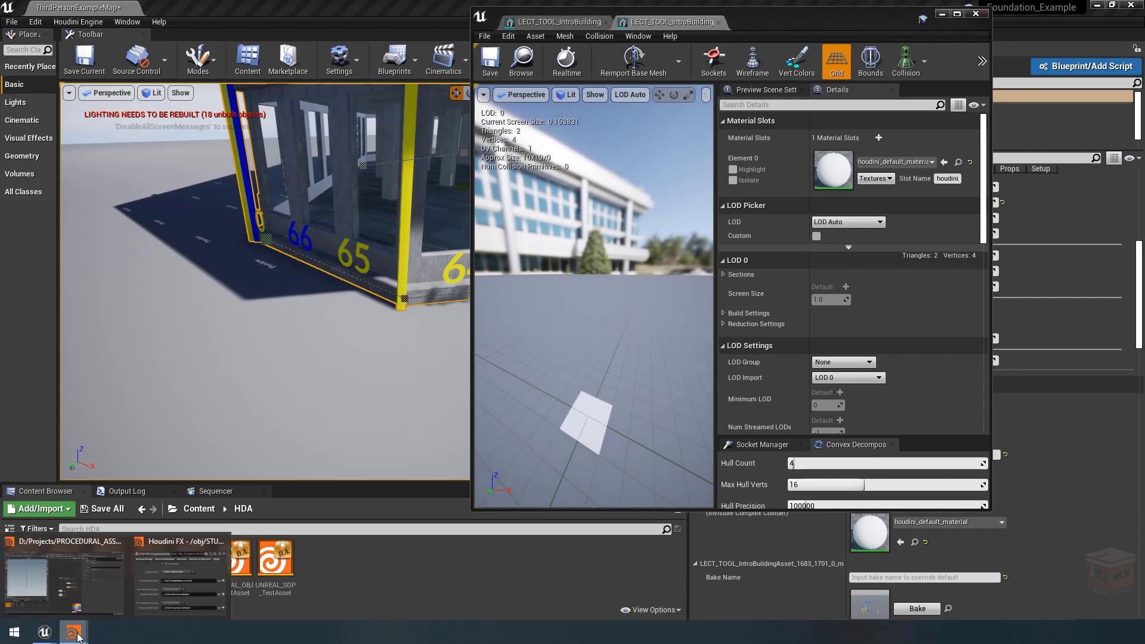
{"action": "left_click", "coordinate": [81, 593]}
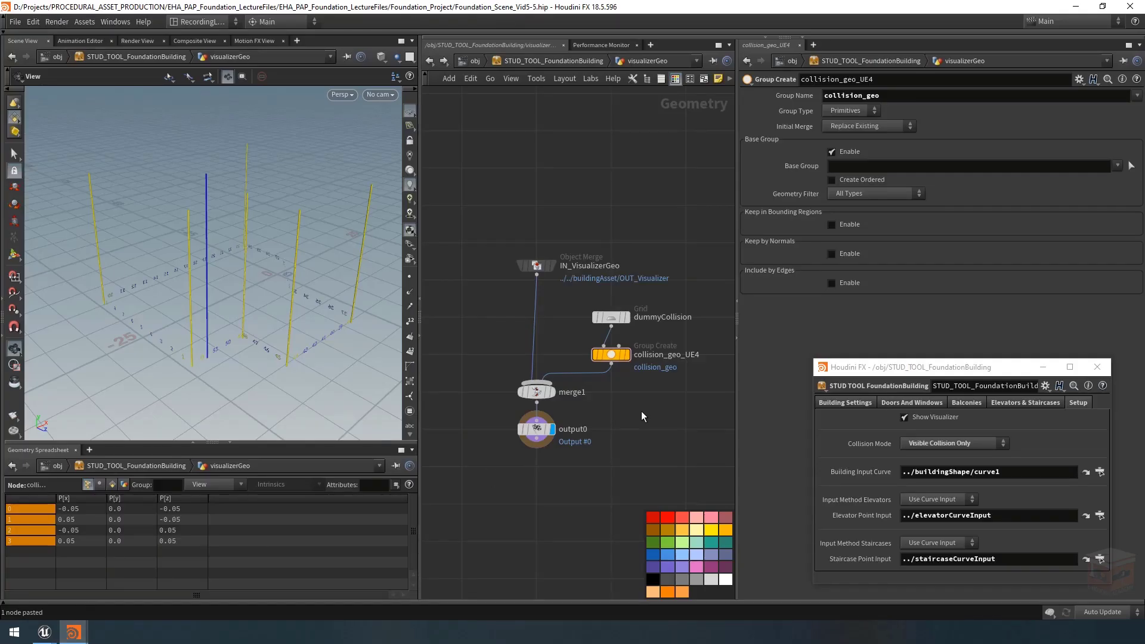
{"action": "left_click", "coordinate": [553, 266]}
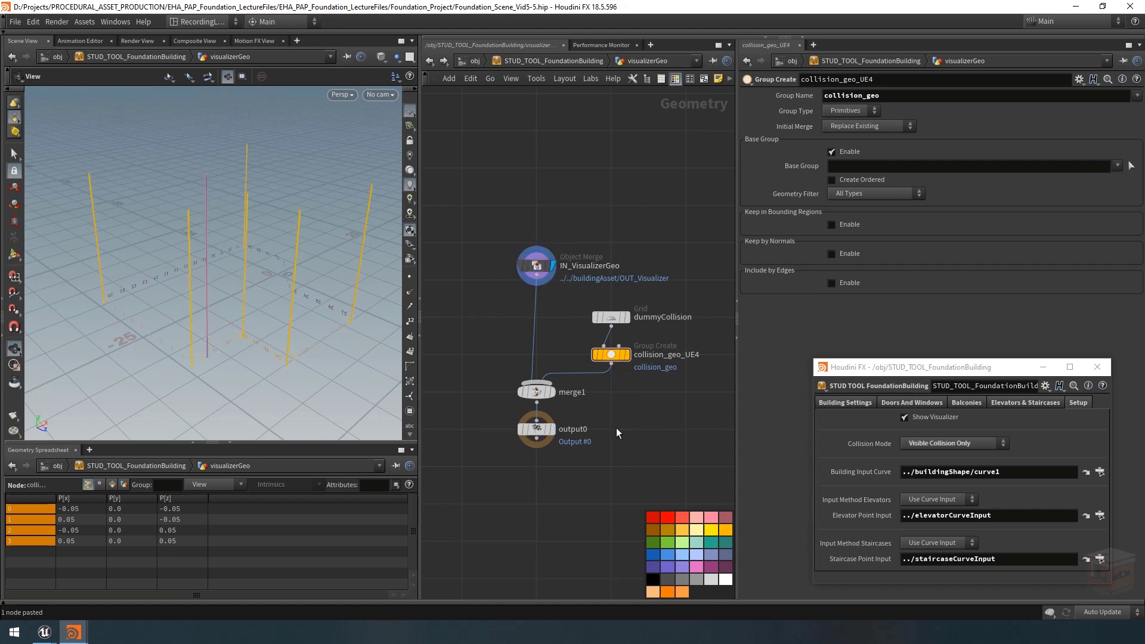
{"action": "left_click", "coordinate": [553, 429]}
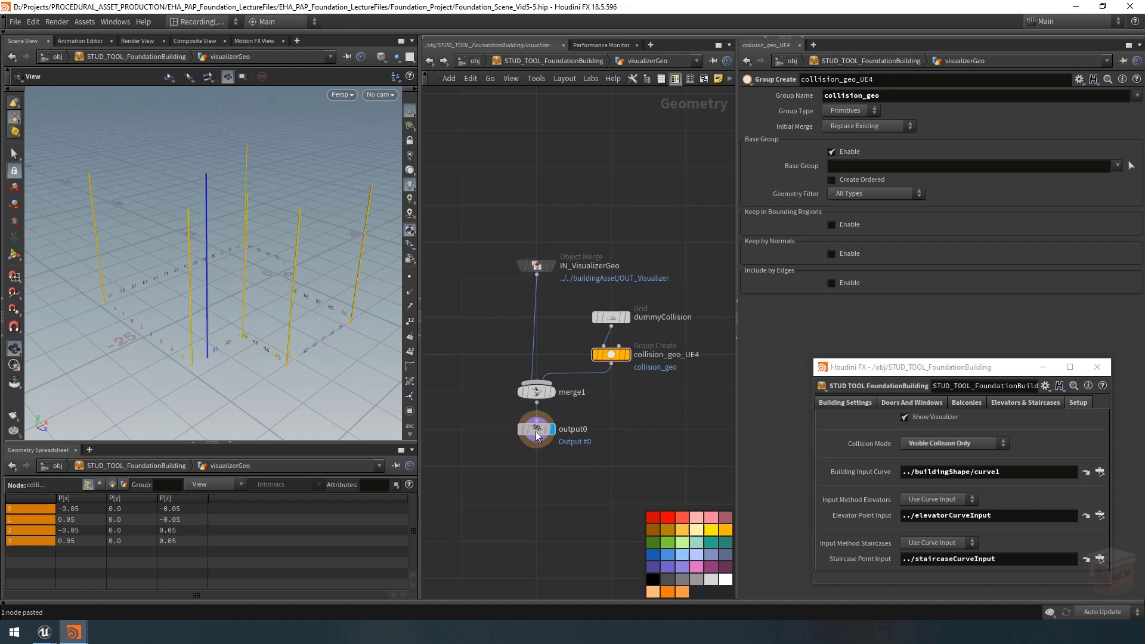
{"action": "left_click", "coordinate": [536, 431]}
{"action": "scroll", "coordinate": [649, 417], "scroll_direction": "down", "scroll_amount": 2}
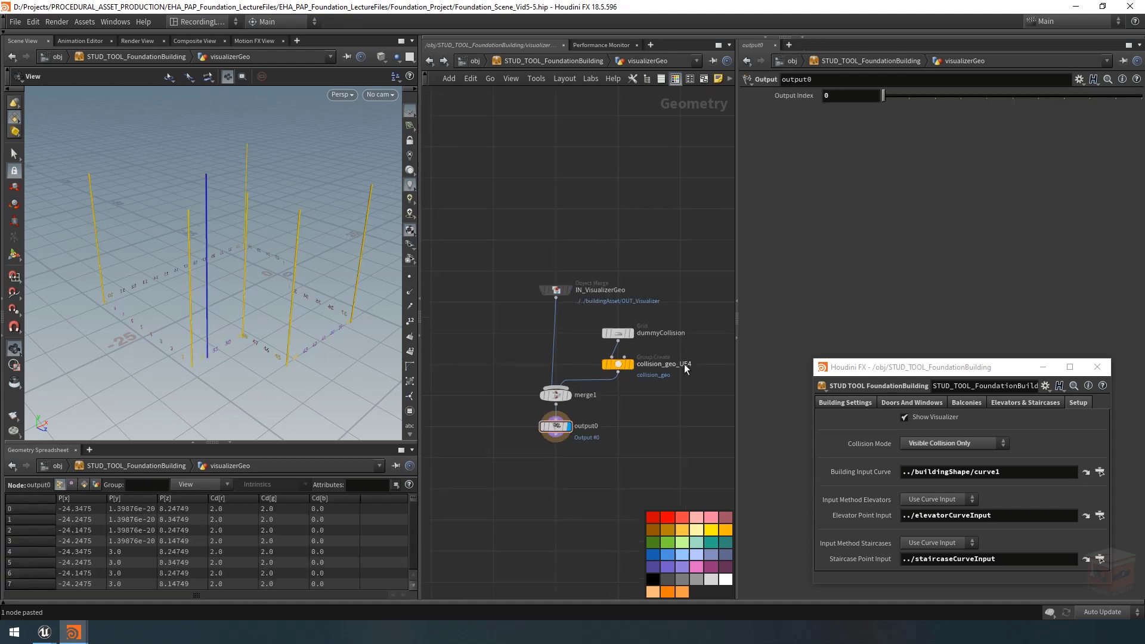
{"action": "scroll", "coordinate": [686, 369], "scroll_direction": "down", "scroll_amount": 2}
Go up to the obj level and save the node type of the STUD_TOOL_FoundationBuilding asset
{"action": "left_click", "coordinate": [539, 63]}
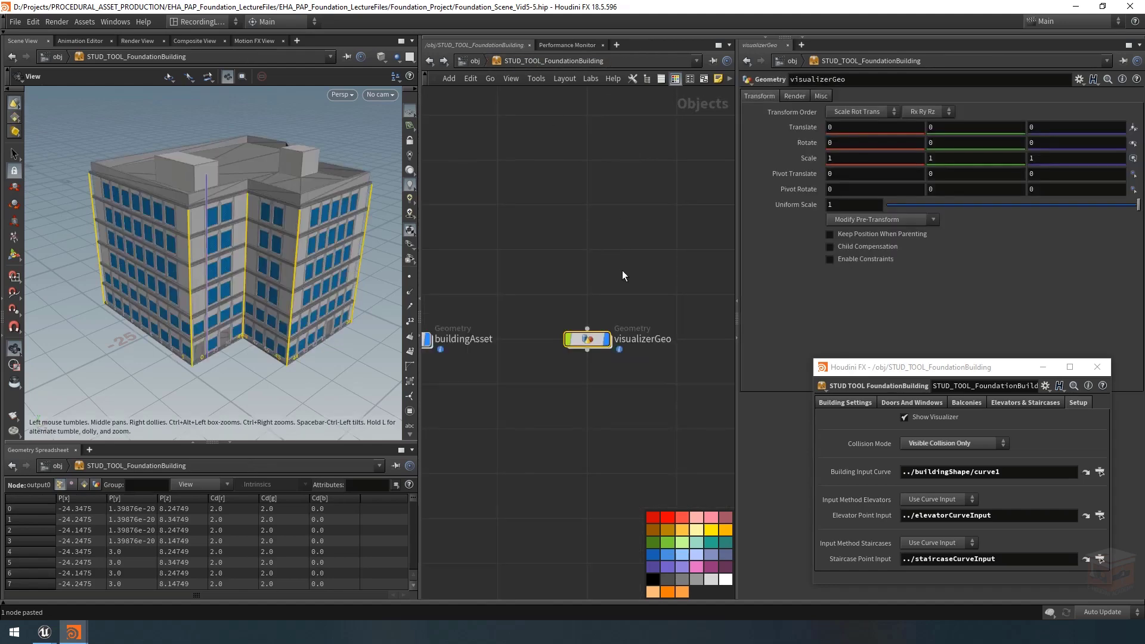
{"action": "scroll", "coordinate": [605, 277], "scroll_direction": "down", "scroll_amount": 2}
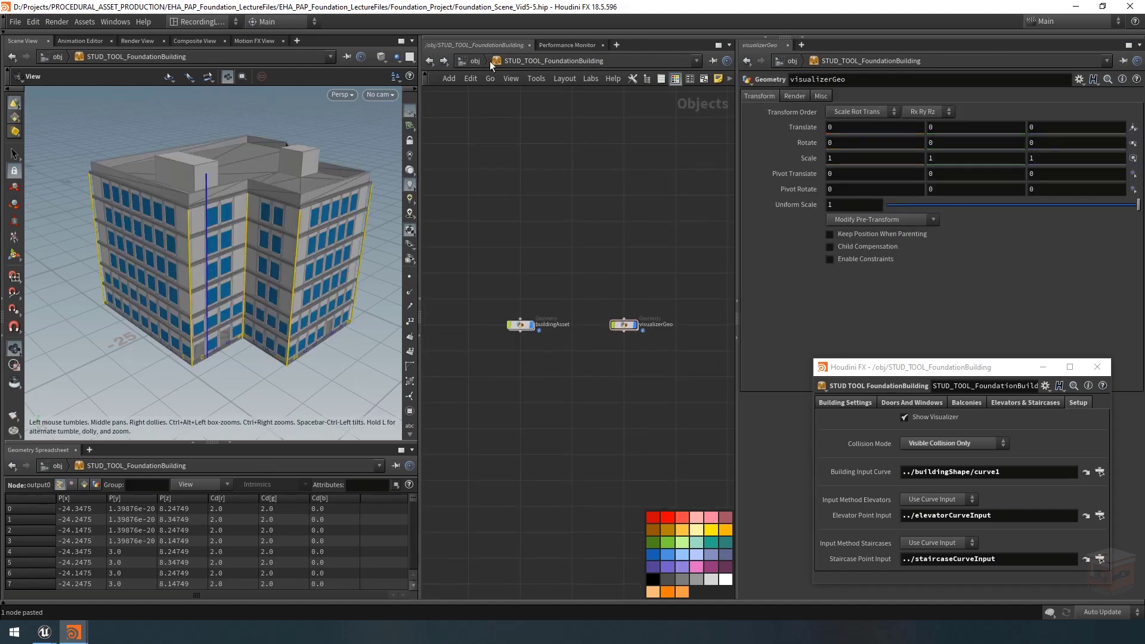
{"action": "left_click", "coordinate": [474, 61]}
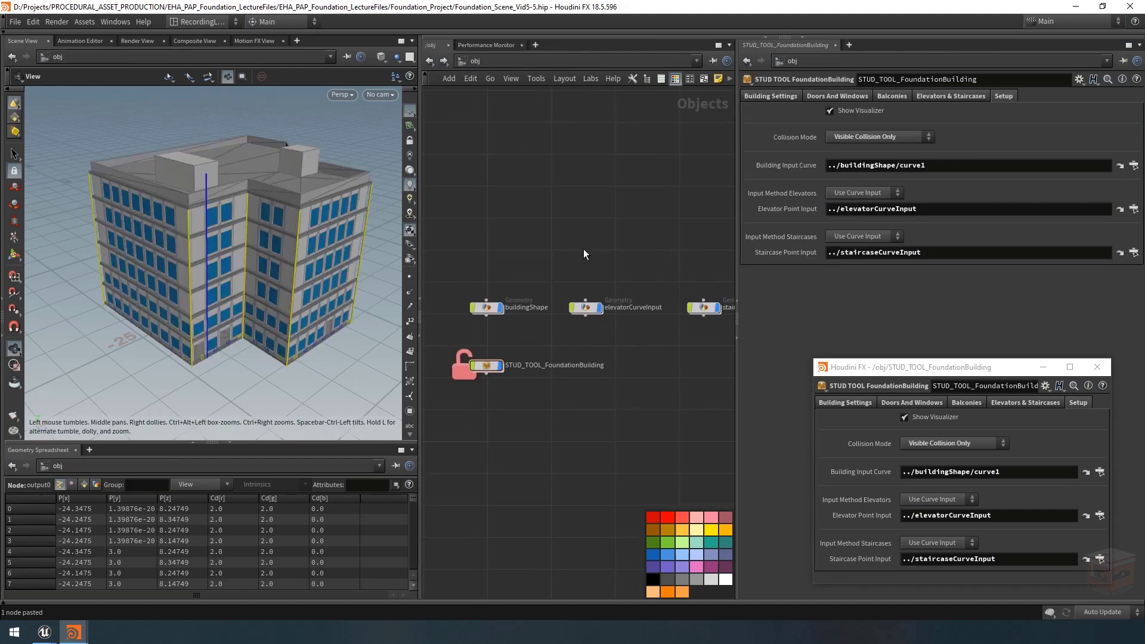
{"action": "scroll", "coordinate": [507, 353], "scroll_direction": "up", "scroll_amount": 2}
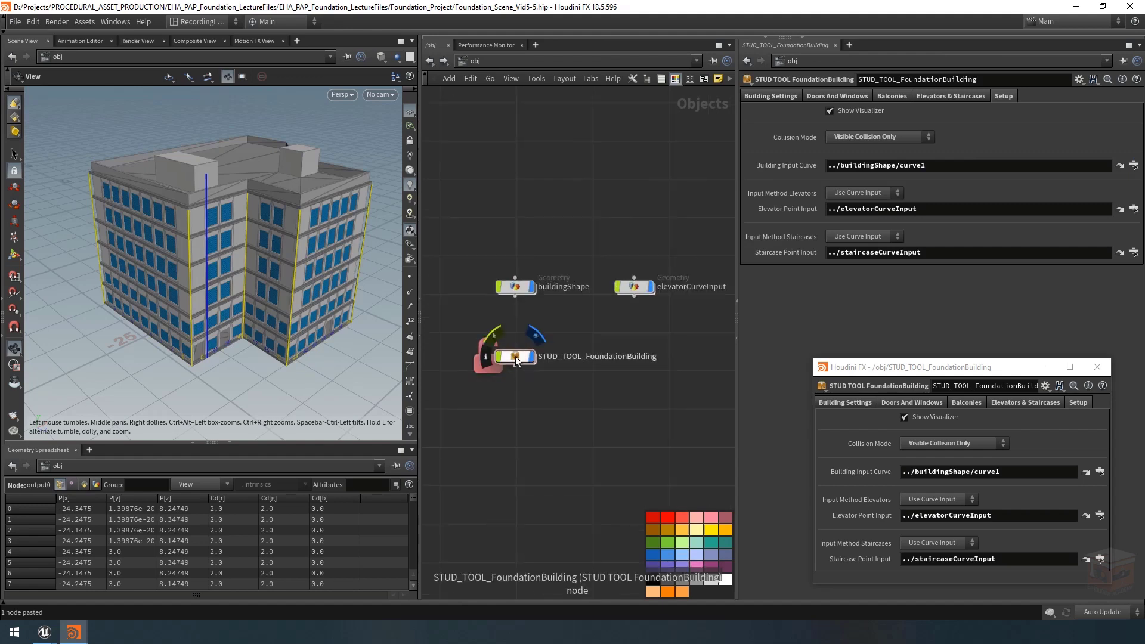
{"action": "right_click", "coordinate": [504, 361]}
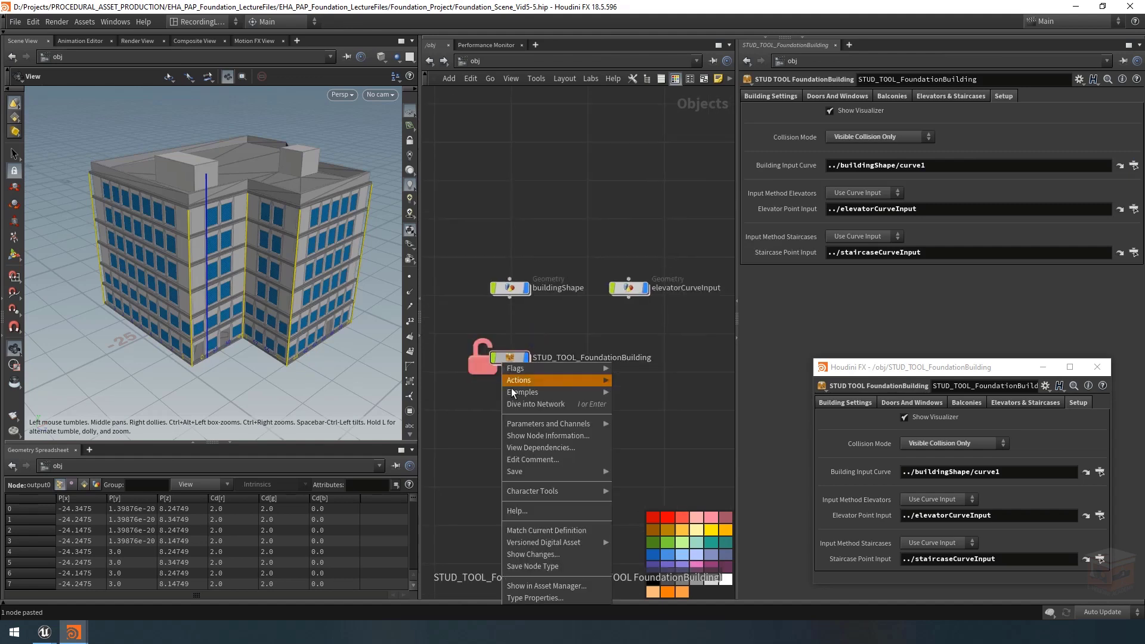
{"action": "left_click", "coordinate": [540, 568]}
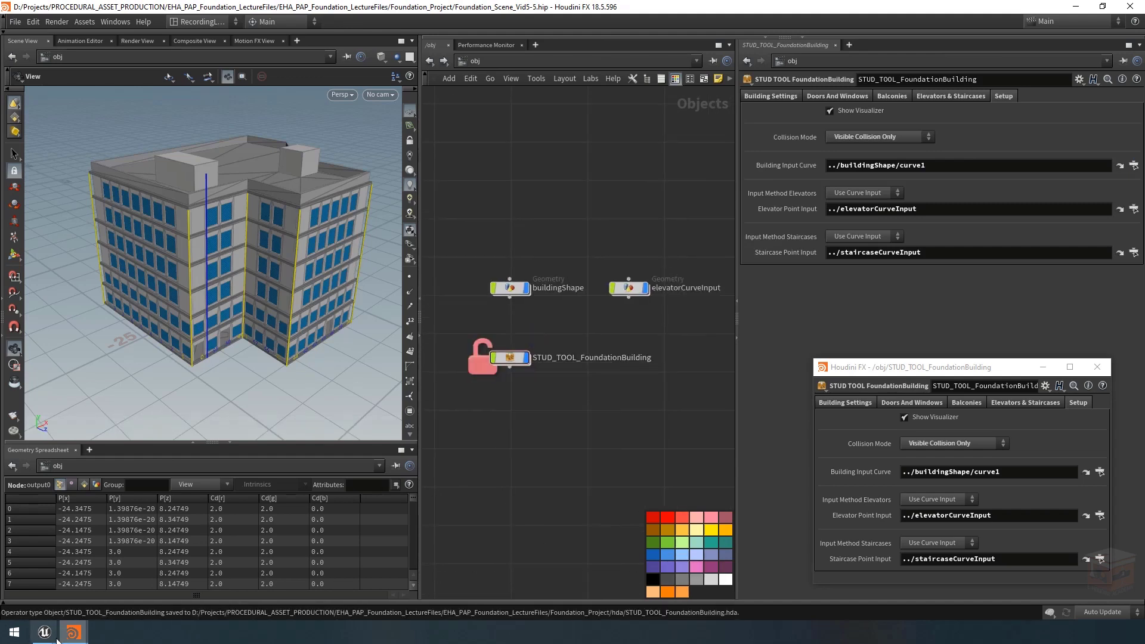
Switch to Unreal Editor, close the static mesh editor, and select the STUD_TOOL_FoundationBuilding actor in the level
{"action": "left_click", "coordinate": [55, 593]}
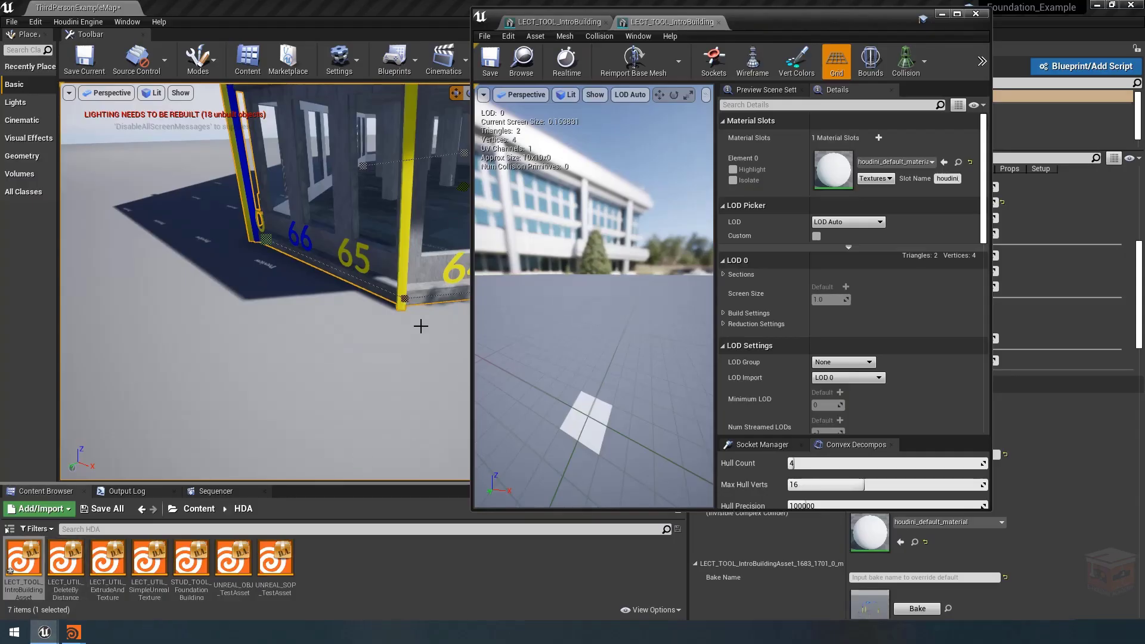
{"action": "right_click_drag", "start_coordinate": [265, 280], "coordinate": [122, 286]}
{"action": "left_click", "coordinate": [976, 14]}
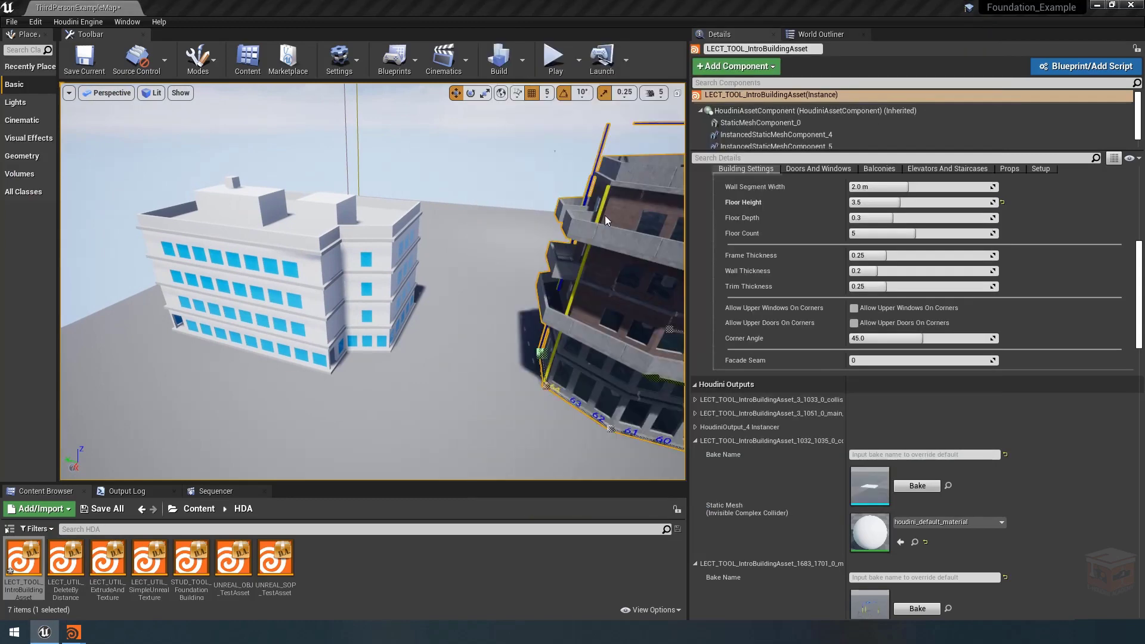
{"action": "right_click_drag", "start_coordinate": [593, 152], "coordinate": [585, 152]}
{"action": "right_click_drag", "start_coordinate": [385, 273], "coordinate": [364, 269]}
{"action": "left_click", "coordinate": [385, 273]}
{"action": "right_click_drag", "start_coordinate": [478, 276], "coordinate": [459, 274]}
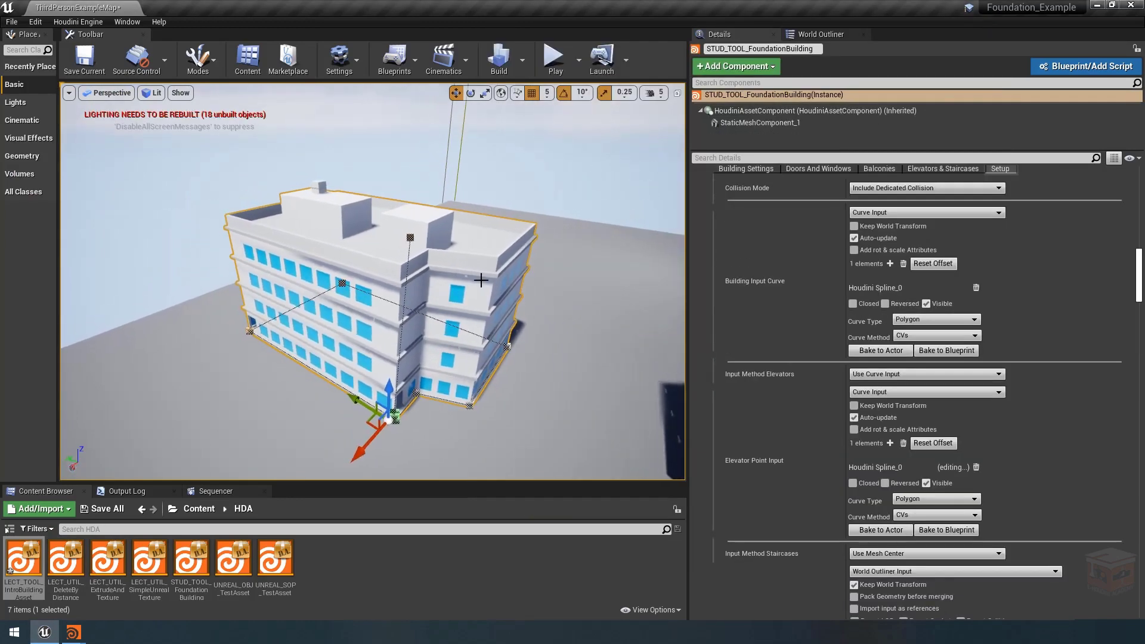
Reimport the STUD_TOOL_FoundationBuilding asset and rebuild its selected instance in the level
{"action": "left_click", "coordinate": [189, 558]}
{"action": "right_click", "coordinate": [192, 558]}
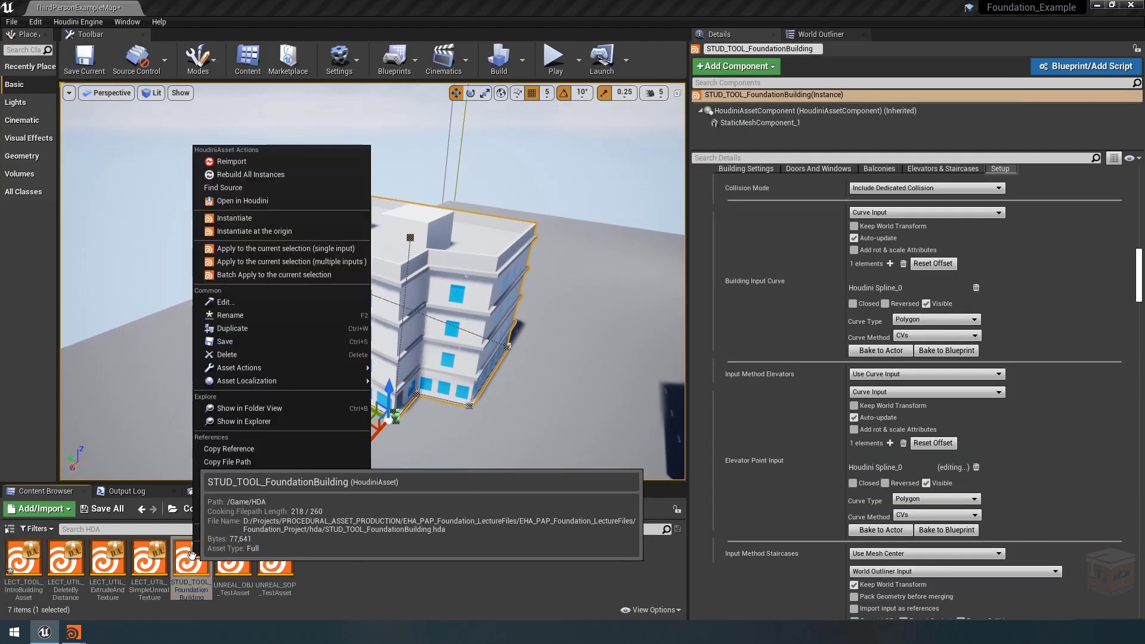
{"action": "left_click", "coordinate": [263, 163]}
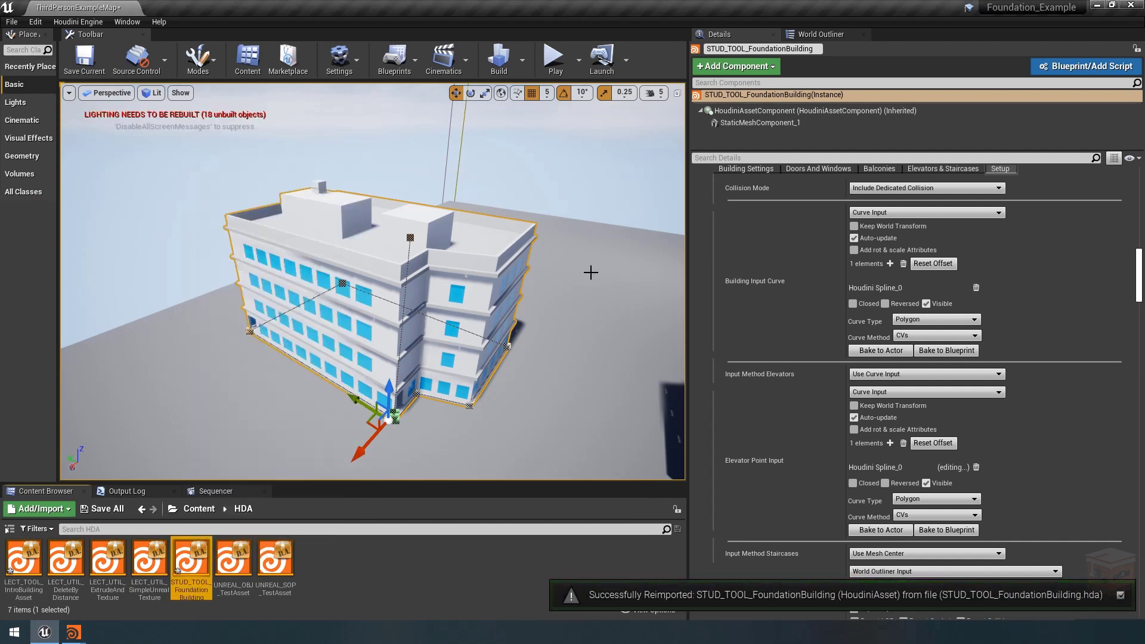
{"action": "right_click", "coordinate": [388, 280]}
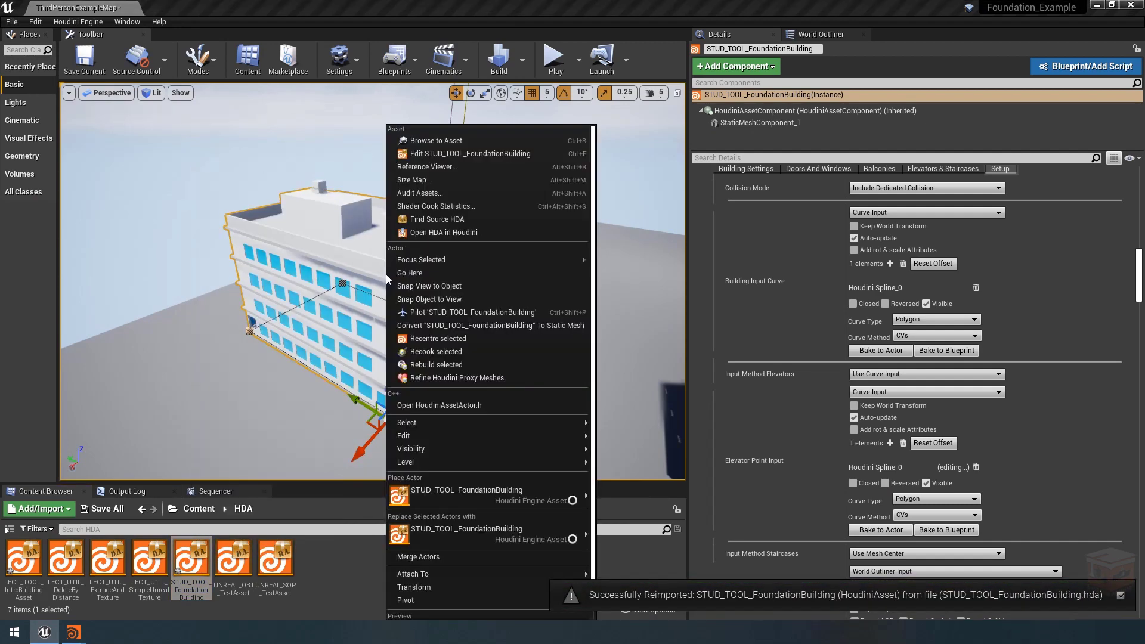
{"action": "left_click", "coordinate": [455, 367]}
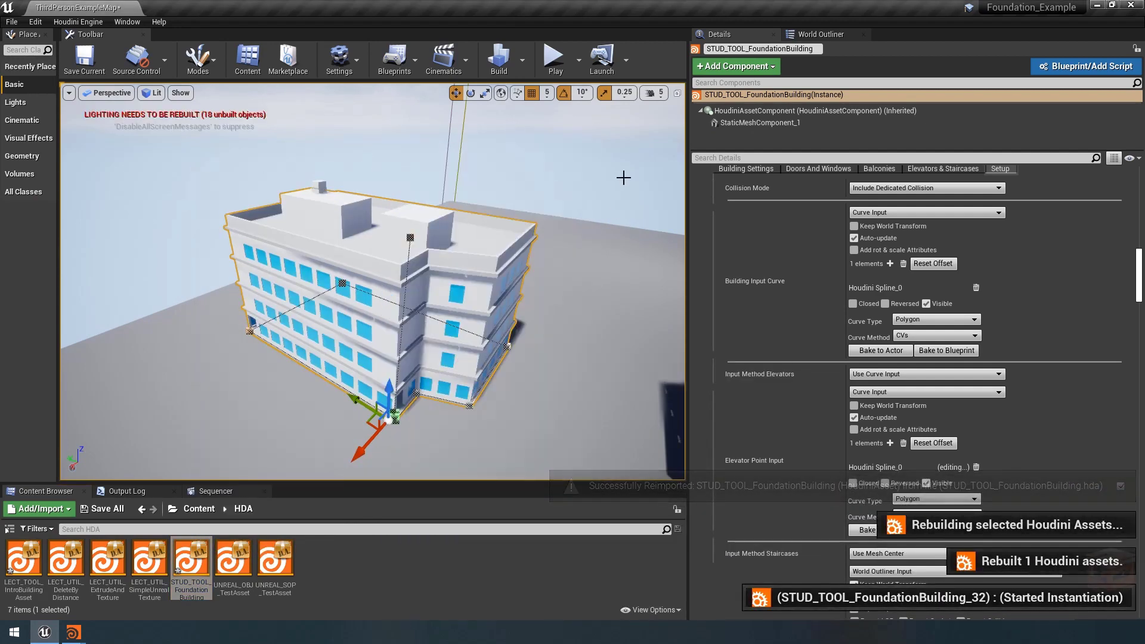
Examine the rebuilt building's output in the level up close and reselect the STUD_TOOL_FoundationBuilding actor
{"action": "left_click", "coordinate": [608, 220]}
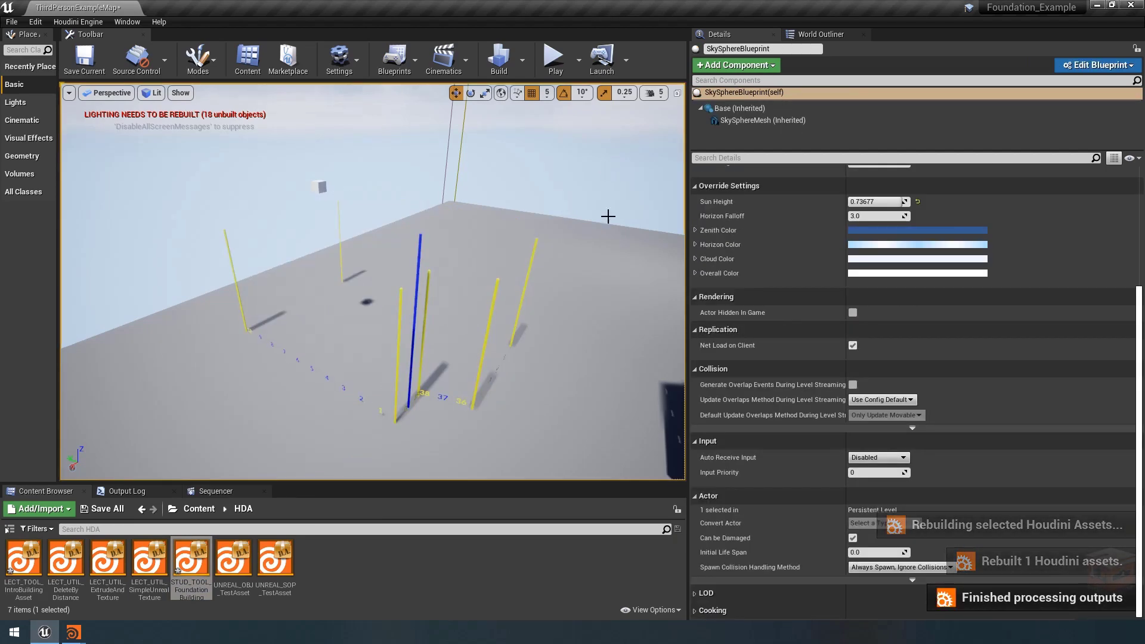
{"action": "key", "text": "w"}
{"action": "right_click_drag", "start_coordinate": [373, 281], "coordinate": [436, 317]}
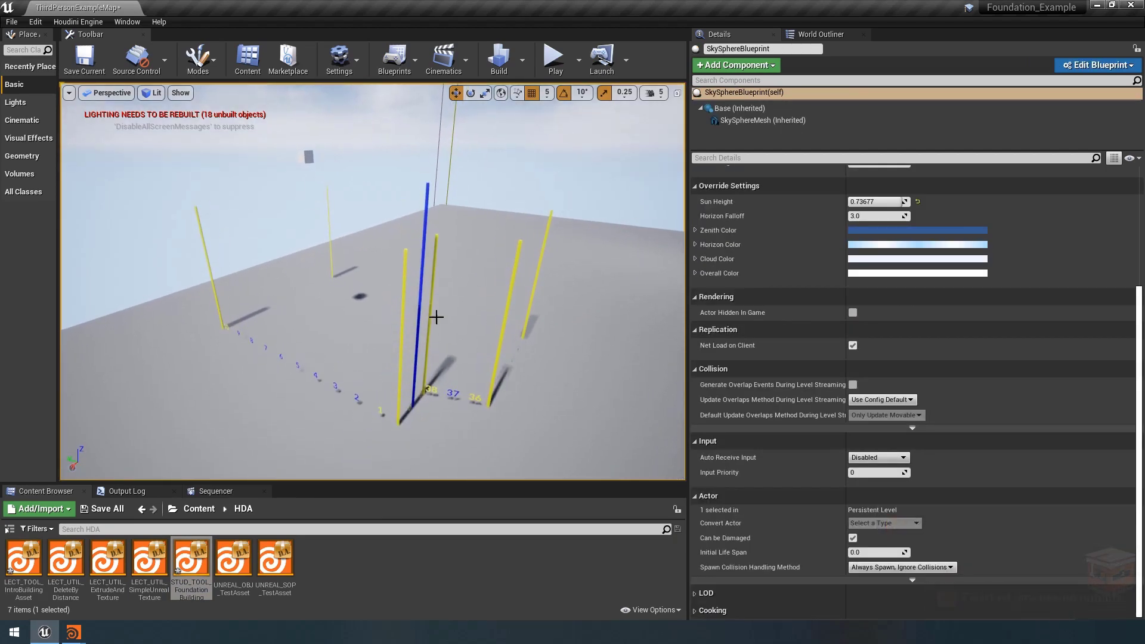
{"action": "left_click", "coordinate": [424, 258]}
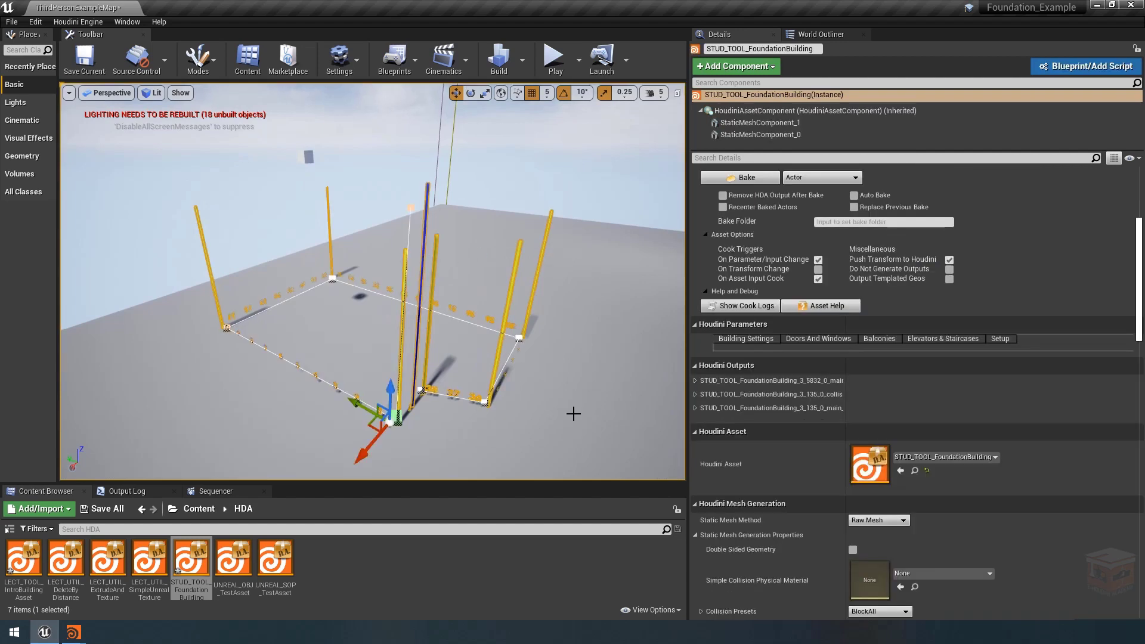
Switch to Houdini, go into the asset's buildingAsset network, and set the display flag on output0
{"action": "left_click", "coordinate": [77, 639]}
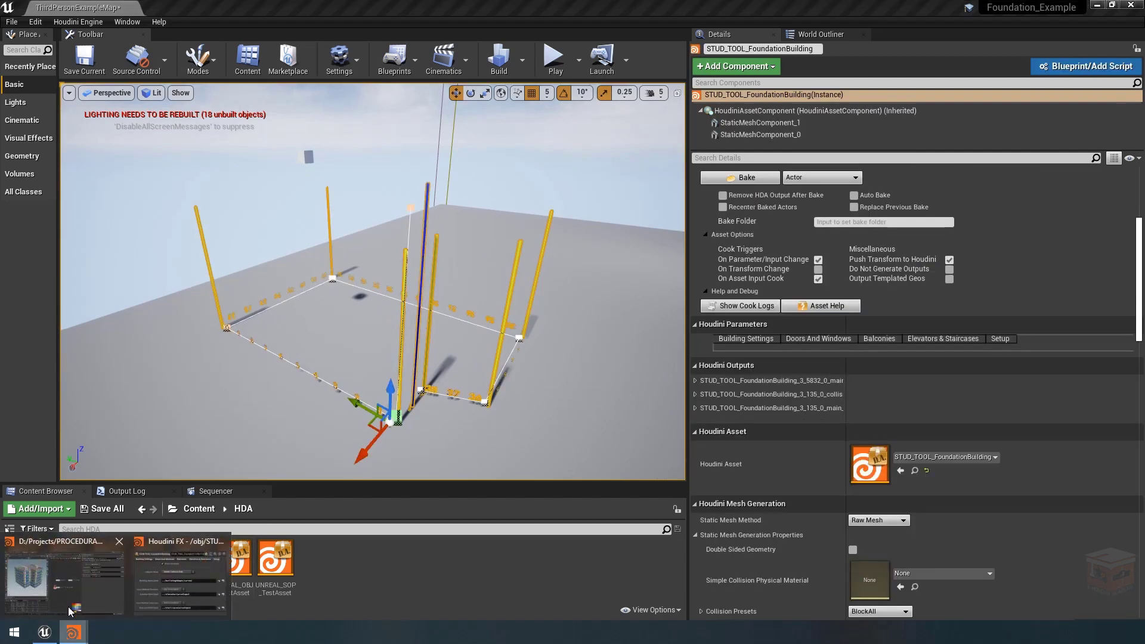
{"action": "left_click", "coordinate": [50, 576]}
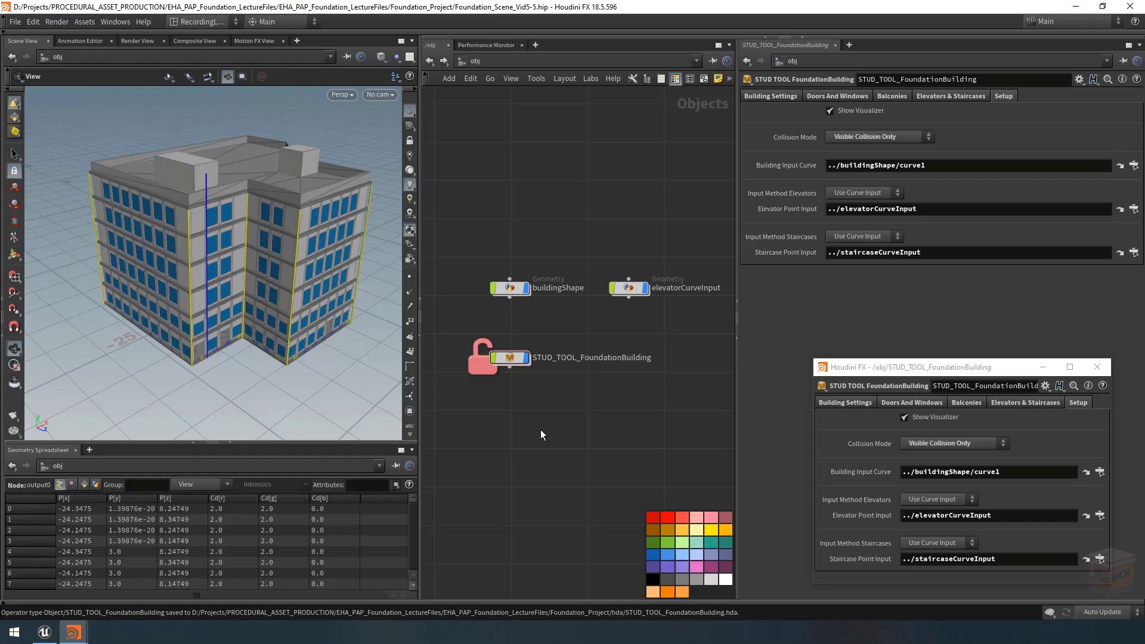
{"action": "double_click", "coordinate": [509, 360]}
{"action": "scroll", "coordinate": [507, 371], "scroll_direction": "up", "scroll_amount": 2}
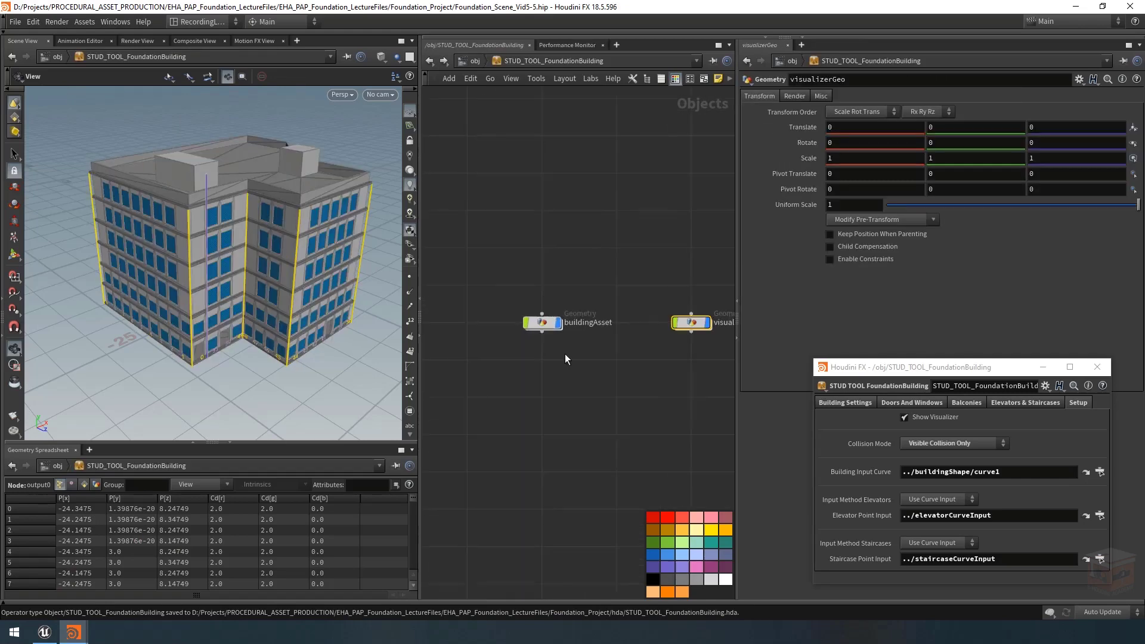
{"action": "double_click", "coordinate": [545, 320]}
{"action": "scroll", "coordinate": [571, 398], "scroll_direction": "up", "scroll_amount": 3}
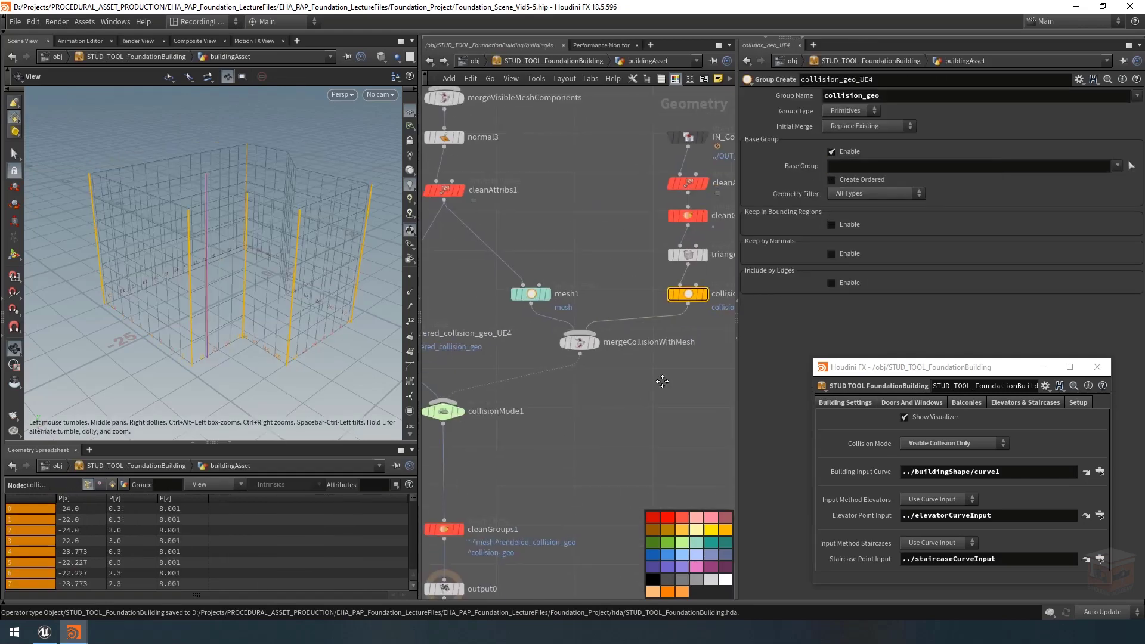
{"action": "scroll", "coordinate": [588, 442], "scroll_direction": "up", "scroll_amount": 3}
{"action": "left_click", "coordinate": [560, 436]}
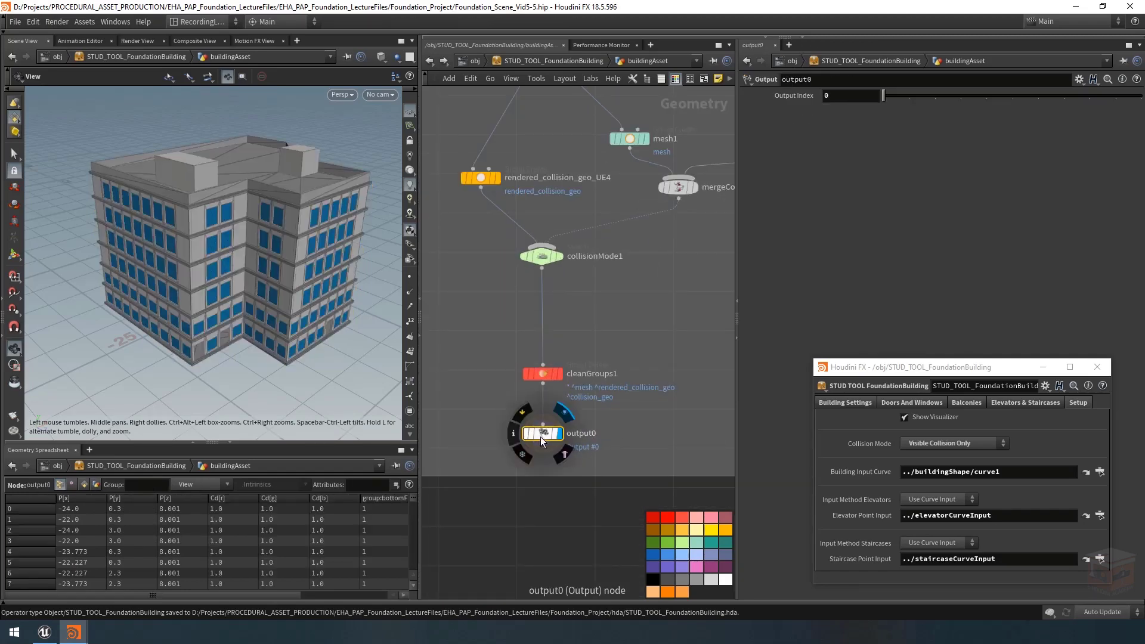
{"action": "left_click_drag", "start_coordinate": [545, 439], "coordinate": [547, 444]}
Check the buildingAsset output section and save the STUD_TOOL_FoundationBuilding node type again from inside the network
{"action": "scroll", "coordinate": [545, 444], "scroll_direction": "down", "scroll_amount": 5}
{"action": "scroll", "coordinate": [664, 393], "scroll_direction": "up", "scroll_amount": 6}
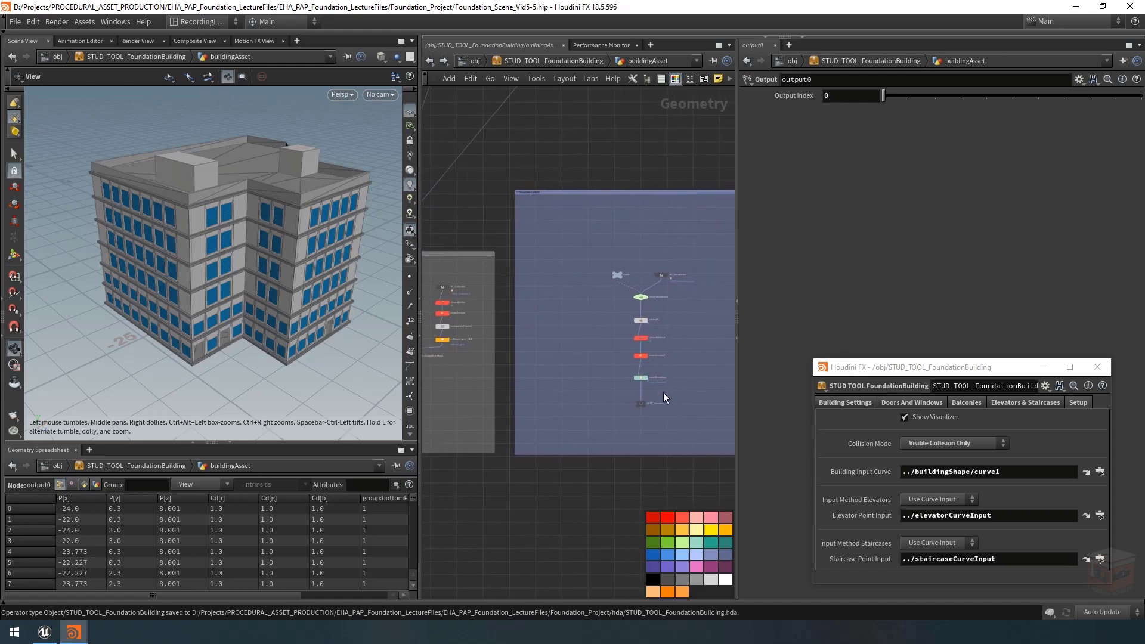
{"action": "scroll", "coordinate": [669, 395], "scroll_direction": "down", "scroll_amount": 6}
{"action": "scroll", "coordinate": [568, 439], "scroll_direction": "up", "scroll_amount": 6}
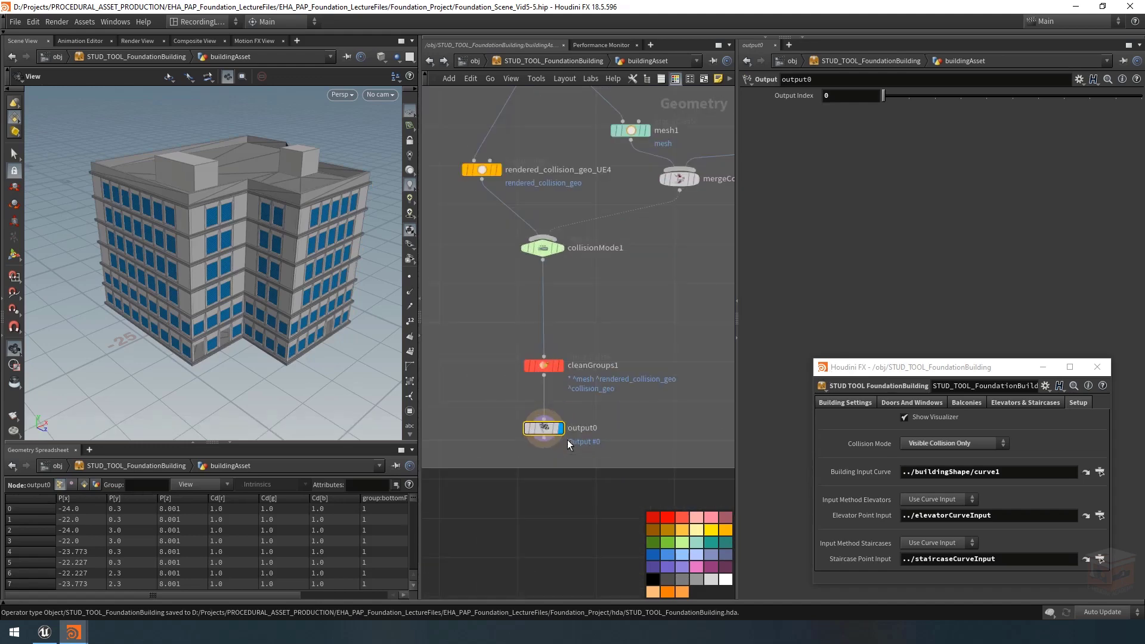
{"action": "middle_click_drag", "start_coordinate": [543, 412], "coordinate": [509, 419]}
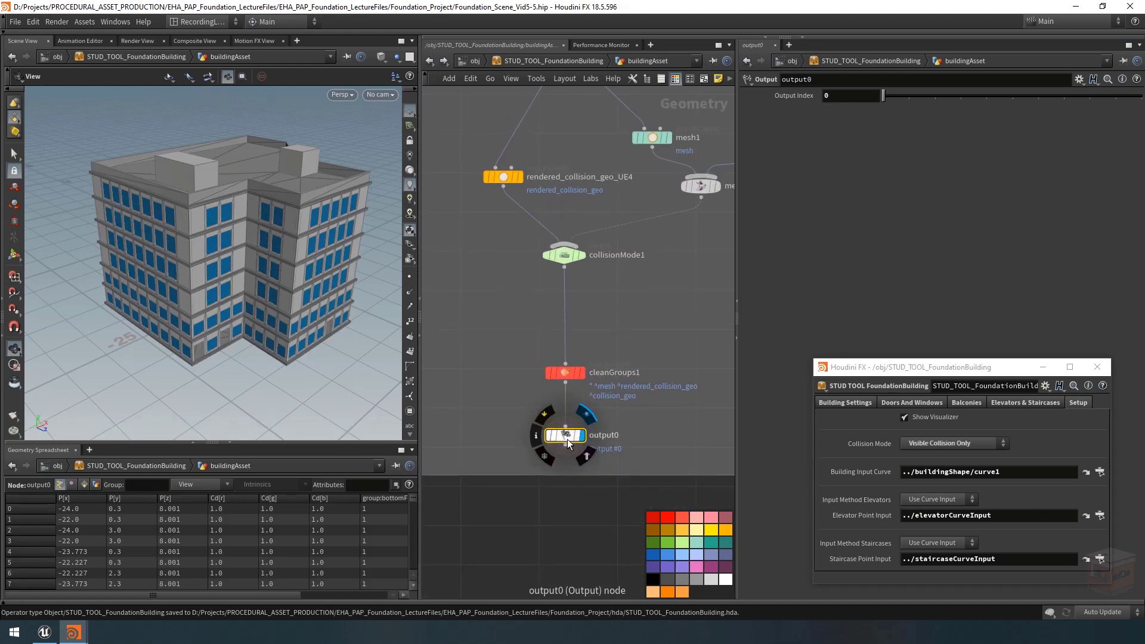
{"action": "scroll", "coordinate": [567, 439], "scroll_direction": "down", "scroll_amount": 5}
{"action": "scroll", "coordinate": [599, 416], "scroll_direction": "up", "scroll_amount": 2}
{"action": "left_click", "coordinate": [549, 59]}
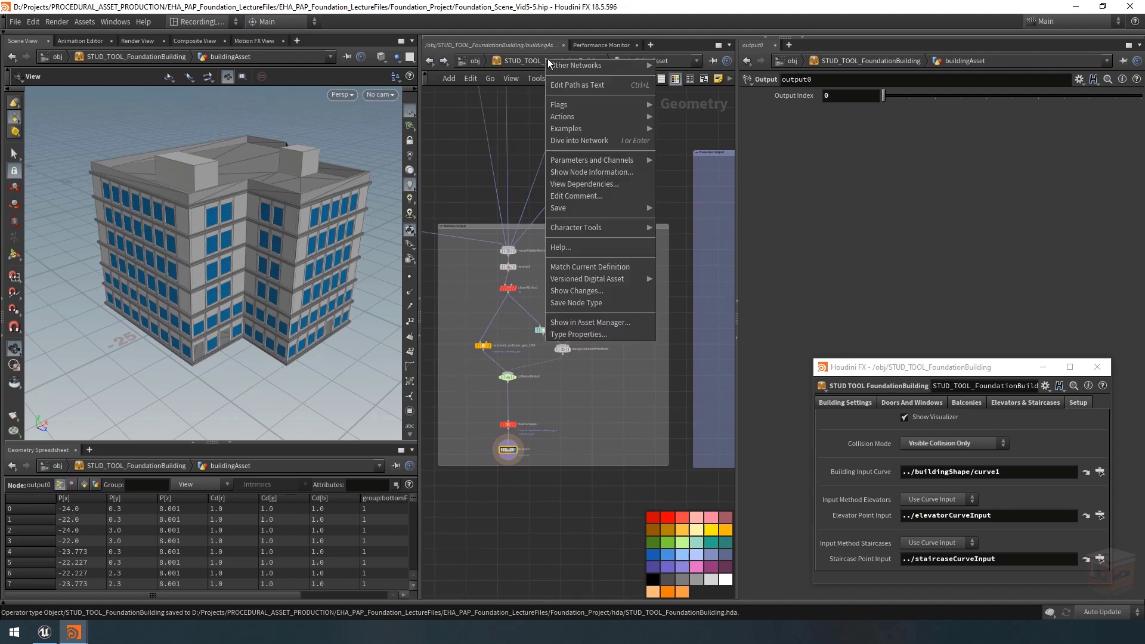
{"action": "left_click", "coordinate": [561, 304]}
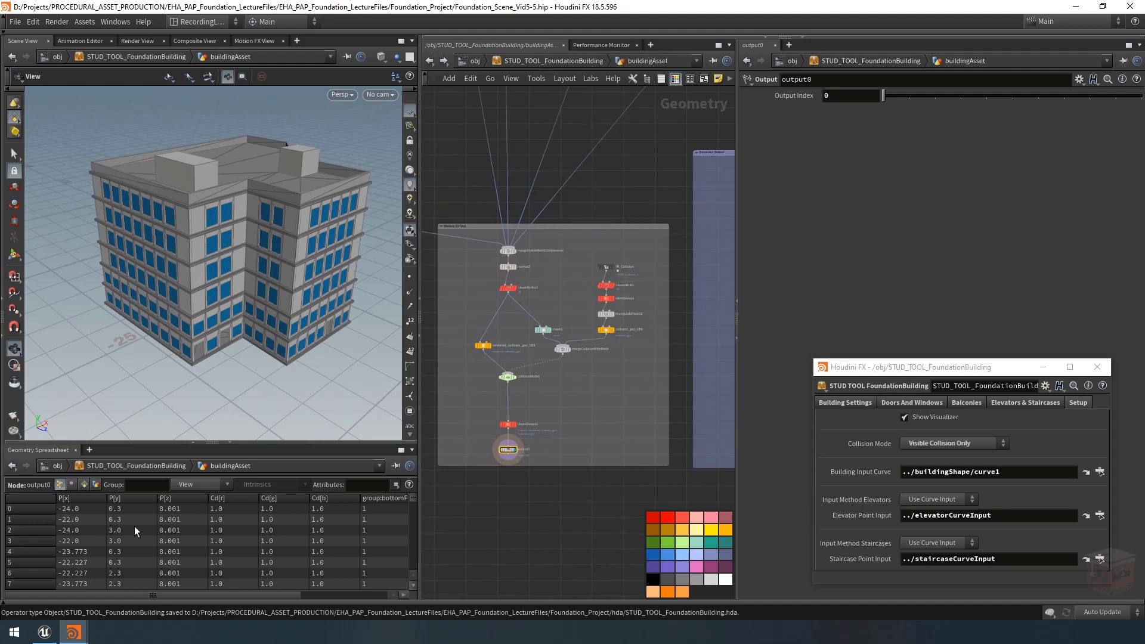
Switch to Unreal Editor, reimport the updated STUD_TOOL_FoundationBuilding asset, and rebuild the selected building instance
{"action": "left_click", "coordinate": [45, 632]}
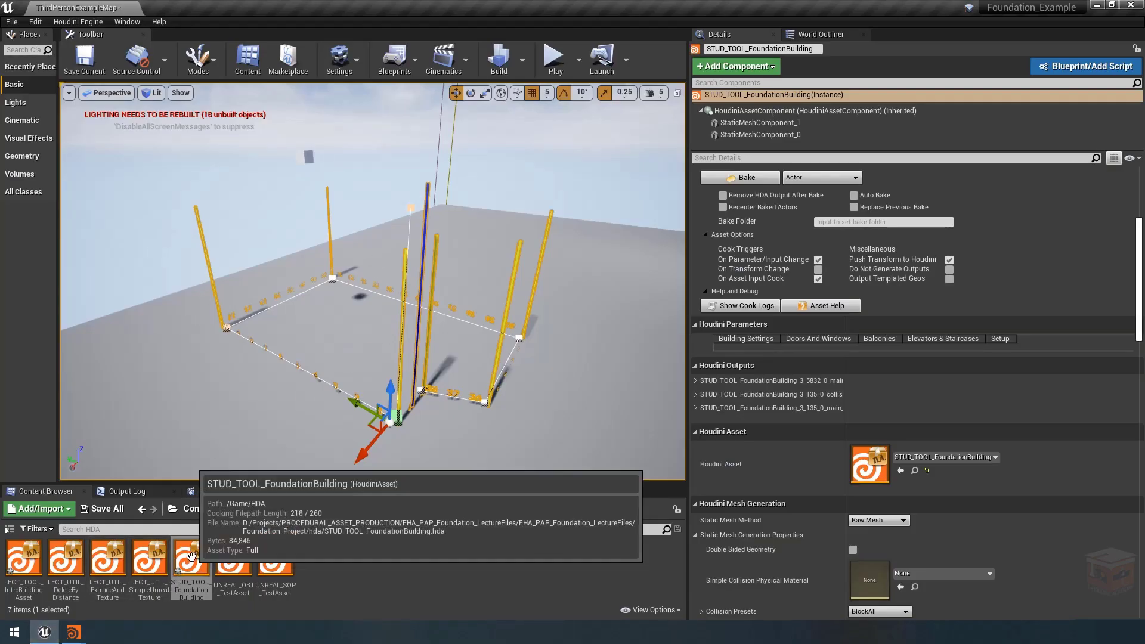
{"action": "right_click", "coordinate": [191, 561]}
{"action": "left_click", "coordinate": [231, 163]}
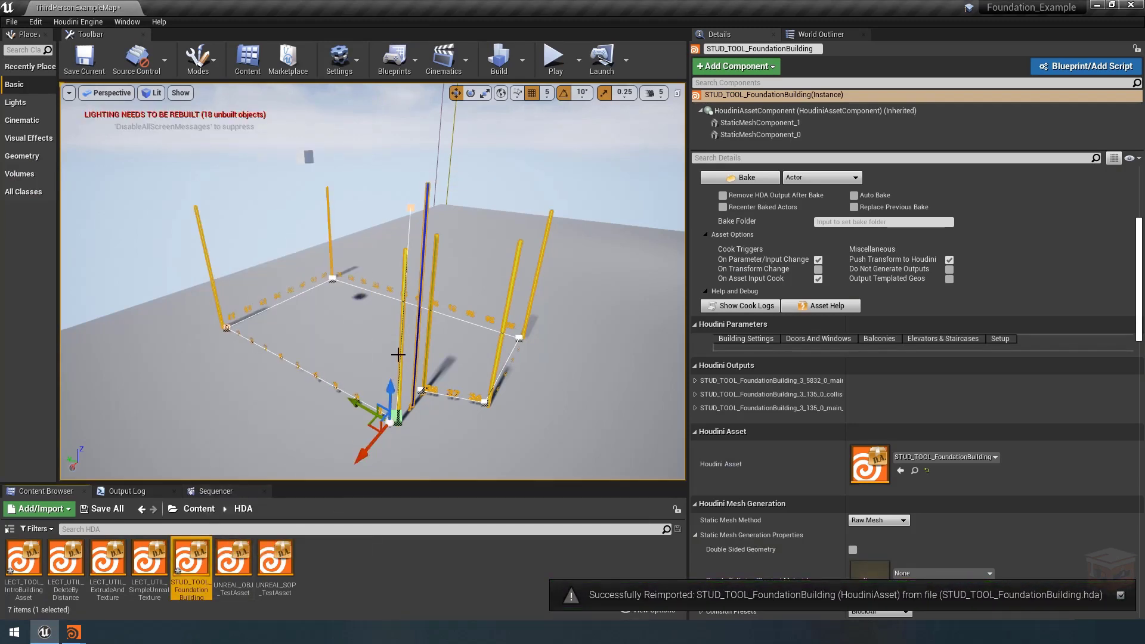
{"action": "right_click", "coordinate": [402, 354]}
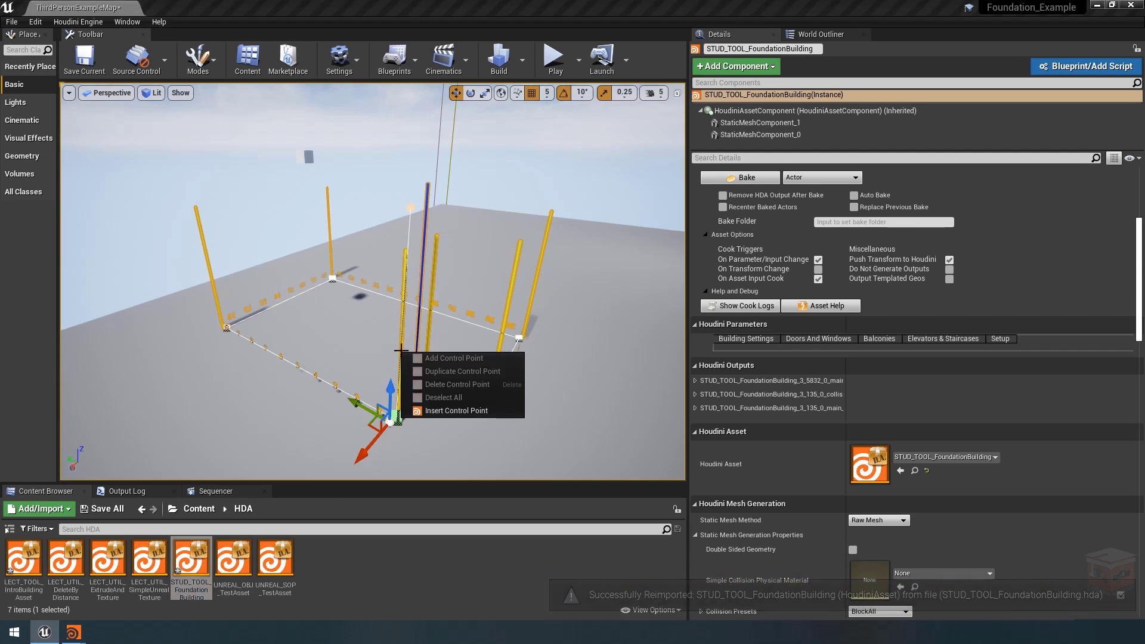
{"action": "left_click_drag", "start_coordinate": [1140, 273], "coordinate": [1140, 220]}
{"action": "left_click", "coordinate": [811, 330]}
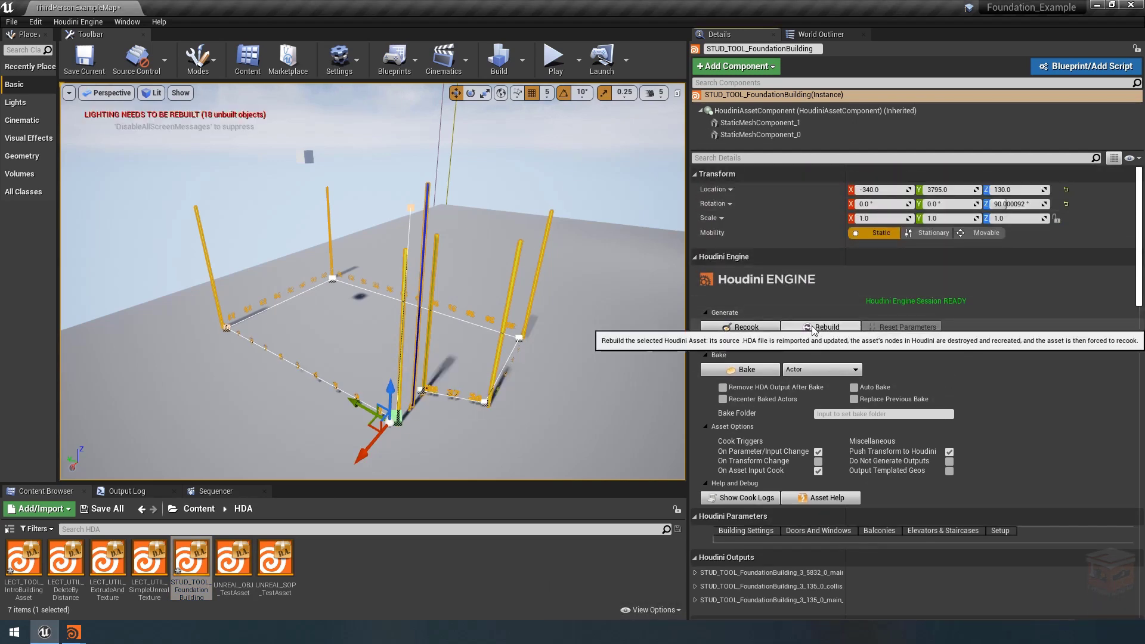
Deselect the building instance, switch to Houdini, and check the buildingAsset output section around output0
{"action": "left_click", "coordinate": [605, 168]}
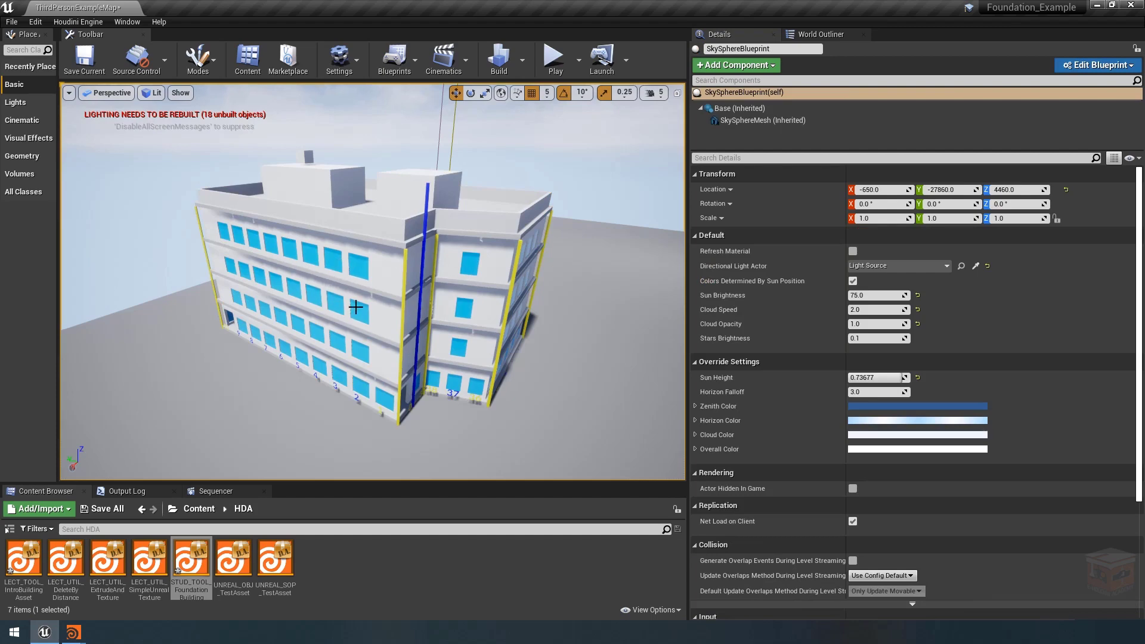
{"action": "mouse_move", "coordinate": [75, 634]}
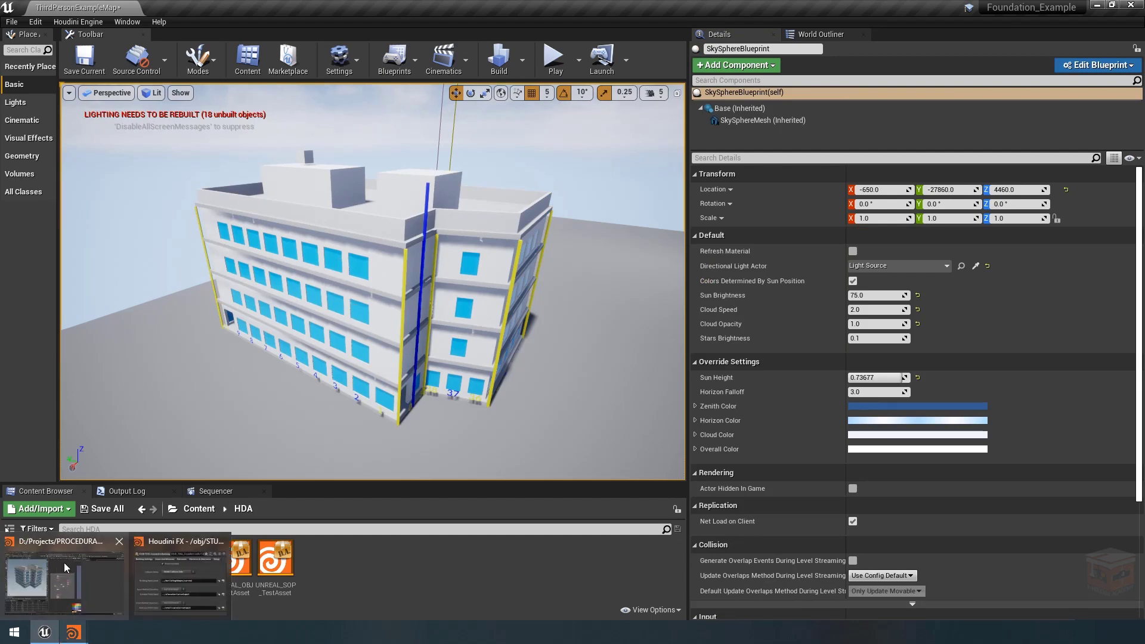
{"action": "left_click", "coordinate": [62, 563]}
{"action": "scroll", "coordinate": [545, 500], "scroll_direction": "up", "scroll_amount": 3}
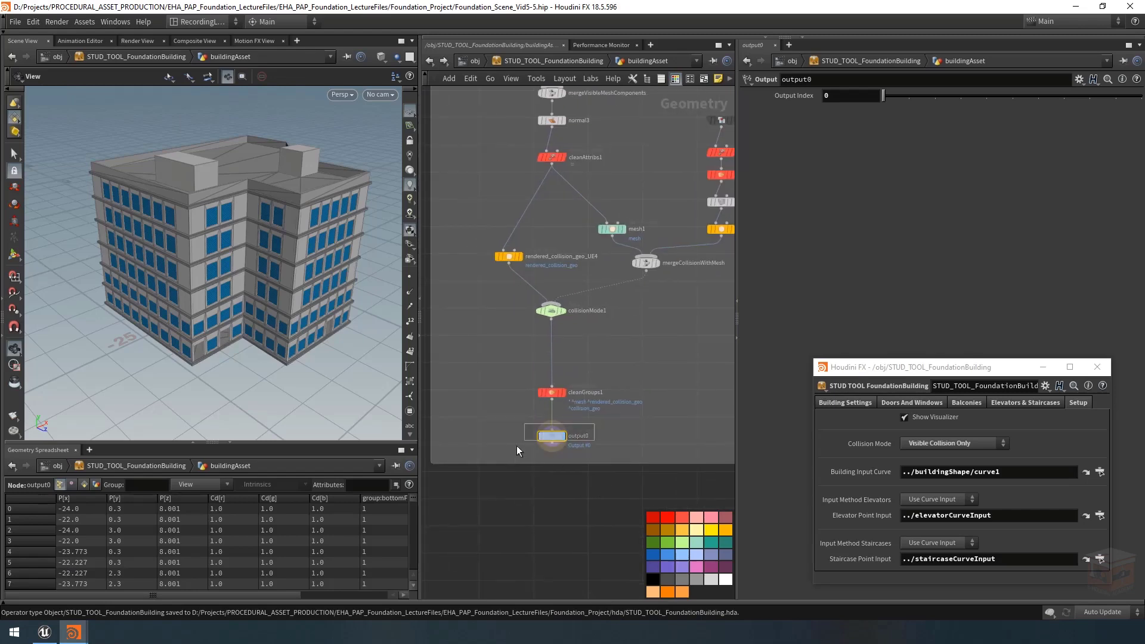
{"action": "left_click_drag", "start_coordinate": [549, 438], "coordinate": [550, 442]}
{"action": "scroll", "coordinate": [551, 439], "scroll_direction": "down", "scroll_amount": 5}
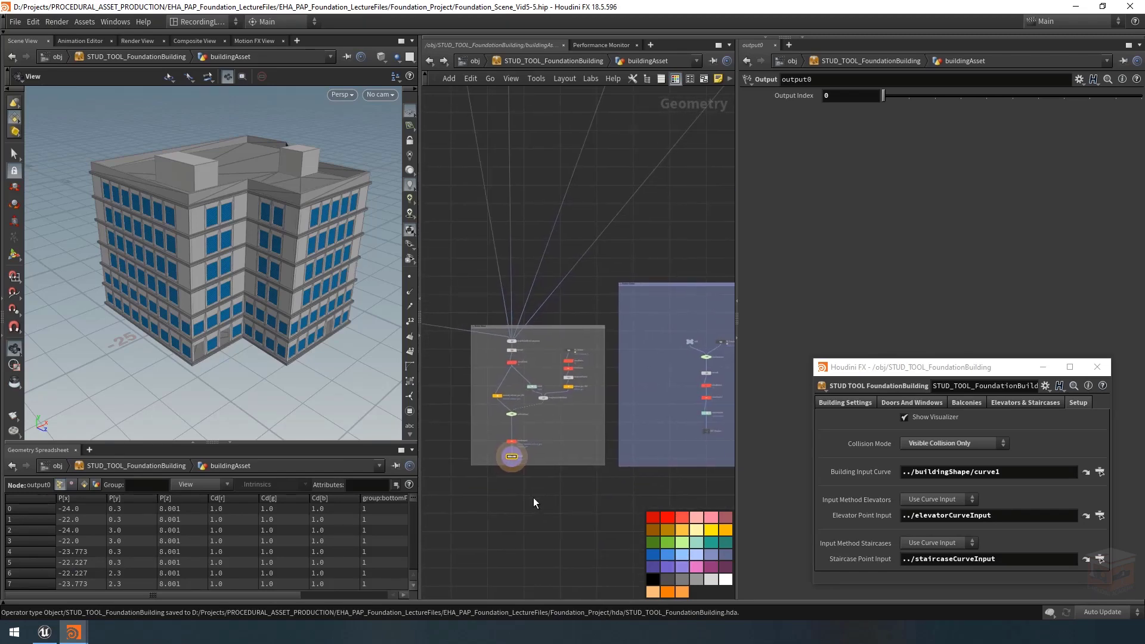
{"action": "scroll", "coordinate": [534, 501], "scroll_direction": "down", "scroll_amount": 4}
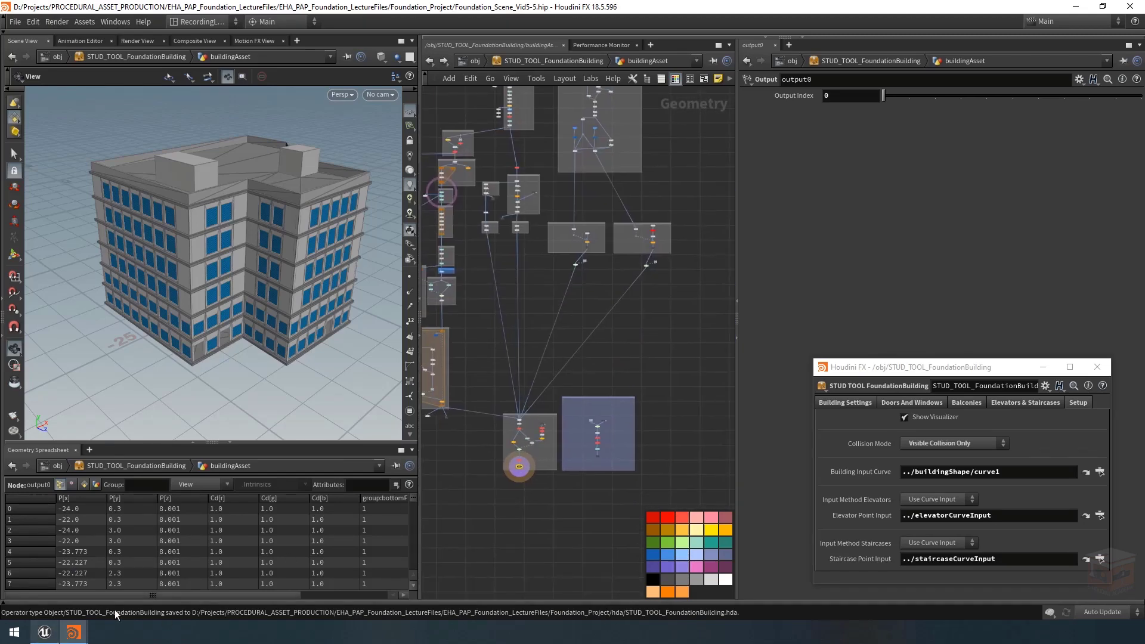
{"action": "scroll", "coordinate": [515, 457], "scroll_direction": "up", "scroll_amount": 6}
{"action": "scroll", "coordinate": [510, 454], "scroll_direction": "down", "scroll_amount": 3}
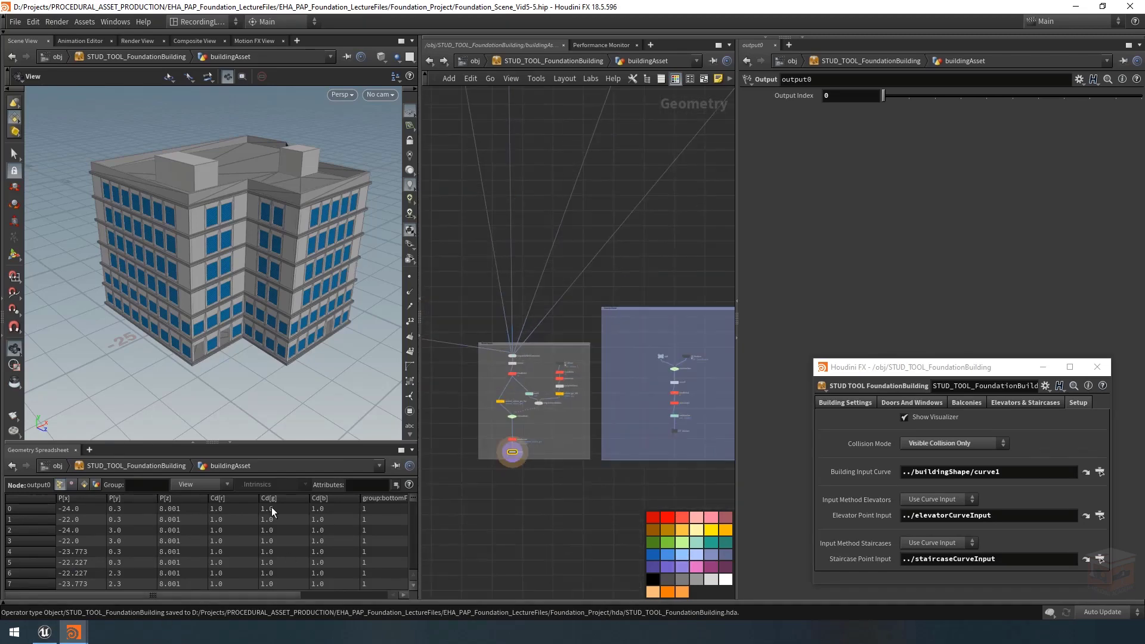
Switch to Unreal Editor, play the level, and run the character around and through the building's doorway to test collision and the visualizer
{"action": "key", "text": "alt+Tab"}
{"action": "mouse_move", "coordinate": [590, 191]}
{"action": "right_mouse_down"}
{"action": "mouse_move", "coordinate": [612, 185]}
{"action": "mouse_move", "coordinate": [597, 184]}
{"action": "right_mouse_up"}
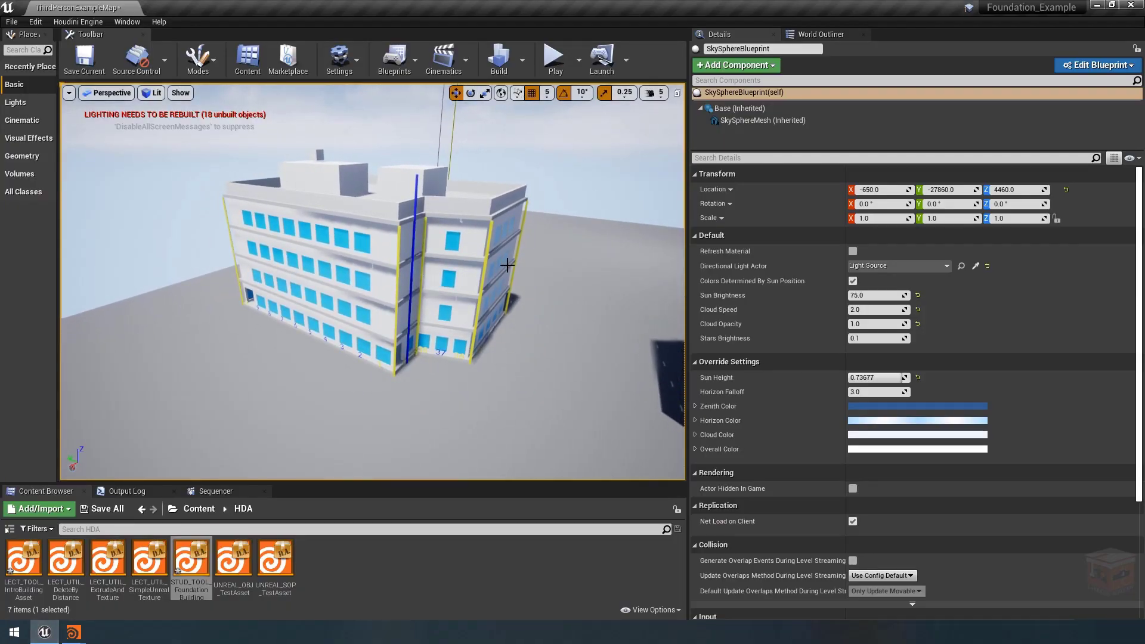
{"action": "right_click_drag", "start_coordinate": [507, 266], "coordinate": [507, 249]}
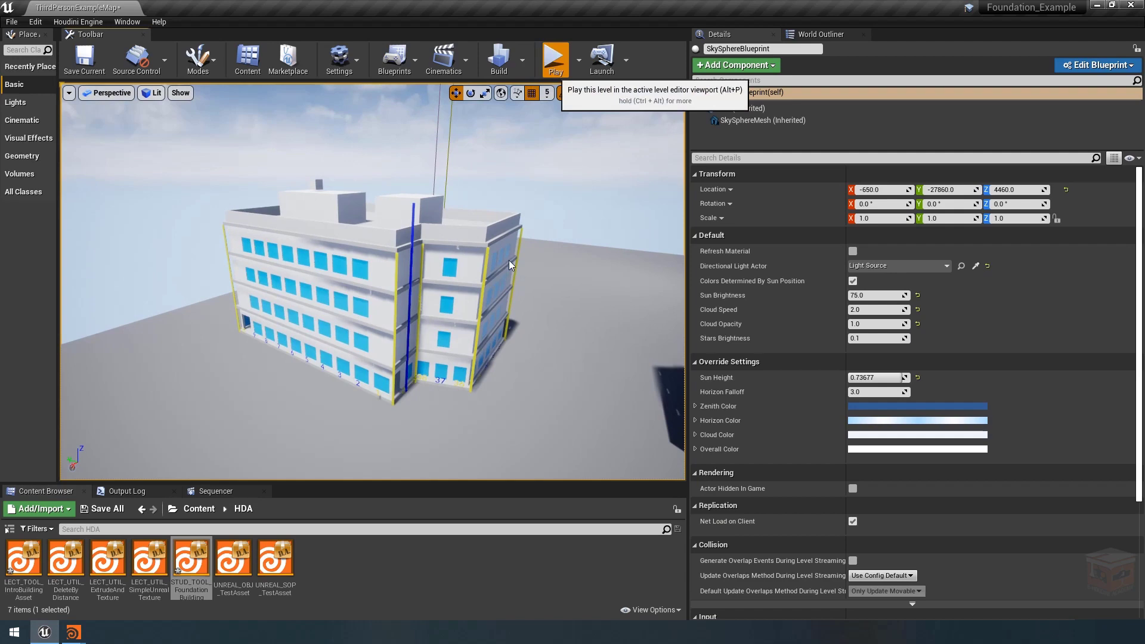
{"action": "key", "text": "alt+p"}
{"action": "key", "text": "w"}
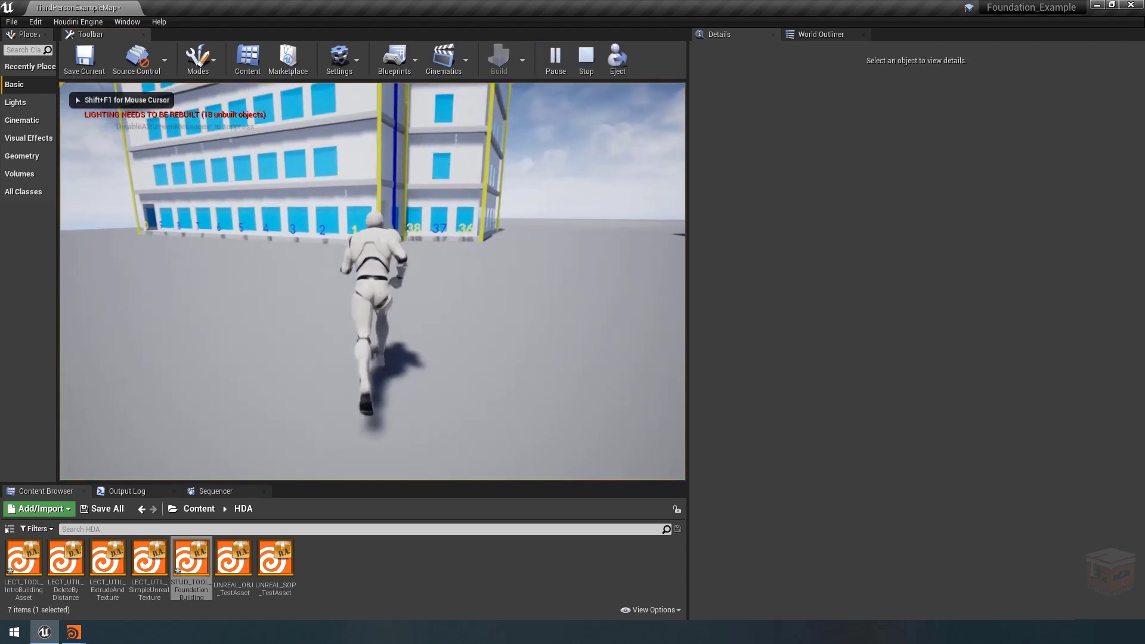
{"action": "key", "text": "d"}
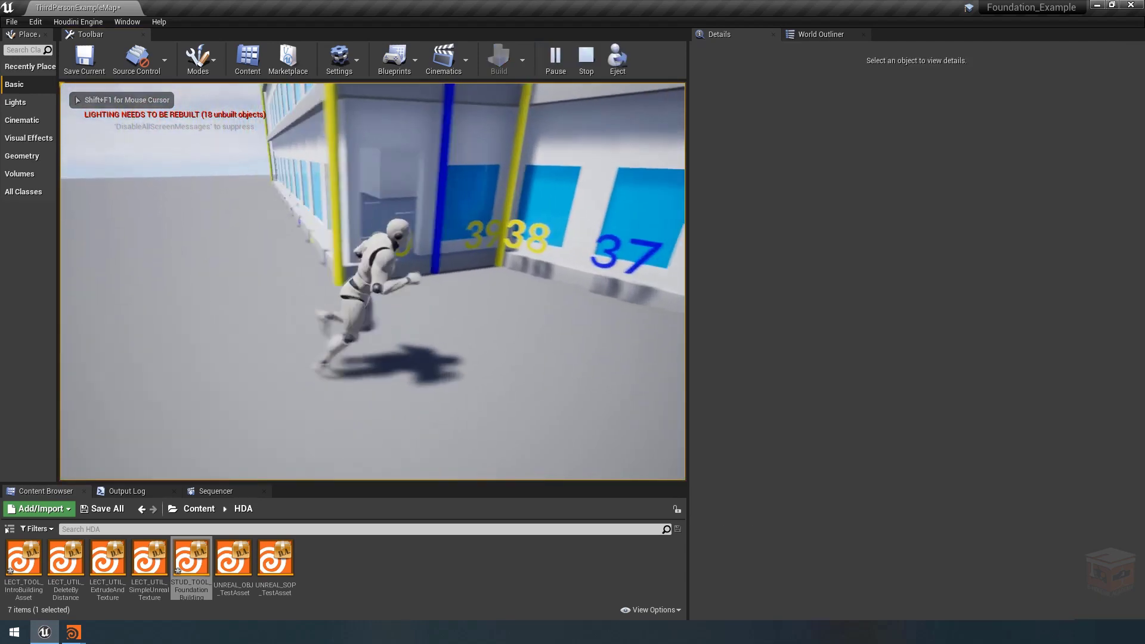
{"action": "key", "text": "w"}
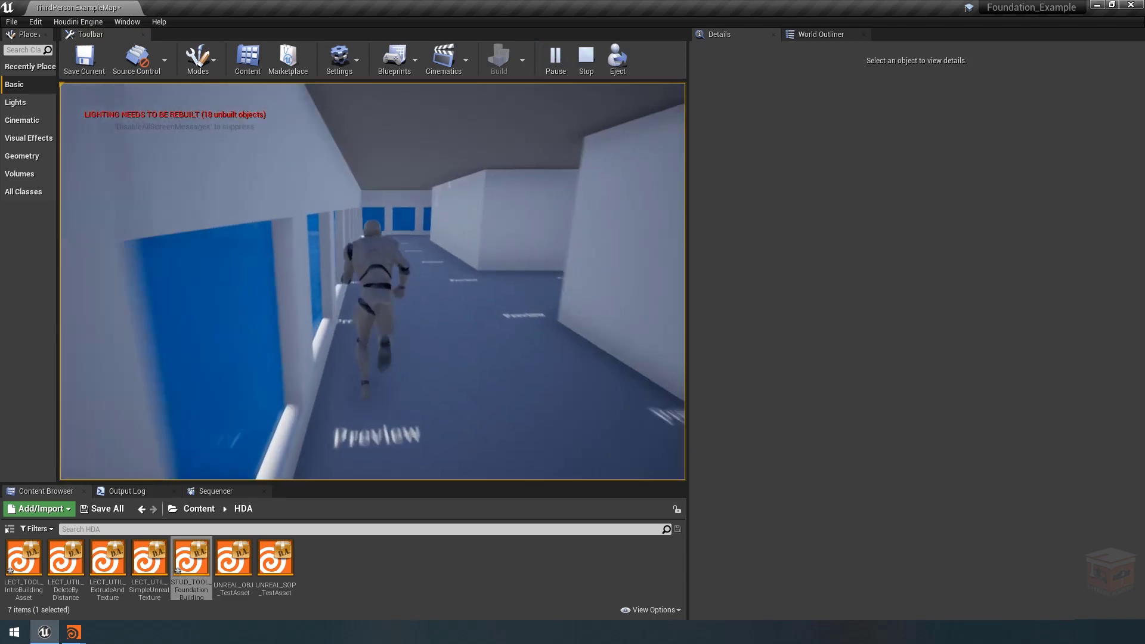
{"action": "key", "text": "s"}
{"action": "key", "text": "w"}
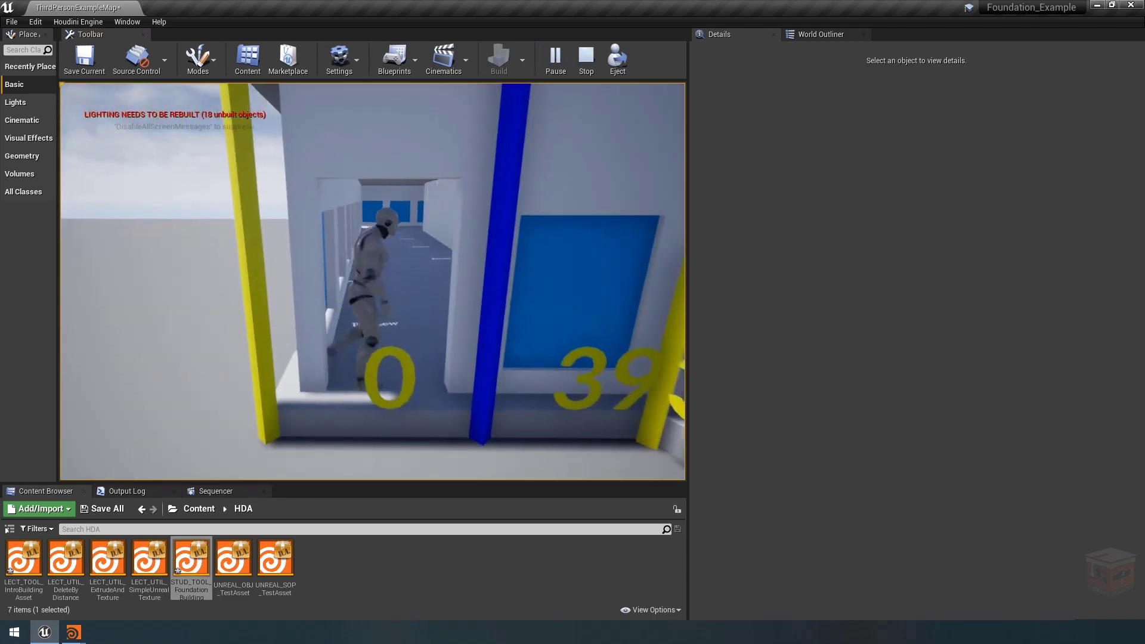
{"action": "key", "text": "s"}
{"action": "key", "text": "w"}
{"action": "key", "text": "d"}
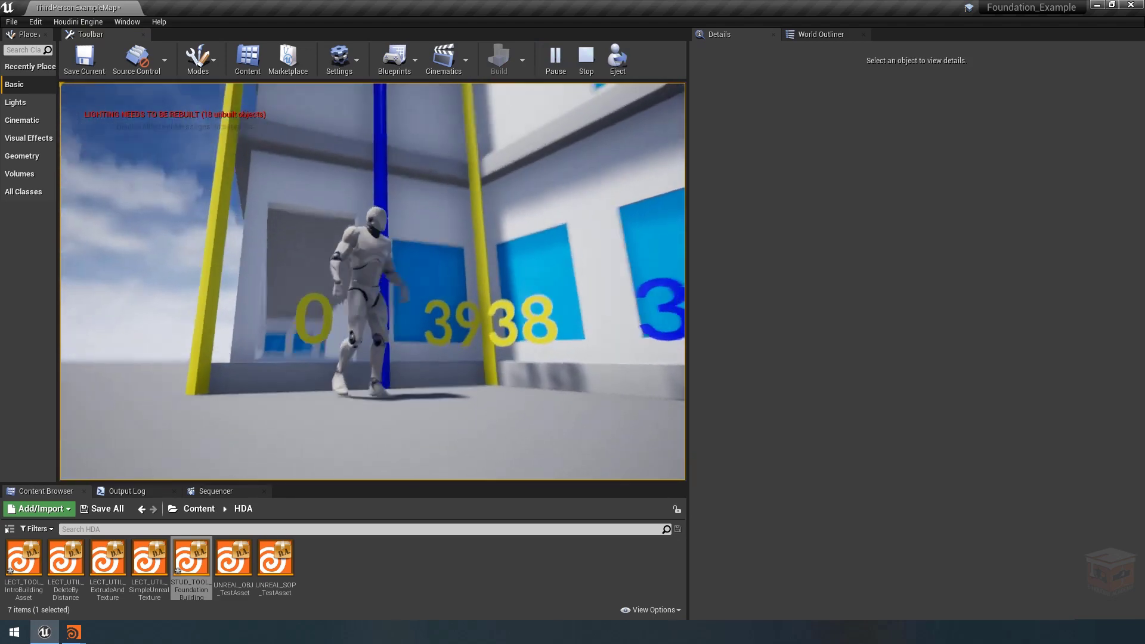
{"action": "key", "text": "s"}
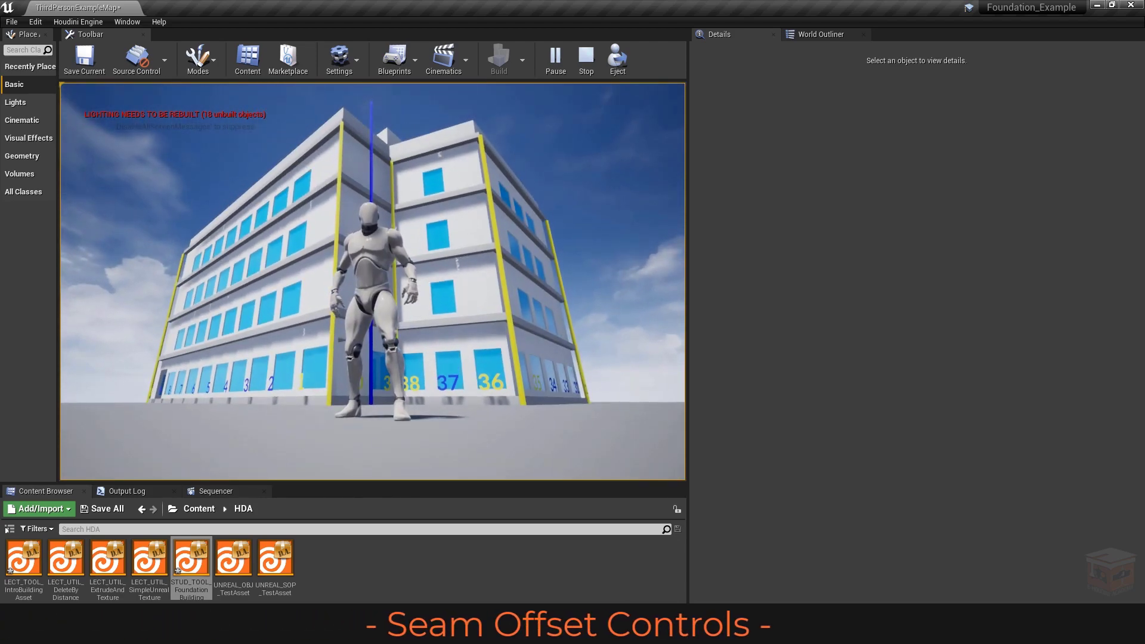
{"action": "key", "text": "Escape"}
{"action": "middle_click_drag", "start_coordinate": [421, 280], "coordinate": [431, 224]}
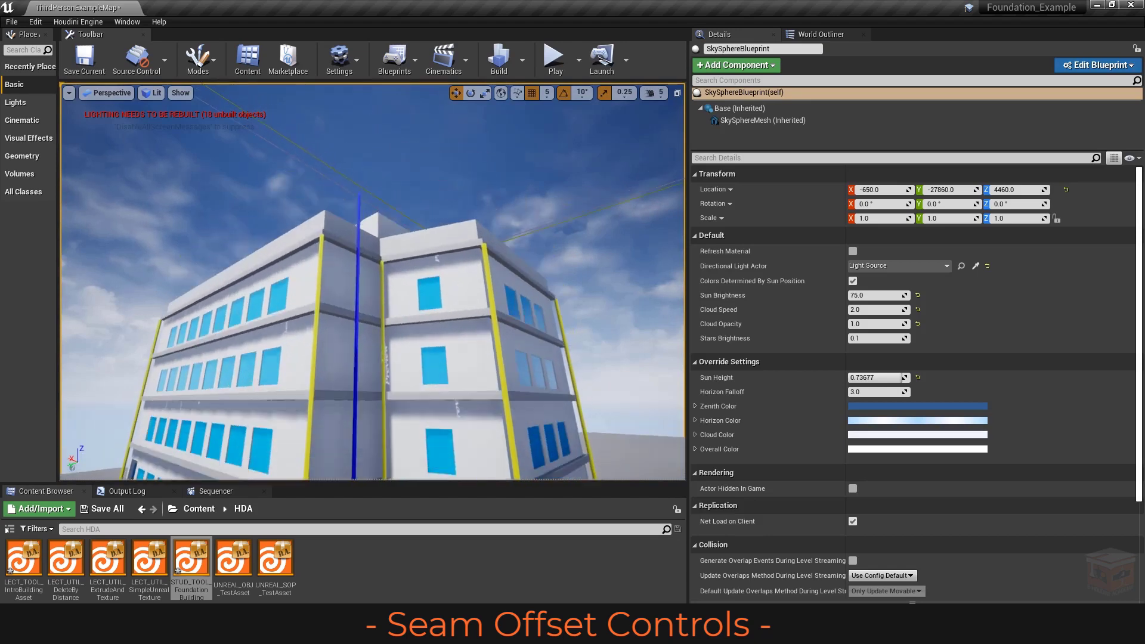
{"action": "right_click_drag", "start_coordinate": [420, 288], "coordinate": [406, 355]}
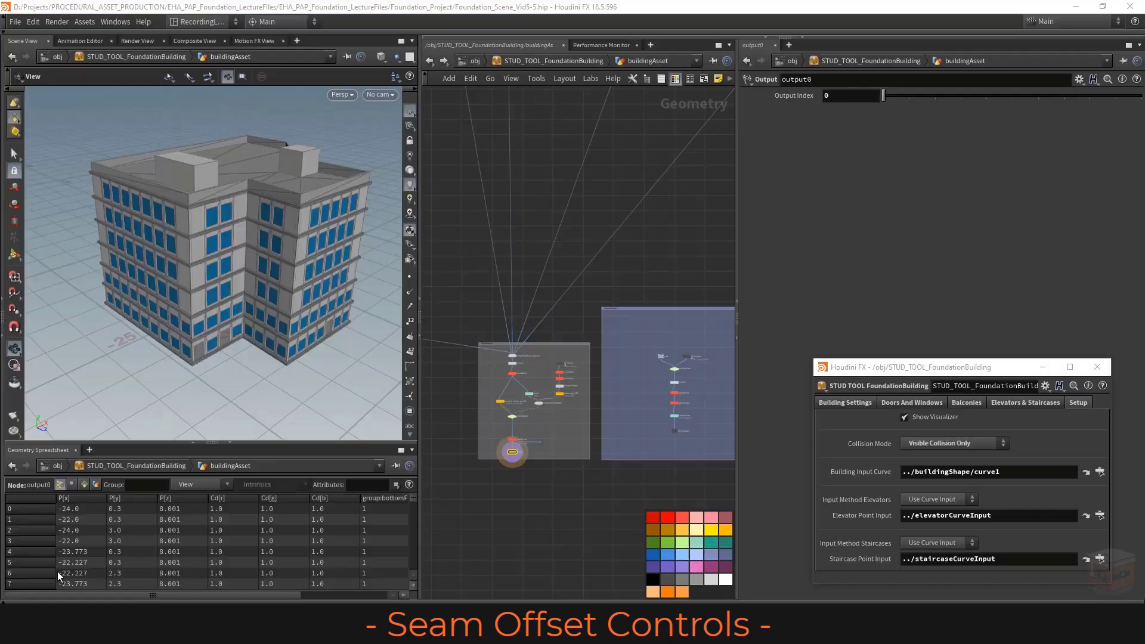
Switch to Houdini and shift the Extrude Walls nodes upward inside their network box to free space below isolateWalls
{"action": "double_click", "coordinate": [542, 322]}
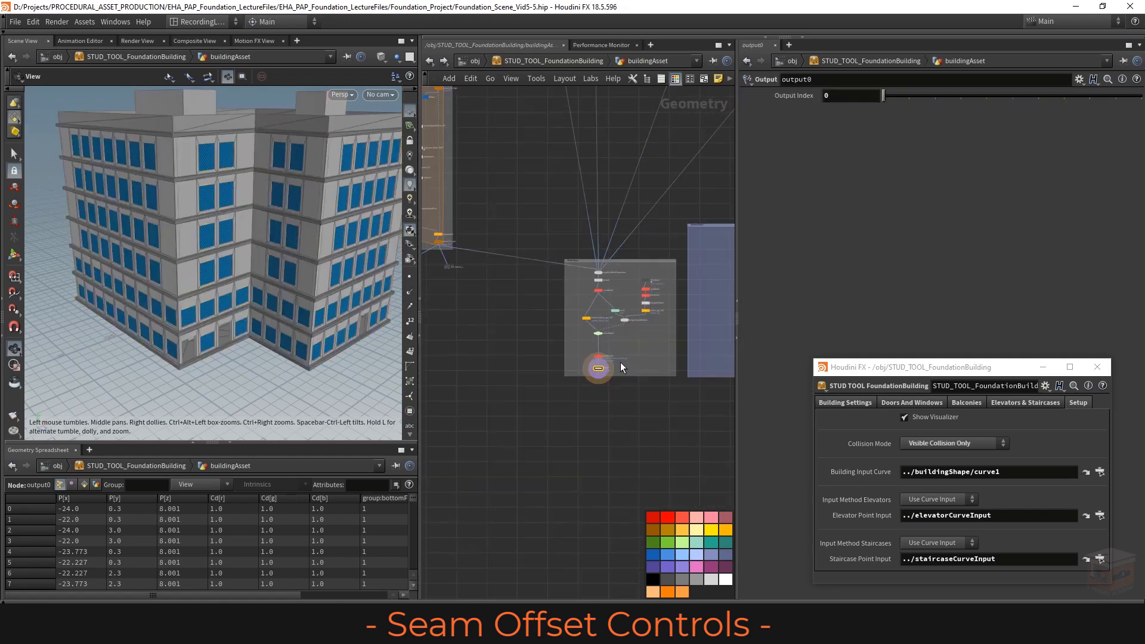
{"action": "scroll", "coordinate": [578, 280], "scroll_direction": "up", "scroll_amount": 10}
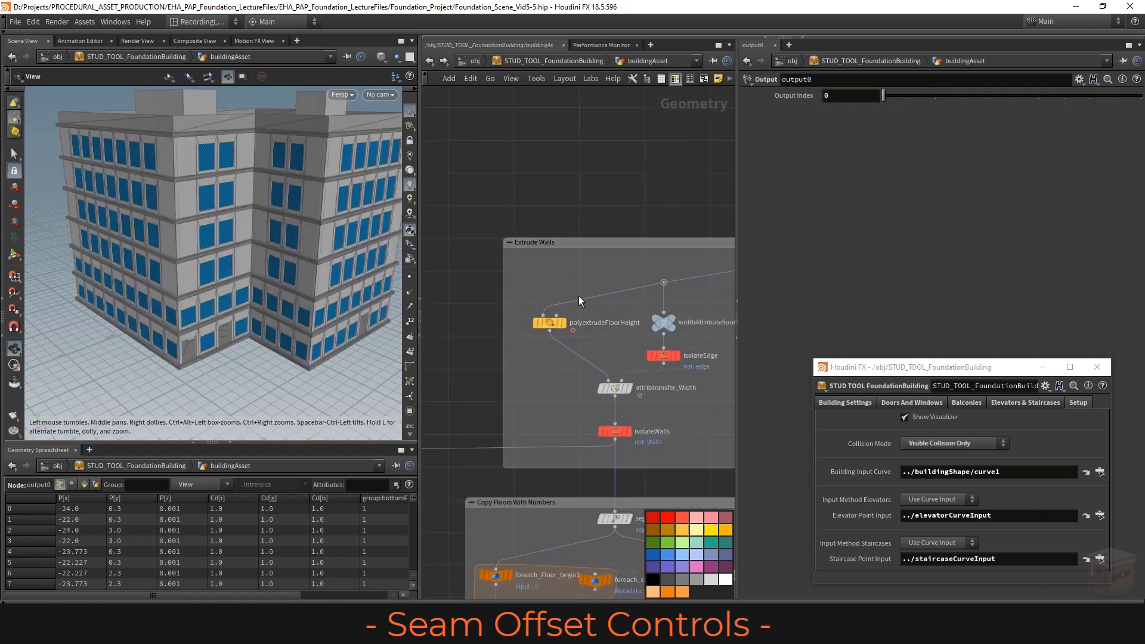
{"action": "scroll", "coordinate": [579, 296], "scroll_direction": "down", "scroll_amount": 8}
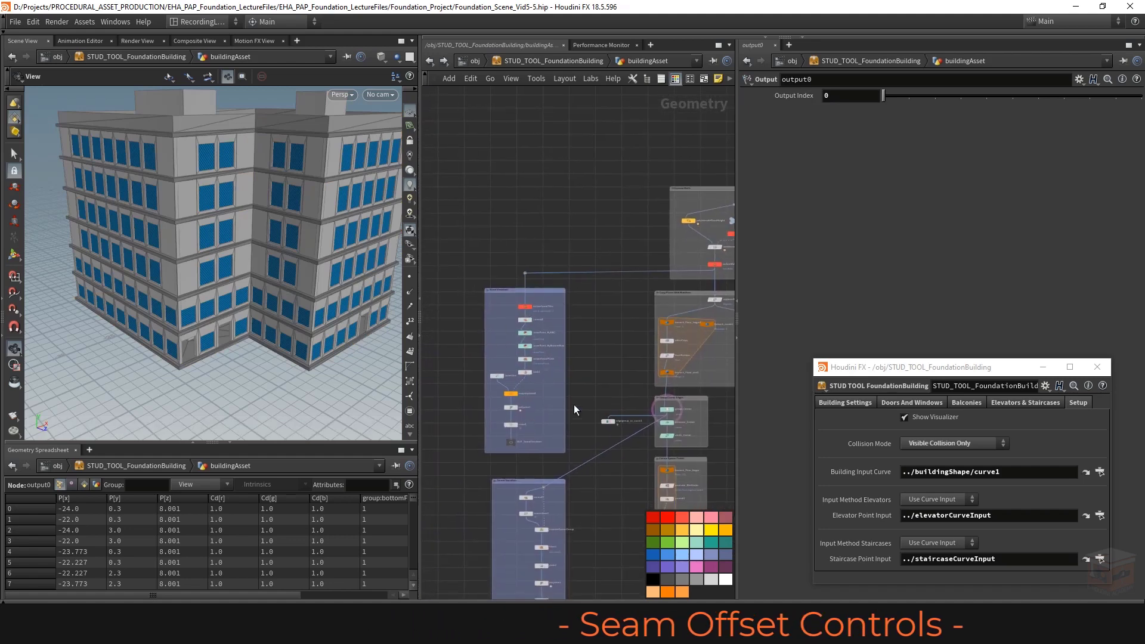
{"action": "middle_click_drag", "start_coordinate": [607, 335], "coordinate": [565, 375]}
{"action": "scroll", "coordinate": [602, 334], "scroll_direction": "up", "scroll_amount": 6}
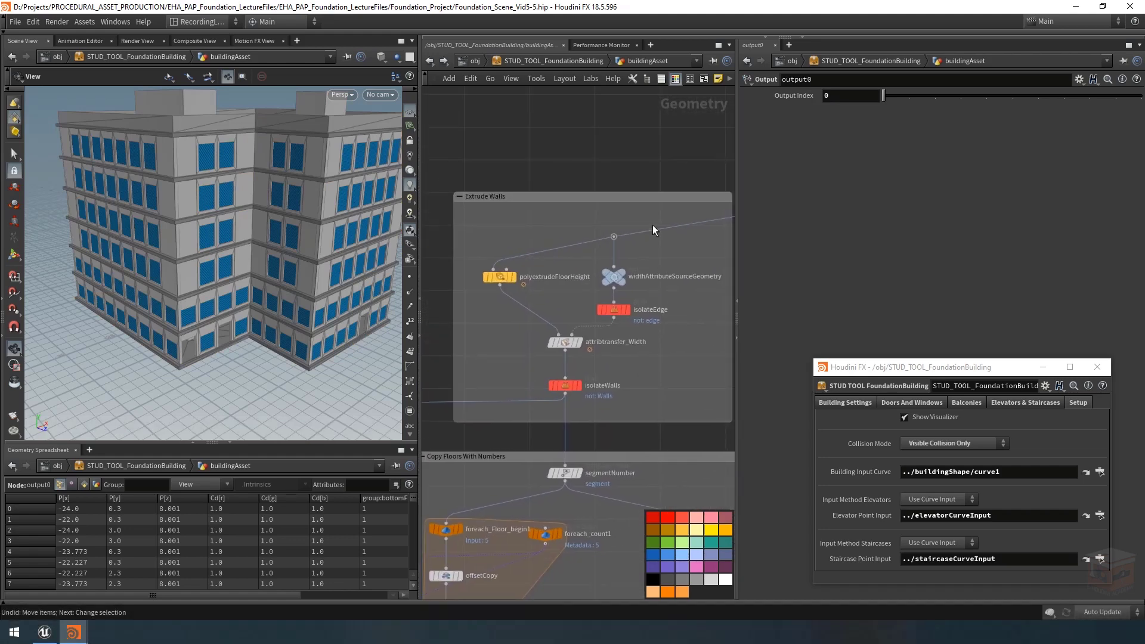
{"action": "left_click_drag", "start_coordinate": [652, 230], "coordinate": [491, 398]}
{"action": "left_click_drag", "start_coordinate": [571, 385], "coordinate": [576, 361]}
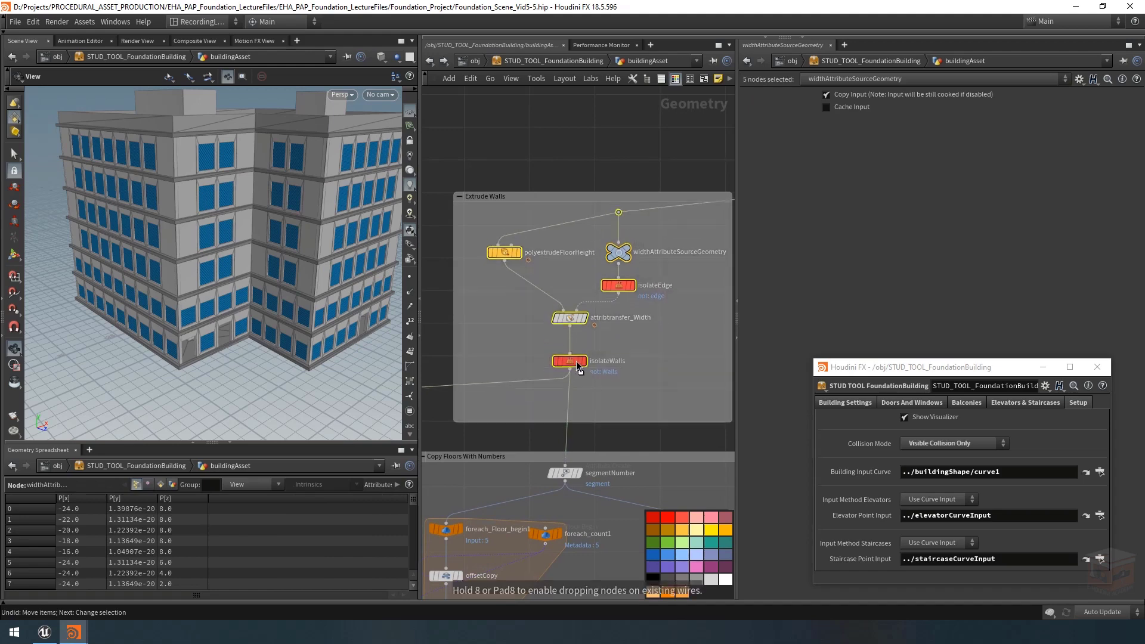
{"action": "left_click", "coordinate": [592, 379]}
Display the isolateWalls node's output and turn on primitive numbers in the scene view
{"action": "scroll", "coordinate": [570, 360], "scroll_direction": "up", "scroll_amount": 2}
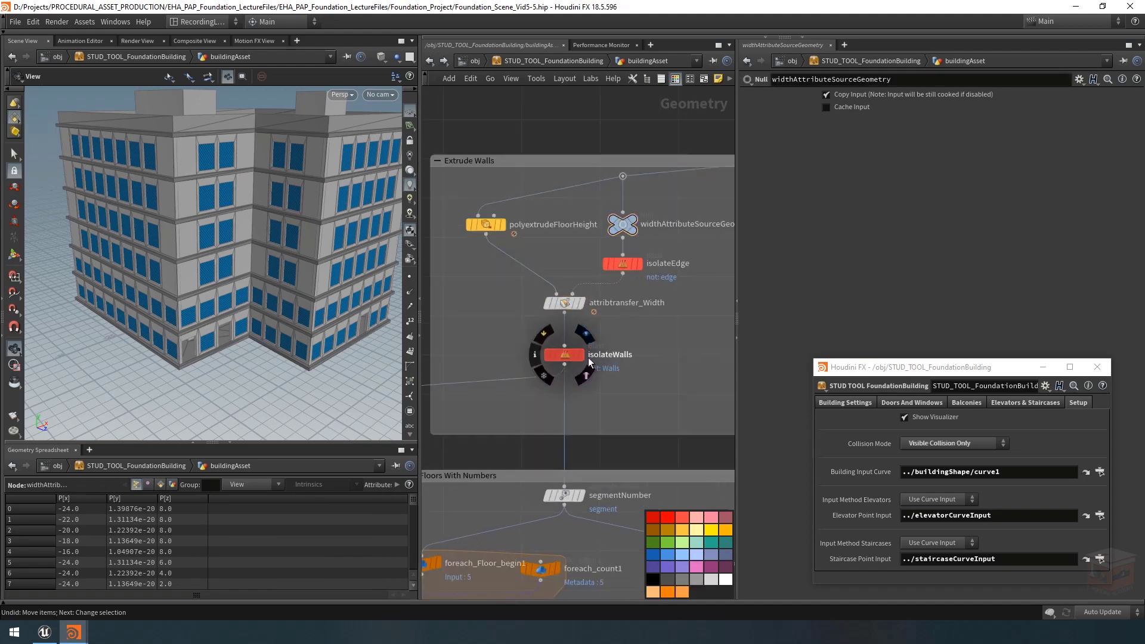
{"action": "left_click", "coordinate": [583, 356]}
{"action": "left_click", "coordinate": [564, 357]}
{"action": "left_click_drag", "start_coordinate": [267, 337], "coordinate": [393, 361]}
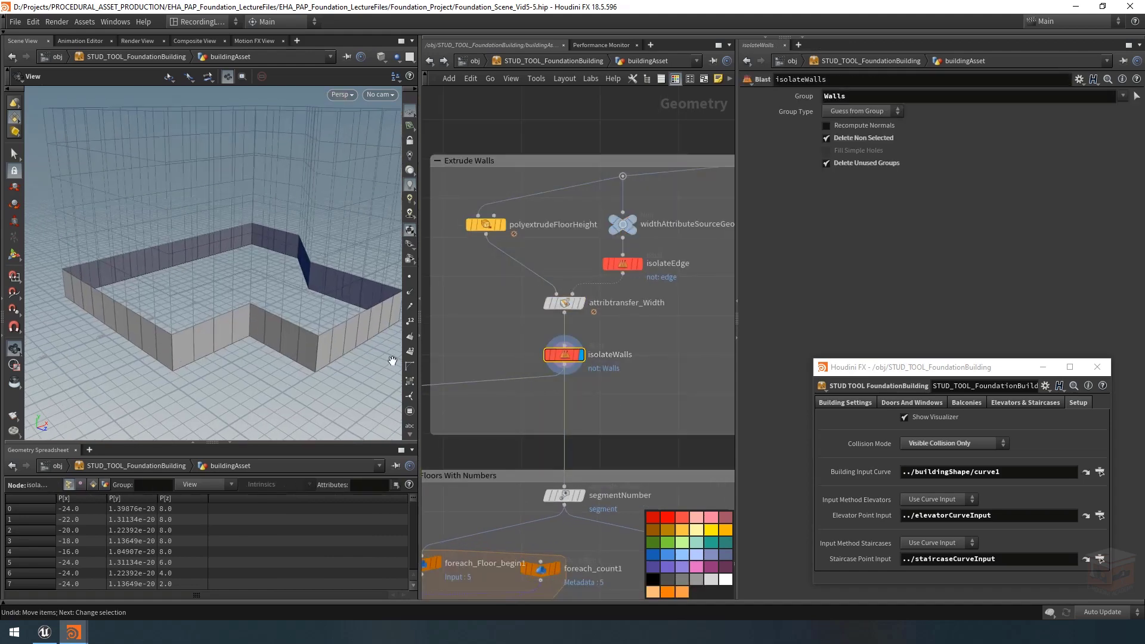
{"action": "left_click", "coordinate": [409, 353]}
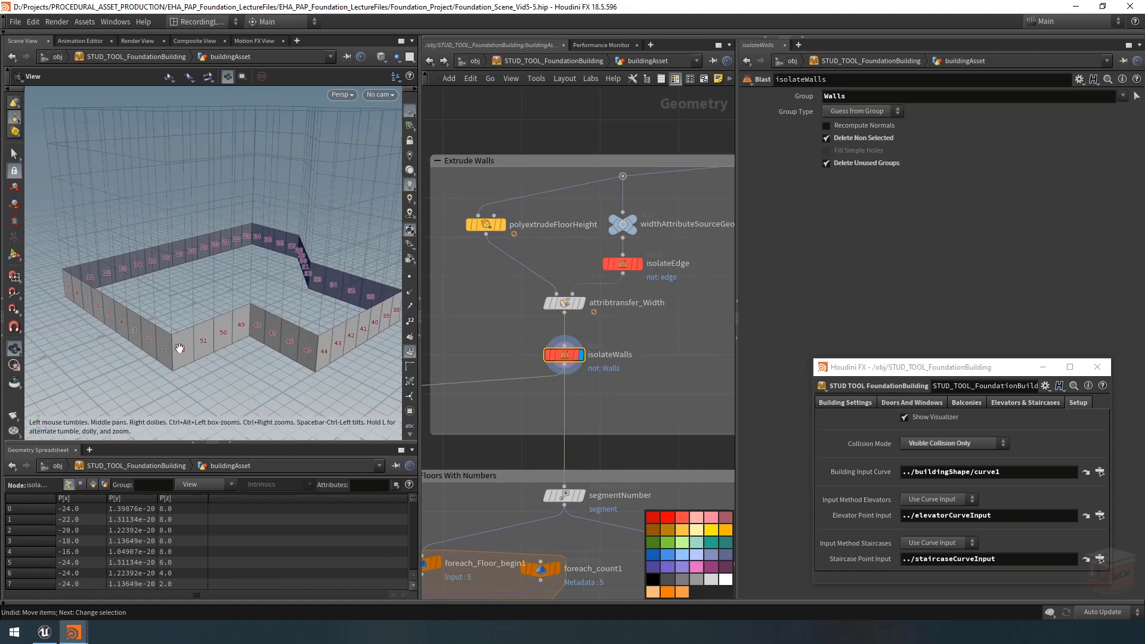
Insert a Sort node directly after isolateWalls, feeding segmentNumber and the side branch, and display its output
{"action": "middle_click_drag", "start_coordinate": [635, 399], "coordinate": [641, 380]}
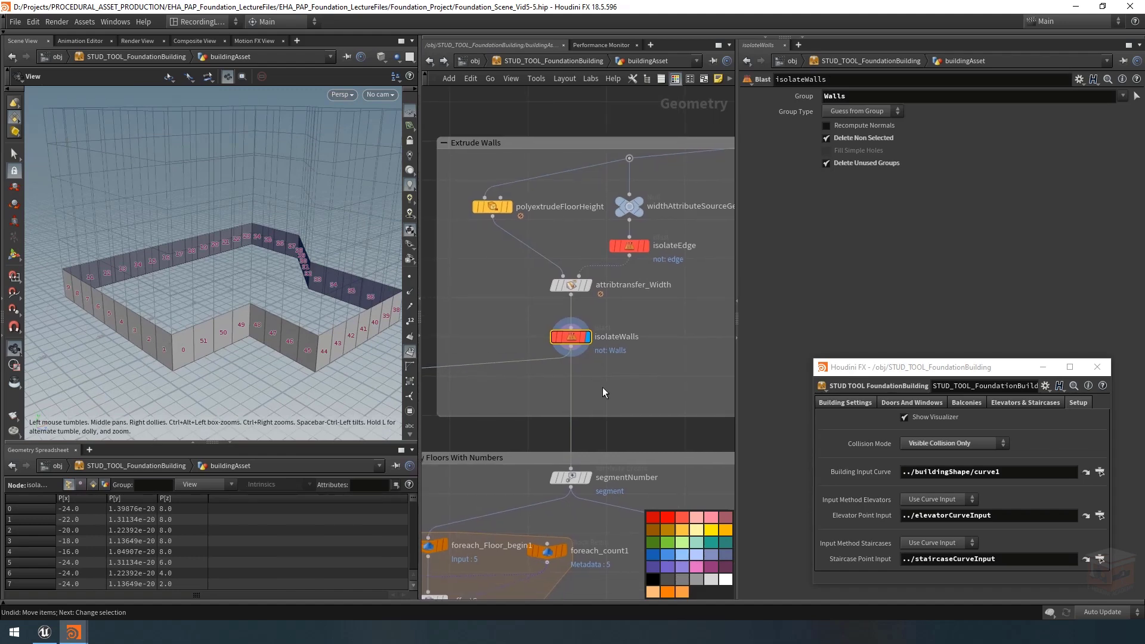
{"action": "key", "text": "Tab"}
{"action": "type", "text": "sort"}
{"action": "key", "text": "Return"}
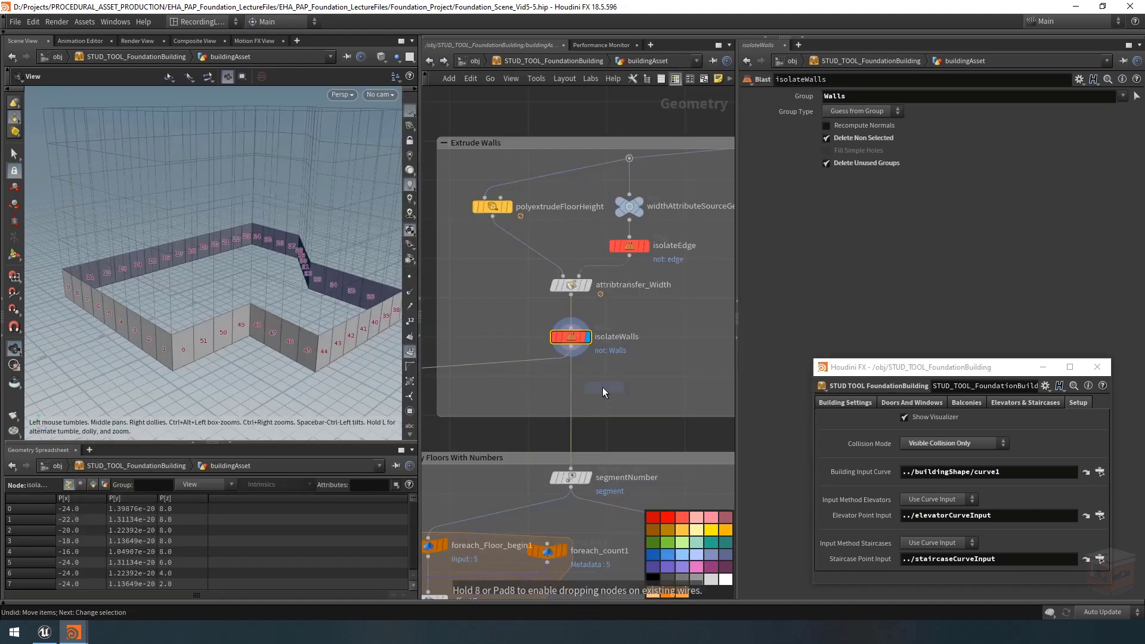
{"action": "left_click", "coordinate": [613, 383]}
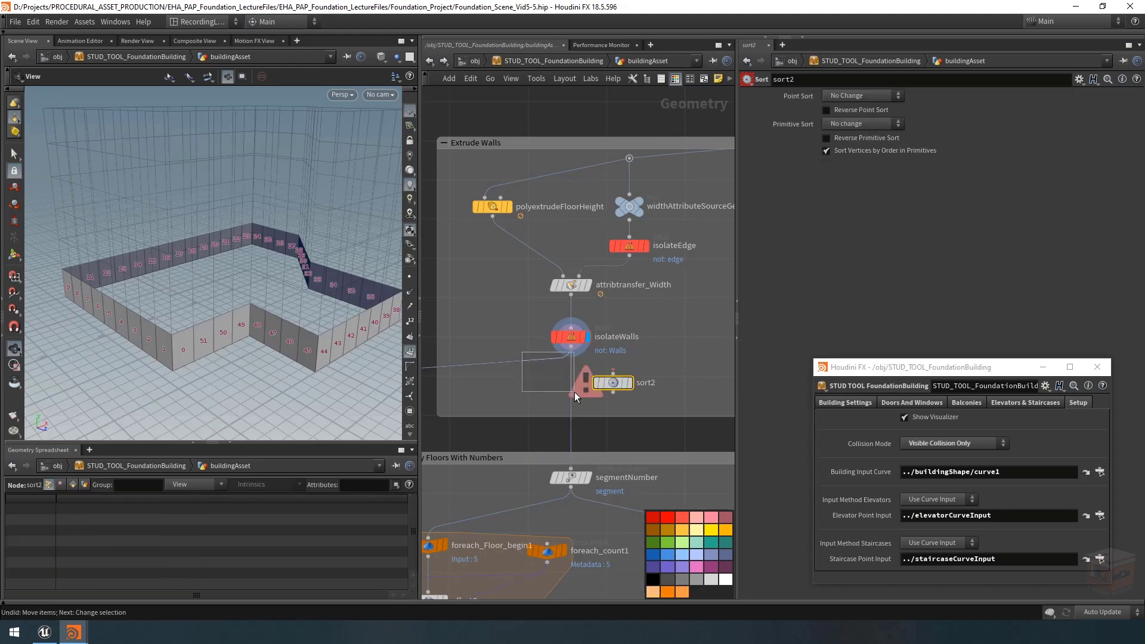
{"action": "left_click_drag", "start_coordinate": [615, 383], "coordinate": [578, 381]}
{"action": "left_click", "coordinate": [588, 382]}
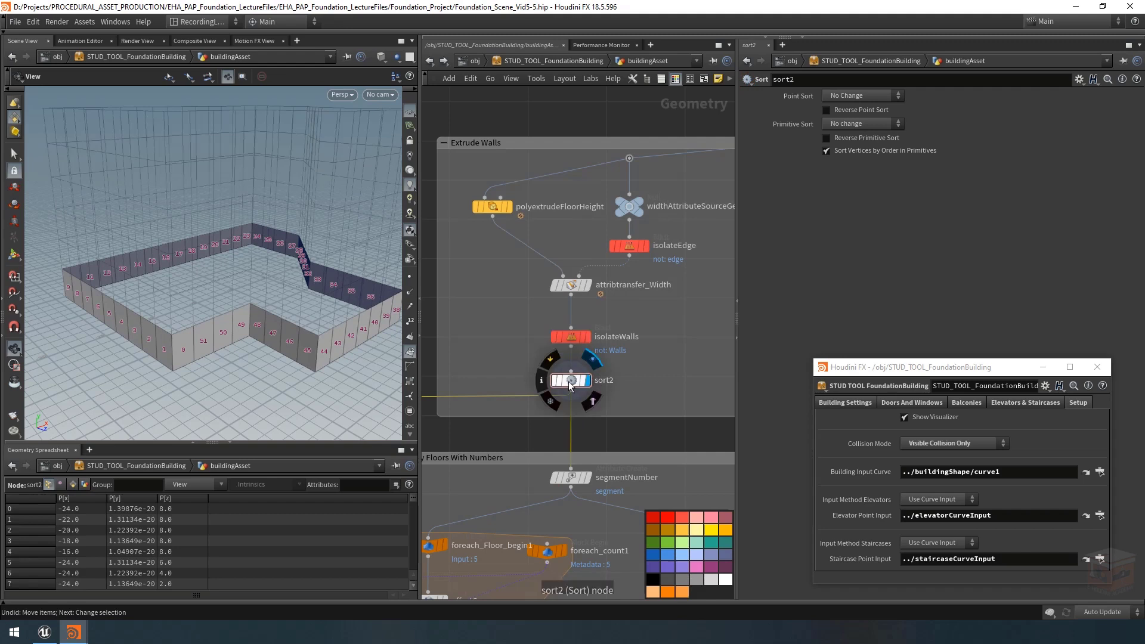
Rename the new Sort node as shiftEntireFacade
{"action": "double_click", "coordinate": [614, 381]}
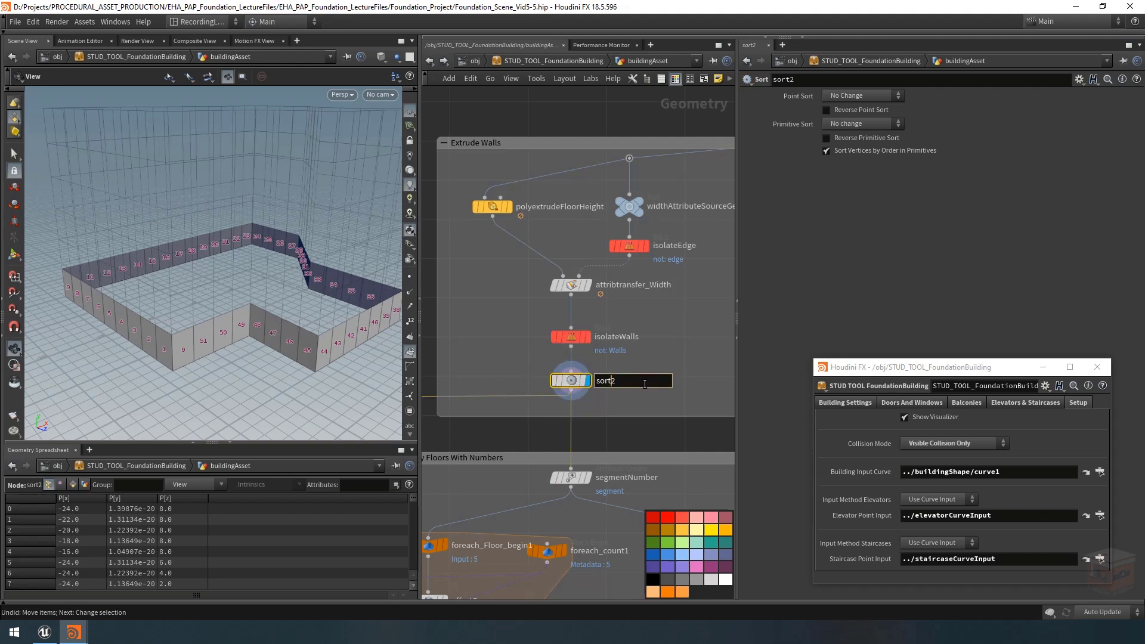
{"action": "key", "text": "ctrl+a"}
{"action": "type", "text": "shiftentireFacade"}
{"action": "key", "text": "Return"}
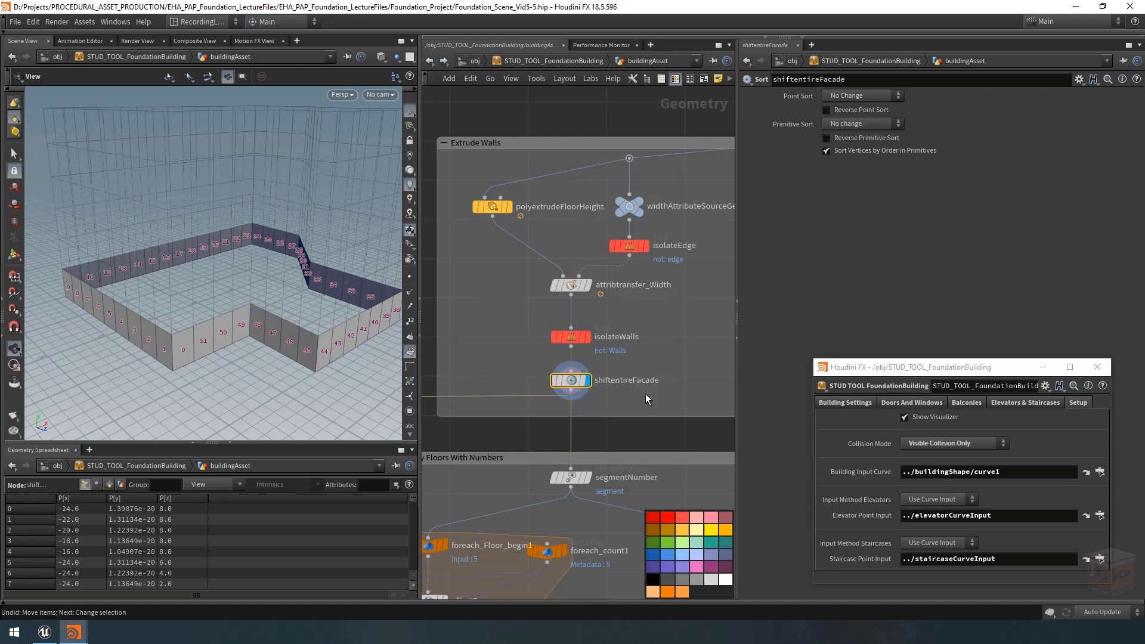
{"action": "double_click", "coordinate": [616, 382]}
{"action": "key", "text": "BackSpace"}
{"action": "type", "text": "EntireFacade"}
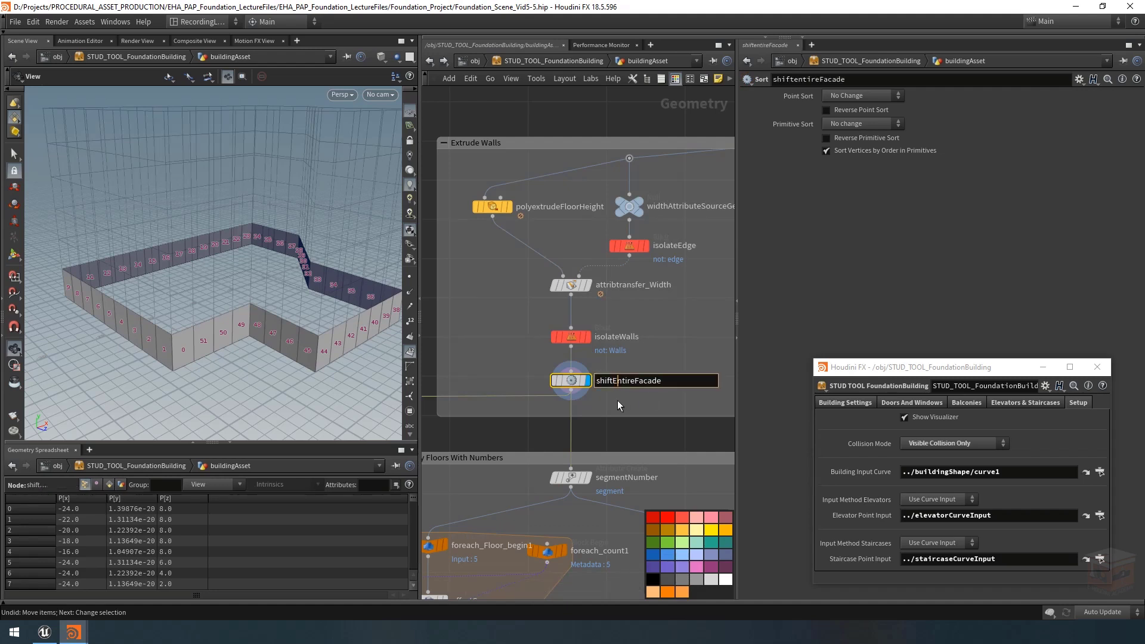
{"action": "key", "text": "Return"}
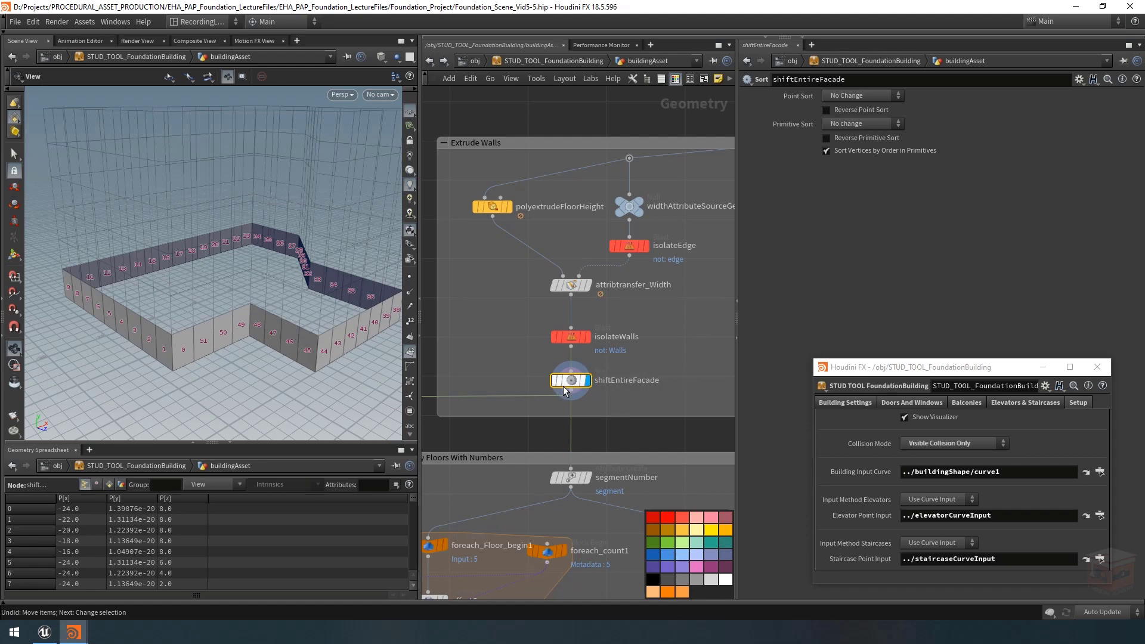
Check the wall segment numbering and look through the Point Sort options of shiftEntireFacade
{"action": "left_click_drag", "start_coordinate": [259, 328], "coordinate": [127, 325]}
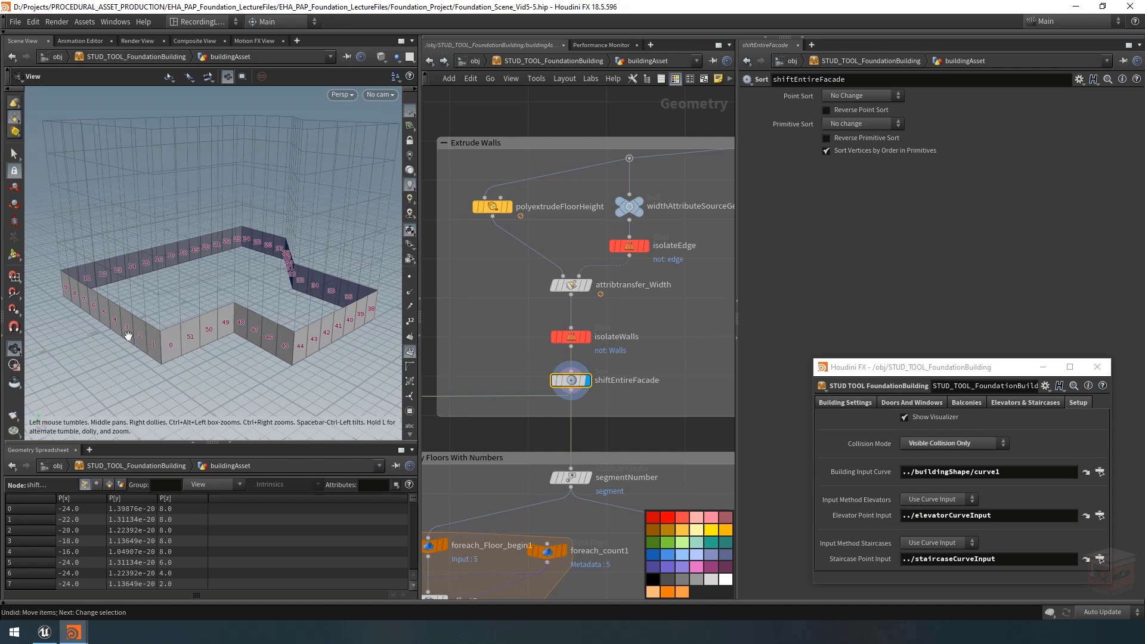
{"action": "left_click", "coordinate": [866, 95]}
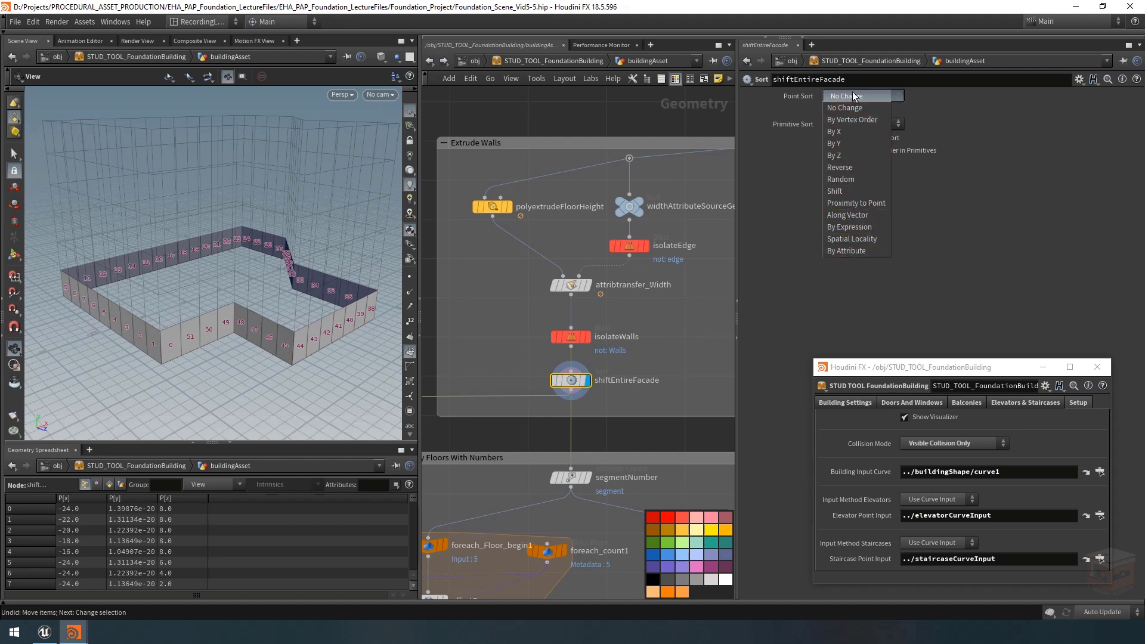
{"action": "left_click", "coordinate": [869, 96]}
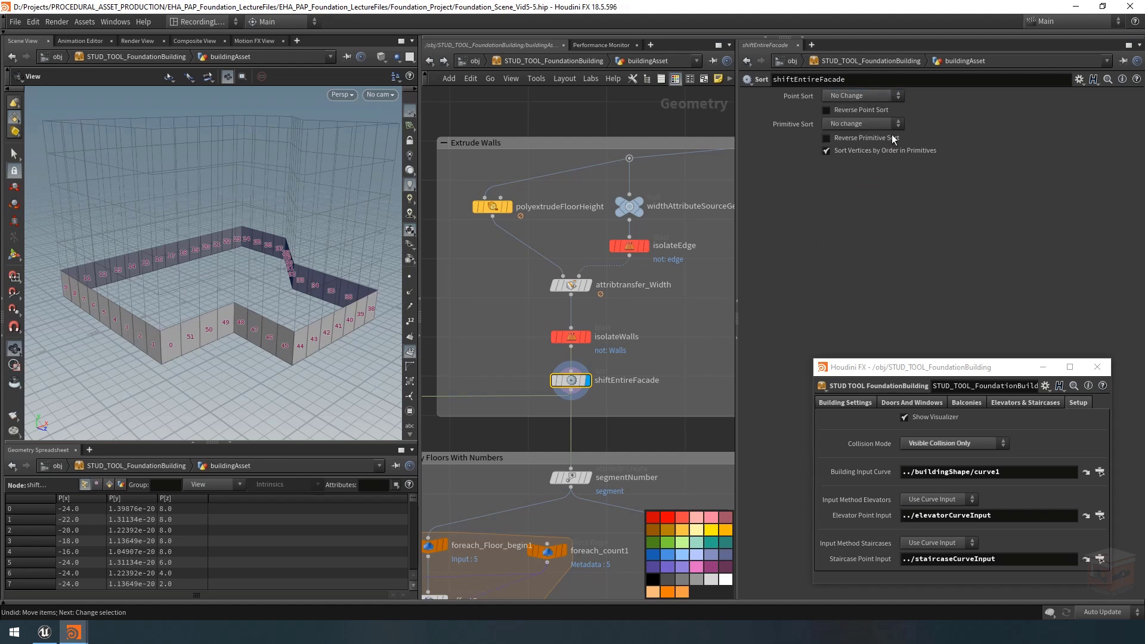
Set the Primitive Sort of shiftEntireFacade to Shift, with an offset of 0
{"action": "left_click", "coordinate": [865, 125]}
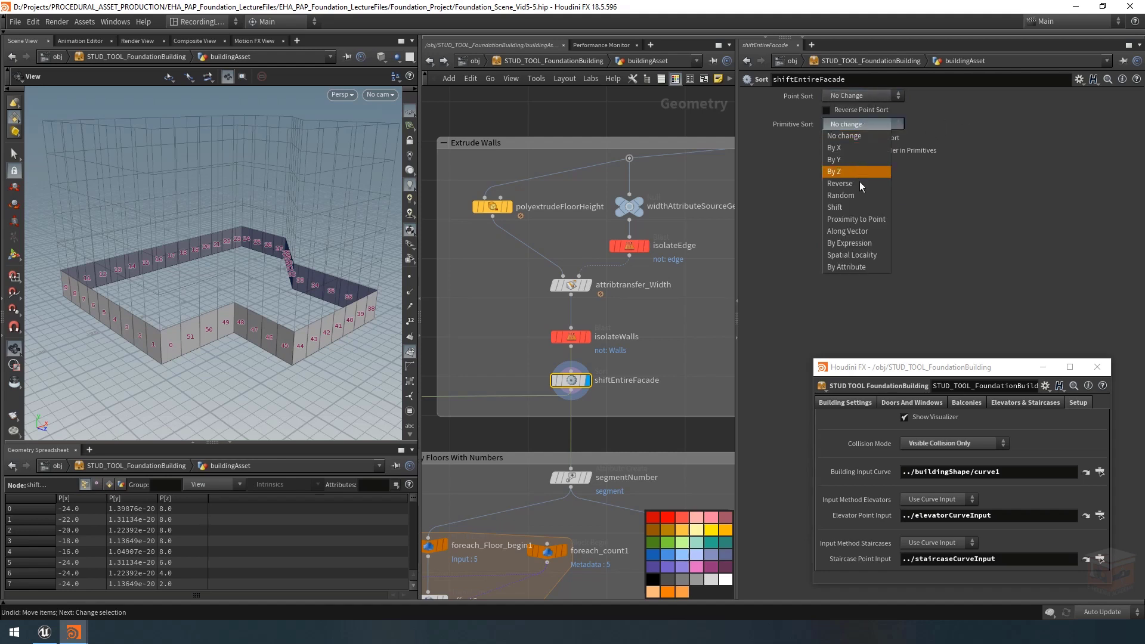
{"action": "left_click", "coordinate": [847, 206]}
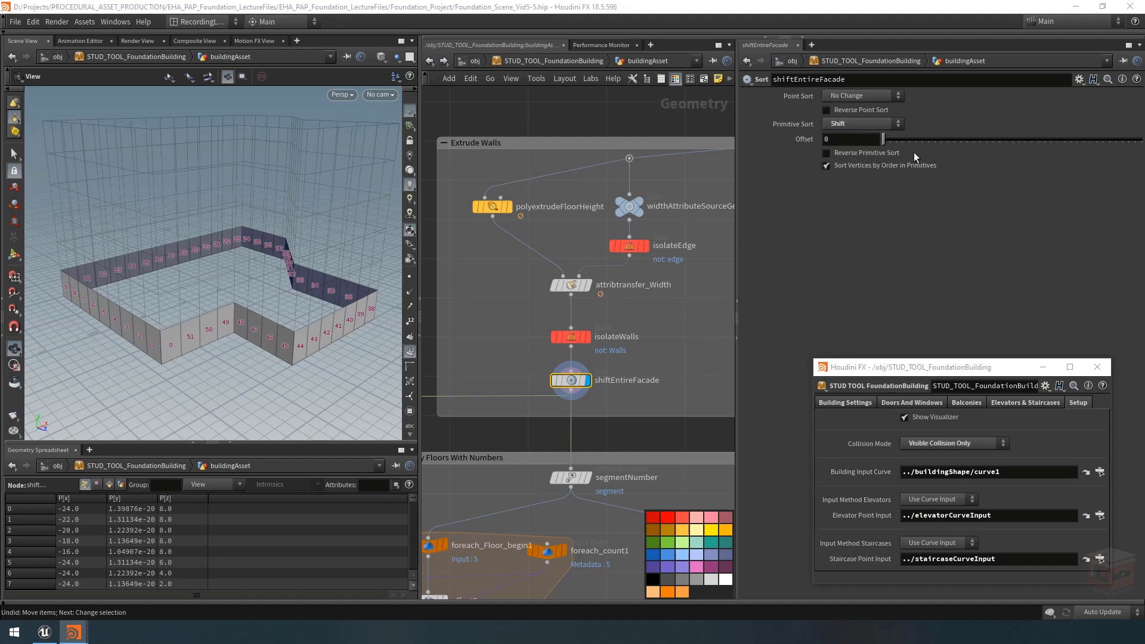
{"action": "mouse_move", "coordinate": [884, 141]}
{"action": "left_mouse_down"}
{"action": "mouse_move", "coordinate": [994, 143]}
{"action": "mouse_move", "coordinate": [882, 143]}
{"action": "left_mouse_up"}
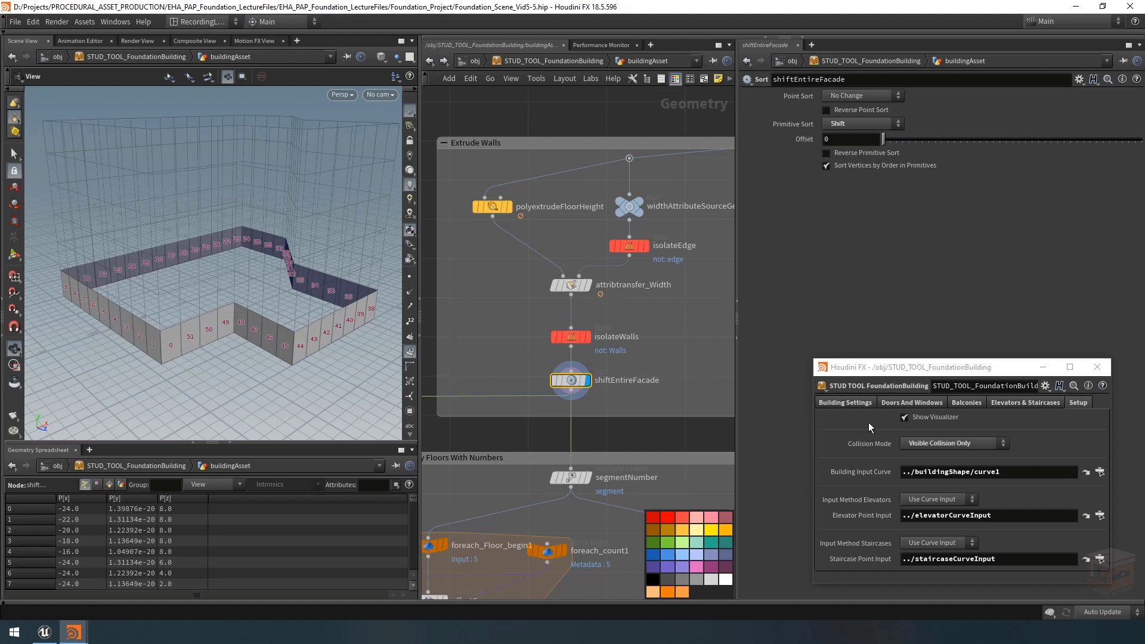
Add a separator and the Offset parameter of shiftEntireFacade to the Building Settings folder of the building tool's type properties
{"action": "left_click", "coordinate": [824, 383]}
{"action": "left_click", "coordinate": [851, 372]}
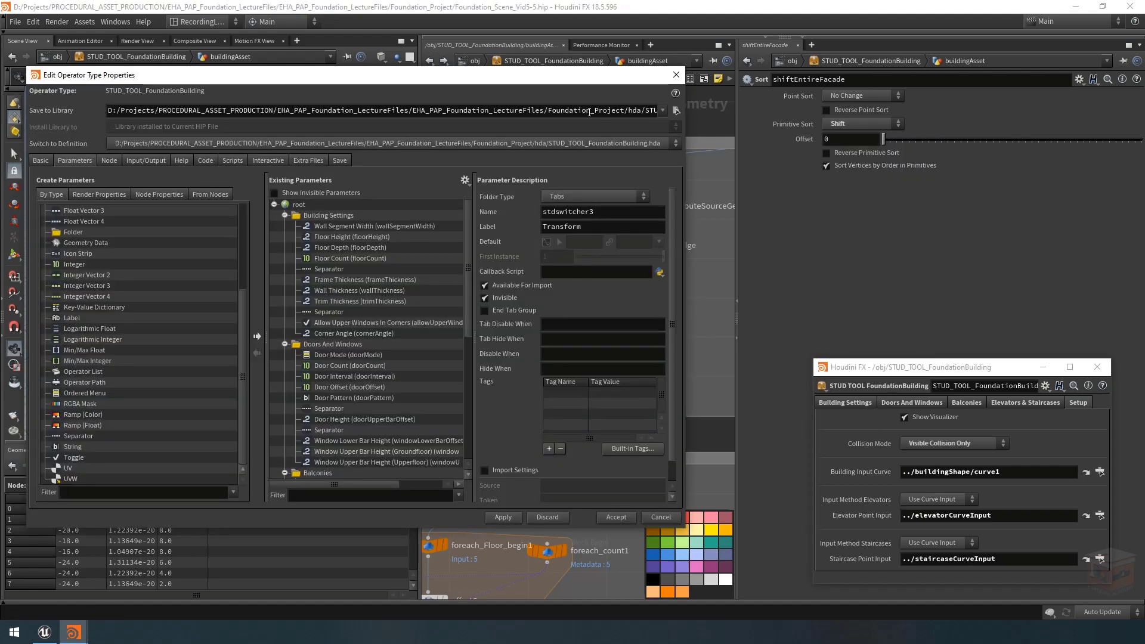
{"action": "left_click_drag", "start_coordinate": [582, 82], "coordinate": [595, 77]}
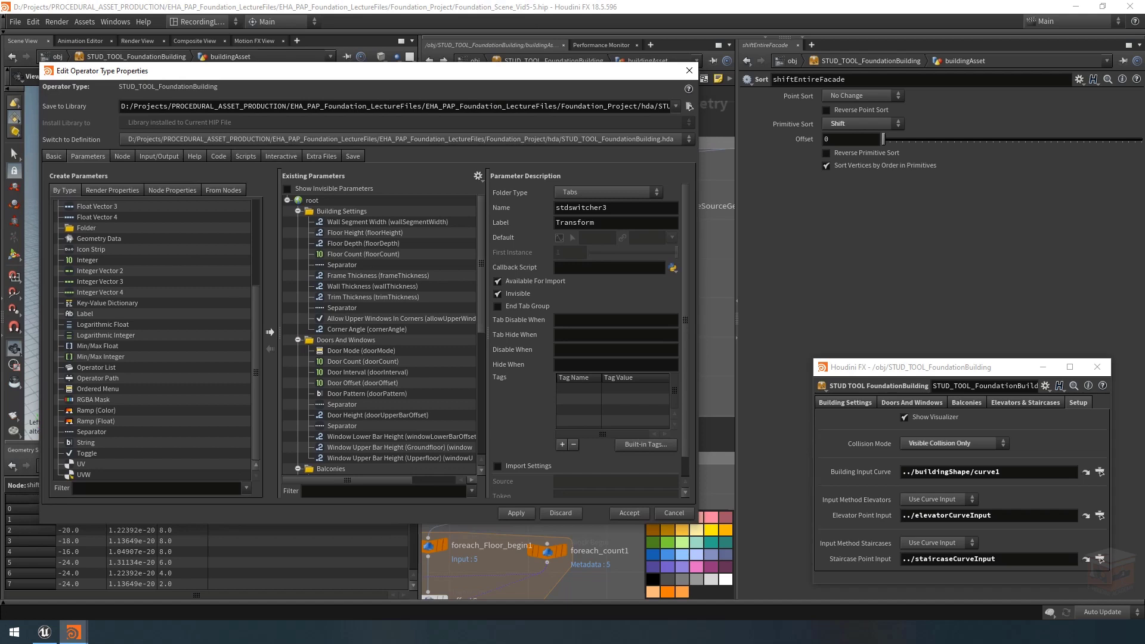
{"action": "left_click", "coordinate": [328, 211]}
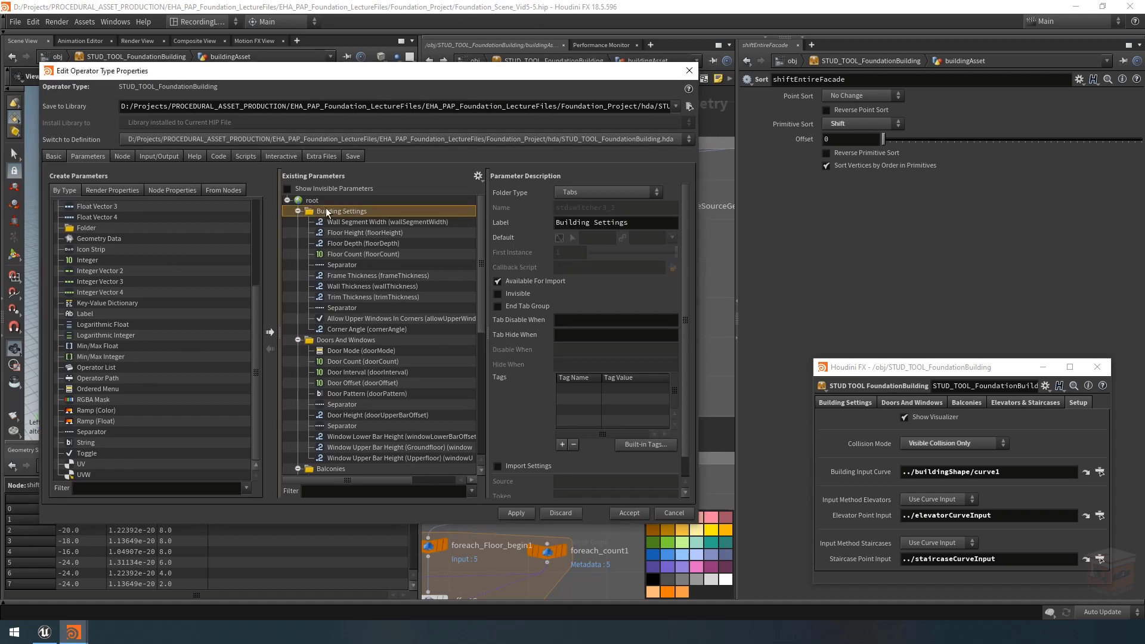
{"action": "left_click_drag", "start_coordinate": [88, 431], "coordinate": [356, 209]}
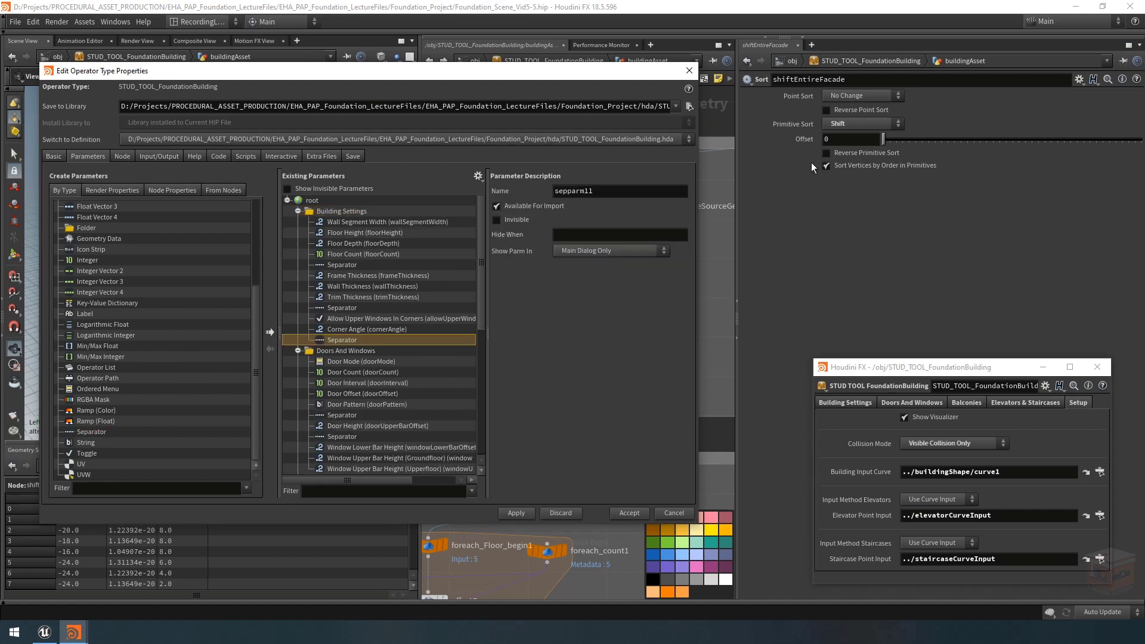
{"action": "left_click_drag", "start_coordinate": [810, 145], "coordinate": [334, 211]}
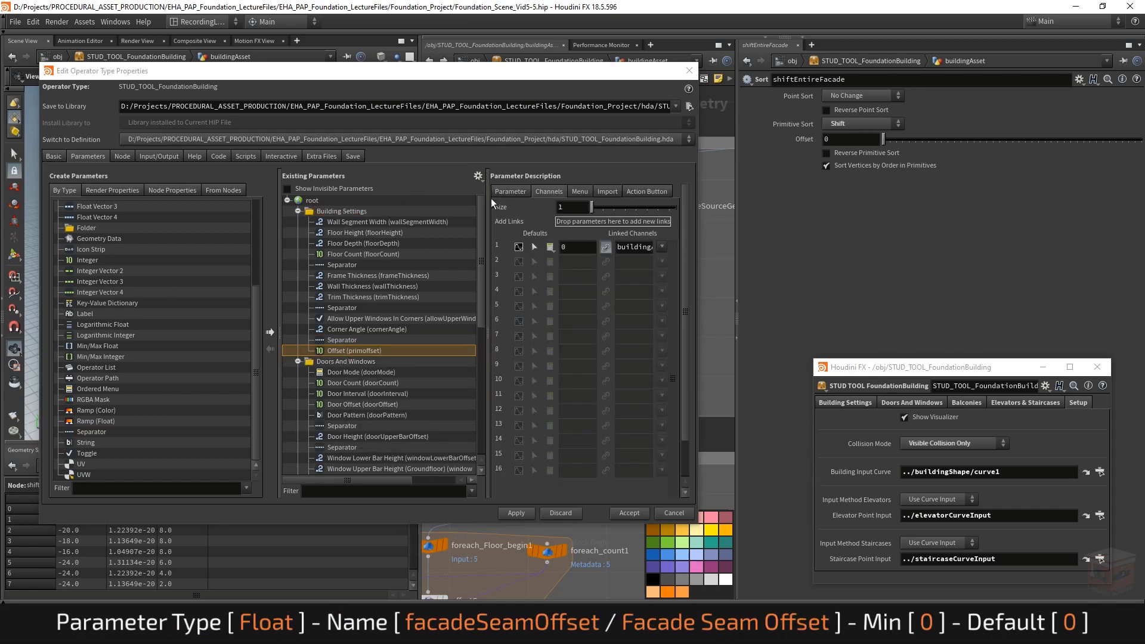
Label the promoted offset parameter Facade Seam Offset, name it facadeSeamOffset, lock its minimum at 0, and accept the type properties
{"action": "left_click", "coordinate": [514, 191]}
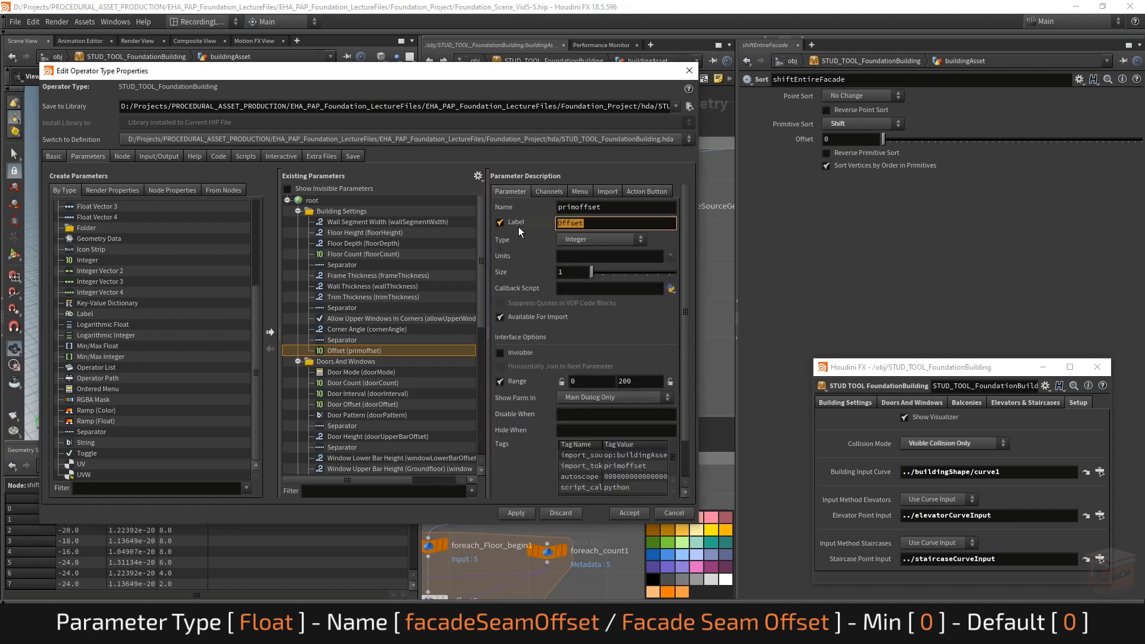
{"action": "type", "text": "Facade Seam Offset"}
{"action": "key", "text": "Return"}
{"action": "left_click_drag", "start_coordinate": [630, 208], "coordinate": [456, 199]}
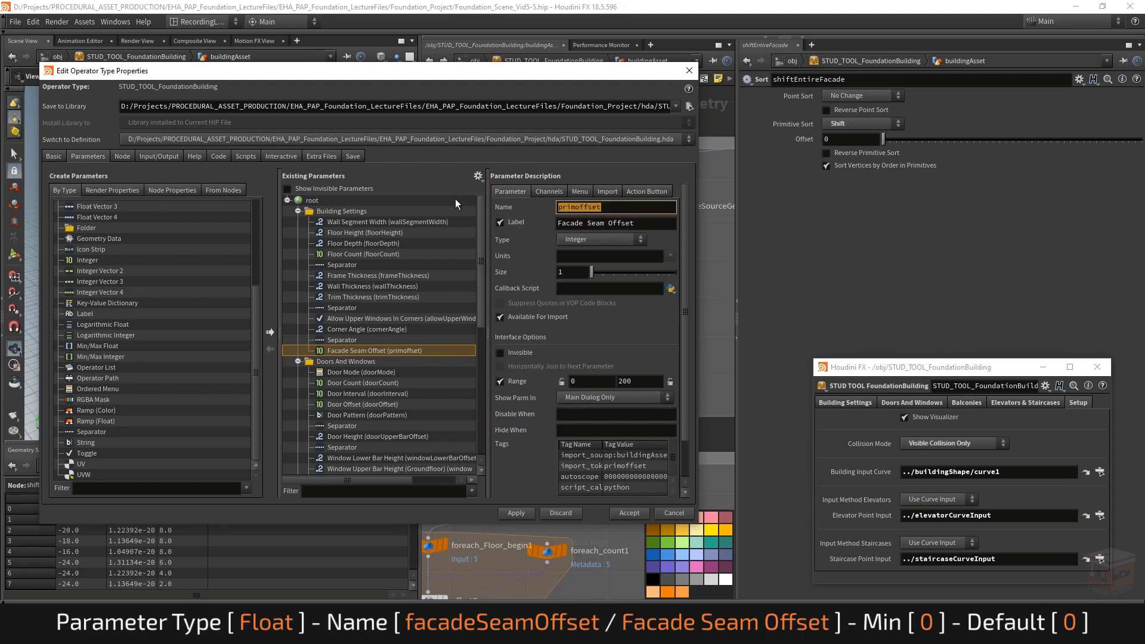
{"action": "type", "text": "facade_SeamOffset"}
{"action": "key", "text": "Return"}
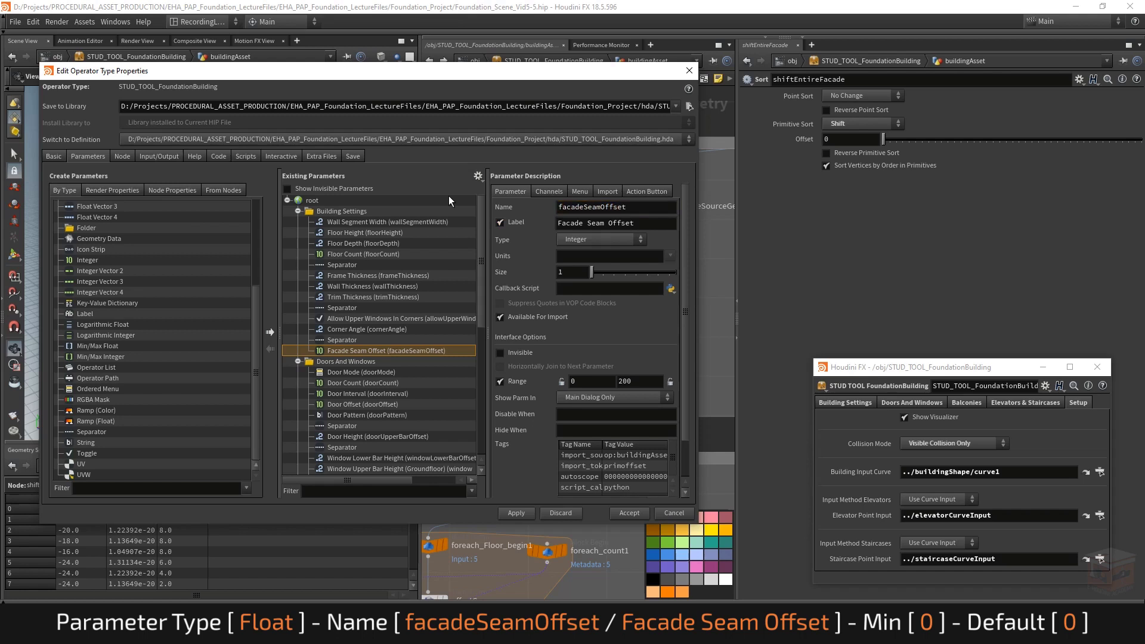
{"action": "left_click", "coordinate": [562, 382]}
{"action": "left_click", "coordinate": [629, 513]}
Display the output0 node without primitive numbers and show all objects in the scene view
{"action": "scroll", "coordinate": [635, 414], "scroll_direction": "down", "scroll_amount": 10}
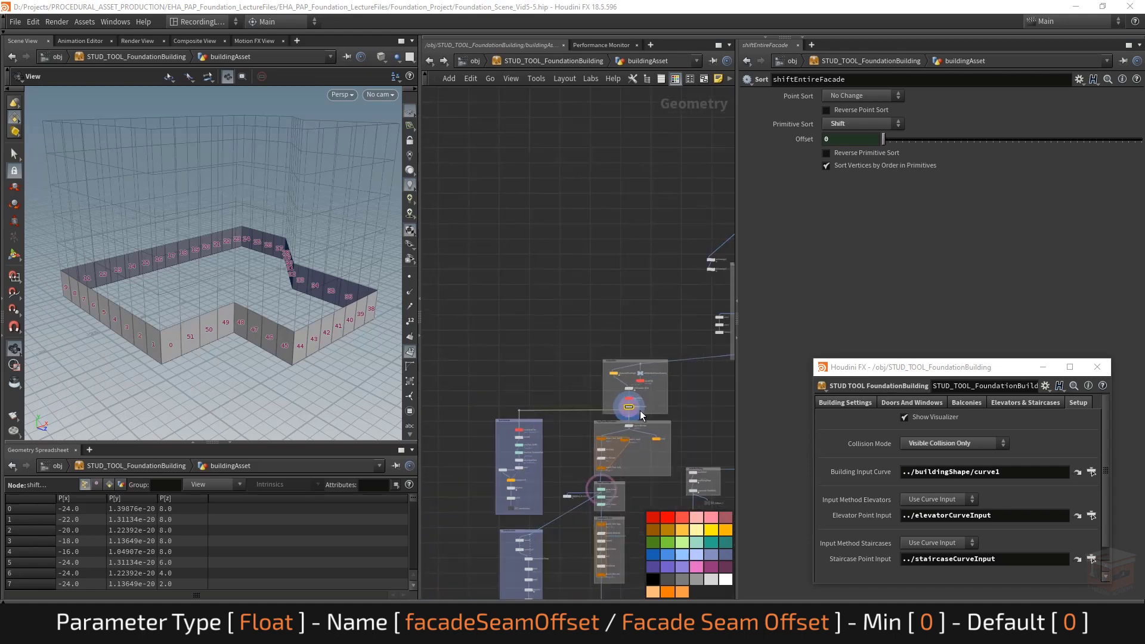
{"action": "scroll", "coordinate": [630, 540], "scroll_direction": "up", "scroll_amount": 10}
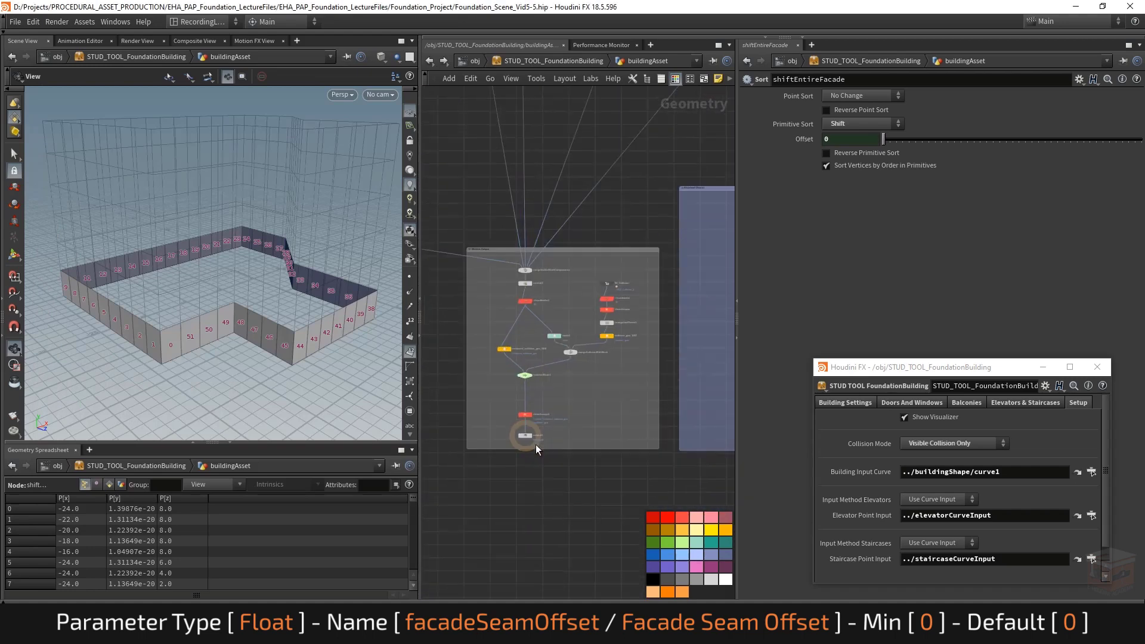
{"action": "left_click", "coordinate": [562, 431]}
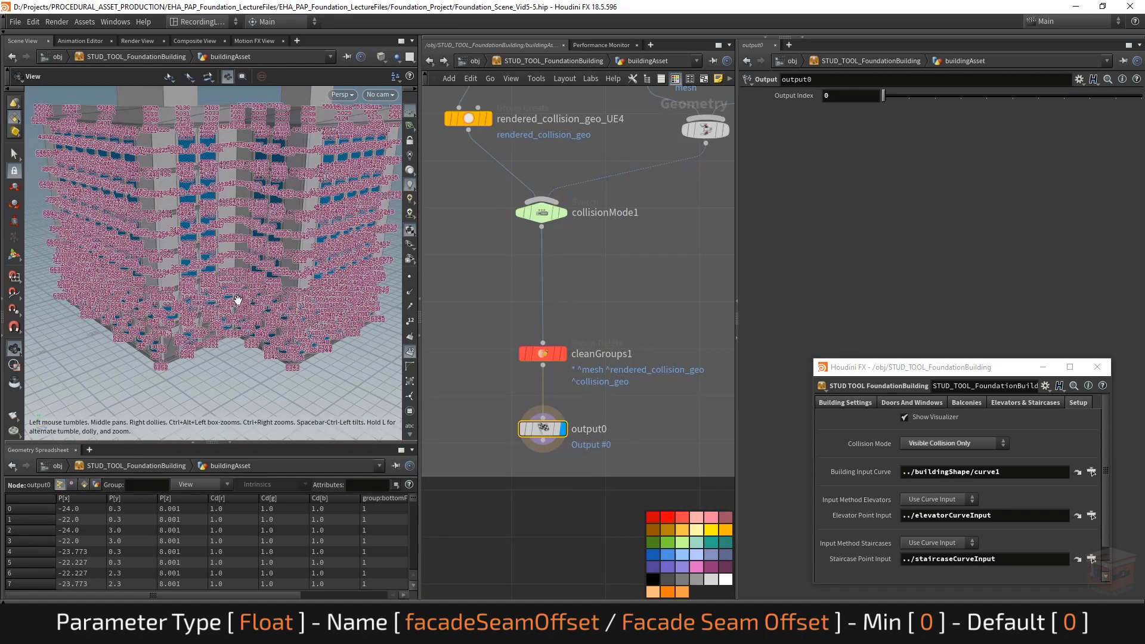
{"action": "left_click", "coordinate": [411, 352]}
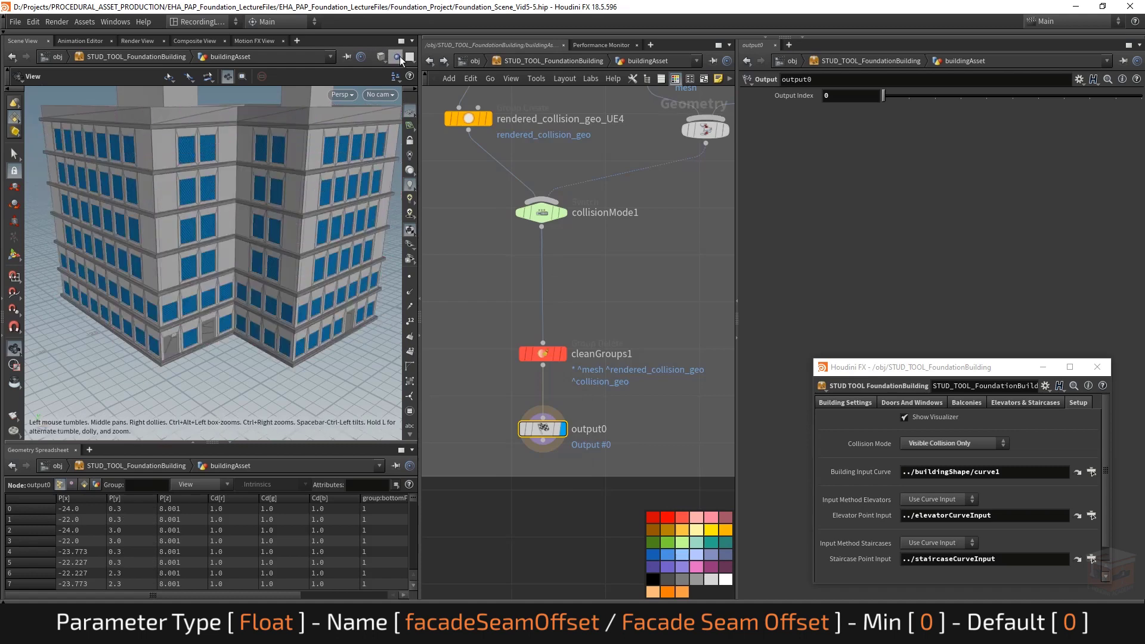
{"action": "left_click", "coordinate": [397, 56]}
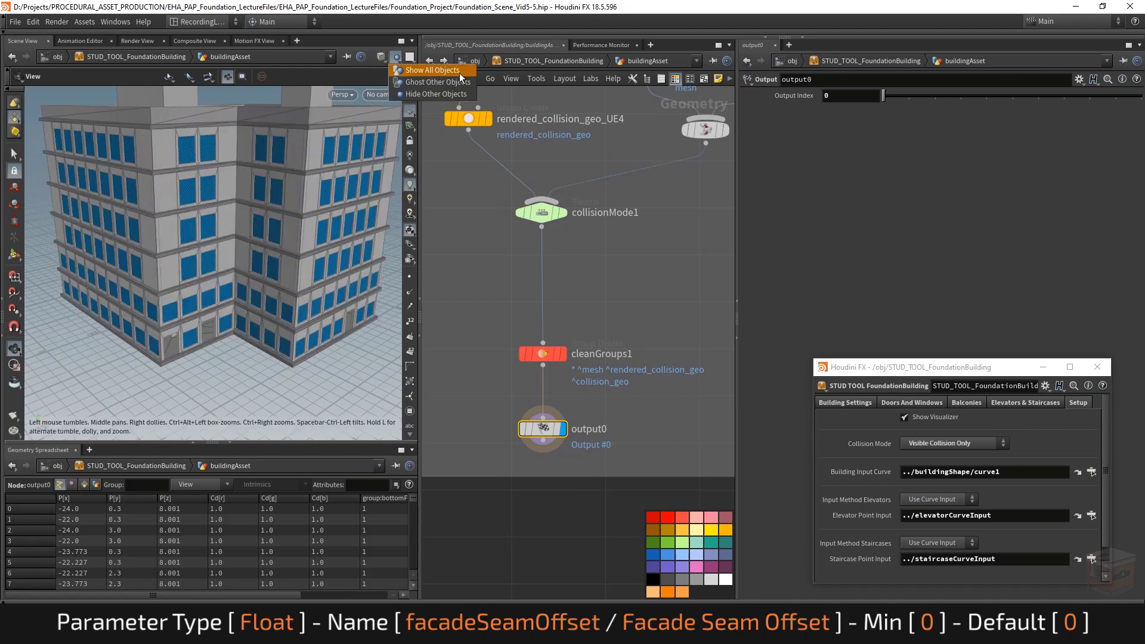
{"action": "left_click", "coordinate": [436, 70]}
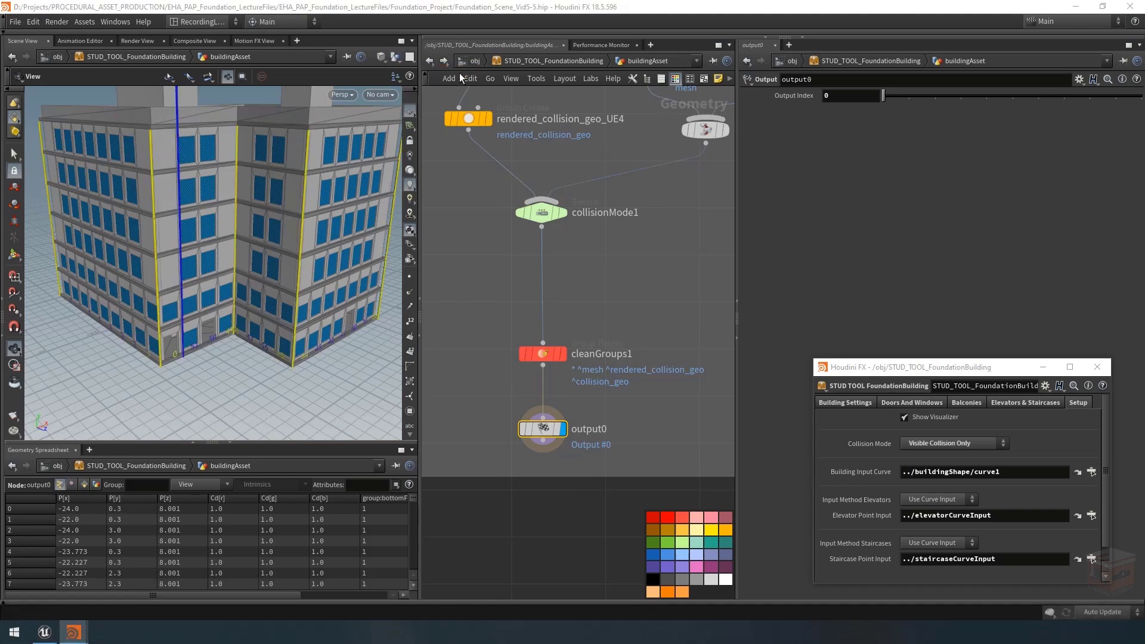
Set Facade Seam Offset to 25 in the tool's Building Settings, with the facade's segment numbers in view
{"action": "scroll", "coordinate": [177, 358], "scroll_direction": "up", "scroll_amount": 6}
{"action": "left_click_drag", "start_coordinate": [178, 358], "coordinate": [250, 356]}
{"action": "left_click", "coordinate": [846, 402]}
{"action": "left_click_drag", "start_coordinate": [883, 367], "coordinate": [848, 215]}
{"action": "left_click_drag", "start_coordinate": [851, 440], "coordinate": [861, 514]}
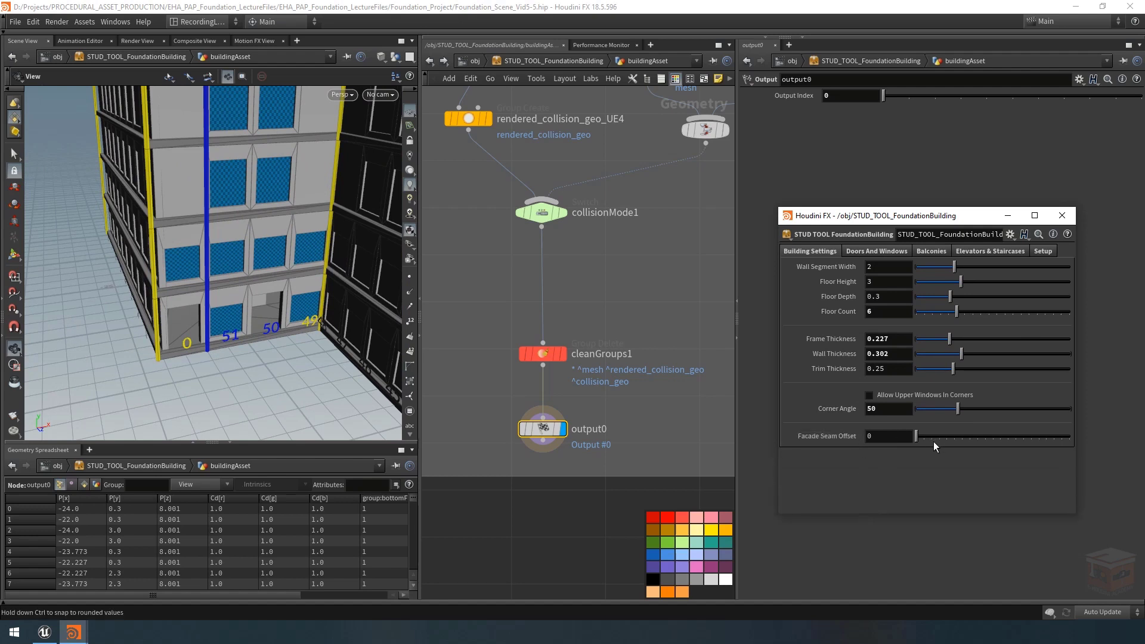
{"action": "left_click_drag", "start_coordinate": [919, 436], "coordinate": [935, 439]}
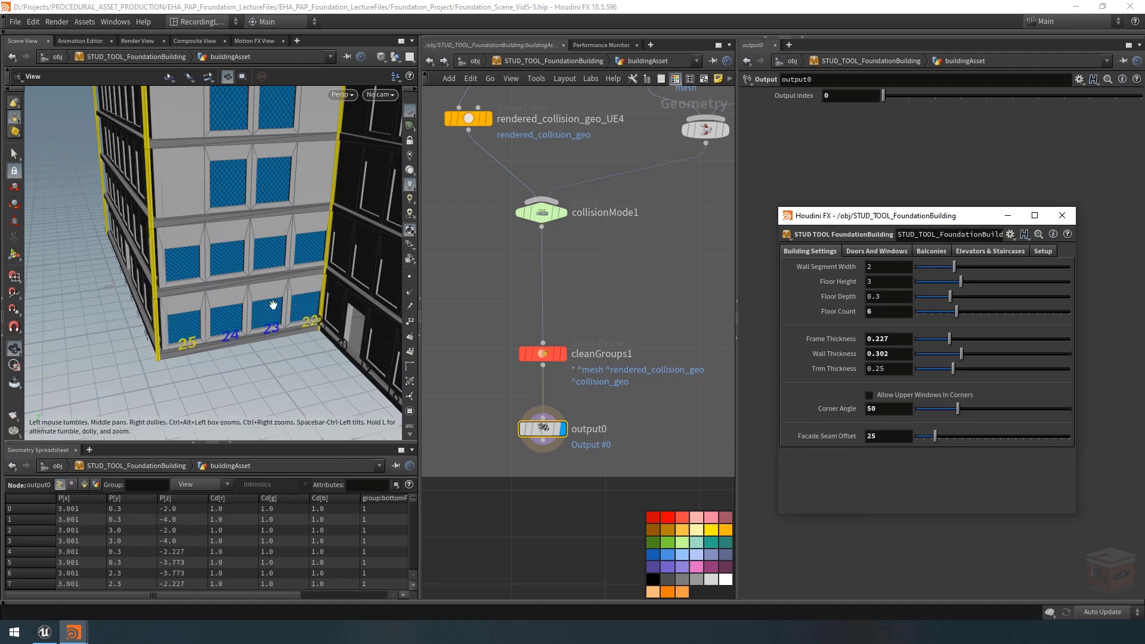
Set Facade Seam Offset to 19 and inspect the seam position around the building
{"action": "left_click_drag", "start_coordinate": [273, 305], "coordinate": [57, 288]}
{"action": "middle_click_drag", "start_coordinate": [102, 297], "coordinate": [82, 273]}
{"action": "left_click_drag", "start_coordinate": [935, 437], "coordinate": [930, 440]}
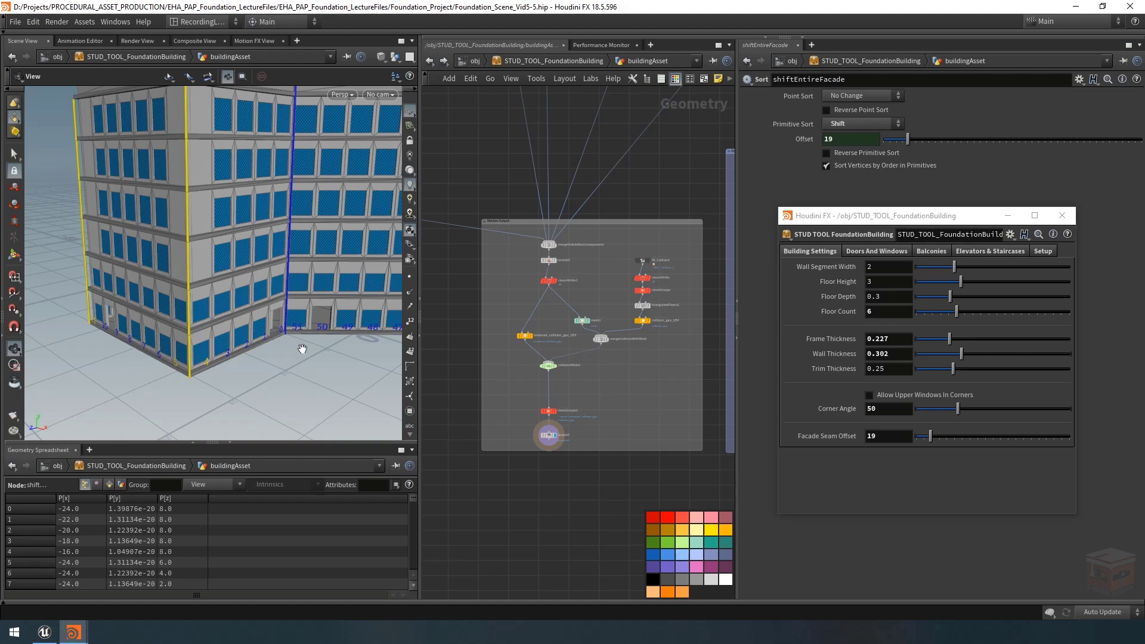
{"action": "left_click_drag", "start_coordinate": [299, 338], "coordinate": [243, 345]}
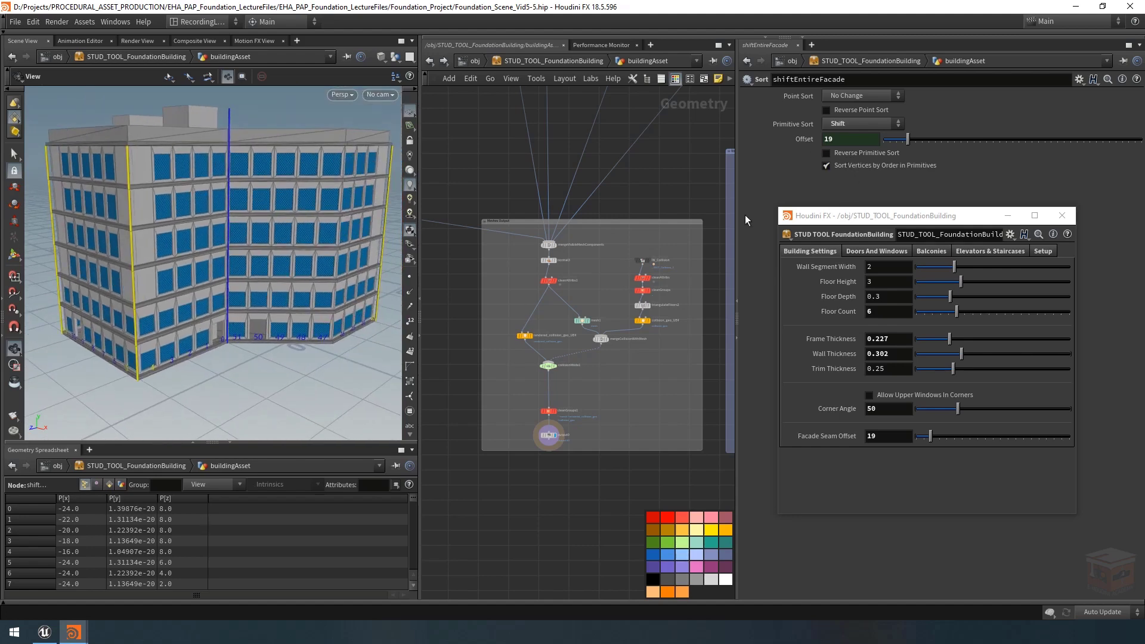
Add the Reverse Primitive Sort toggle of shiftEntireFacade to the Building Settings folder in the tool's type properties
{"action": "scroll", "coordinate": [633, 392], "scroll_direction": "down", "scroll_amount": 8}
{"action": "middle_click_drag", "start_coordinate": [583, 403], "coordinate": [587, 458]}
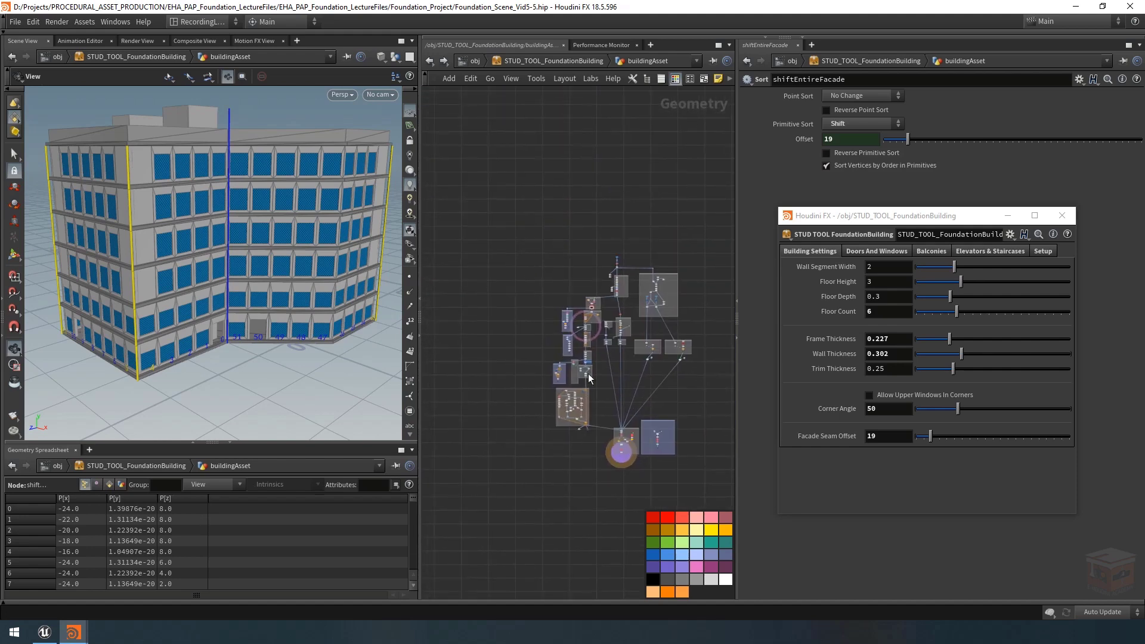
{"action": "scroll", "coordinate": [585, 313], "scroll_direction": "up", "scroll_amount": 4}
{"action": "scroll", "coordinate": [585, 313], "scroll_direction": "up", "scroll_amount": 5}
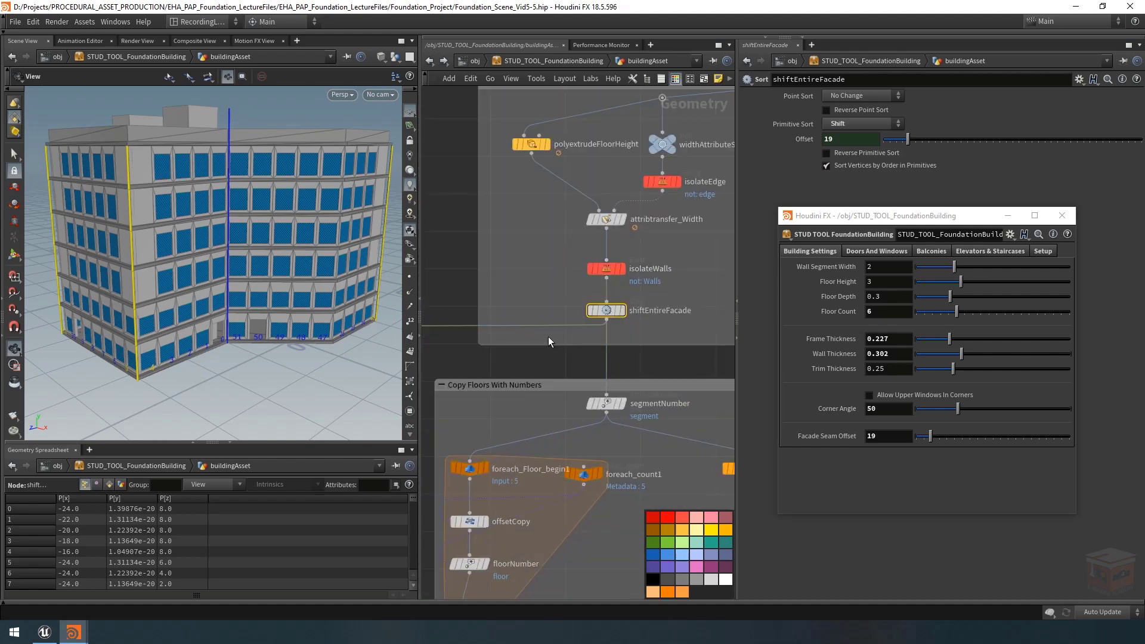
{"action": "left_click", "coordinate": [840, 154]}
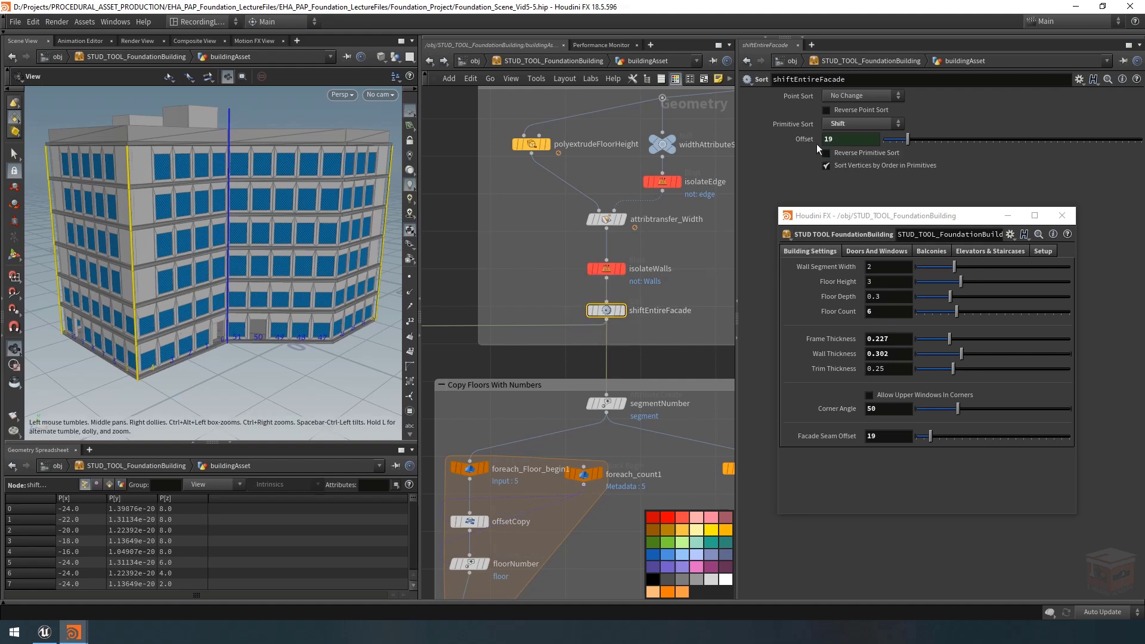
{"action": "left_click", "coordinate": [787, 234]}
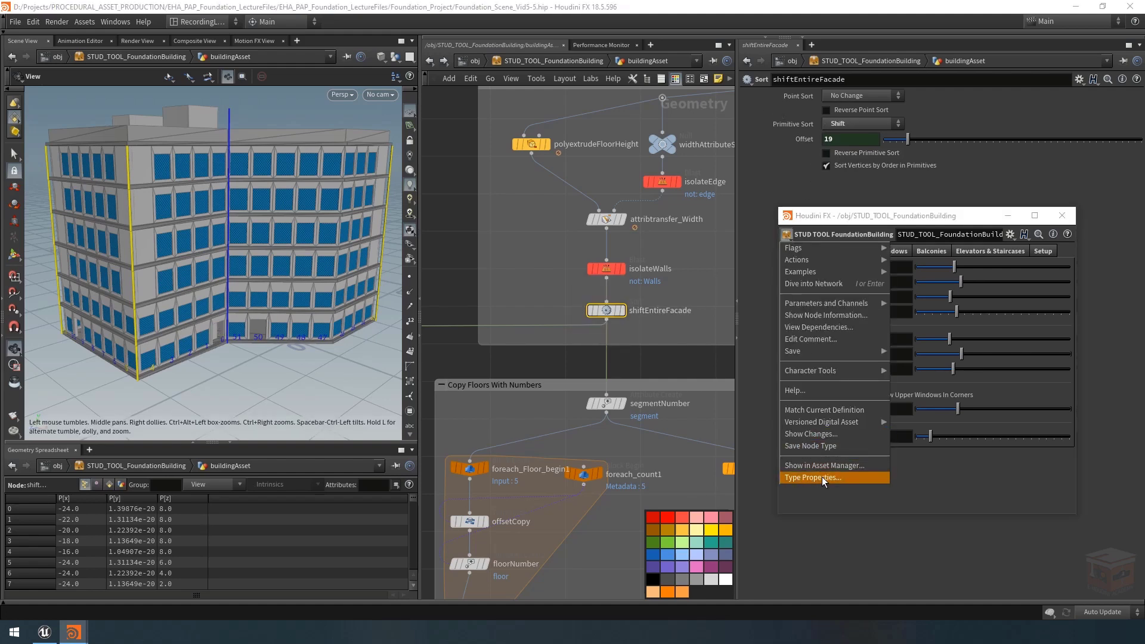
{"action": "left_click", "coordinate": [813, 477]}
{"action": "left_click_drag", "start_coordinate": [528, 209], "coordinate": [591, 70]}
{"action": "scroll", "coordinate": [431, 367], "scroll_direction": "down", "scroll_amount": 8}
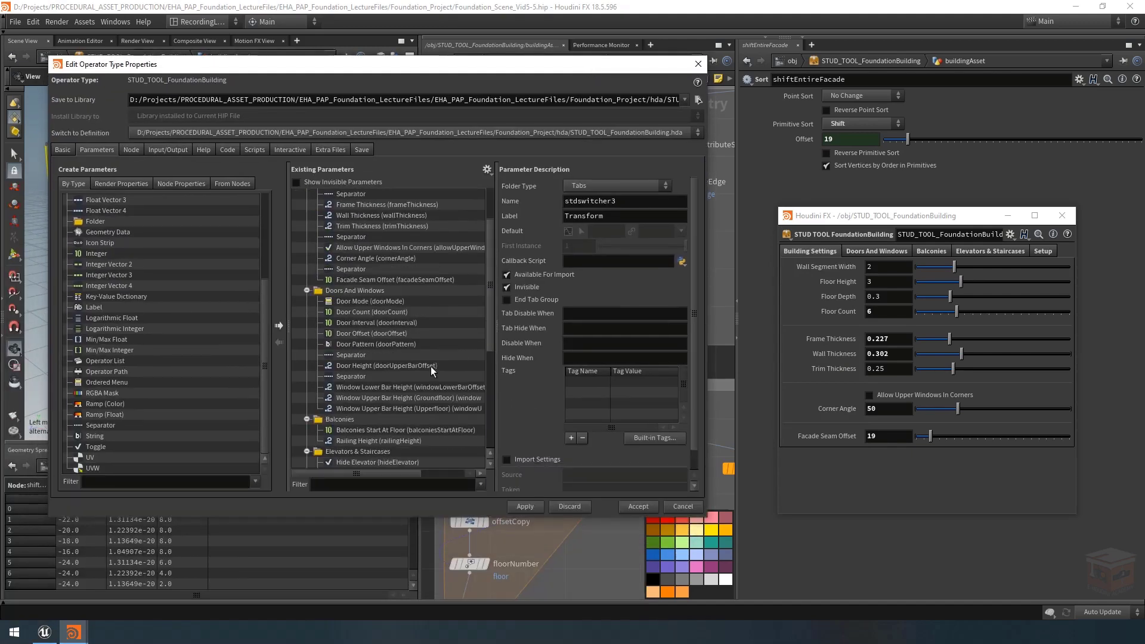
{"action": "scroll", "coordinate": [439, 306], "scroll_direction": "up", "scroll_amount": 8}
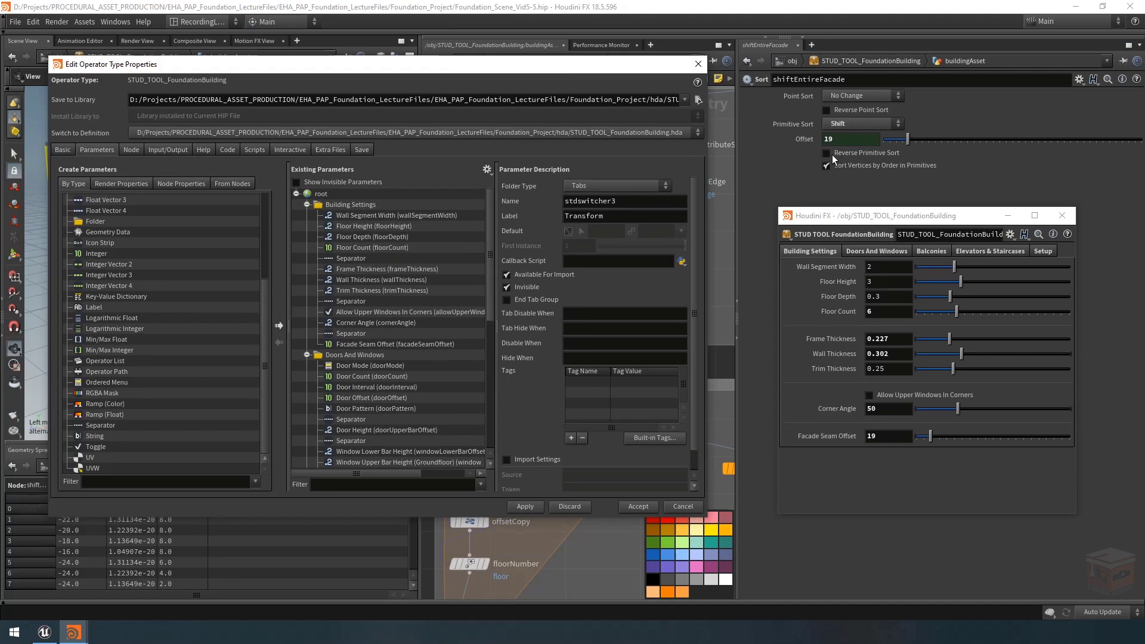
{"action": "left_click_drag", "start_coordinate": [828, 152], "coordinate": [343, 205]}
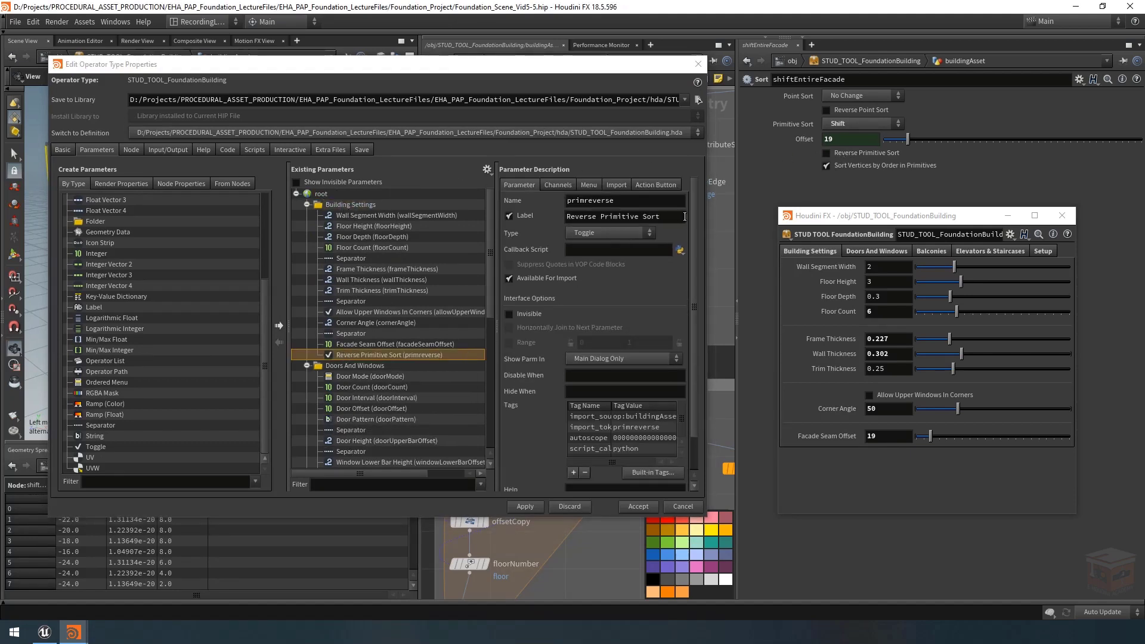
Label the promoted toggle Reverse Facade Order, name it reverseFacadeOrder, and enable it on the building tool after accepting the type properties
{"action": "left_click_drag", "start_coordinate": [685, 217], "coordinate": [602, 233]}
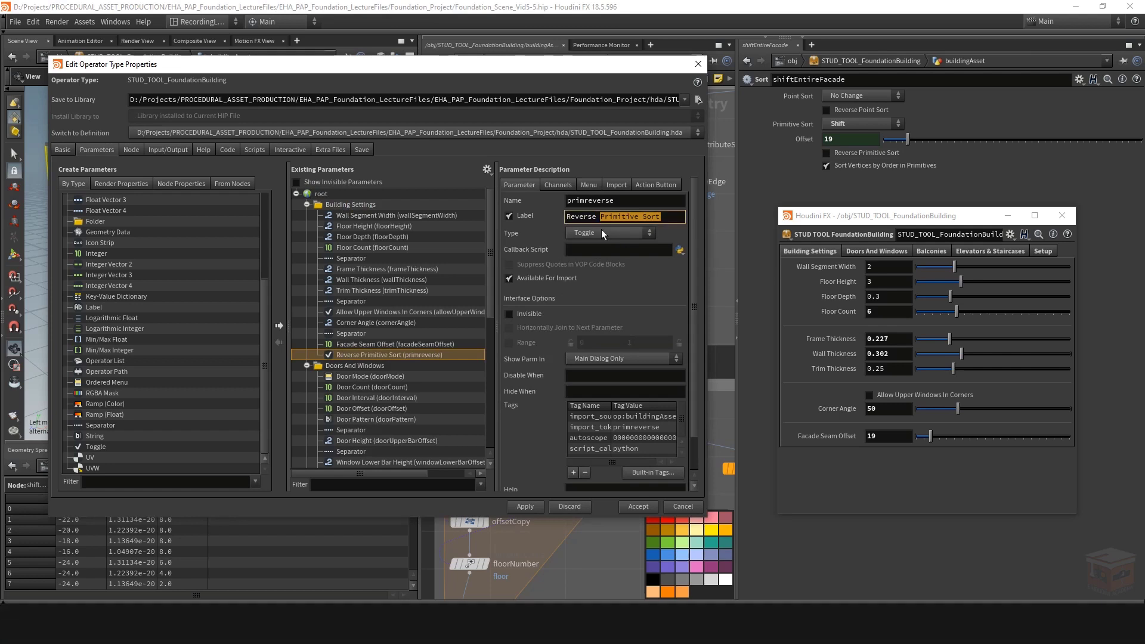
{"action": "type", "text": "Fa"}
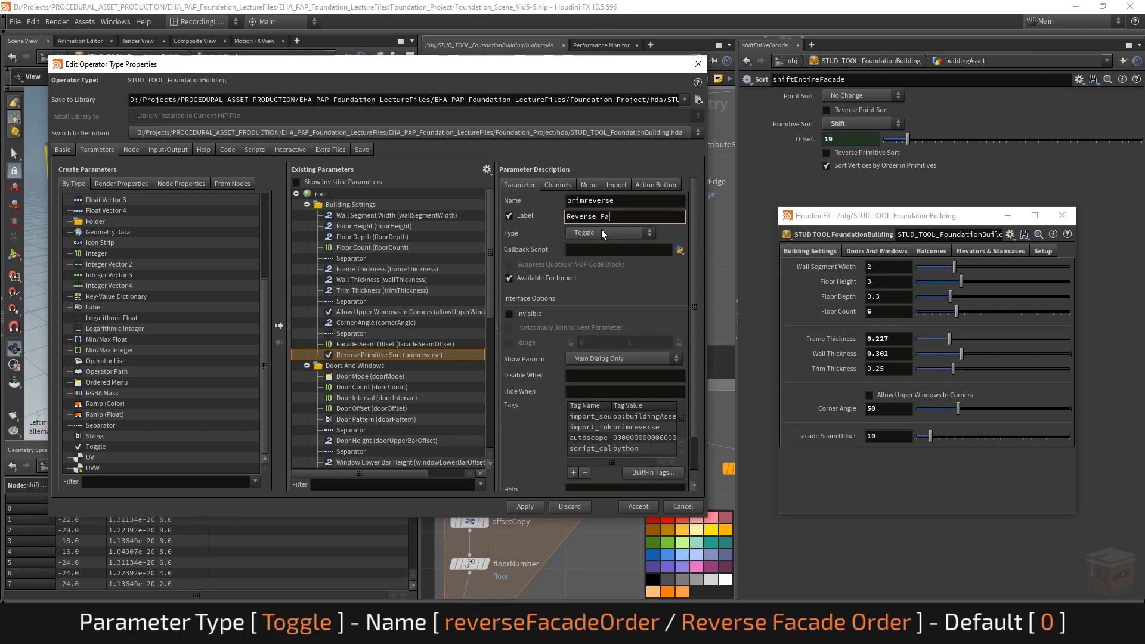
{"action": "type", "text": "cade Sorting"}
{"action": "left_click_drag", "start_coordinate": [625, 203], "coordinate": [487, 192]}
{"action": "type", "text": "rever"}
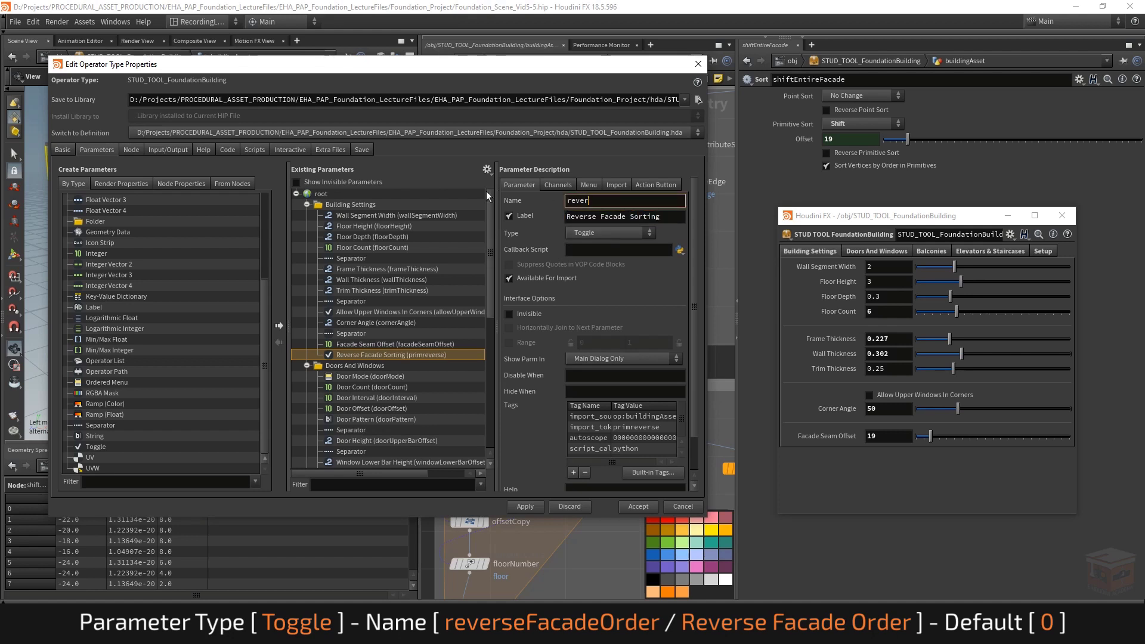
{"action": "type", "text": "seFacadeOrder"}
{"action": "left_click_drag", "start_coordinate": [663, 217], "coordinate": [627, 225]}
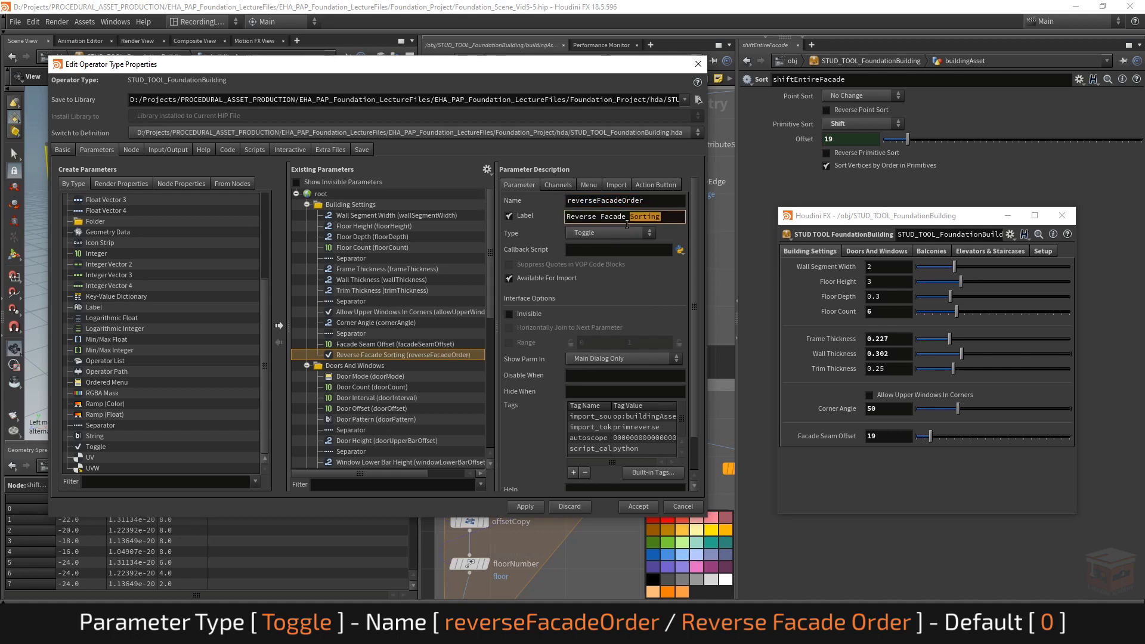
{"action": "type", "text": "Order"}
{"action": "key", "text": "Return"}
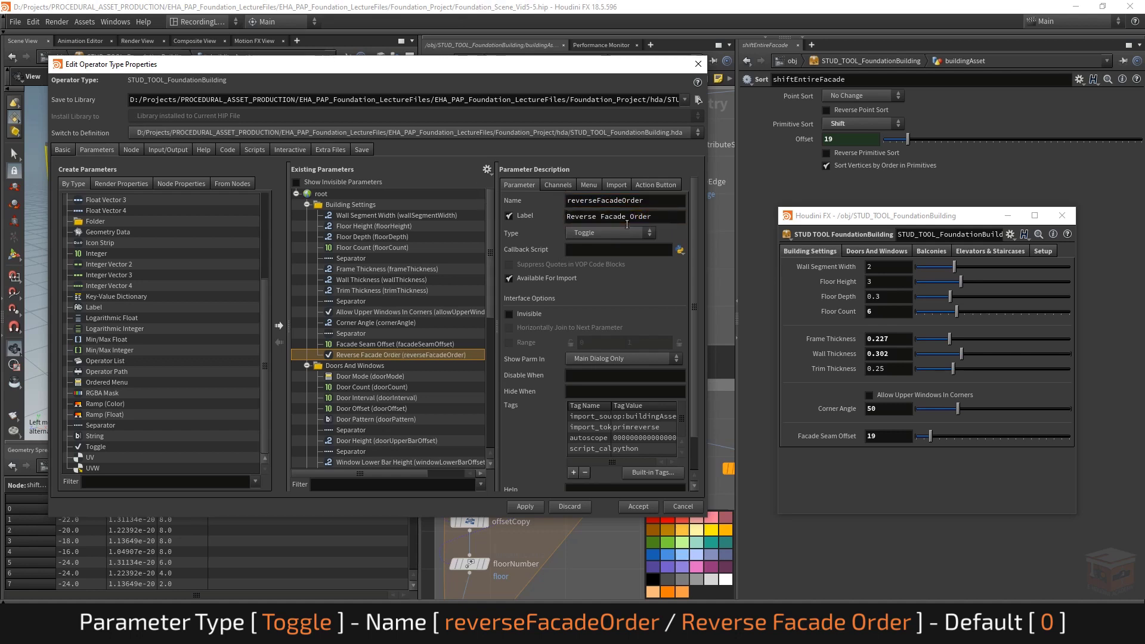
{"action": "left_click", "coordinate": [640, 507]}
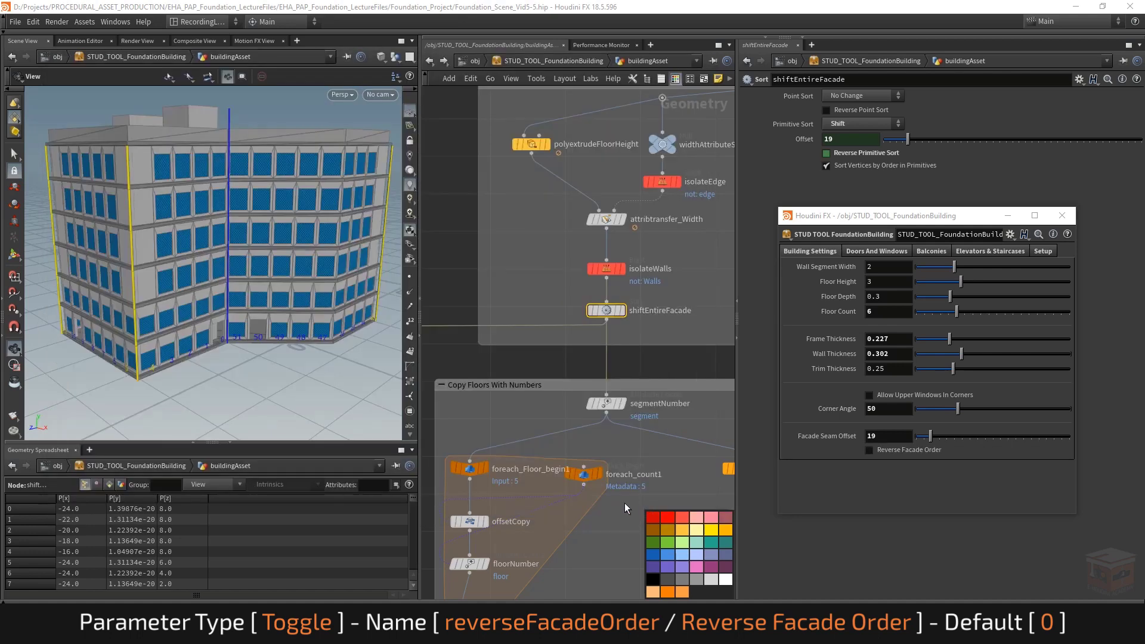
{"action": "left_click", "coordinate": [893, 451]}
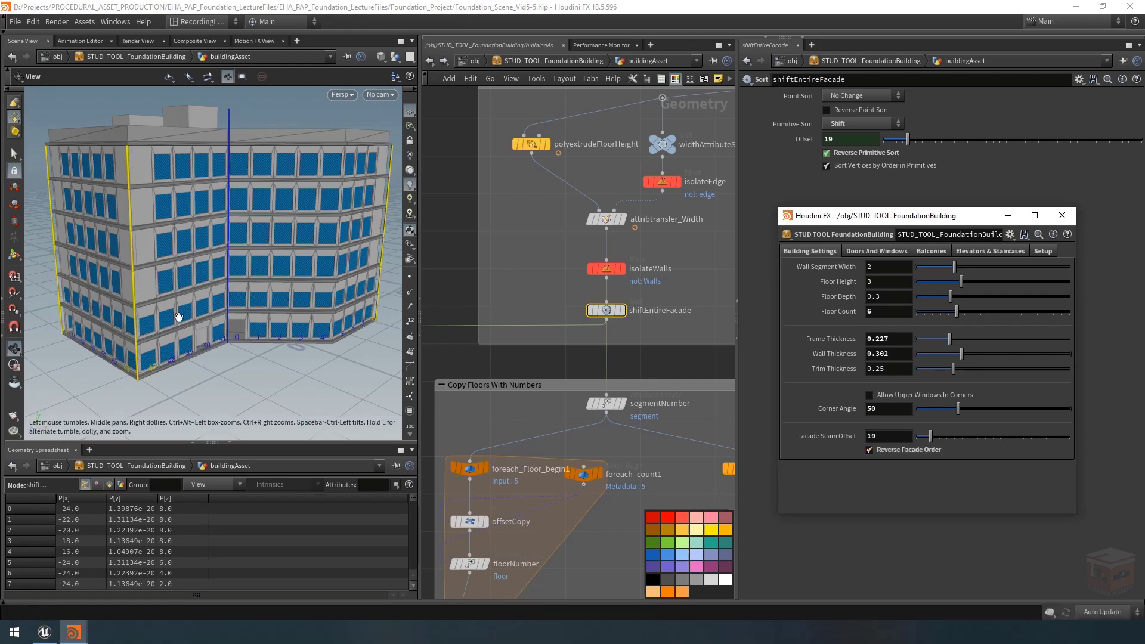
Examine the buildingAsset network around the box holding the elevator and staircase placement nodes
{"action": "scroll", "coordinate": [624, 520], "scroll_direction": "down", "scroll_amount": 10}
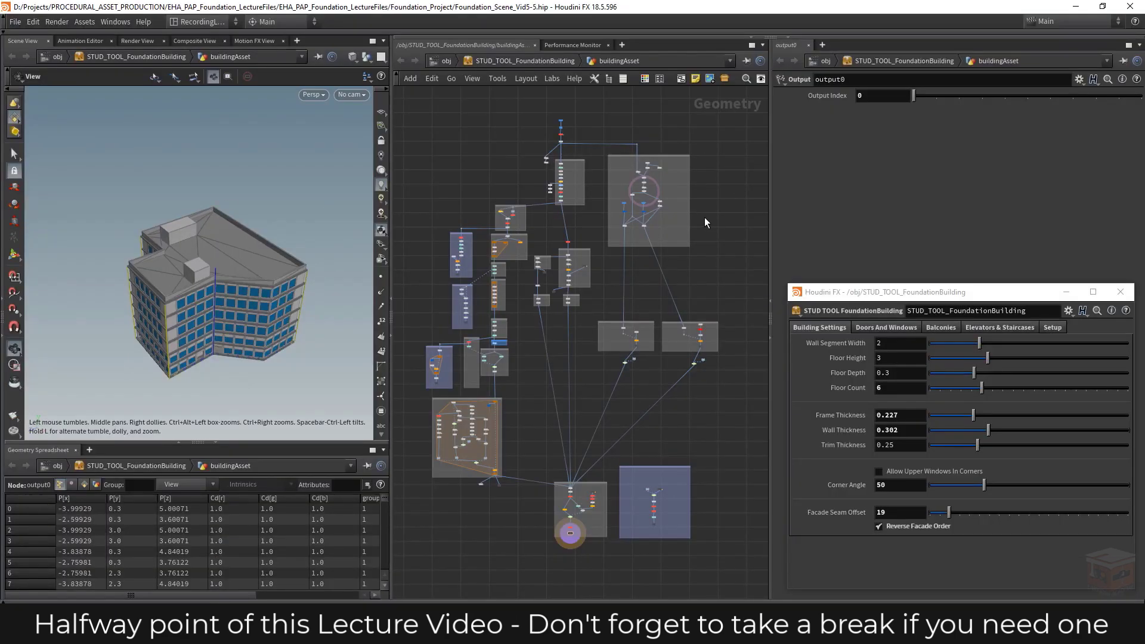
{"action": "scroll", "coordinate": [719, 172], "scroll_direction": "up", "scroll_amount": 5}
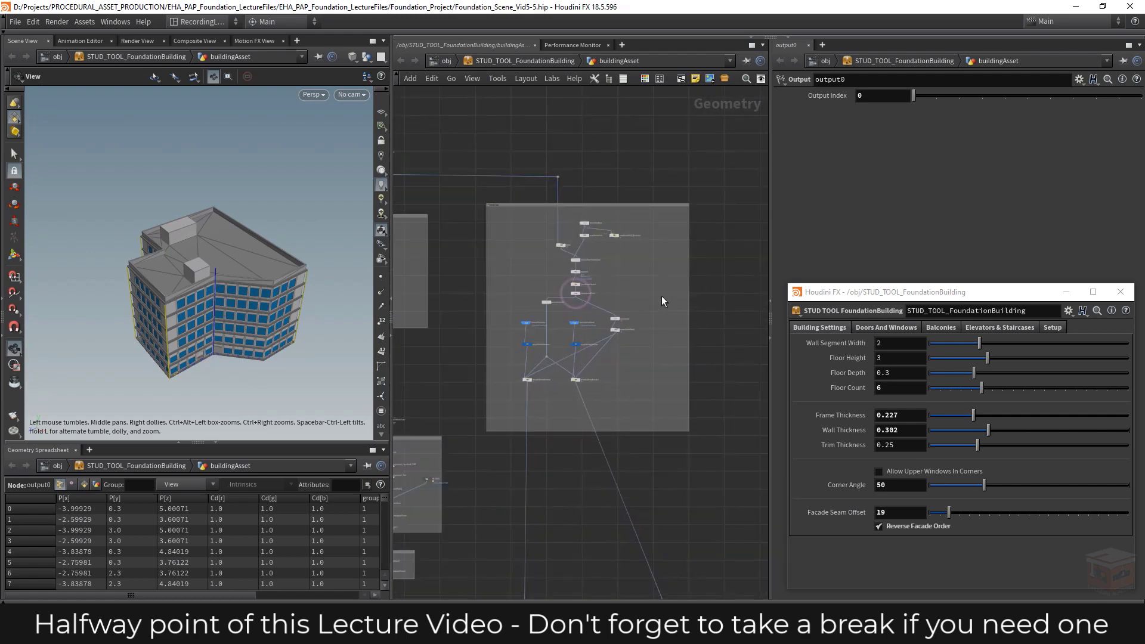
{"action": "middle_click_drag", "start_coordinate": [635, 390], "coordinate": [653, 404]}
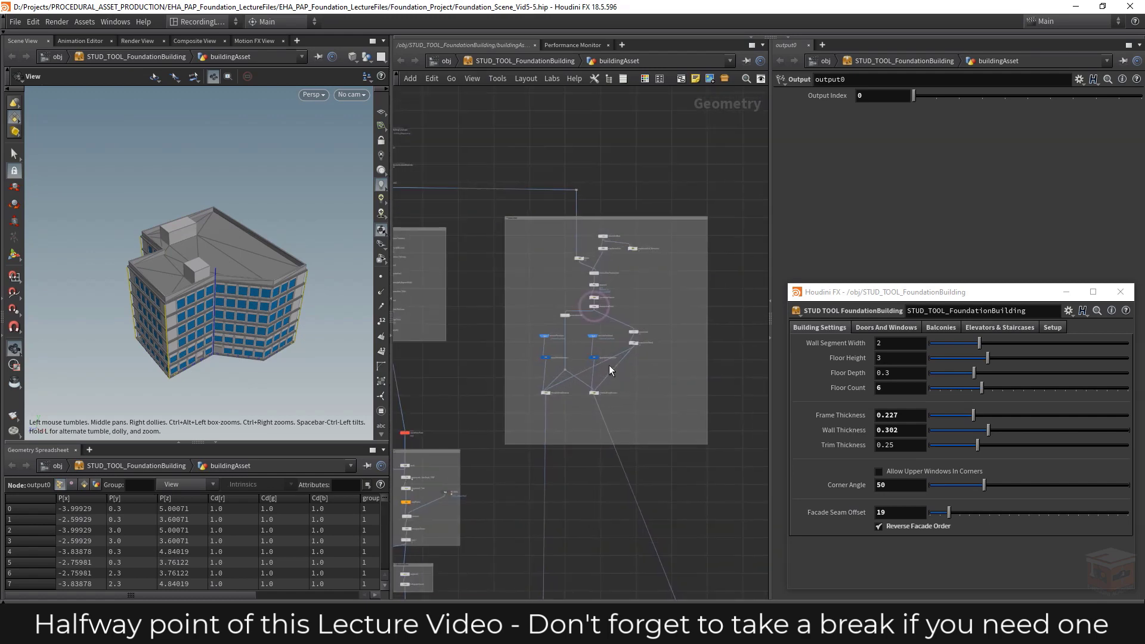
{"action": "scroll", "coordinate": [610, 365], "scroll_direction": "up", "scroll_amount": 3}
{"action": "scroll", "coordinate": [657, 397], "scroll_direction": "down", "scroll_amount": 2}
{"action": "scroll", "coordinate": [657, 396], "scroll_direction": "down", "scroll_amount": 3}
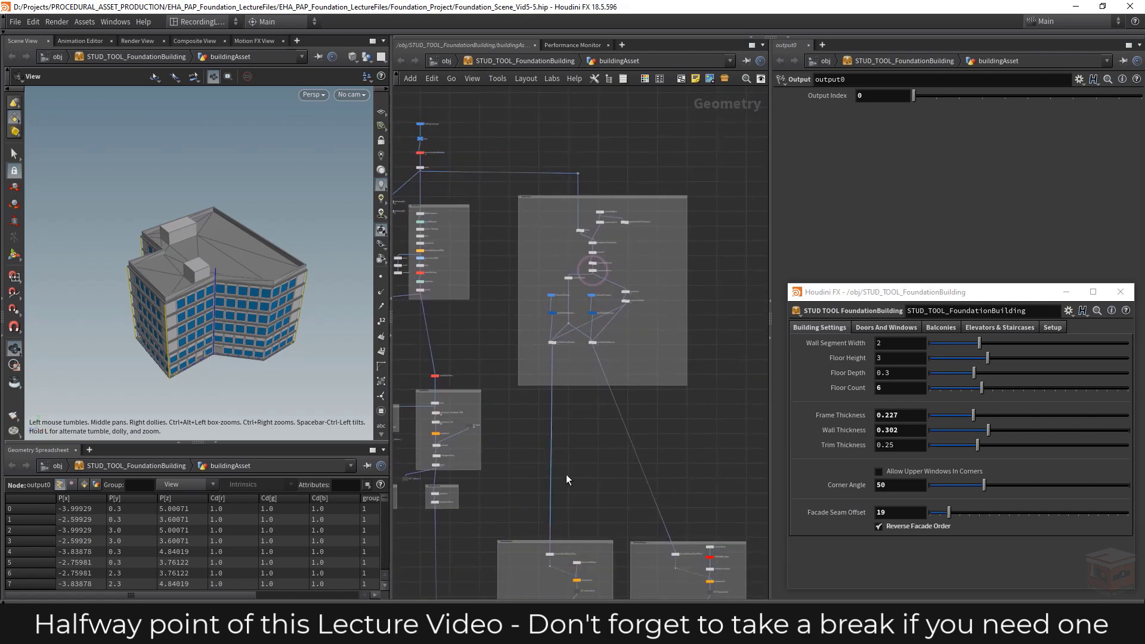
{"action": "middle_click_drag", "start_coordinate": [654, 452], "coordinate": [660, 481]}
{"action": "scroll", "coordinate": [606, 390], "scroll_direction": "up", "scroll_amount": 4}
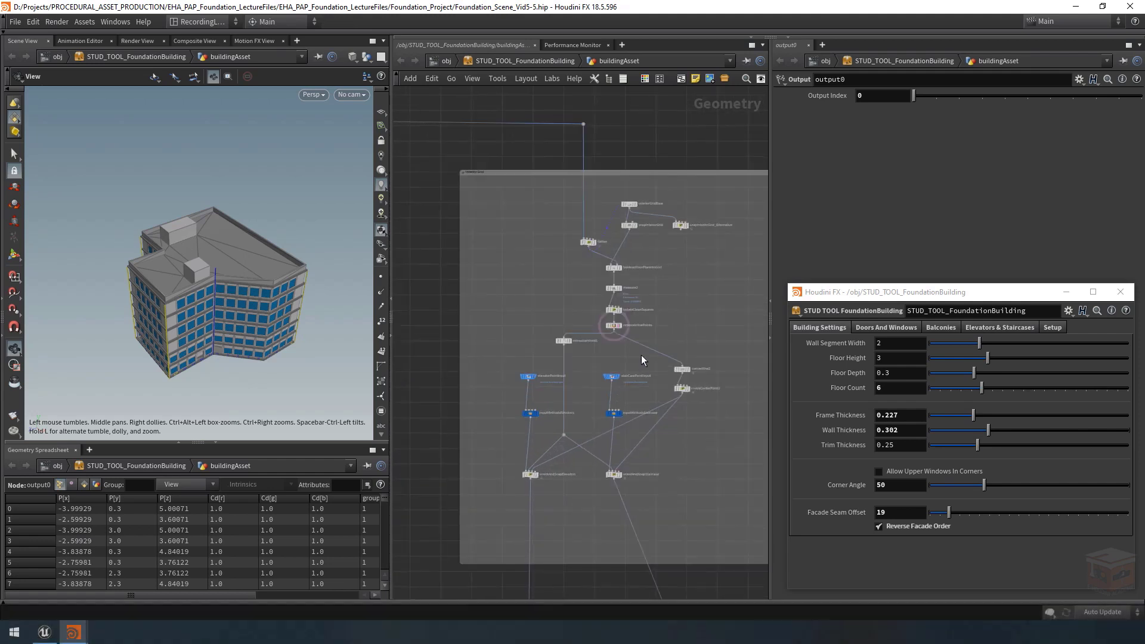
Tidy the elevator and staircase placement nodes by moving them into a compact layout beneath removeInlinePoints
{"action": "left_click_drag", "start_coordinate": [642, 355], "coordinate": [528, 350]}
{"action": "left_click_drag", "start_coordinate": [508, 392], "coordinate": [510, 511]}
{"action": "left_click_drag", "start_coordinate": [704, 420], "coordinate": [666, 338], "text": "shift"}
{"action": "left_click_drag", "start_coordinate": [682, 387], "coordinate": [559, 398]}
{"action": "left_click", "coordinate": [568, 357]}
{"action": "scroll", "coordinate": [565, 360], "scroll_direction": "up", "scroll_amount": 5}
{"action": "left_click_drag", "start_coordinate": [561, 325], "coordinate": [562, 317]}
{"action": "scroll", "coordinate": [657, 409], "scroll_direction": "down", "scroll_amount": 5}
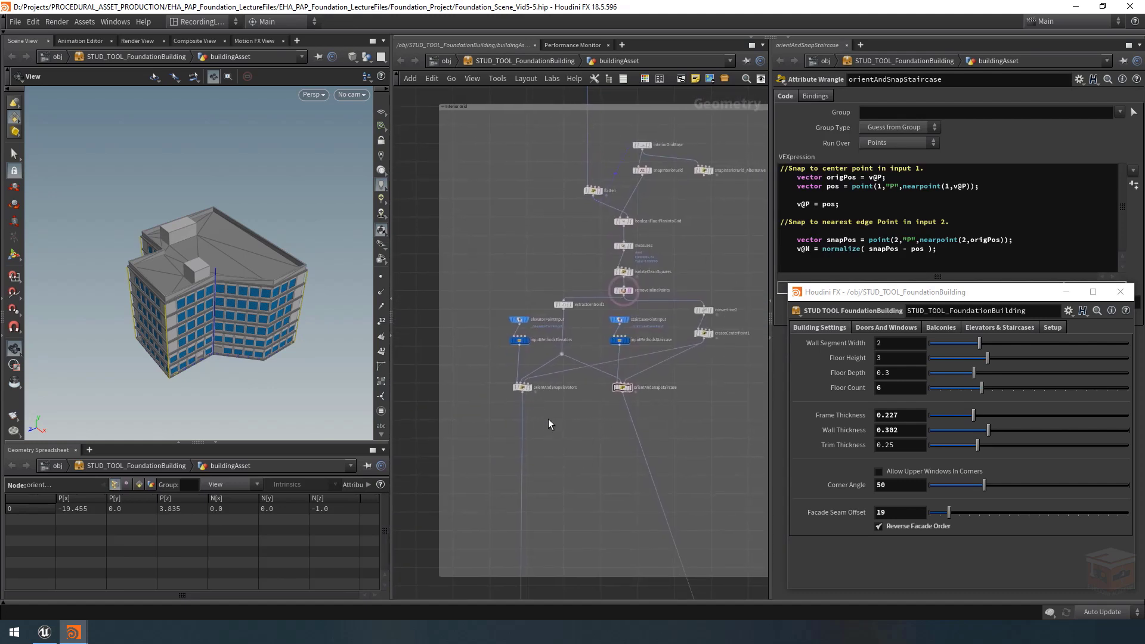
Inspect the building's two rooftop shafts from above
{"action": "middle_click_drag", "start_coordinate": [549, 418], "coordinate": [529, 420]}
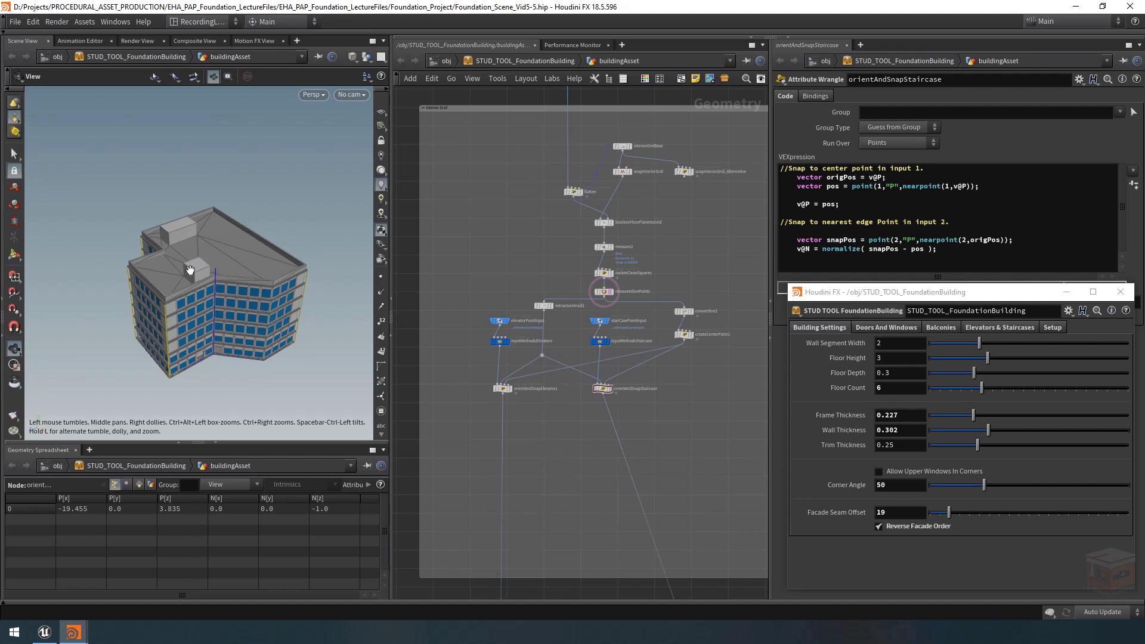
{"action": "left_click_drag", "start_coordinate": [192, 272], "coordinate": [193, 305]}
{"action": "right_click_drag", "start_coordinate": [192, 227], "coordinate": [270, 237]}
{"action": "middle_click_drag", "start_coordinate": [258, 211], "coordinate": [256, 243]}
{"action": "left_click_drag", "start_coordinate": [256, 243], "coordinate": [239, 247]}
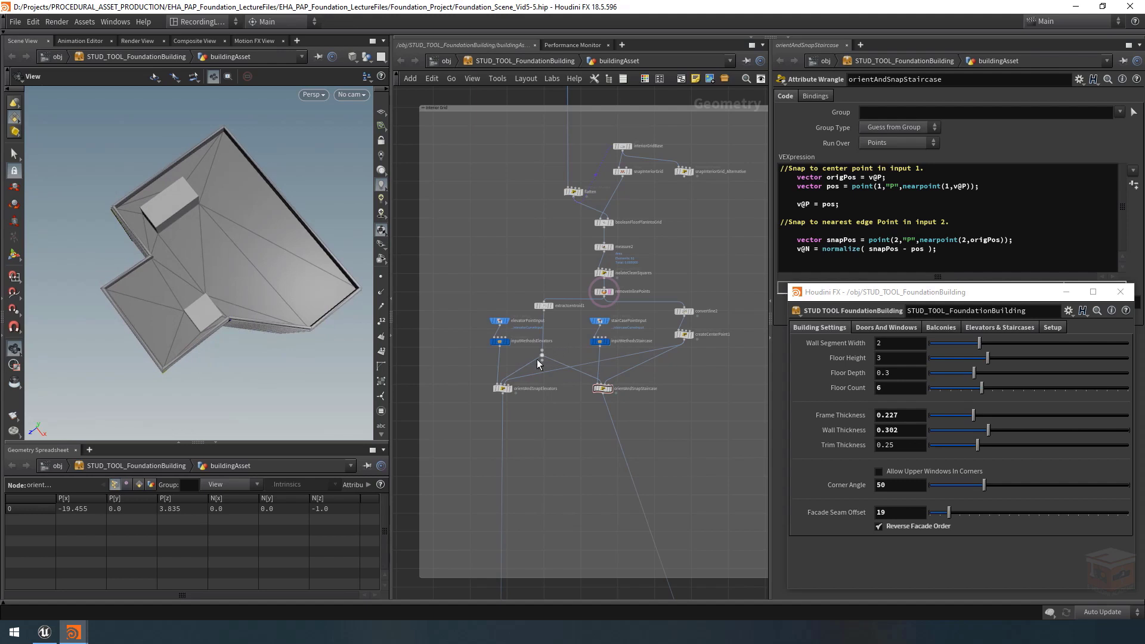
Display the result of orientAndSnapElevators and hide the other objects in the viewport
{"action": "scroll", "coordinate": [507, 391], "scroll_direction": "up", "scroll_amount": 3}
{"action": "left_click", "coordinate": [514, 390]}
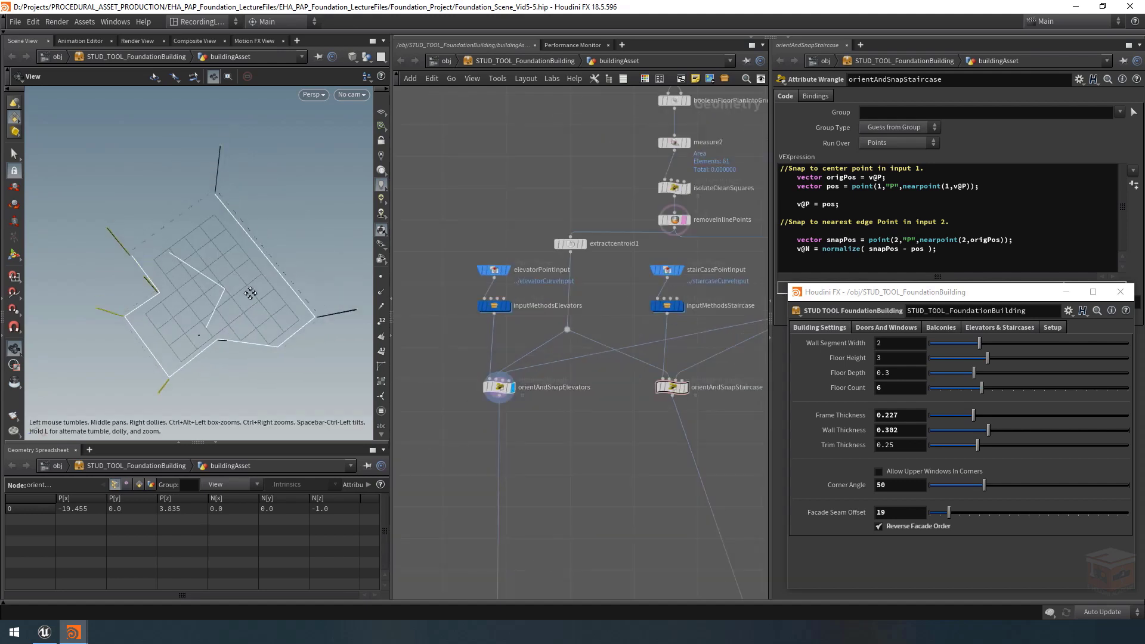
{"action": "left_click", "coordinate": [366, 58]}
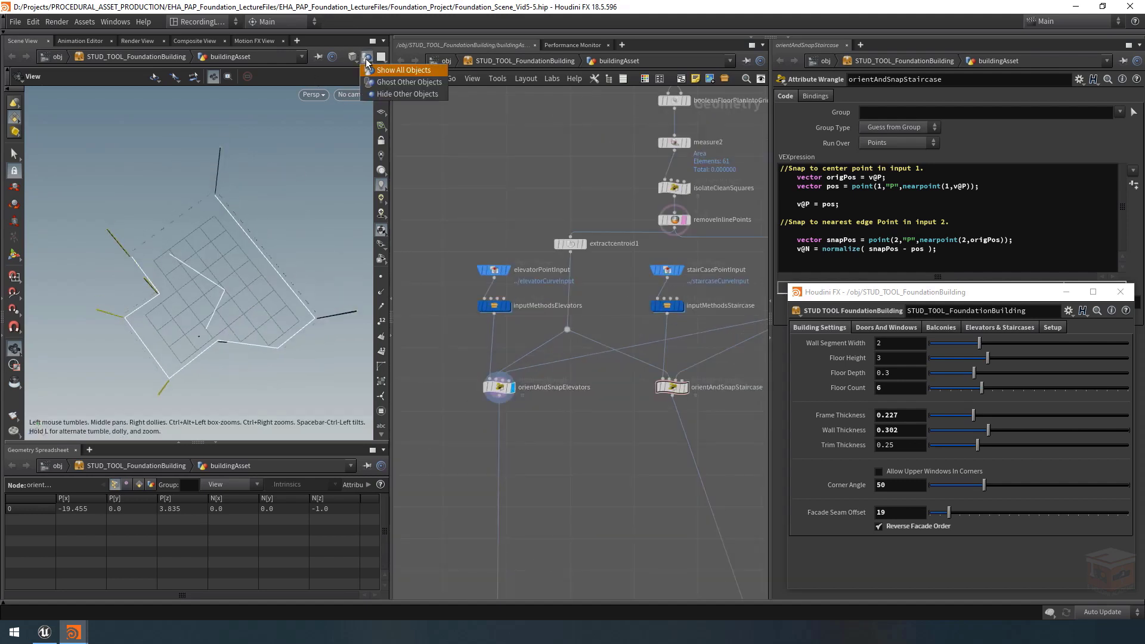
{"action": "left_click", "coordinate": [412, 94]}
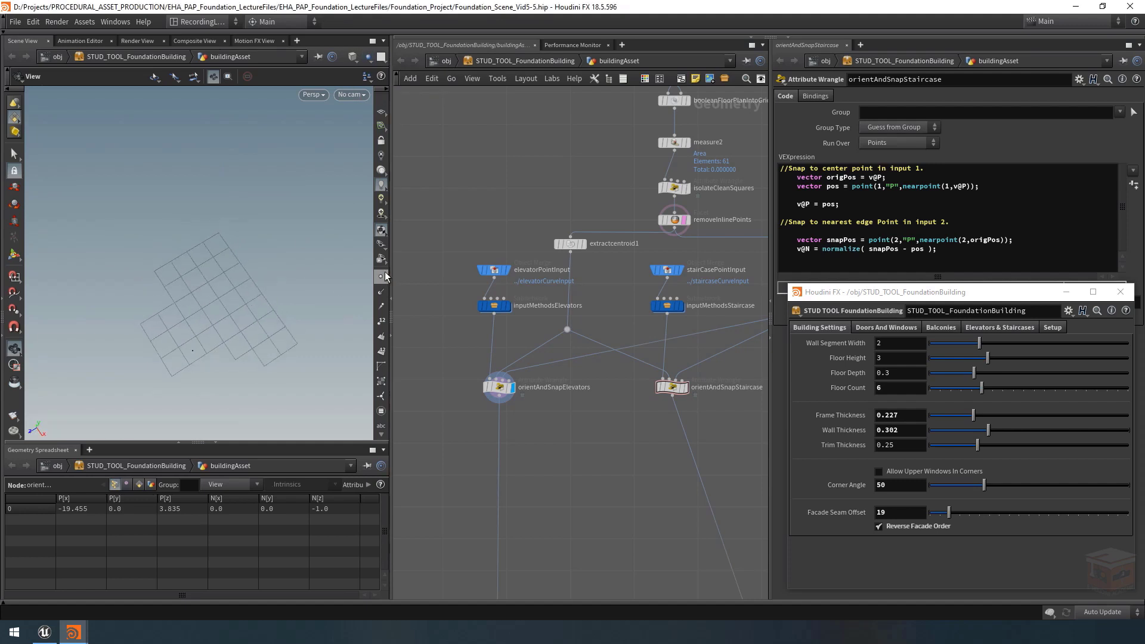
Turn on the point normals display and show the result of orientAndSnapStaircase
{"action": "middle_click_drag", "start_coordinate": [210, 328], "coordinate": [217, 299]}
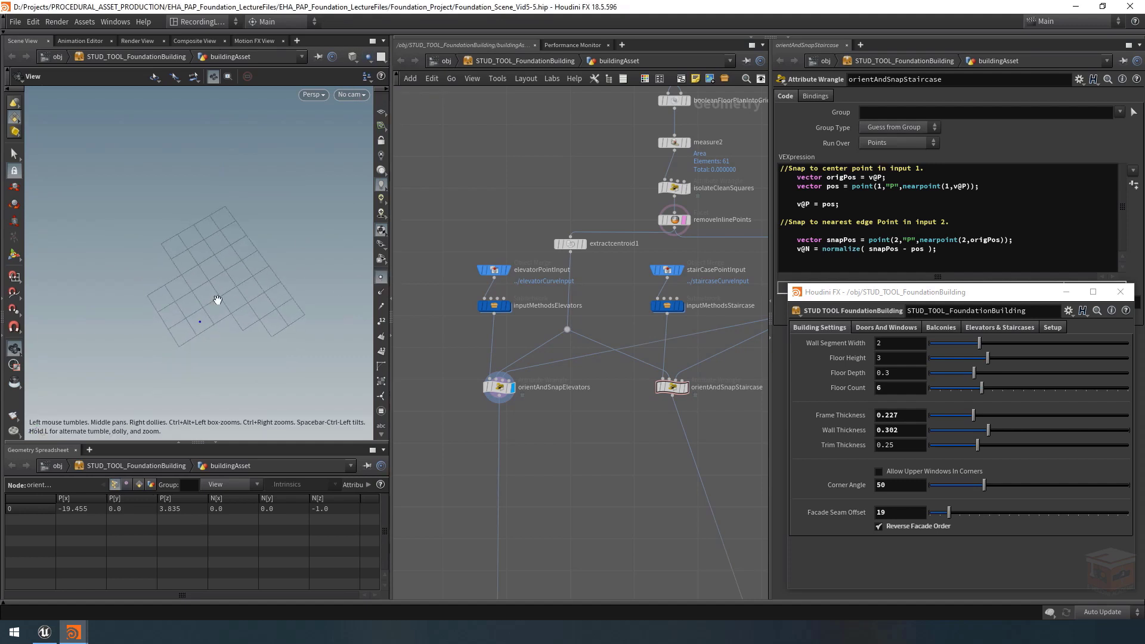
{"action": "left_click", "coordinate": [381, 293]}
{"action": "left_click", "coordinate": [686, 387]}
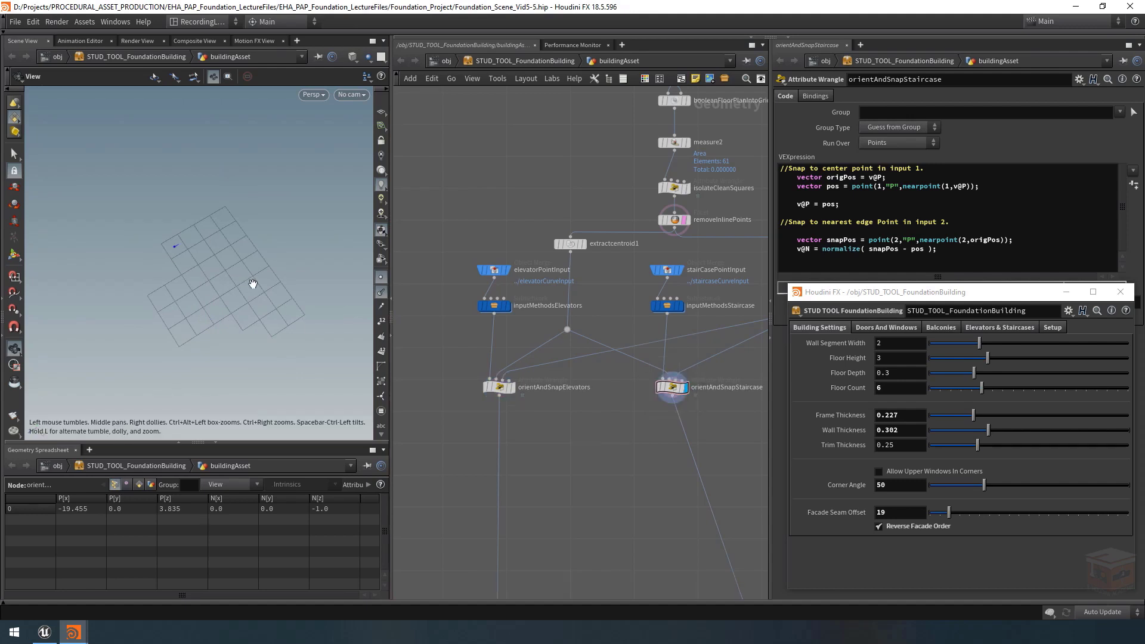
{"action": "middle_click_drag", "start_coordinate": [624, 444], "coordinate": [595, 449]}
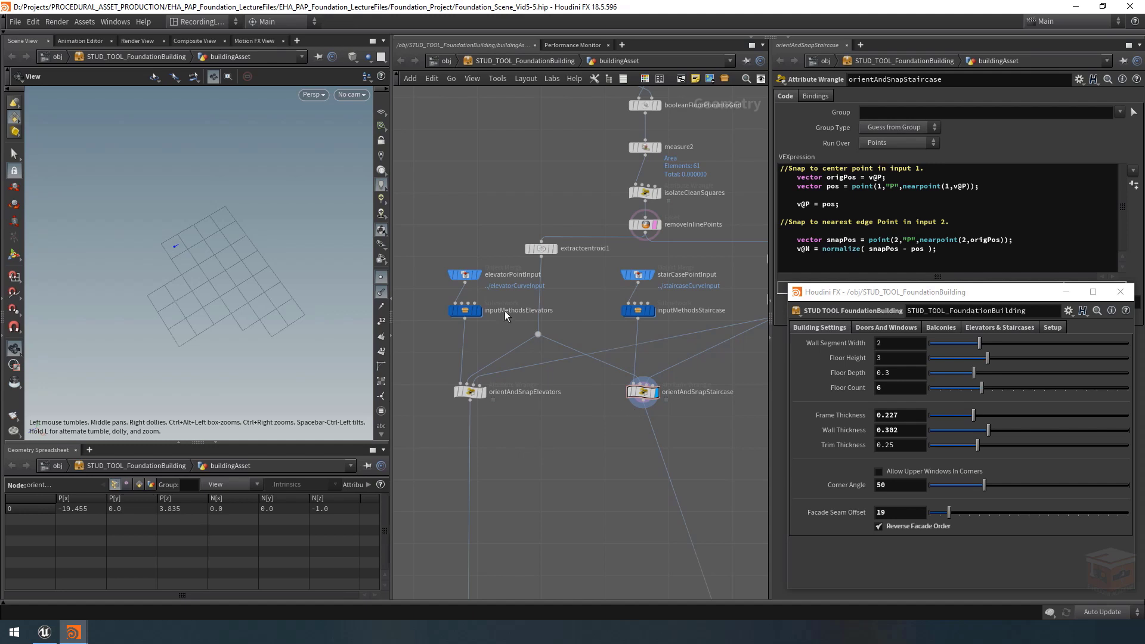
Display the staircase shaft output and examine the staircase and elevator shape groups in the network
{"action": "scroll", "coordinate": [575, 437], "scroll_direction": "down", "scroll_amount": 10}
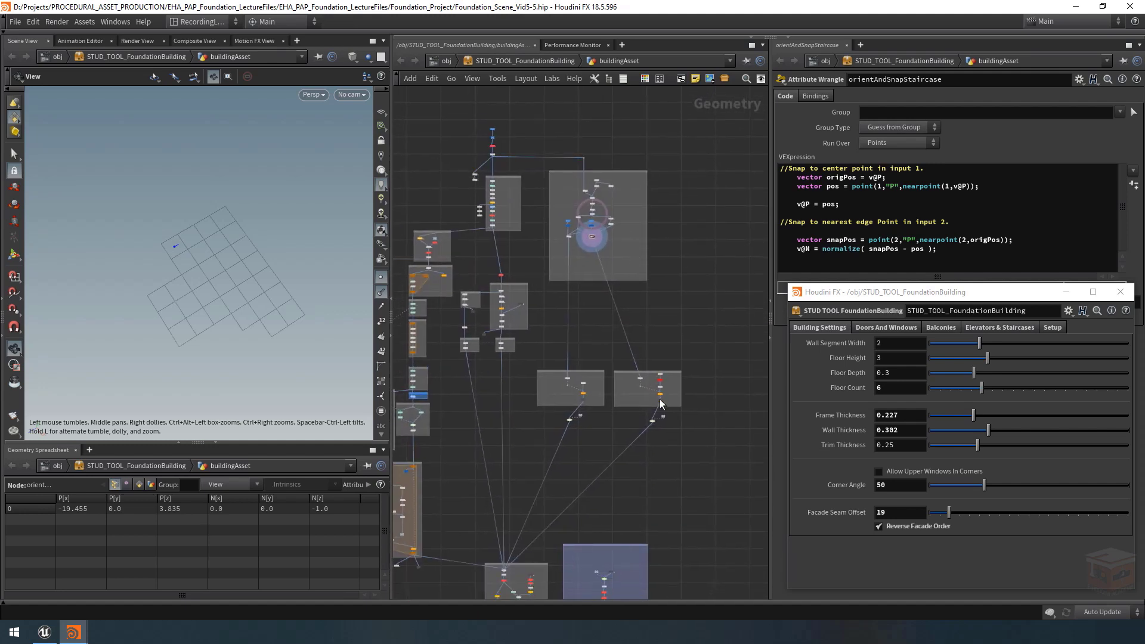
{"action": "scroll", "coordinate": [660, 404], "scroll_direction": "up", "scroll_amount": 10}
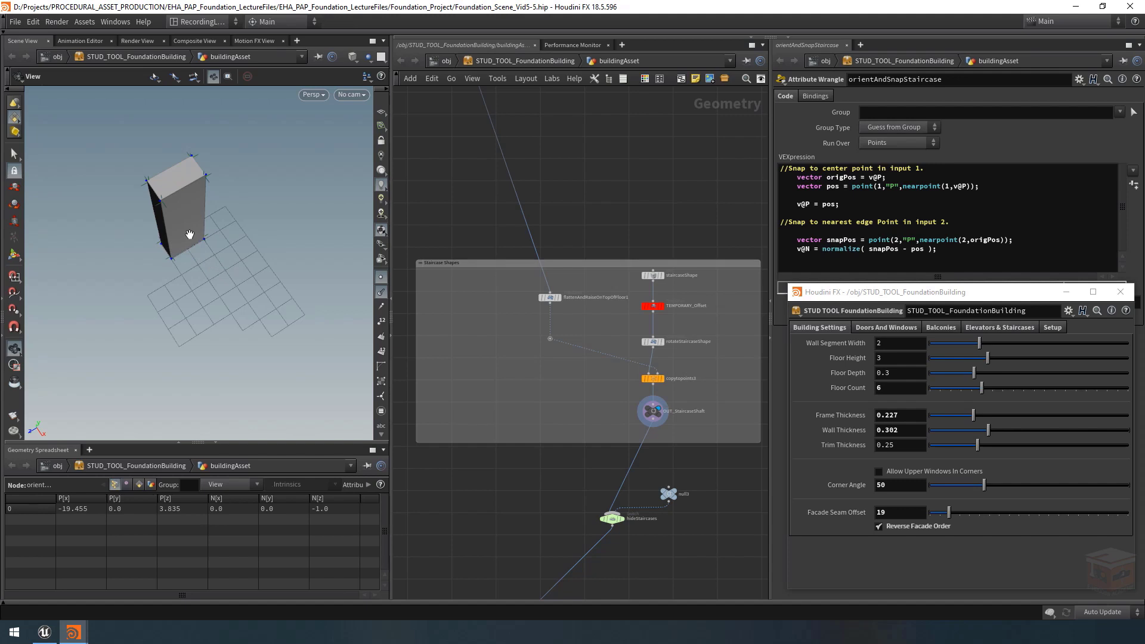
{"action": "scroll", "coordinate": [539, 425], "scroll_direction": "down", "scroll_amount": 2}
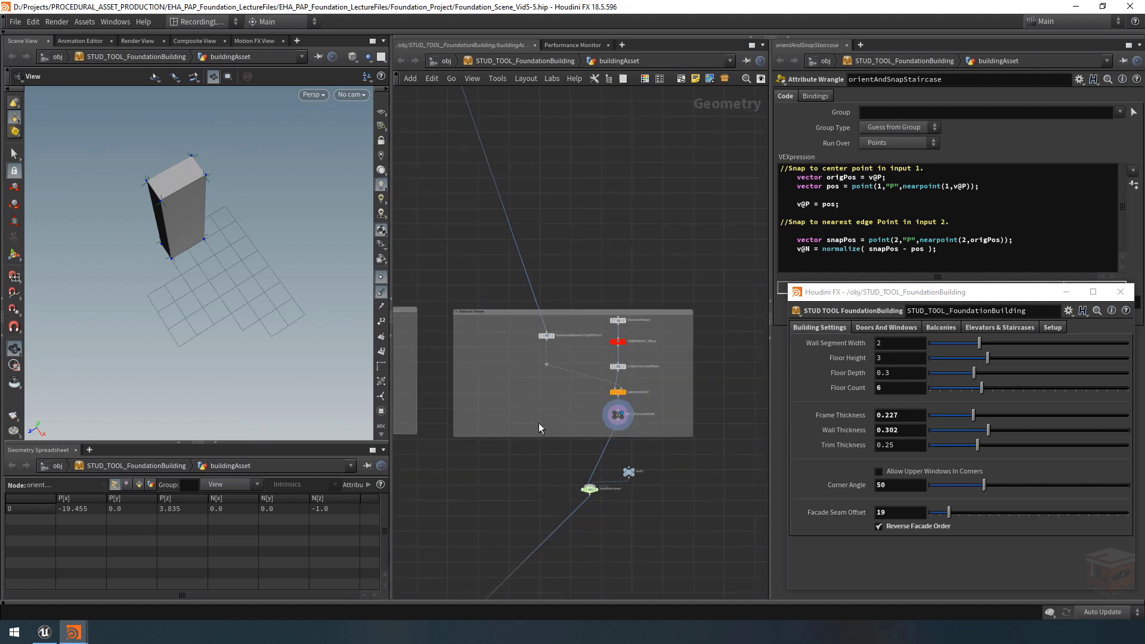
{"action": "scroll", "coordinate": [538, 427], "scroll_direction": "down", "scroll_amount": 1}
{"action": "middle_click_drag", "start_coordinate": [532, 420], "coordinate": [602, 425]}
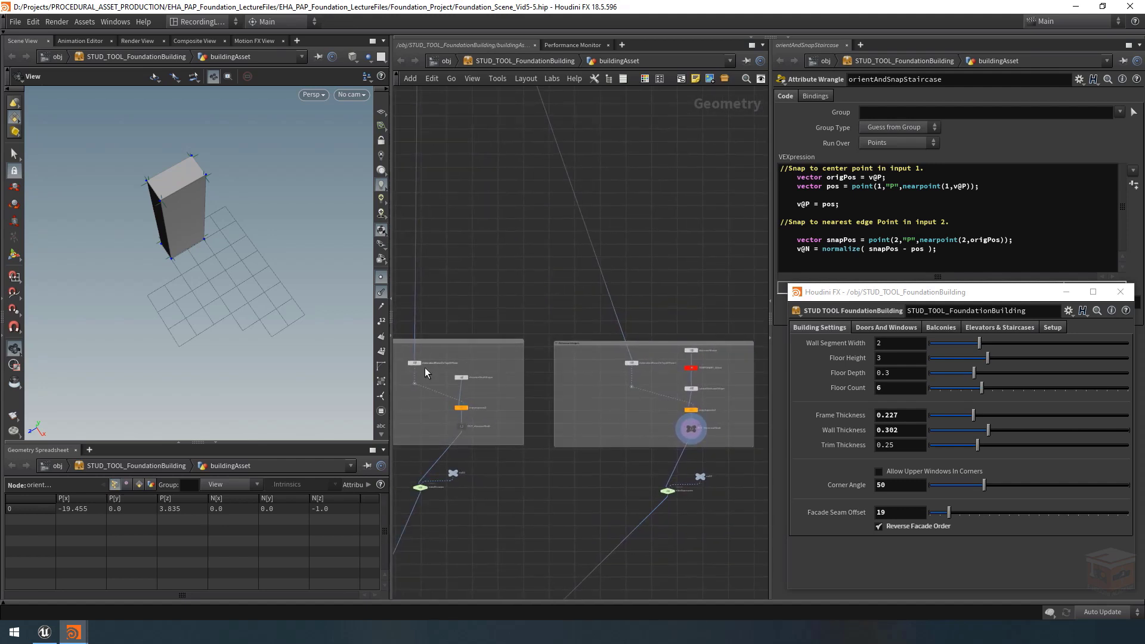
{"action": "scroll", "coordinate": [561, 385], "scroll_direction": "down", "scroll_amount": 3}
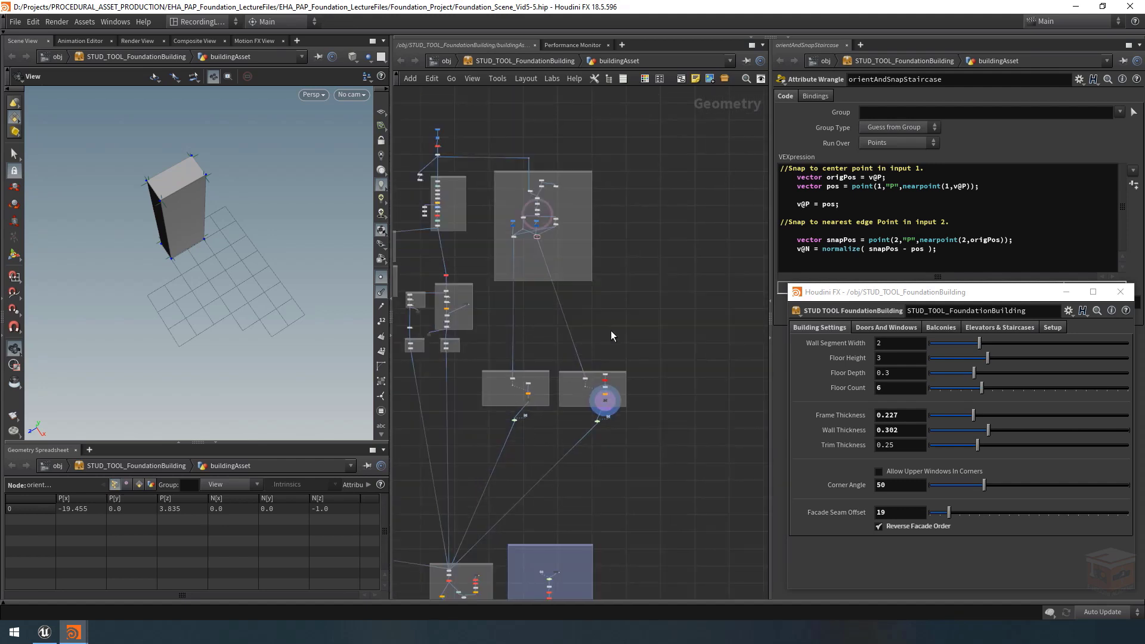
Examine the separate grid, mountain and box nodes feeding STUD_UTIL_DeleteByDistance
{"action": "middle_click_drag", "start_coordinate": [611, 336], "coordinate": [647, 357]}
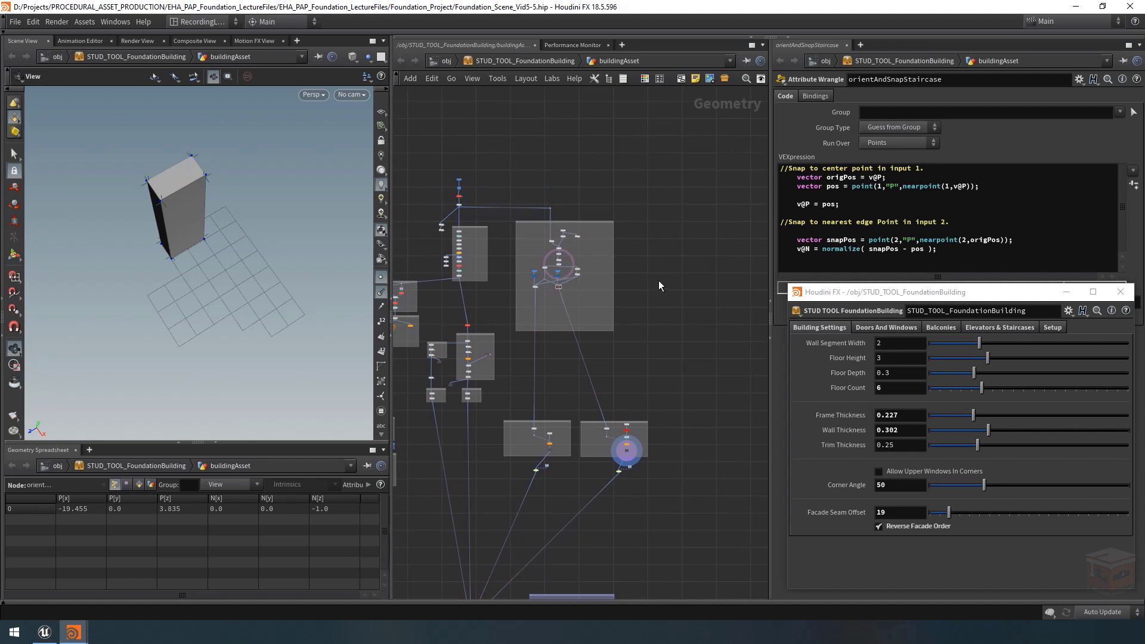
{"action": "scroll", "coordinate": [658, 280], "scroll_direction": "down", "scroll_amount": 3}
{"action": "middle_click_drag", "start_coordinate": [640, 303], "coordinate": [550, 359]}
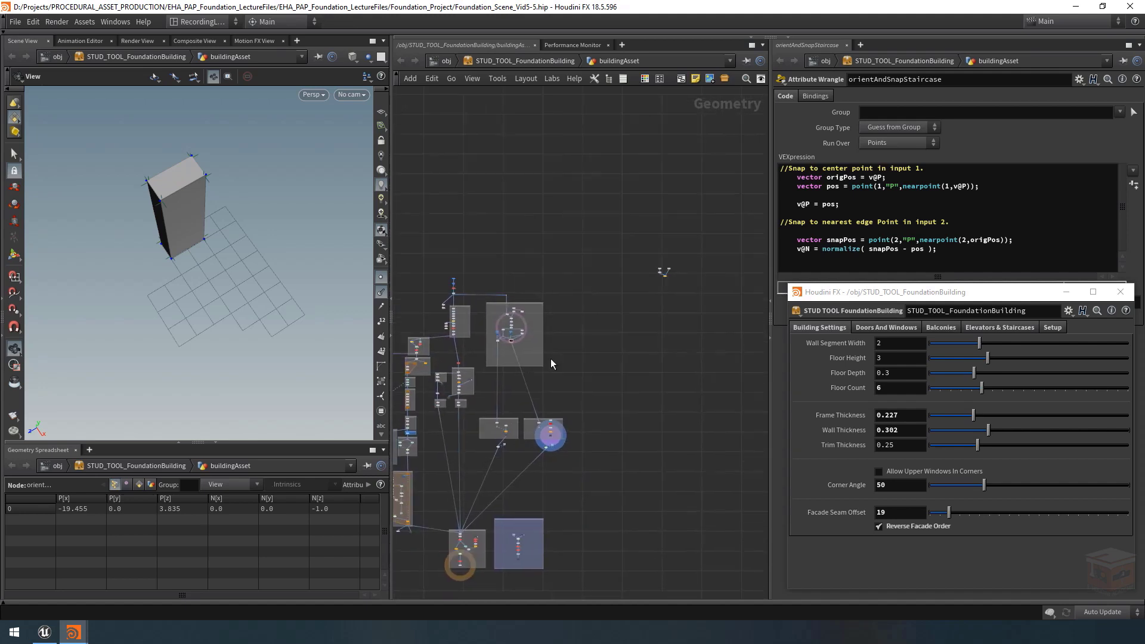
{"action": "scroll", "coordinate": [692, 264], "scroll_direction": "up", "scroll_amount": 5}
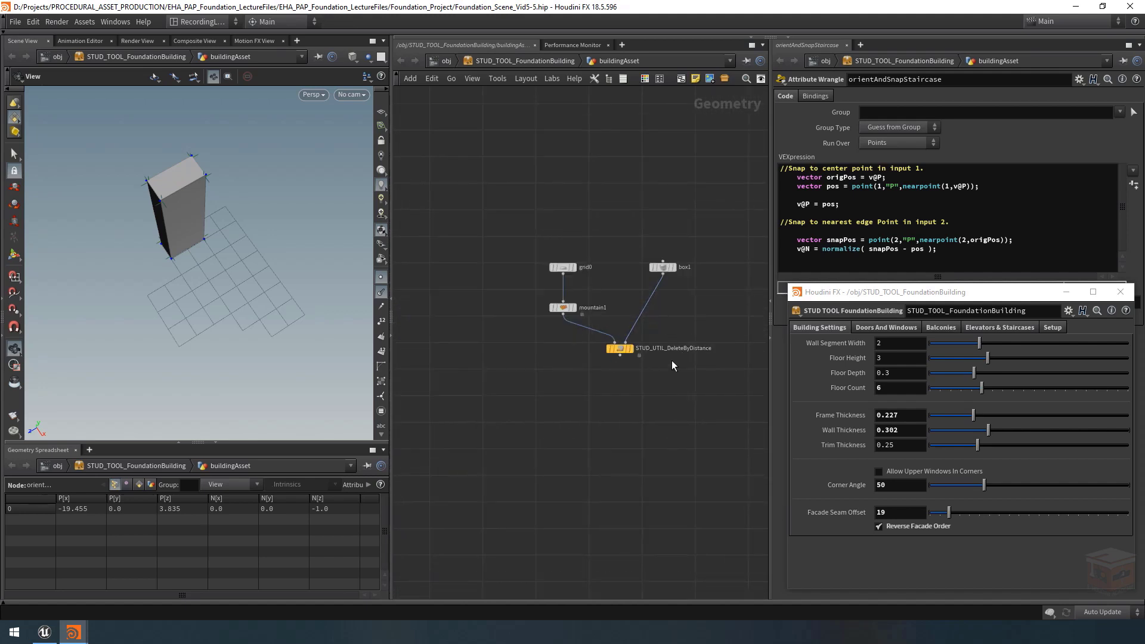
{"action": "scroll", "coordinate": [662, 375], "scroll_direction": "down", "scroll_amount": 6}
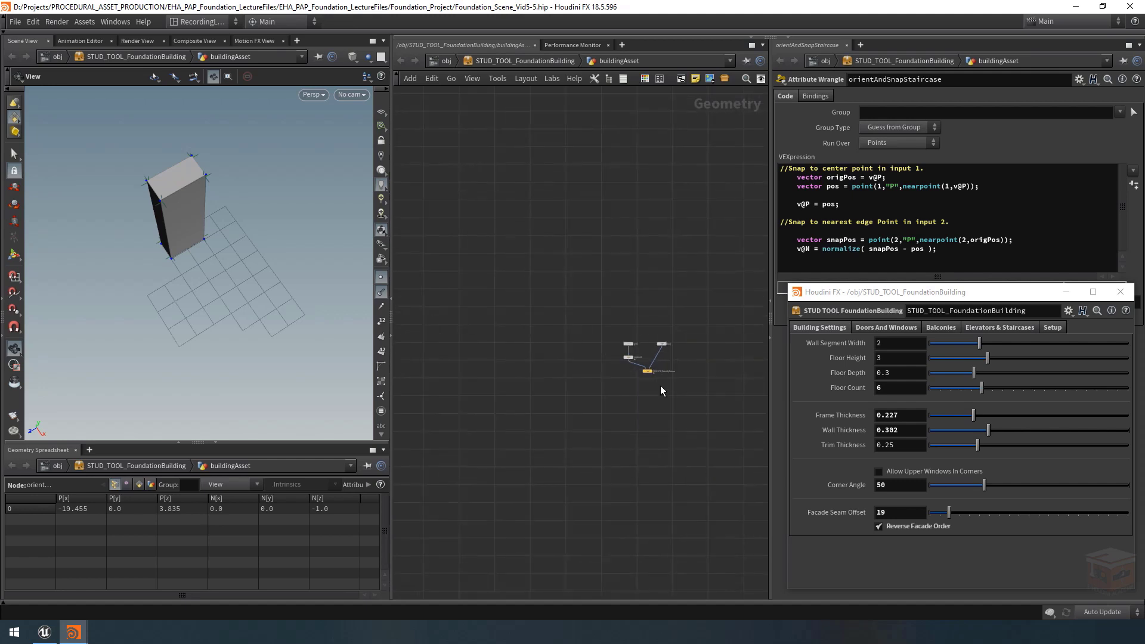
Return to the placement nodes and display the result of orientAndSnapElevators with its point normal
{"action": "middle_click_drag", "start_coordinate": [578, 456], "coordinate": [683, 421]}
{"action": "scroll", "coordinate": [651, 442], "scroll_direction": "up", "scroll_amount": 3}
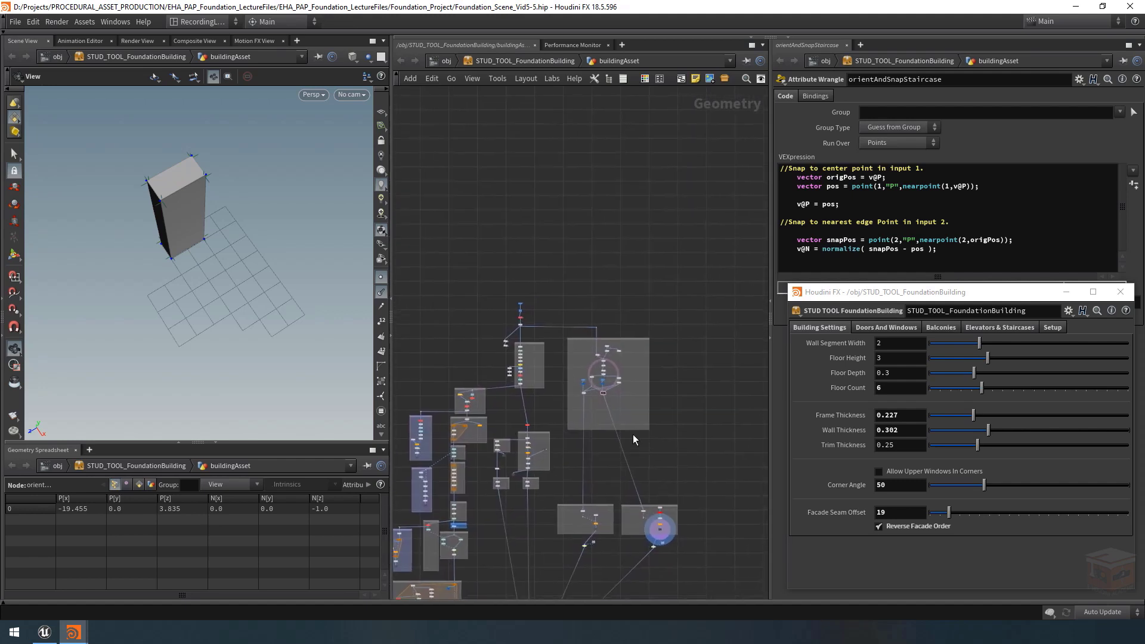
{"action": "scroll", "coordinate": [586, 391], "scroll_direction": "up", "scroll_amount": 6}
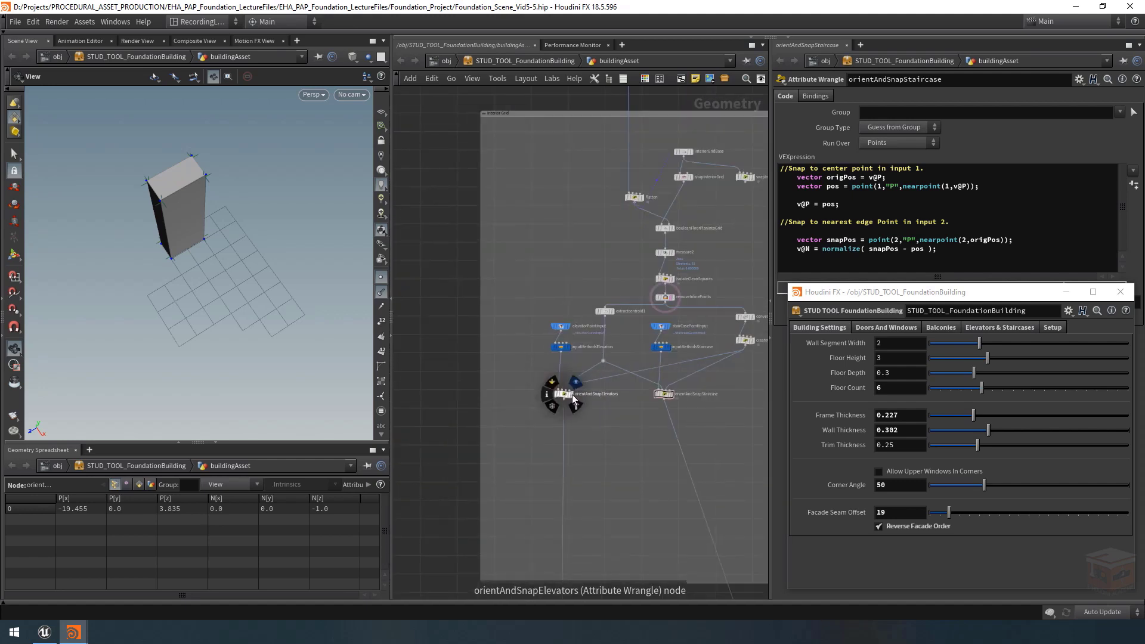
{"action": "left_click", "coordinate": [571, 394]}
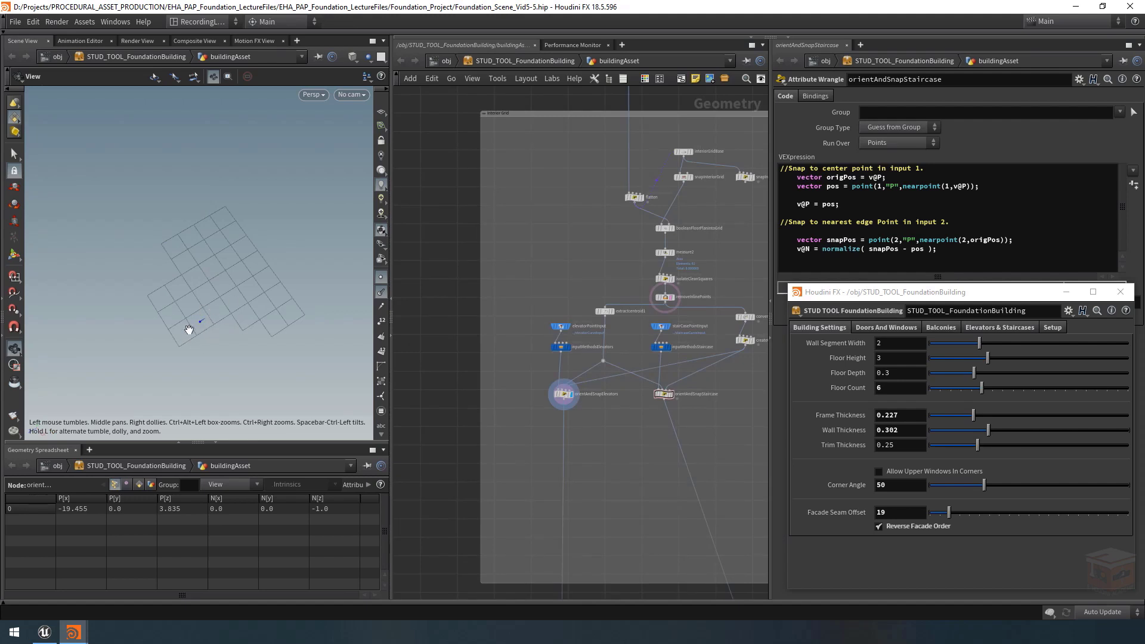
{"action": "scroll", "coordinate": [532, 229], "scroll_direction": "down", "scroll_amount": 2}
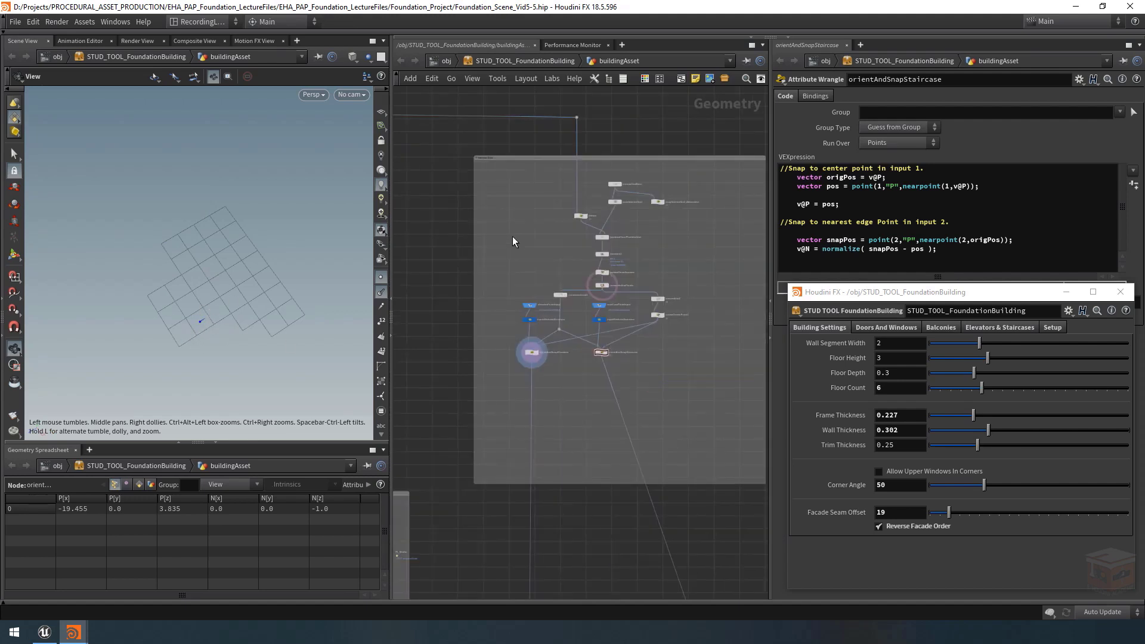
Go up to the object level, enter elevatorCurveInput and display its curve1 node
{"action": "left_click", "coordinate": [446, 61]}
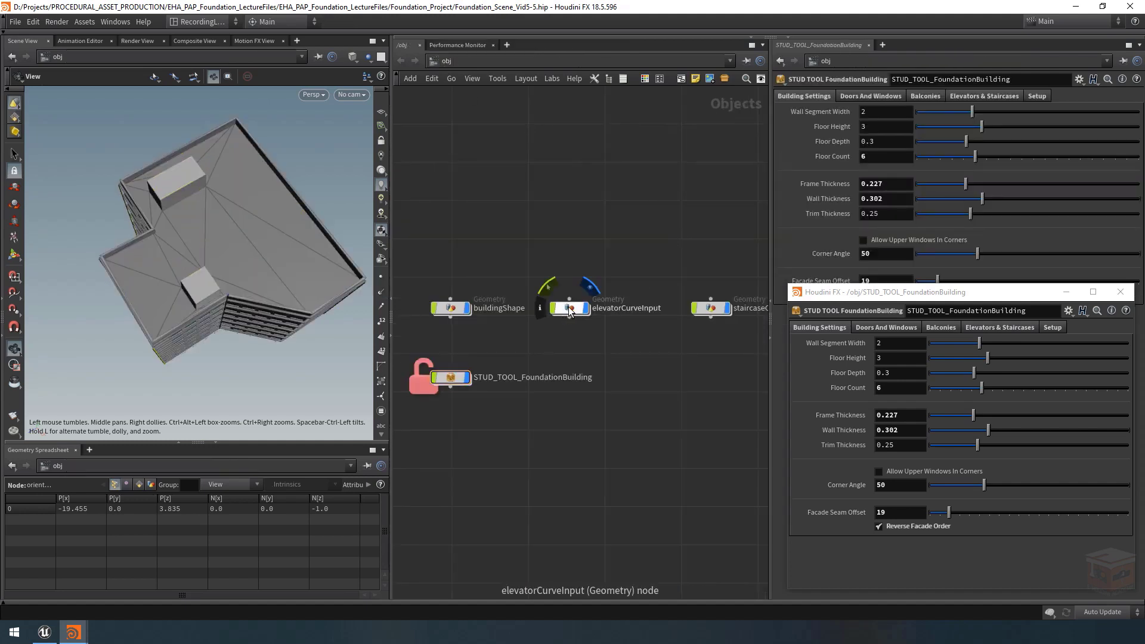
{"action": "double_click", "coordinate": [570, 312]}
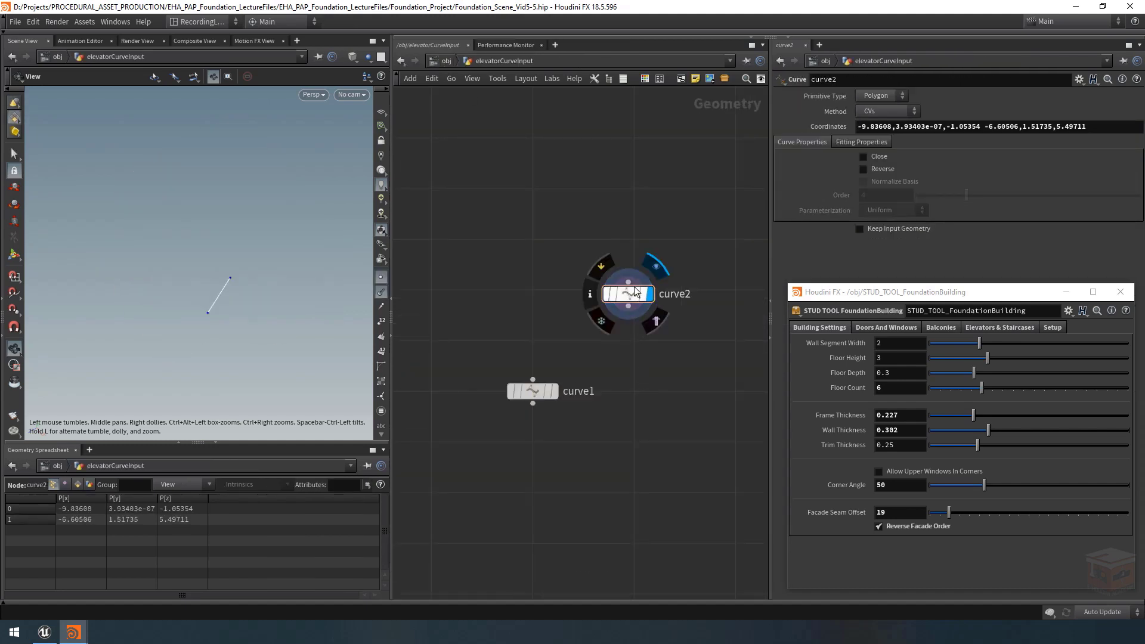
{"action": "left_click", "coordinate": [555, 393]}
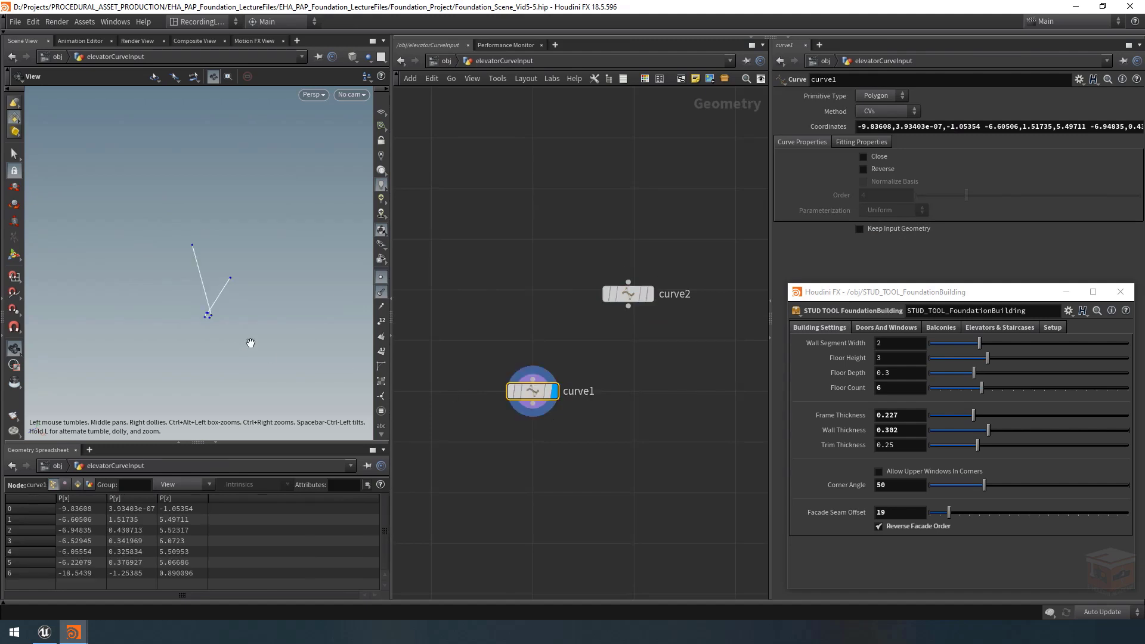
{"action": "scroll", "coordinate": [225, 317], "scroll_direction": "up", "scroll_amount": 5}
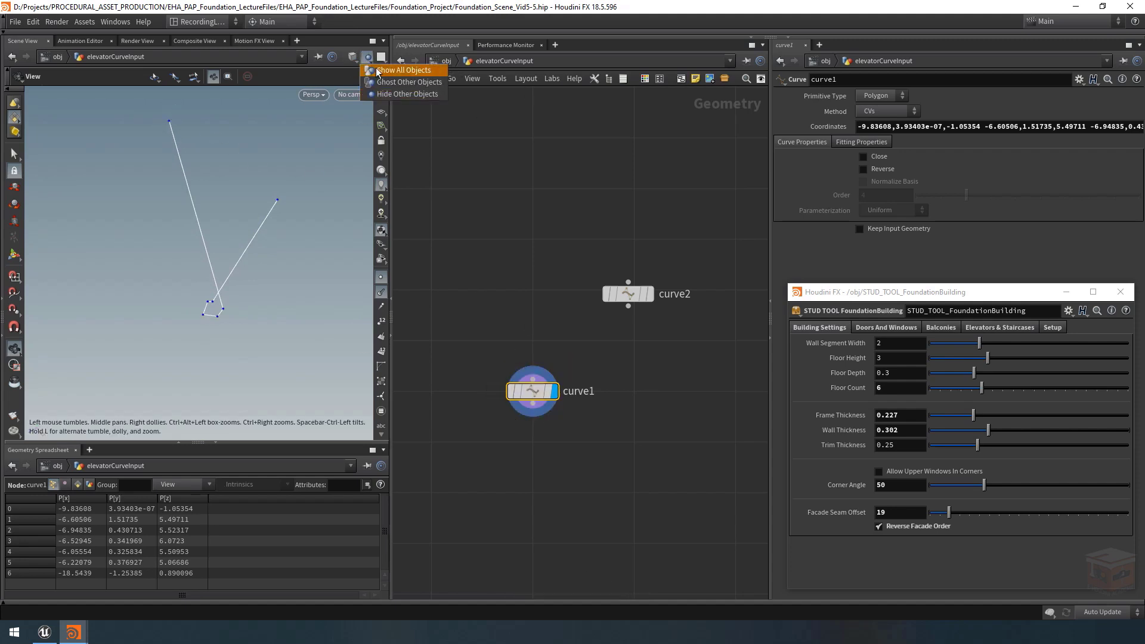
Ghost the other objects in the viewport and inspect curve1's points against the building's rooftop shafts
{"action": "left_click", "coordinate": [367, 57]}
{"action": "right_click", "coordinate": [367, 62]}
{"action": "left_click", "coordinate": [386, 83]}
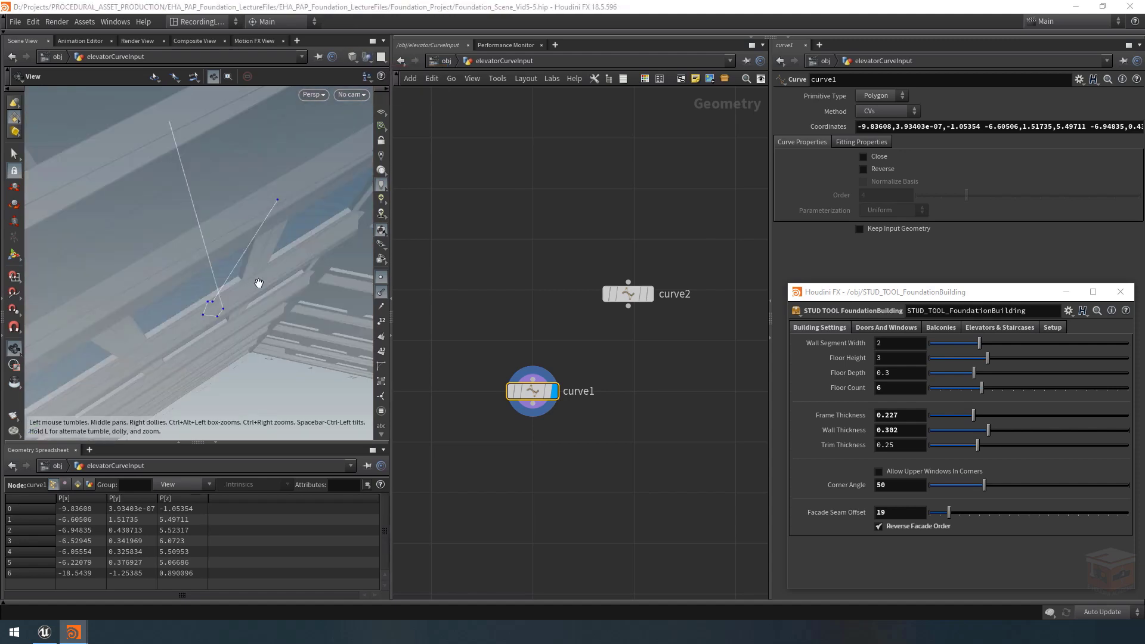
{"action": "right_click_drag", "start_coordinate": [256, 283], "coordinate": [63, 217]}
{"action": "left_click_drag", "start_coordinate": [63, 217], "coordinate": [148, 247]}
{"action": "left_click_drag", "start_coordinate": [253, 199], "coordinate": [237, 235]}
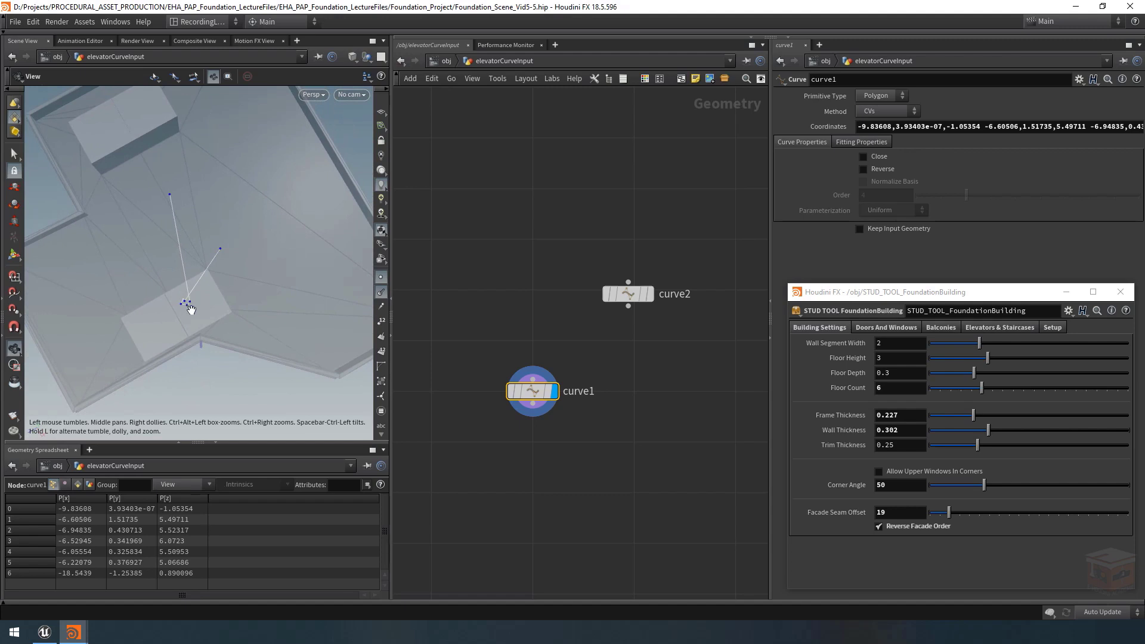
{"action": "left_click_drag", "start_coordinate": [203, 162], "coordinate": [183, 293]}
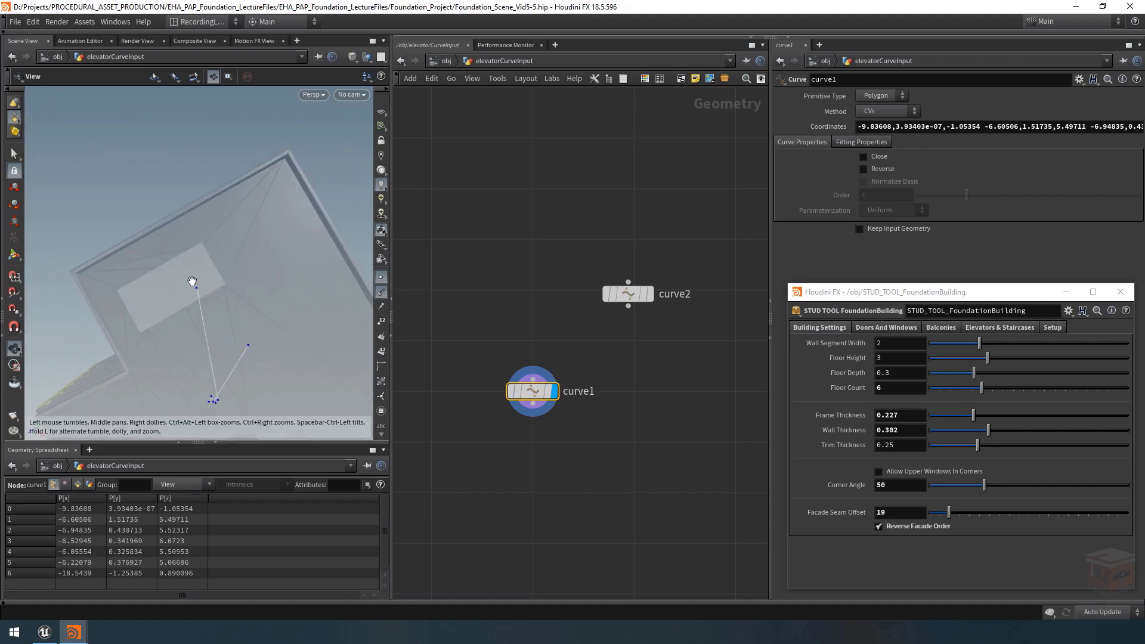
{"action": "left_click_drag", "start_coordinate": [251, 286], "coordinate": [274, 246]}
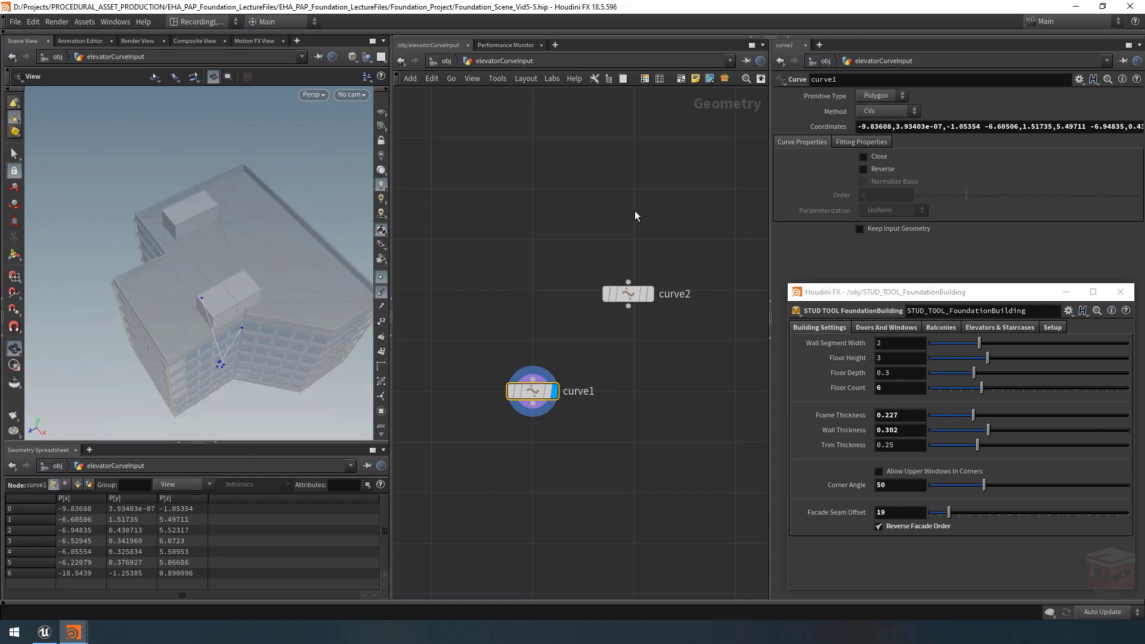
Go up to the object level, enter staircaseCurveInput, display curve1 and inspect its points against the rooftop shaft
{"action": "left_click", "coordinate": [446, 61]}
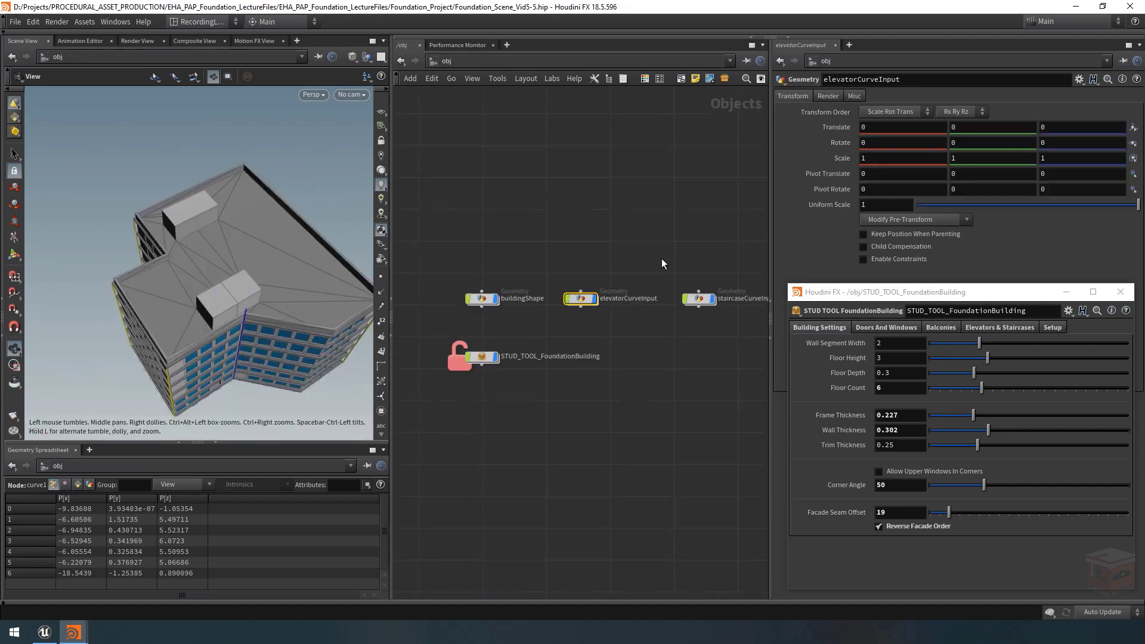
{"action": "left_click", "coordinate": [531, 305]}
{"action": "double_click", "coordinate": [530, 305]}
{"action": "scroll", "coordinate": [587, 290], "scroll_direction": "up", "scroll_amount": 3}
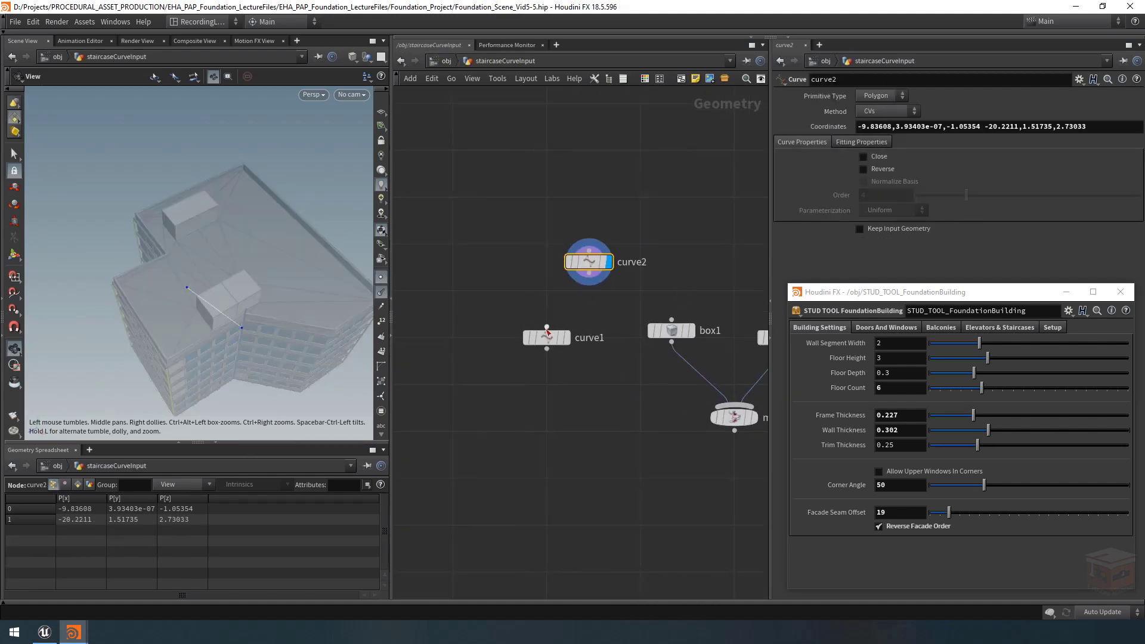
{"action": "left_click", "coordinate": [569, 343]}
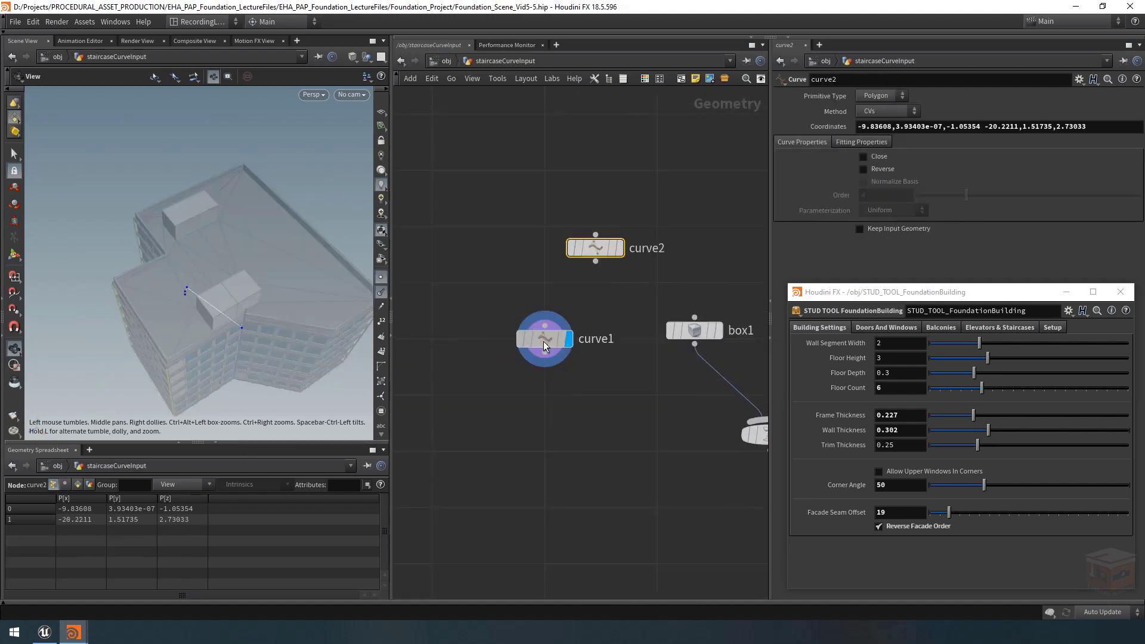
{"action": "scroll", "coordinate": [197, 276], "scroll_direction": "up", "scroll_amount": 3}
{"action": "mouse_move", "coordinate": [227, 250]}
{"action": "left_mouse_down"}
{"action": "mouse_move", "coordinate": [199, 243]}
{"action": "mouse_move", "coordinate": [191, 215]}
{"action": "mouse_move", "coordinate": [232, 254]}
{"action": "mouse_move", "coordinate": [260, 260]}
{"action": "mouse_move", "coordinate": [225, 261]}
{"action": "left_mouse_up"}
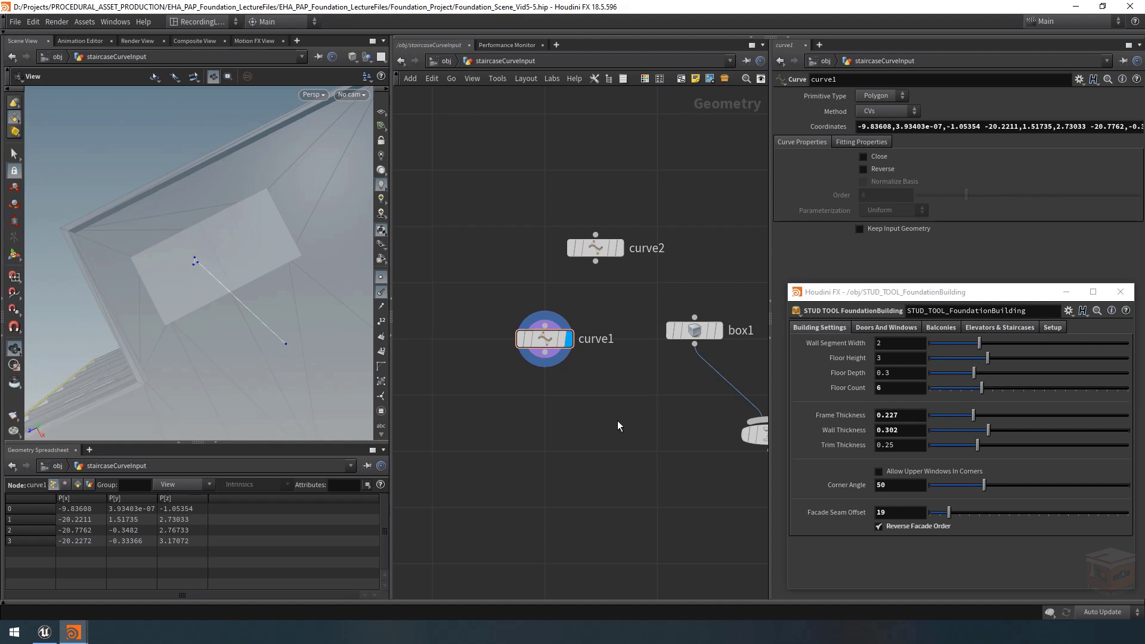
{"action": "scroll", "coordinate": [621, 427], "scroll_direction": "down", "scroll_amount": 5}
Return to the buildingAsset network inside STUD_TOOL_FoundationBuilding and display its output0 node
{"action": "left_click", "coordinate": [445, 62]}
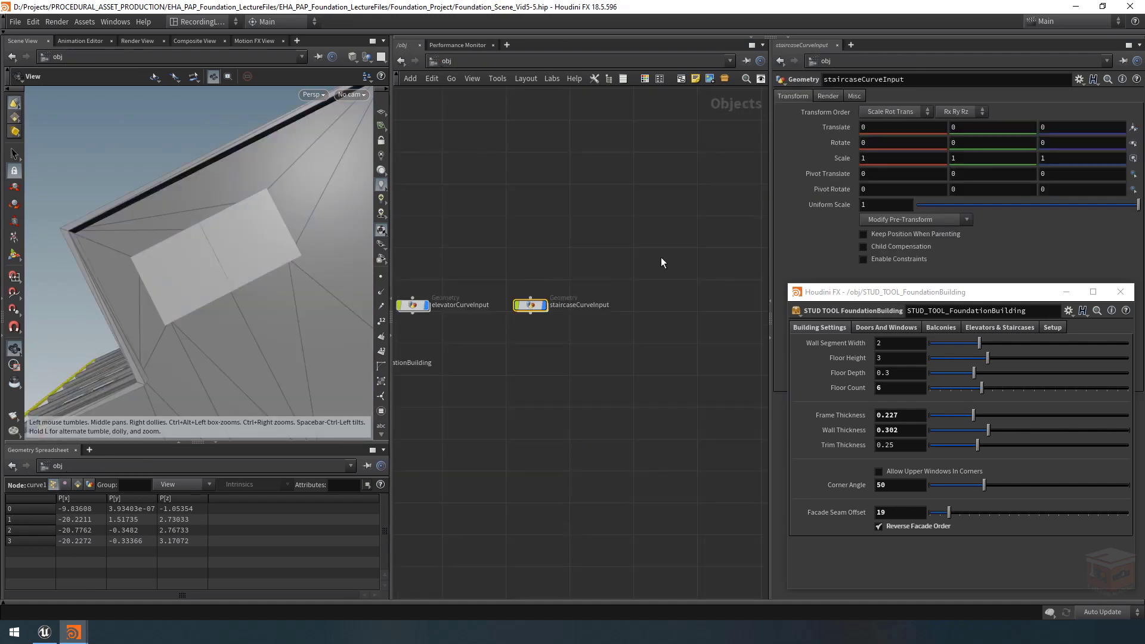
{"action": "middle_click_drag", "start_coordinate": [460, 395], "coordinate": [591, 391]}
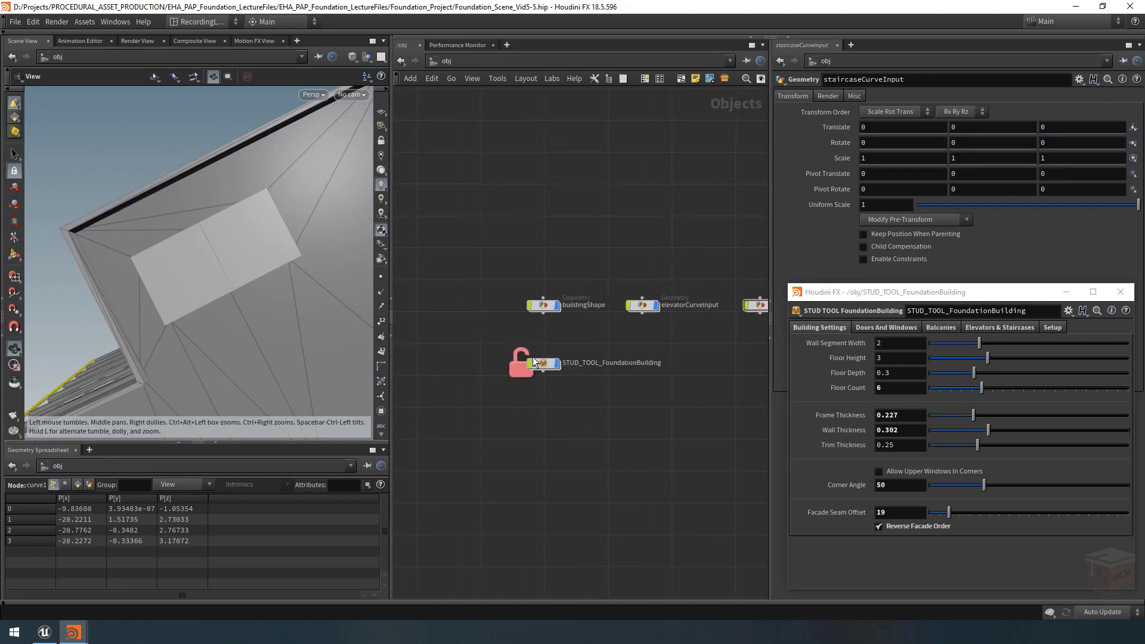
{"action": "double_click", "coordinate": [544, 364]}
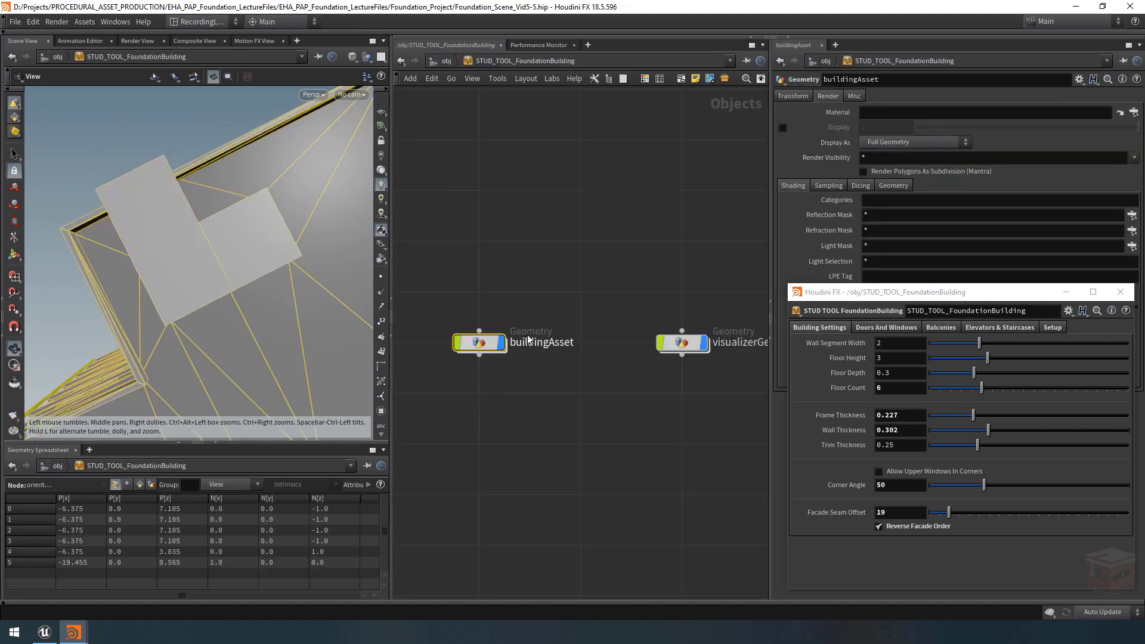
{"action": "double_click", "coordinate": [477, 336]}
{"action": "left_click_drag", "start_coordinate": [284, 315], "coordinate": [288, 293]}
{"action": "scroll", "coordinate": [602, 391], "scroll_direction": "down", "scroll_amount": 9}
{"action": "middle_click_drag", "start_coordinate": [654, 377], "coordinate": [672, 238]}
{"action": "scroll", "coordinate": [580, 442], "scroll_direction": "up", "scroll_amount": 5}
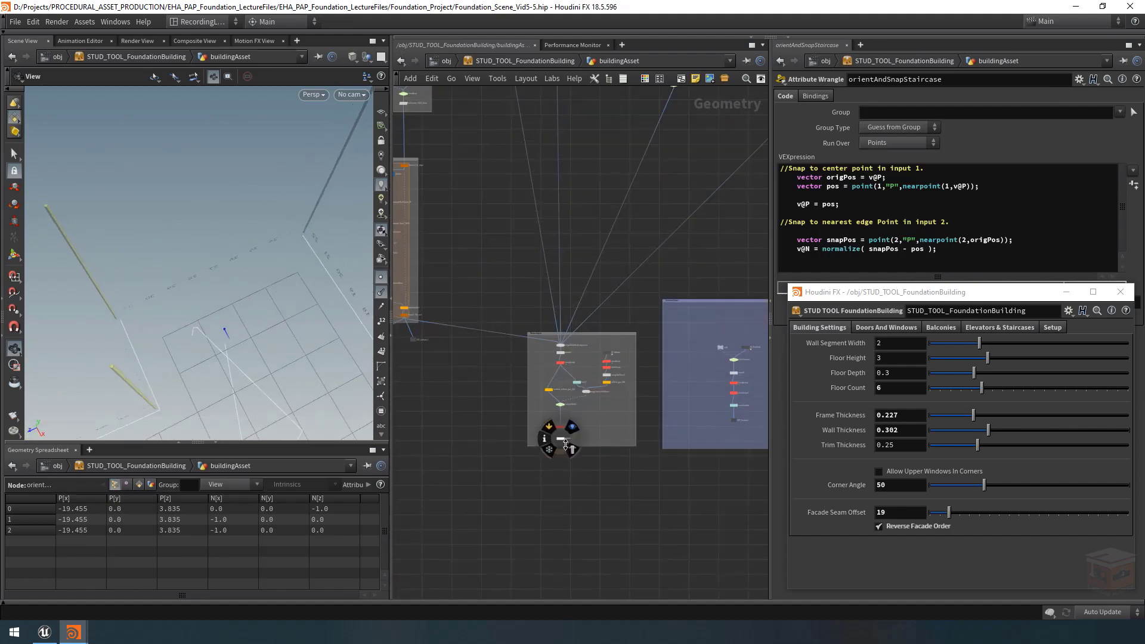
{"action": "left_click", "coordinate": [563, 428]}
Hide the point markers and normals in the viewport and view the building's rooftop shafts from above
{"action": "right_click_drag", "start_coordinate": [272, 265], "coordinate": [217, 295]}
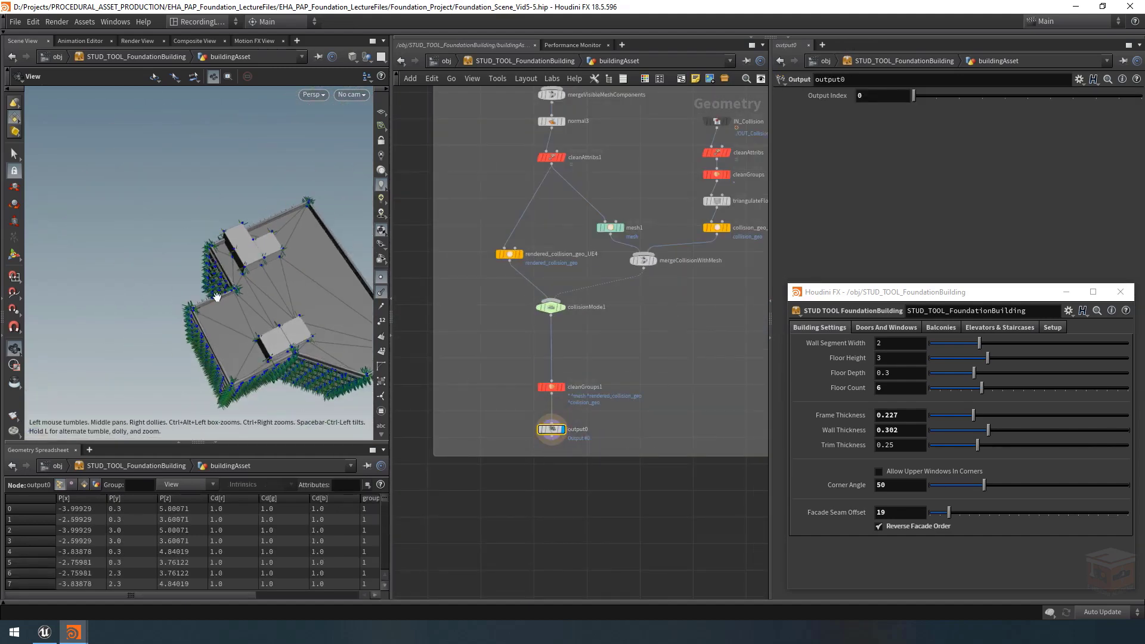
{"action": "left_click_drag", "start_coordinate": [217, 294], "coordinate": [221, 266]}
{"action": "right_click_drag", "start_coordinate": [220, 266], "coordinate": [249, 242]}
{"action": "middle_click_drag", "start_coordinate": [249, 243], "coordinate": [253, 276]}
{"action": "left_click", "coordinate": [380, 277]}
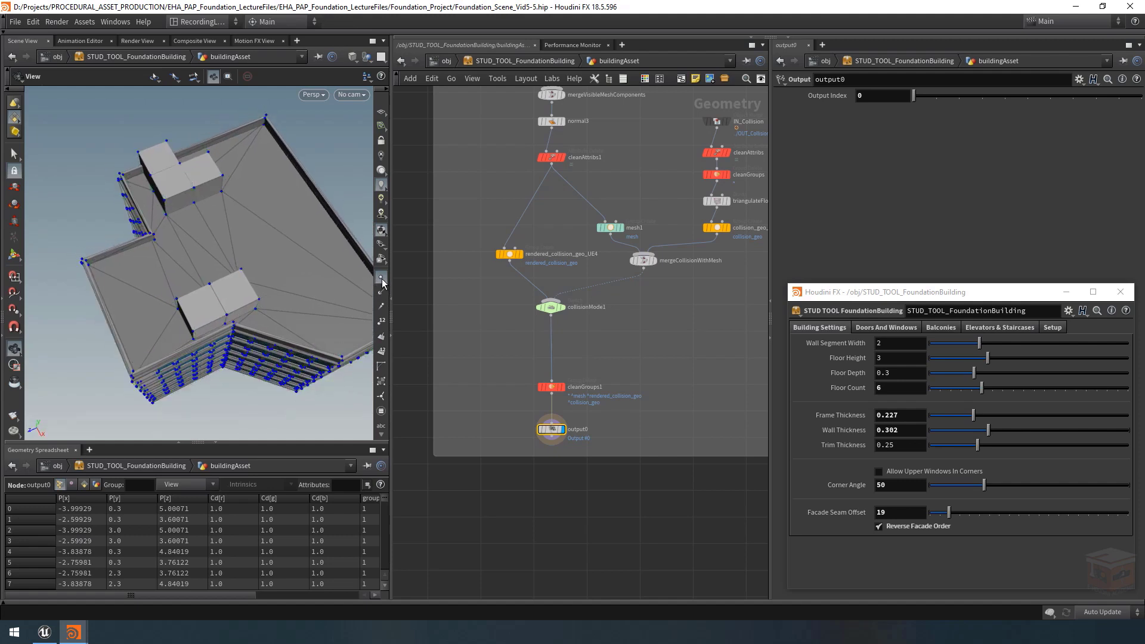
{"action": "left_click_drag", "start_coordinate": [276, 258], "coordinate": [161, 223]}
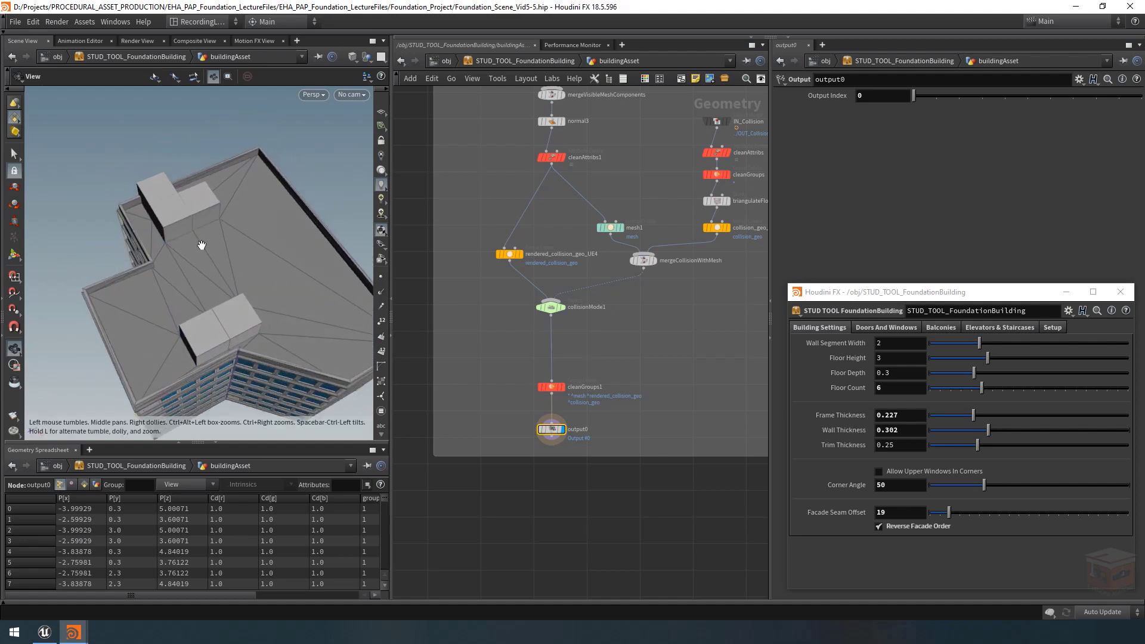
Show primitive numbers and check the rooftop shafts for overlapping duplicate geometry
{"action": "left_click", "coordinate": [381, 353]}
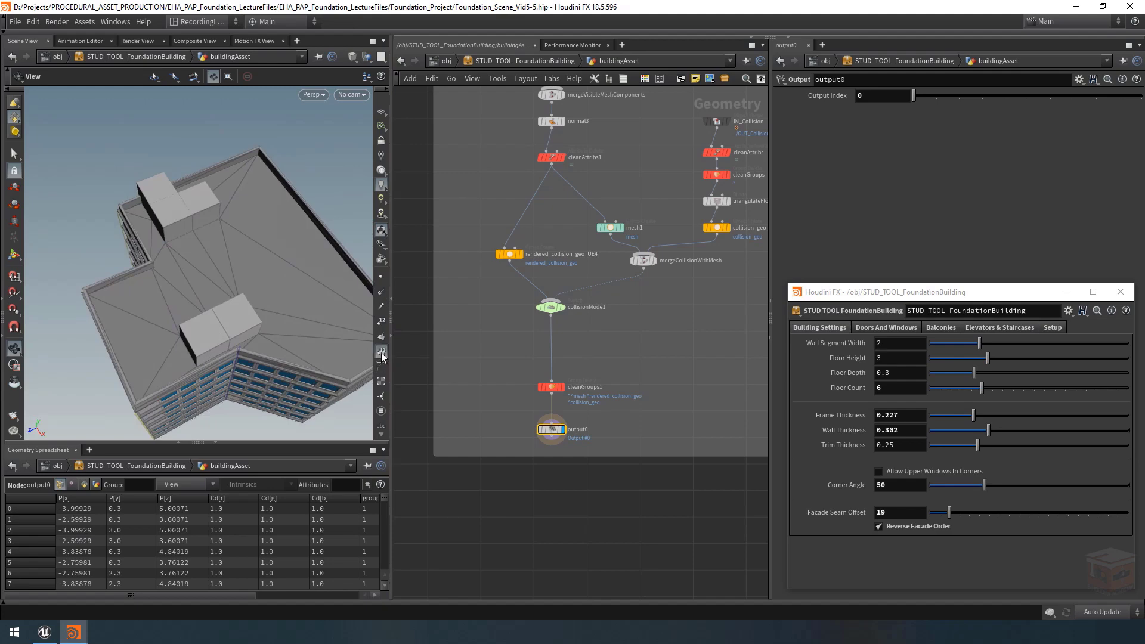
{"action": "right_click_drag", "start_coordinate": [218, 346], "coordinate": [346, 320]}
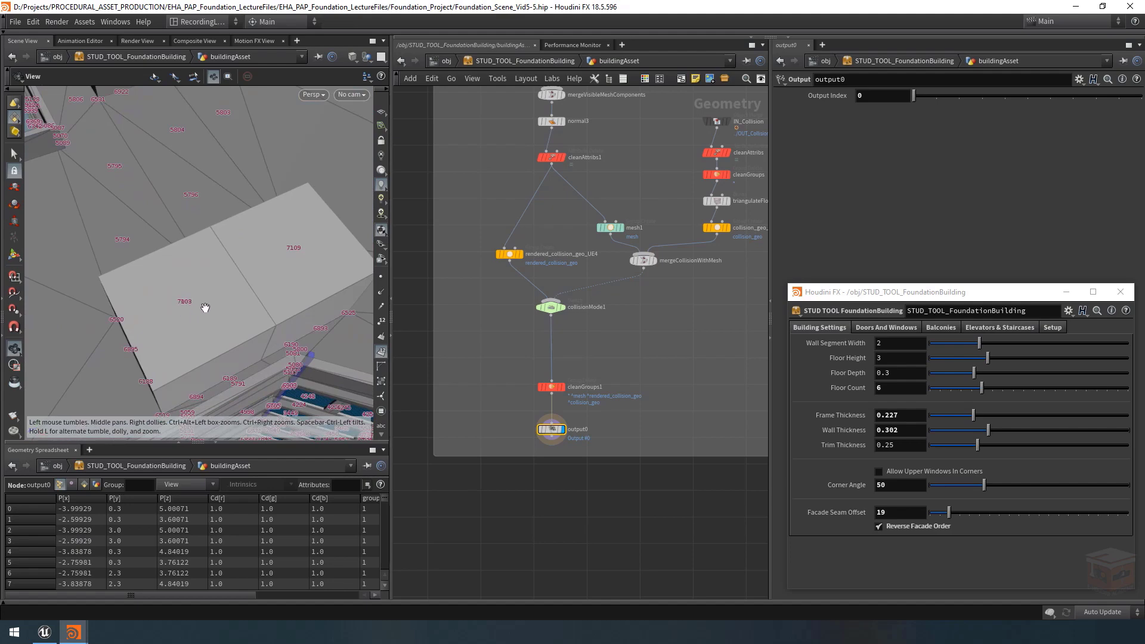
{"action": "mouse_move", "coordinate": [209, 316]}
{"action": "left_mouse_down"}
{"action": "mouse_move", "coordinate": [166, 322]}
{"action": "mouse_move", "coordinate": [312, 281]}
{"action": "mouse_move", "coordinate": [200, 316]}
{"action": "mouse_move", "coordinate": [222, 319]}
{"action": "left_mouse_up"}
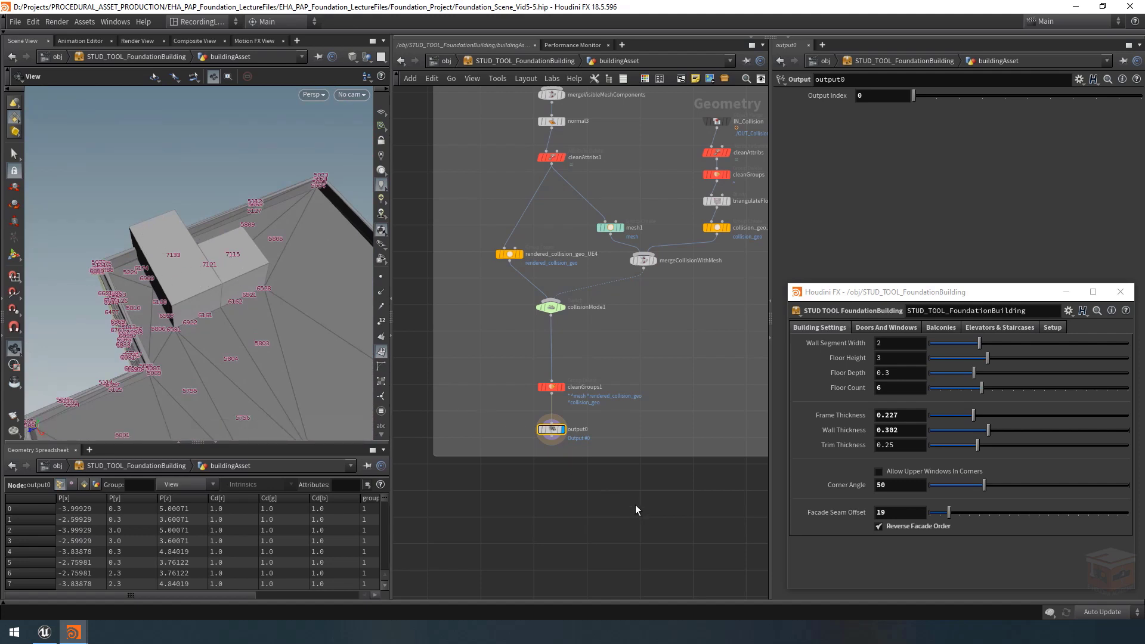
Return to the placement nodes, display orientAndSnapElevators and examine the snapped elevator points and their normals on the grid
{"action": "scroll", "coordinate": [626, 507], "scroll_direction": "down", "scroll_amount": 10}
{"action": "middle_click_drag", "start_coordinate": [647, 350], "coordinate": [576, 494]}
{"action": "scroll", "coordinate": [617, 309], "scroll_direction": "up", "scroll_amount": 9}
{"action": "middle_click_drag", "start_coordinate": [559, 356], "coordinate": [549, 393]}
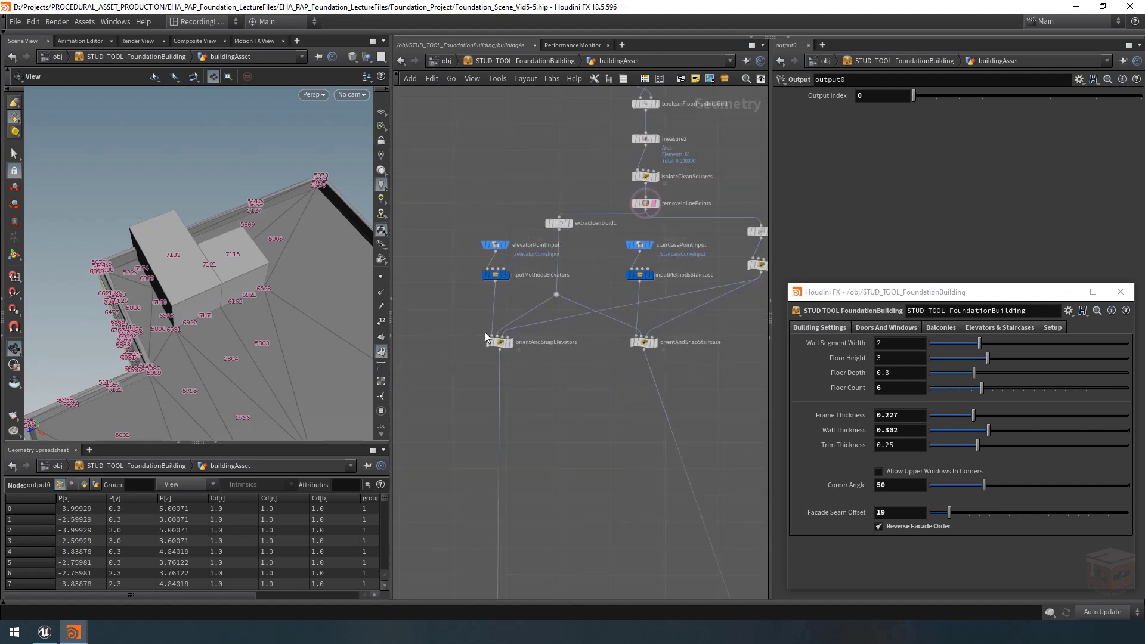
{"action": "left_click", "coordinate": [497, 332]}
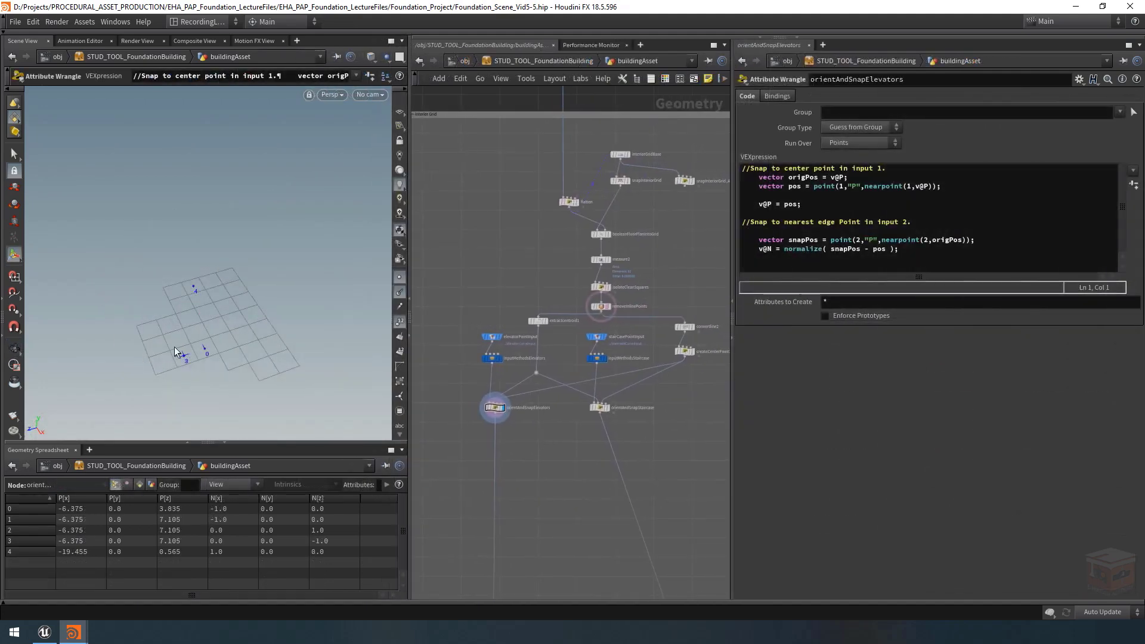
{"action": "key", "text": "Escape"}
{"action": "left_click_drag", "start_coordinate": [179, 358], "coordinate": [405, 356]}
{"action": "key", "text": "Return"}
{"action": "right_click_drag", "start_coordinate": [183, 333], "coordinate": [210, 328], "text": "alt"}
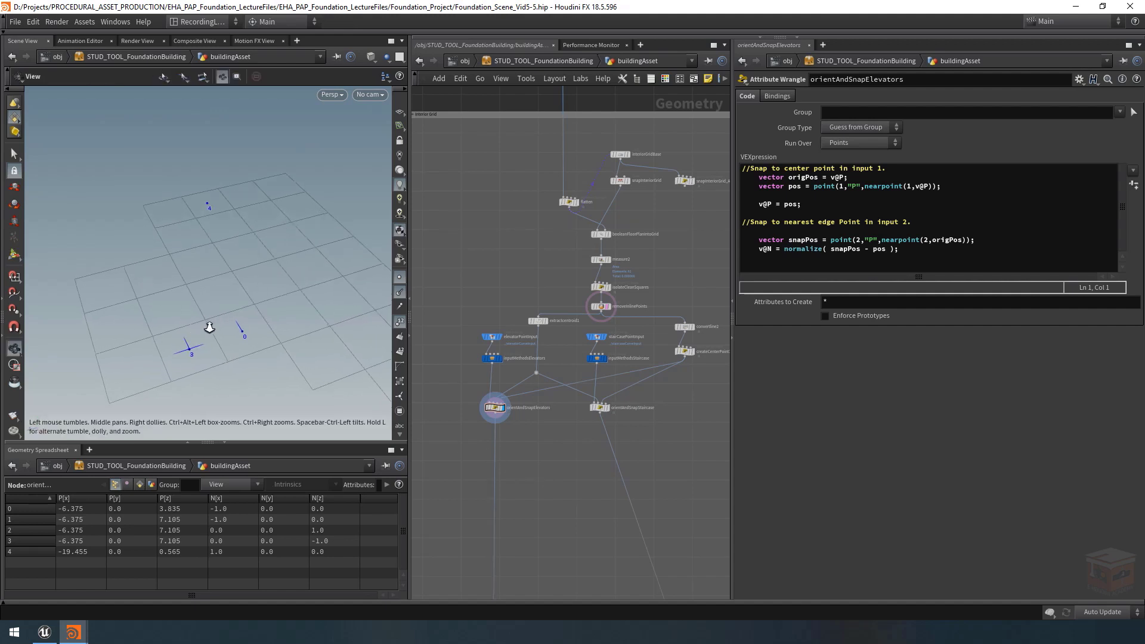
{"action": "left_click_drag", "start_coordinate": [210, 328], "coordinate": [193, 334], "text": "alt"}
{"action": "middle_click_drag", "start_coordinate": [193, 334], "coordinate": [188, 287], "text": "alt"}
{"action": "right_click_drag", "start_coordinate": [188, 287], "coordinate": [205, 293], "text": "alt"}
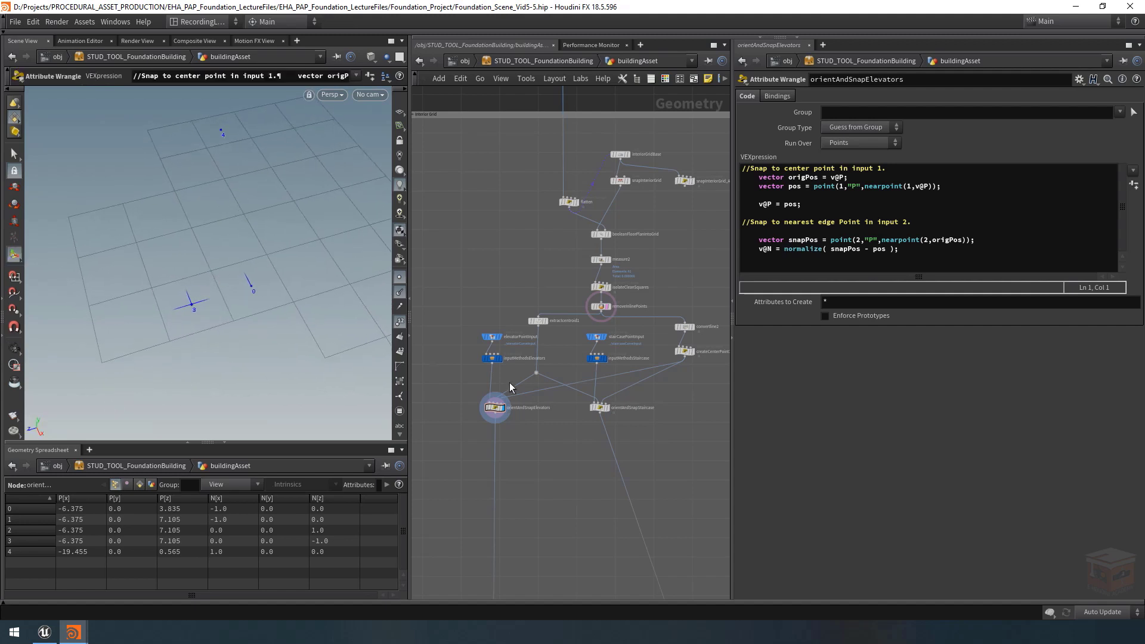
Display inputMethodsElevators and inspect the unsnapped elevator points within the grid cells
{"action": "scroll", "coordinate": [503, 359], "scroll_direction": "up", "scroll_amount": 4}
{"action": "left_click", "coordinate": [500, 359]}
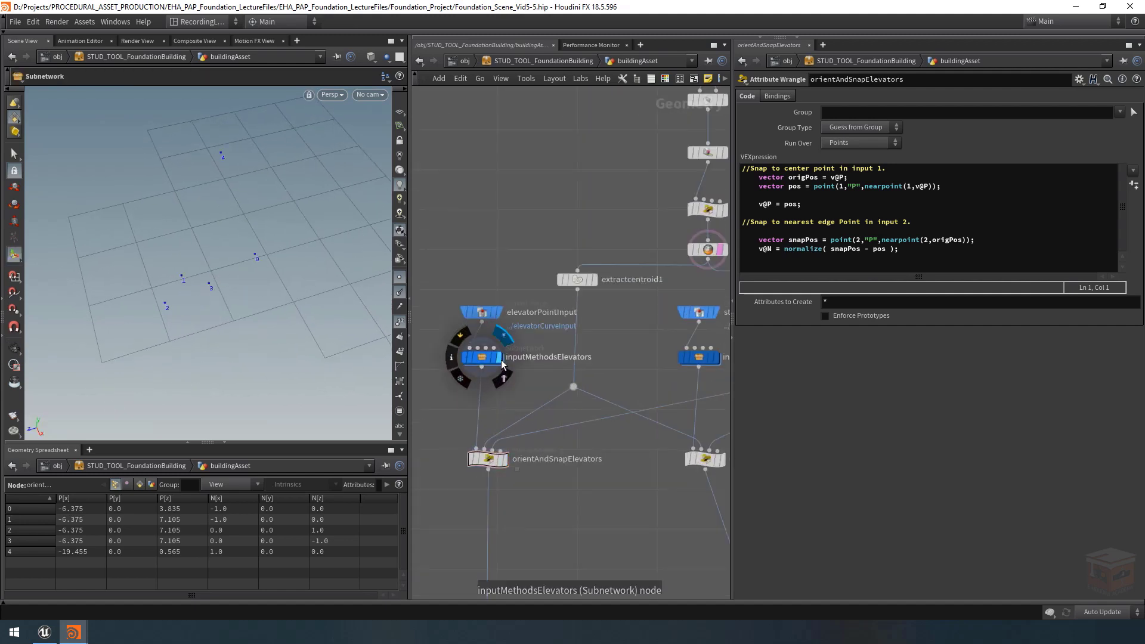
{"action": "left_click_drag", "start_coordinate": [201, 287], "coordinate": [185, 289], "text": "alt"}
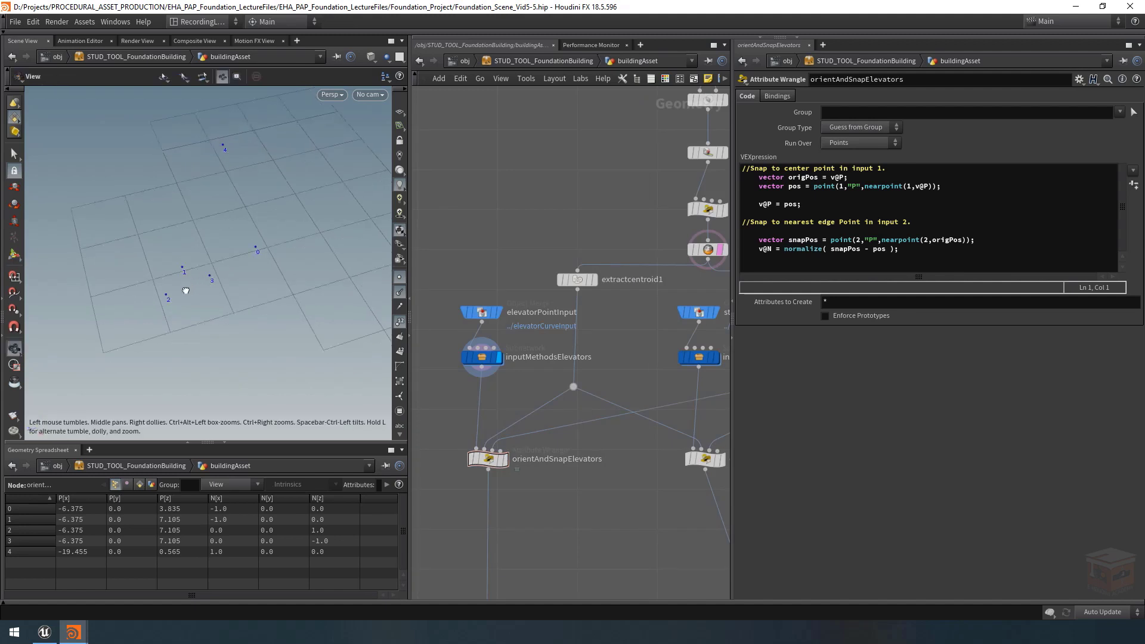
{"action": "middle_click_drag", "start_coordinate": [184, 289], "coordinate": [186, 174], "text": "alt"}
{"action": "left_click_drag", "start_coordinate": [585, 444], "coordinate": [457, 495]}
{"action": "middle_click_drag", "start_coordinate": [225, 133], "coordinate": [197, 286], "text": "alt"}
{"action": "mouse_move", "coordinate": [197, 286]}
{"action": "left_mouse_down", "text": "alt"}
{"action": "mouse_move", "coordinate": [205, 276]}
{"action": "mouse_move", "coordinate": [193, 287]}
{"action": "mouse_move", "coordinate": [187, 270]}
{"action": "left_mouse_up", "text": "alt"}
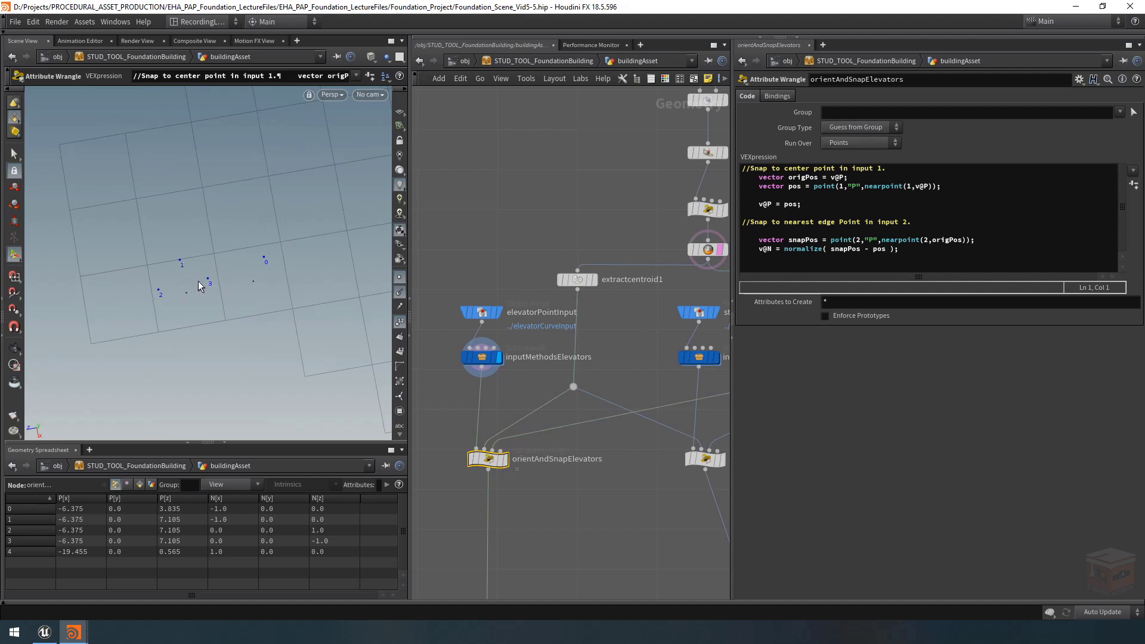
Display orientAndSnapElevators again to compare the snapped points with the original input points
{"action": "key", "text": "Escape"}
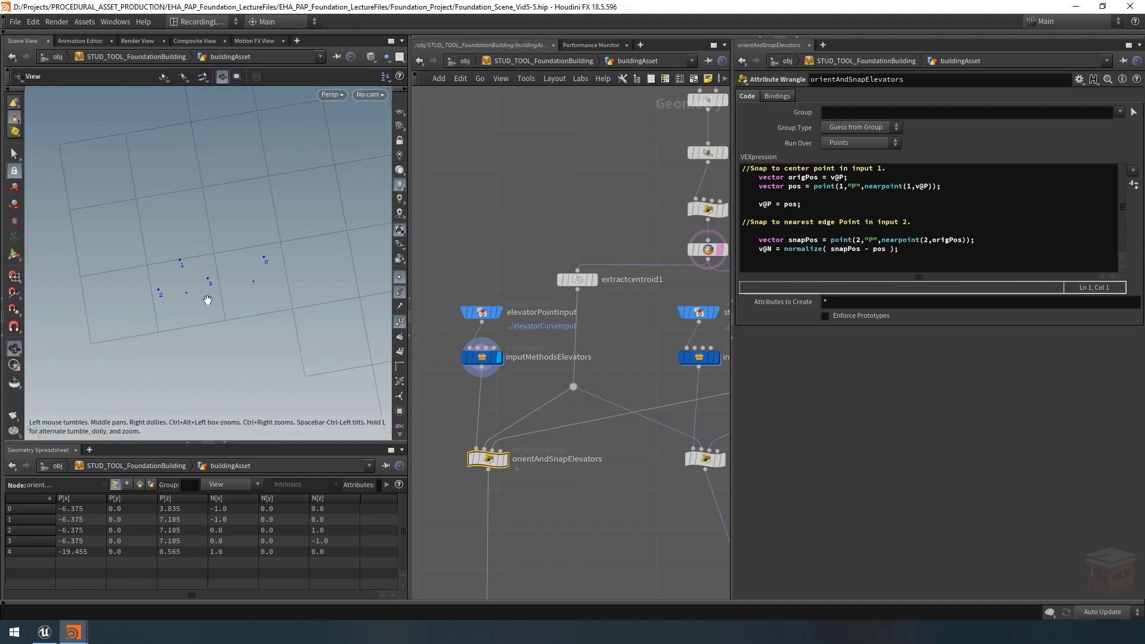
{"action": "left_click_drag", "start_coordinate": [210, 299], "coordinate": [215, 274]}
{"action": "key", "text": "Return"}
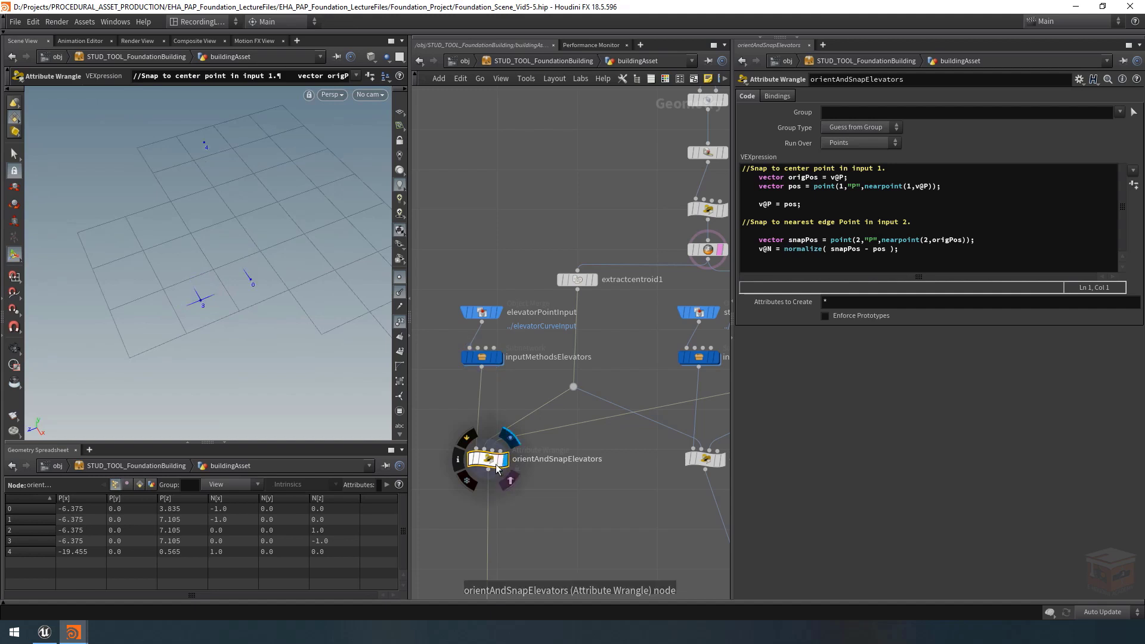
{"action": "left_click", "coordinate": [509, 465]}
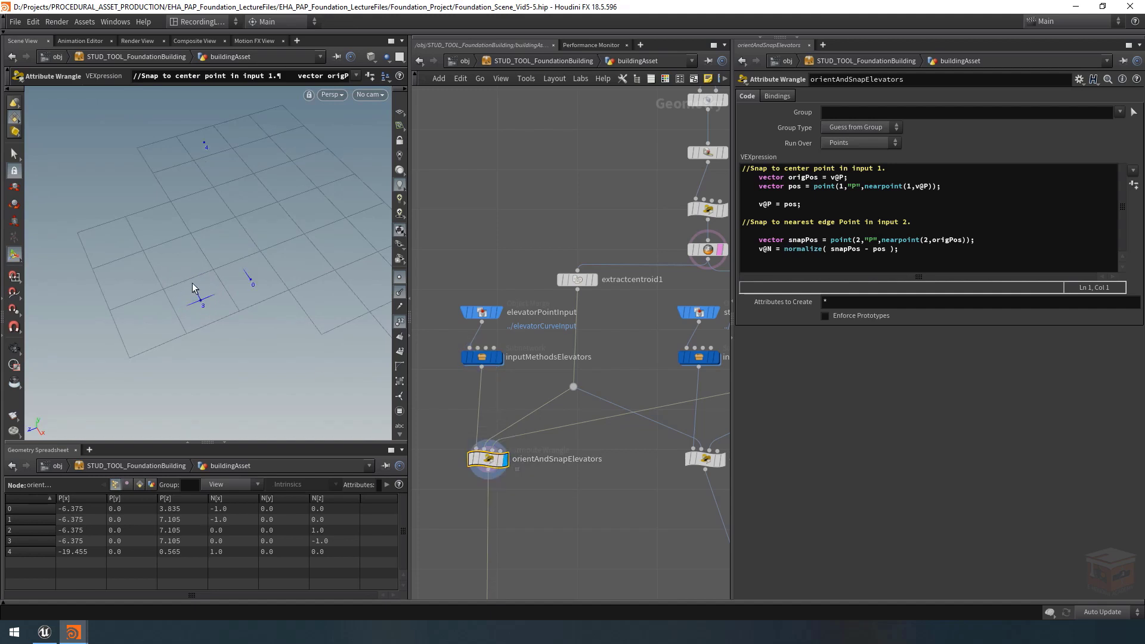
Insert a Fuse node directly after orientAndSnapElevators, on its wire to flattenAndRaiseOnTopOfFloor, and display it
{"action": "middle_click_drag", "start_coordinate": [557, 514], "coordinate": [515, 448]}
{"action": "scroll", "coordinate": [538, 453], "scroll_direction": "down", "scroll_amount": 1}
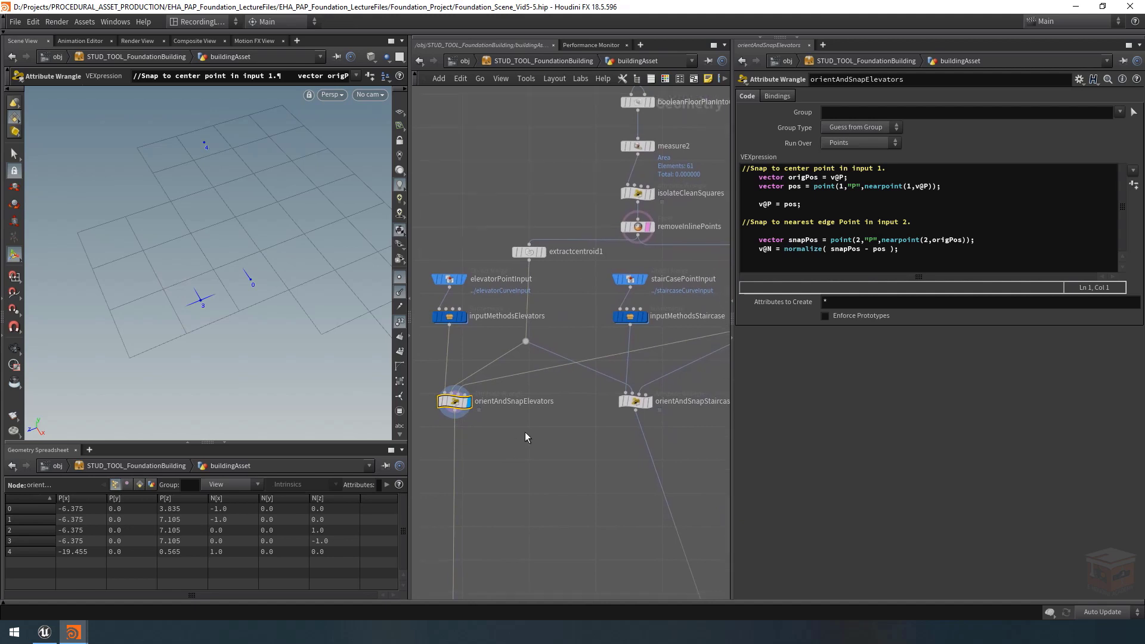
{"action": "key", "text": "Tab"}
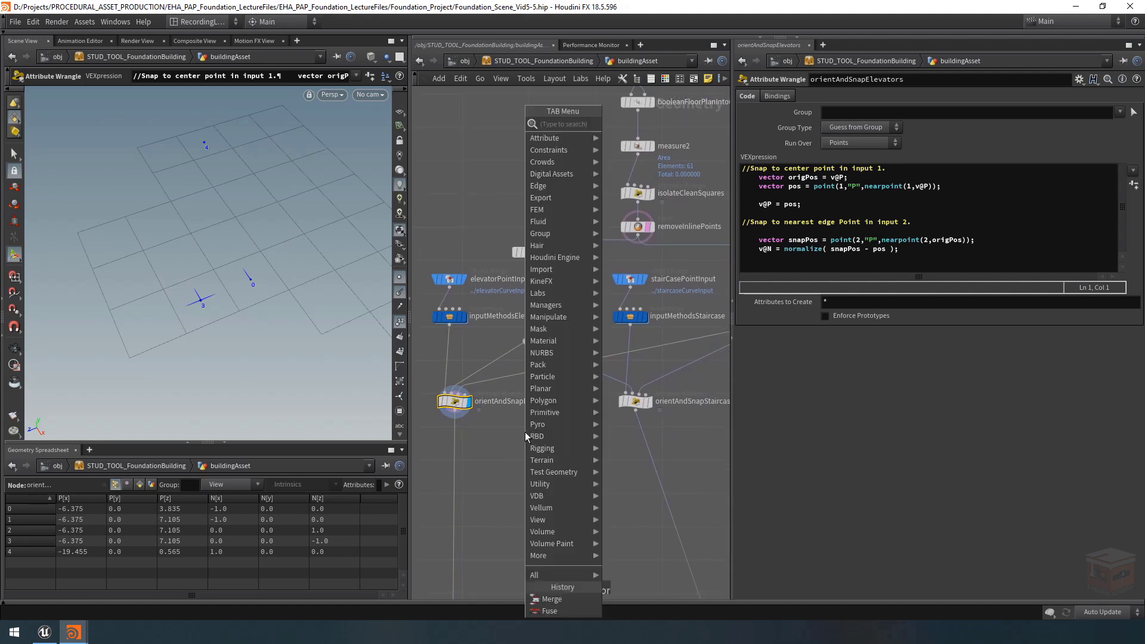
{"action": "type", "text": "fuse"}
{"action": "key", "text": "Return"}
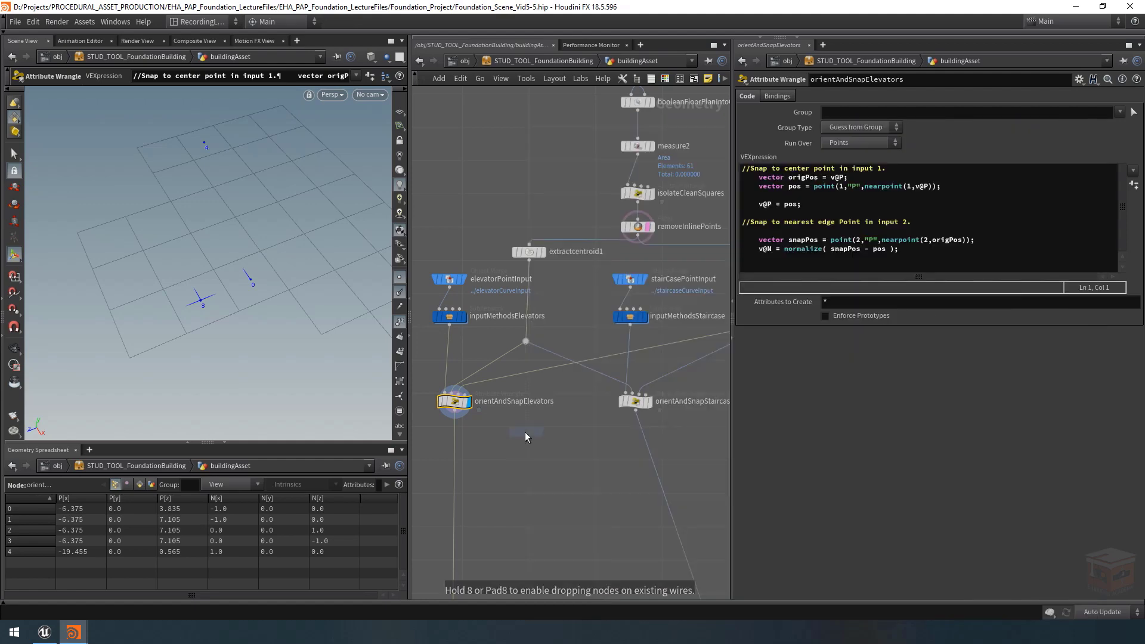
{"action": "left_click", "coordinate": [472, 459]}
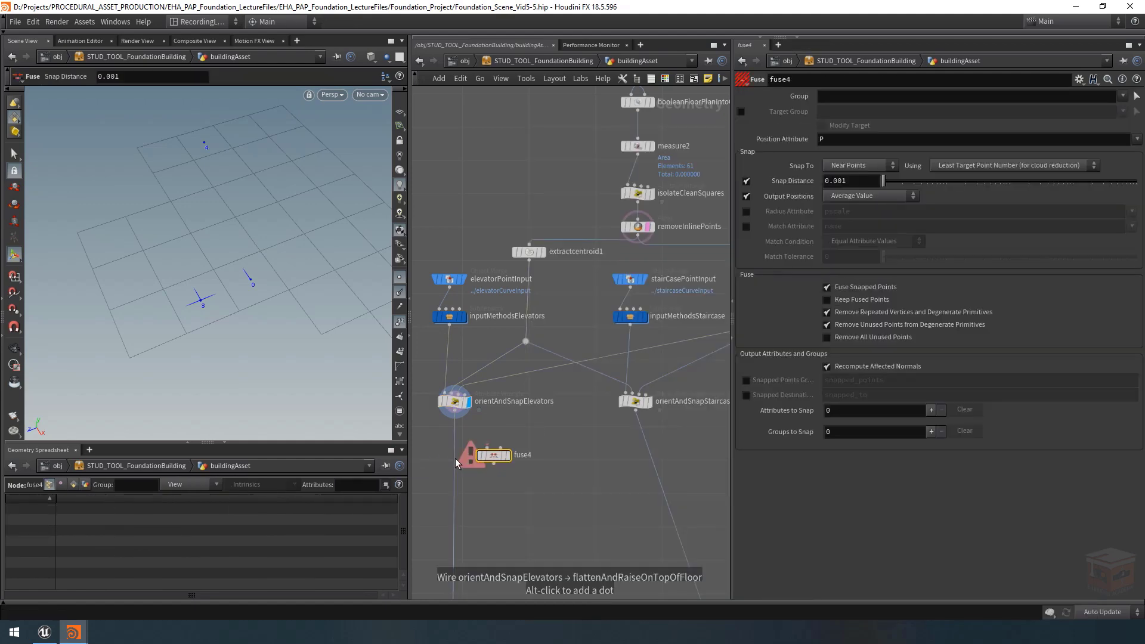
{"action": "left_click_drag", "start_coordinate": [471, 463], "coordinate": [460, 461]}
{"action": "left_click", "coordinate": [468, 459]}
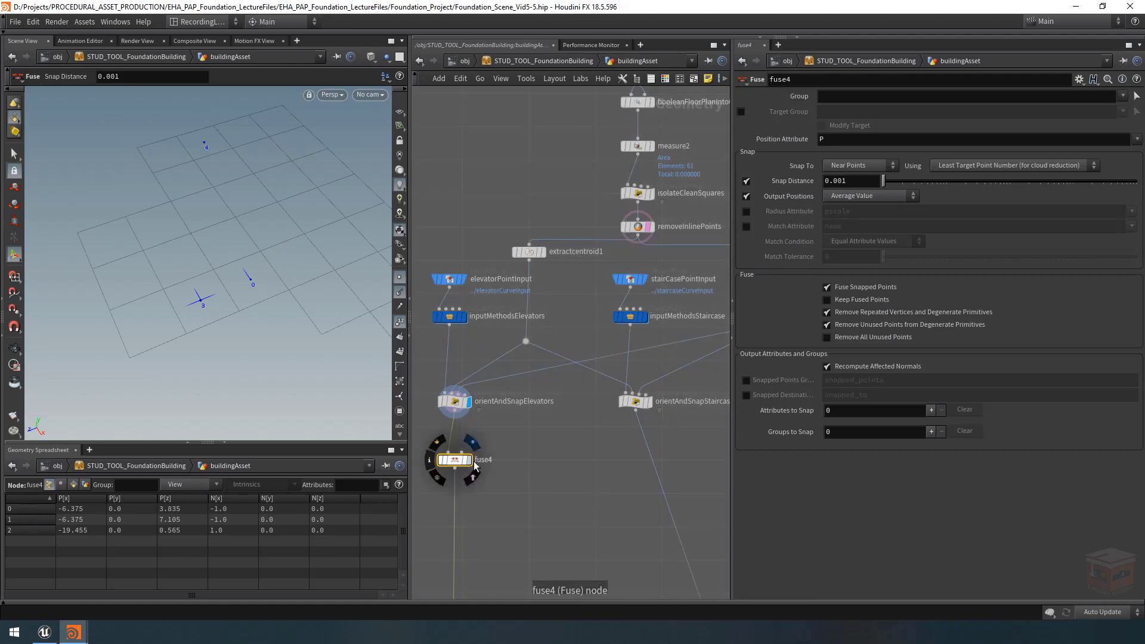
Rename the new Fuse node to fuseOverlap_NFromFirst
{"action": "middle_click_drag", "start_coordinate": [517, 461], "coordinate": [542, 458]}
{"action": "left_click", "coordinate": [514, 460]}
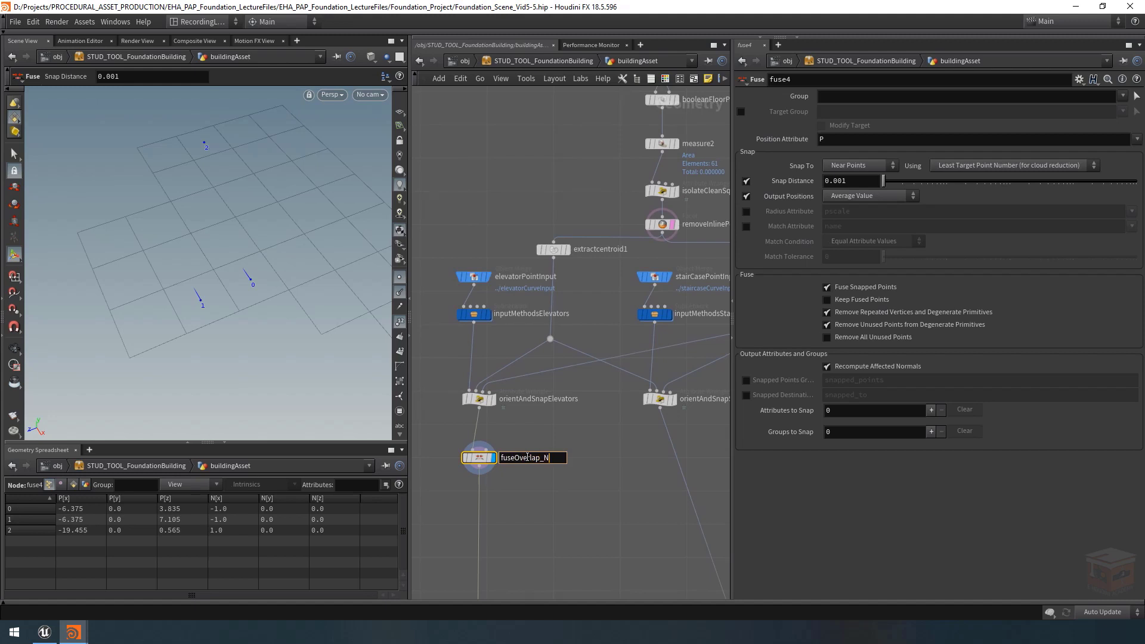
{"action": "type", "text": "fuseOverlap_NFromFirst"}
{"action": "key", "text": "Return"}
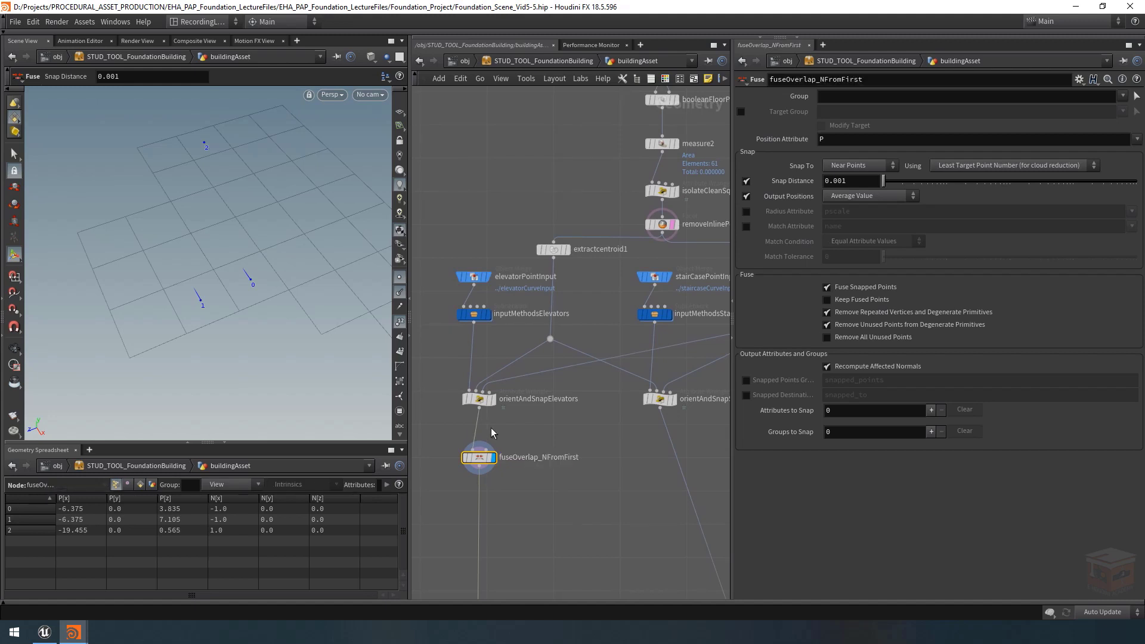
Compare the elevator points at orientAndSnapElevators, inputMethodsElevators and fuseOverlap_NFromFirst, ending with the fused result displayed
{"action": "mouse_move", "coordinate": [495, 457]}
{"action": "left_click", "coordinate": [495, 400]}
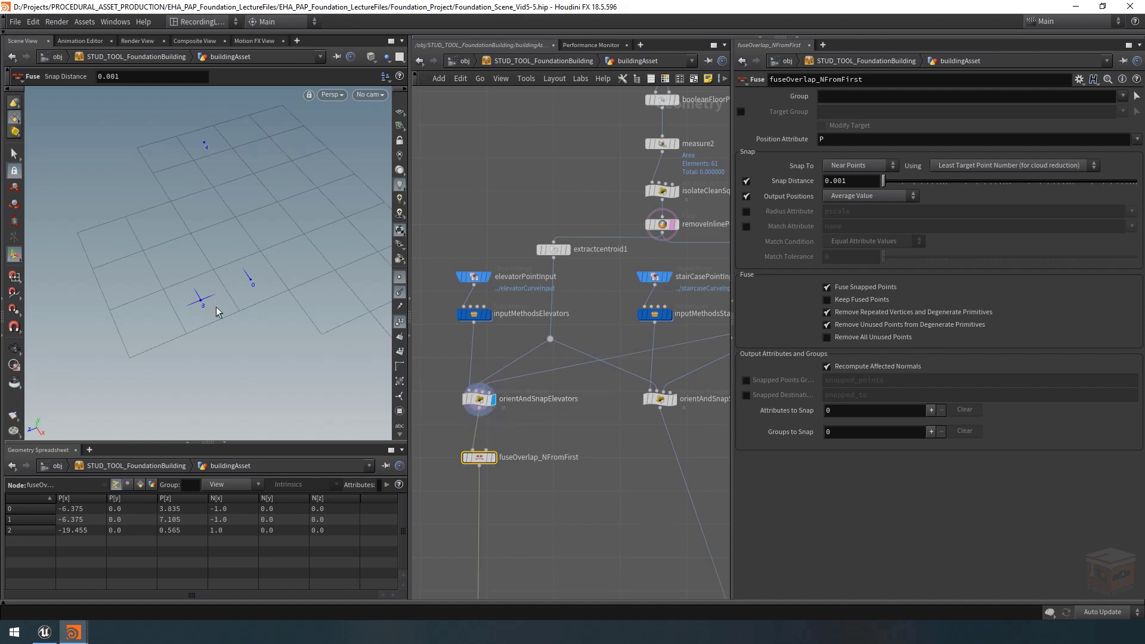
{"action": "left_click", "coordinate": [493, 457]}
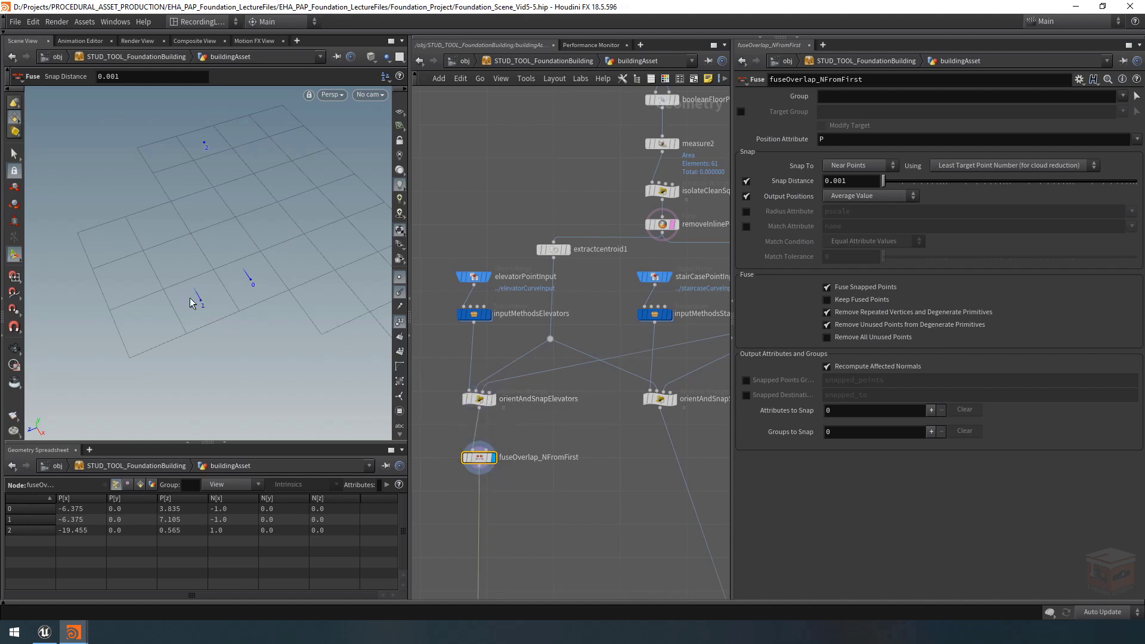
{"action": "left_click", "coordinate": [489, 315]}
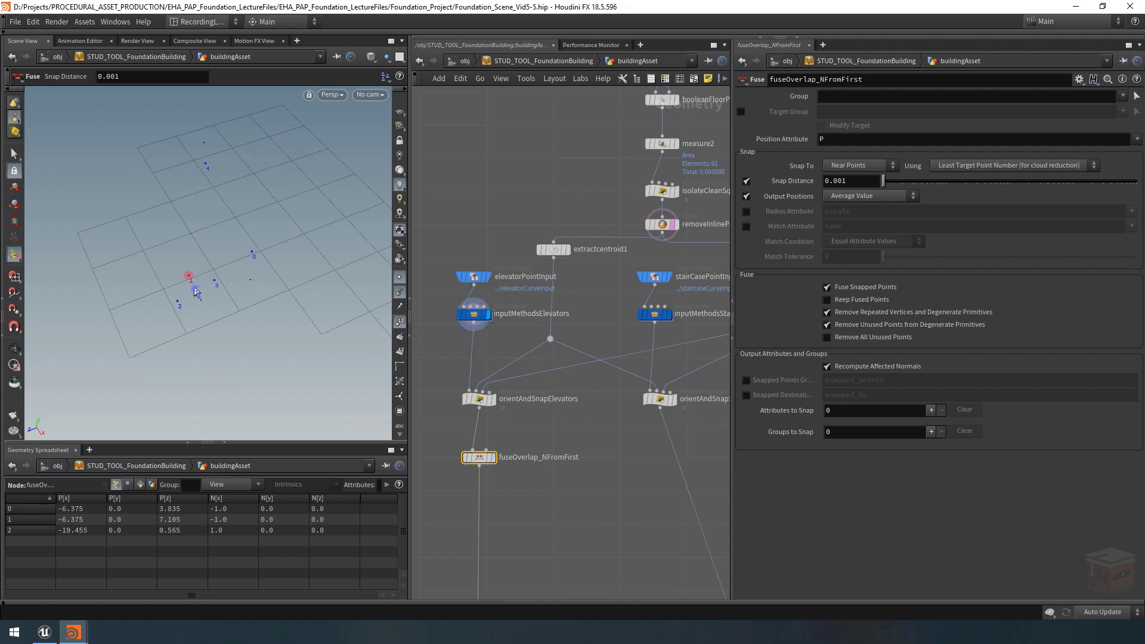
{"action": "left_click", "coordinate": [493, 458]}
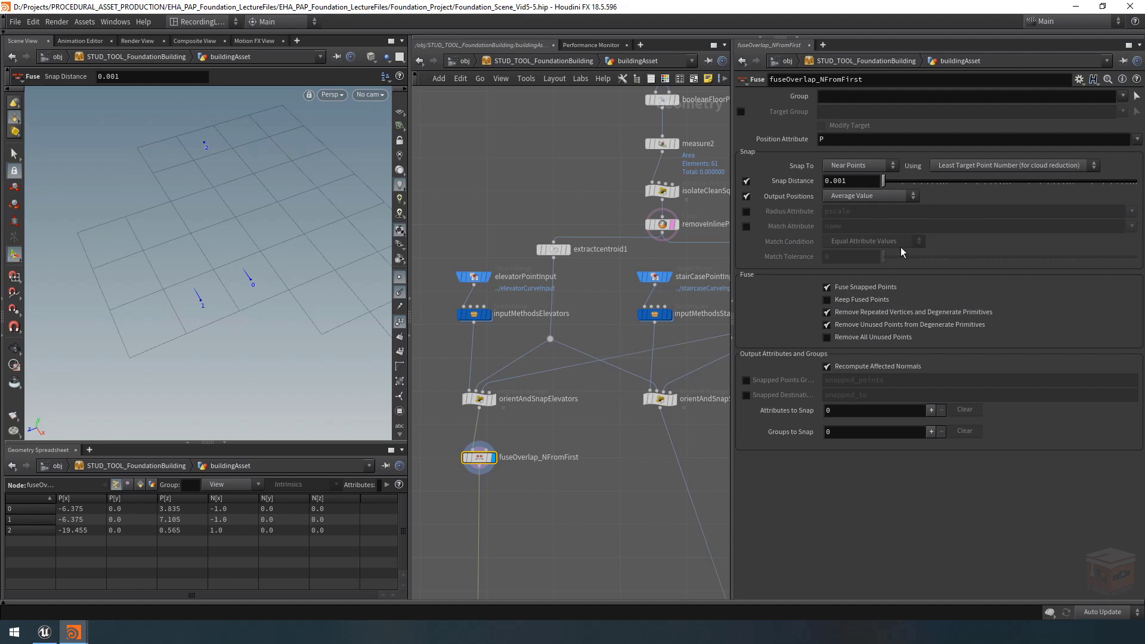
{"action": "left_click", "coordinate": [743, 79]}
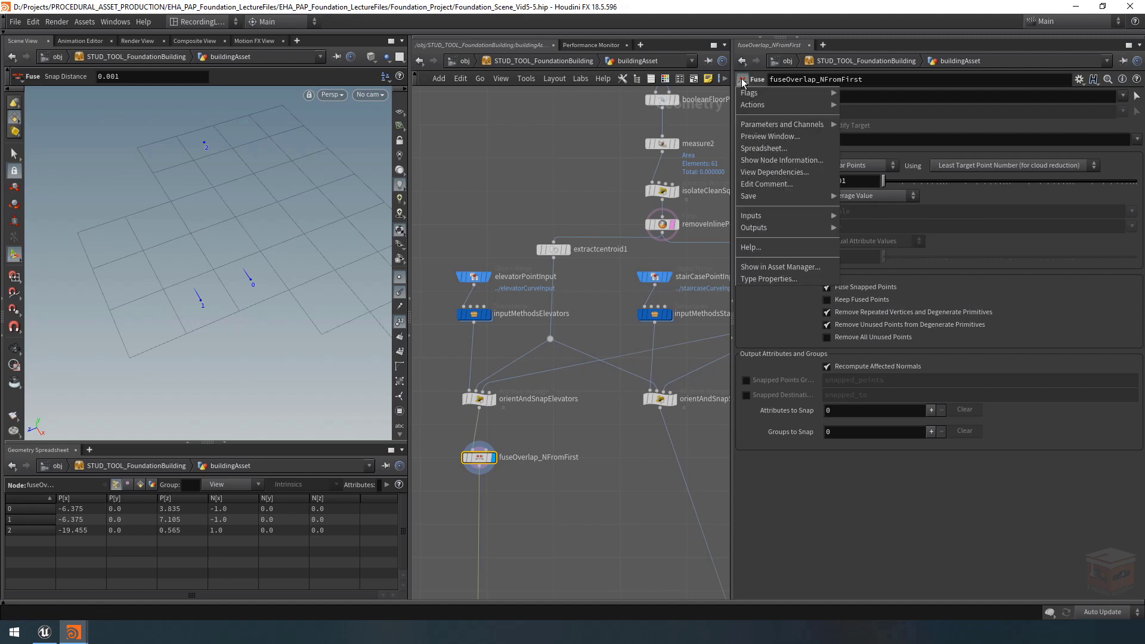
{"action": "left_click", "coordinate": [777, 281]}
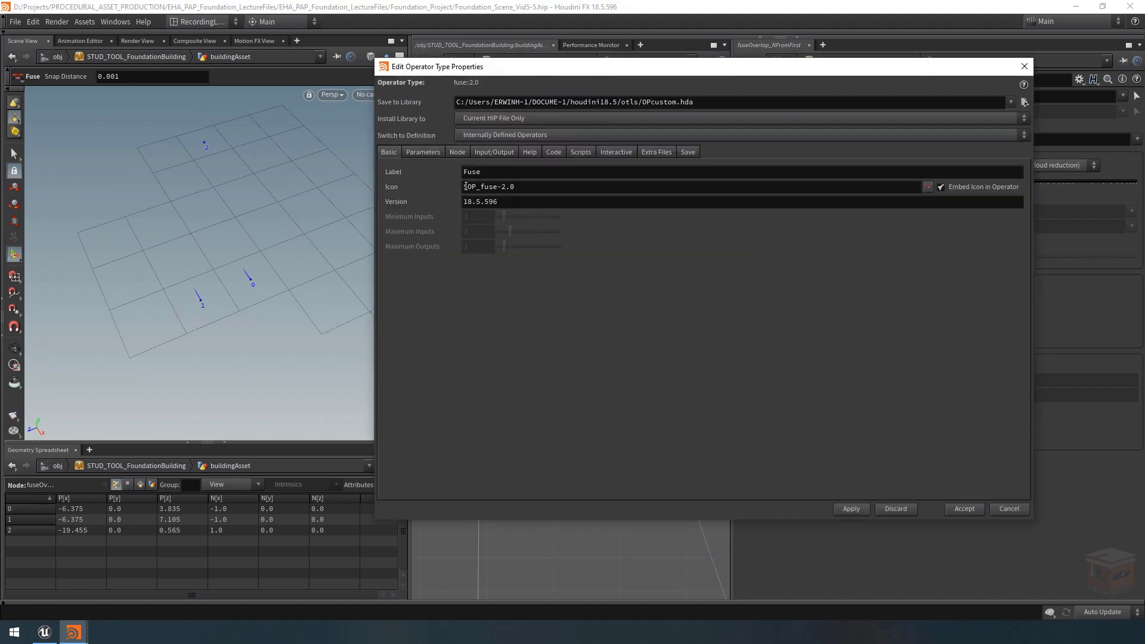
{"action": "left_click", "coordinate": [1024, 66]}
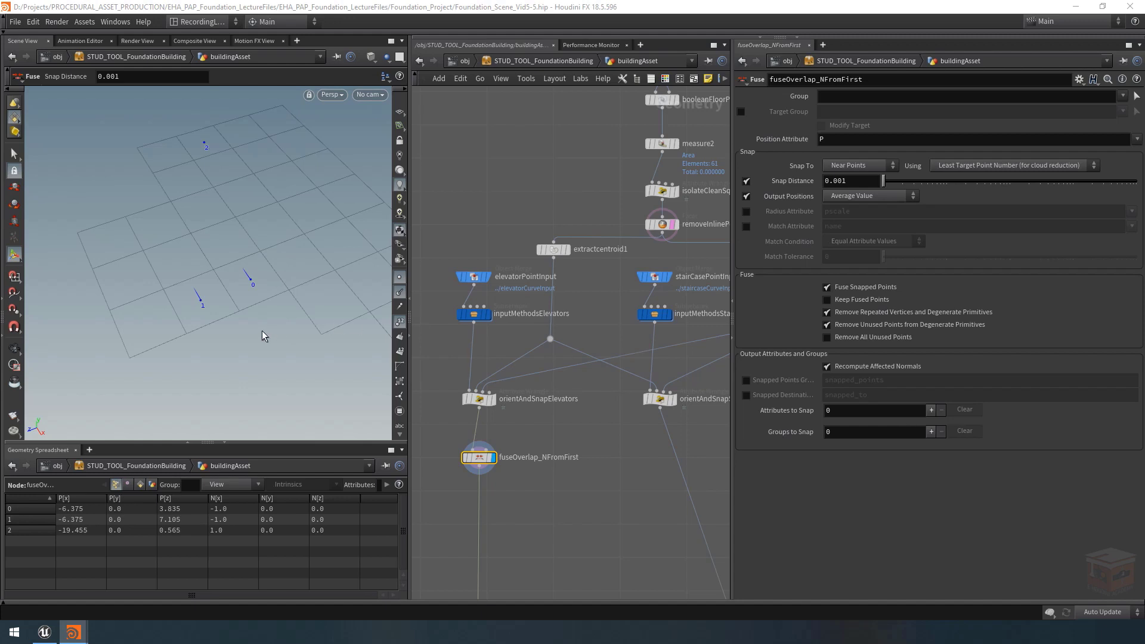
Check orientAndSnapElevators against fuseOverlap_NFromFirst, and make the Fuse node snap the point attribute N with Output Values set to Last Match
{"action": "left_click", "coordinate": [494, 400]}
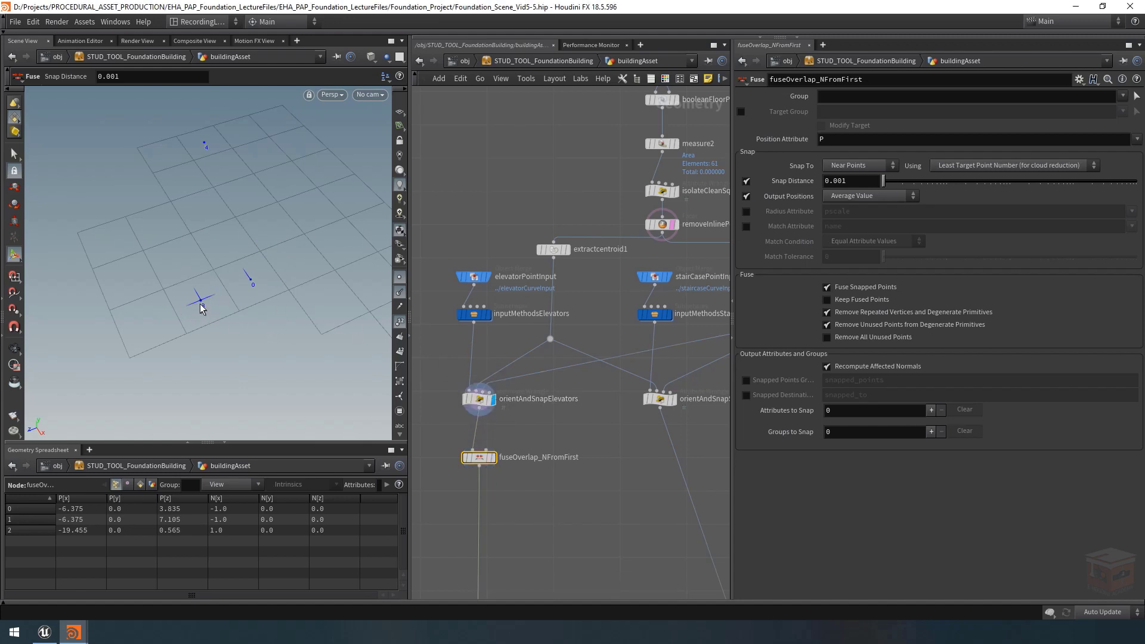
{"action": "left_click", "coordinate": [494, 458]}
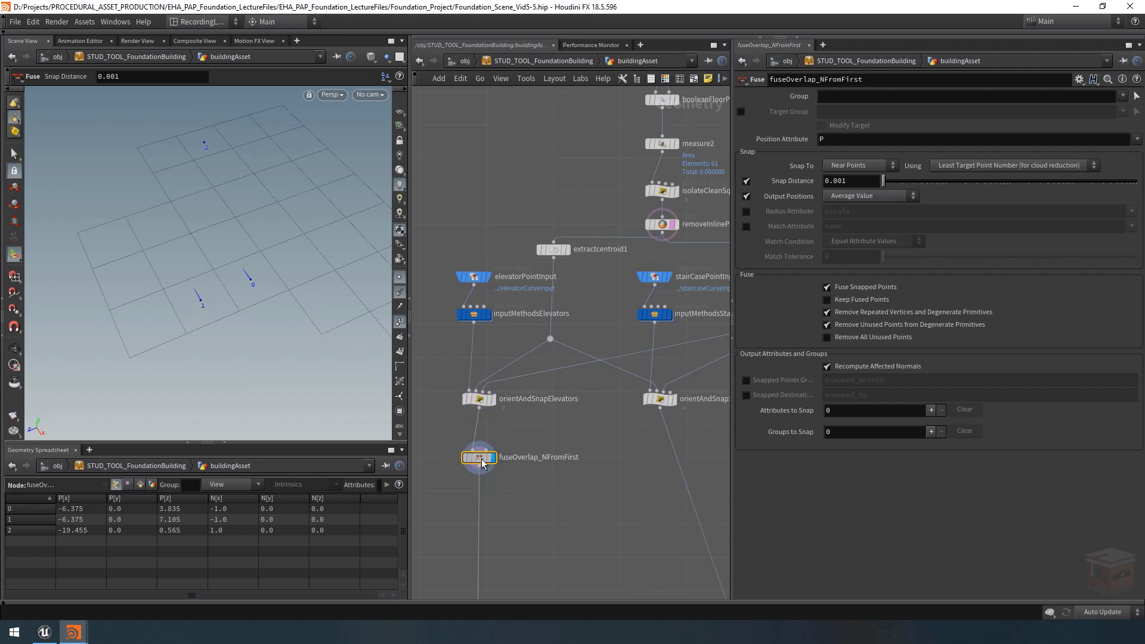
{"action": "left_click", "coordinate": [932, 410]}
{"action": "left_click", "coordinate": [908, 443]}
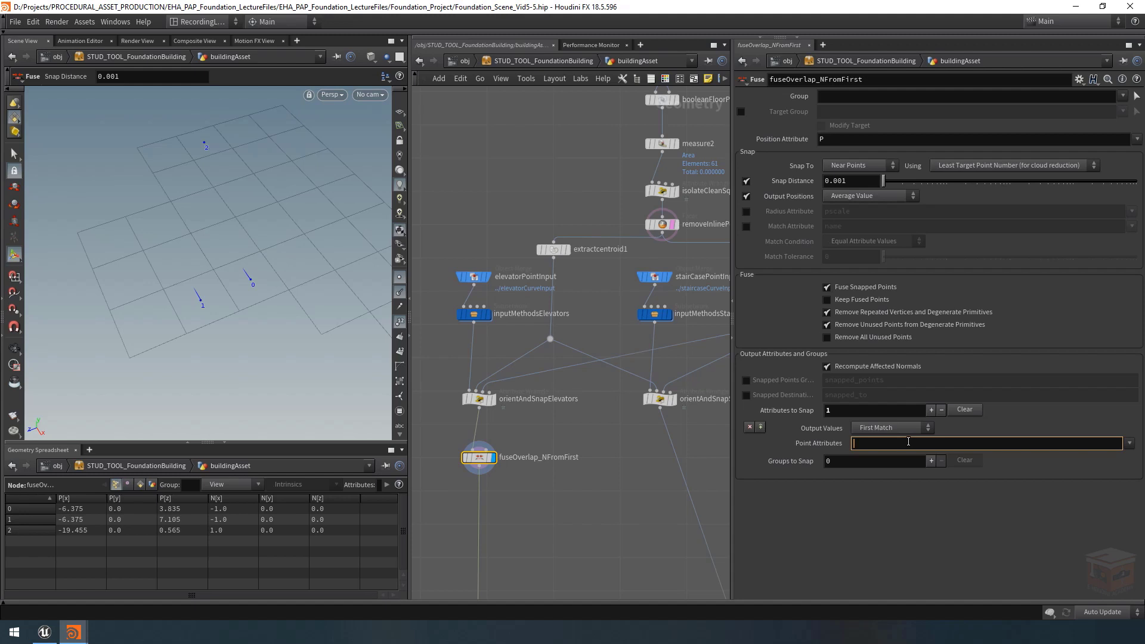
{"action": "key", "text": "Return"}
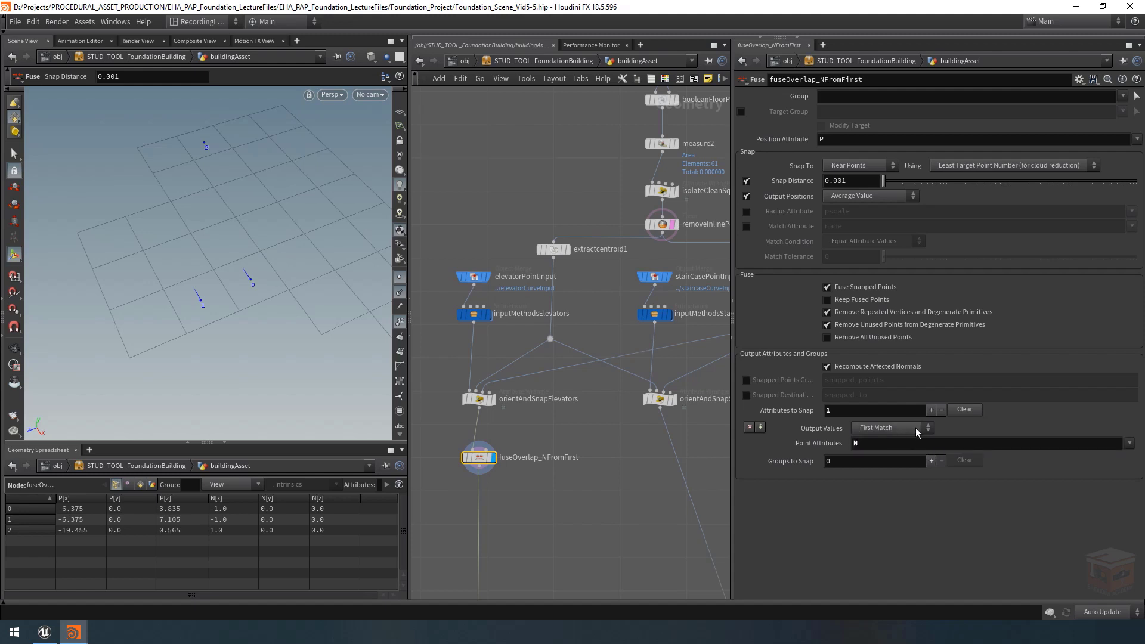
{"action": "left_click", "coordinate": [912, 428]}
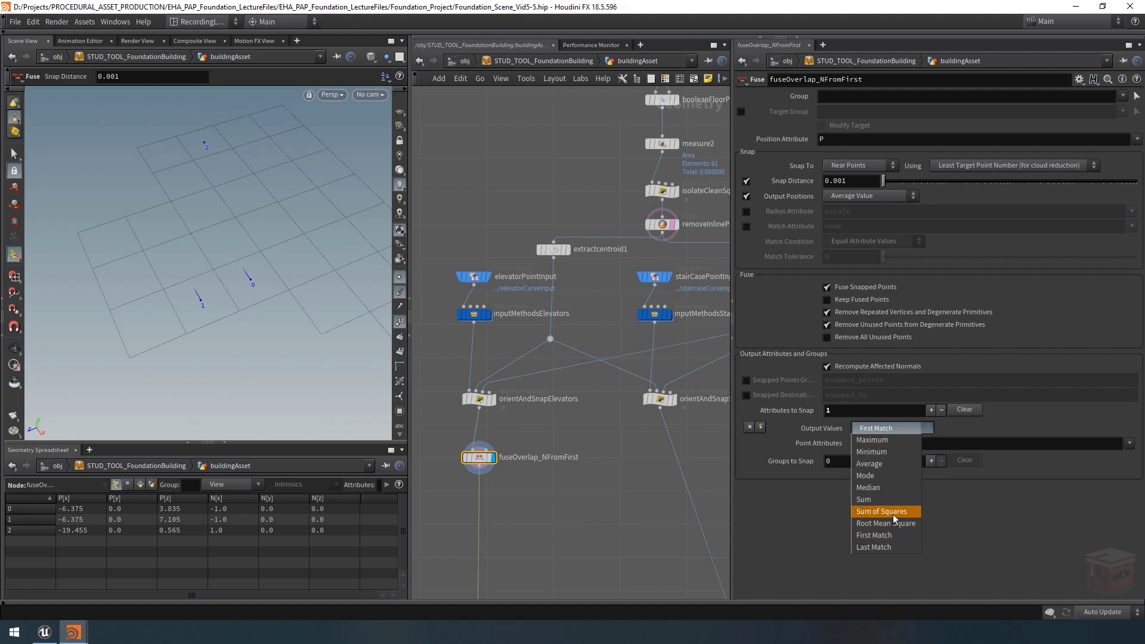
{"action": "left_click", "coordinate": [895, 548]}
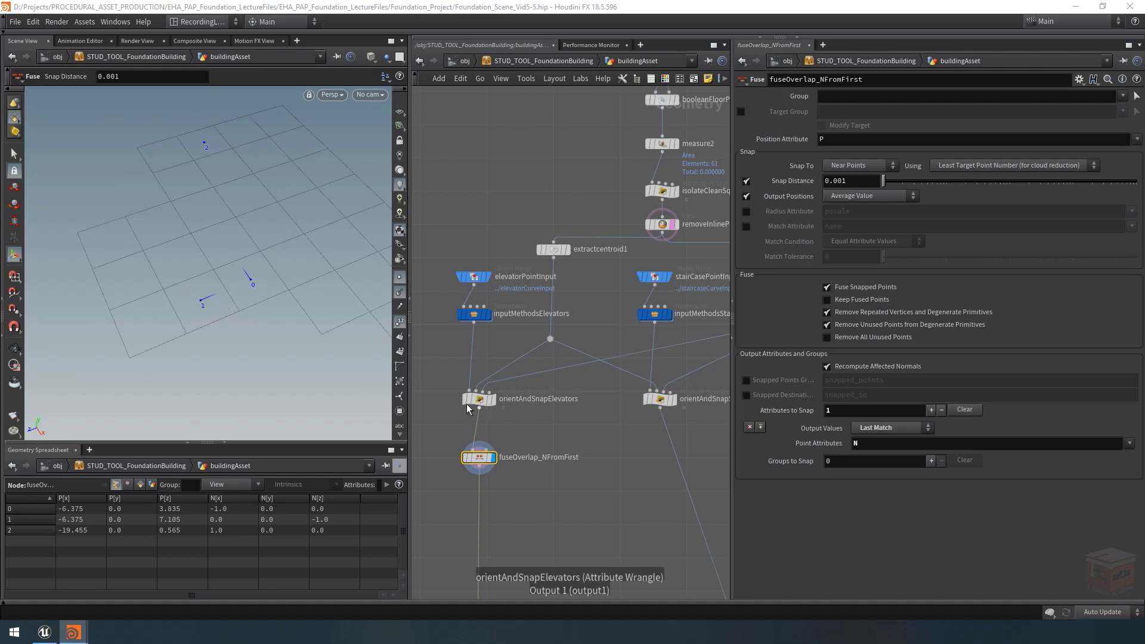
Merge inputMethodsElevators with fuseOverlap_NFromFirst in a new Merge node, display it and inspect the combined points up close
{"action": "mouse_move", "coordinate": [495, 403]}
{"action": "middle_click_drag", "start_coordinate": [550, 510], "coordinate": [549, 495]}
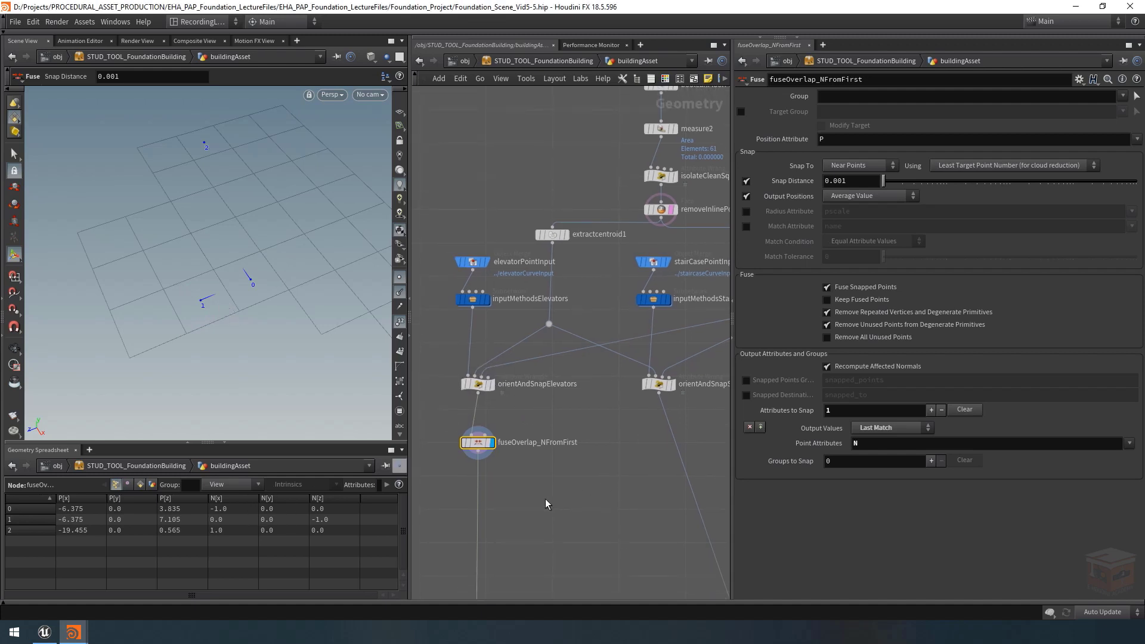
{"action": "key", "text": "Tab"}
{"action": "type", "text": "mer"}
{"action": "key", "text": "Return"}
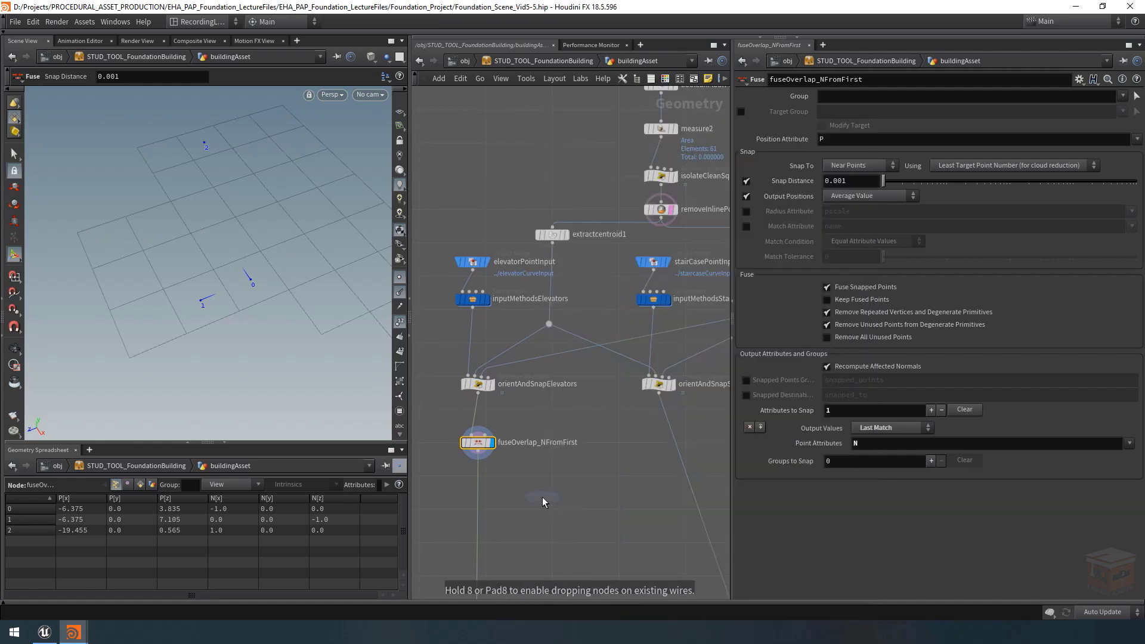
{"action": "left_click", "coordinate": [543, 496]}
{"action": "left_click", "coordinate": [472, 308]}
{"action": "left_click", "coordinate": [540, 486]}
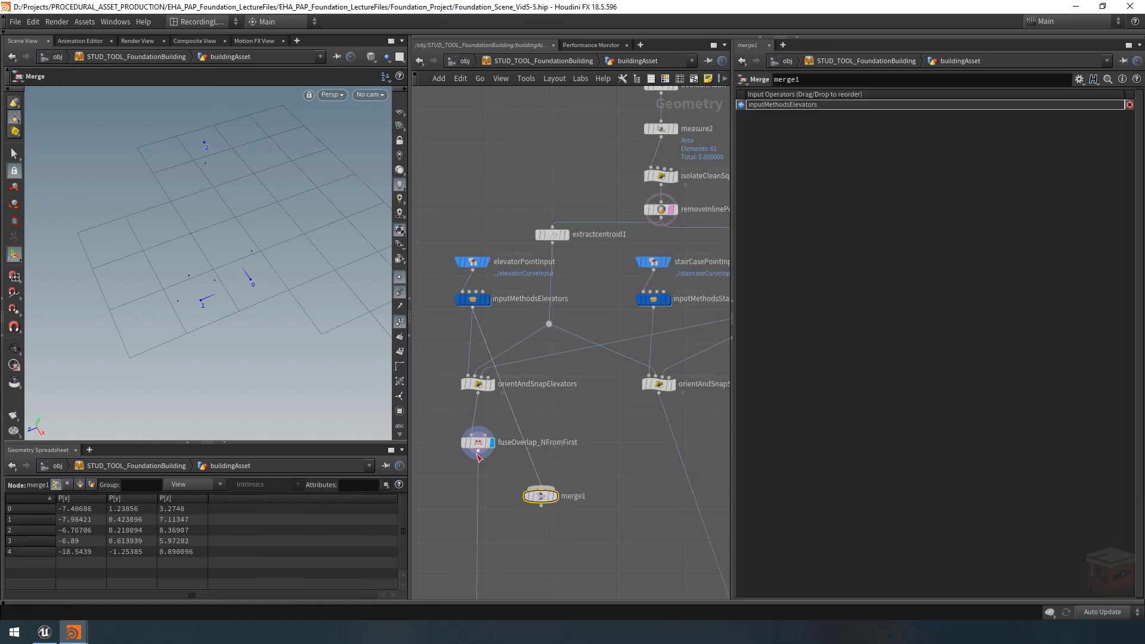
{"action": "left_click", "coordinate": [478, 453]}
{"action": "left_click", "coordinate": [541, 486]}
{"action": "key", "text": "Escape"}
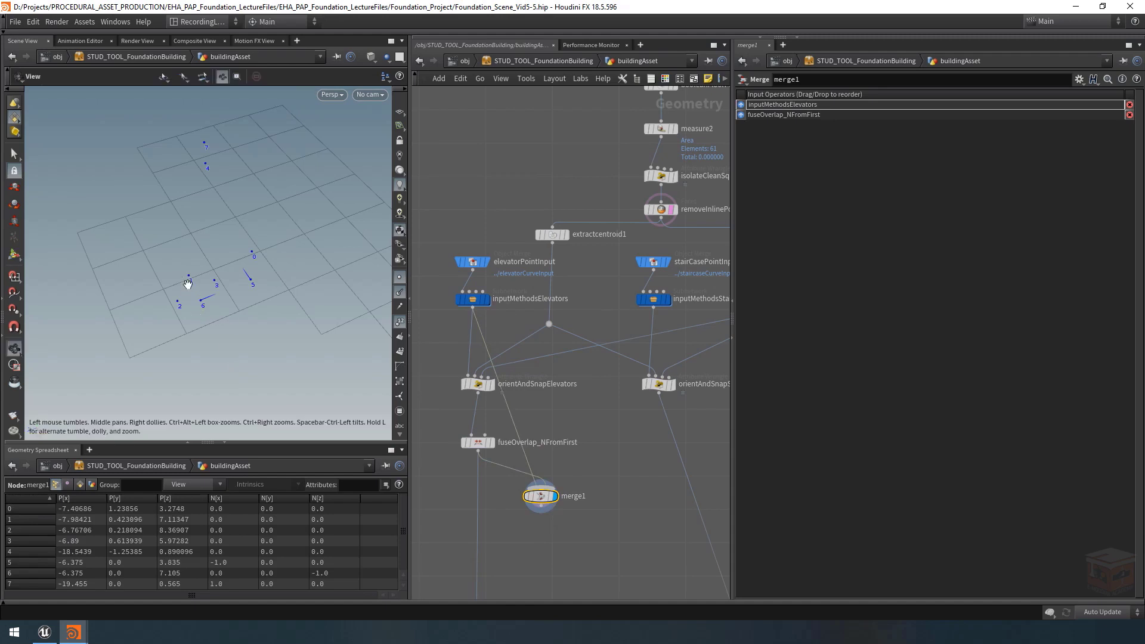
{"action": "left_click_drag", "start_coordinate": [188, 284], "coordinate": [378, 396]}
{"action": "key", "text": "Return"}
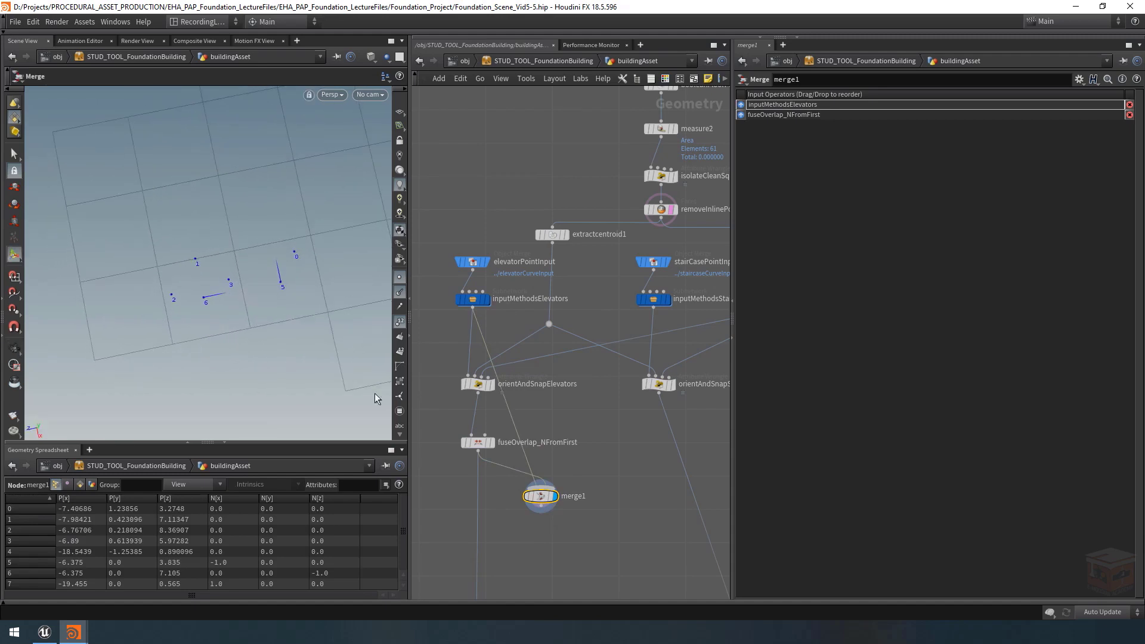
Set fuseOverlap_NFromFirst's Output Values for the N attribute to First Match
{"action": "left_click", "coordinate": [474, 445]}
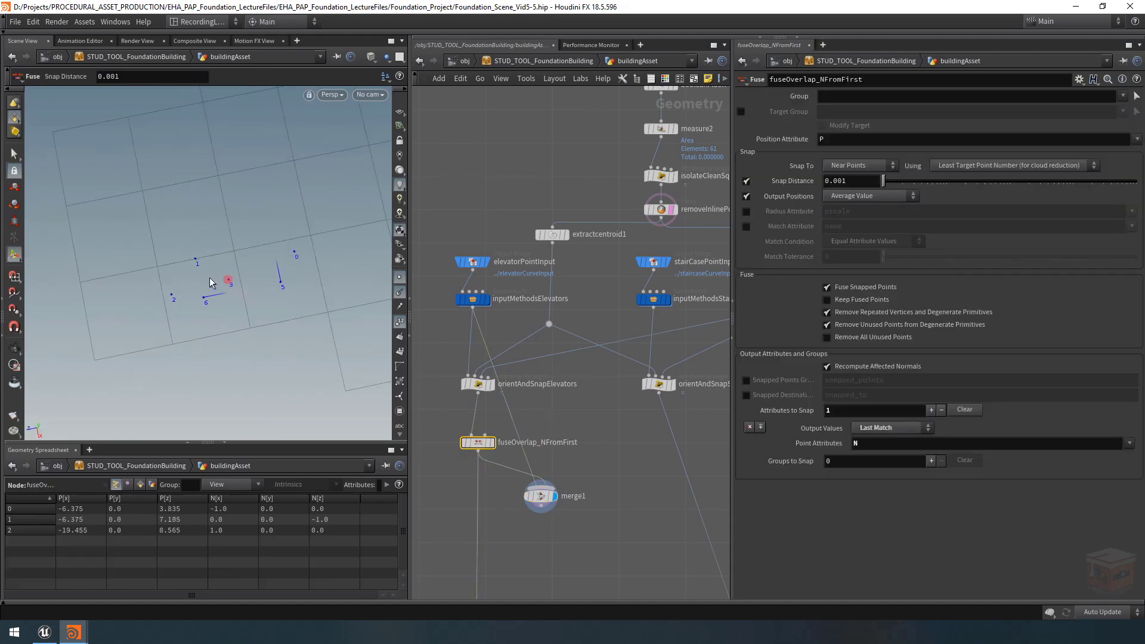
{"action": "left_click", "coordinate": [898, 429]}
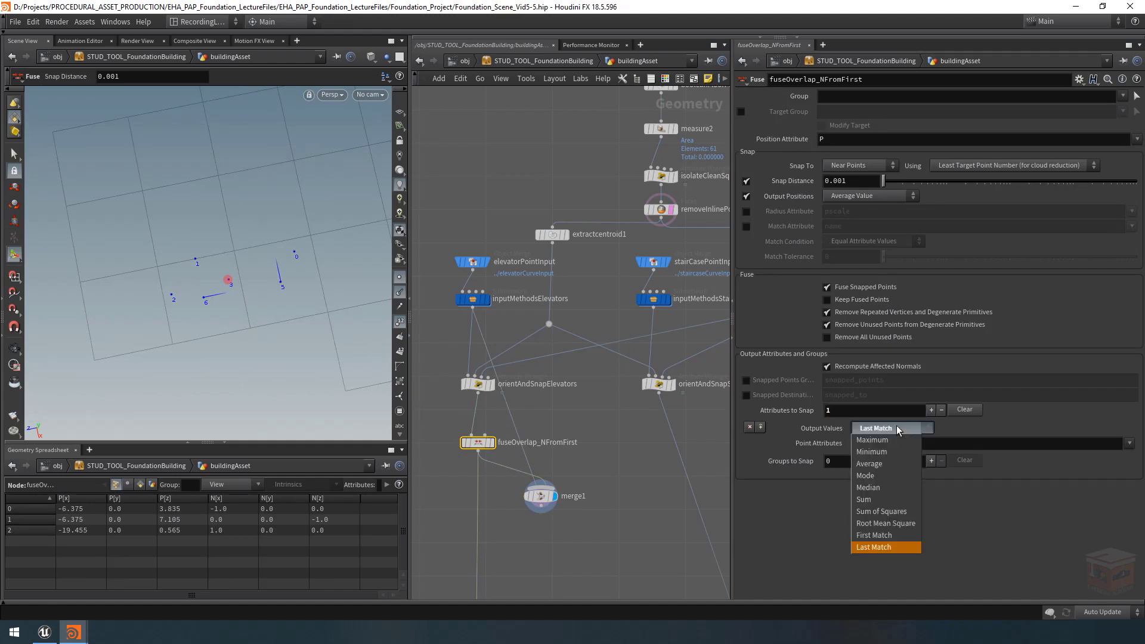
{"action": "left_click", "coordinate": [886, 535]}
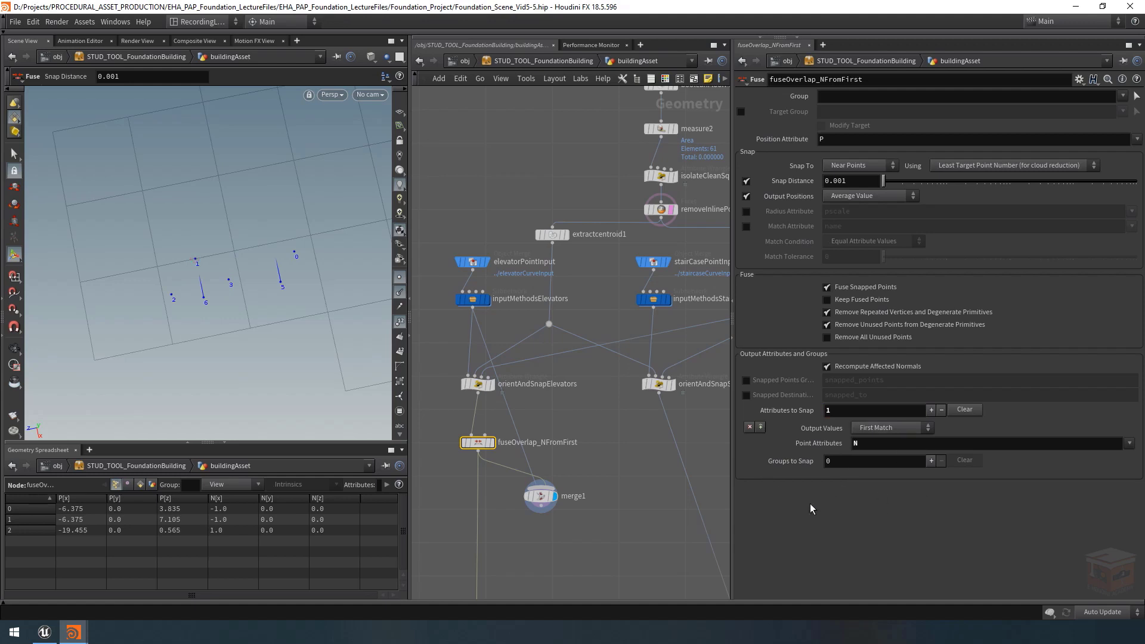
{"action": "mouse_move", "coordinate": [494, 388]}
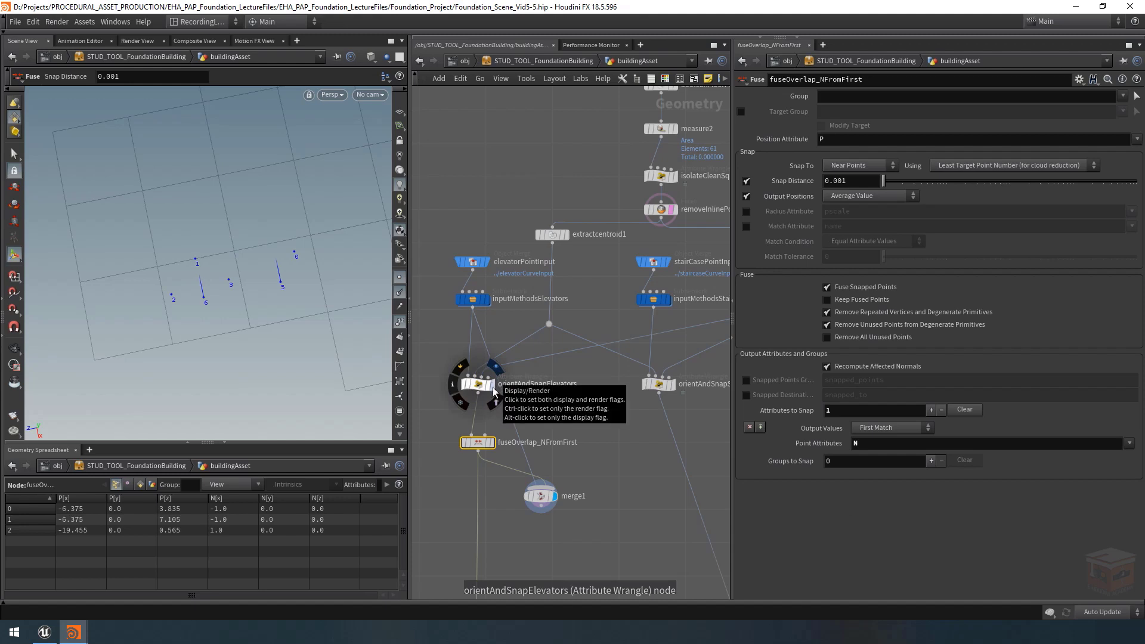
{"action": "left_click", "coordinate": [893, 427]}
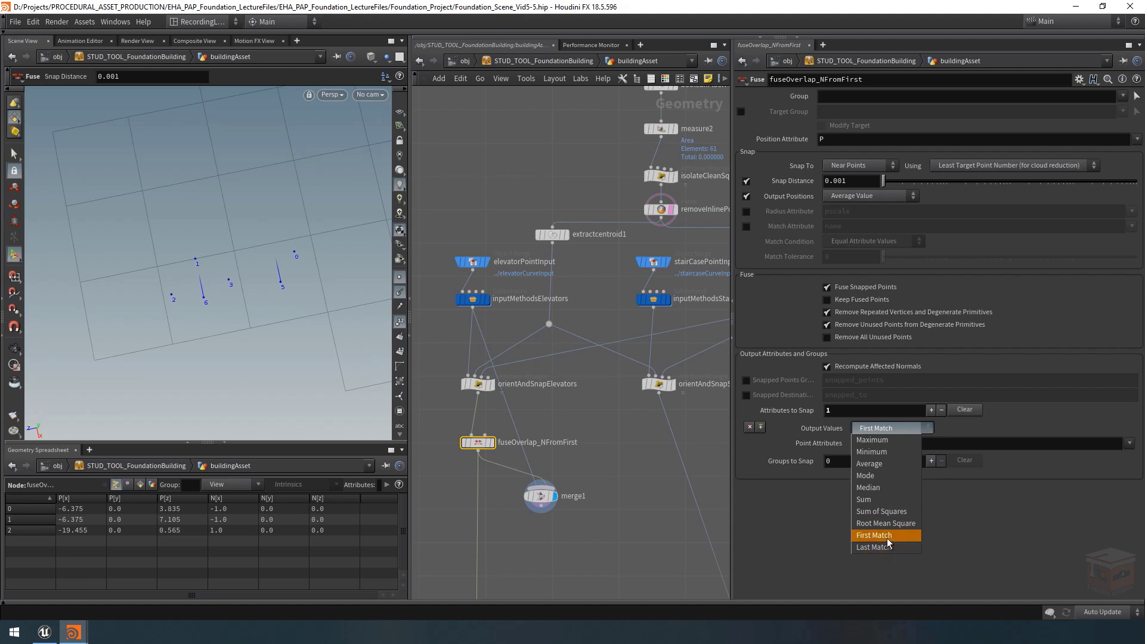
{"action": "left_click", "coordinate": [887, 429]}
Make room below orientAndSnapElevators and insert a Sort node on its wire to fuseOverlap_NFromFirst
{"action": "scroll", "coordinate": [642, 502], "scroll_direction": "down", "scroll_amount": 1}
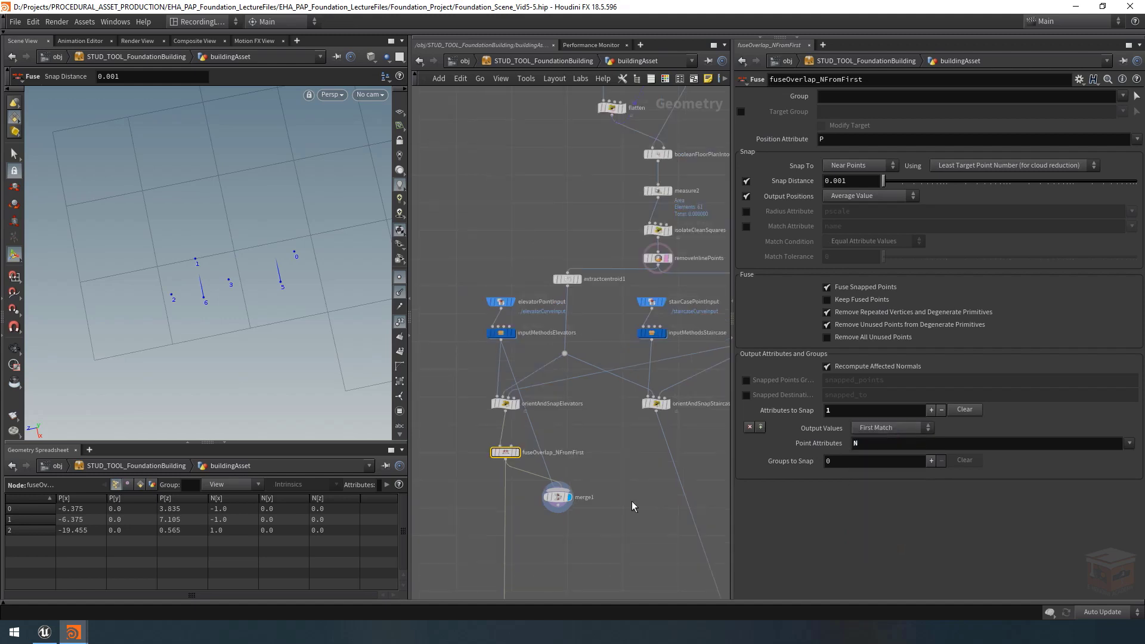
{"action": "middle_click_drag", "start_coordinate": [619, 514], "coordinate": [642, 472]}
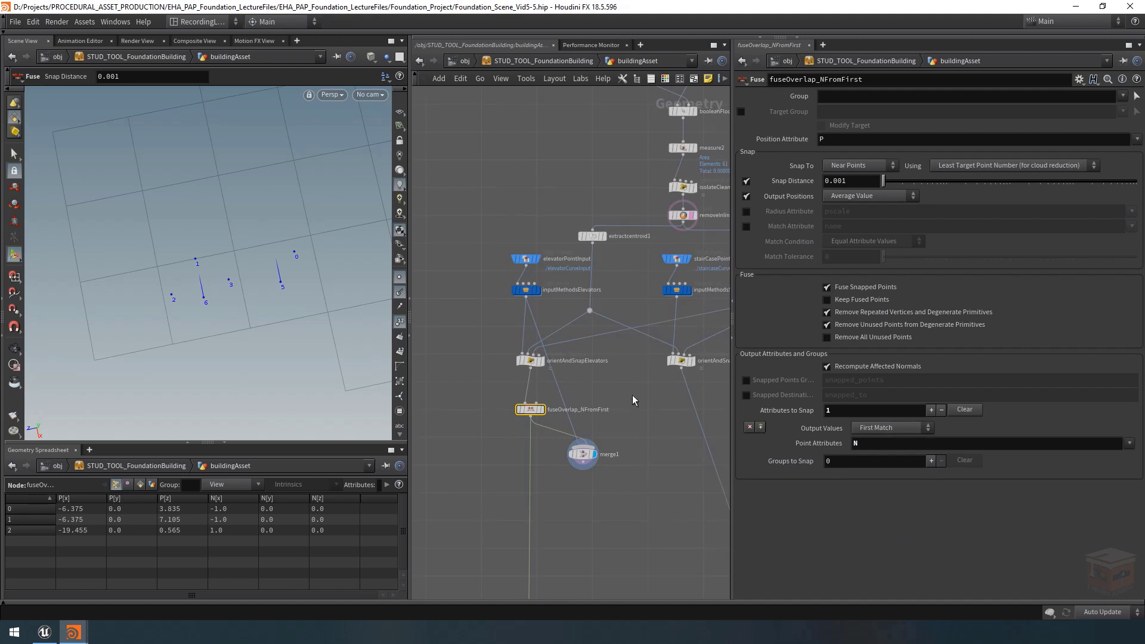
{"action": "left_click_drag", "start_coordinate": [629, 504], "coordinate": [527, 444]}
{"action": "left_click", "coordinate": [507, 407]}
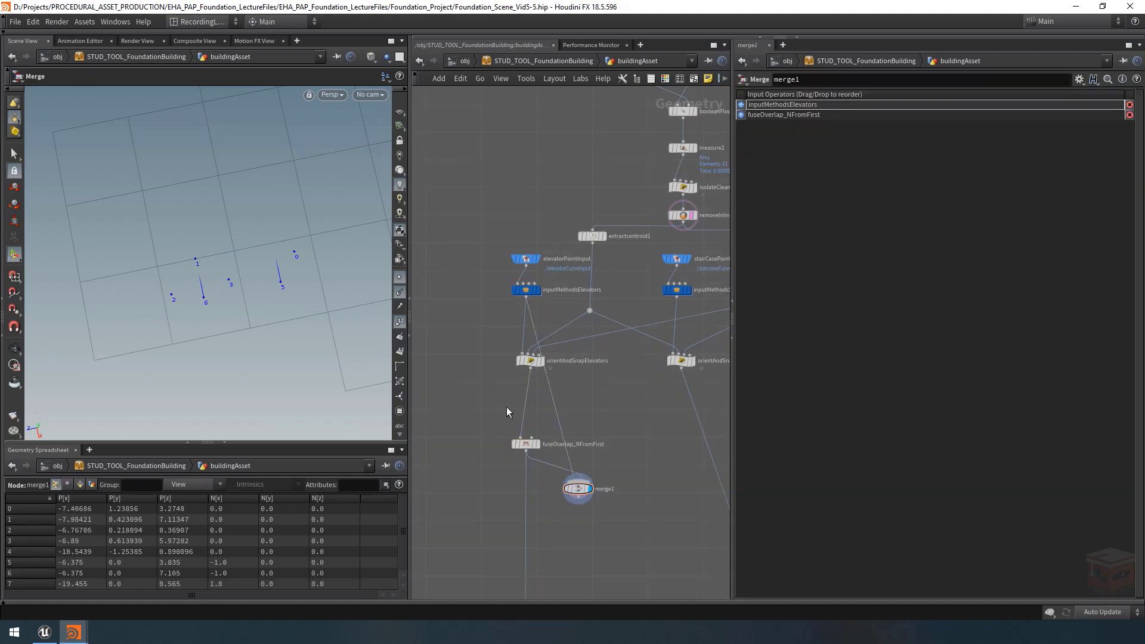
{"action": "key", "text": "Tab"}
{"action": "type", "text": "sort"}
{"action": "key", "text": "Return"}
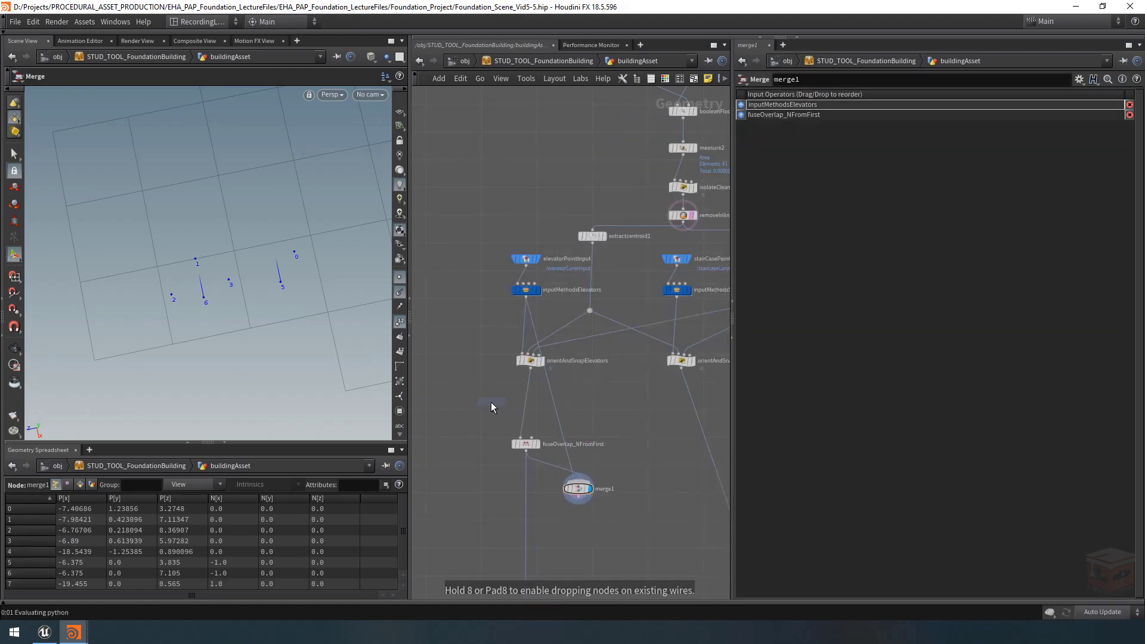
{"action": "left_click", "coordinate": [492, 403]}
{"action": "mouse_move", "coordinate": [529, 424]}
{"action": "left_mouse_down"}
{"action": "mouse_move", "coordinate": [497, 412]}
{"action": "mouse_move", "coordinate": [526, 414]}
{"action": "left_mouse_up"}
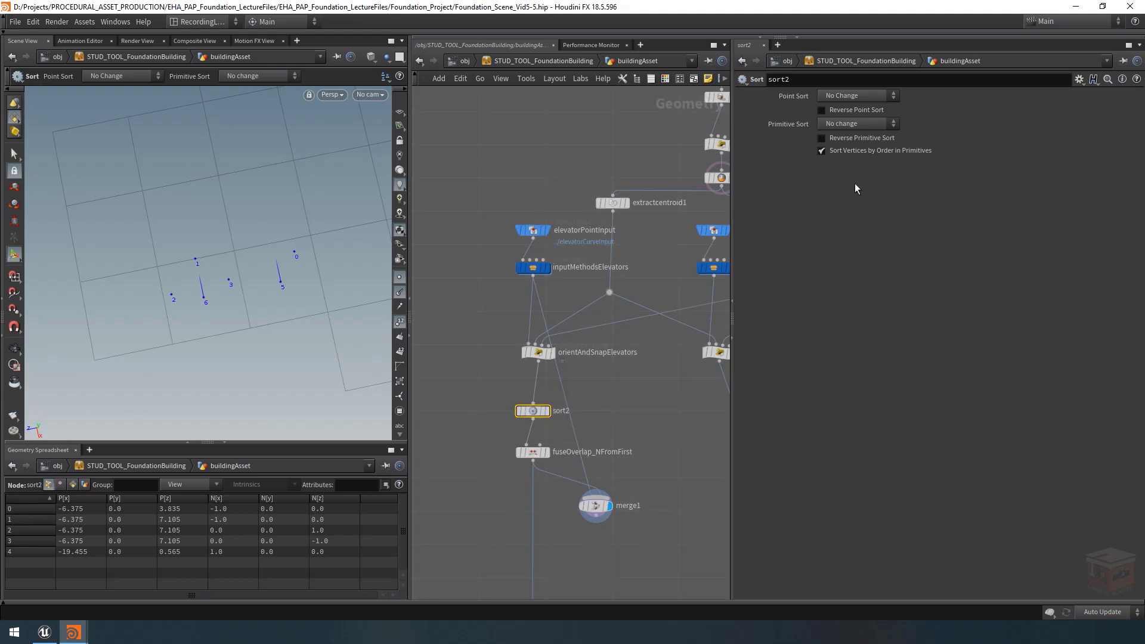
Try the new Sort node's Point Sort options, choosing Random and ending on By Attribute
{"action": "left_click", "coordinate": [854, 94]}
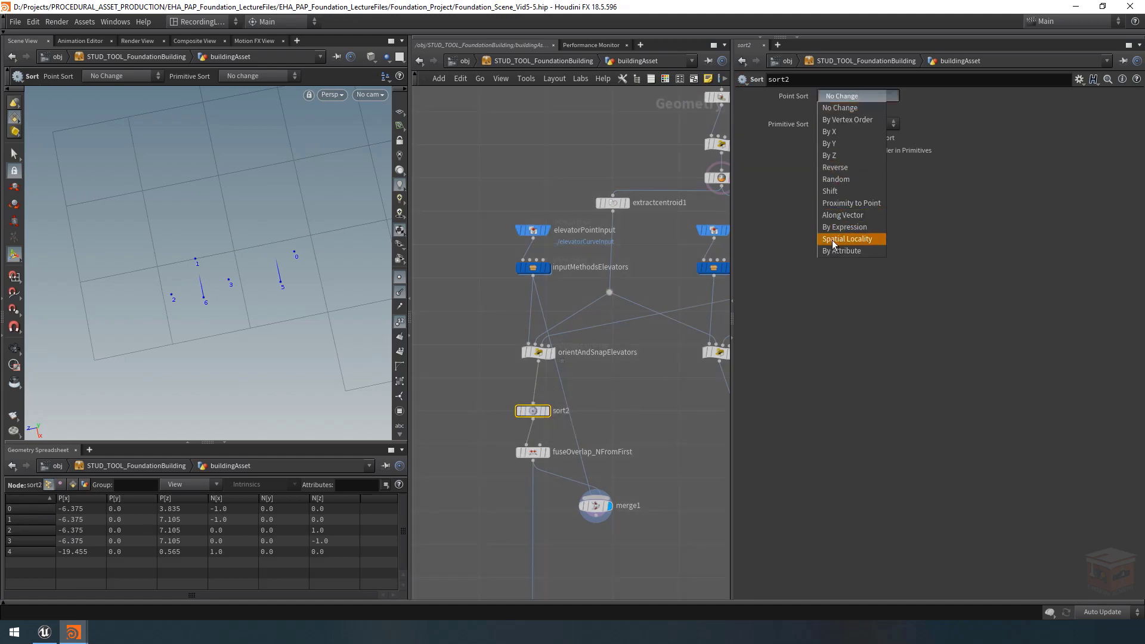
{"action": "left_click", "coordinate": [852, 180]}
{"action": "mouse_move", "coordinate": [883, 114]}
{"action": "left_mouse_down"}
{"action": "mouse_move", "coordinate": [990, 120]}
{"action": "mouse_move", "coordinate": [876, 108]}
{"action": "left_mouse_up"}
{"action": "left_click", "coordinate": [864, 96]}
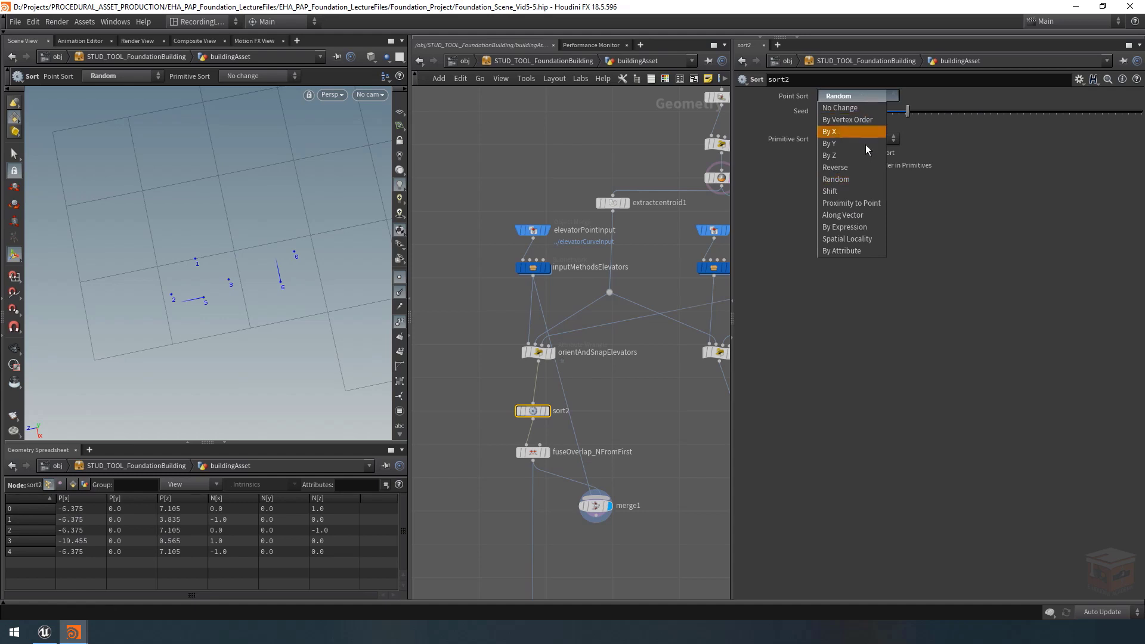
{"action": "left_click", "coordinate": [857, 251]}
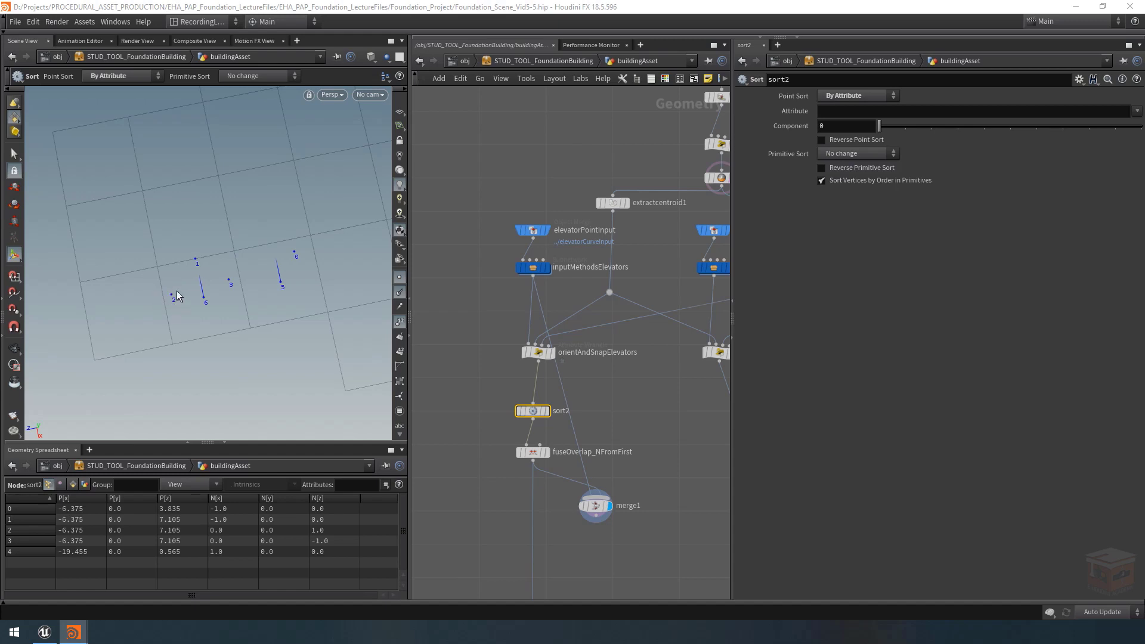
Recheck the Fuse node's output settings, delete the Sort node and realign the Fuse and Merge nodes below orientAndSnapElevators
{"action": "left_click_drag", "start_coordinate": [608, 428], "coordinate": [494, 466]}
{"action": "left_click", "coordinate": [895, 436]}
{"action": "left_click", "coordinate": [899, 430]}
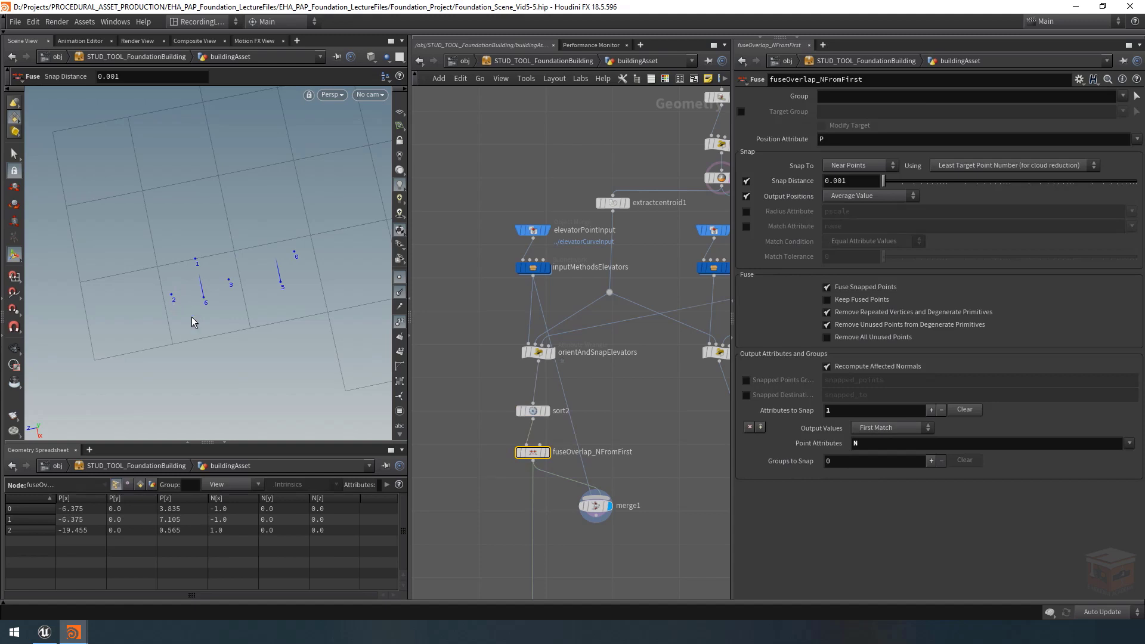
{"action": "left_click_drag", "start_coordinate": [620, 400], "coordinate": [592, 522]}
{"action": "key", "text": "Delete"}
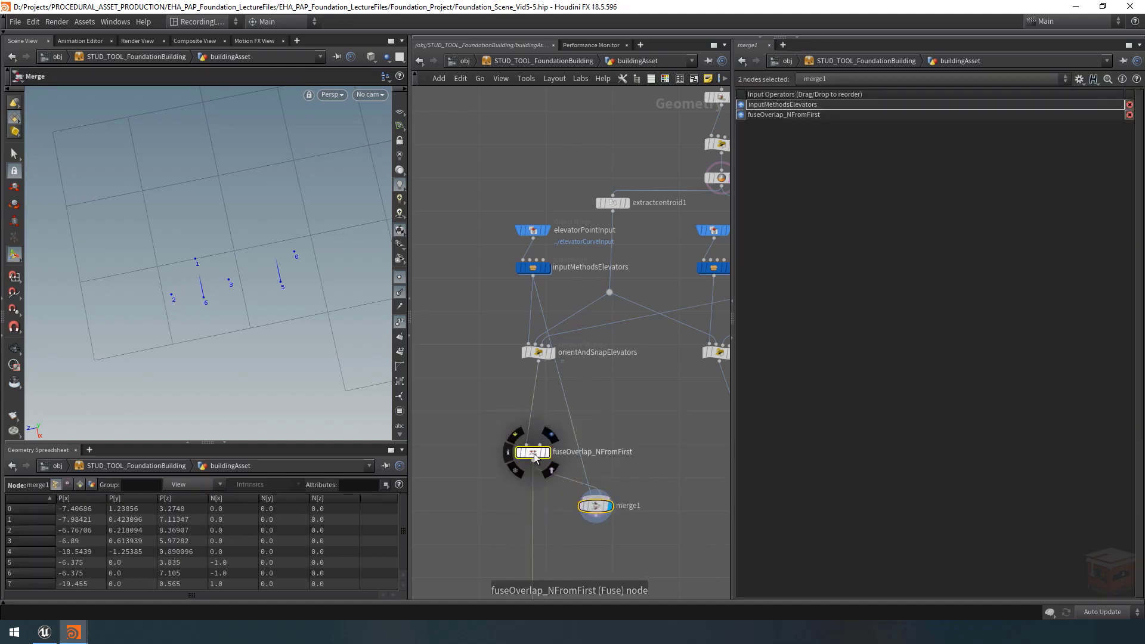
{"action": "left_click_drag", "start_coordinate": [534, 454], "coordinate": [540, 445]}
{"action": "left_click", "coordinate": [621, 407]}
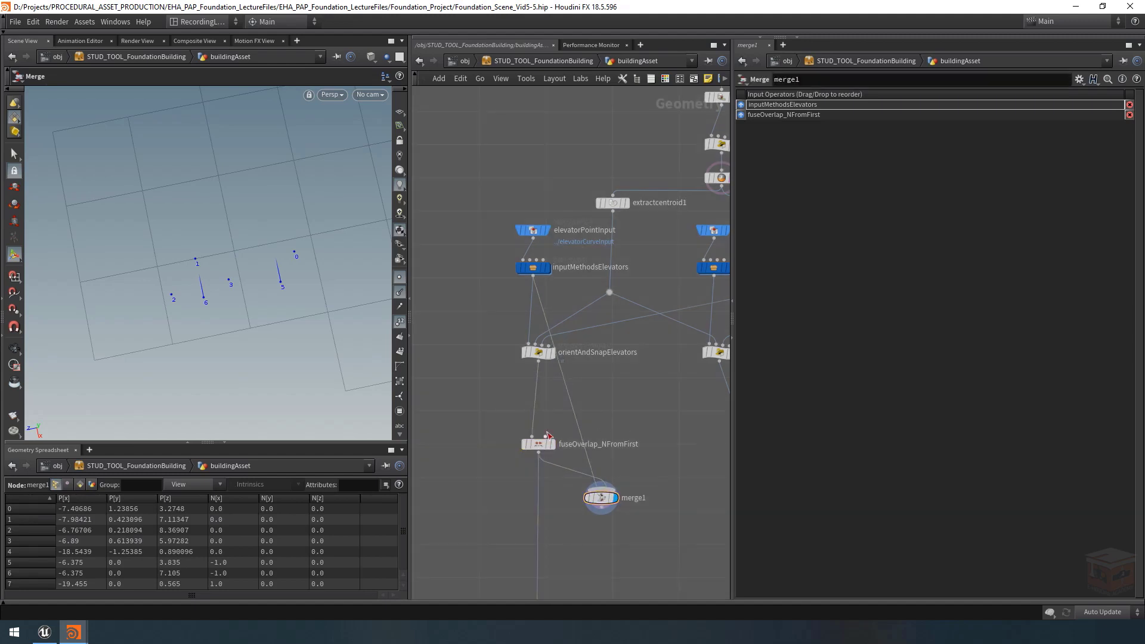
Display fuseOverlap_NFromFirst again and delete the temporary Merge node
{"action": "left_click", "coordinate": [552, 444]}
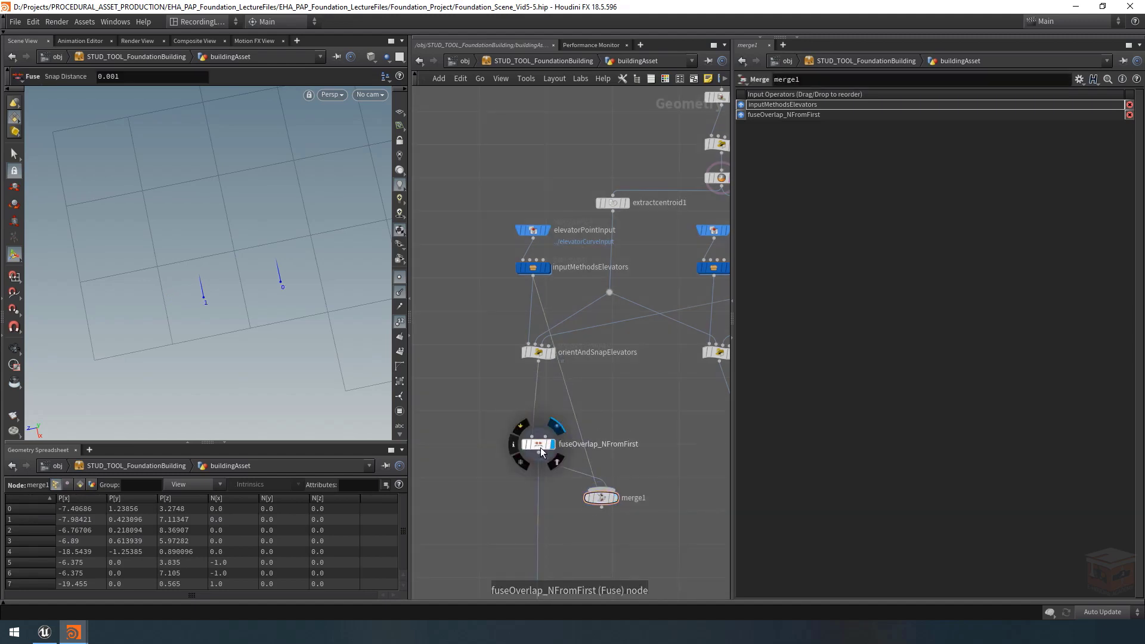
{"action": "left_click", "coordinate": [540, 452]}
{"action": "left_click_drag", "start_coordinate": [645, 409], "coordinate": [588, 536]}
{"action": "key", "text": "Delete"}
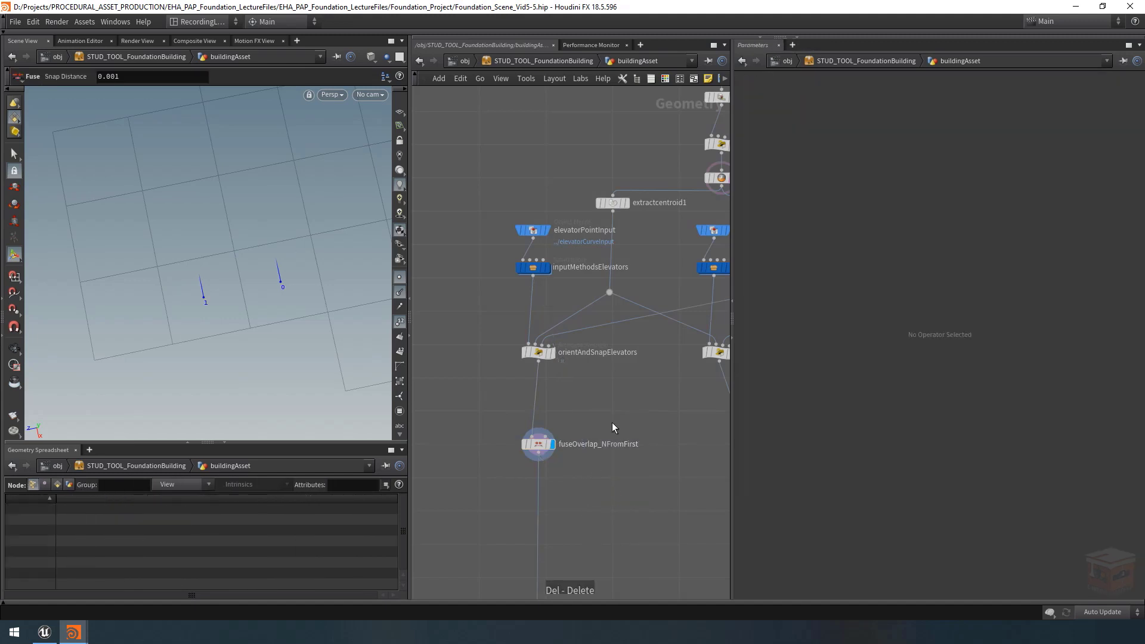
Move fuseOverlap_NFromFirst up close beneath orientAndSnapElevators and colour the node light blue
{"action": "left_click", "coordinate": [540, 443]}
{"action": "scroll", "coordinate": [621, 477], "scroll_direction": "down", "scroll_amount": 1}
{"action": "middle_click_drag", "start_coordinate": [599, 487], "coordinate": [580, 460]}
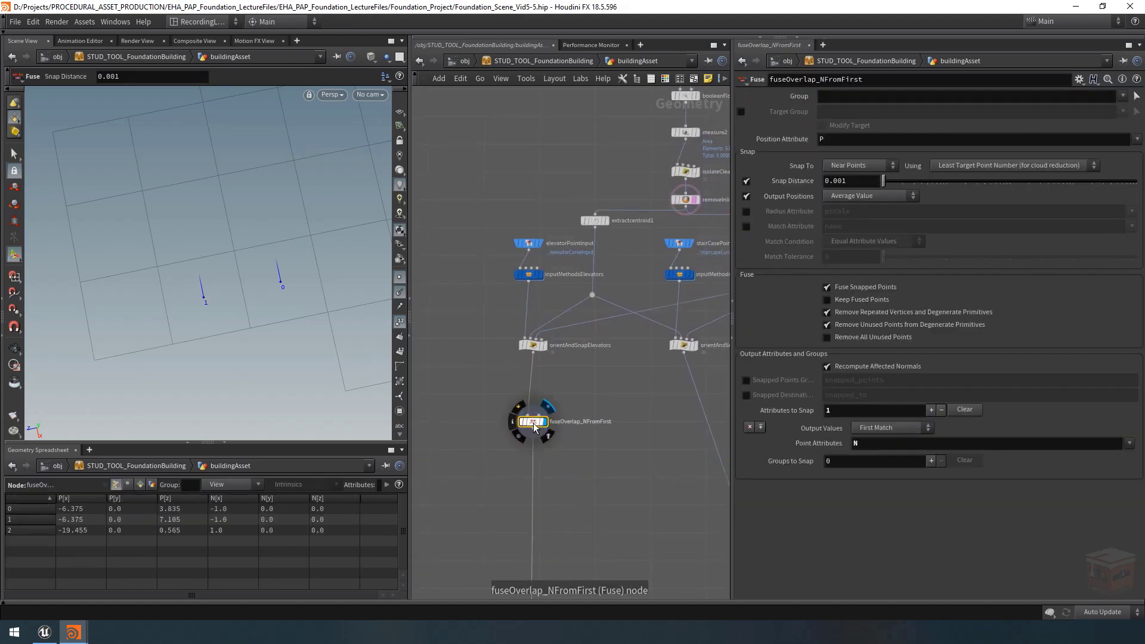
{"action": "left_click_drag", "start_coordinate": [534, 423], "coordinate": [534, 395]}
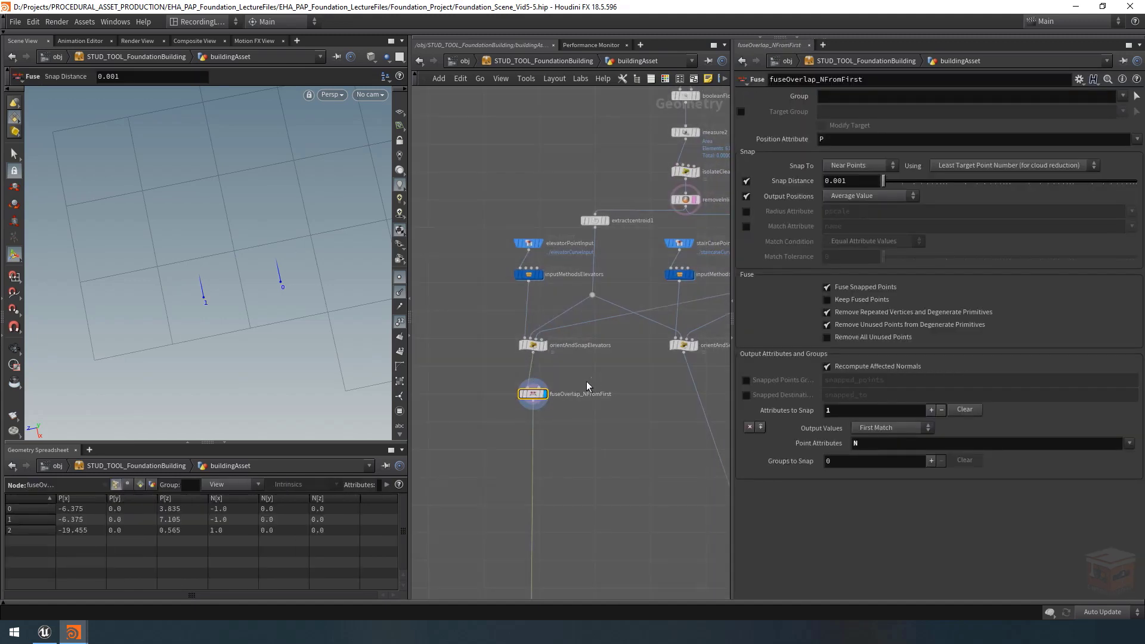
{"action": "left_click", "coordinate": [665, 78]}
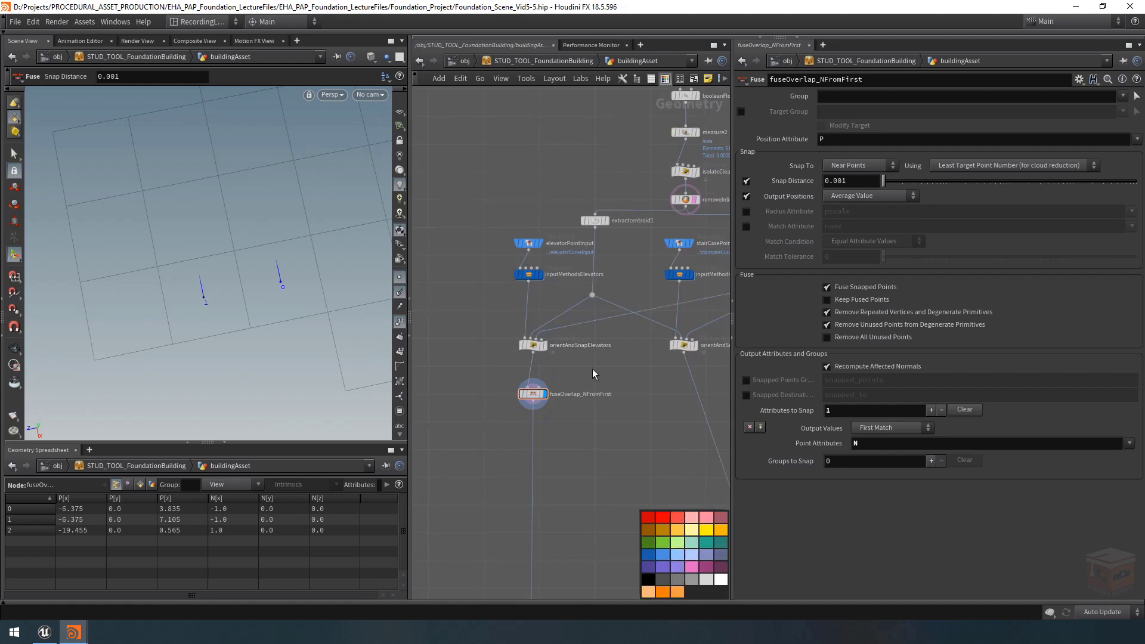
{"action": "left_click", "coordinate": [677, 554]}
{"action": "left_click", "coordinate": [664, 80]}
{"action": "scroll", "coordinate": [591, 420], "scroll_direction": "down", "scroll_amount": 3}
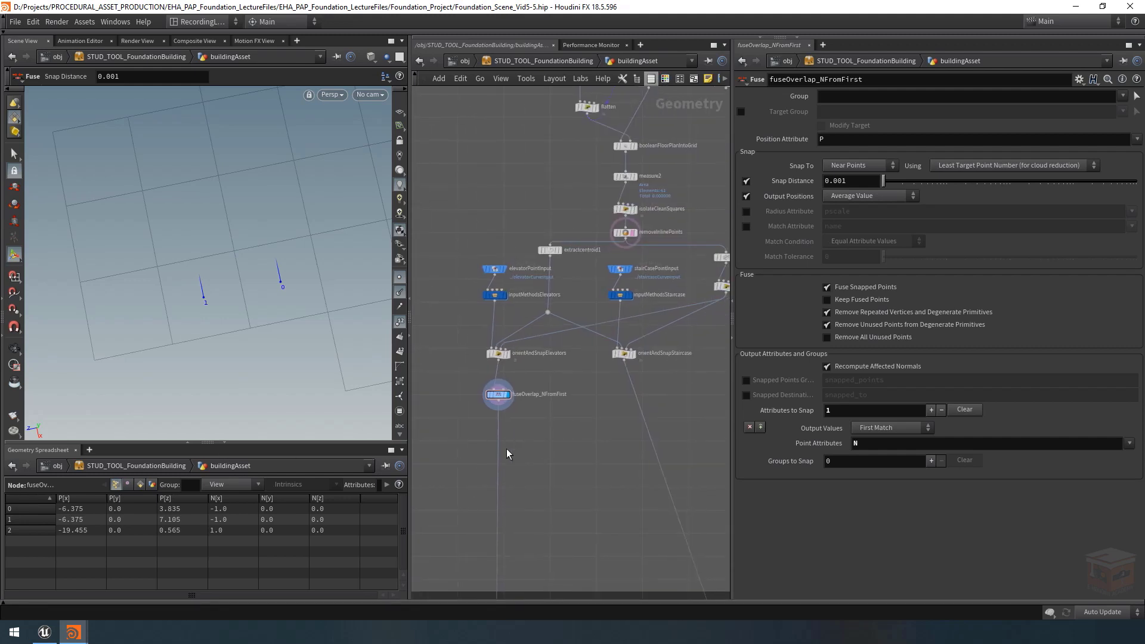
Duplicate fuseOverlap_NFromFirst, insert the copy on the wire below orientAndSnapStaircase, and compare the staircase points before and after it
{"action": "key", "text": "ctrl+c"}
{"action": "key", "text": "ctrl+v"}
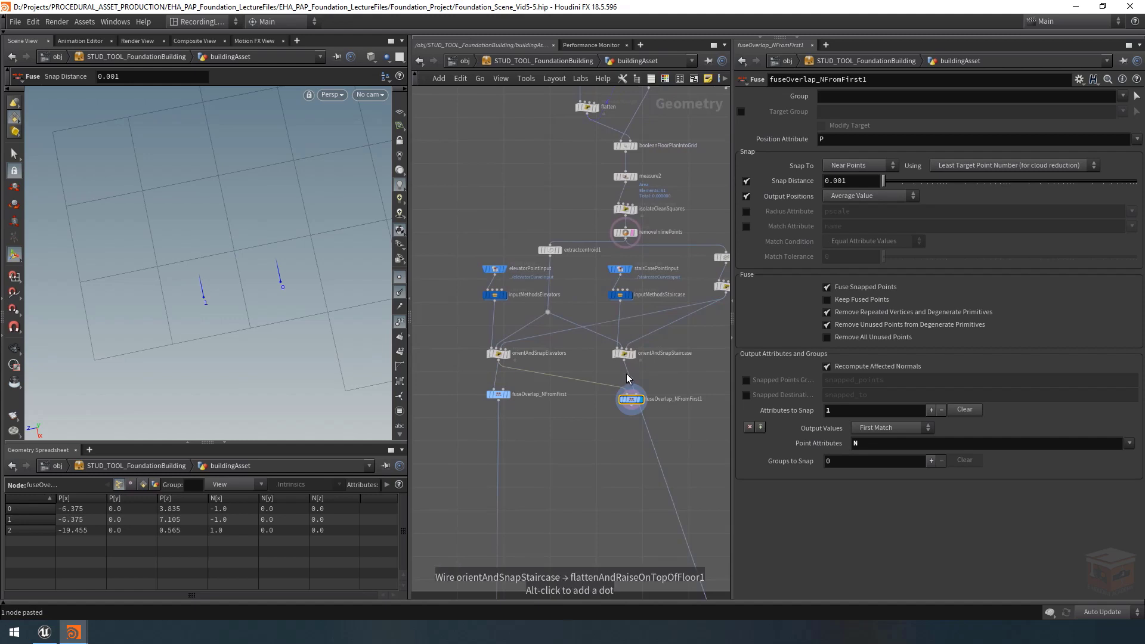
{"action": "left_click_drag", "start_coordinate": [626, 373], "coordinate": [624, 399]}
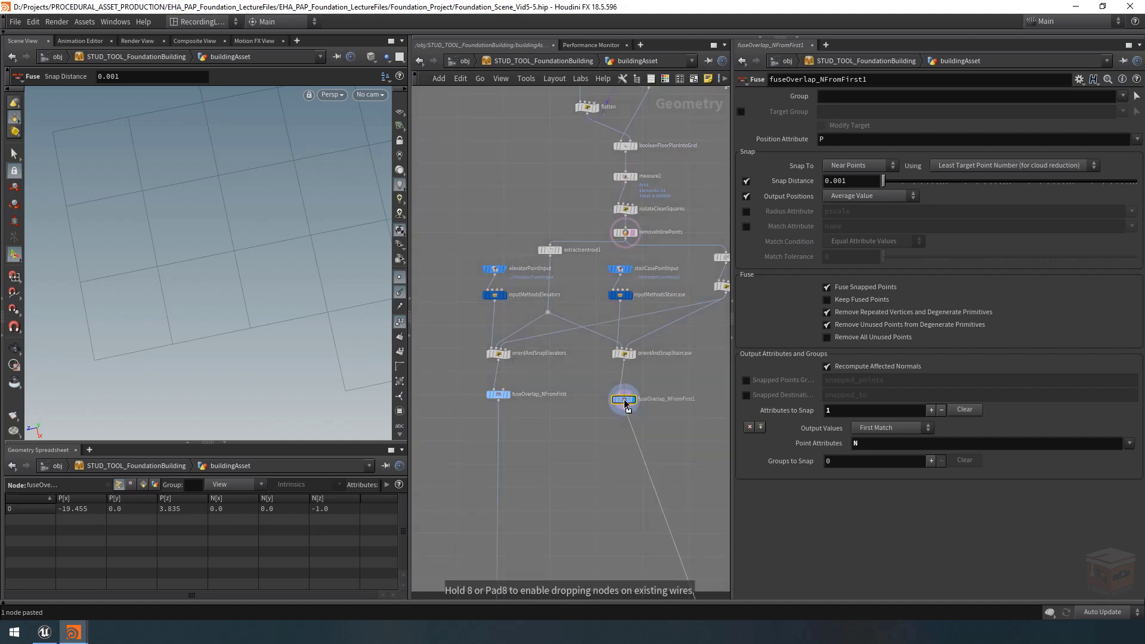
{"action": "left_click_drag", "start_coordinate": [290, 259], "coordinate": [277, 295]}
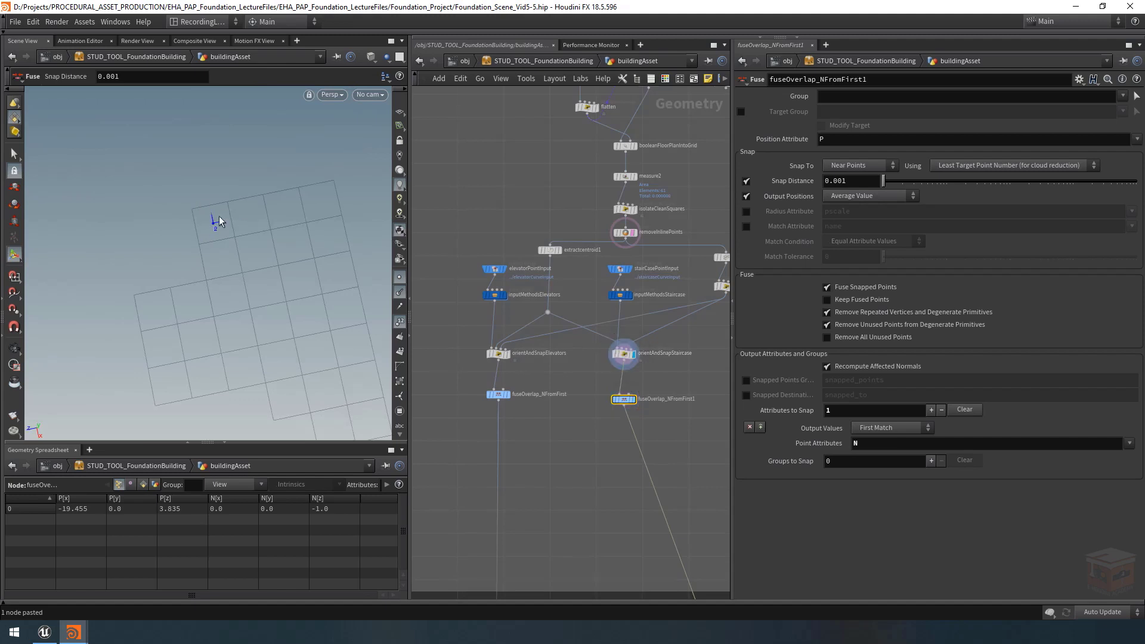
{"action": "mouse_move", "coordinate": [636, 402]}
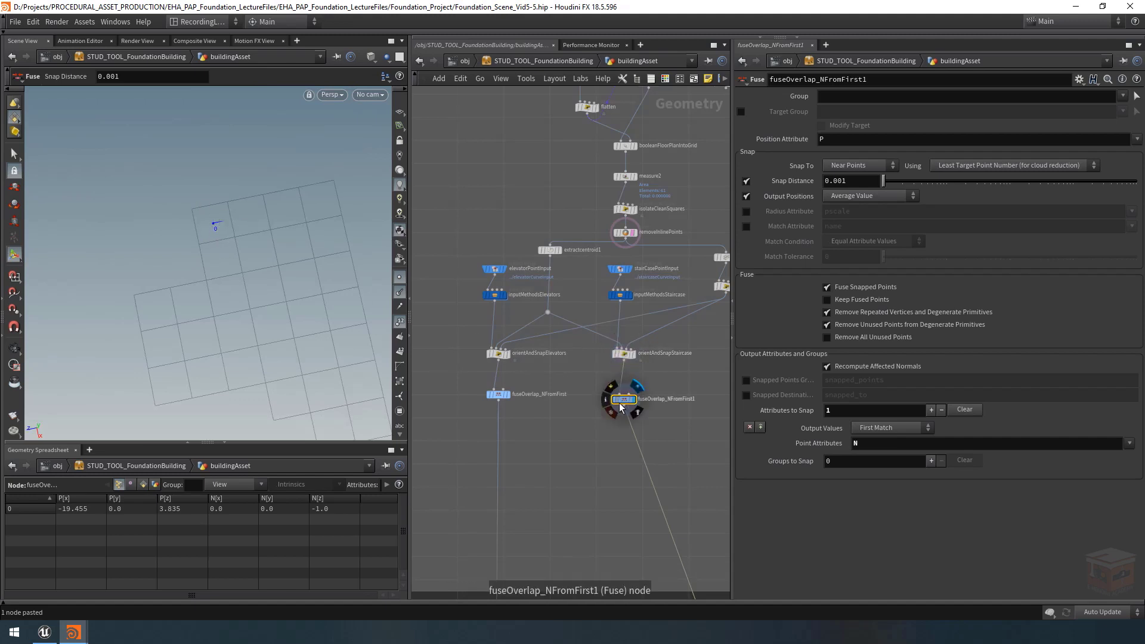
Display output0 at the end of the network and view the elevator and staircase shafts on the roof
{"action": "scroll", "coordinate": [560, 458], "scroll_direction": "down", "scroll_amount": 6}
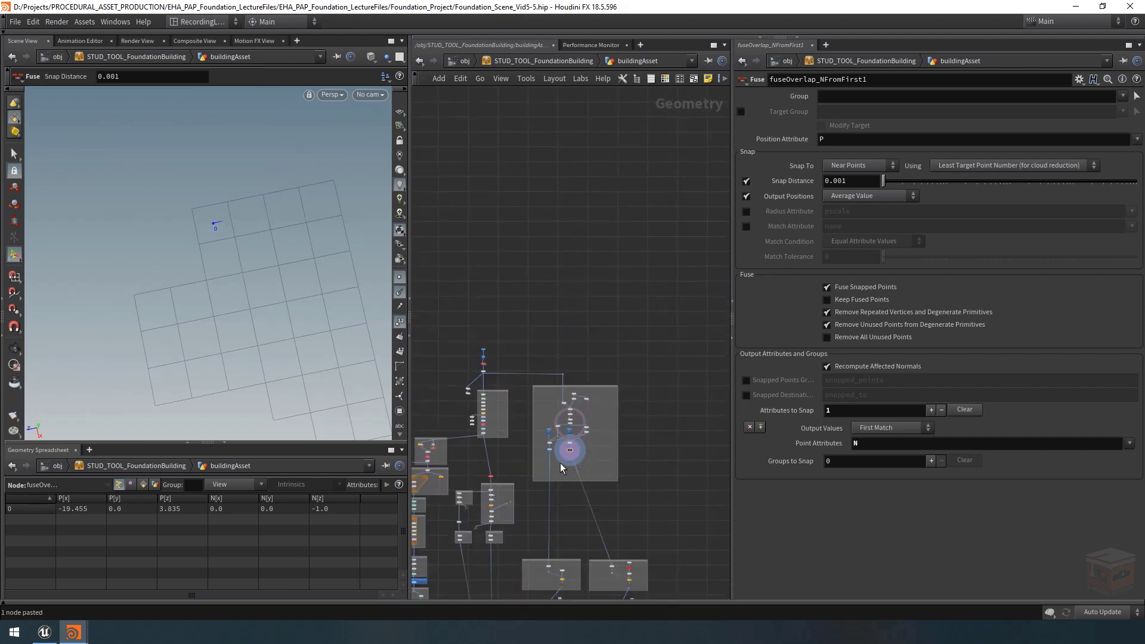
{"action": "scroll", "coordinate": [560, 463], "scroll_direction": "up", "scroll_amount": 3}
{"action": "scroll", "coordinate": [543, 444], "scroll_direction": "up", "scroll_amount": 3}
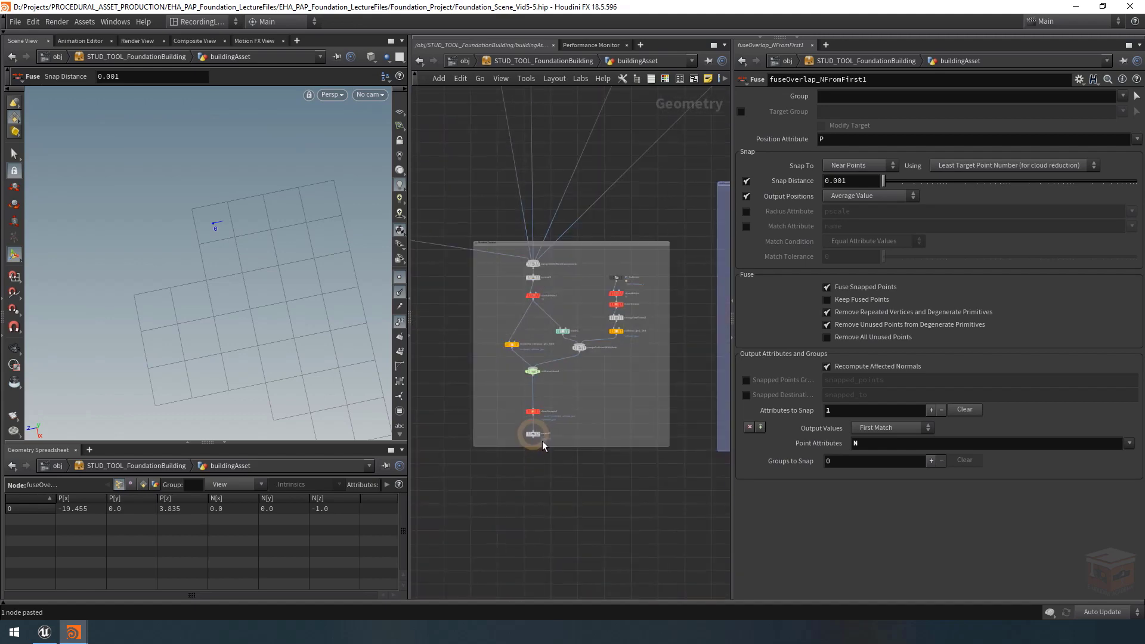
{"action": "scroll", "coordinate": [542, 443], "scroll_direction": "up", "scroll_amount": 4}
{"action": "left_click", "coordinate": [539, 438]}
{"action": "left_click", "coordinate": [524, 429]}
{"action": "right_click_drag", "start_coordinate": [276, 202], "coordinate": [262, 235], "text": "alt"}
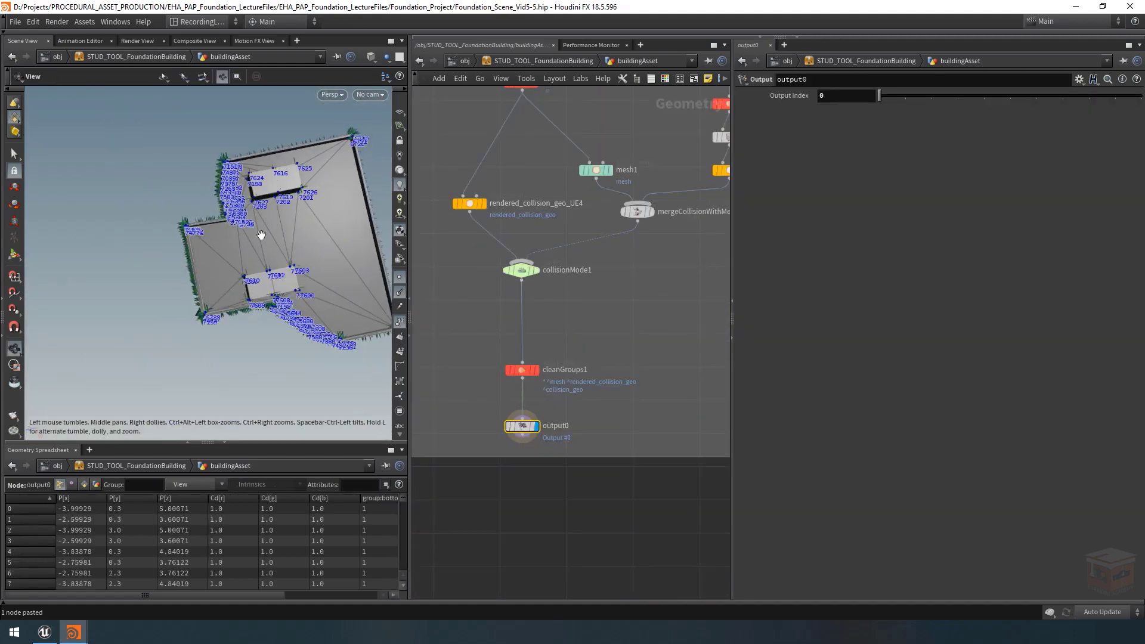
{"action": "left_click_drag", "start_coordinate": [261, 235], "coordinate": [302, 251], "text": "alt"}
{"action": "right_click_drag", "start_coordinate": [301, 250], "coordinate": [314, 263], "text": "alt"}
{"action": "left_click_drag", "start_coordinate": [314, 264], "coordinate": [322, 260], "text": "alt"}
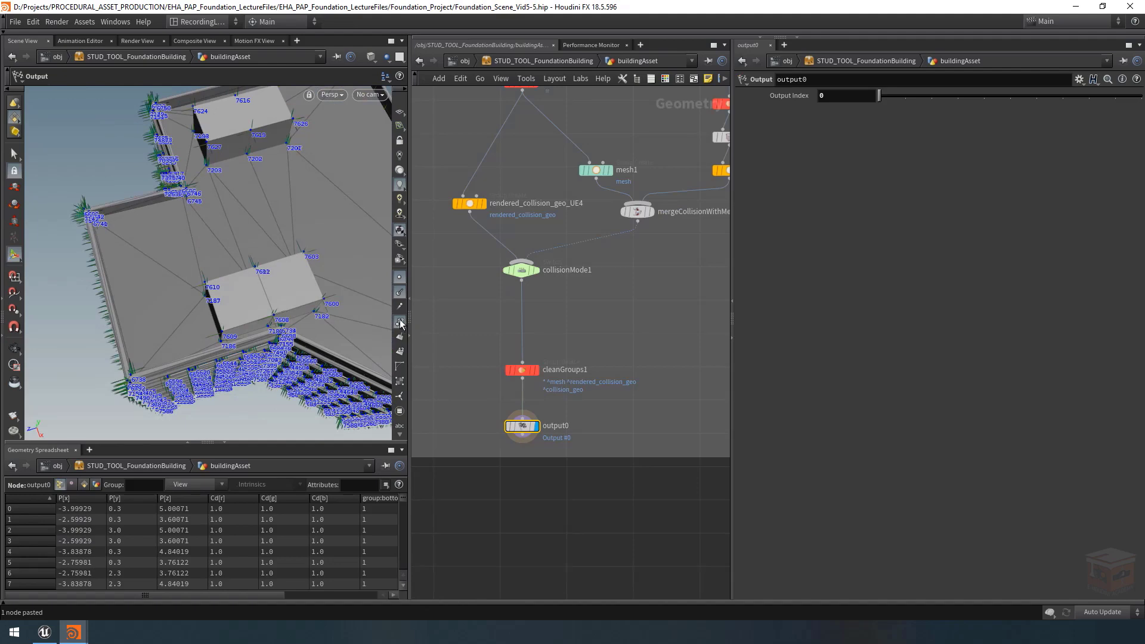
Switch the viewport from point numbers to primitive numbers and hide the points and point normals
{"action": "left_click", "coordinate": [400, 322]}
{"action": "left_click", "coordinate": [400, 351]}
{"action": "left_click_drag", "start_coordinate": [277, 299], "coordinate": [282, 285], "text": "alt"}
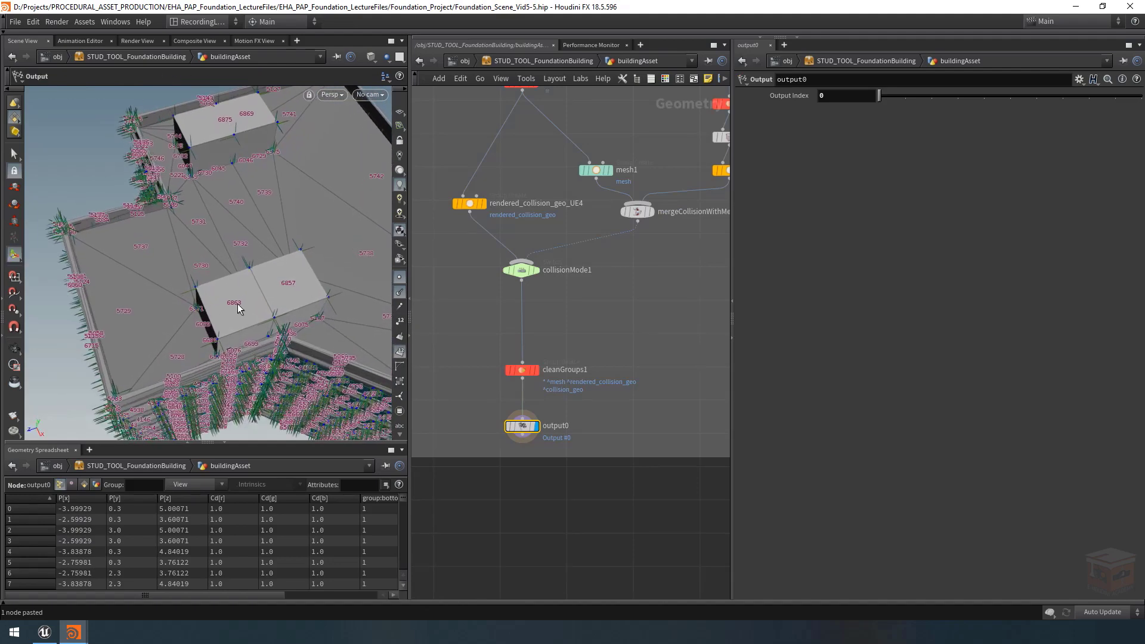
{"action": "left_click", "coordinate": [401, 292]}
{"action": "left_click", "coordinate": [400, 277]}
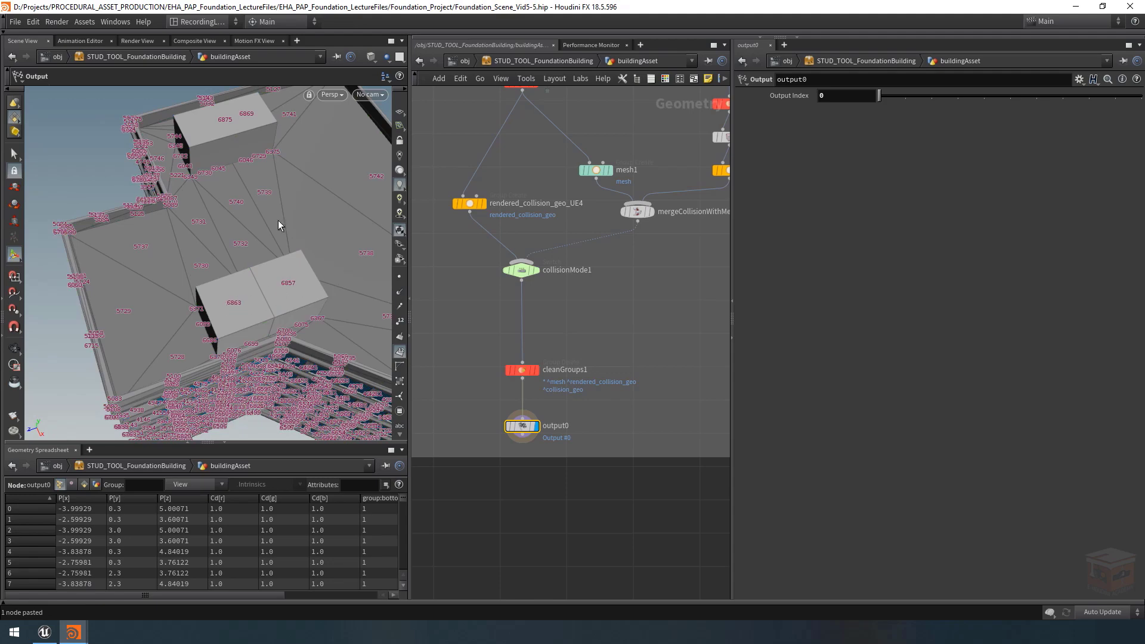
Inspect the upper rooftop shaft close up in wireframe and shaded display for overlapping geometry
{"action": "middle_click_drag", "start_coordinate": [230, 112], "coordinate": [240, 221], "text": "alt"}
{"action": "scroll", "coordinate": [241, 221], "scroll_direction": "up", "scroll_amount": 4, "text": "alt"}
{"action": "key", "text": "shift+w"}
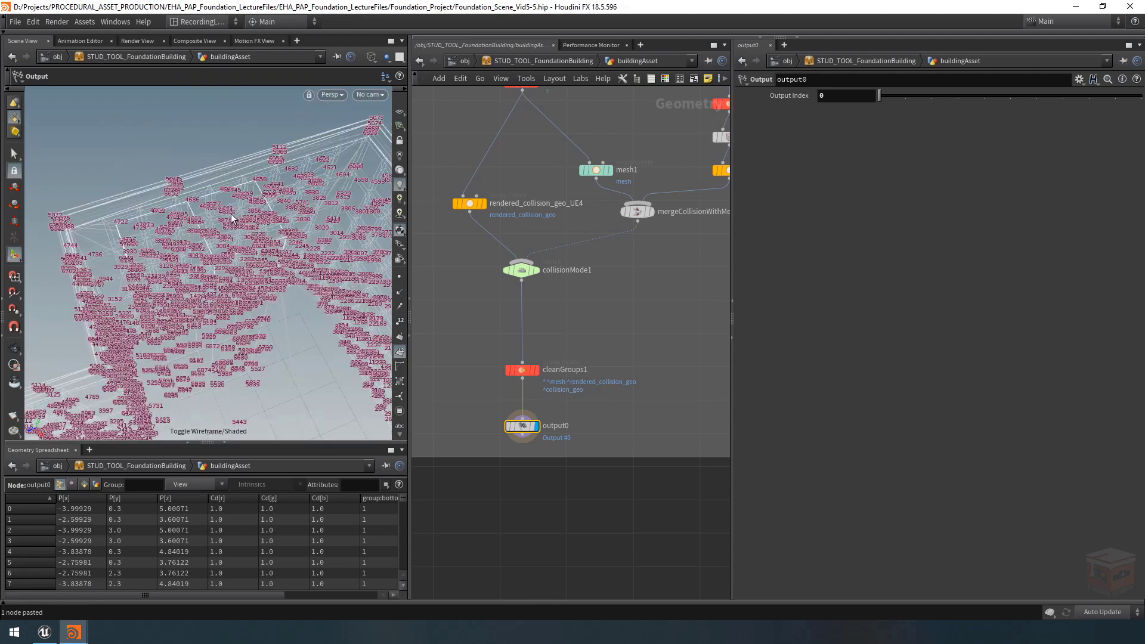
{"action": "key", "text": "shift+w"}
{"action": "mouse_move", "coordinate": [239, 238]}
{"action": "left_mouse_down", "text": "alt"}
{"action": "mouse_move", "coordinate": [196, 198]}
{"action": "mouse_move", "coordinate": [236, 235]}
{"action": "mouse_move", "coordinate": [163, 230]}
{"action": "mouse_move", "coordinate": [238, 228]}
{"action": "left_mouse_up", "text": "alt"}
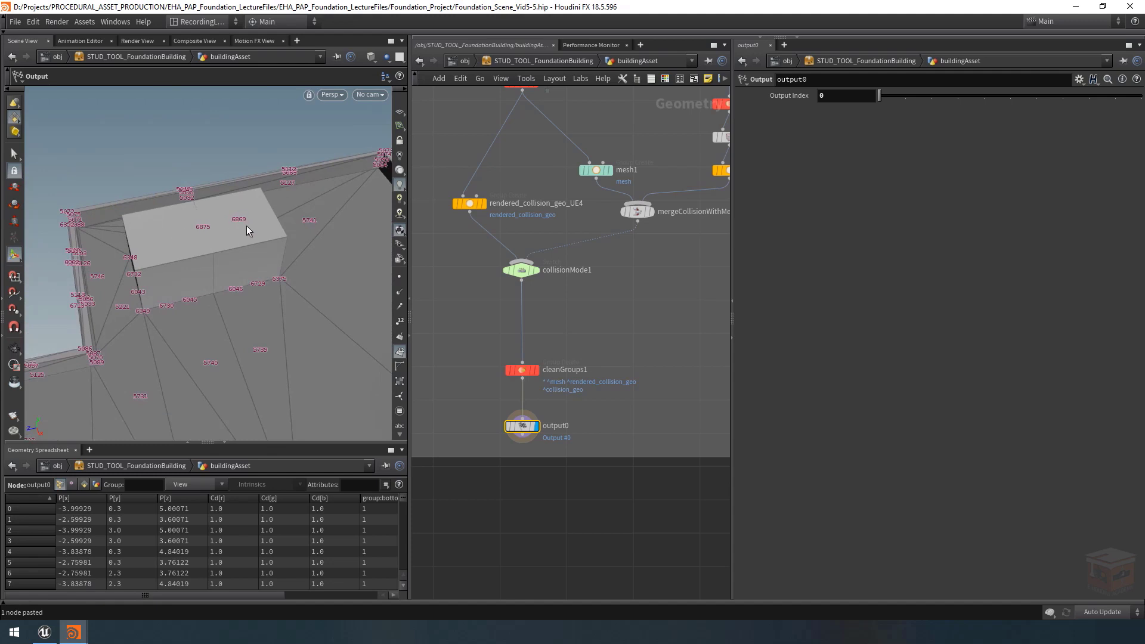
Review the two fuse nodes and the STUD_UTIL_DeleteByDistance test setup with its grid and box in the network
{"action": "scroll", "coordinate": [596, 329], "scroll_direction": "down", "scroll_amount": 10}
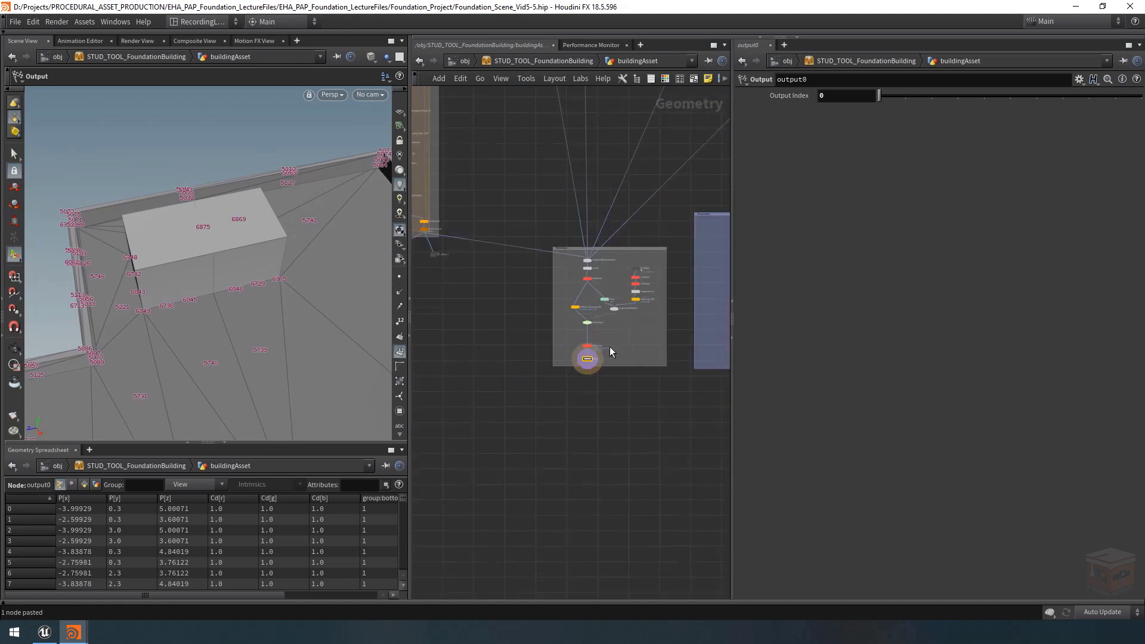
{"action": "scroll", "coordinate": [563, 229], "scroll_direction": "up", "scroll_amount": 10}
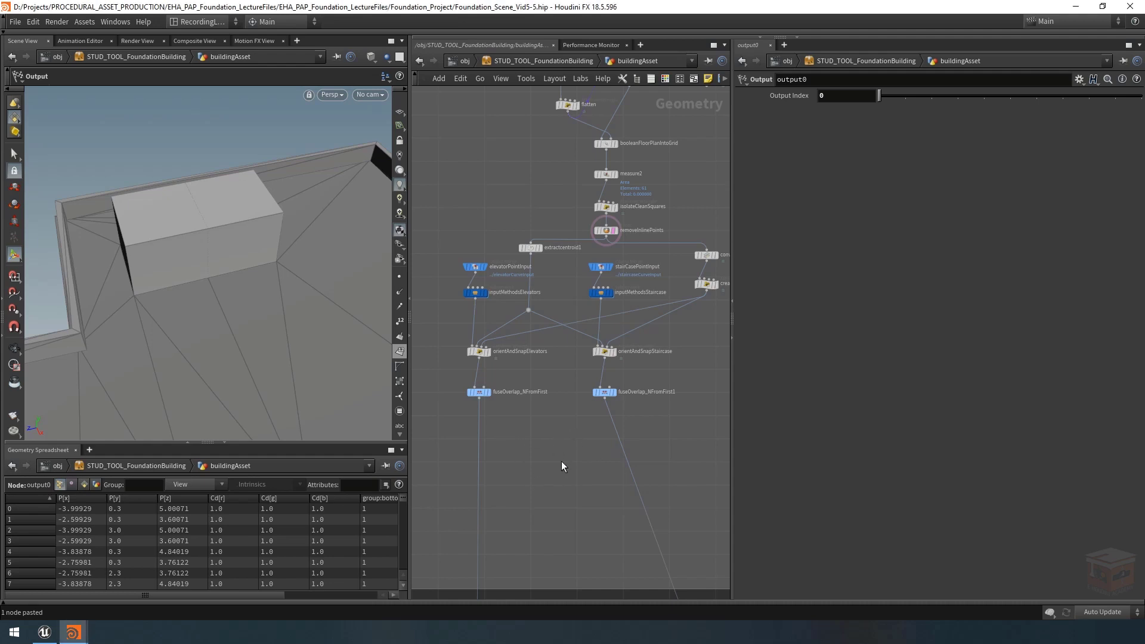
{"action": "scroll", "coordinate": [560, 460], "scroll_direction": "down", "scroll_amount": 10}
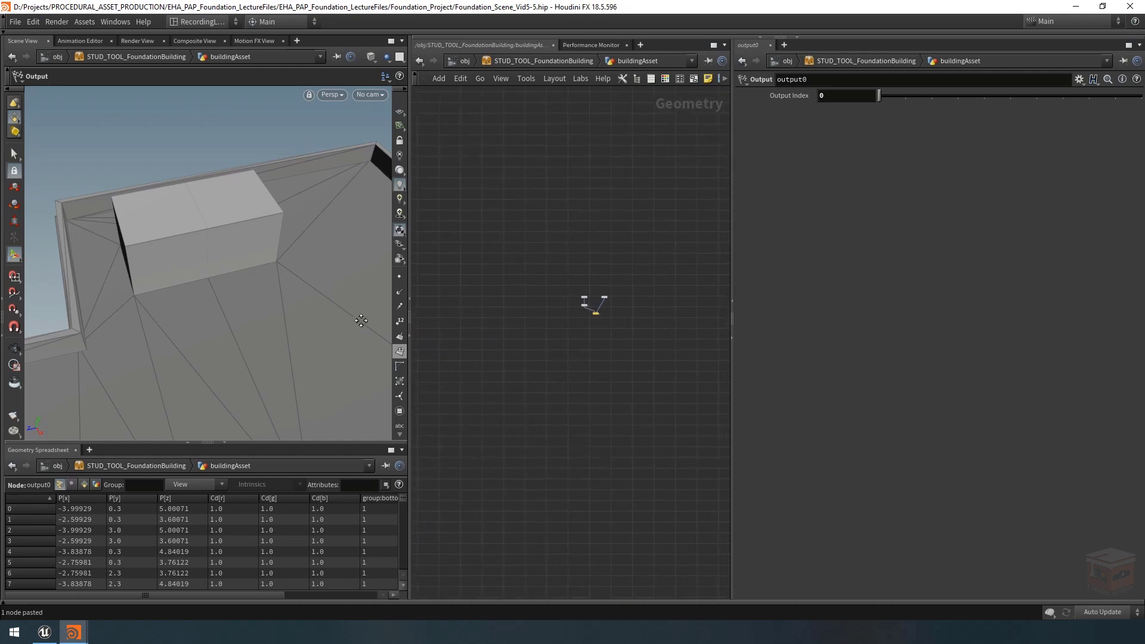
{"action": "scroll", "coordinate": [609, 317], "scroll_direction": "up", "scroll_amount": 10}
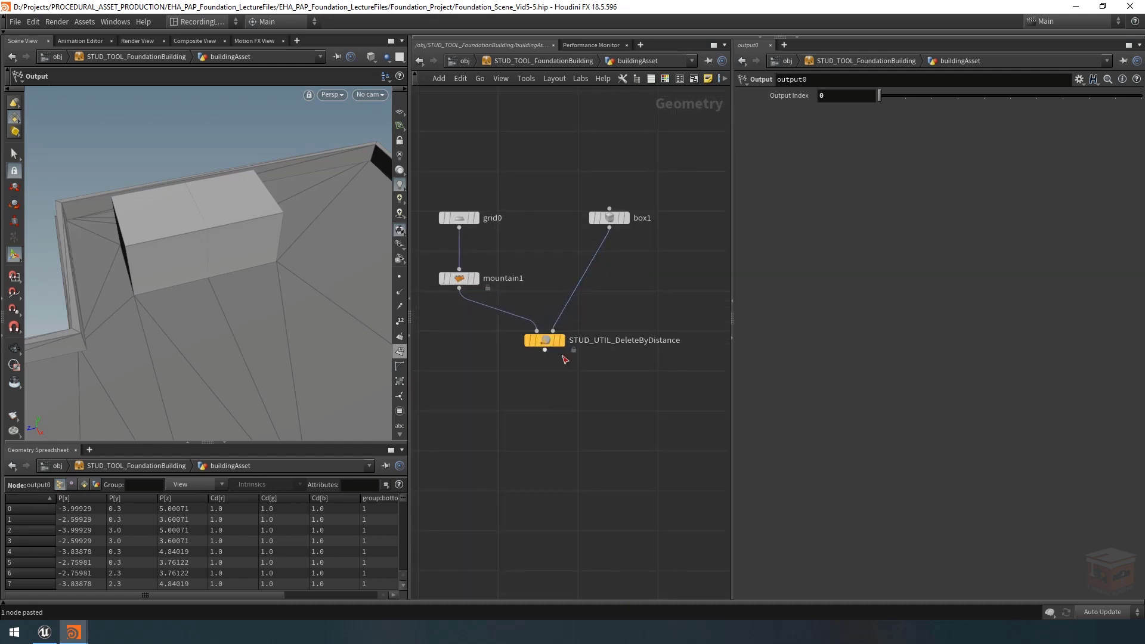
{"action": "scroll", "coordinate": [567, 382], "scroll_direction": "down", "scroll_amount": 6}
{"action": "scroll", "coordinate": [531, 442], "scroll_direction": "up", "scroll_amount": 5}
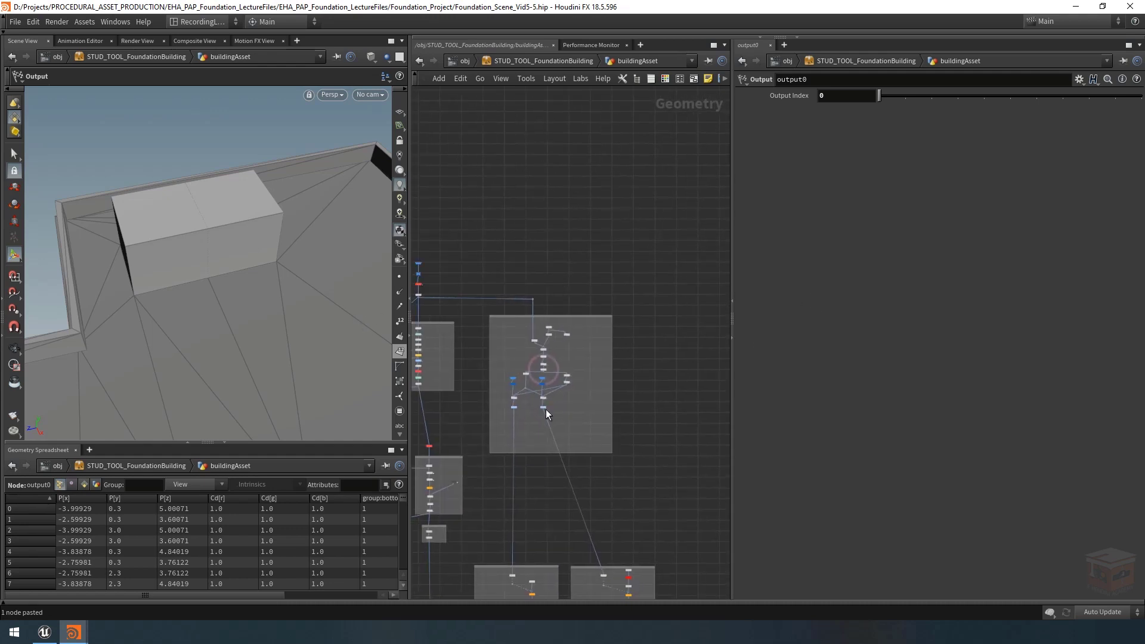
{"action": "scroll", "coordinate": [546, 409], "scroll_direction": "up", "scroll_amount": 4}
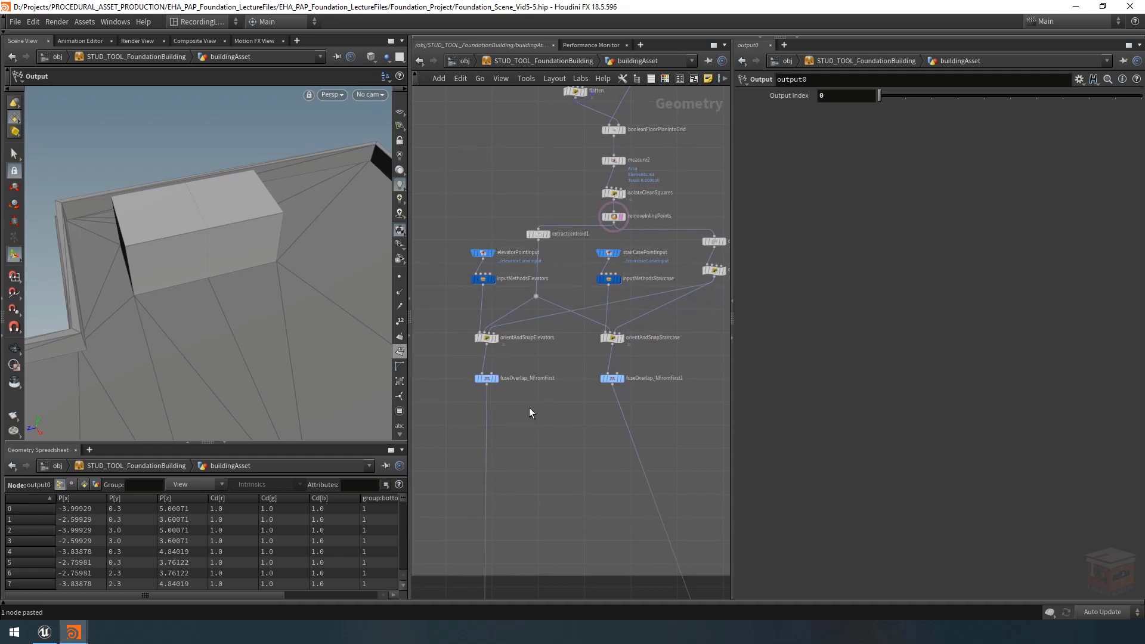
Display fuseOverlap_NFromFirst and bring the elevator points into view
{"action": "scroll", "coordinate": [510, 405], "scroll_direction": "up", "scroll_amount": 3}
{"action": "left_click", "coordinate": [496, 375]}
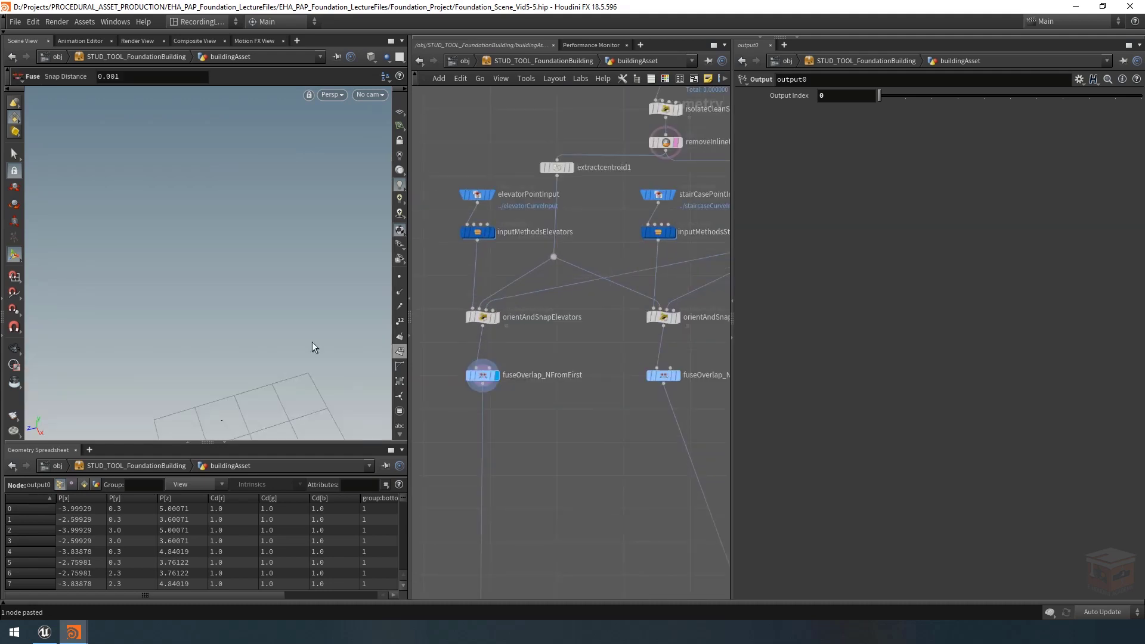
{"action": "key", "text": "Escape"}
{"action": "left_click_drag", "start_coordinate": [245, 327], "coordinate": [227, 235]}
{"action": "key", "text": "Return"}
Template the OUT_StaircaseShaft node to compare the staircase shaft with the elevator points
{"action": "scroll", "coordinate": [590, 452], "scroll_direction": "down", "scroll_amount": 5}
{"action": "middle_click_drag", "start_coordinate": [590, 451], "coordinate": [525, 272]}
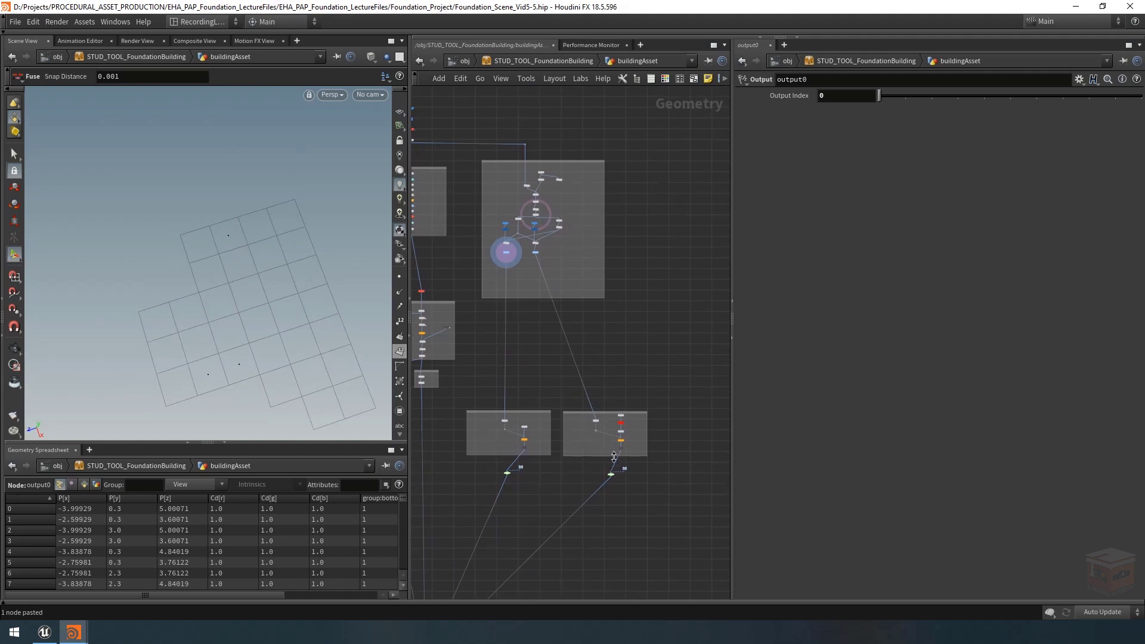
{"action": "scroll", "coordinate": [614, 457], "scroll_direction": "up", "scroll_amount": 5}
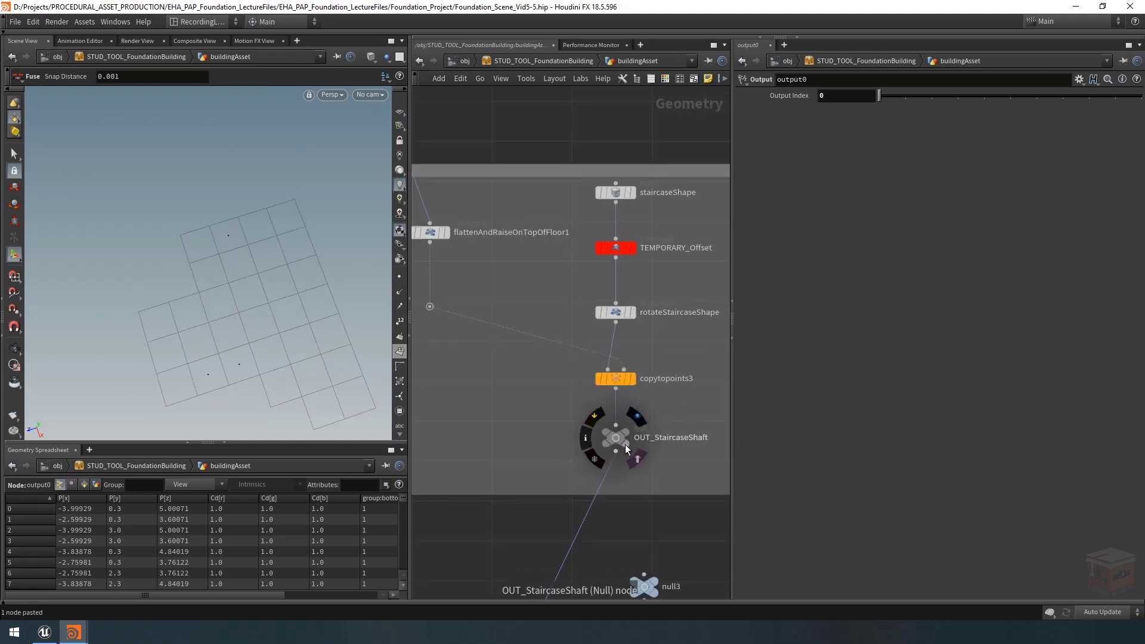
{"action": "left_click", "coordinate": [637, 458]}
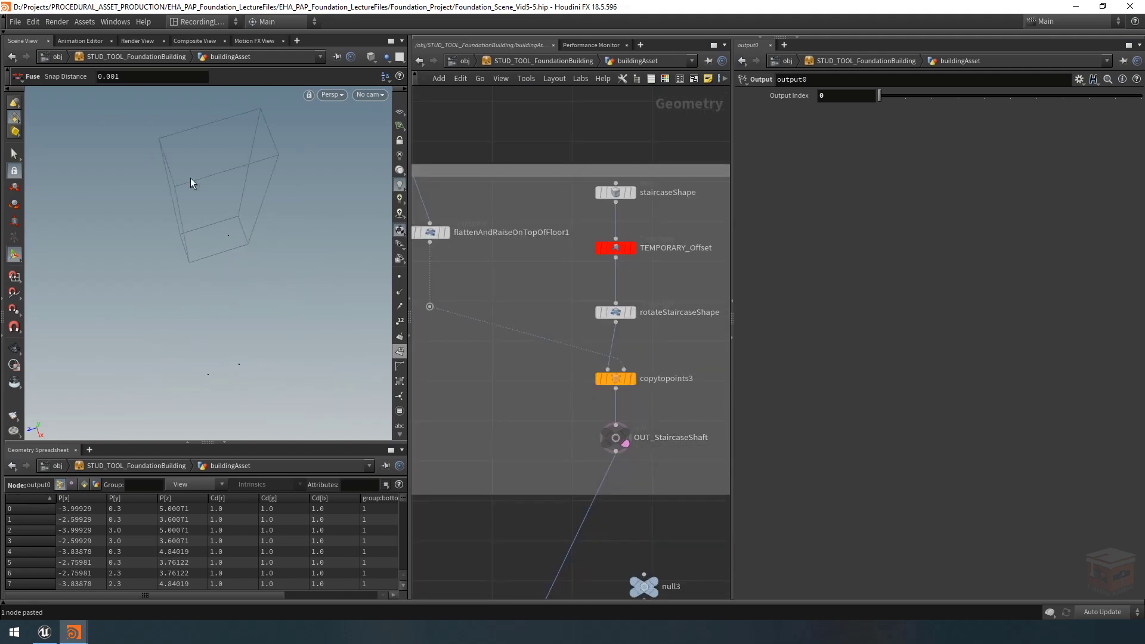
{"action": "scroll", "coordinate": [490, 405], "scroll_direction": "down", "scroll_amount": 6}
{"action": "middle_click_drag", "start_coordinate": [517, 294], "coordinate": [580, 370]}
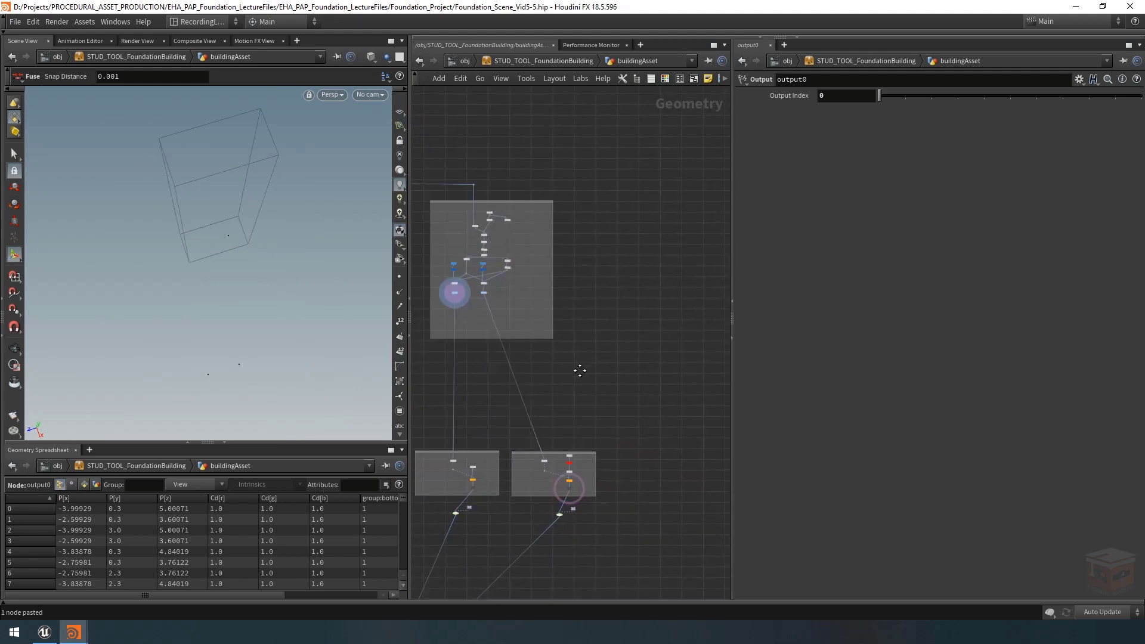
Add a STUD UTIL DeleteByDistance node just below fuseOverlap_NFromFirst
{"action": "scroll", "coordinate": [514, 357], "scroll_direction": "up", "scroll_amount": 5}
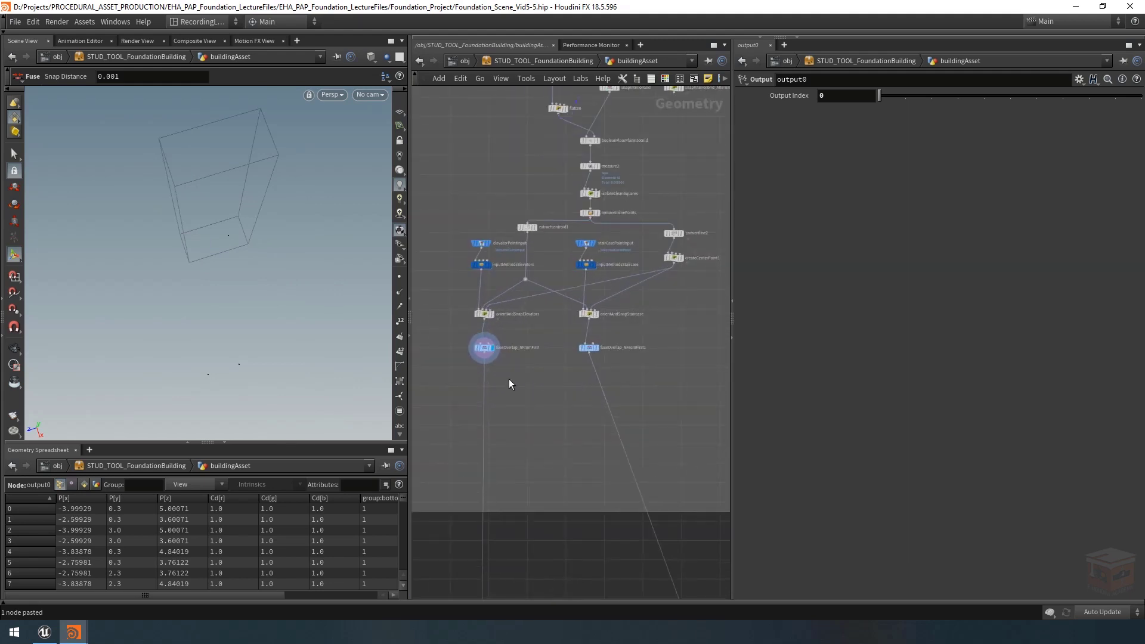
{"action": "key", "text": "Tab"}
{"action": "type", "text": "deleteby"}
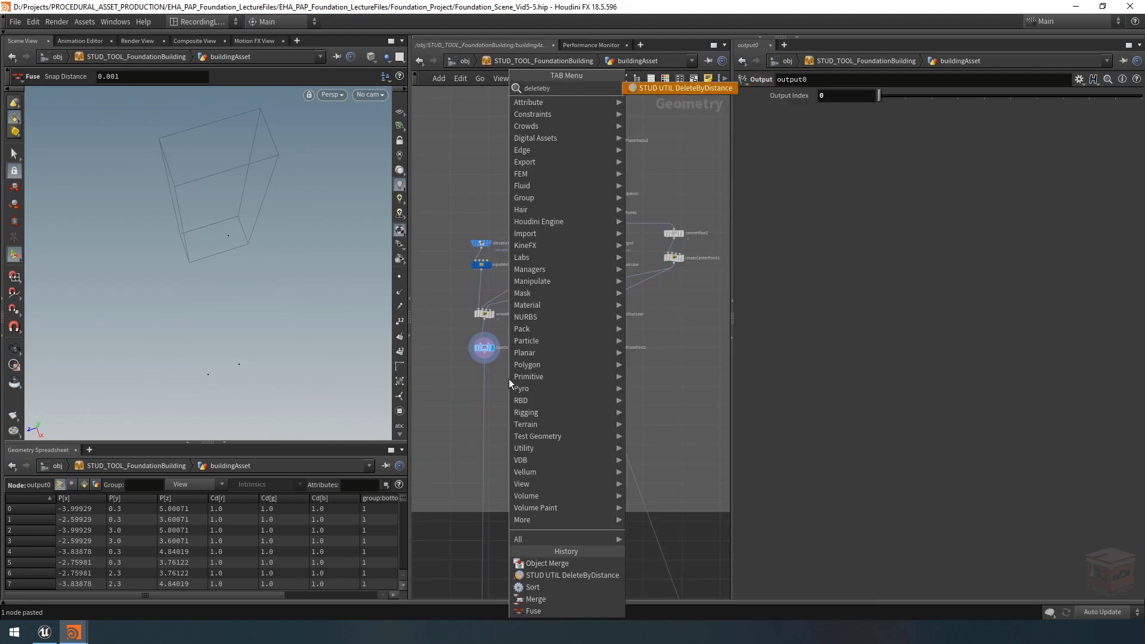
{"action": "key", "text": "Return"}
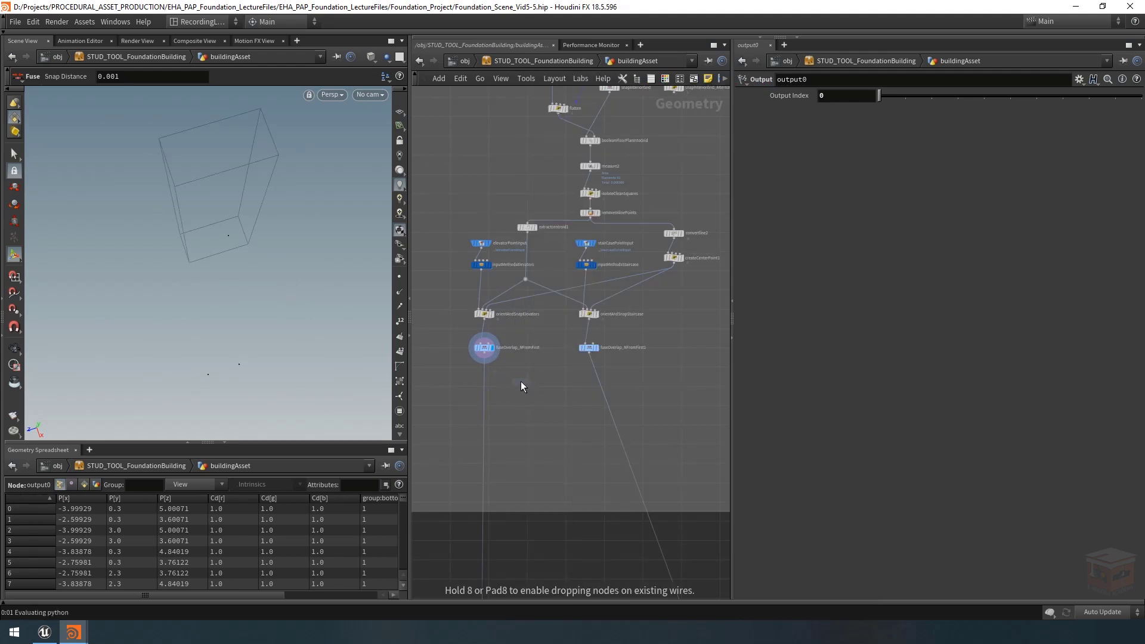
{"action": "left_click", "coordinate": [521, 383]}
{"action": "scroll", "coordinate": [540, 362], "scroll_direction": "up", "scroll_amount": 3}
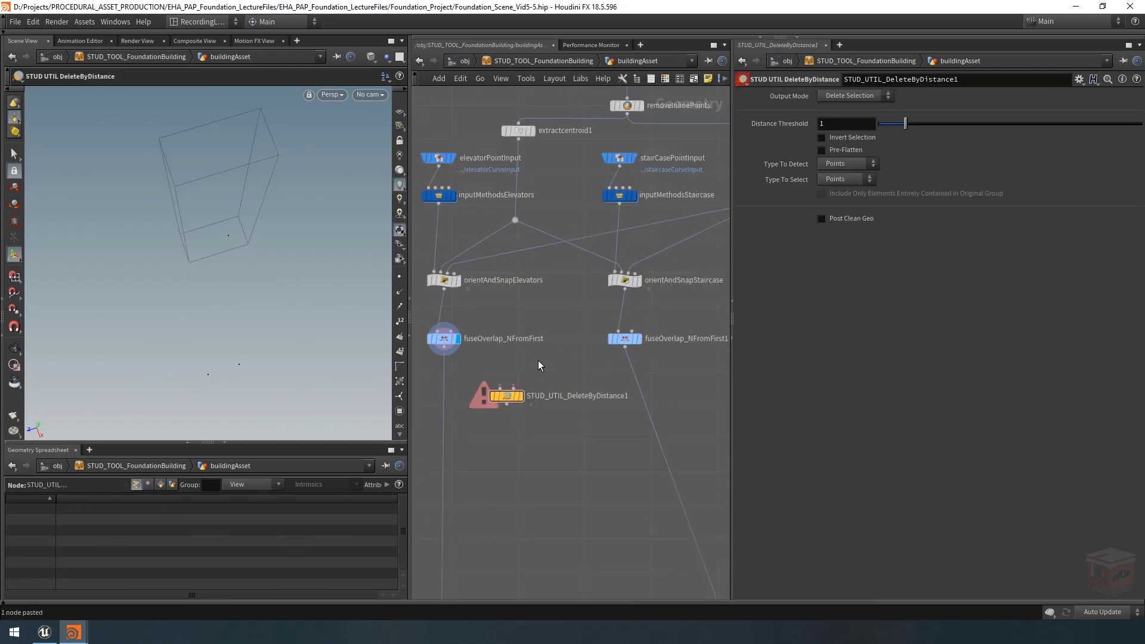
Try wiring fuseOverlap_NFromFirst into the first input of the DeleteByDistance node, and undo the connection
{"action": "left_click", "coordinate": [445, 350]}
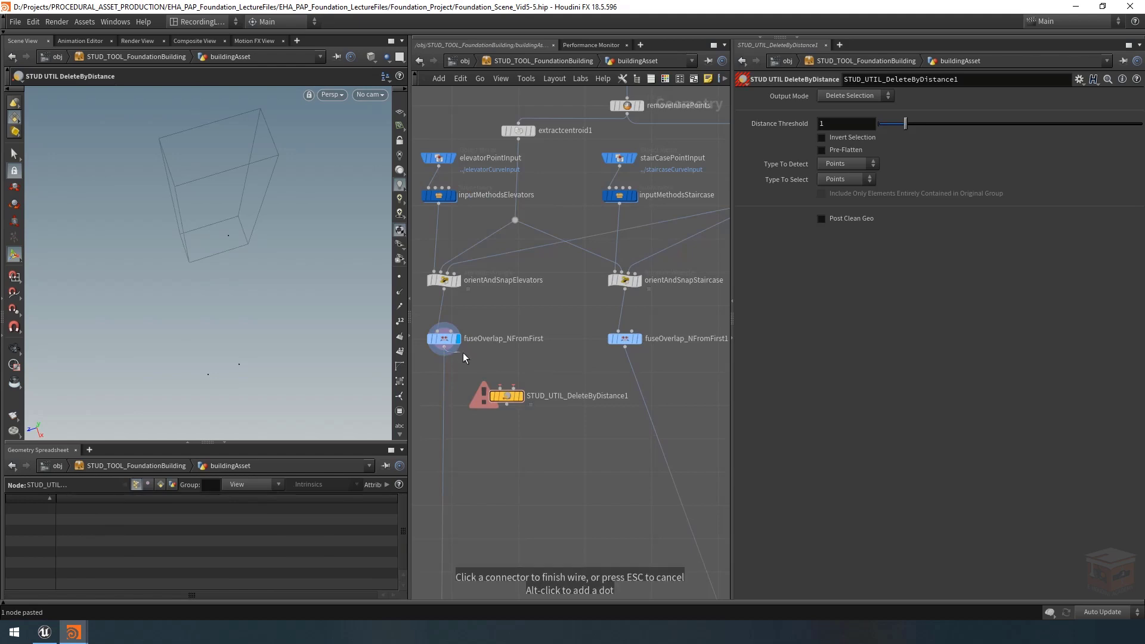
{"action": "left_click", "coordinate": [494, 379]}
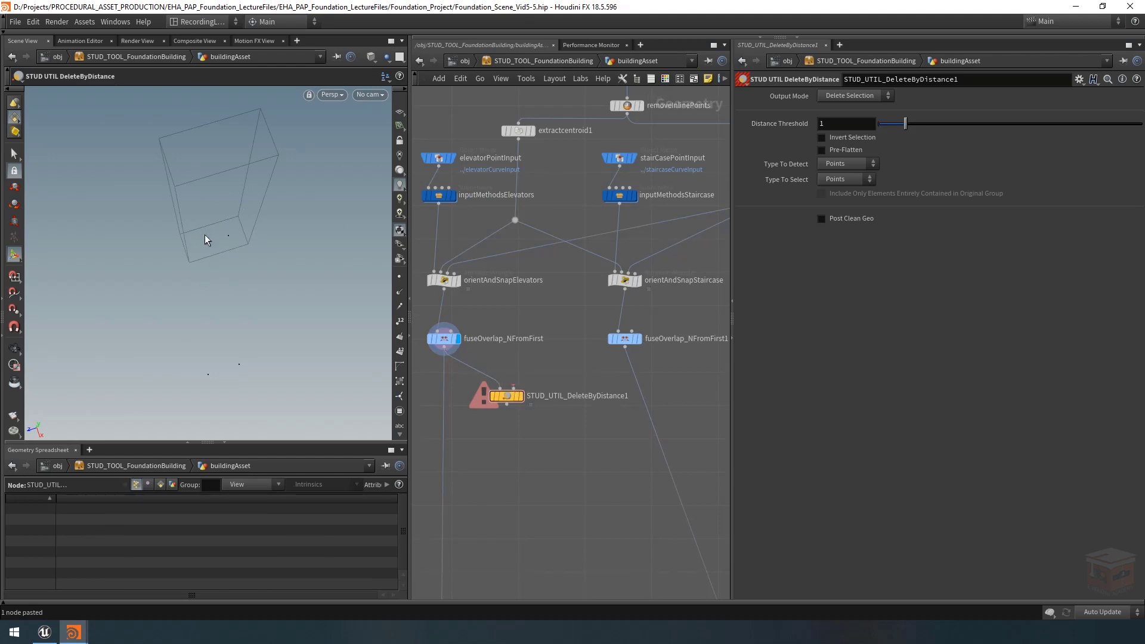
{"action": "key", "text": "ctrl+z"}
Add an Object Merge node in the staircase network box beside OUT_StaircaseShaft
{"action": "scroll", "coordinate": [546, 367], "scroll_direction": "down", "scroll_amount": 10}
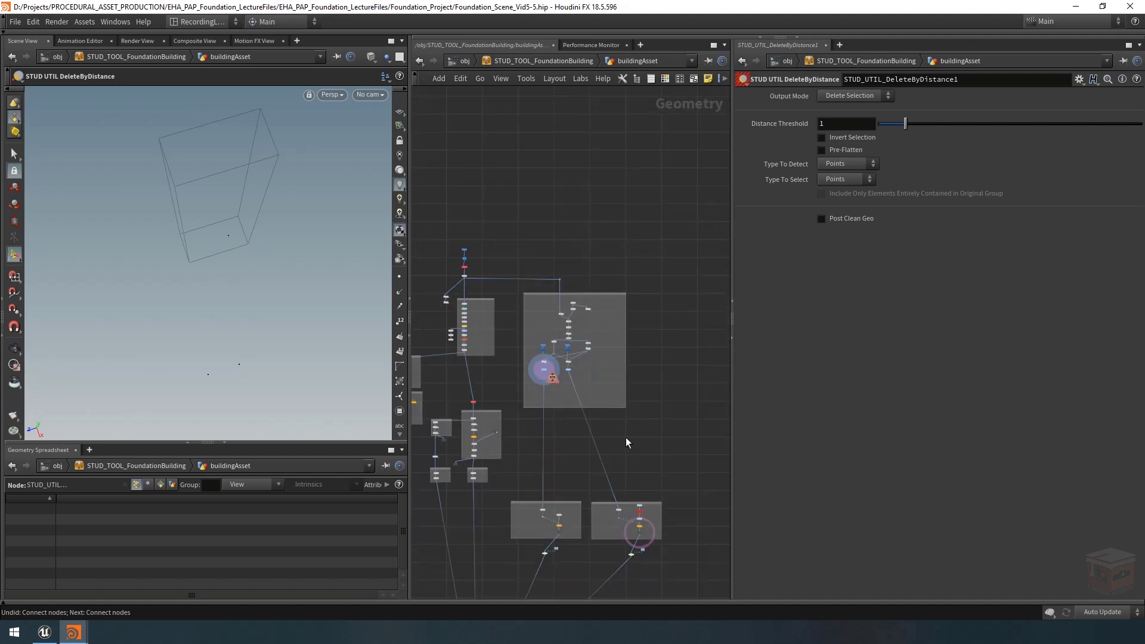
{"action": "scroll", "coordinate": [552, 415], "scroll_direction": "up", "scroll_amount": 8}
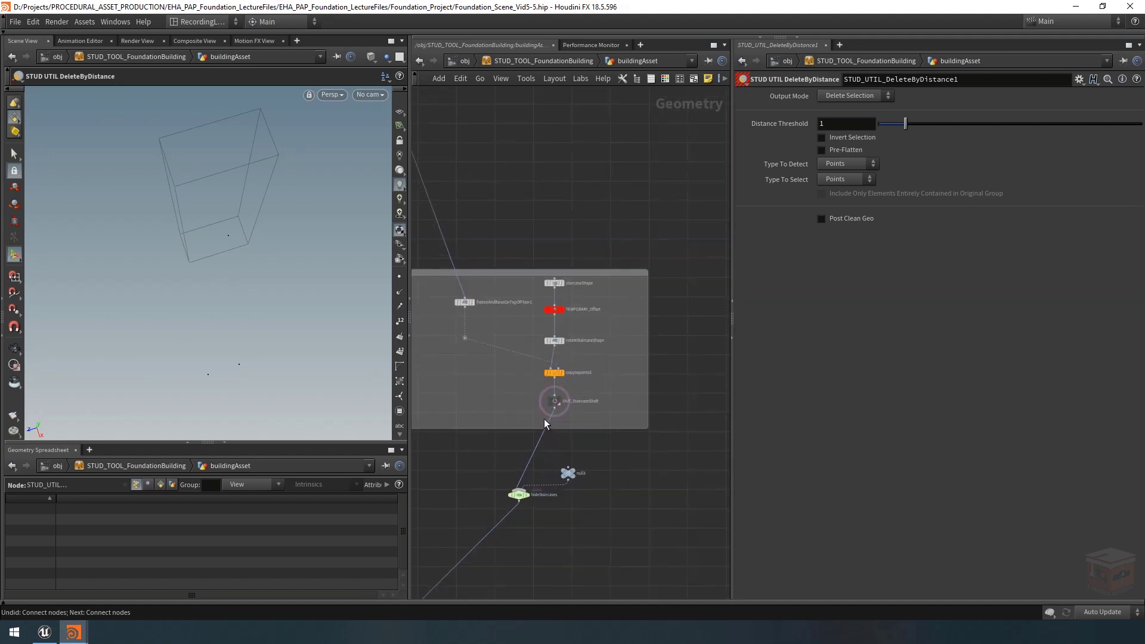
{"action": "mouse_move", "coordinate": [512, 410]}
{"action": "middle_mouse_down"}
{"action": "mouse_move", "coordinate": [523, 409]}
{"action": "mouse_move", "coordinate": [512, 387]}
{"action": "middle_mouse_up"}
{"action": "key", "text": "Tab"}
{"action": "type", "text": "obj"}
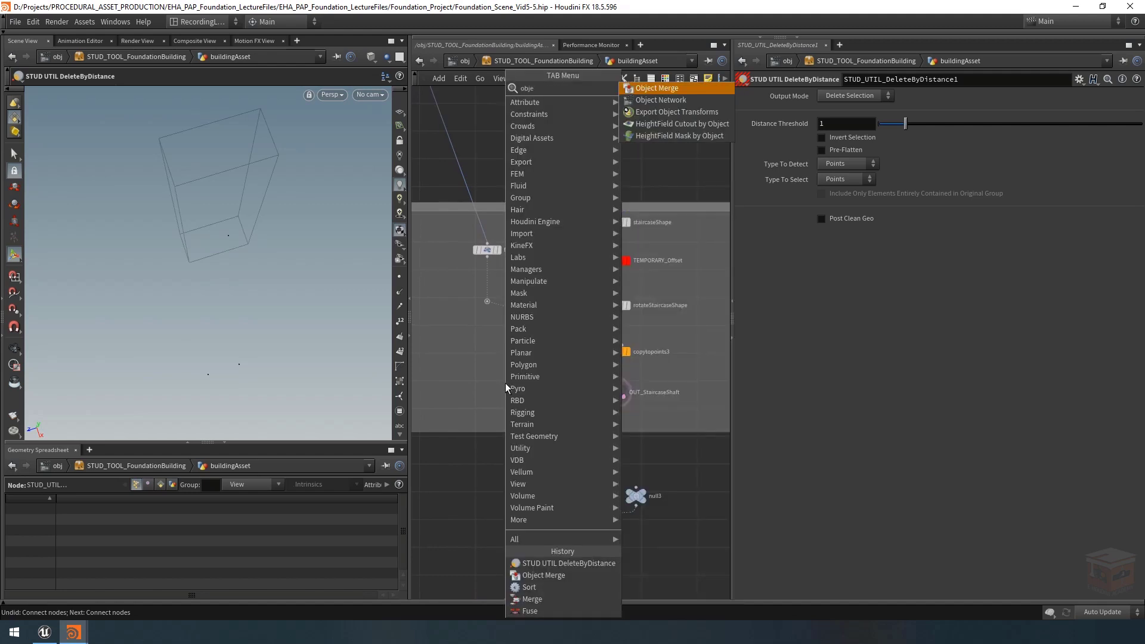
{"action": "key", "text": "Return"}
{"action": "left_click", "coordinate": [533, 396]}
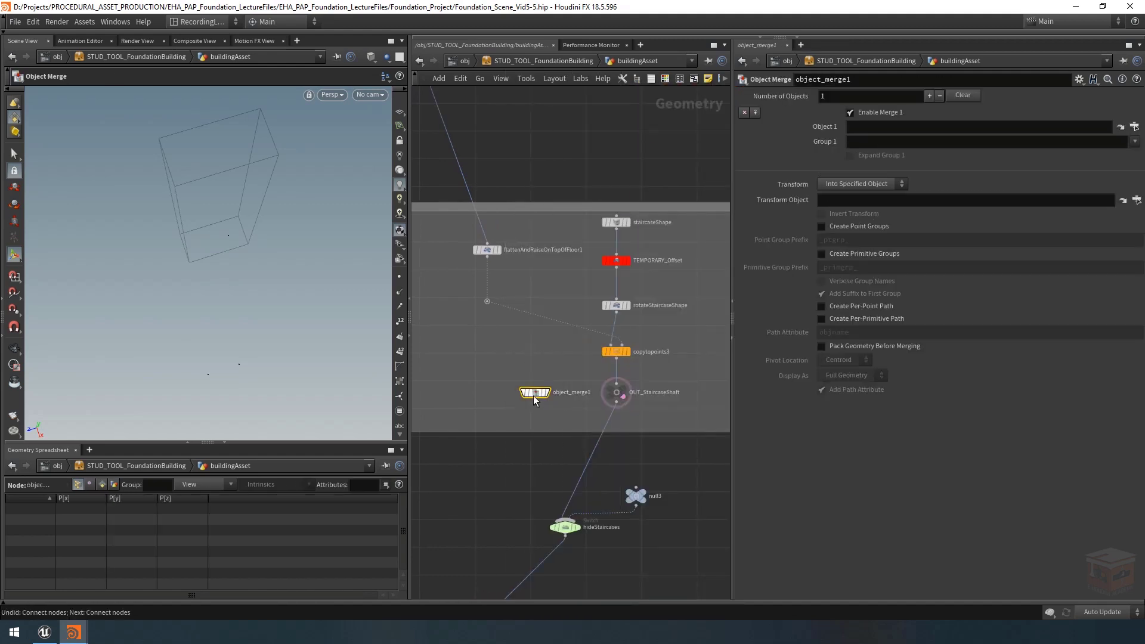
Rename the new Object Merge node to IN_StaircaseShaft and move it farther from OUT_StaircaseShaft
{"action": "scroll", "coordinate": [533, 396], "scroll_direction": "up", "scroll_amount": 2}
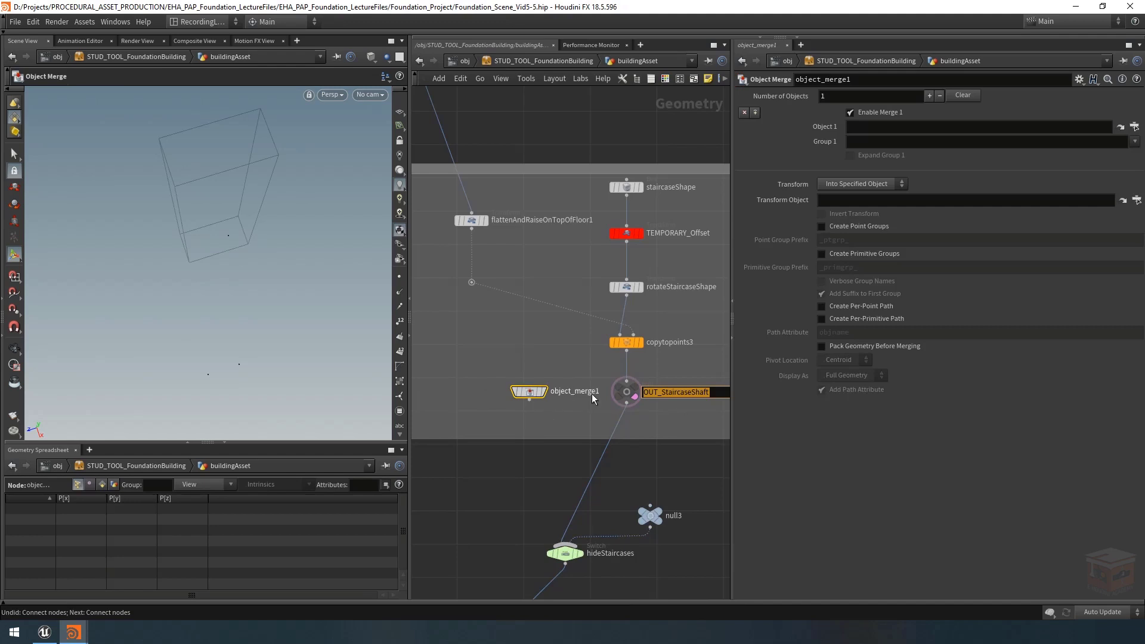
{"action": "double_click", "coordinate": [592, 394]}
{"action": "key", "text": "Return"}
{"action": "left_click_drag", "start_coordinate": [529, 392], "coordinate": [472, 392]}
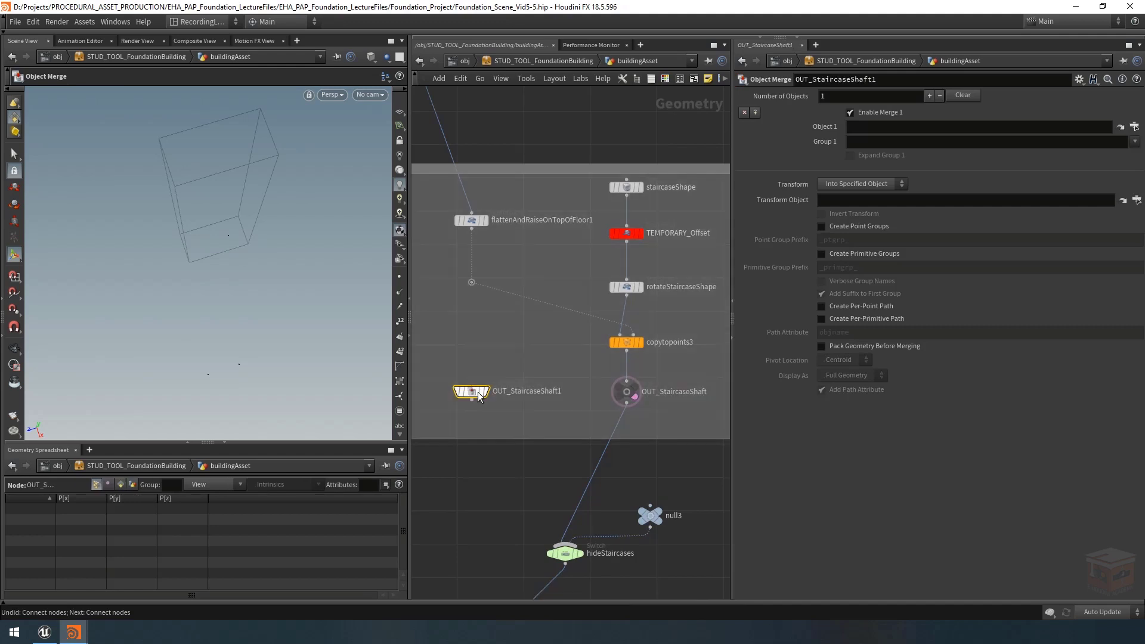
{"action": "double_click", "coordinate": [505, 394]}
{"action": "type", "text": "IN"}
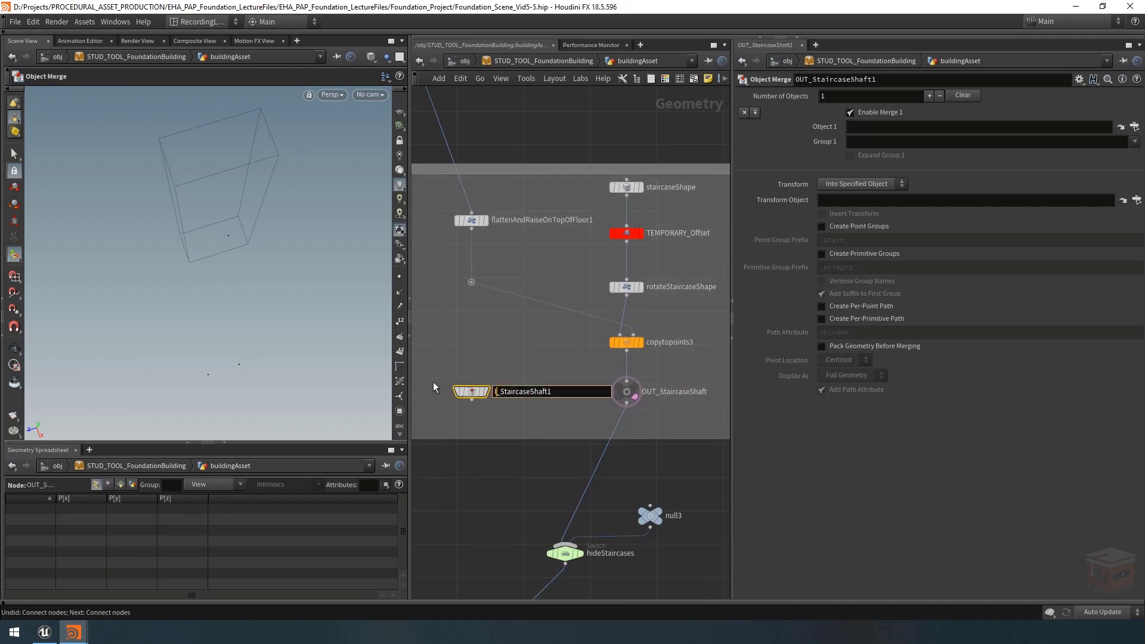
{"action": "key", "text": "BackSpace"}
{"action": "key", "text": "Return"}
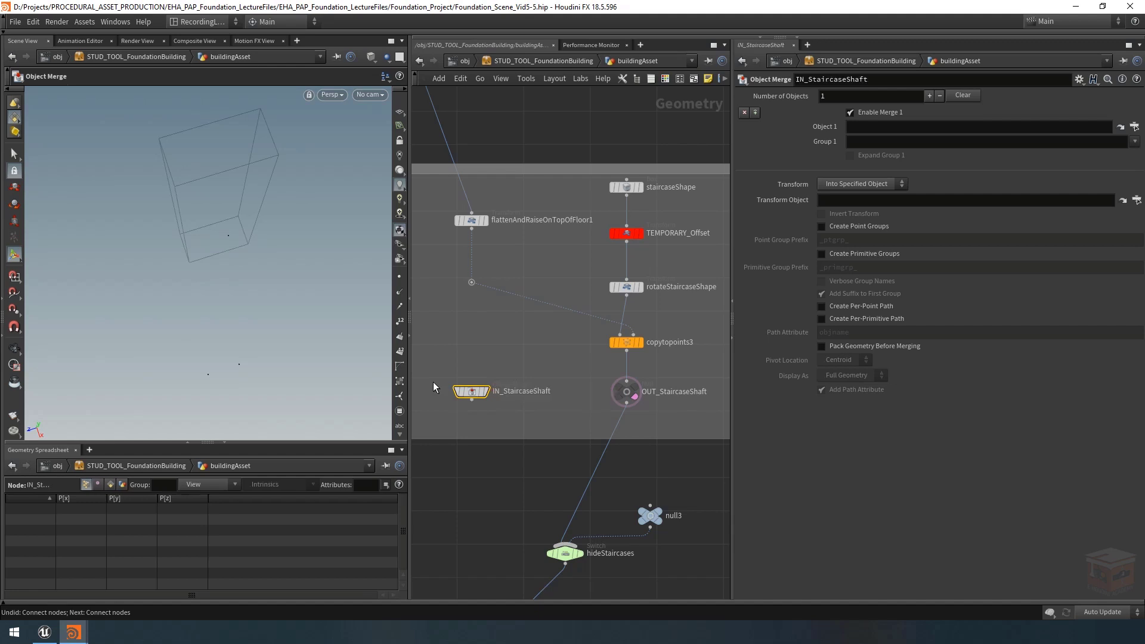
Give the IN_StaircaseShaft node a dark color from the network color palette
{"action": "key", "text": "c"}
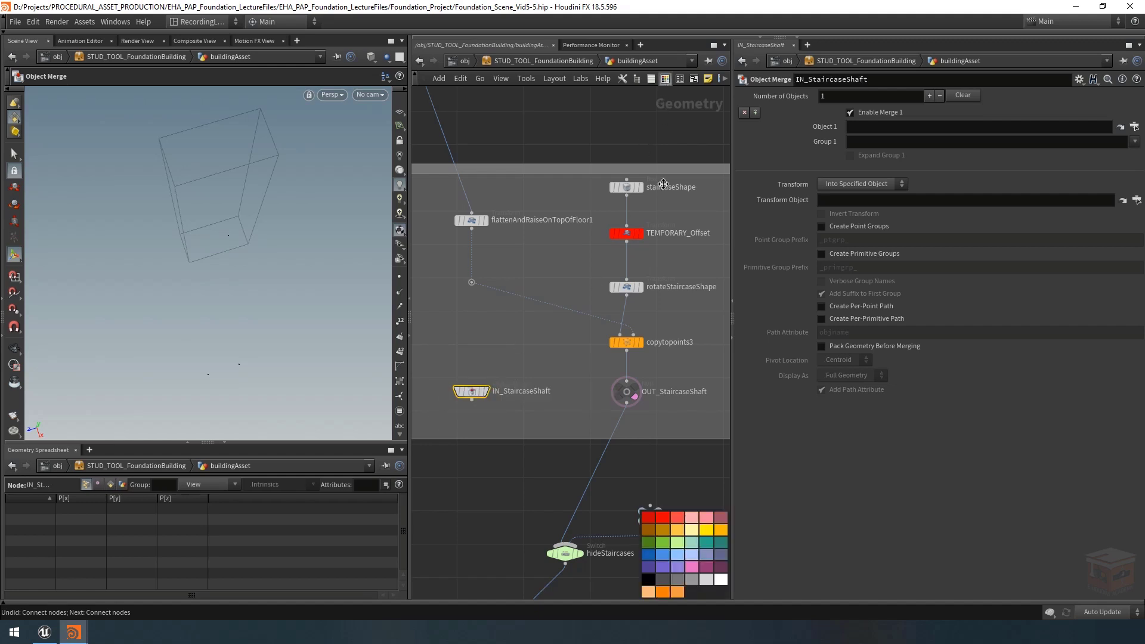
{"action": "left_click", "coordinate": [663, 567]}
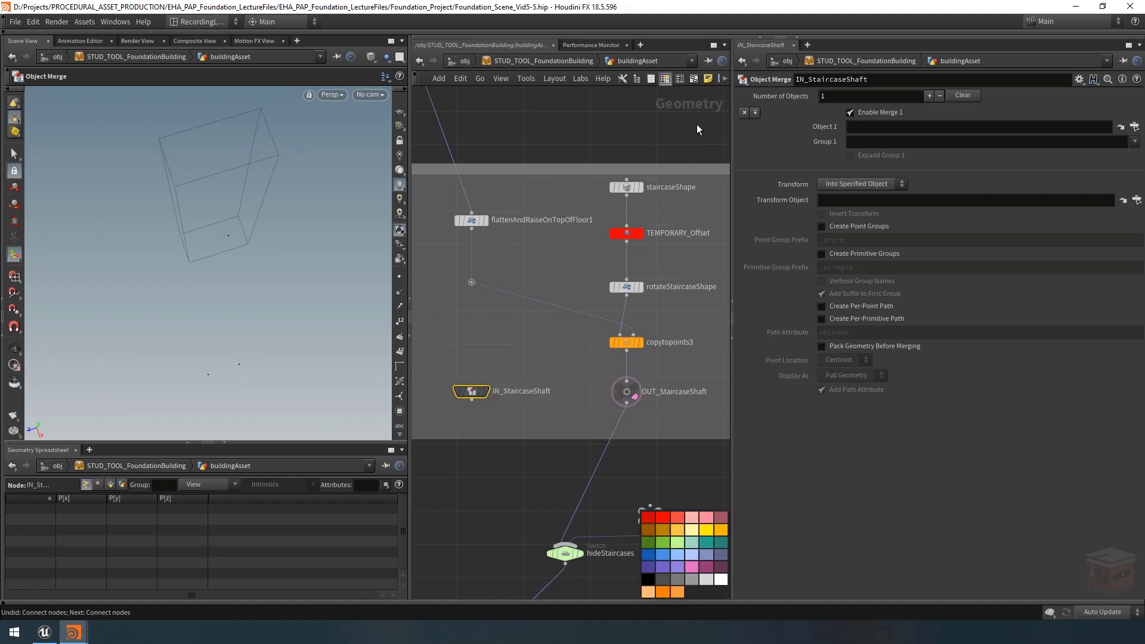
{"action": "left_click", "coordinate": [664, 79]}
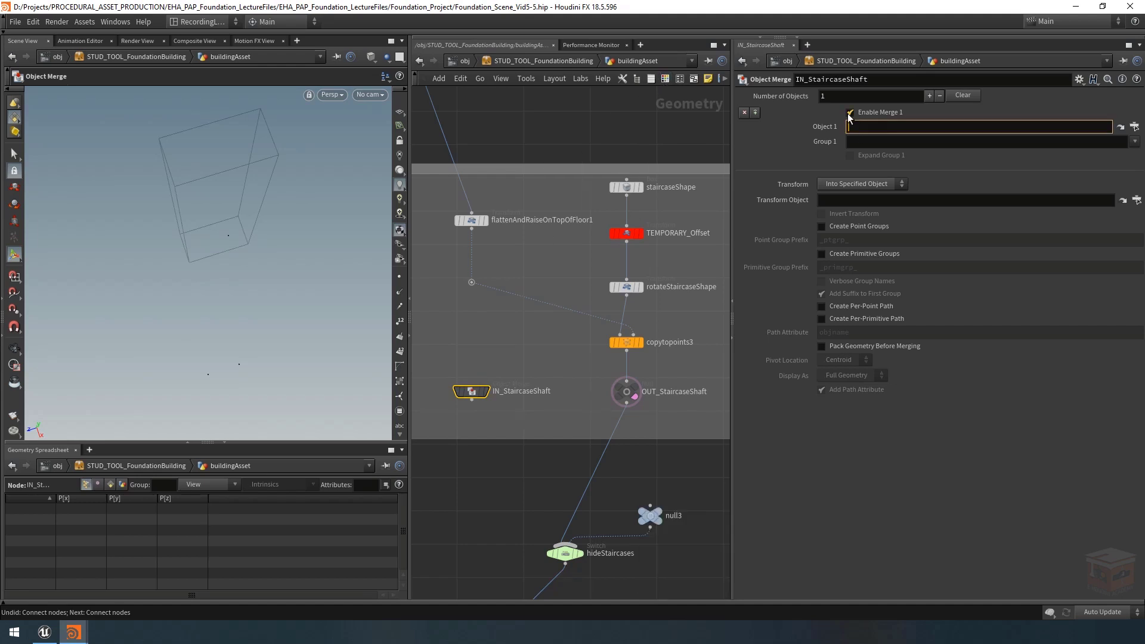
Set Object 1 of IN_StaircaseShaft to ../OUT_StaircaseShaft
{"action": "type", "text": "../"}
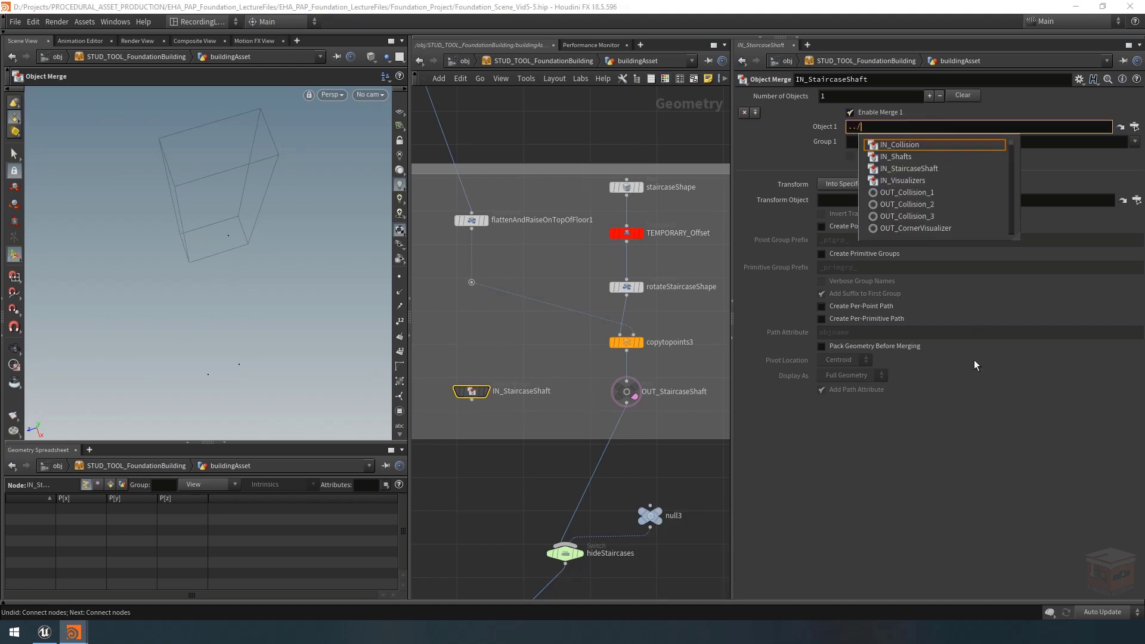
{"action": "type", "text": "OUT_StaircaseShaft"}
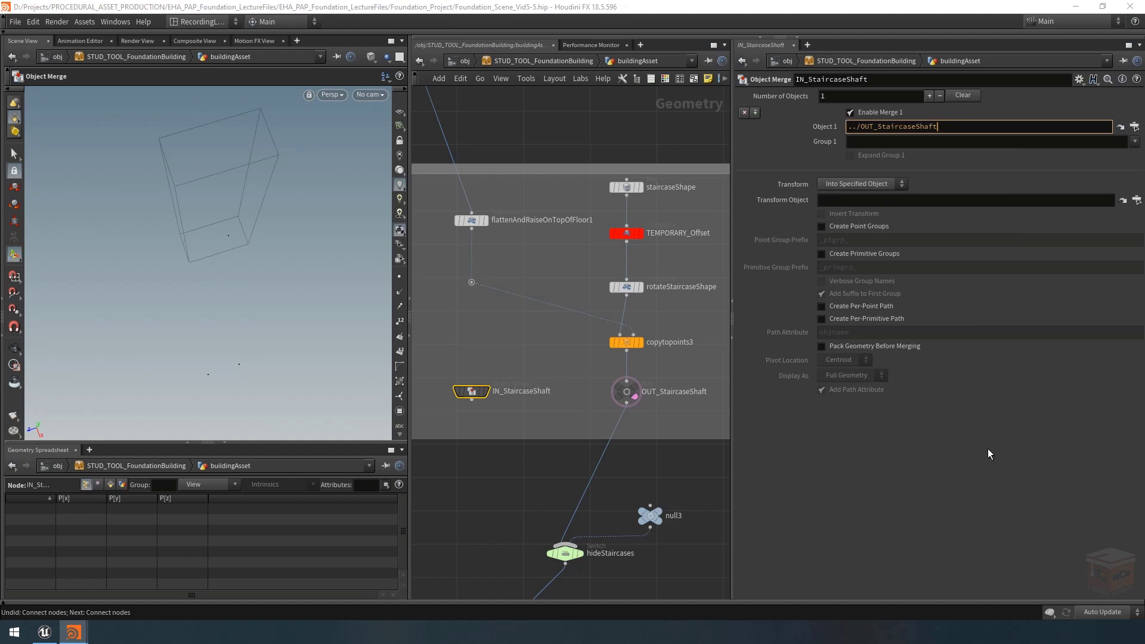
{"action": "key", "text": "Return"}
Open the network editor's view options containing the dependency link settings
{"action": "left_click", "coordinate": [500, 78]}
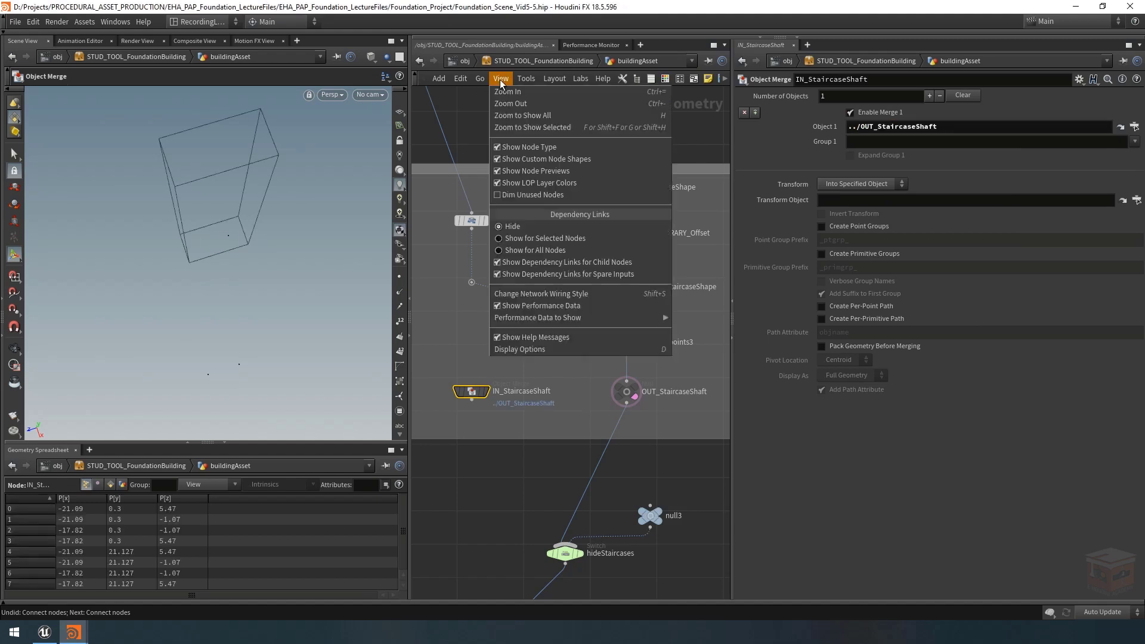
Show dependency links for selected nodes and move the IN_StaircaseShaft object merge up between the two fuseOverlap nodes
{"action": "left_click", "coordinate": [535, 237]}
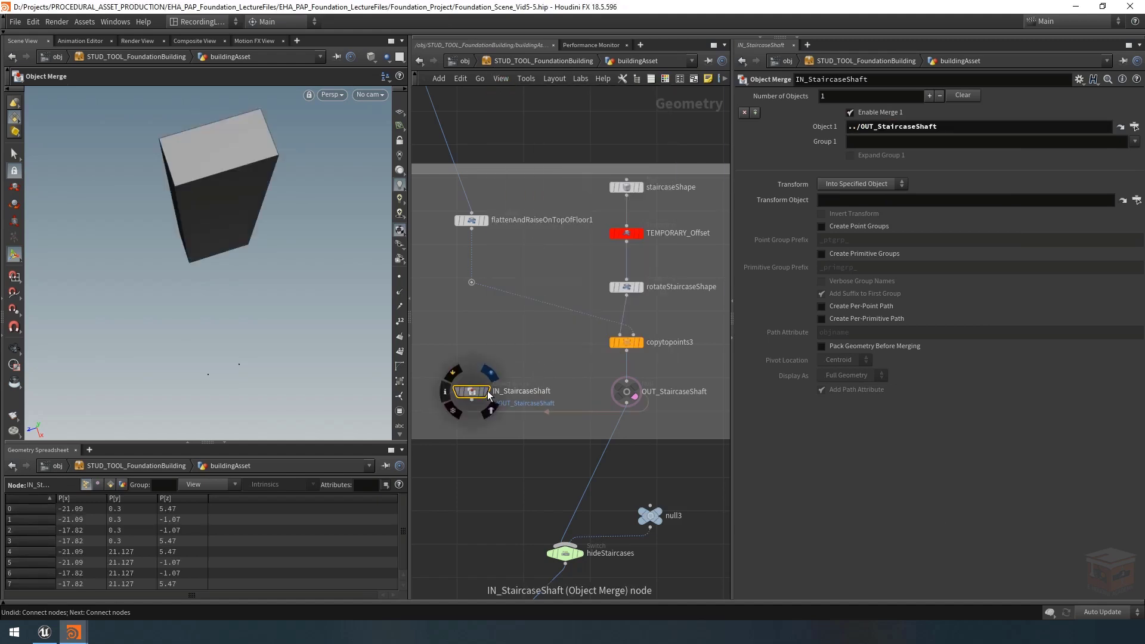
{"action": "mouse_move", "coordinate": [488, 388]}
{"action": "scroll", "coordinate": [488, 365], "scroll_direction": "down", "scroll_amount": 7}
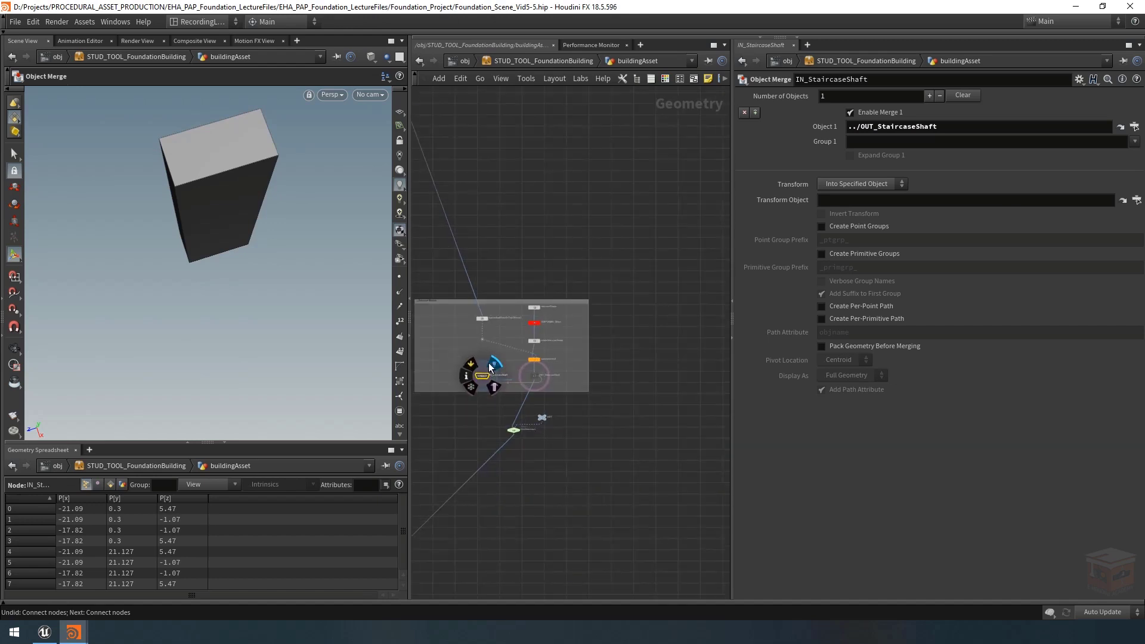
{"action": "middle_click_drag", "start_coordinate": [488, 363], "coordinate": [600, 467]}
{"action": "scroll", "coordinate": [600, 470], "scroll_direction": "down", "scroll_amount": 2}
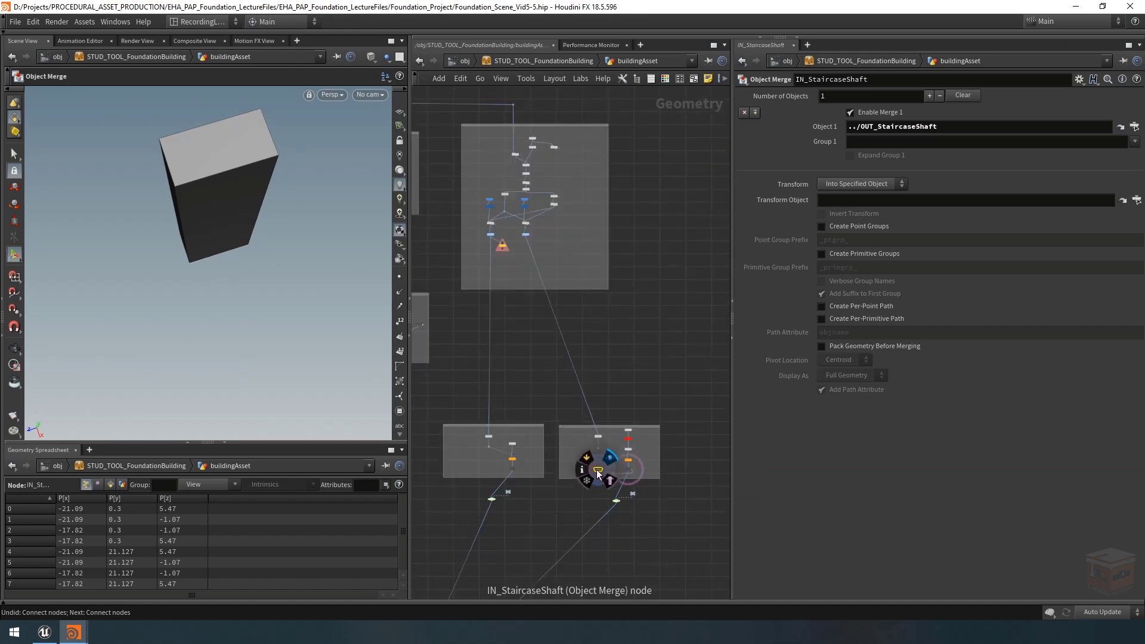
{"action": "left_click_drag", "start_coordinate": [597, 470], "coordinate": [511, 238]}
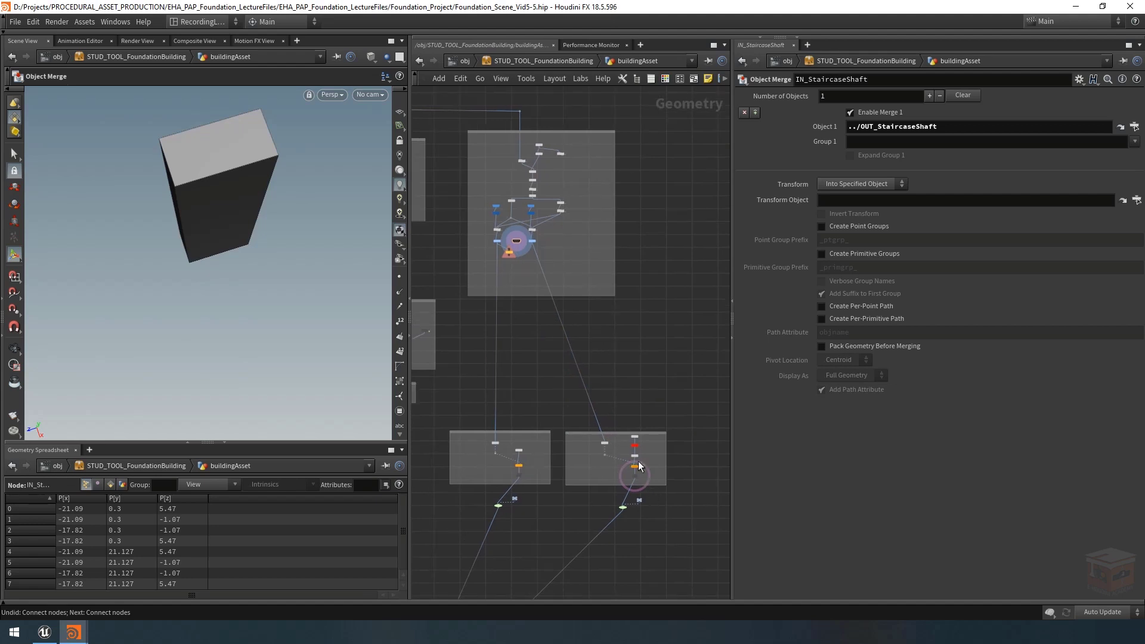
Connect IN_StaircaseShaft to the second input of STUD_UTIL_DeleteByDistance1 and place it just above that node
{"action": "scroll", "coordinate": [507, 239], "scroll_direction": "up", "scroll_amount": 3}
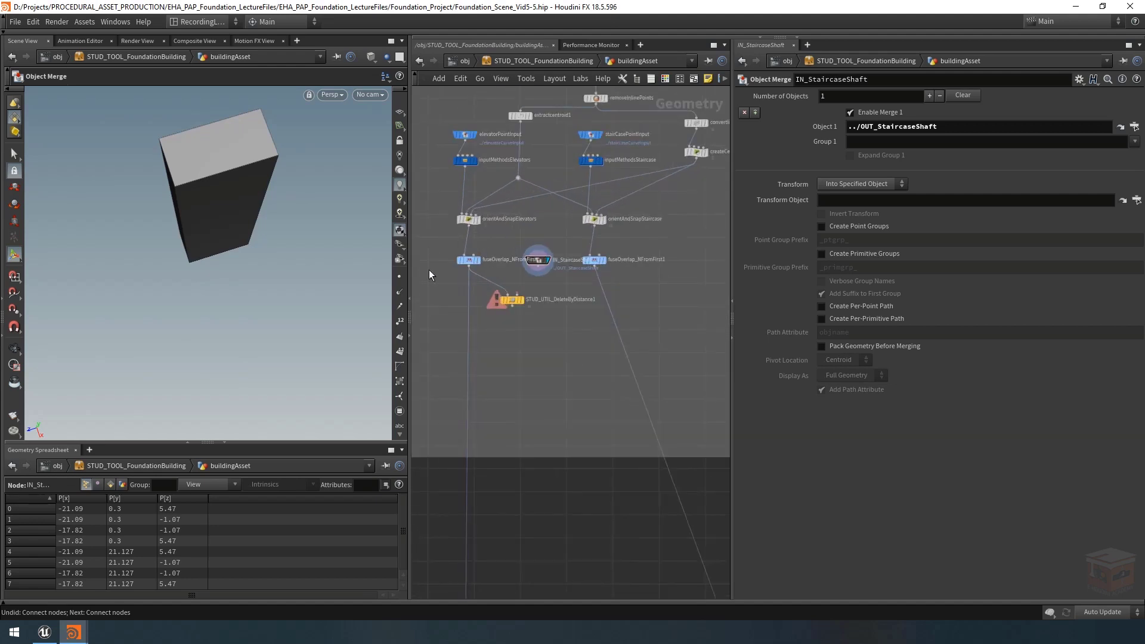
{"action": "scroll", "coordinate": [476, 525], "scroll_direction": "down", "scroll_amount": 5}
{"action": "middle_click_drag", "start_coordinate": [477, 531], "coordinate": [478, 296]}
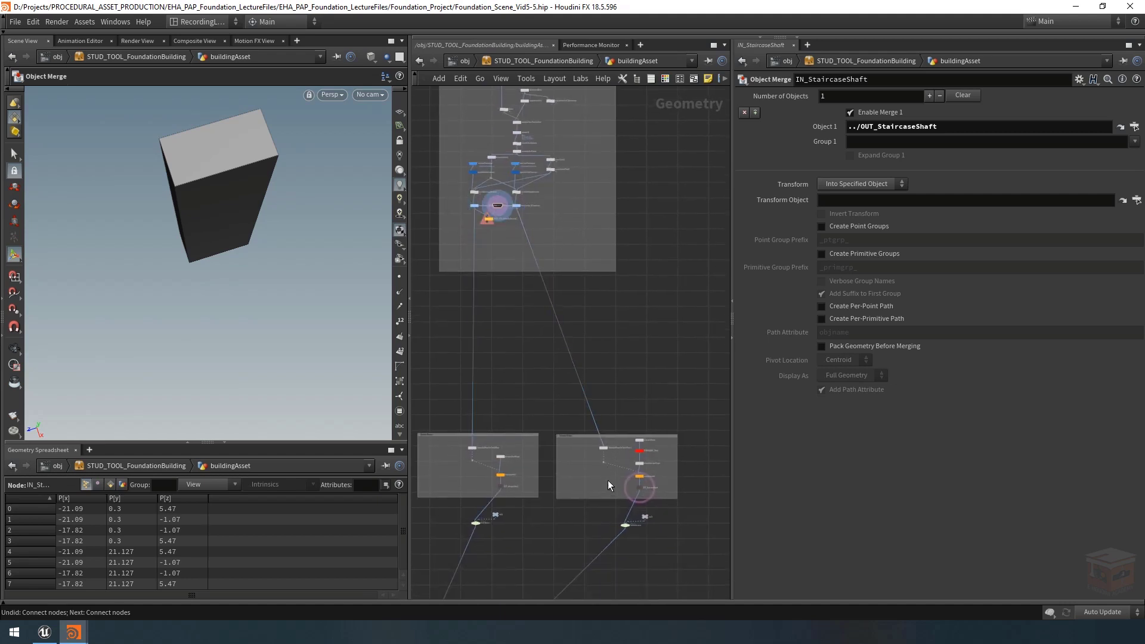
{"action": "scroll", "coordinate": [470, 166], "scroll_direction": "up", "scroll_amount": 5}
{"action": "scroll", "coordinate": [495, 238], "scroll_direction": "up", "scroll_amount": 4}
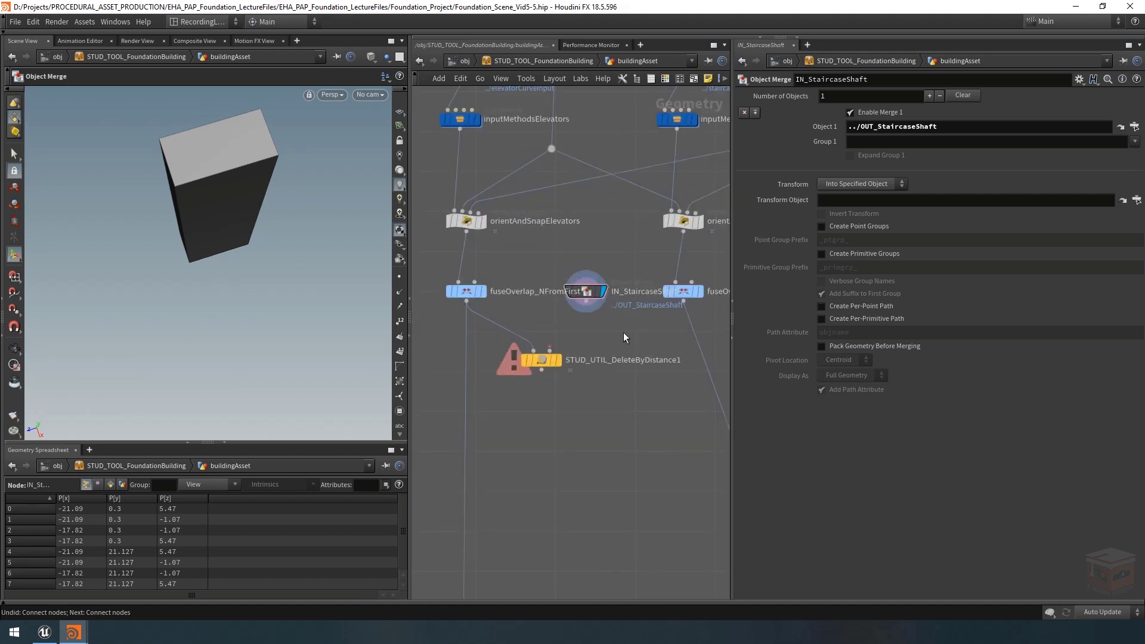
{"action": "left_click", "coordinate": [591, 305]}
{"action": "left_click", "coordinate": [551, 351]}
{"action": "left_click_drag", "start_coordinate": [586, 292], "coordinate": [568, 320]}
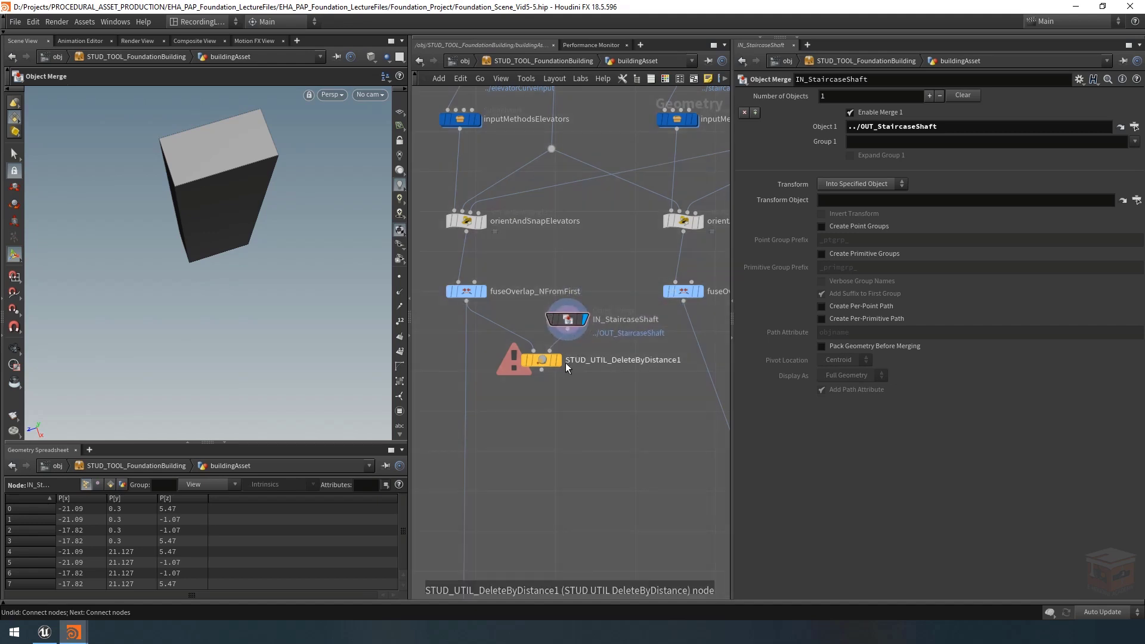
Display the STUD_UTIL_DeleteByDistance1 output and template the IN_StaircaseShaft node as a reference
{"action": "left_click", "coordinate": [558, 360]}
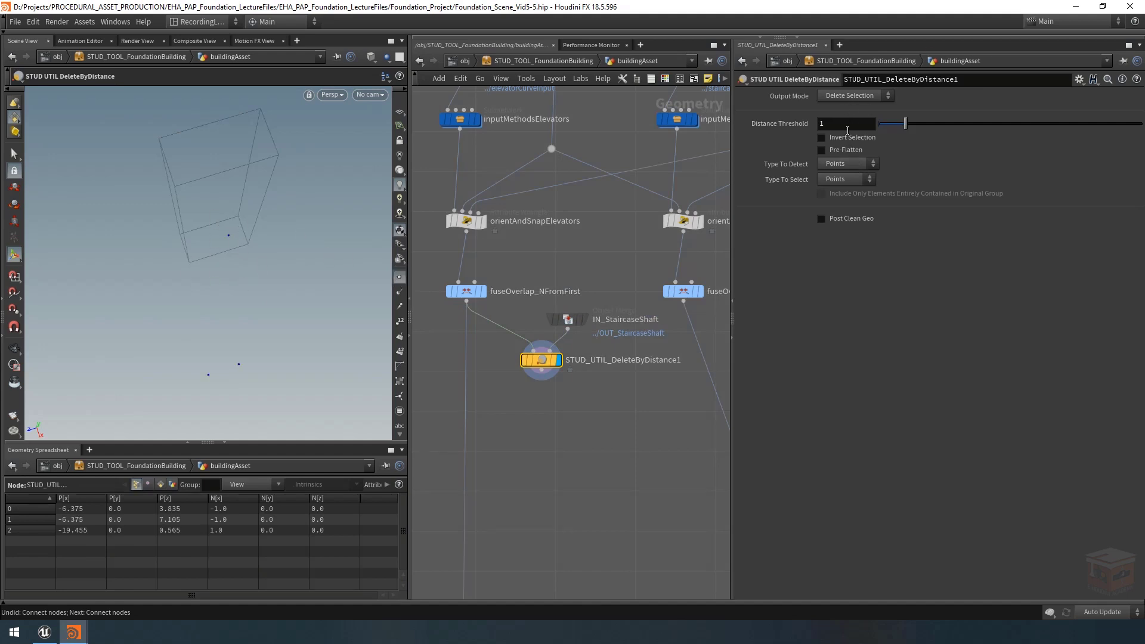
{"action": "mouse_move", "coordinate": [579, 323]}
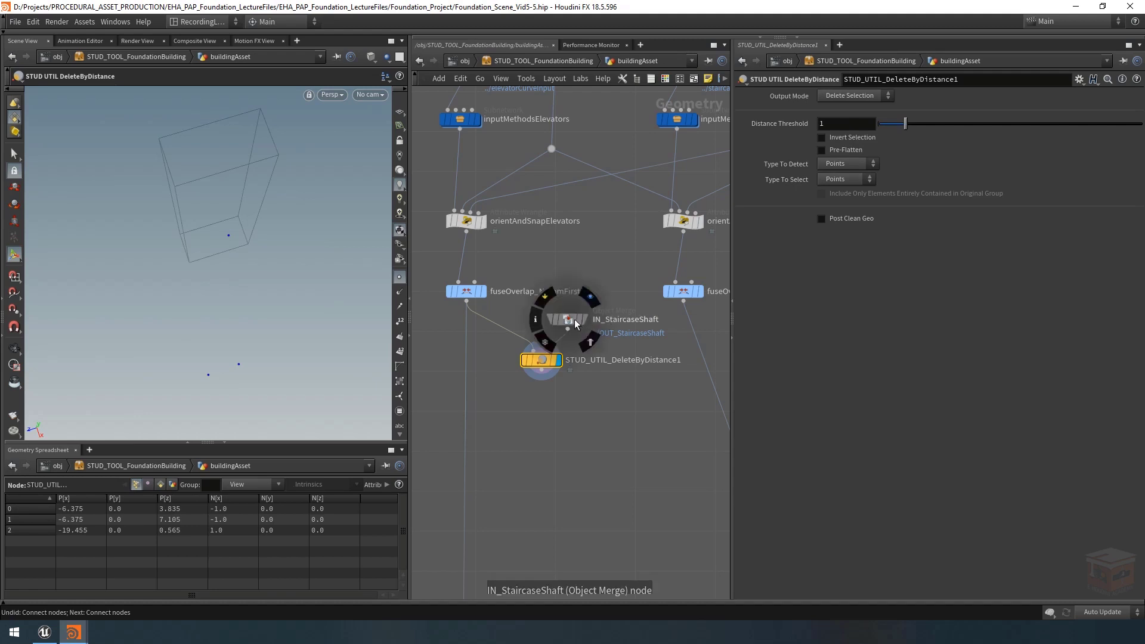
{"action": "left_click", "coordinate": [591, 341]}
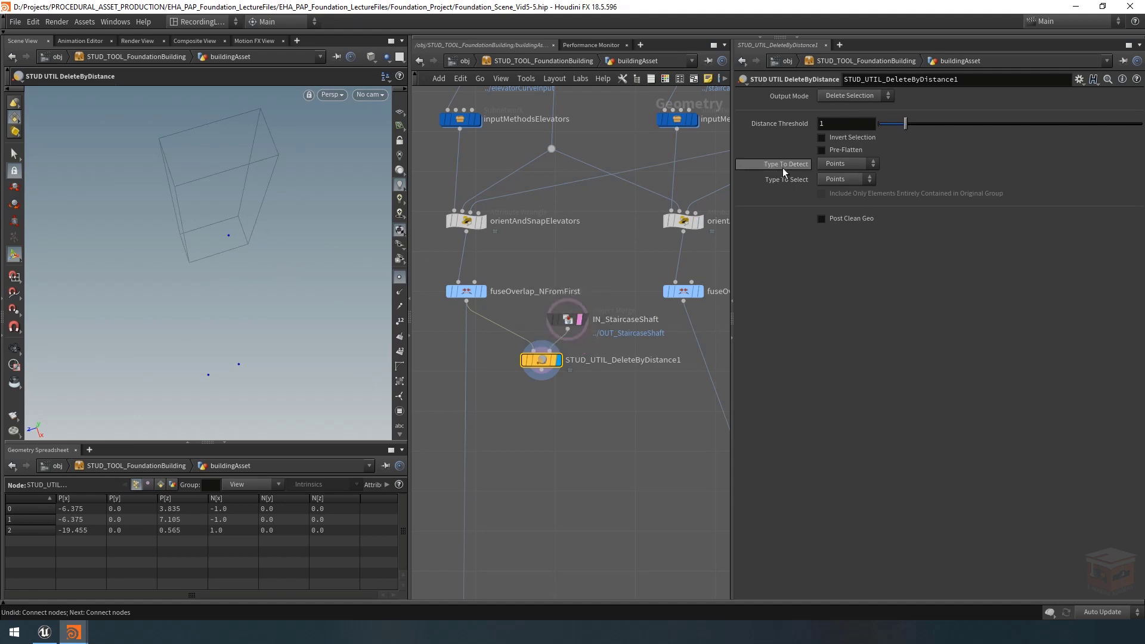
Set Type To Detect to Primitives and enable Pre-Flatten on STUD_UTIL_DeleteByDistance1
{"action": "left_click", "coordinate": [847, 164]}
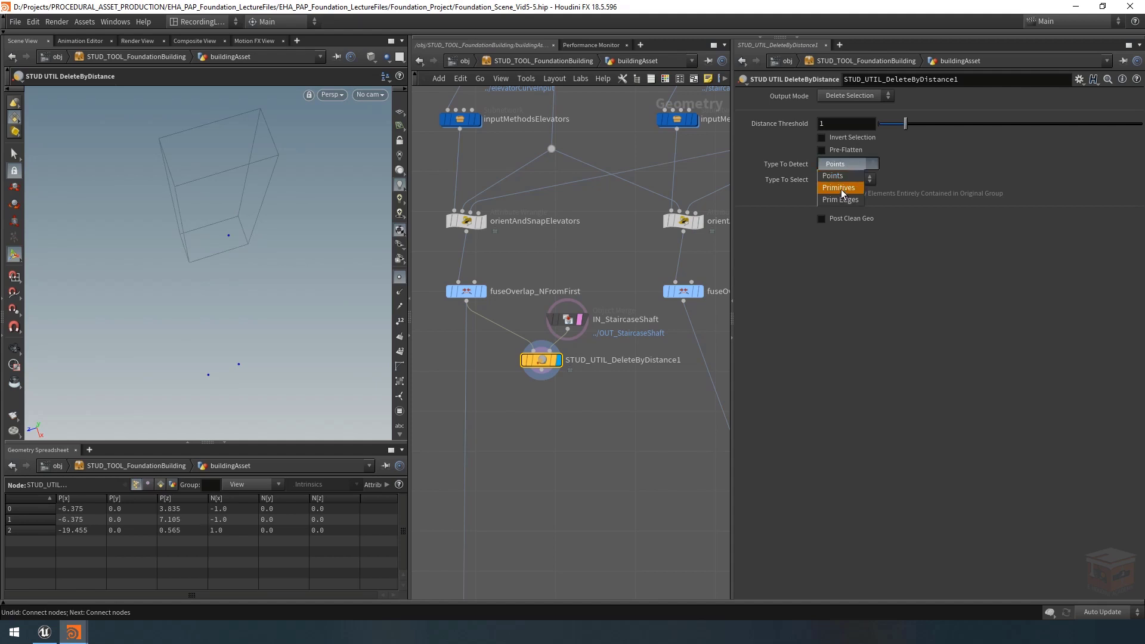
{"action": "left_click", "coordinate": [841, 188]}
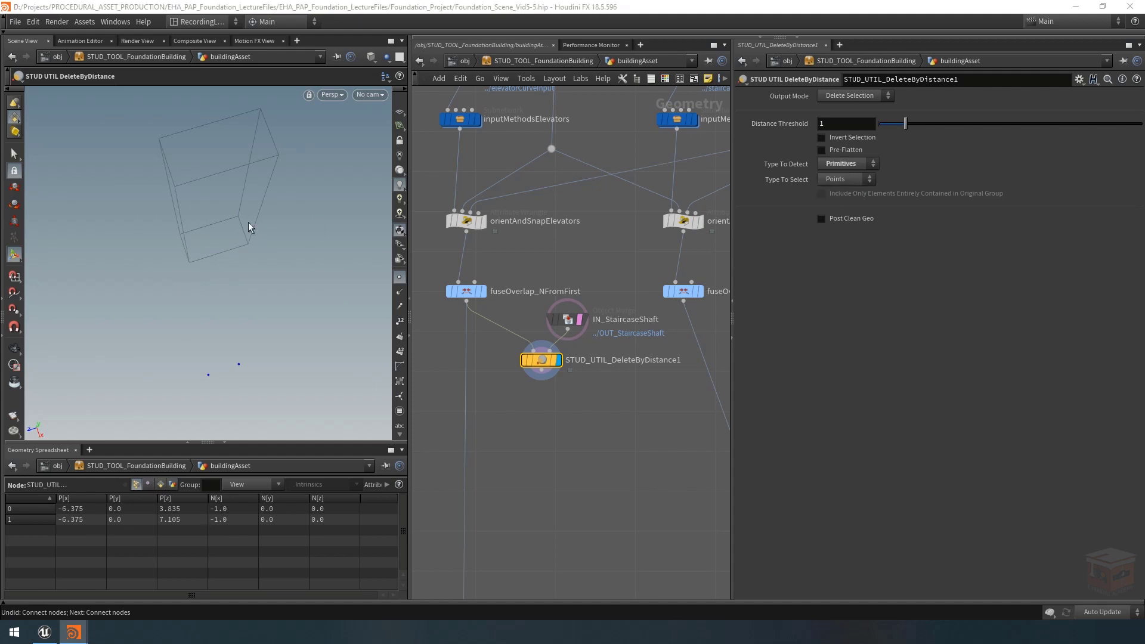
{"action": "key", "text": "Escape"}
{"action": "left_click_drag", "start_coordinate": [238, 242], "coordinate": [266, 244]}
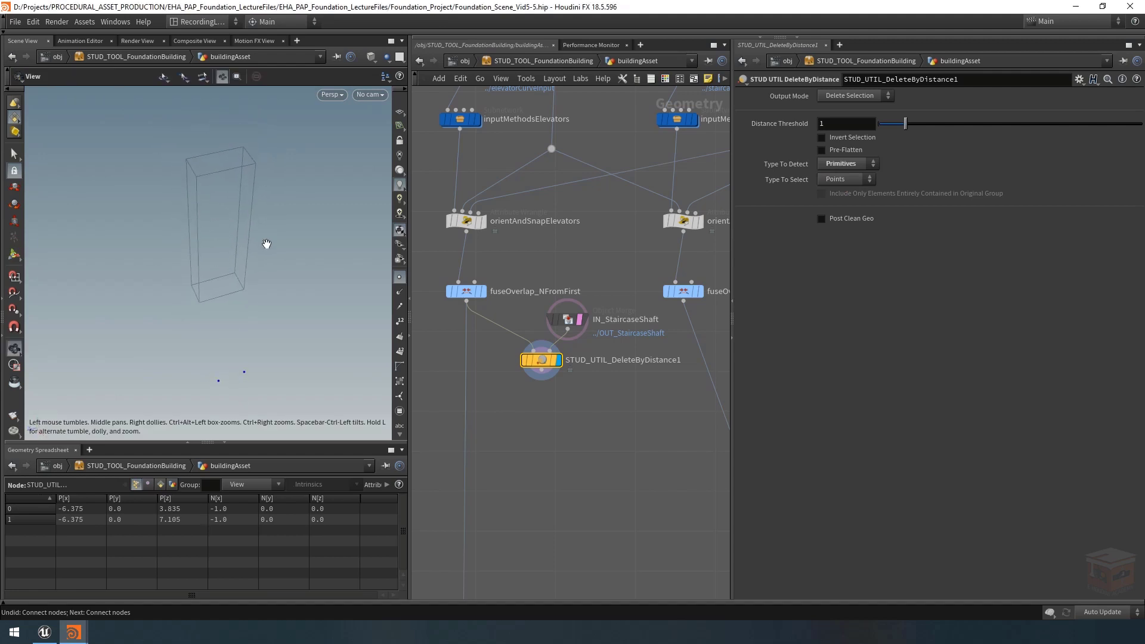
{"action": "key", "text": "Return"}
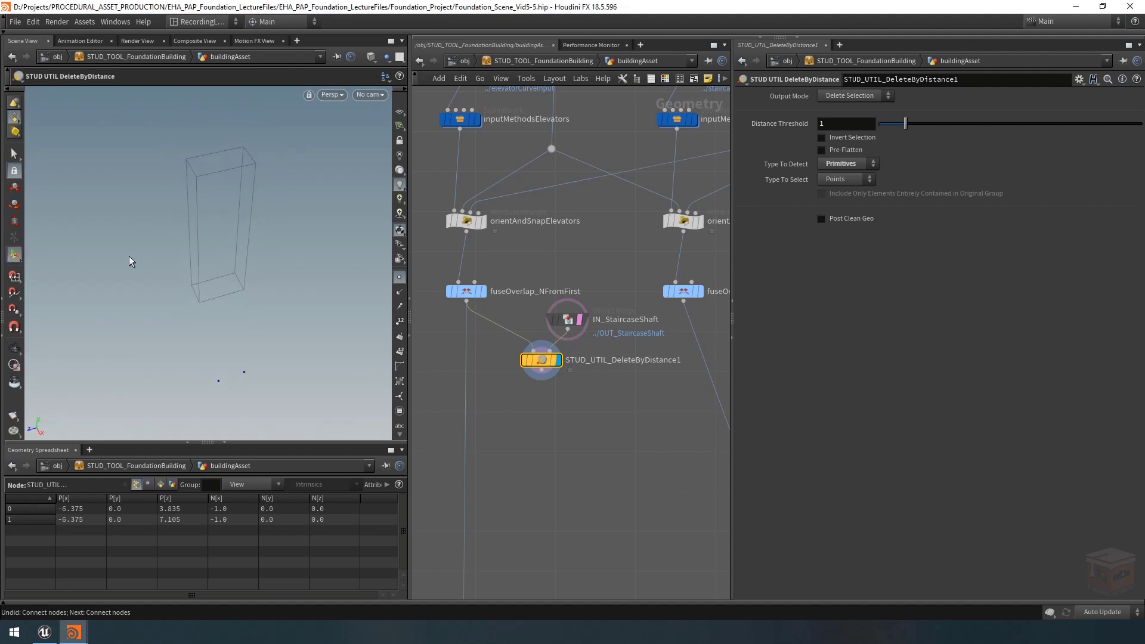
{"action": "left_click", "coordinate": [844, 151]}
{"action": "key", "text": "Escape"}
{"action": "left_click_drag", "start_coordinate": [235, 294], "coordinate": [238, 268]}
{"action": "key", "text": "Return"}
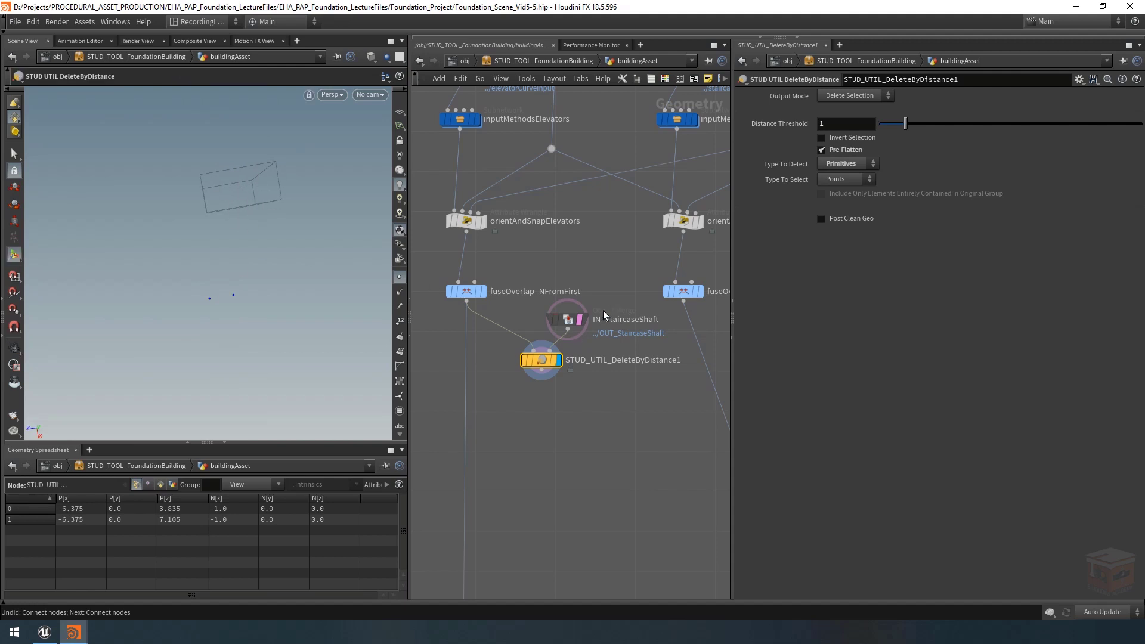
Compare the IN_StaircaseShaft geometry with the points output by STUD_UTIL_DeleteByDistance1
{"action": "left_click", "coordinate": [585, 320]}
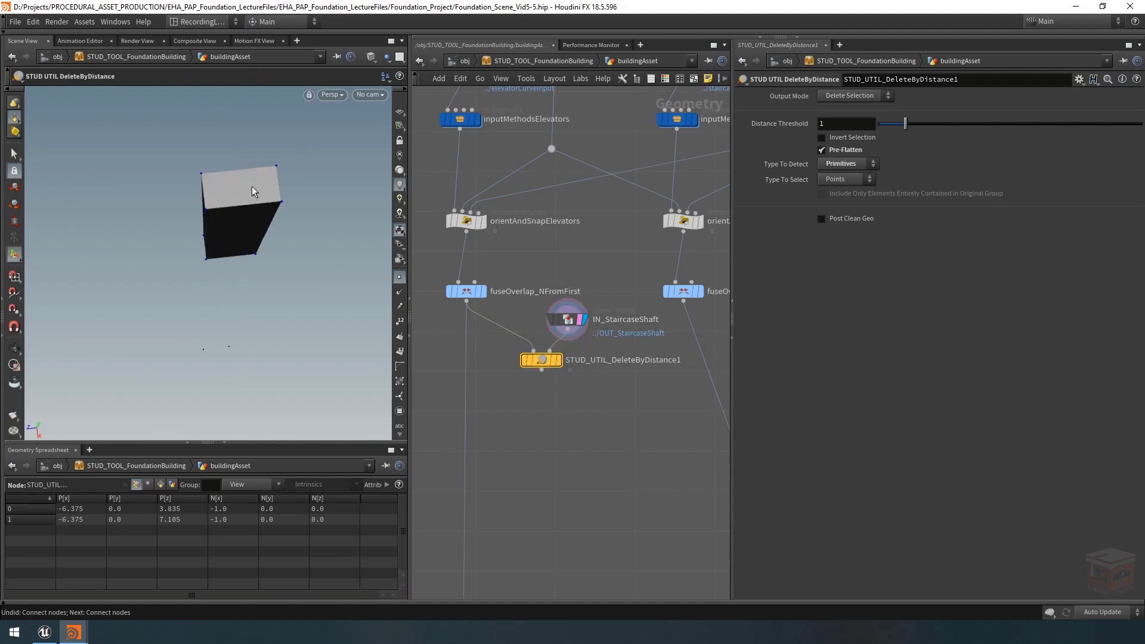
{"action": "left_click_drag", "start_coordinate": [252, 187], "coordinate": [260, 201], "text": "alt"}
{"action": "left_click", "coordinate": [559, 362]}
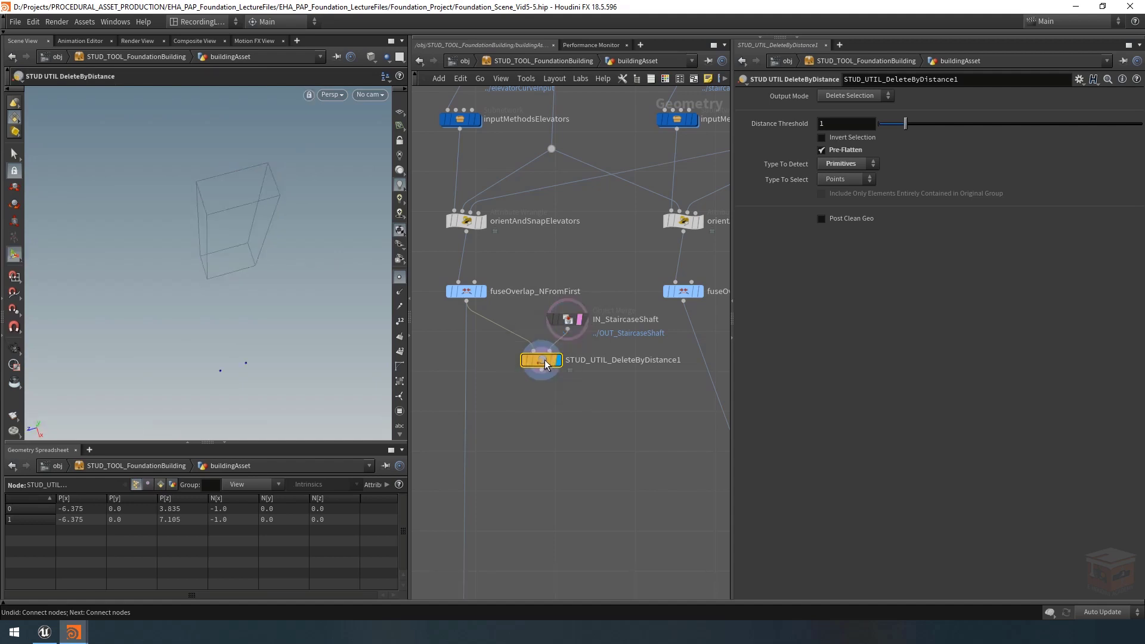
{"action": "left_click_drag", "start_coordinate": [267, 273], "coordinate": [245, 261], "text": "alt"}
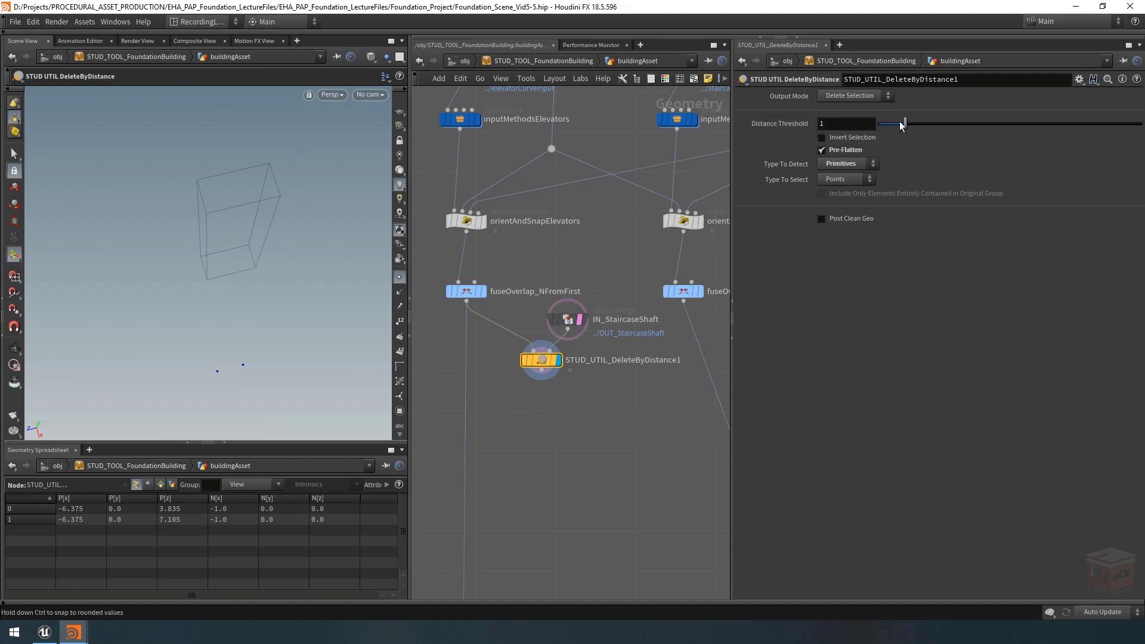
Test larger distance thresholds on STUD_UTIL_DeleteByDistance1, finally setting Distance Threshold to 0.001
{"action": "left_click_drag", "start_coordinate": [908, 125], "coordinate": [996, 126]}
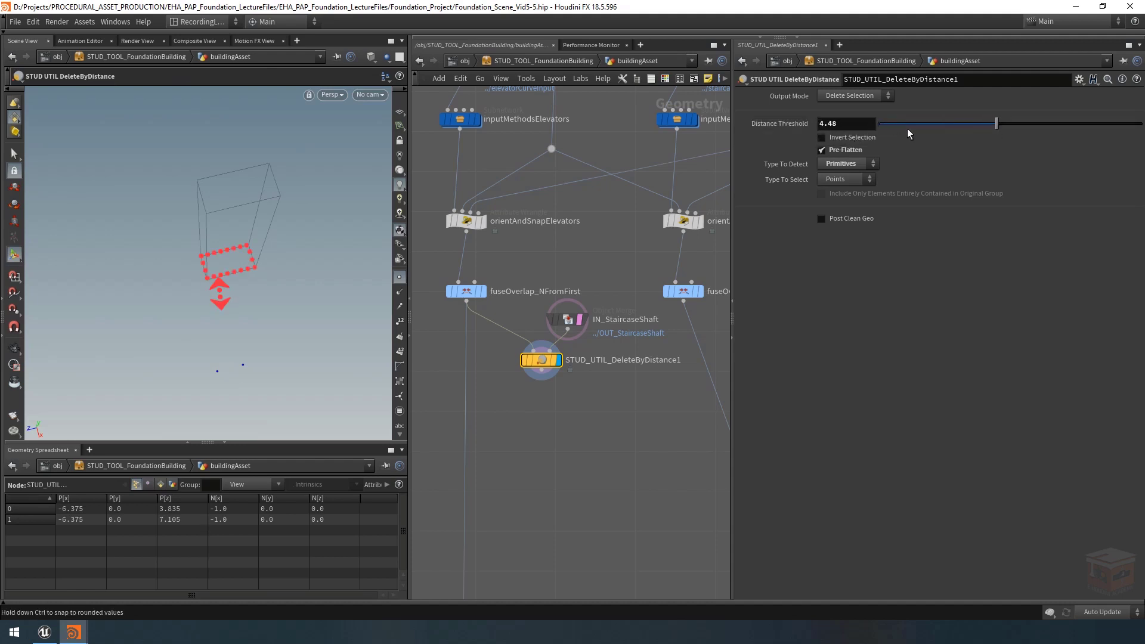
{"action": "middle_click_drag", "start_coordinate": [851, 131], "coordinate": [677, 152]}
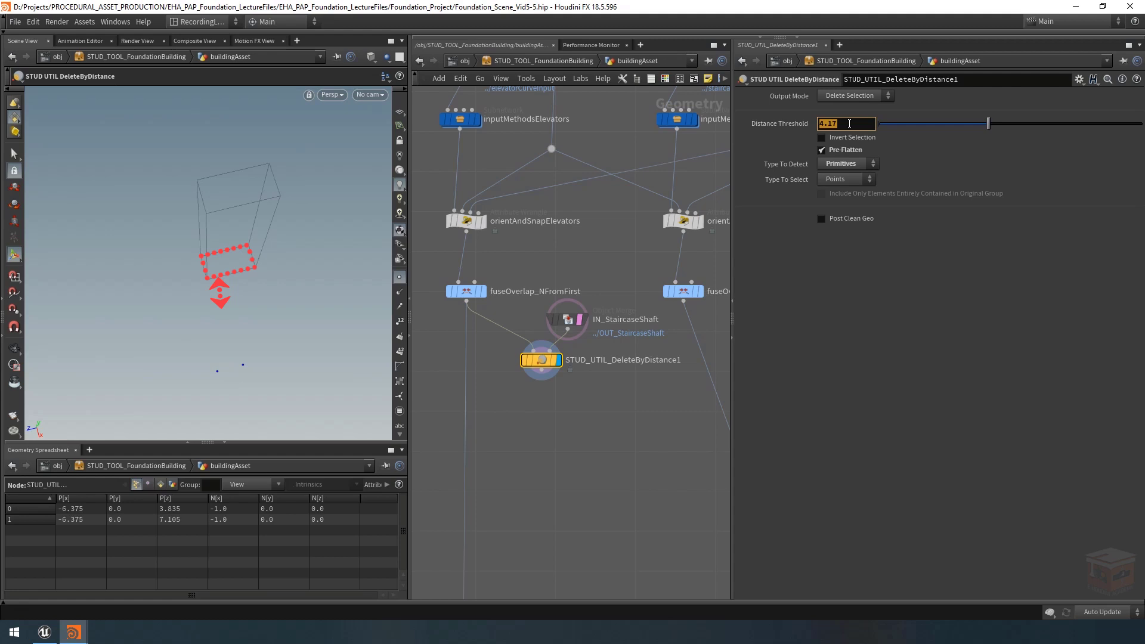
{"action": "type", "text": "0.0"}
{"action": "key", "text": "Return"}
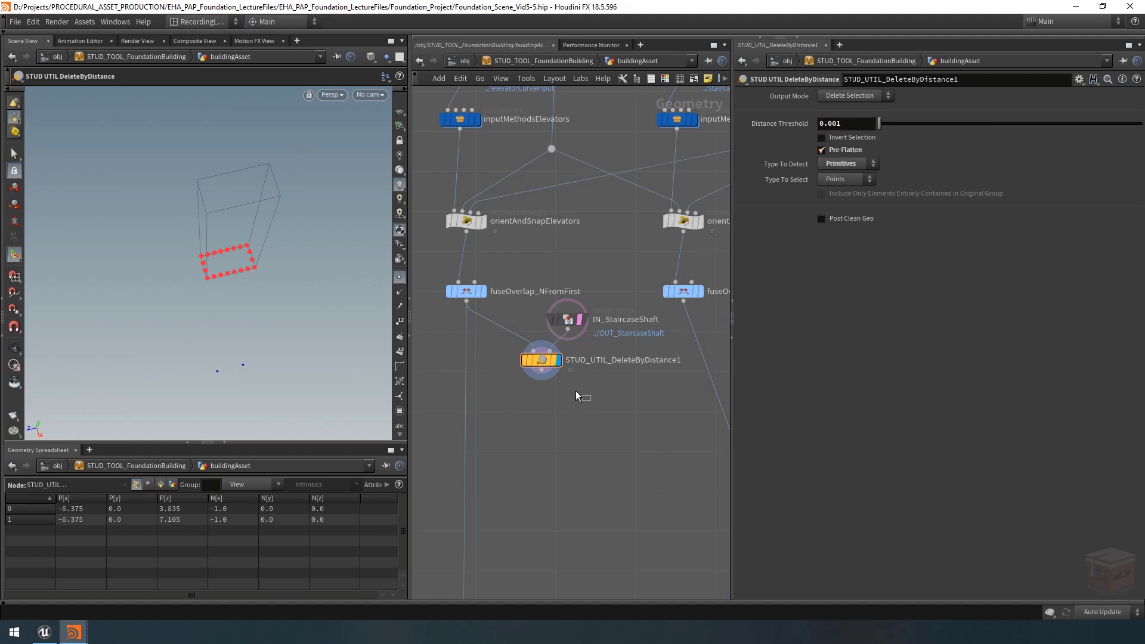
Move STUD_UTIL_DeleteByDistance1 slightly down and compare its output with fuseOverlap_NFromFirst
{"action": "left_click_drag", "start_coordinate": [550, 371], "coordinate": [549, 382]}
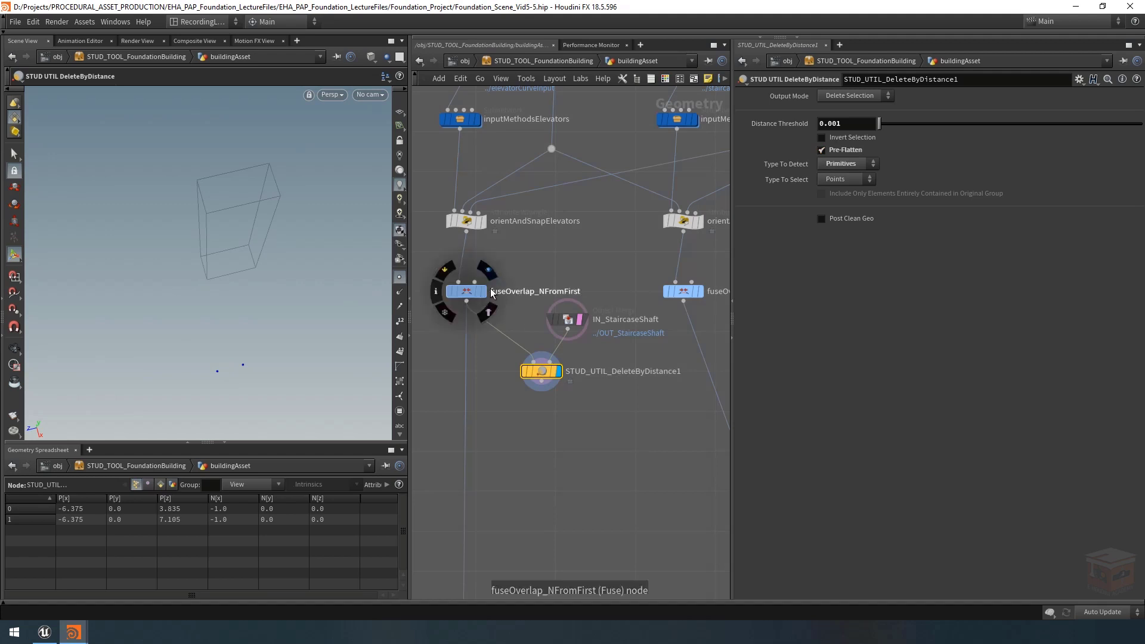
{"action": "left_click", "coordinate": [484, 292]}
{"action": "left_click", "coordinate": [553, 371]}
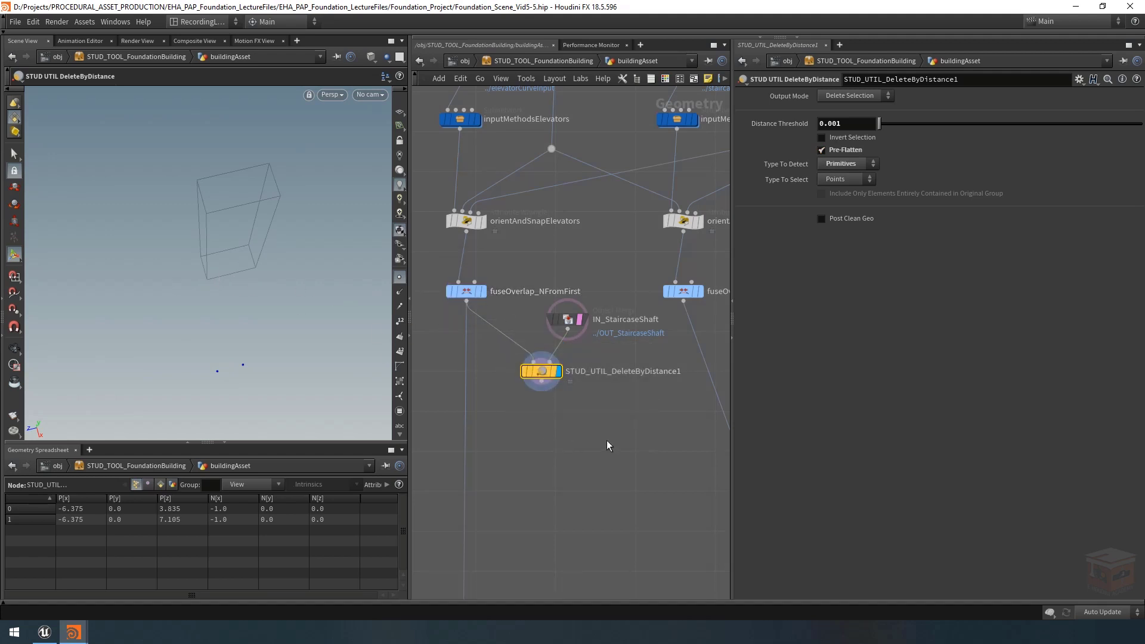
Switch to Unreal Editor and examine the rooftop grid, staircase shaft and markers on the example building
{"action": "left_click", "coordinate": [45, 632]}
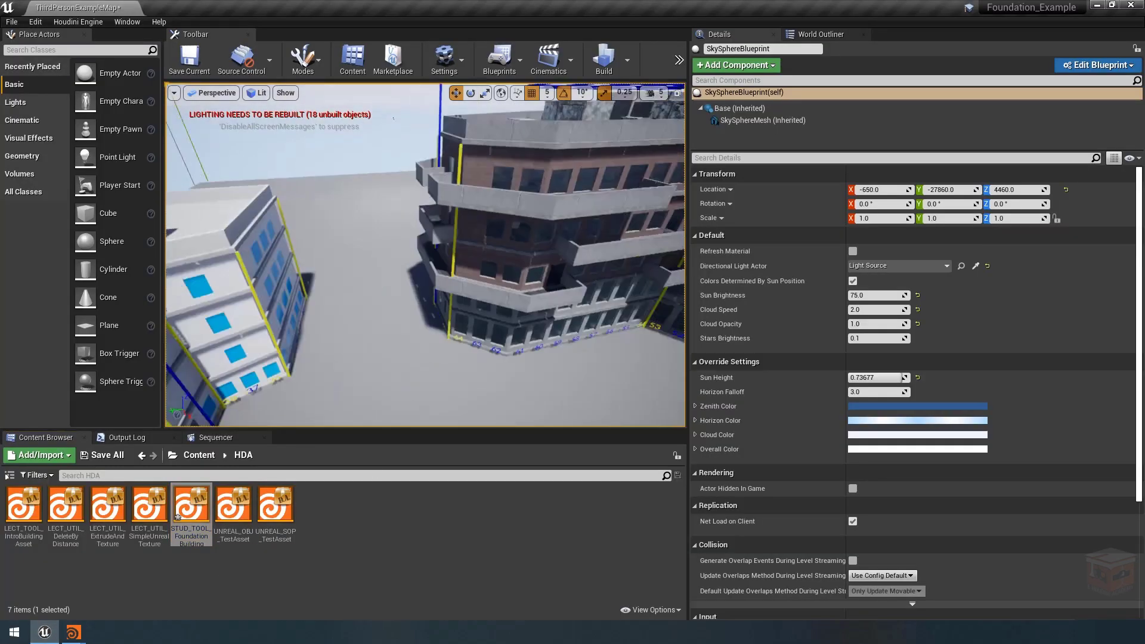
{"action": "right_click_drag", "start_coordinate": [491, 298], "coordinate": [445, 337]}
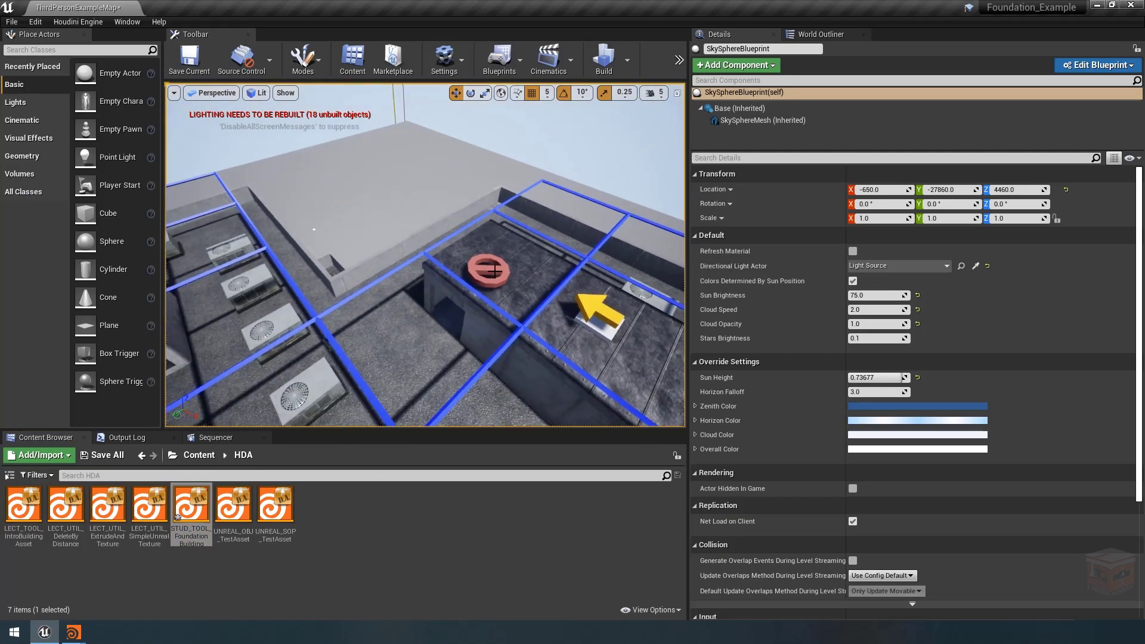
{"action": "left_click_drag", "start_coordinate": [495, 287], "coordinate": [515, 323]}
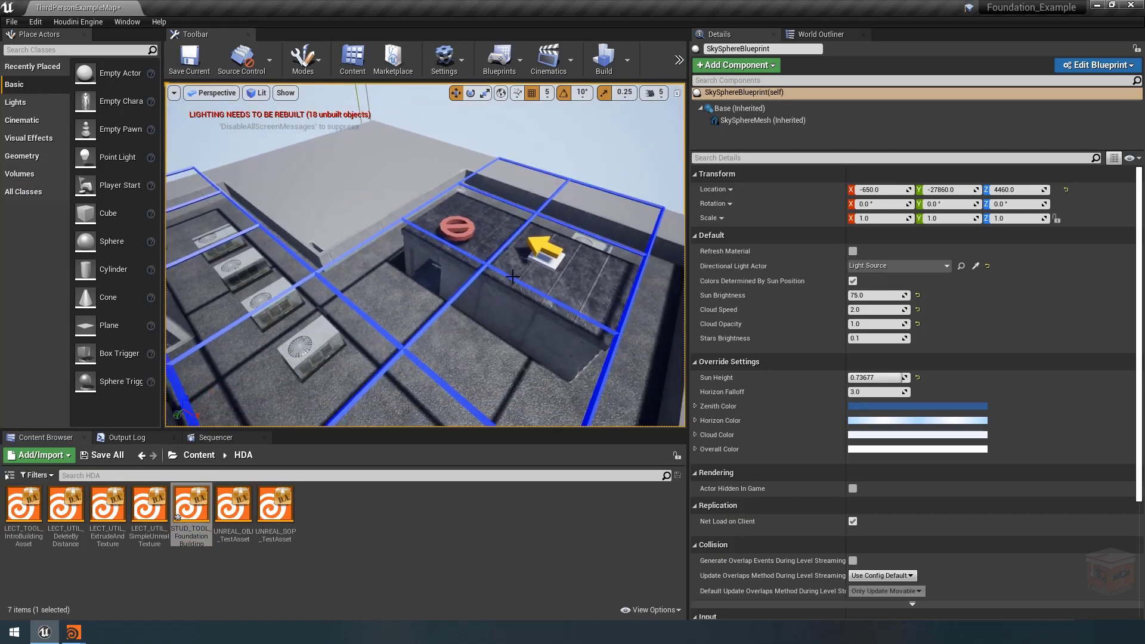
{"action": "left_click_drag", "start_coordinate": [510, 282], "coordinate": [499, 262]}
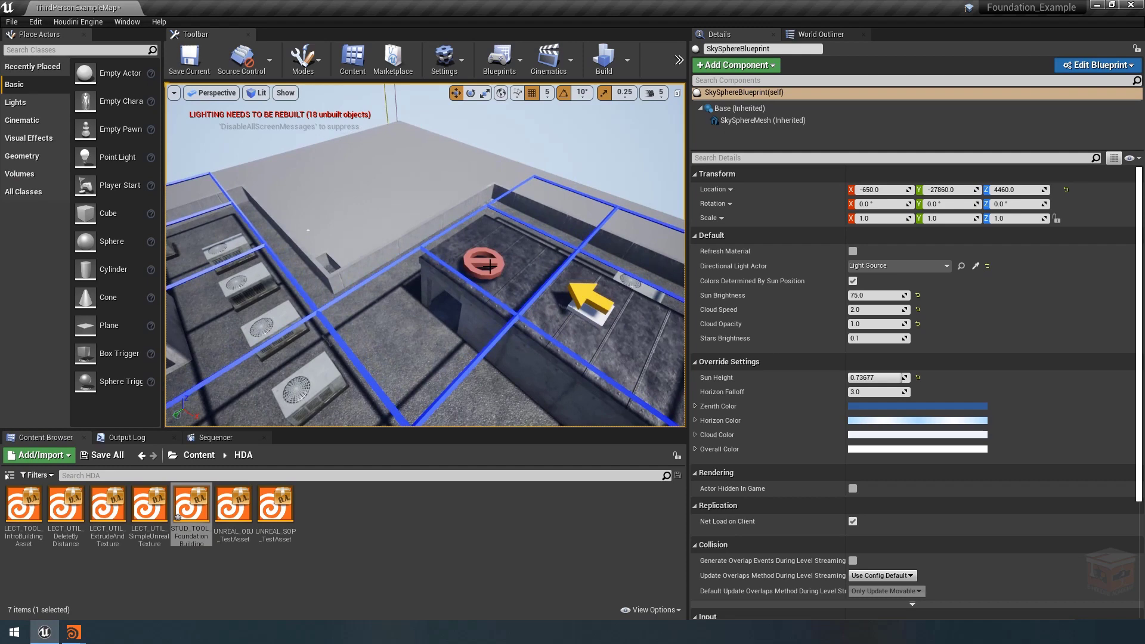
{"action": "scroll", "coordinate": [485, 264], "scroll_direction": "down", "scroll_amount": 10}
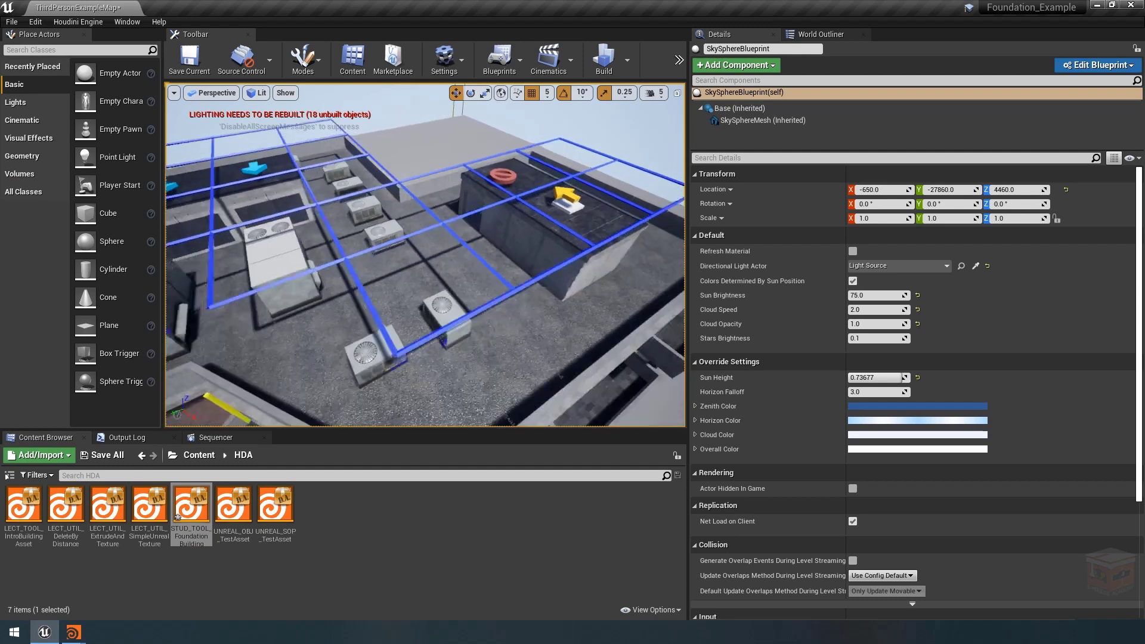
{"action": "left_click_drag", "start_coordinate": [485, 264], "coordinate": [491, 272]}
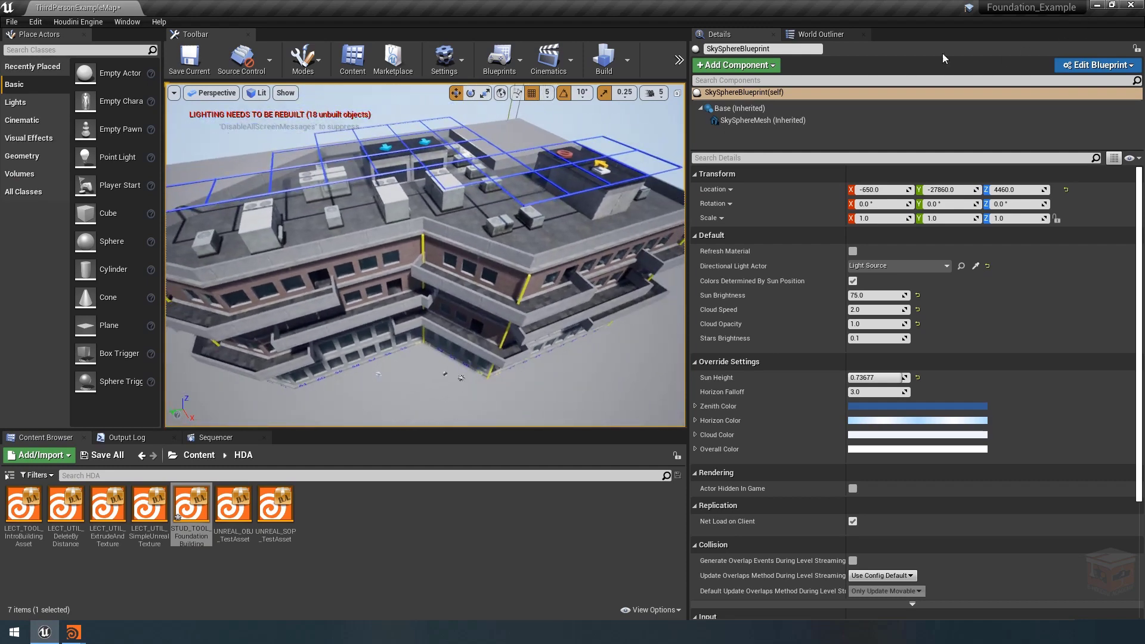
Switch back to Houdini and set the Output Mode of STUD_UTIL_DeleteByDistance1 to Group Selection
{"action": "left_click", "coordinate": [76, 638]}
{"action": "left_click", "coordinate": [65, 575]}
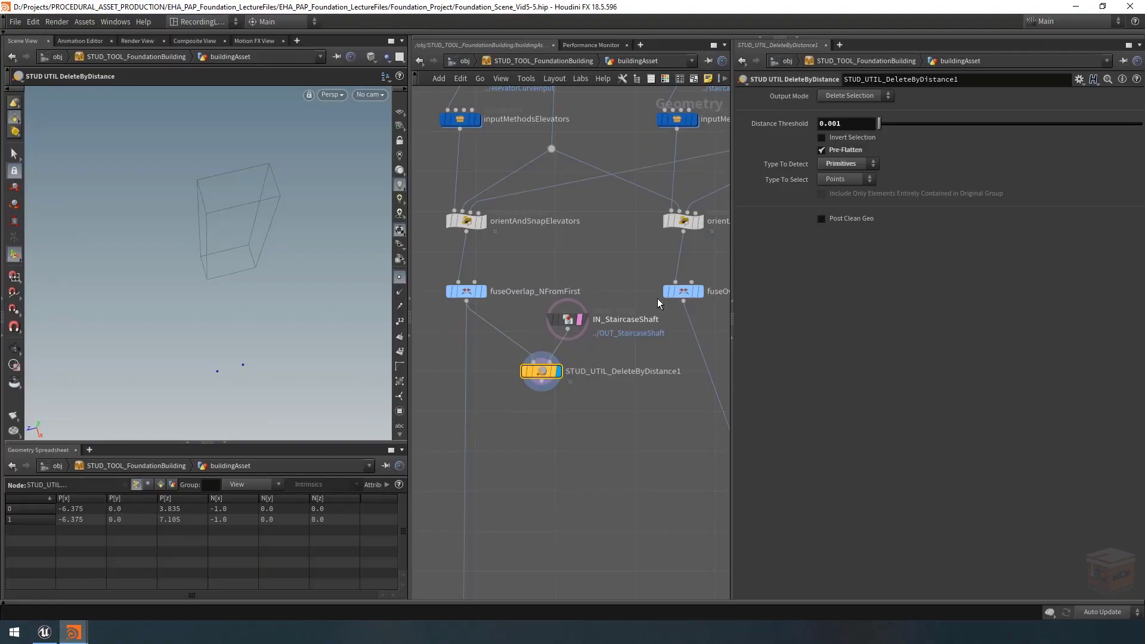
{"action": "left_click", "coordinate": [858, 97]}
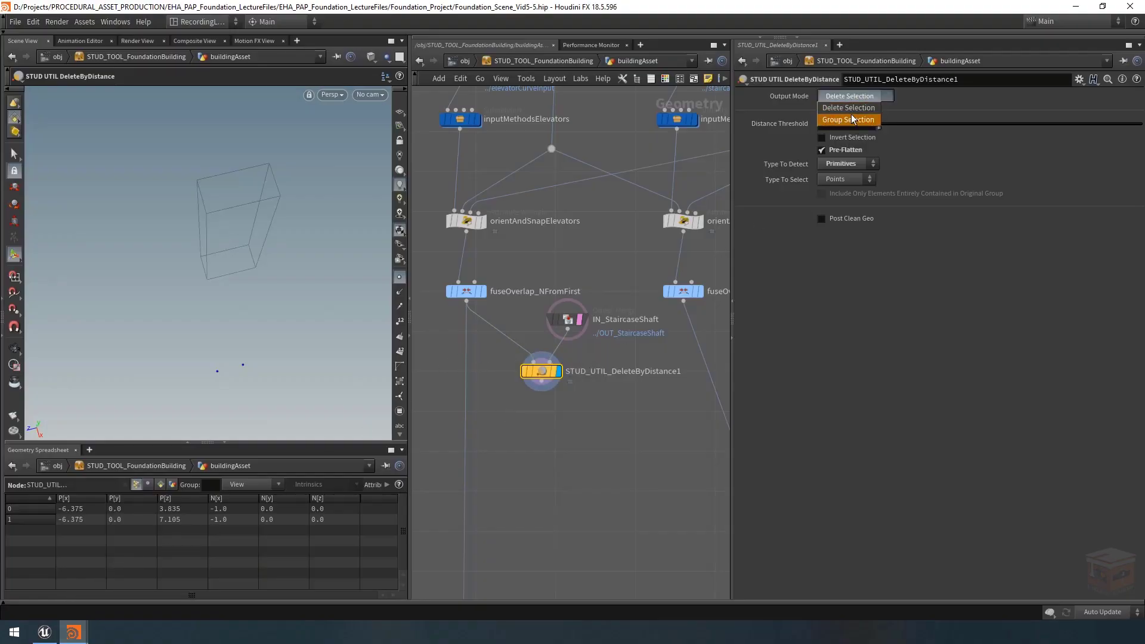
{"action": "left_click", "coordinate": [851, 120]}
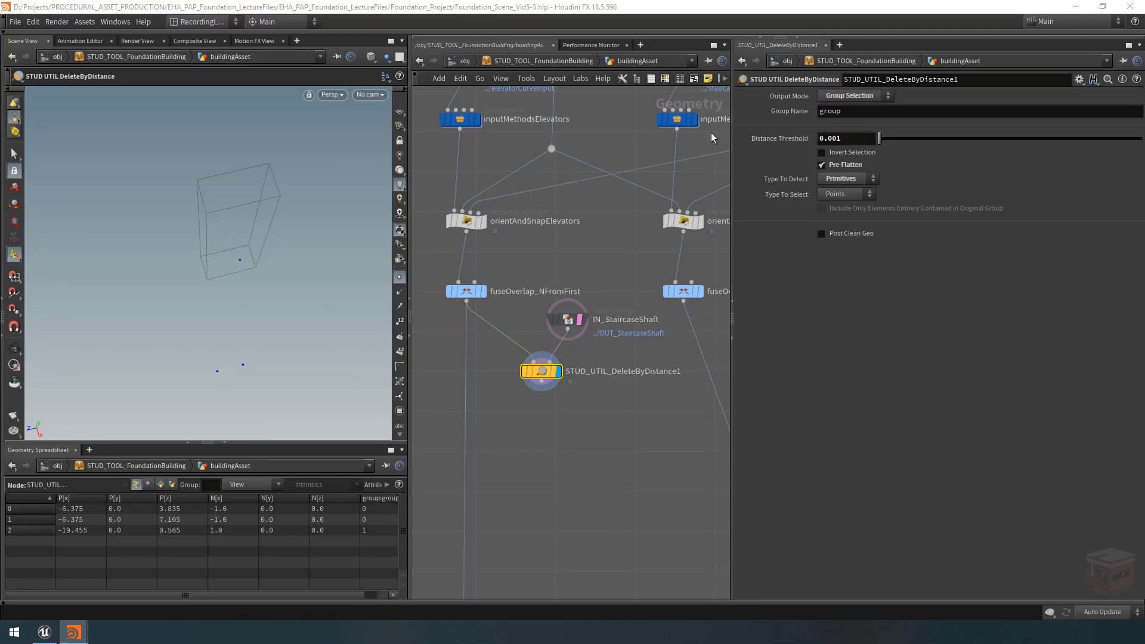
Open the viewport's group list, make it list the point group named group, and inspect the grouped point
{"action": "left_click", "coordinate": [400, 411]}
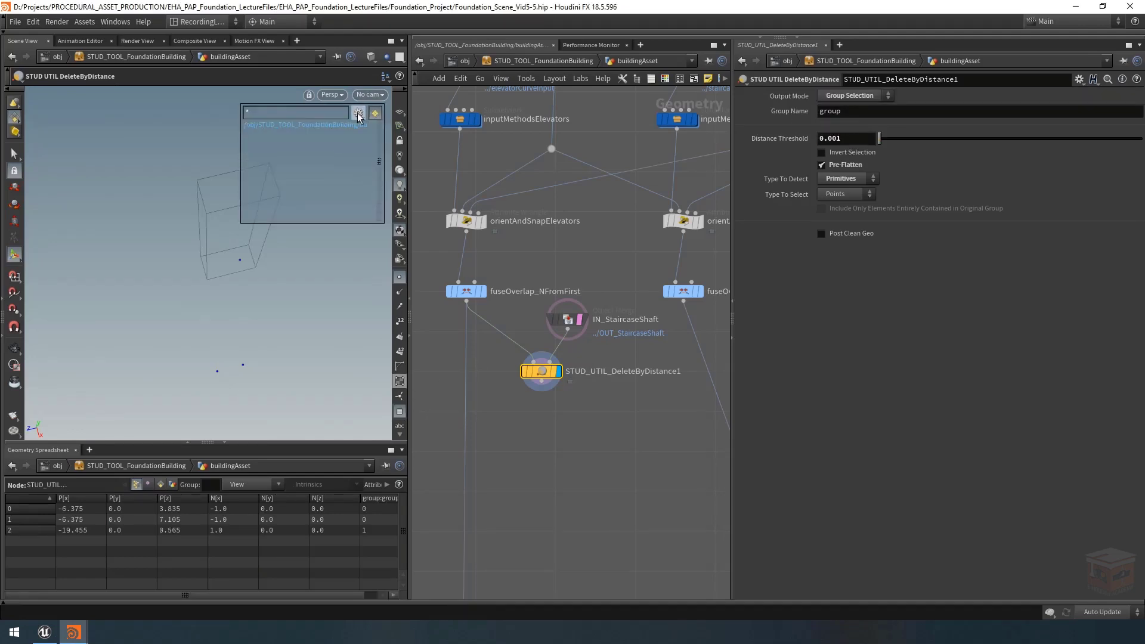
{"action": "left_click", "coordinate": [359, 114]}
{"action": "left_click", "coordinate": [374, 151]}
{"action": "key", "text": "Escape"}
{"action": "middle_click_drag", "start_coordinate": [309, 270], "coordinate": [241, 303]}
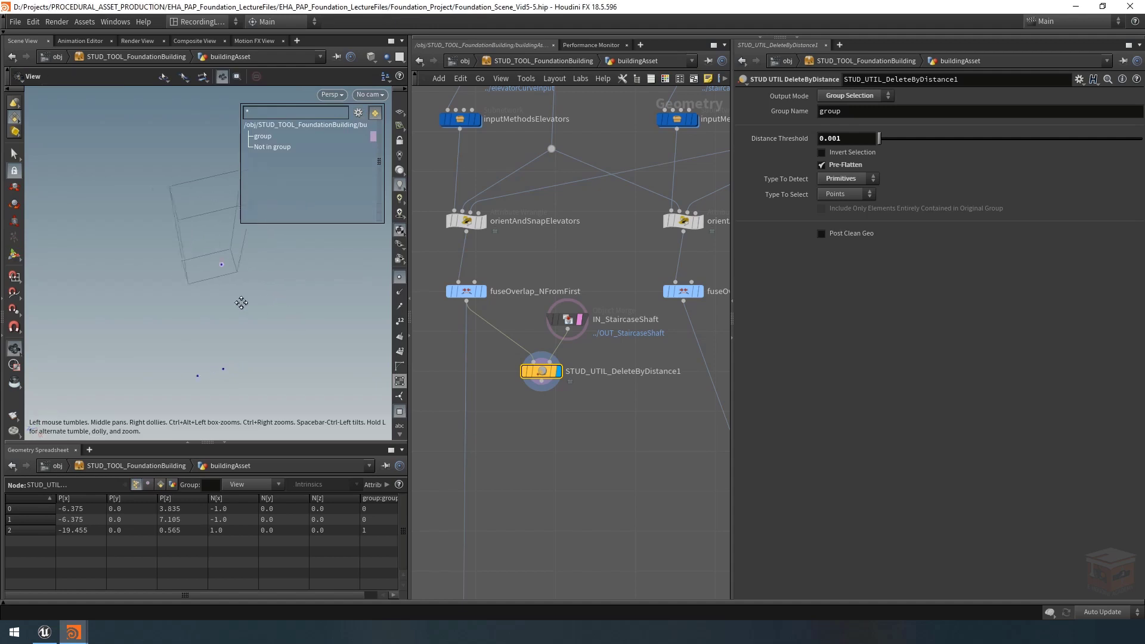
Set the Group Name of STUD_UTIL_DeleteByDistance1 to overlap
{"action": "left_click_drag", "start_coordinate": [241, 303], "coordinate": [169, 286]}
{"action": "key", "text": "Return"}
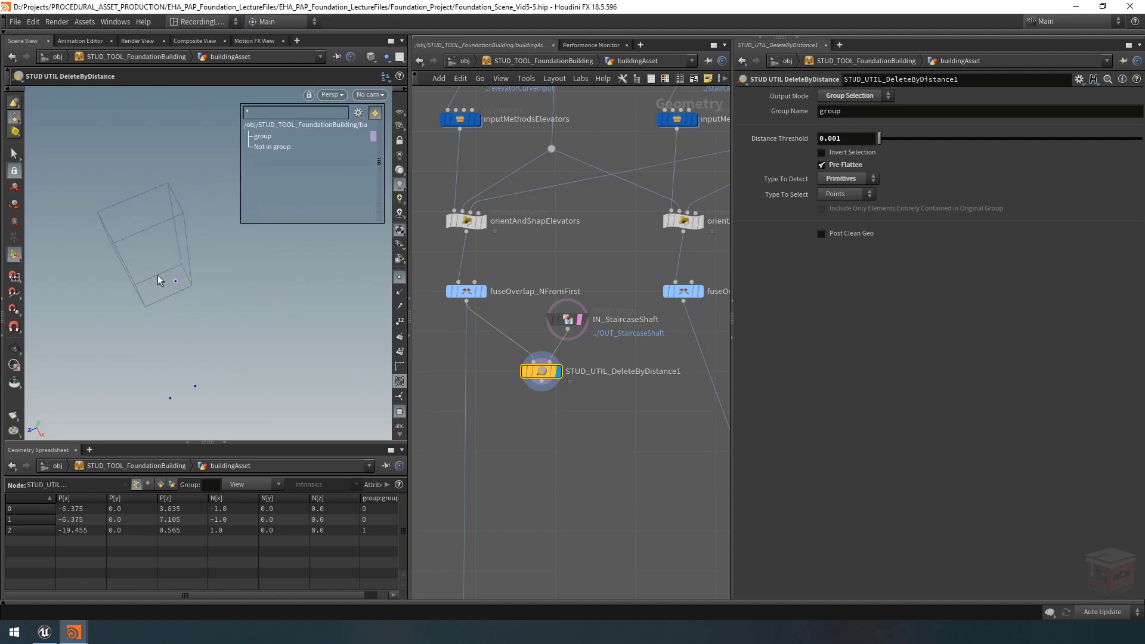
{"action": "middle_click_drag", "start_coordinate": [613, 187], "coordinate": [604, 309]}
{"action": "scroll", "coordinate": [603, 309], "scroll_direction": "down", "scroll_amount": 1}
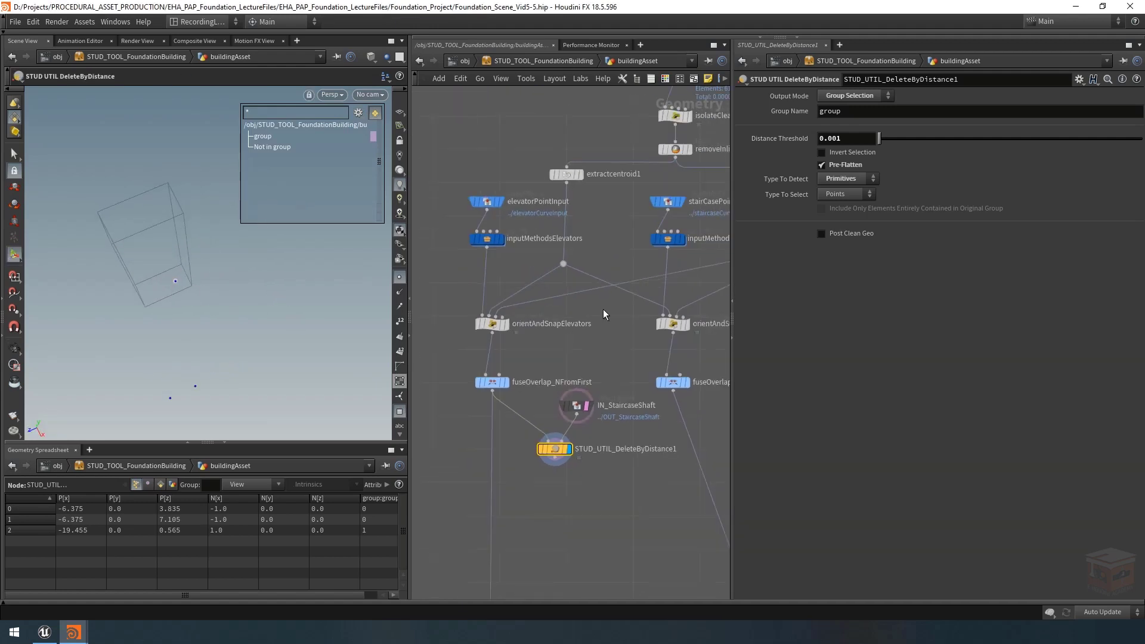
{"action": "double_click", "coordinate": [867, 113]}
{"action": "type", "text": "overlap"}
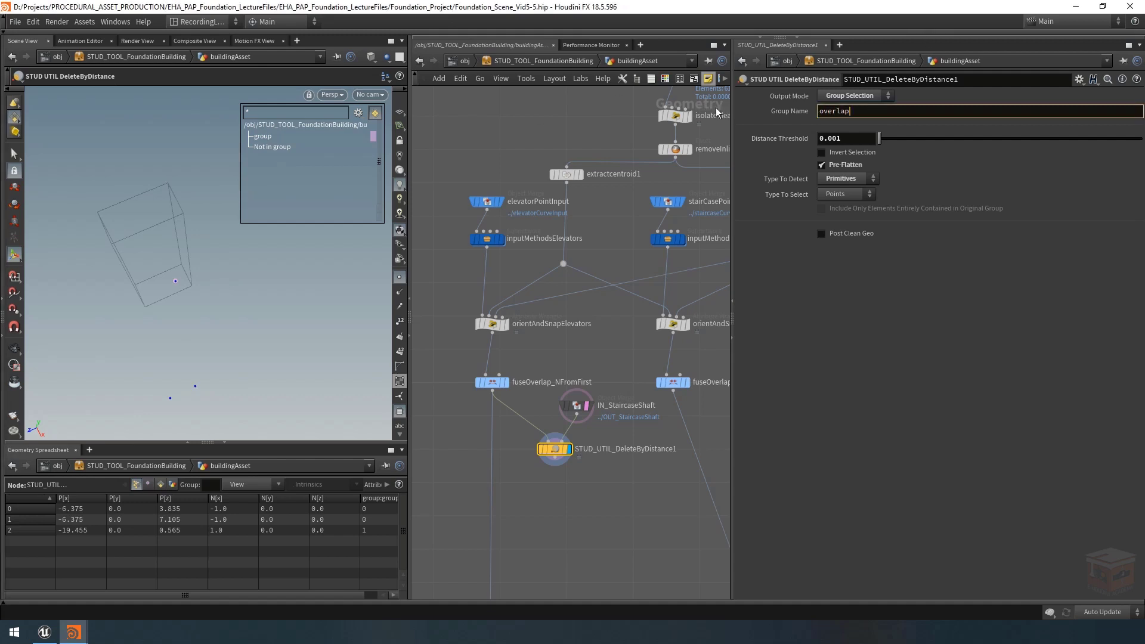
{"action": "key", "text": "Return"}
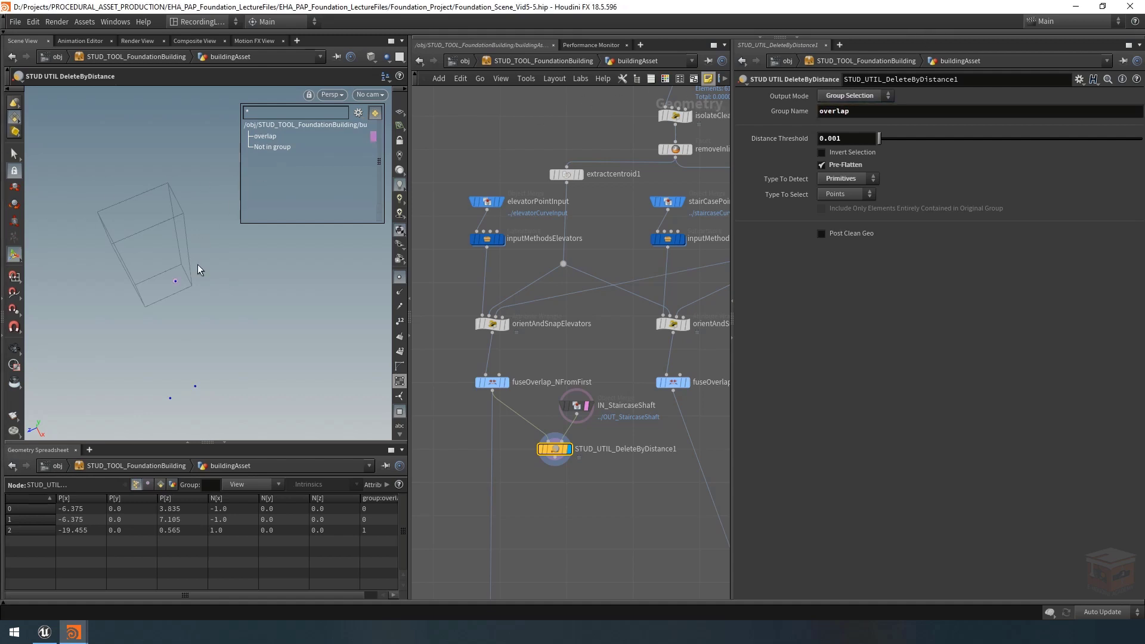
Change the viewport display colour of the overlap group to red
{"action": "left_click", "coordinate": [374, 137]}
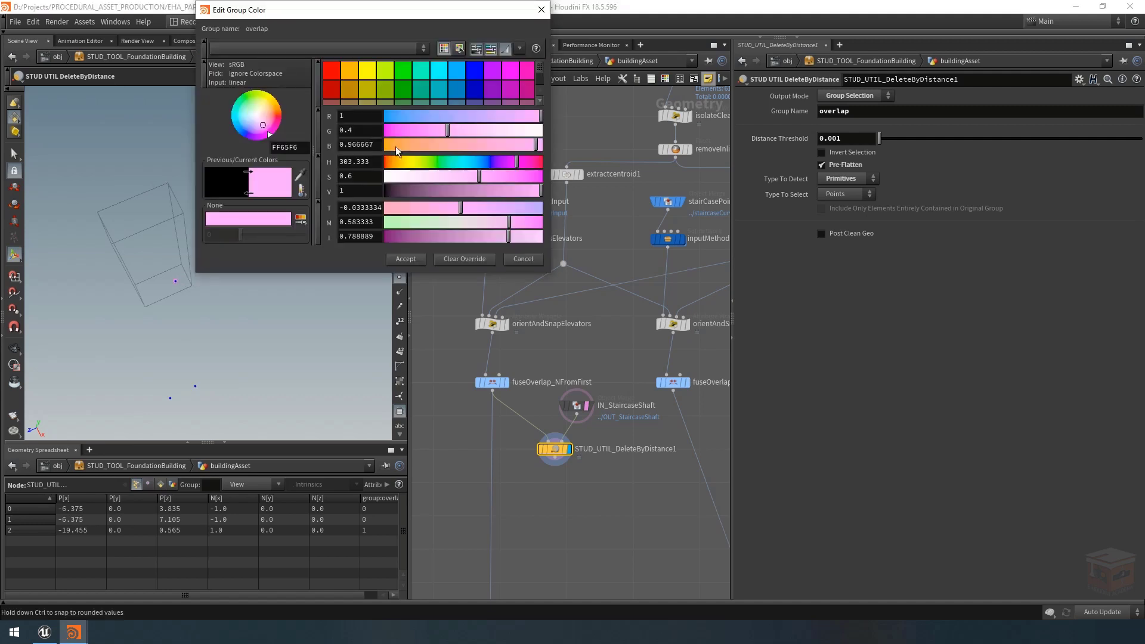
{"action": "left_click", "coordinate": [335, 68]}
{"action": "left_click", "coordinate": [418, 259]}
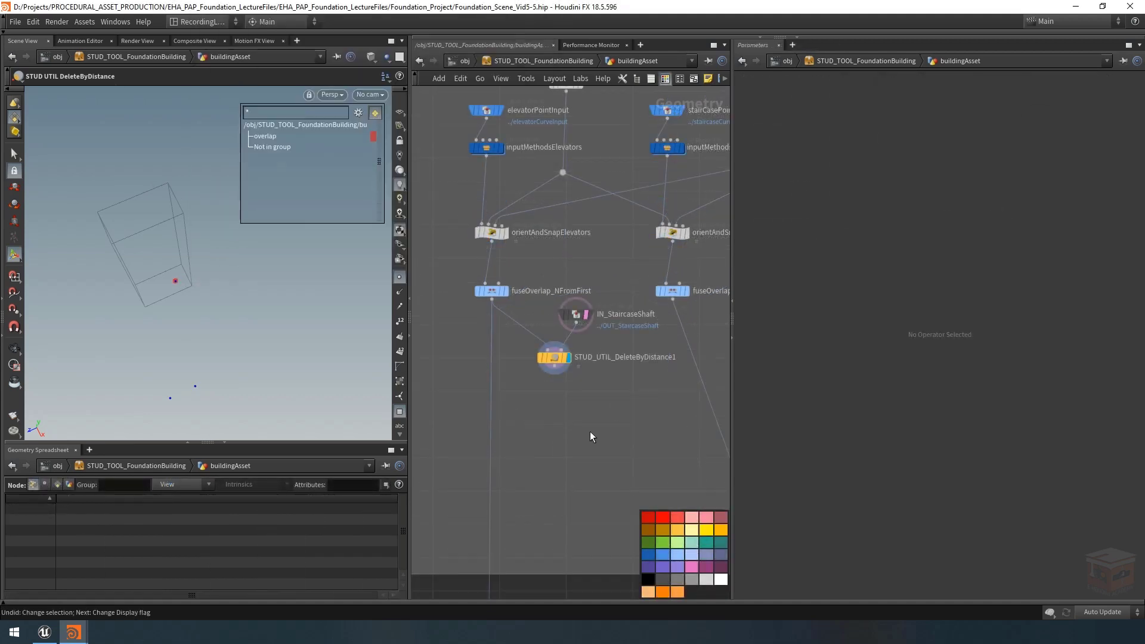
Add a Blast node below STUD_UTIL_DeleteByDistance1 and insert it into the wire running down from fuseOverlap_NFromFirst
{"action": "left_click", "coordinate": [555, 366]}
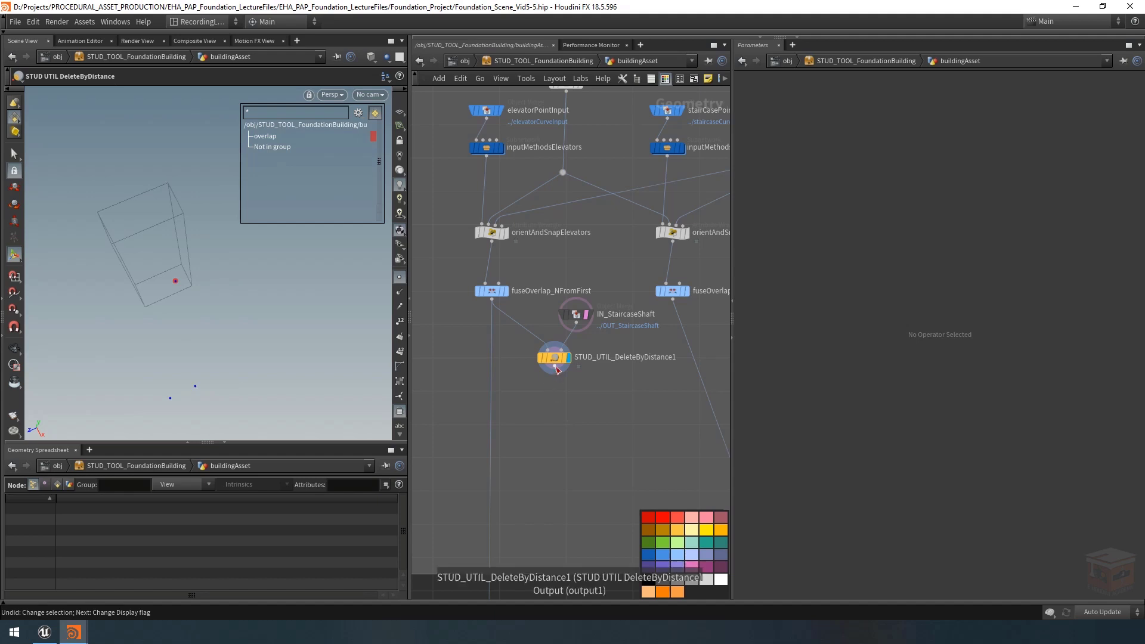
{"action": "key", "text": "Escape"}
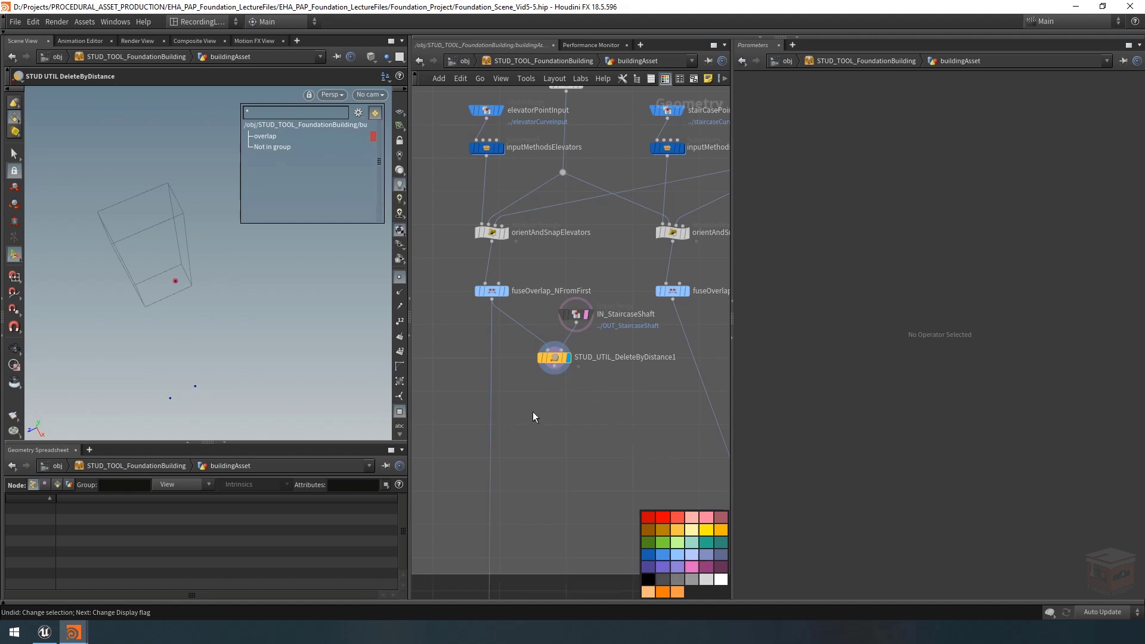
{"action": "key", "text": "Tab"}
{"action": "type", "text": "null"}
{"action": "key", "text": "Return"}
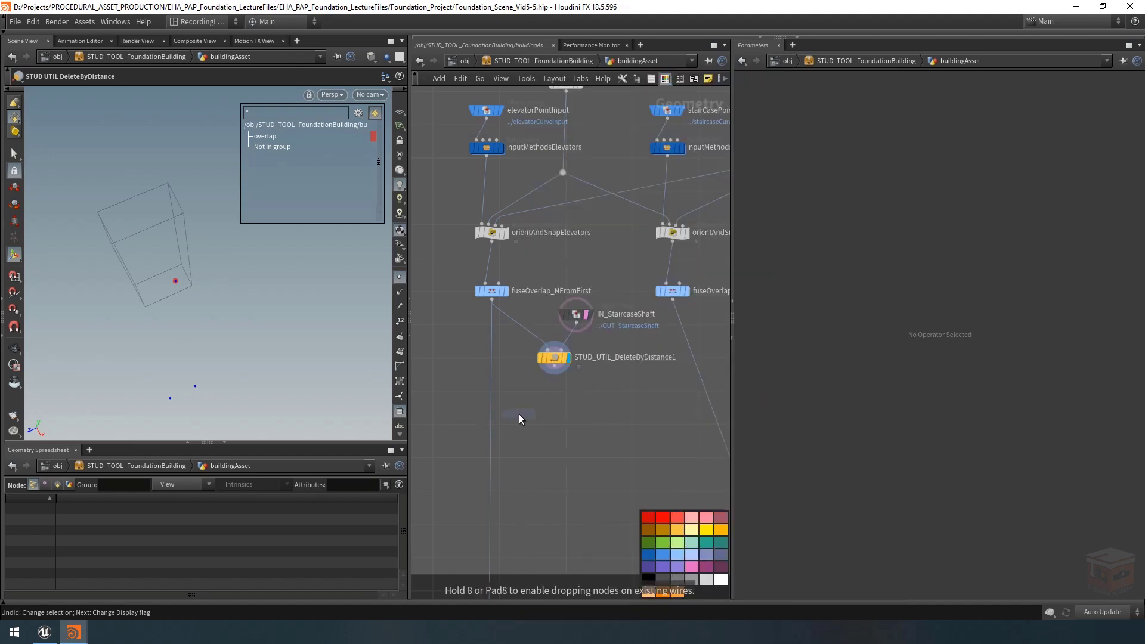
{"action": "left_click", "coordinate": [515, 412]}
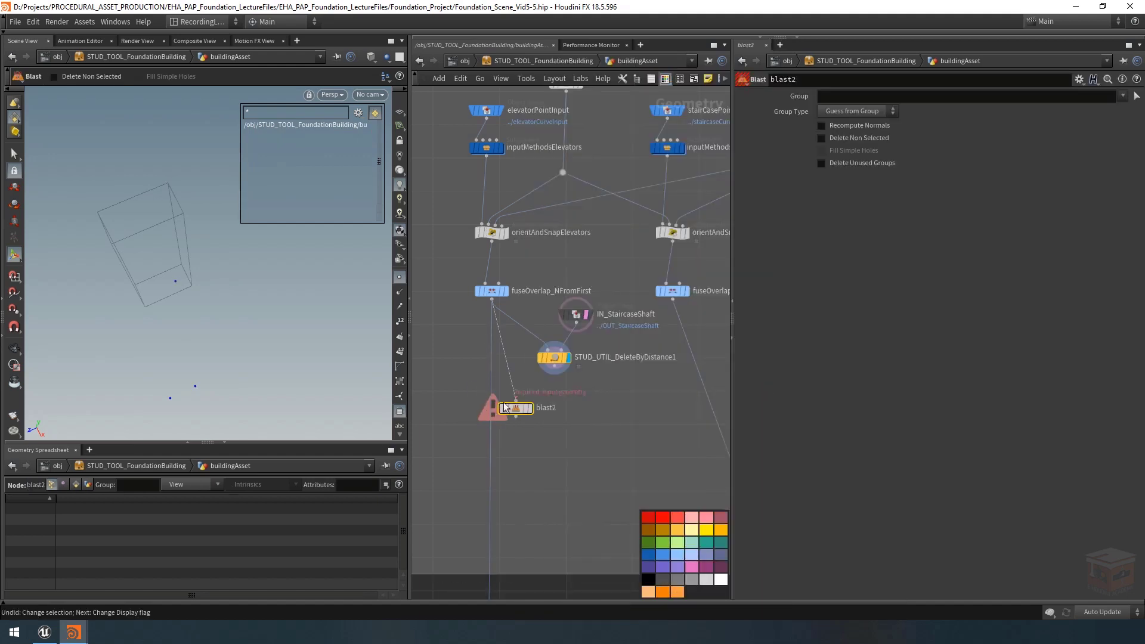
{"action": "left_click_drag", "start_coordinate": [509, 412], "coordinate": [478, 403]}
Rename the new Blast node removeOverlap
{"action": "left_click", "coordinate": [527, 409]}
{"action": "type", "text": "d"}
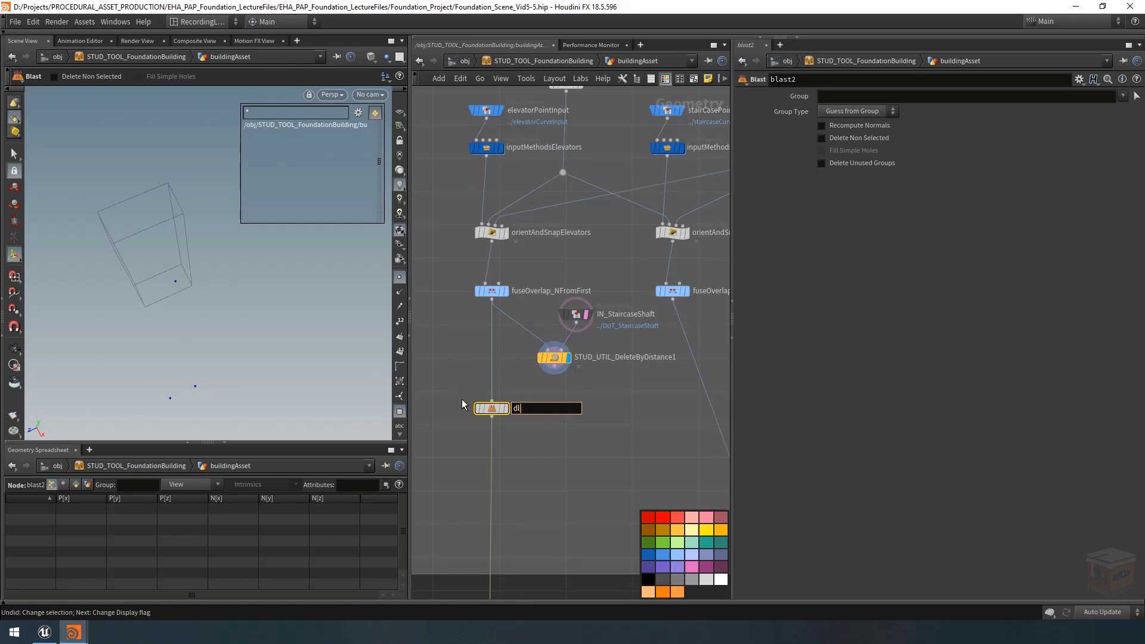
{"action": "type", "text": "removeOverlap"}
{"action": "key", "text": "Return"}
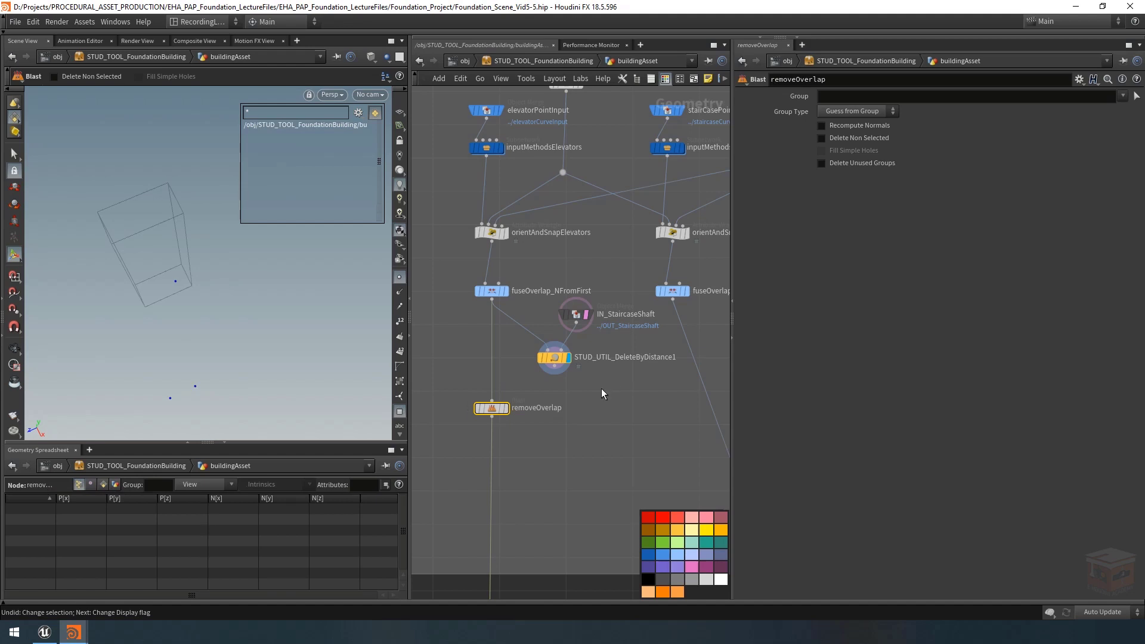
Connect the output of STUD_UTIL_DeleteByDistance1 to removeOverlap and colour the removeOverlap node red
{"action": "left_click_drag", "start_coordinate": [601, 390], "coordinate": [549, 375]}
{"action": "left_click", "coordinate": [676, 520]}
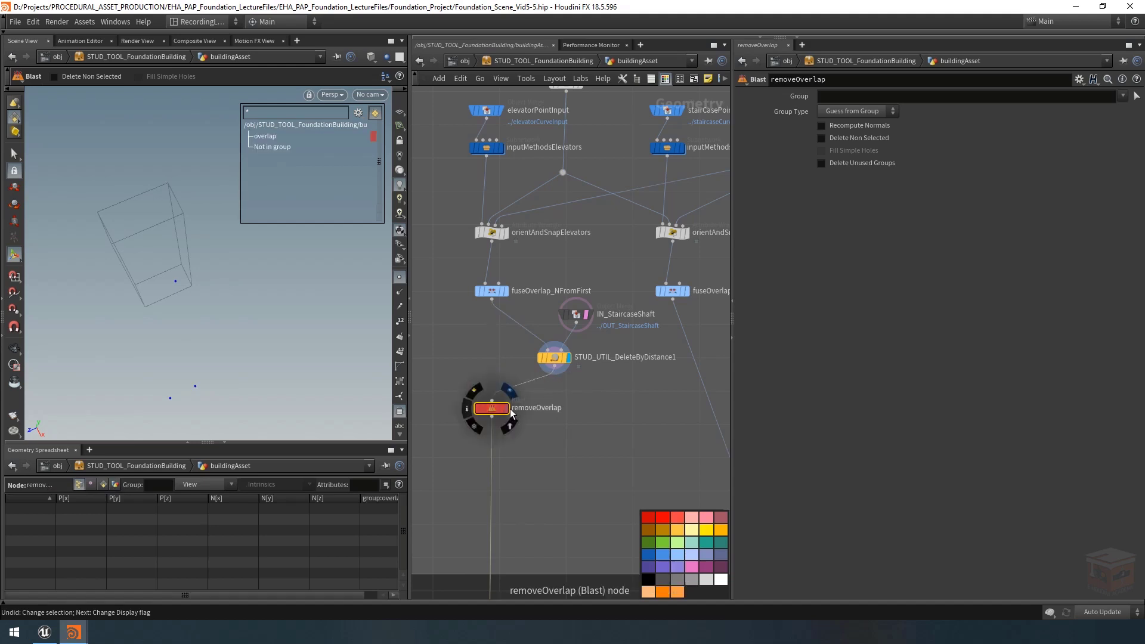
Make removeOverlap delete the overlap group with Group Type set to Points, and enable Delete Unused Groups
{"action": "left_click", "coordinate": [1123, 97]}
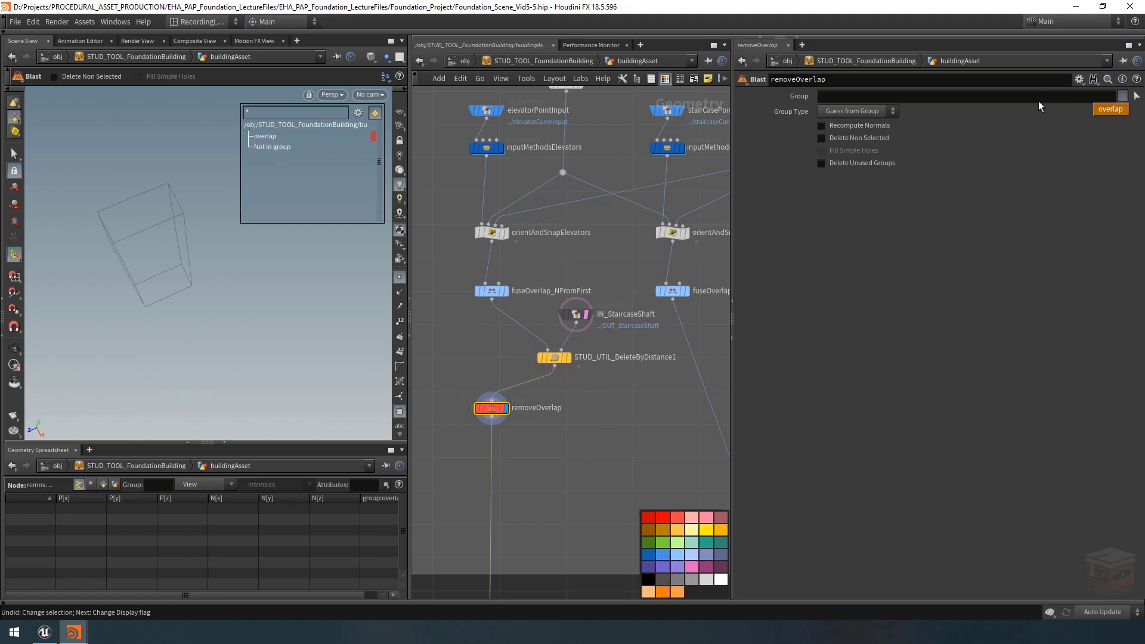
{"action": "left_click", "coordinate": [1112, 112]}
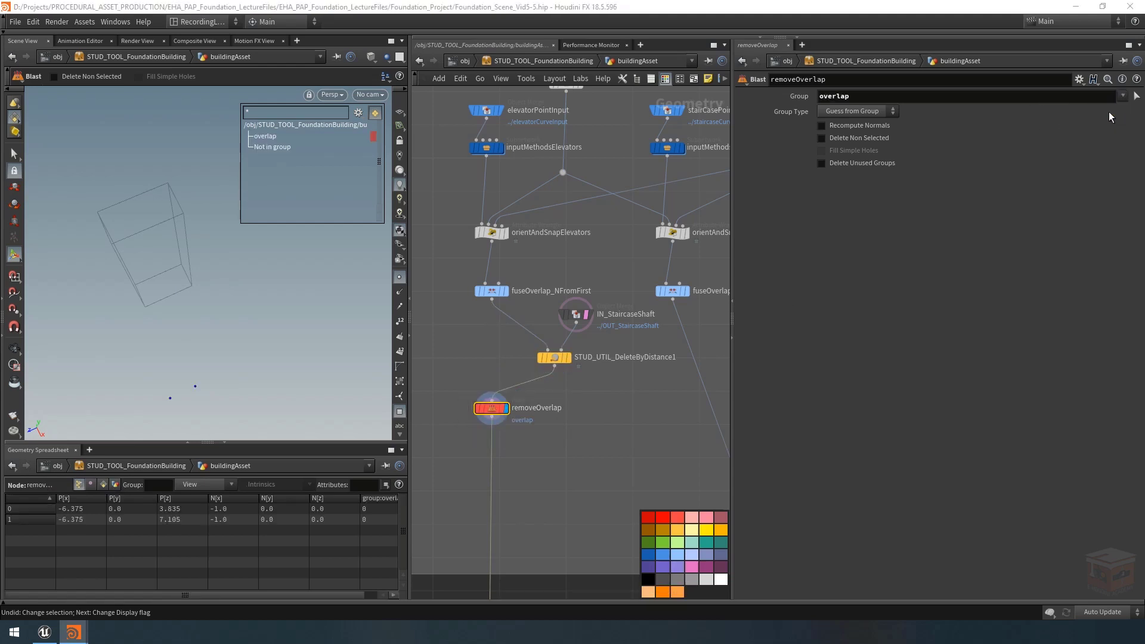
{"action": "left_click", "coordinate": [867, 113]}
{"action": "left_click", "coordinate": [837, 159]}
{"action": "left_click", "coordinate": [854, 162]}
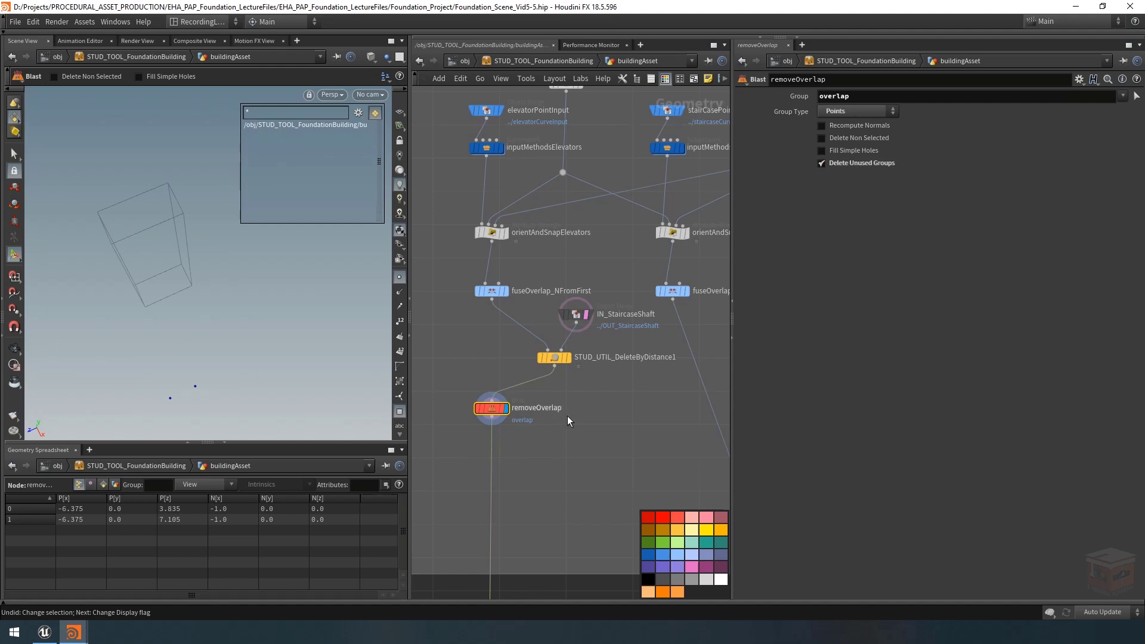
Display the final output0 node and examine the shafts on the building's roof
{"action": "scroll", "coordinate": [589, 432], "scroll_direction": "down", "scroll_amount": 10}
{"action": "middle_click_drag", "start_coordinate": [670, 447], "coordinate": [675, 207]}
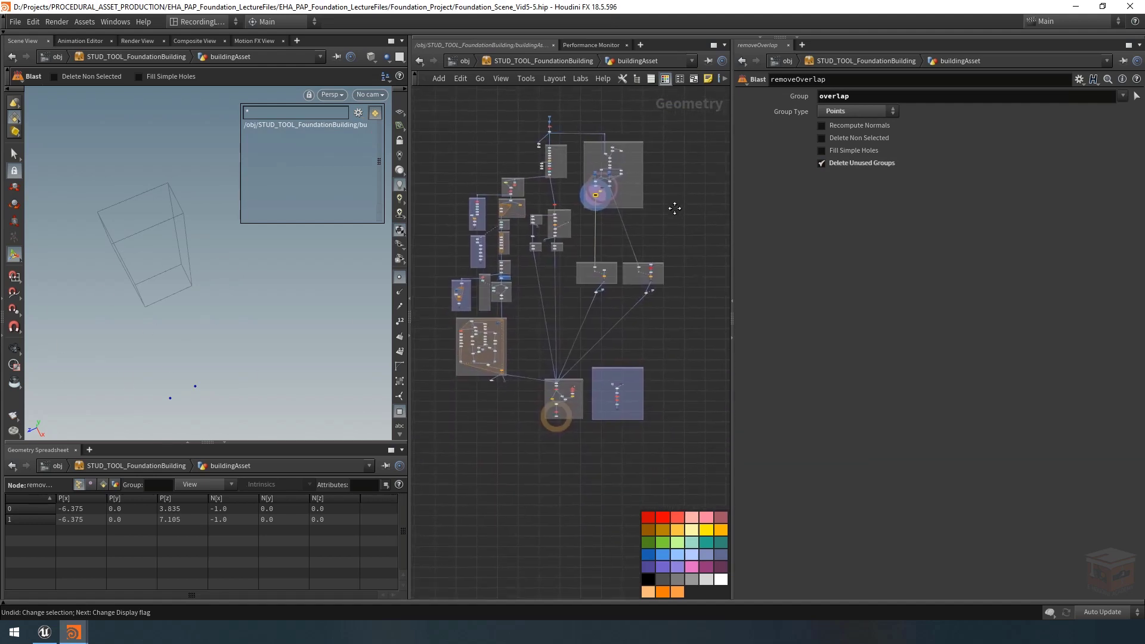
{"action": "scroll", "coordinate": [552, 401], "scroll_direction": "up", "scroll_amount": 10}
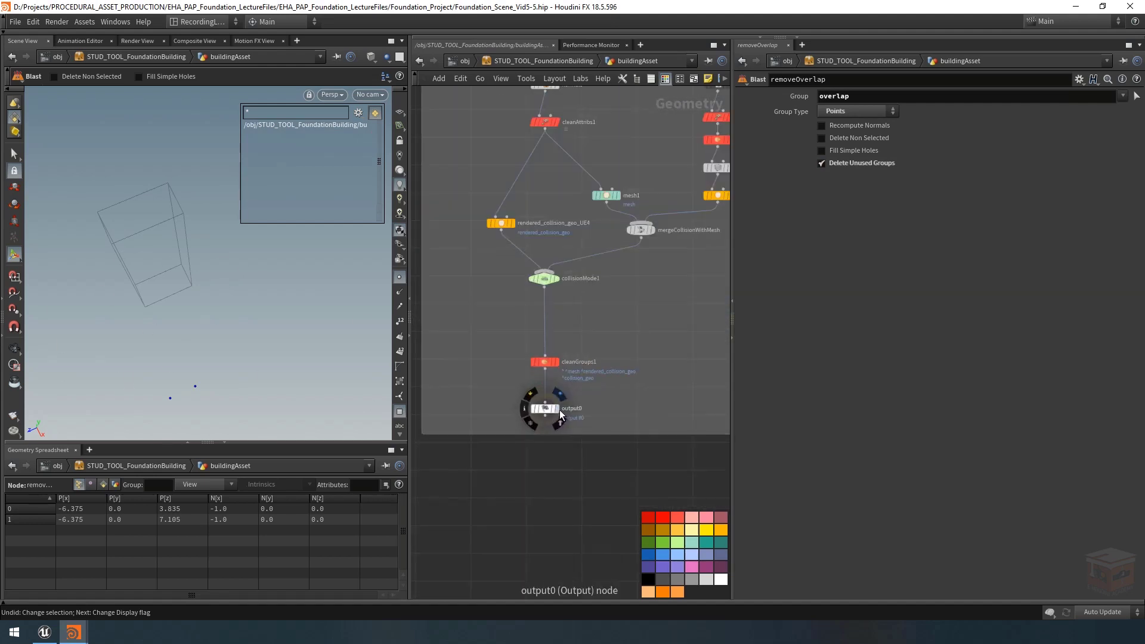
{"action": "left_click", "coordinate": [559, 410]}
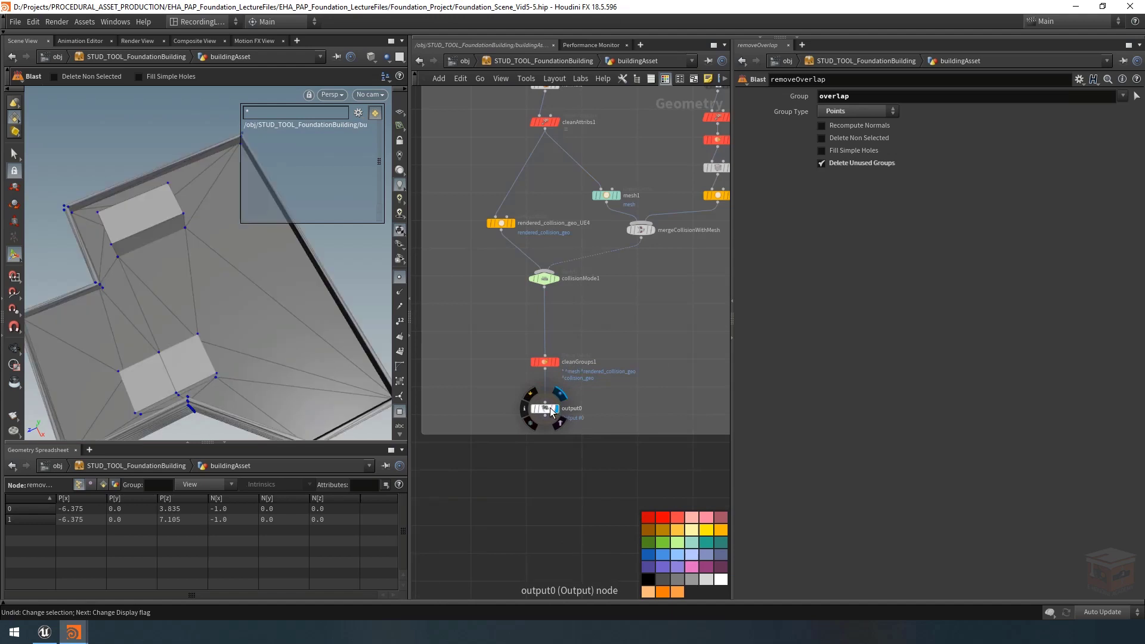
{"action": "left_click", "coordinate": [14, 348]}
{"action": "left_click_drag", "start_coordinate": [215, 340], "coordinate": [231, 271]}
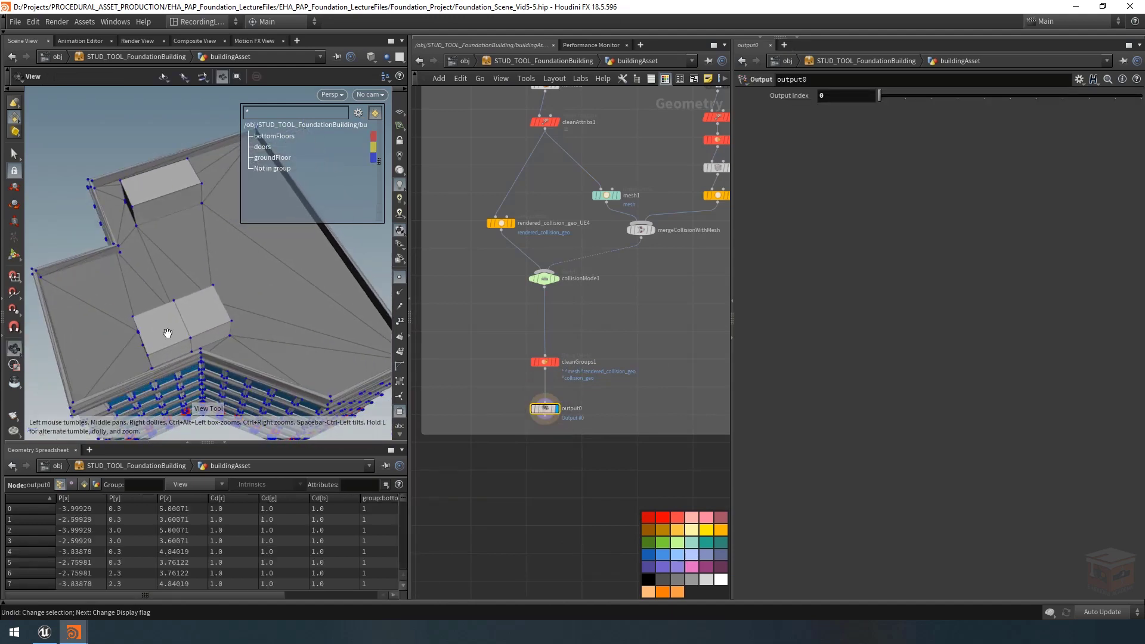
Hide the viewport's group list and turn on primitive numbers to inspect the roof shafts
{"action": "left_click", "coordinate": [401, 411]}
{"action": "left_click", "coordinate": [400, 352]}
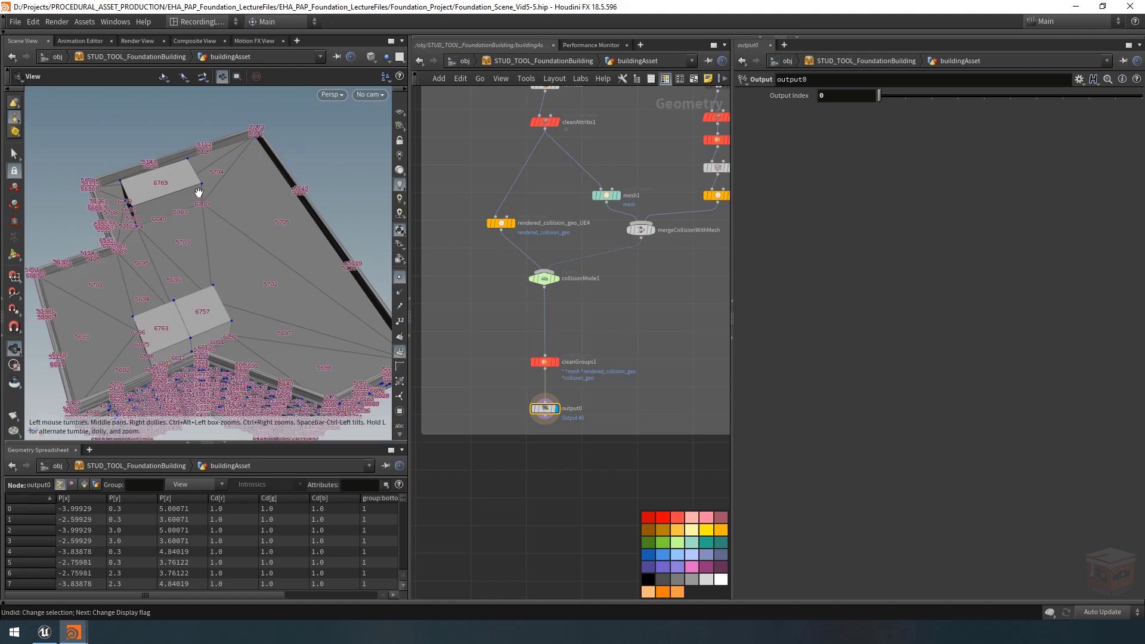
{"action": "mouse_move", "coordinate": [154, 186]}
{"action": "left_mouse_down"}
{"action": "mouse_move", "coordinate": [170, 176]}
{"action": "mouse_move", "coordinate": [161, 193]}
{"action": "left_mouse_up"}
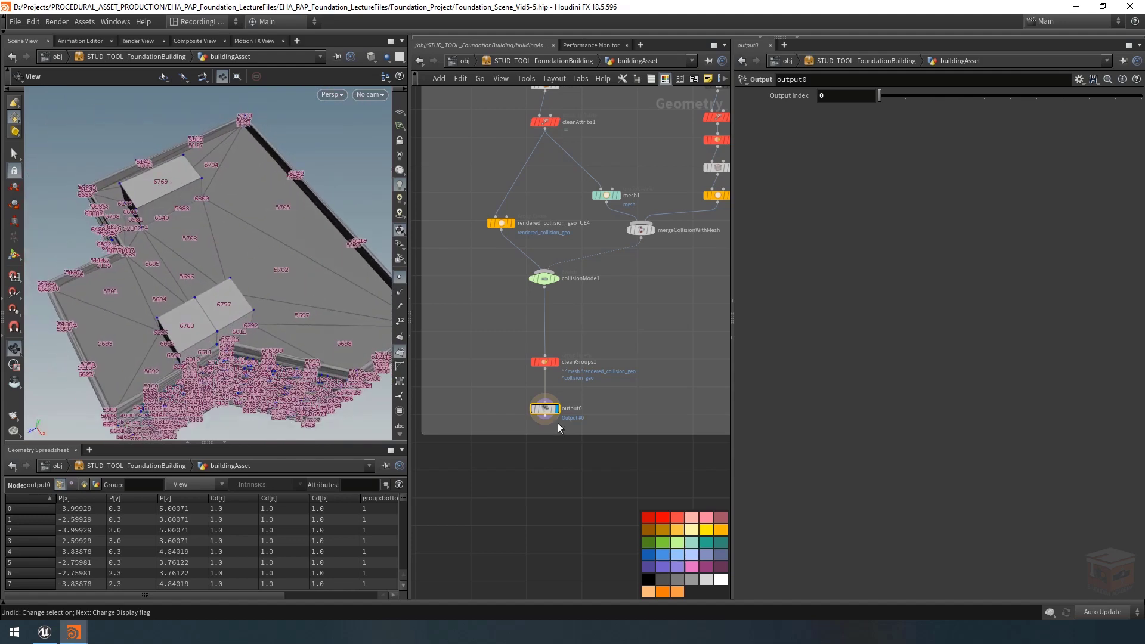
Display fuseOverlap_NFromFirst1 and select STUD_UTIL_DeleteByDistance1 to compare the staircase point with the staircase shaft
{"action": "scroll", "coordinate": [584, 444], "scroll_direction": "down", "scroll_amount": 10}
{"action": "middle_click_drag", "start_coordinate": [634, 329], "coordinate": [602, 440]}
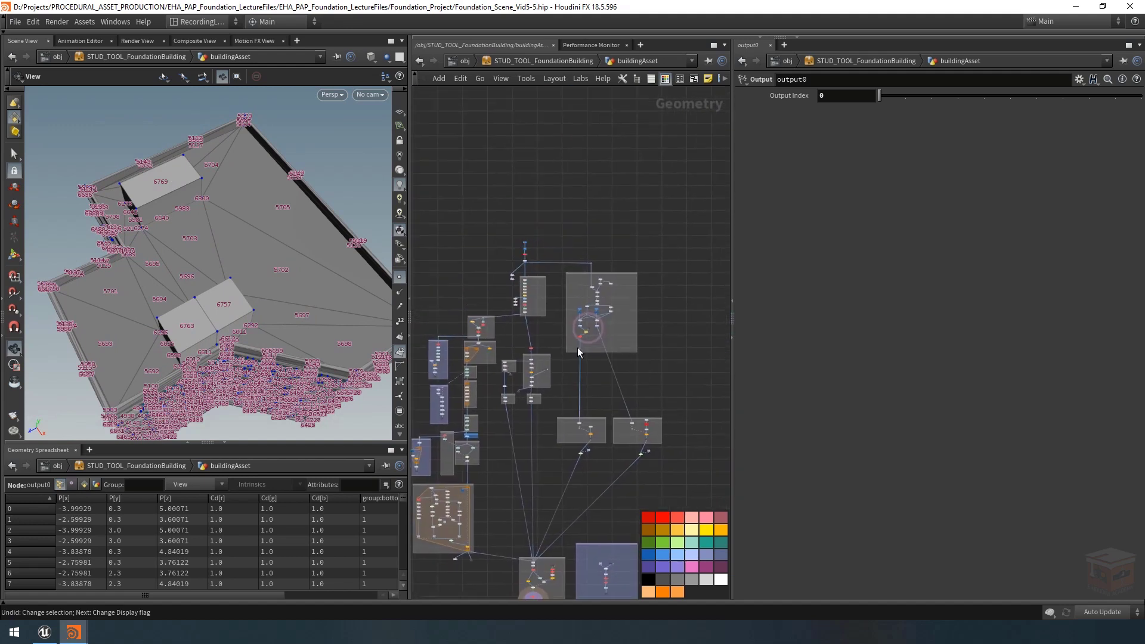
{"action": "scroll", "coordinate": [578, 347], "scroll_direction": "up", "scroll_amount": 10}
{"action": "left_click", "coordinate": [644, 333]}
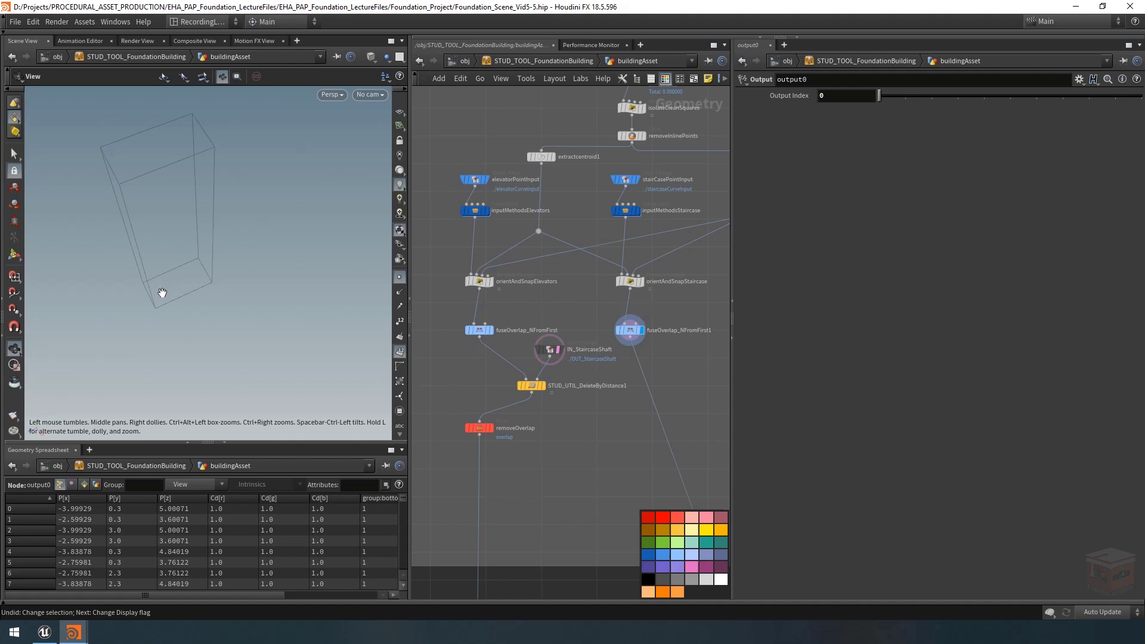
{"action": "left_click", "coordinate": [531, 387]}
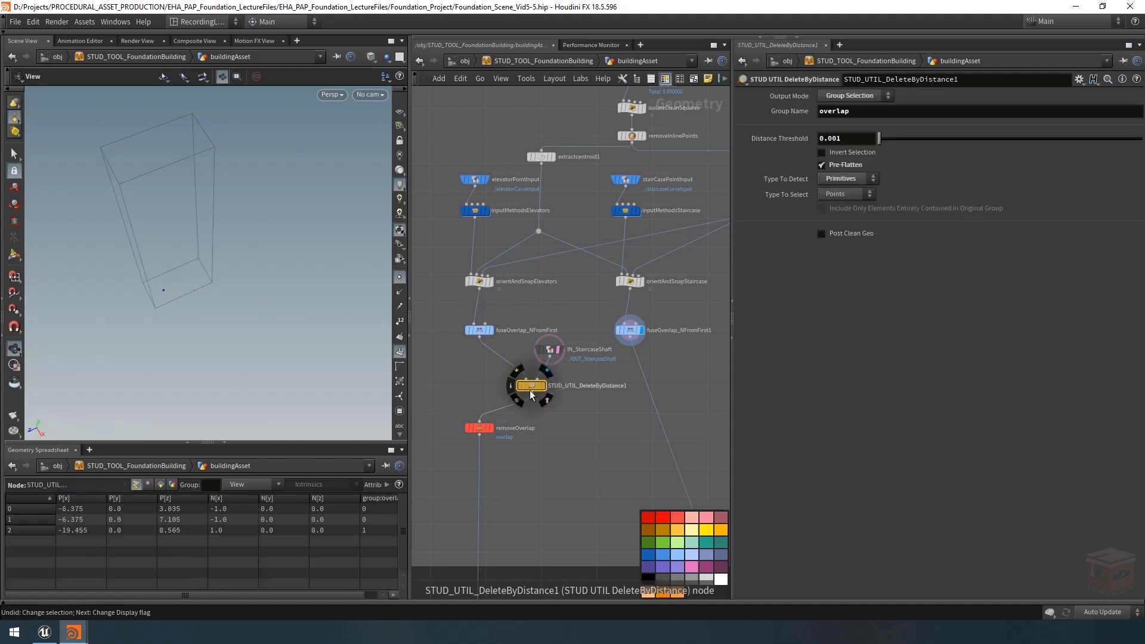
Trace the connection from fuseOverlap_NFromFirst1 to OUT_StaircaseShaft and back to the overlap removal nodes
{"action": "scroll", "coordinate": [541, 398], "scroll_direction": "down", "scroll_amount": 5}
{"action": "middle_click_drag", "start_coordinate": [553, 411], "coordinate": [464, 209]}
{"action": "scroll", "coordinate": [618, 462], "scroll_direction": "up", "scroll_amount": 5}
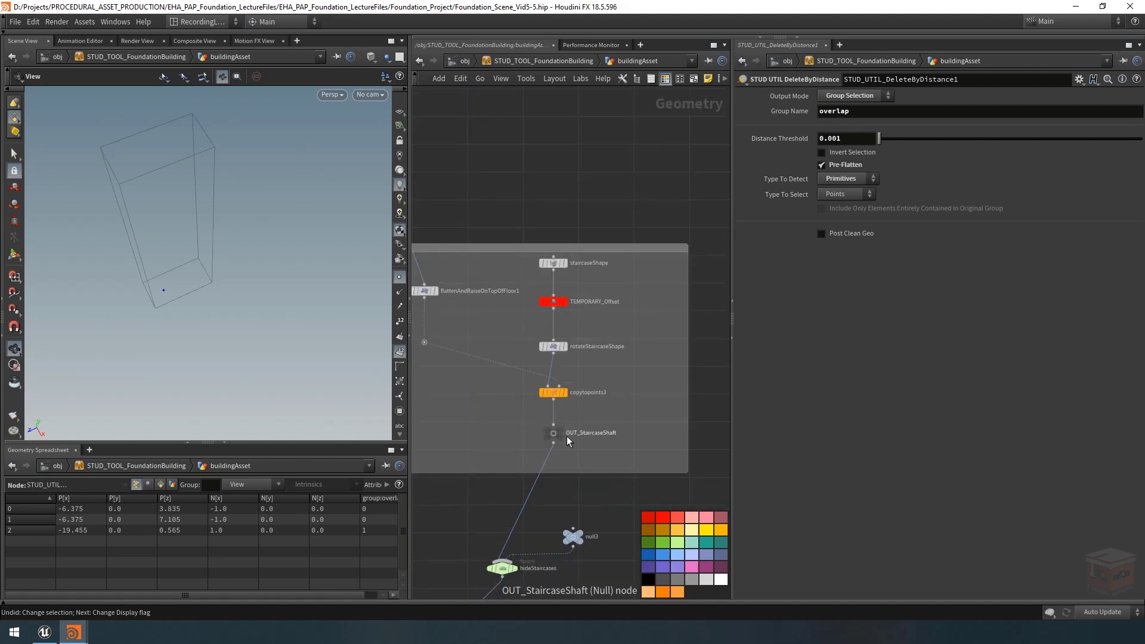
{"action": "scroll", "coordinate": [567, 437], "scroll_direction": "down", "scroll_amount": 5}
{"action": "middle_click_drag", "start_coordinate": [551, 324], "coordinate": [665, 386]}
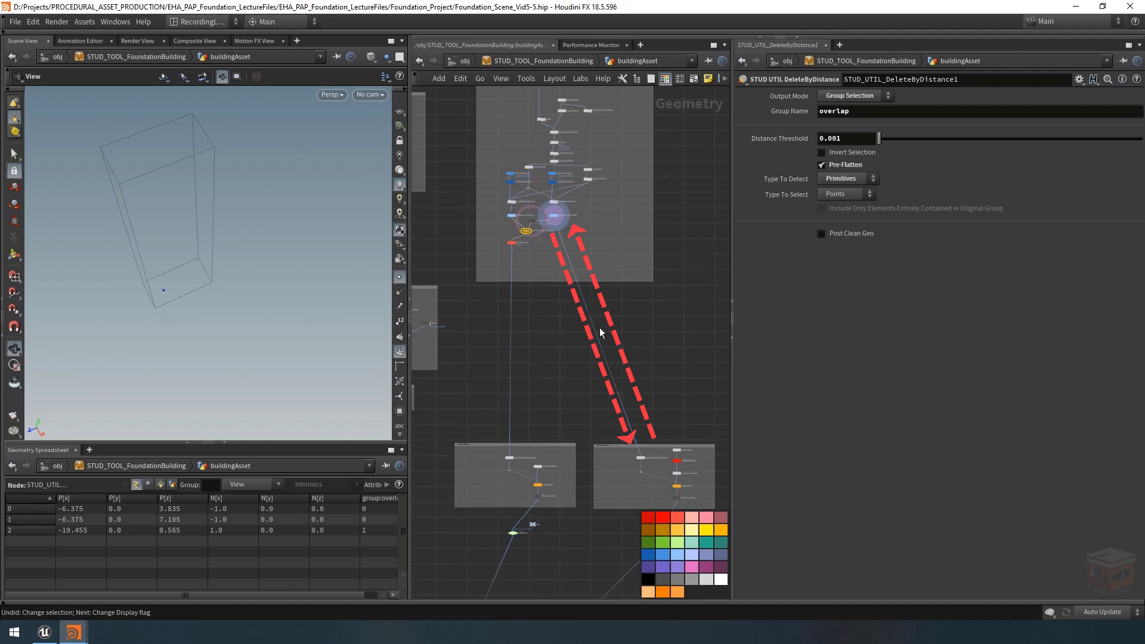
{"action": "mouse_move", "coordinate": [557, 213]}
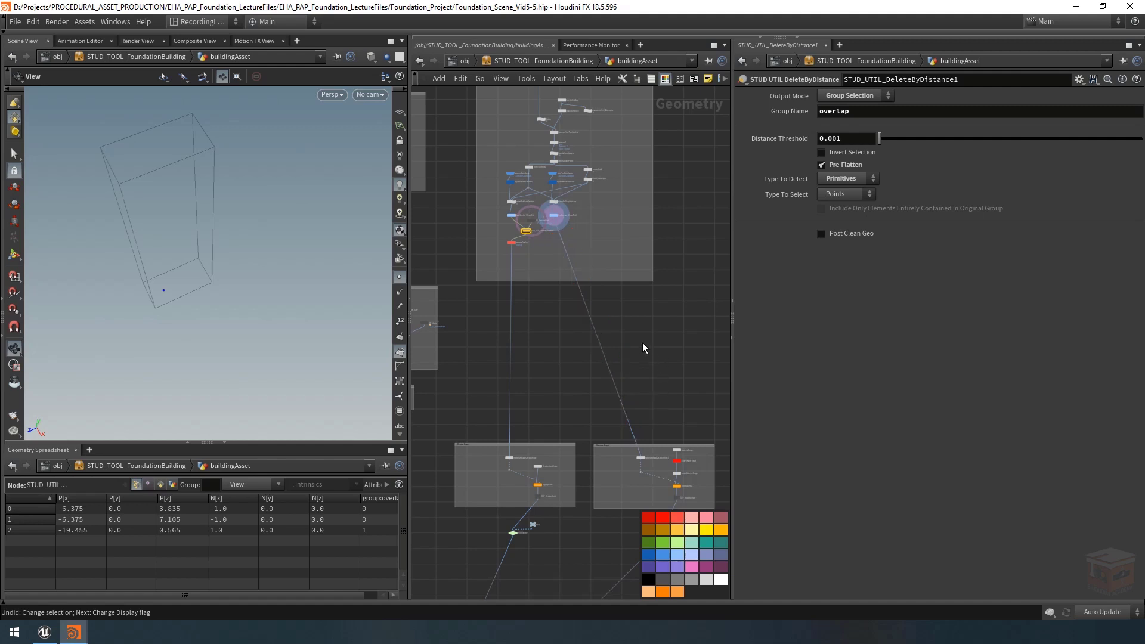
{"action": "scroll", "coordinate": [546, 228], "scroll_direction": "up", "scroll_amount": 5}
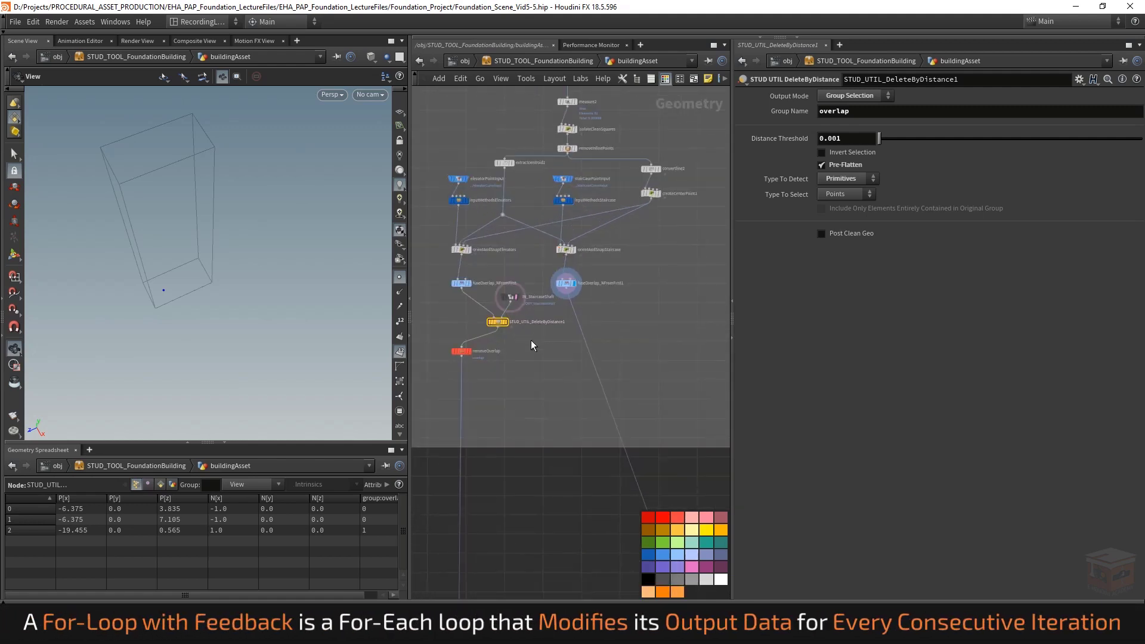
Shift IN_StaircaseShaft and STUD_UTIL_DeleteByDistance1 slightly closer to the elevator branch
{"action": "left_click", "coordinate": [500, 302]}
{"action": "left_click_drag", "start_coordinate": [499, 323], "coordinate": [490, 322]}
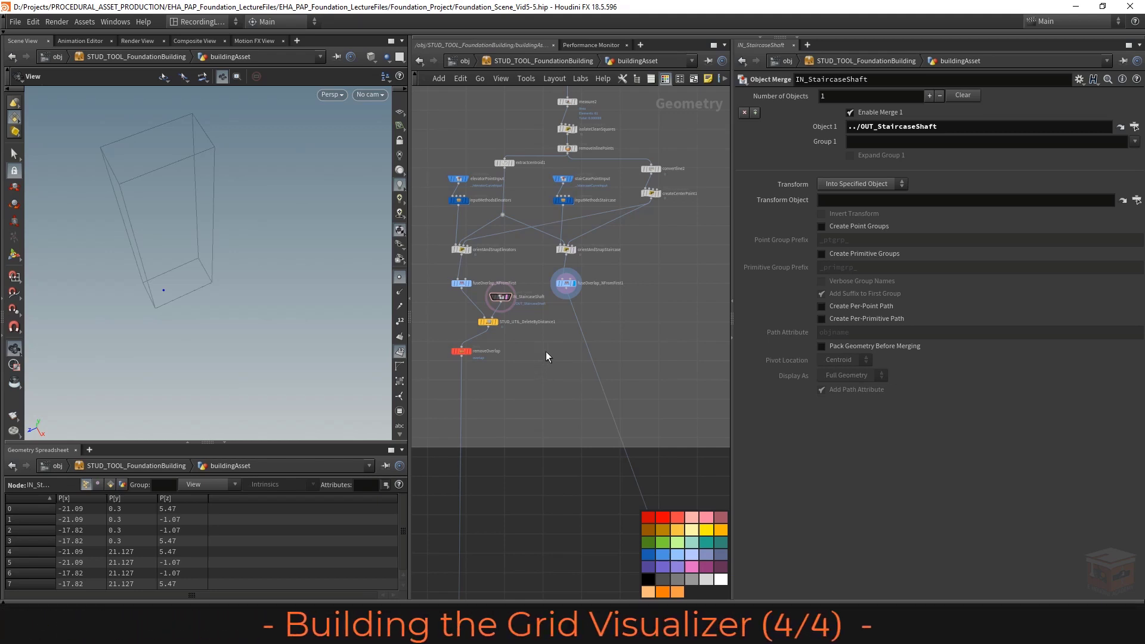
Add a network box in the empty area below the elevator and staircase point setup, beside the elevator wire
{"action": "middle_click_drag", "start_coordinate": [546, 356], "coordinate": [541, 403]}
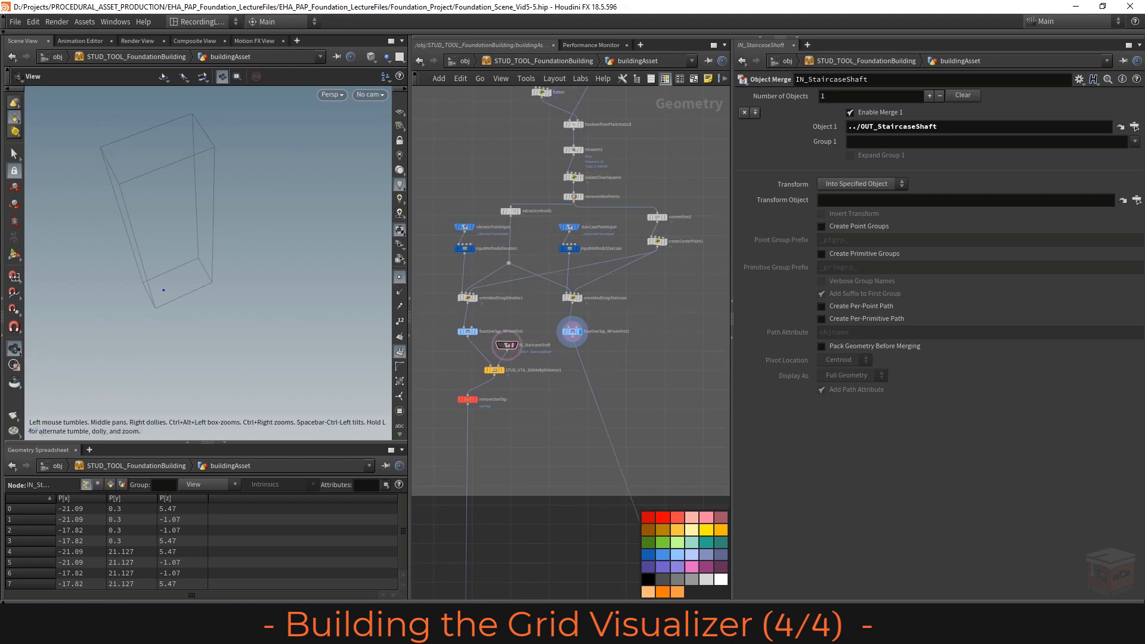
{"action": "middle_click_drag", "start_coordinate": [522, 469], "coordinate": [494, 324]}
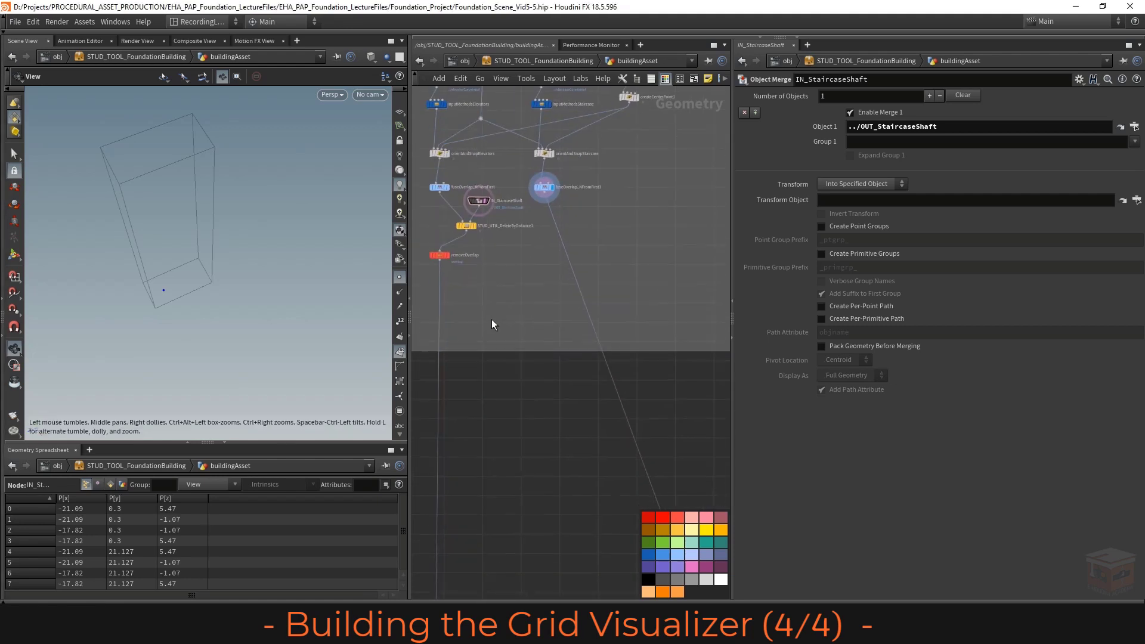
{"action": "scroll", "coordinate": [496, 326], "scroll_direction": "down", "scroll_amount": 4}
{"action": "middle_click_drag", "start_coordinate": [517, 393], "coordinate": [547, 346]}
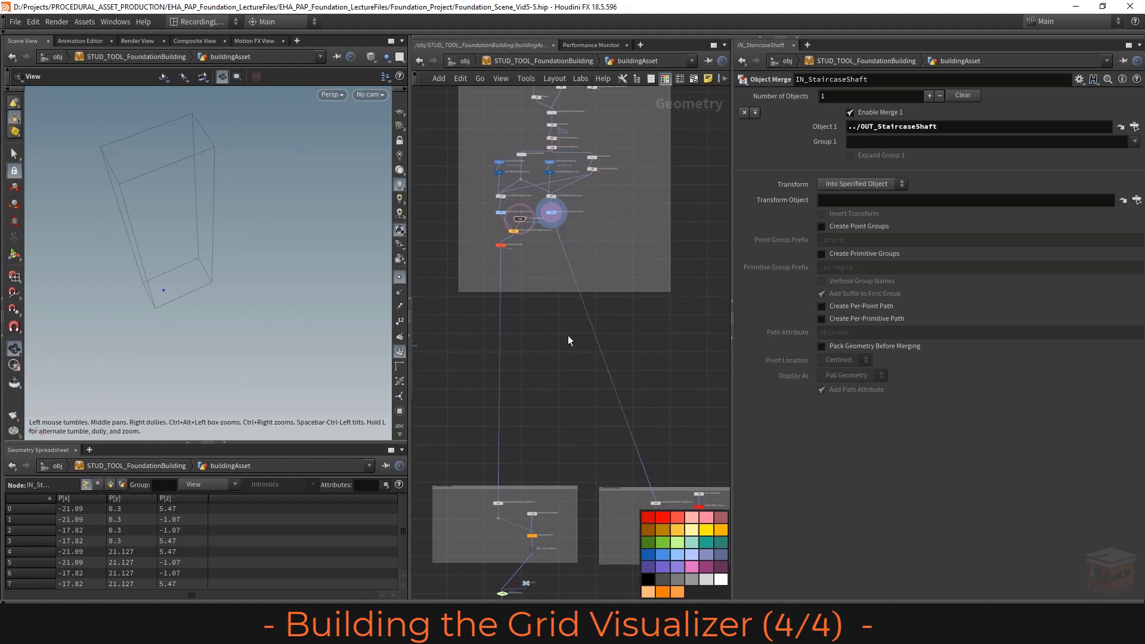
{"action": "left_click", "coordinate": [697, 80]}
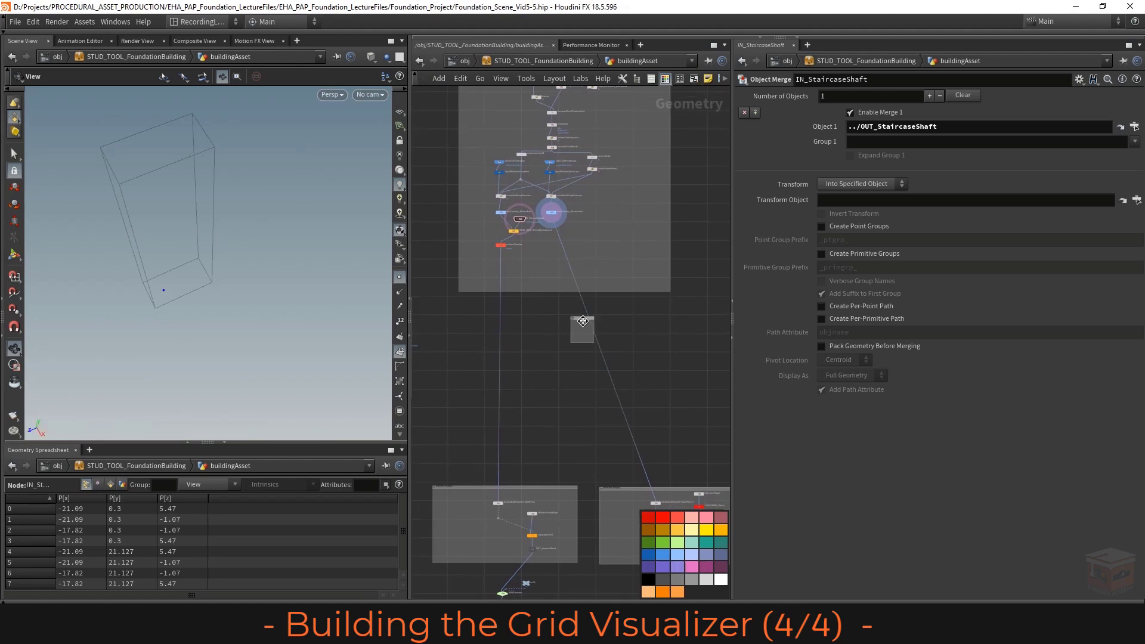
{"action": "left_click", "coordinate": [518, 311]}
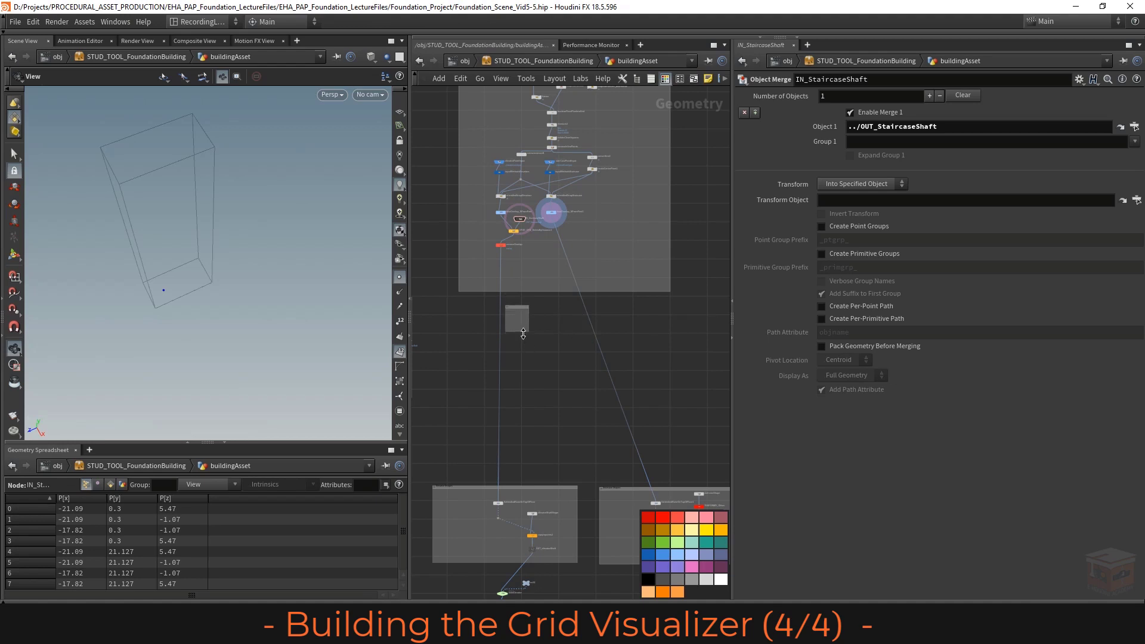
Enlarge the new network box to fill the gap above the two lower network boxes and color it slate blue
{"action": "left_click_drag", "start_coordinate": [529, 333], "coordinate": [638, 471]}
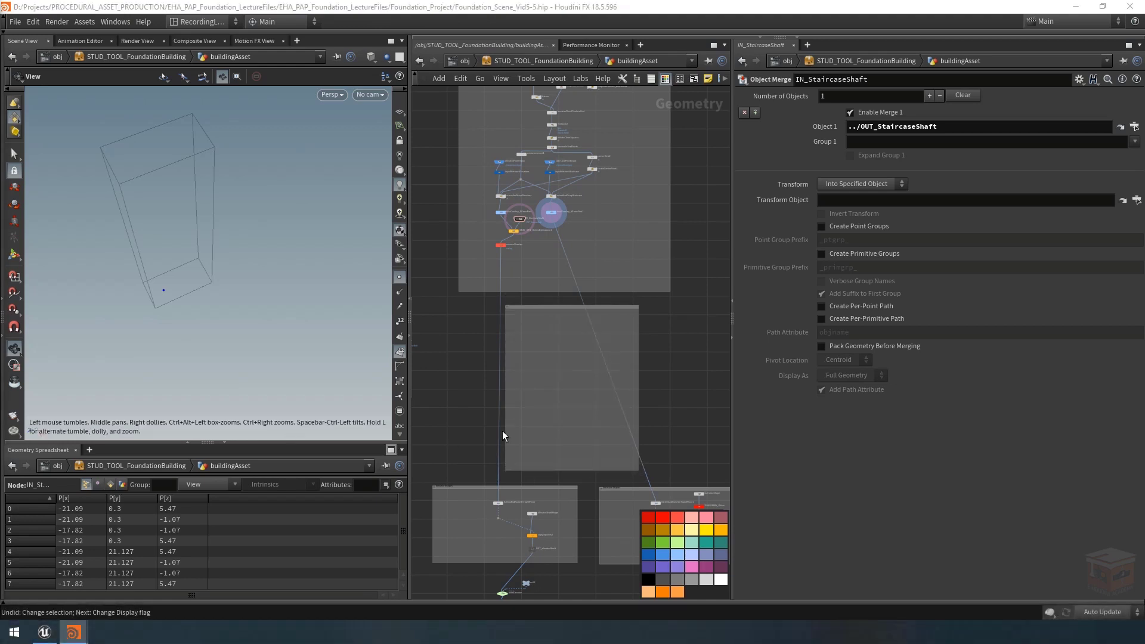
{"action": "left_click", "coordinate": [635, 326]}
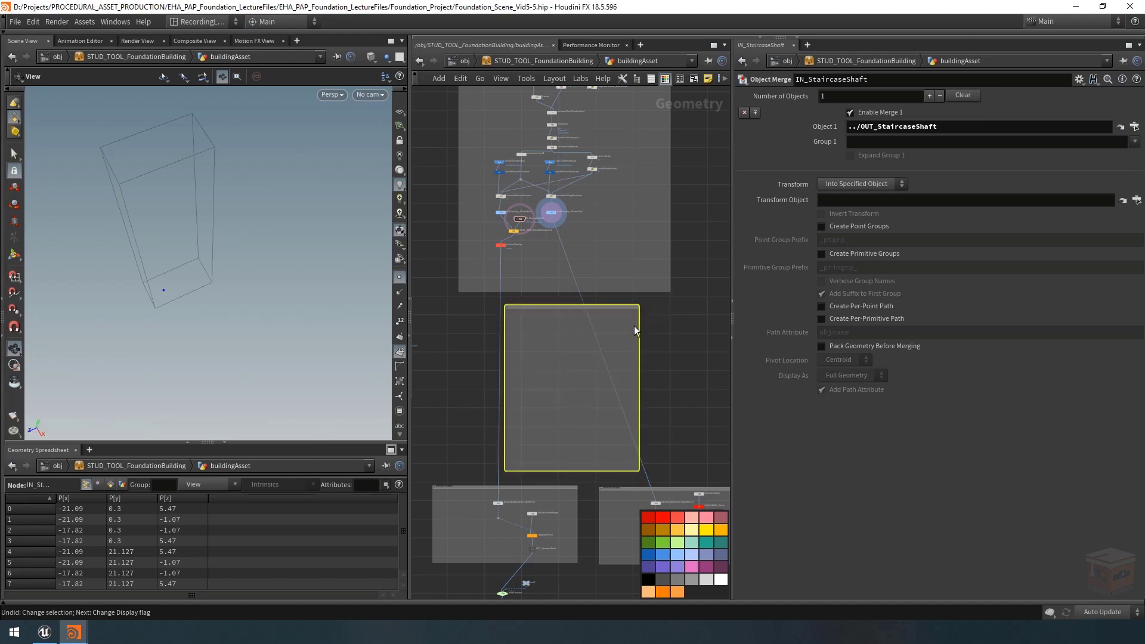
{"action": "left_click", "coordinate": [695, 552]}
{"action": "scroll", "coordinate": [527, 313], "scroll_direction": "up", "scroll_amount": 5}
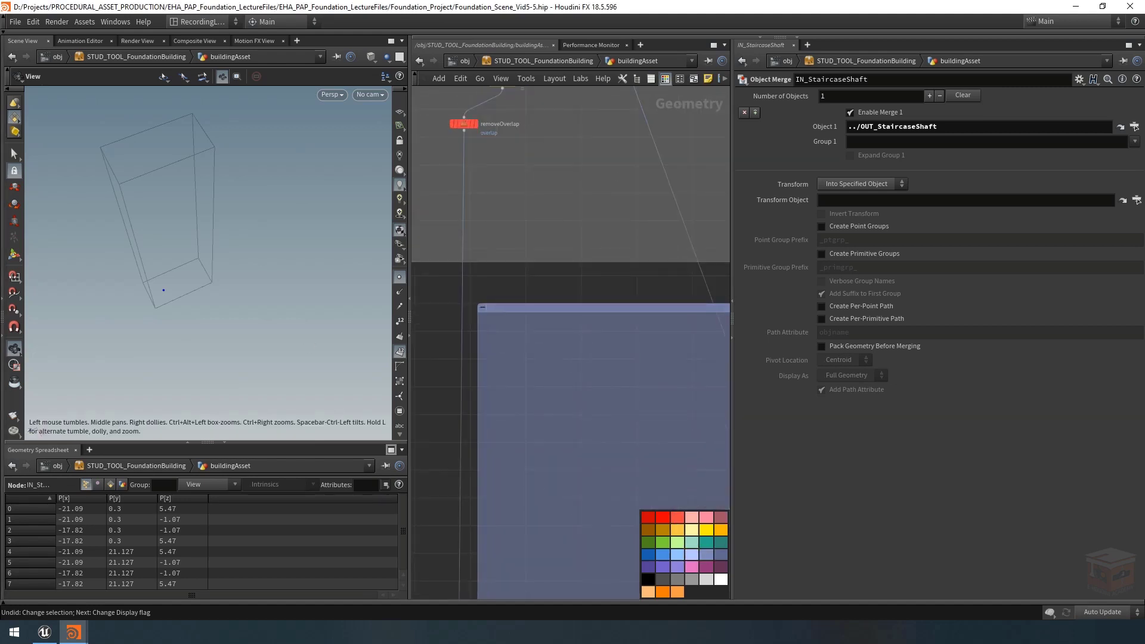
Title the slate-blue network box "Grid Visualizers"
{"action": "double_click", "coordinate": [537, 306]}
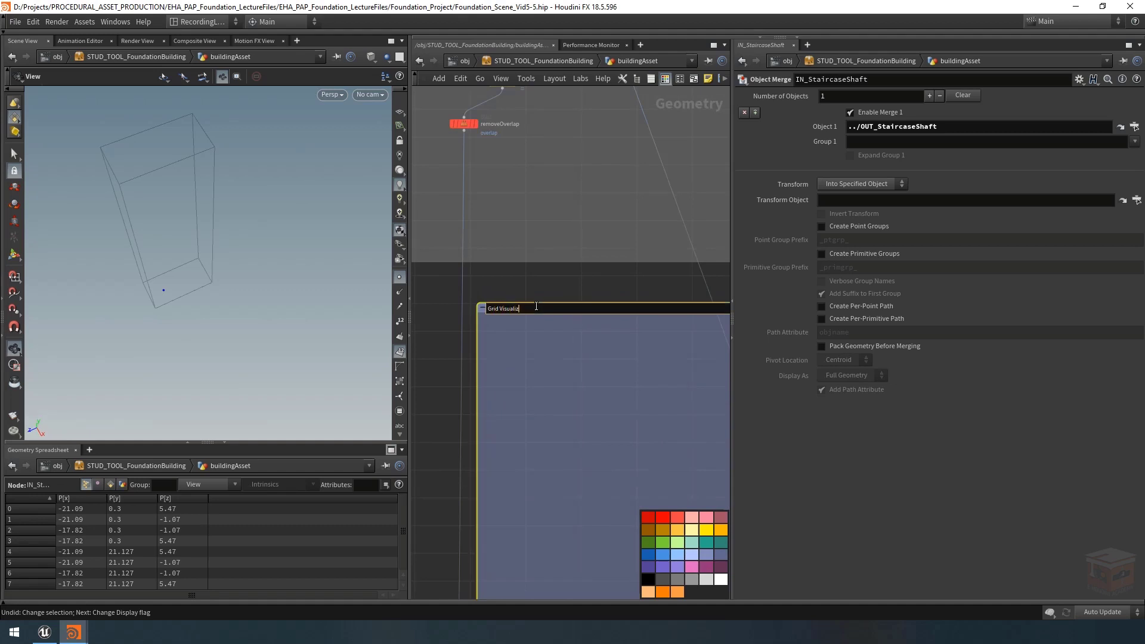
{"action": "key", "text": "Return"}
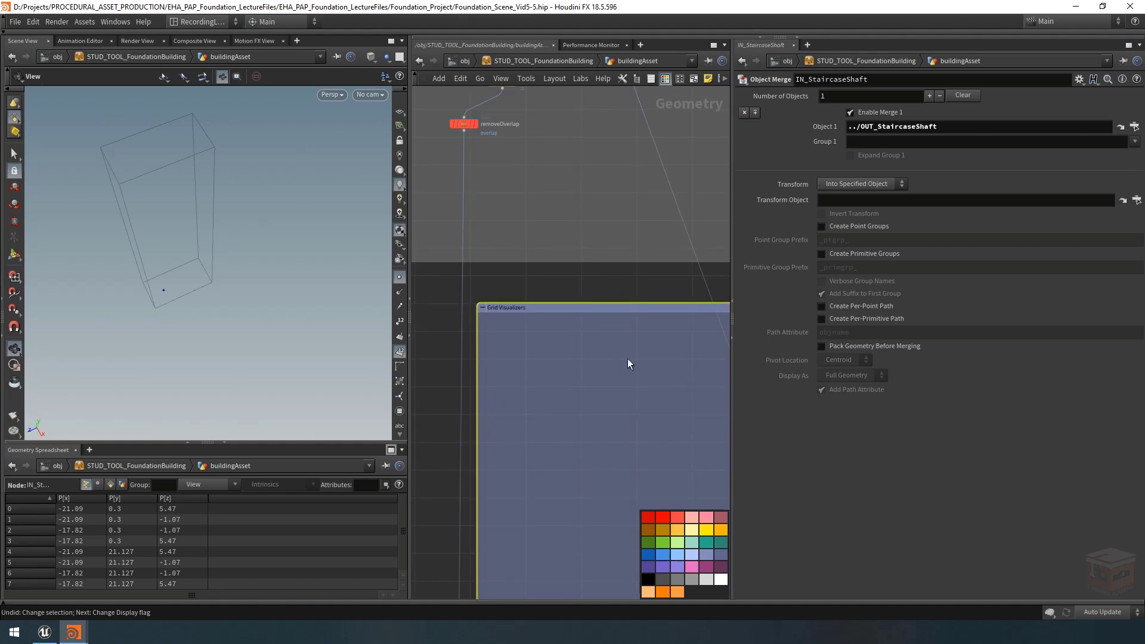
{"action": "scroll", "coordinate": [621, 393], "scroll_direction": "down", "scroll_amount": 3}
{"action": "middle_click_drag", "start_coordinate": [605, 428], "coordinate": [555, 430]}
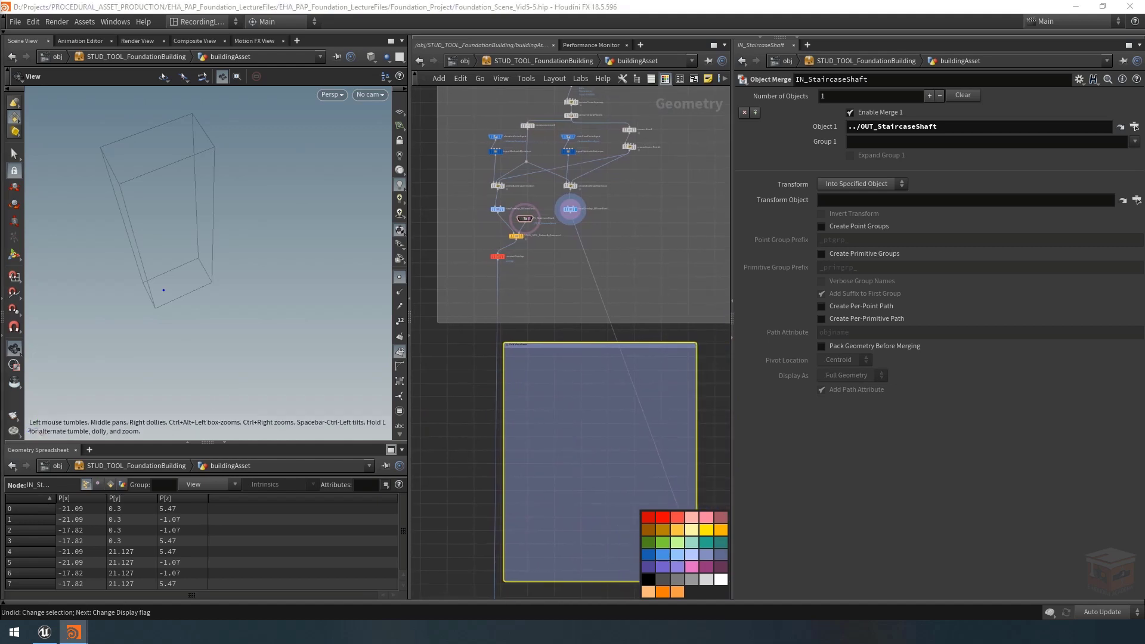
{"action": "middle_click_drag", "start_coordinate": [592, 409], "coordinate": [552, 429]}
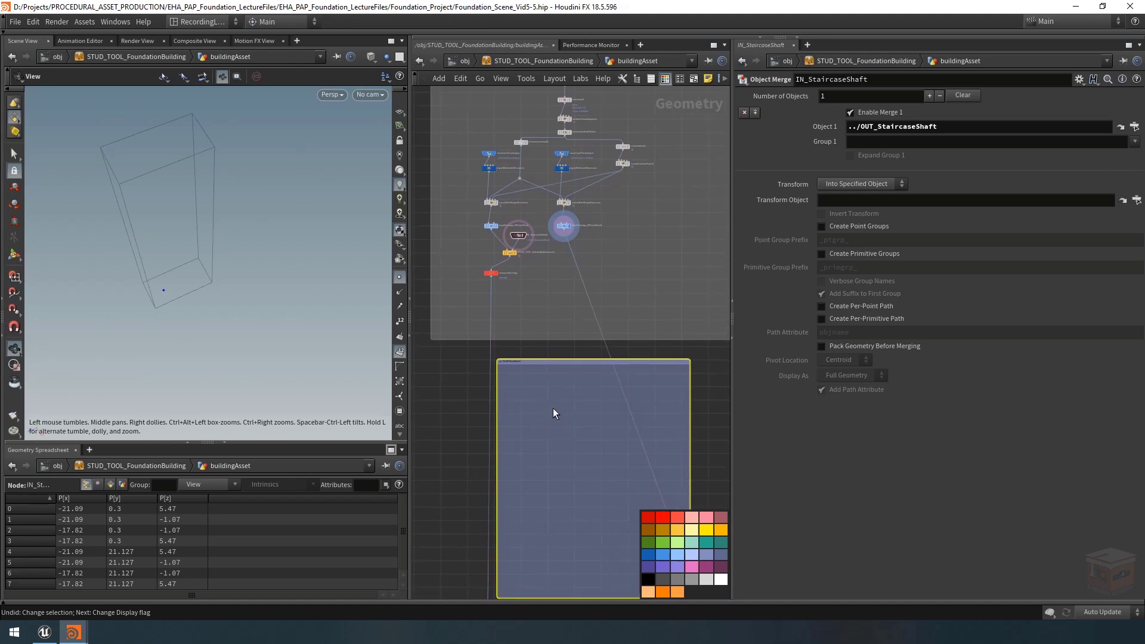
Display STUD_UTIL_DeleteByDistance1 and turn on point normals in the viewport to inspect the directions of the elevator points
{"action": "scroll", "coordinate": [503, 265], "scroll_direction": "up", "scroll_amount": 5}
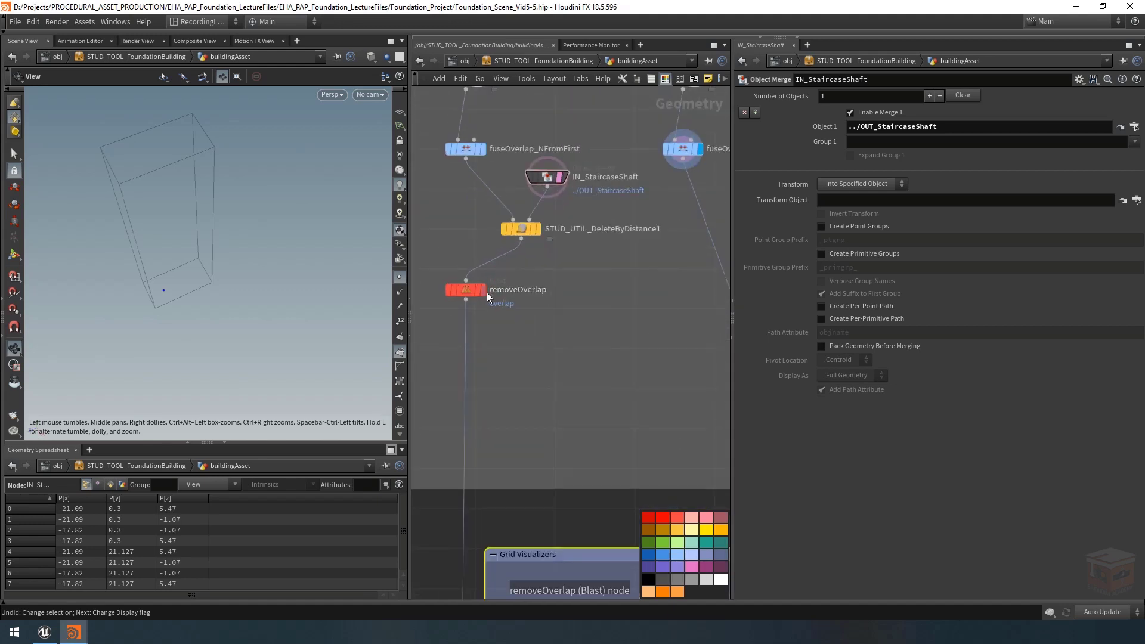
{"action": "left_click", "coordinate": [539, 229]}
{"action": "left_click_drag", "start_coordinate": [258, 325], "coordinate": [269, 206], "text": "alt"}
{"action": "left_click", "coordinate": [399, 352]}
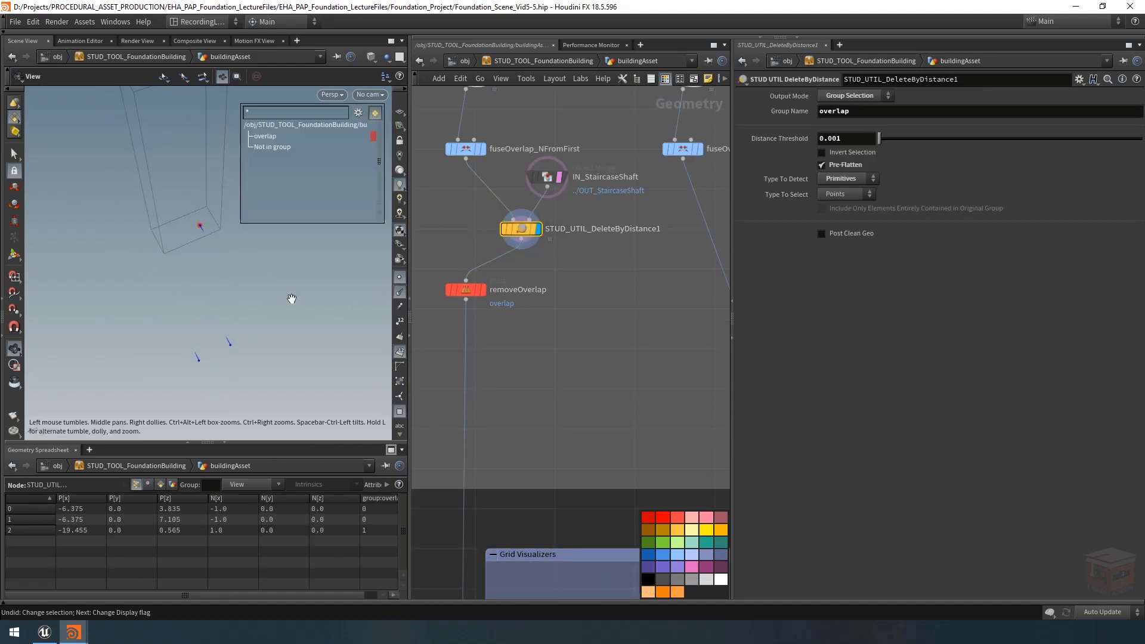
{"action": "middle_click_drag", "start_coordinate": [275, 273], "coordinate": [271, 284], "text": "alt"}
{"action": "right_click_drag", "start_coordinate": [270, 284], "coordinate": [222, 291], "text": "alt"}
{"action": "middle_click_drag", "start_coordinate": [247, 299], "coordinate": [225, 302], "text": "alt"}
{"action": "right_click_drag", "start_coordinate": [194, 361], "coordinate": [317, 335], "text": "alt"}
{"action": "scroll", "coordinate": [493, 272], "scroll_direction": "down", "scroll_amount": 5}
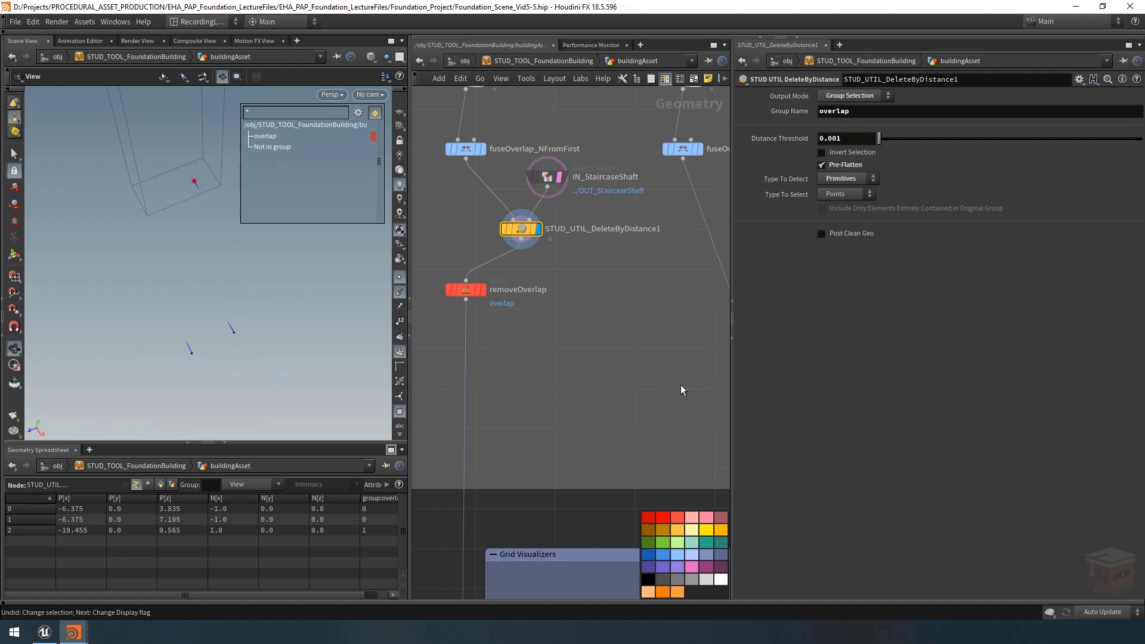
{"action": "middle_click_drag", "start_coordinate": [527, 292], "coordinate": [461, 258]}
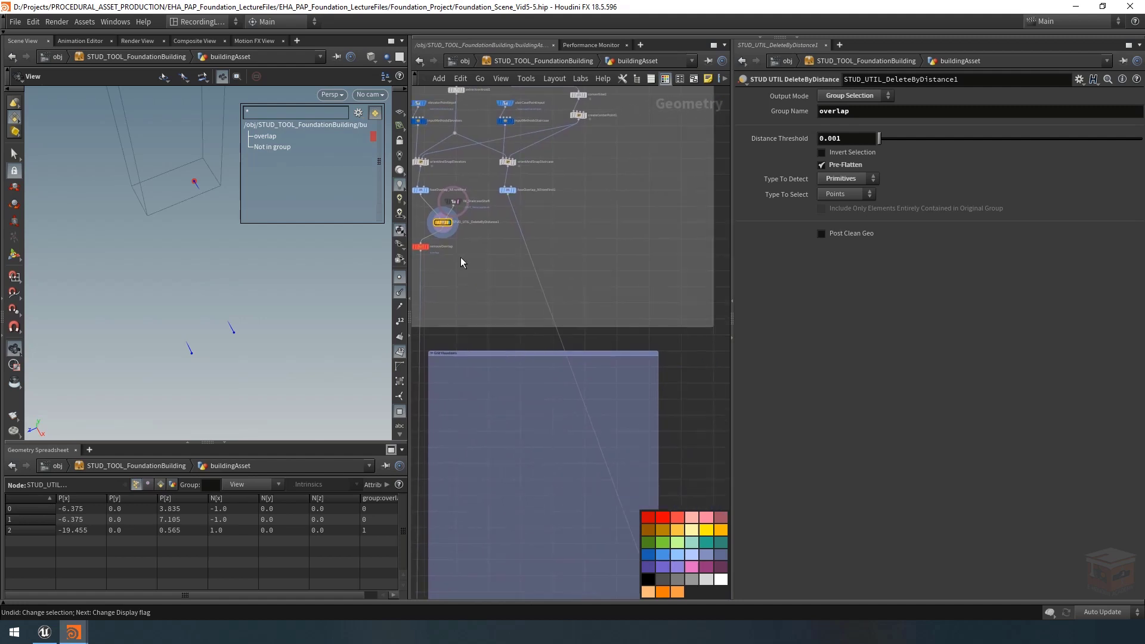
{"action": "middle_click_drag", "start_coordinate": [509, 395], "coordinate": [525, 387]}
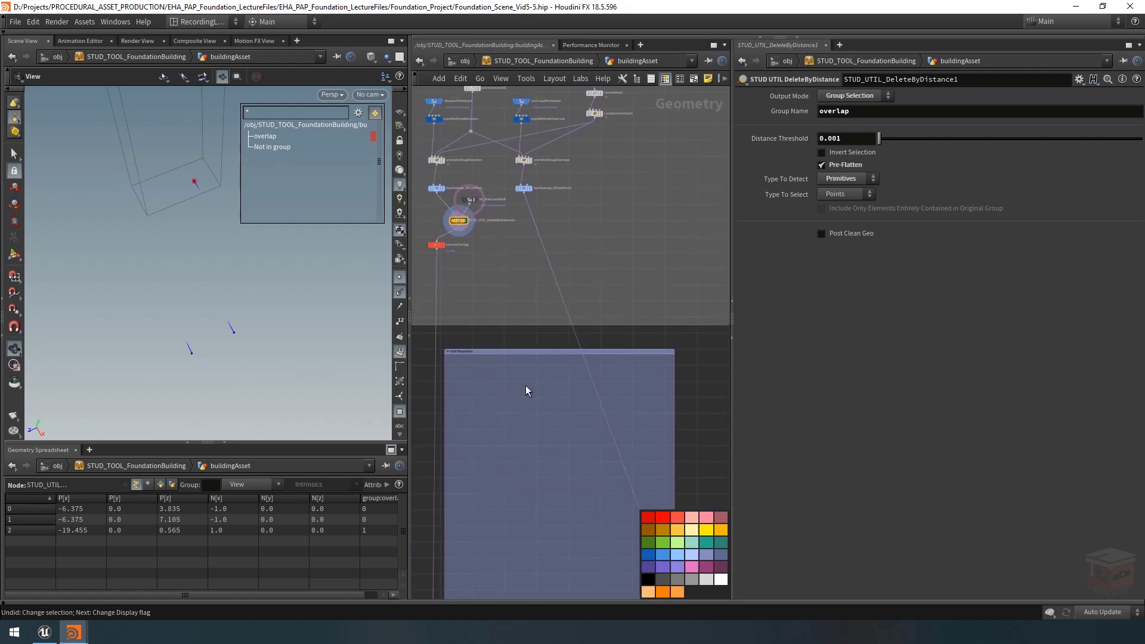
Switch to Unreal Engine to view the blue arrow visualizers on the building grid, and return to Houdini
{"action": "left_click", "coordinate": [42, 632]}
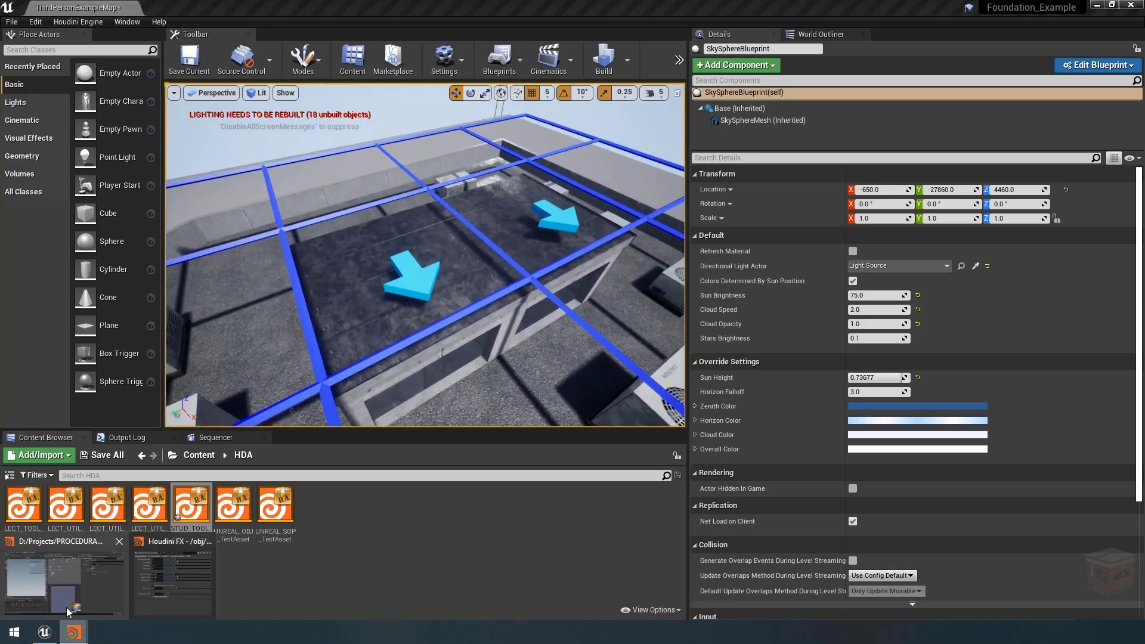
{"action": "left_click", "coordinate": [72, 632]}
Add a Curve node near the top of the Grid Visualizers box, display it and frame it in the viewport
{"action": "key", "text": "Tab"}
{"action": "type", "text": "curve"}
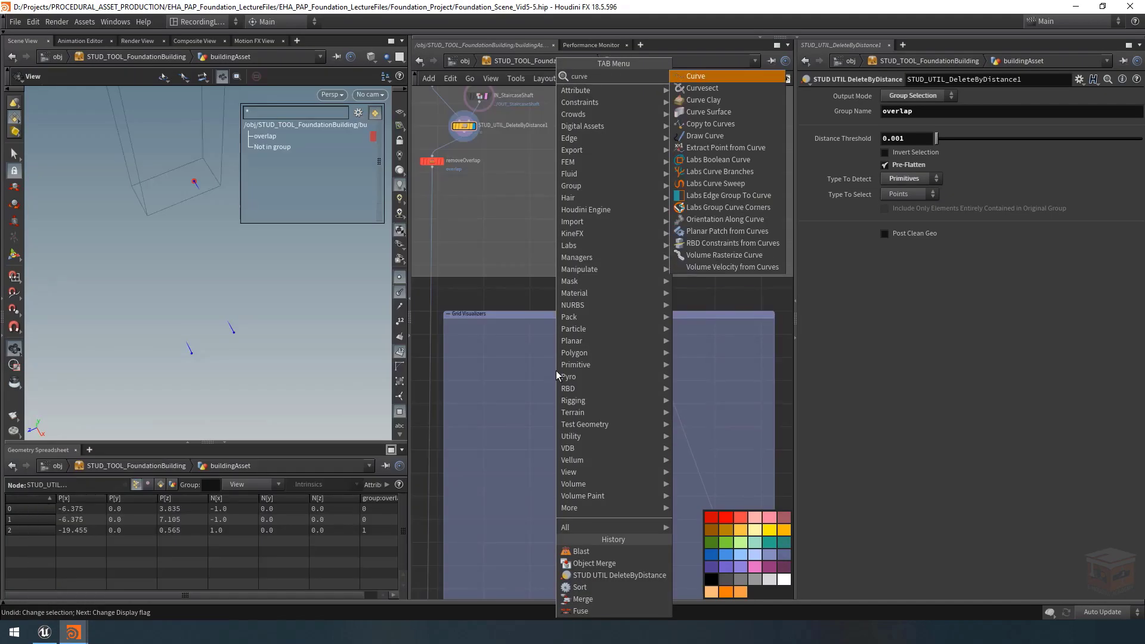
{"action": "key", "text": "Return"}
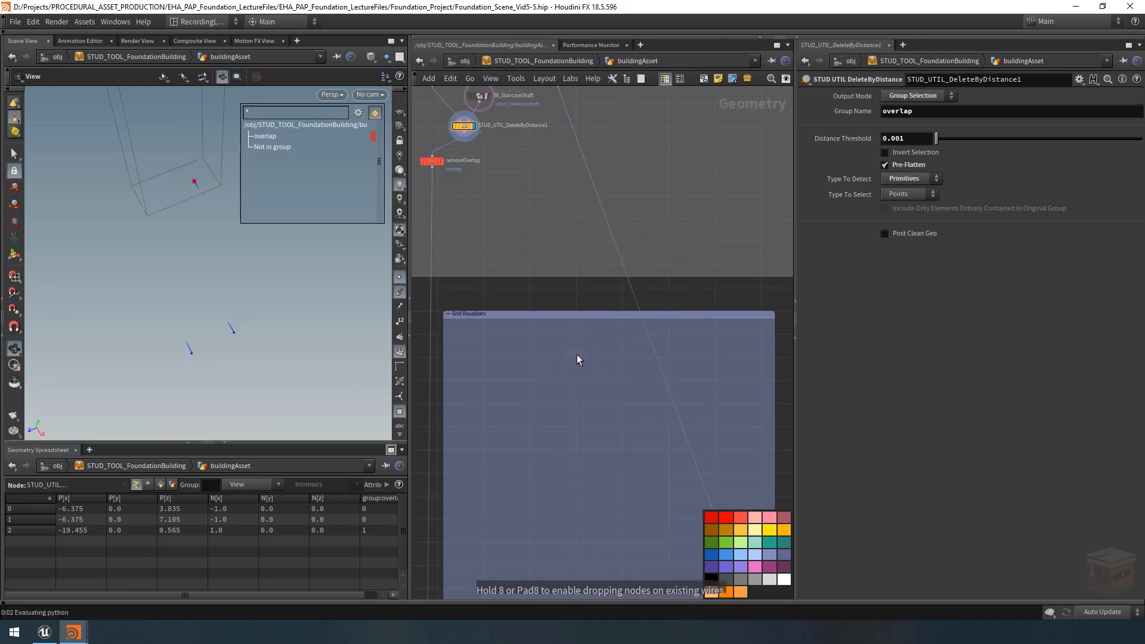
{"action": "left_click", "coordinate": [578, 358]}
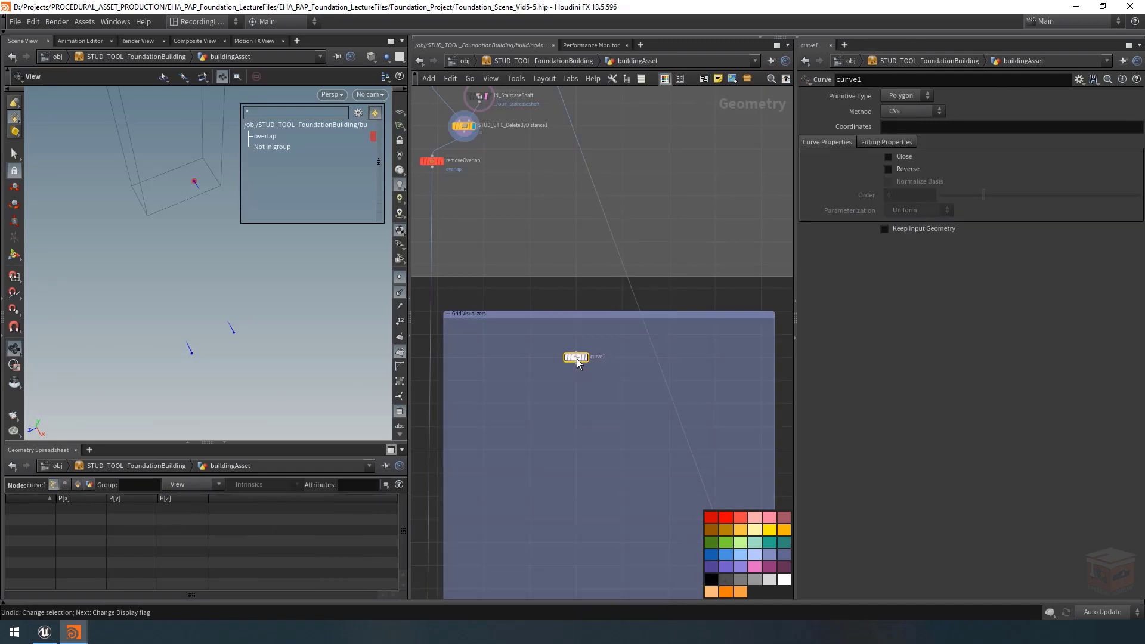
{"action": "scroll", "coordinate": [577, 359], "scroll_direction": "up", "scroll_amount": 3}
{"action": "left_click_drag", "start_coordinate": [205, 286], "coordinate": [320, 307]}
{"action": "mouse_move", "coordinate": [583, 358]}
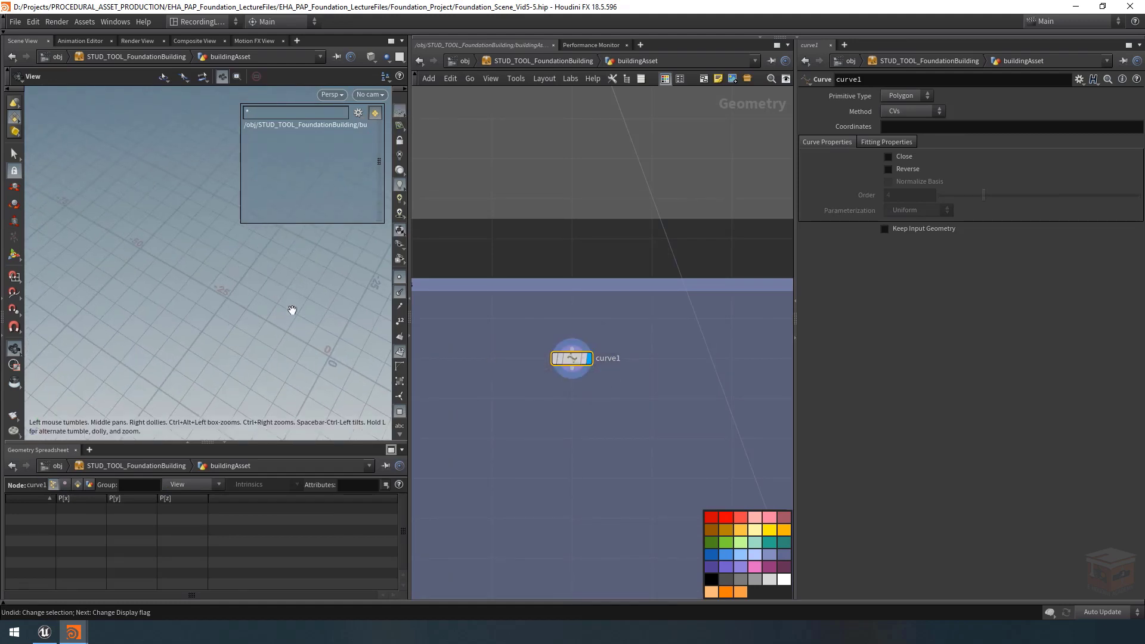
{"action": "key", "text": "g"}
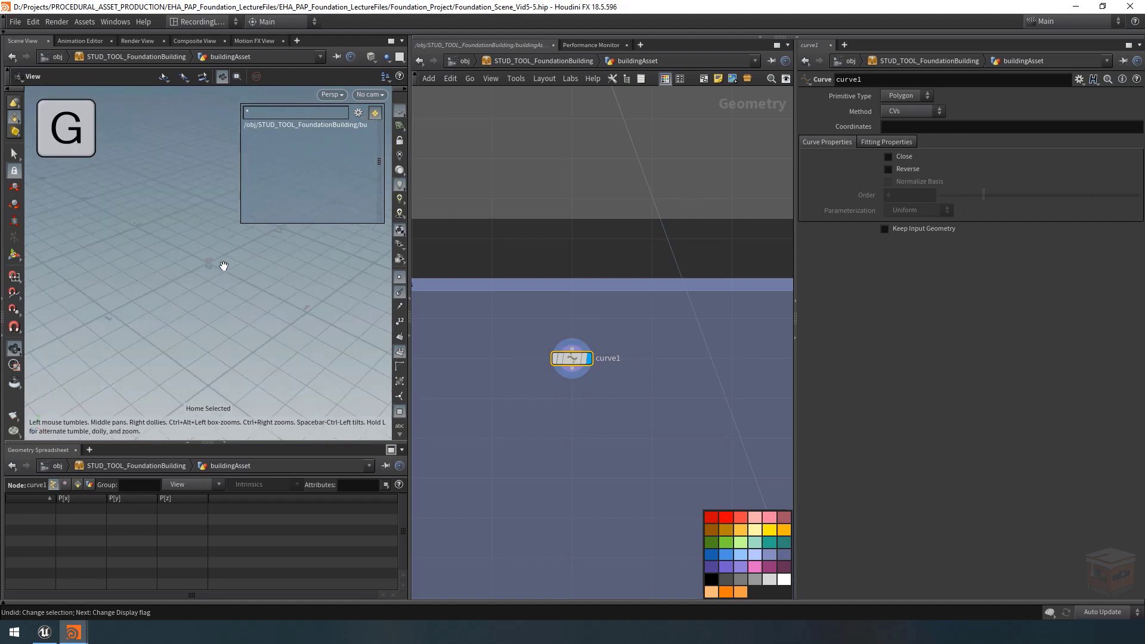
Hide the group list in the viewport and enable the origin gnomon in the display options
{"action": "left_click", "coordinate": [400, 412]}
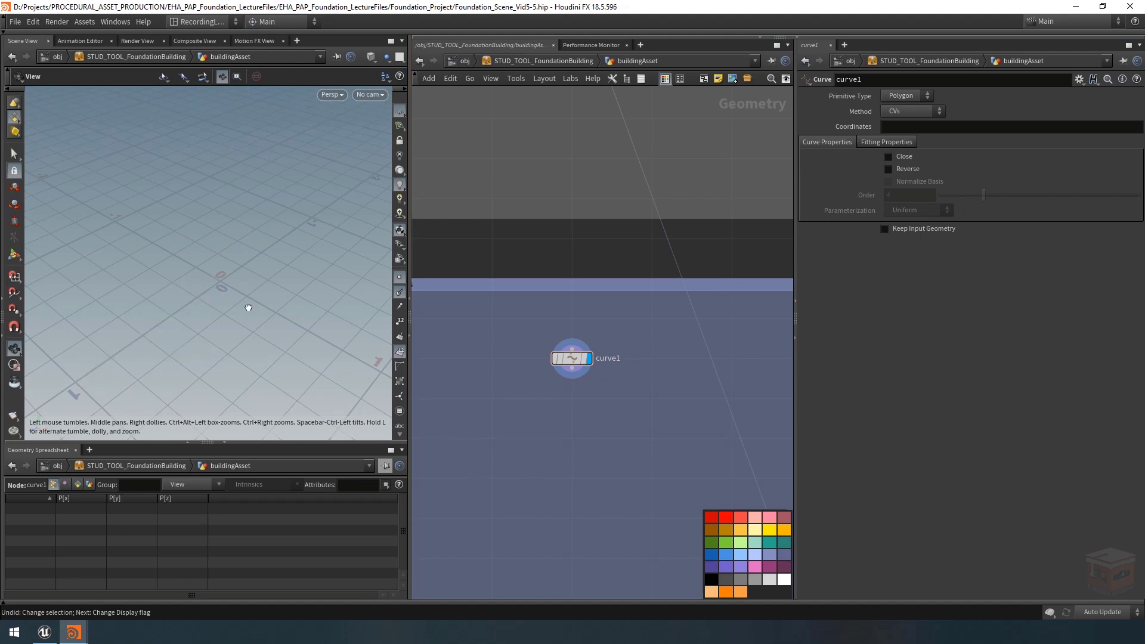
{"action": "left_click_drag", "start_coordinate": [249, 307], "coordinate": [179, 322]}
{"action": "scroll", "coordinate": [615, 439], "scroll_direction": "down", "scroll_amount": 3}
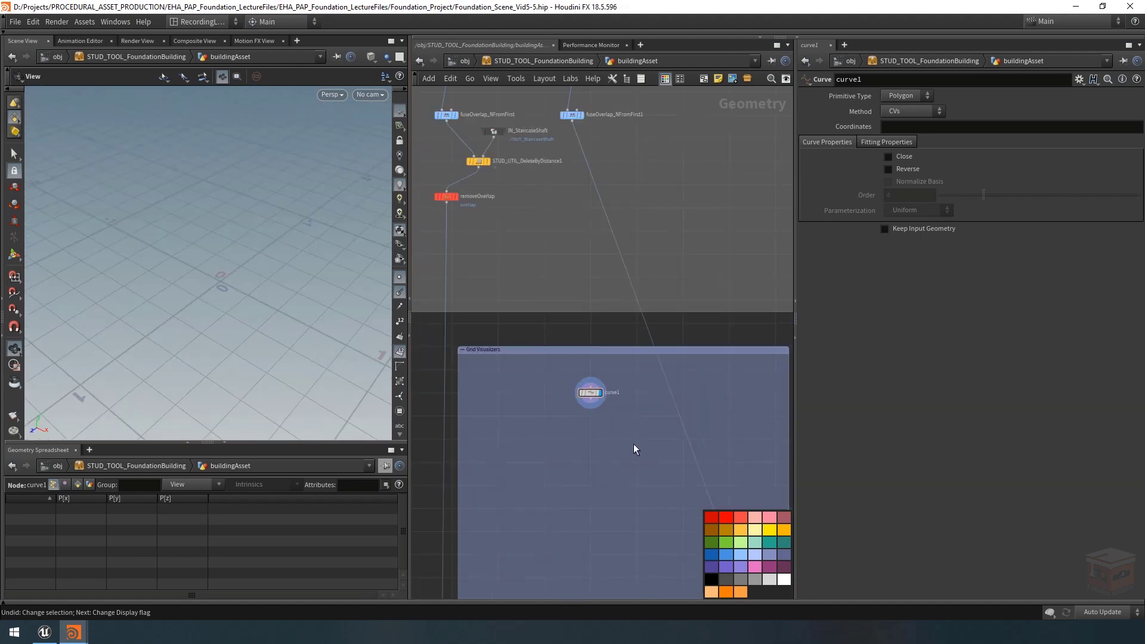
{"action": "middle_click_drag", "start_coordinate": [633, 444], "coordinate": [600, 429]}
{"action": "scroll", "coordinate": [587, 435], "scroll_direction": "up", "scroll_amount": 1}
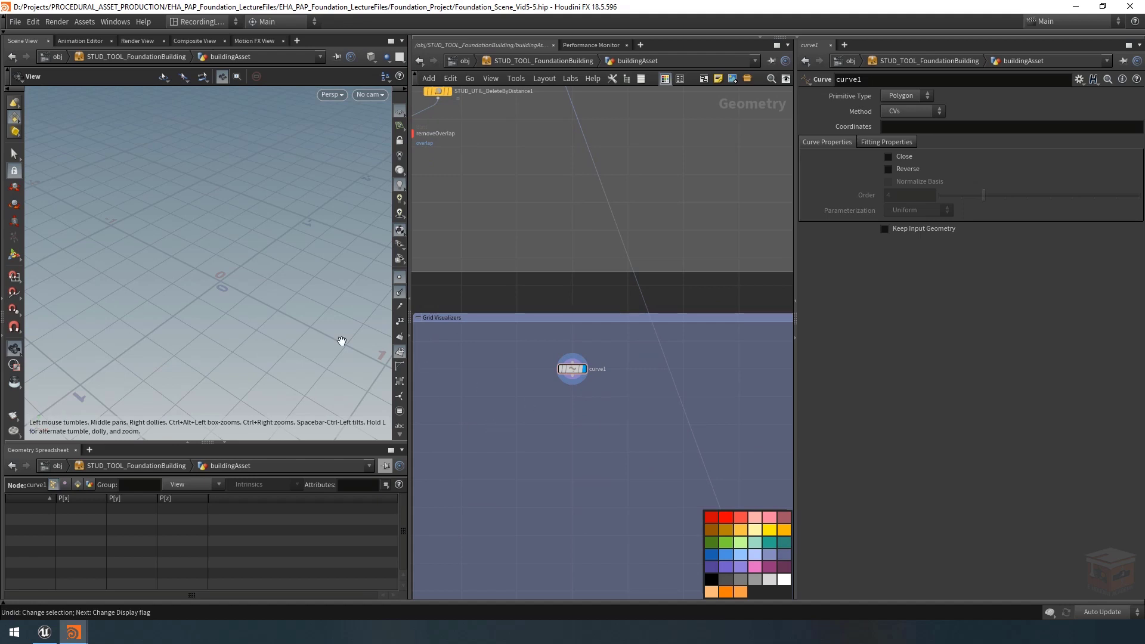
{"action": "key", "text": "d"}
{"action": "left_click", "coordinate": [86, 173]}
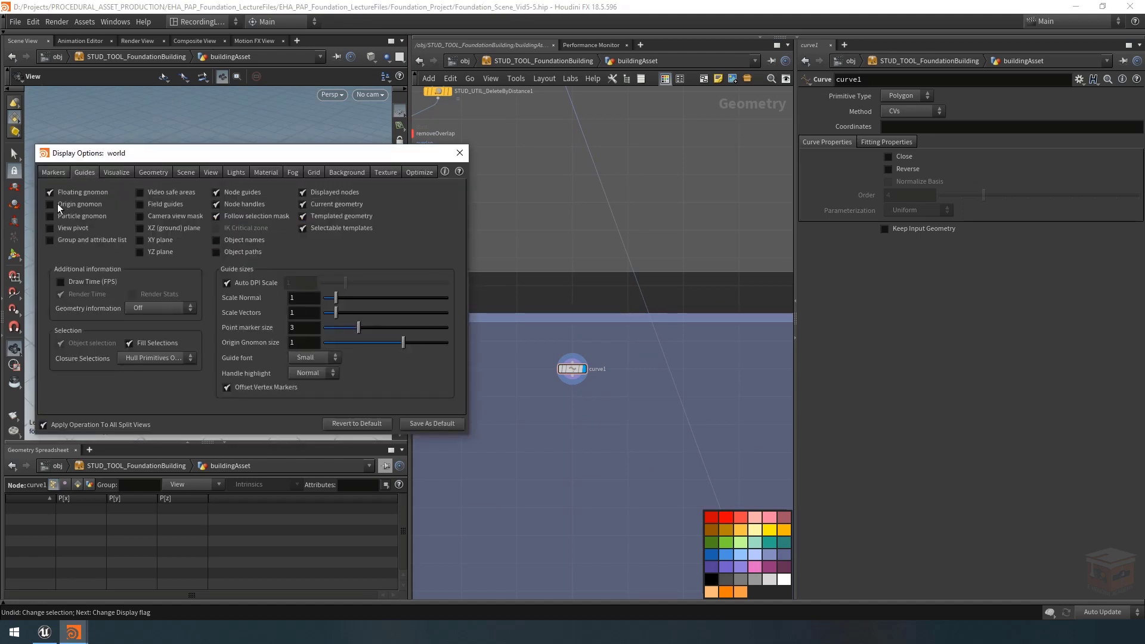
{"action": "left_click", "coordinate": [460, 153]}
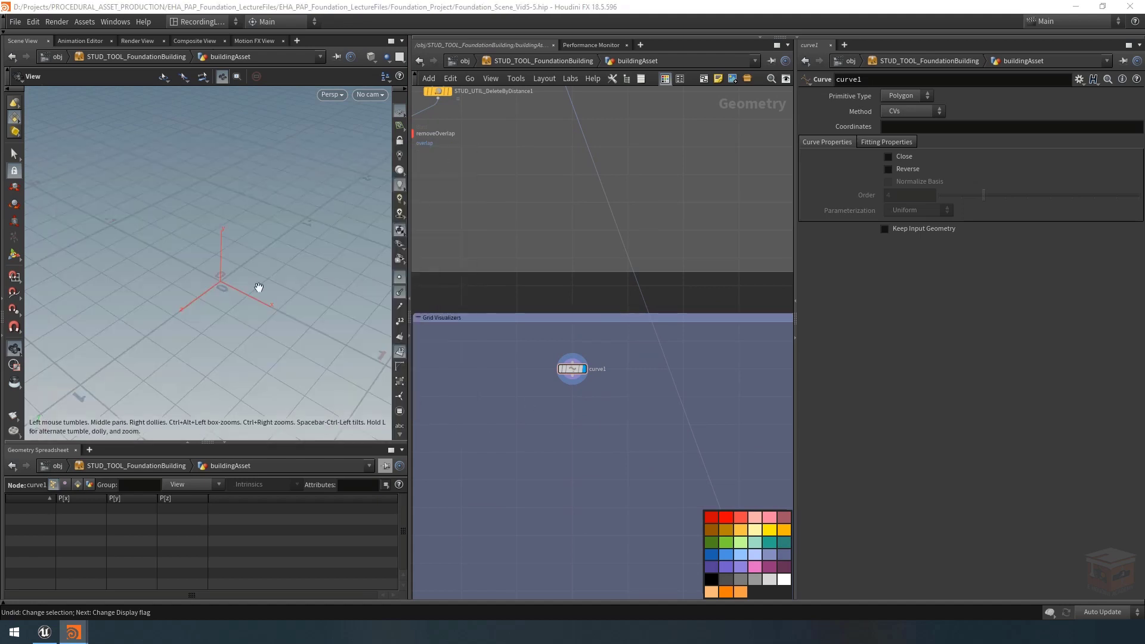
{"action": "left_click_drag", "start_coordinate": [125, 305], "coordinate": [227, 320]}
Draw curve1 with grid snapping as a seven-point arrow, X/Z points (-0.2,-0.6), (-0.2,0), (-0.6,0), (0,0.6), (0.6,0), (0.2,0), (0.2,-0.6)
{"action": "left_click", "coordinate": [572, 368]}
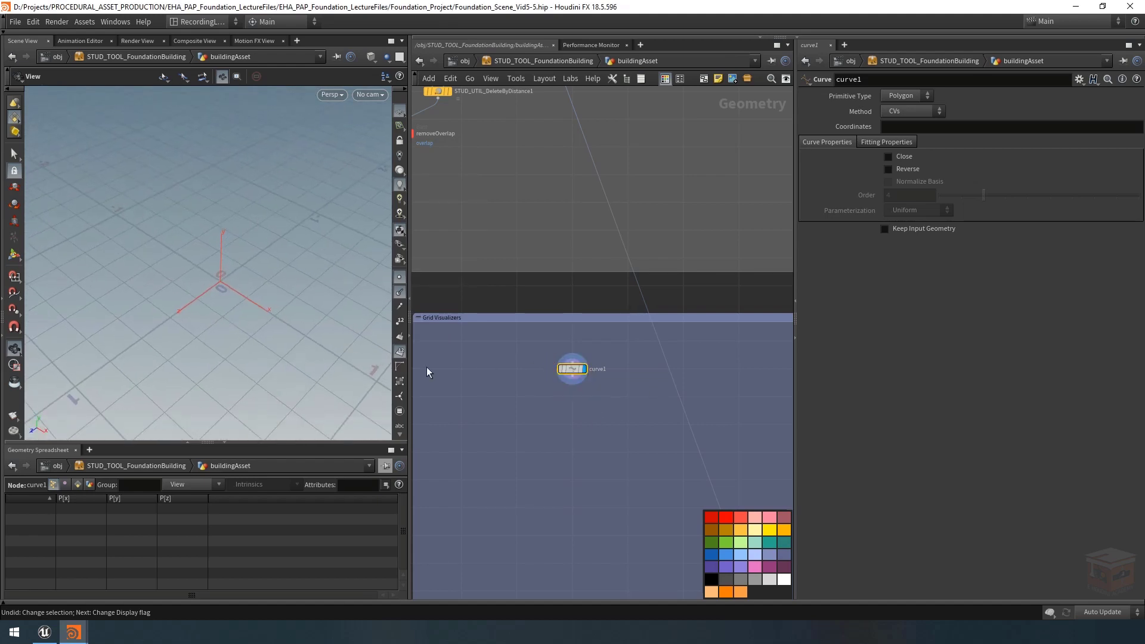
{"action": "left_click", "coordinate": [13, 256]}
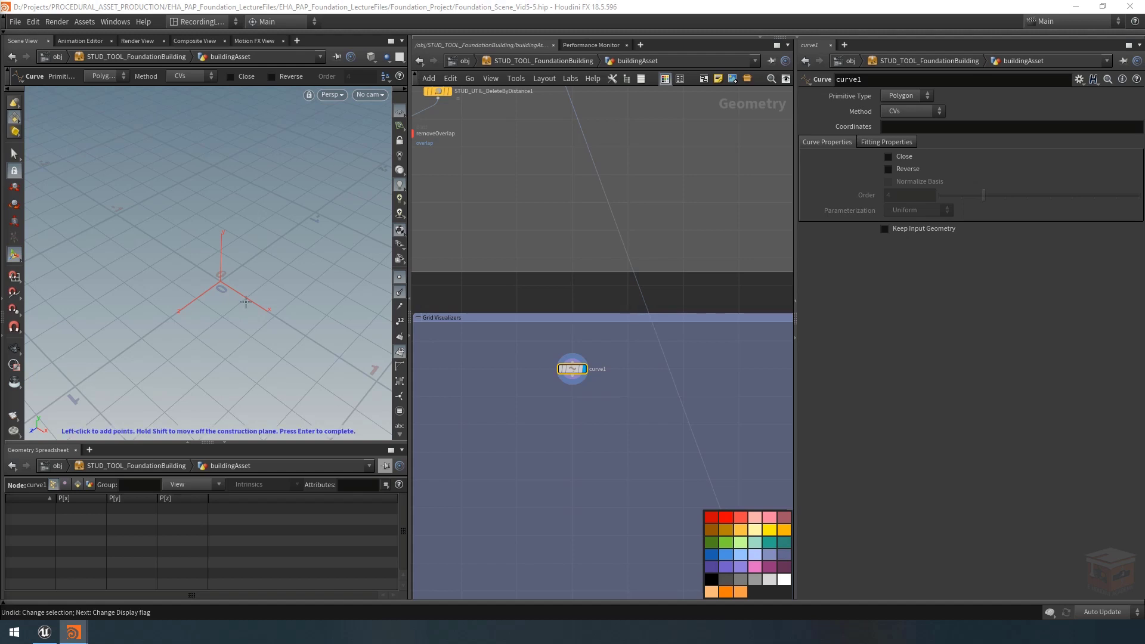
{"action": "left_click_drag", "start_coordinate": [255, 230], "coordinate": [257, 167], "text": "alt"}
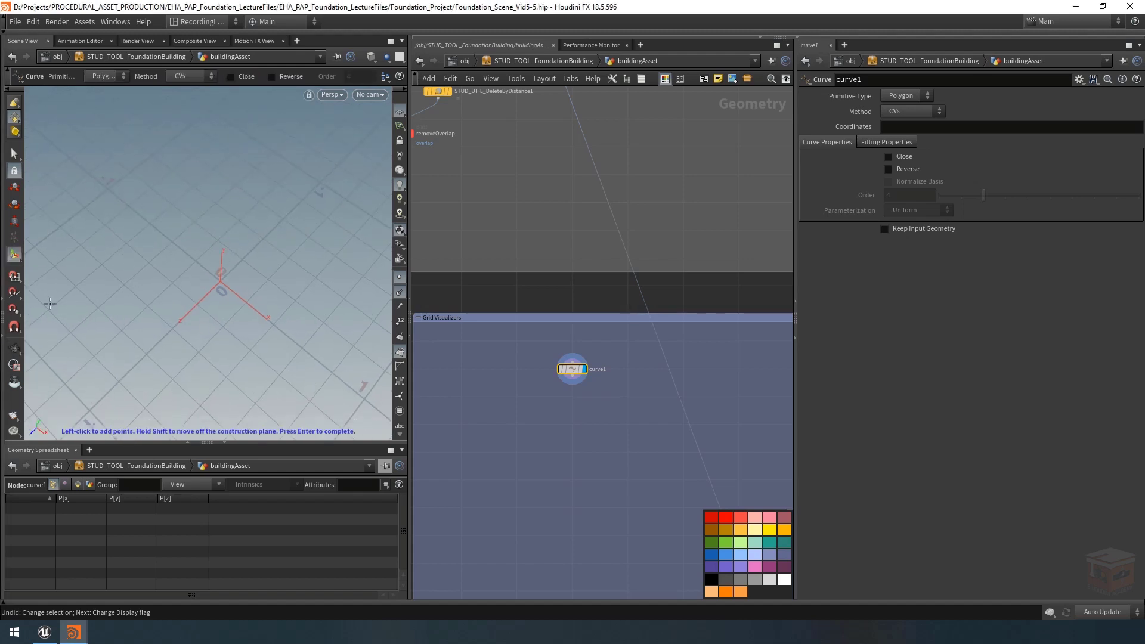
{"action": "left_click", "coordinate": [14, 277]}
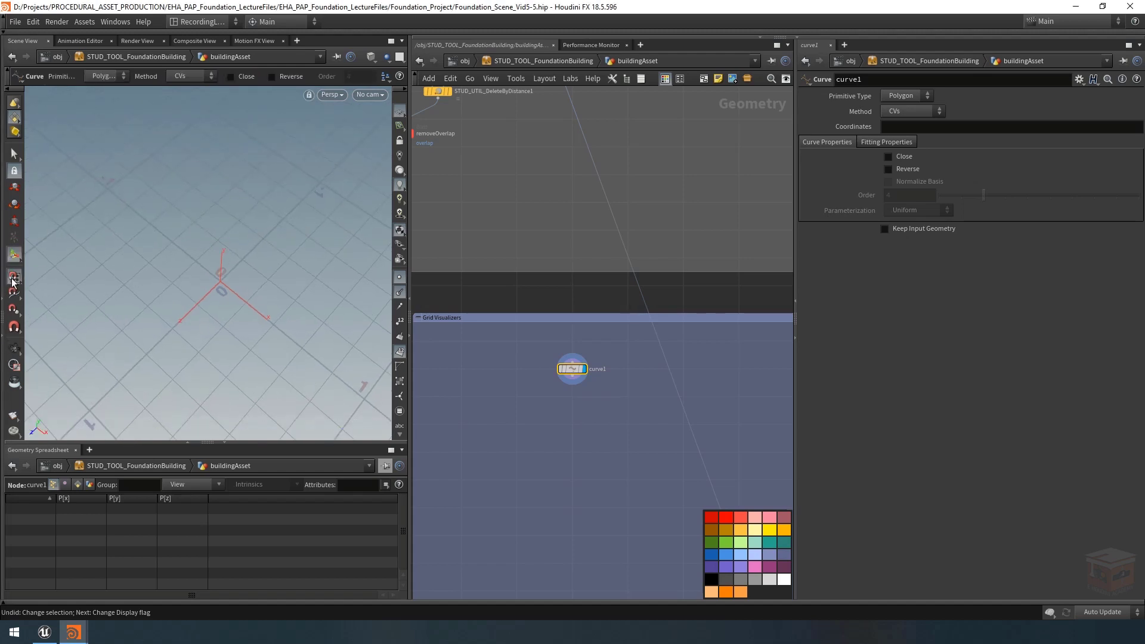
{"action": "left_click", "coordinate": [257, 202]}
{"action": "left_click", "coordinate": [196, 260]}
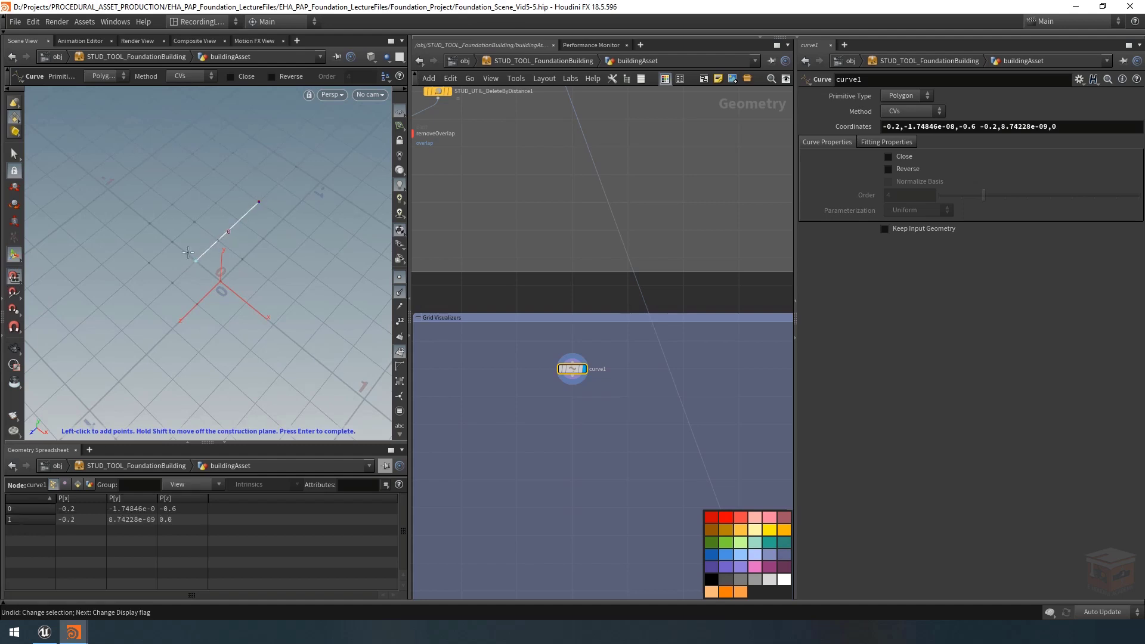
{"action": "left_click", "coordinate": [150, 225]}
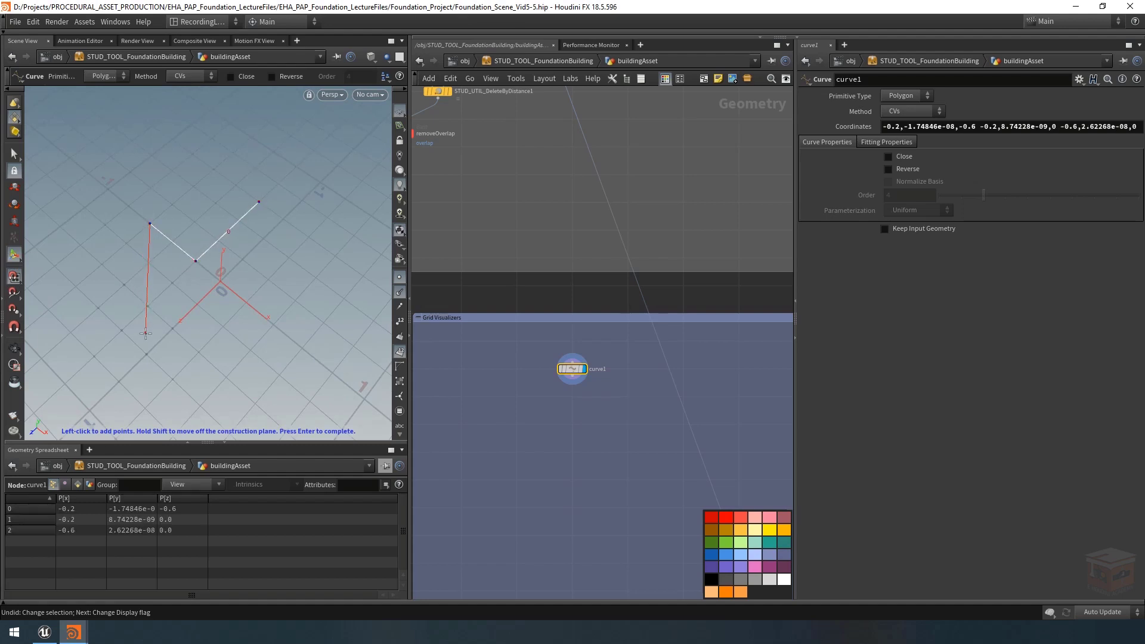
{"action": "left_click", "coordinate": [146, 354]}
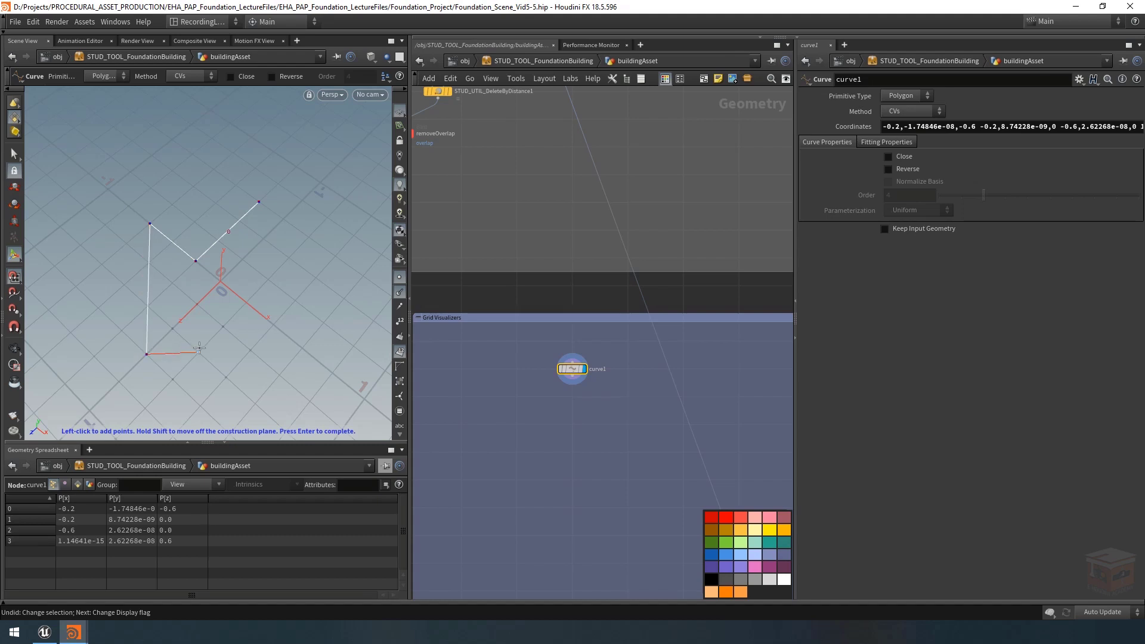
{"action": "left_click", "coordinate": [302, 348]}
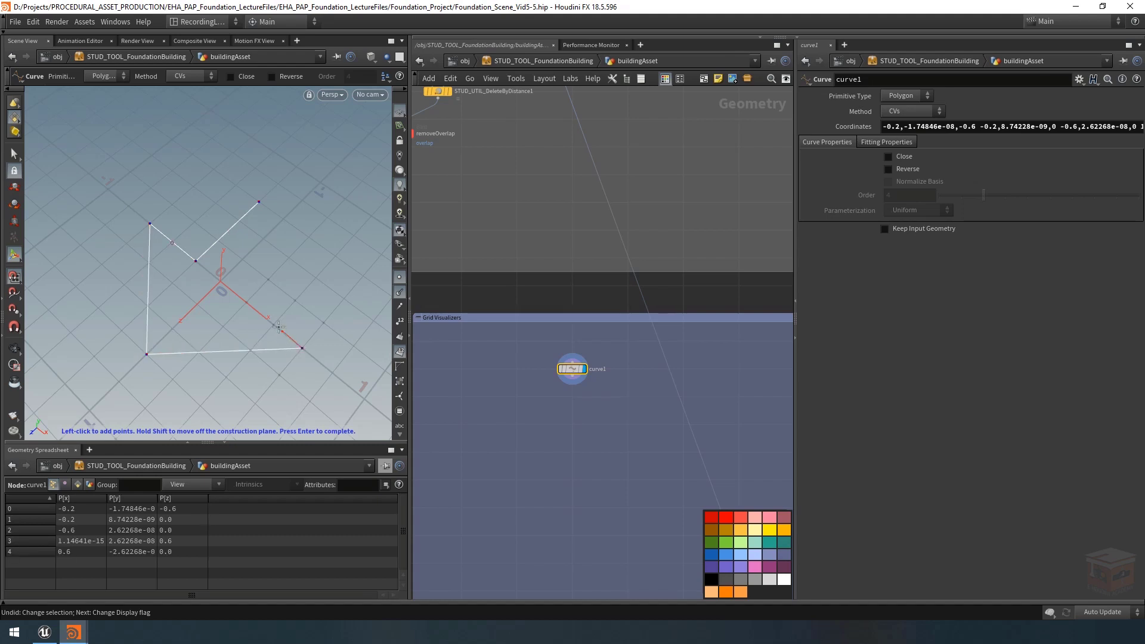
{"action": "left_click", "coordinate": [246, 302]}
{"action": "left_click", "coordinate": [308, 238]}
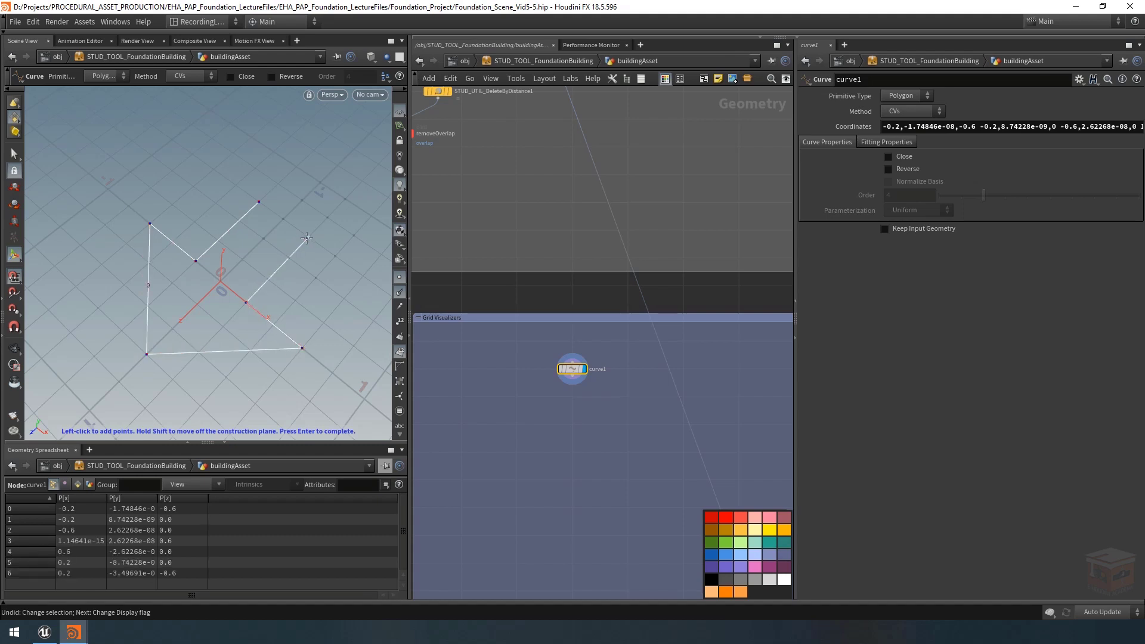
{"action": "key", "text": "Return"}
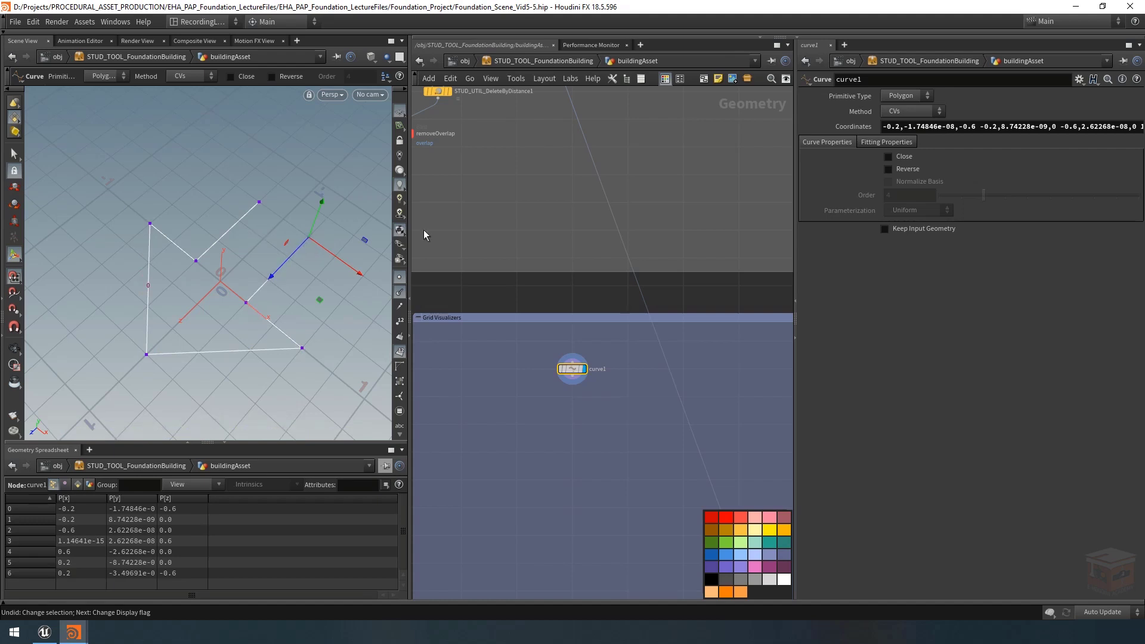
Enable Close and Reverse on curve1 to turn the arrow outline into an upward-facing polygon
{"action": "left_click", "coordinate": [903, 158]}
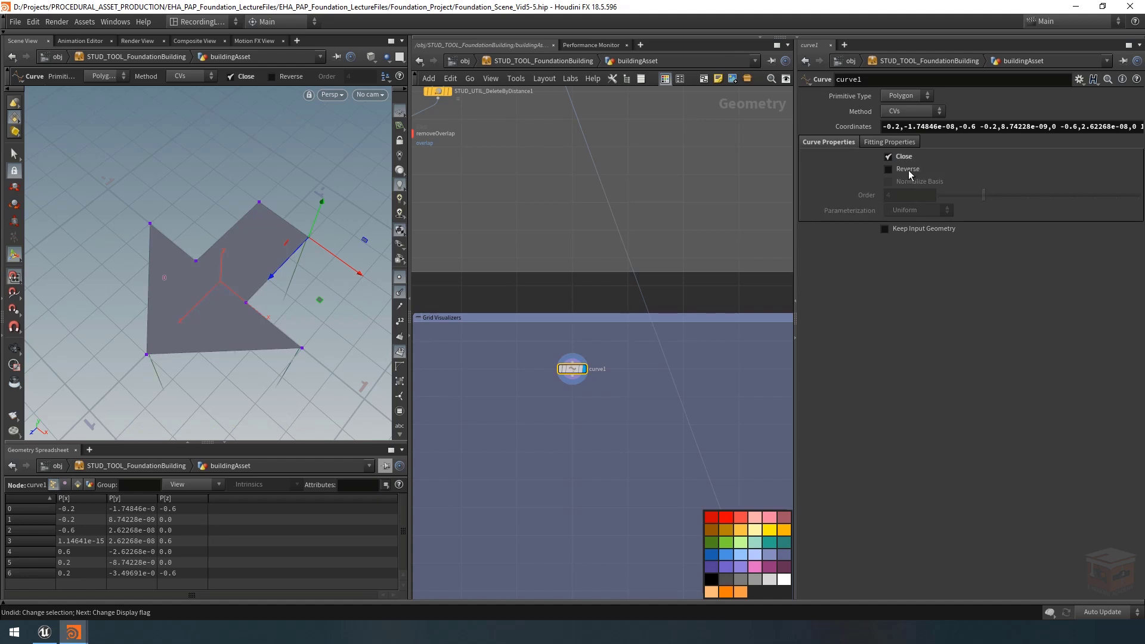
{"action": "left_click", "coordinate": [888, 169]}
{"action": "key", "text": "Escape"}
{"action": "mouse_move", "coordinate": [225, 327]}
{"action": "left_mouse_down"}
{"action": "mouse_move", "coordinate": [228, 291]}
{"action": "mouse_move", "coordinate": [224, 316]}
{"action": "left_mouse_up"}
{"action": "scroll", "coordinate": [547, 439], "scroll_direction": "down", "scroll_amount": 5}
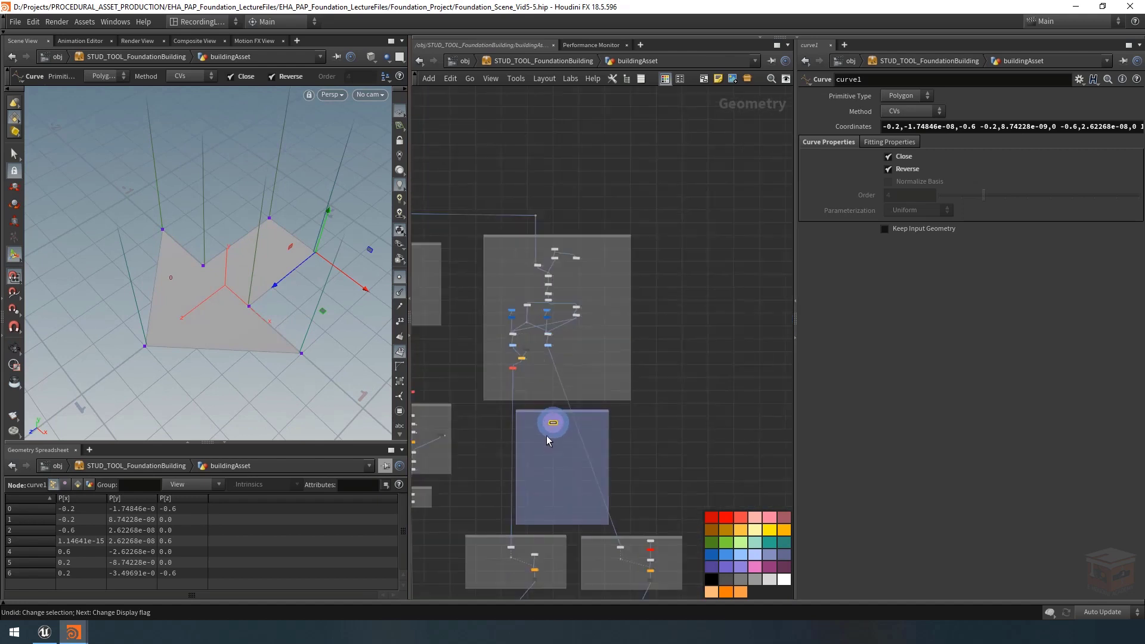
Turn off the point normals display in the viewport and deselect curve1 in the Grid Visualizers box
{"action": "middle_click_drag", "start_coordinate": [435, 226], "coordinate": [574, 207]}
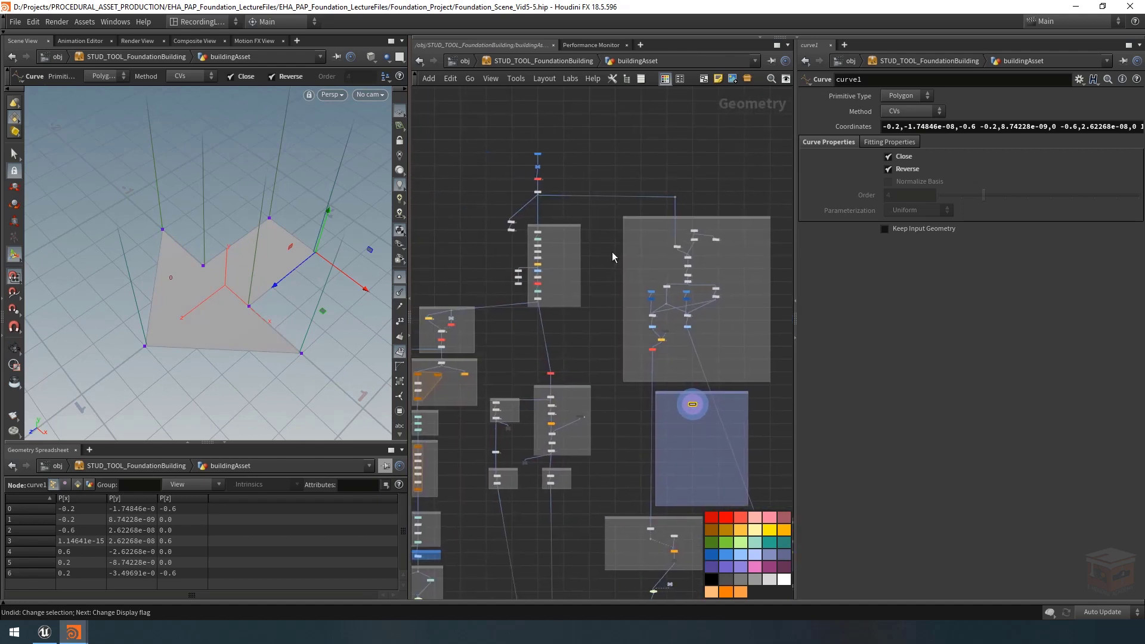
{"action": "middle_click_drag", "start_coordinate": [703, 463], "coordinate": [644, 468]}
{"action": "scroll", "coordinate": [643, 468], "scroll_direction": "up", "scroll_amount": 6}
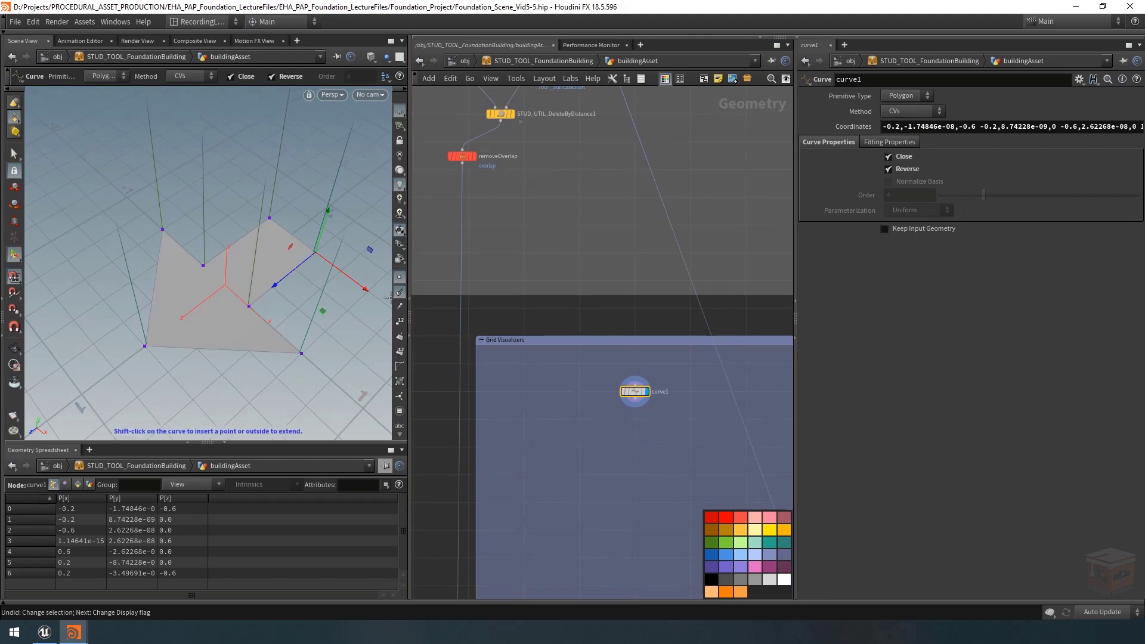
{"action": "left_click", "coordinate": [400, 292]}
{"action": "left_click", "coordinate": [636, 430]}
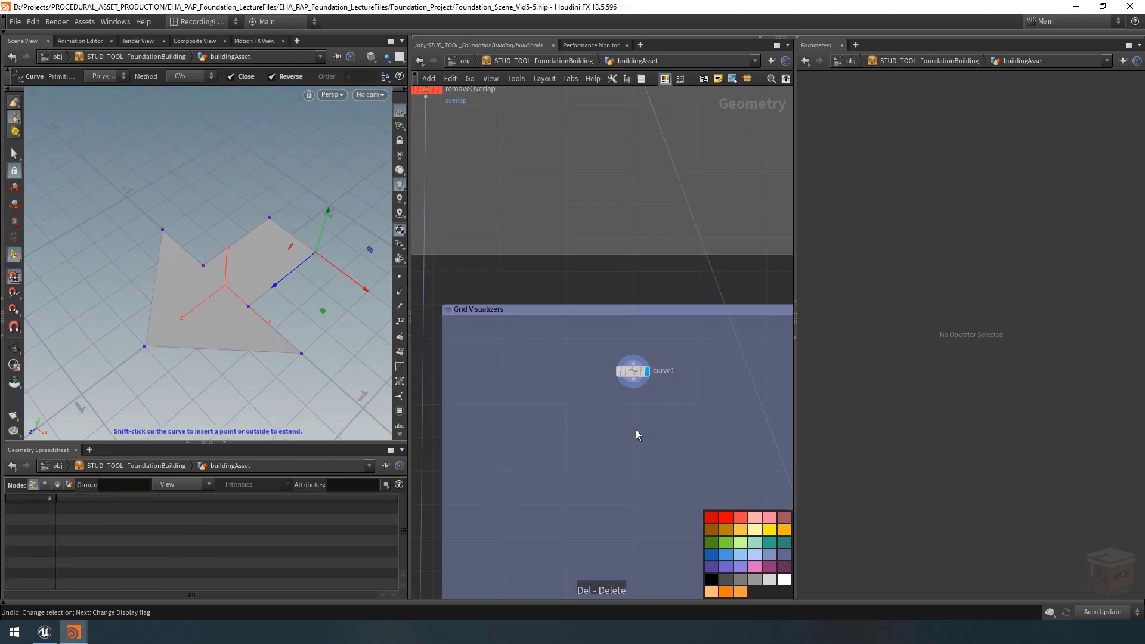
Add a PolyExtrude node below curve1, wire curve1 into it and display it
{"action": "scroll", "coordinate": [630, 437], "scroll_direction": "up", "scroll_amount": 2}
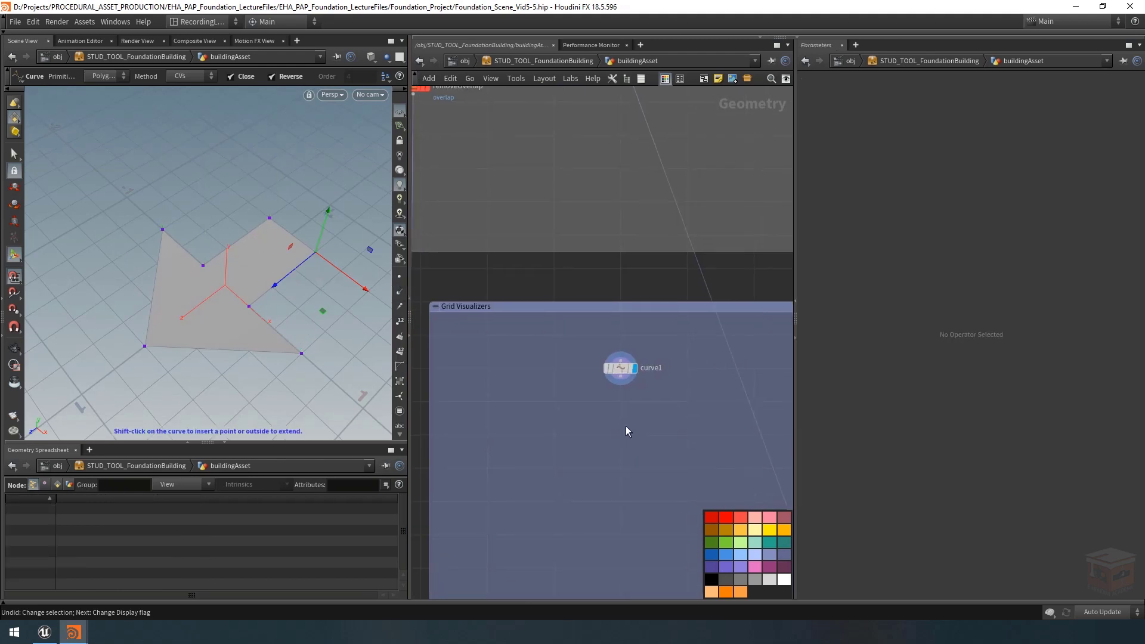
{"action": "key", "text": "Tab"}
{"action": "type", "text": "polyex"}
{"action": "key", "text": "Return"}
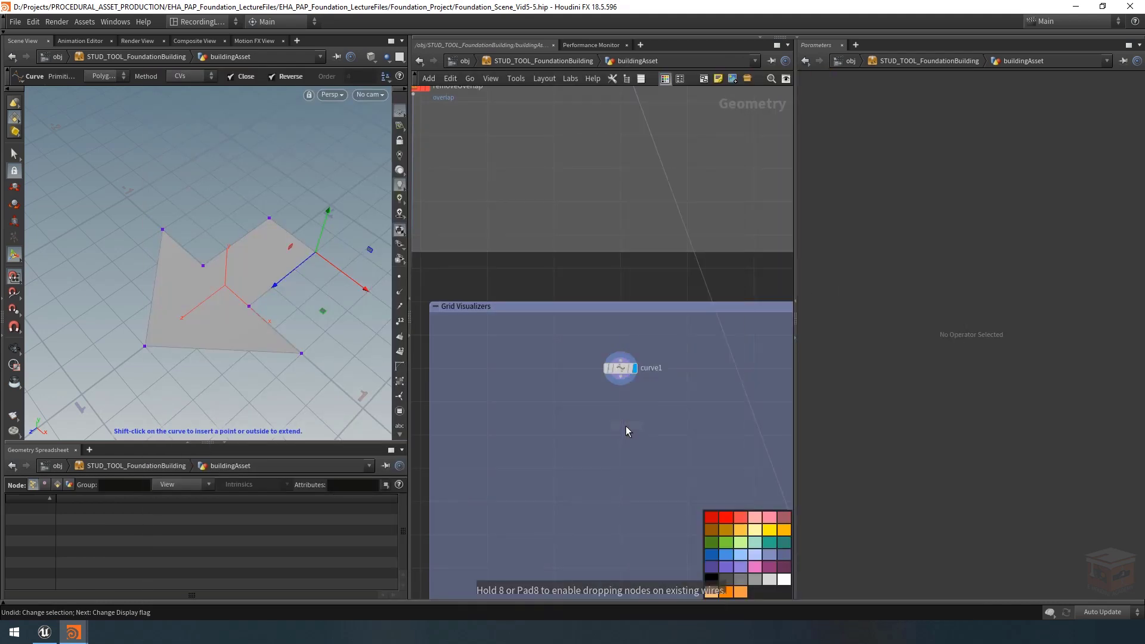
{"action": "left_click", "coordinate": [621, 403]}
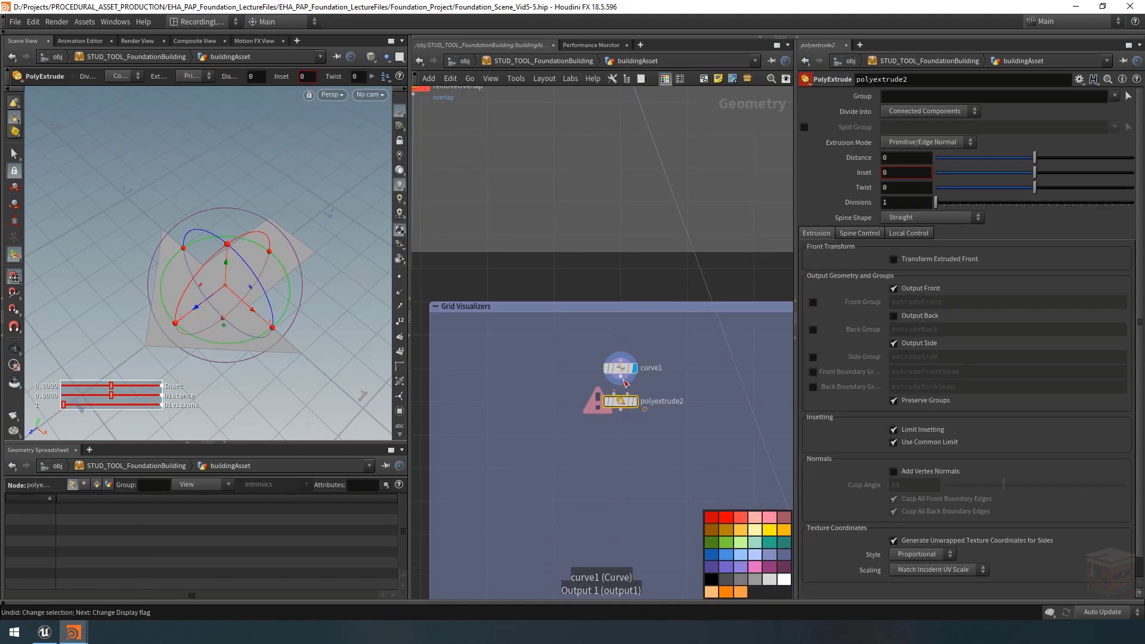
{"action": "left_click", "coordinate": [619, 396]}
{"action": "left_click", "coordinate": [621, 377]}
{"action": "left_click", "coordinate": [635, 401]}
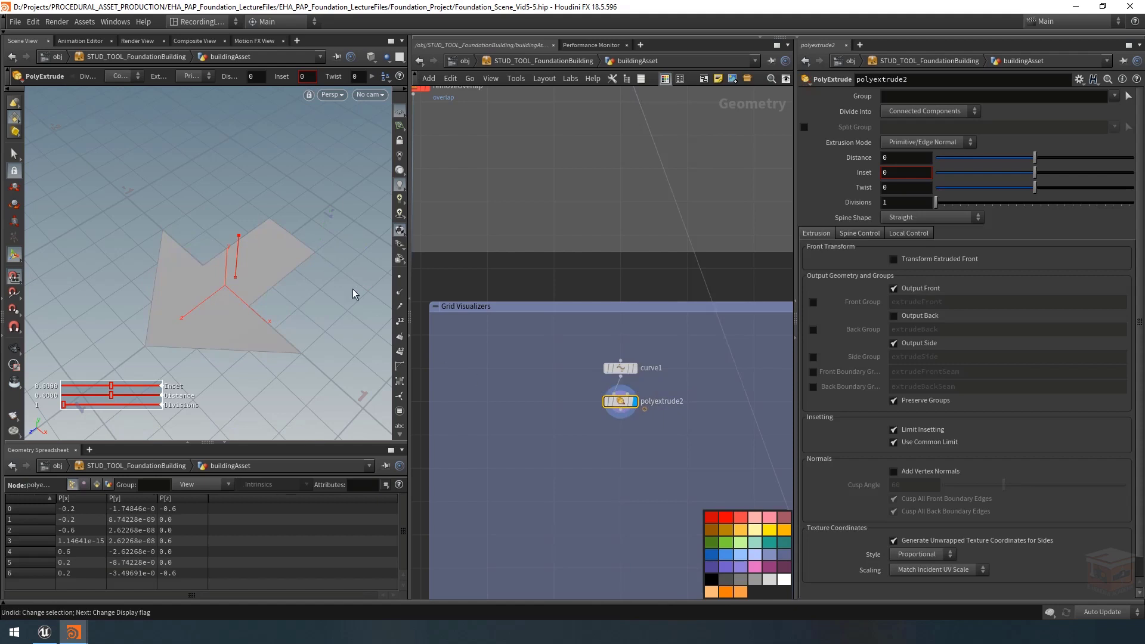
Set the extrusion distance of the arrow to 0.25 on polyextrude2
{"action": "left_click_drag", "start_coordinate": [1036, 163], "coordinate": [1051, 162]}
{"action": "left_click", "coordinate": [916, 158]}
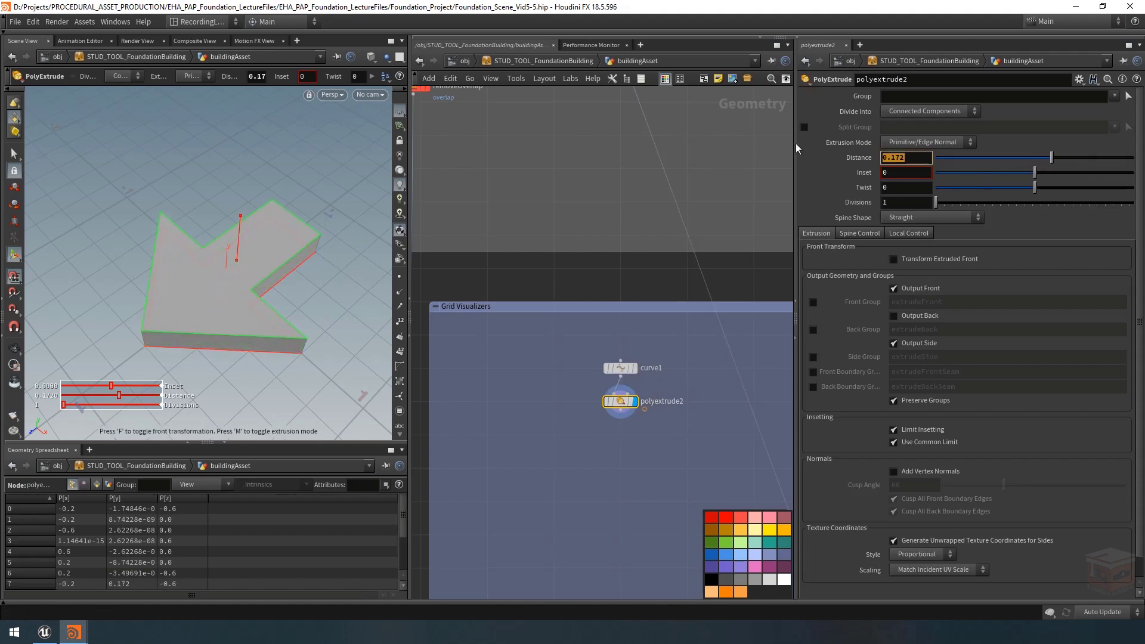
{"action": "type", "text": "0.25"}
{"action": "key", "text": "Return"}
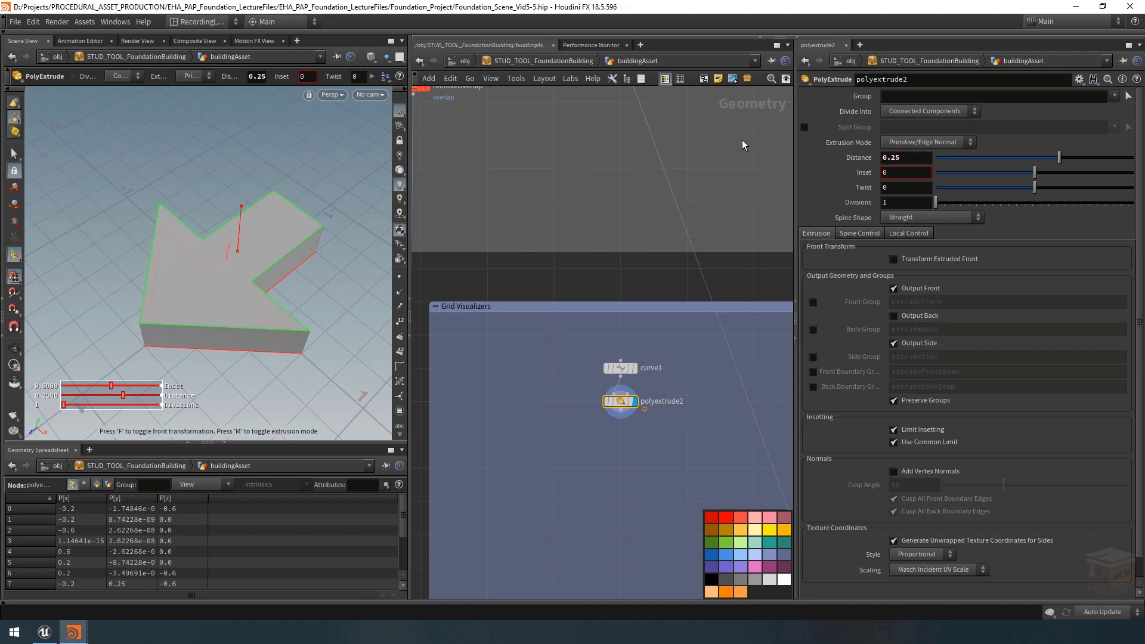
Check the underside of the extruded arrow and enable Output Back to close it
{"action": "left_click", "coordinate": [15, 351]}
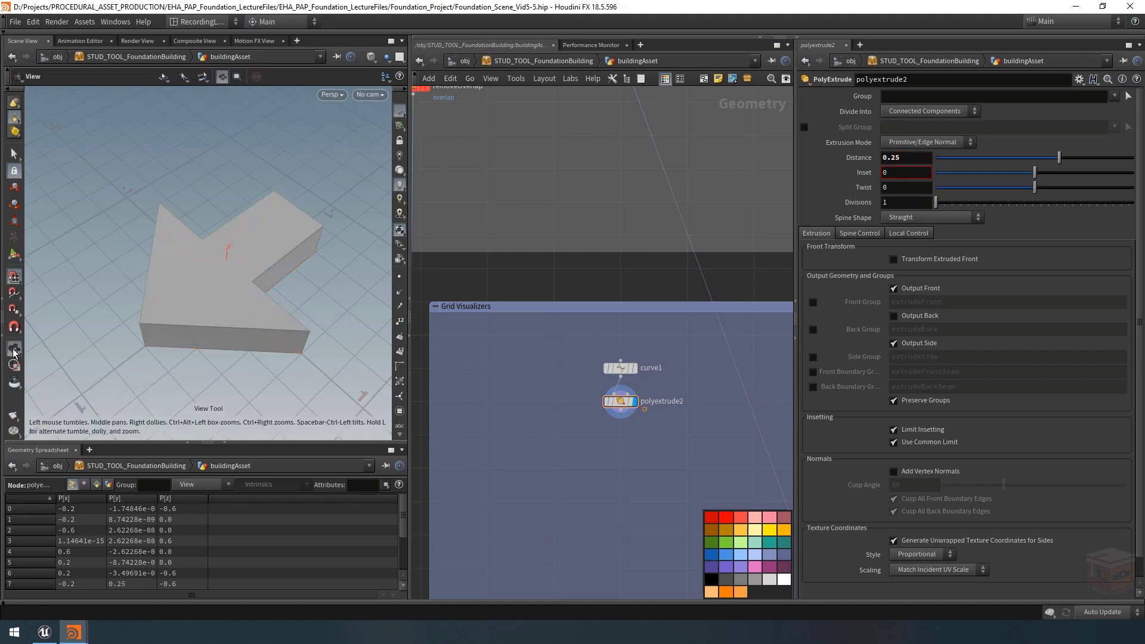
{"action": "left_click_drag", "start_coordinate": [265, 306], "coordinate": [270, 277]}
{"action": "left_click_drag", "start_coordinate": [237, 327], "coordinate": [204, 387]}
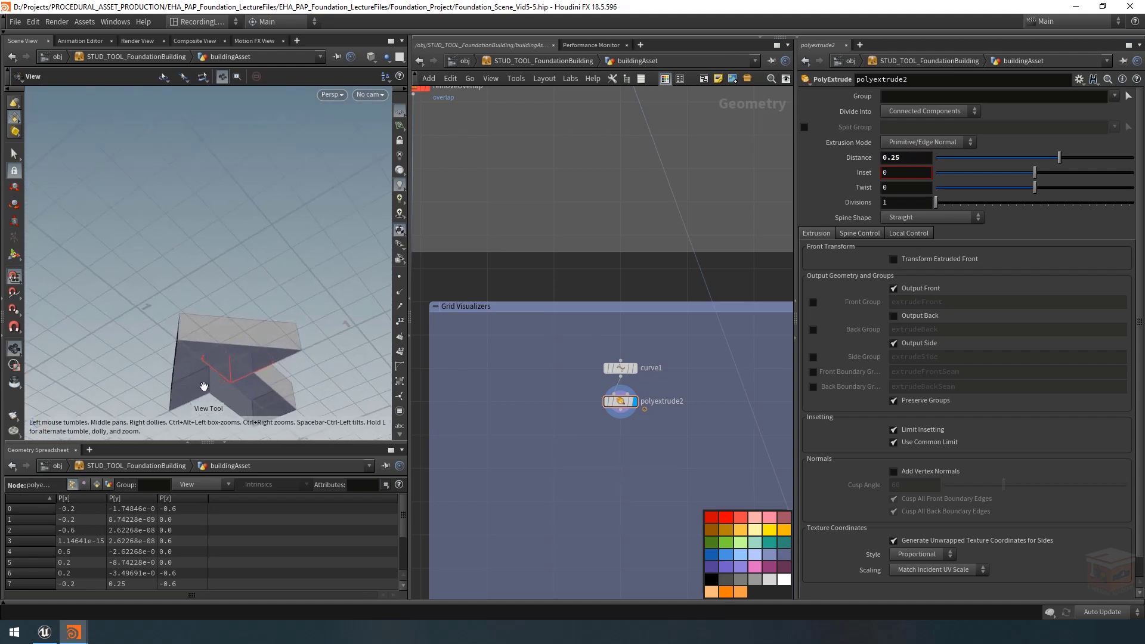
{"action": "left_click", "coordinate": [906, 317]}
{"action": "left_click_drag", "start_coordinate": [263, 335], "coordinate": [263, 382]}
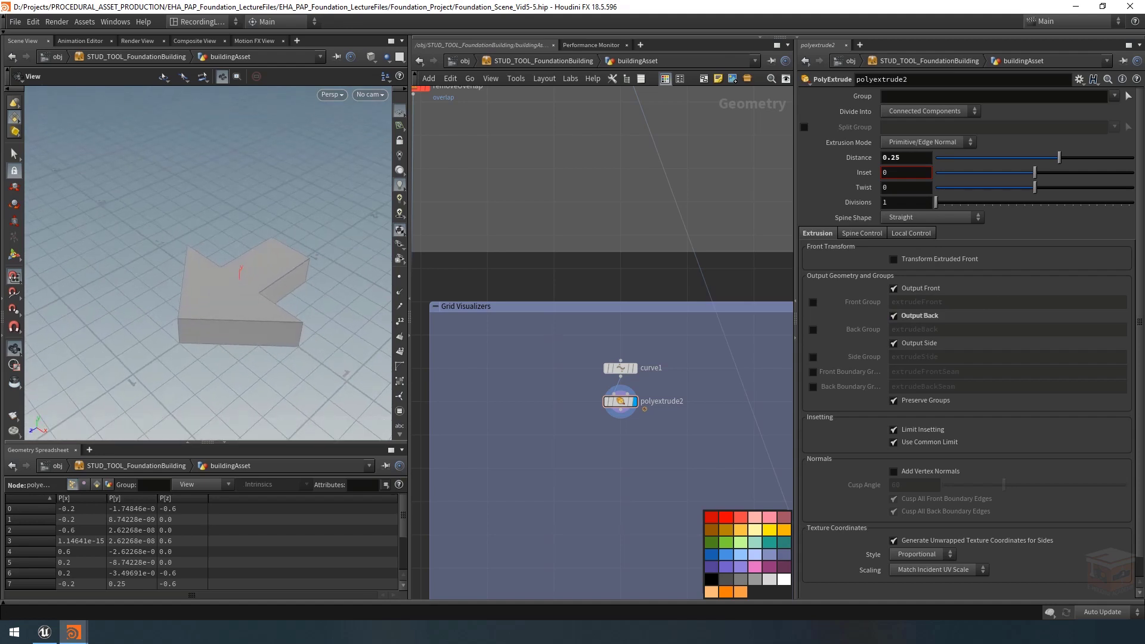
Hide the network's color palette and add a Copy to Points node below polyextrude2
{"action": "scroll", "coordinate": [631, 472], "scroll_direction": "down", "scroll_amount": 3}
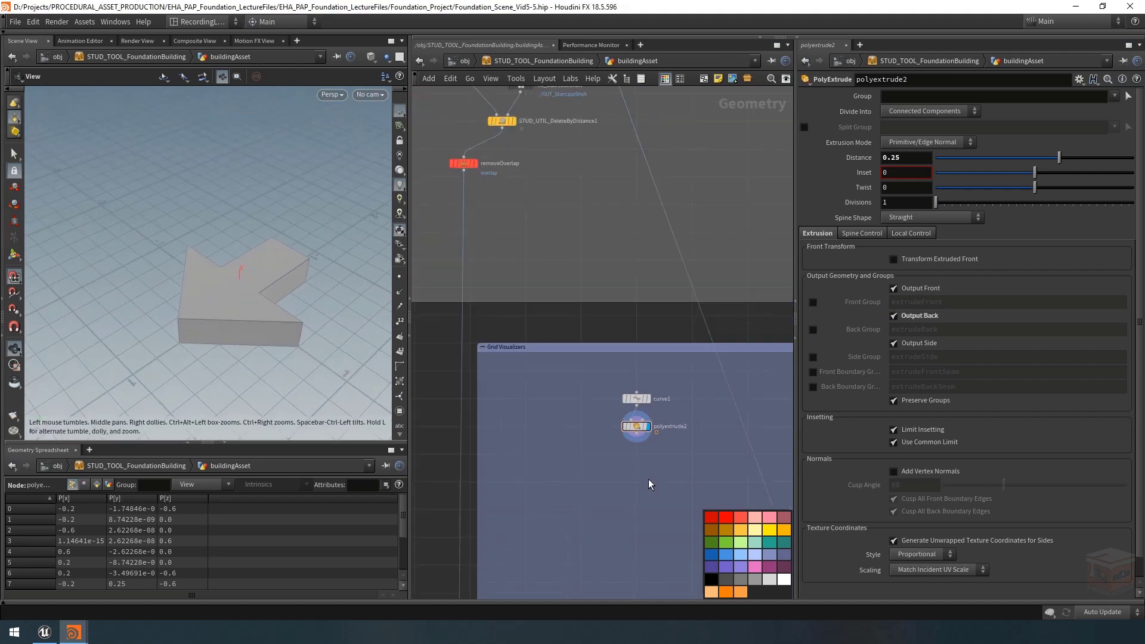
{"action": "left_click", "coordinate": [662, 83]}
{"action": "scroll", "coordinate": [613, 458], "scroll_direction": "up", "scroll_amount": 2}
{"action": "key", "text": "Tab"}
{"action": "type", "text": "copyto"}
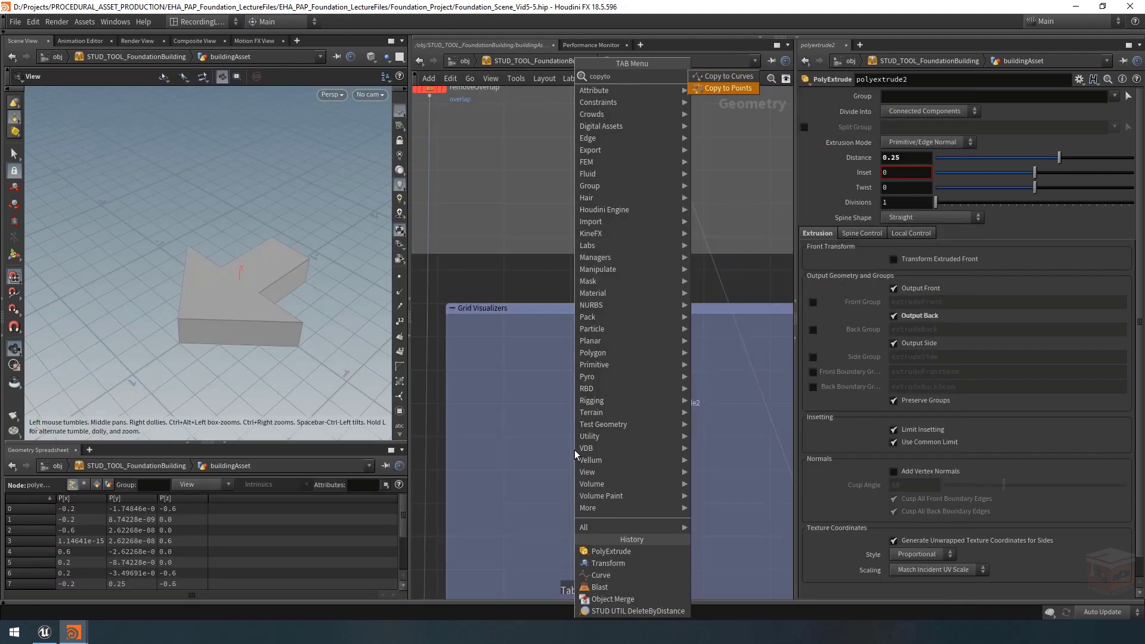
{"action": "key", "text": "Return"}
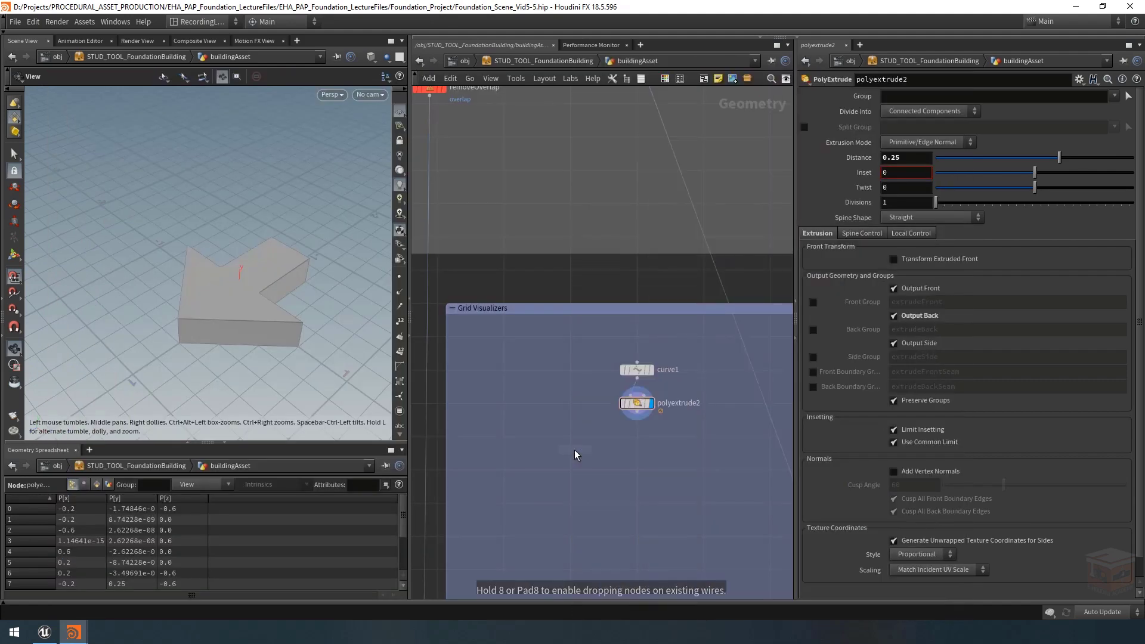
{"action": "left_click", "coordinate": [571, 441]}
Display STUD_UTIL_DeleteByDistance1 and wire its output into the target points input of copytopoints6
{"action": "scroll", "coordinate": [642, 474], "scroll_direction": "down", "scroll_amount": 3}
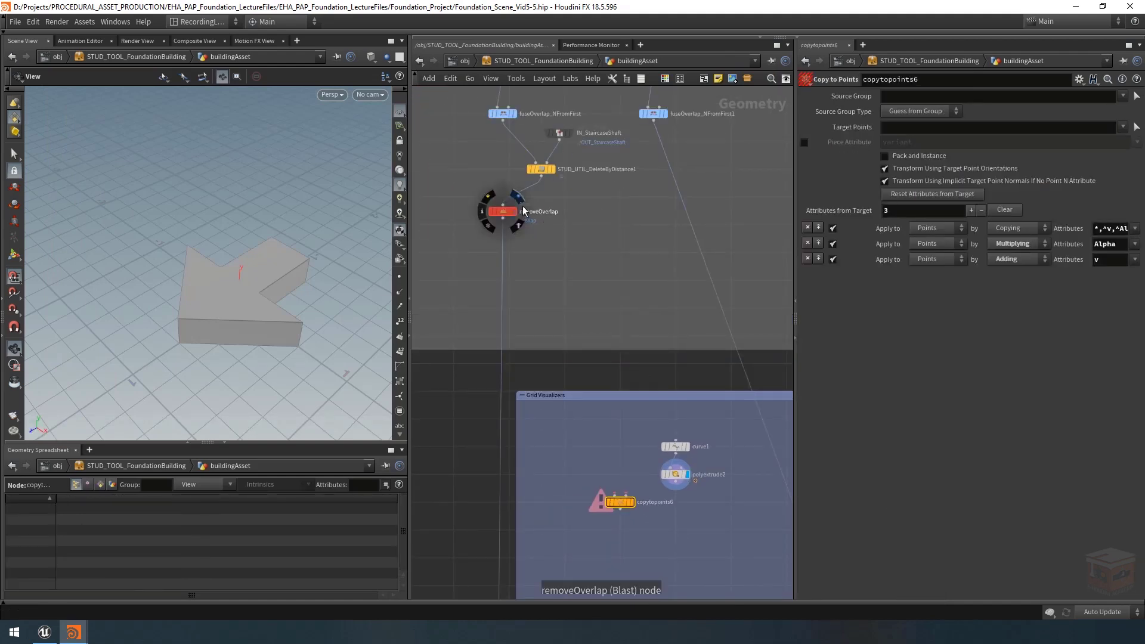
{"action": "left_click", "coordinate": [556, 175]}
{"action": "left_click", "coordinate": [547, 172]}
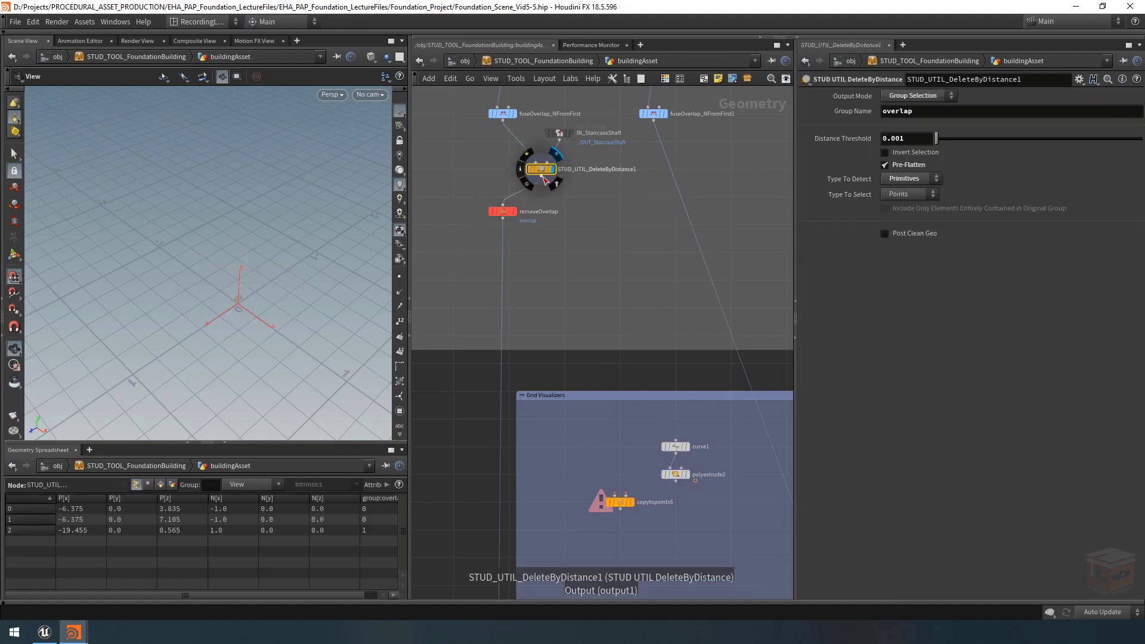
{"action": "left_click", "coordinate": [541, 178]}
{"action": "middle_click_drag", "start_coordinate": [641, 468], "coordinate": [566, 382]}
{"action": "scroll", "coordinate": [566, 384], "scroll_direction": "up", "scroll_amount": 1}
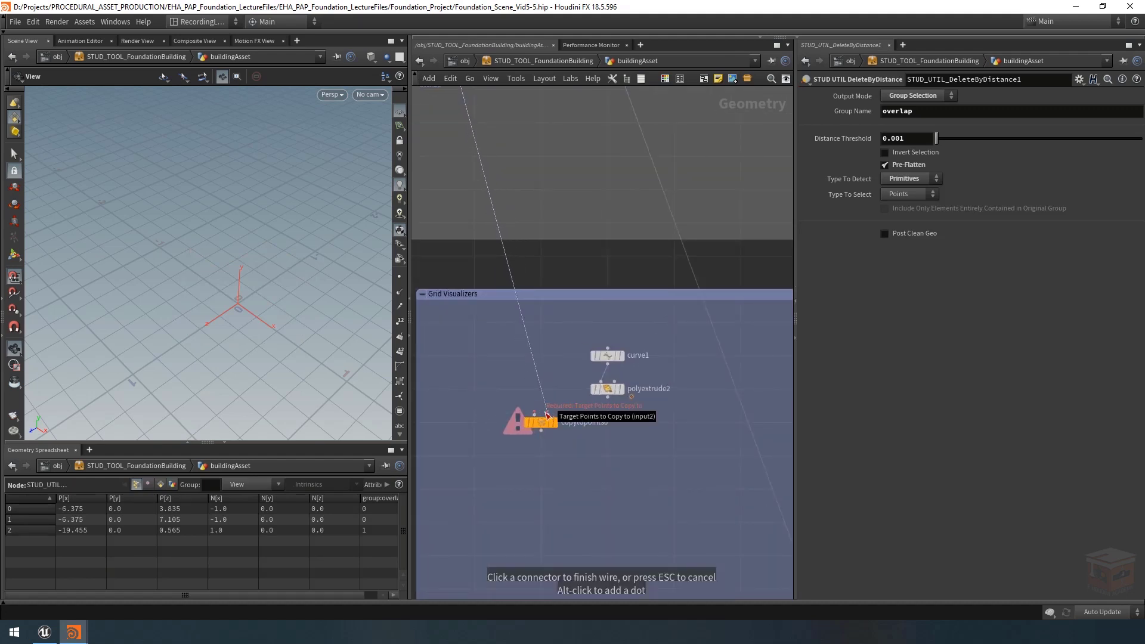
{"action": "left_click", "coordinate": [547, 416]}
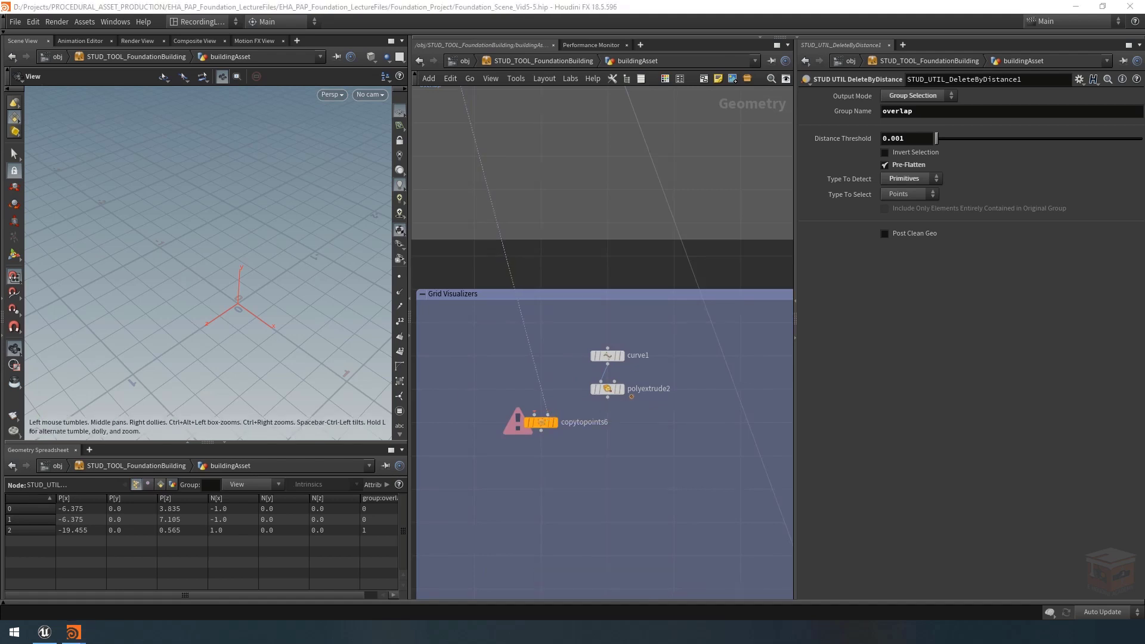
Wire polyextrude2 into the geometry input of copytopoints6, display that node slightly lower down and frame the copied arrows
{"action": "left_click", "coordinate": [535, 414]}
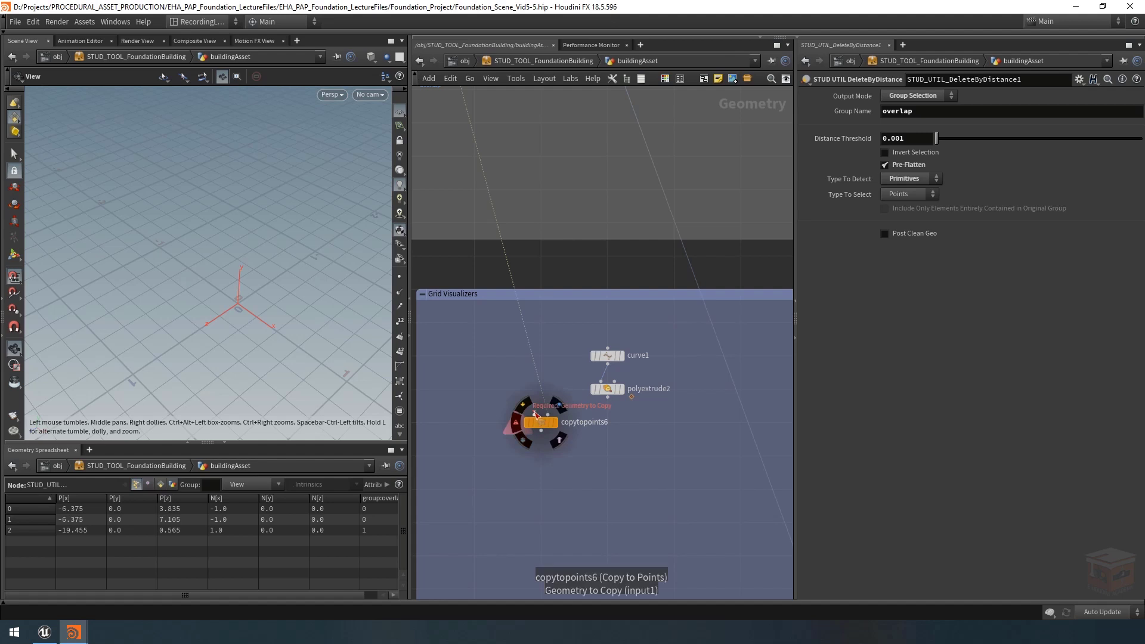
{"action": "left_click", "coordinate": [608, 398]}
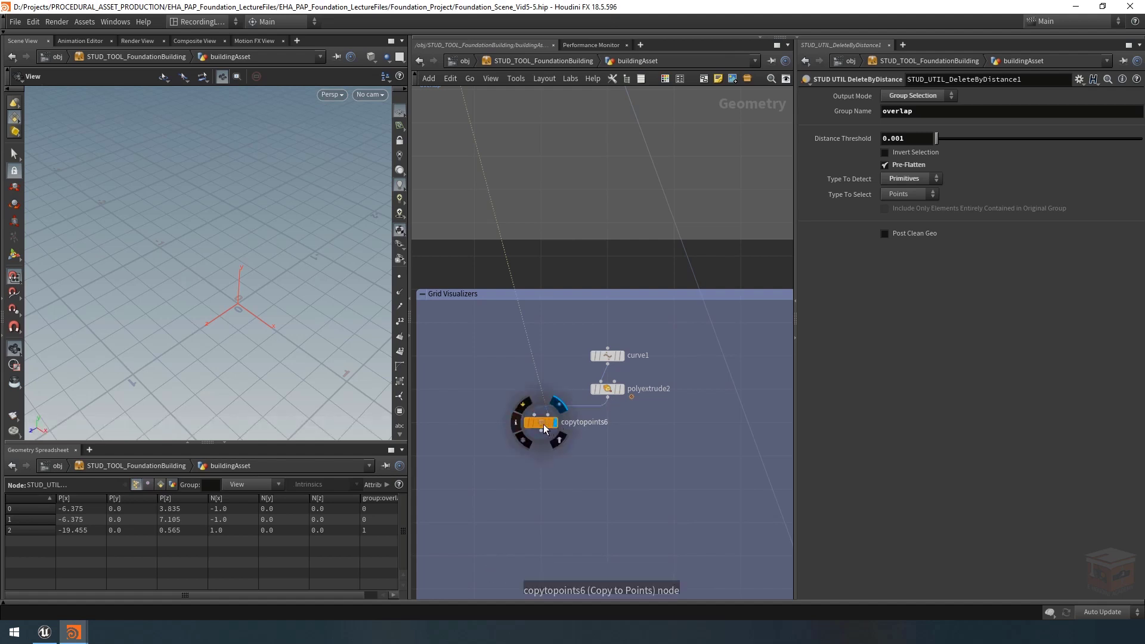
{"action": "left_click_drag", "start_coordinate": [541, 426], "coordinate": [542, 450]}
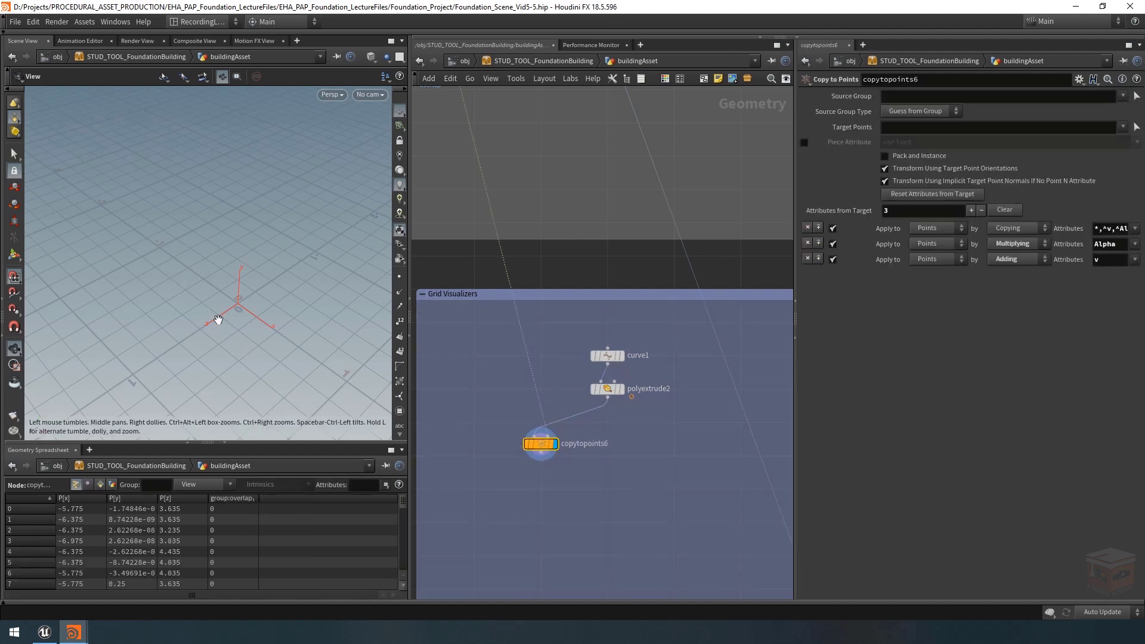
{"action": "key", "text": "g"}
{"action": "left_click_drag", "start_coordinate": [250, 289], "coordinate": [238, 257]}
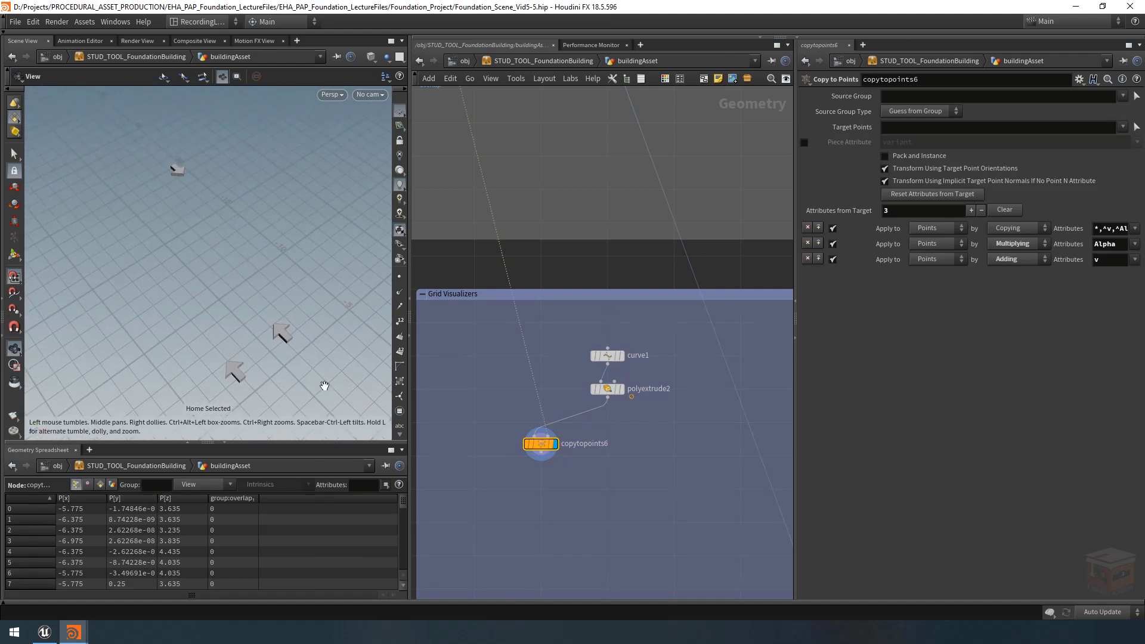
Template the removeInlinePoints node so the floor grid shows beneath the copied arrows
{"action": "scroll", "coordinate": [653, 440], "scroll_direction": "down", "scroll_amount": 4}
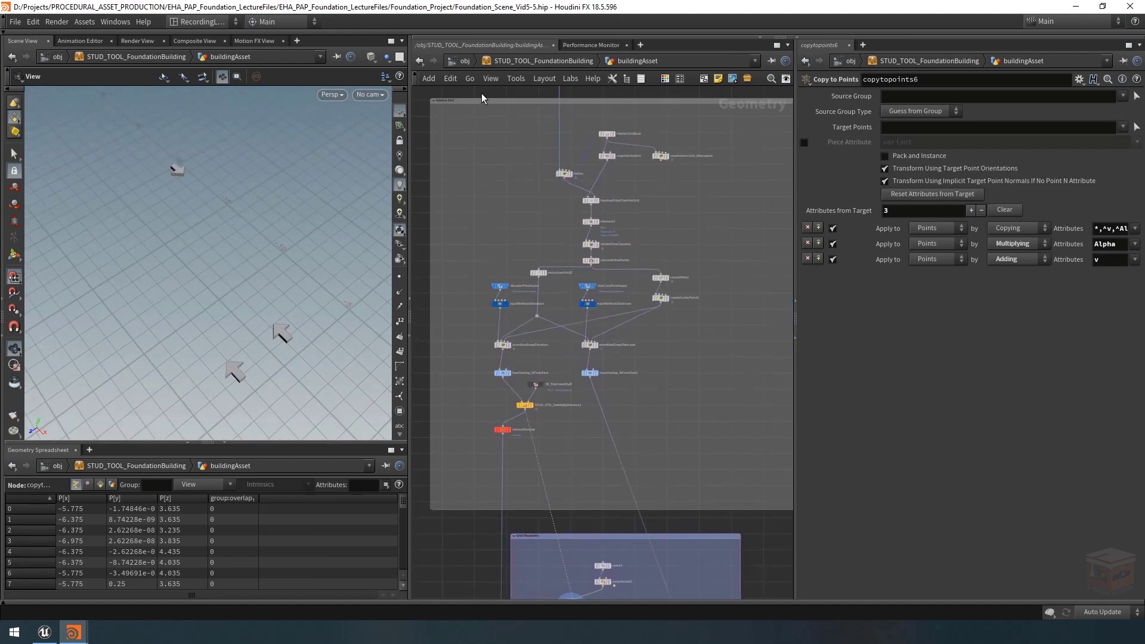
{"action": "scroll", "coordinate": [601, 267], "scroll_direction": "up", "scroll_amount": 4}
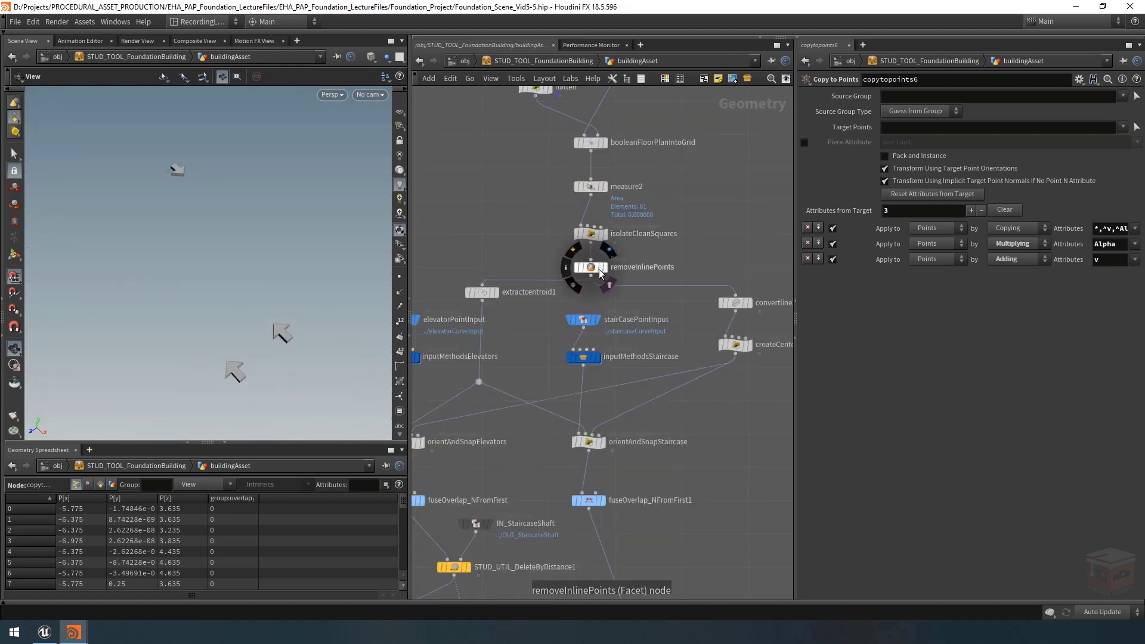
{"action": "left_click", "coordinate": [601, 268]}
{"action": "left_click_drag", "start_coordinate": [285, 229], "coordinate": [280, 272]}
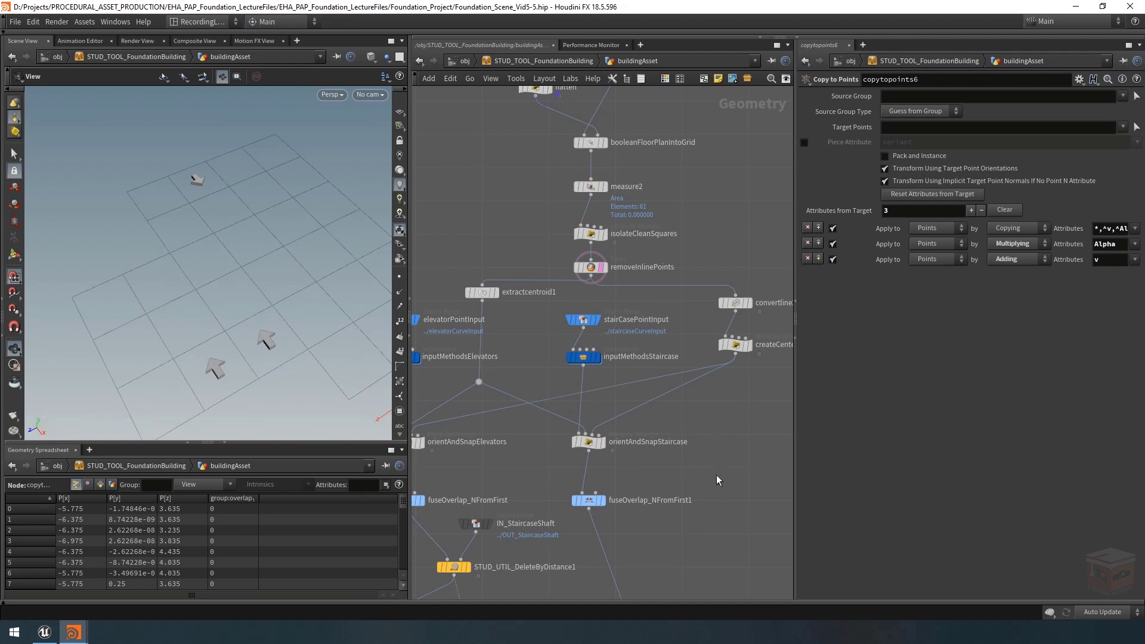
Move curve1 up and insert a Transform node on the wire between curve1 and polyextrude2
{"action": "scroll", "coordinate": [718, 478], "scroll_direction": "down", "scroll_amount": 5}
{"action": "middle_click_drag", "start_coordinate": [721, 496], "coordinate": [731, 155]}
{"action": "scroll", "coordinate": [652, 484], "scroll_direction": "up", "scroll_amount": 3}
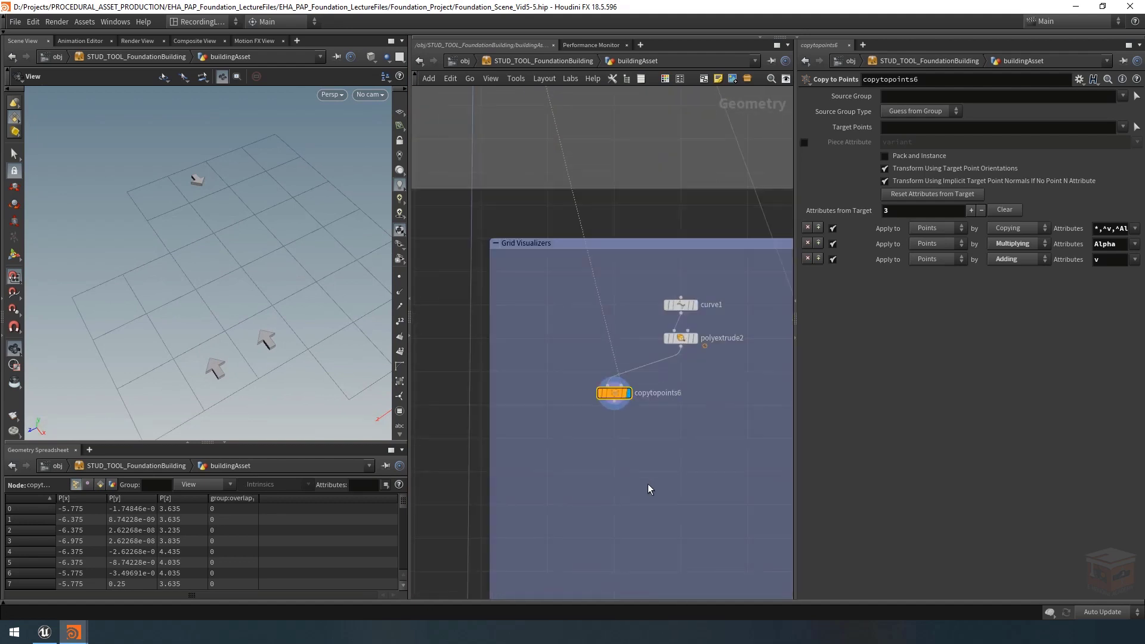
{"action": "middle_click_drag", "start_coordinate": [652, 484], "coordinate": [639, 540]}
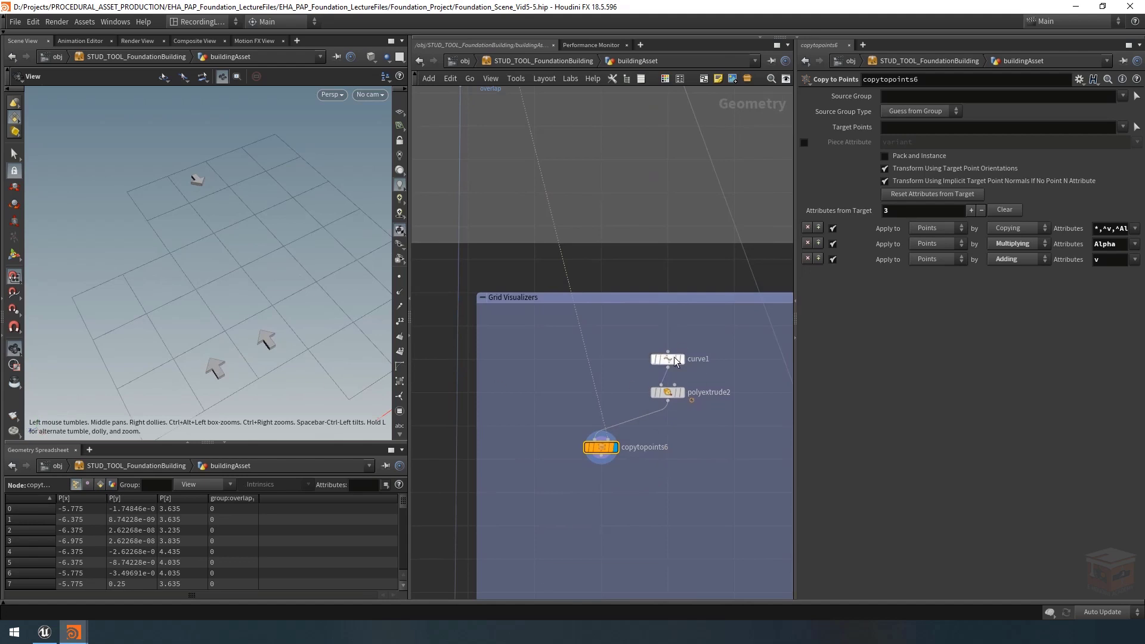
{"action": "left_click_drag", "start_coordinate": [671, 359], "coordinate": [672, 326]}
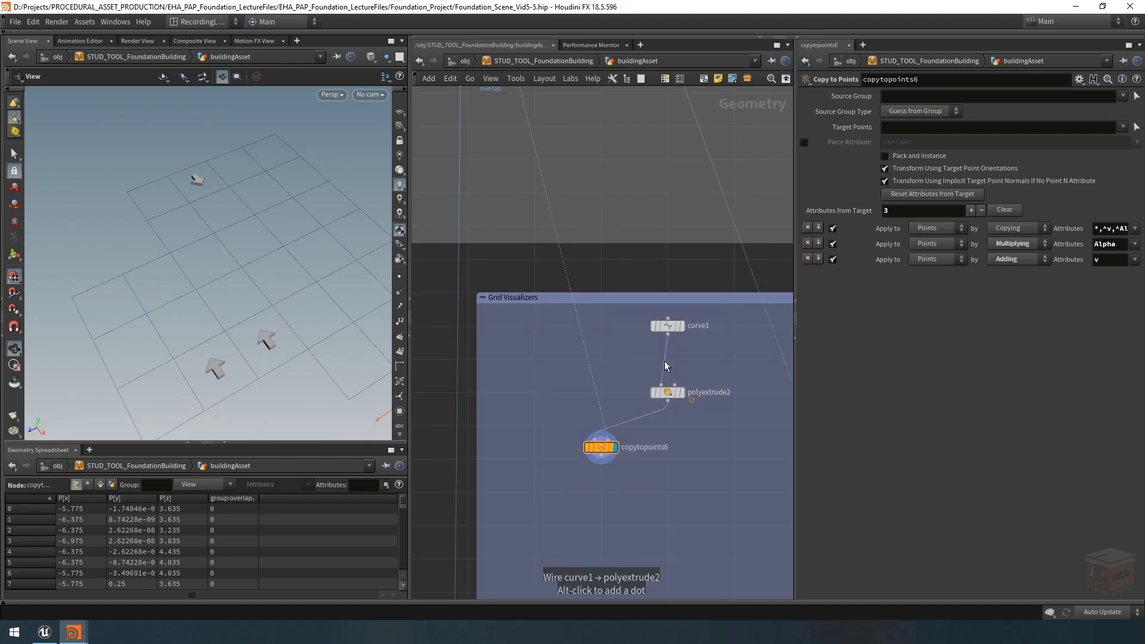
{"action": "key", "text": "Tab"}
{"action": "type", "text": "trans"}
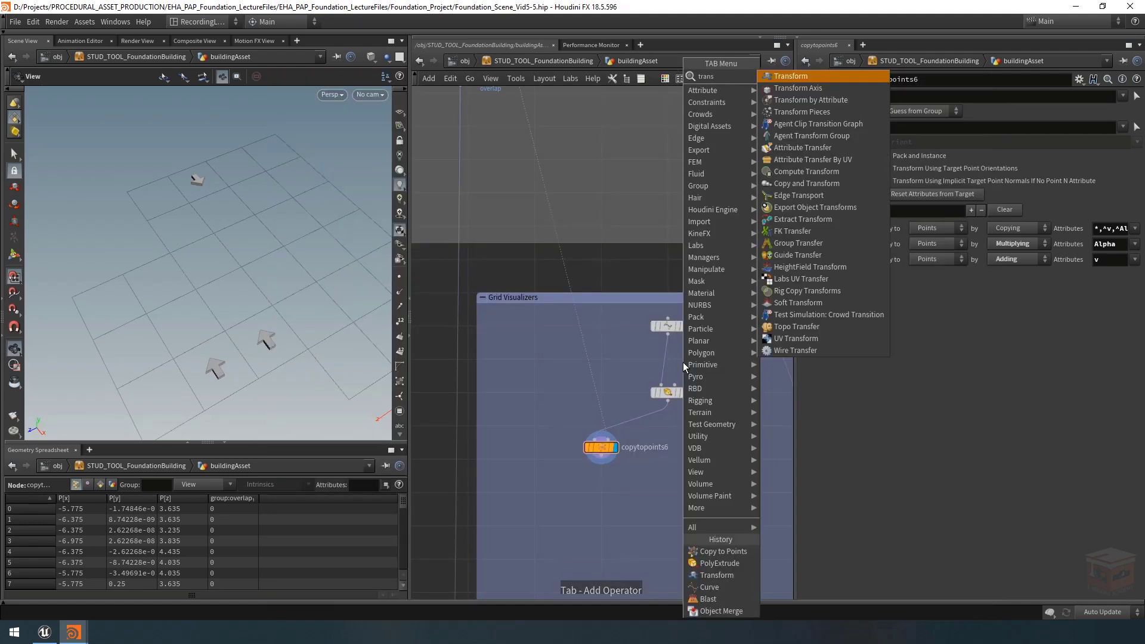
{"action": "key", "text": "Return"}
{"action": "left_click", "coordinate": [689, 360]}
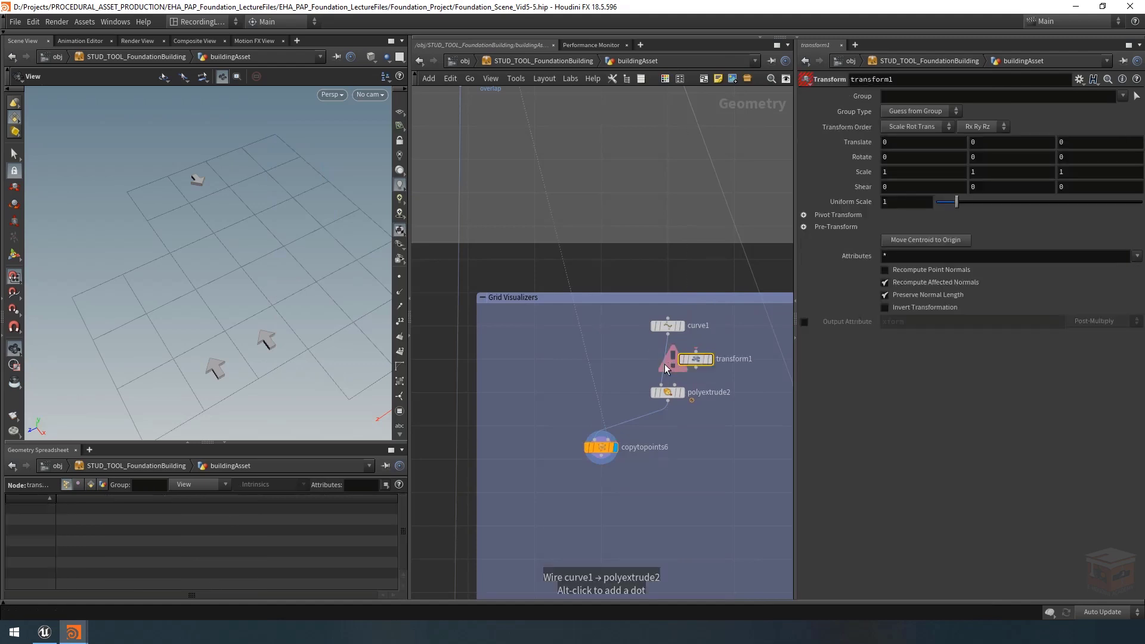
{"action": "left_click_drag", "start_coordinate": [689, 360], "coordinate": [669, 360]}
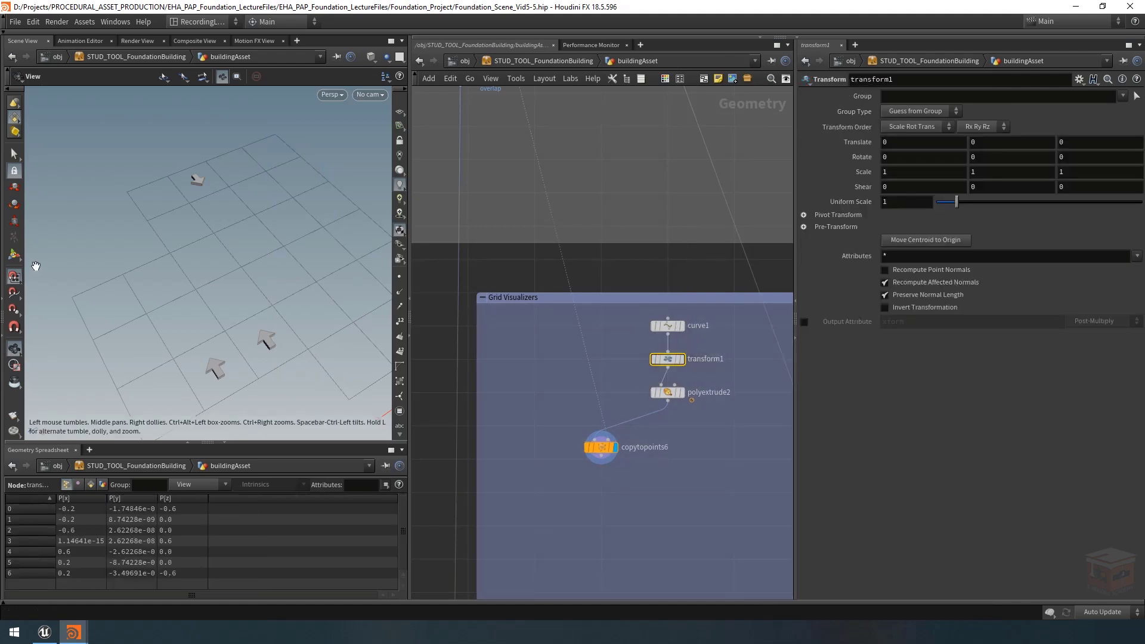
Shift the arrow outline forward along Z by about 0.935 with the transform1 handle
{"action": "left_click_drag", "start_coordinate": [321, 335], "coordinate": [208, 305]}
{"action": "middle_click_drag", "start_coordinate": [208, 305], "coordinate": [181, 261], "text": "alt"}
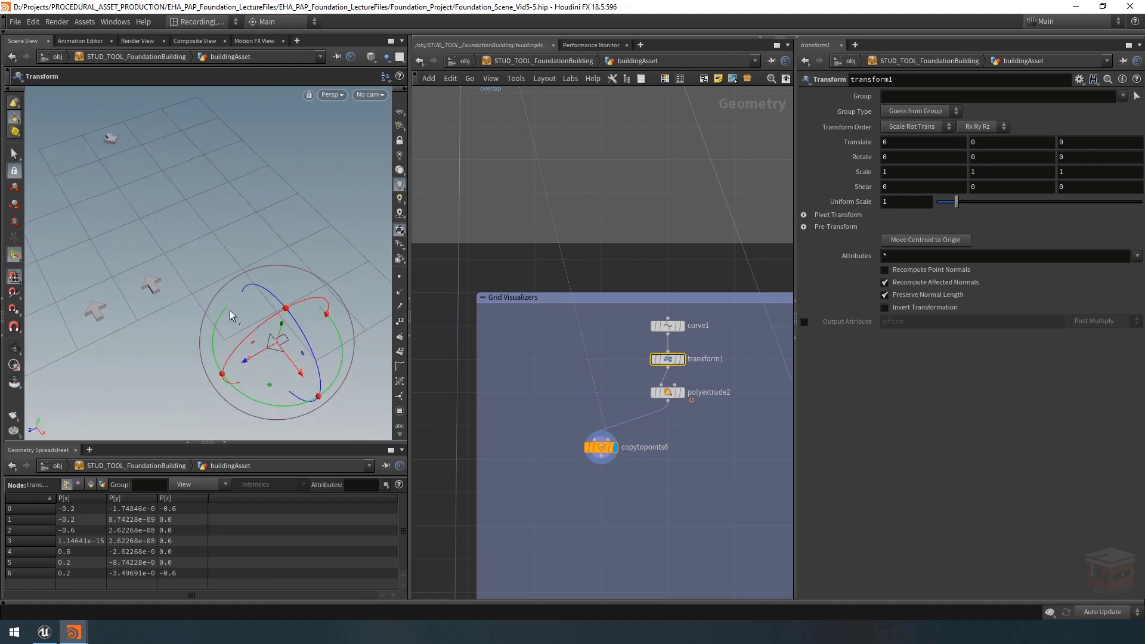
{"action": "left_click_drag", "start_coordinate": [250, 357], "coordinate": [237, 366]}
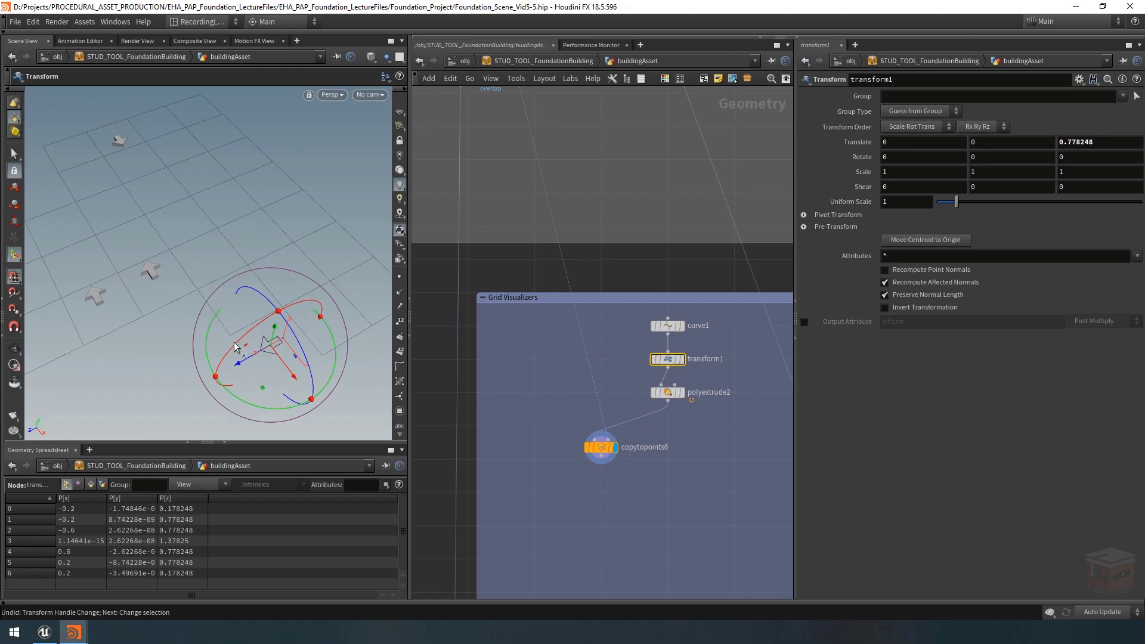
{"action": "left_click_drag", "start_coordinate": [240, 365], "coordinate": [237, 388]}
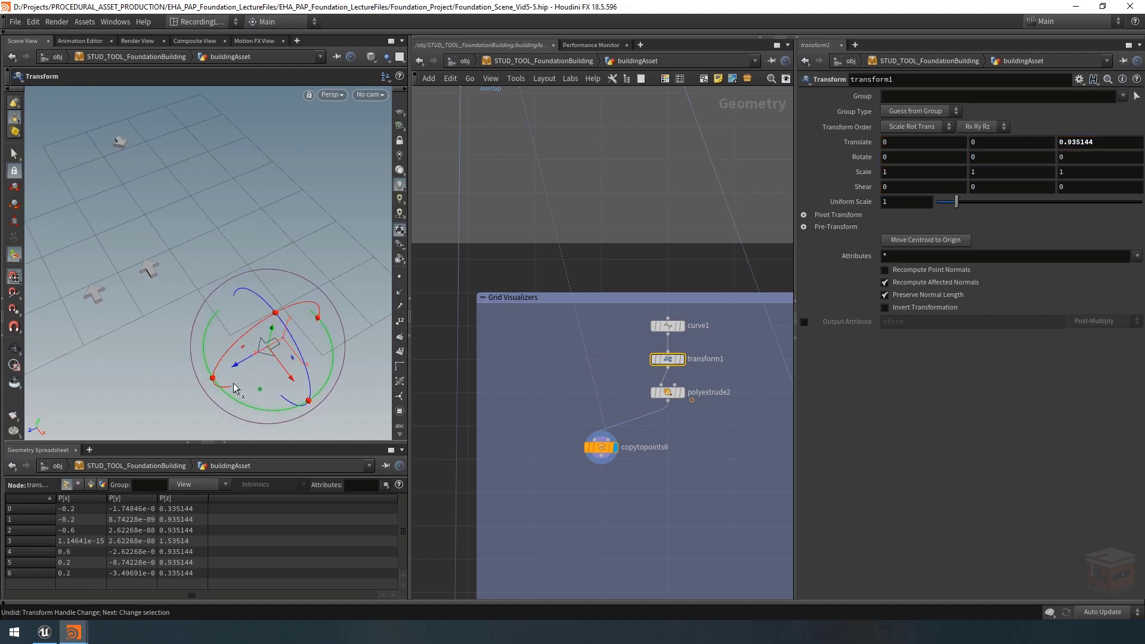
Set transform1's Z translation to 0.75 and check how the copied arrows sit on the grid
{"action": "left_click", "coordinate": [1114, 144]}
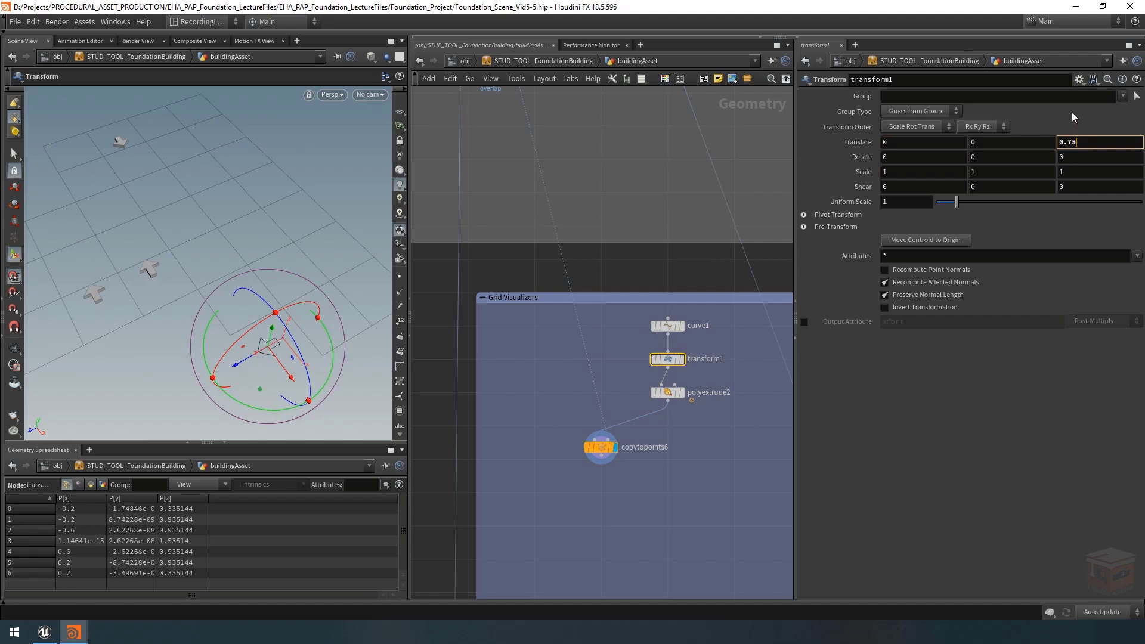
{"action": "key", "text": "Return"}
{"action": "left_click_drag", "start_coordinate": [151, 269], "coordinate": [133, 268], "text": "alt"}
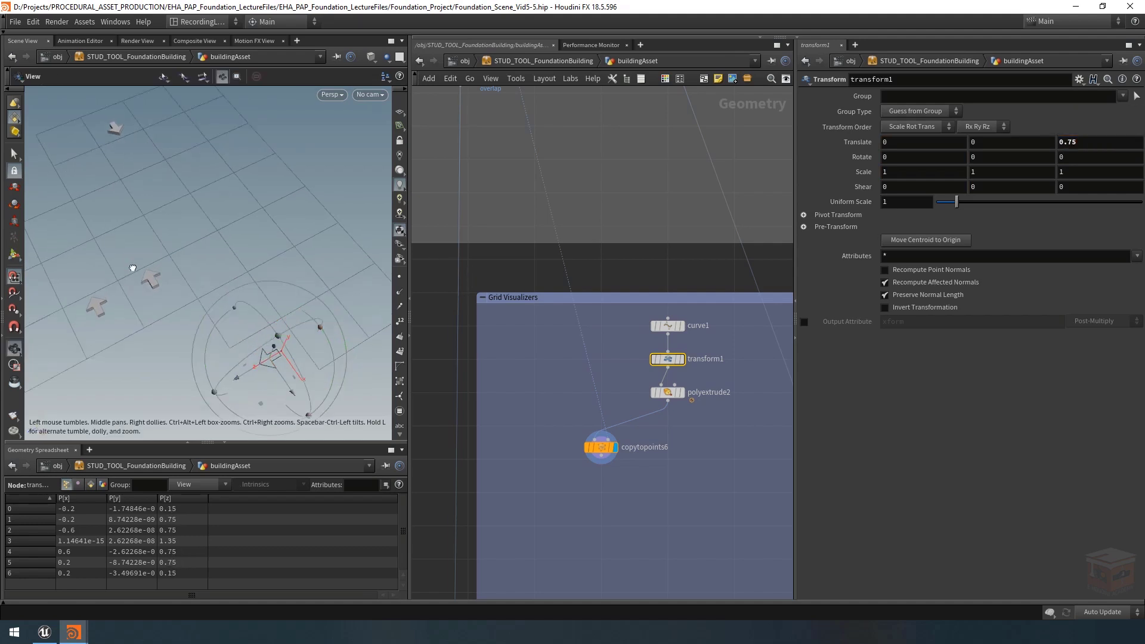
{"action": "right_click_drag", "start_coordinate": [133, 269], "coordinate": [251, 288], "text": "alt"}
{"action": "middle_click_drag", "start_coordinate": [205, 283], "coordinate": [275, 295], "text": "alt"}
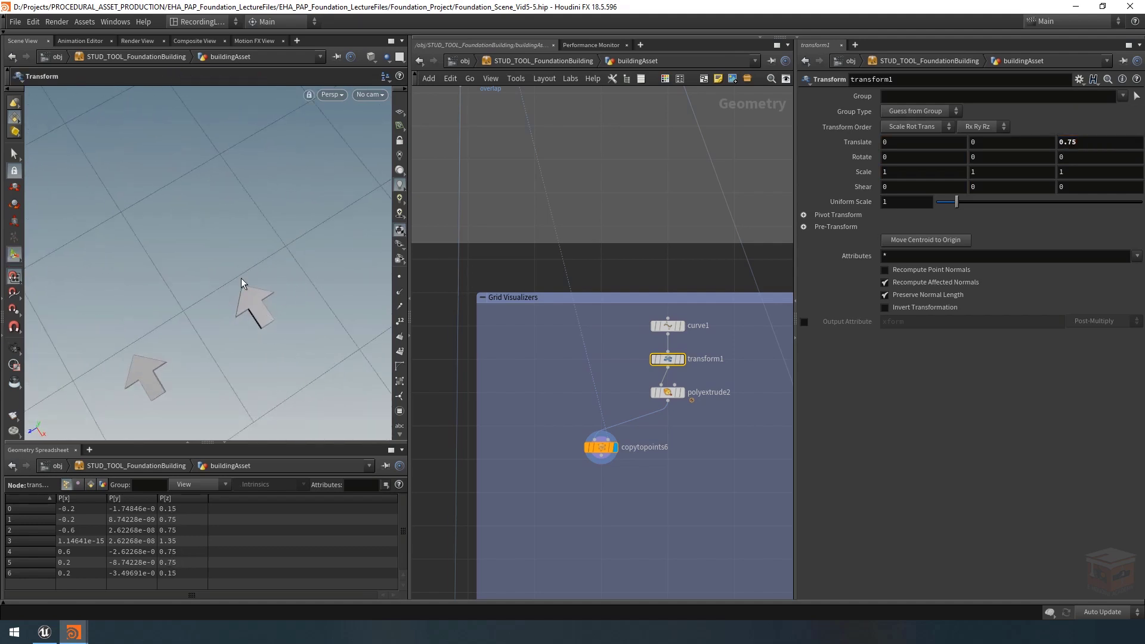
{"action": "scroll", "coordinate": [714, 469], "scroll_direction": "down", "scroll_amount": 1}
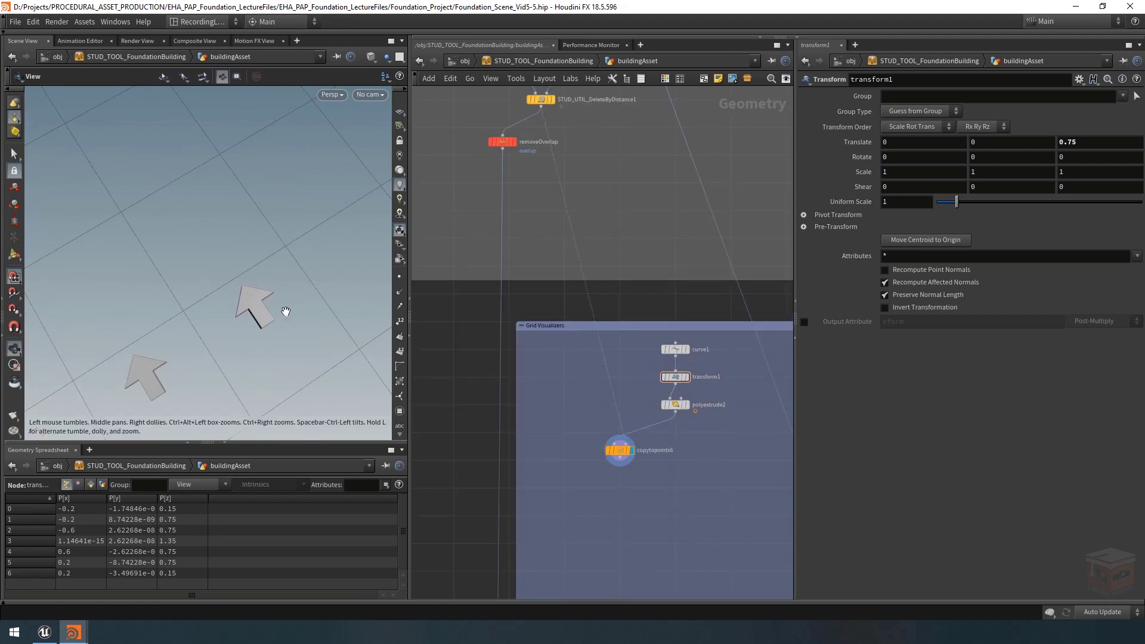
{"action": "right_click_drag", "start_coordinate": [284, 312], "coordinate": [303, 330], "text": "alt"}
{"action": "middle_click_drag", "start_coordinate": [303, 330], "coordinate": [250, 325], "text": "alt"}
{"action": "left_click_drag", "start_coordinate": [250, 325], "coordinate": [211, 316]}
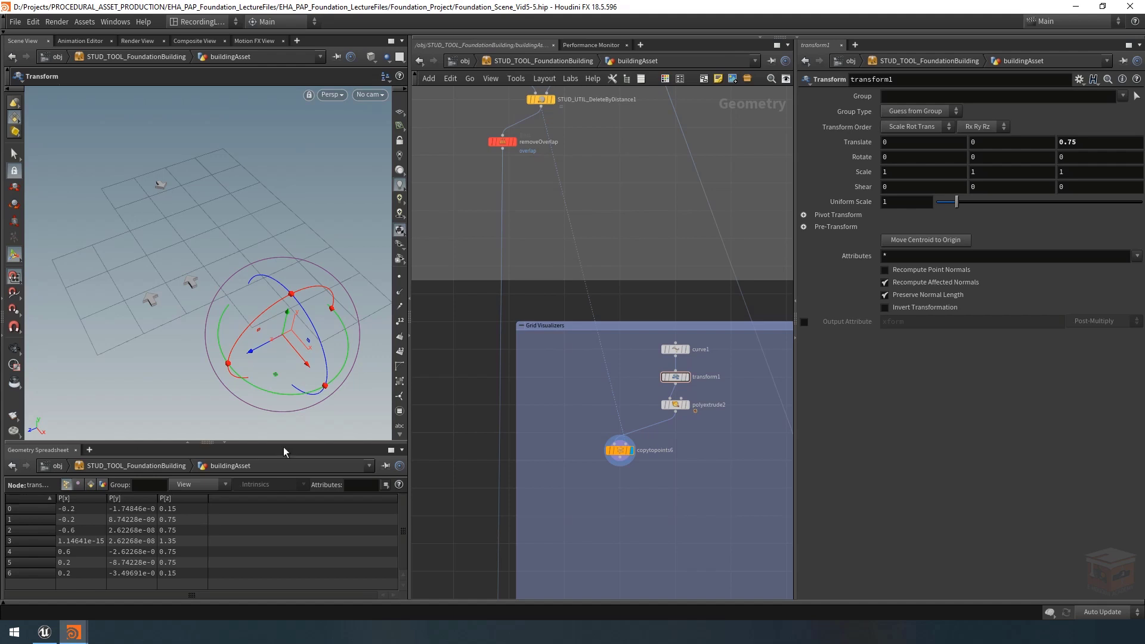
Add a Color node directly below copytopoints6 in the Grid Visualizers section
{"action": "scroll", "coordinate": [644, 492], "scroll_direction": "down", "scroll_amount": 3}
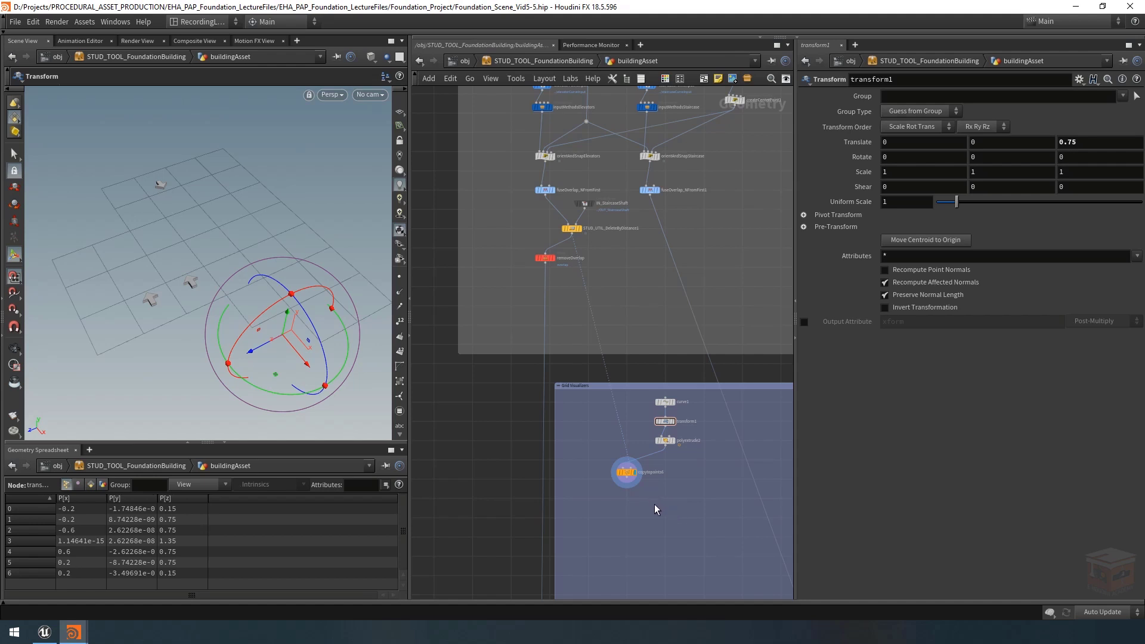
{"action": "scroll", "coordinate": [655, 495], "scroll_direction": "up", "scroll_amount": 2}
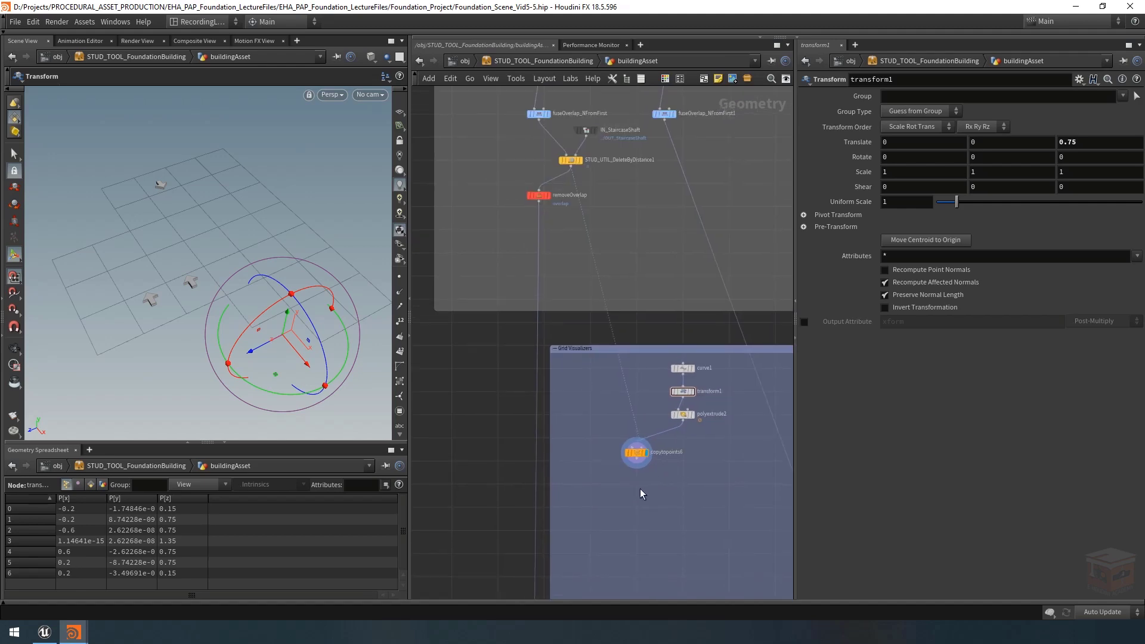
{"action": "key", "text": "Tab"}
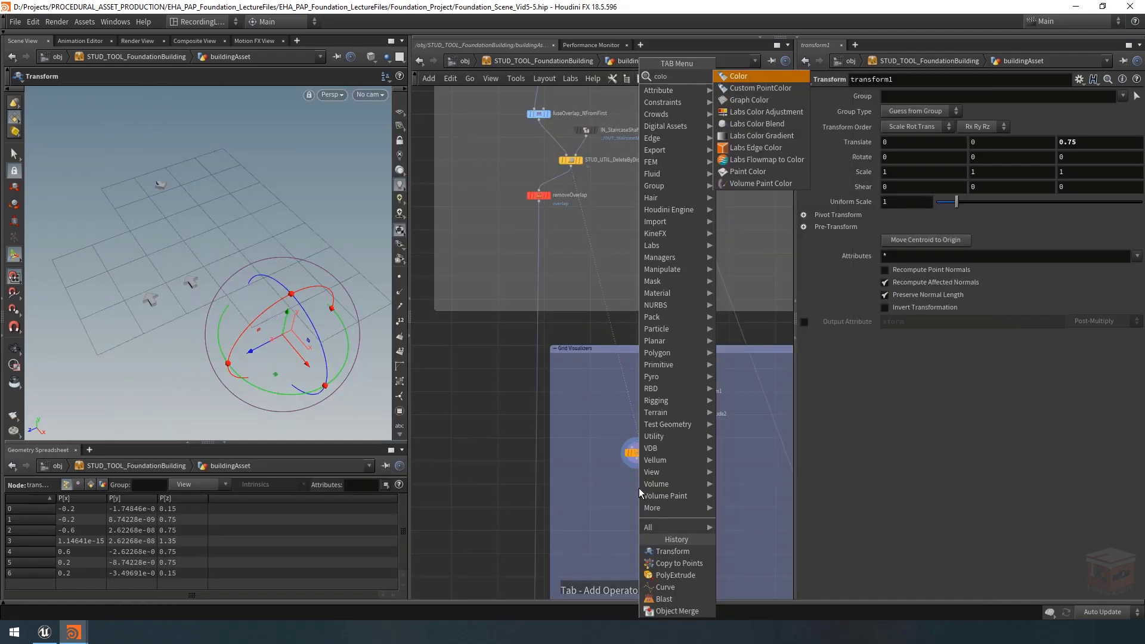
{"action": "key", "text": "Return"}
{"action": "scroll", "coordinate": [639, 488], "scroll_direction": "up", "scroll_amount": 2}
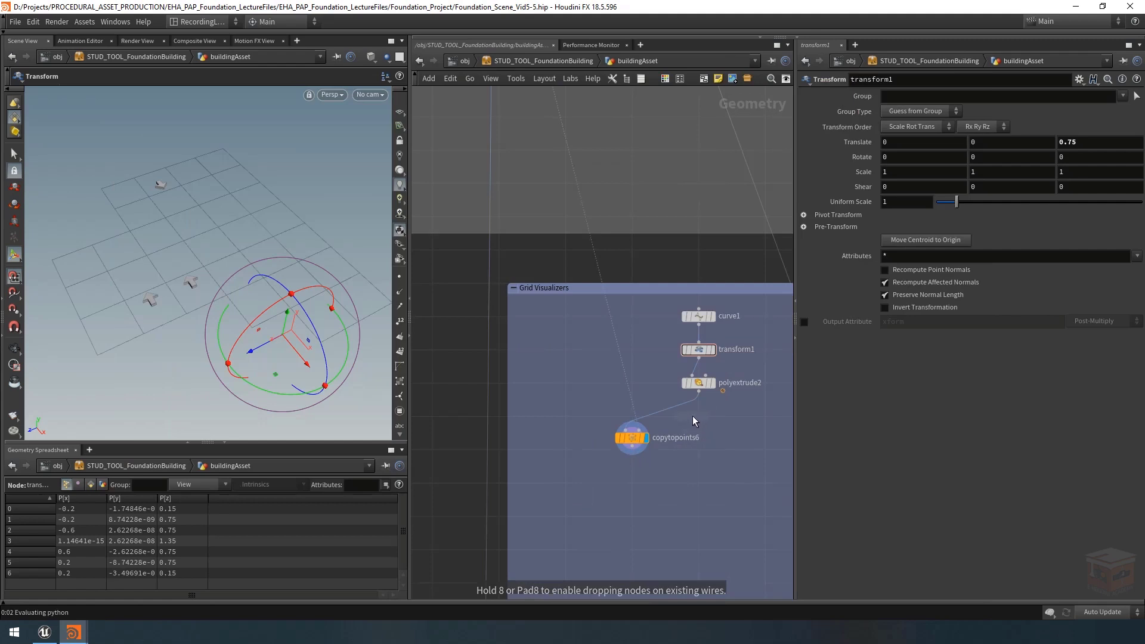
{"action": "left_click", "coordinate": [631, 482]}
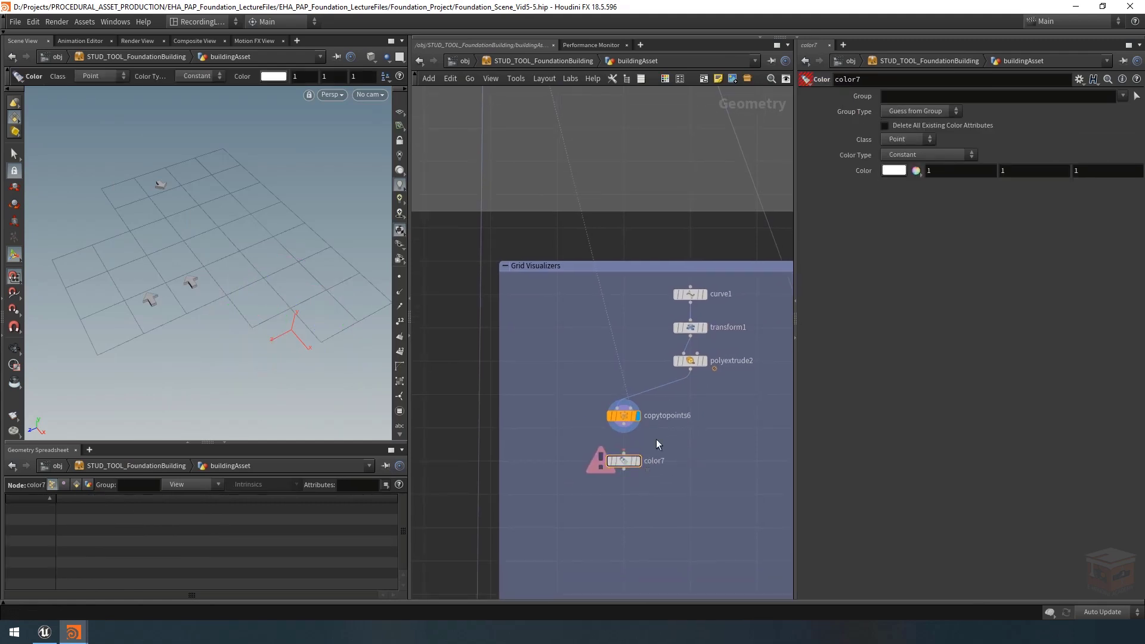
Template OUT_StaircaseShaft to show the shaft beside the arrows, and turn on the geometry group display in the viewport
{"action": "left_click_drag", "start_coordinate": [159, 190], "coordinate": [159, 185]}
{"action": "scroll", "coordinate": [649, 394], "scroll_direction": "down", "scroll_amount": 6}
{"action": "middle_click_drag", "start_coordinate": [758, 576], "coordinate": [645, 428]}
{"action": "scroll", "coordinate": [685, 454], "scroll_direction": "up", "scroll_amount": 6}
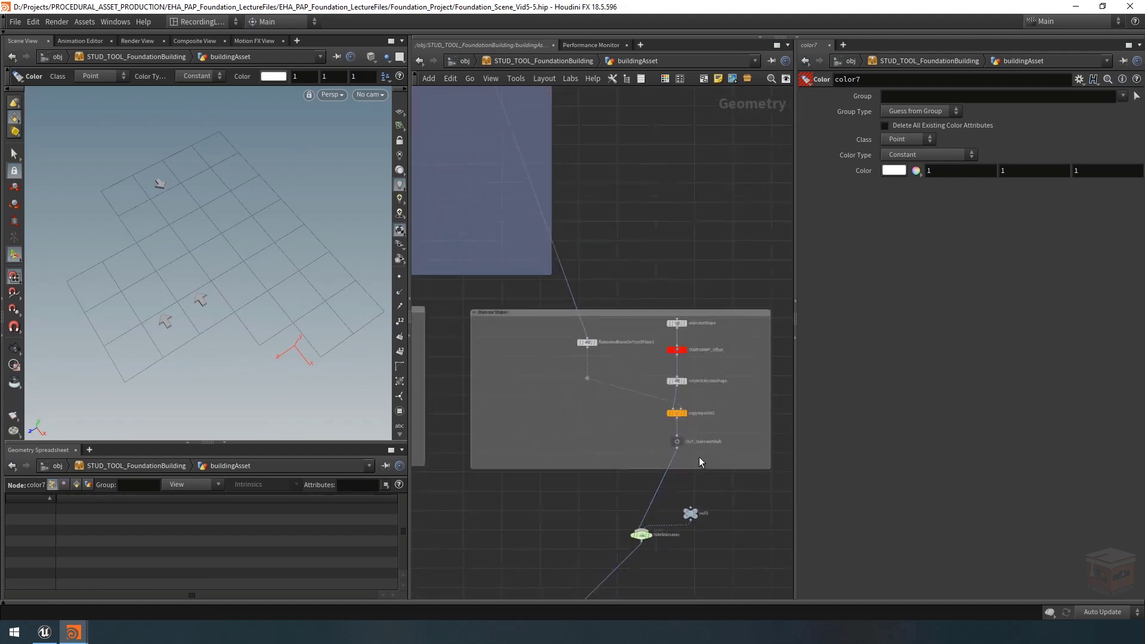
{"action": "left_click", "coordinate": [670, 435]}
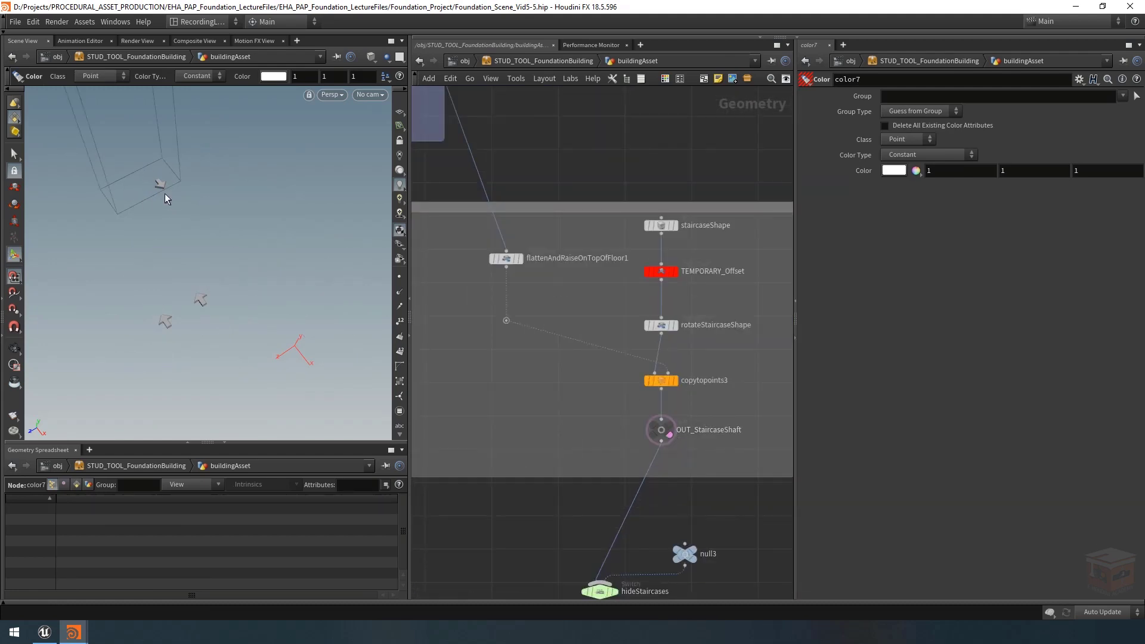
{"action": "left_click", "coordinate": [400, 411]}
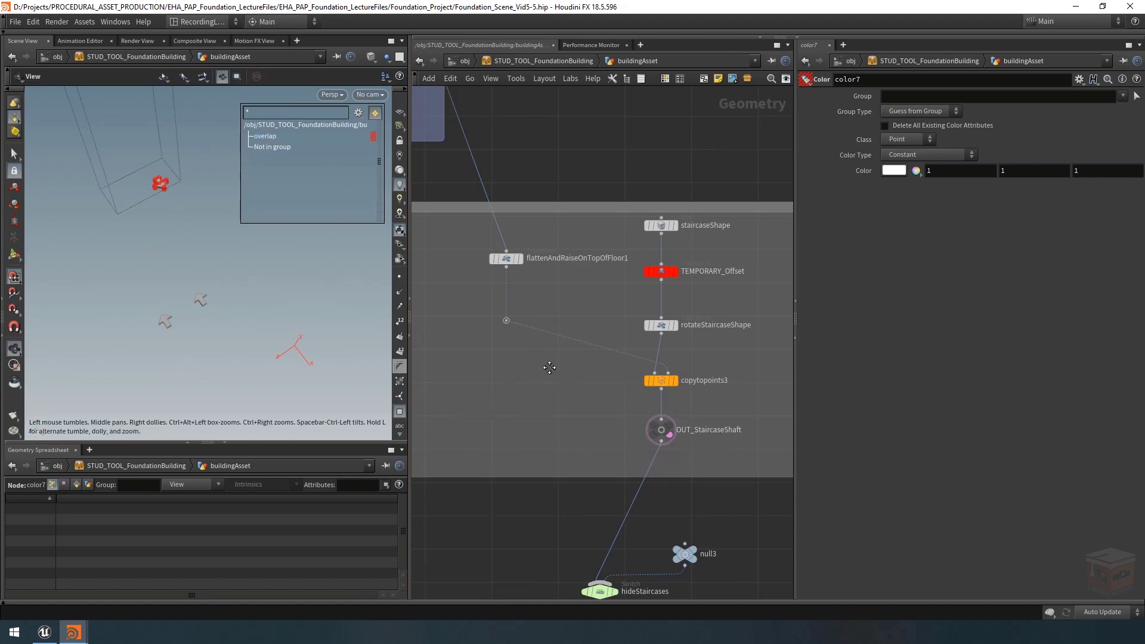
Wire copytopoints6 into color7 and display the color7 node
{"action": "scroll", "coordinate": [589, 425], "scroll_direction": "down", "scroll_amount": 8}
{"action": "scroll", "coordinate": [585, 330], "scroll_direction": "up", "scroll_amount": 6}
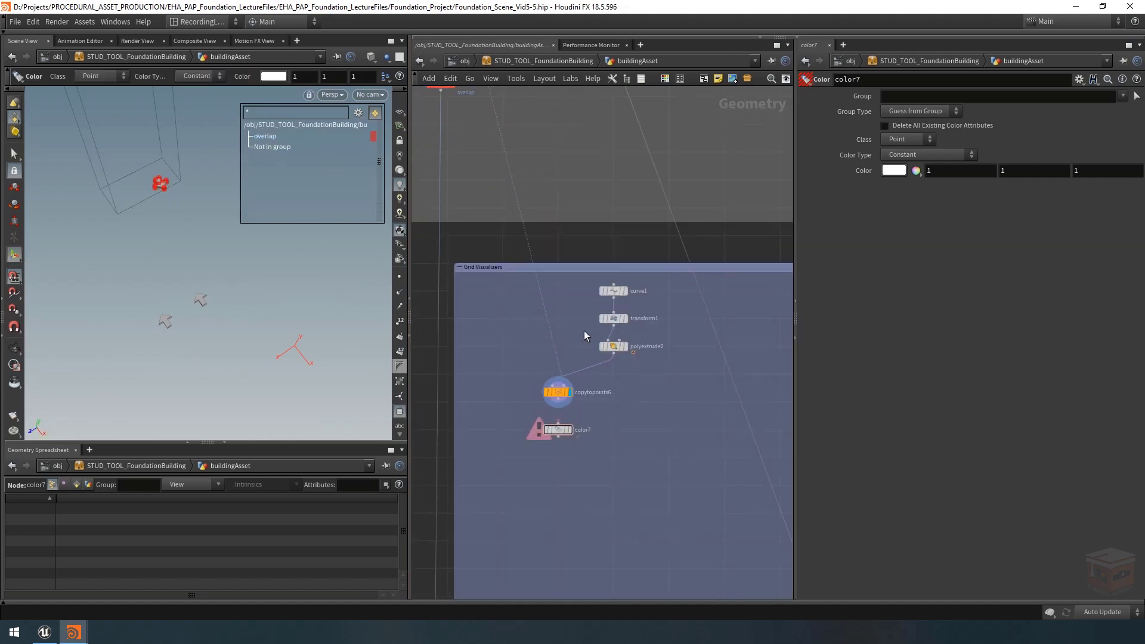
{"action": "scroll", "coordinate": [580, 420], "scroll_direction": "up", "scroll_amount": 2}
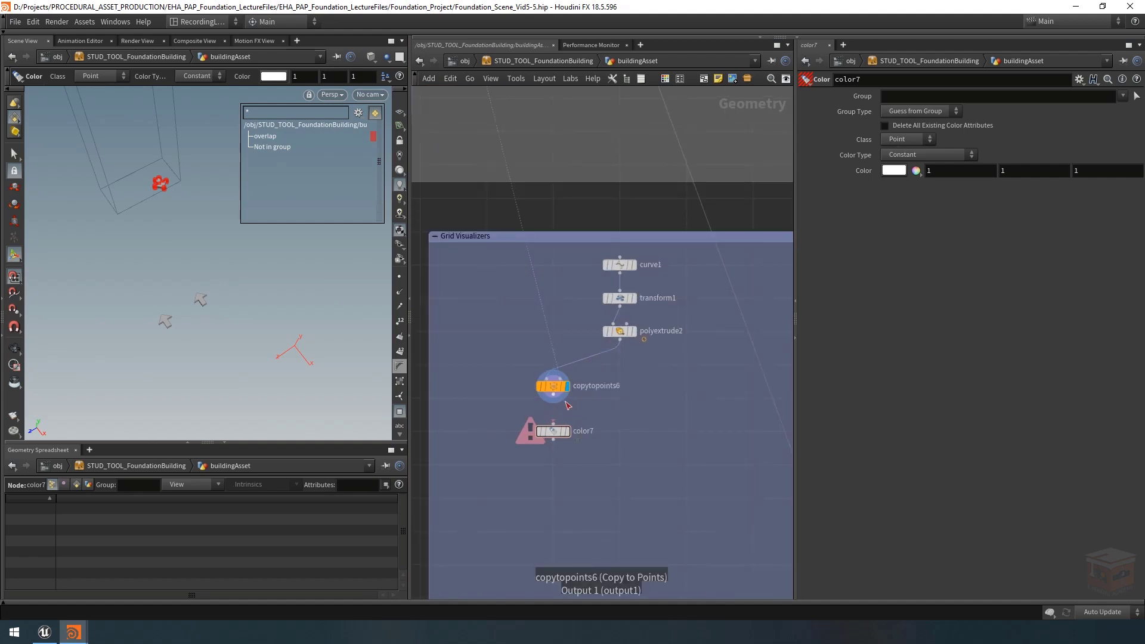
{"action": "left_click", "coordinate": [564, 405]}
{"action": "left_click", "coordinate": [554, 426]}
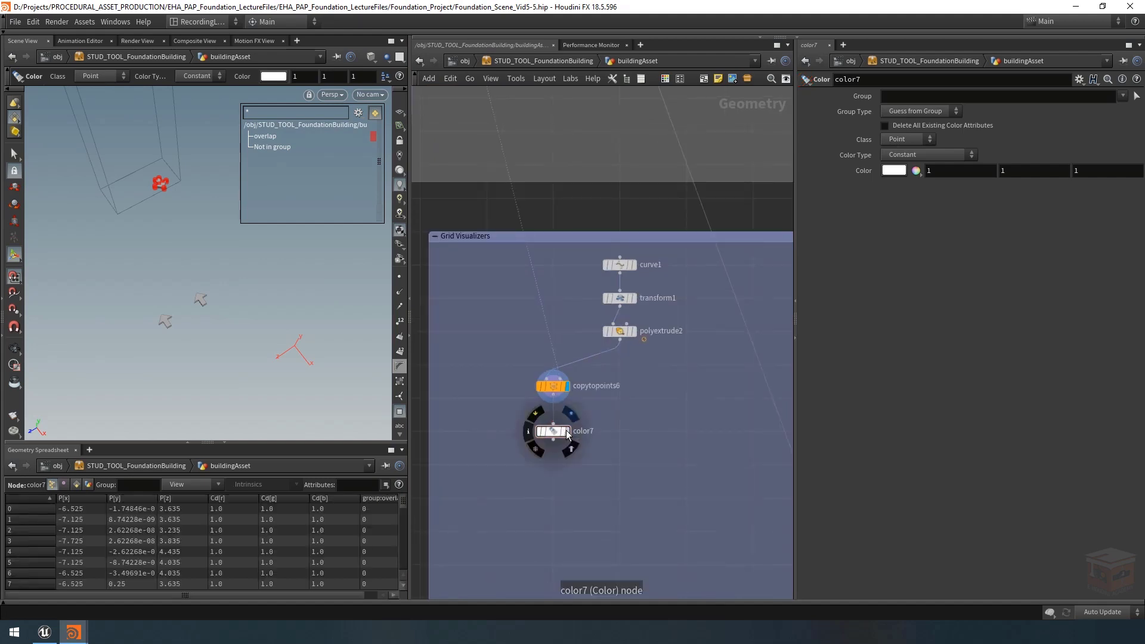
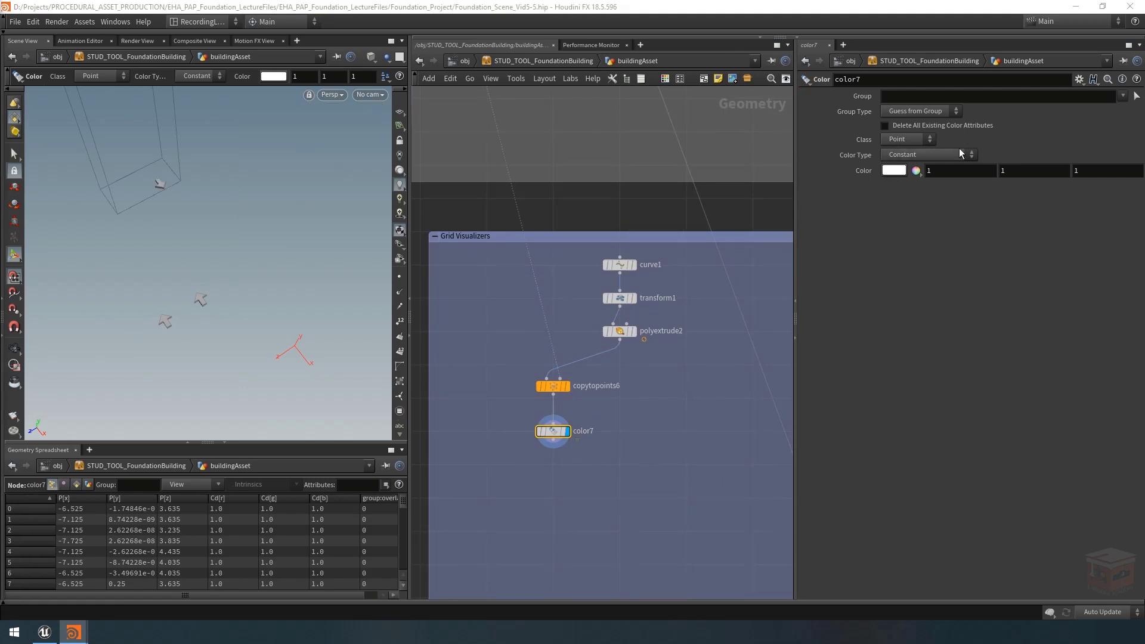
Set color7's constant color to the blue swatch 0, 0.5, 1 and look at the colored arrows closer up
{"action": "left_click", "coordinate": [897, 156]}
{"action": "left_click", "coordinate": [895, 156]}
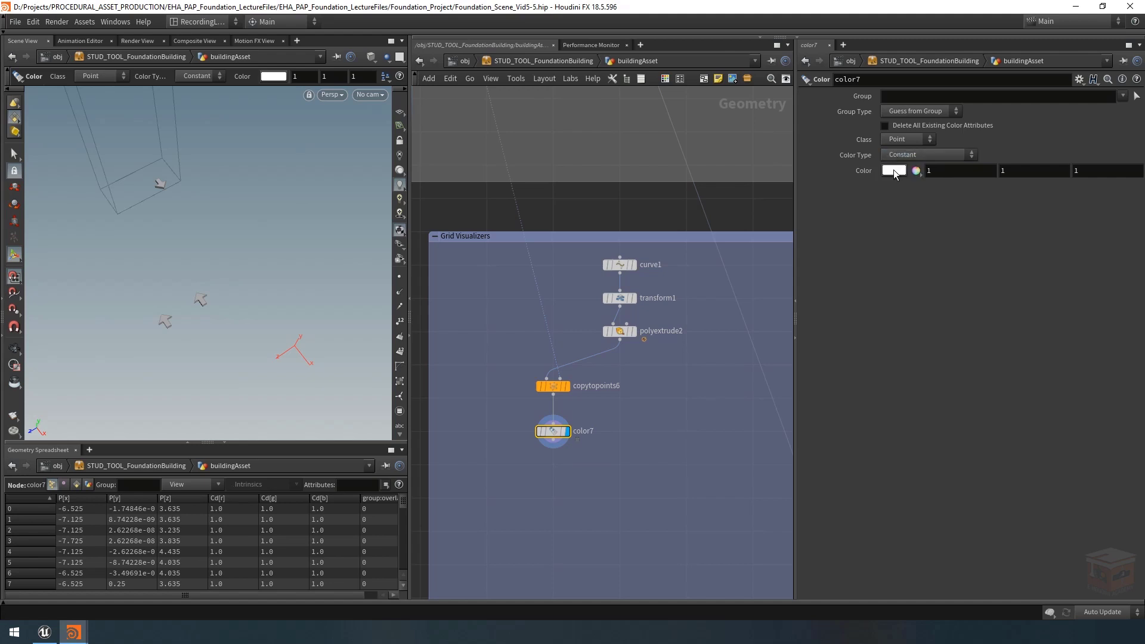
{"action": "left_click", "coordinate": [895, 171]}
{"action": "left_click", "coordinate": [979, 90]}
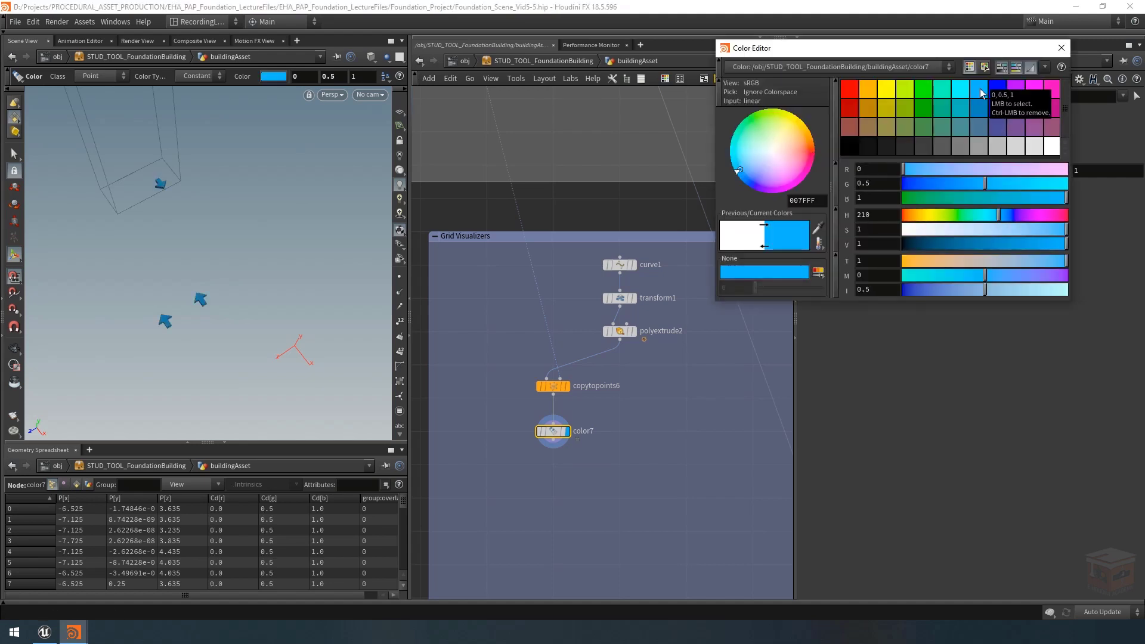
{"action": "left_click", "coordinate": [1061, 48]}
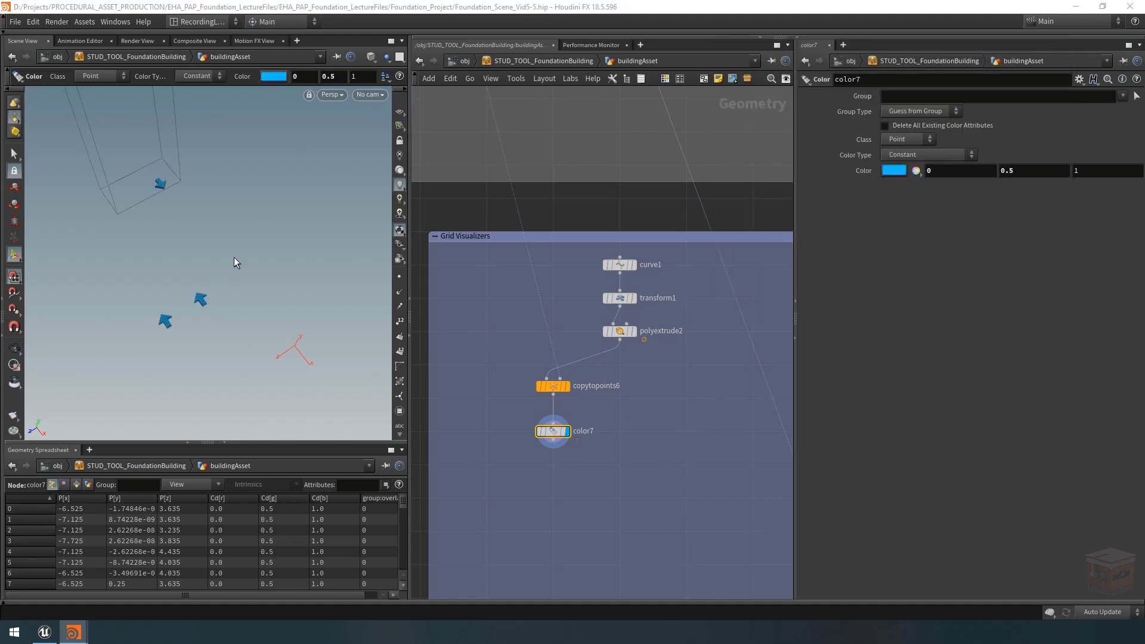
{"action": "middle_click_drag", "start_coordinate": [245, 241], "coordinate": [273, 235], "text": "alt"}
{"action": "scroll", "coordinate": [280, 238], "scroll_direction": "up", "scroll_amount": 3}
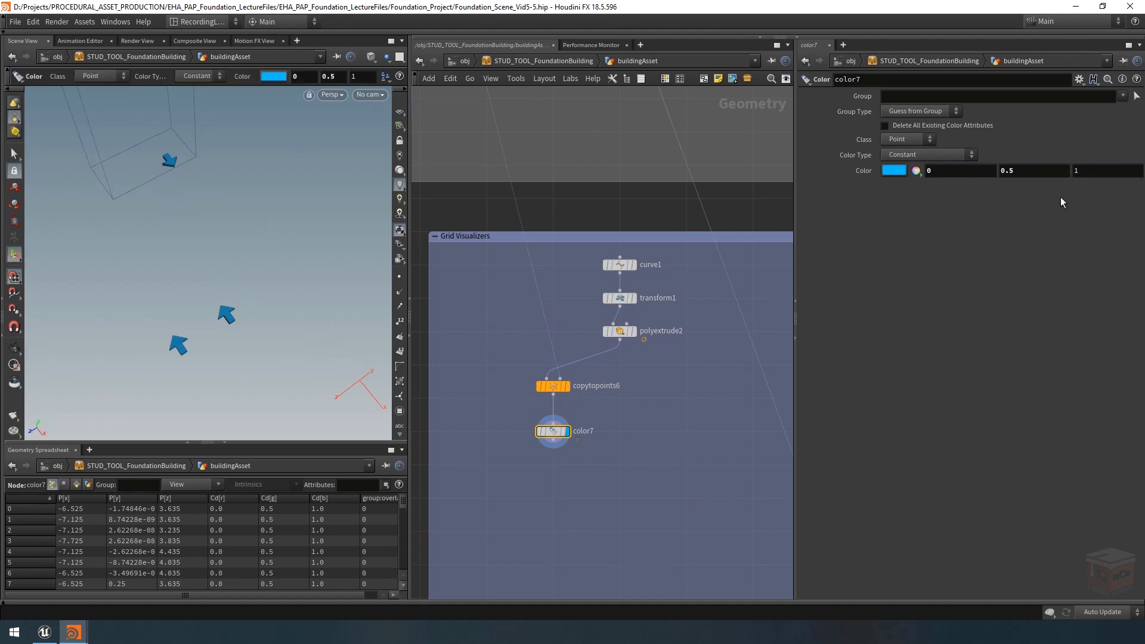
Rename the color7 node as color_ElevatorArrow
{"action": "scroll", "coordinate": [641, 446], "scroll_direction": "down", "scroll_amount": 2}
{"action": "middle_click_drag", "start_coordinate": [641, 446], "coordinate": [636, 442]}
{"action": "scroll", "coordinate": [636, 442], "scroll_direction": "up", "scroll_amount": 1}
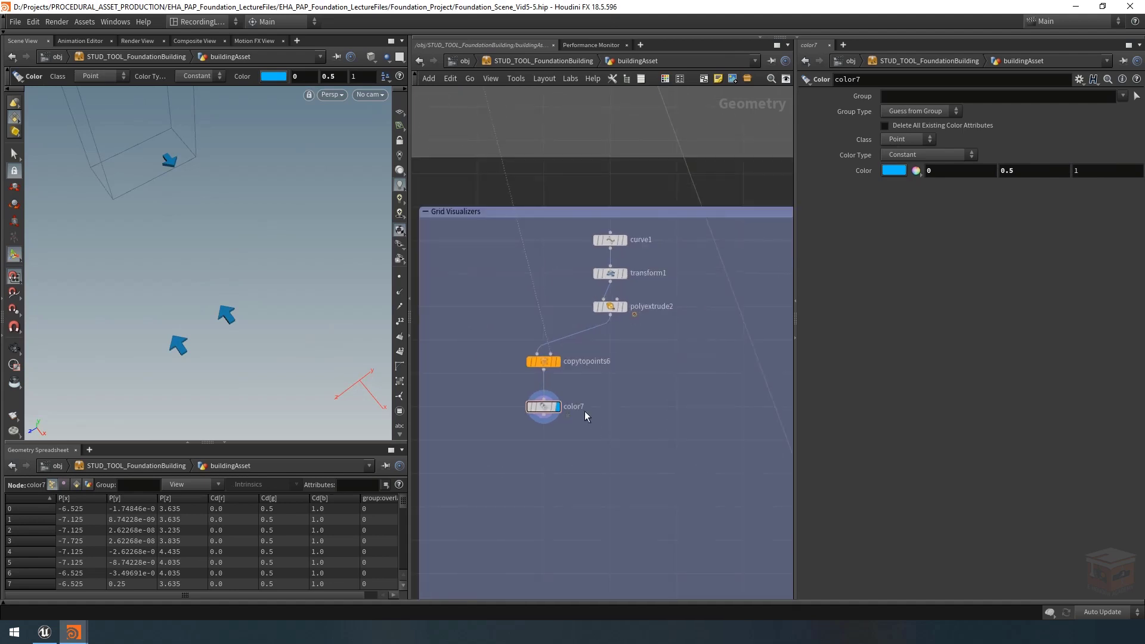
{"action": "double_click", "coordinate": [580, 407]}
{"action": "type", "text": "_ElevatorArrow"}
{"action": "key", "text": "Return"}
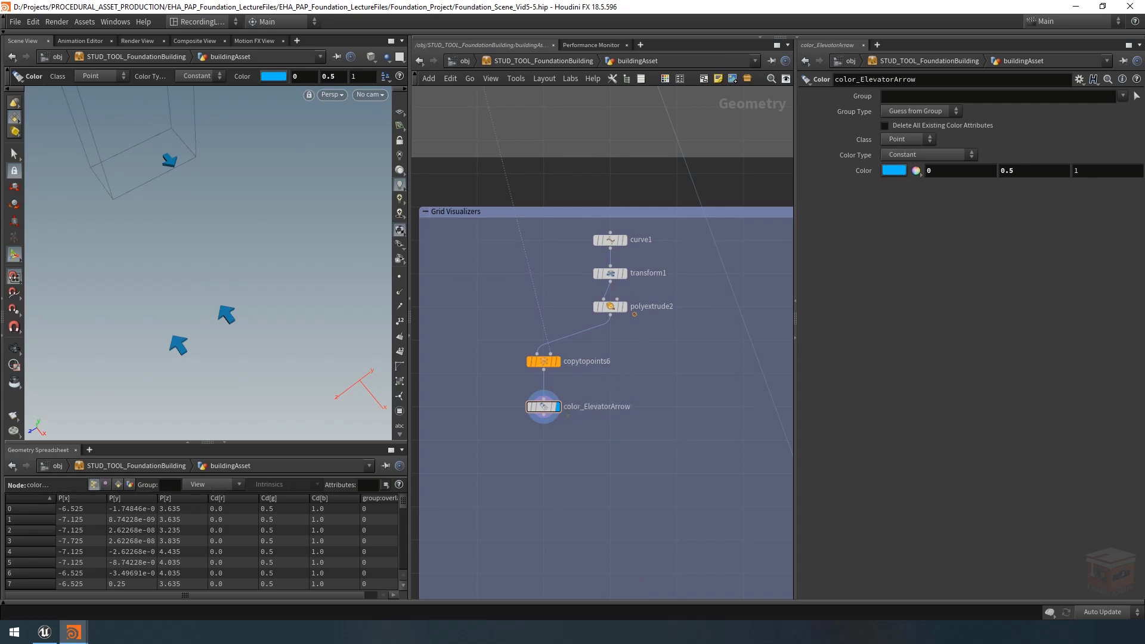
Rename copytopoints6 as copytopoints_ElevatorArrows and polyextrude2 as polyextrude_Icon
{"action": "double_click", "coordinate": [604, 362]}
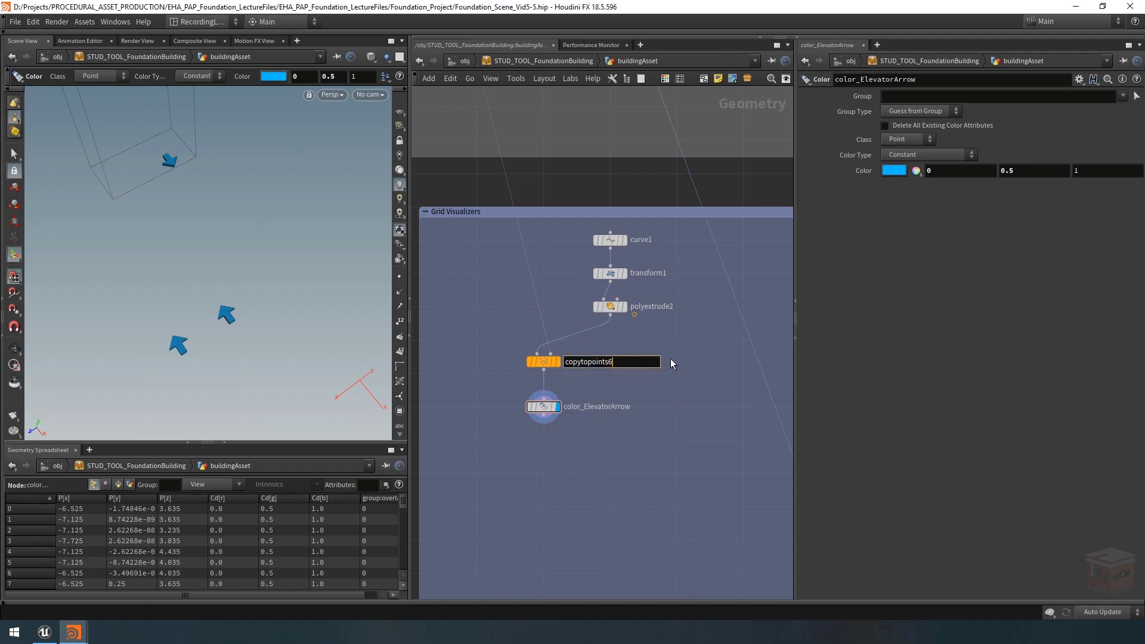
{"action": "key", "text": "BackSpace"}
{"action": "type", "text": "_ElevatorArrows"}
{"action": "key", "text": "Return"}
{"action": "scroll", "coordinate": [671, 363], "scroll_direction": "up", "scroll_amount": 2}
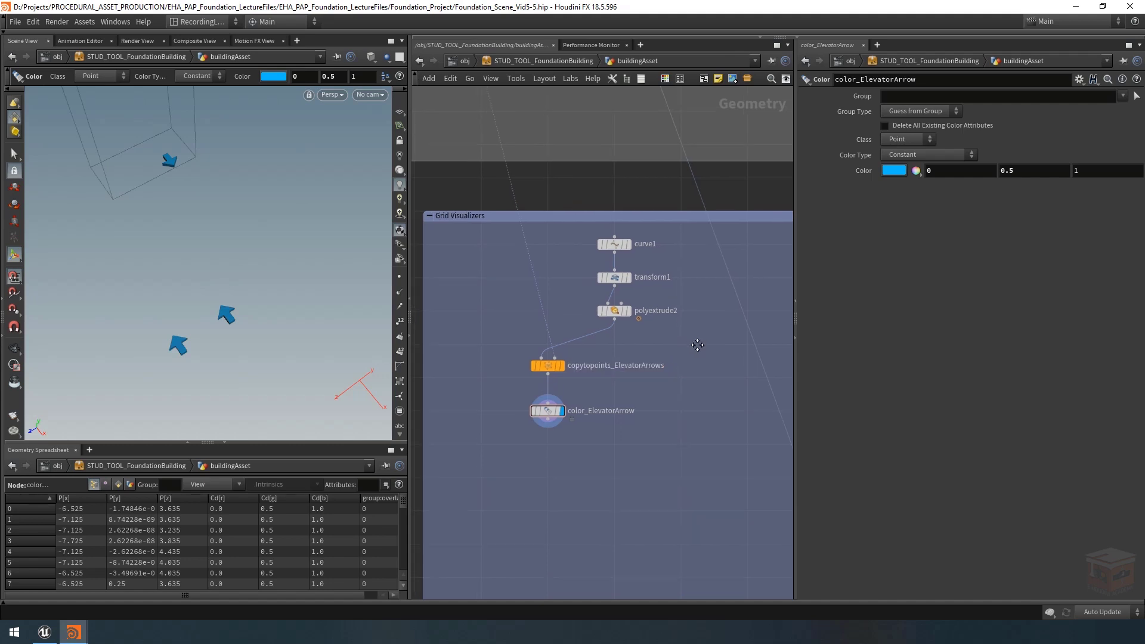
{"action": "double_click", "coordinate": [693, 363]}
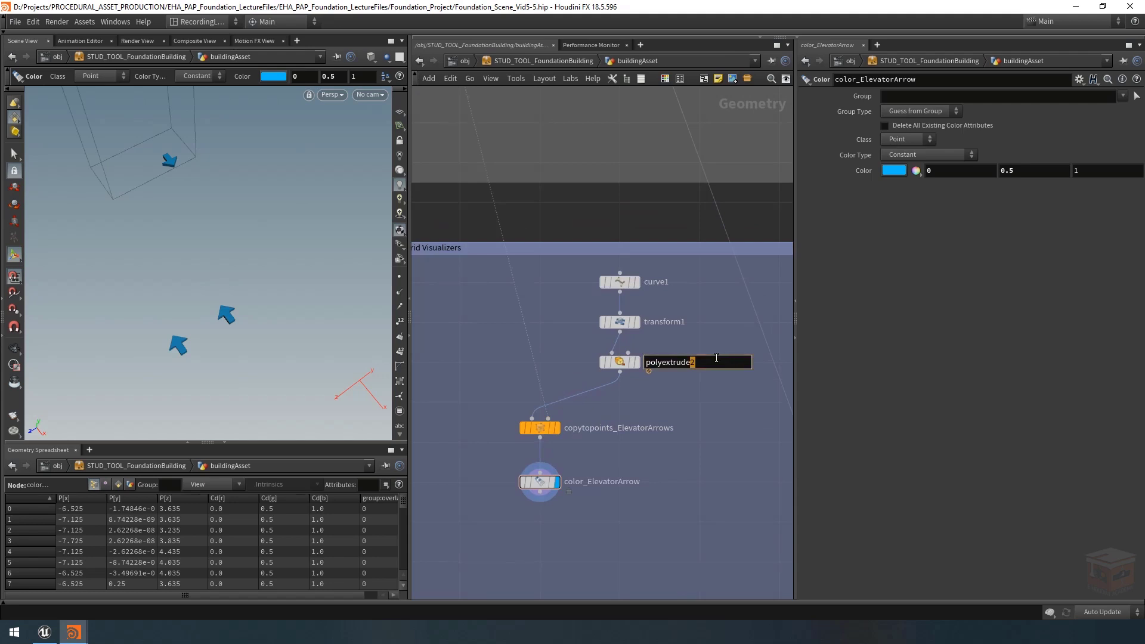
{"action": "type", "text": "_Icon"}
{"action": "key", "text": "Return"}
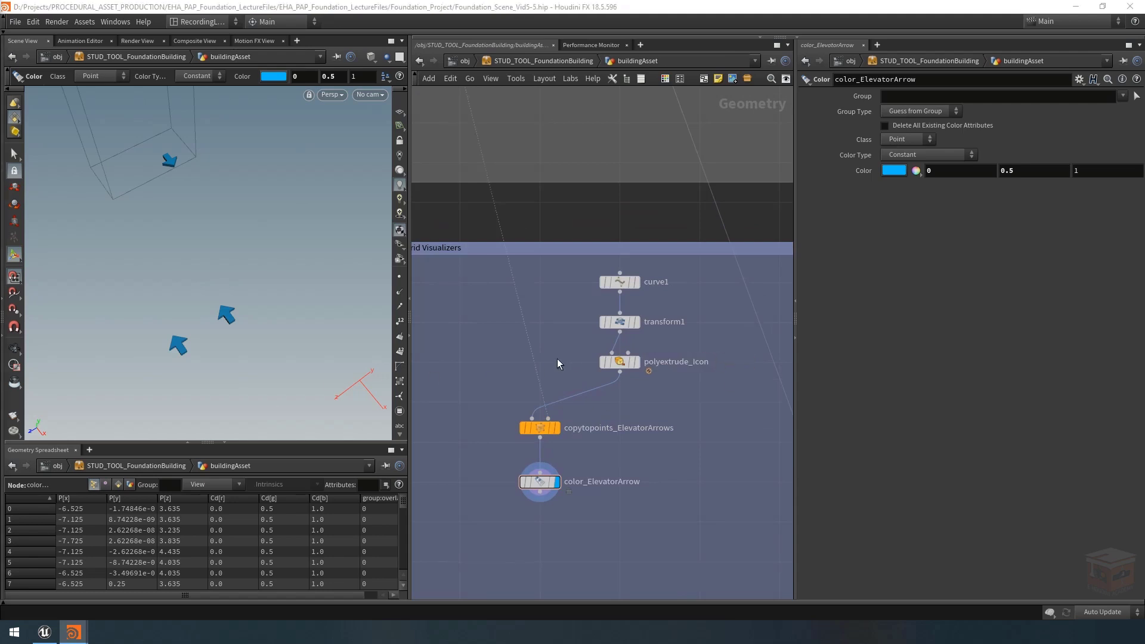
Rename transform1 as transform_Offset_Icon and curve1 as arrow
{"action": "double_click", "coordinate": [685, 323]}
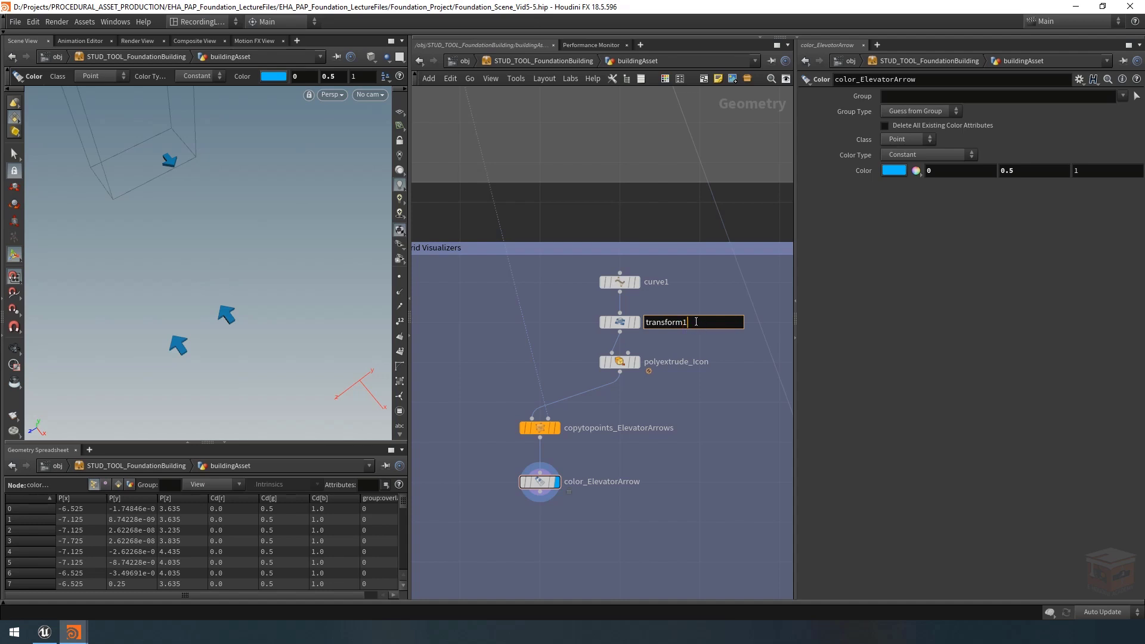
{"action": "type", "text": "_Offset_Icon"}
{"action": "key", "text": "Return"}
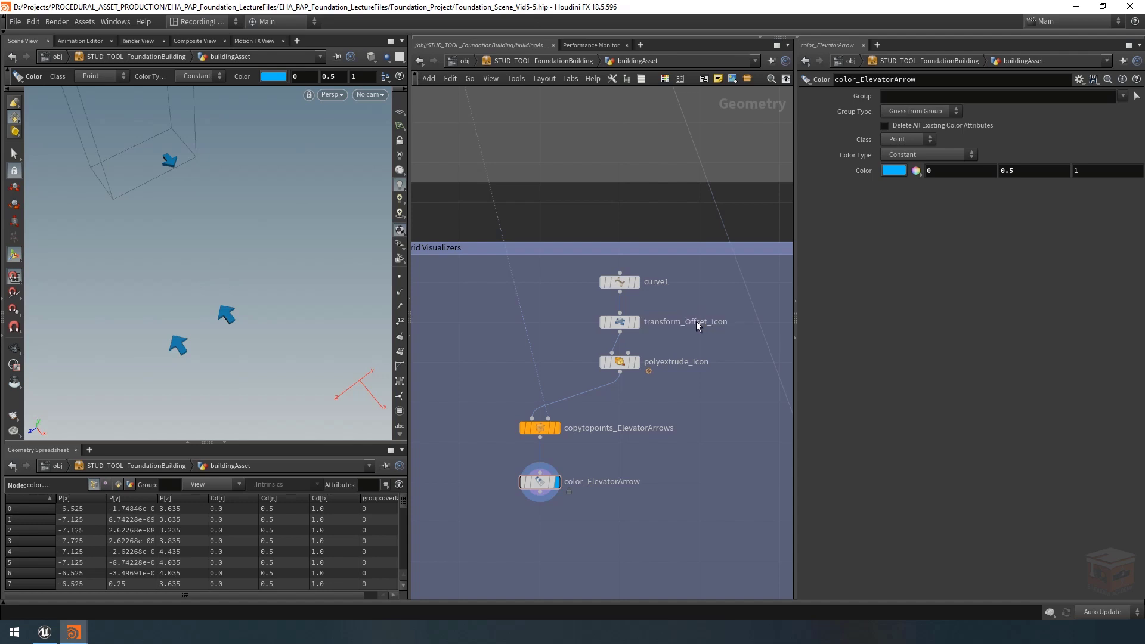
{"action": "double_click", "coordinate": [669, 291]}
{"action": "type", "text": "arrow"}
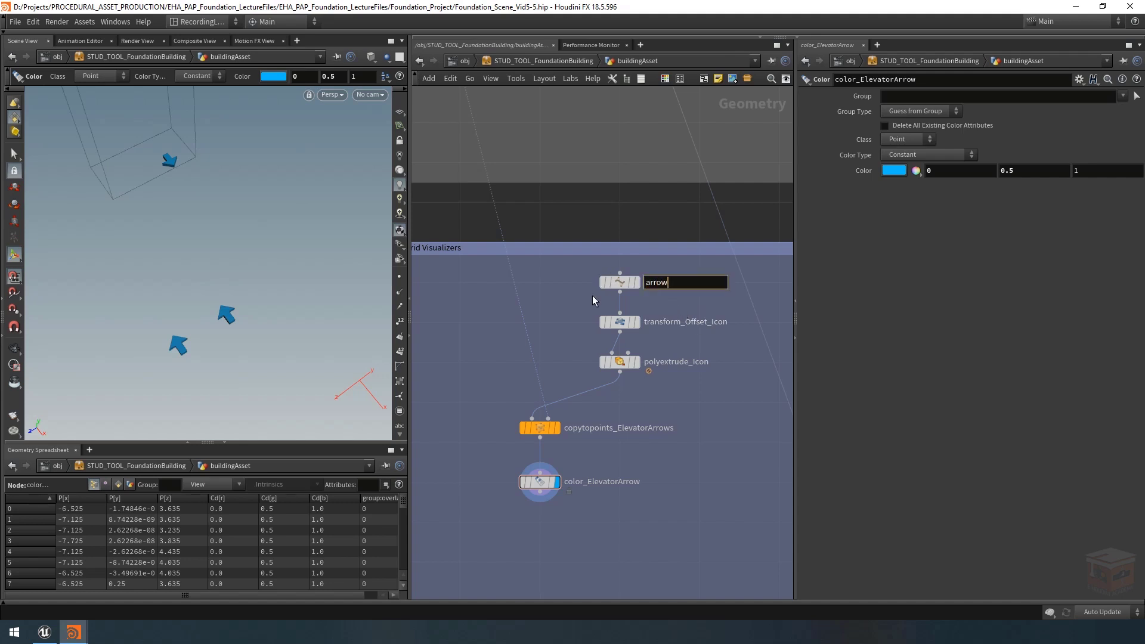
{"action": "key", "text": "Return"}
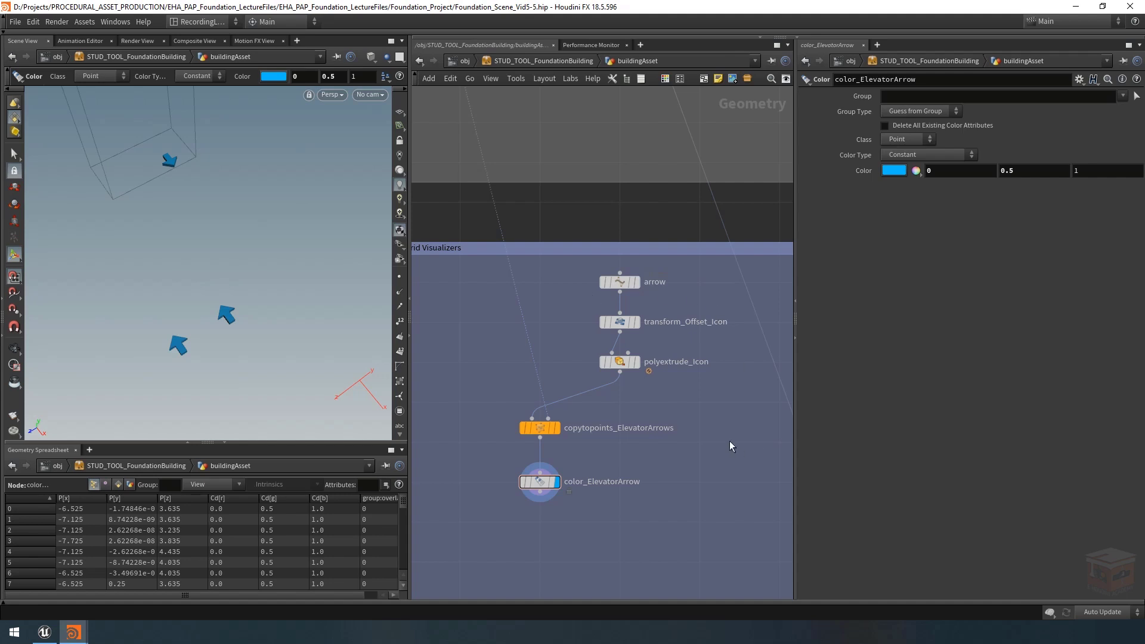
Shift the staircase branch's overlap fuse node slightly to the right in the network above Grid Visualizers
{"action": "scroll", "coordinate": [727, 437], "scroll_direction": "down", "scroll_amount": 3}
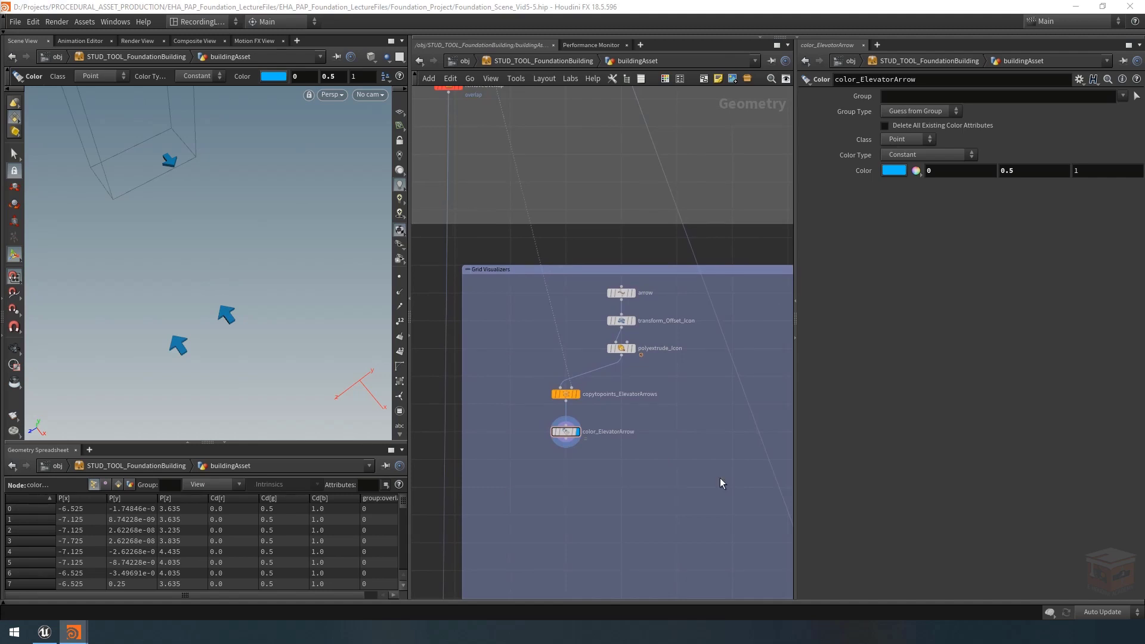
{"action": "scroll", "coordinate": [644, 468], "scroll_direction": "down", "scroll_amount": 4}
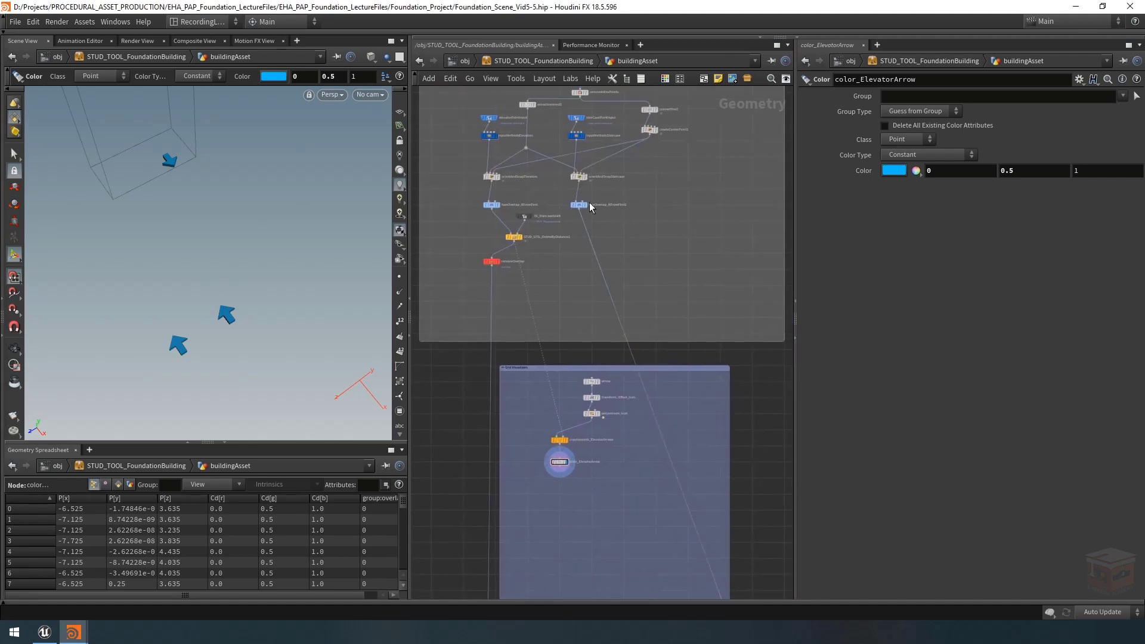
{"action": "left_click_drag", "start_coordinate": [580, 206], "coordinate": [593, 206]}
Switch to Unreal Engine to examine the finished example's grid icons on the building, and return to Houdini
{"action": "left_click", "coordinate": [45, 632]}
{"action": "mouse_move", "coordinate": [467, 258]}
{"action": "right_mouse_down"}
{"action": "mouse_move", "coordinate": [537, 258]}
{"action": "mouse_move", "coordinate": [489, 244]}
{"action": "mouse_move", "coordinate": [467, 257]}
{"action": "right_mouse_up"}
{"action": "key", "text": "w"}
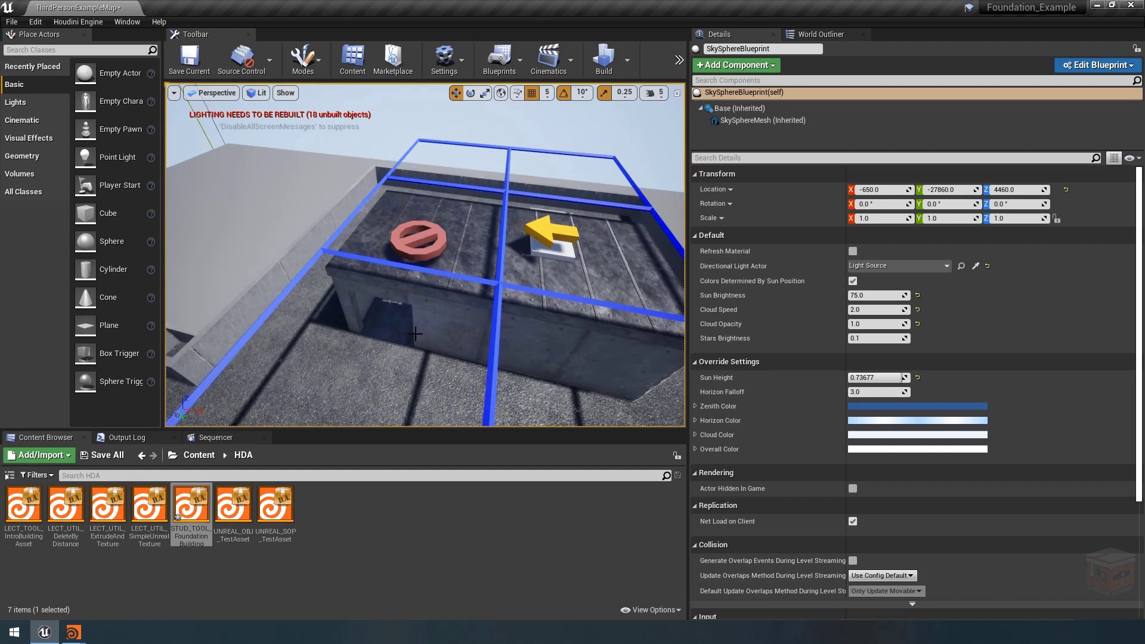
{"action": "mouse_move", "coordinate": [74, 633]}
{"action": "left_click", "coordinate": [133, 585]}
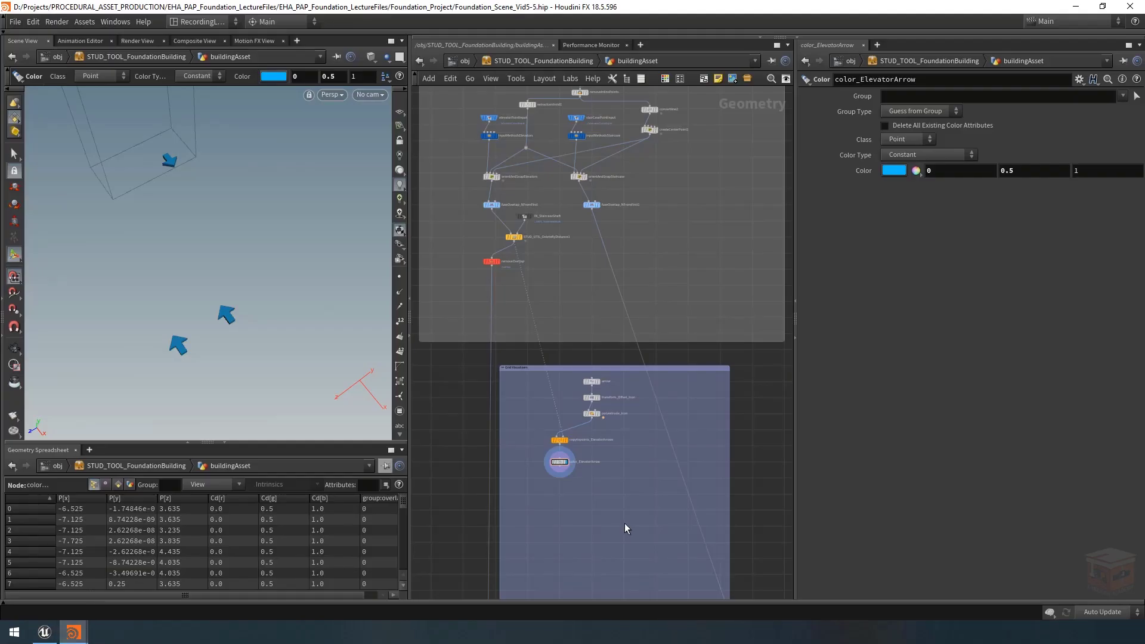
Duplicate the copytopoints_ElevatorArrows and color_ElevatorArrow nodes beside the originals, feed the copy from polyextrude_Icon, and display the duplicated color node
{"action": "scroll", "coordinate": [603, 486], "scroll_direction": "up", "scroll_amount": 3}
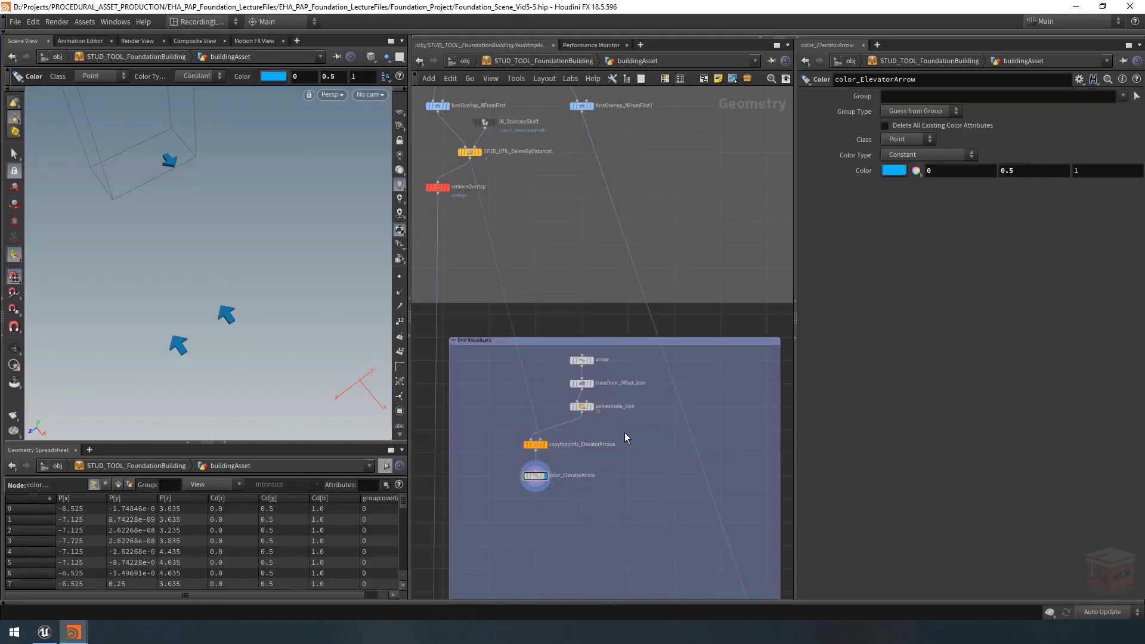
{"action": "left_click_drag", "start_coordinate": [622, 431], "coordinate": [479, 492]}
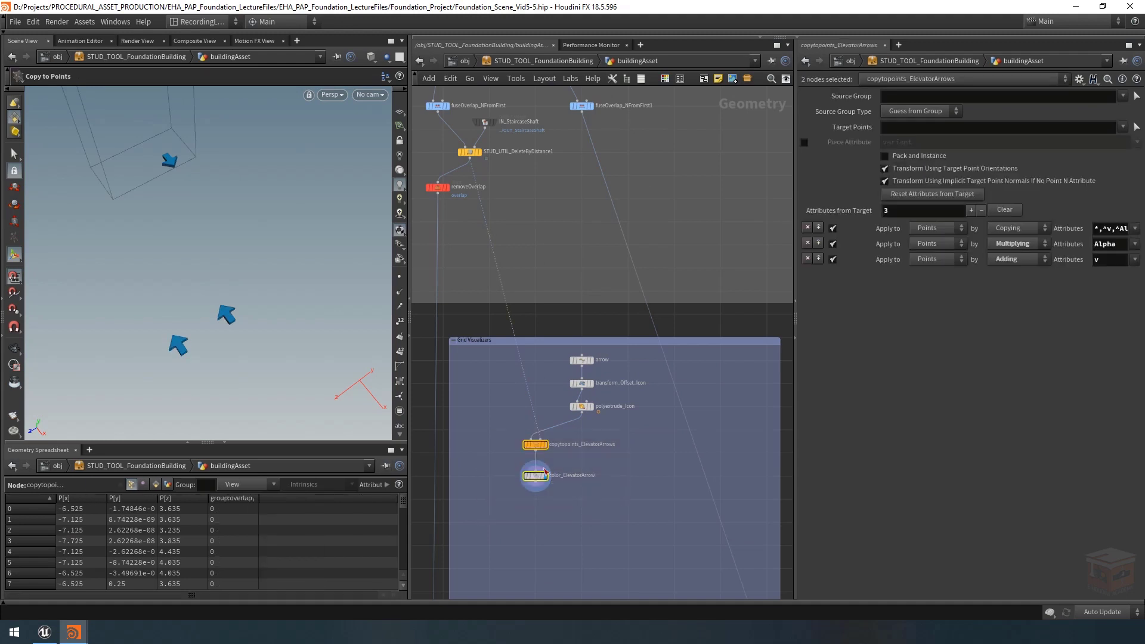
{"action": "key", "text": "ctrl+c"}
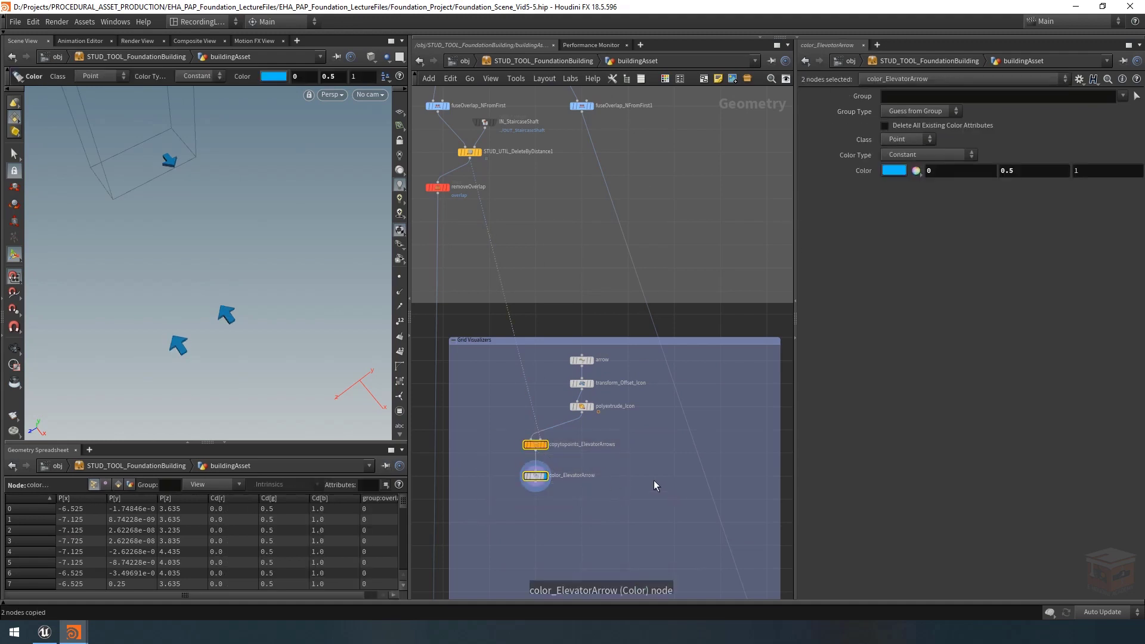
{"action": "key", "text": "ctrl+v"}
{"action": "left_click_drag", "start_coordinate": [655, 467], "coordinate": [656, 446]}
{"action": "left_click", "coordinate": [659, 410]}
Connect the staircase branch's fuseOverlap_NFromFirst1 output to the target points input of the duplicated copy-to-points node
{"action": "middle_click_drag", "start_coordinate": [660, 410], "coordinate": [660, 444]}
{"action": "scroll", "coordinate": [531, 238], "scroll_direction": "down", "scroll_amount": 2}
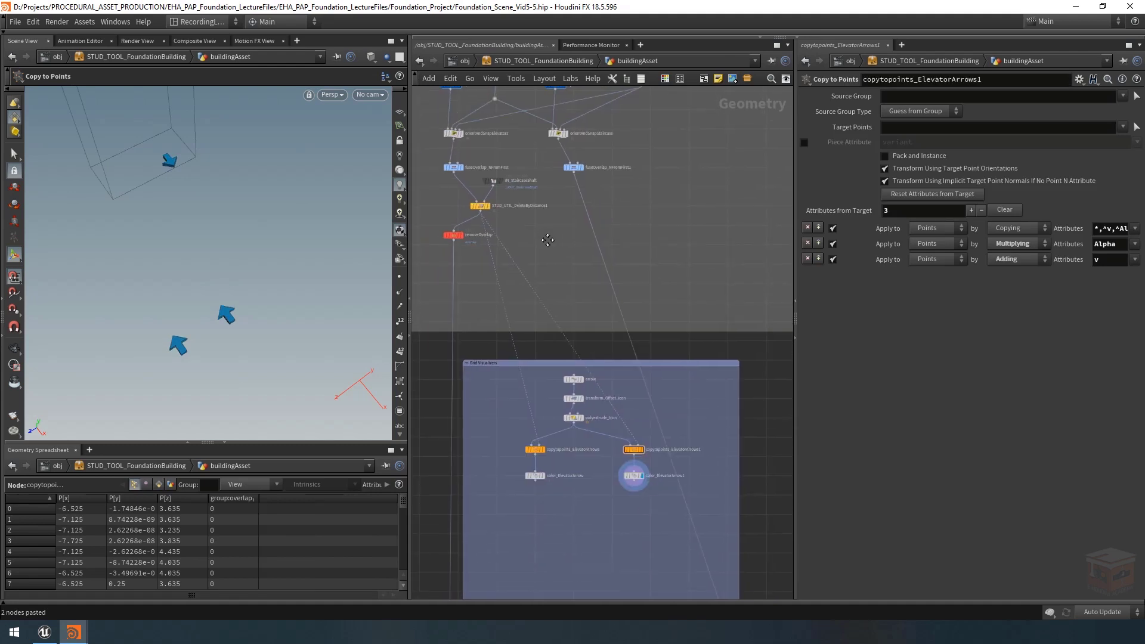
{"action": "left_click_drag", "start_coordinate": [634, 447], "coordinate": [574, 182]}
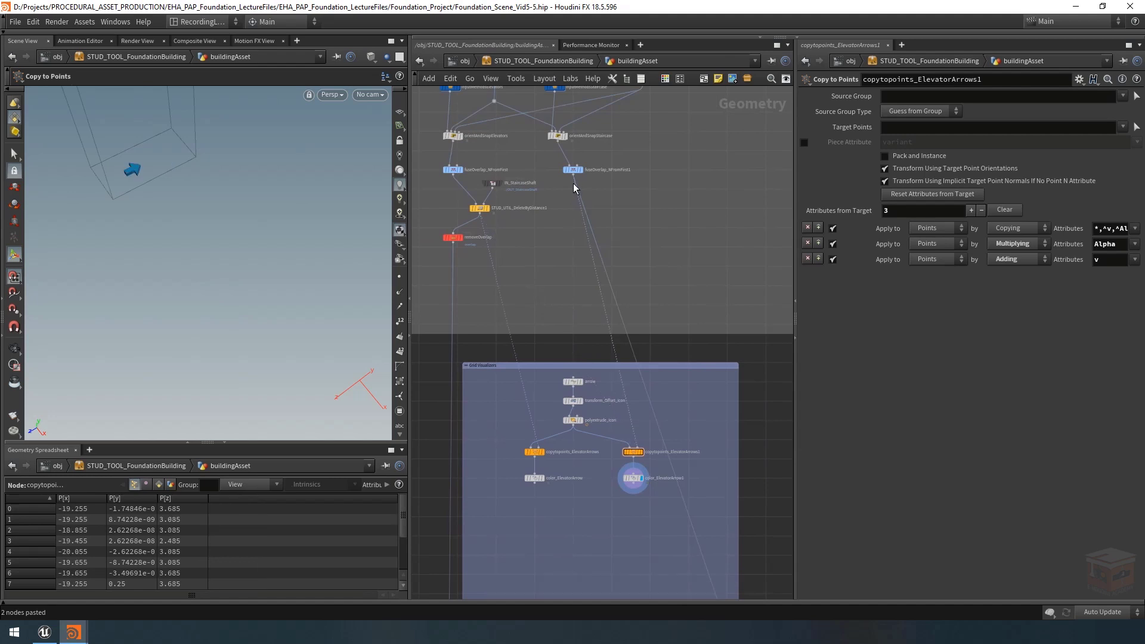
{"action": "scroll", "coordinate": [648, 486], "scroll_direction": "up", "scroll_amount": 4}
{"action": "middle_click_drag", "start_coordinate": [702, 453], "coordinate": [708, 450]}
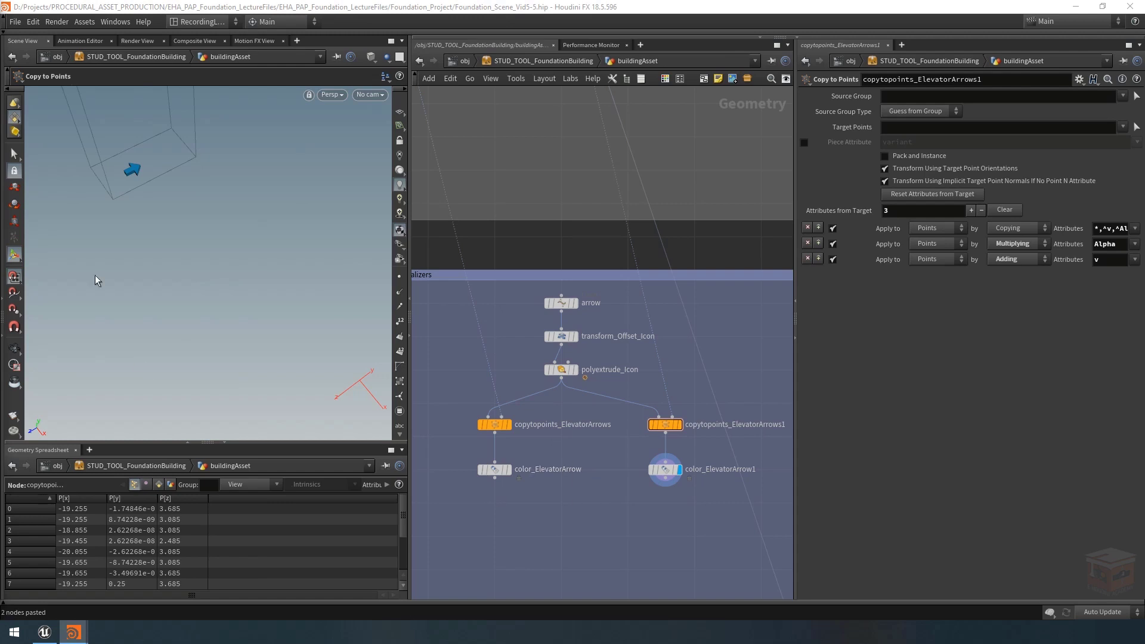
{"action": "middle_click_drag", "start_coordinate": [201, 207], "coordinate": [206, 245], "text": "alt"}
{"action": "right_click_drag", "start_coordinate": [206, 245], "coordinate": [189, 274], "text": "alt"}
{"action": "mouse_move", "coordinate": [211, 294]}
{"action": "left_mouse_down", "text": "alt"}
{"action": "mouse_move", "coordinate": [215, 276]}
{"action": "mouse_move", "coordinate": [232, 291]}
{"action": "left_mouse_up", "text": "alt"}
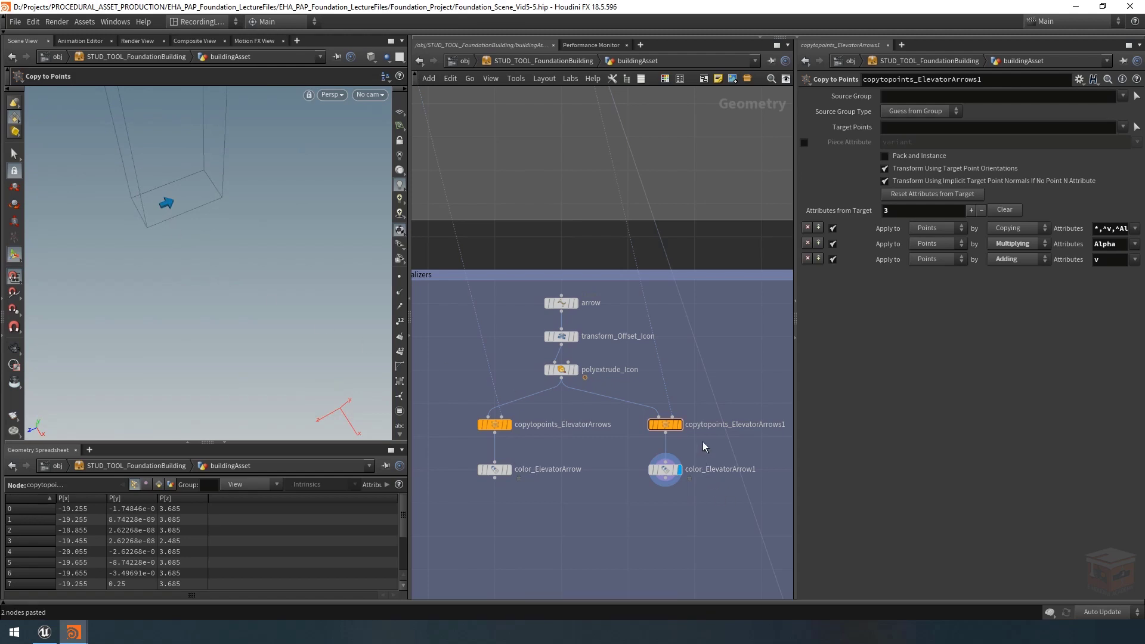
Set the duplicated color node's color to orange (1, 0.5, 0)
{"action": "left_click_drag", "start_coordinate": [707, 446], "coordinate": [604, 509]}
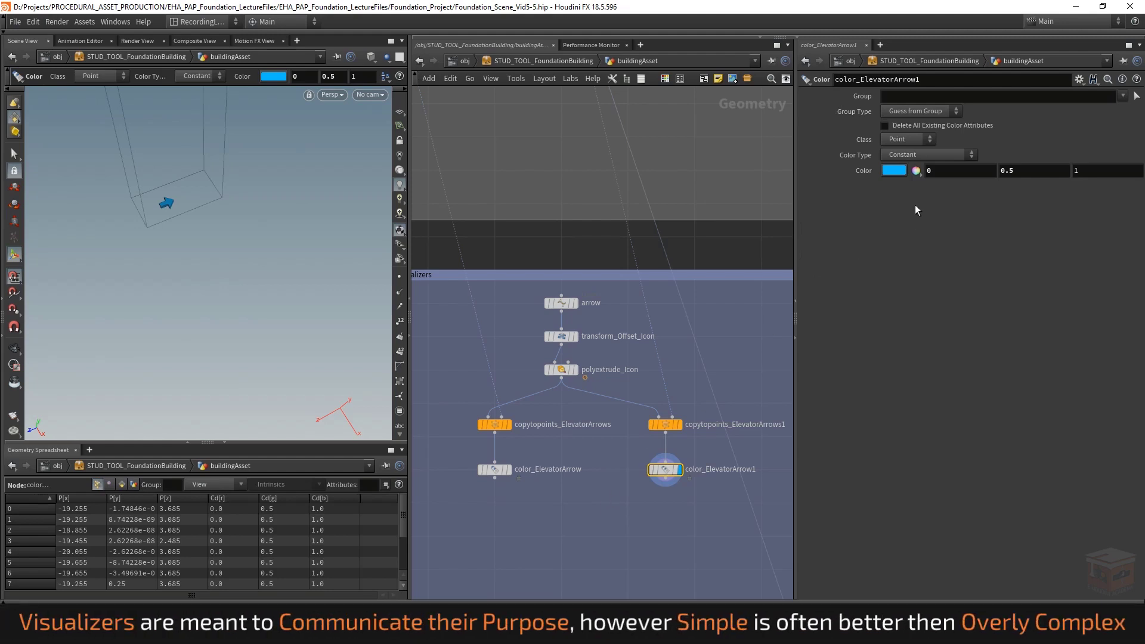
{"action": "left_click", "coordinate": [895, 171]}
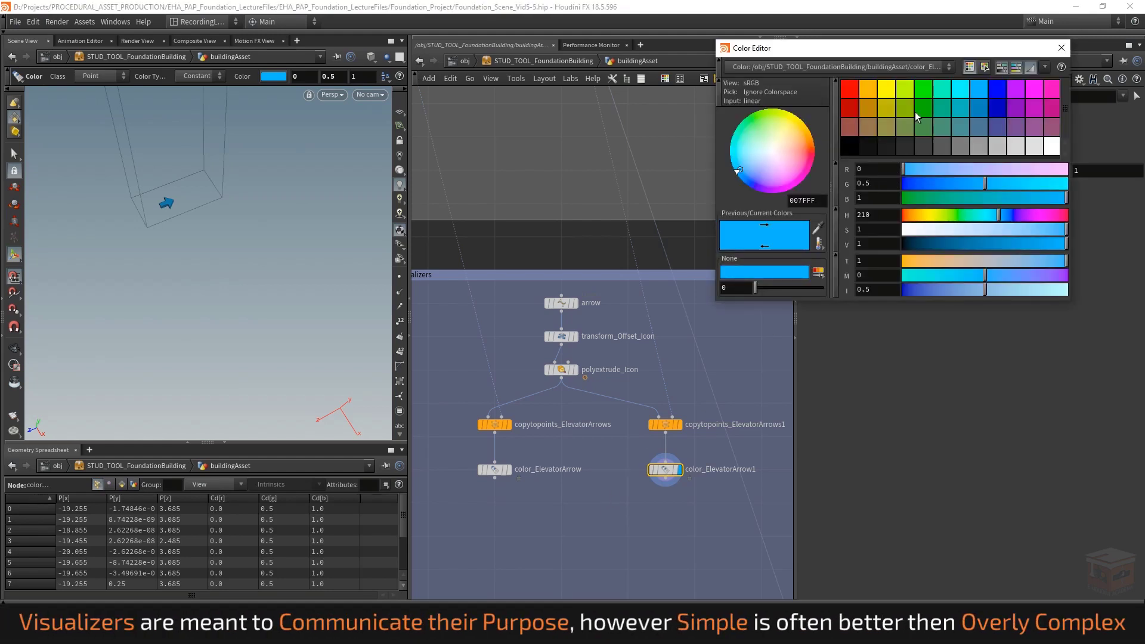
{"action": "left_click", "coordinate": [869, 90]}
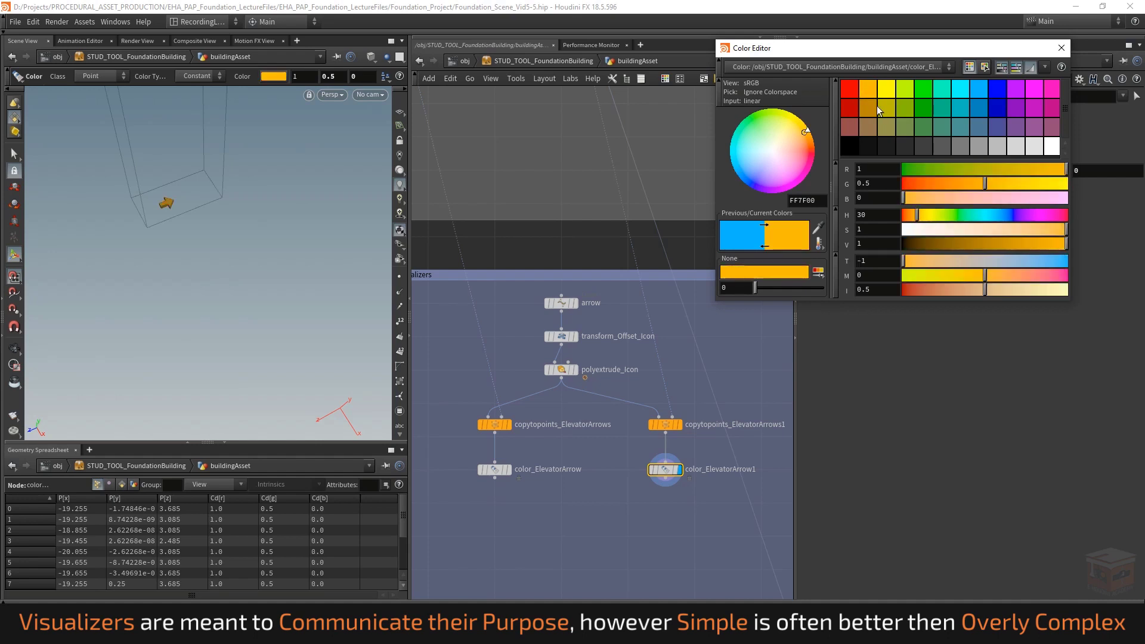
{"action": "left_click", "coordinate": [1061, 47]}
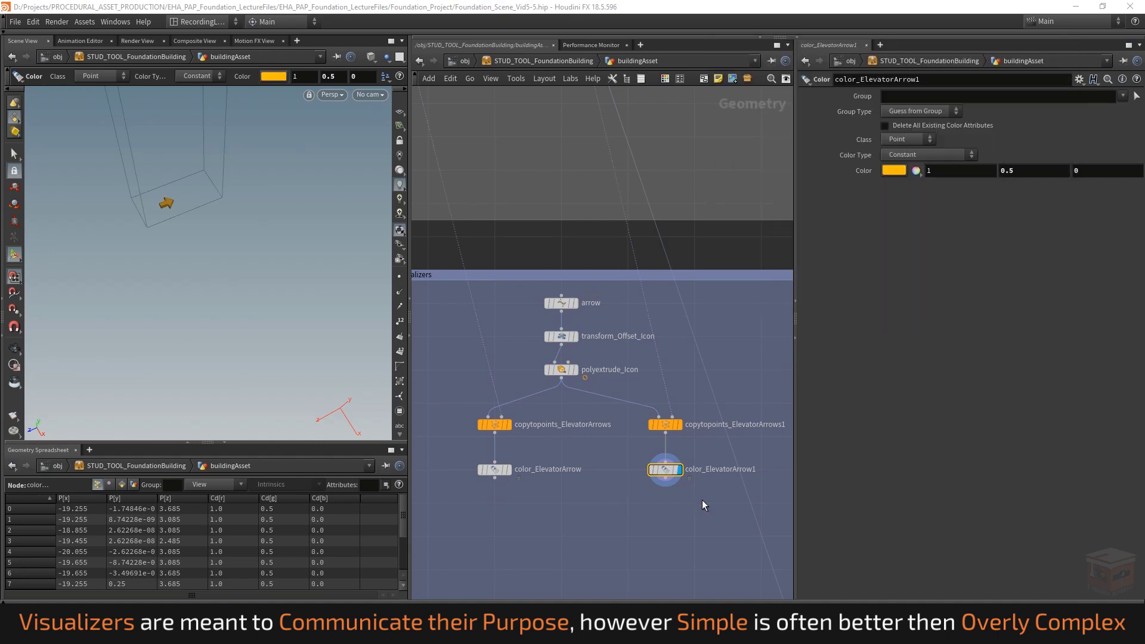
Rename the duplicated copy-to-points node as copytopoints_StaircaseArrows
{"action": "scroll", "coordinate": [616, 524], "scroll_direction": "down", "scroll_amount": 1}
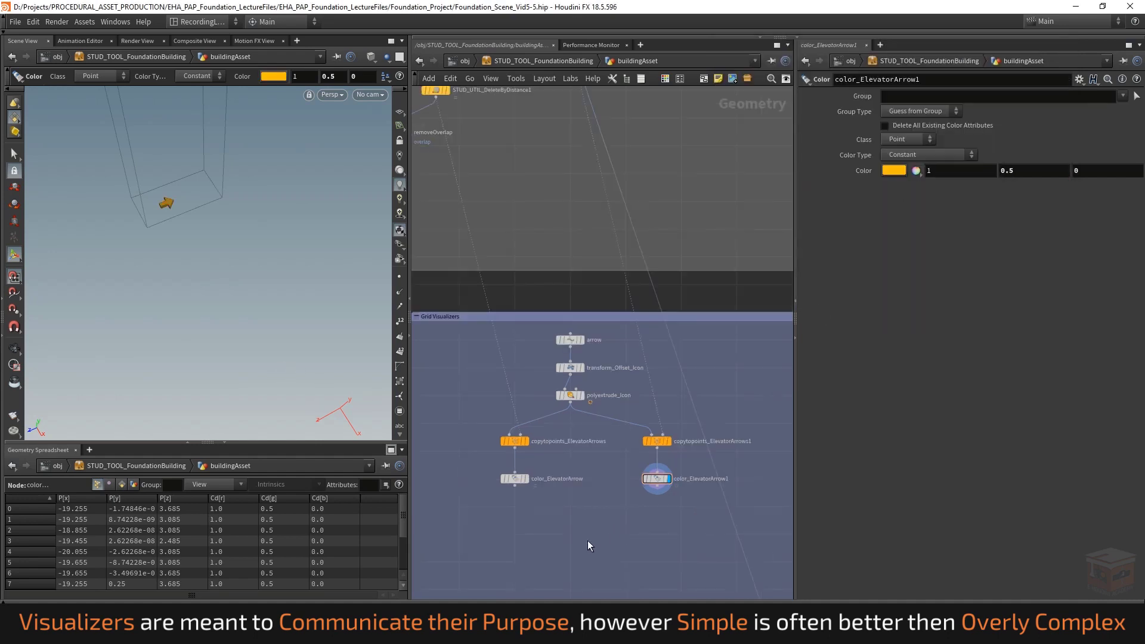
{"action": "middle_click_drag", "start_coordinate": [588, 542], "coordinate": [590, 503]}
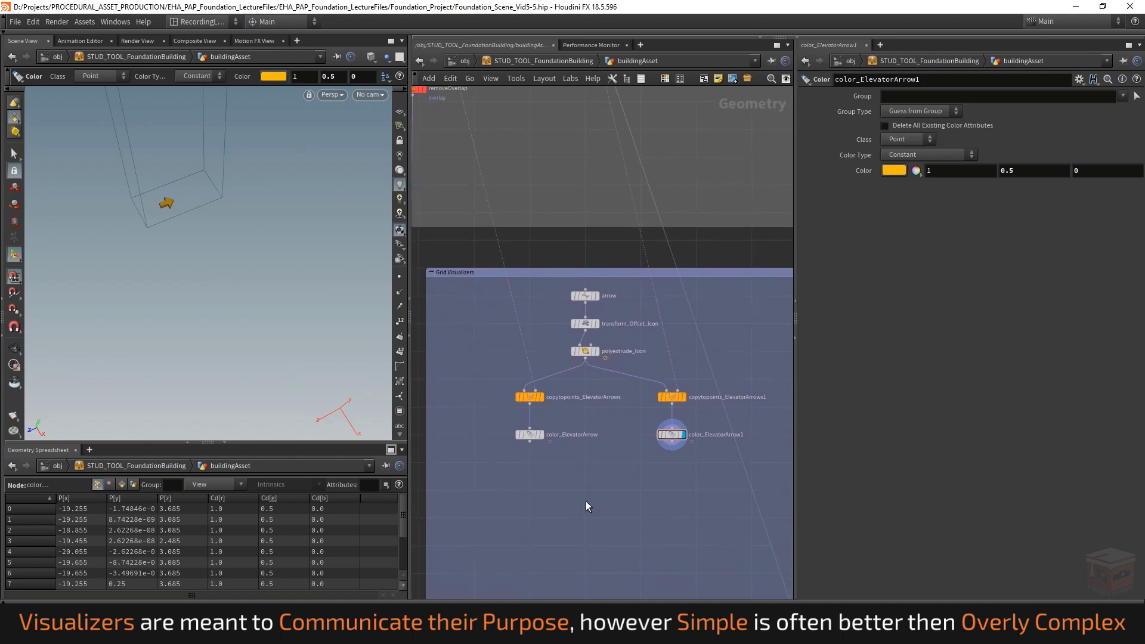
{"action": "scroll", "coordinate": [734, 445], "scroll_direction": "up", "scroll_amount": 2}
{"action": "middle_click_drag", "start_coordinate": [740, 406], "coordinate": [700, 419]}
{"action": "left_click", "coordinate": [681, 387]}
{"action": "left_click_drag", "start_coordinate": [681, 387], "coordinate": [712, 388]}
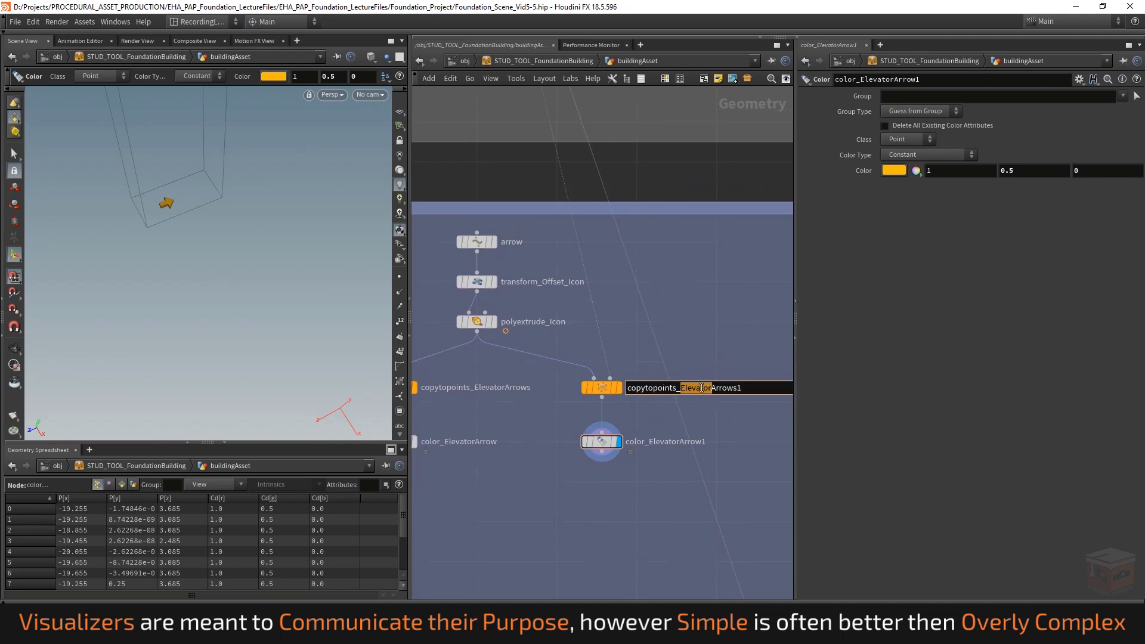
{"action": "type", "text": "Staircase"}
{"action": "key", "text": "End"}
{"action": "key", "text": "BackSpace"}
{"action": "key", "text": "Return"}
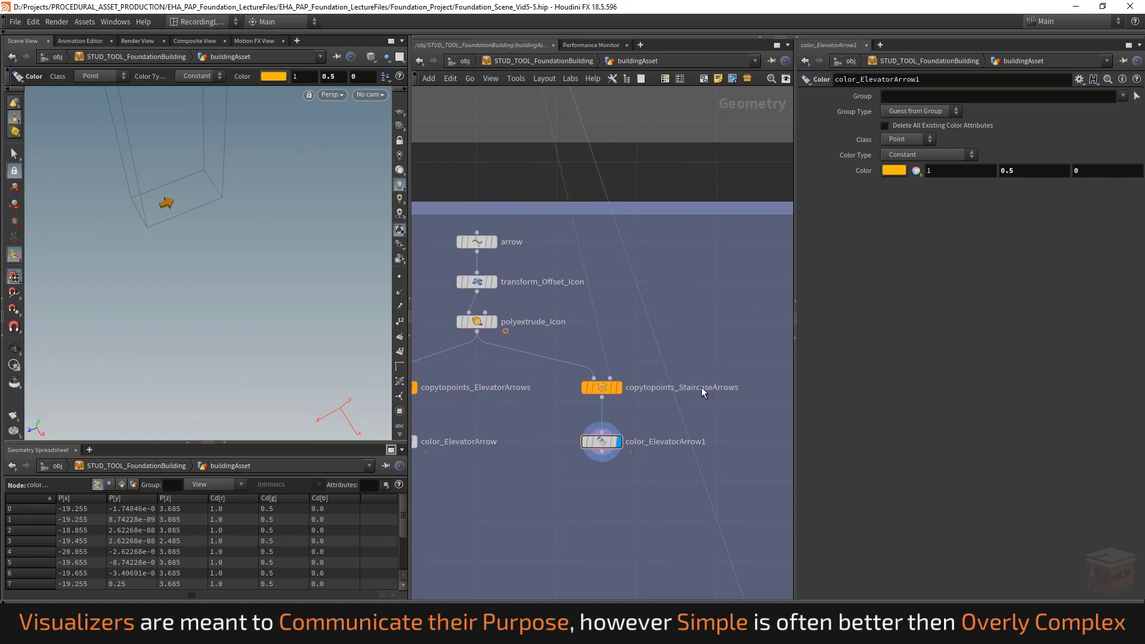
Rename the orange color node as color_StaircaseArrow
{"action": "double_click", "coordinate": [682, 450]}
{"action": "left_click_drag", "start_coordinate": [682, 450], "coordinate": [648, 448]}
{"action": "type", "text": "S"}
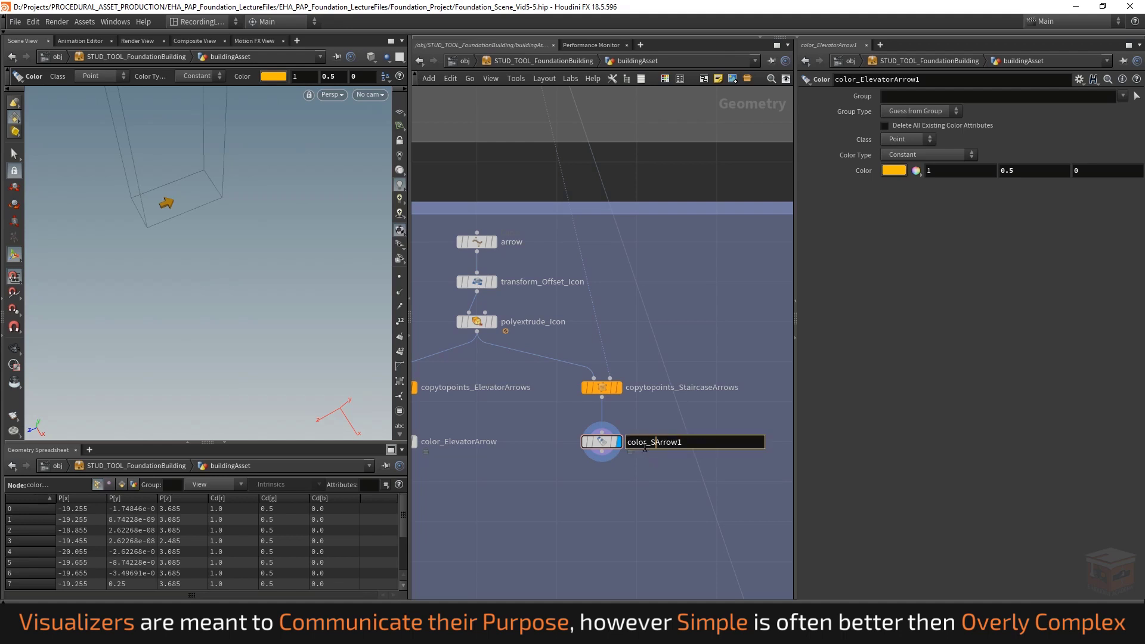
{"action": "type", "text": "taircase"}
{"action": "key", "text": "End"}
{"action": "key", "text": "BackSpace"}
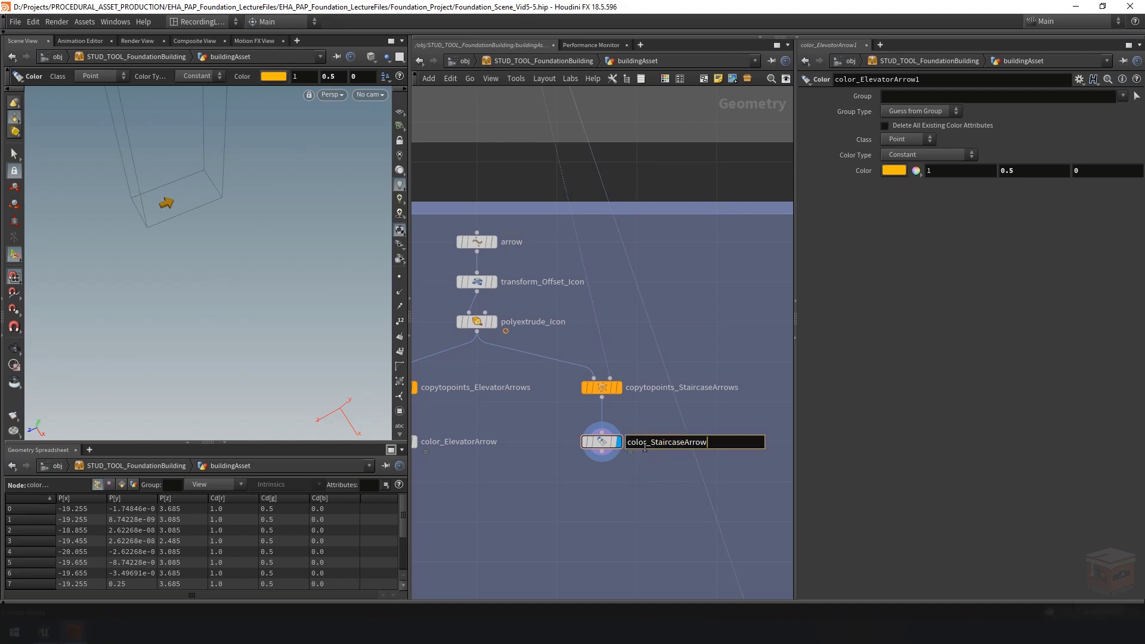
{"action": "key", "text": "Return"}
Add a Merge node below the two arrow branches, connect color_ElevatorArrow and color_StaircaseArrow to it, and display it
{"action": "middle_click_drag", "start_coordinate": [614, 510], "coordinate": [639, 502]}
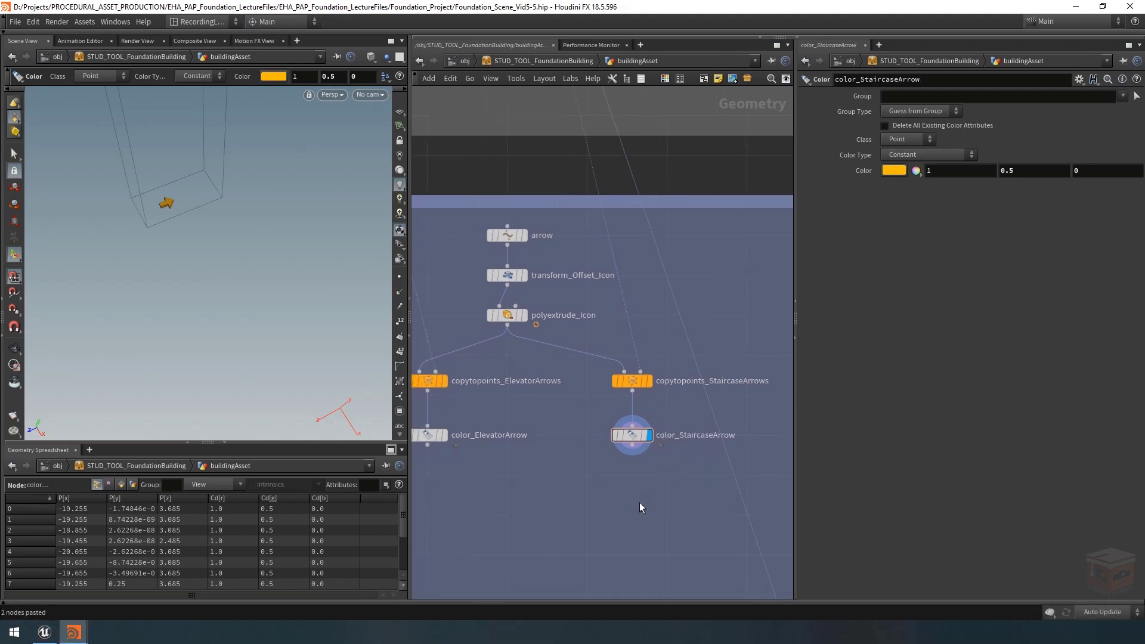
{"action": "scroll", "coordinate": [640, 502], "scroll_direction": "down", "scroll_amount": 2}
{"action": "middle_click_drag", "start_coordinate": [497, 392], "coordinate": [537, 344]}
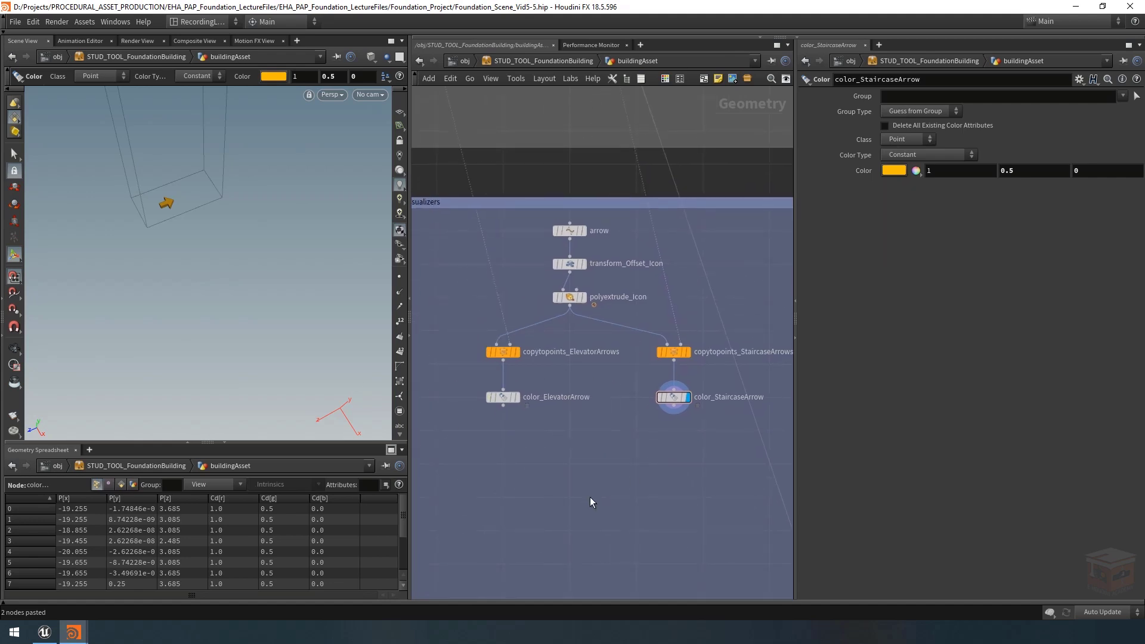
{"action": "key", "text": "Tab"}
{"action": "key", "text": "Return"}
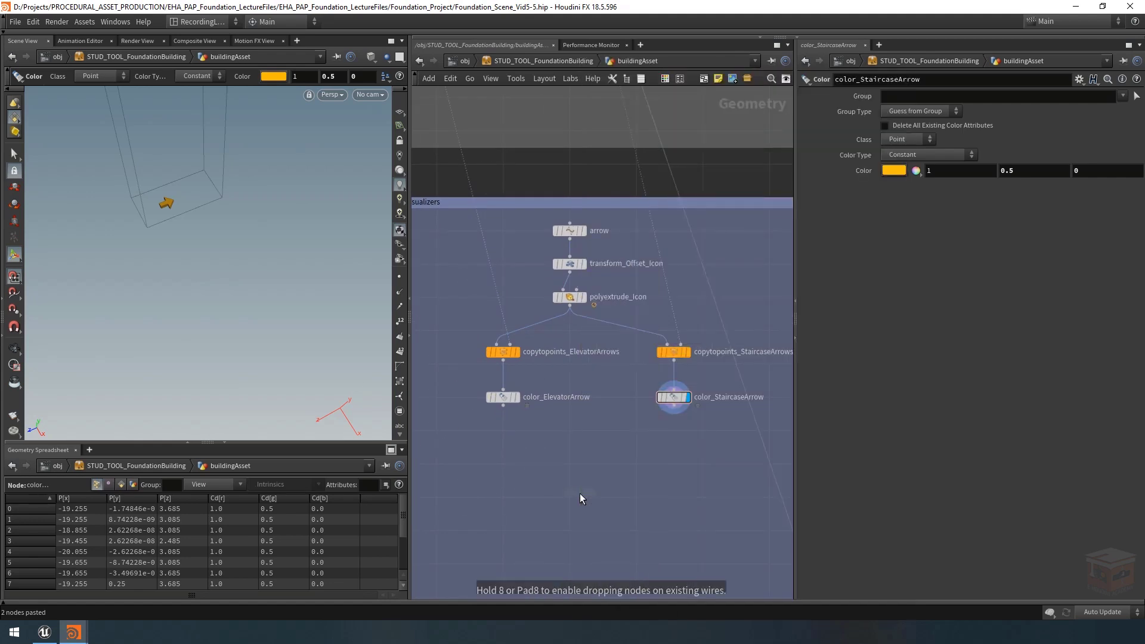
{"action": "left_click", "coordinate": [590, 455]}
{"action": "left_click_drag", "start_coordinate": [503, 407], "coordinate": [586, 456]}
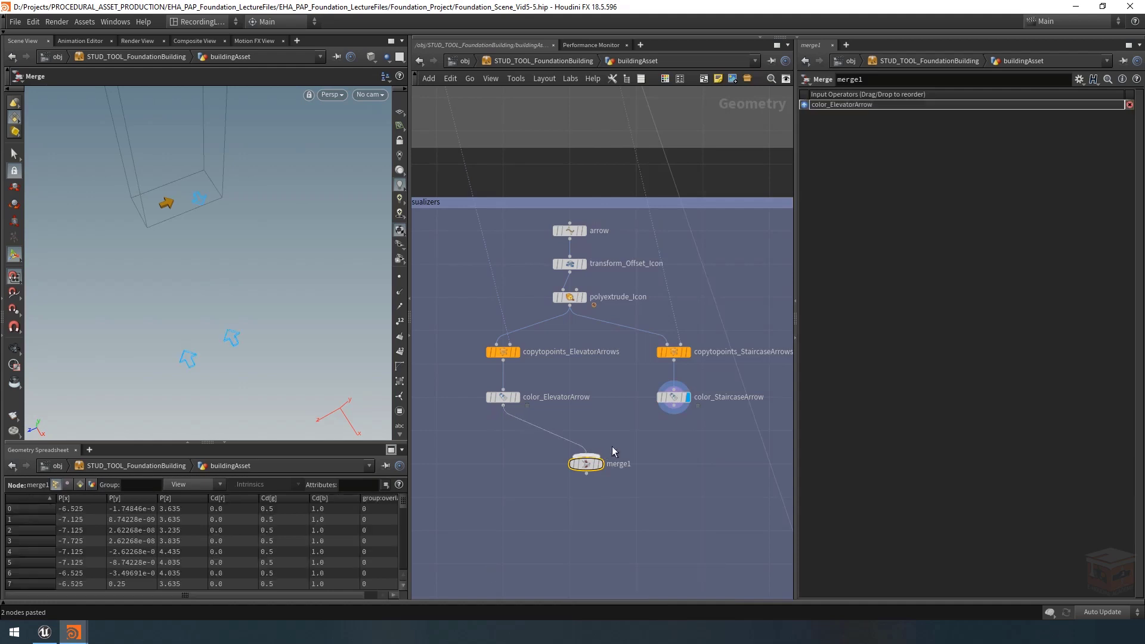
{"action": "left_click_drag", "start_coordinate": [674, 408], "coordinate": [583, 463]}
{"action": "left_click", "coordinate": [601, 464]}
Rename the merge node as merge_GridVisualizers
{"action": "double_click", "coordinate": [626, 458]}
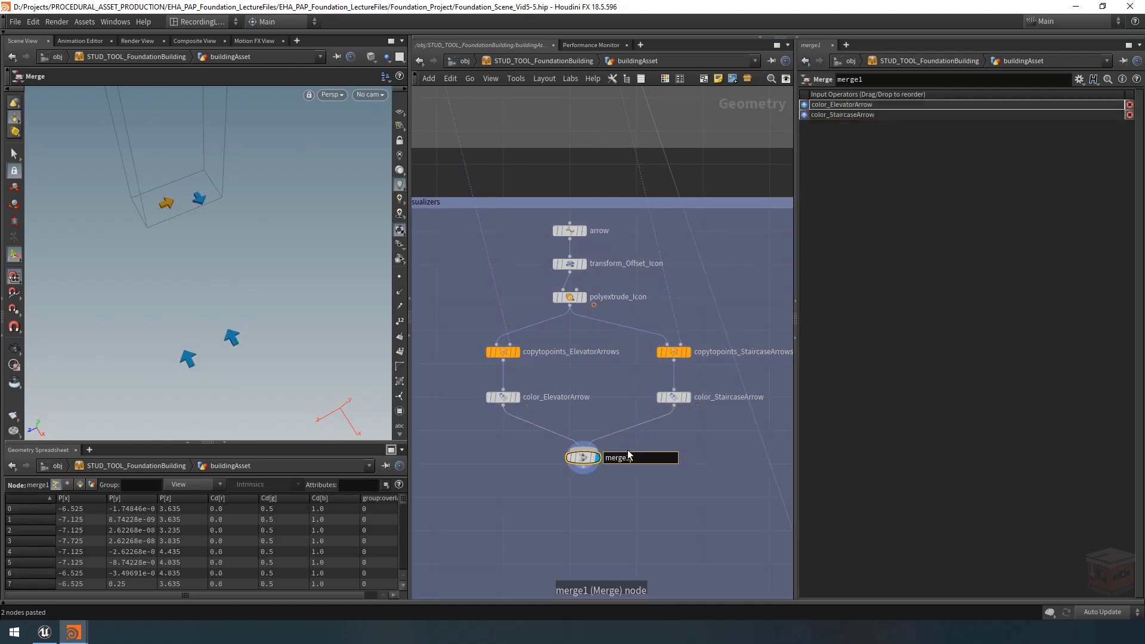
{"action": "type", "text": "_GridVisualizers"}
{"action": "key", "text": "Return"}
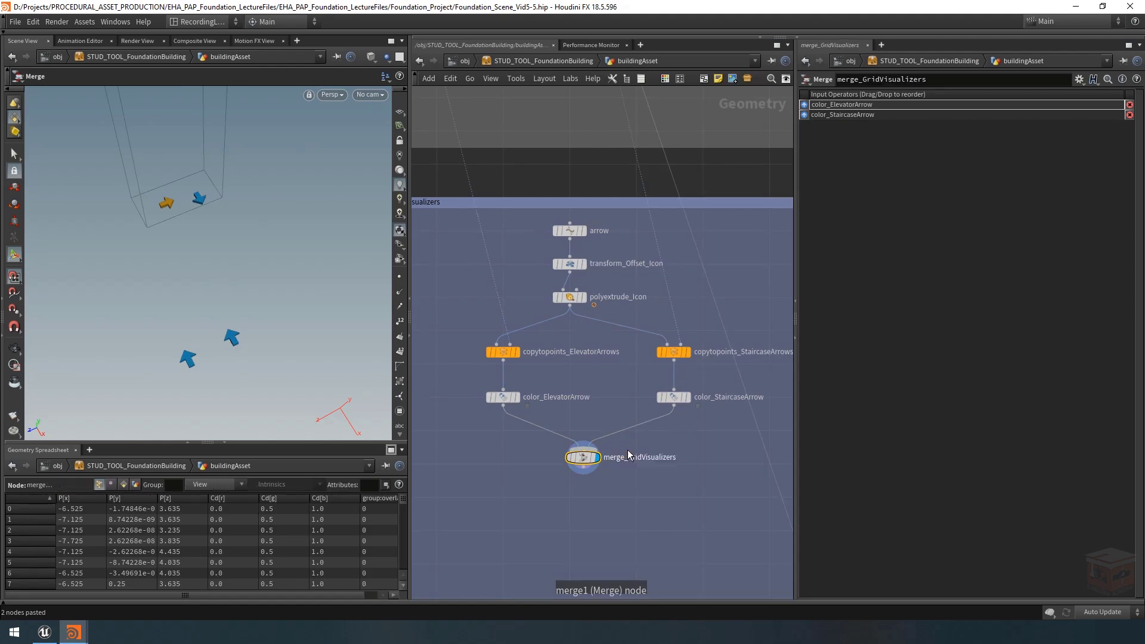
Move convertline2 farther right of createCenterPoint1 in the network and display its grid lines in the viewport
{"action": "scroll", "coordinate": [622, 463], "scroll_direction": "down", "scroll_amount": 3}
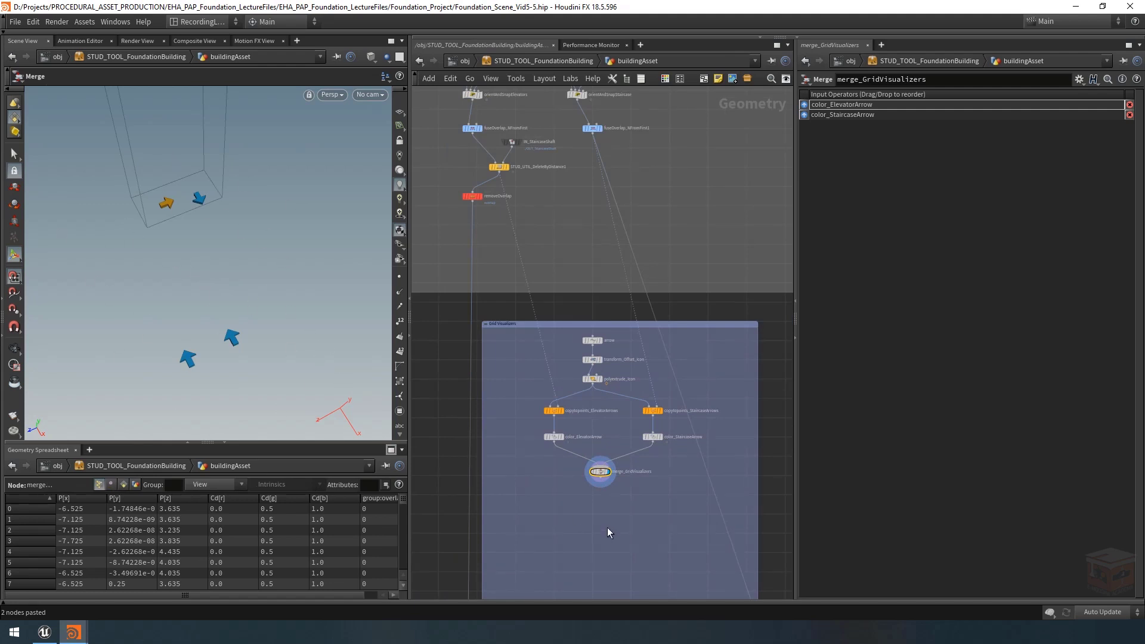
{"action": "scroll", "coordinate": [628, 511], "scroll_direction": "down", "scroll_amount": 2}
{"action": "middle_click_drag", "start_coordinate": [694, 284], "coordinate": [641, 319]}
{"action": "middle_click_drag", "start_coordinate": [654, 234], "coordinate": [655, 278]}
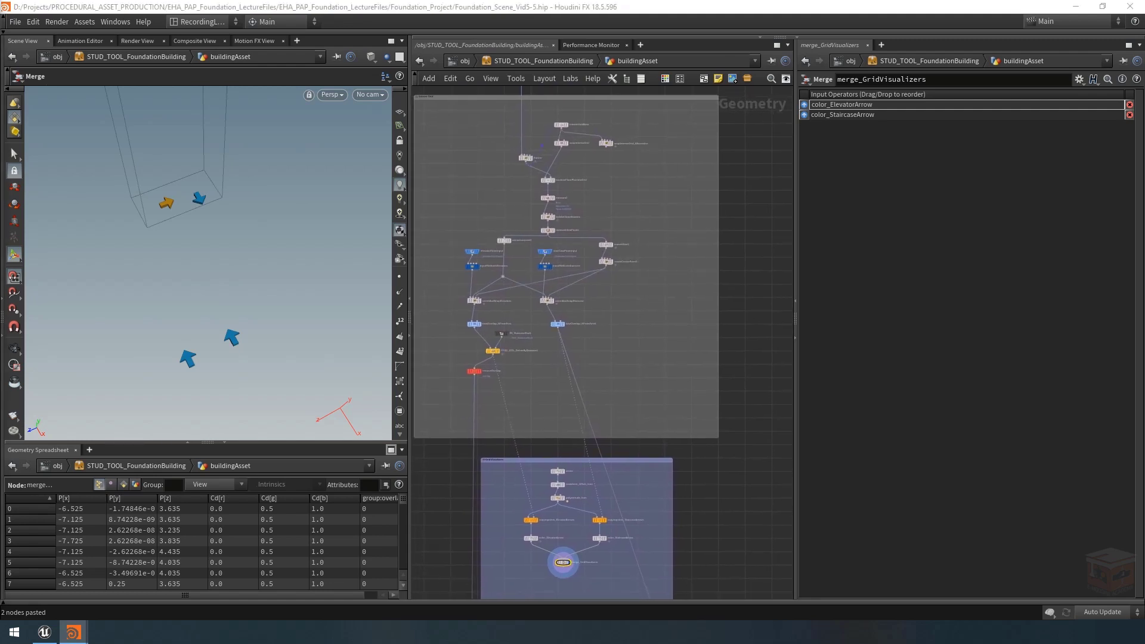
{"action": "scroll", "coordinate": [621, 236], "scroll_direction": "up", "scroll_amount": 5}
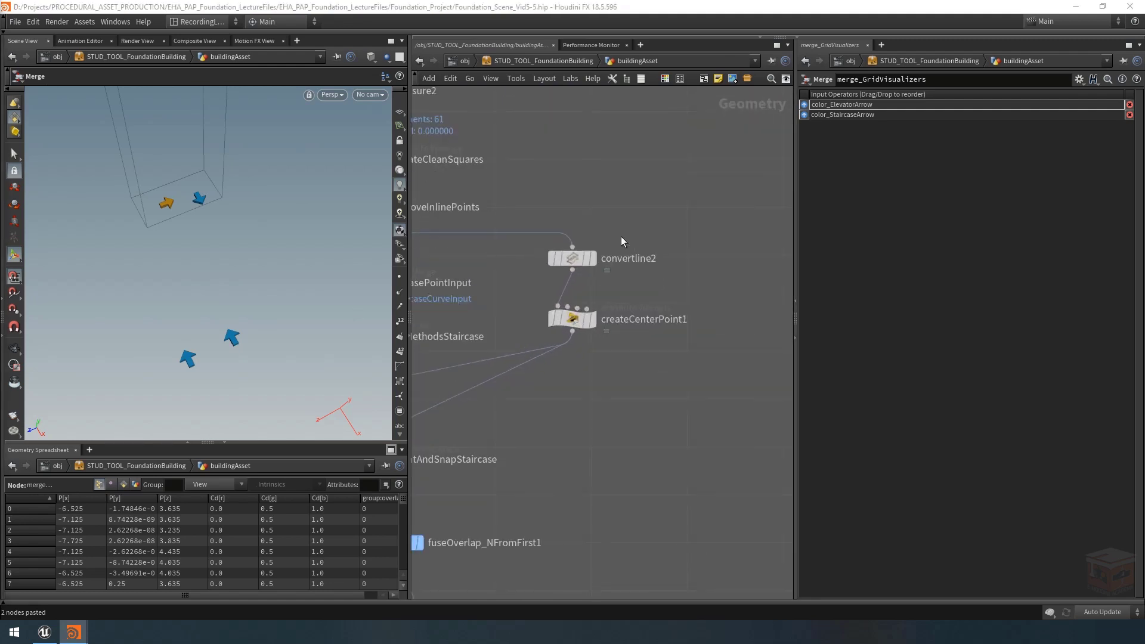
{"action": "left_click_drag", "start_coordinate": [575, 263], "coordinate": [690, 263]}
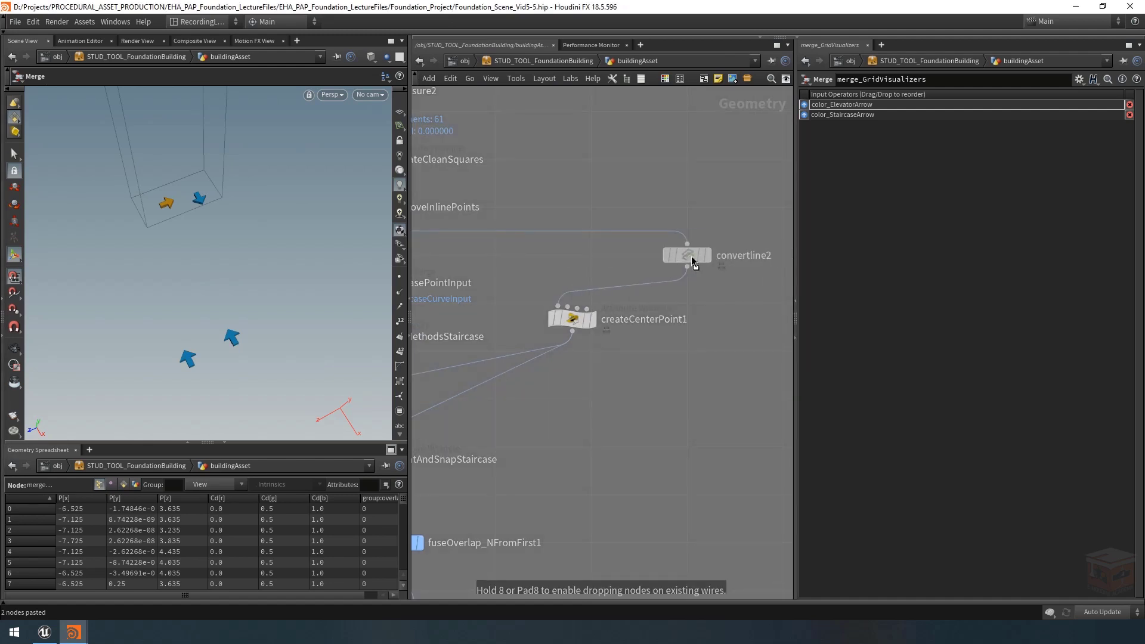
{"action": "left_click", "coordinate": [707, 257]}
{"action": "left_click", "coordinate": [699, 256]}
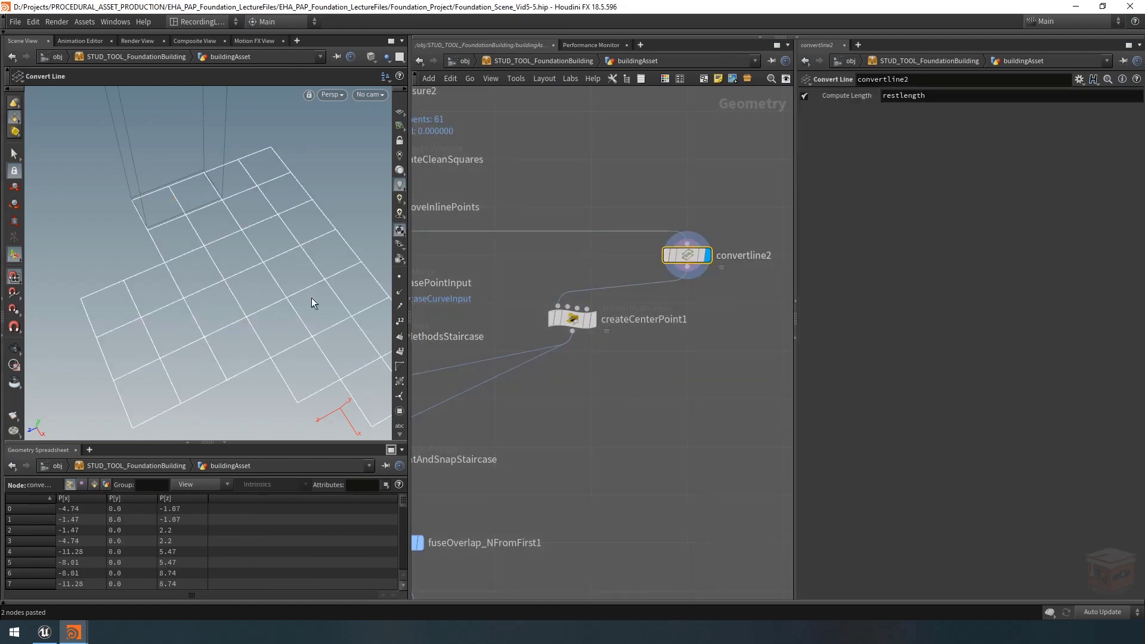
{"action": "left_click", "coordinate": [20, 347]}
{"action": "left_click_drag", "start_coordinate": [287, 298], "coordinate": [373, 325]}
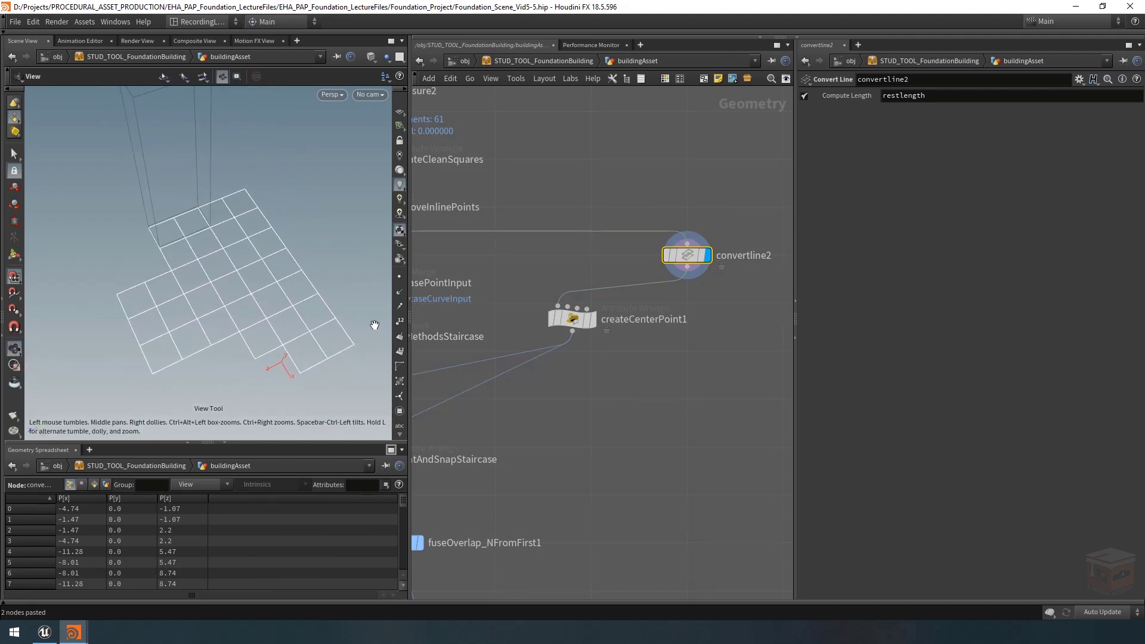
Add a PolyWire node fed by convertline2 inside the Grid Visualizers box, display it, and inspect the wire grid up close
{"action": "left_click", "coordinate": [692, 271]}
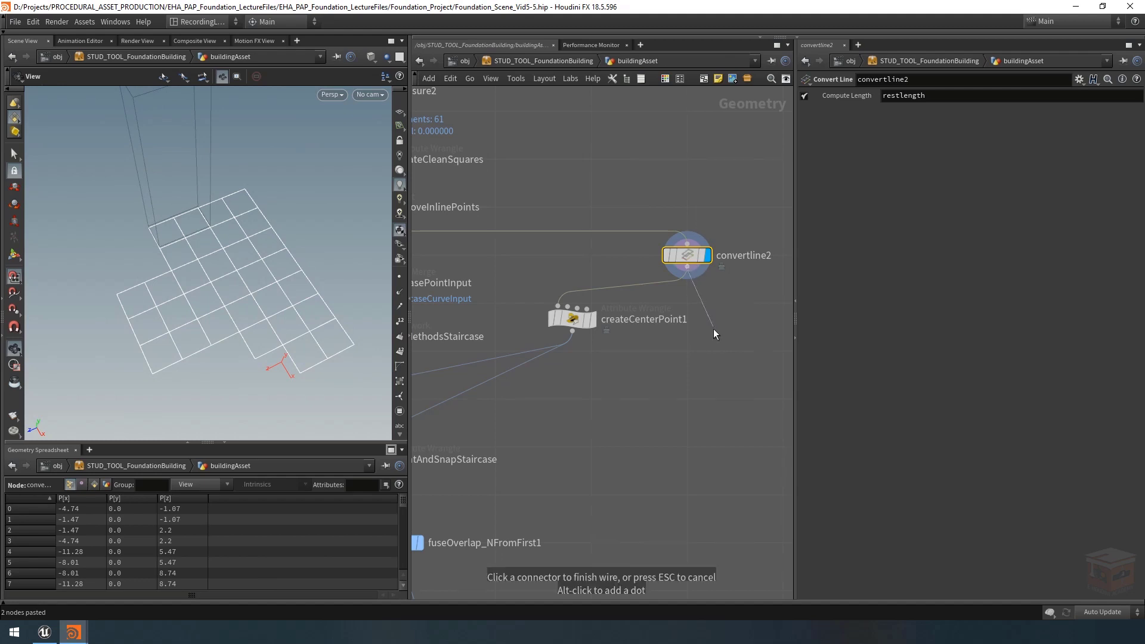
{"action": "scroll", "coordinate": [713, 328], "scroll_direction": "down", "scroll_amount": 5}
{"action": "middle_click_drag", "start_coordinate": [713, 507], "coordinate": [702, 343]}
{"action": "scroll", "coordinate": [711, 370], "scroll_direction": "up", "scroll_amount": 5}
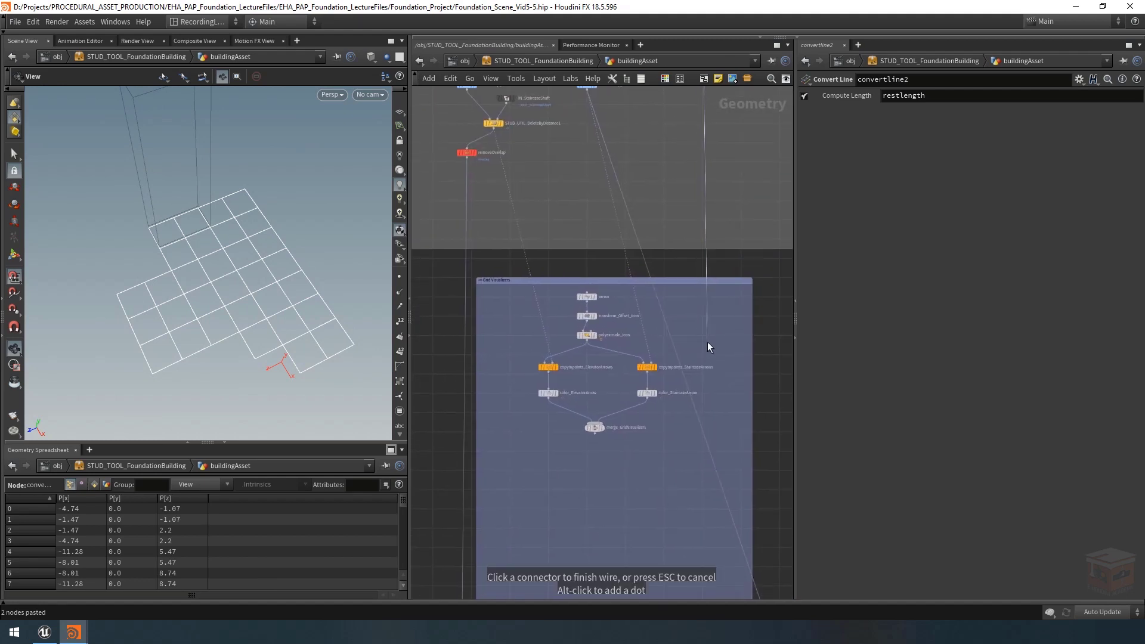
{"action": "key", "text": "Tab"}
{"action": "type", "text": "polywire"}
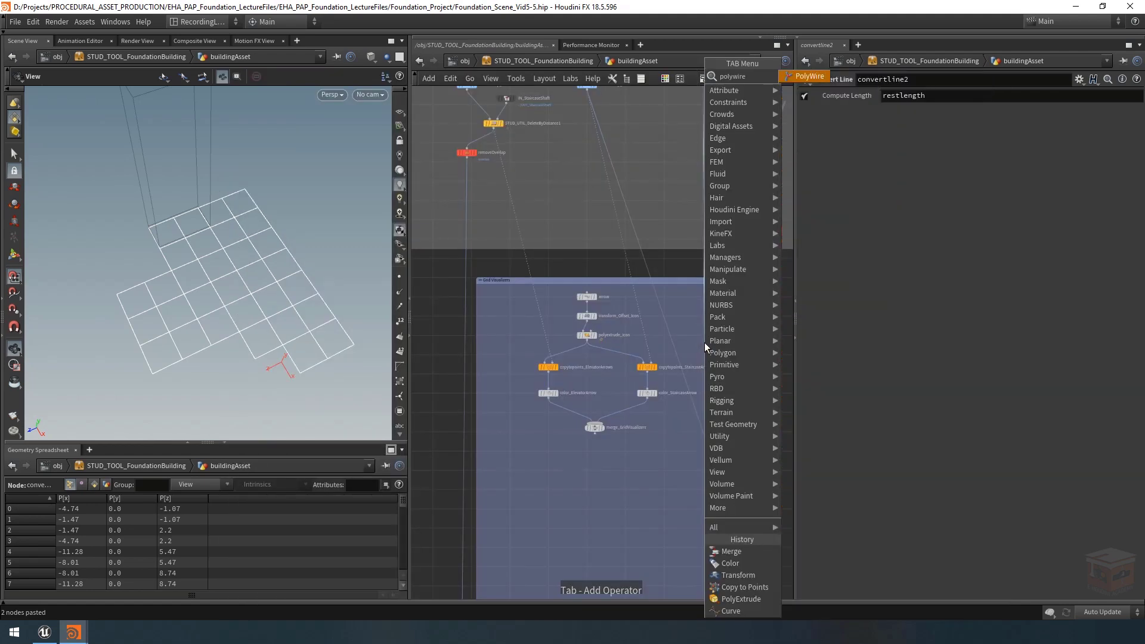
{"action": "key", "text": "Return"}
{"action": "scroll", "coordinate": [705, 347], "scroll_direction": "up", "scroll_amount": 3}
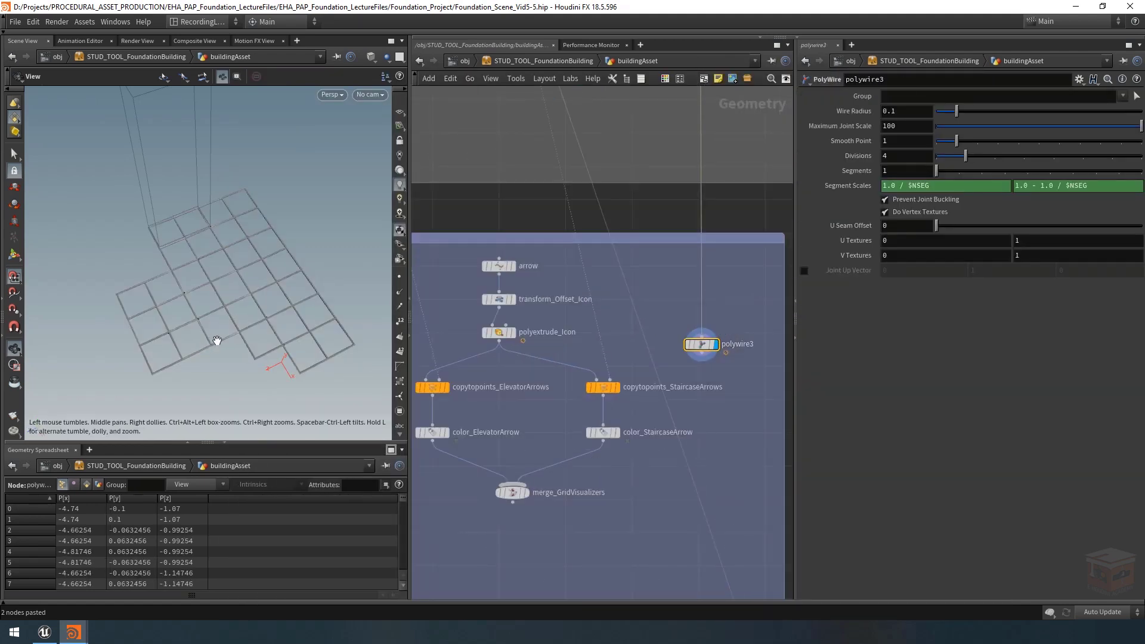
{"action": "scroll", "coordinate": [314, 328], "scroll_direction": "up", "scroll_amount": 5}
{"action": "scroll", "coordinate": [313, 281], "scroll_direction": "up", "scroll_amount": 5}
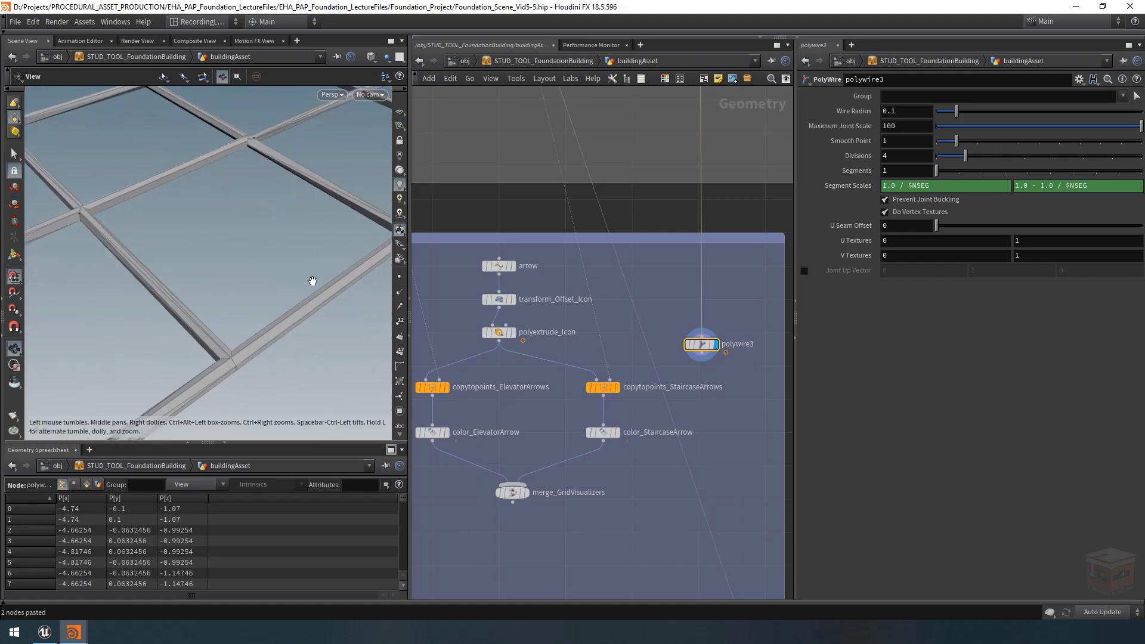
{"action": "middle_click_drag", "start_coordinate": [312, 281], "coordinate": [368, 207]}
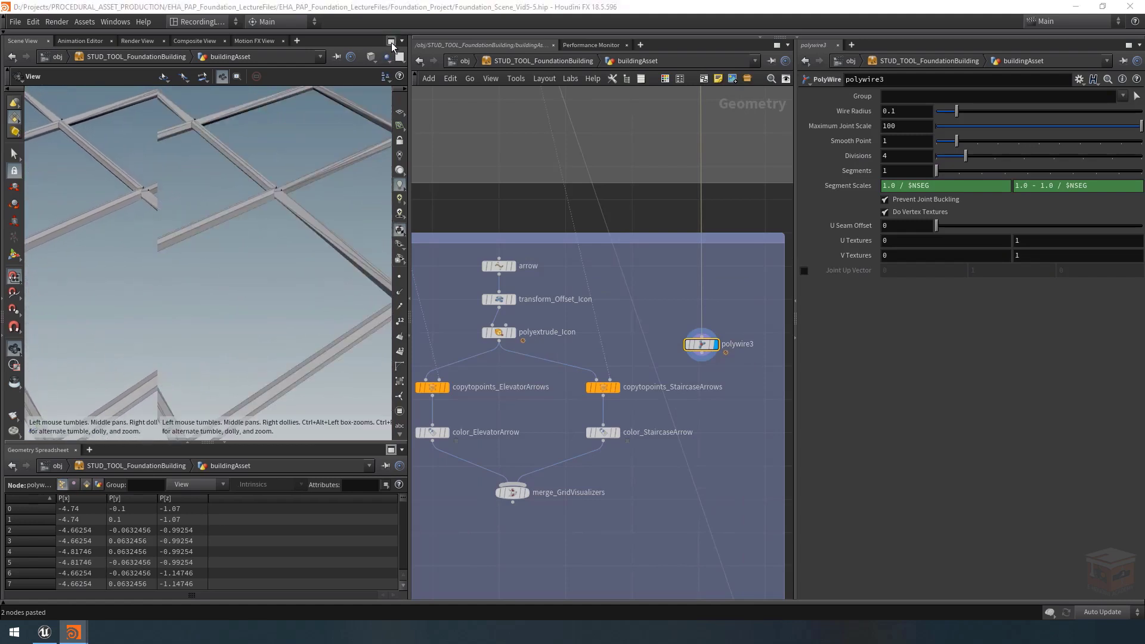
Examine the polywire3 mesh's grid intersections and overall layout in the maximized 3D view, and restore the split layout
{"action": "key", "text": "ctrl+b"}
{"action": "left_click_drag", "start_coordinate": [431, 163], "coordinate": [448, 259]}
{"action": "right_click_drag", "start_coordinate": [544, 280], "coordinate": [488, 295]}
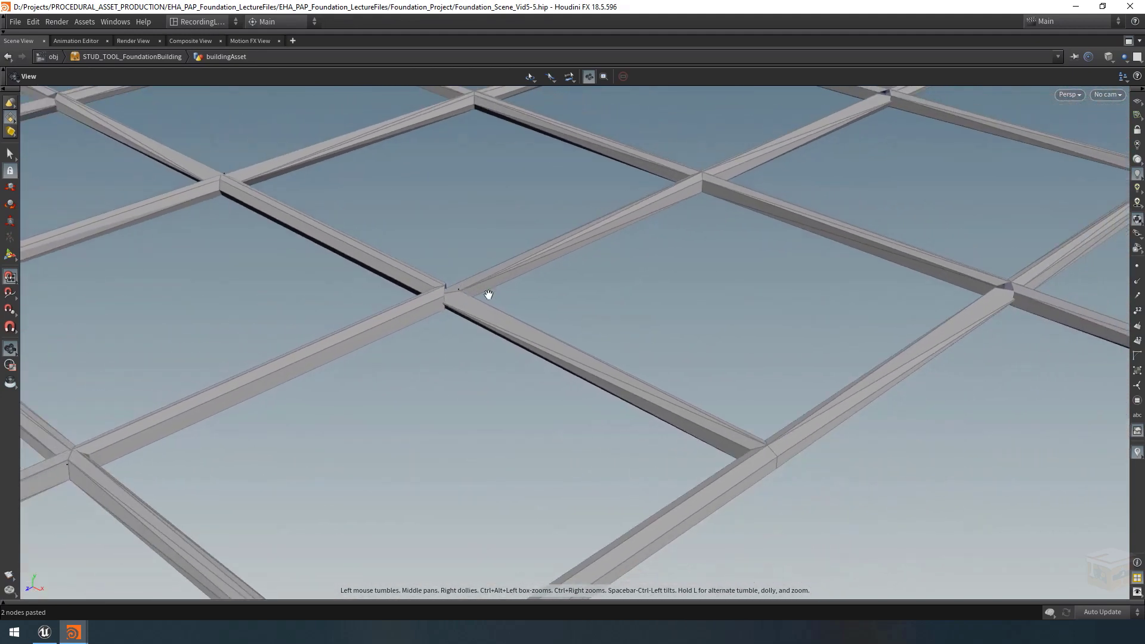
{"action": "left_click_drag", "start_coordinate": [482, 284], "coordinate": [477, 256]}
{"action": "key", "text": "space+g"}
{"action": "left_click_drag", "start_coordinate": [540, 290], "coordinate": [516, 331]}
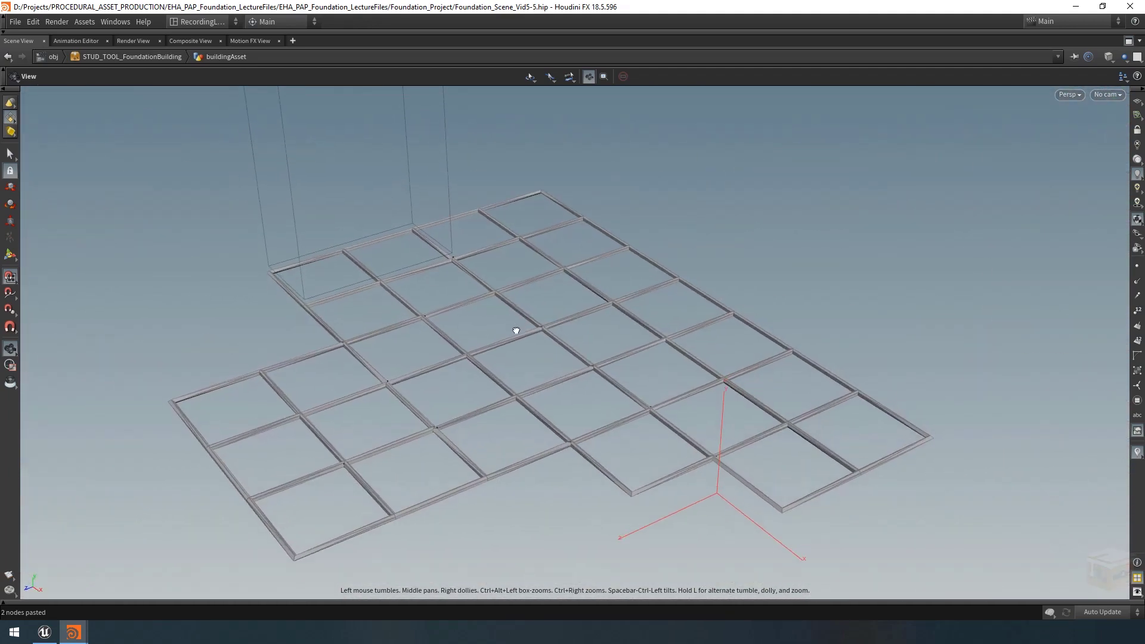
{"action": "left_click", "coordinate": [1129, 43]}
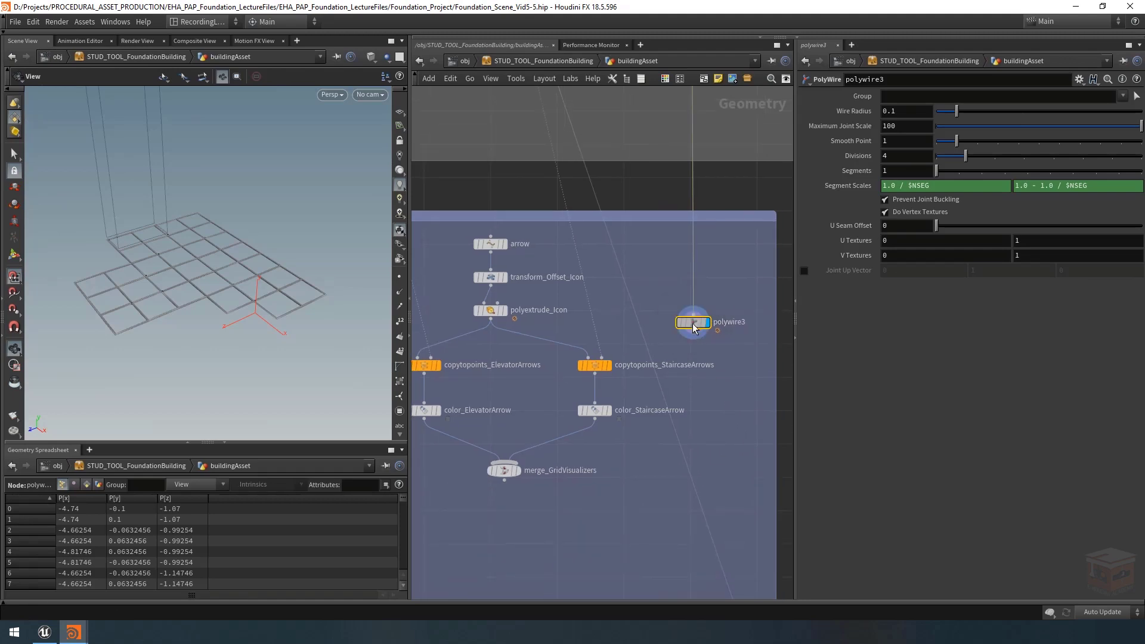
Move polywire3 lower in the Grid Visualizers box, roughly level with color_StaircaseArrow
{"action": "left_click_drag", "start_coordinate": [694, 327], "coordinate": [696, 424]}
{"action": "scroll", "coordinate": [217, 273], "scroll_direction": "up", "scroll_amount": 3}
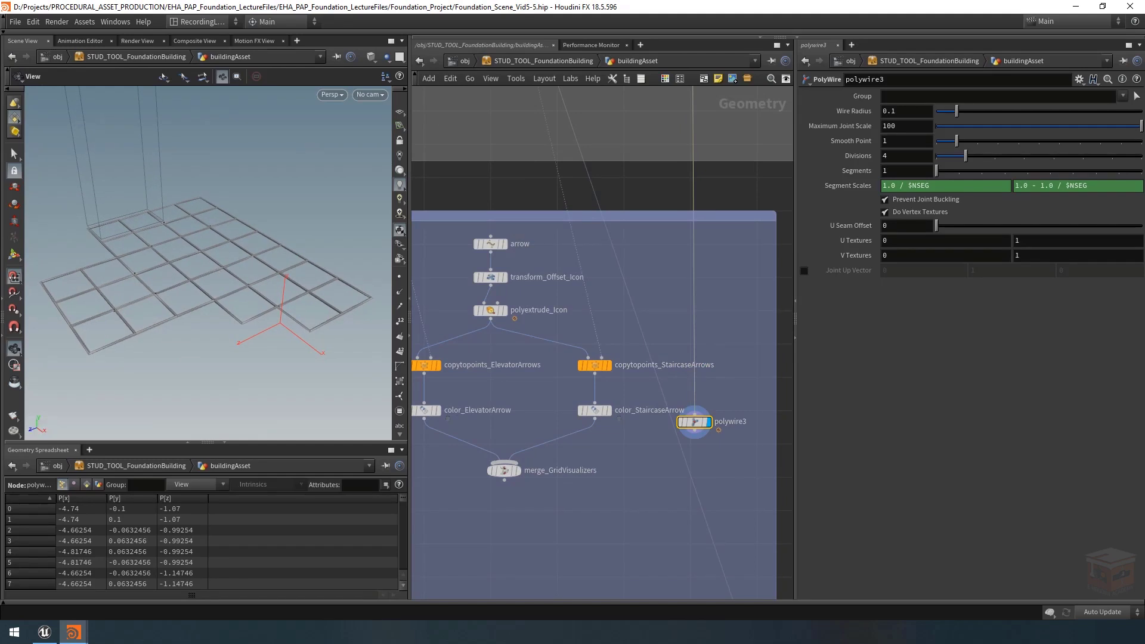
{"action": "scroll", "coordinate": [721, 297], "scroll_direction": "down", "scroll_amount": 3}
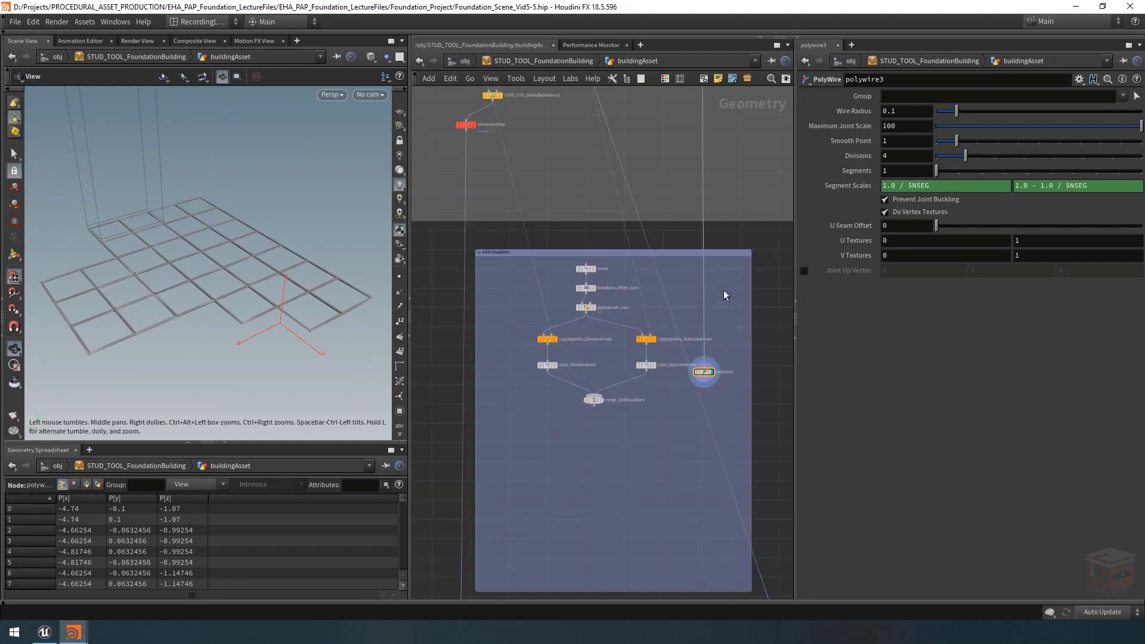
Compare convertline2's grid lines, with primitive numbers shown, against the polywire3 mesh, and hide the numbers again
{"action": "middle_click_drag", "start_coordinate": [725, 290], "coordinate": [662, 547]}
{"action": "scroll", "coordinate": [650, 197], "scroll_direction": "up", "scroll_amount": 5}
{"action": "left_click", "coordinate": [655, 221]}
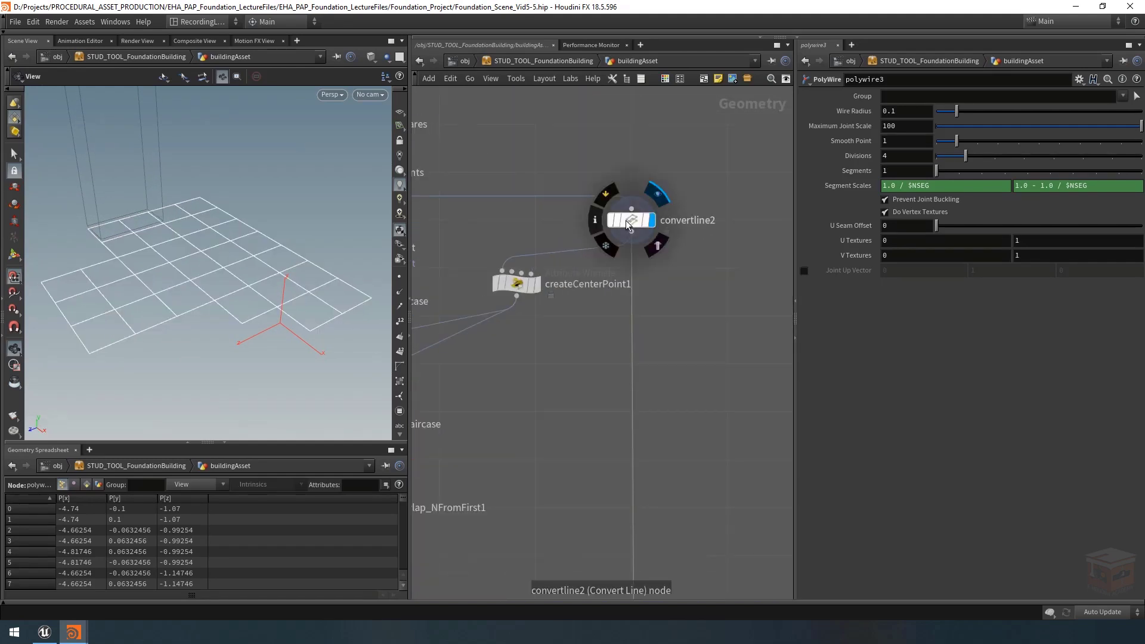
{"action": "left_click", "coordinate": [400, 351]}
{"action": "scroll", "coordinate": [231, 276], "scroll_direction": "up", "scroll_amount": 2}
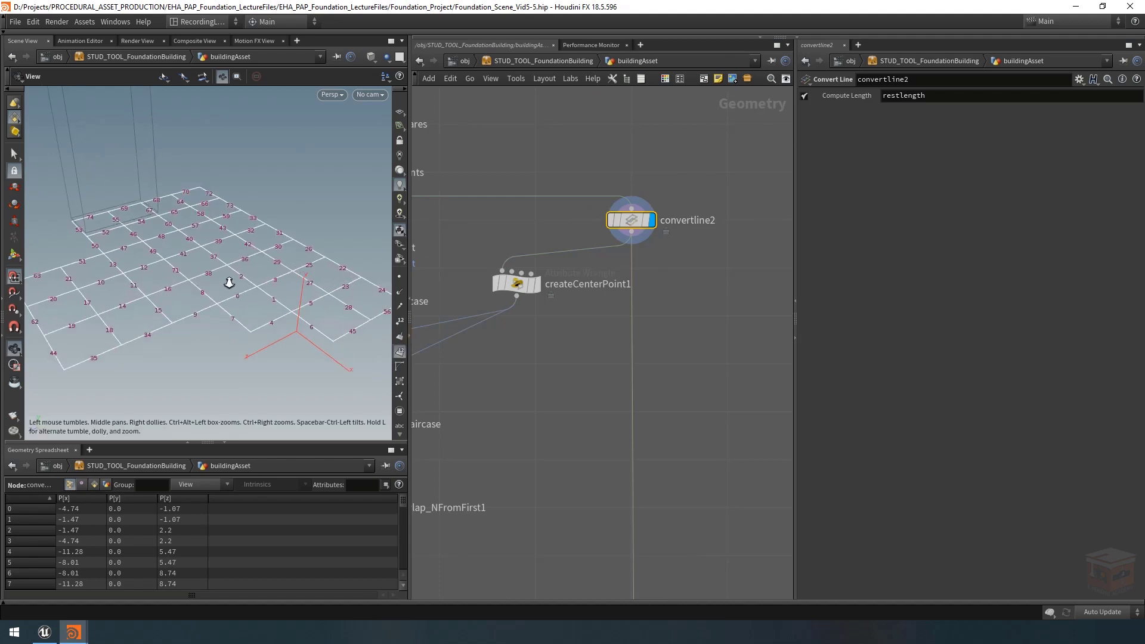
{"action": "scroll", "coordinate": [552, 356], "scroll_direction": "down", "scroll_amount": 5}
{"action": "middle_click_drag", "start_coordinate": [612, 442], "coordinate": [624, 342]}
{"action": "scroll", "coordinate": [591, 438], "scroll_direction": "up", "scroll_amount": 6}
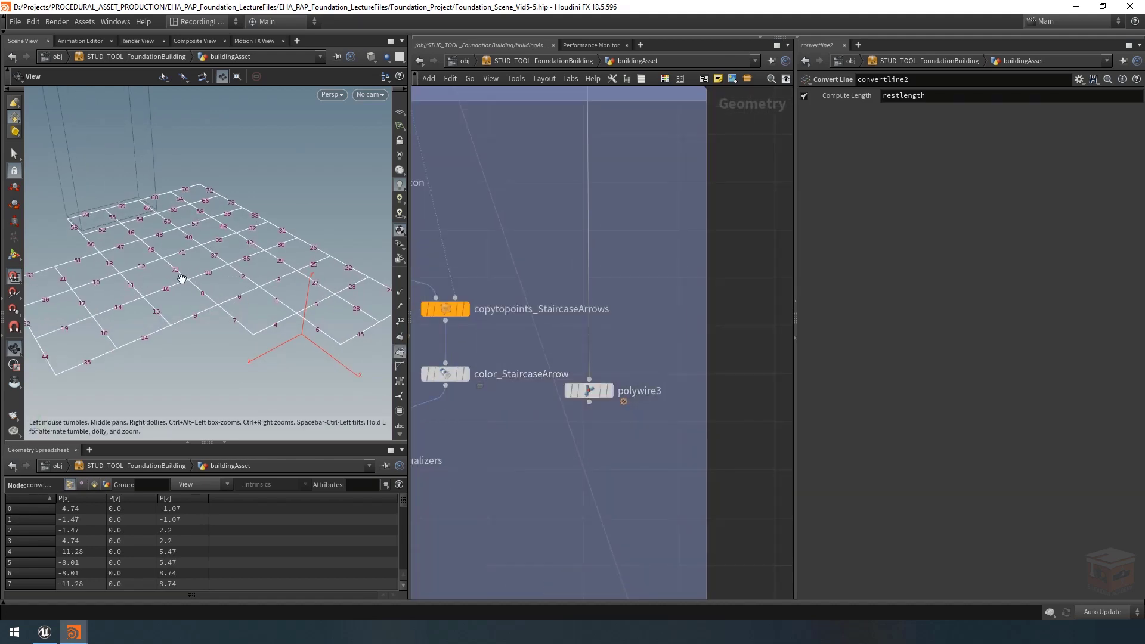
{"action": "scroll", "coordinate": [202, 305], "scroll_direction": "up", "scroll_amount": 4}
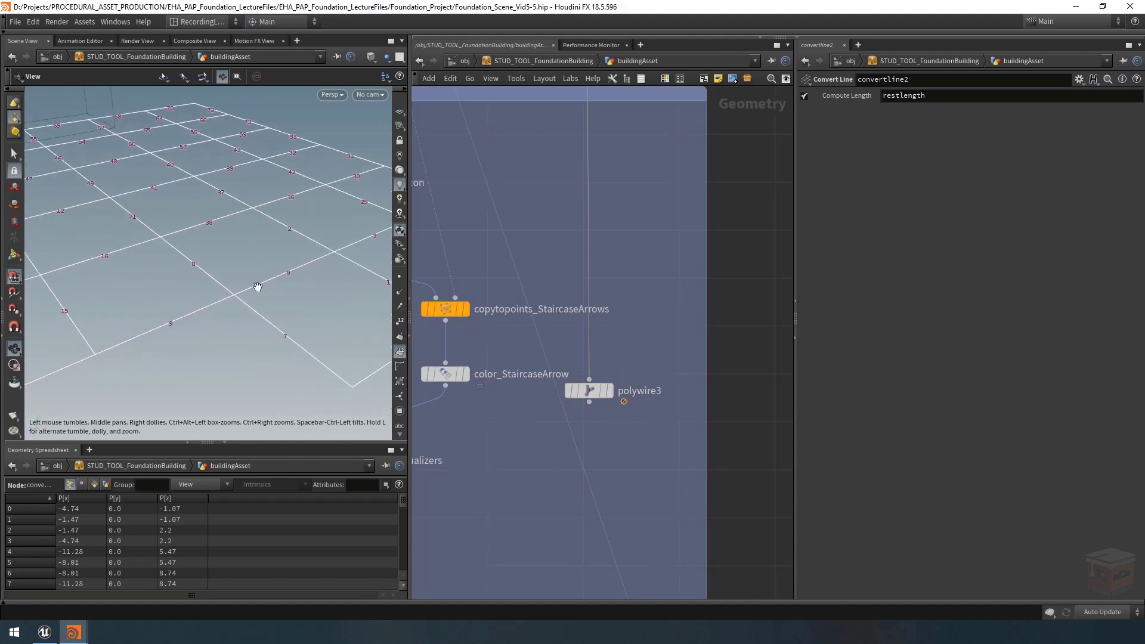
{"action": "left_click", "coordinate": [608, 391]}
{"action": "left_click_drag", "start_coordinate": [253, 303], "coordinate": [385, 321]}
{"action": "left_click", "coordinate": [399, 352]}
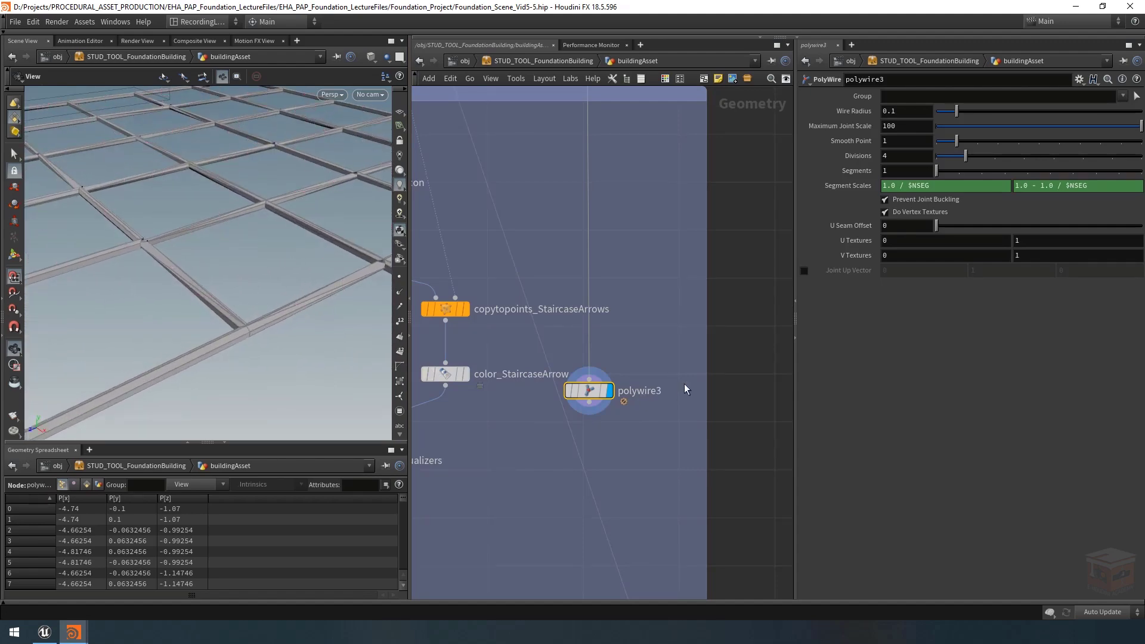
Add a Unique Points (Point Split) node between convertline2 and polywire3 and display it
{"action": "key", "text": "Tab"}
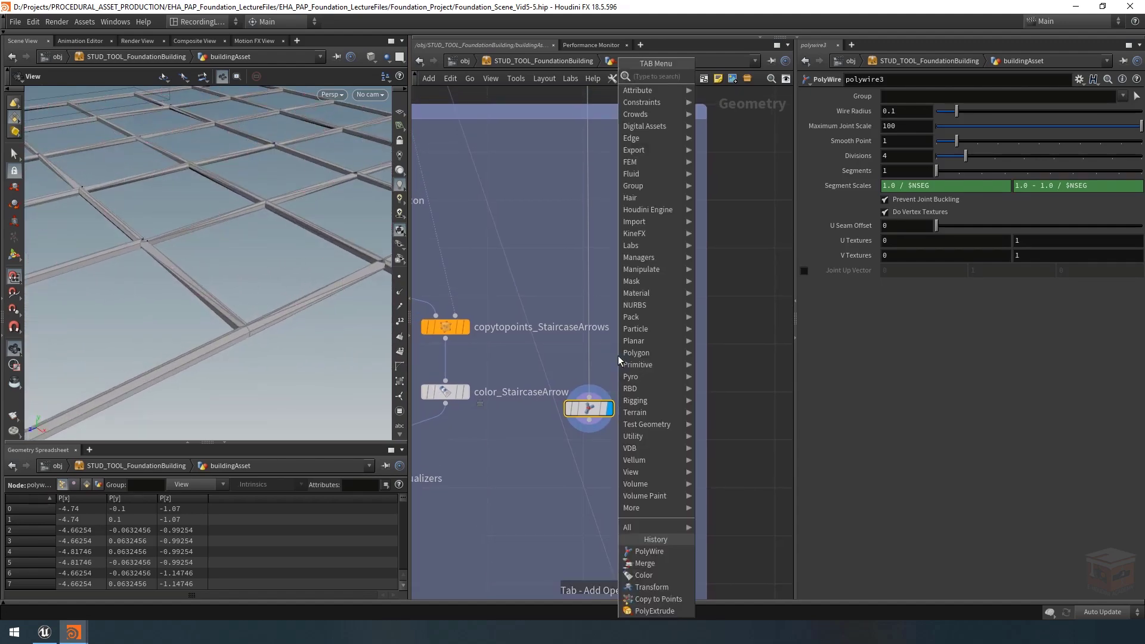
{"action": "type", "text": "unique"}
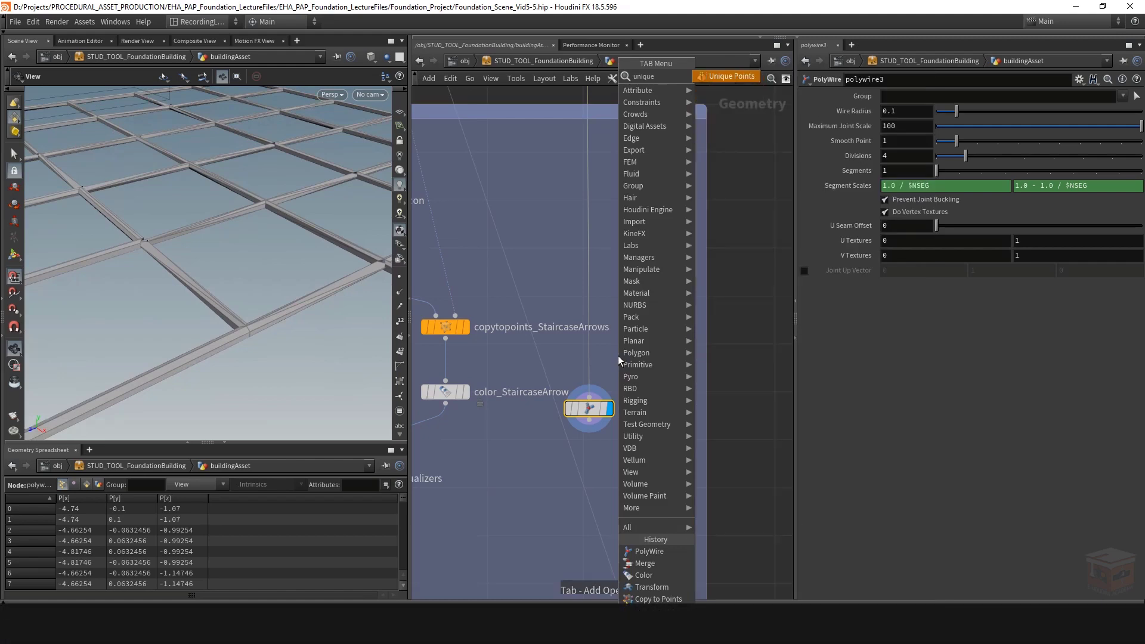
{"action": "key", "text": "Return"}
{"action": "left_click", "coordinate": [650, 358]}
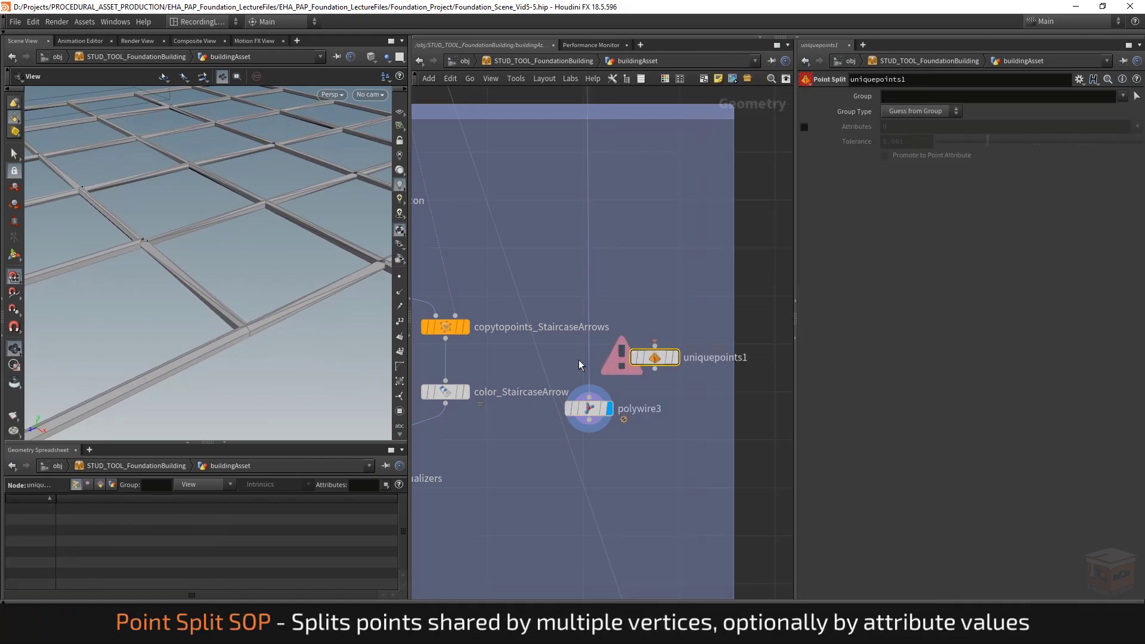
{"action": "left_click_drag", "start_coordinate": [656, 361], "coordinate": [595, 368]}
{"action": "left_click", "coordinate": [609, 360]}
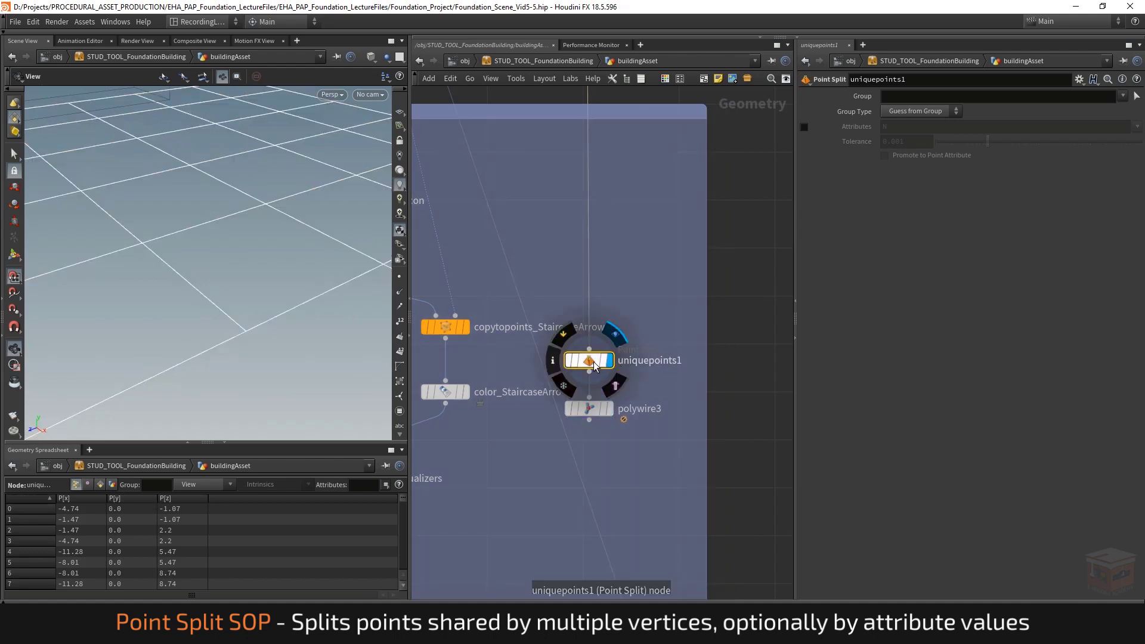
Show points and point numbers and compare the grid's point numbering with uniquepoints1 bypassed and active
{"action": "left_click", "coordinate": [400, 276]}
{"action": "left_click", "coordinate": [400, 321]}
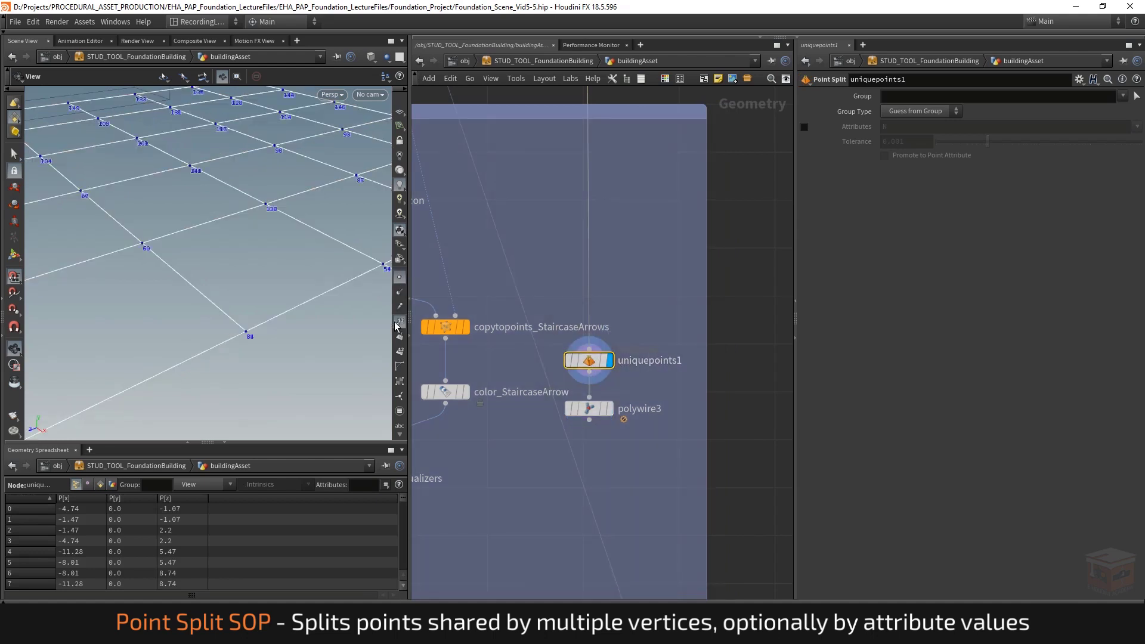
{"action": "mouse_move", "coordinate": [567, 367]}
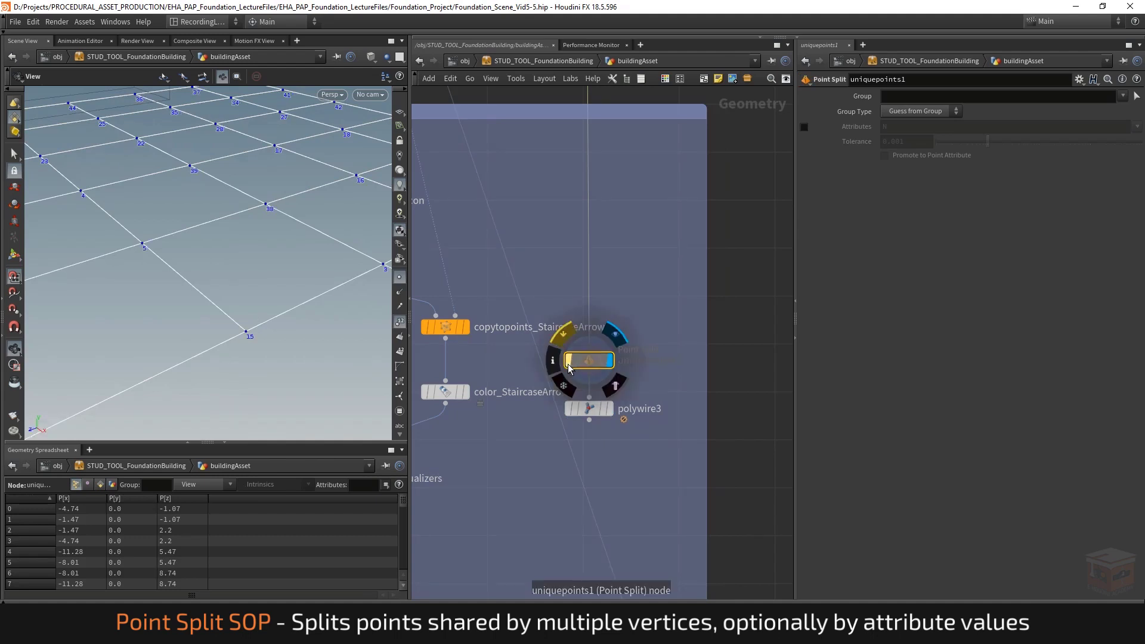
{"action": "left_click", "coordinate": [569, 365]}
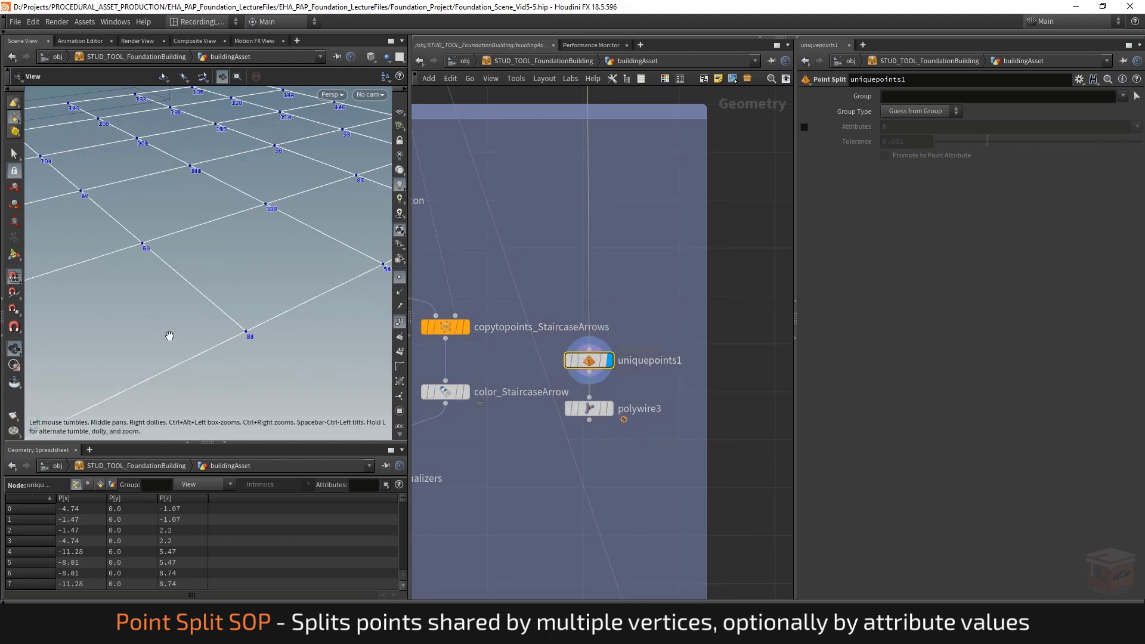
{"action": "left_click_drag", "start_coordinate": [312, 334], "coordinate": [272, 263]}
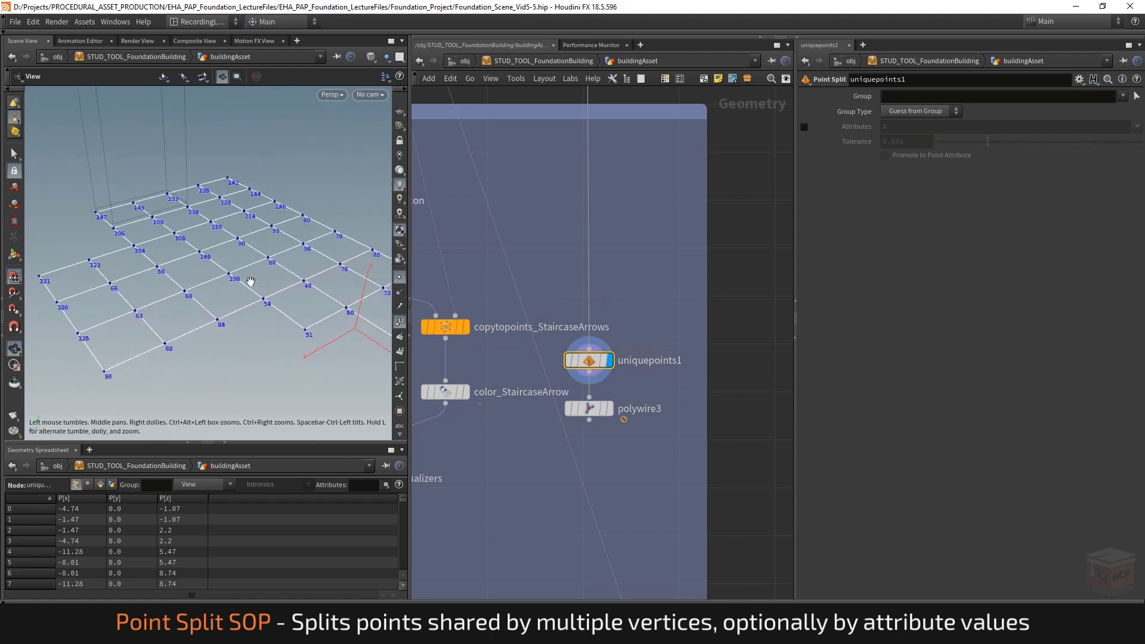
Display polywire3, hide the points and point numbers, and inspect the split wire mesh up close and from afar
{"action": "left_click", "coordinate": [608, 409]}
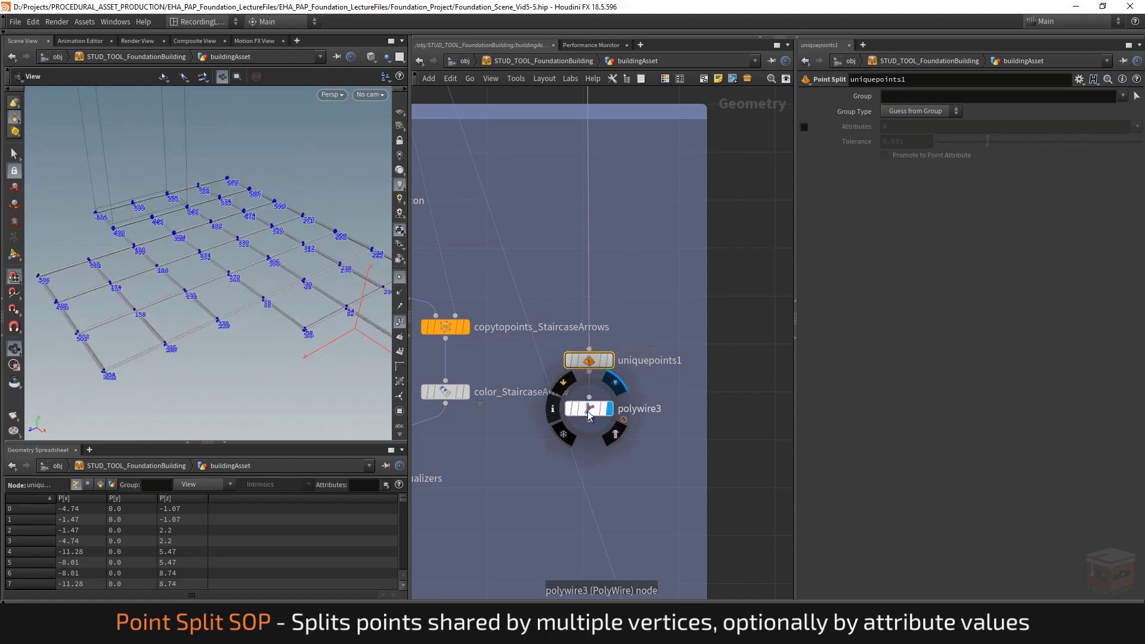
{"action": "left_click", "coordinate": [589, 416]}
{"action": "right_click_drag", "start_coordinate": [275, 309], "coordinate": [355, 307]}
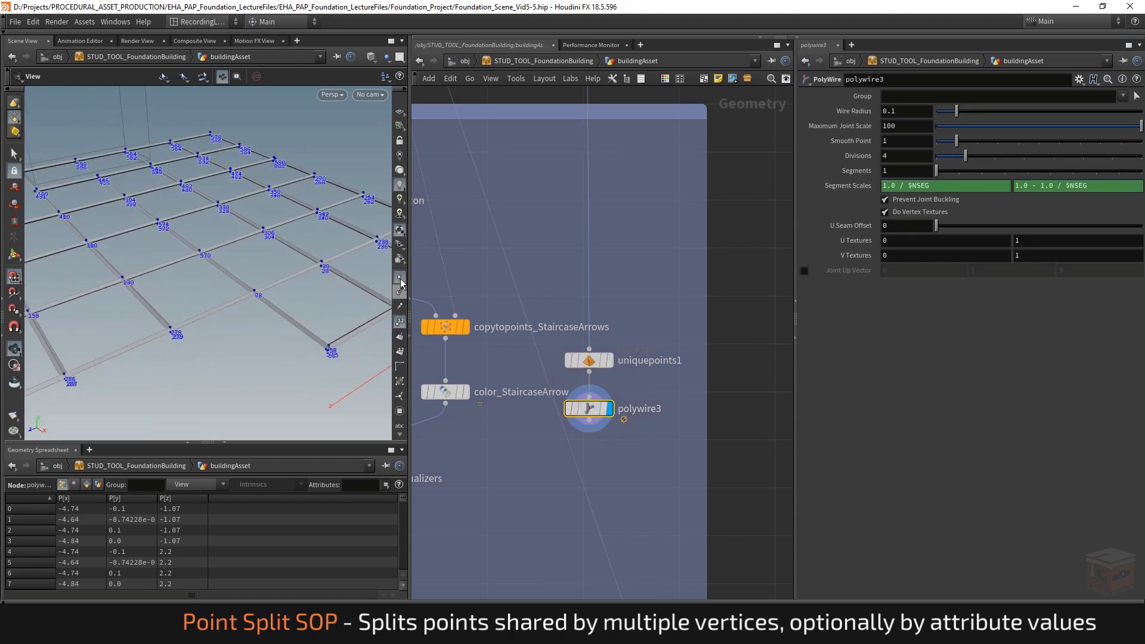
{"action": "left_click", "coordinate": [400, 279]}
{"action": "left_click_drag", "start_coordinate": [302, 355], "coordinate": [275, 326]}
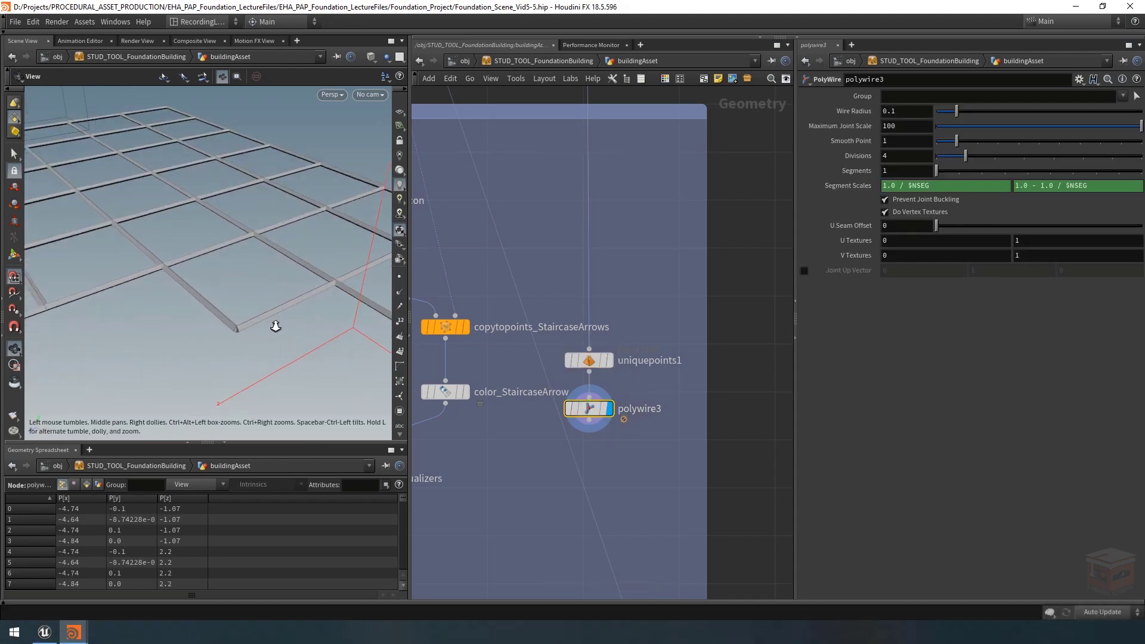
{"action": "right_click_drag", "start_coordinate": [275, 327], "coordinate": [356, 320]}
{"action": "middle_click_drag", "start_coordinate": [355, 320], "coordinate": [193, 335]}
{"action": "right_click_drag", "start_coordinate": [188, 342], "coordinate": [193, 272]}
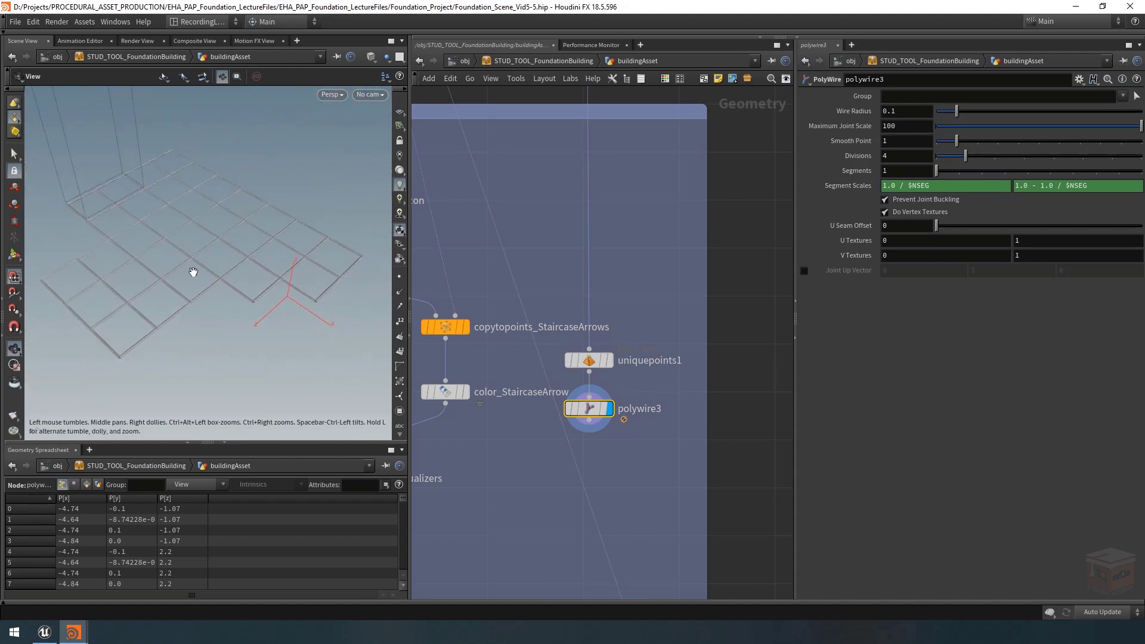
{"action": "left_click_drag", "start_coordinate": [193, 272], "coordinate": [238, 295]}
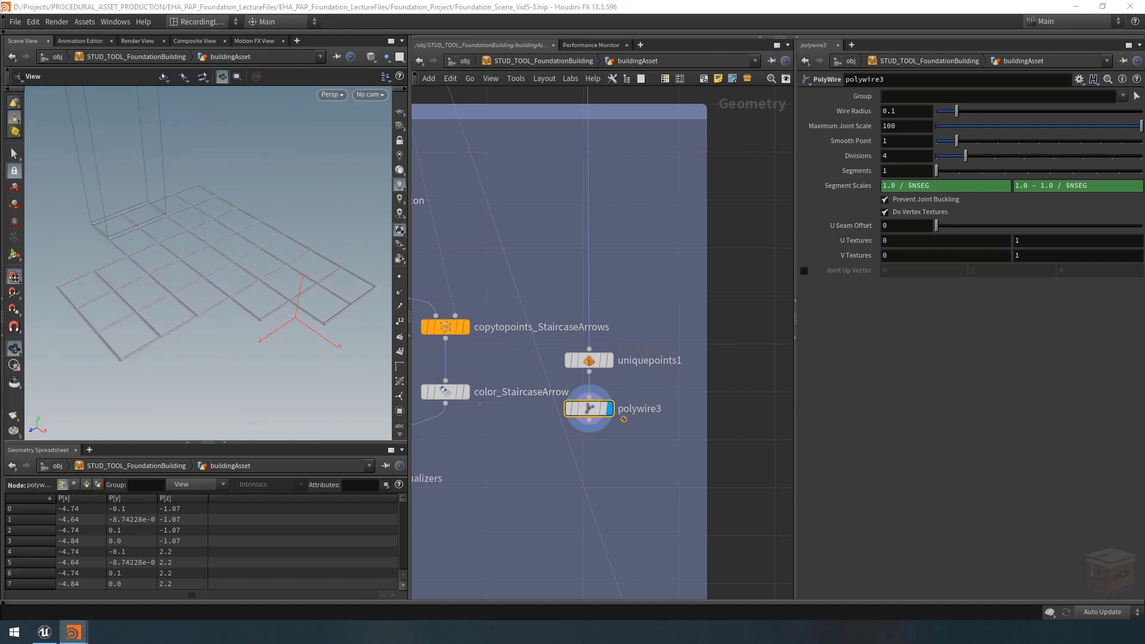
Move uniquepoints1 and polywire3 together up and farther right of the staircase arrow branch
{"action": "scroll", "coordinate": [647, 455], "scroll_direction": "down", "scroll_amount": 5}
{"action": "left_click_drag", "start_coordinate": [693, 346], "coordinate": [679, 425]}
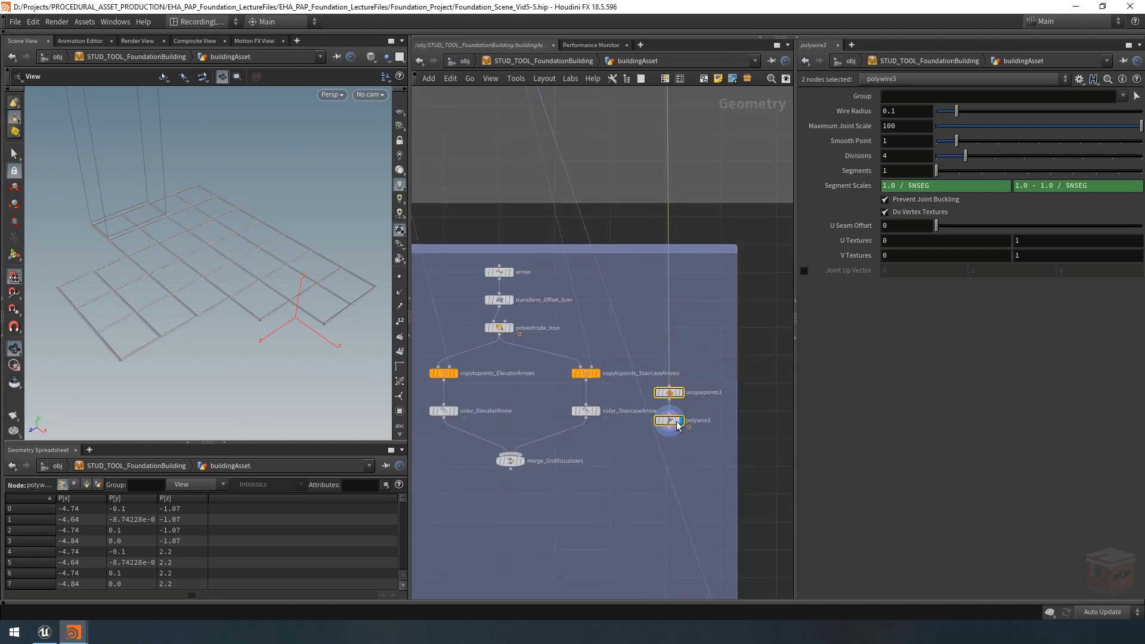
{"action": "scroll", "coordinate": [689, 388], "scroll_direction": "down", "scroll_amount": 5}
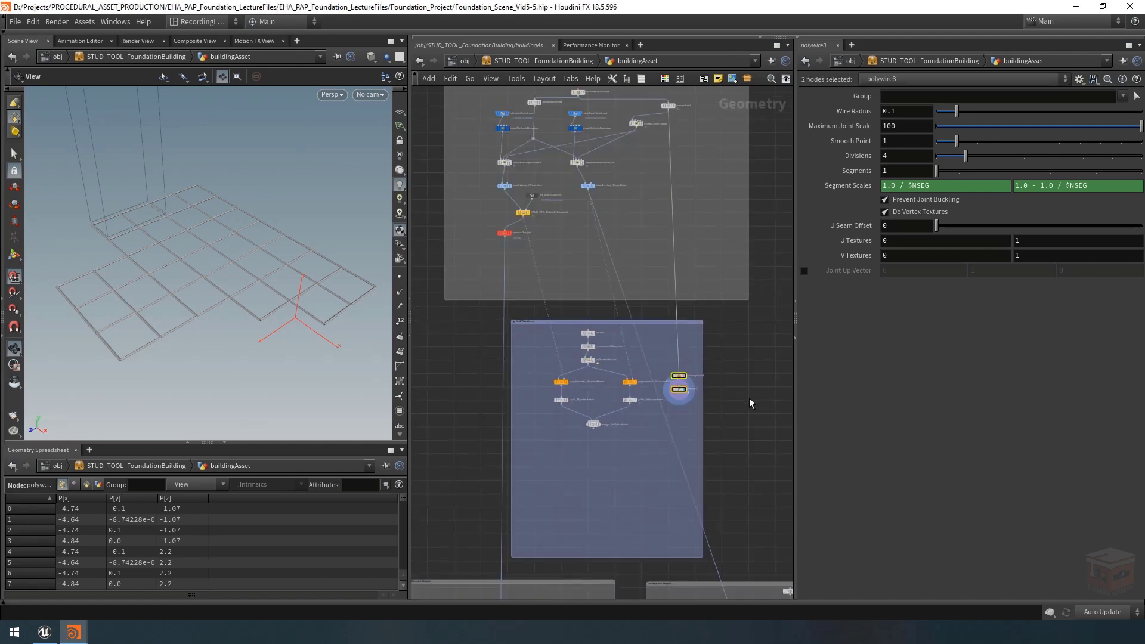
{"action": "left_click", "coordinate": [749, 421]}
Add a wire dot on the long connection crossing the Grid Visualizers box and route it around the box's right side
{"action": "middle_click_drag", "start_coordinate": [748, 424], "coordinate": [687, 415]}
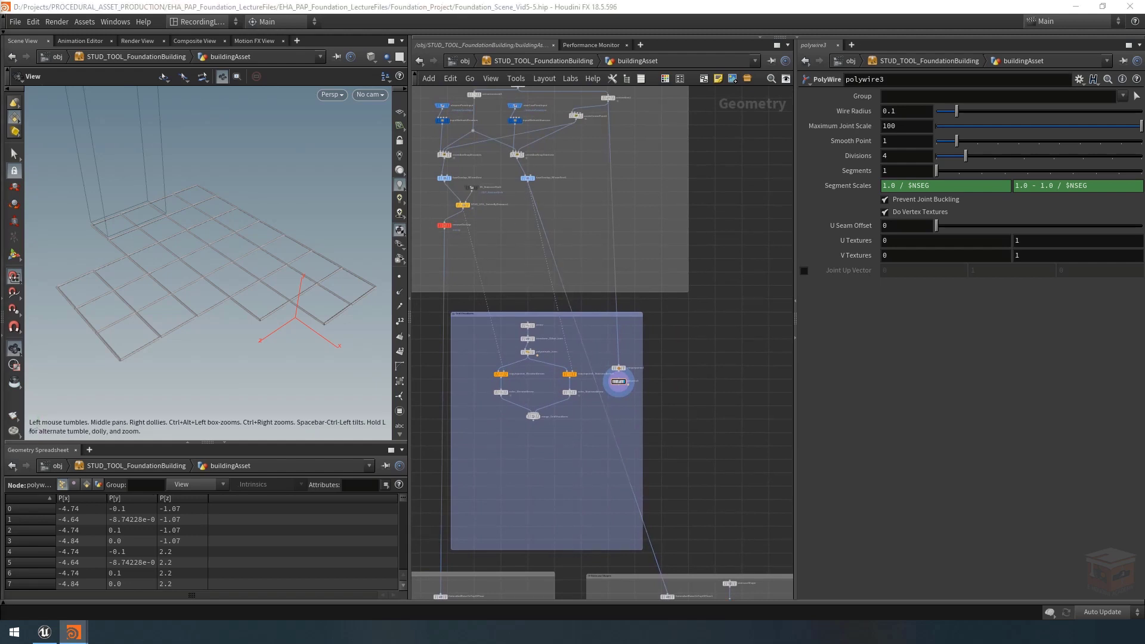
{"action": "left_click_drag", "start_coordinate": [569, 307], "coordinate": [669, 306], "text": "alt"}
{"action": "middle_click_drag", "start_coordinate": [592, 343], "coordinate": [628, 294]}
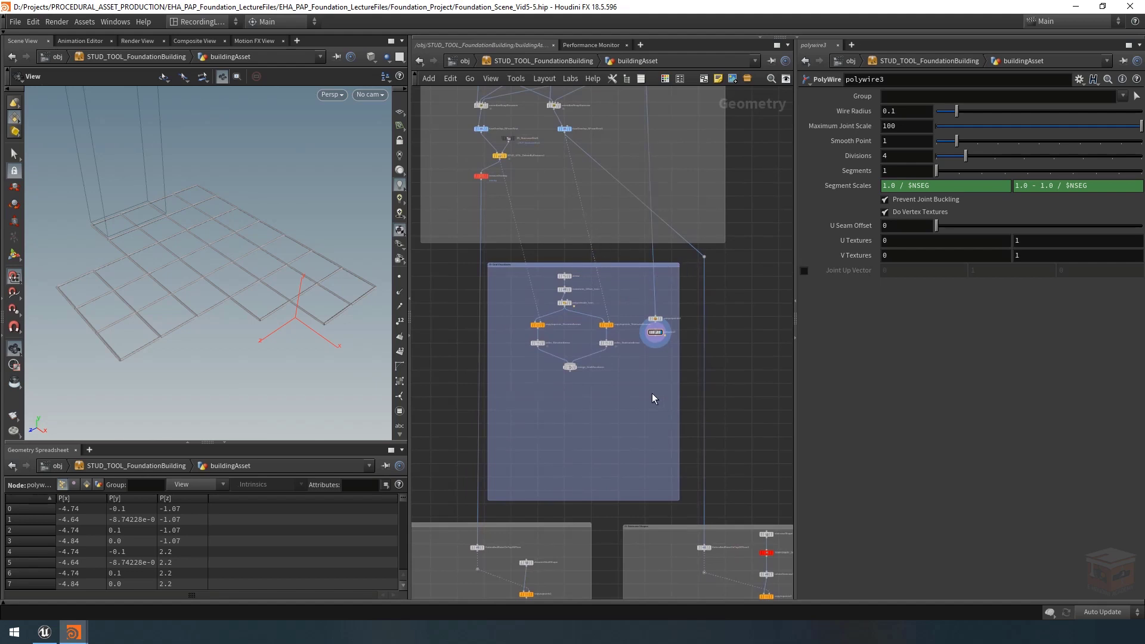
Move the arrow icon nodes and merge_GridVisualizers together farther left within the Grid Visualizers box
{"action": "scroll", "coordinate": [621, 299], "scroll_direction": "up", "scroll_amount": 3}
{"action": "middle_click_drag", "start_coordinate": [613, 288], "coordinate": [690, 296]}
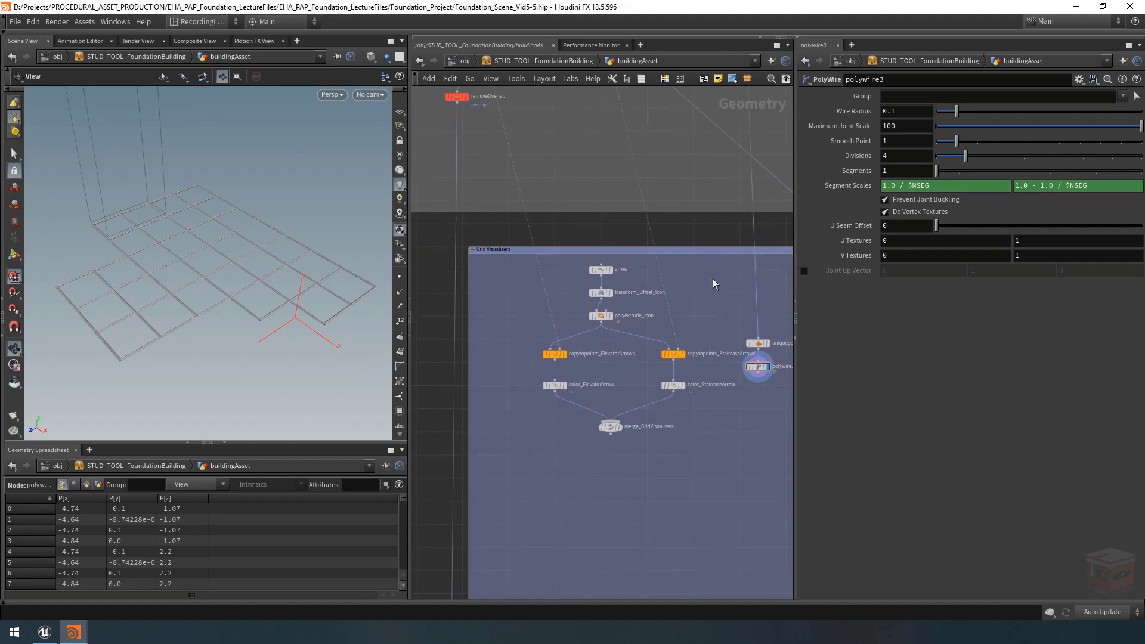
{"action": "left_click_drag", "start_coordinate": [685, 322], "coordinate": [544, 454]}
{"action": "left_click_drag", "start_coordinate": [614, 430], "coordinate": [573, 439]}
Duplicate color_StaircaseArrow below polywire3 and connect polywire3's output to the copy
{"action": "left_click", "coordinate": [672, 469]}
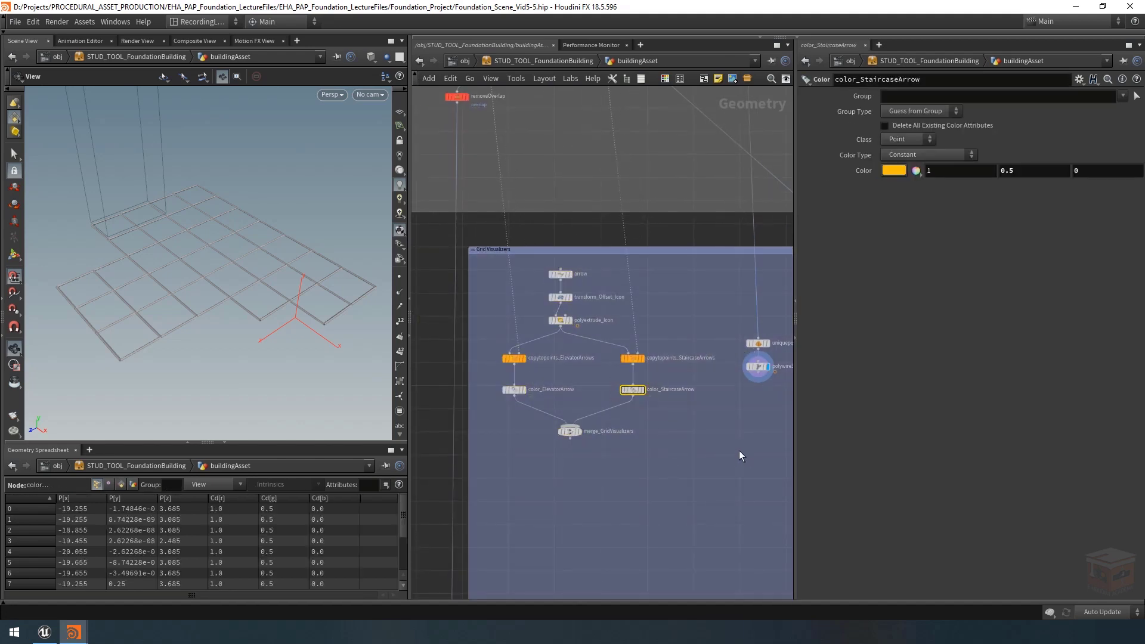
{"action": "middle_click_drag", "start_coordinate": [718, 451], "coordinate": [679, 464]}
{"action": "key", "text": "ctrl+c"}
{"action": "scroll", "coordinate": [635, 448], "scroll_direction": "up", "scroll_amount": 5}
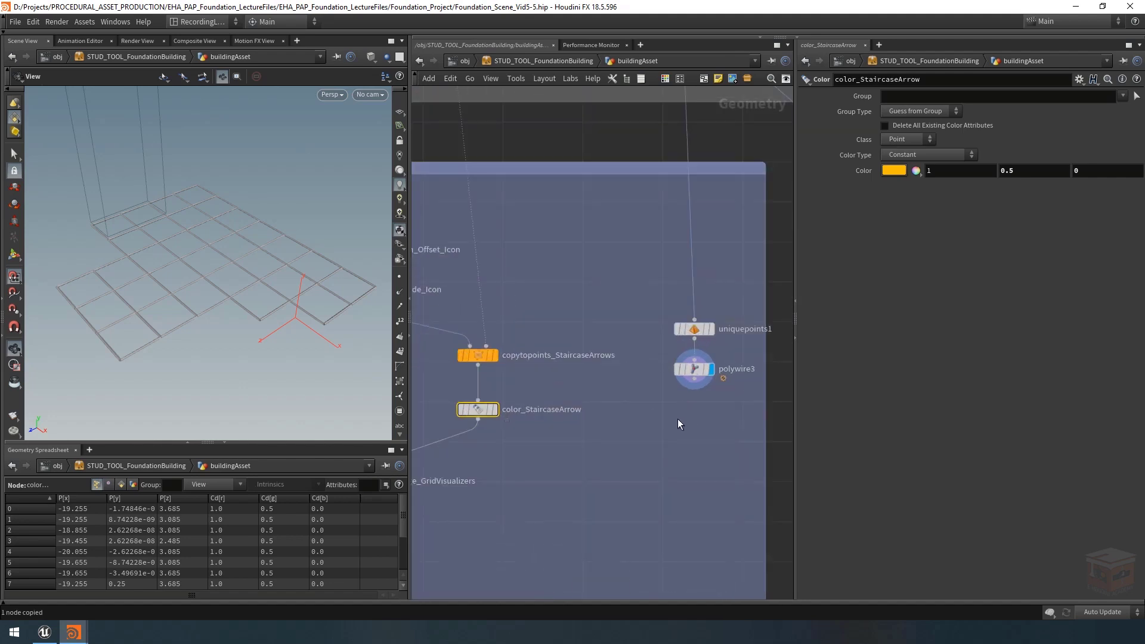
{"action": "key", "text": "ctrl+v"}
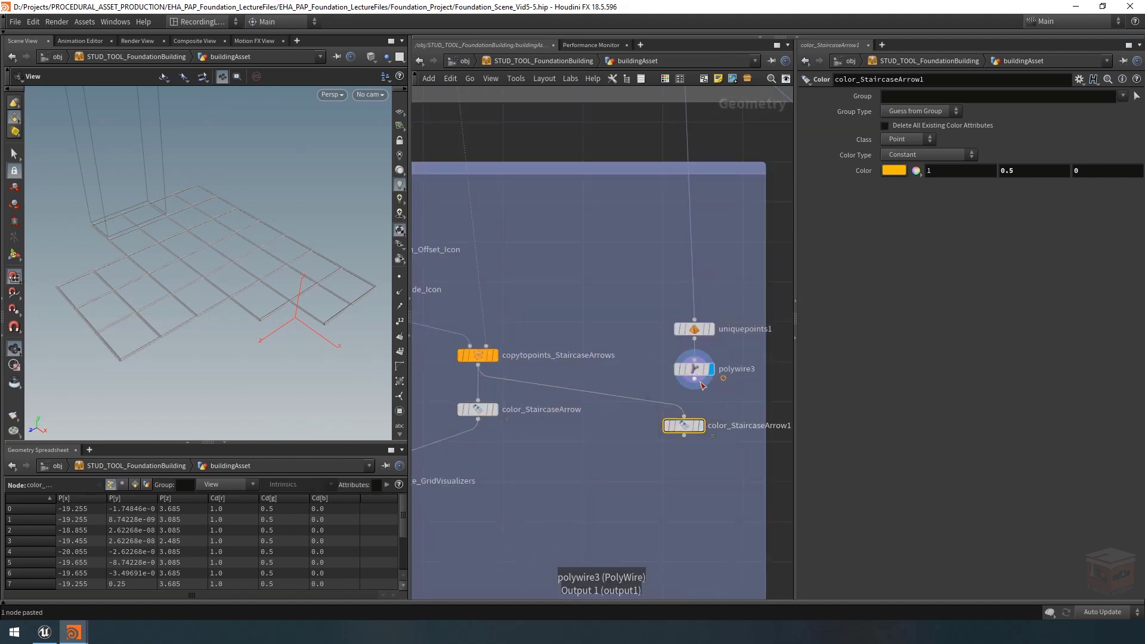
{"action": "left_click", "coordinate": [694, 380]}
{"action": "left_click", "coordinate": [684, 416]}
Rename the copied color node as color_Grid and display it
{"action": "middle_click_drag", "start_coordinate": [790, 425], "coordinate": [682, 420]}
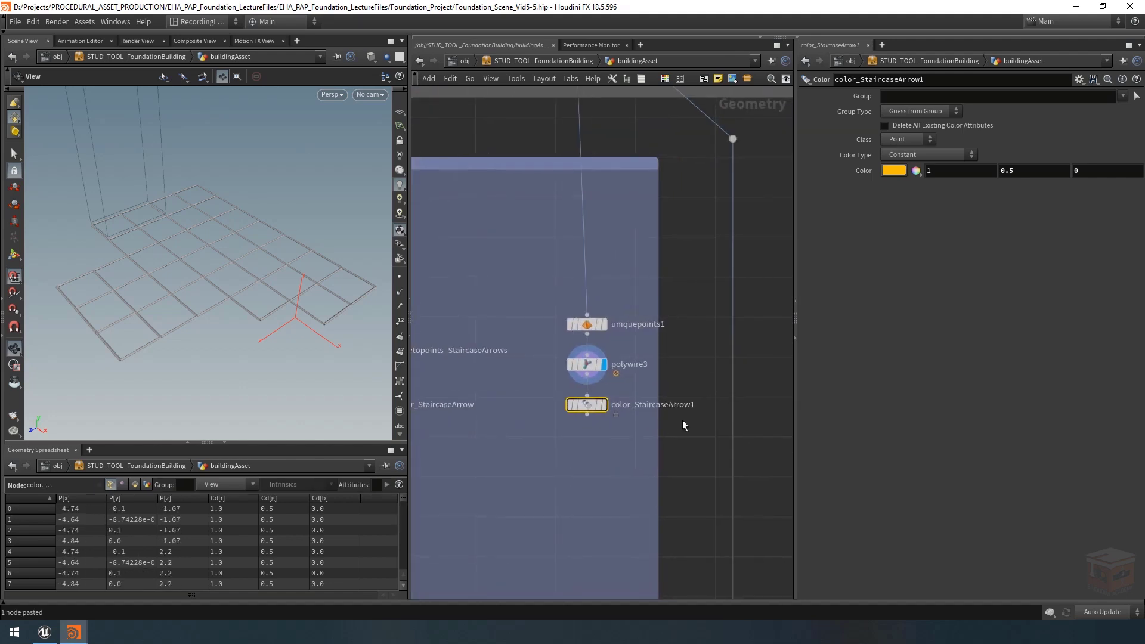
{"action": "double_click", "coordinate": [637, 407]}
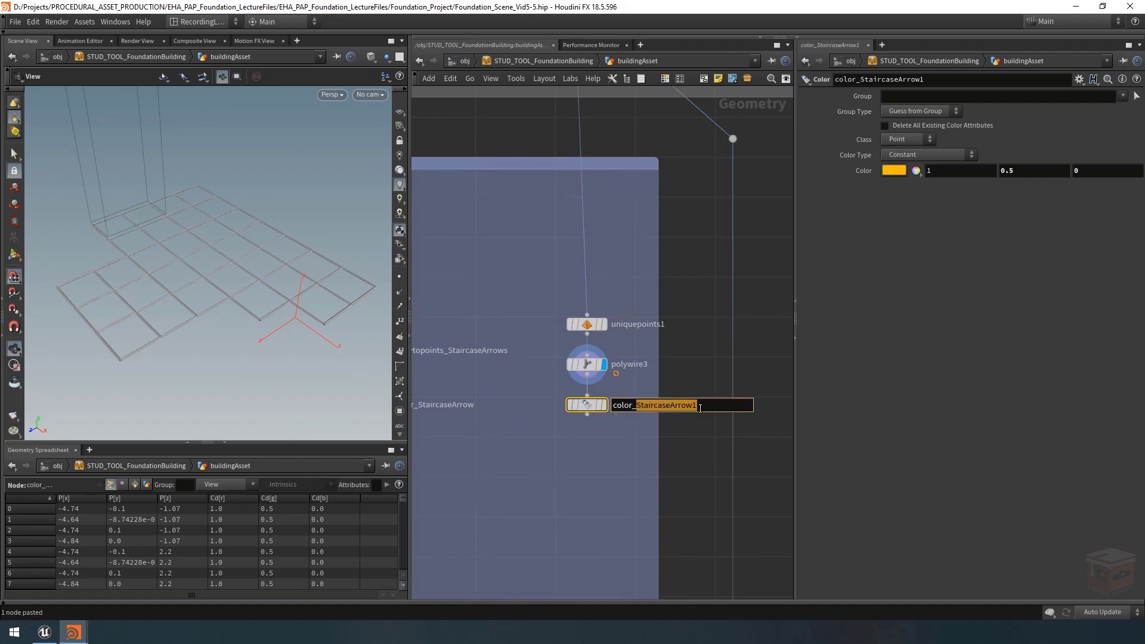
{"action": "type", "text": "Grid"}
{"action": "key", "text": "Return"}
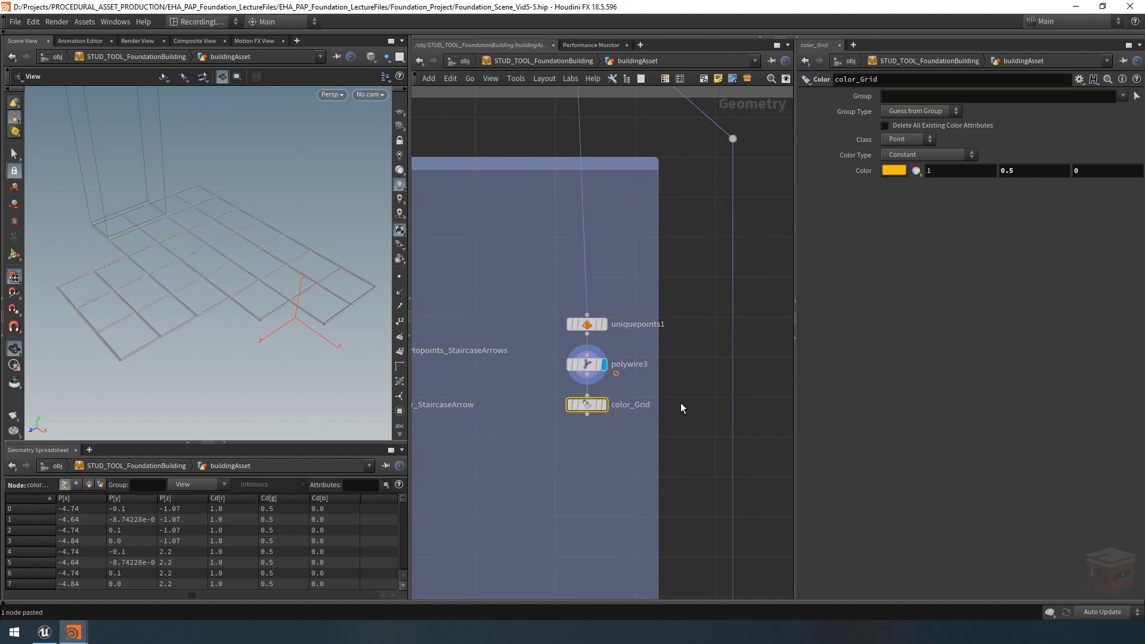
{"action": "middle_click_drag", "start_coordinate": [600, 484], "coordinate": [645, 494]}
{"action": "left_click", "coordinate": [649, 416]}
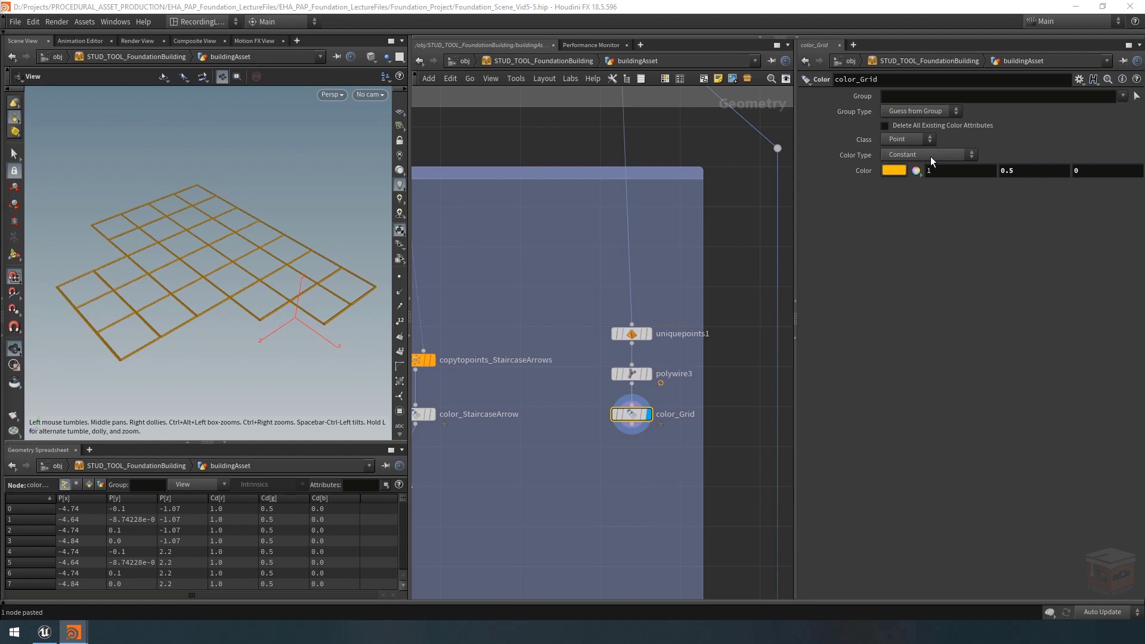
Set color_Grid's color to a bright blue with RGB values 0, 0, 2
{"action": "left_click", "coordinate": [893, 171]}
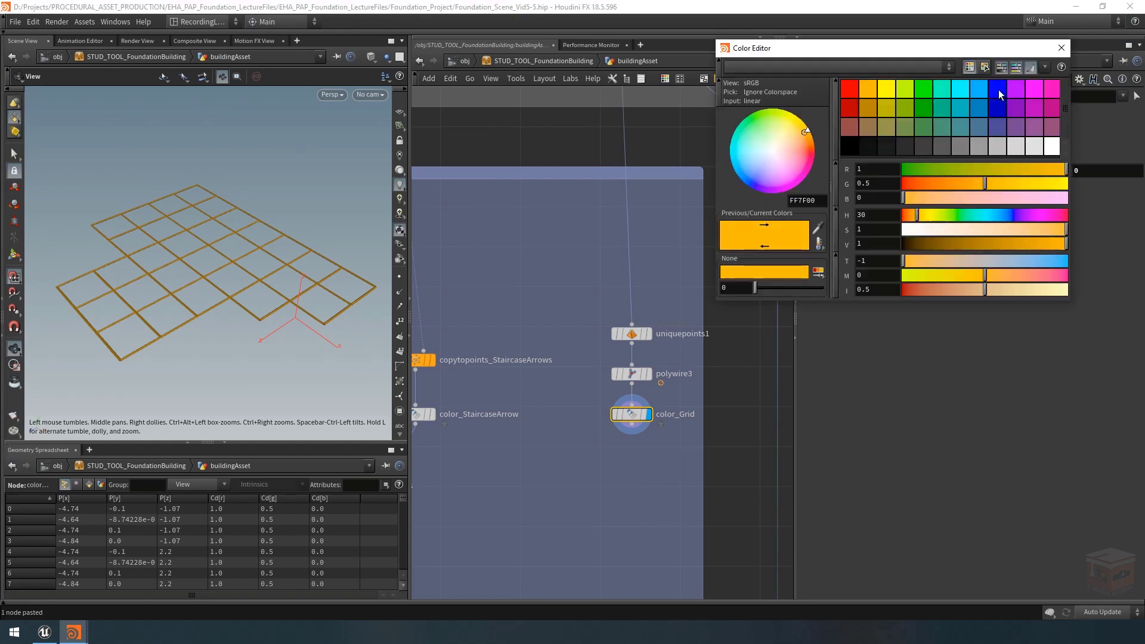
{"action": "left_click", "coordinate": [998, 89]}
{"action": "left_click", "coordinate": [1061, 47]}
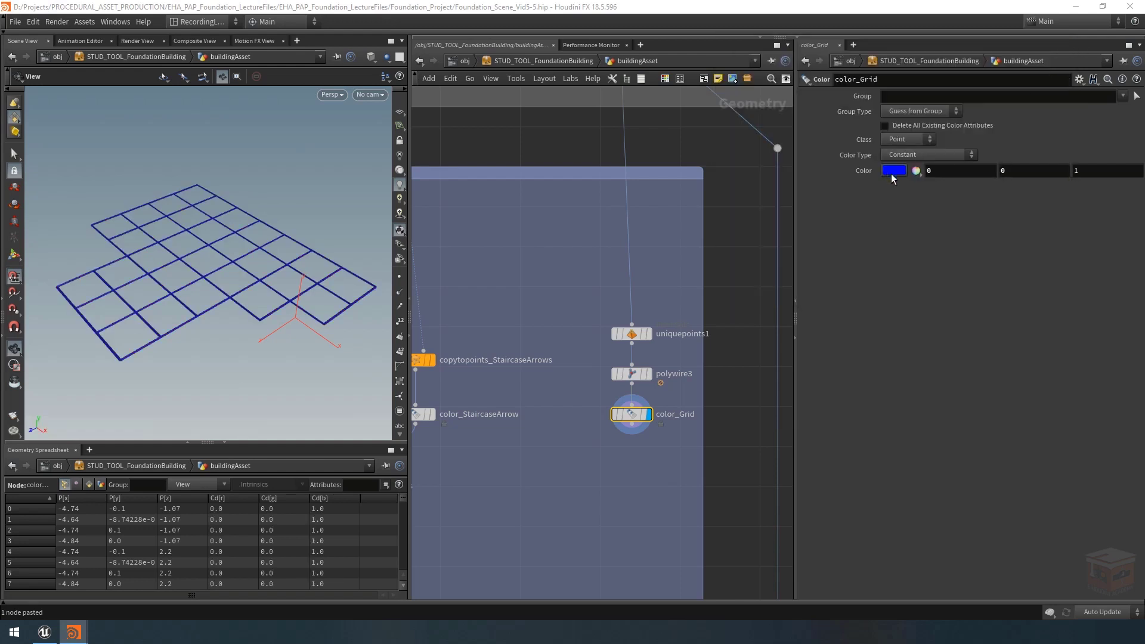
{"action": "left_click", "coordinate": [1077, 170]}
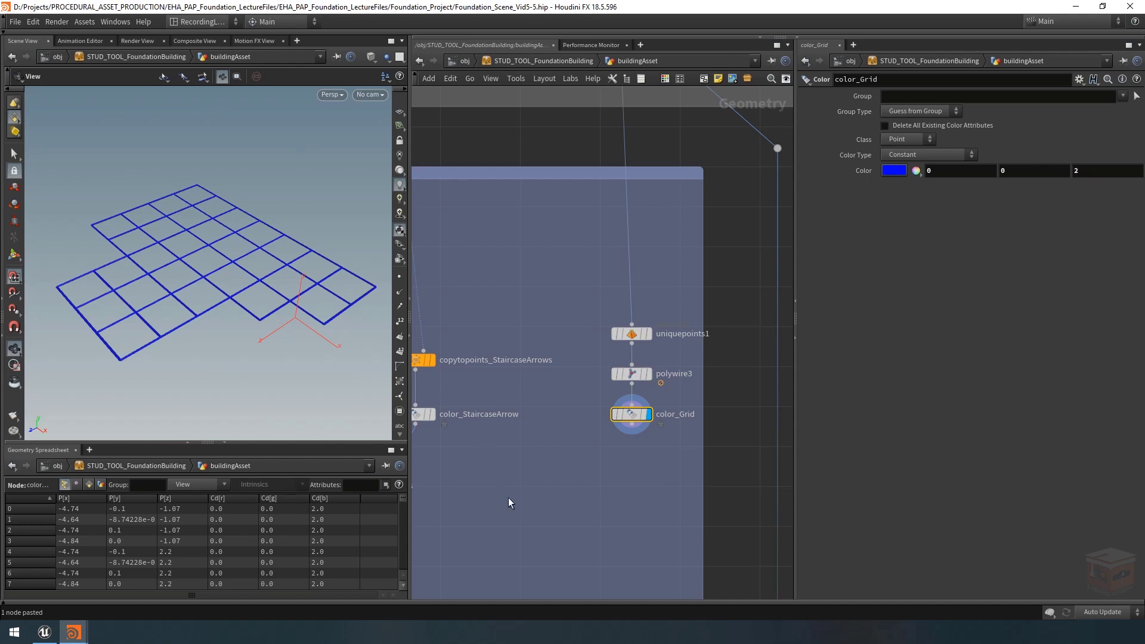
{"action": "scroll", "coordinate": [542, 516], "scroll_direction": "down", "scroll_amount": 5}
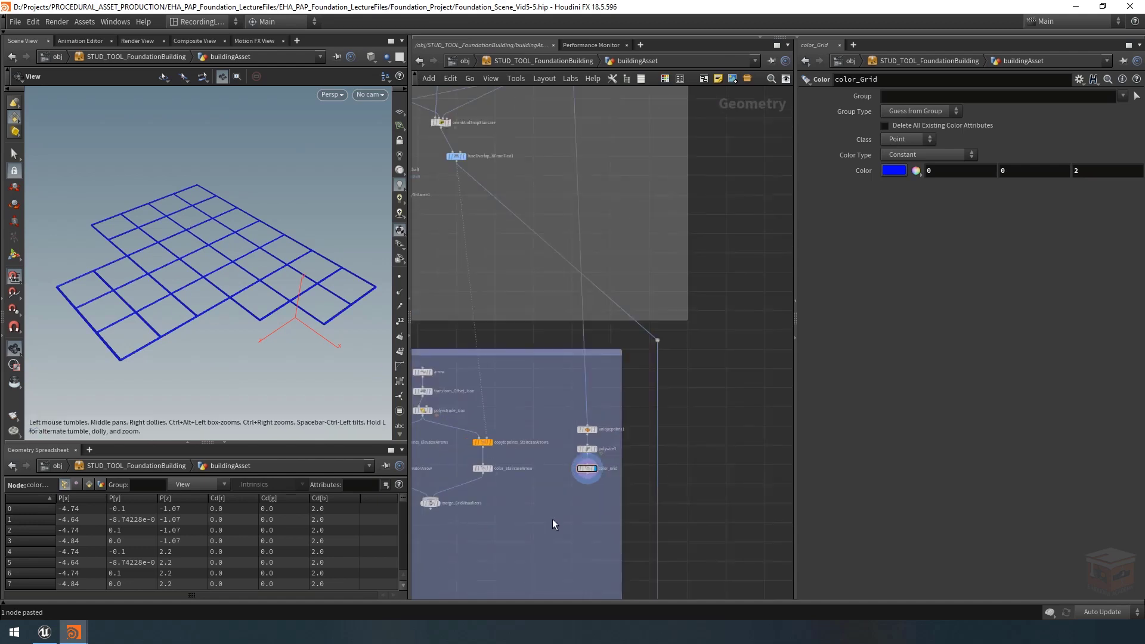
{"action": "middle_click_drag", "start_coordinate": [553, 519], "coordinate": [668, 471]}
{"action": "scroll", "coordinate": [665, 456], "scroll_direction": "up", "scroll_amount": 2}
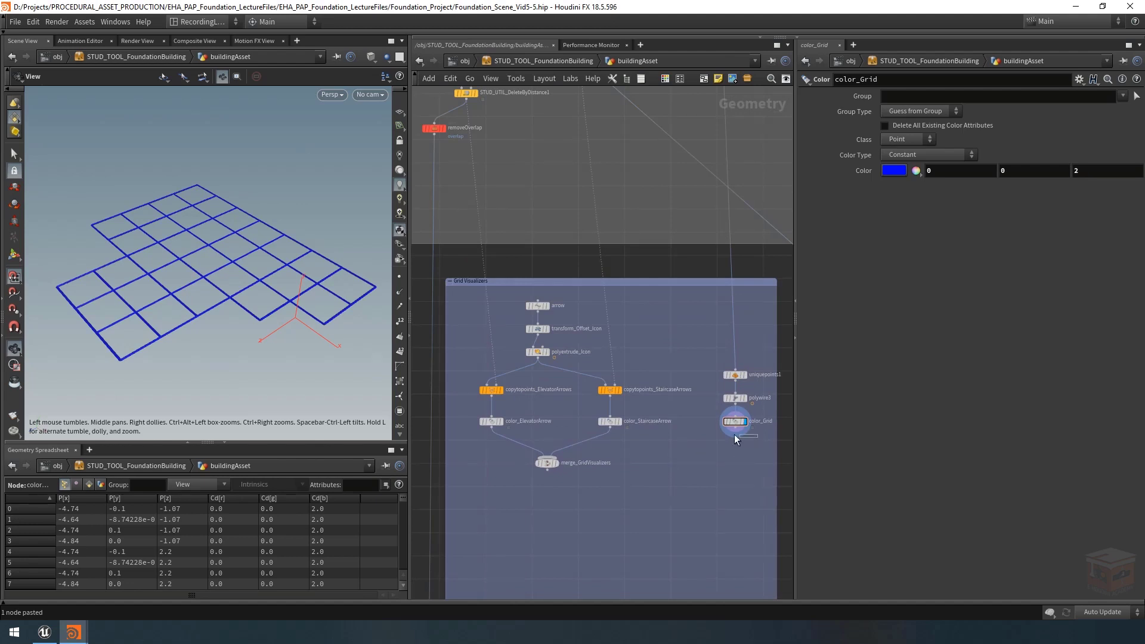
{"action": "left_click_drag", "start_coordinate": [735, 435], "coordinate": [468, 419]}
{"action": "left_click", "coordinate": [685, 460]}
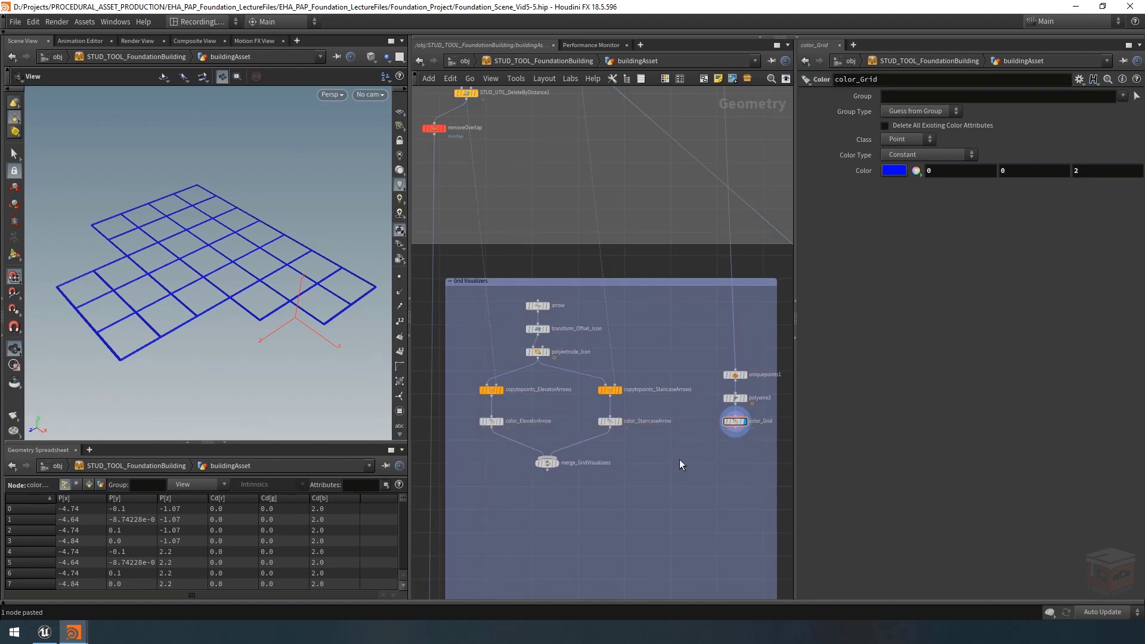
{"action": "scroll", "coordinate": [672, 467], "scroll_direction": "down", "scroll_amount": 5}
{"action": "middle_click_drag", "start_coordinate": [672, 468], "coordinate": [671, 298]}
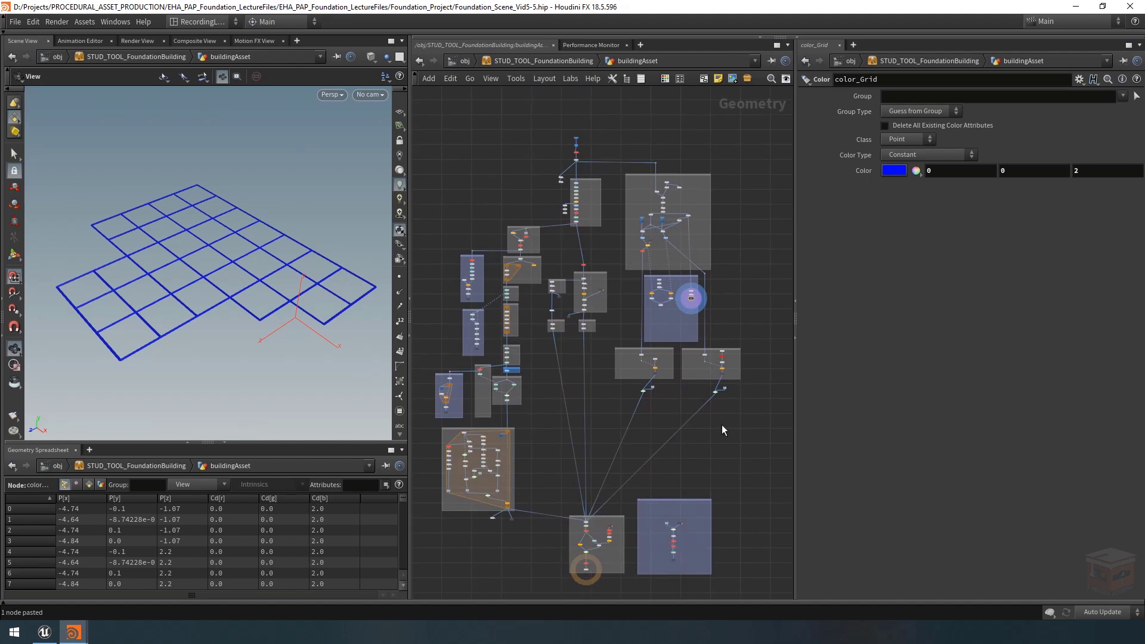
{"action": "middle_click_drag", "start_coordinate": [723, 426], "coordinate": [696, 495]}
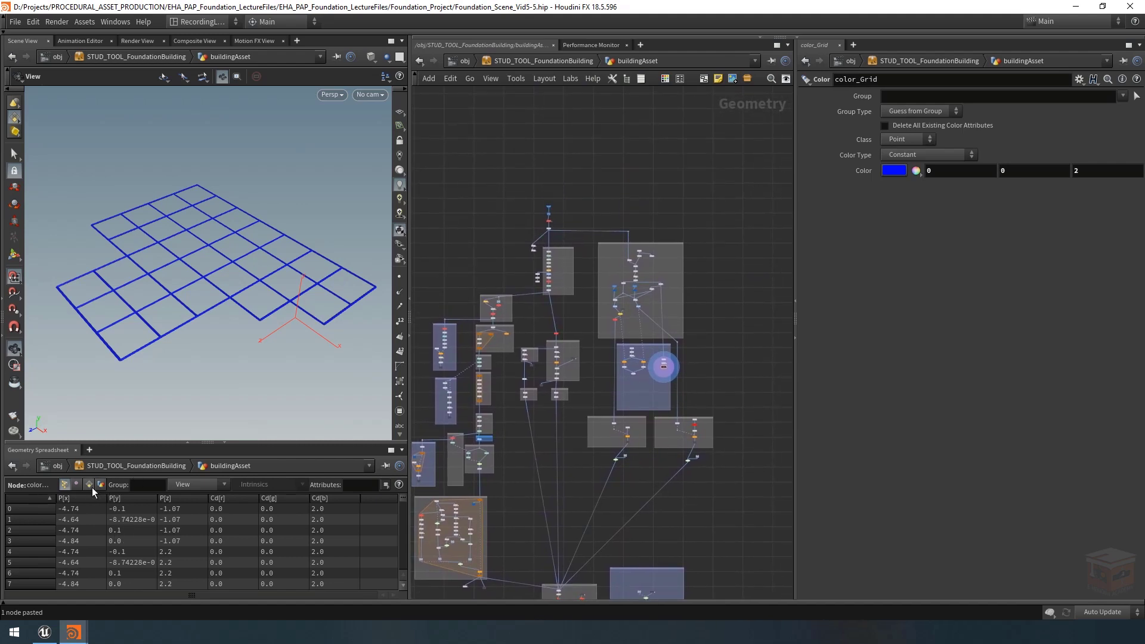
{"action": "scroll", "coordinate": [644, 358], "scroll_direction": "up", "scroll_amount": 5}
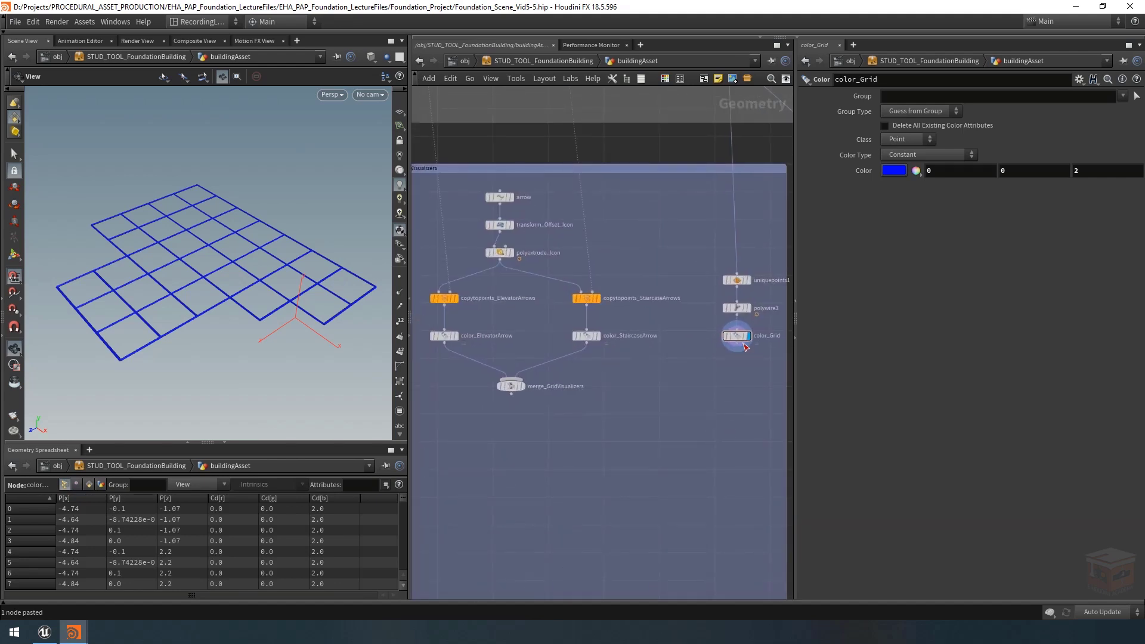
Connect color_Grid's output to merge_GridVisualizers as an additional input and display the merge node
{"action": "left_click", "coordinate": [737, 344]}
{"action": "left_click", "coordinate": [512, 378]}
{"action": "middle_click_drag", "start_coordinate": [542, 408], "coordinate": [589, 417]}
{"action": "scroll", "coordinate": [570, 406], "scroll_direction": "up", "scroll_amount": 2}
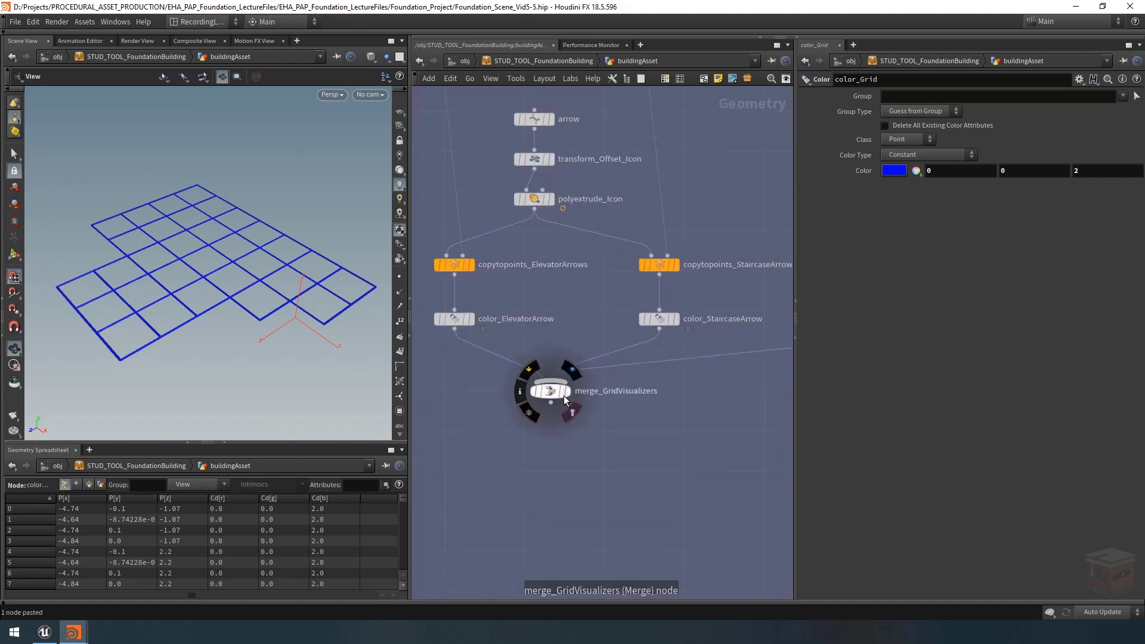
{"action": "left_click", "coordinate": [567, 391]}
{"action": "left_click", "coordinate": [550, 391]}
{"action": "mouse_move", "coordinate": [201, 250]}
{"action": "left_mouse_down"}
{"action": "mouse_move", "coordinate": [191, 259]}
{"action": "mouse_move", "coordinate": [199, 248]}
{"action": "left_mouse_up"}
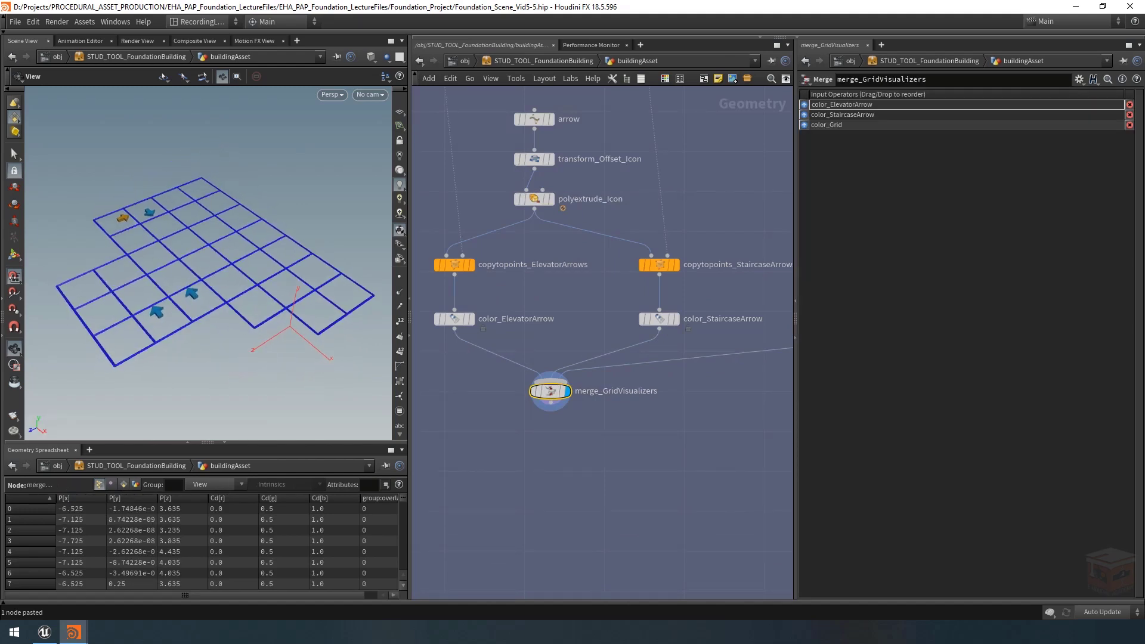
Turn on the template display of collisionMode1 in the Meshes Output box to overlay the building as a wireframe
{"action": "scroll", "coordinate": [595, 460], "scroll_direction": "down", "scroll_amount": 5}
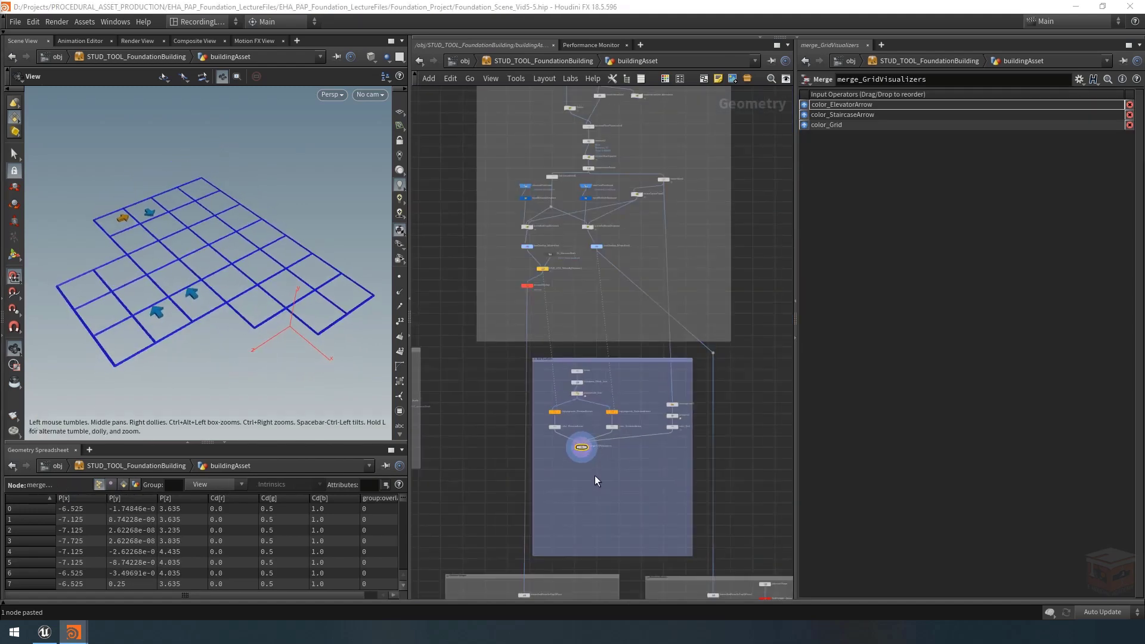
{"action": "scroll", "coordinate": [687, 365], "scroll_direction": "down", "scroll_amount": 5}
{"action": "middle_click_drag", "start_coordinate": [728, 411], "coordinate": [739, 230]}
{"action": "scroll", "coordinate": [740, 231], "scroll_direction": "down", "scroll_amount": 1}
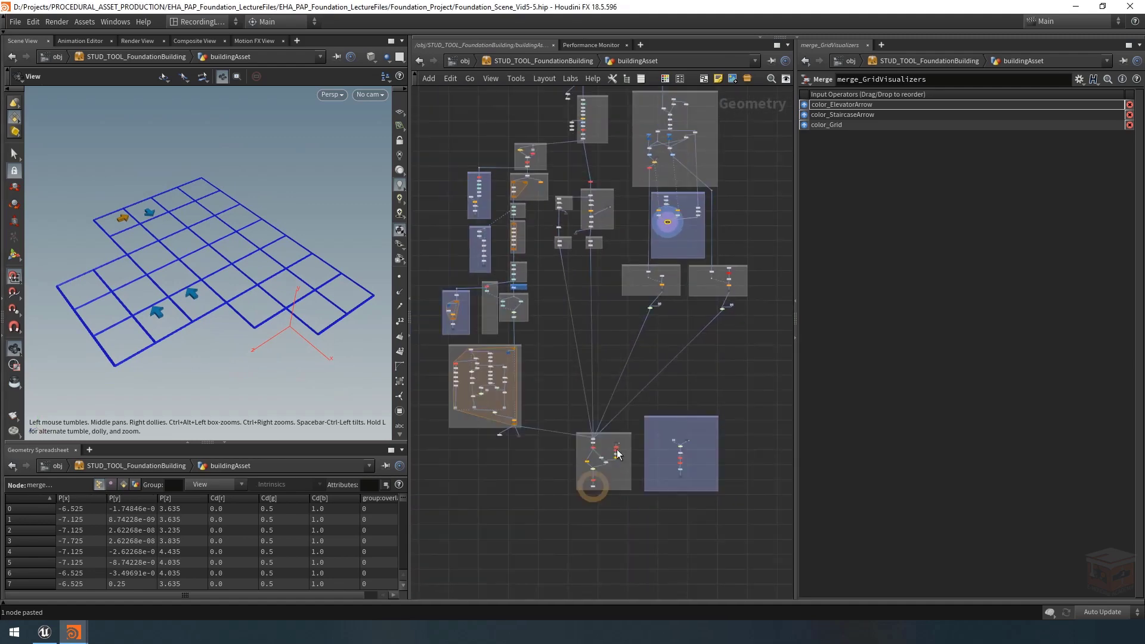
{"action": "scroll", "coordinate": [591, 479], "scroll_direction": "up", "scroll_amount": 1}
{"action": "scroll", "coordinate": [591, 478], "scroll_direction": "up", "scroll_amount": 8}
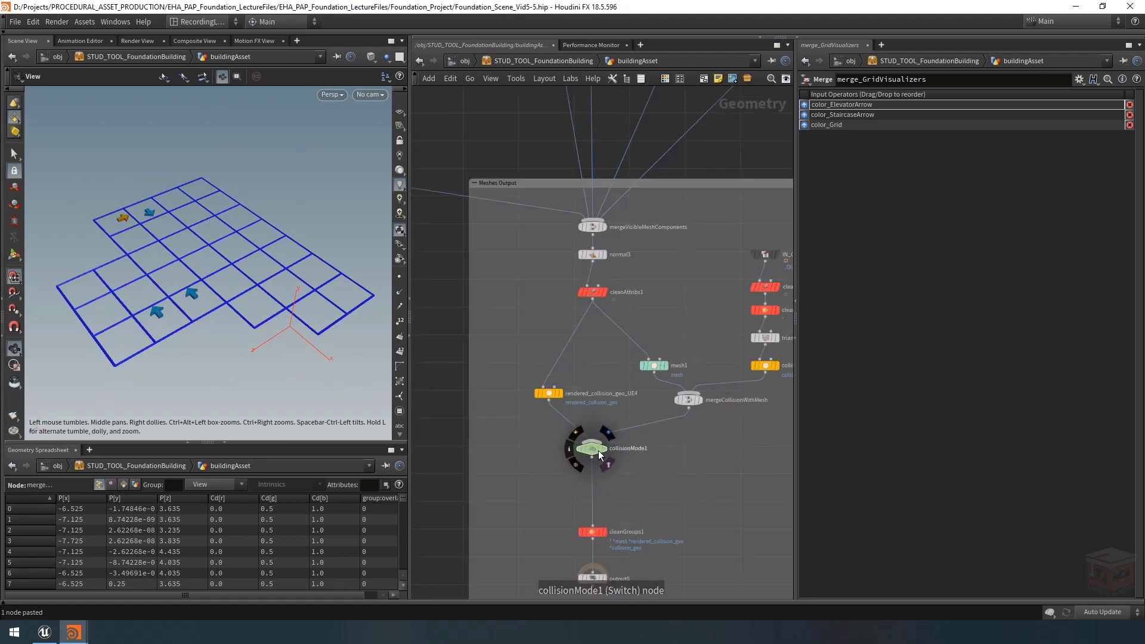
{"action": "left_click", "coordinate": [598, 451]}
{"action": "left_click_drag", "start_coordinate": [159, 289], "coordinate": [191, 258]}
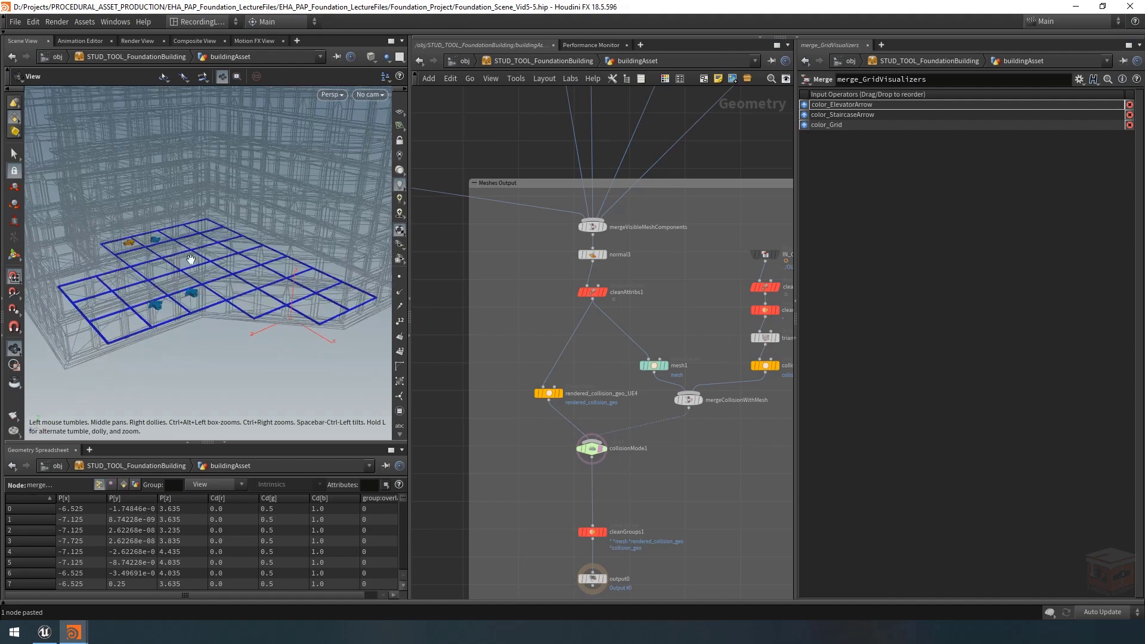
{"action": "scroll", "coordinate": [191, 259], "scroll_direction": "down", "scroll_amount": 3}
{"action": "middle_click_drag", "start_coordinate": [191, 259], "coordinate": [202, 292]}
{"action": "mouse_move", "coordinate": [202, 293]}
{"action": "left_mouse_down"}
{"action": "mouse_move", "coordinate": [197, 274]}
{"action": "mouse_move", "coordinate": [203, 322]}
{"action": "mouse_move", "coordinate": [197, 275]}
{"action": "mouse_move", "coordinate": [199, 310]}
{"action": "left_mouse_up"}
Add a Transform node below merge_GridVisualizers and connect the merge's output to it
{"action": "scroll", "coordinate": [682, 478], "scroll_direction": "down", "scroll_amount": 8}
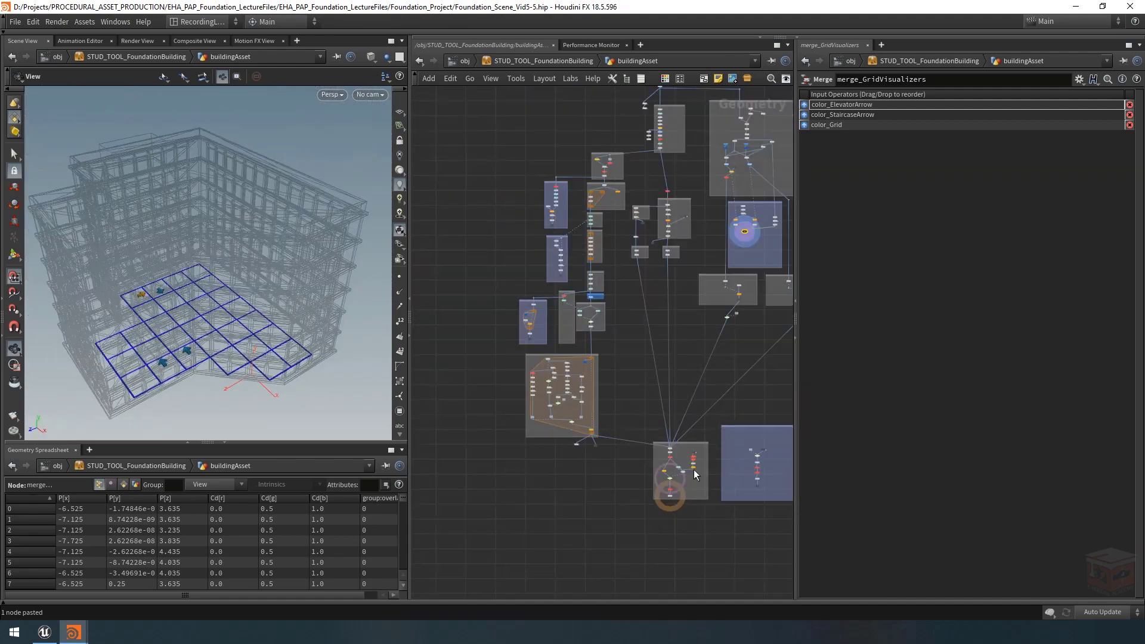
{"action": "scroll", "coordinate": [656, 361], "scroll_direction": "up", "scroll_amount": 10}
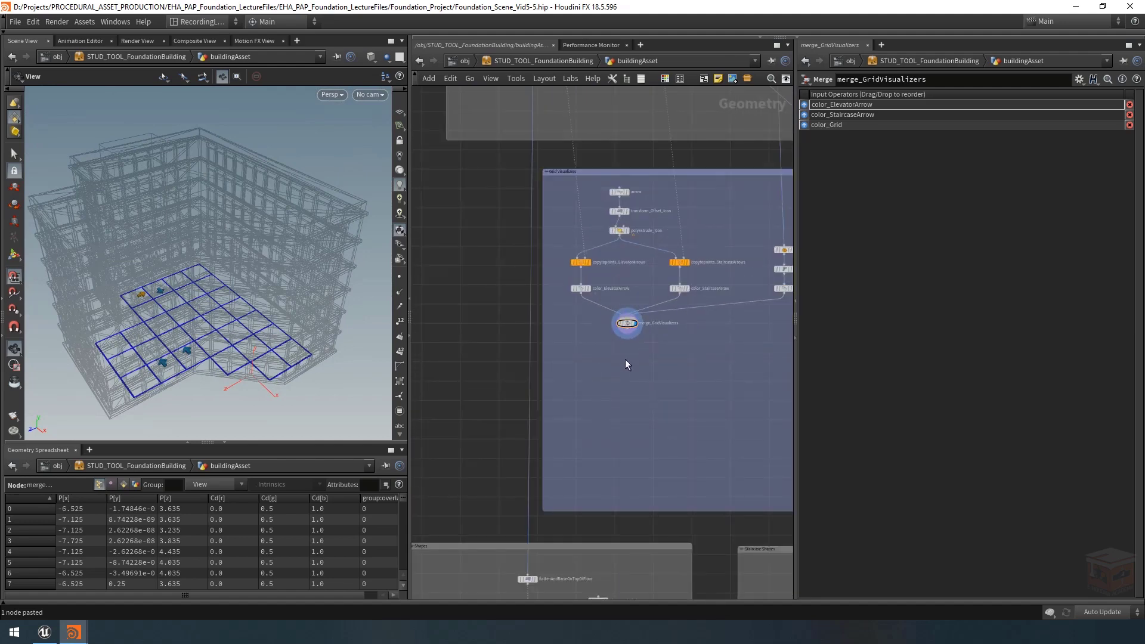
{"action": "key", "text": "Tab"}
{"action": "type", "text": "trans"}
{"action": "key", "text": "Return"}
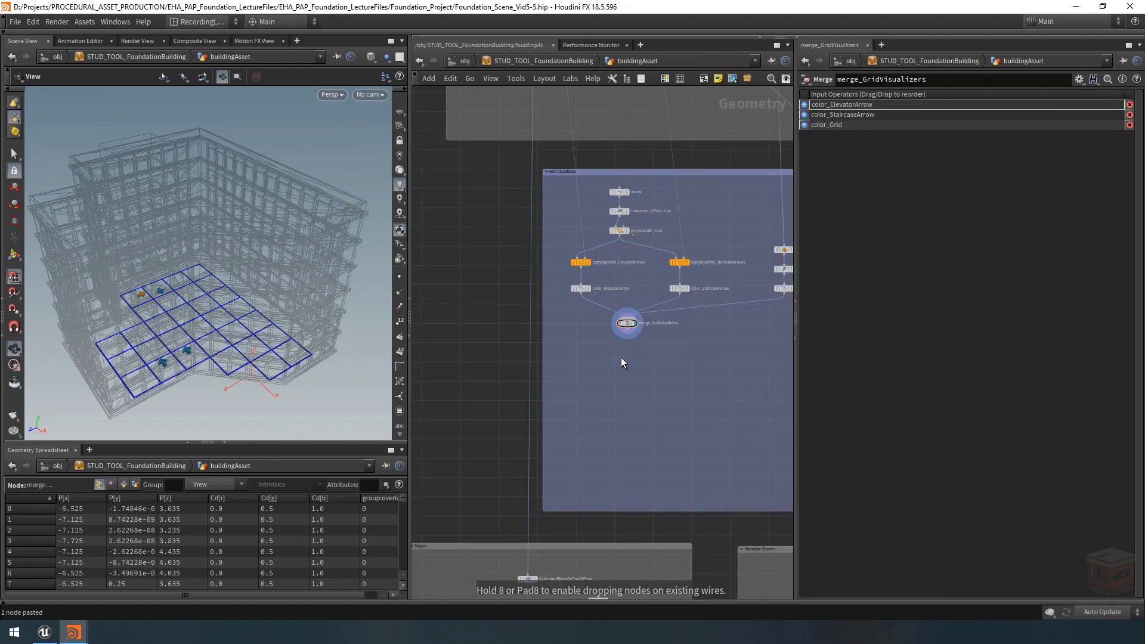
{"action": "scroll", "coordinate": [620, 342], "scroll_direction": "up", "scroll_amount": 4}
{"action": "left_click", "coordinate": [634, 344]}
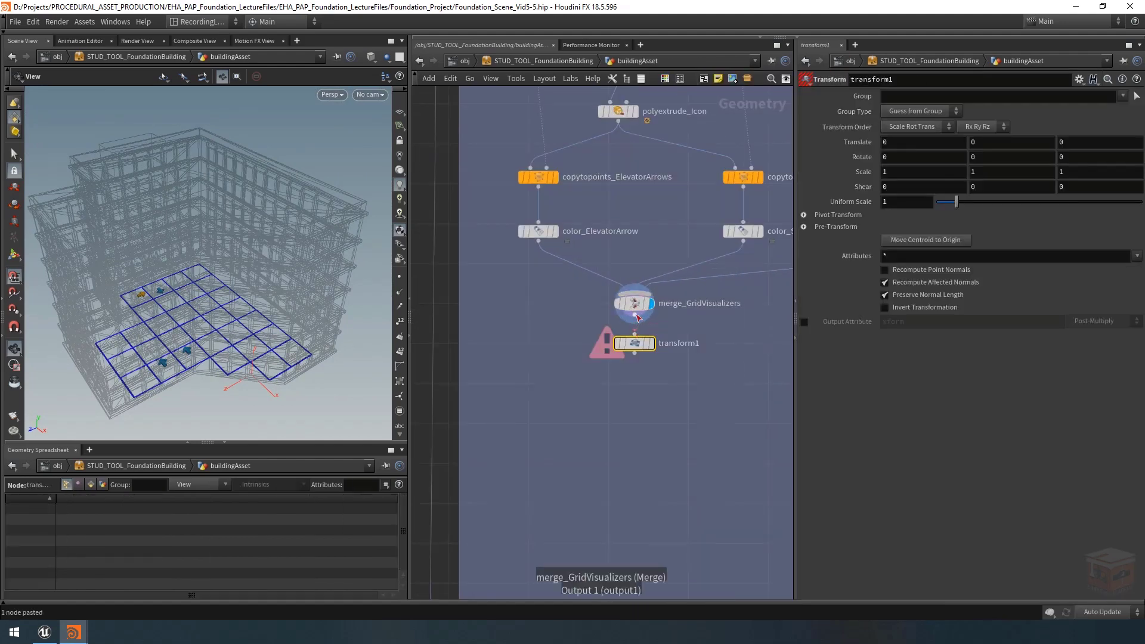
{"action": "left_click", "coordinate": [634, 315]}
{"action": "left_click", "coordinate": [636, 340]}
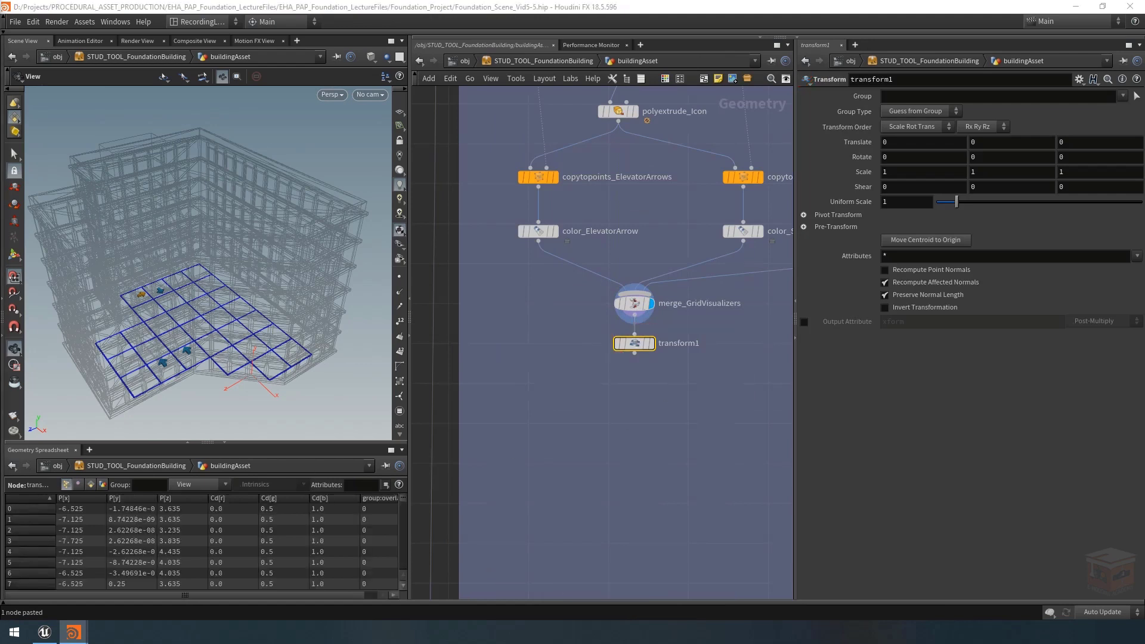
{"action": "left_click", "coordinate": [645, 453]}
{"action": "scroll", "coordinate": [645, 453], "scroll_direction": "down", "scroll_amount": 1}
{"action": "middle_click_drag", "start_coordinate": [699, 406], "coordinate": [668, 441]}
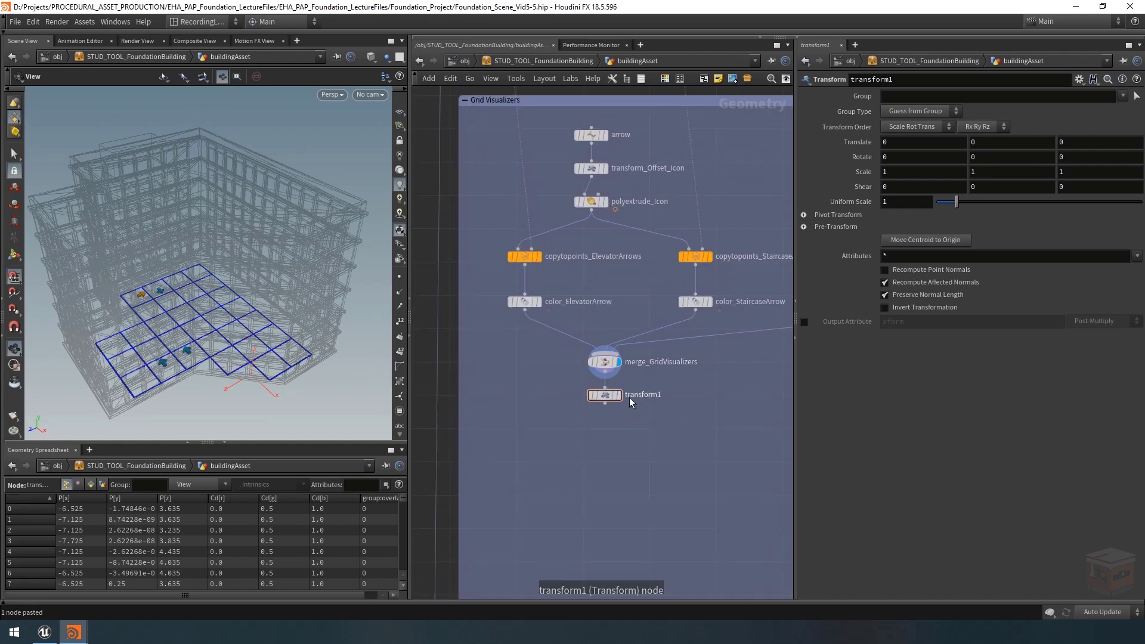
Select seamLine in the Seam Visualizer box and widen the parameter pane to show its full Length expression
{"action": "key", "text": "h"}
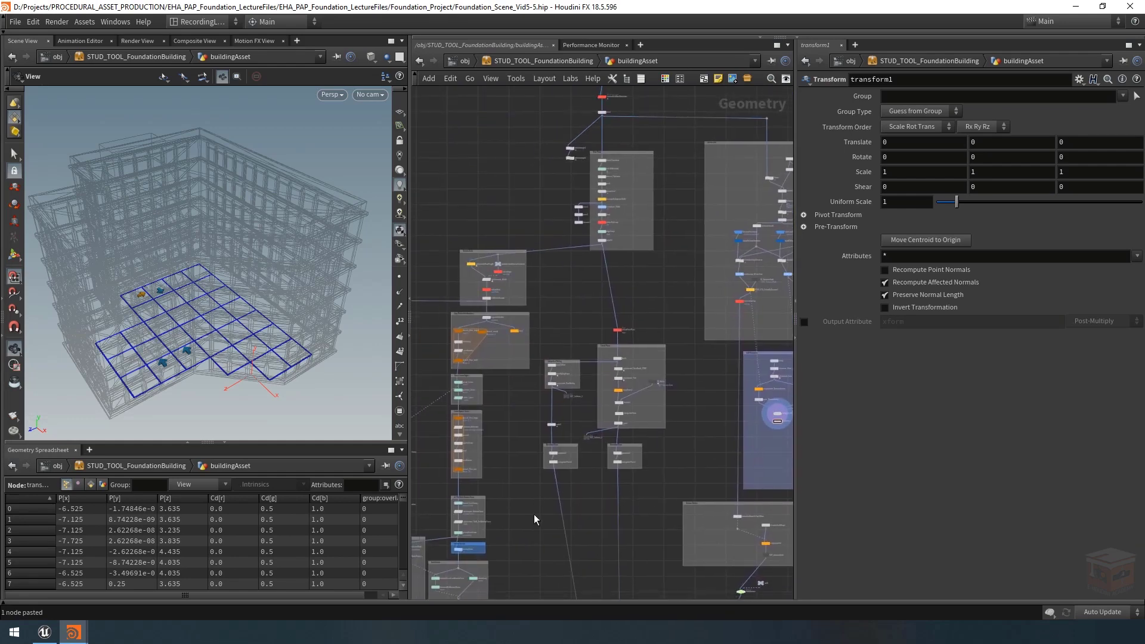
{"action": "middle_click_drag", "start_coordinate": [535, 520], "coordinate": [686, 525]}
{"action": "scroll", "coordinate": [526, 319], "scroll_direction": "up", "scroll_amount": 5}
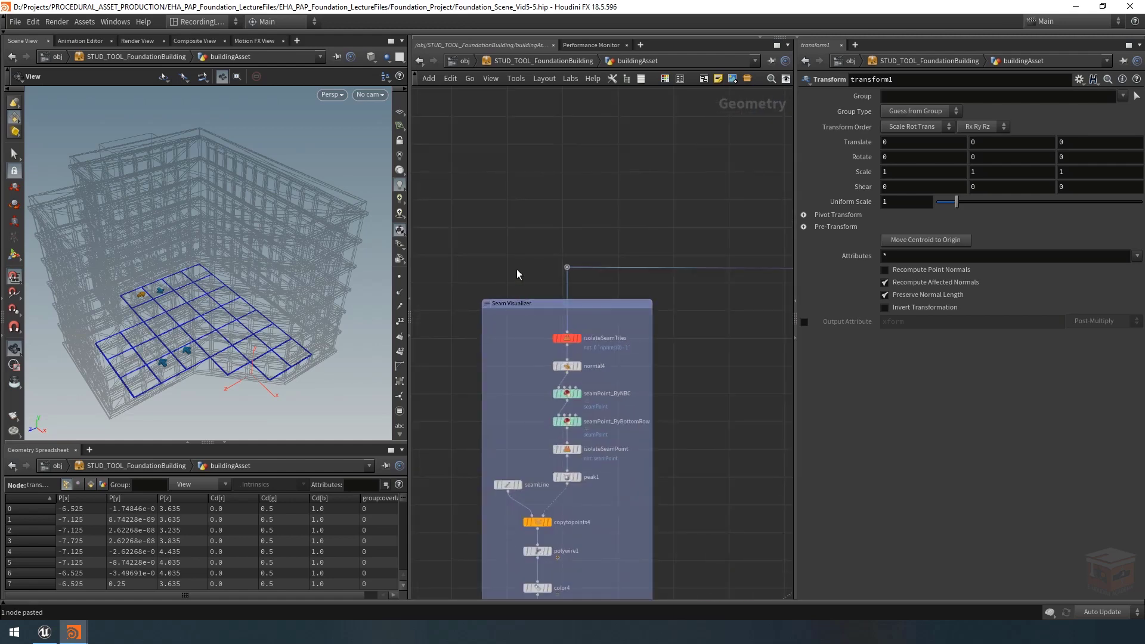
{"action": "middle_click_drag", "start_coordinate": [514, 268], "coordinate": [509, 196]}
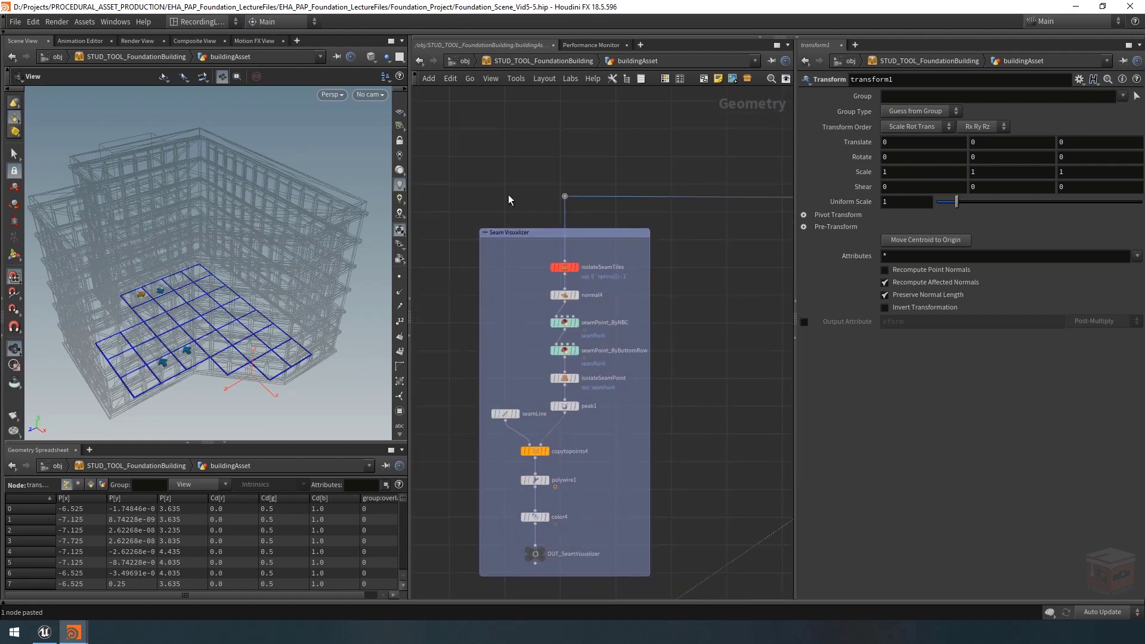
{"action": "left_click", "coordinate": [500, 414]}
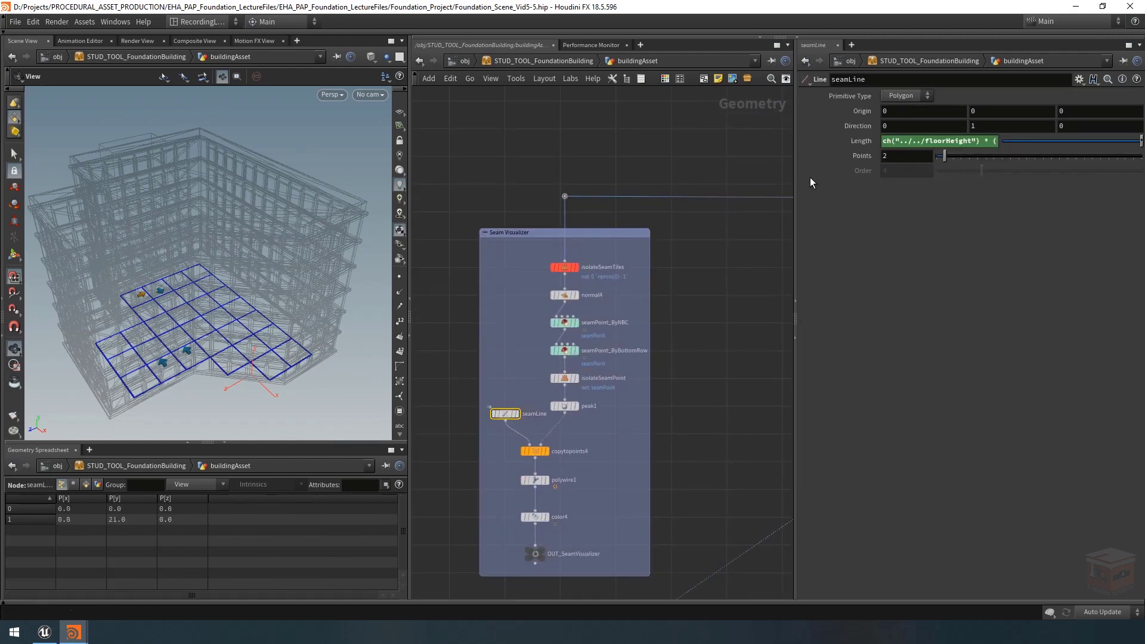
{"action": "left_click_drag", "start_coordinate": [796, 177], "coordinate": [713, 180]}
{"action": "left_click", "coordinate": [777, 141]}
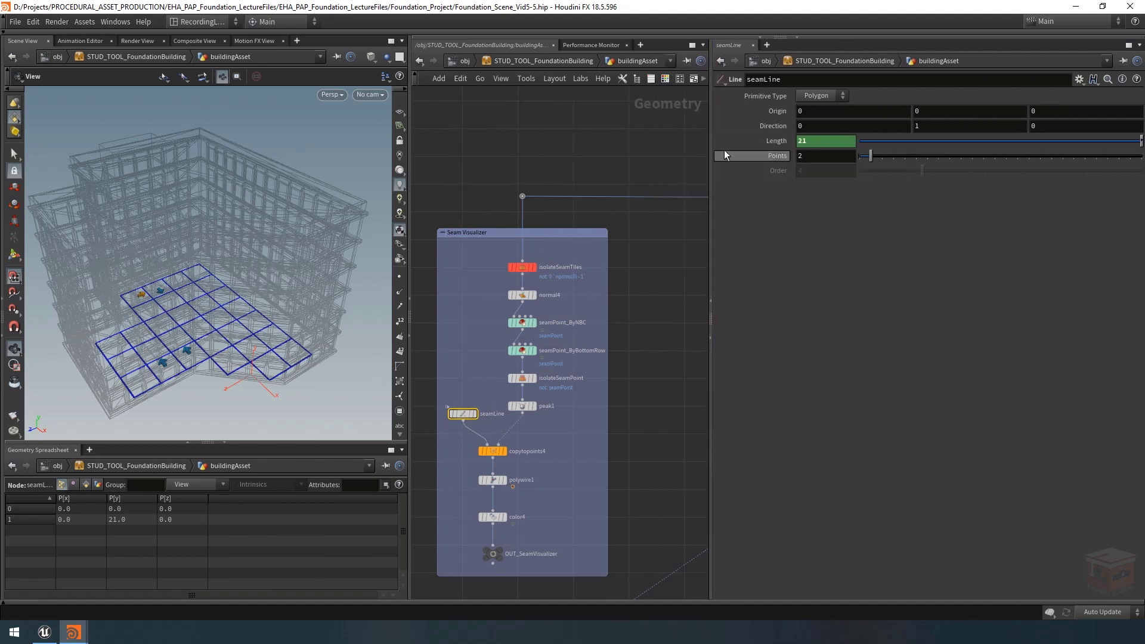
{"action": "left_click", "coordinate": [772, 141]}
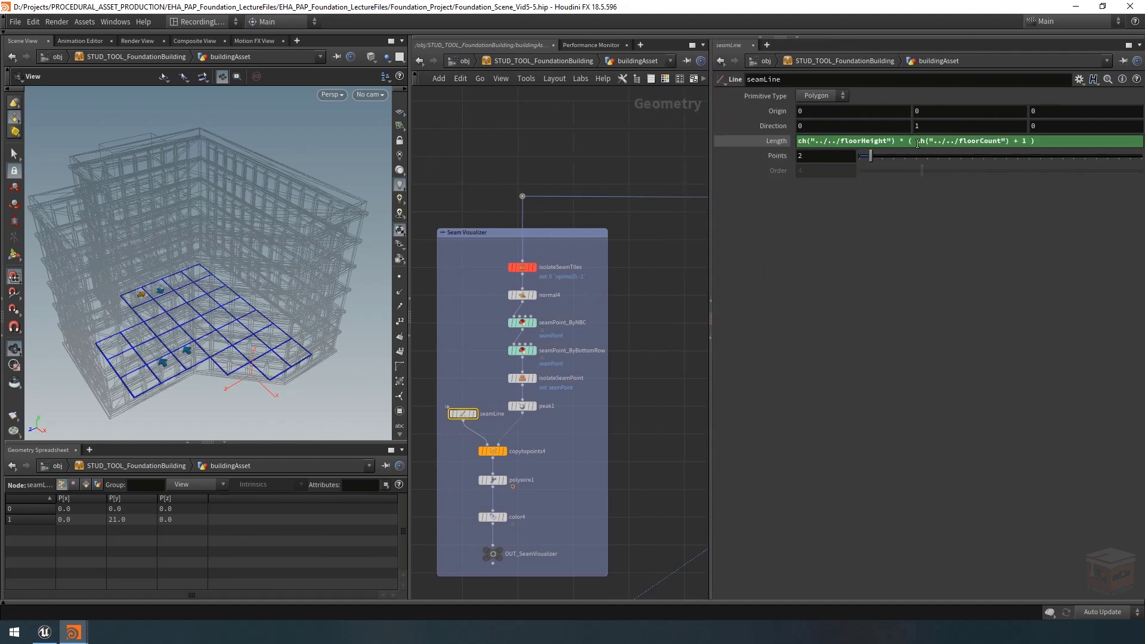
Display seamLine to compare it with the building's height and copy its whole Length expression
{"action": "left_click", "coordinate": [475, 414]}
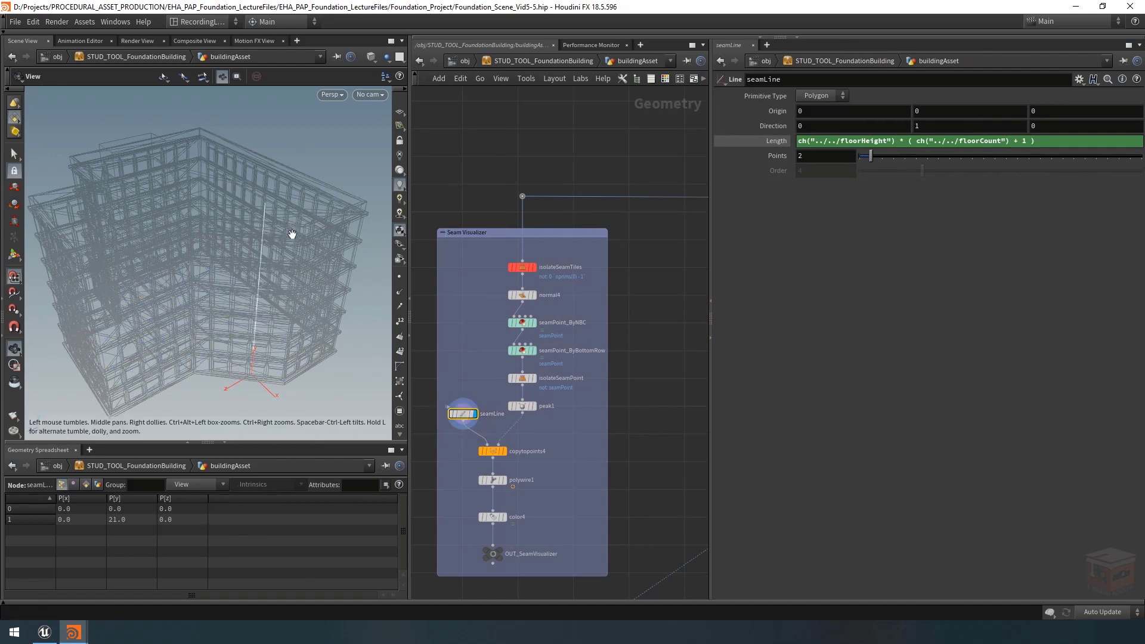
{"action": "scroll", "coordinate": [276, 243], "scroll_direction": "down", "scroll_amount": 5}
{"action": "left_click_drag", "start_coordinate": [276, 243], "coordinate": [277, 229]}
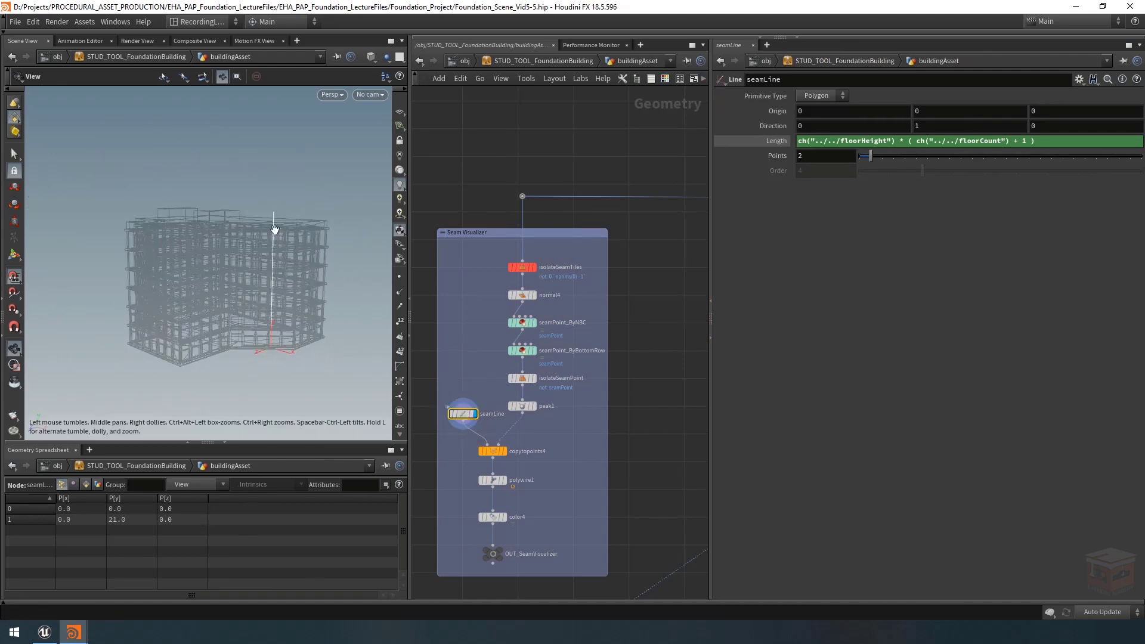
{"action": "left_click_drag", "start_coordinate": [1074, 143], "coordinate": [783, 140]}
{"action": "key", "text": "ctrl+c"}
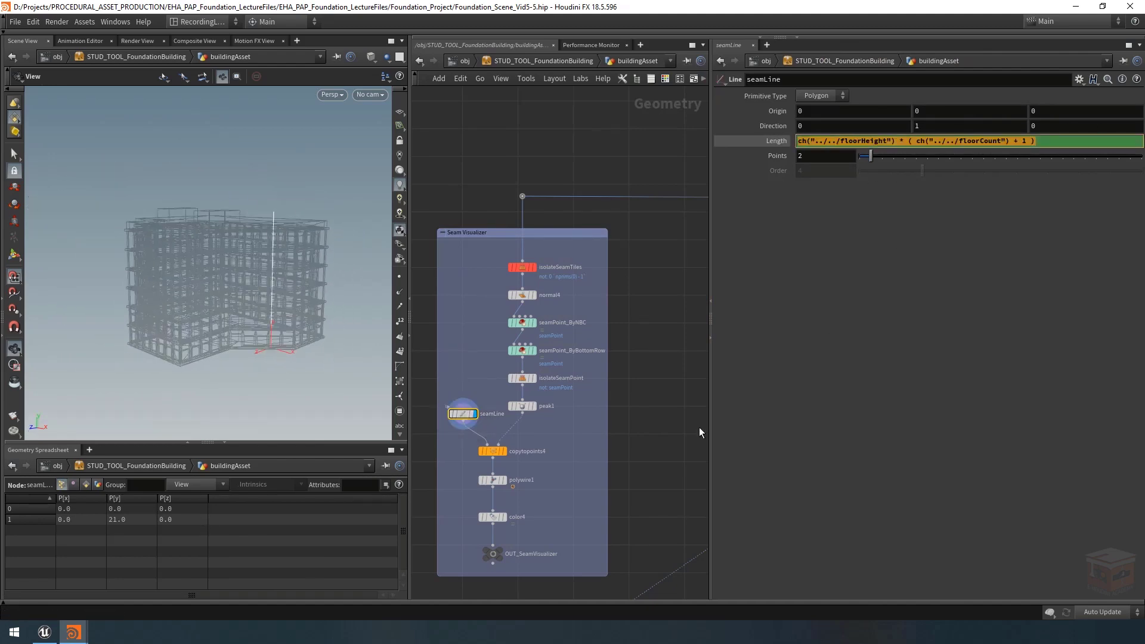
{"action": "left_click", "coordinate": [655, 384]}
Display the Transform node below merge_GridVisualizers and rename it raiseAboveRoof
{"action": "scroll", "coordinate": [657, 384], "scroll_direction": "down", "scroll_amount": 6}
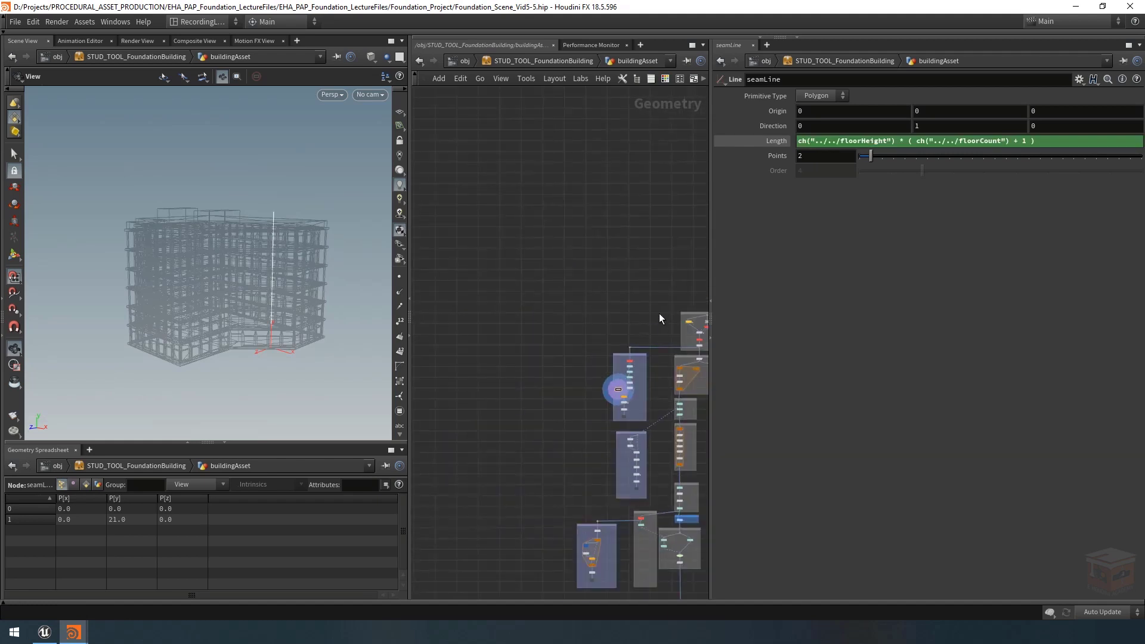
{"action": "scroll", "coordinate": [604, 373], "scroll_direction": "up", "scroll_amount": 6}
{"action": "left_click", "coordinate": [557, 370]}
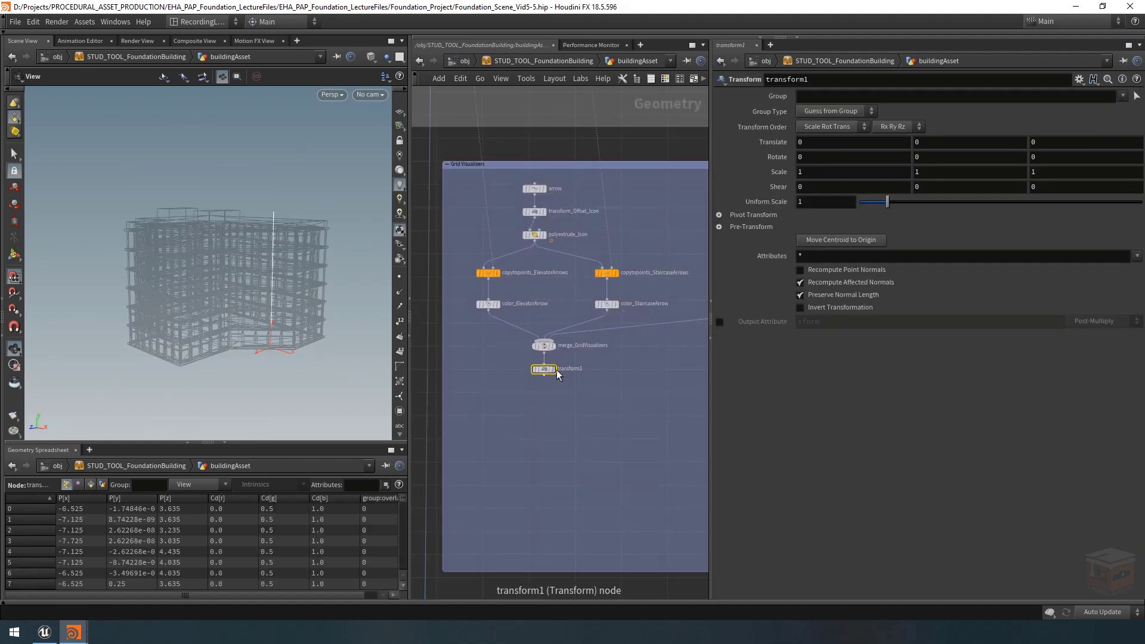
{"action": "scroll", "coordinate": [558, 371], "scroll_direction": "up", "scroll_amount": 3}
{"action": "key", "text": "F2"}
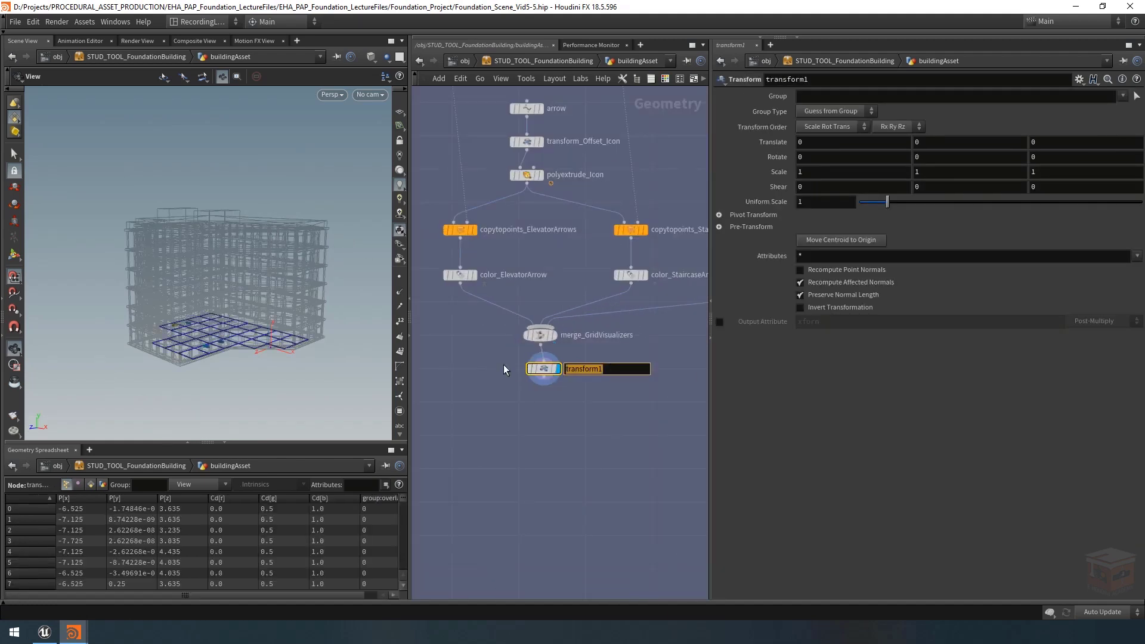
{"action": "type", "text": "raise_Abo"}
{"action": "key", "text": "BackSpace"}
{"action": "key", "text": "BackSpace"}
{"action": "key", "text": "BackSpace"}
{"action": "key", "text": "BackSpace"}
{"action": "type", "text": "AboveRoof"}
{"action": "key", "text": "Return"}
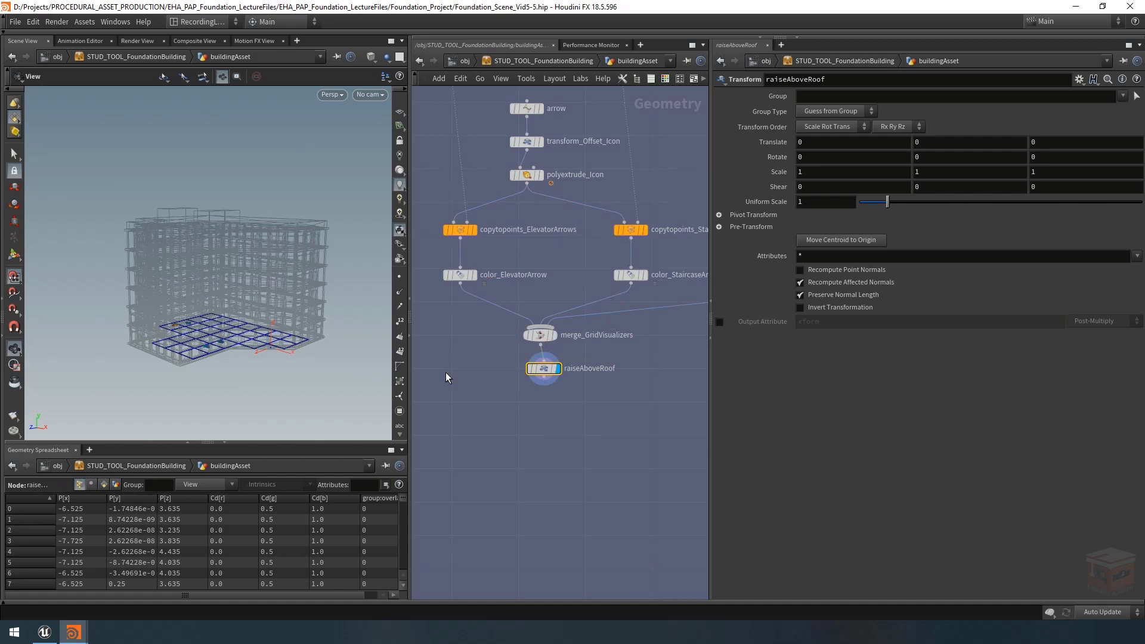
Paste the copied height expression into raiseAboveRoof's Y translation and inspect the raised grid and arrows over the roof
{"action": "left_click_drag", "start_coordinate": [552, 378], "coordinate": [548, 381]}
{"action": "double_click", "coordinate": [991, 145]}
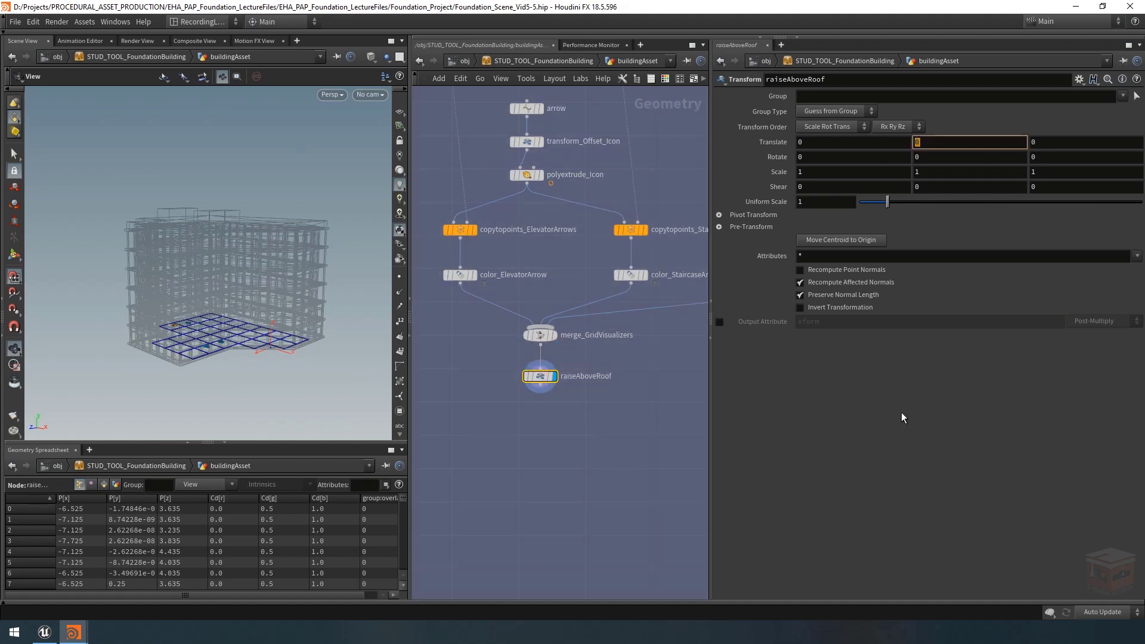
{"action": "key", "text": "ctrl+v"}
{"action": "key", "text": "Return"}
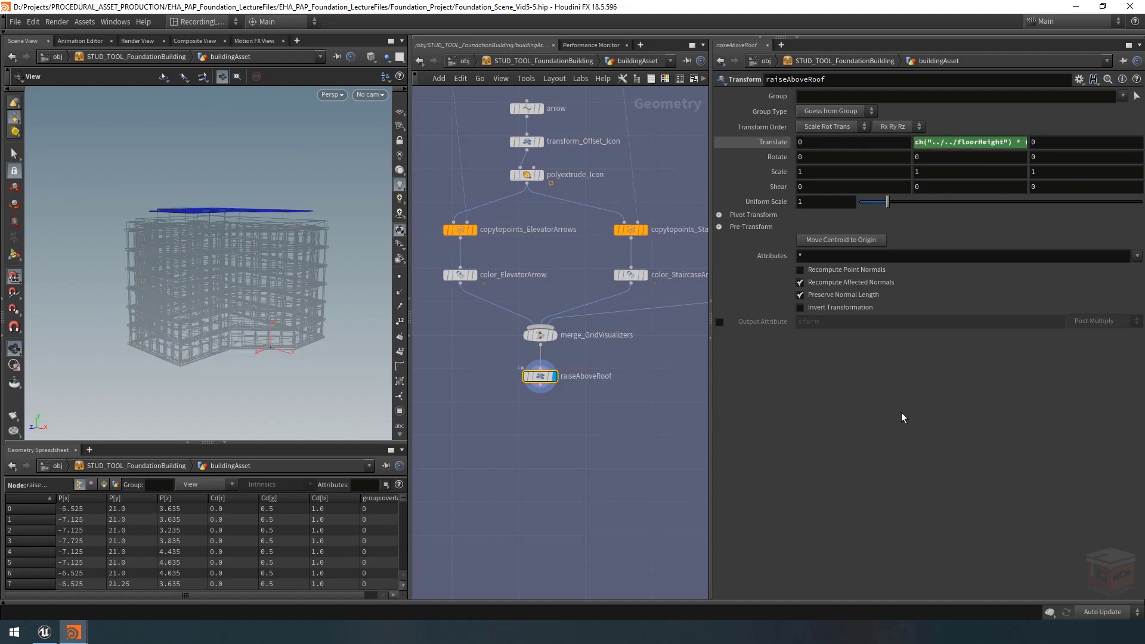
{"action": "left_click_drag", "start_coordinate": [229, 206], "coordinate": [244, 230]}
{"action": "right_click_drag", "start_coordinate": [244, 230], "coordinate": [251, 251]}
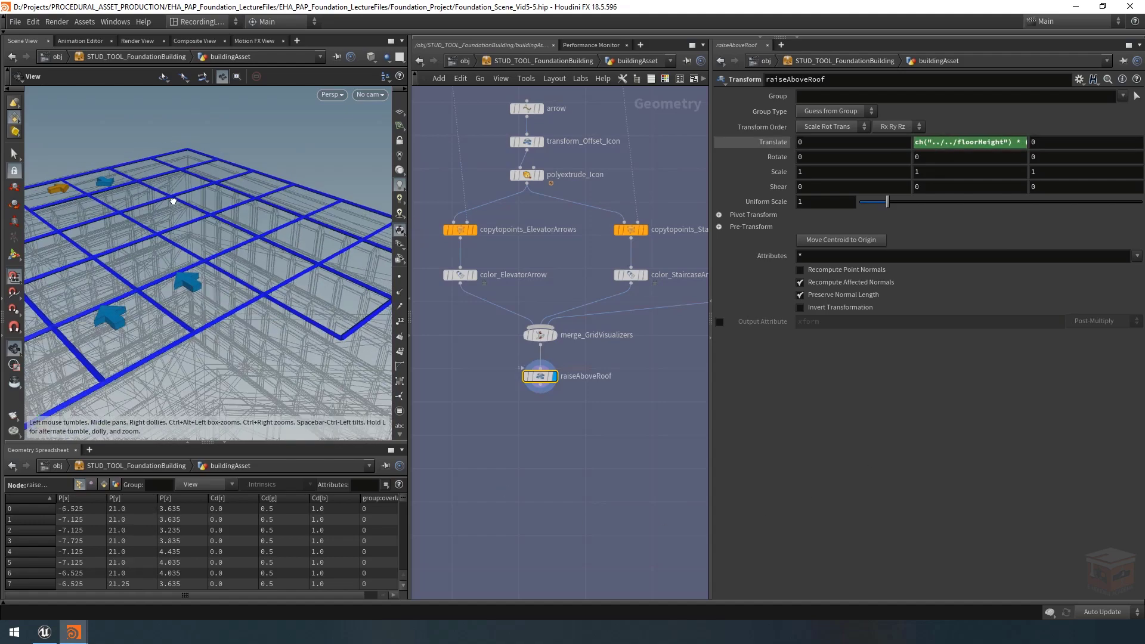
{"action": "left_click_drag", "start_coordinate": [179, 226], "coordinate": [217, 247]}
{"action": "right_click_drag", "start_coordinate": [217, 247], "coordinate": [207, 224]}
Append +0.1 to raiseAboveRoof's Y translation expression
{"action": "left_click", "coordinate": [964, 144]}
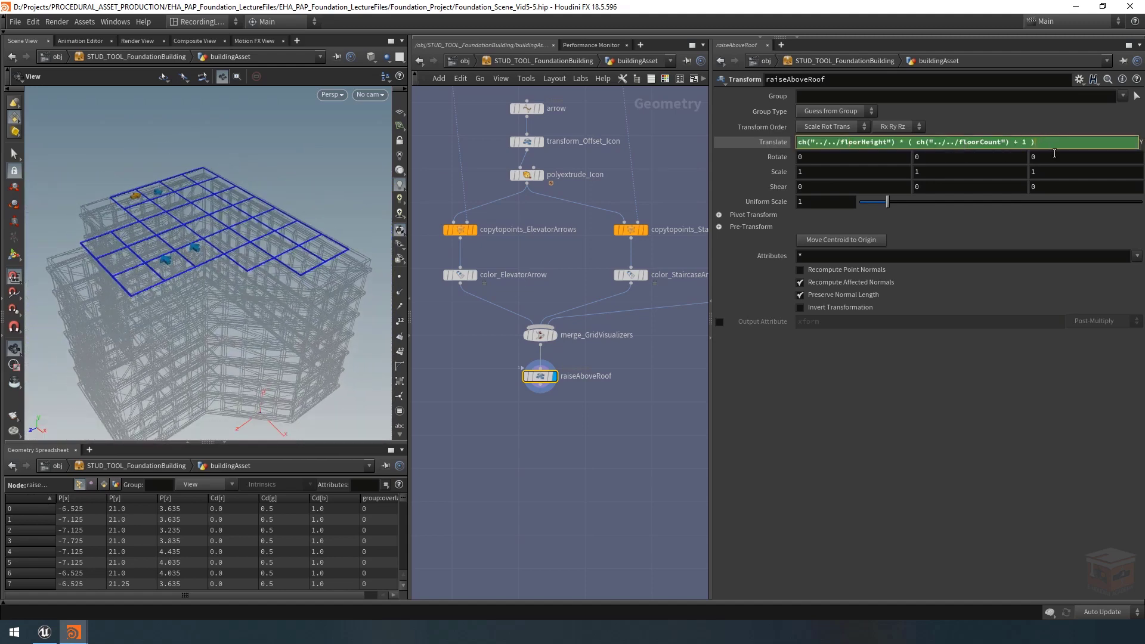
{"action": "type", "text": "+0."}
{"action": "key", "text": "Return"}
Add a Null node below raiseAboveRoof, wire it to that node's output and name it OUT_GridVisualizer
{"action": "left_click", "coordinate": [590, 439]}
{"action": "scroll", "coordinate": [571, 428], "scroll_direction": "down", "scroll_amount": 1}
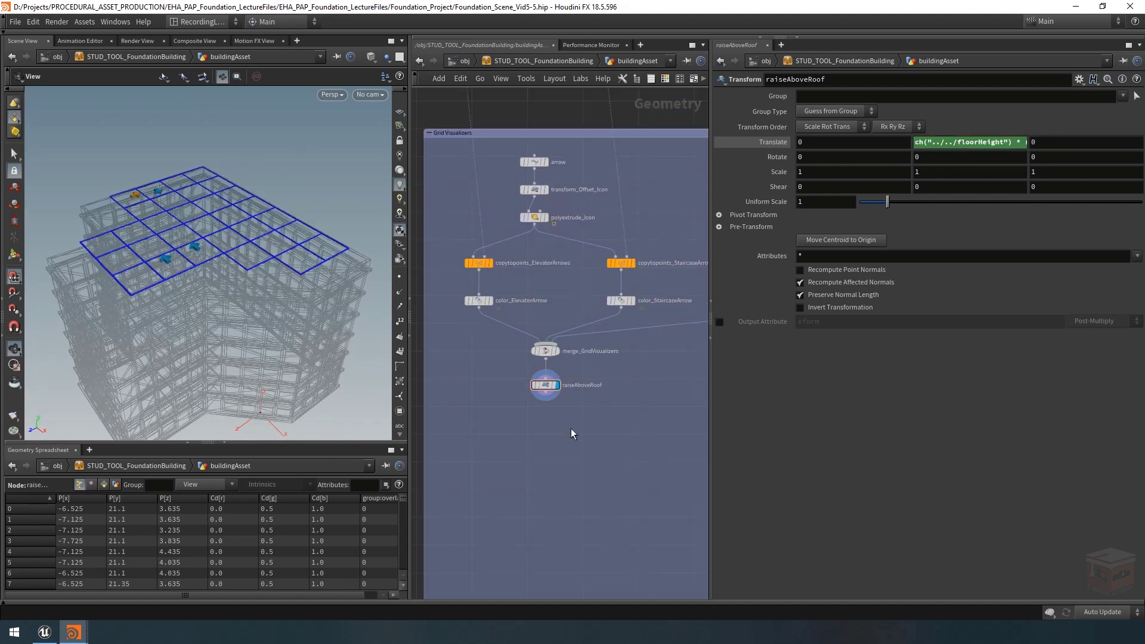
{"action": "middle_click_drag", "start_coordinate": [561, 421], "coordinate": [549, 417]}
{"action": "scroll", "coordinate": [556, 417], "scroll_direction": "up", "scroll_amount": 2}
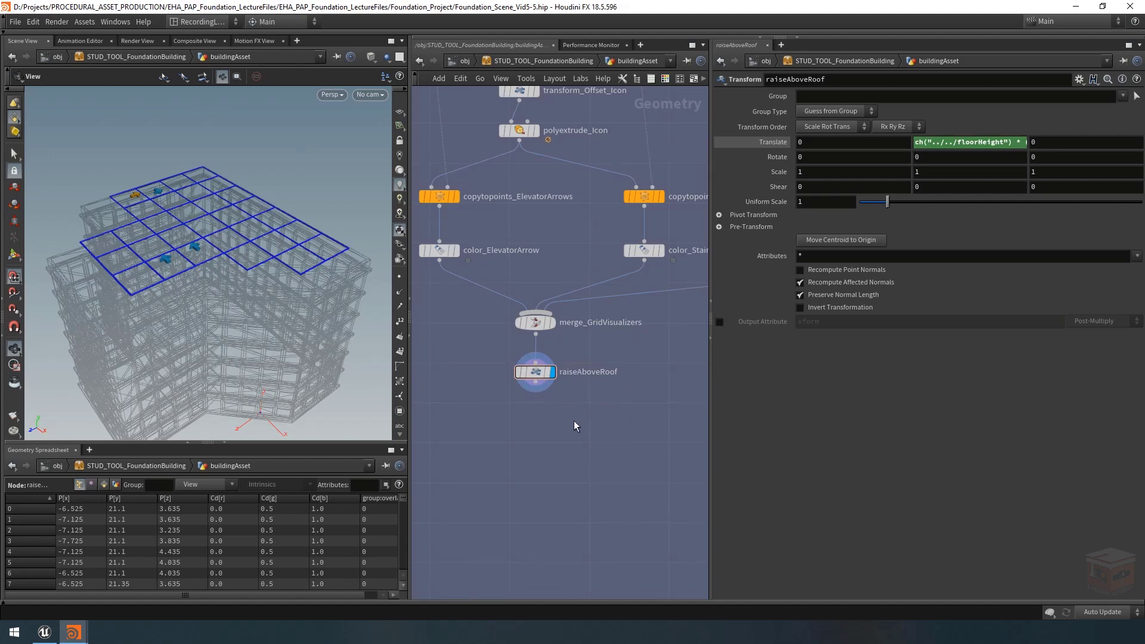
{"action": "key", "text": "Tab"}
{"action": "type", "text": "null"}
{"action": "key", "text": "Return"}
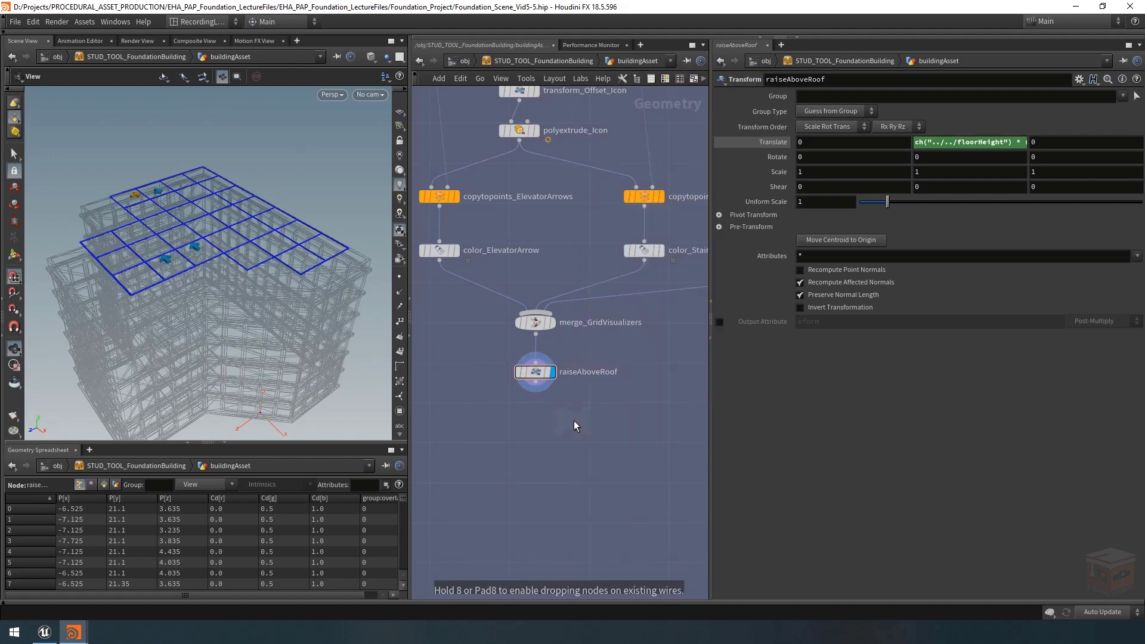
{"action": "left_click", "coordinate": [532, 427]}
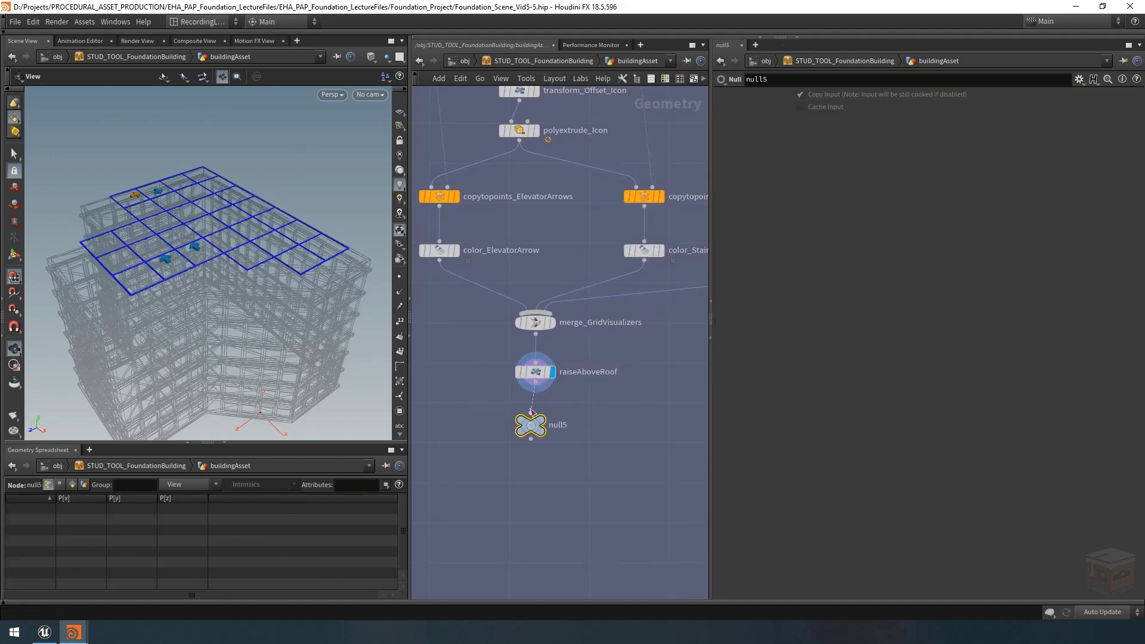
{"action": "key", "text": "F2"}
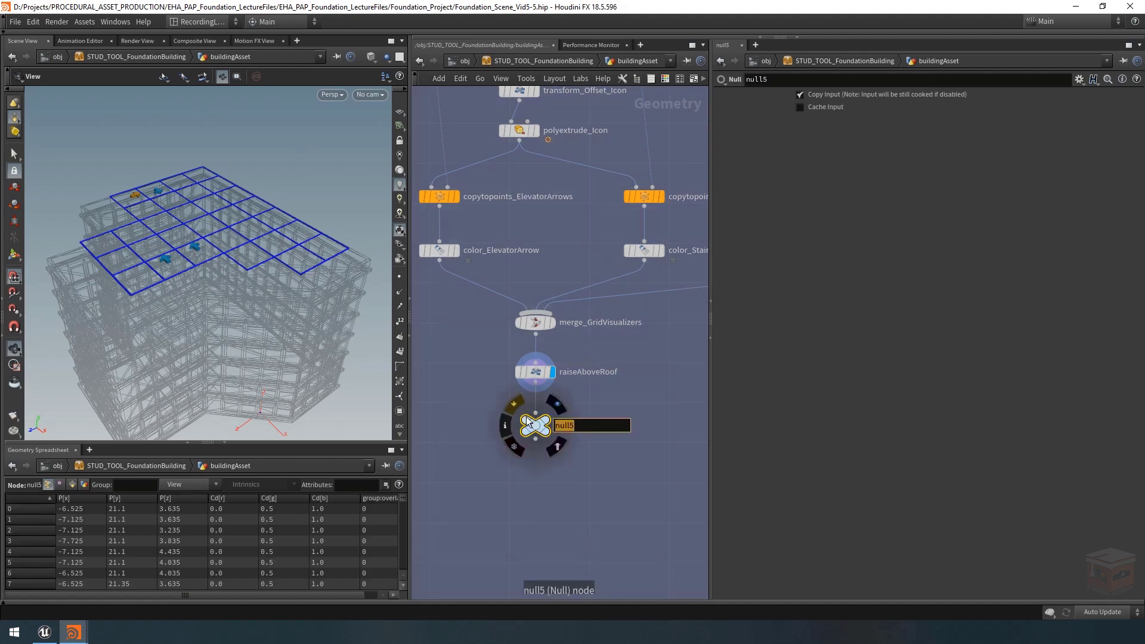
{"action": "type", "text": "OUT_GRidVisualizer"}
{"action": "key", "text": "Return"}
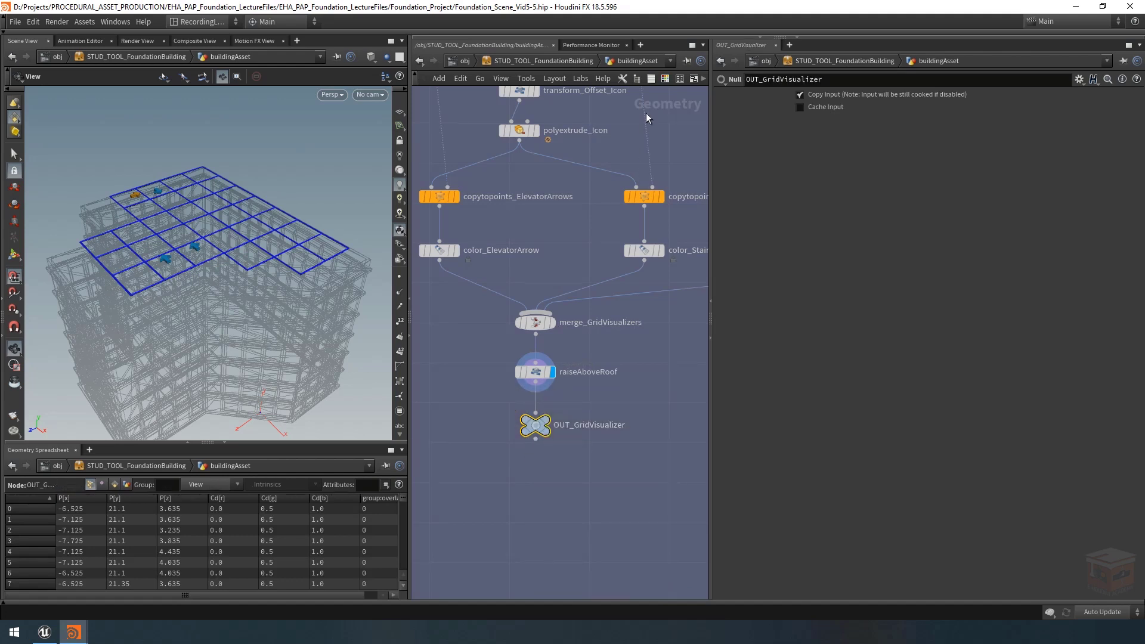
Color the OUT_GridVisualizer node dark grey and open its name for copying
{"action": "left_click", "coordinate": [667, 78]}
{"action": "left_click", "coordinate": [640, 579]}
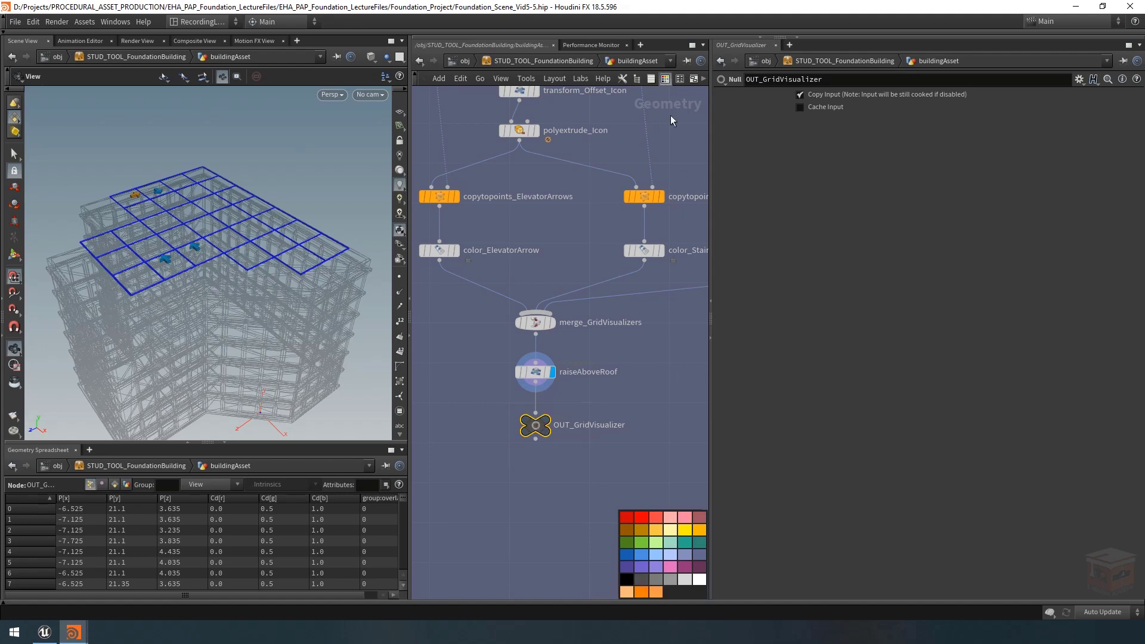
{"action": "left_click", "coordinate": [667, 79]}
{"action": "double_click", "coordinate": [581, 424]}
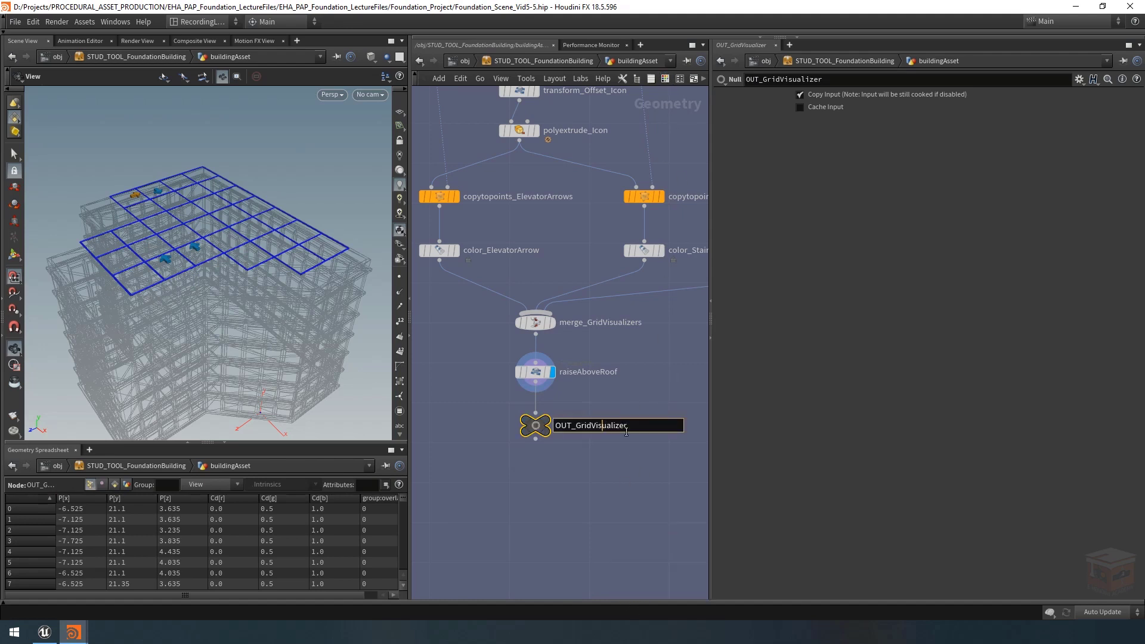
{"action": "left_click", "coordinate": [661, 404]}
Add a fourth object to the IN_Visualizers Object Merge and point it to ../OUT_GridVisualizer
{"action": "scroll", "coordinate": [625, 482], "scroll_direction": "down", "scroll_amount": 10}
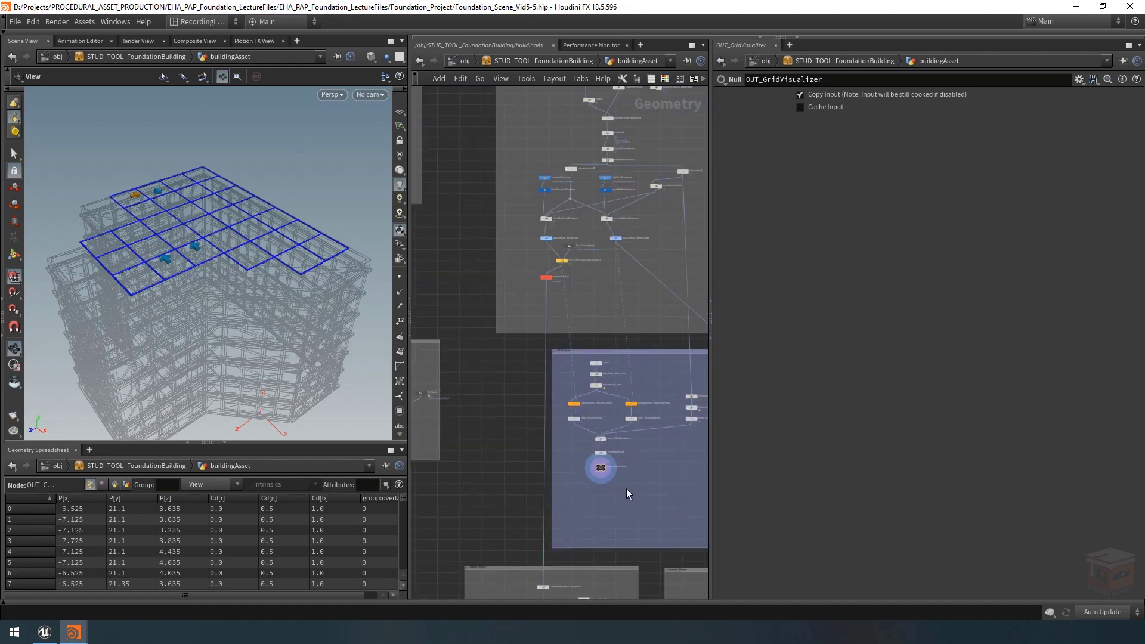
{"action": "middle_click_drag", "start_coordinate": [655, 497], "coordinate": [563, 317]}
{"action": "scroll", "coordinate": [568, 316], "scroll_direction": "down", "scroll_amount": 4}
{"action": "middle_click_drag", "start_coordinate": [614, 464], "coordinate": [648, 405]}
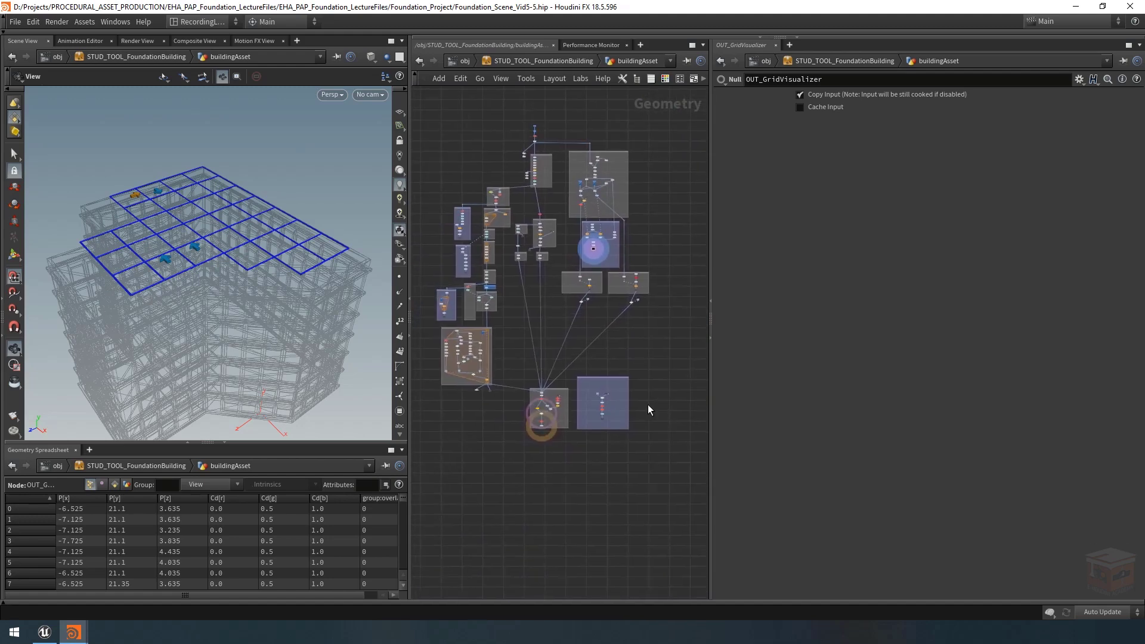
{"action": "scroll", "coordinate": [613, 392], "scroll_direction": "up", "scroll_amount": 5}
{"action": "scroll", "coordinate": [613, 392], "scroll_direction": "up", "scroll_amount": 6}
{"action": "left_click_drag", "start_coordinate": [614, 353], "coordinate": [541, 404]}
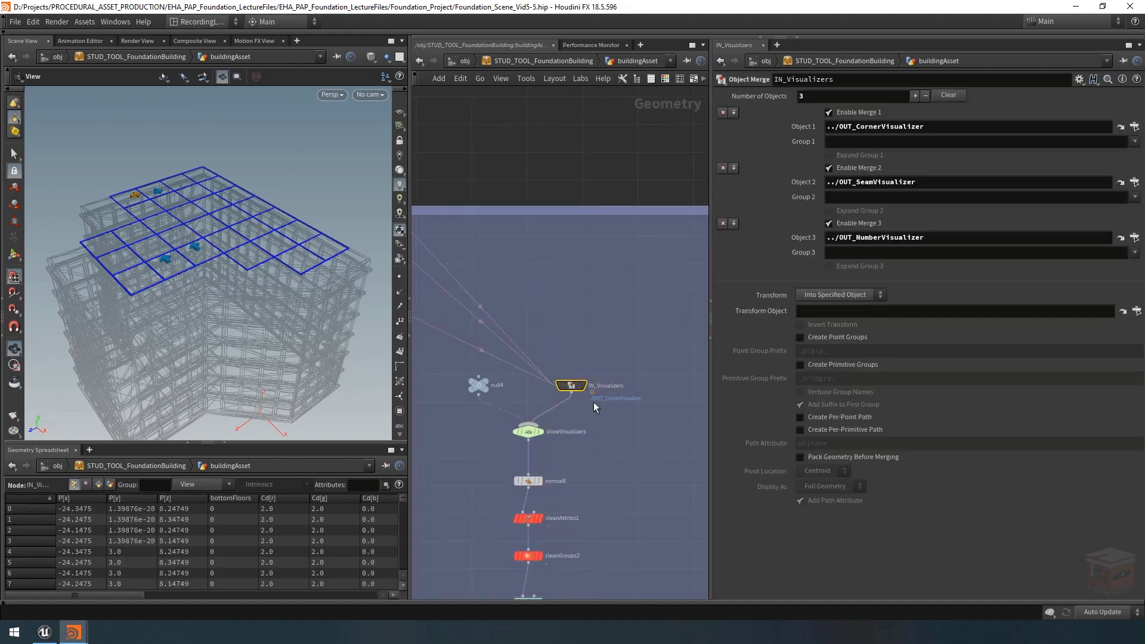
{"action": "left_click", "coordinate": [915, 96]}
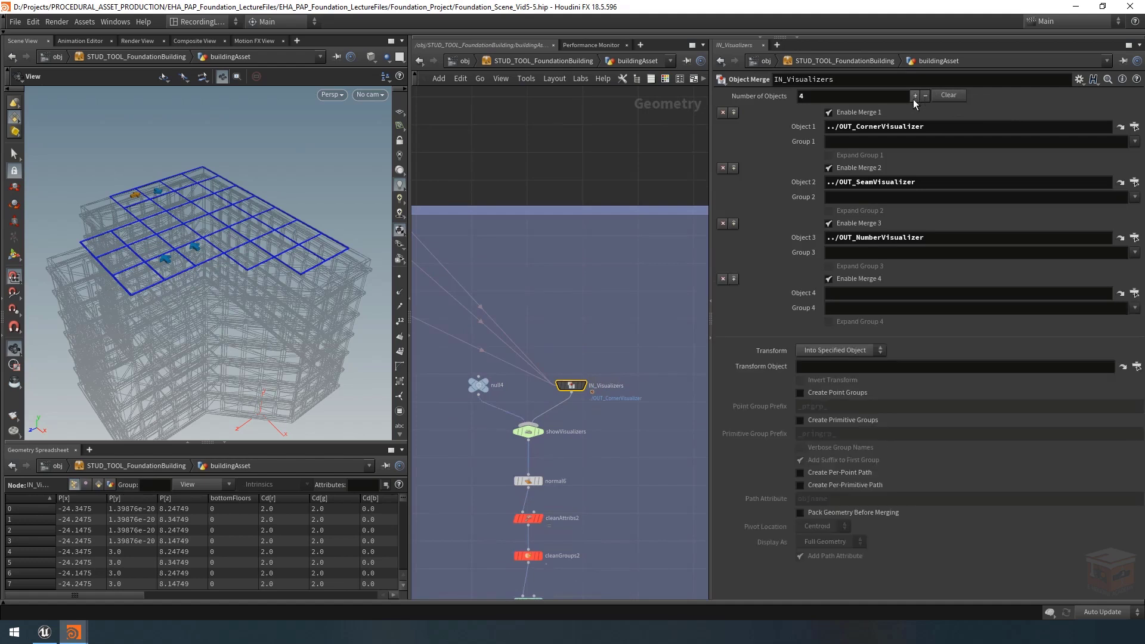
{"action": "left_click", "coordinate": [859, 293]}
{"action": "type", "text": ".."}
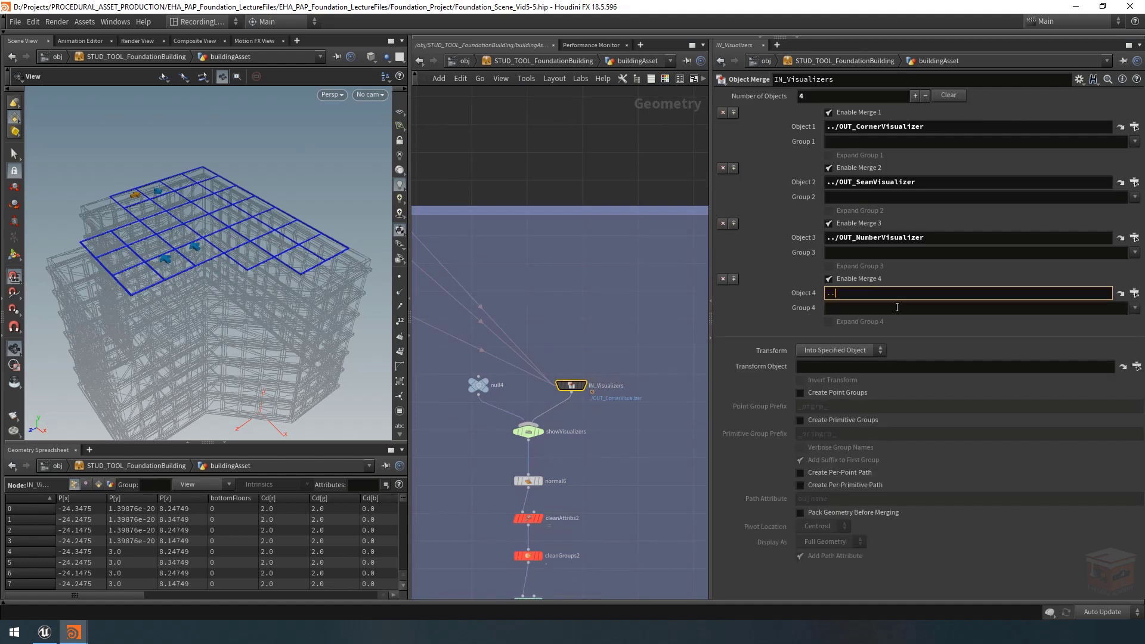
{"action": "type", "text": "/"}
{"action": "left_click", "coordinate": [897, 309]}
{"action": "key", "text": "Return"}
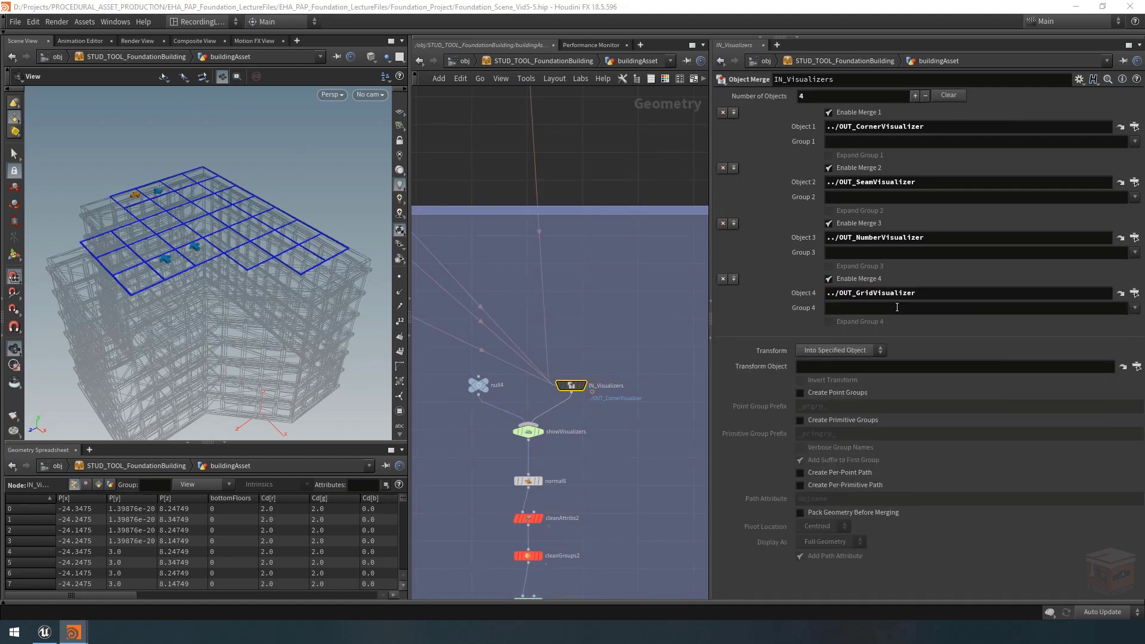
Display IN_Visualizers and OUT_Visualizer in turn to check that the grid visualizer reaches the combined output
{"action": "left_click", "coordinate": [584, 384]}
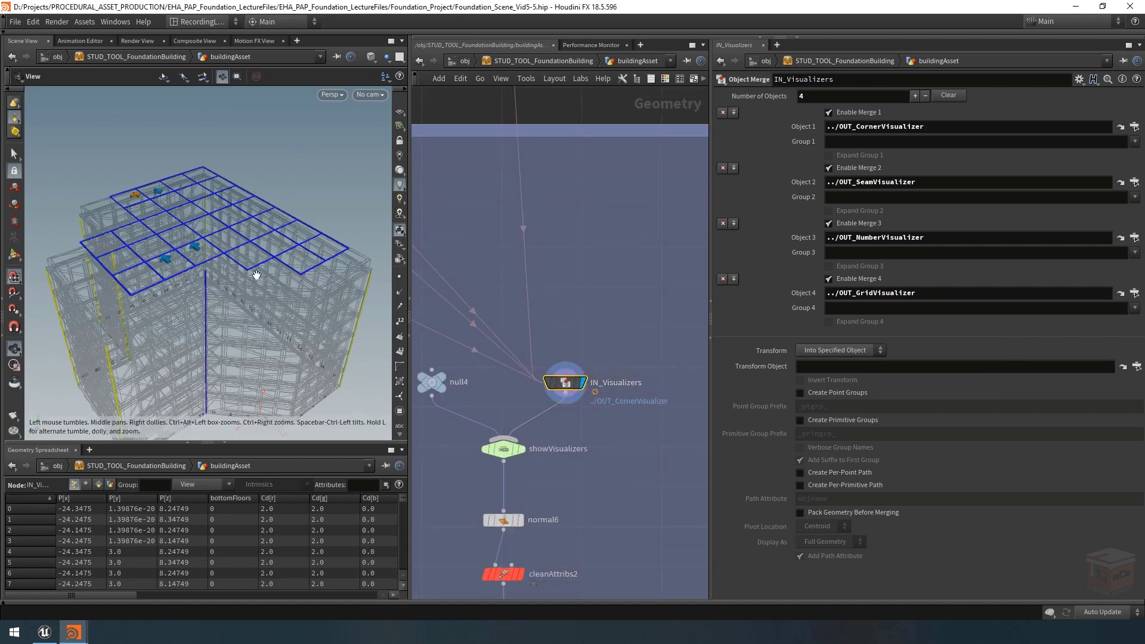
{"action": "scroll", "coordinate": [626, 415], "scroll_direction": "up", "scroll_amount": 3}
{"action": "middle_click_drag", "start_coordinate": [622, 386], "coordinate": [620, 266]}
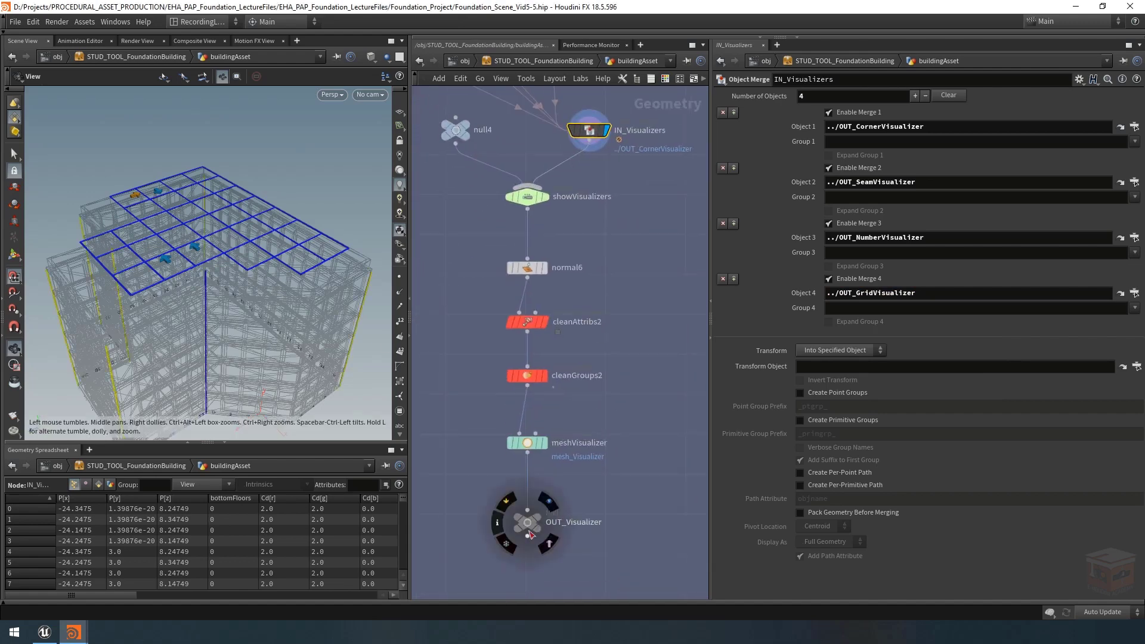
{"action": "left_click", "coordinate": [548, 501]}
{"action": "left_click", "coordinate": [528, 527]}
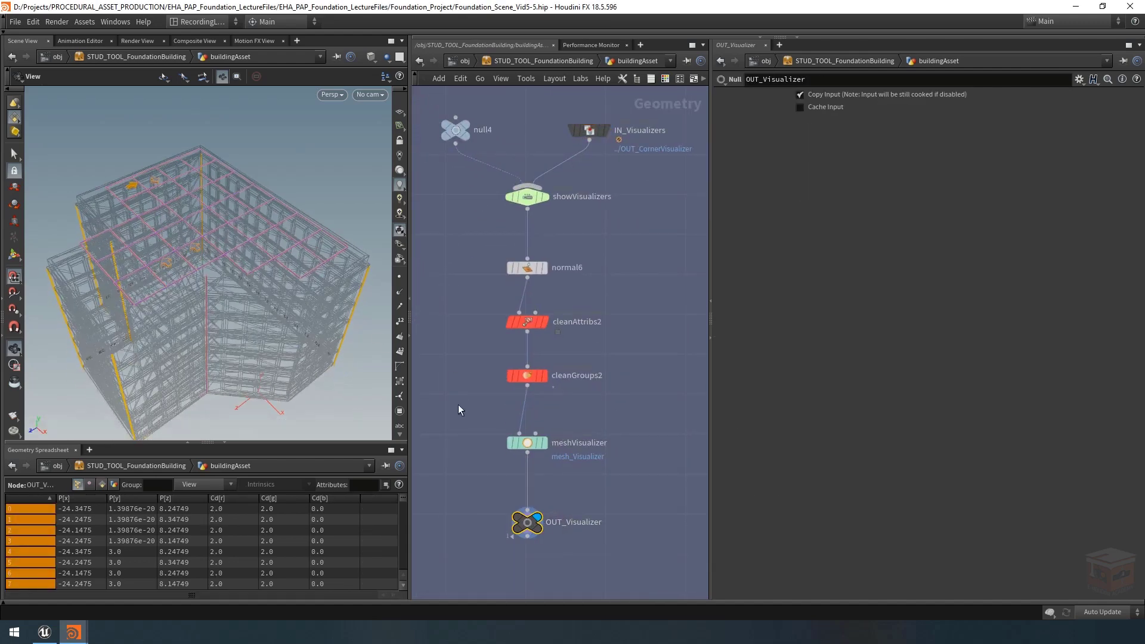
{"action": "left_click", "coordinate": [400, 396]}
{"action": "left_click_drag", "start_coordinate": [266, 299], "coordinate": [265, 275]}
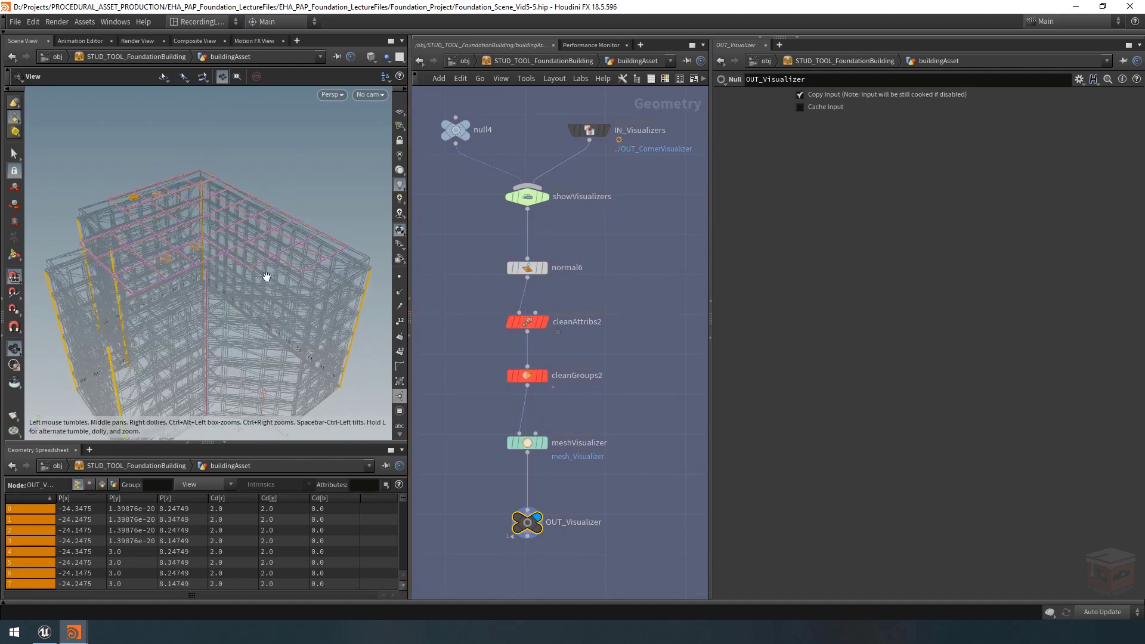
Display cleanGroups2 and examine the colored arrows and grid on the roof up close
{"action": "left_click", "coordinate": [543, 377]}
{"action": "left_click", "coordinate": [534, 384]}
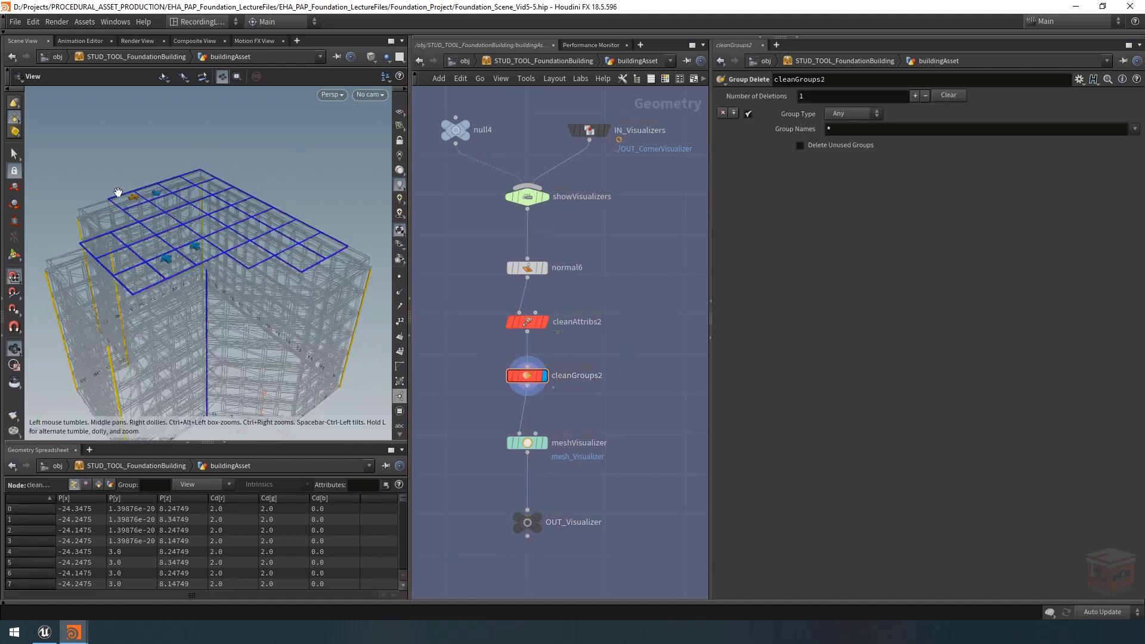
{"action": "right_click_drag", "start_coordinate": [117, 194], "coordinate": [153, 173]}
{"action": "left_click_drag", "start_coordinate": [153, 174], "coordinate": [157, 185]}
Return to the Grid Visualizers box and display copytopoints_ElevatorArrows without the building's wireframe template
{"action": "scroll", "coordinate": [558, 376], "scroll_direction": "down", "scroll_amount": 15}
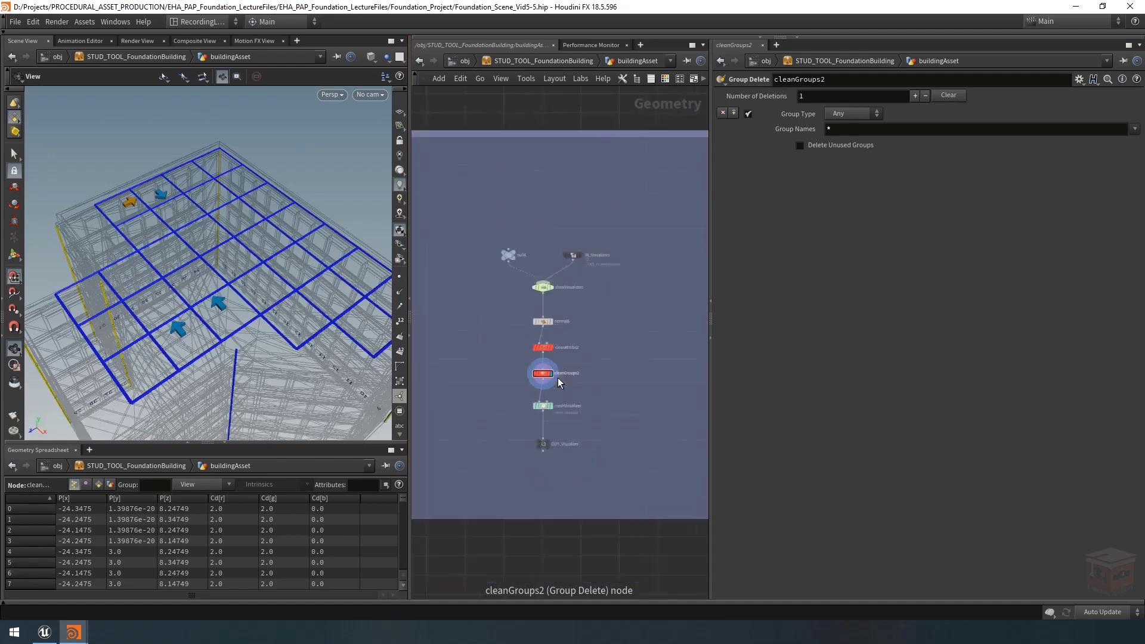
{"action": "middle_click_drag", "start_coordinate": [635, 316], "coordinate": [638, 362]}
{"action": "scroll", "coordinate": [593, 309], "scroll_direction": "up", "scroll_amount": 10}
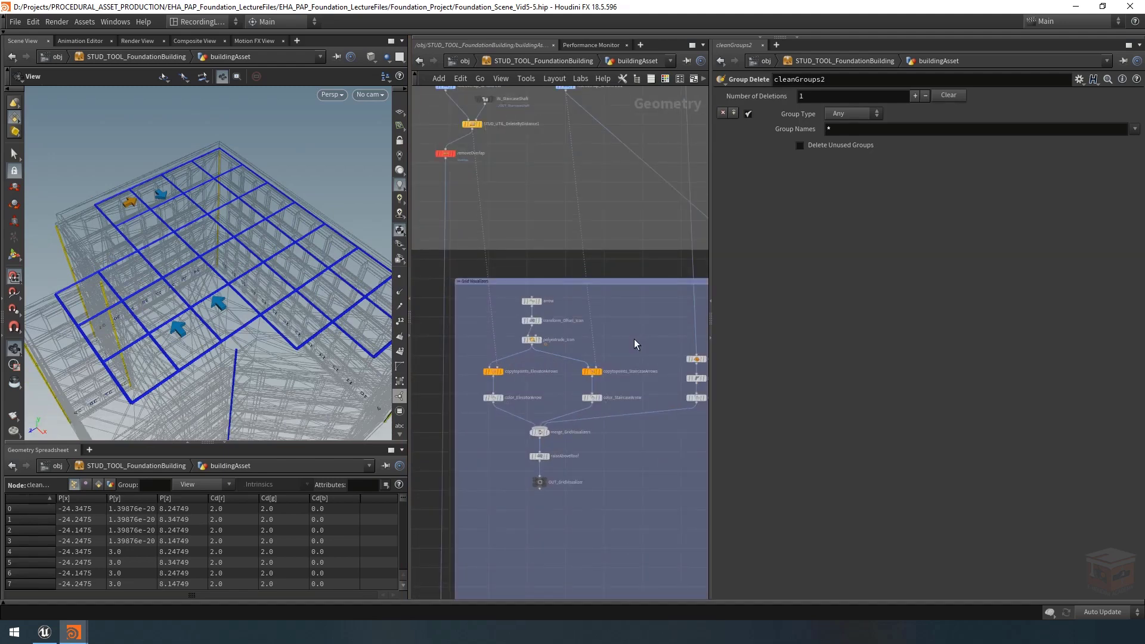
{"action": "middle_click_drag", "start_coordinate": [563, 382], "coordinate": [588, 378]}
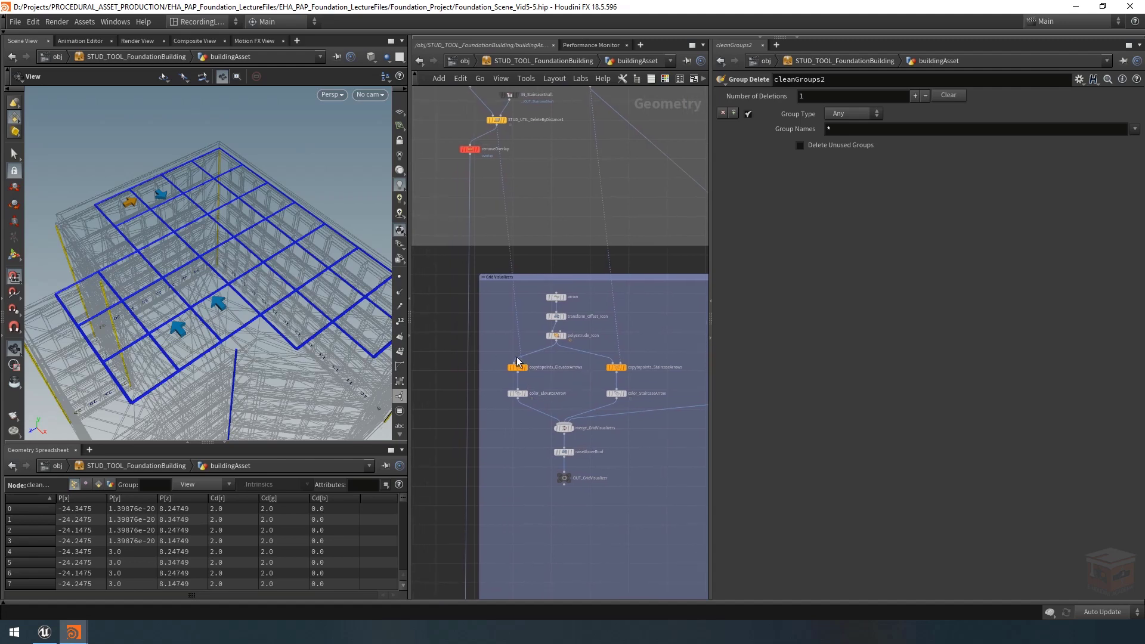
{"action": "mouse_move", "coordinate": [513, 372]}
{"action": "scroll", "coordinate": [524, 369], "scroll_direction": "up", "scroll_amount": 3}
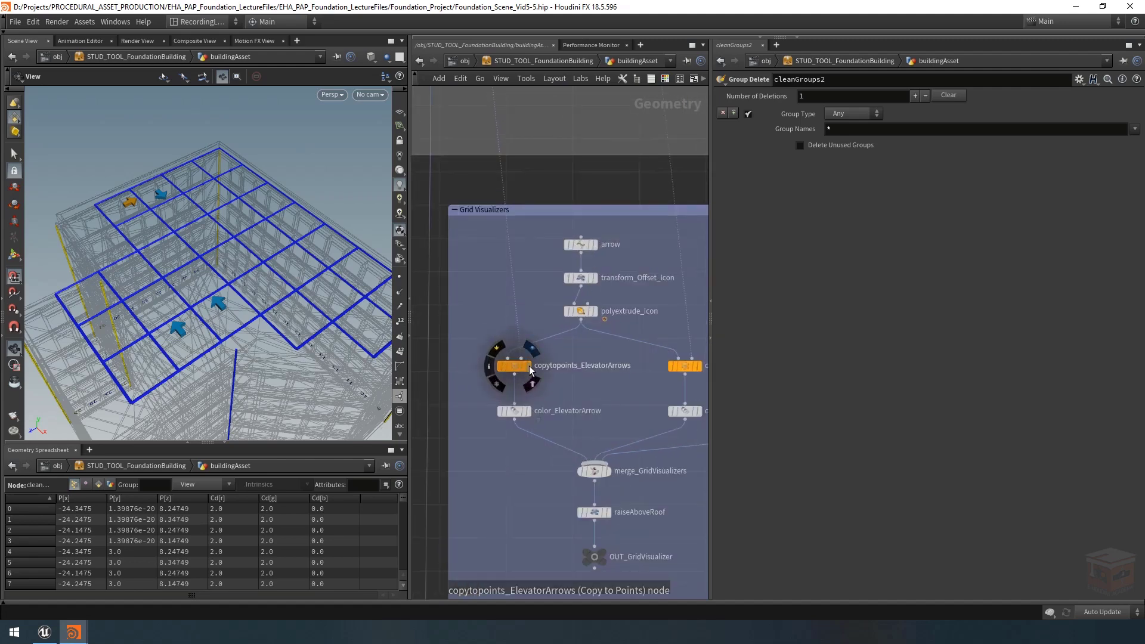
{"action": "left_click", "coordinate": [530, 368]}
{"action": "left_click", "coordinate": [514, 366]}
{"action": "middle_click_drag", "start_coordinate": [635, 383], "coordinate": [584, 377]}
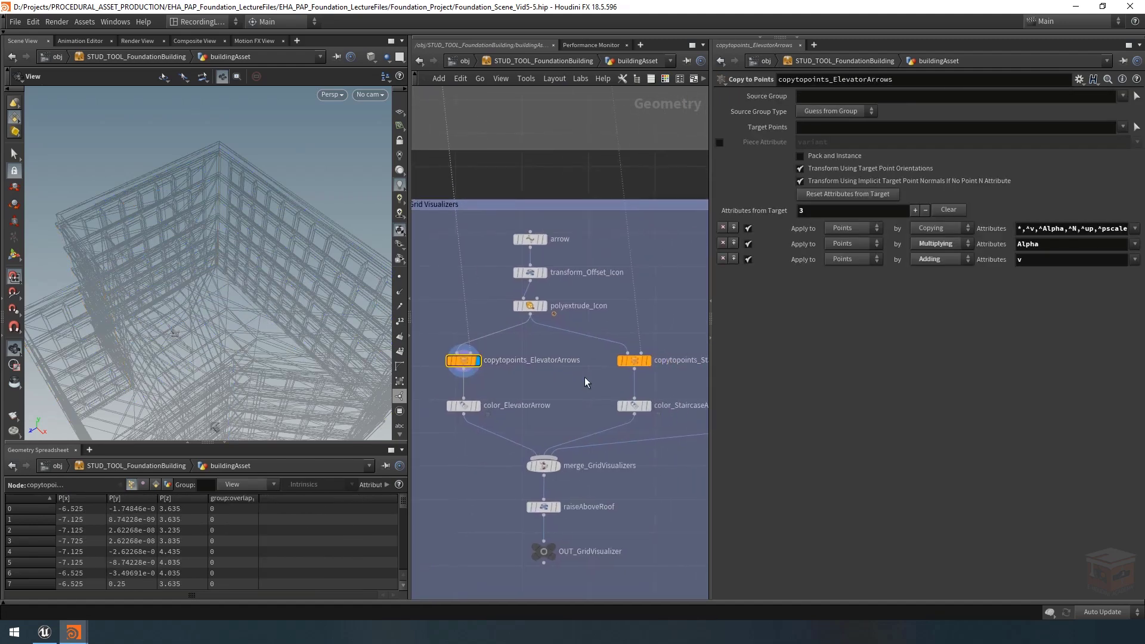
{"action": "left_click", "coordinate": [472, 364]}
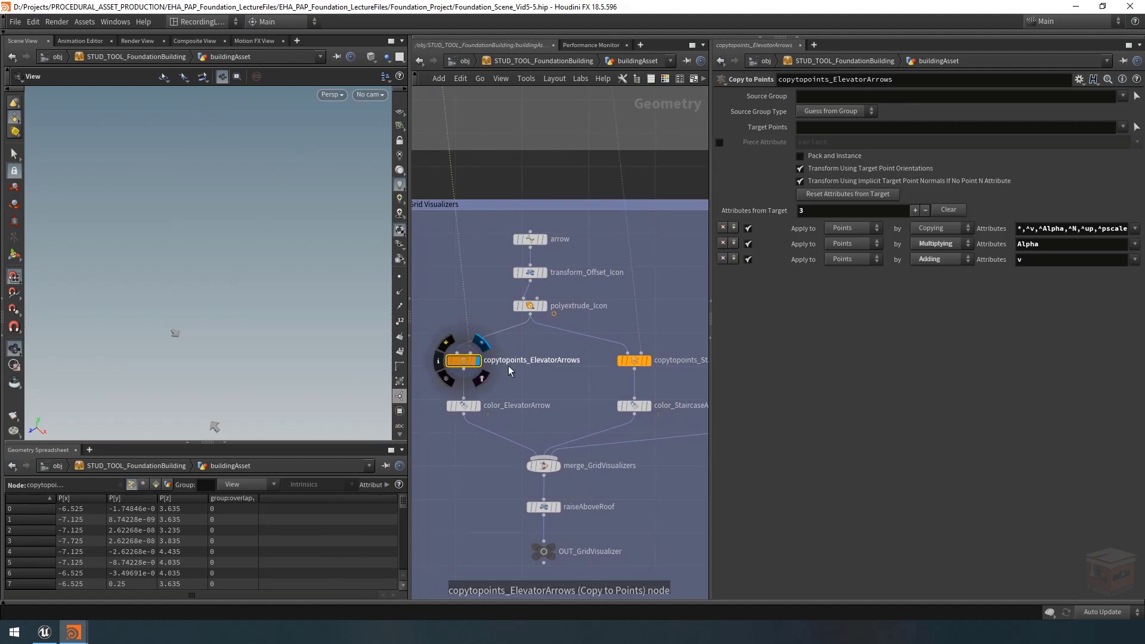
Template the grid node below isolateCleanSquares to compare the elevator arrows with the floor grid
{"action": "scroll", "coordinate": [555, 370], "scroll_direction": "down", "scroll_amount": 3}
{"action": "scroll", "coordinate": [555, 173], "scroll_direction": "up", "scroll_amount": 5}
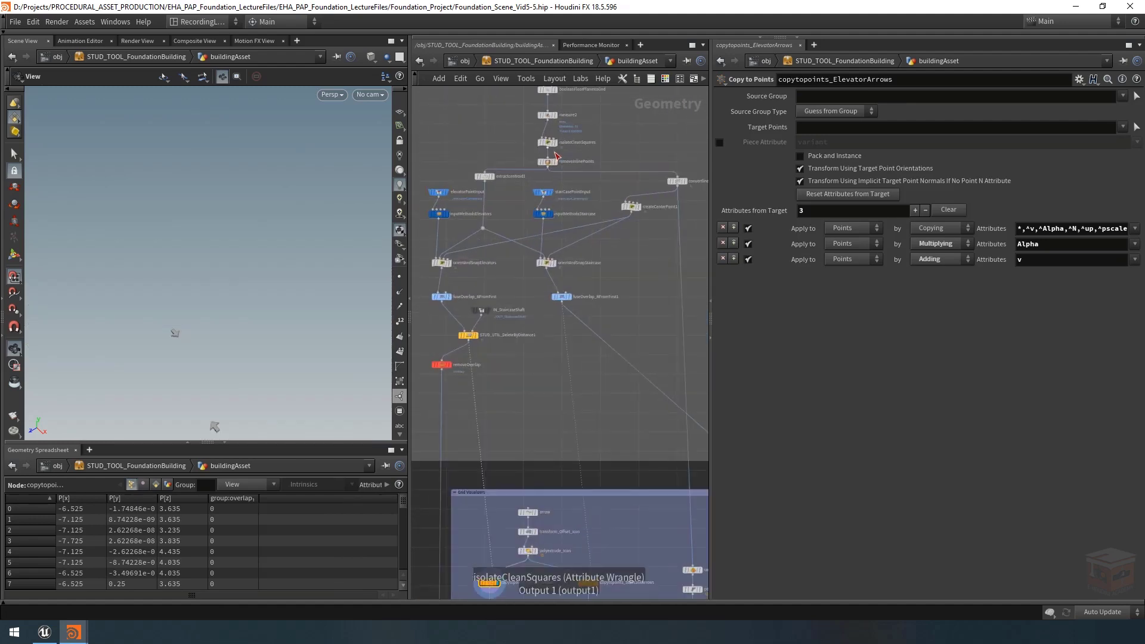
{"action": "left_click", "coordinate": [553, 168]}
{"action": "scroll", "coordinate": [513, 460], "scroll_direction": "down", "scroll_amount": 3}
{"action": "middle_click_drag", "start_coordinate": [513, 460], "coordinate": [526, 227]}
{"action": "left_click_drag", "start_coordinate": [338, 330], "coordinate": [287, 213]}
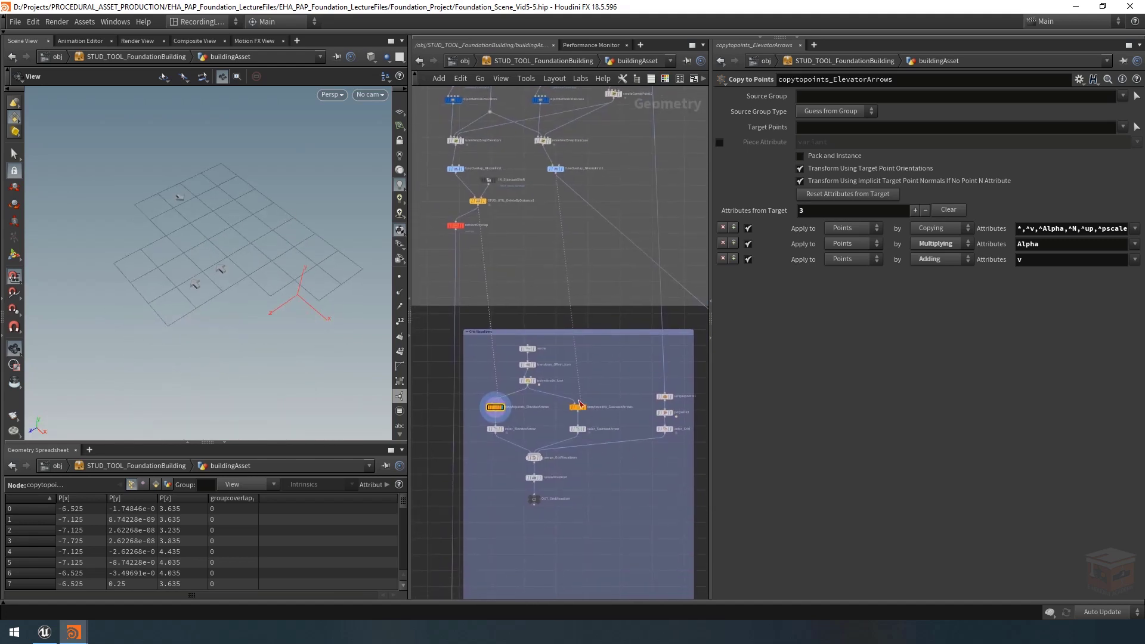
Move the copy, color, merge and output nodes in Grid Visualizers down to leave space below polyextrude_Icon
{"action": "middle_click_drag", "start_coordinate": [638, 524], "coordinate": [635, 486]}
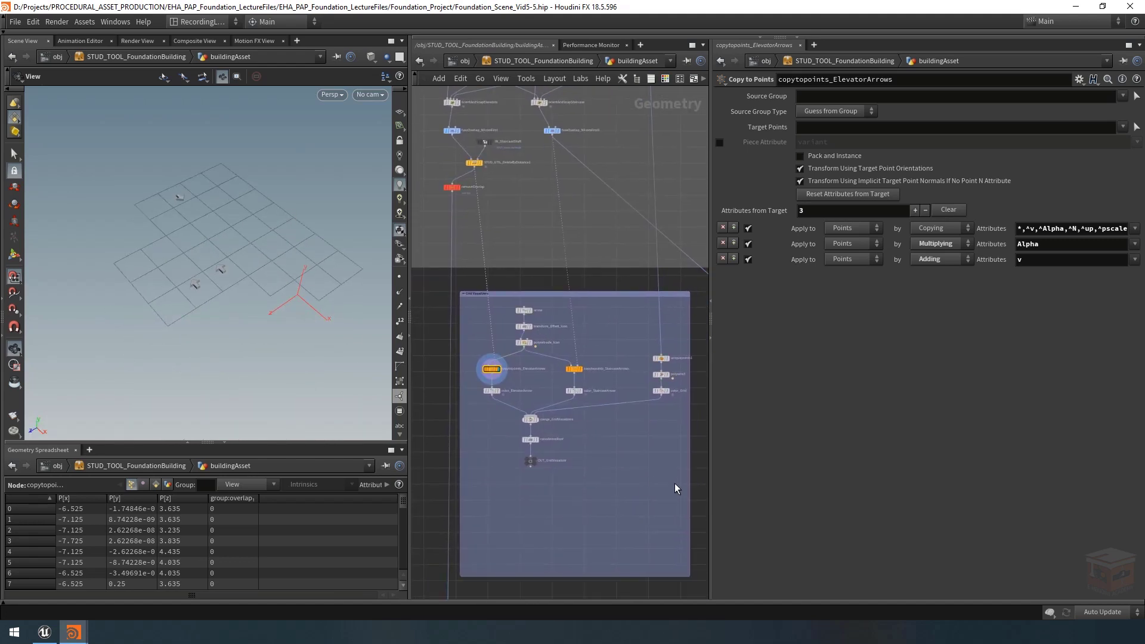
{"action": "left_click_drag", "start_coordinate": [675, 493], "coordinate": [497, 432]}
{"action": "left_click", "coordinate": [553, 362]}
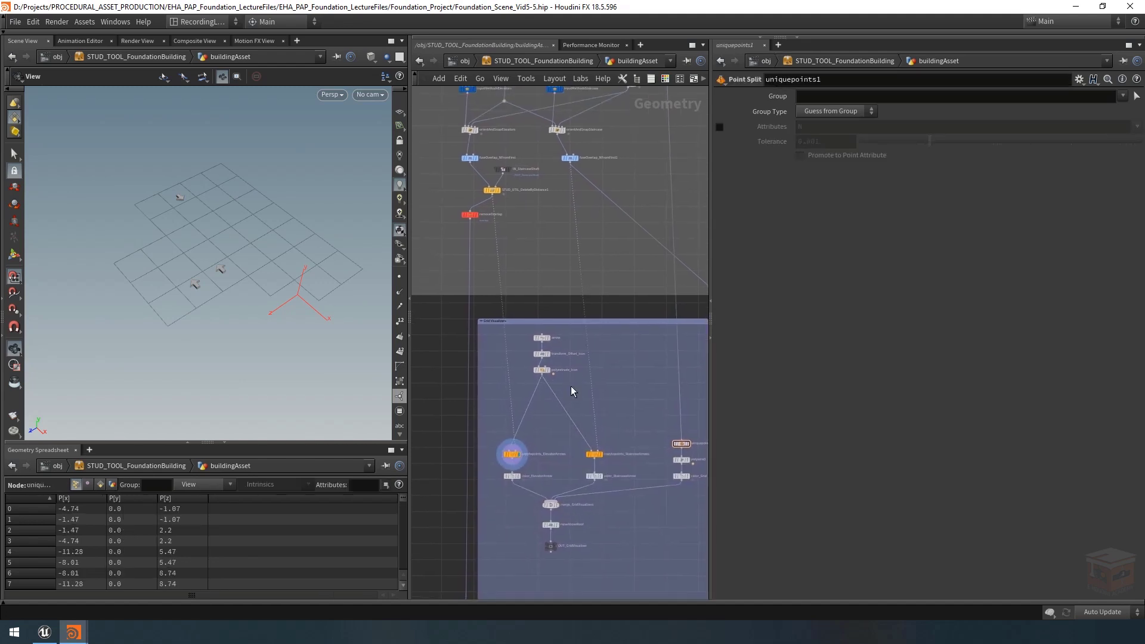
Enclose arrow, transform_Offset_Icon and polyextrude_Icon in their own network box inside Grid Visualizers
{"action": "scroll", "coordinate": [564, 382], "scroll_direction": "up", "scroll_amount": 2}
{"action": "left_click_drag", "start_coordinate": [596, 407], "coordinate": [513, 325]}
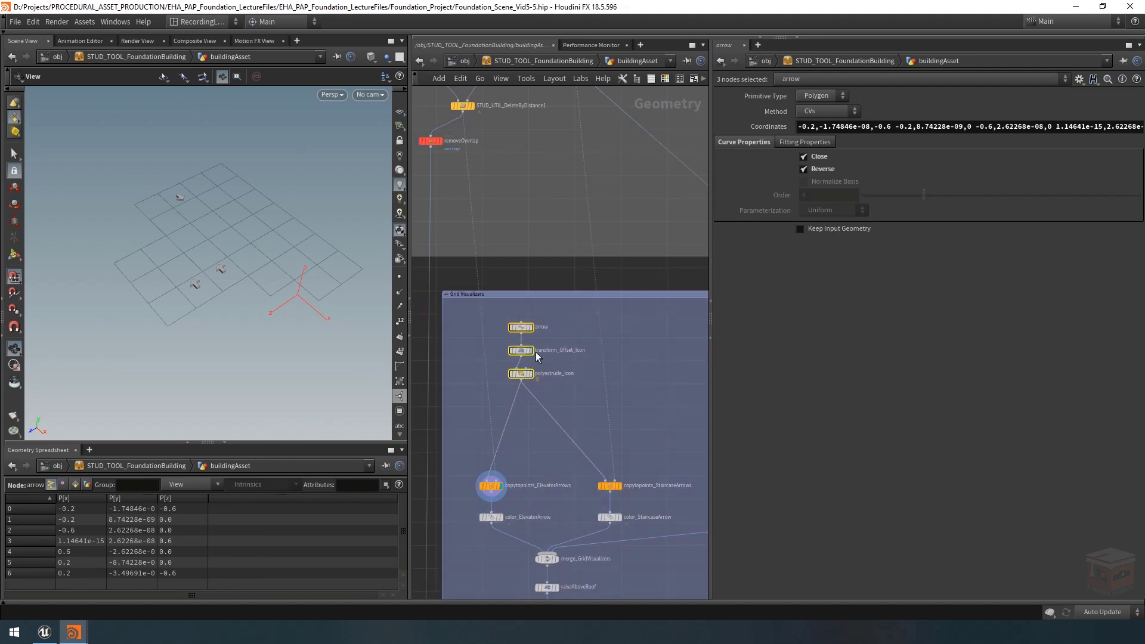
{"action": "left_click", "coordinate": [694, 78]}
{"action": "left_click", "coordinate": [639, 366]}
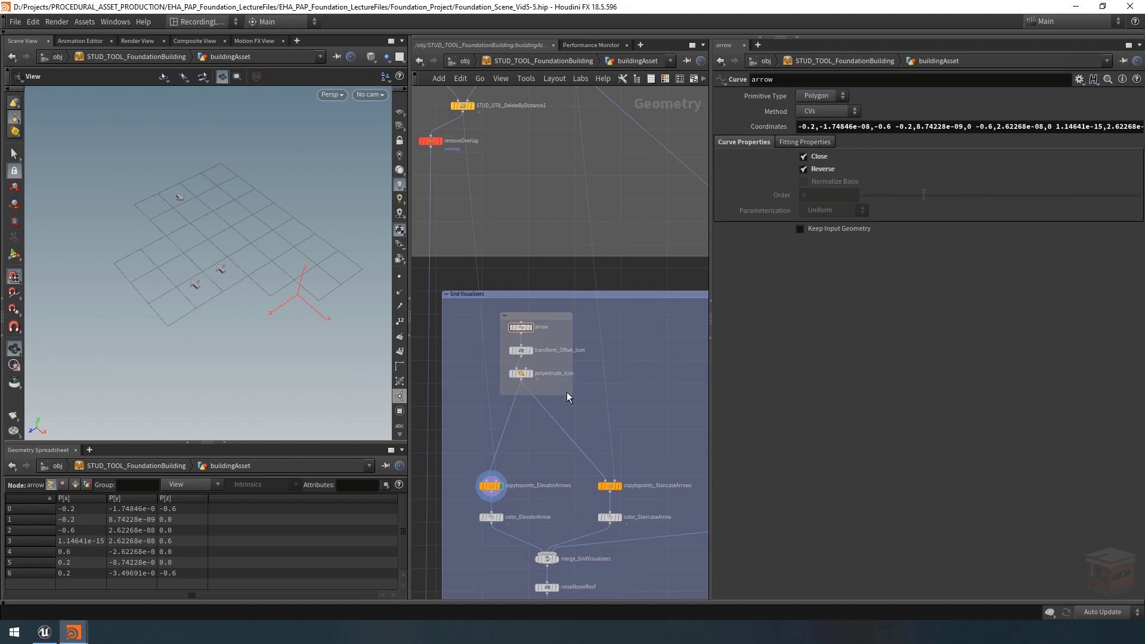
Enlarge the network box around the arrow icon nodes slightly and adjust the position of the Grid Visualizers box
{"action": "left_click_drag", "start_coordinate": [498, 313], "coordinate": [492, 311]}
{"action": "left_click_drag", "start_coordinate": [557, 294], "coordinate": [558, 321]}
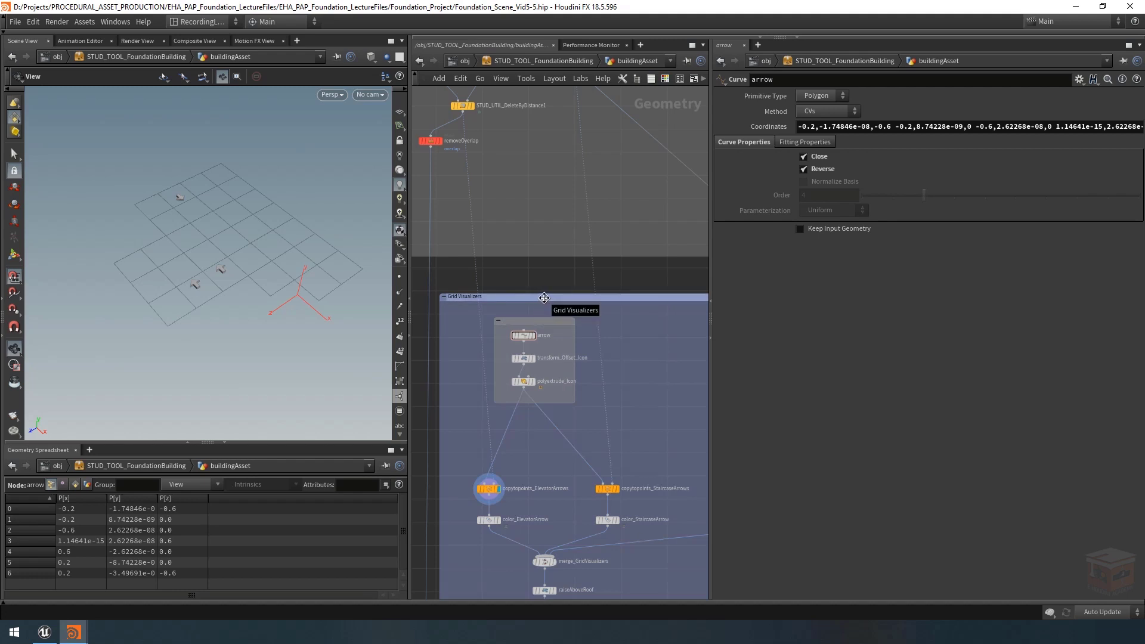
{"action": "mouse_move", "coordinate": [544, 299]}
{"action": "left_mouse_down"}
{"action": "mouse_move", "coordinate": [555, 298]}
{"action": "mouse_move", "coordinate": [533, 297]}
{"action": "mouse_move", "coordinate": [556, 297]}
{"action": "left_mouse_up"}
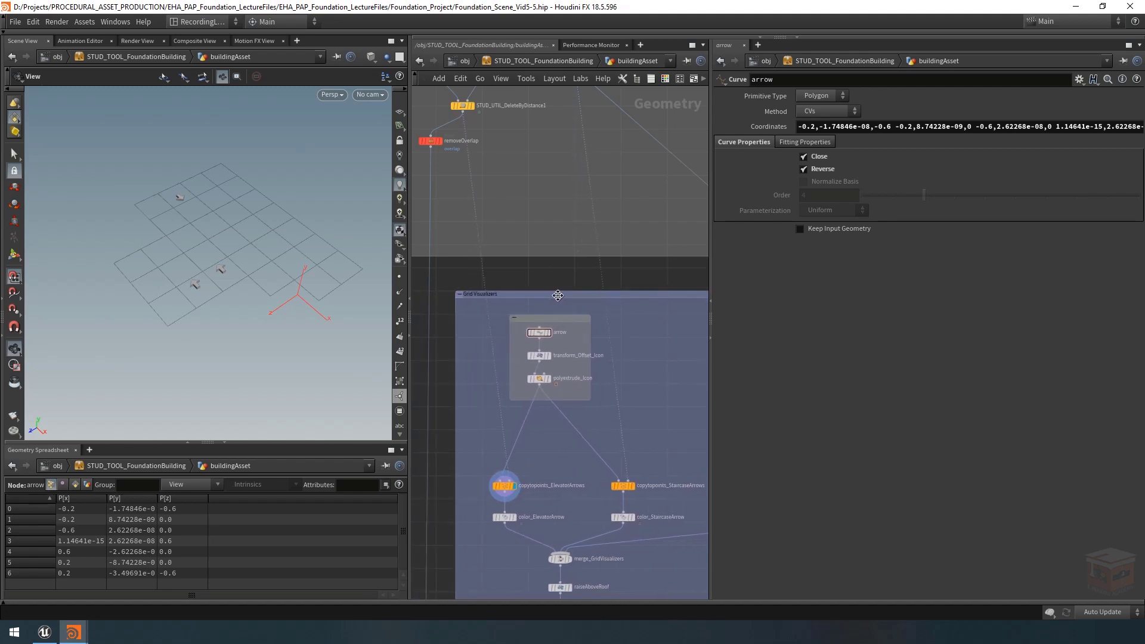
Show the network color palette and move arrow, transform_Offset_Icon and polyextrude_Icon slightly lower inside their network box
{"action": "left_click", "coordinate": [559, 322]}
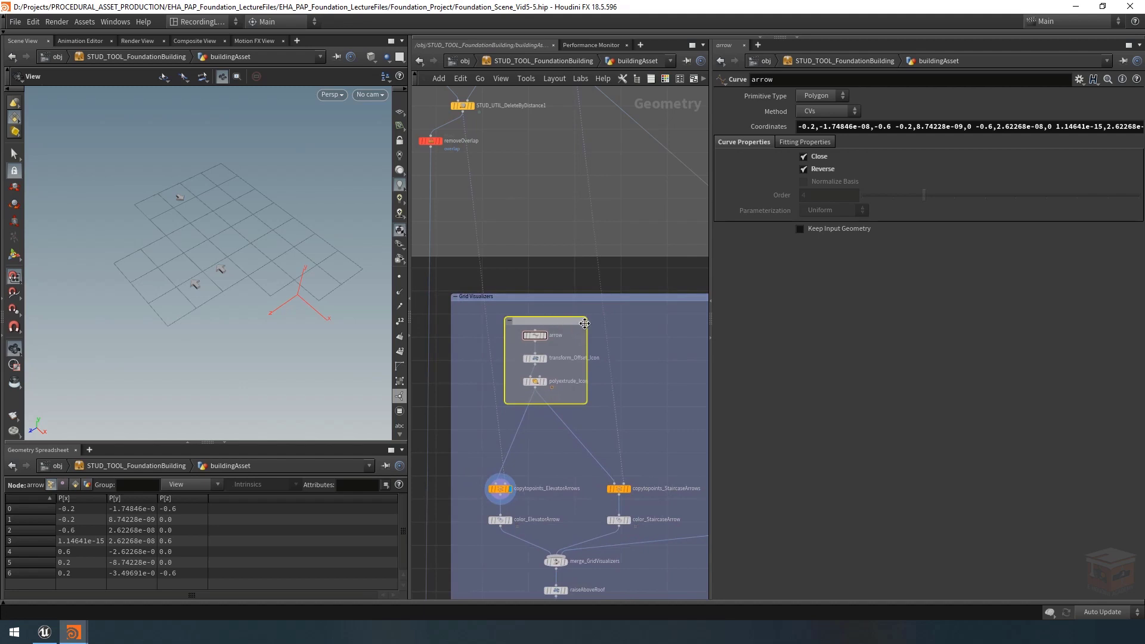
{"action": "left_click", "coordinate": [666, 80]}
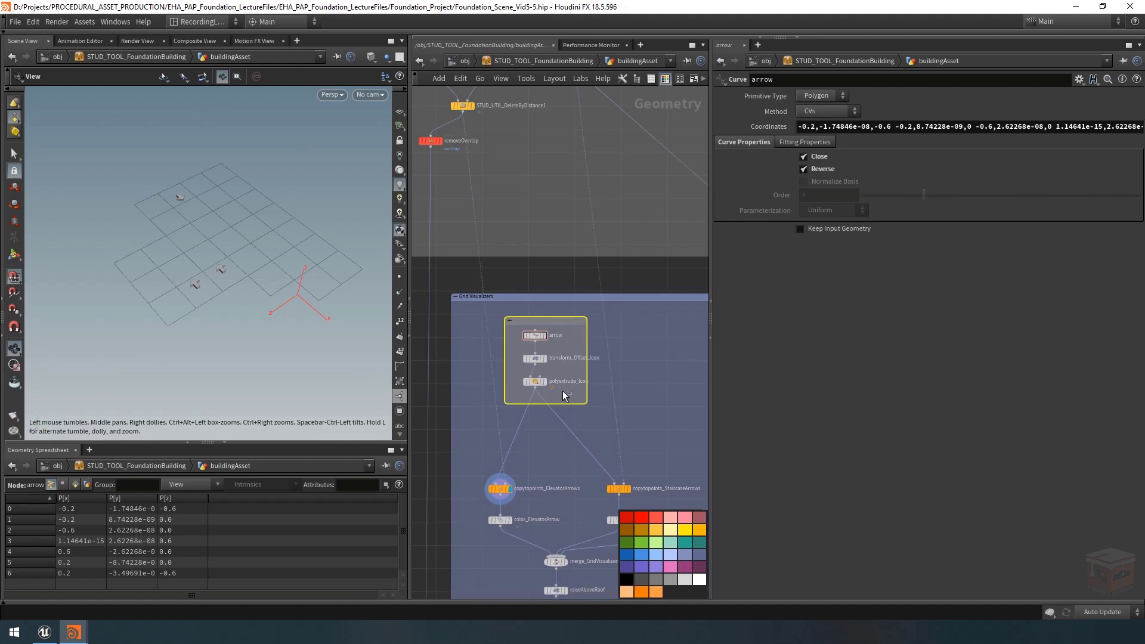
{"action": "left_click_drag", "start_coordinate": [529, 334], "coordinate": [530, 336]}
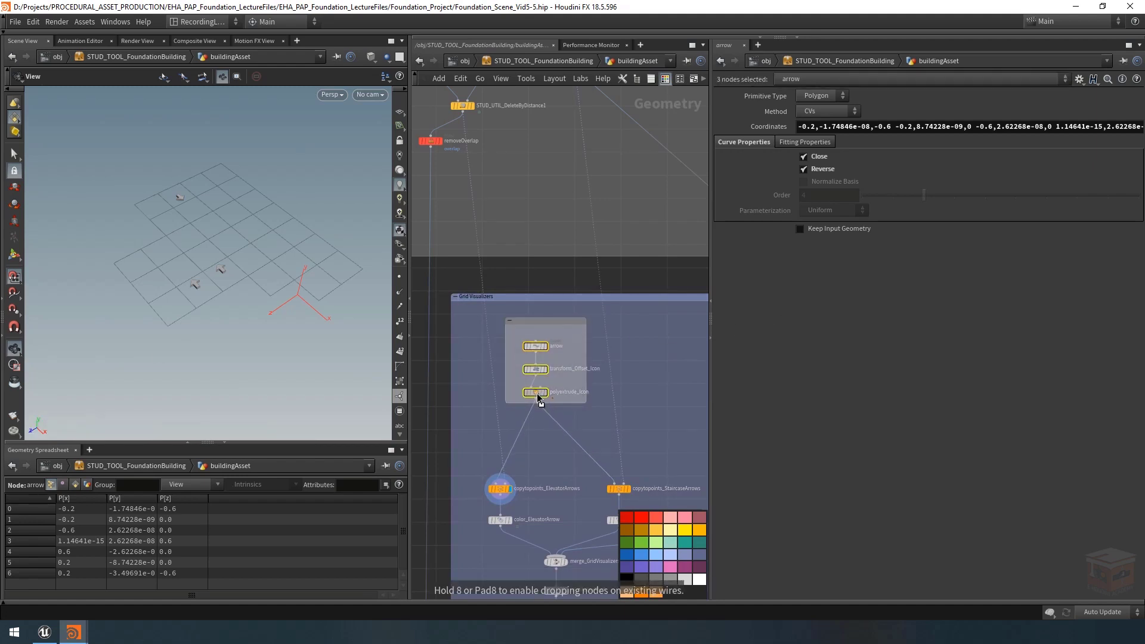
Title the network box around arrow, transform_Offset_Icon and polyextrude_Icon "Arrow Icon"
{"action": "left_click", "coordinate": [546, 329]}
{"action": "scroll", "coordinate": [551, 333], "scroll_direction": "up", "scroll_amount": 5}
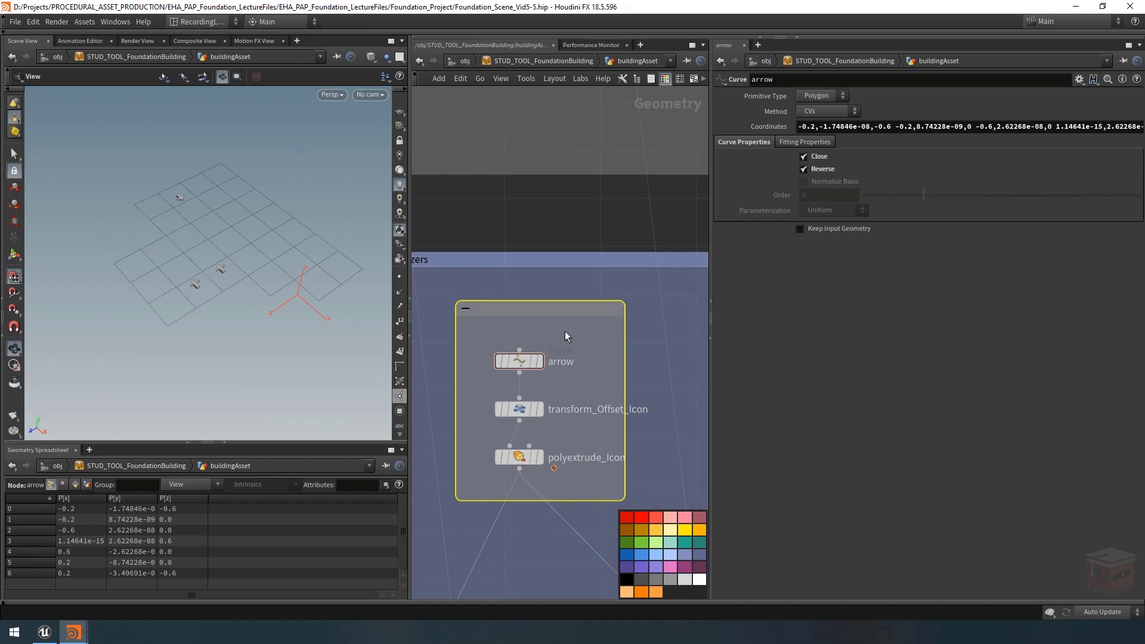
{"action": "scroll", "coordinate": [565, 331], "scroll_direction": "down", "scroll_amount": 1}
{"action": "double_click", "coordinate": [542, 313]}
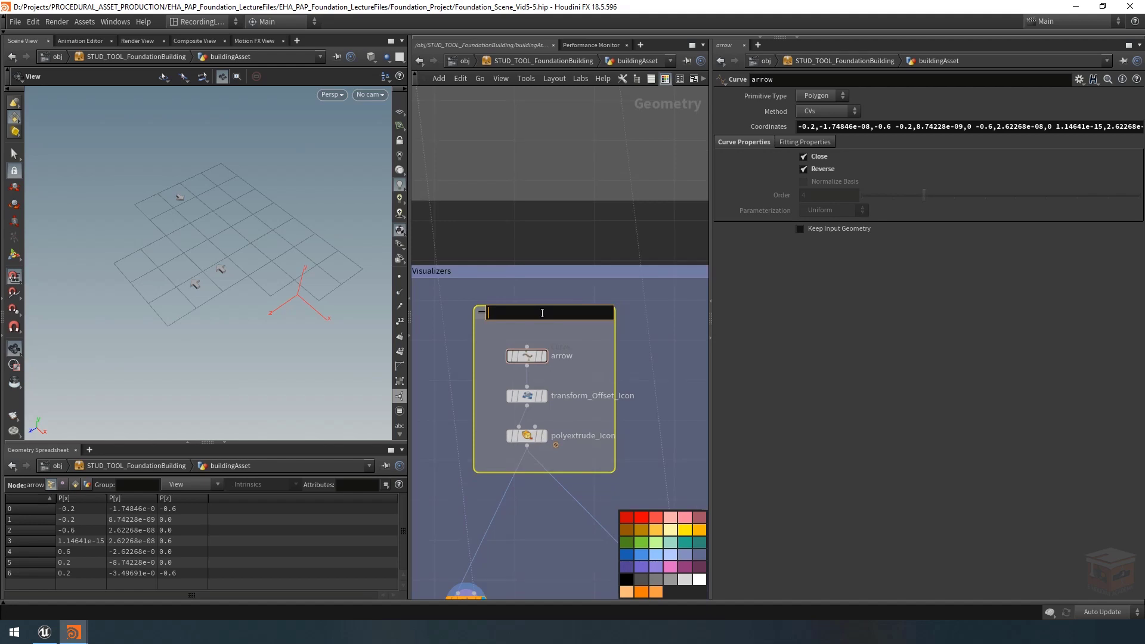
{"action": "type", "text": "Arriow Icon"}
{"action": "key", "text": "Return"}
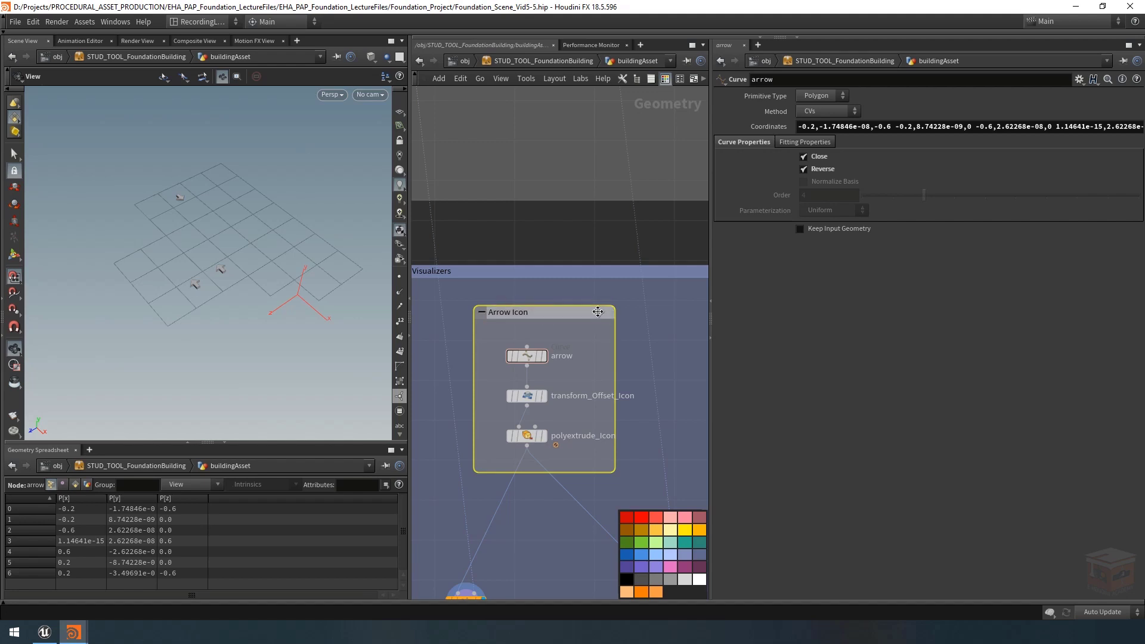
Colour the Arrow Icon network box light blue and add an empty network box beside it
{"action": "left_click", "coordinate": [654, 555]}
{"action": "scroll", "coordinate": [637, 371], "scroll_direction": "down", "scroll_amount": 3}
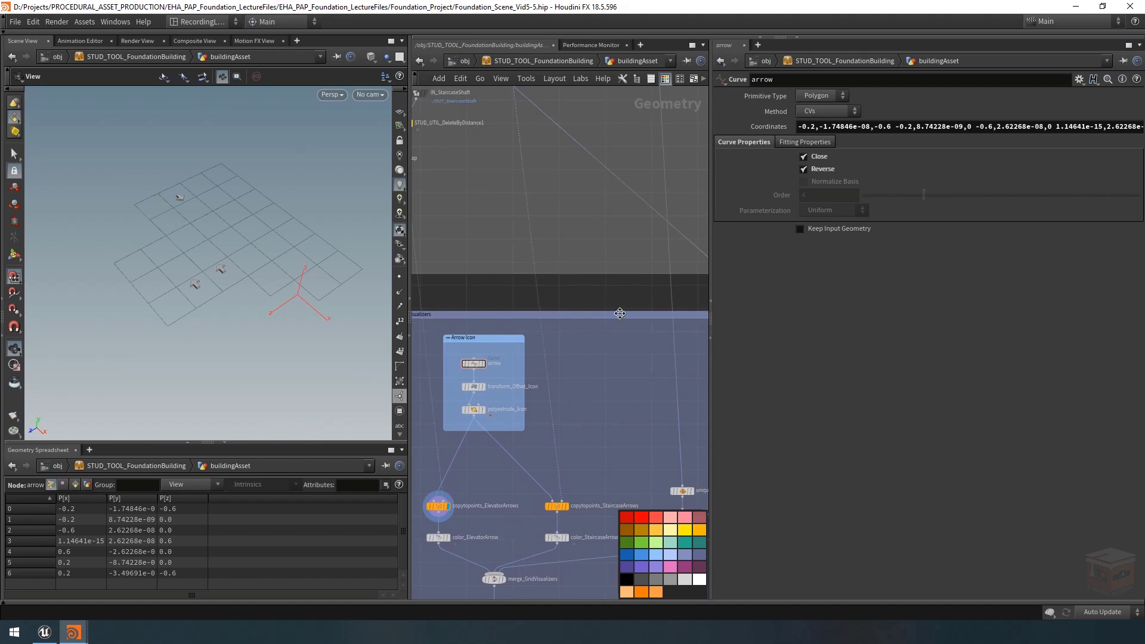
{"action": "left_click", "coordinate": [696, 82]}
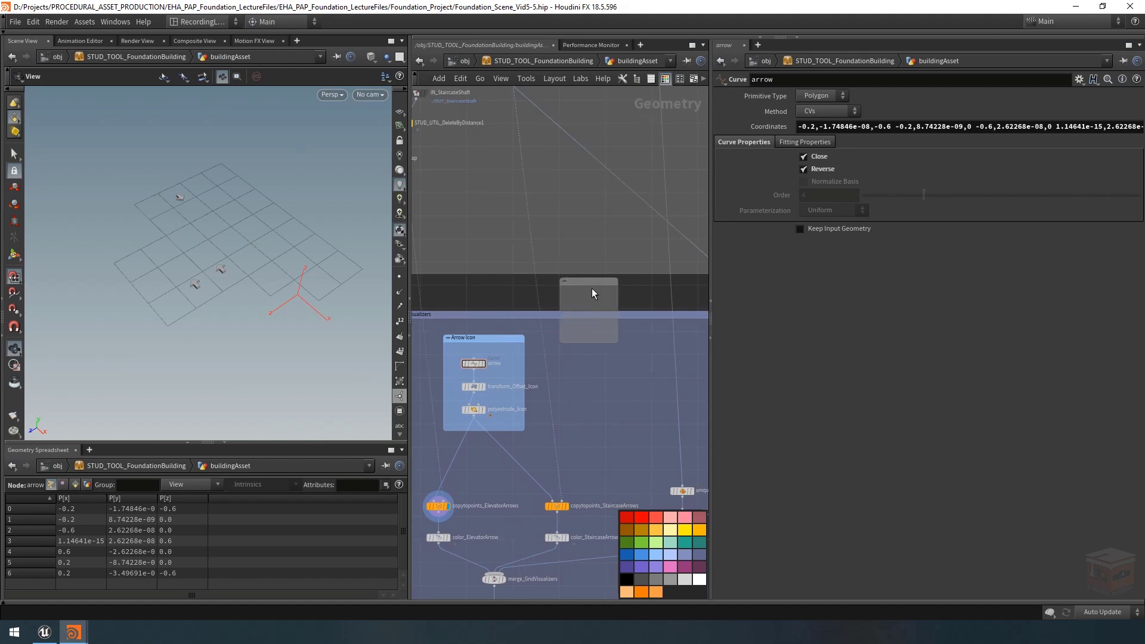
{"action": "left_click", "coordinate": [593, 334]}
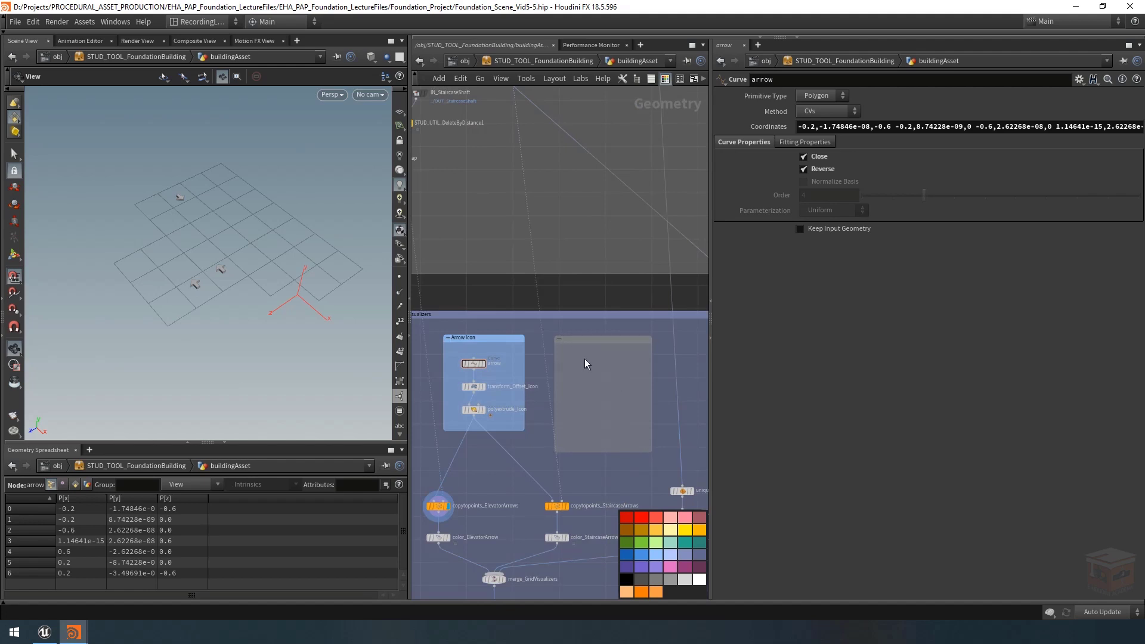
Title the empty network box "Invalid Icon" and colour it red
{"action": "double_click", "coordinate": [579, 339]}
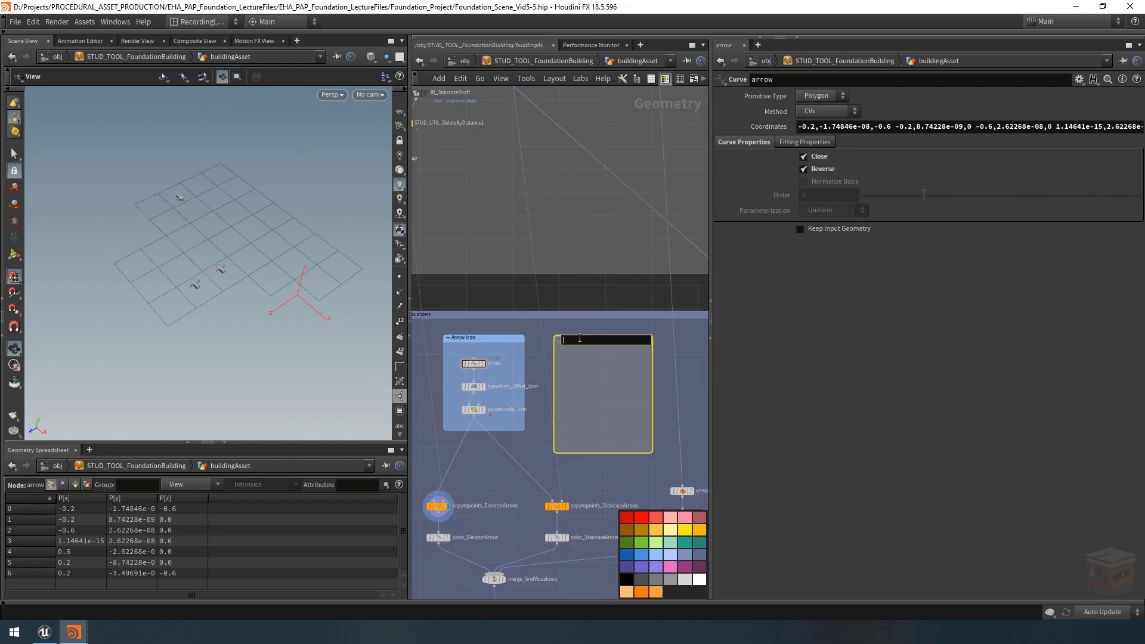
{"action": "type", "text": "Invalid Icon"}
{"action": "key", "text": "Return"}
{"action": "scroll", "coordinate": [579, 337], "scroll_direction": "up", "scroll_amount": 1}
{"action": "left_click", "coordinate": [654, 517]}
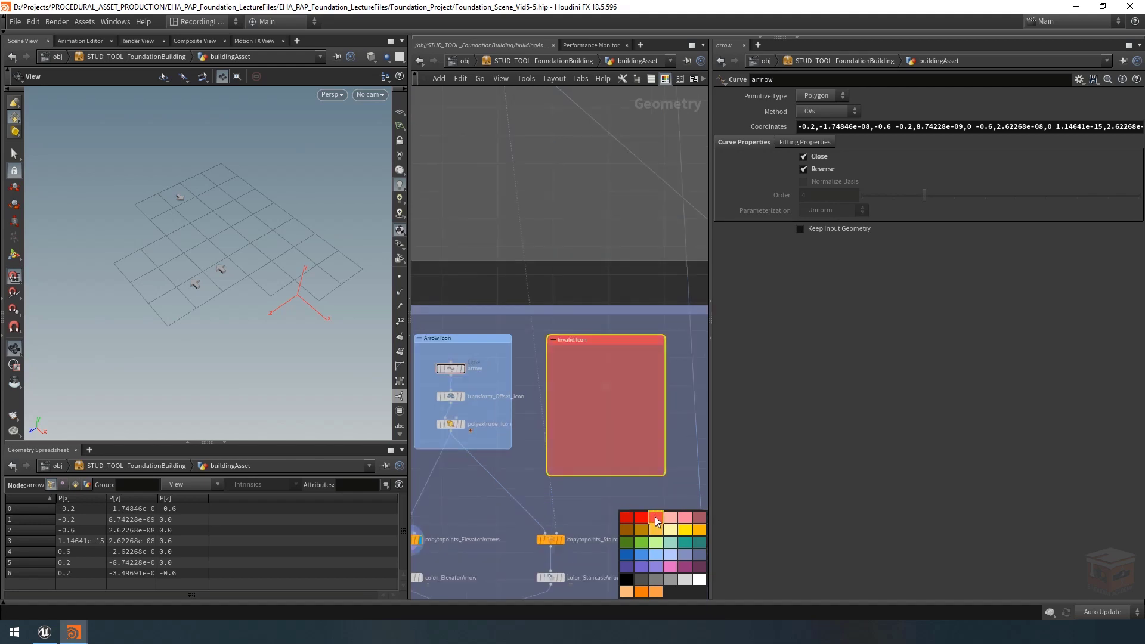
{"action": "scroll", "coordinate": [597, 495], "scroll_direction": "down", "scroll_amount": 1}
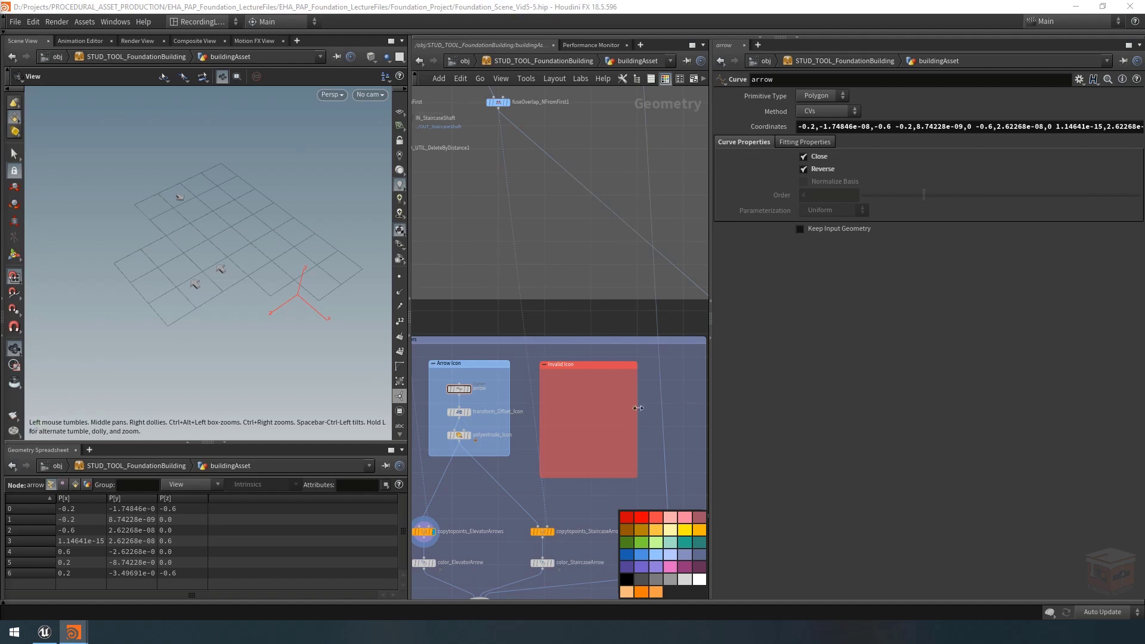
Check the reference icon in Unreal Editor, return to Houdini and add a Circle node inside the Invalid Icon box
{"action": "left_click", "coordinate": [44, 631]}
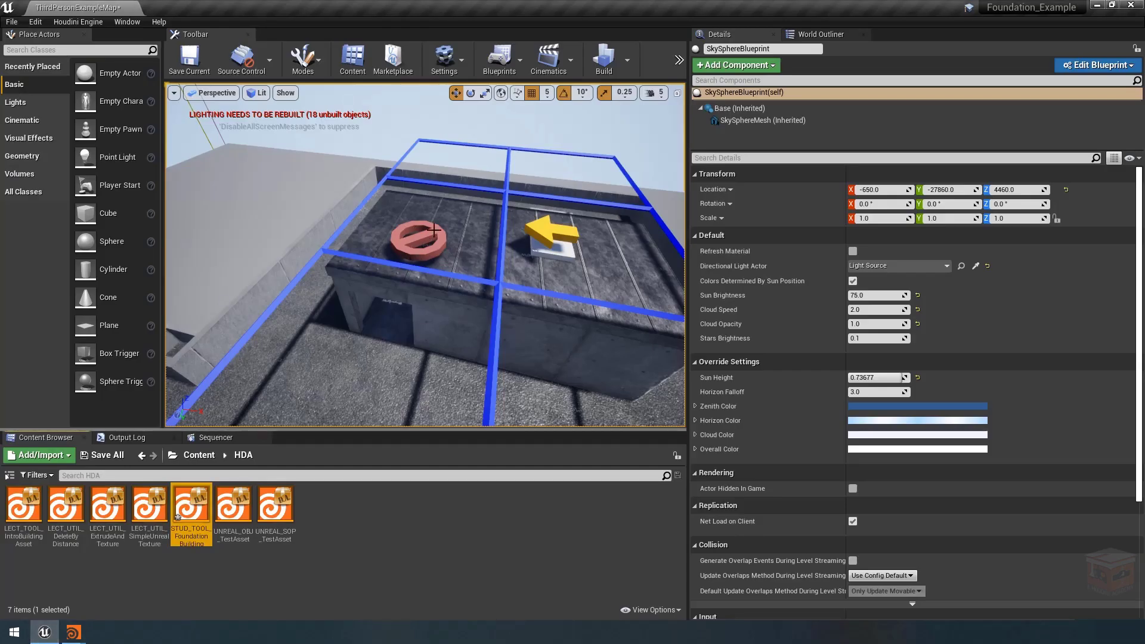
{"action": "left_click", "coordinate": [74, 633]}
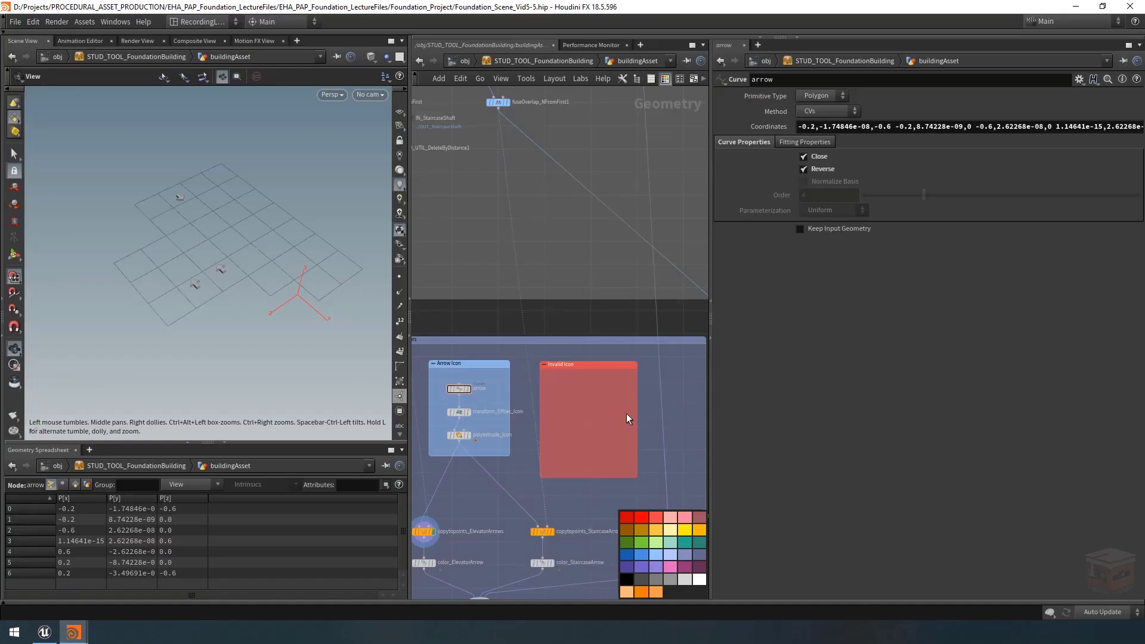
{"action": "scroll", "coordinate": [607, 421], "scroll_direction": "up", "scroll_amount": 3}
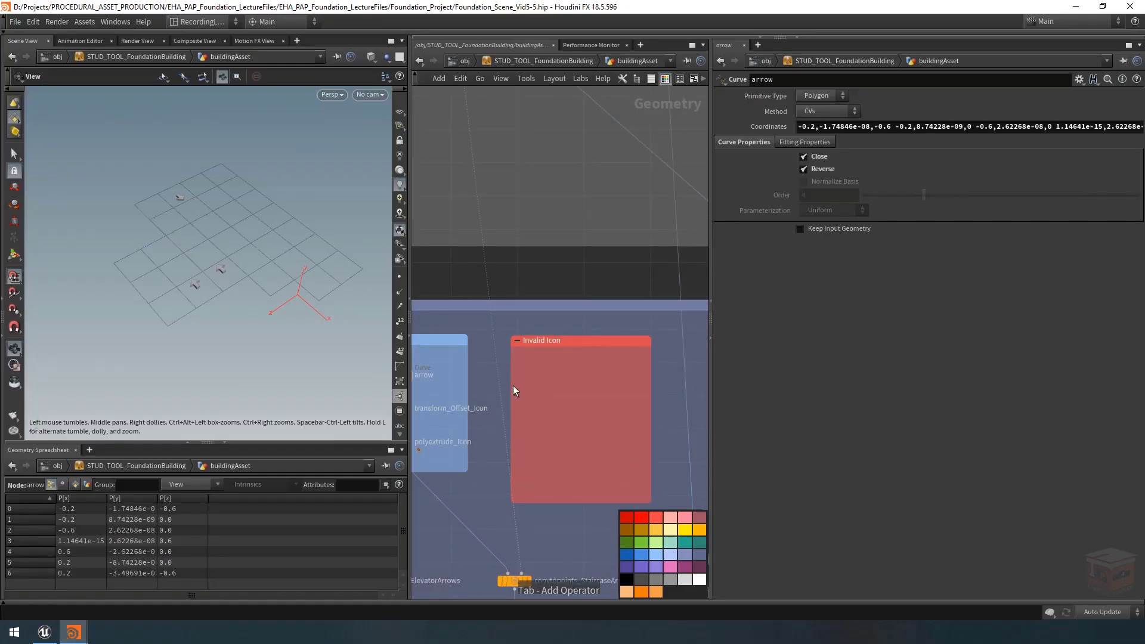
{"action": "key", "text": "Tab"}
{"action": "type", "text": "circle"}
{"action": "key", "text": "Return"}
{"action": "left_click", "coordinate": [525, 369]}
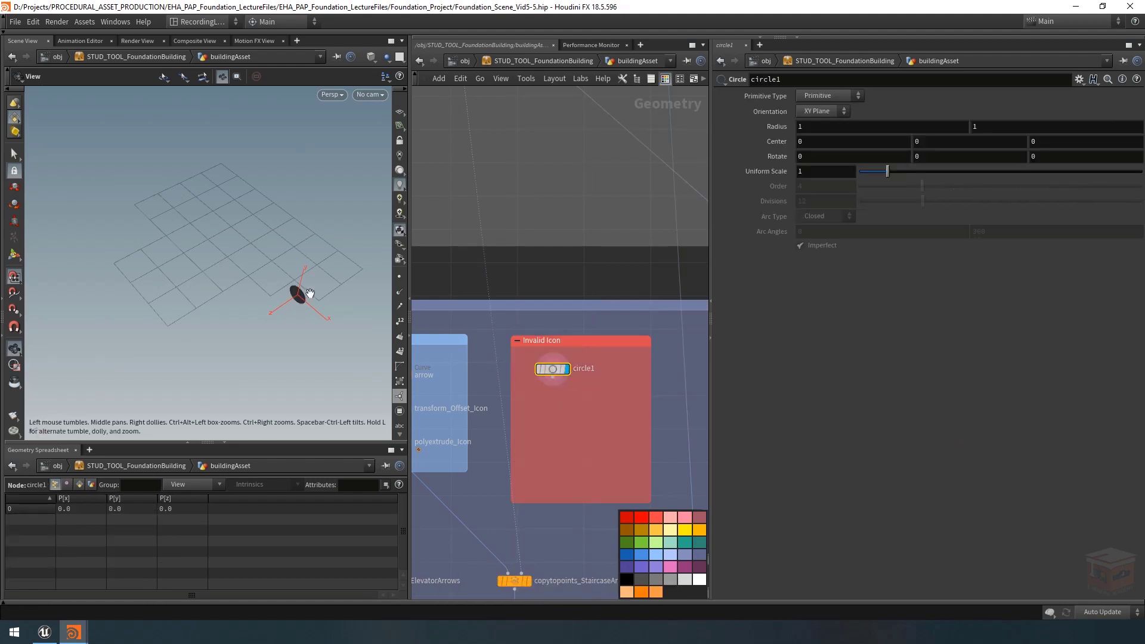
Frame the circle in the viewport and display the reference grid plane
{"action": "key", "text": "g"}
{"action": "mouse_move", "coordinate": [260, 280]}
{"action": "left_mouse_down"}
{"action": "mouse_move", "coordinate": [282, 284]}
{"action": "mouse_move", "coordinate": [254, 281]}
{"action": "left_mouse_up"}
{"action": "scroll", "coordinate": [282, 283], "scroll_direction": "down", "scroll_amount": 3}
{"action": "left_click", "coordinate": [400, 112]}
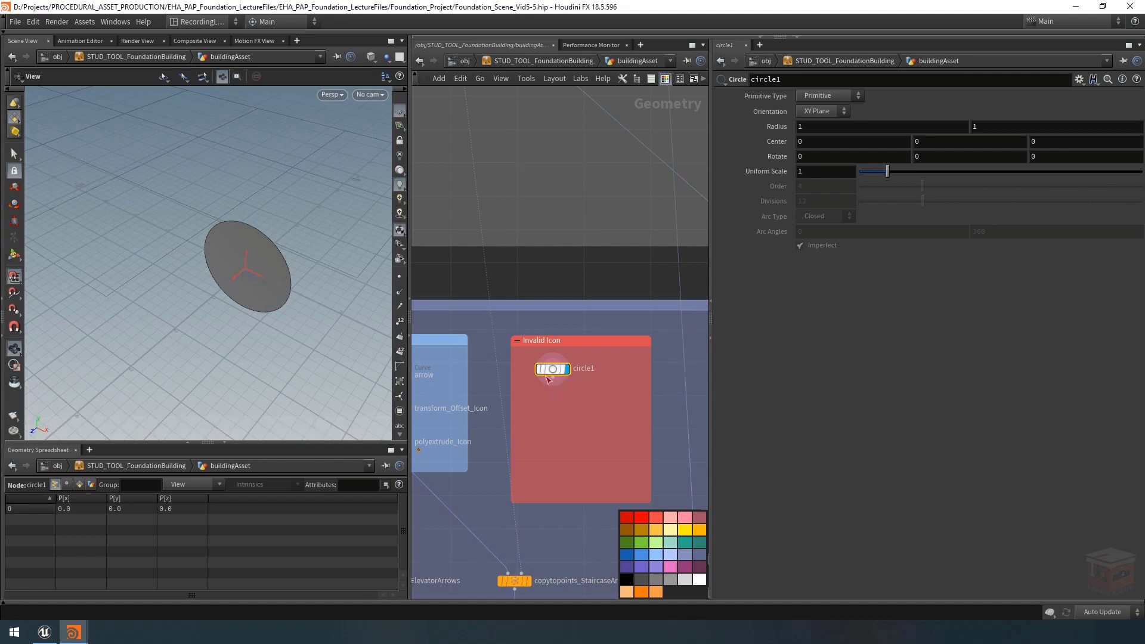
Set the circle's orientation to ZX Plane and its primitive type to Polygon
{"action": "left_click", "coordinate": [822, 112]}
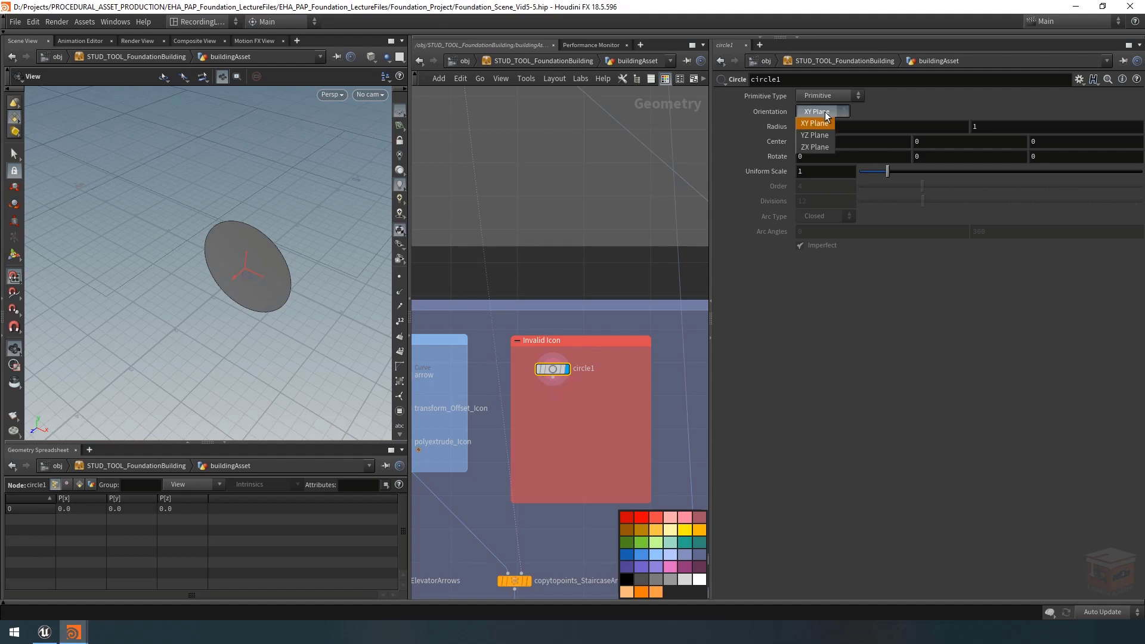
{"action": "left_click", "coordinate": [822, 149]}
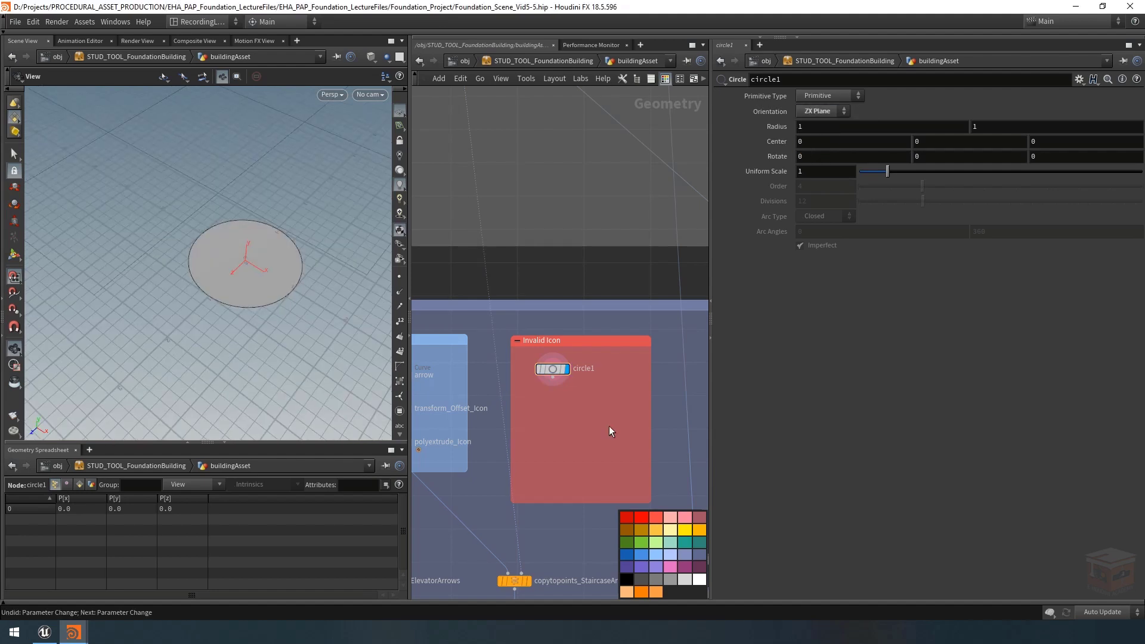
{"action": "left_click", "coordinate": [832, 96]}
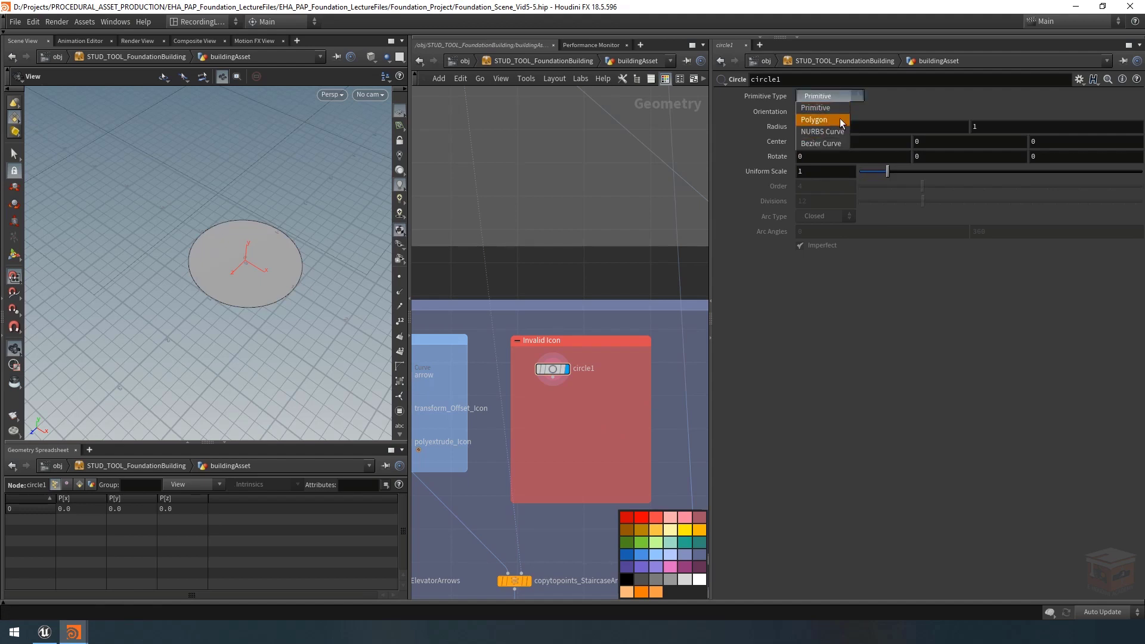
{"action": "left_click", "coordinate": [838, 120]}
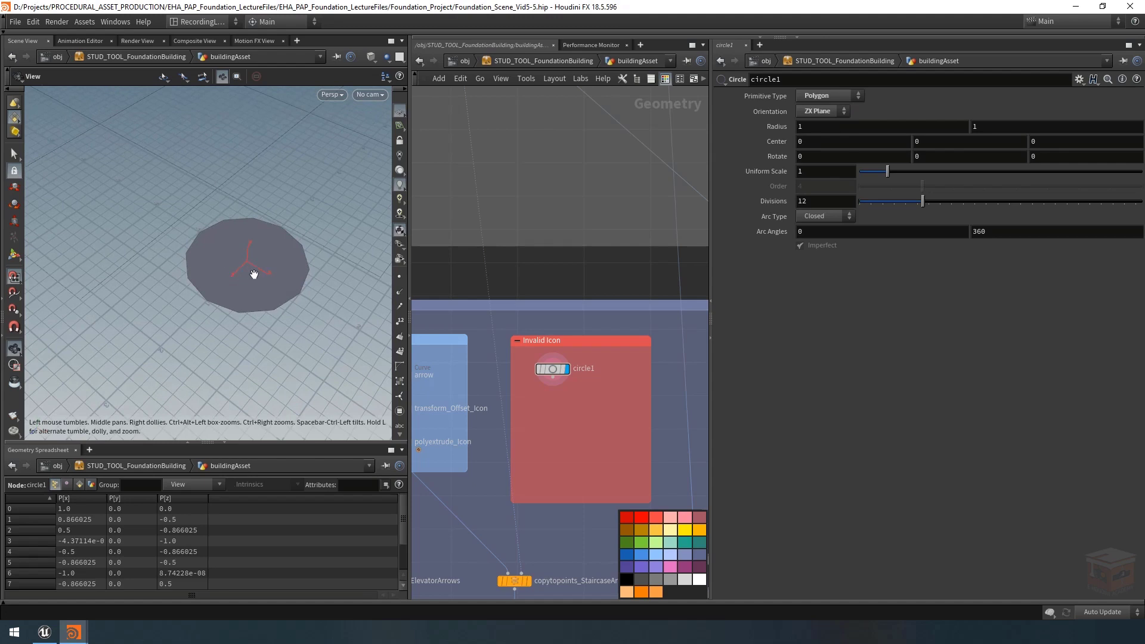
{"action": "left_click_drag", "start_coordinate": [289, 306], "coordinate": [305, 330]}
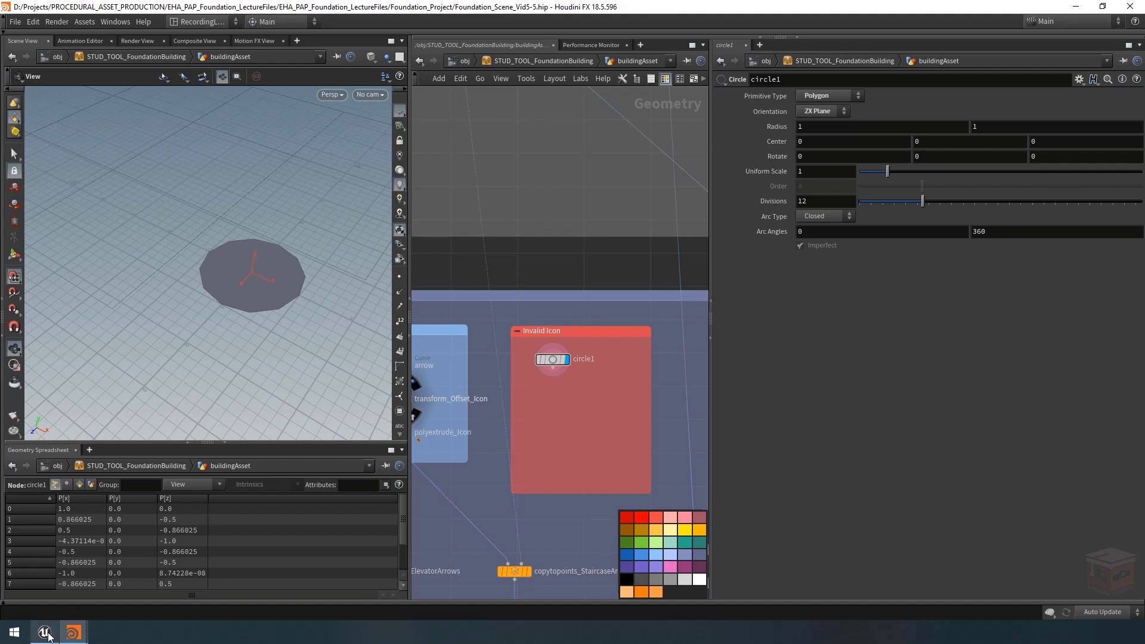
Examine the round invalid icon in Unreal Editor from several angles, and return to Houdini to compare it with the polygon circle
{"action": "left_click", "coordinate": [46, 633]}
{"action": "right_click_drag", "start_coordinate": [517, 310], "coordinate": [507, 370]}
{"action": "right_click_drag", "start_coordinate": [441, 334], "coordinate": [437, 308]}
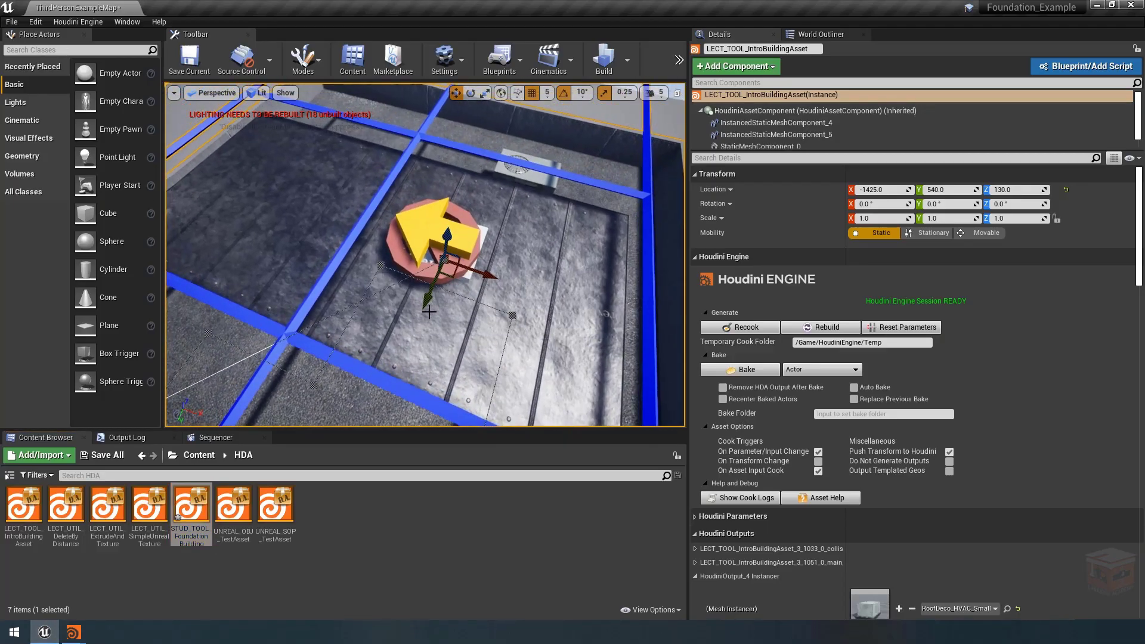
{"action": "right_click_drag", "start_coordinate": [530, 287], "coordinate": [514, 243]}
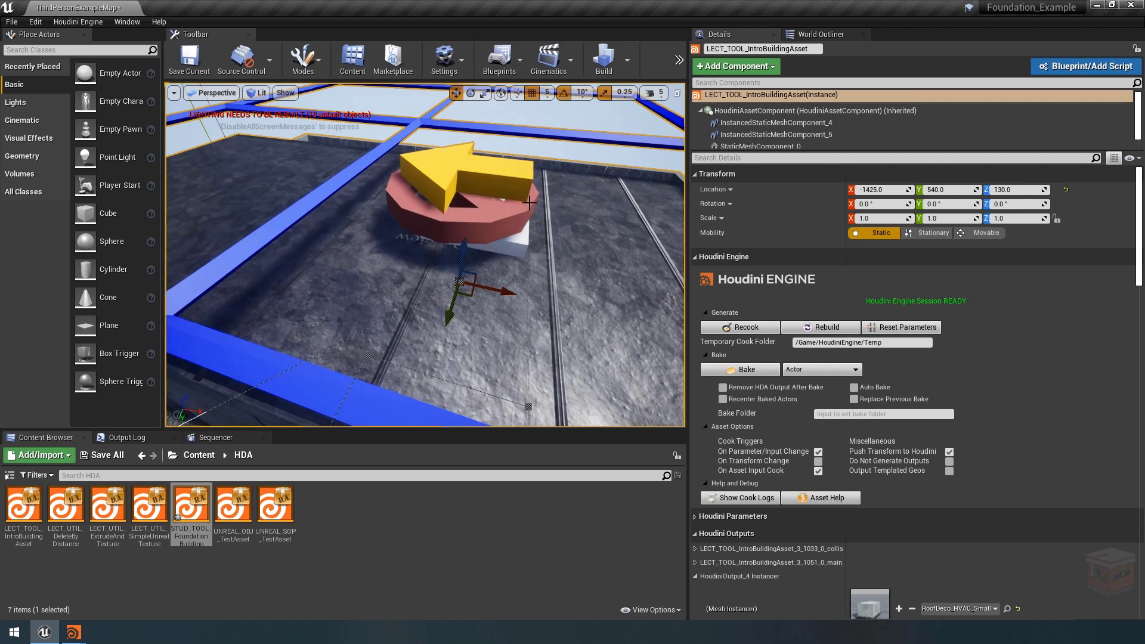
{"action": "left_click", "coordinate": [73, 632]}
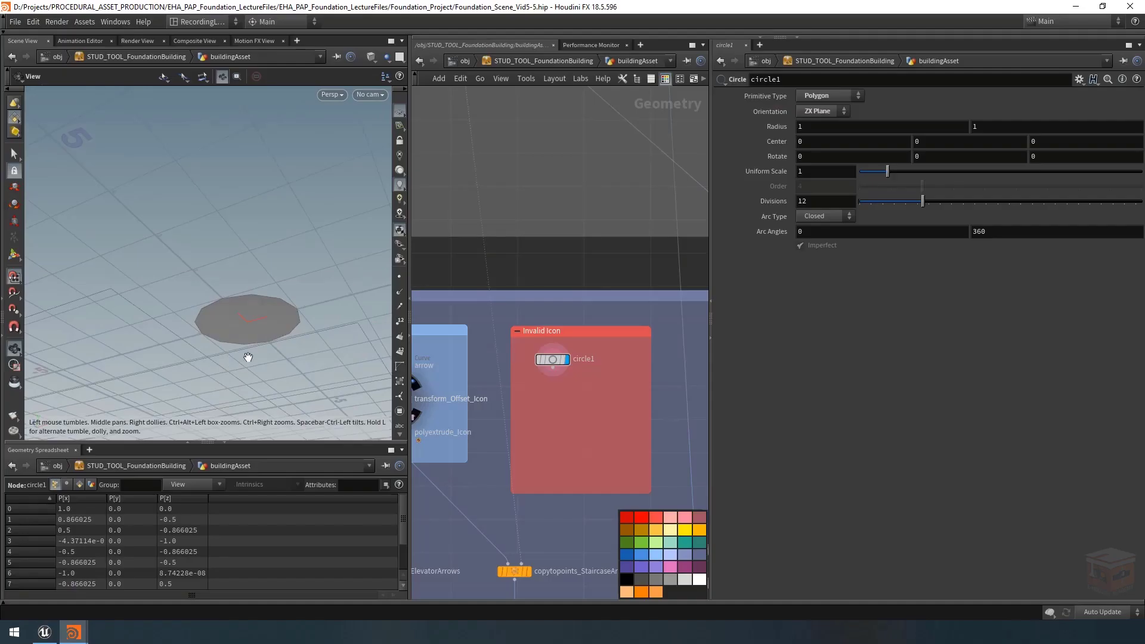
{"action": "left_click_drag", "start_coordinate": [320, 253], "coordinate": [319, 312]}
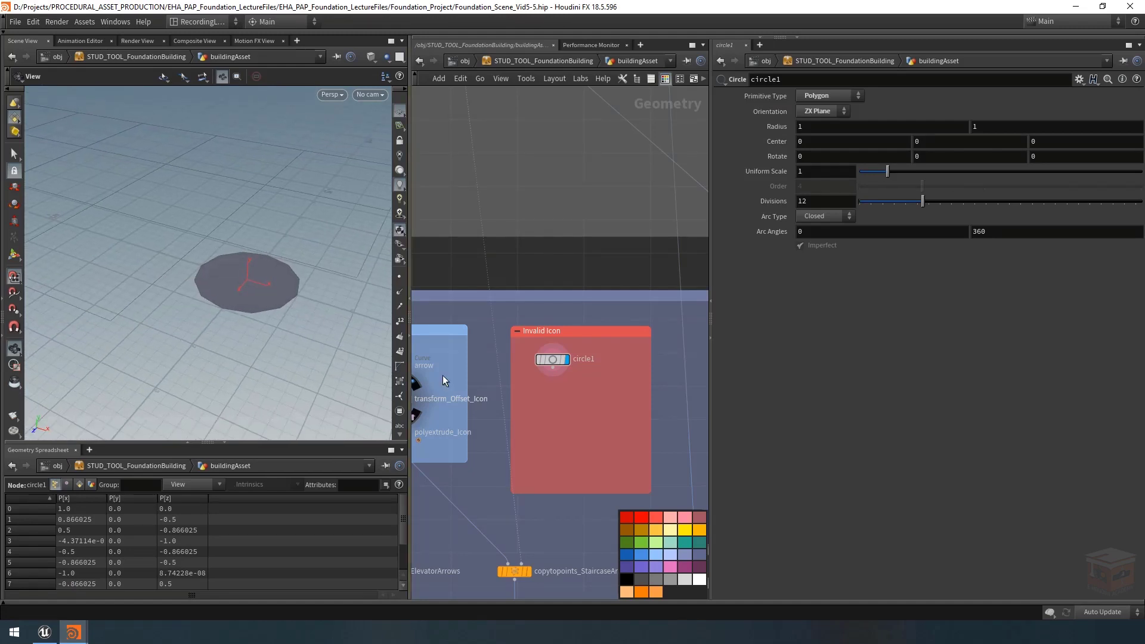
{"action": "left_click", "coordinate": [593, 414]}
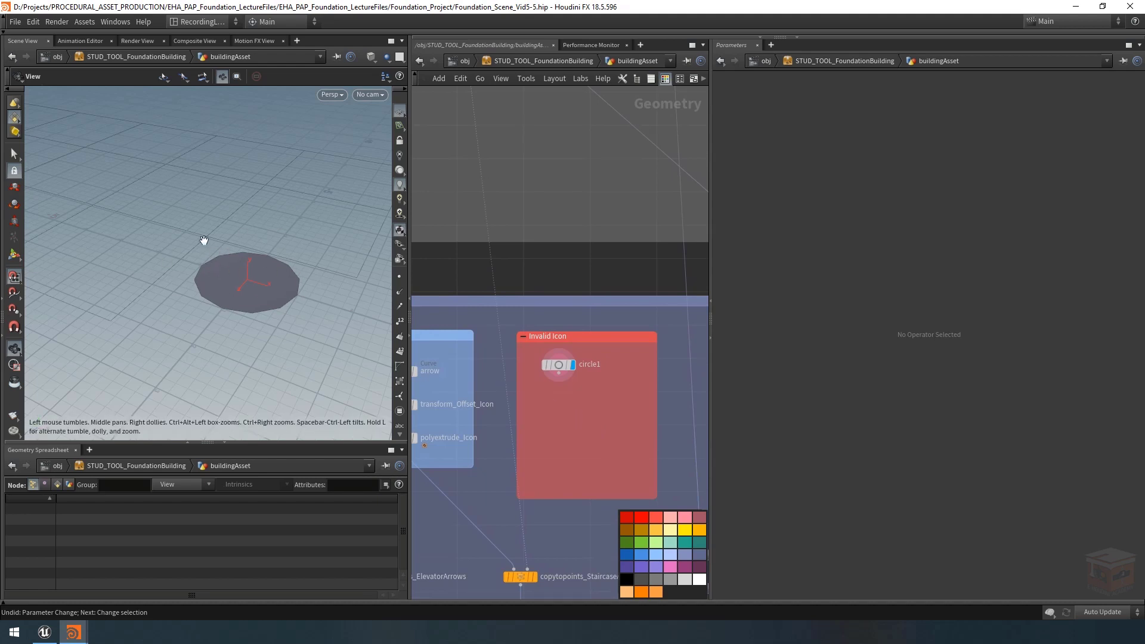
{"action": "mouse_move", "coordinate": [263, 278]}
{"action": "left_mouse_down"}
{"action": "mouse_move", "coordinate": [263, 325]}
{"action": "mouse_move", "coordinate": [271, 266]}
{"action": "left_mouse_up"}
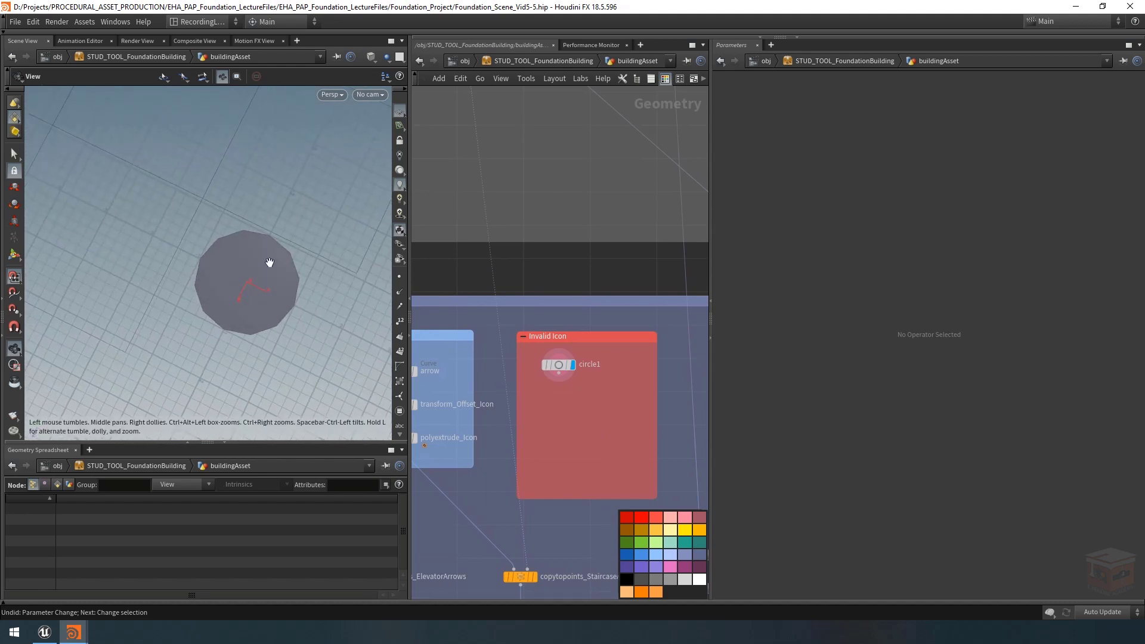
{"action": "left_click_drag", "start_coordinate": [296, 305], "coordinate": [292, 271]}
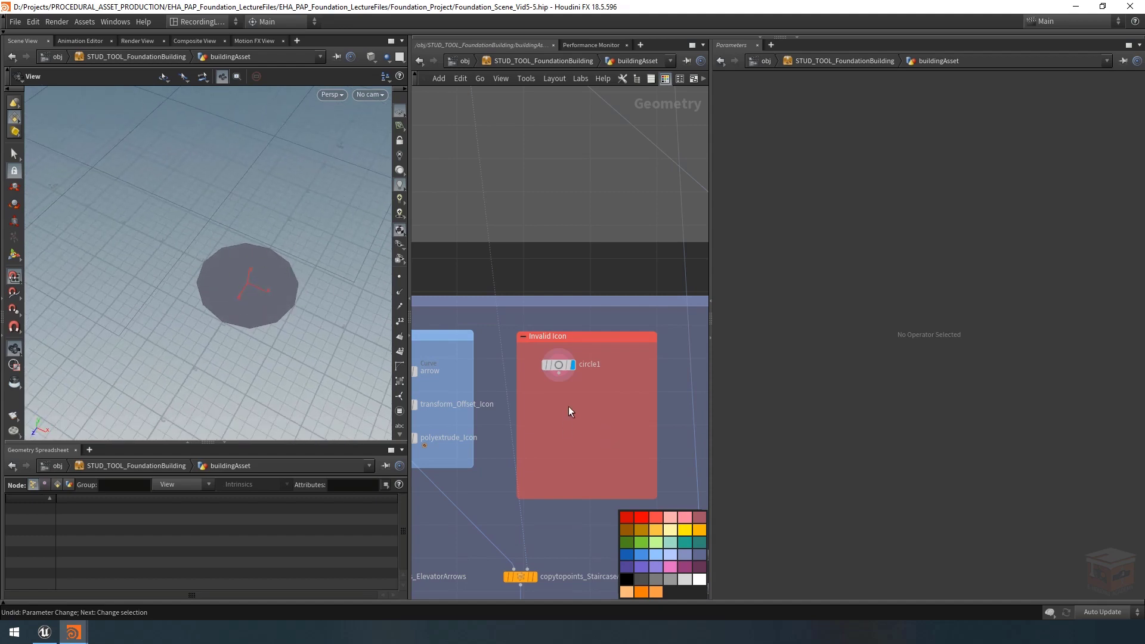
Add a PolyExtrude node fed by the circle and rename it polyextrude_Inset2
{"action": "key", "text": "Tab"}
{"action": "type", "text": "polyex"}
{"action": "key", "text": "Return"}
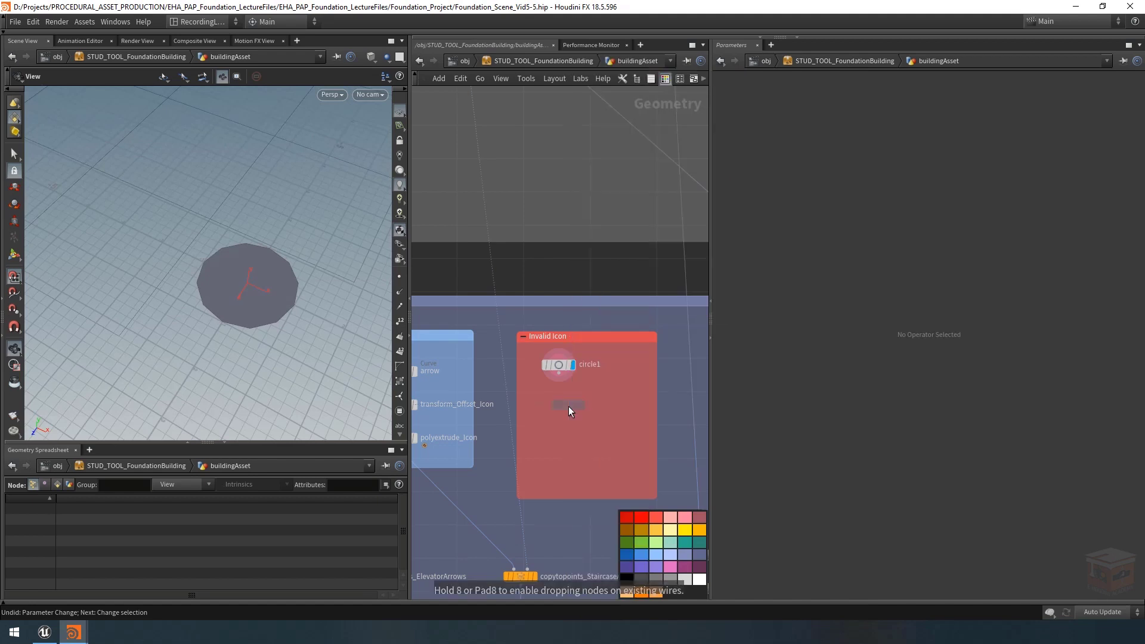
{"action": "left_click", "coordinate": [568, 406]}
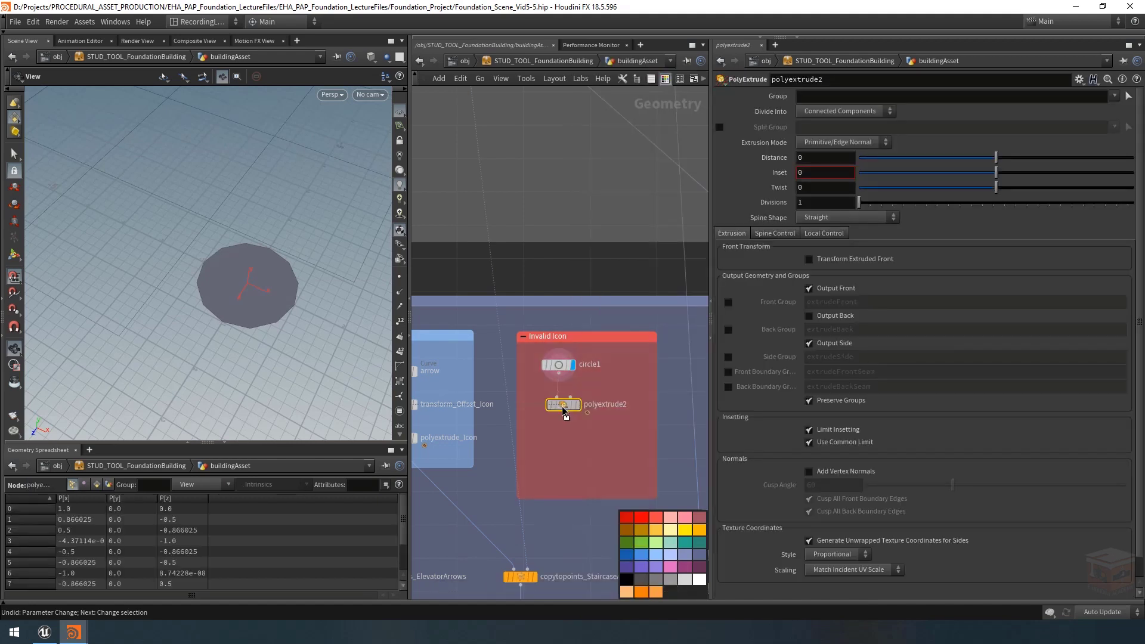
{"action": "left_click", "coordinate": [595, 405]}
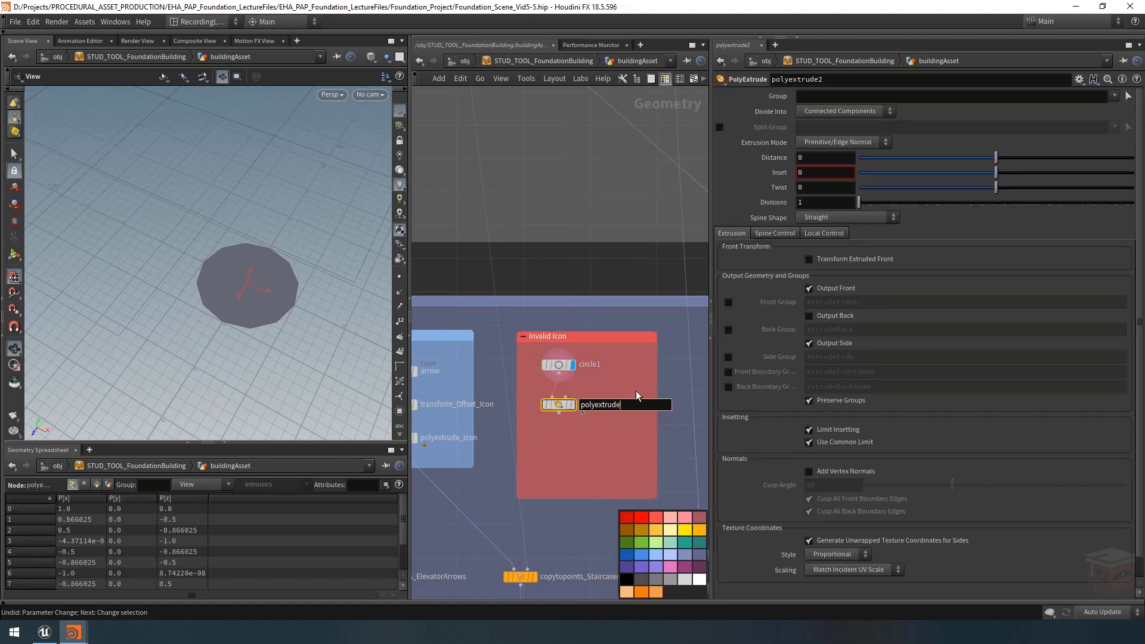
{"action": "type", "text": "_Inset2"}
{"action": "key", "text": "Return"}
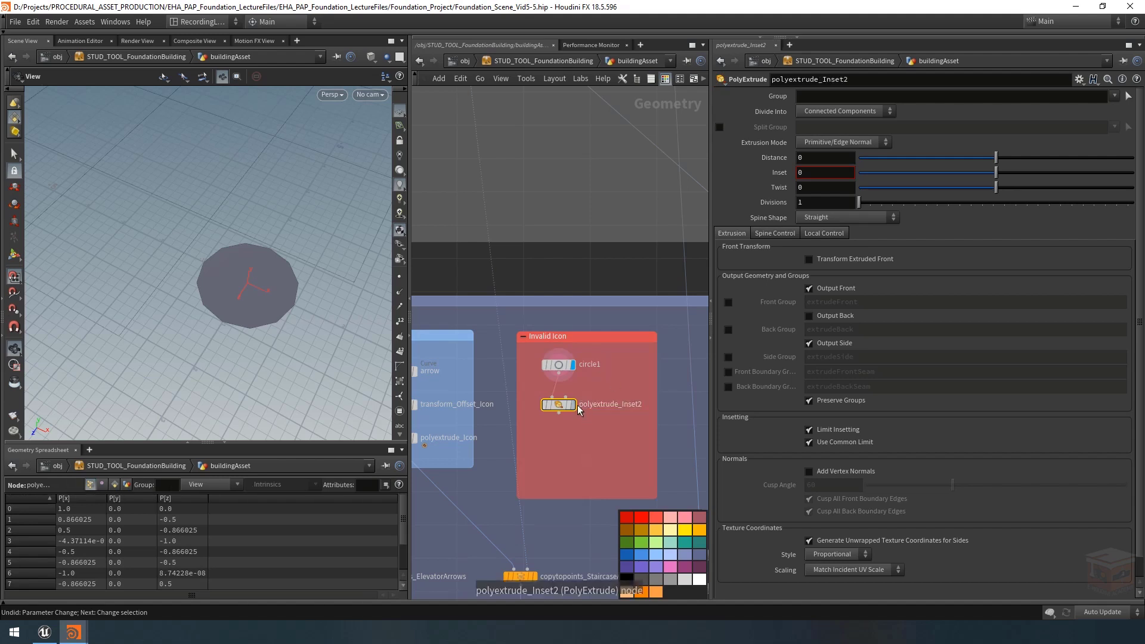
Display polyextrude_Inset2 in the viewport and set its inset to 0.3
{"action": "left_click", "coordinate": [572, 405]}
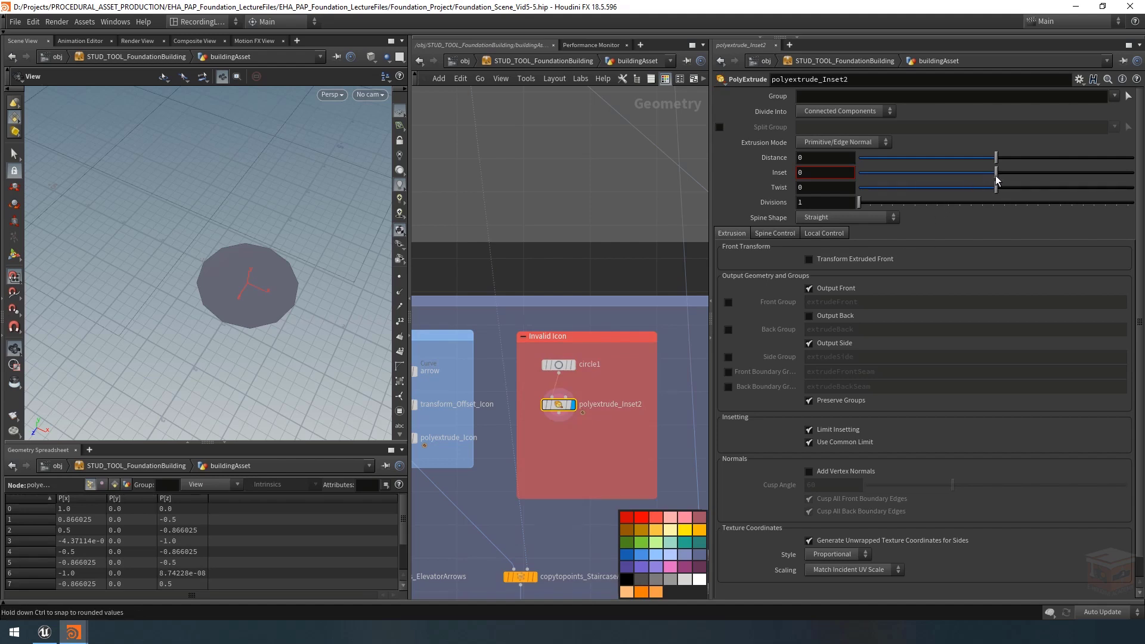
{"action": "left_click_drag", "start_coordinate": [996, 173], "coordinate": [1000, 173]}
{"action": "left_click_drag", "start_coordinate": [1040, 184], "coordinate": [1040, 185]}
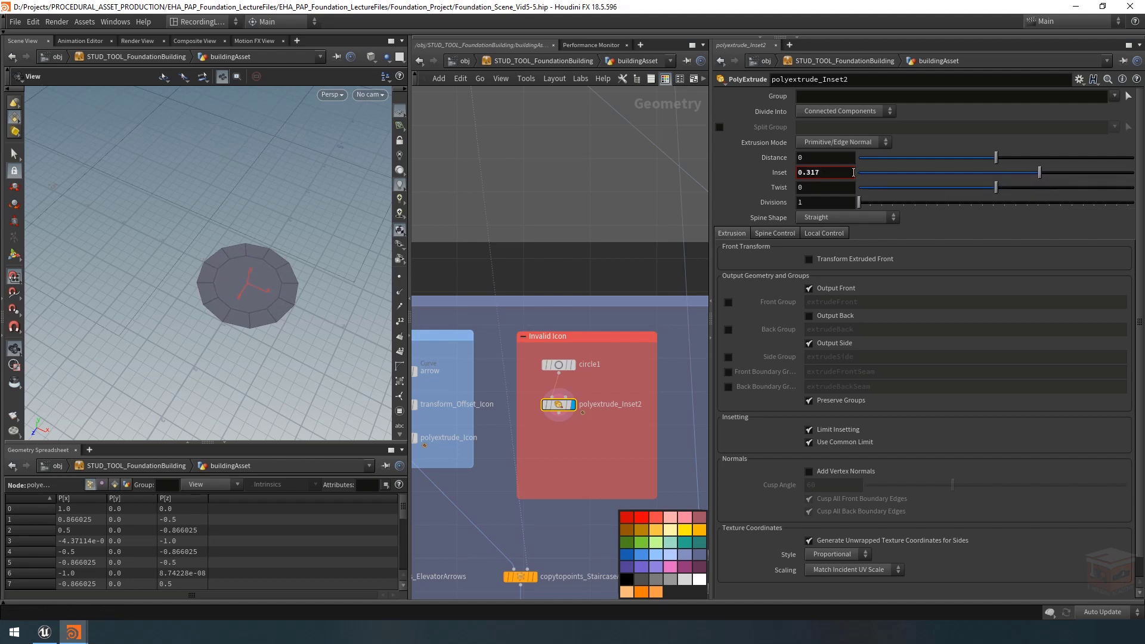
{"action": "left_click_drag", "start_coordinate": [828, 173], "coordinate": [775, 166]}
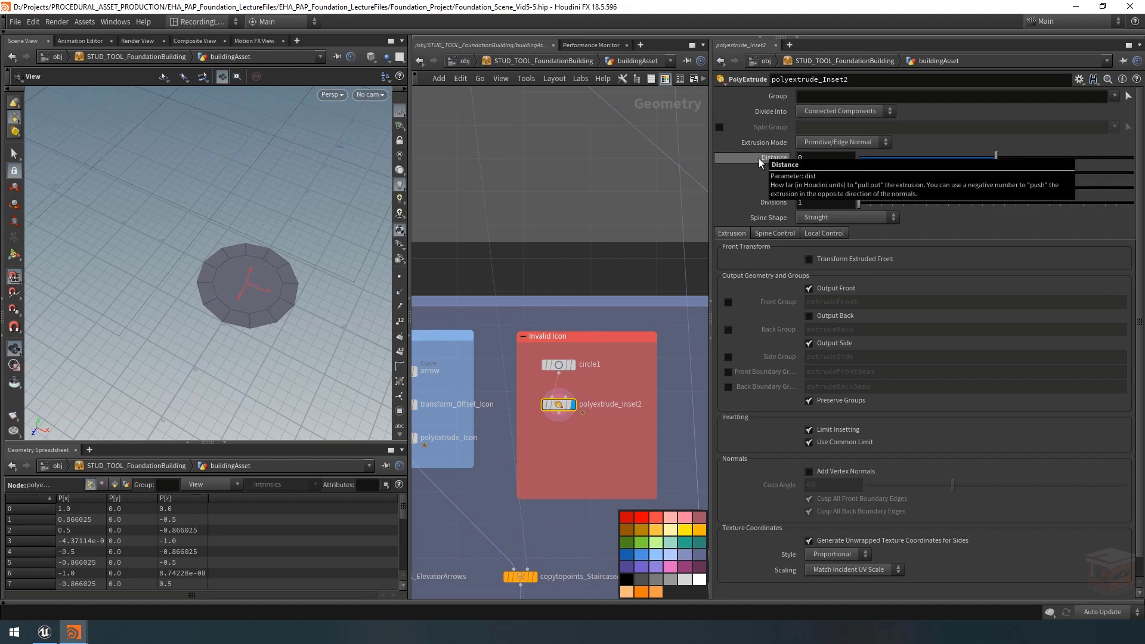
{"action": "type", "text": "0.3"}
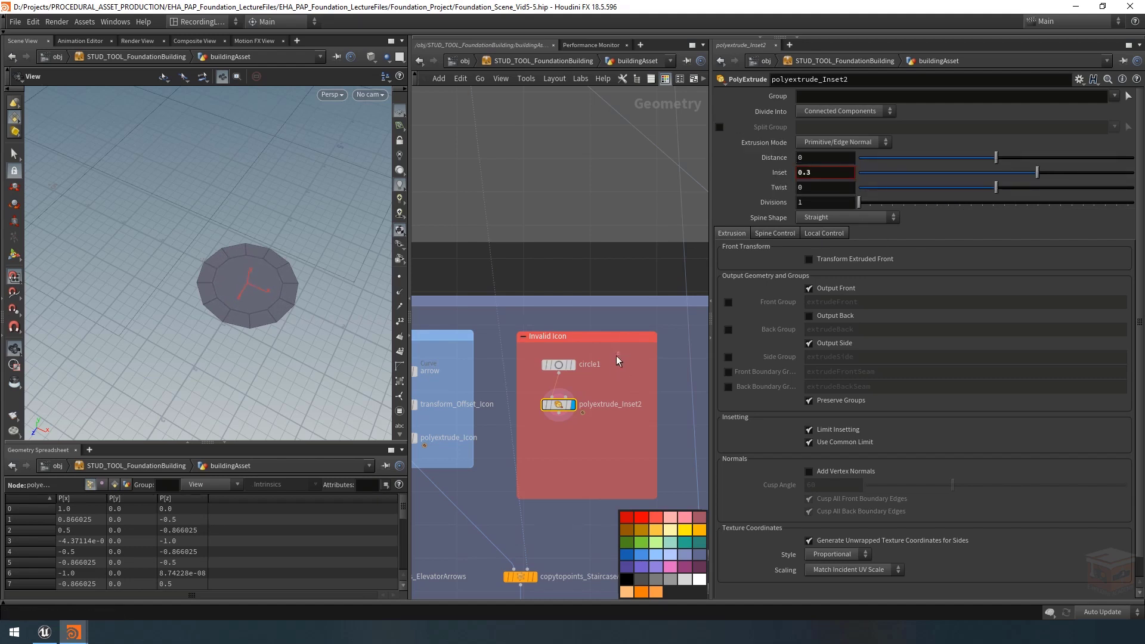
Set the uniform scale of the circle1 node to 0.7
{"action": "left_click", "coordinate": [546, 366]}
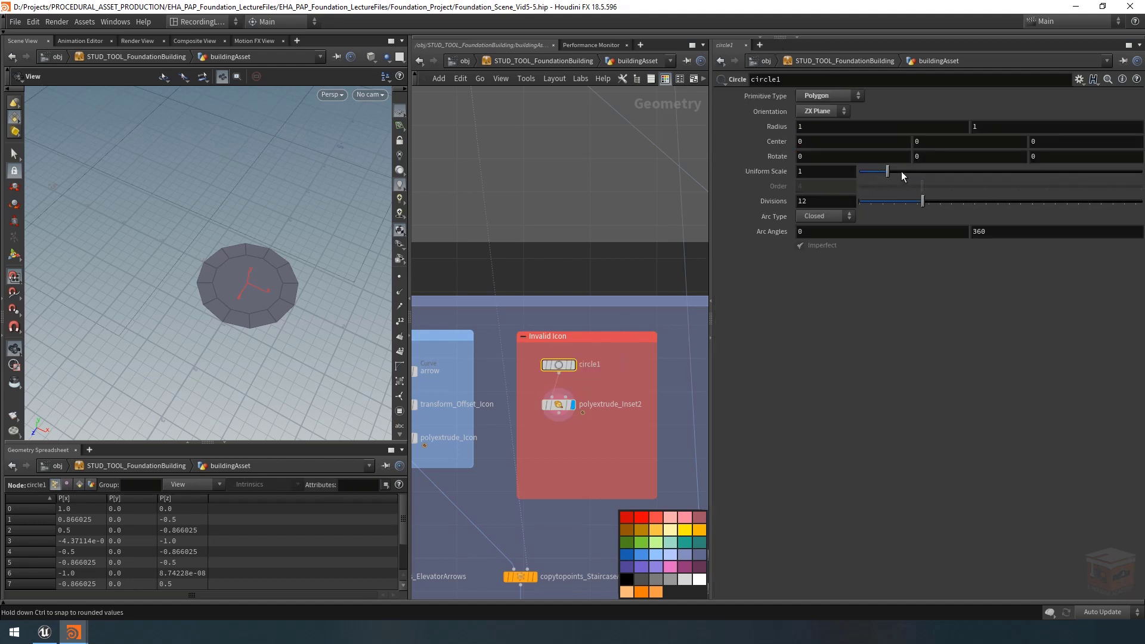
{"action": "left_click_drag", "start_coordinate": [887, 172], "coordinate": [874, 179]}
{"action": "left_click_drag", "start_coordinate": [238, 289], "coordinate": [267, 290]}
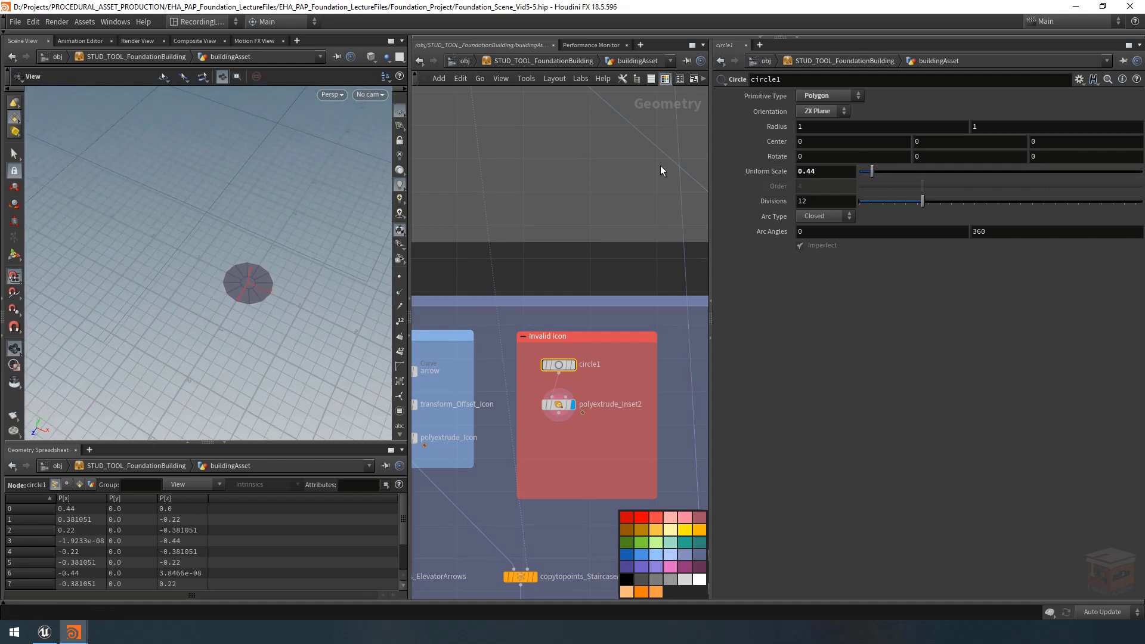
{"action": "right_click", "coordinate": [773, 177]}
{"action": "left_click", "coordinate": [814, 249]}
{"action": "type", "text": "0.7"}
{"action": "key", "text": "Return"}
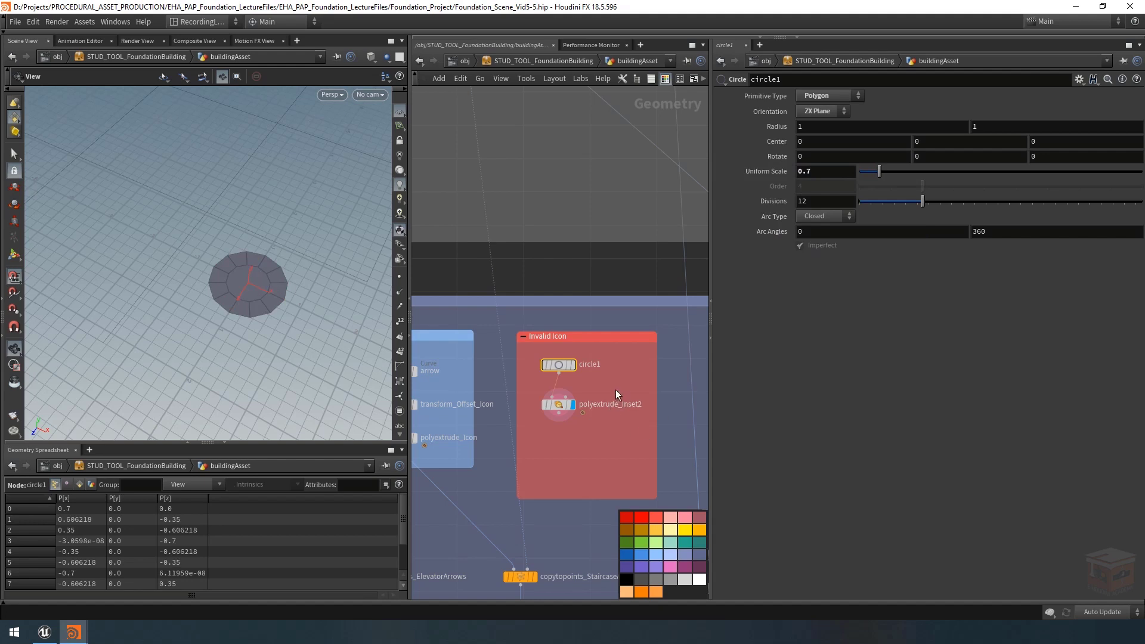
Link the inset of polyextrude_Inset2 to circle1's uniform scale with the expression ch("../circle1/scale") * 0.3
{"action": "left_click", "coordinate": [555, 406]}
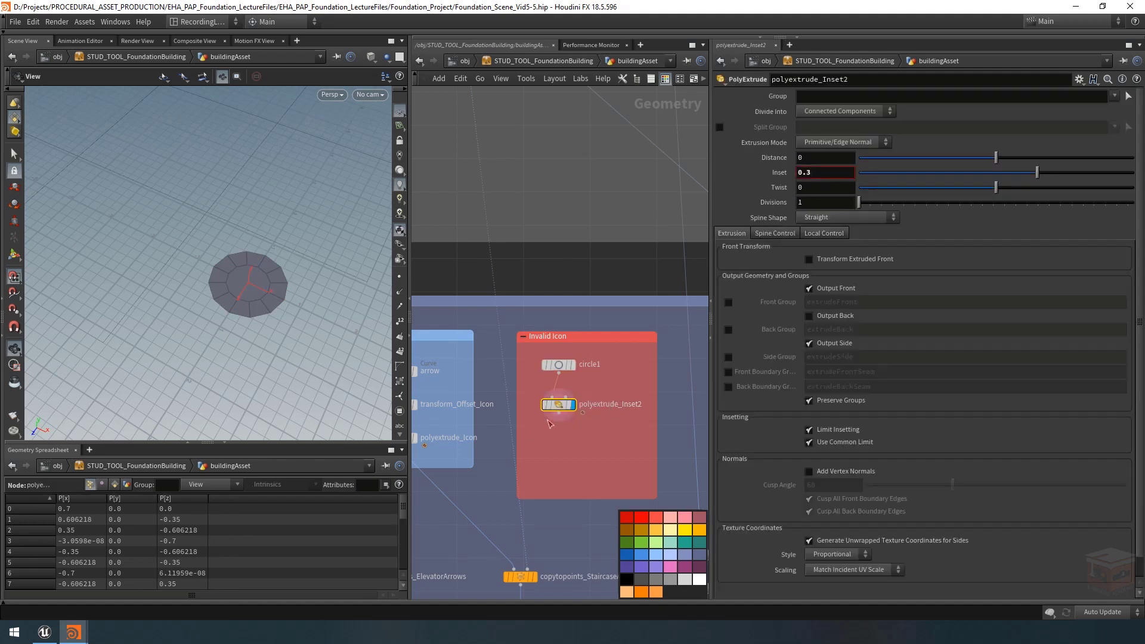
{"action": "right_click", "coordinate": [817, 172]}
{"action": "left_click", "coordinate": [899, 287]}
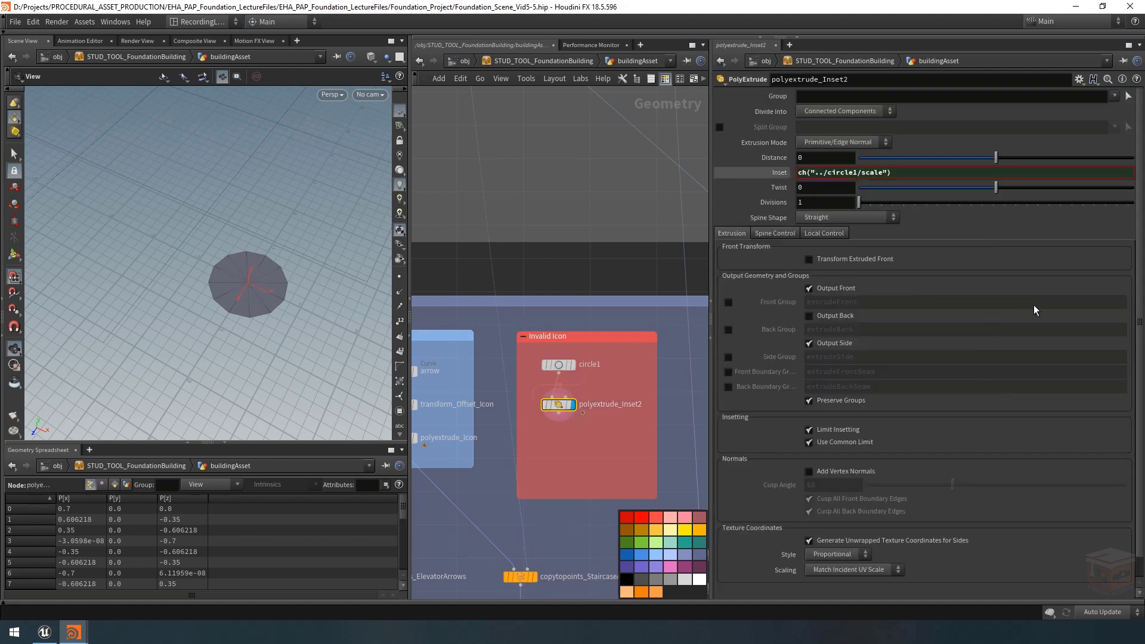
{"action": "left_click", "coordinate": [953, 177]}
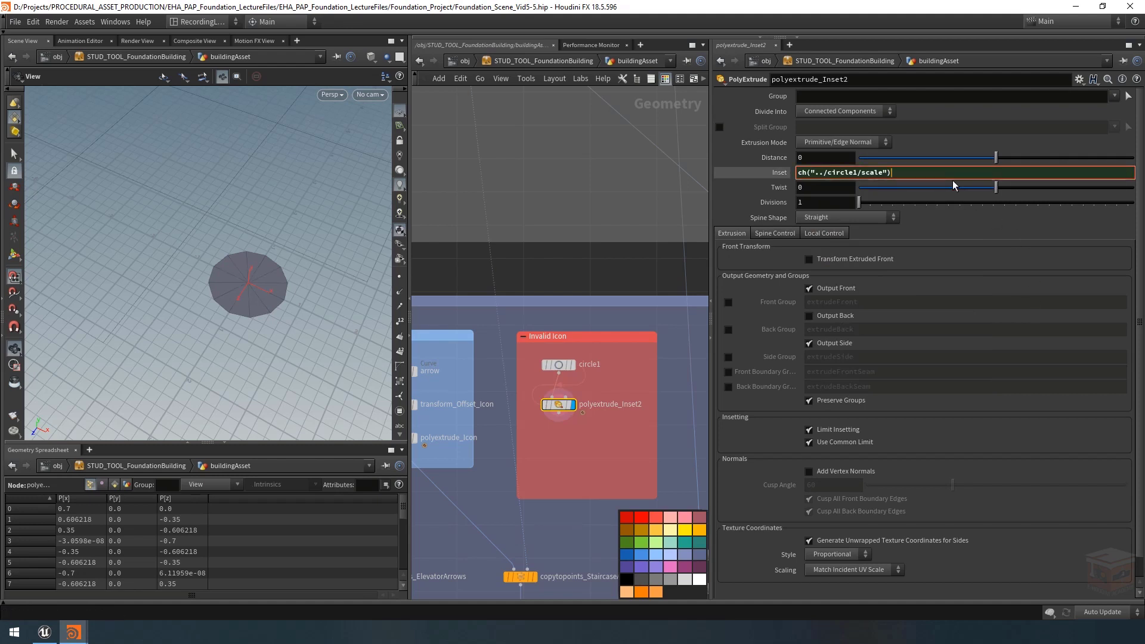
{"action": "type", "text": "*0.3"}
{"action": "key", "text": "Left"}
{"action": "key", "text": "Left"}
{"action": "key", "text": "End"}
{"action": "key", "text": "Return"}
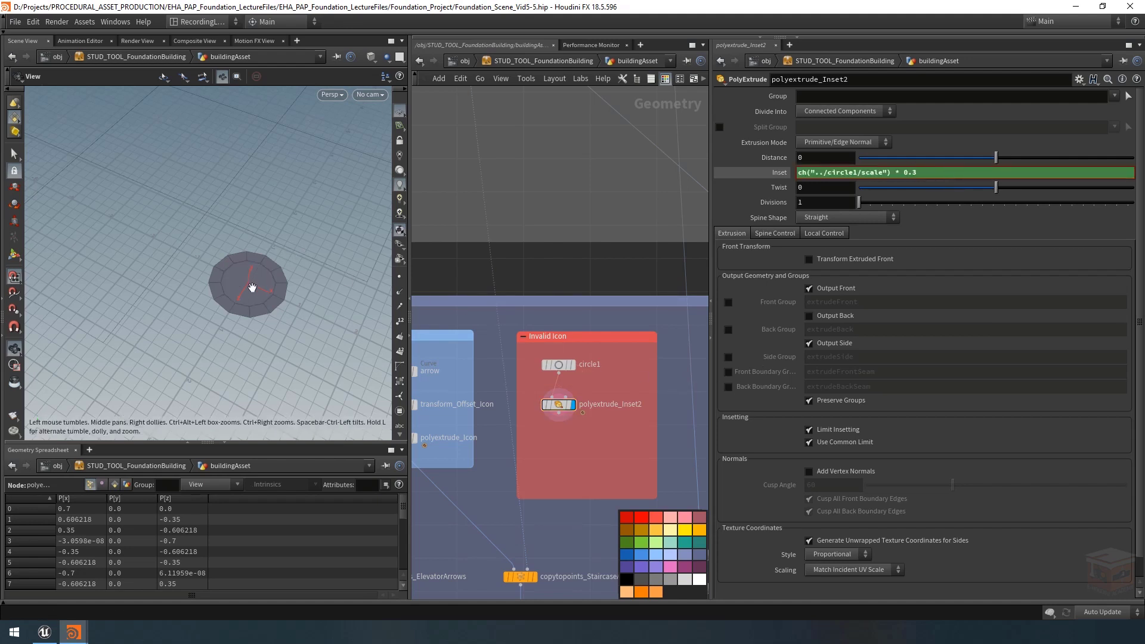
Test the linked inset by varying circle1's uniform scale, and restore the scale to 0.7
{"action": "left_click", "coordinate": [553, 365]}
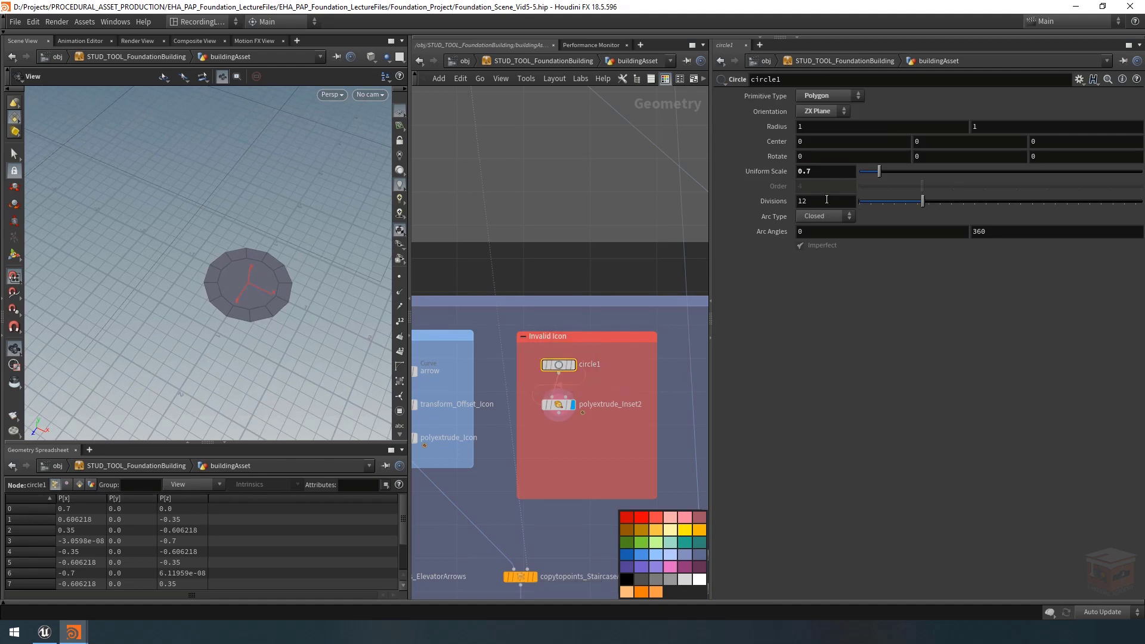
{"action": "mouse_move", "coordinate": [882, 177]}
{"action": "left_mouse_down"}
{"action": "mouse_move", "coordinate": [871, 178]}
{"action": "mouse_move", "coordinate": [901, 179]}
{"action": "mouse_move", "coordinate": [863, 179]}
{"action": "mouse_move", "coordinate": [880, 179]}
{"action": "left_mouse_up"}
{"action": "double_click", "coordinate": [828, 173]}
{"action": "type", "text": "0.7"}
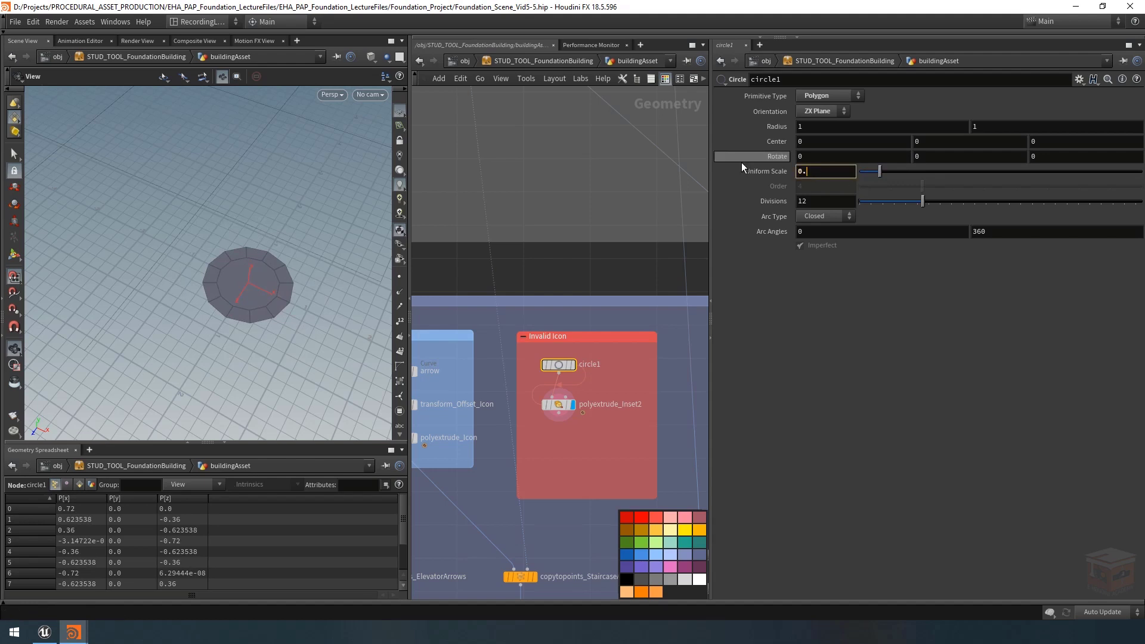
{"action": "key", "text": "Return"}
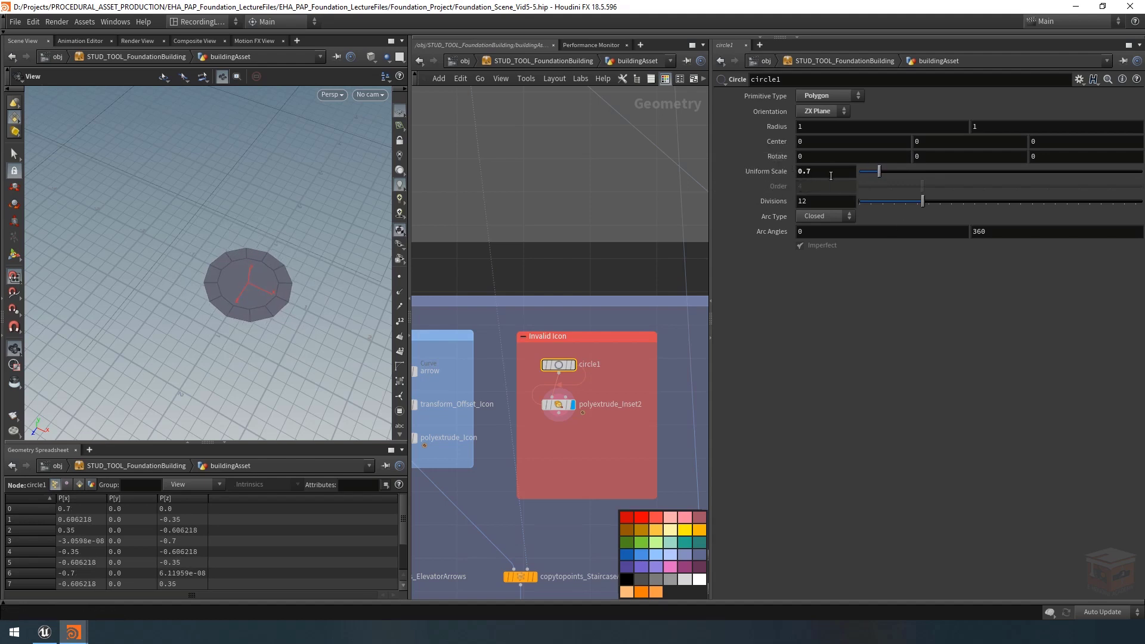
Turn off Output Front on polyextrude_Inset2 so only the outer ring of the circle is kept
{"action": "left_click", "coordinate": [558, 405]}
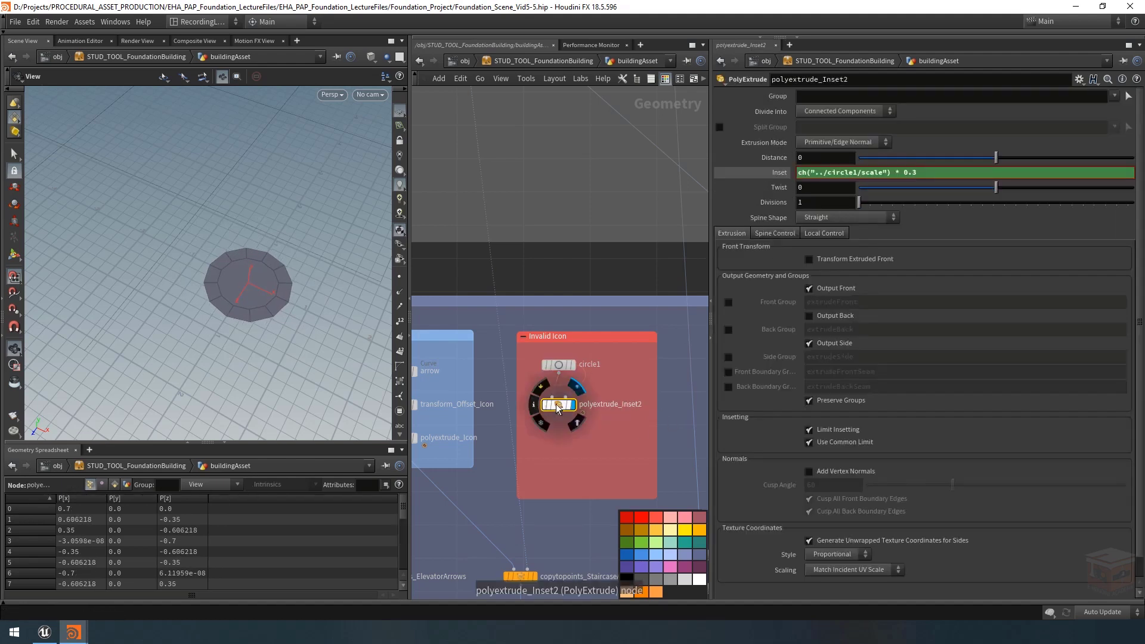
{"action": "left_click", "coordinate": [837, 288]}
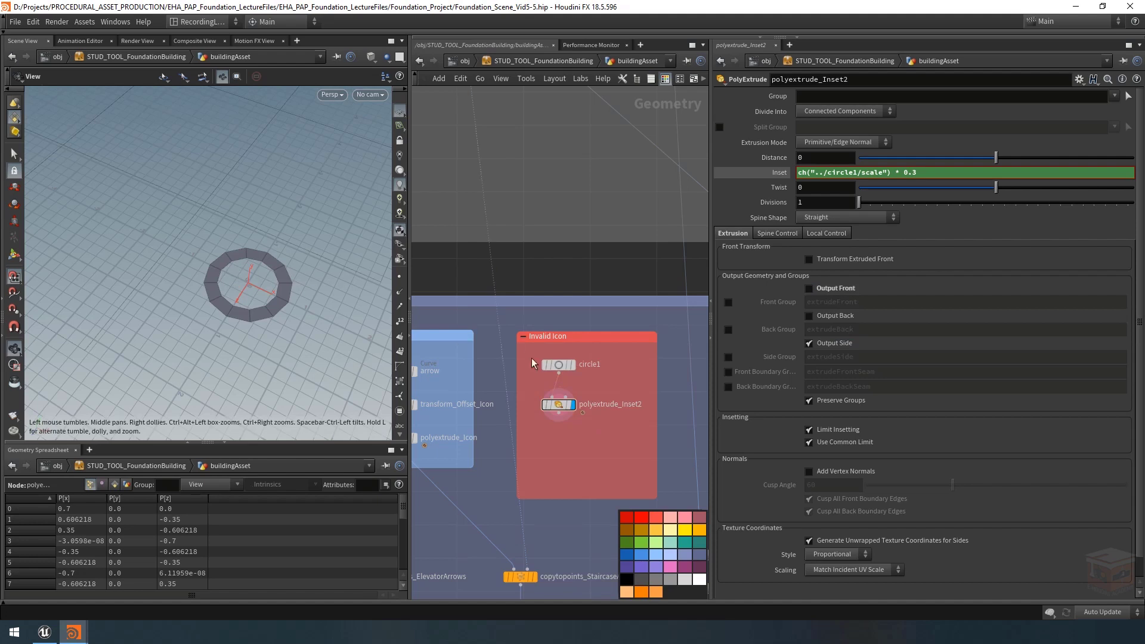
{"action": "middle_click_drag", "start_coordinate": [595, 449], "coordinate": [591, 443]}
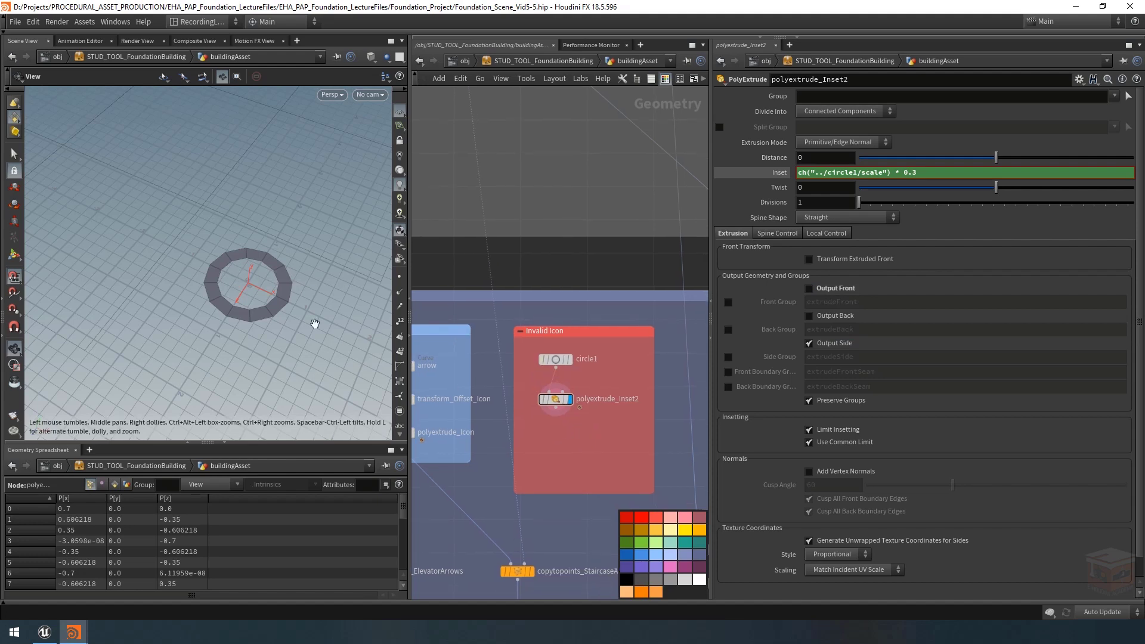
{"action": "right_click_drag", "start_coordinate": [269, 290], "coordinate": [307, 286]}
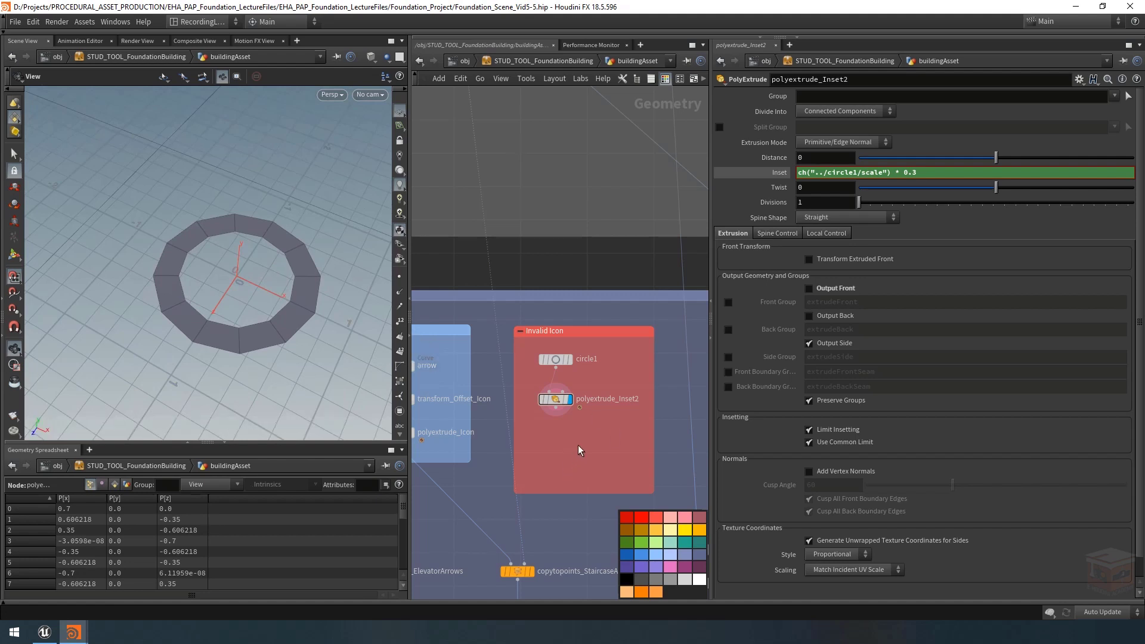
{"action": "middle_click_drag", "start_coordinate": [578, 445], "coordinate": [581, 438]}
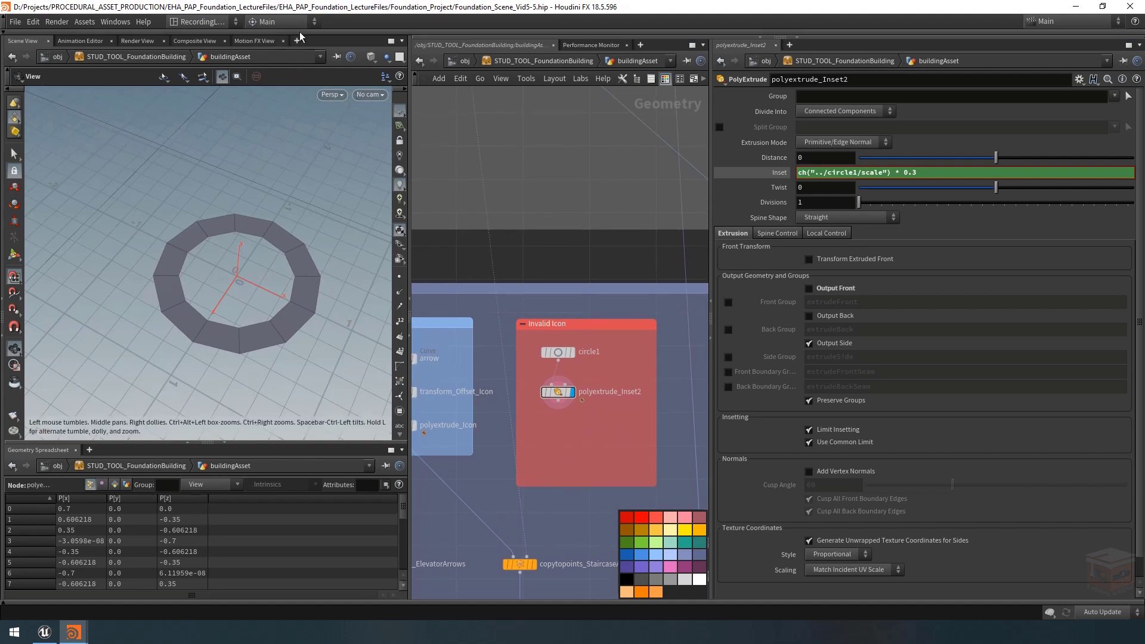
Show the Polygon shelf tools and activate selection of edges in the viewport
{"action": "left_click", "coordinate": [332, 32]}
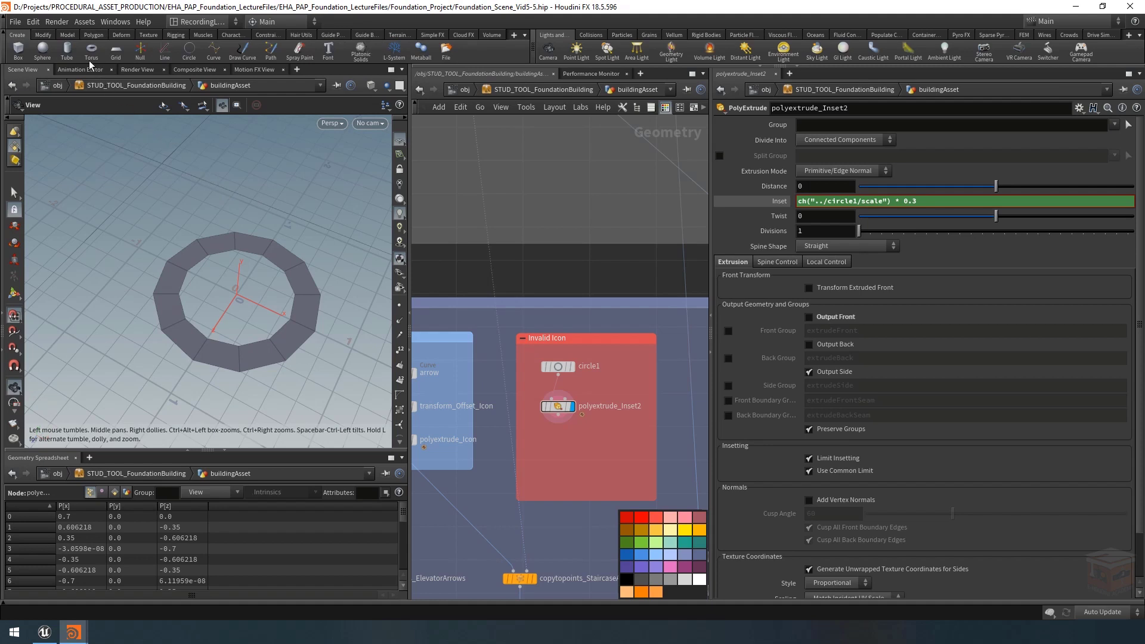
{"action": "left_click", "coordinate": [93, 35]}
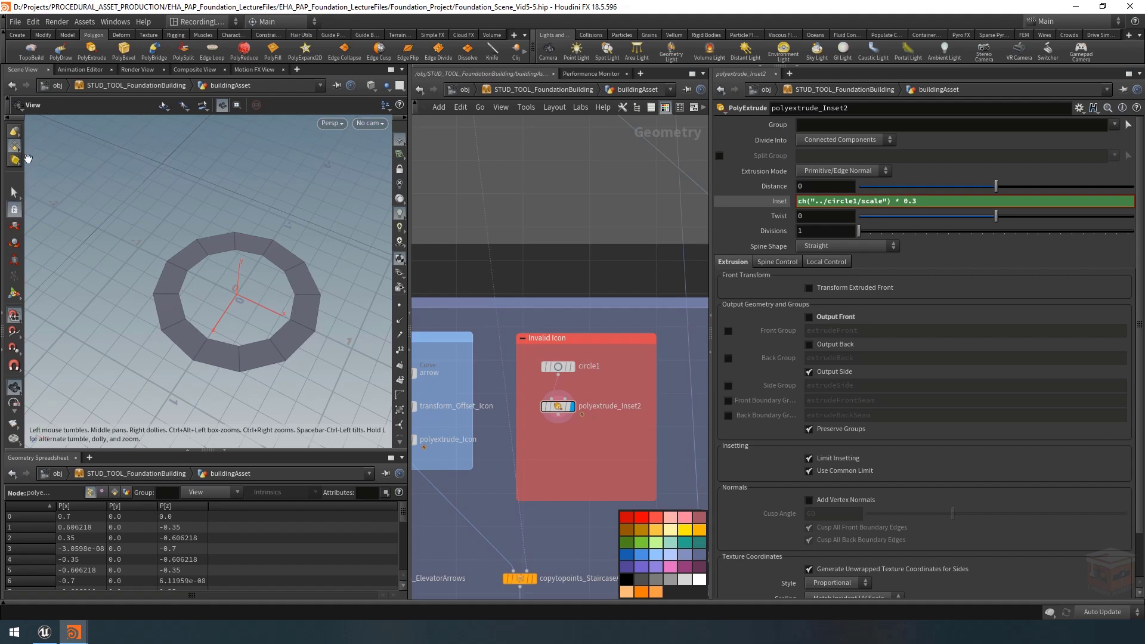
{"action": "right_click", "coordinate": [14, 147]}
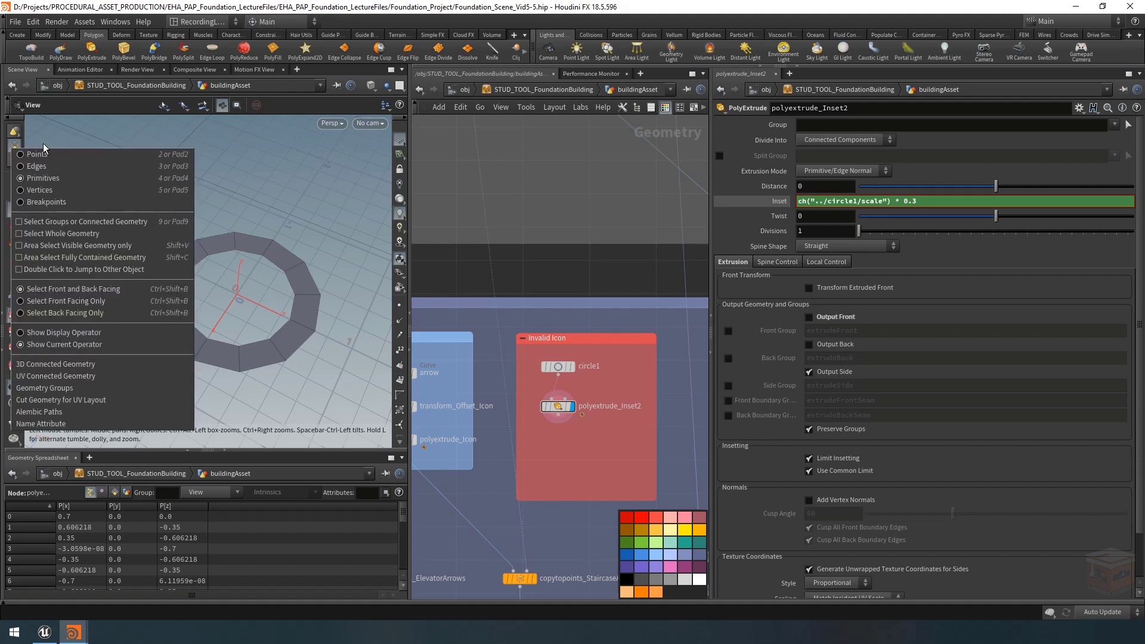
{"action": "left_click", "coordinate": [64, 168]}
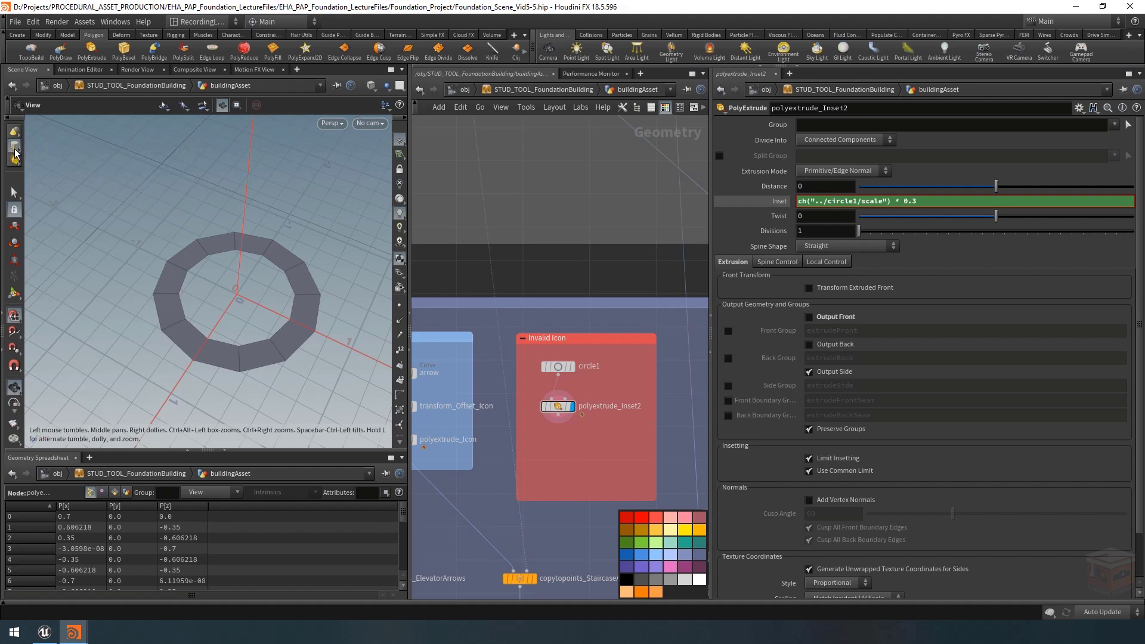
{"action": "left_click", "coordinate": [13, 194]}
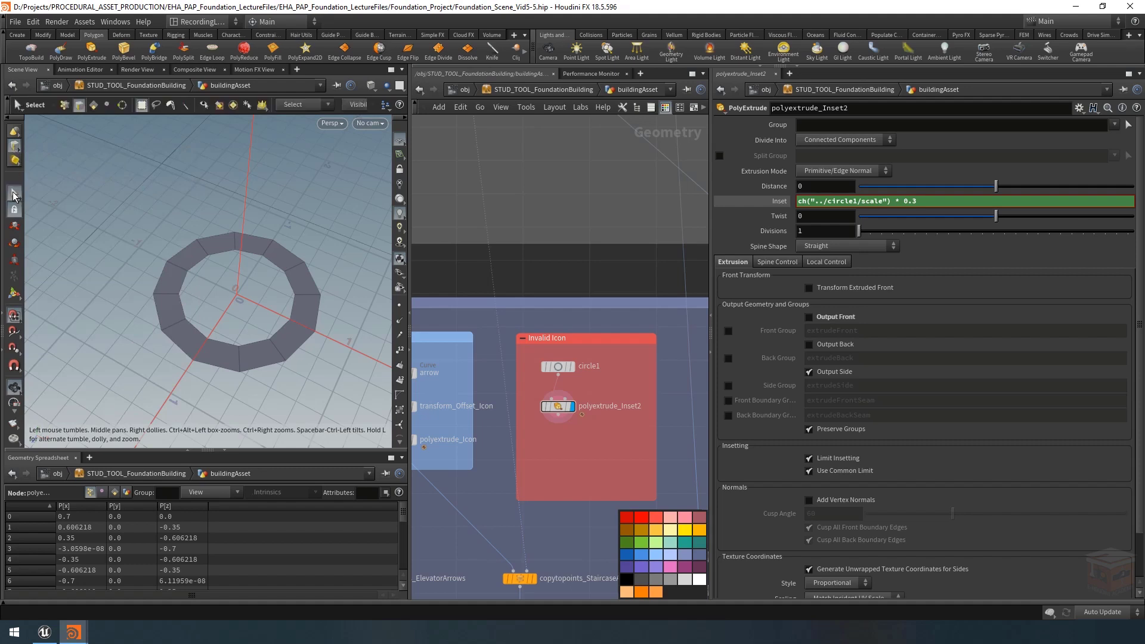
Bridge two opposite inner edges of the ring with PolyBridge to form the diagonal bar
{"action": "left_click", "coordinate": [181, 307]}
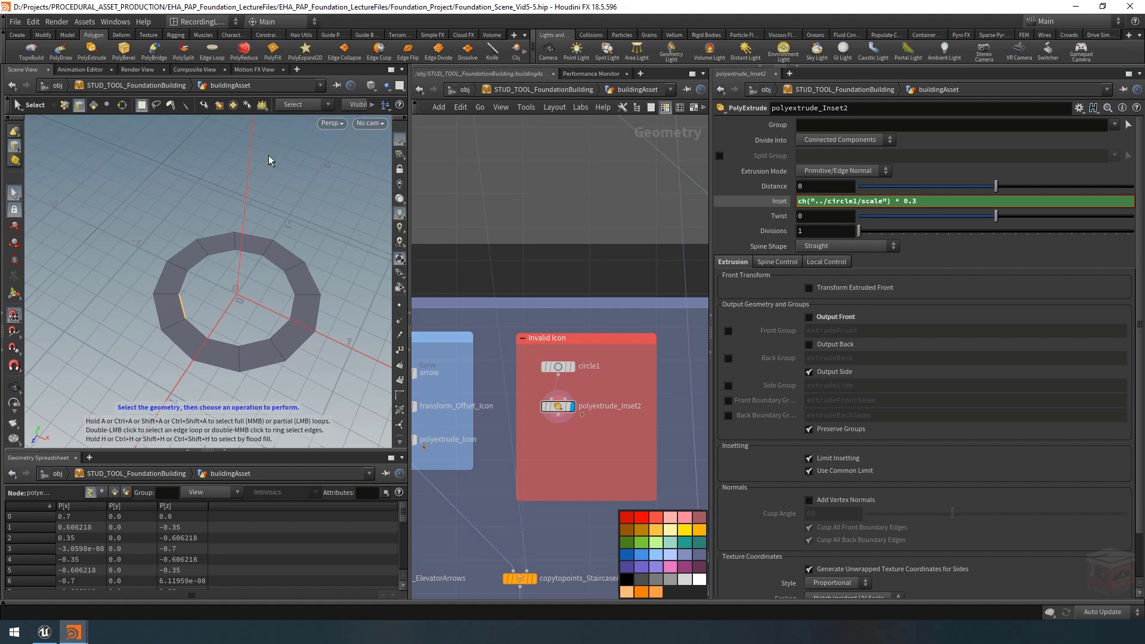
{"action": "left_click", "coordinate": [154, 53]}
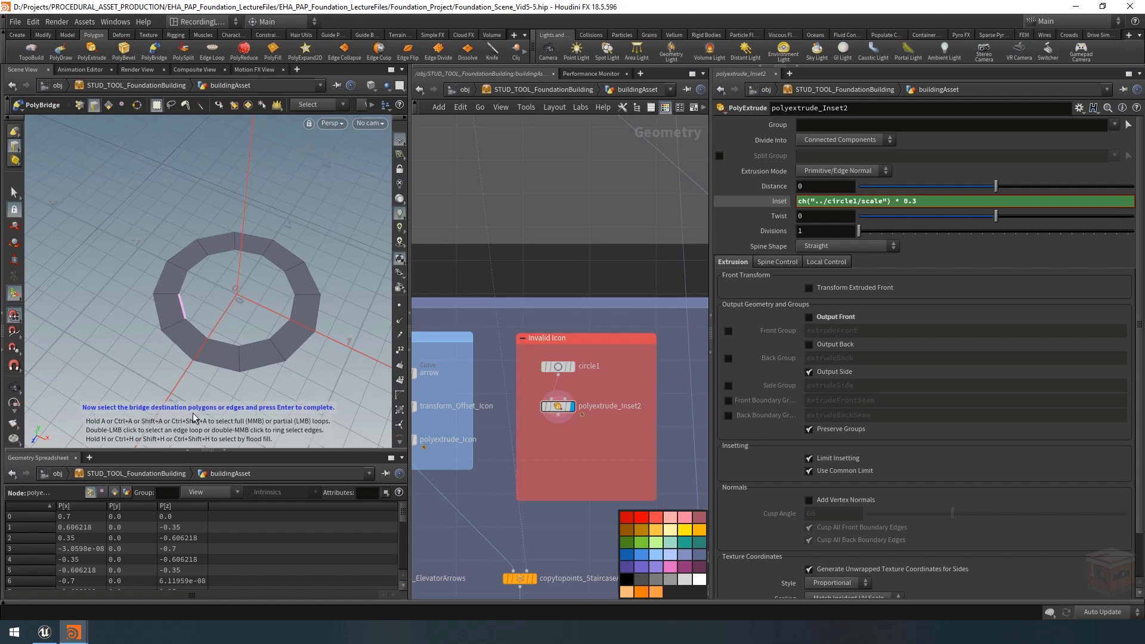
{"action": "left_click", "coordinate": [290, 289]}
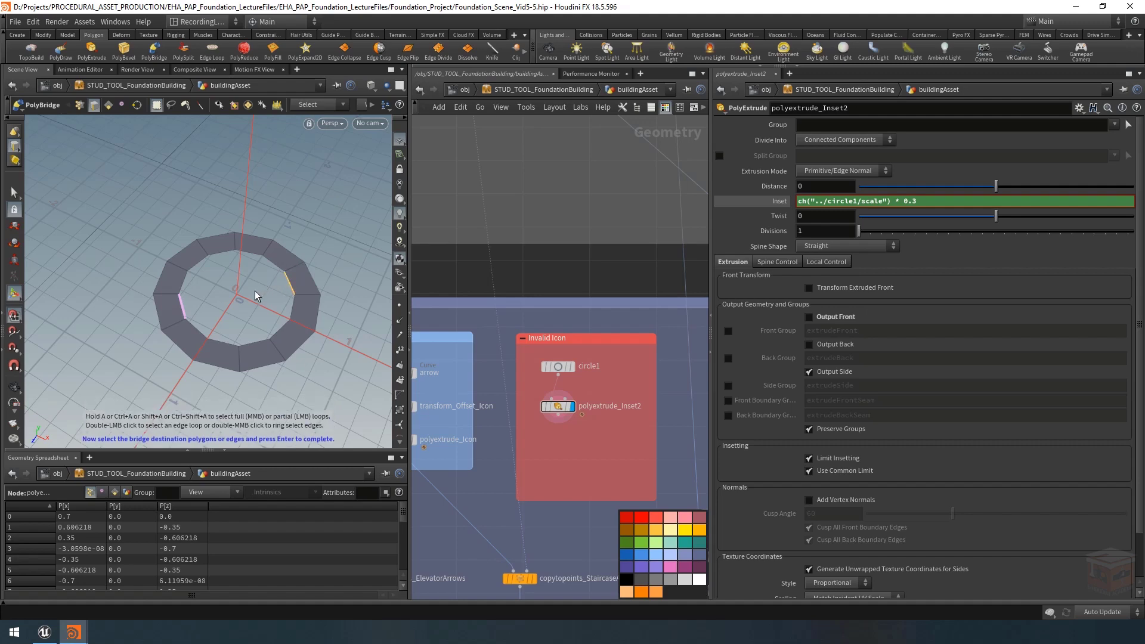
{"action": "key", "text": "Return"}
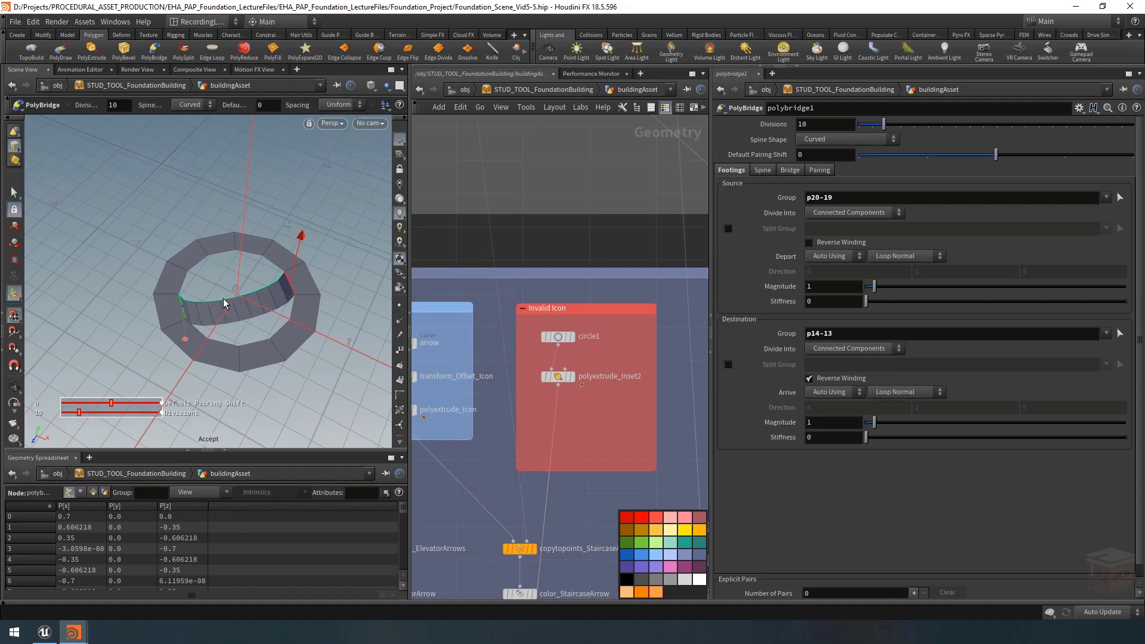
Set the PolyBridge to 1 division and its spine shape to Straight
{"action": "key", "text": "Escape"}
{"action": "mouse_move", "coordinate": [225, 308]}
{"action": "left_mouse_down"}
{"action": "mouse_move", "coordinate": [301, 212]}
{"action": "mouse_move", "coordinate": [241, 204]}
{"action": "mouse_move", "coordinate": [248, 340]}
{"action": "mouse_move", "coordinate": [237, 305]}
{"action": "left_mouse_up"}
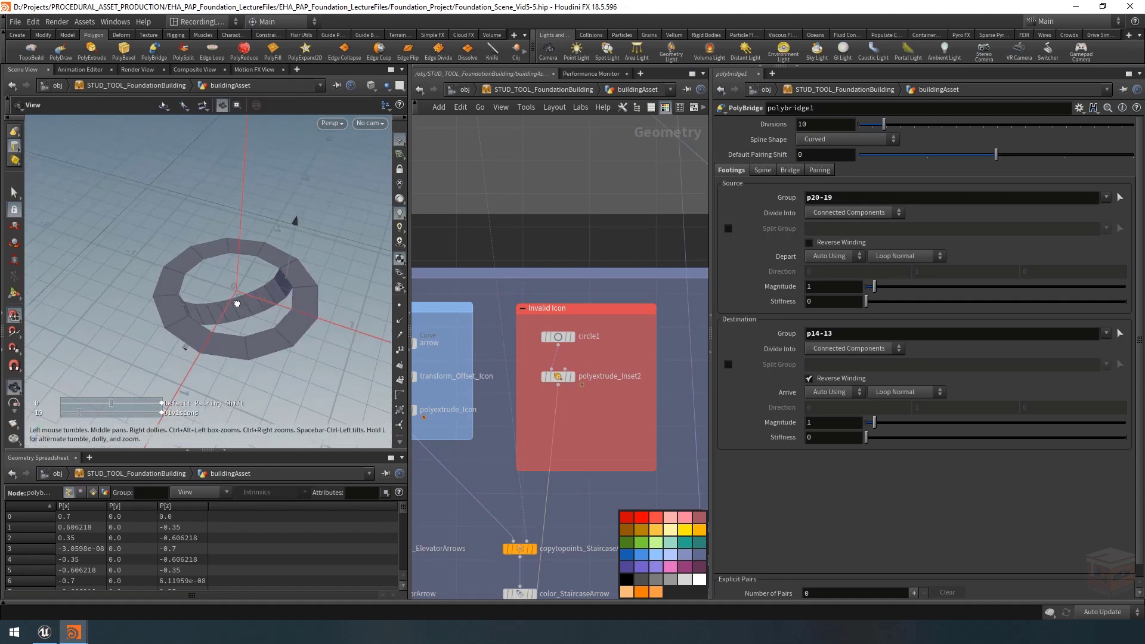
{"action": "key", "text": "Return"}
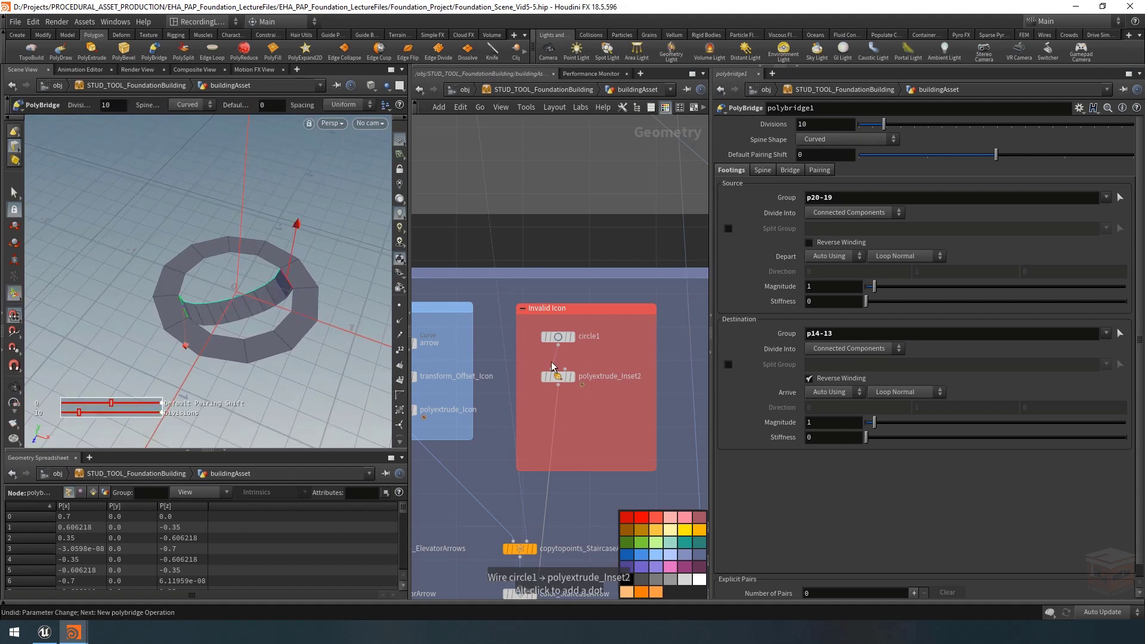
{"action": "left_click_drag", "start_coordinate": [884, 125], "coordinate": [860, 128]}
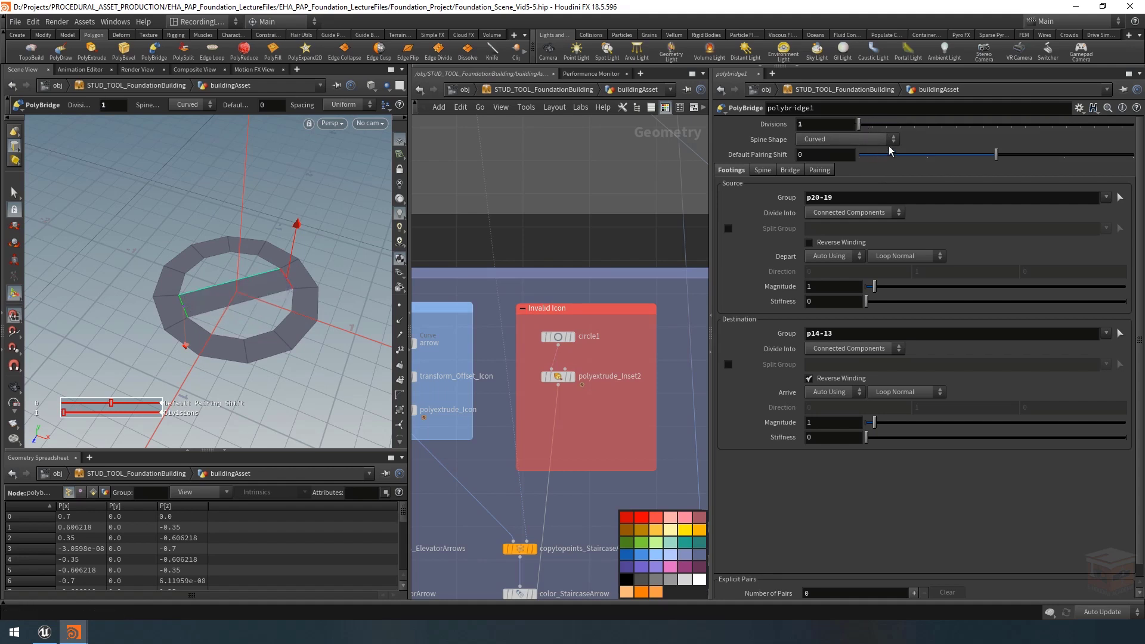
{"action": "left_click", "coordinate": [842, 141]}
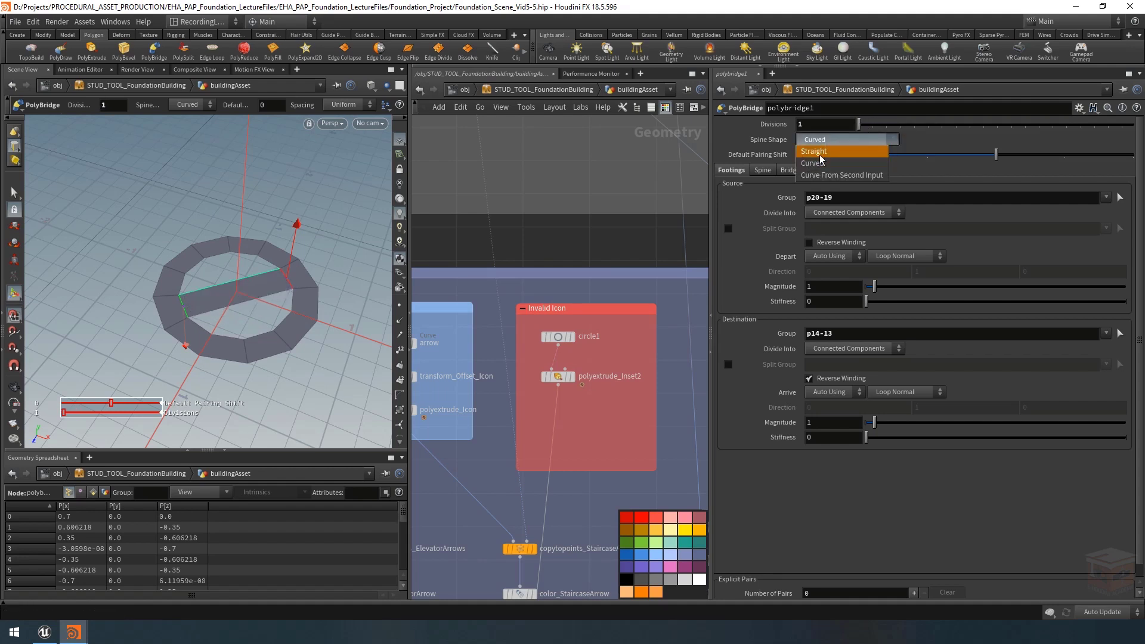
{"action": "left_click", "coordinate": [847, 152]}
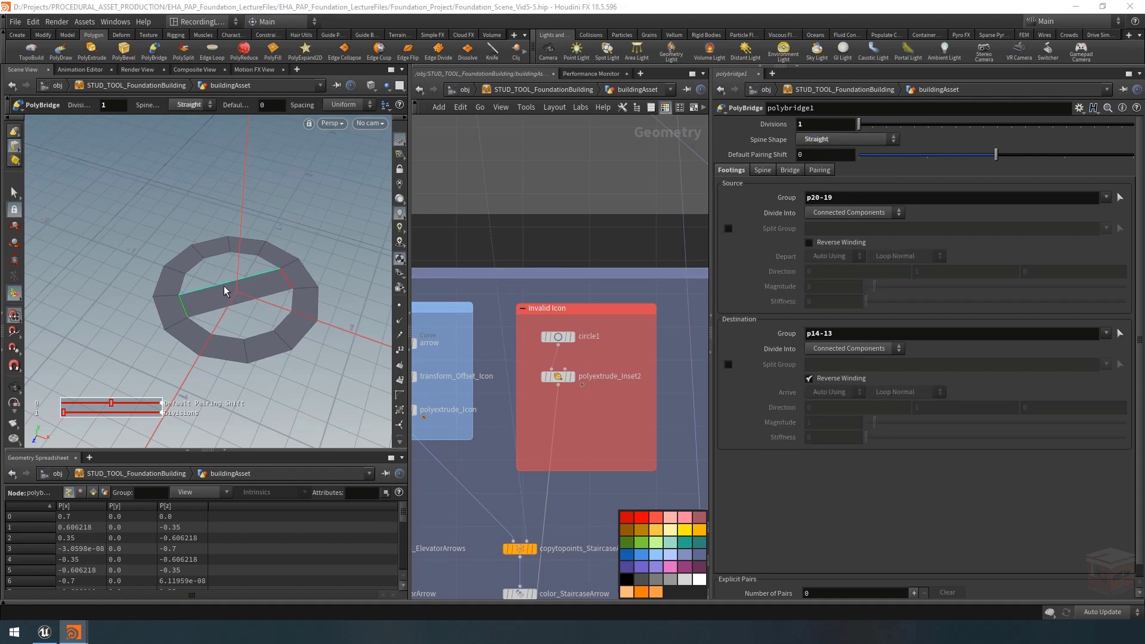
Move the polybridge1 node into the Invalid Icon network box, directly below polyextrude_Inset2
{"action": "scroll", "coordinate": [599, 457], "scroll_direction": "down", "scroll_amount": 8}
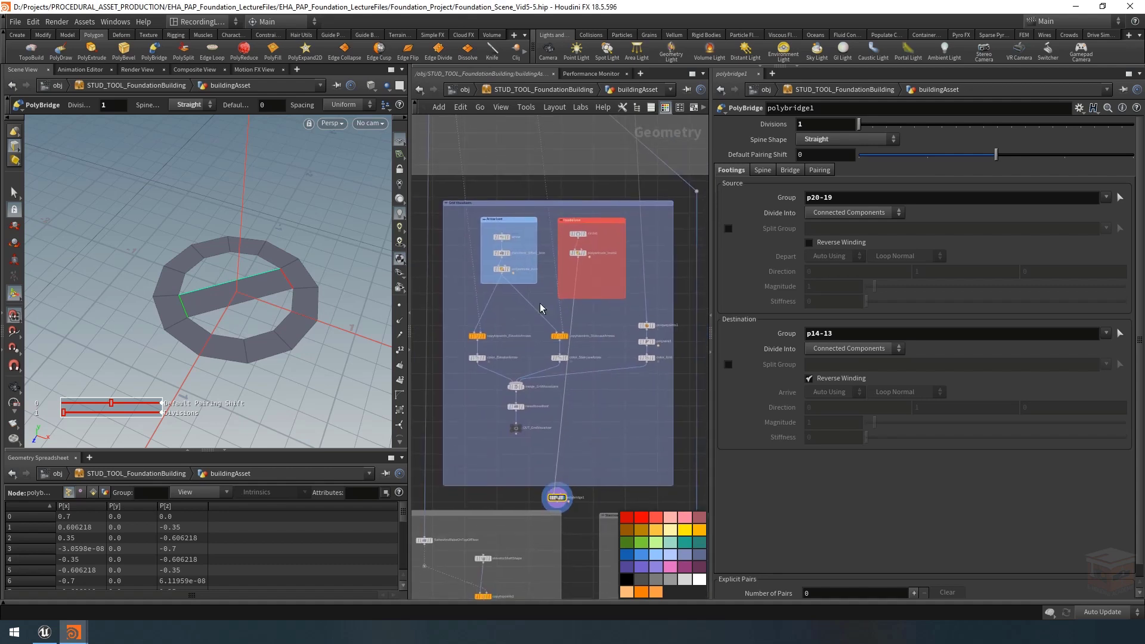
{"action": "left_click_drag", "start_coordinate": [563, 494], "coordinate": [574, 306]}
{"action": "scroll", "coordinate": [578, 279], "scroll_direction": "up", "scroll_amount": 5}
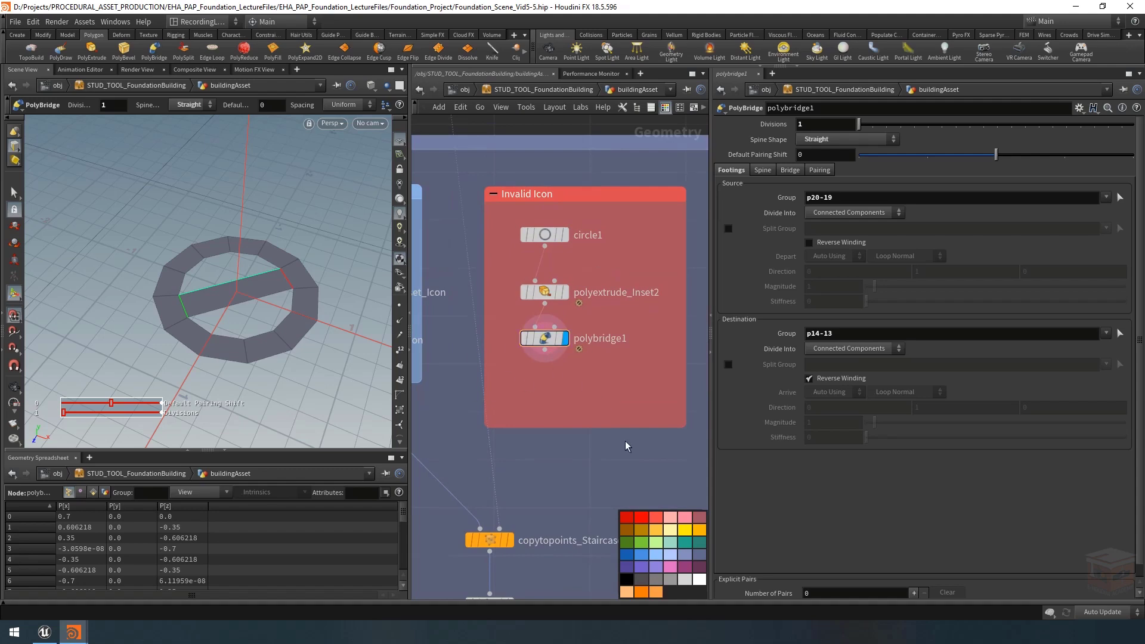
{"action": "scroll", "coordinate": [593, 399], "scroll_direction": "down", "scroll_amount": 3}
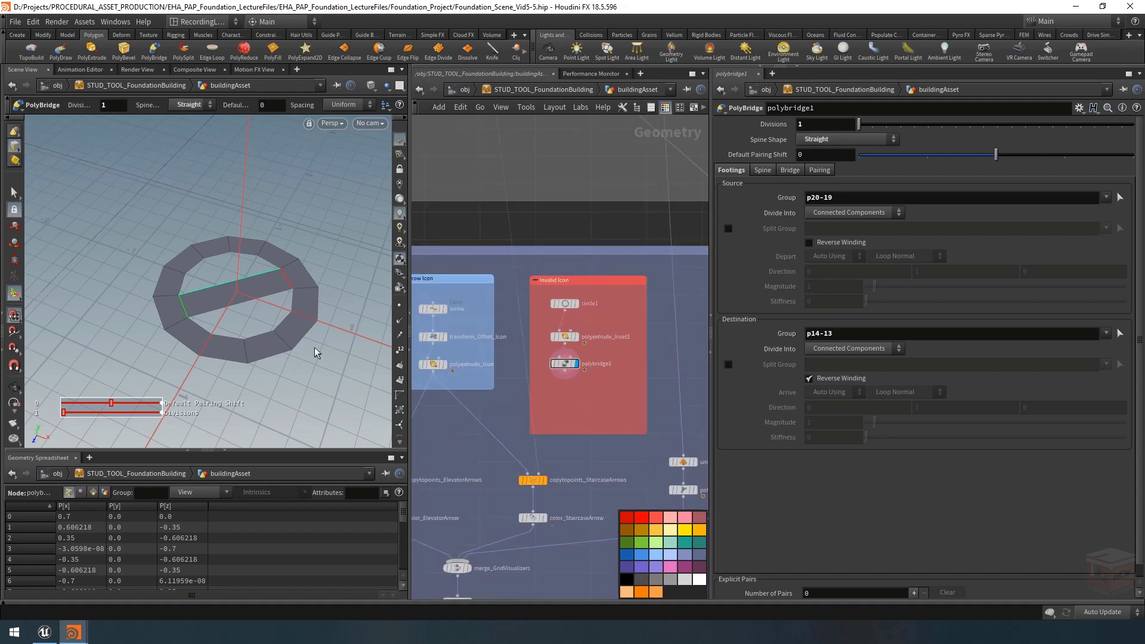
{"action": "key", "text": "Escape"}
{"action": "scroll", "coordinate": [329, 284], "scroll_direction": "down", "scroll_amount": 5}
{"action": "middle_click_drag", "start_coordinate": [328, 285], "coordinate": [301, 267]}
{"action": "key", "text": "Return"}
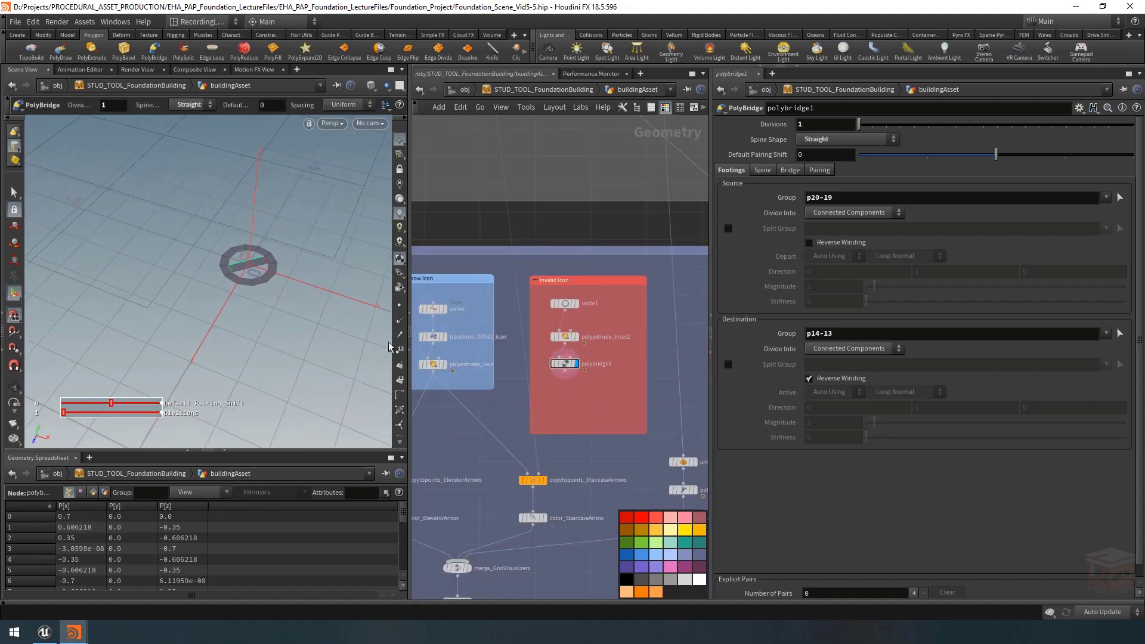
Copy transform_Offset_Icon and polyextrude_Icon from the Arrow Icon box and paste them below polybridge1 in the Invalid Icon box
{"action": "middle_click_drag", "start_coordinate": [464, 346], "coordinate": [482, 348]}
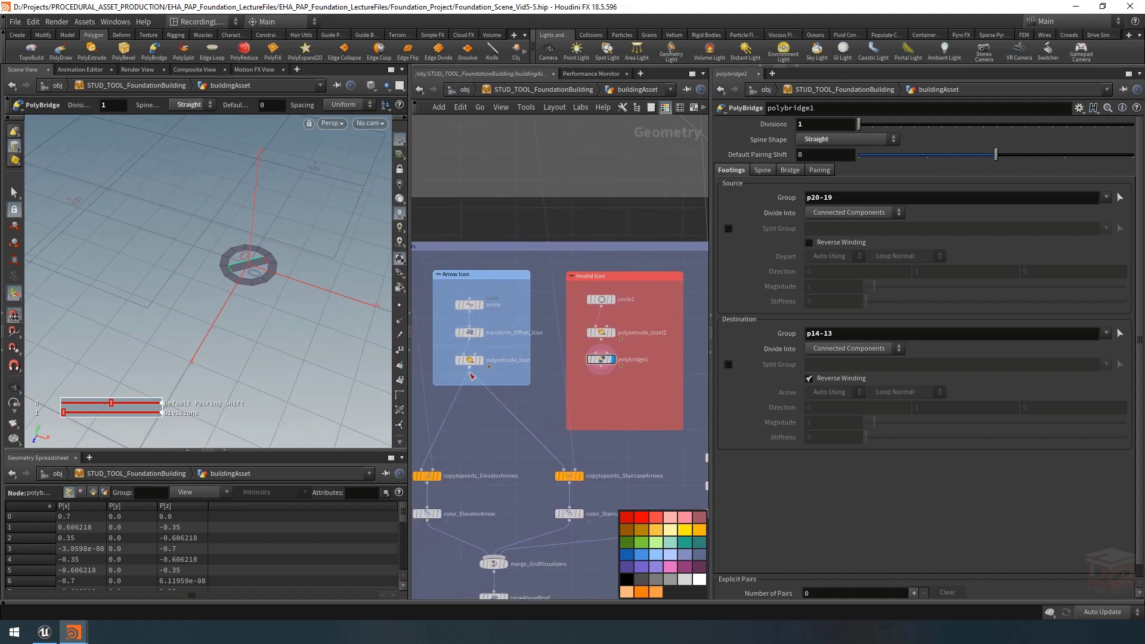
{"action": "left_click_drag", "start_coordinate": [507, 321], "coordinate": [451, 375]}
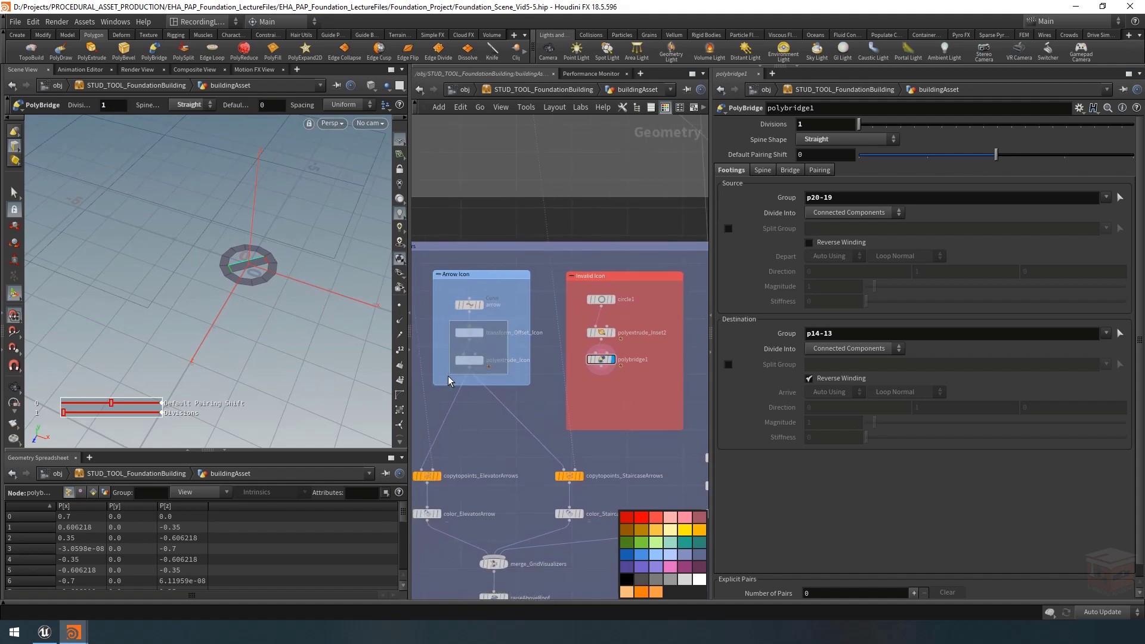
{"action": "key", "text": "ctrl+c"}
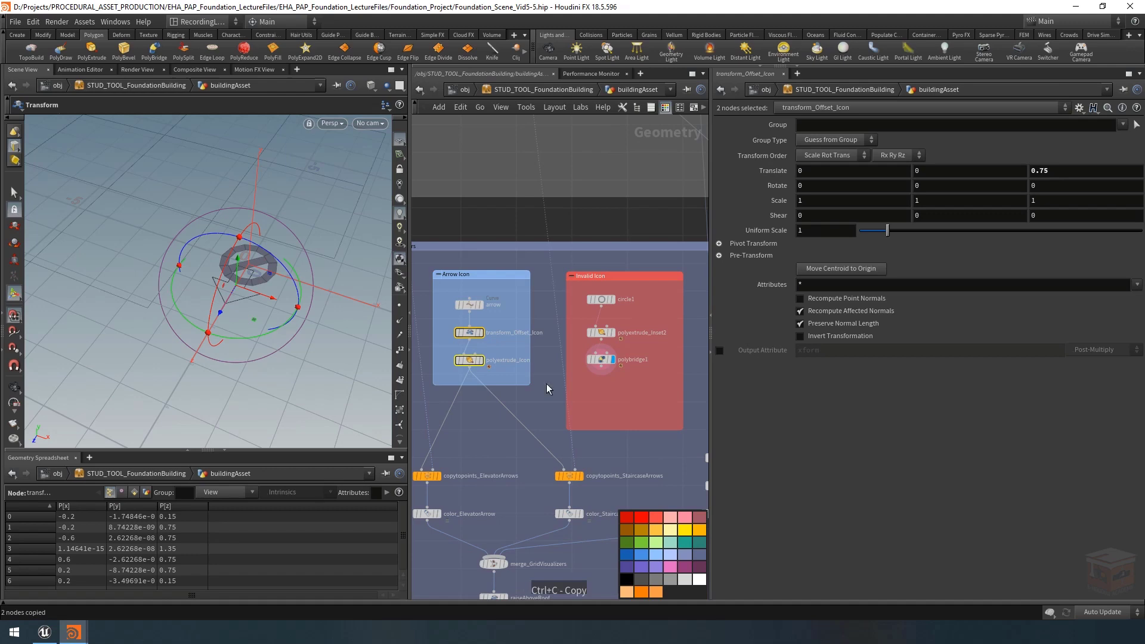
{"action": "left_click", "coordinate": [608, 407]}
{"action": "key", "text": "ctrl+v"}
{"action": "scroll", "coordinate": [630, 374], "scroll_direction": "up", "scroll_amount": 2}
Feed polybridge1 into the pasted offset transform, align the pasted nodes under it, and display the pasted PolyExtrude in the viewport
{"action": "left_click", "coordinate": [587, 362]}
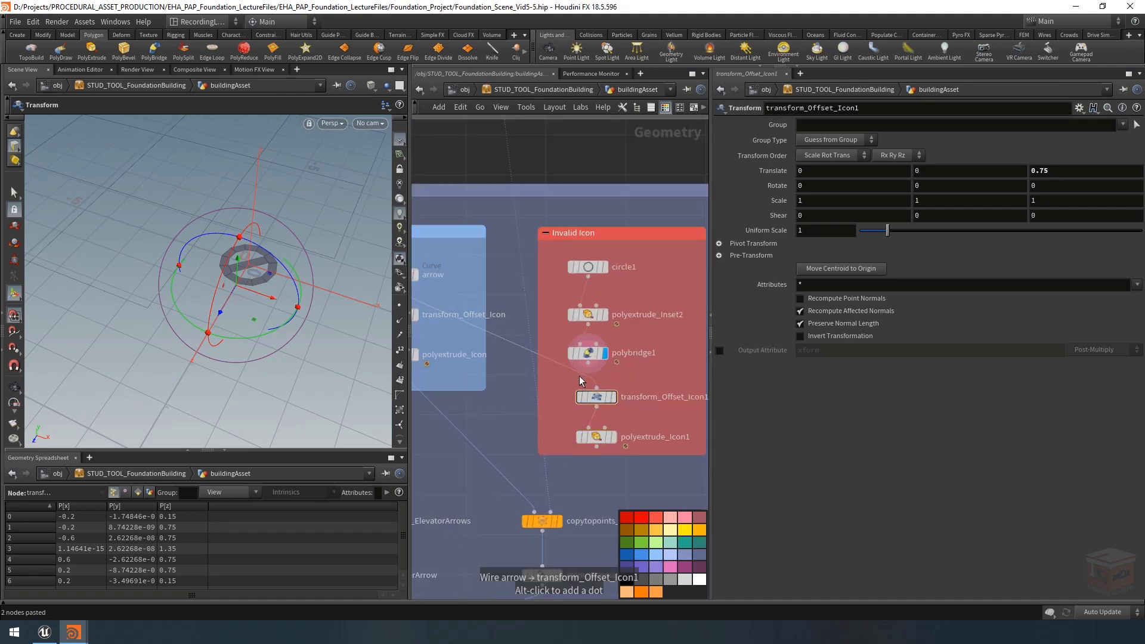
{"action": "left_click_drag", "start_coordinate": [587, 365], "coordinate": [592, 438]}
{"action": "left_click", "coordinate": [606, 435]}
{"action": "left_click", "coordinate": [592, 437]}
{"action": "right_click_drag", "start_coordinate": [248, 294], "coordinate": [345, 294], "text": "alt"}
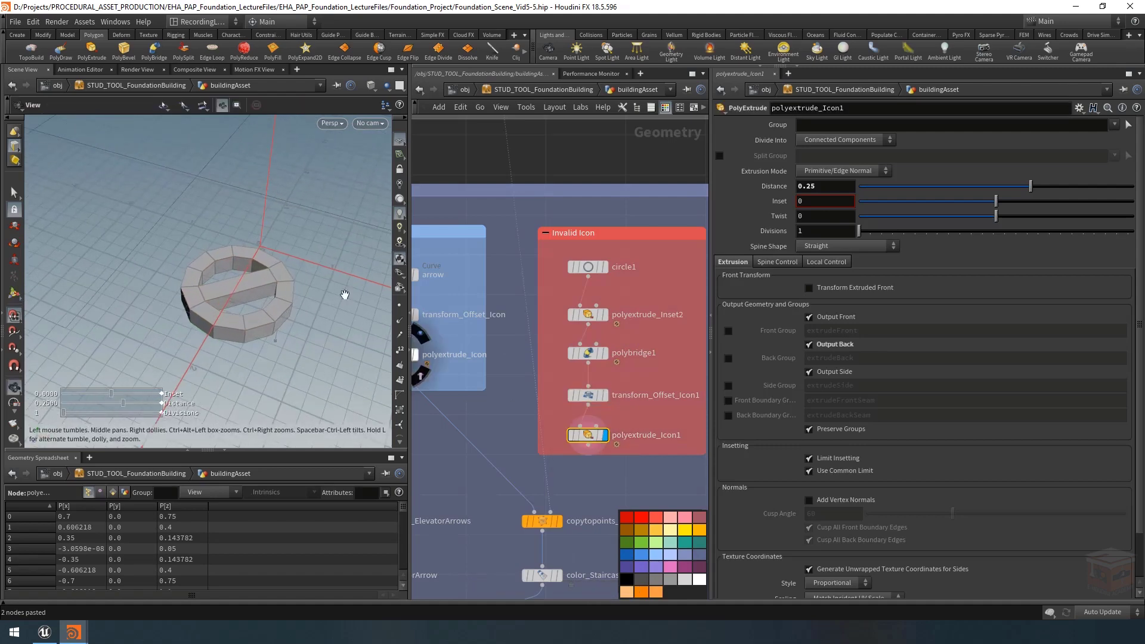
Undo the accidental handle change and hide the color palette in the network editor
{"action": "left_click_drag", "start_coordinate": [243, 309], "coordinate": [309, 311], "text": "alt"}
{"action": "key", "text": "Return"}
{"action": "key", "text": "ctrl+z"}
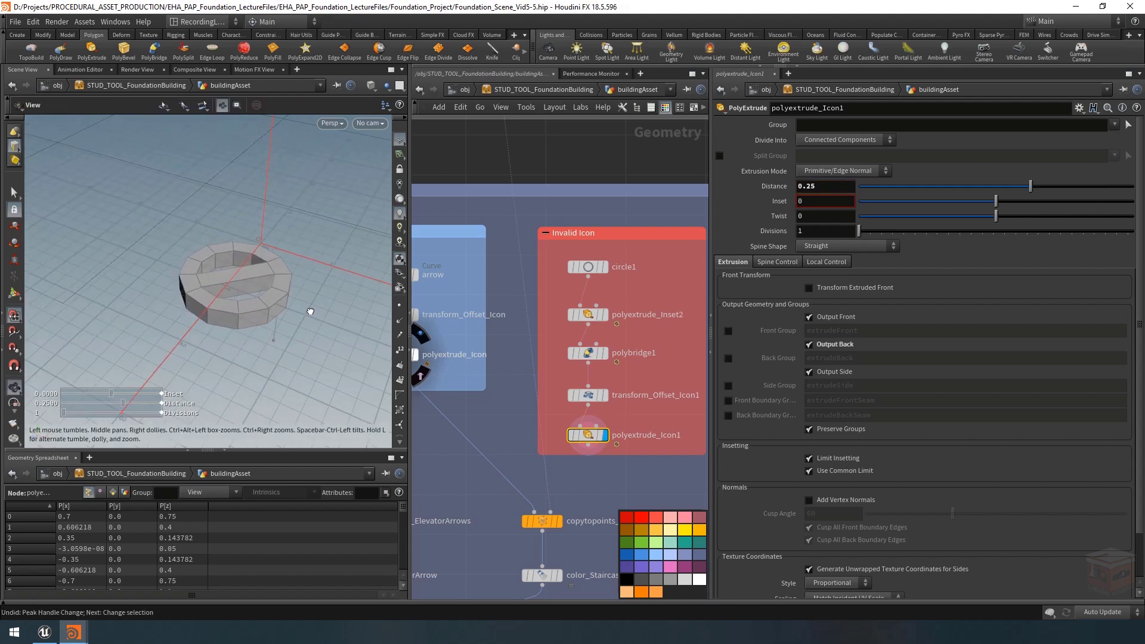
{"action": "left_click", "coordinate": [665, 109]}
{"action": "scroll", "coordinate": [639, 281], "scroll_direction": "down", "scroll_amount": 3}
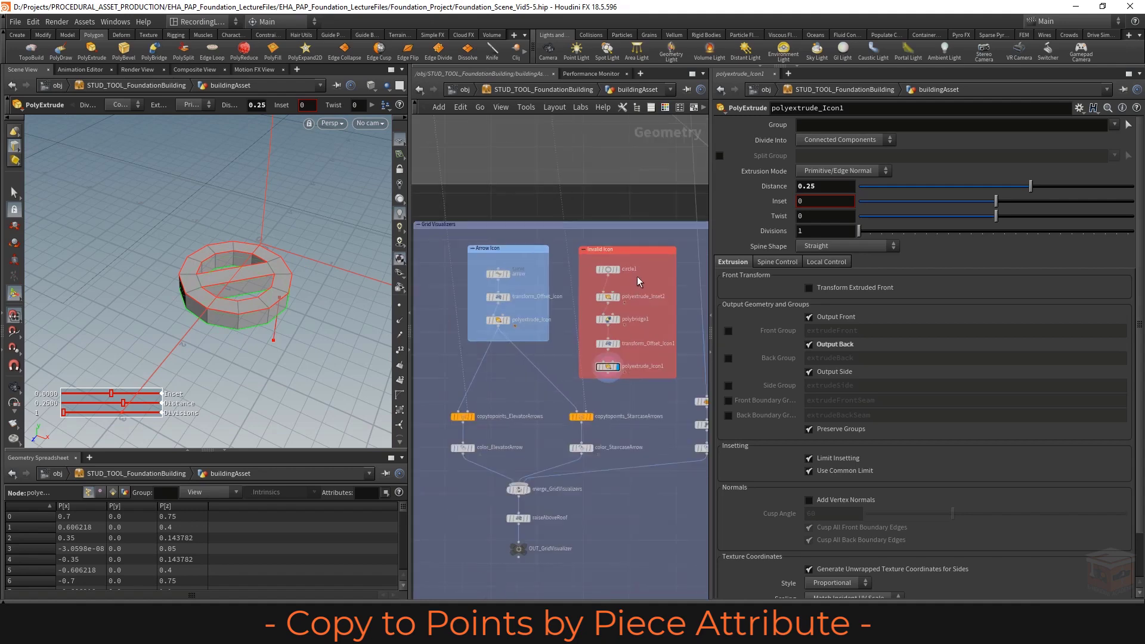
Move the copy-to-points, color, merge and output nodes down together to free space beneath the Arrow Icon and Invalid Icon boxes
{"action": "scroll", "coordinate": [636, 405], "scroll_direction": "down", "scroll_amount": 4}
{"action": "left_click_drag", "start_coordinate": [676, 366], "coordinate": [471, 513]}
{"action": "left_click_drag", "start_coordinate": [494, 389], "coordinate": [492, 420]}
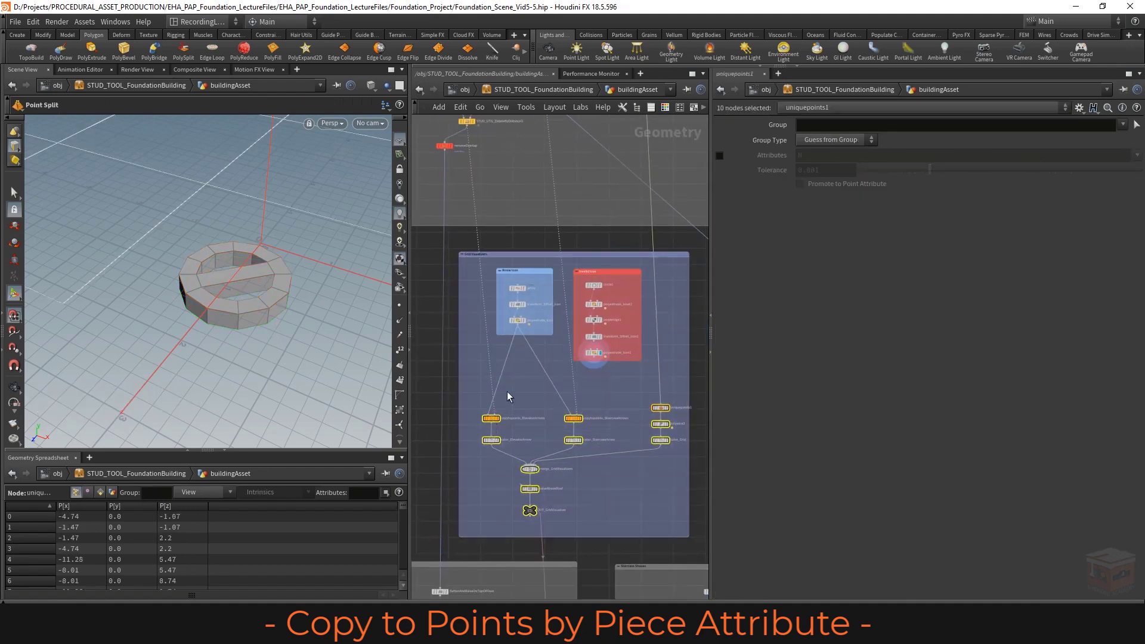
{"action": "left_click", "coordinate": [529, 388]}
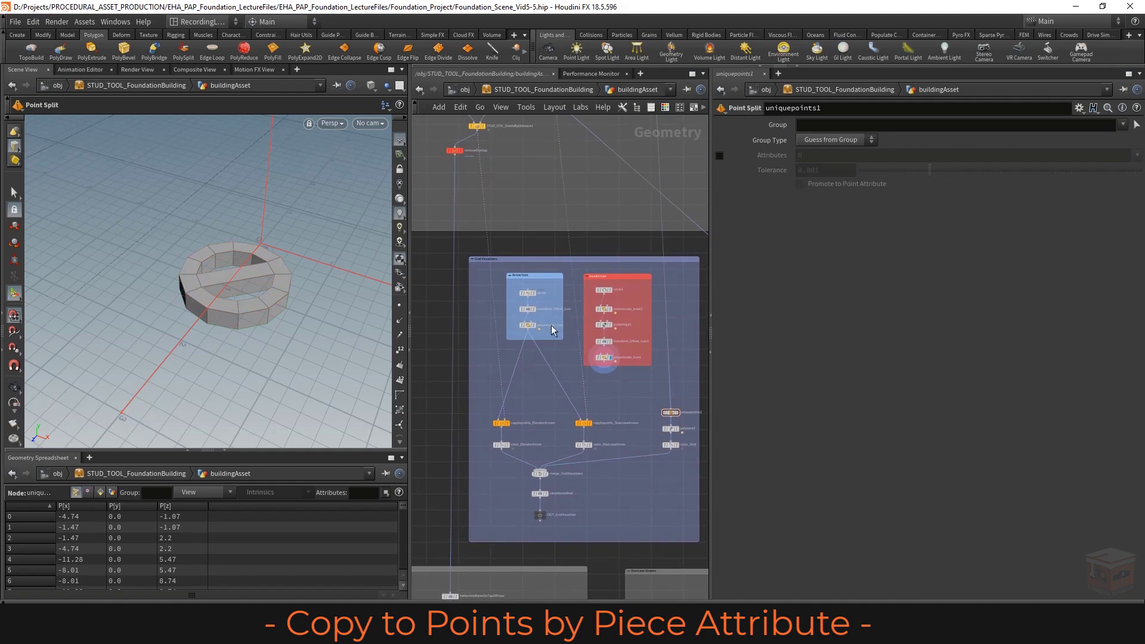
Display copytopoints_ElevatorArrows in the viewport and review its Piece Attribute option and incoming arrow geometry
{"action": "scroll", "coordinate": [512, 422], "scroll_direction": "up", "scroll_amount": 3}
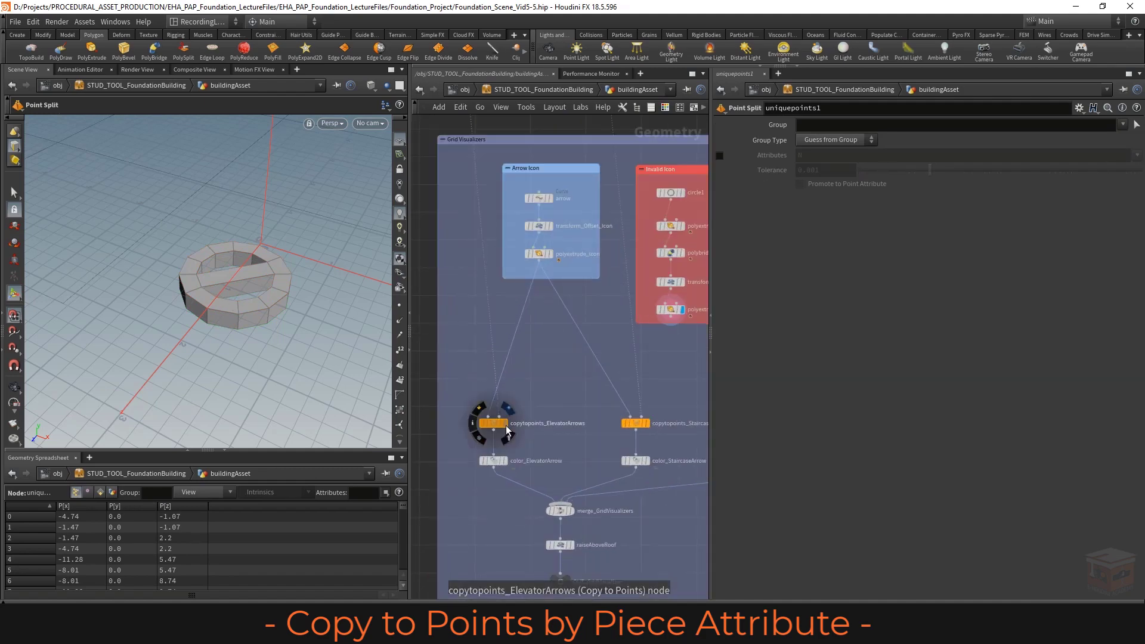
{"action": "left_click", "coordinate": [494, 424]}
{"action": "right_click_drag", "start_coordinate": [273, 266], "coordinate": [258, 271], "text": "alt"}
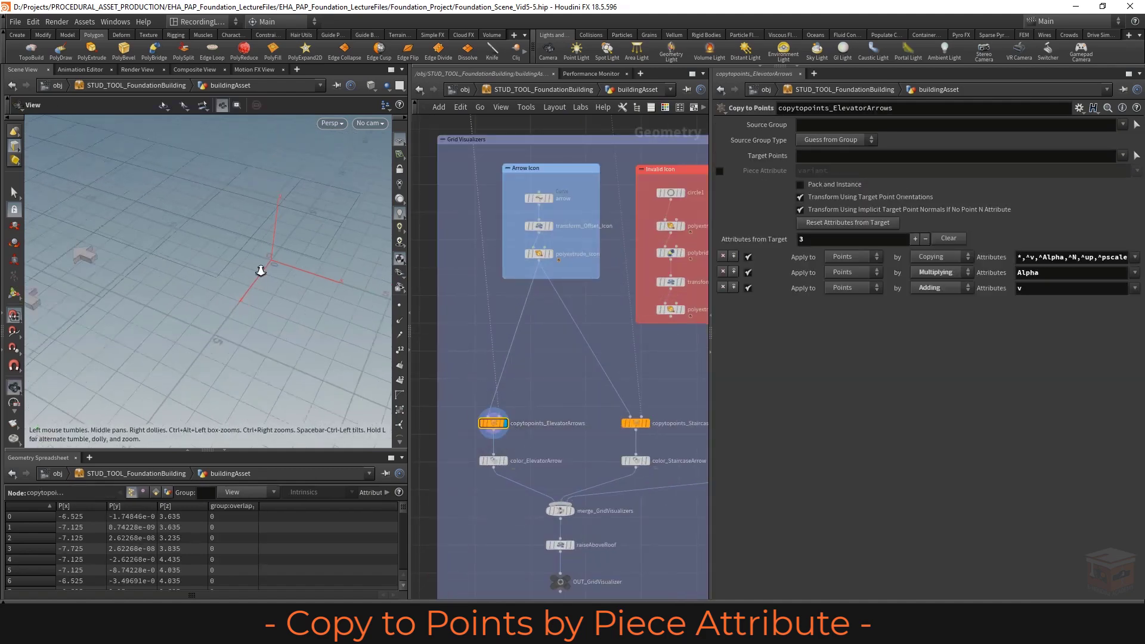
{"action": "left_click_drag", "start_coordinate": [259, 271], "coordinate": [227, 291], "text": "alt"}
{"action": "right_click_drag", "start_coordinate": [212, 292], "coordinate": [292, 261], "text": "alt"}
{"action": "middle_click_drag", "start_coordinate": [292, 261], "coordinate": [264, 247], "text": "alt"}
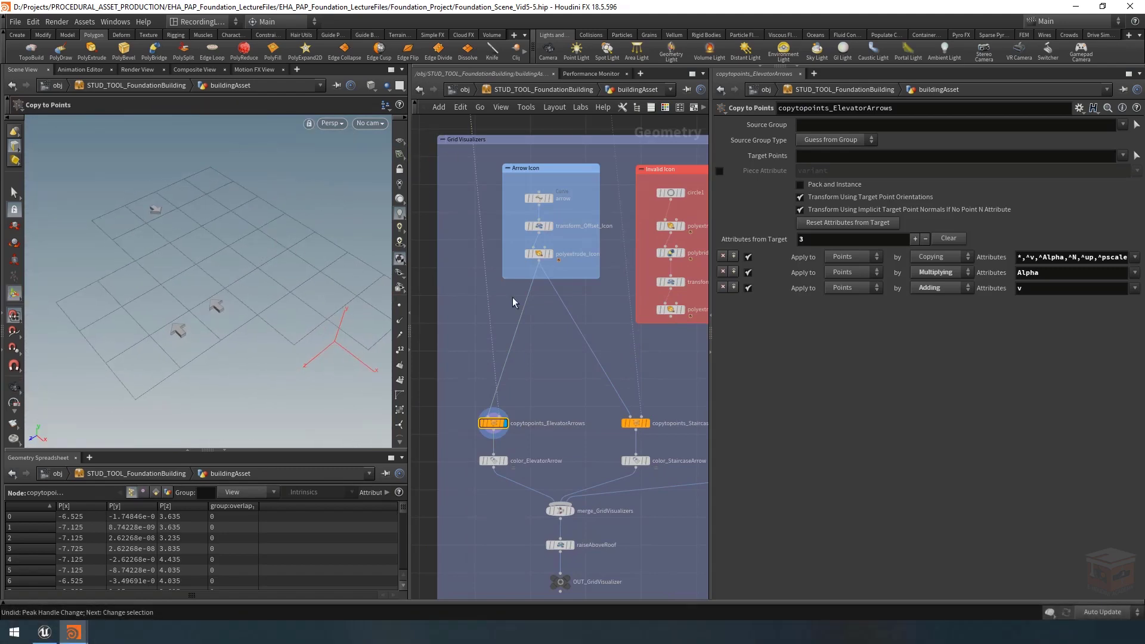
{"action": "scroll", "coordinate": [653, 358], "scroll_direction": "down", "scroll_amount": 2}
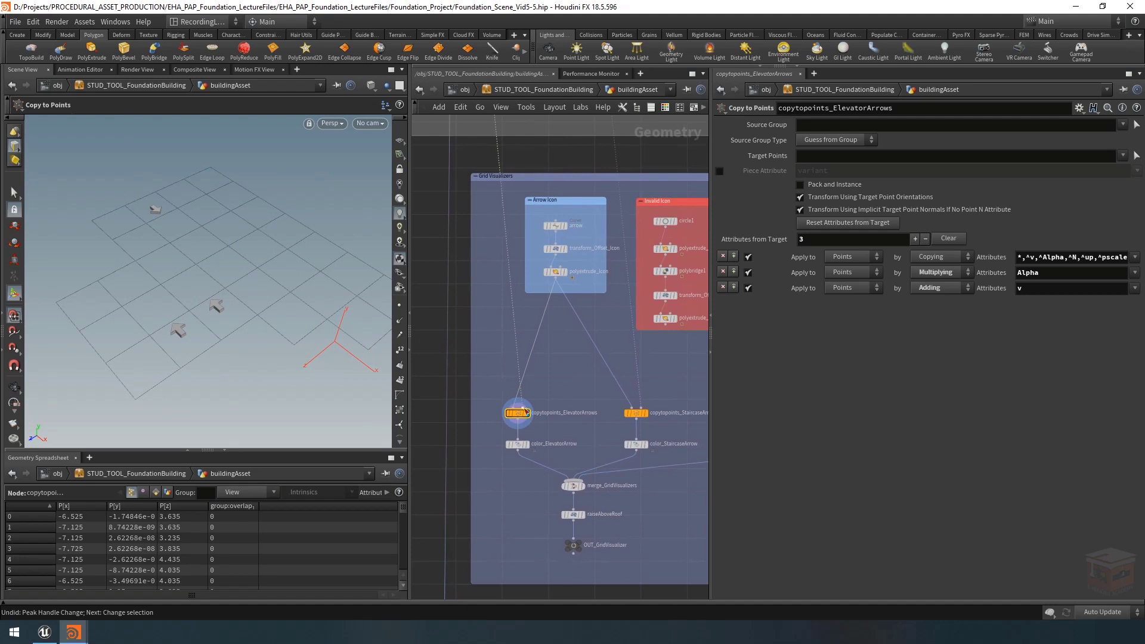
{"action": "mouse_move", "coordinate": [518, 418]}
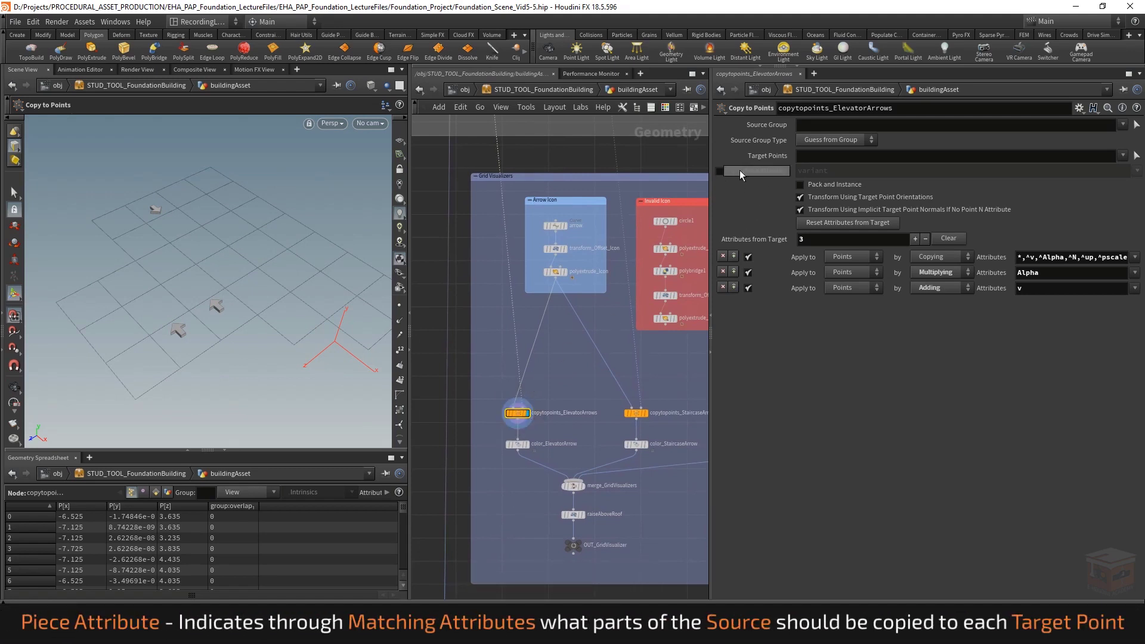
{"action": "mouse_move", "coordinate": [740, 171]}
{"action": "scroll", "coordinate": [550, 374], "scroll_direction": "down", "scroll_amount": 3}
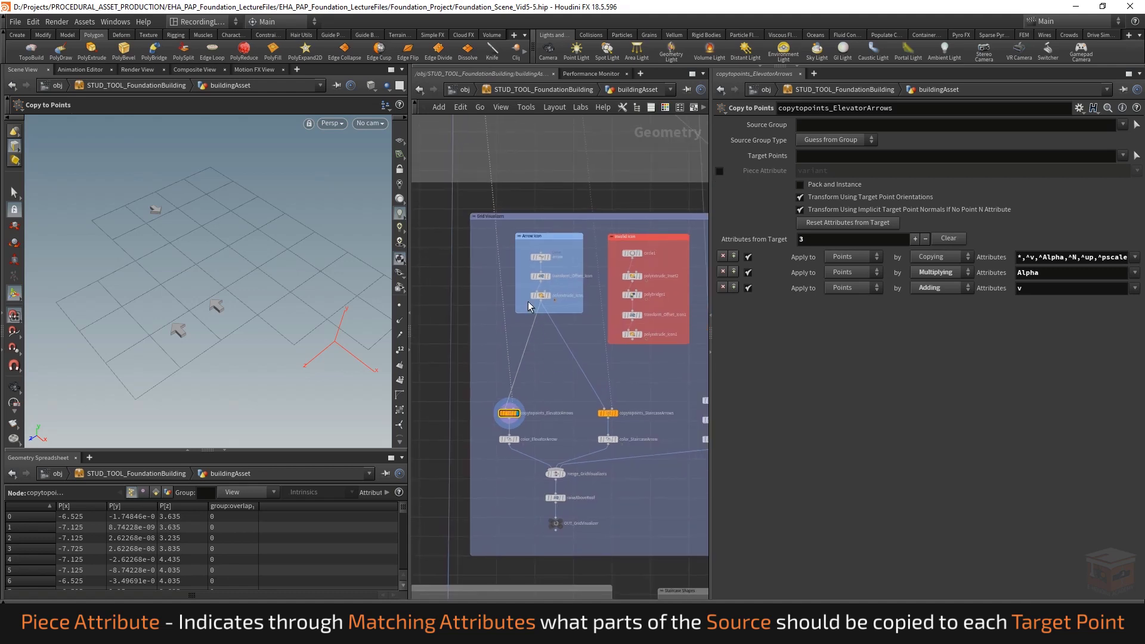
{"action": "mouse_move", "coordinate": [541, 296]}
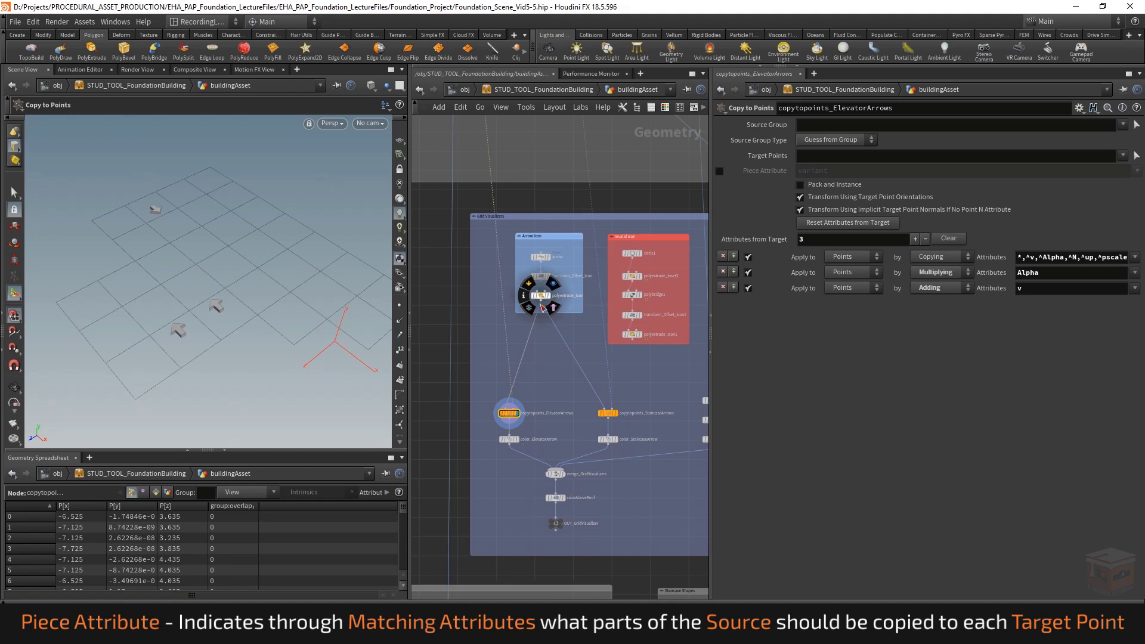
Display the STUD_UTIL_DeleteByDistance1 node and turn on point markers in the viewport
{"action": "middle_click_drag", "start_coordinate": [528, 363], "coordinate": [564, 392]}
{"action": "middle_click_drag", "start_coordinate": [533, 170], "coordinate": [579, 345]}
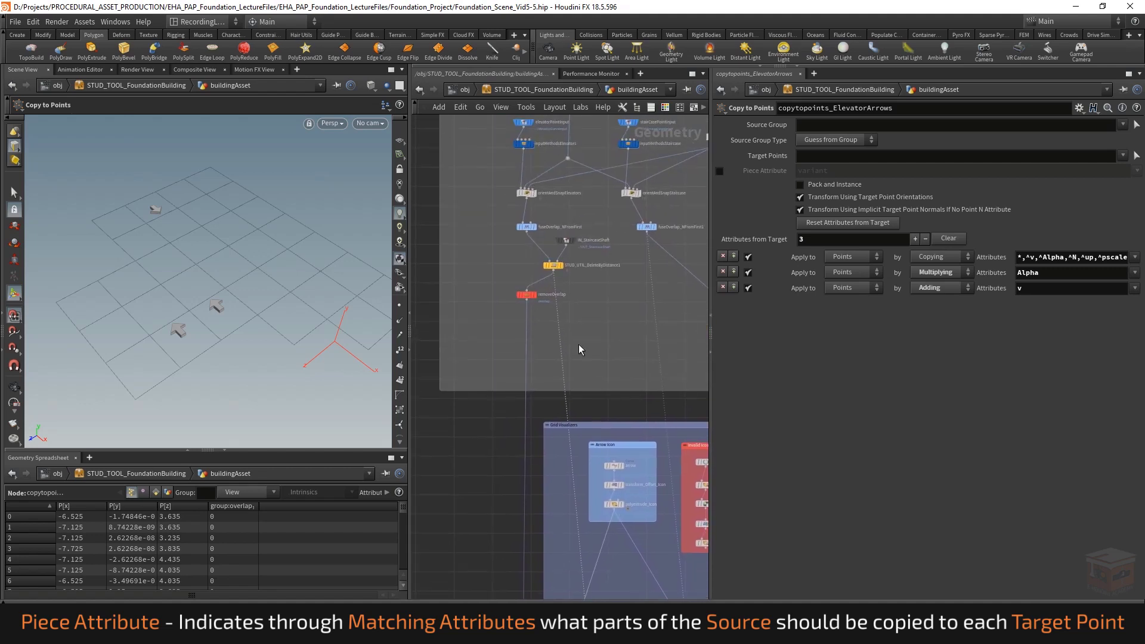
{"action": "left_click", "coordinate": [567, 266]}
{"action": "left_click", "coordinate": [400, 305]}
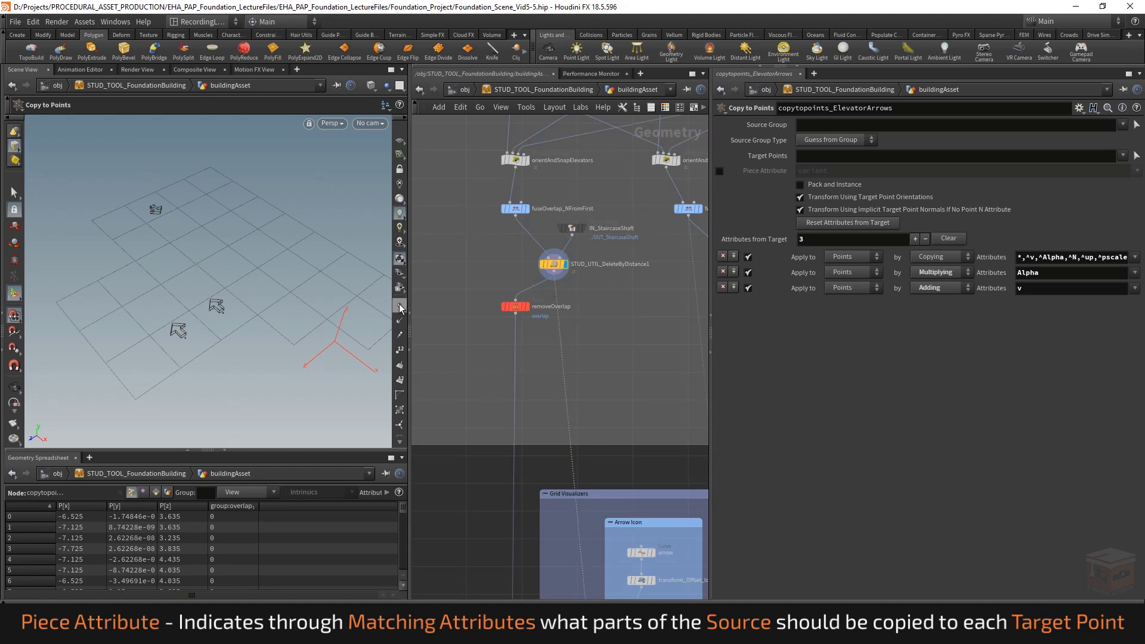
Insert an Attribute Create node on the target-points wire between STUD_UTIL_DeleteByDistance1 and copytopoints_ElevatorArrows
{"action": "scroll", "coordinate": [590, 379], "scroll_direction": "down", "scroll_amount": 3}
{"action": "middle_click_drag", "start_coordinate": [590, 371], "coordinate": [532, 240]}
{"action": "scroll", "coordinate": [569, 436], "scroll_direction": "up", "scroll_amount": 2}
{"action": "middle_click_drag", "start_coordinate": [561, 441], "coordinate": [563, 399]}
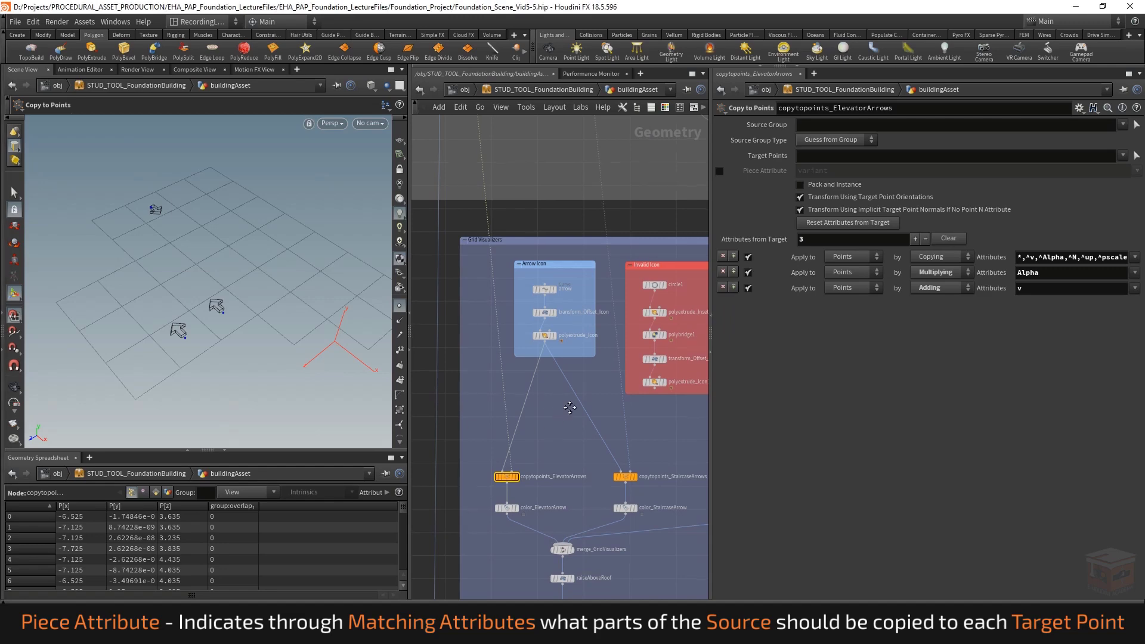
{"action": "middle_click_drag", "start_coordinate": [573, 404], "coordinate": [592, 406]}
{"action": "scroll", "coordinate": [523, 399], "scroll_direction": "up", "scroll_amount": 2}
{"action": "left_click", "coordinate": [505, 374]}
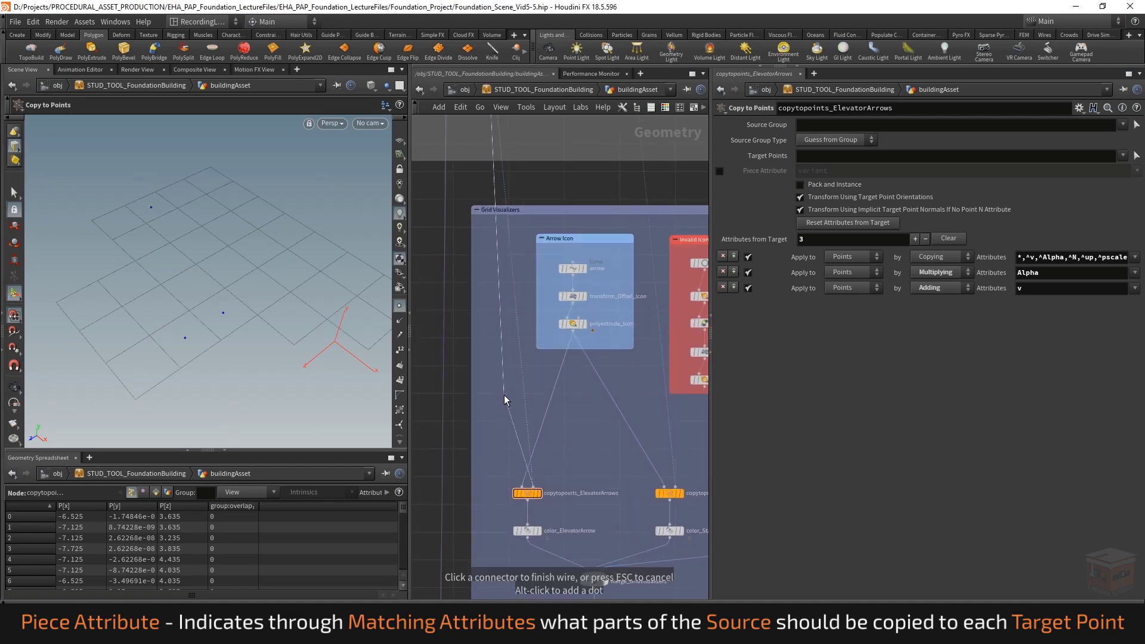
{"action": "key", "text": "Tab"}
{"action": "type", "text": "att"}
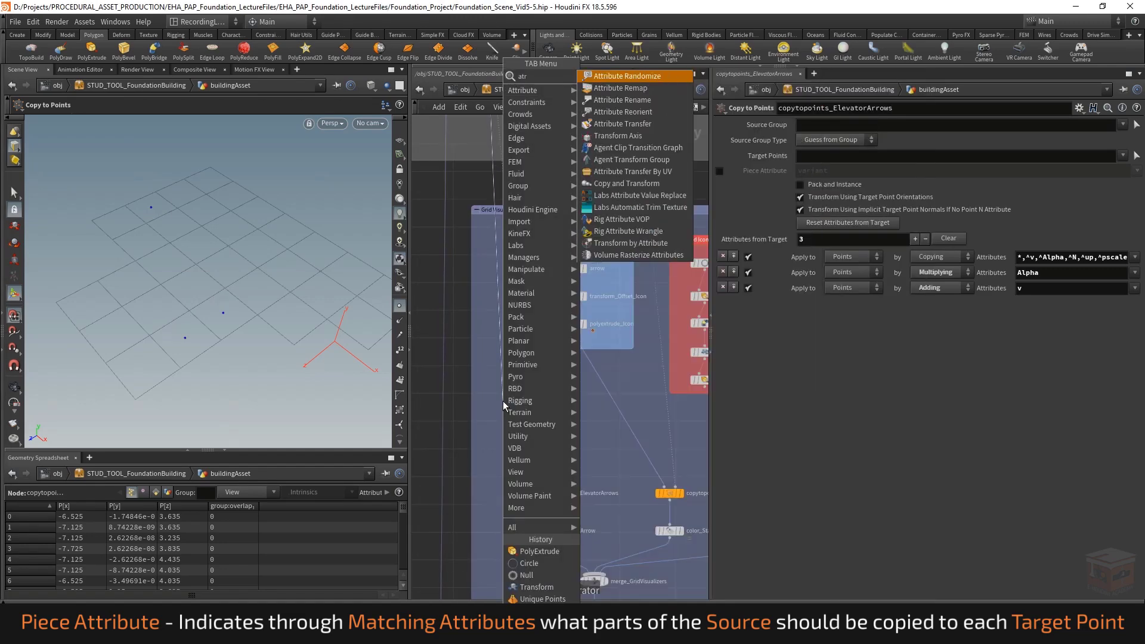
{"action": "type", "text": "ribcreate"}
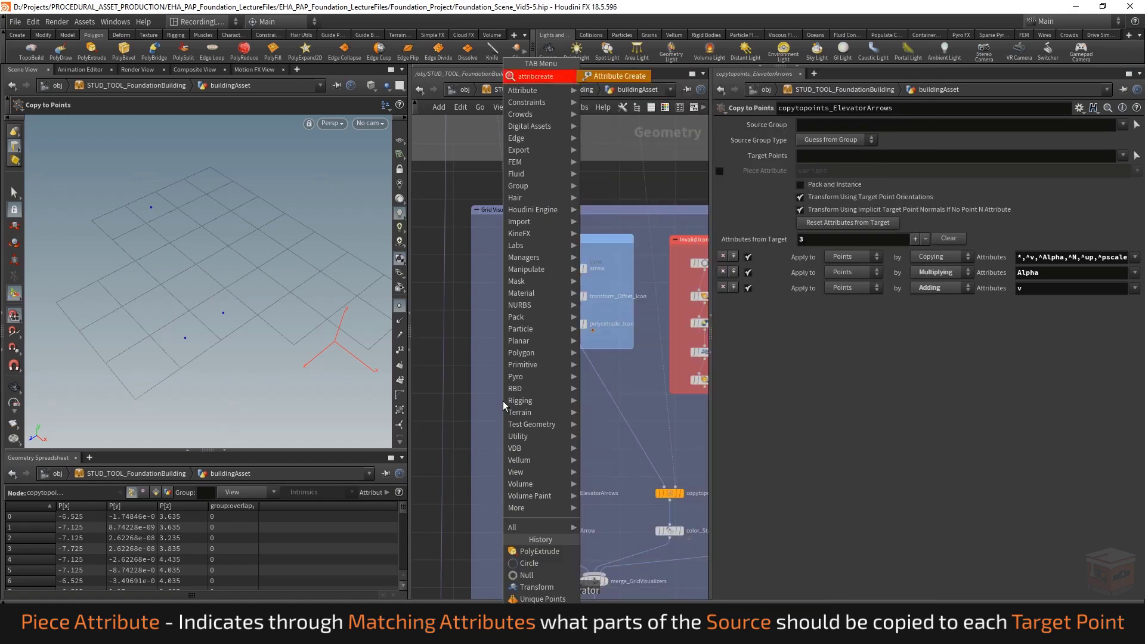
{"action": "key", "text": "Return"}
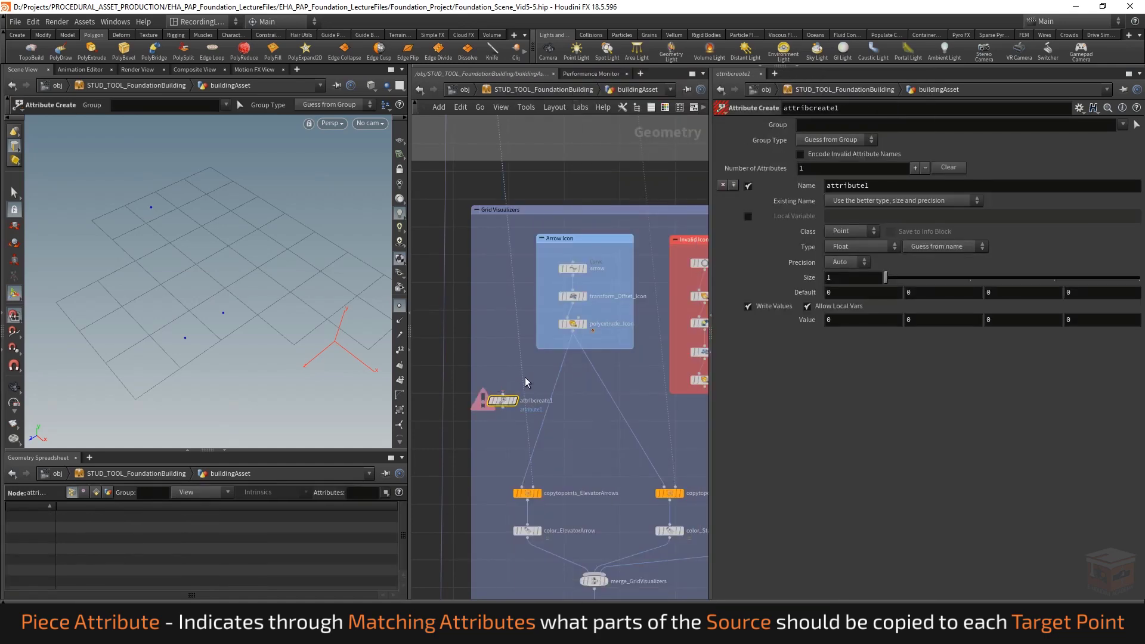
{"action": "left_click_drag", "start_coordinate": [524, 379], "coordinate": [497, 403]}
Rename the new Attribute Create node as pieceAttribute_Invalid
{"action": "scroll", "coordinate": [507, 402], "scroll_direction": "up", "scroll_amount": 2}
{"action": "left_click", "coordinate": [531, 403]}
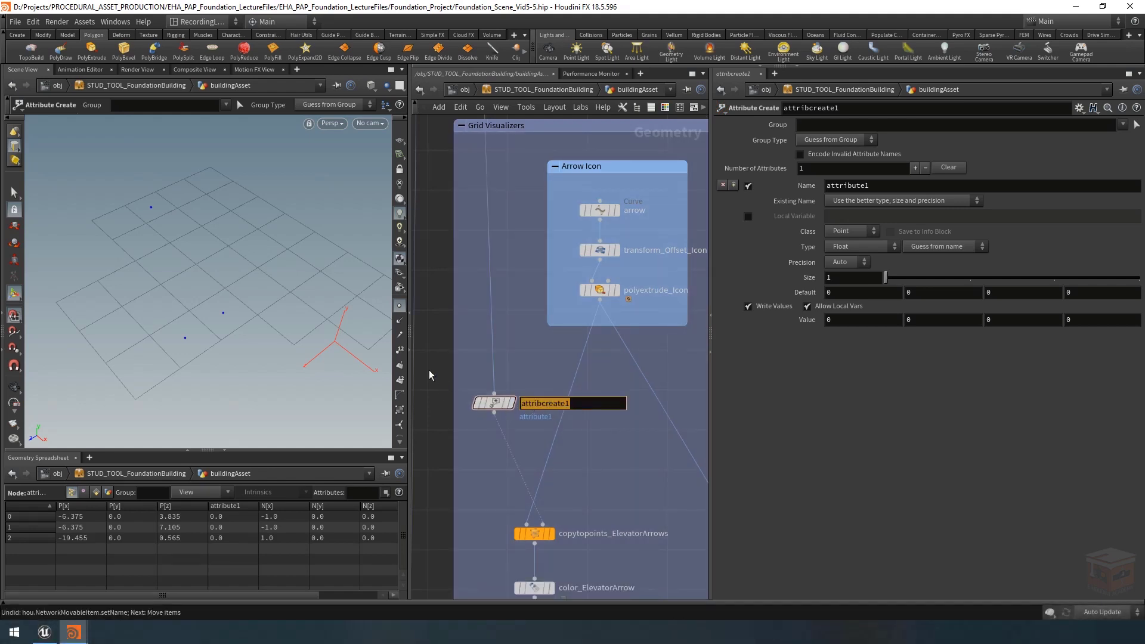
{"action": "type", "text": "PieceAttribute_Invalid"}
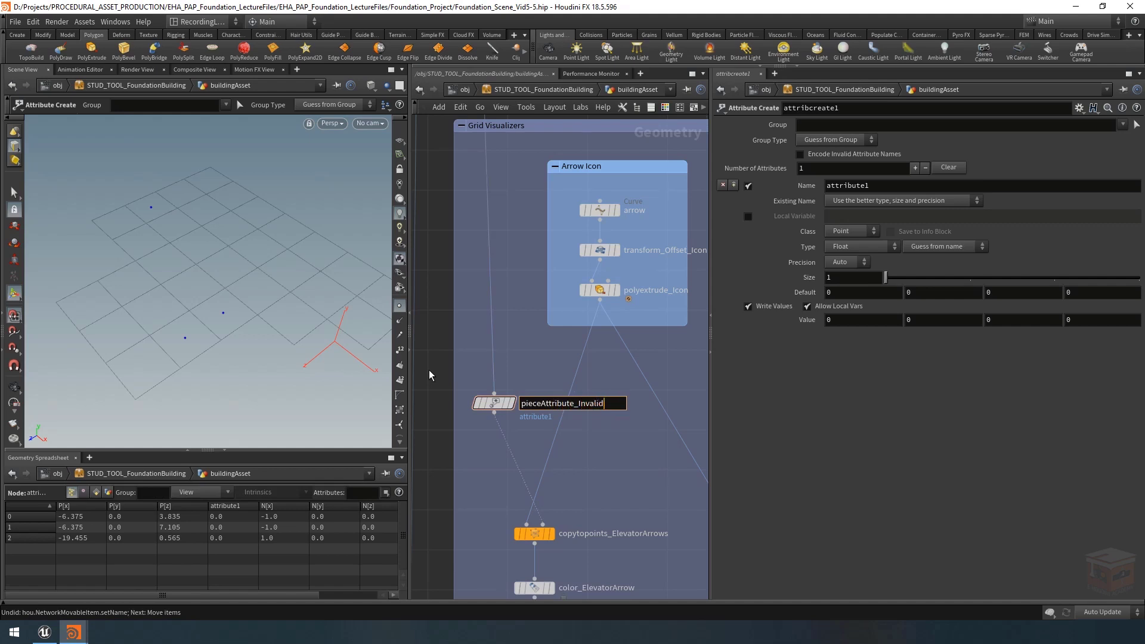
{"action": "key", "text": "Return"}
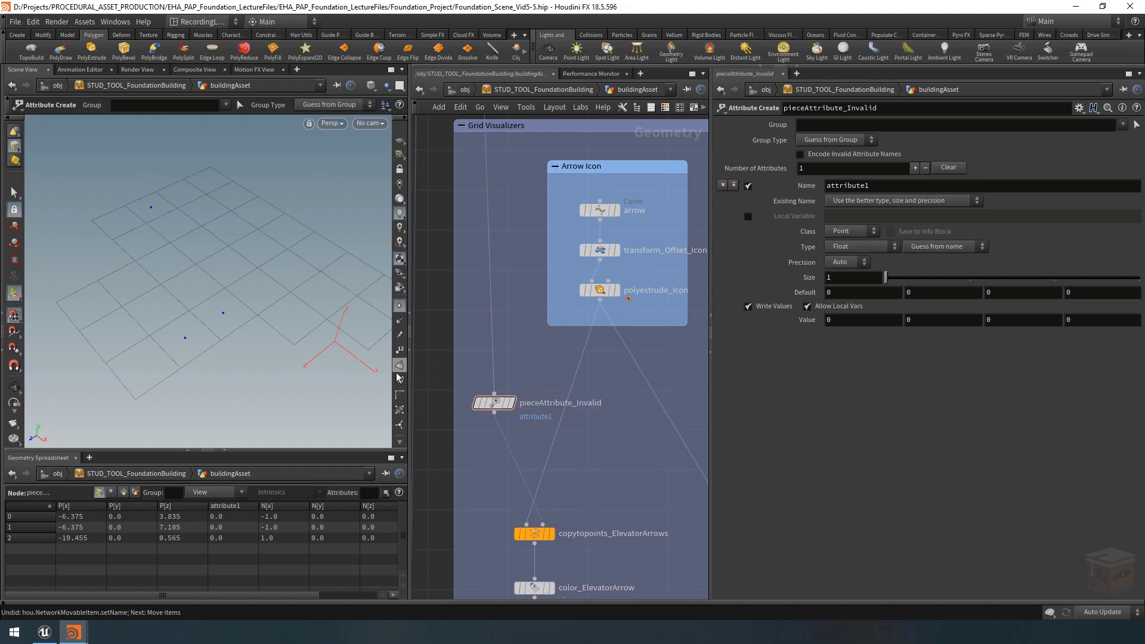
Show the group list in the viewport and set the group of pieceAttribute_Invalid to overlap
{"action": "scroll", "coordinate": [401, 426], "scroll_direction": "down", "scroll_amount": 1}
{"action": "left_click", "coordinate": [400, 410]}
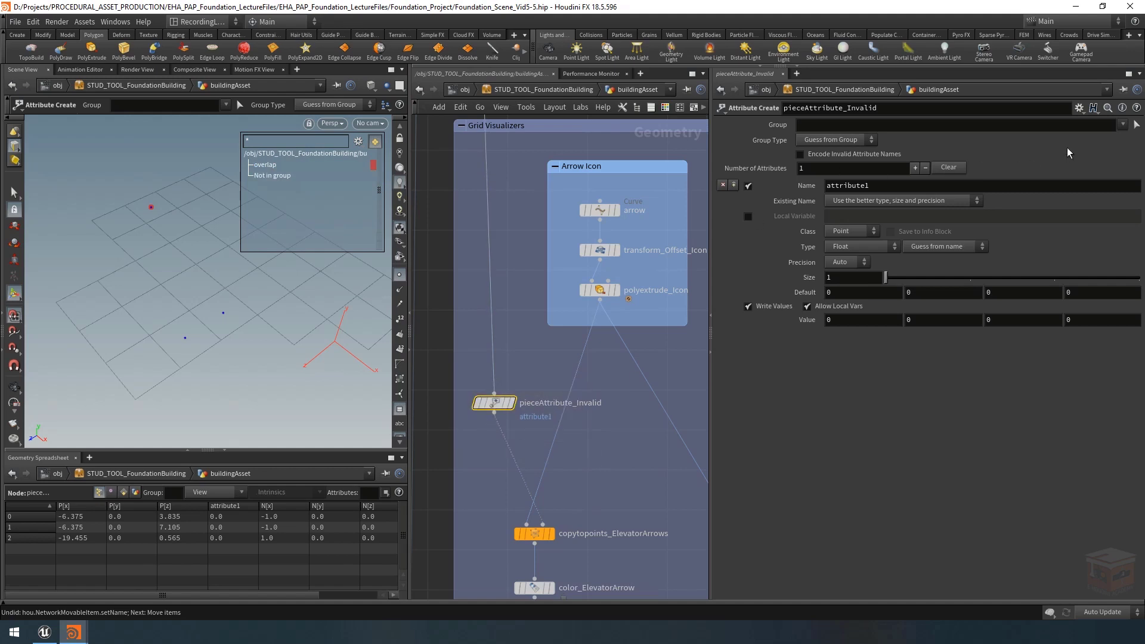
{"action": "left_click", "coordinate": [1121, 126]}
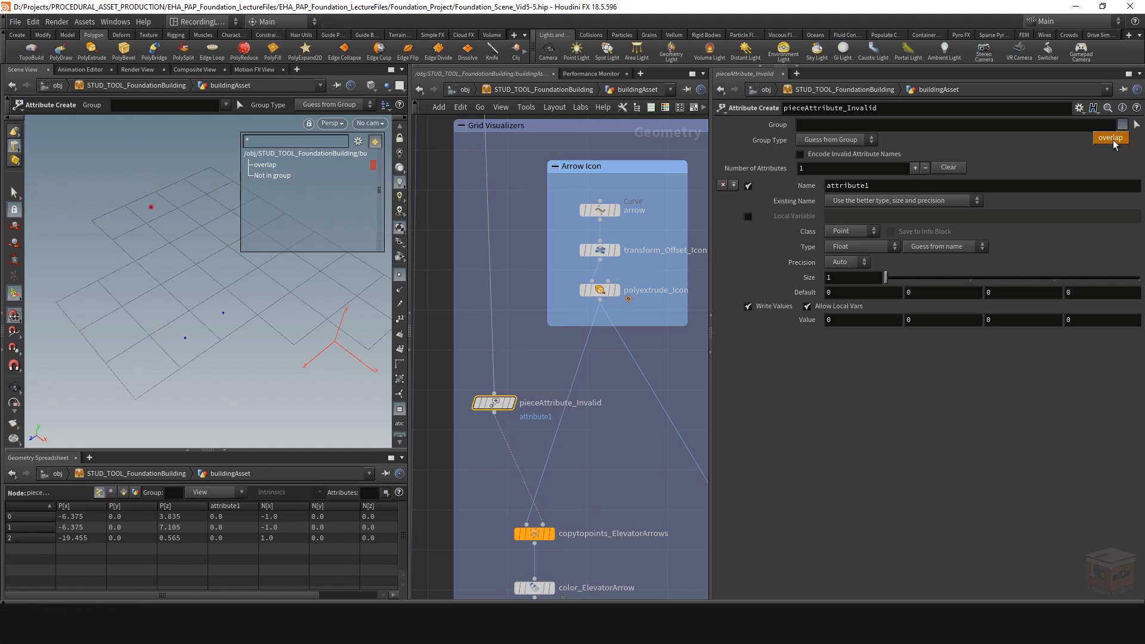
{"action": "left_click", "coordinate": [1113, 142]}
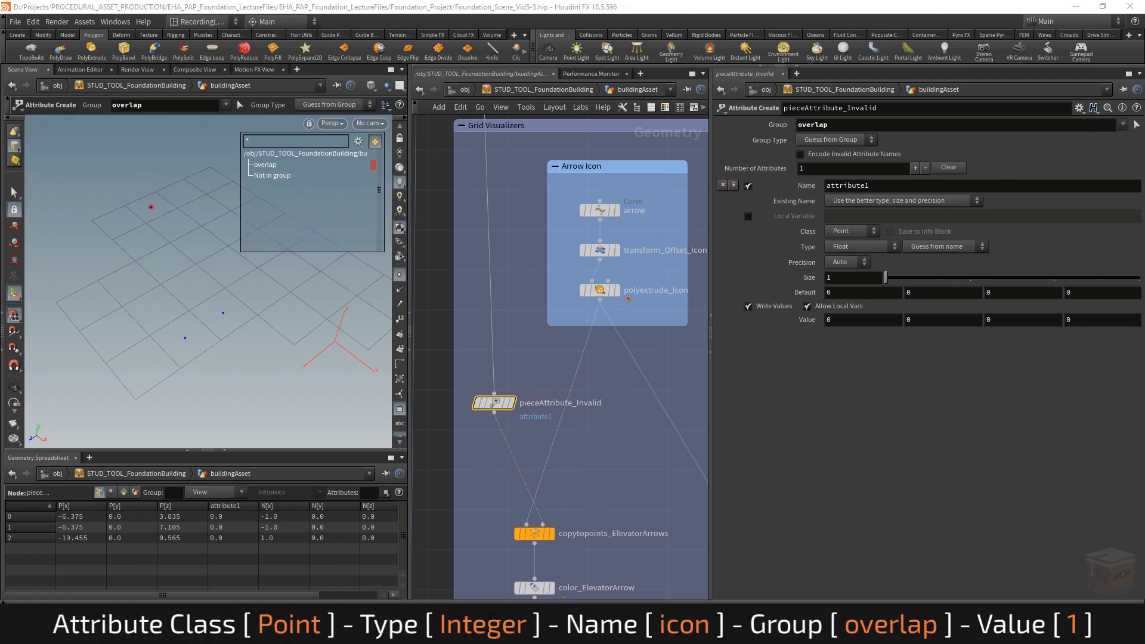
Name the created attribute icon, make it an Integer and set its value to 1
{"action": "left_click", "coordinate": [893, 188]}
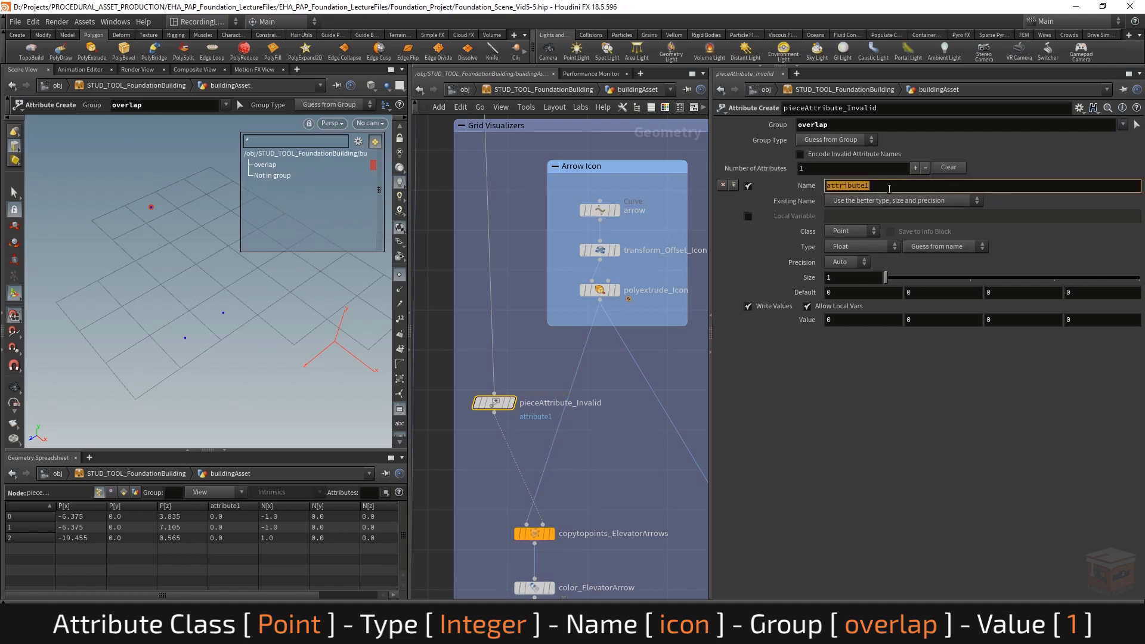
{"action": "type", "text": "icon"}
{"action": "key", "text": "Return"}
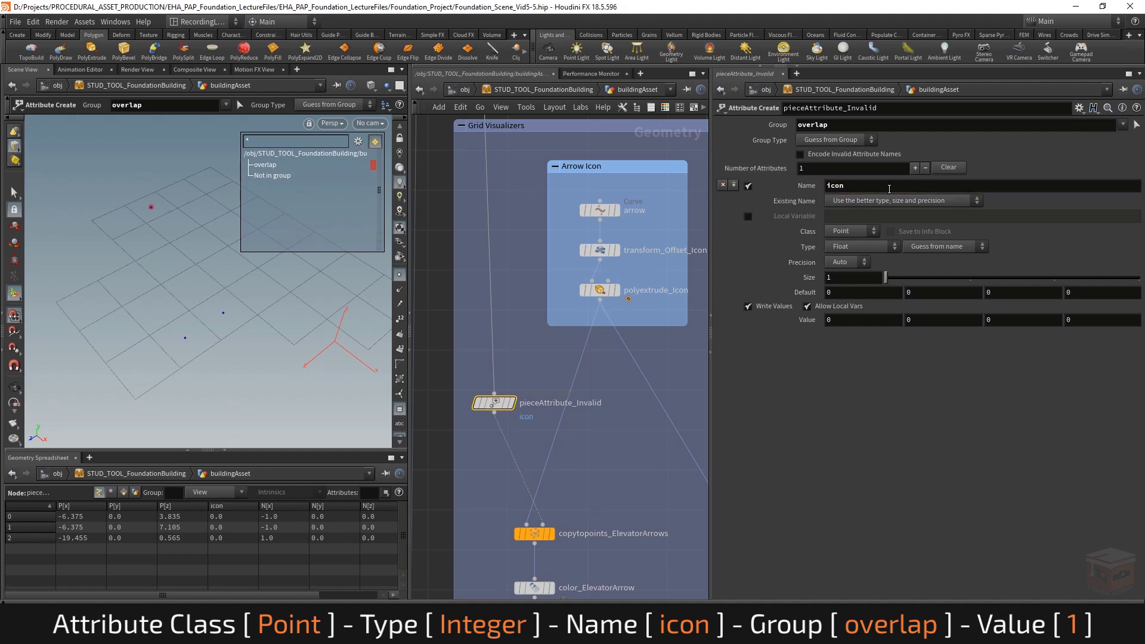
{"action": "left_click", "coordinate": [857, 246]}
{"action": "left_click", "coordinate": [854, 263]}
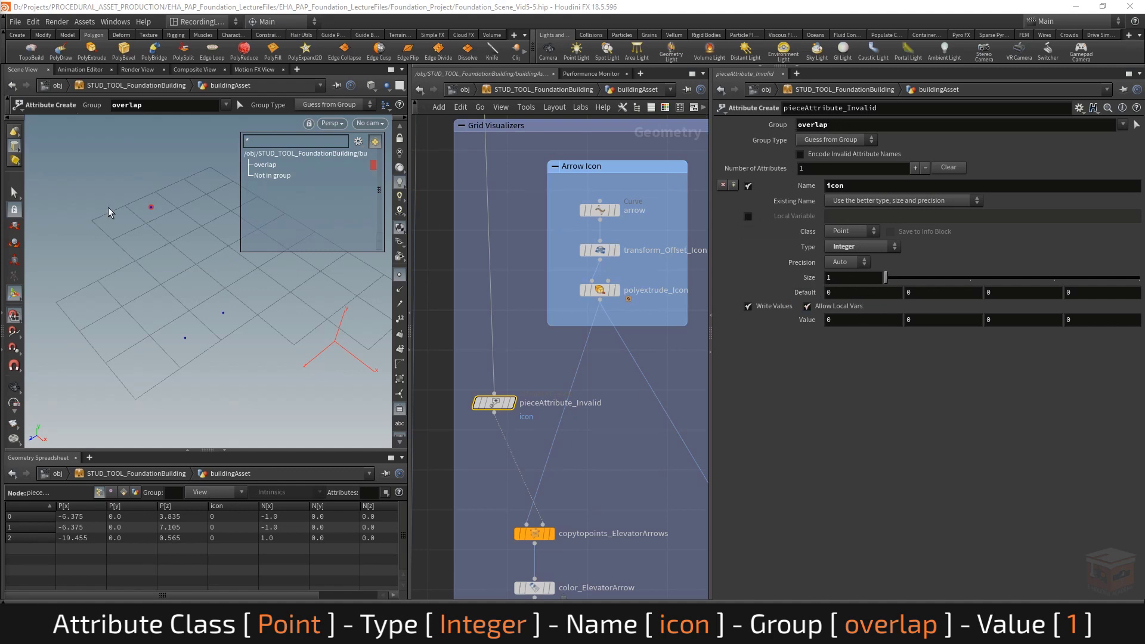
{"action": "double_click", "coordinate": [843, 319]}
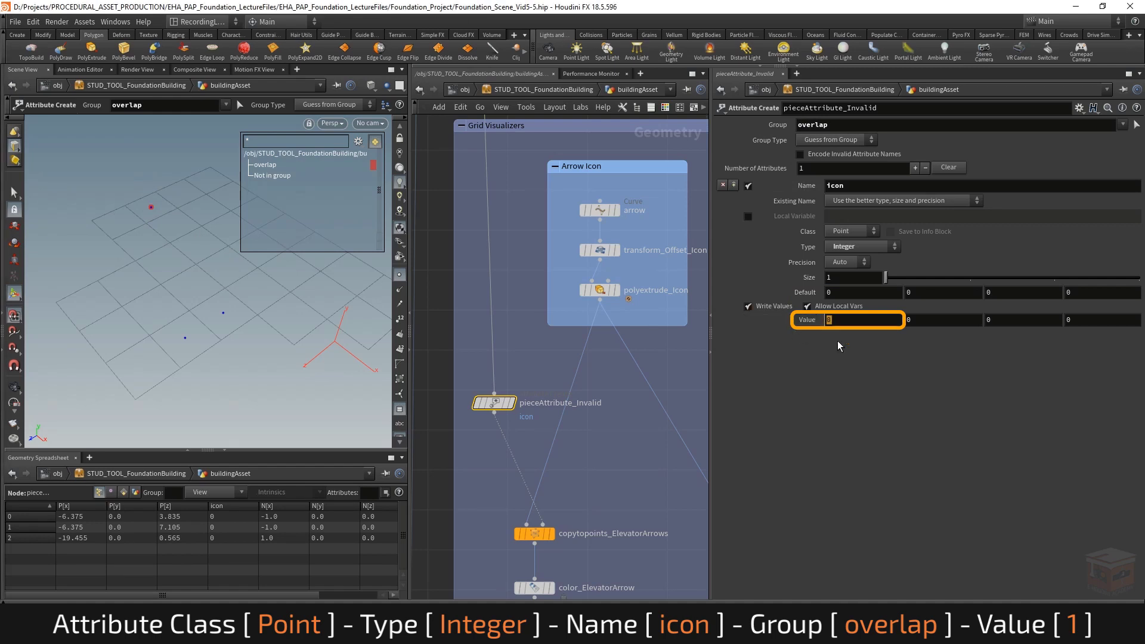
{"action": "type", "text": "1"}
Open the node info of pieceAttribute_Invalid, add a visualizer for the icon point attribute and close the info window
{"action": "mouse_move", "coordinate": [499, 403]}
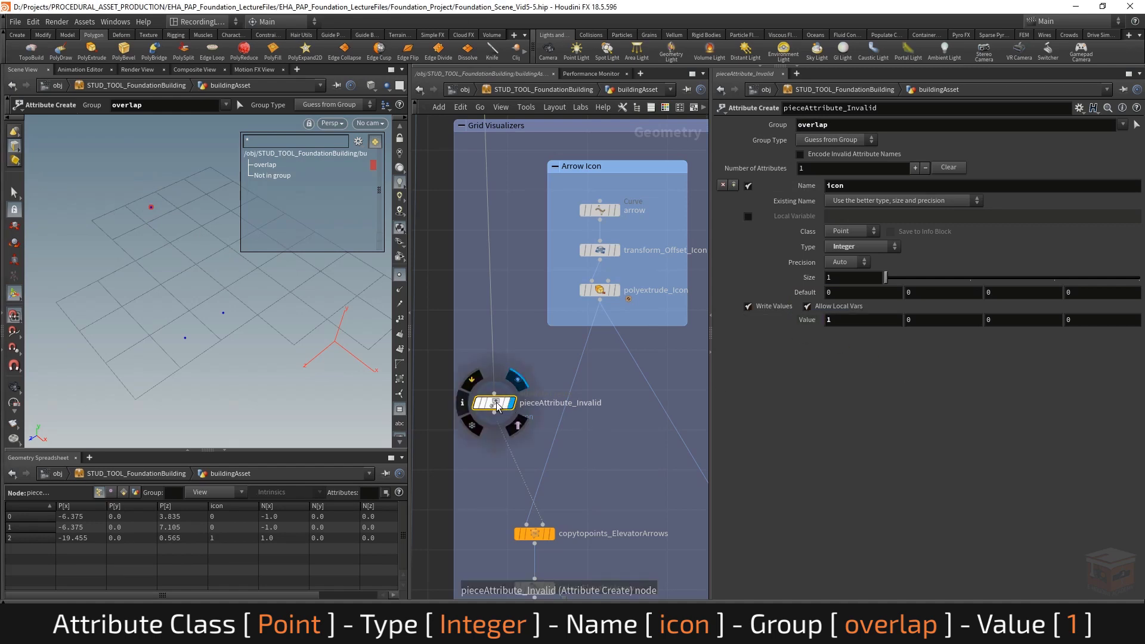
{"action": "left_click", "coordinate": [463, 409]}
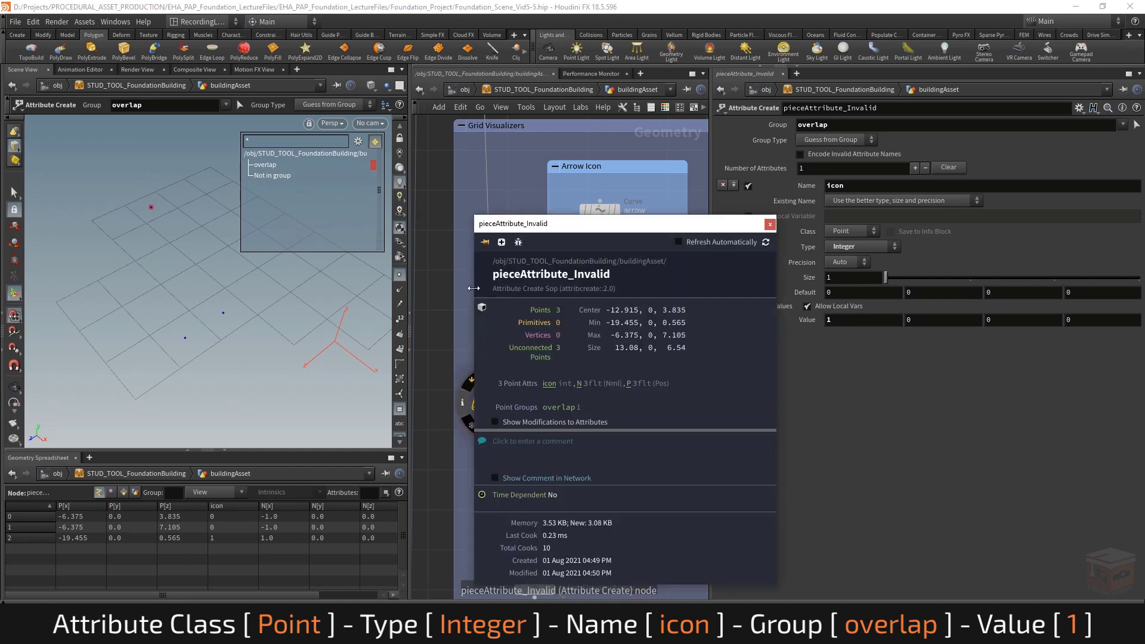
{"action": "left_click", "coordinate": [550, 385]}
{"action": "left_click", "coordinate": [770, 226]}
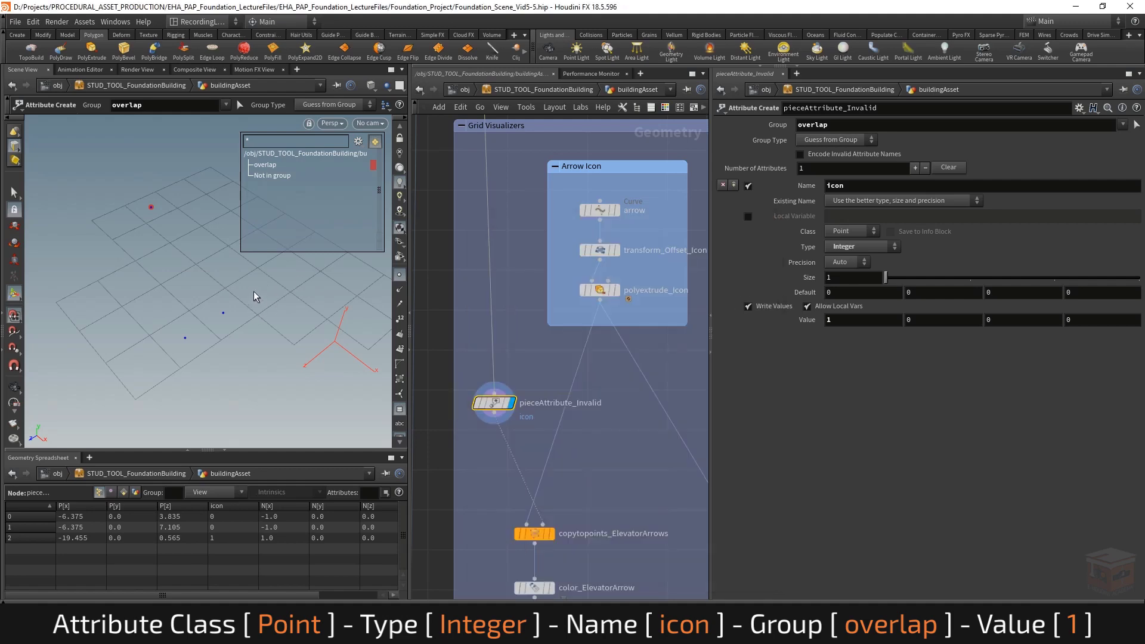
Change the icon scene visualizer's type to Marker in the viewport display options and close the dialogs
{"action": "key", "text": "d"}
{"action": "left_click", "coordinate": [116, 172]}
{"action": "left_click", "coordinate": [227, 350]}
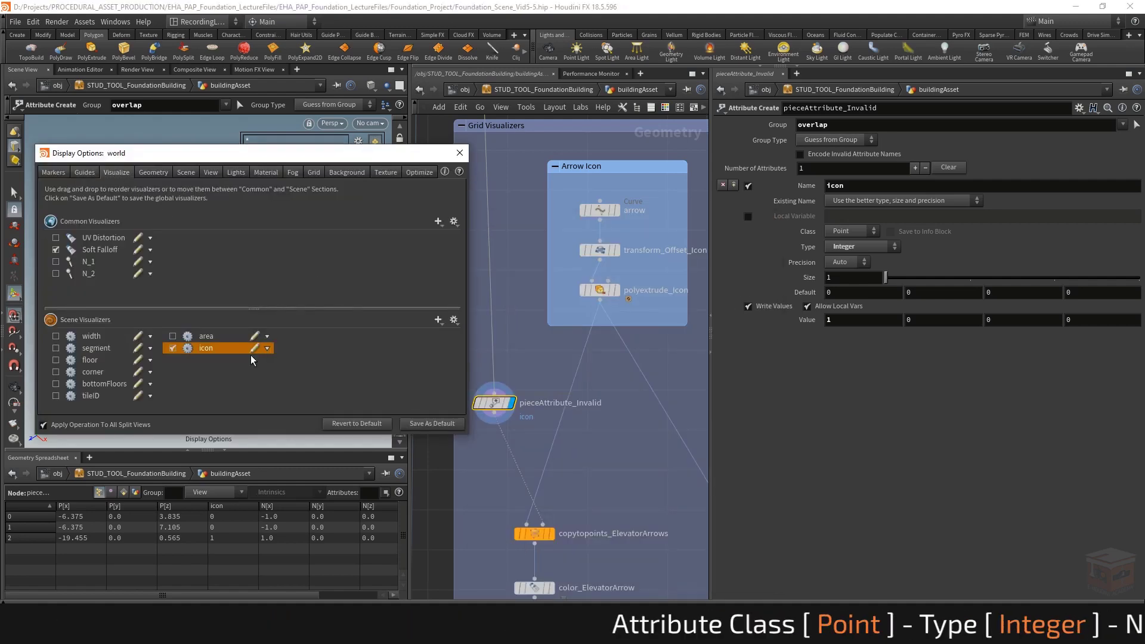
{"action": "double_click", "coordinate": [258, 351]}
{"action": "left_click", "coordinate": [225, 264]}
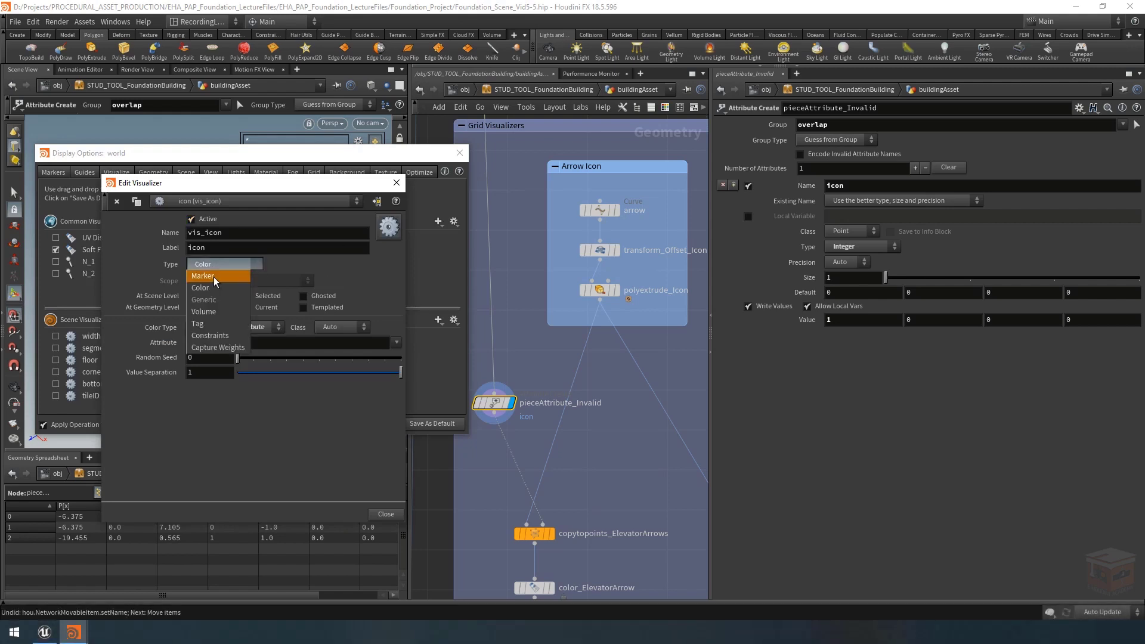
{"action": "left_click", "coordinate": [215, 275]}
{"action": "left_click", "coordinate": [398, 184]}
{"action": "left_click", "coordinate": [461, 153]}
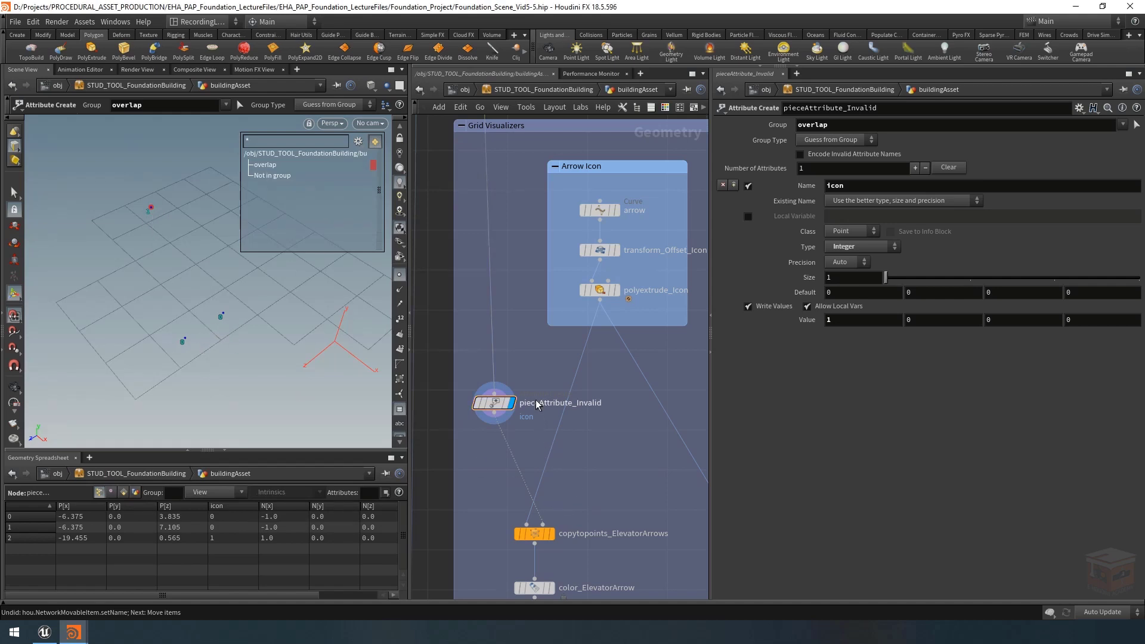
{"action": "mouse_move", "coordinate": [526, 370]}
{"action": "scroll", "coordinate": [567, 412], "scroll_direction": "down", "scroll_amount": 3}
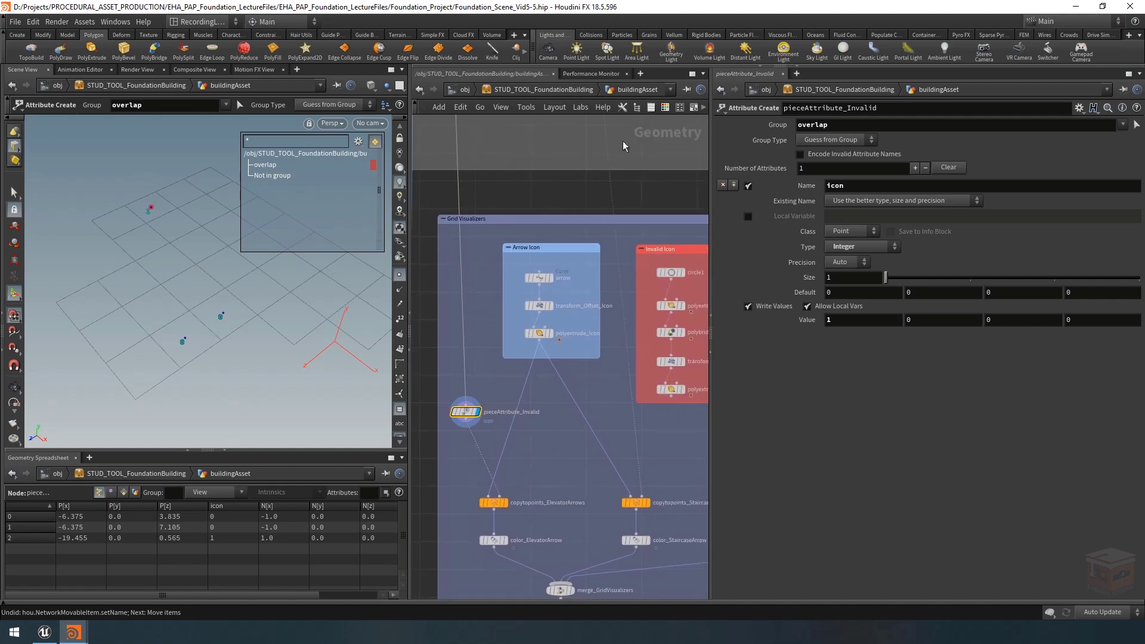
Color the pieceAttribute_Invalid node blue using the network color palette and close the palette
{"action": "left_click", "coordinate": [664, 109]}
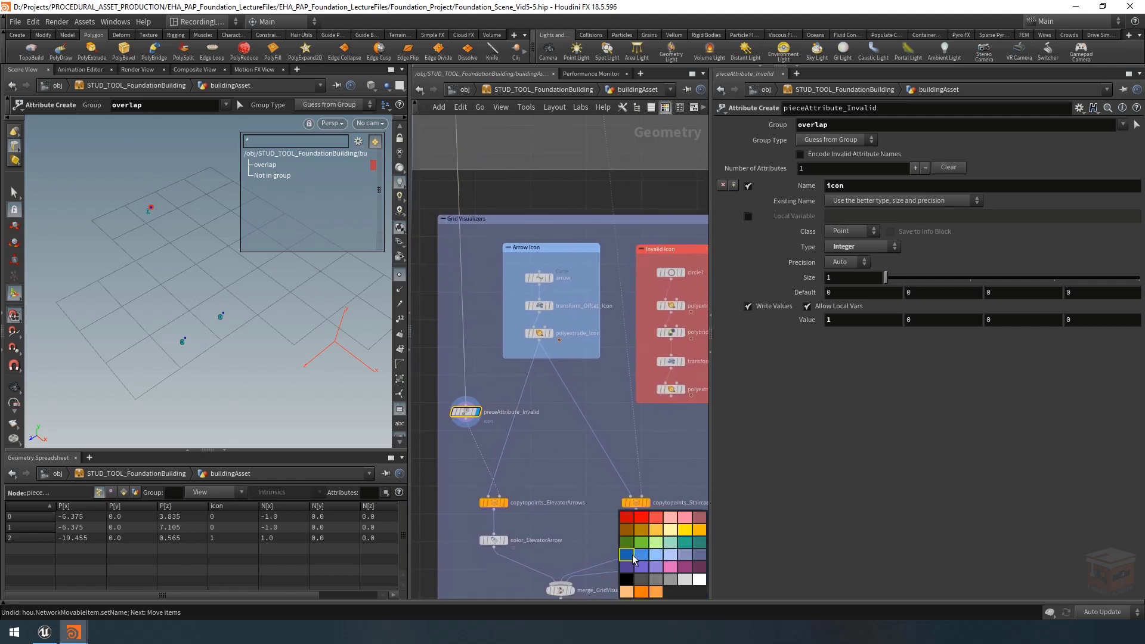
{"action": "left_click", "coordinate": [624, 555]}
{"action": "left_click", "coordinate": [664, 109]}
{"action": "middle_click_drag", "start_coordinate": [561, 404], "coordinate": [561, 393]}
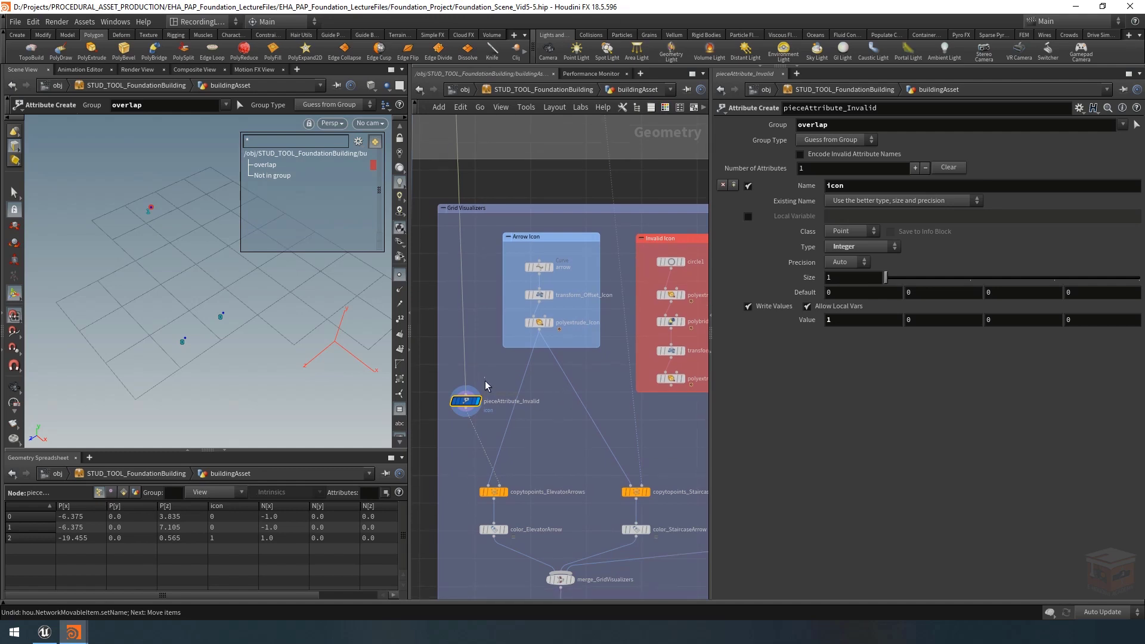
Duplicate pieceAttribute_Invalid and insert the copy beneath polyextrude_Icon of the Arrow Icon box, feeding both Copy to Points nodes
{"action": "mouse_move", "coordinate": [467, 405]}
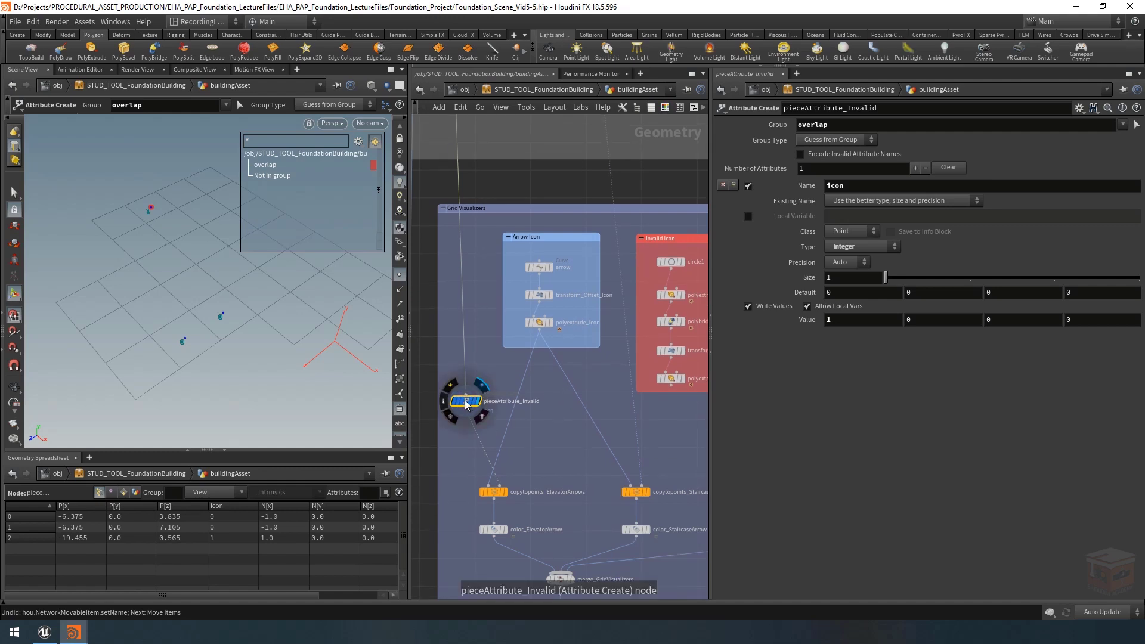
{"action": "key", "text": "ctrl+c"}
{"action": "scroll", "coordinate": [551, 384], "scroll_direction": "up", "scroll_amount": 2}
{"action": "key", "text": "ctrl+v"}
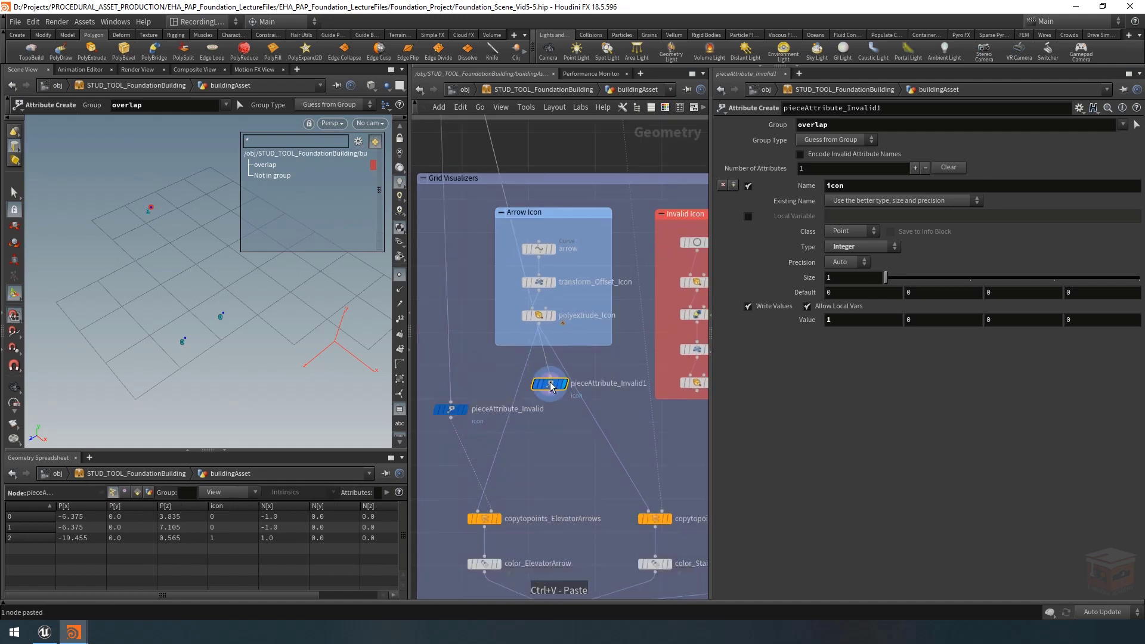
{"action": "scroll", "coordinate": [537, 370], "scroll_direction": "up", "scroll_amount": 1}
{"action": "key", "text": "y"}
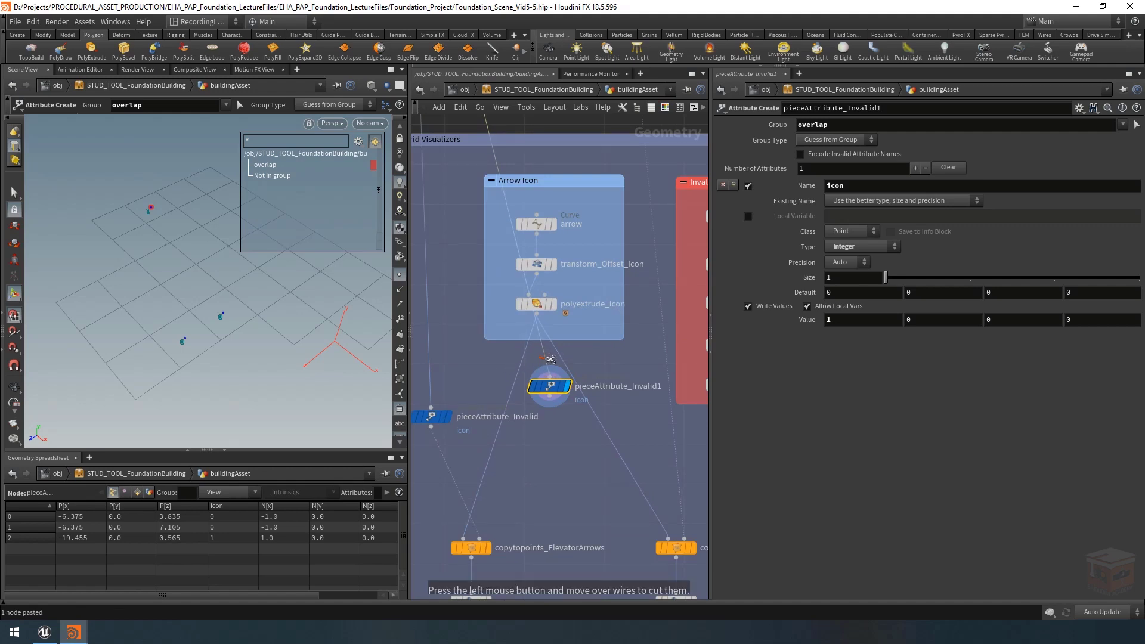
{"action": "left_click_drag", "start_coordinate": [549, 354], "coordinate": [546, 385]}
{"action": "left_click", "coordinate": [537, 375]}
{"action": "left_click", "coordinate": [536, 315]}
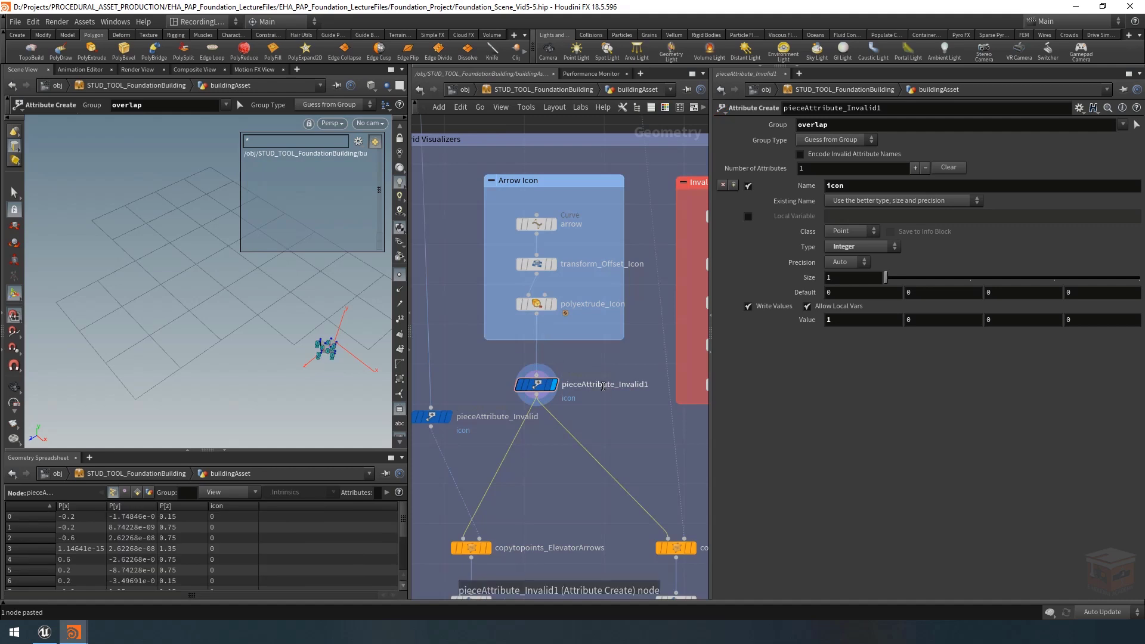
Rename the duplicated node under the Arrow Icon box to pieceAttribute_Icon_0
{"action": "left_click", "coordinate": [606, 387]}
{"action": "left_click_drag", "start_coordinate": [621, 386], "coordinate": [698, 402]}
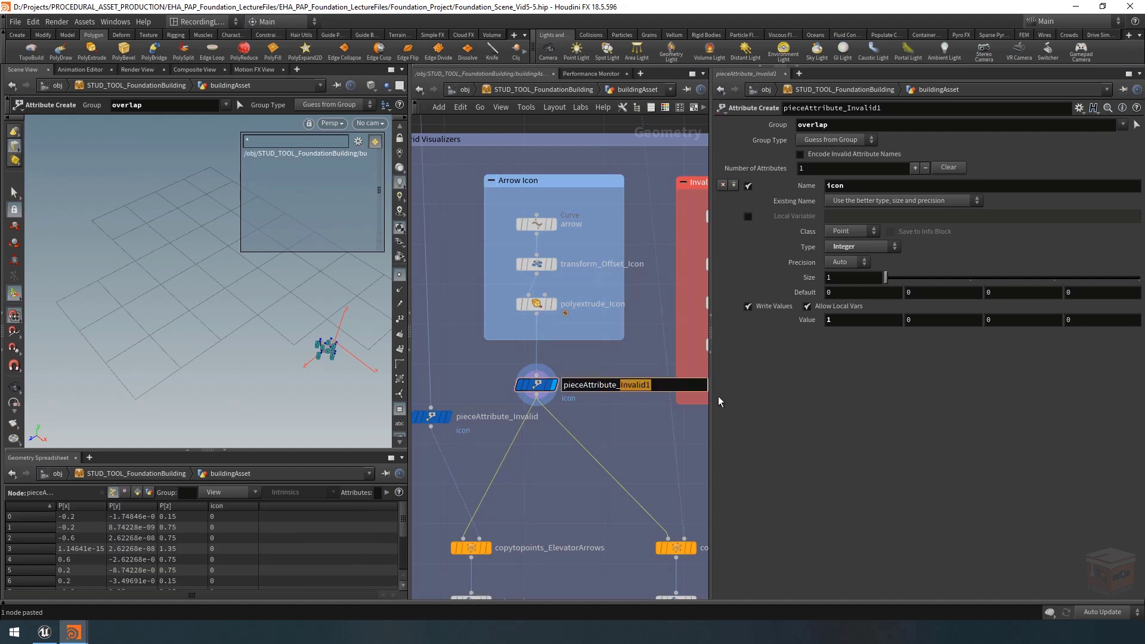
{"action": "type", "text": "Icon_0"}
{"action": "key", "text": "Return"}
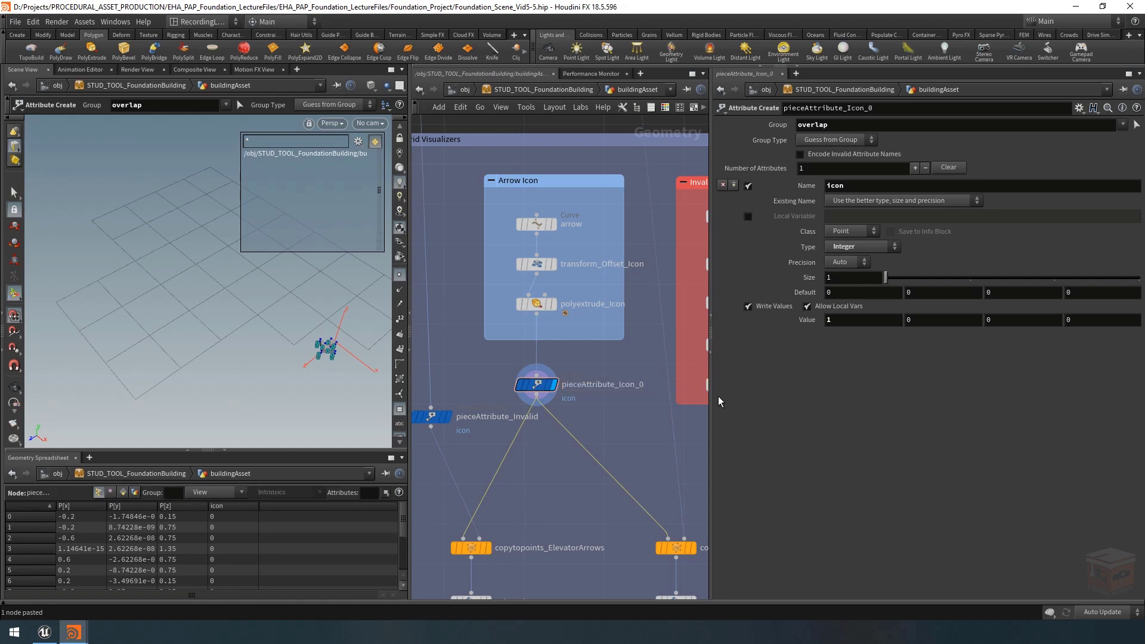
{"action": "scroll", "coordinate": [579, 411], "scroll_direction": "down", "scroll_amount": 4}
{"action": "middle_click_drag", "start_coordinate": [576, 424], "coordinate": [564, 425]}
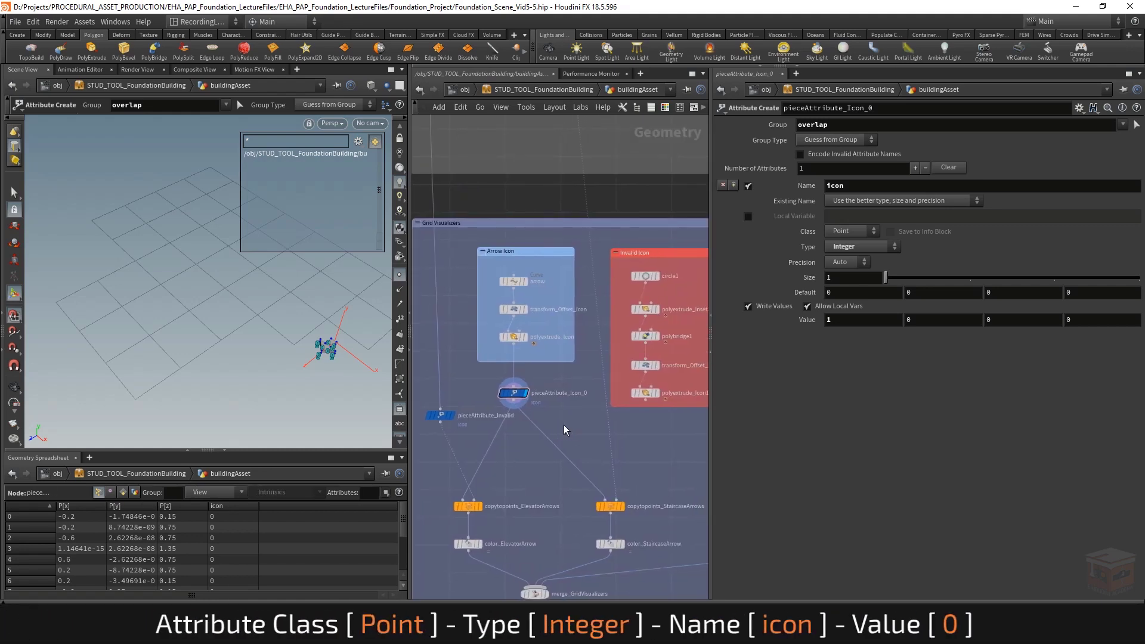
Clear the group of pieceAttribute_Icon_0 and set its icon attribute value to 0
{"action": "double_click", "coordinate": [862, 126]}
{"action": "key", "text": "BackSpace"}
{"action": "key", "text": "Return"}
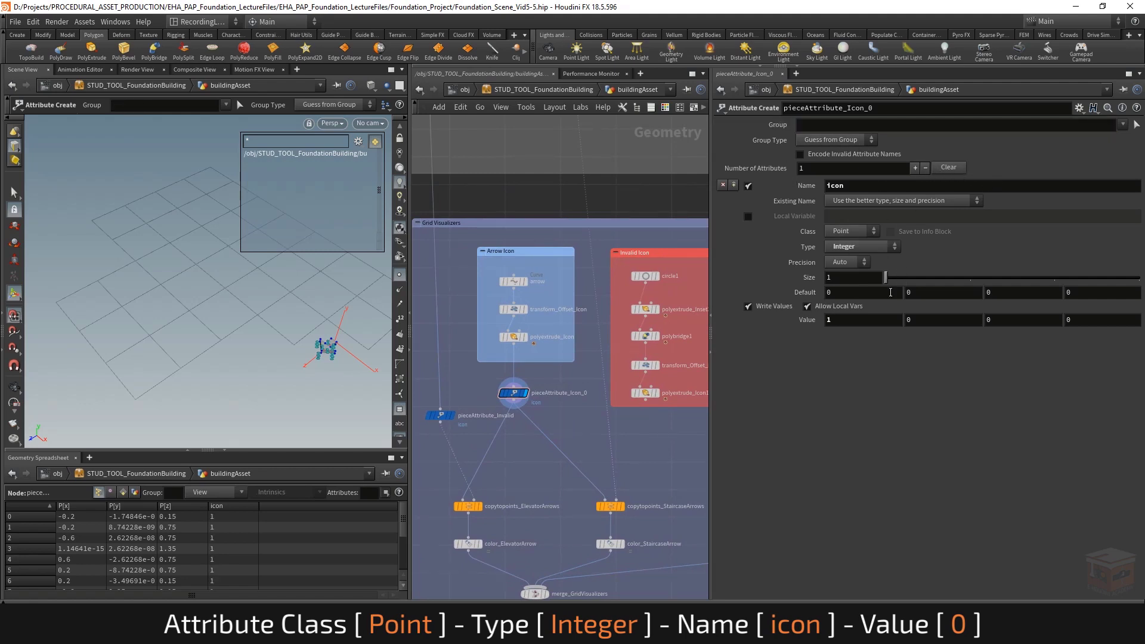
{"action": "key", "text": "Return"}
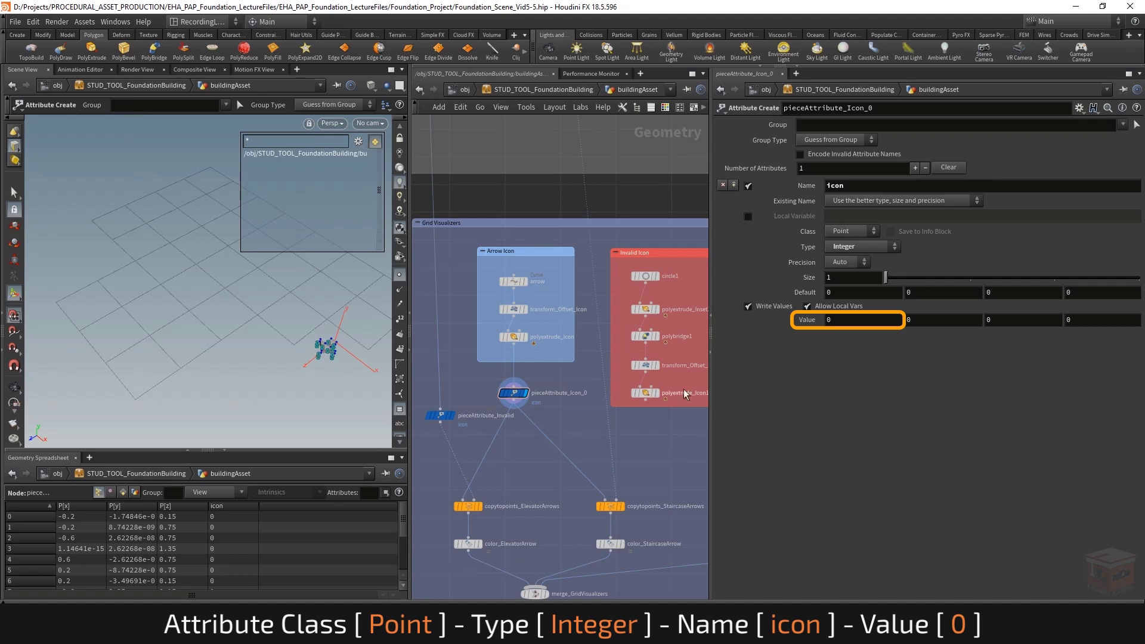
{"action": "right_click_drag", "start_coordinate": [335, 345], "coordinate": [363, 352], "text": "alt"}
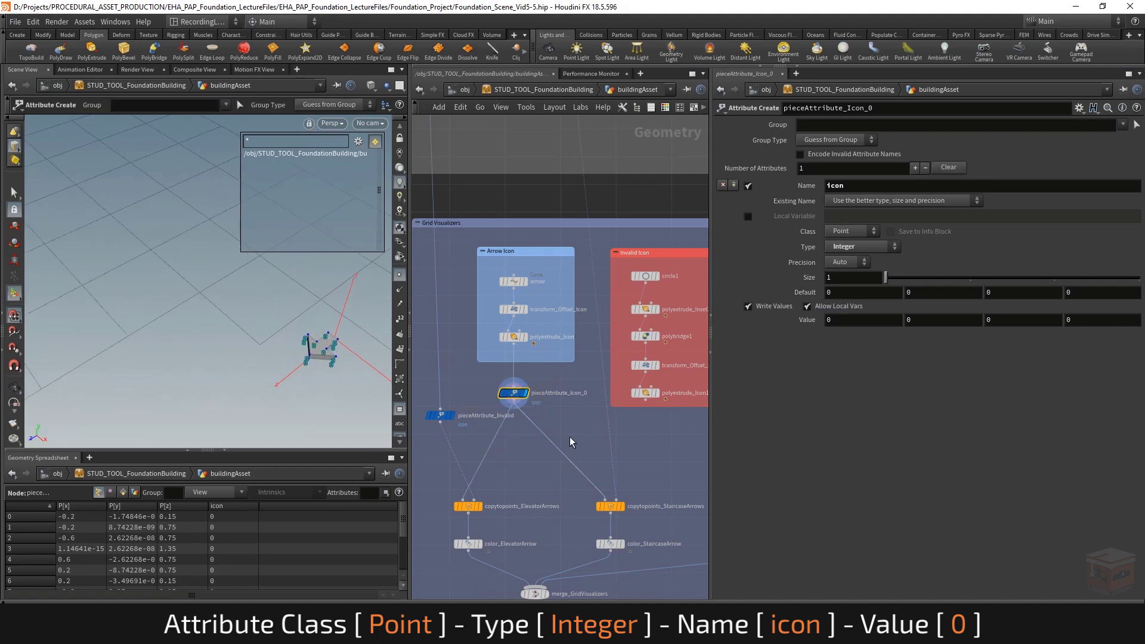
Duplicate pieceAttribute_Icon_0 and wire the copy beneath polyextrude_Icon1 of the Invalid Icon box
{"action": "middle_click_drag", "start_coordinate": [570, 436], "coordinate": [518, 390]}
{"action": "key", "text": "ctrl+v"}
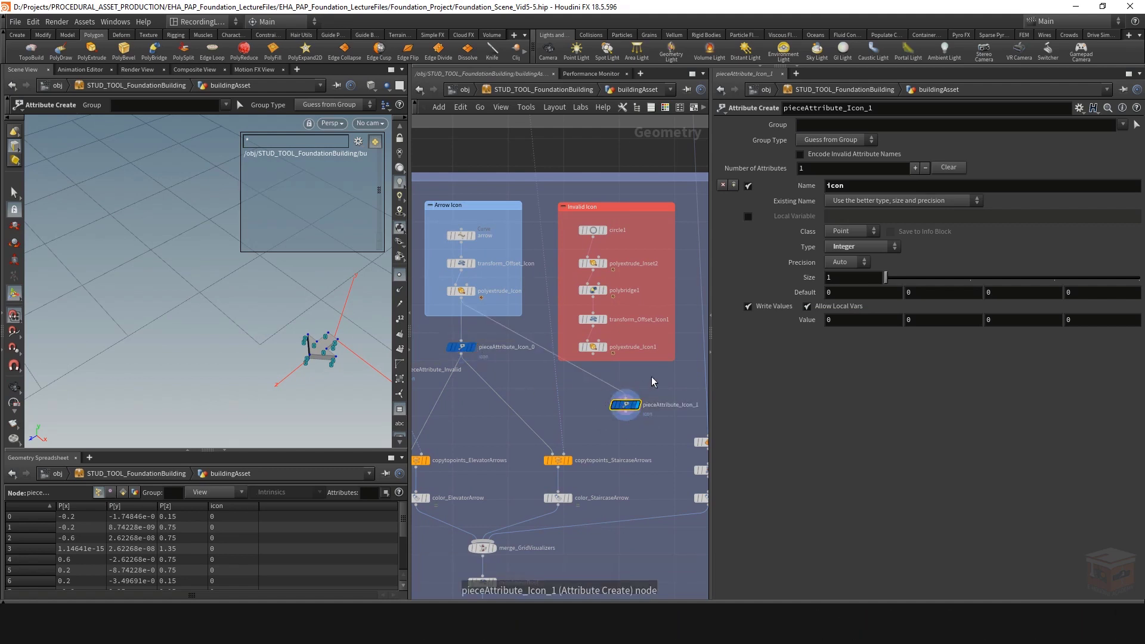
{"action": "left_click_drag", "start_coordinate": [594, 354], "coordinate": [597, 382]}
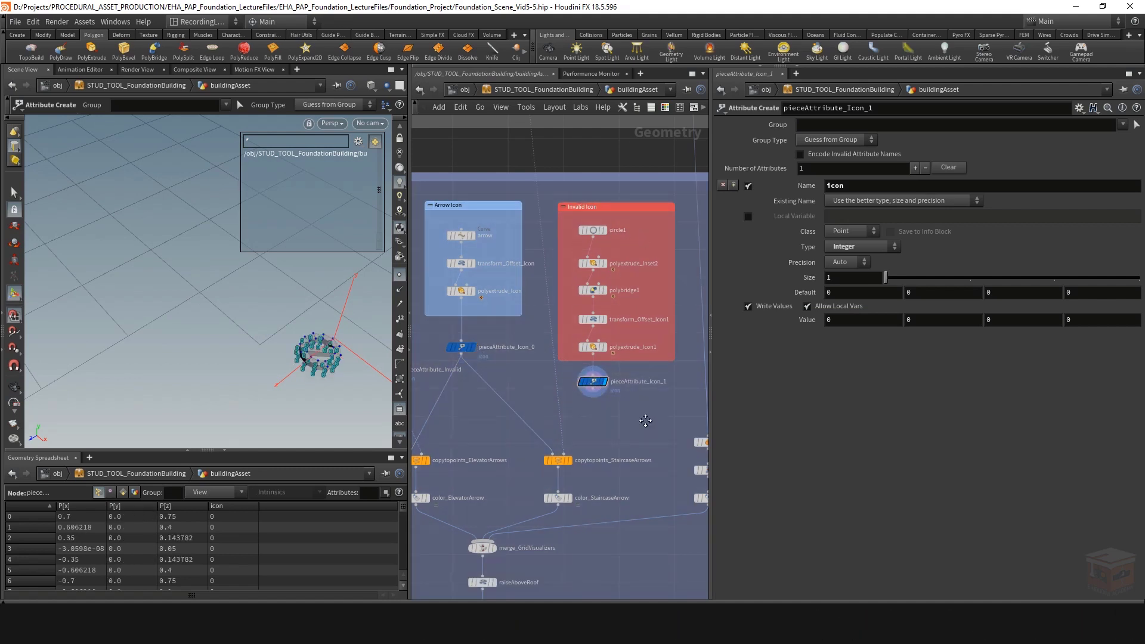
Set the icon attribute value of pieceAttribute_Icon_1 to 1
{"action": "middle_click_drag", "start_coordinate": [644, 420], "coordinate": [633, 436]}
{"action": "double_click", "coordinate": [829, 320]}
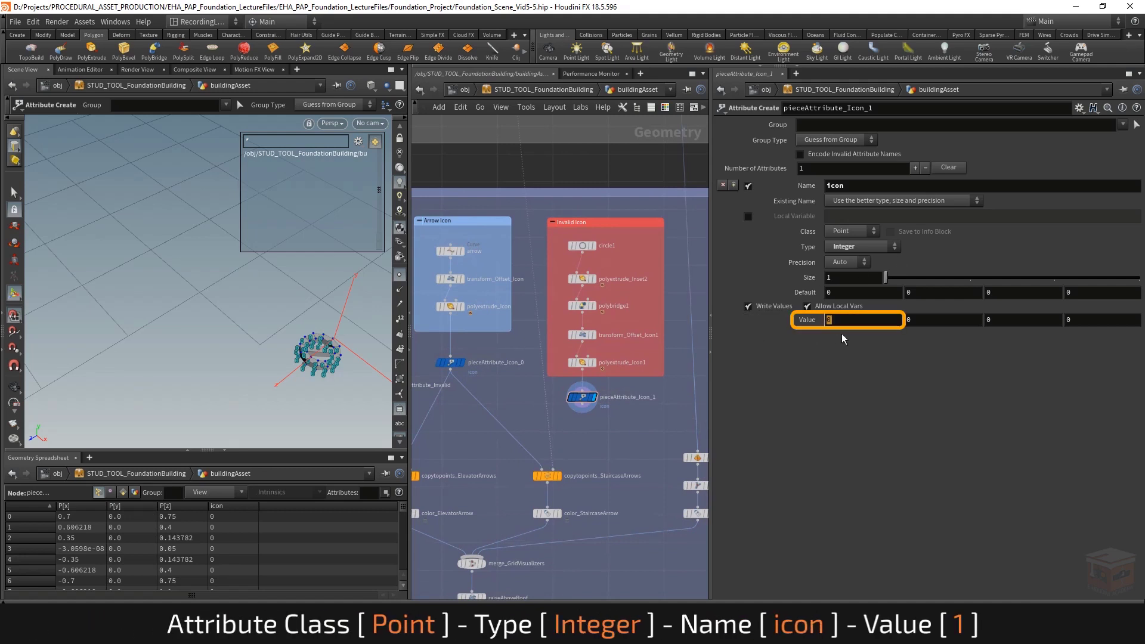
{"action": "type", "text": "1"}
{"action": "key", "text": "Return"}
{"action": "middle_click_drag", "start_coordinate": [494, 410], "coordinate": [574, 396]}
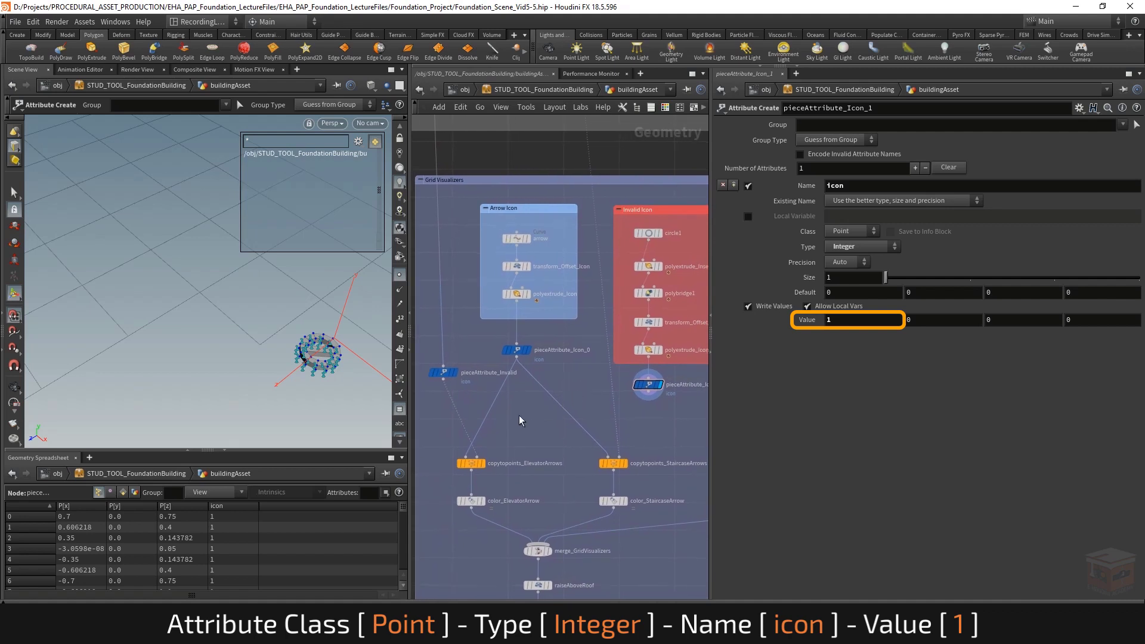
Insert a Merge node between pieceAttribute_Icon_0 and copytopoints_ElevatorArrows and connect pieceAttribute_Icon_1 into it as well
{"action": "left_click_drag", "start_coordinate": [490, 406], "coordinate": [476, 458]}
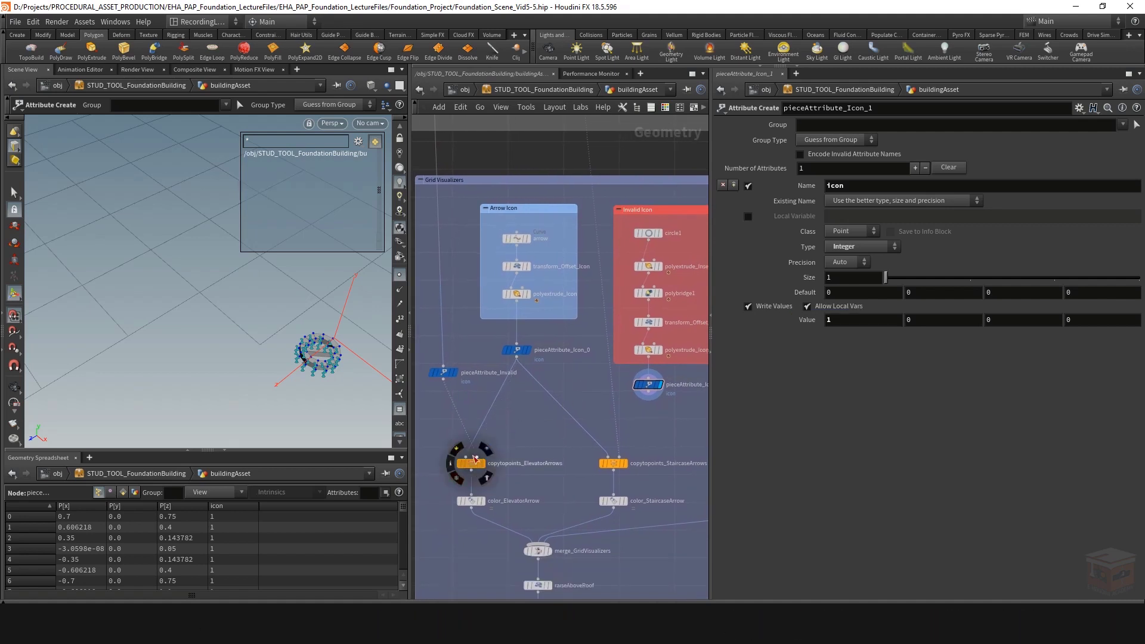
{"action": "key", "text": "Tab"}
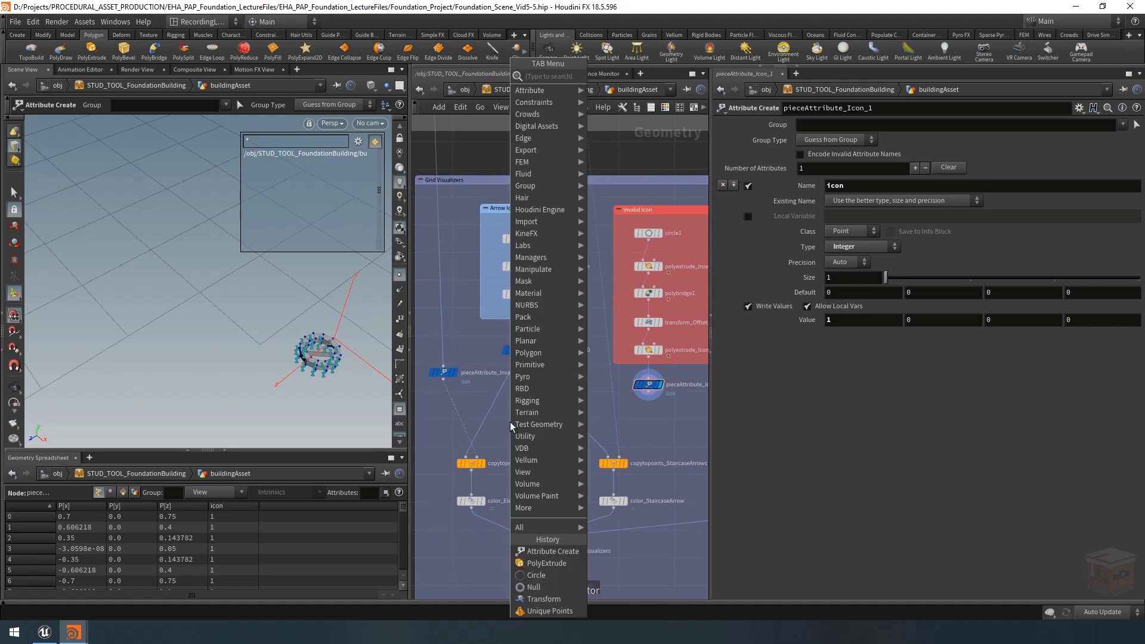
{"action": "type", "text": "merge"}
{"action": "key", "text": "Return"}
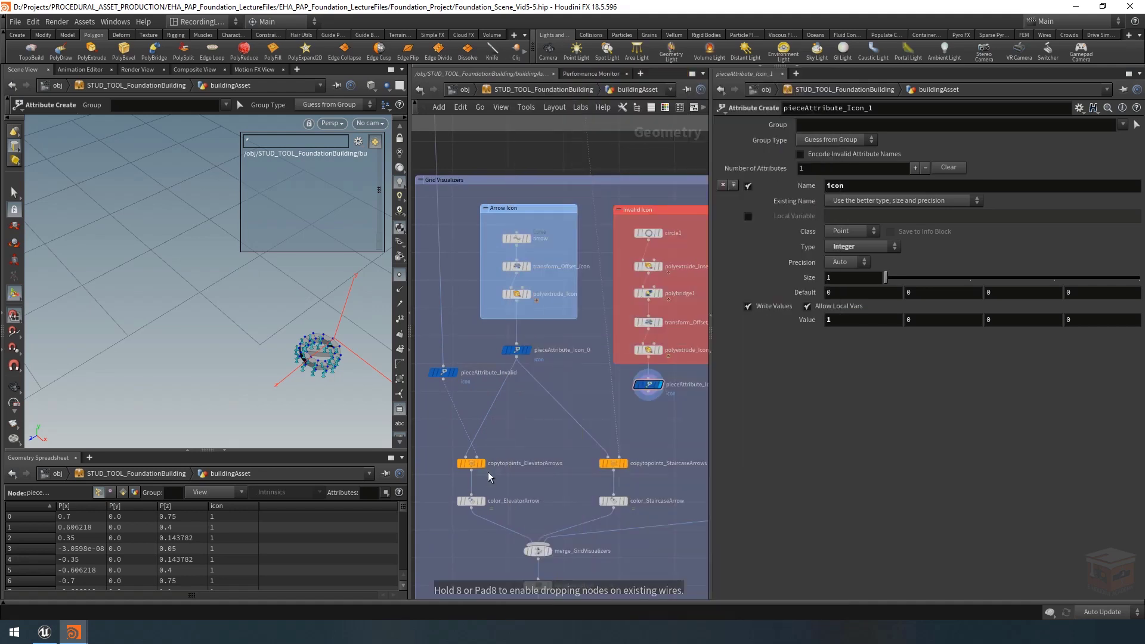
{"action": "left_click", "coordinate": [516, 419]}
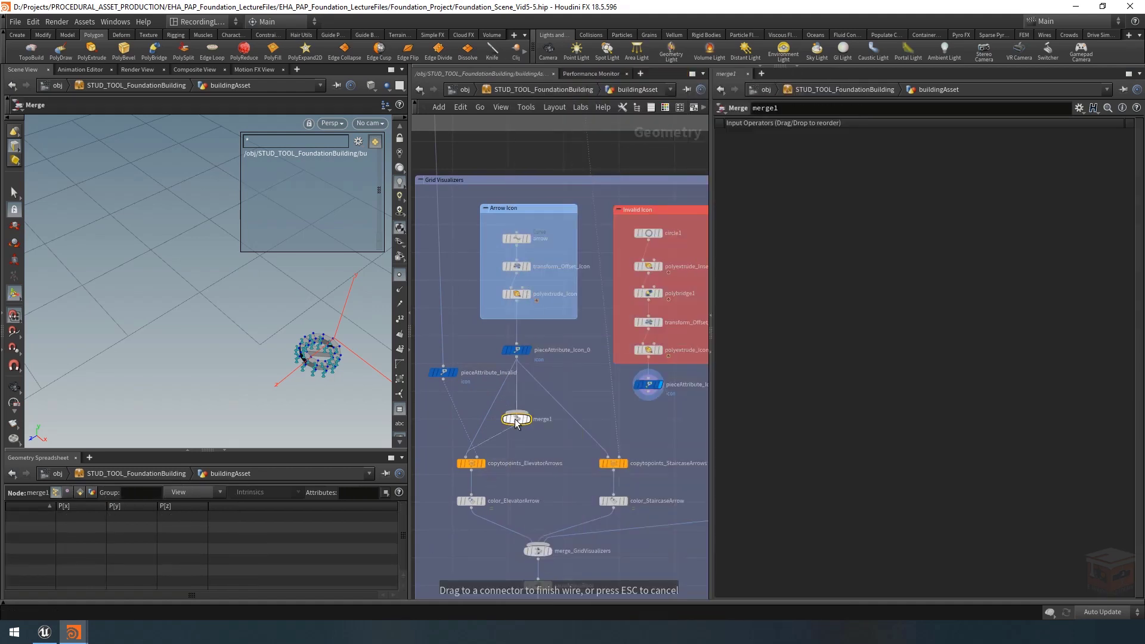
{"action": "left_click", "coordinate": [648, 398]}
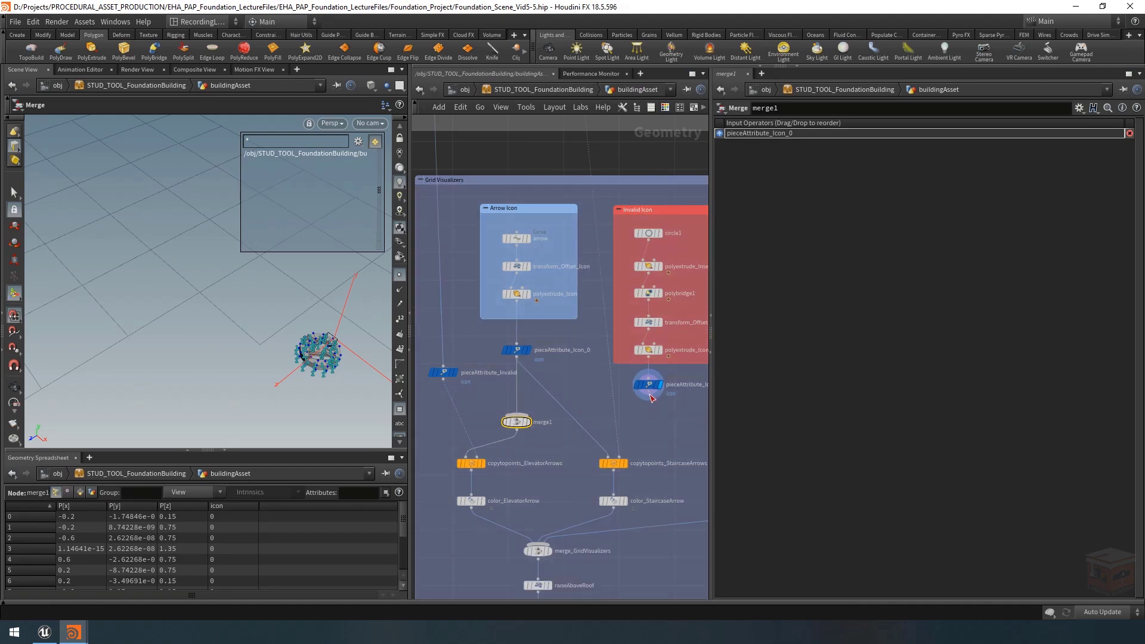
{"action": "left_click", "coordinate": [535, 417]}
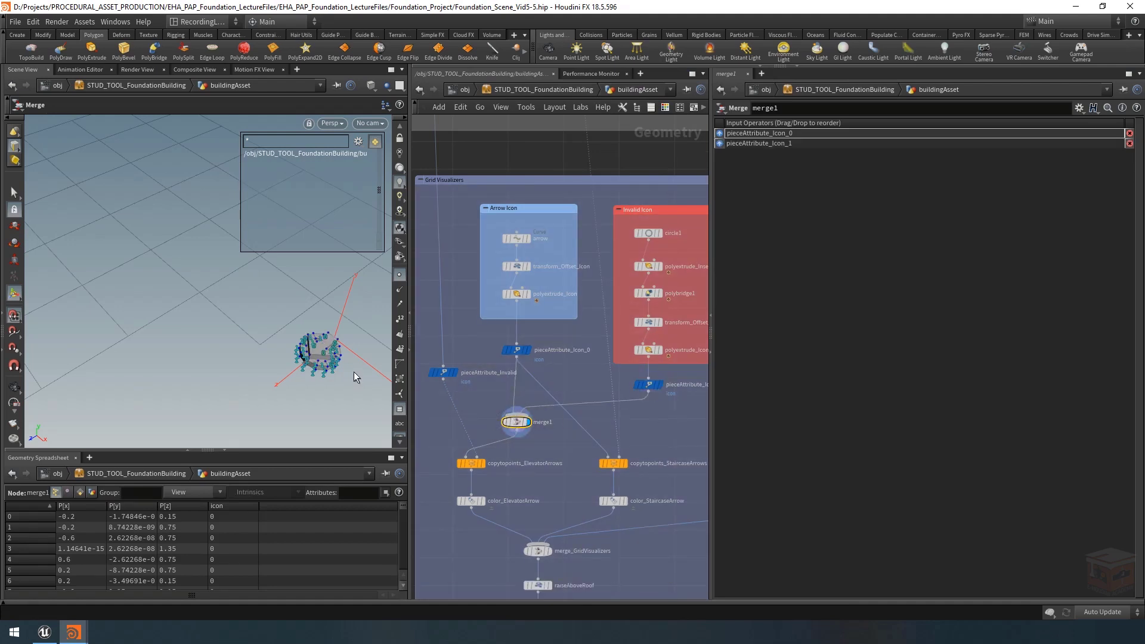
Frame the merged arrow and invalid icons up close and hide the group list in the viewport
{"action": "mouse_move", "coordinate": [339, 344]}
{"action": "right_mouse_down", "text": "alt"}
{"action": "mouse_move", "coordinate": [375, 350]}
{"action": "mouse_move", "coordinate": [361, 340]}
{"action": "right_mouse_up", "text": "alt"}
{"action": "middle_click_drag", "start_coordinate": [361, 340], "coordinate": [252, 294], "text": "alt"}
{"action": "right_click_drag", "start_coordinate": [252, 294], "coordinate": [268, 302], "text": "alt"}
{"action": "middle_click_drag", "start_coordinate": [268, 302], "coordinate": [259, 312], "text": "alt"}
{"action": "left_click", "coordinate": [399, 410]}
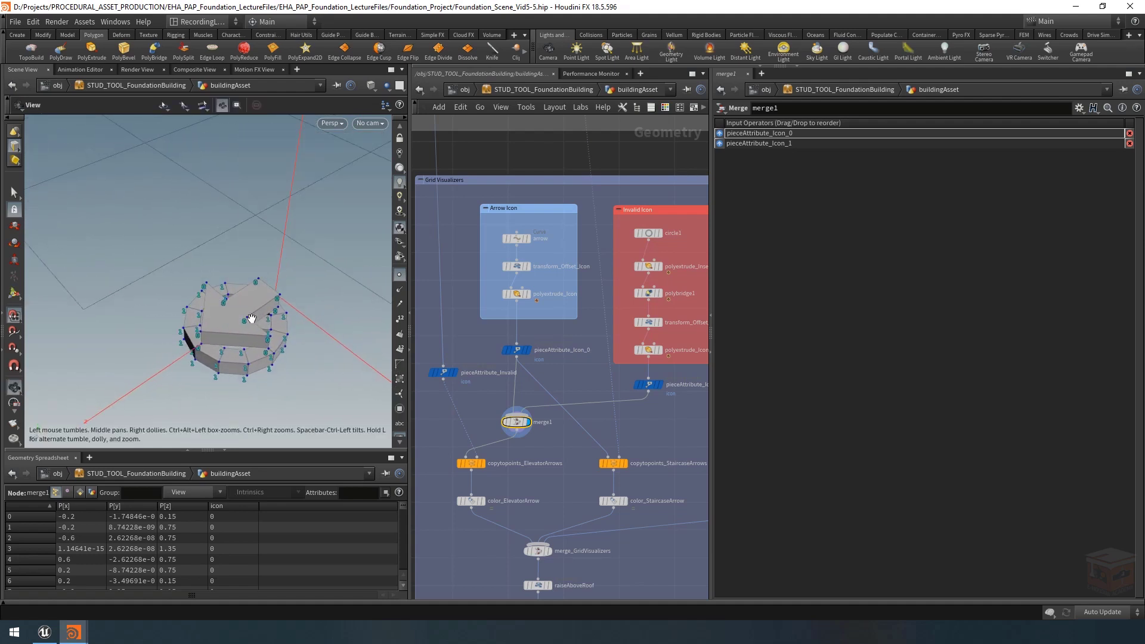
{"action": "mouse_move", "coordinate": [251, 318]}
{"action": "left_mouse_down"}
{"action": "mouse_move", "coordinate": [250, 238]}
{"action": "mouse_move", "coordinate": [250, 306]}
{"action": "left_mouse_up"}
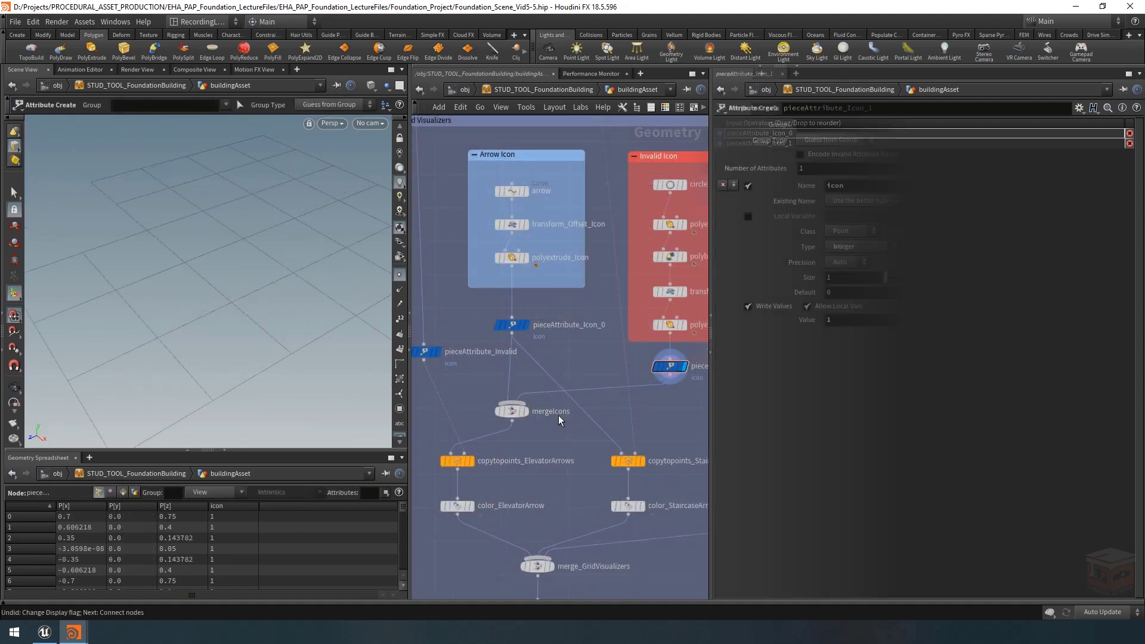
Display copytopoints_ElevatorArrows, turn off the icon scene visualizer in the display options and hide the viewport points
{"action": "scroll", "coordinate": [558, 442], "scroll_direction": "down", "scroll_amount": 2}
{"action": "left_click_drag", "start_coordinate": [561, 439], "coordinate": [470, 463]}
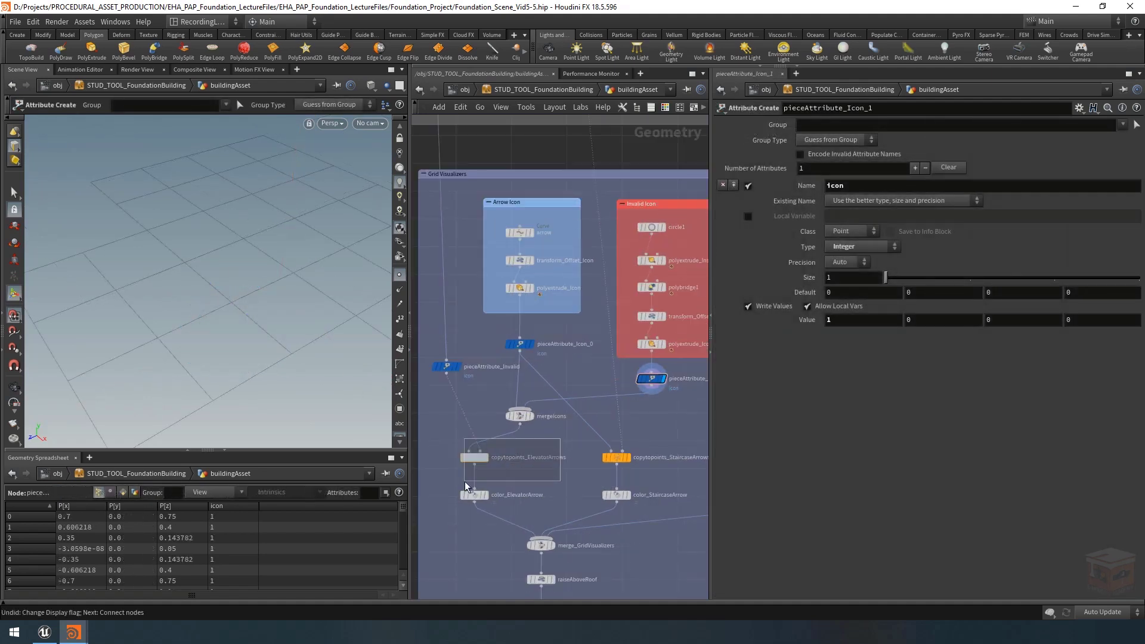
{"action": "mouse_move", "coordinate": [478, 461]}
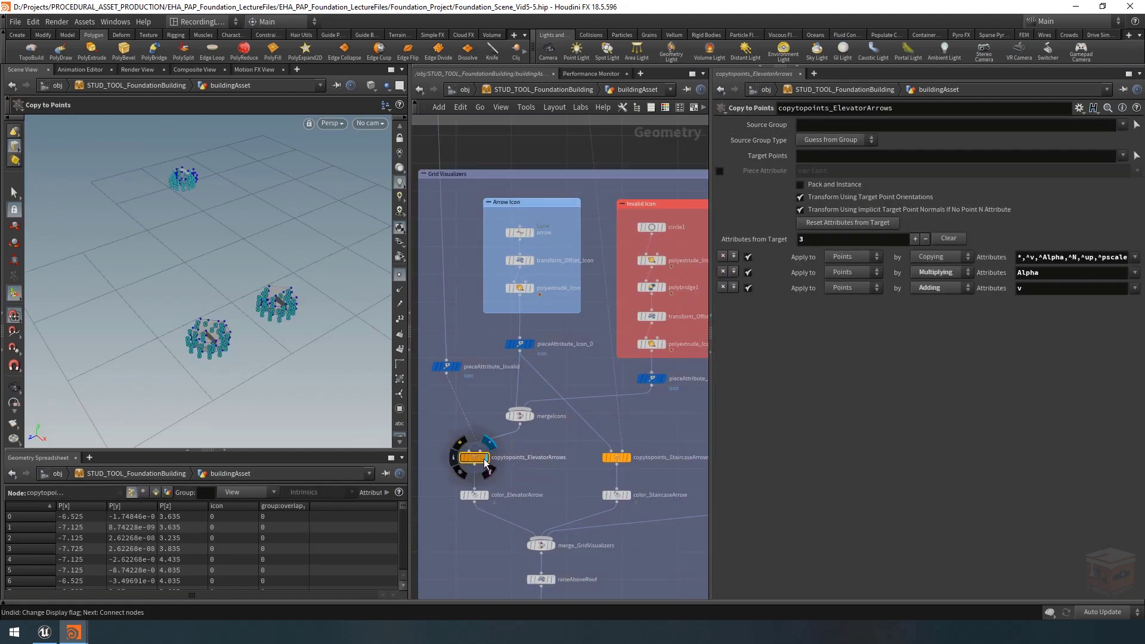
{"action": "key", "text": "d"}
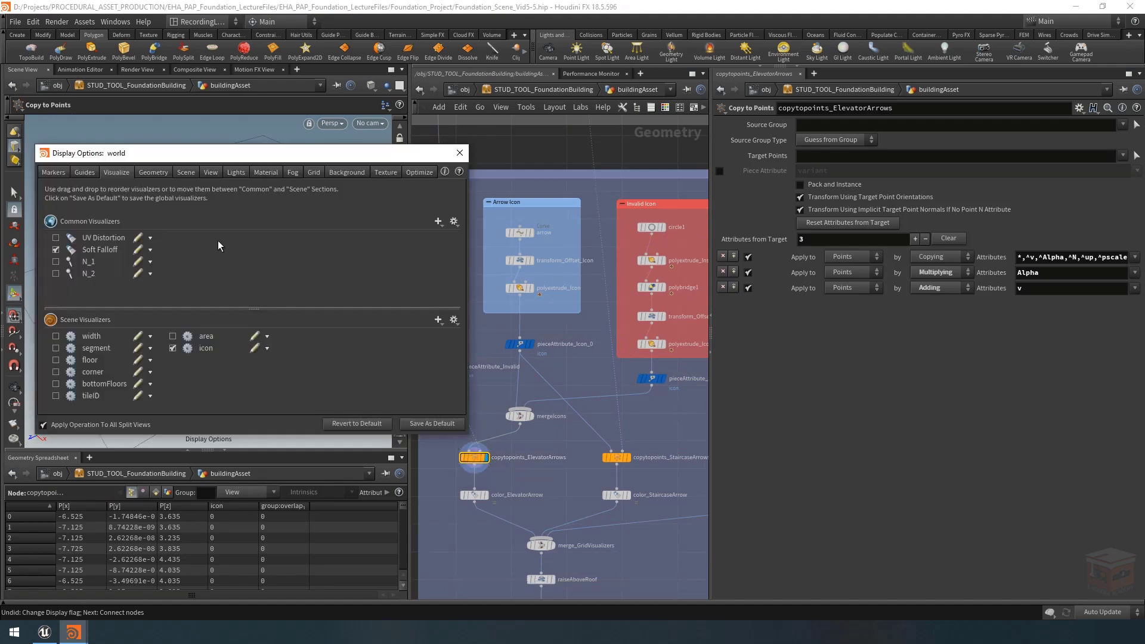
{"action": "left_click", "coordinate": [459, 153]}
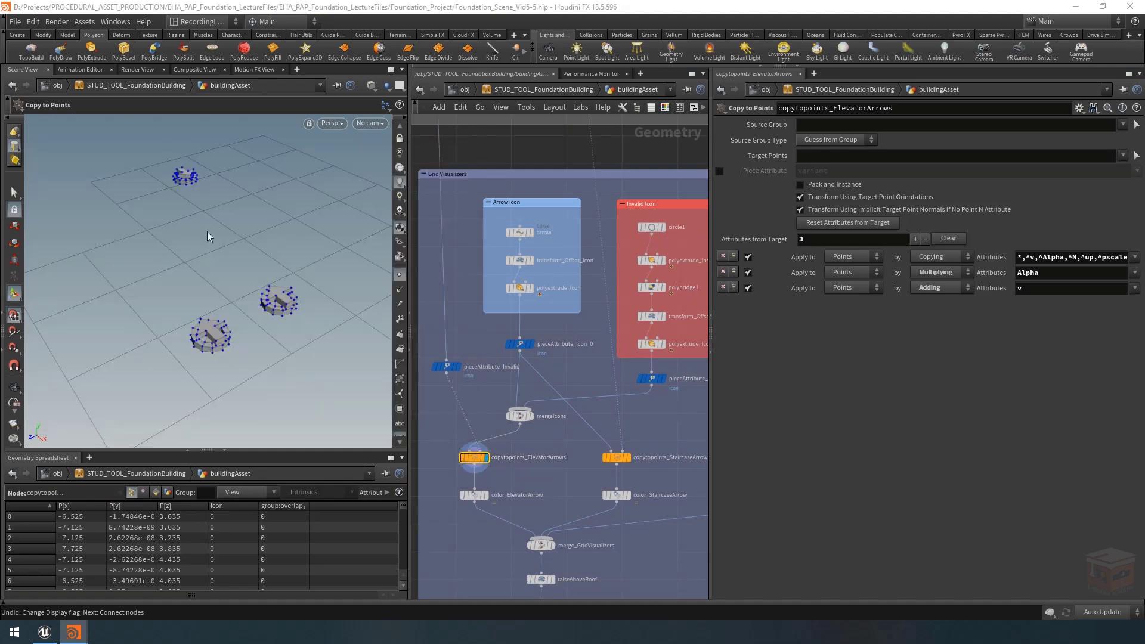
{"action": "key", "text": "Escape"}
{"action": "left_click_drag", "start_coordinate": [250, 217], "coordinate": [275, 294]}
{"action": "key", "text": "Return"}
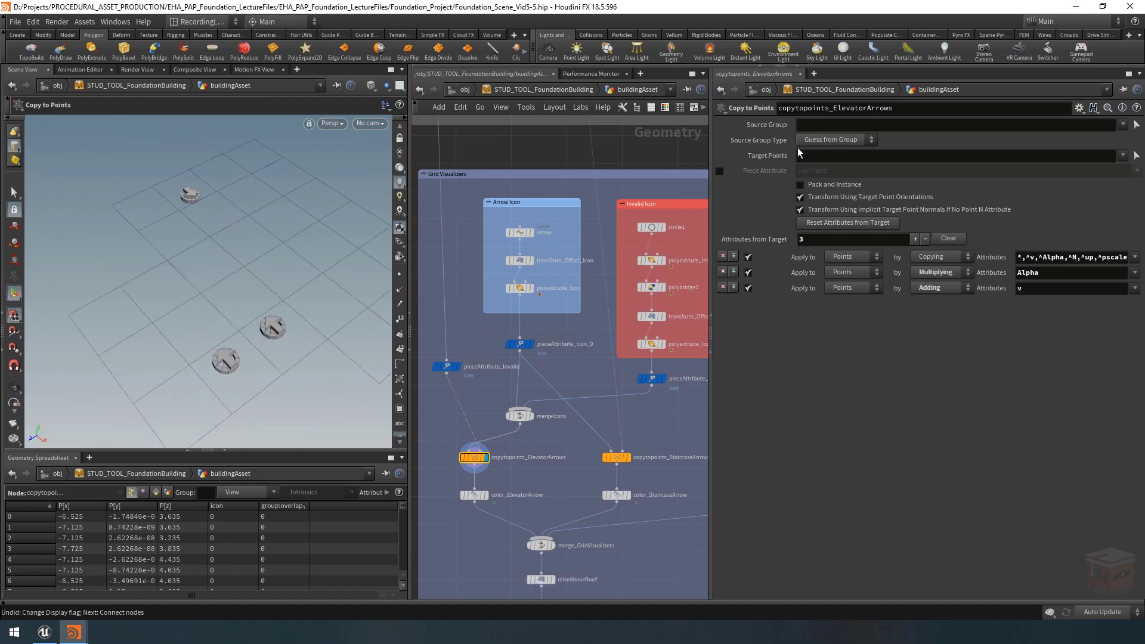
Enable the Piece Attribute of copytopoints_ElevatorArrows and set it to icon
{"action": "left_click", "coordinate": [720, 171]}
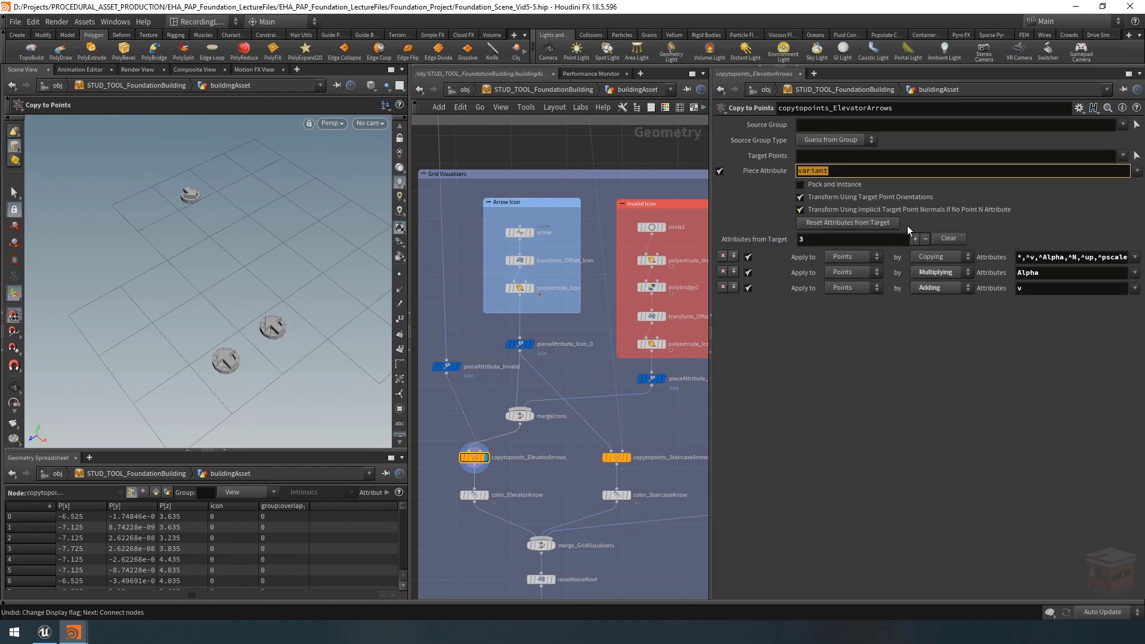
{"action": "type", "text": "icon"}
{"action": "key", "text": "Return"}
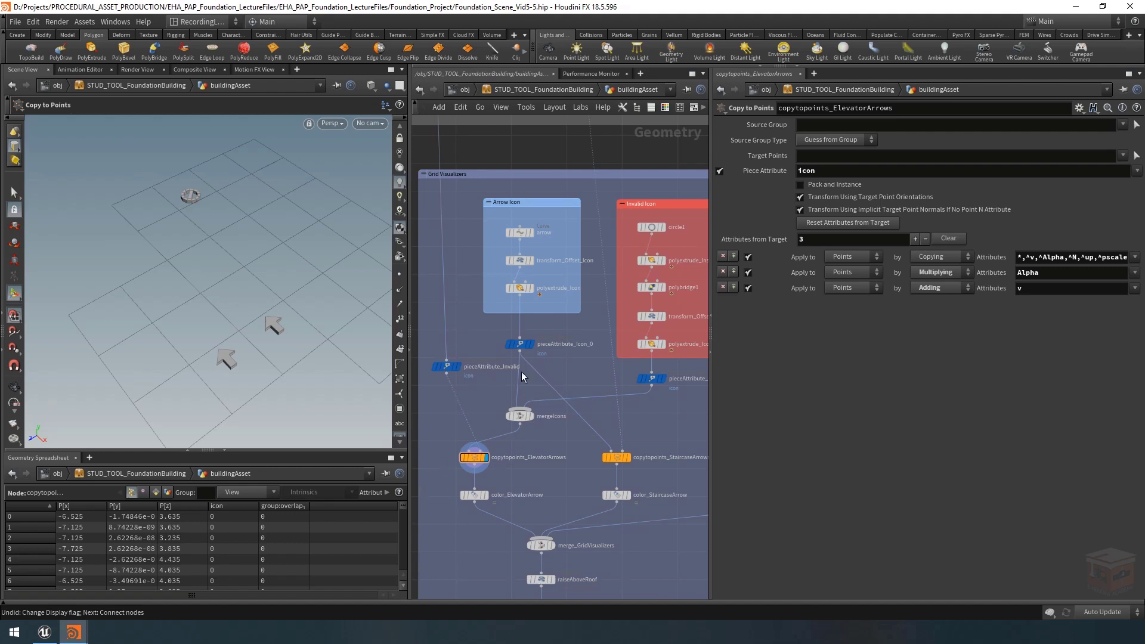
Change the attribute class of both pieceAttribute_Icon_0 and pieceAttribute_Icon_1 to Primitive
{"action": "left_click", "coordinate": [520, 344]}
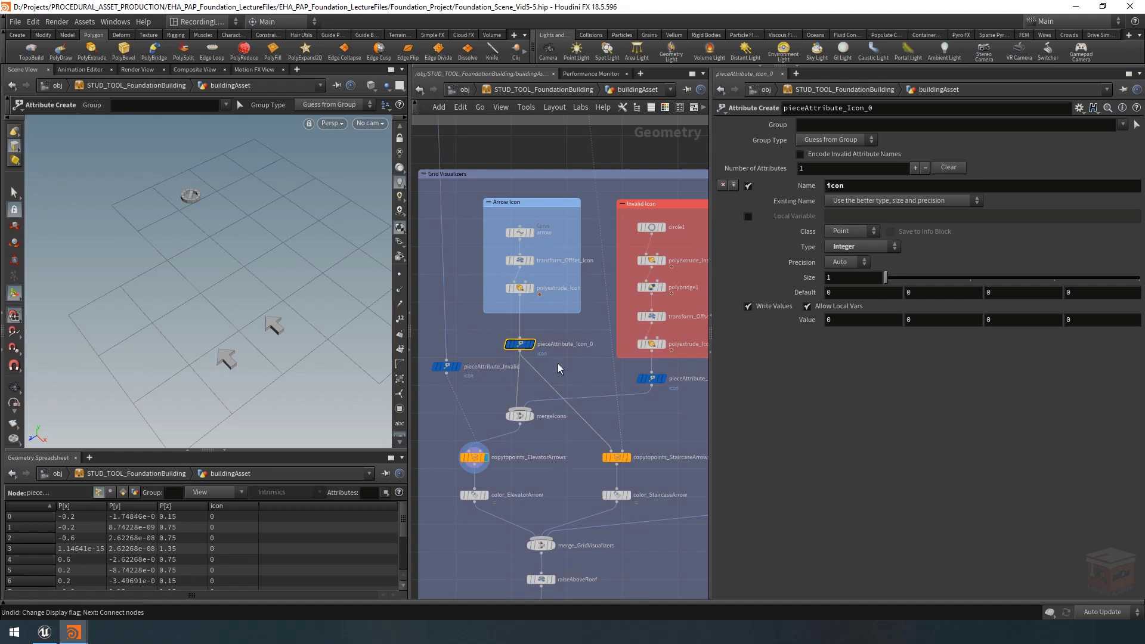
{"action": "left_click_drag", "start_coordinate": [668, 412], "coordinate": [630, 368], "text": "shift"}
{"action": "left_click", "coordinate": [844, 233]}
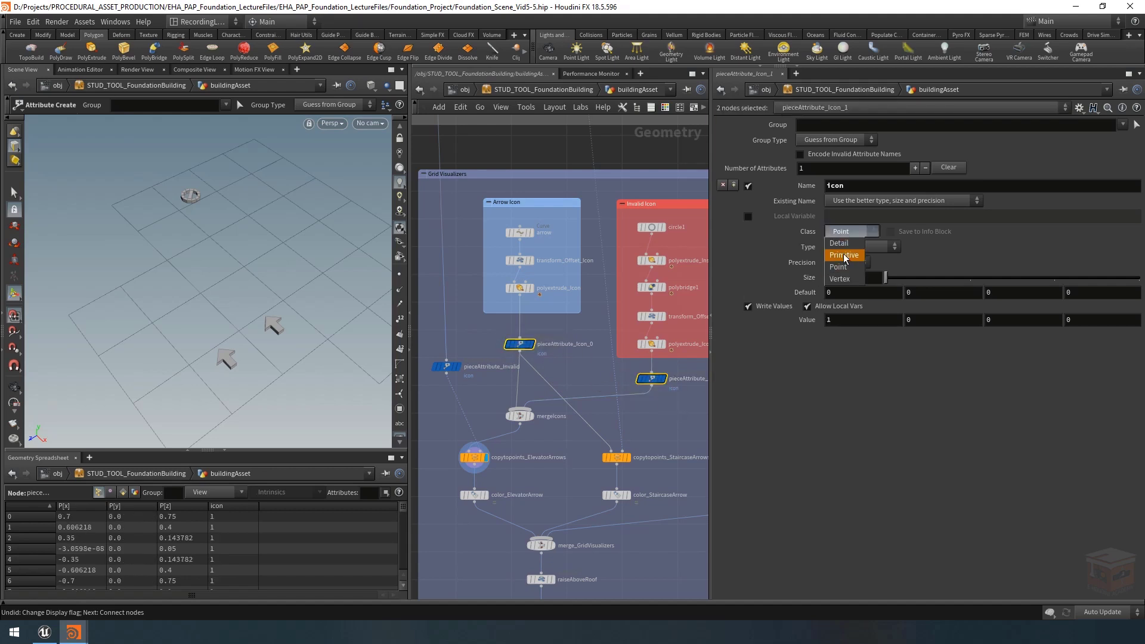
{"action": "left_click", "coordinate": [845, 258]}
{"action": "left_click", "coordinate": [671, 420]}
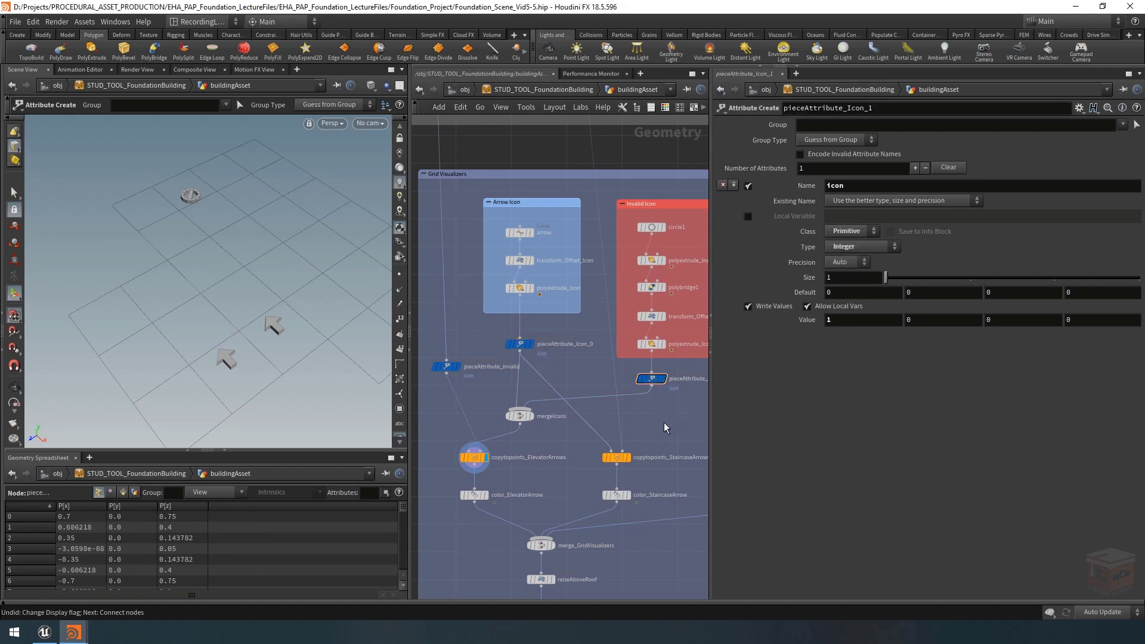
{"action": "scroll", "coordinate": [664, 423], "scroll_direction": "down", "scroll_amount": 1}
{"action": "middle_click_drag", "start_coordinate": [669, 423], "coordinate": [647, 421]}
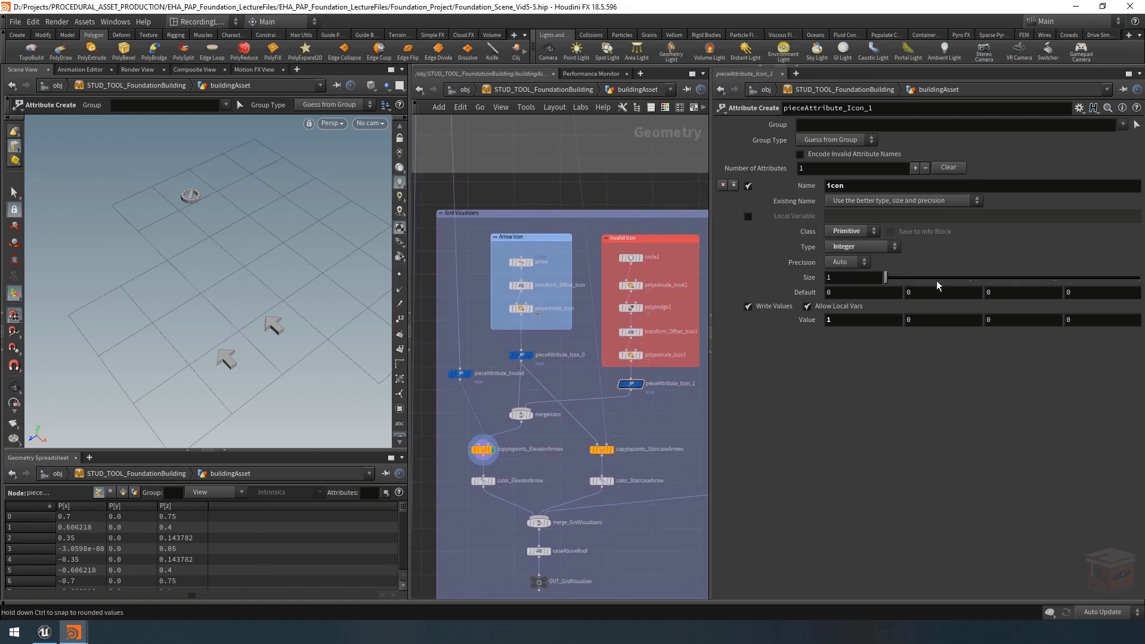
Display the result of the color_ElevatorArrow node in the viewport
{"action": "middle_click_drag", "start_coordinate": [550, 502], "coordinate": [577, 458]}
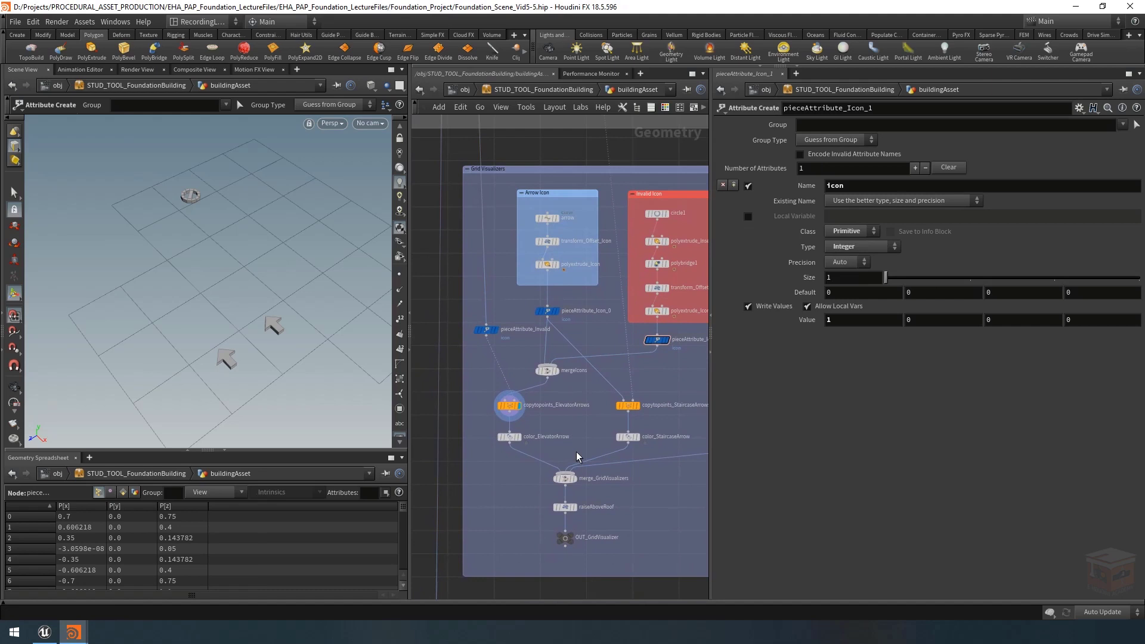
{"action": "scroll", "coordinate": [518, 445], "scroll_direction": "up", "scroll_amount": 2}
{"action": "left_click", "coordinate": [514, 434]}
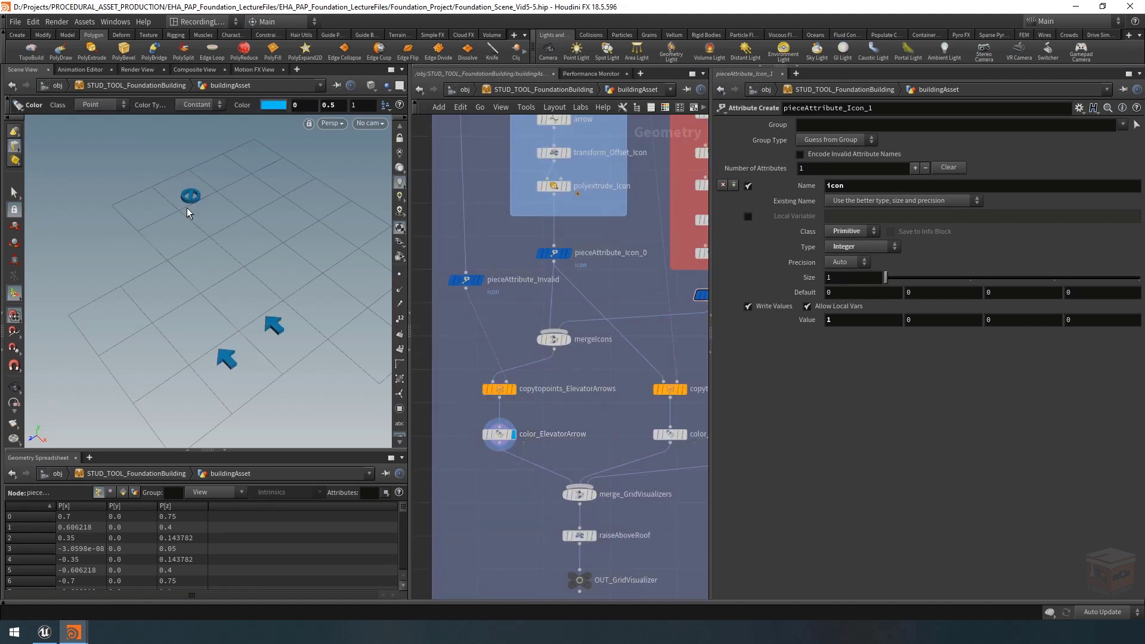
Move merge_GridVisualizers, raiseAboveRoof and OUT_GridVisualizer down to free up space below the two arrow color nodes
{"action": "scroll", "coordinate": [626, 420], "scroll_direction": "down", "scroll_amount": 3}
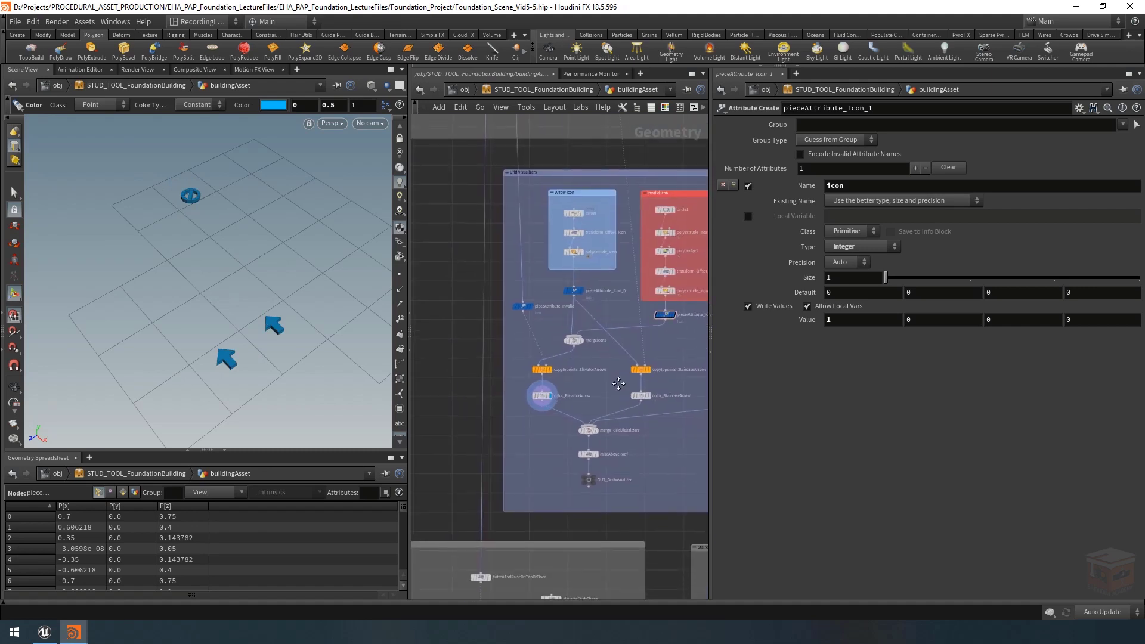
{"action": "mouse_move", "coordinate": [578, 431]}
{"action": "left_mouse_down"}
{"action": "mouse_move", "coordinate": [575, 416]}
{"action": "mouse_move", "coordinate": [588, 438]}
{"action": "left_mouse_up"}
{"action": "left_click", "coordinate": [529, 432]}
{"action": "scroll", "coordinate": [528, 430], "scroll_direction": "up", "scroll_amount": 4}
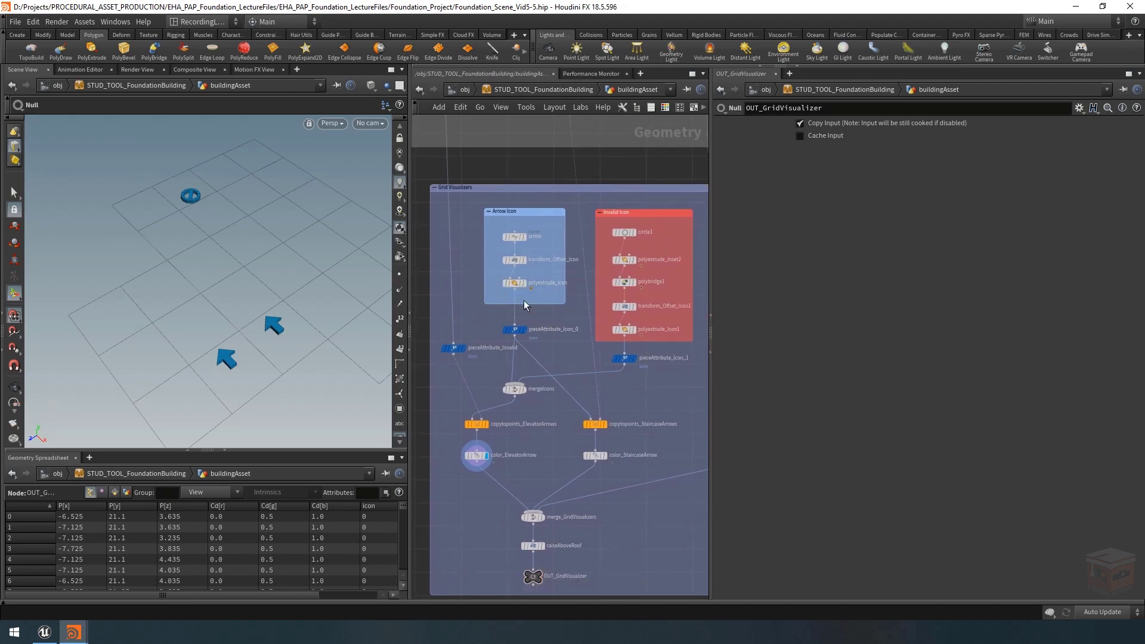
{"action": "middle_click_drag", "start_coordinate": [629, 411], "coordinate": [641, 384]}
{"action": "middle_click_drag", "start_coordinate": [539, 382], "coordinate": [558, 364]}
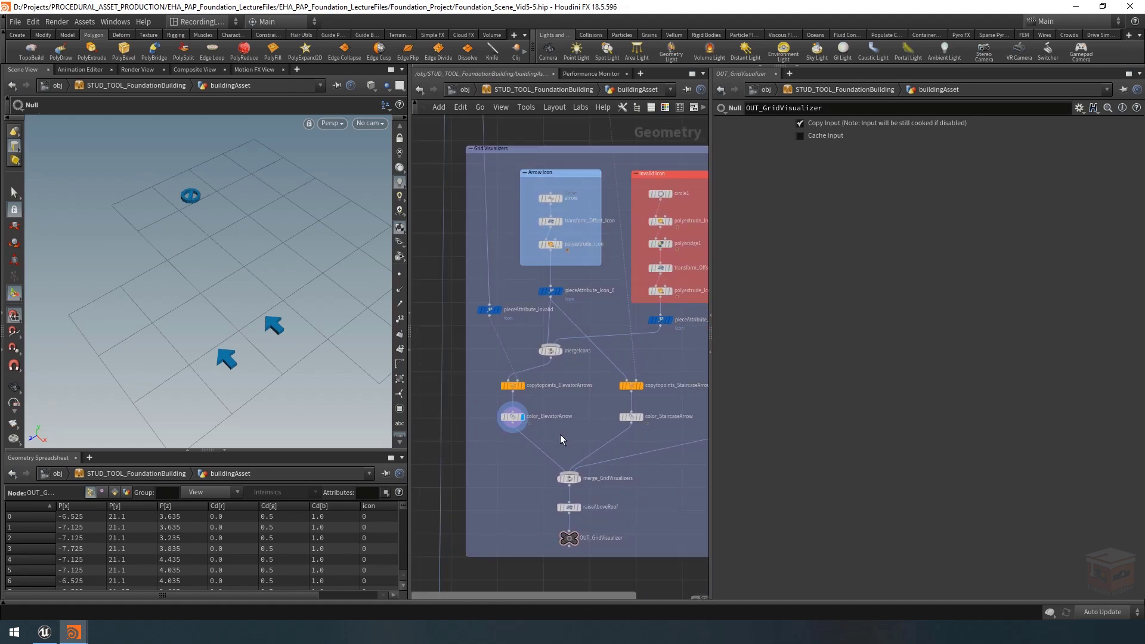
Duplicate color_ElevatorArrow, wire the copy between it and merge_GridVisualizers, and rename it color_InvalidIcon
{"action": "left_click", "coordinate": [524, 420]}
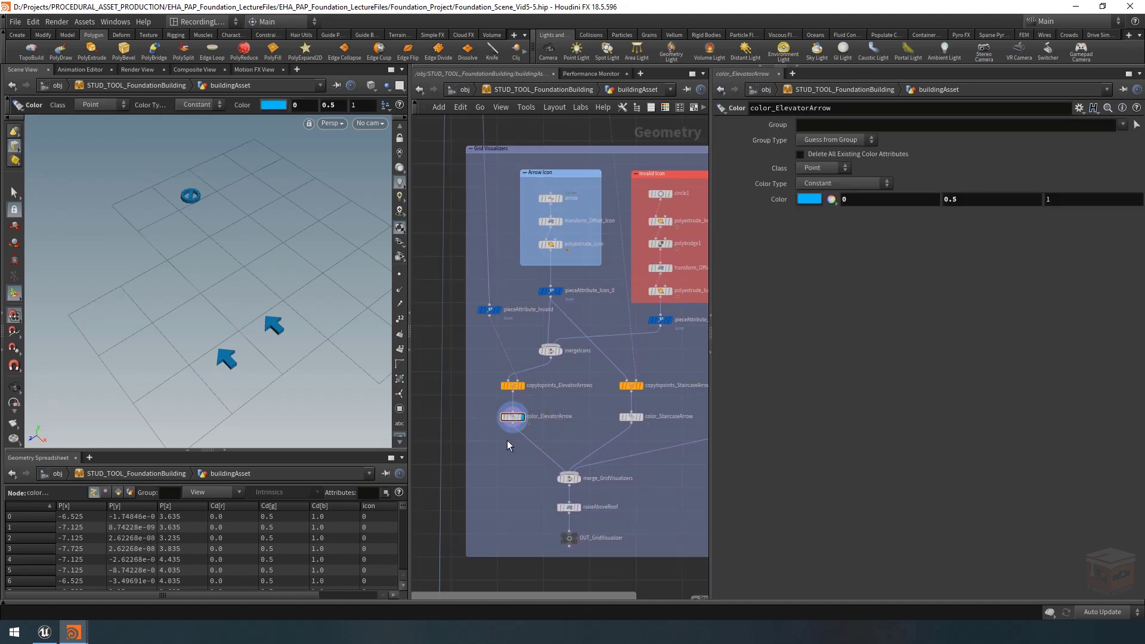
{"action": "scroll", "coordinate": [507, 440], "scroll_direction": "up", "scroll_amount": 3}
{"action": "key", "text": "ctrl+c"}
{"action": "key", "text": "ctrl+v"}
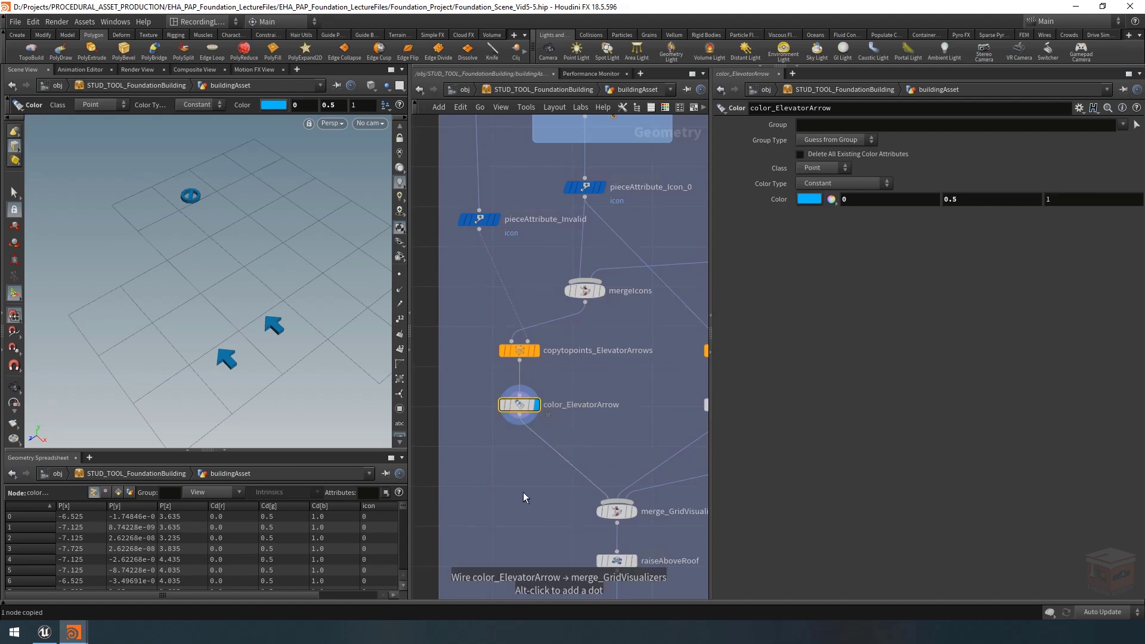
{"action": "left_click_drag", "start_coordinate": [539, 481], "coordinate": [526, 453]}
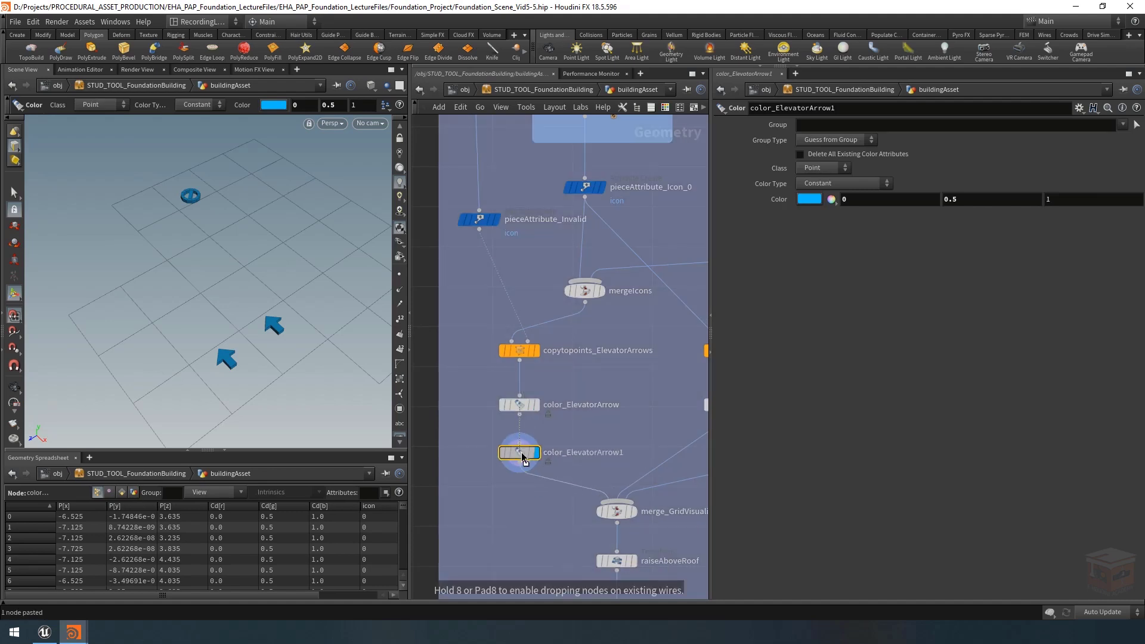
{"action": "double_click", "coordinate": [585, 456]}
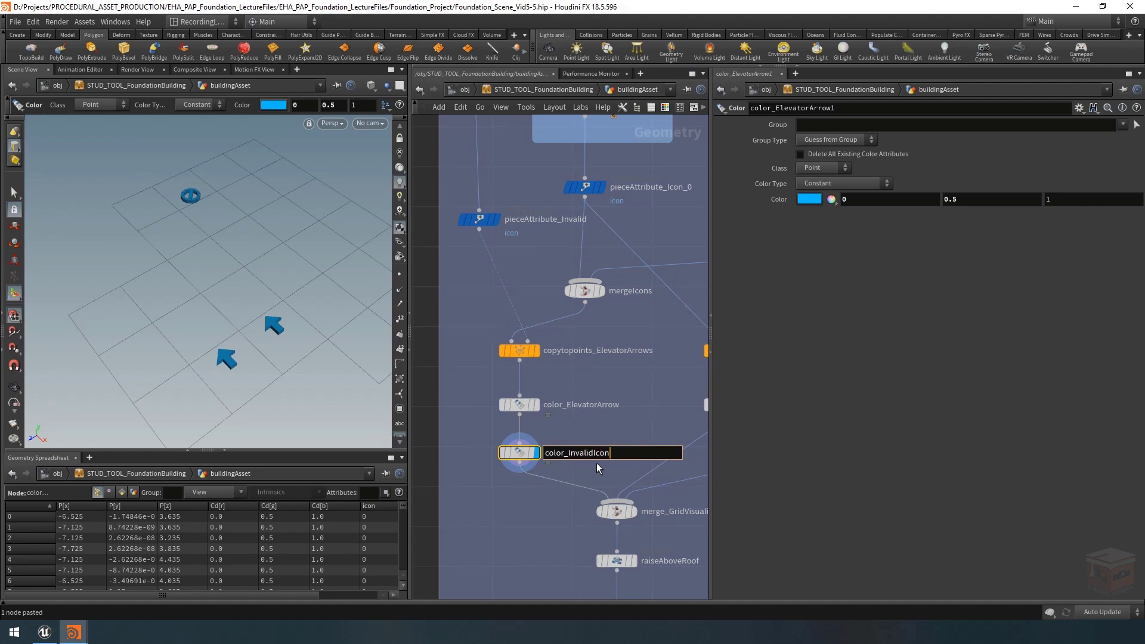
{"action": "key", "text": "Return"}
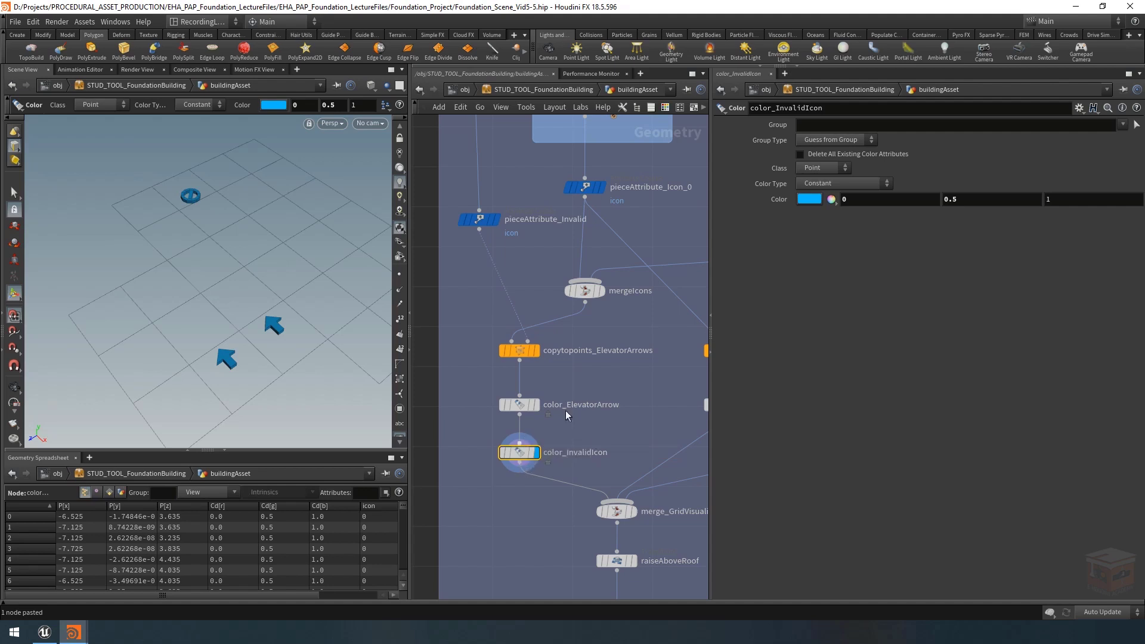
Restrict color_InvalidIcon to the overlap group and set its color to a muted red of 0.3, 0.075, 0.075
{"action": "left_click", "coordinate": [1123, 124]}
{"action": "left_click", "coordinate": [1112, 138]}
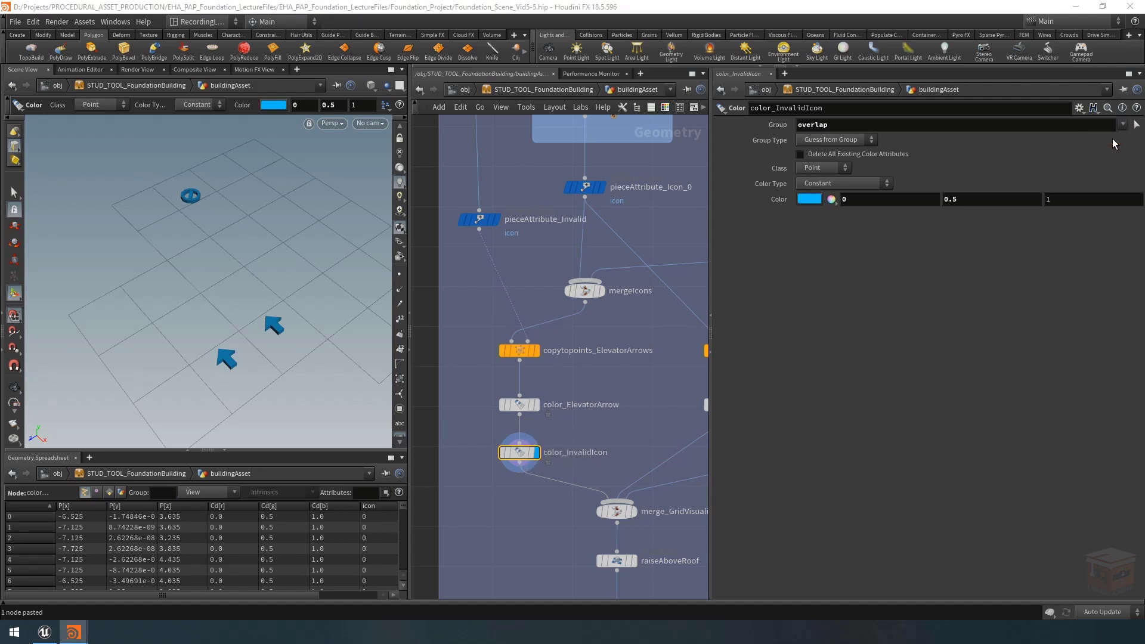
{"action": "left_click", "coordinate": [806, 200]}
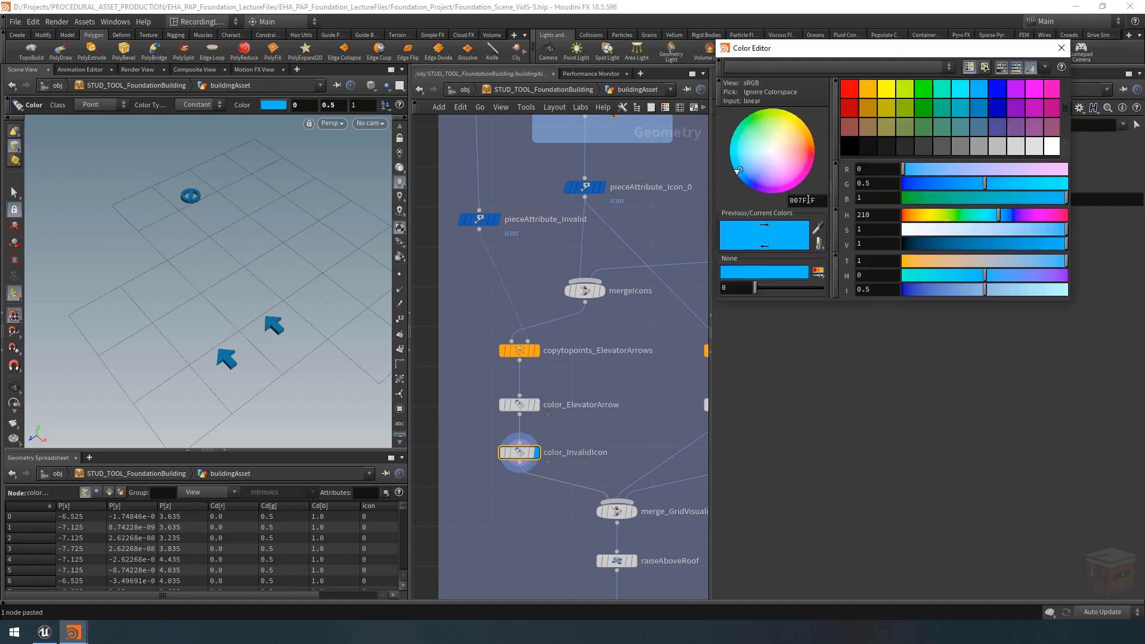
{"action": "left_click", "coordinate": [852, 128]}
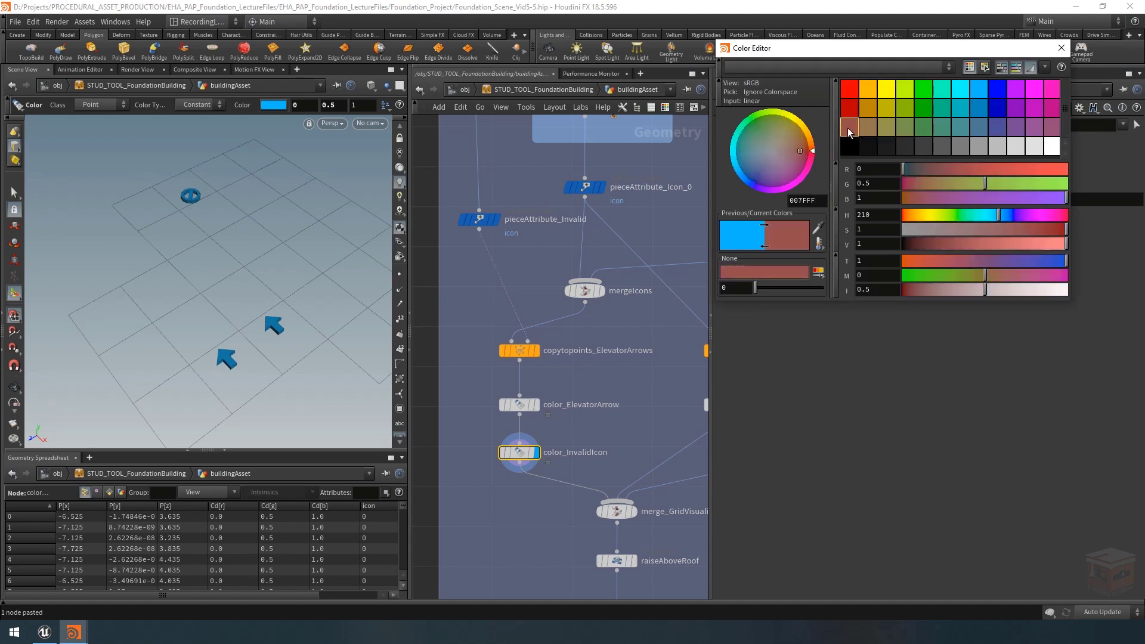
{"action": "left_click_drag", "start_coordinate": [1008, 57], "coordinate": [993, 209]}
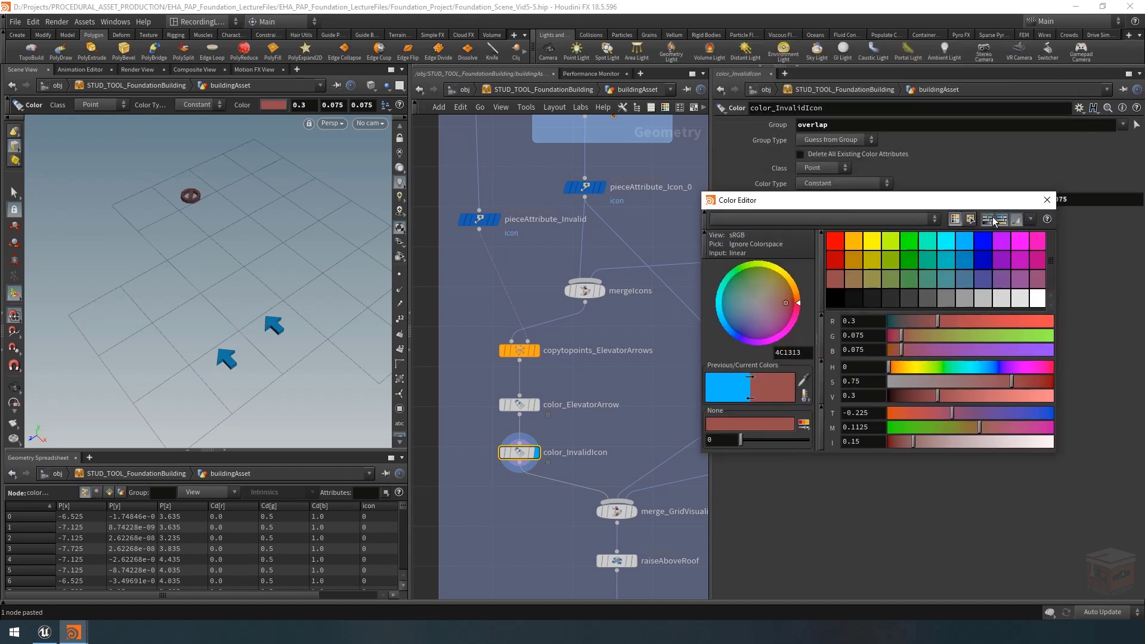
Try a darkened blue of 0.03925, 0.098125, 0.157 as the color of color_InvalidIcon
{"action": "left_click", "coordinate": [967, 279]}
{"action": "left_click_drag", "start_coordinate": [938, 396], "coordinate": [915, 400]}
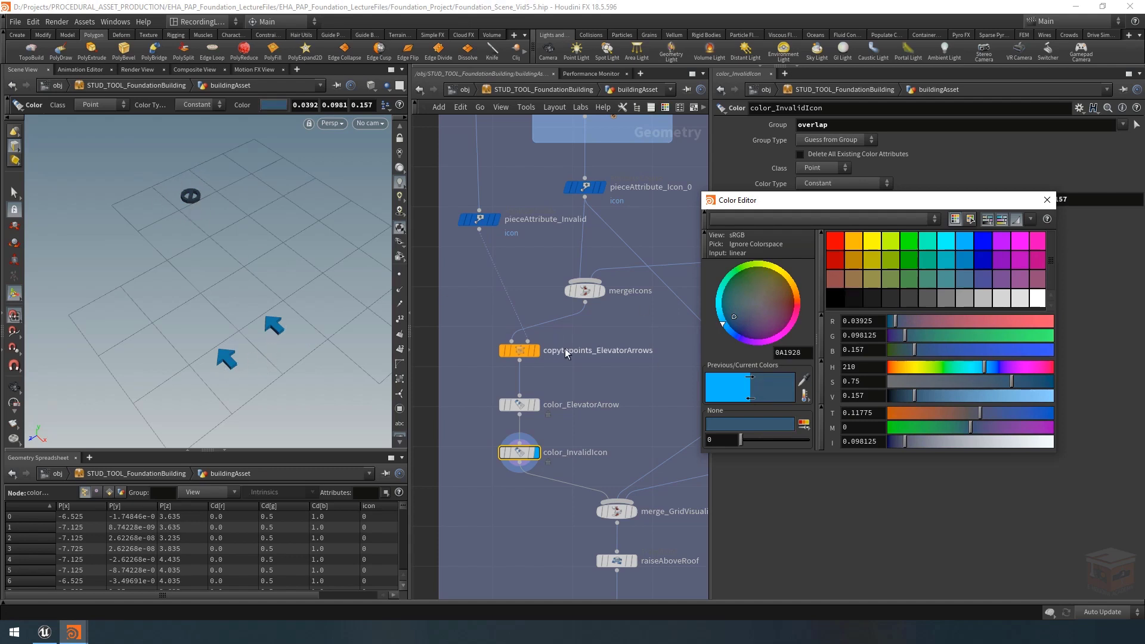
{"action": "scroll", "coordinate": [624, 373], "scroll_direction": "down", "scroll_amount": 6}
{"action": "middle_click_drag", "start_coordinate": [623, 382], "coordinate": [564, 382]}
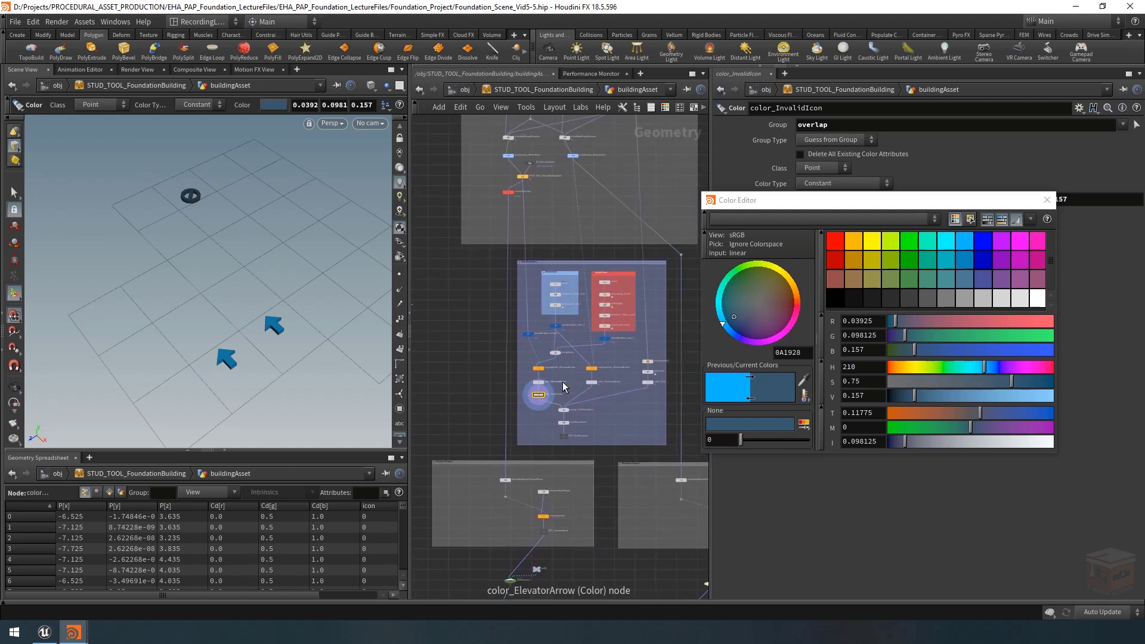
{"action": "scroll", "coordinate": [582, 384], "scroll_direction": "up", "scroll_amount": 3}
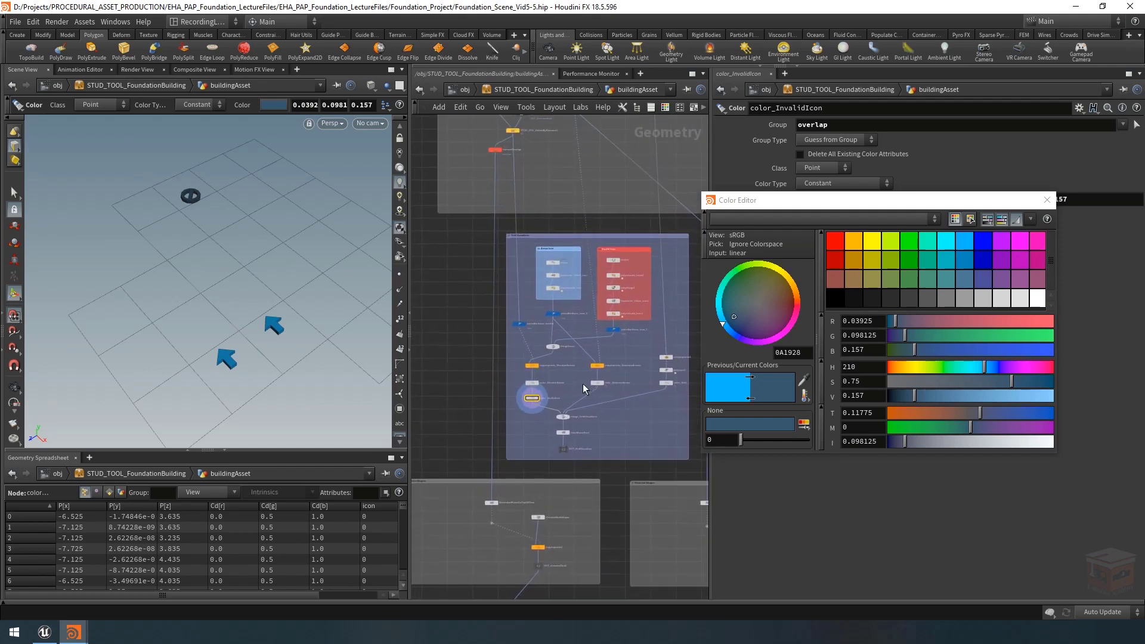
Set the color of color_InvalidIcon to the muted red 0.3, 0.075, 0.075 and close the color editor
{"action": "left_click", "coordinate": [834, 279]}
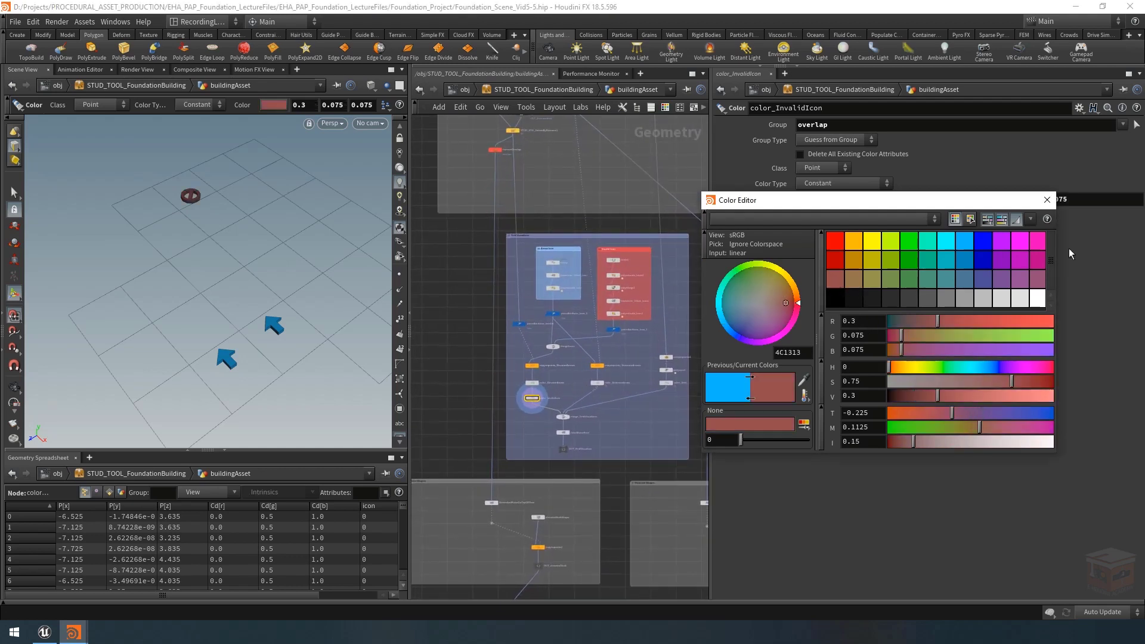
{"action": "left_click", "coordinate": [1048, 200]}
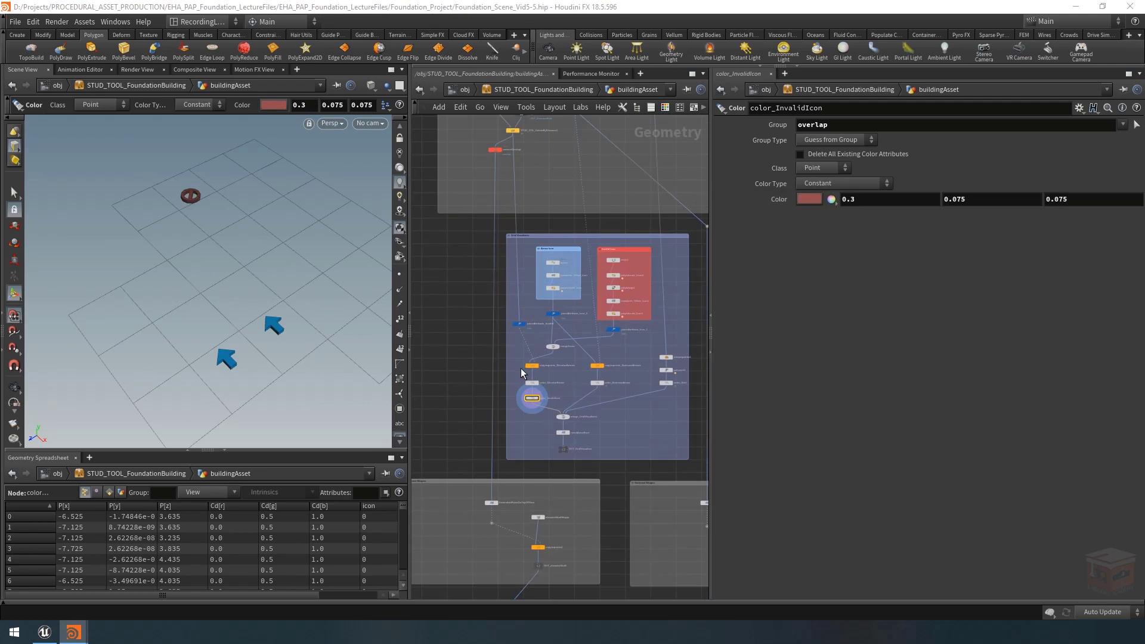
Display the output0 node at the end of the network and frame the whole building from above
{"action": "mouse_move", "coordinate": [538, 366]}
{"action": "scroll", "coordinate": [544, 371], "scroll_direction": "down", "scroll_amount": 10}
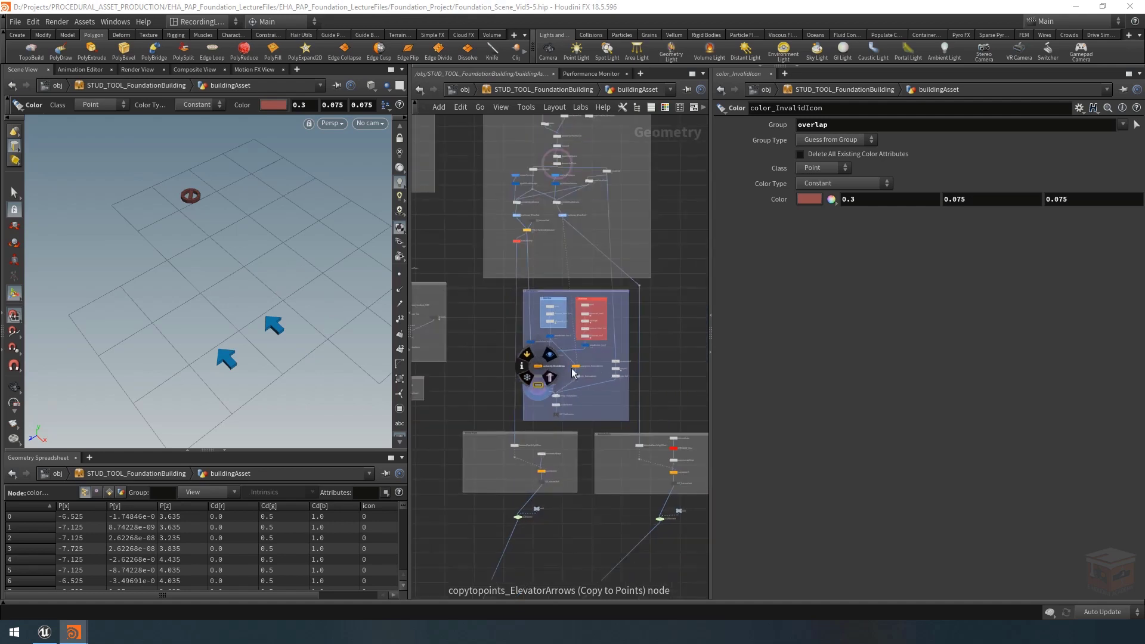
{"action": "mouse_move", "coordinate": [679, 352]}
{"action": "middle_mouse_down"}
{"action": "mouse_move", "coordinate": [645, 338]}
{"action": "mouse_move", "coordinate": [654, 358]}
{"action": "mouse_move", "coordinate": [679, 335]}
{"action": "middle_mouse_up"}
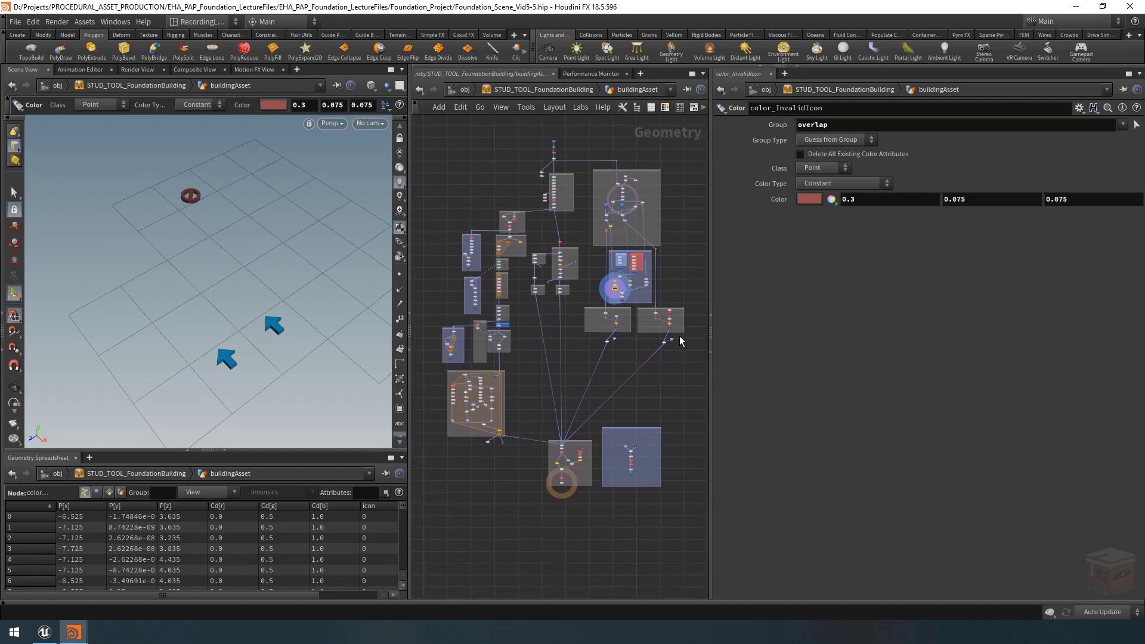
{"action": "scroll", "coordinate": [575, 494], "scroll_direction": "up", "scroll_amount": 6}
{"action": "scroll", "coordinate": [549, 460], "scroll_direction": "up", "scroll_amount": 5}
{"action": "left_click", "coordinate": [551, 457]}
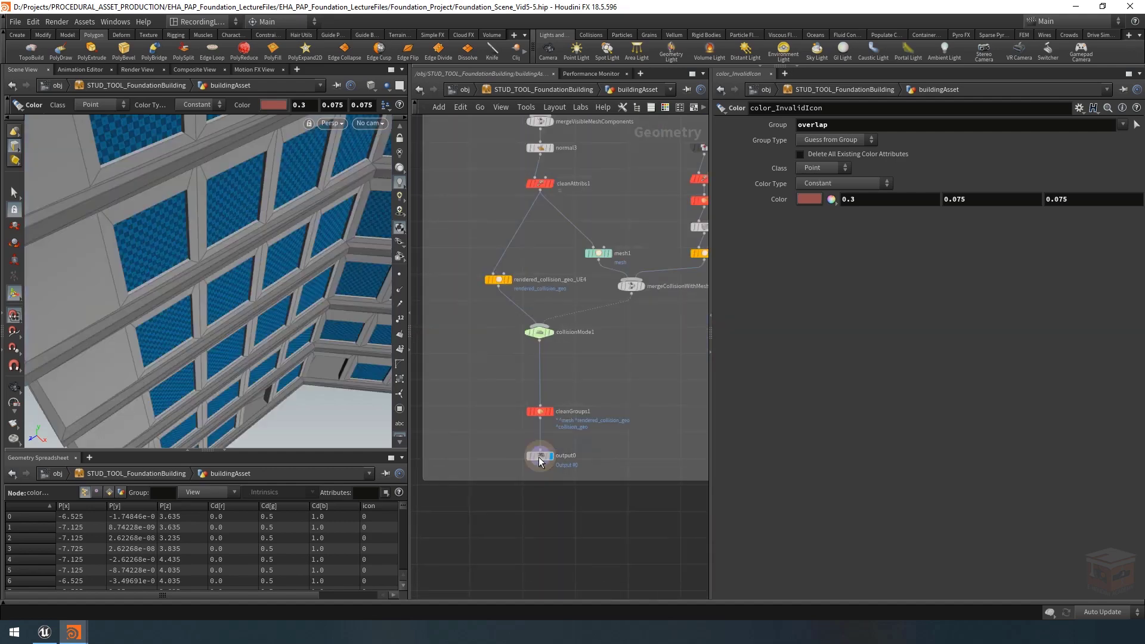
{"action": "left_click", "coordinate": [541, 458]}
{"action": "right_click_drag", "start_coordinate": [255, 258], "coordinate": [266, 200], "text": "alt"}
{"action": "left_click_drag", "start_coordinate": [266, 199], "coordinate": [257, 293], "text": "alt"}
{"action": "right_click_drag", "start_coordinate": [257, 293], "coordinate": [244, 263], "text": "alt"}
{"action": "middle_click_drag", "start_coordinate": [243, 264], "coordinate": [198, 279], "text": "alt"}
{"action": "scroll", "coordinate": [553, 370], "scroll_direction": "down", "scroll_amount": 4}
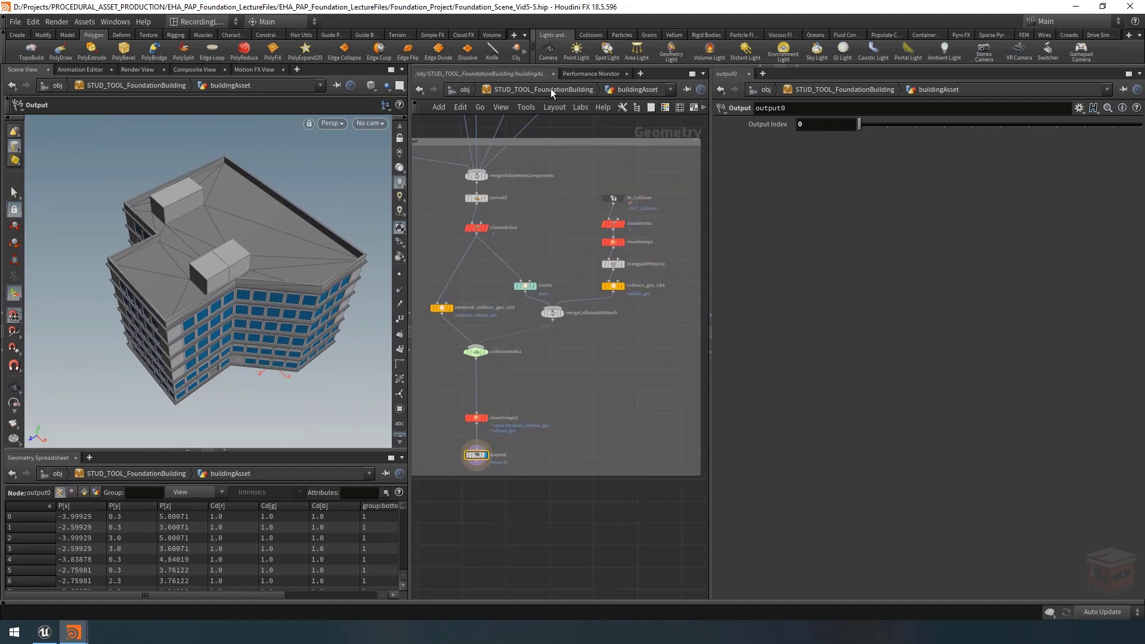
Go up to the STUD_TOOL_FoundationBuilding level and examine the grid and arrow icons above the rooftop shafts
{"action": "left_click", "coordinate": [555, 89]}
{"action": "mouse_move", "coordinate": [212, 224]}
{"action": "left_mouse_down", "text": "alt"}
{"action": "mouse_move", "coordinate": [206, 247]}
{"action": "mouse_move", "coordinate": [313, 213]}
{"action": "left_mouse_up", "text": "alt"}
{"action": "middle_click_drag", "start_coordinate": [231, 252], "coordinate": [204, 275], "text": "alt"}
{"action": "right_click_drag", "start_coordinate": [204, 274], "coordinate": [417, 266], "text": "alt"}
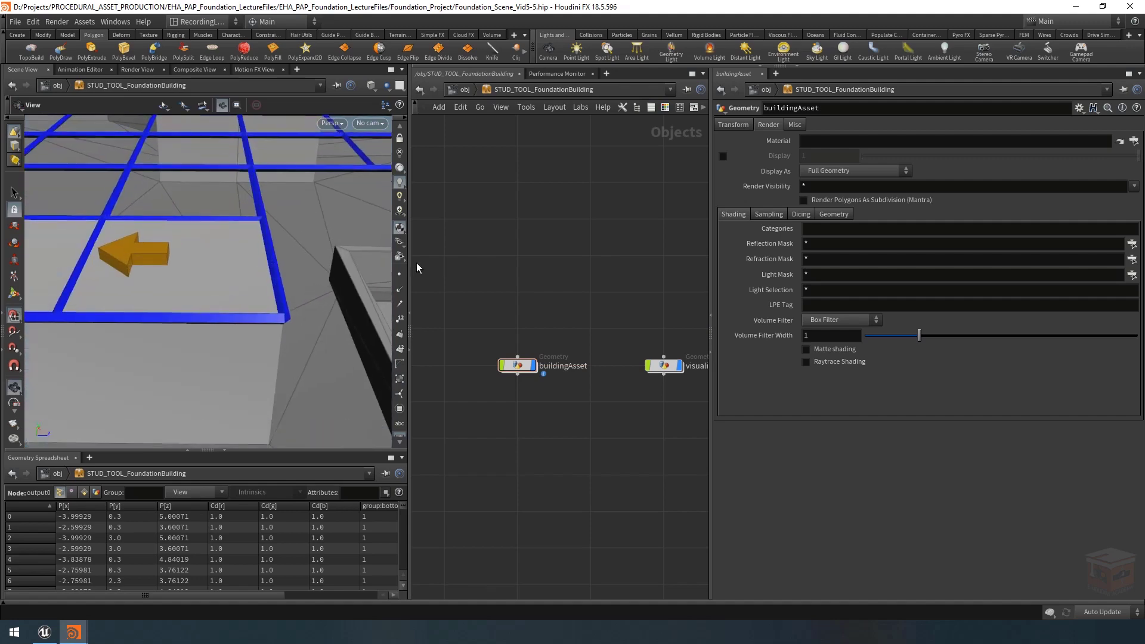
{"action": "left_click_drag", "start_coordinate": [143, 316], "coordinate": [179, 268], "text": "alt"}
{"action": "key", "text": "shift+w"}
{"action": "mouse_move", "coordinate": [115, 292]}
{"action": "left_mouse_down"}
{"action": "mouse_move", "coordinate": [161, 267]}
{"action": "mouse_move", "coordinate": [158, 248]}
{"action": "mouse_move", "coordinate": [174, 278]}
{"action": "mouse_move", "coordinate": [184, 238]}
{"action": "mouse_move", "coordinate": [88, 219]}
{"action": "mouse_move", "coordinate": [184, 265]}
{"action": "left_mouse_up"}
{"action": "key", "text": "shift+w"}
{"action": "key", "text": "Return"}
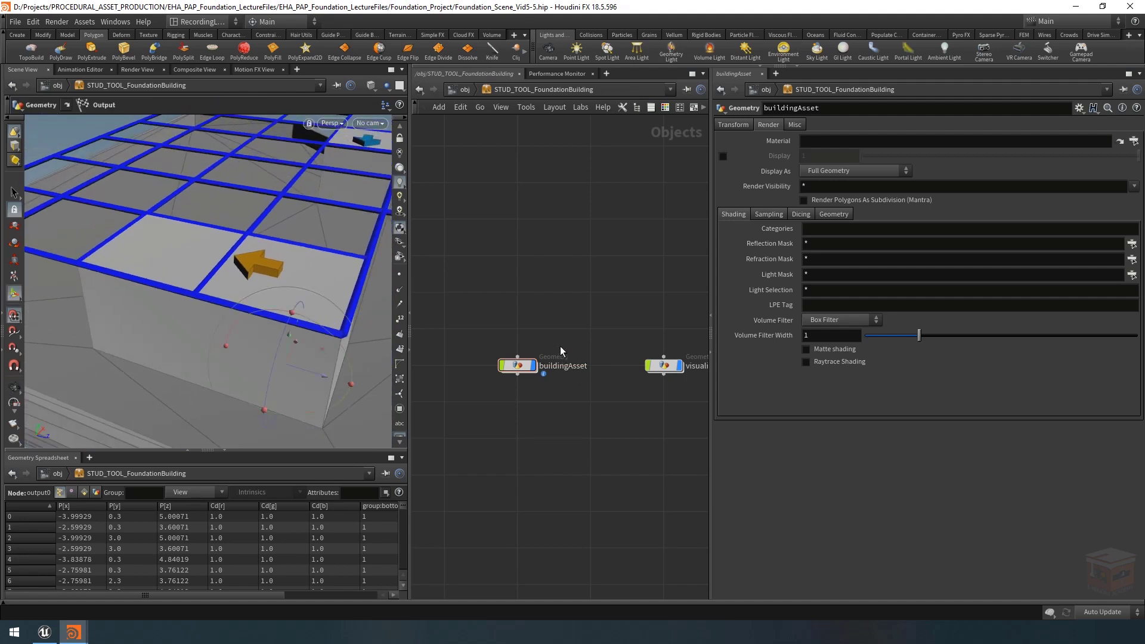
{"action": "right_click_drag", "start_coordinate": [249, 240], "coordinate": [232, 253], "text": "alt"}
{"action": "left_click_drag", "start_coordinate": [231, 253], "coordinate": [209, 257], "text": "alt"}
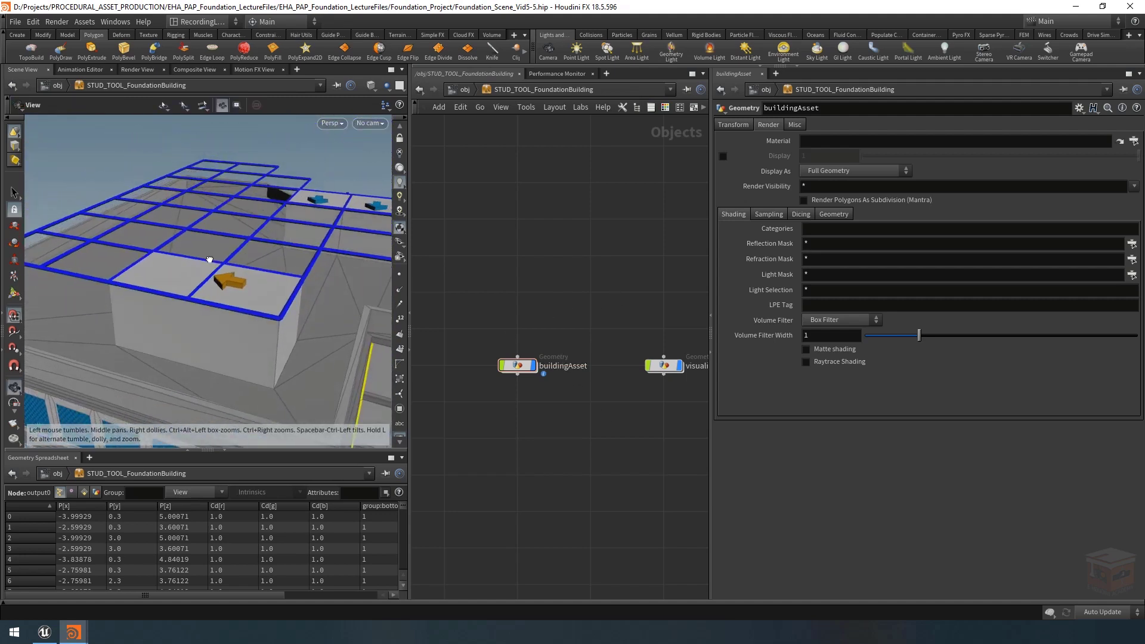
Inside buildingAsset, set the constant offset ending raiseAboveRoof's Y translate expression to 0.25
{"action": "double_click", "coordinate": [518, 366]}
{"action": "scroll", "coordinate": [602, 363], "scroll_direction": "down", "scroll_amount": 4}
{"action": "middle_click_drag", "start_coordinate": [665, 293], "coordinate": [603, 423]}
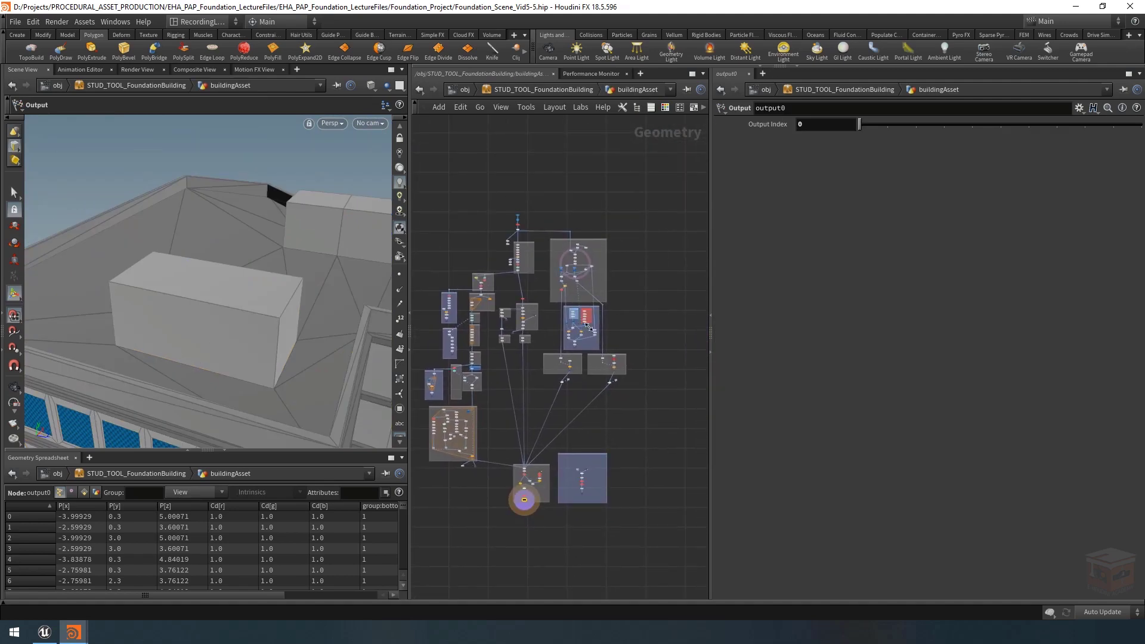
{"action": "scroll", "coordinate": [589, 328], "scroll_direction": "up", "scroll_amount": 6}
{"action": "left_click", "coordinate": [548, 371]}
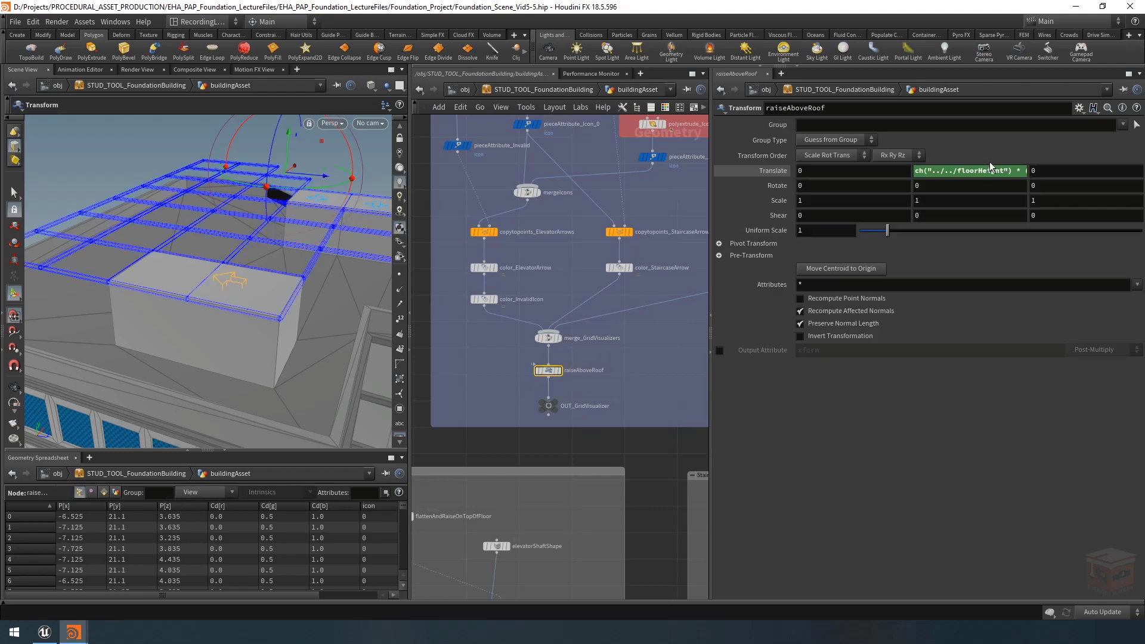
{"action": "left_click", "coordinate": [1010, 172]}
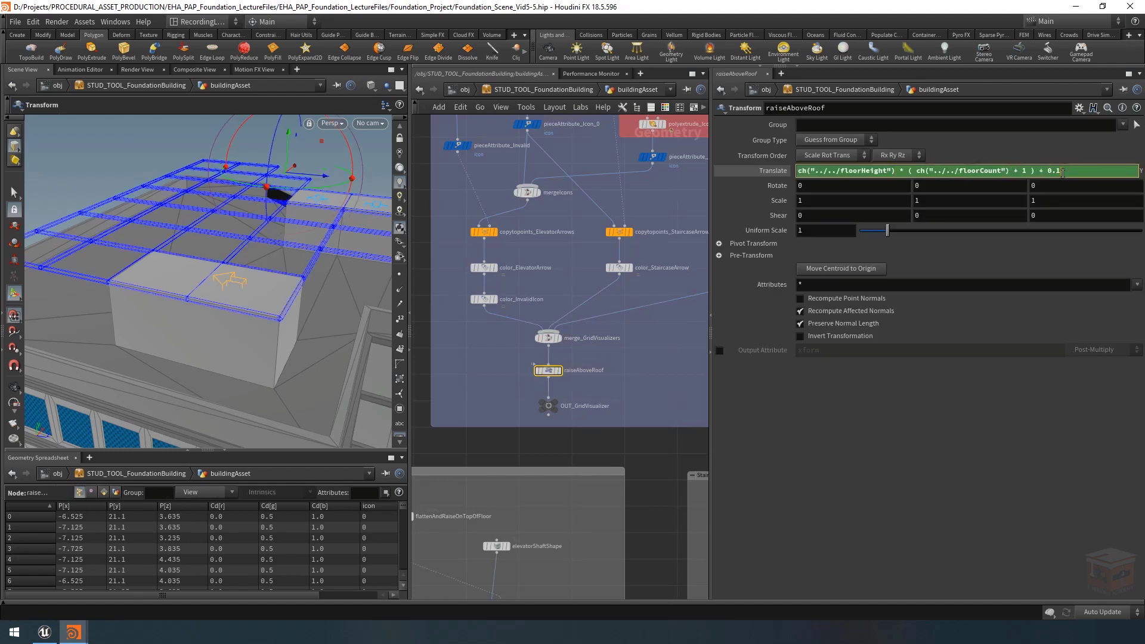
{"action": "type", "text": "5"}
{"action": "key", "text": "Return"}
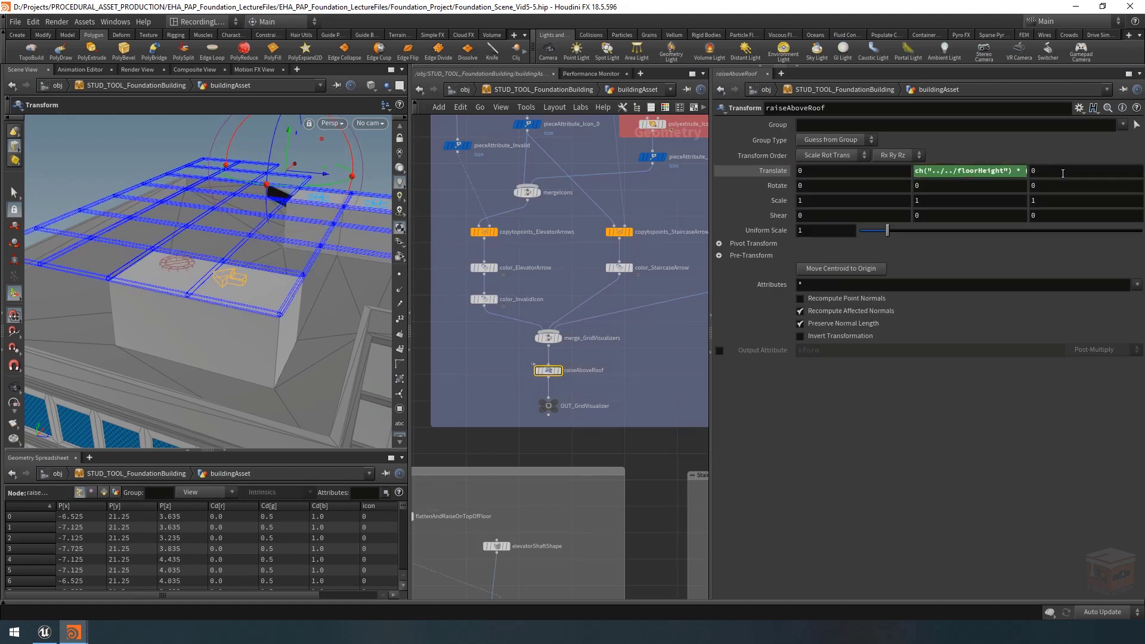
Increase the constant offset in raiseAboveRoof's Y translate expression to 0.5 and deselect the node
{"action": "left_click", "coordinate": [1001, 172]}
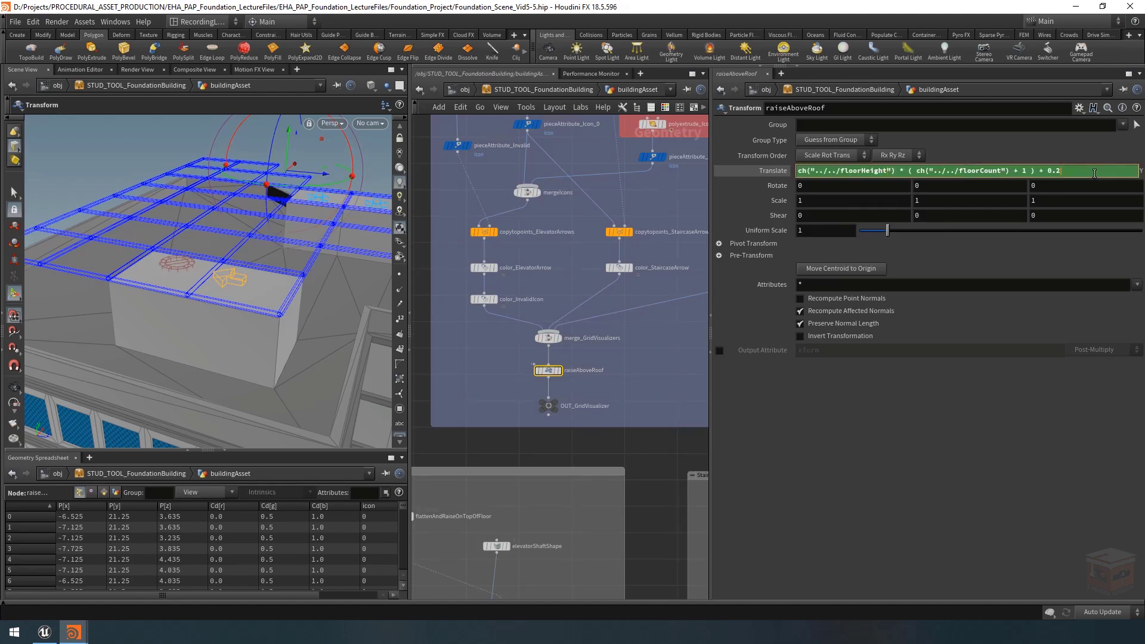
{"action": "type", "text": "5"}
{"action": "key", "text": "Return"}
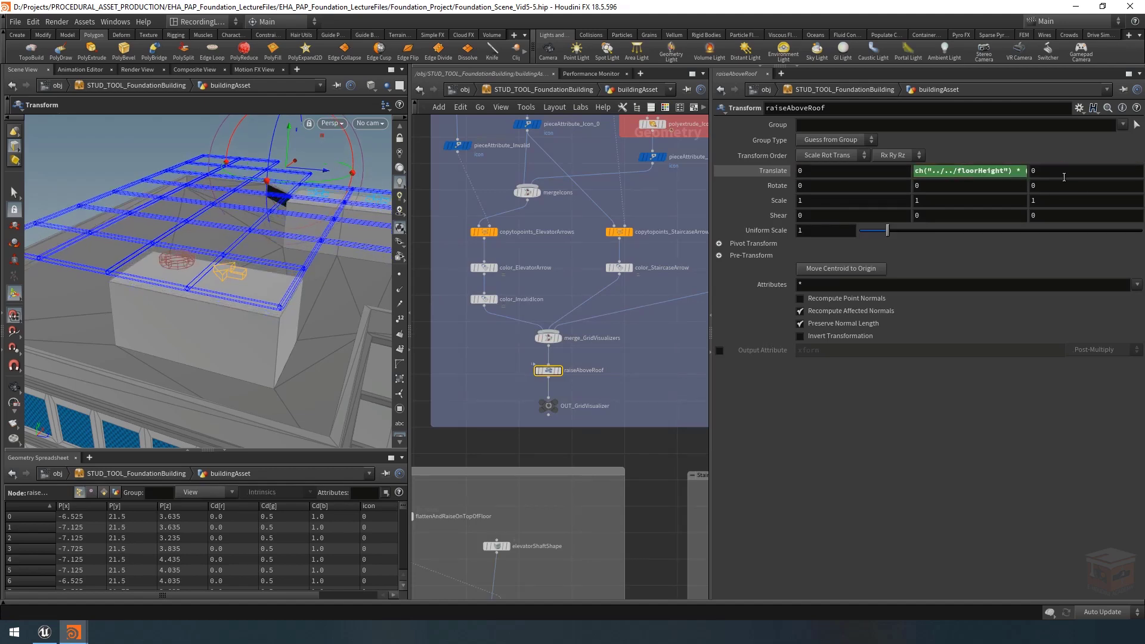
{"action": "left_click", "coordinate": [653, 367]}
Show the other objects alongside buildingAsset in the viewport and inspect the raised grid and icons above the roof
{"action": "left_click_drag", "start_coordinate": [232, 261], "coordinate": [209, 259], "text": "alt"}
{"action": "key", "text": "shift+w"}
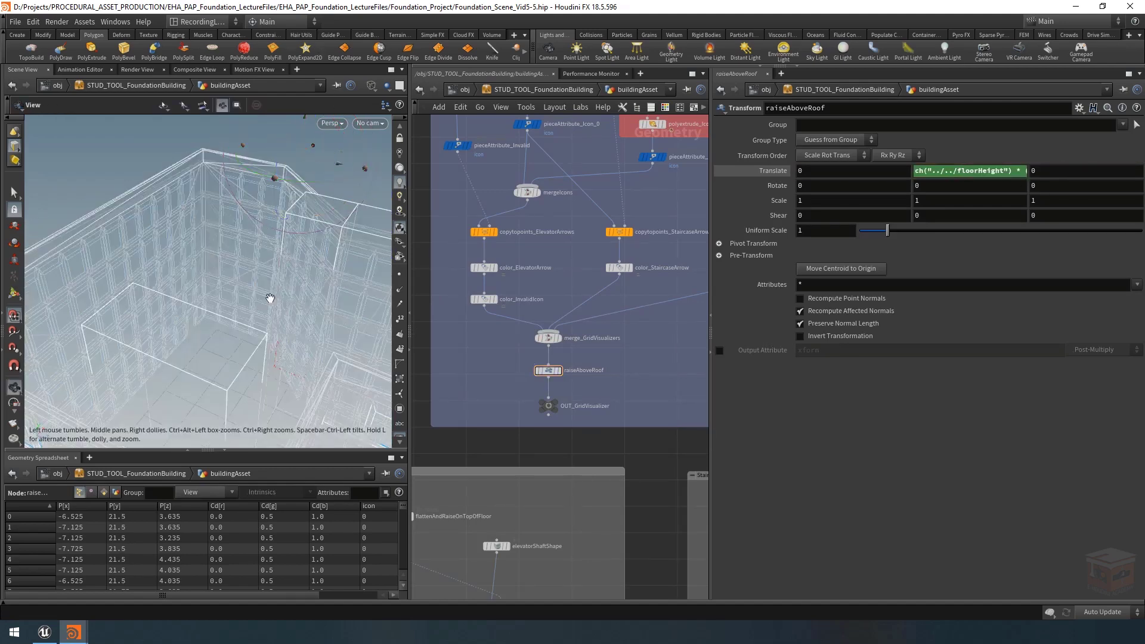
{"action": "scroll", "coordinate": [270, 298], "scroll_direction": "down", "scroll_amount": 2}
{"action": "key", "text": "shift+w"}
{"action": "left_click", "coordinate": [386, 92]}
{"action": "left_click", "coordinate": [409, 112]}
{"action": "scroll", "coordinate": [232, 274], "scroll_direction": "down", "scroll_amount": 3}
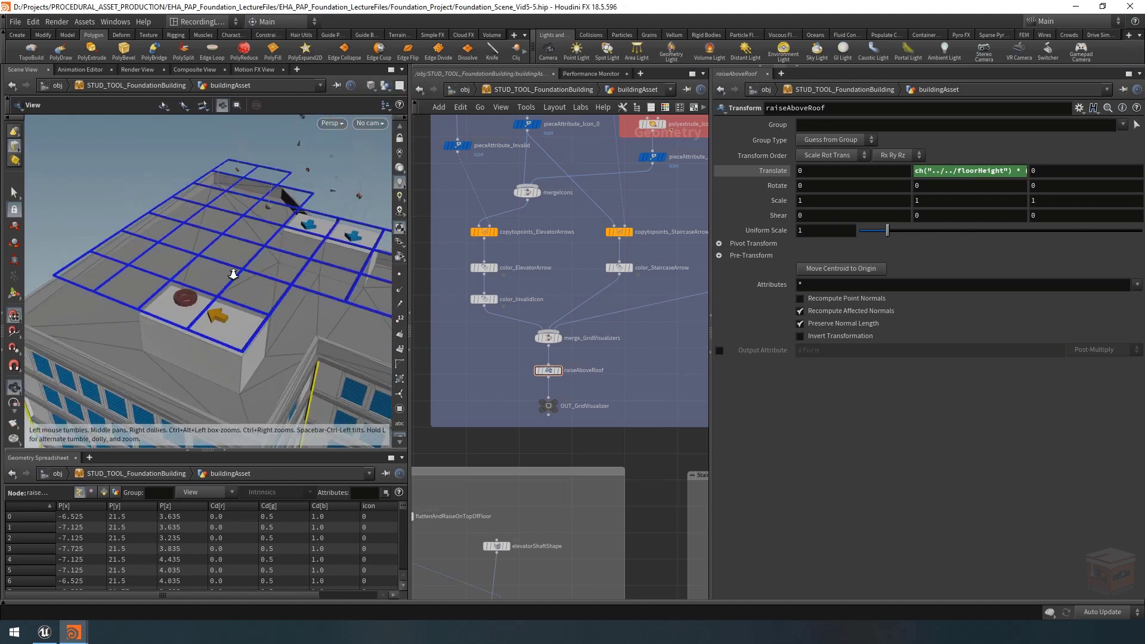
{"action": "left_click_drag", "start_coordinate": [232, 274], "coordinate": [271, 258], "text": "alt"}
{"action": "scroll", "coordinate": [686, 358], "scroll_direction": "down", "scroll_amount": 10}
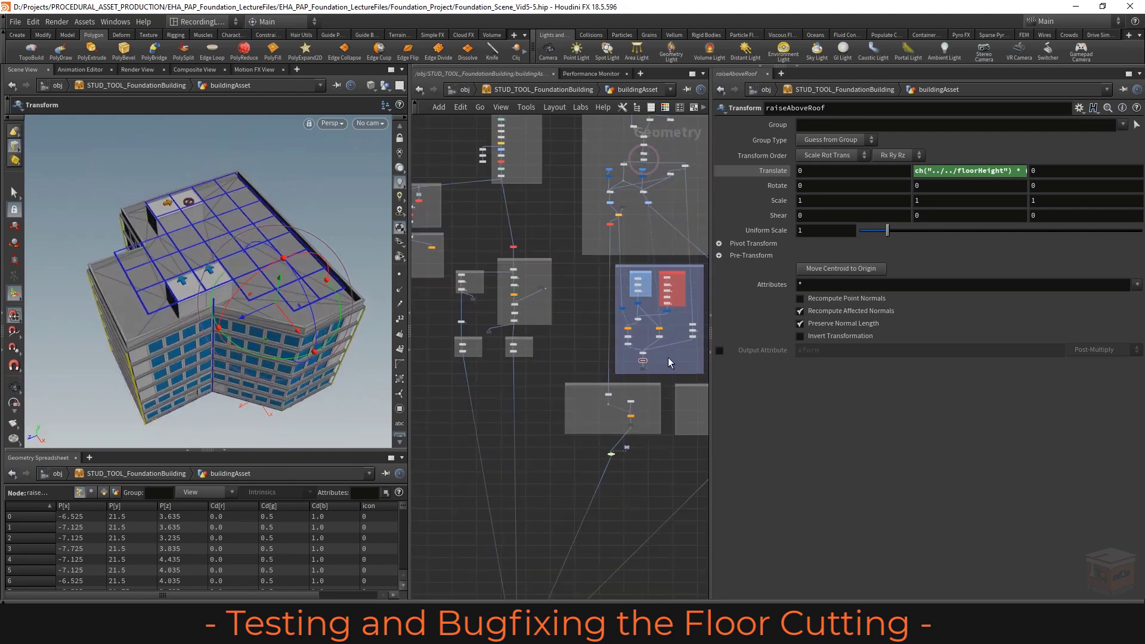
Select the output0 node at the end of the buildingAsset network
{"action": "middle_click_drag", "start_coordinate": [627, 484], "coordinate": [604, 434]}
{"action": "scroll", "coordinate": [588, 466], "scroll_direction": "up", "scroll_amount": 6}
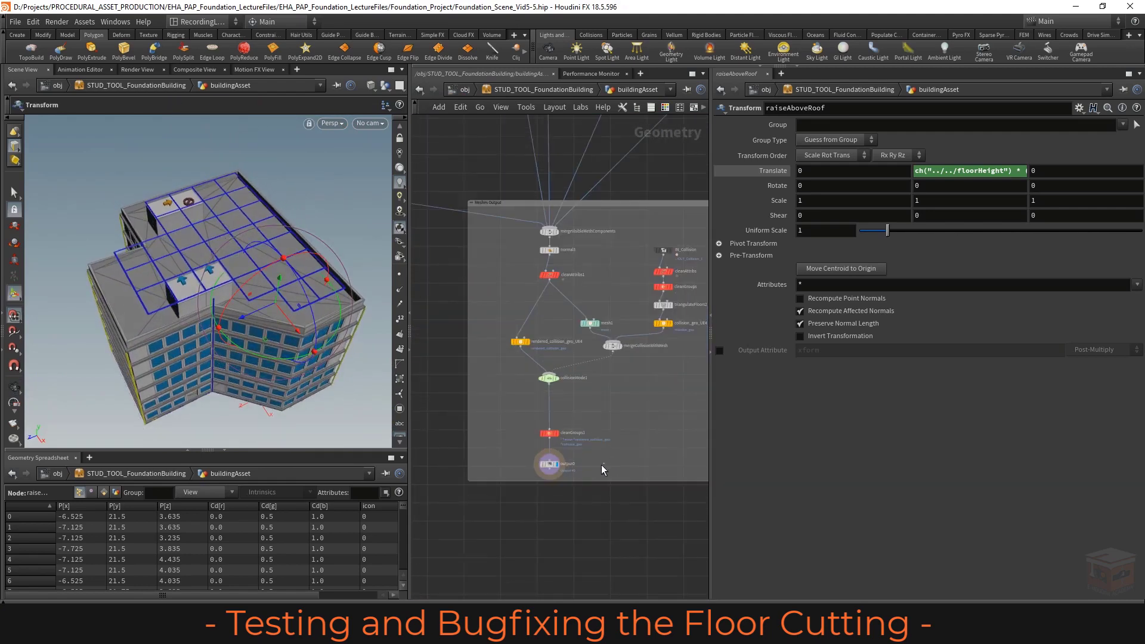
{"action": "left_click", "coordinate": [546, 468]}
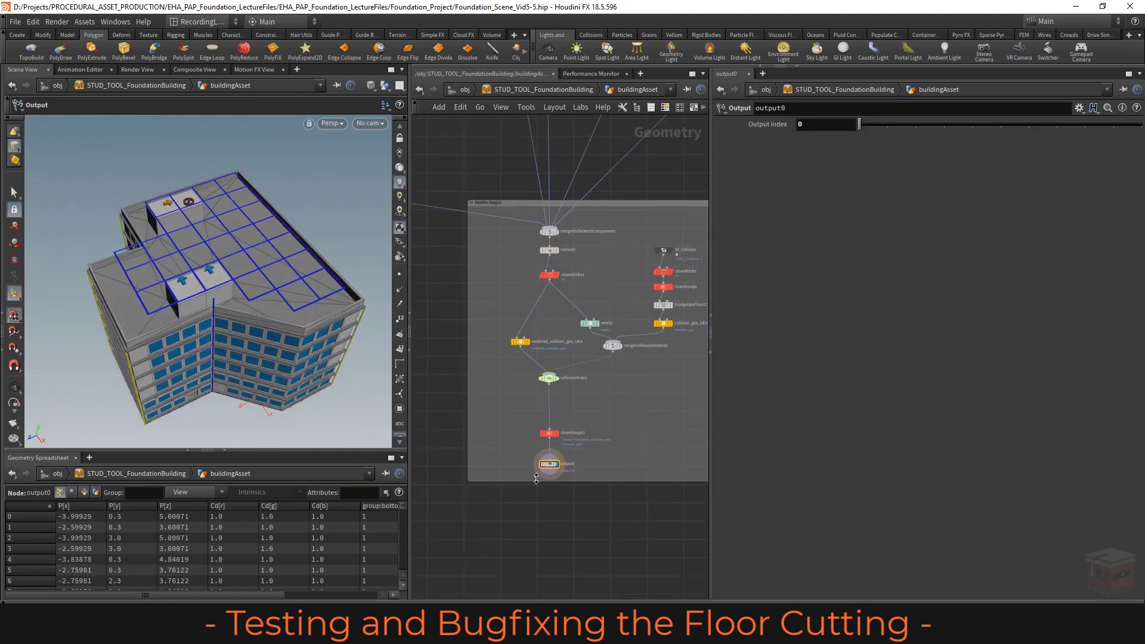
Open curve1 inside elevatorCurveInput and append a new point to the curve near the invalid elevator shaft
{"action": "left_click", "coordinate": [579, 91]}
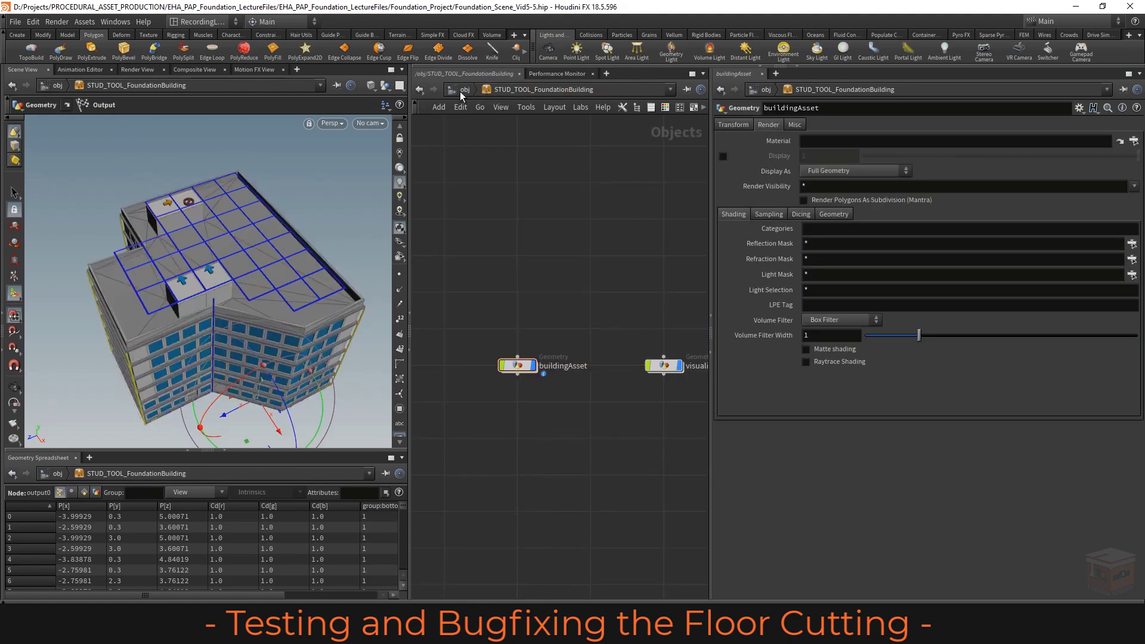
{"action": "left_click", "coordinate": [460, 91]}
{"action": "scroll", "coordinate": [633, 377], "scroll_direction": "up", "scroll_amount": 2}
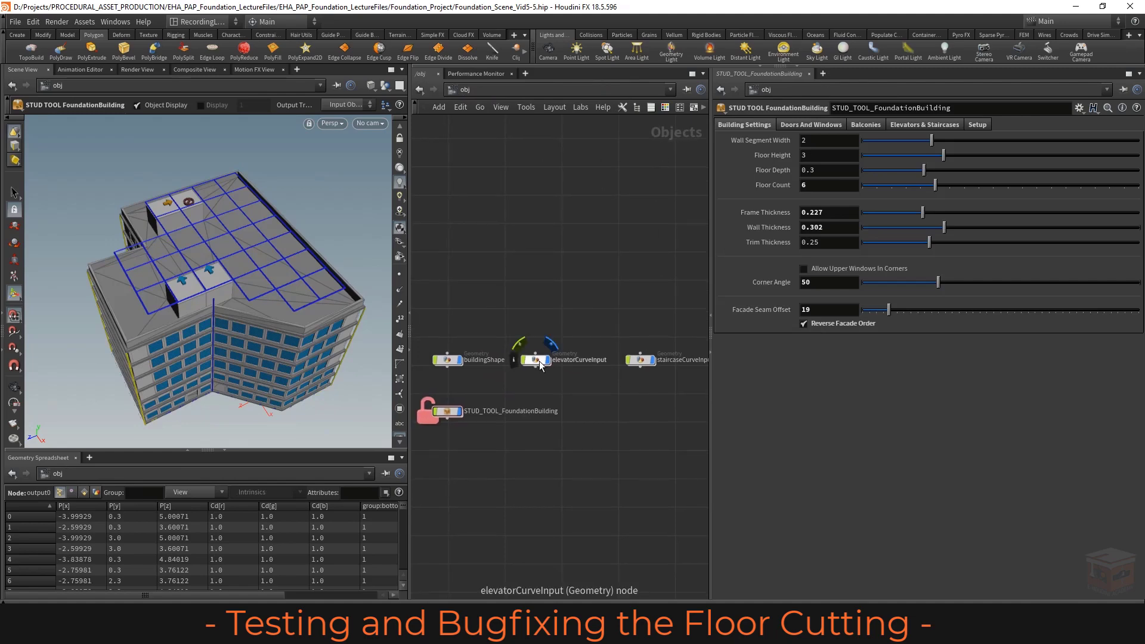
{"action": "double_click", "coordinate": [537, 361]}
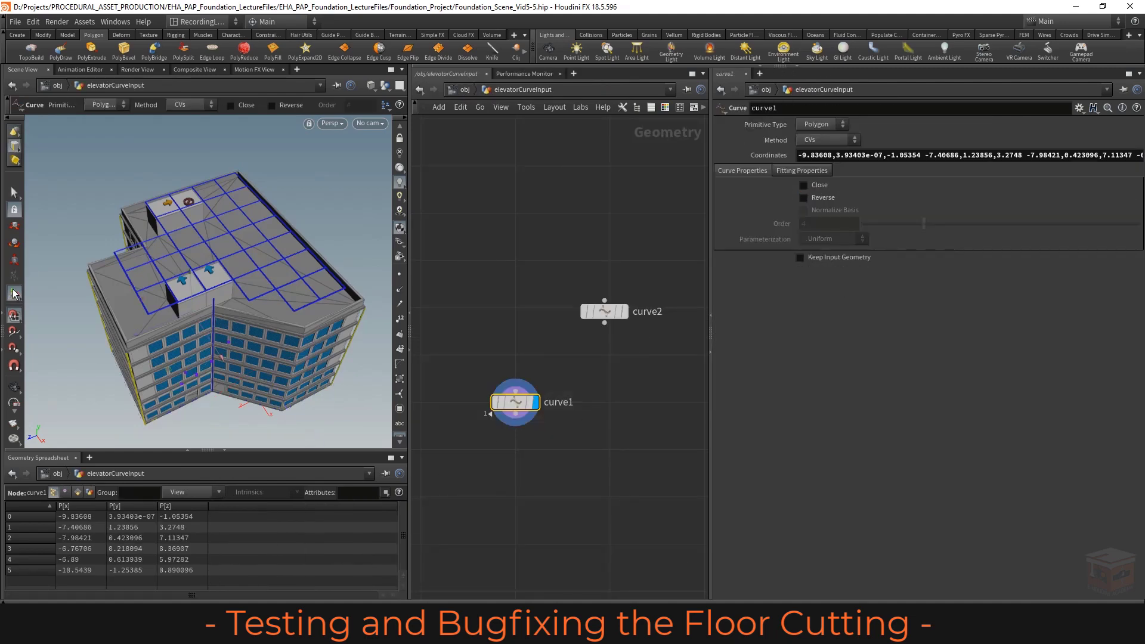
{"action": "middle_click_drag", "start_coordinate": [190, 206], "coordinate": [225, 246], "text": "alt"}
{"action": "right_click_drag", "start_coordinate": [225, 246], "coordinate": [263, 251], "text": "alt"}
{"action": "mouse_move", "coordinate": [264, 252]}
{"action": "left_mouse_down", "text": "alt"}
{"action": "mouse_move", "coordinate": [257, 265]}
{"action": "mouse_move", "coordinate": [249, 249]}
{"action": "left_mouse_up", "text": "alt"}
{"action": "key", "text": "Return"}
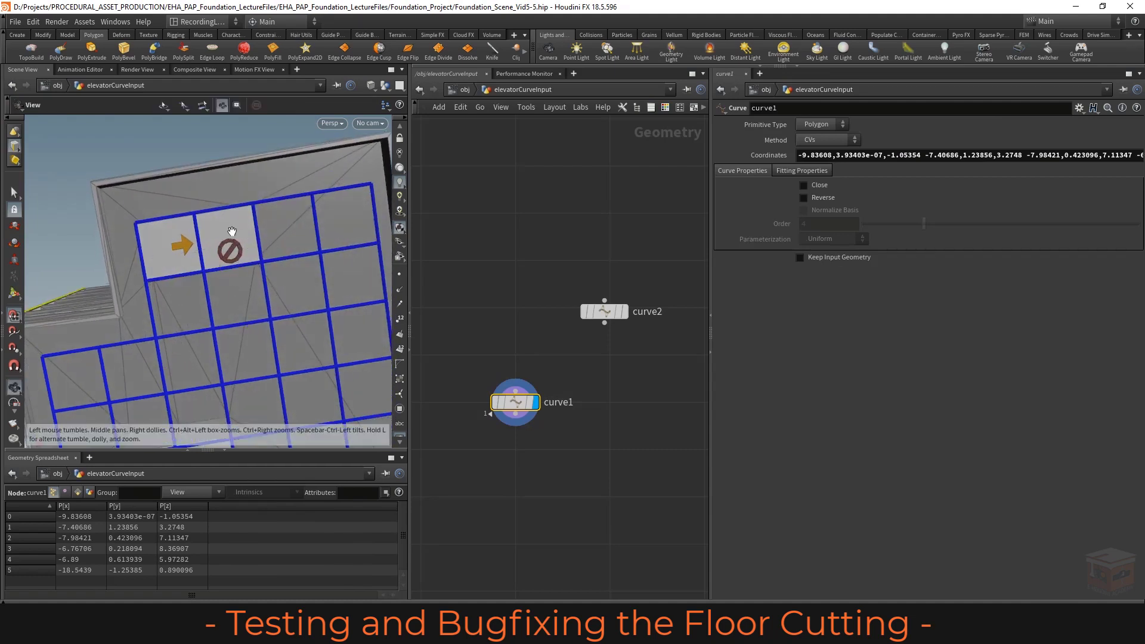
{"action": "middle_click_drag", "start_coordinate": [231, 230], "coordinate": [223, 239], "text": "alt"}
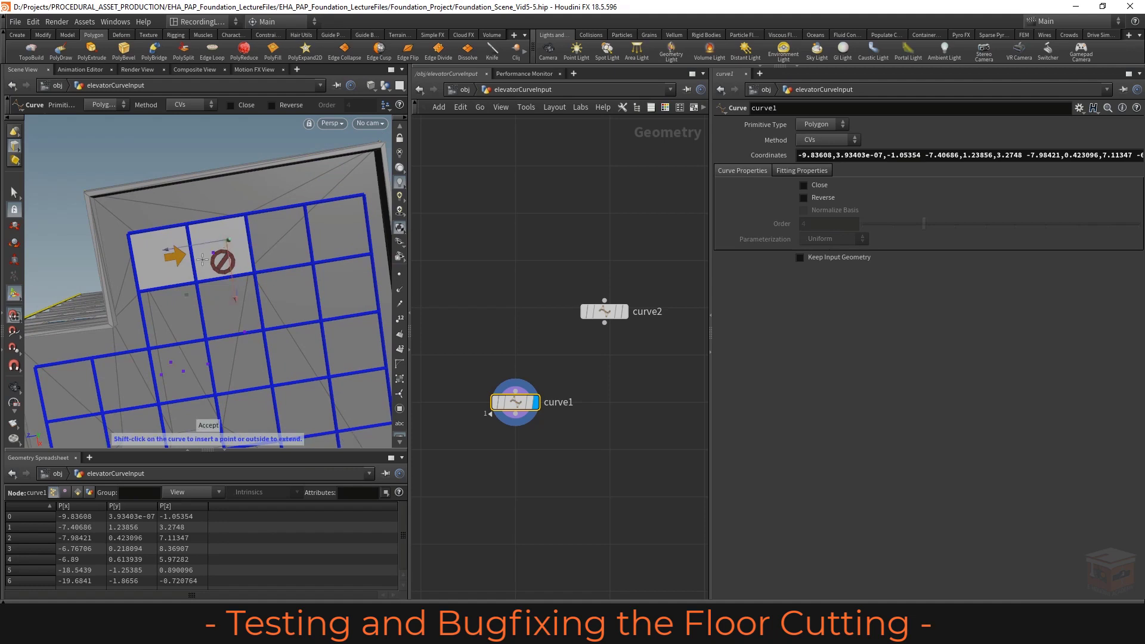
Move curve1's new point to about X -18.91, Z -3.90 so its elevator shaft adjoins the invalid one
{"action": "mouse_move", "coordinate": [187, 300]}
{"action": "left_mouse_down"}
{"action": "mouse_move", "coordinate": [209, 302]}
{"action": "mouse_move", "coordinate": [134, 306]}
{"action": "mouse_move", "coordinate": [135, 317]}
{"action": "mouse_move", "coordinate": [148, 321]}
{"action": "mouse_move", "coordinate": [153, 292]}
{"action": "mouse_move", "coordinate": [228, 297]}
{"action": "mouse_move", "coordinate": [203, 297]}
{"action": "left_mouse_up"}
{"action": "right_click_drag", "start_coordinate": [202, 294], "coordinate": [128, 250], "text": "alt"}
{"action": "left_click_drag", "start_coordinate": [209, 272], "coordinate": [251, 258], "text": "alt"}
{"action": "key", "text": "Return"}
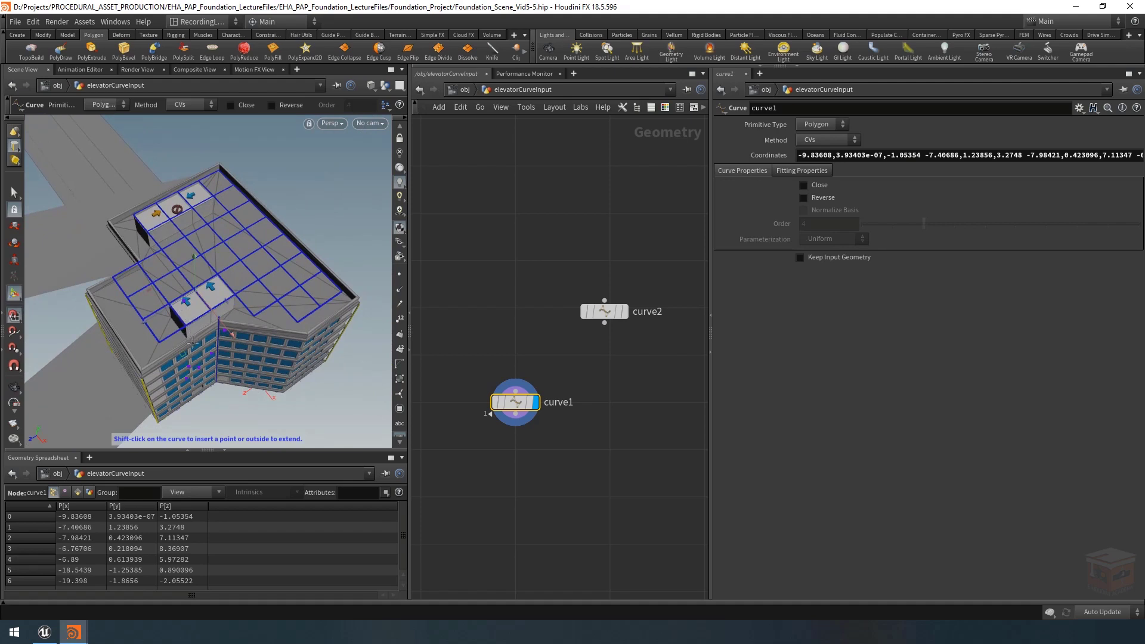
{"action": "left_click_drag", "start_coordinate": [187, 349], "coordinate": [201, 348]}
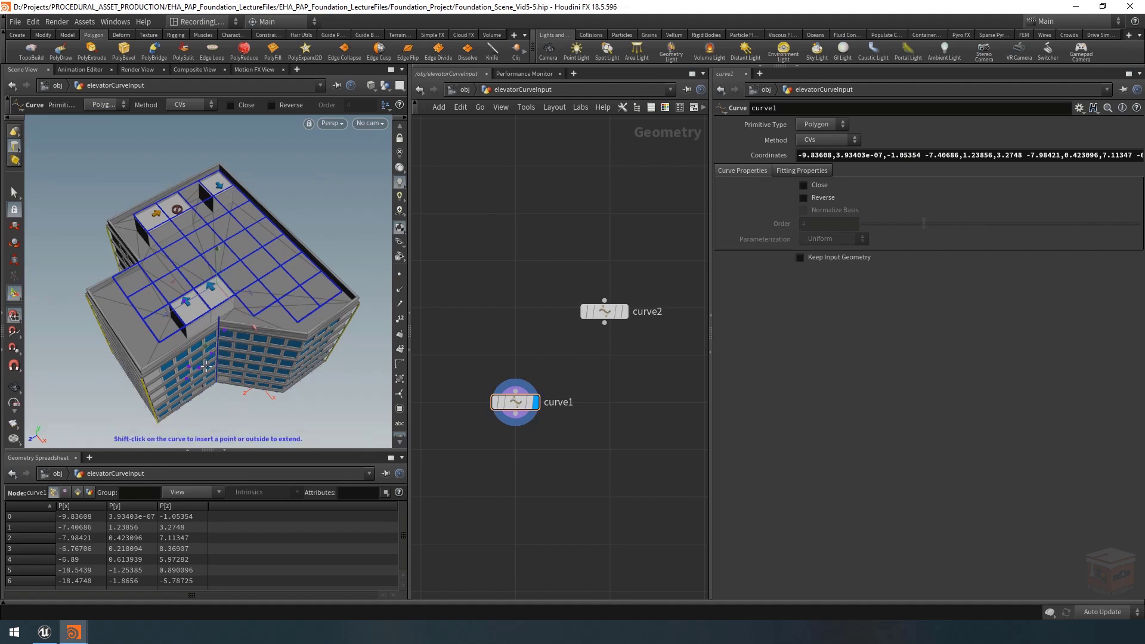
{"action": "left_click_drag", "start_coordinate": [203, 354], "coordinate": [195, 360]}
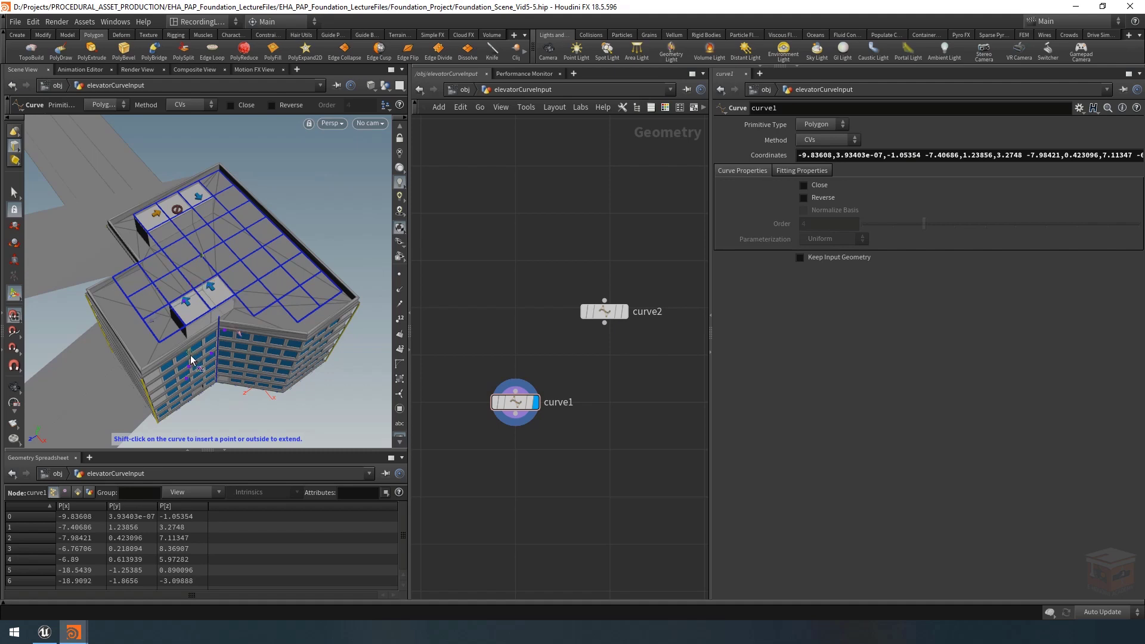
{"action": "left_click_drag", "start_coordinate": [207, 231], "coordinate": [251, 241], "text": "alt"}
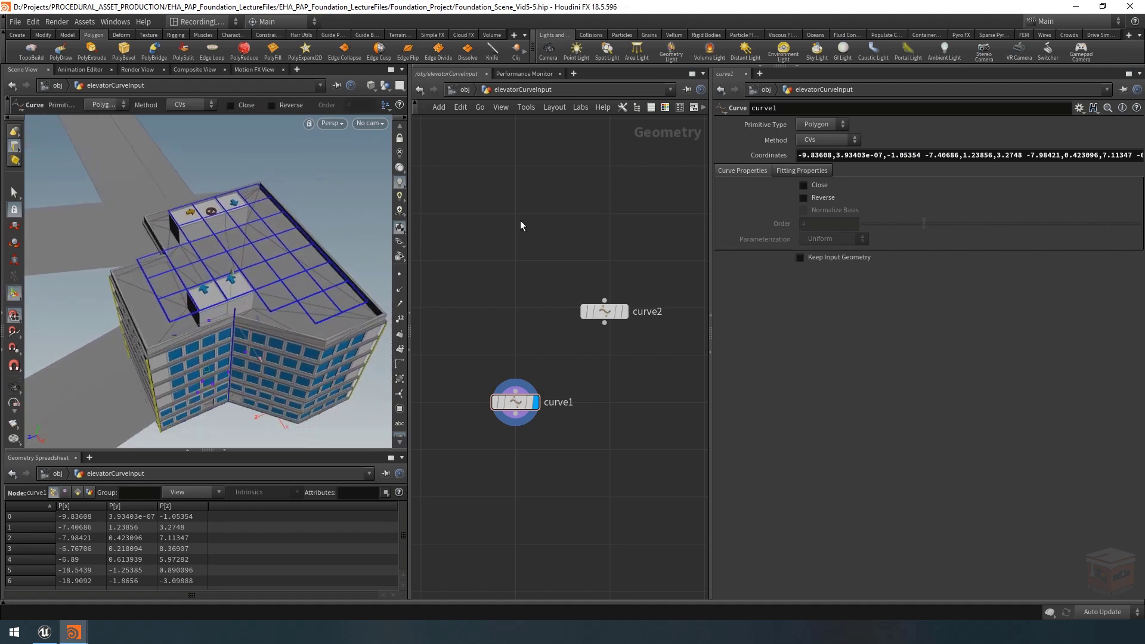
Return inside buildingAsset and display polybevel2 followed by the color1 node that ends the floor creation
{"action": "key", "text": "u"}
{"action": "double_click", "coordinate": [453, 411]}
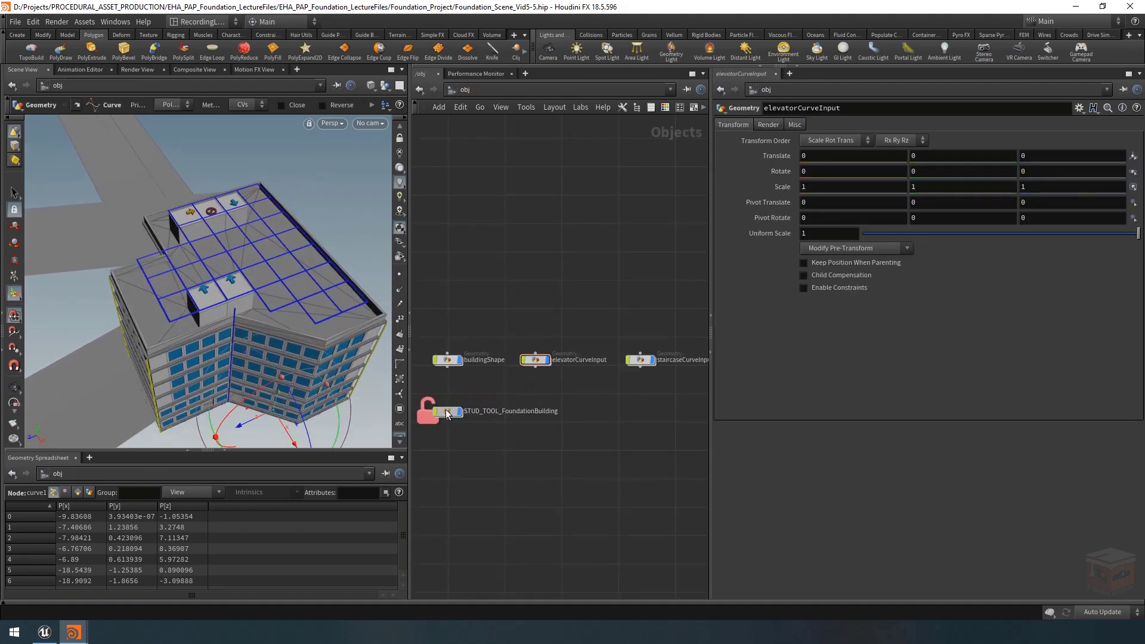
{"action": "double_click", "coordinate": [523, 367]}
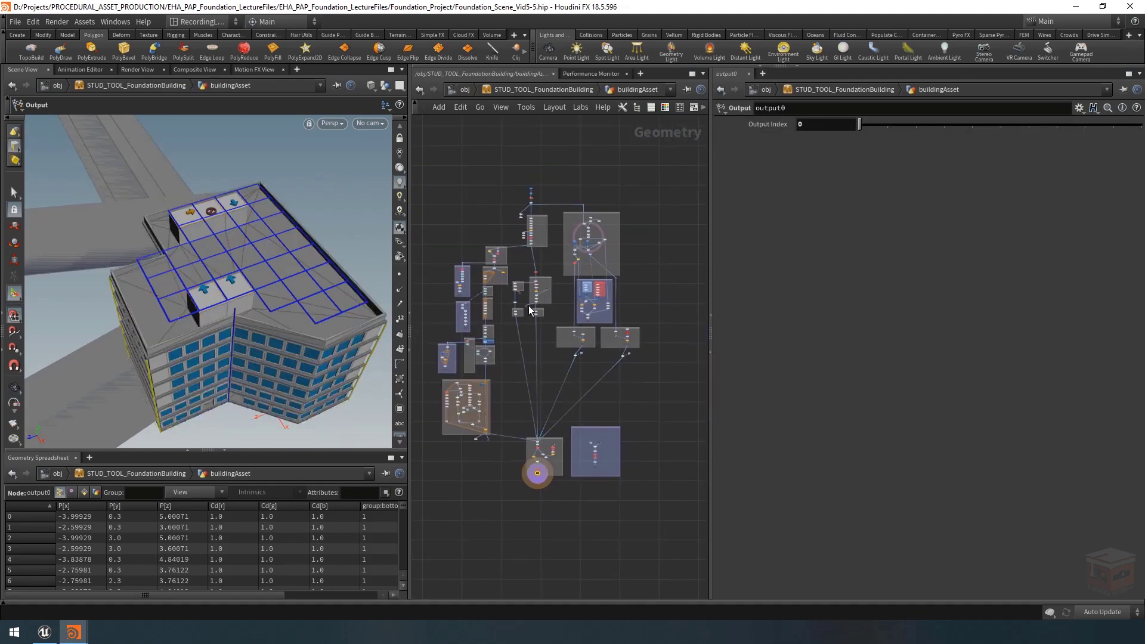
{"action": "scroll", "coordinate": [531, 309], "scroll_direction": "up", "scroll_amount": 8}
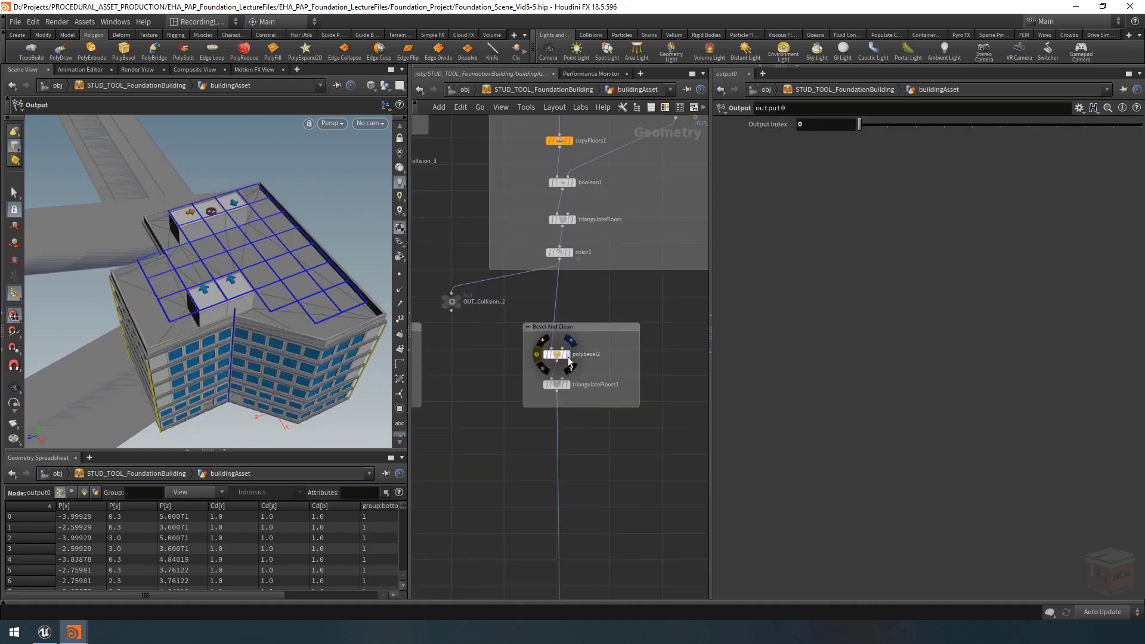
{"action": "left_click", "coordinate": [568, 357]}
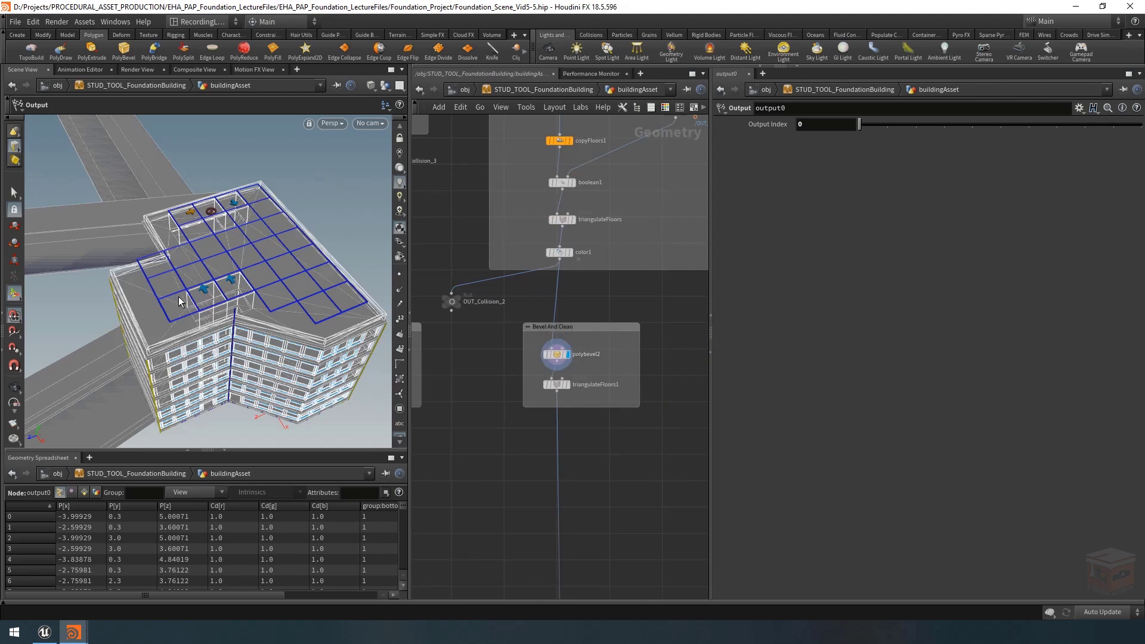
{"action": "left_click", "coordinate": [571, 253]}
Hide the other objects in the viewport and inspect the floor slabs with their shaft cutouts
{"action": "left_click", "coordinate": [15, 388]}
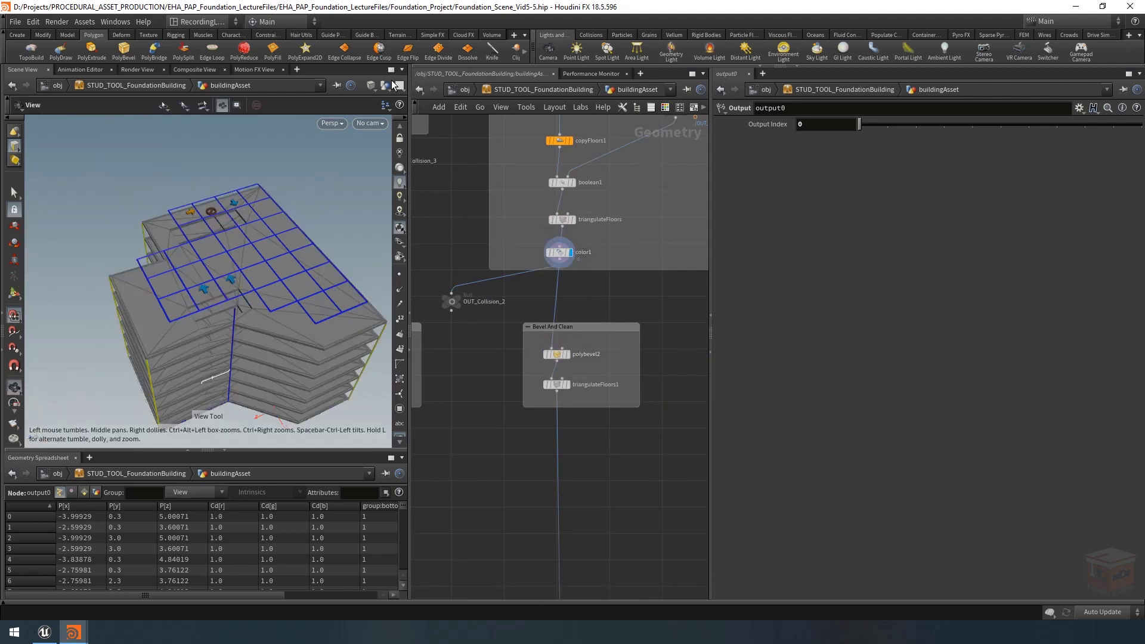
{"action": "left_click", "coordinate": [384, 88]}
{"action": "left_click", "coordinate": [391, 123]}
{"action": "left_click_drag", "start_coordinate": [171, 229], "coordinate": [240, 232]}
{"action": "scroll", "coordinate": [214, 245], "scroll_direction": "up", "scroll_amount": 5}
{"action": "scroll", "coordinate": [173, 238], "scroll_direction": "down", "scroll_amount": 5}
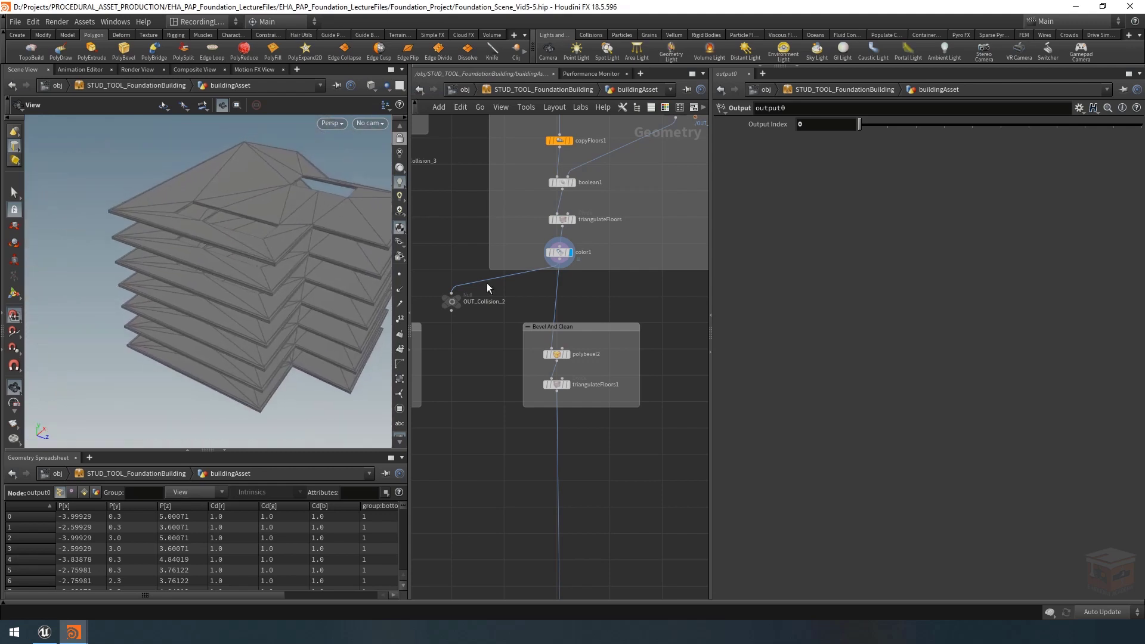
Display polybevel2 and examine the bevelled floor edges around the shaft openings up close
{"action": "left_click", "coordinate": [570, 356]}
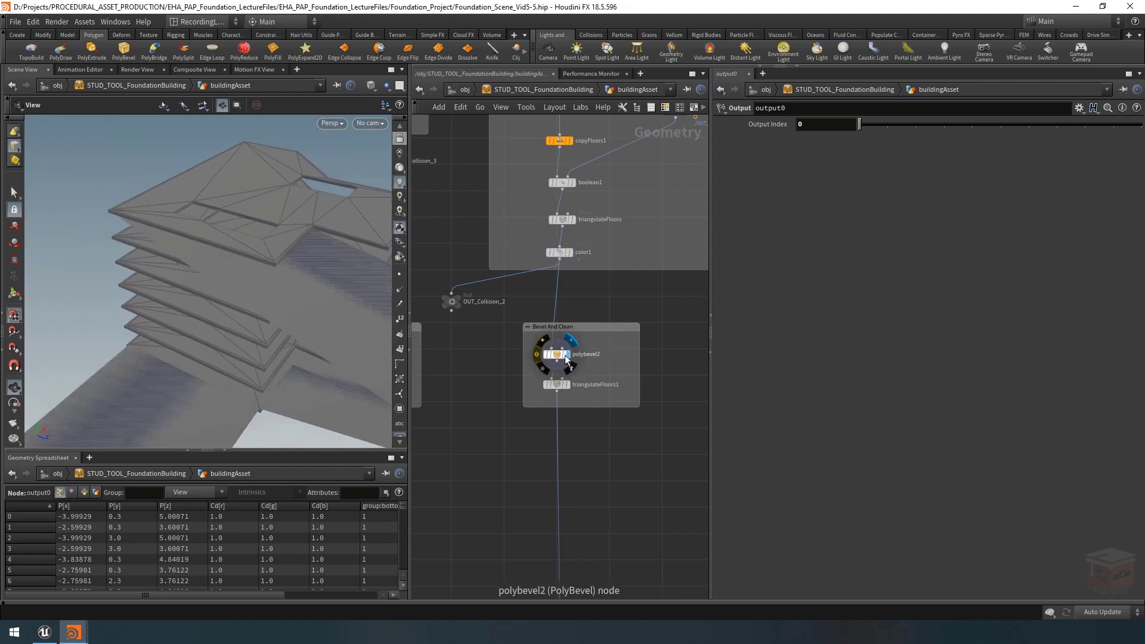
{"action": "scroll", "coordinate": [227, 233], "scroll_direction": "up", "scroll_amount": 5}
{"action": "left_click_drag", "start_coordinate": [228, 233], "coordinate": [201, 239]}
{"action": "right_click_drag", "start_coordinate": [201, 238], "coordinate": [236, 255]}
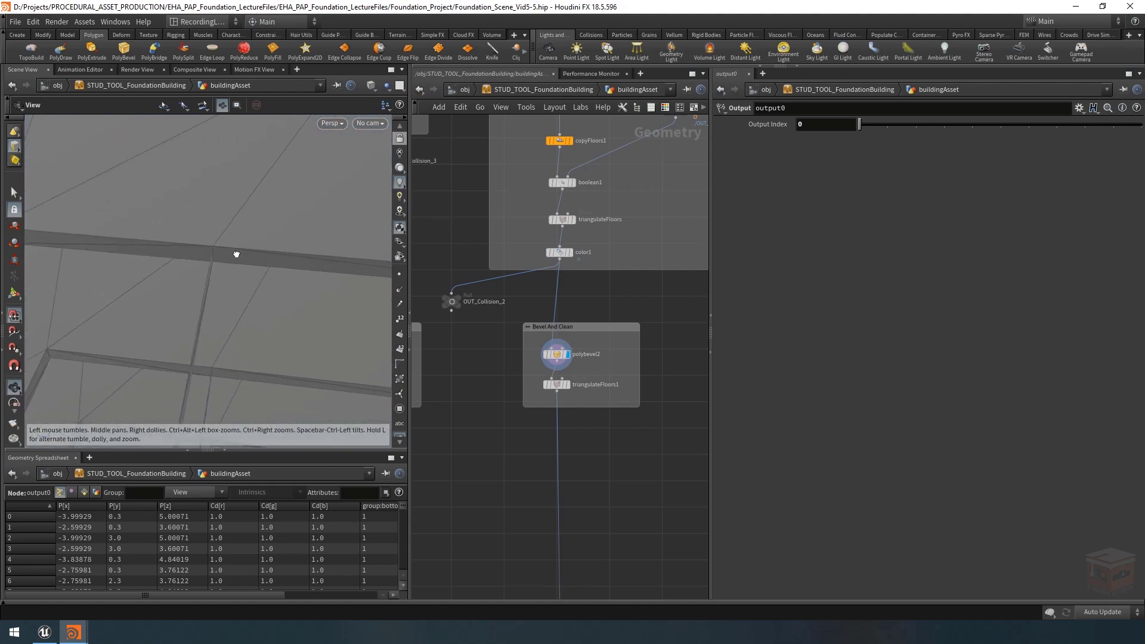
{"action": "left_click_drag", "start_coordinate": [237, 256], "coordinate": [187, 258]}
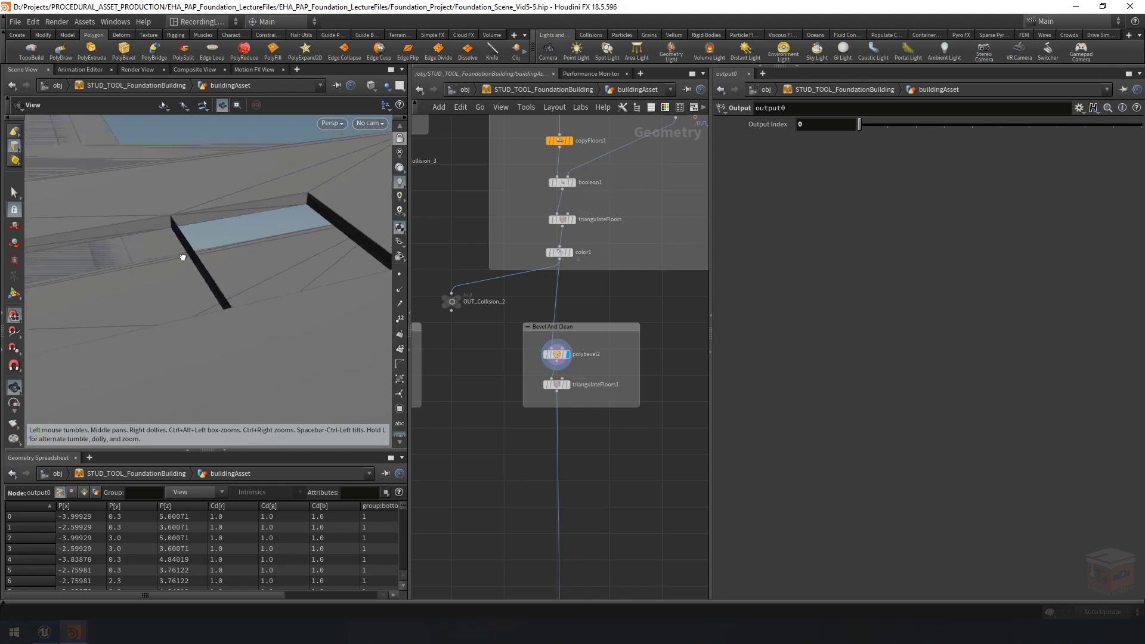
{"action": "mouse_move", "coordinate": [179, 256]}
{"action": "left_mouse_down"}
{"action": "mouse_move", "coordinate": [114, 241]}
{"action": "mouse_move", "coordinate": [195, 257]}
{"action": "mouse_move", "coordinate": [199, 249]}
{"action": "left_mouse_up"}
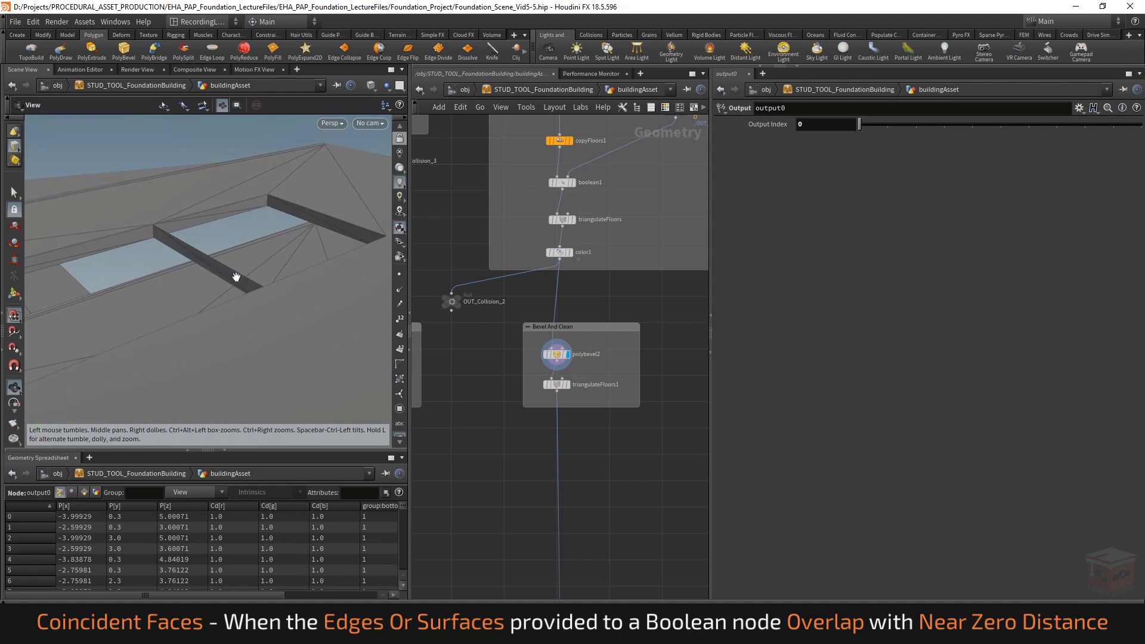
Display and select the IN_Shafts node feeding boolean1, and show primitive numbers on the shaft geometry
{"action": "scroll", "coordinate": [667, 448], "scroll_direction": "down", "scroll_amount": 6}
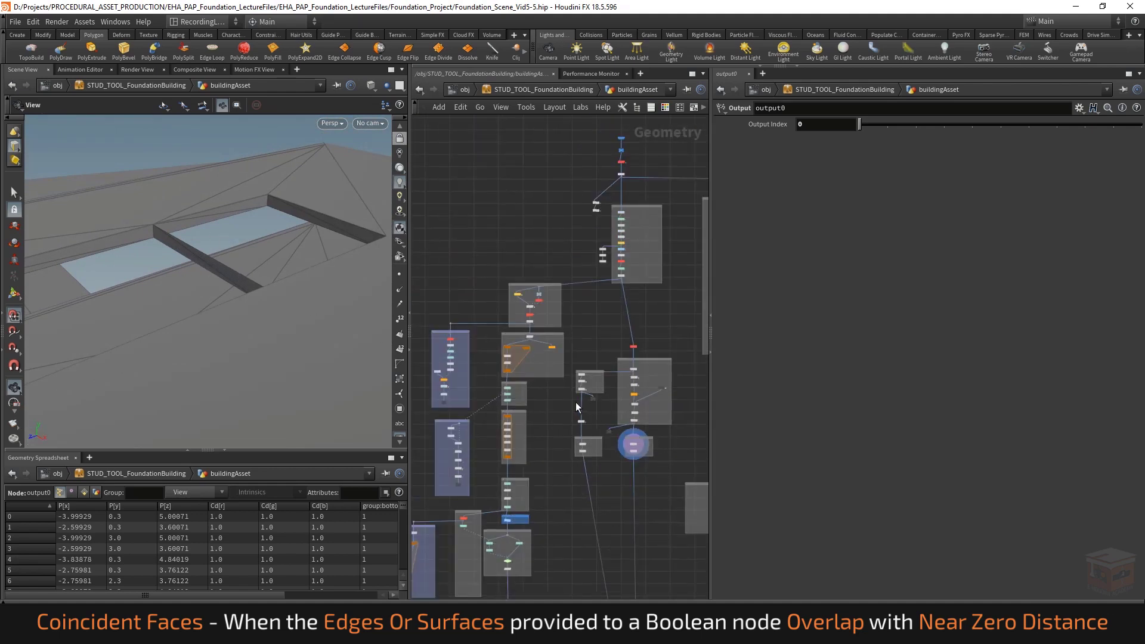
{"action": "middle_click_drag", "start_coordinate": [587, 519], "coordinate": [538, 436]}
{"action": "scroll", "coordinate": [616, 311], "scroll_direction": "up", "scroll_amount": 8}
{"action": "left_click", "coordinate": [614, 291]}
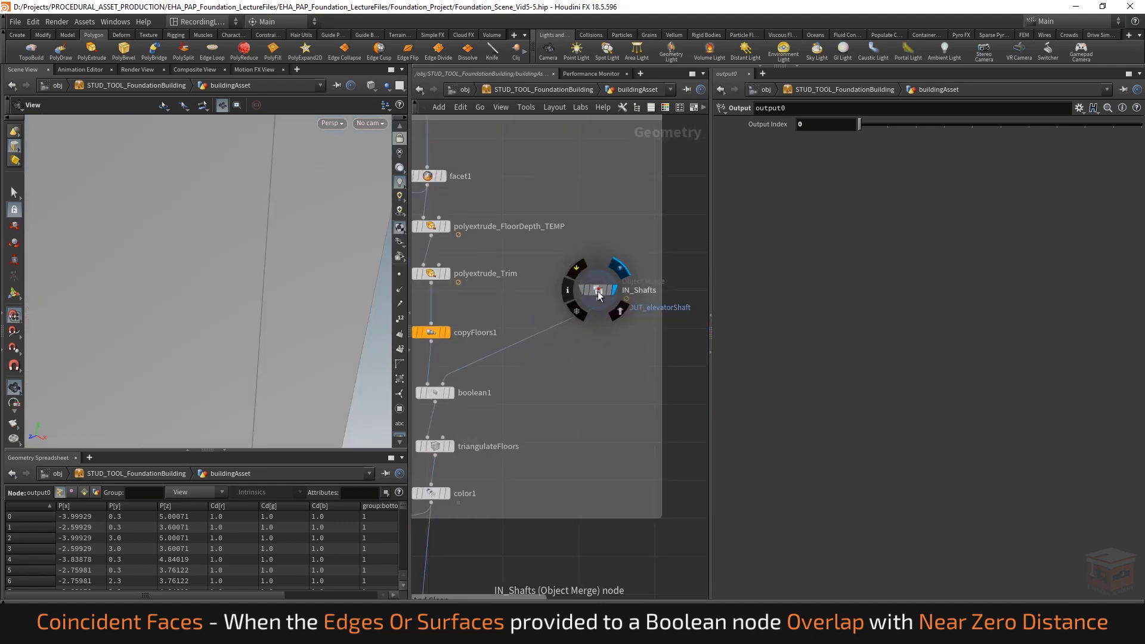
{"action": "left_click", "coordinate": [600, 294]}
{"action": "left_click_drag", "start_coordinate": [218, 238], "coordinate": [213, 261]}
{"action": "left_click", "coordinate": [398, 352]}
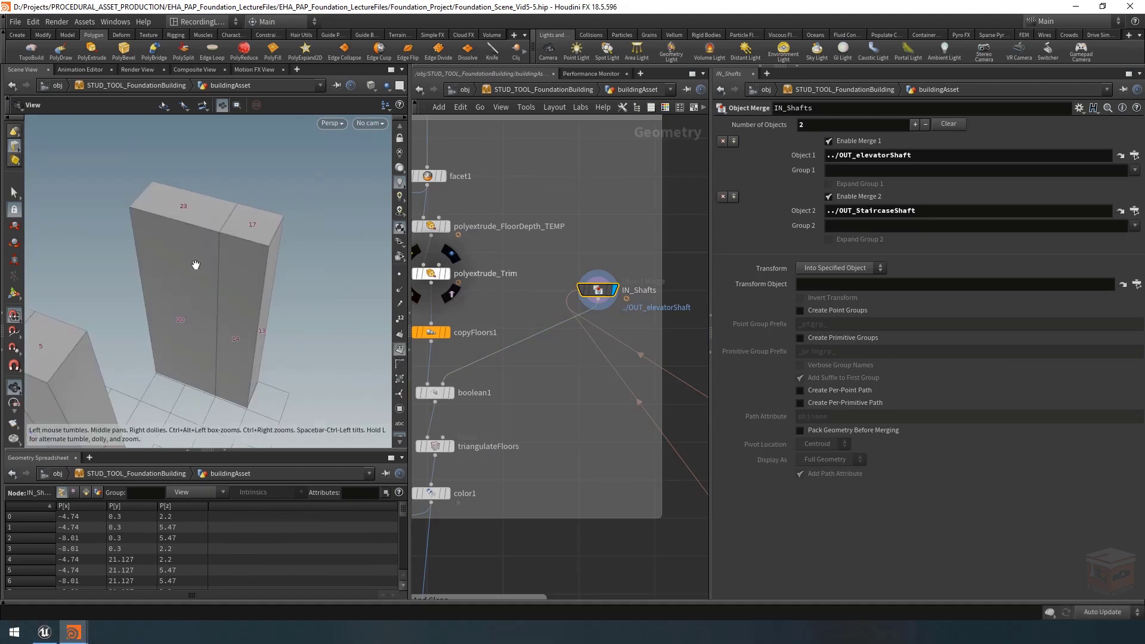
Inspect the faces where the adjacent shafts meet, in wireframe and in shaded view
{"action": "key", "text": "w"}
{"action": "mouse_move", "coordinate": [228, 301]}
{"action": "left_mouse_down"}
{"action": "mouse_move", "coordinate": [233, 327]}
{"action": "mouse_move", "coordinate": [230, 282]}
{"action": "left_mouse_up"}
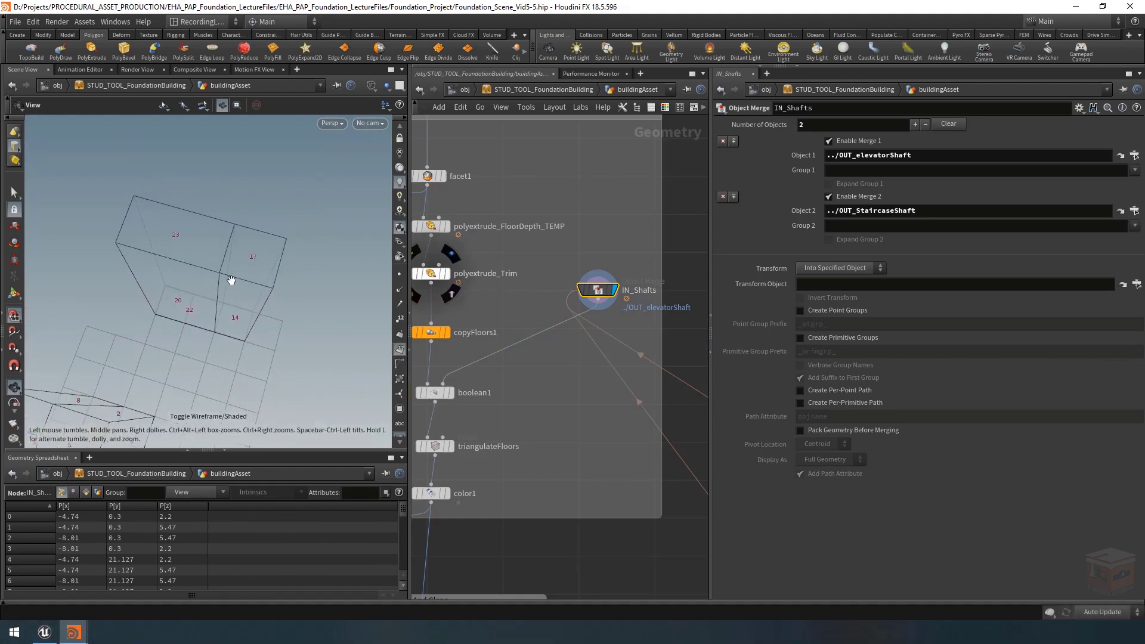
{"action": "right_click_drag", "start_coordinate": [230, 281], "coordinate": [486, 340]}
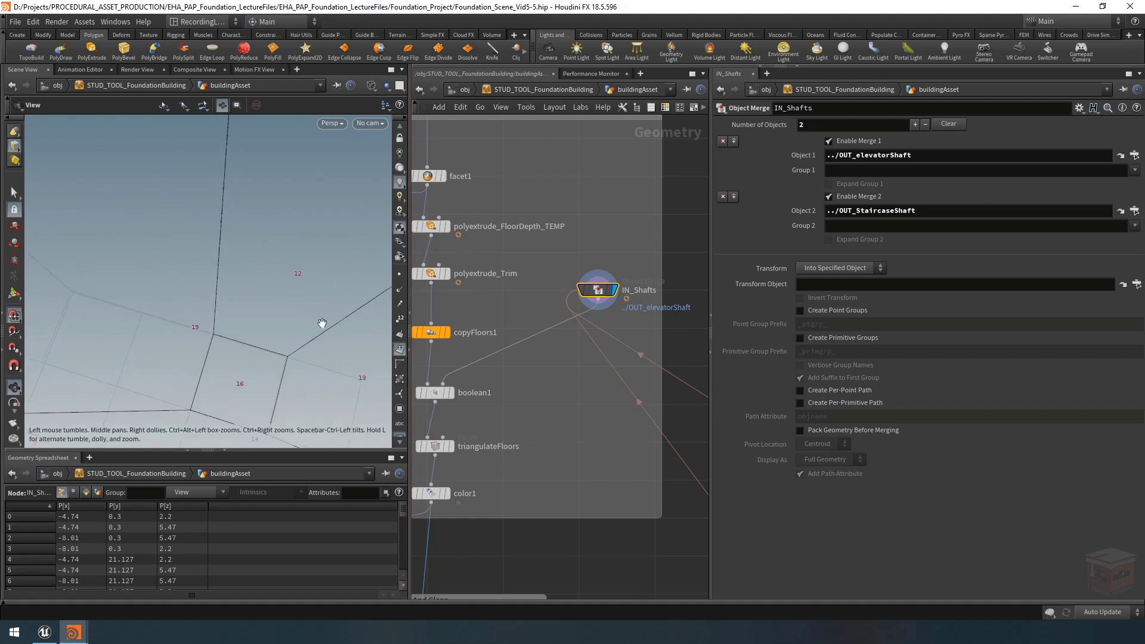
{"action": "key", "text": "w"}
{"action": "mouse_move", "coordinate": [189, 336]}
{"action": "left_mouse_down"}
{"action": "mouse_move", "coordinate": [145, 327]}
{"action": "mouse_move", "coordinate": [197, 337]}
{"action": "left_mouse_up"}
Display and select boolean1 and examine the floor cutouts where the adjacent shafts meet
{"action": "middle_click_drag", "start_coordinate": [525, 406], "coordinate": [635, 398]}
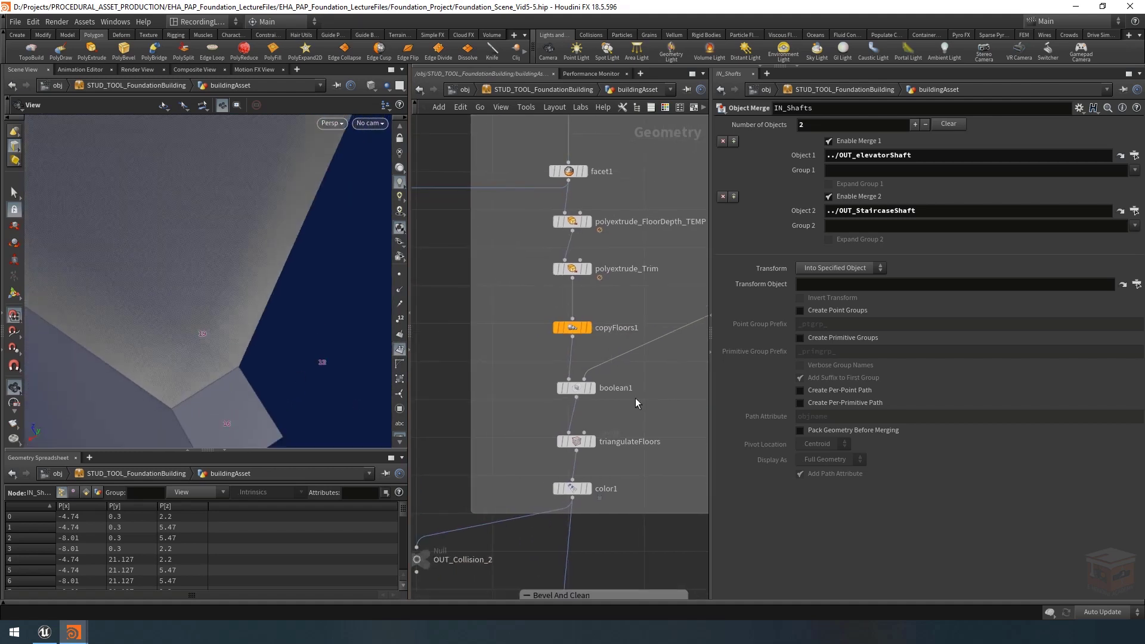
{"action": "left_click", "coordinate": [595, 392]}
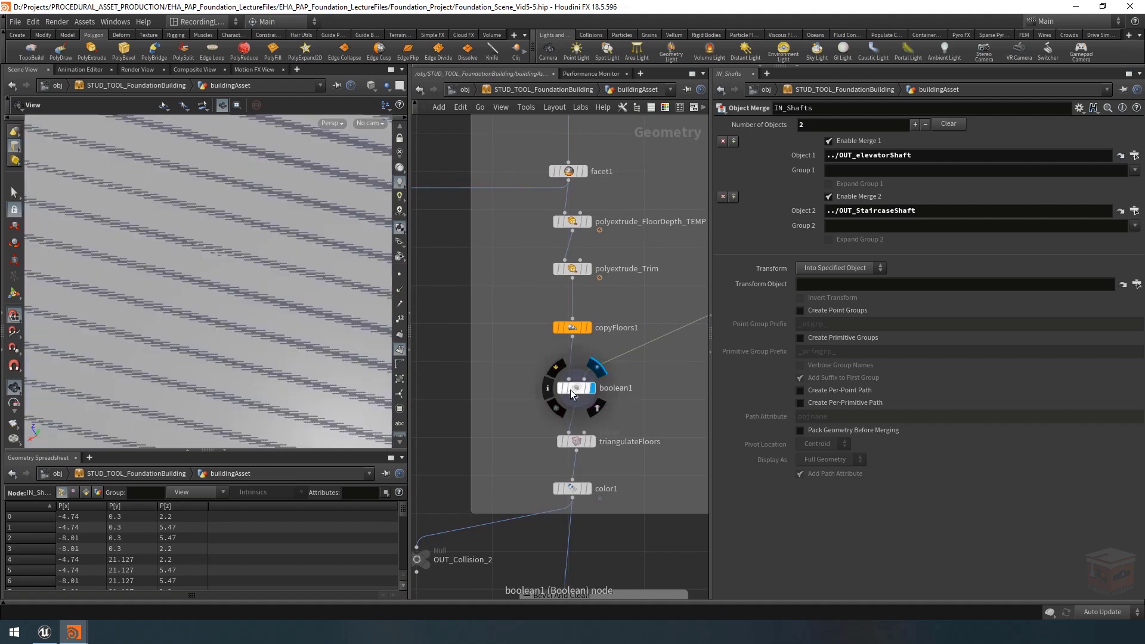
{"action": "left_click", "coordinate": [570, 389]}
{"action": "left_click_drag", "start_coordinate": [149, 271], "coordinate": [334, 287]}
{"action": "middle_click_drag", "start_coordinate": [233, 317], "coordinate": [248, 294]}
{"action": "right_click_drag", "start_coordinate": [248, 294], "coordinate": [259, 272]}
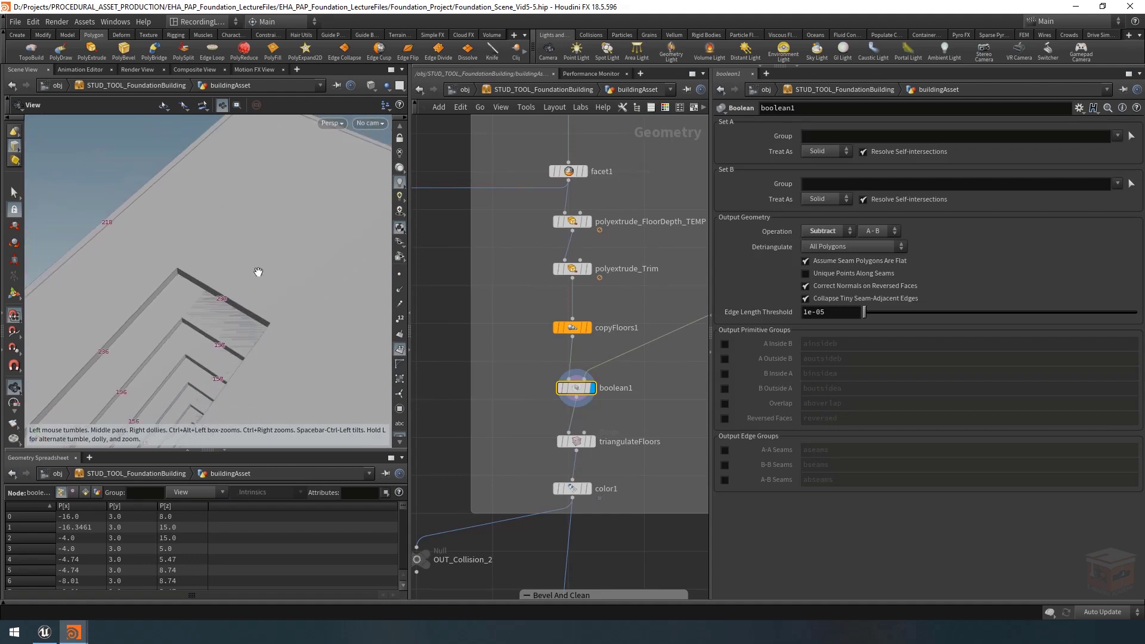
{"action": "left_click_drag", "start_coordinate": [258, 273], "coordinate": [372, 312]}
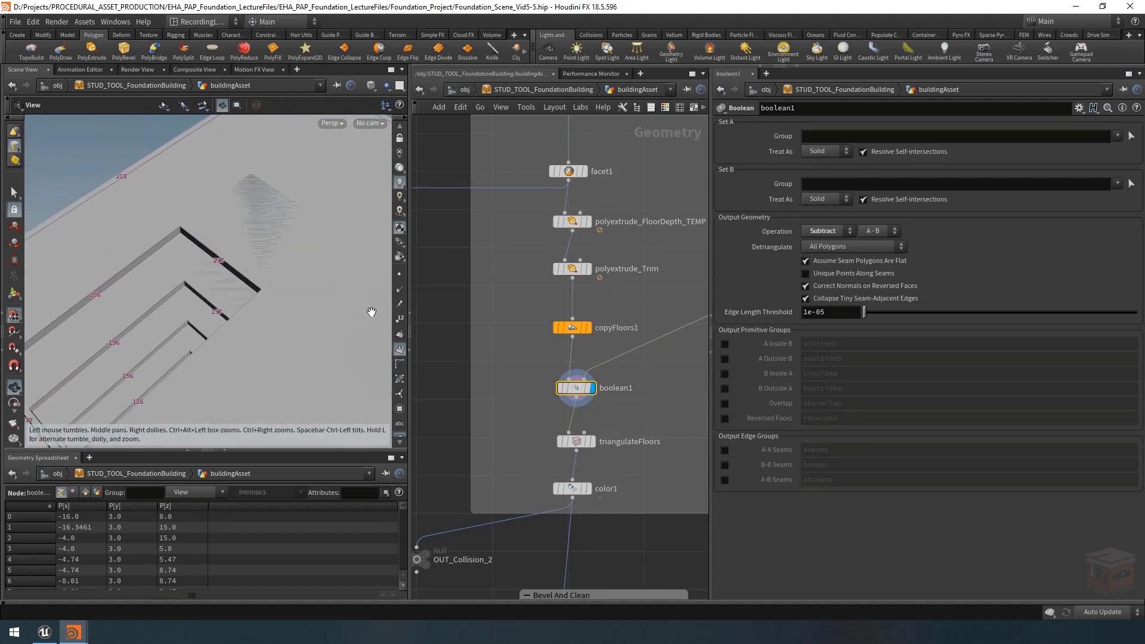
Display IN_Shafts again and review the adjoining shaft boxes as a whole
{"action": "scroll", "coordinate": [623, 410], "scroll_direction": "down", "scroll_amount": 3}
{"action": "middle_click_drag", "start_coordinate": [637, 410], "coordinate": [606, 424]}
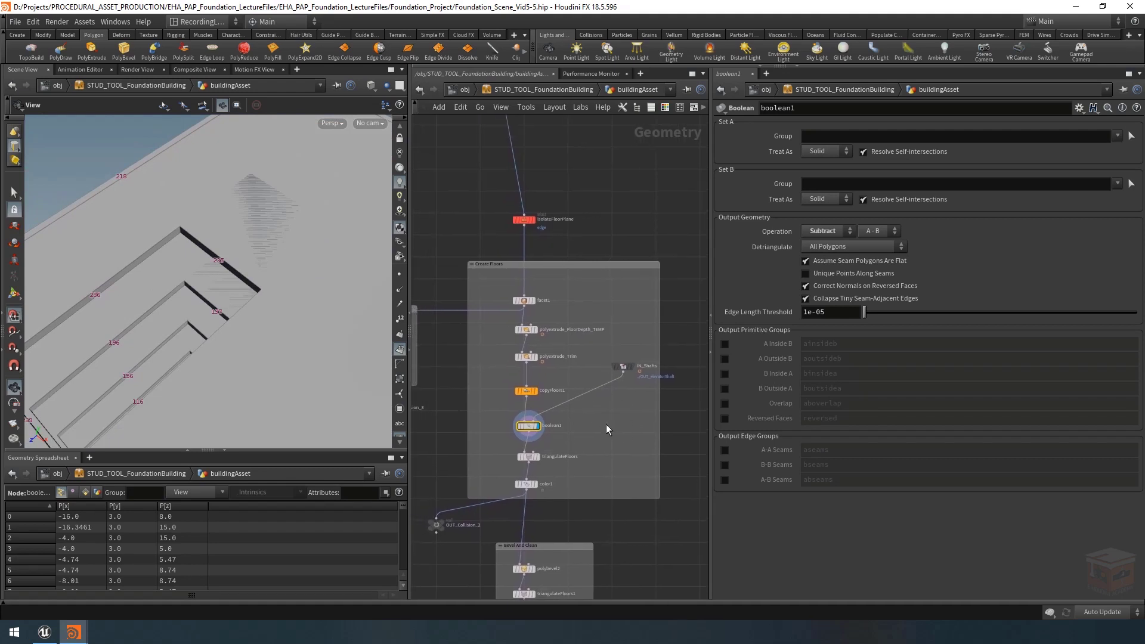
{"action": "scroll", "coordinate": [629, 388], "scroll_direction": "up", "scroll_amount": 2}
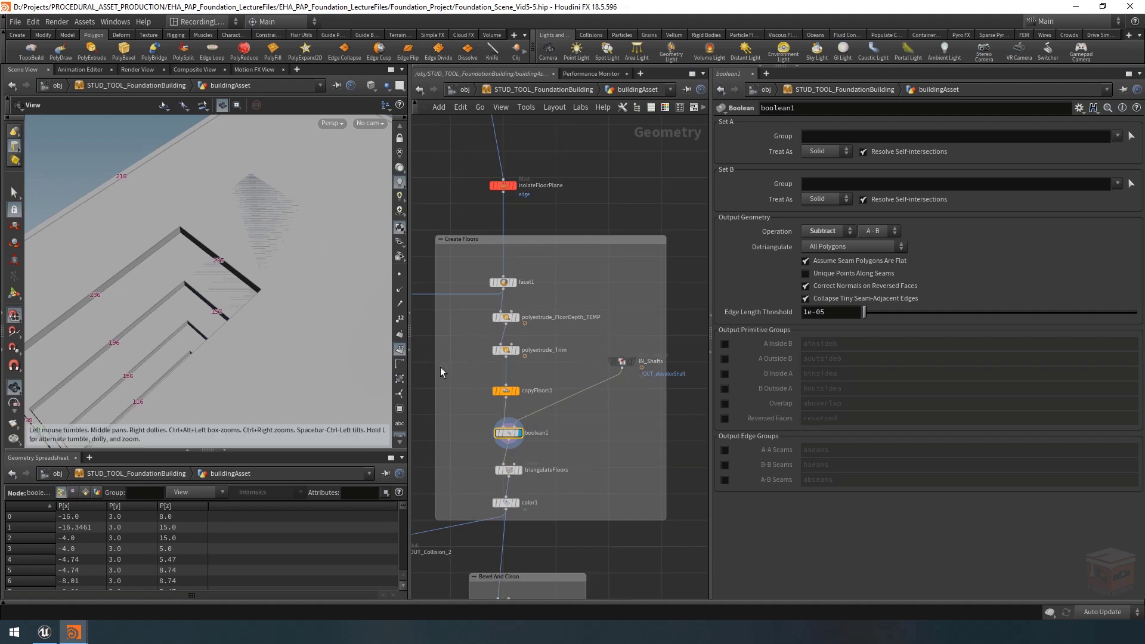
{"action": "scroll", "coordinate": [634, 366], "scroll_direction": "up", "scroll_amount": 2}
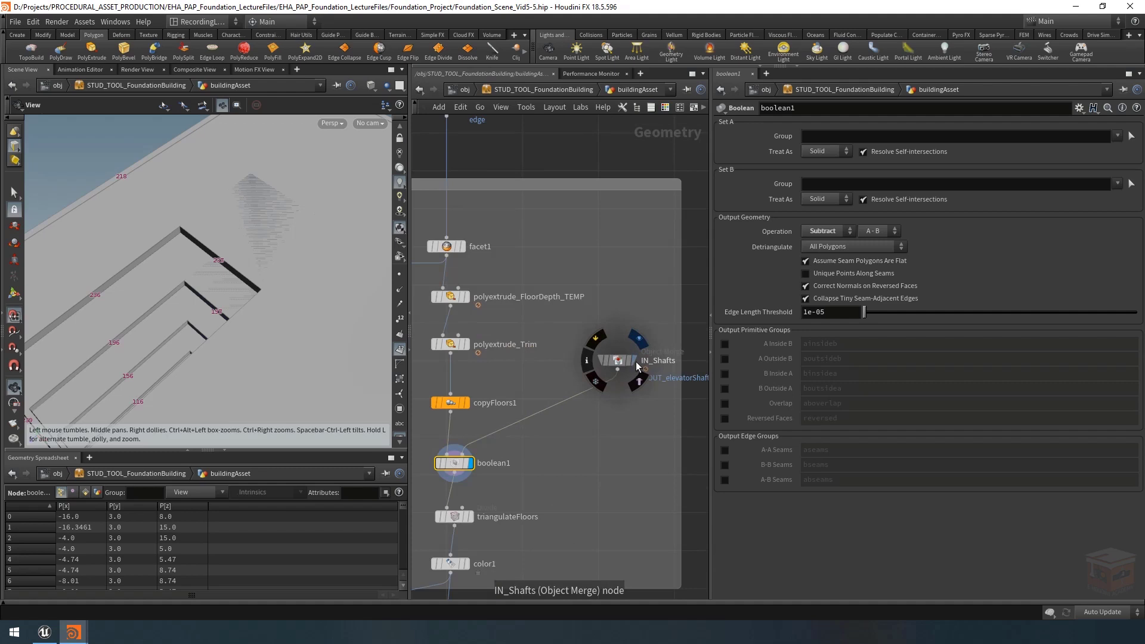
{"action": "left_click", "coordinate": [639, 339]}
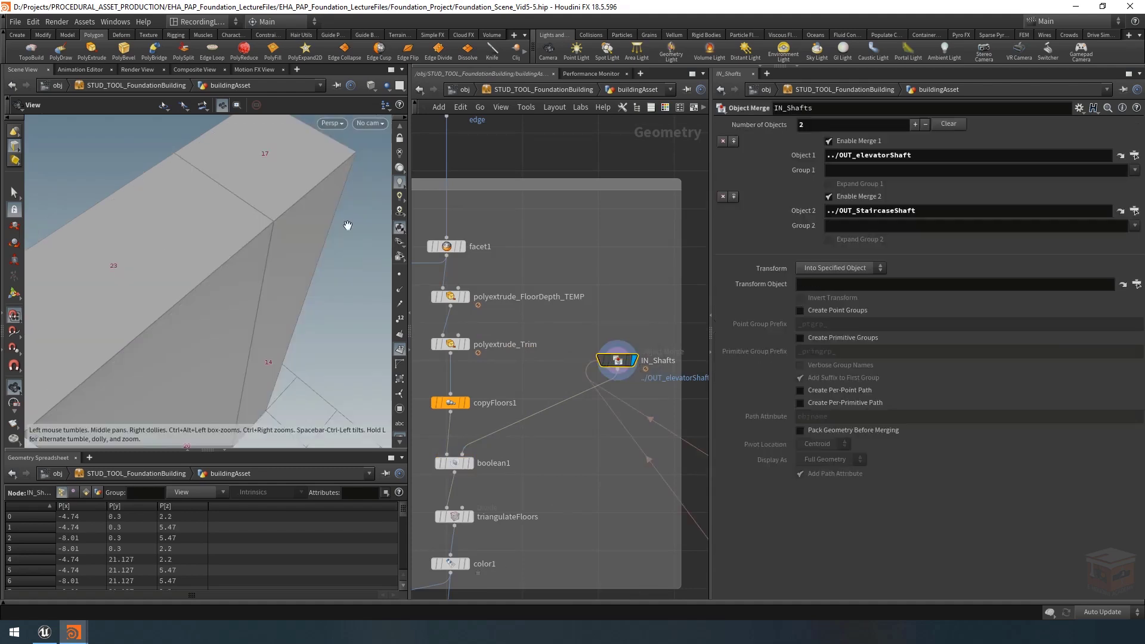
{"action": "scroll", "coordinate": [240, 273], "scroll_direction": "down", "scroll_amount": 6}
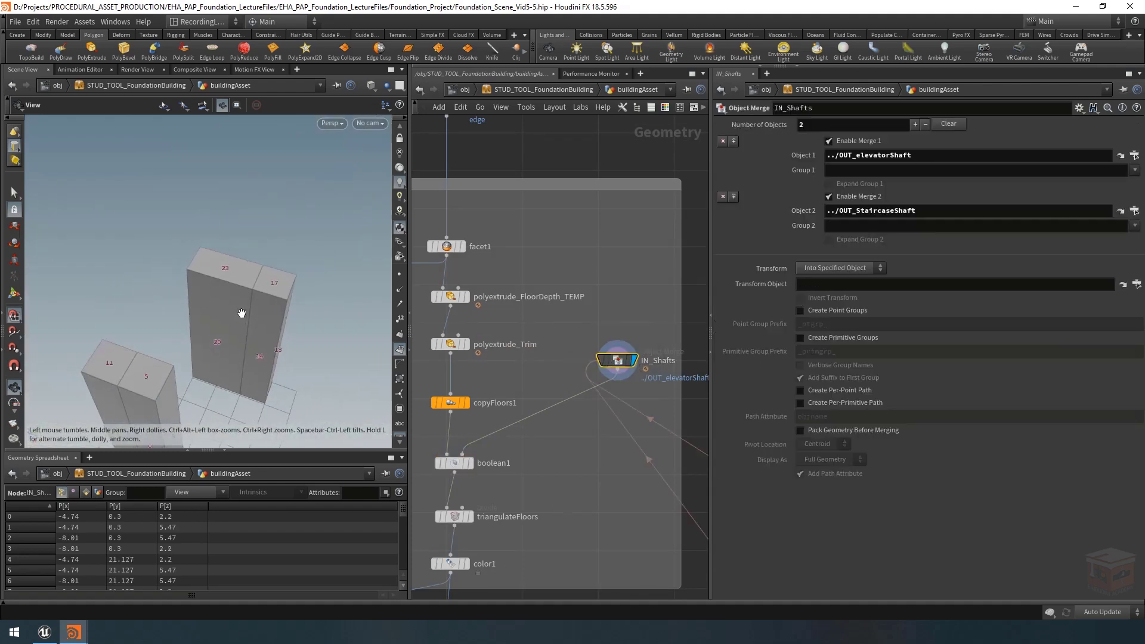
Insert a Clean node between IN_Shafts and boolean1 and display its output
{"action": "left_click_drag", "start_coordinate": [246, 282], "coordinate": [268, 286]}
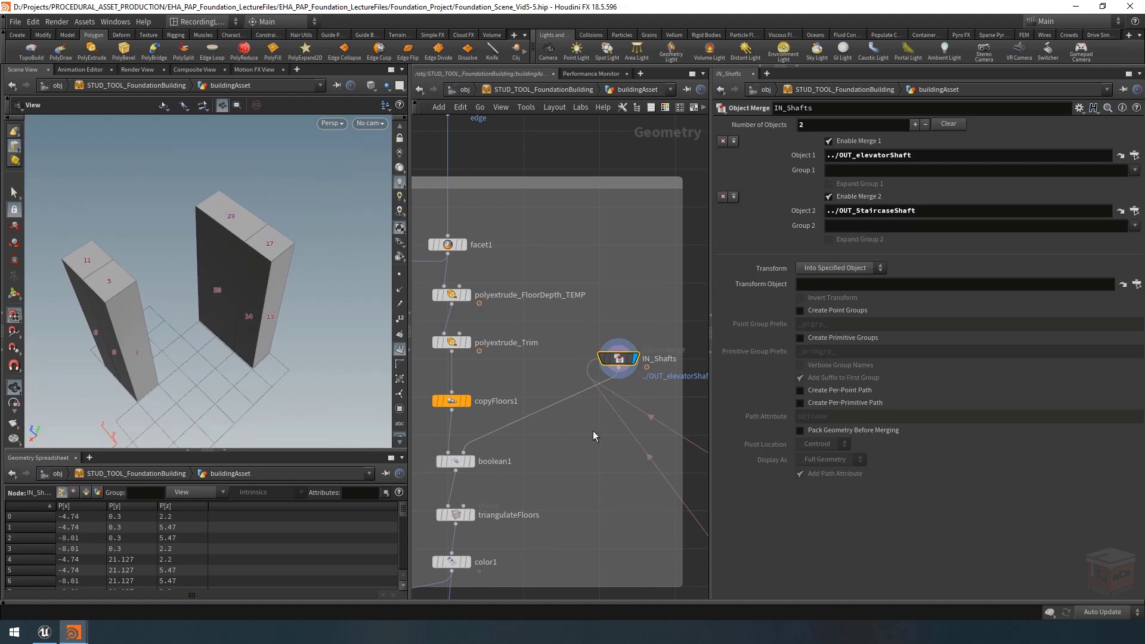
{"action": "key", "text": "Tab"}
{"action": "key", "text": "Escape"}
{"action": "key", "text": "Tab"}
{"action": "type", "text": "clean"}
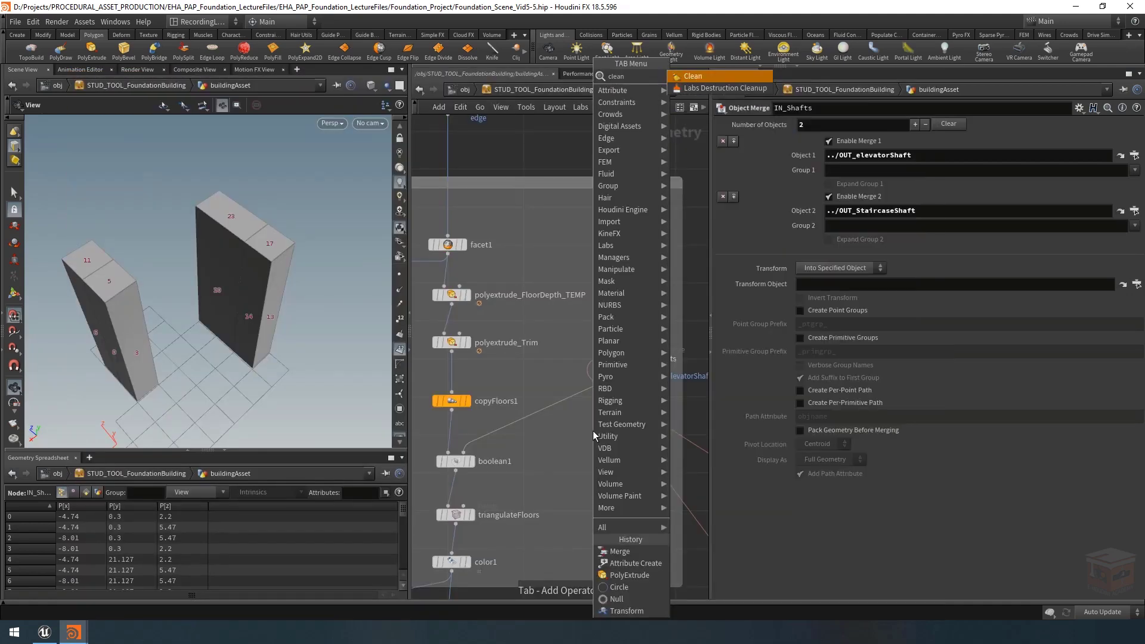
{"action": "key", "text": "Return"}
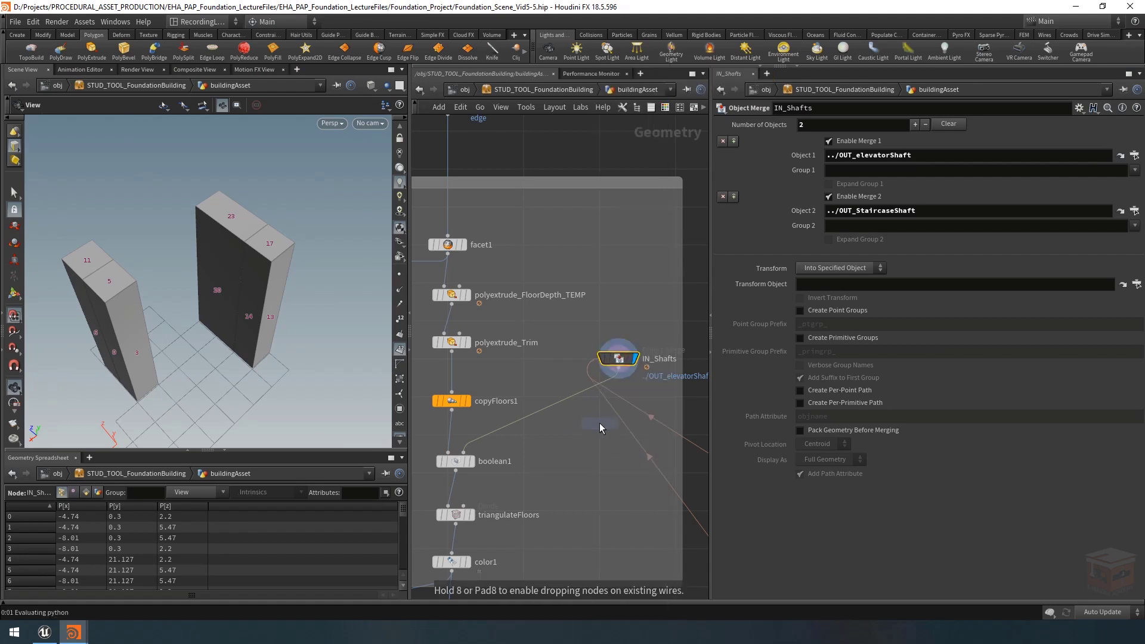
{"action": "left_click", "coordinate": [601, 420]}
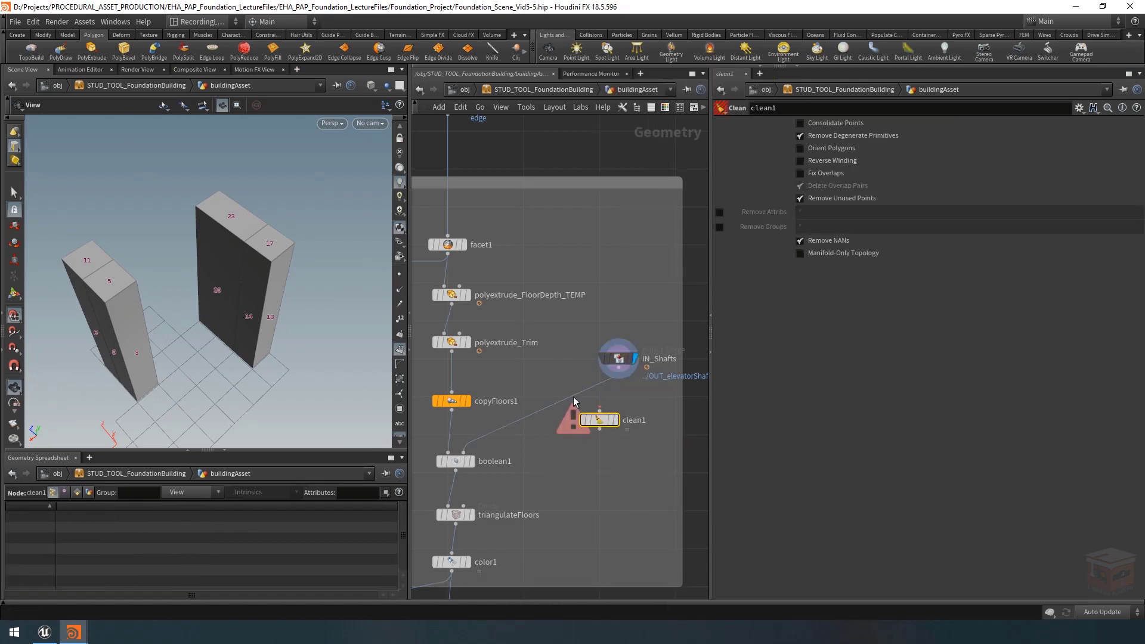
{"action": "left_click_drag", "start_coordinate": [575, 401], "coordinate": [637, 411]}
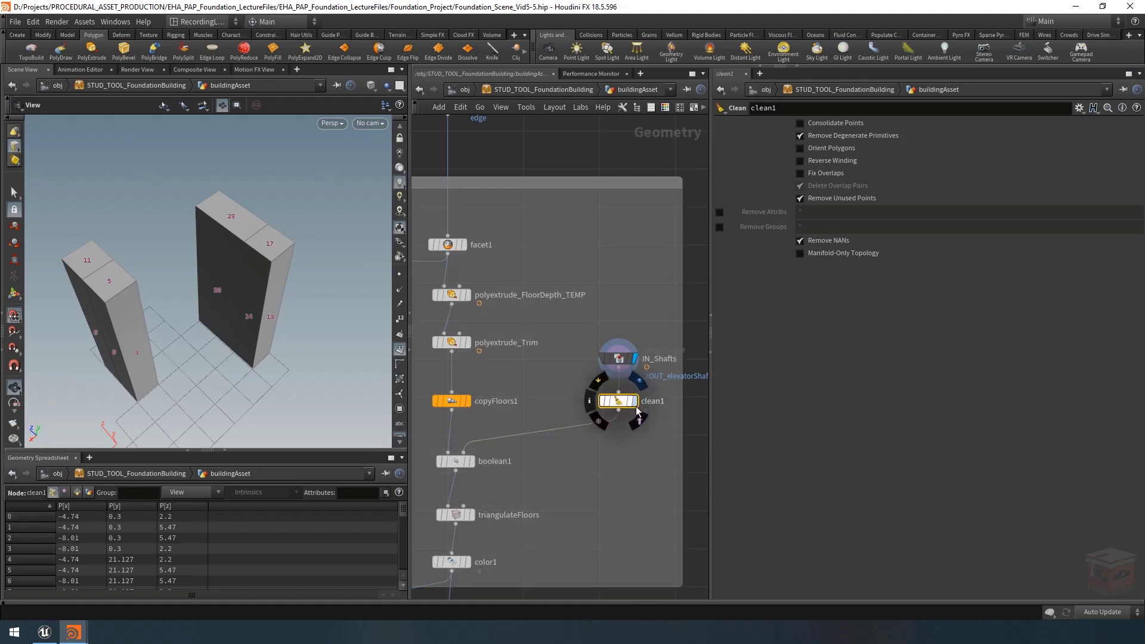
{"action": "left_click", "coordinate": [635, 404]}
Inspect the inner faces where the adjacent shafts meet on the cleaned geometry, in wireframe and in shaded view
{"action": "right_click_drag", "start_coordinate": [254, 258], "coordinate": [346, 267]}
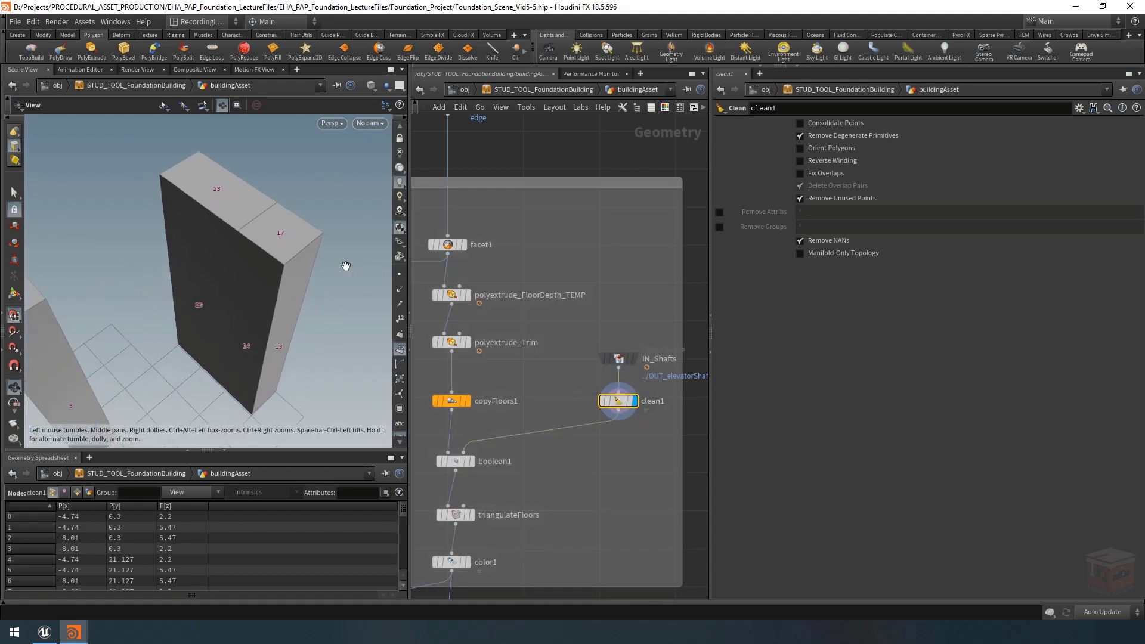
{"action": "left_click_drag", "start_coordinate": [264, 249], "coordinate": [288, 249]}
{"action": "right_click_drag", "start_coordinate": [288, 249], "coordinate": [316, 240]}
{"action": "mouse_move", "coordinate": [249, 261]}
{"action": "right_mouse_down"}
{"action": "mouse_move", "coordinate": [271, 260]}
{"action": "mouse_move", "coordinate": [253, 306]}
{"action": "mouse_move", "coordinate": [312, 286]}
{"action": "mouse_move", "coordinate": [570, 327]}
{"action": "right_mouse_up"}
{"action": "key", "text": "w"}
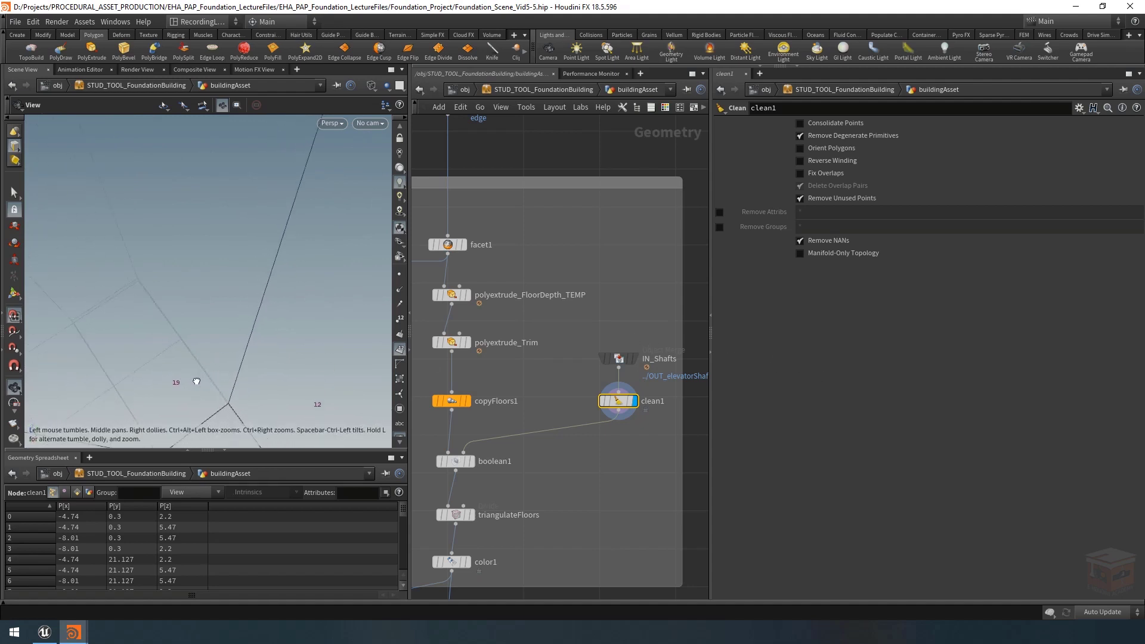
{"action": "key", "text": "w"}
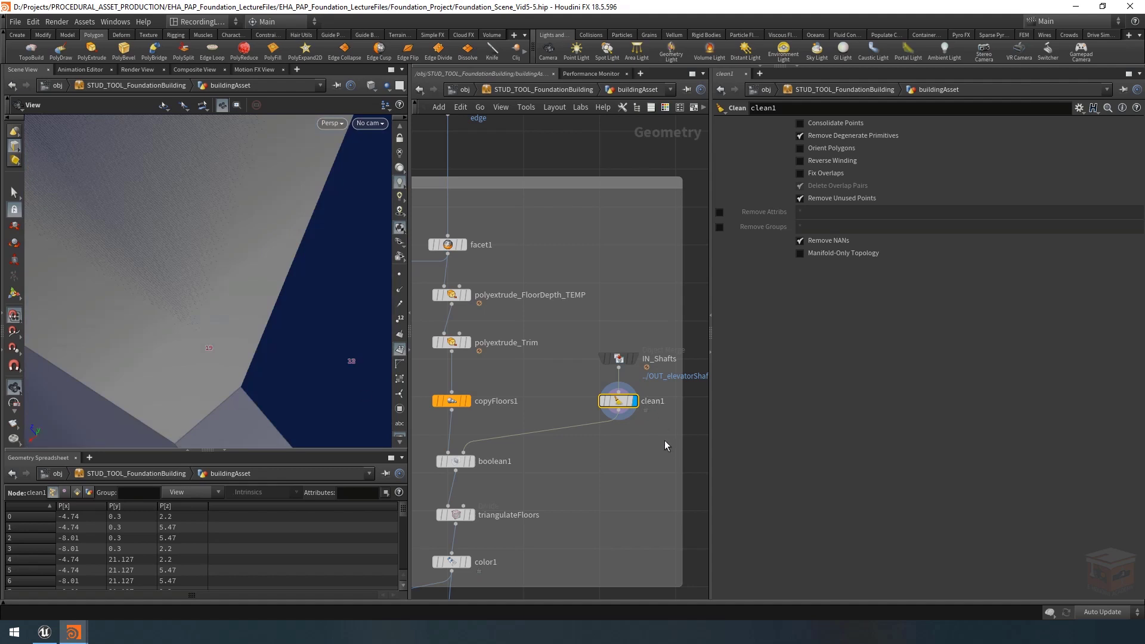
Enable Consolidate Points on clean1 and compare its displayed points and point numbers with those of IN_Shafts
{"action": "left_click", "coordinate": [604, 394]}
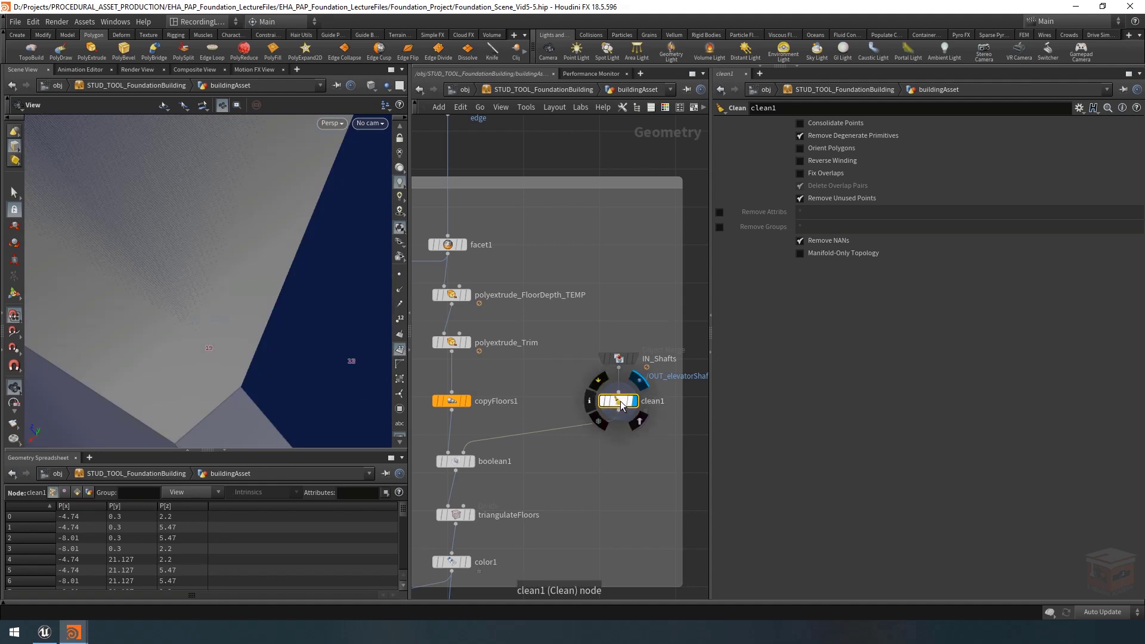
{"action": "left_click", "coordinate": [832, 122]}
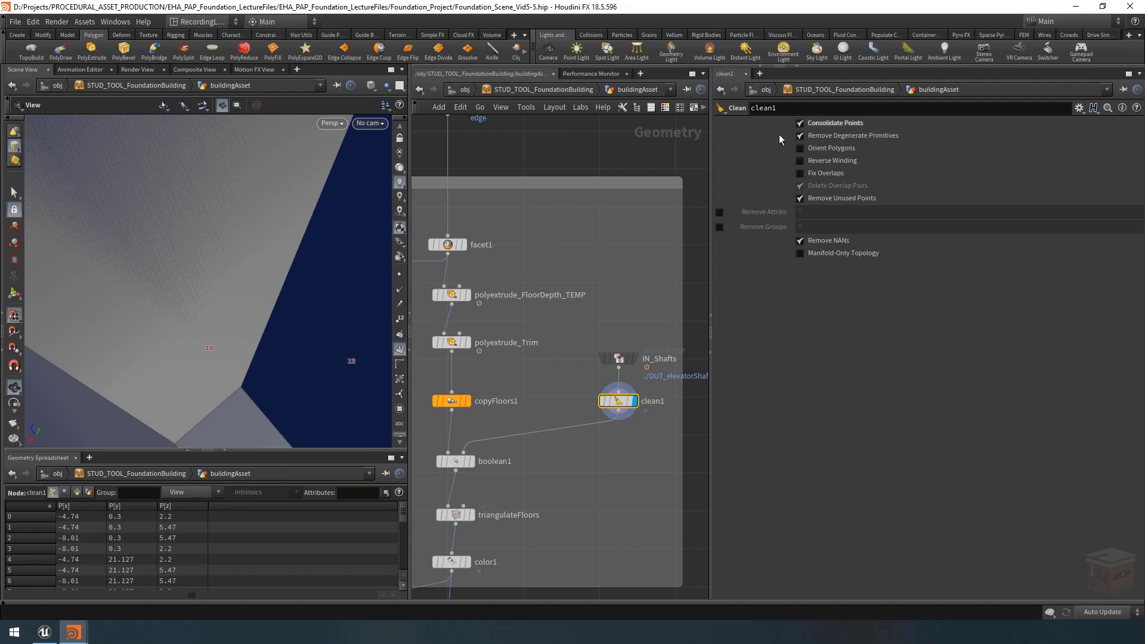
{"action": "left_click", "coordinate": [402, 321]}
{"action": "left_click", "coordinate": [400, 276]}
{"action": "right_click_drag", "start_coordinate": [269, 363], "coordinate": [68, 353]}
{"action": "left_click_drag", "start_coordinate": [251, 330], "coordinate": [232, 278]}
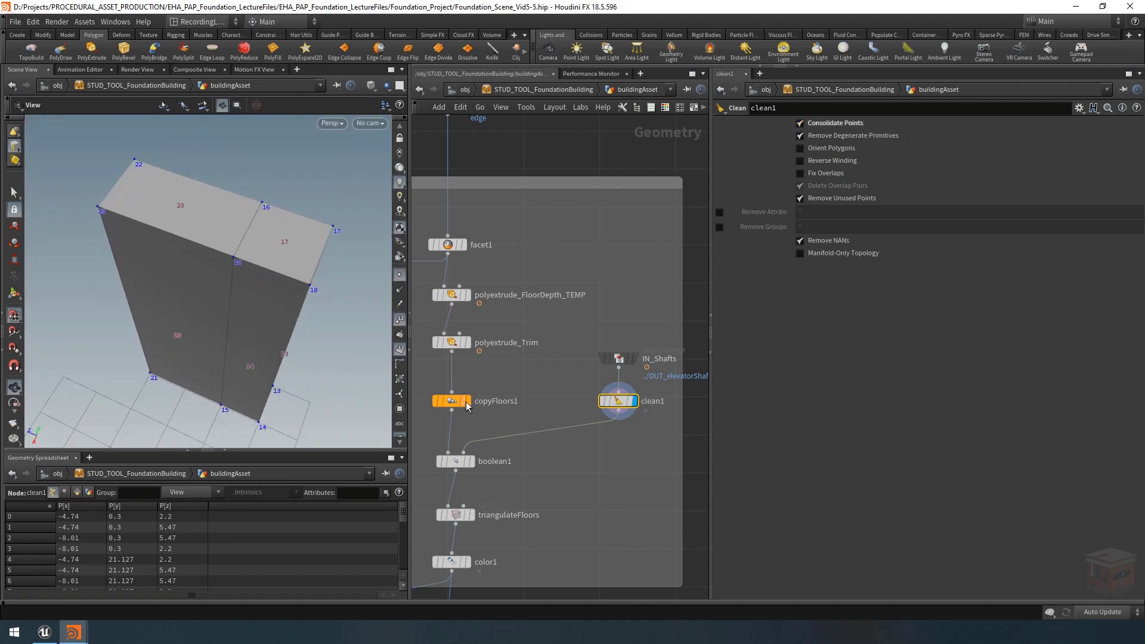
{"action": "left_click", "coordinate": [635, 358]}
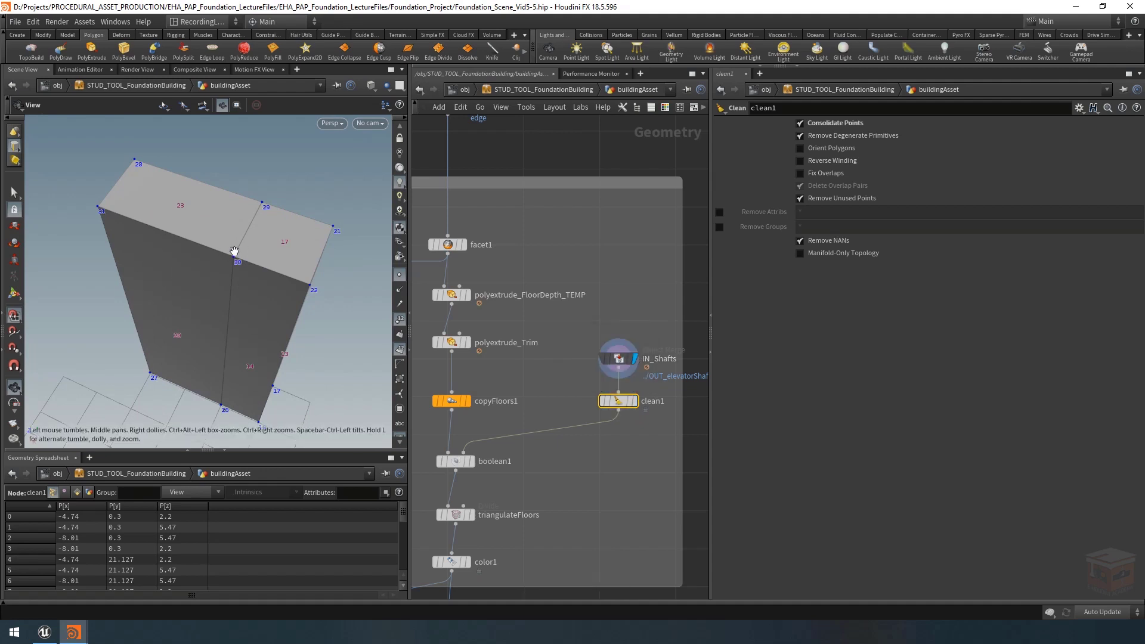
{"action": "left_click", "coordinate": [635, 401]}
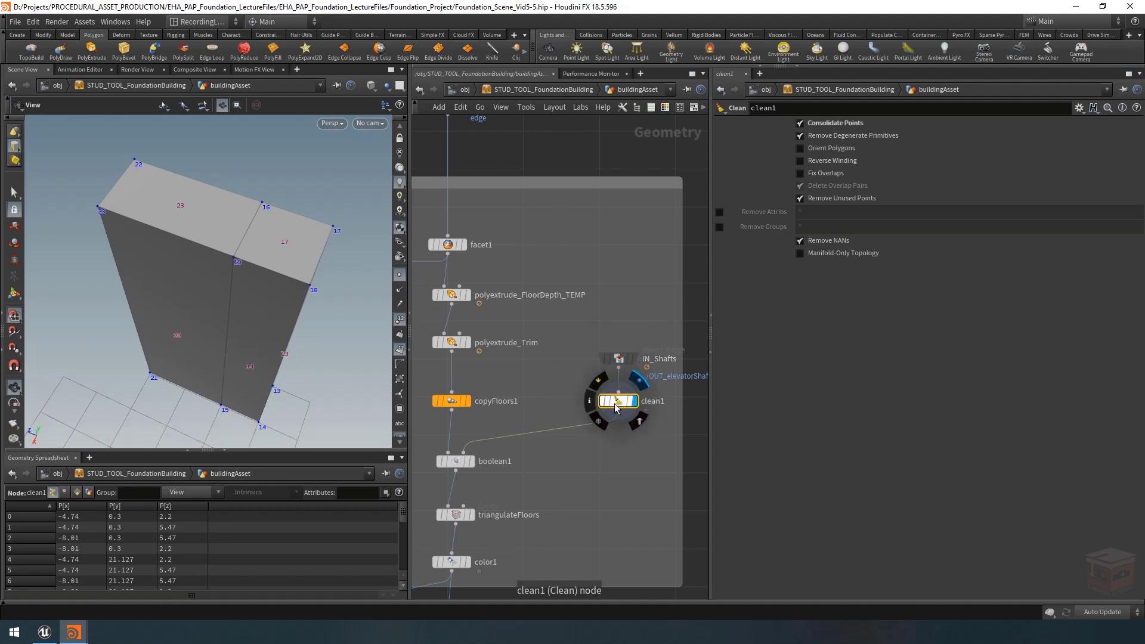
Look inside the clean1 node and examine fuse1 and the chain of switch and cleanup nodes below it
{"action": "mouse_move", "coordinate": [621, 410]}
{"action": "double_click", "coordinate": [621, 408]}
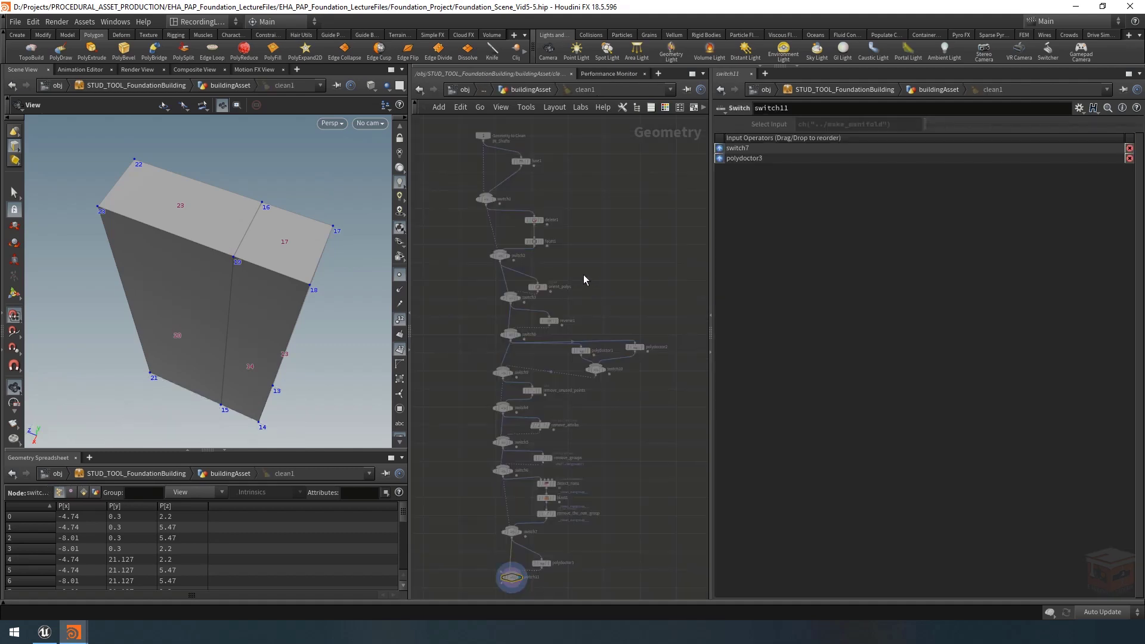
{"action": "middle_click_drag", "start_coordinate": [602, 272], "coordinate": [607, 285]}
{"action": "scroll", "coordinate": [516, 147], "scroll_direction": "up", "scroll_amount": 5}
{"action": "left_click", "coordinate": [620, 233]}
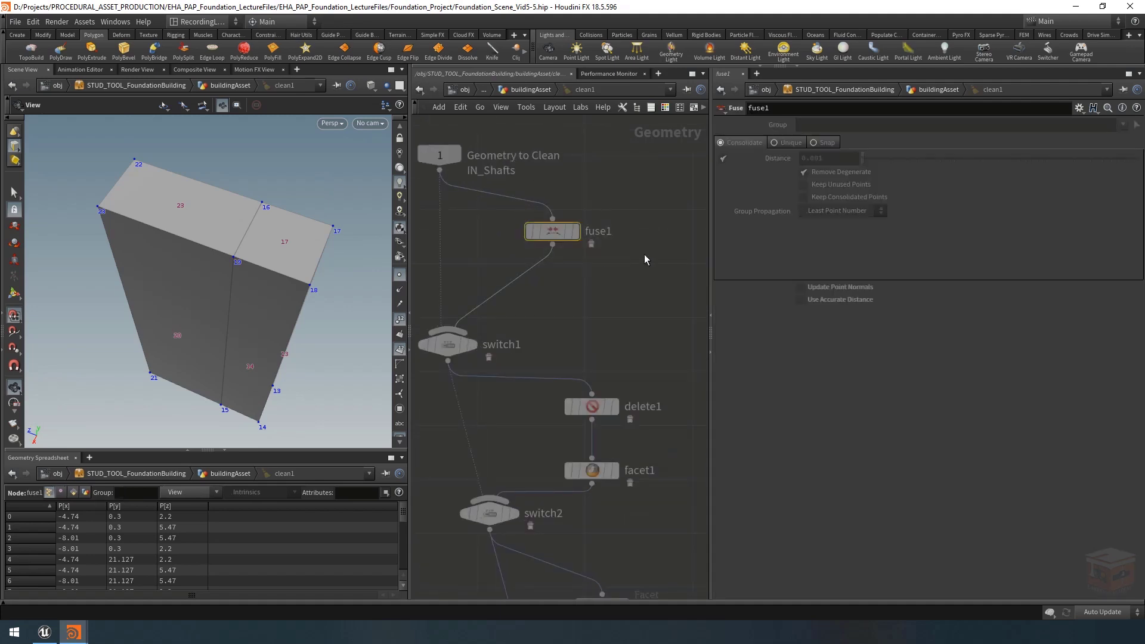
{"action": "scroll", "coordinate": [650, 319], "scroll_direction": "down", "scroll_amount": 5}
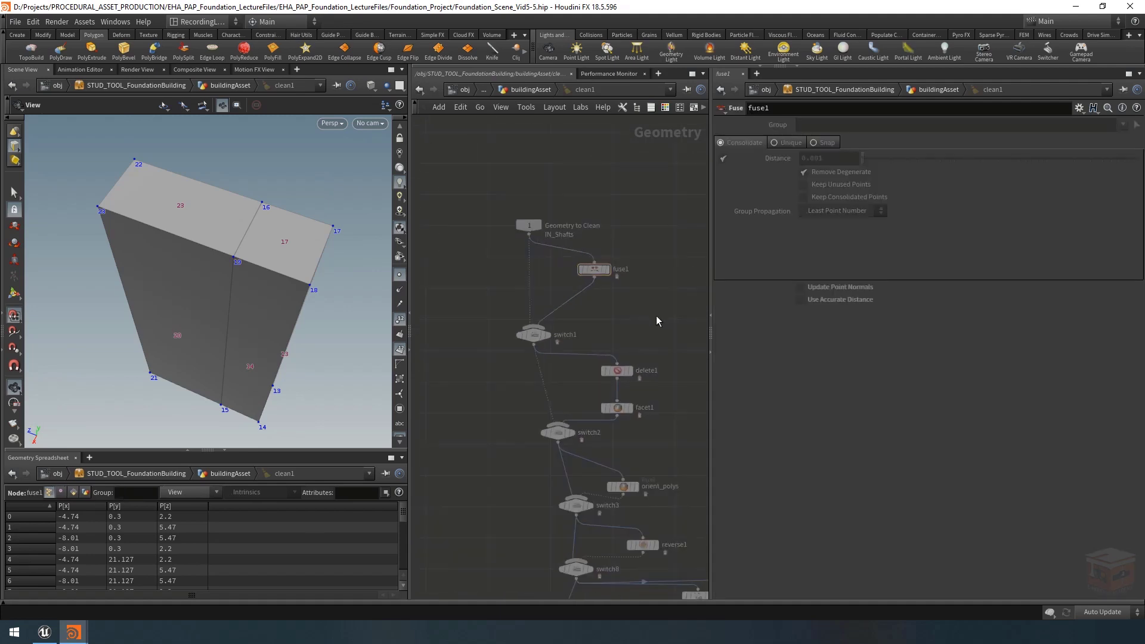
{"action": "mouse_move", "coordinate": [639, 257]}
{"action": "middle_mouse_down"}
{"action": "mouse_move", "coordinate": [599, 187]}
{"action": "mouse_move", "coordinate": [598, 151]}
{"action": "middle_mouse_up"}
{"action": "middle_click_drag", "start_coordinate": [627, 311], "coordinate": [624, 189]}
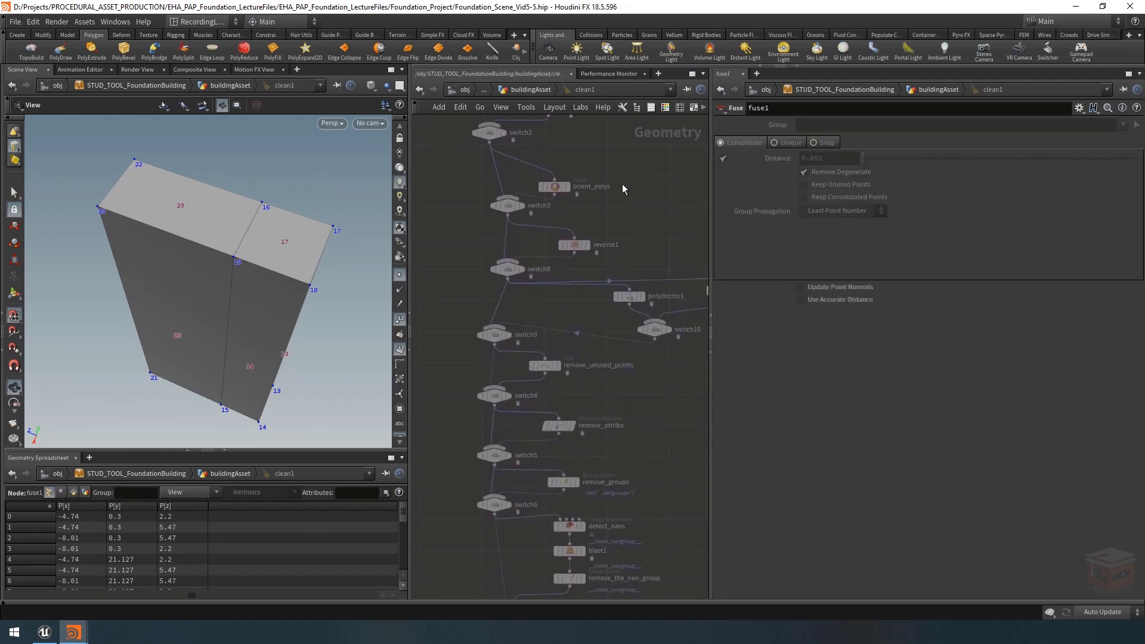
{"action": "middle_click_drag", "start_coordinate": [606, 517], "coordinate": [606, 350]}
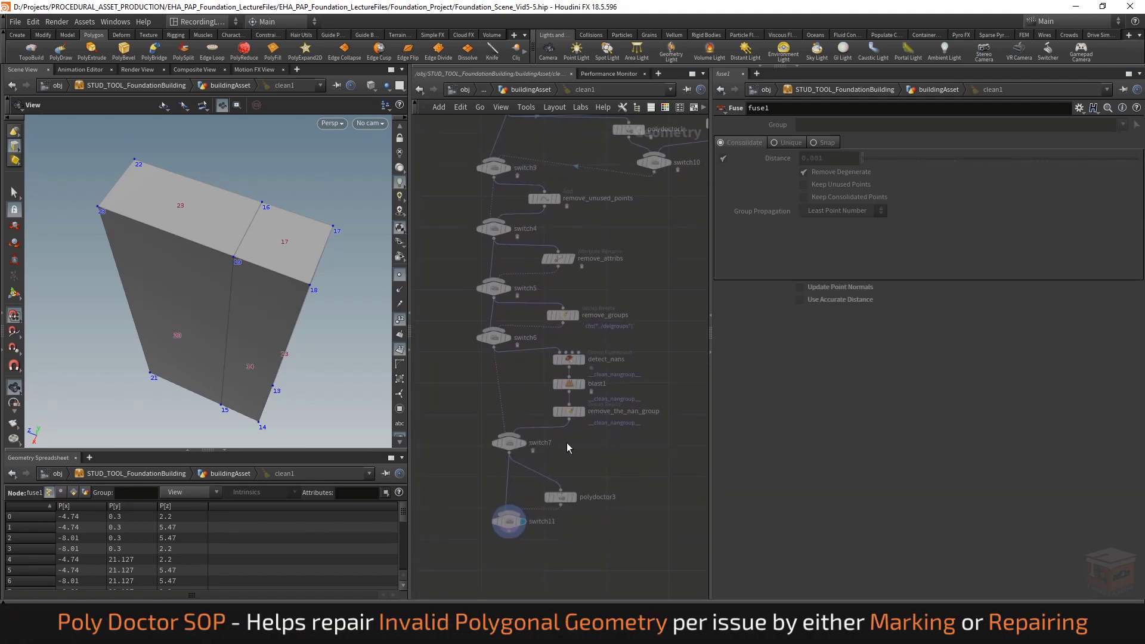
Examine the edge, topology, attribute and visualization settings of the polydoctor3 node inside clean1
{"action": "scroll", "coordinate": [558, 484], "scroll_direction": "up", "scroll_amount": 5}
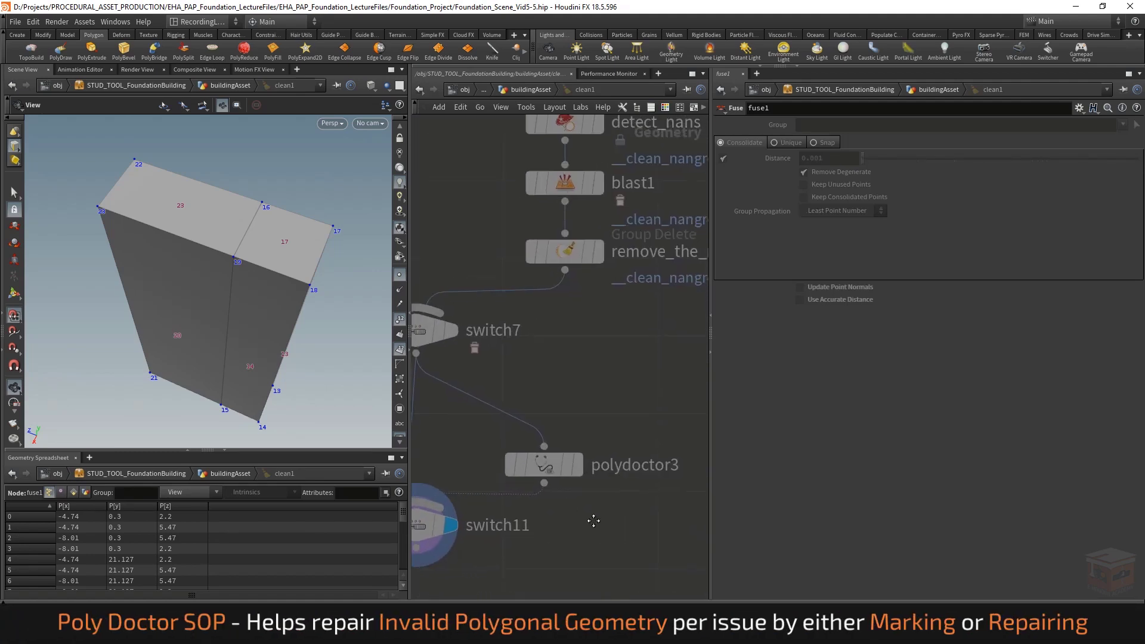
{"action": "mouse_move", "coordinate": [554, 465]}
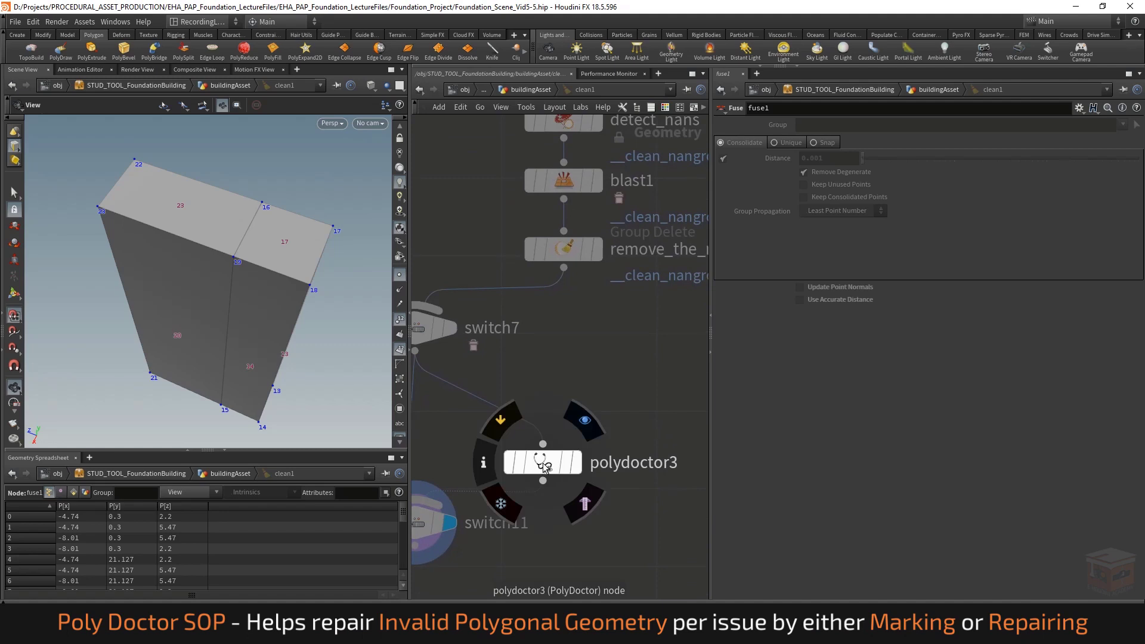
{"action": "scroll", "coordinate": [621, 417], "scroll_direction": "down", "scroll_amount": 1}
{"action": "left_click_drag", "start_coordinate": [621, 417], "coordinate": [514, 506]}
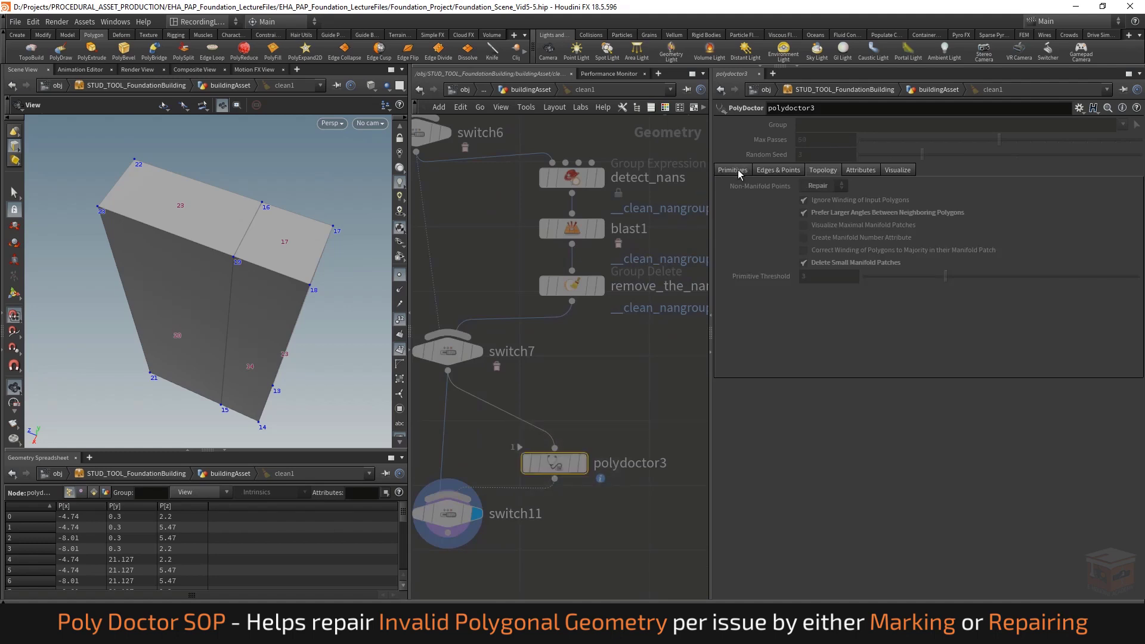
{"action": "left_click", "coordinate": [765, 171]}
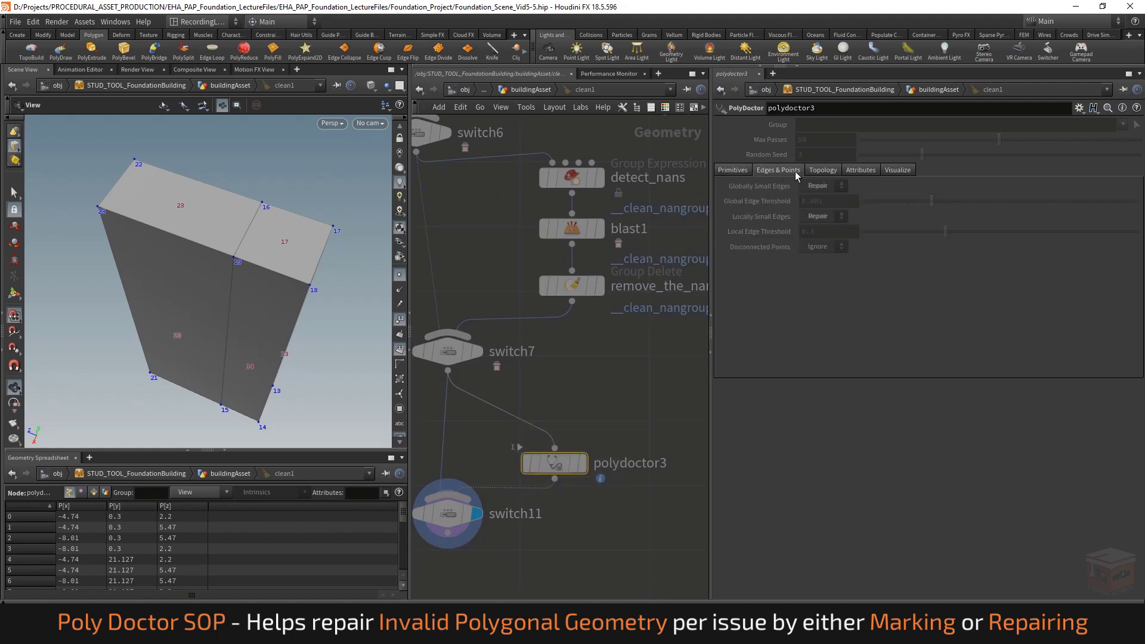
{"action": "left_click", "coordinate": [823, 170]}
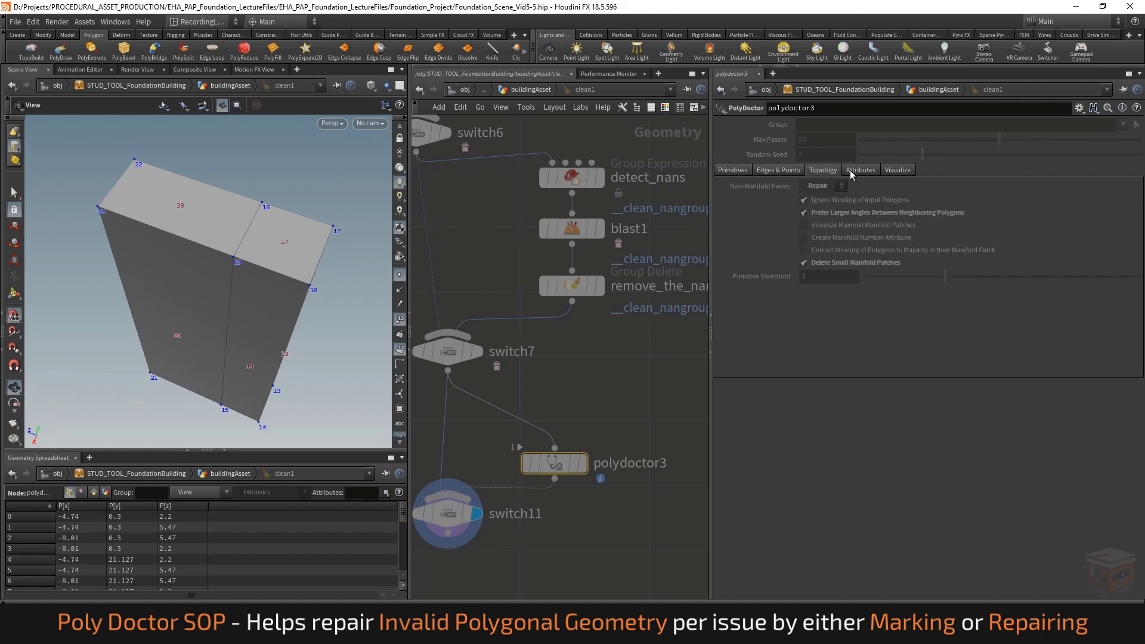
{"action": "left_click", "coordinate": [861, 171]}
{"action": "left_click", "coordinate": [898, 171]}
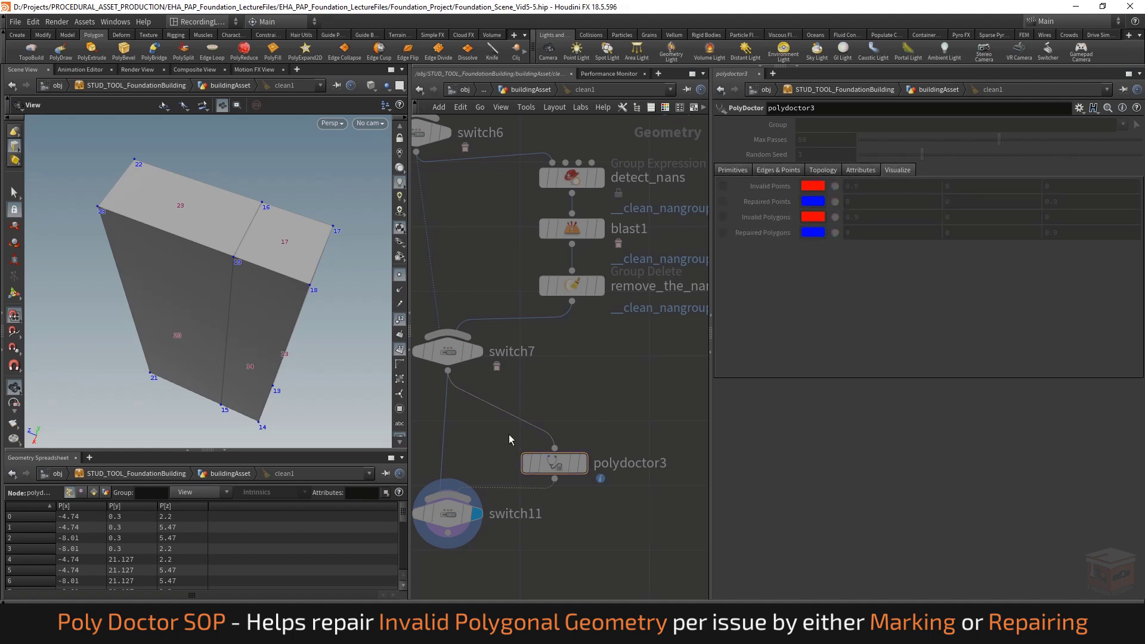
Review the other PolyDoctor nodes inside clean1 and return to the buildingAsset network
{"action": "scroll", "coordinate": [579, 463], "scroll_direction": "down", "scroll_amount": 10}
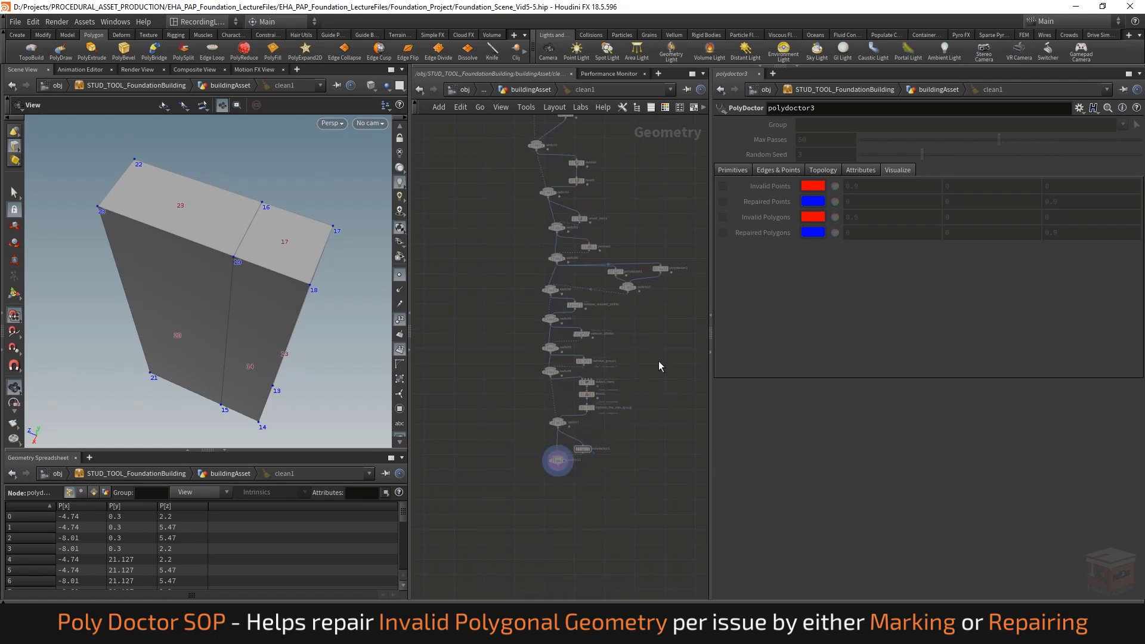
{"action": "scroll", "coordinate": [638, 275], "scroll_direction": "up", "scroll_amount": 8}
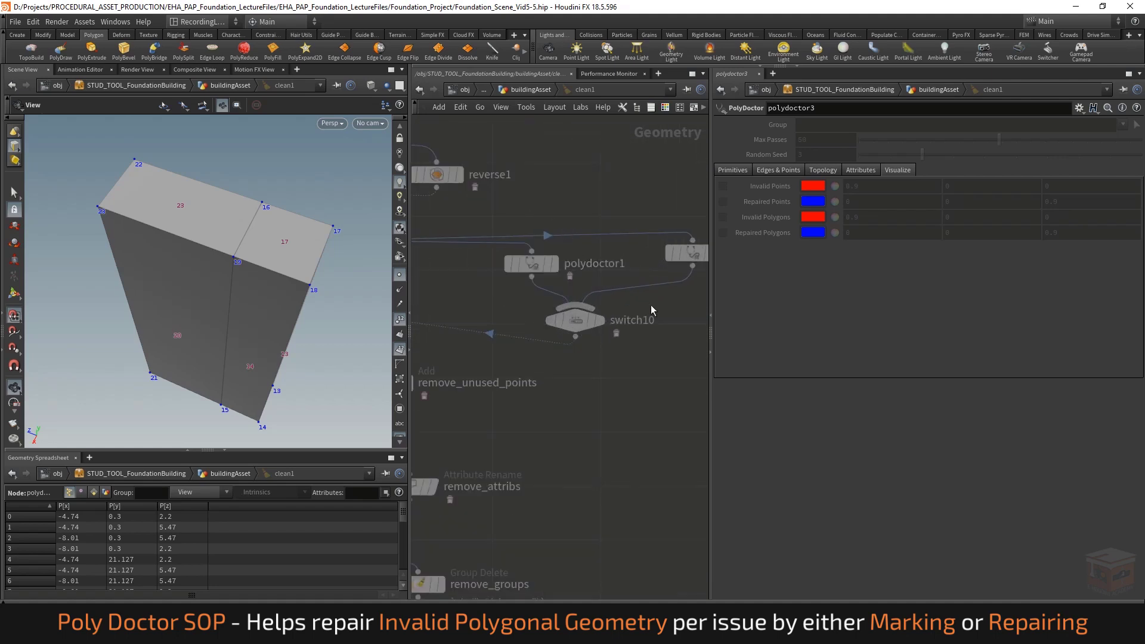
{"action": "scroll", "coordinate": [492, 282], "scroll_direction": "down", "scroll_amount": 8}
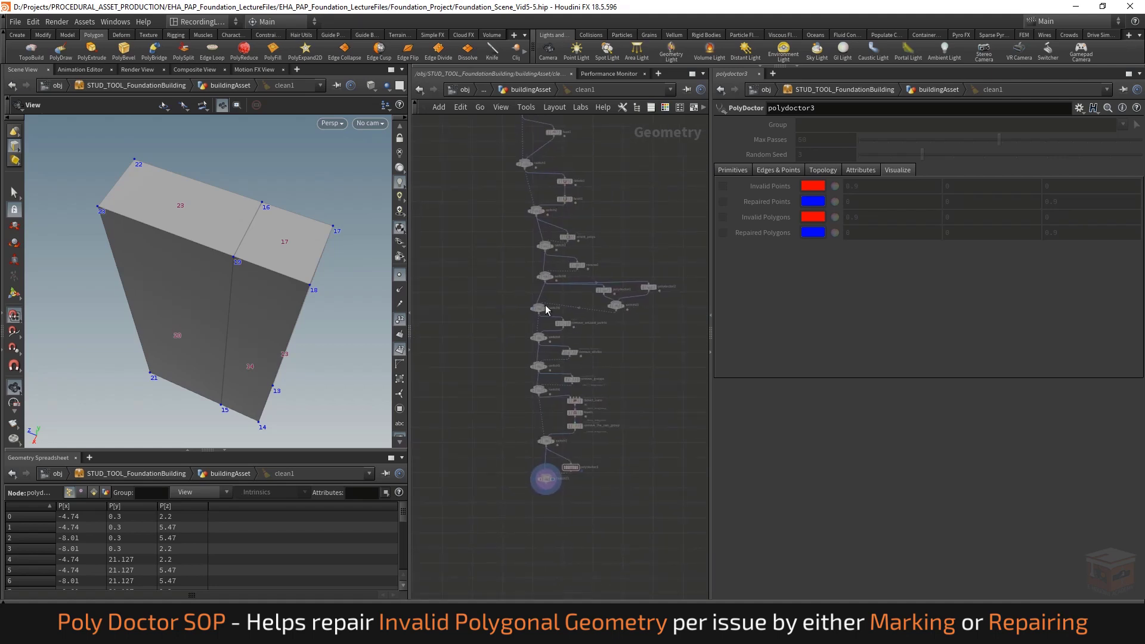
{"action": "left_click", "coordinate": [538, 91]}
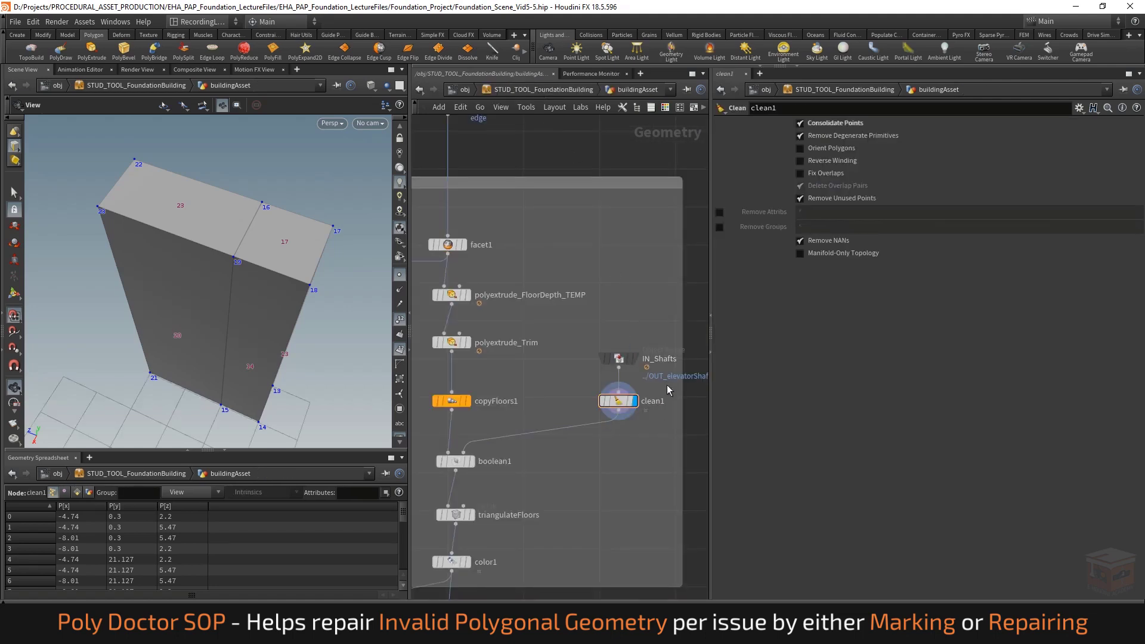
View the shared face inside the adjacent shafts and enable Fix Overlaps on clean1
{"action": "left_click_drag", "start_coordinate": [294, 299], "coordinate": [261, 297]}
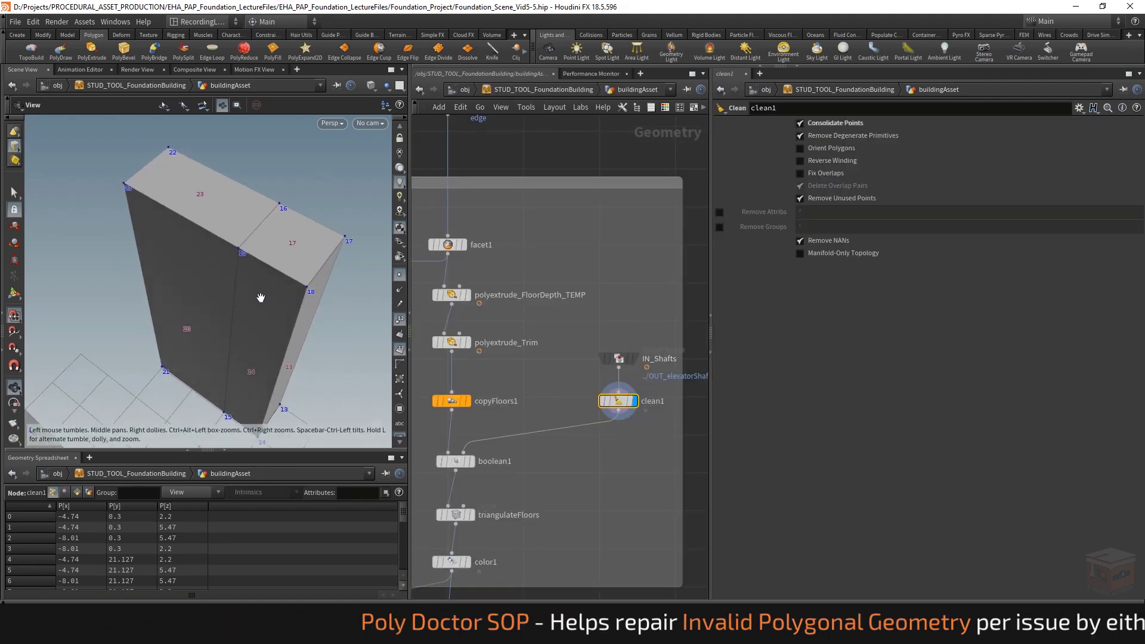
{"action": "right_click_drag", "start_coordinate": [253, 299], "coordinate": [740, 377]}
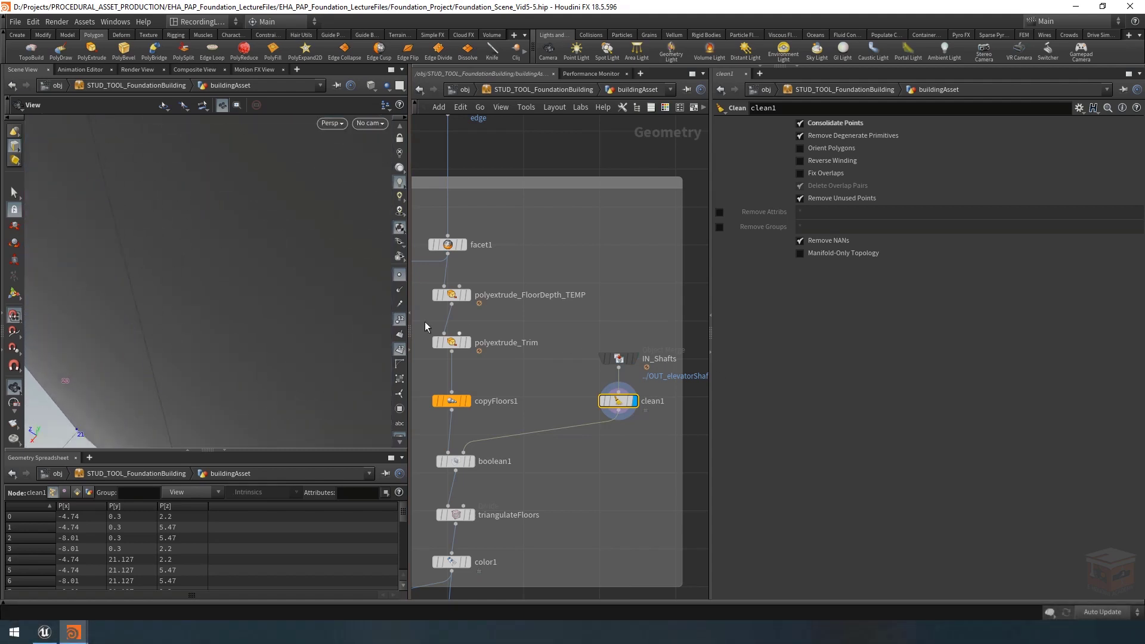
{"action": "right_click_drag", "start_coordinate": [127, 304], "coordinate": [297, 348]}
{"action": "left_click_drag", "start_coordinate": [296, 347], "coordinate": [193, 350]}
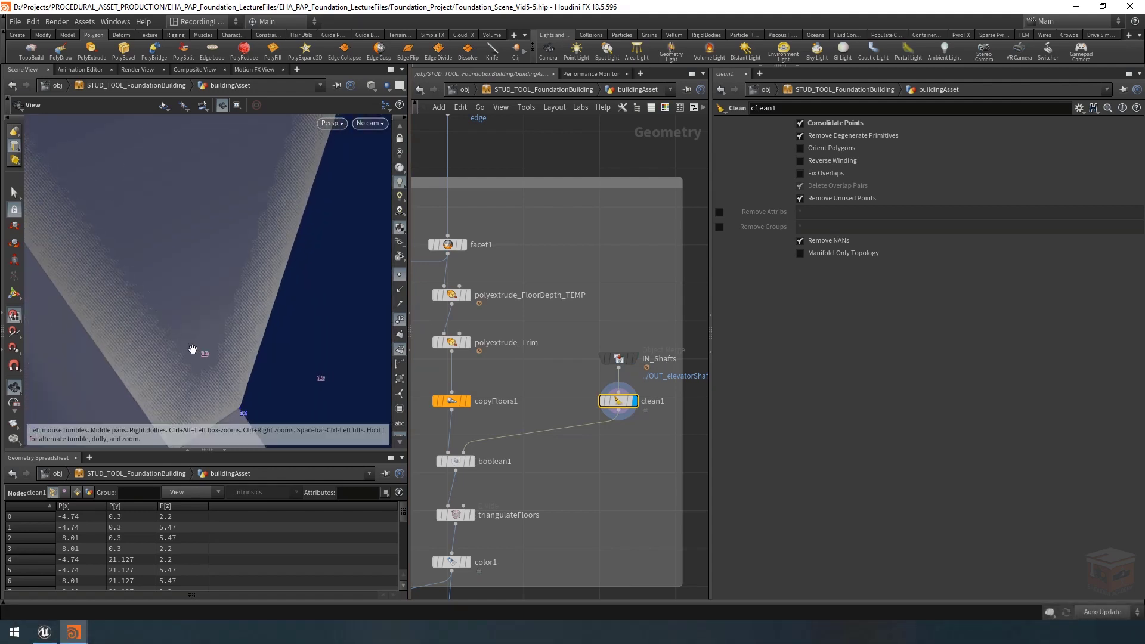
{"action": "left_click", "coordinate": [837, 177]}
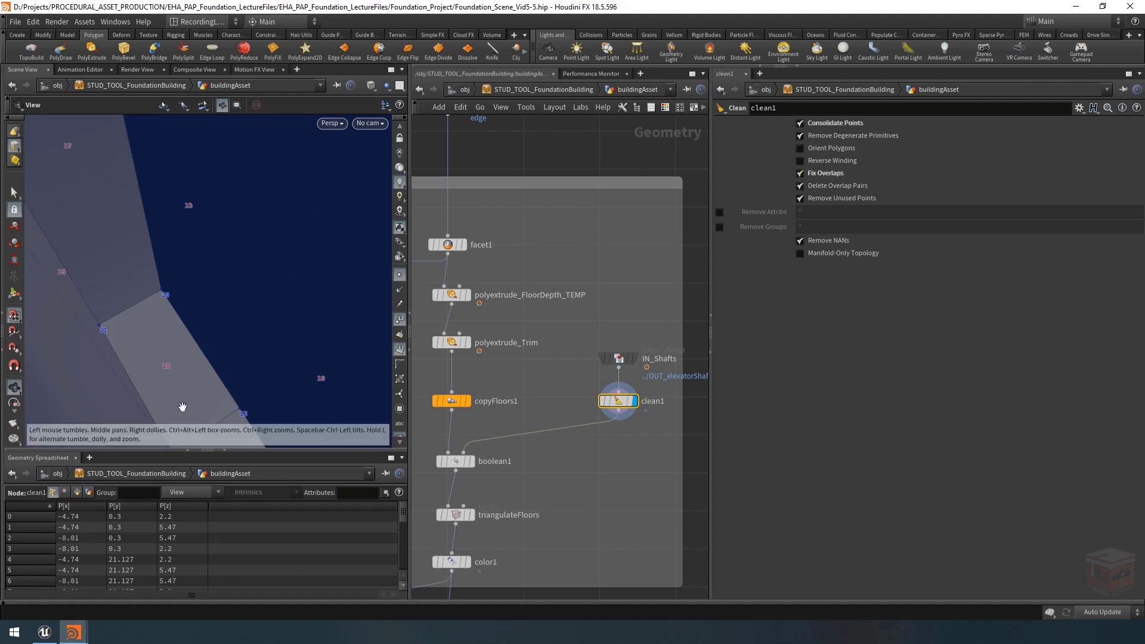
Disable Delete Overlap Pairs on clean1 and frame all the shaft boxes for review
{"action": "left_click_drag", "start_coordinate": [266, 332], "coordinate": [321, 368]}
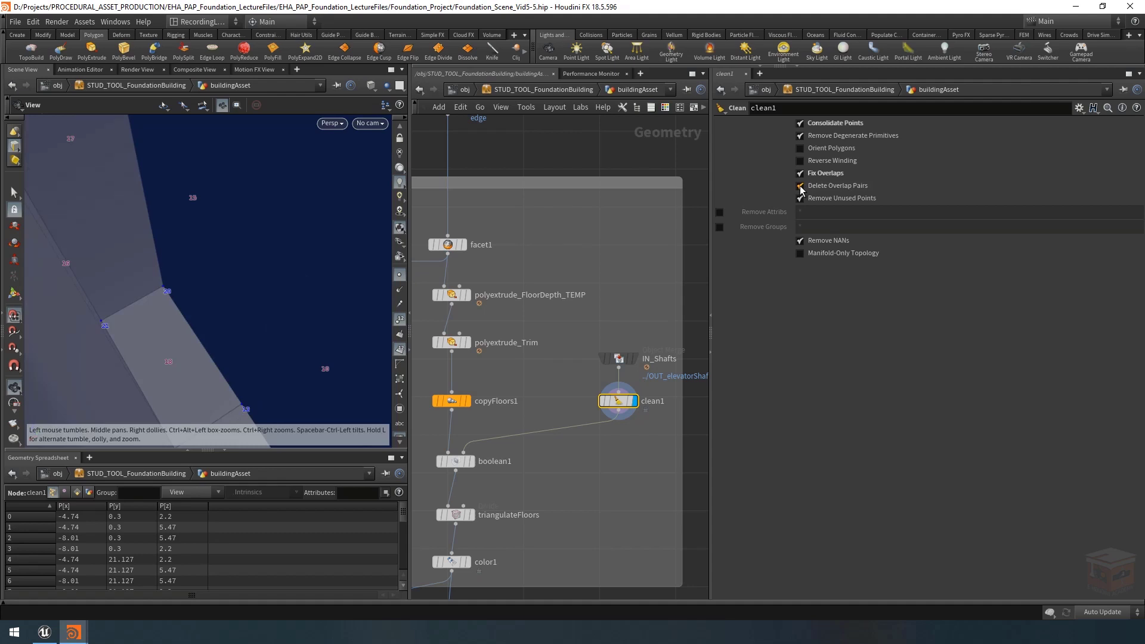
{"action": "left_click", "coordinate": [838, 186]}
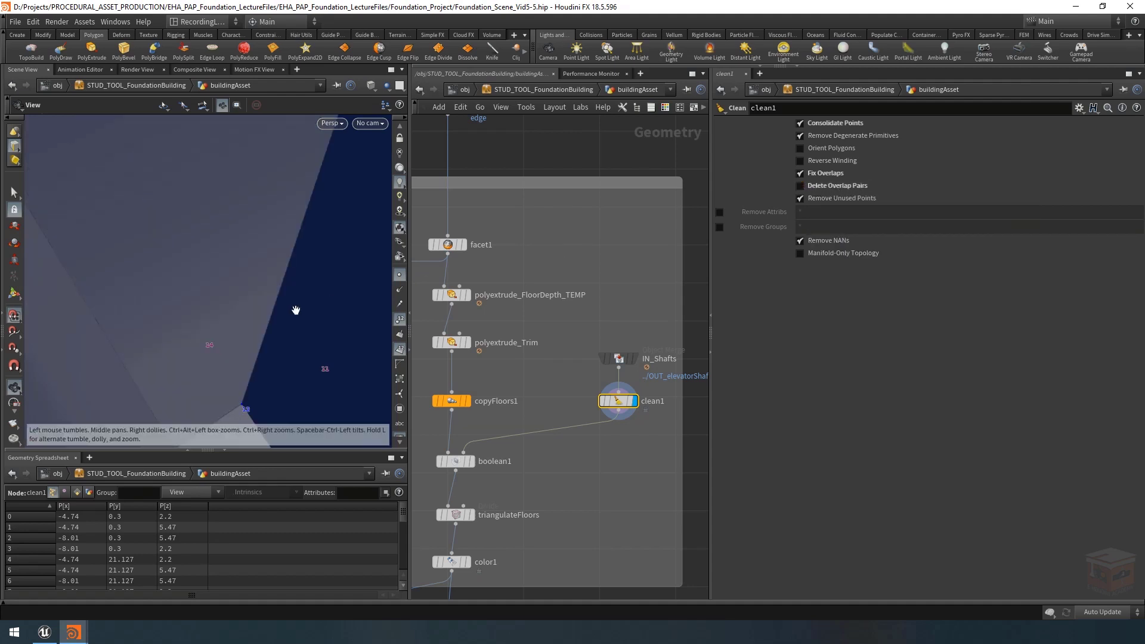
{"action": "key", "text": "h"}
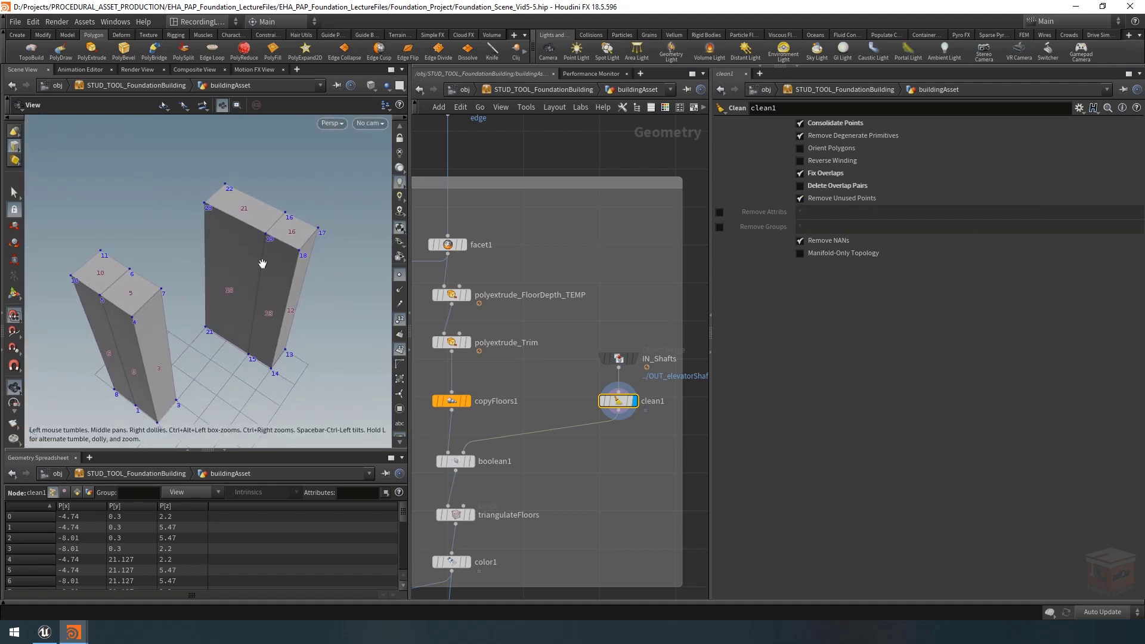
Display the boolean1 result and inspect the shaft cutouts in the floors
{"action": "left_click_drag", "start_coordinate": [262, 263], "coordinate": [258, 262]}
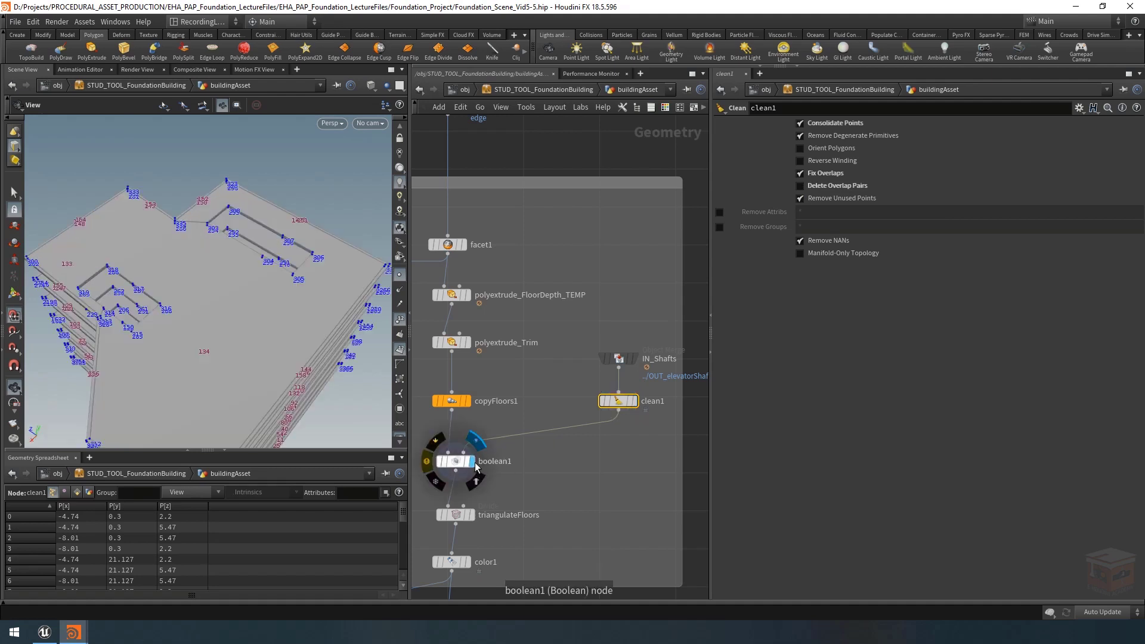
{"action": "left_click", "coordinate": [471, 461]}
{"action": "left_click", "coordinate": [458, 463]}
{"action": "mouse_move", "coordinate": [309, 254]}
{"action": "left_mouse_down"}
{"action": "mouse_move", "coordinate": [287, 307]}
{"action": "mouse_move", "coordinate": [297, 263]}
{"action": "left_mouse_up"}
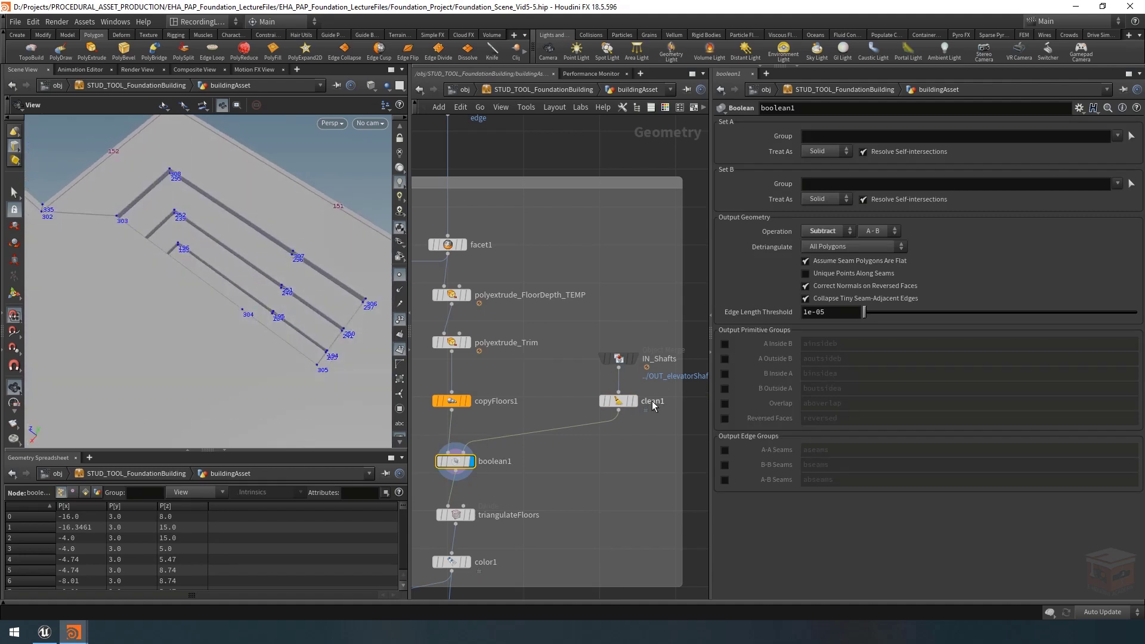
Display clean1 and examine the edges and internal face shared by the adjacent shafts in shaded and wireframe views
{"action": "left_click", "coordinate": [633, 401]}
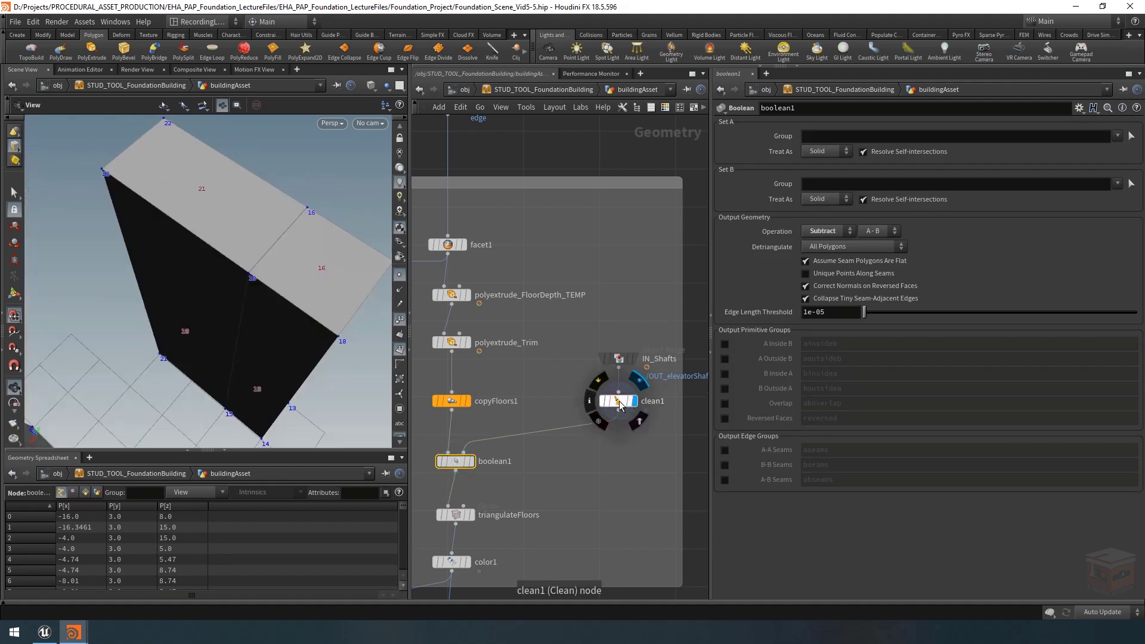
{"action": "left_click", "coordinate": [618, 401]}
{"action": "left_click_drag", "start_coordinate": [260, 278], "coordinate": [259, 282]}
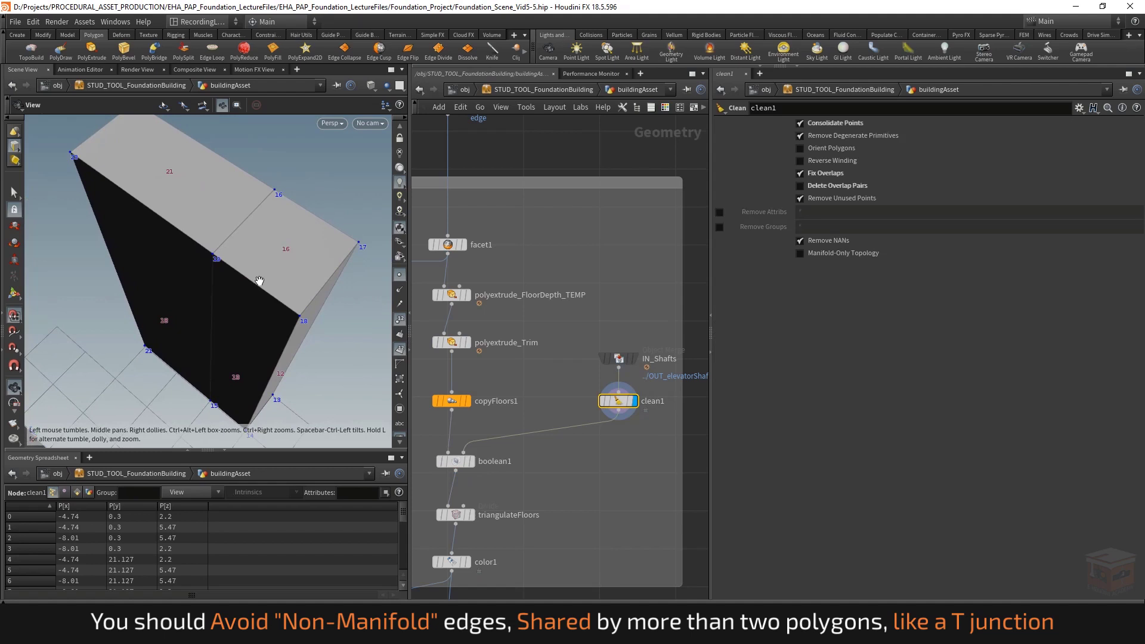
{"action": "mouse_move", "coordinate": [247, 271]}
{"action": "left_mouse_down"}
{"action": "mouse_move", "coordinate": [136, 299]}
{"action": "mouse_move", "coordinate": [173, 317]}
{"action": "mouse_move", "coordinate": [230, 317]}
{"action": "mouse_move", "coordinate": [240, 266]}
{"action": "mouse_move", "coordinate": [246, 282]}
{"action": "left_mouse_up"}
{"action": "key", "text": "shift+w"}
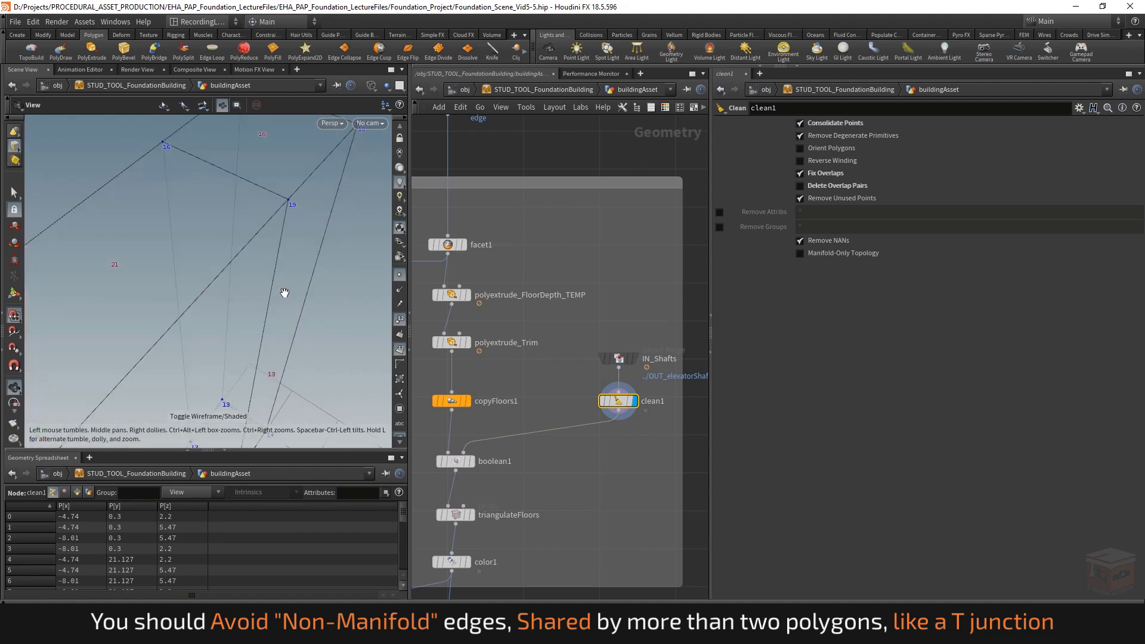
{"action": "right_click_drag", "start_coordinate": [284, 294], "coordinate": [279, 304]}
{"action": "left_click_drag", "start_coordinate": [278, 305], "coordinate": [199, 317]}
{"action": "right_click_drag", "start_coordinate": [199, 317], "coordinate": [403, 325]}
{"action": "middle_click_drag", "start_coordinate": [237, 340], "coordinate": [248, 293]}
{"action": "right_click_drag", "start_coordinate": [295, 331], "coordinate": [147, 292]}
{"action": "mouse_move", "coordinate": [322, 288]}
{"action": "left_mouse_down"}
{"action": "mouse_move", "coordinate": [251, 300]}
{"action": "mouse_move", "coordinate": [210, 284]}
{"action": "mouse_move", "coordinate": [226, 302]}
{"action": "mouse_move", "coordinate": [195, 312]}
{"action": "mouse_move", "coordinate": [216, 263]}
{"action": "mouse_move", "coordinate": [238, 284]}
{"action": "mouse_move", "coordinate": [202, 292]}
{"action": "left_mouse_up"}
{"action": "key", "text": "shift+w"}
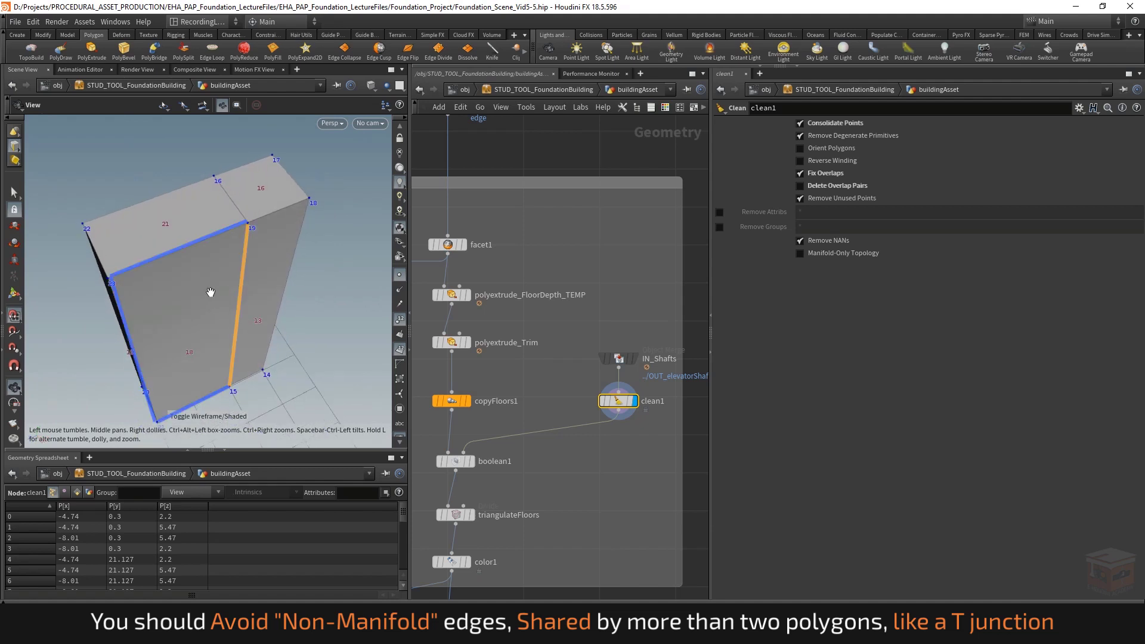
{"action": "left_click_drag", "start_coordinate": [243, 259], "coordinate": [232, 250]}
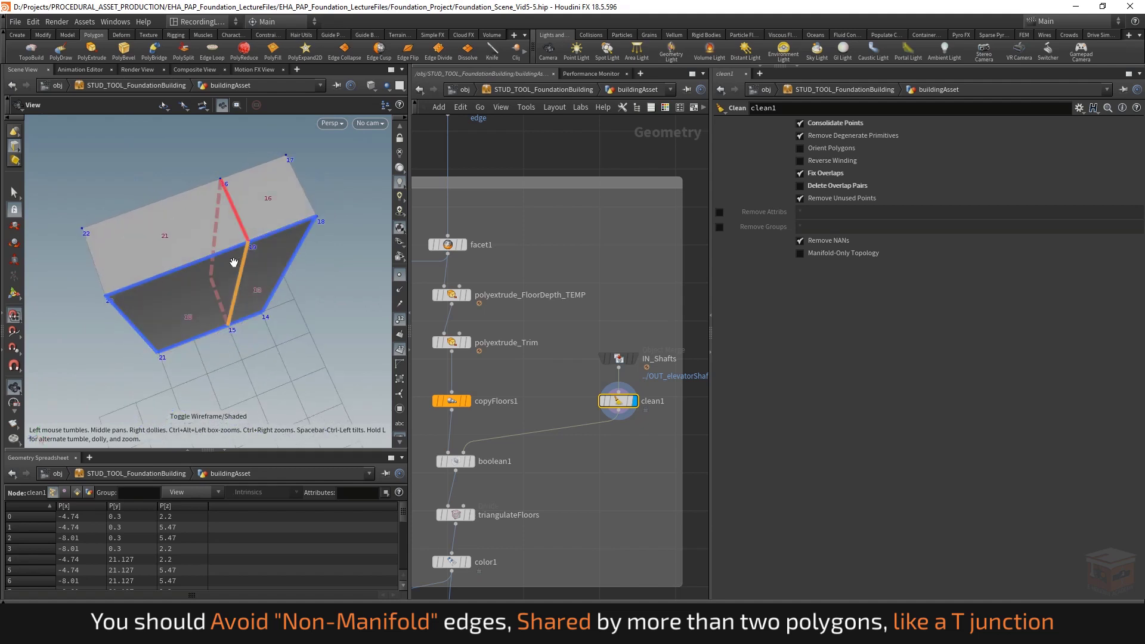
{"action": "key", "text": "w"}
{"action": "left_click_drag", "start_coordinate": [234, 289], "coordinate": [225, 290]}
{"action": "key", "text": "w"}
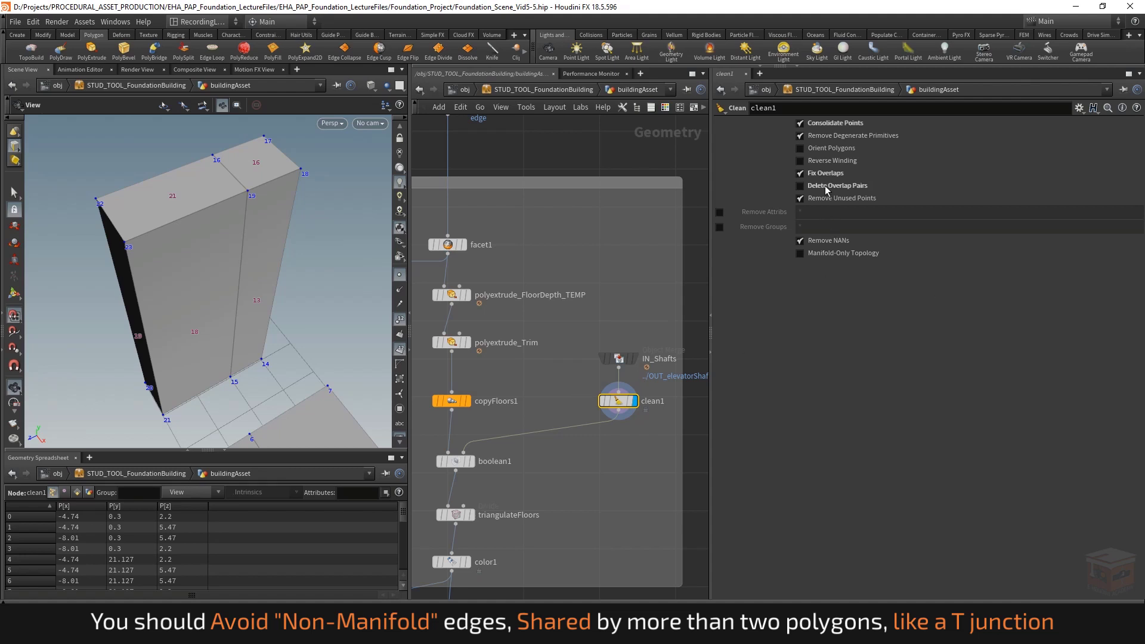
Enable Delete Overlap Pairs on clean1 and display boolean1 to check the floor cutouts
{"action": "mouse_move", "coordinate": [820, 189]}
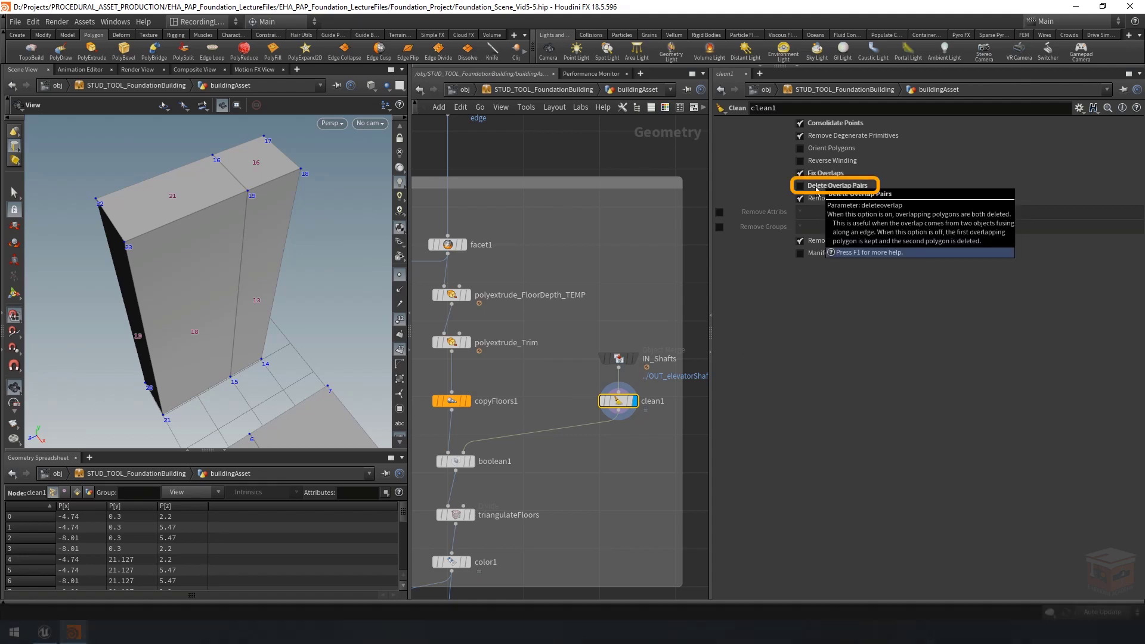
{"action": "left_click", "coordinate": [819, 188]}
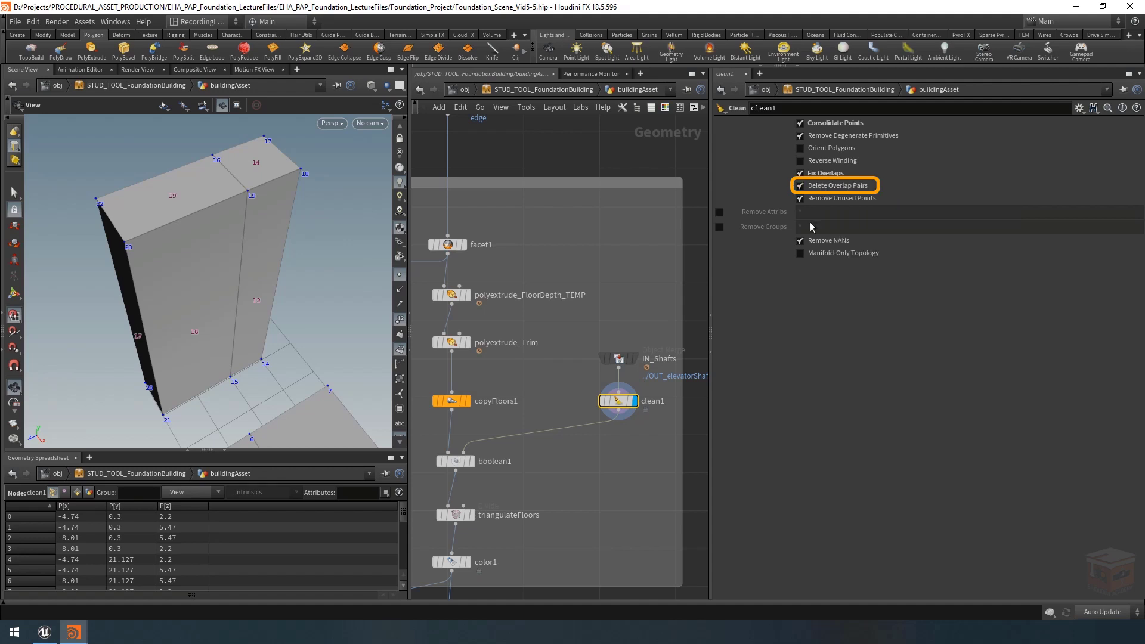
{"action": "left_click", "coordinate": [474, 462]}
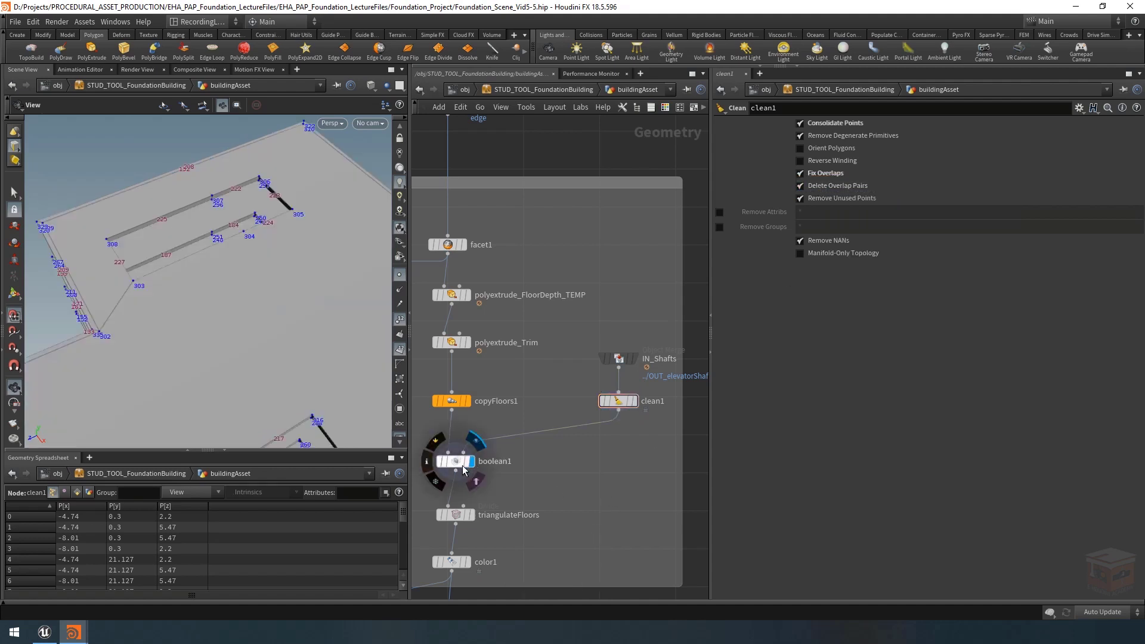
{"action": "left_click_drag", "start_coordinate": [240, 241], "coordinate": [299, 216]}
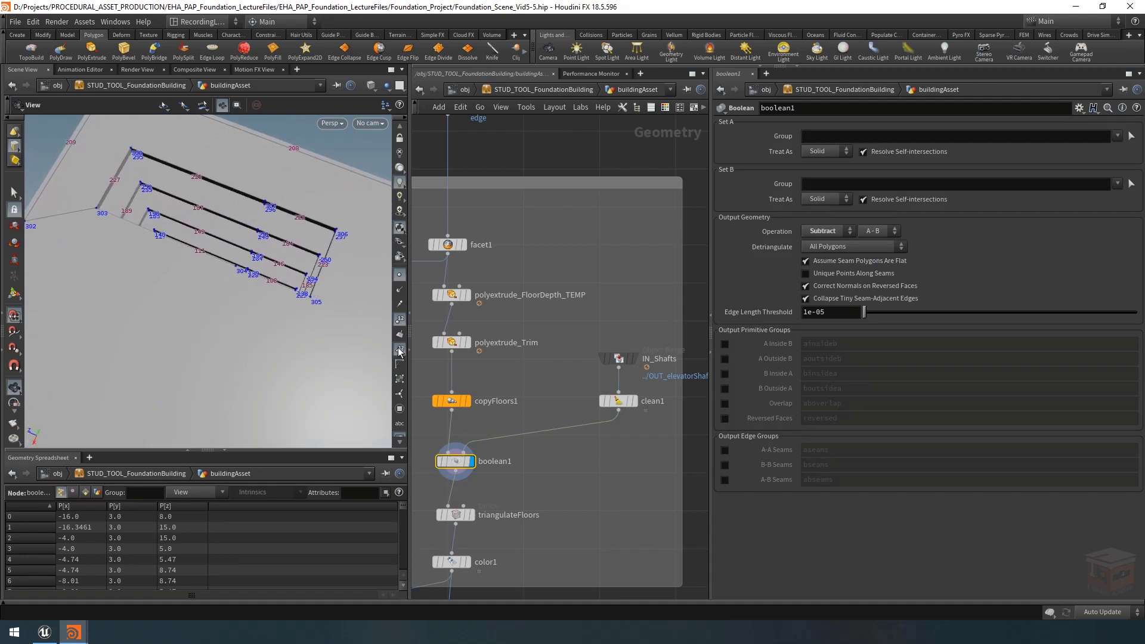
Hide the point and primitive numbers and review the shaft cutouts through the whole stack of floors
{"action": "left_click", "coordinate": [400, 275]}
{"action": "left_click_drag", "start_coordinate": [306, 248], "coordinate": [162, 315]}
{"action": "left_click_drag", "start_coordinate": [246, 391], "coordinate": [214, 271]}
{"action": "scroll", "coordinate": [214, 272], "scroll_direction": "down", "scroll_amount": 10}
{"action": "left_click_drag", "start_coordinate": [219, 326], "coordinate": [232, 296]}
{"action": "scroll", "coordinate": [602, 479], "scroll_direction": "down", "scroll_amount": 5}
Display polybevel2 in the Bevel And Clean group and inspect the bevelled floors around the shaft openings
{"action": "middle_click_drag", "start_coordinate": [604, 479], "coordinate": [642, 341]}
{"action": "scroll", "coordinate": [606, 430], "scroll_direction": "up", "scroll_amount": 5}
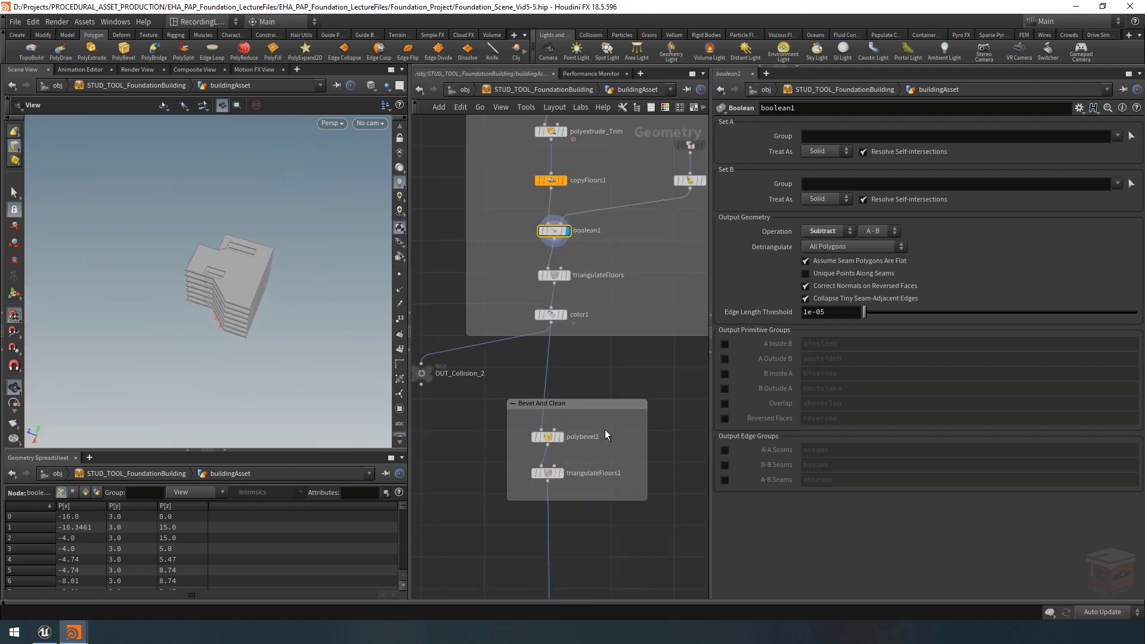
{"action": "middle_click_drag", "start_coordinate": [587, 419], "coordinate": [603, 405]}
{"action": "scroll", "coordinate": [570, 419], "scroll_direction": "up", "scroll_amount": 1}
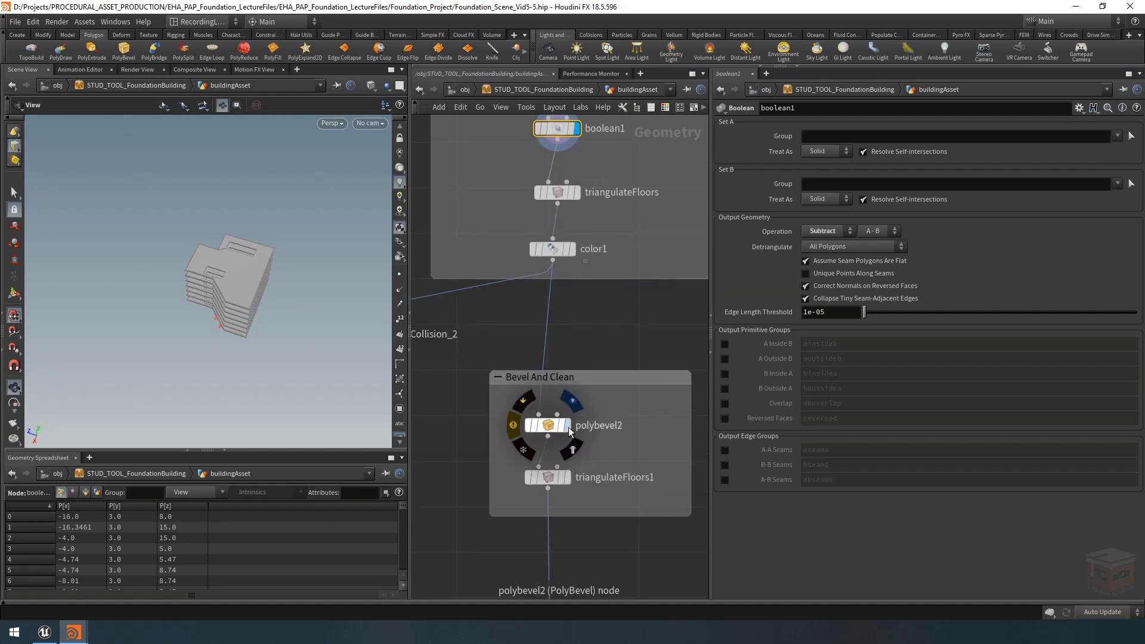
{"action": "left_click", "coordinate": [567, 426]}
{"action": "left_click", "coordinate": [547, 425]}
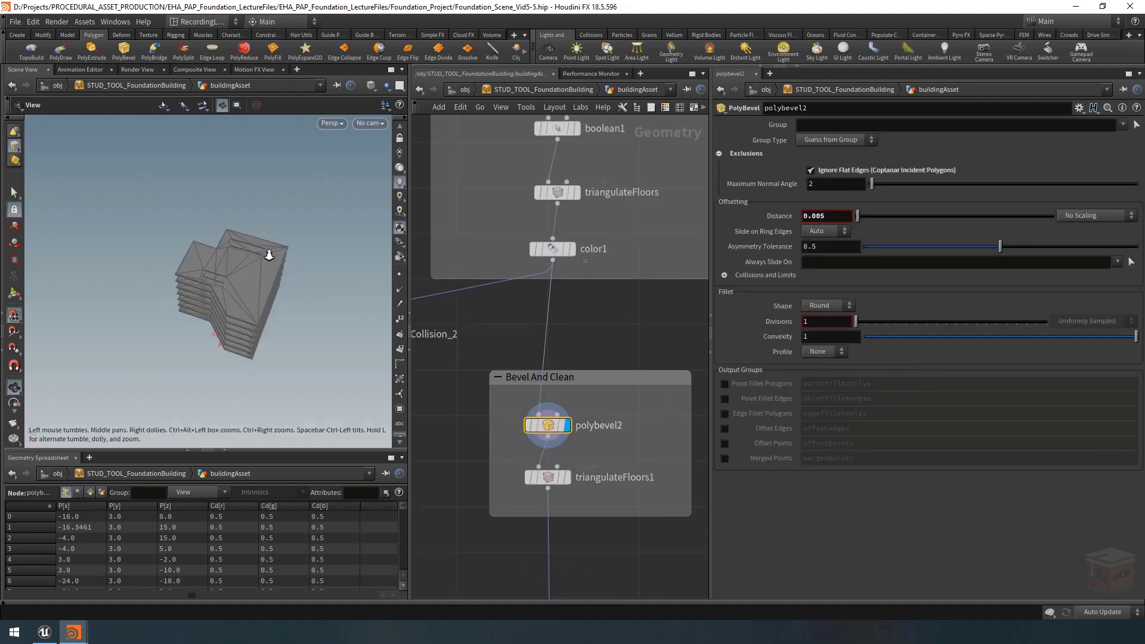
{"action": "scroll", "coordinate": [269, 255], "scroll_direction": "up", "scroll_amount": 4}
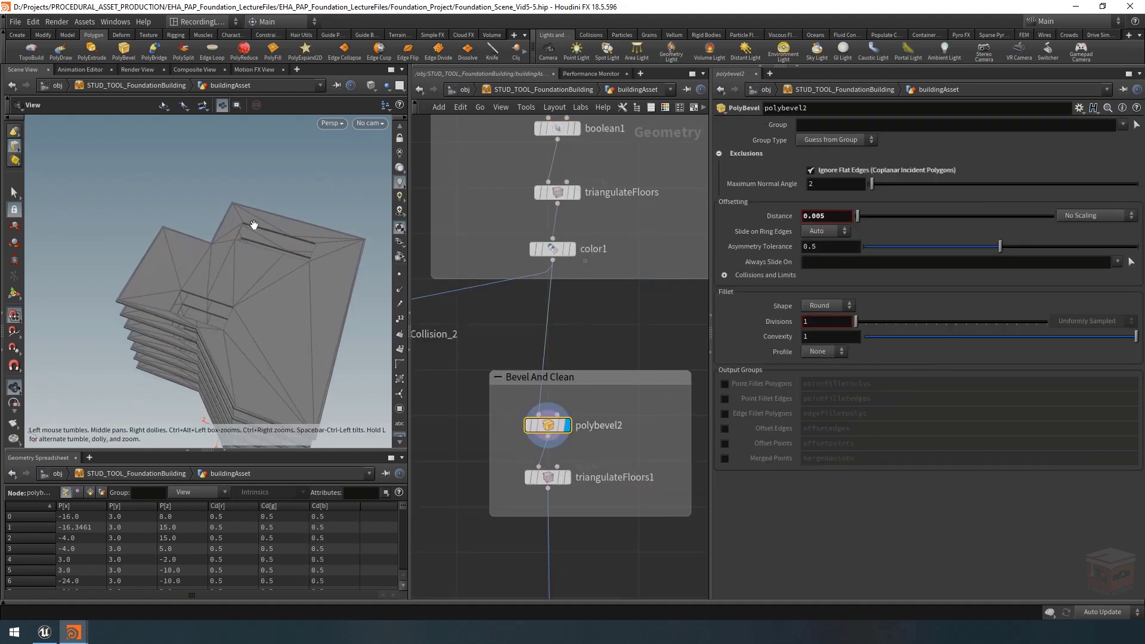
{"action": "scroll", "coordinate": [253, 224], "scroll_direction": "up", "scroll_amount": 6}
{"action": "left_click_drag", "start_coordinate": [158, 218], "coordinate": [176, 234]}
{"action": "right_click_drag", "start_coordinate": [176, 234], "coordinate": [54, 241]}
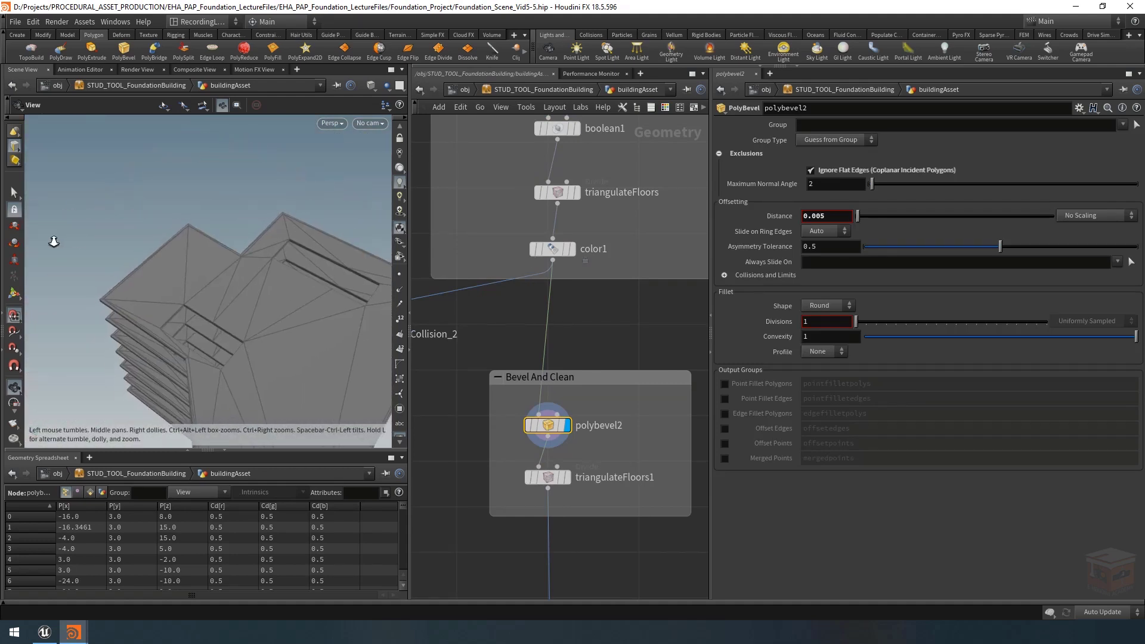
{"action": "left_click_drag", "start_coordinate": [197, 248], "coordinate": [258, 253]}
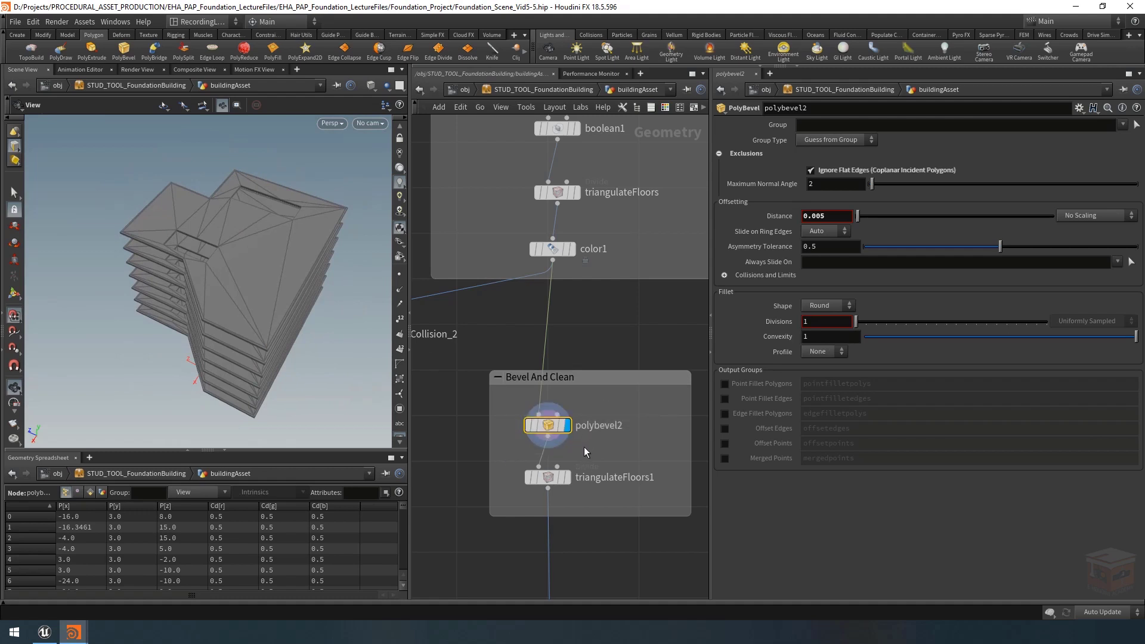
Review boolean1's settings, then display output0 at the end of the buildingAsset network to inspect the complete building
{"action": "scroll", "coordinate": [585, 446], "scroll_direction": "down", "scroll_amount": 5}
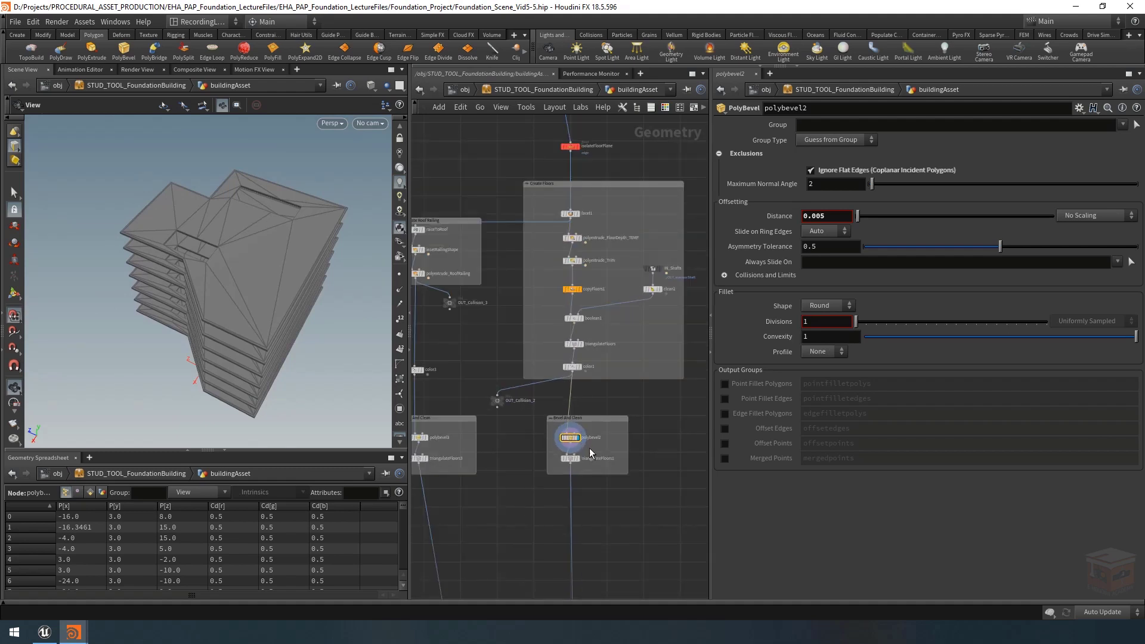
{"action": "scroll", "coordinate": [583, 386], "scroll_direction": "up", "scroll_amount": 6}
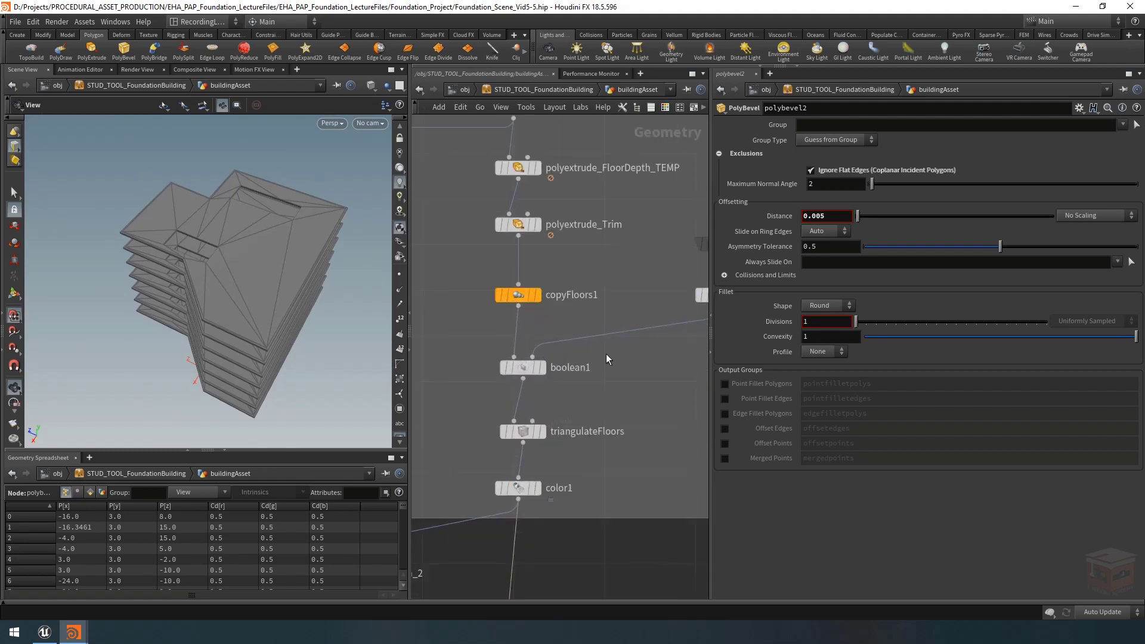
{"action": "left_click", "coordinate": [518, 368]}
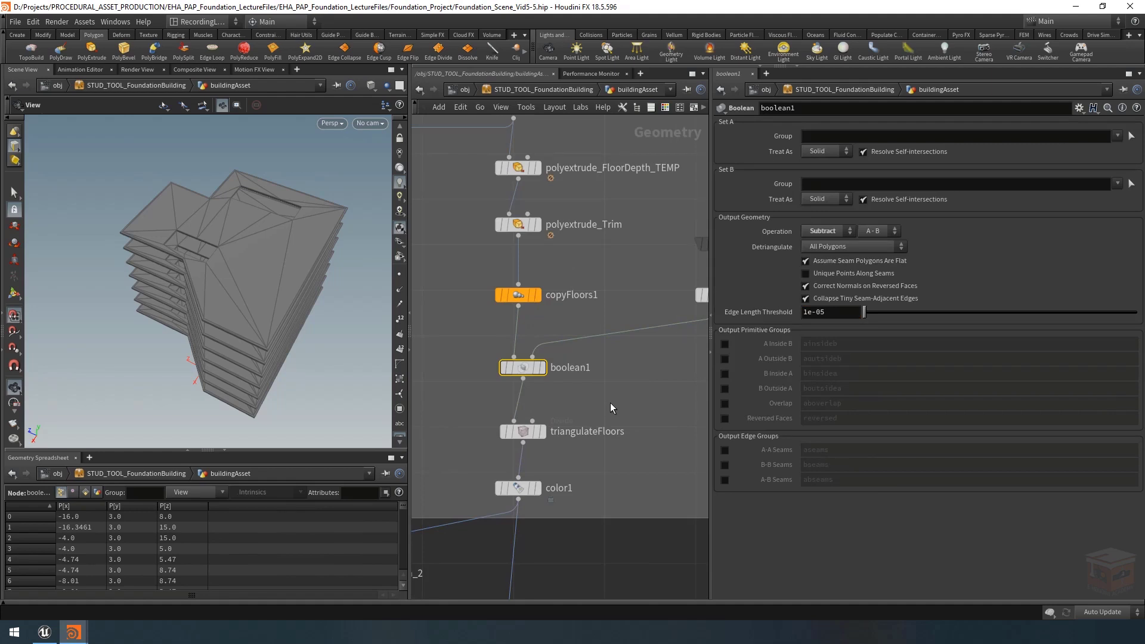
{"action": "scroll", "coordinate": [624, 399], "scroll_direction": "down", "scroll_amount": 3}
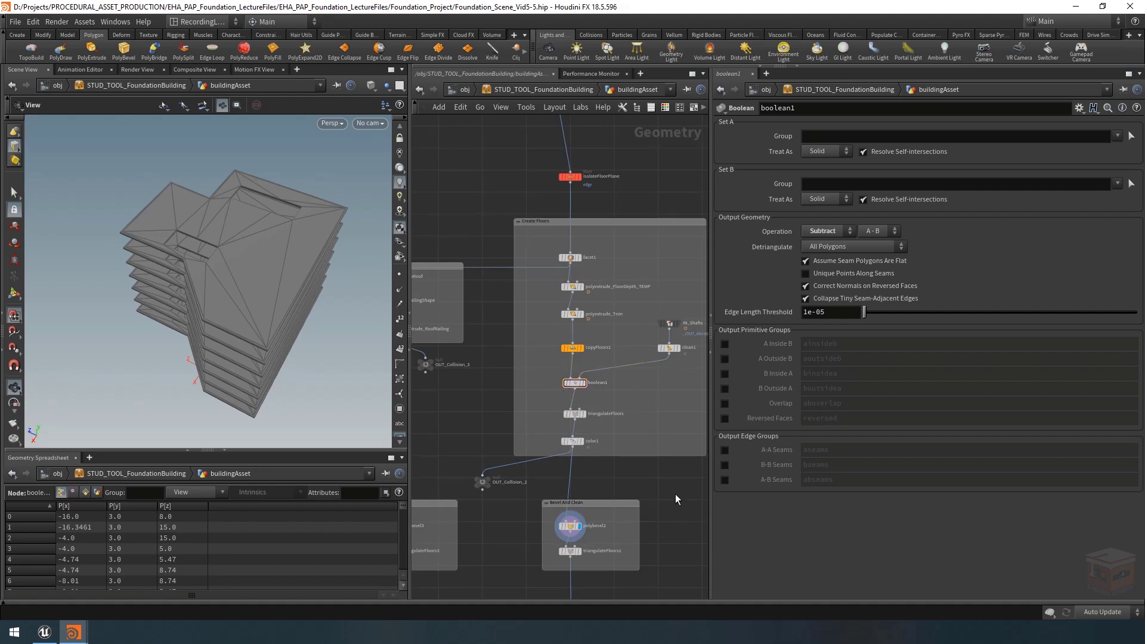
{"action": "scroll", "coordinate": [676, 494], "scroll_direction": "down", "scroll_amount": 4}
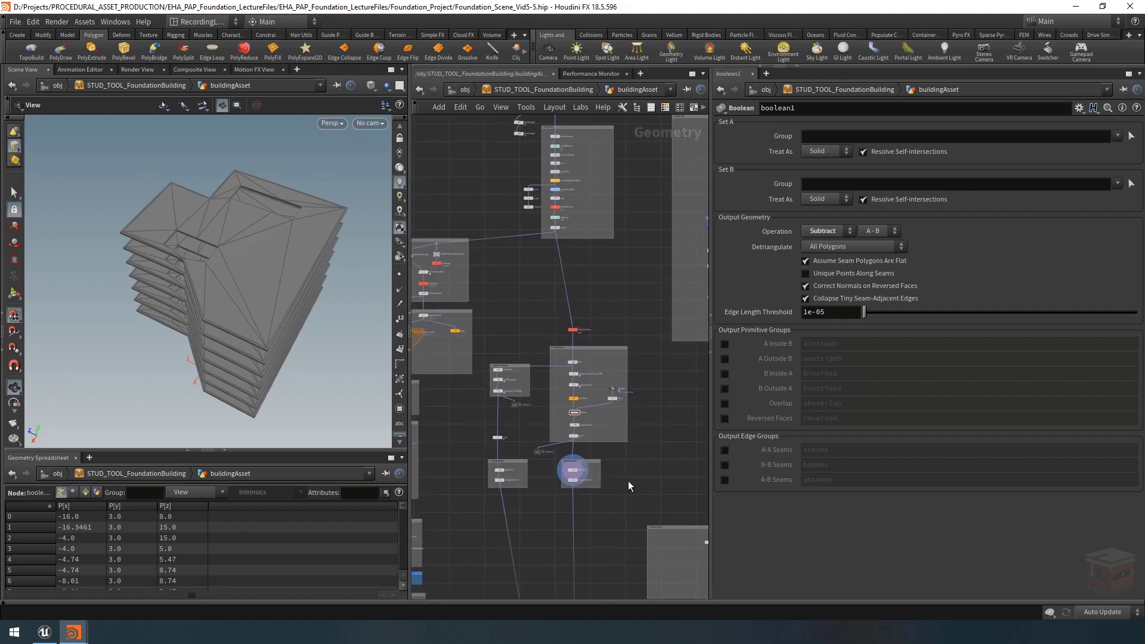
{"action": "scroll", "coordinate": [634, 470], "scroll_direction": "down", "scroll_amount": 3}
{"action": "middle_click_drag", "start_coordinate": [649, 465], "coordinate": [616, 380]}
{"action": "scroll", "coordinate": [599, 388], "scroll_direction": "down", "scroll_amount": 3}
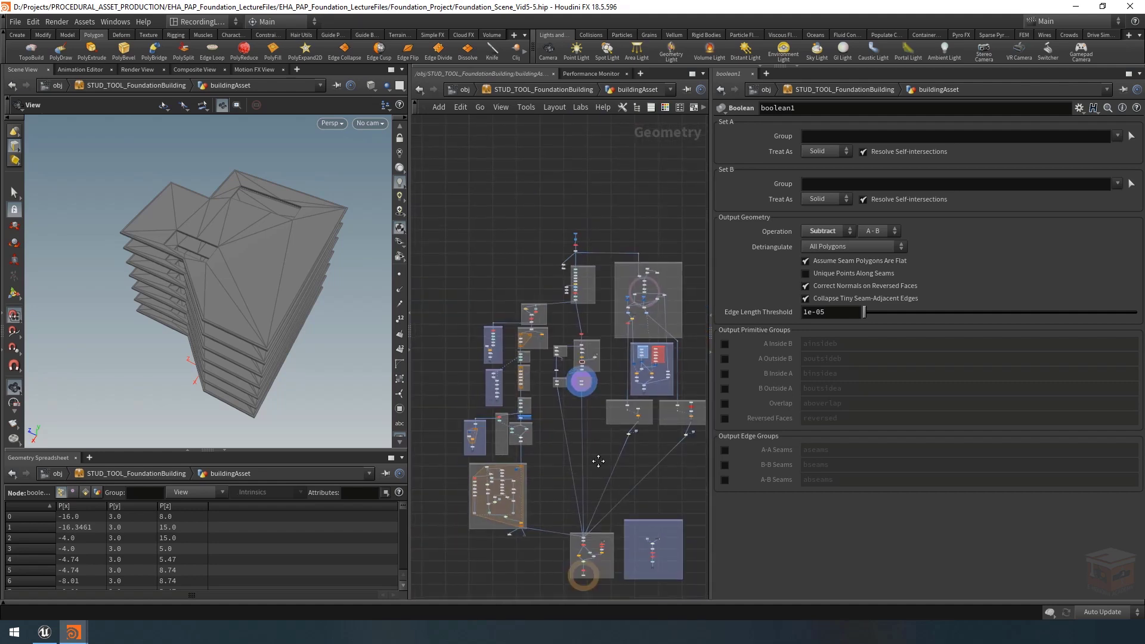
{"action": "middle_click_drag", "start_coordinate": [598, 461], "coordinate": [582, 344]}
{"action": "scroll", "coordinate": [570, 462], "scroll_direction": "up", "scroll_amount": 8}
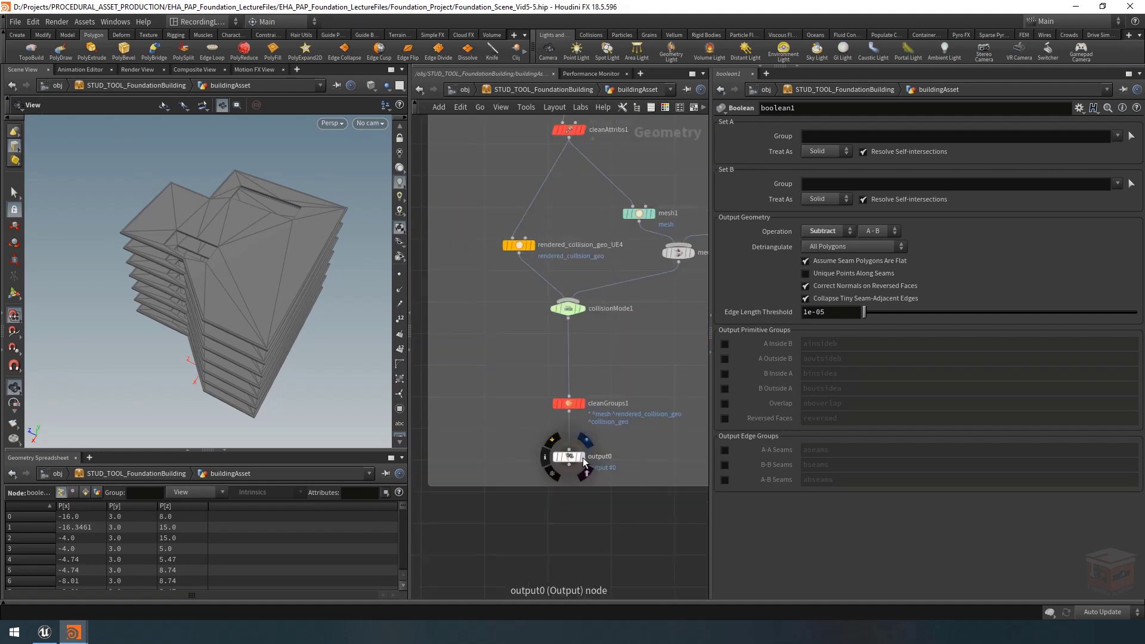
{"action": "left_click", "coordinate": [583, 458]}
{"action": "left_click", "coordinate": [571, 458]}
{"action": "left_click_drag", "start_coordinate": [232, 267], "coordinate": [249, 241]}
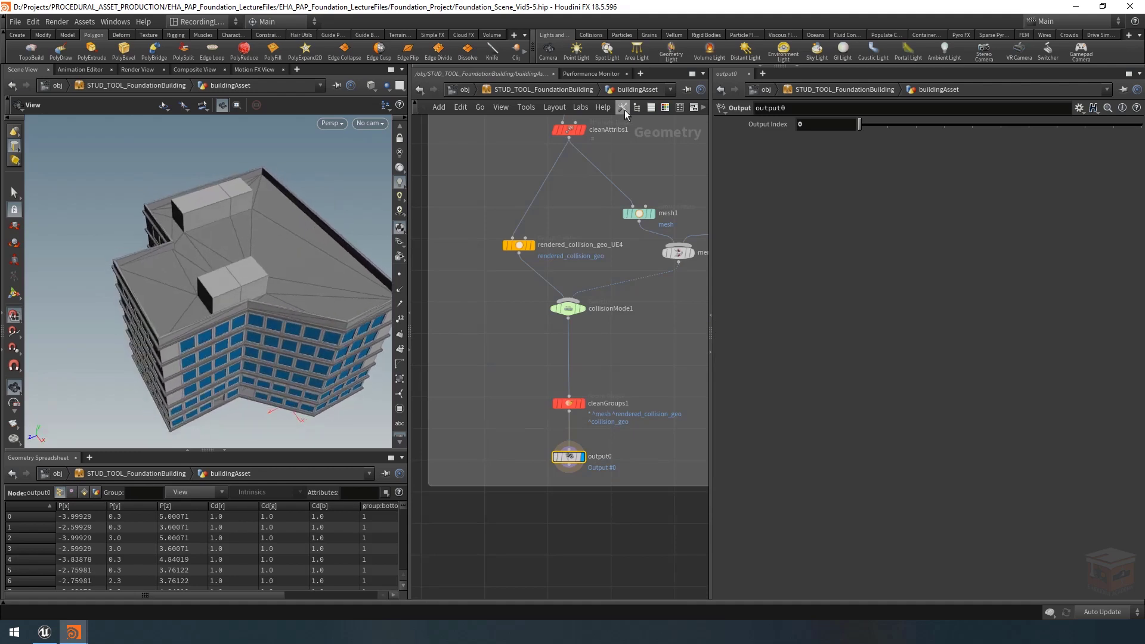
Save the STUD_TOOL_FoundationBuilding node type and the Houdini scene
{"action": "left_click", "coordinate": [558, 89]}
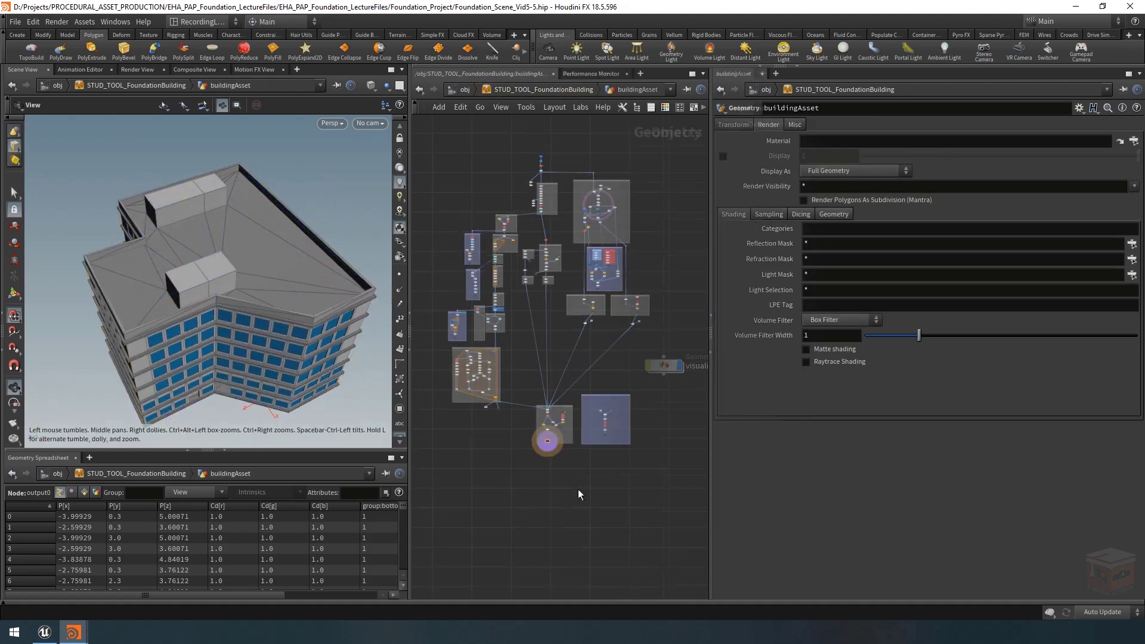
{"action": "right_click", "coordinate": [527, 89]}
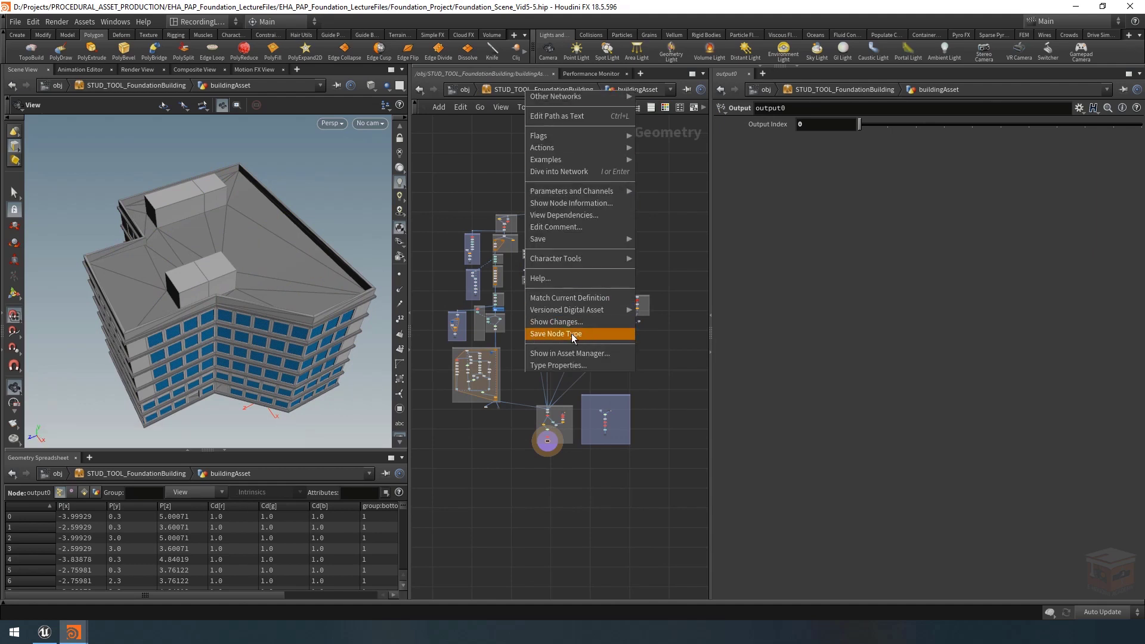
{"action": "left_click", "coordinate": [556, 334]}
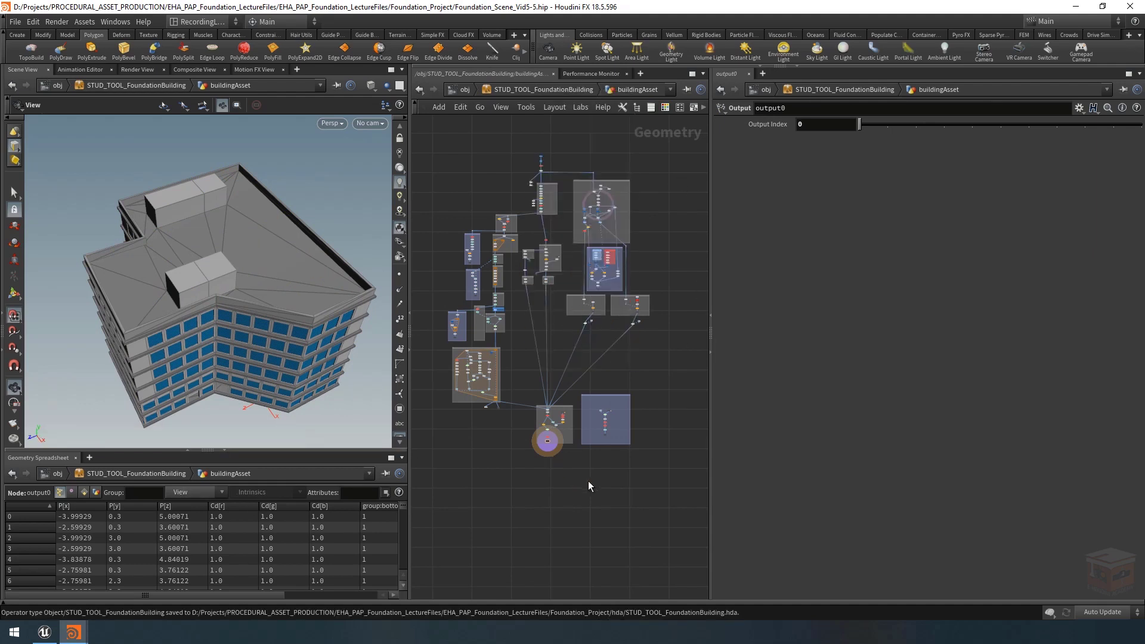
{"action": "middle_click_drag", "start_coordinate": [588, 481], "coordinate": [578, 489]}
{"action": "key", "text": "ctrl+s"}
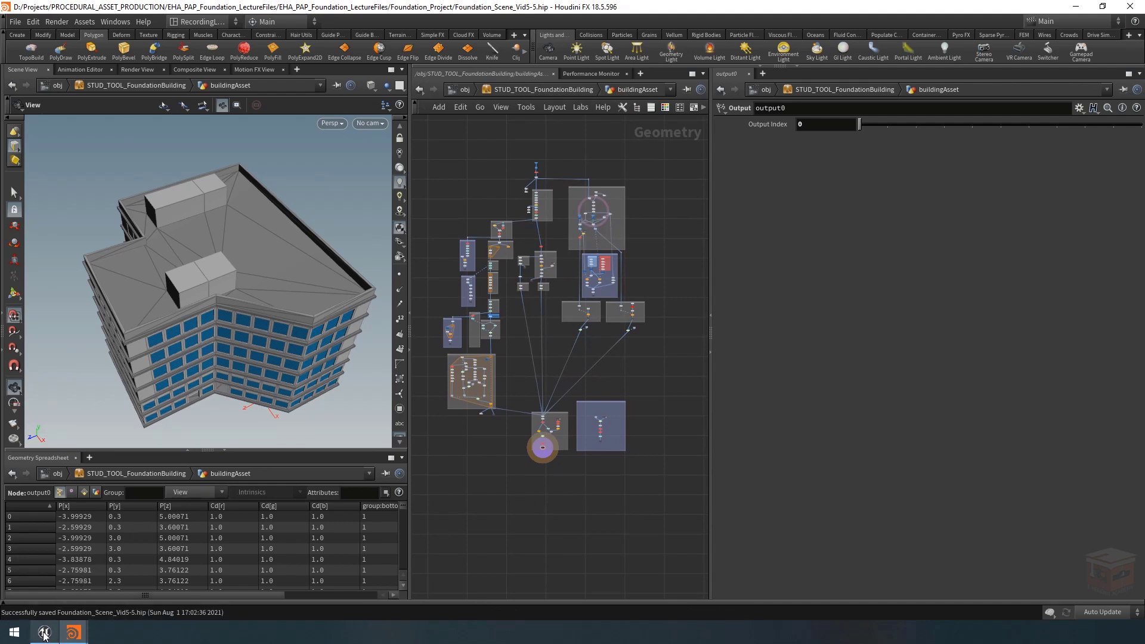
Switch to Unreal Editor, select the placed STUD_TOOL_FoundationBuilding actor and reimport its Houdini asset
{"action": "mouse_move", "coordinate": [44, 634]}
{"action": "left_click", "coordinate": [44, 604]}
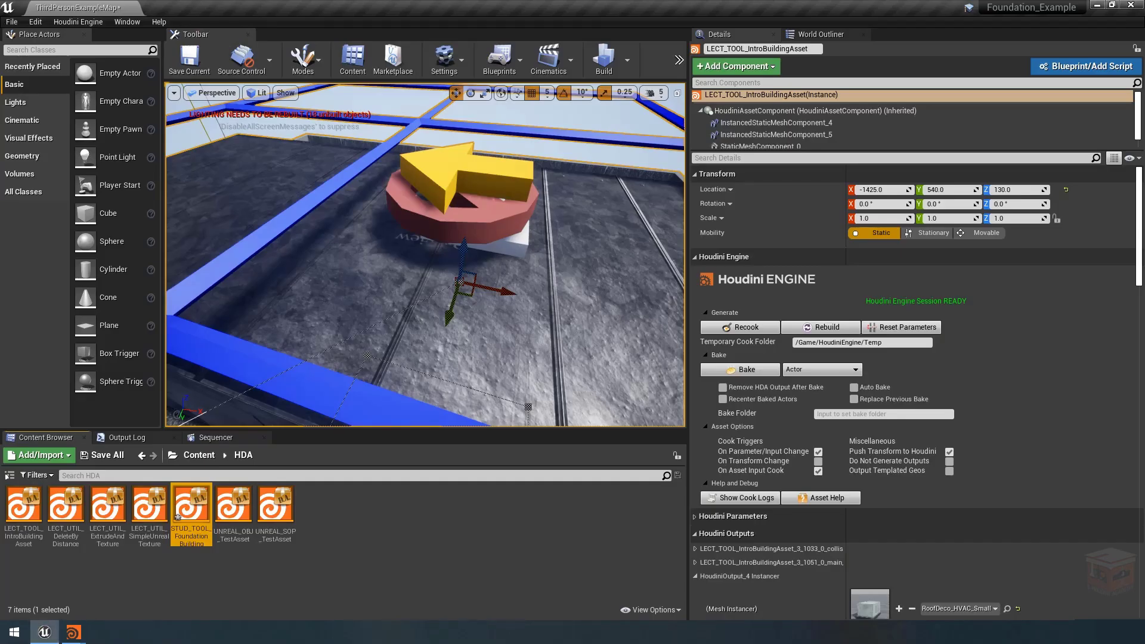
{"action": "key", "text": "s"}
{"action": "right_click_drag", "start_coordinate": [425, 257], "coordinate": [322, 256]}
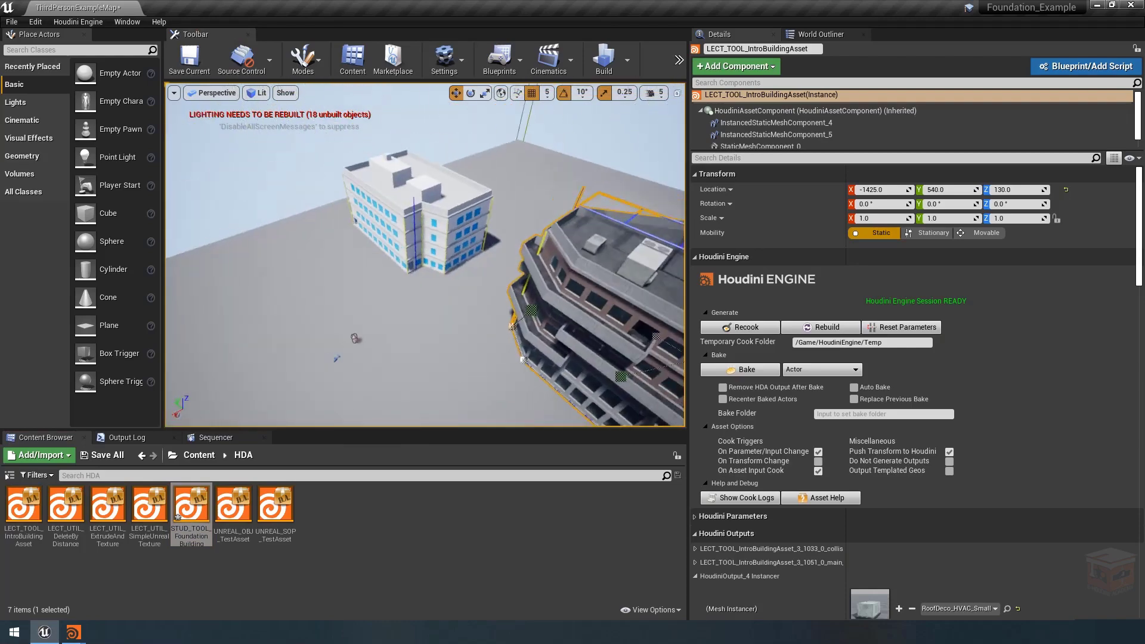
{"action": "key", "text": "w"}
{"action": "mouse_move", "coordinate": [511, 269]}
{"action": "right_mouse_down"}
{"action": "mouse_move", "coordinate": [511, 281]}
{"action": "mouse_move", "coordinate": [511, 269]}
{"action": "right_mouse_up"}
{"action": "left_click", "coordinate": [420, 271]}
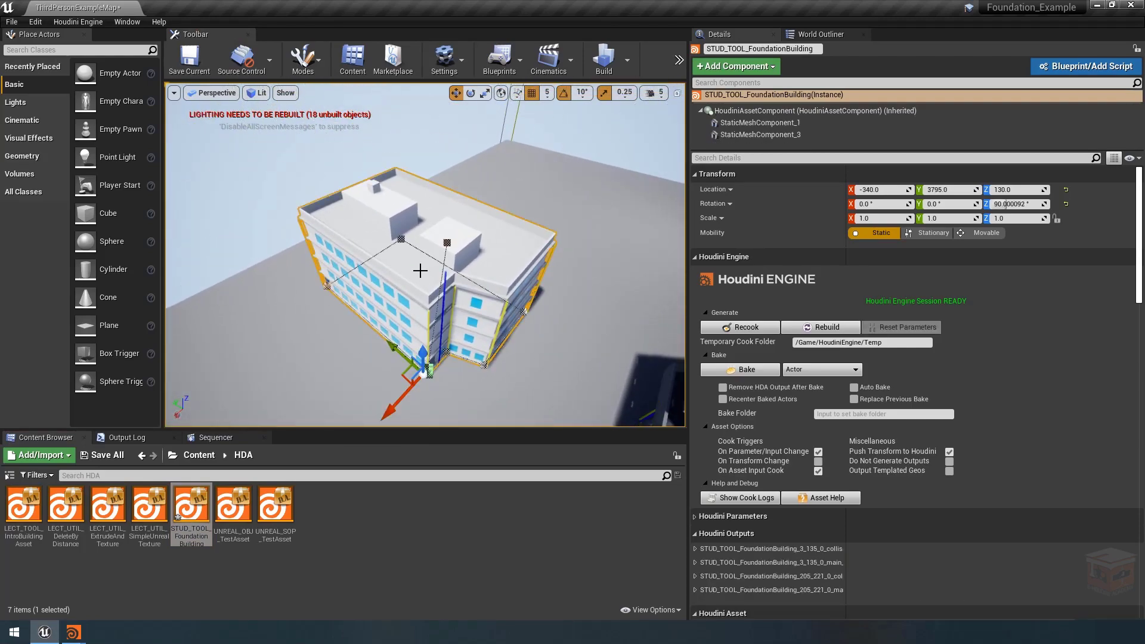
{"action": "right_click", "coordinate": [190, 512]}
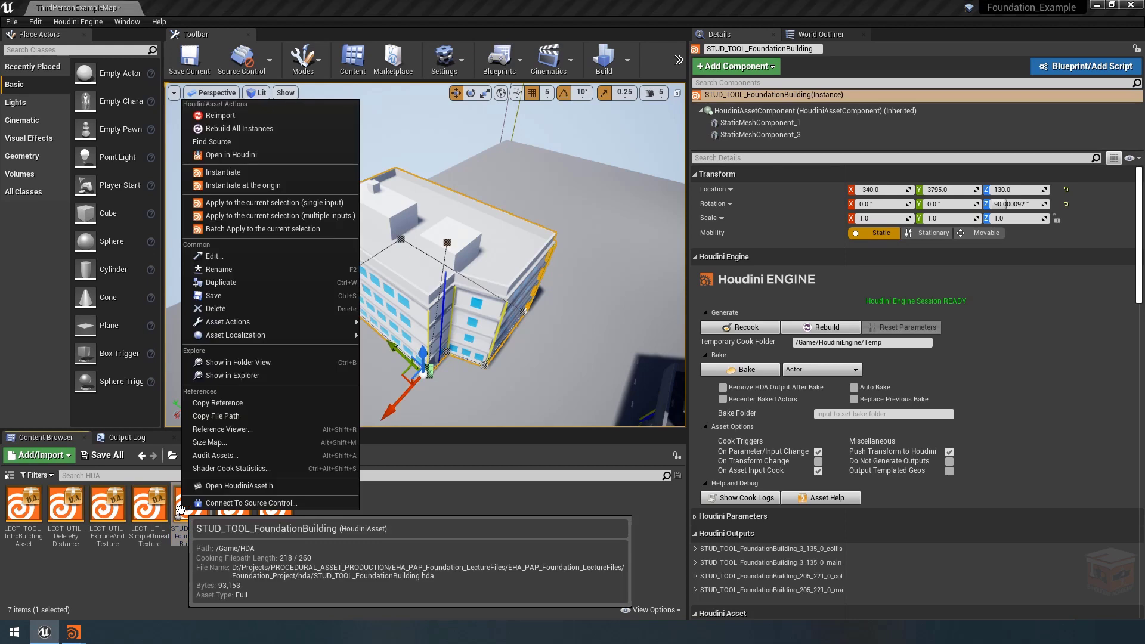
{"action": "left_click", "coordinate": [225, 115]}
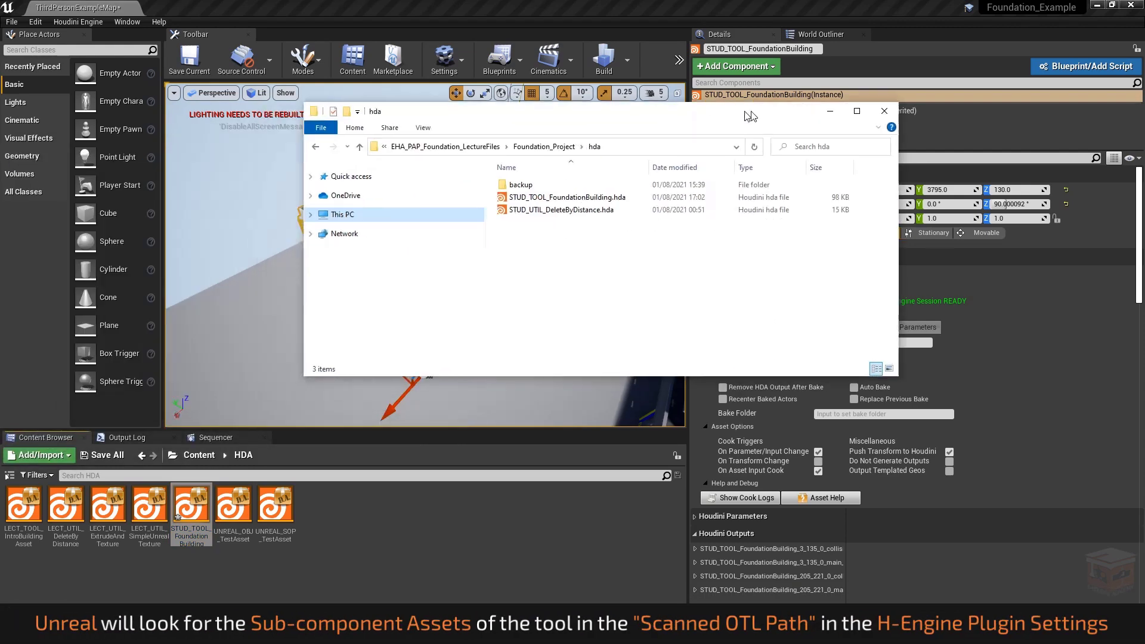
Import STUD_UTIL_DeleteByDistance.hda from the project's hda folder into the Content/HDA folder
{"action": "left_click_drag", "start_coordinate": [751, 115], "coordinate": [836, 125]}
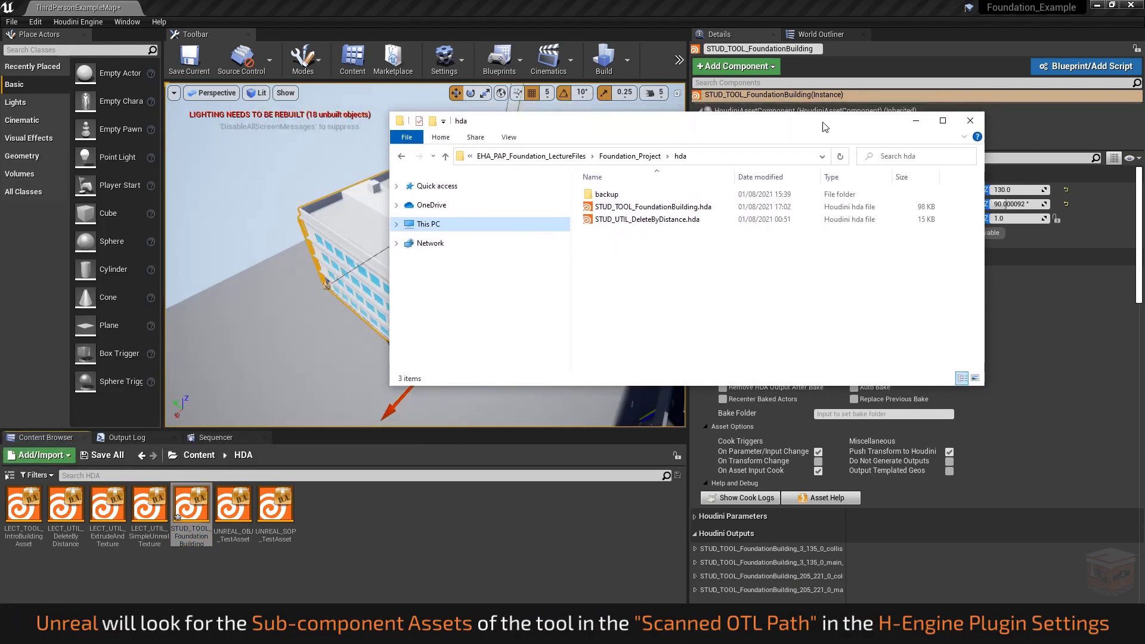
{"action": "left_click", "coordinate": [638, 219]}
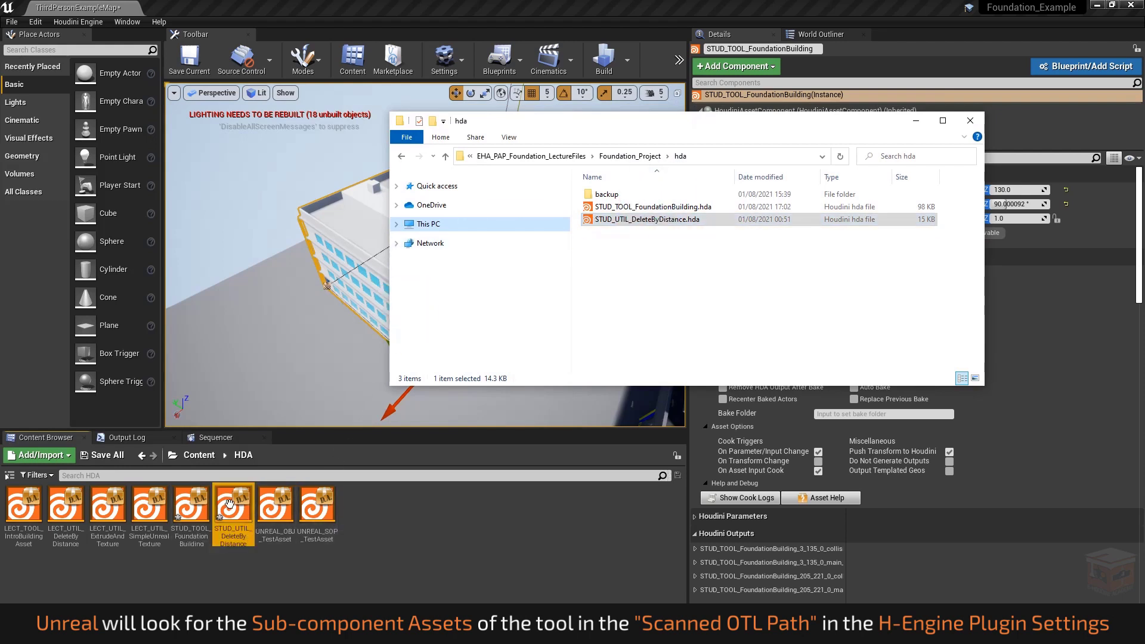
{"action": "left_click", "coordinate": [916, 122]}
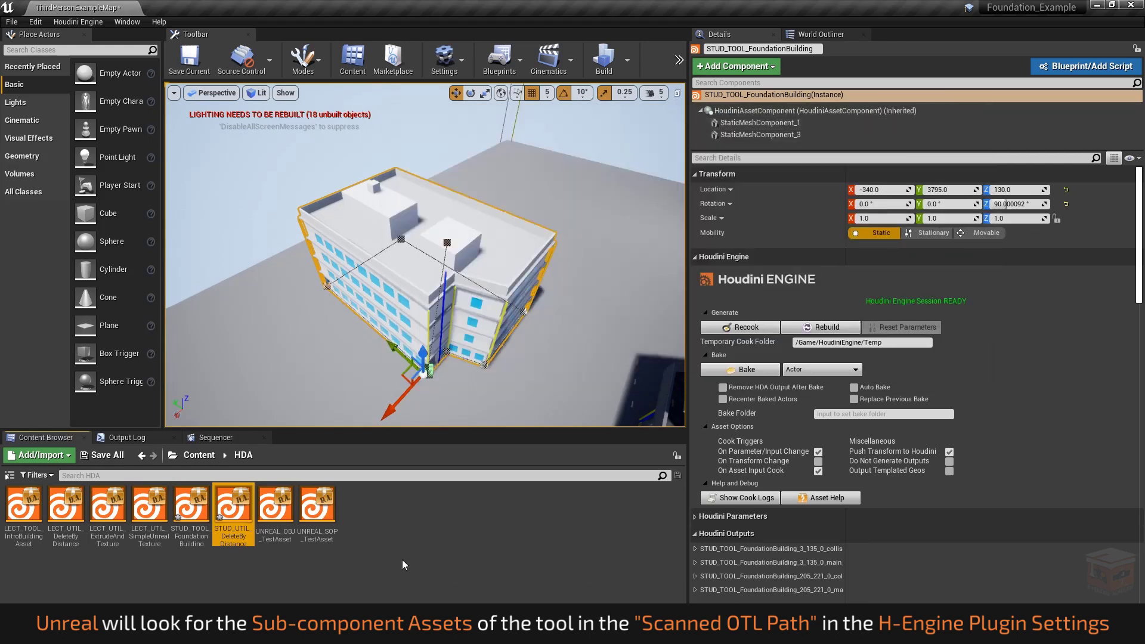
Save all modified content, including both STUD Houdini assets, the temporary building mesh and the ThirdPersonExampleMap level
{"action": "left_click", "coordinate": [354, 558]}
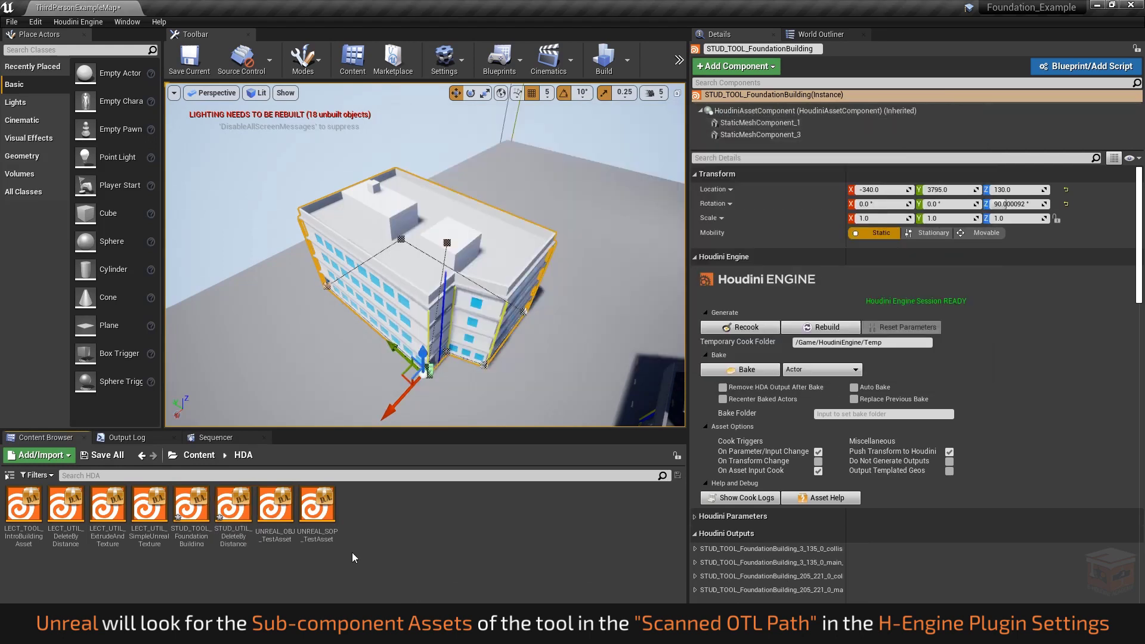
{"action": "left_click", "coordinate": [101, 456]}
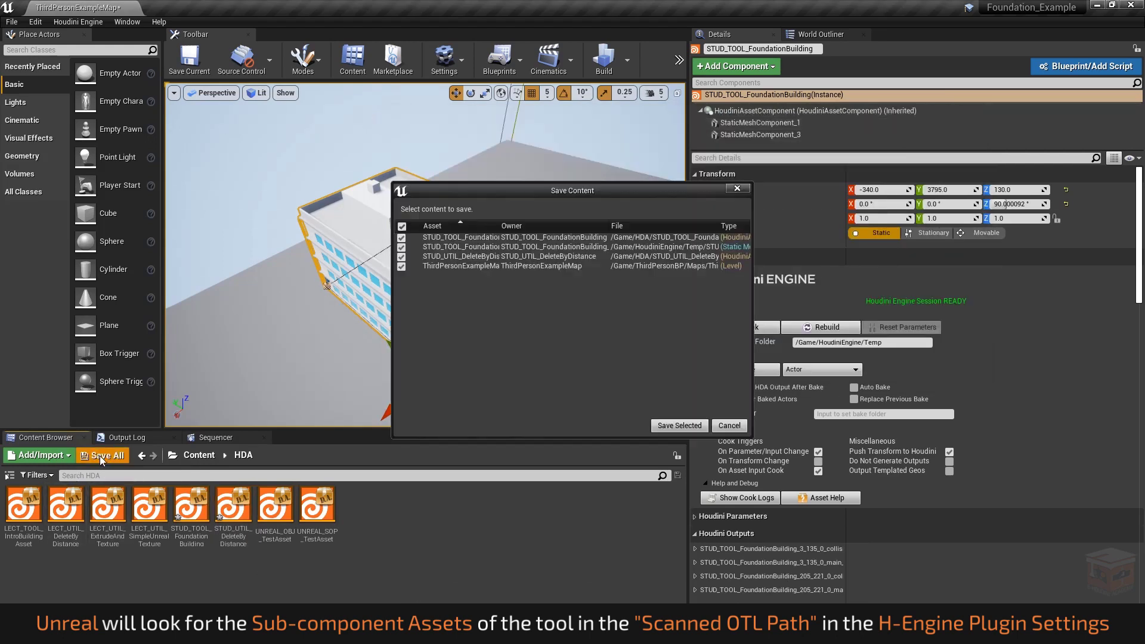
{"action": "left_click", "coordinate": [687, 426]}
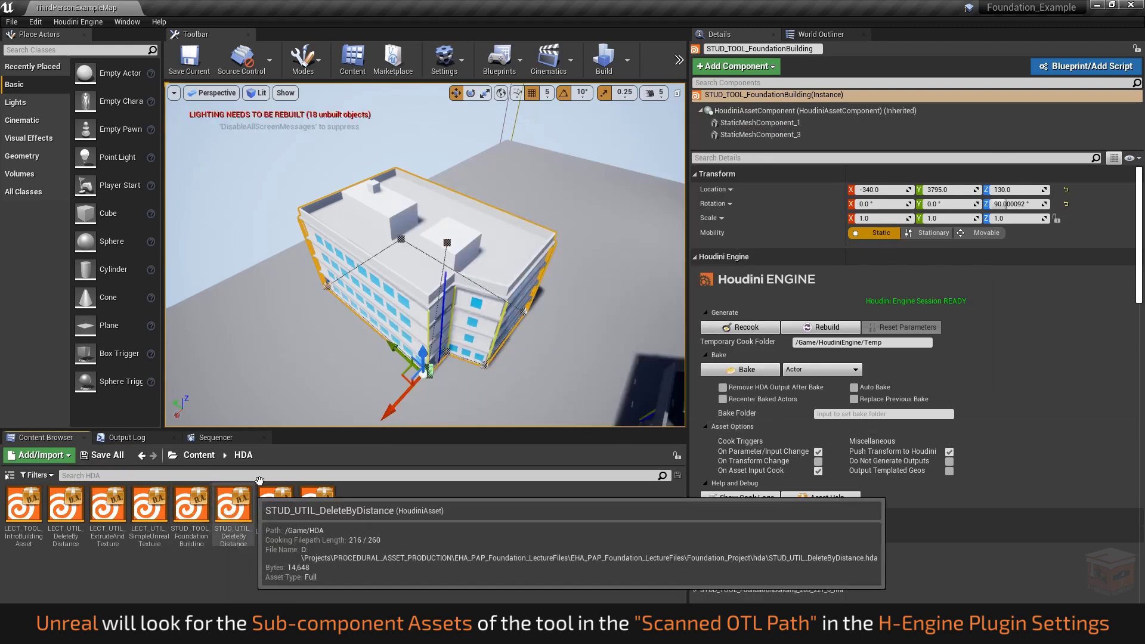
Rebuild the placed STUD_TOOL_FoundationBuilding actor and inspect its rooftop and facades
{"action": "right_click", "coordinate": [408, 257]}
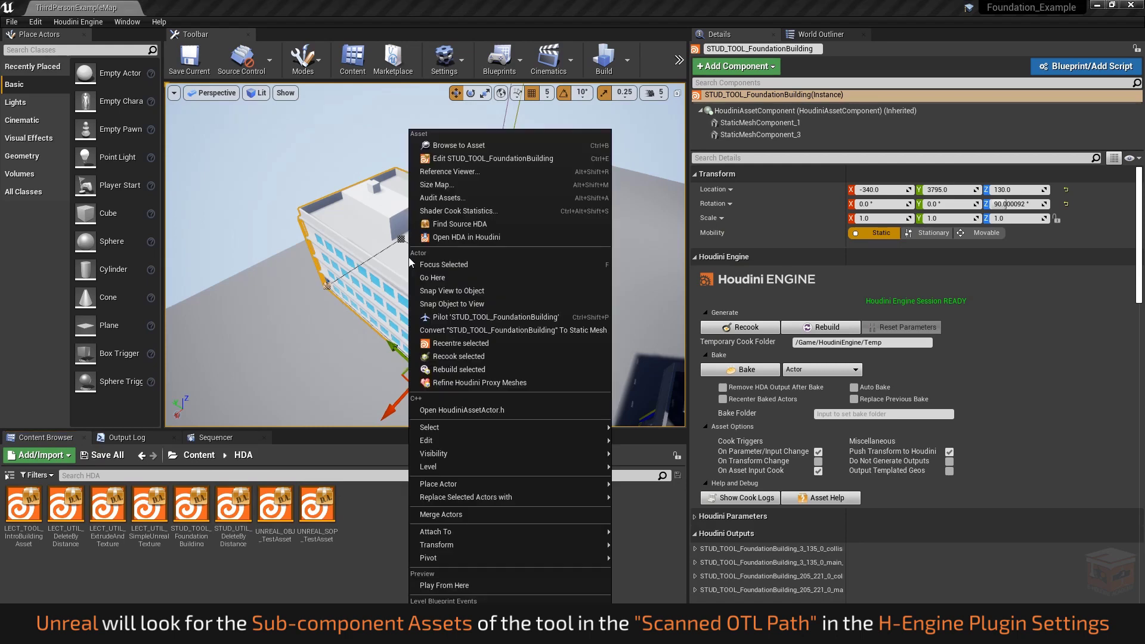
{"action": "left_click", "coordinate": [467, 354]}
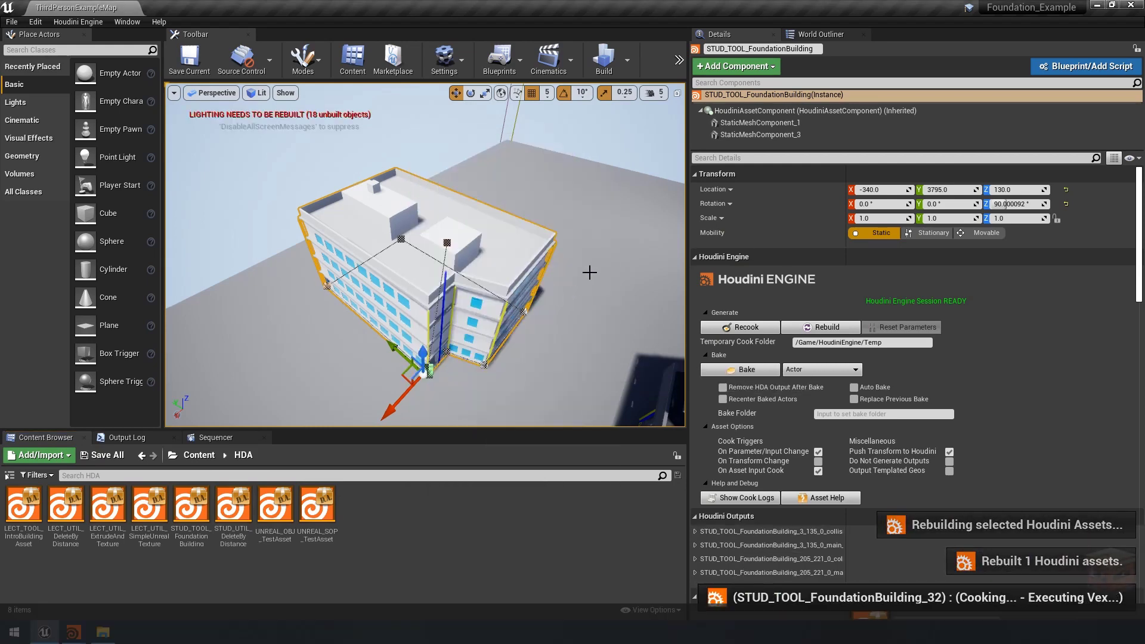
{"action": "left_click_drag", "start_coordinate": [571, 304], "coordinate": [578, 268]}
{"action": "right_click_drag", "start_coordinate": [566, 268], "coordinate": [565, 301]}
{"action": "left_click_drag", "start_coordinate": [442, 276], "coordinate": [406, 203]}
{"action": "right_click_drag", "start_coordinate": [382, 263], "coordinate": [370, 260]}
{"action": "left_click_drag", "start_coordinate": [530, 258], "coordinate": [386, 269]}
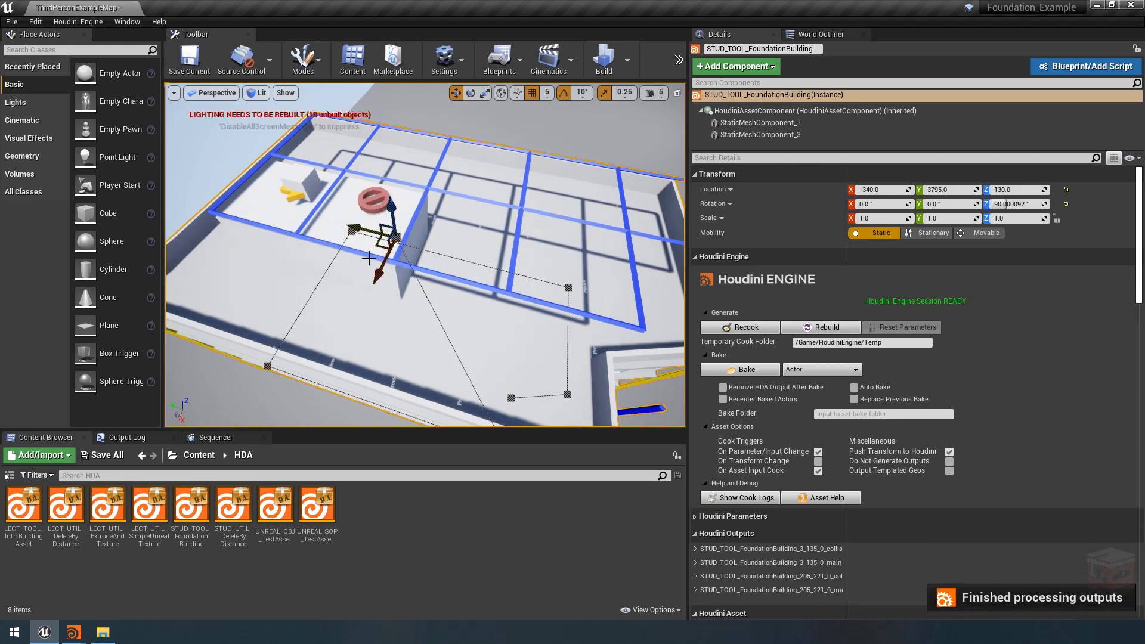
{"action": "right_click_drag", "start_coordinate": [335, 268], "coordinate": [548, 212]}
{"action": "left_click", "coordinate": [548, 213]}
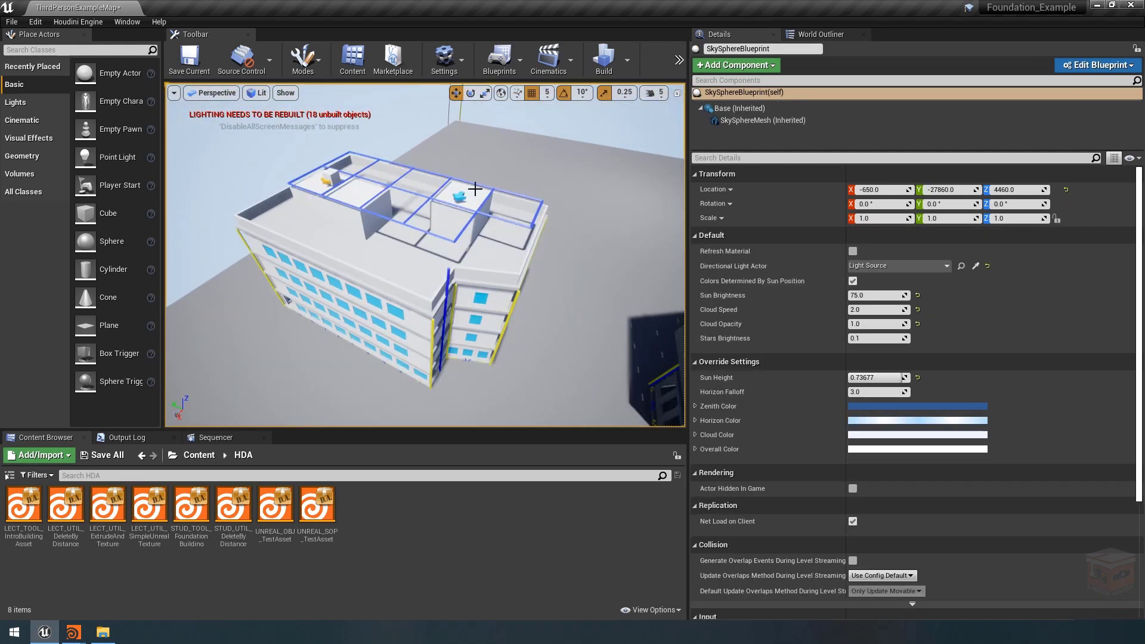
{"action": "right_click_drag", "start_coordinate": [547, 260], "coordinate": [465, 256]}
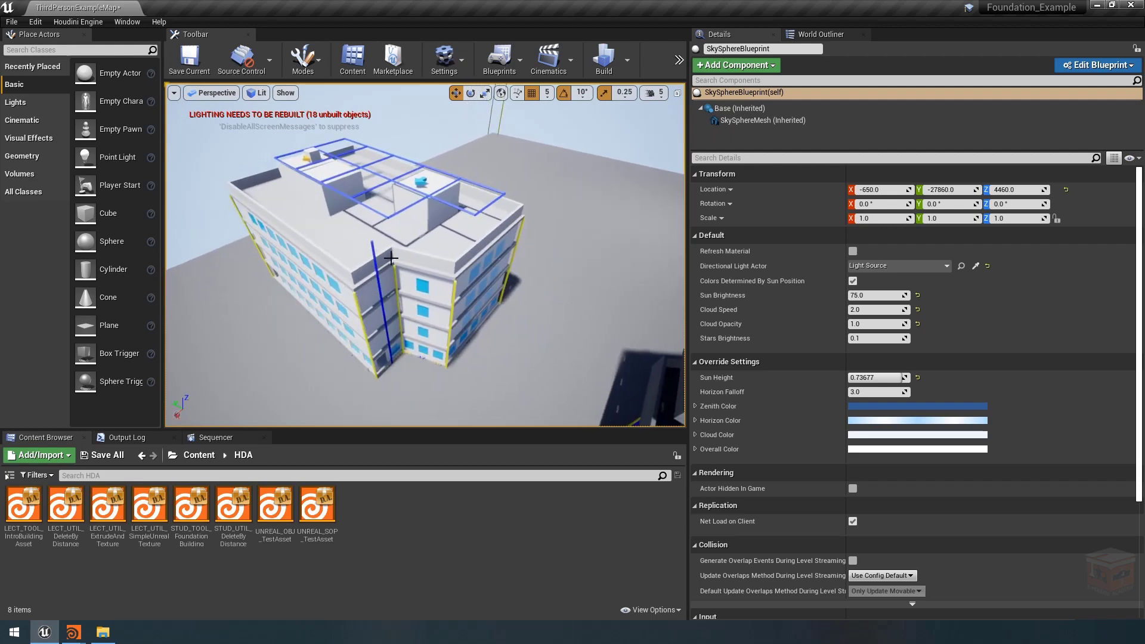
Select the foundation building, expand its Houdini parameters and set the Corner Angle to 80
{"action": "left_click", "coordinate": [409, 251]}
{"action": "scroll", "coordinate": [477, 267], "scroll_direction": "up", "scroll_amount": 10}
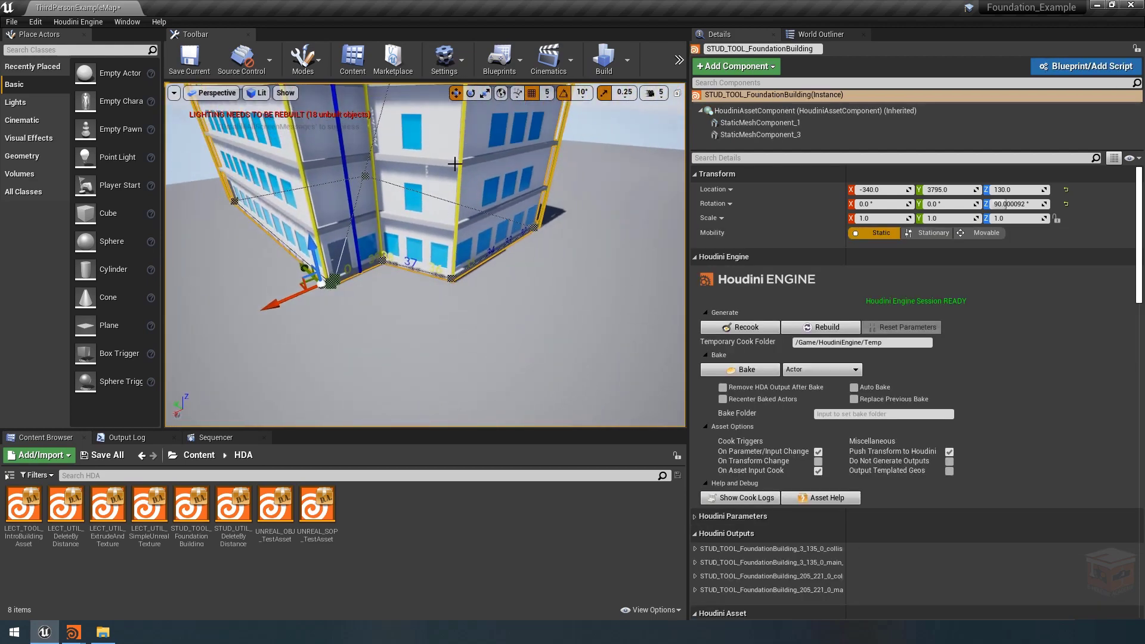
{"action": "scroll", "coordinate": [716, 418], "scroll_direction": "down", "scroll_amount": 2}
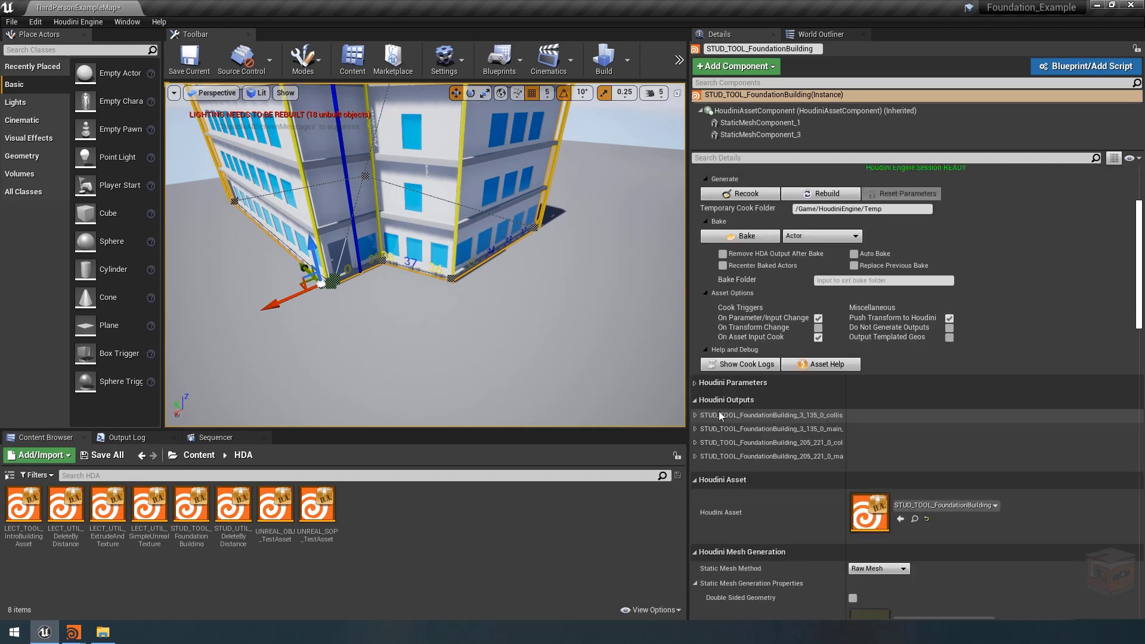
{"action": "left_click", "coordinate": [695, 383]}
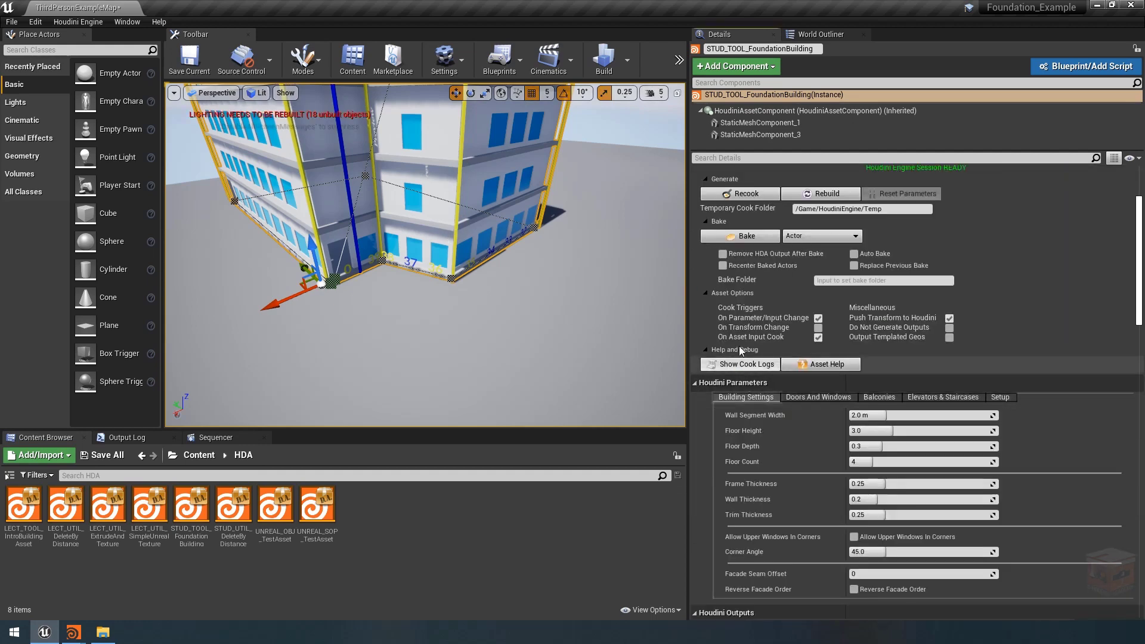
{"action": "scroll", "coordinate": [768, 458], "scroll_direction": "down", "scroll_amount": 2}
{"action": "left_click", "coordinate": [859, 456]}
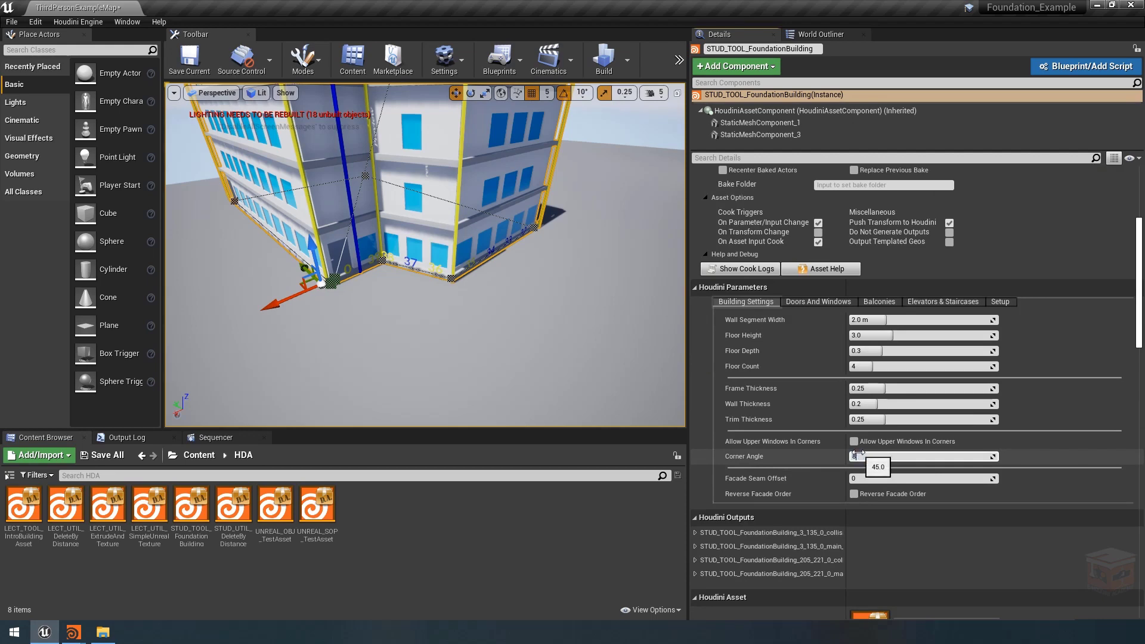
{"action": "key", "text": "Return"}
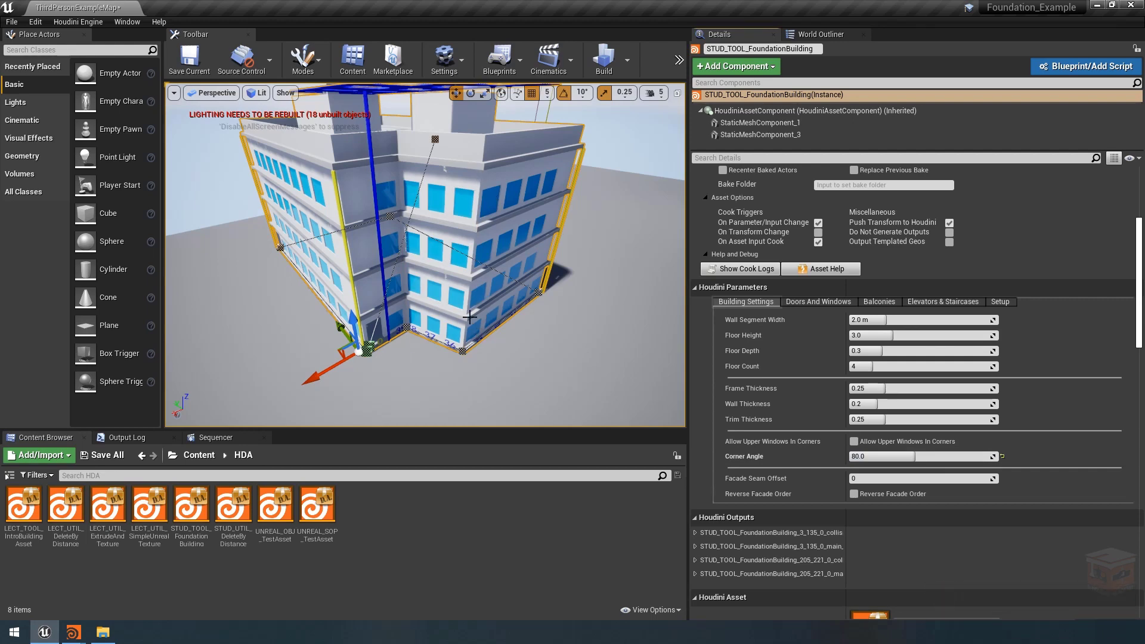
Change the building's Door Mode to By Pattern
{"action": "key", "text": "w"}
{"action": "mouse_move", "coordinate": [398, 227]}
{"action": "right_mouse_down"}
{"action": "mouse_move", "coordinate": [398, 298]}
{"action": "mouse_move", "coordinate": [398, 221]}
{"action": "right_mouse_up"}
{"action": "key", "text": "s"}
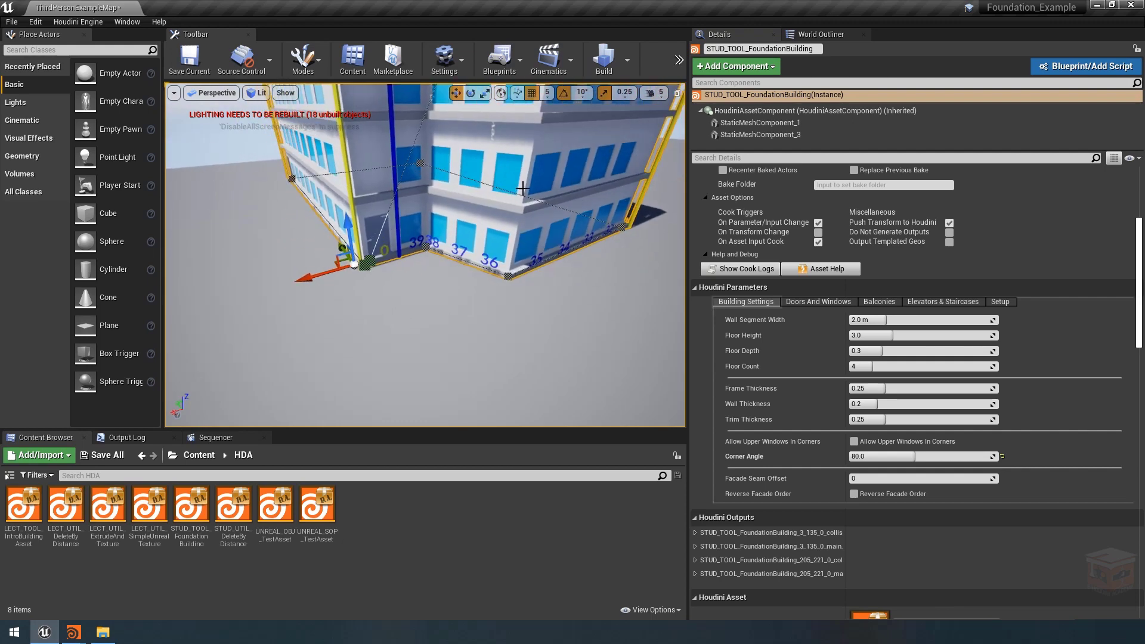
{"action": "left_click", "coordinate": [826, 303]}
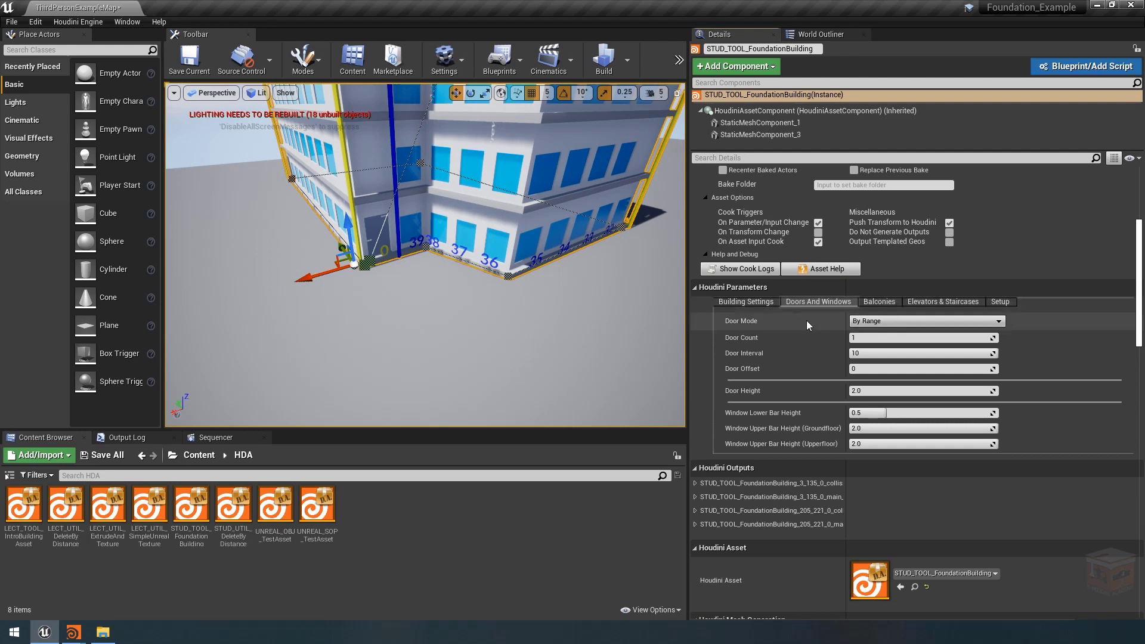
{"action": "left_click", "coordinate": [909, 324]}
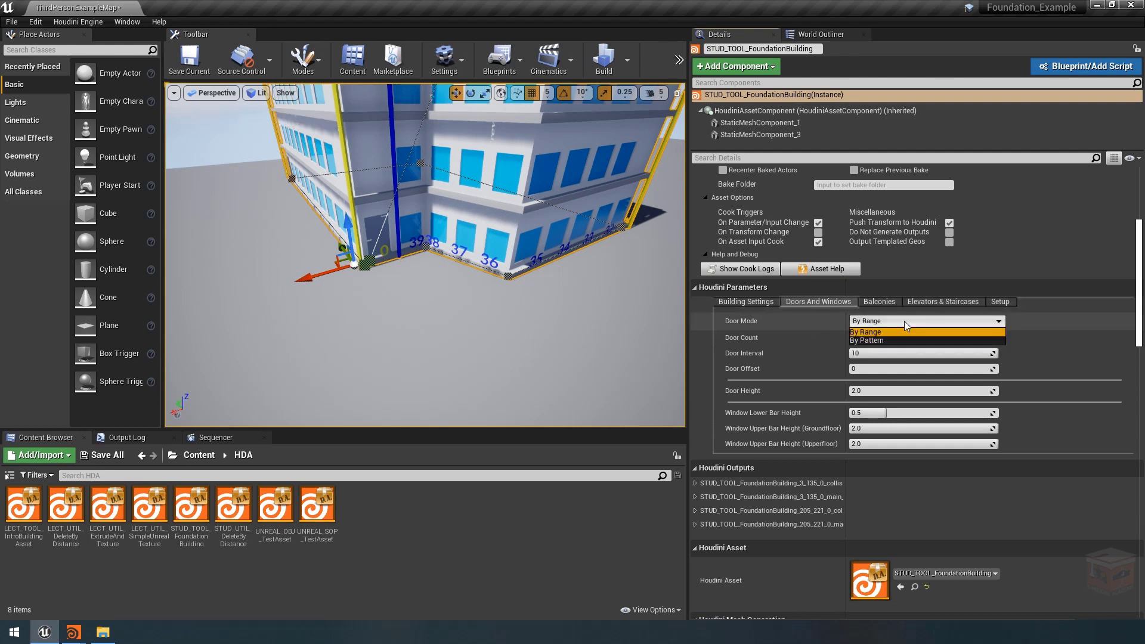
{"action": "left_click", "coordinate": [874, 341]}
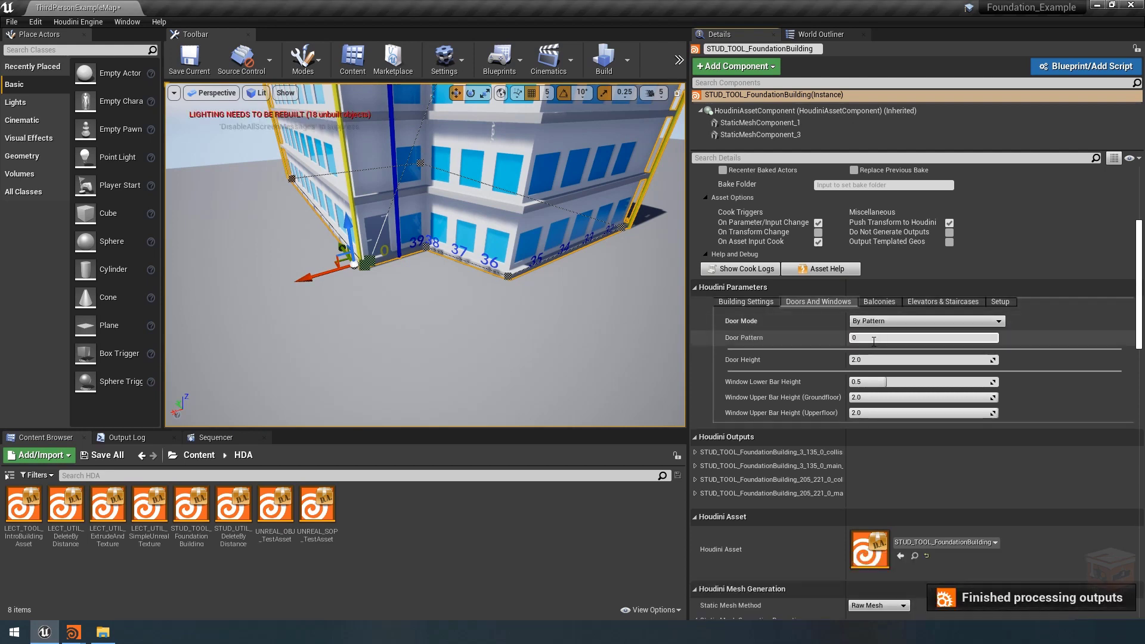
Set the Door Pattern to "4 5 8" using the segment numbers along the ground-floor facade
{"action": "key", "text": "a"}
{"action": "right_click_drag", "start_coordinate": [507, 294], "coordinate": [641, 286]}
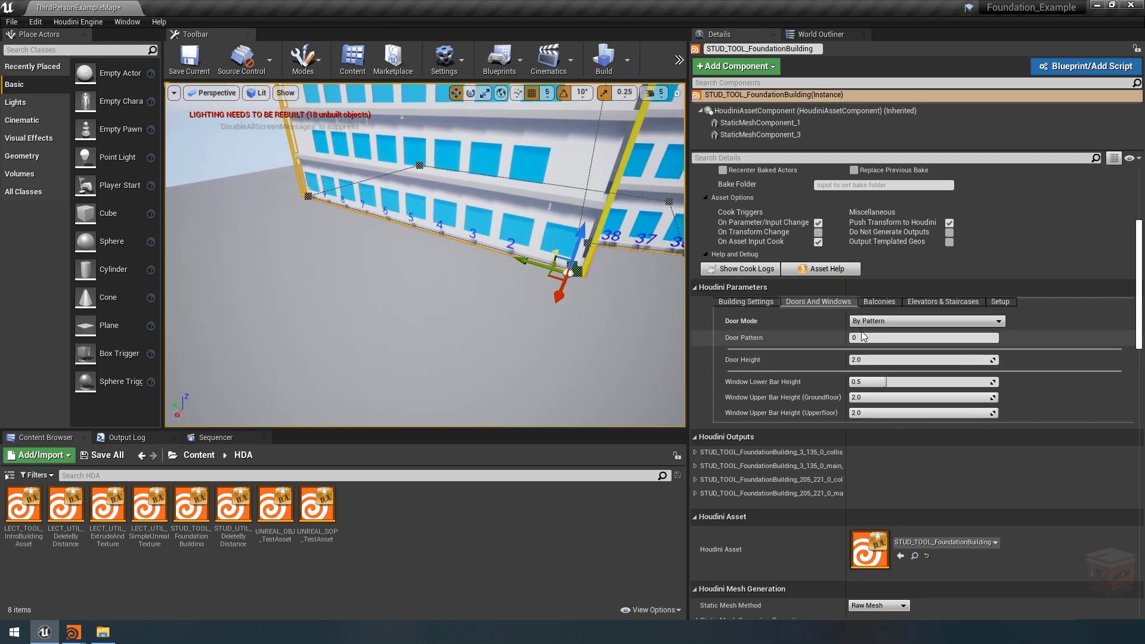
{"action": "type", "text": "4 5 8"}
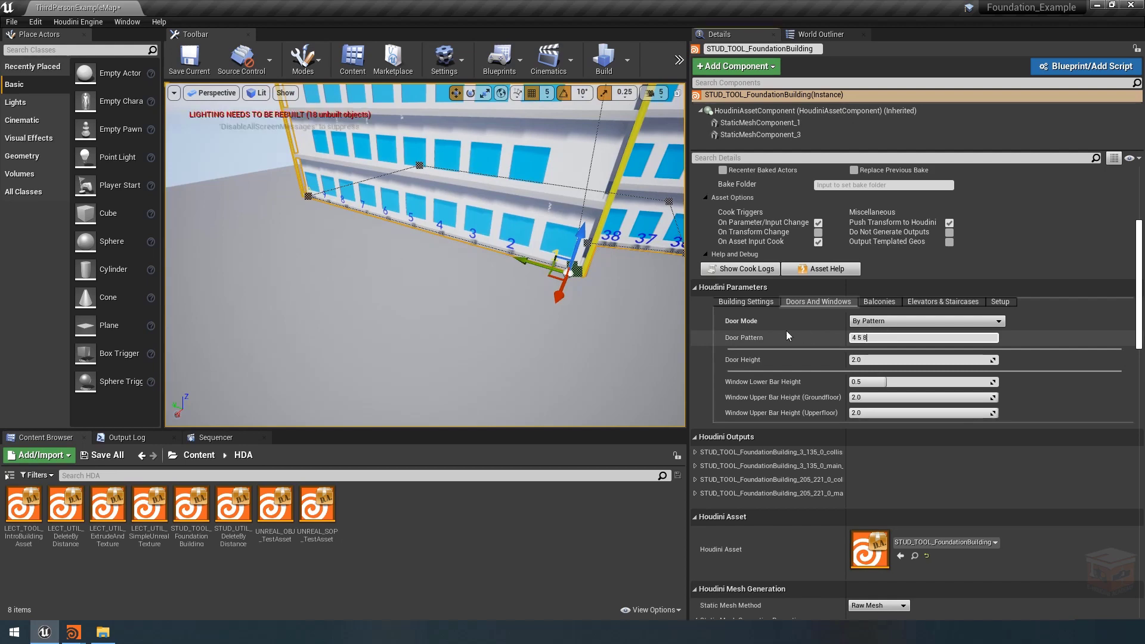
{"action": "key", "text": "Return"}
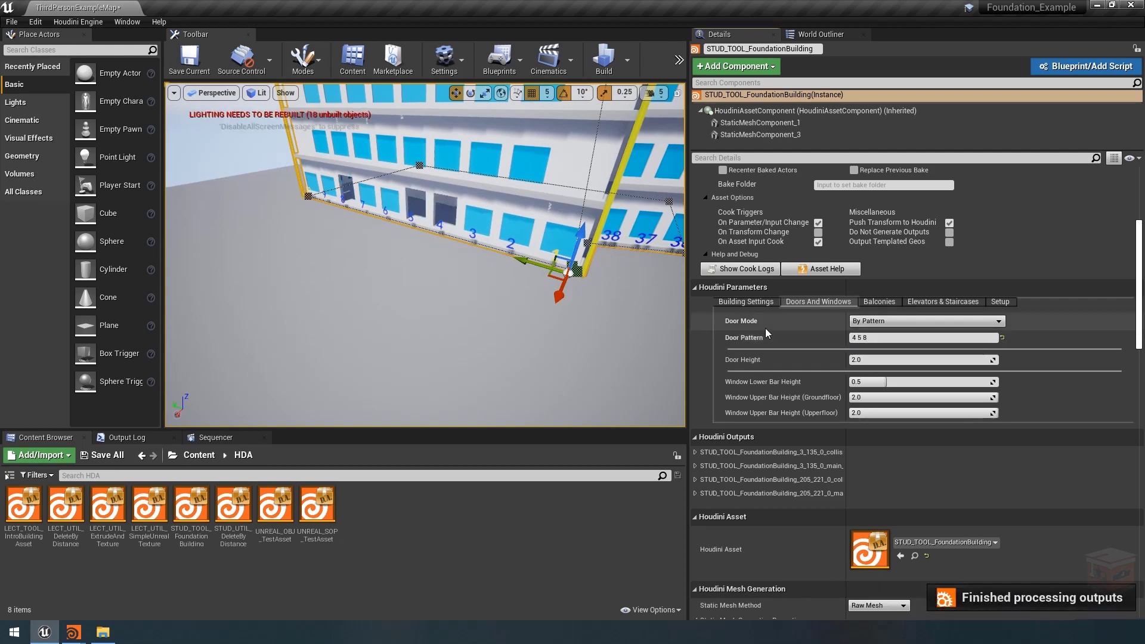
Examine the door placement and segment numbering around the building's ground floor and the corner where the numbering starts
{"action": "mouse_move", "coordinate": [432, 254]}
{"action": "right_mouse_down"}
{"action": "mouse_move", "coordinate": [382, 253]}
{"action": "mouse_move", "coordinate": [432, 254]}
{"action": "right_mouse_up"}
{"action": "key", "text": "d"}
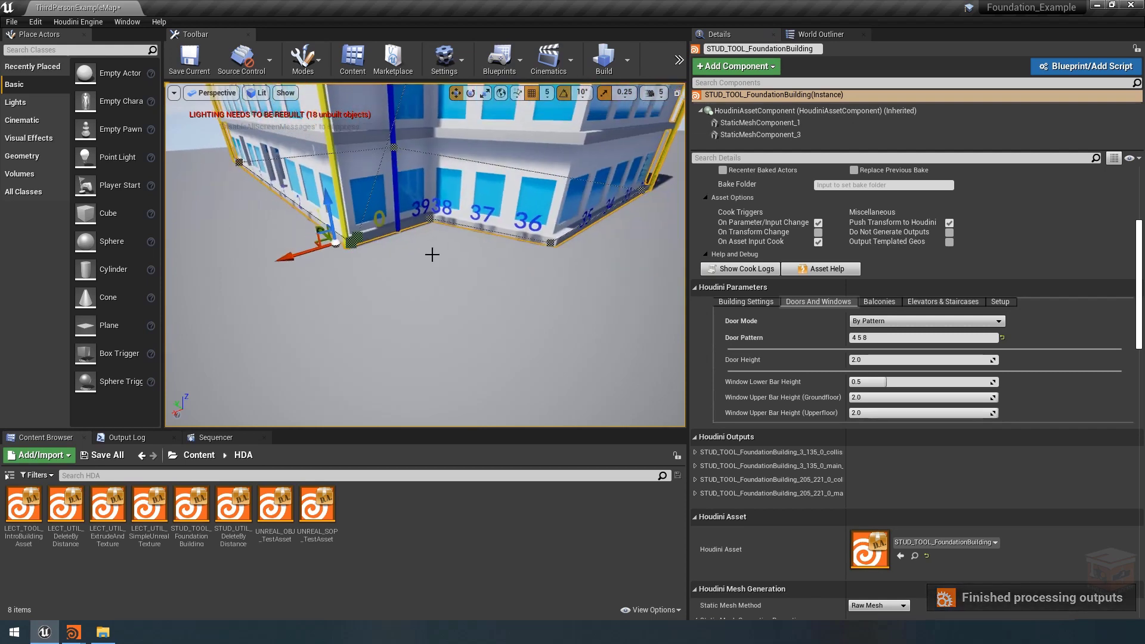
{"action": "key", "text": "a"}
{"action": "right_click_drag", "start_coordinate": [486, 298], "coordinate": [546, 292]}
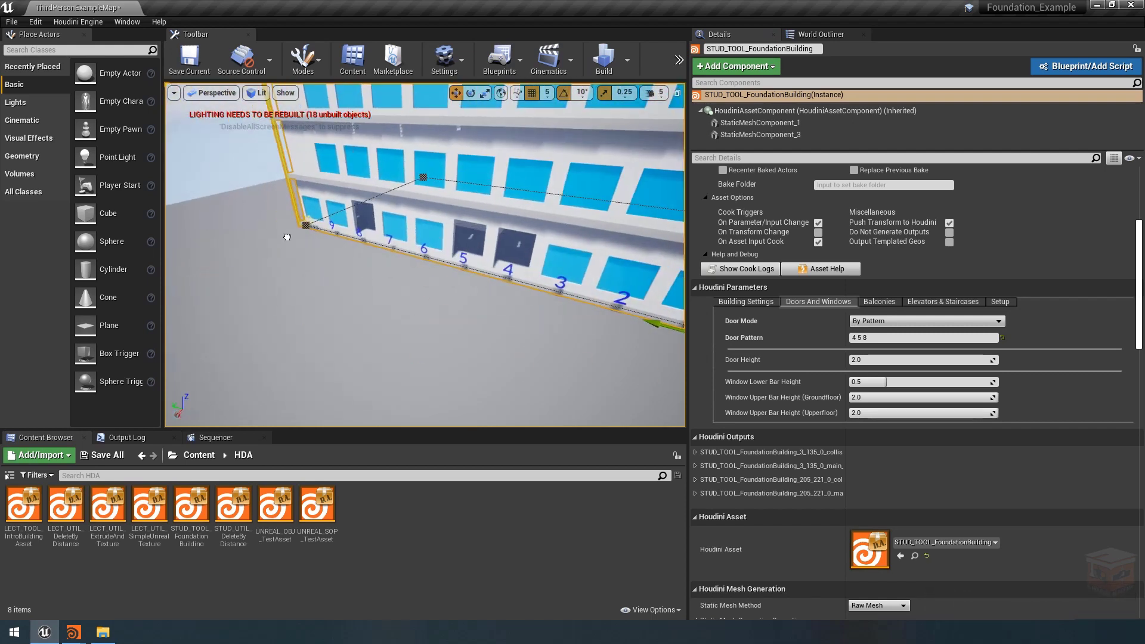
{"action": "right_click_drag", "start_coordinate": [401, 275], "coordinate": [373, 306]}
{"action": "key", "text": "s"}
{"action": "key", "text": "d"}
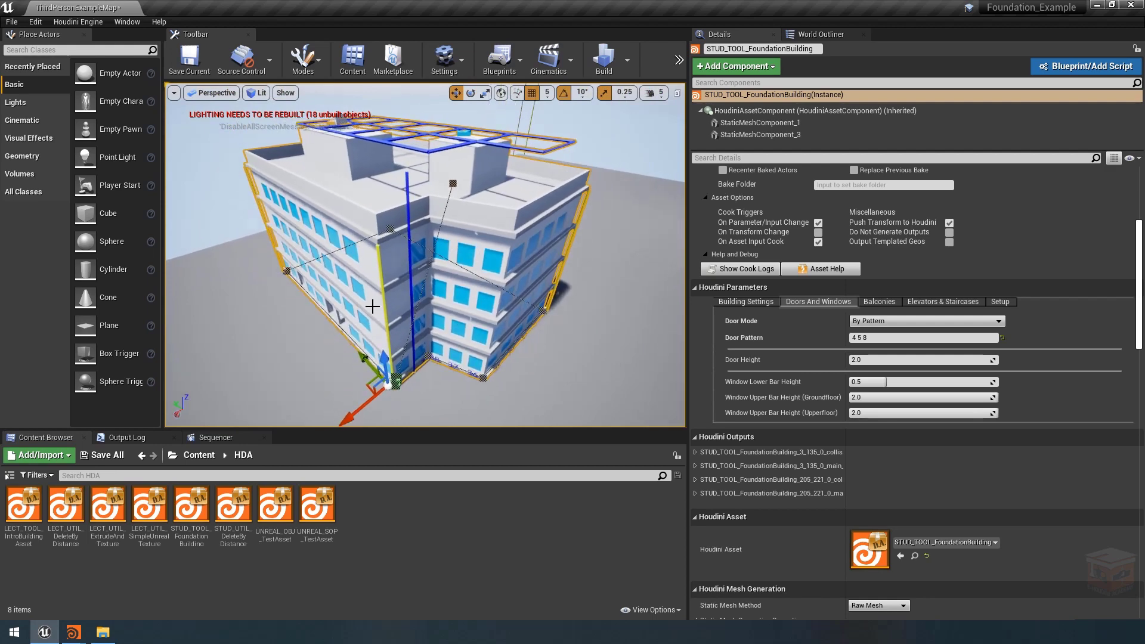
{"action": "mouse_move", "coordinate": [457, 277]}
{"action": "right_mouse_down"}
{"action": "mouse_move", "coordinate": [469, 282]}
{"action": "mouse_move", "coordinate": [459, 289]}
{"action": "right_mouse_up"}
{"action": "key", "text": "w"}
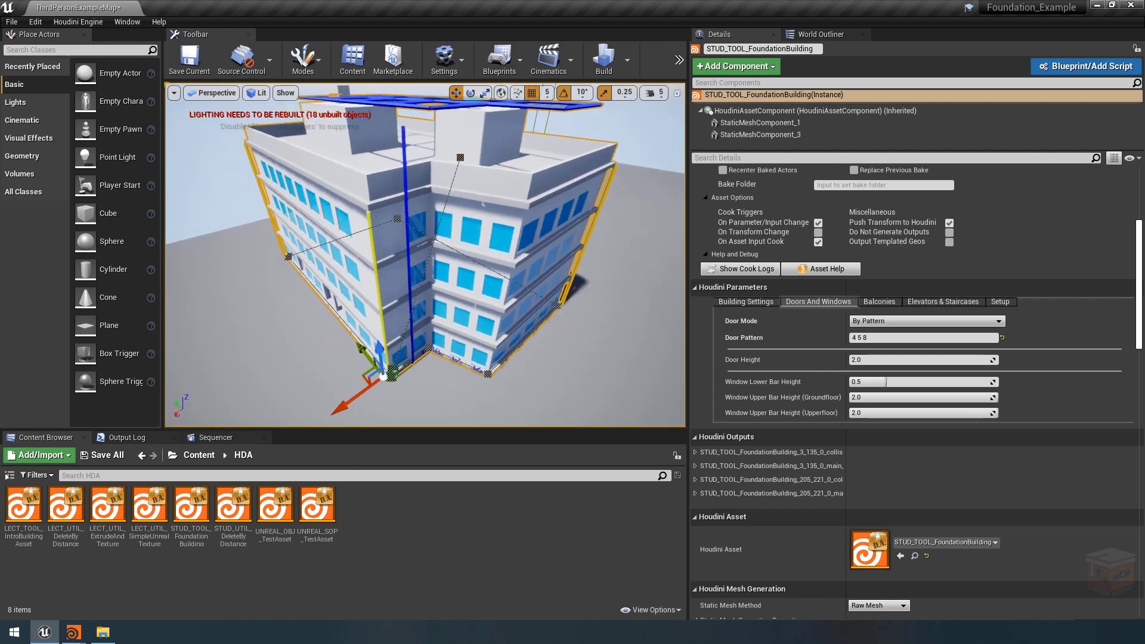
In the Building Settings, set the Facade Seam Offset to 2
{"action": "left_click", "coordinate": [746, 302]}
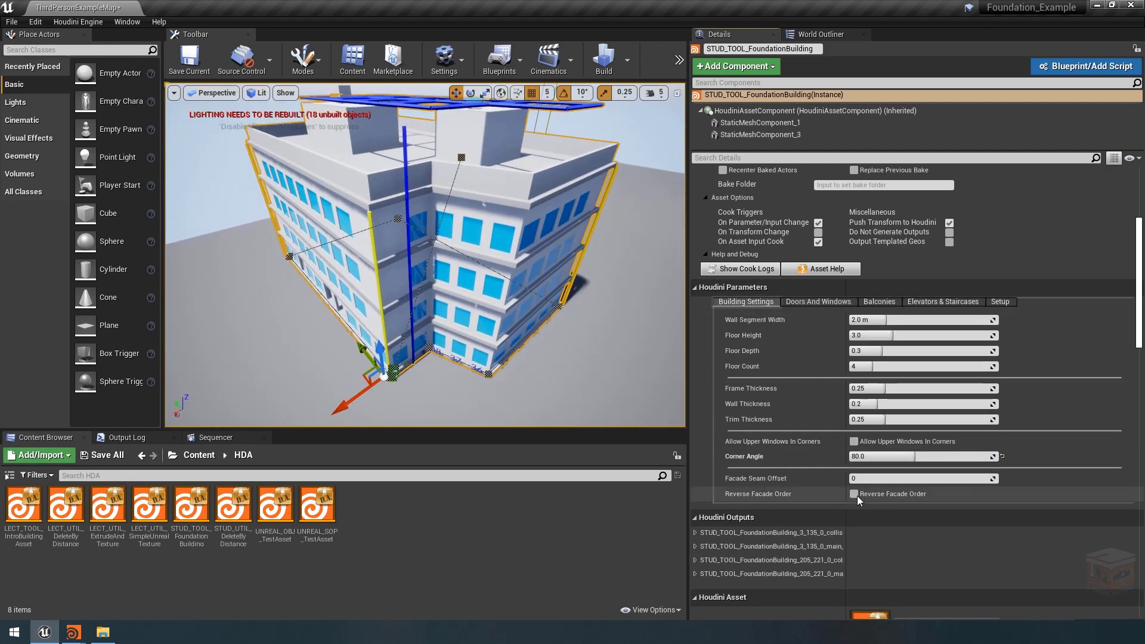
{"action": "key", "text": "w"}
{"action": "mouse_move", "coordinate": [481, 374]}
{"action": "right_mouse_down"}
{"action": "mouse_move", "coordinate": [472, 365]}
{"action": "mouse_move", "coordinate": [485, 384]}
{"action": "right_mouse_up"}
{"action": "left_click", "coordinate": [877, 477]}
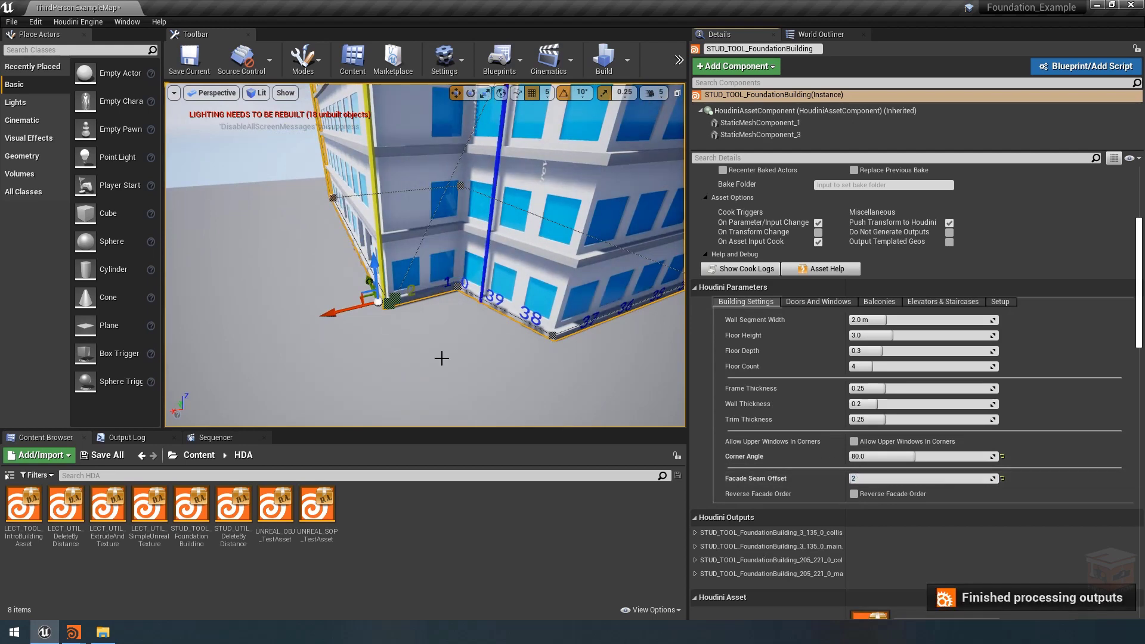
Check the shifted segment numbers at the building corner and enable Reverse Facade Order
{"action": "key", "text": "e"}
{"action": "right_click_drag", "start_coordinate": [442, 358], "coordinate": [449, 374]}
{"action": "key", "text": "s"}
{"action": "key", "text": "w"}
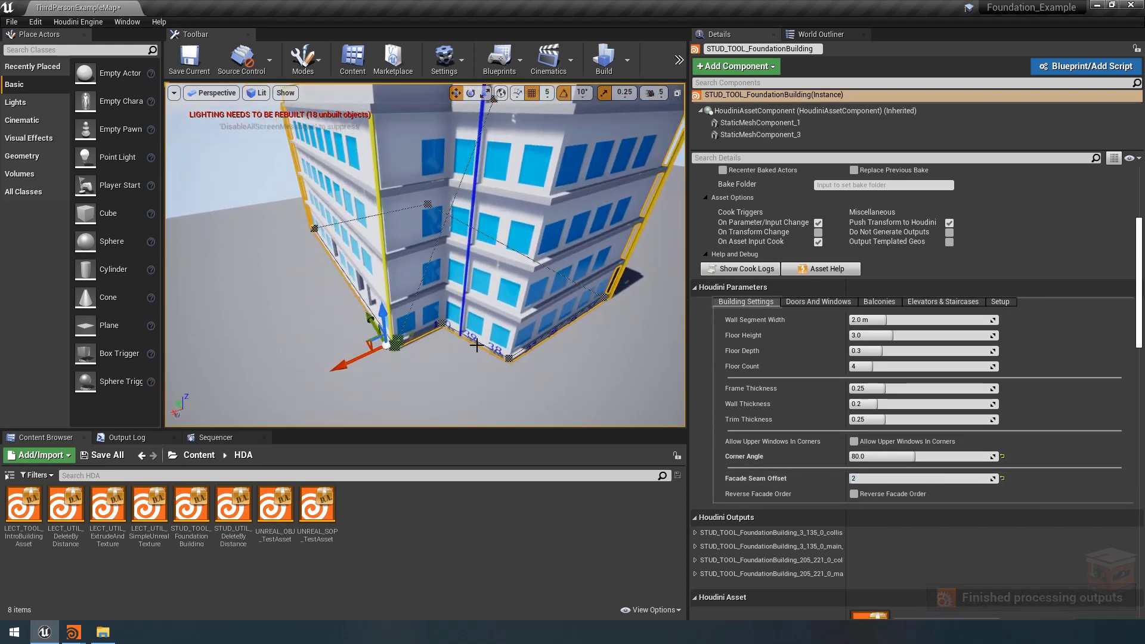
{"action": "left_click", "coordinate": [855, 494]}
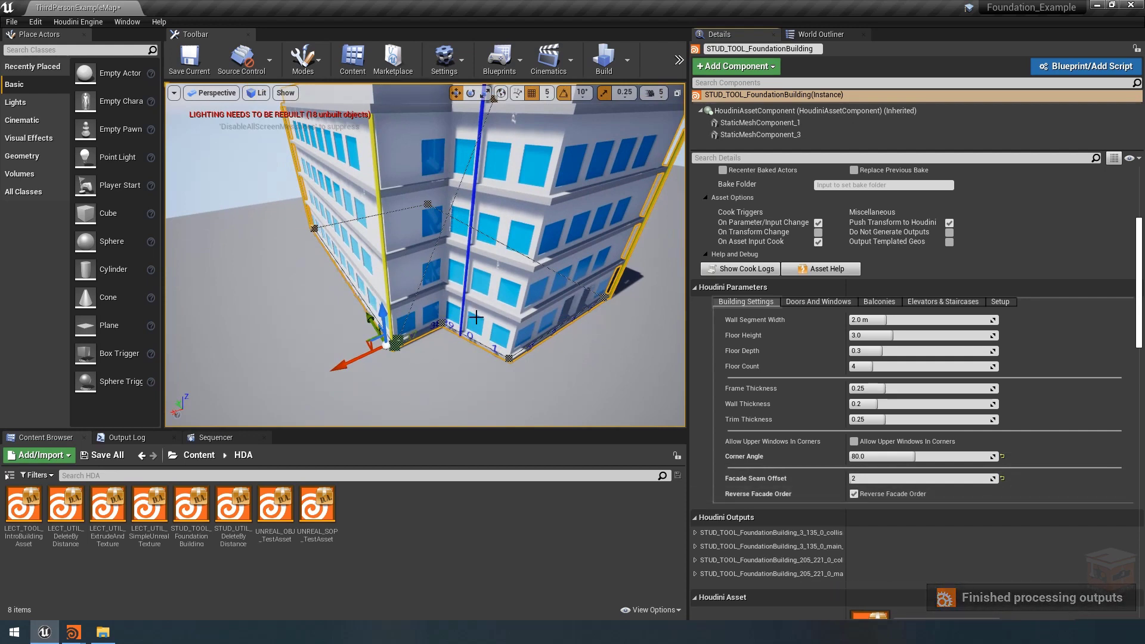
{"action": "left_click", "coordinate": [855, 494]}
{"action": "left_click", "coordinate": [854, 494]}
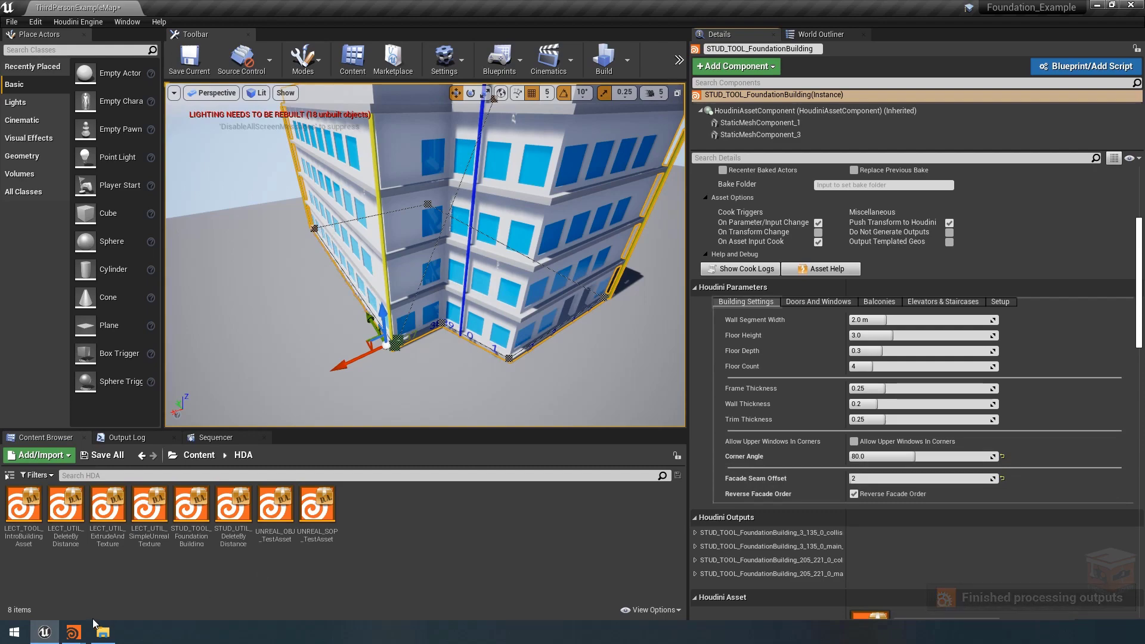
Switch to the Houdini scene and show the shiftEntireFacade sort node's settings in the Extrude Walls group
{"action": "mouse_move", "coordinate": [76, 638]}
{"action": "left_click", "coordinate": [63, 582]}
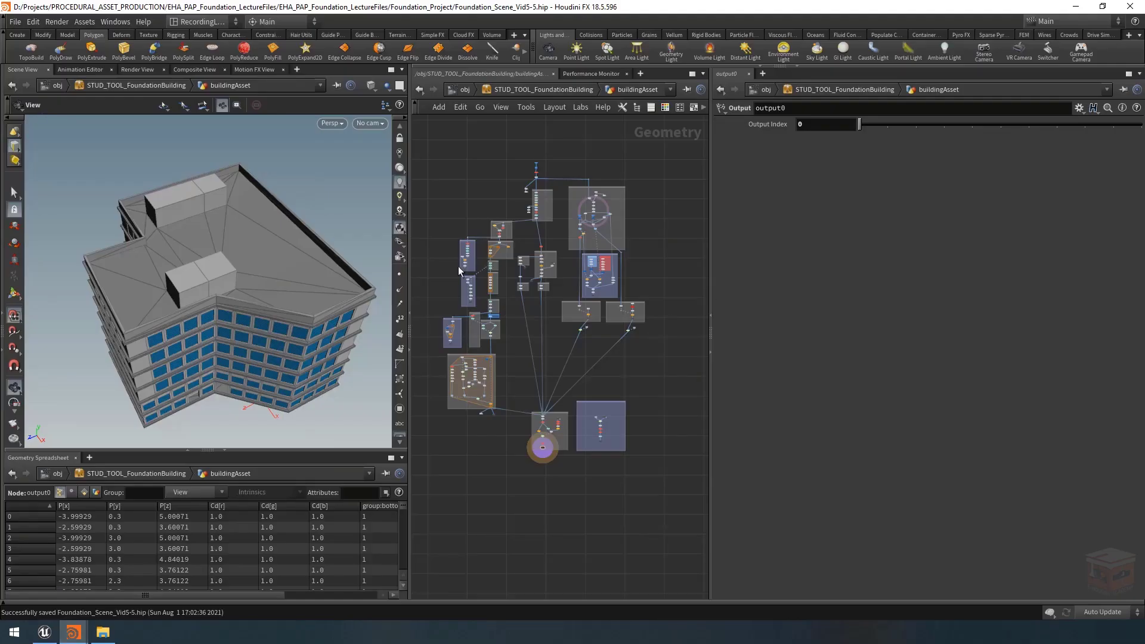
{"action": "scroll", "coordinate": [599, 250], "scroll_direction": "up", "scroll_amount": 5}
{"action": "scroll", "coordinate": [588, 306], "scroll_direction": "up", "scroll_amount": 10}
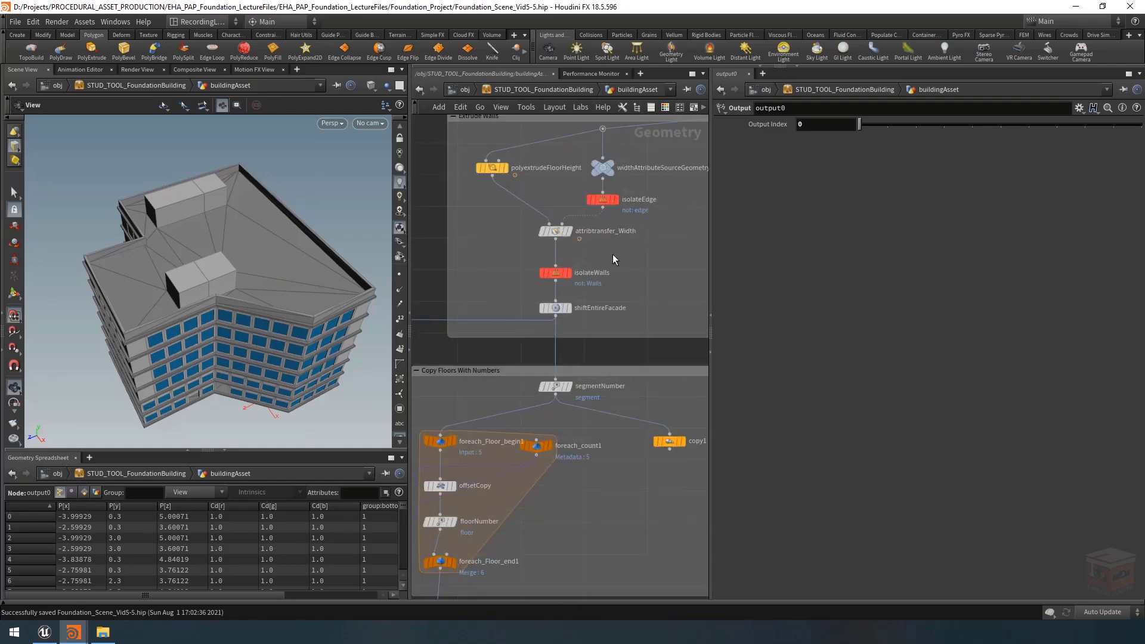
{"action": "left_click", "coordinate": [553, 308]}
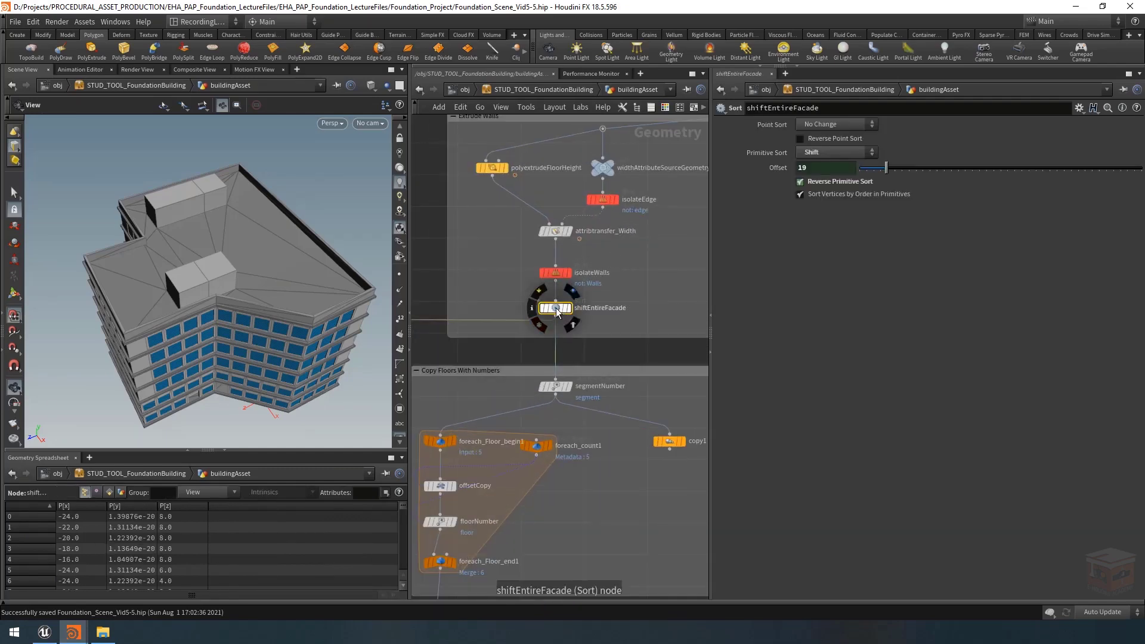
Switch back to the Unreal Engine level and look over the whole test building from outside
{"action": "left_click_drag", "start_coordinate": [559, 310], "coordinate": [561, 306]}
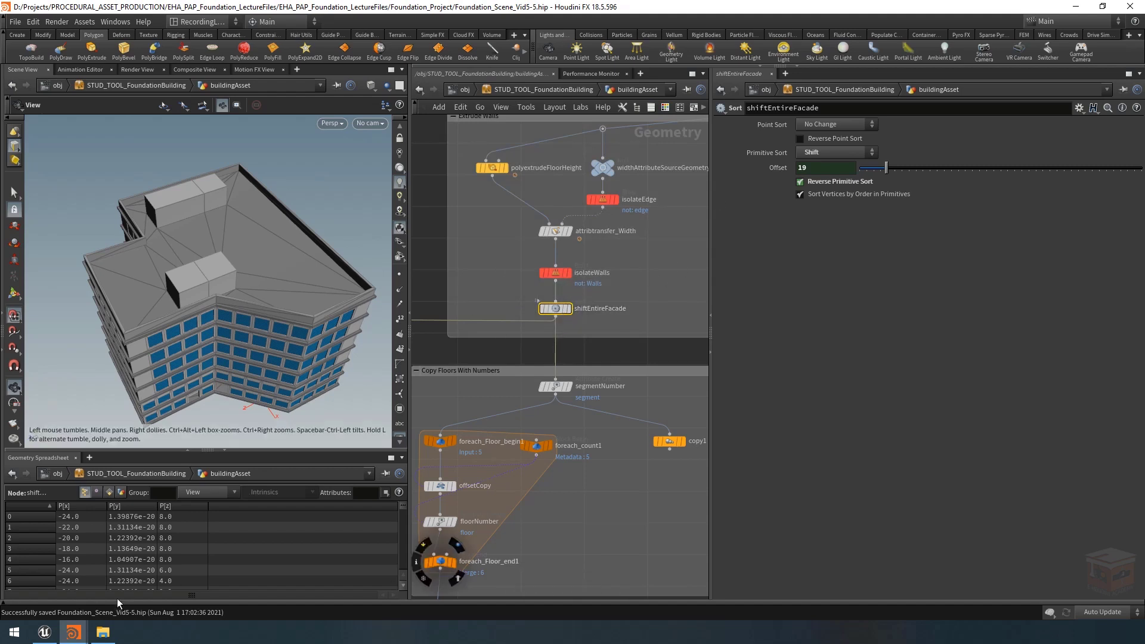
{"action": "left_click", "coordinate": [44, 633]}
{"action": "scroll", "coordinate": [586, 330], "scroll_direction": "down", "scroll_amount": 4}
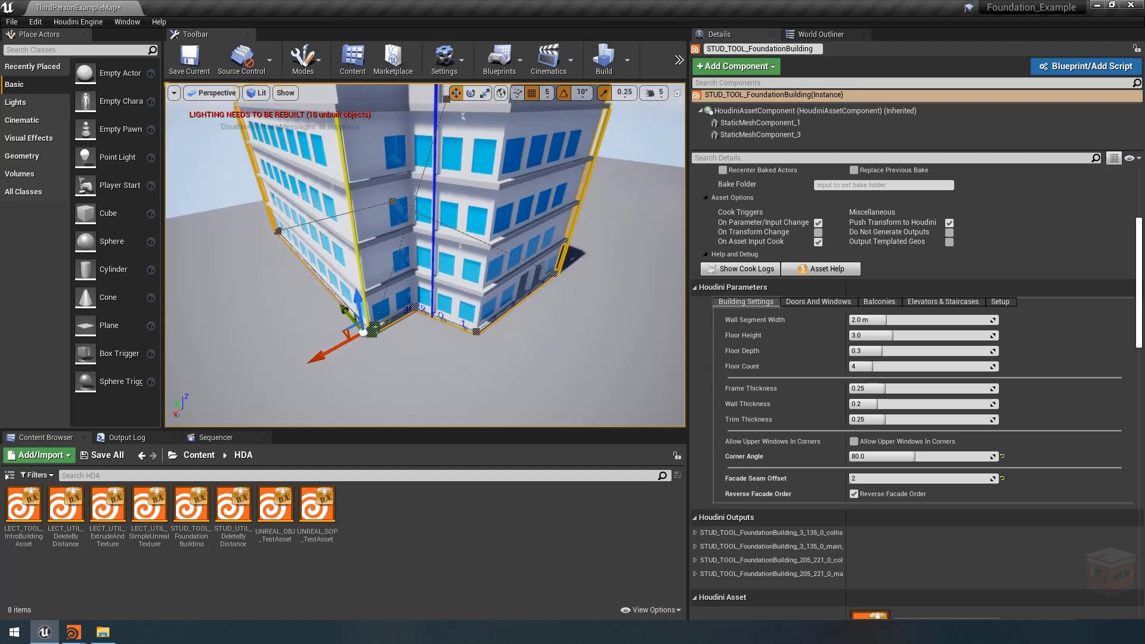
{"action": "middle_click_drag", "start_coordinate": [585, 330], "coordinate": [628, 142]}
{"action": "left_click", "coordinate": [628, 142]}
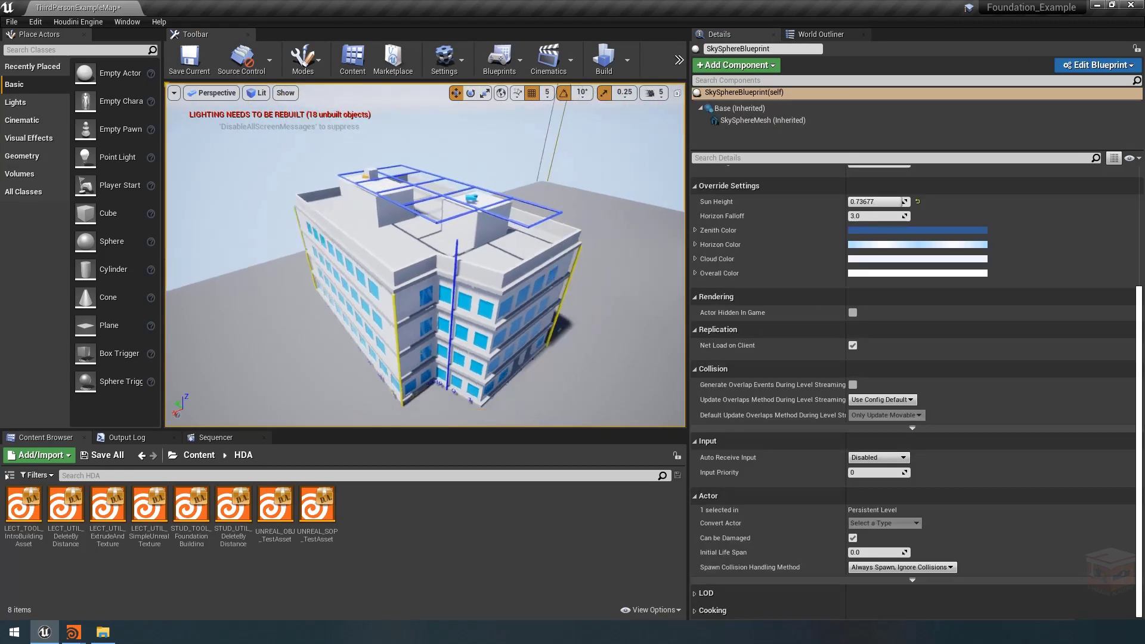
{"action": "right_click_drag", "start_coordinate": [628, 142], "coordinate": [662, 128]}
{"action": "right_click_drag", "start_coordinate": [595, 243], "coordinate": [584, 254]}
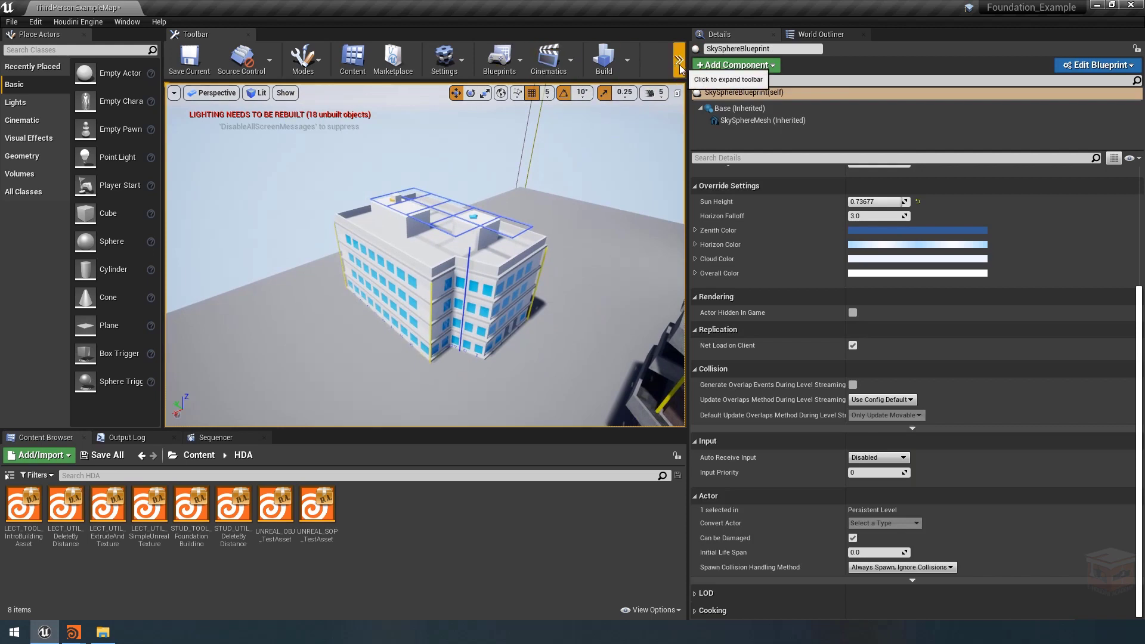
Examine the detailed example building beside the test building, including its roof units, facade, balconies and columned interior
{"action": "right_click_drag", "start_coordinate": [573, 179], "coordinate": [574, 176]}
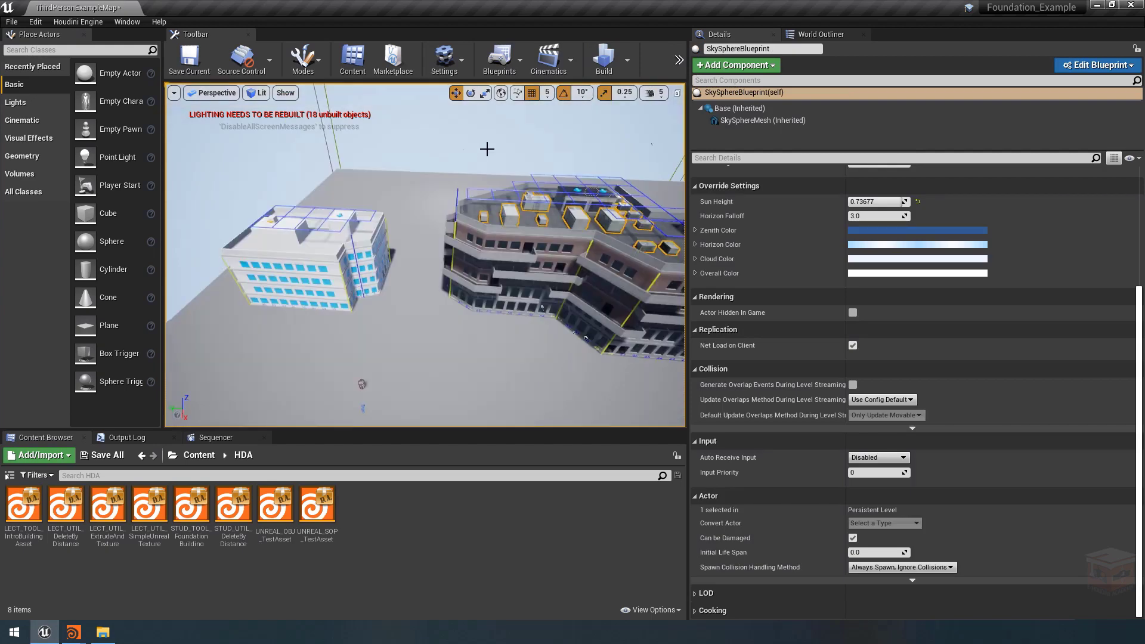
{"action": "right_click_drag", "start_coordinate": [485, 146], "coordinate": [516, 149]}
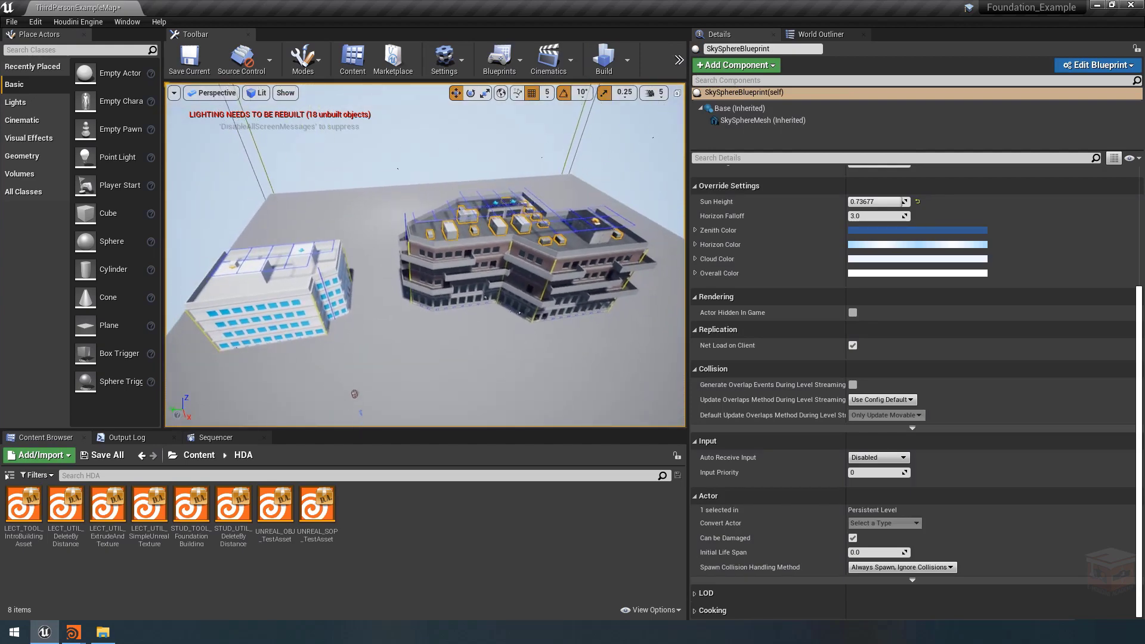
{"action": "key", "text": "w"}
{"action": "right_click_drag", "start_coordinate": [469, 274], "coordinate": [487, 258]}
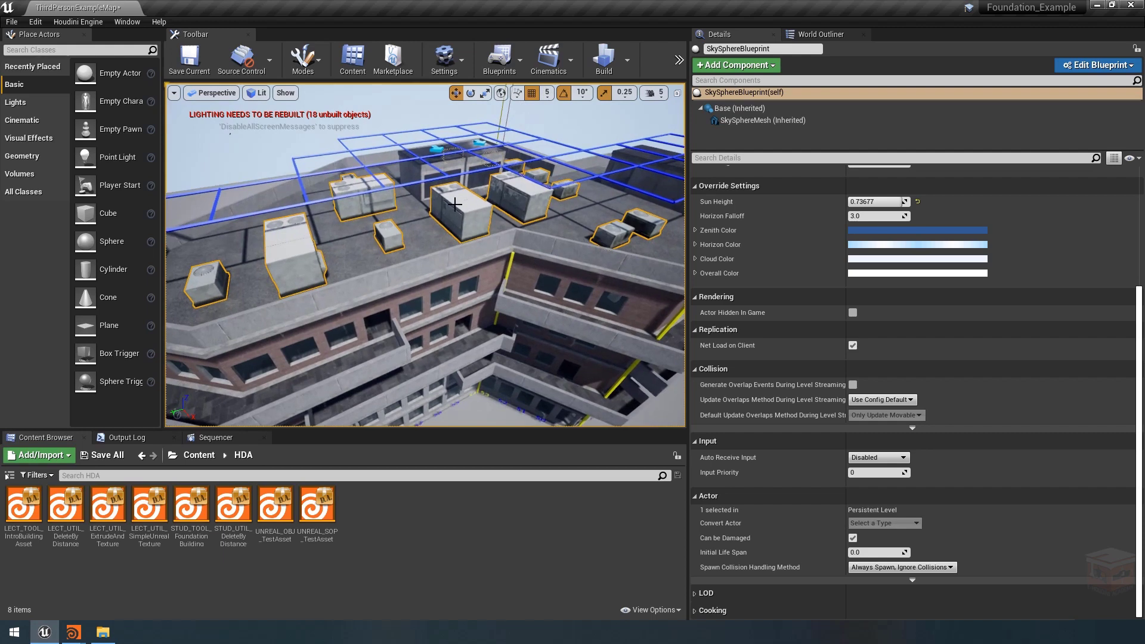
{"action": "key", "text": "w"}
{"action": "right_click_drag", "start_coordinate": [456, 204], "coordinate": [411, 267]}
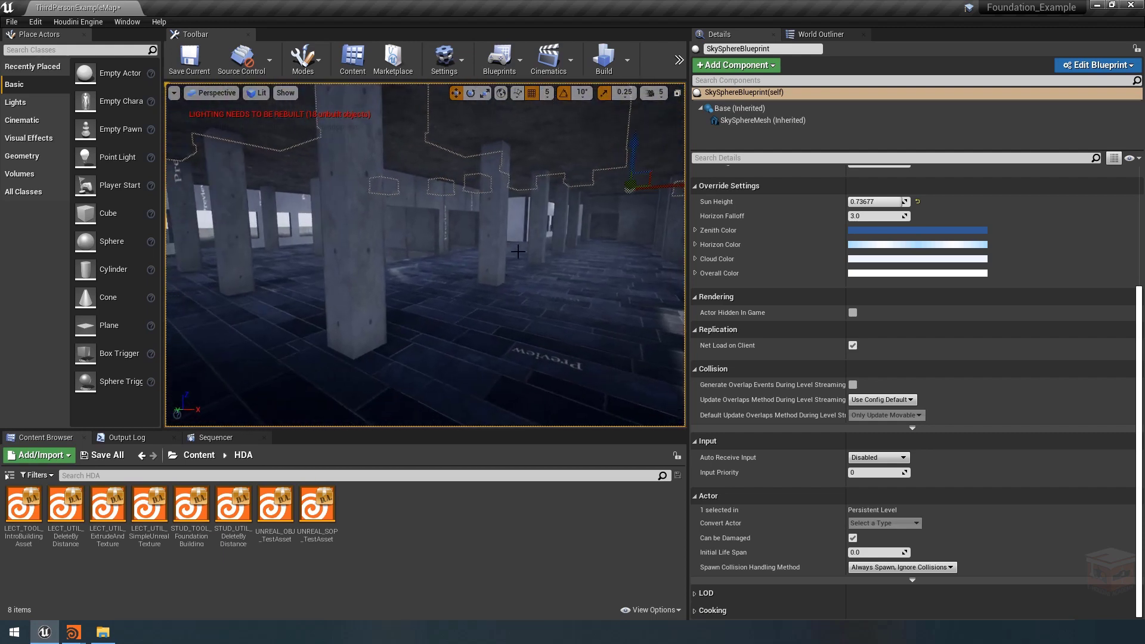
{"action": "key", "text": "s"}
{"action": "mouse_move", "coordinate": [559, 282]}
{"action": "right_mouse_down"}
{"action": "mouse_move", "coordinate": [439, 283]}
{"action": "mouse_move", "coordinate": [552, 276]}
{"action": "mouse_move", "coordinate": [549, 335]}
{"action": "mouse_move", "coordinate": [552, 282]}
{"action": "right_mouse_up"}
{"action": "key", "text": "e"}
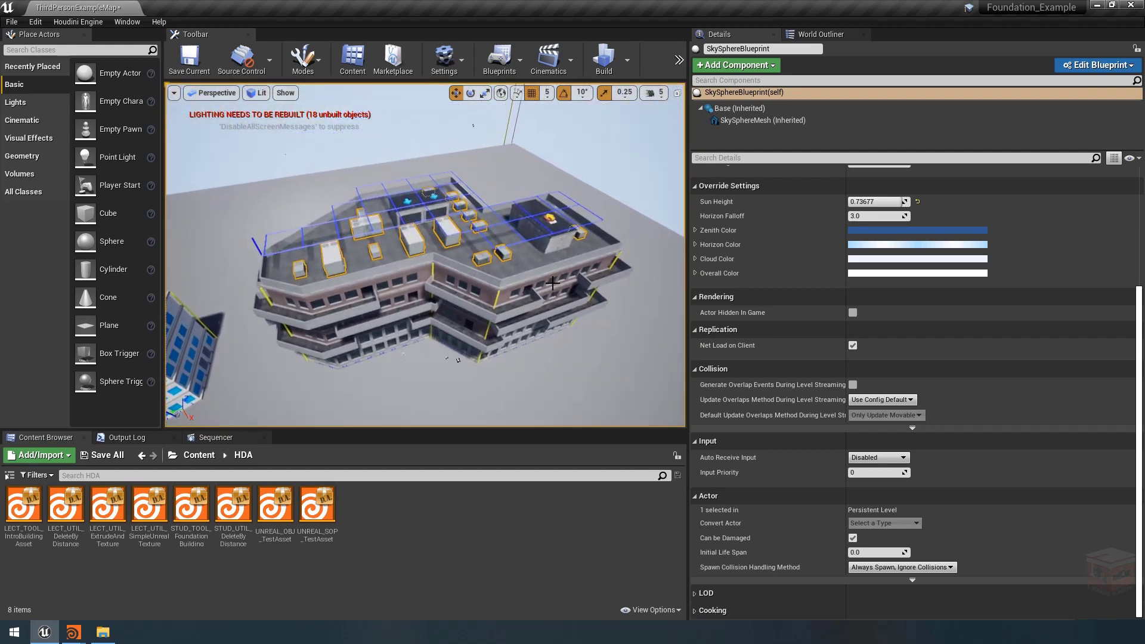